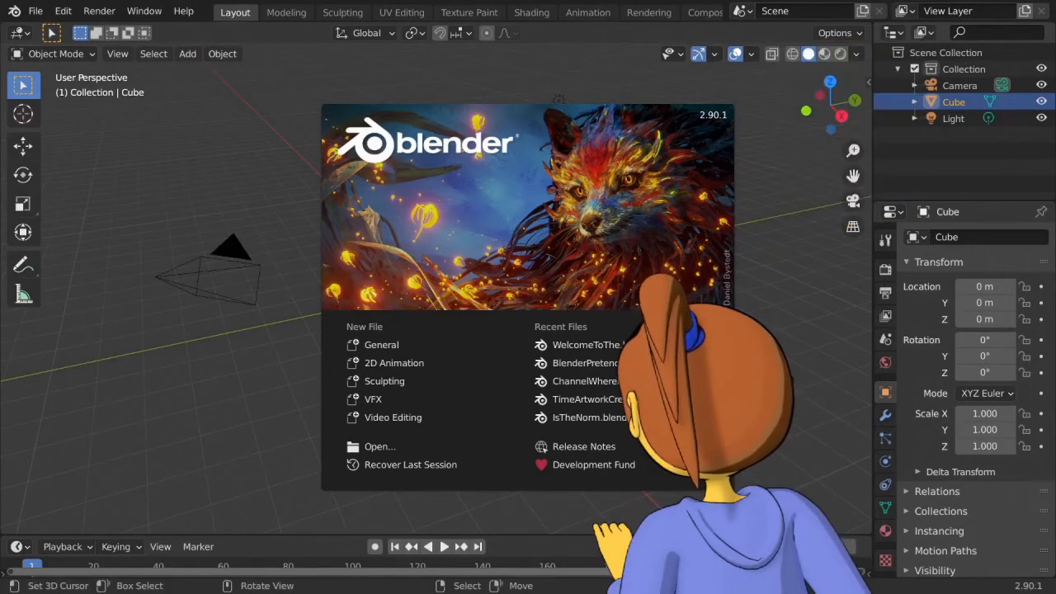
# Step: Open the file BearClaw_2-90.blend without saving the changes to the current untitled file
pyautogui.click(533, 93)
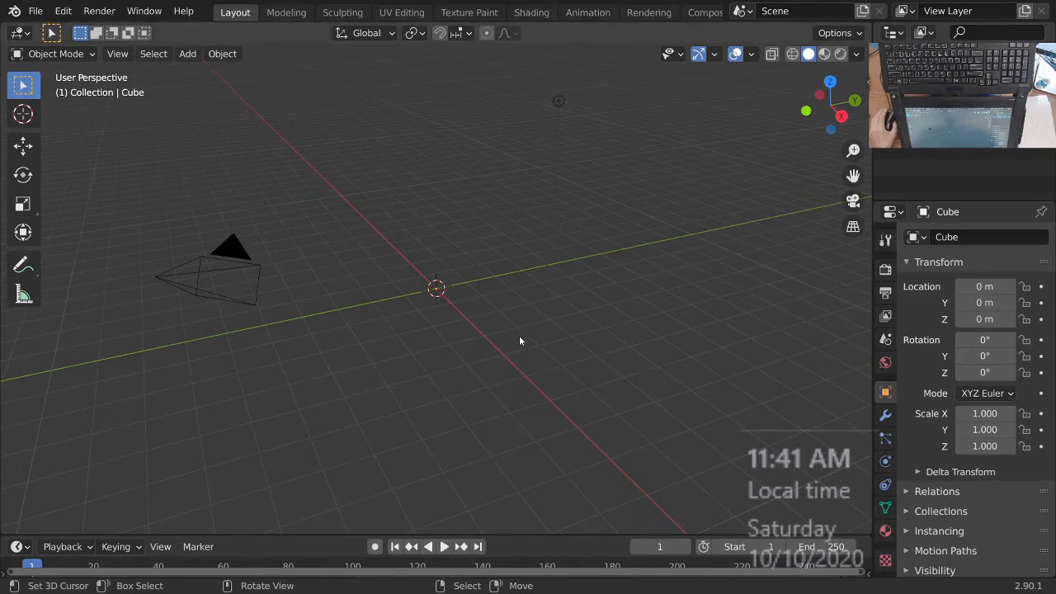
pyautogui.click(36, 11)
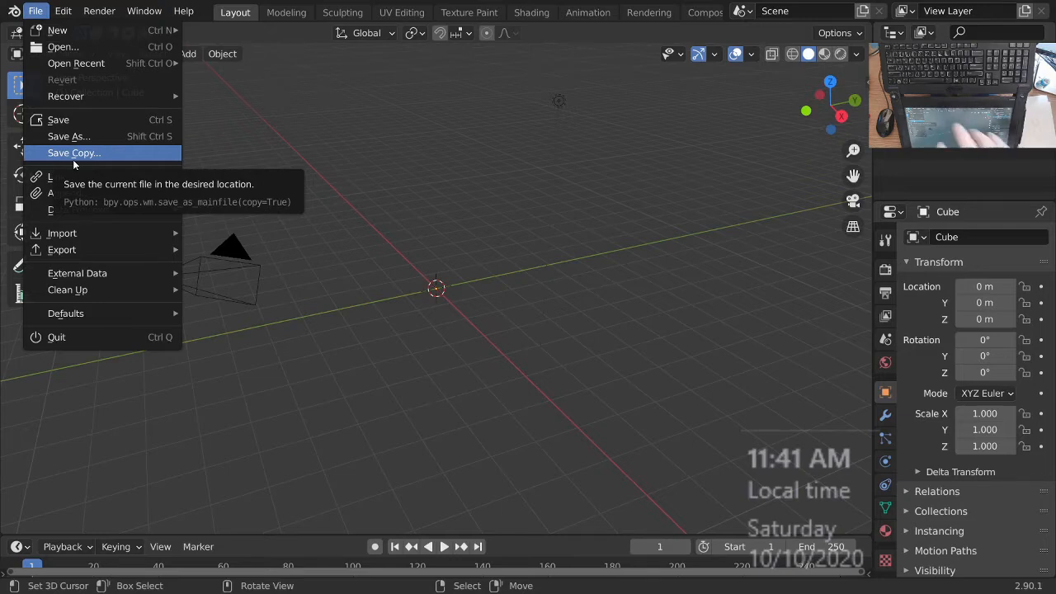
pyautogui.click(65, 48)
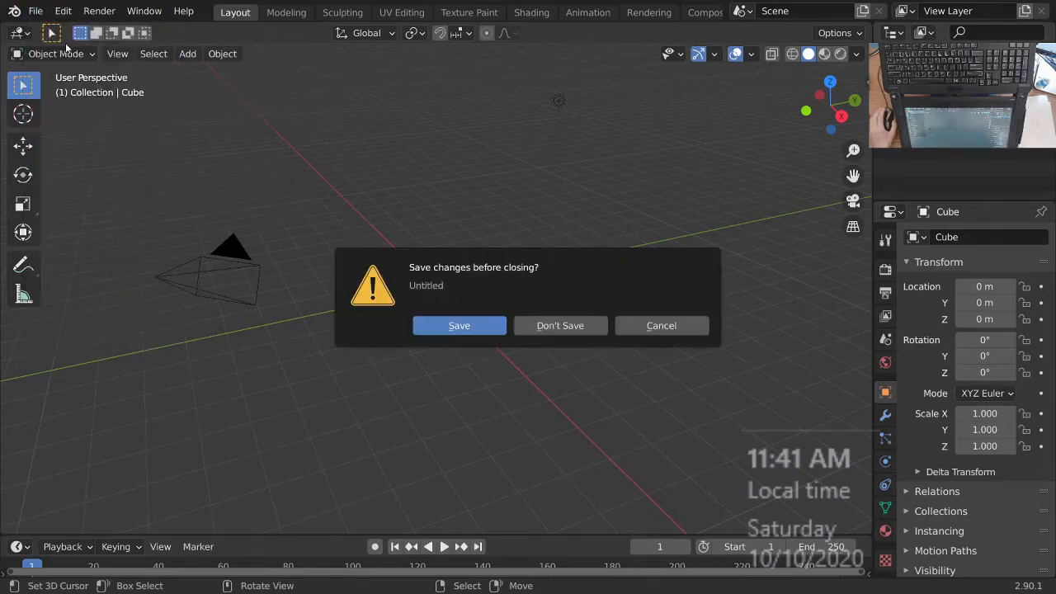
pyautogui.click(555, 327)
pyautogui.click(269, 128)
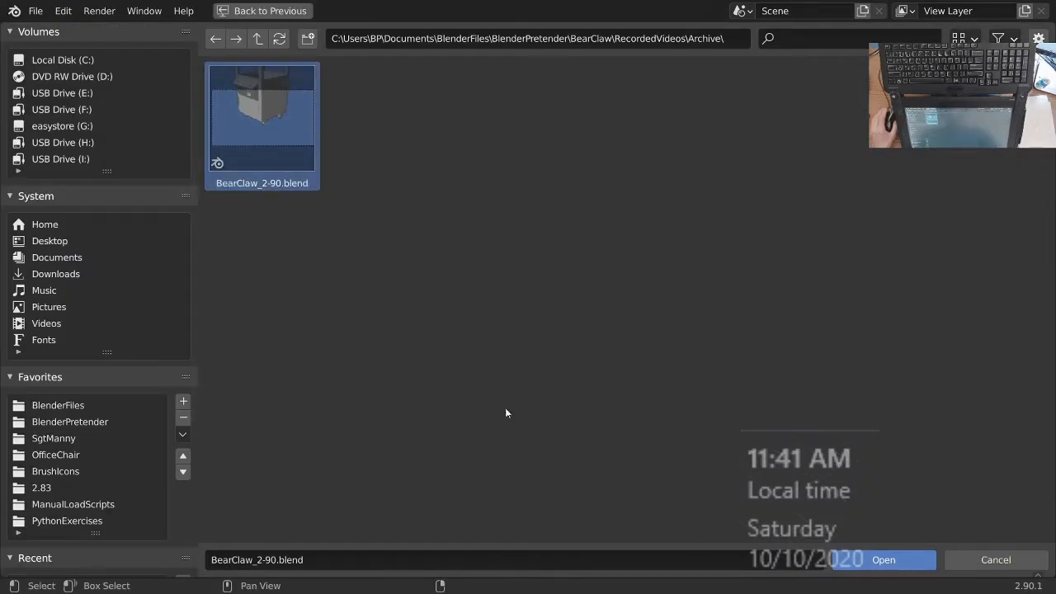
pyautogui.click(884, 560)
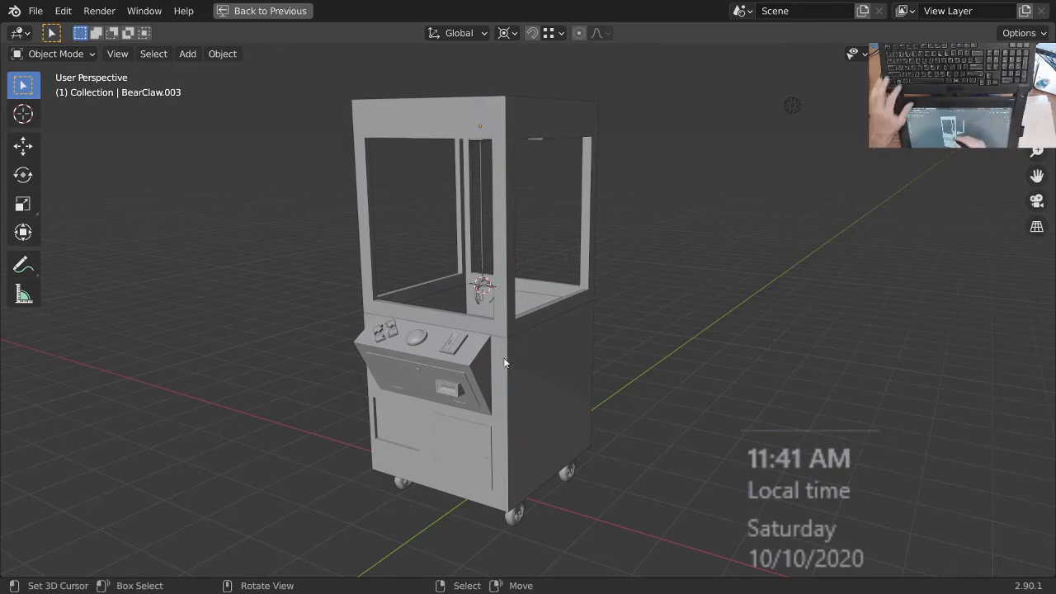
# Step: Switch the viewport to rendered shading and view the claw machine from a few angles
pyautogui.press('z')
pyautogui.click(534, 268)
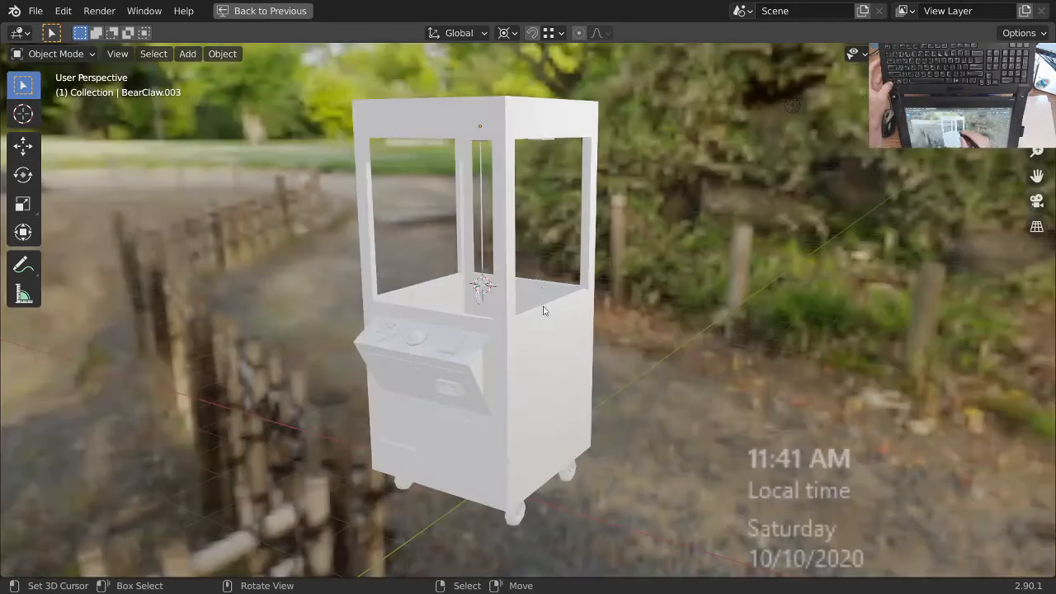
pyautogui.moveTo(542, 358)
pyautogui.mouseDown(button='middle')
pyautogui.moveTo(544, 325)
pyautogui.moveTo(569, 346)
pyautogui.moveTo(613, 335)
pyautogui.moveTo(412, 337)
pyautogui.moveTo(387, 349)
pyautogui.moveTo(388, 340)
pyautogui.moveTo(568, 343)
pyautogui.moveTo(548, 243)
pyautogui.moveTo(463, 170)
pyautogui.moveTo(405, 168)
pyautogui.moveTo(546, 214)
pyautogui.moveTo(515, 250)
pyautogui.moveTo(532, 277)
pyautogui.moveTo(473, 350)
pyautogui.moveTo(511, 297)
pyautogui.mouseUp(button='middle')
pyautogui.keyDown('ctrl'); pyautogui.moveTo(511, 297); pyautogui.dragTo(520, 342, button='middle'); pyautogui.keyUp('ctrl')
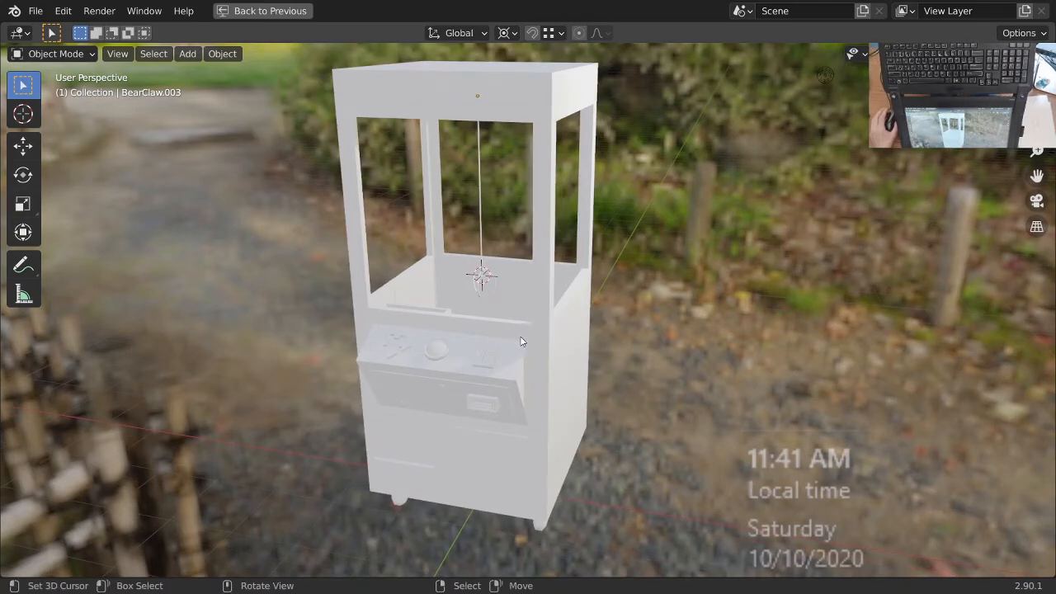
pyautogui.moveTo(550, 356); pyautogui.dragTo(565, 385, button='middle')
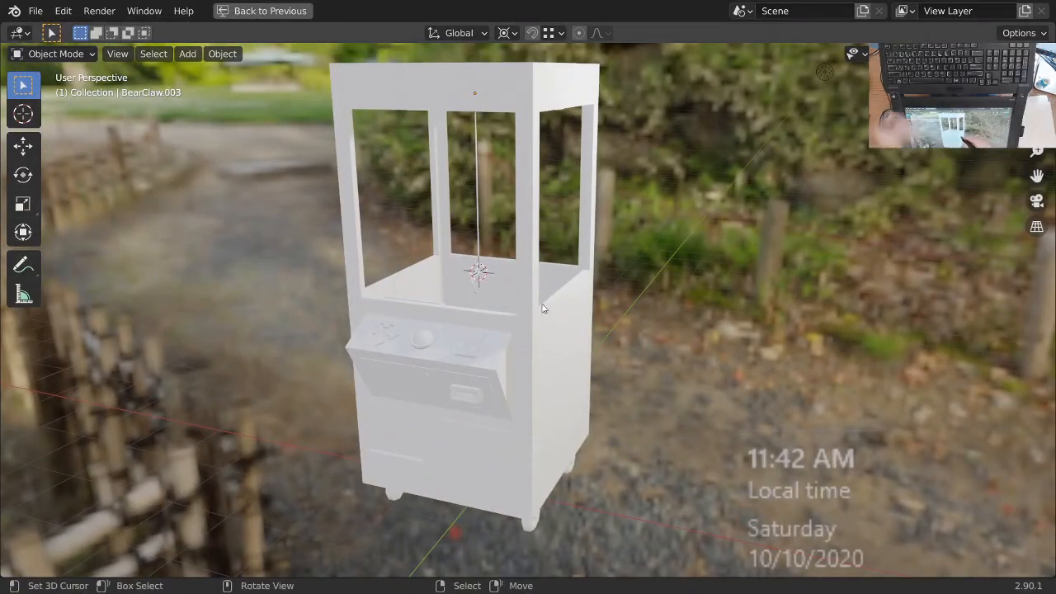
# Step: Isolate the claw mesh with its cable and overhead rails in local view
pyautogui.keyDown('shift'); pyautogui.moveTo(530, 284); pyautogui.dragTo(490, 266, button='middle'); pyautogui.keyUp('shift')
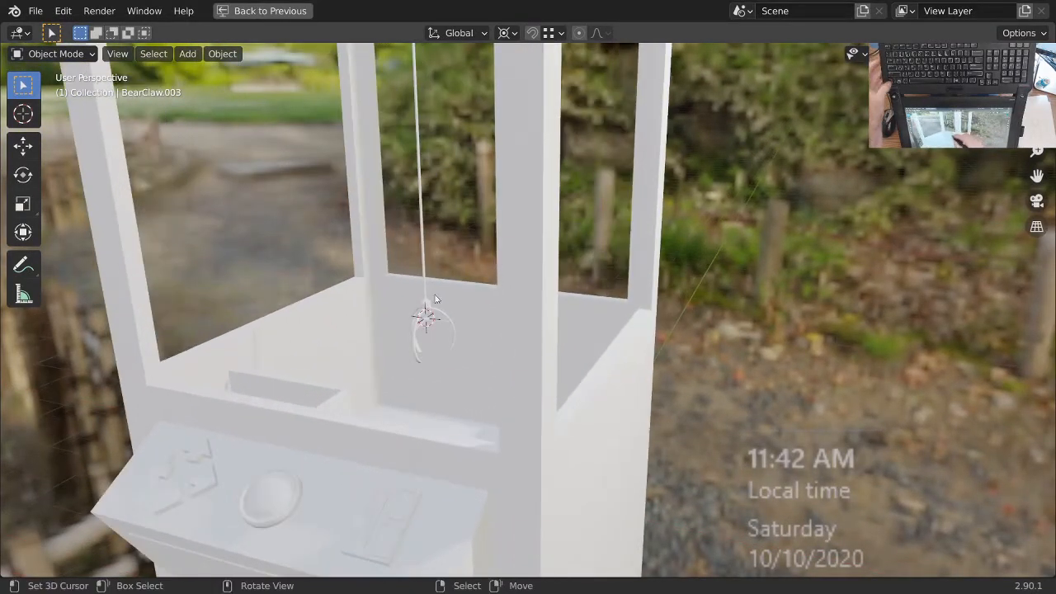
pyautogui.moveTo(487, 360); pyautogui.dragTo(428, 270, button='middle')
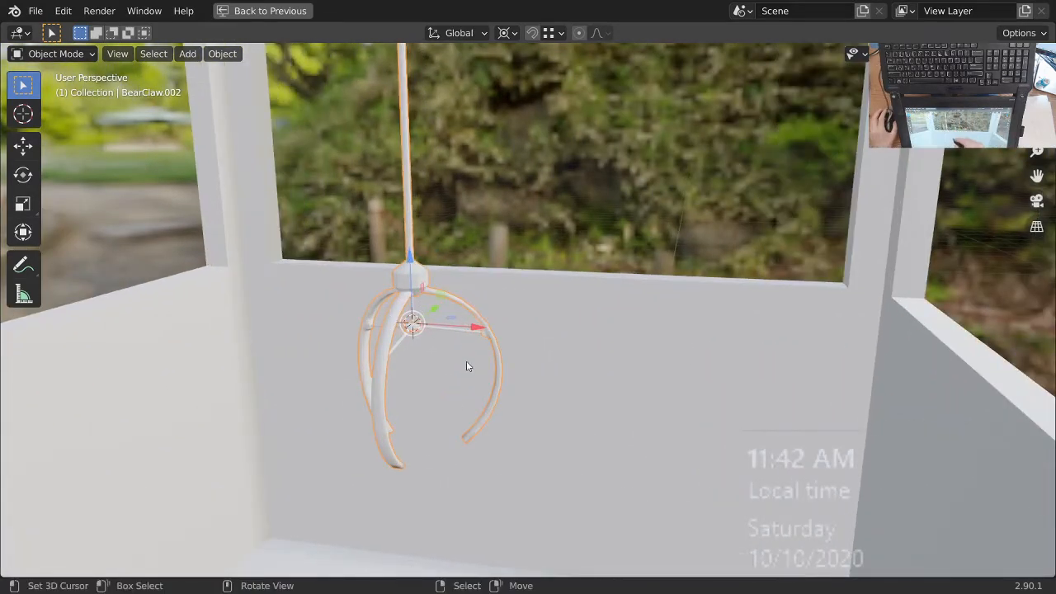
pyautogui.moveTo(474, 355)
pyautogui.mouseDown(button='middle')
pyautogui.moveTo(495, 391)
pyautogui.moveTo(457, 370)
pyautogui.moveTo(373, 354)
pyautogui.moveTo(503, 372)
pyautogui.moveTo(474, 380)
pyautogui.moveTo(487, 350)
pyautogui.moveTo(475, 359)
pyautogui.mouseUp(button='middle')
pyautogui.press('KP_Divide')
pyautogui.moveTo(516, 325); pyautogui.dragTo(610, 324, button='middle')
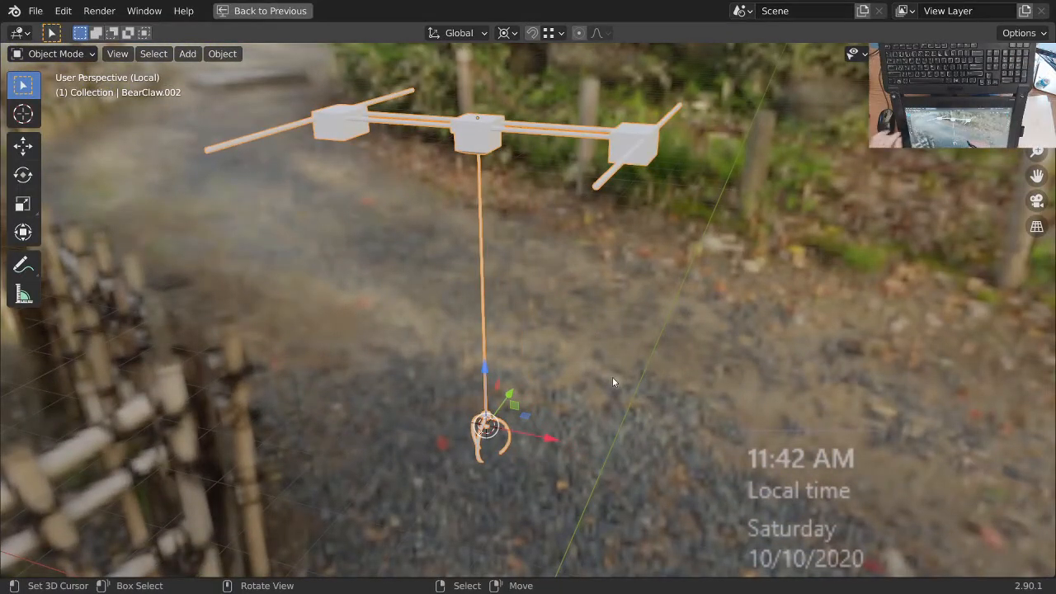
# Step: Restore the full workspace layout and turn on the Screencast Keys display, leaving the sidebar hidden
pyautogui.hotkey('ctrl', 'space')
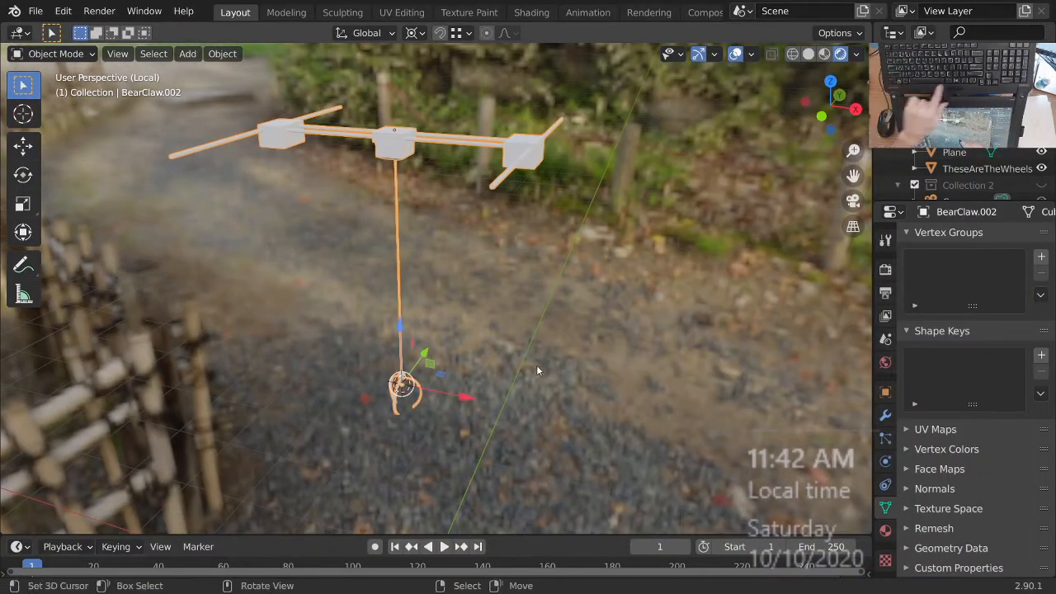
pyautogui.press('n')
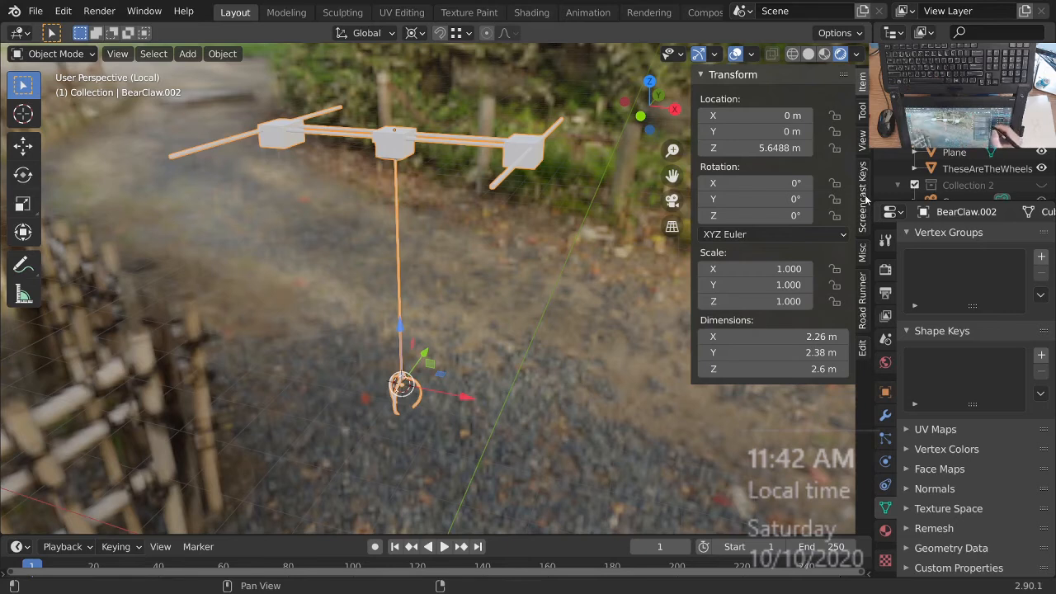
pyautogui.click(863, 197)
pyautogui.press('m')
pyautogui.moveTo(442, 328); pyautogui.dragTo(132, 498, button='middle')
pyautogui.press('n')
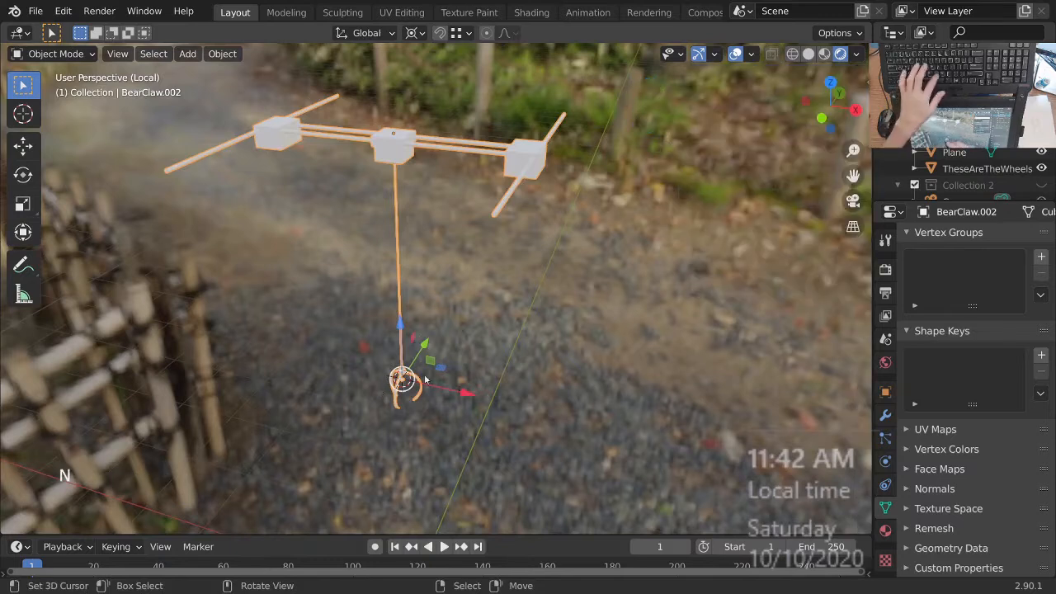
# Step: Switch the viewport from rendered to solid shading with the claw assembly in view
pyautogui.keyDown('shift'); pyautogui.moveTo(435, 262); pyautogui.dragTo(471, 245, button='middle'); pyautogui.keyUp('shift')
pyautogui.keyDown('shift'); pyautogui.moveTo(471, 246); pyautogui.dragTo(518, 296, button='middle'); pyautogui.keyUp('shift')
pyautogui.moveTo(516, 293)
pyautogui.mouseDown(button='middle')
pyautogui.moveTo(500, 269)
pyautogui.moveTo(510, 295)
pyautogui.mouseUp(button='middle')
pyautogui.press('Escape')
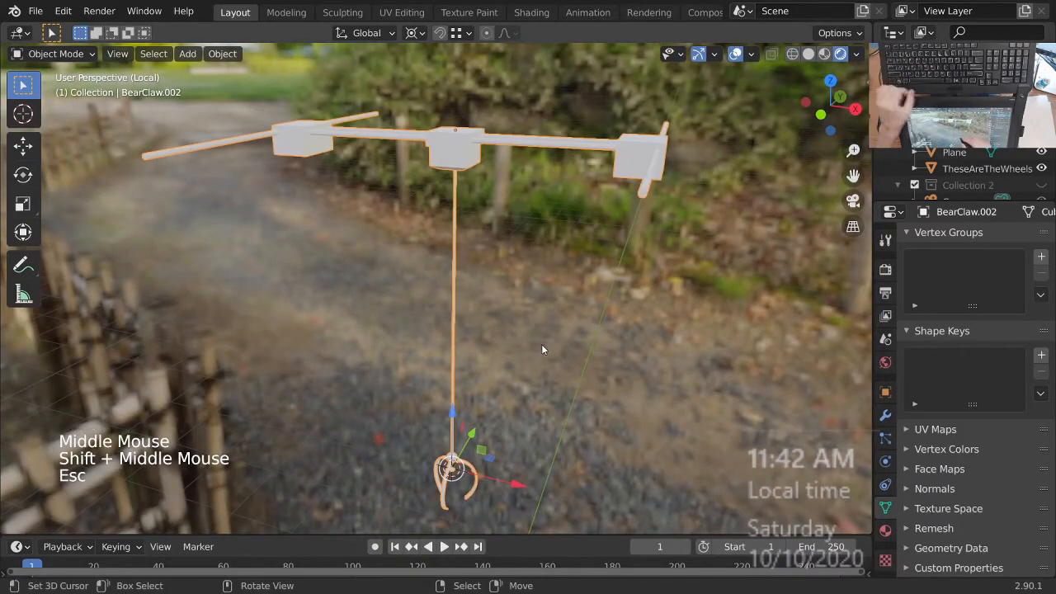
pyautogui.press('KP_5')
pyautogui.moveTo(558, 339)
pyautogui.mouseDown(button='middle')
pyautogui.moveTo(549, 343)
pyautogui.moveTo(536, 321)
pyautogui.moveTo(549, 300)
pyautogui.moveTo(537, 344)
pyautogui.moveTo(551, 342)
pyautogui.mouseUp(button='middle')
pyautogui.press('z')
pyautogui.keyDown('shift'); pyautogui.moveTo(552, 341); pyautogui.dragTo(512, 345, button='middle'); pyautogui.keyUp('shift')
# Step: Leave local view, select the thin connecting rods together with the claw mesh, and isolate both in local view
pyautogui.press('KP_Divide')
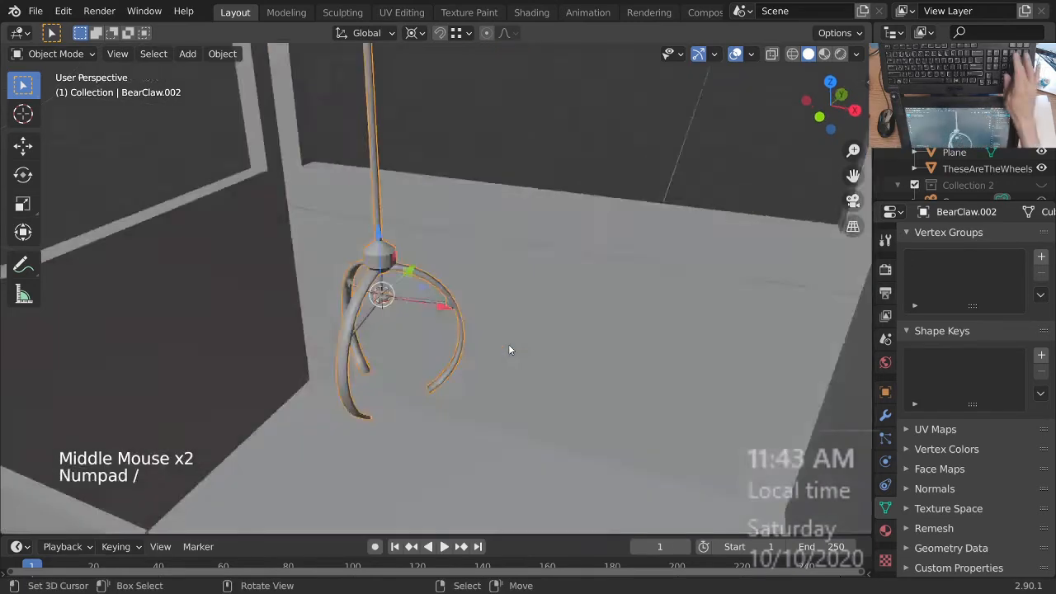
pyautogui.moveTo(441, 337); pyautogui.dragTo(354, 169, button='middle')
pyautogui.rightClick(449, 266)
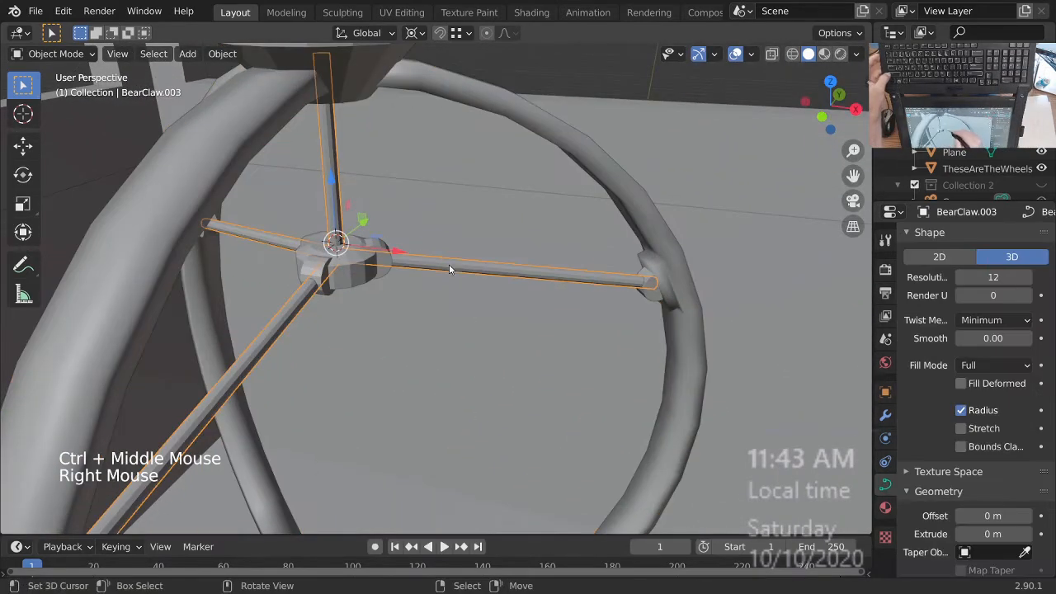
pyautogui.keyDown('shift'); pyautogui.rightClick(472, 91); pyautogui.keyUp('shift')
pyautogui.press('KP_Divide')
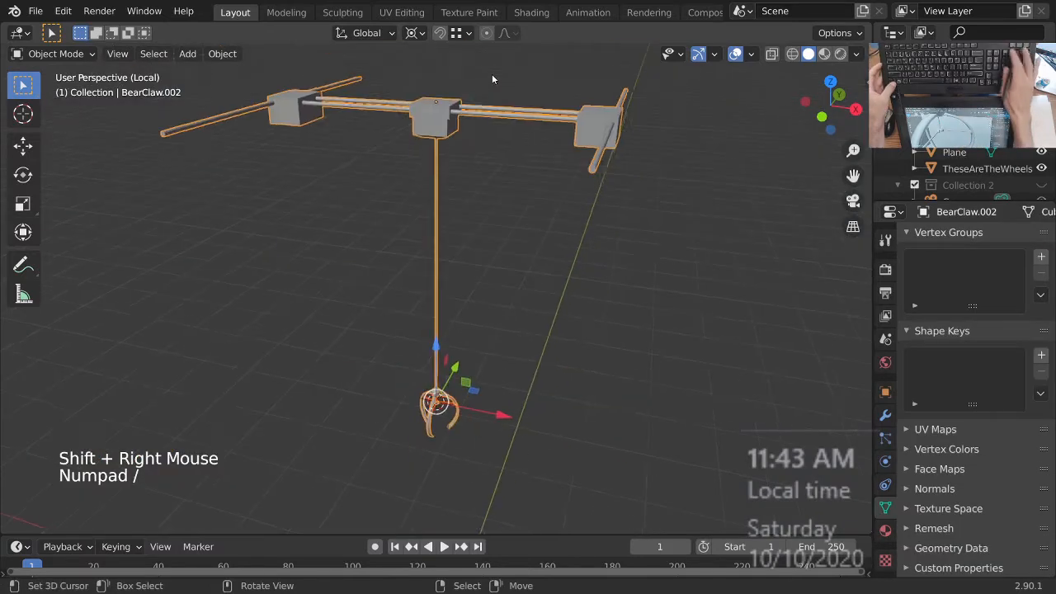
# Step: Maximize the viewport and examine how the claw's prongs, central hub and connecting rods fit together below the cable
pyautogui.keyDown('ctrl'); pyautogui.moveTo(453, 438); pyautogui.dragTo(461, 404, button='middle'); pyautogui.keyUp('ctrl')
pyautogui.keyDown('shift'); pyautogui.moveTo(461, 404); pyautogui.dragTo(493, 349, button='middle'); pyautogui.keyUp('shift')
pyautogui.moveTo(494, 348); pyautogui.dragTo(500, 338, button='middle')
pyautogui.moveTo(500, 338)
pyautogui.keyDown('ctrl'); pyautogui.mouseDown(button='middle')
pyautogui.moveTo(513, 321)
pyautogui.moveTo(609, 316)
pyautogui.moveTo(580, 283)
pyautogui.moveTo(705, 310)
pyautogui.moveTo(517, 322)
pyautogui.moveTo(492, 349)
pyautogui.moveTo(500, 322)
pyautogui.mouseUp(button='middle'); pyautogui.keyUp('ctrl')
pyautogui.hotkey('ctrl', 'space')
pyautogui.keyDown('shift'); pyautogui.moveTo(500, 322); pyautogui.dragTo(463, 335, button='middle'); pyautogui.keyUp('shift')
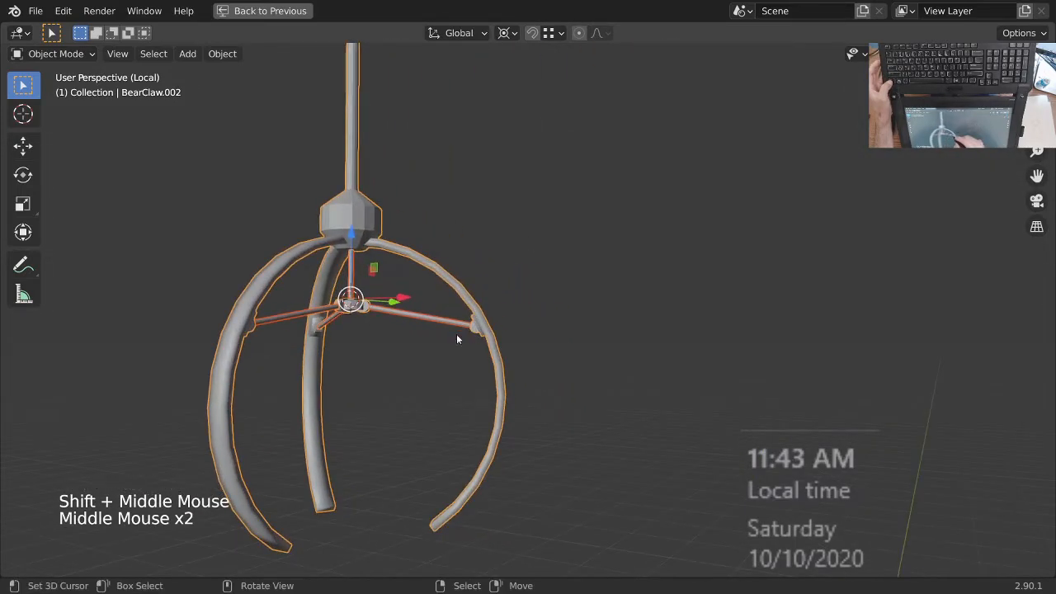
pyautogui.keyDown('ctrl'); pyautogui.moveTo(354, 249); pyautogui.dragTo(513, 297, button='middle'); pyautogui.keyUp('ctrl')
pyautogui.keyDown('shift'); pyautogui.moveTo(513, 297); pyautogui.dragTo(498, 339, button='middle'); pyautogui.keyUp('shift')
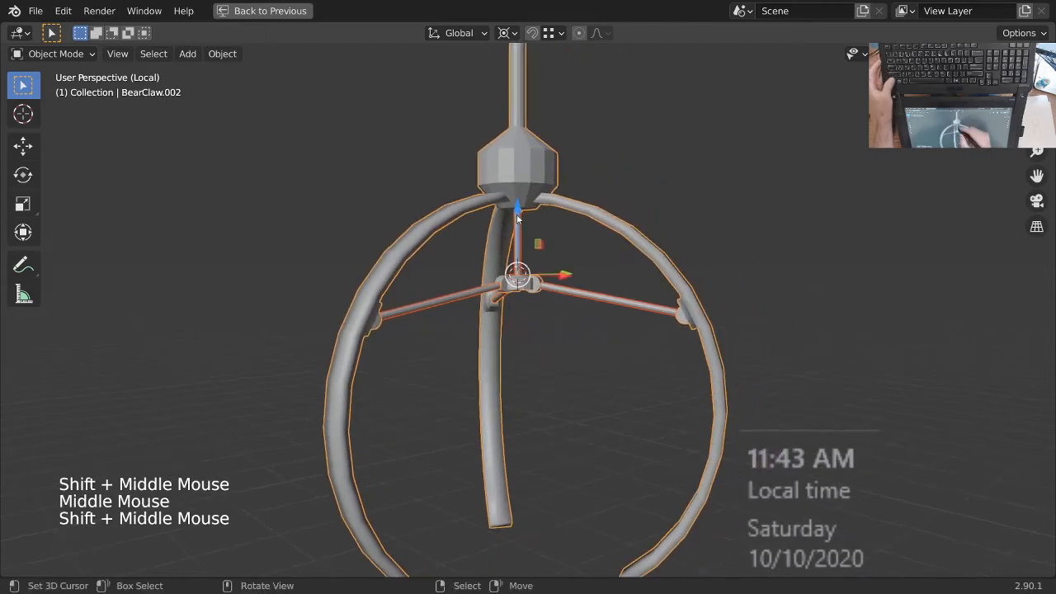
pyautogui.keyDown('ctrl'); pyautogui.moveTo(520, 277); pyautogui.dragTo(505, 338, button='middle'); pyautogui.keyUp('ctrl')
pyautogui.keyDown('shift'); pyautogui.moveTo(505, 339); pyautogui.dragTo(495, 267, button='middle'); pyautogui.keyUp('shift')
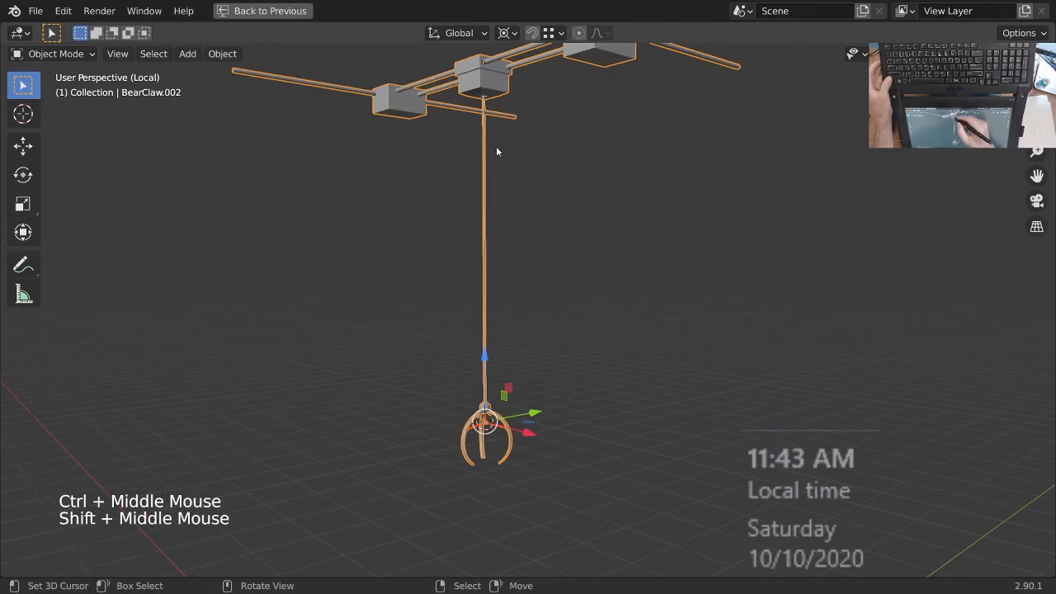
pyautogui.keyDown('ctrl'); pyautogui.moveTo(492, 353); pyautogui.dragTo(492, 236, button='middle'); pyautogui.keyUp('ctrl')
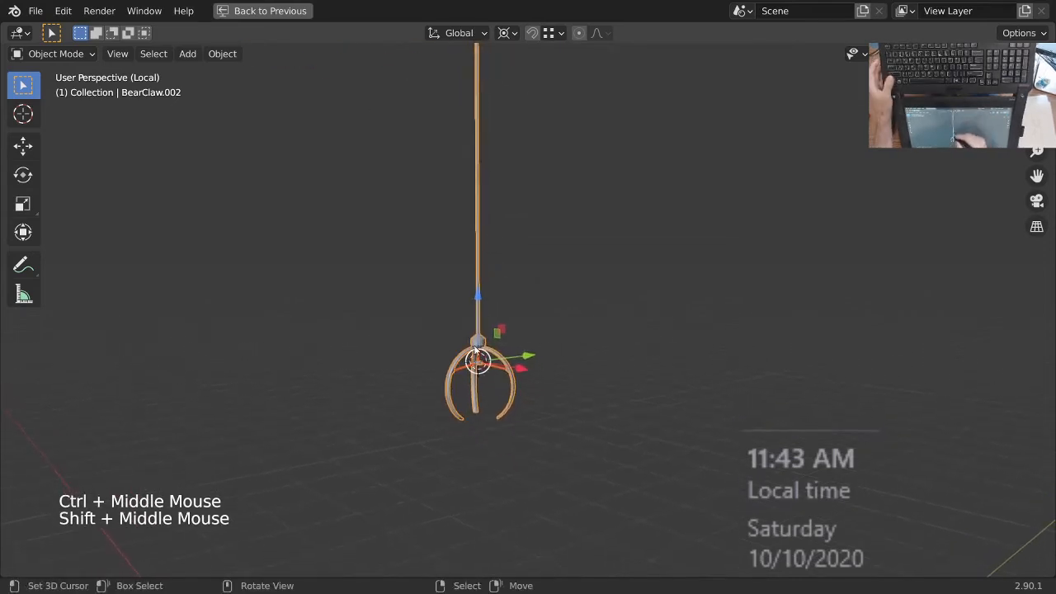
pyautogui.keyDown('ctrl'); pyautogui.moveTo(477, 363); pyautogui.dragTo(523, 220, button='middle'); pyautogui.keyUp('ctrl')
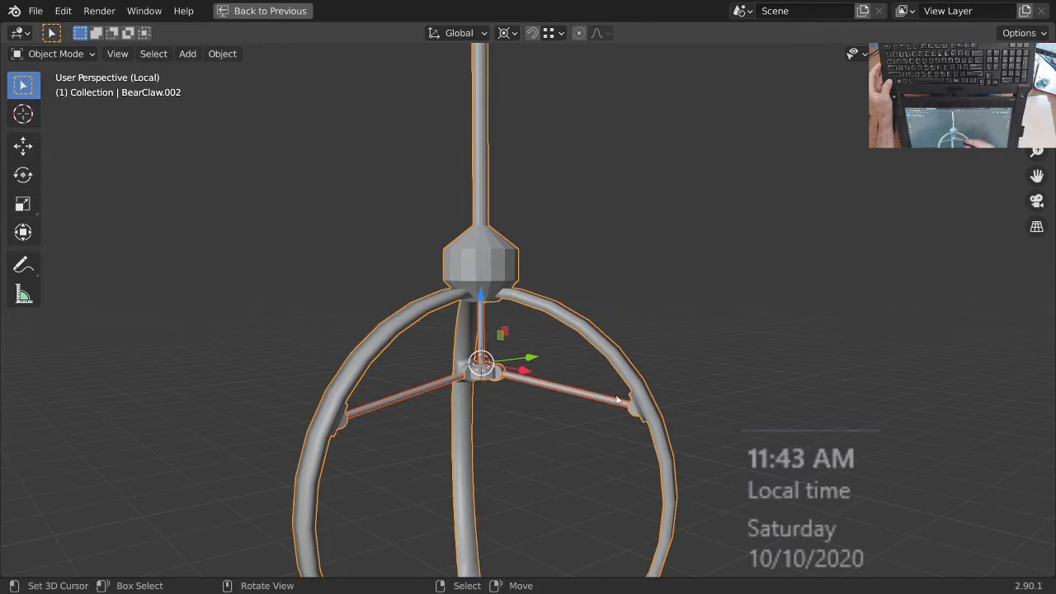
pyautogui.keyDown('ctrl'); pyautogui.moveTo(528, 382); pyautogui.dragTo(528, 343, button='middle'); pyautogui.keyUp('ctrl')
pyautogui.keyDown('shift'); pyautogui.moveTo(532, 287); pyautogui.dragTo(534, 254, button='middle'); pyautogui.keyUp('shift')
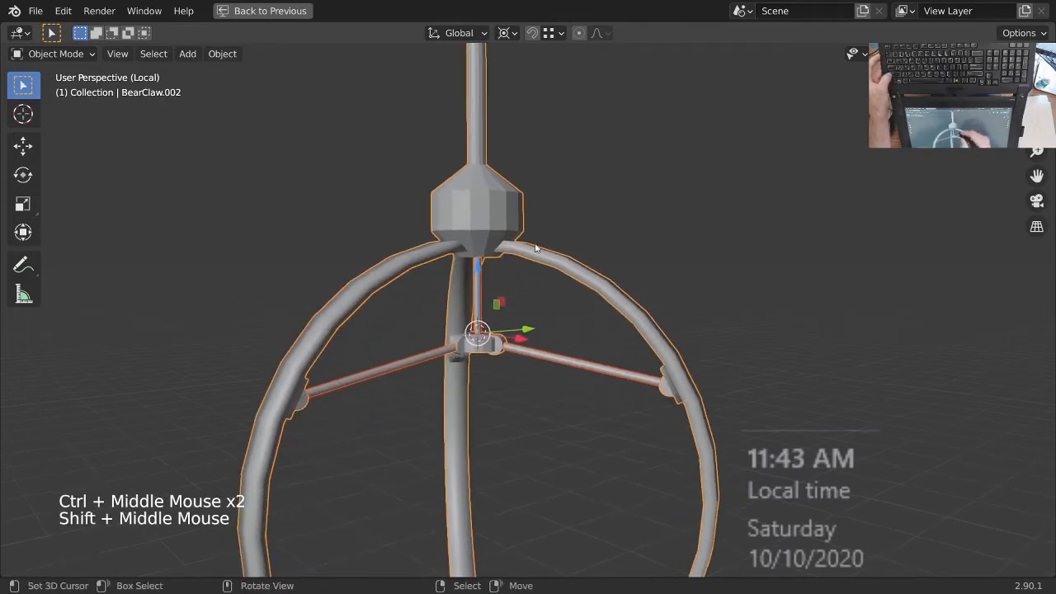
pyautogui.keyDown('ctrl'); pyautogui.moveTo(502, 289); pyautogui.dragTo(370, 299, button='middle'); pyautogui.keyUp('ctrl')
# Step: Sketch temporary annotation strokes over the top of the claw and erase them
pyautogui.moveTo(511, 126); pyautogui.dragTo(374, 404, button='middle')
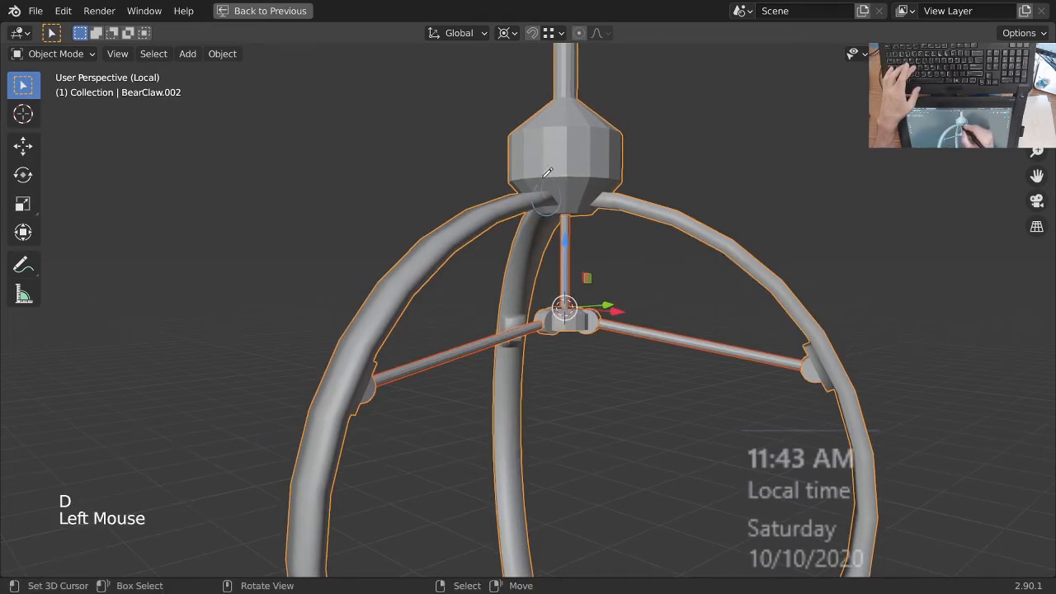
pyautogui.keyDown('ctrl'); pyautogui.moveTo(601, 216); pyautogui.dragTo(529, 370, button='middle'); pyautogui.keyUp('ctrl')
pyautogui.keyDown('shift'); pyautogui.moveTo(457, 230); pyautogui.dragTo(467, 245, button='middle'); pyautogui.keyUp('shift')
pyautogui.keyDown('ctrl'); pyautogui.moveTo(467, 246); pyautogui.dragTo(453, 288, button='middle'); pyautogui.keyUp('ctrl')
pyautogui.press('d')
pyautogui.moveTo(450, 288); pyautogui.dragTo(451, 262, button='right')
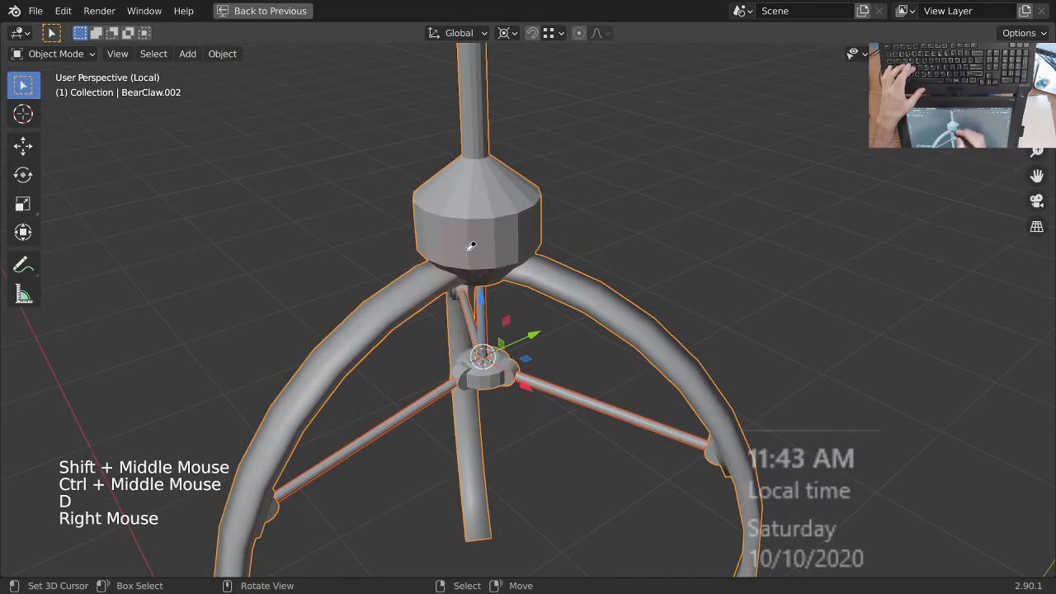
# Step: Inspect the connecting rods' curve points in Edit Mode and return to Object Mode
pyautogui.keyDown('ctrl'); pyautogui.moveTo(552, 404); pyautogui.dragTo(545, 381, button='middle'); pyautogui.keyUp('ctrl')
pyautogui.keyDown('shift'); pyautogui.moveTo(545, 381); pyautogui.dragTo(659, 367, button='middle'); pyautogui.keyUp('shift')
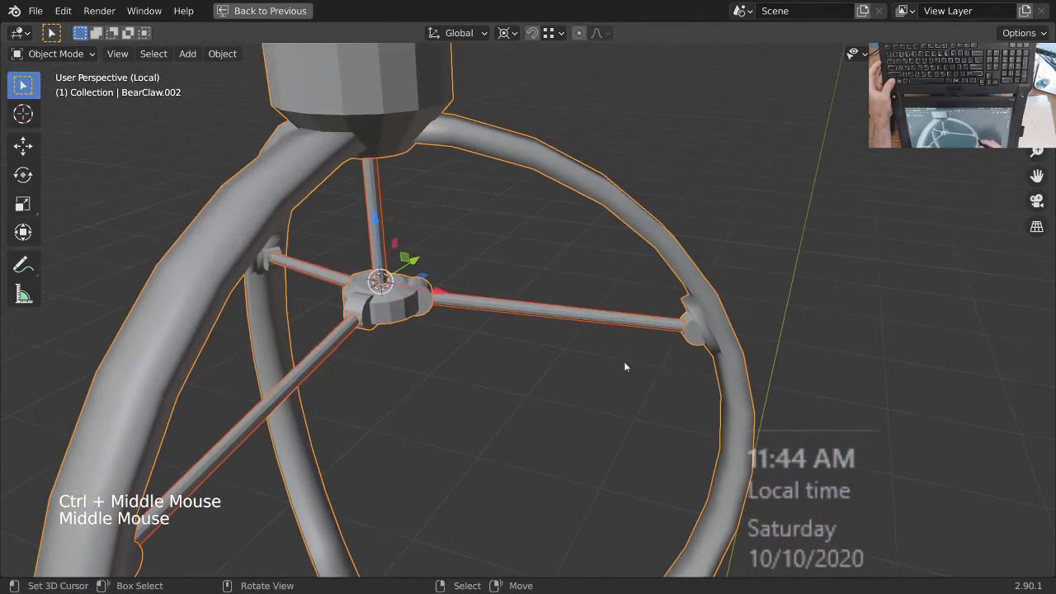
pyautogui.keyDown('ctrl'); pyautogui.moveTo(500, 233); pyautogui.dragTo(466, 323, button='middle'); pyautogui.keyUp('ctrl')
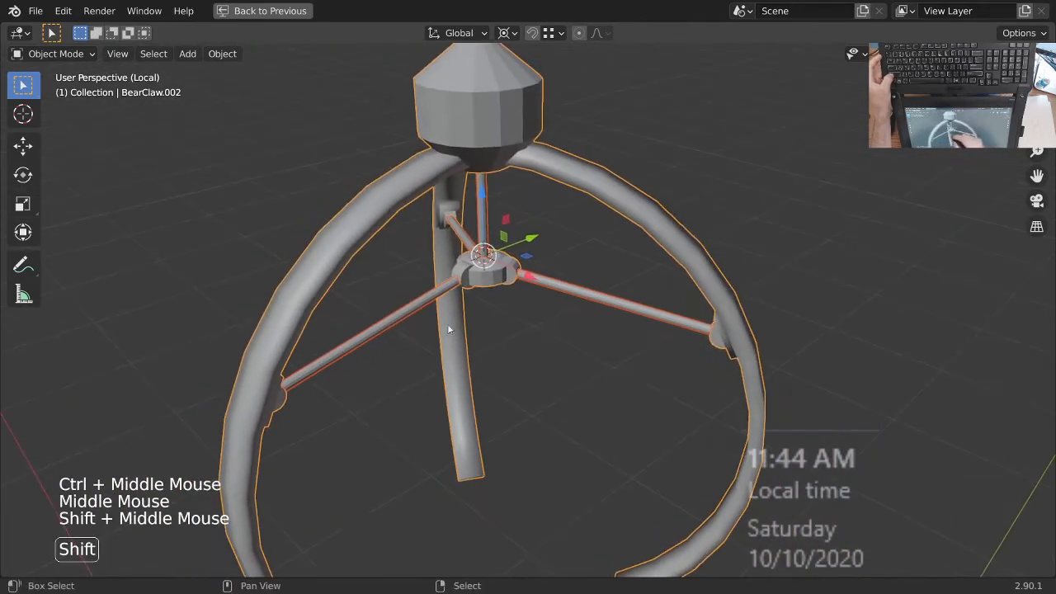
pyautogui.rightClick(466, 323)
pyautogui.press('Tab')
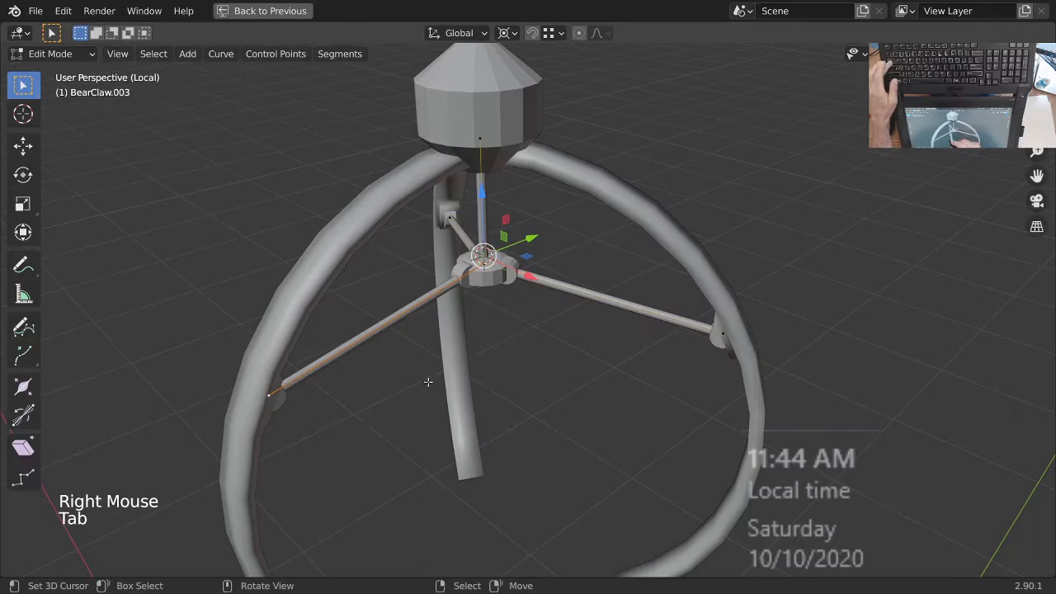
pyautogui.press('Tab')
# Step: Duplicate the claw mesh and its connecting rods in place and move the copies to another collection
pyautogui.keyDown('ctrl'); pyautogui.moveTo(455, 334); pyautogui.dragTo(540, 257, button='middle'); pyautogui.keyUp('ctrl')
pyautogui.rightClick(577, 253)
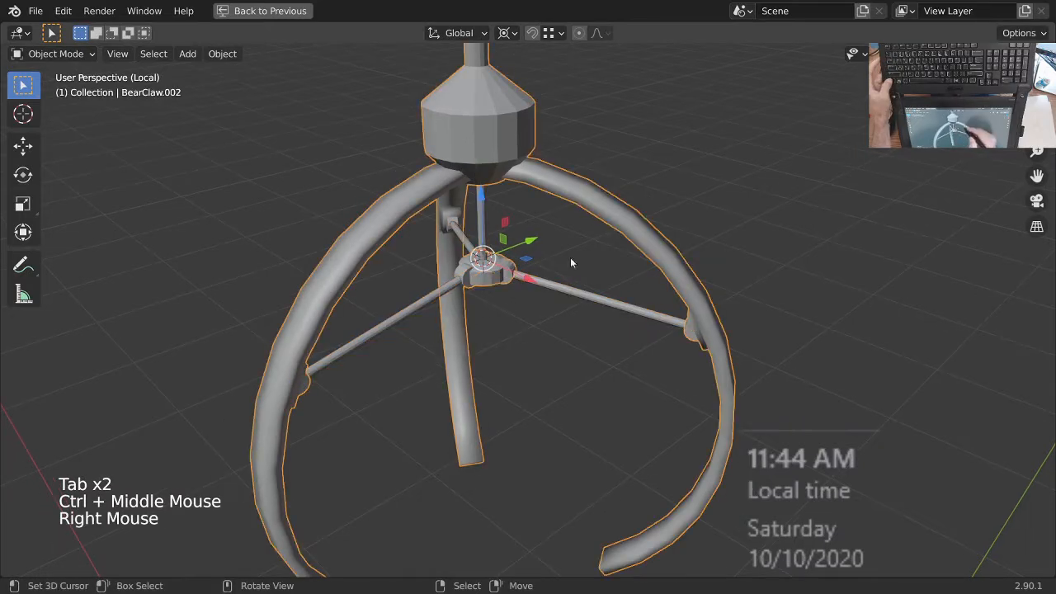
pyautogui.keyDown('shift'); pyautogui.rightClick(473, 291); pyautogui.keyUp('shift')
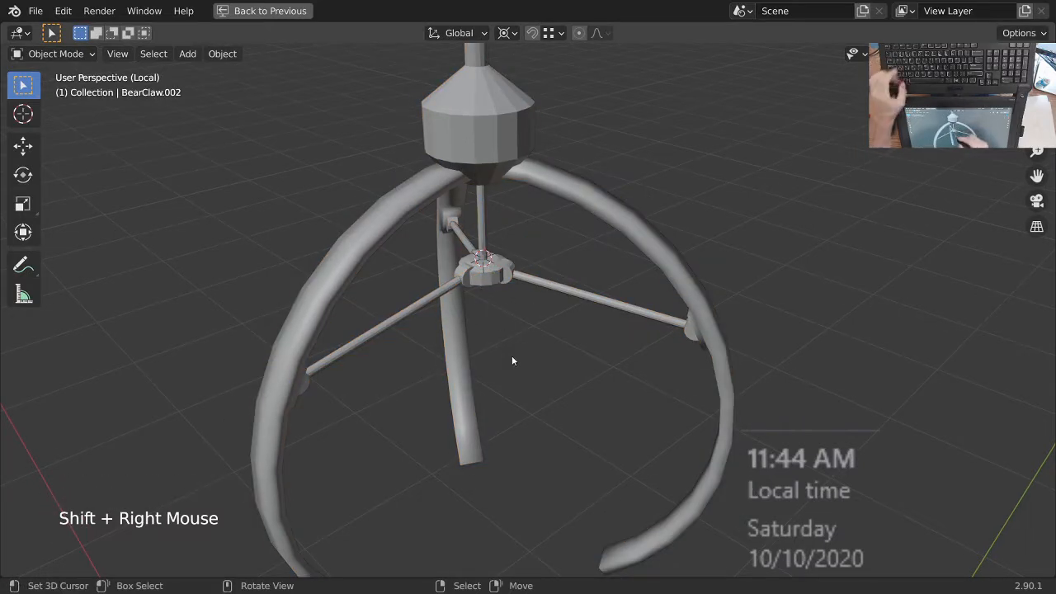
pyautogui.press('a')
pyautogui.hotkey('shift', 'd')
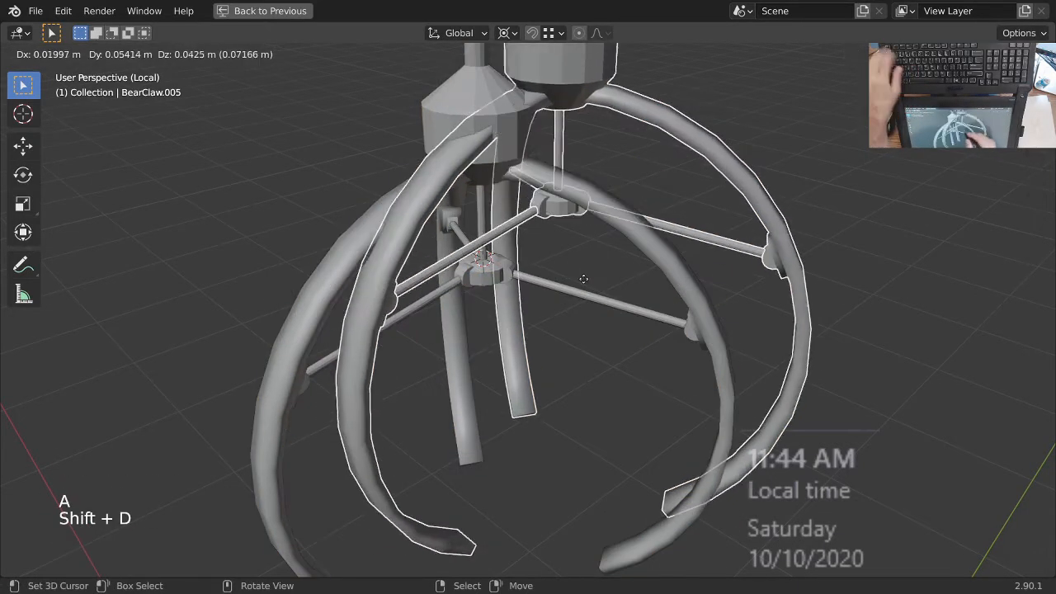
pyautogui.rightClick(576, 287)
pyautogui.press('m')
pyautogui.click(549, 334)
# Step: Leave local view to bring back the whole claw machine
pyautogui.keyDown('ctrl'); pyautogui.moveTo(556, 344); pyautogui.dragTo(514, 328, button='middle'); pyautogui.keyUp('ctrl')
pyautogui.press('KP_Divide')
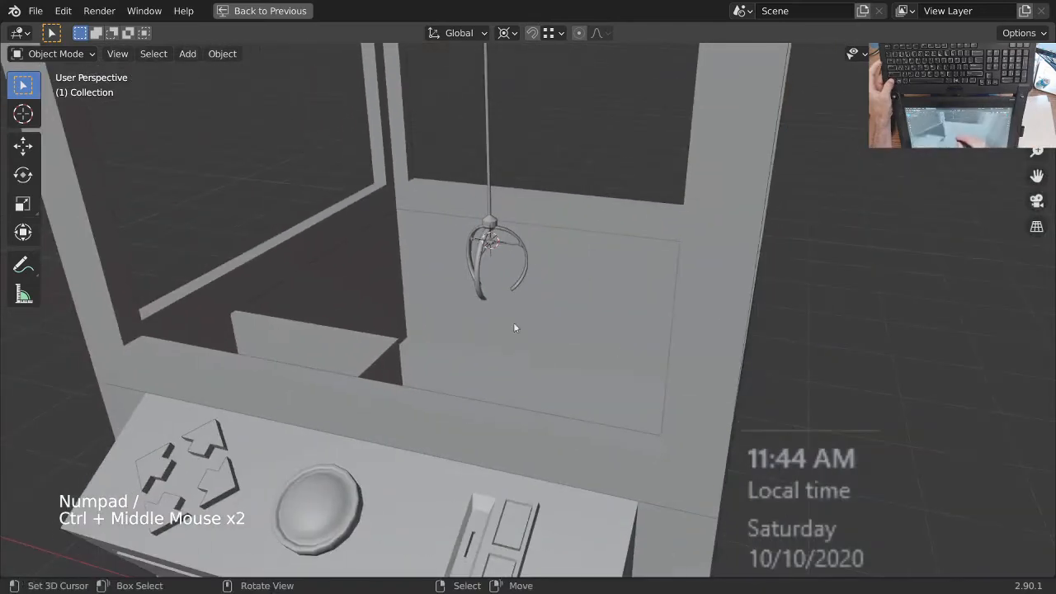
pyautogui.press('g')
pyautogui.press('Escape')
pyautogui.press('Escape')
pyautogui.press('Escape')
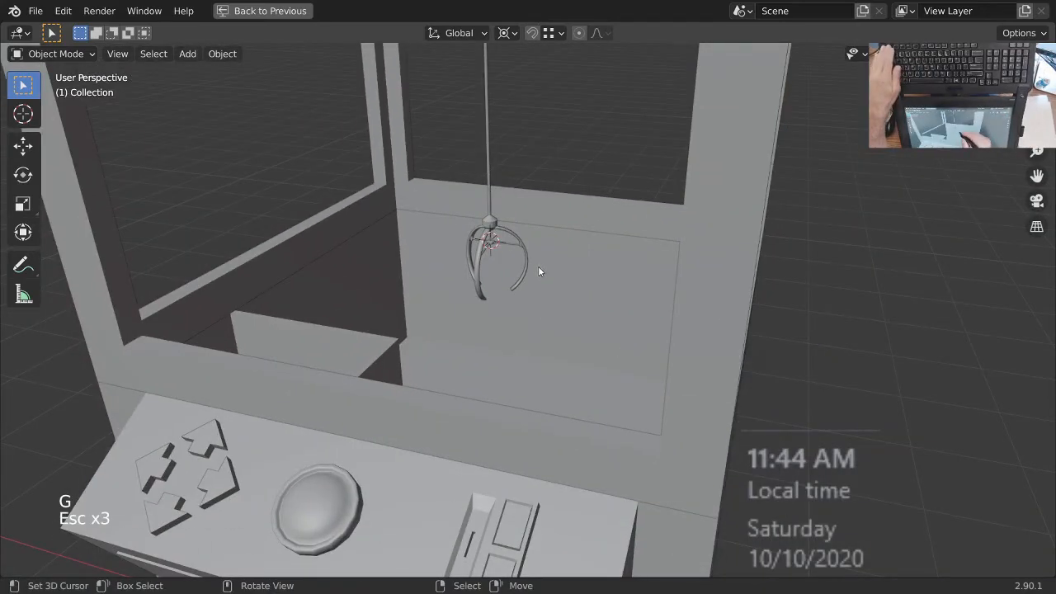
# Step: Move one overlapping copy of the claw mesh and its connecting rods to Collection 3
pyautogui.moveTo(538, 266); pyautogui.dragTo(518, 177, button='middle')
pyautogui.keyDown('ctrl'); pyautogui.moveTo(519, 177); pyautogui.dragTo(567, 194, button='middle'); pyautogui.keyUp('ctrl')
pyautogui.rightClick(507, 193)
pyautogui.keyDown('shift'); pyautogui.rightClick(485, 191); pyautogui.keyUp('shift')
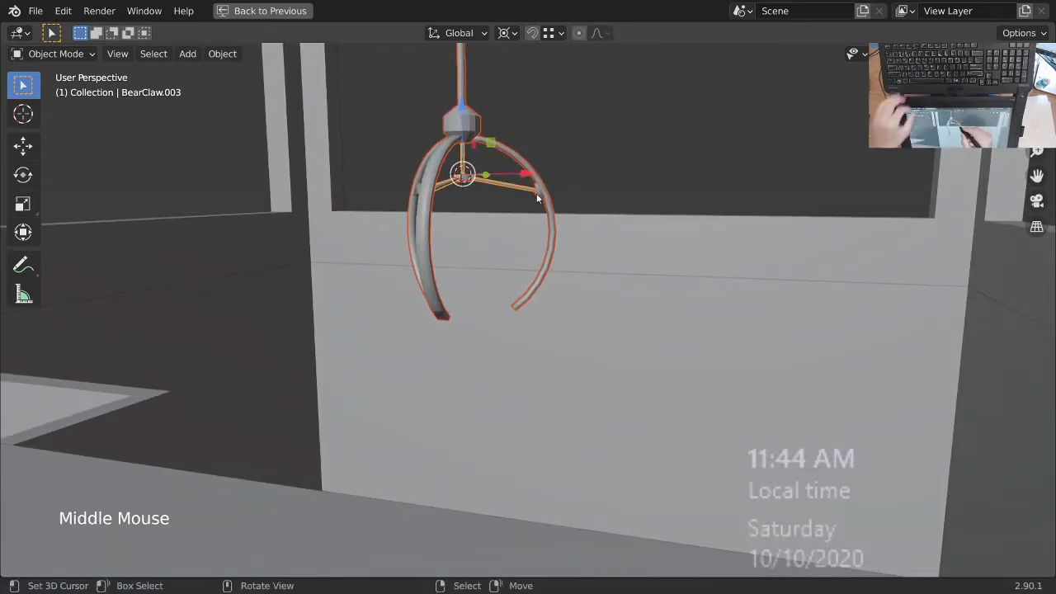
pyautogui.press('m')
pyautogui.click(528, 268)
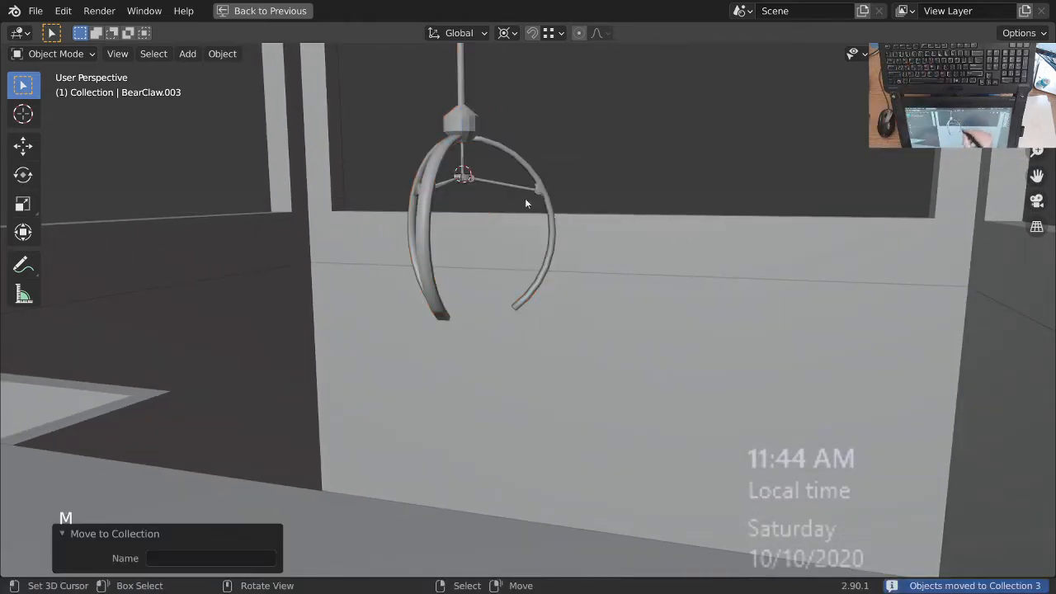
# Step: Isolate the remaining claw mesh and its connecting rods in local view
pyautogui.moveTo(526, 203); pyautogui.dragTo(515, 212, button='middle')
pyautogui.rightClick(502, 190)
pyautogui.keyDown('shift'); pyautogui.rightClick(487, 134); pyautogui.keyUp('shift')
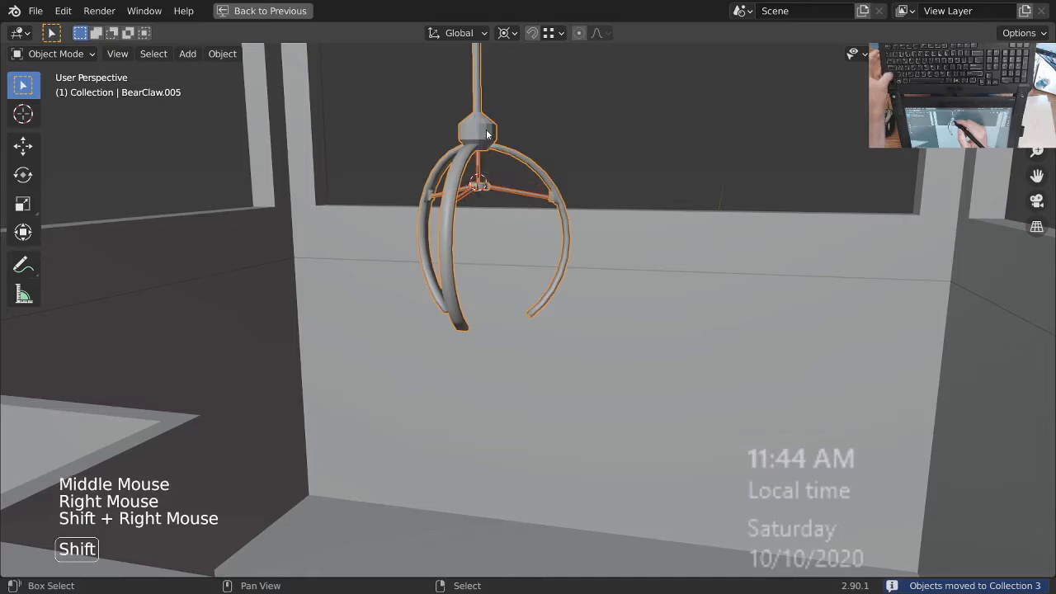
pyautogui.press('KP_Divide')
pyautogui.keyDown('shift'); pyautogui.moveTo(573, 489); pyautogui.dragTo(512, 273, button='middle'); pyautogui.keyUp('shift')
pyautogui.moveTo(512, 272)
pyautogui.keyDown('shift'); pyautogui.mouseDown(button='middle')
pyautogui.moveTo(483, 253)
pyautogui.moveTo(492, 274)
pyautogui.mouseUp(button='middle'); pyautogui.keyUp('shift')
# Step: In Edit Mode, select one whole claw finger of the claw mesh with its linked geometry and separate it into its own object
pyautogui.rightClick(558, 194)
pyautogui.keyDown('ctrl'); pyautogui.moveTo(543, 202); pyautogui.dragTo(581, 189, button='middle'); pyautogui.keyUp('ctrl')
pyautogui.press('Tab')
pyautogui.hotkey('alt', 'a')
pyautogui.moveTo(545, 222)
pyautogui.keyDown('ctrl'); pyautogui.mouseDown(button='middle')
pyautogui.moveTo(537, 217)
pyautogui.moveTo(541, 231)
pyautogui.mouseUp(button='middle'); pyautogui.keyUp('ctrl')
pyautogui.moveTo(541, 231); pyautogui.dragTo(487, 255, button='middle')
pyautogui.hotkey('alt', 'a')
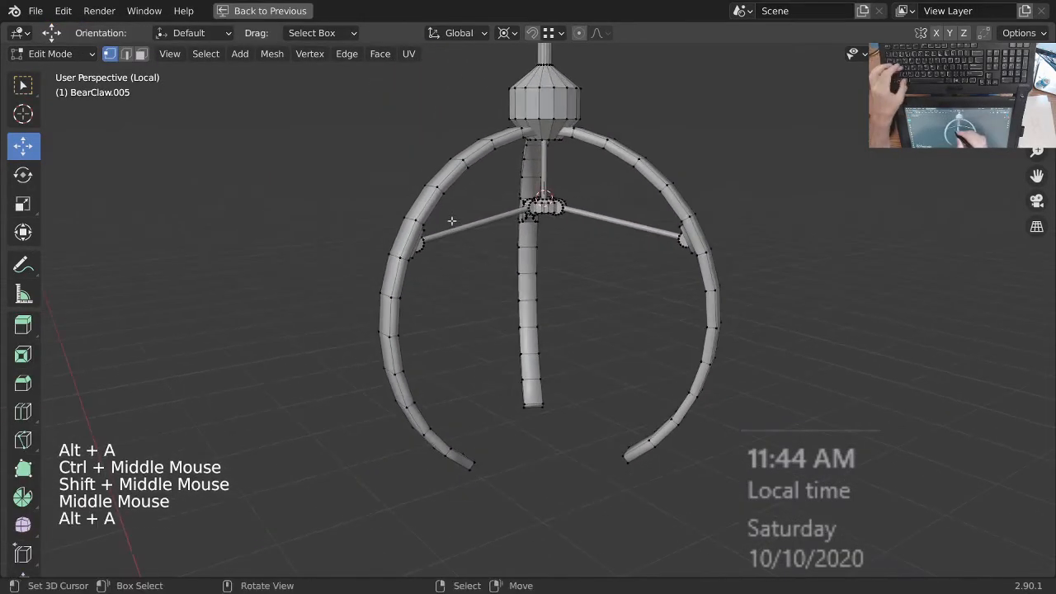
pyautogui.press('l')
pyautogui.moveTo(509, 311); pyautogui.dragTo(552, 305, button='middle')
pyautogui.press('l')
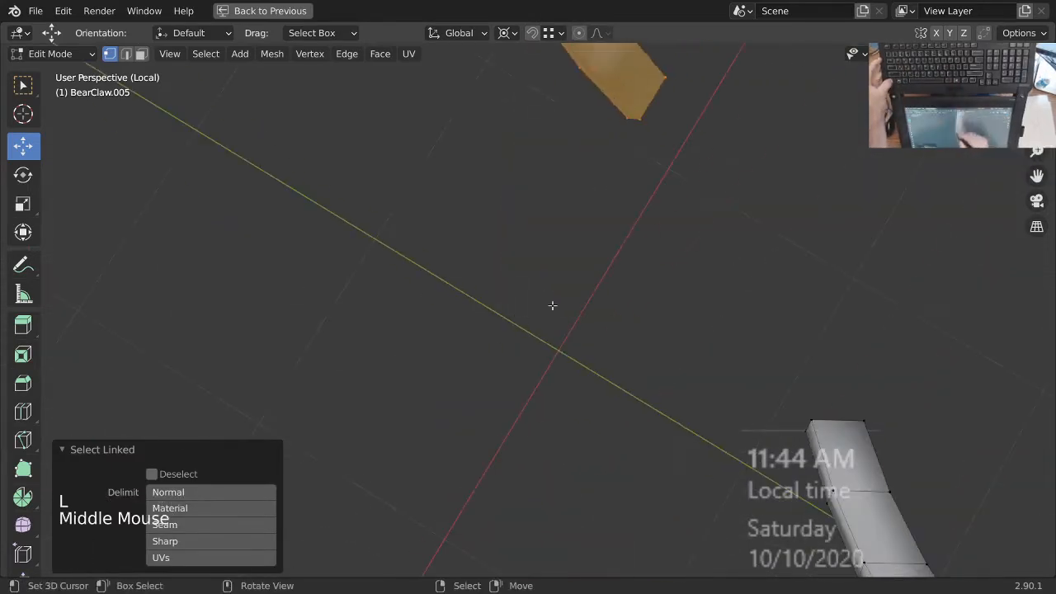
pyautogui.press('KP_Decimal')
pyautogui.press('KP_7')
pyautogui.moveTo(618, 193); pyautogui.dragTo(396, 424, button='middle')
pyautogui.click(246, 443)
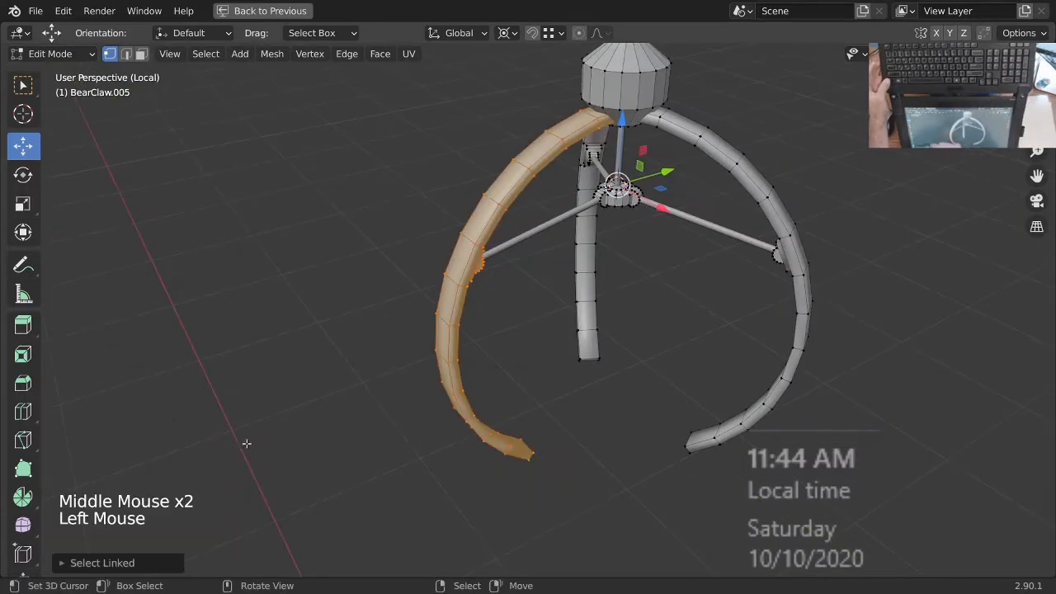
pyautogui.keyDown('shift'); pyautogui.moveTo(645, 307); pyautogui.dragTo(524, 333, button='middle'); pyautogui.keyUp('shift')
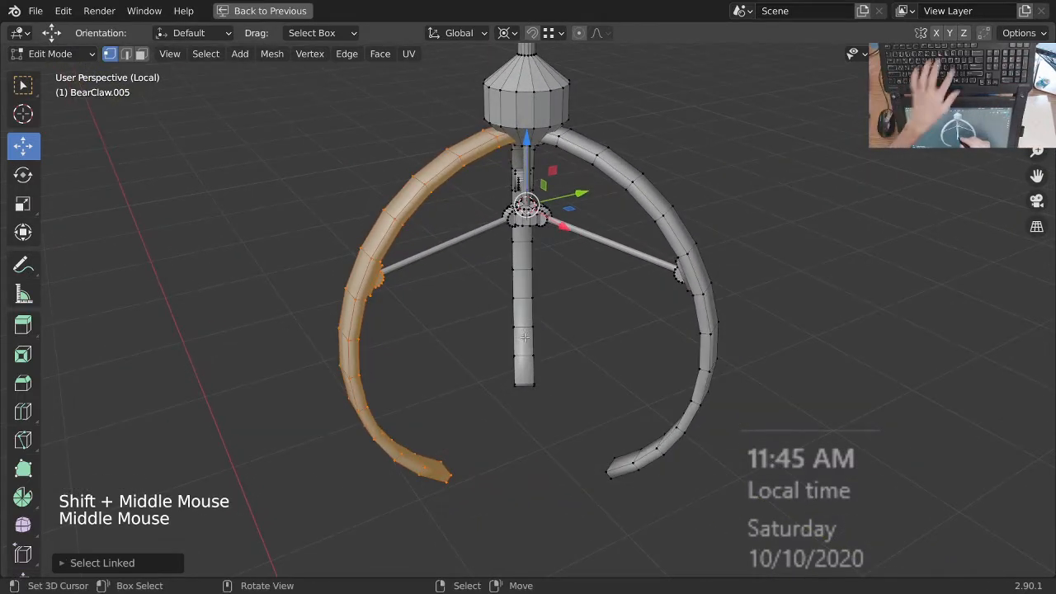
pyautogui.press('p')
pyautogui.click(524, 339)
# Step: Separate the central hub's rounded joint that faces the separated finger into its own object
pyautogui.keyDown('ctrl'); pyautogui.moveTo(547, 283); pyautogui.dragTo(550, 278, button='middle'); pyautogui.keyUp('ctrl')
pyautogui.keyDown('shift'); pyautogui.moveTo(550, 278); pyautogui.dragTo(488, 237, button='middle'); pyautogui.keyUp('shift')
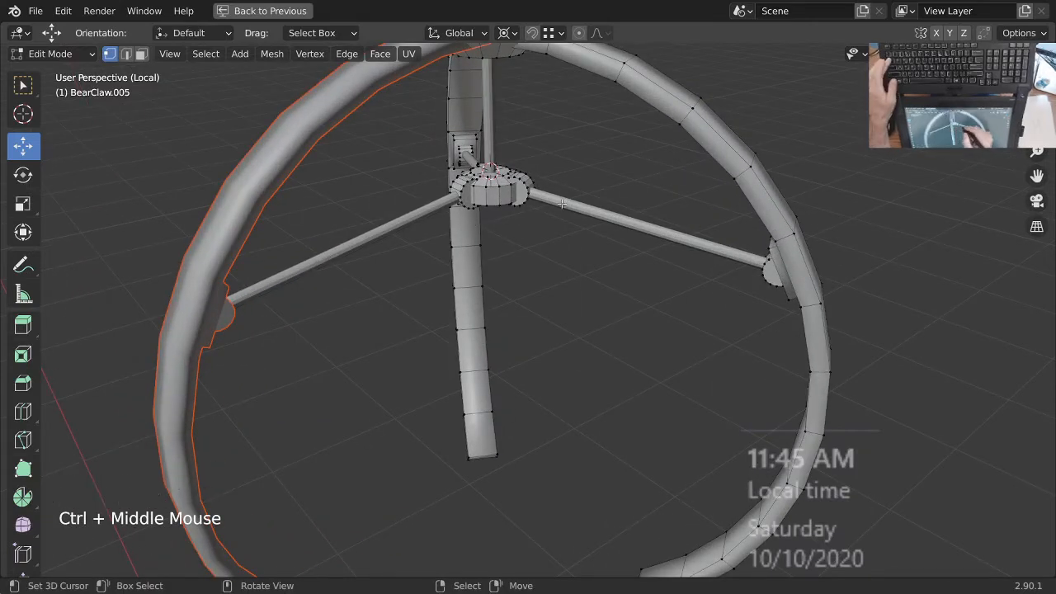
pyautogui.press('Tab')
pyautogui.press('Tab')
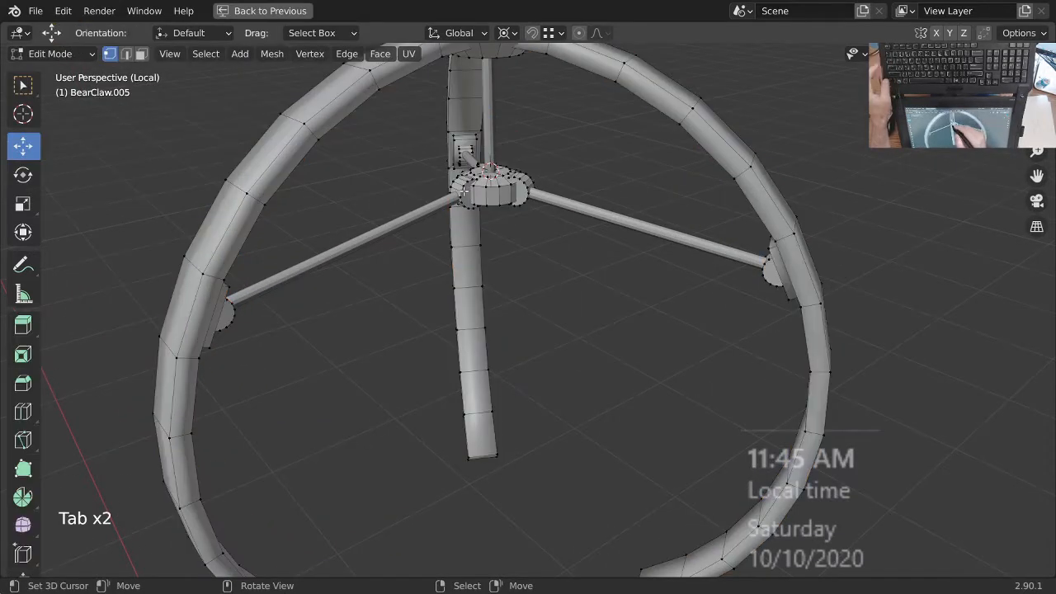
pyautogui.hotkey('alt', 'a')
pyautogui.keyDown('ctrl'); pyautogui.moveTo(466, 191); pyautogui.dragTo(464, 174, button='middle'); pyautogui.keyUp('ctrl')
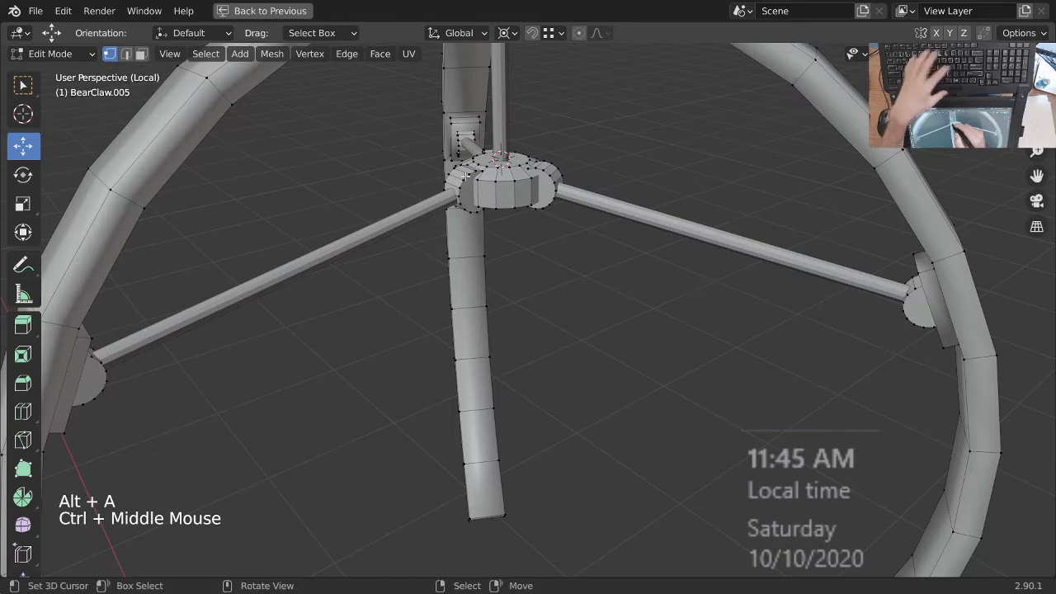
pyautogui.press('l')
pyautogui.press('p')
pyautogui.click(486, 276)
# Step: Delete the vertices of the other two claw fingers, their rod brackets and their rounded joints on the hub
pyautogui.keyDown('ctrl'); pyautogui.moveTo(501, 183); pyautogui.dragTo(503, 207, button='middle'); pyautogui.keyUp('ctrl')
pyautogui.keyDown('shift'); pyautogui.moveTo(503, 206); pyautogui.dragTo(505, 305, button='middle'); pyautogui.keyUp('shift')
pyautogui.keyDown('ctrl'); pyautogui.moveTo(505, 306); pyautogui.dragTo(538, 293, button='middle'); pyautogui.keyUp('ctrl')
pyautogui.keyDown('shift'); pyautogui.moveTo(538, 293); pyautogui.dragTo(522, 267, button='middle'); pyautogui.keyUp('shift')
pyautogui.hotkey('alt', 'a')
pyautogui.hotkey('alt', 'a')
pyautogui.press('Escape')
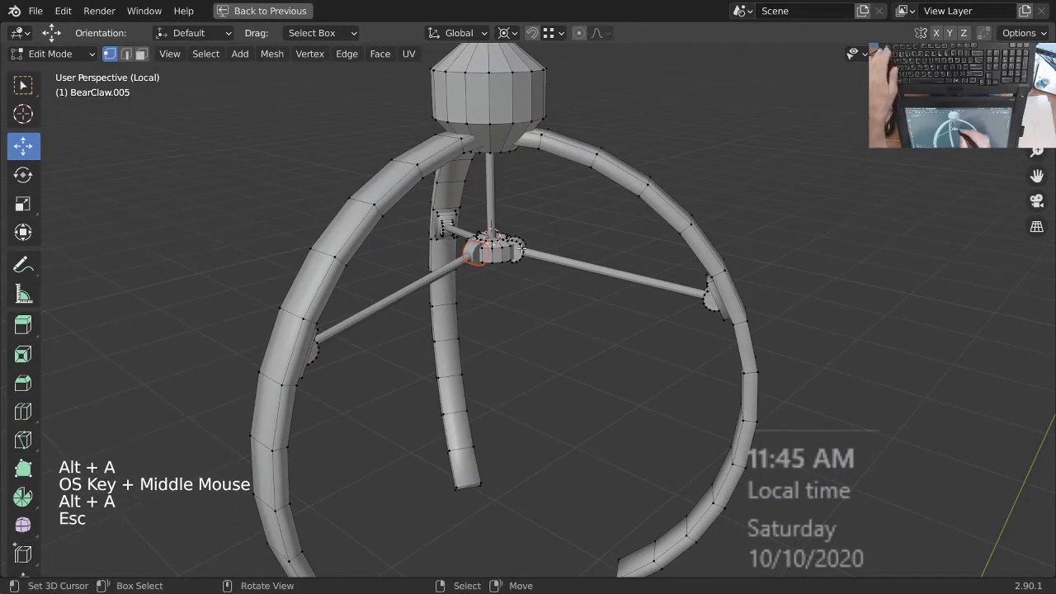
pyautogui.press('l')
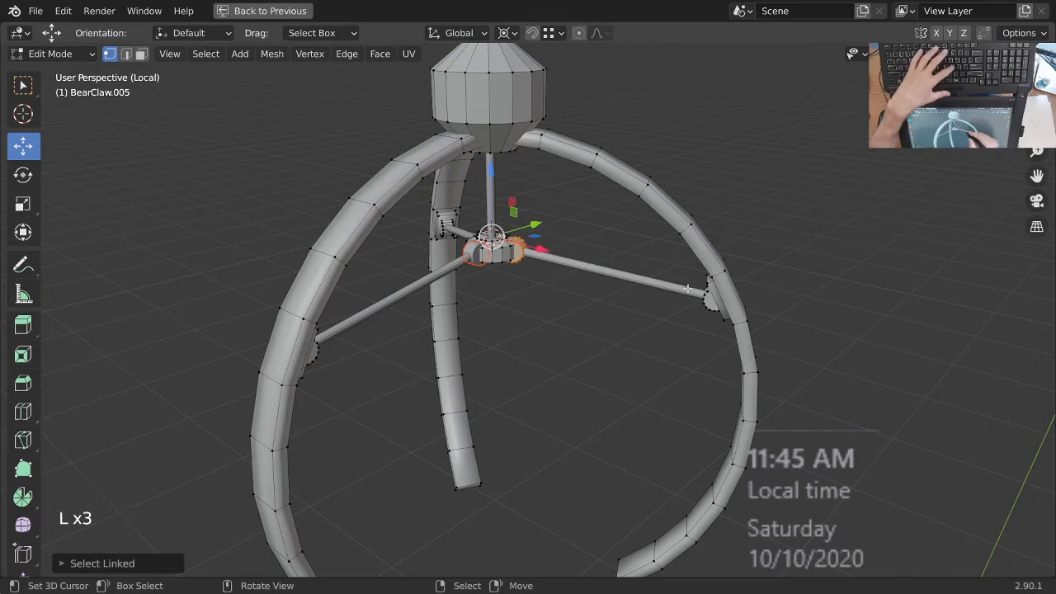
pyautogui.press('l')
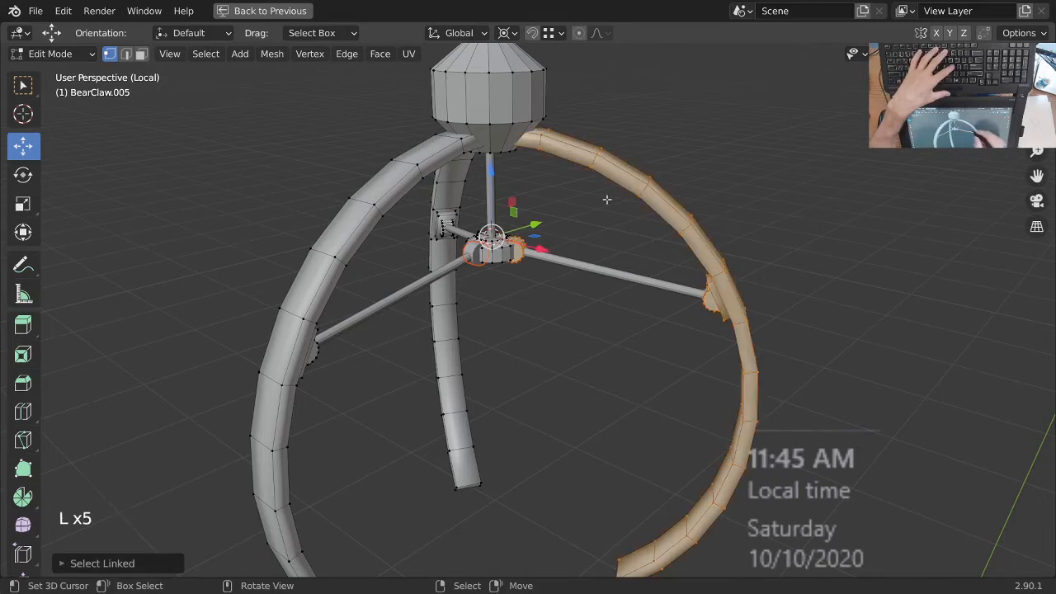
pyautogui.moveTo(495, 241); pyautogui.dragTo(643, 244, button='middle')
pyautogui.keyDown('shift'); pyautogui.moveTo(429, 295); pyautogui.dragTo(607, 287, button='middle'); pyautogui.keyUp('shift')
pyautogui.keyDown('shift'); pyautogui.moveTo(778, 265); pyautogui.dragTo(455, 236, button='middle'); pyautogui.keyUp('shift')
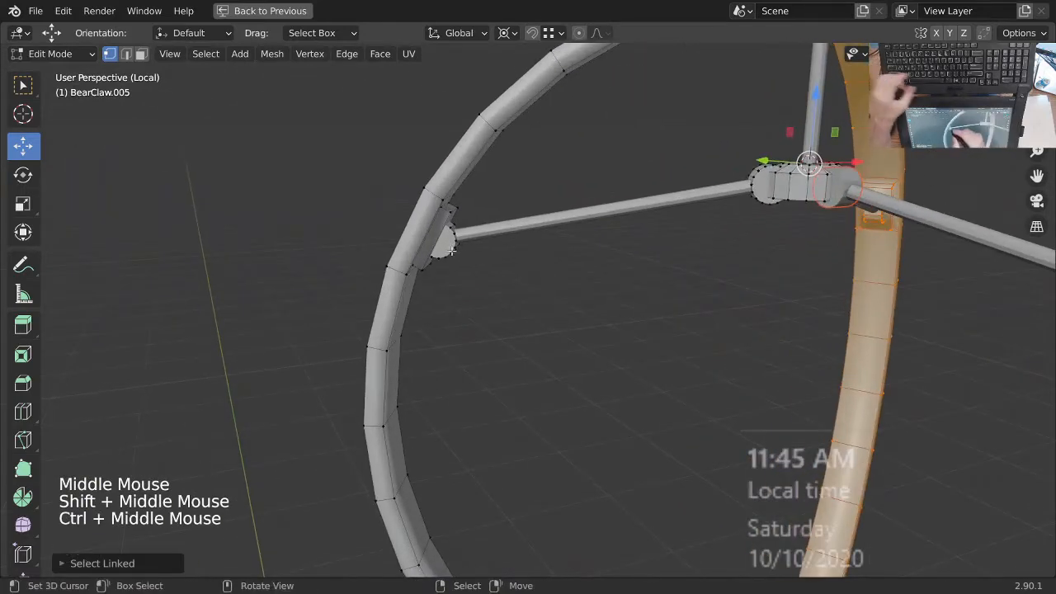
pyautogui.press('l')
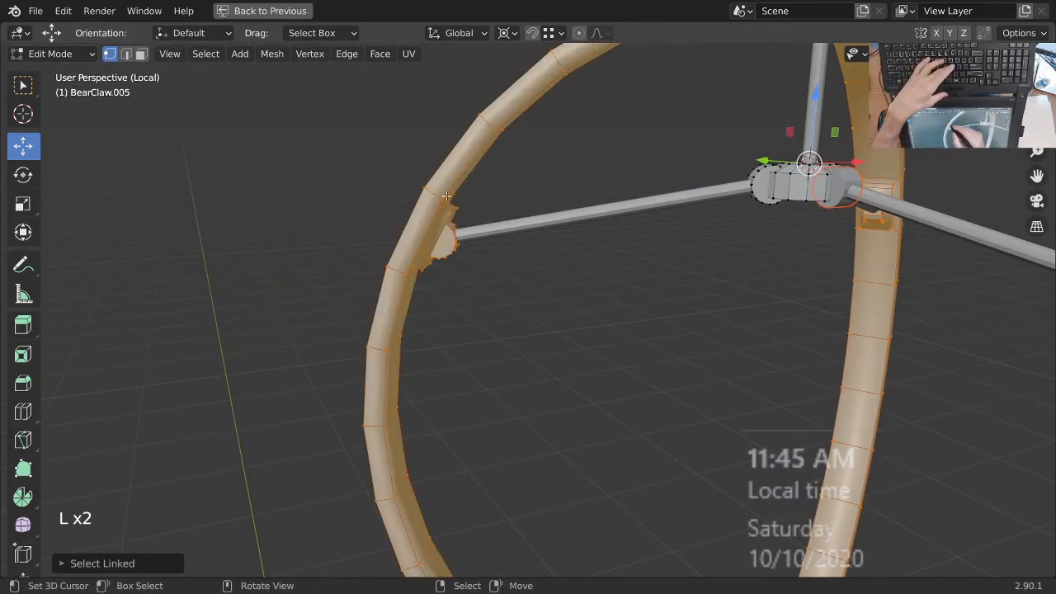
pyautogui.keyDown('ctrl'); pyautogui.moveTo(618, 278); pyautogui.dragTo(640, 278, button='middle'); pyautogui.keyUp('ctrl')
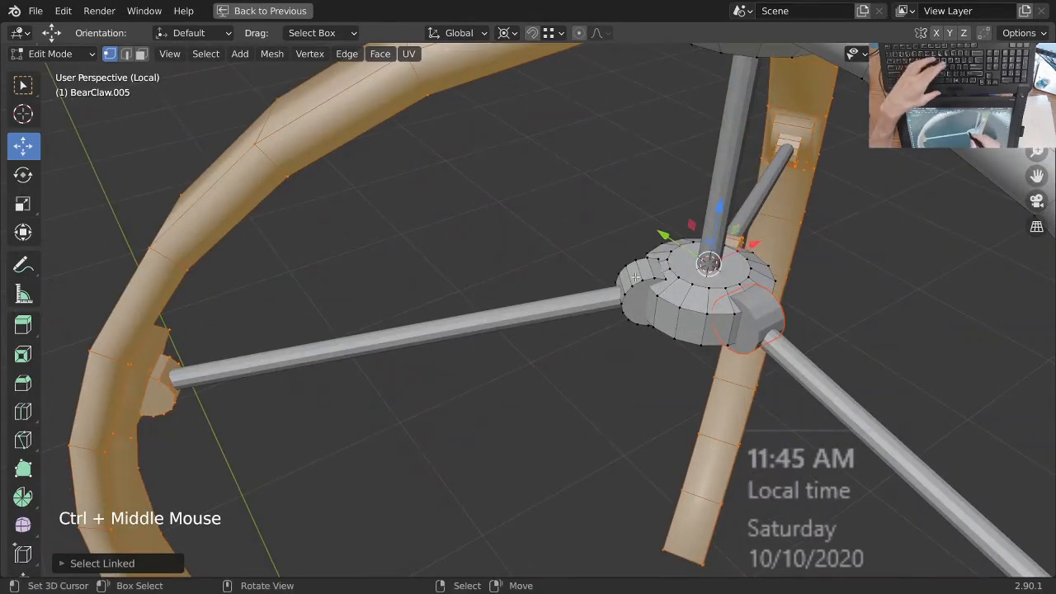
pyautogui.press('l')
pyautogui.moveTo(744, 241); pyautogui.dragTo(537, 299, button='middle')
pyautogui.press('x')
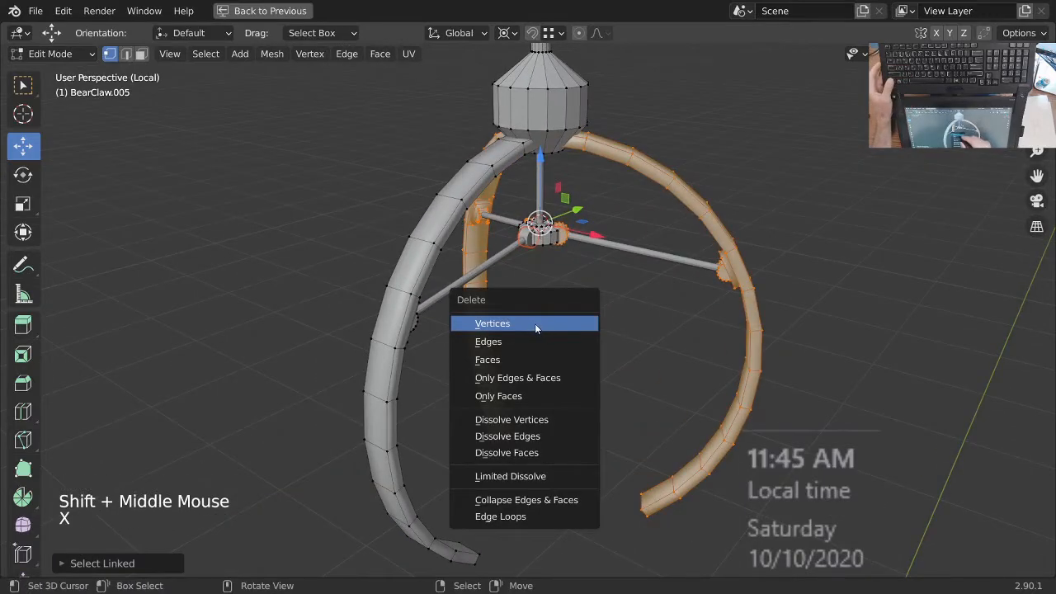
pyautogui.click(540, 325)
# Step: Return to Object Mode and set the connecting rods curve's bevel depth to 0 m
pyautogui.keyDown('ctrl'); pyautogui.moveTo(542, 321); pyautogui.dragTo(572, 310, button='middle'); pyautogui.keyUp('ctrl')
pyautogui.moveTo(572, 310); pyautogui.dragTo(630, 308, button='middle')
pyautogui.press('Tab')
pyautogui.rightClick(630, 308)
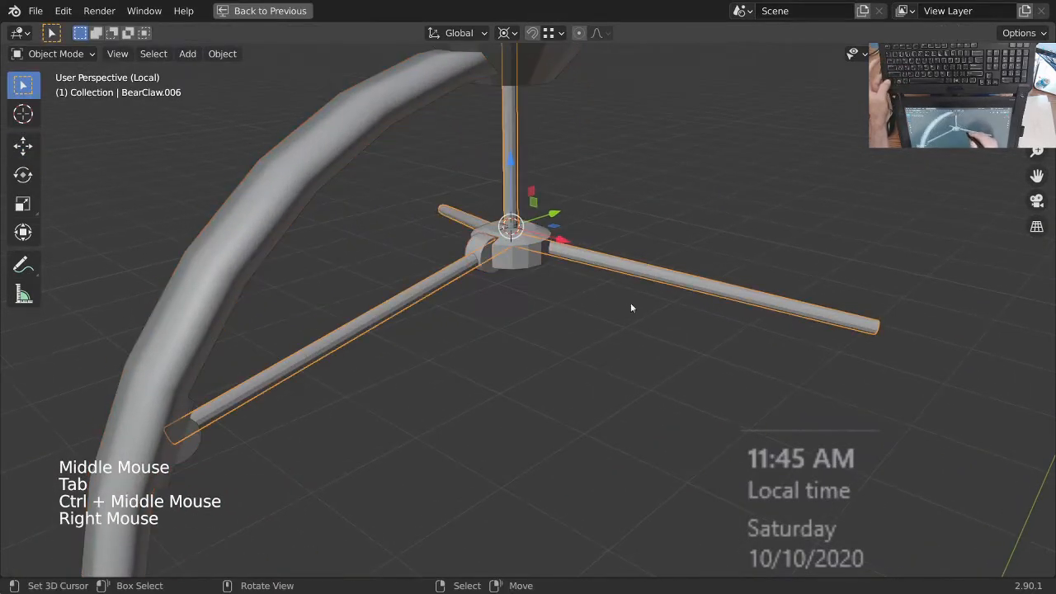
pyautogui.keyDown('ctrl'); pyautogui.moveTo(512, 202); pyautogui.dragTo(506, 426, button='middle'); pyautogui.keyUp('ctrl')
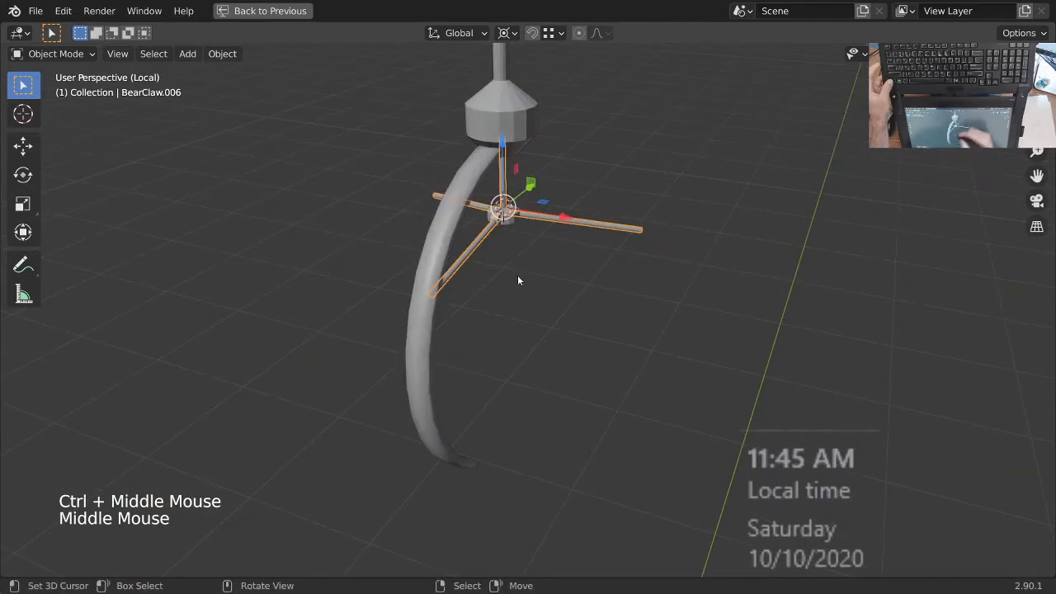
pyautogui.moveTo(518, 280); pyautogui.dragTo(439, 239, button='middle')
pyautogui.keyDown('ctrl'); pyautogui.moveTo(570, 248); pyautogui.dragTo(570, 236, button='middle'); pyautogui.keyUp('ctrl')
pyautogui.keyDown('shift'); pyautogui.moveTo(569, 235); pyautogui.dragTo(552, 290, button='middle'); pyautogui.keyUp('shift')
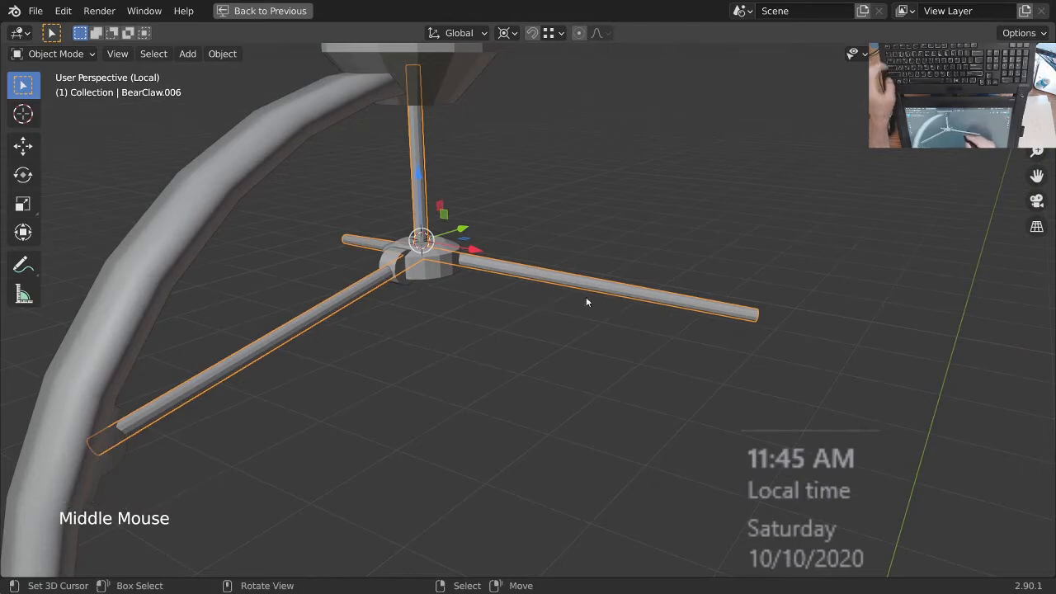
pyautogui.hotkey('ctrl', 'space')
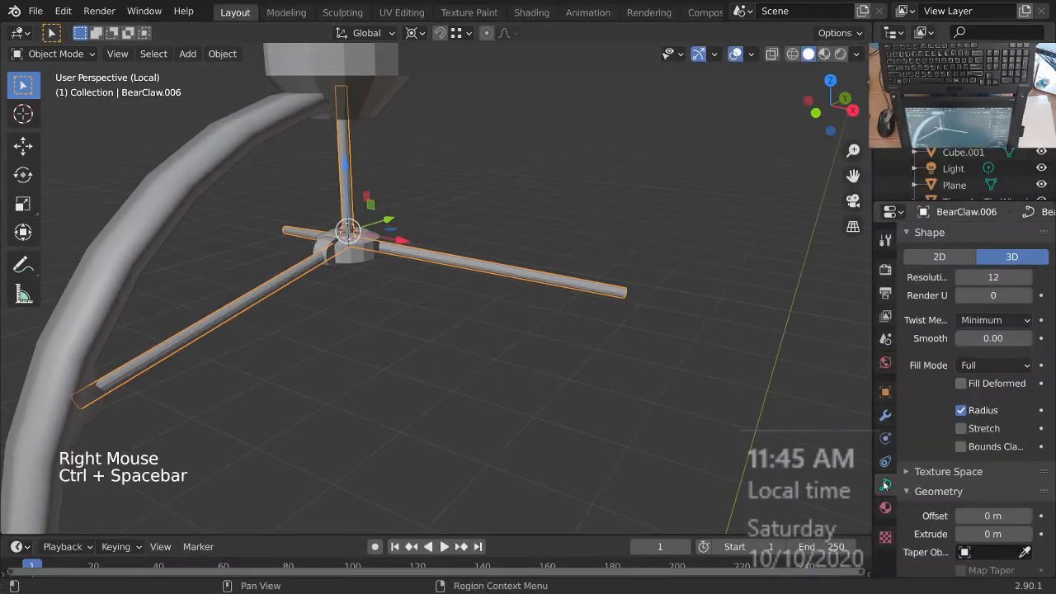
pyautogui.moveTo(982, 503); pyautogui.dragTo(983, 326, button='middle')
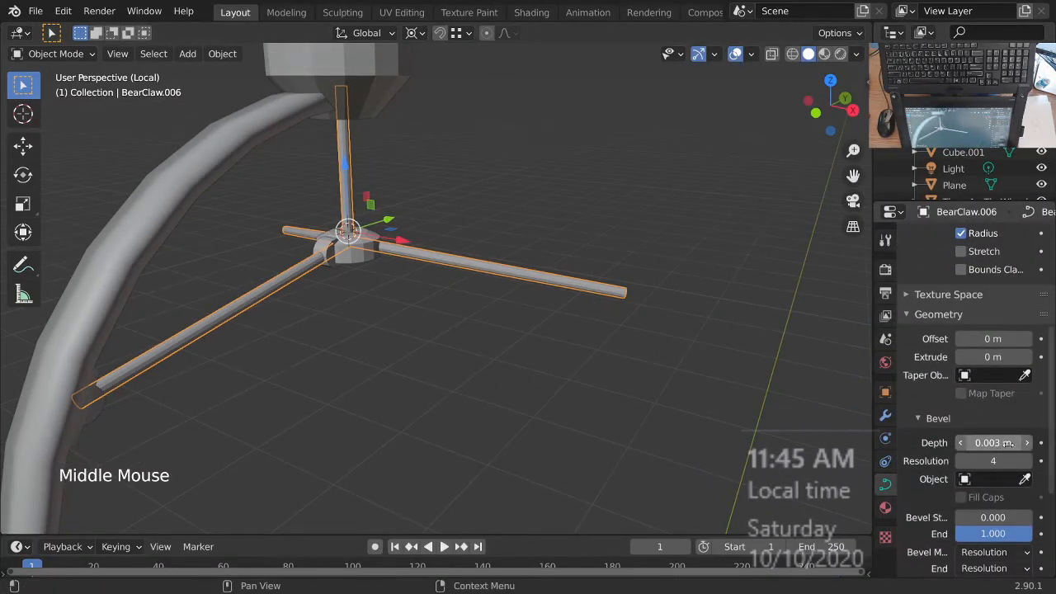
pyautogui.moveTo(1008, 443); pyautogui.dragTo(965, 443)
# Step: Delete the two rod splines of the removed fingers, keeping the vertical rod and the rod to the remaining finger
pyautogui.keyDown('ctrl'); pyautogui.moveTo(415, 262); pyautogui.dragTo(511, 263, button='middle'); pyautogui.keyUp('ctrl')
pyautogui.moveTo(510, 262); pyautogui.dragTo(522, 307, button='middle')
pyautogui.moveTo(521, 307)
pyautogui.mouseDown(button='middle')
pyautogui.moveTo(535, 318)
pyautogui.moveTo(495, 311)
pyautogui.moveTo(517, 327)
pyautogui.mouseUp(button='middle')
pyautogui.moveTo(517, 327); pyautogui.dragTo(545, 330, button='middle')
pyautogui.press('Tab')
pyautogui.moveTo(544, 330); pyautogui.dragTo(463, 310, button='middle')
pyautogui.rightClick(240, 371)
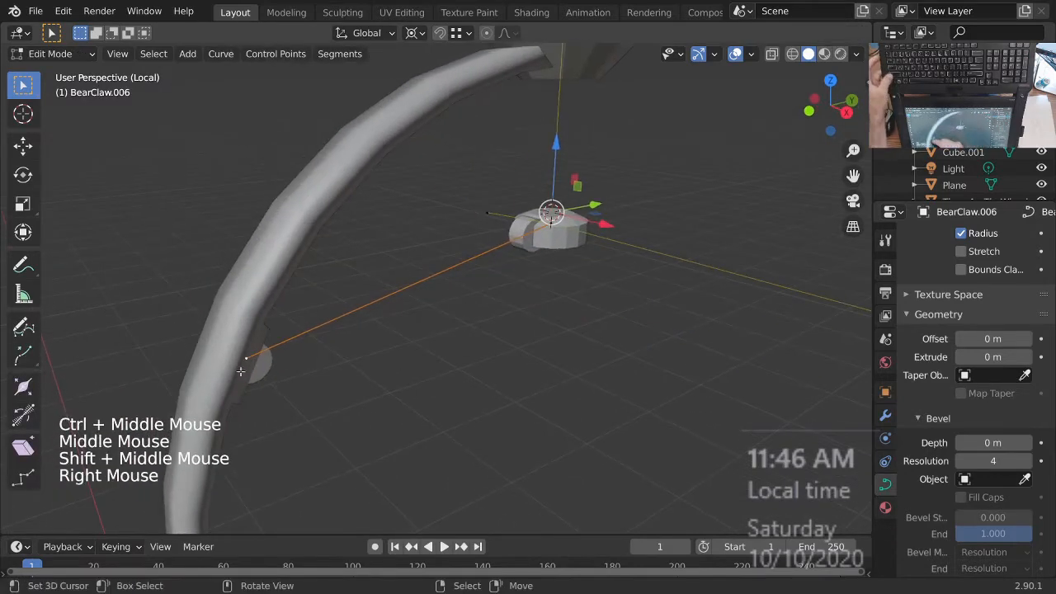
pyautogui.hotkey('ctrl', 'l')
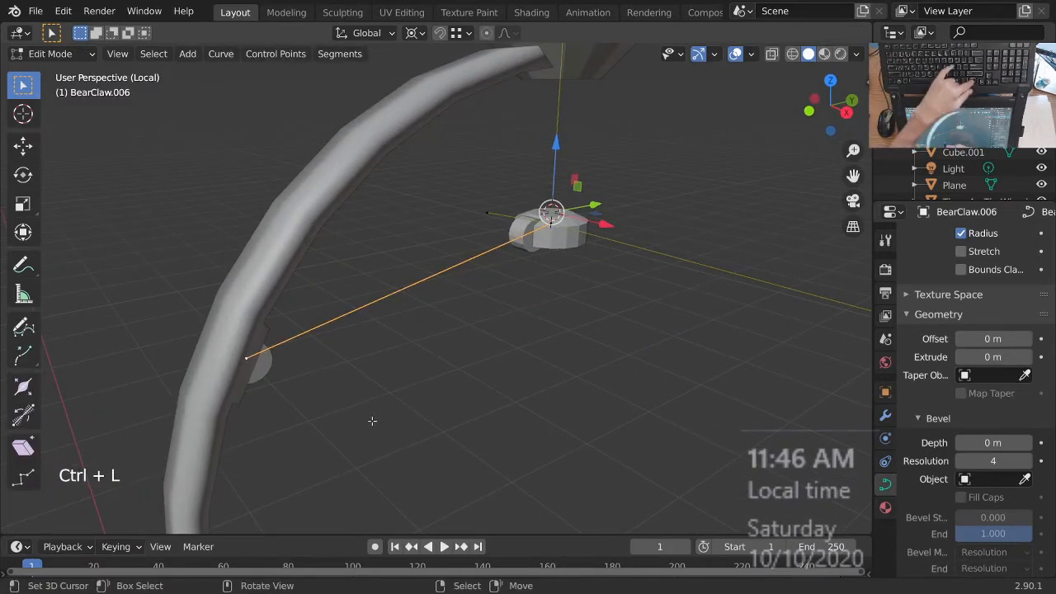
pyautogui.hotkey('ctrl', 'i')
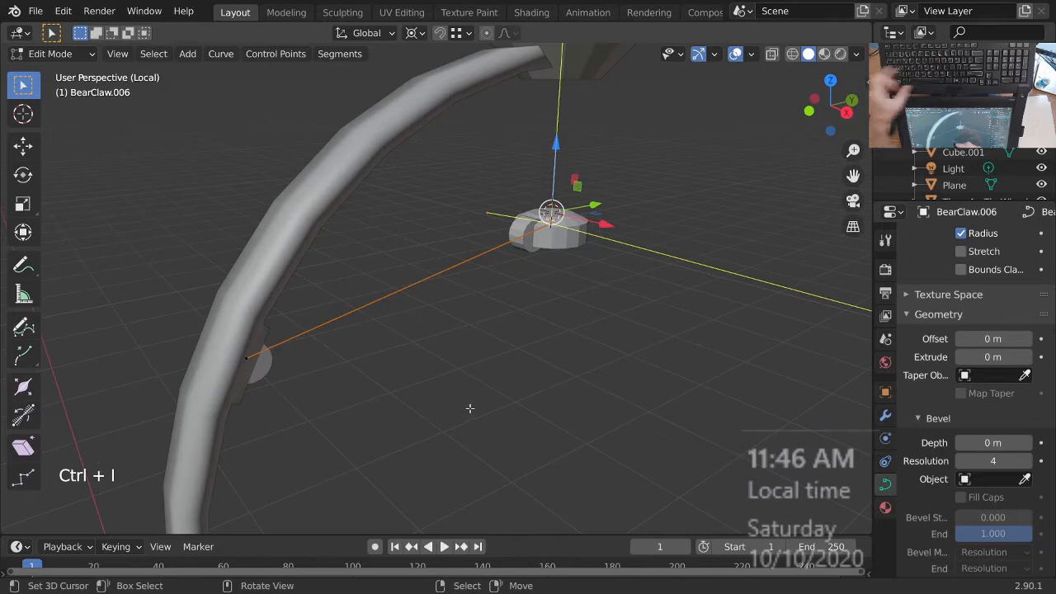
pyautogui.keyDown('shift'); pyautogui.moveTo(577, 252); pyautogui.dragTo(532, 292, button='middle'); pyautogui.keyUp('shift')
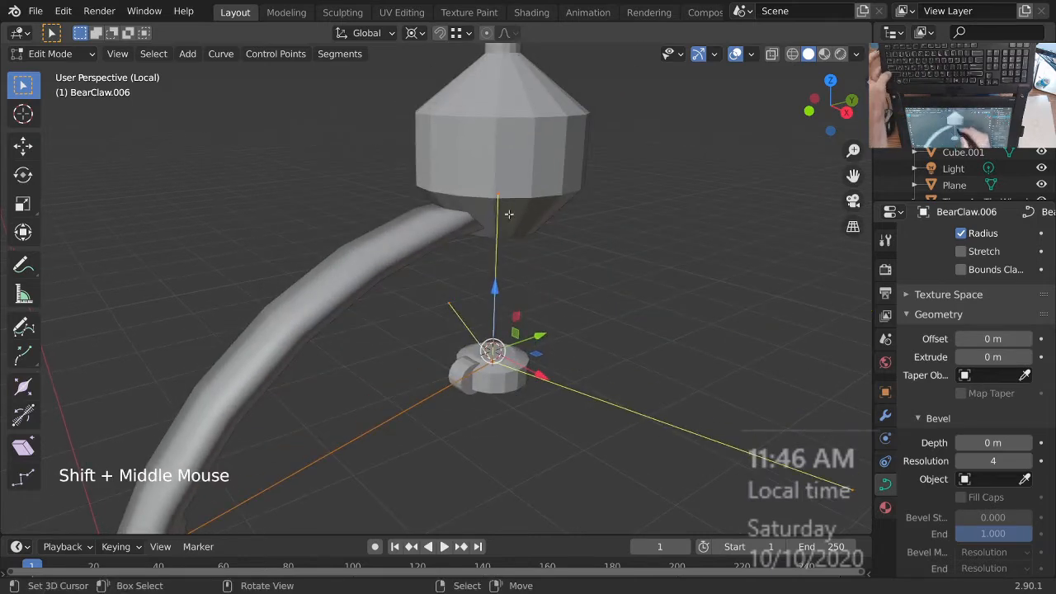
pyautogui.keyDown('ctrl'); pyautogui.moveTo(507, 200); pyautogui.dragTo(519, 255, button='middle'); pyautogui.keyUp('ctrl')
pyautogui.rightClick(519, 255)
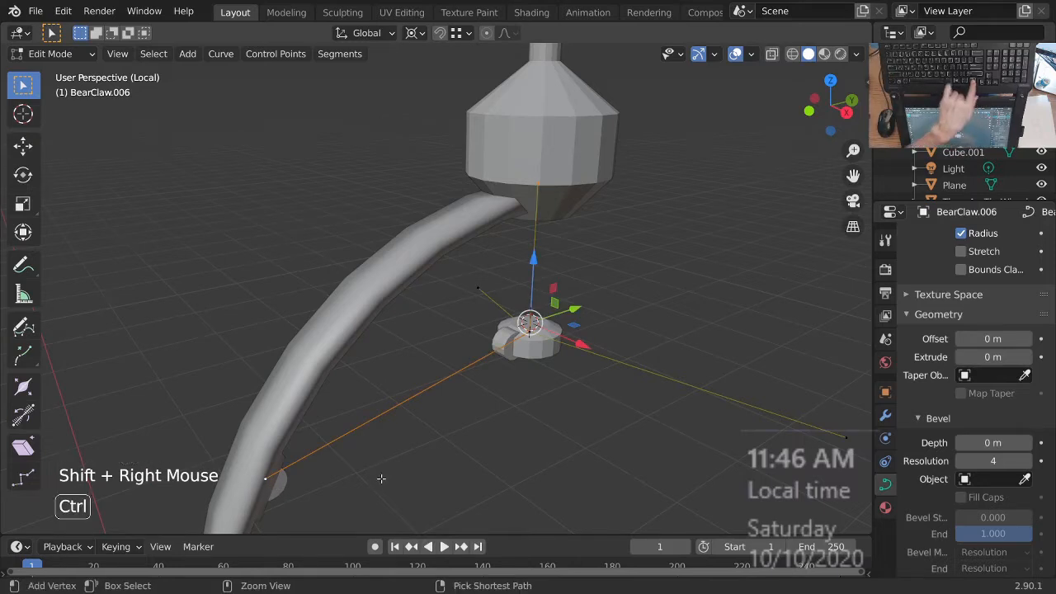
pyautogui.hotkey('ctrl', 'l')
pyautogui.press('Menu')
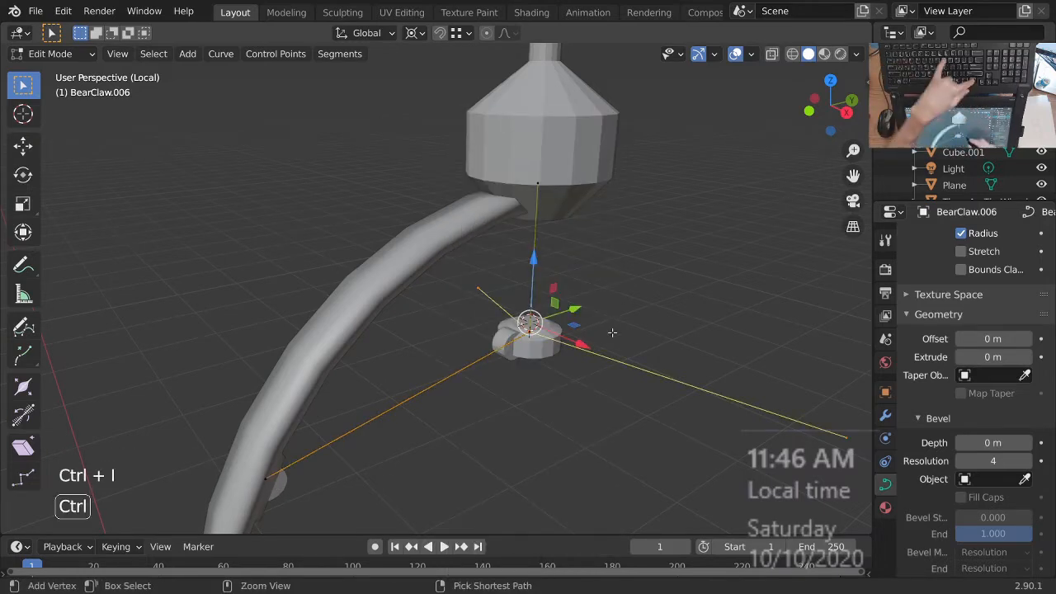
pyautogui.keyDown('ctrl'); pyautogui.moveTo(617, 366); pyautogui.dragTo(652, 318, button='middle'); pyautogui.keyUp('ctrl')
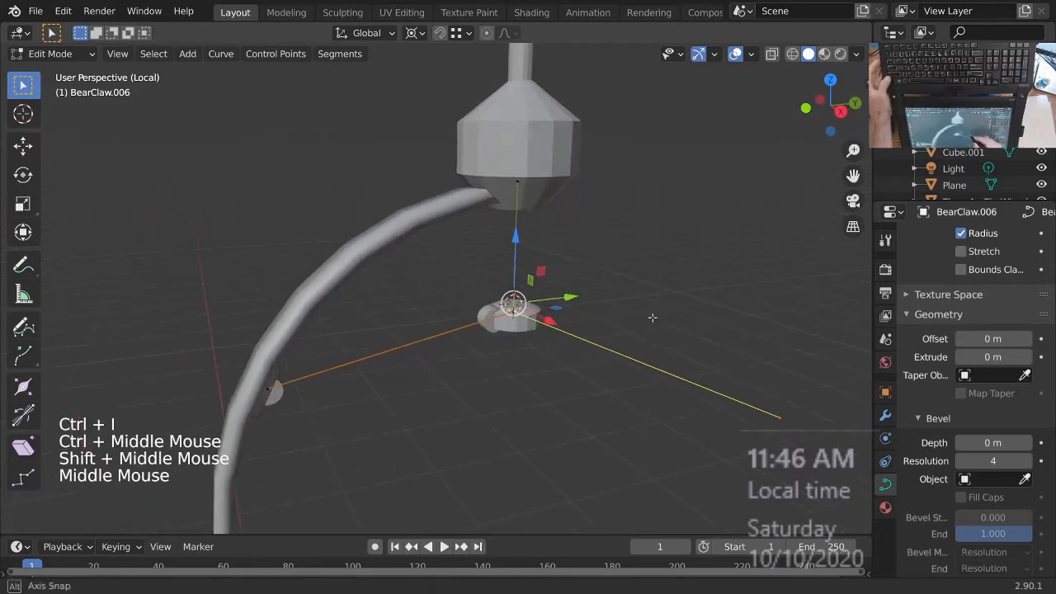
pyautogui.press('x')
# Step: Move the lower end point of the vertical rod's curve up along Z by about 0.005 m to the hub's top
pyautogui.keyDown('ctrl'); pyautogui.moveTo(567, 335); pyautogui.dragTo(536, 330, button='middle'); pyautogui.keyUp('ctrl')
pyautogui.moveTo(522, 332); pyautogui.dragTo(523, 327, button='right')
pyautogui.moveTo(521, 319); pyautogui.dragTo(525, 312, button='right')
pyautogui.keyDown('ctrl'); pyautogui.moveTo(534, 332); pyautogui.dragTo(514, 319, button='middle'); pyautogui.keyUp('ctrl')
pyautogui.moveTo(514, 318); pyautogui.dragTo(503, 292, button='middle')
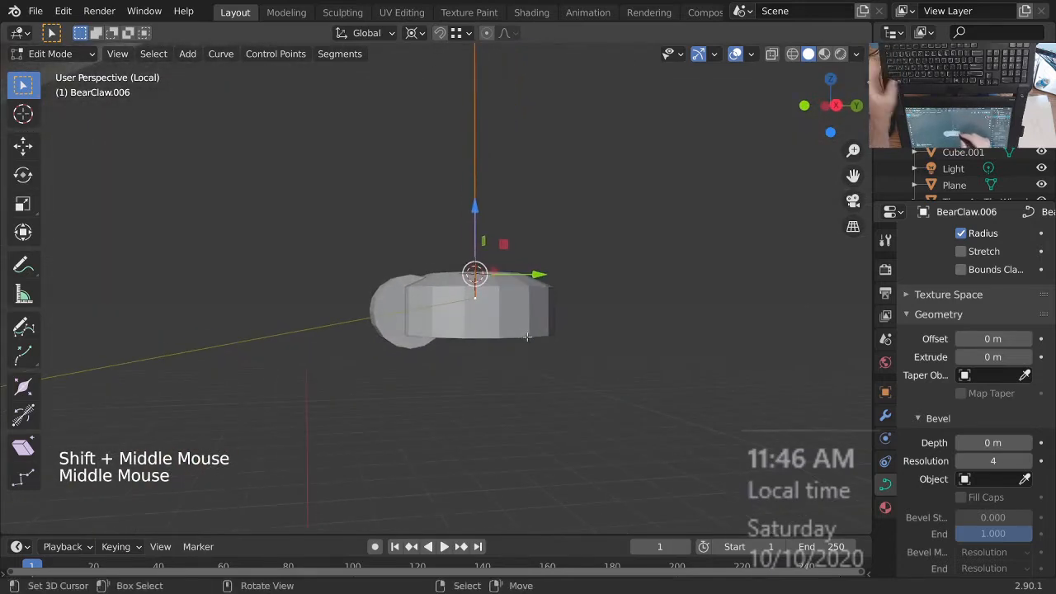
pyautogui.press('g')
pyautogui.press('z')
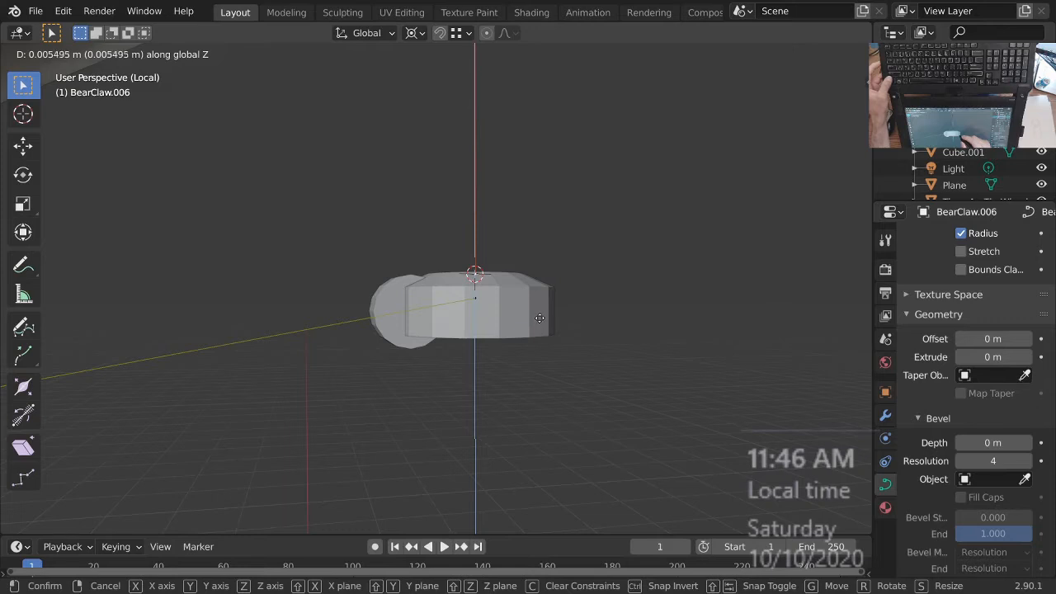
pyautogui.click(541, 321)
# Step: In right orthographic view, move the finger rod's inner end point outward to the rounded joint on the hub
pyautogui.keyDown('ctrl'); pyautogui.moveTo(492, 297); pyautogui.dragTo(490, 304, button='middle'); pyautogui.keyUp('ctrl')
pyautogui.keyDown('ctrl'); pyautogui.moveTo(490, 304); pyautogui.dragTo(578, 314, button='middle'); pyautogui.keyUp('ctrl')
pyautogui.rightClick(468, 314)
pyautogui.keyDown('ctrl'); pyautogui.moveTo(577, 315); pyautogui.dragTo(579, 298, button='middle'); pyautogui.keyUp('ctrl')
pyautogui.moveTo(579, 328); pyautogui.dragTo(581, 316, button='middle')
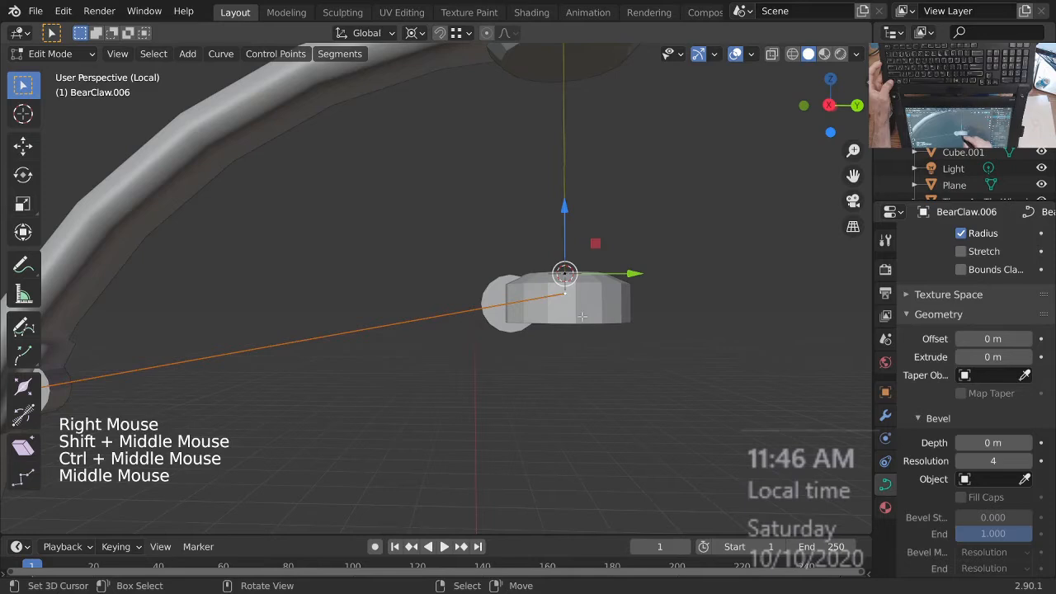
pyautogui.press('KP_3')
pyautogui.press('Escape')
pyautogui.press('KP_5')
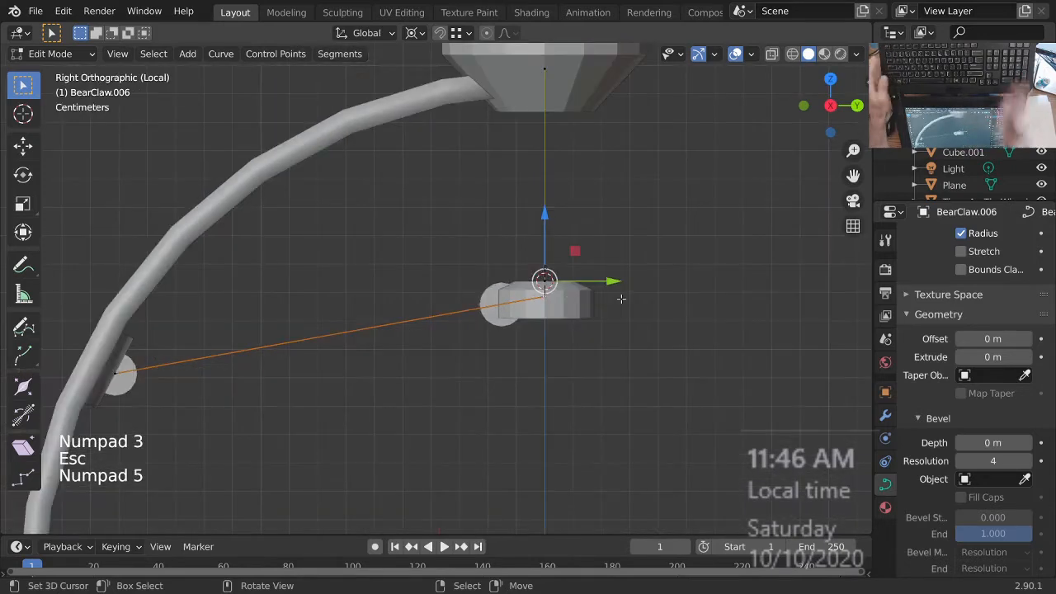
pyautogui.keyDown('ctrl'); pyautogui.moveTo(577, 279); pyautogui.dragTo(564, 270, button='middle'); pyautogui.keyUp('ctrl')
pyautogui.press('g')
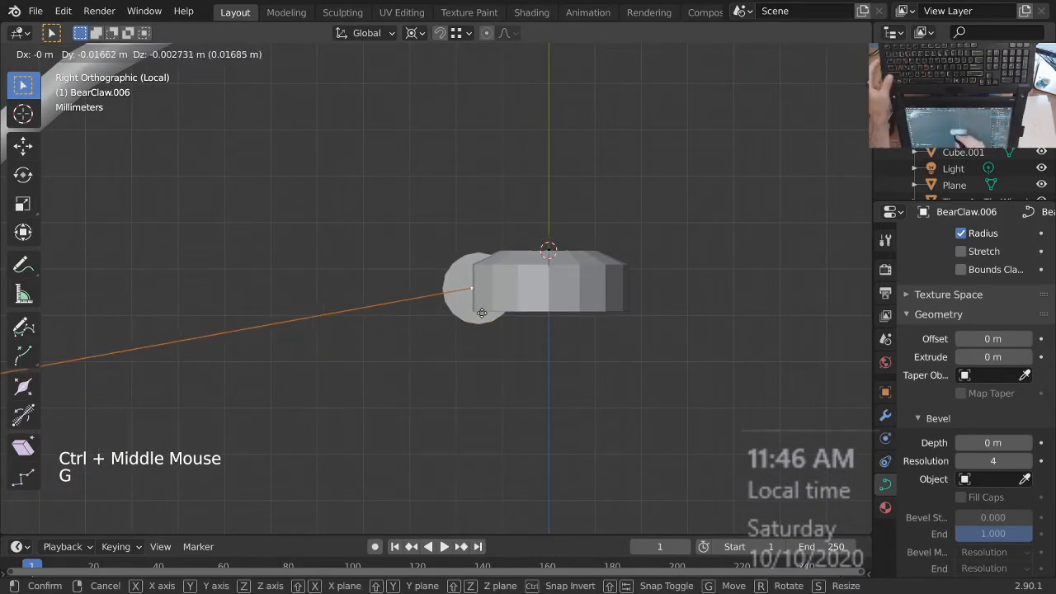
pyautogui.click(490, 302)
pyautogui.keyDown('ctrl'); pyautogui.moveTo(492, 227); pyautogui.dragTo(492, 312, button='middle'); pyautogui.keyUp('ctrl')
pyautogui.keyDown('shift'); pyautogui.moveTo(492, 311); pyautogui.dragTo(643, 317, button='middle'); pyautogui.keyUp('shift')
pyautogui.keyDown('ctrl'); pyautogui.moveTo(343, 343); pyautogui.dragTo(334, 291, button='middle'); pyautogui.keyUp('ctrl')
pyautogui.keyDown('ctrl'); pyautogui.moveTo(399, 307); pyautogui.dragTo(454, 368, button='middle'); pyautogui.keyUp('ctrl')
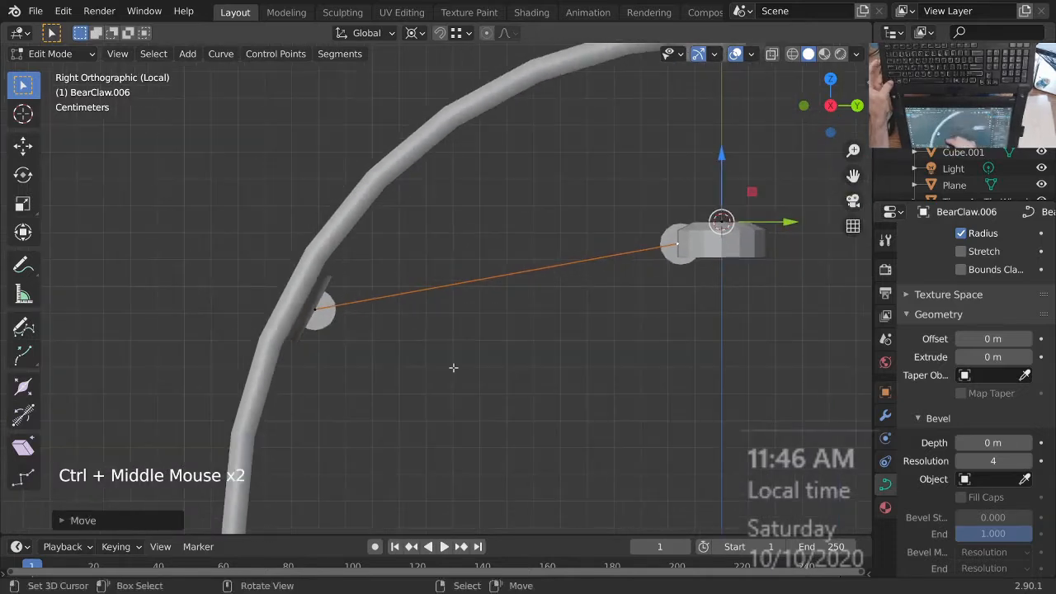
# Step: Examine the finger rod's alignment between the hub joint and the finger's small round joint from several angles
pyautogui.keyDown('shift'); pyautogui.moveTo(640, 322); pyautogui.dragTo(476, 383, button='middle'); pyautogui.keyUp('shift')
pyautogui.keyDown('ctrl'); pyautogui.moveTo(538, 328); pyautogui.dragTo(534, 331, button='middle'); pyautogui.keyUp('ctrl')
pyautogui.keyDown('shift'); pyautogui.moveTo(535, 331); pyautogui.dragTo(500, 322, button='middle'); pyautogui.keyUp('shift')
pyautogui.keyDown('ctrl'); pyautogui.moveTo(500, 322); pyautogui.dragTo(503, 350, button='middle'); pyautogui.keyUp('ctrl')
pyautogui.moveTo(510, 356); pyautogui.dragTo(535, 334, button='middle')
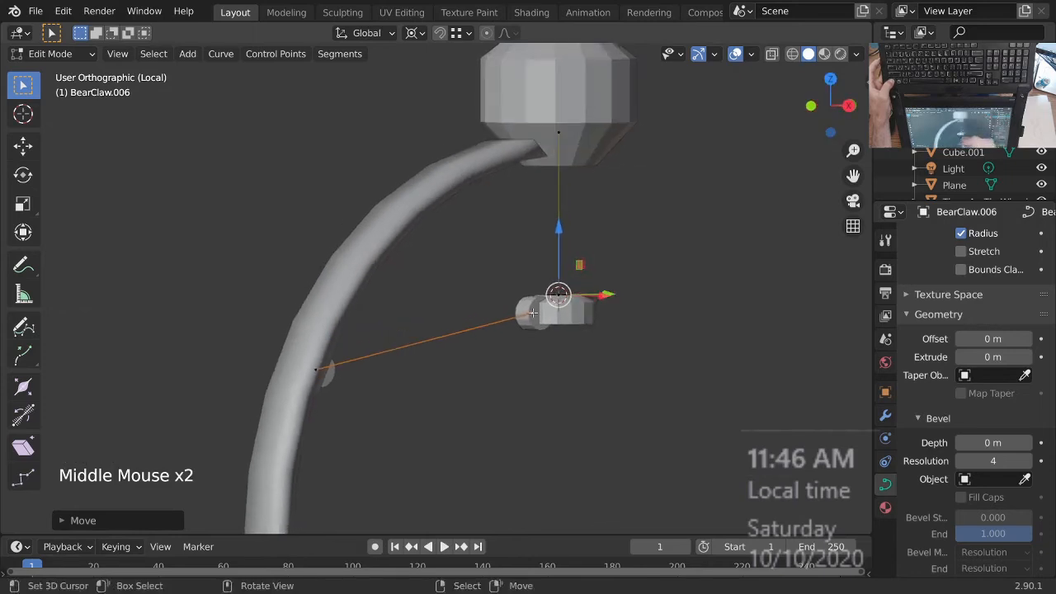
pyautogui.keyDown('ctrl'); pyautogui.moveTo(558, 294); pyautogui.dragTo(577, 315, button='middle'); pyautogui.keyUp('ctrl')
pyautogui.moveTo(577, 316); pyautogui.dragTo(555, 328, button='middle')
pyautogui.press('KP_3')
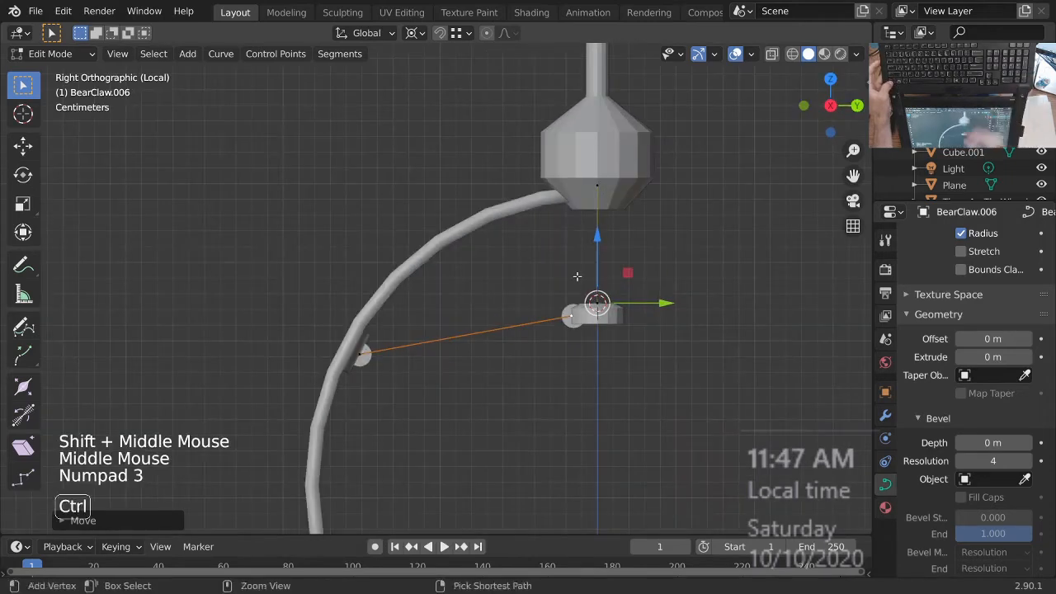
# Step: In the finger mesh BearClaw.007, duplicate the small round joint and place the copy beneath the finger's upper end
pyautogui.keyDown('ctrl'); pyautogui.moveTo(577, 277); pyautogui.dragTo(511, 299, button='middle'); pyautogui.keyUp('ctrl')
pyautogui.keyDown('shift'); pyautogui.moveTo(511, 299); pyautogui.dragTo(455, 322, button='middle'); pyautogui.keyUp('shift')
pyautogui.press('Tab')
pyautogui.rightClick(367, 365)
pyautogui.press('Tab')
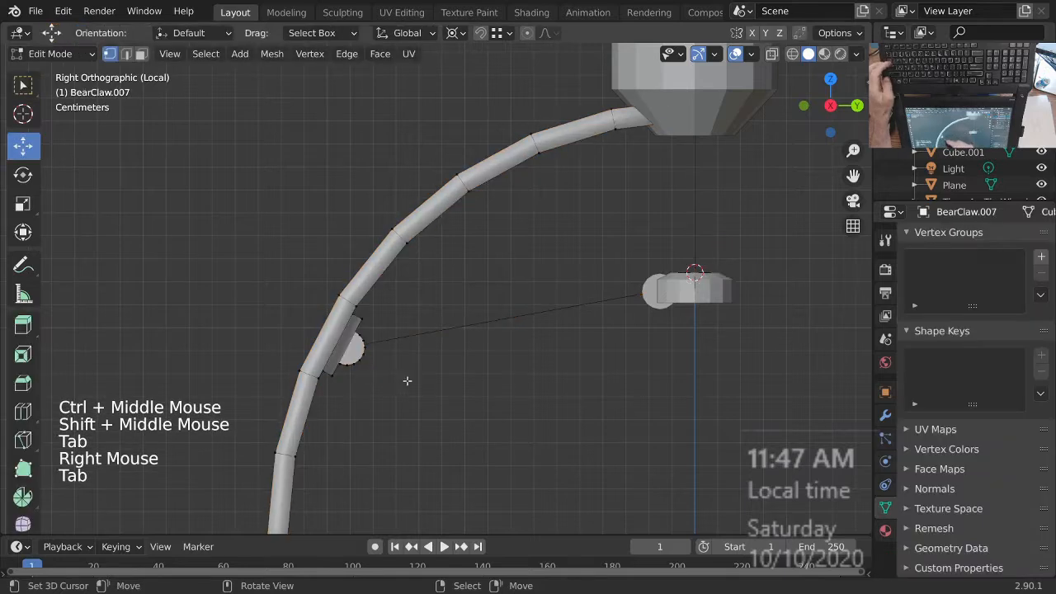
pyautogui.keyDown('ctrl'); pyautogui.moveTo(407, 380); pyautogui.dragTo(393, 339, button='middle'); pyautogui.keyUp('ctrl')
pyautogui.hotkey('alt', 'a')
pyautogui.press('Escape')
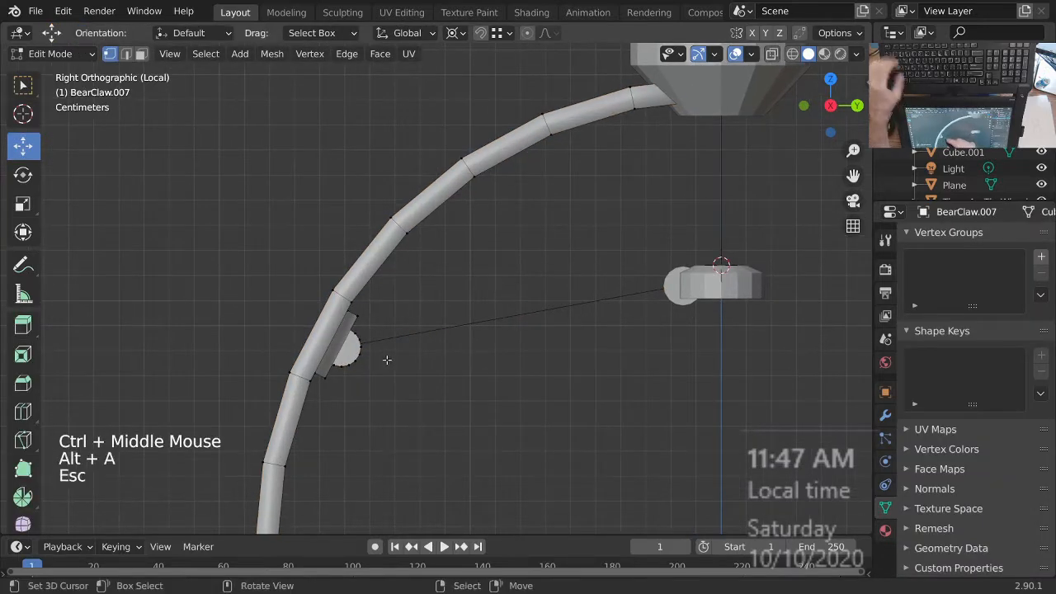
pyautogui.press('l')
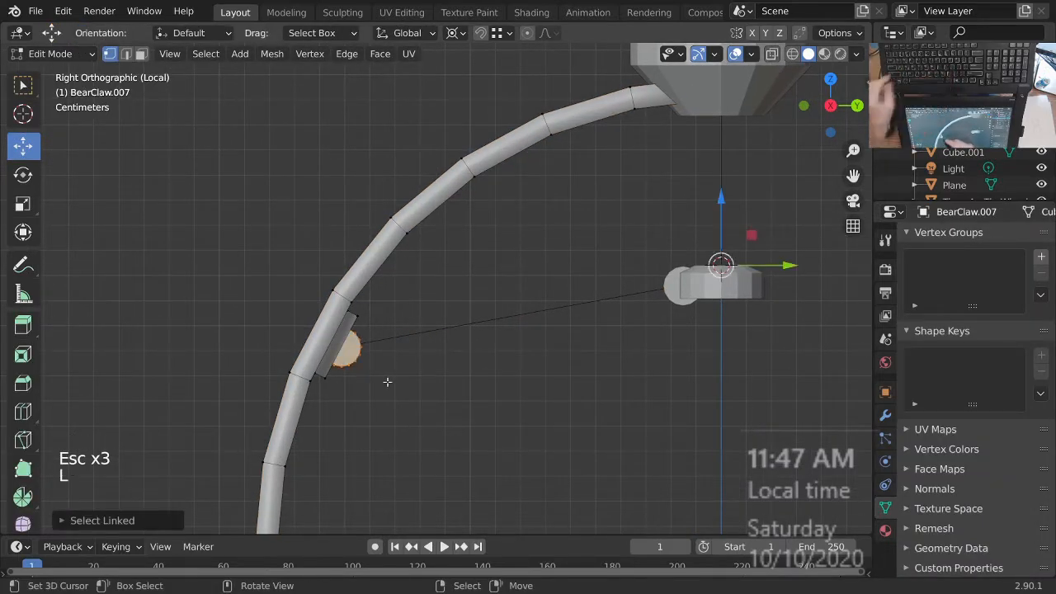
pyautogui.hotkey('shift', 'd')
pyautogui.click(705, 194)
# Step: Enlarge the duplicated round joint about its own centre and move it onto the finger's upper end beside the head
pyautogui.keyDown('shift'); pyautogui.moveTo(706, 194); pyautogui.dragTo(610, 268, button='middle'); pyautogui.keyUp('shift')
pyautogui.press('s')
pyautogui.rightClick(671, 301)
pyautogui.press('.')
pyautogui.click(675, 259)
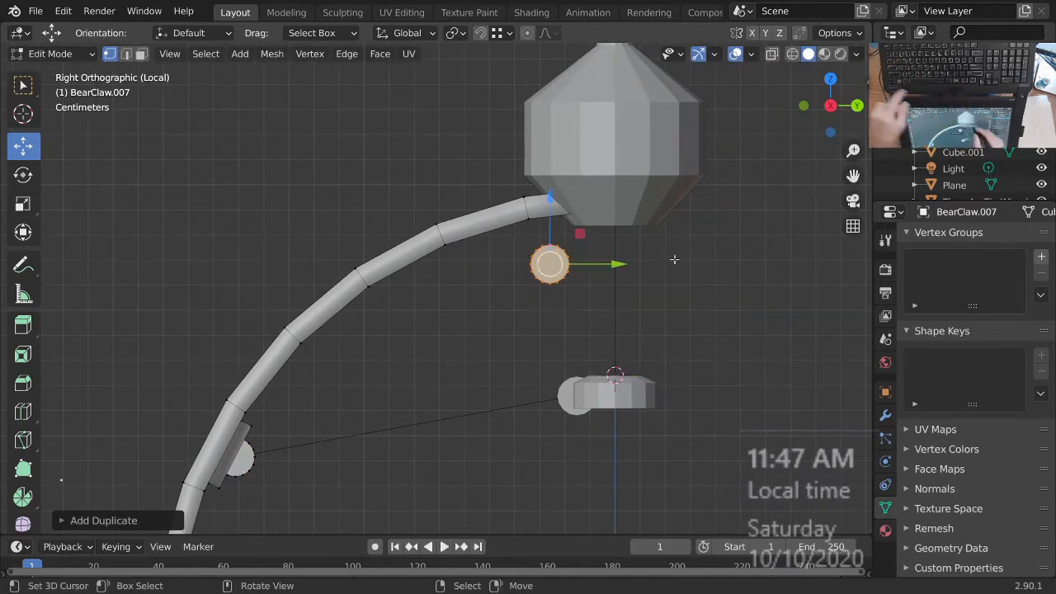
pyautogui.press('s')
pyautogui.click(687, 291)
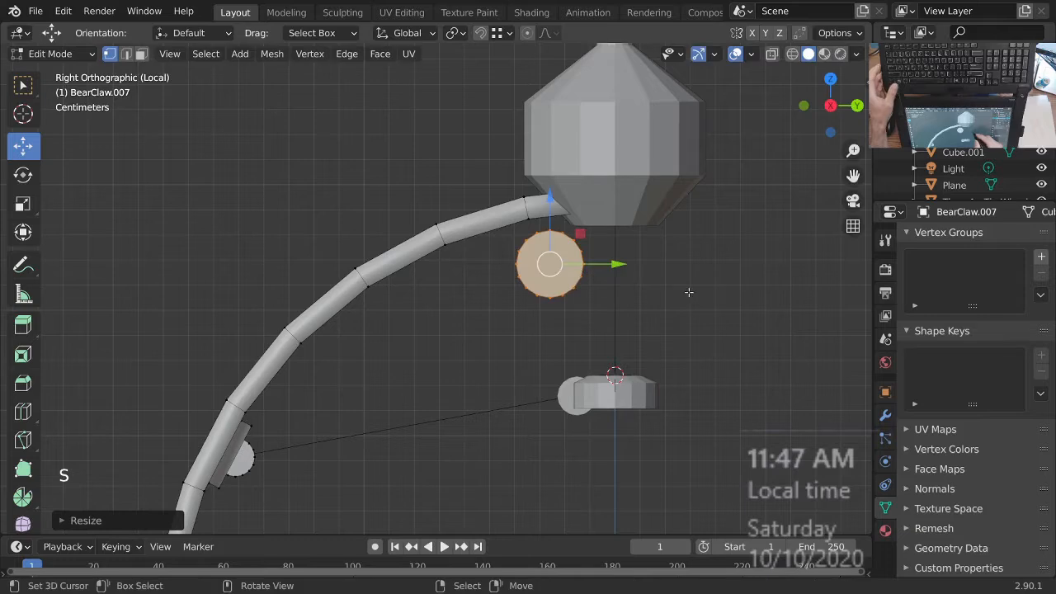
pyautogui.press('g')
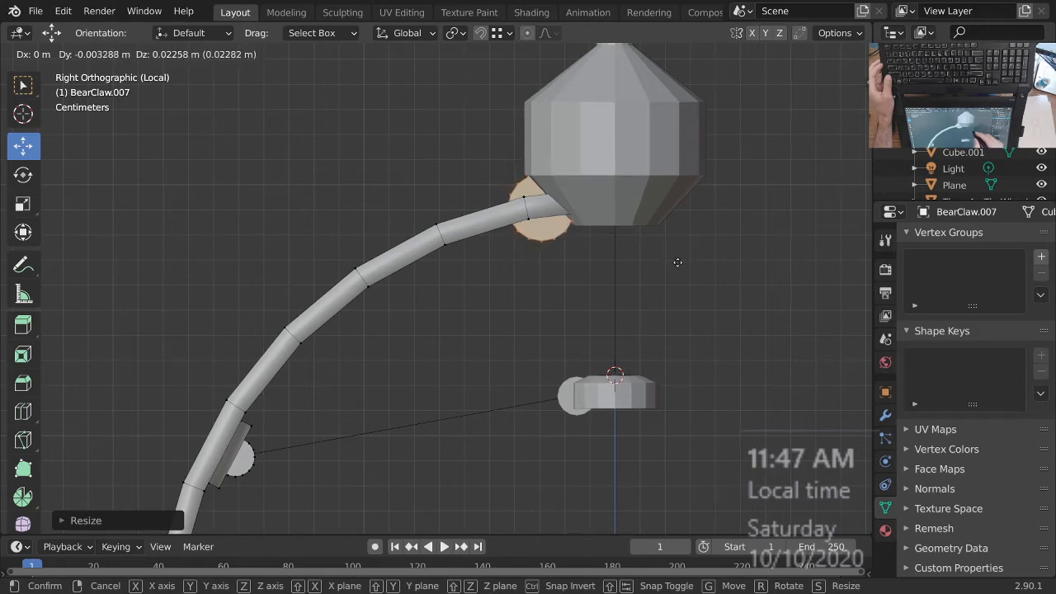
pyautogui.click(677, 262)
# Step: Examine the head mesh BearClaw.005 in wireframe against the new upper joint and the finger's end
pyautogui.keyDown('ctrl'); pyautogui.moveTo(640, 193); pyautogui.dragTo(630, 231, button='middle'); pyautogui.keyUp('ctrl')
pyautogui.moveTo(586, 184)
pyautogui.keyDown('shift'); pyautogui.mouseDown(button='middle')
pyautogui.moveTo(597, 189)
pyautogui.moveTo(580, 204)
pyautogui.moveTo(589, 274)
pyautogui.mouseUp(button='middle'); pyautogui.keyUp('shift')
pyautogui.press('Tab')
pyautogui.rightClick(591, 237)
pyautogui.press('Tab')
pyautogui.press('z')
pyautogui.click(500, 277)
pyautogui.moveTo(583, 276)
pyautogui.mouseDown(button='middle')
pyautogui.moveTo(631, 325)
pyautogui.moveTo(629, 314)
pyautogui.mouseUp(button='middle')
pyautogui.keyDown('shift'); pyautogui.moveTo(629, 314); pyautogui.dragTo(652, 340, button='middle'); pyautogui.keyUp('shift')
pyautogui.moveTo(652, 340); pyautogui.dragTo(613, 299, button='middle')
pyautogui.keyDown('ctrl'); pyautogui.moveTo(612, 299); pyautogui.dragTo(616, 359, button='middle'); pyautogui.keyUp('ctrl')
pyautogui.moveTo(615, 359)
pyautogui.mouseDown(button='middle')
pyautogui.moveTo(618, 392)
pyautogui.moveTo(577, 375)
pyautogui.moveTo(521, 298)
pyautogui.mouseUp(button='middle')
pyautogui.press('KP_3')
pyautogui.press('z')
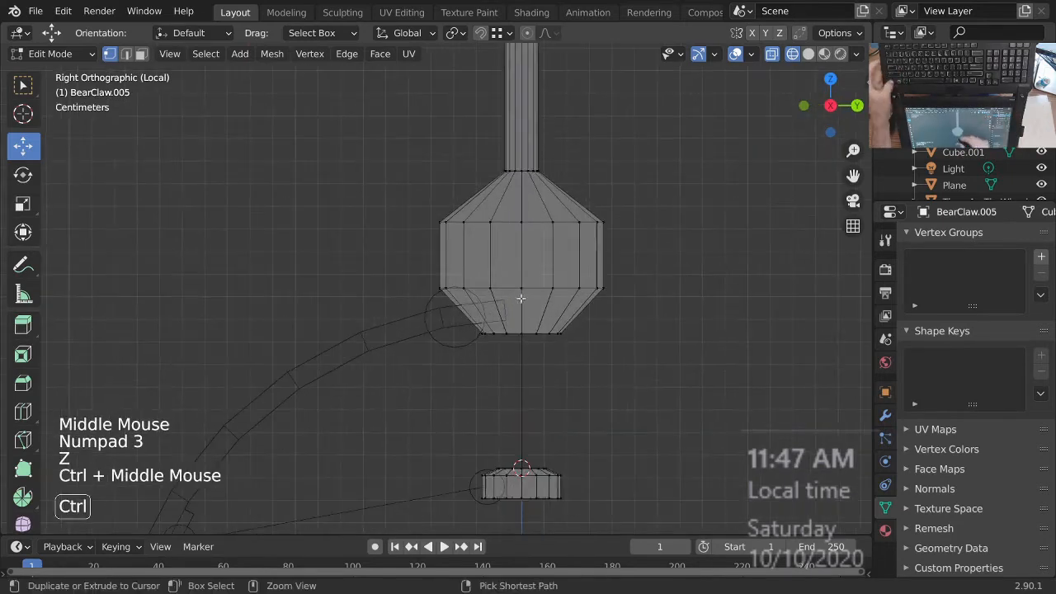
pyautogui.press('z')
pyautogui.moveTo(641, 371)
pyautogui.keyDown('ctrl'); pyautogui.mouseDown(button='middle')
pyautogui.moveTo(523, 346)
pyautogui.moveTo(592, 331)
pyautogui.moveTo(467, 362)
pyautogui.moveTo(477, 371)
pyautogui.mouseUp(button='middle'); pyautogui.keyUp('ctrl')
pyautogui.hotkey('alt', 'a')
pyautogui.keyDown('shift'); pyautogui.moveTo(478, 370); pyautogui.dragTo(484, 369, button='middle'); pyautogui.keyUp('shift')
# Step: In the finger mesh, move the tube with its pad and small joint outward along Y by about 0.016 m, leaving out the upper joint
pyautogui.press('Tab')
pyautogui.rightClick(446, 345)
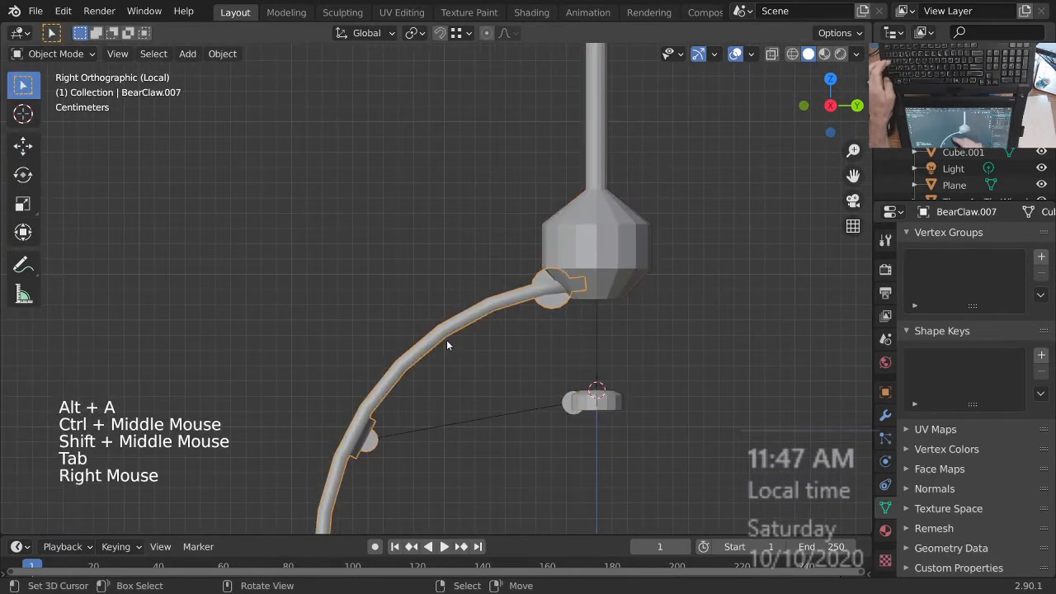
pyautogui.press('Tab')
pyautogui.keyDown('ctrl'); pyautogui.moveTo(382, 459); pyautogui.dragTo(401, 424, button='middle'); pyautogui.keyUp('ctrl')
pyautogui.press('a')
pyautogui.keyDown('ctrl'); pyautogui.moveTo(503, 443); pyautogui.dragTo(602, 280, button='middle'); pyautogui.keyUp('ctrl')
pyautogui.hotkey('alt', 'a')
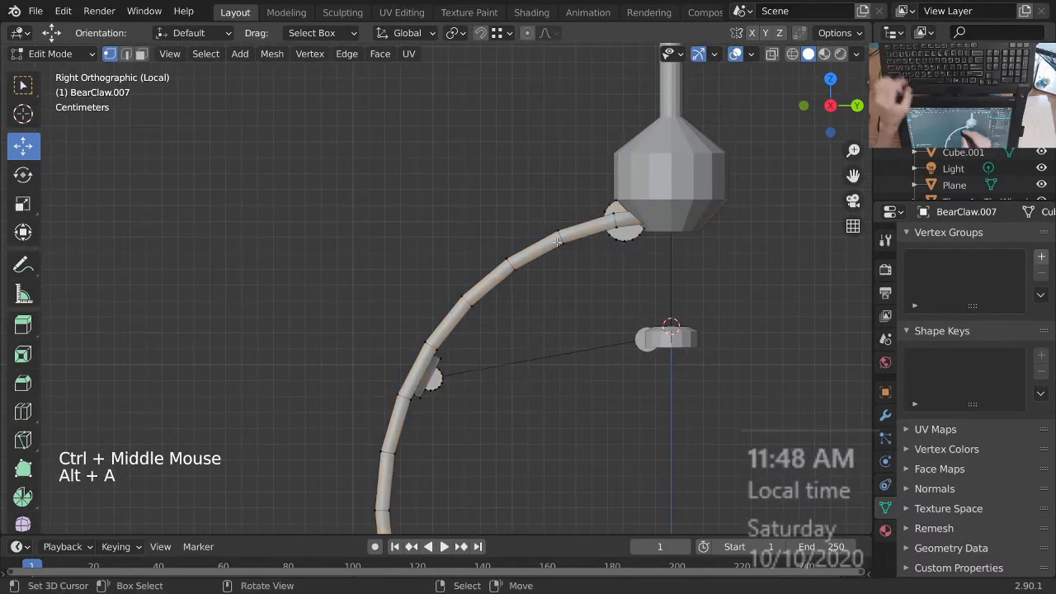
pyautogui.press('l')
pyautogui.press('l')
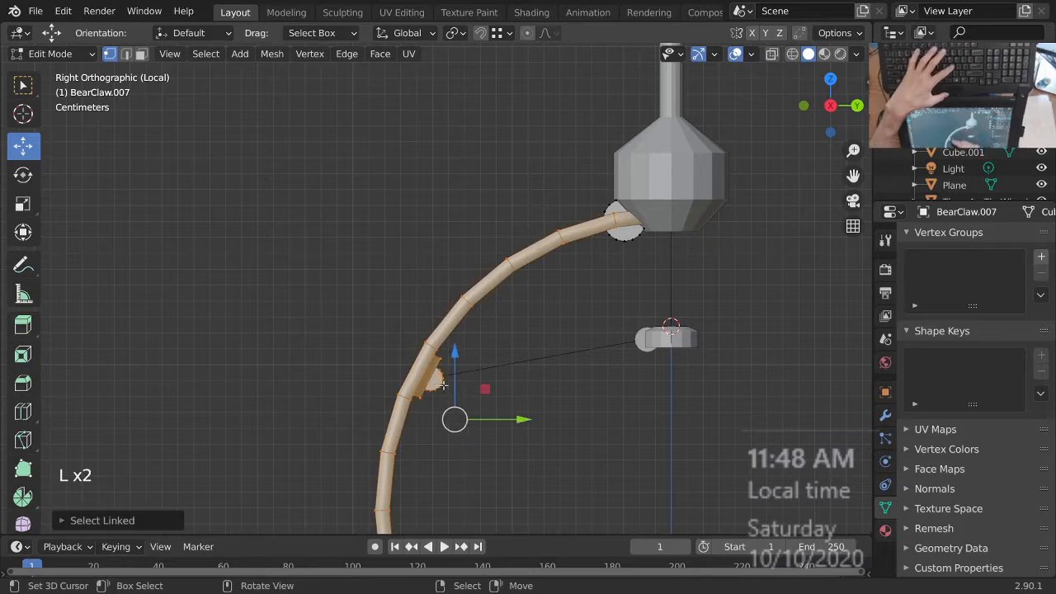
pyautogui.keyDown('ctrl'); pyautogui.moveTo(597, 292); pyautogui.dragTo(604, 317, button='middle'); pyautogui.keyUp('ctrl')
pyautogui.keyDown('shift'); pyautogui.moveTo(604, 317); pyautogui.dragTo(610, 241, button='middle'); pyautogui.keyUp('shift')
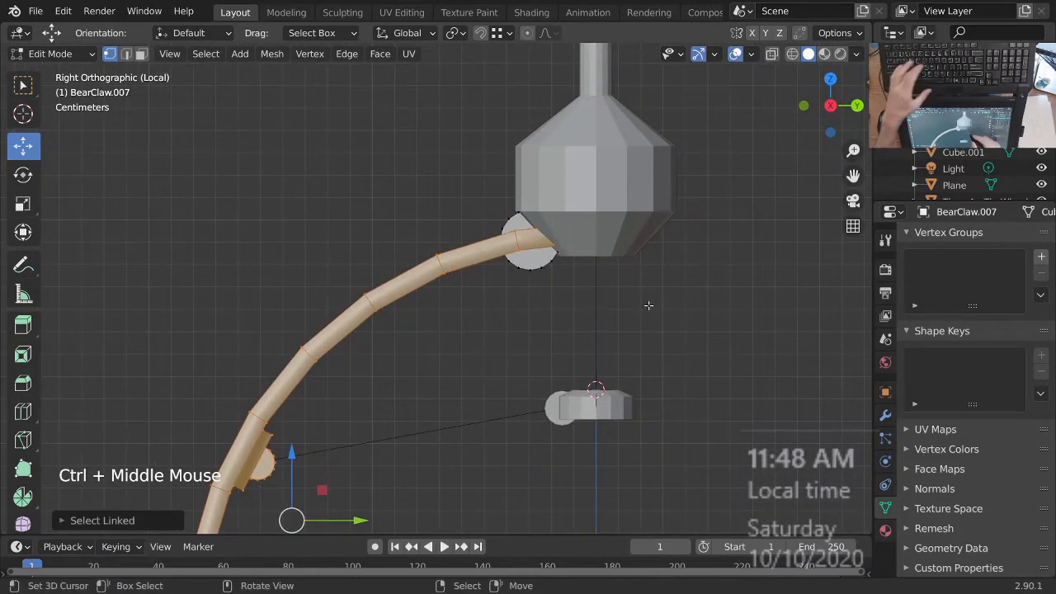
pyautogui.press('g')
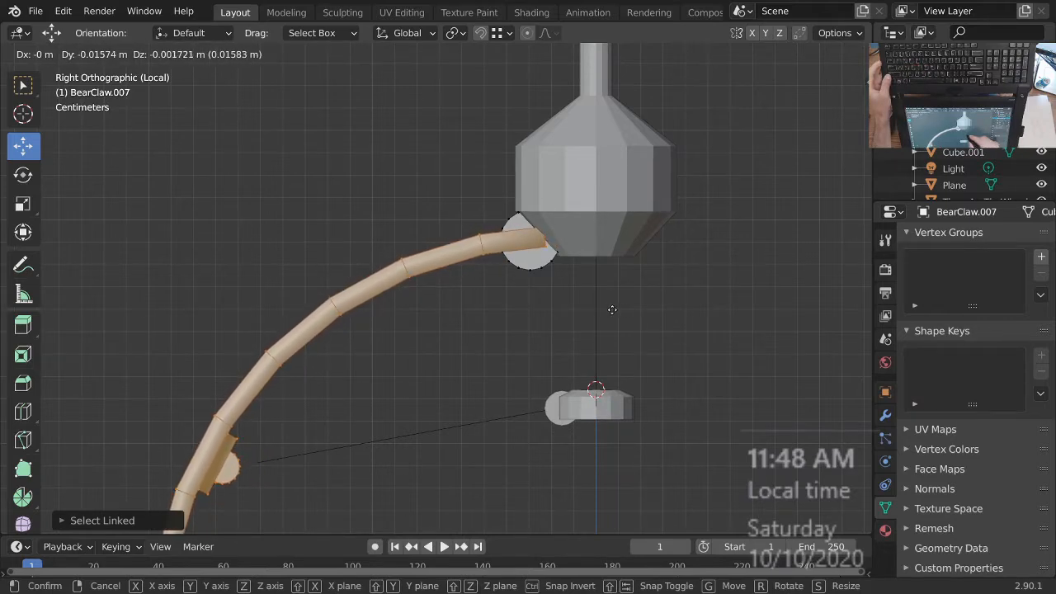
pyautogui.click(612, 309)
# Step: Widen the finger's upper round joint along X to about 1.84 times its width
pyautogui.keyDown('ctrl'); pyautogui.moveTo(529, 212); pyautogui.dragTo(534, 147, button='middle'); pyautogui.keyUp('ctrl')
pyautogui.hotkey('alt', 'a')
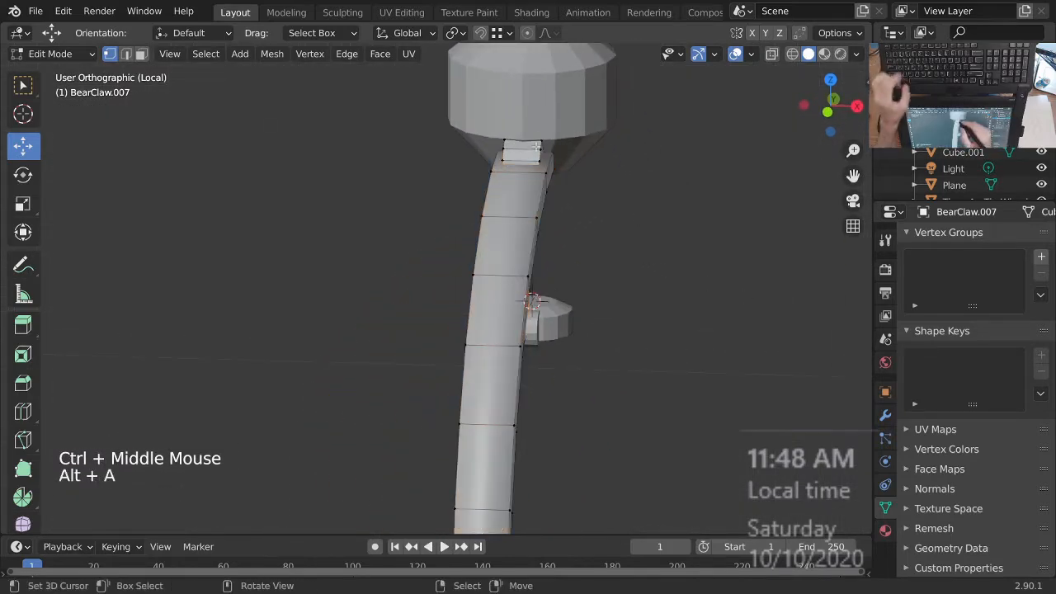
pyautogui.press('l')
pyautogui.keyDown('ctrl'); pyautogui.moveTo(535, 151); pyautogui.dragTo(591, 224, button='middle'); pyautogui.keyUp('ctrl')
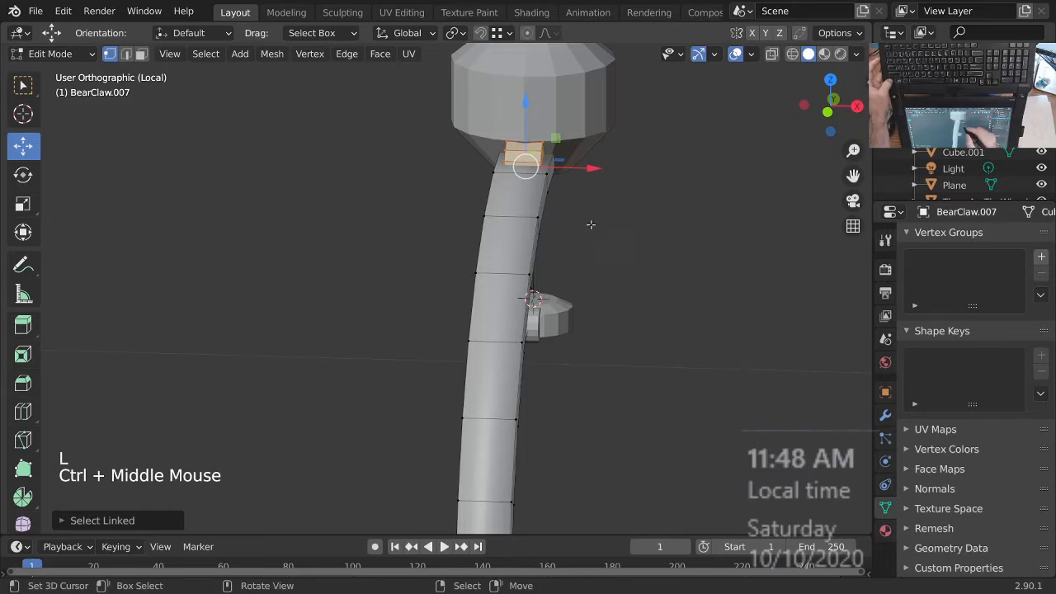
pyautogui.press('s')
pyautogui.press('x')
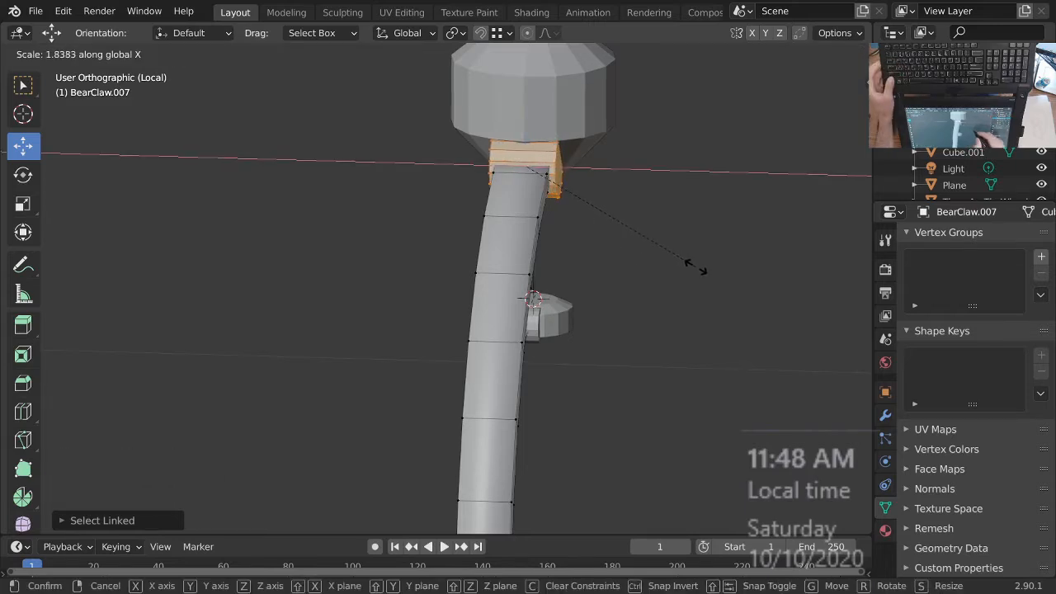
pyautogui.click(703, 270)
# Step: Examine the widened upper joint and the whole finger from below, above and the side
pyautogui.keyDown('ctrl'); pyautogui.moveTo(703, 270); pyautogui.dragTo(570, 313, button='middle'); pyautogui.keyUp('ctrl')
pyautogui.keyDown('shift'); pyautogui.moveTo(569, 313); pyautogui.dragTo(606, 379, button='middle'); pyautogui.keyUp('shift')
pyautogui.moveTo(607, 379); pyautogui.dragTo(673, 257, button='middle')
pyautogui.keyDown('shift'); pyautogui.moveTo(673, 257); pyautogui.dragTo(592, 335, button='middle'); pyautogui.keyUp('shift')
pyautogui.moveTo(592, 335); pyautogui.dragTo(579, 327, button='middle')
pyautogui.hotkey('shift', 'c')
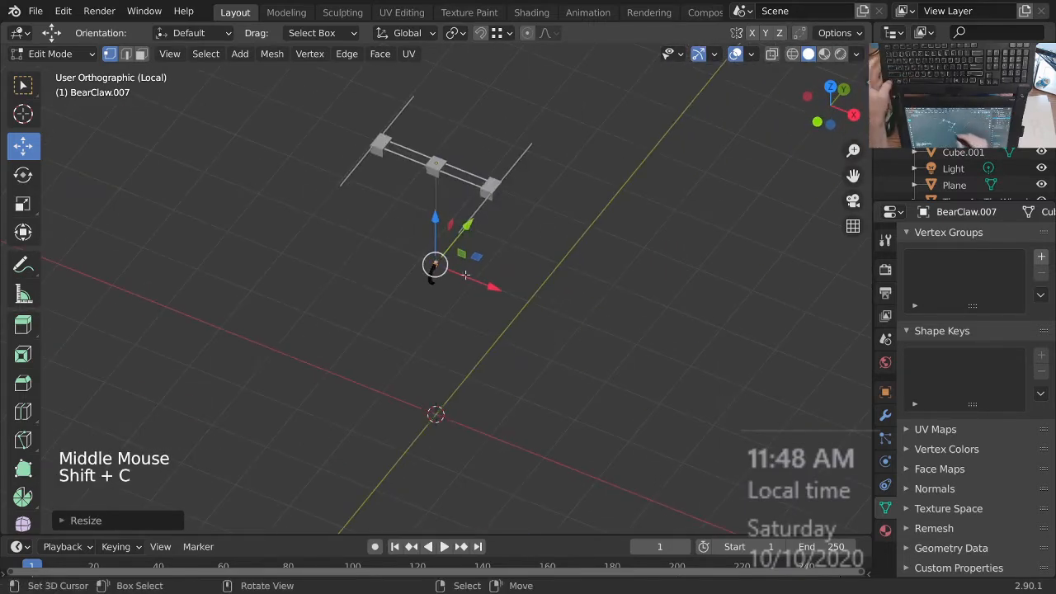
pyautogui.press('KP_Decimal')
pyautogui.keyDown('ctrl'); pyautogui.moveTo(507, 244); pyautogui.dragTo(577, 354, button='middle'); pyautogui.keyUp('ctrl')
pyautogui.moveTo(577, 355); pyautogui.dragTo(437, 298, button='middle')
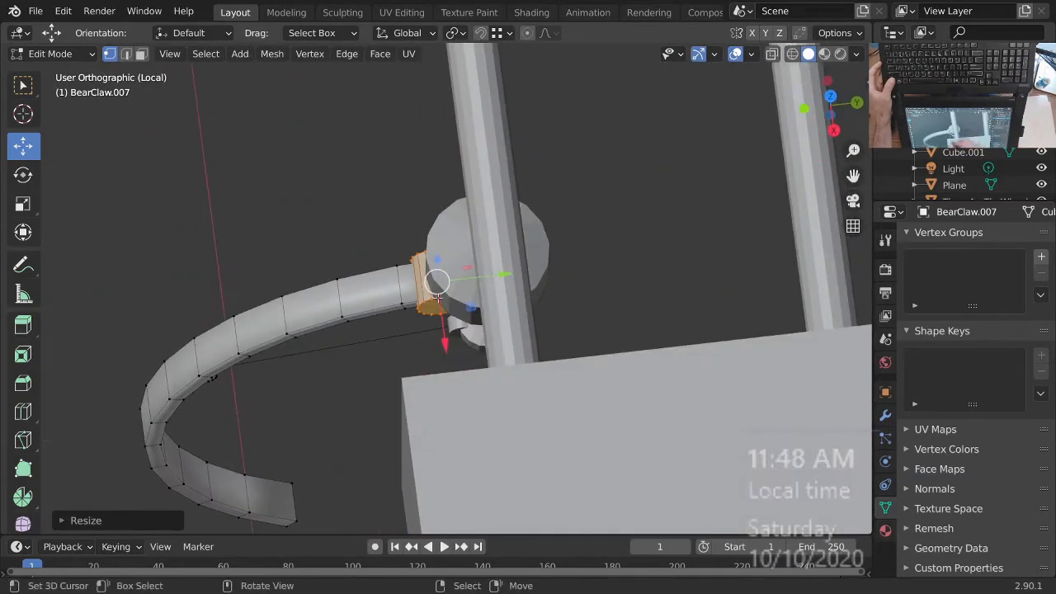
pyautogui.moveTo(531, 331); pyautogui.dragTo(536, 280, button='middle')
pyautogui.moveTo(536, 280); pyautogui.dragTo(545, 360, button='middle')
pyautogui.hotkey('alt', 'a')
pyautogui.moveTo(545, 361); pyautogui.dragTo(533, 285, button='middle')
pyautogui.moveTo(533, 285)
pyautogui.mouseDown(button='middle')
pyautogui.moveTo(528, 273)
pyautogui.moveTo(524, 285)
pyautogui.mouseUp(button='middle')
pyautogui.keyDown('ctrl'); pyautogui.moveTo(524, 285); pyautogui.dragTo(564, 292, button='middle'); pyautogui.keyUp('ctrl')
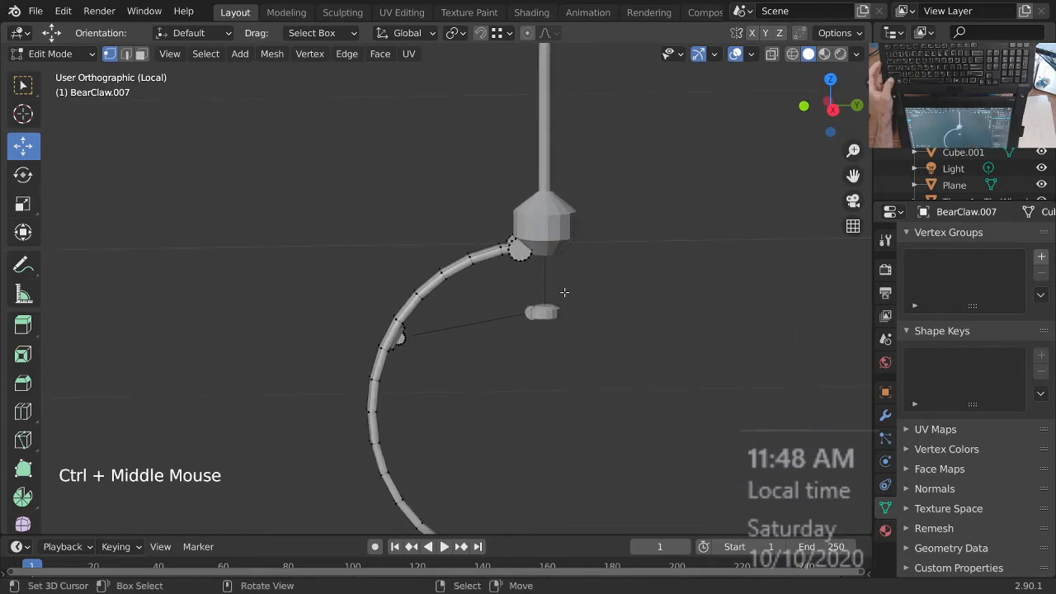
pyautogui.keyDown('ctrl'); pyautogui.moveTo(584, 330); pyautogui.dragTo(553, 324, button='middle'); pyautogui.keyUp('ctrl')
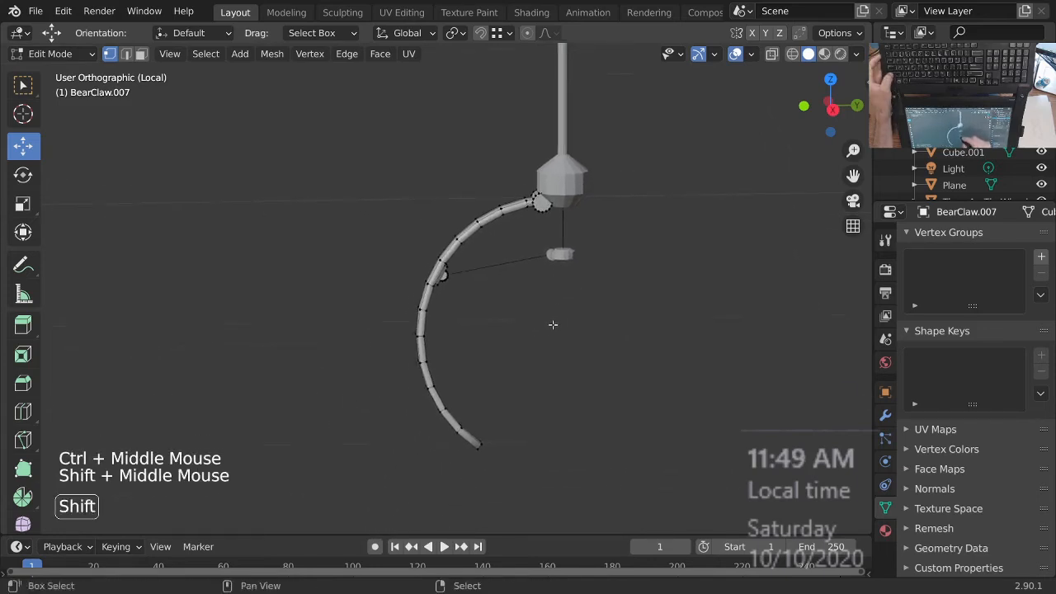
# Step: Select the whole upper round joint and snap the 3D cursor to its centre in right orthographic view
pyautogui.keyDown('ctrl'); pyautogui.moveTo(606, 235); pyautogui.dragTo(548, 218, button='middle'); pyautogui.keyUp('ctrl')
pyautogui.rightClick(546, 217)
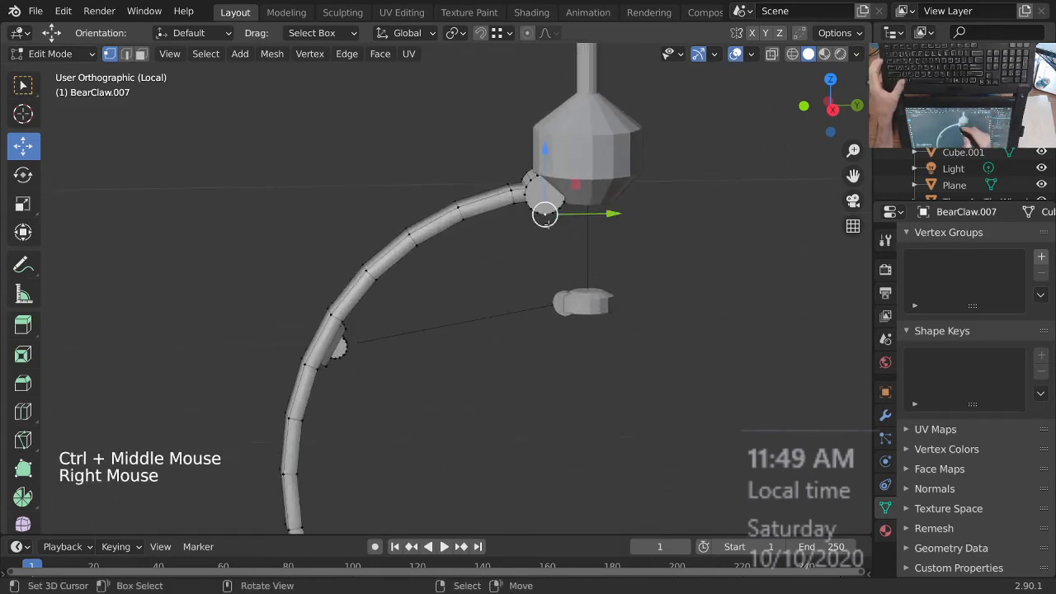
pyautogui.hotkey('ctrl', 'l')
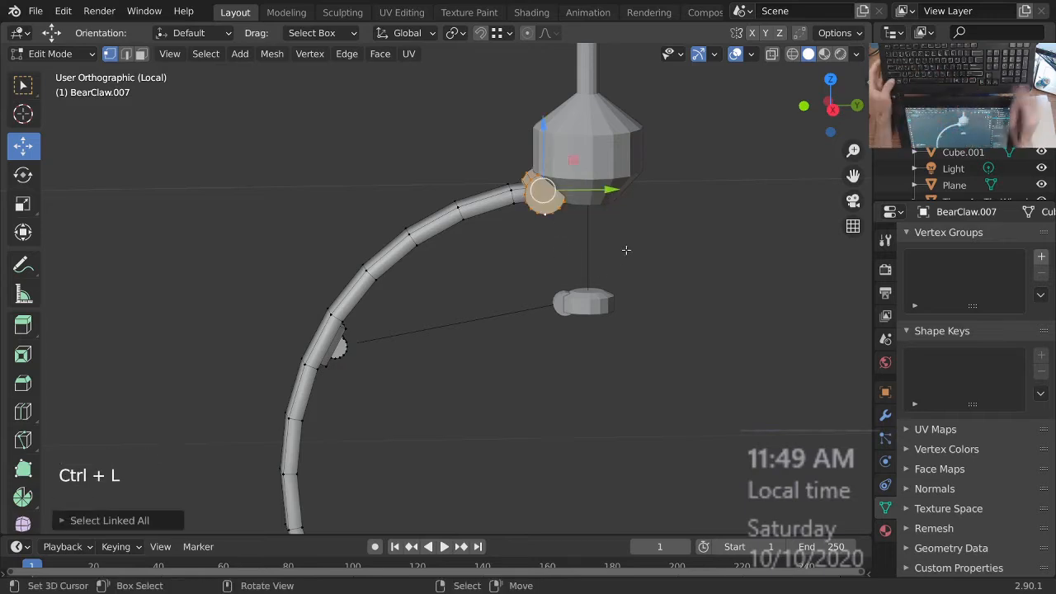
pyautogui.press('KP_3')
pyautogui.hotkey('shift', 's')
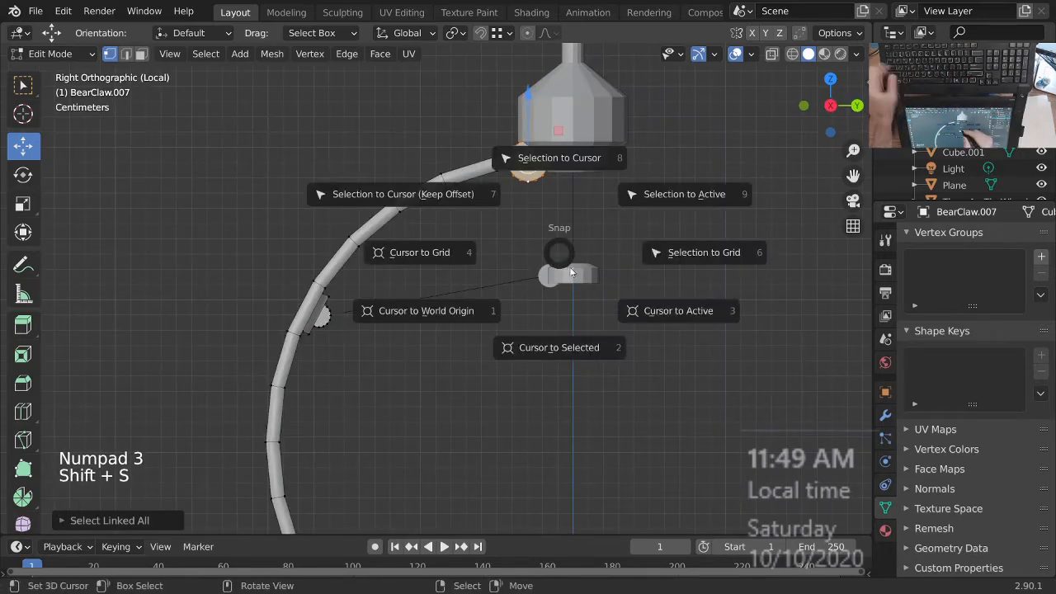
pyautogui.click(589, 357)
pyautogui.keyDown('ctrl'); pyautogui.moveTo(576, 266); pyautogui.dragTo(588, 247, button='middle'); pyautogui.keyUp('ctrl')
pyautogui.keyDown('ctrl'); pyautogui.moveTo(588, 247); pyautogui.dragTo(570, 268, button='middle'); pyautogui.keyUp('ctrl')
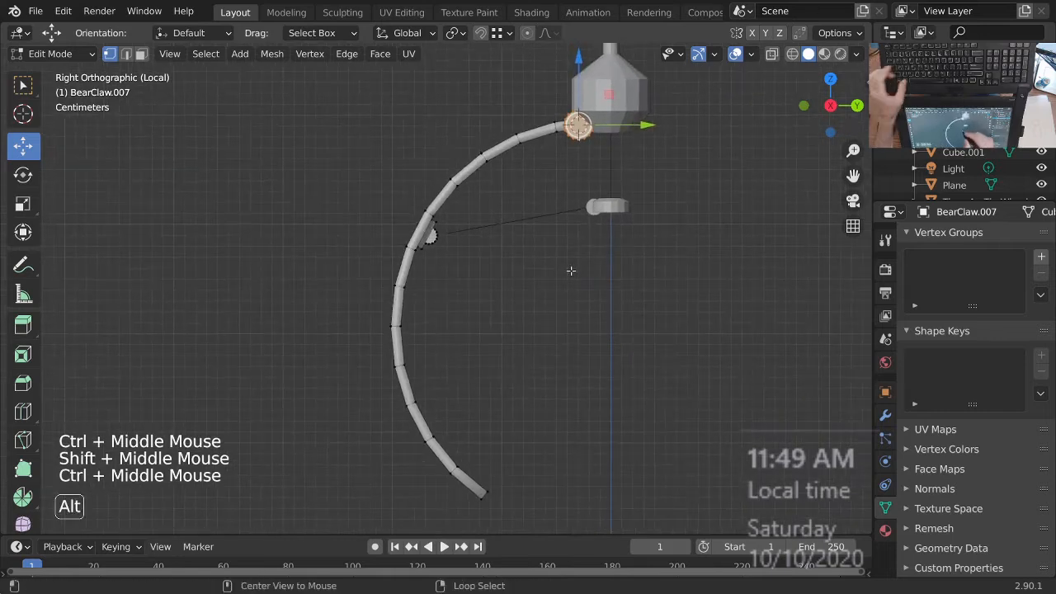
# Step: Rotate the finger tube, pad and small joint outward around the 3D cursor, leaving out the upper joint
pyautogui.hotkey('alt', 'a')
pyautogui.keyDown('ctrl'); pyautogui.moveTo(556, 229); pyautogui.dragTo(535, 243, button='middle'); pyautogui.keyUp('ctrl')
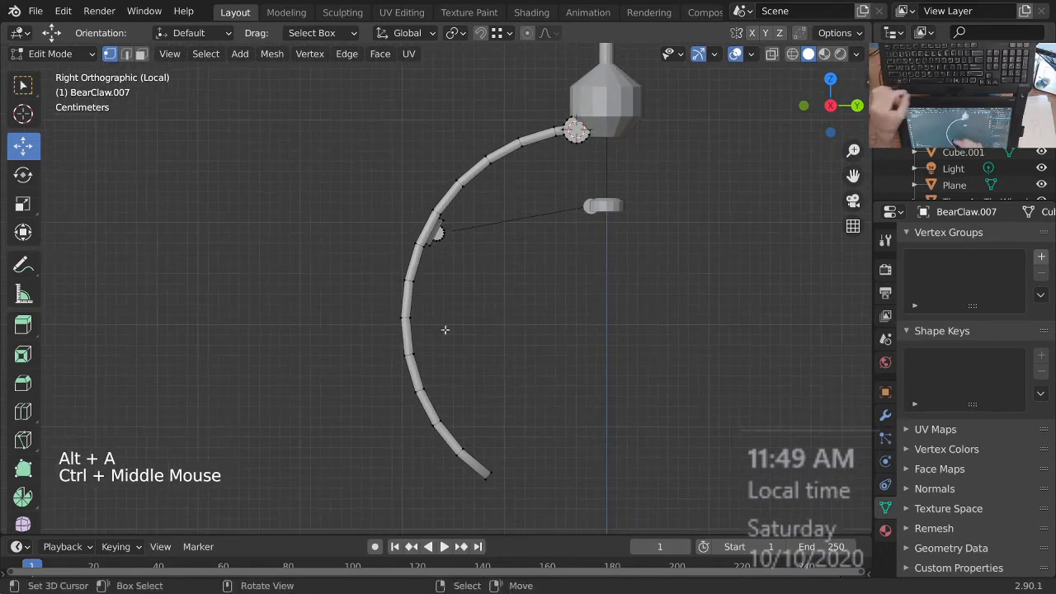
pyautogui.press('l')
pyautogui.press('l')
pyautogui.press('l')
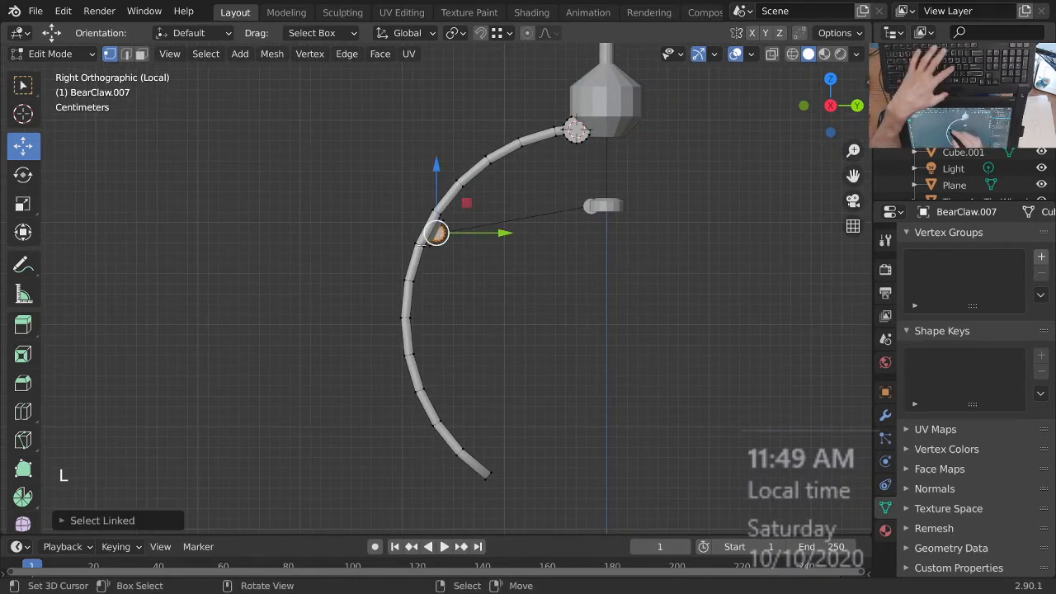
pyautogui.keyDown('shift'); pyautogui.moveTo(636, 252); pyautogui.dragTo(603, 283, button='middle'); pyautogui.keyUp('shift')
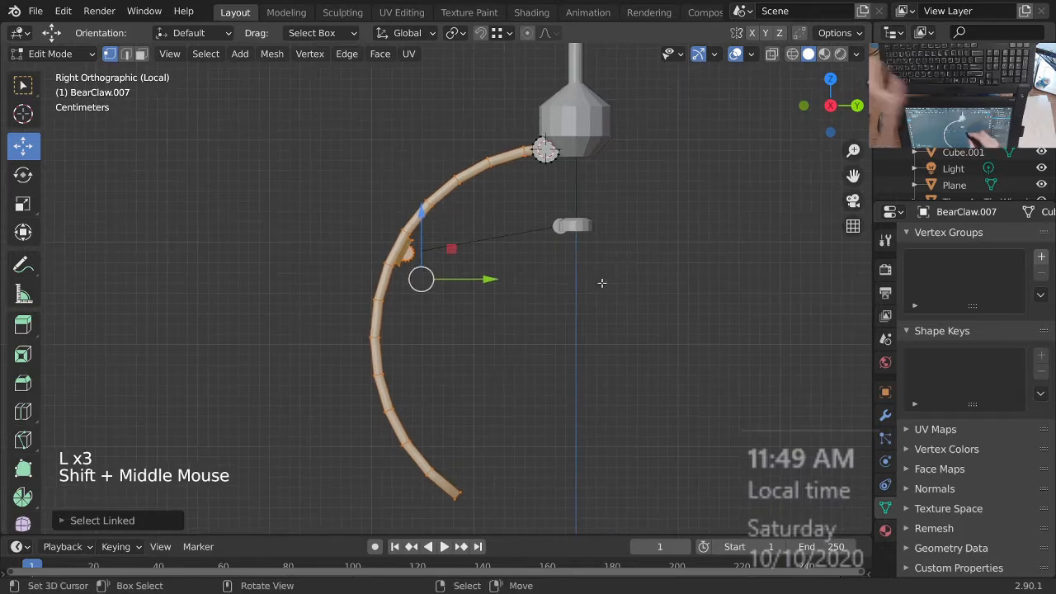
pyautogui.press('.')
pyautogui.press('r')
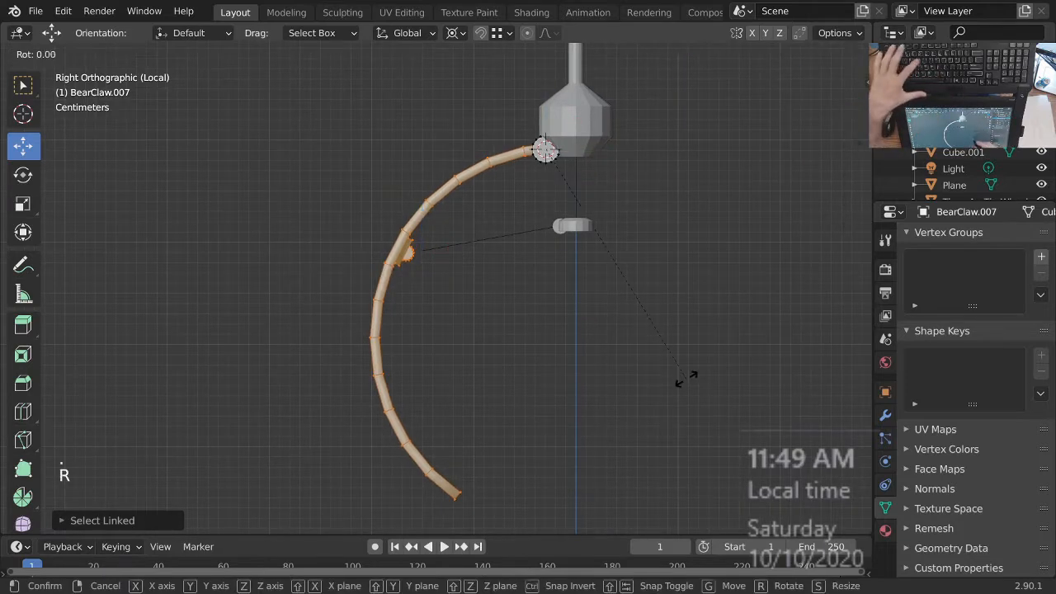
pyautogui.click(619, 404)
pyautogui.keyDown('ctrl'); pyautogui.moveTo(596, 264); pyautogui.dragTo(637, 321, button='middle'); pyautogui.keyUp('ctrl')
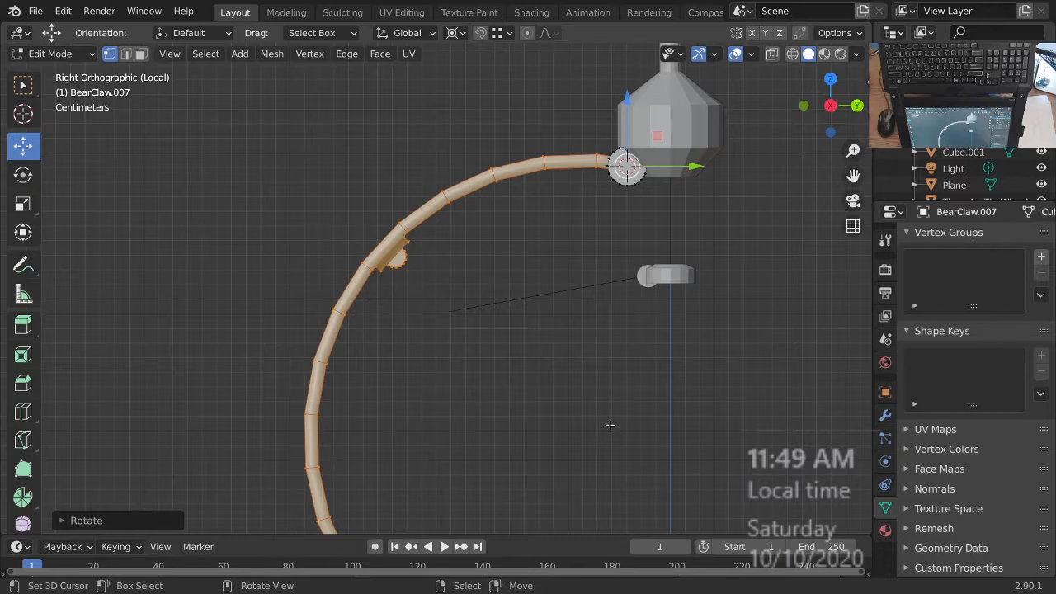
pyautogui.keyDown('ctrl'); pyautogui.moveTo(562, 325); pyautogui.dragTo(536, 318, button='middle'); pyautogui.keyUp('ctrl')
pyautogui.keyDown('shift'); pyautogui.moveTo(537, 318); pyautogui.dragTo(527, 354, button='middle'); pyautogui.keyUp('shift')
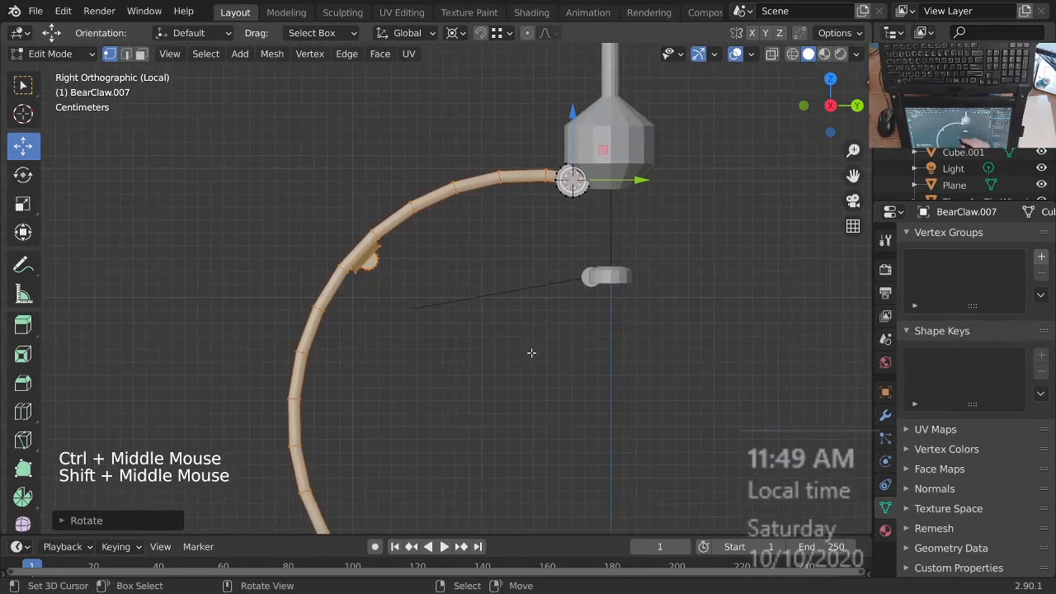
# Step: Move only the small round joint off the pad, down and slightly outward along the finger's inner side
pyautogui.keyDown('ctrl'); pyautogui.moveTo(493, 325); pyautogui.dragTo(401, 285, button='middle'); pyautogui.keyUp('ctrl')
pyautogui.hotkey('alt', 'a')
pyautogui.press('Escape')
pyautogui.press('l')
pyautogui.keyDown('ctrl'); pyautogui.moveTo(401, 281); pyautogui.dragTo(421, 264, button='middle'); pyautogui.keyUp('ctrl')
pyautogui.keyDown('shift'); pyautogui.moveTo(421, 264); pyautogui.dragTo(462, 236, button='middle'); pyautogui.keyUp('shift')
pyautogui.press('g')
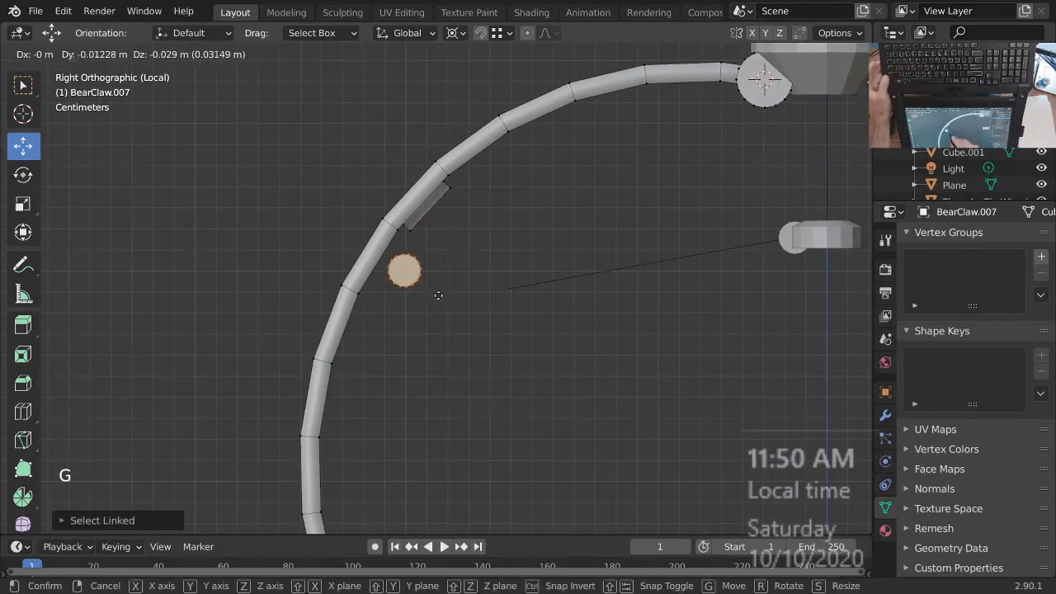
pyautogui.click(429, 283)
# Step: Select the vertices of the raised pad on the finger's inner side and dissolve them
pyautogui.keyDown('ctrl'); pyautogui.moveTo(426, 280); pyautogui.dragTo(503, 284, button='middle'); pyautogui.keyUp('ctrl')
pyautogui.keyDown('shift'); pyautogui.moveTo(503, 285); pyautogui.dragTo(476, 335, button='middle'); pyautogui.keyUp('shift')
pyautogui.moveTo(475, 314); pyautogui.dragTo(453, 299, button='middle')
pyautogui.keyDown('ctrl'); pyautogui.moveTo(450, 299); pyautogui.dragTo(423, 269, button='middle'); pyautogui.keyUp('ctrl')
pyautogui.rightClick(409, 156)
pyautogui.keyDown('shift'); pyautogui.rightClick(460, 180); pyautogui.keyUp('shift')
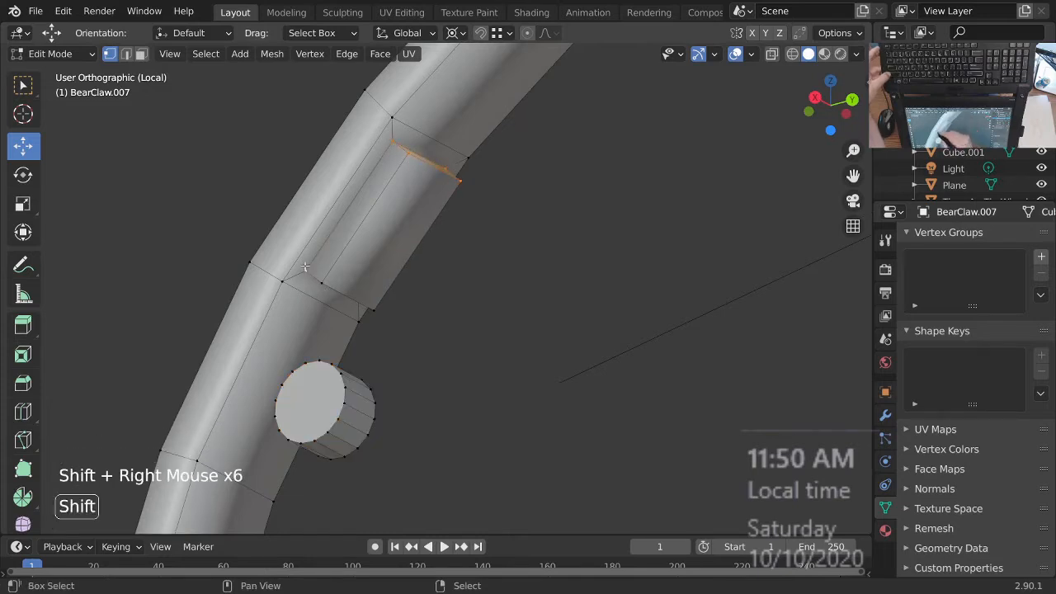
pyautogui.moveTo(385, 297); pyautogui.dragTo(388, 270, button='middle')
pyautogui.press('z')
pyautogui.moveTo(448, 284)
pyautogui.mouseDown(button='middle')
pyautogui.moveTo(387, 289)
pyautogui.moveTo(478, 302)
pyautogui.moveTo(462, 332)
pyautogui.moveTo(480, 272)
pyautogui.moveTo(470, 305)
pyautogui.moveTo(431, 302)
pyautogui.moveTo(462, 313)
pyautogui.mouseUp(button='middle')
pyautogui.keyDown('shift'); pyautogui.rightClick(396, 329); pyautogui.keyUp('shift')
pyautogui.keyDown('shift'); pyautogui.rightClick(396, 329); pyautogui.keyUp('shift')
pyautogui.keyDown('shift'); pyautogui.rightClick(396, 328); pyautogui.keyUp('shift')
pyautogui.hotkey('ctrl', 'x')
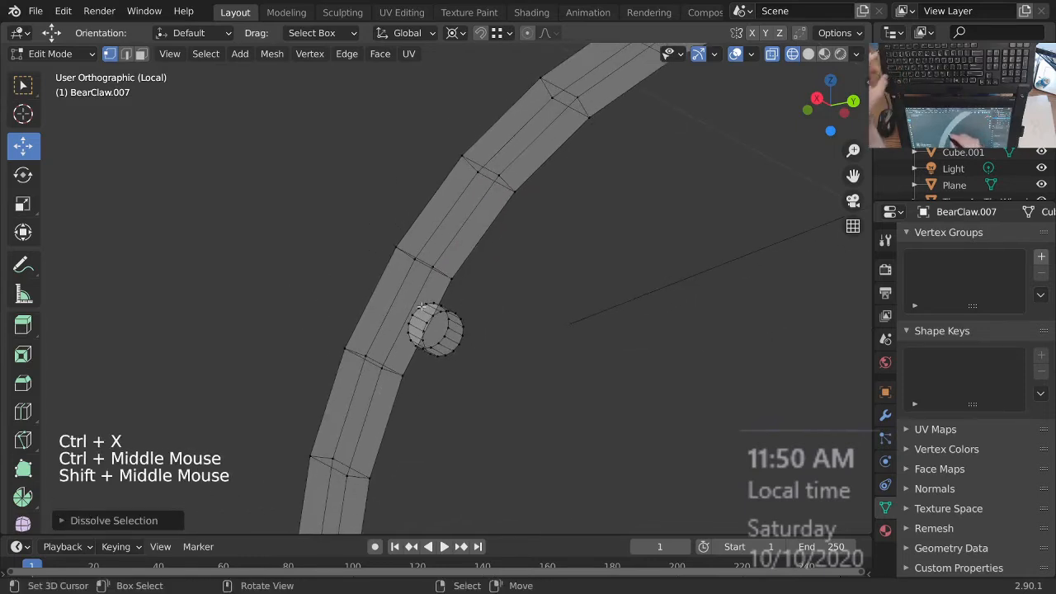
# Step: Inset the finger's inner face beside the small round joint with a thickness of about 0.0017 m
pyautogui.press('3')
pyautogui.rightClick(438, 310)
pyautogui.moveTo(462, 314); pyautogui.dragTo(500, 330, button='middle')
pyautogui.keyDown('shift'); pyautogui.moveTo(554, 372); pyautogui.dragTo(535, 312, button='middle'); pyautogui.keyUp('shift')
pyautogui.moveTo(538, 305); pyautogui.dragTo(552, 349, button='middle')
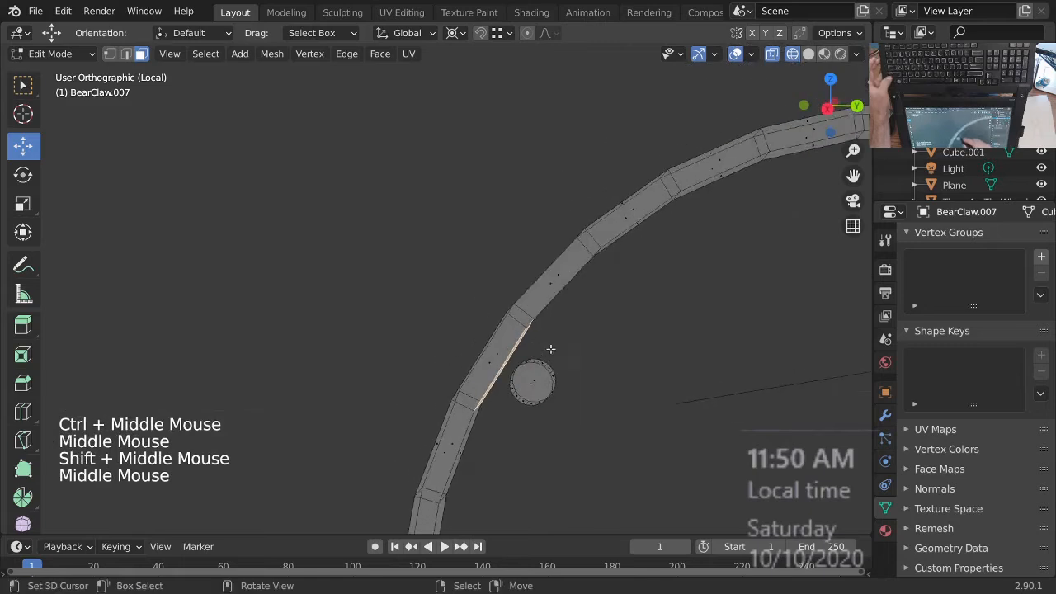
pyautogui.keyDown('ctrl'); pyautogui.moveTo(549, 393); pyautogui.dragTo(552, 348, button='middle'); pyautogui.keyUp('ctrl')
pyautogui.keyDown('shift'); pyautogui.moveTo(620, 394); pyautogui.dragTo(586, 346, button='middle'); pyautogui.keyUp('shift')
pyautogui.moveTo(601, 355); pyautogui.dragTo(593, 334, button='middle')
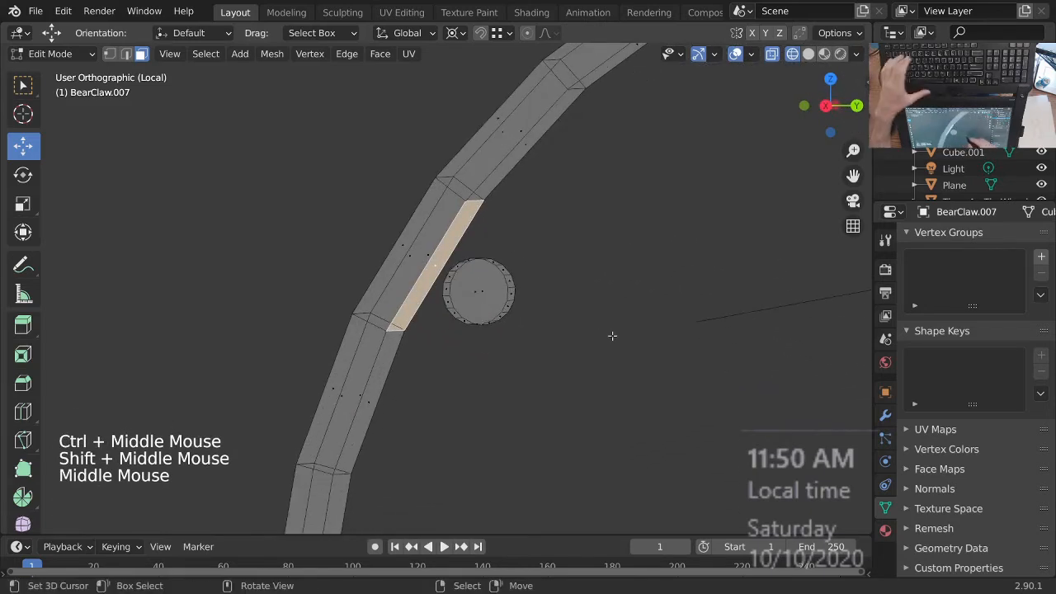
pyautogui.press('i')
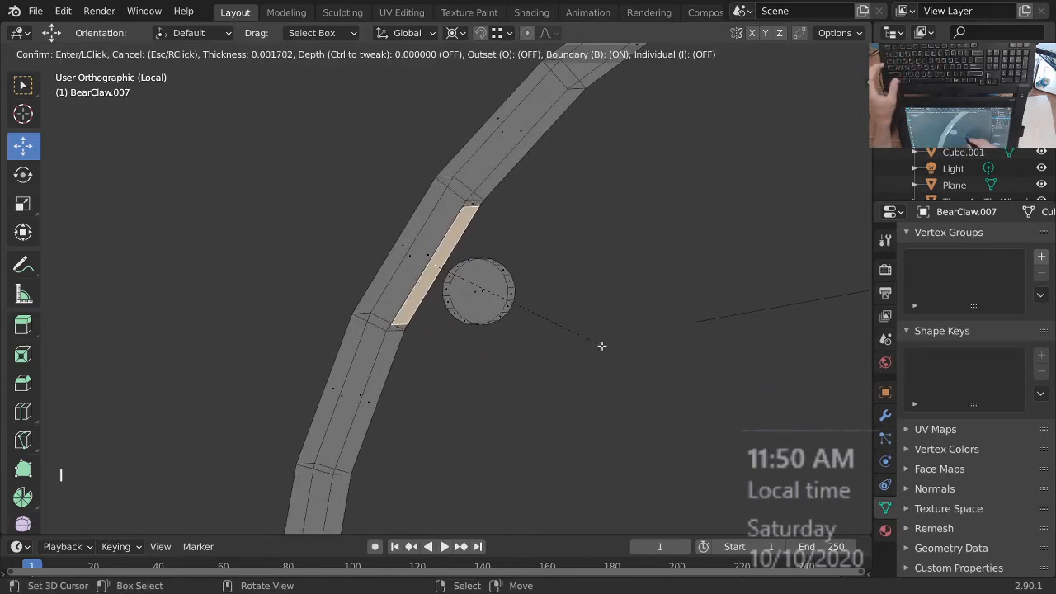
pyautogui.click(601, 346)
# Step: Scale the inset face down to about 0.89 with the pivot set to Median Point
pyautogui.moveTo(602, 345)
pyautogui.mouseDown(button='middle')
pyautogui.moveTo(462, 333)
pyautogui.moveTo(491, 300)
pyautogui.moveTo(615, 318)
pyautogui.moveTo(608, 349)
pyautogui.mouseUp(button='middle')
pyautogui.press('s')
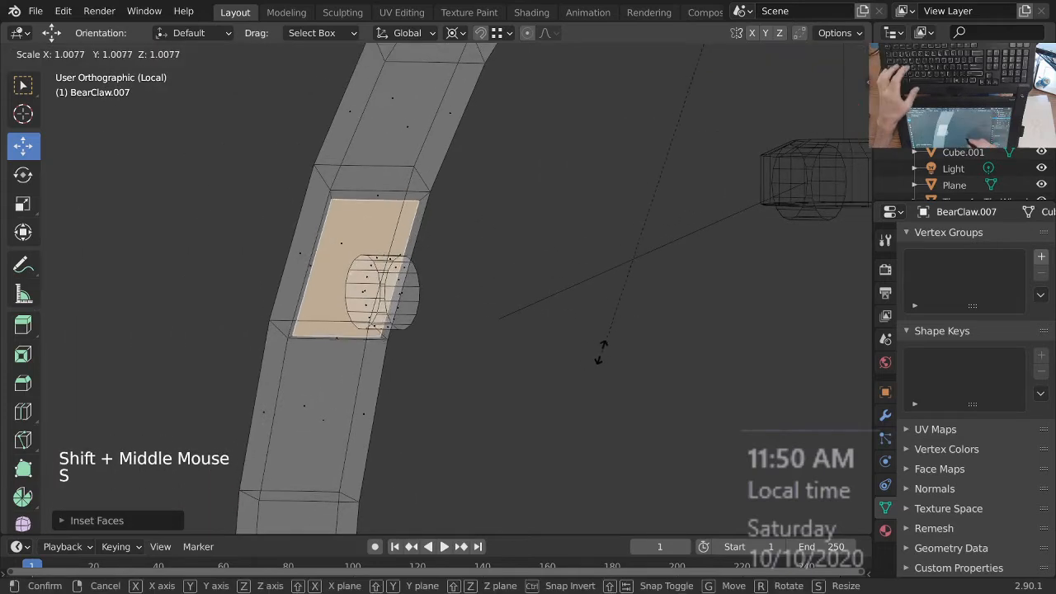
pyautogui.click(595, 353)
pyautogui.press('.')
pyautogui.press('Escape')
pyautogui.press('s')
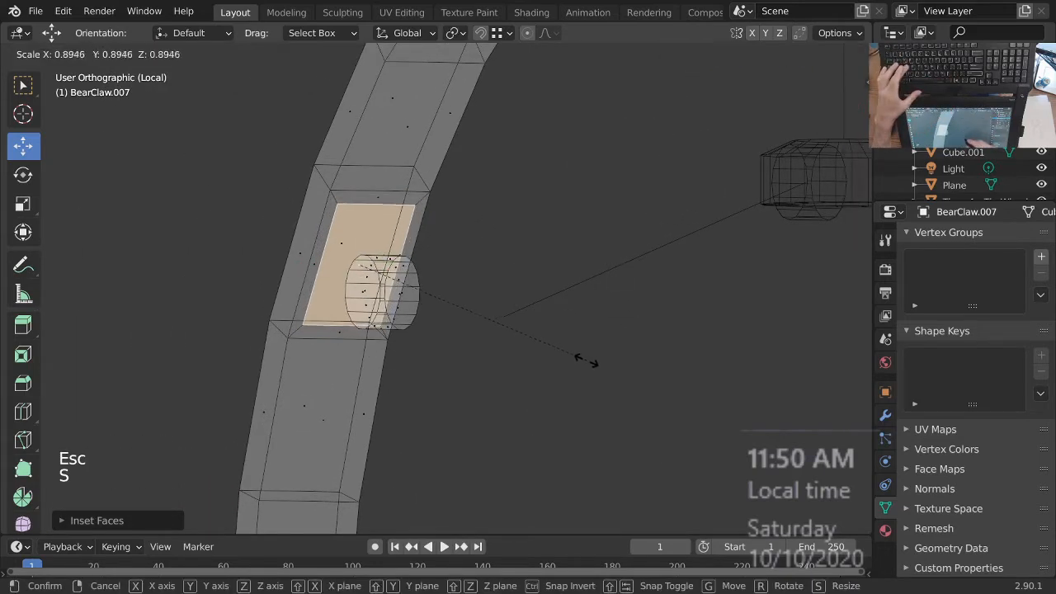
pyautogui.click(577, 360)
# Step: Extrude the inset face along its normal so the new pad overlaps the small round joint
pyautogui.moveTo(577, 359); pyautogui.dragTo(599, 275, button='middle')
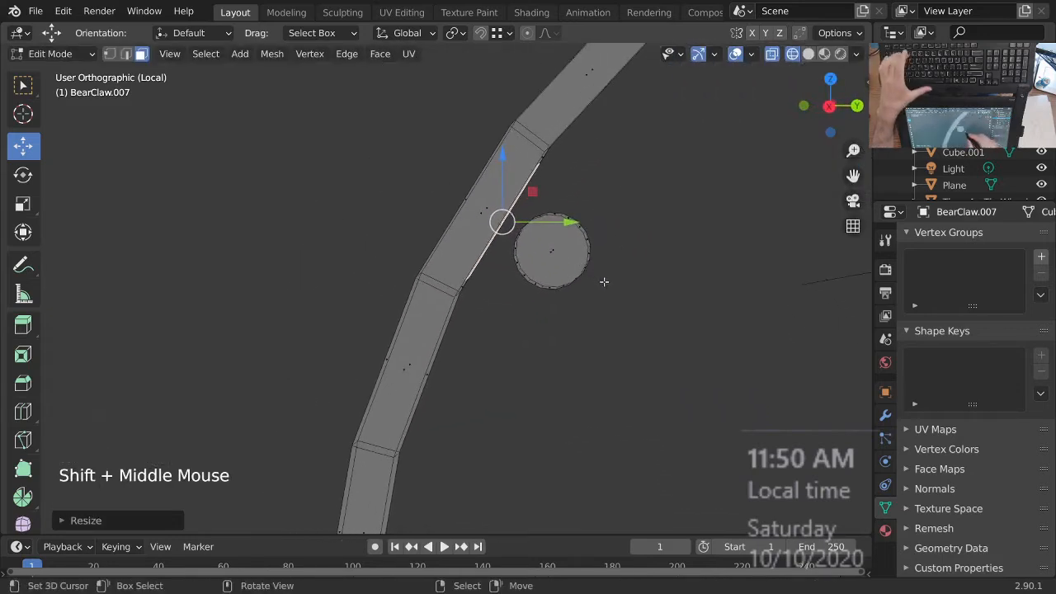
pyautogui.press('e')
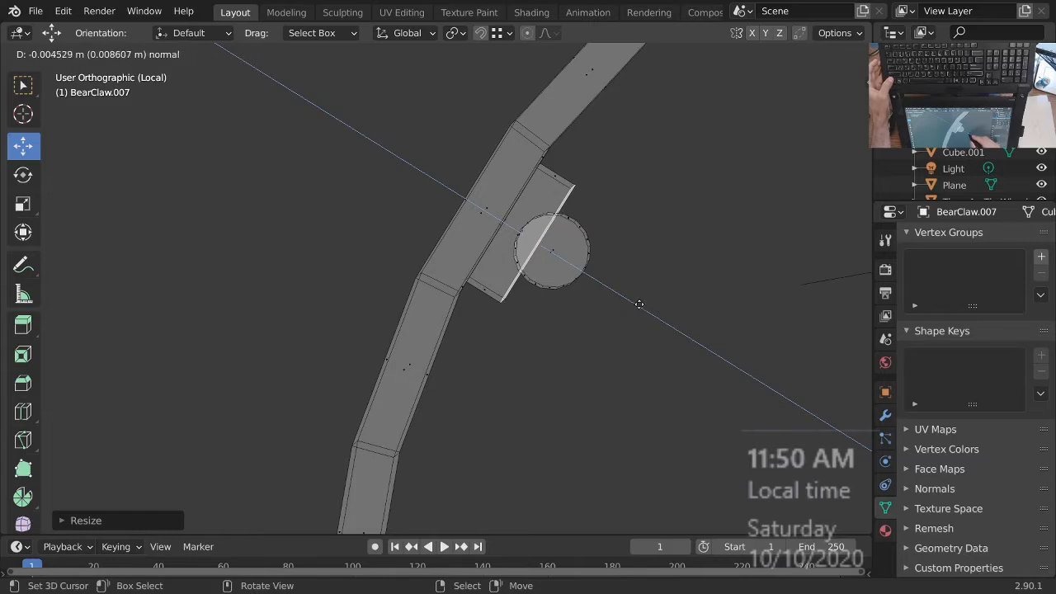
pyautogui.click(638, 304)
pyautogui.keyDown('ctrl'); pyautogui.moveTo(600, 254); pyautogui.dragTo(612, 321, button='middle'); pyautogui.keyUp('ctrl')
pyautogui.moveTo(613, 320)
pyautogui.keyDown('shift'); pyautogui.mouseDown(button='middle')
pyautogui.moveTo(548, 318)
pyautogui.moveTo(590, 384)
pyautogui.moveTo(602, 342)
pyautogui.moveTo(608, 349)
pyautogui.moveTo(469, 352)
pyautogui.moveTo(459, 306)
pyautogui.moveTo(556, 266)
pyautogui.moveTo(618, 338)
pyautogui.moveTo(556, 349)
pyautogui.mouseUp(button='middle'); pyautogui.keyUp('shift')
# Step: Switch to solid shading, recalculate the normals of the entire finger mesh to face outside, and deselect everything
pyautogui.press('z')
pyautogui.click(643, 339)
pyautogui.hotkey('alt', 'a')
pyautogui.press('a')
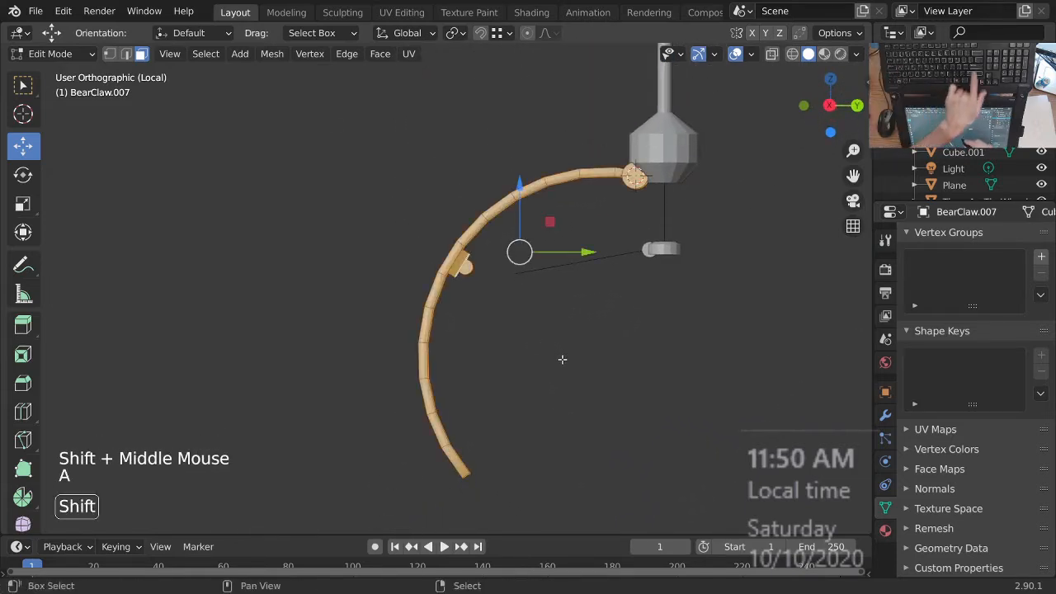
pyautogui.hotkey('shift', 'n')
pyautogui.keyDown('ctrl'); pyautogui.moveTo(560, 295); pyautogui.dragTo(573, 331, button='middle'); pyautogui.keyUp('ctrl')
pyautogui.hotkey('alt', 'a')
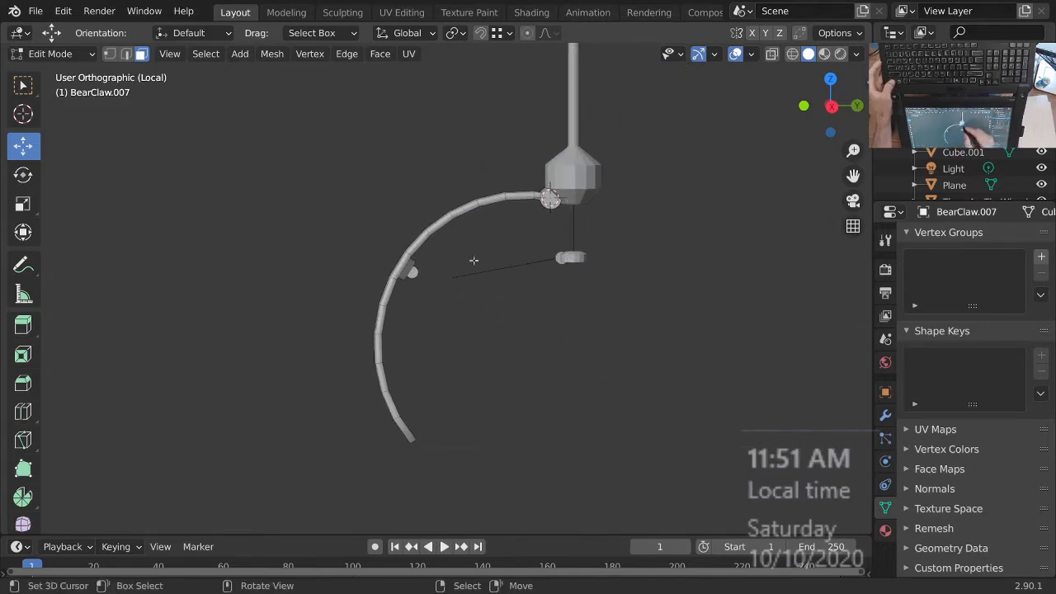
# Step: Place the 3D cursor in the empty space inside the finger's curve in right orthographic view and add a plane there
pyautogui.keyDown('ctrl'); pyautogui.moveTo(563, 218); pyautogui.dragTo(588, 212, button='middle'); pyautogui.keyUp('ctrl')
pyautogui.press('KP_3')
pyautogui.keyDown('shift'); pyautogui.moveTo(589, 212); pyautogui.dragTo(574, 234, button='middle'); pyautogui.keyUp('shift')
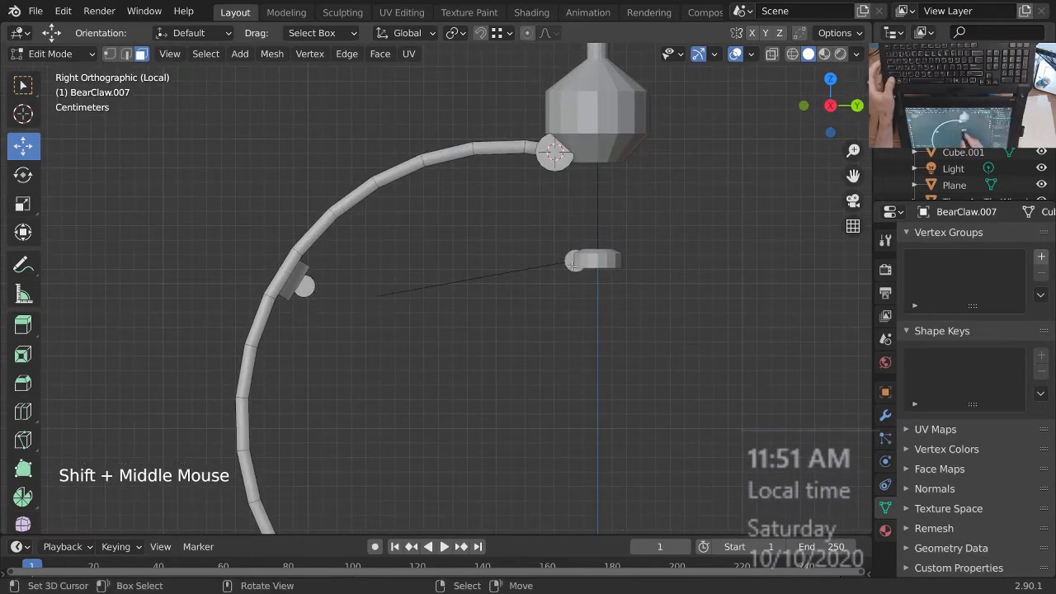
pyautogui.keyDown('ctrl'); pyautogui.moveTo(486, 319); pyautogui.dragTo(477, 309, button='middle'); pyautogui.keyUp('ctrl')
pyautogui.click(415, 360)
pyautogui.hotkey('shift', 'a')
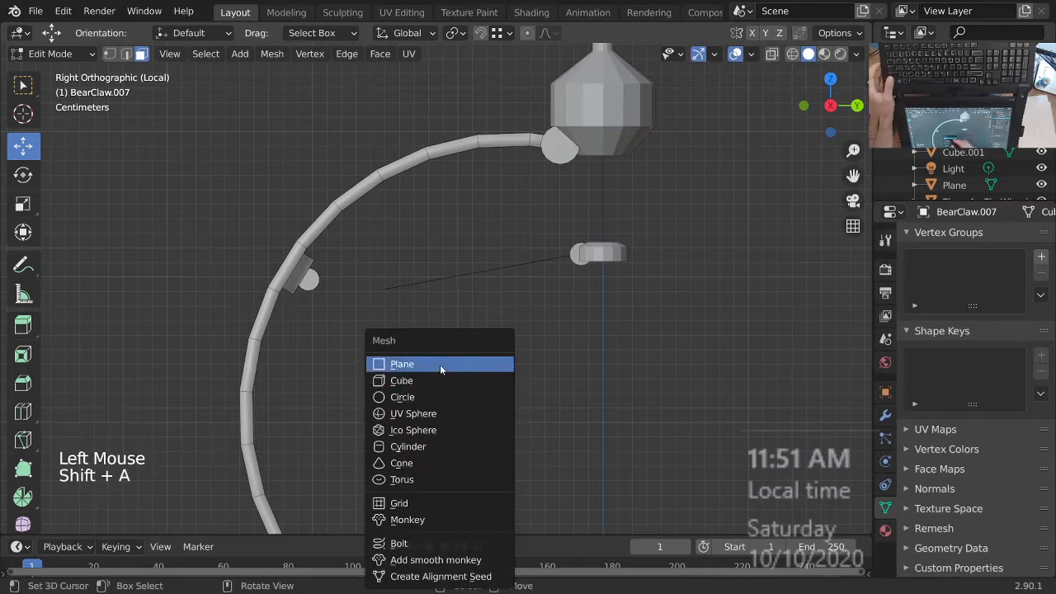
pyautogui.click(443, 368)
# Step: Scale the edge-on plane to a guide line spanning the gap and move it between the finger's small joint and the lower ring's joint
pyautogui.keyDown('ctrl'); pyautogui.moveTo(443, 368); pyautogui.dragTo(732, 448, button='middle'); pyautogui.keyUp('ctrl')
pyautogui.press('s')
pyautogui.click(501, 363)
pyautogui.press('s')
pyautogui.click(618, 382)
pyautogui.keyDown('ctrl'); pyautogui.moveTo(582, 370); pyautogui.dragTo(605, 347, button='middle'); pyautogui.keyUp('ctrl')
pyautogui.press('g')
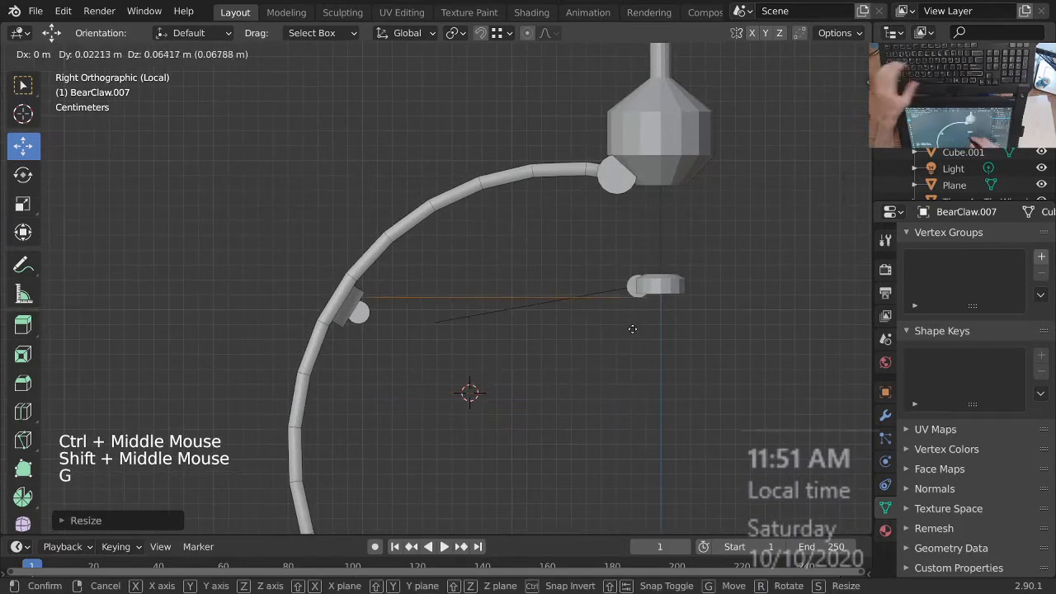
pyautogui.click(632, 347)
# Step: Place the 3D cursor on the finger's small joint and rotate the guide plane around it to aim at the lower ring's joint
pyautogui.keyDown('ctrl'); pyautogui.moveTo(644, 359); pyautogui.dragTo(620, 302, button='middle'); pyautogui.keyUp('ctrl')
pyautogui.click(303, 307)
pyautogui.press('.')
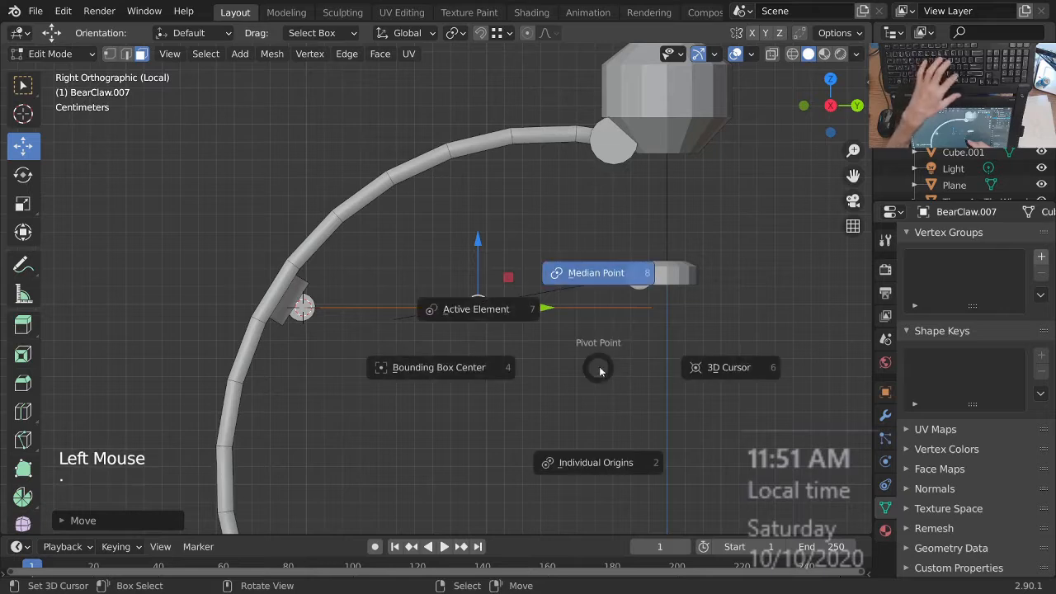
pyautogui.click(721, 368)
pyautogui.press('r')
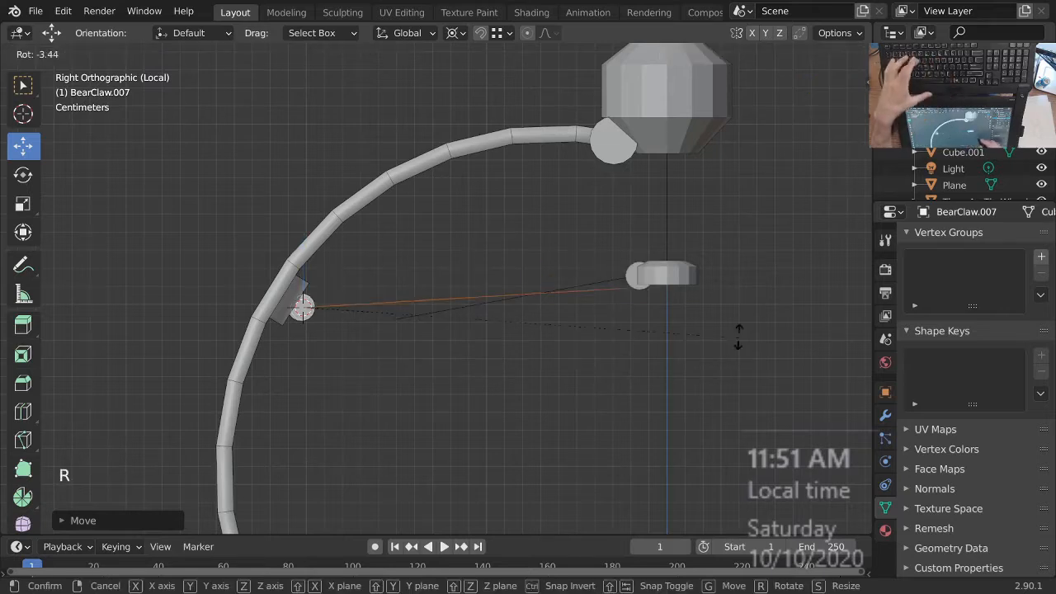
pyautogui.click(747, 329)
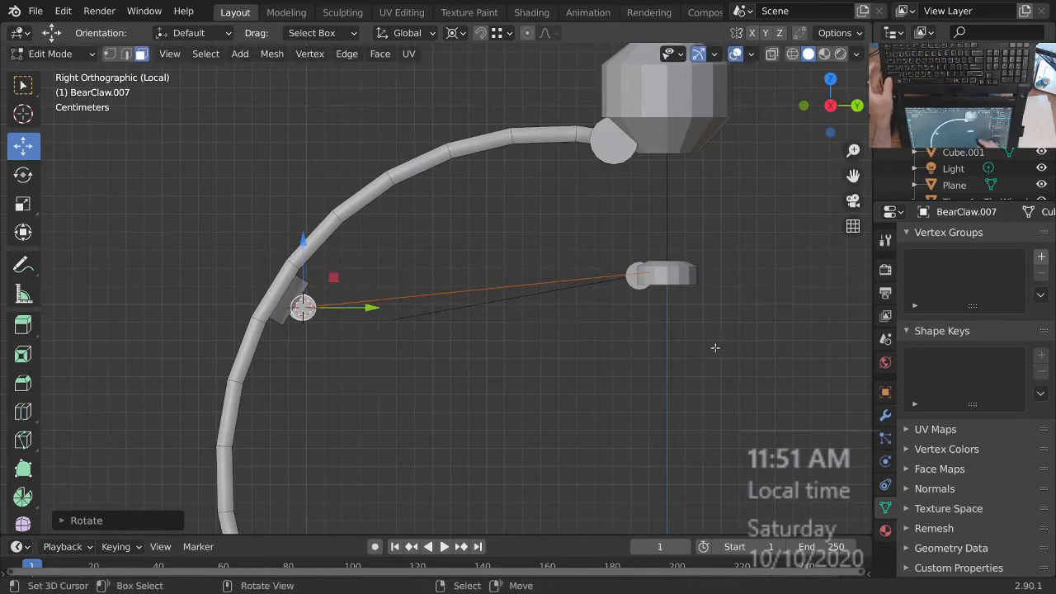
# Step: Scale the guide plane around the 3D cursor so its far end meets the lower ring's joint
pyautogui.press('.')
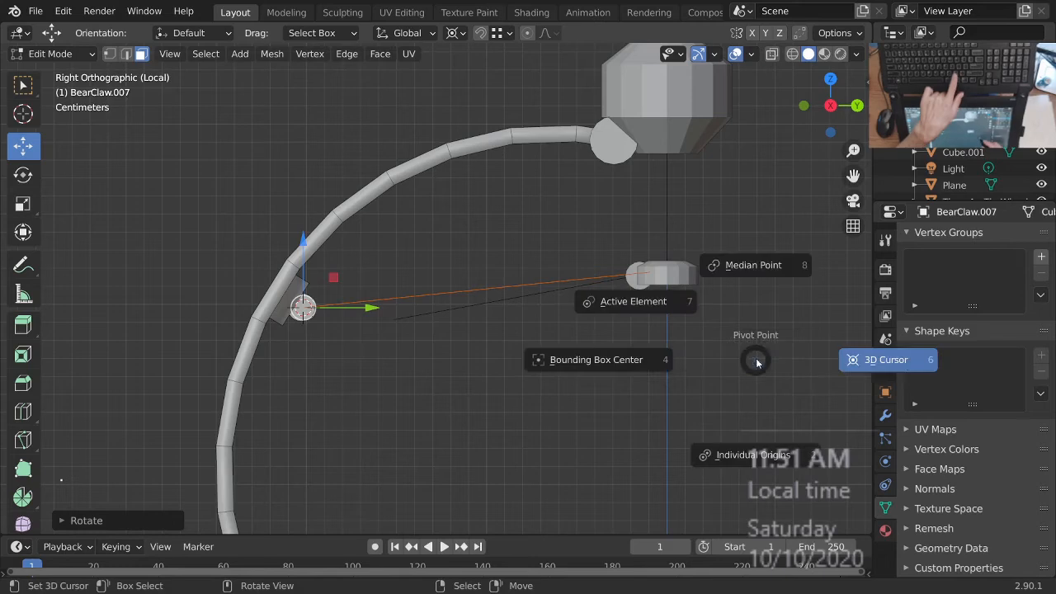
pyautogui.click(880, 363)
pyautogui.press('s')
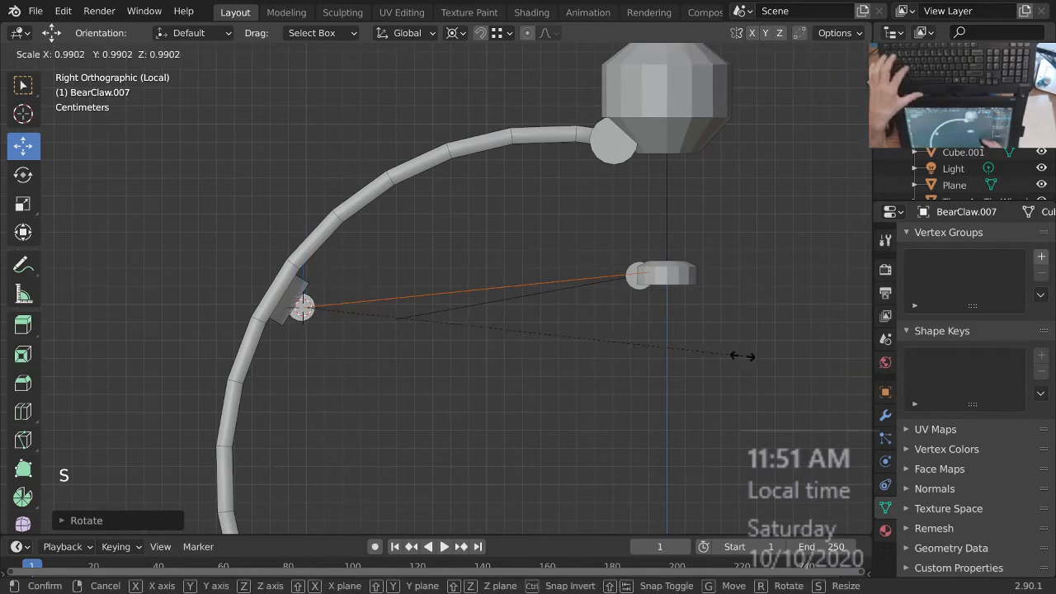
pyautogui.click(731, 360)
pyautogui.keyDown('ctrl'); pyautogui.moveTo(660, 318); pyautogui.dragTo(658, 306, button='middle'); pyautogui.keyUp('ctrl')
pyautogui.keyDown('shift'); pyautogui.moveTo(657, 307); pyautogui.dragTo(682, 326, button='middle'); pyautogui.keyUp('shift')
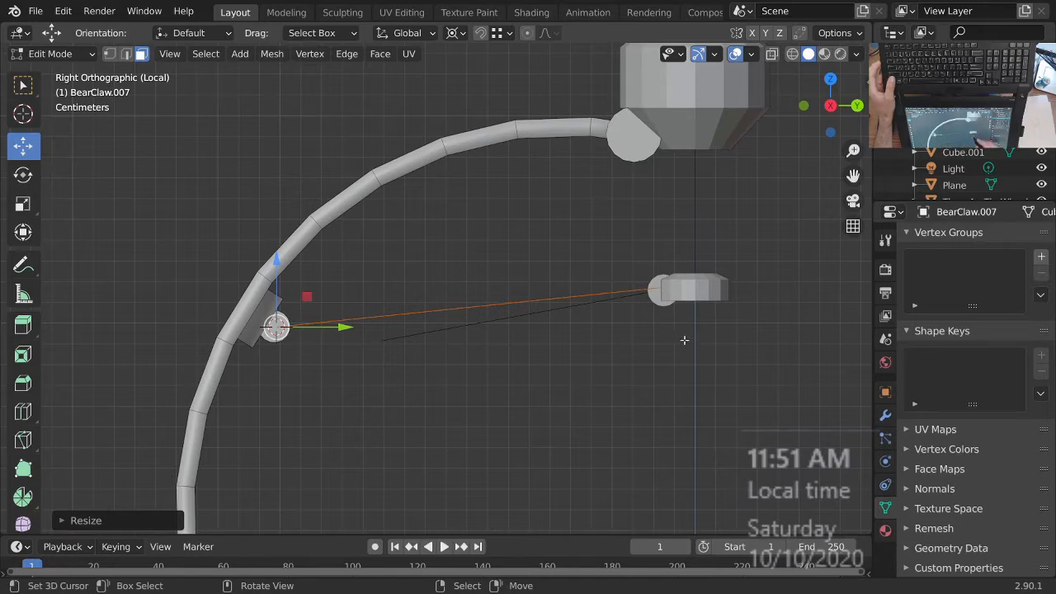
# Step: Duplicate the guide plane above the original, with one end just below the head, and rotate the copy downward around that end
pyautogui.hotkey('shift', 'd')
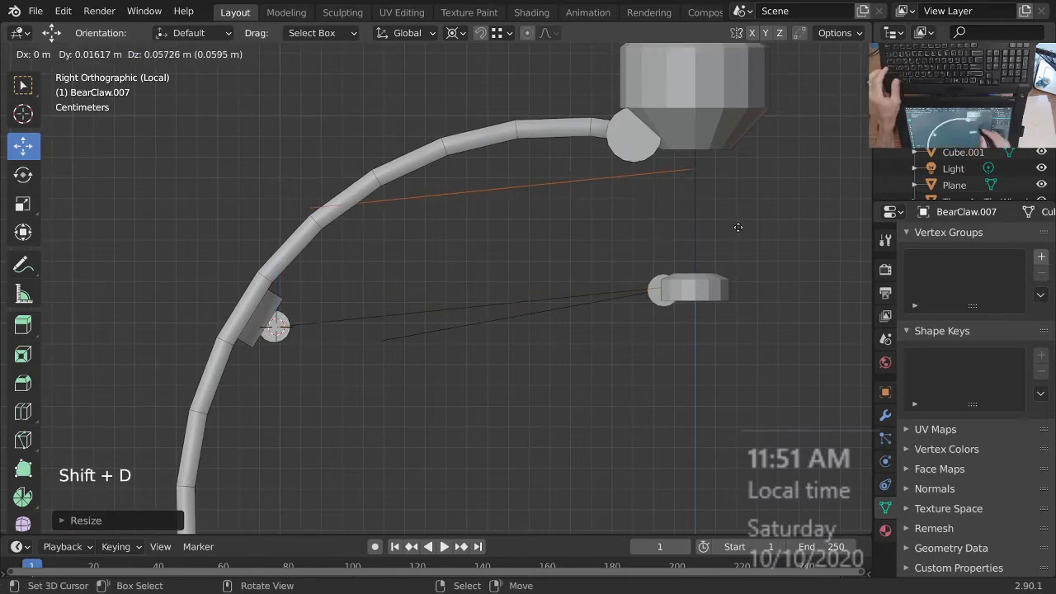
pyautogui.click(737, 228)
pyautogui.press('g')
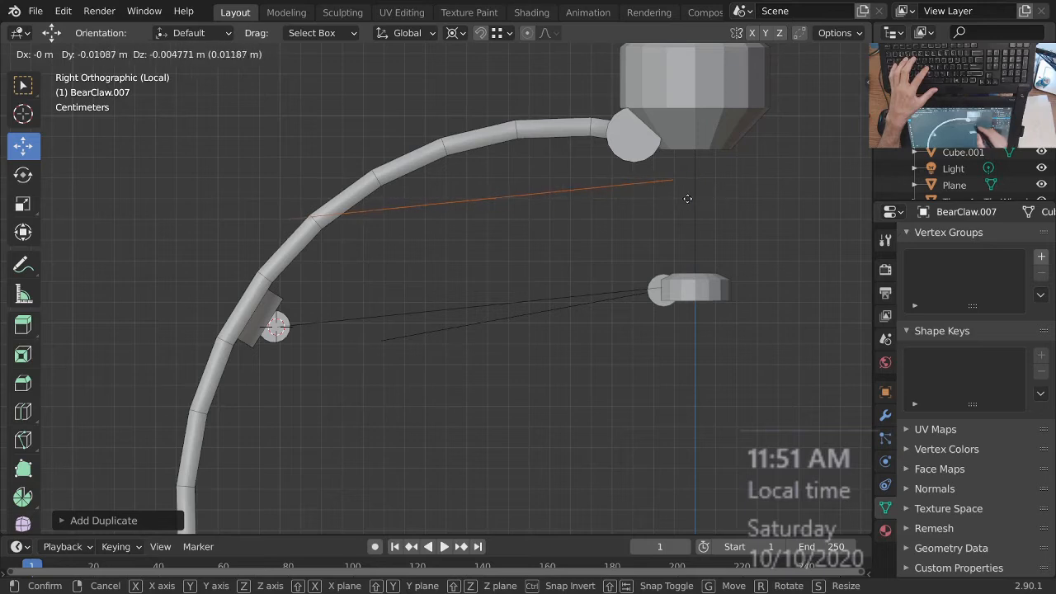
pyautogui.click(660, 183)
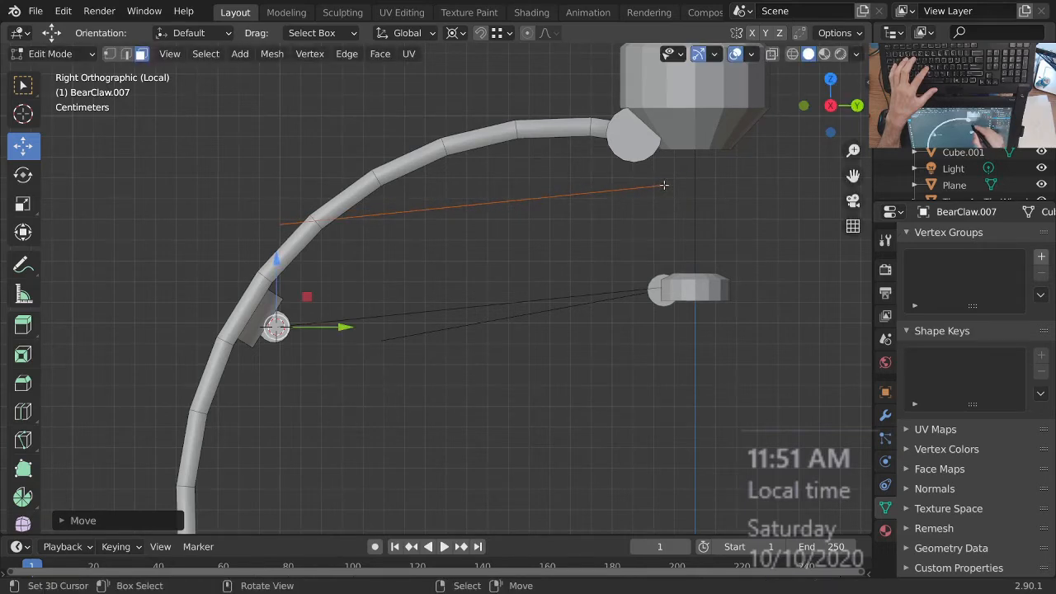
pyautogui.click(664, 185)
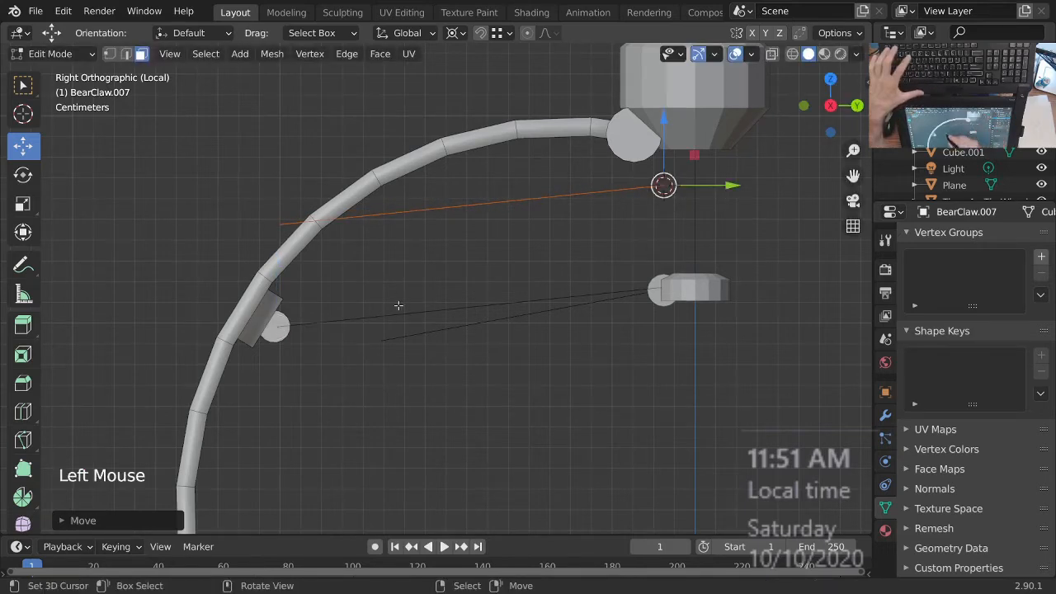
pyautogui.press('r')
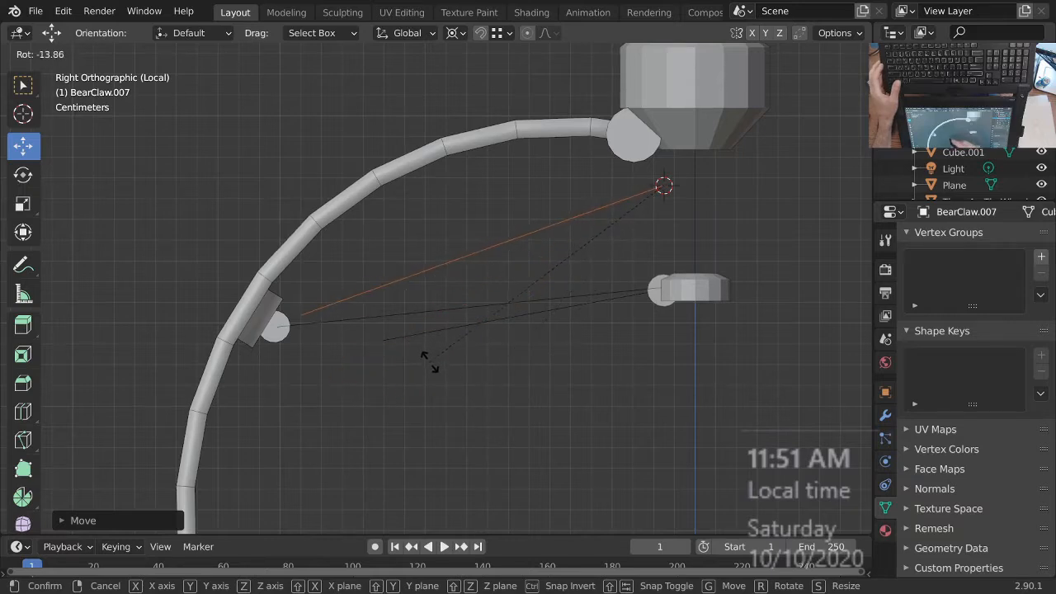
pyautogui.click(495, 384)
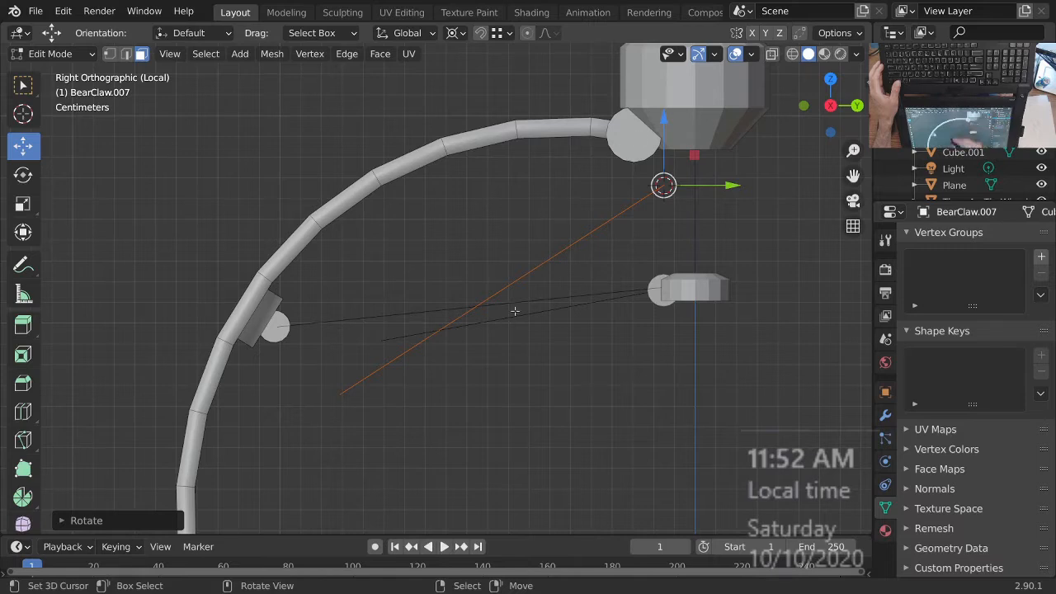
# Step: Duplicate the steep guide plane onto the finger's upper joint and rotate the copy around that joint's centre toward the small joint
pyautogui.press('shift')
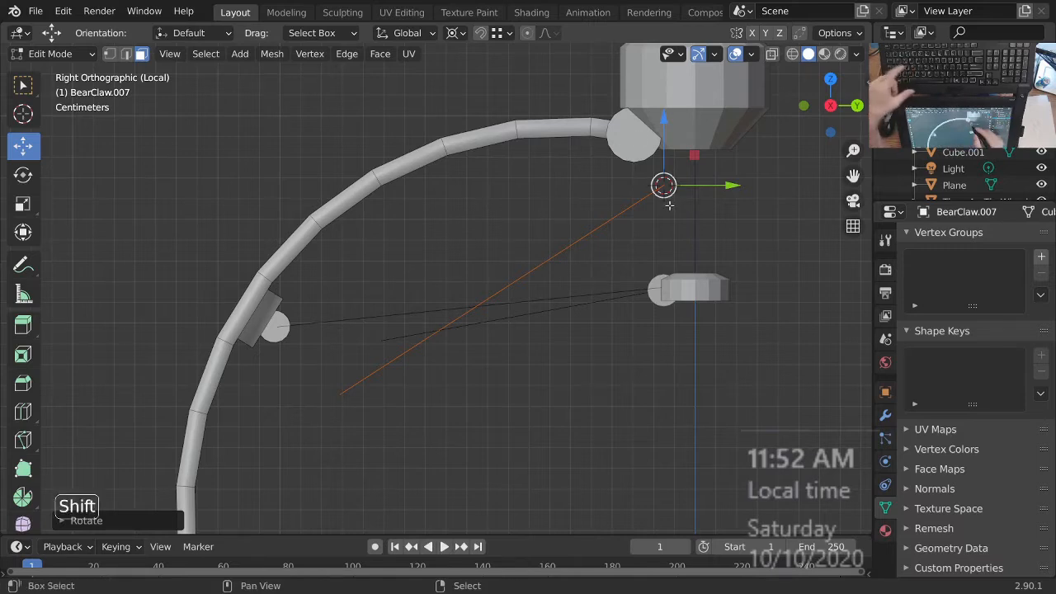
pyautogui.hotkey('shift', 'd')
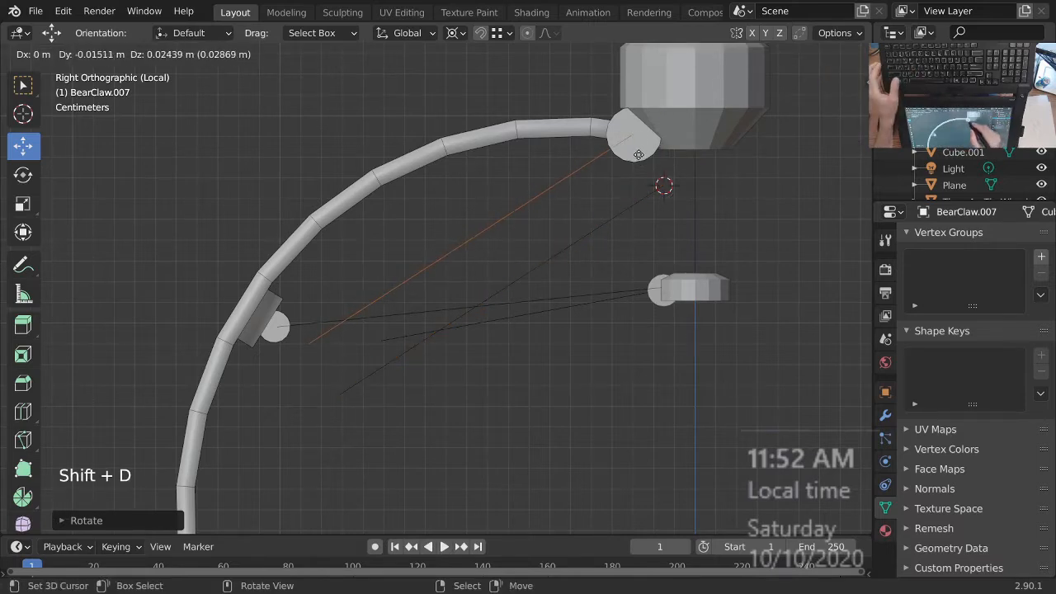
pyautogui.click(642, 155)
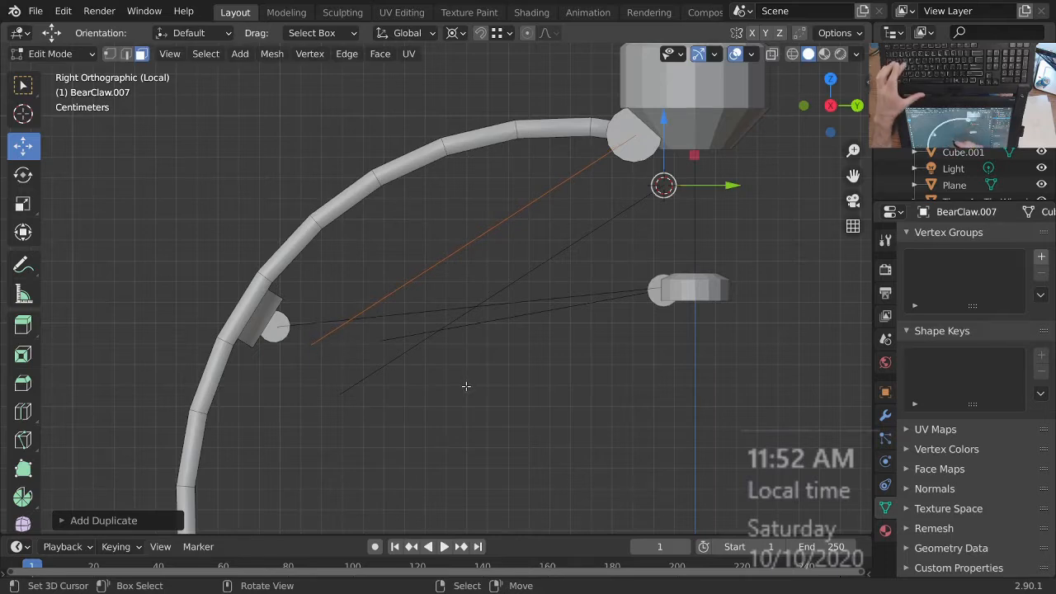
pyautogui.click(637, 134)
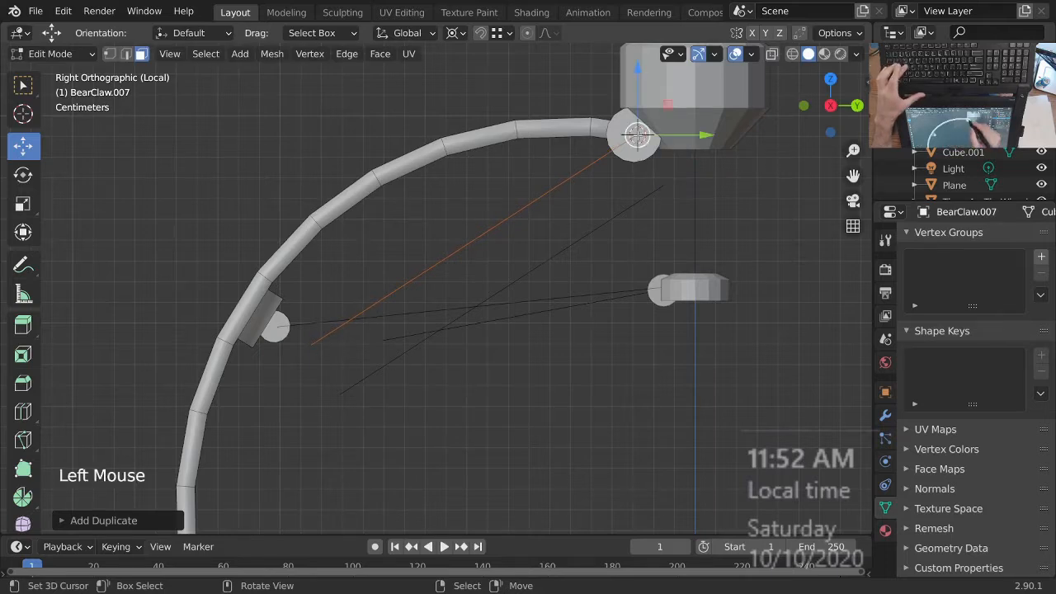
pyautogui.press('r')
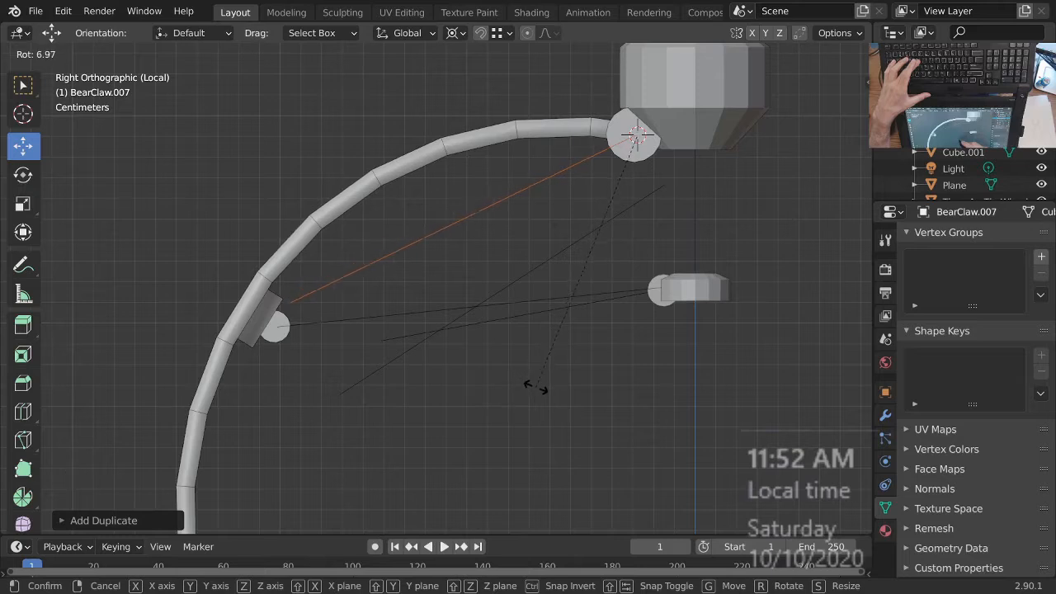
pyautogui.click(538, 391)
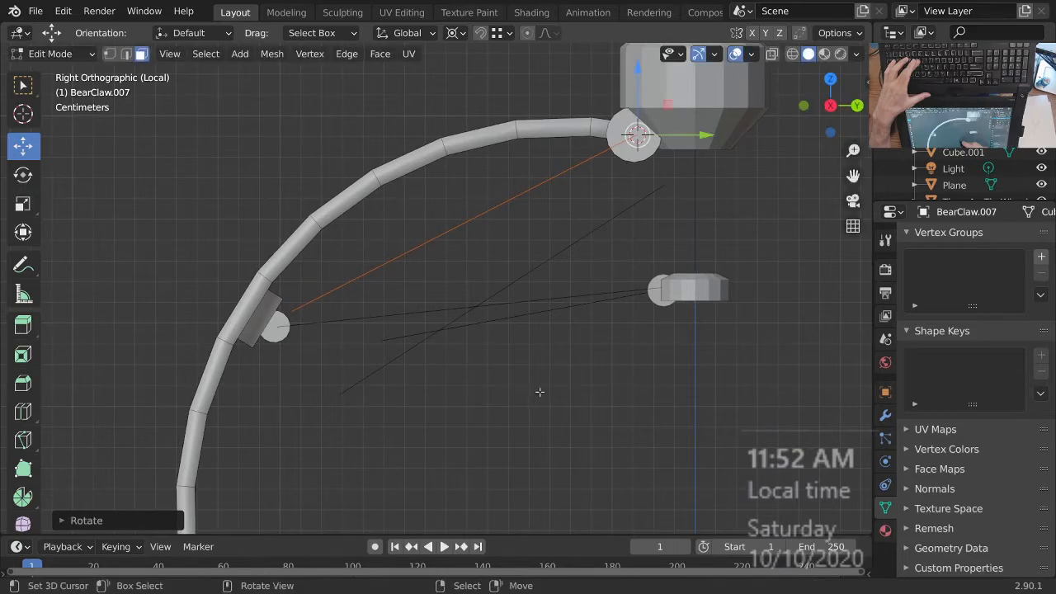
# Step: Scale and rotate the new guide around the upper joint until its outer end reaches the small joint's centre
pyautogui.press('s')
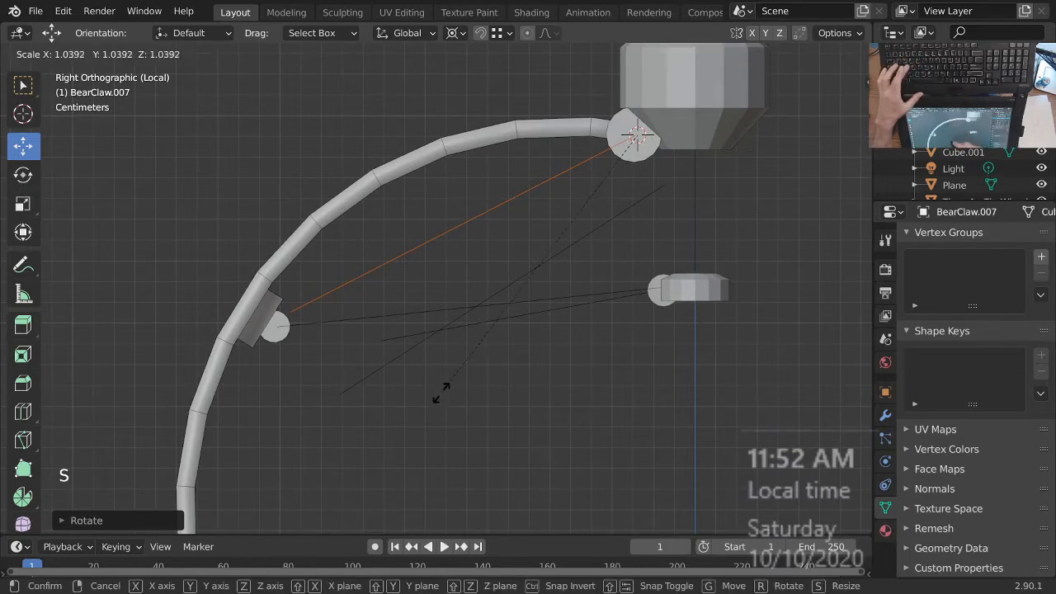
pyautogui.click(441, 396)
pyautogui.press('r')
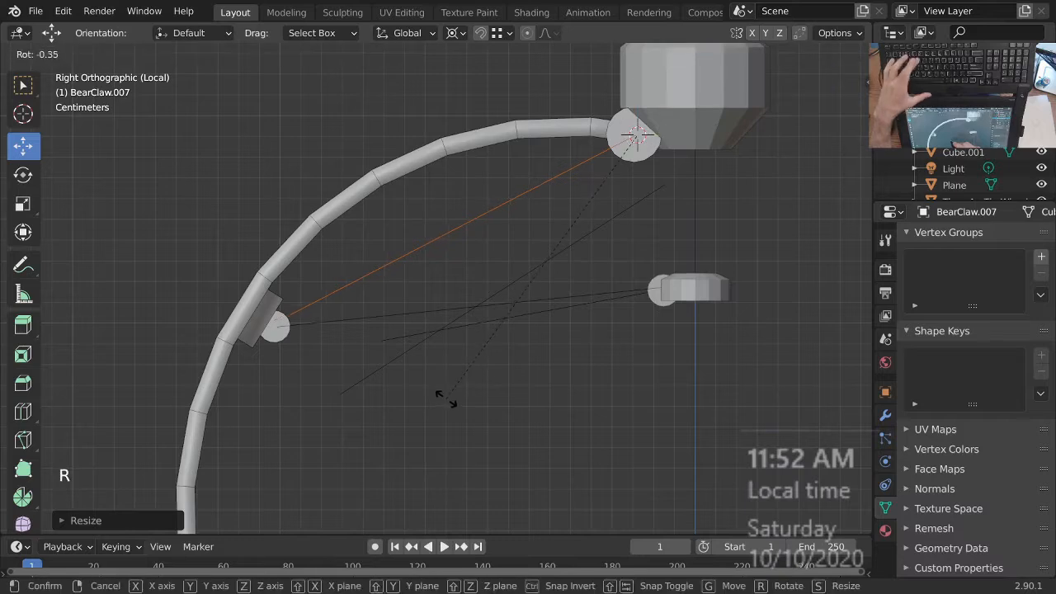
pyautogui.click(447, 402)
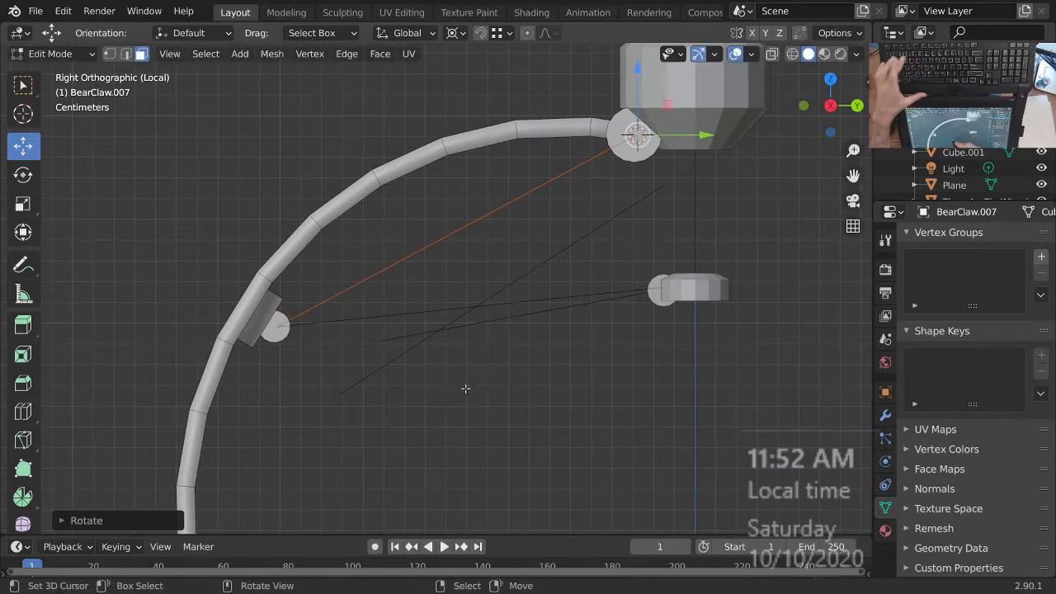
# Step: Swing the upper-joint guide down and inward around the 3D cursor by about 8 degrees
pyautogui.press('r')
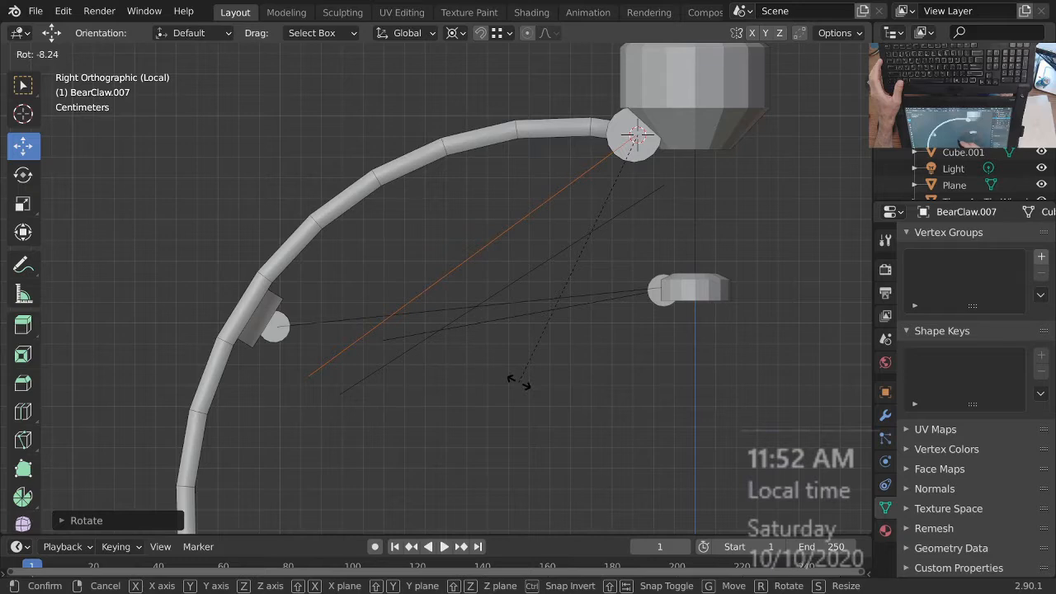
pyautogui.click(514, 382)
pyautogui.keyDown('ctrl'); pyautogui.moveTo(554, 350); pyautogui.dragTo(406, 368, button='middle'); pyautogui.keyUp('ctrl')
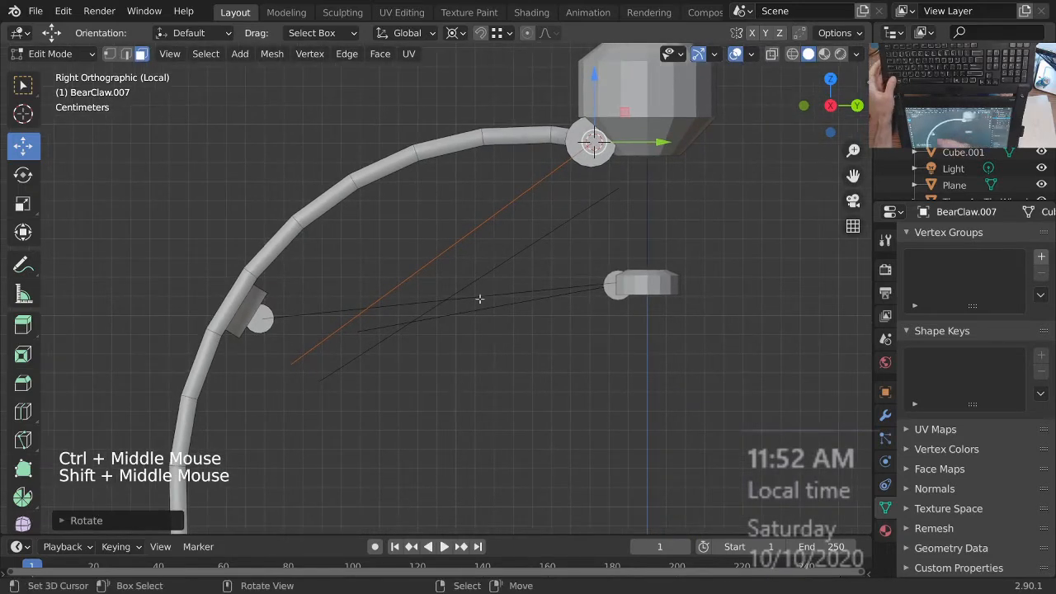
# Step: Rotate the upper-joint guide back up around the 3D cursor until its outer end meets the finger's small joint, and deselect it
pyautogui.press('r')
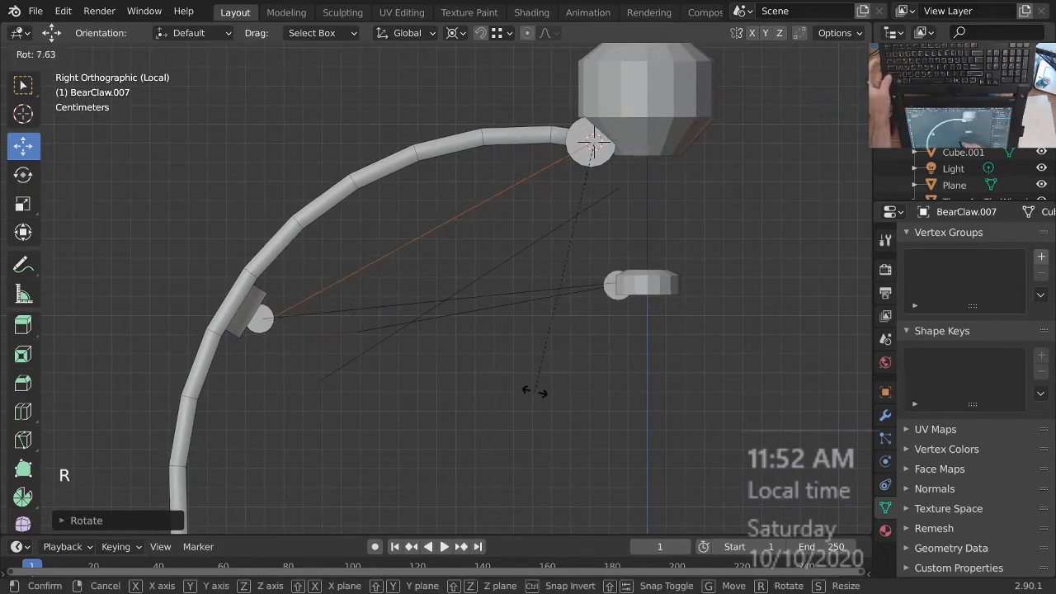
pyautogui.press('shift')
pyautogui.click(482, 372)
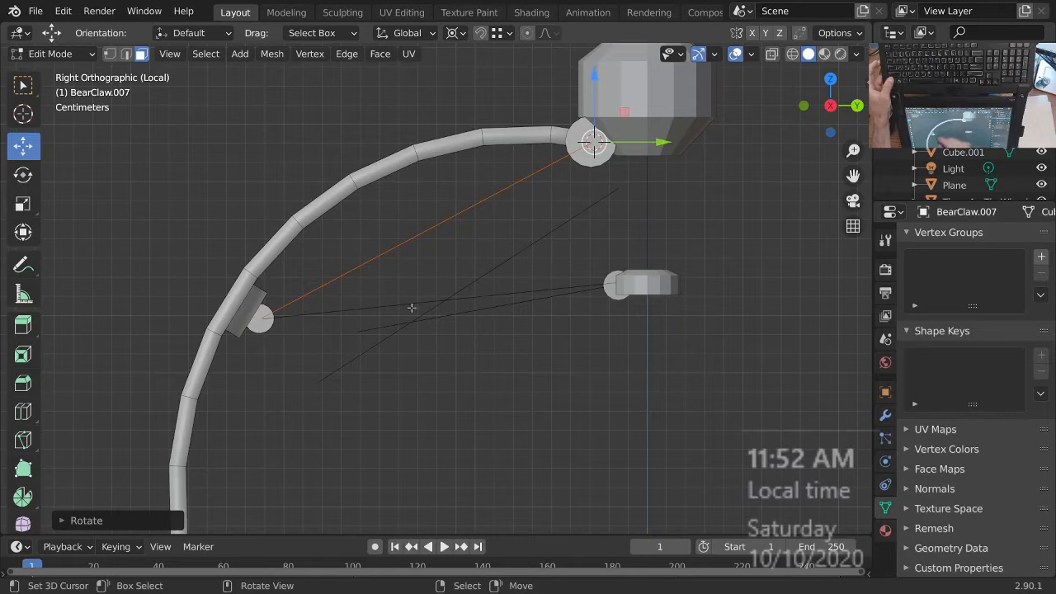
pyautogui.moveTo(484, 339)
pyautogui.keyDown('ctrl'); pyautogui.mouseDown(button='middle')
pyautogui.moveTo(486, 349)
pyautogui.moveTo(492, 336)
pyautogui.mouseUp(button='middle'); pyautogui.keyUp('ctrl')
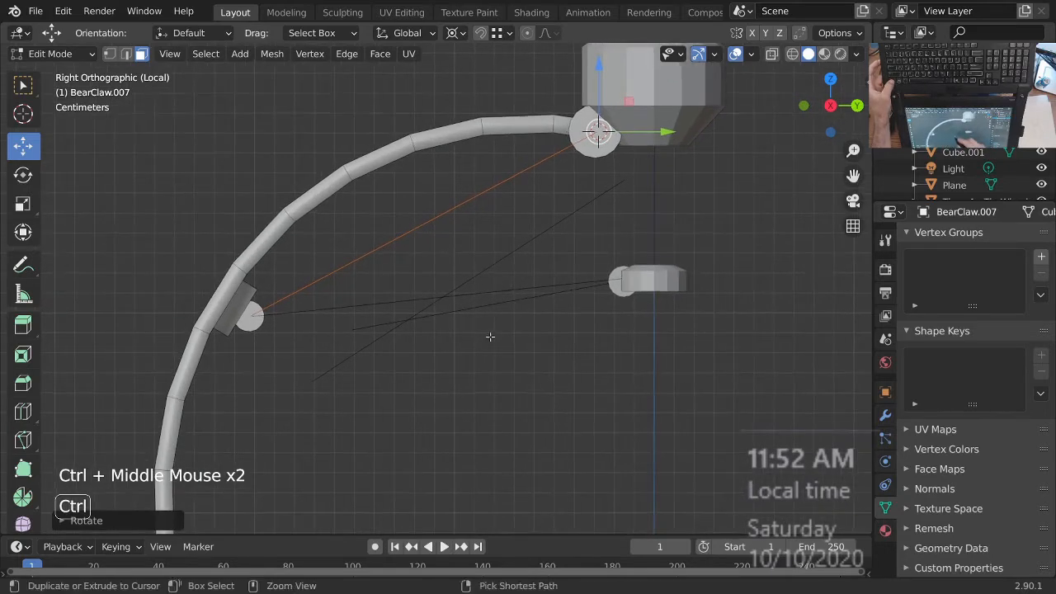
pyautogui.rightClick(323, 306)
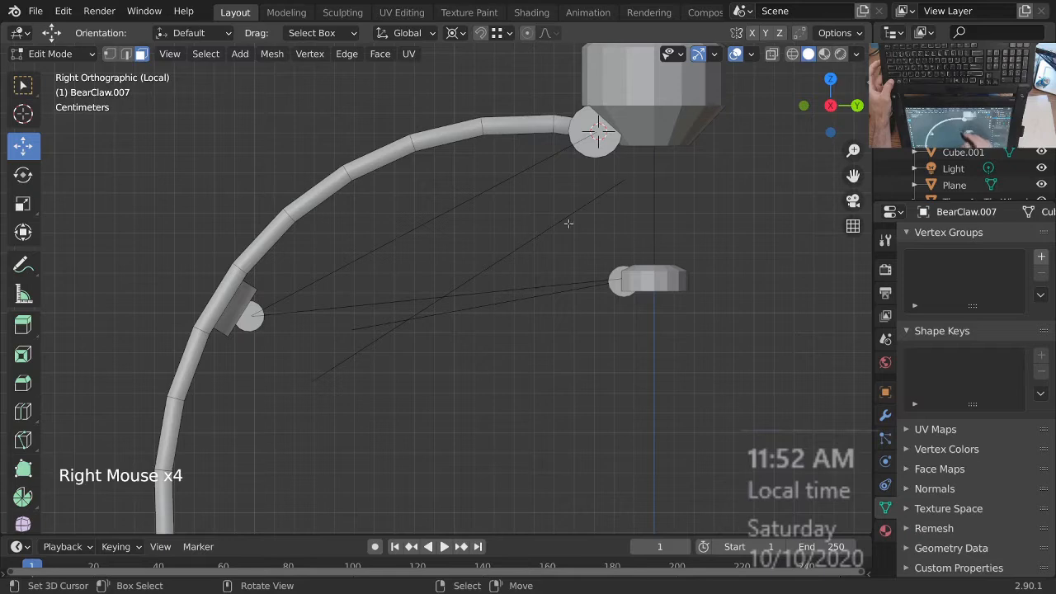
# Step: Switch the viewport to wireframe display and return to editing the finger mesh
pyautogui.press('Tab')
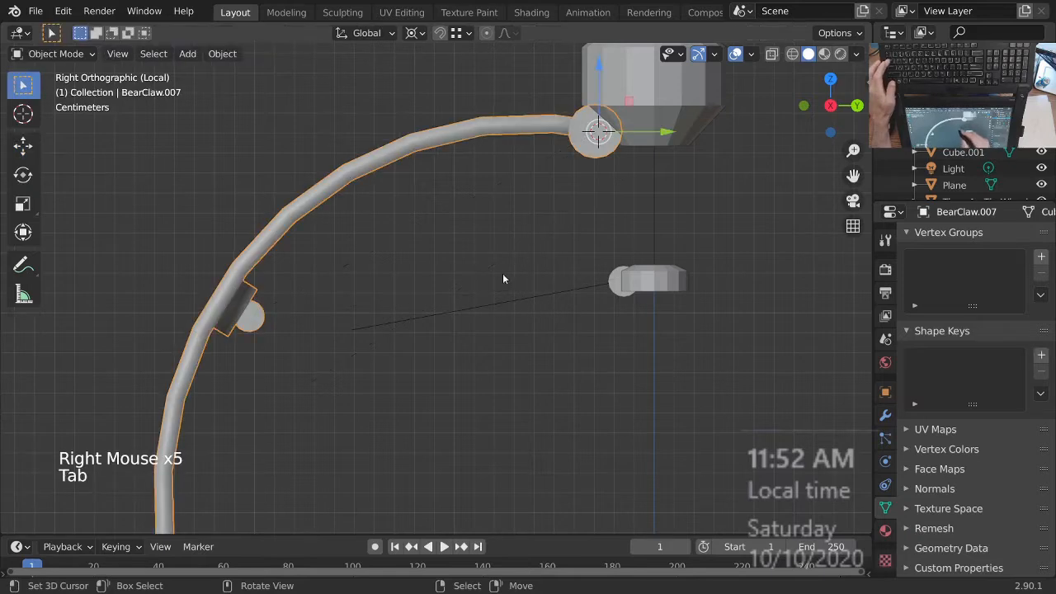
pyautogui.press('Tab')
pyautogui.press('Tab')
pyautogui.press('z')
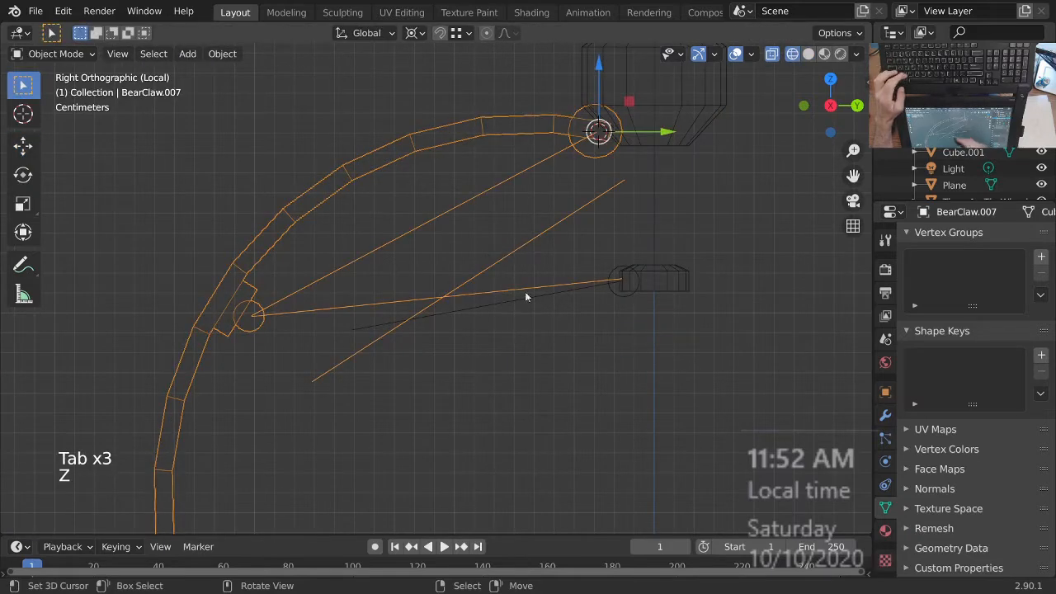
pyautogui.rightClick(500, 187)
pyautogui.keyDown('shift'); pyautogui.moveTo(582, 250); pyautogui.dragTo(481, 226, button='middle'); pyautogui.keyUp('shift')
pyautogui.press('Tab')
# Step: Select the guide running from the upper joint to the small joint and rotate it downward around the upper joint by about 18 degrees
pyautogui.rightClick(466, 217)
pyautogui.rightClick(486, 273)
pyautogui.rightClick(442, 246)
pyautogui.keyDown('ctrl'); pyautogui.moveTo(499, 297); pyautogui.dragTo(569, 308, button='middle'); pyautogui.keyUp('ctrl')
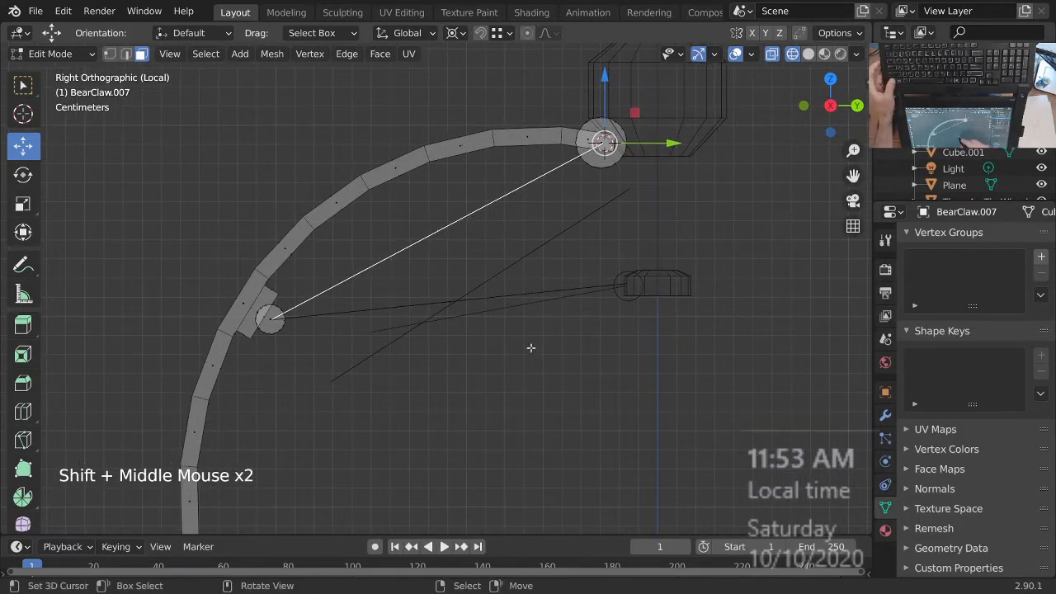
pyautogui.moveTo(426, 252); pyautogui.dragTo(652, 248, button='middle')
pyautogui.press('KP_3')
pyautogui.moveTo(579, 280)
pyautogui.keyDown('ctrl'); pyautogui.mouseDown(button='middle')
pyautogui.moveTo(579, 252)
pyautogui.moveTo(586, 268)
pyautogui.mouseUp(button='middle'); pyautogui.keyUp('ctrl')
pyautogui.keyDown('ctrl'); pyautogui.moveTo(586, 268); pyautogui.dragTo(646, 243, button='middle'); pyautogui.keyUp('ctrl')
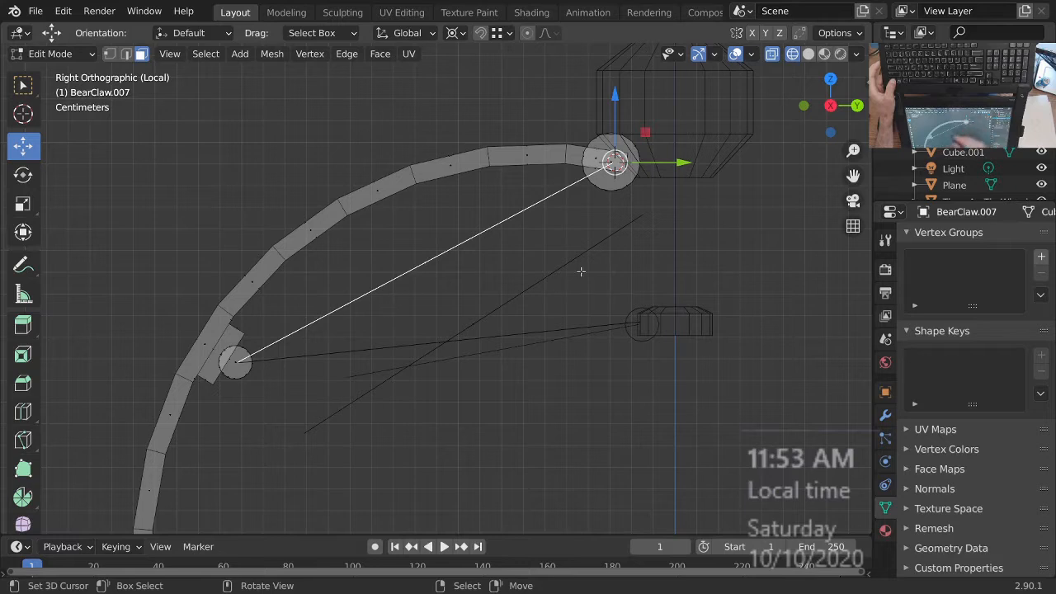
pyautogui.press('r')
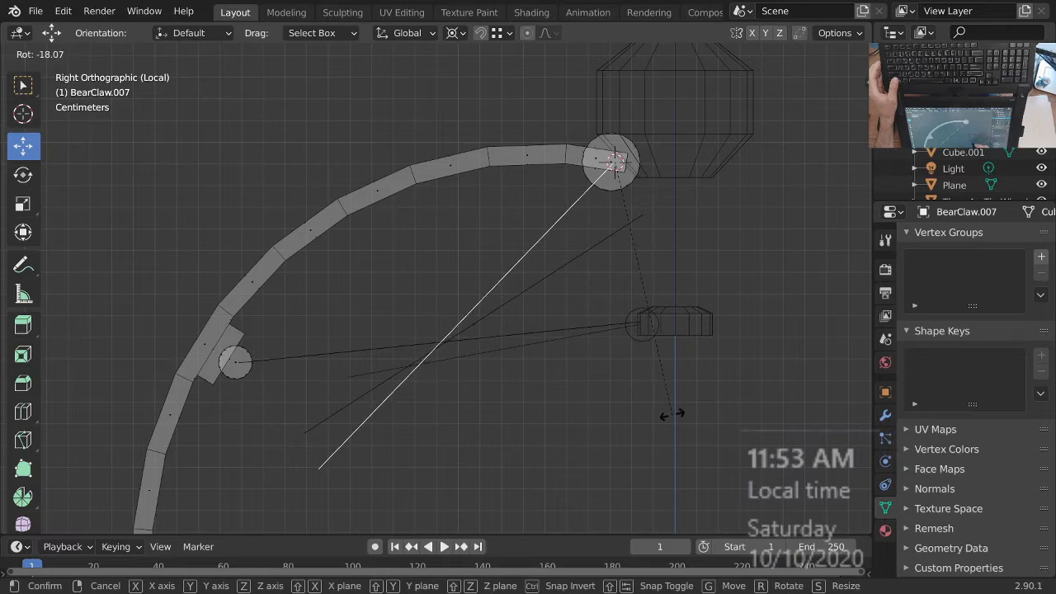
pyautogui.click(672, 414)
# Step: Place the 3D cursor at the upper end of the guide below the head and rotate that guide downward around it by about 8 degrees
pyautogui.keyDown('ctrl'); pyautogui.moveTo(624, 394); pyautogui.dragTo(572, 258, button='middle'); pyautogui.keyUp('ctrl')
pyautogui.click(635, 205)
pyautogui.keyDown('alt'); pyautogui.rightClick(572, 259); pyautogui.keyUp('alt')
pyautogui.rightClick(471, 329)
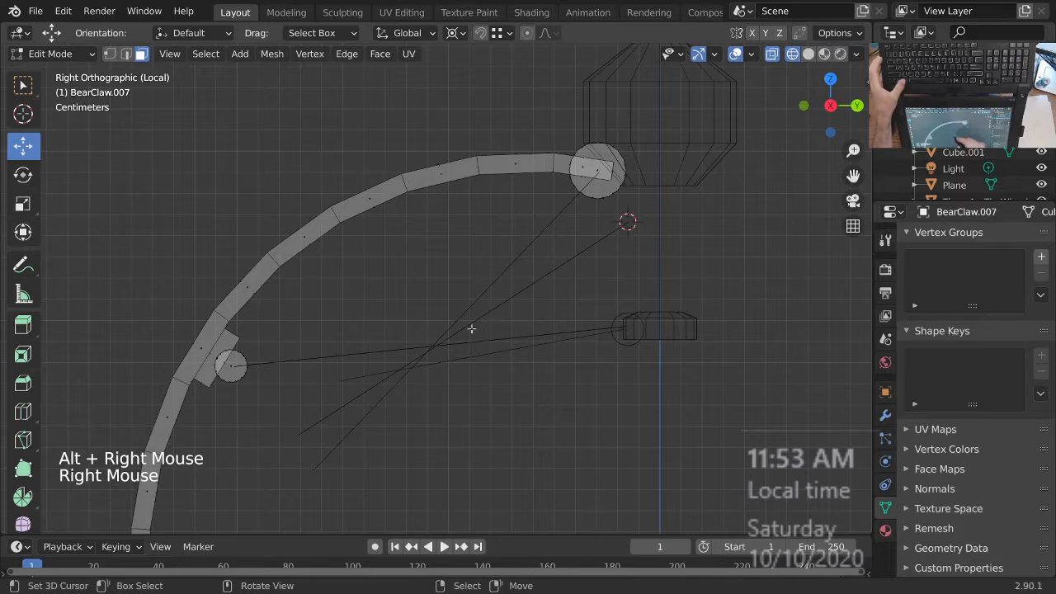
pyautogui.hotkey('ctrl', 'l')
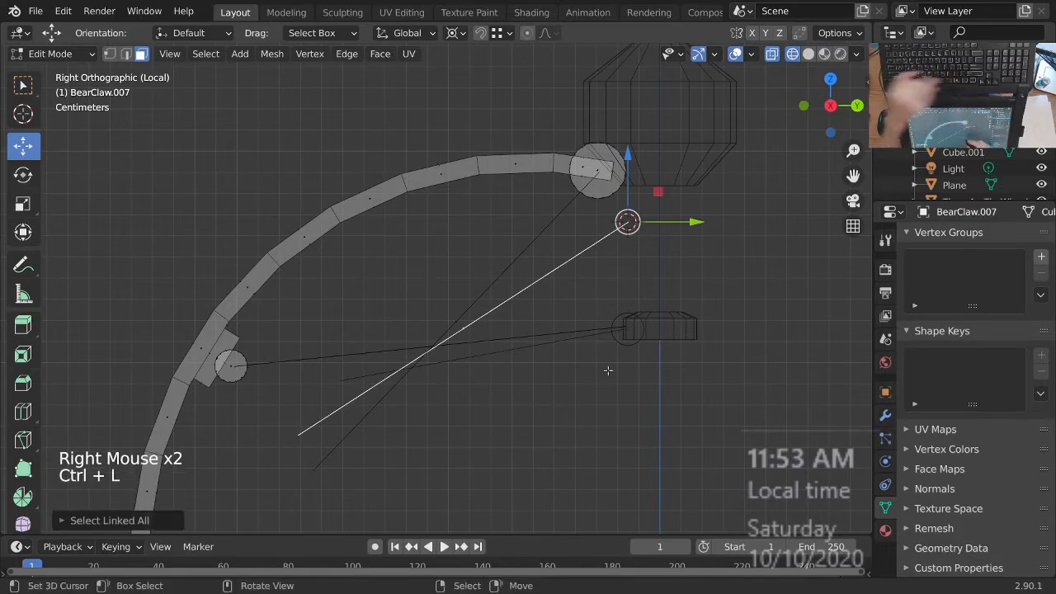
pyautogui.press('r')
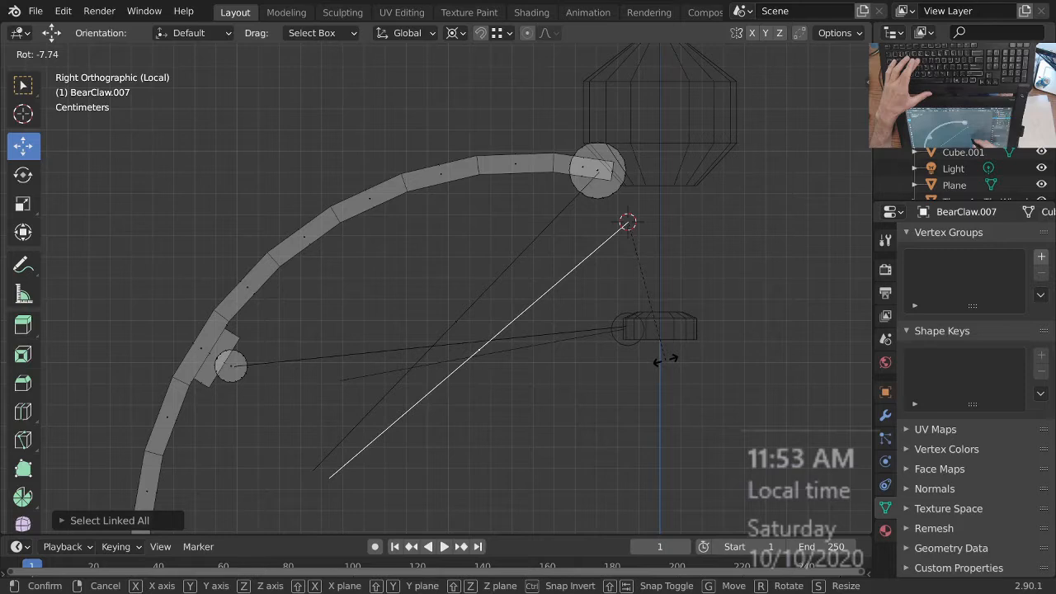
pyautogui.click(660, 361)
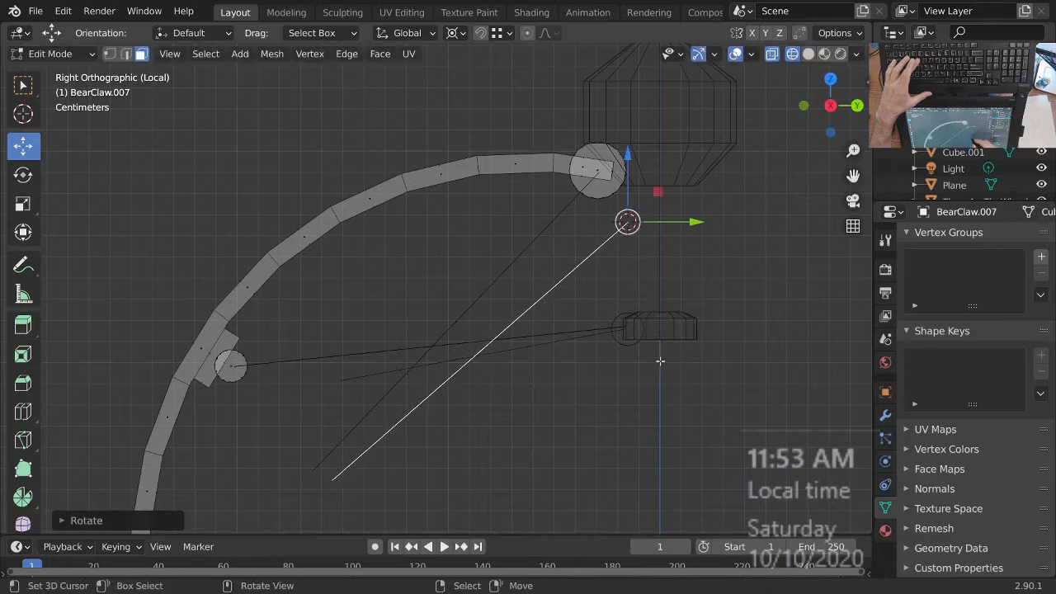
# Step: Select the upper-joint guide, place the 3D cursor on the upper joint's centre and rotate the guide about 5 degrees further down
pyautogui.rightClick(465, 309)
pyautogui.hotkey('ctrl', 'l')
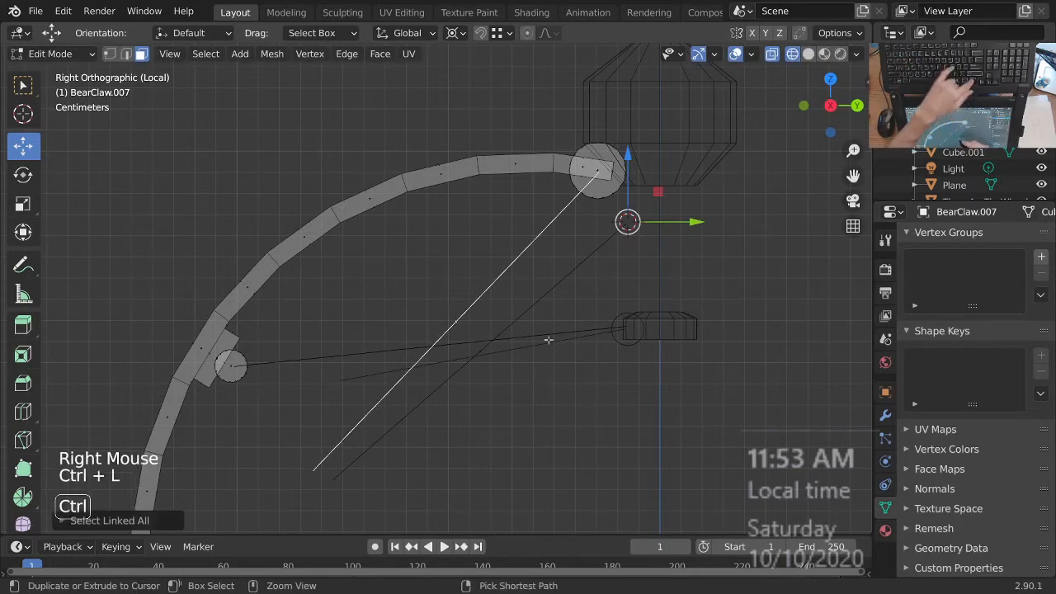
pyautogui.click(599, 169)
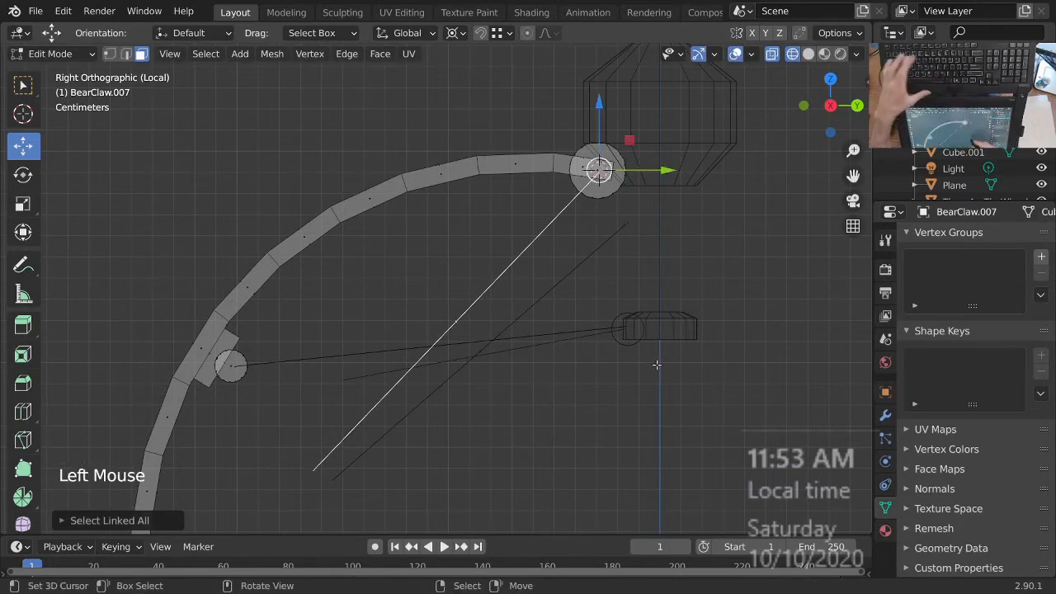
pyautogui.press('r')
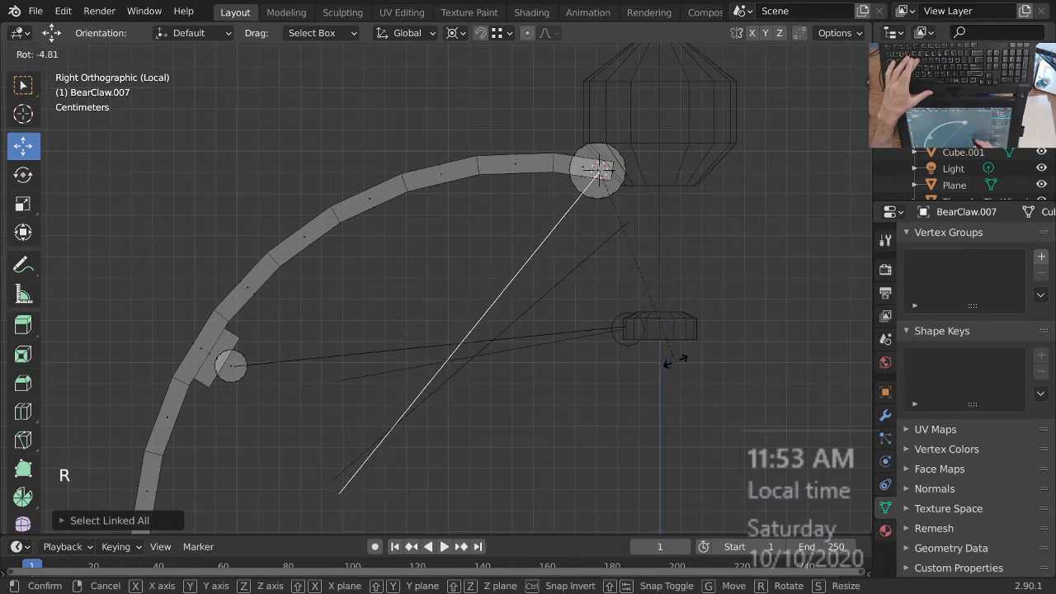
pyautogui.click(674, 360)
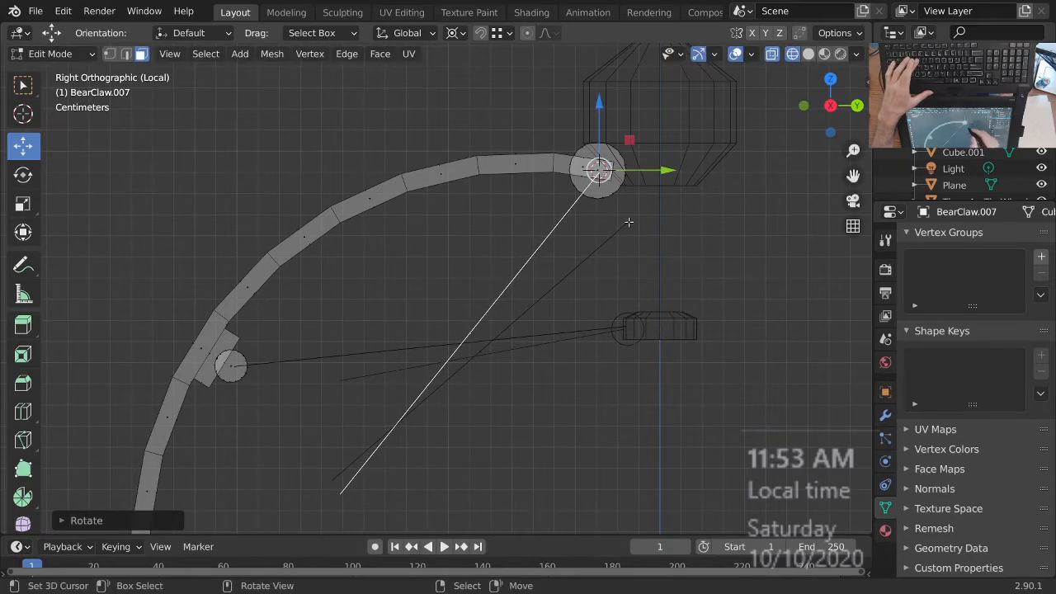
# Step: Rotate the lower pivot's guide around its upper end until its outer end meets the upper-joint guide's outer end
pyautogui.click(629, 221)
pyautogui.rightClick(482, 350)
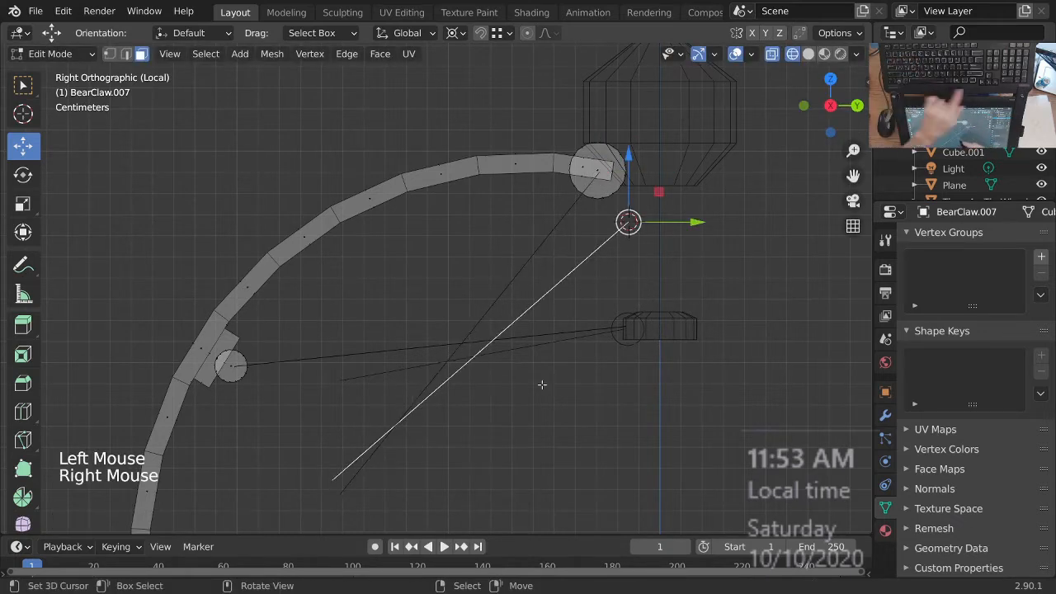
pyautogui.hotkey('ctrl', 'l')
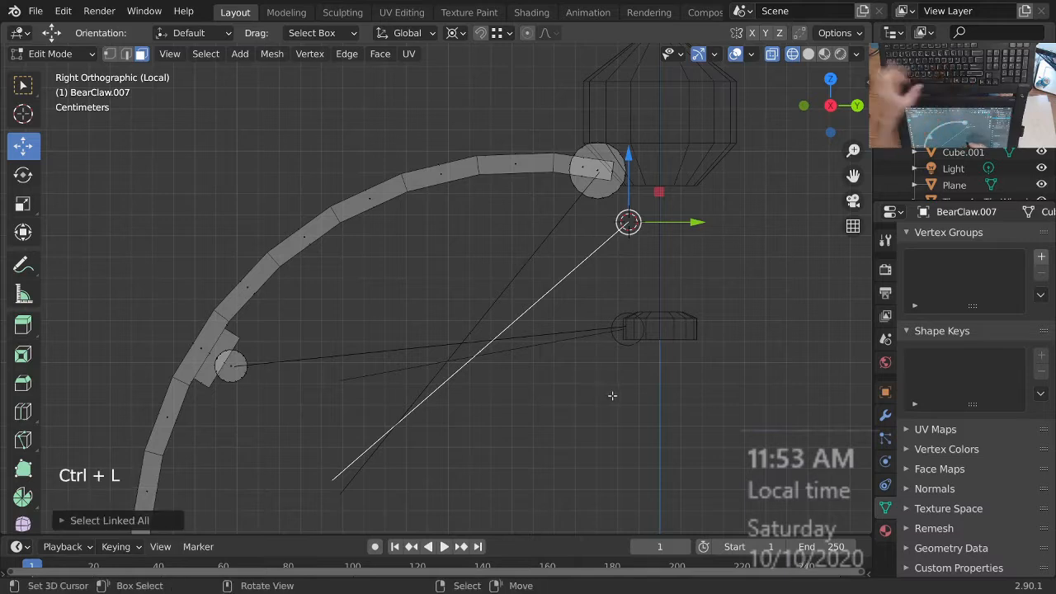
pyautogui.press('r')
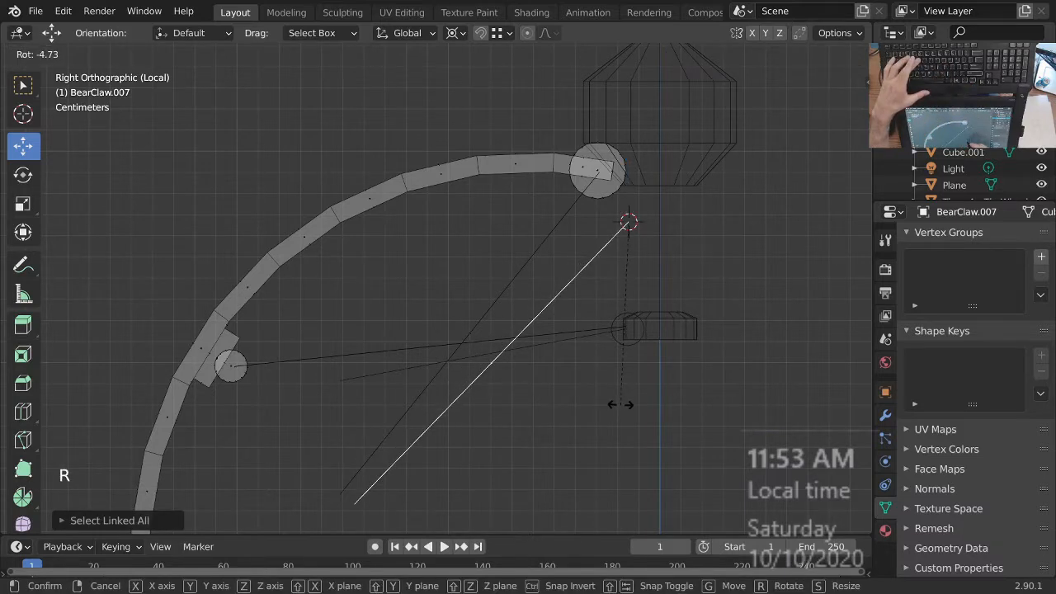
pyautogui.click(611, 406)
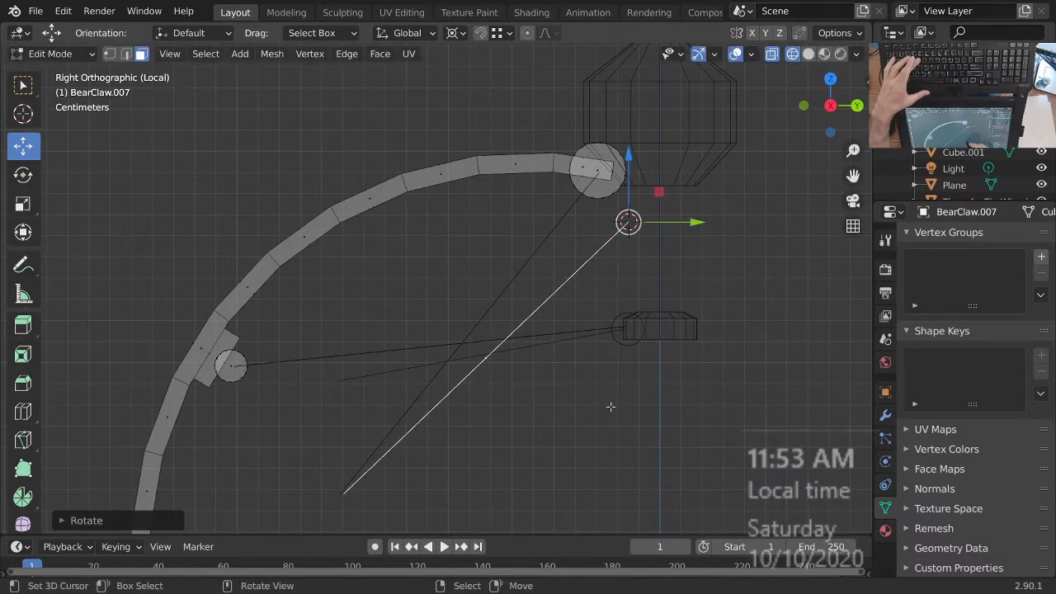
pyautogui.keyDown('ctrl'); pyautogui.moveTo(413, 384); pyautogui.dragTo(360, 239, button='middle'); pyautogui.keyUp('ctrl')
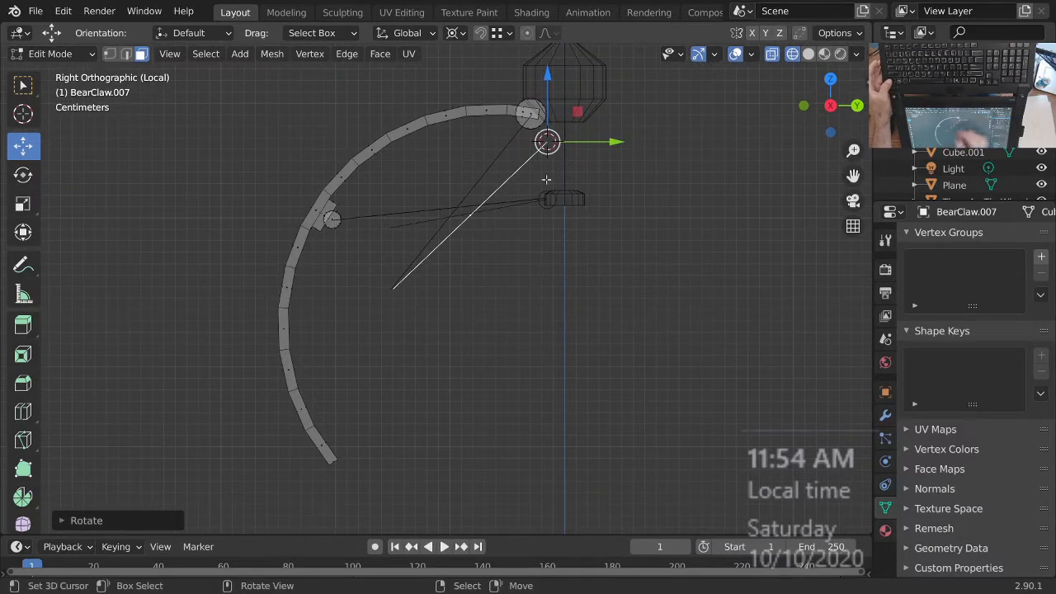
pyautogui.keyDown('ctrl'); pyautogui.moveTo(566, 219); pyautogui.dragTo(521, 319, button='middle'); pyautogui.keyUp('ctrl')
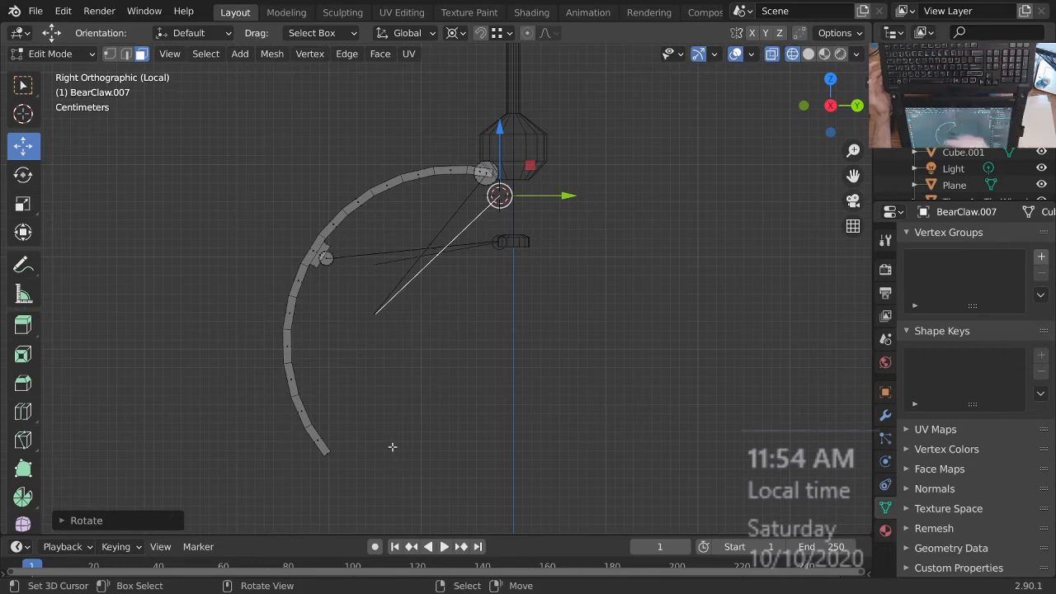
pyautogui.keyDown('ctrl'); pyautogui.moveTo(392, 446); pyautogui.dragTo(512, 329, button='middle'); pyautogui.keyUp('ctrl')
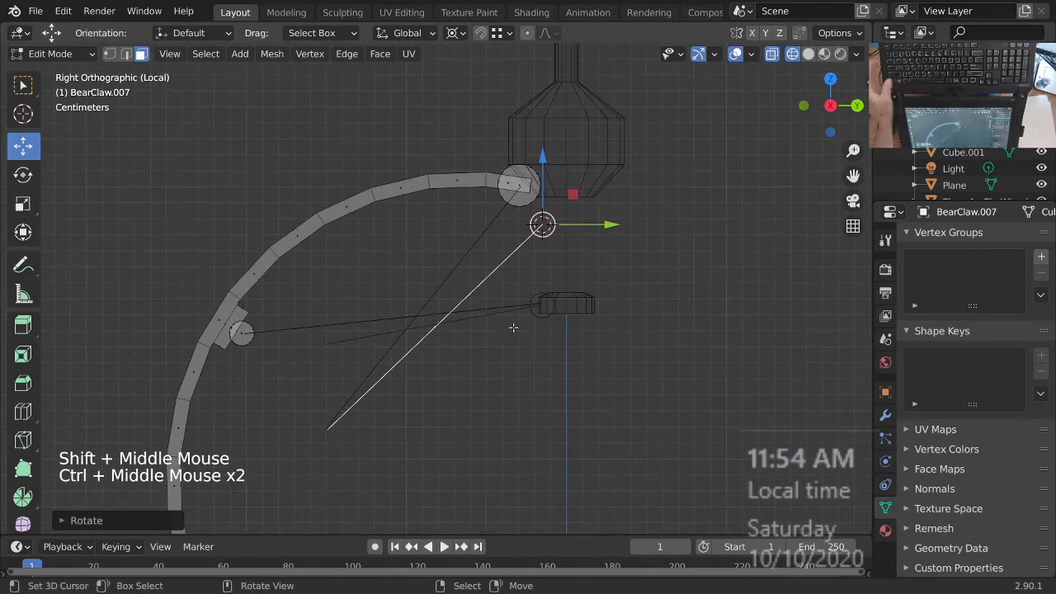
# Step: Delete the guide planes from the finger mesh, keeping the finger and its joints
pyautogui.moveTo(513, 328); pyautogui.dragTo(586, 326, button='middle')
pyautogui.moveTo(586, 326); pyautogui.dragTo(561, 363, button='middle')
pyautogui.keyDown('shift'); pyautogui.rightClick(552, 371); pyautogui.keyUp('shift')
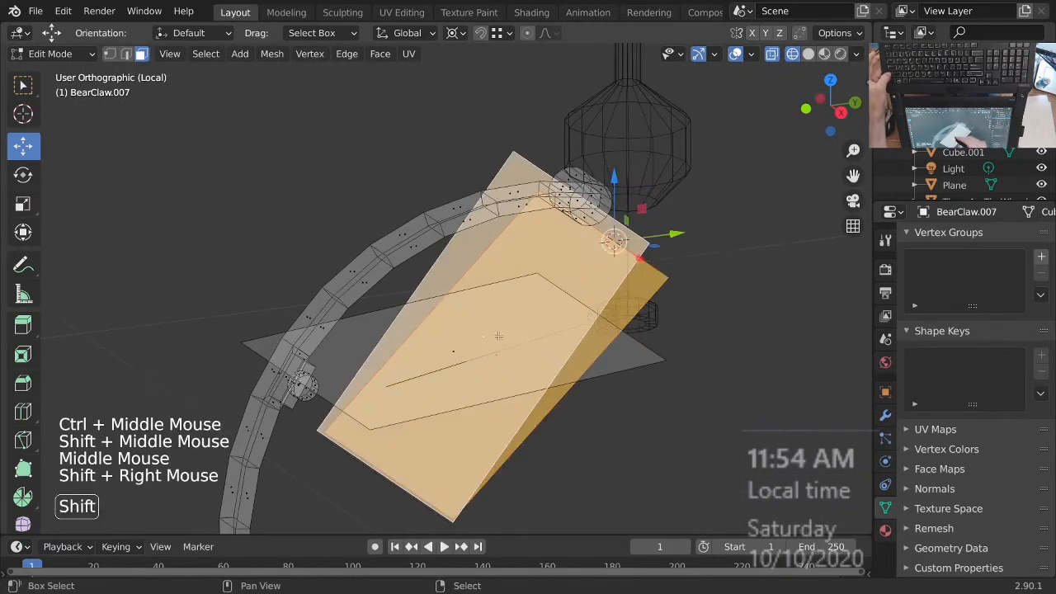
pyautogui.press('x')
pyautogui.click(536, 369)
pyautogui.keyDown('ctrl'); pyautogui.moveTo(536, 368); pyautogui.dragTo(569, 390, button='middle'); pyautogui.keyUp('ctrl')
pyautogui.rightClick(449, 342)
pyautogui.press('x')
pyautogui.click(515, 385)
pyautogui.moveTo(569, 389); pyautogui.dragTo(518, 355, button='middle')
pyautogui.press('KP_3')
pyautogui.keyDown('shift'); pyautogui.moveTo(519, 355); pyautogui.dragTo(594, 301, button='middle'); pyautogui.keyUp('shift')
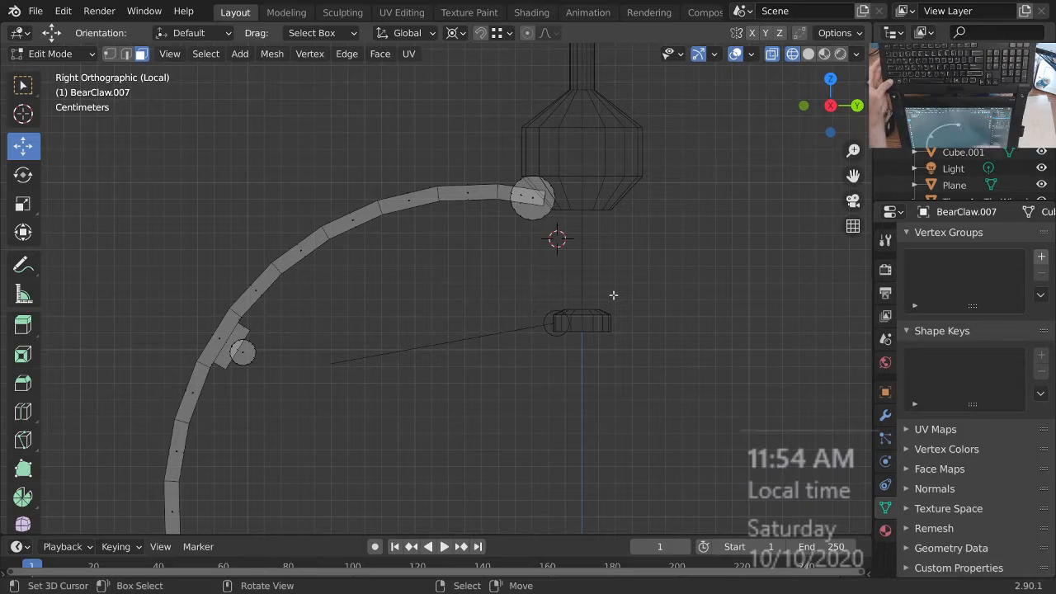
# Step: Examine the head, the upper finger joint and the lower hub from the side and in perspective
pyautogui.moveTo(551, 328)
pyautogui.keyDown('ctrl'); pyautogui.mouseDown(button='middle')
pyautogui.moveTo(563, 311)
pyautogui.moveTo(570, 331)
pyautogui.mouseUp(button='middle'); pyautogui.keyUp('ctrl')
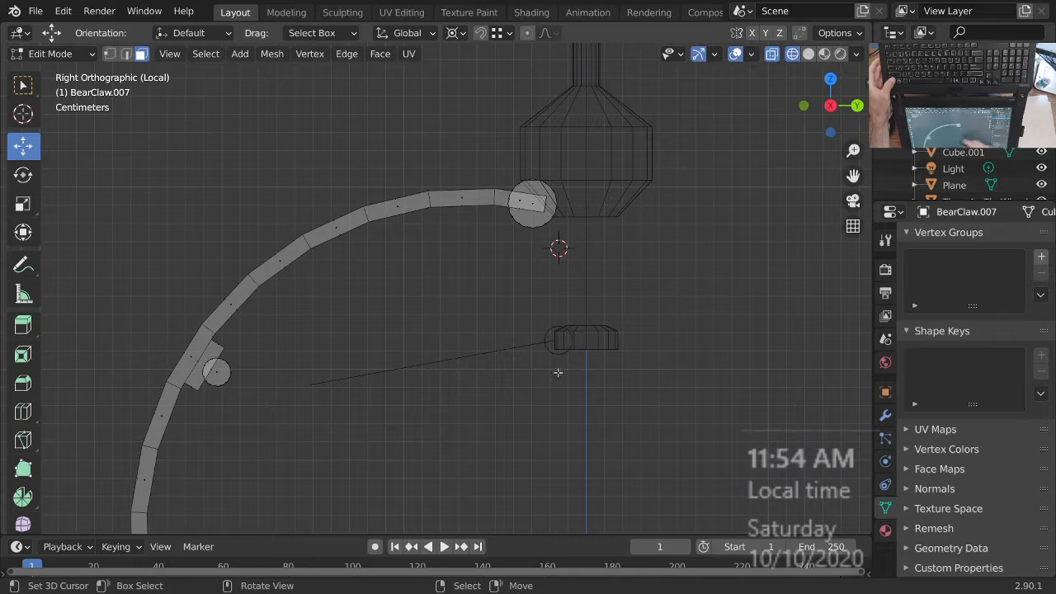
pyautogui.keyDown('ctrl'); pyautogui.moveTo(558, 373); pyautogui.dragTo(609, 340, button='middle'); pyautogui.keyUp('ctrl')
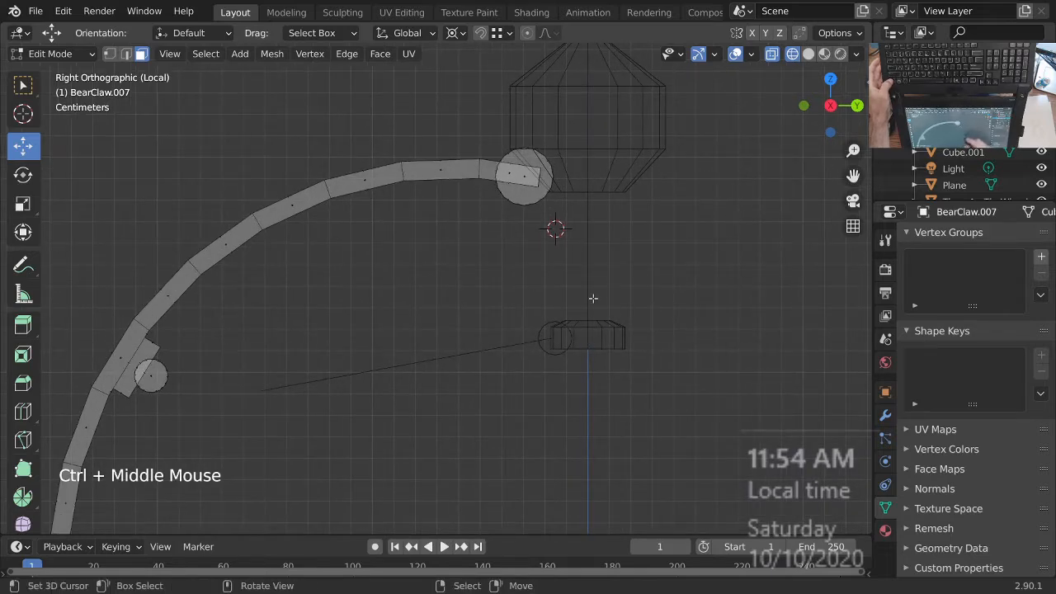
pyautogui.keyDown('ctrl'); pyautogui.moveTo(576, 283); pyautogui.dragTo(564, 246, button='middle'); pyautogui.keyUp('ctrl')
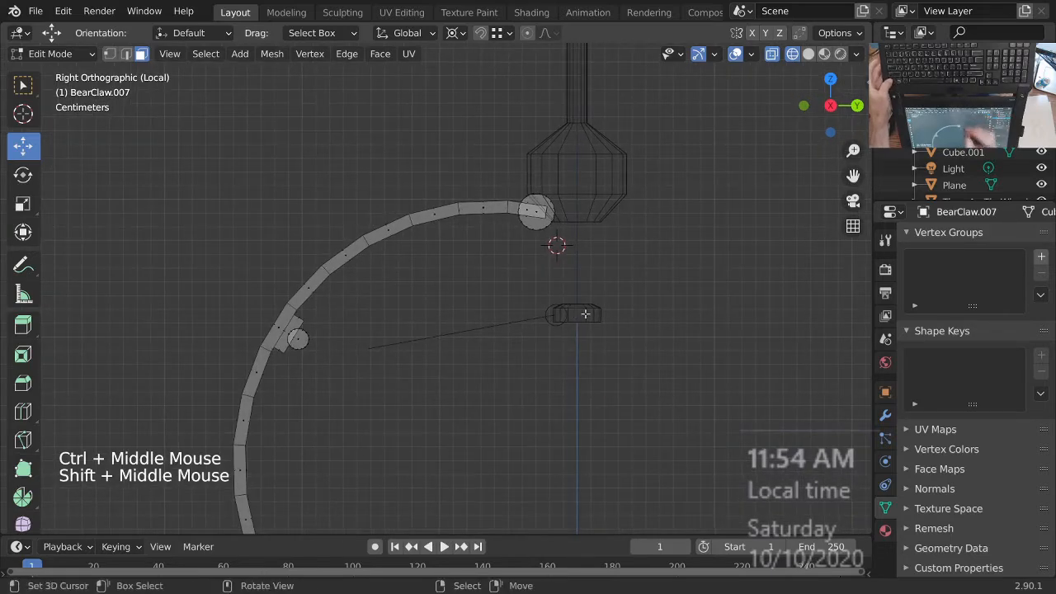
pyautogui.keyDown('ctrl'); pyautogui.moveTo(585, 314); pyautogui.dragTo(578, 289, button='middle'); pyautogui.keyUp('ctrl')
pyautogui.keyDown('shift'); pyautogui.moveTo(556, 330); pyautogui.dragTo(595, 396, button='middle'); pyautogui.keyUp('shift')
pyautogui.press('Tab')
pyautogui.rightClick(548, 335)
pyautogui.moveTo(596, 396); pyautogui.dragTo(645, 334, button='middle')
pyautogui.press('Tab')
pyautogui.moveTo(645, 334); pyautogui.dragTo(603, 341, button='middle')
pyautogui.moveTo(603, 341); pyautogui.dragTo(587, 334, button='middle')
pyautogui.press('KP_3')
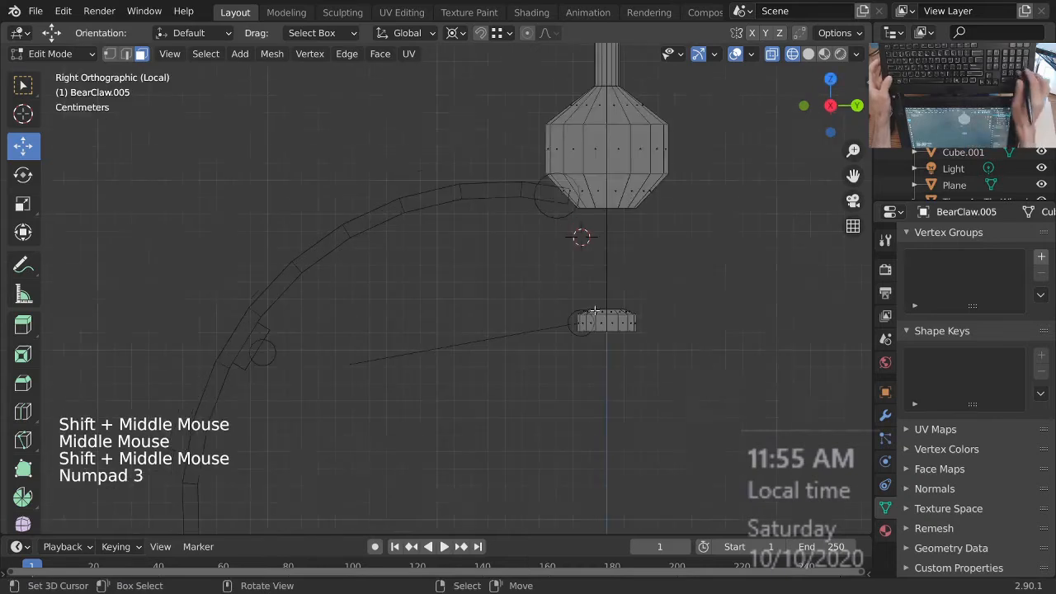
pyautogui.press('Tab')
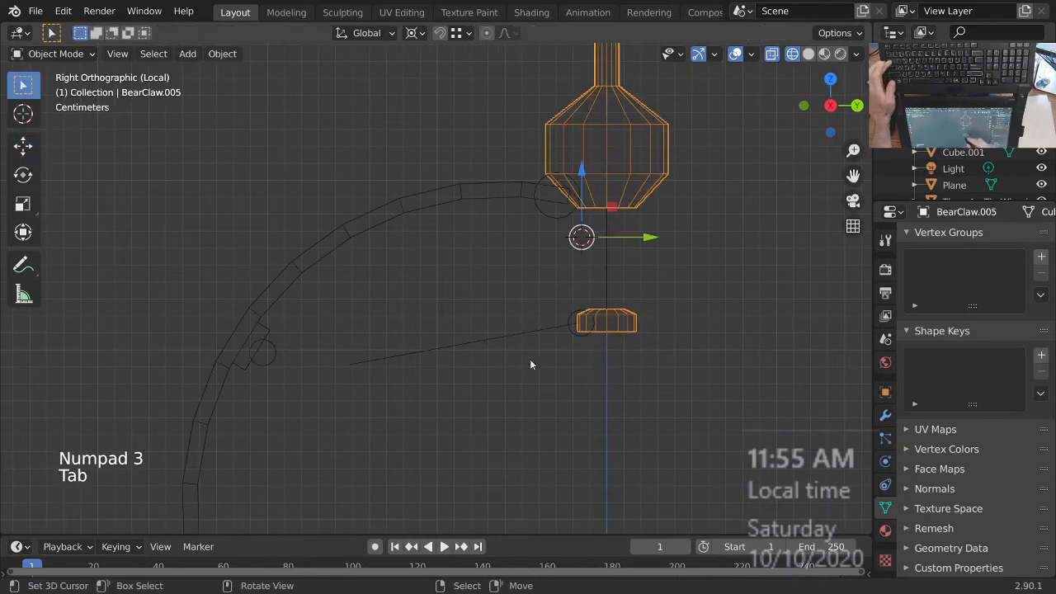
# Step: Select the lower hub's whole cylindrical joint, return to solid shading and snap the 3D cursor to the joint's centre
pyautogui.rightClick(530, 359)
pyautogui.keyDown('ctrl'); pyautogui.moveTo(523, 382); pyautogui.dragTo(528, 380, button='middle'); pyautogui.keyUp('ctrl')
pyautogui.keyDown('shift'); pyautogui.moveTo(528, 379); pyautogui.dragTo(573, 310, button='middle'); pyautogui.keyUp('shift')
pyautogui.press('Tab')
pyautogui.rightClick(567, 321)
pyautogui.press('Tab')
pyautogui.rightClick(569, 338)
pyautogui.press('Tab')
pyautogui.rightClick(572, 310)
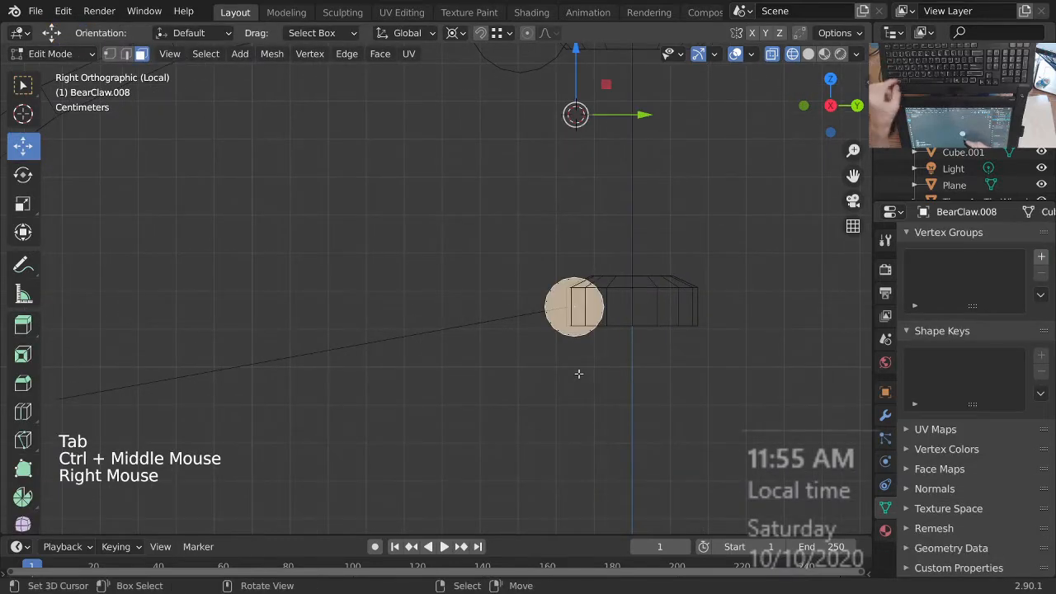
pyautogui.hotkey('ctrl', 'l')
pyautogui.moveTo(580, 373)
pyautogui.keyDown('ctrl'); pyautogui.mouseDown(button='middle')
pyautogui.moveTo(510, 333)
pyautogui.moveTo(553, 346)
pyautogui.mouseUp(button='middle'); pyautogui.keyUp('ctrl')
pyautogui.press('z')
pyautogui.moveTo(553, 346); pyautogui.dragTo(688, 366, button='middle')
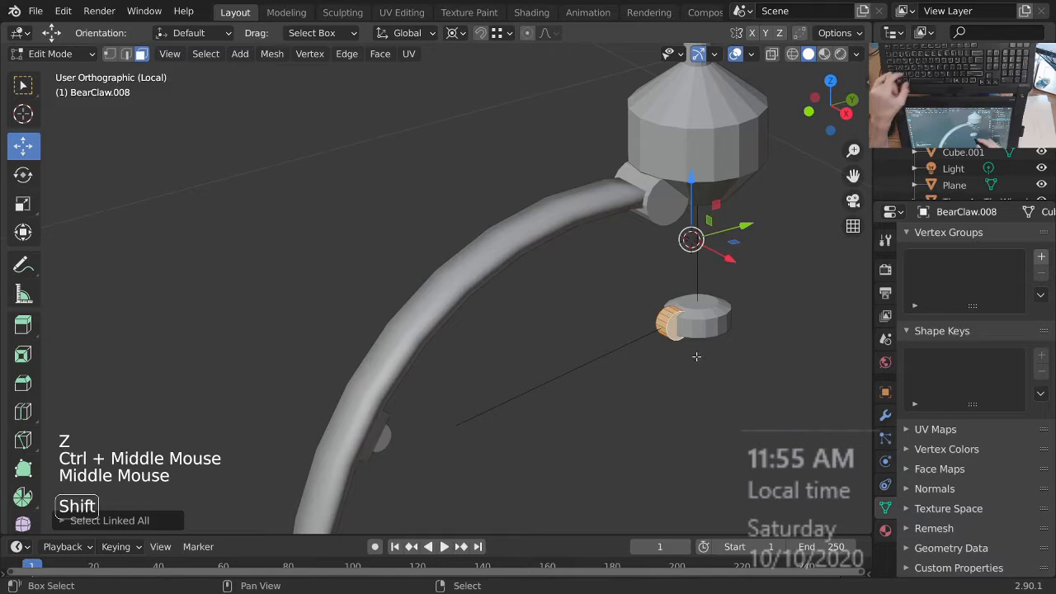
pyautogui.hotkey('shift', 's')
pyautogui.click(697, 459)
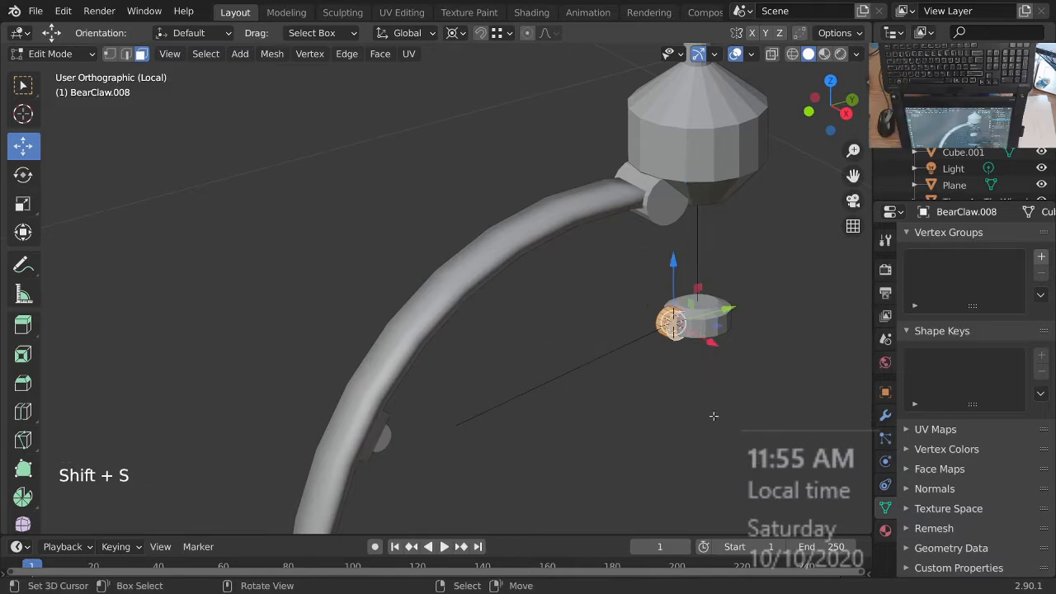
# Step: Snap the inner end point of the rod curve to the 3D cursor at the hub joint's centre
pyautogui.press('Tab')
pyautogui.rightClick(592, 356)
pyautogui.press('Tab')
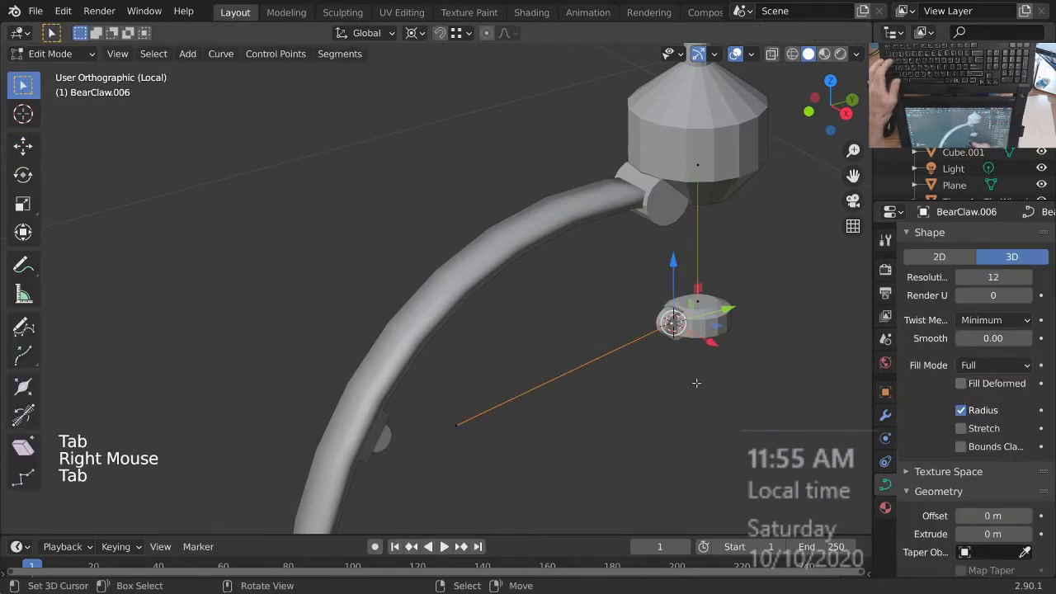
pyautogui.keyDown('ctrl'); pyautogui.moveTo(596, 381); pyautogui.dragTo(672, 372, button='middle'); pyautogui.keyUp('ctrl')
pyautogui.rightClick(670, 320)
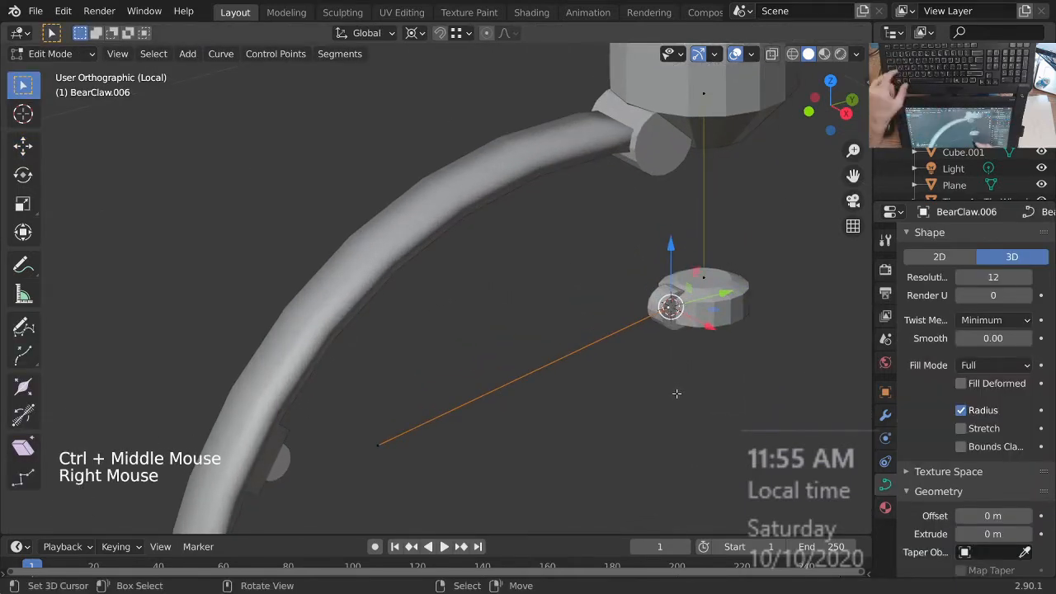
pyautogui.hotkey('shift', 's')
pyautogui.click(663, 351)
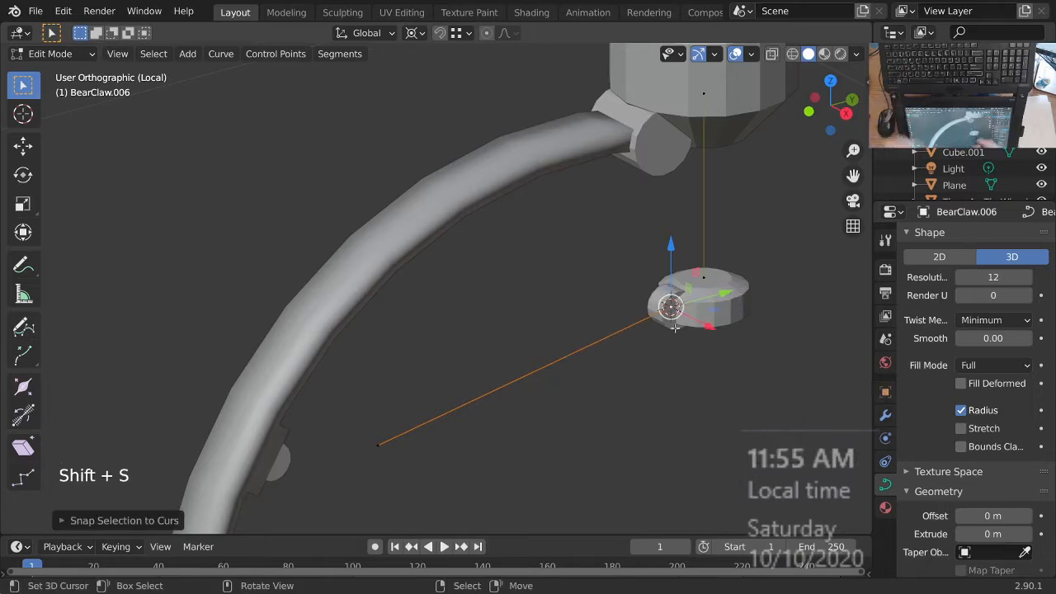
# Step: In the finger mesh, select the whole cylindrical joint on its lower mount
pyautogui.keyDown('shift'); pyautogui.moveTo(542, 314); pyautogui.dragTo(478, 347, button='middle'); pyautogui.keyUp('shift')
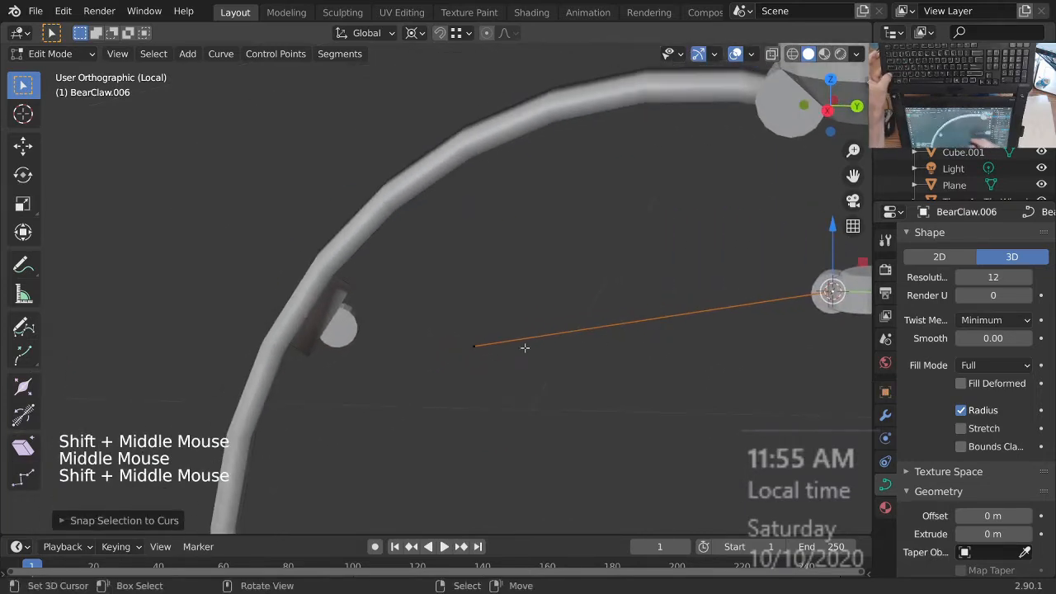
pyautogui.press('Tab')
pyautogui.rightClick(339, 328)
pyautogui.press('Tab')
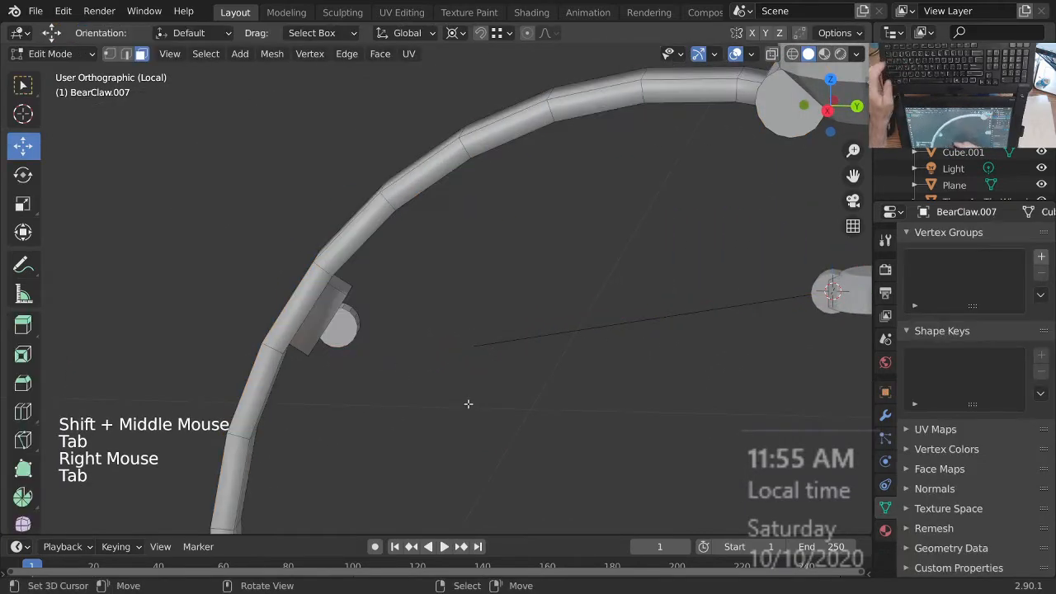
pyautogui.rightClick(375, 340)
pyautogui.hotkey('ctrl', 'l')
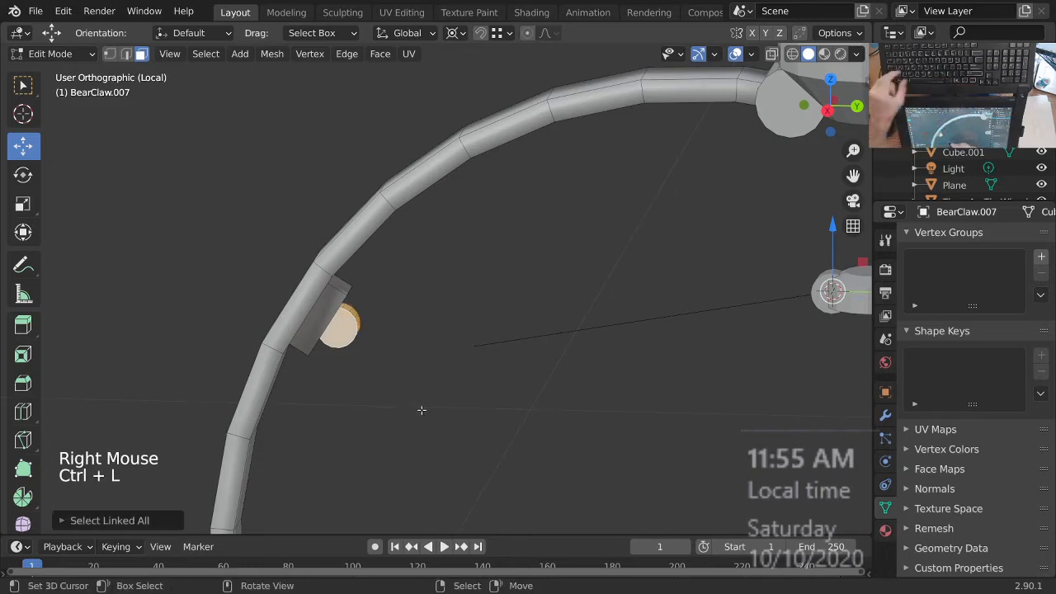
pyautogui.hotkey('shift', 's')
pyautogui.click(596, 410)
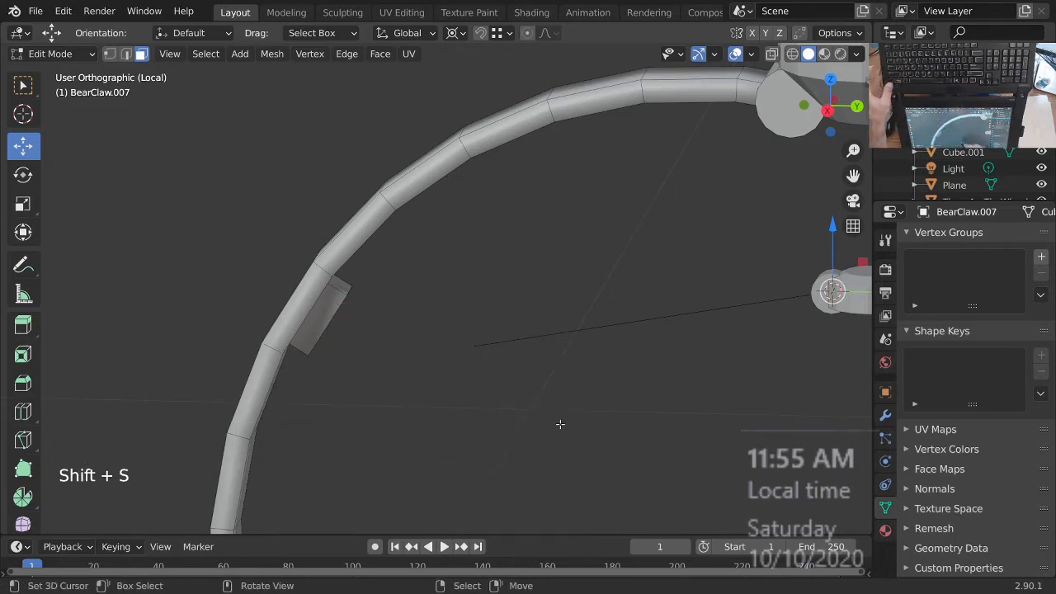
pyautogui.hotkey('ctrl', 'z')
# Step: Snap the 3D cursor to the finger's lower joint centre and move the rod curve's outer end point onto it
pyautogui.hotkey('shift', 's')
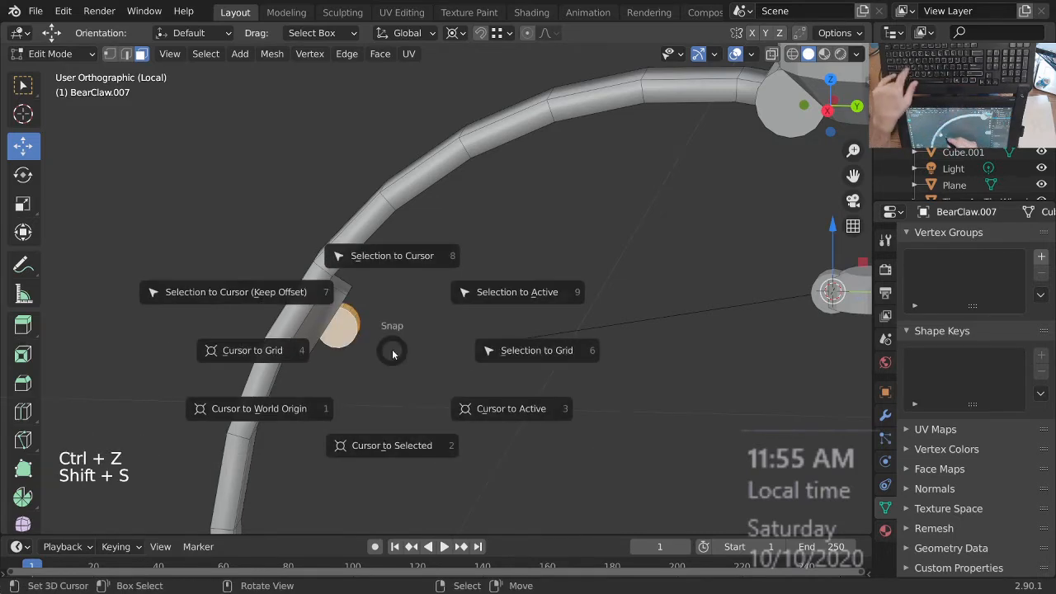
pyautogui.click(412, 450)
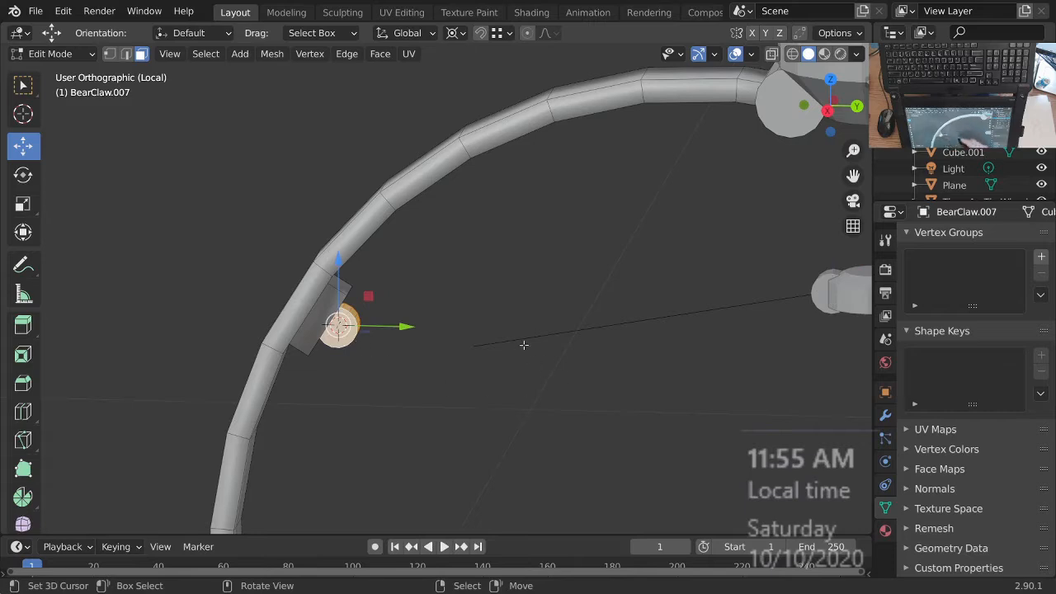
pyautogui.press('Tab')
pyautogui.rightClick(534, 338)
pyautogui.press('Tab')
pyautogui.rightClick(483, 360)
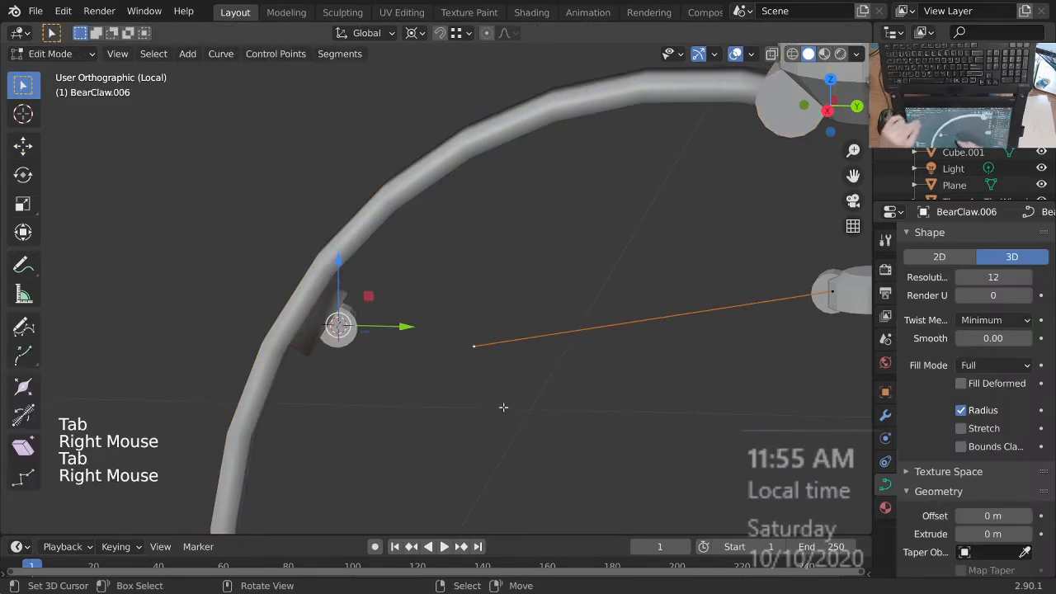
pyautogui.hotkey('shift', 's')
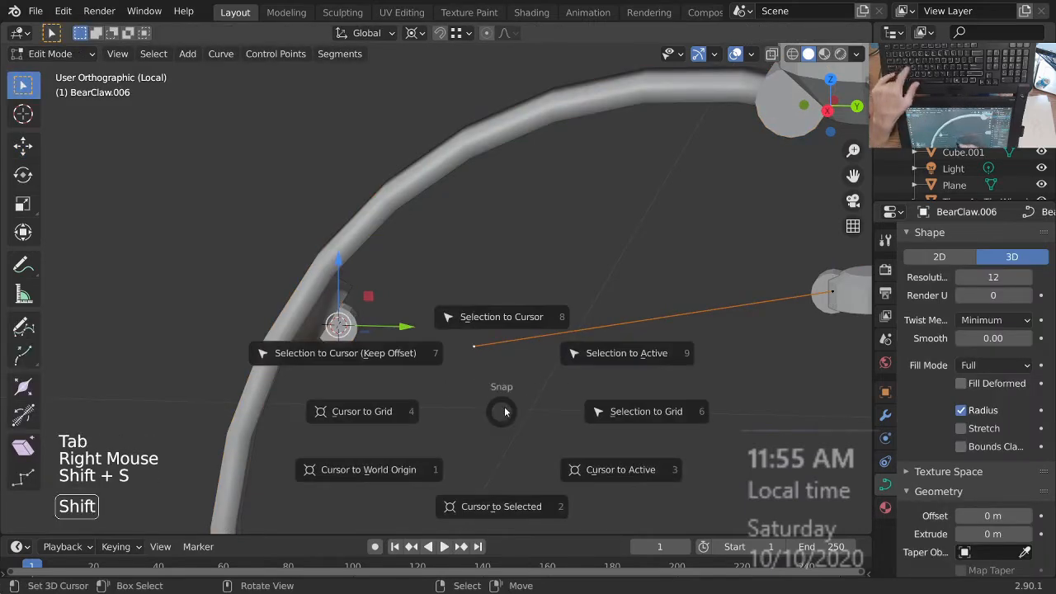
pyautogui.click(526, 316)
# Step: Examine how the rod links the finger and the hub from several angles, and save the file
pyautogui.keyDown('ctrl'); pyautogui.moveTo(527, 316); pyautogui.dragTo(387, 357, button='middle'); pyautogui.keyUp('ctrl')
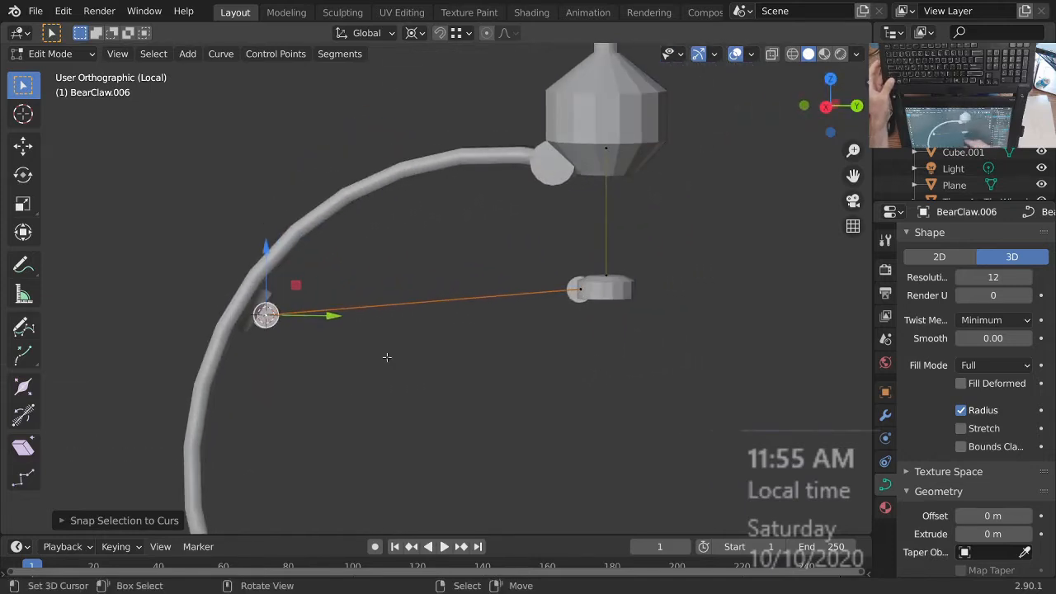
pyautogui.keyDown('ctrl'); pyautogui.moveTo(580, 299); pyautogui.dragTo(580, 314, button='middle'); pyautogui.keyUp('ctrl')
pyautogui.keyDown('shift'); pyautogui.moveTo(579, 313); pyautogui.dragTo(623, 299, button='middle'); pyautogui.keyUp('shift')
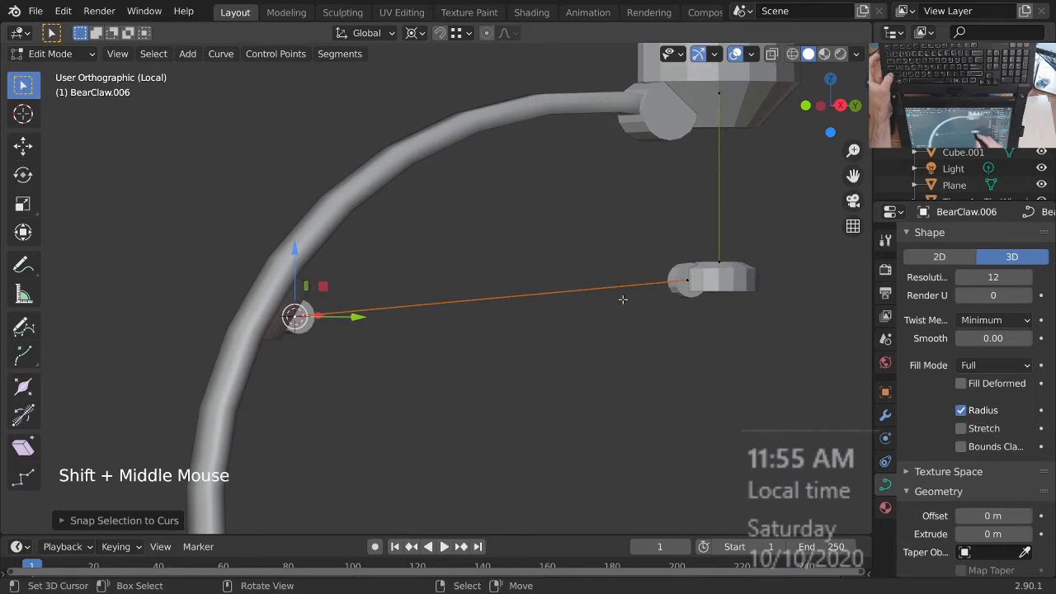
pyautogui.moveTo(422, 324); pyautogui.dragTo(423, 408, button='middle')
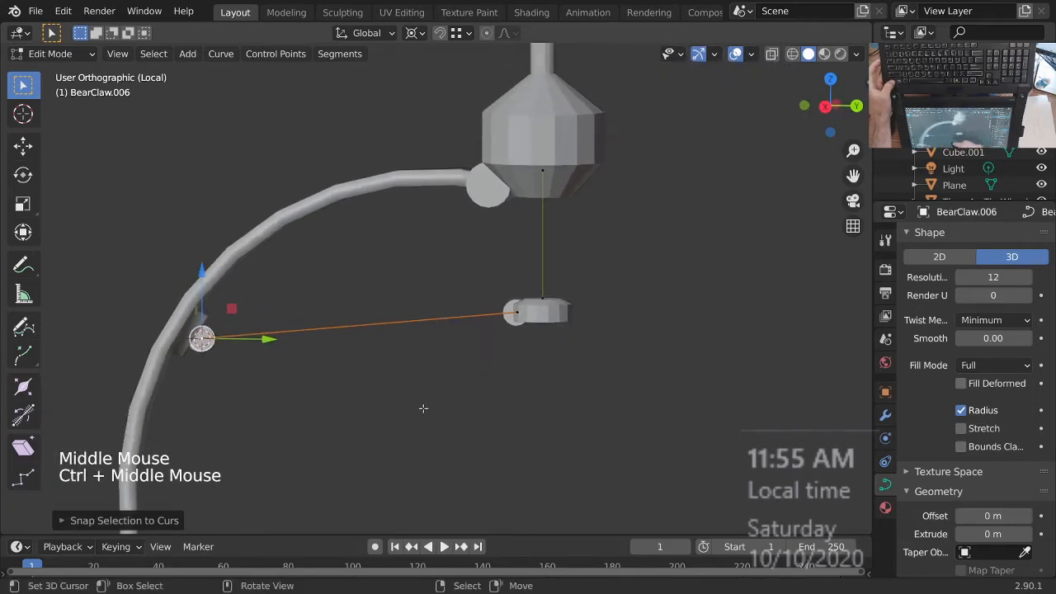
pyautogui.keyDown('ctrl'); pyautogui.moveTo(464, 368); pyautogui.dragTo(569, 282, button='middle'); pyautogui.keyUp('ctrl')
pyautogui.moveTo(569, 282); pyautogui.dragTo(489, 240, button='middle')
pyautogui.moveTo(489, 240); pyautogui.dragTo(499, 253, button='middle')
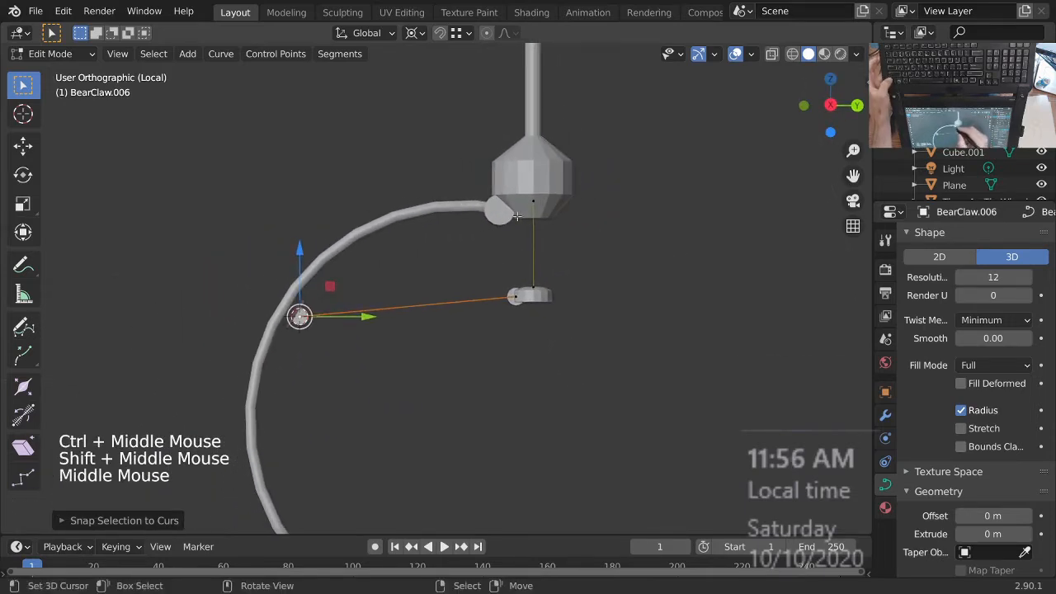
pyautogui.keyDown('ctrl'); pyautogui.moveTo(517, 216); pyautogui.dragTo(464, 211, button='middle'); pyautogui.keyUp('ctrl')
pyautogui.keyDown('ctrl'); pyautogui.moveTo(525, 225); pyautogui.dragTo(536, 338, button='middle'); pyautogui.keyUp('ctrl')
pyautogui.moveTo(536, 339); pyautogui.dragTo(597, 382, button='middle')
pyautogui.keyDown('ctrl'); pyautogui.moveTo(598, 381); pyautogui.dragTo(584, 418, button='middle'); pyautogui.keyUp('ctrl')
pyautogui.moveTo(584, 418)
pyautogui.mouseDown(button='middle')
pyautogui.moveTo(535, 418)
pyautogui.moveTo(579, 404)
pyautogui.moveTo(559, 432)
pyautogui.moveTo(576, 408)
pyautogui.mouseUp(button='middle')
pyautogui.keyDown('ctrl'); pyautogui.moveTo(576, 408); pyautogui.dragTo(547, 351, button='middle'); pyautogui.keyUp('ctrl')
pyautogui.keyDown('shift'); pyautogui.moveTo(546, 351); pyautogui.dragTo(524, 329, button='middle'); pyautogui.keyUp('shift')
pyautogui.hotkey('ctrl', 's')
pyautogui.keyDown('shift'); pyautogui.moveTo(524, 328); pyautogui.dragTo(518, 338, button='middle'); pyautogui.keyUp('shift')
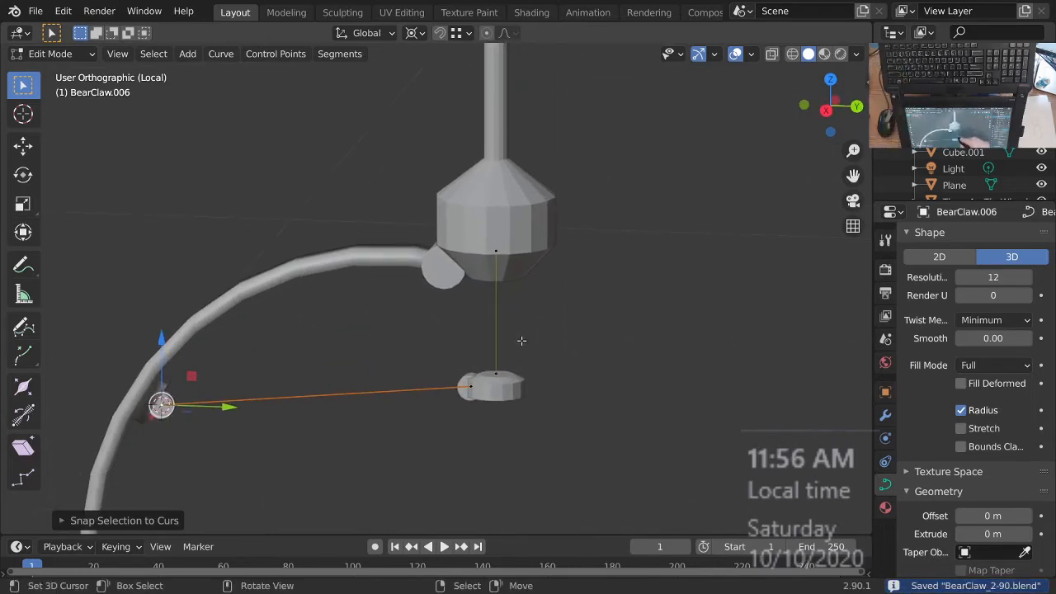
pyautogui.keyDown('ctrl'); pyautogui.moveTo(537, 312); pyautogui.dragTo(506, 380, button='middle'); pyautogui.keyUp('ctrl')
pyautogui.keyDown('ctrl'); pyautogui.moveTo(555, 426); pyautogui.dragTo(495, 347, button='middle'); pyautogui.keyUp('ctrl')
pyautogui.keyDown('shift'); pyautogui.moveTo(495, 347); pyautogui.dragTo(473, 309, button='middle'); pyautogui.keyUp('shift')
pyautogui.keyDown('ctrl'); pyautogui.moveTo(463, 385); pyautogui.dragTo(538, 291, button='middle'); pyautogui.keyUp('ctrl')
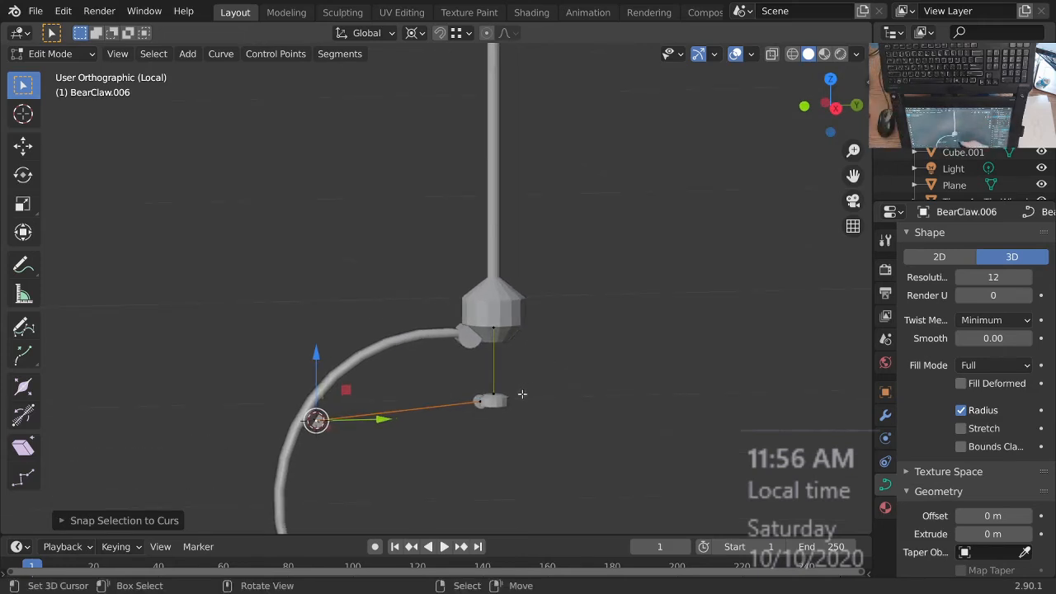
pyautogui.keyDown('ctrl'); pyautogui.moveTo(544, 360); pyautogui.dragTo(534, 334, button='middle'); pyautogui.keyUp('ctrl')
pyautogui.moveTo(533, 334)
pyautogui.keyDown('ctrl'); pyautogui.mouseDown(button='middle')
pyautogui.moveTo(536, 361)
pyautogui.moveTo(533, 317)
pyautogui.mouseUp(button='middle'); pyautogui.keyUp('ctrl')
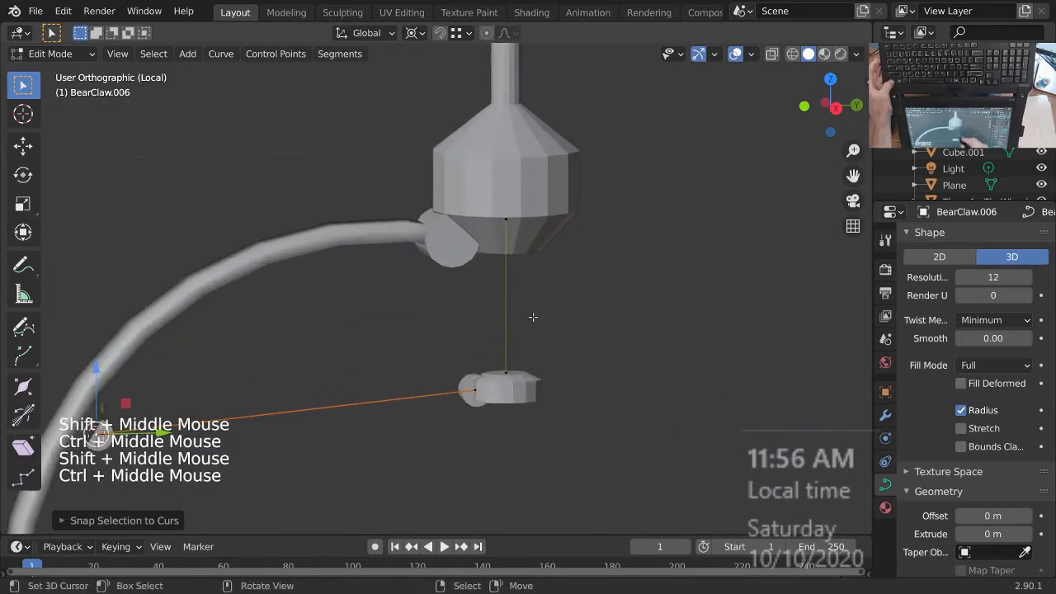
# Step: Select the top face of the lower hub's mesh and snap the 3D cursor to its centre
pyautogui.keyDown('ctrl'); pyautogui.moveTo(523, 375); pyautogui.dragTo(629, 368, button='middle'); pyautogui.keyUp('ctrl')
pyautogui.rightClick(662, 291)
pyautogui.keyDown('shift'); pyautogui.moveTo(617, 368); pyautogui.dragTo(647, 162, button='middle'); pyautogui.keyUp('shift')
pyautogui.rightClick(536, 350)
pyautogui.press('Tab')
pyautogui.rightClick(550, 368)
pyautogui.press('Tab')
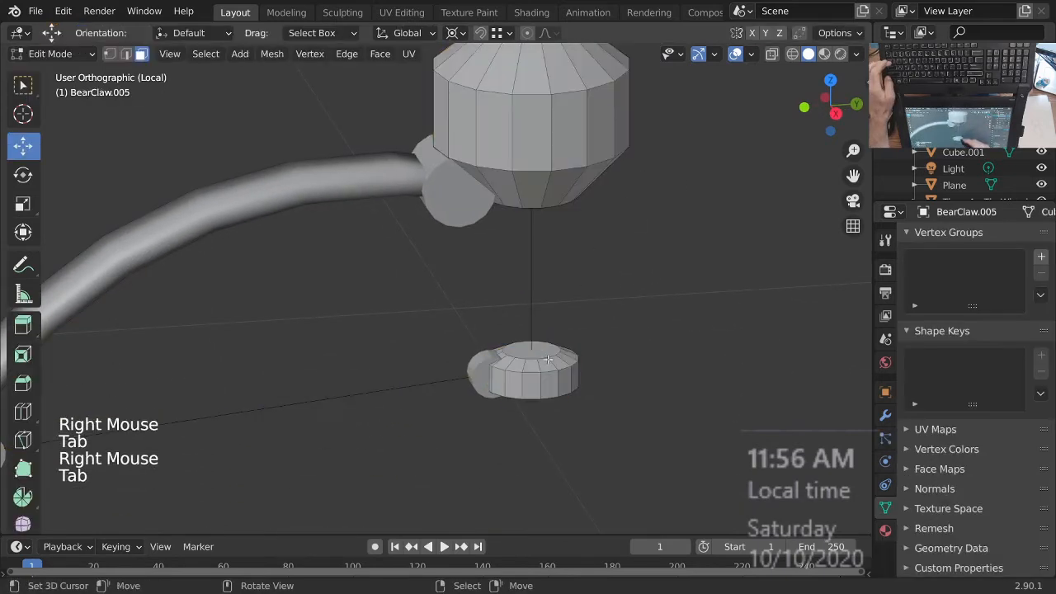
pyautogui.rightClick(541, 355)
pyautogui.hotkey('shift', 's')
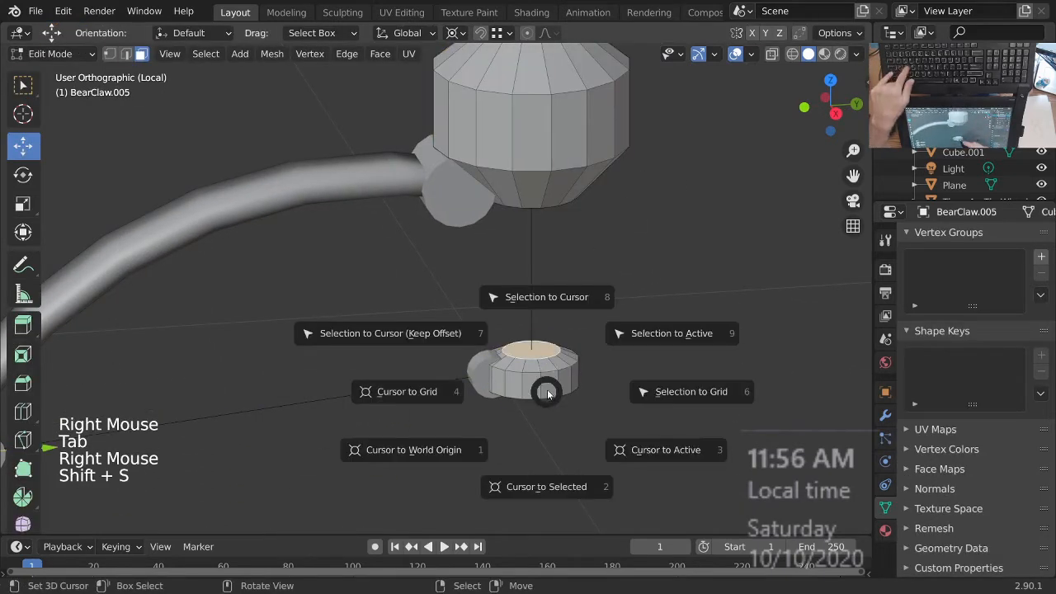
pyautogui.click(565, 502)
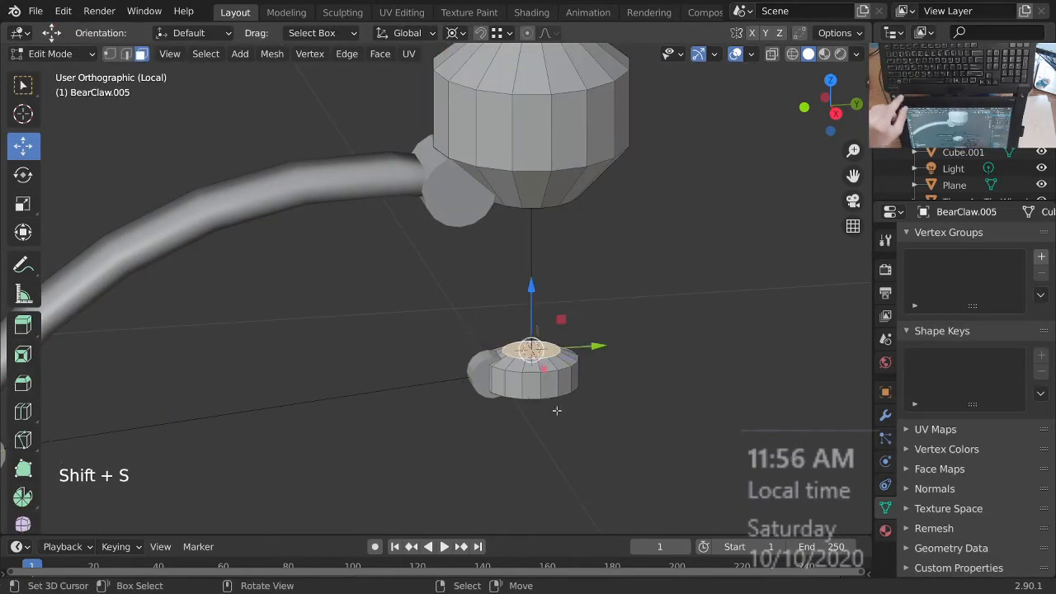
# Step: Snap the vertical rod curve's lower end point to the 3D cursor on the hub's top face, and save the file
pyautogui.rightClick(535, 286)
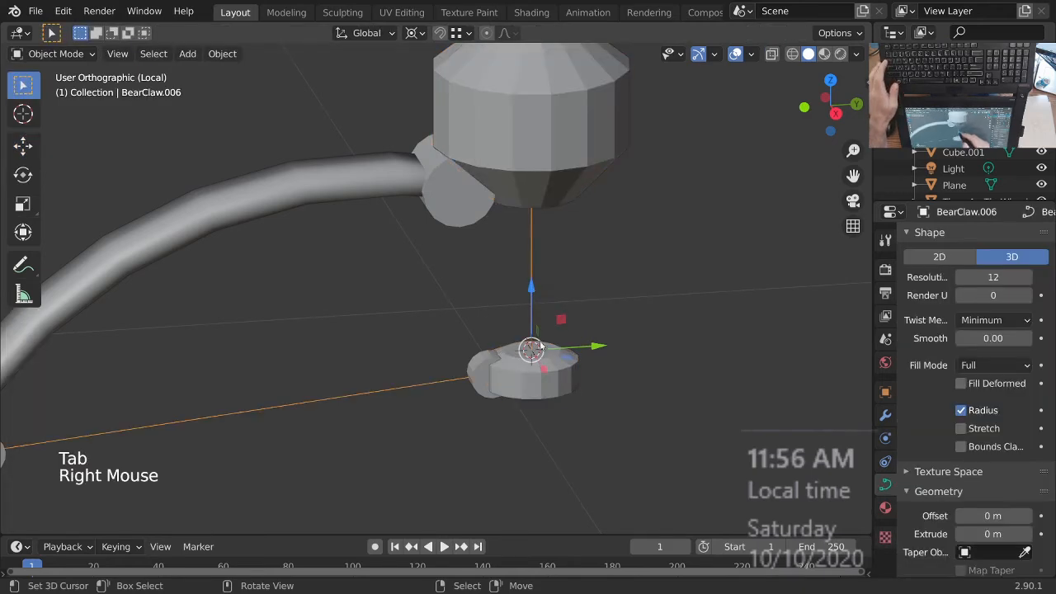
pyautogui.press('Tab')
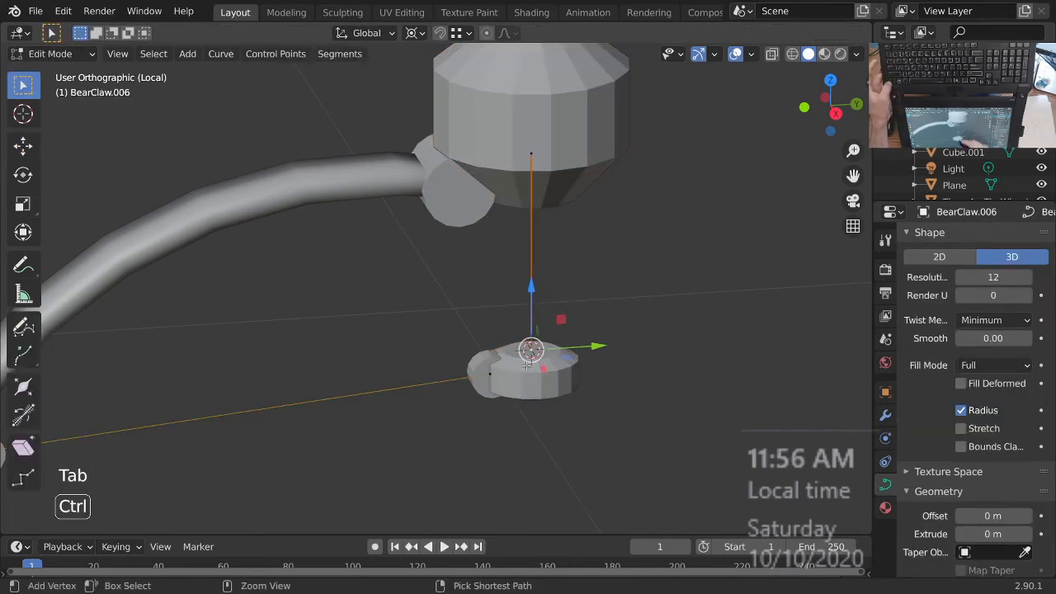
pyautogui.keyDown('ctrl'); pyautogui.moveTo(526, 365); pyautogui.dragTo(537, 343, button='middle'); pyautogui.keyUp('ctrl')
pyautogui.rightClick(545, 343)
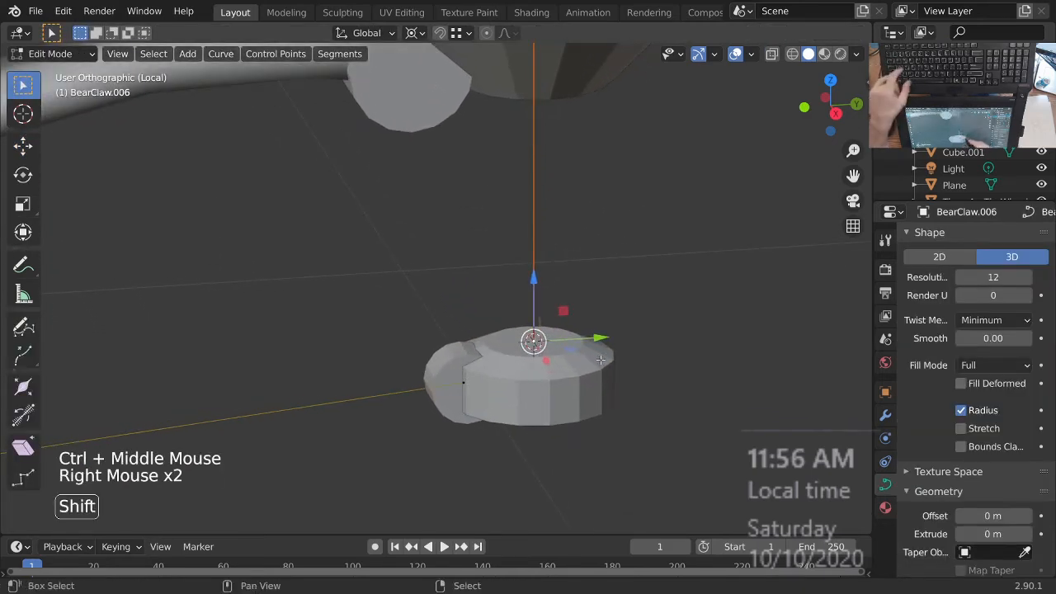
pyautogui.hotkey('shift', 's')
pyautogui.click(608, 264)
pyautogui.keyDown('ctrl'); pyautogui.moveTo(608, 264); pyautogui.dragTo(521, 279, button='middle'); pyautogui.keyUp('ctrl')
pyautogui.press('KP_Decimal')
pyautogui.keyDown('ctrl'); pyautogui.moveTo(584, 219); pyautogui.dragTo(561, 240, button='middle'); pyautogui.keyUp('ctrl')
pyautogui.keyDown('shift'); pyautogui.moveTo(561, 239); pyautogui.dragTo(474, 328, button='middle'); pyautogui.keyUp('shift')
pyautogui.hotkey('ctrl', 's')
pyautogui.press('Tab')
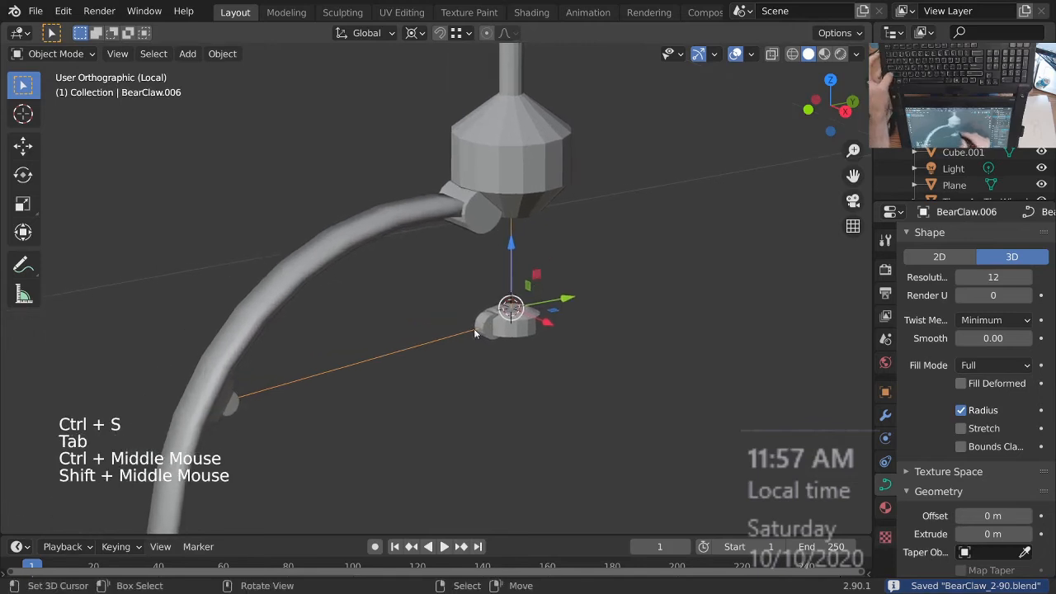
# Step: Give the rod curves a round thickness with a bevel depth of 0.003 m, and save the file
pyautogui.rightClick(476, 328)
pyautogui.click(899, 481)
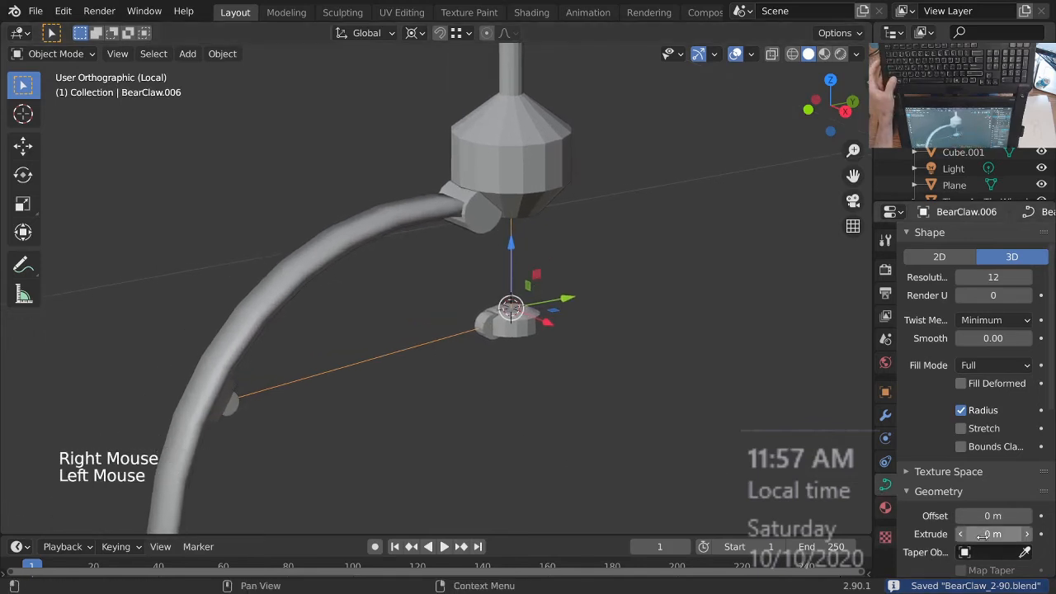
pyautogui.moveTo(989, 535); pyautogui.dragTo(988, 369, button='middle')
pyautogui.keyDown('shift'); pyautogui.moveTo(986, 454); pyautogui.dragTo(992, 455); pyautogui.keyUp('shift')
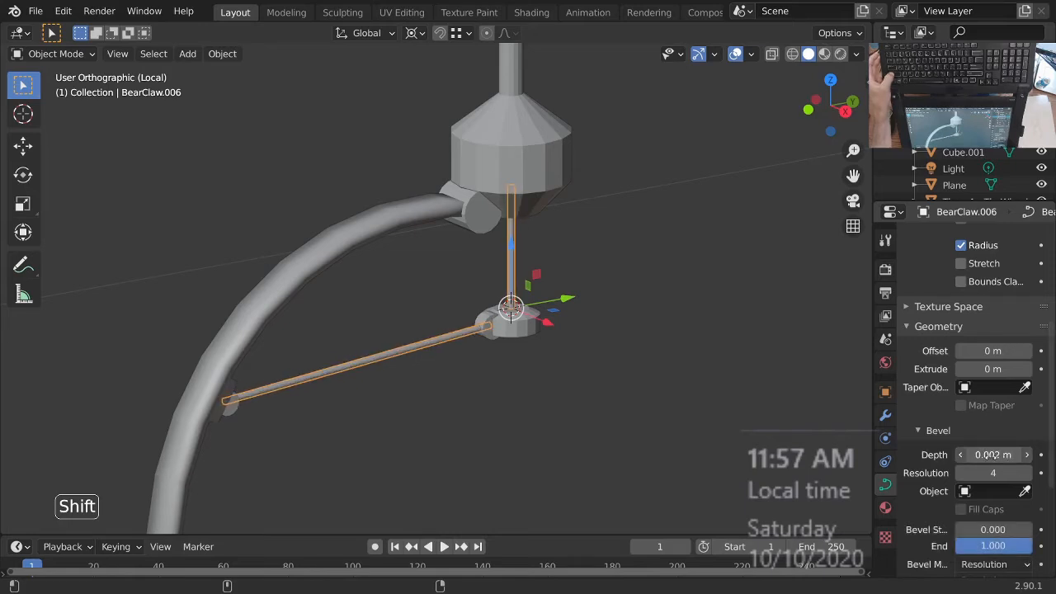
pyautogui.keyDown('ctrl'); pyautogui.moveTo(590, 334); pyautogui.dragTo(571, 298, button='middle'); pyautogui.keyUp('ctrl')
pyautogui.hotkey('alt', 'a')
pyautogui.hotkey('ctrl', 's')
pyautogui.keyDown('shift'); pyautogui.moveTo(571, 298); pyautogui.dragTo(558, 337, button='middle'); pyautogui.keyUp('shift')
# Step: Duplicate the rod curve object in place and move the copy to another collection as a backup
pyautogui.rightClick(574, 264)
pyautogui.hotkey('shift', 'd')
pyautogui.rightClick(640, 283)
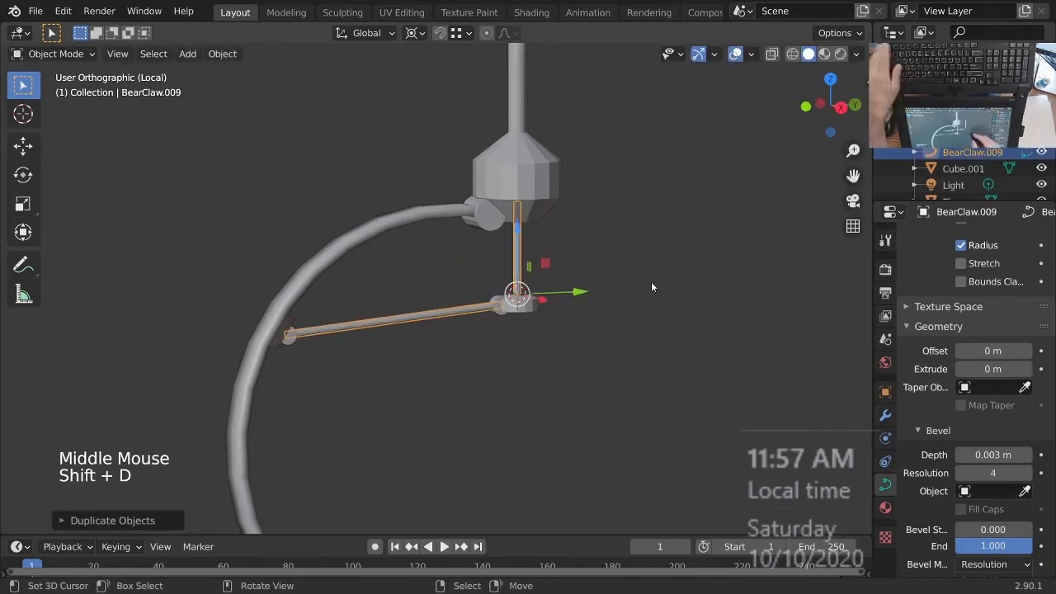
pyautogui.press('m')
pyautogui.click(631, 295)
pyautogui.keyDown('ctrl'); pyautogui.moveTo(516, 345); pyautogui.dragTo(451, 317, button='middle'); pyautogui.keyUp('ctrl')
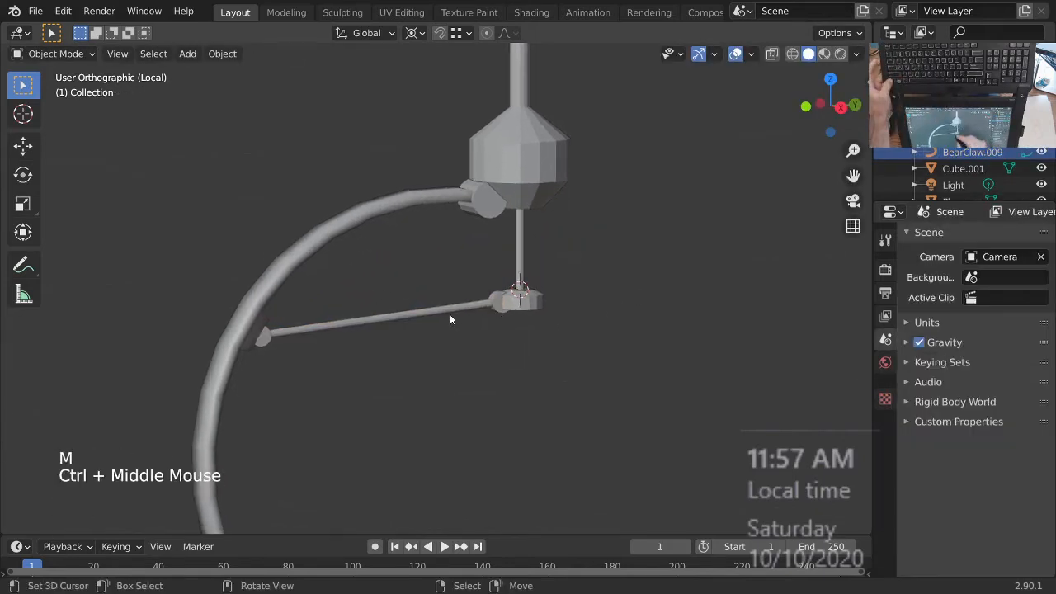
# Step: Convert the original rod curve object to a mesh
pyautogui.rightClick(450, 314)
pyautogui.keyDown('shift'); pyautogui.moveTo(495, 370); pyautogui.dragTo(521, 358, button='middle'); pyautogui.keyUp('shift')
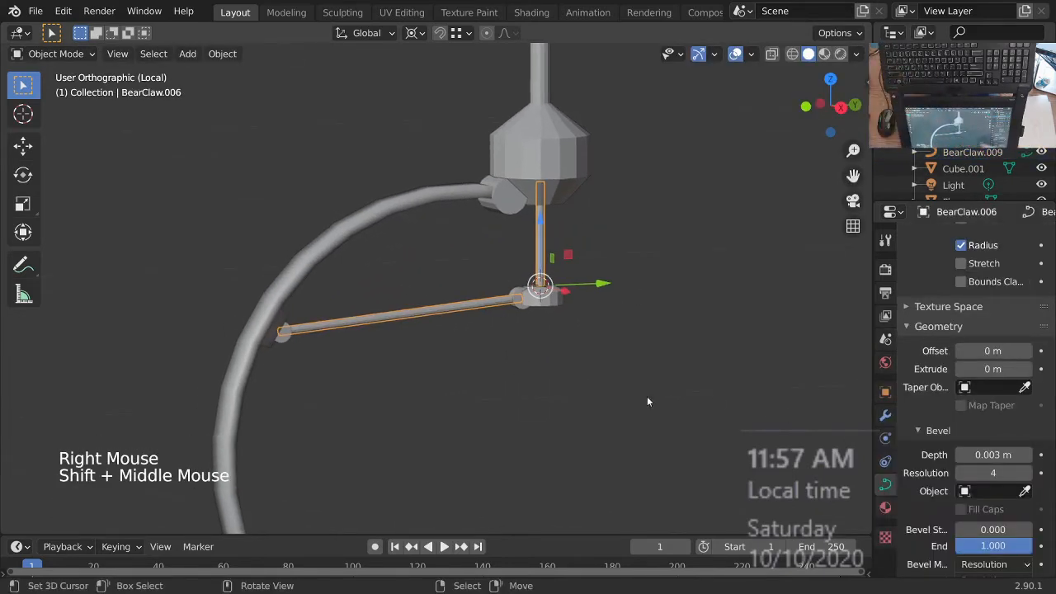
pyautogui.press('q')
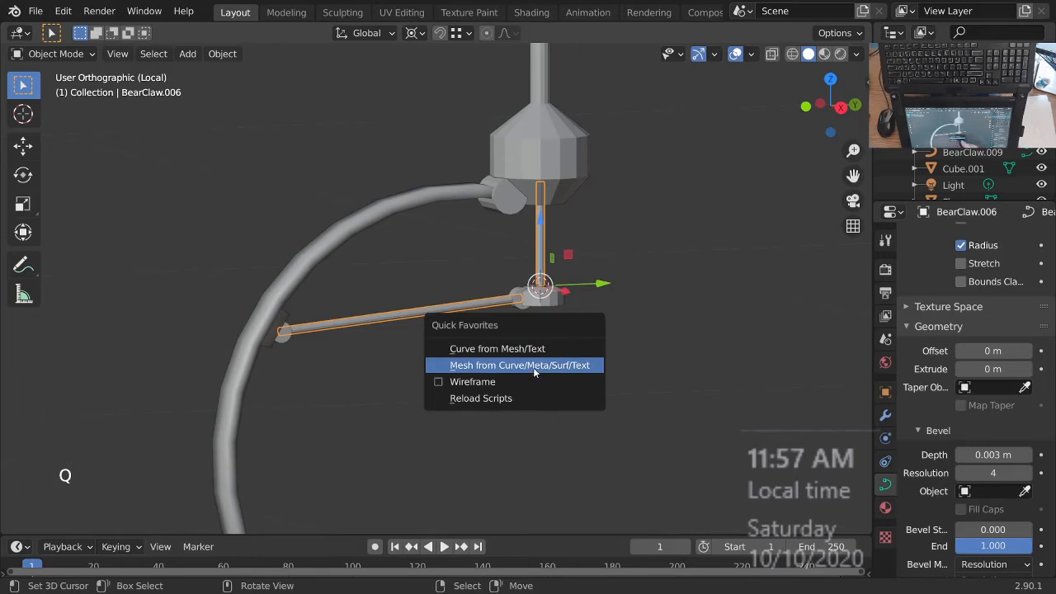
pyautogui.click(533, 366)
pyautogui.moveTo(534, 344); pyautogui.dragTo(514, 345, button='middle')
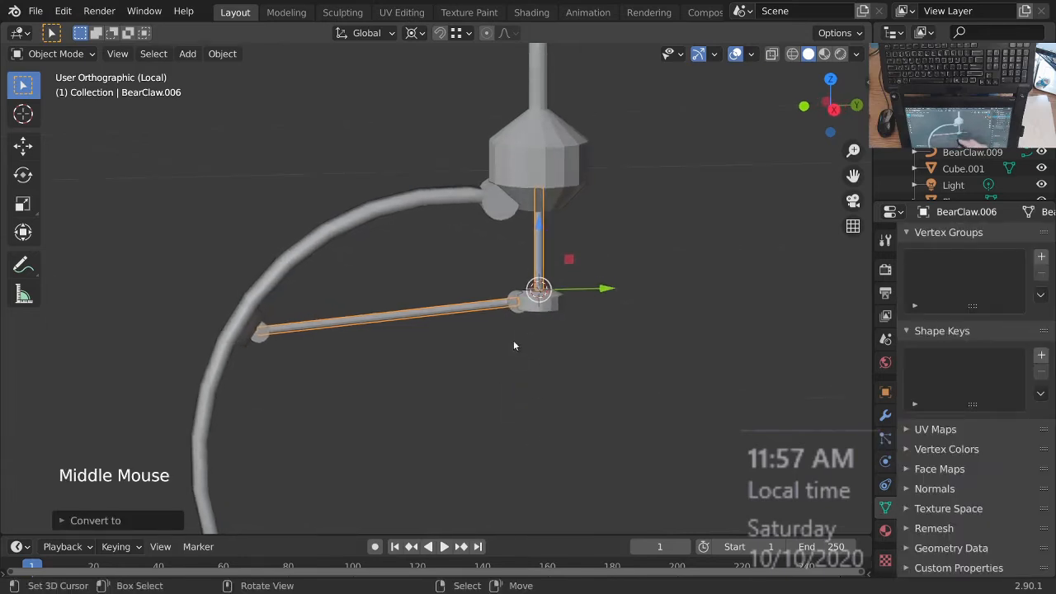
# Step: Separate the vertical rod between the hub and the lower disc from the converted rod mesh into its own object
pyautogui.moveTo(545, 275); pyautogui.dragTo(541, 280, button='middle')
pyautogui.keyDown('ctrl'); pyautogui.moveTo(541, 281); pyautogui.dragTo(540, 227, button='middle'); pyautogui.keyUp('ctrl')
pyautogui.press('Tab')
pyautogui.moveTo(540, 227); pyautogui.dragTo(542, 224, button='middle')
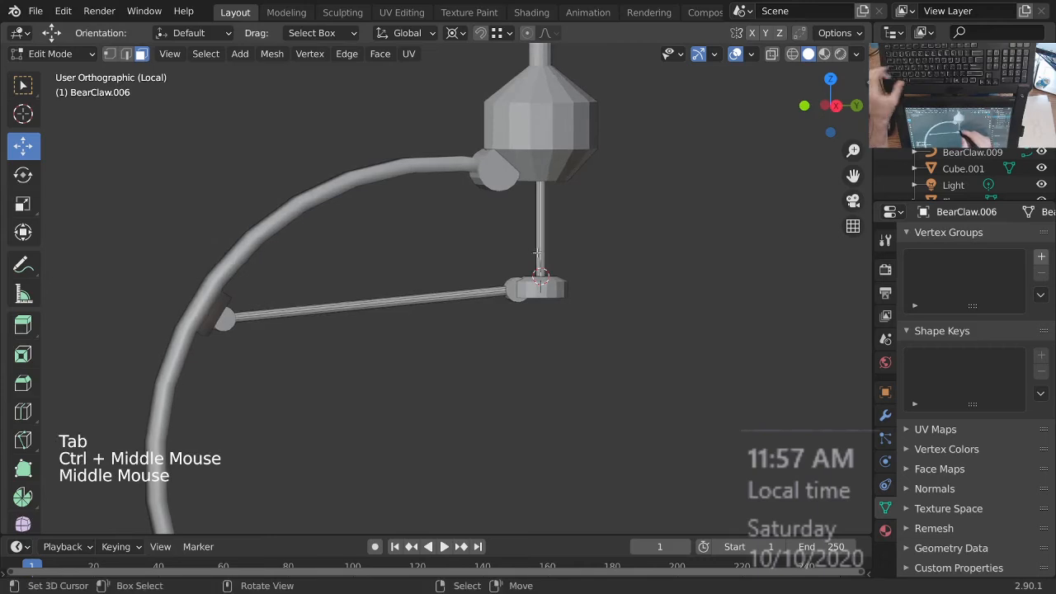
pyautogui.hotkey('alt', 'a')
pyautogui.rightClick(544, 235)
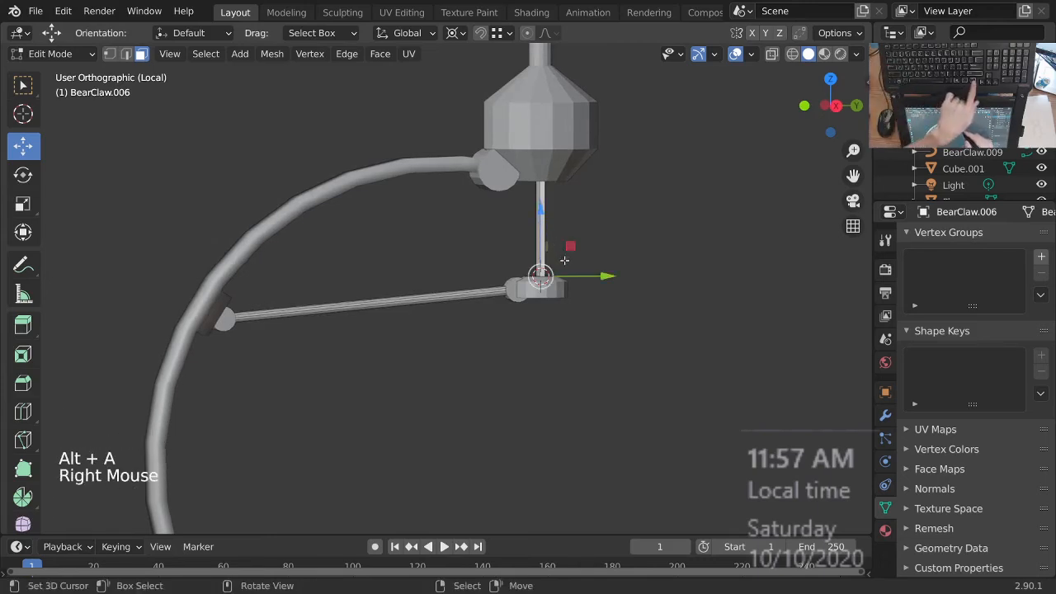
pyautogui.keyDown('ctrl'); pyautogui.moveTo(540, 276); pyautogui.dragTo(553, 261, button='middle'); pyautogui.keyUp('ctrl')
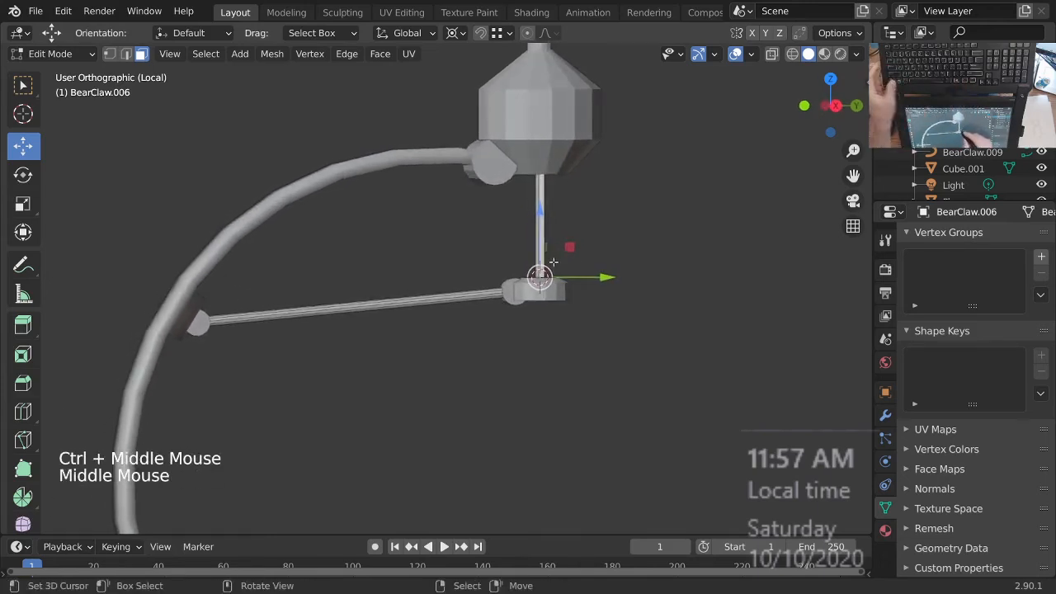
pyautogui.hotkey('ctrl', 'l')
pyautogui.press('p')
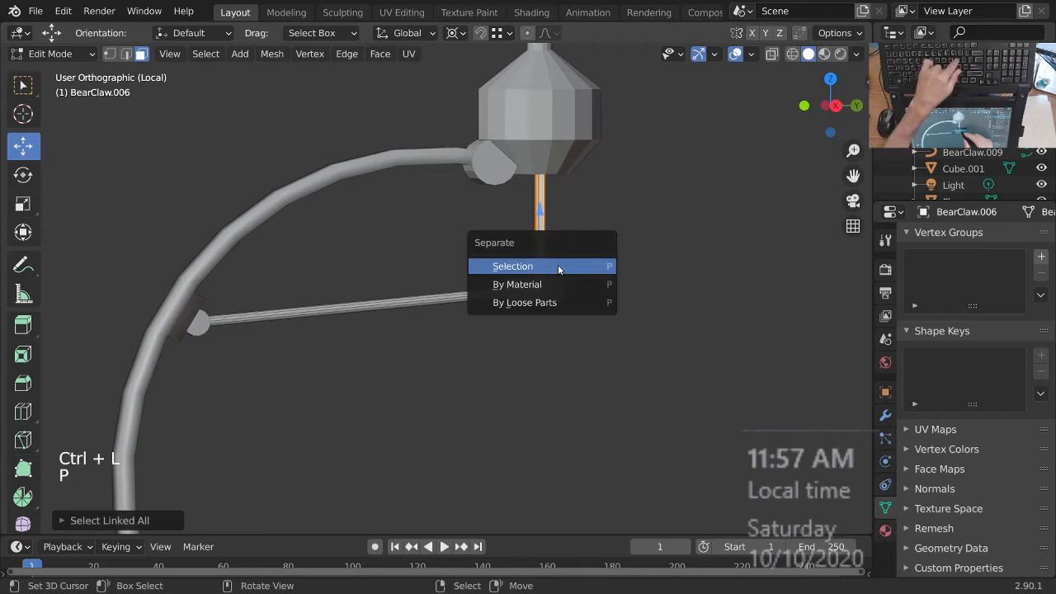
pyautogui.click(557, 265)
pyautogui.moveTo(558, 265); pyautogui.dragTo(547, 234, button='middle')
pyautogui.press('Tab')
# Step: Join the separated vertical rod to the cable and hub object
pyautogui.rightClick(548, 216)
pyautogui.keyDown('shift'); pyautogui.rightClick(576, 162); pyautogui.keyUp('shift')
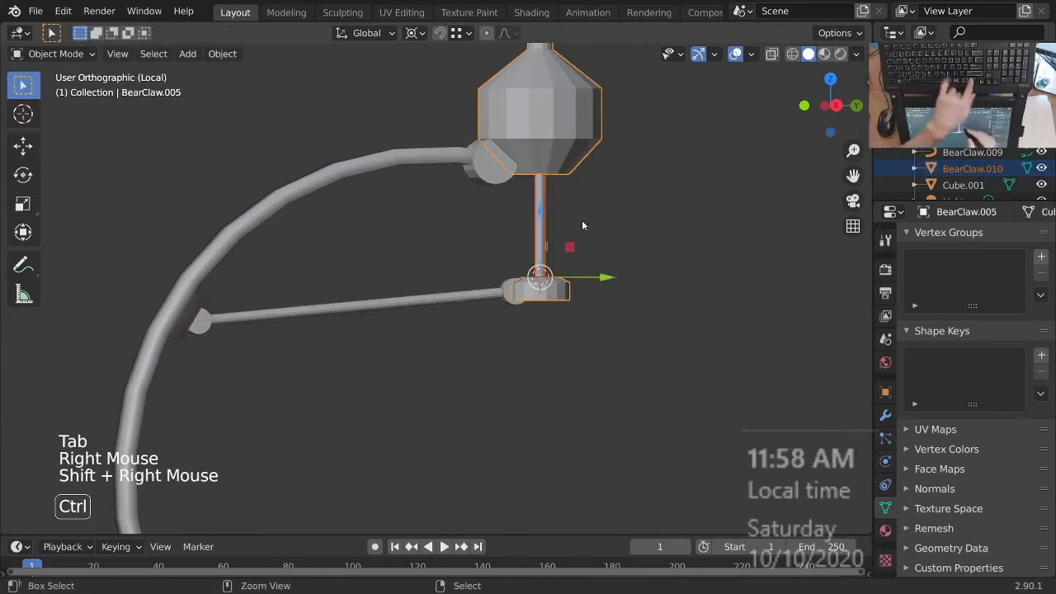
pyautogui.hotkey('ctrl', 'j')
# Step: Join the slanted rod and its joint pieces to the curved claw finger as one object
pyautogui.keyDown('ctrl'); pyautogui.moveTo(538, 275); pyautogui.dragTo(538, 295, button='middle'); pyautogui.keyUp('ctrl')
pyautogui.keyDown('ctrl'); pyautogui.moveTo(538, 295); pyautogui.dragTo(533, 343, button='middle'); pyautogui.keyUp('ctrl')
pyautogui.rightClick(534, 300)
pyautogui.moveTo(528, 343); pyautogui.dragTo(465, 315, button='middle')
pyautogui.keyDown('shift'); pyautogui.rightClick(464, 314); pyautogui.keyUp('shift')
pyautogui.keyDown('shift'); pyautogui.rightClick(356, 217); pyautogui.keyUp('shift')
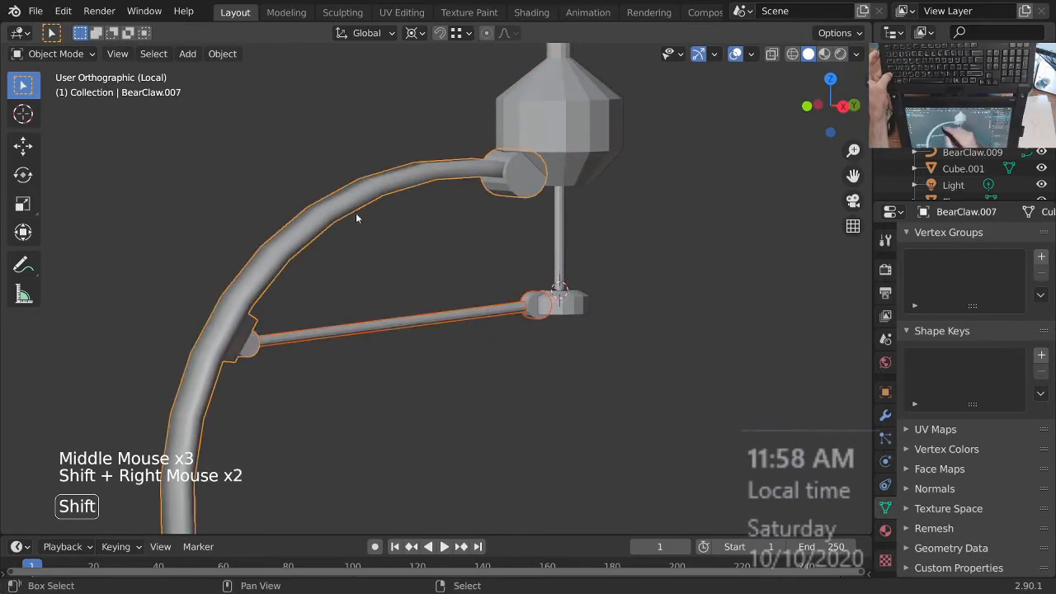
pyautogui.hotkey('ctrl', 'j')
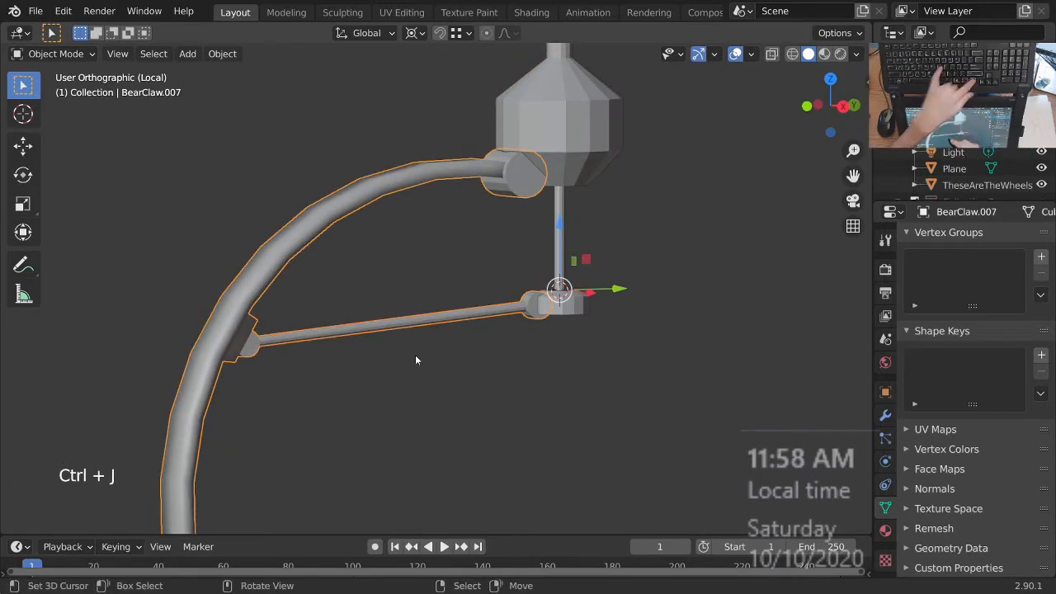
# Step: Try moving the finger and the hub with its cable separately to check which parts belong to each object
pyautogui.keyDown('ctrl'); pyautogui.moveTo(509, 374); pyautogui.dragTo(487, 331, button='middle'); pyautogui.keyUp('ctrl')
pyautogui.rightClick(432, 233)
pyautogui.keyDown('ctrl'); pyautogui.moveTo(432, 233); pyautogui.dragTo(461, 366, button='middle'); pyautogui.keyUp('ctrl')
pyautogui.press('g')
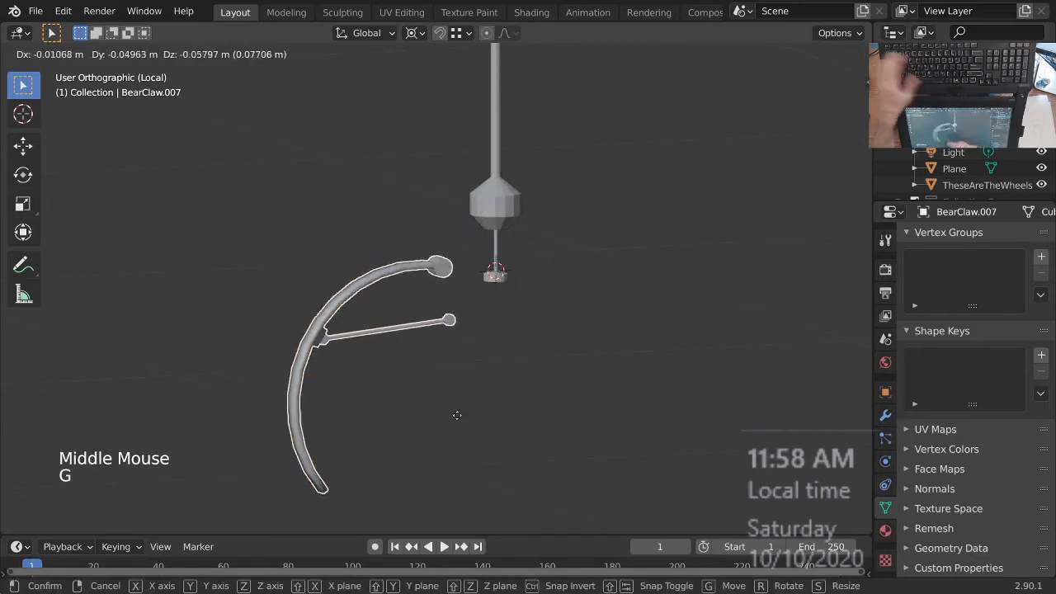
pyautogui.rightClick(439, 394)
pyautogui.rightClick(523, 199)
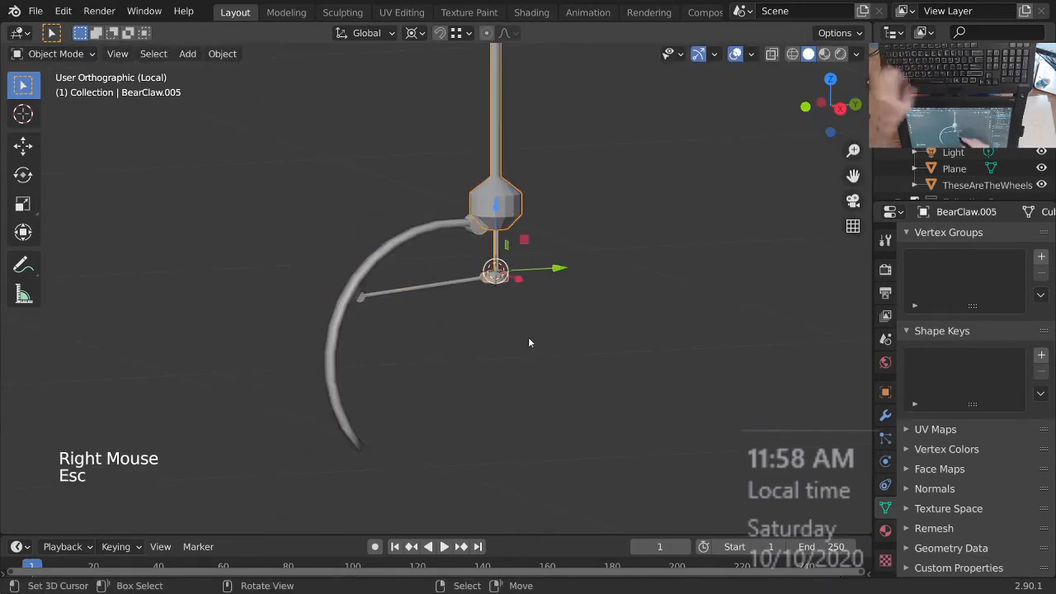
pyautogui.press('g')
pyautogui.press('Escape')
# Step: Save the file, select the claw finger and leave local view to bring back the whole scene
pyautogui.keyDown('ctrl'); pyautogui.moveTo(537, 269); pyautogui.dragTo(535, 273, button='middle'); pyautogui.keyUp('ctrl')
pyautogui.keyDown('shift'); pyautogui.moveTo(535, 273); pyautogui.dragTo(482, 313, button='middle'); pyautogui.keyUp('shift')
pyautogui.hotkey('ctrl', 's')
pyautogui.moveTo(481, 313); pyautogui.dragTo(488, 345, button='middle')
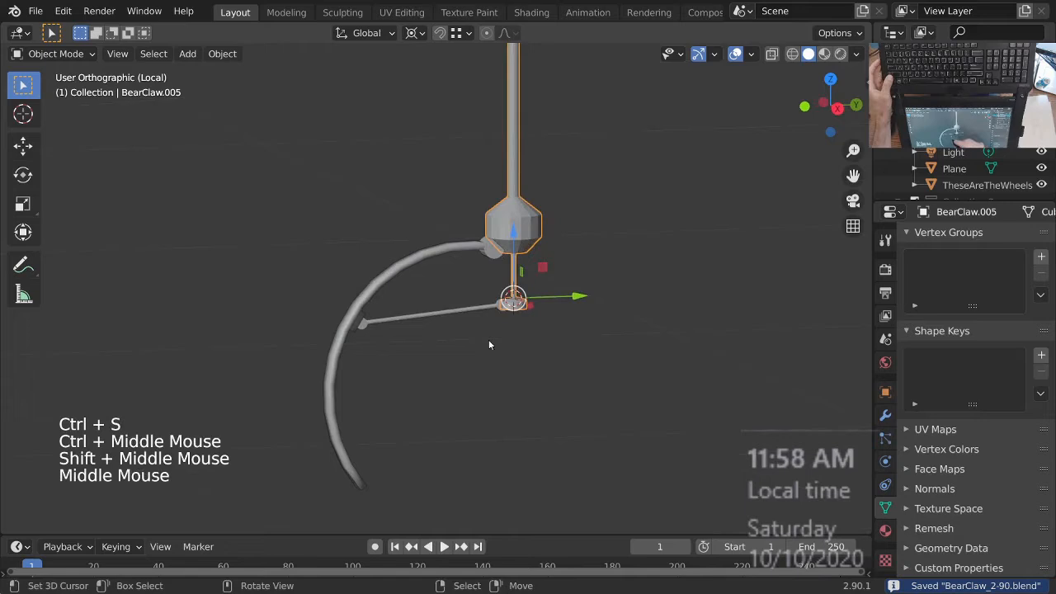
pyautogui.rightClick(435, 251)
pyautogui.keyDown('ctrl'); pyautogui.moveTo(464, 285); pyautogui.dragTo(458, 313, button='middle'); pyautogui.keyUp('ctrl')
pyautogui.moveTo(458, 313); pyautogui.dragTo(512, 416, button='middle')
pyautogui.moveTo(542, 339)
pyautogui.keyDown('shift'); pyautogui.mouseDown(button='middle')
pyautogui.moveTo(512, 388)
pyautogui.moveTo(496, 305)
pyautogui.moveTo(545, 339)
pyautogui.mouseUp(button='middle'); pyautogui.keyUp('shift')
pyautogui.moveTo(544, 338); pyautogui.dragTo(591, 389, button='middle')
pyautogui.hotkey('ctrl', 's')
pyautogui.keyDown('shift'); pyautogui.moveTo(515, 282); pyautogui.dragTo(493, 164, button='middle'); pyautogui.keyUp('shift')
pyautogui.press('KP_Divide')
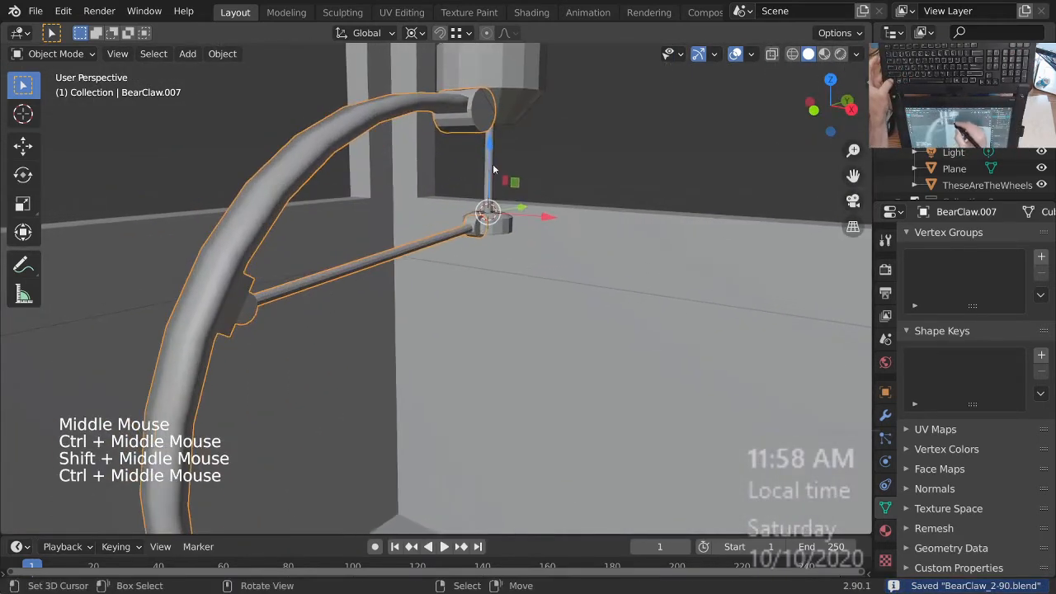
# Step: Select the backup rod curve overlapping the claw and move it to Collection 3
pyautogui.rightClick(503, 167)
pyautogui.rightClick(448, 238)
pyautogui.rightClick(451, 236)
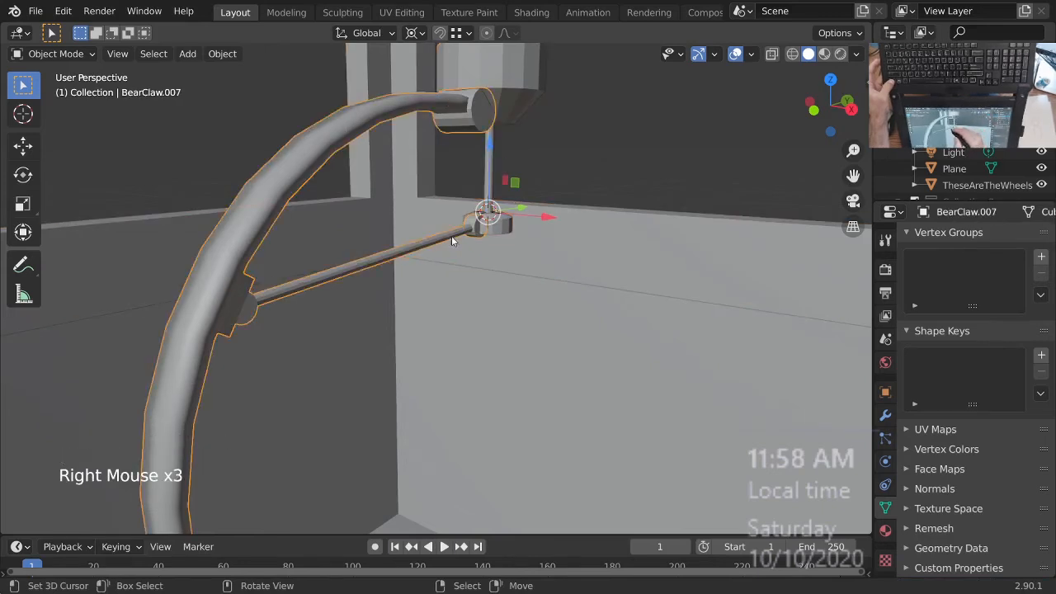
pyautogui.rightClick(498, 180)
pyautogui.rightClick(497, 180)
pyautogui.rightClick(495, 179)
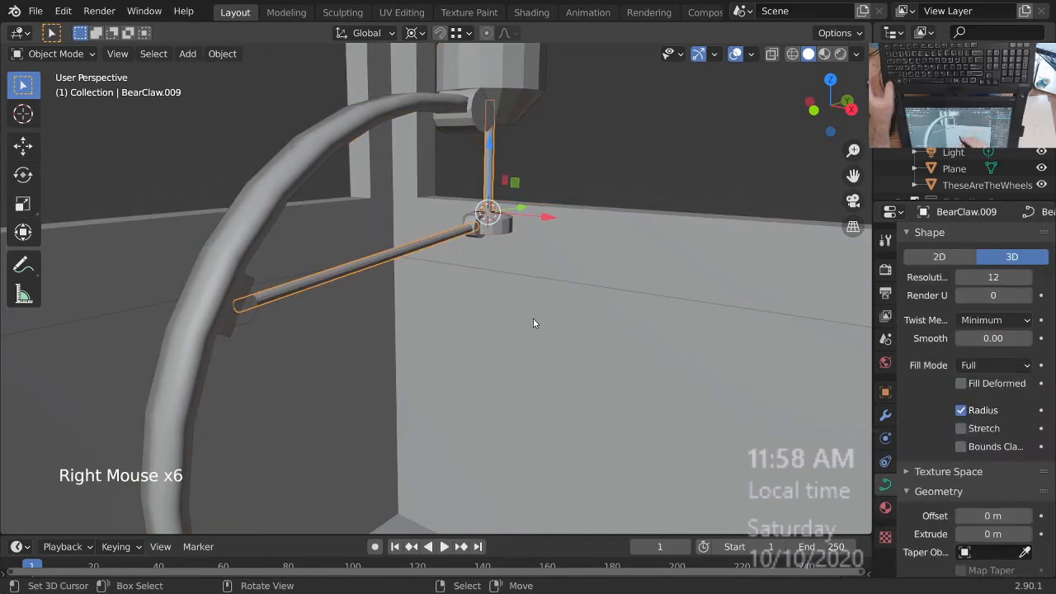
pyautogui.press('m')
pyautogui.click(500, 327)
# Step: Display Collection 3, move its sphere empty to the main Collection, and show the main Collection again
pyautogui.keyDown('ctrl'); pyautogui.moveTo(500, 327); pyautogui.dragTo(536, 260, button='middle'); pyautogui.keyUp('ctrl')
pyautogui.press('Escape')
pyautogui.press('Escape')
pyautogui.press('Escape')
pyautogui.press('3')
pyautogui.keyDown('shift'); pyautogui.moveTo(536, 260); pyautogui.dragTo(511, 236, button='middle'); pyautogui.keyUp('shift')
pyautogui.rightClick(564, 95)
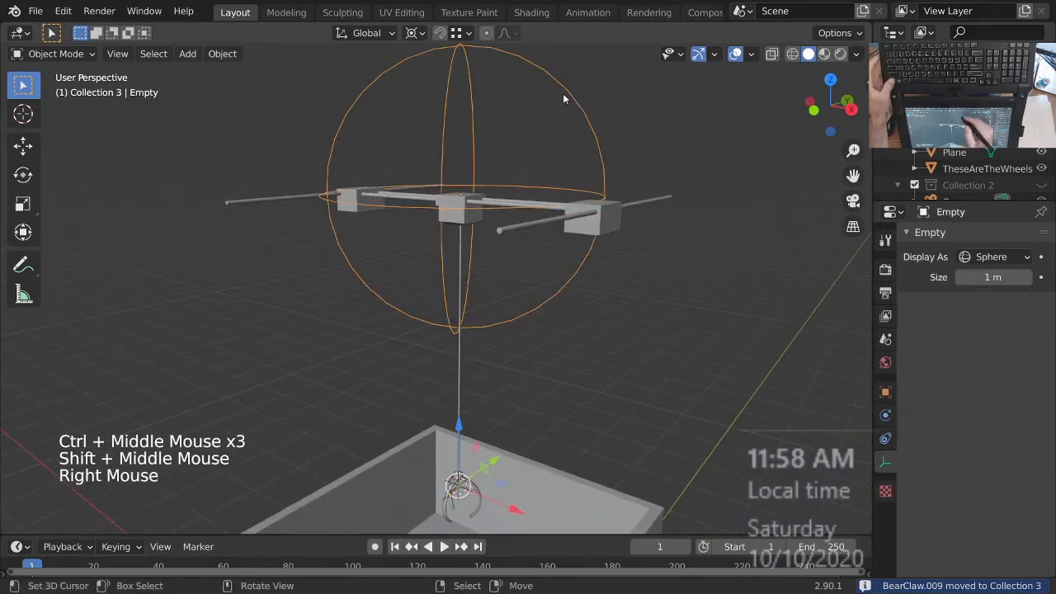
pyautogui.press('Escape')
pyautogui.press('m')
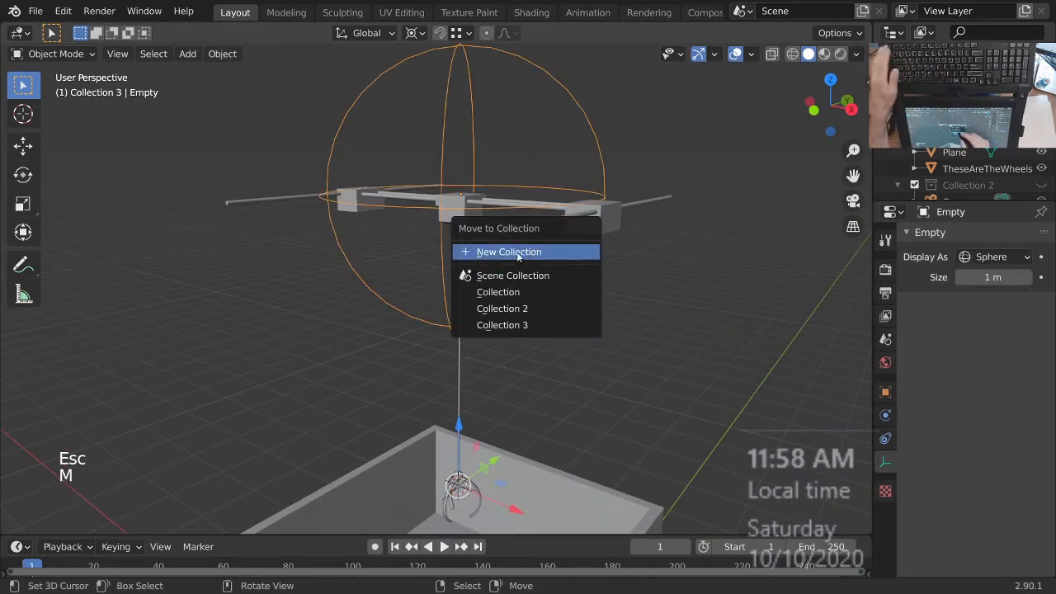
pyautogui.click(528, 293)
pyautogui.keyDown('ctrl'); pyautogui.moveTo(486, 278); pyautogui.dragTo(536, 313, button='middle'); pyautogui.keyUp('ctrl')
pyautogui.press('Escape')
pyautogui.press('1')
# Step: Add an Array modifier to the claw finger with count 3, relative offset X 0, and the sphere empty as object offset
pyautogui.moveTo(536, 314)
pyautogui.mouseDown(button='middle')
pyautogui.moveTo(589, 247)
pyautogui.moveTo(585, 275)
pyautogui.moveTo(538, 308)
pyautogui.moveTo(535, 334)
pyautogui.mouseUp(button='middle')
pyautogui.keyDown('ctrl'); pyautogui.moveTo(535, 334); pyautogui.dragTo(578, 334, button='middle'); pyautogui.keyUp('ctrl')
pyautogui.rightClick(504, 394)
pyautogui.keyDown('ctrl'); pyautogui.moveTo(498, 391); pyautogui.dragTo(758, 399, button='middle'); pyautogui.keyUp('ctrl')
pyautogui.click(885, 415)
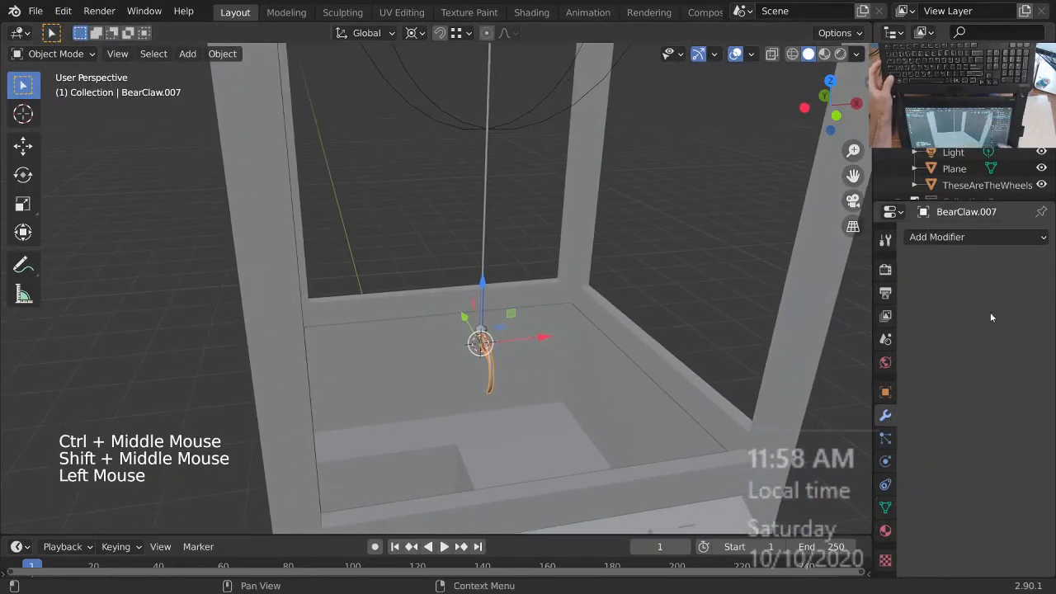
pyautogui.click(949, 236)
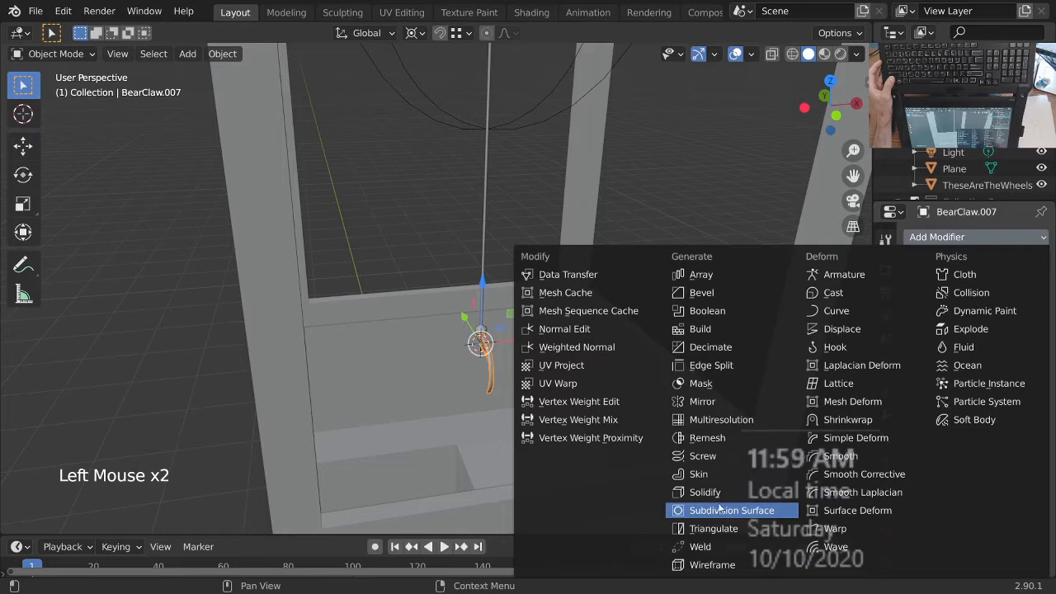
pyautogui.click(720, 275)
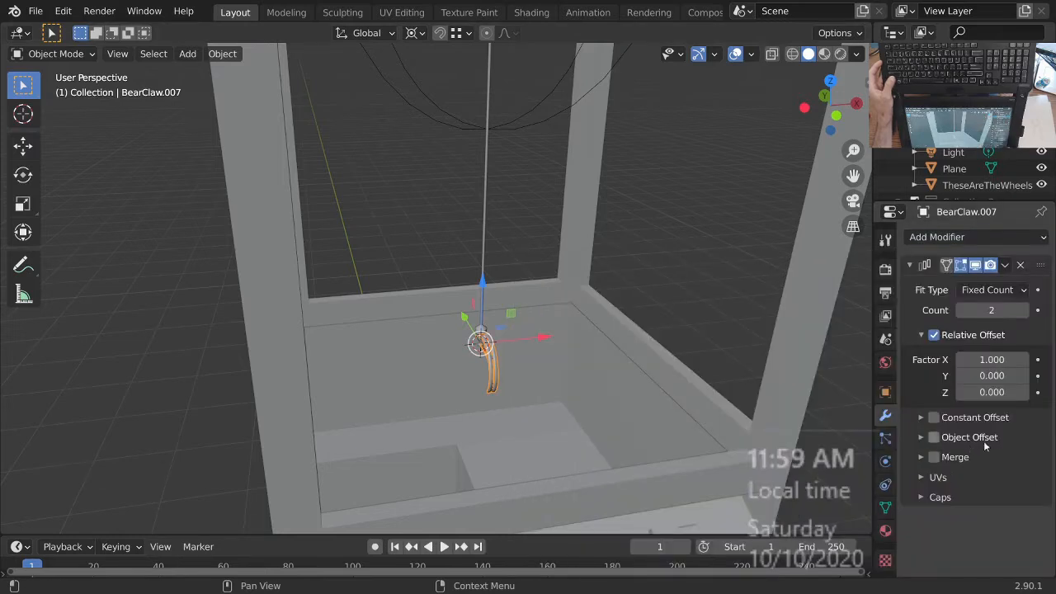
pyautogui.click(921, 437)
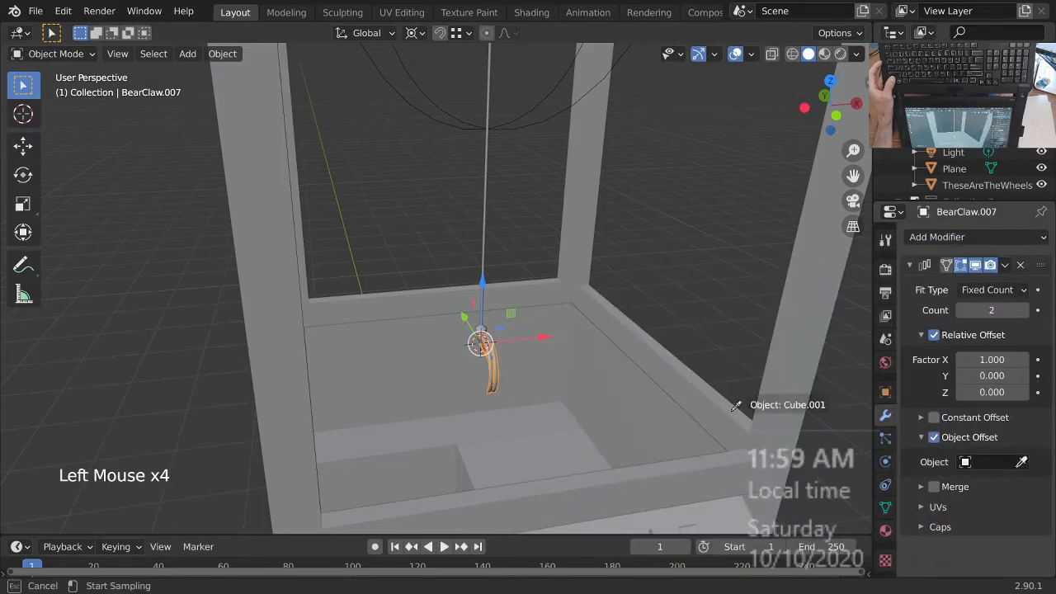
pyautogui.click(525, 121)
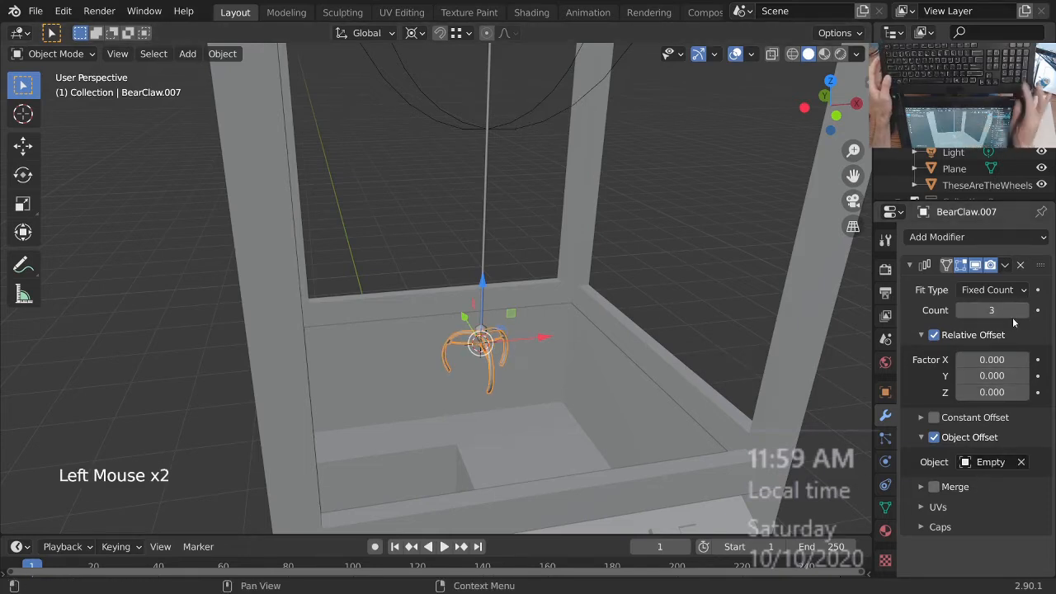
# Step: Look over the three-fingered claw inside the cabinet, save the file and clear the selection
pyautogui.keyDown('ctrl'); pyautogui.moveTo(554, 381); pyautogui.dragTo(552, 354, button='middle'); pyautogui.keyUp('ctrl')
pyautogui.moveTo(552, 353); pyautogui.dragTo(439, 343, button='middle')
pyautogui.moveTo(439, 343); pyautogui.dragTo(518, 337, button='middle')
pyautogui.keyDown('ctrl'); pyautogui.moveTo(518, 337); pyautogui.dragTo(522, 317, button='middle'); pyautogui.keyUp('ctrl')
pyautogui.moveTo(521, 318); pyautogui.dragTo(462, 248, button='middle')
pyautogui.hotkey('ctrl', 's')
pyautogui.hotkey('alt', 'a')
pyautogui.moveTo(462, 247); pyautogui.dragTo(512, 306, button='middle')
pyautogui.moveTo(512, 305); pyautogui.dragTo(540, 425, button='middle')
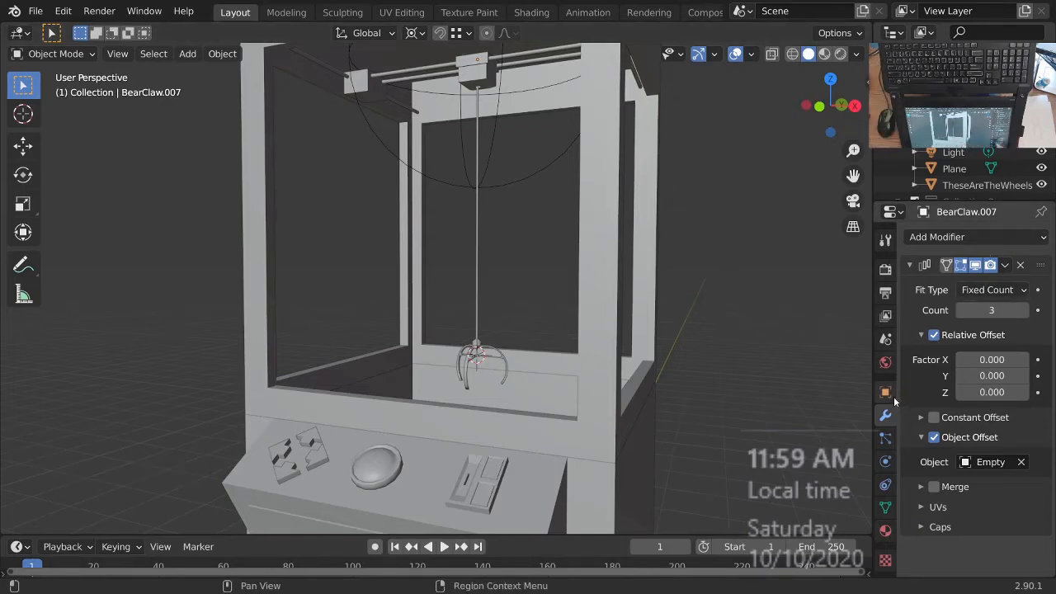
# Step: Apply the finger's Array modifier and save the file
pyautogui.click(1005, 265)
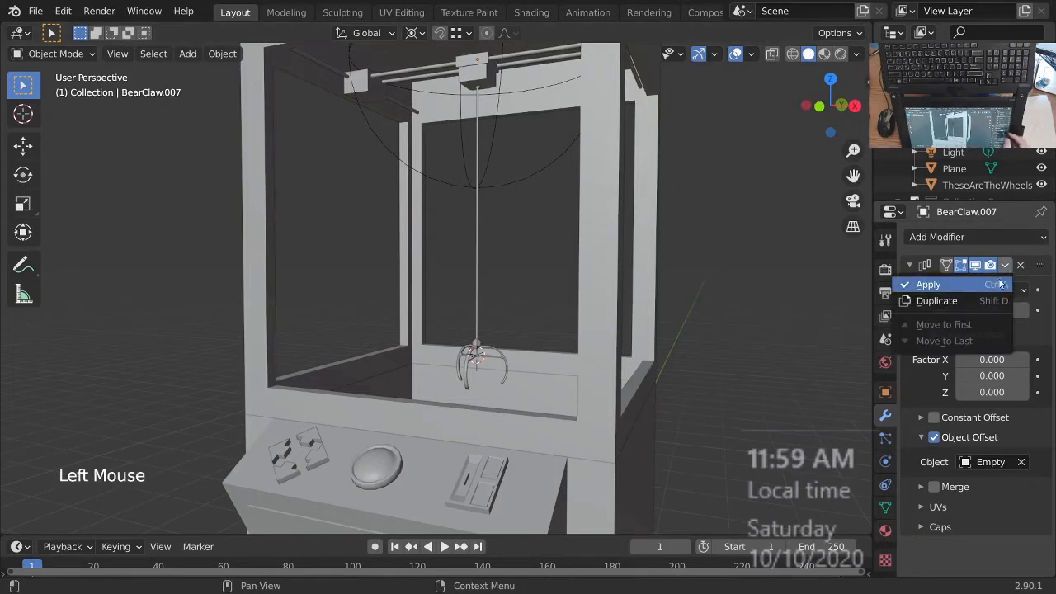
pyautogui.click(958, 286)
pyautogui.moveTo(594, 405); pyautogui.dragTo(507, 330, button='middle')
pyautogui.keyDown('shift'); pyautogui.moveTo(507, 330); pyautogui.dragTo(525, 302, button='middle'); pyautogui.keyUp('shift')
pyautogui.hotkey('ctrl', 's')
# Step: Move the sphere empty out of the main Collection into a hidden collection
pyautogui.moveTo(525, 302); pyautogui.dragTo(511, 323, button='middle')
pyautogui.rightClick(509, 307)
pyautogui.press('Escape')
pyautogui.press('m')
pyautogui.click(510, 352)
pyautogui.keyDown('shift'); pyautogui.moveTo(511, 323); pyautogui.dragTo(521, 394, button='middle'); pyautogui.keyUp('shift')
# Step: Join the three claw fingers to the cable and hub object, and save the file
pyautogui.rightClick(487, 317)
pyautogui.keyDown('ctrl'); pyautogui.moveTo(515, 451); pyautogui.dragTo(552, 285, button='middle'); pyautogui.keyUp('ctrl')
pyautogui.moveTo(553, 285); pyautogui.dragTo(550, 325, button='middle')
pyautogui.rightClick(550, 333)
pyautogui.click(550, 334)
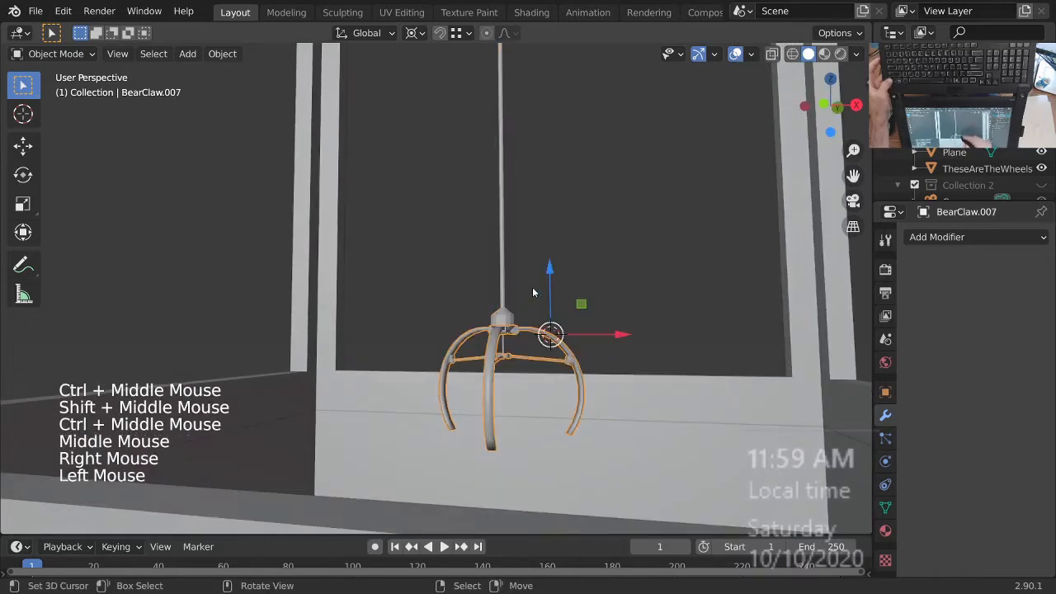
pyautogui.keyDown('shift'); pyautogui.rightClick(521, 249); pyautogui.keyUp('shift')
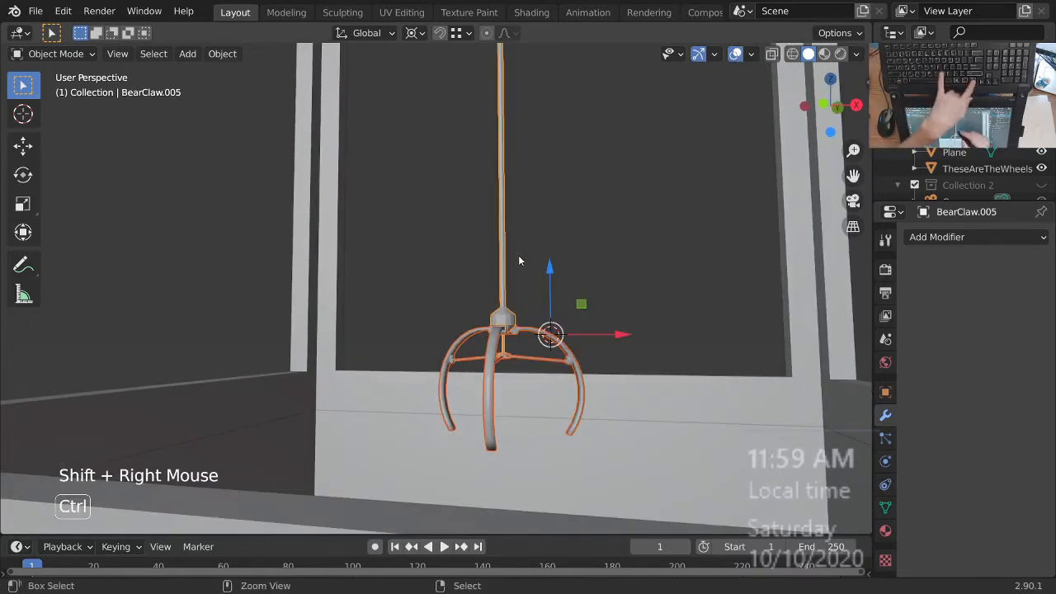
pyautogui.hotkey('ctrl', 'j')
pyautogui.keyDown('ctrl'); pyautogui.moveTo(519, 208); pyautogui.dragTo(522, 231, button='middle'); pyautogui.keyUp('ctrl')
pyautogui.keyDown('shift'); pyautogui.moveTo(523, 231); pyautogui.dragTo(518, 289, button='middle'); pyautogui.keyUp('shift')
pyautogui.hotkey('ctrl', 's')
# Step: Save the file and maximize the 3D viewport to look at the joined claw and rails inside the cabinet
pyautogui.keyDown('ctrl'); pyautogui.moveTo(541, 244); pyautogui.dragTo(537, 256, button='middle'); pyautogui.keyUp('ctrl')
pyautogui.moveTo(536, 256); pyautogui.dragTo(511, 327, button='middle')
pyautogui.hotkey('ctrl', 's')
pyautogui.moveTo(512, 327); pyautogui.dragTo(464, 392, button='middle')
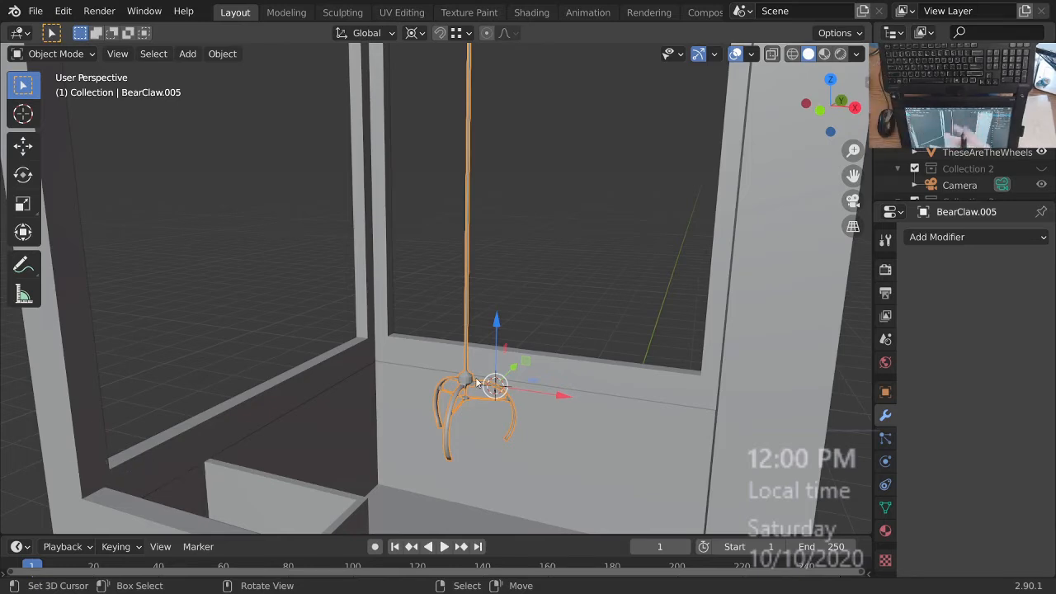
pyautogui.keyDown('ctrl'); pyautogui.moveTo(485, 301); pyautogui.dragTo(507, 330, button='middle'); pyautogui.keyUp('ctrl')
pyautogui.moveTo(508, 330); pyautogui.dragTo(514, 338, button='middle')
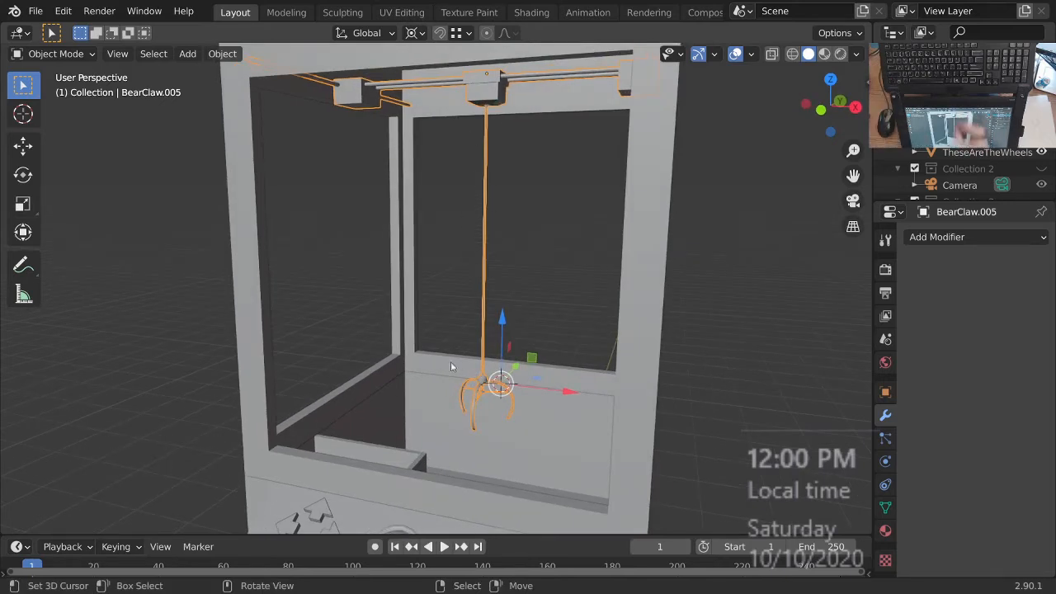
pyautogui.keyDown('ctrl'); pyautogui.moveTo(516, 337); pyautogui.dragTo(517, 326, button='middle'); pyautogui.keyUp('ctrl')
pyautogui.keyDown('shift'); pyautogui.moveTo(517, 326); pyautogui.dragTo(537, 300, button='middle'); pyautogui.keyUp('shift')
pyautogui.keyDown('shift'); pyautogui.moveTo(537, 300); pyautogui.dragTo(509, 266, button='middle'); pyautogui.keyUp('shift')
pyautogui.moveTo(510, 266); pyautogui.dragTo(534, 196, button='middle')
pyautogui.hotkey('ctrl', 'space')
pyautogui.moveTo(600, 193); pyautogui.dragTo(569, 195, button='middle')
pyautogui.moveTo(741, 195); pyautogui.dragTo(504, 199, button='middle')
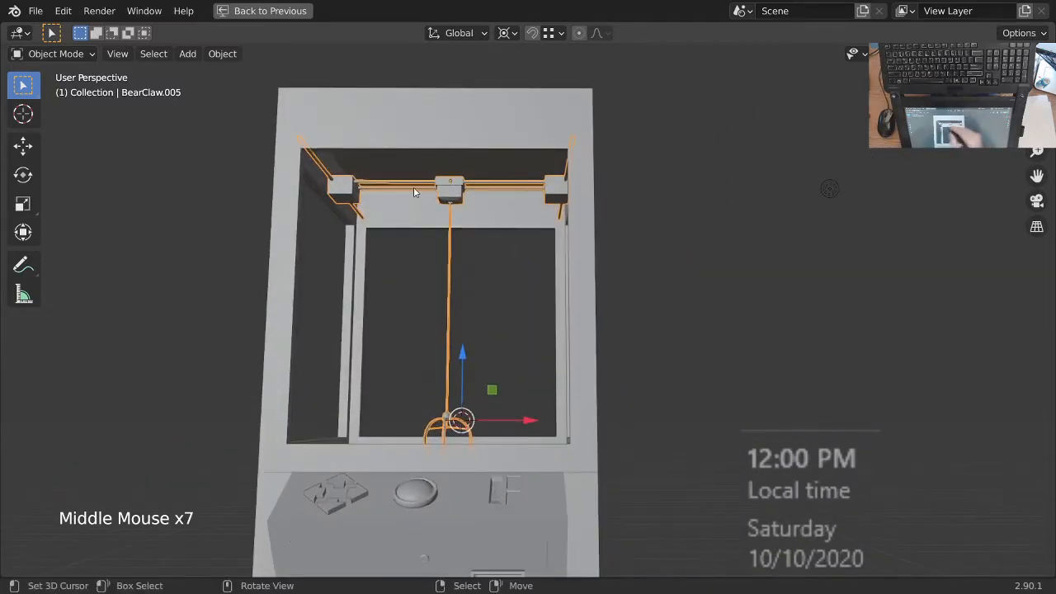
# Step: Deselect everything, look over the complete claw machine from several sides, and save the file
pyautogui.moveTo(415, 190); pyautogui.dragTo(572, 380, button='middle')
pyautogui.hotkey('ctrl', 's')
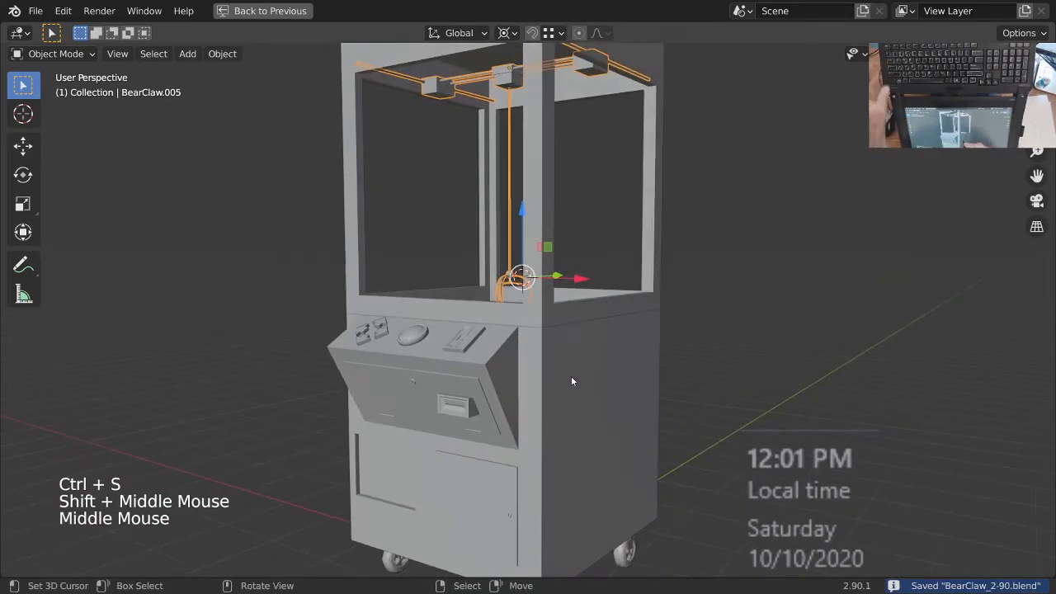
pyautogui.moveTo(591, 328); pyautogui.dragTo(545, 417, button='middle')
pyautogui.hotkey('alt', 'a')
pyautogui.hotkey('ctrl', 's')
pyautogui.keyDown('shift'); pyautogui.moveTo(544, 416); pyautogui.dragTo(541, 441, button='middle'); pyautogui.keyUp('shift')
pyautogui.keyDown('shift'); pyautogui.moveTo(541, 441); pyautogui.dragTo(517, 365, button='middle'); pyautogui.keyUp('shift')
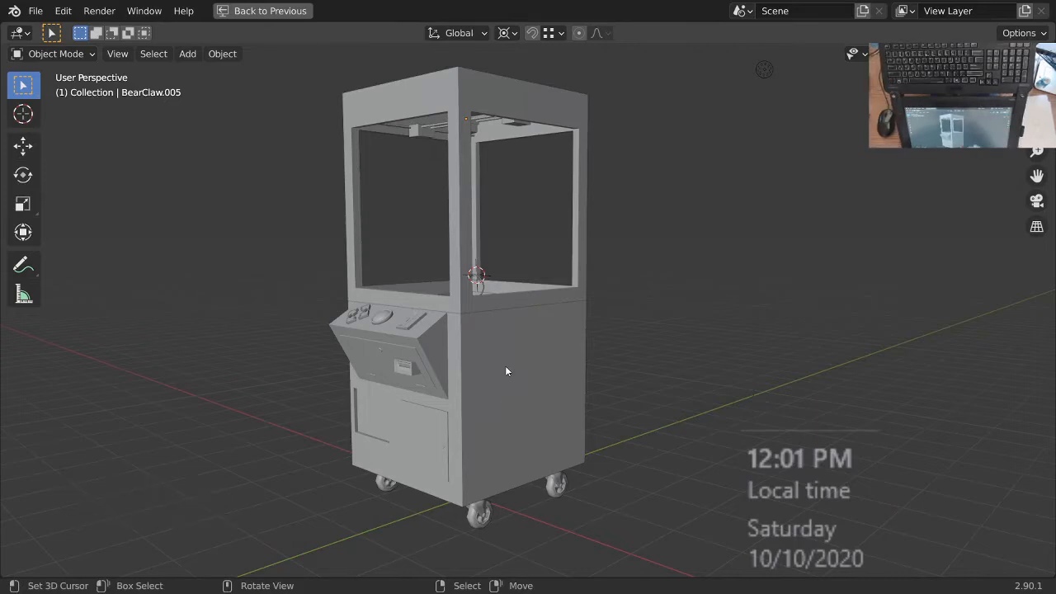
pyautogui.moveTo(517, 437); pyautogui.dragTo(526, 417, button='middle')
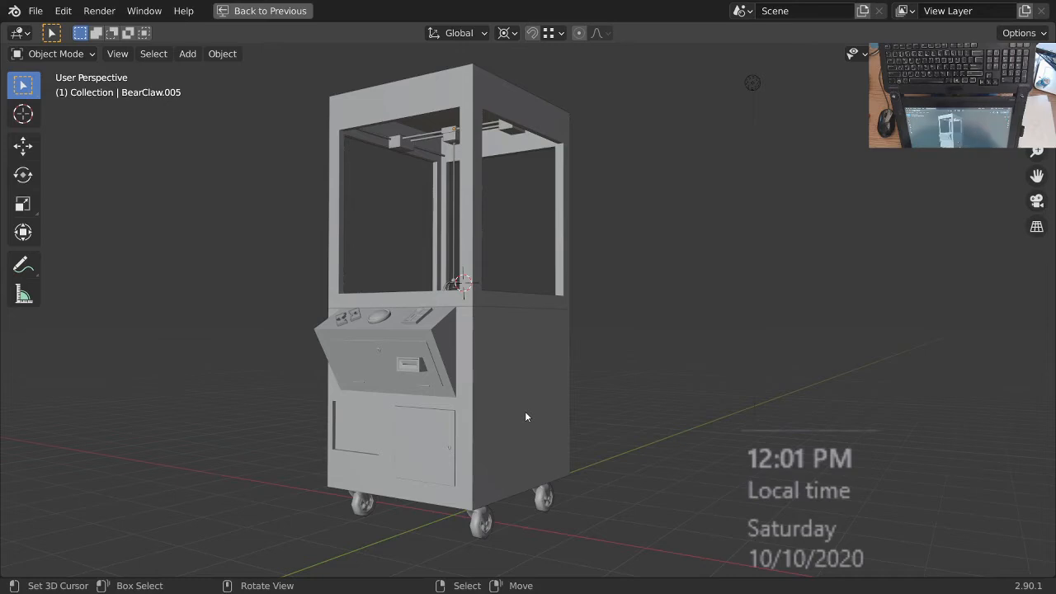
pyautogui.moveTo(526, 416); pyautogui.dragTo(478, 359, button='middle')
pyautogui.keyDown('shift'); pyautogui.moveTo(478, 358); pyautogui.dragTo(514, 350, button='middle'); pyautogui.keyUp('shift')
pyautogui.moveTo(513, 350)
pyautogui.mouseDown(button='middle')
pyautogui.moveTo(513, 339)
pyautogui.moveTo(500, 371)
pyautogui.moveTo(527, 355)
pyautogui.mouseUp(button='middle')
pyautogui.hotkey('ctrl', 's')
pyautogui.moveTo(526, 355); pyautogui.dragTo(526, 429, button='middle')
pyautogui.press('a')
pyautogui.keyDown('shift'); pyautogui.rightClick(505, 418); pyautogui.keyUp('shift')
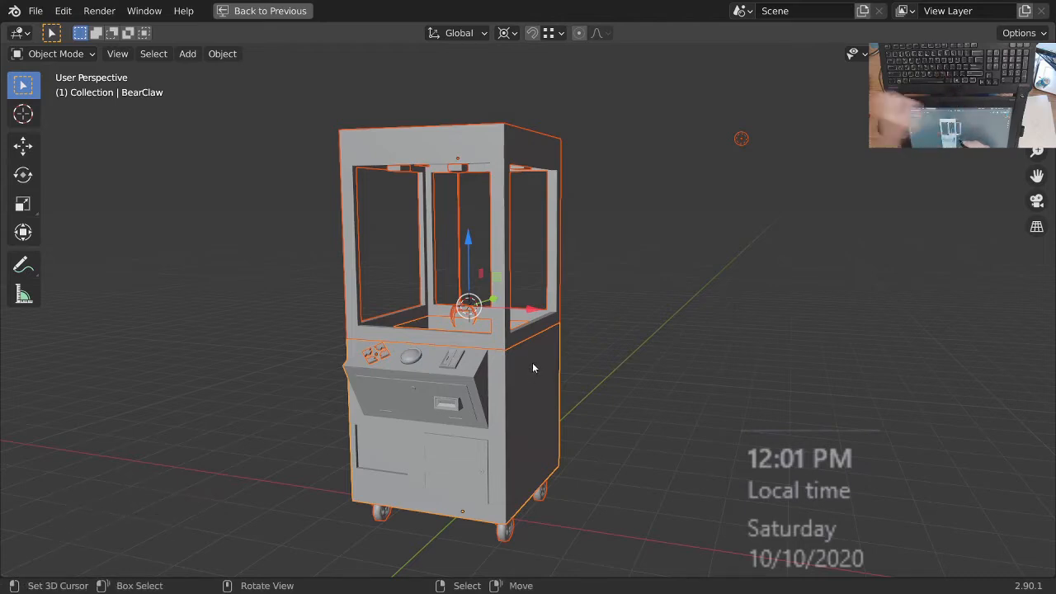
pyautogui.hotkey('alt', 'a')
# Step: Hide the light object beside the machine and fit the remaining visible objects in the view
pyautogui.keyDown('ctrl'); pyautogui.moveTo(544, 365); pyautogui.dragTo(526, 389, button='middle'); pyautogui.keyUp('ctrl')
pyautogui.rightClick(699, 184)
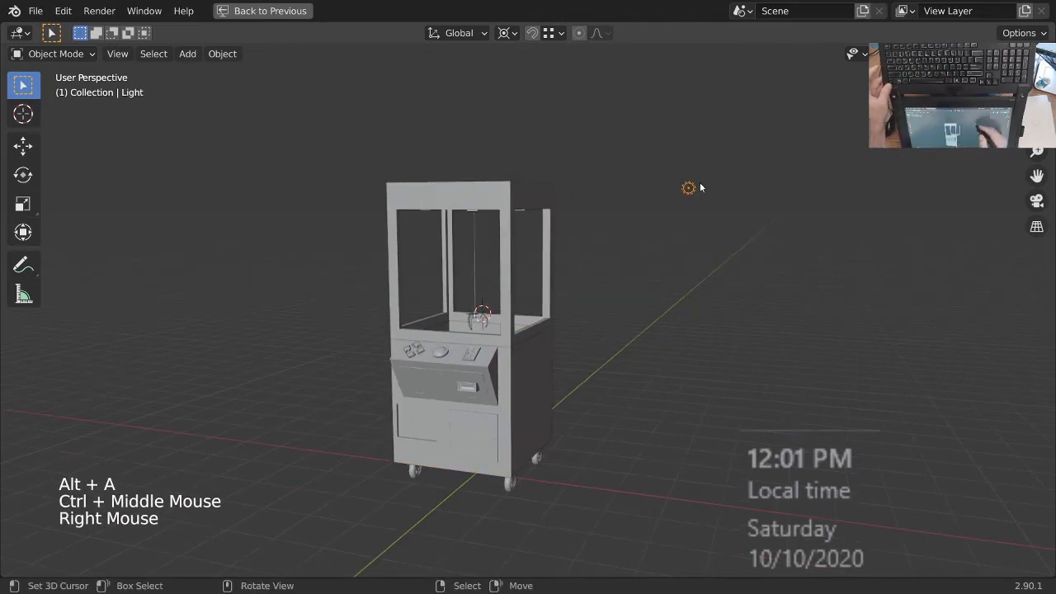
pyautogui.keyDown('ctrl'); pyautogui.moveTo(577, 301); pyautogui.dragTo(580, 358, button='middle'); pyautogui.keyUp('ctrl')
pyautogui.keyDown('shift'); pyautogui.moveTo(581, 358); pyautogui.dragTo(524, 401, button='middle'); pyautogui.keyUp('shift')
pyautogui.moveTo(524, 401); pyautogui.dragTo(488, 420, button='middle')
pyautogui.press('h')
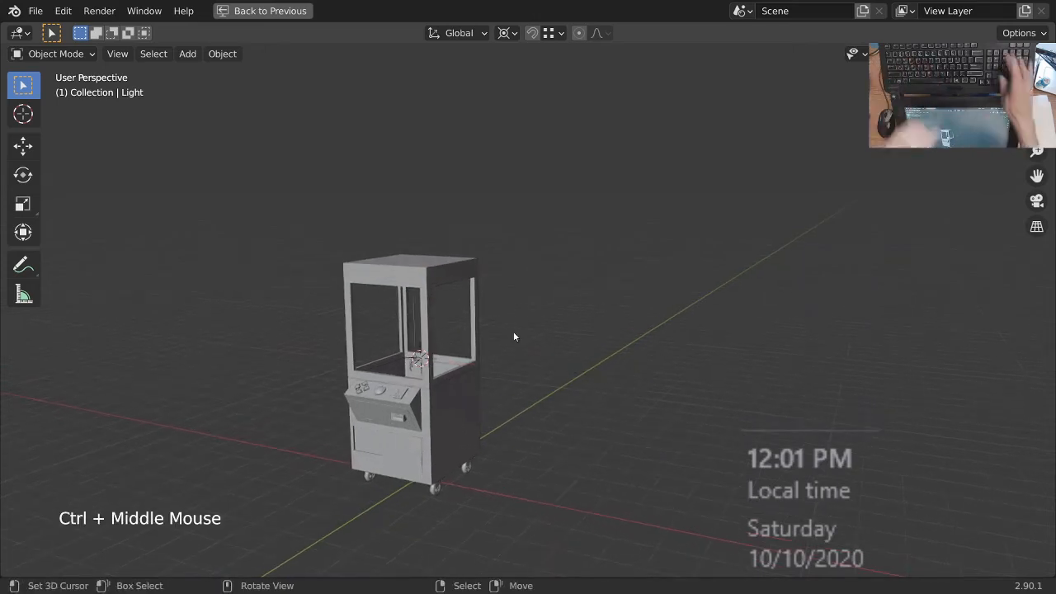
pyautogui.press('Home')
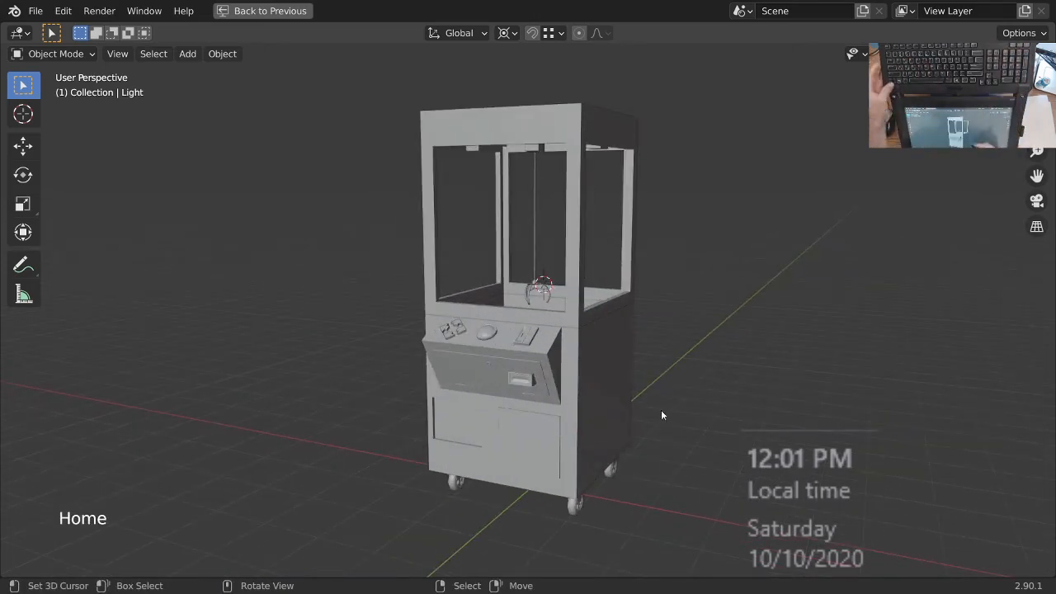
# Step: Select all visible parts of the claw machine with the cabinet's base body as the active object
pyautogui.keyDown('ctrl'); pyautogui.moveTo(620, 359); pyautogui.dragTo(582, 364, button='middle'); pyautogui.keyUp('ctrl')
pyautogui.press('a')
pyautogui.moveTo(562, 406); pyautogui.dragTo(394, 327, button='middle')
pyautogui.keyDown('shift'); pyautogui.rightClick(533, 398); pyautogui.keyUp('shift')
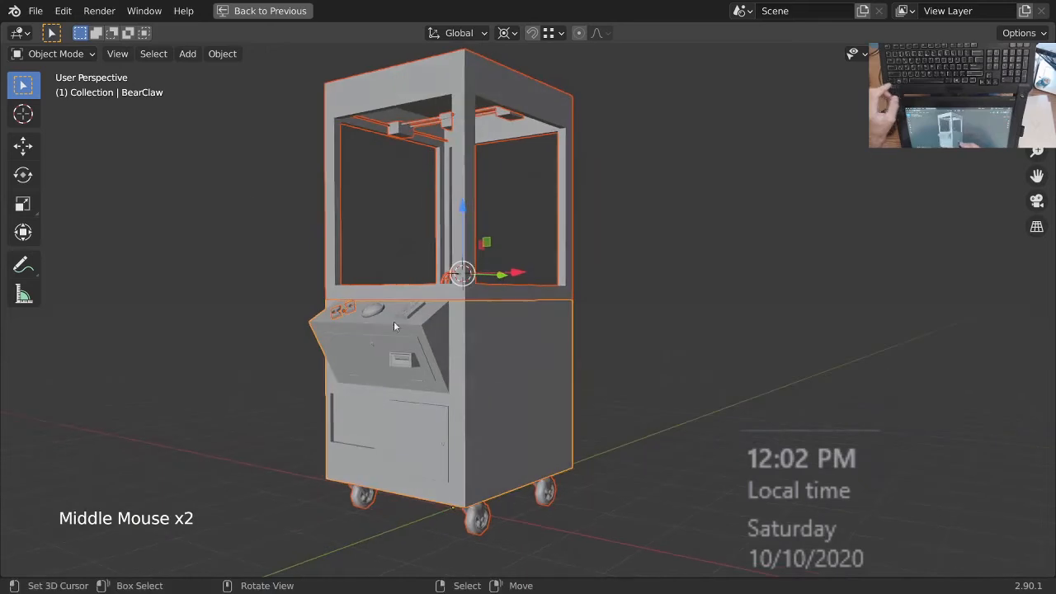
# Step: Try joining all the selected machine parts into the cabinet's base body and inspect the caster wheels
pyautogui.hotkey('ctrl', 'j')
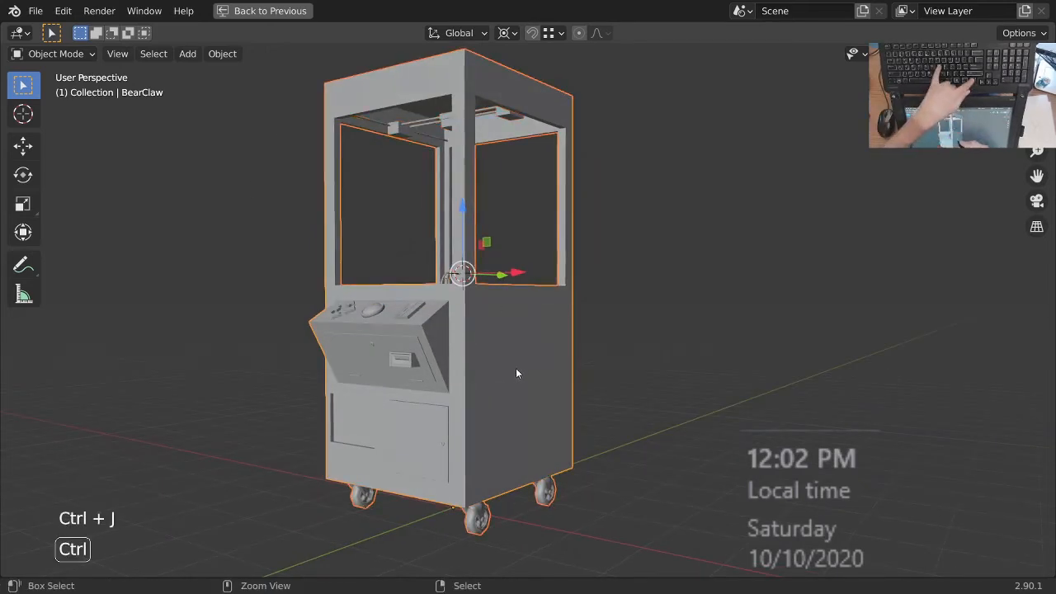
pyautogui.keyDown('ctrl'); pyautogui.moveTo(535, 343); pyautogui.dragTo(493, 289, button='middle'); pyautogui.keyUp('ctrl')
pyautogui.hotkey('alt', 'a')
pyautogui.keyDown('shift'); pyautogui.moveTo(485, 495); pyautogui.dragTo(540, 459, button='middle'); pyautogui.keyUp('shift')
pyautogui.rightClick(522, 433)
pyautogui.rightClick(540, 458)
pyautogui.hotkey('ctrl', 'space')
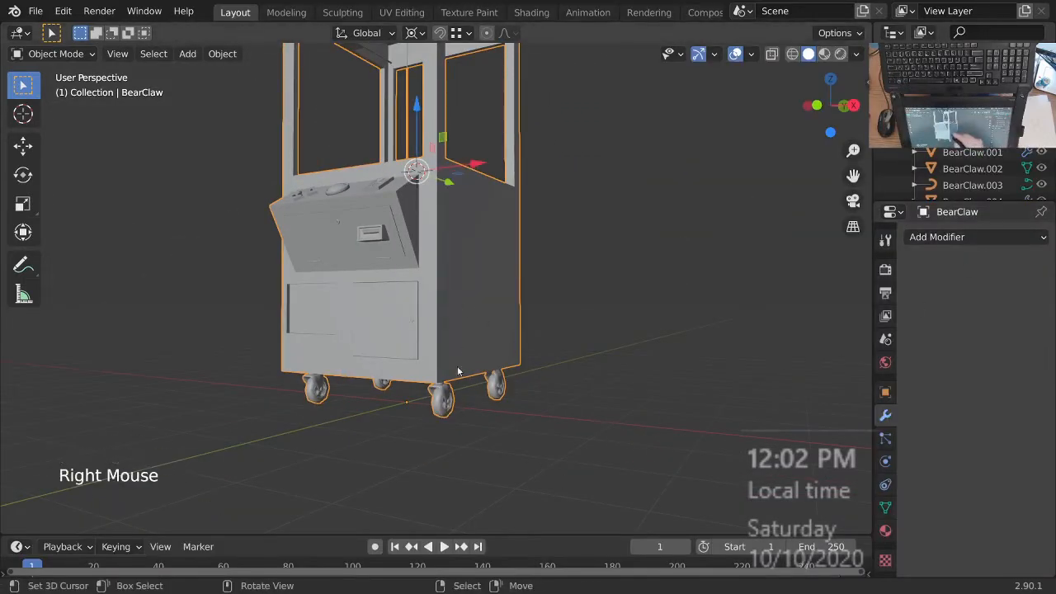
pyautogui.moveTo(458, 371); pyautogui.dragTo(465, 407, button='middle')
pyautogui.keyDown('ctrl'); pyautogui.moveTo(474, 351); pyautogui.dragTo(495, 316, button='middle'); pyautogui.keyUp('ctrl')
pyautogui.moveTo(495, 316); pyautogui.dragTo(518, 349, button='middle')
# Step: Undo the join so the machine's parts are separate objects again
pyautogui.hotkey('ctrl', 'z')
pyautogui.hotkey('ctrl', 'z')
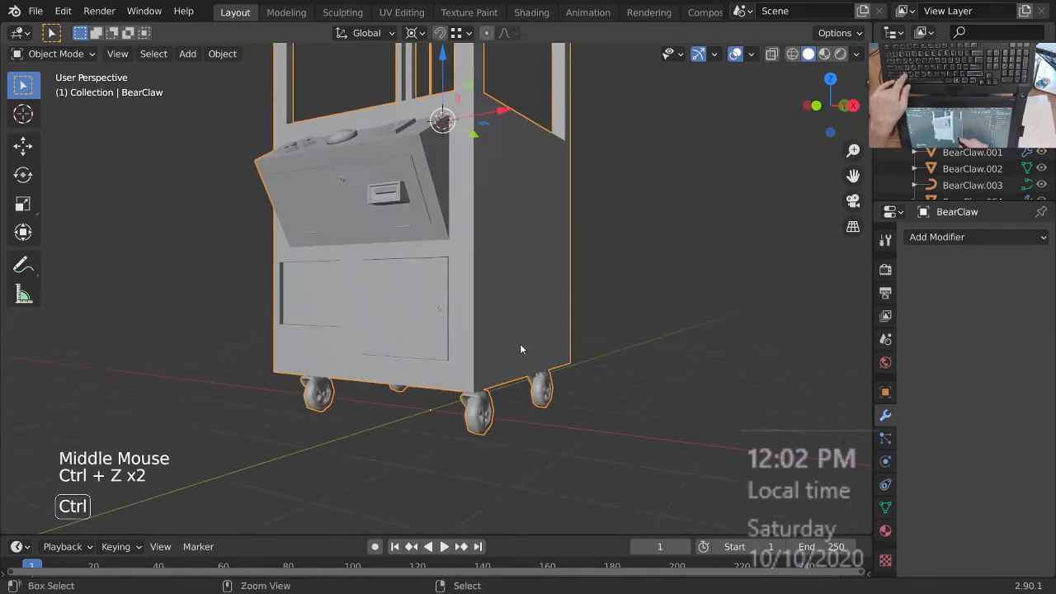
pyautogui.hotkey('ctrl', 'z')
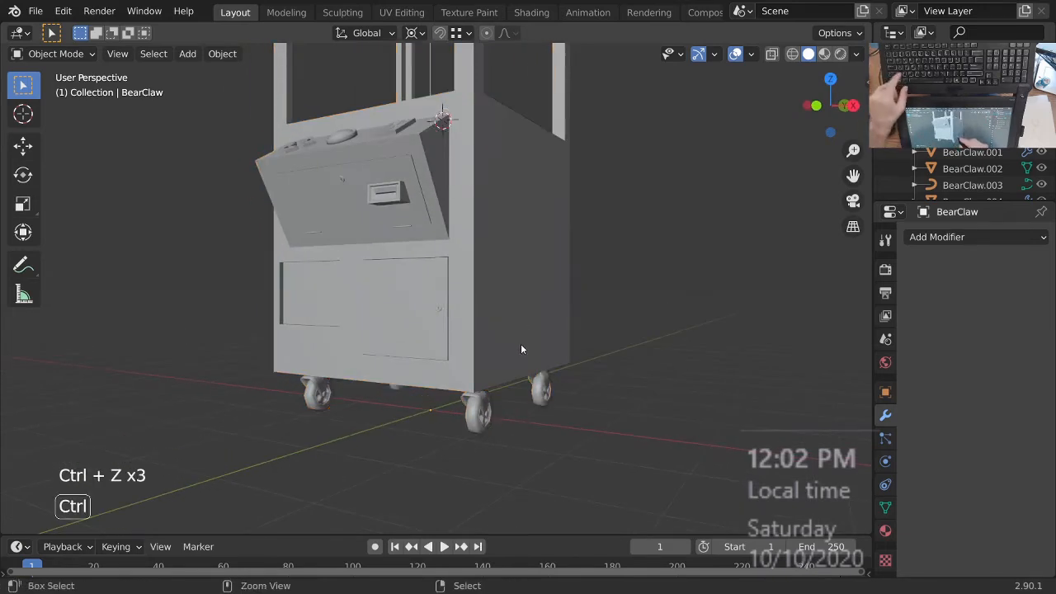
pyautogui.rightClick(482, 426)
pyautogui.hotkey('ctrl', 'z')
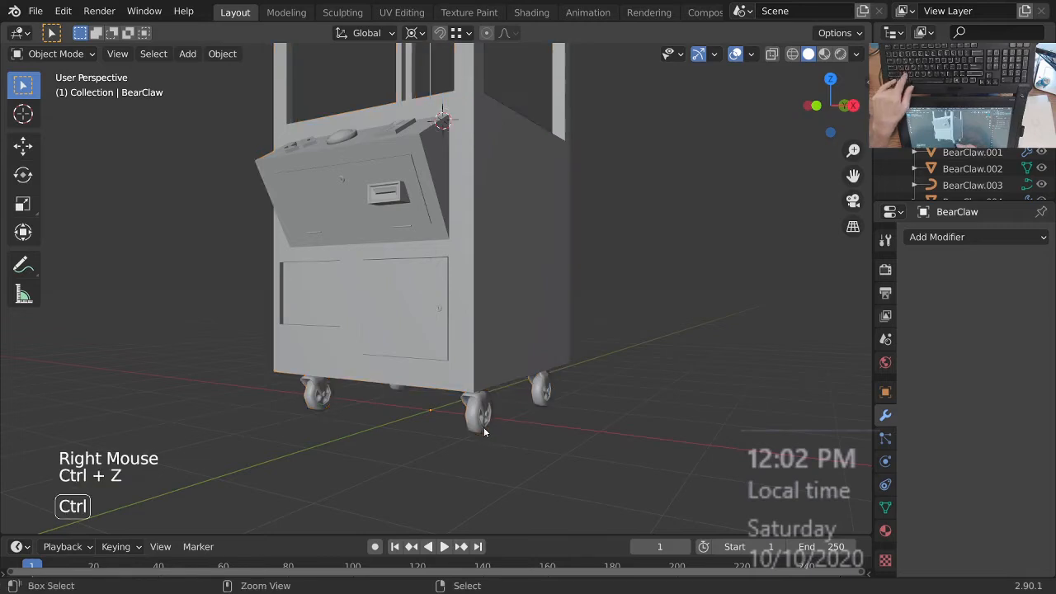
pyautogui.rightClick(484, 429)
pyautogui.hotkey('ctrl', 'z')
pyautogui.hotkey('ctrl', 'z')
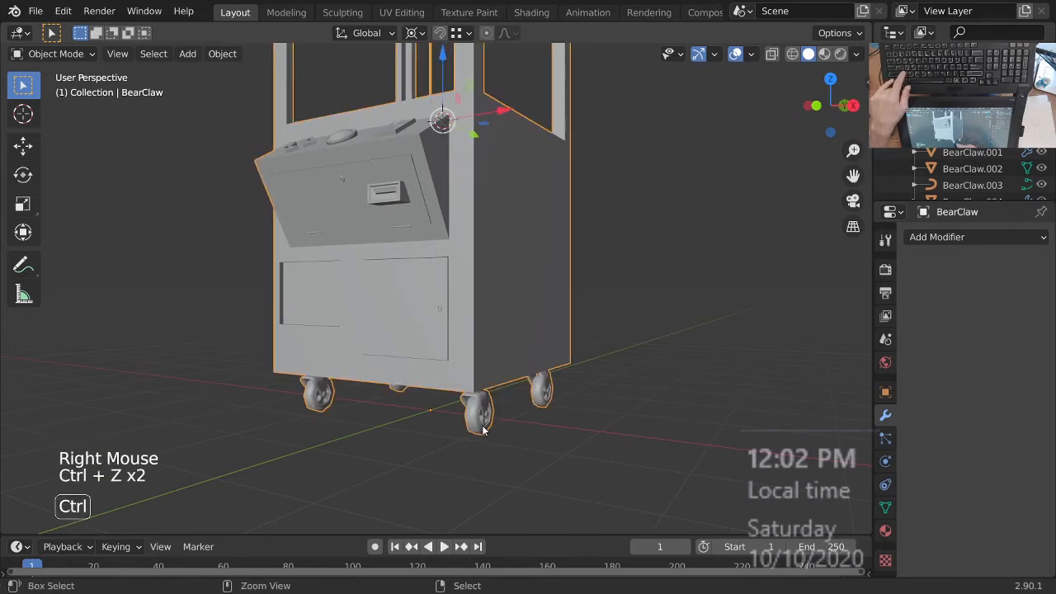
pyautogui.hotkey('ctrl', 'z')
# Step: Clear the driver on the wheels' subdivision modifier, set its viewport and render levels to 1, and apply it
pyautogui.rightClick(483, 429)
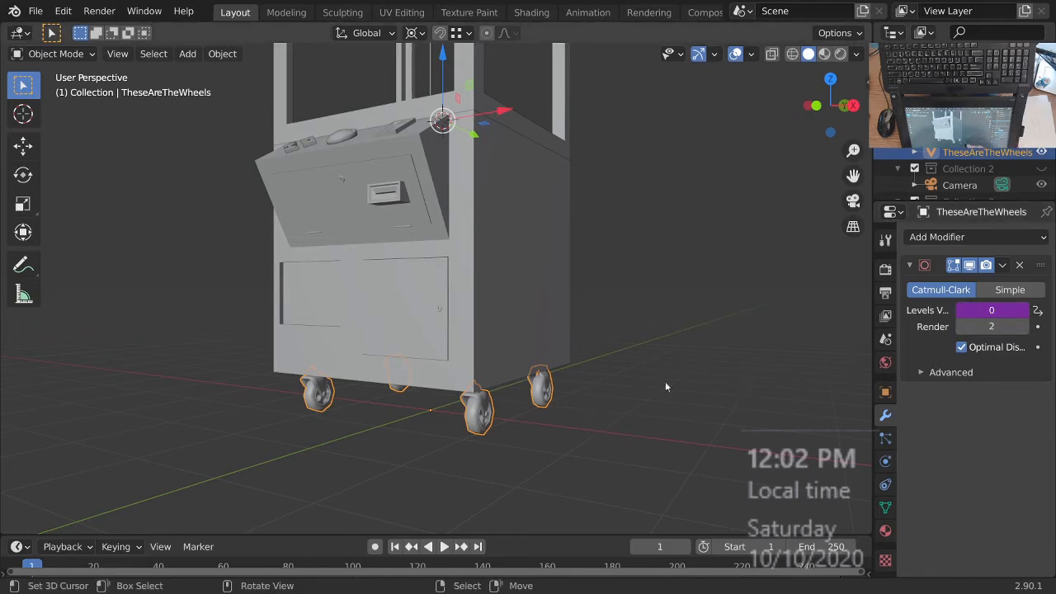
pyautogui.rightClick(1001, 311)
pyautogui.click(961, 312)
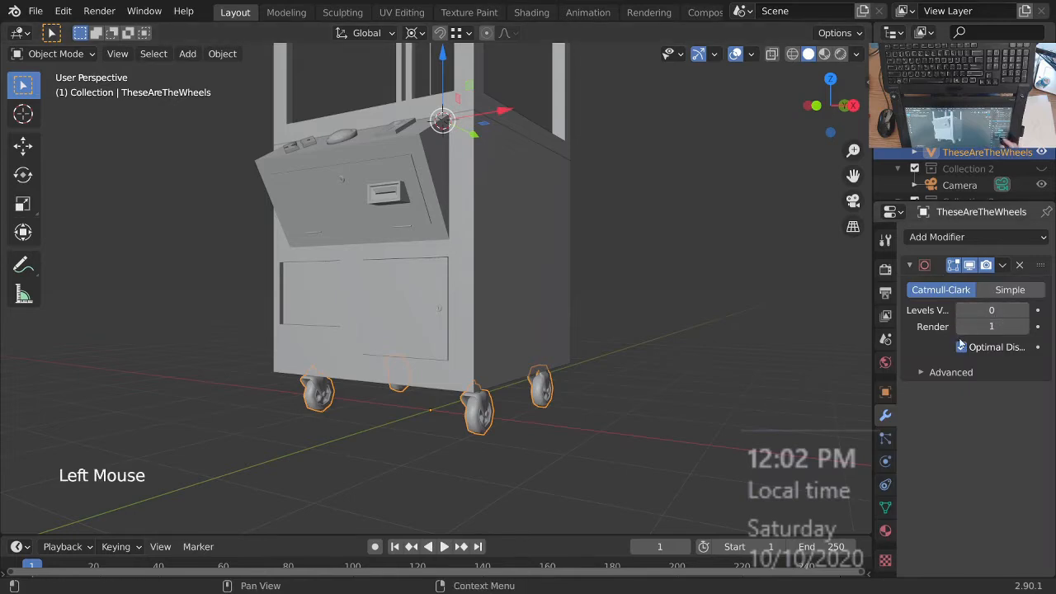
pyautogui.moveTo(573, 425); pyautogui.dragTo(615, 417, button='middle')
pyautogui.middleClick(990, 328)
pyautogui.moveTo(802, 371); pyautogui.dragTo(480, 425, button='middle')
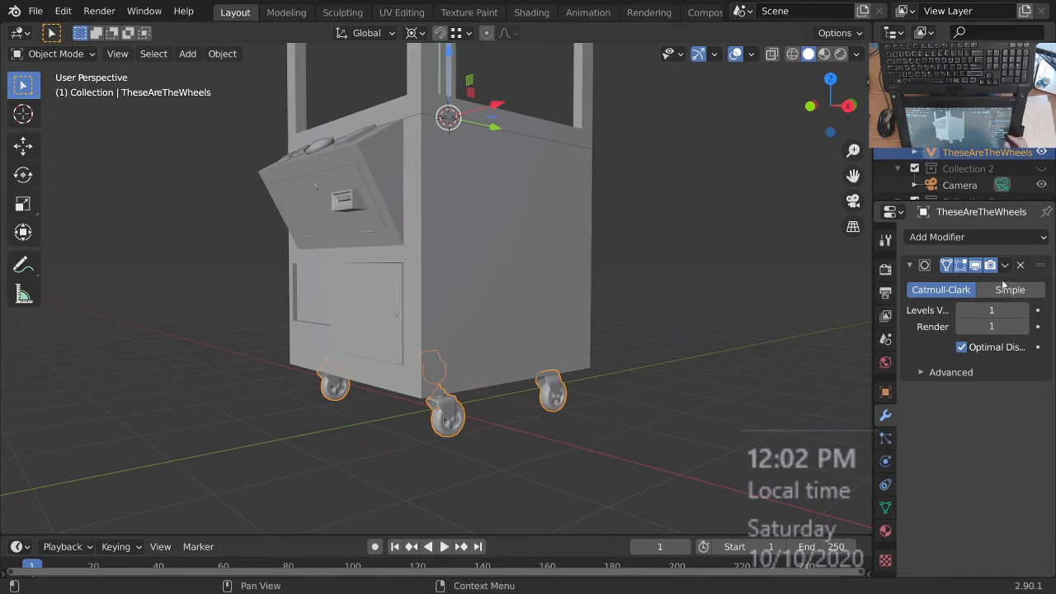
pyautogui.moveTo(707, 389); pyautogui.dragTo(539, 406, button='middle')
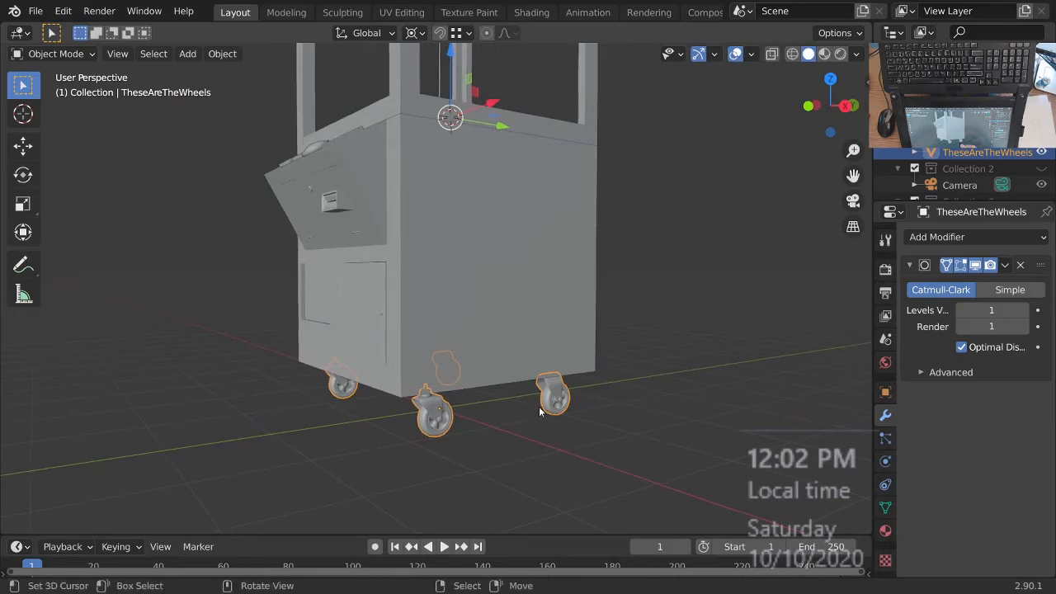
pyautogui.click(1005, 266)
pyautogui.click(929, 285)
# Step: Select all visible machine parts with the cabinet's base body active and join them into one object
pyautogui.moveTo(498, 427); pyautogui.dragTo(509, 447, button='middle')
pyautogui.moveTo(530, 380)
pyautogui.keyDown('ctrl'); pyautogui.mouseDown(button='middle')
pyautogui.moveTo(593, 302)
pyautogui.moveTo(563, 338)
pyautogui.moveTo(550, 316)
pyautogui.moveTo(545, 372)
pyautogui.mouseUp(button='middle'); pyautogui.keyUp('ctrl')
pyautogui.keyDown('ctrl'); pyautogui.moveTo(544, 372); pyautogui.dragTo(536, 420, button='middle'); pyautogui.keyUp('ctrl')
pyautogui.keyDown('shift'); pyautogui.rightClick(537, 302); pyautogui.keyUp('shift')
pyautogui.keyDown('ctrl'); pyautogui.moveTo(538, 303); pyautogui.dragTo(528, 355, button='middle'); pyautogui.keyUp('ctrl')
pyautogui.moveTo(528, 355)
pyautogui.keyDown('shift'); pyautogui.mouseDown(button='middle')
pyautogui.moveTo(517, 391)
pyautogui.moveTo(518, 363)
pyautogui.mouseUp(button='middle'); pyautogui.keyUp('shift')
pyautogui.press('a')
pyautogui.keyDown('shift'); pyautogui.rightClick(532, 358); pyautogui.keyUp('shift')
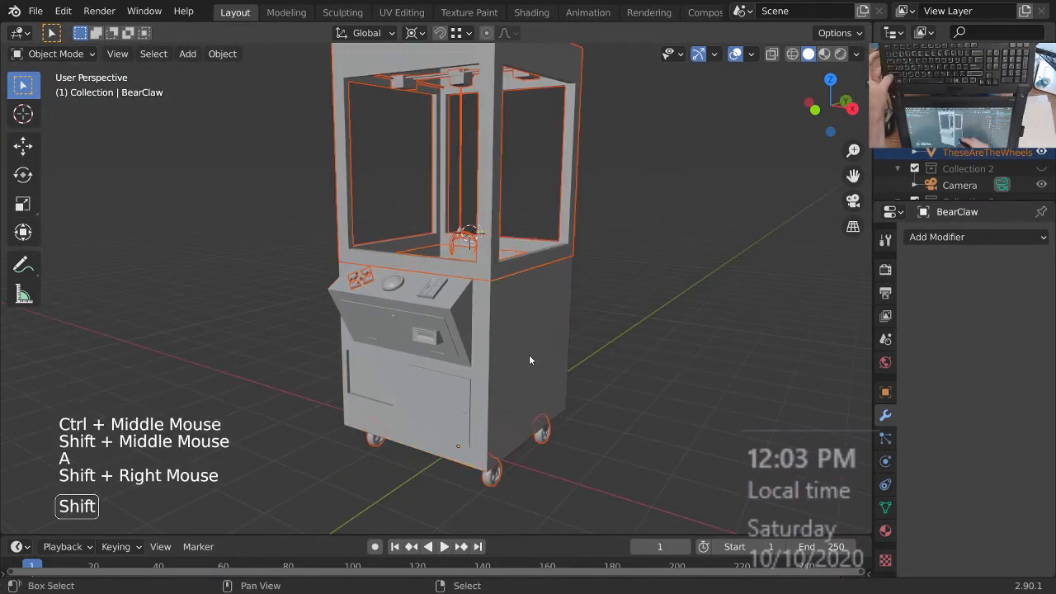
pyautogui.keyDown('shift'); pyautogui.rightClick(532, 367); pyautogui.keyUp('shift')
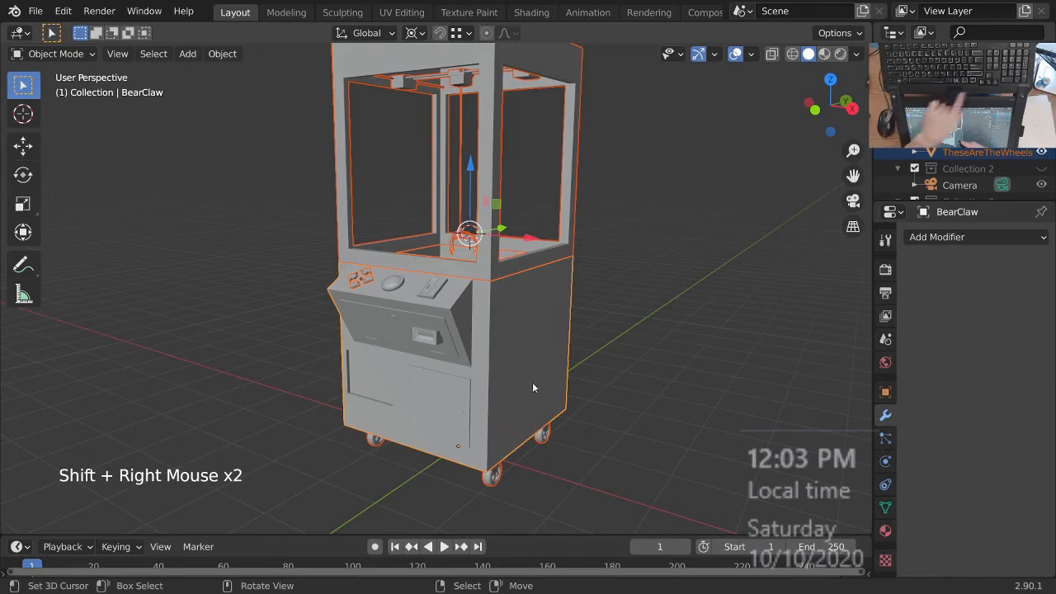
pyautogui.hotkey('ctrl', 'j')
# Step: Deselect and reselect the joined machine to check that it selects as a single object
pyautogui.moveTo(546, 381)
pyautogui.keyDown('ctrl'); pyautogui.mouseDown(button='middle')
pyautogui.moveTo(524, 375)
pyautogui.moveTo(552, 353)
pyautogui.moveTo(530, 358)
pyautogui.moveTo(523, 398)
pyautogui.moveTo(544, 387)
pyautogui.mouseUp(button='middle'); pyautogui.keyUp('ctrl')
pyautogui.hotkey('alt', 'a')
pyautogui.rightClick(530, 373)
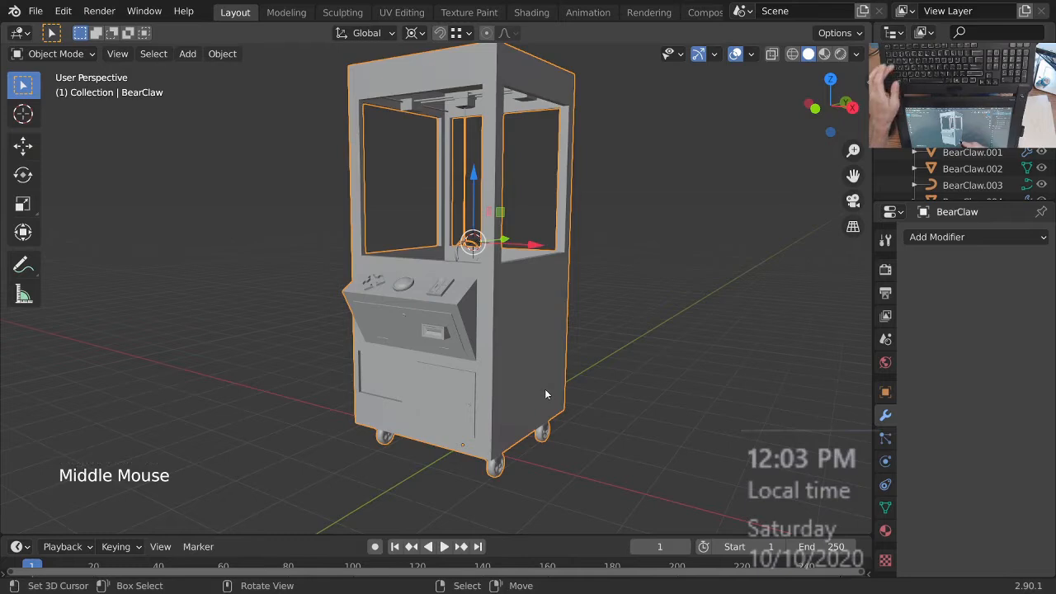
pyautogui.hotkey('alt', 'a')
pyautogui.press('a')
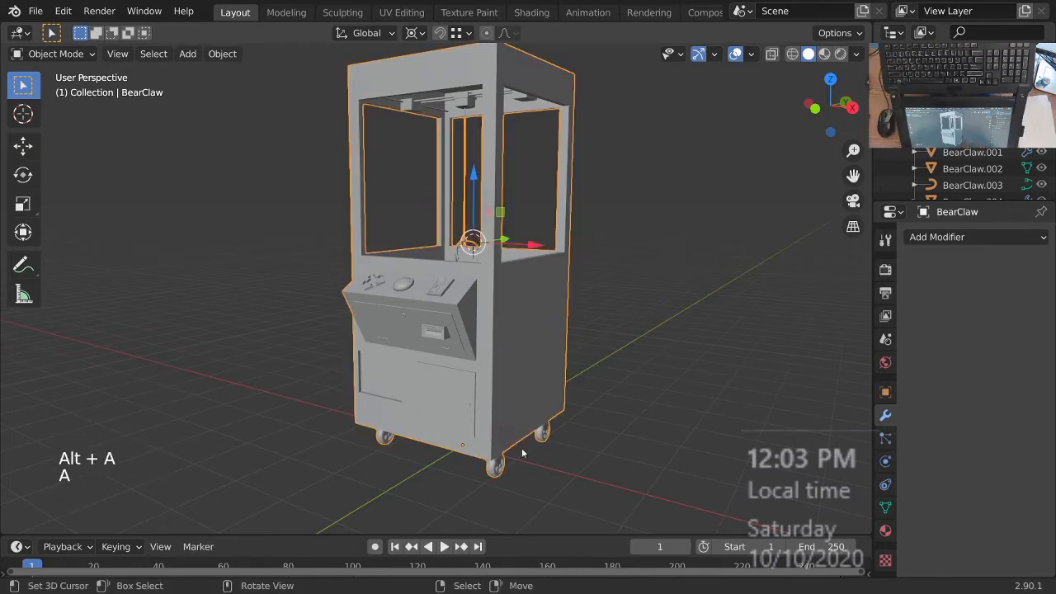
pyautogui.hotkey('alt', 'a')
pyautogui.press('a')
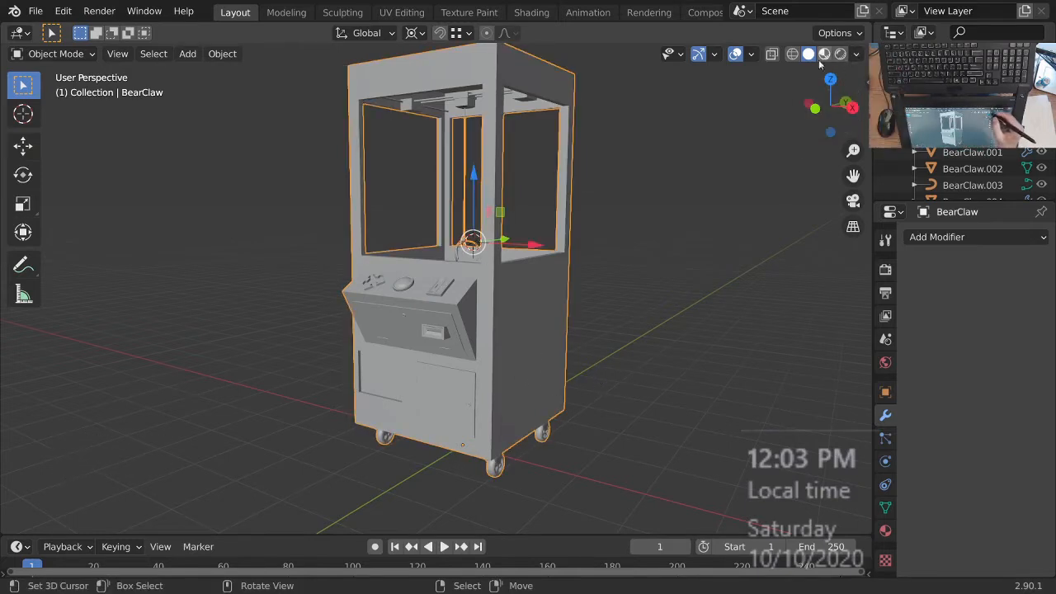
# Step: Turn on the Statistics overlay and check the joined machine's geometry counts
pyautogui.click(752, 54)
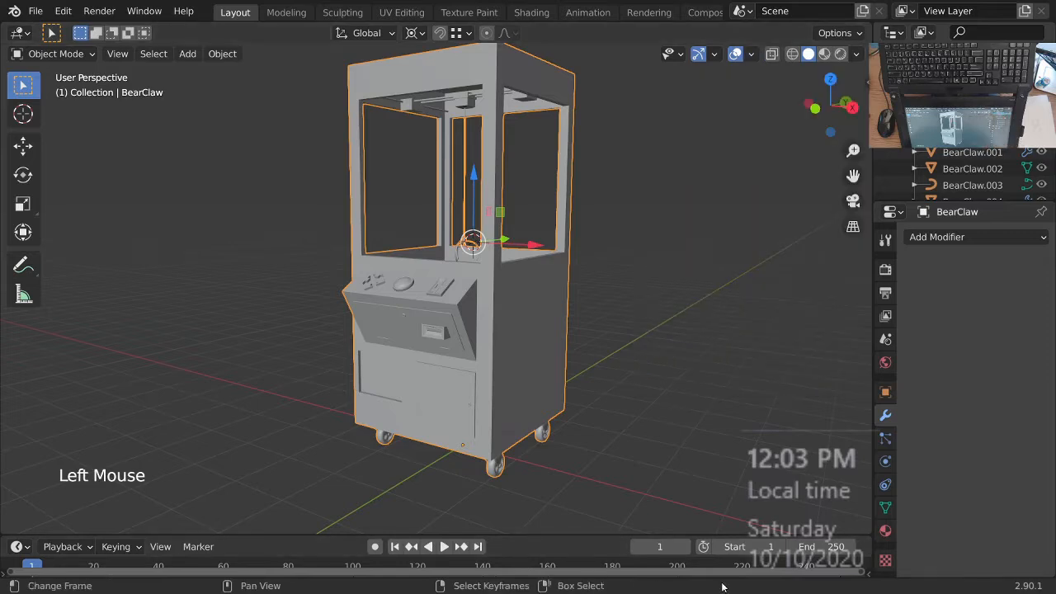
pyautogui.click(751, 55)
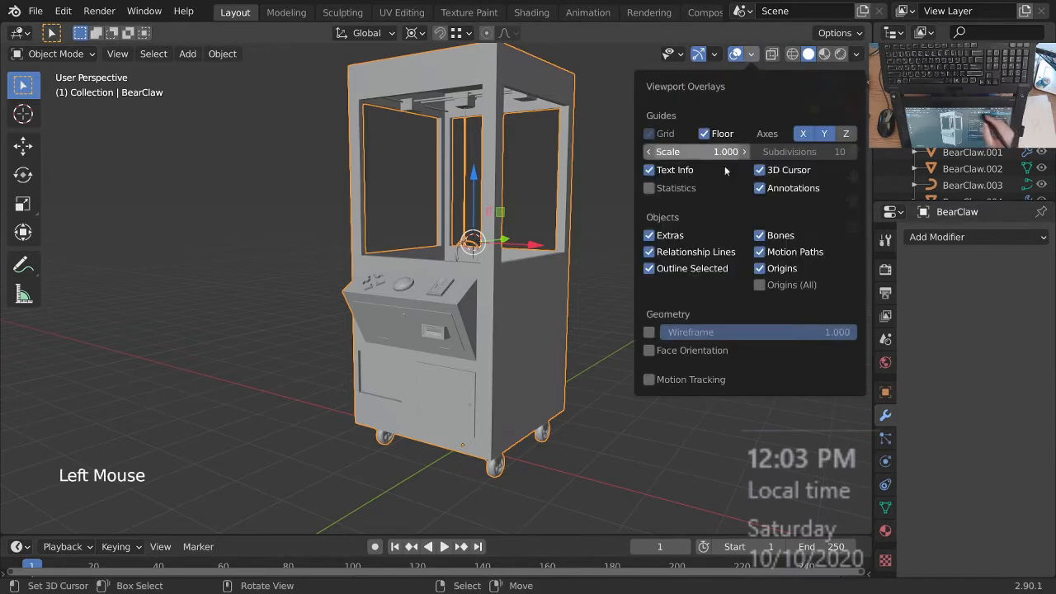
pyautogui.click(649, 188)
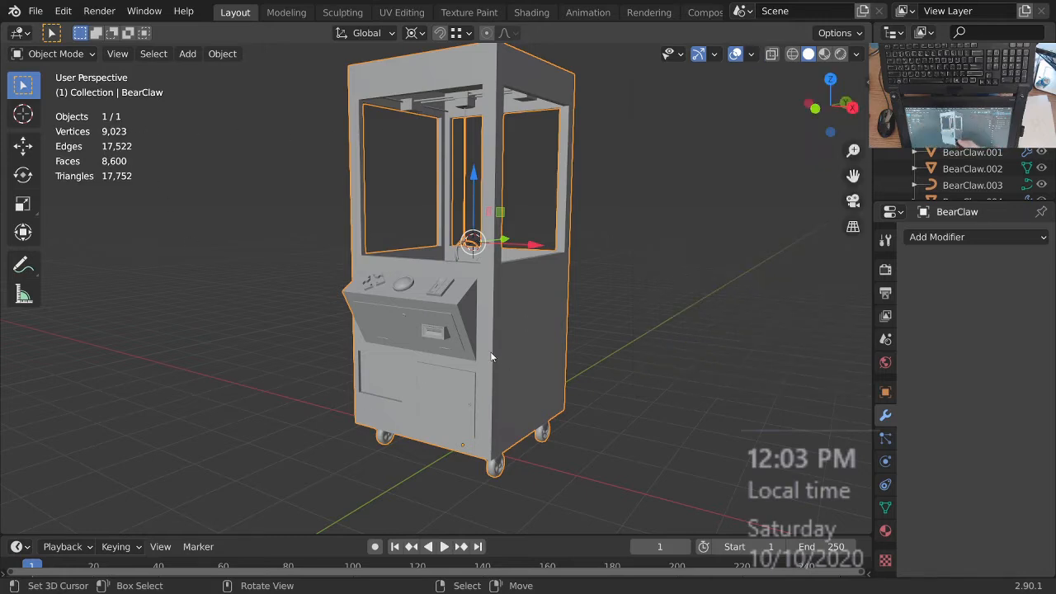
pyautogui.moveTo(505, 363); pyautogui.dragTo(507, 367, button='middle')
pyautogui.moveTo(469, 432); pyautogui.dragTo(640, 230, button='middle')
# Step: Turn the Statistics overlay off again and save the file
pyautogui.hotkey('ctrl', 's')
pyautogui.click(751, 54)
pyautogui.click(656, 192)
pyautogui.keyDown('ctrl'); pyautogui.moveTo(453, 426); pyautogui.dragTo(481, 367, button='middle'); pyautogui.keyUp('ctrl')
pyautogui.keyDown('shift'); pyautogui.moveTo(545, 360); pyautogui.dragTo(478, 358, button='middle'); pyautogui.keyUp('shift')
pyautogui.hotkey('ctrl', 's')
# Step: Annotate a large rectangular artwork frame on the flat side of the cabinet's lower body
pyautogui.moveTo(478, 358)
pyautogui.keyDown('ctrl'); pyautogui.mouseDown(button='middle')
pyautogui.moveTo(502, 359)
pyautogui.moveTo(477, 437)
pyautogui.moveTo(591, 402)
pyautogui.moveTo(589, 382)
pyautogui.moveTo(454, 371)
pyautogui.moveTo(498, 377)
pyautogui.moveTo(486, 375)
pyautogui.mouseUp(button='middle'); pyautogui.keyUp('ctrl')
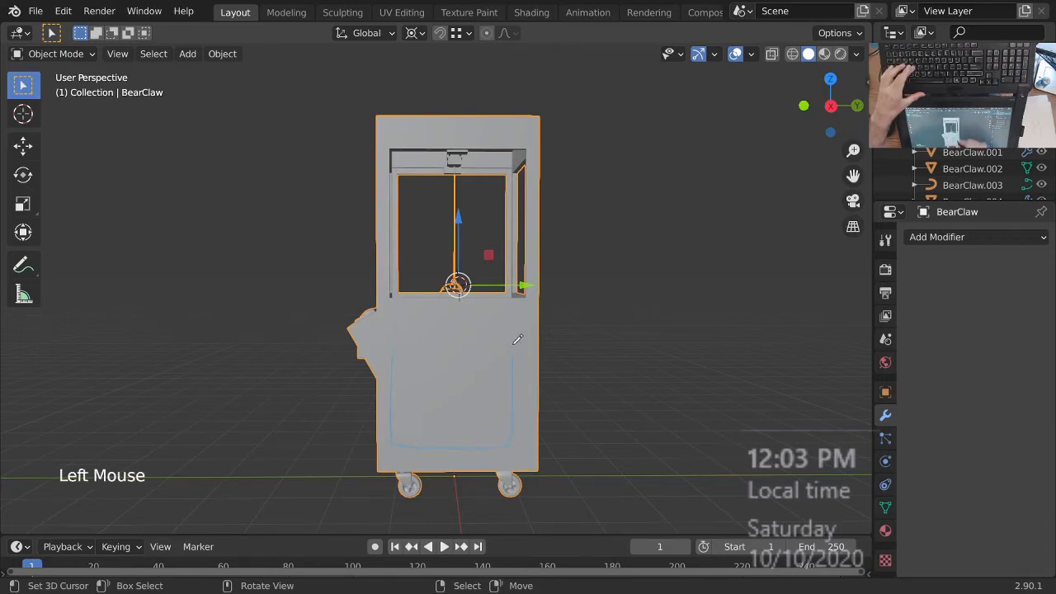
pyautogui.moveTo(406, 329); pyautogui.dragTo(414, 174, button='middle')
pyautogui.moveTo(528, 174); pyautogui.dragTo(543, 168, button='middle')
pyautogui.moveTo(564, 358); pyautogui.dragTo(531, 338, button='middle')
pyautogui.moveTo(530, 338)
pyautogui.keyDown('ctrl'); pyautogui.mouseDown(button='middle')
pyautogui.moveTo(533, 328)
pyautogui.moveTo(533, 339)
pyautogui.mouseUp(button='middle'); pyautogui.keyUp('ctrl')
pyautogui.moveTo(496, 378); pyautogui.dragTo(495, 378, button='middle')
# Step: Sketch a teddy bear annotation with head, body, arms and feet in the frame's lower corner away from the control panel
pyautogui.press('d')
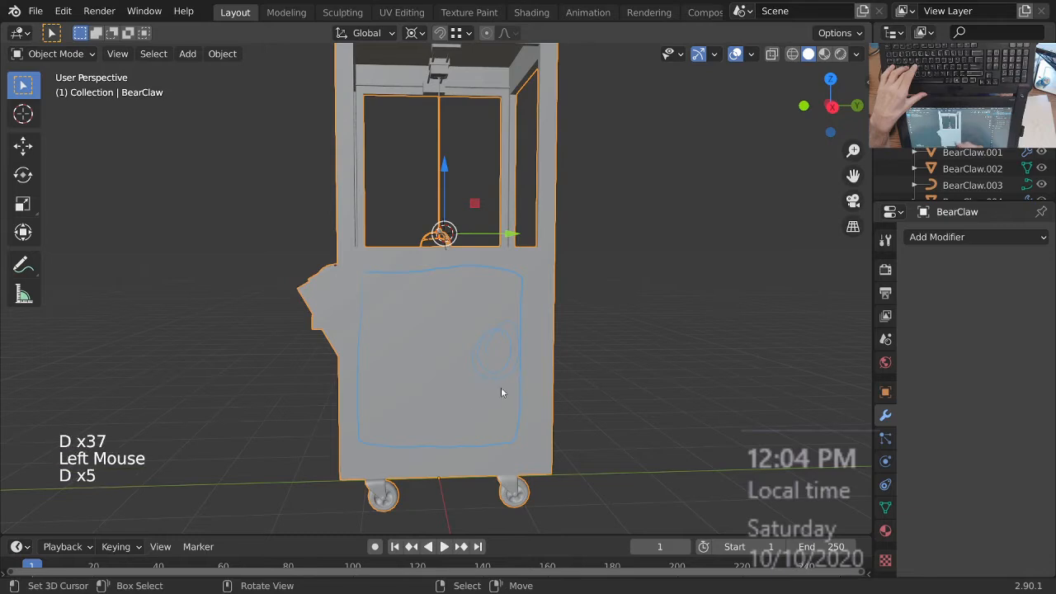
pyautogui.moveTo(496, 440); pyautogui.dragTo(498, 443)
pyautogui.moveTo(480, 381); pyautogui.dragTo(461, 403)
pyautogui.moveTo(500, 381)
pyautogui.mouseDown()
pyautogui.moveTo(512, 401)
pyautogui.moveTo(473, 407)
pyautogui.moveTo(453, 439)
pyautogui.mouseUp()
pyautogui.moveTo(505, 423); pyautogui.dragTo(462, 436)
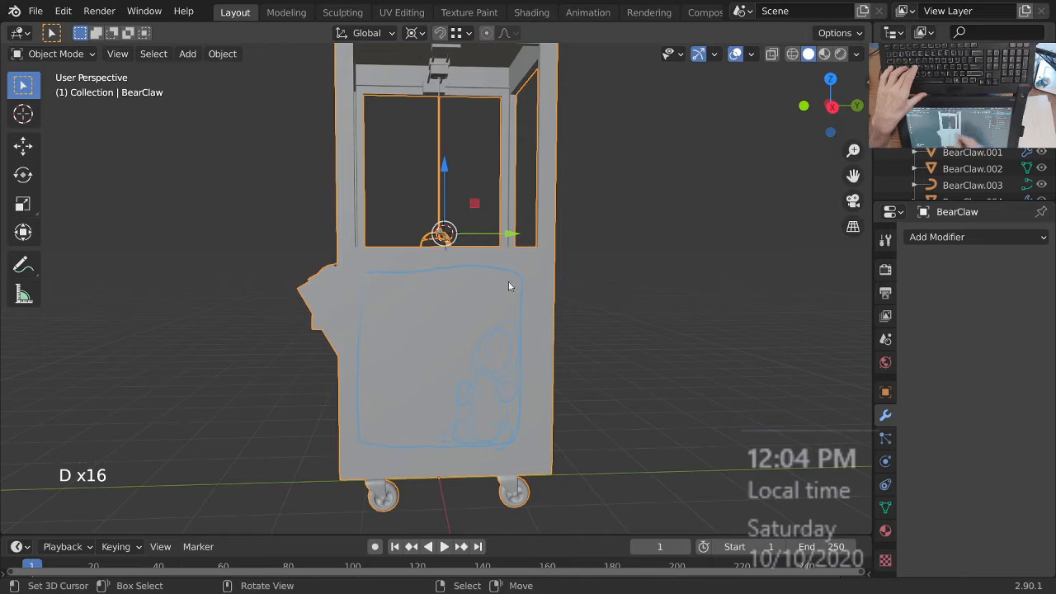
# Step: Handwrite "PLAY AND WIN" in the frame's upper corner nearest the control panel and surround it with a jagged burst
pyautogui.moveTo(378, 303); pyautogui.dragTo(399, 298)
pyautogui.moveTo(403, 287); pyautogui.dragTo(408, 294)
pyautogui.moveTo(414, 285); pyautogui.dragTo(407, 302)
pyautogui.moveTo(370, 342)
pyautogui.mouseDown()
pyautogui.moveTo(396, 336)
pyautogui.moveTo(380, 362)
pyautogui.mouseUp()
pyautogui.press('d')
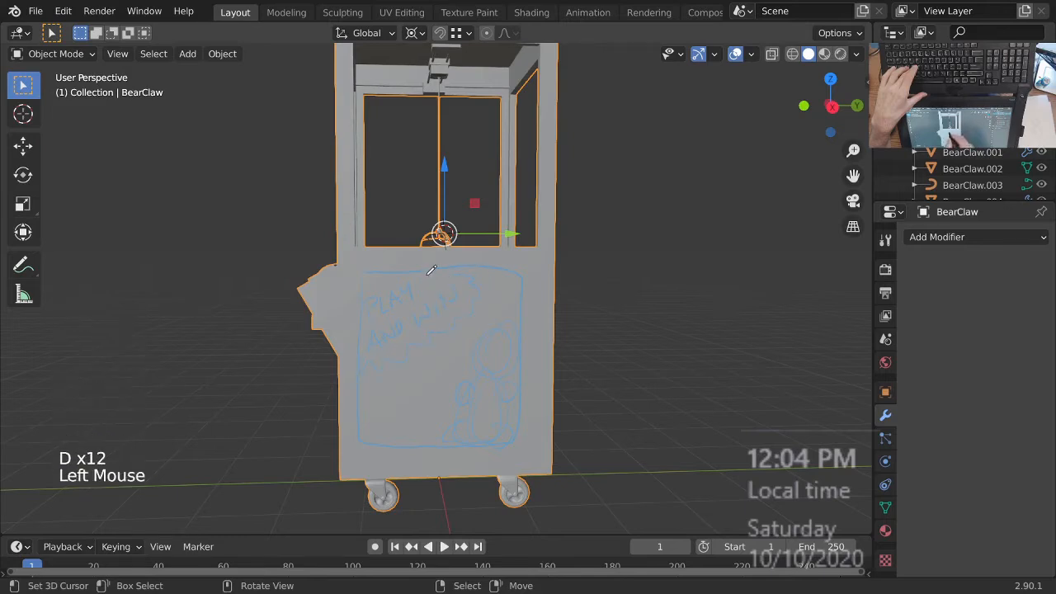
pyautogui.press('d')
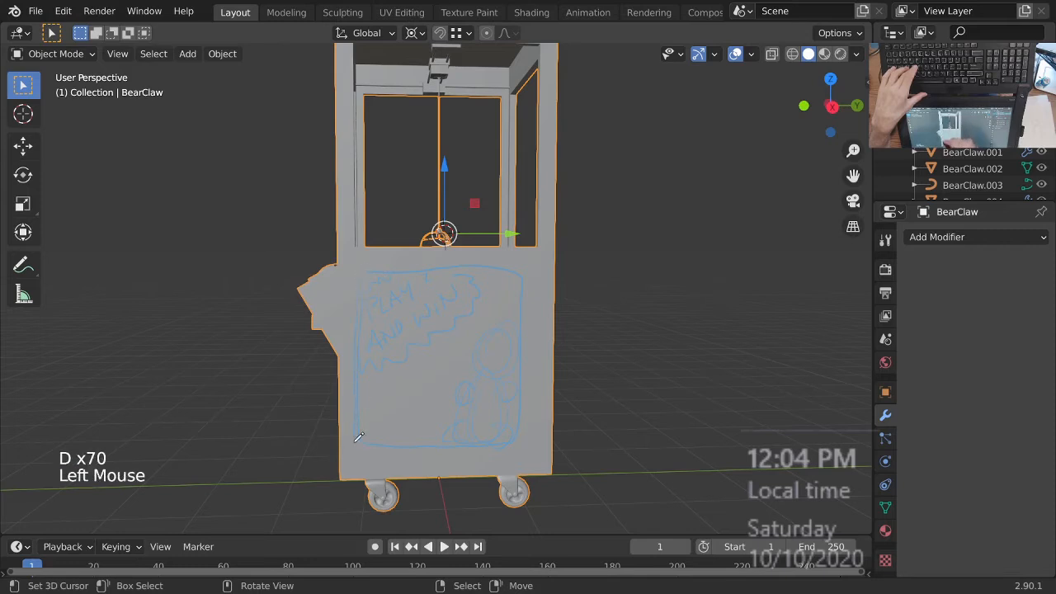
# Step: Retrace the artwork frame's outline and add ears to the sketched bear's head
pyautogui.moveTo(359, 438); pyautogui.dragTo(368, 261)
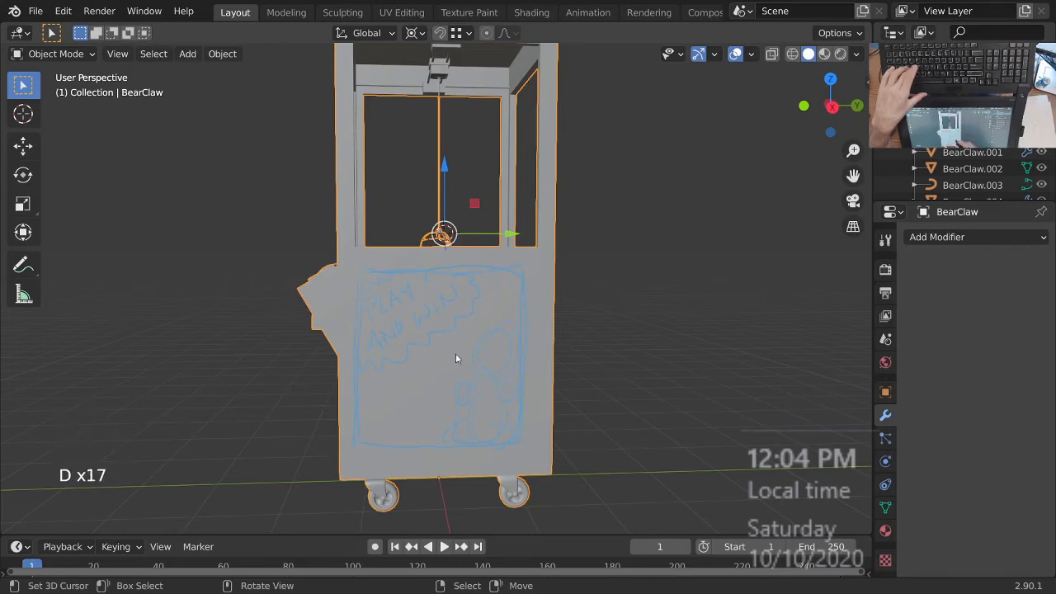
pyautogui.moveTo(510, 338); pyautogui.dragTo(511, 352)
pyautogui.press('d')
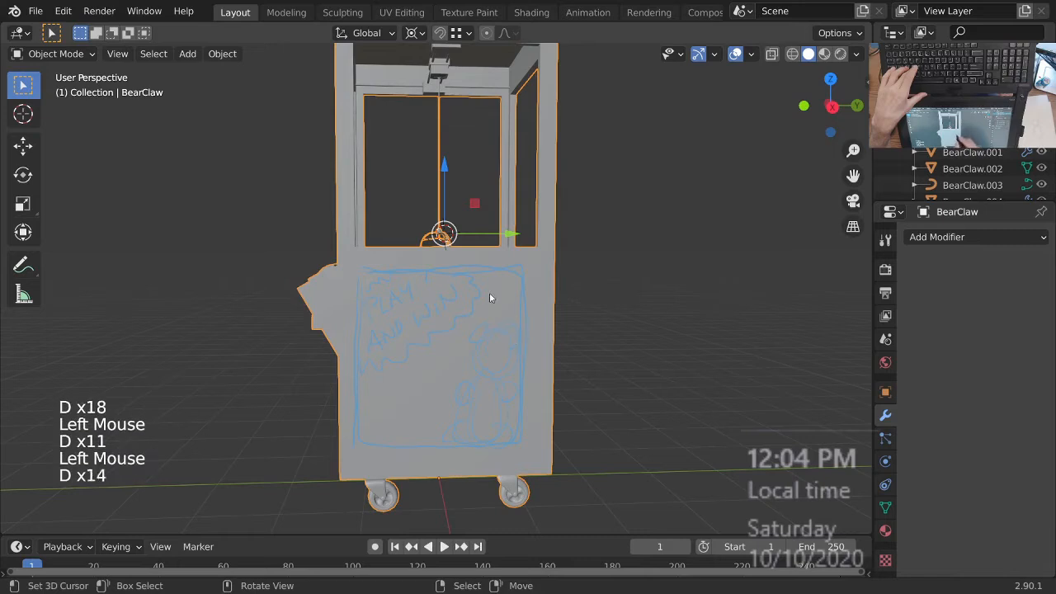
# Step: Handwrite "PUSH TO WIN" as an annotation on the control panel's large round button
pyautogui.moveTo(527, 396)
pyautogui.mouseDown(button='middle')
pyautogui.moveTo(535, 409)
pyautogui.moveTo(522, 399)
pyautogui.moveTo(529, 386)
pyautogui.mouseUp(button='middle')
pyautogui.moveTo(442, 339)
pyautogui.mouseDown(button='middle')
pyautogui.moveTo(436, 391)
pyautogui.moveTo(569, 406)
pyautogui.moveTo(566, 370)
pyautogui.moveTo(440, 335)
pyautogui.moveTo(548, 346)
pyautogui.moveTo(488, 352)
pyautogui.moveTo(610, 362)
pyautogui.moveTo(394, 347)
pyautogui.moveTo(460, 340)
pyautogui.moveTo(556, 375)
pyautogui.moveTo(442, 384)
pyautogui.moveTo(459, 336)
pyautogui.moveTo(418, 340)
pyautogui.moveTo(467, 316)
pyautogui.moveTo(401, 346)
pyautogui.moveTo(427, 344)
pyautogui.mouseUp(button='middle')
pyautogui.press('d')
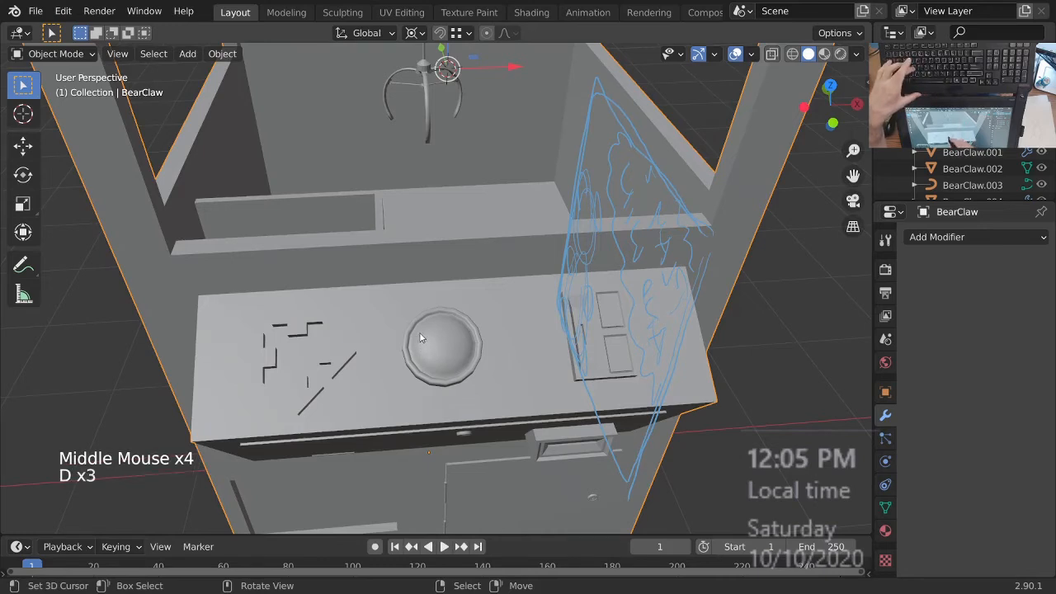
pyautogui.moveTo(423, 328); pyautogui.dragTo(422, 337)
pyautogui.moveTo(430, 332)
pyautogui.mouseDown()
pyautogui.moveTo(451, 339)
pyautogui.moveTo(435, 343)
pyautogui.mouseUp()
pyautogui.moveTo(428, 345)
pyautogui.mouseDown()
pyautogui.moveTo(426, 358)
pyautogui.moveTo(463, 358)
pyautogui.mouseUp()
# Step: Sketch label markings on the two small rectangular plates beside the slot on the control panel
pyautogui.moveTo(463, 370); pyautogui.dragTo(285, 290, button='middle')
pyautogui.moveTo(584, 320)
pyautogui.mouseDown(button='middle')
pyautogui.moveTo(536, 328)
pyautogui.moveTo(532, 341)
pyautogui.moveTo(565, 328)
pyautogui.moveTo(511, 349)
pyautogui.moveTo(567, 315)
pyautogui.mouseUp(button='middle')
pyautogui.moveTo(562, 370)
pyautogui.mouseDown(button='middle')
pyautogui.moveTo(533, 366)
pyautogui.moveTo(568, 366)
pyautogui.moveTo(567, 350)
pyautogui.moveTo(588, 342)
pyautogui.mouseUp(button='middle')
pyautogui.press('d')
pyautogui.moveTo(534, 343); pyautogui.dragTo(528, 399)
pyautogui.moveTo(531, 386); pyautogui.dragTo(529, 410)
# Step: Handwrite "1.00 TO PLAY" between the round button and the slot unit and enclose it in a jagged burst
pyautogui.moveTo(513, 363); pyautogui.dragTo(604, 342, button='middle')
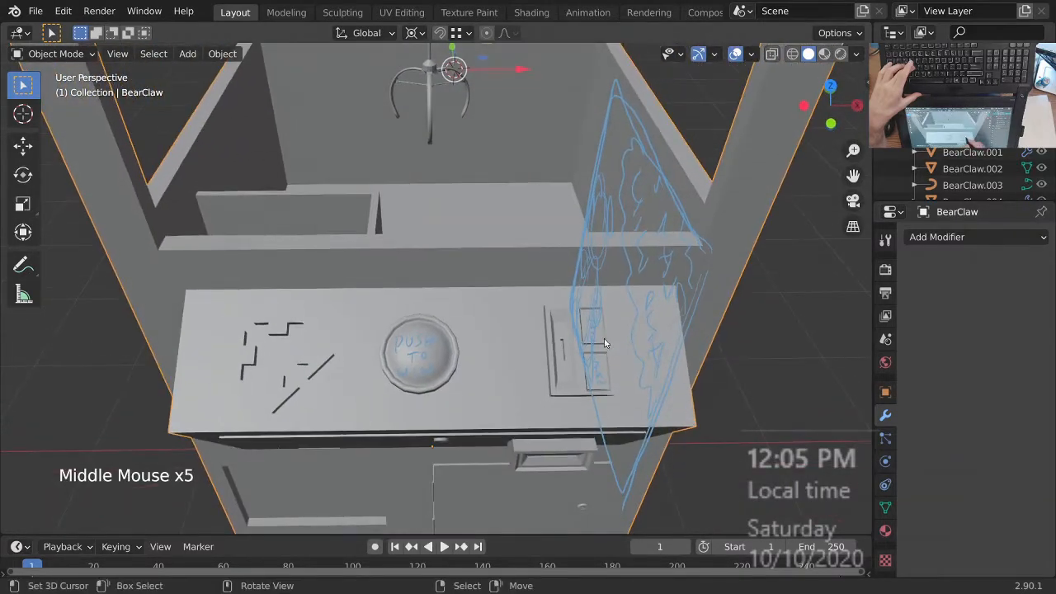
pyautogui.moveTo(482, 327)
pyautogui.mouseDown()
pyautogui.moveTo(488, 354)
pyautogui.moveTo(510, 364)
pyautogui.mouseUp()
pyautogui.click(482, 353)
pyautogui.moveTo(518, 353); pyautogui.dragTo(525, 363)
pyautogui.moveTo(527, 352); pyautogui.dragTo(533, 356)
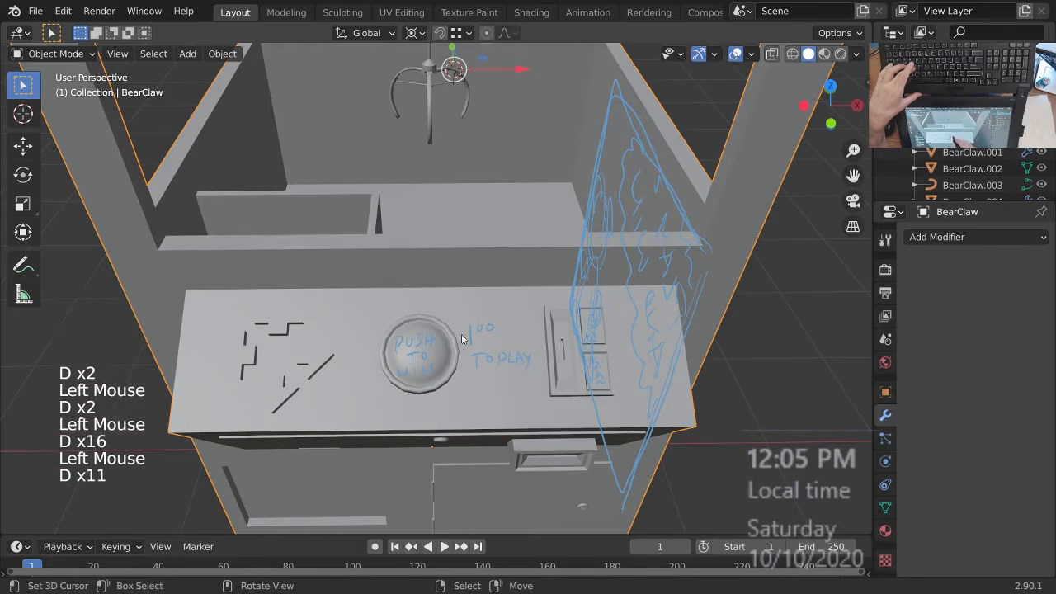
pyautogui.moveTo(461, 324); pyautogui.dragTo(487, 318)
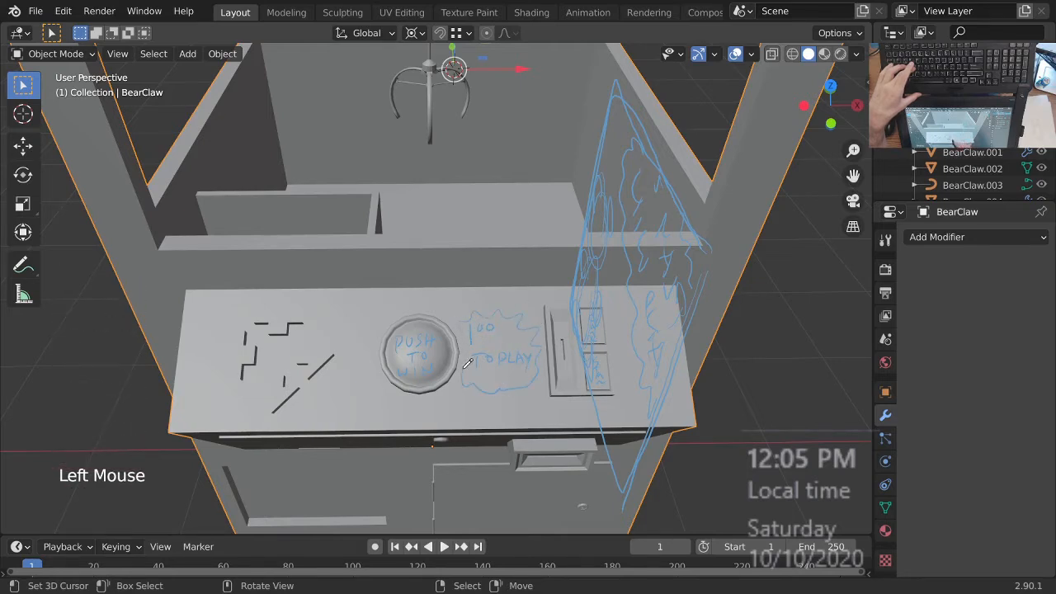
# Step: Return to the cabinet's side artwork and sketch small rounded shapes beside the bear
pyautogui.keyDown('ctrl'); pyautogui.moveTo(493, 281); pyautogui.dragTo(504, 355, button='middle'); pyautogui.keyUp('ctrl')
pyautogui.keyDown('shift'); pyautogui.moveTo(603, 365); pyautogui.dragTo(574, 367, button='middle'); pyautogui.keyUp('shift')
pyautogui.moveTo(576, 368); pyautogui.dragTo(377, 288, button='middle')
pyautogui.keyDown('ctrl'); pyautogui.moveTo(487, 248); pyautogui.dragTo(495, 272, button='middle'); pyautogui.keyUp('ctrl')
pyautogui.moveTo(495, 272)
pyautogui.mouseDown(button='middle')
pyautogui.moveTo(589, 302)
pyautogui.moveTo(455, 286)
pyautogui.moveTo(536, 326)
pyautogui.mouseUp(button='middle')
pyautogui.moveTo(536, 326)
pyautogui.mouseDown(button='middle')
pyautogui.moveTo(568, 333)
pyautogui.moveTo(528, 275)
pyautogui.moveTo(547, 323)
pyautogui.moveTo(517, 305)
pyautogui.moveTo(520, 318)
pyautogui.mouseUp(button='middle')
pyautogui.moveTo(520, 318)
pyautogui.mouseDown(button='middle')
pyautogui.moveTo(523, 330)
pyautogui.moveTo(525, 311)
pyautogui.moveTo(513, 327)
pyautogui.mouseUp(button='middle')
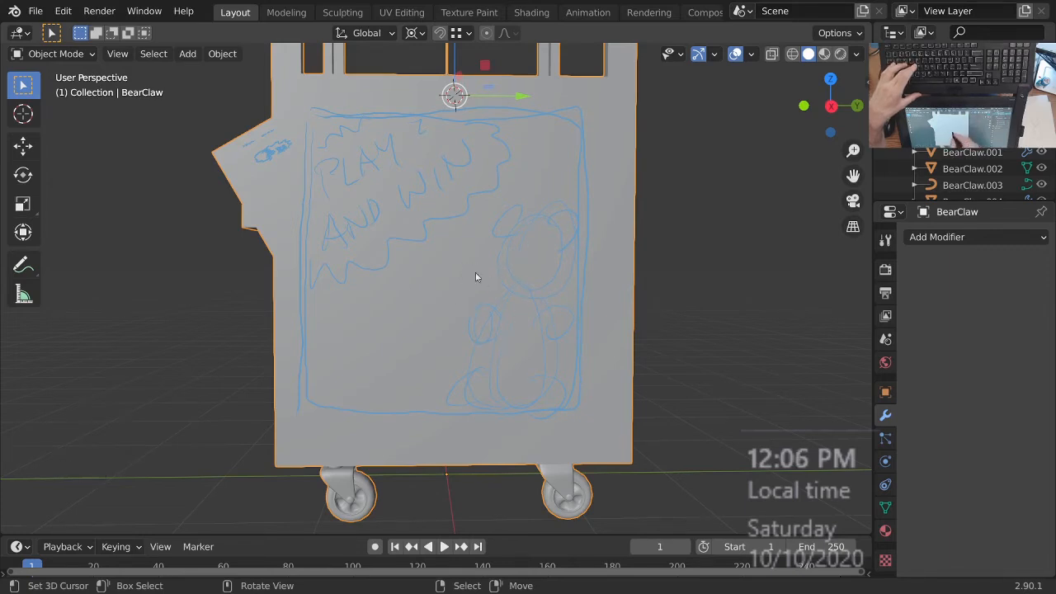
pyautogui.moveTo(466, 281)
pyautogui.mouseDown()
pyautogui.moveTo(456, 294)
pyautogui.moveTo(472, 297)
pyautogui.moveTo(481, 286)
pyautogui.moveTo(472, 295)
pyautogui.moveTo(464, 271)
pyautogui.moveTo(475, 266)
pyautogui.mouseUp()
pyautogui.moveTo(478, 272); pyautogui.dragTo(484, 291)
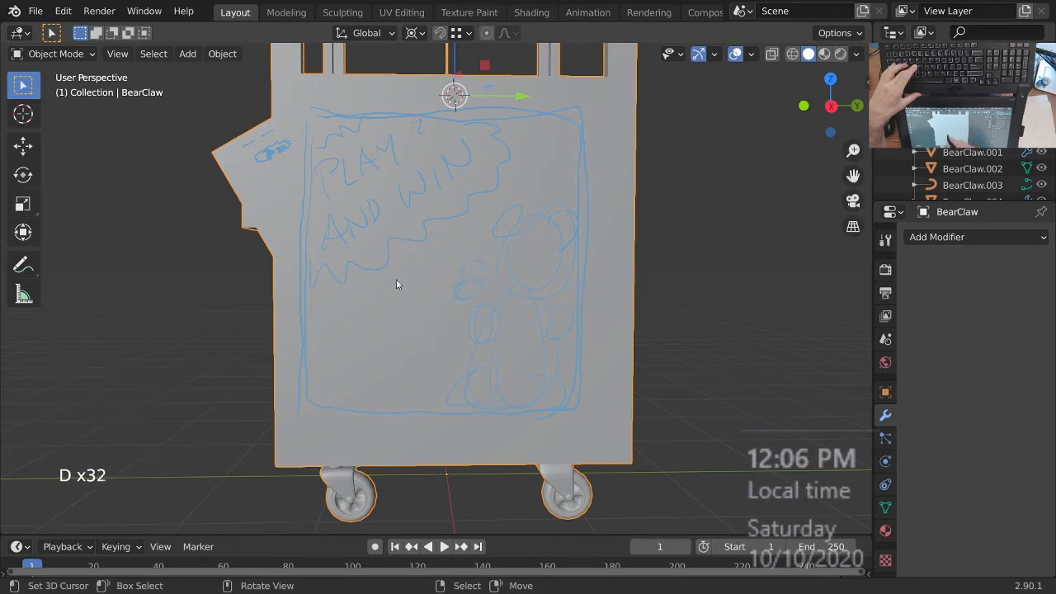
# Step: Sketch another small figure farther from the bear and wavy lines stretching toward the frame's edge below the "PLAY AND WIN" burst
pyautogui.moveTo(493, 336); pyautogui.dragTo(395, 316, button='middle')
pyautogui.moveTo(420, 283)
pyautogui.mouseDown()
pyautogui.moveTo(406, 289)
pyautogui.moveTo(416, 289)
pyautogui.moveTo(404, 312)
pyautogui.moveTo(424, 314)
pyautogui.moveTo(408, 300)
pyautogui.moveTo(428, 323)
pyautogui.moveTo(414, 321)
pyautogui.moveTo(448, 324)
pyautogui.mouseUp()
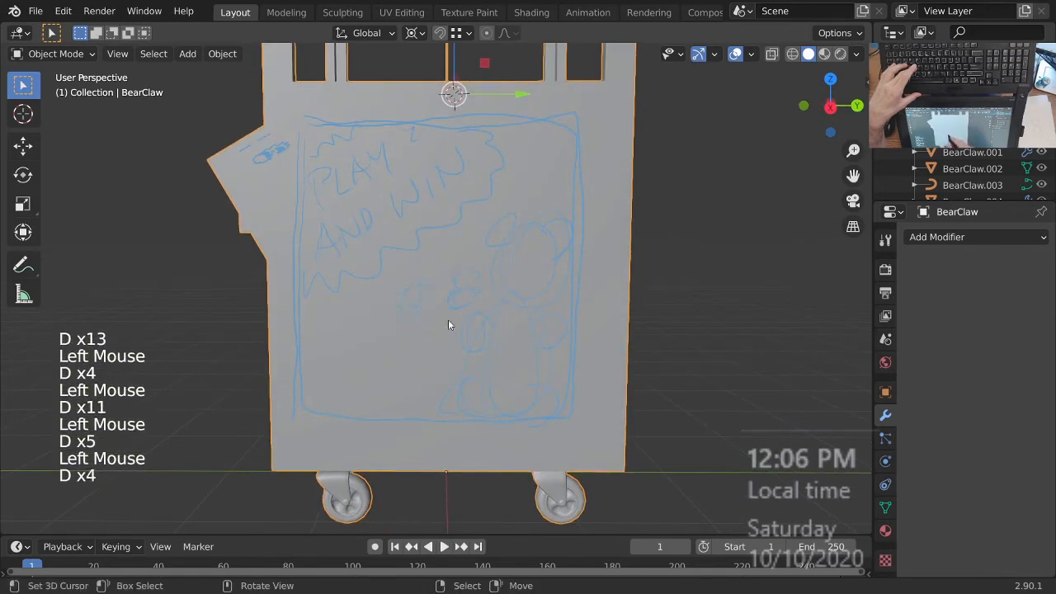
pyautogui.moveTo(510, 308); pyautogui.dragTo(479, 258, button='middle')
pyautogui.click(480, 259)
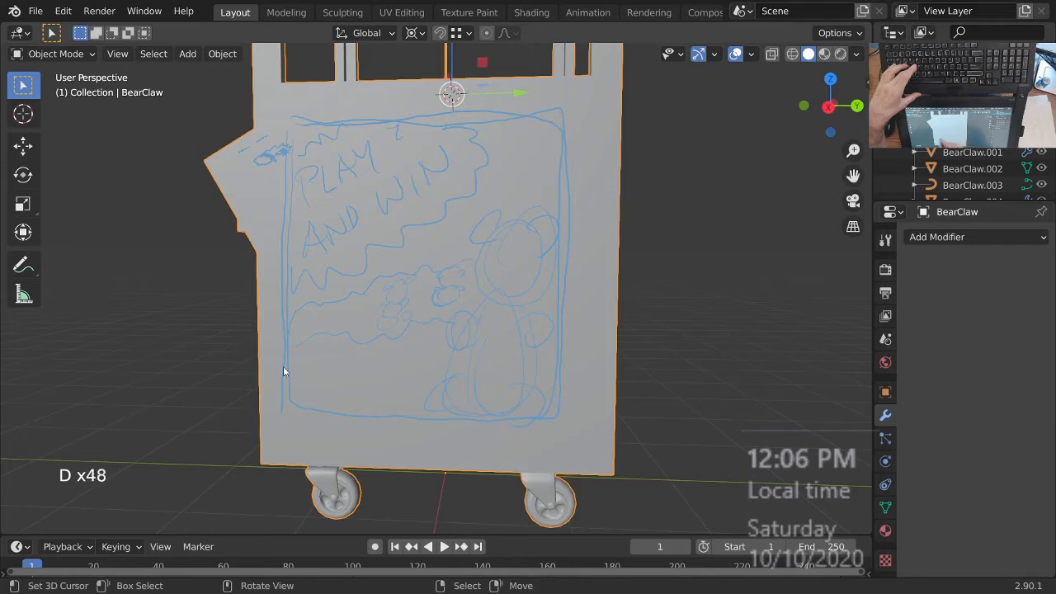
pyautogui.moveTo(466, 355); pyautogui.dragTo(551, 340, button='middle')
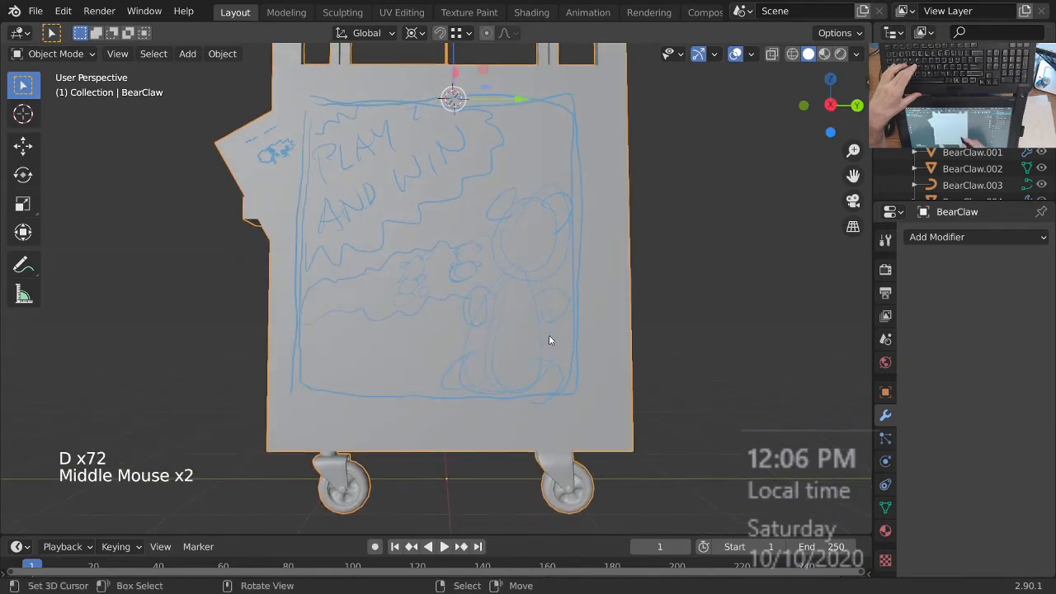
pyautogui.moveTo(542, 288); pyautogui.dragTo(530, 242, button='middle')
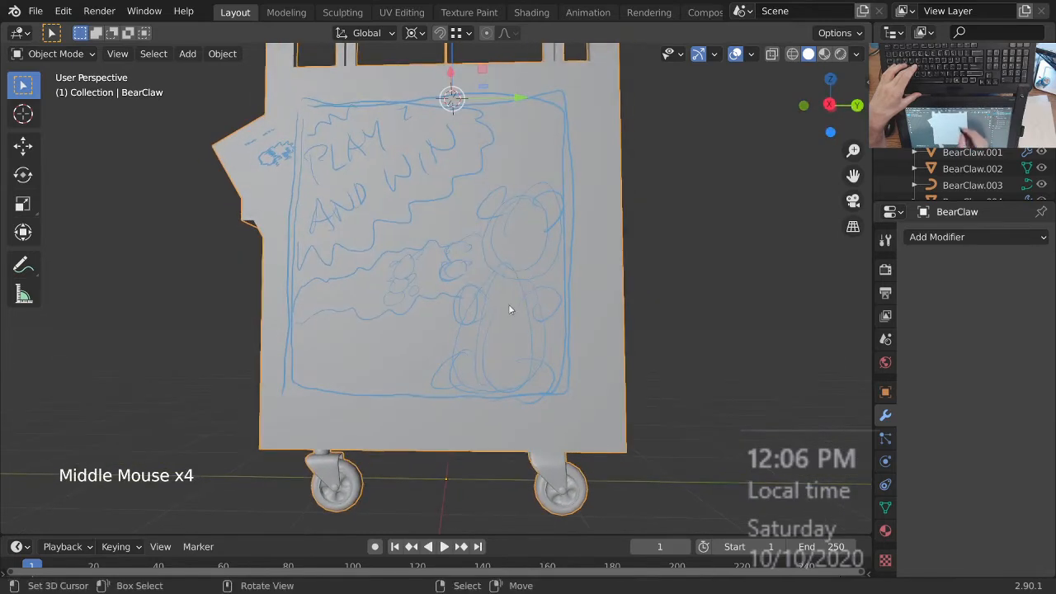
# Step: Save the claw machine file with the side-art and control-panel annotation sketches
pyautogui.moveTo(512, 281); pyautogui.dragTo(460, 237, button='middle')
pyautogui.moveTo(446, 173); pyautogui.dragTo(530, 341, button='middle')
pyautogui.moveTo(602, 294); pyautogui.dragTo(495, 289, button='middle')
pyautogui.moveTo(495, 289); pyautogui.dragTo(486, 307, button='middle')
pyautogui.moveTo(485, 307); pyautogui.dragTo(479, 295, button='middle')
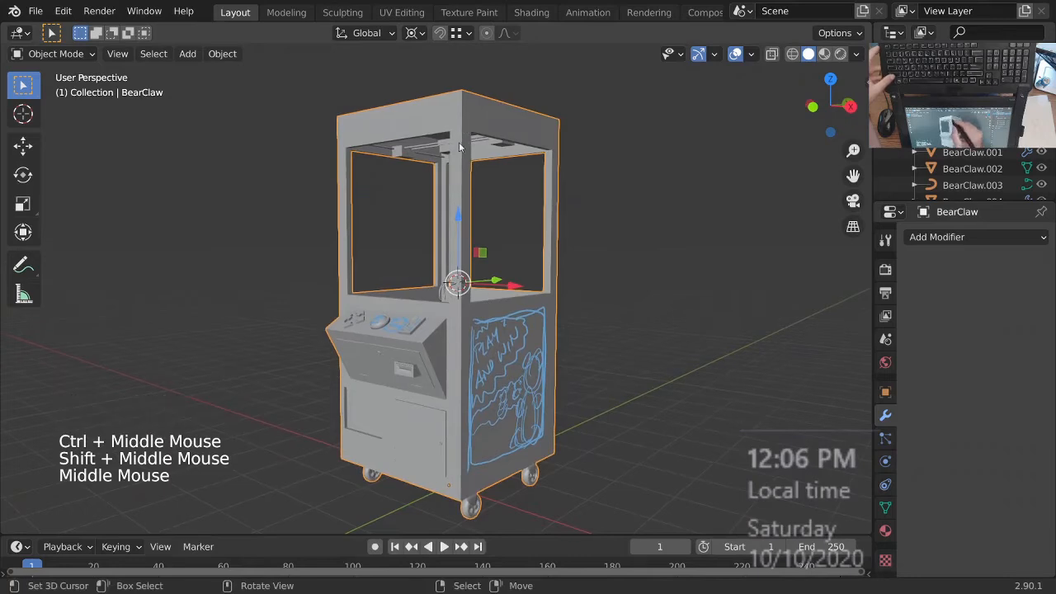
pyautogui.keyDown('ctrl'); pyautogui.moveTo(452, 118); pyautogui.dragTo(523, 327, button='middle'); pyautogui.keyUp('ctrl')
pyautogui.hotkey('ctrl', 's')
pyautogui.moveTo(520, 369); pyautogui.dragTo(535, 402, button='middle')
pyautogui.hotkey('ctrl', 's')
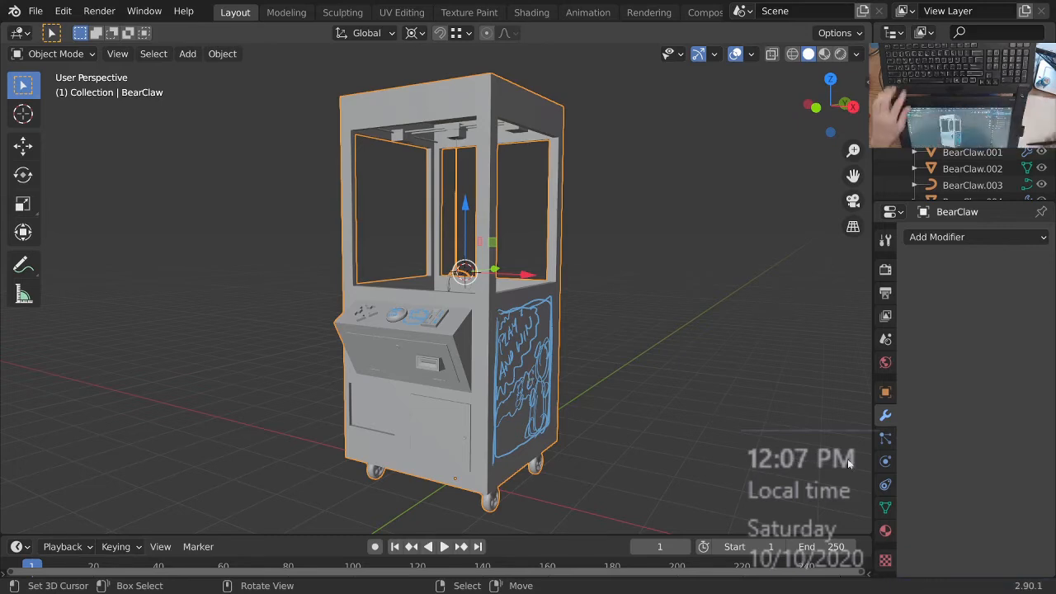
# Step: Switch to the Snipping Tool and take a trial snip of the whole Blender window
pyautogui.press('ctrl+alt+KP_8')
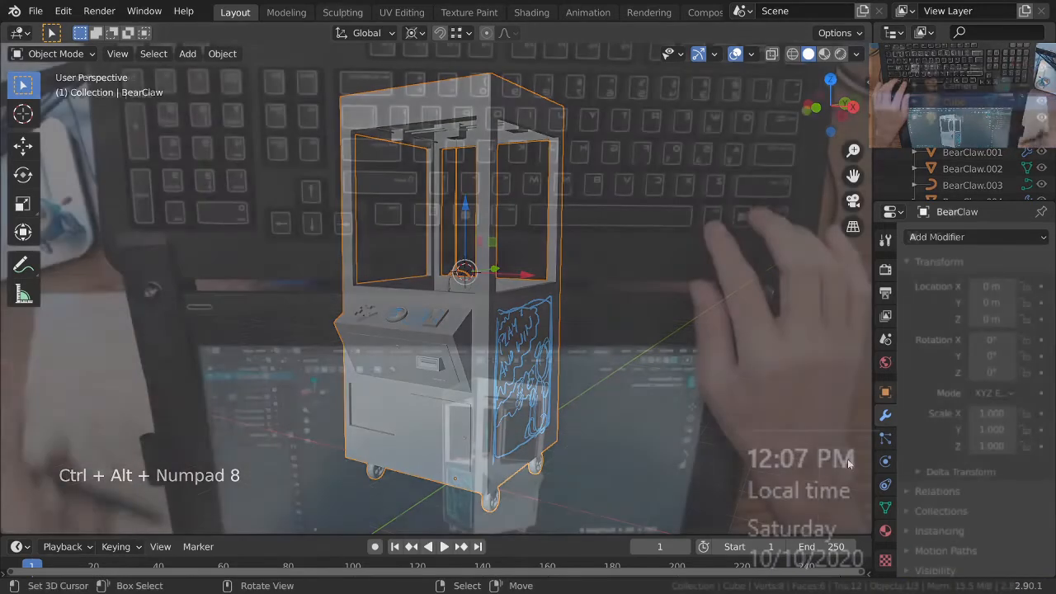
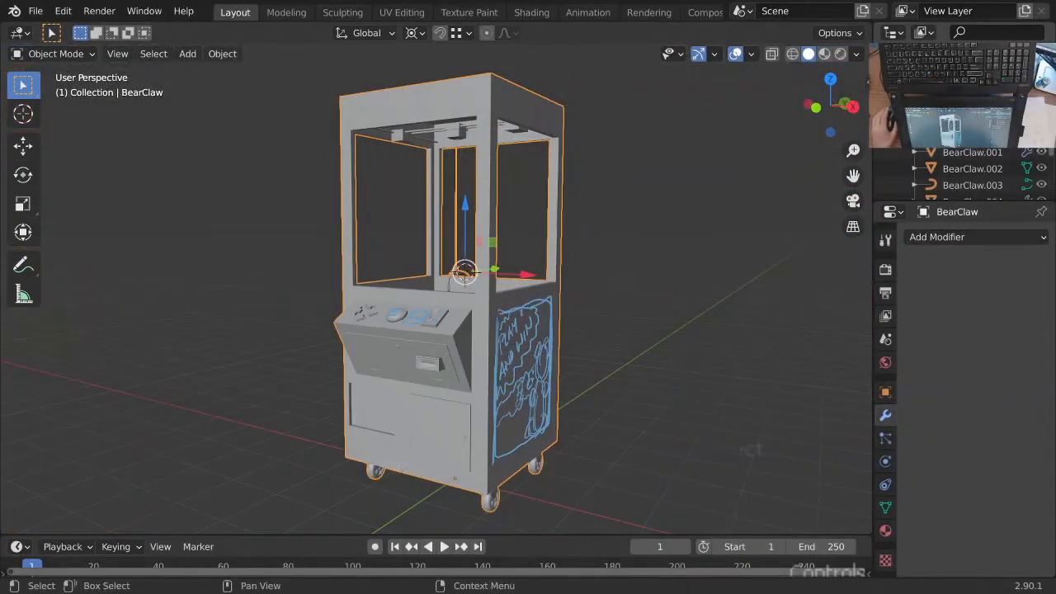
pyautogui.moveTo(415, 280); pyautogui.dragTo(339, 203)
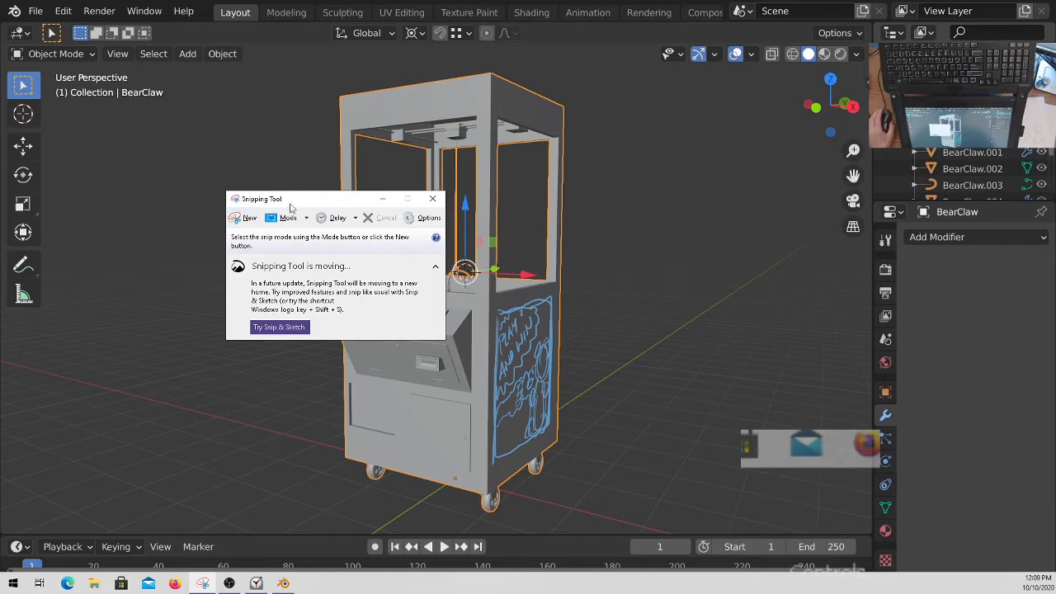
pyautogui.moveTo(291, 207); pyautogui.dragTo(543, 214)
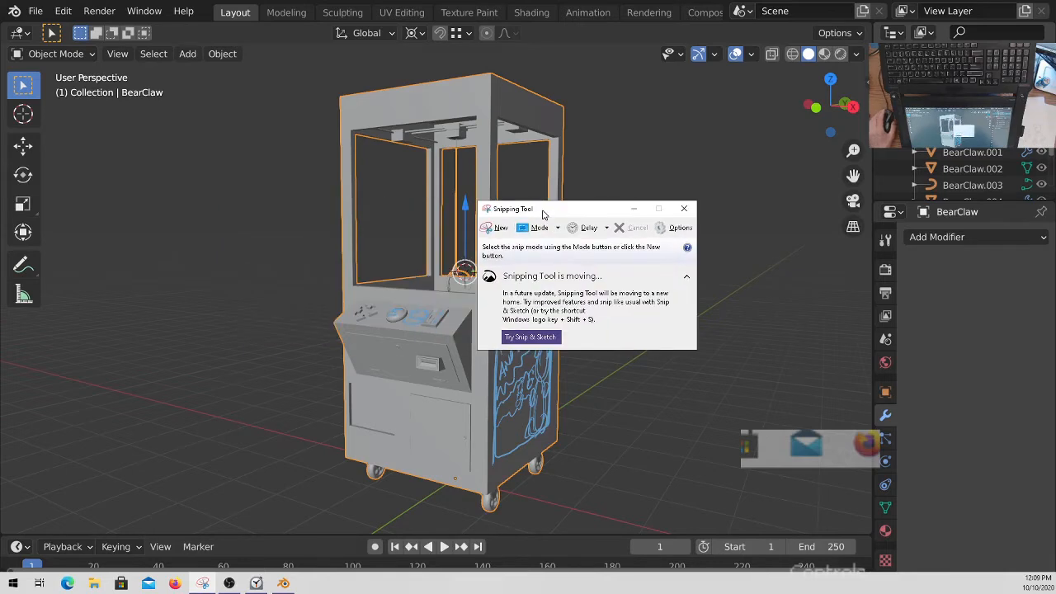
pyautogui.click(495, 229)
pyautogui.moveTo(16, 8); pyautogui.dragTo(900, 545)
pyautogui.moveTo(510, 18)
pyautogui.mouseDown()
pyautogui.moveTo(598, 146)
pyautogui.moveTo(512, 11)
pyautogui.moveTo(472, 27)
pyautogui.moveTo(533, 5)
pyautogui.moveTo(525, 19)
pyautogui.moveTo(511, 0)
pyautogui.moveTo(522, 11)
pyautogui.mouseUp()
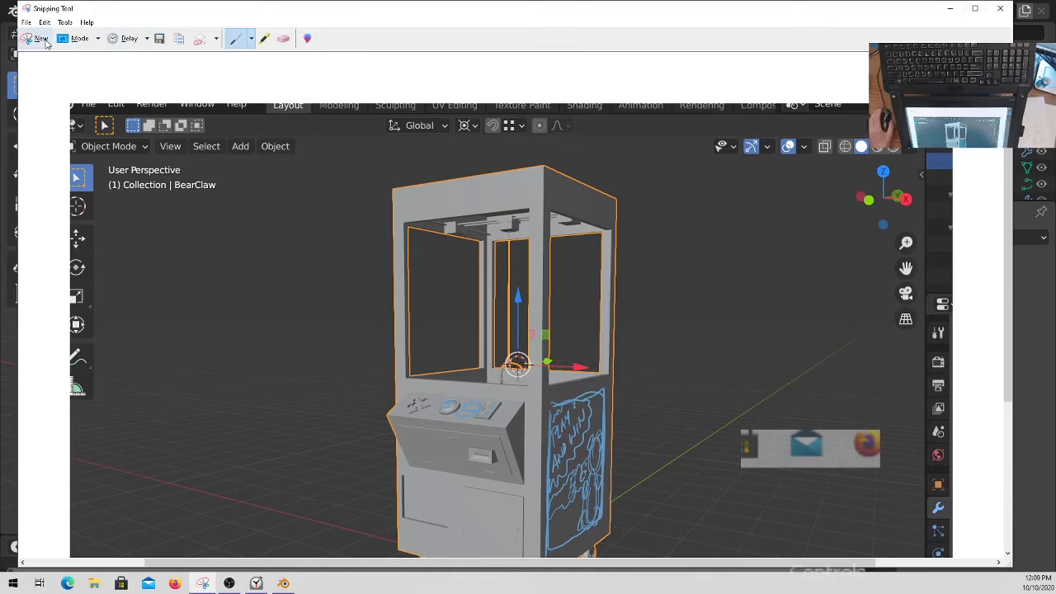
pyautogui.click(45, 43)
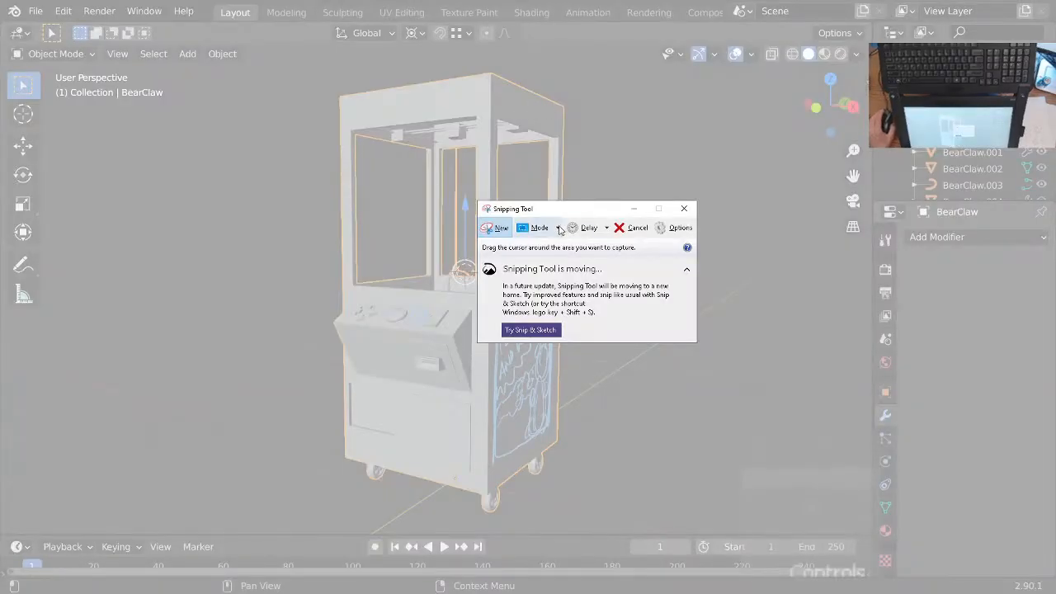
pyautogui.click(620, 229)
pyautogui.moveTo(589, 209); pyautogui.dragTo(620, 0)
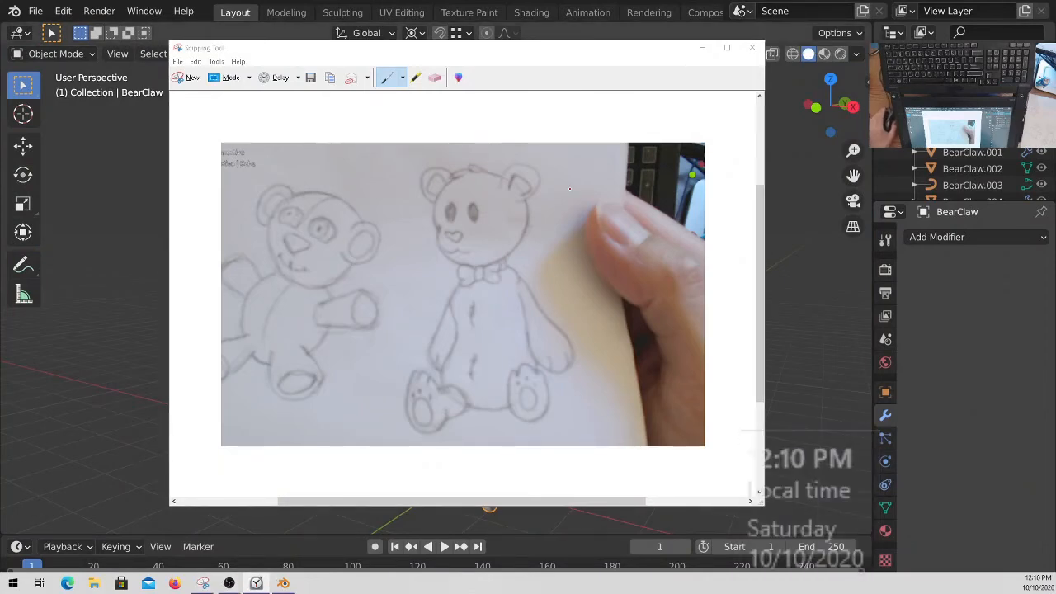
# Step: Start saving the snip of the pencil teddy bear sketches to a file
pyautogui.moveTo(478, 57); pyautogui.dragTo(393, 62)
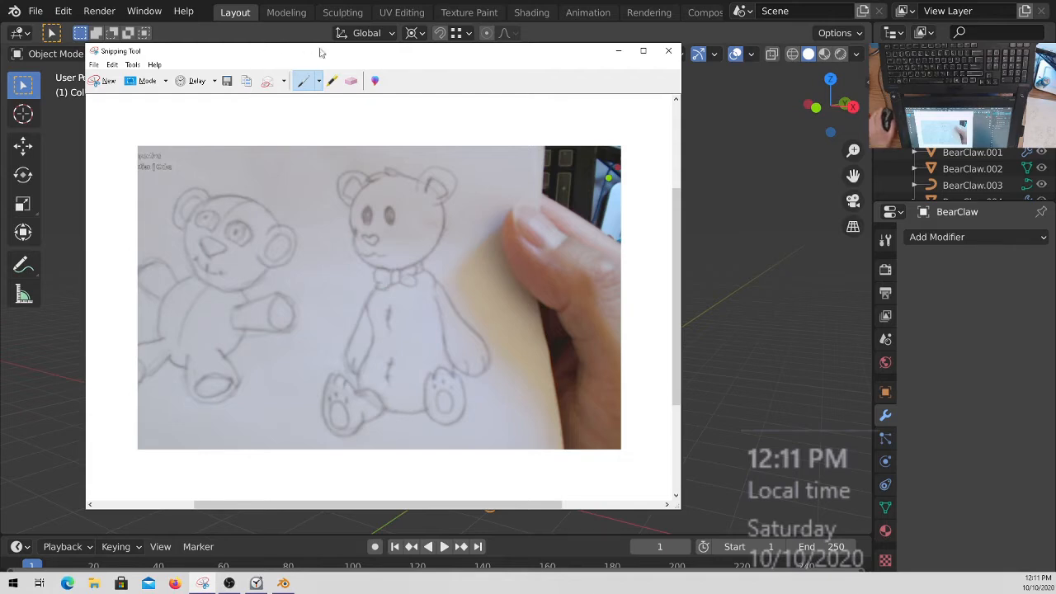
pyautogui.moveTo(321, 62); pyautogui.dragTo(376, 64)
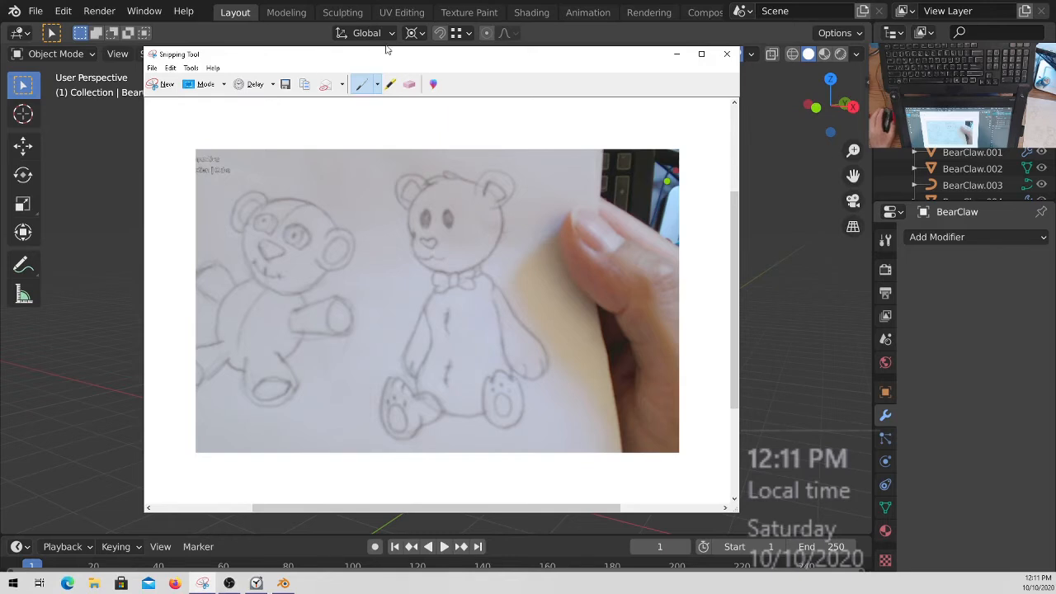
pyautogui.moveTo(401, 62); pyautogui.dragTo(780, 0)
pyautogui.moveTo(570, 0); pyautogui.dragTo(378, 72)
pyautogui.click(132, 78)
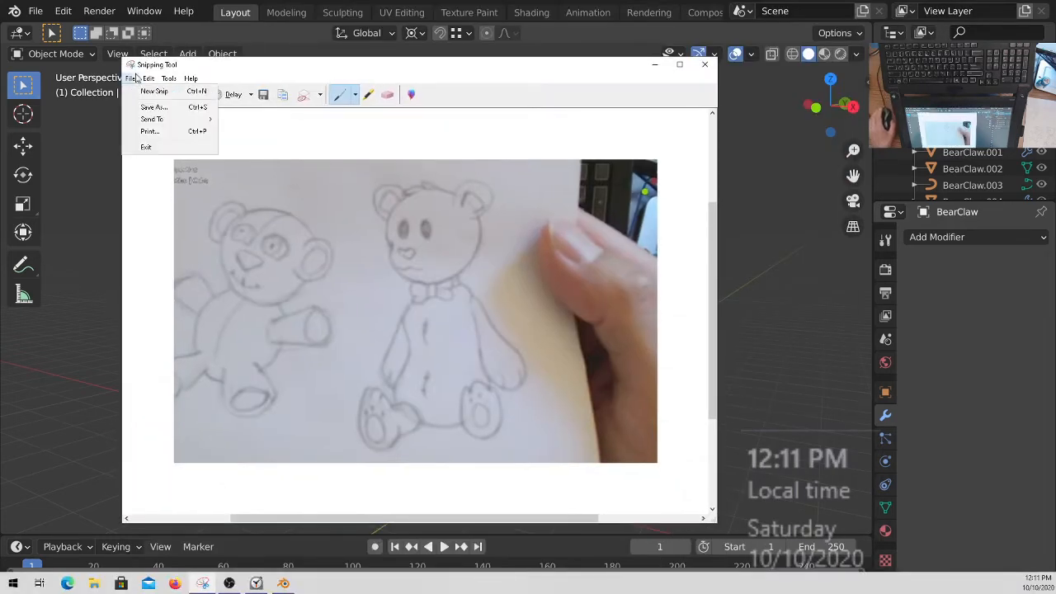
pyautogui.click(152, 108)
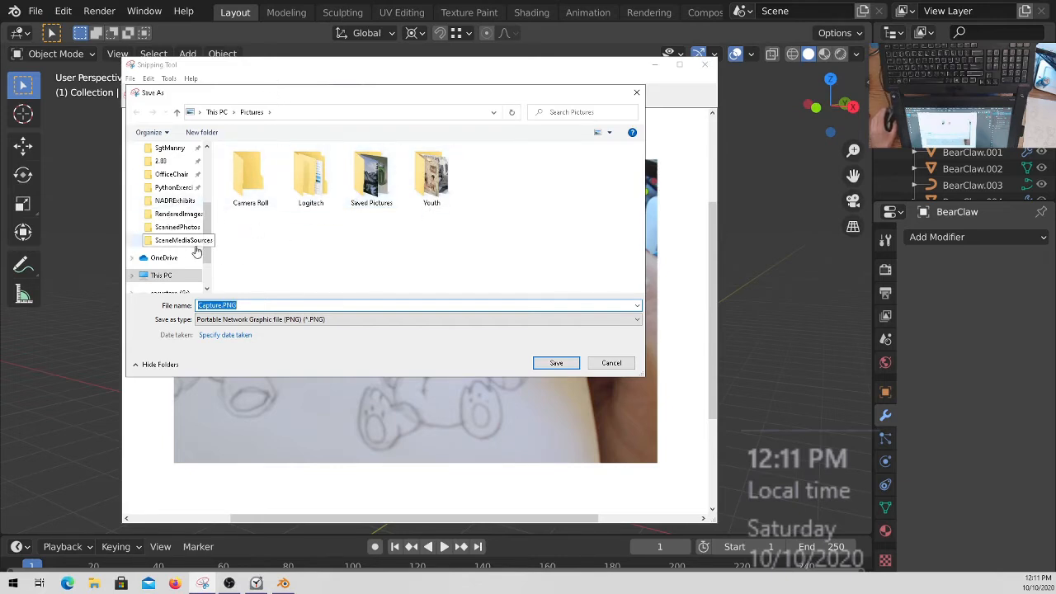
# Step: Browse to the BearClaw folder inside BlenderPretender as the snip's save location
pyautogui.moveTo(206, 240); pyautogui.dragTo(208, 168)
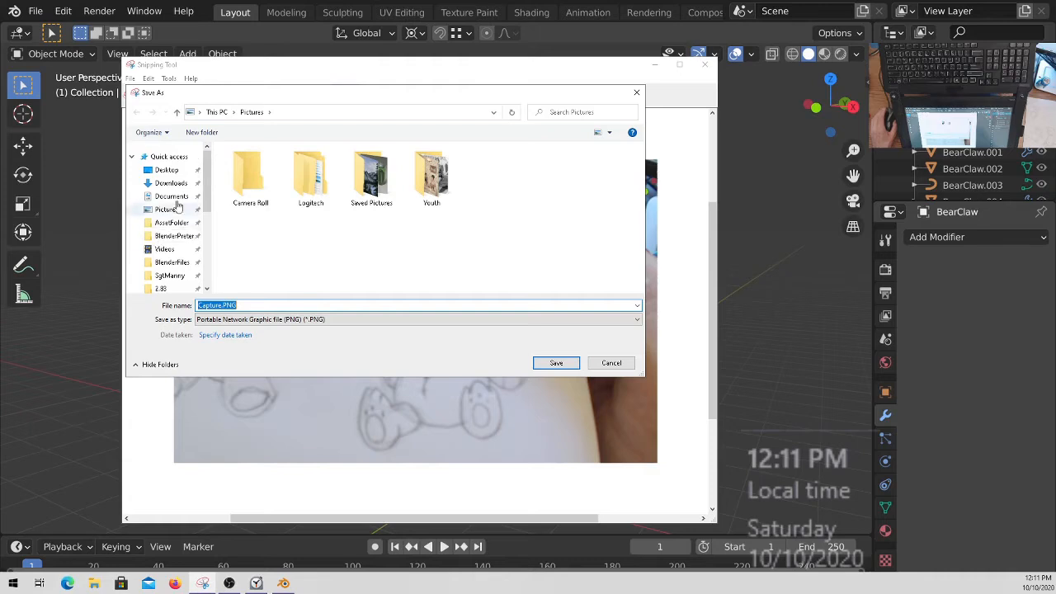
pyautogui.click(173, 239)
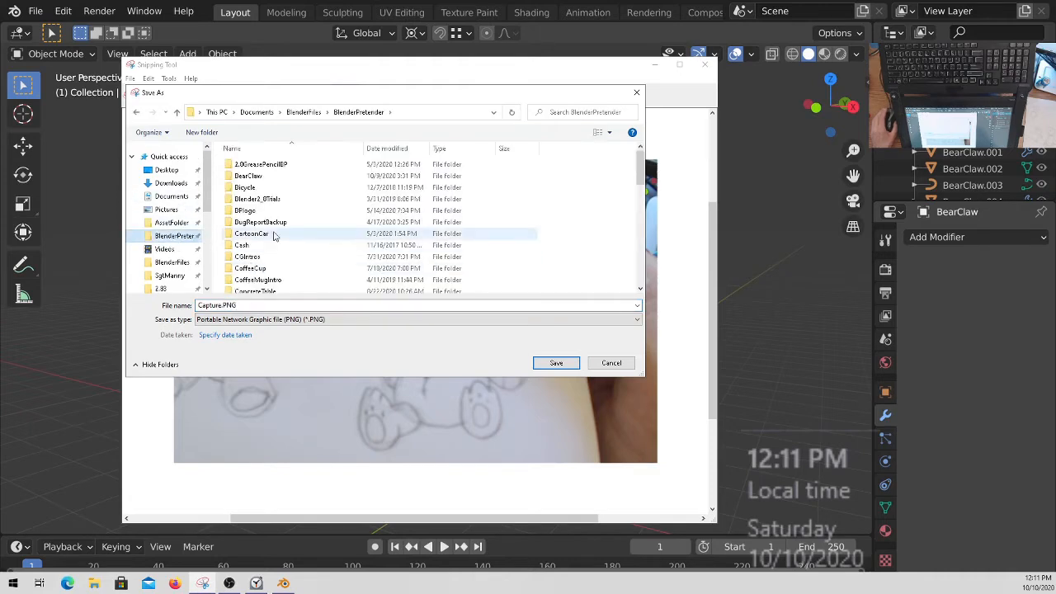
pyautogui.scroll(-6, 275, 234)
pyautogui.scroll(-2, 276, 235)
pyautogui.scroll(10, 275, 234)
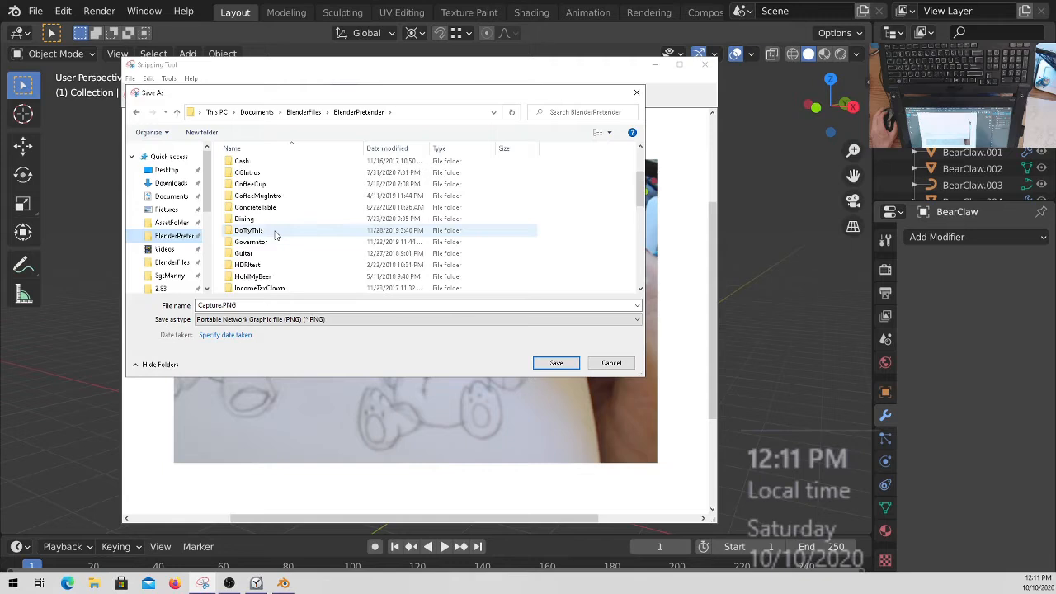
pyautogui.scroll(3, 275, 234)
pyautogui.doubleClick(256, 174)
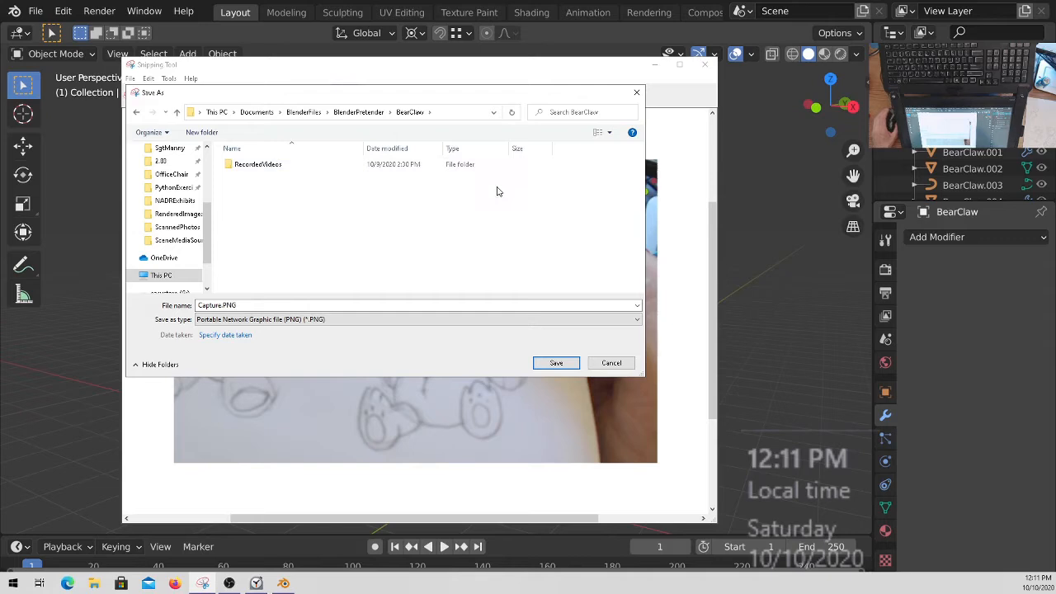
# Step: Create a new folder named ReferenceImages inside the BearClaw folder
pyautogui.rightClick(272, 231)
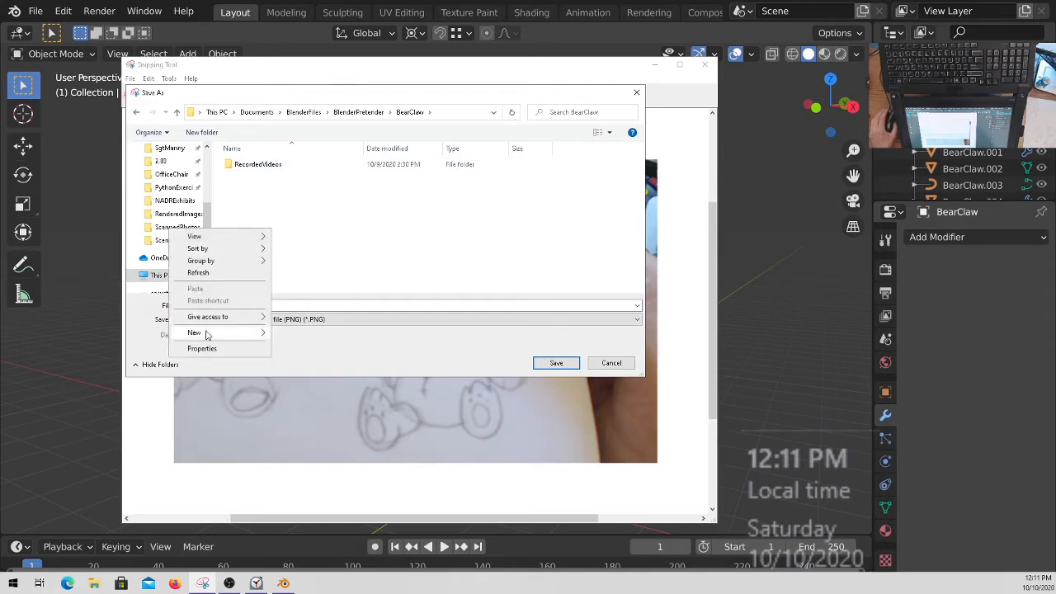
pyautogui.moveTo(247, 332)
pyautogui.click(318, 333)
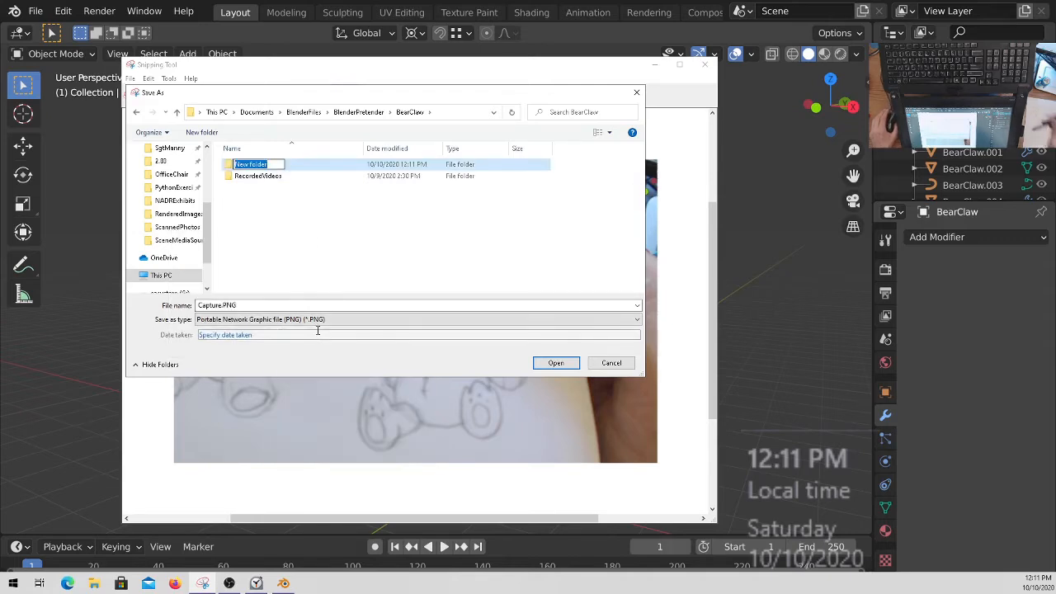
pyautogui.write('Reference')
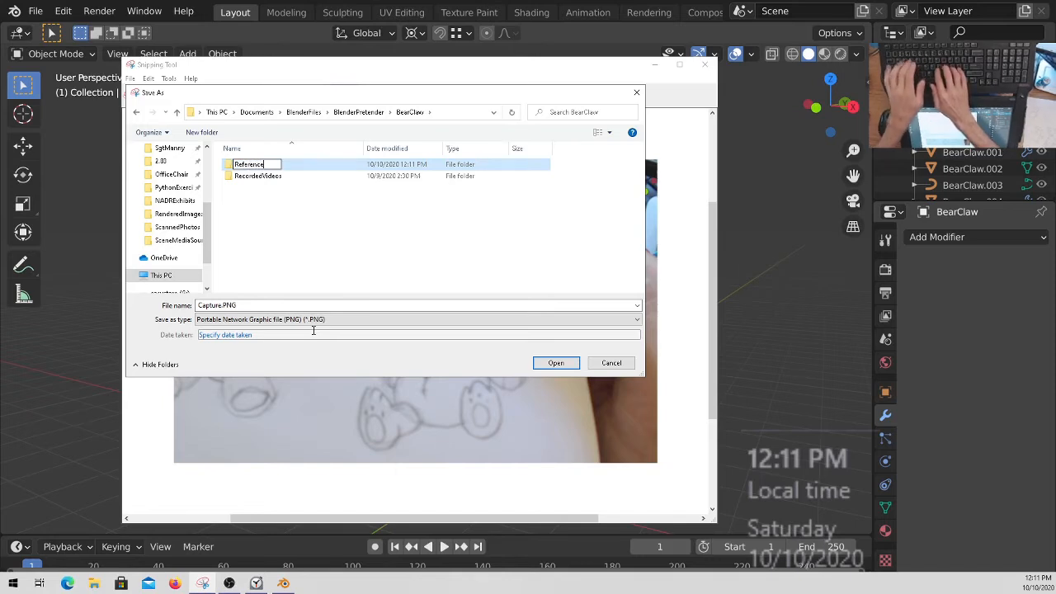
pyautogui.write('Images')
pyautogui.press('Return')
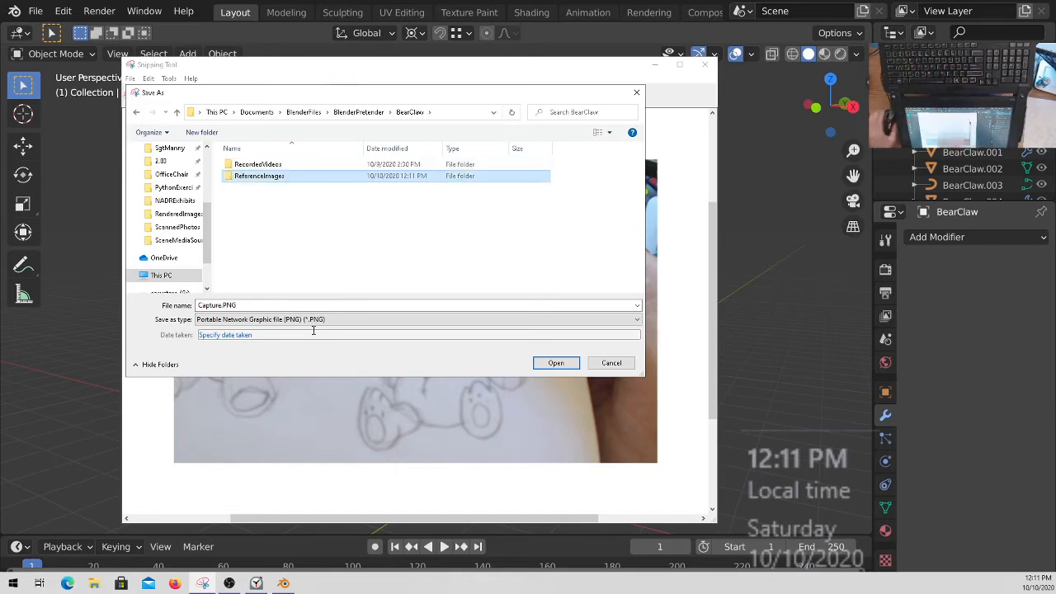
# Step: Save the snip as TeddyBearSketch.PNG in the ReferenceImages folder and close the Snipping Tool
pyautogui.doubleClick(255, 176)
pyautogui.click(220, 302)
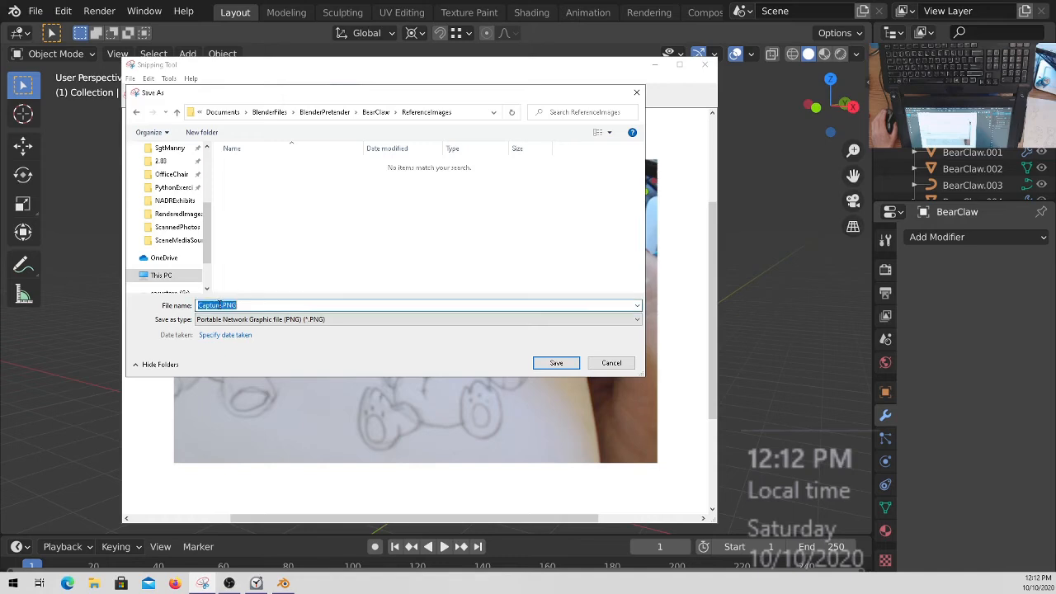
pyautogui.write('TeddyBearS')
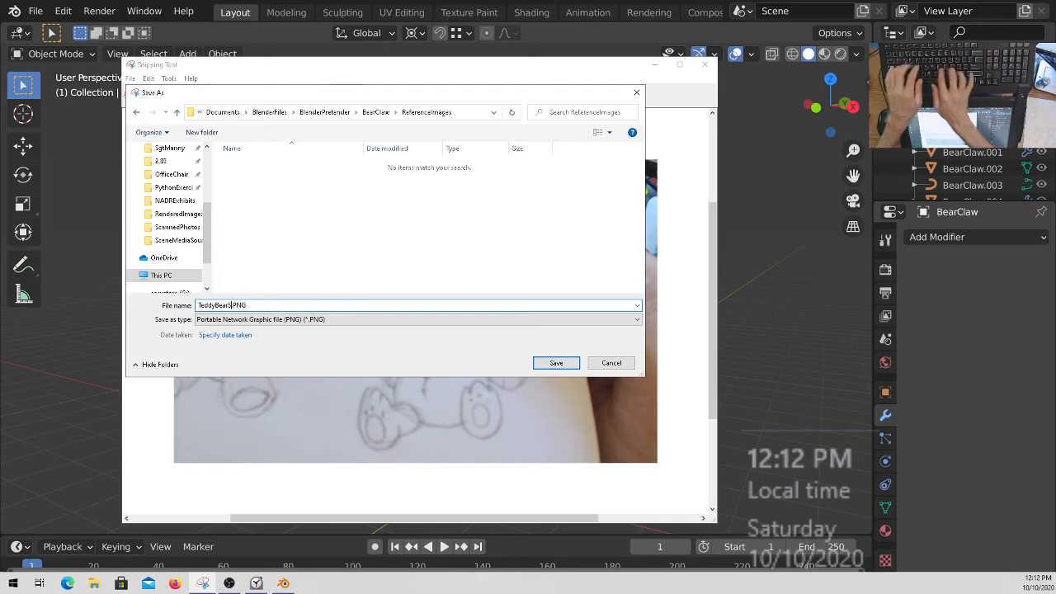
pyautogui.write('ketch')
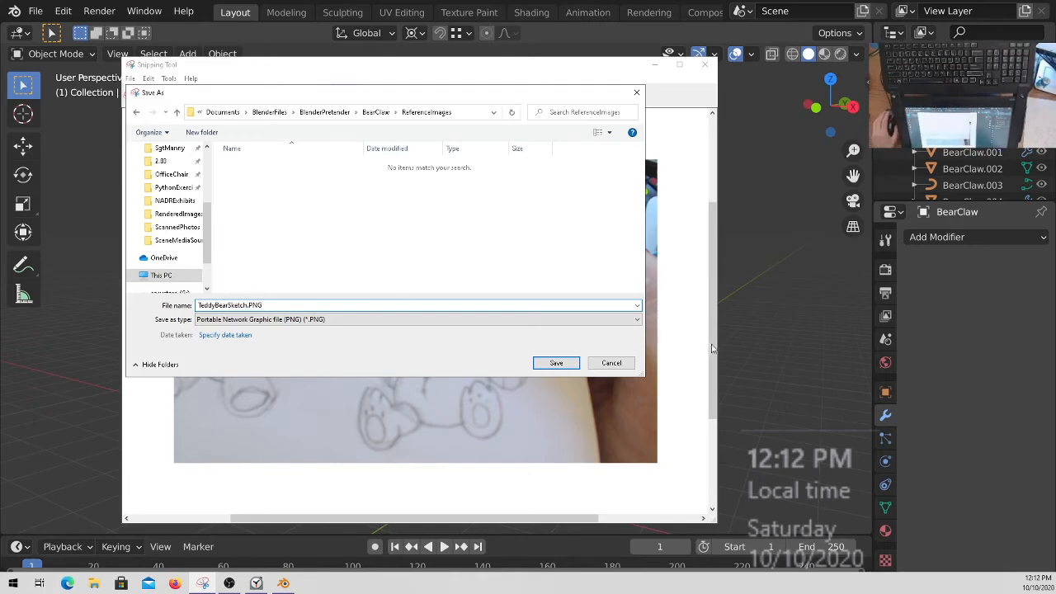
pyautogui.click(553, 363)
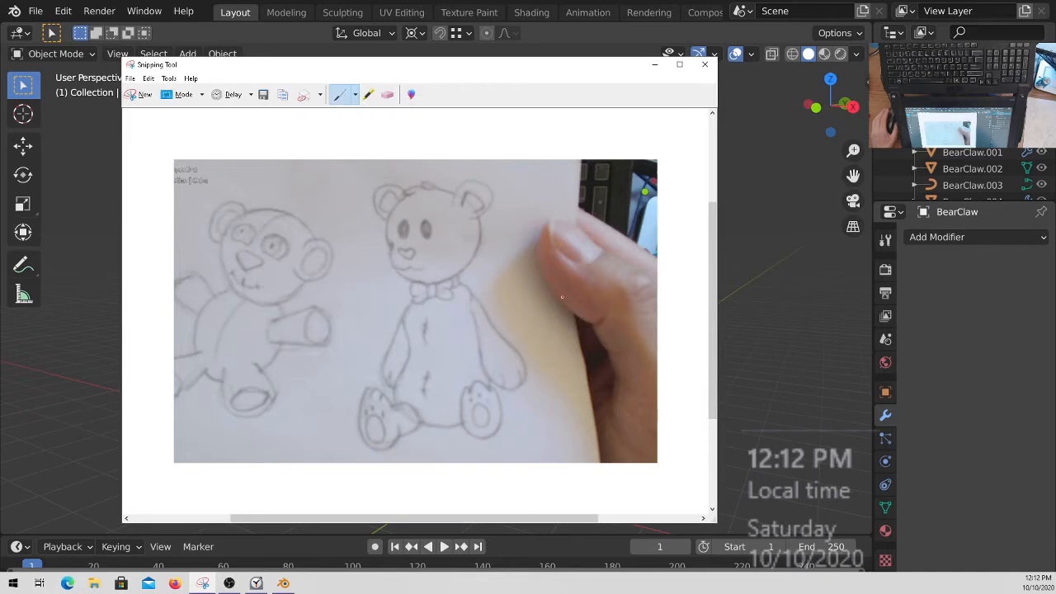
pyautogui.click(701, 70)
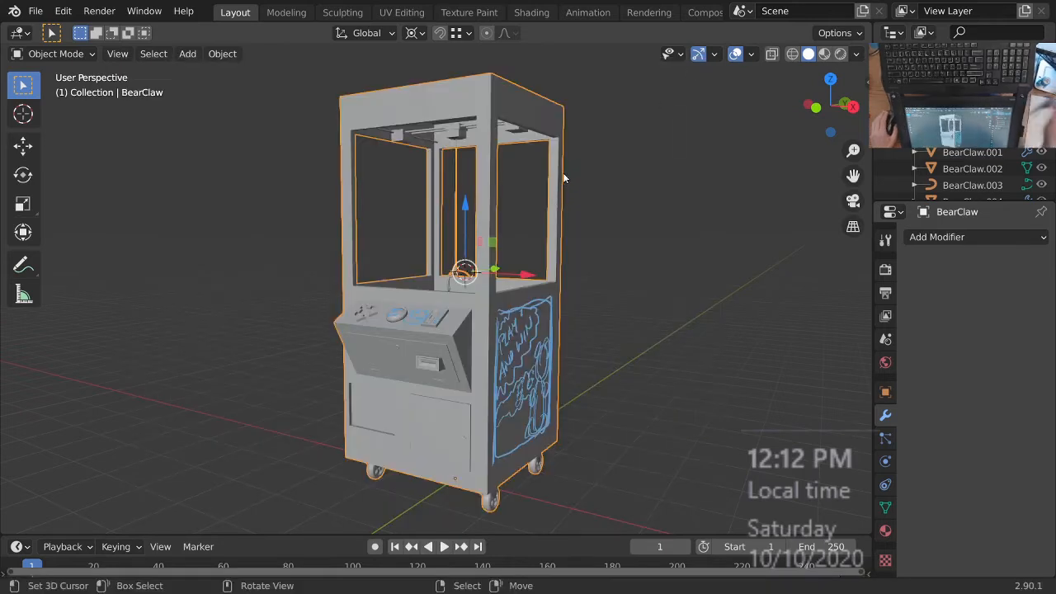
# Step: Return to Blender and save the claw machine file again
pyautogui.moveTo(600, 274); pyautogui.dragTo(589, 290, button='middle')
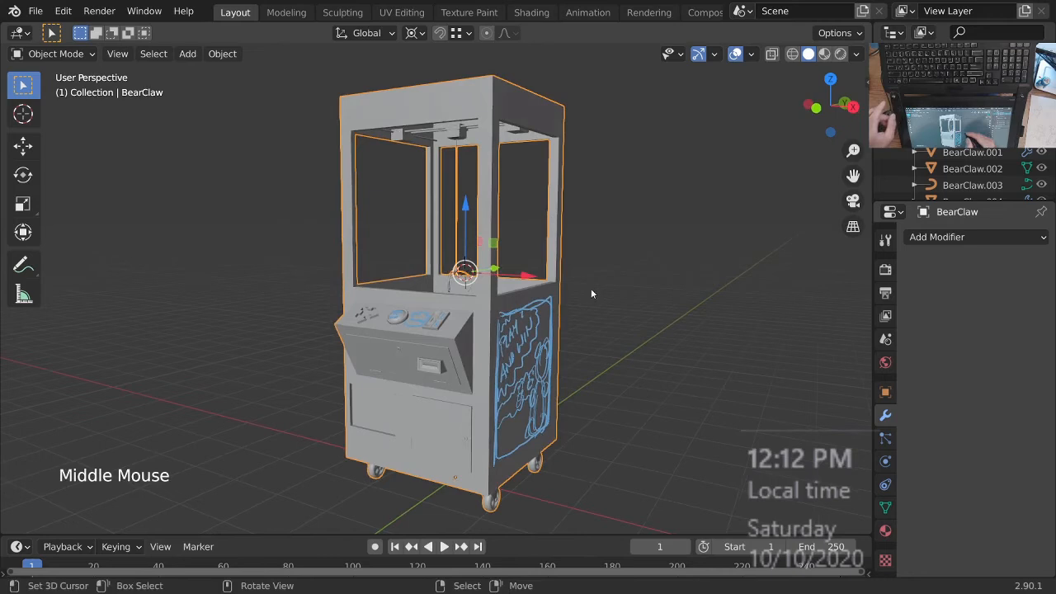
pyautogui.hotkey('ctrl', 's')
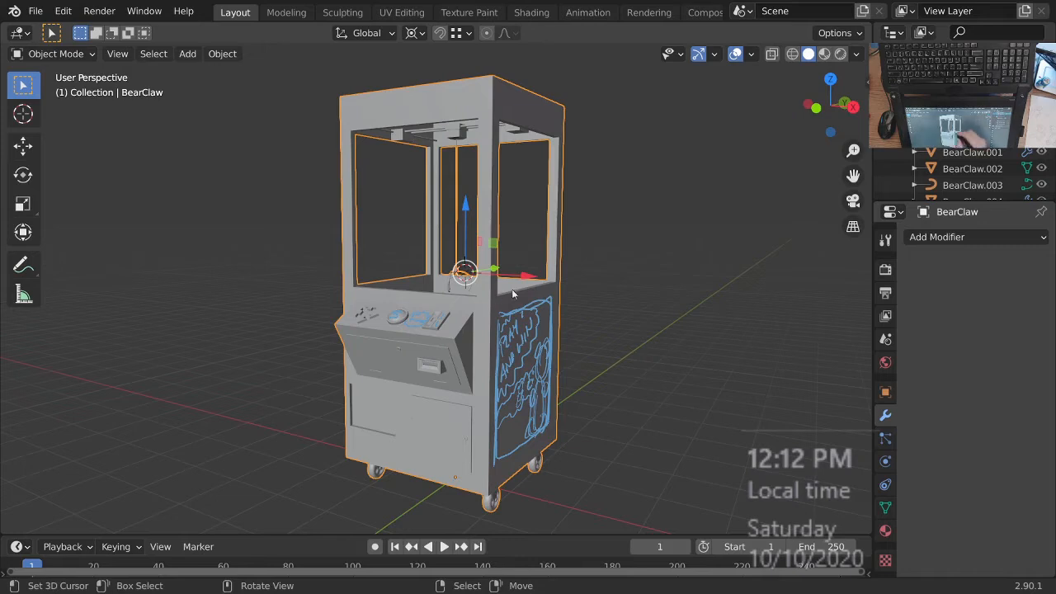
pyautogui.hotkey('ctrl', 's')
# Step: Open 2-90Painter30SD.blend from the Painter folder under BlenderFiles\AssetFolder\BlendFiles
pyautogui.click(35, 10)
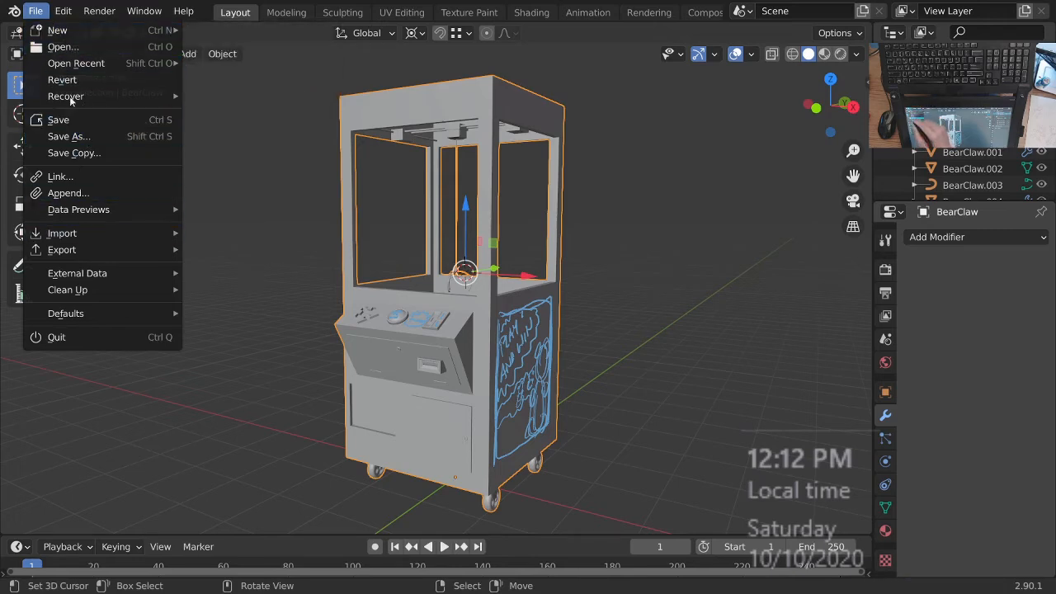
pyautogui.moveTo(59, 33)
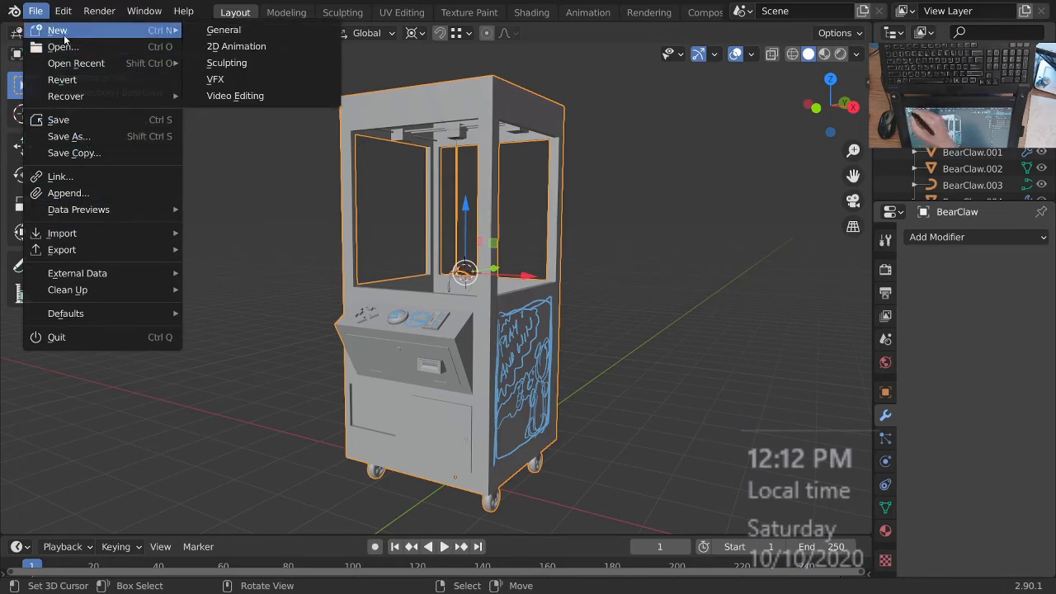
pyautogui.click(61, 47)
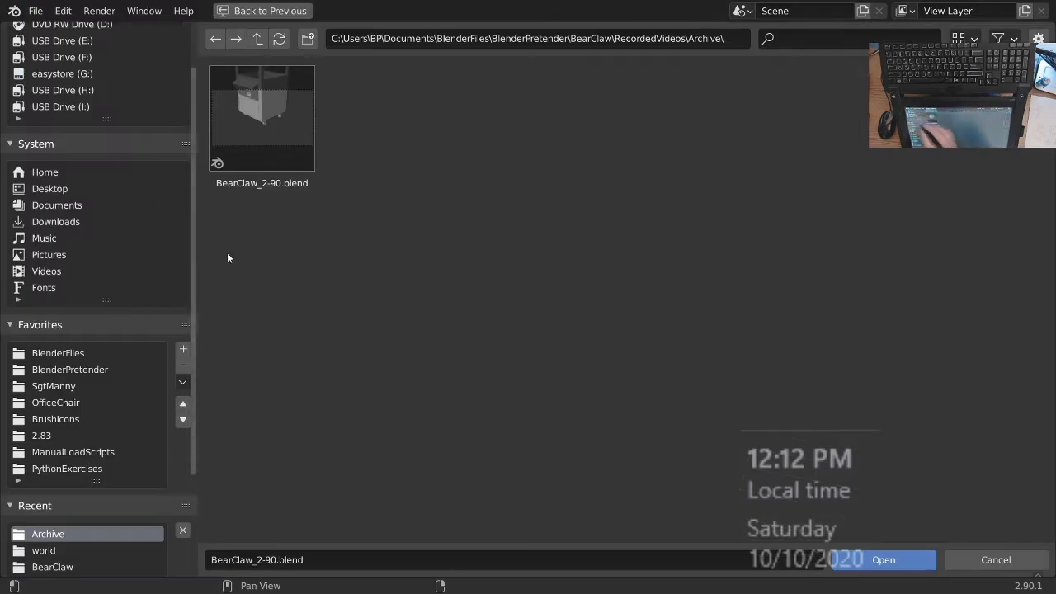
pyautogui.click(70, 355)
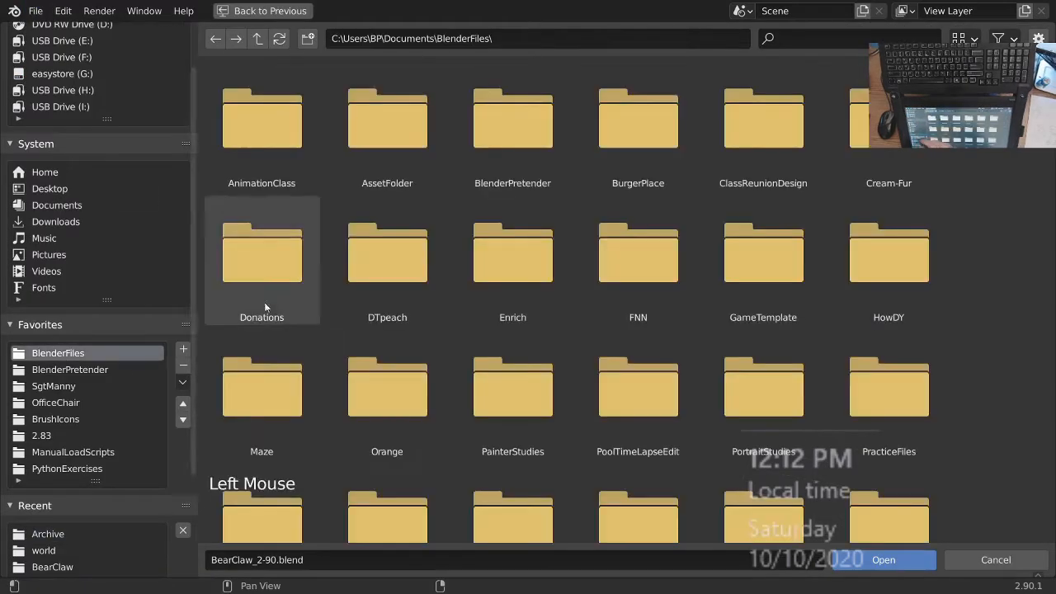
pyautogui.doubleClick(386, 130)
pyautogui.doubleClick(255, 125)
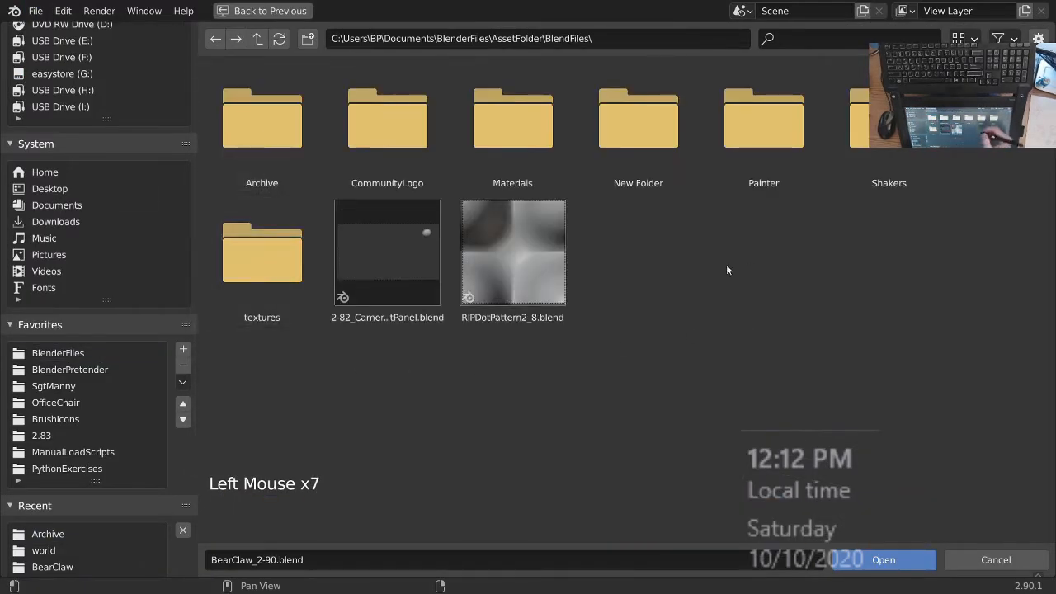
pyautogui.doubleClick(763, 124)
pyautogui.click(528, 165)
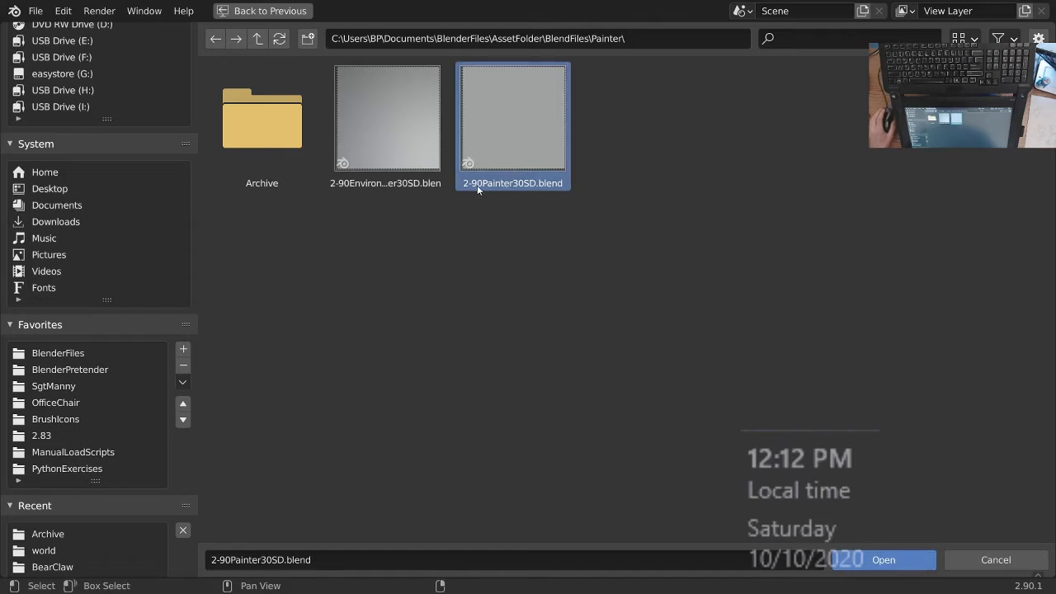
pyautogui.click(888, 564)
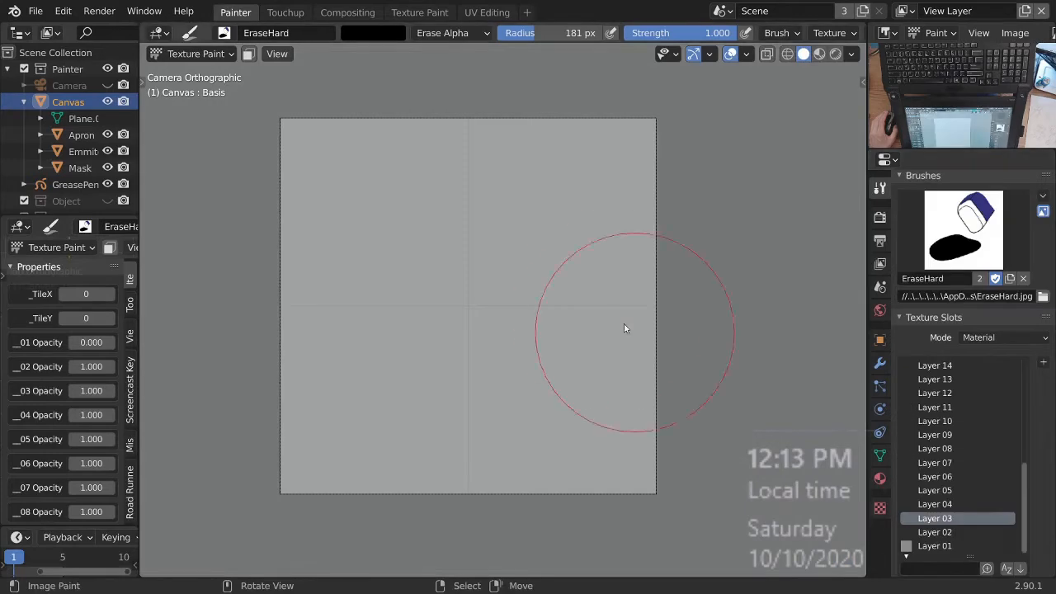
# Step: Quit Blender 2.90 and open 2-90Painter30SD.blend from the Painter folder in Blender 2.83
pyautogui.click(35, 10)
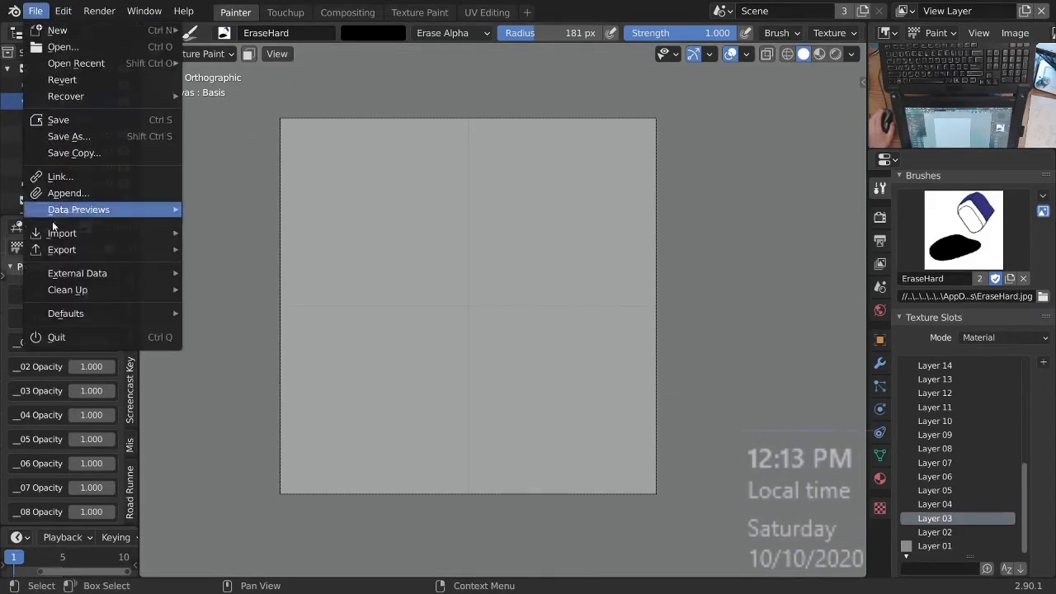
pyautogui.click(71, 336)
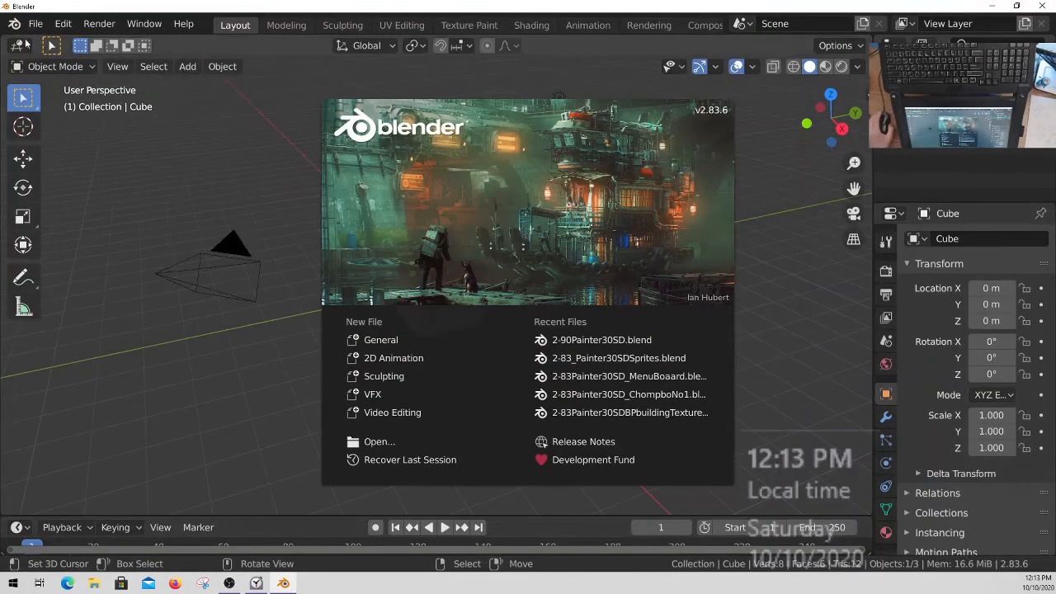
pyautogui.click(36, 25)
pyautogui.click(37, 25)
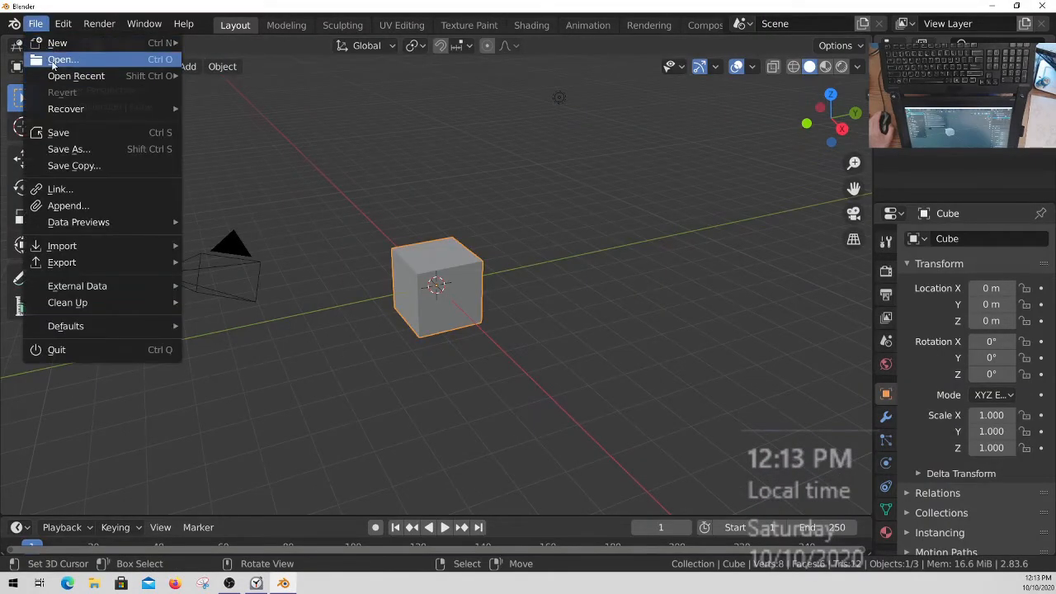
pyautogui.click(62, 59)
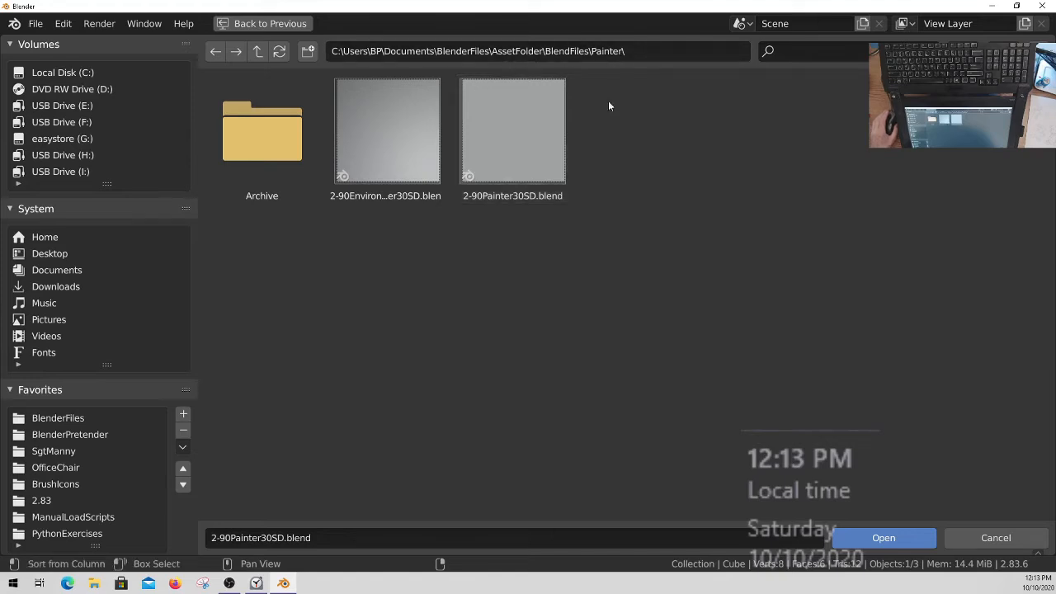
pyautogui.click(521, 128)
pyautogui.click(888, 543)
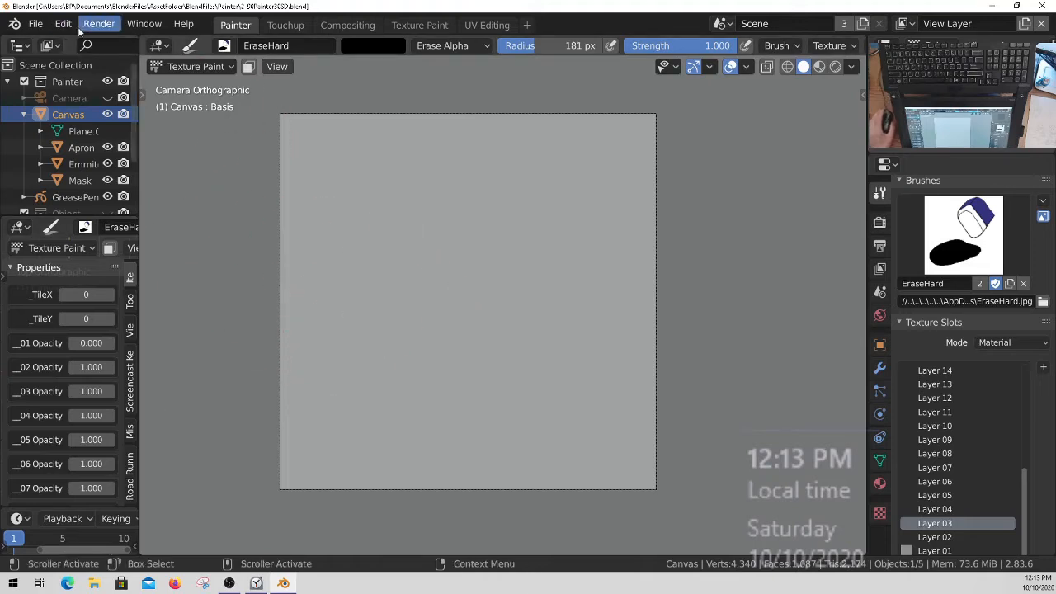
# Step: Select the grease pencil object below the Canvas group in the Painter collection
pyautogui.click(37, 25)
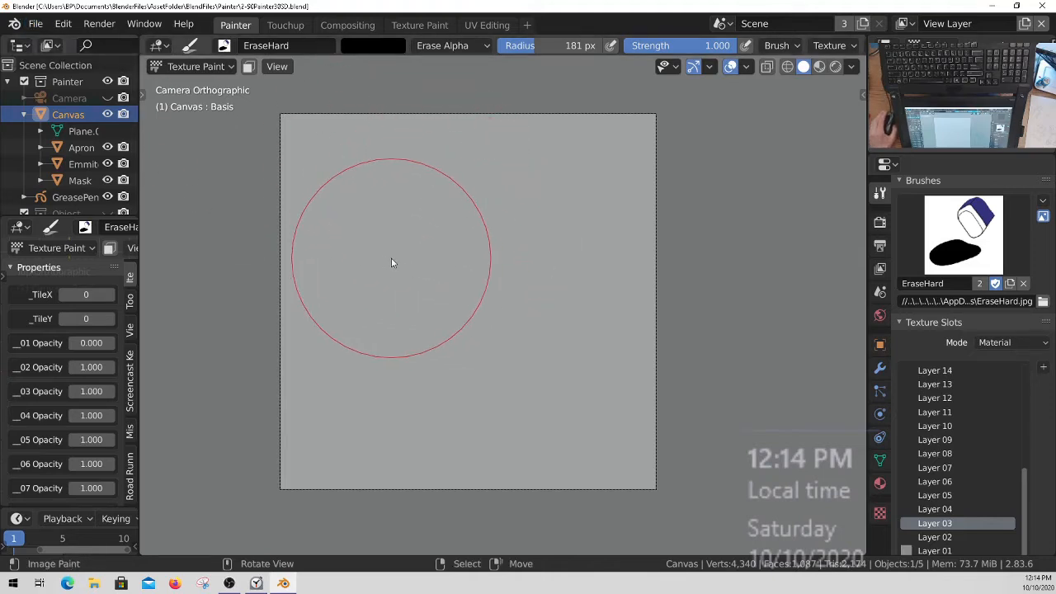
pyautogui.click(76, 199)
pyautogui.scroll(-1, 80, 180)
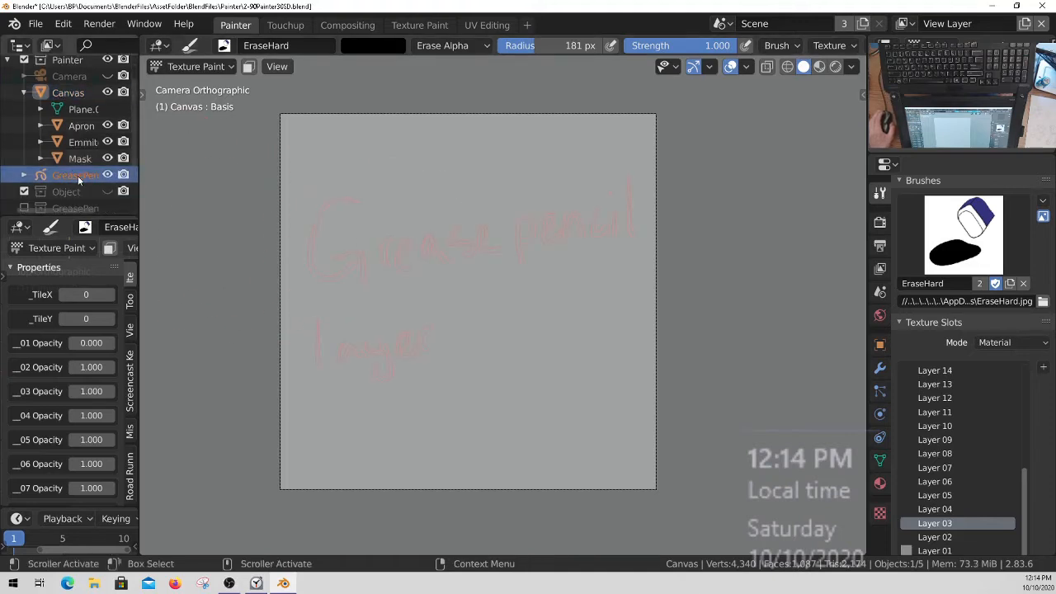
pyautogui.scroll(1, 77, 137)
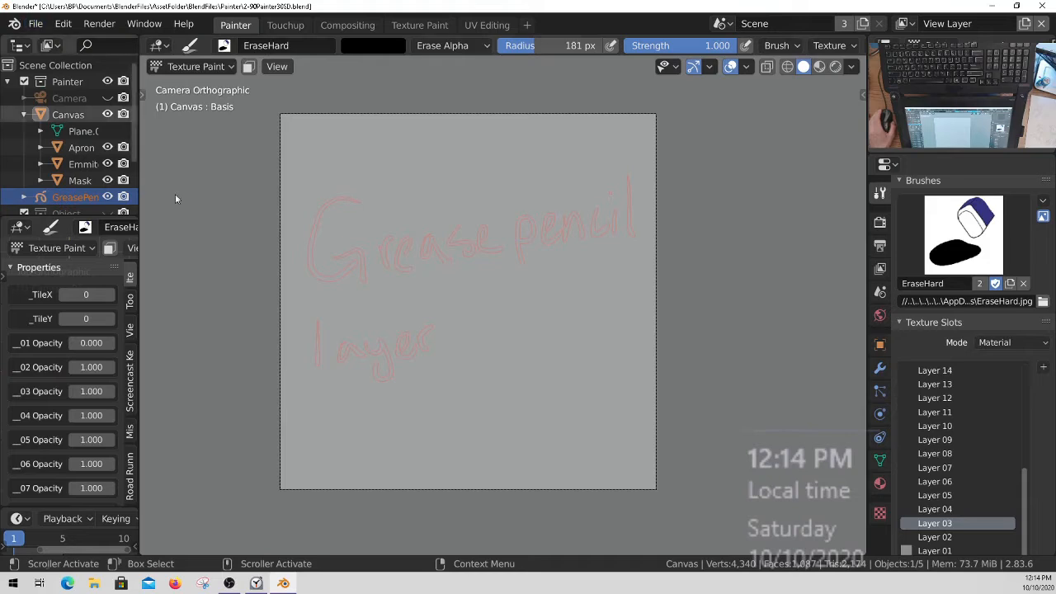
# Step: Begin saving the file under a new location and create a folder named Painter inside BlenderPretender\BearClaw
pyautogui.click(36, 25)
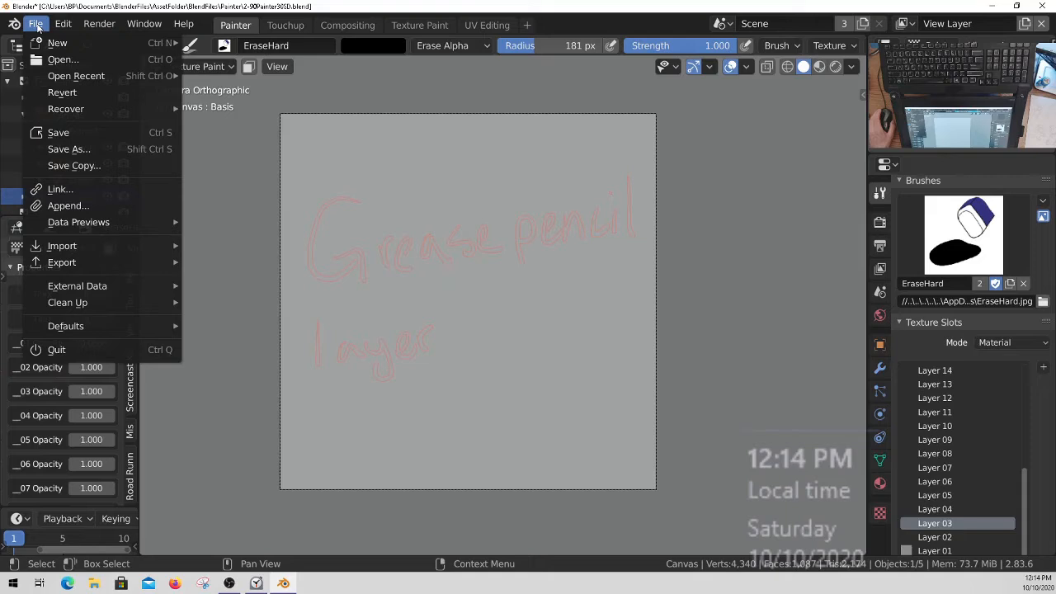
pyautogui.click(69, 149)
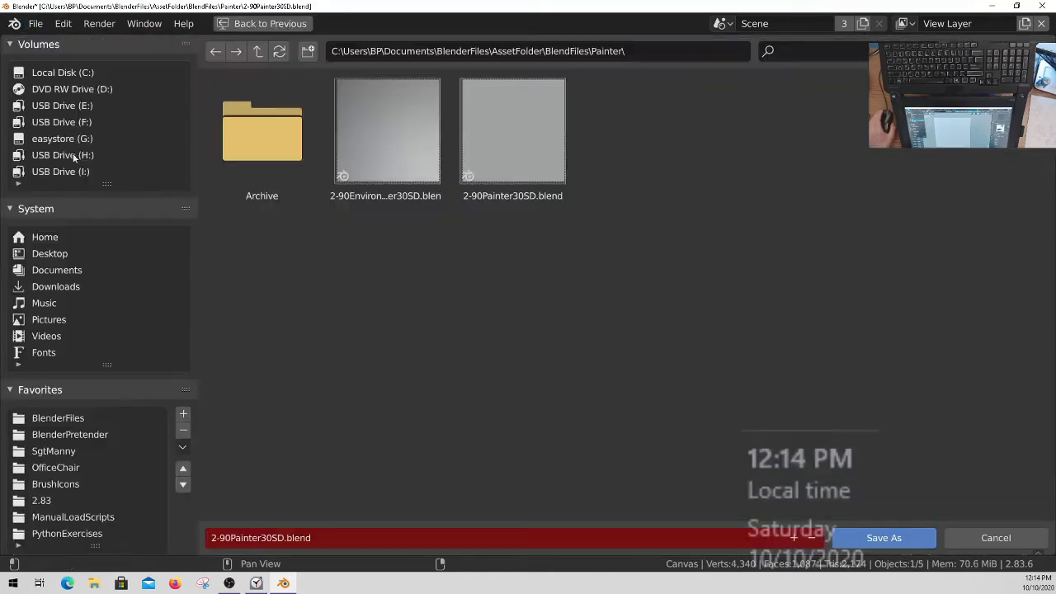
pyautogui.click(62, 437)
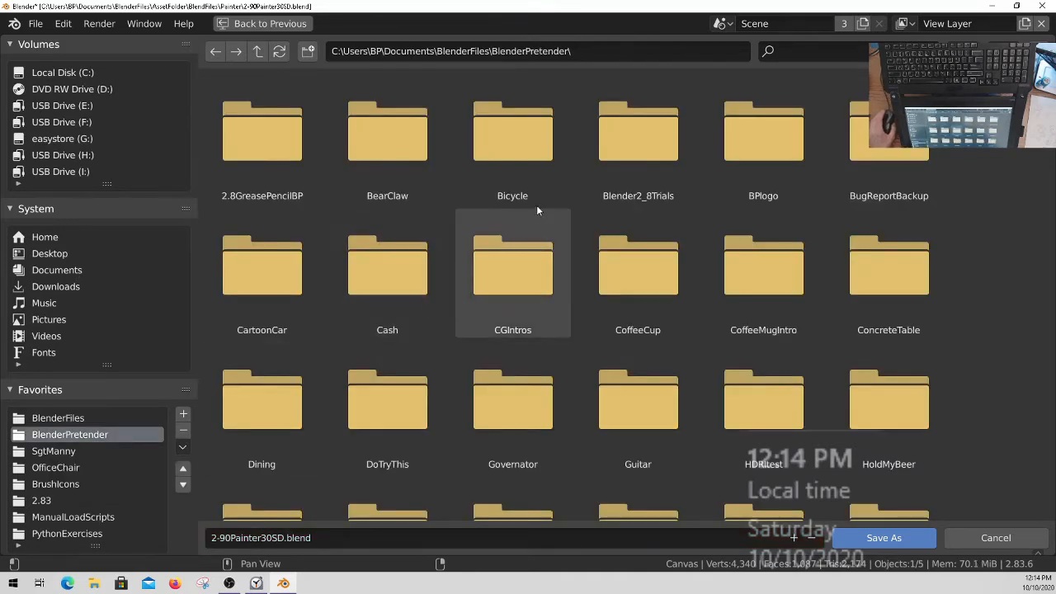
pyautogui.click(395, 146)
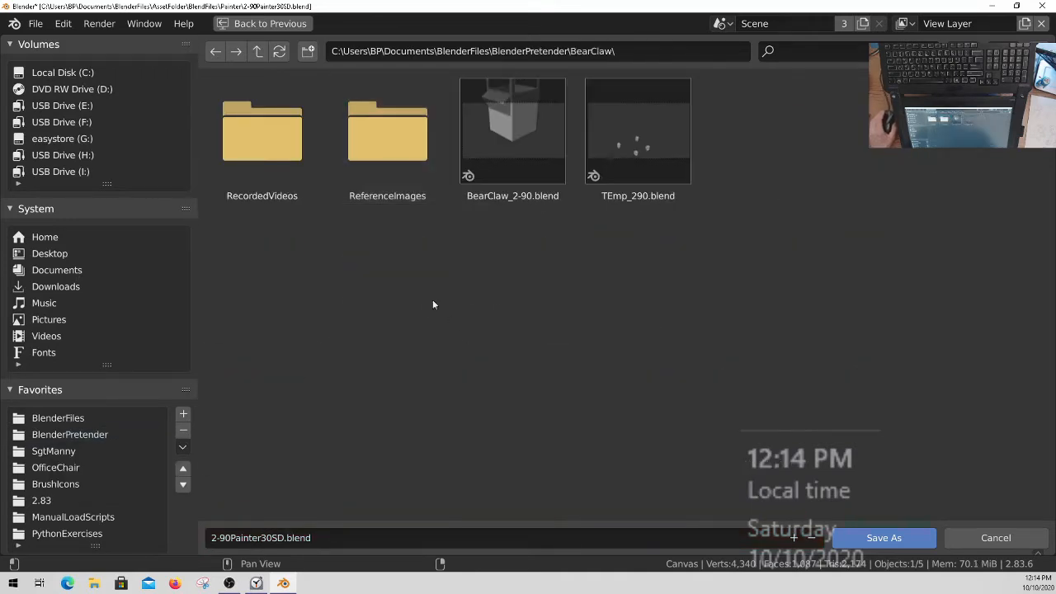
pyautogui.click(308, 51)
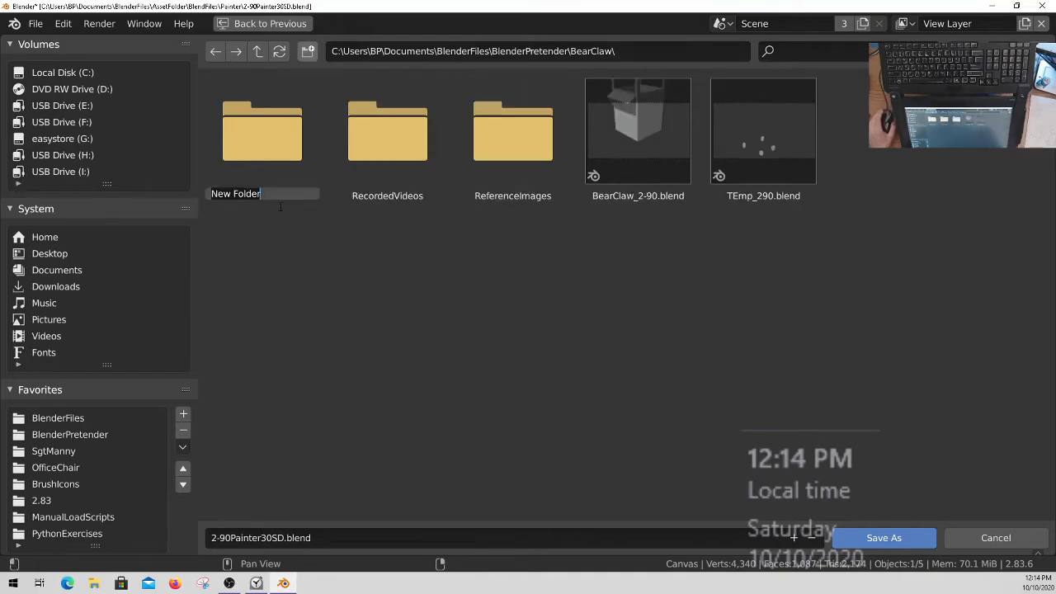
pyautogui.write('Painter')
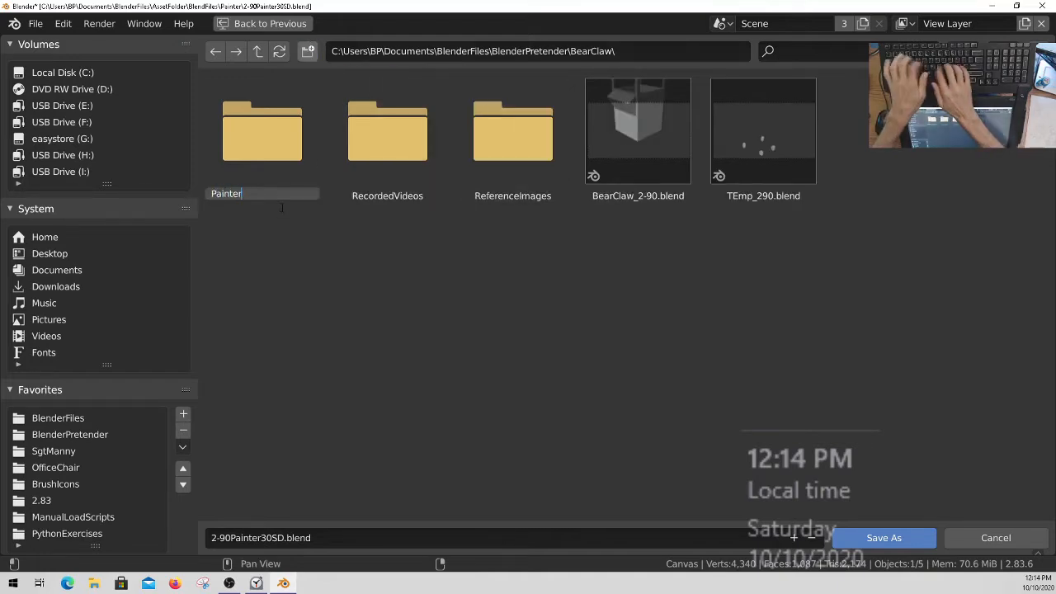
# Step: Name the new folder in BearClaw Painter, open it, and change the version prefix of the file name to 2-83
pyautogui.press('Return')
pyautogui.doubleClick(267, 162)
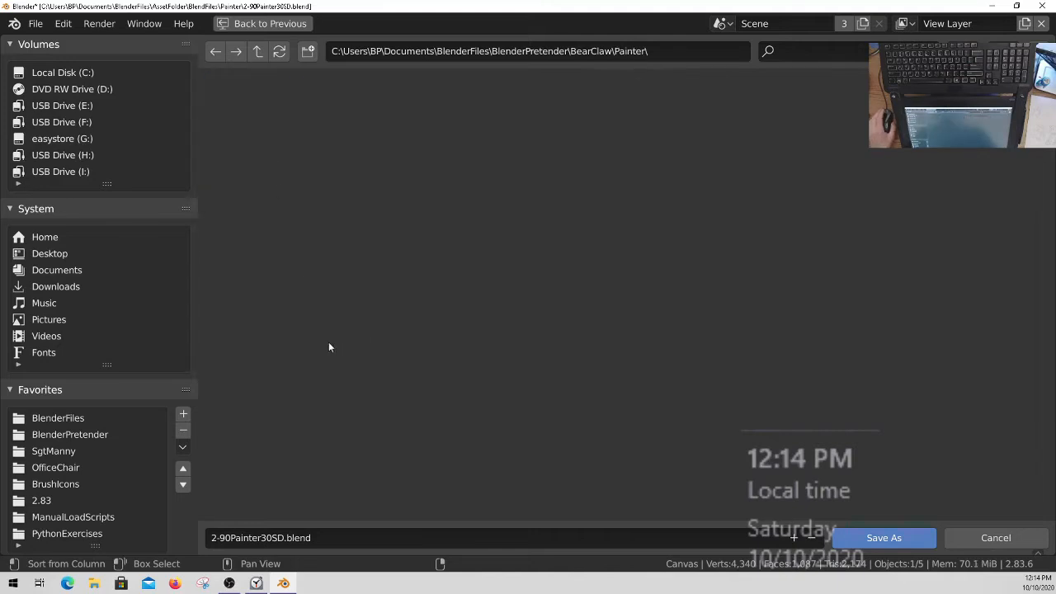
pyautogui.click(284, 538)
pyautogui.click(225, 538)
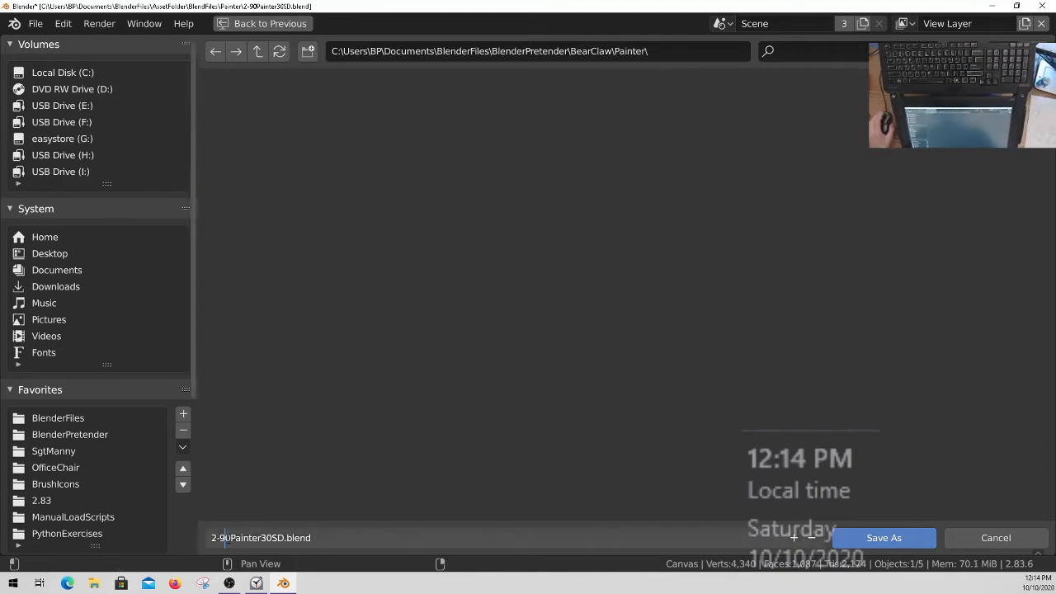
pyautogui.press('BackSpace')
pyautogui.press('Delete')
pyautogui.write('83')
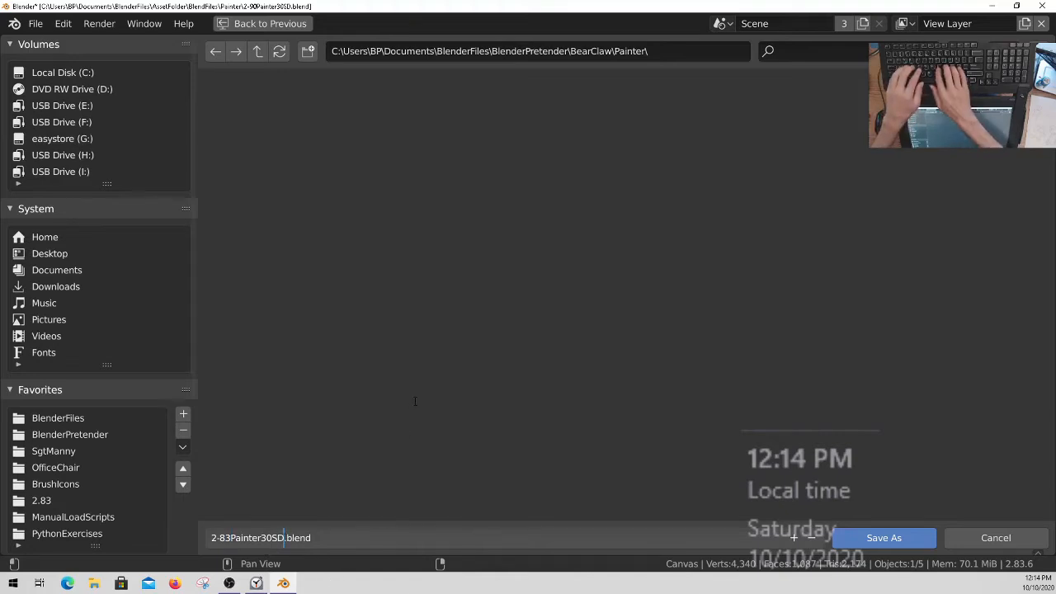
# Step: Append _TeddyBear to the file name and save the file as 2-83Painter30SD_TeddyBear.blend in the Painter folder
pyautogui.write('_')
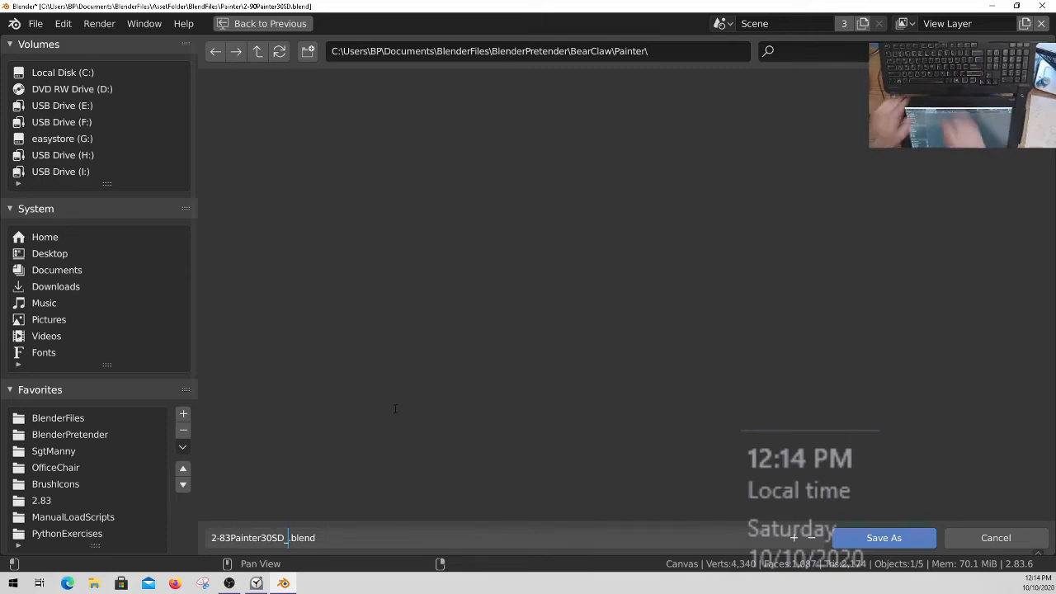
pyautogui.write('Bear')
pyautogui.press('BackSpace')
pyautogui.press('BackSpace')
pyautogui.press('BackSpace')
pyautogui.press('BackSpace')
pyautogui.write('Tedy')
pyautogui.press('BackSpace')
pyautogui.write('dyBear')
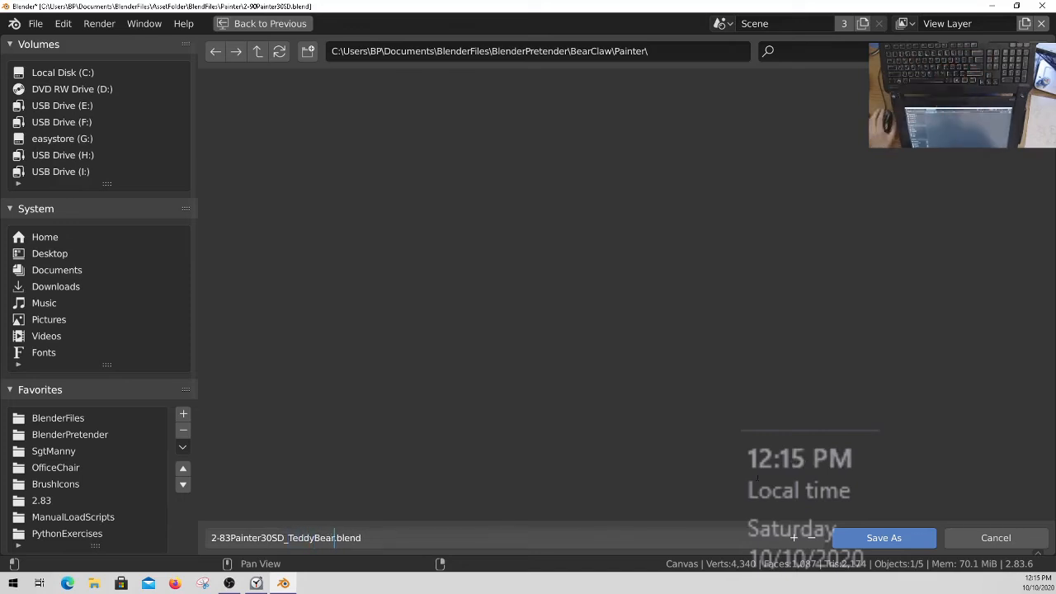
pyautogui.click(903, 541)
pyautogui.click(903, 541)
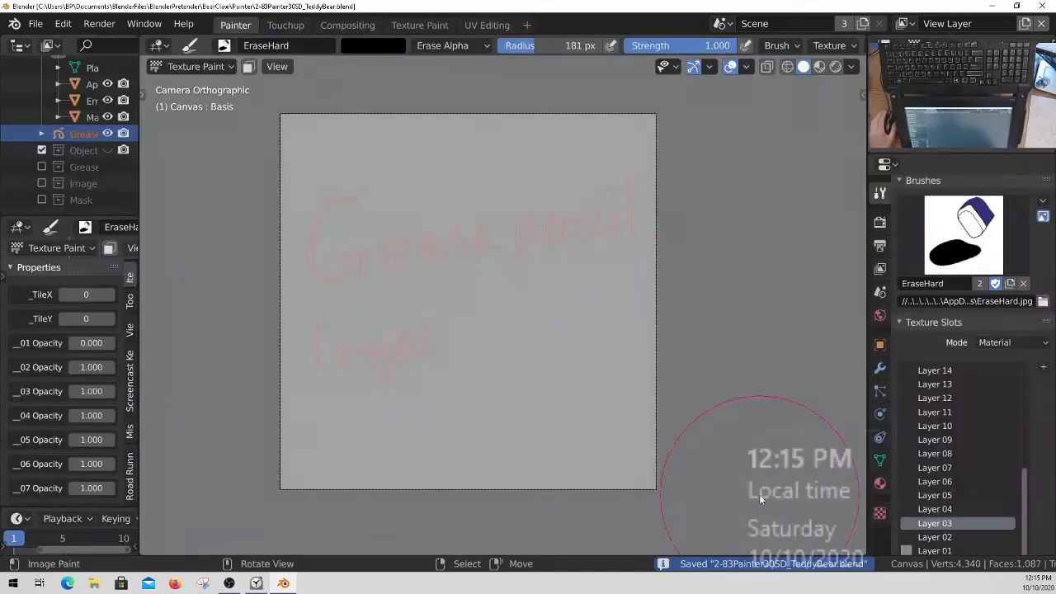
# Step: Turn off automatic packing of external files into the blend file
pyautogui.click(35, 23)
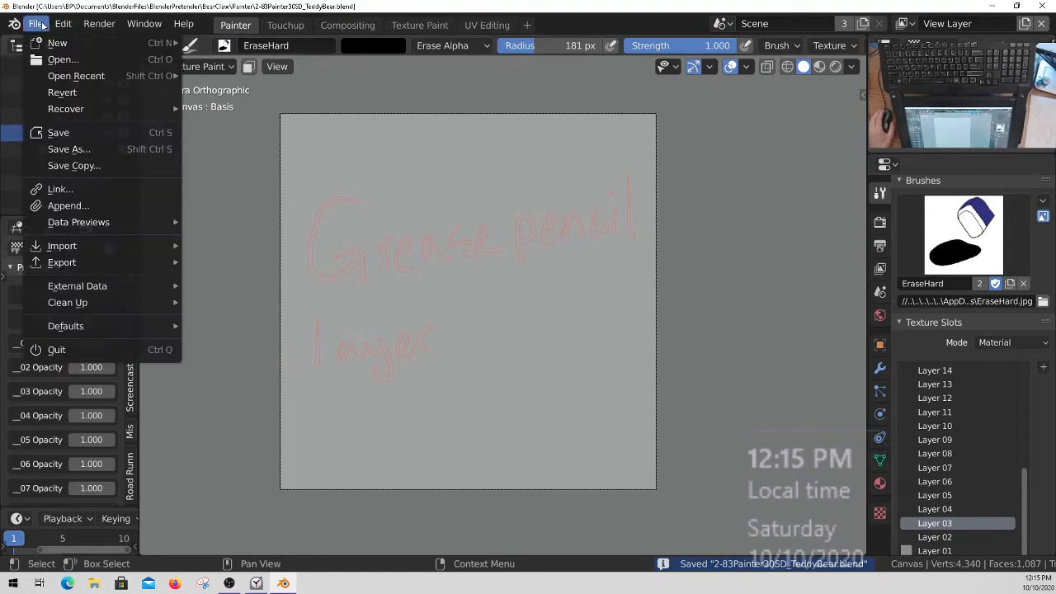
pyautogui.moveTo(149, 287)
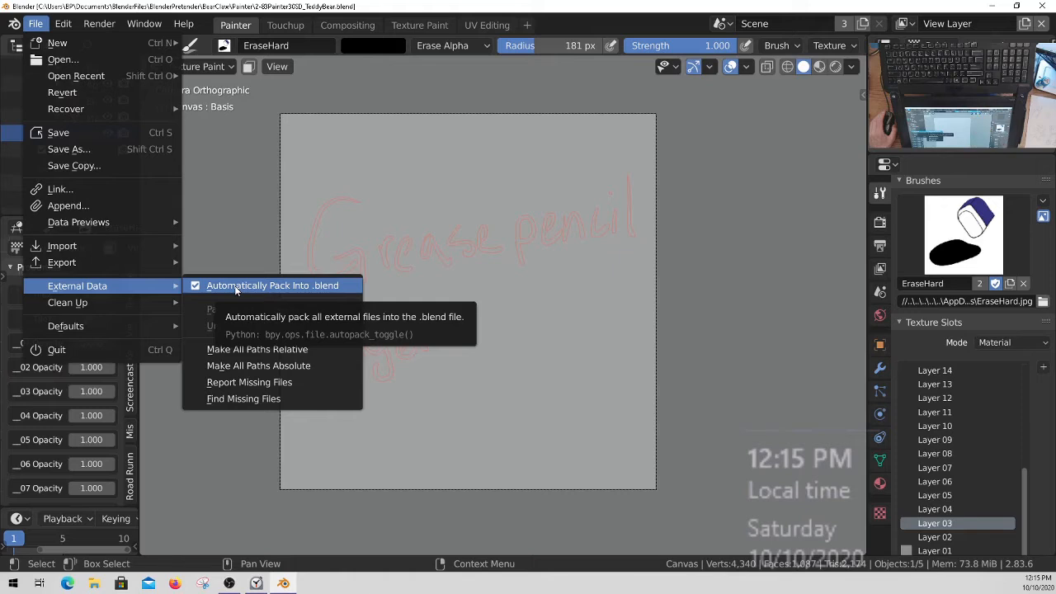
pyautogui.click(236, 287)
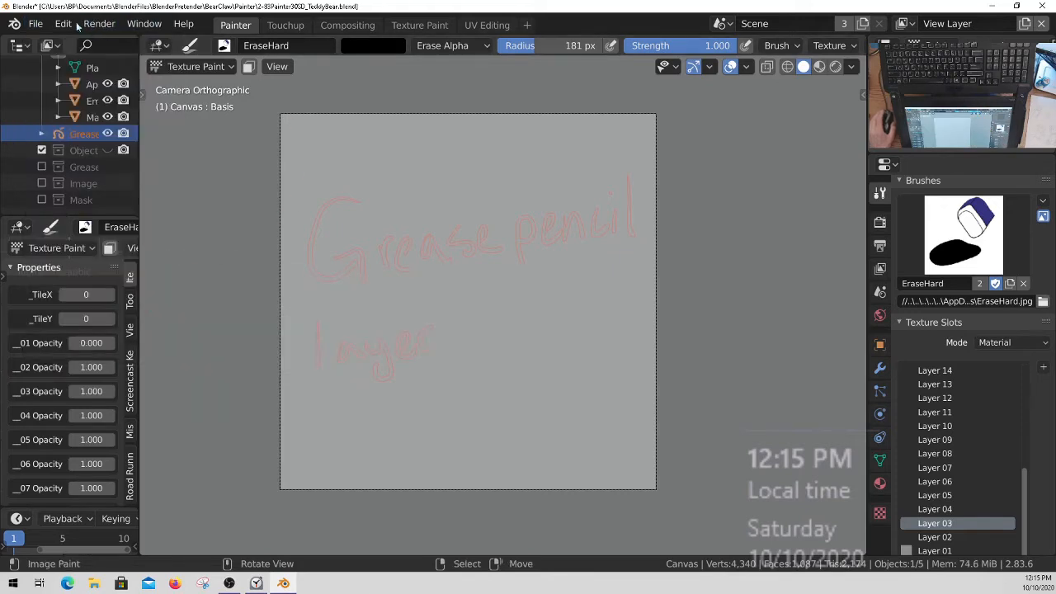
# Step: Unpack all packed files, writing them to the current directory and overwriting existing files
pyautogui.click(35, 23)
pyautogui.moveTo(98, 305)
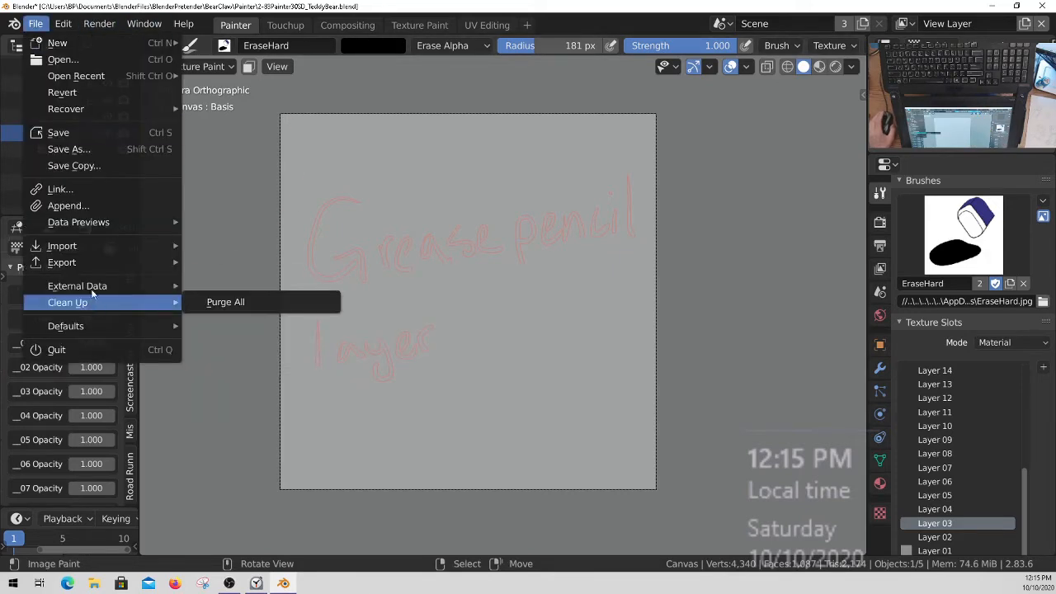
pyautogui.moveTo(93, 287)
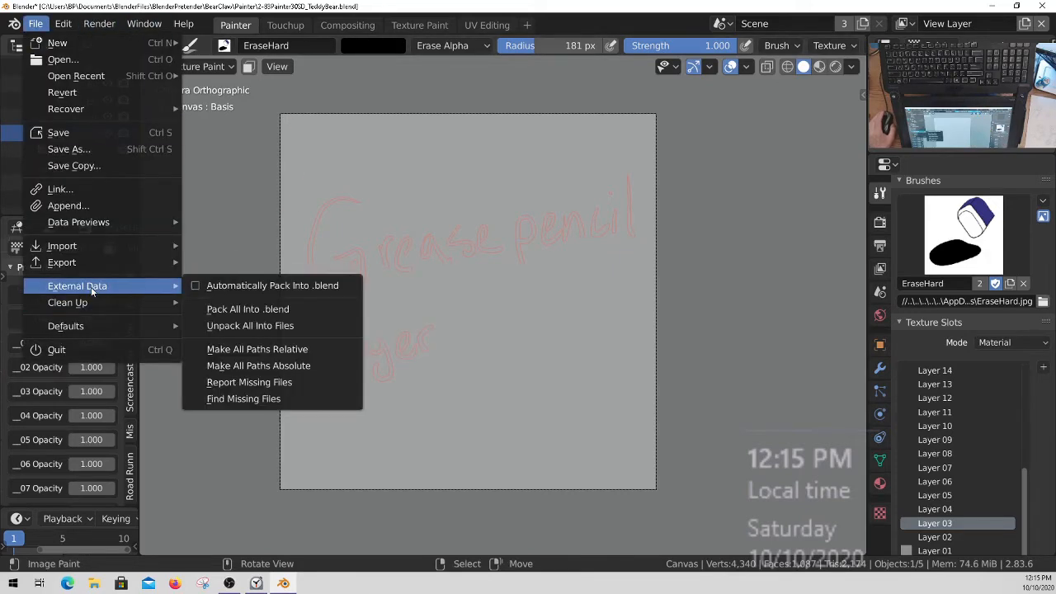
pyautogui.click(244, 329)
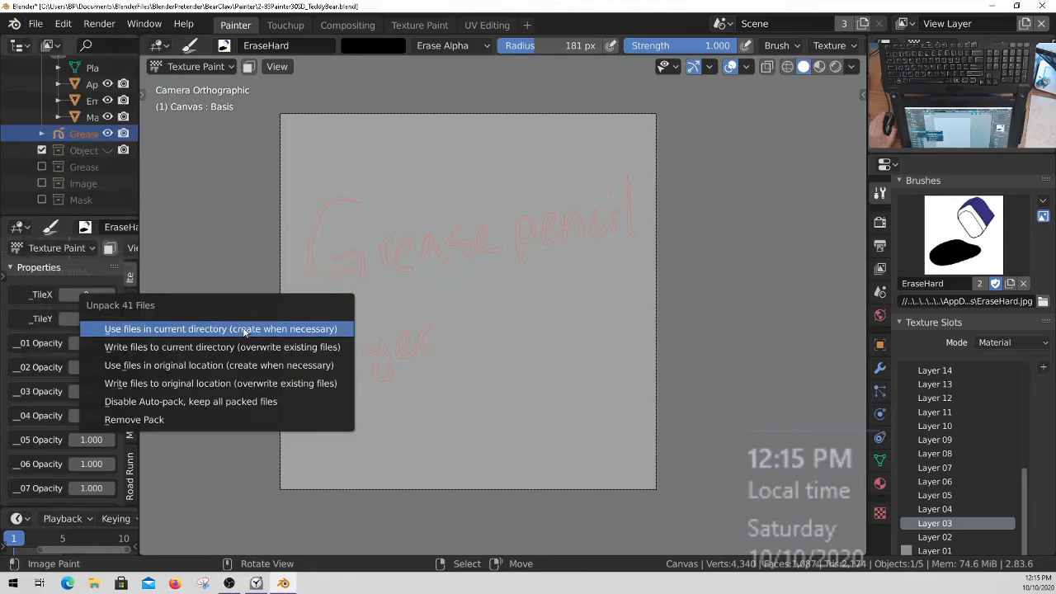
pyautogui.click(200, 347)
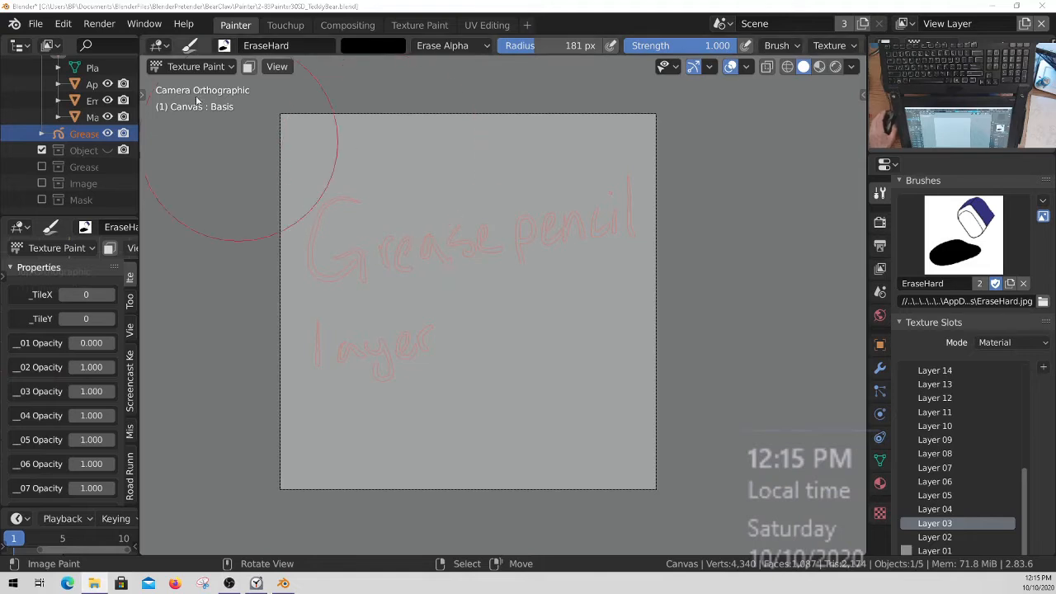
# Step: Turn automatic packing into the blend file back on and save the file
pyautogui.click(35, 23)
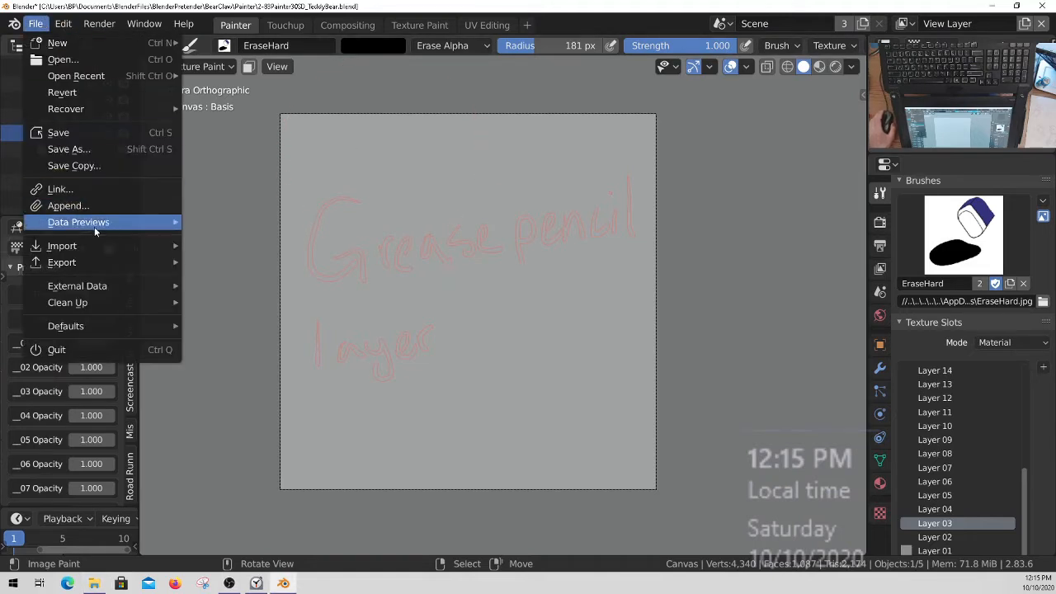
pyautogui.moveTo(74, 284)
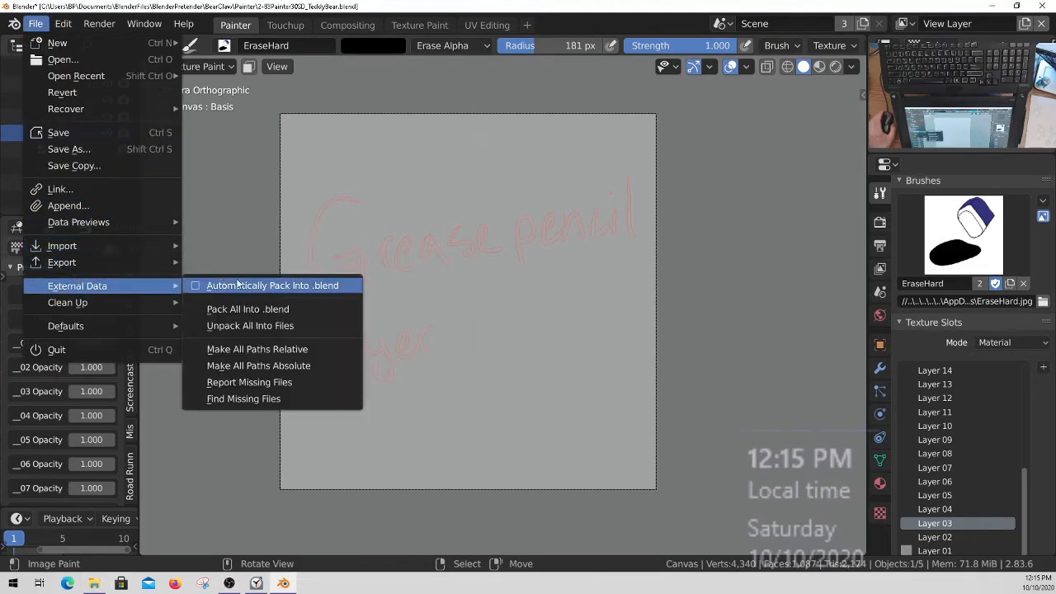
pyautogui.click(236, 281)
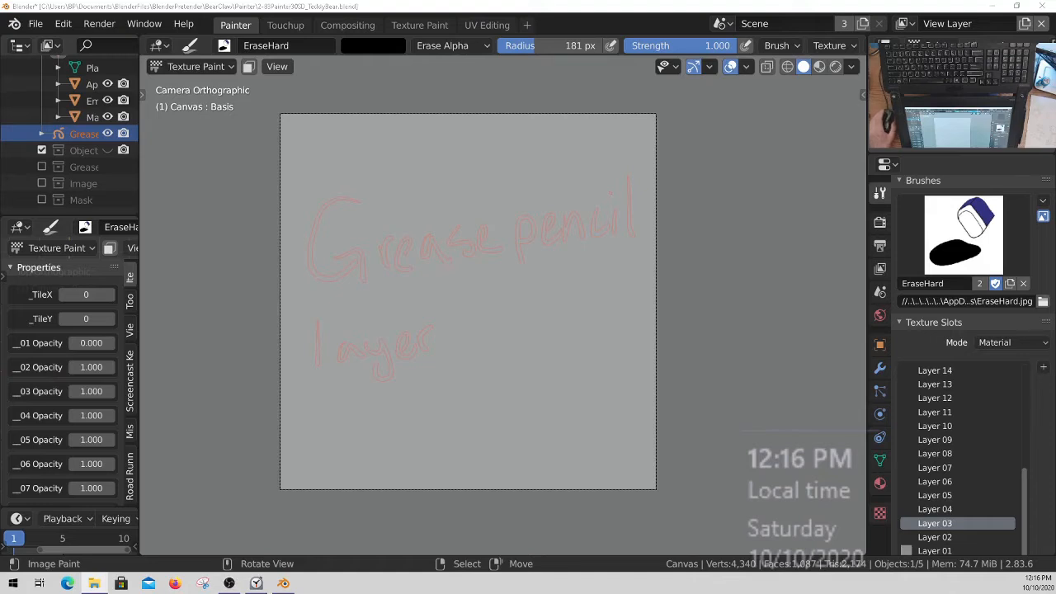
pyautogui.moveTo(644, 43); pyautogui.dragTo(445, 1)
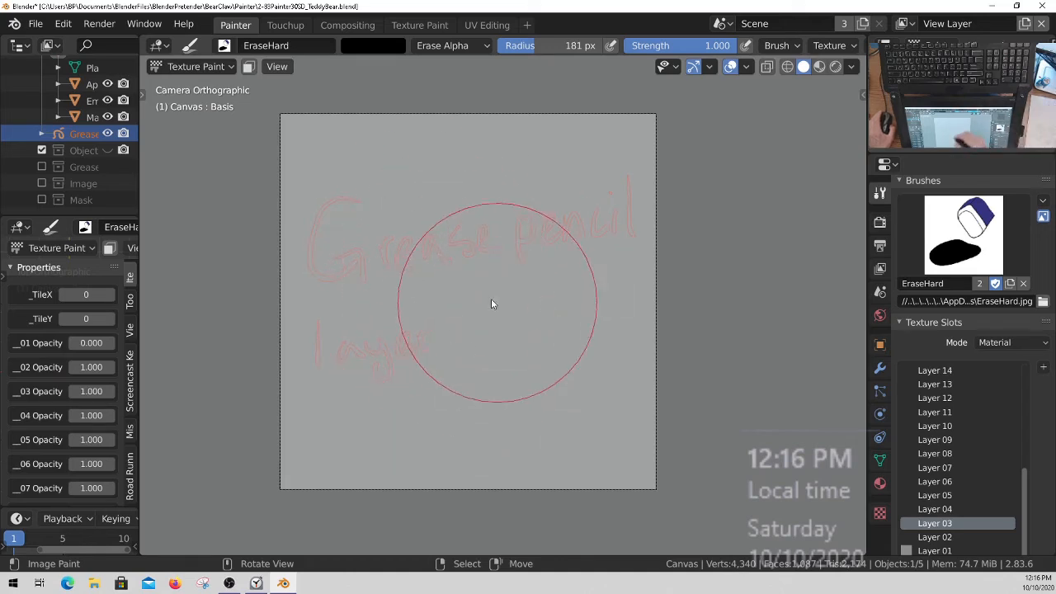
pyautogui.hotkey('ctrl', 's')
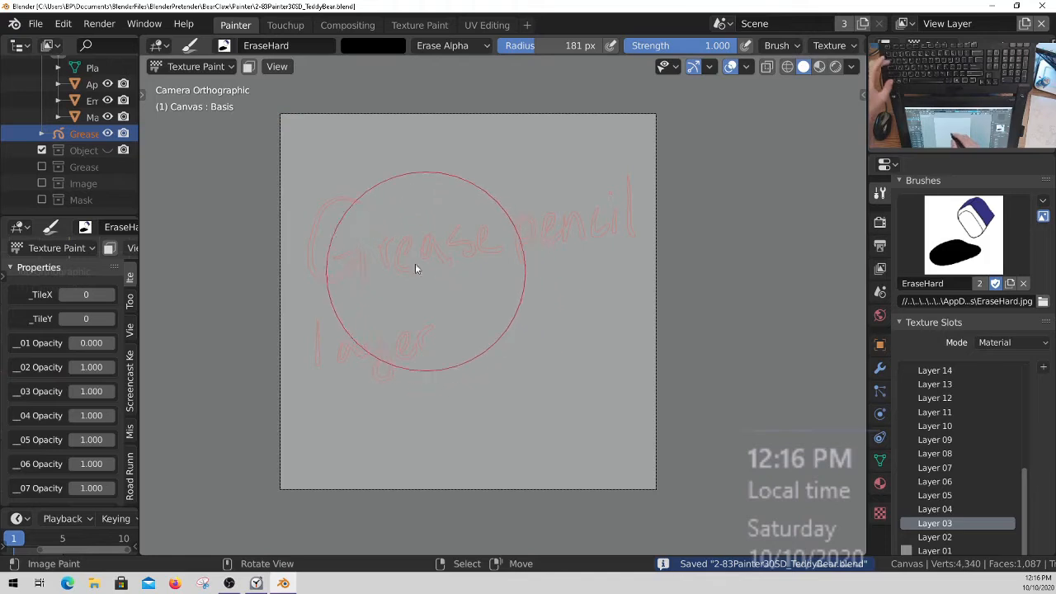
# Step: Switch to Object Mode and make the Object collection visible and active
pyautogui.hotkey('ctrl', 'Tab')
pyautogui.click(346, 264)
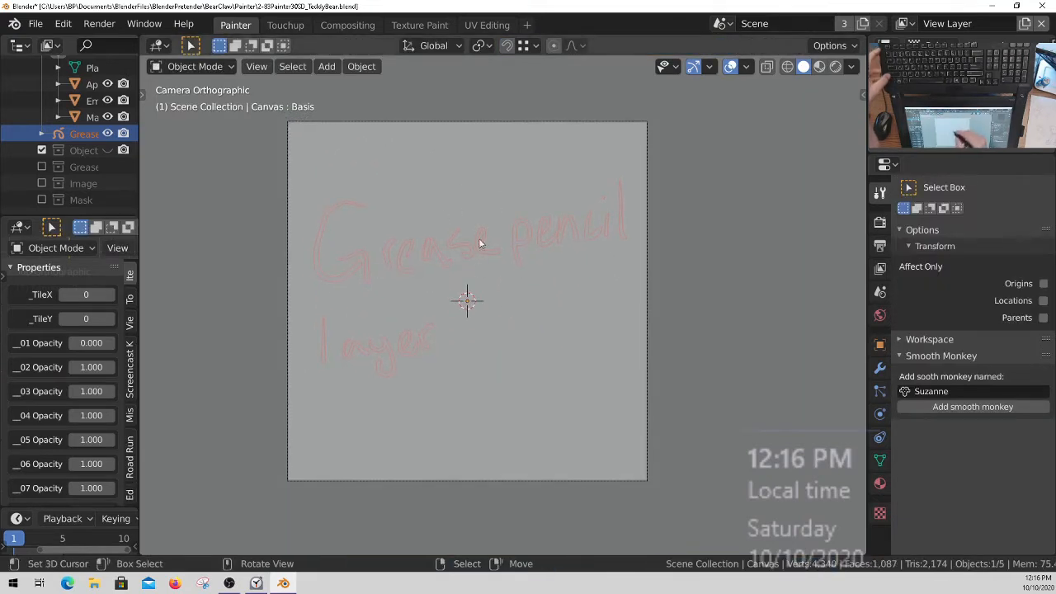
pyautogui.scroll(1, 457, 236)
pyautogui.scroll(3, 61, 152)
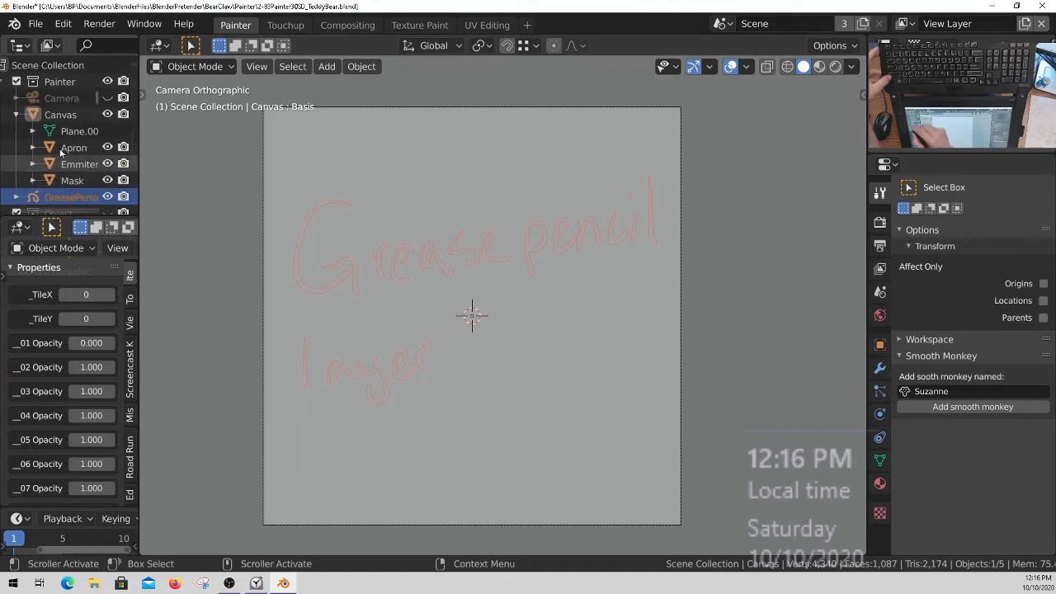
pyautogui.moveTo(62, 152); pyautogui.dragTo(82, 117, button='middle')
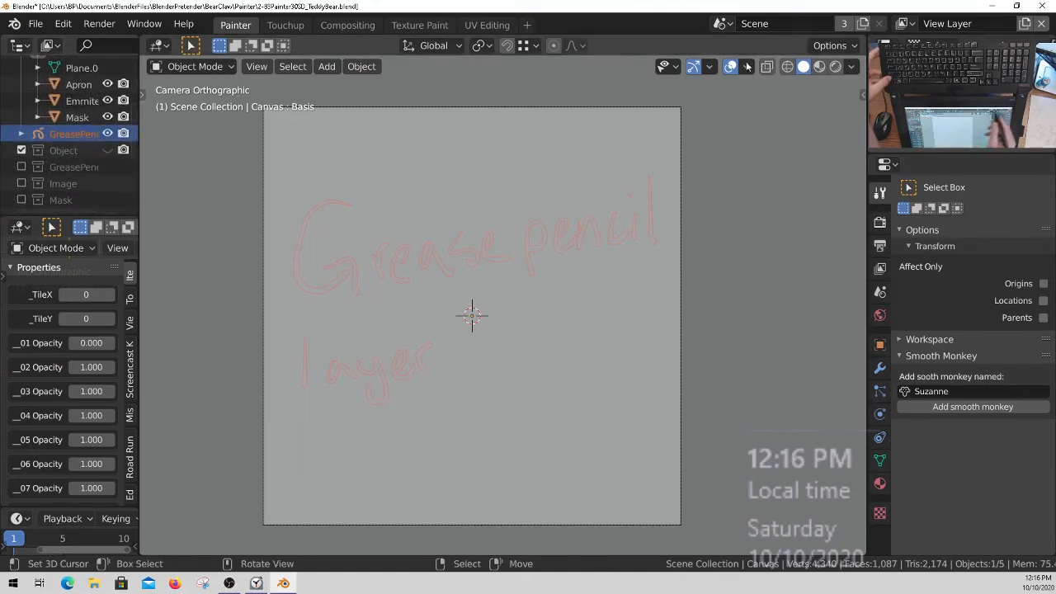
pyautogui.moveTo(69, 149)
pyautogui.mouseDown(button='middle')
pyautogui.moveTo(76, 102)
pyautogui.moveTo(85, 179)
pyautogui.moveTo(98, 104)
pyautogui.moveTo(91, 185)
pyautogui.moveTo(81, 120)
pyautogui.mouseUp(button='middle')
pyautogui.click(64, 157)
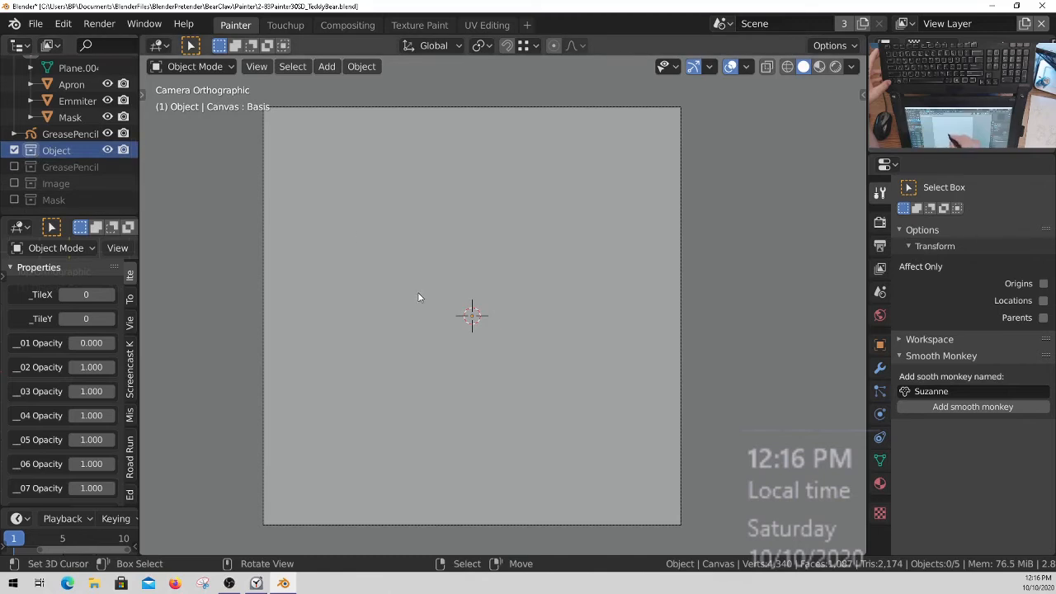
# Step: Leave the camera view and frame the canvas in a top orthographic view
pyautogui.keyDown('ctrl'); pyautogui.moveTo(452, 248); pyautogui.dragTo(507, 324, button='middle'); pyautogui.keyUp('ctrl')
pyautogui.press('KP_0')
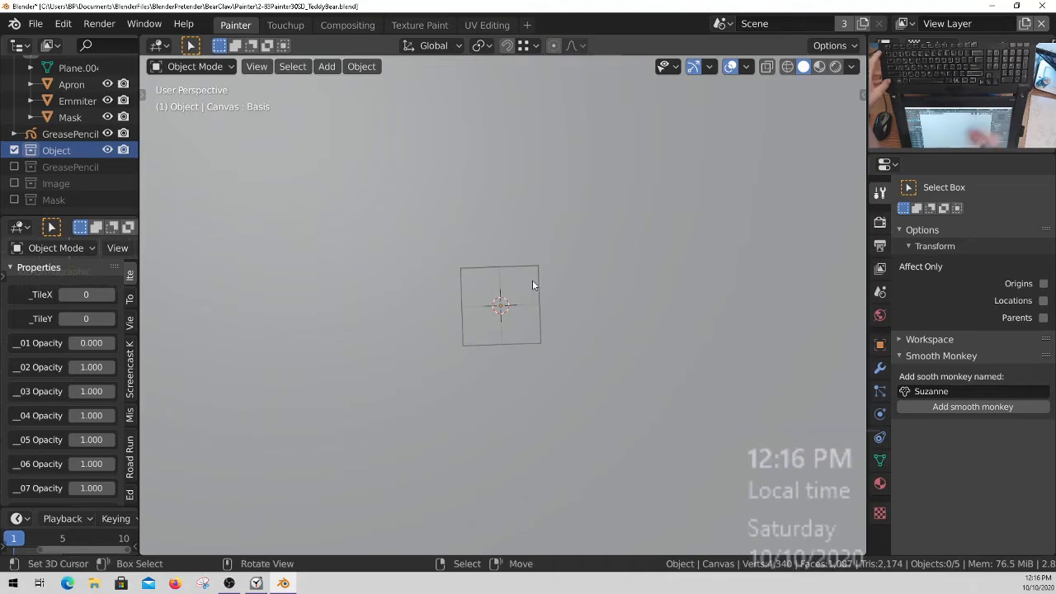
pyautogui.moveTo(533, 280); pyautogui.dragTo(497, 385, button='middle')
pyautogui.press('KP_7')
pyautogui.keyDown('ctrl'); pyautogui.moveTo(528, 288); pyautogui.dragTo(534, 260, button='middle'); pyautogui.keyUp('ctrl')
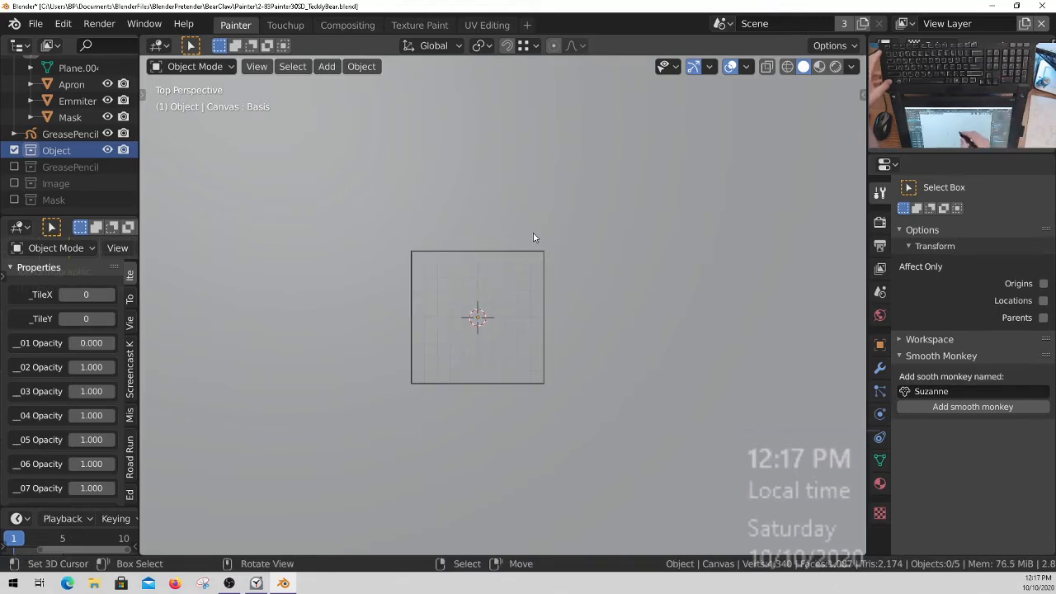
pyautogui.press('KP_5')
pyautogui.keyDown('ctrl'); pyautogui.moveTo(504, 314); pyautogui.dragTo(522, 292, button='middle'); pyautogui.keyUp('ctrl')
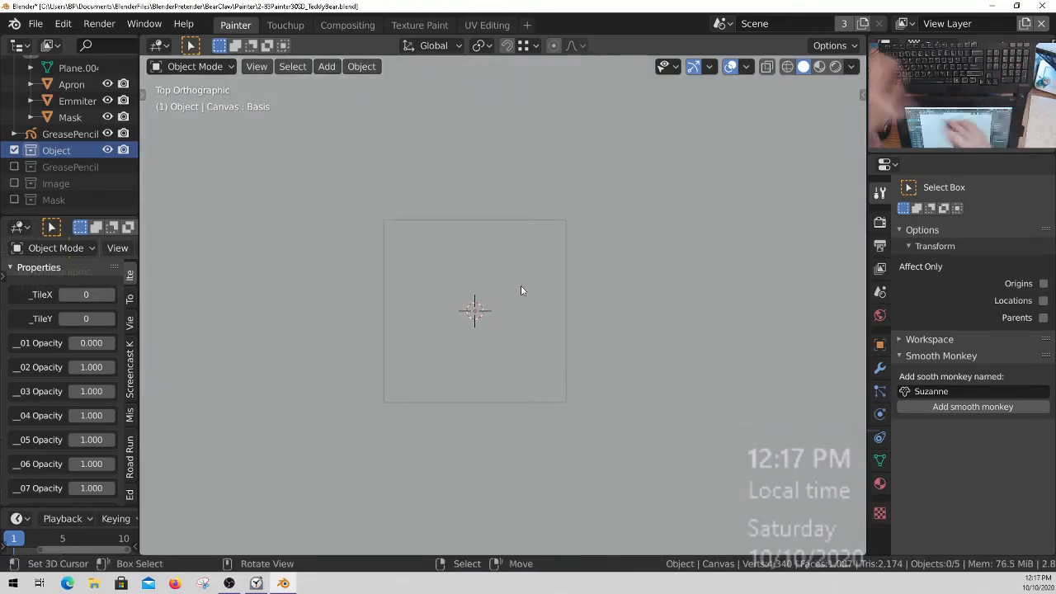
pyautogui.keyDown('ctrl'); pyautogui.moveTo(535, 333); pyautogui.dragTo(431, 216, button='middle'); pyautogui.keyUp('ctrl')
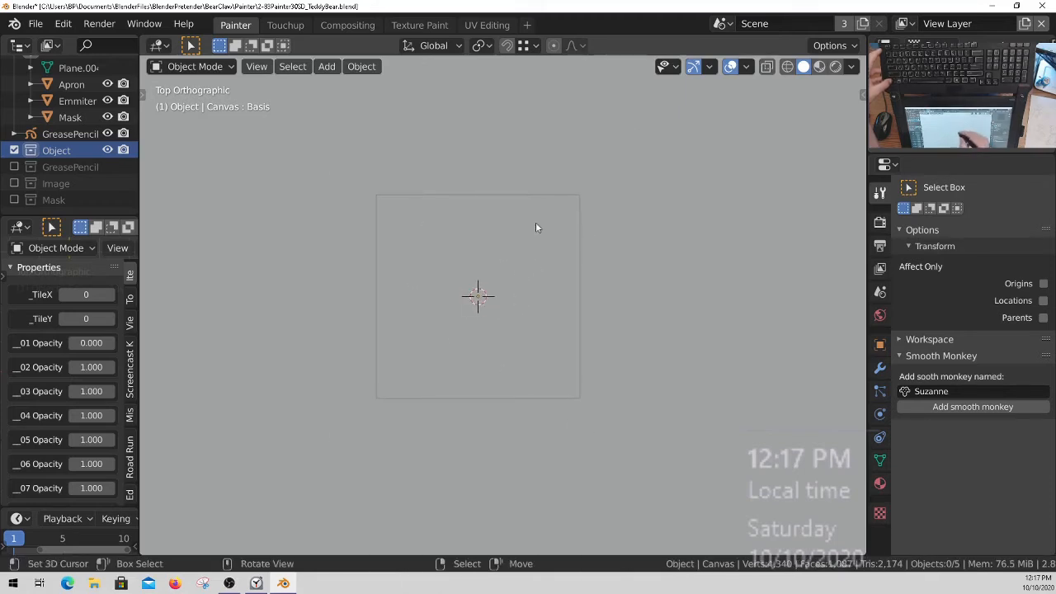
pyautogui.press('KP_0')
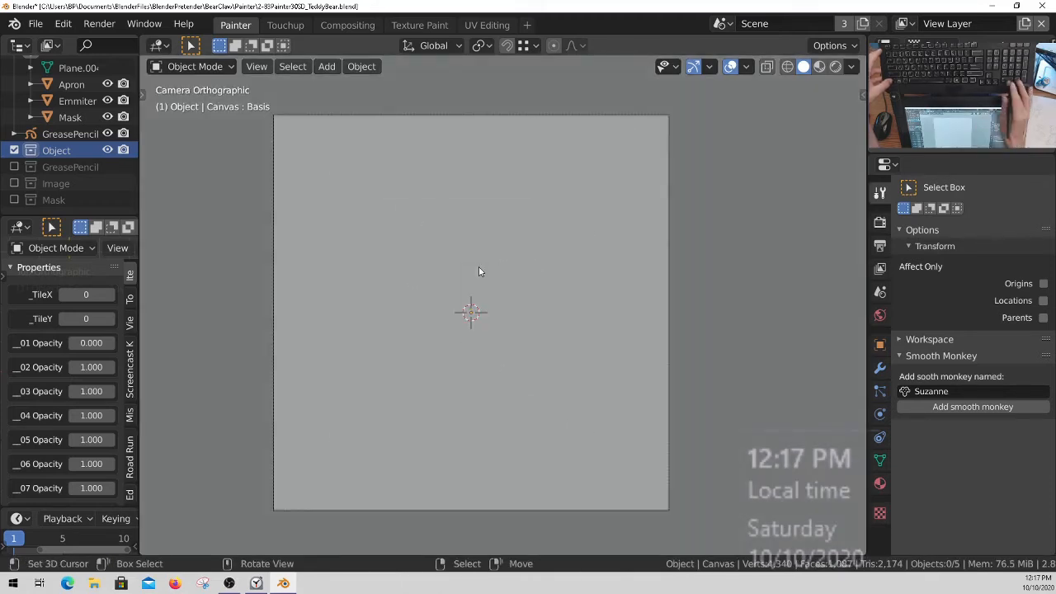
pyautogui.press('KP_0')
pyautogui.keyDown('ctrl'); pyautogui.moveTo(488, 337); pyautogui.dragTo(493, 295, button='middle'); pyautogui.keyUp('ctrl')
pyautogui.keyDown('shift'); pyautogui.moveTo(483, 250); pyautogui.dragTo(495, 263, button='middle'); pyautogui.keyUp('shift')
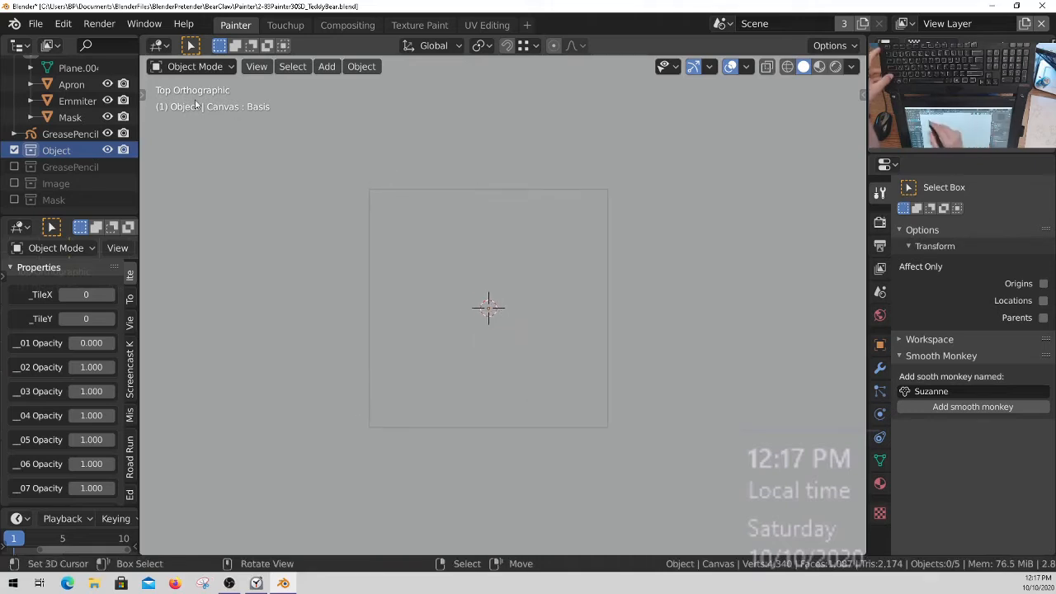
pyautogui.keyDown('ctrl'); pyautogui.moveTo(492, 355); pyautogui.dragTo(488, 315, button='middle'); pyautogui.keyUp('ctrl')
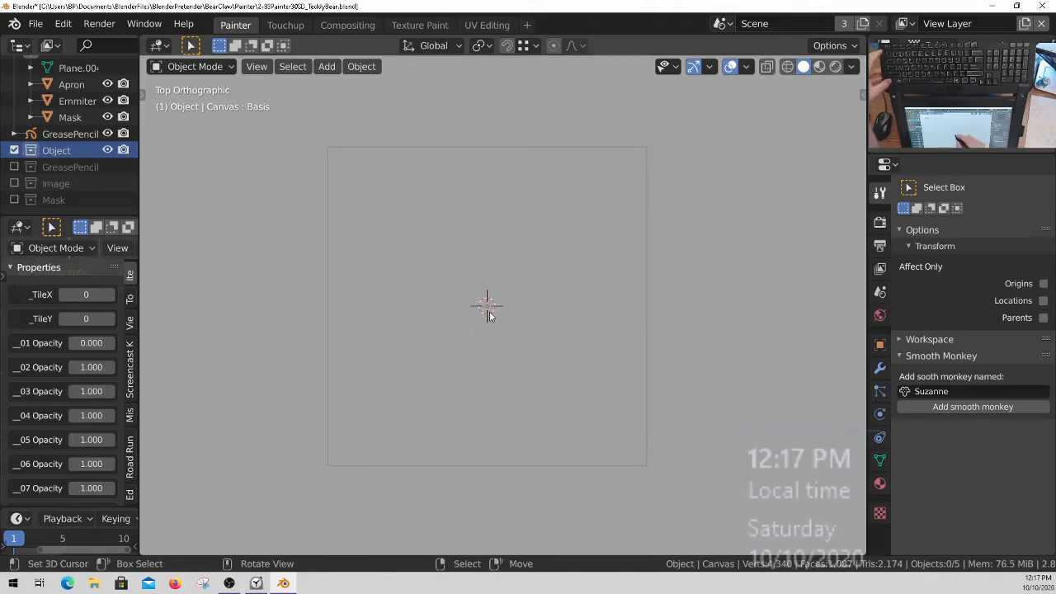
# Step: Open the Images as Planes import for adding a reference image to the Object collection
pyautogui.hotkey('shift', 'a')
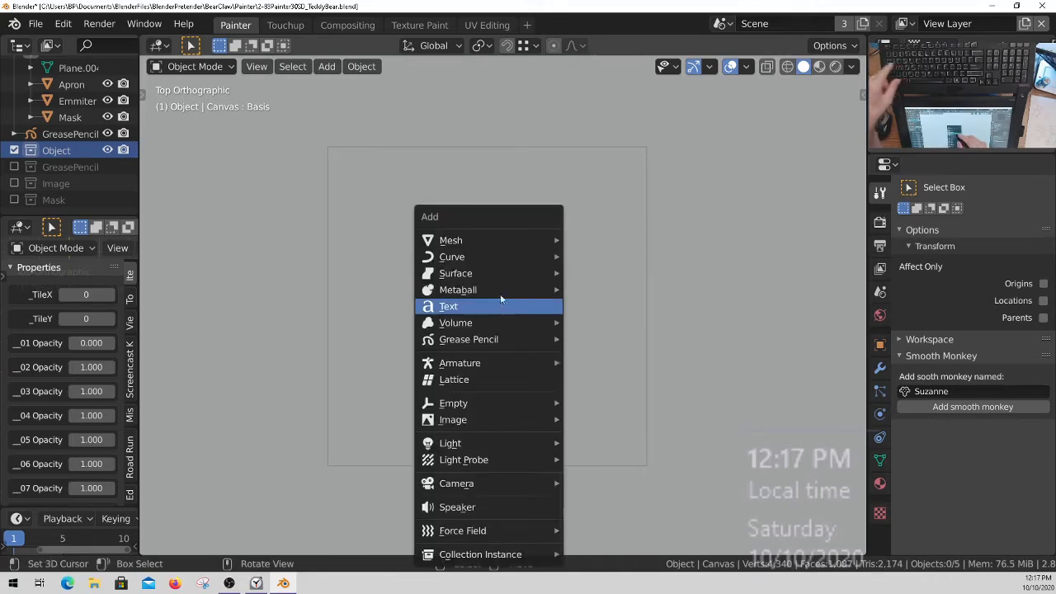
pyautogui.moveTo(489, 420)
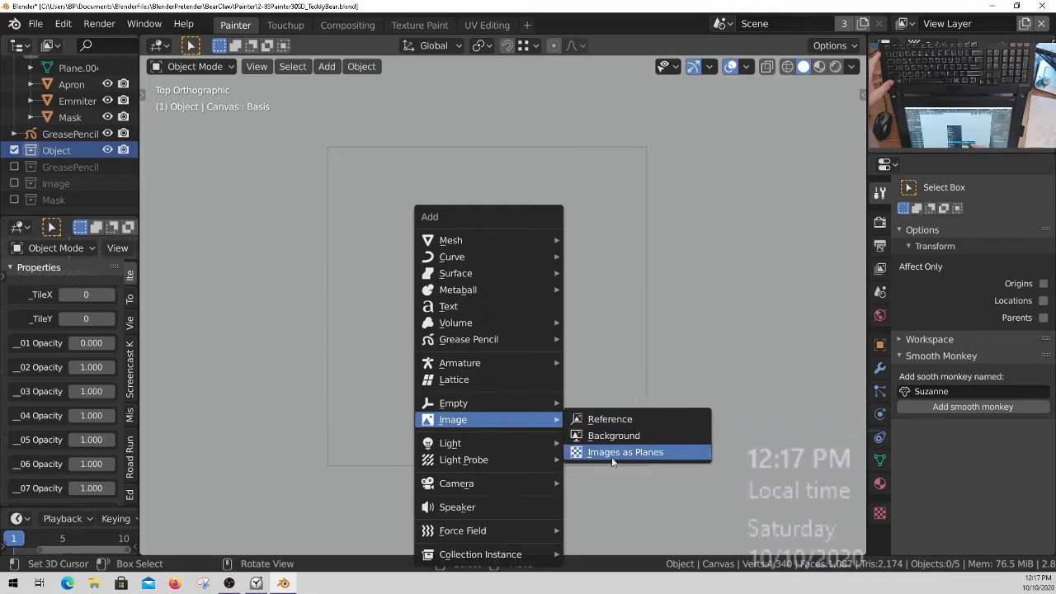
pyautogui.click(661, 453)
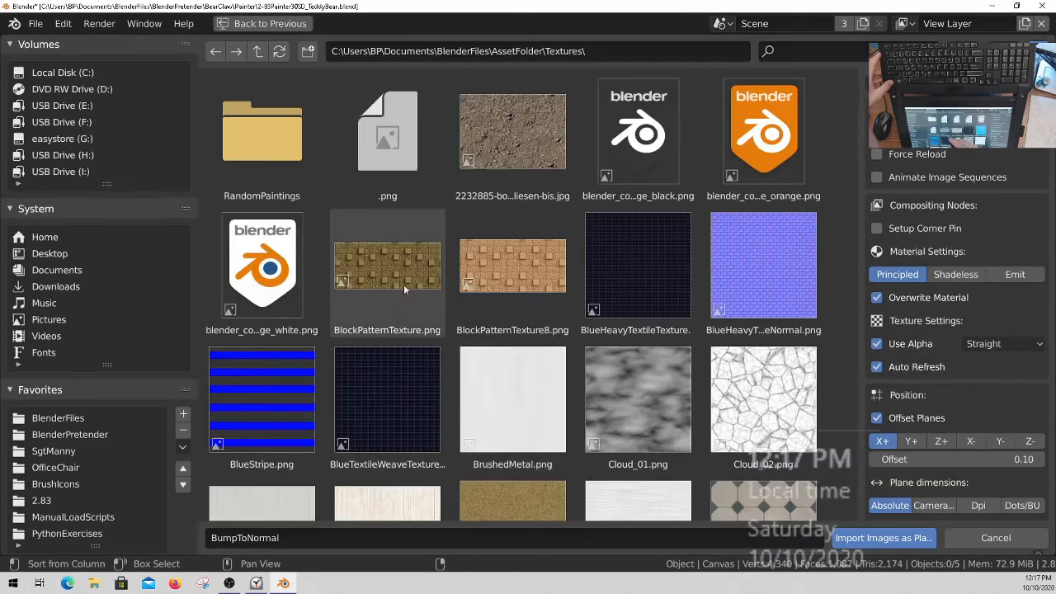
# Step: Look through the images in the Textures folder for the teddy bear reference
pyautogui.scroll(-8, 418, 232)
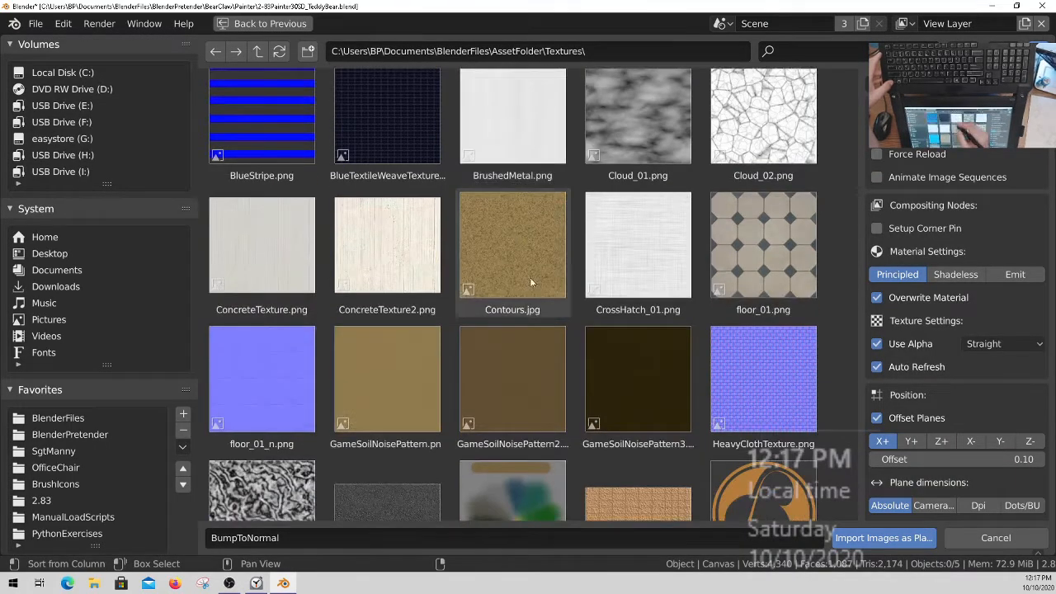
pyautogui.scroll(-5, 583, 240)
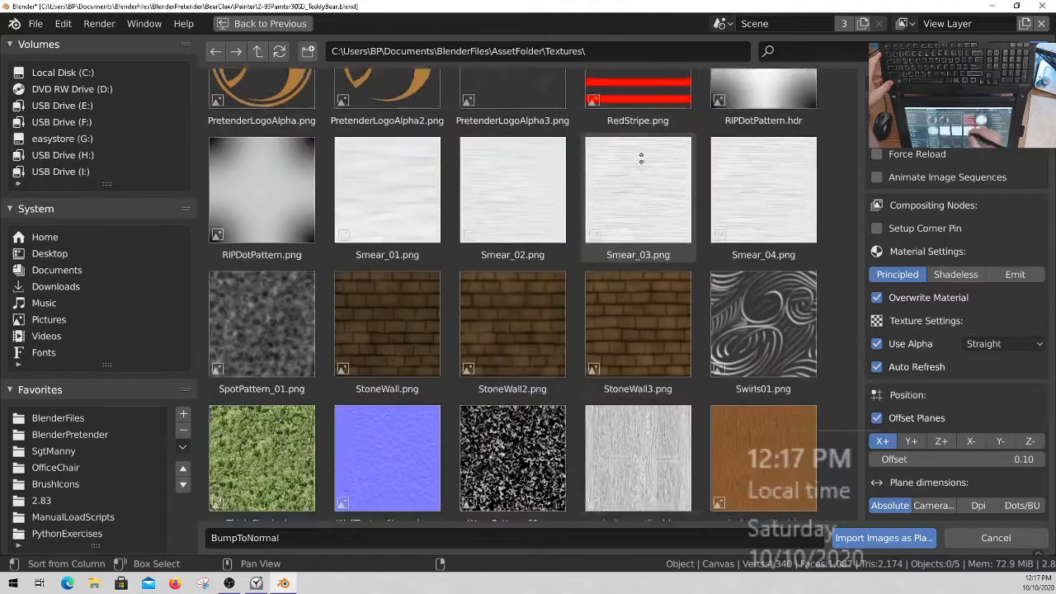
pyautogui.scroll(5, 658, 347)
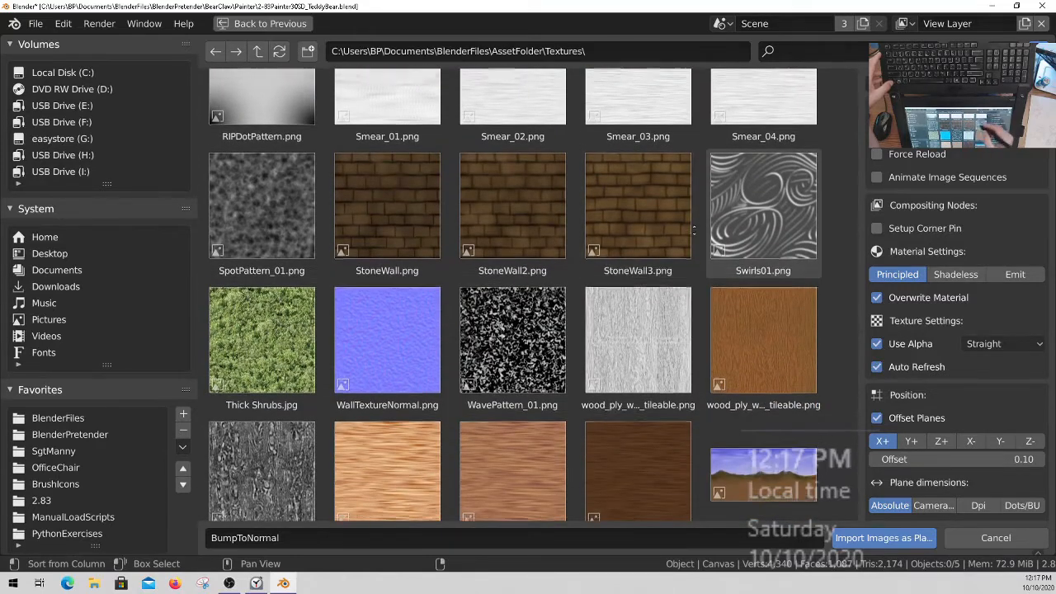
pyautogui.scroll(-3, 643, 314)
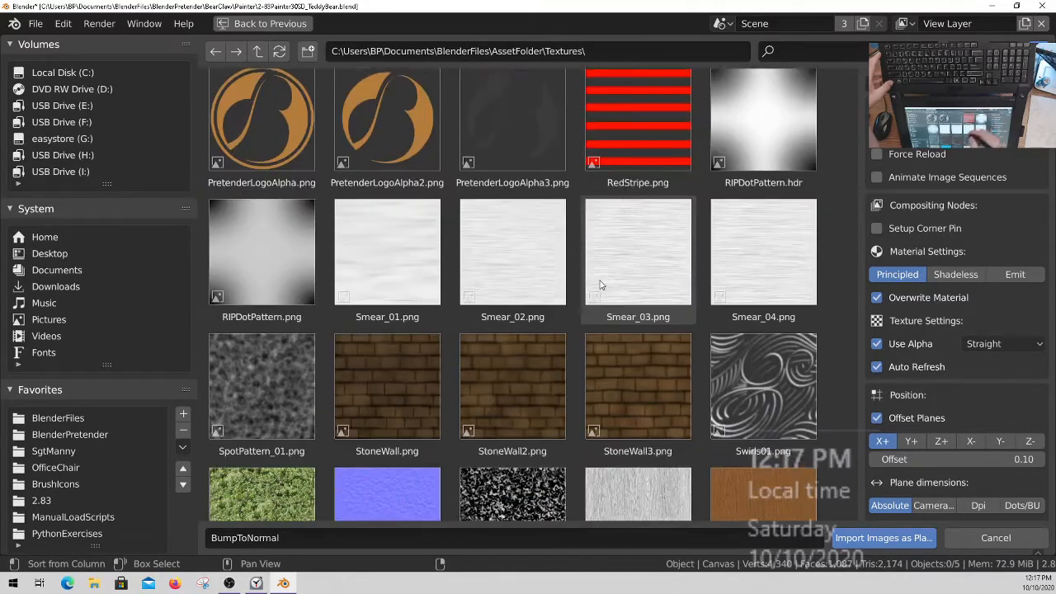
pyautogui.scroll(-5, 615, 288)
pyautogui.scroll(3, 670, 334)
pyautogui.scroll(20, 670, 334)
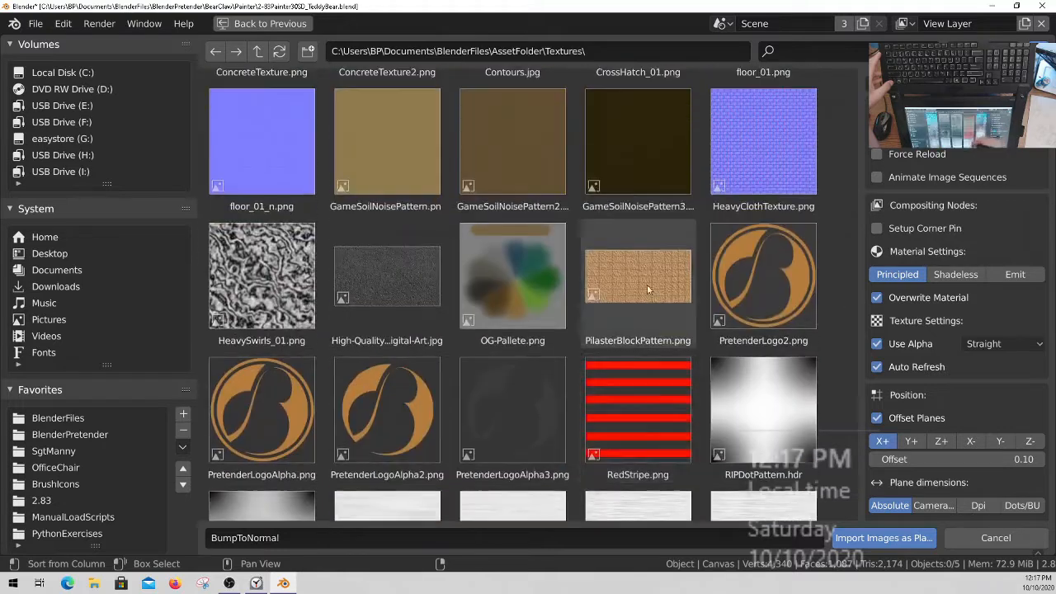
pyautogui.scroll(1, 600, 330)
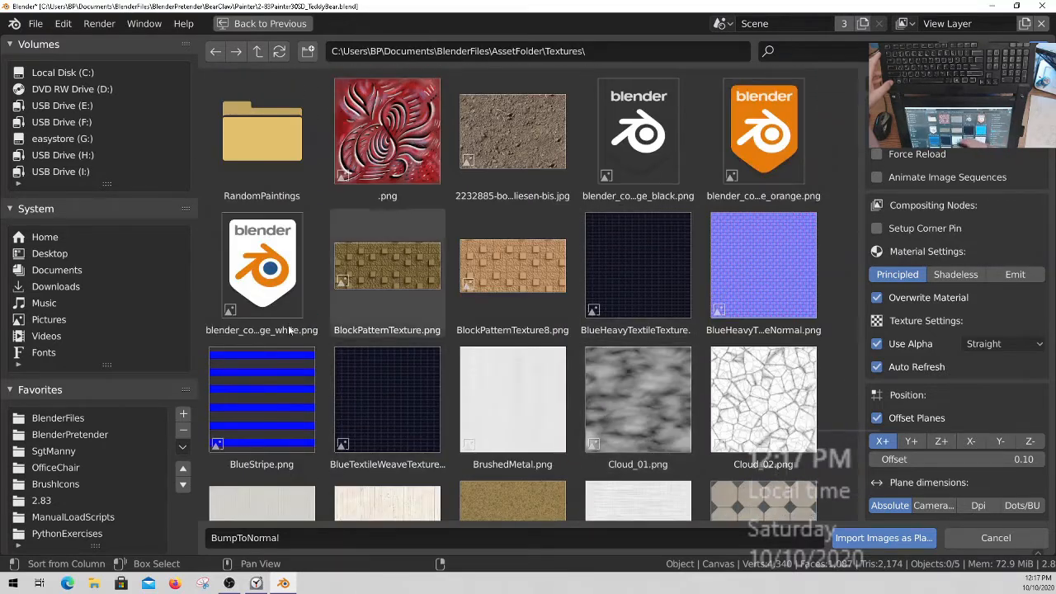
# Step: Browse to BlenderFiles\BlenderPretender\BearClaw\ReferenceImages and select TeddyBearSketch.PNG
pyautogui.click(58, 419)
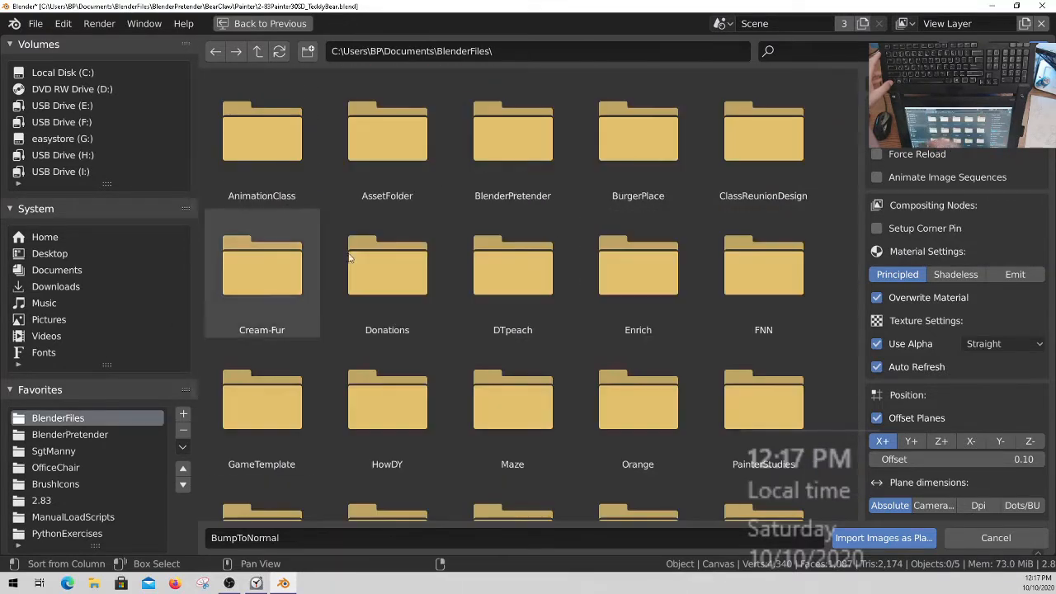
pyautogui.doubleClick(507, 144)
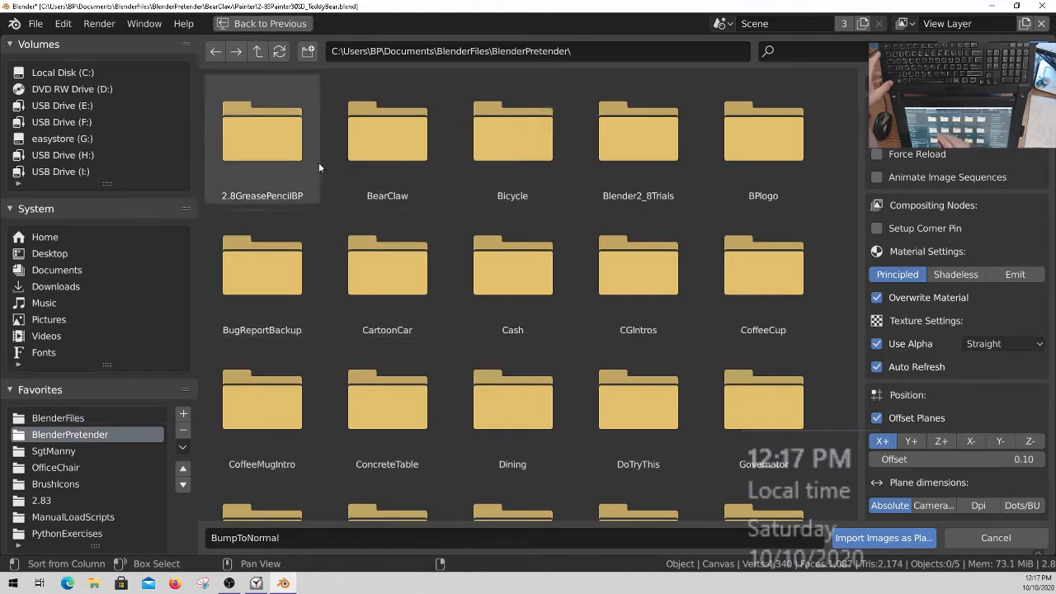
pyautogui.doubleClick(380, 126)
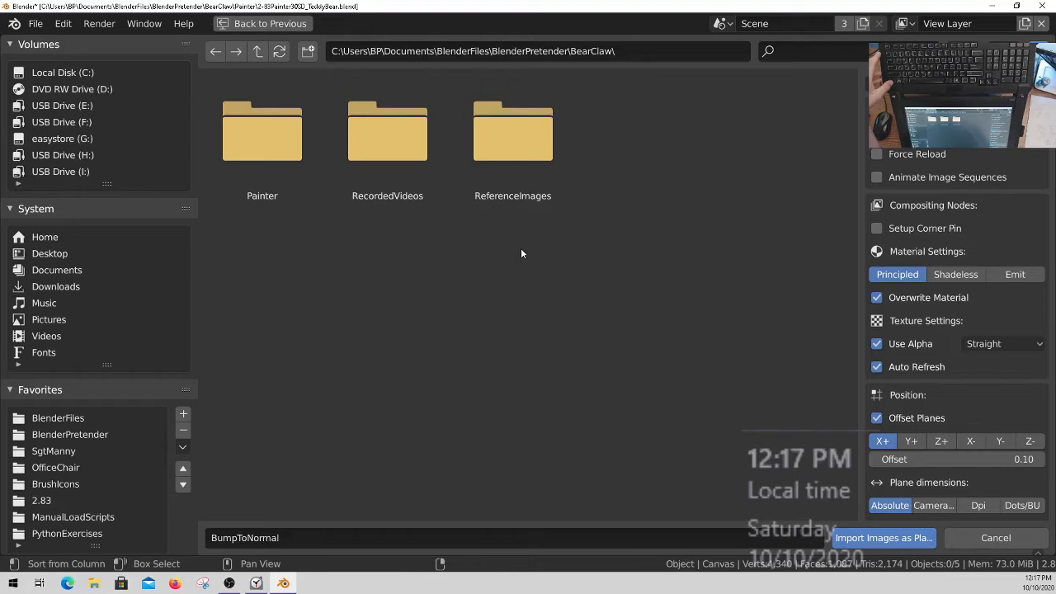
pyautogui.doubleClick(521, 141)
pyautogui.click(317, 195)
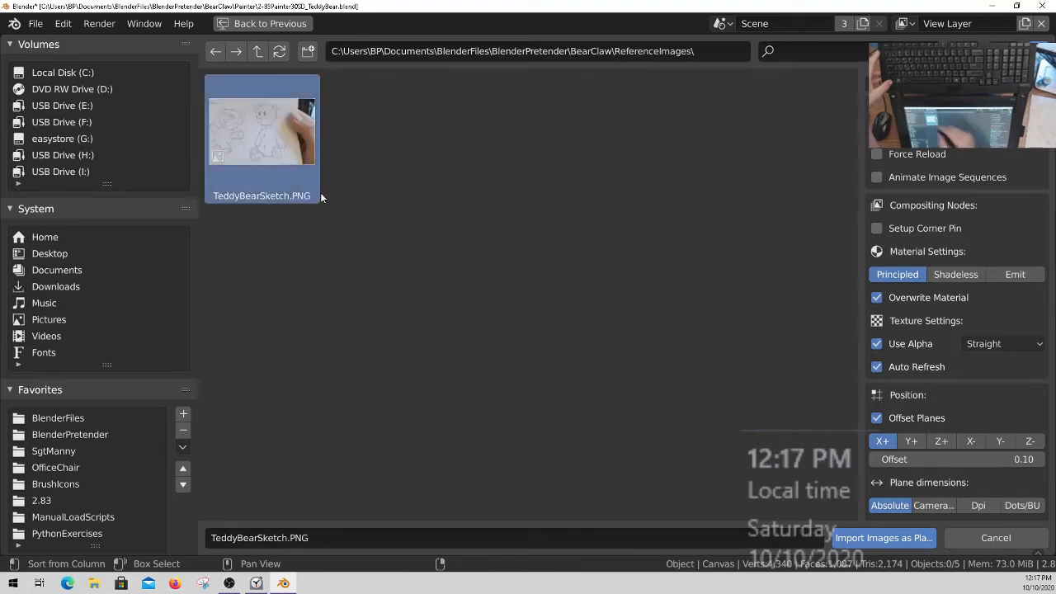
# Step: Import the sketch as a plane with a Shadeless material and switch the viewport to rendered shading
pyautogui.click(962, 282)
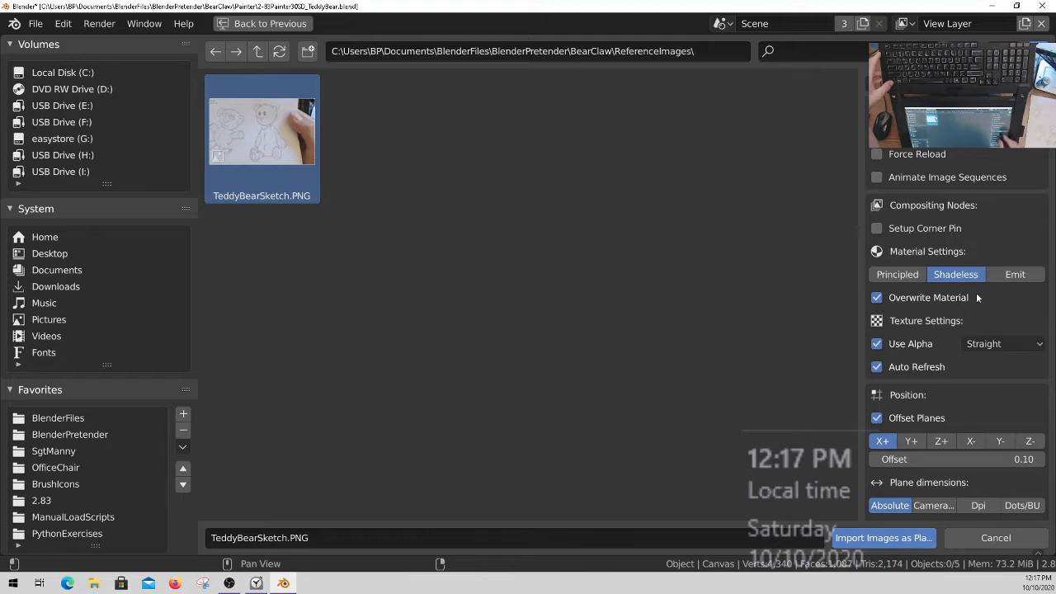
pyautogui.click(895, 549)
pyautogui.press('z')
pyautogui.click(486, 272)
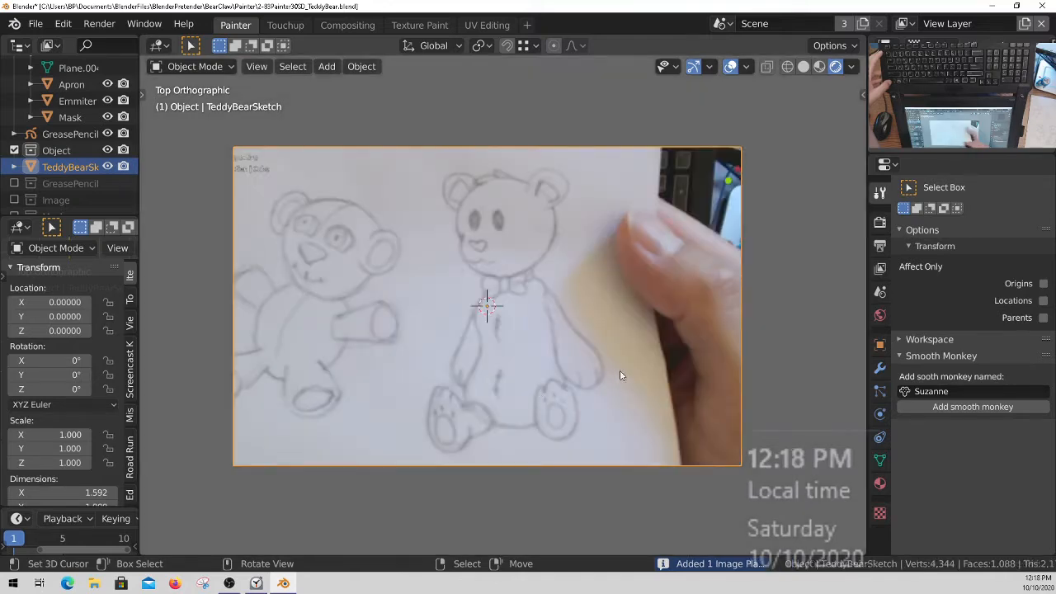
# Step: Scale the sketch plane to about 0.962 and move it to about X -0.080, Y 0.004 so the seated bear sits over the canvas
pyautogui.press('s')
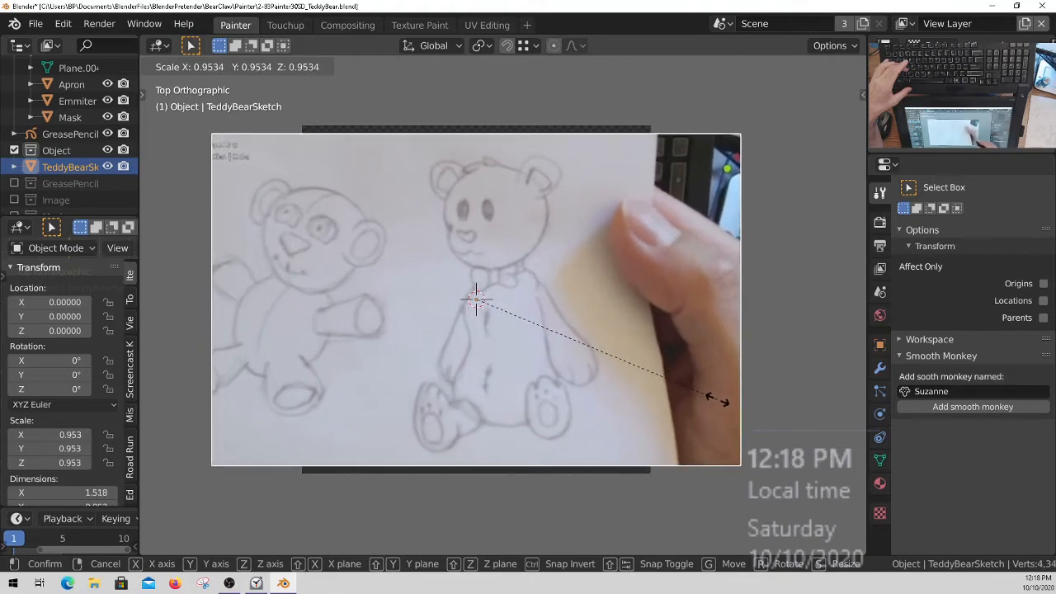
pyautogui.click(719, 401)
pyautogui.press('g')
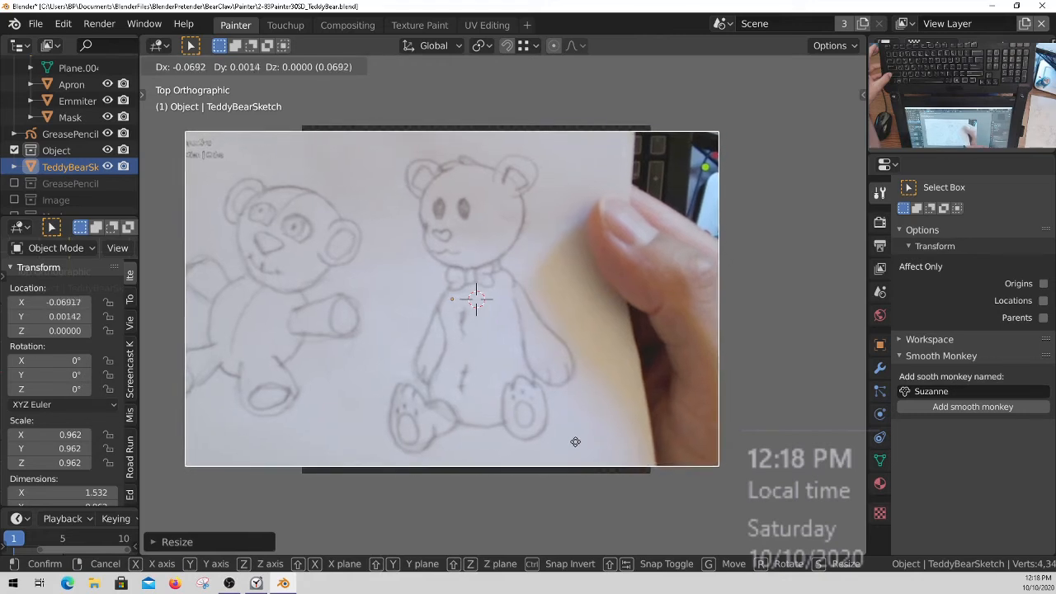
pyautogui.click(567, 401)
pyautogui.scroll(2, 567, 400)
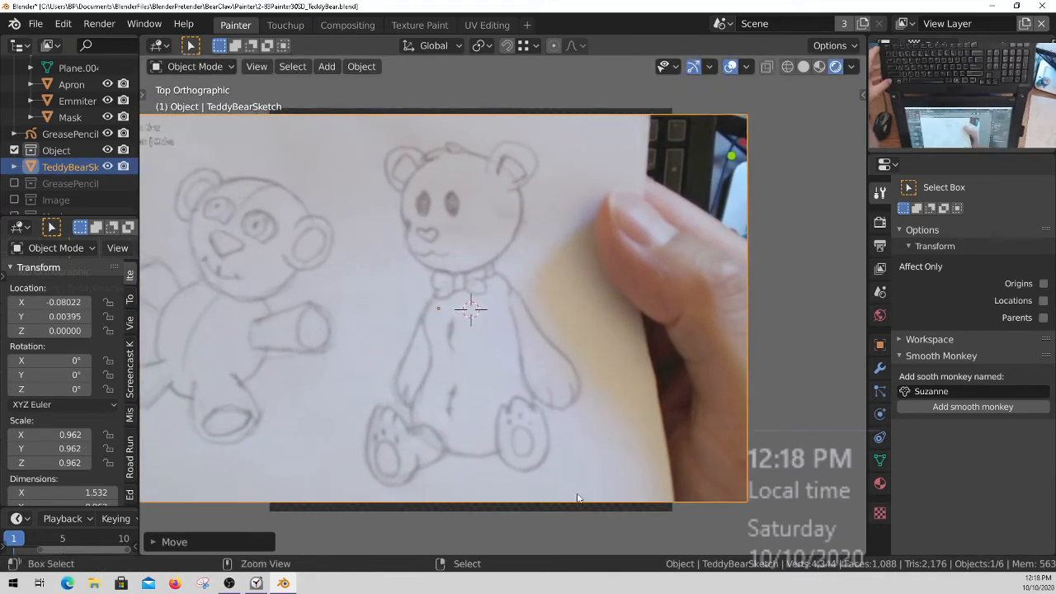
pyautogui.scroll(-2, 339, 177)
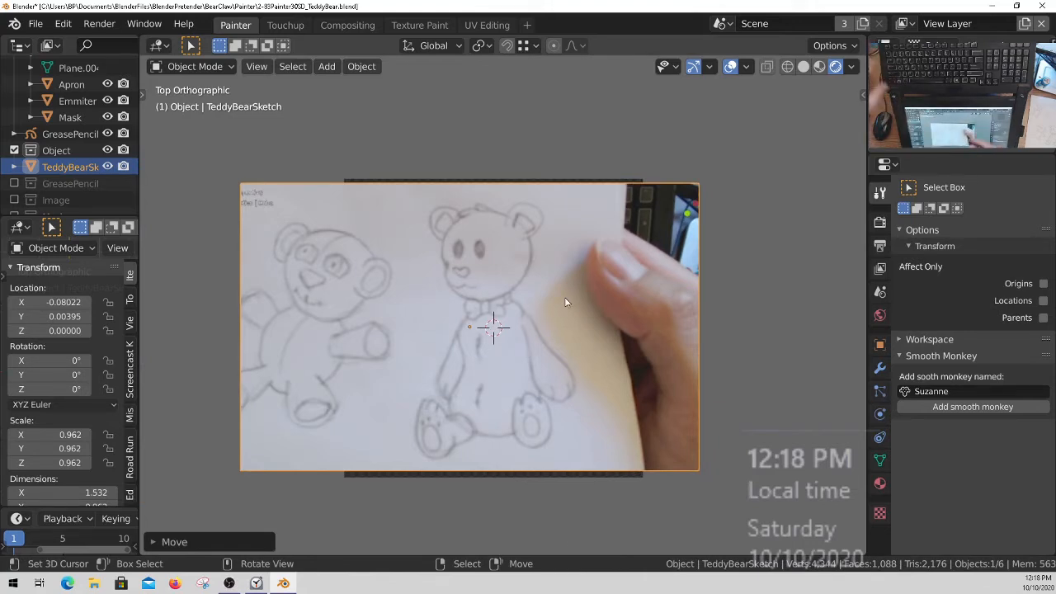
pyautogui.scroll(2, 560, 245)
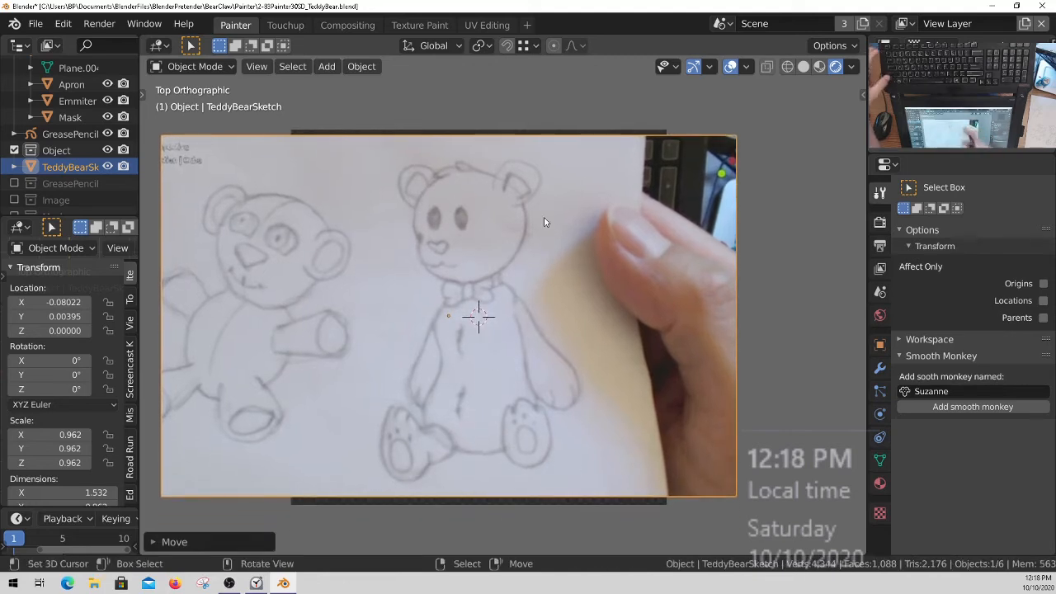
pyautogui.scroll(1, 520, 302)
pyautogui.scroll(-2, 528, 364)
# Step: Select the GreasePencil object and switch it to Draw mode
pyautogui.click(74, 134)
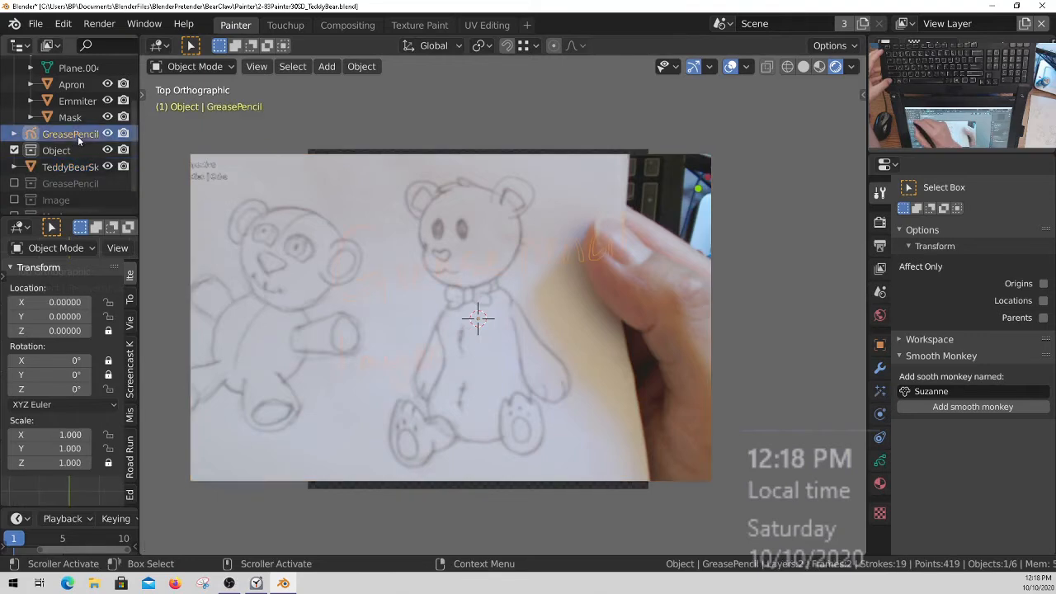
pyautogui.hotkey('ctrl', 'Tab')
pyautogui.click(507, 247)
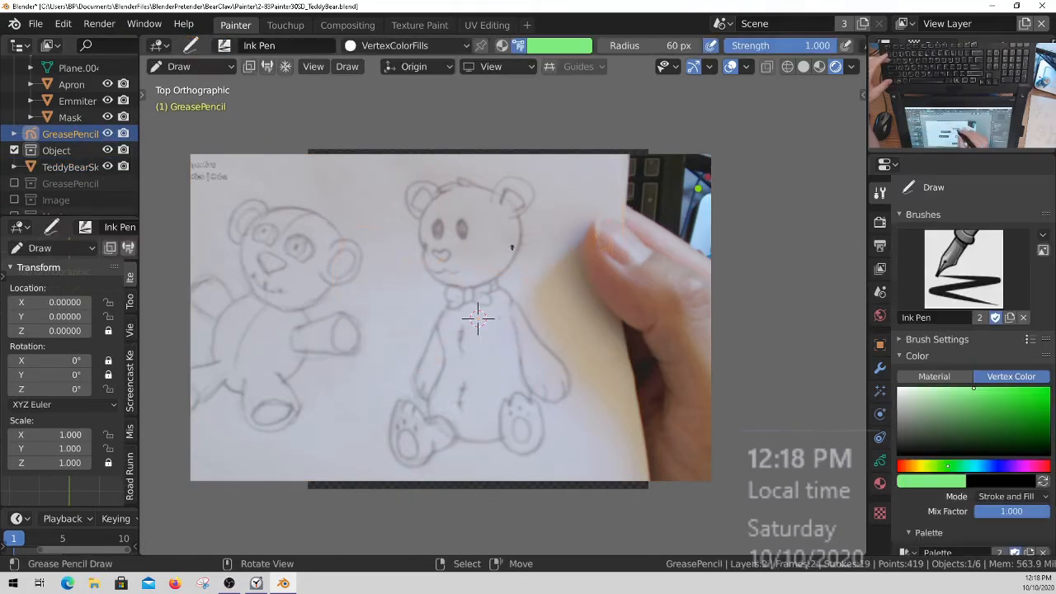
pyautogui.scroll(1, 477, 318)
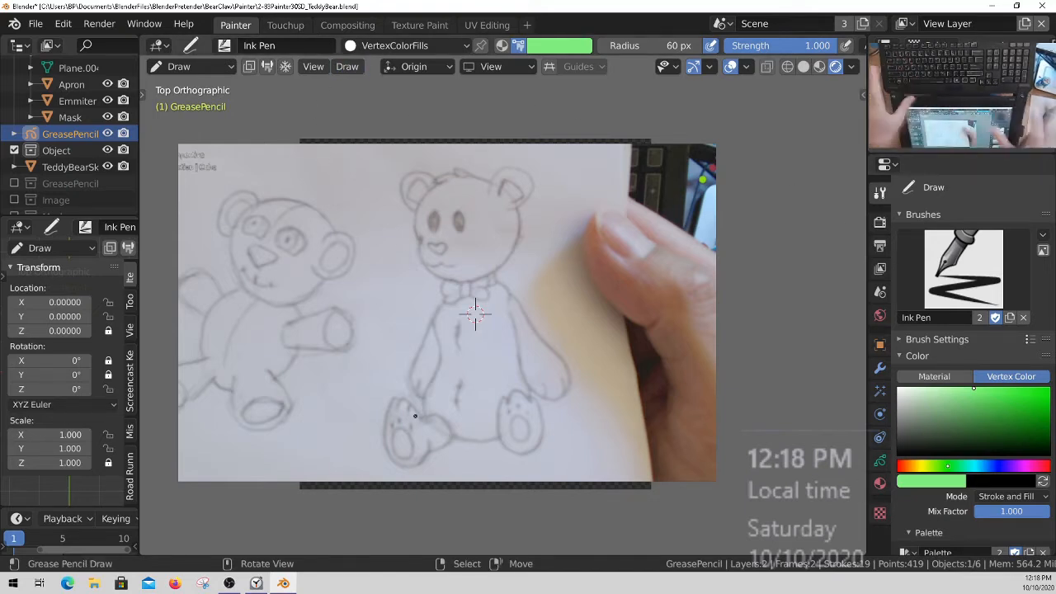
# Step: Review the GreasePencil object's VertexColorFills material settings and its Lines and Colors layers
pyautogui.click(879, 486)
pyautogui.click(880, 462)
pyautogui.click(880, 484)
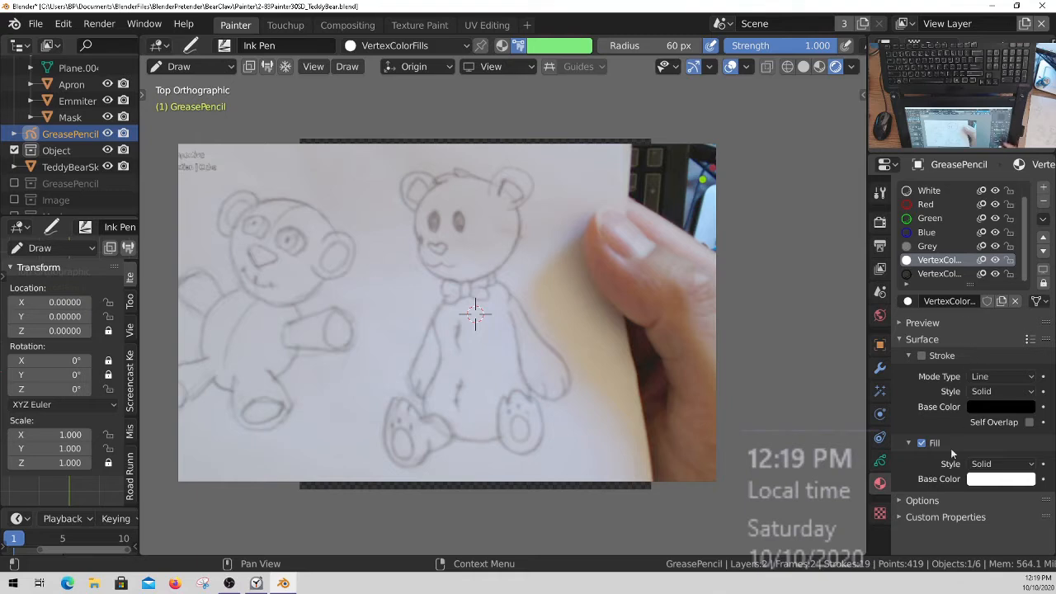
pyautogui.click(880, 460)
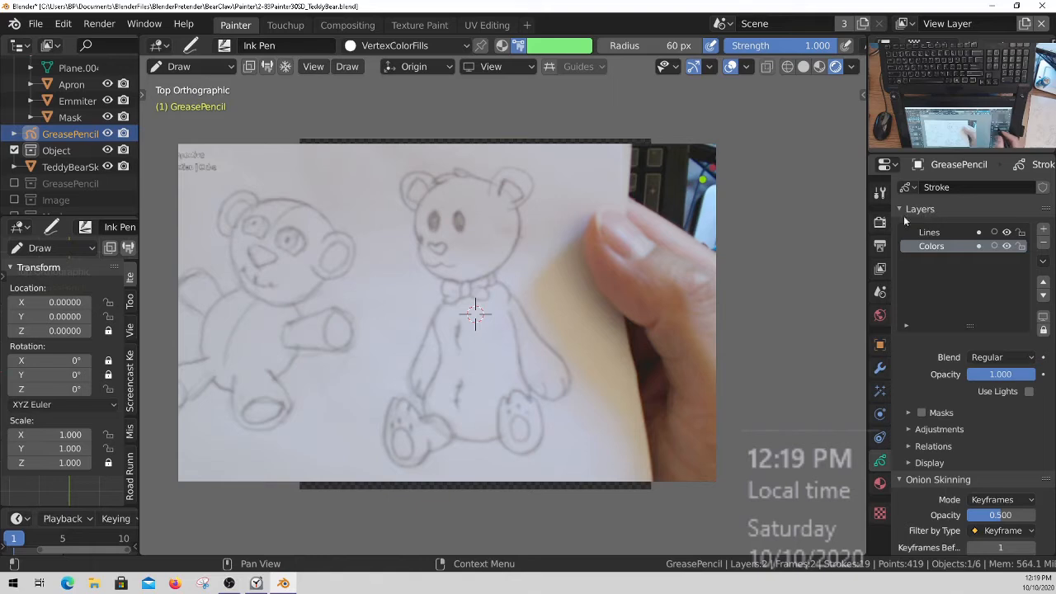
pyautogui.click(905, 246)
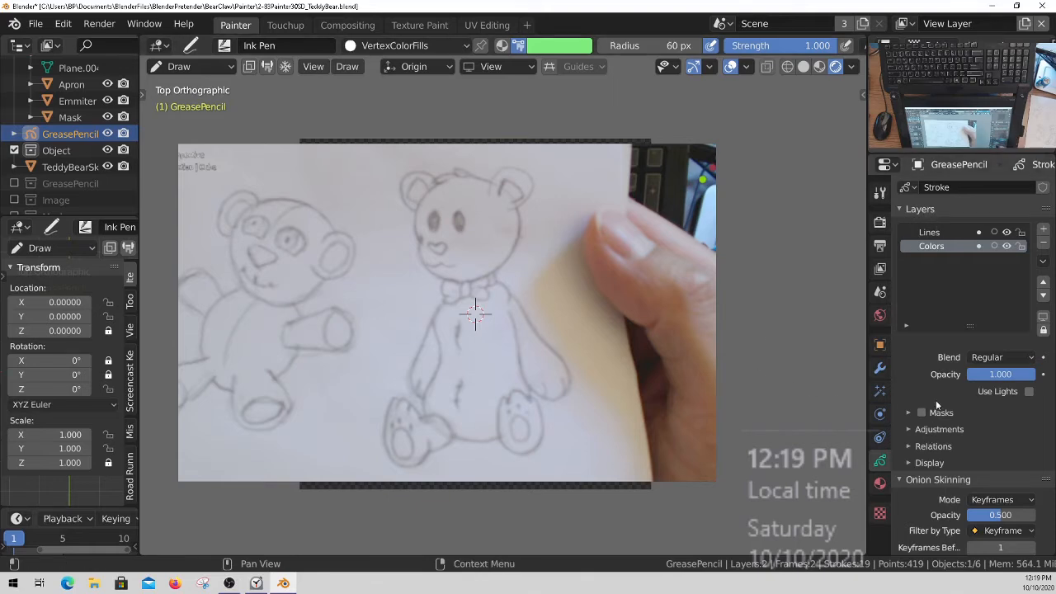
# Step: Make VertexColorLines the active grease pencil material and examine its stroke and fill settings
pyautogui.click(880, 483)
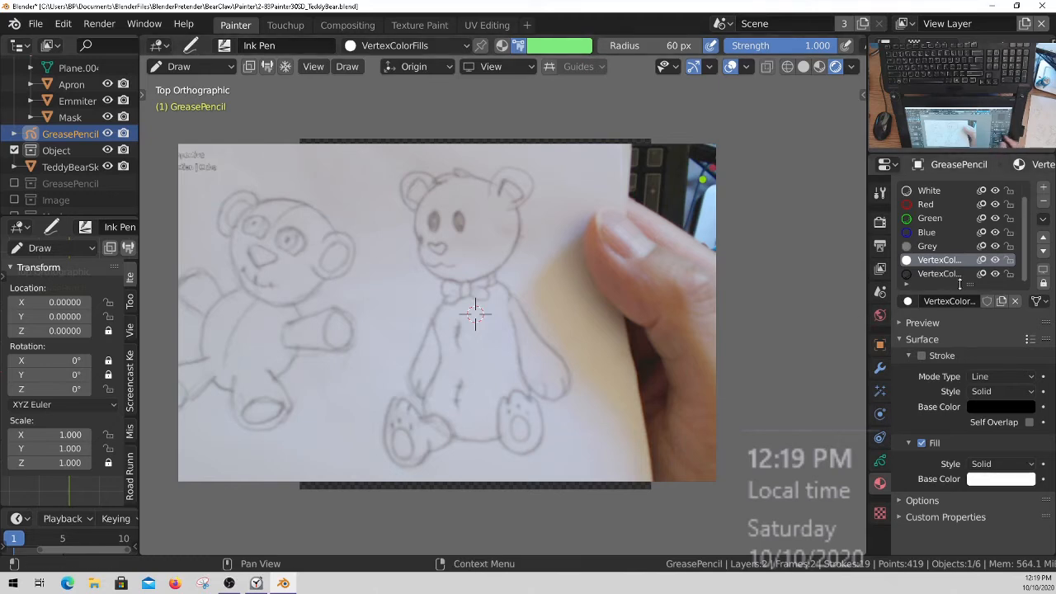
pyautogui.moveTo(968, 301)
pyautogui.keyDown('ctrl'); pyautogui.mouseDown(button='middle')
pyautogui.moveTo(977, 274)
pyautogui.moveTo(980, 293)
pyautogui.mouseUp(button='middle'); pyautogui.keyUp('ctrl')
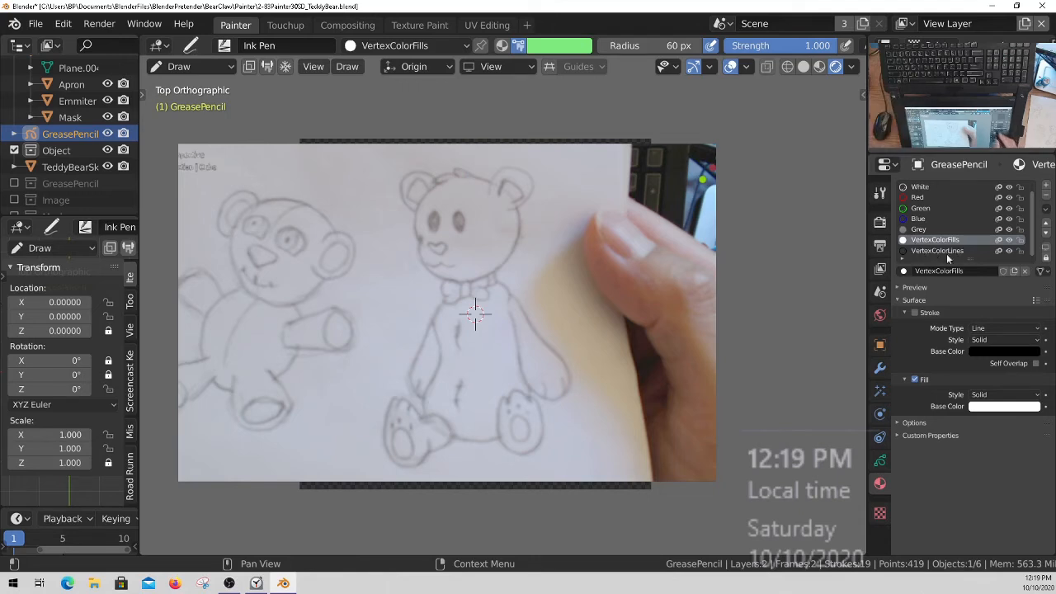
pyautogui.keyDown('ctrl'); pyautogui.moveTo(948, 258); pyautogui.dragTo(951, 246, button='middle'); pyautogui.keyUp('ctrl')
pyautogui.keyDown('ctrl'); pyautogui.moveTo(979, 285); pyautogui.dragTo(939, 264, button='middle'); pyautogui.keyUp('ctrl')
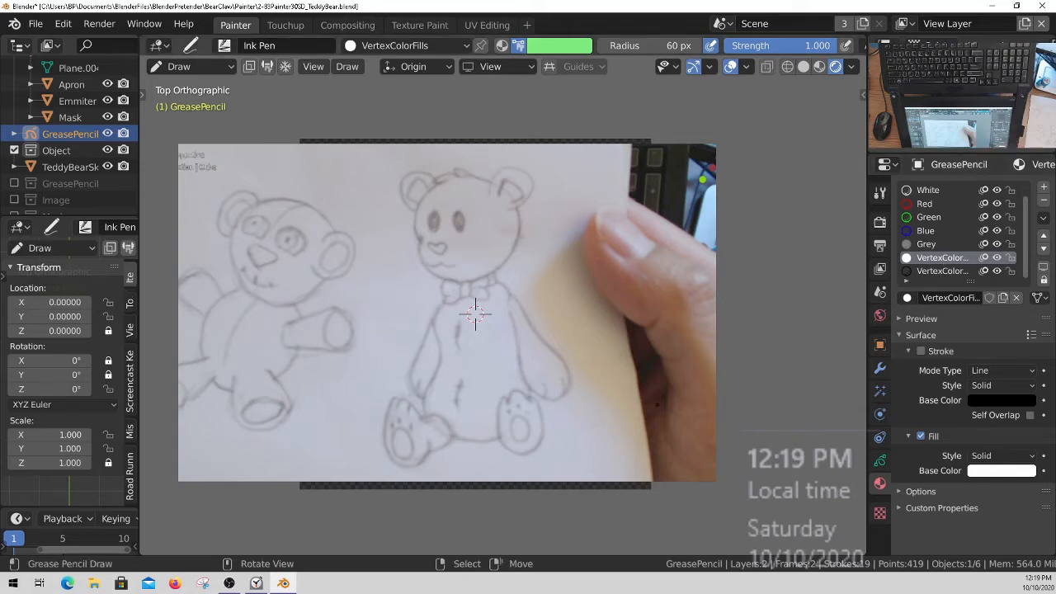
pyautogui.click(943, 270)
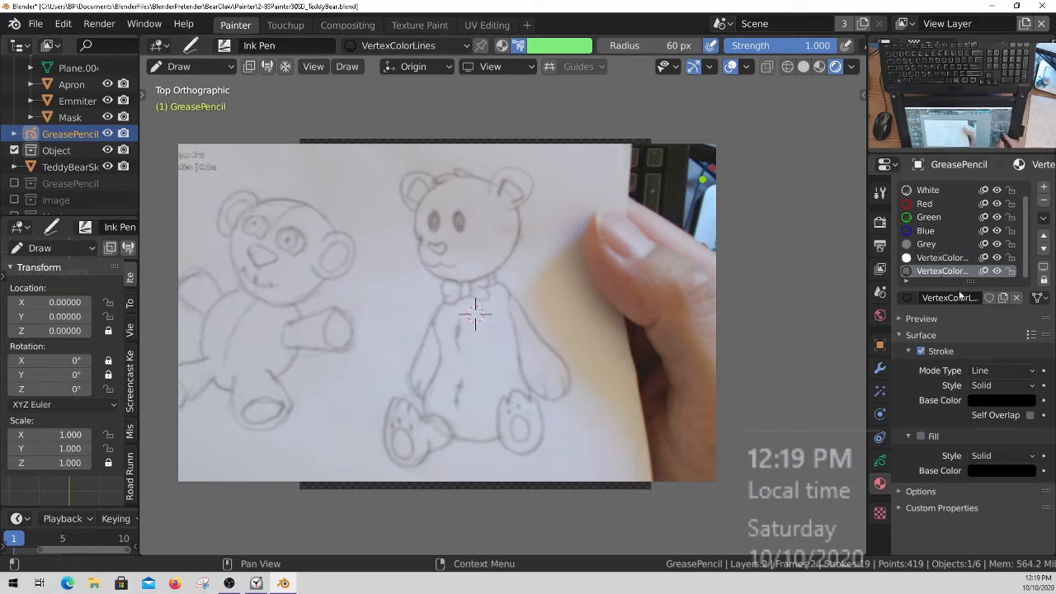
pyautogui.keyDown('ctrl'); pyautogui.moveTo(949, 311); pyautogui.dragTo(959, 284, button='middle'); pyautogui.keyUp('ctrl')
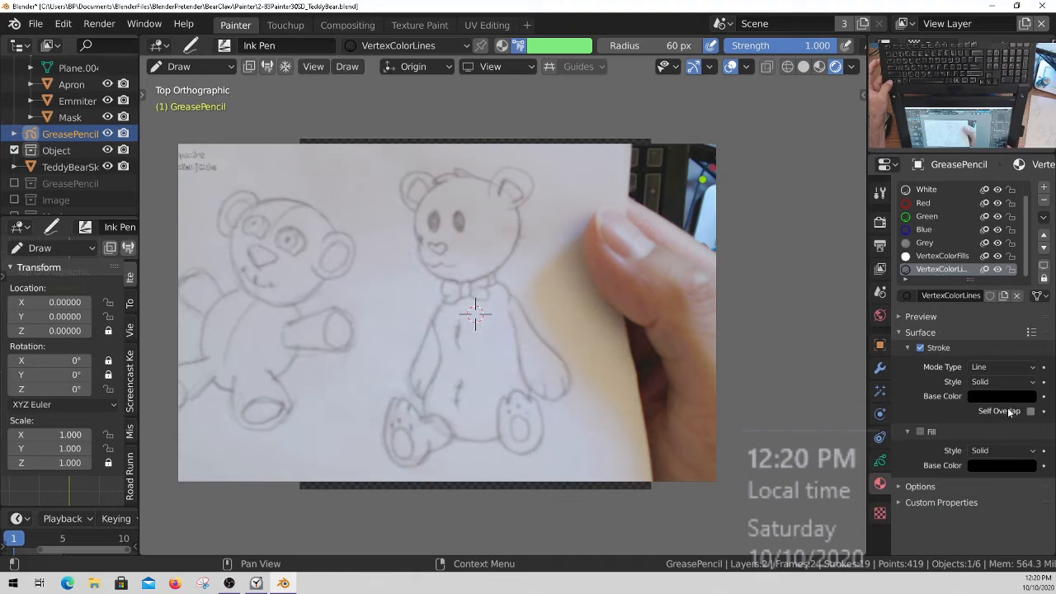
pyautogui.keyDown('ctrl'); pyautogui.moveTo(969, 396); pyautogui.dragTo(1001, 411, button='middle'); pyautogui.keyUp('ctrl')
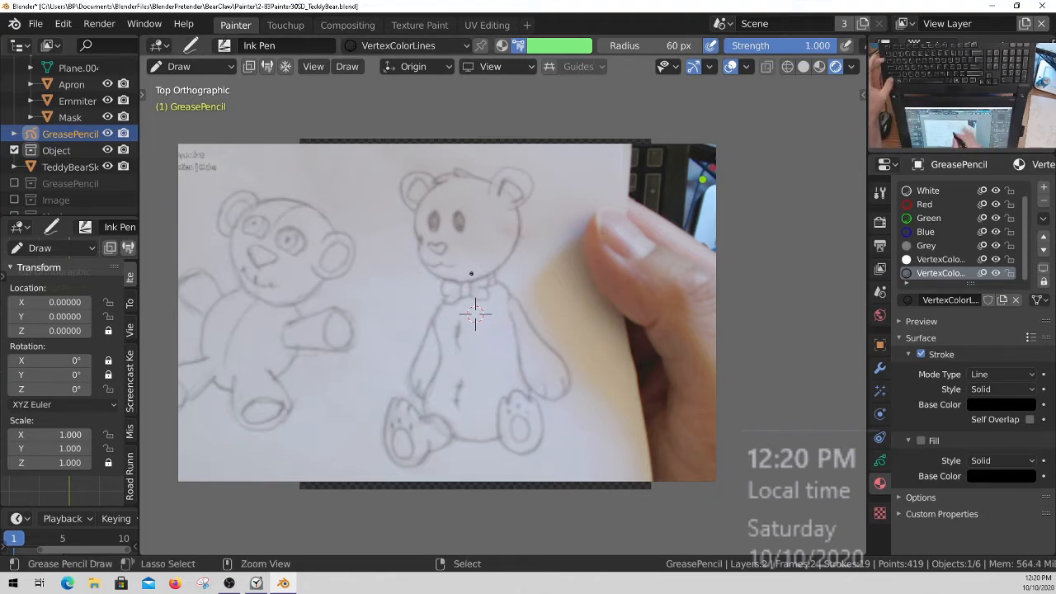
# Step: Switch the GreasePencil object to Vertex Paint mode, set the Vertex Draw brush to affect Stroke and Fill, and view its colour palette
pyautogui.hotkey('ctrl', 'Tab')
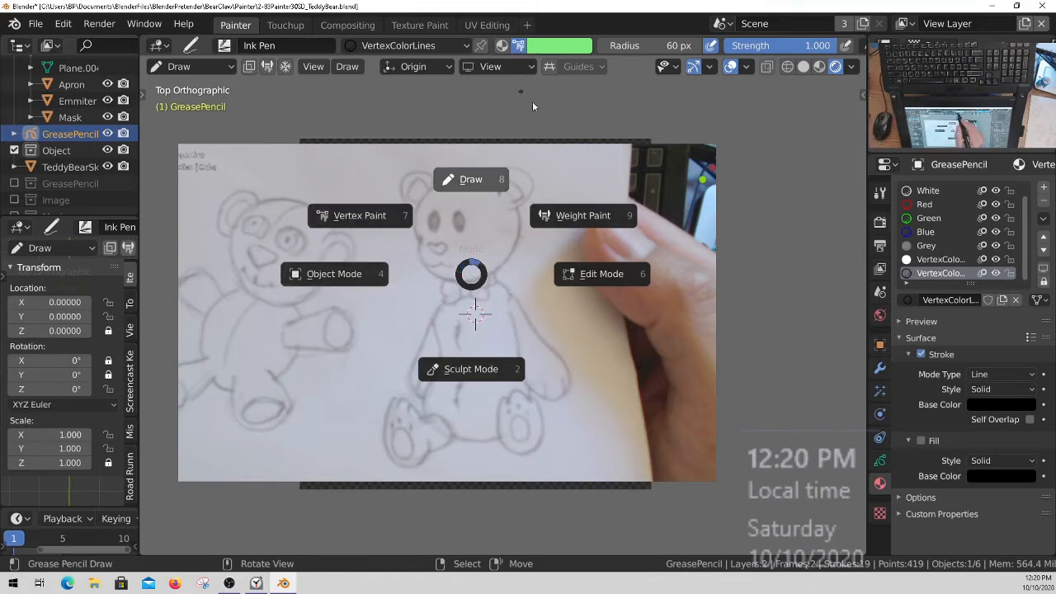
pyautogui.click(374, 218)
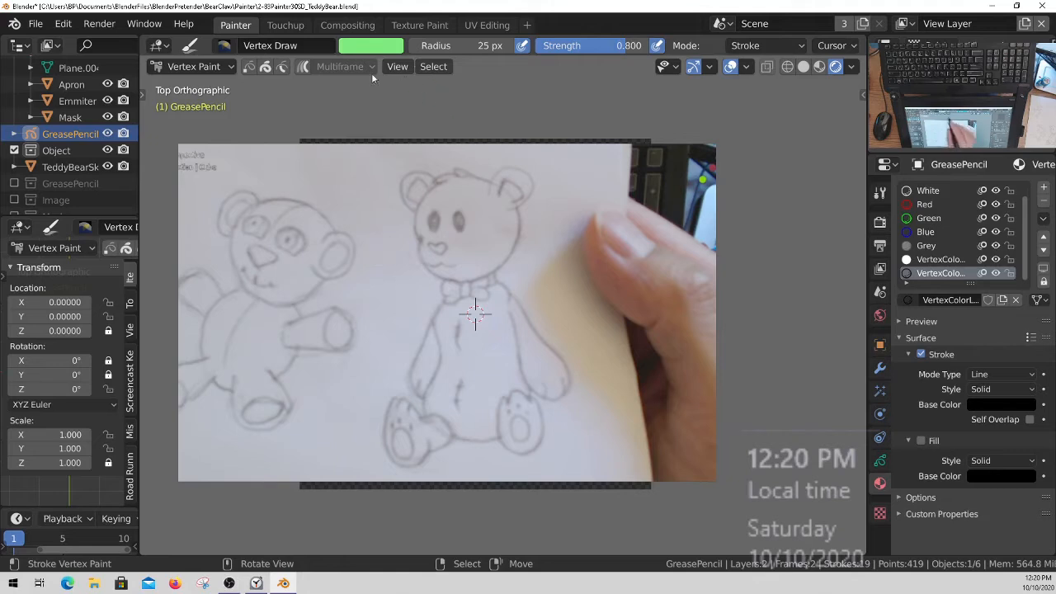
pyautogui.moveTo(773, 46); pyautogui.dragTo(749, 46, button='middle')
pyautogui.click(775, 46)
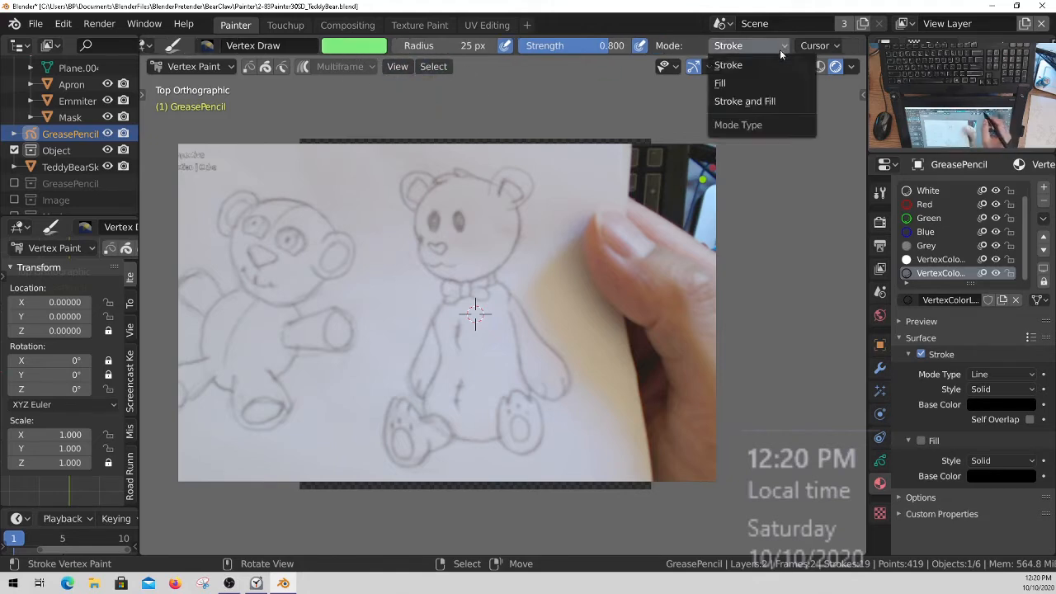
pyautogui.click(771, 101)
pyautogui.moveTo(680, 47); pyautogui.dragTo(696, 39, button='middle')
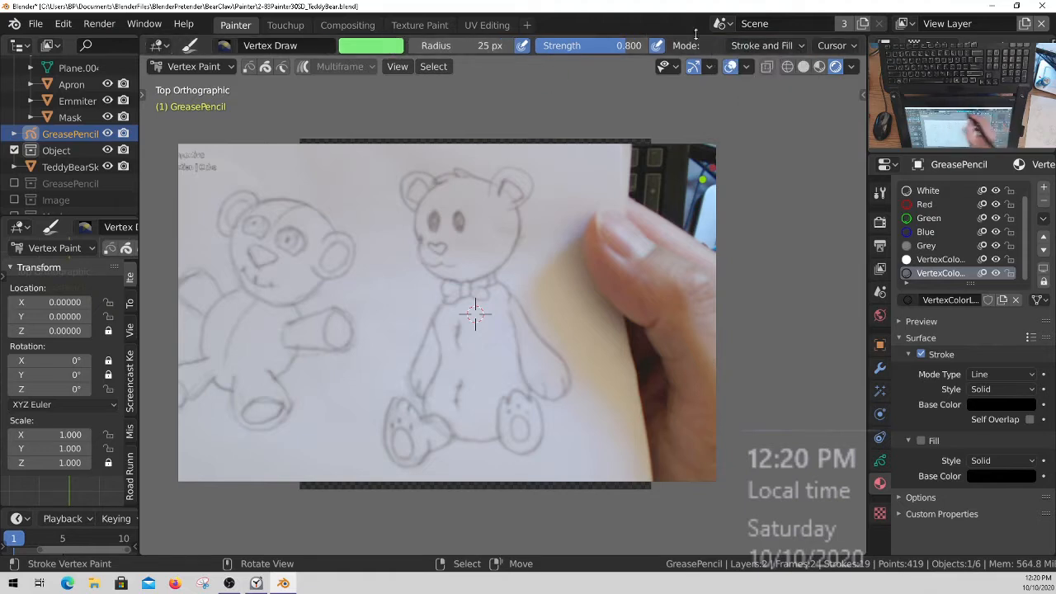
pyautogui.click(369, 46)
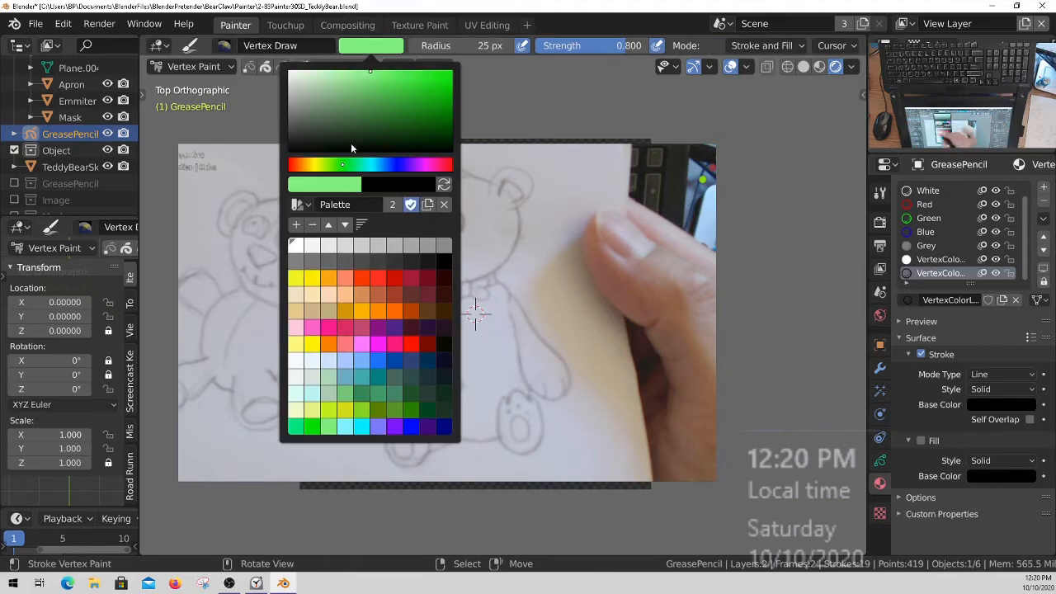
# Step: Return the GreasePencil object to Draw mode and set the Ink Pen's vertex colour mode to Stroke and Fill
pyautogui.hotkey('ctrl', 'Tab')
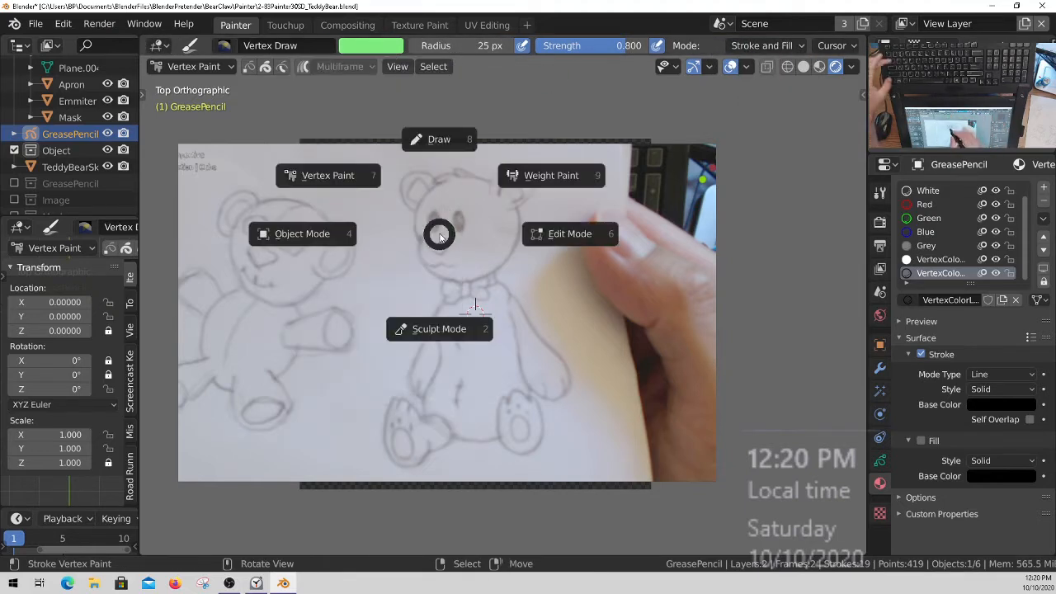
pyautogui.click(452, 183)
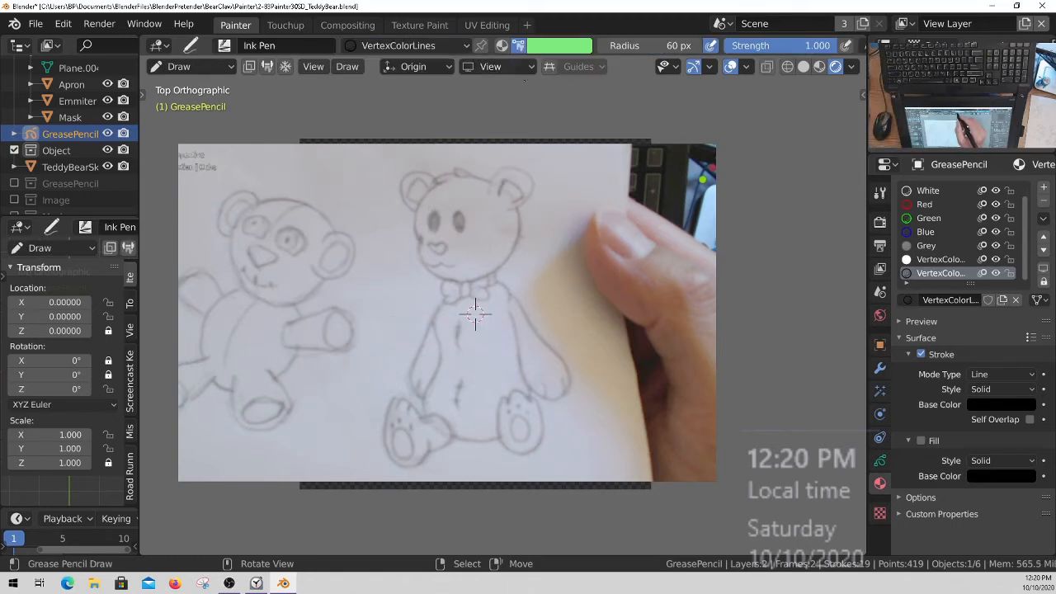
pyautogui.click(554, 47)
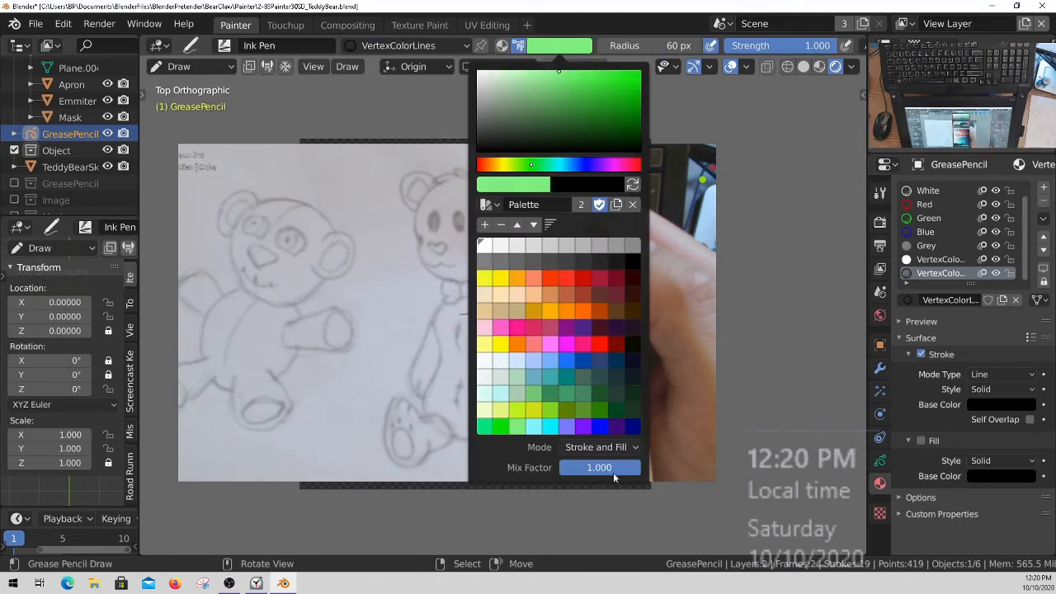
pyautogui.click(633, 449)
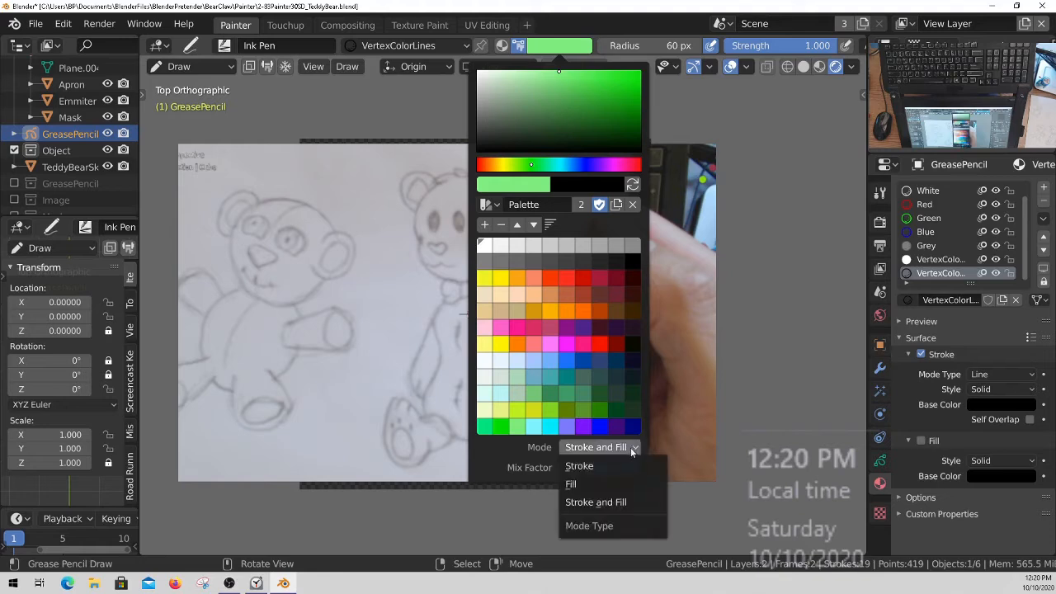
pyautogui.click(602, 504)
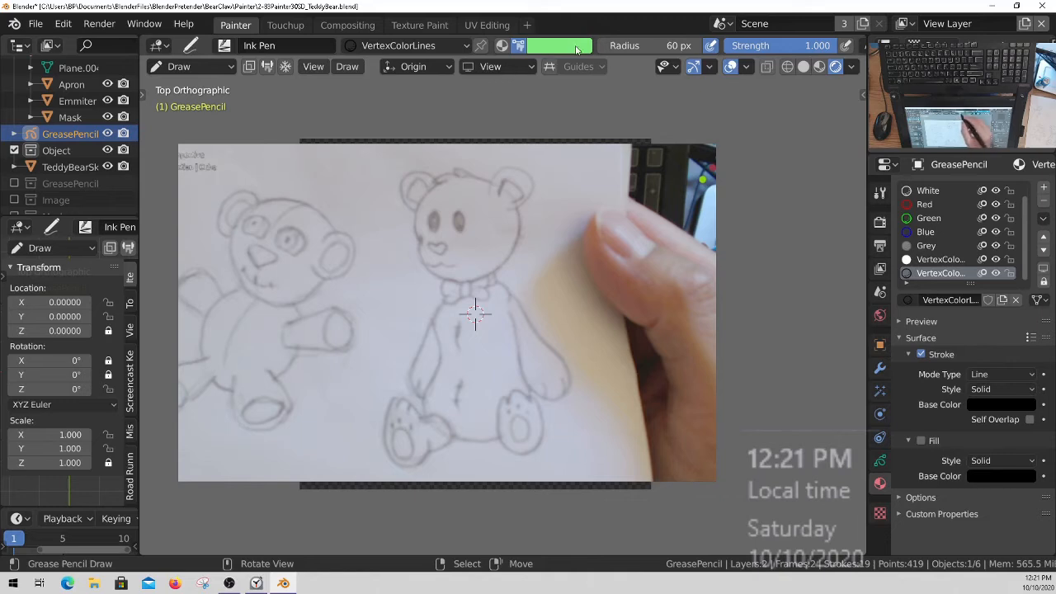
# Step: Change the Ink Pen's vertex colour to black for use with the VertexColorLines material
pyautogui.click(547, 46)
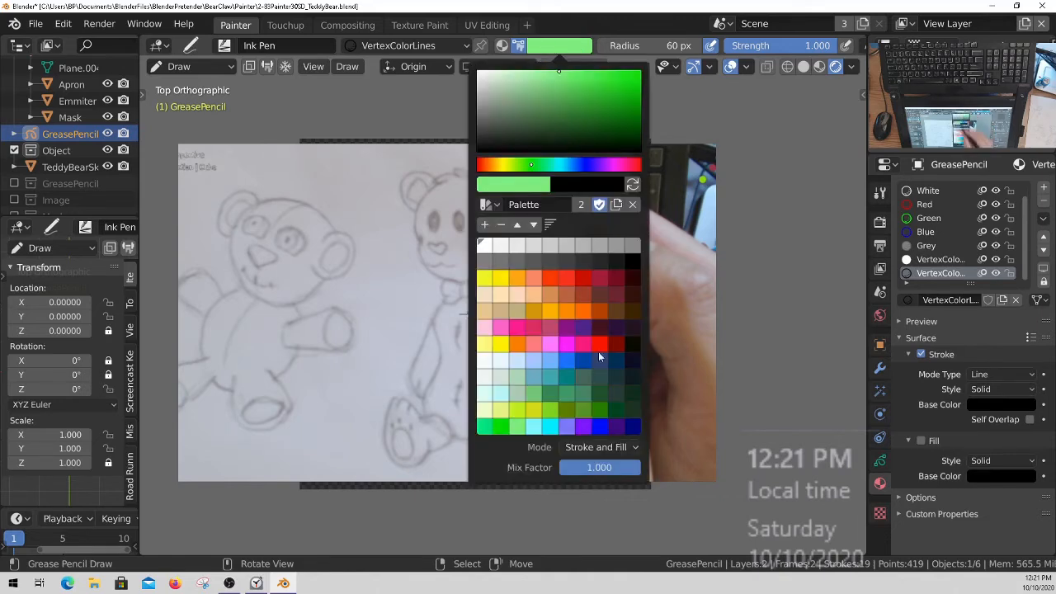
pyautogui.click(920, 441)
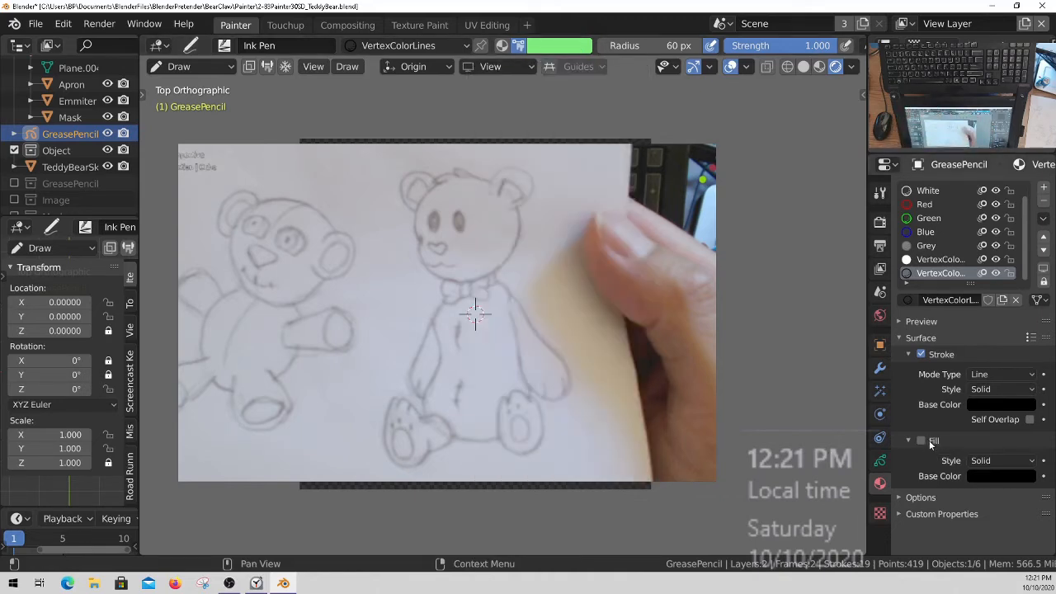
pyautogui.click(565, 47)
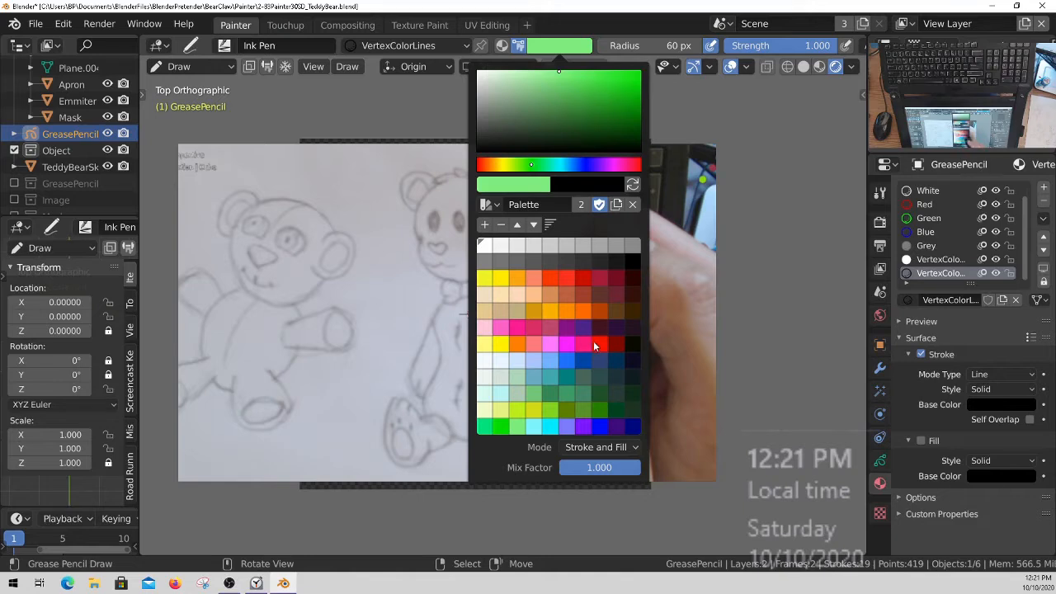
pyautogui.click(537, 186)
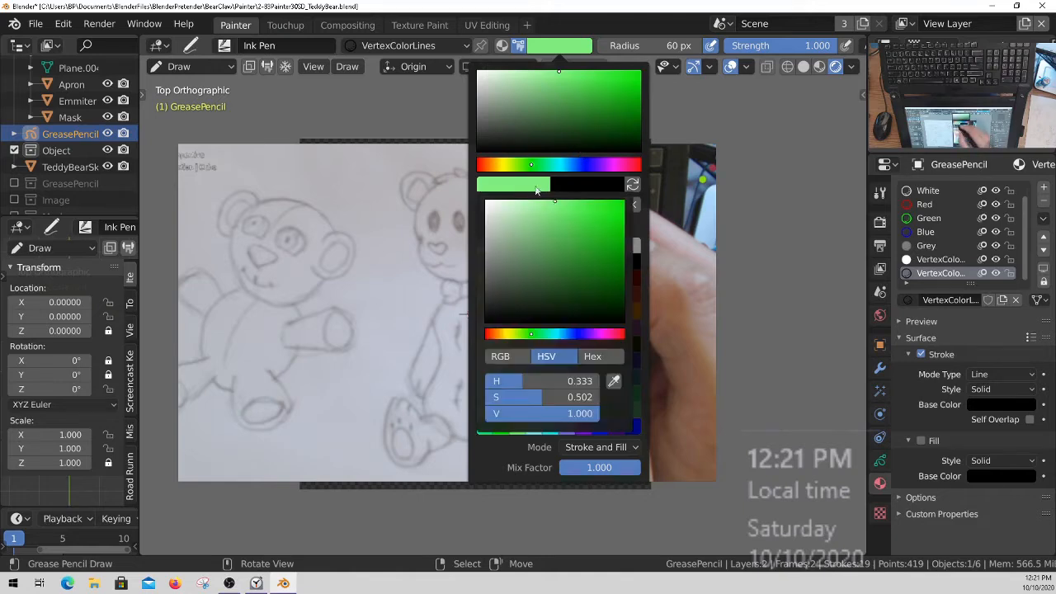
pyautogui.click(614, 380)
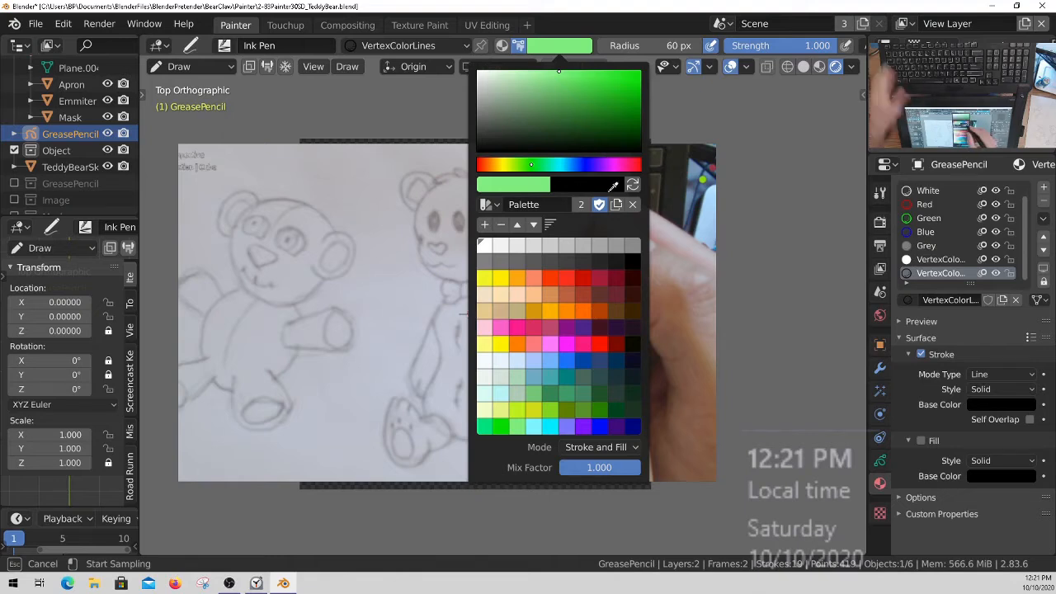
pyautogui.press('Escape')
pyautogui.click(525, 186)
pyautogui.moveTo(530, 266); pyautogui.dragTo(460, 345)
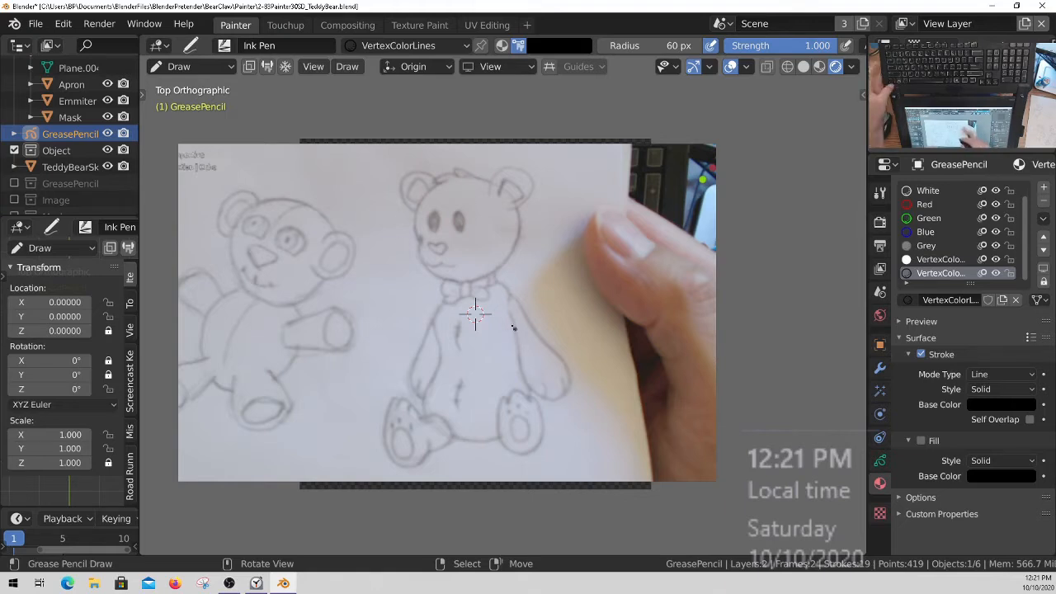
# Step: Review the Ink Pen's Stroke settings
pyautogui.scroll(1, 502, 294)
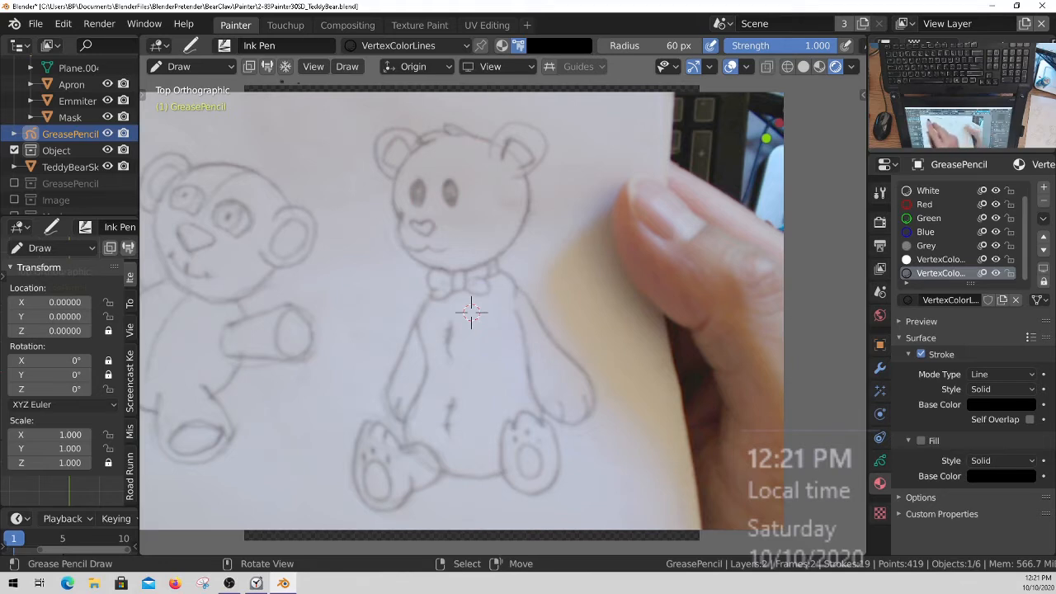
pyautogui.scroll(-5, 649, 53)
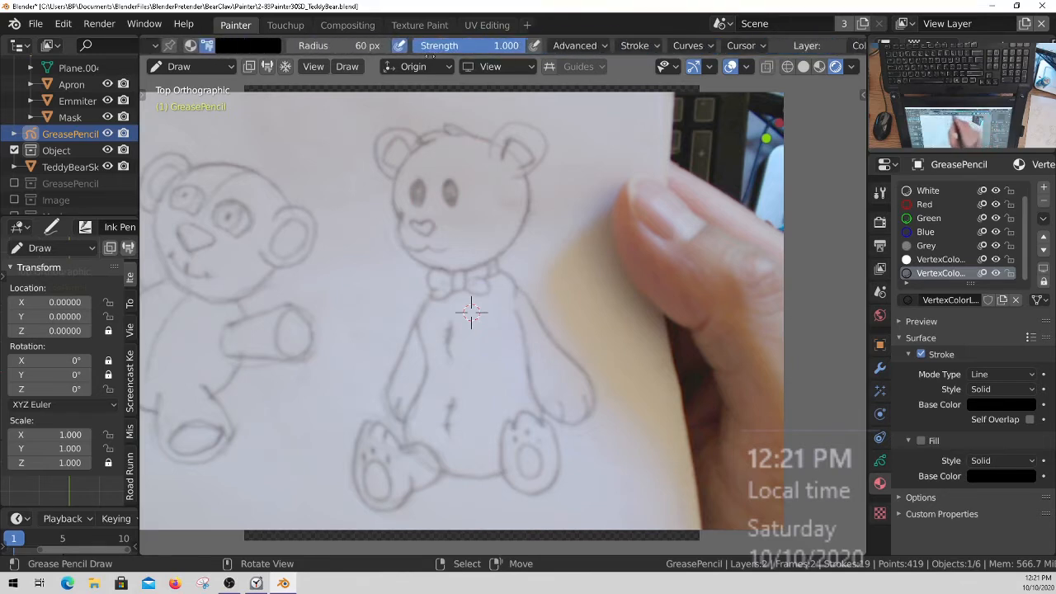
pyautogui.click(619, 46)
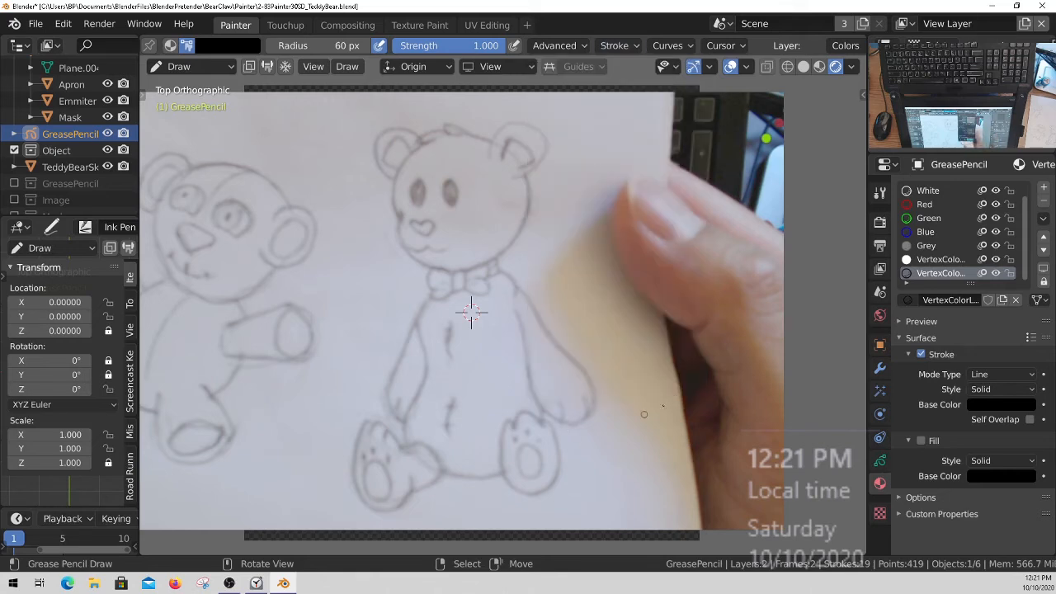
pyautogui.click(631, 48)
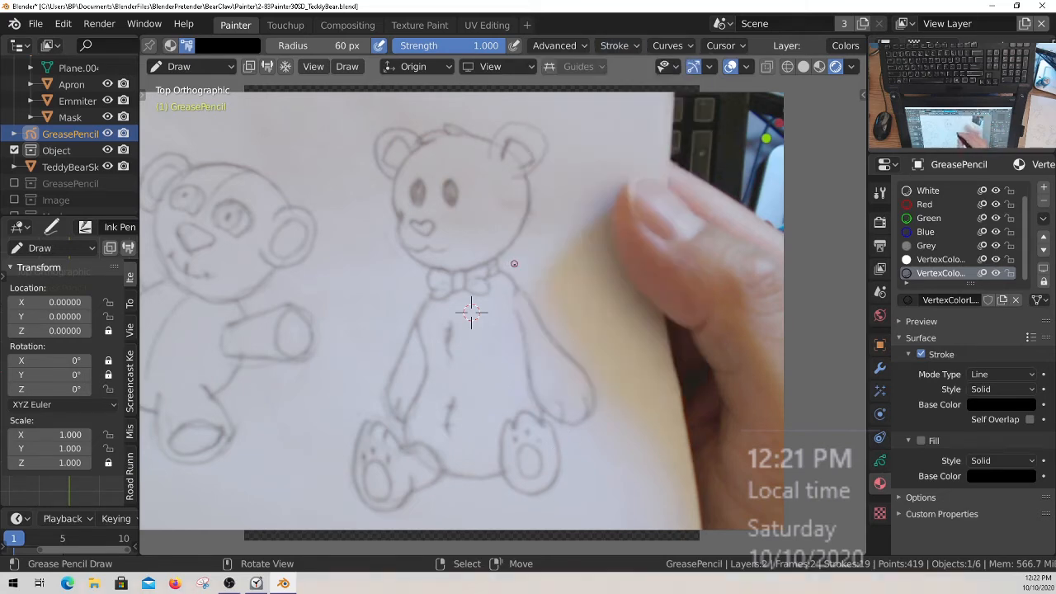
pyautogui.moveTo(277, 47); pyautogui.dragTo(611, 47, button='middle')
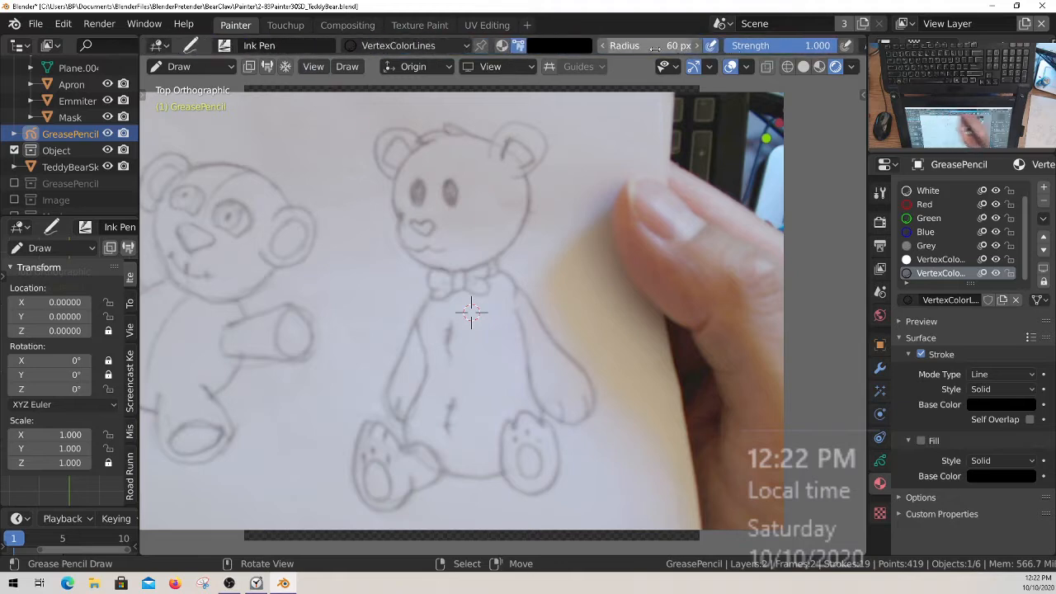
# Step: Choose the Ink Pen brush from the available grease pencil brushes and check its Stroke settings
pyautogui.click(236, 46)
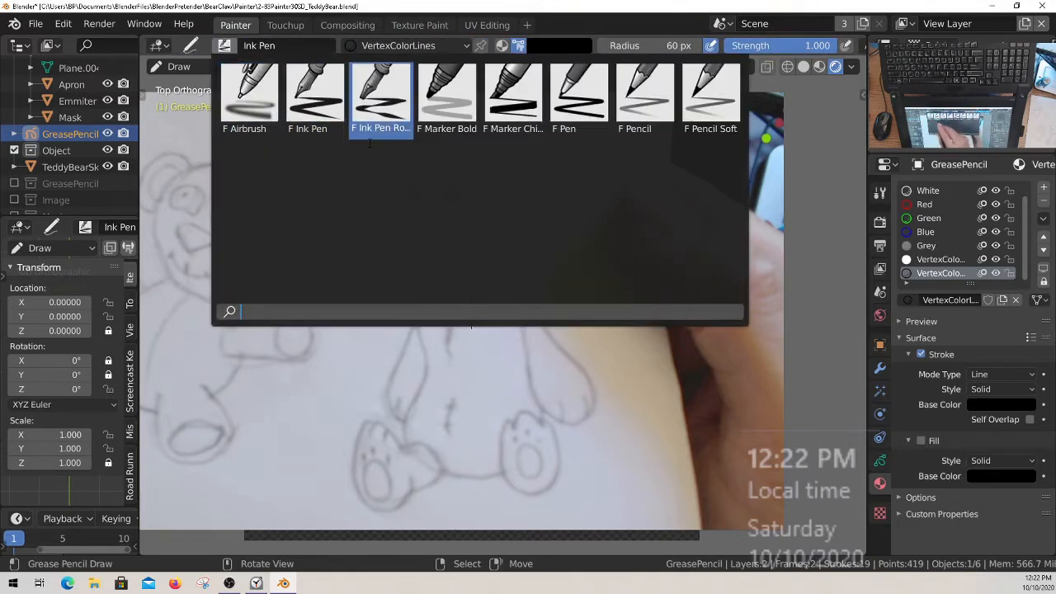
pyautogui.click(307, 91)
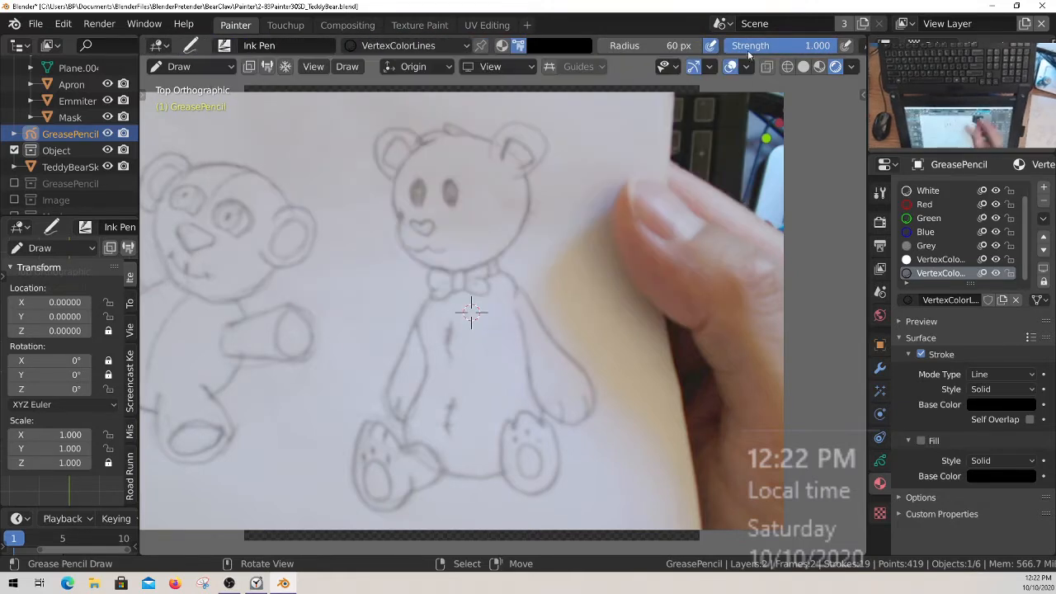
pyautogui.moveTo(746, 50); pyautogui.dragTo(494, 51, button='middle')
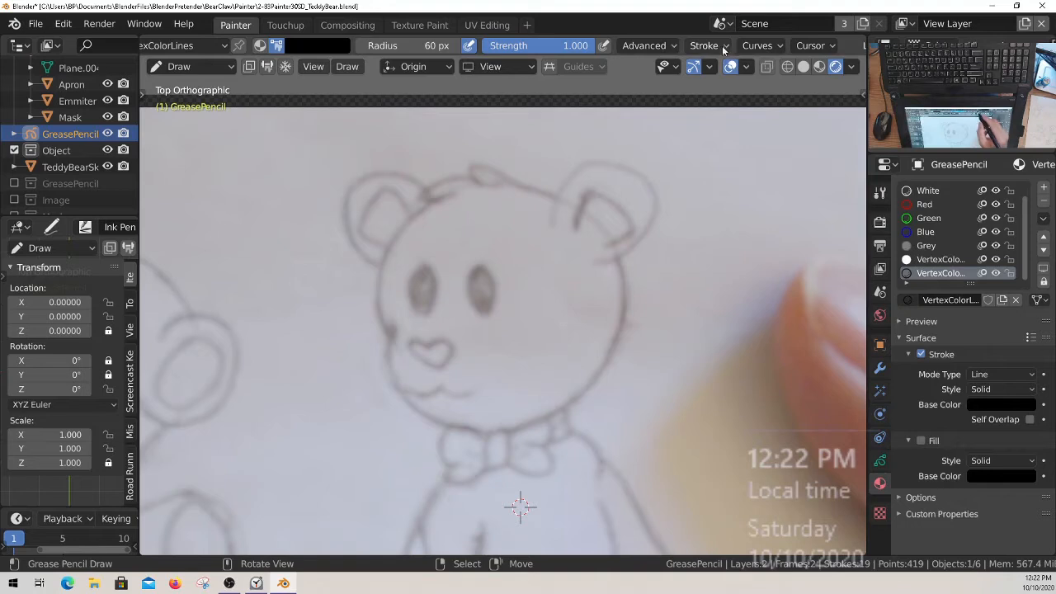
pyautogui.click(707, 45)
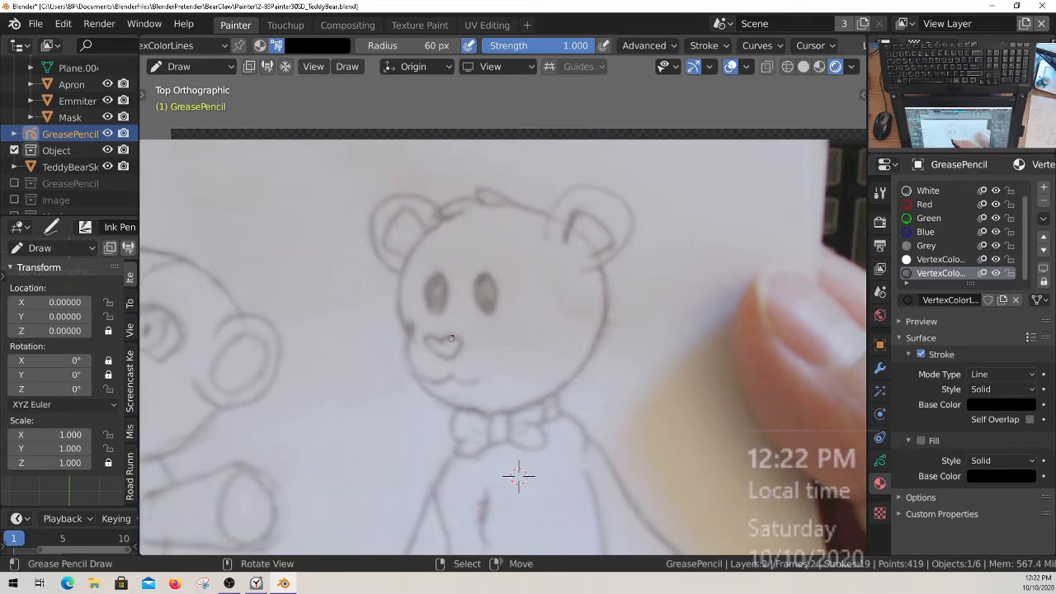
# Step: Display the program window fullscreen and look over the brush's Stroke settings
pyautogui.click(145, 23)
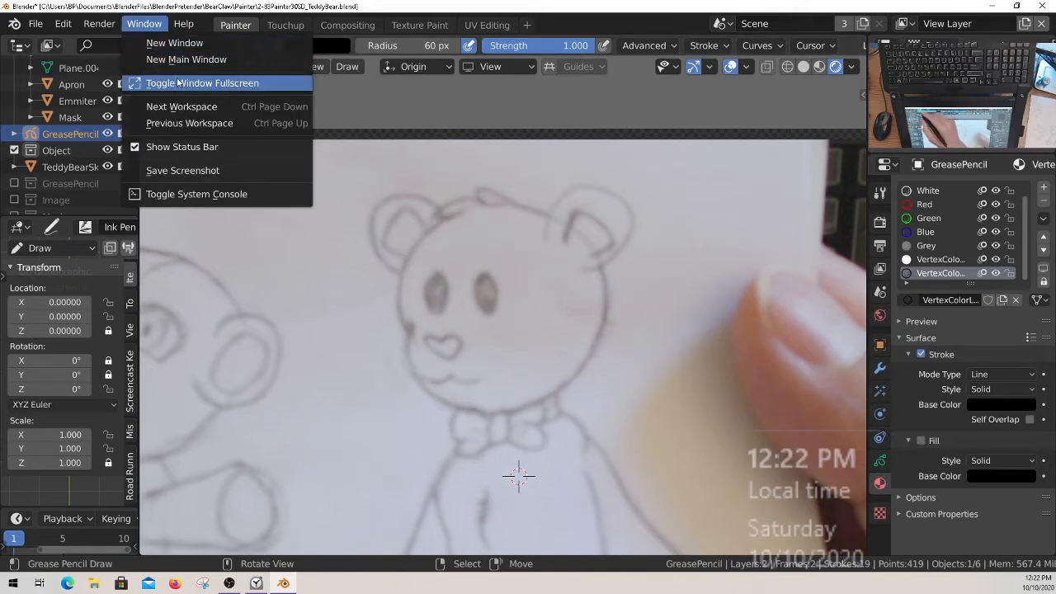
pyautogui.click(198, 83)
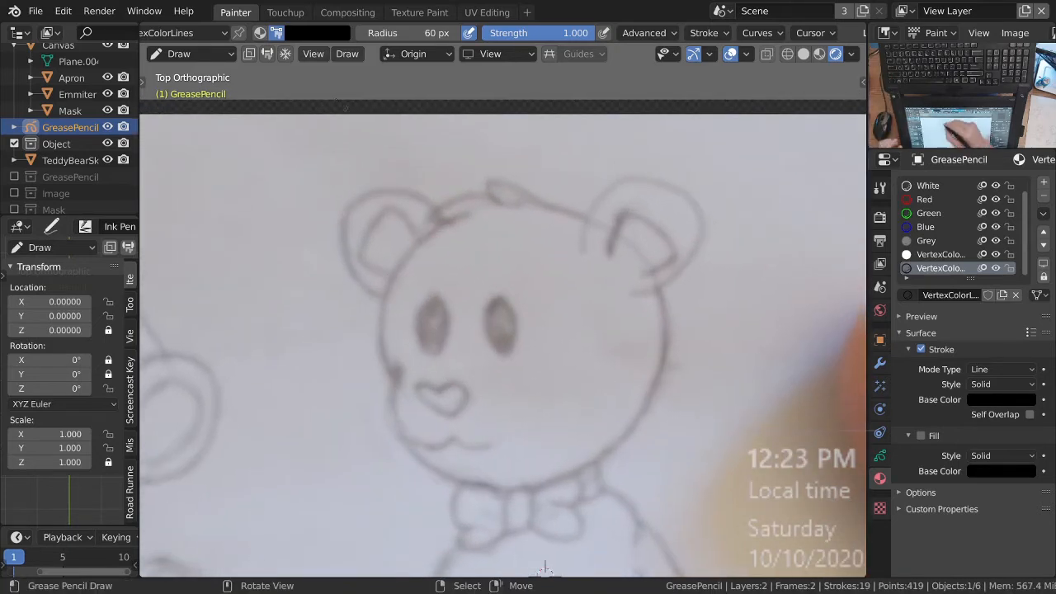
pyautogui.click(706, 33)
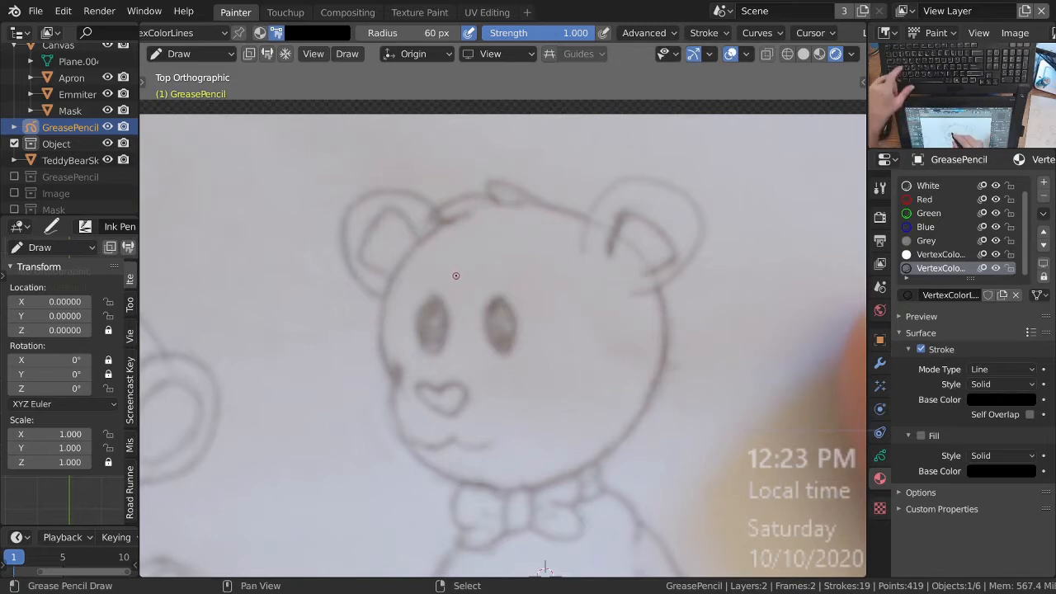
# Step: Save the current teddy bear file
pyautogui.hotkey('shift', 's')
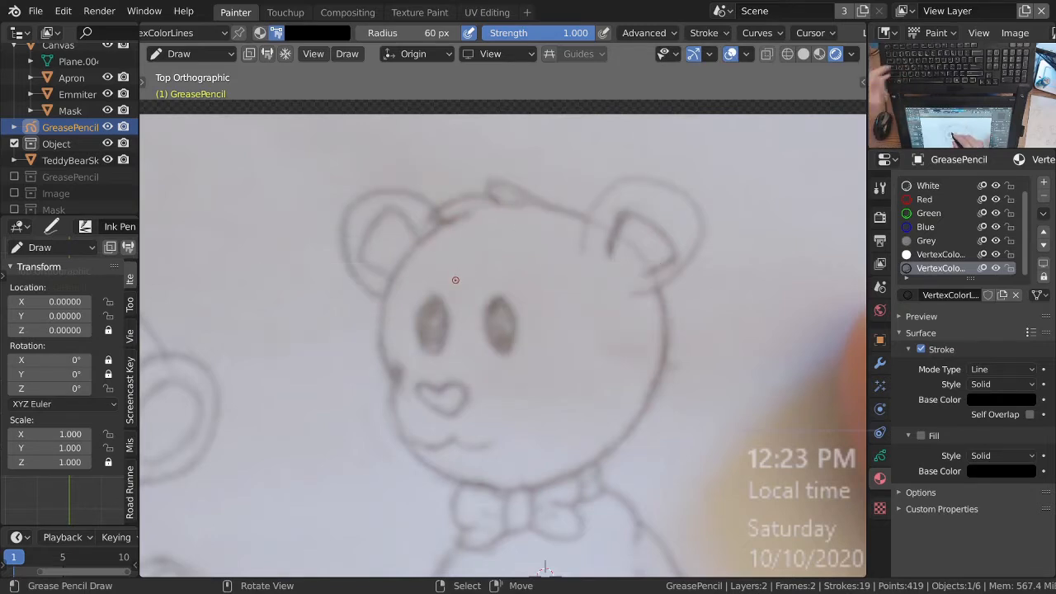
pyautogui.hotkey('shift', 's')
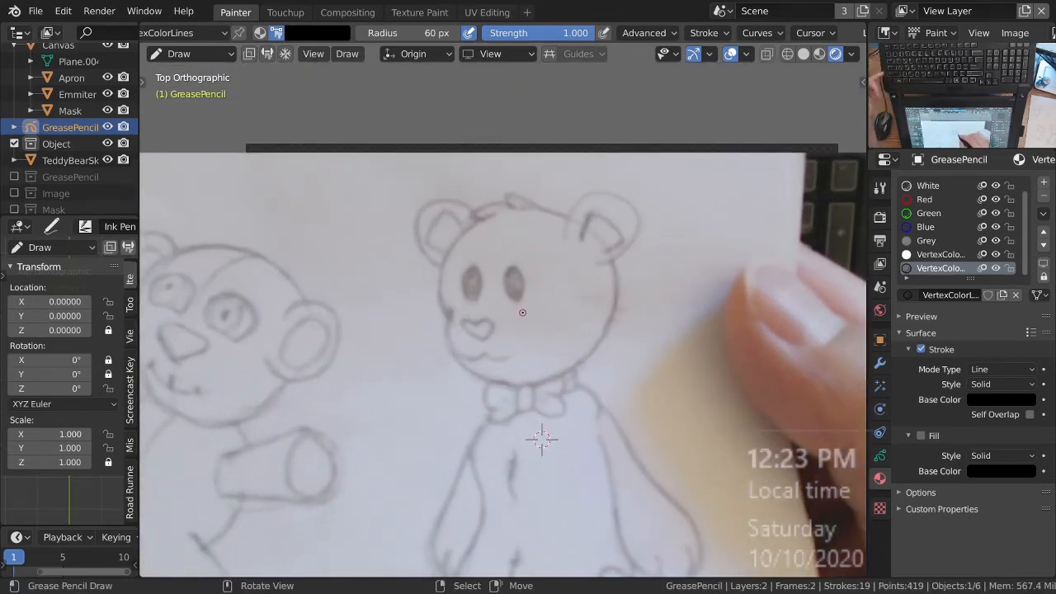
pyautogui.hotkey('ctrl', 's')
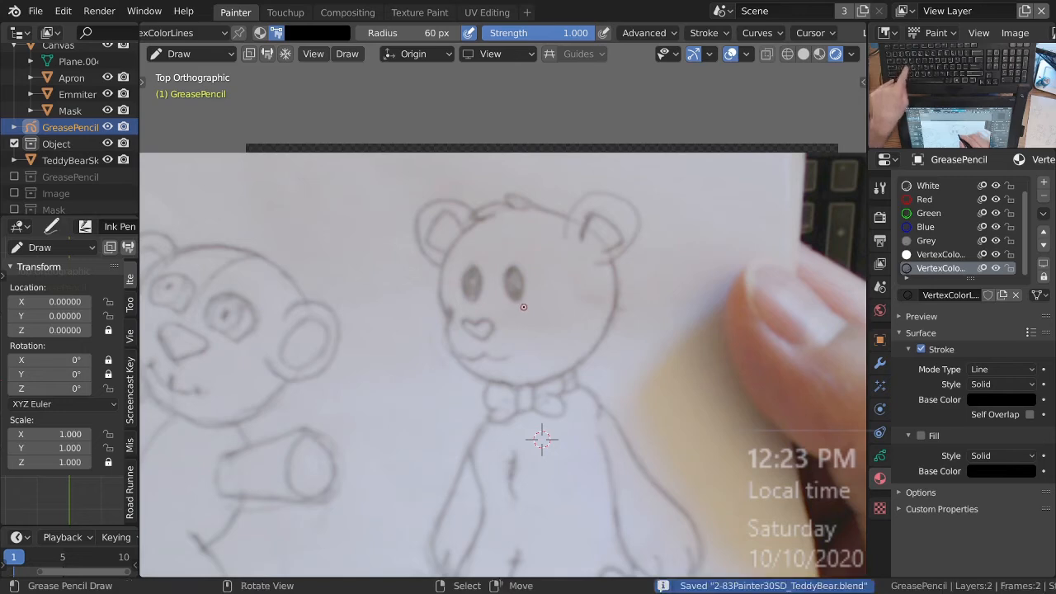
# Step: Look over the snapping options for the selection and 3D cursor and check the Ink Pen's brush settings
pyautogui.hotkey('shift', 's')
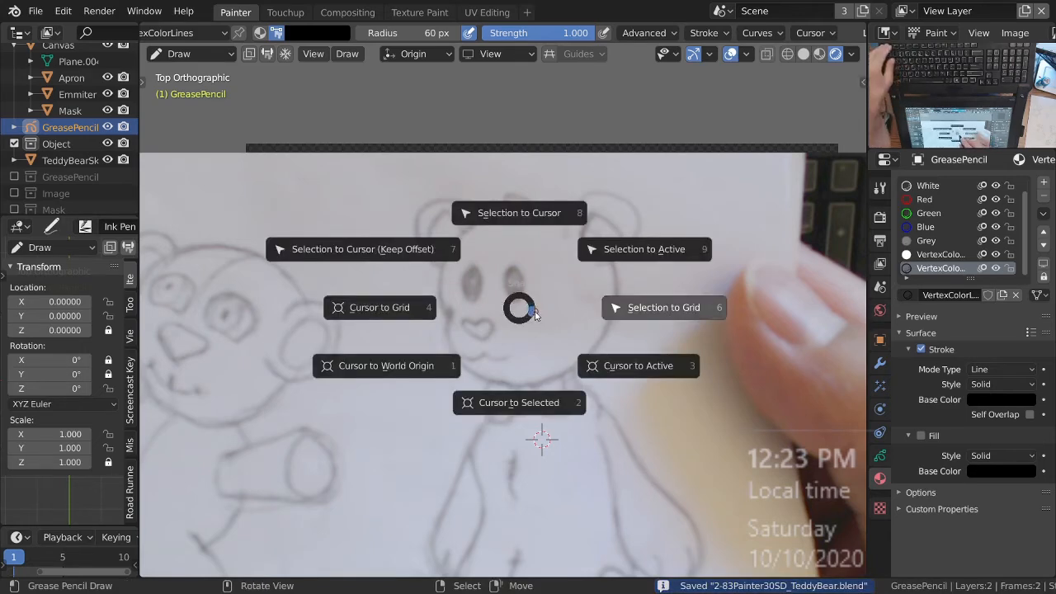
pyautogui.press('Escape')
pyautogui.keyDown('ctrl'); pyautogui.moveTo(520, 279); pyautogui.dragTo(477, 208, button='middle'); pyautogui.keyUp('ctrl')
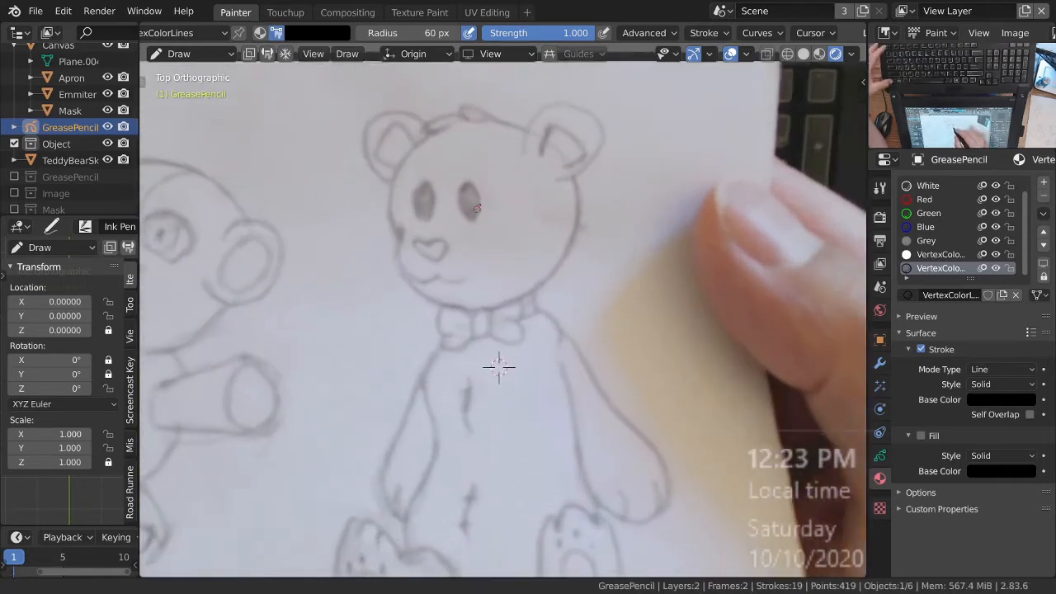
pyautogui.click(704, 32)
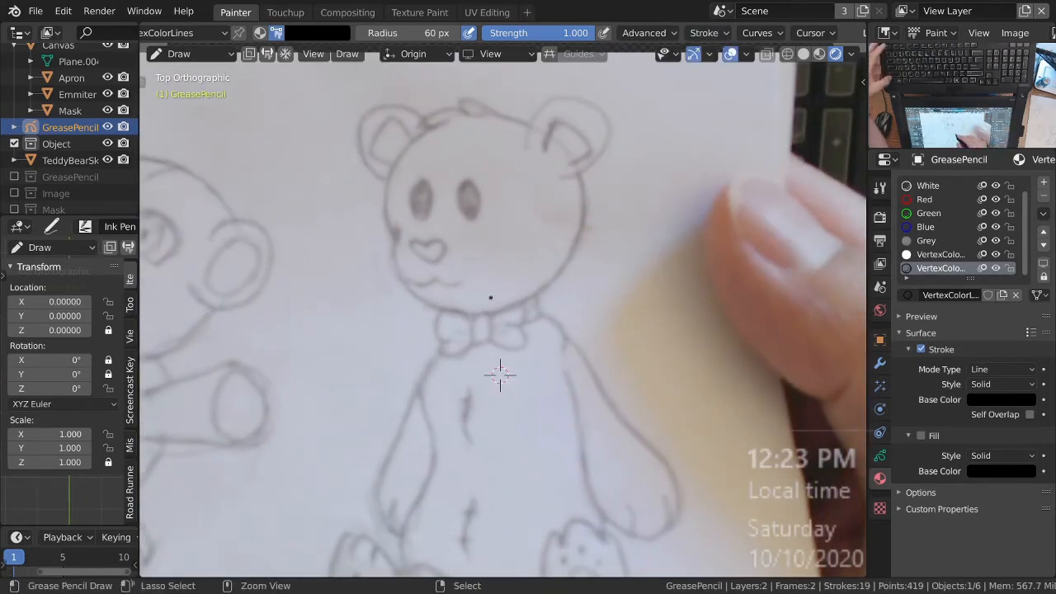
pyautogui.hotkey('shift', 's')
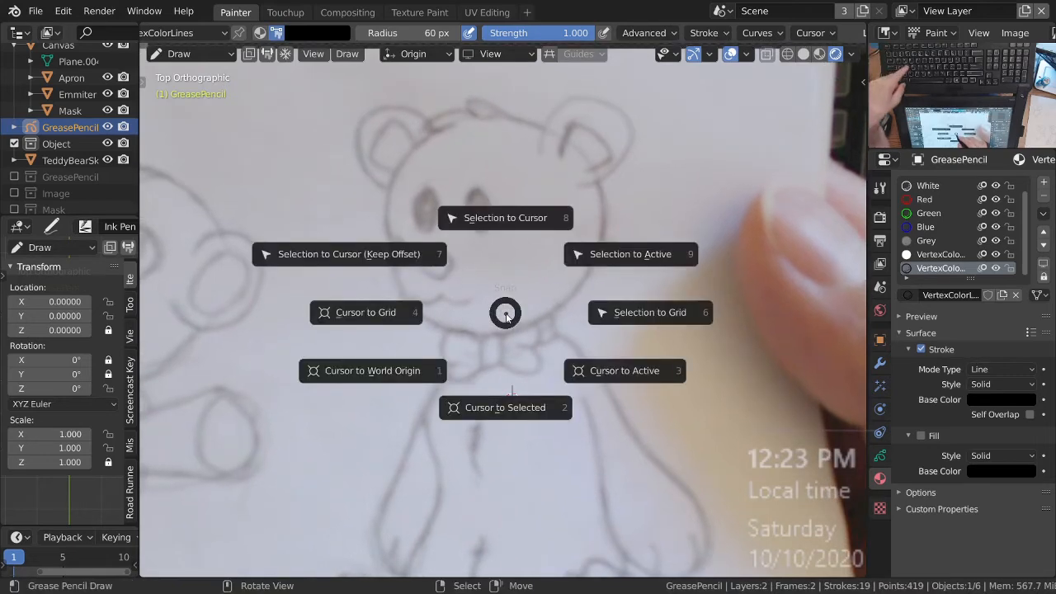
pyautogui.press('Escape')
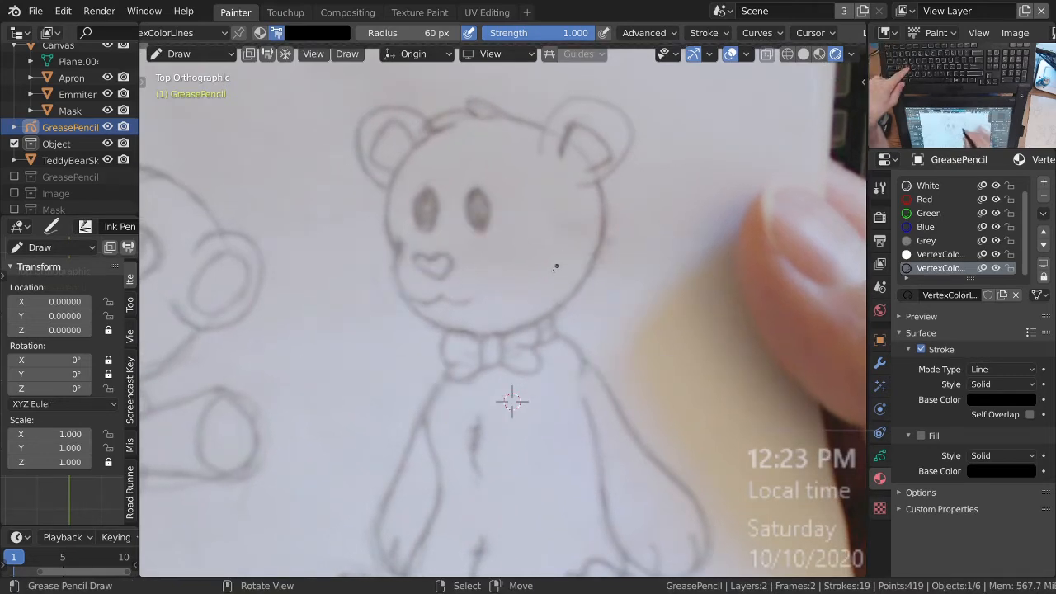
pyautogui.moveTo(274, 37); pyautogui.dragTo(578, 35, button='middle')
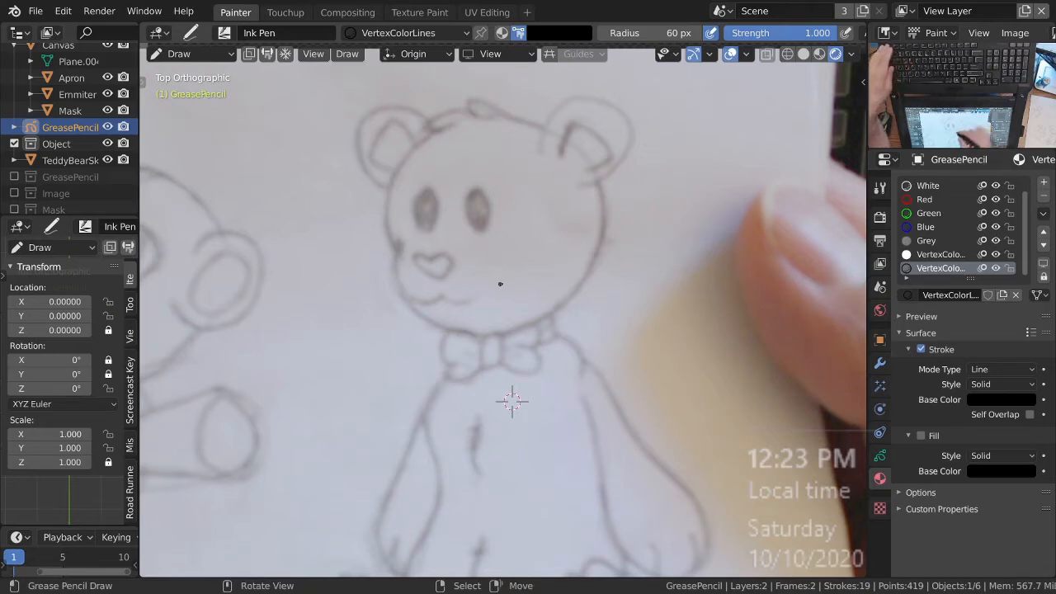
# Step: Snap the 3D cursor to the world origin
pyautogui.hotkey('shift', 's')
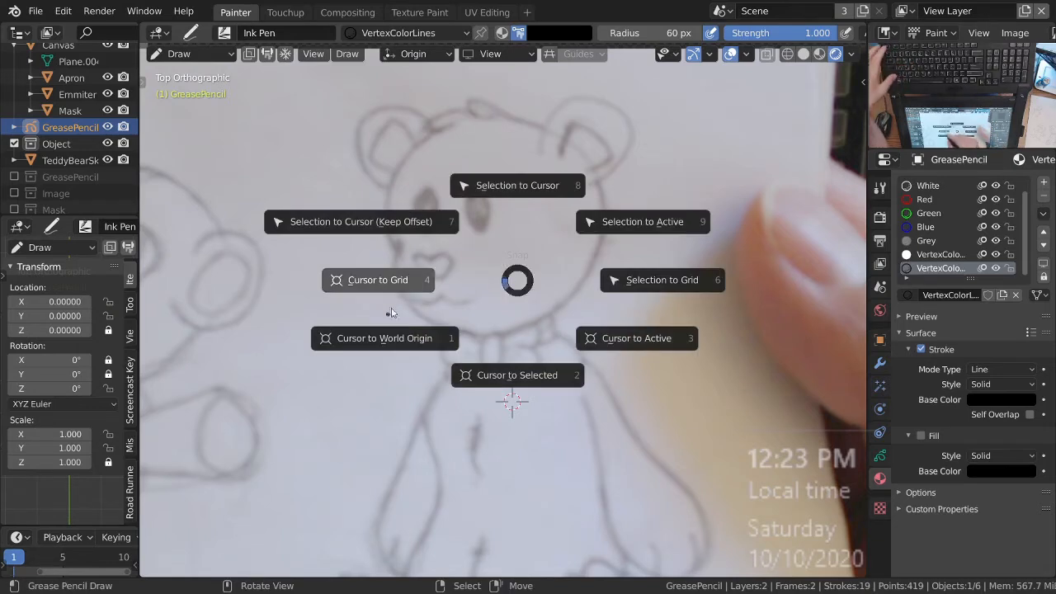
pyautogui.click(432, 331)
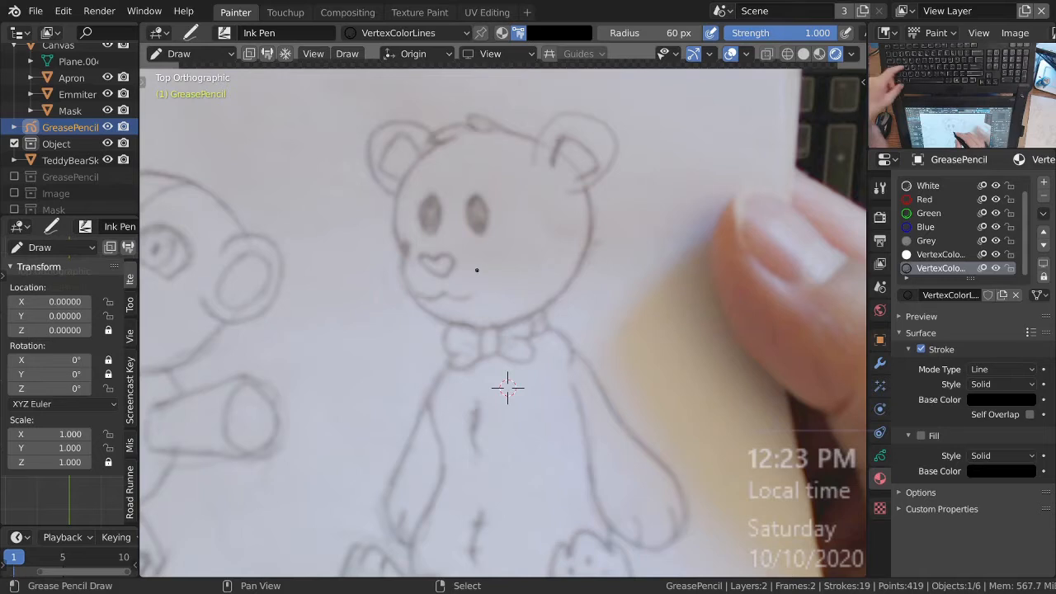
pyautogui.hotkey('shift', 's')
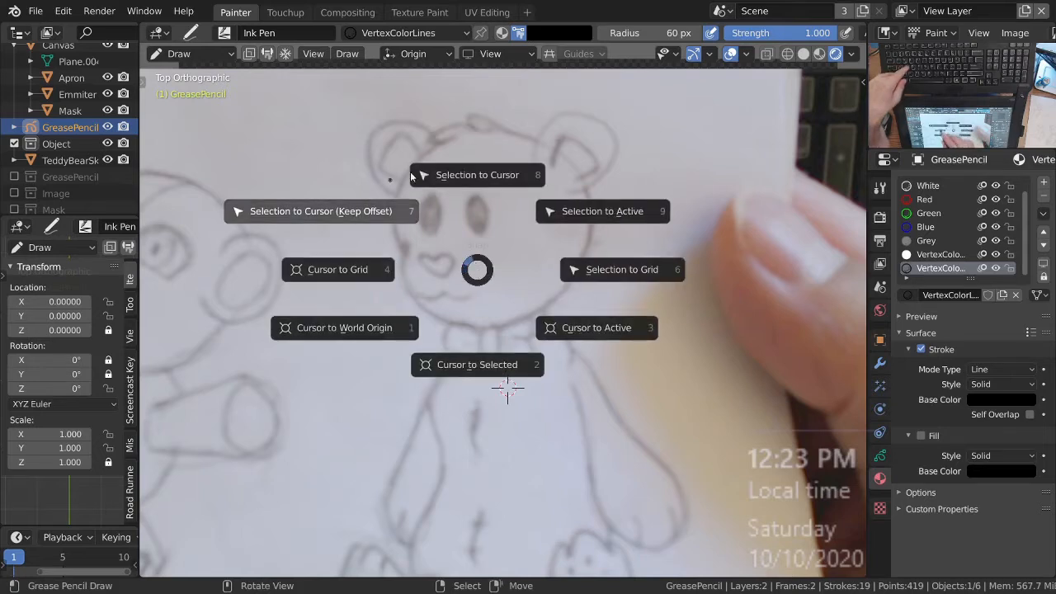
pyautogui.click(507, 328)
pyautogui.moveTo(500, 230)
pyautogui.keyDown('ctrl'); pyautogui.mouseDown(button='middle')
pyautogui.moveTo(516, 320)
pyautogui.moveTo(532, 305)
pyautogui.mouseUp(button='middle'); pyautogui.keyUp('ctrl')
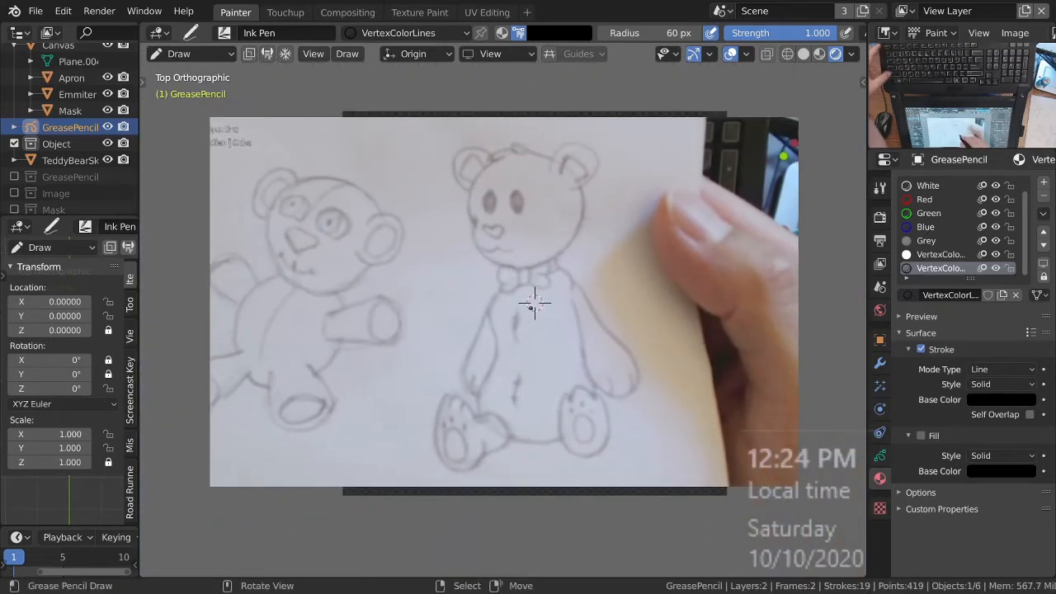
# Step: Compare the snapping options of the grease pencil object in Draw mode and in Edit Mode
pyautogui.hotkey('ctrl', 'Tab')
pyautogui.click(541, 215)
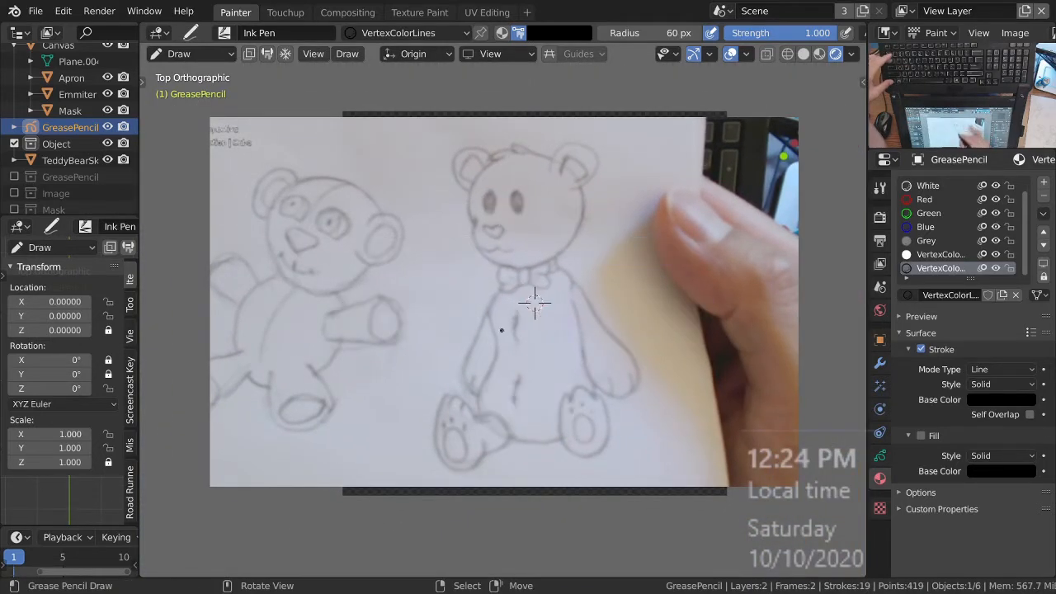
pyautogui.scroll(2, 490, 219)
pyautogui.hotkey('shift', 's')
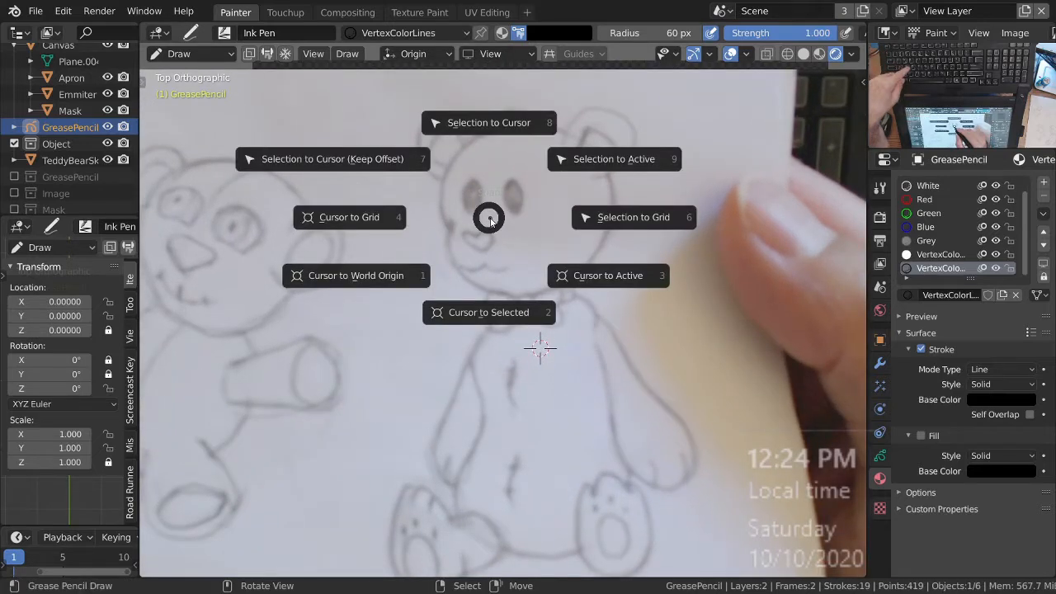
pyautogui.press('Escape')
pyautogui.hotkey('ctrl', 'Tab')
pyautogui.click(651, 270)
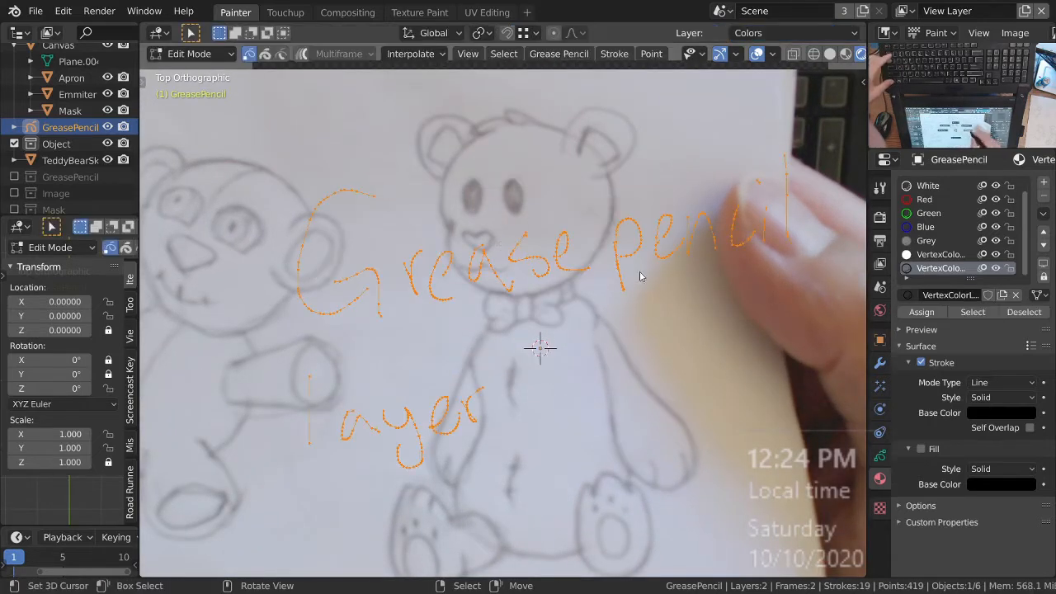
pyautogui.hotkey('shift', 's')
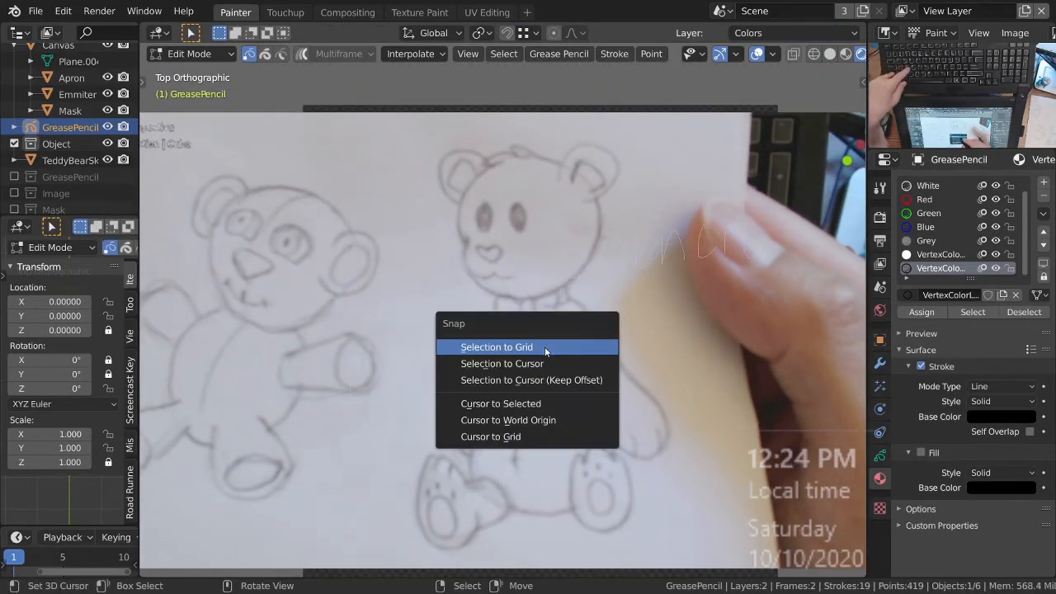
pyautogui.press('Escape')
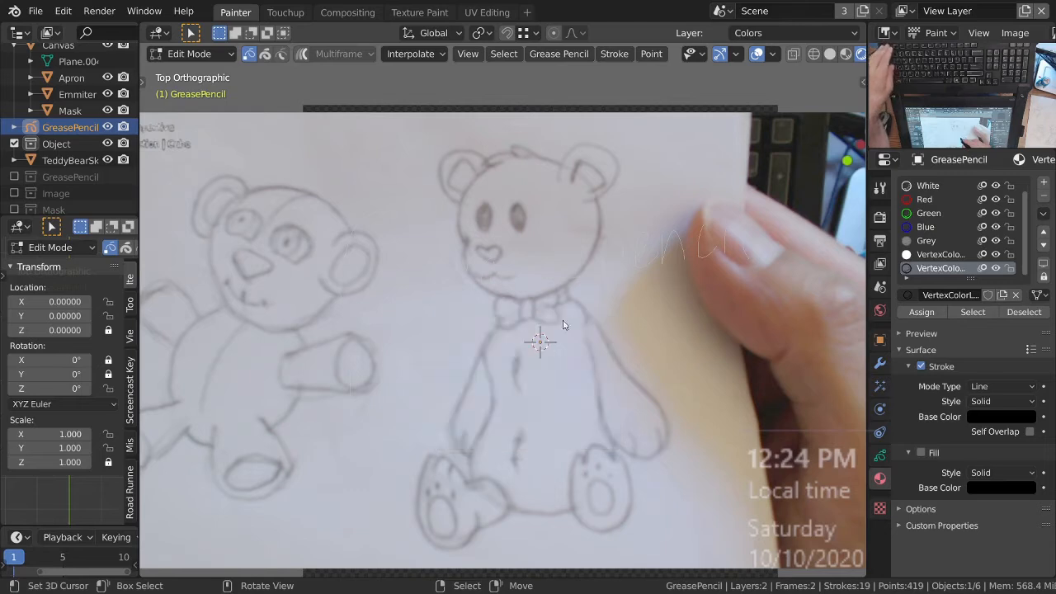
# Step: Switch the grease pencil object to Object Mode over the teddy bear sketch
pyautogui.hotkey('ctrl', 'Tab')
pyautogui.click(465, 316)
pyautogui.scroll(-3, 508, 283)
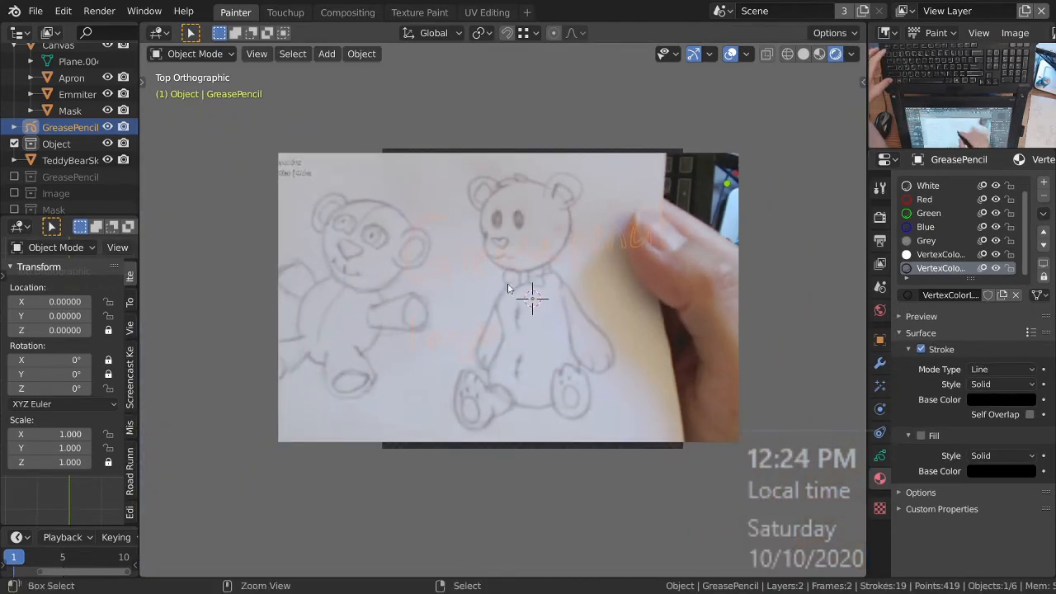
pyautogui.scroll(2, 563, 287)
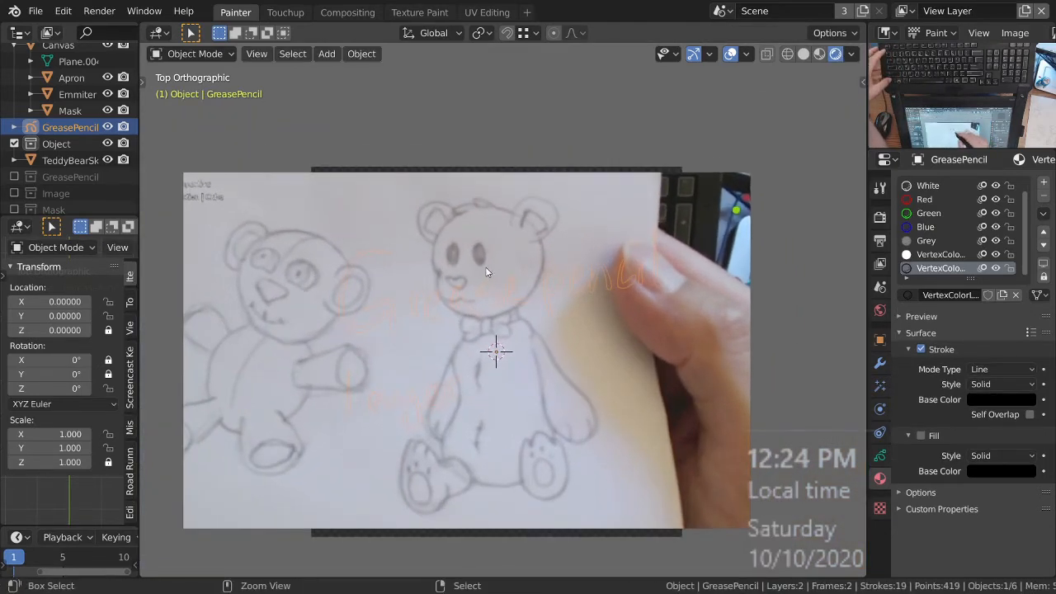
pyautogui.scroll(2, 498, 244)
pyautogui.moveTo(518, 322)
pyautogui.keyDown('ctrl'); pyautogui.mouseDown(button='middle')
pyautogui.moveTo(550, 295)
pyautogui.moveTo(608, 347)
pyautogui.mouseUp(button='middle'); pyautogui.keyUp('ctrl')
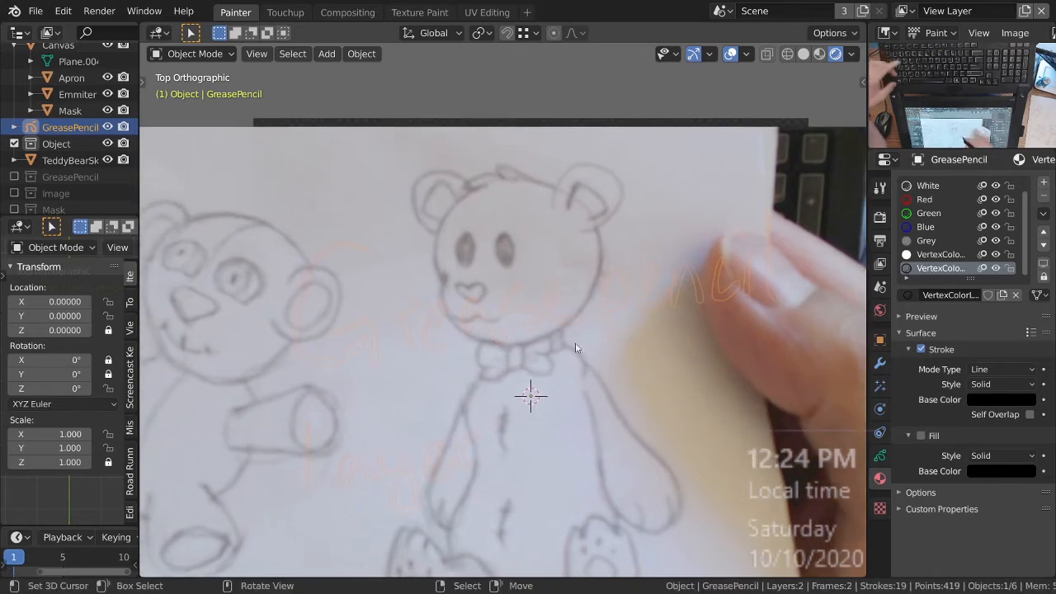
# Step: Show the handwritten grease pencil text in wireframe display and put the object back in Draw mode
pyautogui.hotkey('shift', 'z')
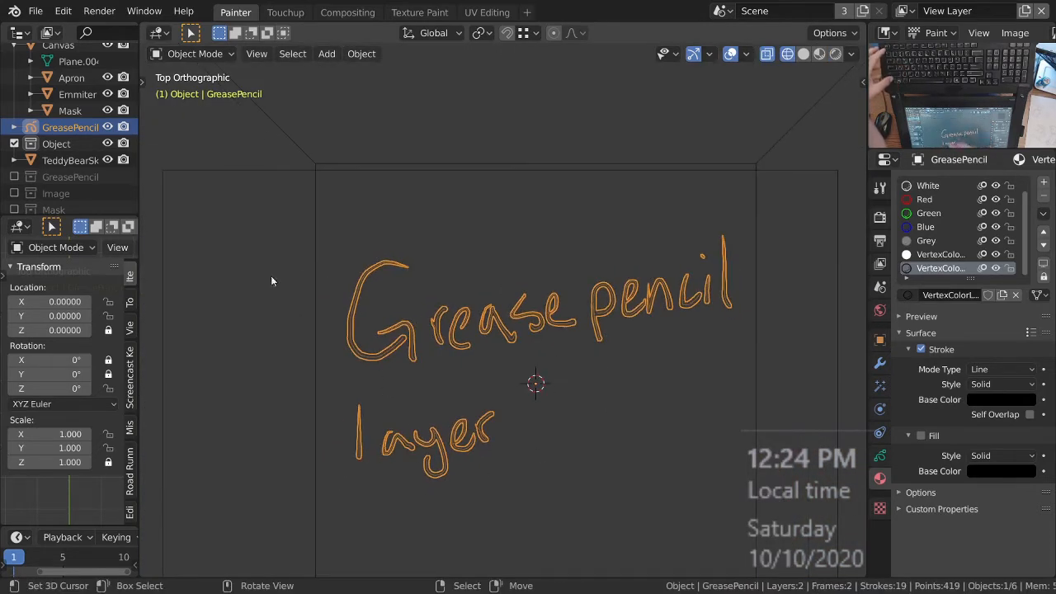
pyautogui.moveTo(539, 355)
pyautogui.keyDown('ctrl'); pyautogui.mouseDown(button='middle')
pyautogui.moveTo(534, 394)
pyautogui.moveTo(547, 319)
pyautogui.moveTo(551, 428)
pyautogui.moveTo(534, 321)
pyautogui.mouseUp(button='middle'); pyautogui.keyUp('ctrl')
pyautogui.hotkey('ctrl', 'Tab')
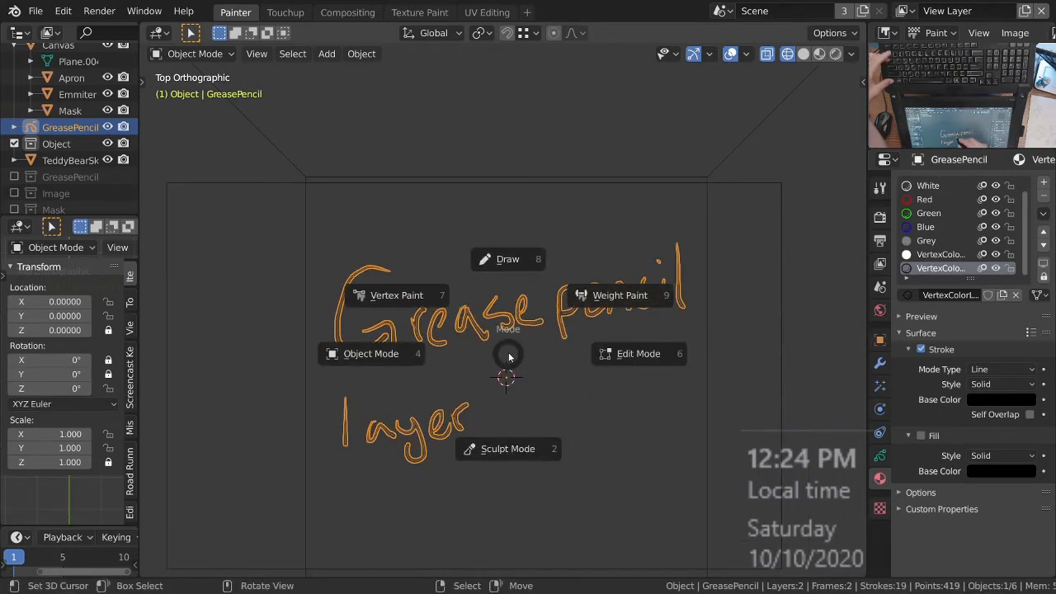
pyautogui.click(512, 259)
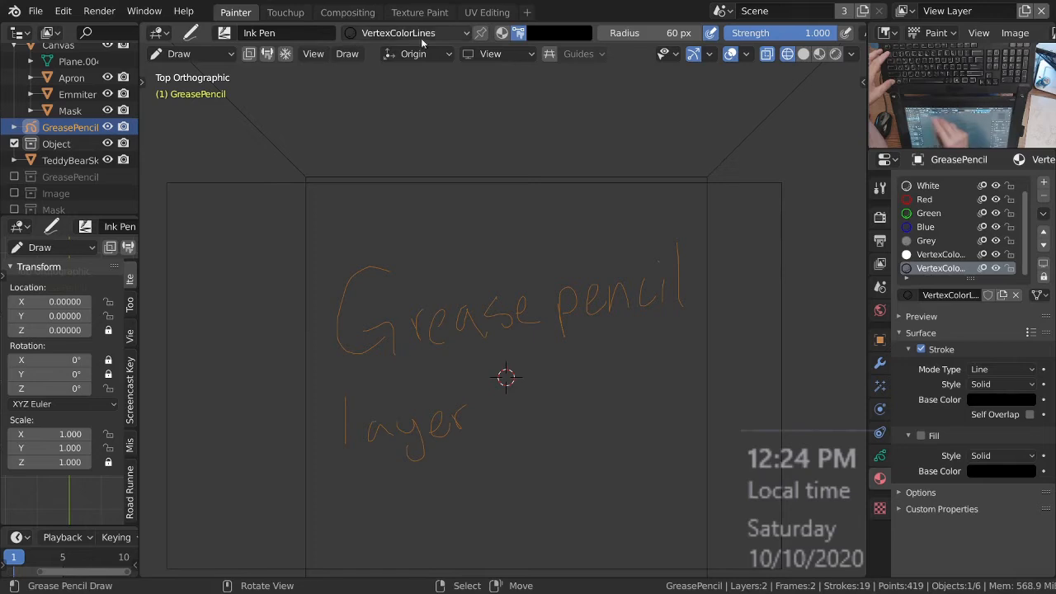
# Step: Make Lines the active grease pencil layer and check it in the brush's layer setting
pyautogui.scroll(-5, 777, 37)
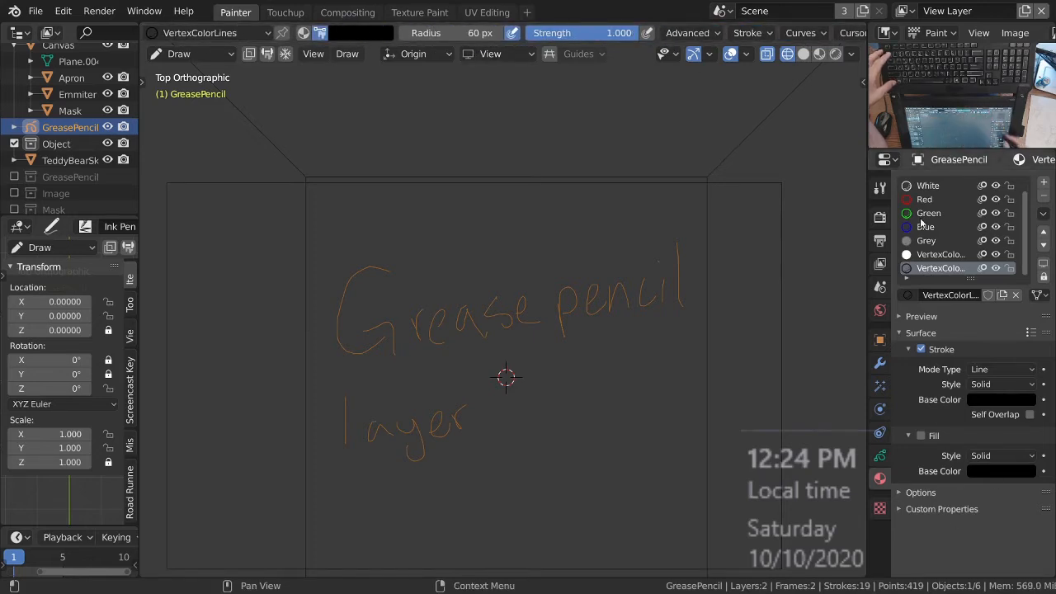
pyautogui.click(879, 457)
pyautogui.click(929, 227)
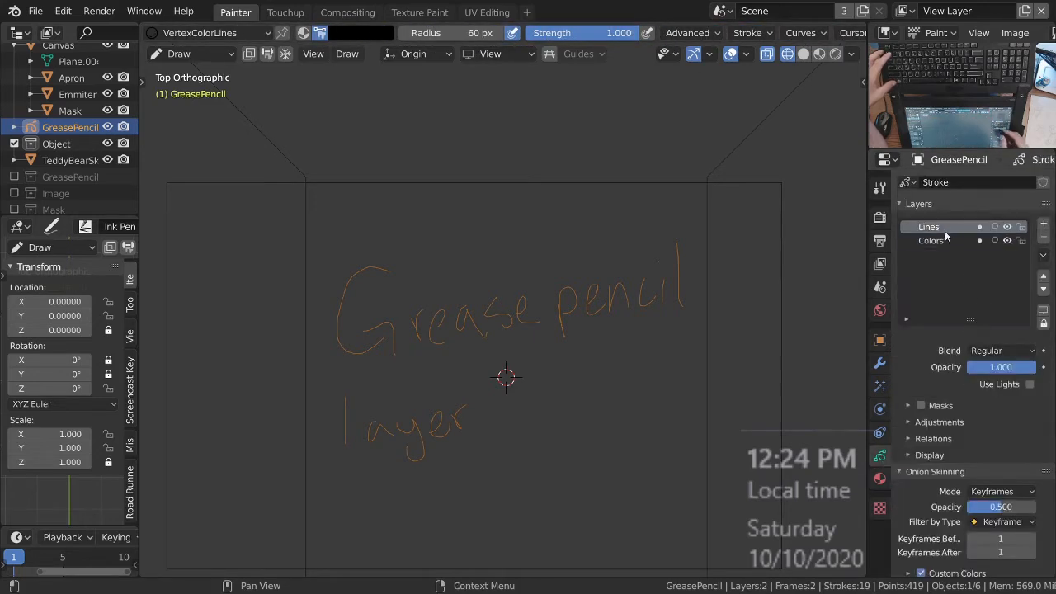
pyautogui.scroll(-5, 256, 33)
pyautogui.click(800, 33)
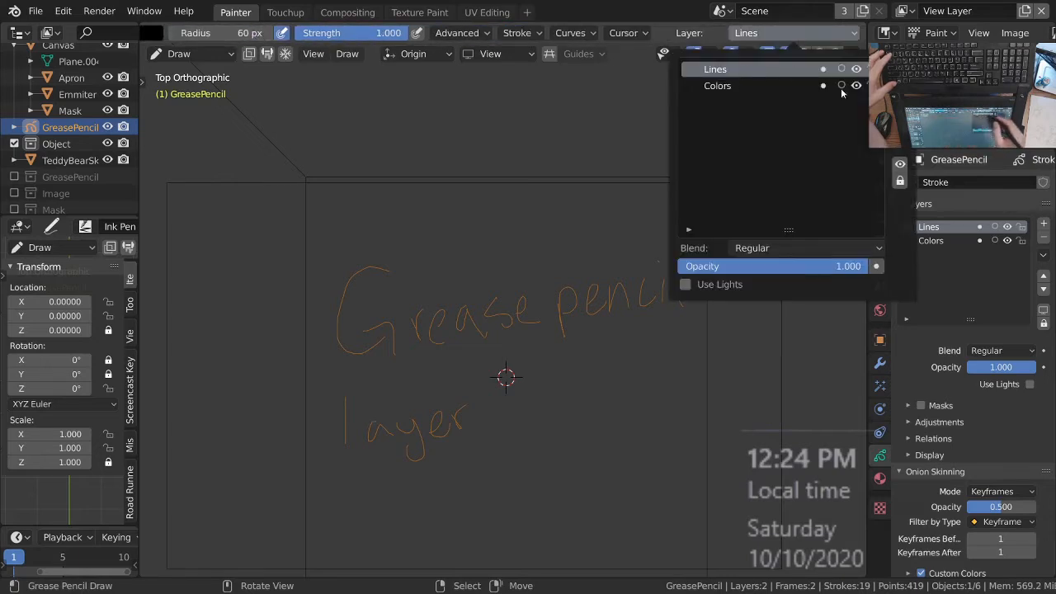
pyautogui.scroll(2, 463, 364)
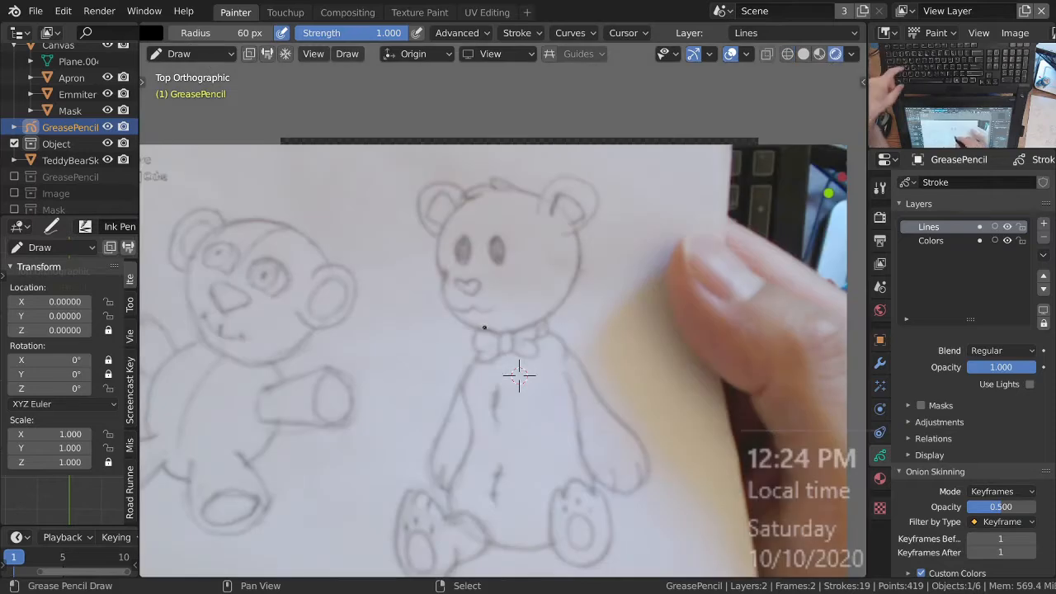
# Step: Check the Ink Pen's Stroke settings once more before drawing
pyautogui.hotkey('shift', 's')
pyautogui.press('Escape')
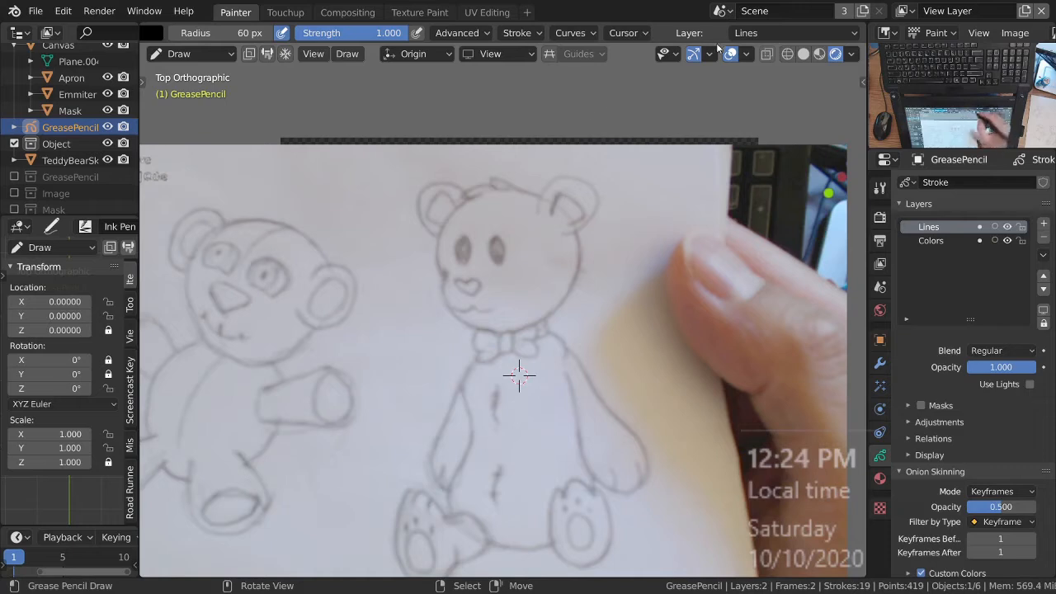
pyautogui.click(520, 33)
pyautogui.click(445, 340)
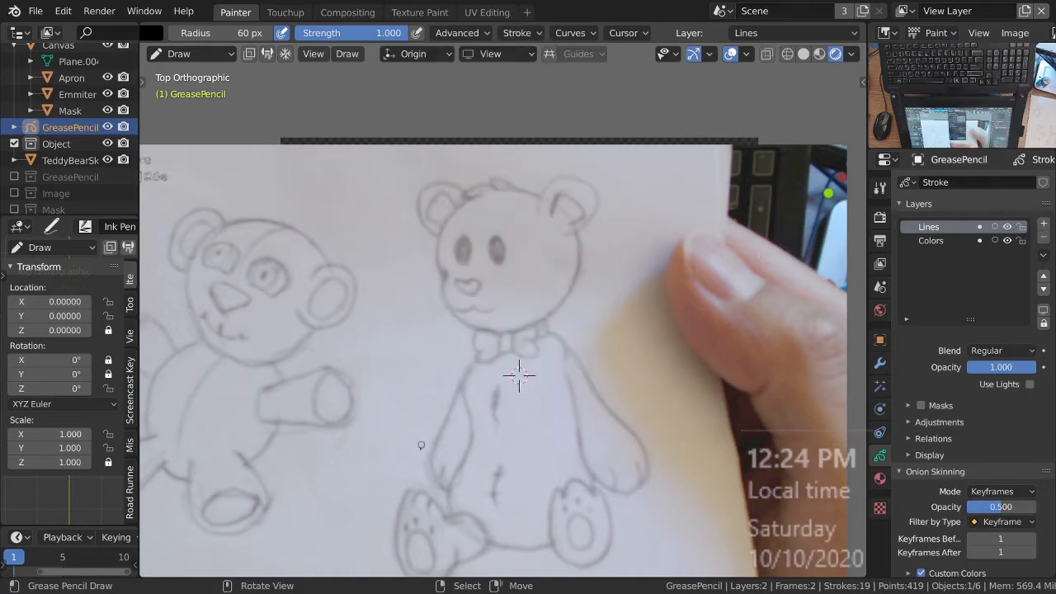
# Step: Rotate the canvas a quarter turn so that the sitting teddy bear lies on its side for tracing
pyautogui.keyDown('ctrl'); pyautogui.moveTo(477, 223); pyautogui.dragTo(489, 167, button='middle'); pyautogui.keyUp('ctrl')
pyautogui.keyDown('ctrl'); pyautogui.moveTo(529, 210); pyautogui.dragTo(531, 238, button='middle'); pyautogui.keyUp('ctrl')
pyautogui.keyDown('shift'); pyautogui.moveTo(531, 238); pyautogui.dragTo(532, 278, button='middle'); pyautogui.keyUp('shift')
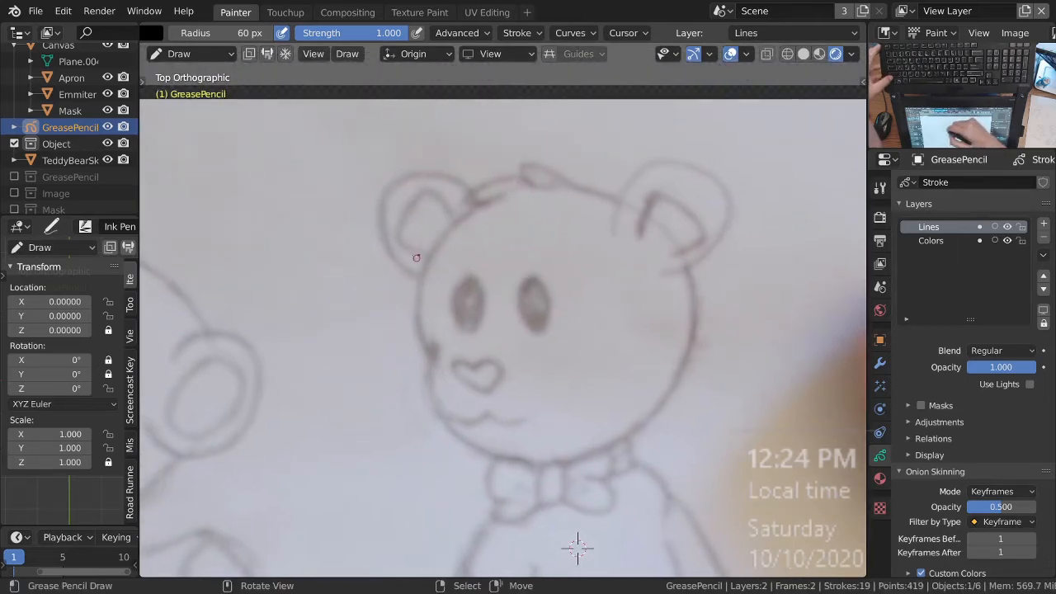
pyautogui.moveTo(453, 245)
pyautogui.keyDown('ctrl'); pyautogui.mouseDown(button='middle')
pyautogui.moveTo(474, 288)
pyautogui.moveTo(438, 267)
pyautogui.moveTo(455, 310)
pyautogui.mouseUp(button='middle'); pyautogui.keyUp('ctrl')
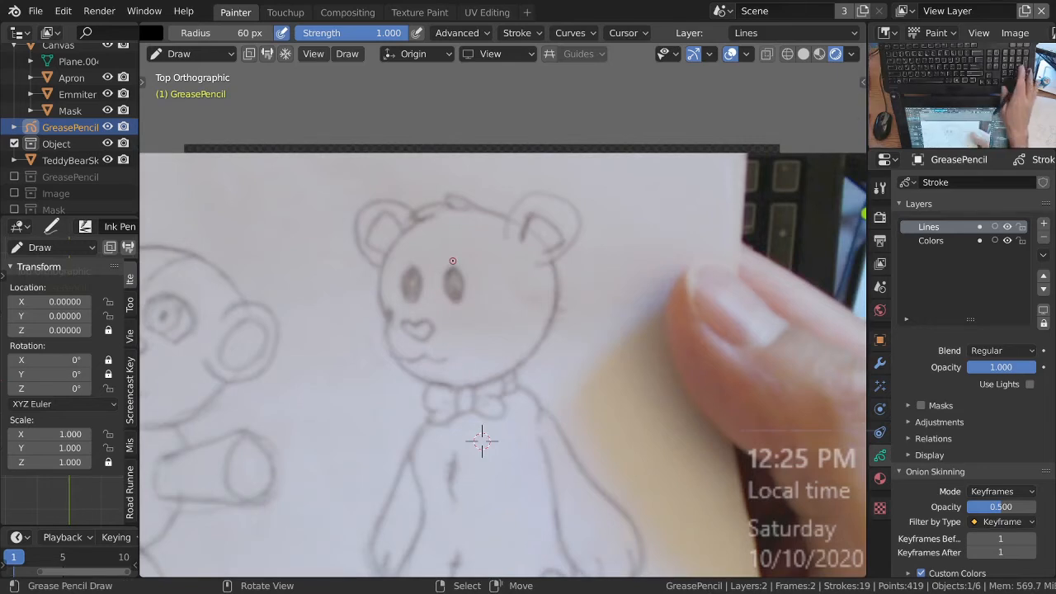
pyautogui.moveTo(482, 441)
pyautogui.mouseDown(button='middle')
pyautogui.moveTo(443, 432)
pyautogui.moveTo(377, 358)
pyautogui.moveTo(371, 289)
pyautogui.mouseUp(button='middle')
pyautogui.press('shift+KP_6')
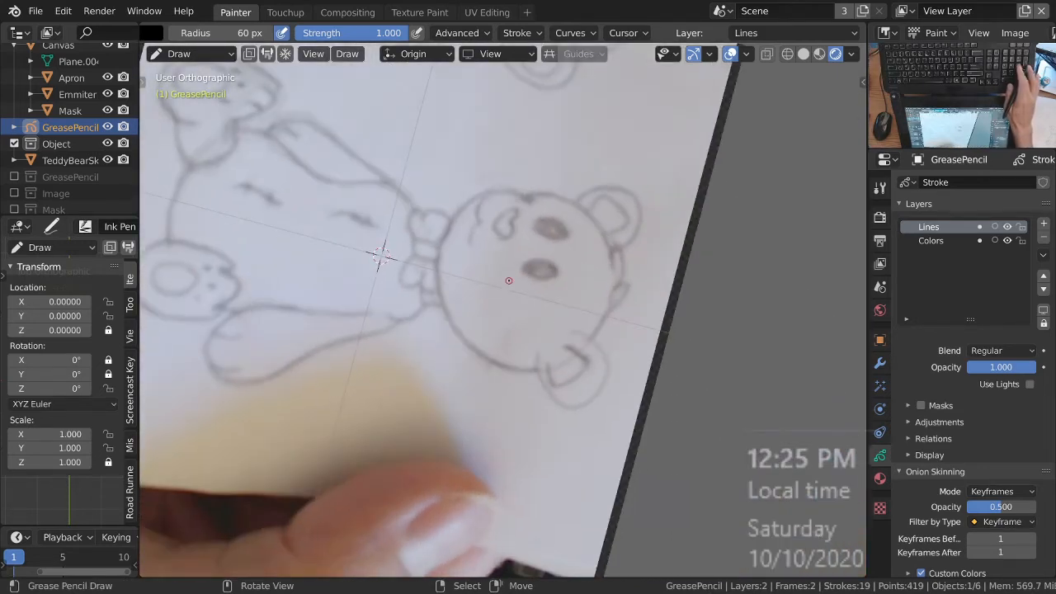
pyautogui.press('shift+KP_4')
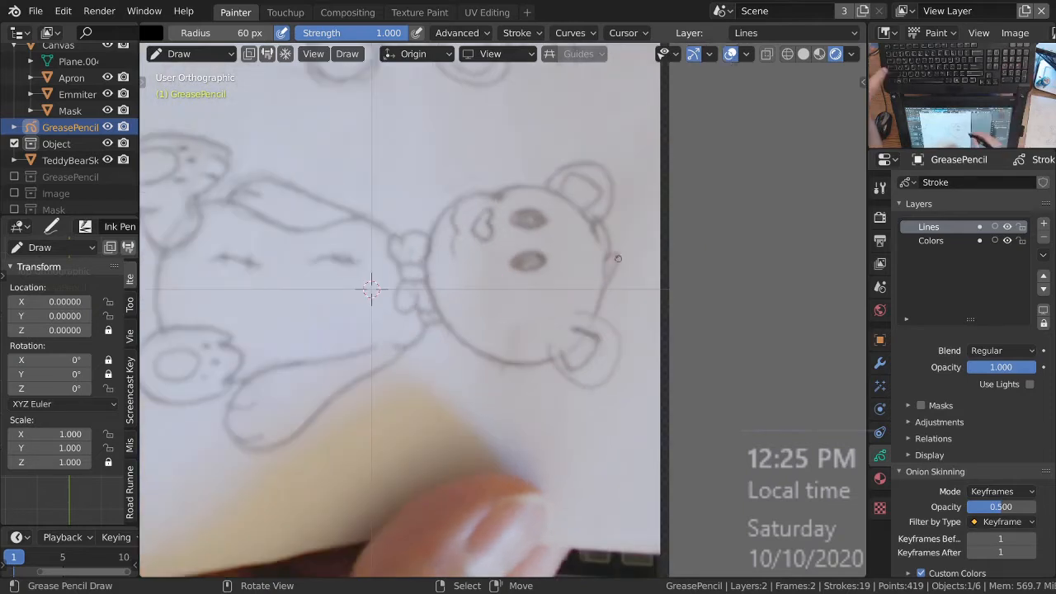
# Step: Try to trace the outer curve of the teddy bear's ear with the 60 px Ink Pen and undo the stroke
pyautogui.keyDown('shift'); pyautogui.moveTo(586, 237); pyautogui.dragTo(469, 340); pyautogui.keyUp('shift')
pyautogui.keyDown('ctrl'); pyautogui.moveTo(489, 295); pyautogui.dragTo(516, 229, button='middle'); pyautogui.keyUp('ctrl')
pyautogui.moveTo(365, 287)
pyautogui.mouseDown()
pyautogui.moveTo(391, 249)
pyautogui.moveTo(433, 232)
pyautogui.moveTo(489, 259)
pyautogui.moveTo(509, 330)
pyautogui.moveTo(485, 359)
pyautogui.mouseUp()
pyautogui.hotkey('ctrl', 'z')
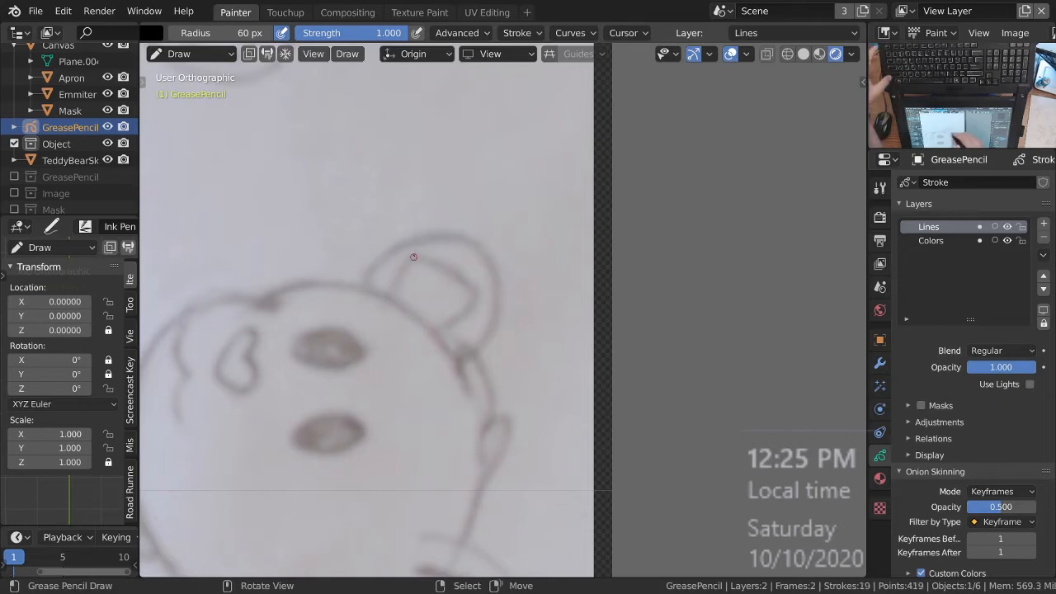
# Step: Set the Ink Pen radius to 21 px and trace the outer curve of the teddy bear's ear nearest its eyes
pyautogui.press('f')
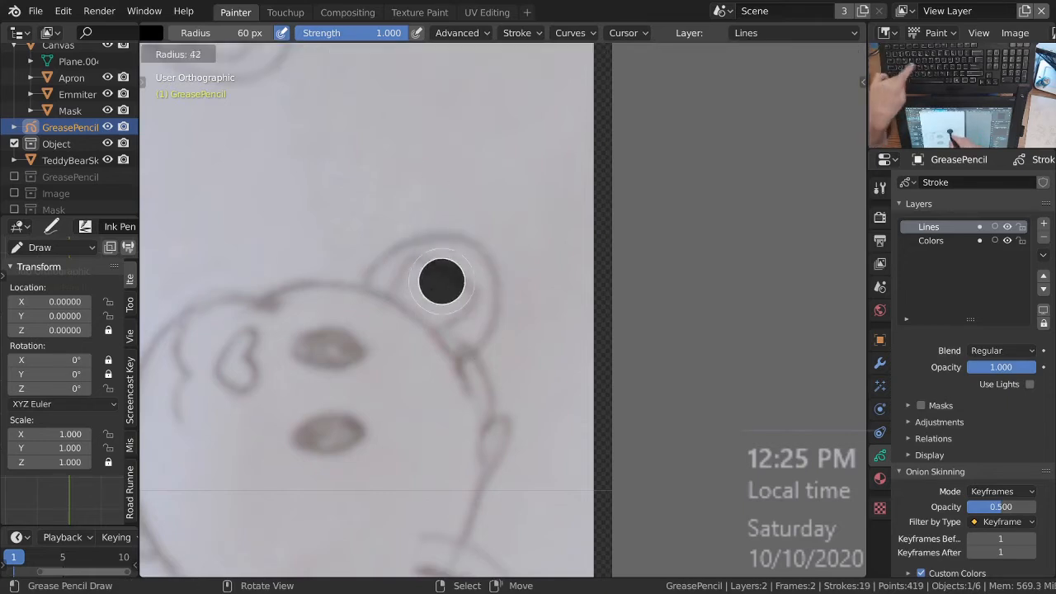
pyautogui.click(420, 301)
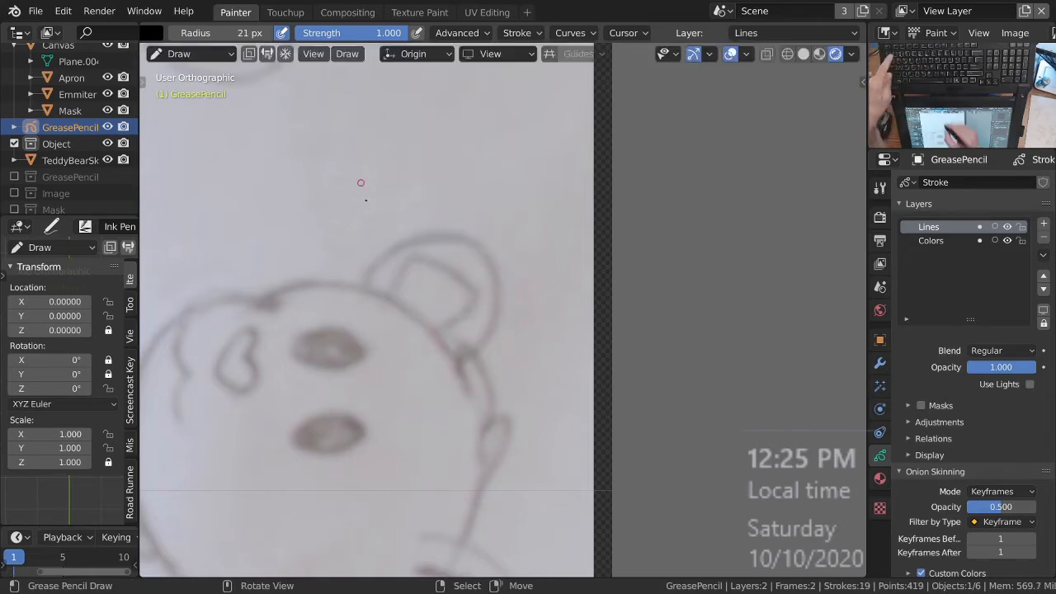
pyautogui.moveTo(388, 249)
pyautogui.mouseDown()
pyautogui.moveTo(447, 239)
pyautogui.moveTo(495, 283)
pyautogui.moveTo(480, 346)
pyautogui.mouseUp()
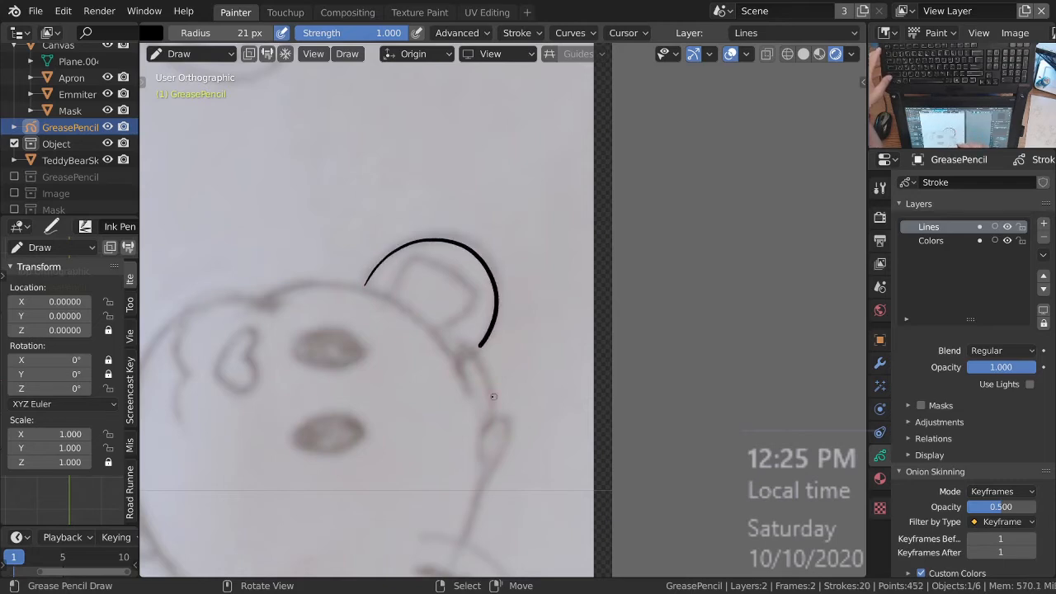
# Step: Undo the last stroke and retrace the outer curve of the ear nearest the teddy bear's eyes with a rounder line
pyautogui.hotkey('ctrl', 'z')
pyautogui.moveTo(387, 246); pyautogui.dragTo(478, 228)
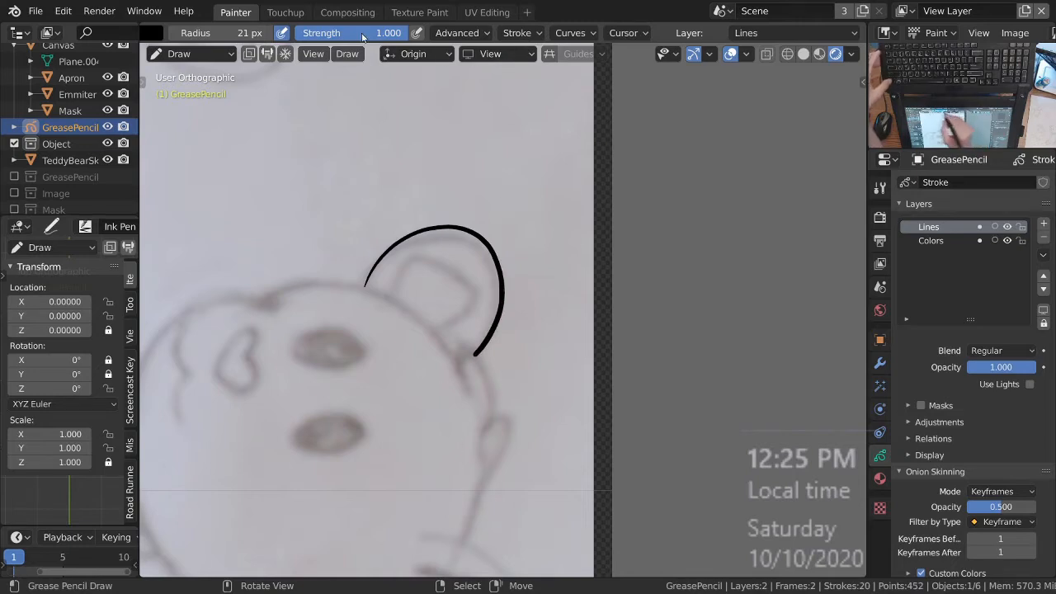
# Step: Set the Ink Pen's Stabilize Stroke radius to 20 px and its factor to 0.600
pyautogui.hscroll(-3, 421, 37)
pyautogui.click(651, 33)
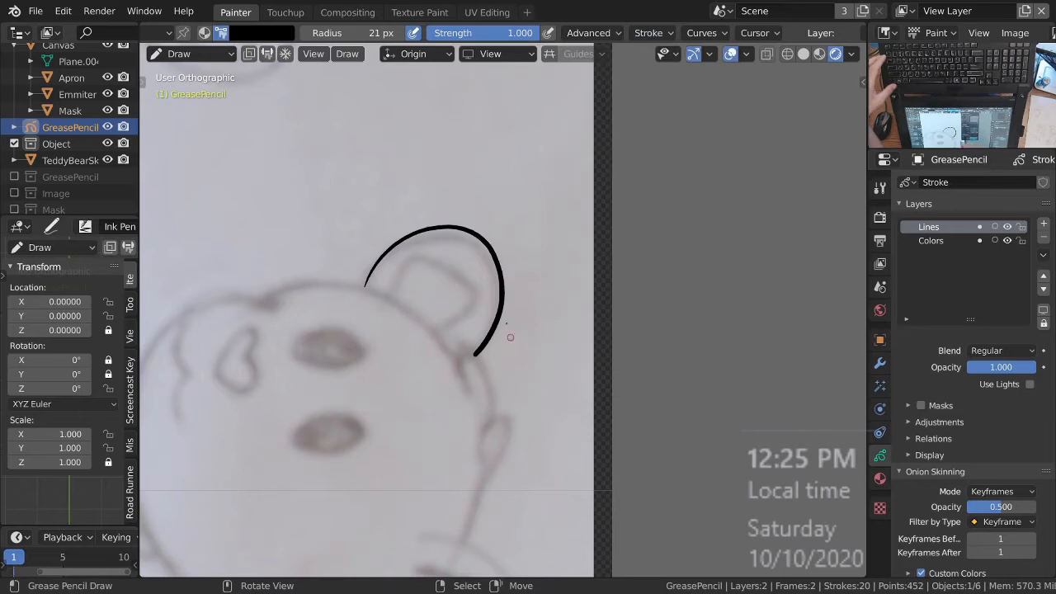
pyautogui.click(660, 36)
pyautogui.click(691, 359)
pyautogui.write('20')
pyautogui.press('Return')
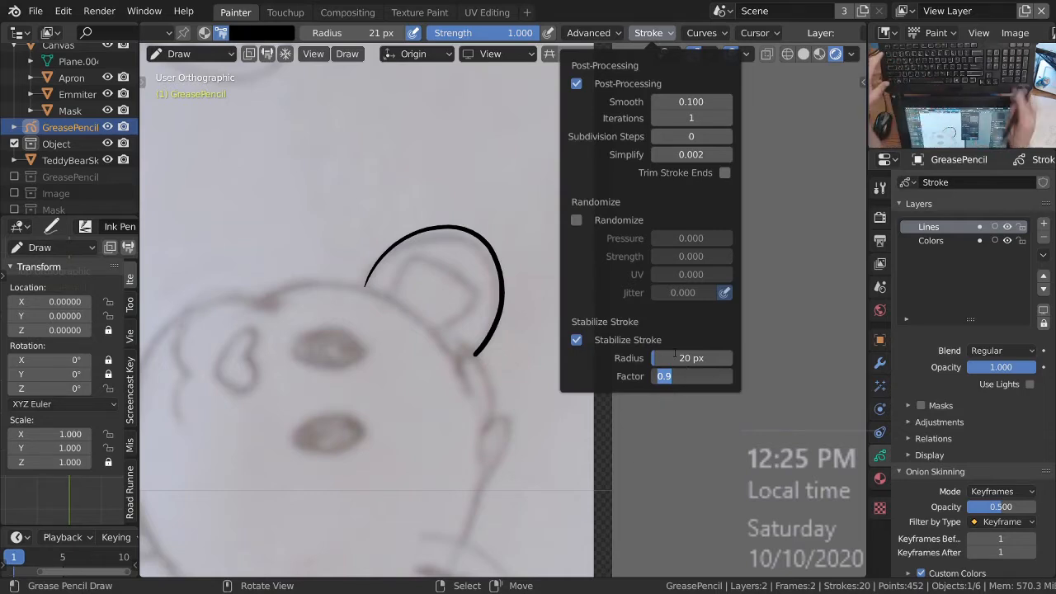
pyautogui.press('BackSpace')
pyautogui.write('0.4')
pyautogui.press('Return')
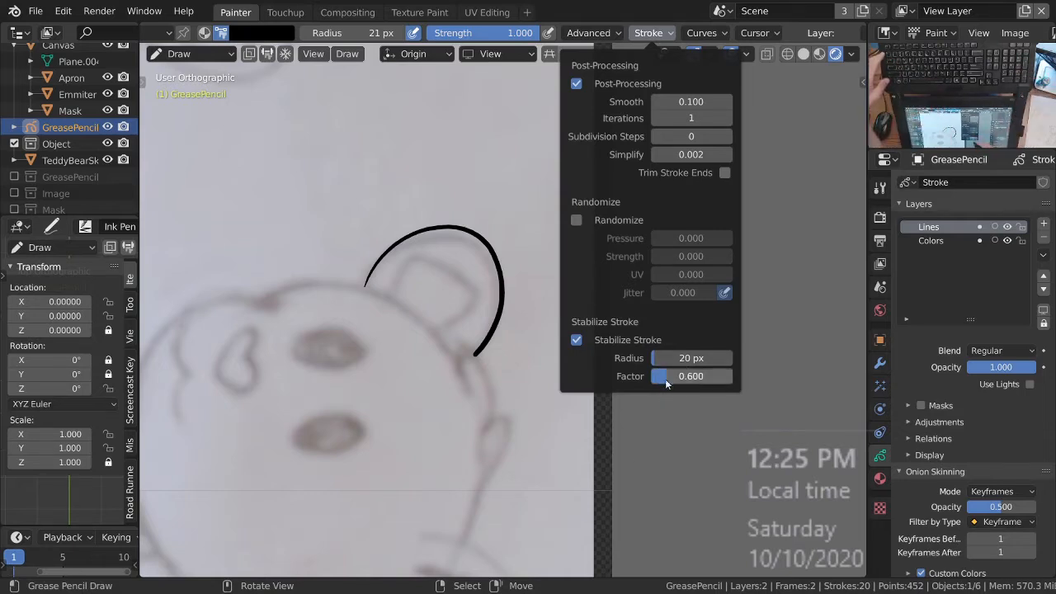
# Step: Trace the inner outline of the first ear with separate side and top strokes
pyautogui.keyDown('ctrl'); pyautogui.moveTo(454, 276); pyautogui.dragTo(407, 326, button='middle'); pyautogui.keyUp('ctrl')
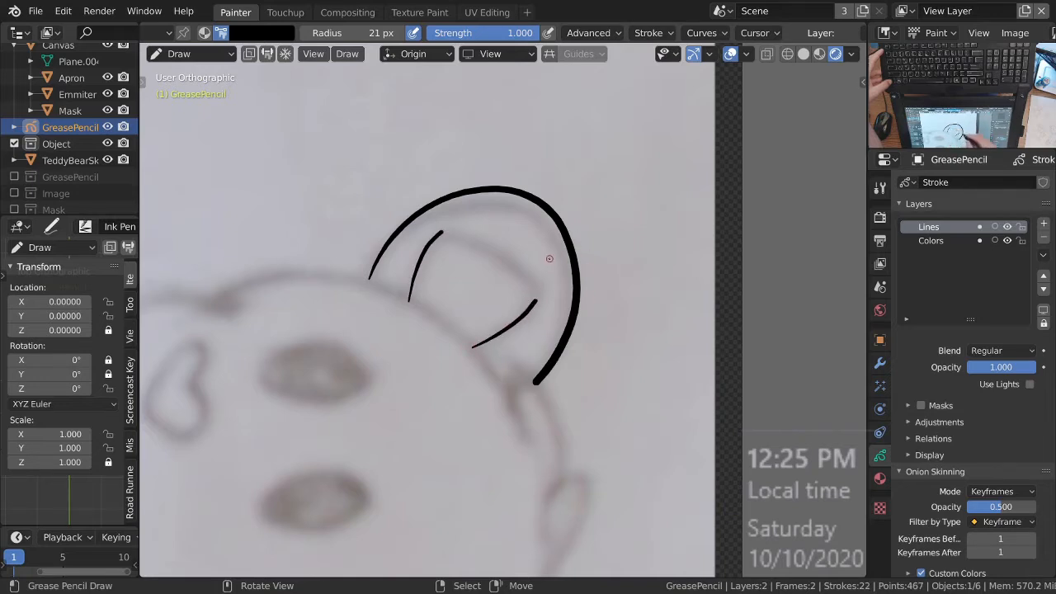
pyautogui.moveTo(440, 230); pyautogui.dragTo(501, 255)
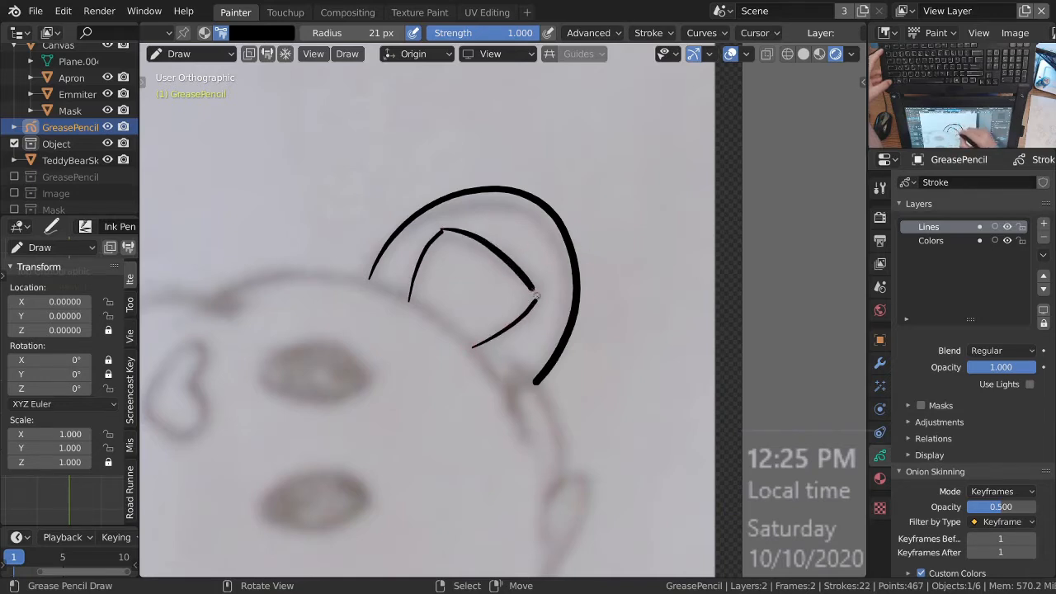
# Step: Trace the first hair tuft on top of the head, right beside the finished ear
pyautogui.moveTo(520, 264)
pyautogui.keyDown('ctrl'); pyautogui.mouseDown(button='middle')
pyautogui.moveTo(534, 313)
pyautogui.moveTo(512, 290)
pyautogui.mouseUp(button='middle'); pyautogui.keyUp('ctrl')
pyautogui.keyDown('shift'); pyautogui.moveTo(529, 329); pyautogui.dragTo(532, 276, button='middle'); pyautogui.keyUp('shift')
pyautogui.moveTo(536, 289)
pyautogui.keyDown('ctrl'); pyautogui.mouseDown(button='middle')
pyautogui.moveTo(531, 272)
pyautogui.moveTo(472, 304)
pyautogui.moveTo(469, 292)
pyautogui.mouseUp(button='middle'); pyautogui.keyUp('ctrl')
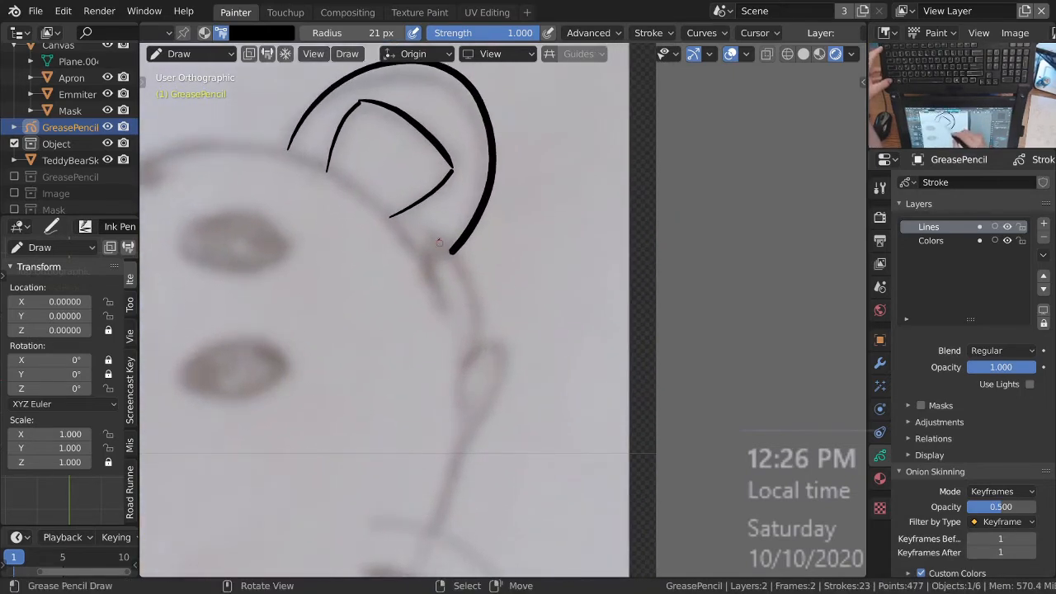
pyautogui.moveTo(435, 234)
pyautogui.mouseDown()
pyautogui.moveTo(471, 307)
pyautogui.moveTo(464, 375)
pyautogui.mouseUp()
pyautogui.moveTo(464, 376)
pyautogui.keyDown('shift'); pyautogui.mouseDown(button='middle')
pyautogui.moveTo(495, 297)
pyautogui.moveTo(525, 302)
pyautogui.moveTo(519, 312)
pyautogui.mouseUp(button='middle'); pyautogui.keyUp('shift')
pyautogui.keyDown('shift'); pyautogui.moveTo(517, 310); pyautogui.dragTo(494, 334, button='middle'); pyautogui.keyUp('shift')
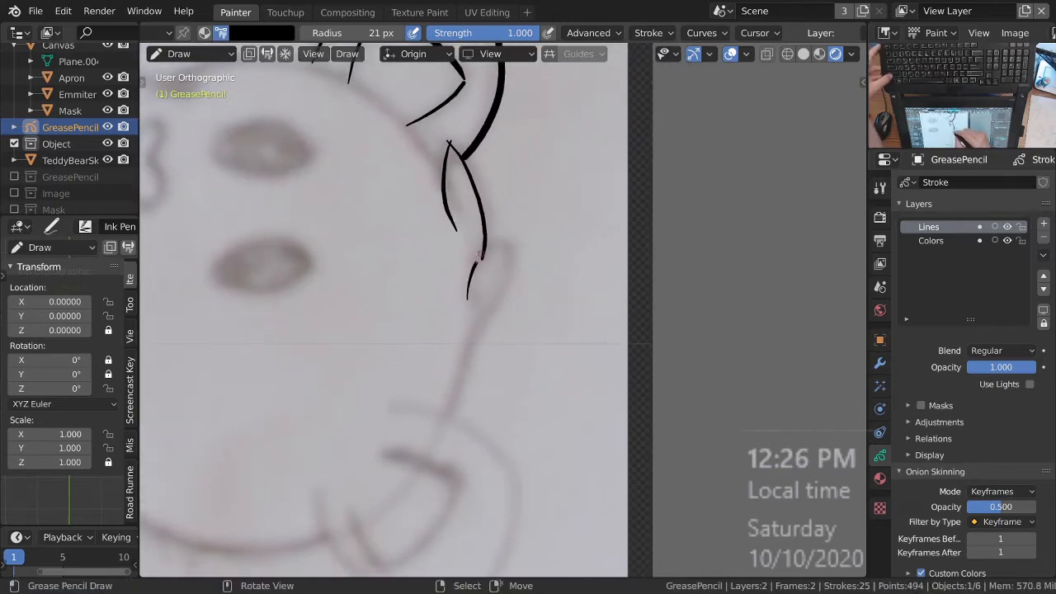
# Step: Trace the second hair tuft, undo its trailing stroke and redraw it as one long head line reaching the other ear
pyautogui.keyDown('shift'); pyautogui.moveTo(520, 276); pyautogui.dragTo(553, 236, button='middle'); pyautogui.keyUp('shift')
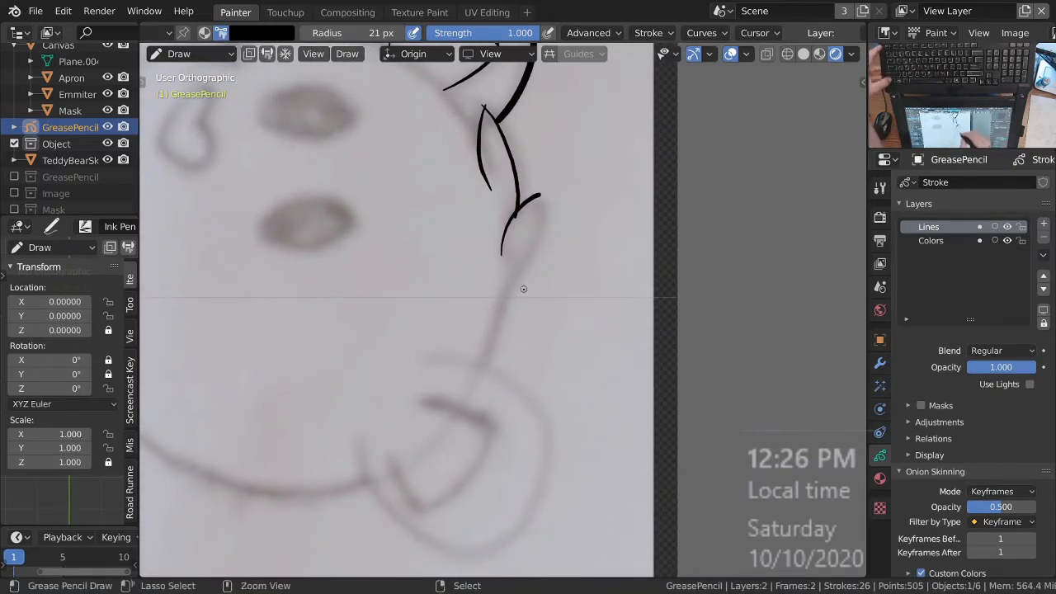
pyautogui.keyDown('ctrl'); pyautogui.moveTo(523, 288); pyautogui.dragTo(529, 313, button='middle'); pyautogui.keyUp('ctrl')
pyautogui.keyDown('shift'); pyautogui.moveTo(529, 312); pyautogui.dragTo(541, 347, button='middle'); pyautogui.keyUp('shift')
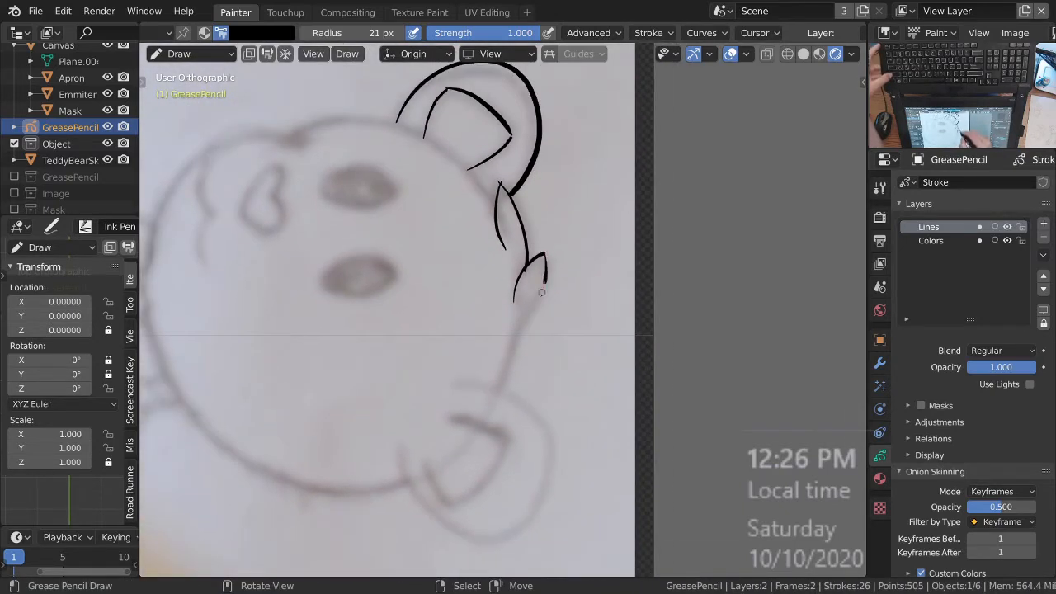
pyautogui.moveTo(530, 382)
pyautogui.keyDown('shift'); pyautogui.mouseDown(button='middle')
pyautogui.moveTo(576, 239)
pyautogui.moveTo(599, 212)
pyautogui.mouseUp(button='middle'); pyautogui.keyUp('shift')
pyautogui.hotkey('ctrl', 'z')
pyautogui.keyDown('shift'); pyautogui.moveTo(599, 212); pyautogui.dragTo(530, 278, button='middle'); pyautogui.keyUp('shift')
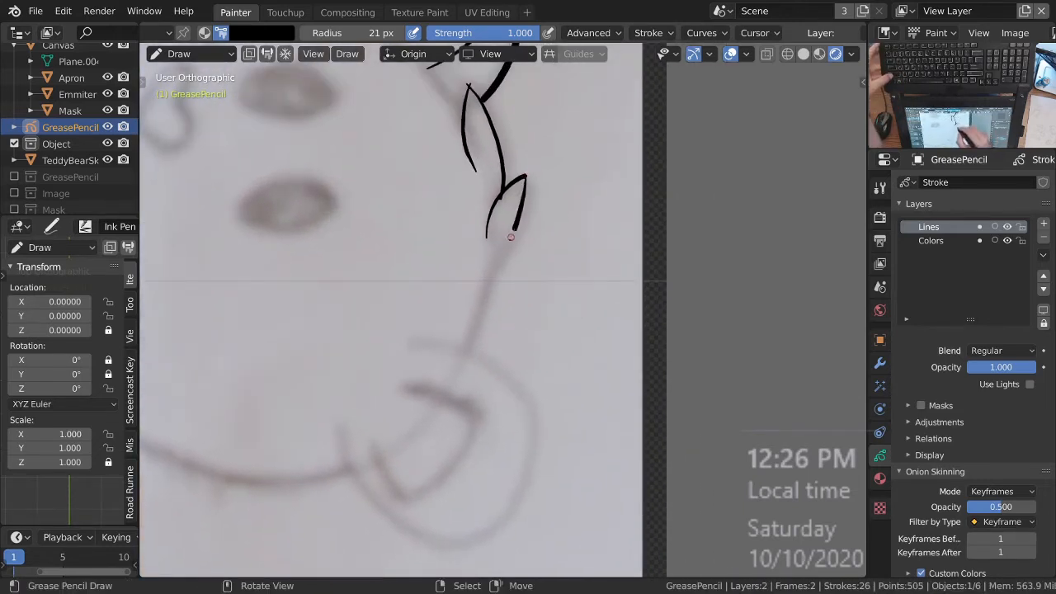
pyautogui.keyDown('ctrl'); pyautogui.moveTo(505, 300); pyautogui.dragTo(502, 370, button='middle'); pyautogui.keyUp('ctrl')
pyautogui.moveTo(509, 335)
pyautogui.keyDown('shift'); pyautogui.mouseDown(button='middle')
pyautogui.moveTo(501, 371)
pyautogui.moveTo(476, 382)
pyautogui.mouseUp(button='middle'); pyautogui.keyUp('shift')
# Step: Rotate the canvas to bring the untraced second ear upright and trace its outer curve and inner outline
pyautogui.press('shift+KP_4')
pyautogui.press('shift+KP_4')
pyautogui.press('shift+KP_4')
pyautogui.press('shift+KP_4')
pyautogui.press('shift+KP_4')
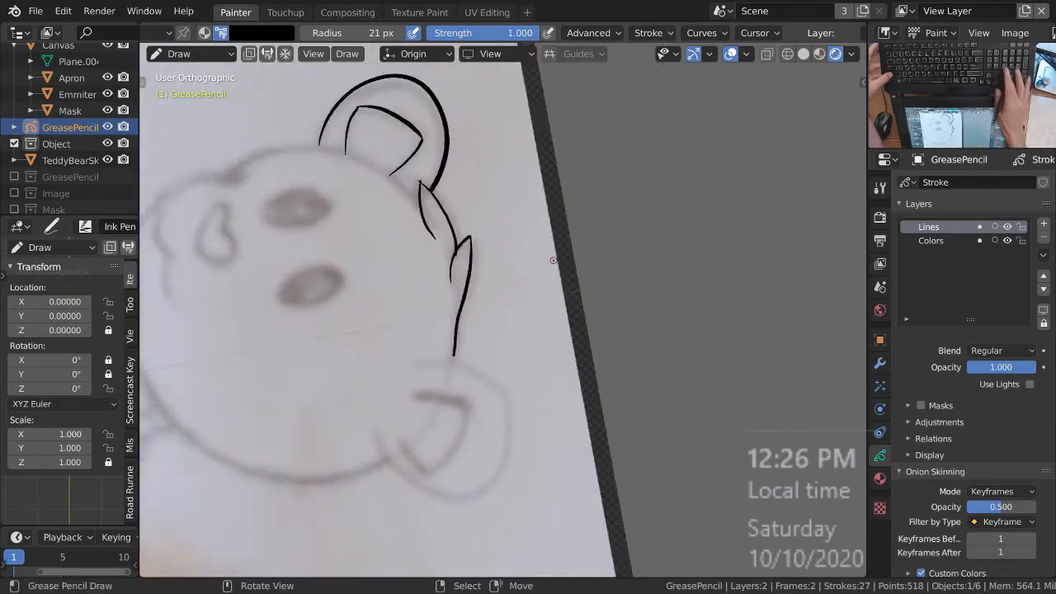
pyautogui.moveTo(646, 364)
pyautogui.keyDown('shift'); pyautogui.mouseDown(button='middle')
pyautogui.moveTo(516, 332)
pyautogui.moveTo(486, 312)
pyautogui.mouseUp(button='middle'); pyautogui.keyUp('shift')
pyautogui.keyDown('ctrl'); pyautogui.moveTo(479, 330); pyautogui.dragTo(470, 254, button='middle'); pyautogui.keyUp('ctrl')
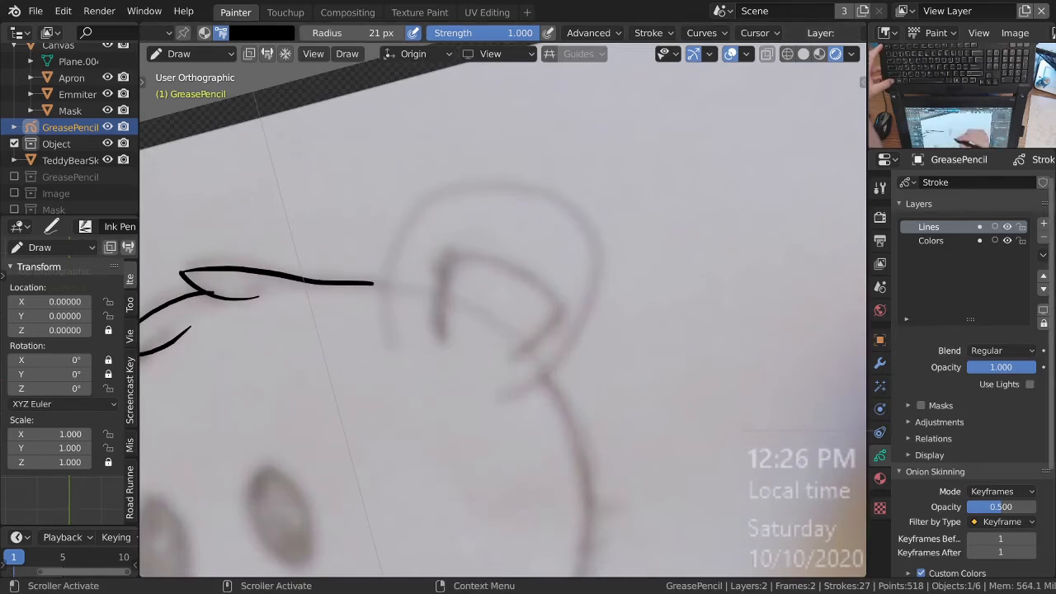
pyautogui.moveTo(517, 276)
pyautogui.keyDown('ctrl'); pyautogui.mouseDown(button='middle')
pyautogui.moveTo(525, 247)
pyautogui.moveTo(484, 257)
pyautogui.mouseUp(button='middle'); pyautogui.keyUp('ctrl')
pyautogui.keyDown('ctrl'); pyautogui.moveTo(485, 258); pyautogui.dragTo(481, 285, button='middle'); pyautogui.keyUp('ctrl')
pyautogui.keyDown('shift'); pyautogui.moveTo(542, 340); pyautogui.dragTo(545, 318, button='middle'); pyautogui.keyUp('shift')
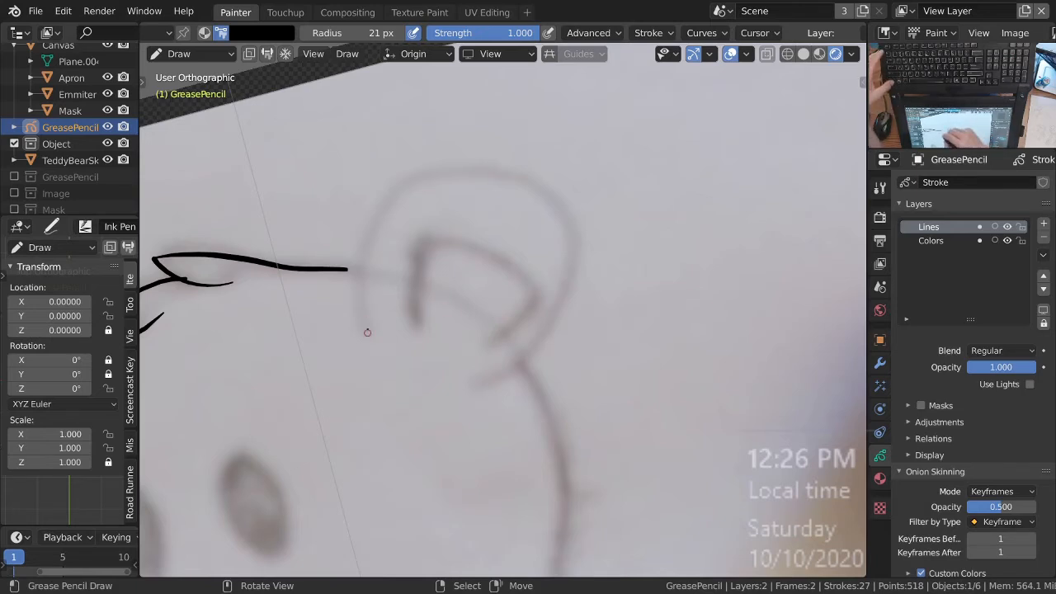
pyautogui.moveTo(355, 303)
pyautogui.mouseDown()
pyautogui.moveTo(430, 164)
pyautogui.moveTo(553, 206)
pyautogui.moveTo(562, 322)
pyautogui.moveTo(493, 371)
pyautogui.mouseUp()
pyautogui.scroll(1, 534, 269)
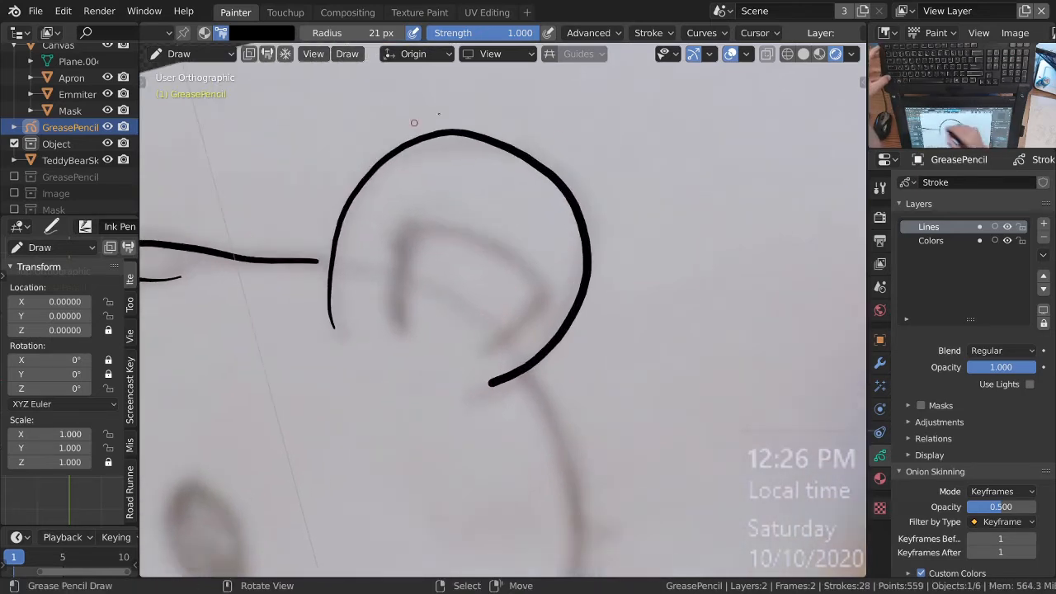
pyautogui.moveTo(520, 280)
pyautogui.keyDown('shift'); pyautogui.mouseDown(button='middle')
pyautogui.moveTo(564, 297)
pyautogui.moveTo(554, 291)
pyautogui.mouseUp(button='middle'); pyautogui.keyUp('shift')
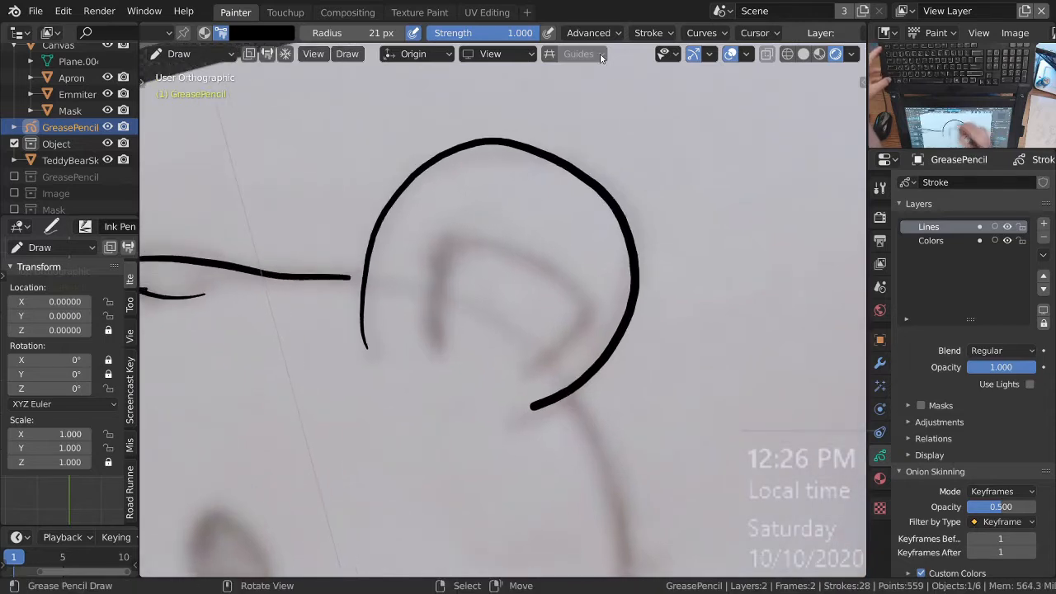
pyautogui.moveTo(438, 347)
pyautogui.mouseDown()
pyautogui.moveTo(441, 240)
pyautogui.moveTo(570, 273)
pyautogui.moveTo(600, 303)
pyautogui.moveTo(532, 373)
pyautogui.mouseUp()
# Step: Trace the face outline from the first ear down to the muzzle and around the chin to the far cheek
pyautogui.moveTo(531, 290)
pyautogui.mouseDown(button='middle')
pyautogui.moveTo(630, 327)
pyautogui.moveTo(591, 252)
pyautogui.moveTo(573, 245)
pyautogui.mouseUp(button='middle')
pyautogui.moveTo(462, 256)
pyautogui.keyDown('shift'); pyautogui.mouseDown(button='middle')
pyautogui.moveTo(568, 273)
pyautogui.moveTo(456, 258)
pyautogui.mouseUp(button='middle'); pyautogui.keyUp('shift')
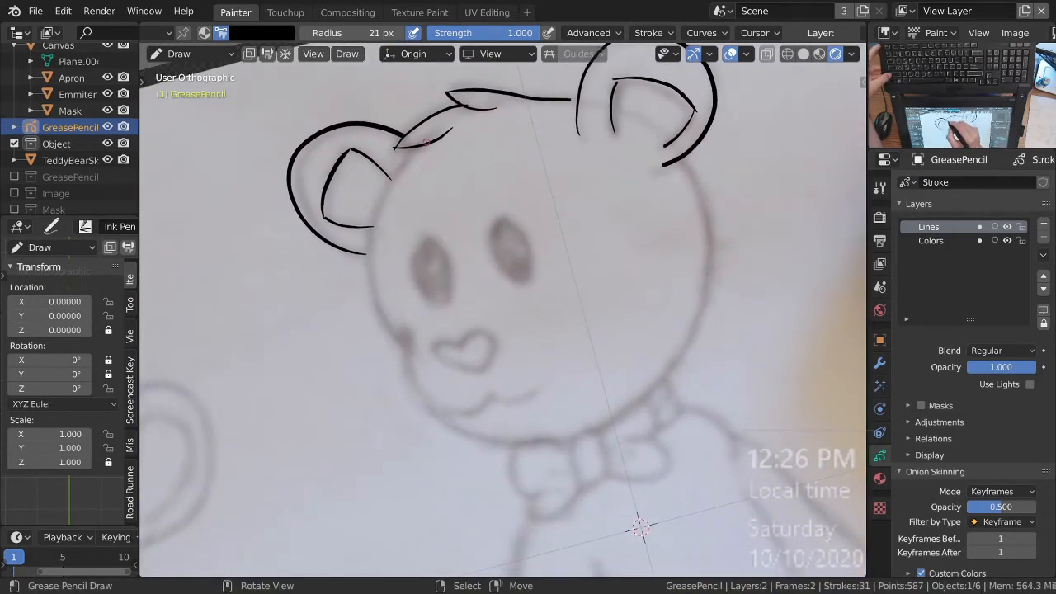
pyautogui.moveTo(398, 170)
pyautogui.mouseDown()
pyautogui.moveTo(377, 281)
pyautogui.moveTo(403, 341)
pyautogui.mouseUp()
pyautogui.moveTo(440, 367)
pyautogui.keyDown('shift'); pyautogui.mouseDown(button='middle')
pyautogui.moveTo(433, 289)
pyautogui.moveTo(403, 239)
pyautogui.mouseUp(button='middle'); pyautogui.keyUp('shift')
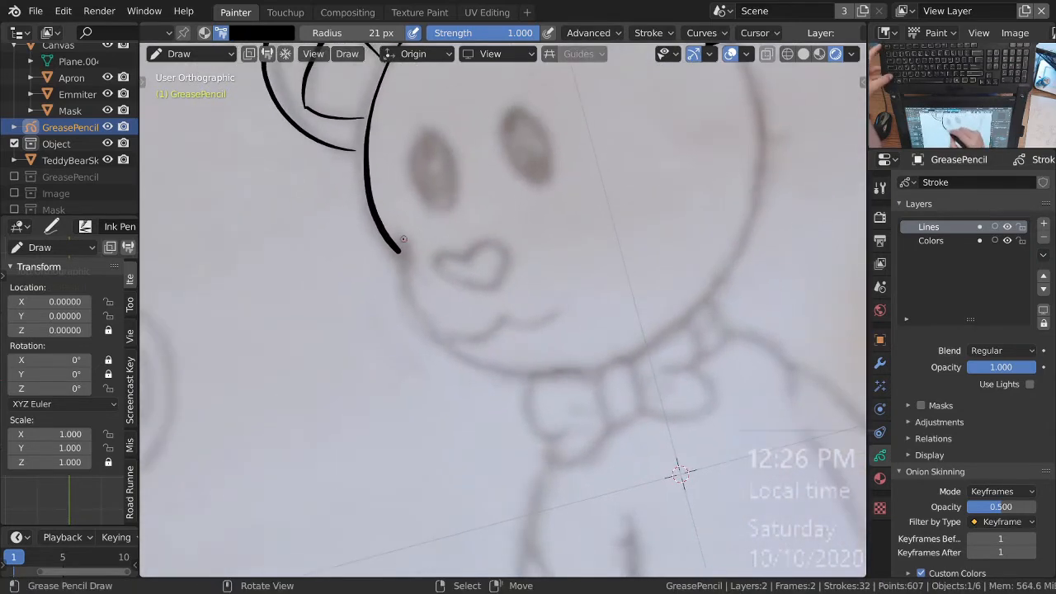
pyautogui.moveTo(404, 287)
pyautogui.mouseDown()
pyautogui.moveTo(471, 371)
pyautogui.moveTo(624, 354)
pyautogui.moveTo(752, 179)
pyautogui.moveTo(759, 147)
pyautogui.mouseUp()
# Step: Trace the short head curve joining the second ear to the far cheek, undoing and redrawing the stroke for a better fit
pyautogui.moveTo(747, 243)
pyautogui.keyDown('shift'); pyautogui.mouseDown(button='middle')
pyautogui.moveTo(609, 342)
pyautogui.moveTo(623, 289)
pyautogui.moveTo(618, 330)
pyautogui.mouseUp(button='middle'); pyautogui.keyUp('shift')
pyautogui.scroll(1, 624, 207)
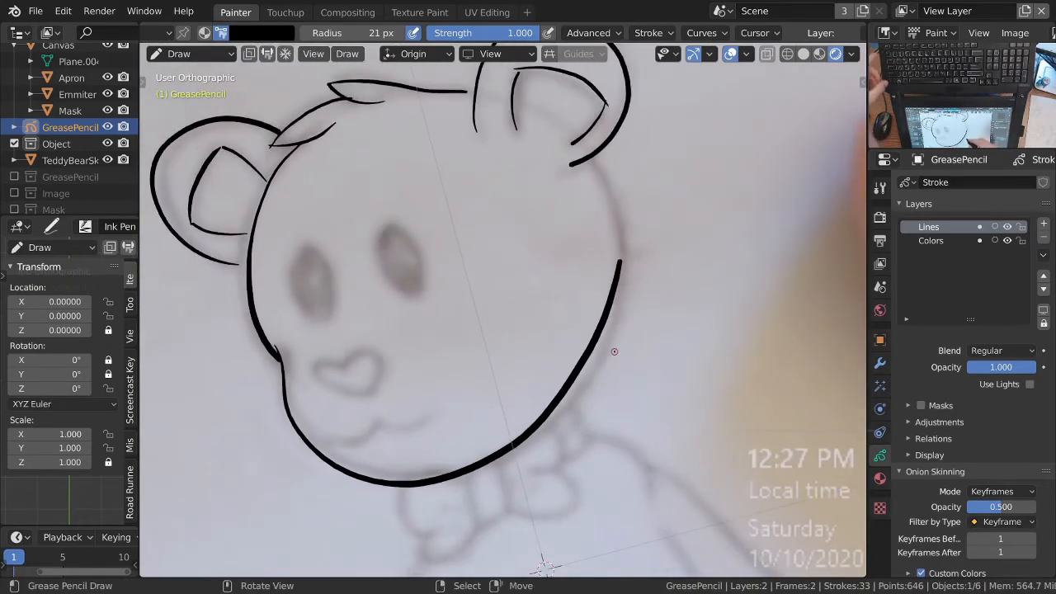
pyautogui.keyDown('ctrl'); pyautogui.moveTo(629, 268); pyautogui.dragTo(637, 228, button='middle'); pyautogui.keyUp('ctrl')
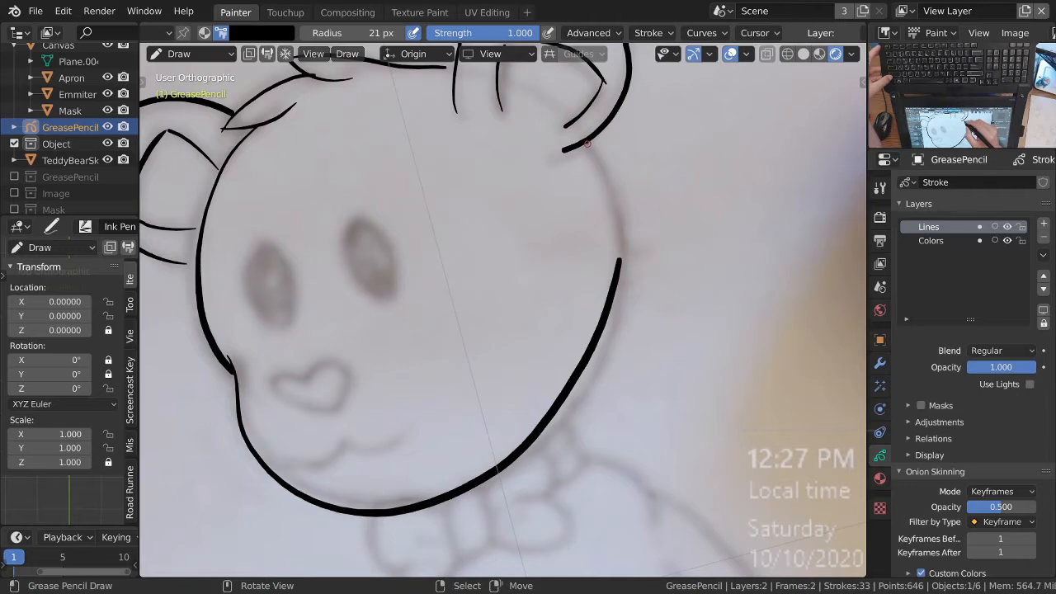
pyautogui.hotkey('ctrl', 'z')
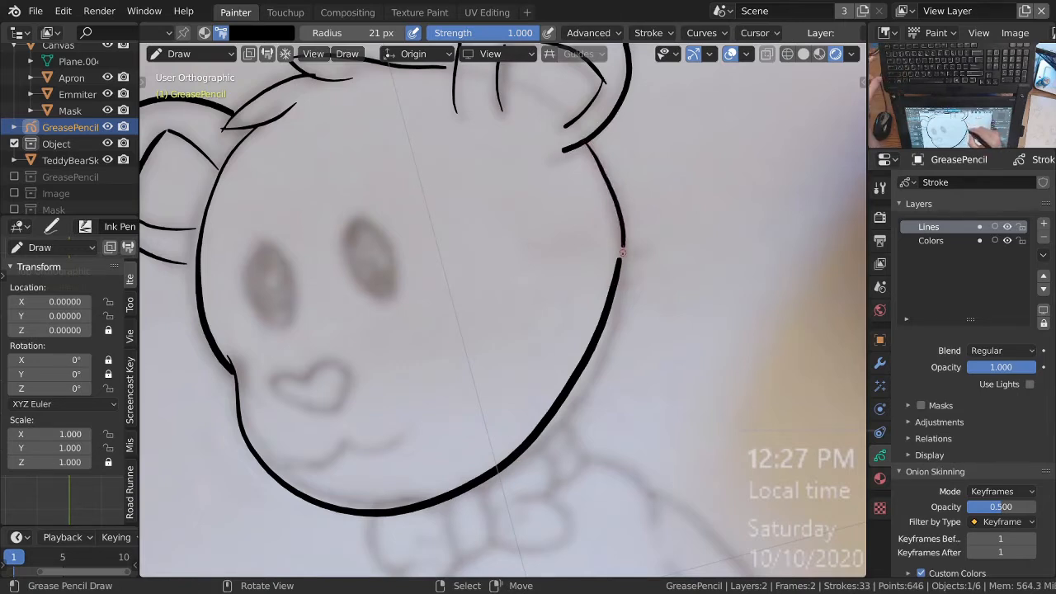
pyautogui.hotkey('ctrl', 'z')
pyautogui.moveTo(584, 145); pyautogui.dragTo(612, 205)
# Step: Rotate the canvas toward the muzzle and trace the heart-shaped nose
pyautogui.keyDown('ctrl'); pyautogui.moveTo(614, 235); pyautogui.dragTo(604, 167, button='middle'); pyautogui.keyUp('ctrl')
pyautogui.keyDown('shift'); pyautogui.moveTo(585, 198); pyautogui.dragTo(591, 187, button='middle'); pyautogui.keyUp('shift')
pyautogui.keyDown('shift'); pyautogui.moveTo(612, 323); pyautogui.dragTo(632, 223, button='middle'); pyautogui.keyUp('shift')
pyautogui.moveTo(632, 223)
pyautogui.keyDown('ctrl'); pyautogui.mouseDown(button='middle')
pyautogui.moveTo(638, 308)
pyautogui.moveTo(585, 388)
pyautogui.moveTo(451, 190)
pyautogui.mouseUp(button='middle'); pyautogui.keyUp('ctrl')
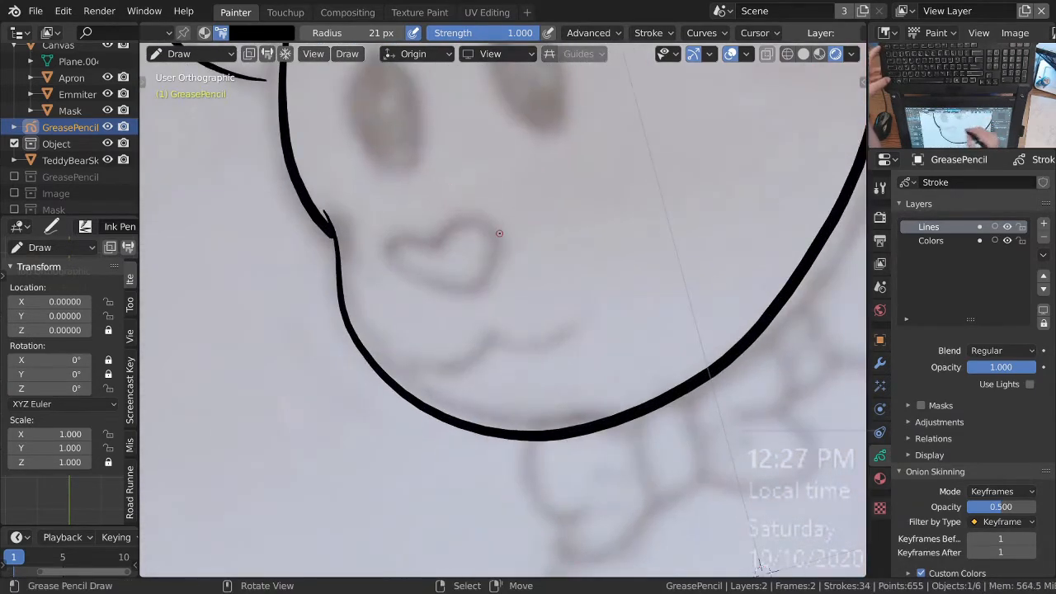
pyautogui.press('shift+KP_6')
pyautogui.press('shift+KP_6')
pyautogui.press('shift+KP_6')
pyautogui.press('shift+KP_6')
pyautogui.keyDown('shift'); pyautogui.moveTo(571, 255); pyautogui.dragTo(385, 291, button='middle'); pyautogui.keyUp('shift')
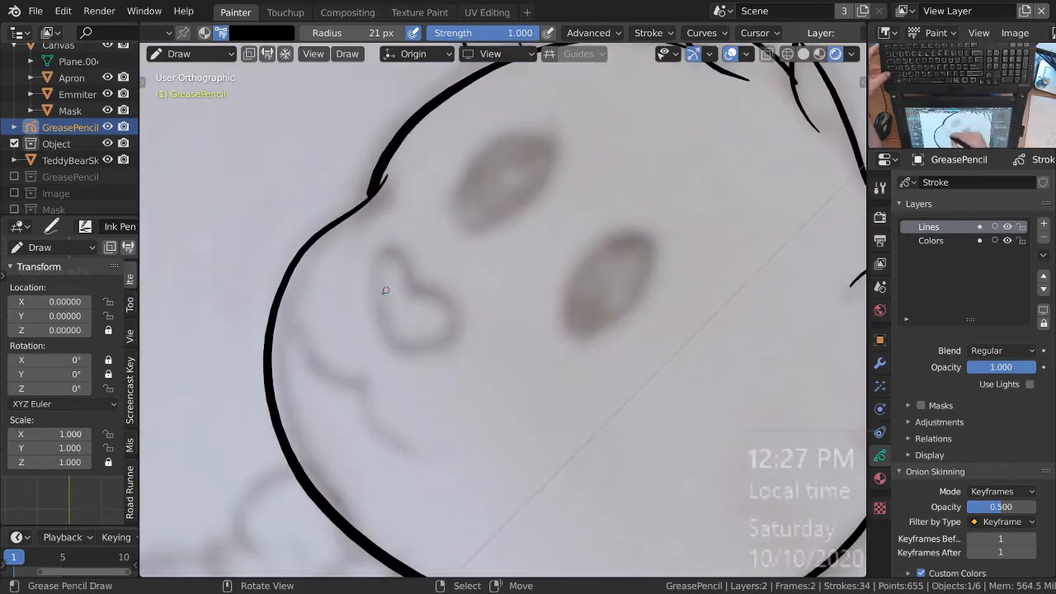
pyautogui.moveTo(370, 270); pyautogui.dragTo(410, 251)
pyautogui.moveTo(413, 288); pyautogui.dragTo(414, 284)
pyautogui.moveTo(385, 341)
pyautogui.mouseDown()
pyautogui.moveTo(455, 347)
pyautogui.moveTo(413, 281)
pyautogui.mouseUp()
# Step: Trace closed oval outlines around both of the teddy bear's eyes
pyautogui.scroll(-2, 578, 267)
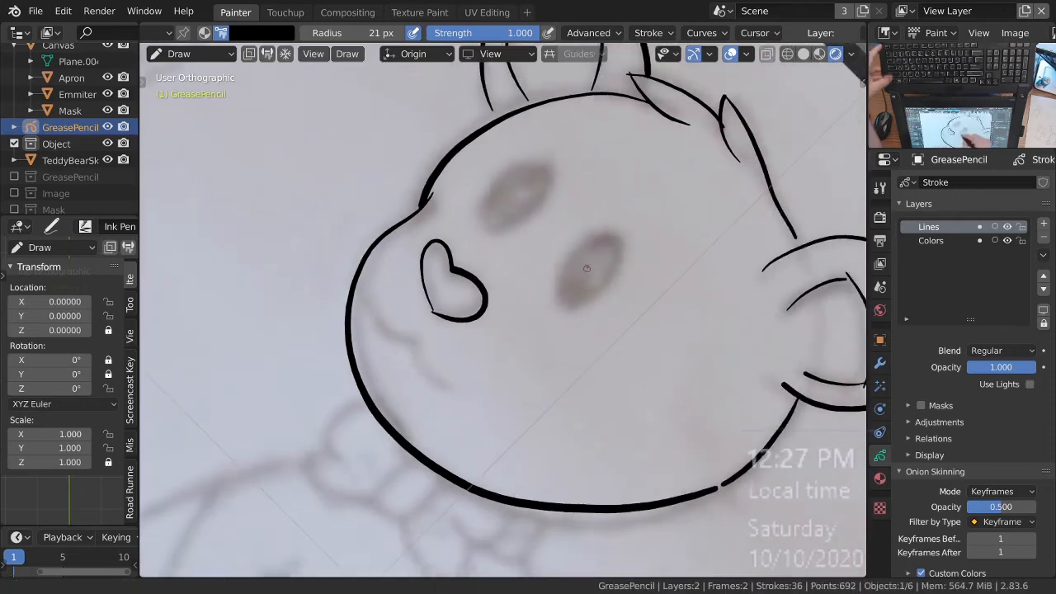
pyautogui.keyDown('ctrl'); pyautogui.moveTo(587, 268); pyautogui.dragTo(666, 225, button='middle'); pyautogui.keyUp('ctrl')
pyautogui.keyDown('shift'); pyautogui.moveTo(667, 225); pyautogui.dragTo(547, 273, button='middle'); pyautogui.keyUp('shift')
pyautogui.moveTo(470, 283)
pyautogui.mouseDown()
pyautogui.moveTo(528, 306)
pyautogui.moveTo(448, 338)
pyautogui.mouseUp()
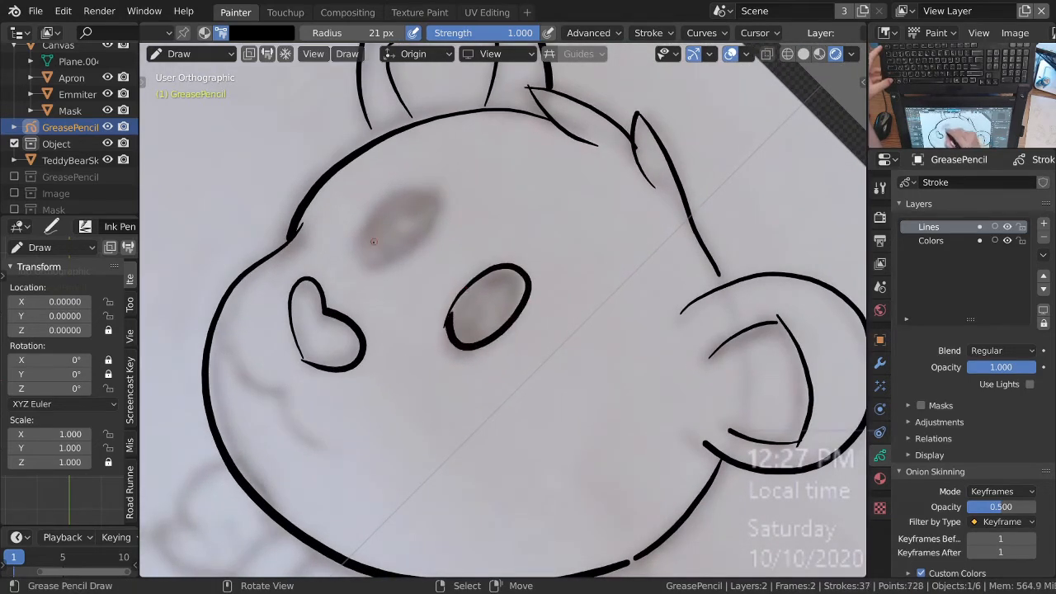
pyautogui.moveTo(371, 215)
pyautogui.mouseDown()
pyautogui.moveTo(446, 188)
pyautogui.moveTo(373, 261)
pyautogui.moveTo(373, 214)
pyautogui.mouseUp()
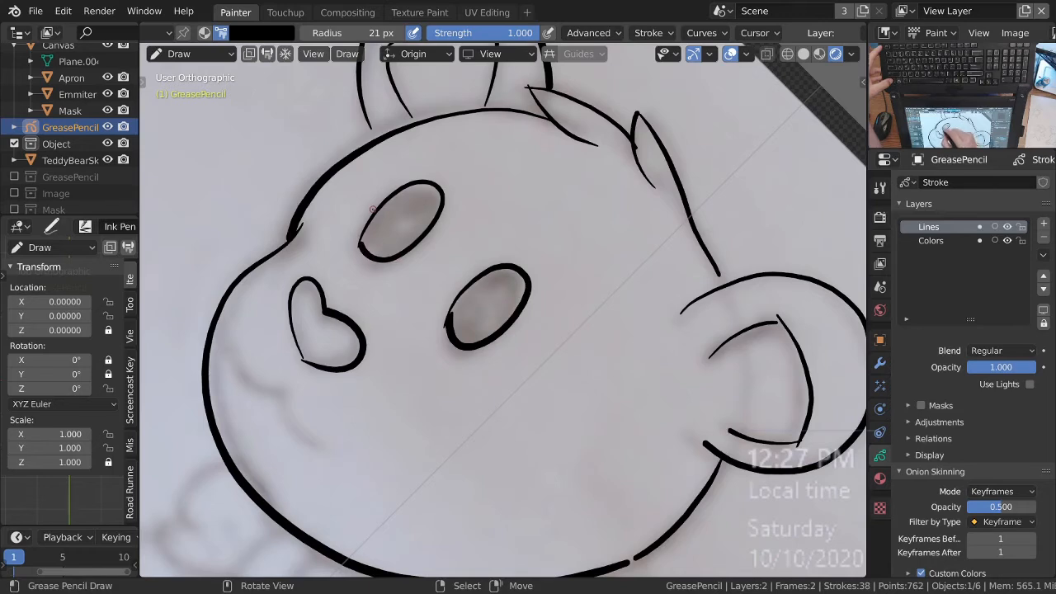
# Step: Trace the mouth below the nose as two joined curved strokes
pyautogui.scroll(-2, 309, 510)
pyautogui.keyDown('ctrl'); pyautogui.moveTo(454, 287); pyautogui.dragTo(458, 307, button='middle'); pyautogui.keyUp('ctrl')
pyautogui.keyDown('shift'); pyautogui.moveTo(458, 307); pyautogui.dragTo(473, 292, button='middle'); pyautogui.keyUp('shift')
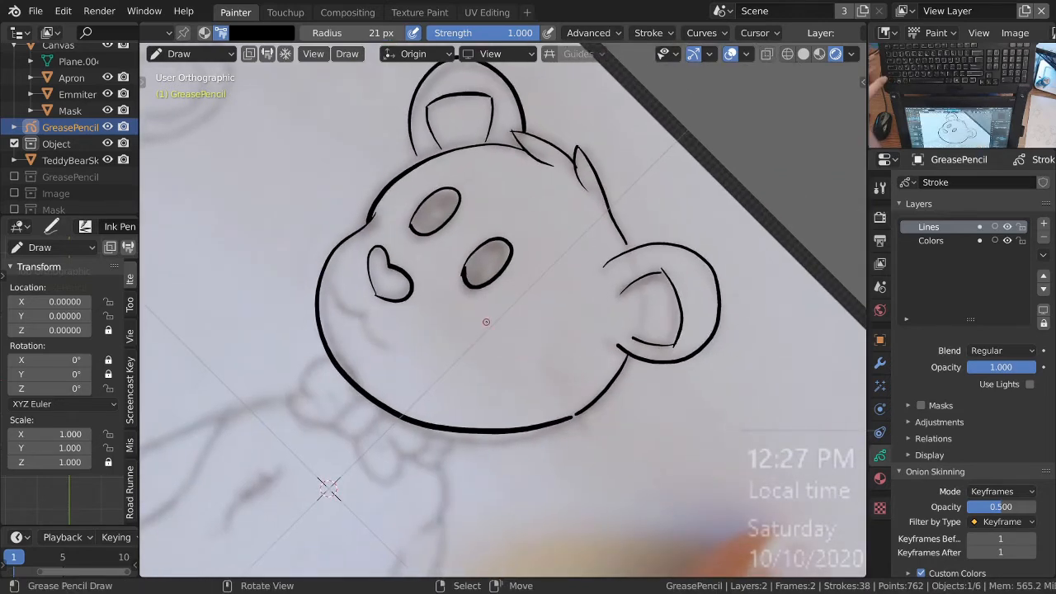
pyautogui.keyDown('ctrl'); pyautogui.moveTo(487, 321); pyautogui.dragTo(473, 307, button='middle'); pyautogui.keyUp('ctrl')
pyautogui.moveTo(474, 307)
pyautogui.keyDown('shift'); pyautogui.mouseDown(button='middle')
pyautogui.moveTo(494, 305)
pyautogui.moveTo(535, 329)
pyautogui.moveTo(557, 259)
pyautogui.mouseUp(button='middle'); pyautogui.keyUp('shift')
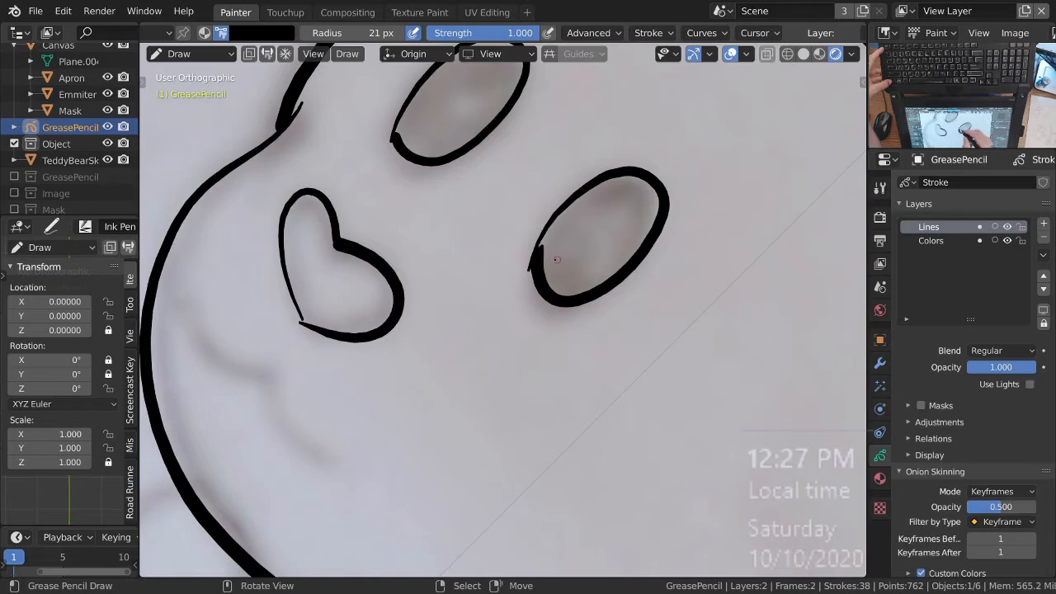
pyautogui.keyDown('shift'); pyautogui.moveTo(557, 222); pyautogui.dragTo(534, 273, button='middle'); pyautogui.keyUp('shift')
pyautogui.moveTo(569, 308)
pyautogui.keyDown('ctrl'); pyautogui.mouseDown(button='middle')
pyautogui.moveTo(573, 345)
pyautogui.moveTo(574, 282)
pyautogui.moveTo(644, 252)
pyautogui.mouseUp(button='middle'); pyautogui.keyUp('ctrl')
pyautogui.keyDown('ctrl'); pyautogui.moveTo(460, 349); pyautogui.dragTo(469, 327, button='middle'); pyautogui.keyUp('ctrl')
pyautogui.moveTo(559, 235)
pyautogui.keyDown('shift'); pyautogui.mouseDown(button='middle')
pyautogui.moveTo(539, 289)
pyautogui.moveTo(519, 292)
pyautogui.mouseUp(button='middle'); pyautogui.keyUp('shift')
pyautogui.keyDown('shift'); pyautogui.moveTo(517, 363); pyautogui.dragTo(539, 312, button='middle'); pyautogui.keyUp('shift')
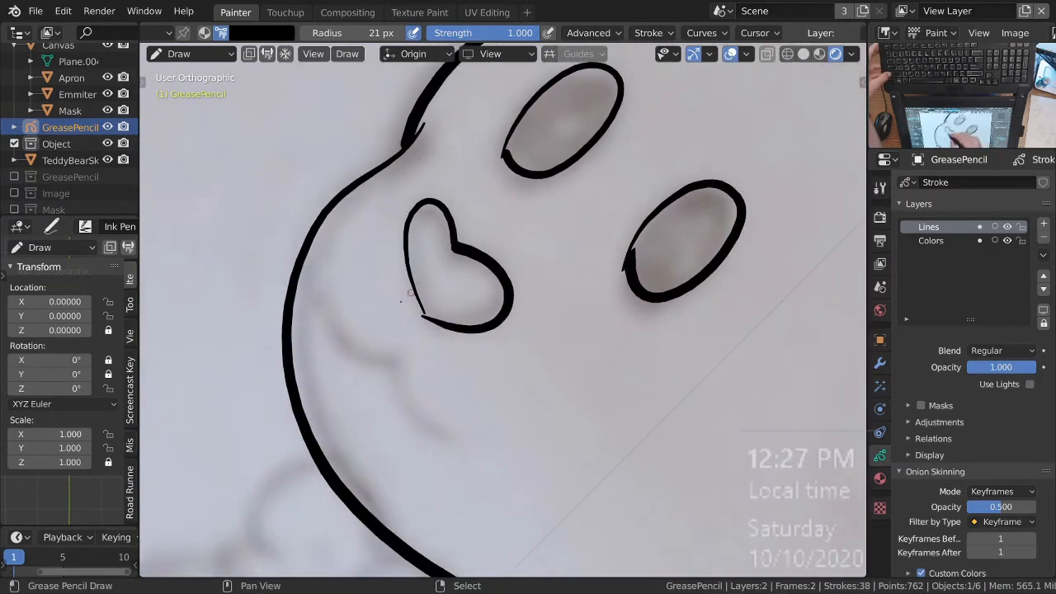
pyautogui.moveTo(331, 334)
pyautogui.mouseDown()
pyautogui.moveTo(380, 364)
pyautogui.moveTo(402, 361)
pyautogui.moveTo(433, 434)
pyautogui.moveTo(481, 440)
pyautogui.mouseUp()
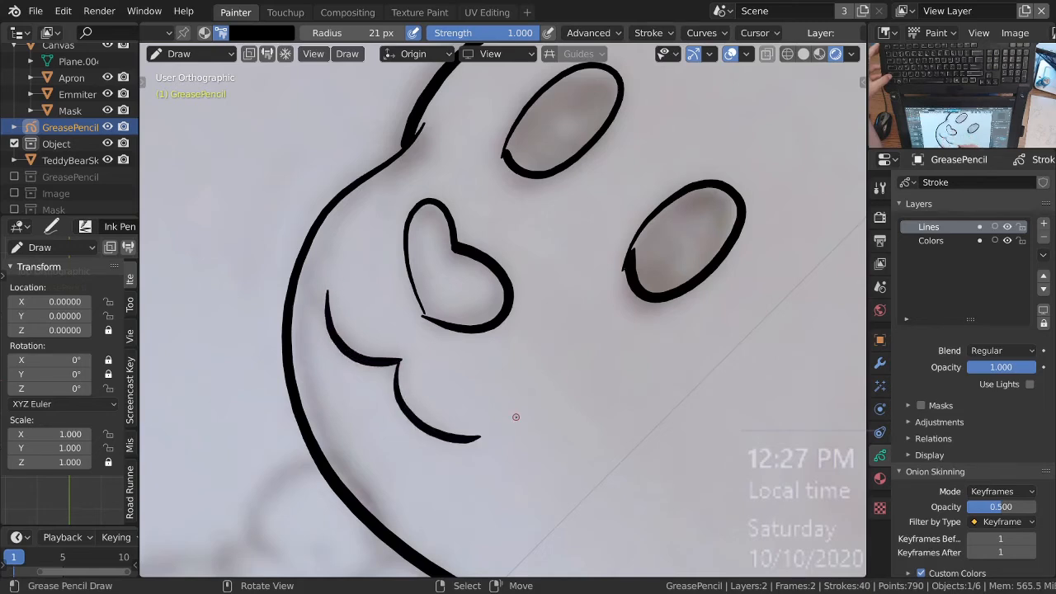
# Step: Trace the bow tie's first loop and its center knot under the chin
pyautogui.keyDown('ctrl'); pyautogui.moveTo(492, 268); pyautogui.dragTo(509, 405, button='middle'); pyautogui.keyUp('ctrl')
pyautogui.keyDown('shift'); pyautogui.moveTo(604, 379); pyautogui.dragTo(491, 336, button='middle'); pyautogui.keyUp('shift')
pyautogui.moveTo(465, 394)
pyautogui.mouseDown(button='middle')
pyautogui.moveTo(504, 372)
pyautogui.moveTo(521, 391)
pyautogui.moveTo(500, 373)
pyautogui.moveTo(515, 319)
pyautogui.moveTo(445, 207)
pyautogui.mouseUp(button='middle')
pyautogui.press('KP_7')
pyautogui.press('KP_7')
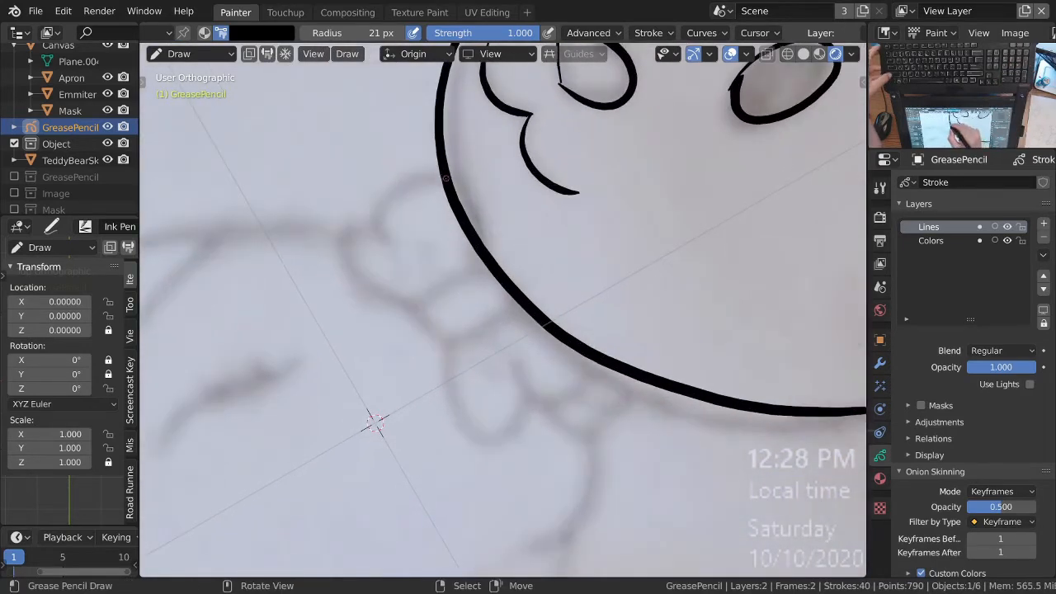
pyautogui.moveTo(446, 175)
pyautogui.mouseDown()
pyautogui.moveTo(388, 187)
pyautogui.moveTo(360, 285)
pyautogui.moveTo(421, 306)
pyautogui.mouseUp()
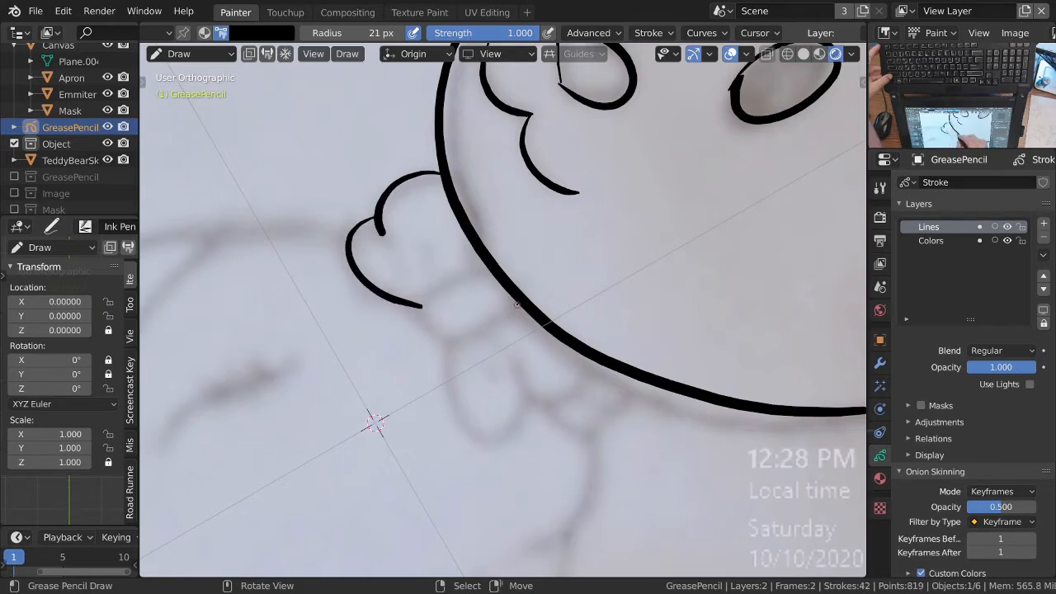
pyautogui.moveTo(482, 332)
pyautogui.mouseDown()
pyautogui.moveTo(425, 342)
pyautogui.moveTo(431, 280)
pyautogui.moveTo(480, 264)
pyautogui.mouseUp()
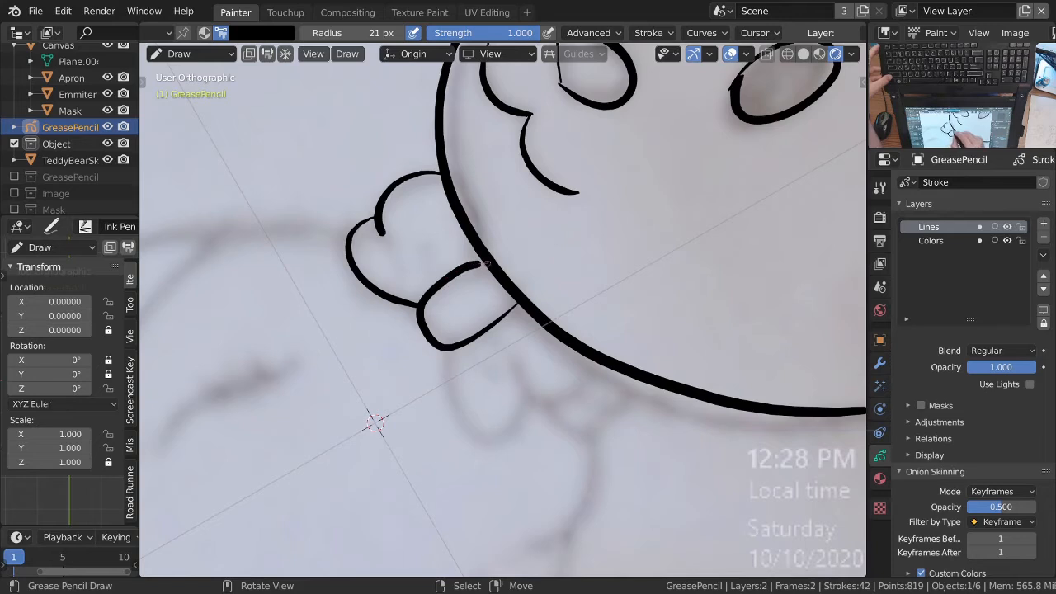
# Step: Trace the bow tie's second loop on the other side of the knot
pyautogui.moveTo(535, 358)
pyautogui.keyDown('shift'); pyautogui.mouseDown(button='middle')
pyautogui.moveTo(542, 377)
pyautogui.moveTo(481, 297)
pyautogui.mouseUp(button='middle'); pyautogui.keyUp('shift')
pyautogui.moveTo(395, 277)
pyautogui.mouseDown()
pyautogui.moveTo(397, 324)
pyautogui.moveTo(446, 374)
pyautogui.moveTo(481, 336)
pyautogui.moveTo(534, 310)
pyautogui.moveTo(539, 282)
pyautogui.mouseUp()
pyautogui.moveTo(528, 269)
pyautogui.keyDown('ctrl'); pyautogui.mouseDown(button='middle')
pyautogui.moveTo(528, 325)
pyautogui.moveTo(549, 349)
pyautogui.moveTo(505, 317)
pyautogui.mouseUp(button='middle'); pyautogui.keyUp('ctrl')
pyautogui.moveTo(490, 308); pyautogui.dragTo(559, 262)
# Step: Rotate the canvas toward the body and trace the short shoulder curve starting at the bow tie's second loop
pyautogui.moveTo(553, 237)
pyautogui.keyDown('ctrl'); pyautogui.mouseDown(button='middle')
pyautogui.moveTo(540, 326)
pyautogui.moveTo(498, 349)
pyautogui.moveTo(510, 393)
pyautogui.mouseUp(button='middle'); pyautogui.keyUp('ctrl')
pyautogui.press('shift+KP_4')
pyautogui.press('shift+KP_4')
pyautogui.press('shift+KP_4')
pyautogui.keyDown('shift'); pyautogui.moveTo(514, 380); pyautogui.dragTo(552, 359, button='middle'); pyautogui.keyUp('shift')
pyautogui.moveTo(560, 398)
pyautogui.keyDown('shift'); pyautogui.mouseDown(button='middle')
pyautogui.moveTo(556, 302)
pyautogui.moveTo(570, 233)
pyautogui.mouseUp(button='middle'); pyautogui.keyUp('shift')
pyautogui.keyDown('shift'); pyautogui.moveTo(535, 242); pyautogui.dragTo(505, 331, button='middle'); pyautogui.keyUp('shift')
pyautogui.keyDown('ctrl'); pyautogui.moveTo(509, 238); pyautogui.dragTo(512, 202, button='middle'); pyautogui.keyUp('ctrl')
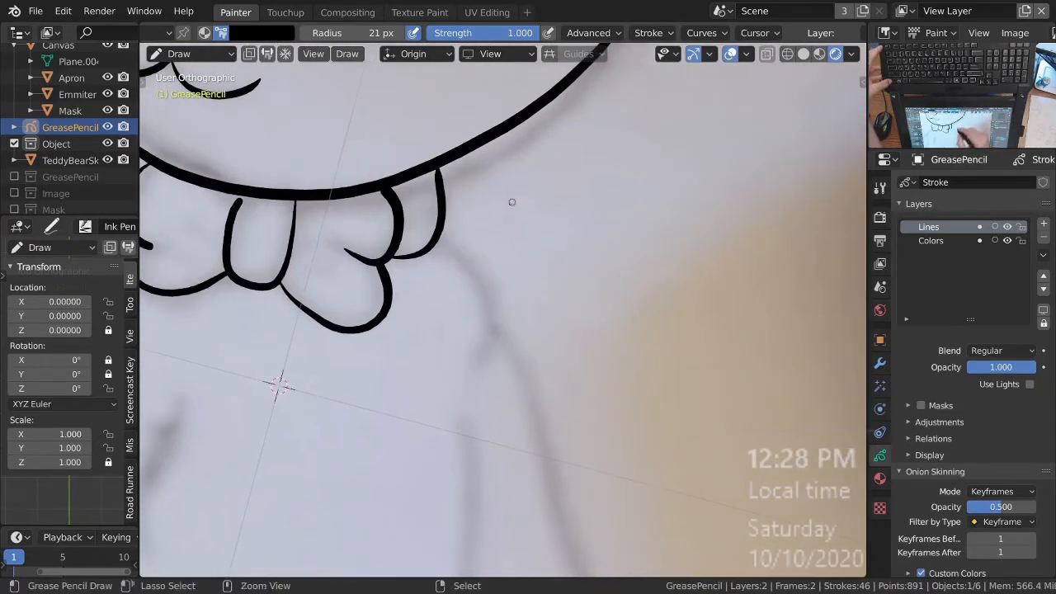
pyautogui.moveTo(446, 245)
pyautogui.mouseDown()
pyautogui.moveTo(486, 289)
pyautogui.moveTo(477, 361)
pyautogui.mouseUp()
# Step: Trace the outer edge of the arm on the bow tie's second-loop side, from the shoulder curve down to the paw
pyautogui.keyDown('ctrl'); pyautogui.moveTo(533, 258); pyautogui.dragTo(561, 310, button='middle'); pyautogui.keyUp('ctrl')
pyautogui.moveTo(566, 405)
pyautogui.keyDown('shift'); pyautogui.mouseDown(button='middle')
pyautogui.moveTo(567, 306)
pyautogui.moveTo(545, 212)
pyautogui.mouseUp(button='middle'); pyautogui.keyUp('shift')
pyautogui.keyDown('ctrl'); pyautogui.moveTo(542, 217); pyautogui.dragTo(536, 286, button='middle'); pyautogui.keyUp('ctrl')
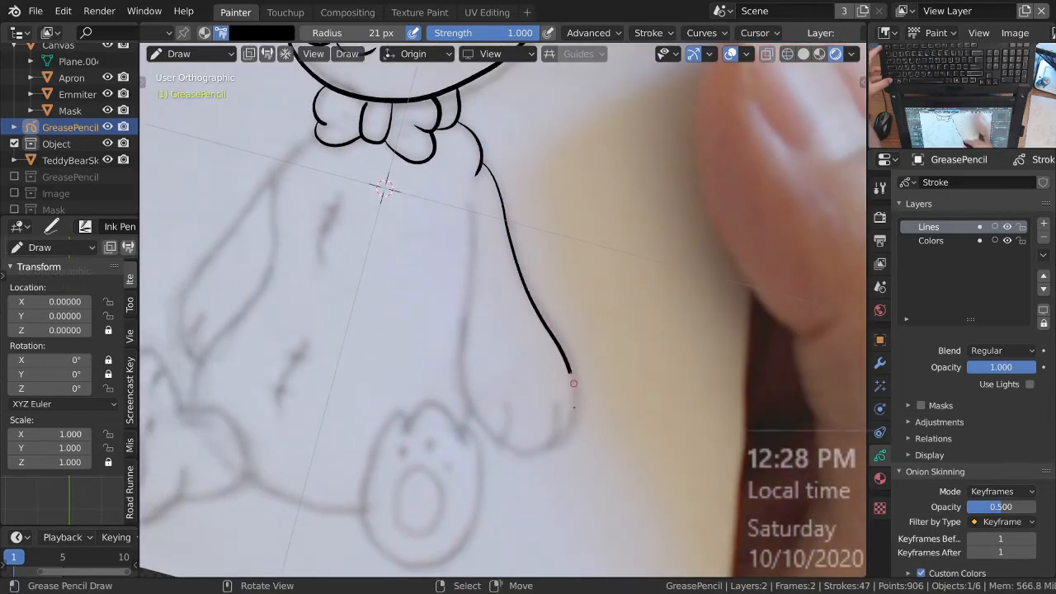
pyautogui.keyDown('ctrl'); pyautogui.moveTo(532, 383); pyautogui.dragTo(528, 337, button='middle'); pyautogui.keyUp('ctrl')
pyautogui.keyDown('shift'); pyautogui.moveTo(525, 293); pyautogui.dragTo(526, 255, button='middle'); pyautogui.keyUp('shift')
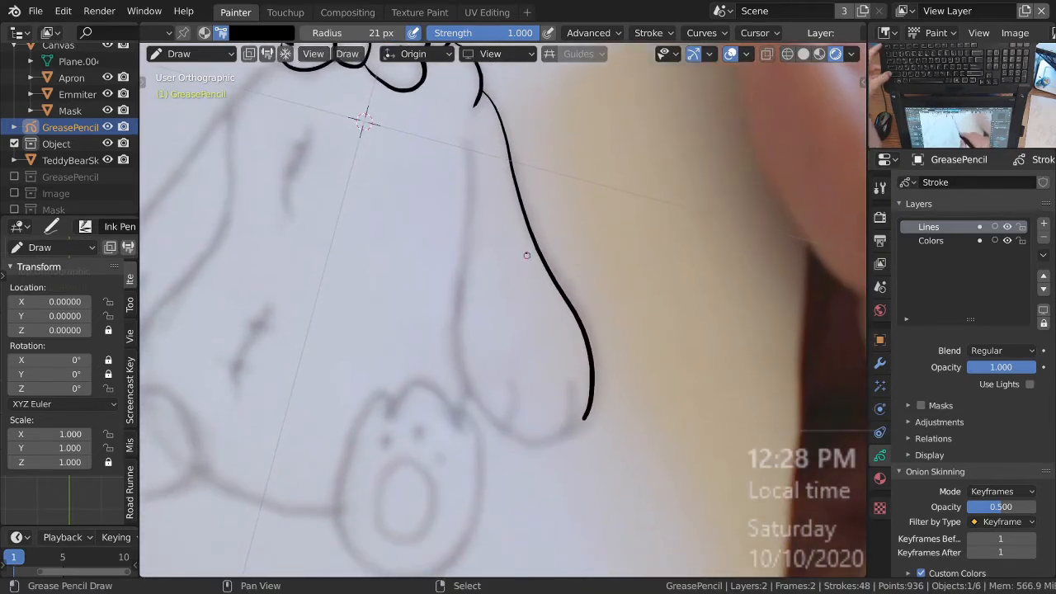
# Step: Trace the same arm's inner edge and close its paw with curved finger strokes
pyautogui.moveTo(472, 158); pyautogui.dragTo(471, 229)
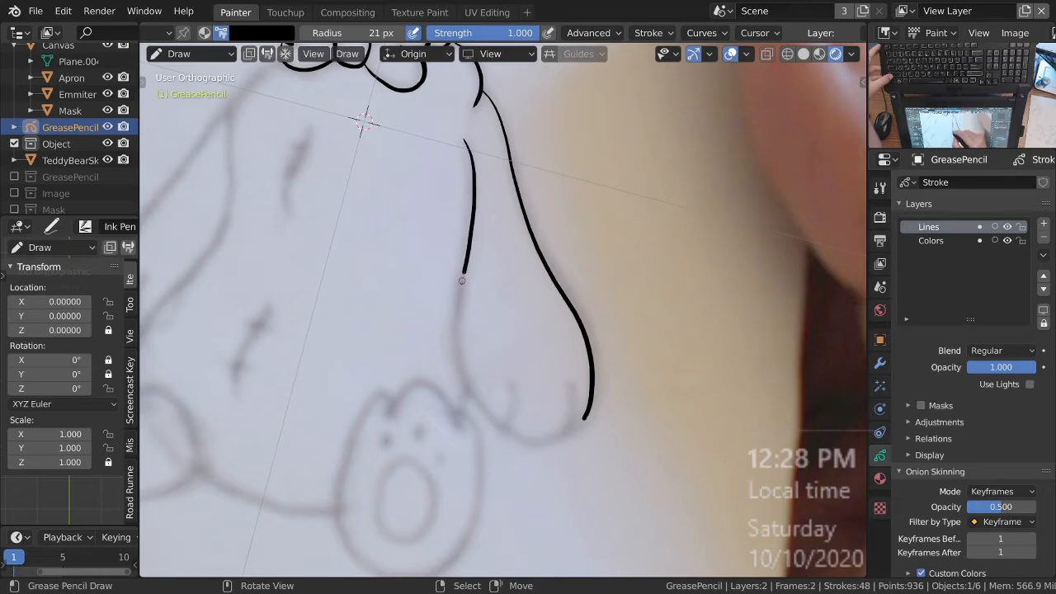
pyautogui.moveTo(460, 350); pyautogui.dragTo(493, 418)
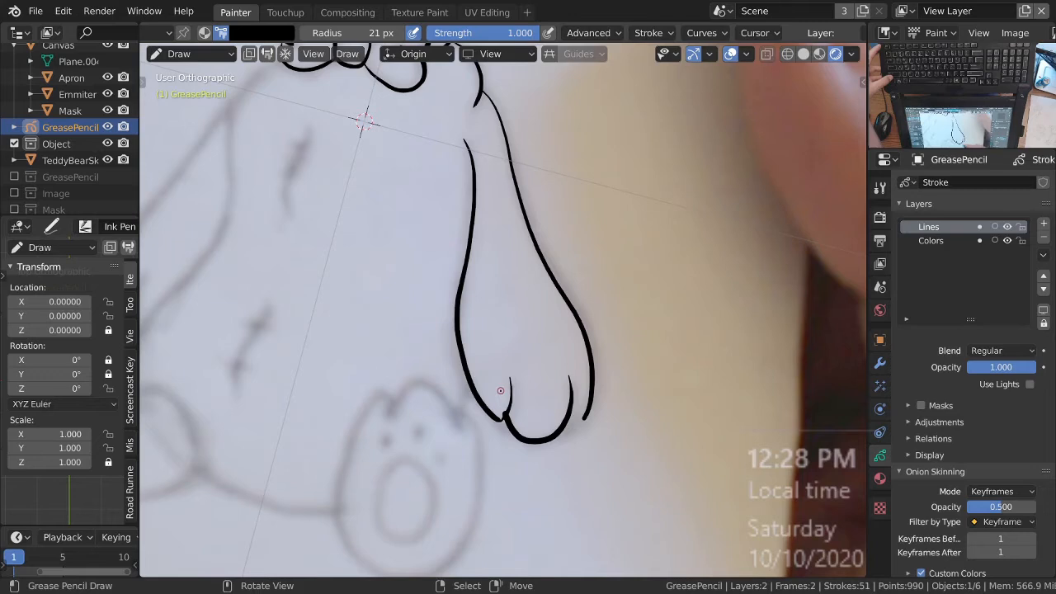
pyautogui.scroll(5, 583, 415)
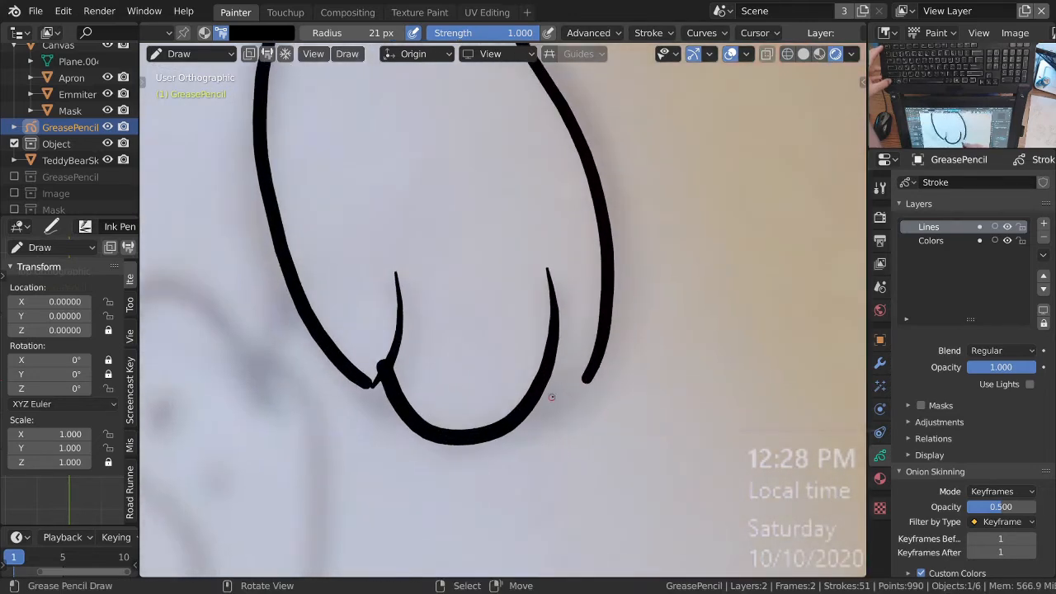
pyautogui.moveTo(584, 382); pyautogui.dragTo(544, 412)
# Step: Trace the two stitched seams on the belly, each as a curved line crossed by three short stitches
pyautogui.keyDown('ctrl'); pyautogui.moveTo(556, 240); pyautogui.dragTo(571, 392, button='middle'); pyautogui.keyUp('ctrl')
pyautogui.moveTo(528, 334)
pyautogui.keyDown('shift'); pyautogui.mouseDown(button='middle')
pyautogui.moveTo(587, 481)
pyautogui.moveTo(589, 364)
pyautogui.moveTo(526, 354)
pyautogui.moveTo(568, 411)
pyautogui.mouseUp(button='middle'); pyautogui.keyUp('shift')
pyautogui.keyDown('ctrl'); pyautogui.moveTo(499, 371); pyautogui.dragTo(504, 316, button='middle'); pyautogui.keyUp('ctrl')
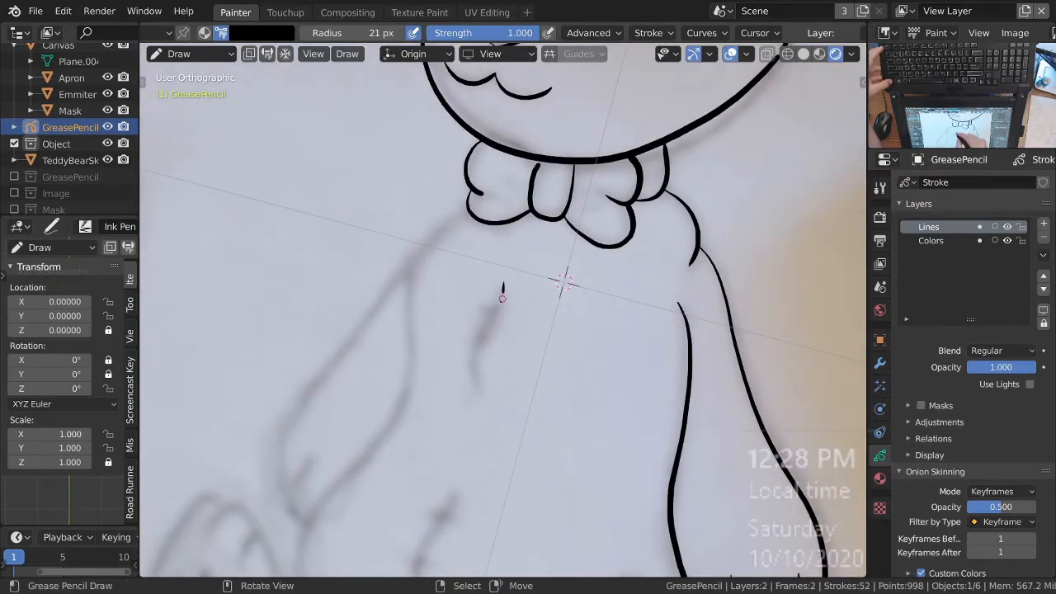
pyautogui.moveTo(472, 356); pyautogui.dragTo(477, 388)
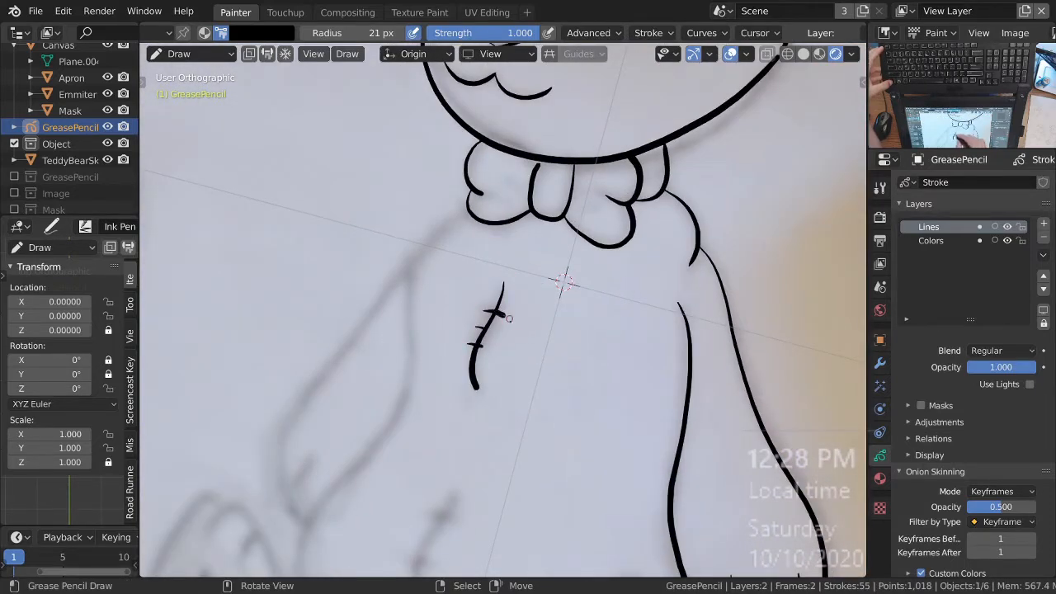
pyautogui.keyDown('ctrl'); pyautogui.moveTo(506, 278); pyautogui.dragTo(511, 378, button='middle'); pyautogui.keyUp('ctrl')
pyautogui.moveTo(511, 377)
pyautogui.keyDown('shift'); pyautogui.mouseDown(button='middle')
pyautogui.moveTo(540, 302)
pyautogui.moveTo(505, 279)
pyautogui.moveTo(529, 256)
pyautogui.mouseUp(button='middle'); pyautogui.keyUp('shift')
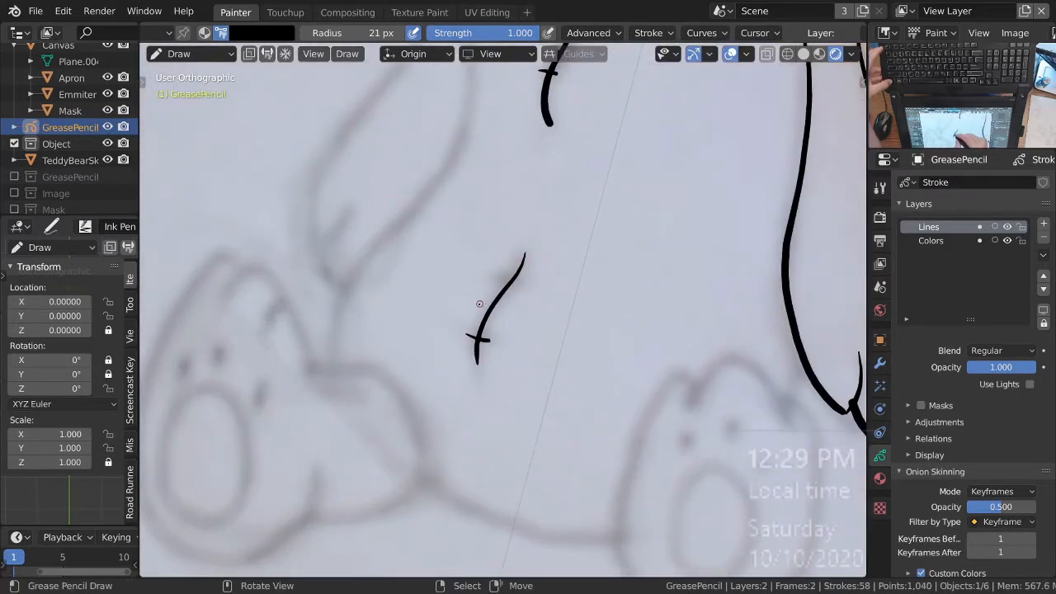
# Step: Trace the shoulder and side of the body from the bow tie's first loop down to the leg
pyautogui.keyDown('ctrl'); pyautogui.moveTo(539, 229); pyautogui.dragTo(533, 318, button='middle'); pyautogui.keyUp('ctrl')
pyautogui.moveTo(586, 138)
pyautogui.keyDown('shift'); pyautogui.mouseDown(button='middle')
pyautogui.moveTo(561, 270)
pyautogui.moveTo(557, 192)
pyautogui.mouseUp(button='middle'); pyautogui.keyUp('shift')
pyautogui.keyDown('shift'); pyautogui.moveTo(462, 251); pyautogui.dragTo(493, 201, button='middle'); pyautogui.keyUp('shift')
pyautogui.moveTo(492, 200)
pyautogui.keyDown('ctrl'); pyautogui.mouseDown(button='middle')
pyautogui.moveTo(500, 181)
pyautogui.moveTo(458, 320)
pyautogui.mouseUp(button='middle'); pyautogui.keyUp('ctrl')
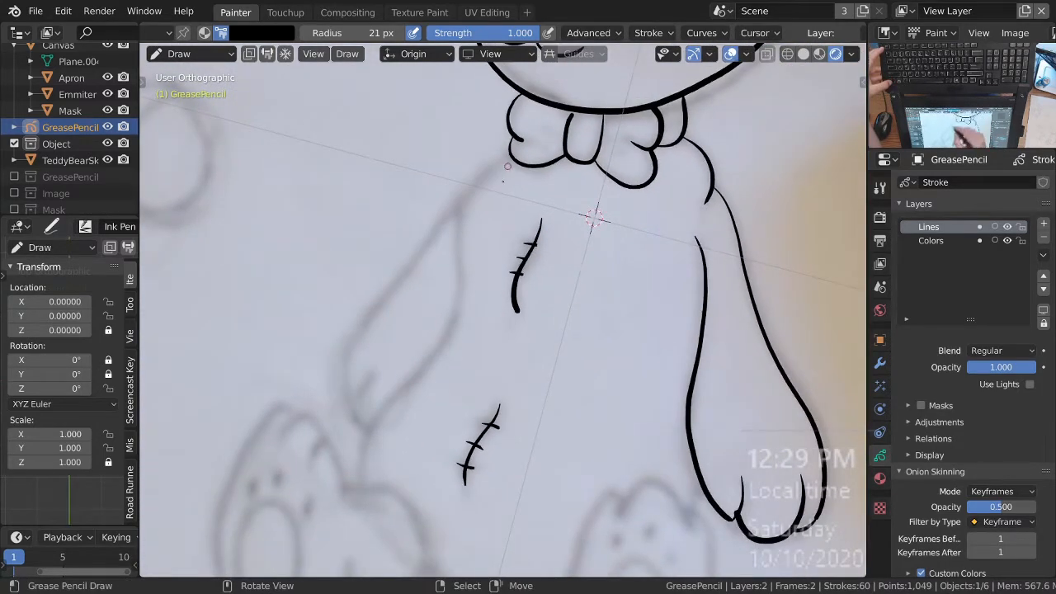
pyautogui.keyDown('ctrl'); pyautogui.moveTo(507, 166); pyautogui.dragTo(521, 141, button='middle'); pyautogui.keyUp('ctrl')
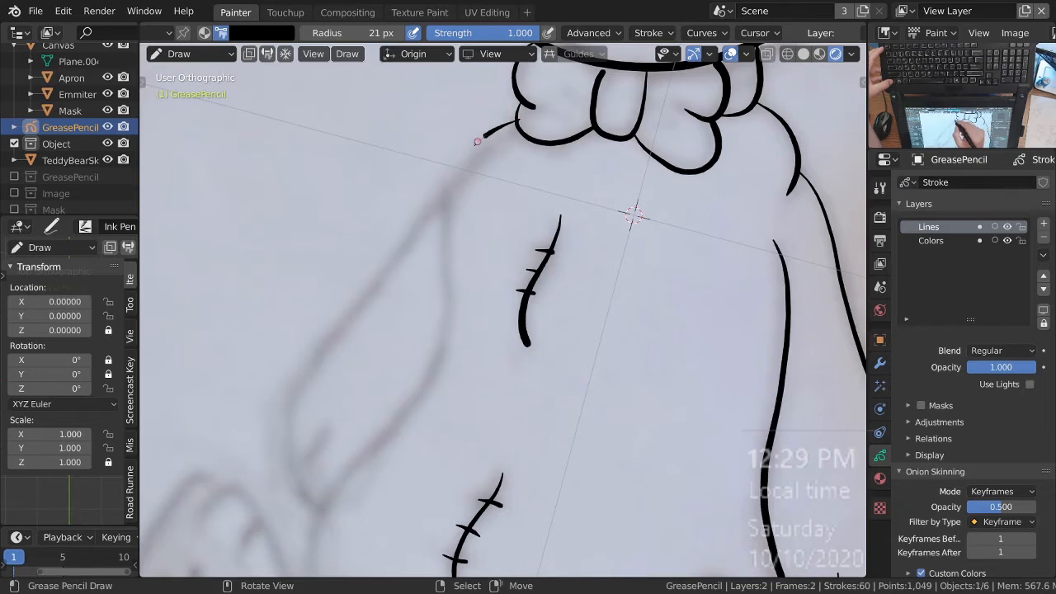
pyautogui.moveTo(447, 204)
pyautogui.mouseDown()
pyautogui.moveTo(449, 295)
pyautogui.moveTo(406, 412)
pyautogui.moveTo(325, 509)
pyautogui.moveTo(316, 549)
pyautogui.mouseUp()
pyautogui.keyDown('ctrl'); pyautogui.moveTo(474, 298); pyautogui.dragTo(463, 388, button='middle'); pyautogui.keyUp('ctrl')
pyautogui.keyDown('shift'); pyautogui.moveTo(550, 412); pyautogui.dragTo(591, 346, button='middle'); pyautogui.keyUp('shift')
pyautogui.moveTo(548, 286)
pyautogui.keyDown('ctrl'); pyautogui.mouseDown(button='middle')
pyautogui.moveTo(569, 367)
pyautogui.moveTo(526, 461)
pyautogui.mouseUp(button='middle'); pyautogui.keyUp('ctrl')
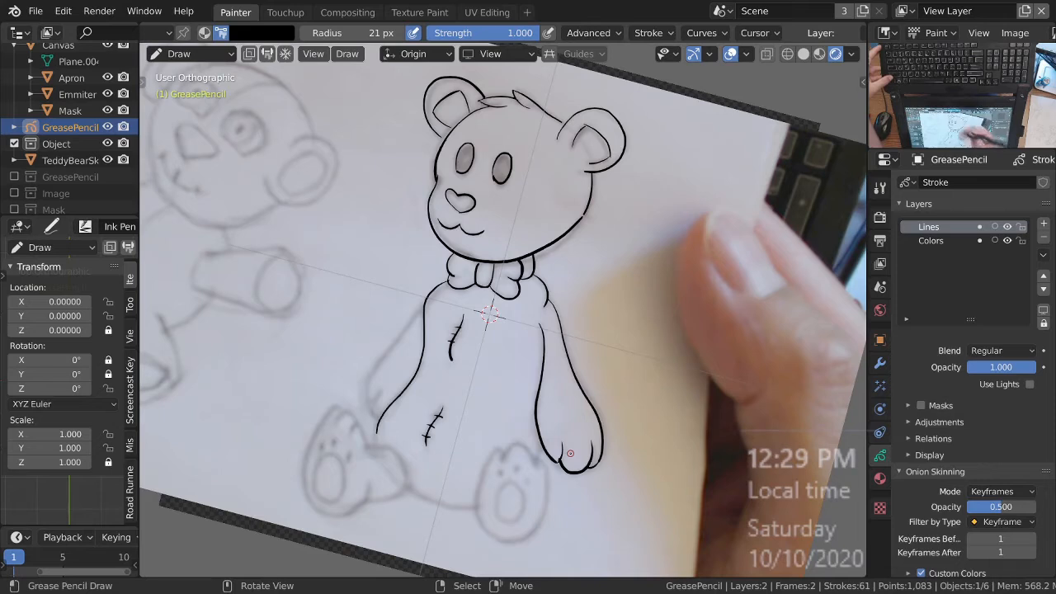
pyautogui.moveTo(570, 453)
pyautogui.keyDown('ctrl'); pyautogui.mouseDown(button='middle')
pyautogui.moveTo(456, 331)
pyautogui.moveTo(479, 287)
pyautogui.mouseUp(button='middle'); pyautogui.keyUp('ctrl')
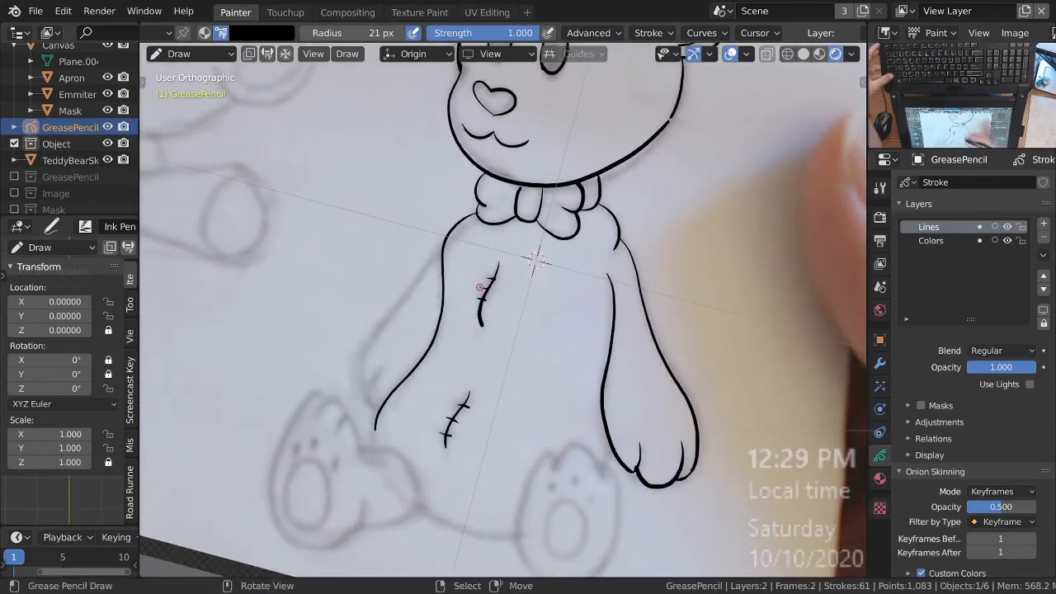
pyautogui.keyDown('ctrl'); pyautogui.moveTo(417, 320); pyautogui.dragTo(419, 302, button='middle'); pyautogui.keyUp('ctrl')
pyautogui.keyDown('shift'); pyautogui.moveTo(419, 302); pyautogui.dragTo(471, 246, button='middle'); pyautogui.keyUp('shift')
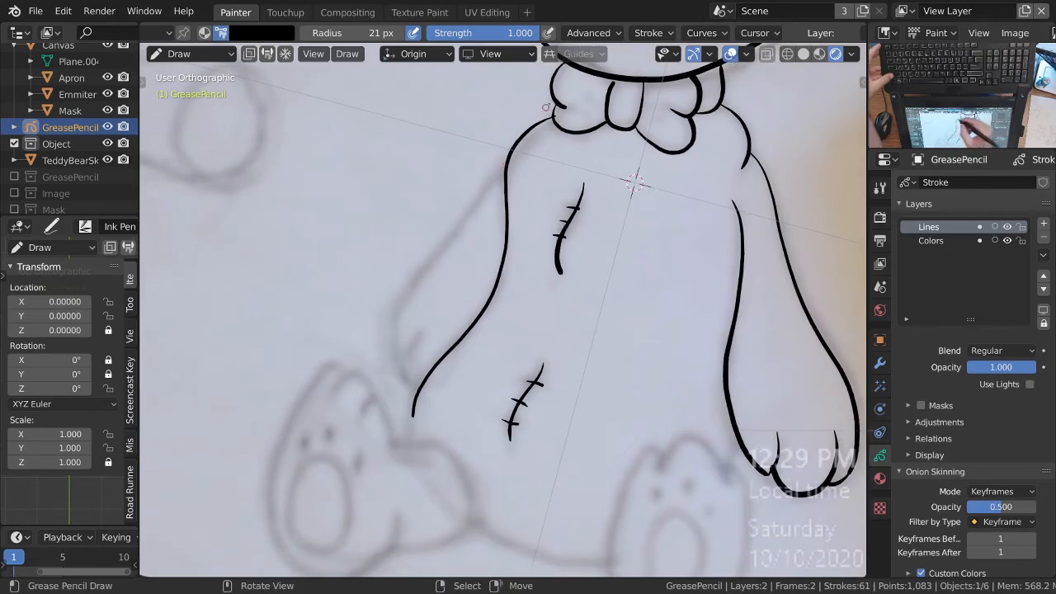
pyautogui.keyDown('ctrl'); pyautogui.moveTo(462, 435); pyautogui.dragTo(457, 376, button='middle'); pyautogui.keyUp('ctrl')
pyautogui.moveTo(473, 220)
pyautogui.keyDown('ctrl'); pyautogui.mouseDown(button='middle')
pyautogui.moveTo(484, 255)
pyautogui.moveTo(500, 128)
pyautogui.mouseUp(button='middle'); pyautogui.keyUp('ctrl')
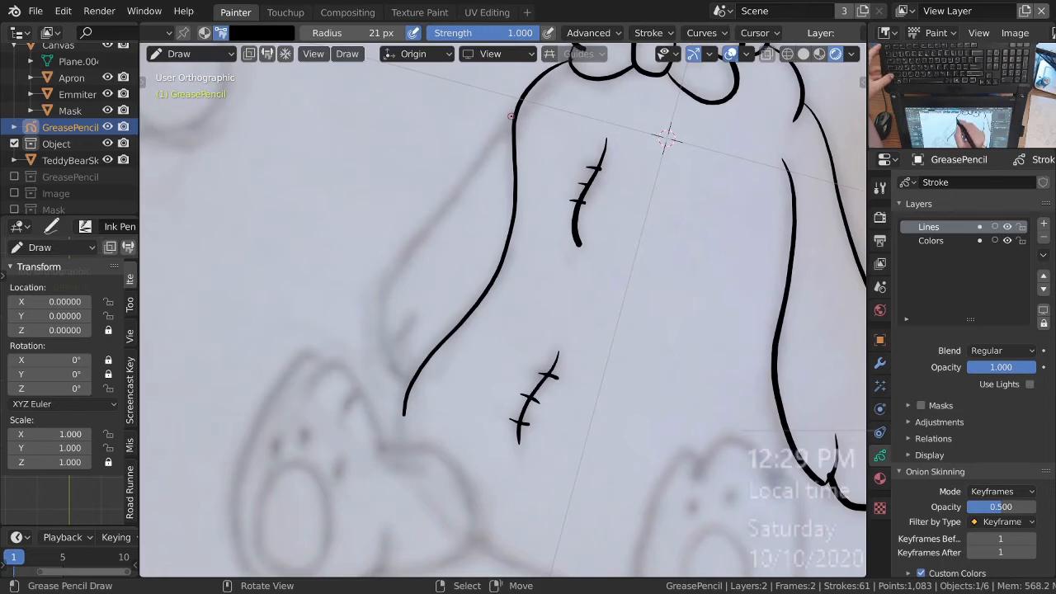
pyautogui.moveTo(476, 166)
pyautogui.mouseDown()
pyautogui.moveTo(380, 303)
pyautogui.moveTo(382, 351)
pyautogui.moveTo(406, 392)
pyautogui.mouseUp()
pyautogui.moveTo(472, 275)
pyautogui.keyDown('ctrl'); pyautogui.mouseDown(button='middle')
pyautogui.moveTo(488, 370)
pyautogui.moveTo(536, 410)
pyautogui.mouseUp(button='middle'); pyautogui.keyUp('ctrl')
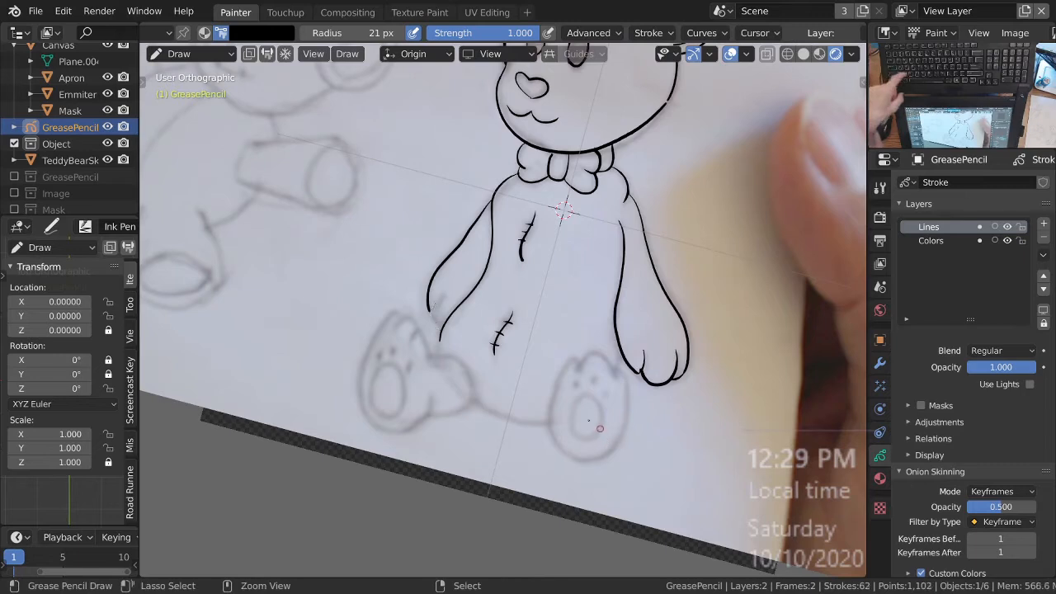
pyautogui.hotkey('ctrl', 'z')
pyautogui.hotkey('ctrl', 'z')
# Step: Trace the outer edge and paw of the arm partly hidden behind the body on the bow tie's first-loop side
pyautogui.keyDown('ctrl'); pyautogui.moveTo(566, 210); pyautogui.dragTo(661, 180, button='middle'); pyautogui.keyUp('ctrl')
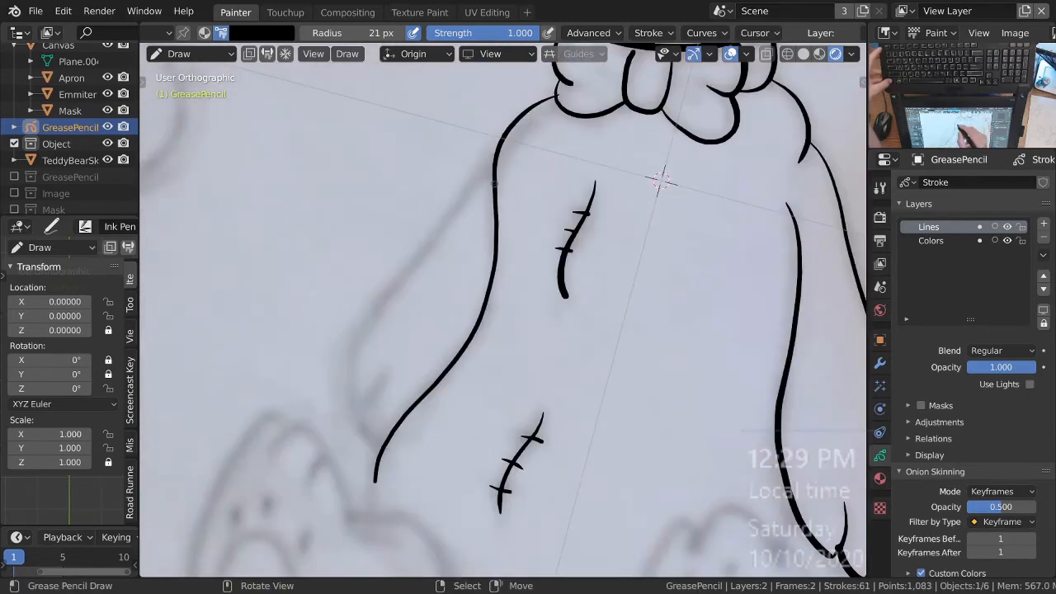
pyautogui.moveTo(462, 196)
pyautogui.mouseDown()
pyautogui.moveTo(426, 275)
pyautogui.moveTo(375, 328)
pyautogui.mouseUp()
pyautogui.moveTo(351, 383); pyautogui.dragTo(353, 412)
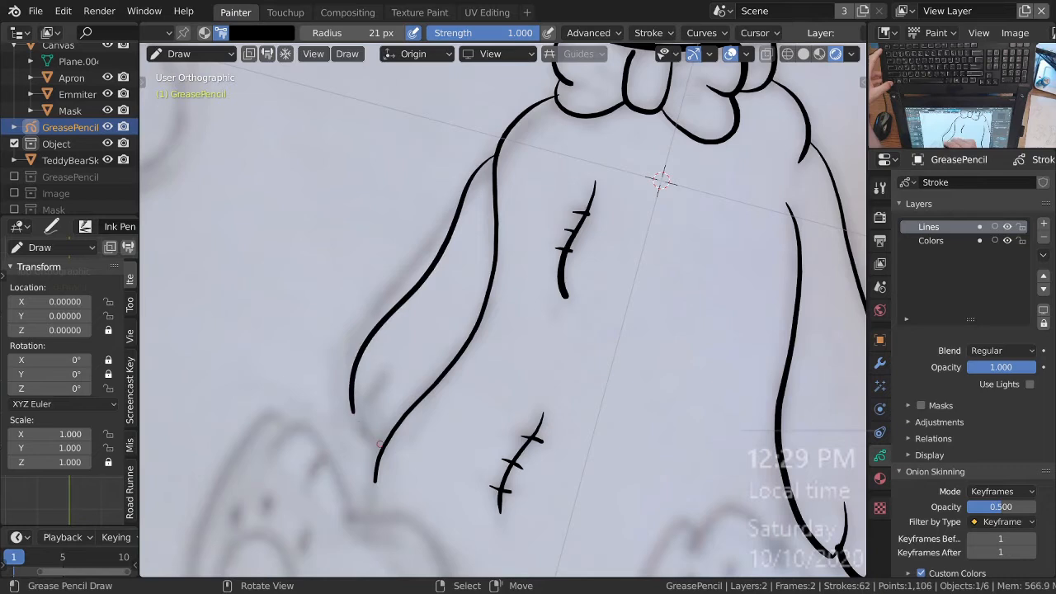
# Step: Trace the outline of the foot below the partly hidden arm and the large oval pad on its sole
pyautogui.keyDown('ctrl'); pyautogui.moveTo(481, 331); pyautogui.dragTo(486, 442, button='middle'); pyautogui.keyUp('ctrl')
pyautogui.keyDown('shift'); pyautogui.moveTo(725, 418); pyautogui.dragTo(628, 361, button='middle'); pyautogui.keyUp('shift')
pyautogui.keyDown('shift'); pyautogui.moveTo(571, 436); pyautogui.dragTo(592, 398, button='middle'); pyautogui.keyUp('shift')
pyautogui.moveTo(517, 394)
pyautogui.keyDown('ctrl'); pyautogui.mouseDown(button='middle')
pyautogui.moveTo(500, 338)
pyautogui.moveTo(606, 350)
pyautogui.mouseUp(button='middle'); pyautogui.keyUp('ctrl')
pyautogui.keyDown('ctrl'); pyautogui.moveTo(584, 395); pyautogui.dragTo(576, 343, button='middle'); pyautogui.keyUp('ctrl')
pyautogui.keyDown('shift'); pyautogui.moveTo(536, 334); pyautogui.dragTo(577, 341, button='middle'); pyautogui.keyUp('shift')
pyautogui.moveTo(430, 332); pyautogui.dragTo(361, 197, button='middle')
pyautogui.moveTo(368, 190)
pyautogui.mouseDown()
pyautogui.moveTo(326, 238)
pyautogui.moveTo(299, 355)
pyautogui.mouseUp()
pyautogui.moveTo(419, 401); pyautogui.dragTo(430, 371)
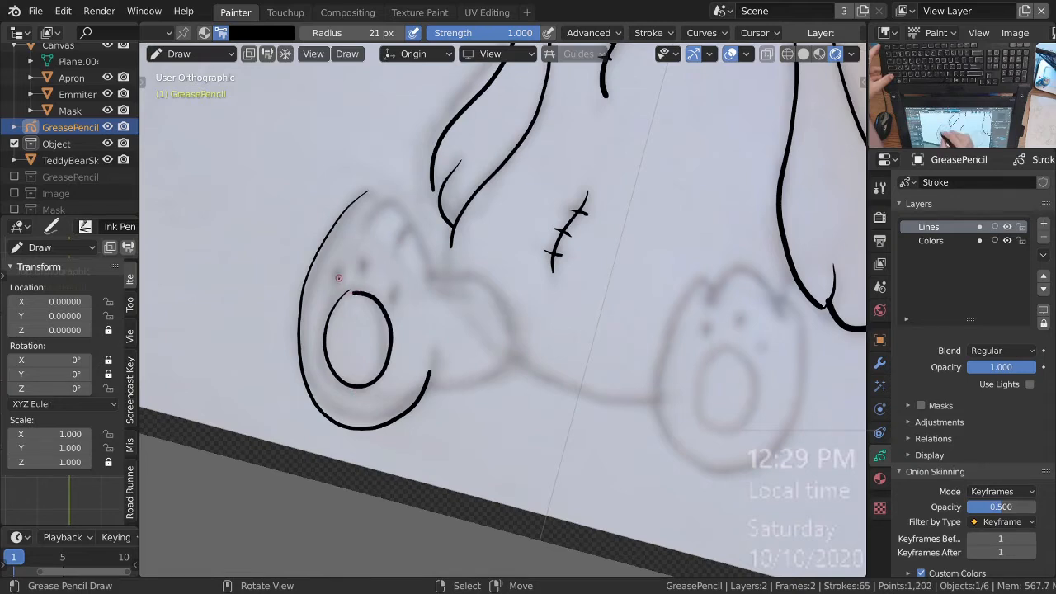
# Step: Turn off Stabilize Stroke and draw three small oval toe pads above that foot's large sole pad
pyautogui.hotkey('ctrl', 'z')
pyautogui.scroll(2, 347, 274)
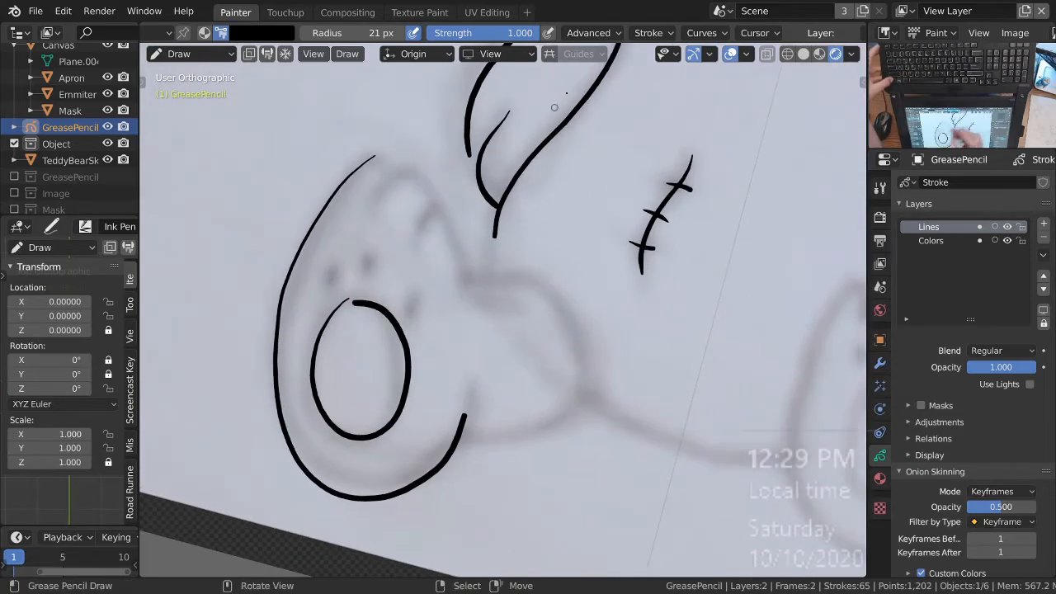
pyautogui.click(649, 33)
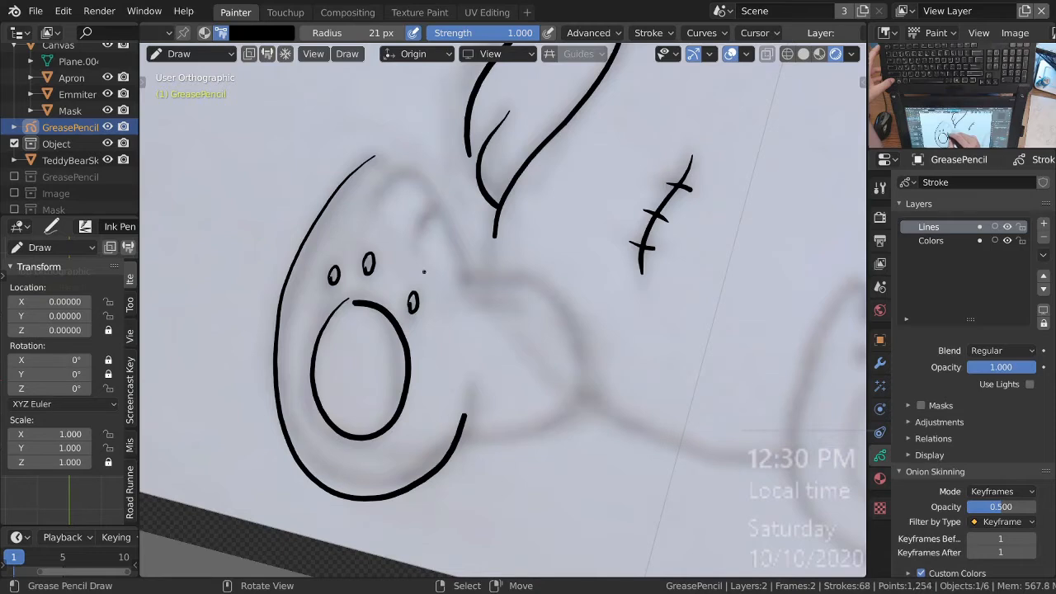
# Step: Turn Stabilize Stroke back on and trace the toe bumps along the upper edge of the same foot
pyautogui.click(648, 33)
pyautogui.click(576, 340)
pyautogui.scroll(2, 428, 259)
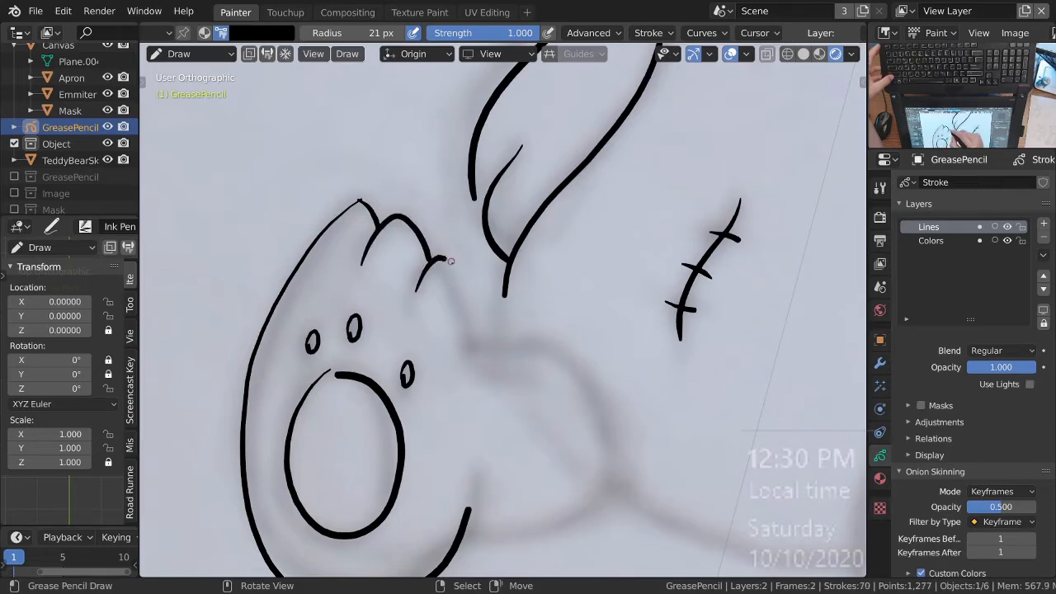
# Step: Trace the last toe's edge and the rounded leg behind the foot, joining the body's side line to the leg
pyautogui.moveTo(529, 453); pyautogui.dragTo(399, 259, button='middle')
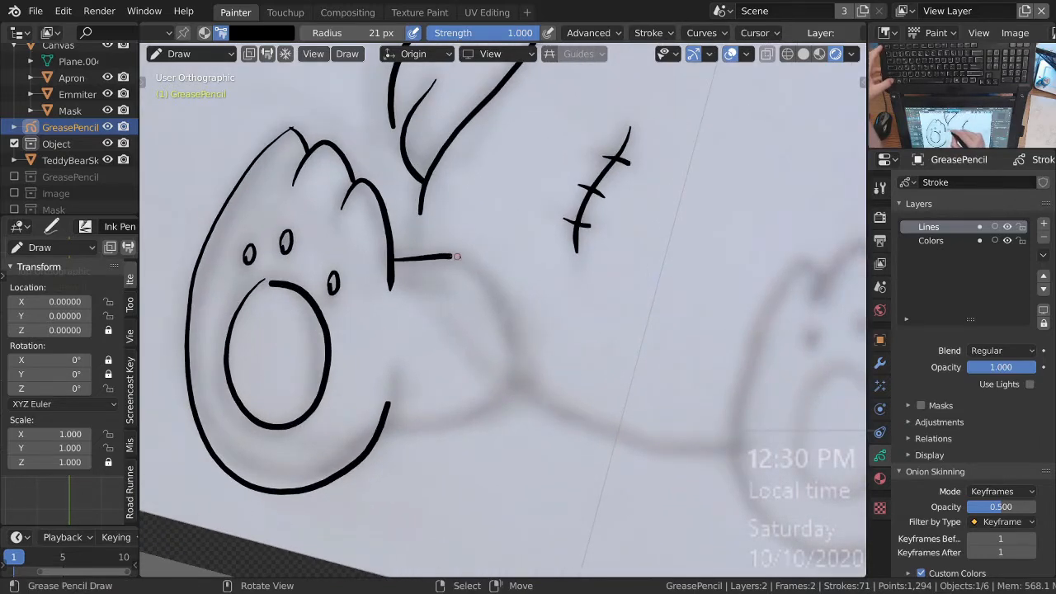
pyautogui.keyDown('ctrl'); pyautogui.moveTo(463, 298); pyautogui.dragTo(469, 422, button='middle'); pyautogui.keyUp('ctrl')
pyautogui.keyDown('shift'); pyautogui.moveTo(596, 391); pyautogui.dragTo(523, 421, button='middle'); pyautogui.keyUp('shift')
pyautogui.moveTo(376, 311)
pyautogui.keyDown('ctrl'); pyautogui.mouseDown(button='middle')
pyautogui.moveTo(387, 232)
pyautogui.moveTo(376, 245)
pyautogui.mouseUp(button='middle'); pyautogui.keyUp('ctrl')
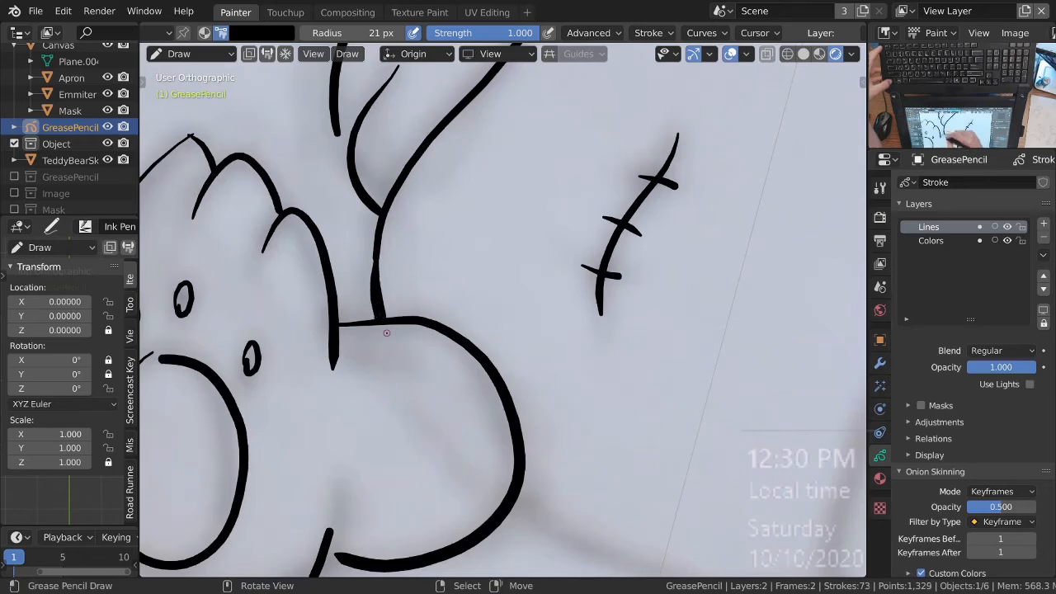
# Step: Trace the curved underside of the body from the finished leg to the second foot
pyautogui.keyDown('ctrl'); pyautogui.moveTo(446, 265); pyautogui.dragTo(476, 405, button='middle'); pyautogui.keyUp('ctrl')
pyautogui.moveTo(656, 410)
pyautogui.keyDown('shift'); pyautogui.mouseDown(button='middle')
pyautogui.moveTo(586, 401)
pyautogui.moveTo(548, 381)
pyautogui.moveTo(573, 381)
pyautogui.moveTo(619, 337)
pyautogui.mouseUp(button='middle'); pyautogui.keyUp('shift')
pyautogui.keyDown('ctrl'); pyautogui.moveTo(547, 391); pyautogui.dragTo(541, 369, button='middle'); pyautogui.keyUp('ctrl')
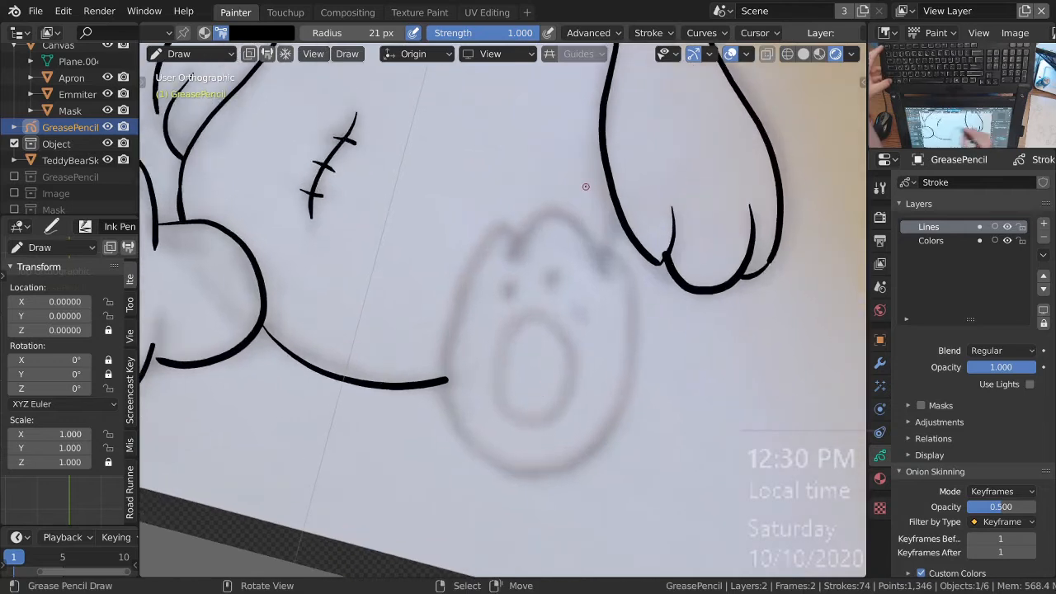
# Step: Trace the second foot's outline and the toe bumps along its upper edge
pyautogui.keyDown('shift'); pyautogui.moveTo(586, 186); pyautogui.dragTo(570, 140, button='middle'); pyautogui.keyUp('shift')
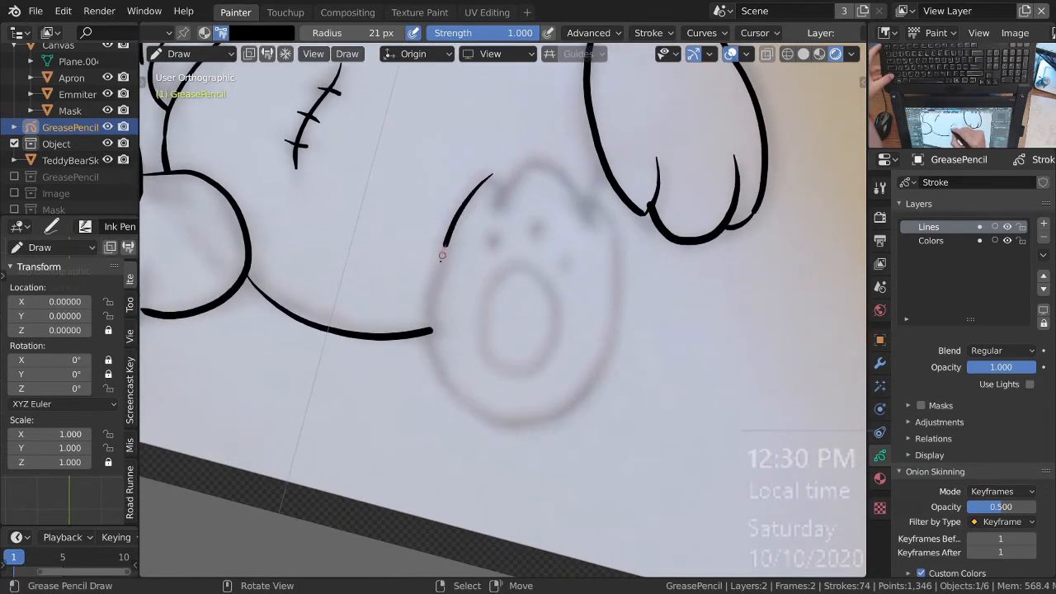
pyautogui.moveTo(502, 430)
pyautogui.mouseDown()
pyautogui.moveTo(609, 367)
pyautogui.moveTo(616, 231)
pyautogui.mouseUp()
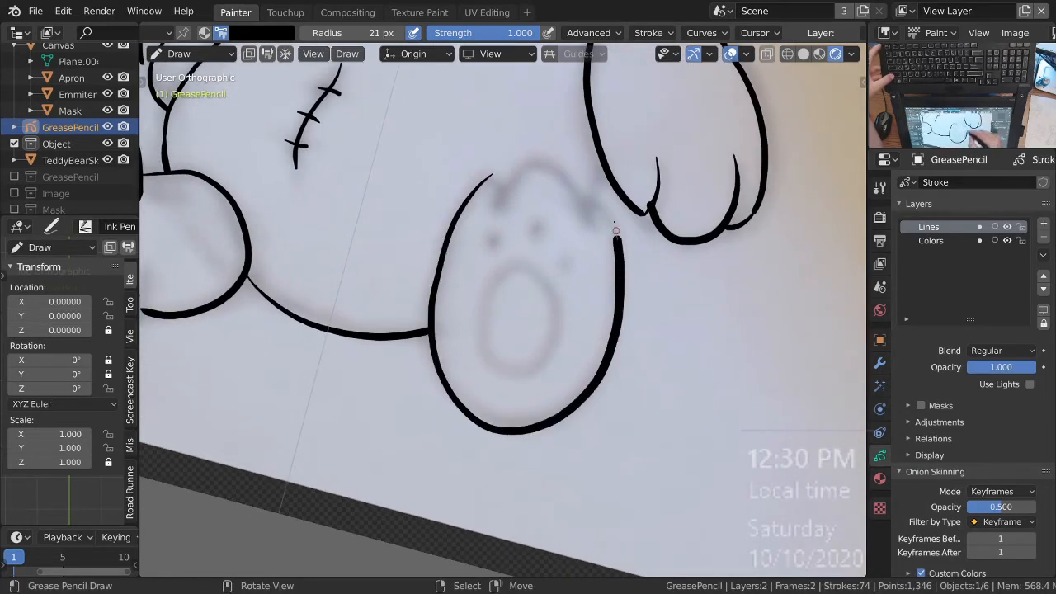
pyautogui.keyDown('ctrl'); pyautogui.moveTo(540, 195); pyautogui.dragTo(509, 151, button='middle'); pyautogui.keyUp('ctrl')
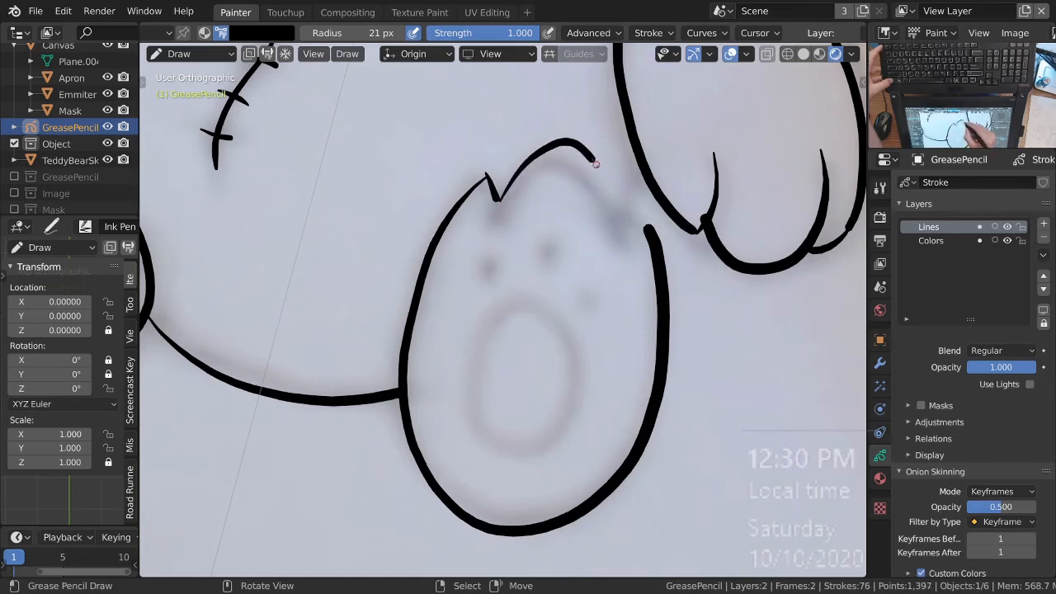
pyautogui.moveTo(596, 164); pyautogui.dragTo(619, 249)
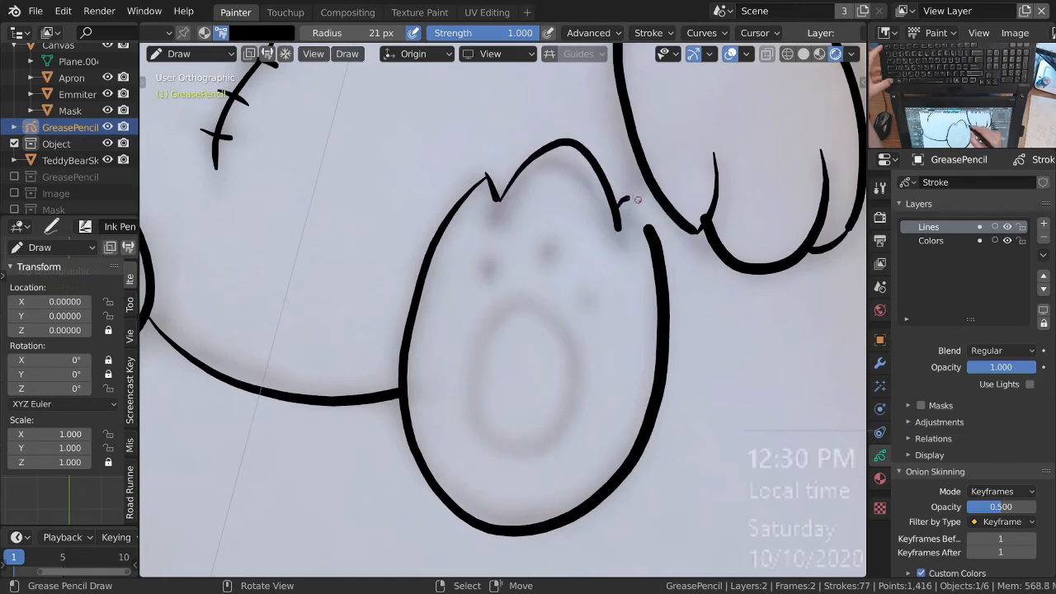
# Step: Turn off Stabilize Stroke and draw three small oval toe pads on the second foot
pyautogui.keyDown('ctrl'); pyautogui.moveTo(665, 304); pyautogui.dragTo(643, 372, button='middle'); pyautogui.keyUp('ctrl')
pyautogui.moveTo(606, 310)
pyautogui.keyDown('shift'); pyautogui.mouseDown(button='middle')
pyautogui.moveTo(583, 380)
pyautogui.moveTo(572, 350)
pyautogui.mouseUp(button='middle'); pyautogui.keyUp('shift')
pyautogui.click(659, 34)
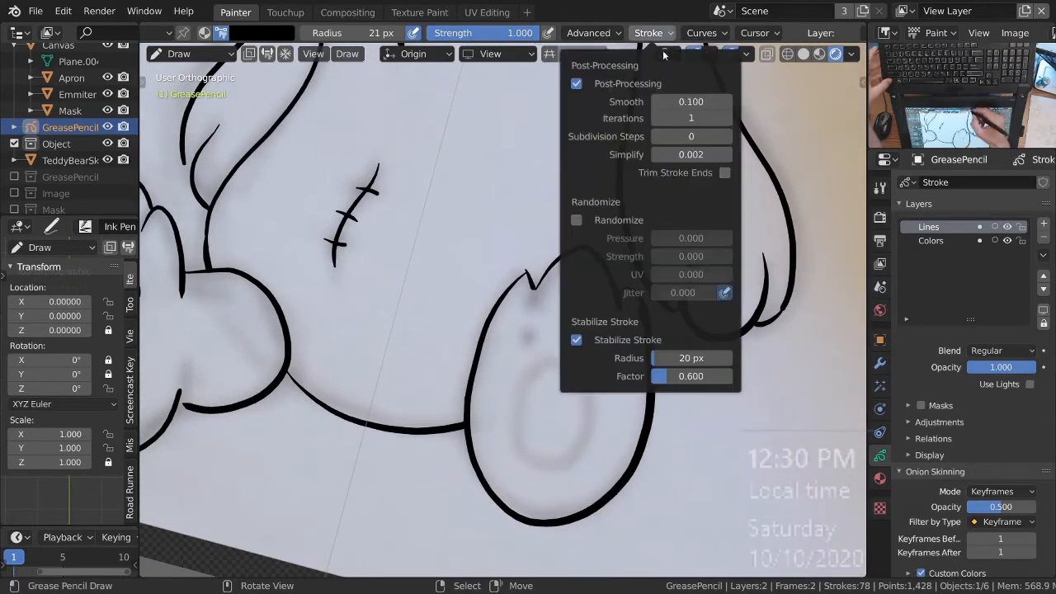
pyautogui.click(576, 340)
pyautogui.scroll(2, 531, 335)
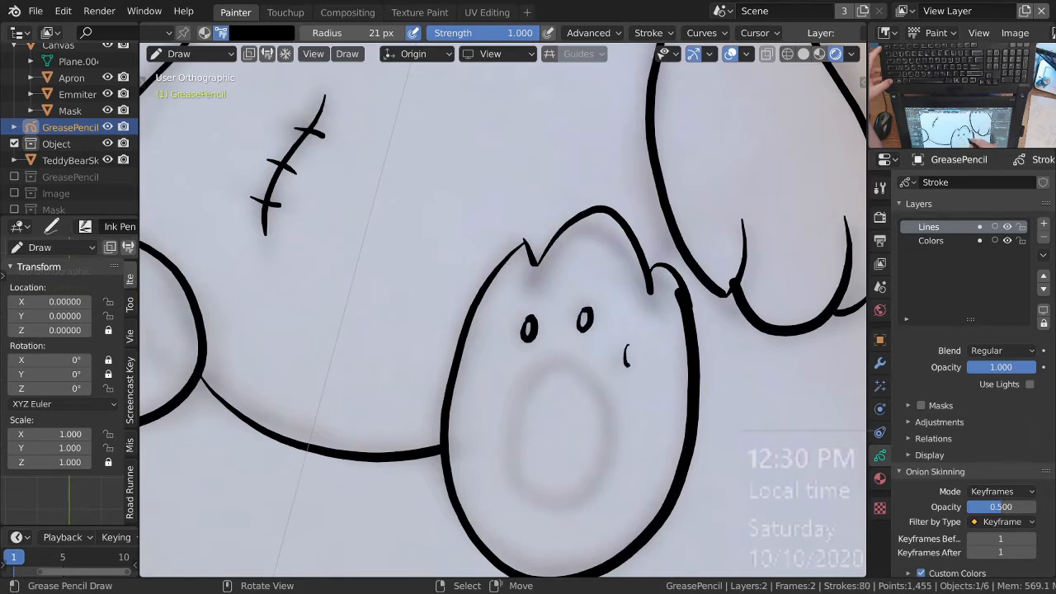
pyautogui.moveTo(633, 342); pyautogui.dragTo(626, 358)
# Step: Turn Stabilize Stroke back on for the second foot's sole pad
pyautogui.keyDown('ctrl'); pyautogui.moveTo(589, 333); pyautogui.dragTo(583, 377, button='middle'); pyautogui.keyUp('ctrl')
pyautogui.keyDown('shift'); pyautogui.moveTo(583, 377); pyautogui.dragTo(563, 282, button='middle'); pyautogui.keyUp('shift')
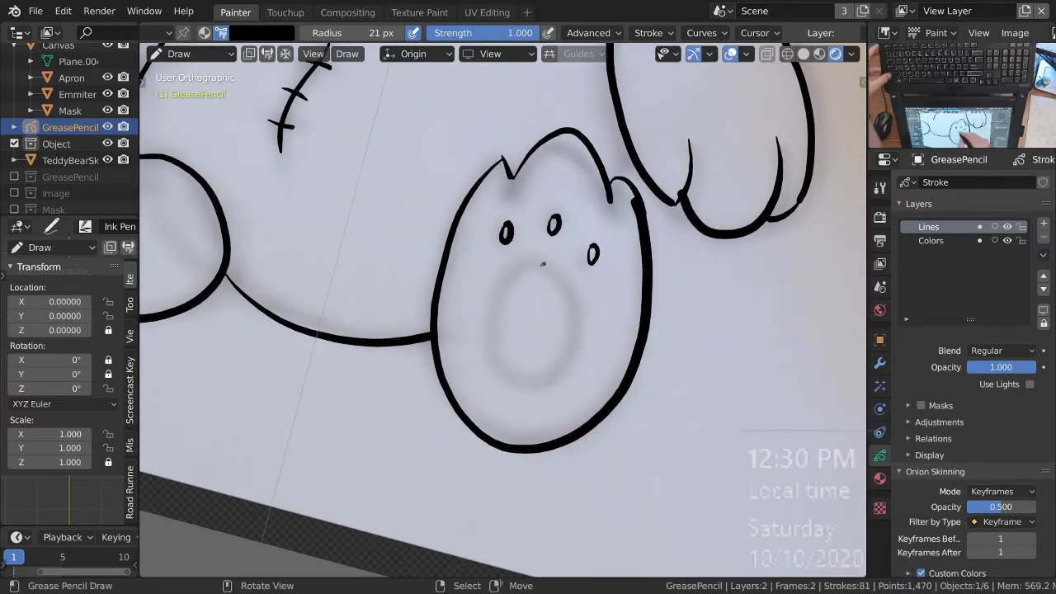
pyautogui.scroll(2, 552, 274)
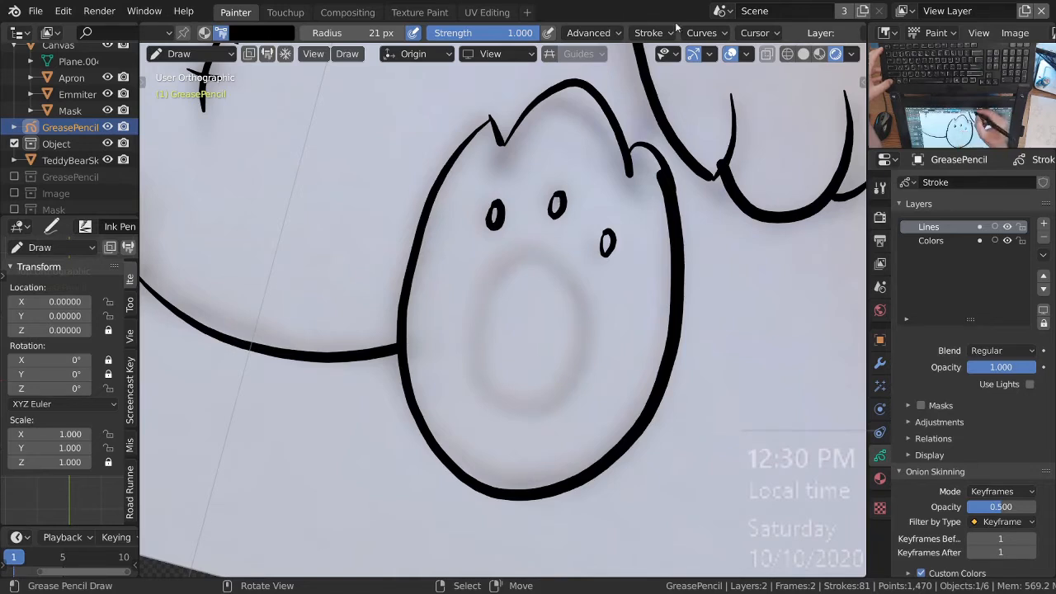
pyautogui.click(652, 33)
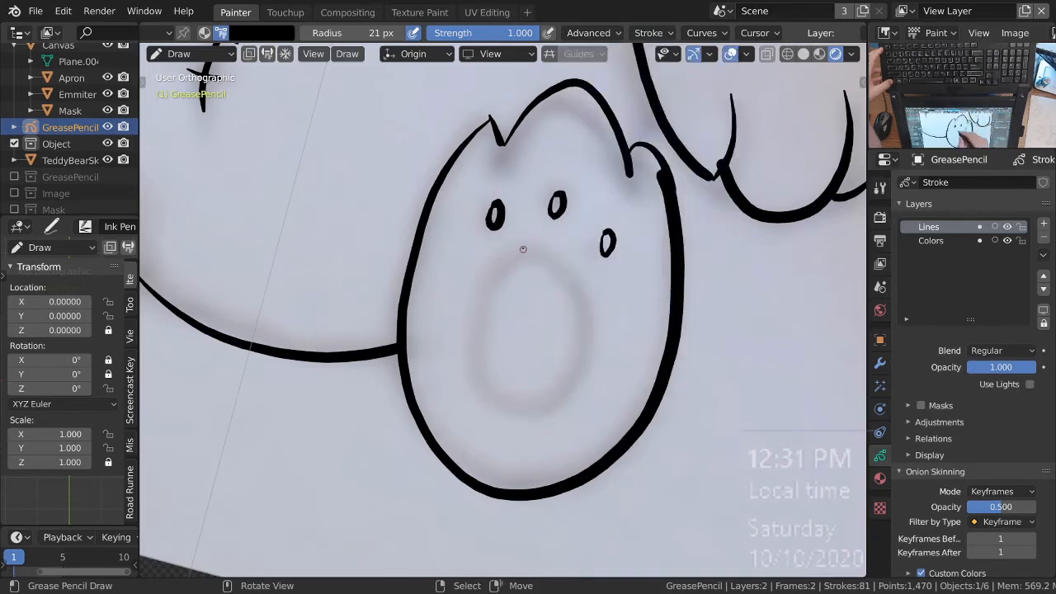
pyautogui.moveTo(499, 403)
pyautogui.mouseDown()
pyautogui.moveTo(588, 347)
pyautogui.moveTo(540, 238)
pyautogui.moveTo(513, 247)
pyautogui.mouseUp()
pyautogui.scroll(-5, 553, 348)
pyautogui.keyDown('ctrl'); pyautogui.moveTo(552, 347); pyautogui.dragTo(563, 355, button='middle'); pyautogui.keyUp('ctrl')
pyautogui.moveTo(564, 340)
pyautogui.keyDown('shift'); pyautogui.mouseDown(button='middle')
pyautogui.moveTo(590, 398)
pyautogui.moveTo(589, 441)
pyautogui.moveTo(582, 338)
pyautogui.moveTo(600, 311)
pyautogui.moveTo(565, 262)
pyautogui.mouseUp(button='middle'); pyautogui.keyUp('shift')
pyautogui.hotkey('ctrl', 'z')
# Step: Trace the large oval pad on the second foot's sole
pyautogui.moveTo(500, 270); pyautogui.dragTo(498, 274)
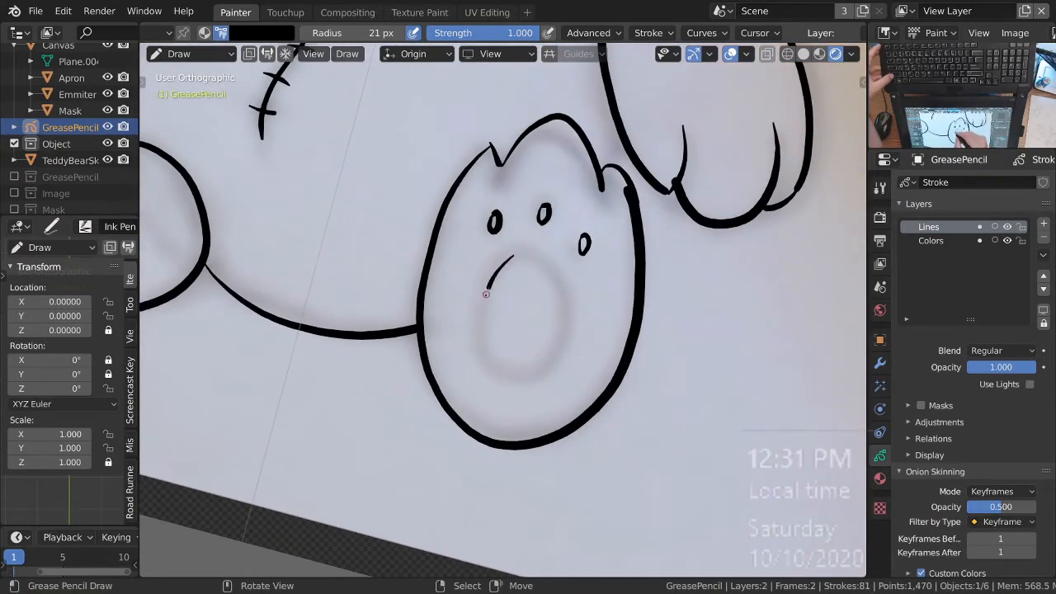
pyautogui.moveTo(509, 377); pyautogui.dragTo(562, 302)
pyautogui.moveTo(511, 261); pyautogui.dragTo(513, 260)
pyautogui.moveTo(513, 261)
pyautogui.keyDown('ctrl'); pyautogui.mouseDown(button='middle')
pyautogui.moveTo(542, 298)
pyautogui.moveTo(549, 371)
pyautogui.mouseUp(button='middle'); pyautogui.keyUp('ctrl')
pyautogui.keyDown('shift'); pyautogui.moveTo(415, 293); pyautogui.dragTo(472, 363, button='middle'); pyautogui.keyUp('shift')
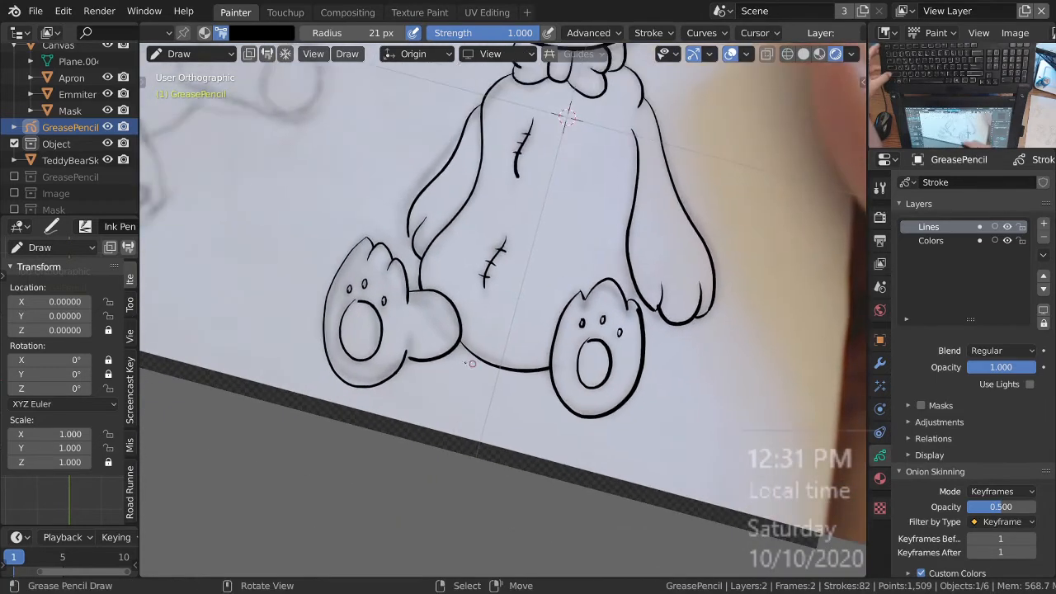
# Step: Return to the top view and hide the teddy bear reference sketch so only the line art shows
pyautogui.keyDown('ctrl'); pyautogui.moveTo(464, 322); pyautogui.dragTo(477, 357, button='middle'); pyautogui.keyUp('ctrl')
pyautogui.moveTo(571, 230)
pyautogui.keyDown('shift'); pyautogui.mouseDown(button='middle')
pyautogui.moveTo(530, 379)
pyautogui.moveTo(501, 388)
pyautogui.moveTo(548, 338)
pyautogui.mouseUp(button='middle'); pyautogui.keyUp('shift')
pyautogui.press('KP_7')
pyautogui.moveTo(549, 339)
pyautogui.keyDown('shift'); pyautogui.mouseDown(button='middle')
pyautogui.moveTo(566, 359)
pyautogui.moveTo(570, 320)
pyautogui.moveTo(533, 347)
pyautogui.mouseUp(button='middle'); pyautogui.keyUp('shift')
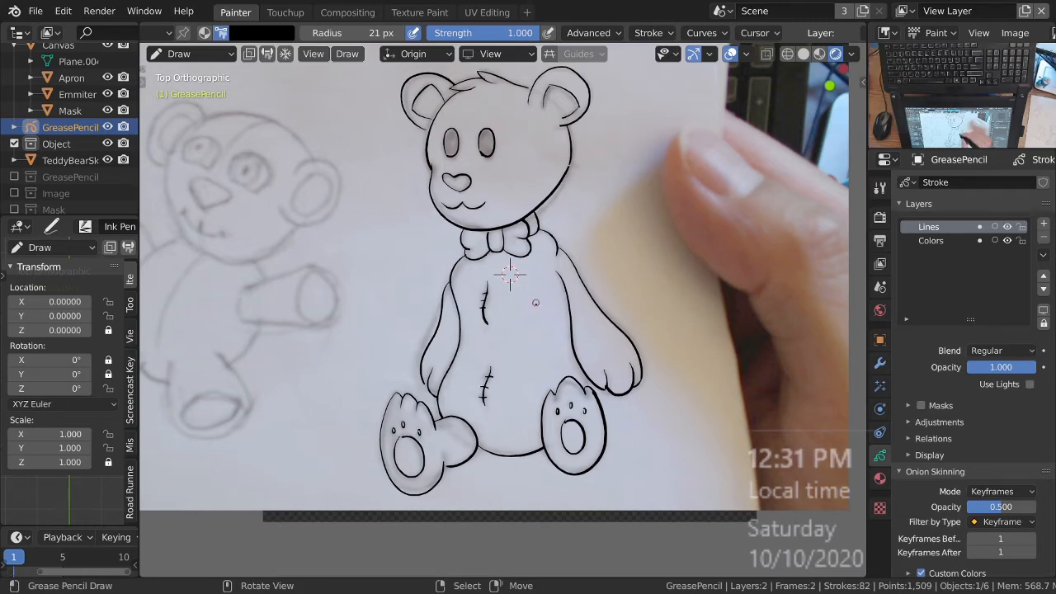
pyautogui.click(109, 160)
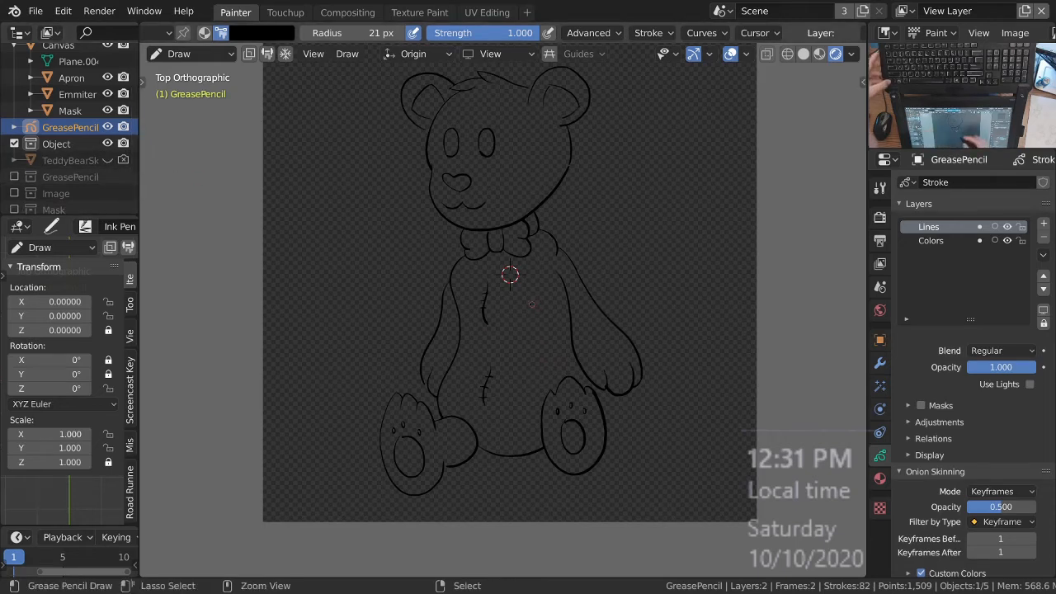
pyautogui.scroll(2, 534, 321)
pyautogui.scroll(-2, 534, 320)
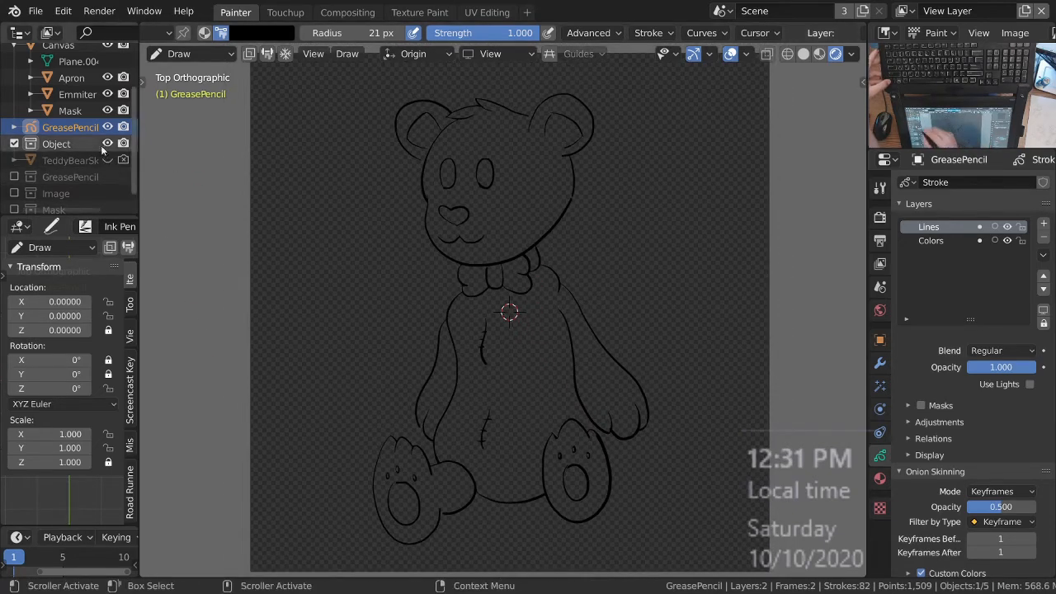
# Step: Make the Canvas object active and switch it to Texture Paint mode
pyautogui.scroll(3, 74, 171)
pyautogui.moveTo(74, 174); pyautogui.dragTo(52, 176, button='middle')
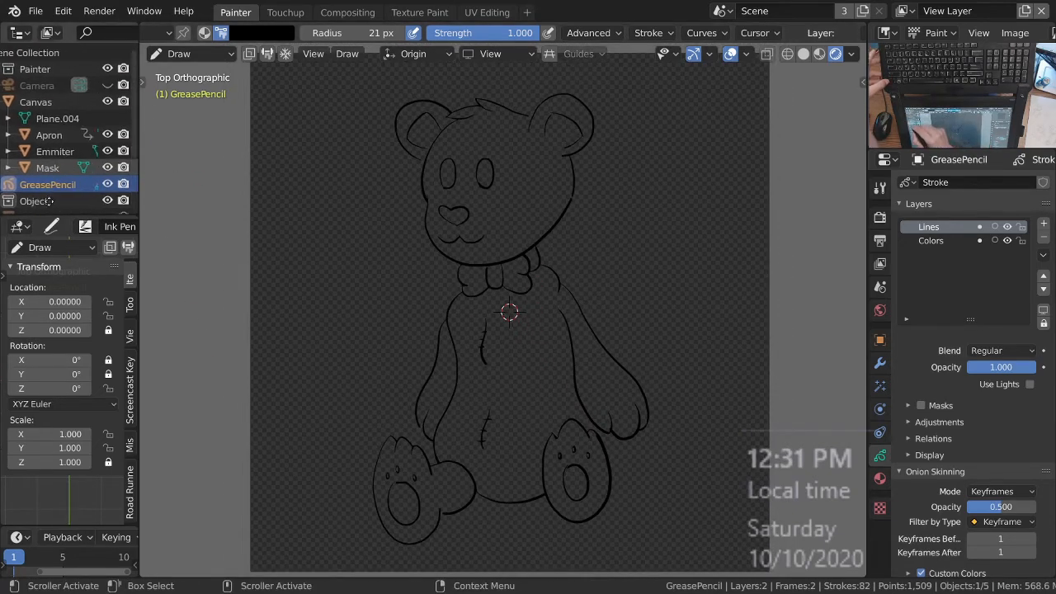
pyautogui.click(63, 102)
pyautogui.hotkey('ctrl', 'Tab')
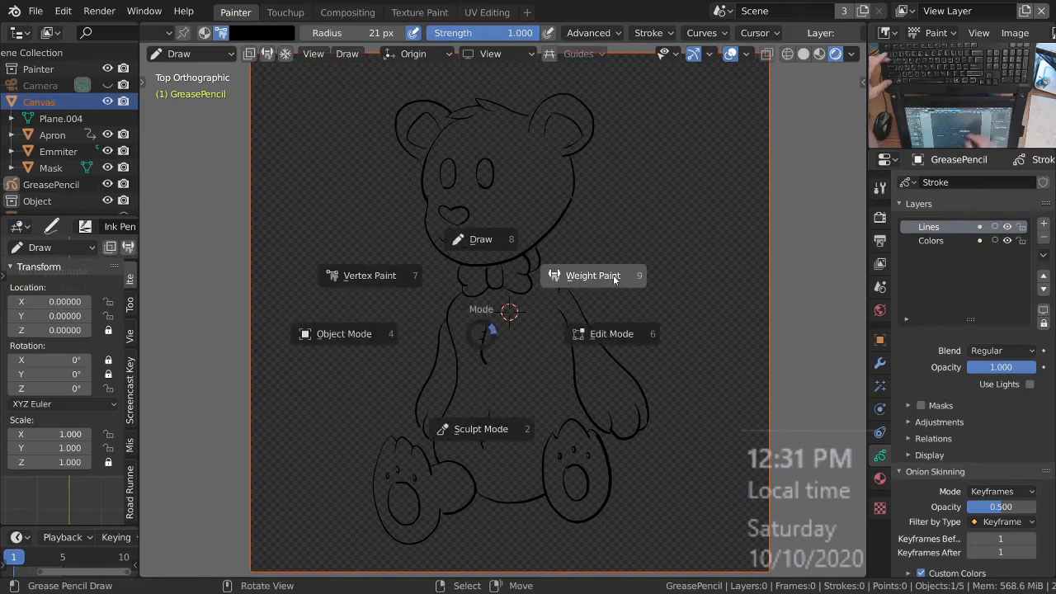
pyautogui.click(523, 273)
pyautogui.hotkey('ctrl', 'Tab')
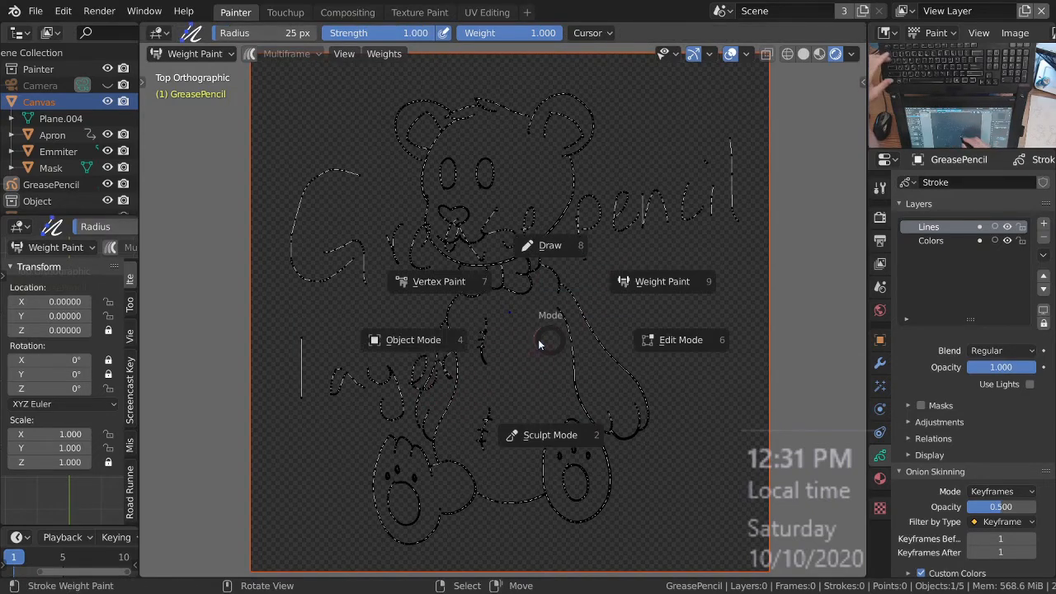
pyautogui.click(412, 340)
pyautogui.click(333, 316)
pyautogui.hotkey('ctrl', 'Tab')
pyautogui.click(486, 294)
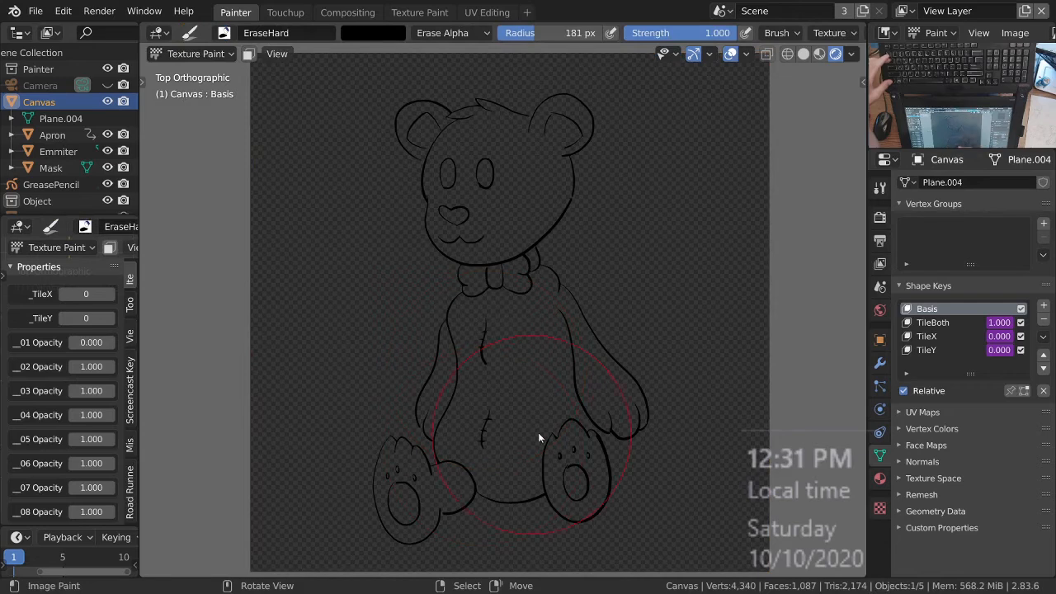
# Step: Set the Canvas's __01 Opacity property to 1.000 to show the solid gray background layer
pyautogui.moveTo(91, 342); pyautogui.dragTo(293, 336)
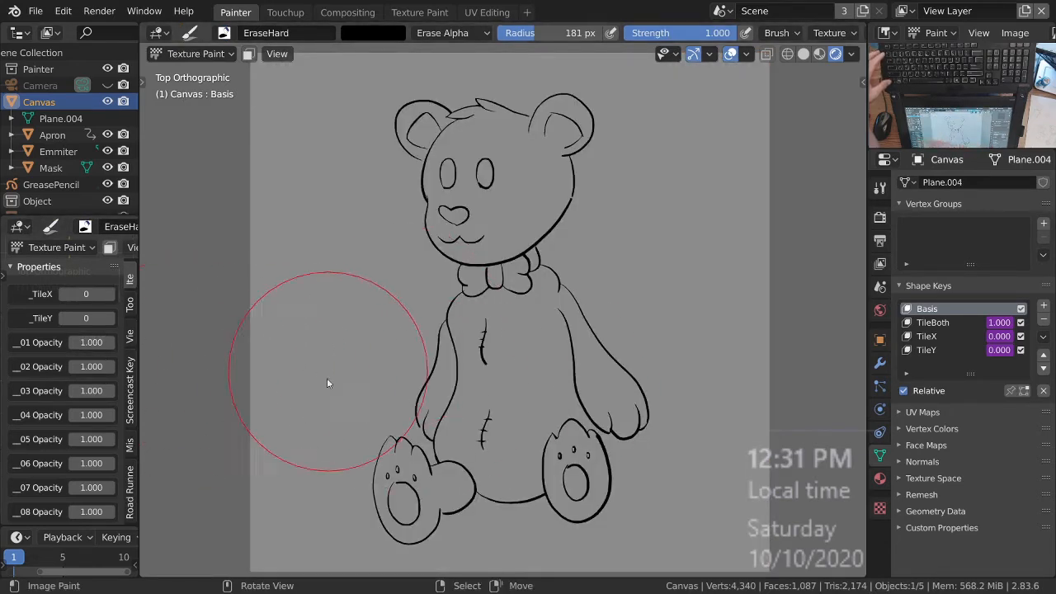
pyautogui.scroll(-8, 91, 413)
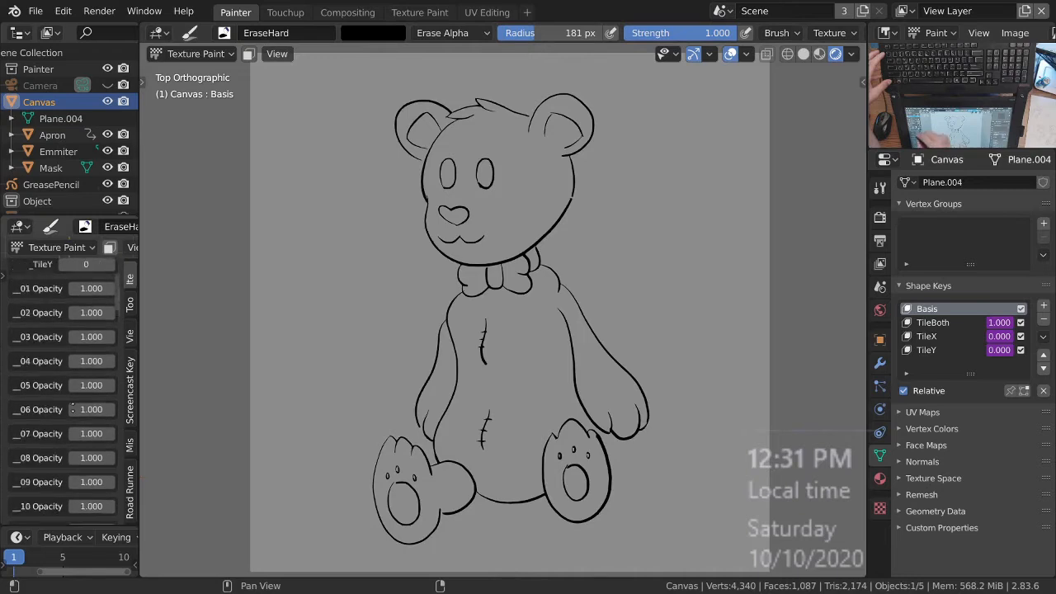
pyautogui.scroll(8, 57, 413)
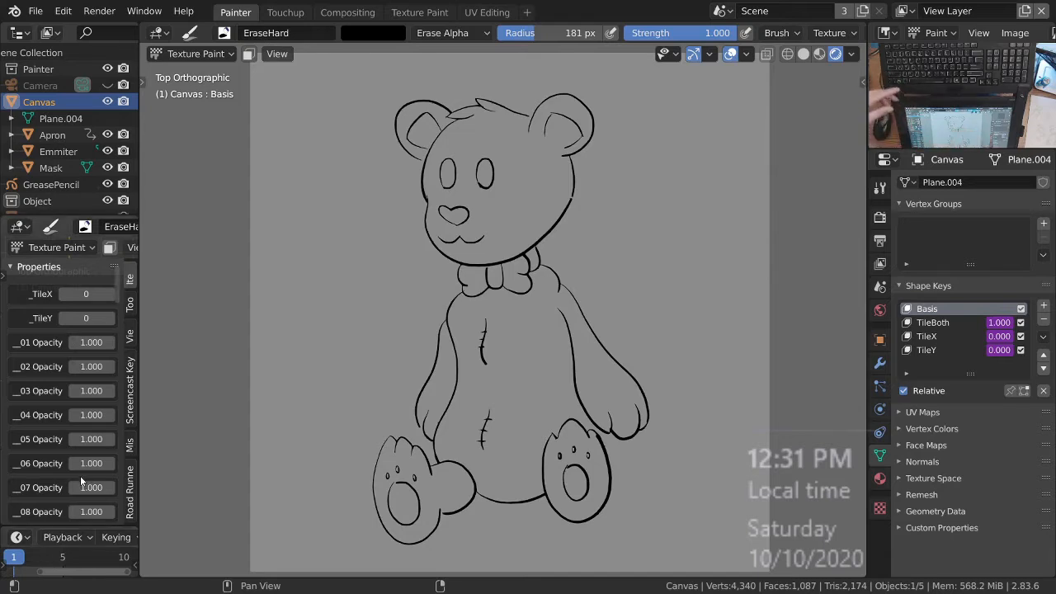
pyautogui.moveTo(74, 437); pyautogui.dragTo(88, 486, button='middle')
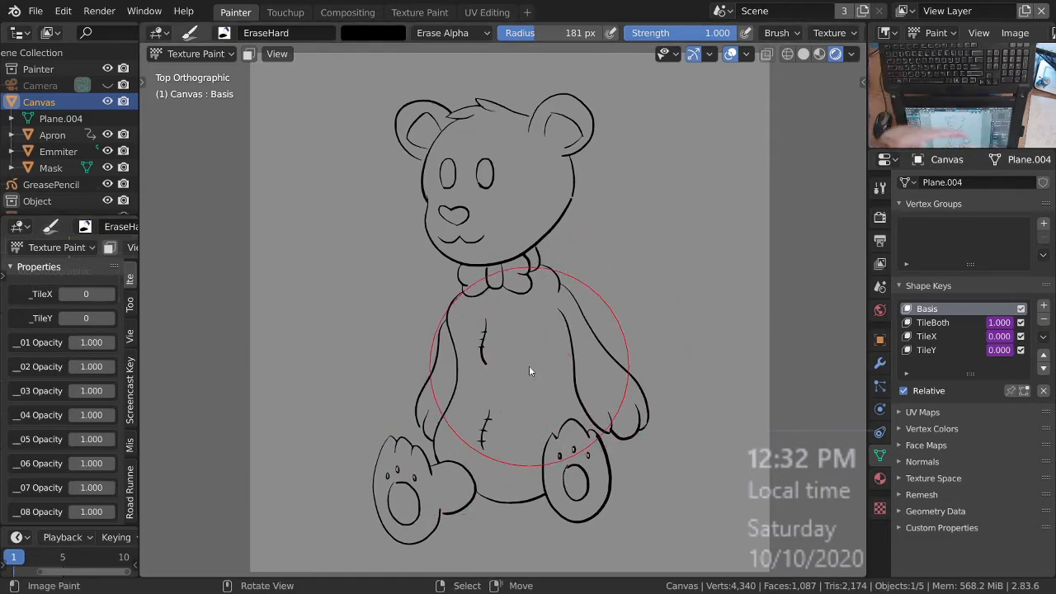
pyautogui.keyDown('ctrl'); pyautogui.moveTo(524, 335); pyautogui.dragTo(517, 347, button='middle'); pyautogui.keyUp('ctrl')
pyautogui.keyDown('shift'); pyautogui.moveTo(592, 354); pyautogui.dragTo(574, 359, button='middle'); pyautogui.keyUp('shift')
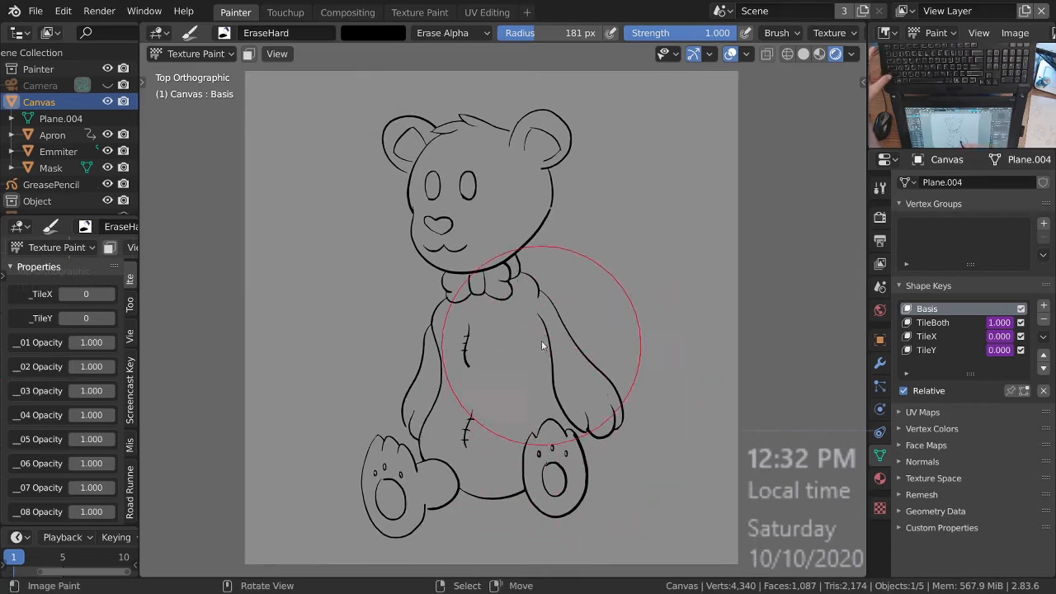
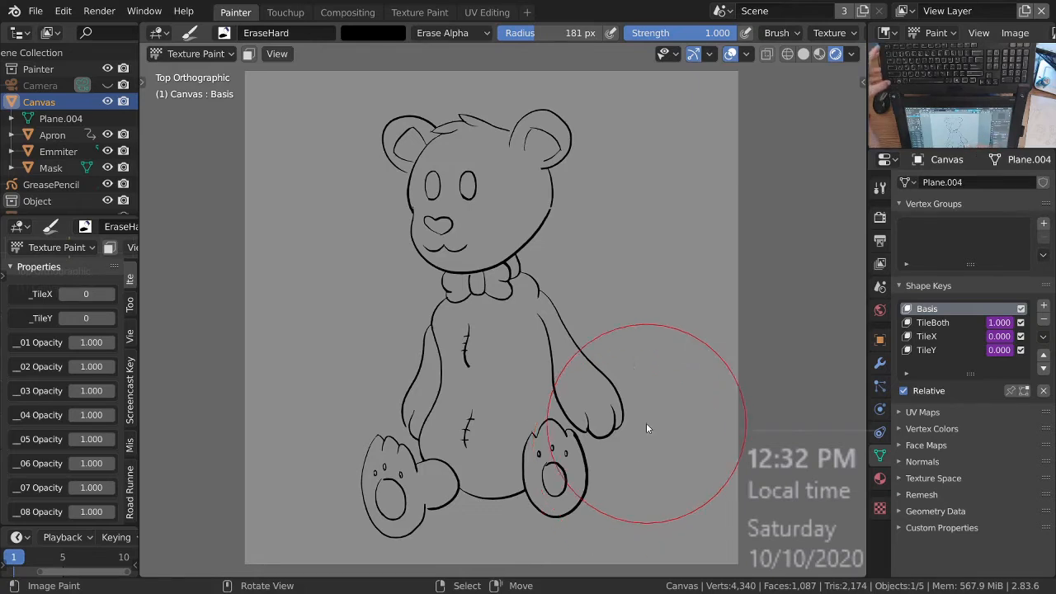
# Step: Return to the grease pencil object in Draw mode and add a short line joining the arm to the foot below it
pyautogui.scroll(3, 578, 437)
pyautogui.keyDown('shift'); pyautogui.moveTo(573, 410); pyautogui.dragTo(565, 384, button='middle'); pyautogui.keyUp('shift')
pyautogui.hotkey('ctrl', 'Tab')
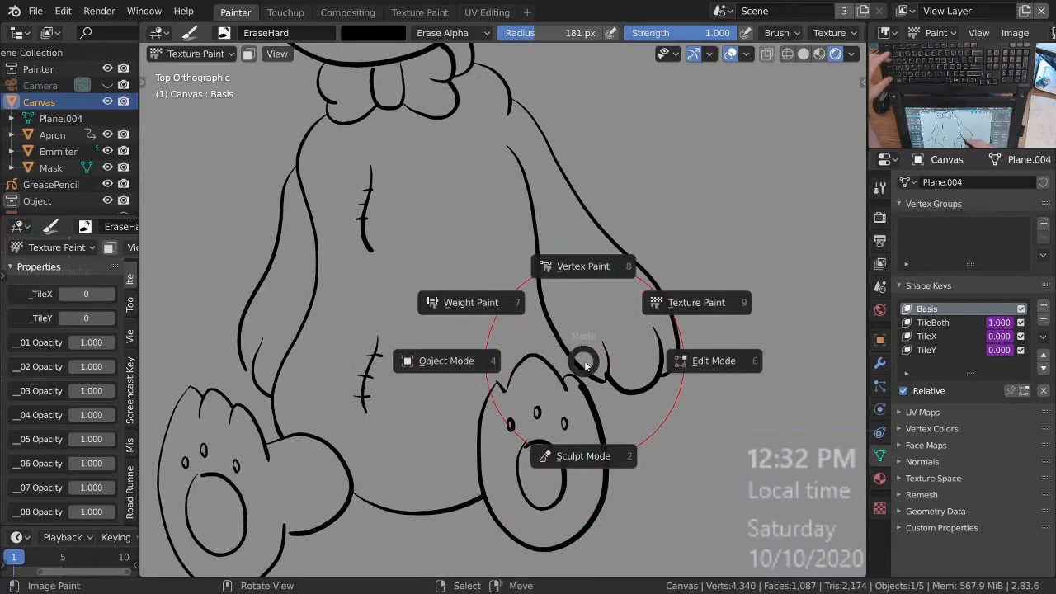
pyautogui.click(481, 366)
pyautogui.rightClick(559, 340)
pyautogui.hotkey('ctrl', 'Tab')
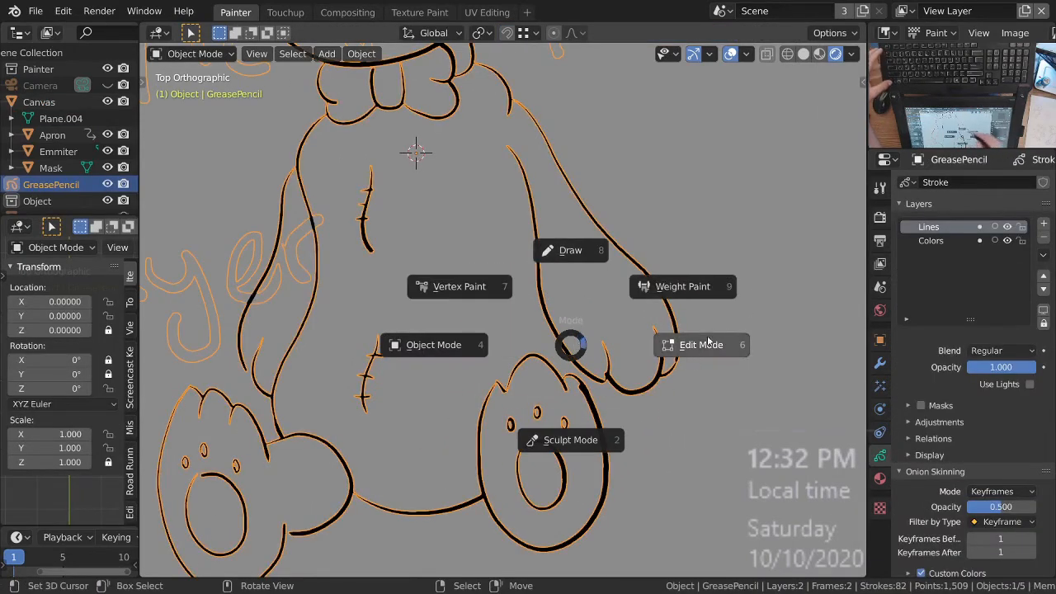
pyautogui.click(581, 251)
pyautogui.keyDown('ctrl'); pyautogui.moveTo(415, 153); pyautogui.dragTo(366, 81, button='middle'); pyautogui.keyUp('ctrl')
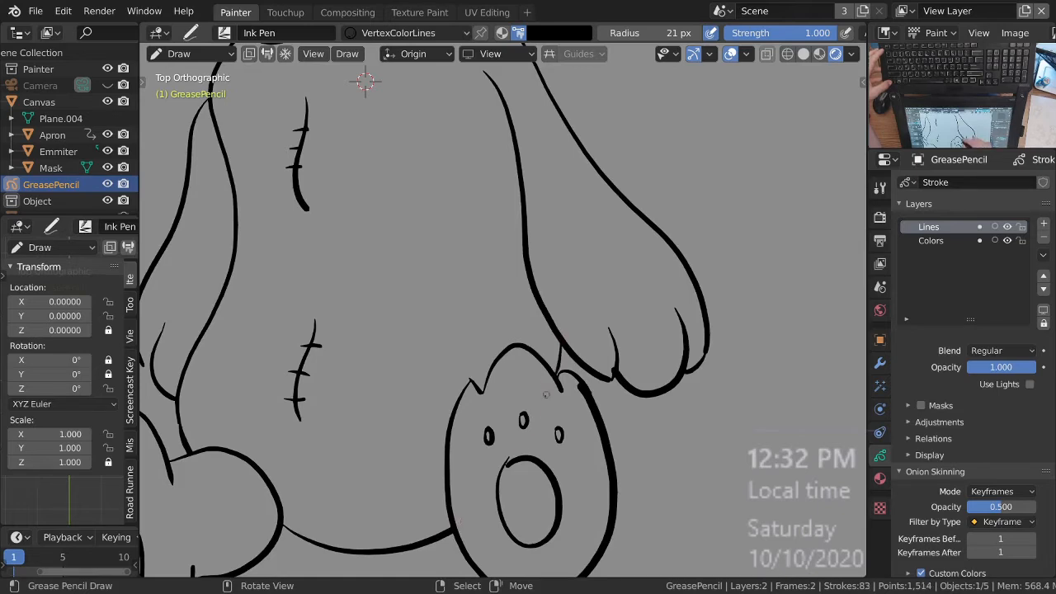
pyautogui.keyDown('ctrl'); pyautogui.moveTo(546, 396); pyautogui.dragTo(580, 440, button='middle'); pyautogui.keyUp('ctrl')
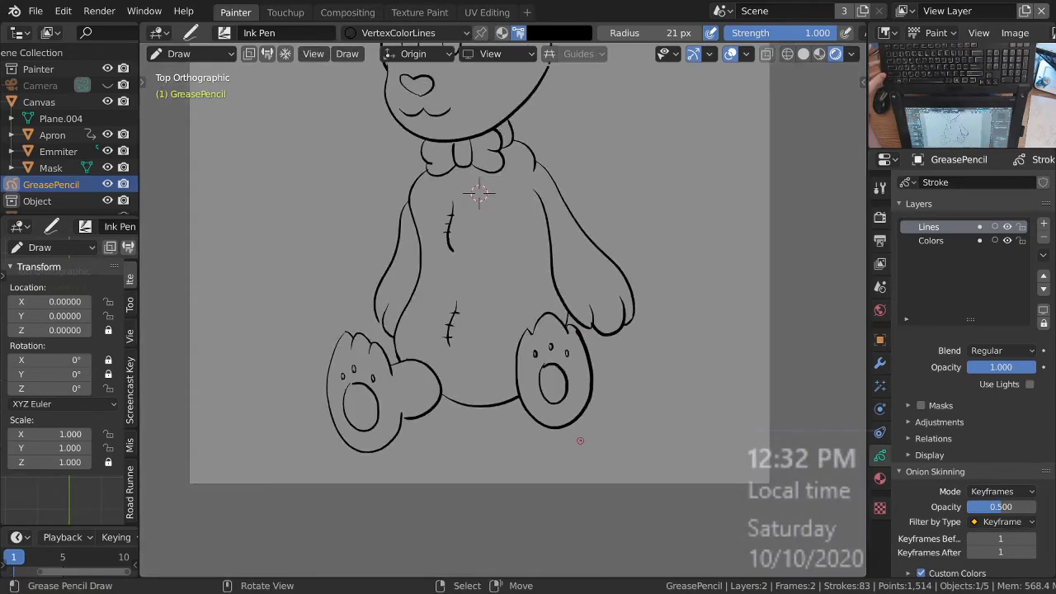
# Step: Switch the grease pencil to Sculpt Mode, enable the point selection mask, and select the end of the jaw stroke
pyautogui.keyDown('shift'); pyautogui.moveTo(479, 193); pyautogui.dragTo(487, 378, button='middle'); pyautogui.keyUp('shift')
pyautogui.hotkey('ctrl', 'Tab')
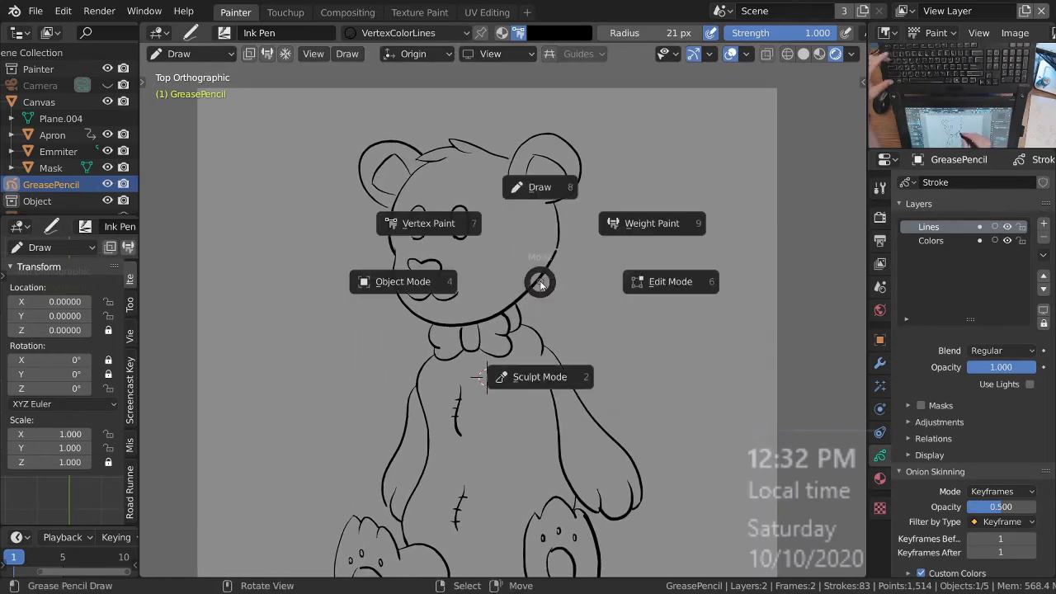
pyautogui.click(532, 374)
pyautogui.keyDown('ctrl'); pyautogui.moveTo(567, 297); pyautogui.dragTo(575, 207, button='middle'); pyautogui.keyUp('ctrl')
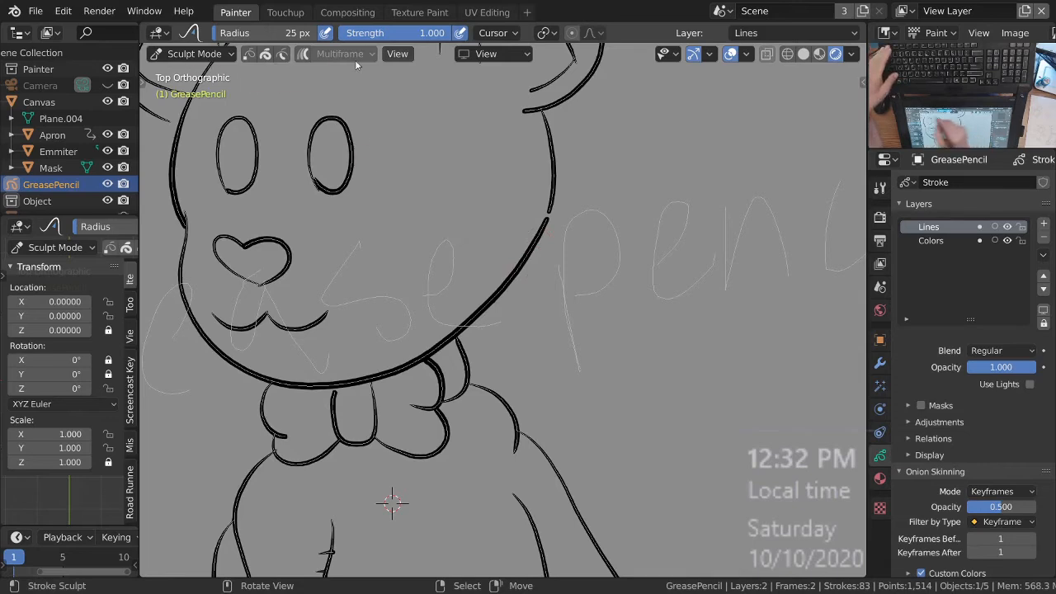
pyautogui.click(250, 55)
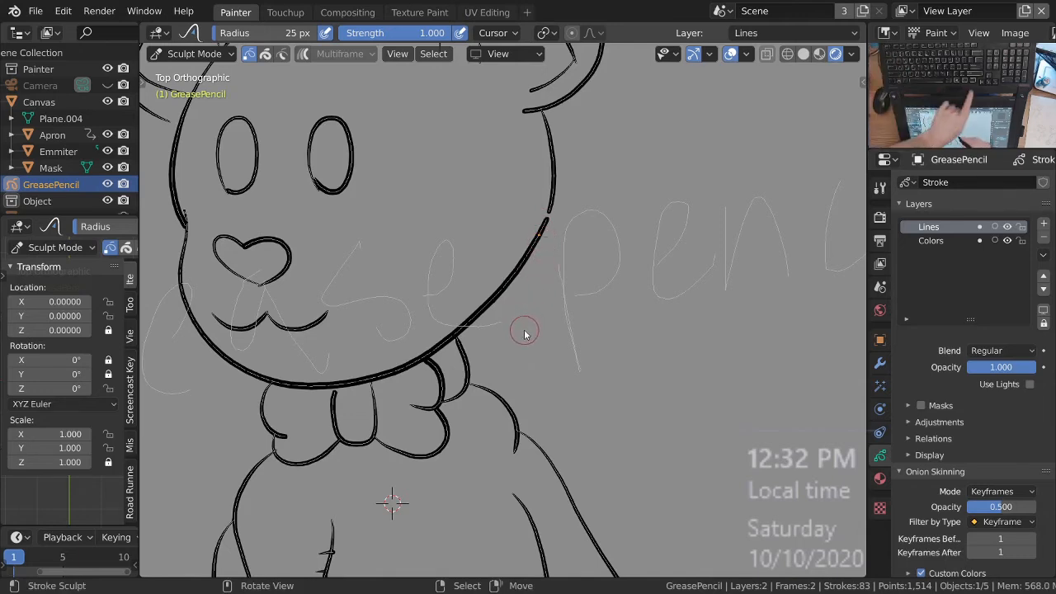
pyautogui.scroll(-3, 520, 321)
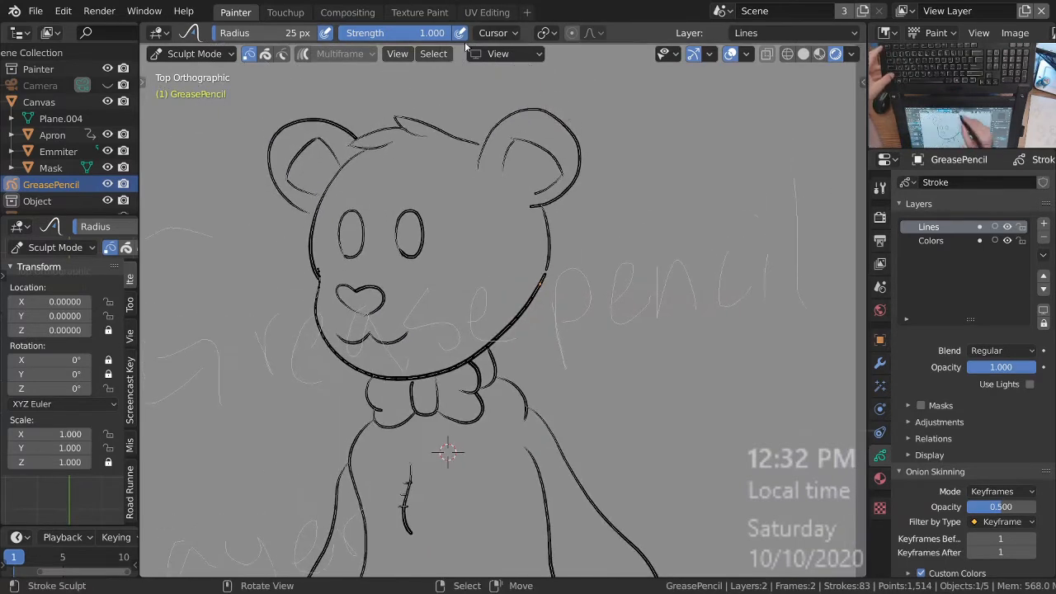
# Step: Go back to Draw mode and look through the brush's Advanced and Stroke settings
pyautogui.hotkey('ctrl', 'Tab')
pyautogui.click(463, 165)
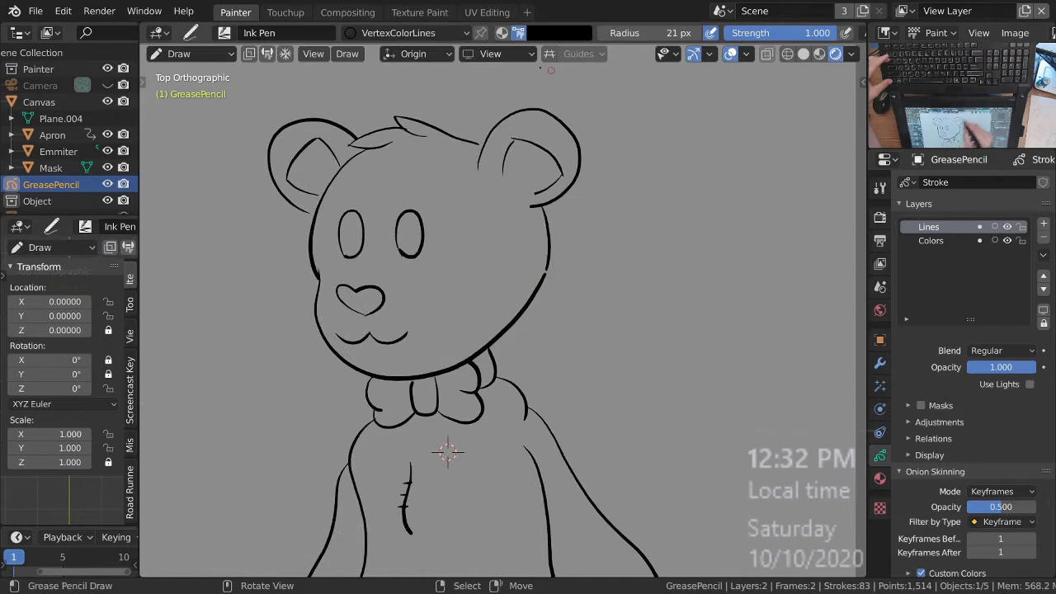
pyautogui.scroll(-5, 561, 33)
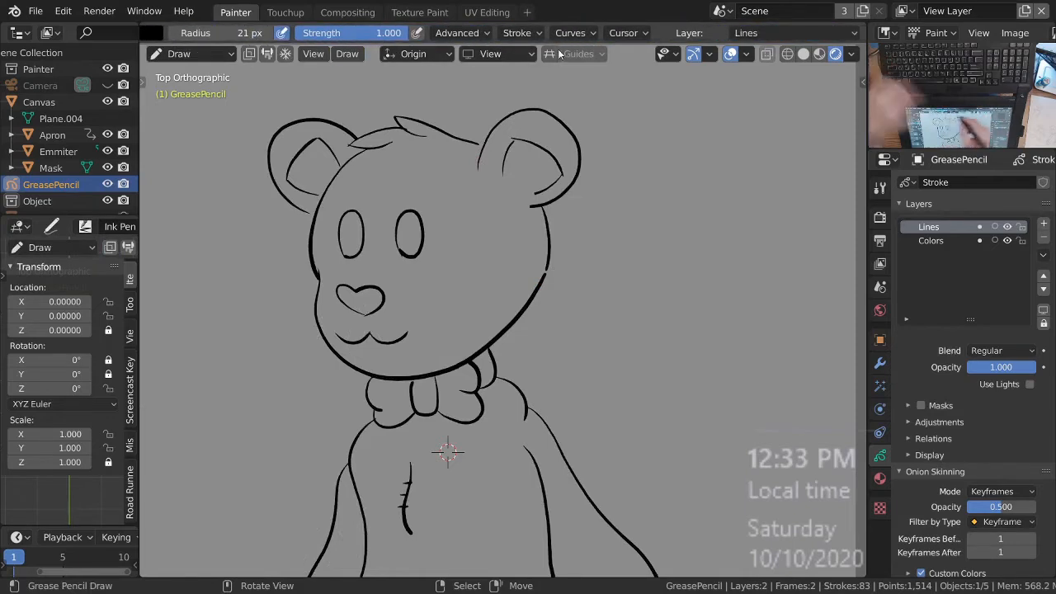
pyautogui.click(459, 33)
pyautogui.moveTo(538, 33)
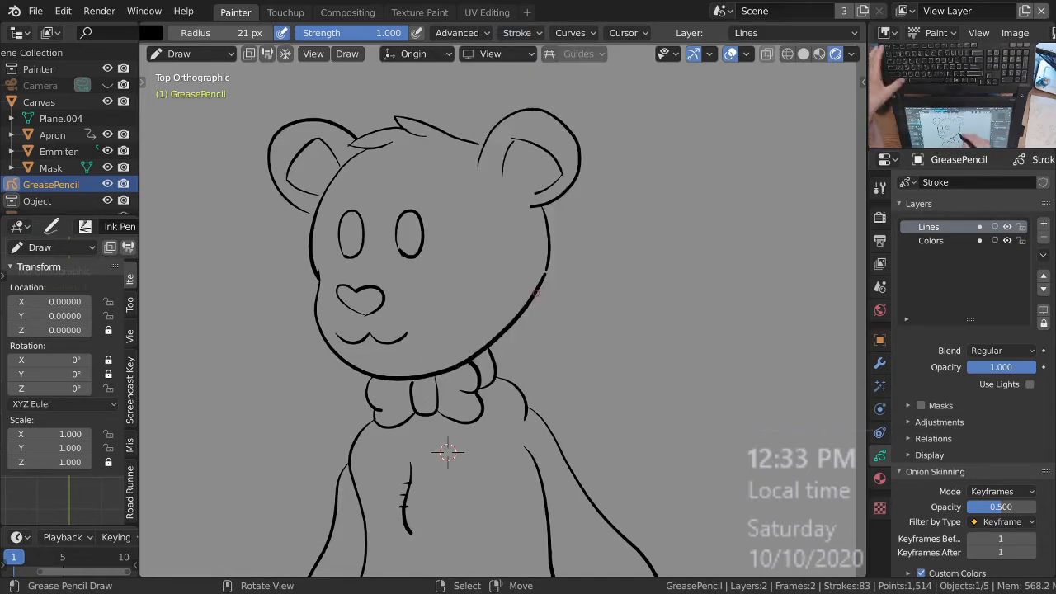
# Step: Switch the grease pencil to Edit Mode, select every stroke to reveal hidden ones, and clear the selection
pyautogui.hotkey('ctrl', 'Tab')
pyautogui.click(661, 300)
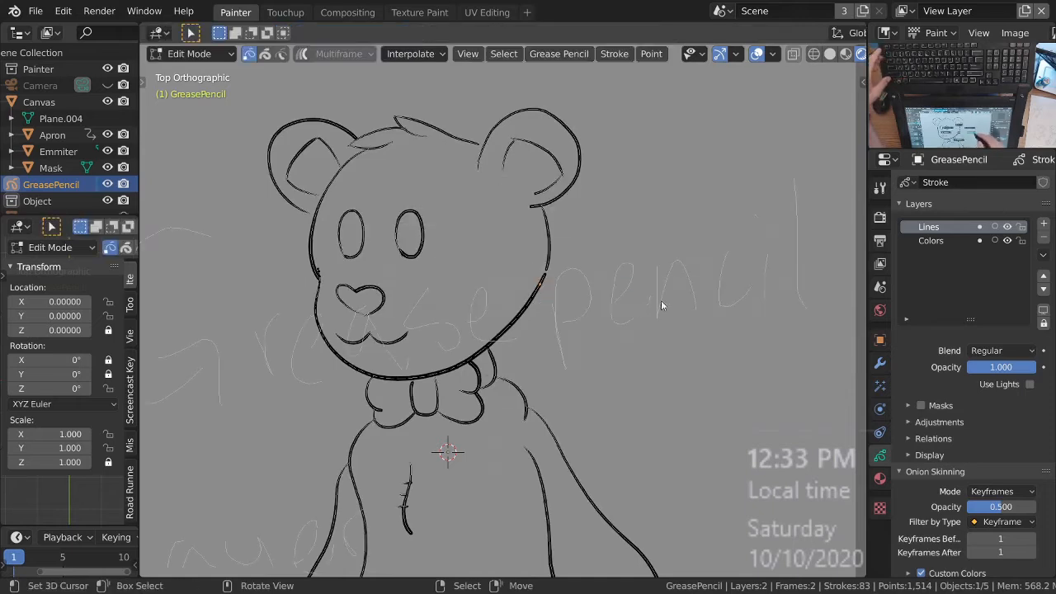
pyautogui.press('a')
pyautogui.moveTo(566, 371)
pyautogui.keyDown('shift'); pyautogui.mouseDown(button='middle')
pyautogui.moveTo(601, 301)
pyautogui.moveTo(608, 329)
pyautogui.moveTo(608, 294)
pyautogui.mouseUp(button='middle'); pyautogui.keyUp('shift')
pyautogui.scroll(-4, 601, 301)
pyautogui.scroll(2, 625, 354)
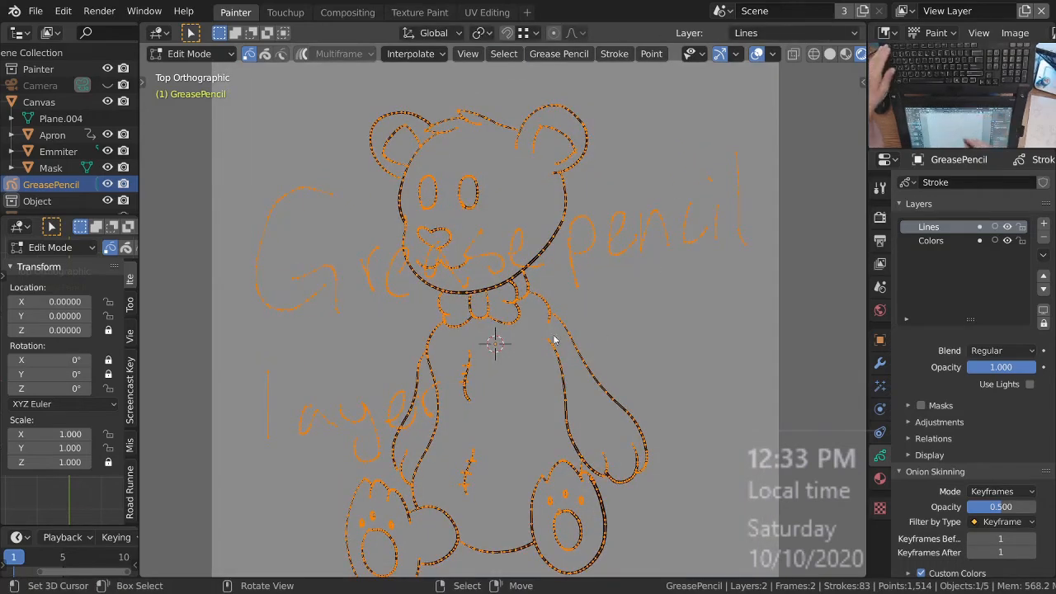
pyautogui.scroll(1, 383, 322)
pyautogui.hotkey('alt', 'a')
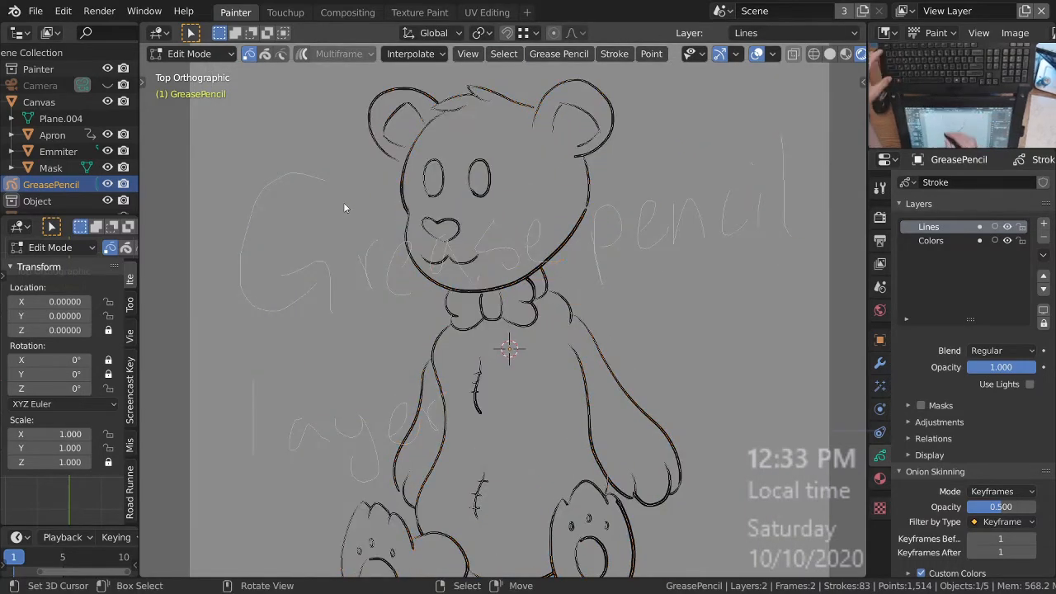
# Step: Select all linked strokes of the handwritten "Grease pencil layer" lettering and delete them as strokes
pyautogui.scroll(-1, 322, 324)
pyautogui.click(329, 296)
pyautogui.keyDown('shift'); pyautogui.click(364, 287); pyautogui.keyUp('shift')
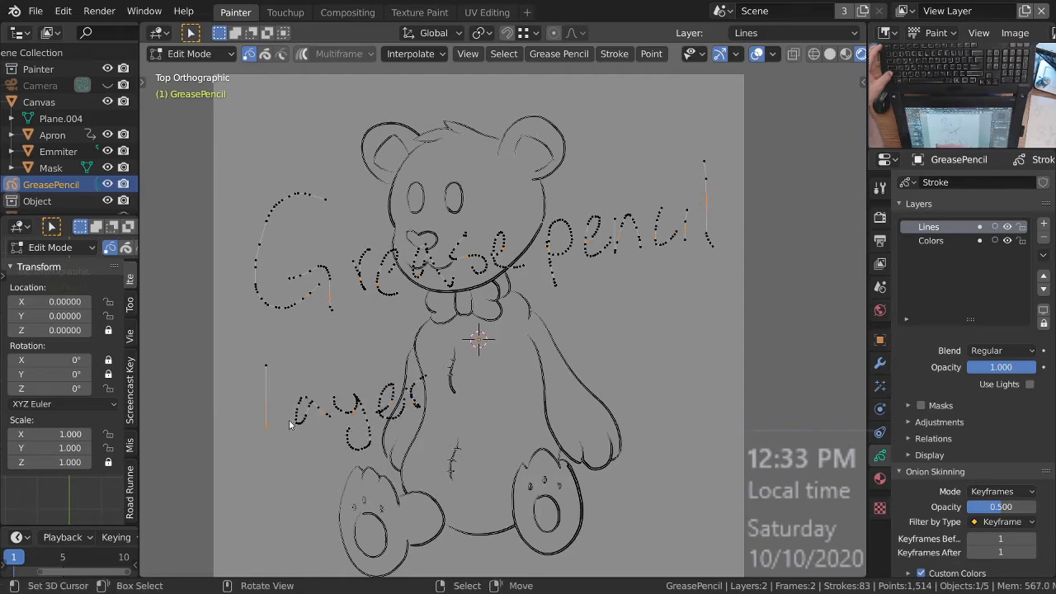
pyautogui.hotkey('ctrl', 'l')
pyautogui.press('x')
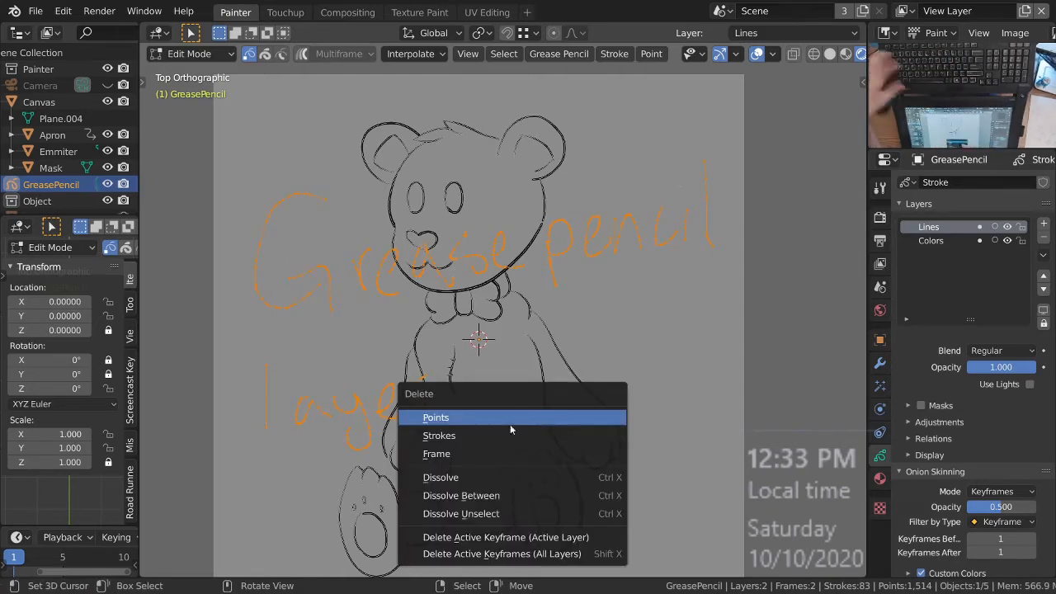
pyautogui.click(464, 437)
# Step: Select all remaining stroke points and examine the bear's line art from head to feet
pyautogui.moveTo(562, 321)
pyautogui.keyDown('ctrl'); pyautogui.mouseDown(button='middle')
pyautogui.moveTo(571, 299)
pyautogui.moveTo(562, 262)
pyautogui.mouseUp(button='middle'); pyautogui.keyUp('ctrl')
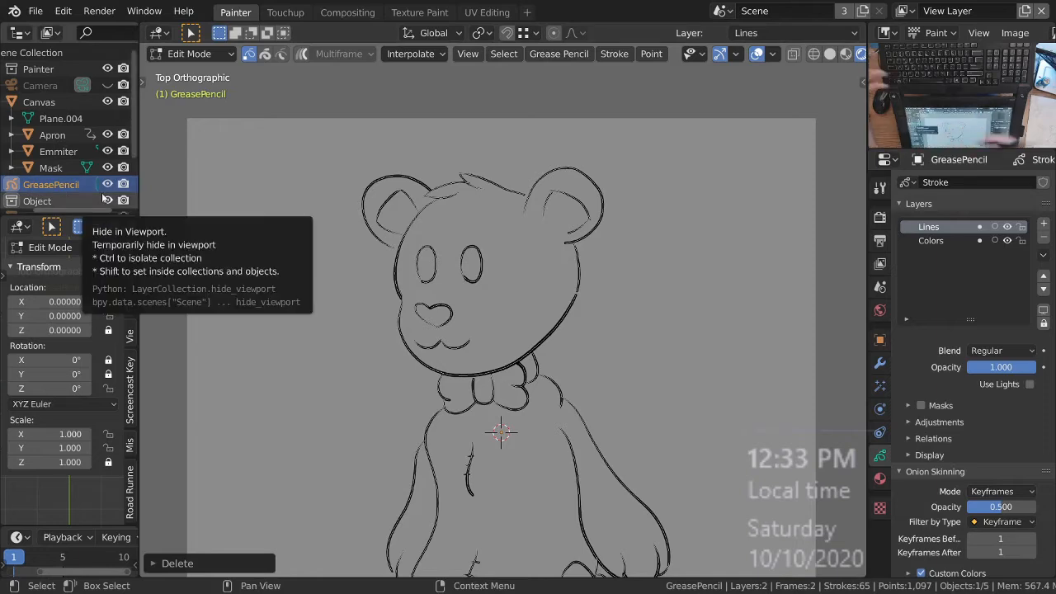
pyautogui.keyDown('ctrl'); pyautogui.moveTo(491, 340); pyautogui.dragTo(491, 366, button='middle'); pyautogui.keyUp('ctrl')
pyautogui.keyDown('shift'); pyautogui.moveTo(419, 402); pyautogui.dragTo(418, 339, button='middle'); pyautogui.keyUp('shift')
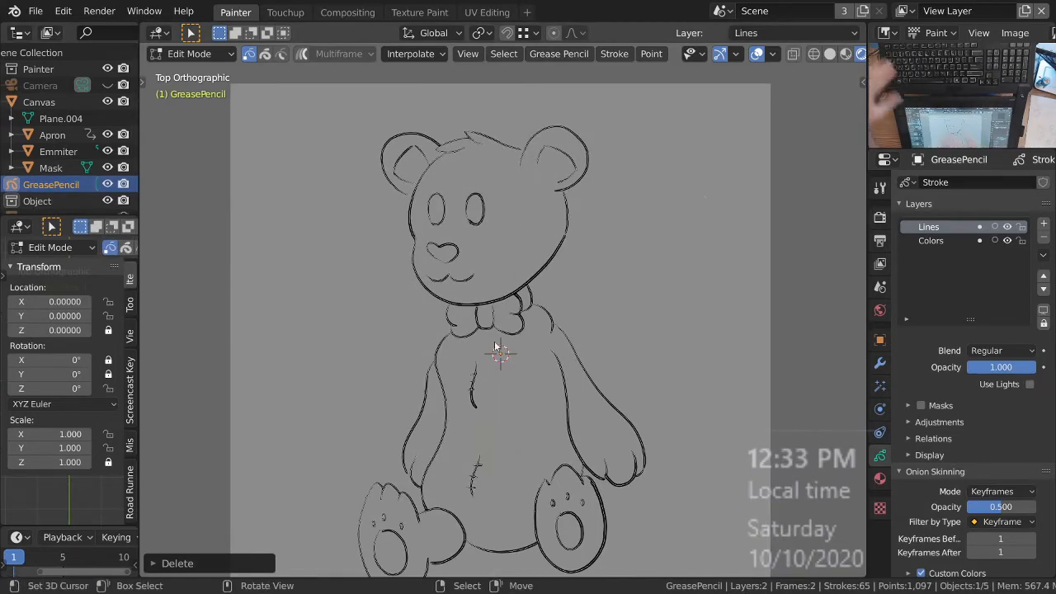
pyautogui.moveTo(526, 286)
pyautogui.keyDown('ctrl'); pyautogui.mouseDown(button='middle')
pyautogui.moveTo(530, 276)
pyautogui.moveTo(501, 368)
pyautogui.moveTo(553, 211)
pyautogui.moveTo(572, 246)
pyautogui.moveTo(609, 185)
pyautogui.mouseUp(button='middle'); pyautogui.keyUp('ctrl')
pyautogui.press('a')
pyautogui.moveTo(563, 247)
pyautogui.keyDown('ctrl'); pyautogui.mouseDown(button='middle')
pyautogui.moveTo(599, 398)
pyautogui.moveTo(514, 175)
pyautogui.mouseUp(button='middle'); pyautogui.keyUp('ctrl')
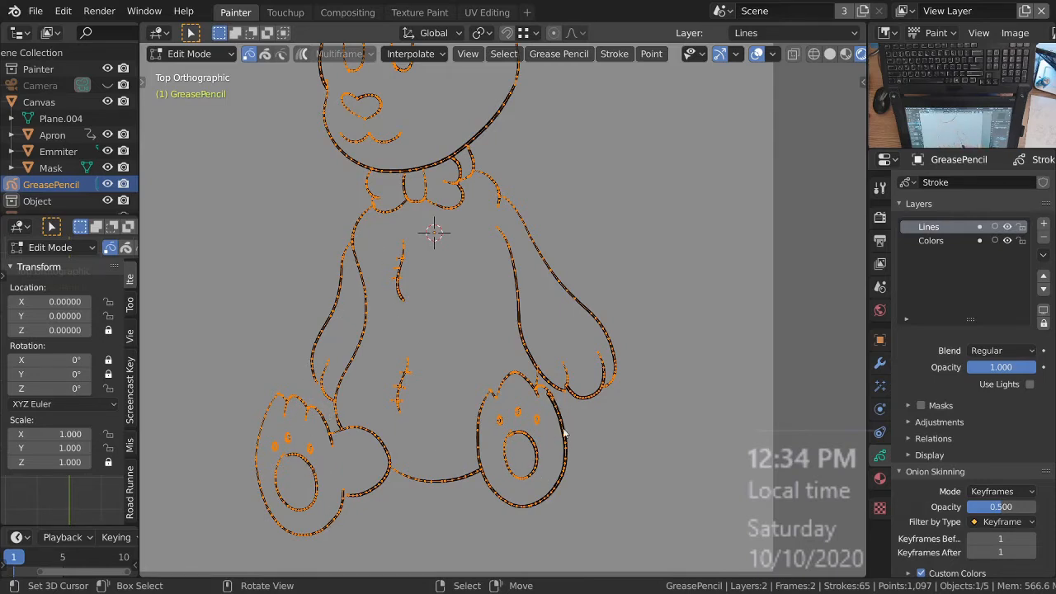
pyautogui.keyDown('ctrl'); pyautogui.moveTo(485, 142); pyautogui.dragTo(528, 264, button='middle'); pyautogui.keyUp('ctrl')
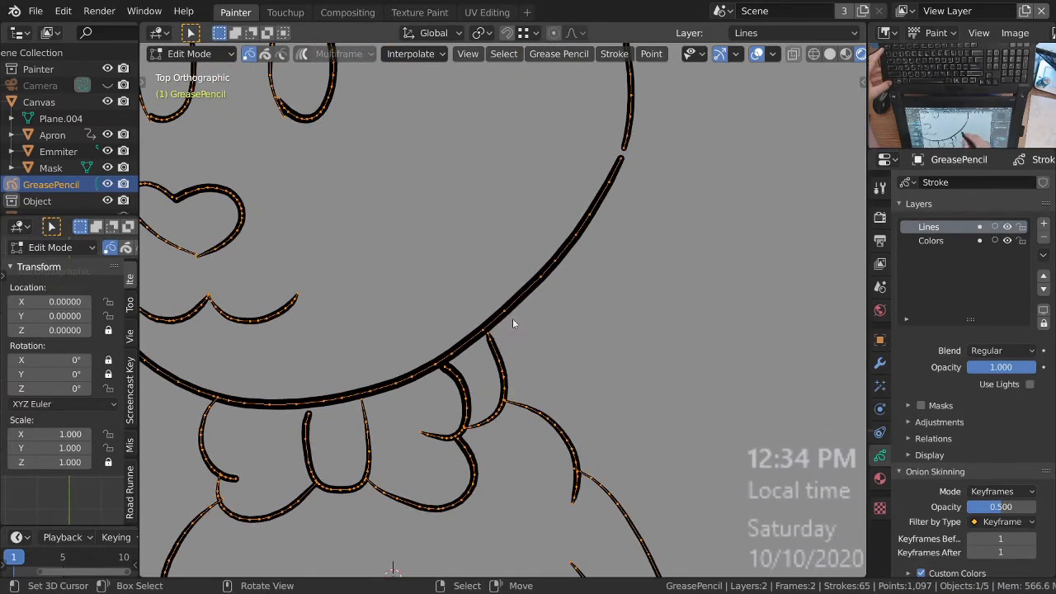
pyautogui.keyDown('ctrl'); pyautogui.moveTo(512, 319); pyautogui.dragTo(522, 373, button='middle'); pyautogui.keyUp('ctrl')
pyautogui.keyDown('shift'); pyautogui.moveTo(552, 283); pyautogui.dragTo(526, 349, button='middle'); pyautogui.keyUp('shift')
pyautogui.moveTo(431, 332)
pyautogui.keyDown('shift'); pyautogui.mouseDown(button='middle')
pyautogui.moveTo(552, 328)
pyautogui.moveTo(537, 376)
pyautogui.mouseUp(button='middle'); pyautogui.keyUp('shift')
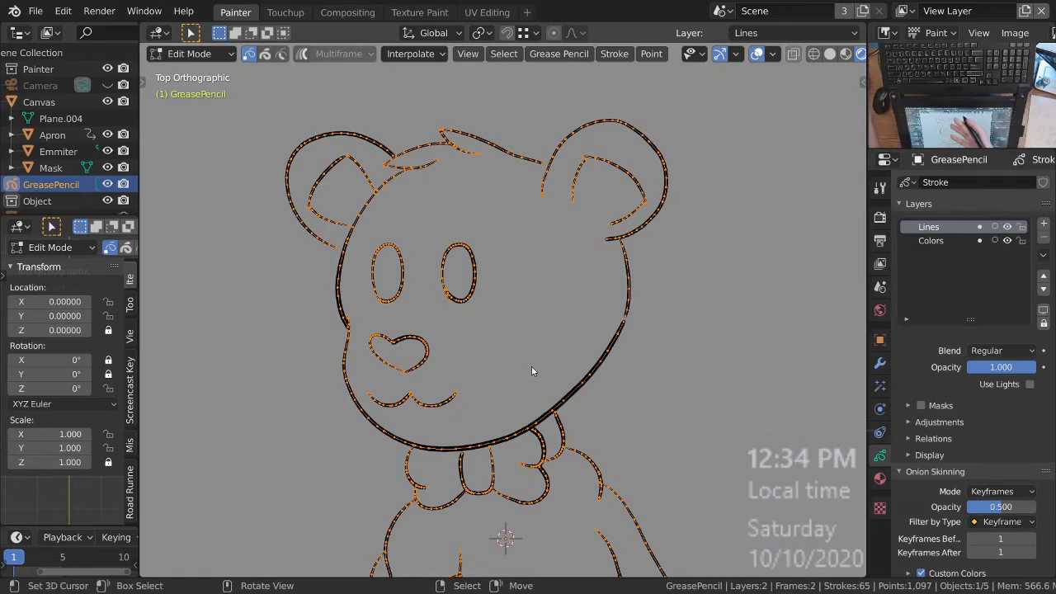
pyautogui.moveTo(591, 340)
pyautogui.keyDown('ctrl'); pyautogui.mouseDown(button='middle')
pyautogui.moveTo(592, 355)
pyautogui.moveTo(588, 316)
pyautogui.mouseUp(button='middle'); pyautogui.keyUp('ctrl')
pyautogui.keyDown('ctrl'); pyautogui.moveTo(585, 369); pyautogui.dragTo(578, 296, button='middle'); pyautogui.keyUp('ctrl')
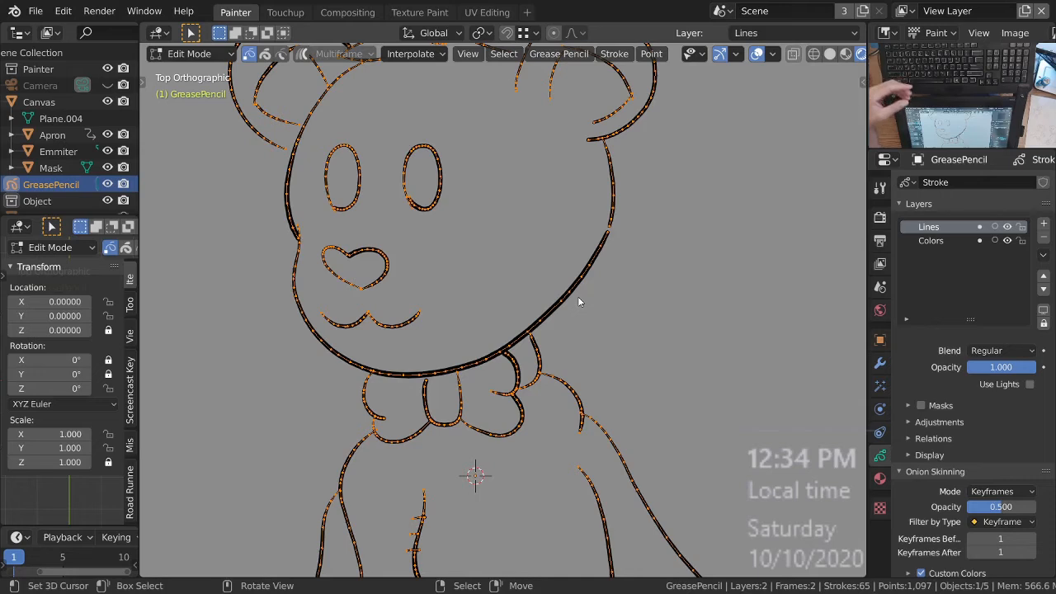
# Step: Inspect how densely the selected points sit along the face, bow tie, body and feet strokes, ending on the whole canvas
pyautogui.keyDown('ctrl'); pyautogui.moveTo(619, 238); pyautogui.dragTo(618, 212, button='middle'); pyautogui.keyUp('ctrl')
pyautogui.keyDown('shift'); pyautogui.moveTo(619, 254); pyautogui.dragTo(619, 296, button='middle'); pyautogui.keyUp('shift')
pyautogui.keyDown('ctrl'); pyautogui.moveTo(583, 334); pyautogui.dragTo(595, 302, button='middle'); pyautogui.keyUp('ctrl')
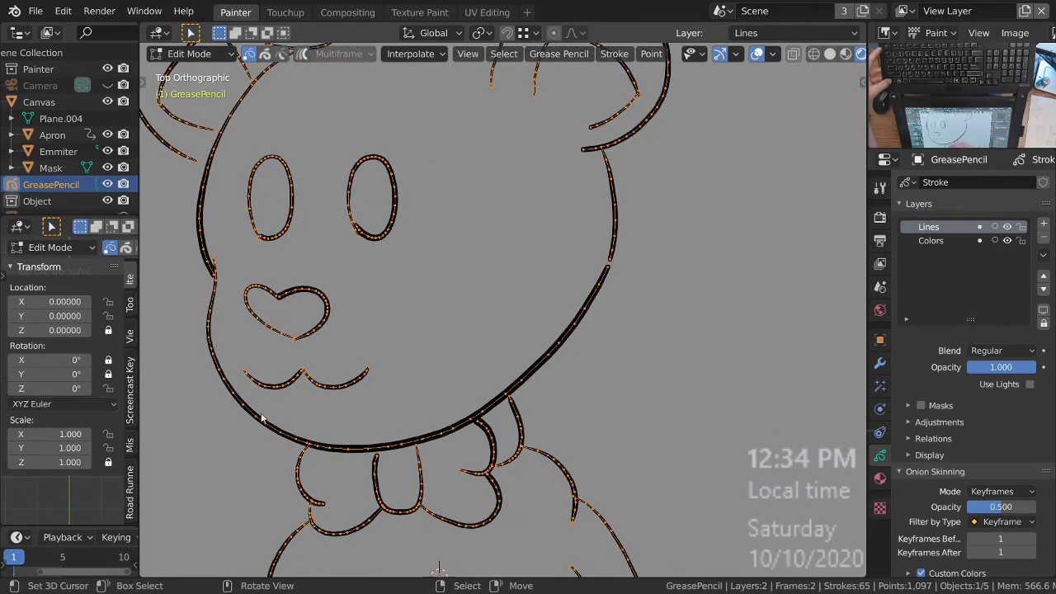
pyautogui.keyDown('shift'); pyautogui.moveTo(510, 245); pyautogui.dragTo(539, 287, button='middle'); pyautogui.keyUp('shift')
pyautogui.moveTo(429, 256)
pyautogui.keyDown('shift'); pyautogui.mouseDown(button='middle')
pyautogui.moveTo(437, 375)
pyautogui.moveTo(538, 350)
pyautogui.moveTo(554, 298)
pyautogui.moveTo(503, 292)
pyautogui.mouseUp(button='middle'); pyautogui.keyUp('shift')
pyautogui.keyDown('ctrl'); pyautogui.moveTo(553, 320); pyautogui.dragTo(564, 371, button='middle'); pyautogui.keyUp('ctrl')
pyautogui.keyDown('shift'); pyautogui.moveTo(581, 478); pyautogui.dragTo(511, 211, button='middle'); pyautogui.keyUp('shift')
pyautogui.keyDown('ctrl'); pyautogui.moveTo(530, 266); pyautogui.dragTo(530, 325, button='middle'); pyautogui.keyUp('ctrl')
pyautogui.keyDown('shift'); pyautogui.moveTo(553, 395); pyautogui.dragTo(559, 343, button='middle'); pyautogui.keyUp('shift')
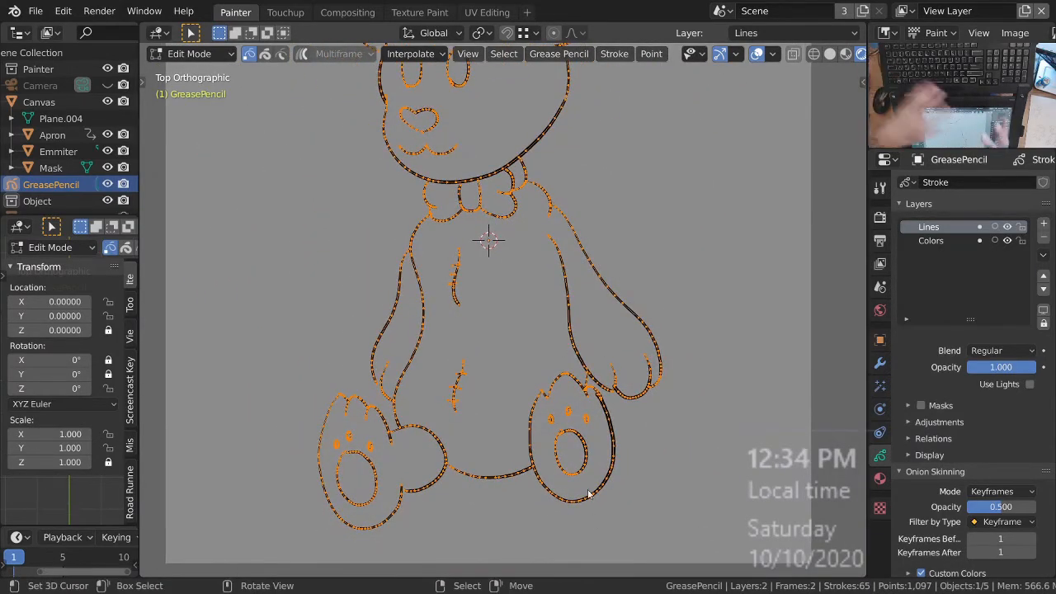
pyautogui.scroll(-1, 582, 421)
pyautogui.keyDown('ctrl'); pyautogui.moveTo(583, 421); pyautogui.dragTo(586, 441, button='middle'); pyautogui.keyUp('ctrl')
pyautogui.keyDown('shift'); pyautogui.moveTo(603, 453); pyautogui.dragTo(562, 485, button='middle'); pyautogui.keyUp('shift')
pyautogui.keyDown('ctrl'); pyautogui.moveTo(572, 343); pyautogui.dragTo(544, 383, button='middle'); pyautogui.keyUp('ctrl')
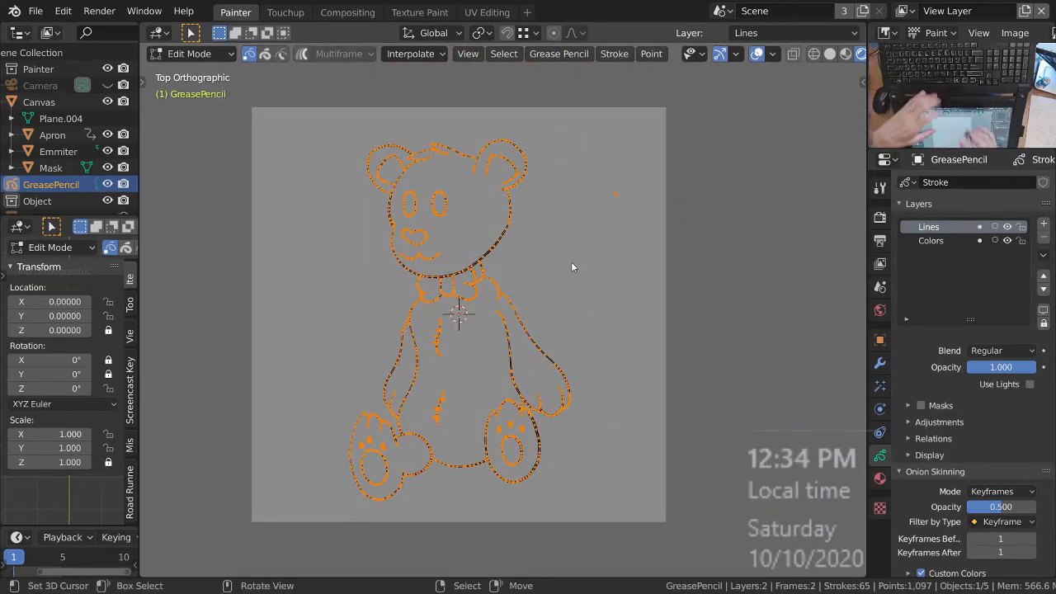
# Step: Go back to Draw mode and turn off Post-Processing in the ink pen brush's Stroke settings
pyautogui.hotkey('ctrl', 'Tab')
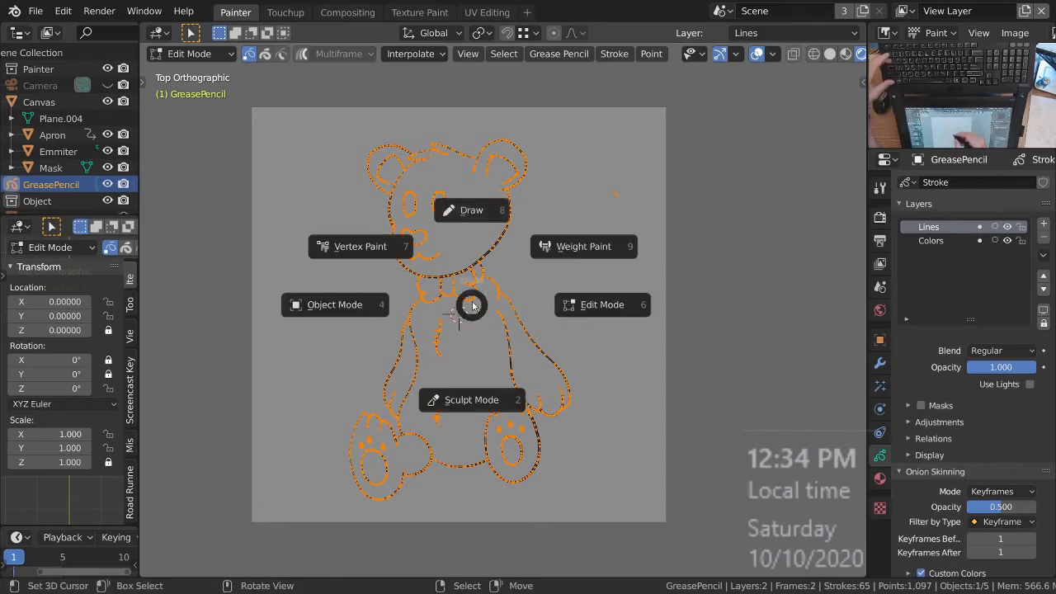
pyautogui.click(475, 209)
pyautogui.moveTo(716, 33); pyautogui.dragTo(516, 34, button='middle')
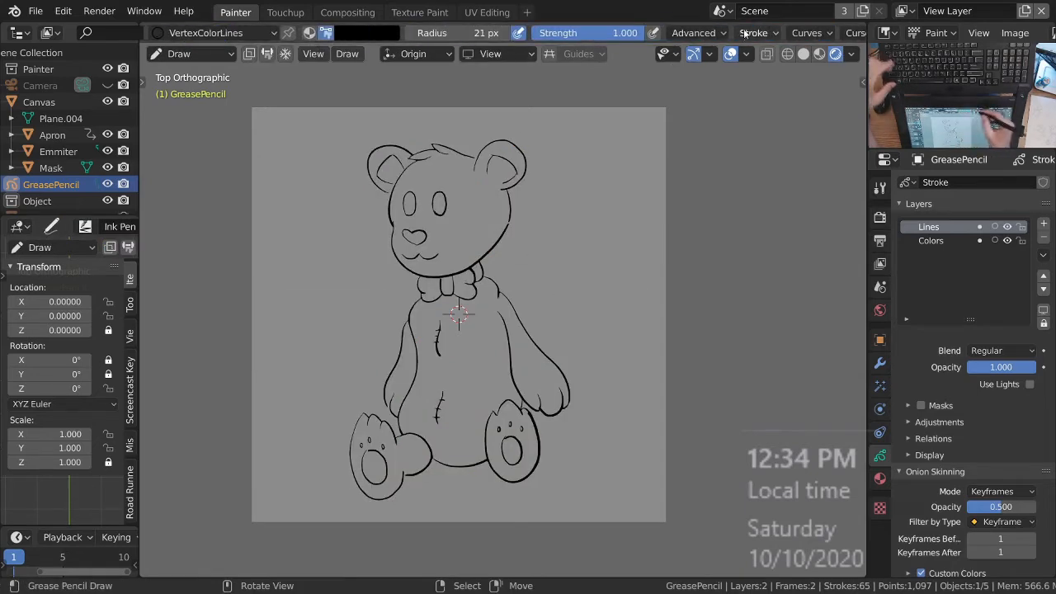
pyautogui.moveTo(822, 32); pyautogui.dragTo(649, 29, button='middle')
pyautogui.click(529, 34)
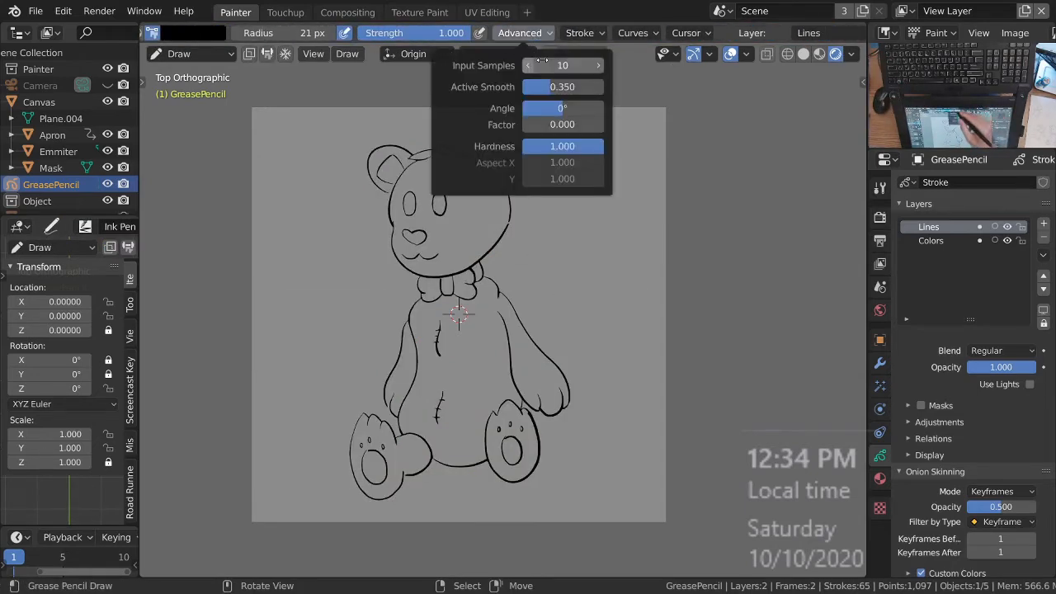
pyautogui.moveTo(594, 36)
pyautogui.moveTo(537, 34)
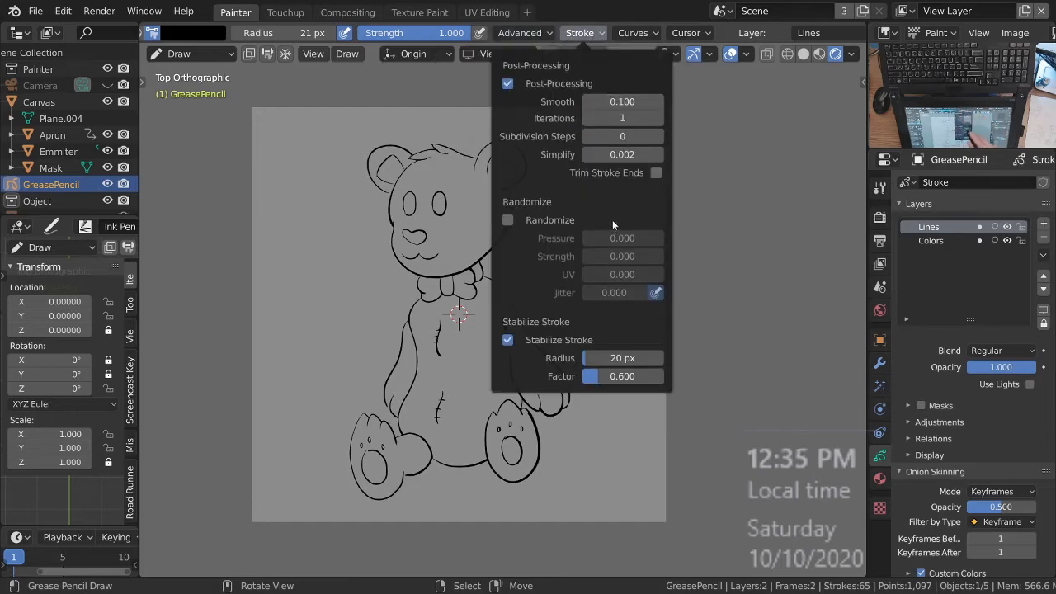
pyautogui.click(509, 85)
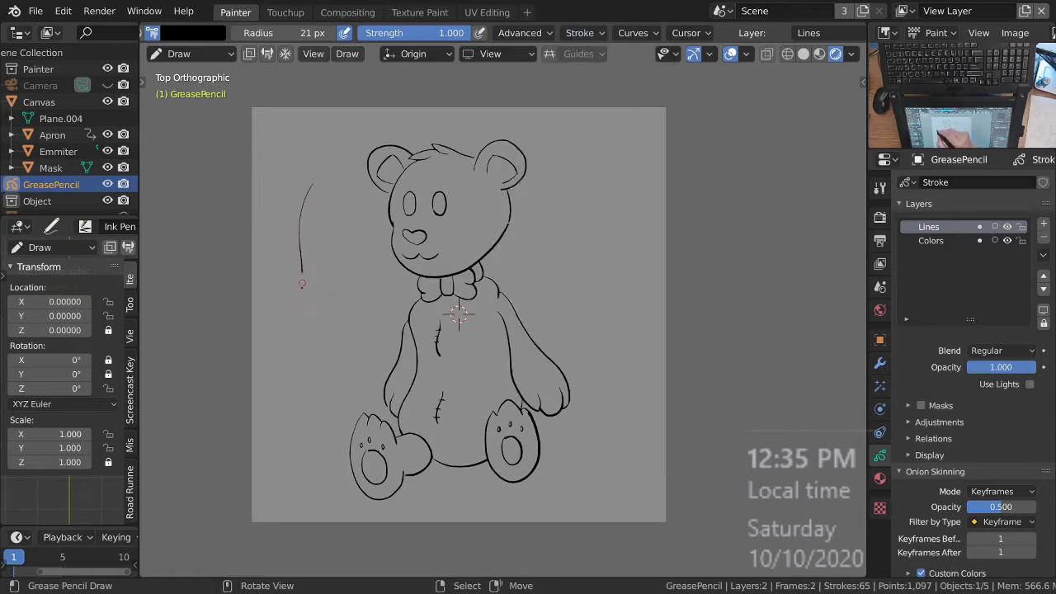
# Step: Draw a curved test stroke on the empty canvas beside the bear's head, and select all its points in Edit Mode
pyautogui.hotkey('ctrl', 'Tab')
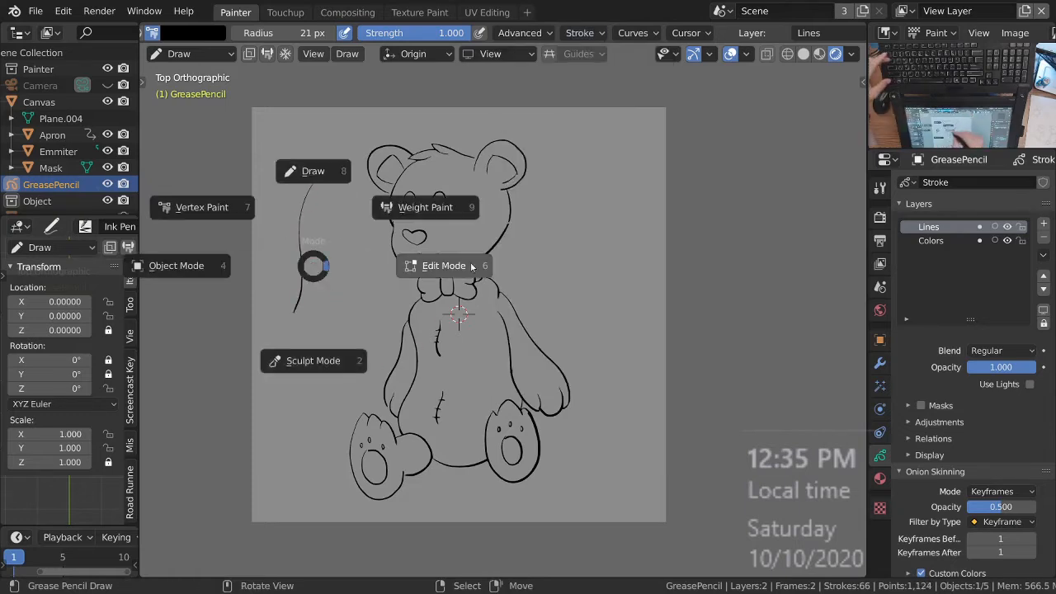
pyautogui.click(348, 285)
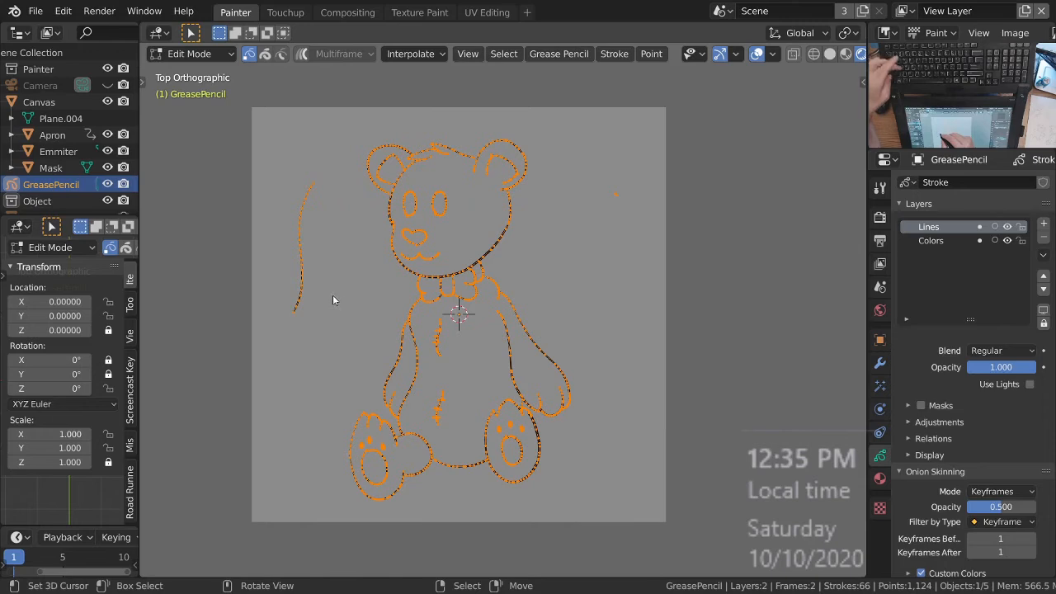
pyautogui.scroll(2, 332, 294)
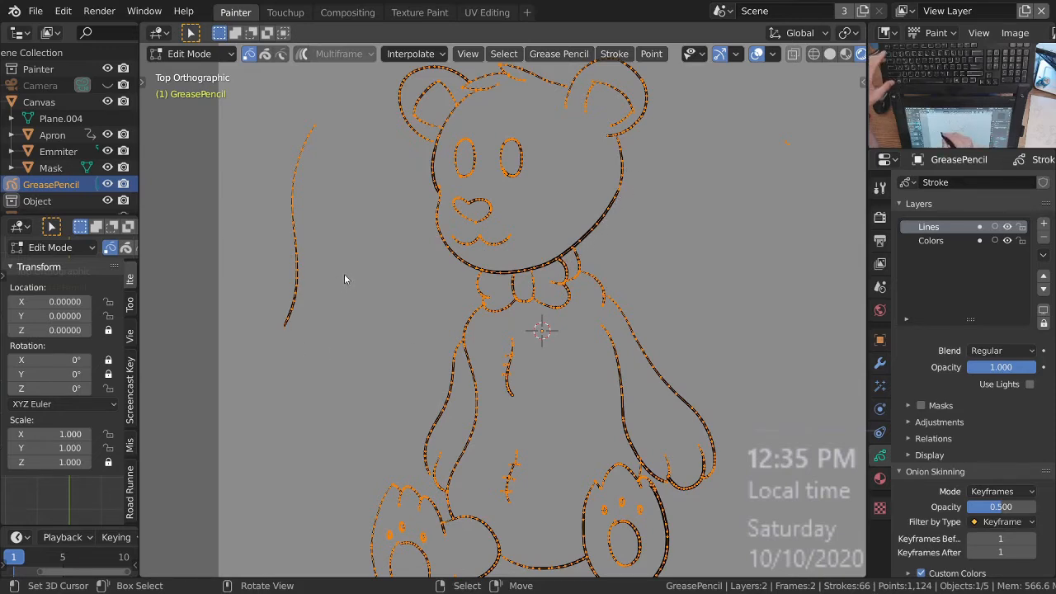
pyautogui.hotkey('ctrl', 'Tab')
pyautogui.click(295, 257)
pyautogui.hotkey('ctrl', 'l')
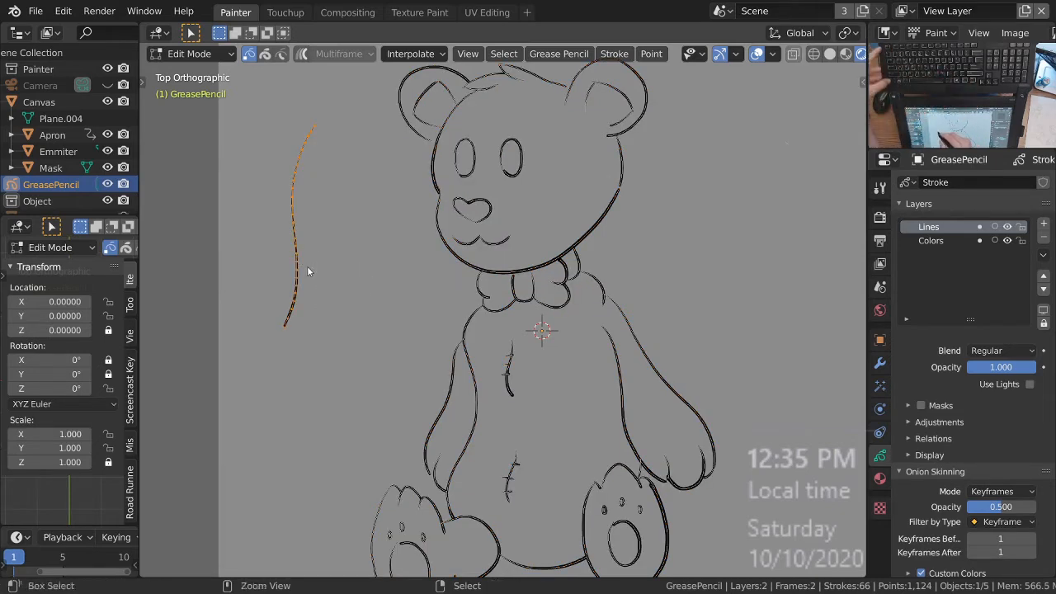
pyautogui.keyDown('ctrl'); pyautogui.moveTo(307, 266); pyautogui.dragTo(307, 275, button='middle'); pyautogui.keyUp('ctrl')
pyautogui.keyDown('shift'); pyautogui.moveTo(308, 275); pyautogui.dragTo(312, 307, button='middle'); pyautogui.keyUp('shift')
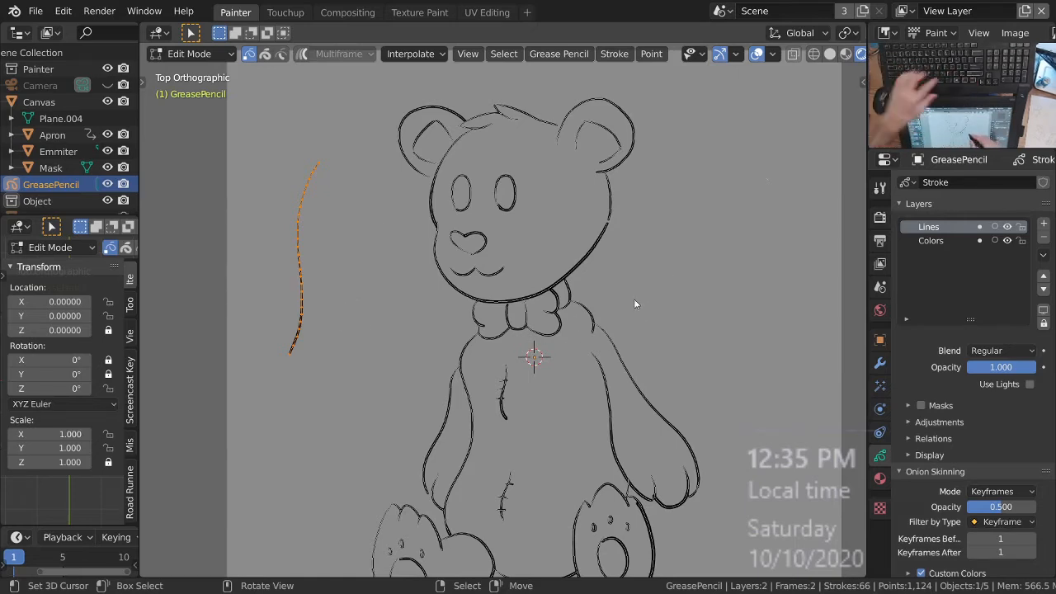
# Step: Enable the Screencast Keys display for the viewport and hide its settings again
pyautogui.press('n')
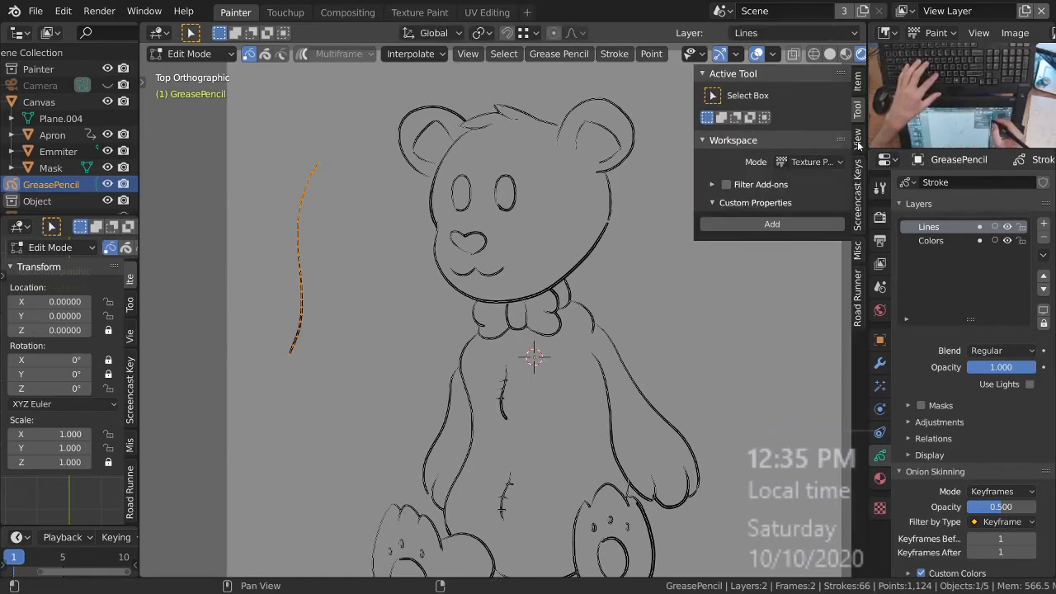
pyautogui.click(859, 179)
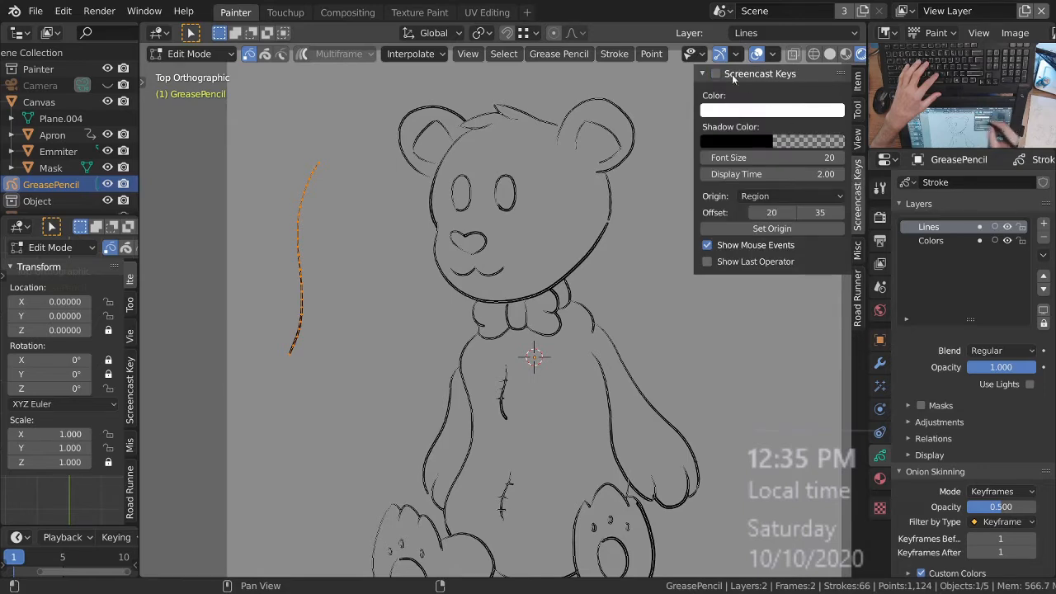
pyautogui.click(716, 74)
pyautogui.click(702, 73)
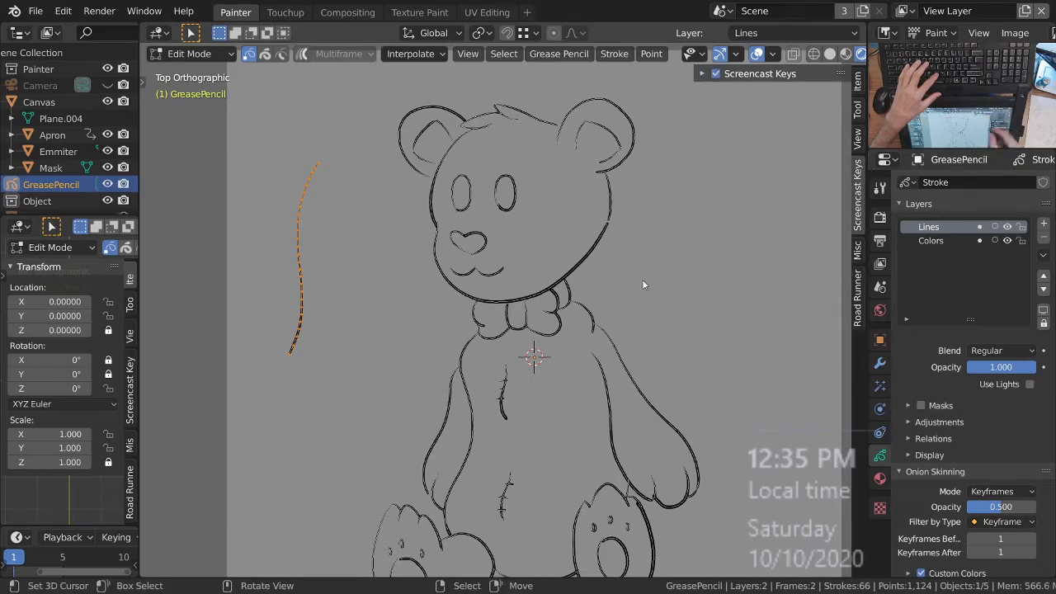
pyautogui.press('n')
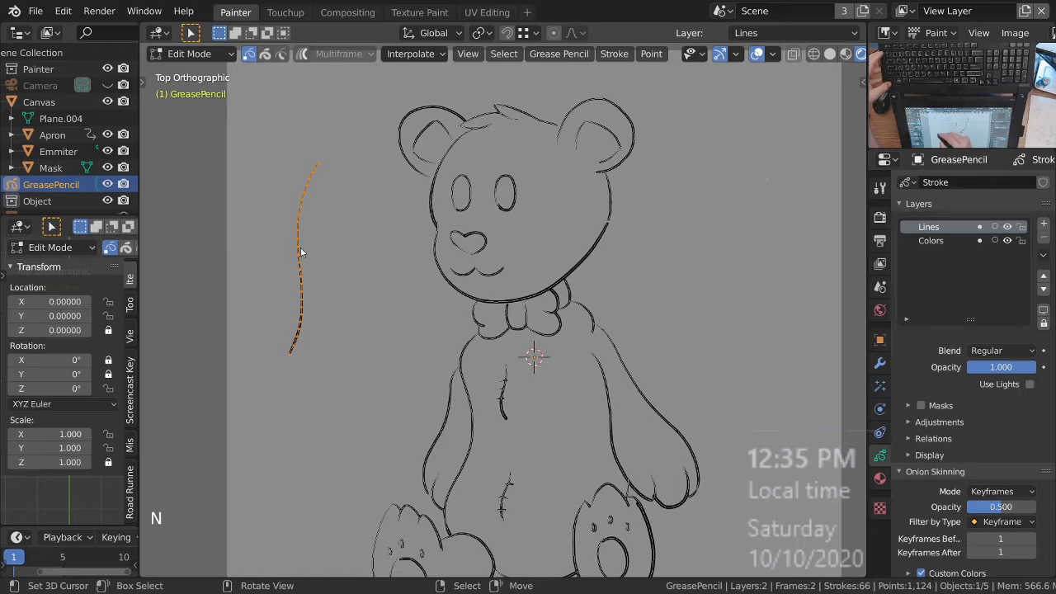
# Step: Apply an Adaptive Simplify to the selected test stroke
pyautogui.moveTo(311, 293)
pyautogui.keyDown('ctrl'); pyautogui.mouseDown(button='middle')
pyautogui.moveTo(320, 231)
pyautogui.moveTo(354, 243)
pyautogui.mouseUp(button='middle'); pyautogui.keyUp('ctrl')
pyautogui.moveTo(355, 243)
pyautogui.keyDown('shift'); pyautogui.mouseDown(button='middle')
pyautogui.moveTo(401, 256)
pyautogui.moveTo(383, 276)
pyautogui.mouseUp(button='middle'); pyautogui.keyUp('shift')
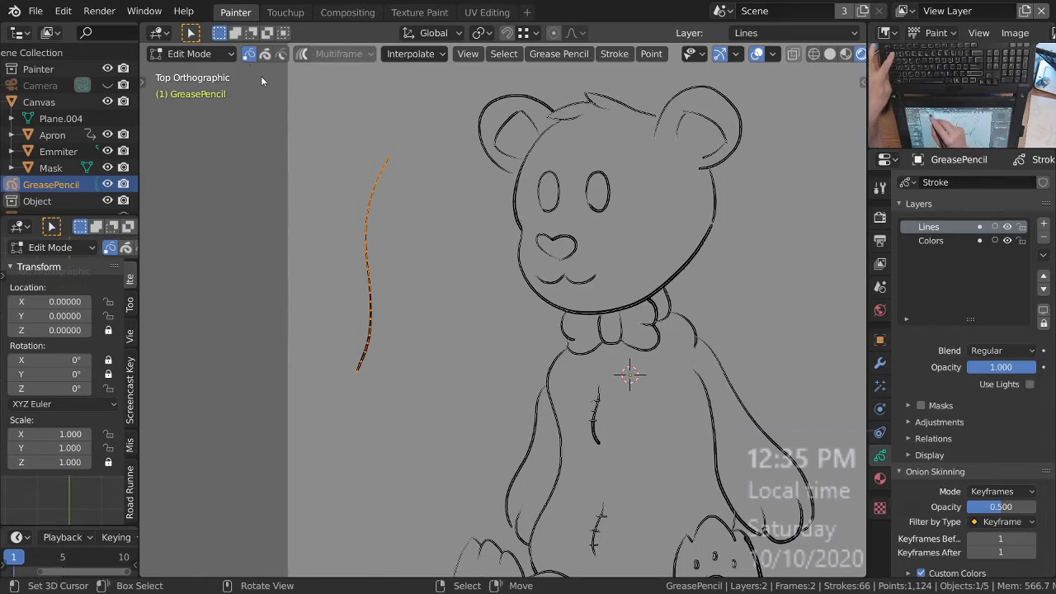
pyautogui.press('w')
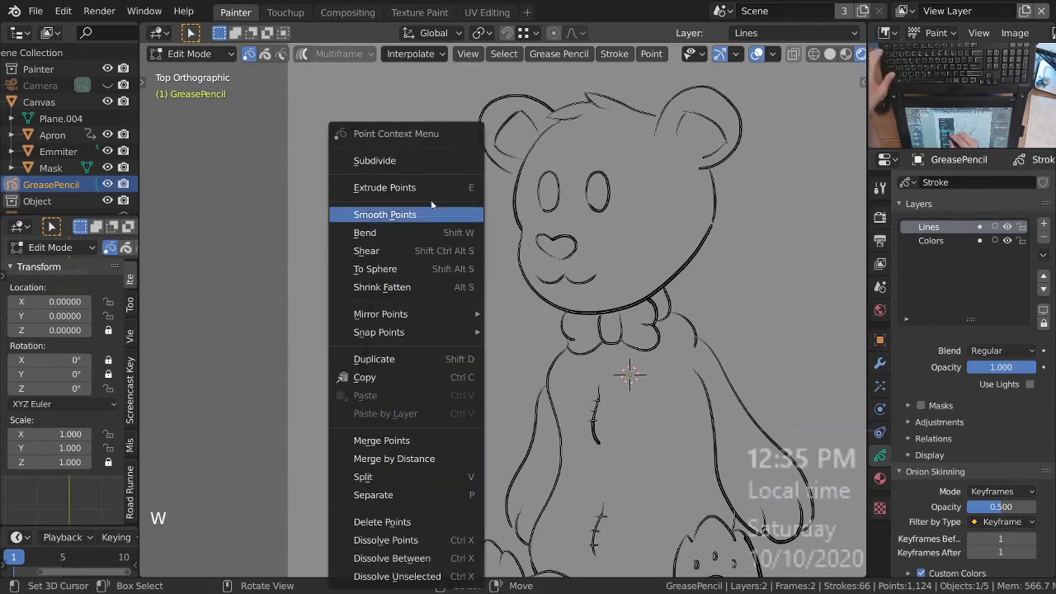
pyautogui.click(618, 55)
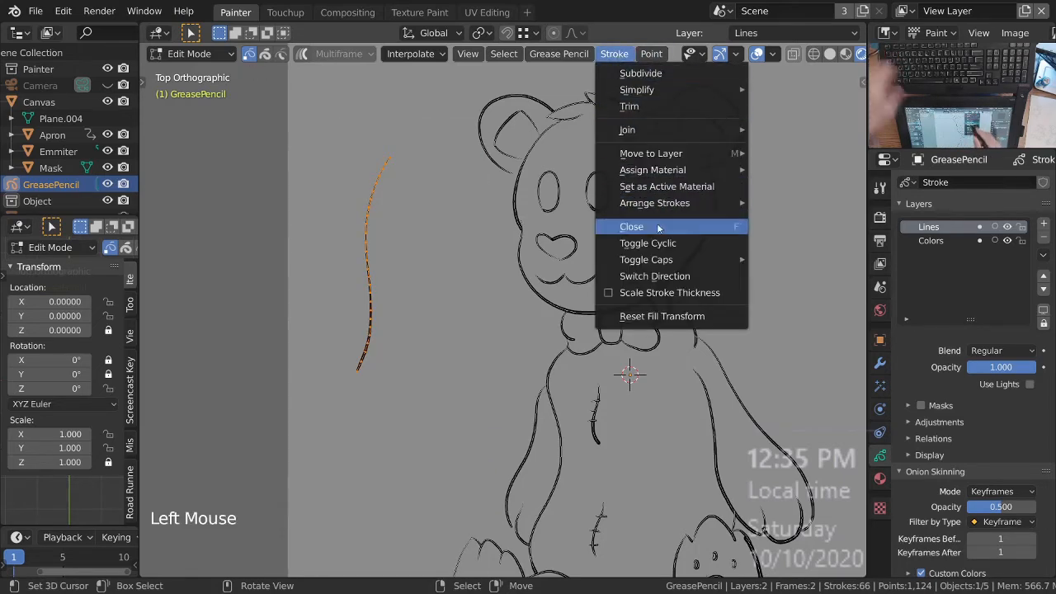
pyautogui.moveTo(701, 89)
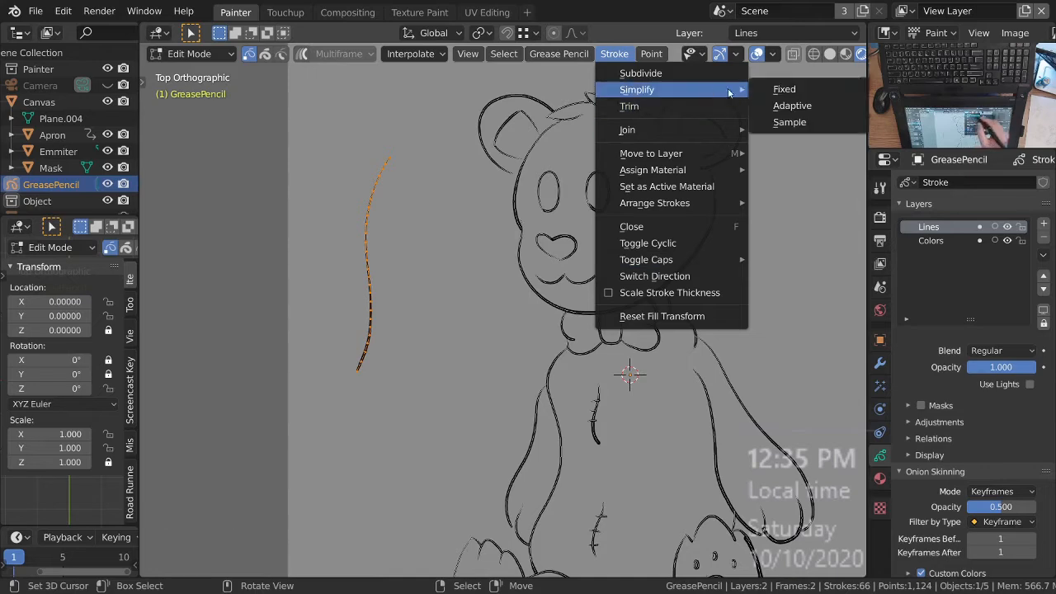
pyautogui.click(818, 106)
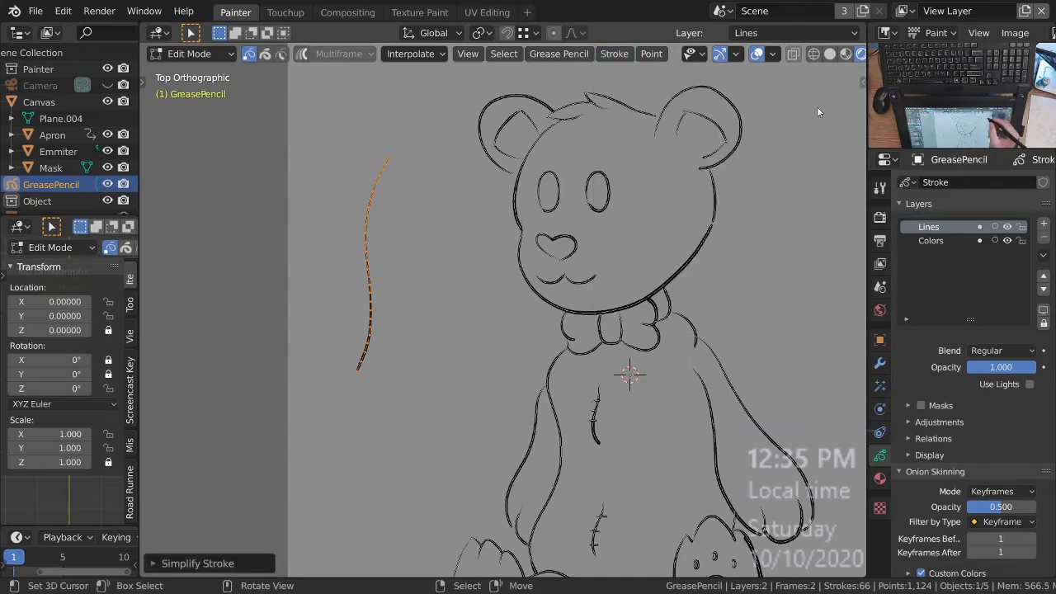
# Step: Adjust the Simplify Stroke factor and leave it at 0.020
pyautogui.click(236, 559)
pyautogui.moveTo(305, 558)
pyautogui.mouseDown()
pyautogui.moveTo(316, 559)
pyautogui.moveTo(302, 558)
pyautogui.mouseUp()
pyautogui.click(362, 559)
pyautogui.click(361, 559)
pyautogui.click(361, 559)
pyautogui.click(362, 559)
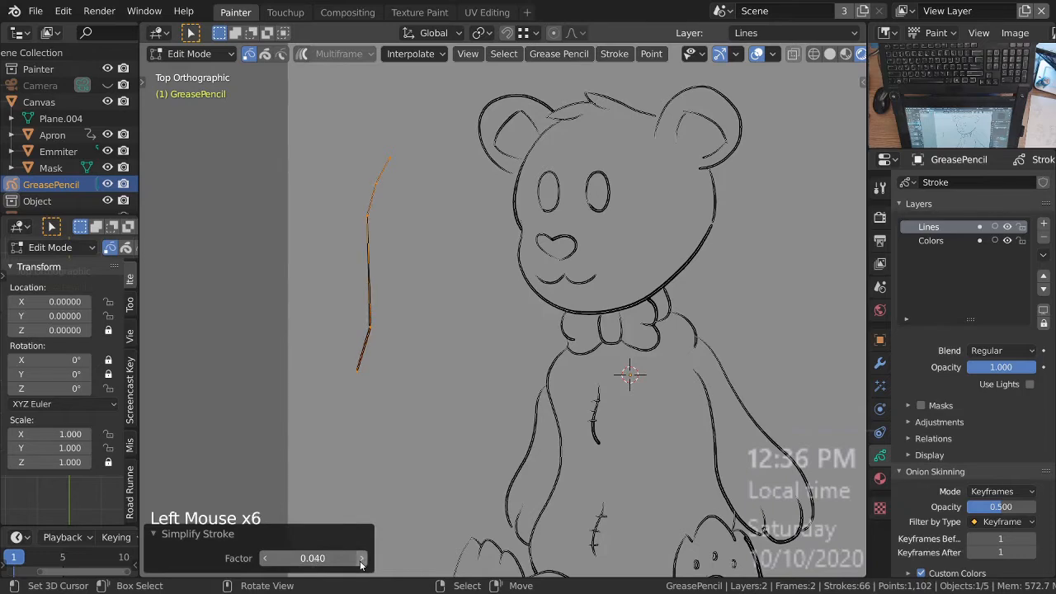
pyautogui.click(264, 558)
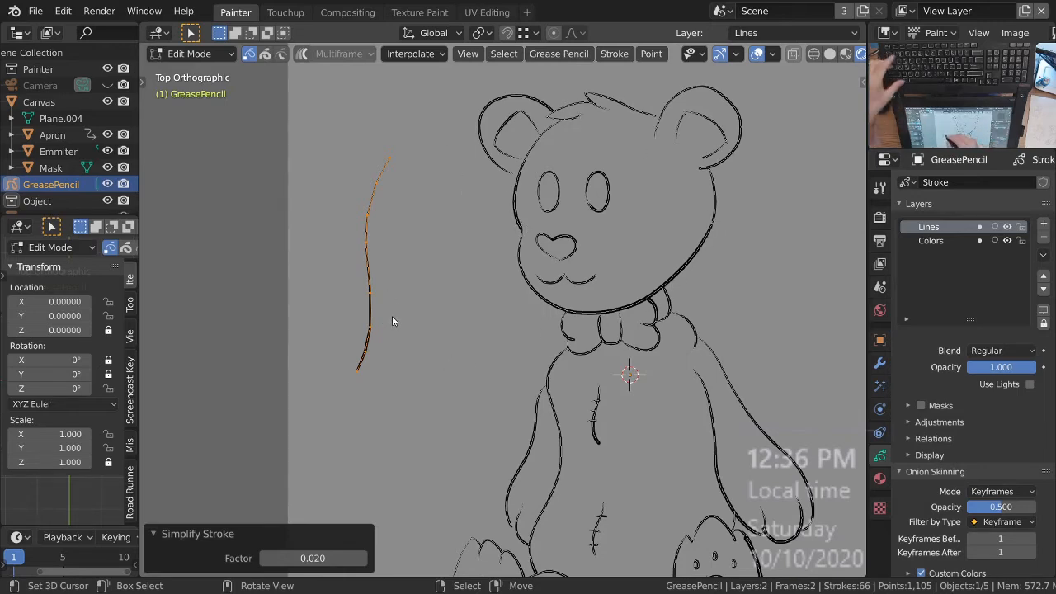
# Step: Clear the selection, select the whole test stroke through its linked points, and delete it as a stroke
pyautogui.hotkey('alt', 'a')
pyautogui.press('Escape')
pyautogui.rightClick(370, 317)
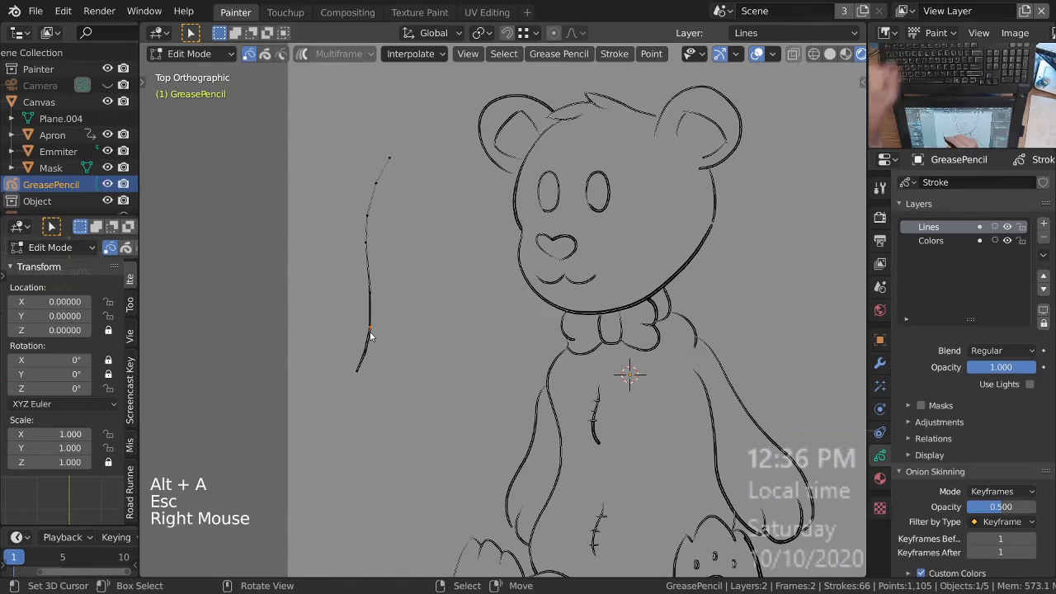
pyautogui.press('l')
pyautogui.press('x')
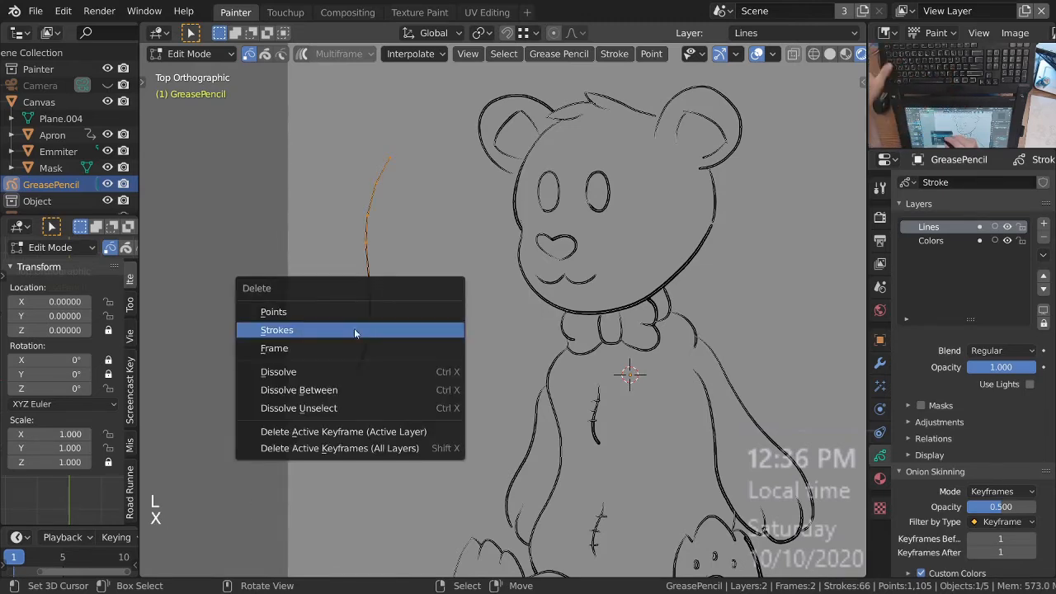
pyautogui.click(354, 328)
# Step: Select all of the bear's stroke points and rotate the drawing by about 7.47° in the top view
pyautogui.moveTo(354, 329)
pyautogui.keyDown('ctrl'); pyautogui.mouseDown(button='middle')
pyautogui.moveTo(575, 355)
pyautogui.moveTo(499, 297)
pyautogui.mouseUp(button='middle'); pyautogui.keyUp('ctrl')
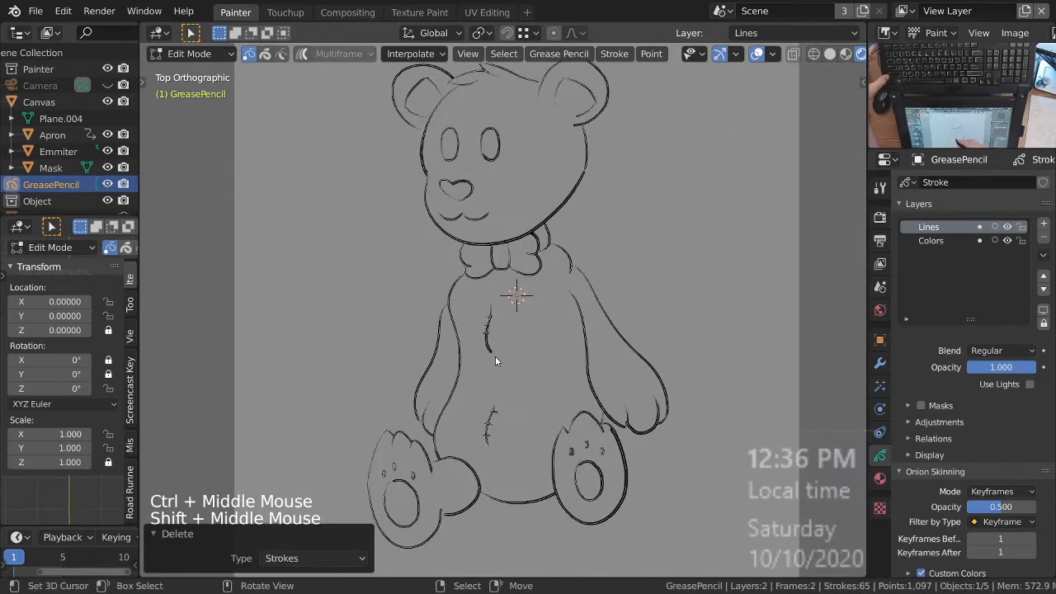
pyautogui.press('a')
pyautogui.press('a')
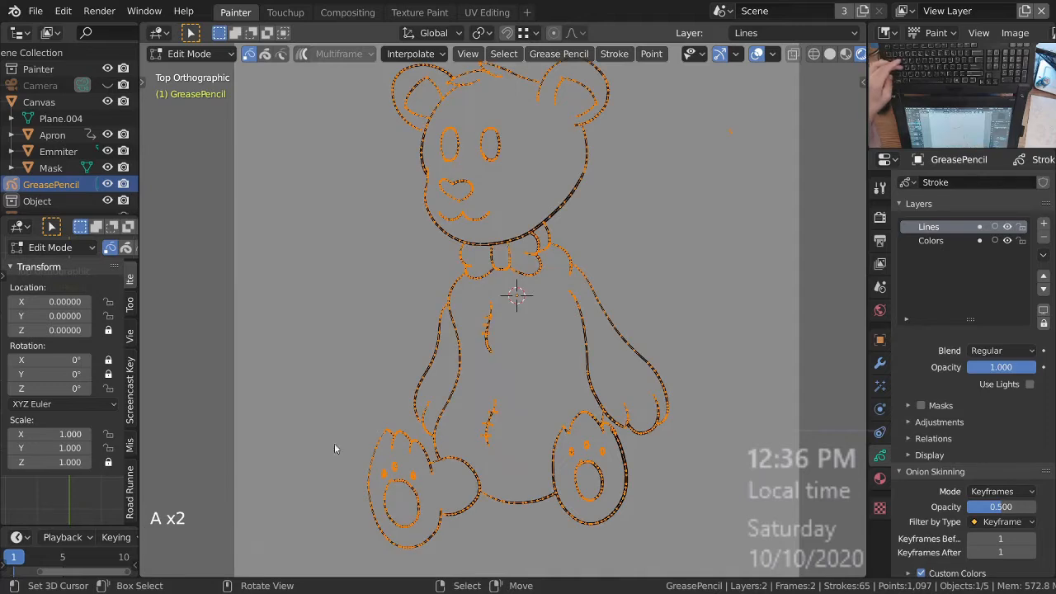
pyautogui.keyDown('ctrl'); pyautogui.moveTo(335, 449); pyautogui.dragTo(591, 349, button='middle'); pyautogui.keyUp('ctrl')
pyautogui.press('r')
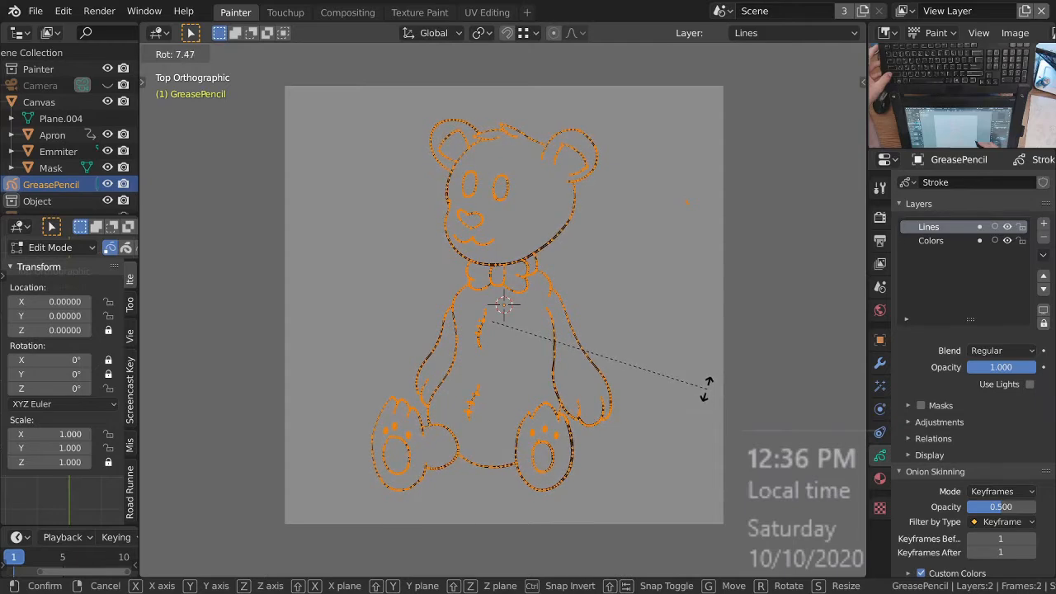
pyautogui.click(706, 388)
# Step: Clear the selection and circle-select the points along the outer edge of the bear's left-hand foot outline
pyautogui.keyDown('ctrl'); pyautogui.moveTo(523, 448); pyautogui.dragTo(507, 416, button='middle'); pyautogui.keyUp('ctrl')
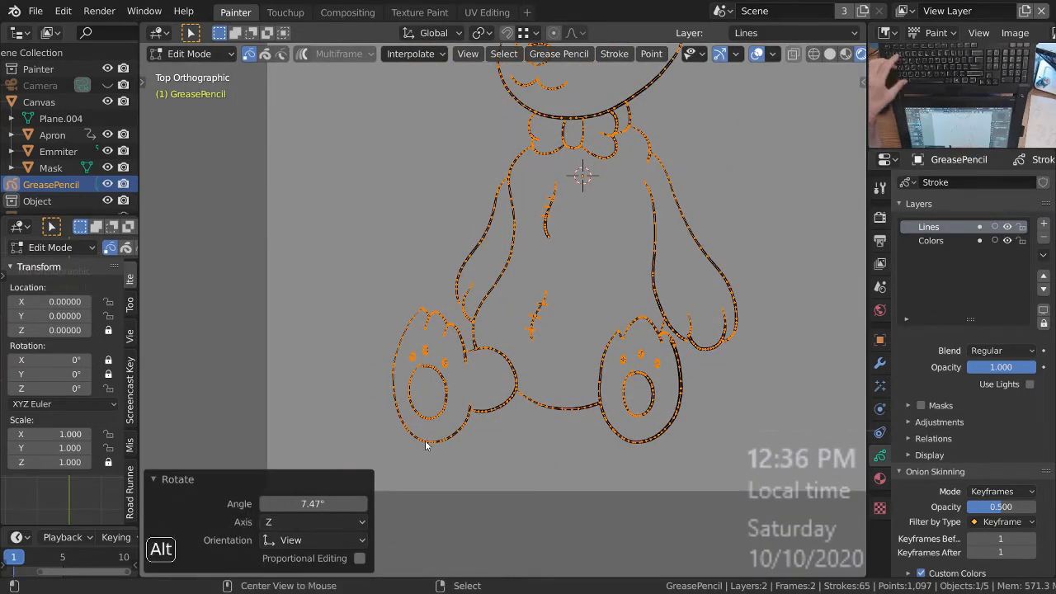
pyautogui.hotkey('alt', 'a')
pyautogui.press('Escape')
pyautogui.keyDown('ctrl'); pyautogui.moveTo(442, 429); pyautogui.dragTo(534, 487, button='middle'); pyautogui.keyUp('ctrl')
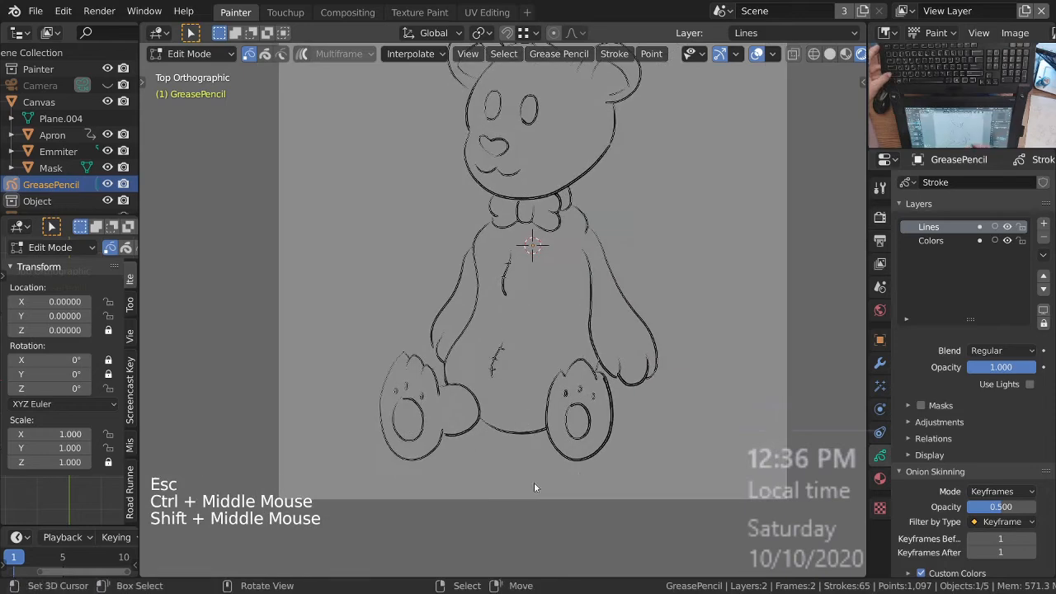
pyautogui.keyDown('ctrl'); pyautogui.moveTo(484, 377); pyautogui.dragTo(414, 436, button='middle'); pyautogui.keyUp('ctrl')
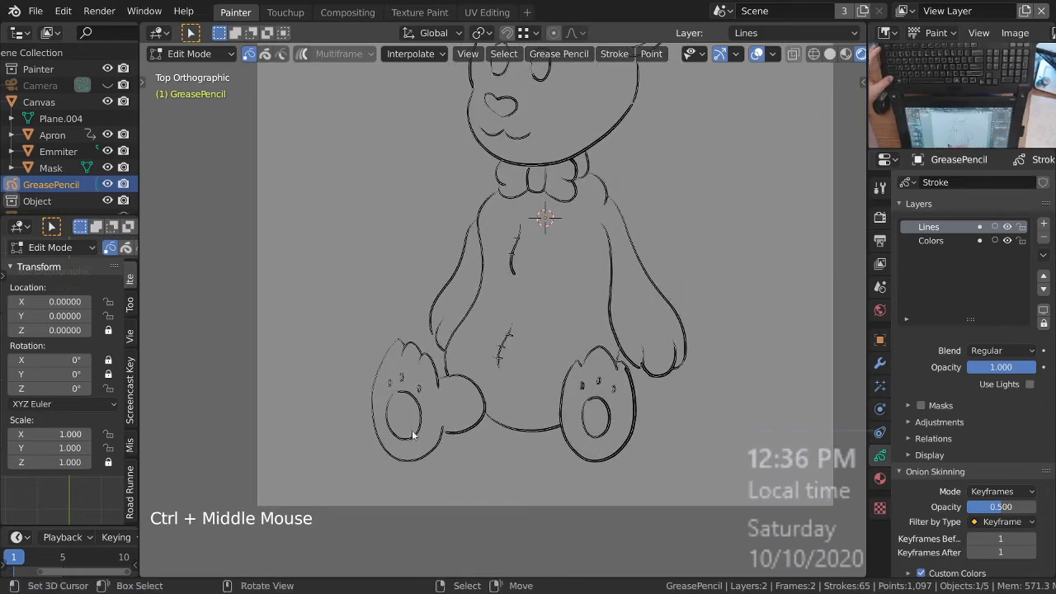
pyautogui.rightClick(372, 385)
pyautogui.press('c')
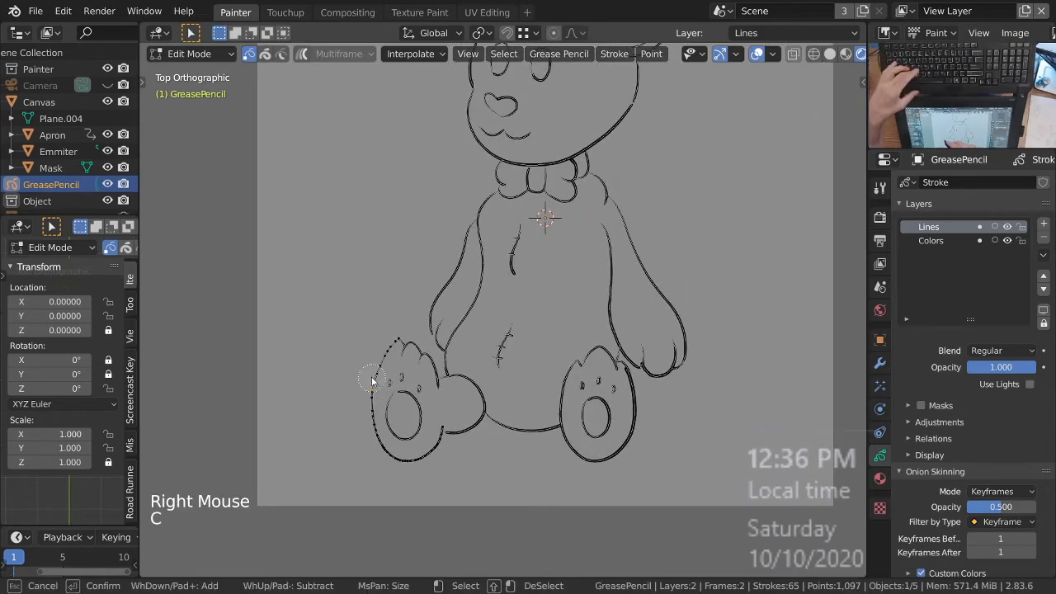
pyautogui.rightClick(379, 453)
# Step: Enable proportional editing and move the selected left-hand foot outline points along global Y with a proportional size of 0.47
pyautogui.press('o')
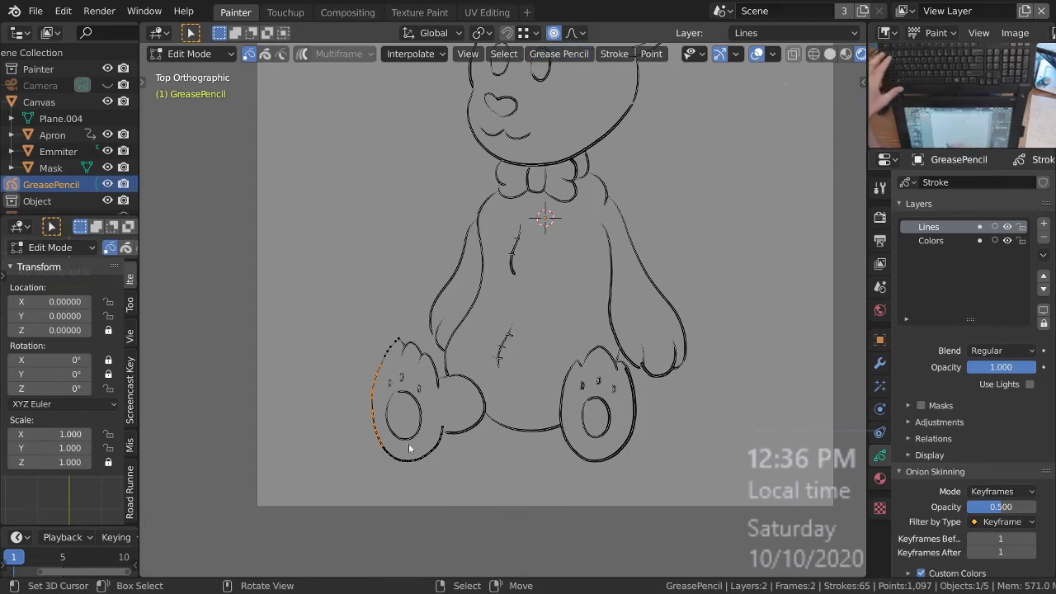
pyautogui.press('g')
pyautogui.press('y')
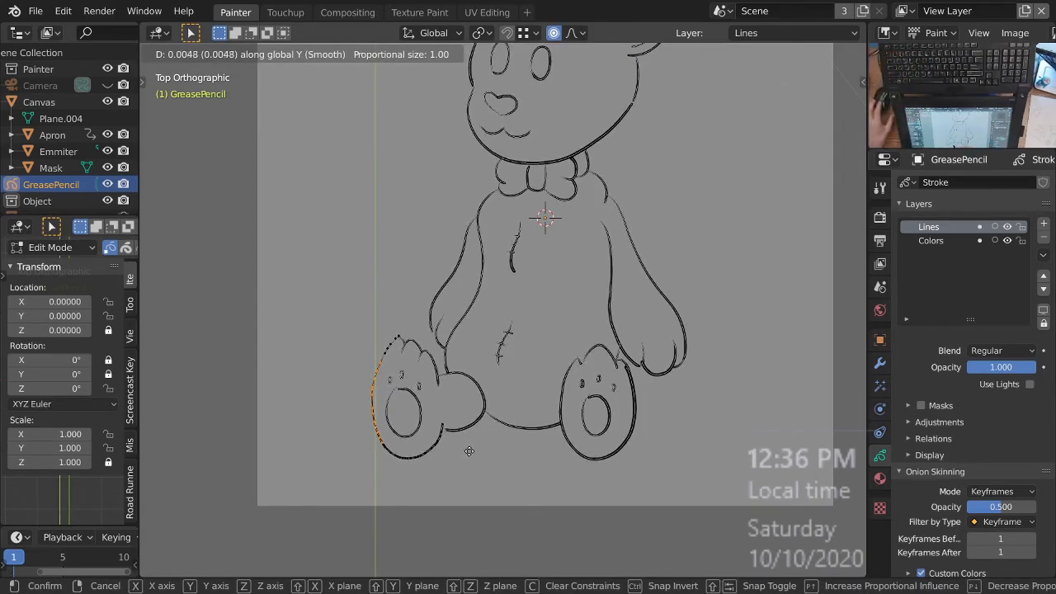
pyautogui.scroll(8, 470, 451)
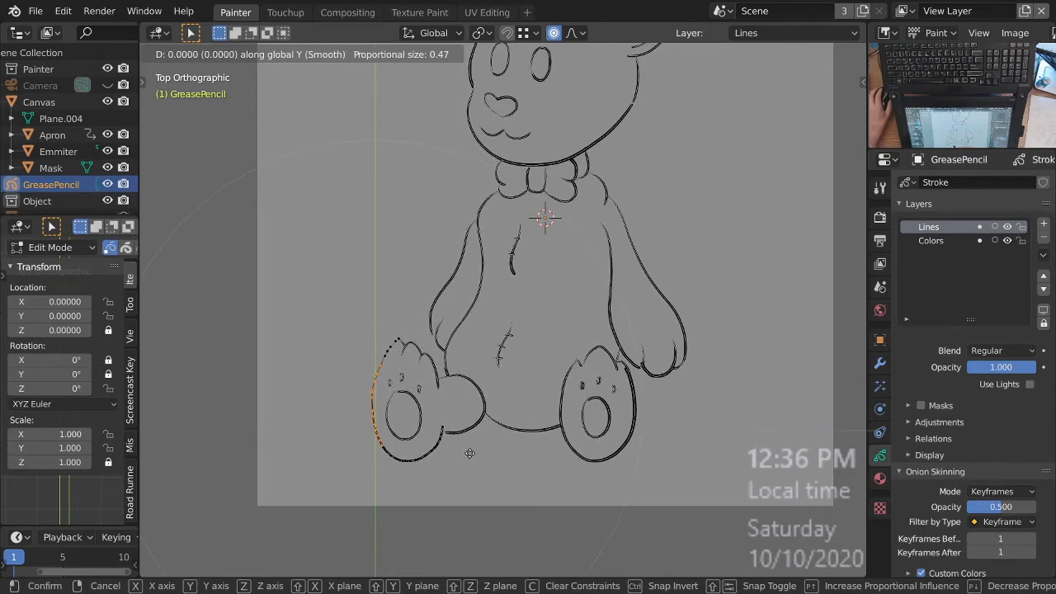
pyautogui.click(470, 452)
pyautogui.click(256, 399)
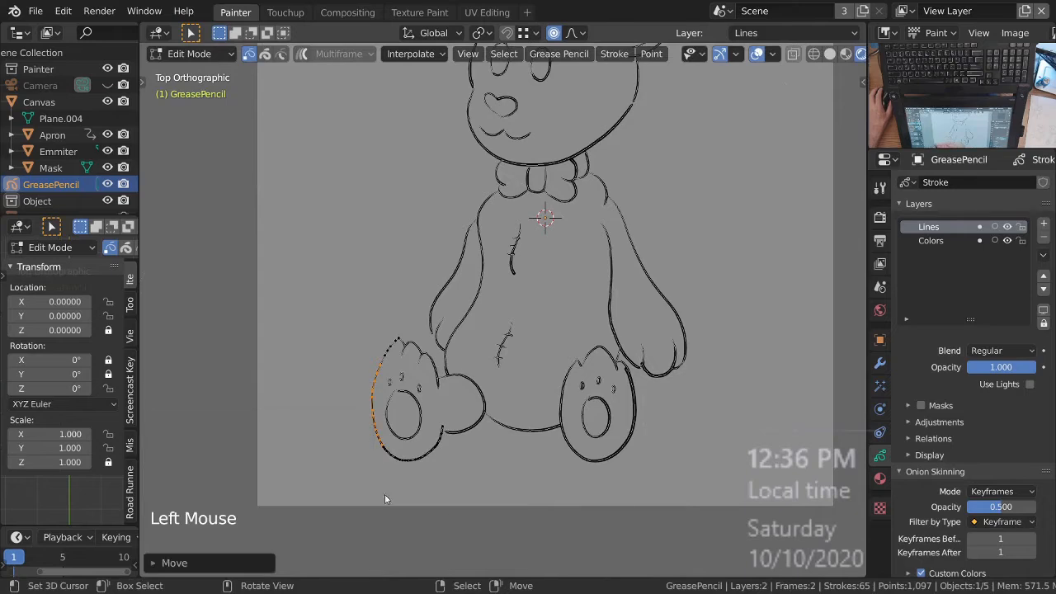
# Step: Select all of the bear's stroke points, scale them along global Y to about 0.88, and clear the selection
pyautogui.moveTo(552, 335)
pyautogui.keyDown('ctrl'); pyautogui.mouseDown(button='middle')
pyautogui.moveTo(548, 385)
pyautogui.moveTo(585, 380)
pyautogui.moveTo(614, 346)
pyautogui.moveTo(586, 354)
pyautogui.moveTo(585, 372)
pyautogui.moveTo(646, 412)
pyautogui.mouseUp(button='middle'); pyautogui.keyUp('ctrl')
pyautogui.press('a')
pyautogui.press('s')
pyautogui.press('y')
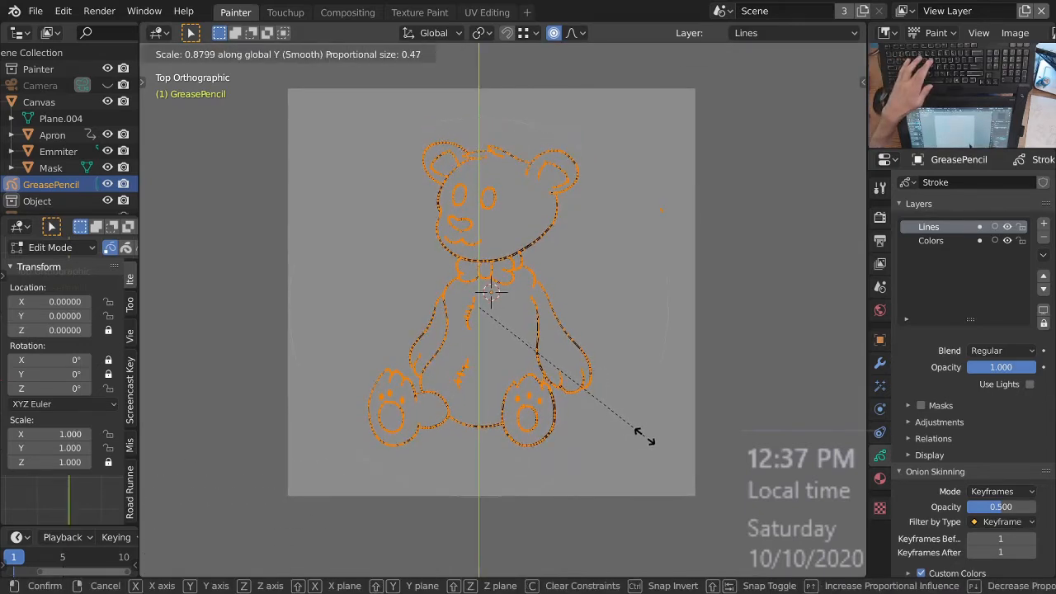
pyautogui.click(643, 438)
pyautogui.hotkey('alt', 'a')
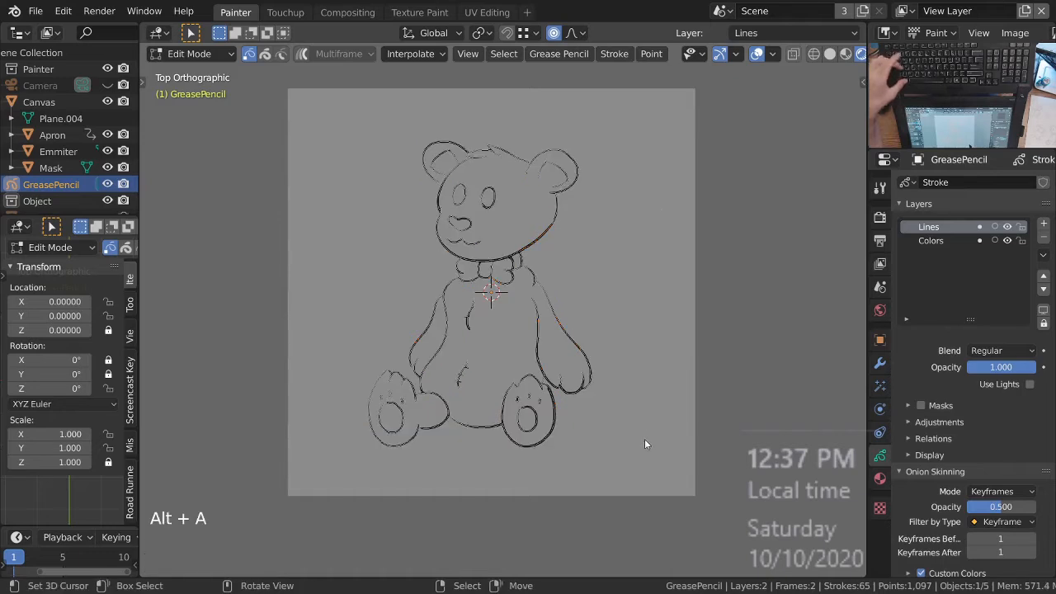
# Step: Select a point at the base of the right-hand foot outline and move it about -0.035 along global Y with proportional falloff
pyautogui.keyDown('ctrl'); pyautogui.moveTo(615, 355); pyautogui.dragTo(608, 294, button='middle'); pyautogui.keyUp('ctrl')
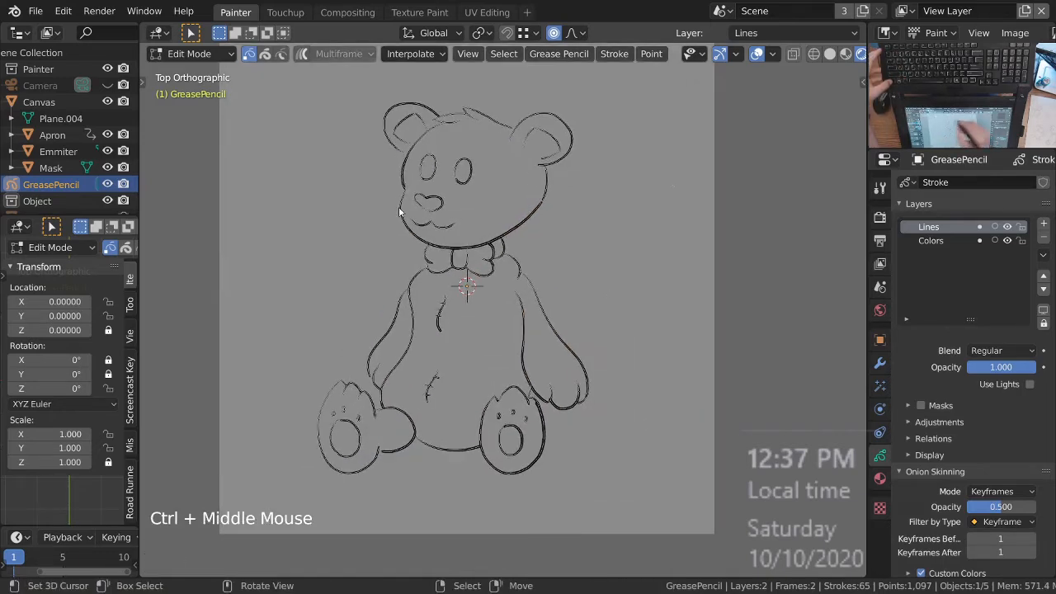
pyautogui.keyDown('ctrl'); pyautogui.moveTo(558, 329); pyautogui.dragTo(592, 423, button='middle'); pyautogui.keyUp('ctrl')
pyautogui.rightClick(538, 453)
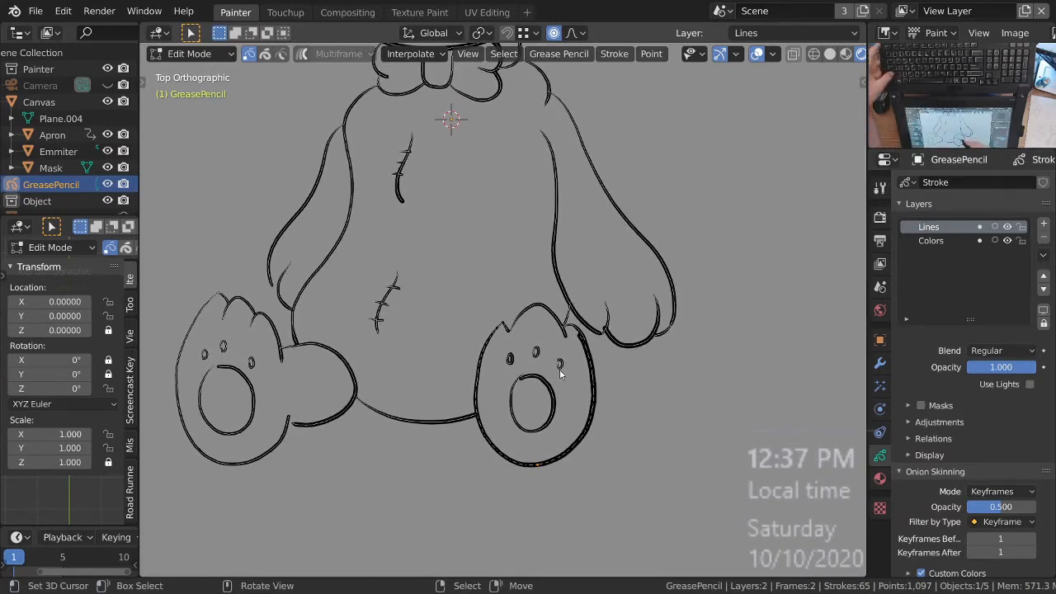
pyautogui.moveTo(580, 360)
pyautogui.keyDown('ctrl'); pyautogui.mouseDown(button='middle')
pyautogui.moveTo(602, 277)
pyautogui.moveTo(622, 312)
pyautogui.moveTo(568, 374)
pyautogui.mouseUp(button='middle'); pyautogui.keyUp('ctrl')
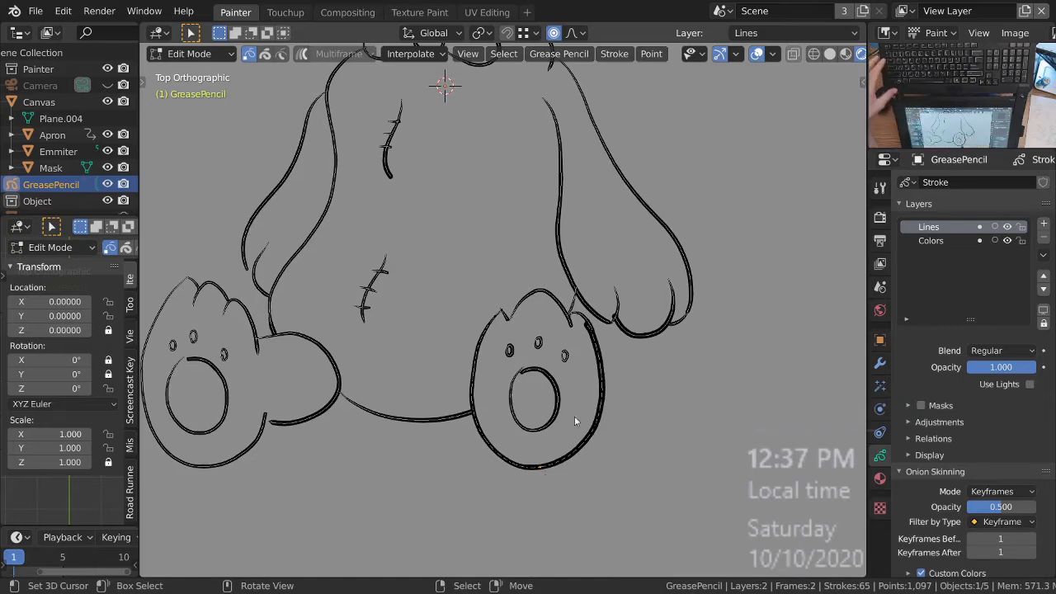
pyautogui.press('g')
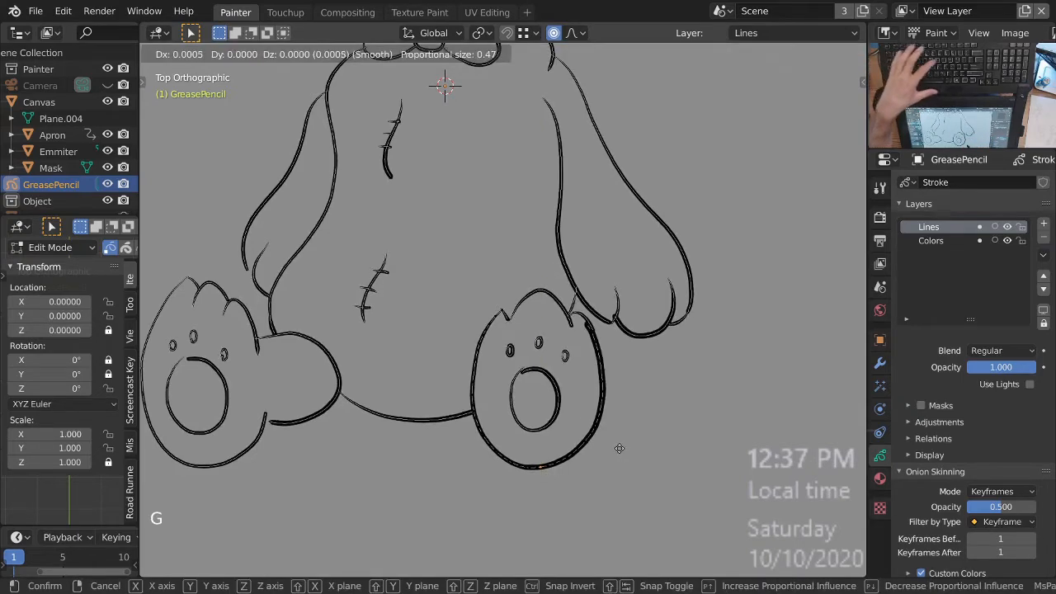
pyautogui.press('y')
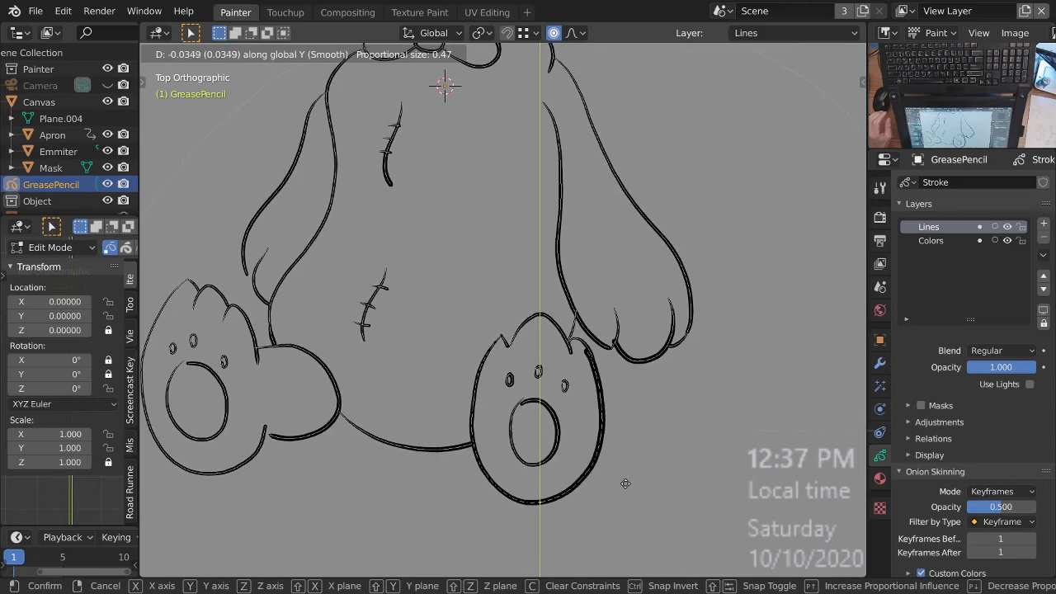
pyautogui.click(627, 485)
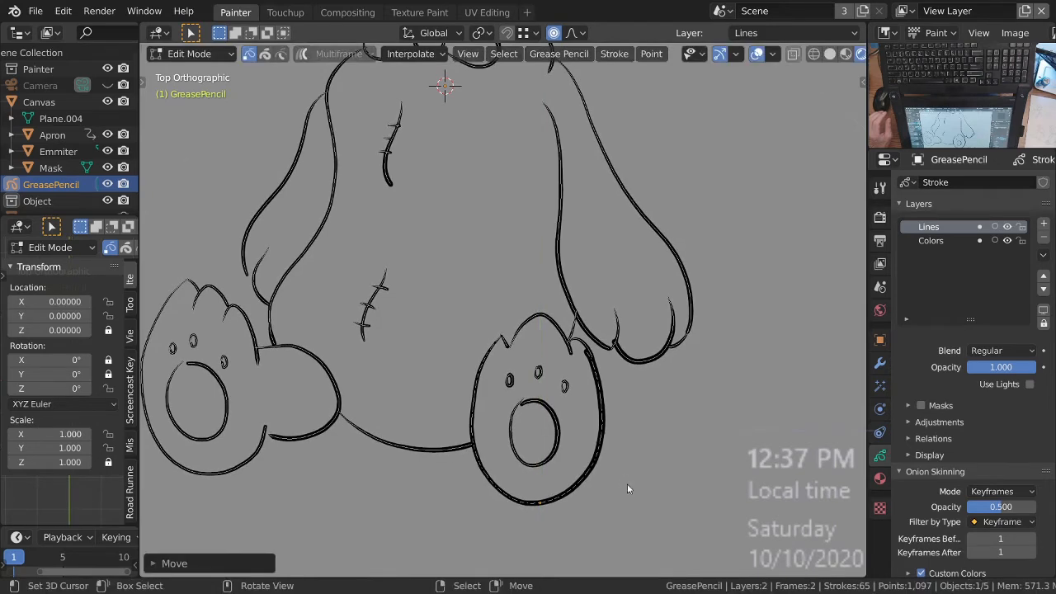
# Step: Circle-select the whole right-hand foot, move it about 0.017 along global Y with proportional falloff, and clear the selection
pyautogui.press('c')
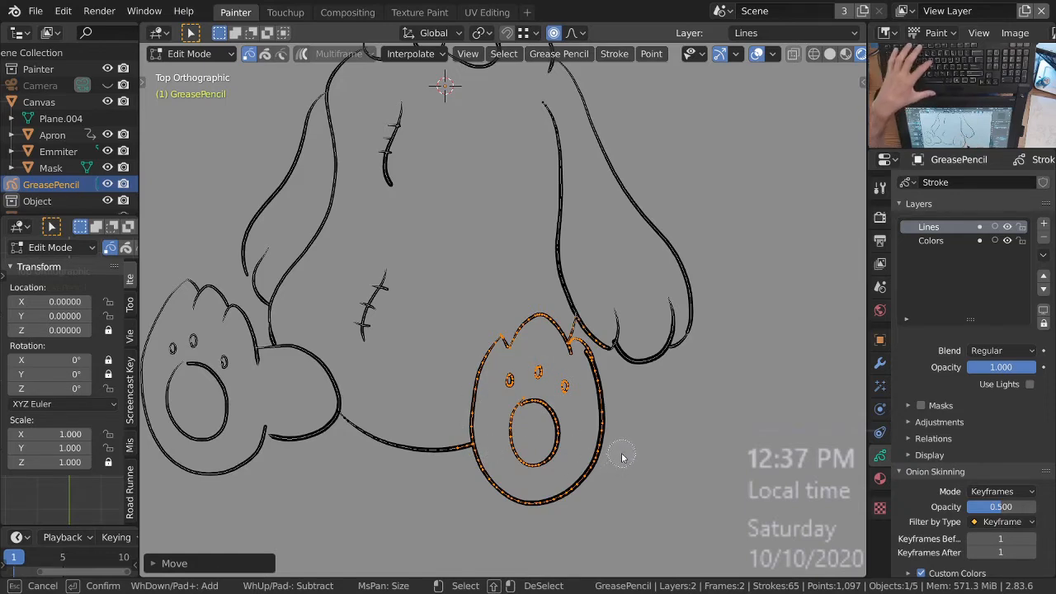
pyautogui.press('Escape')
pyautogui.press('g')
pyautogui.press('y')
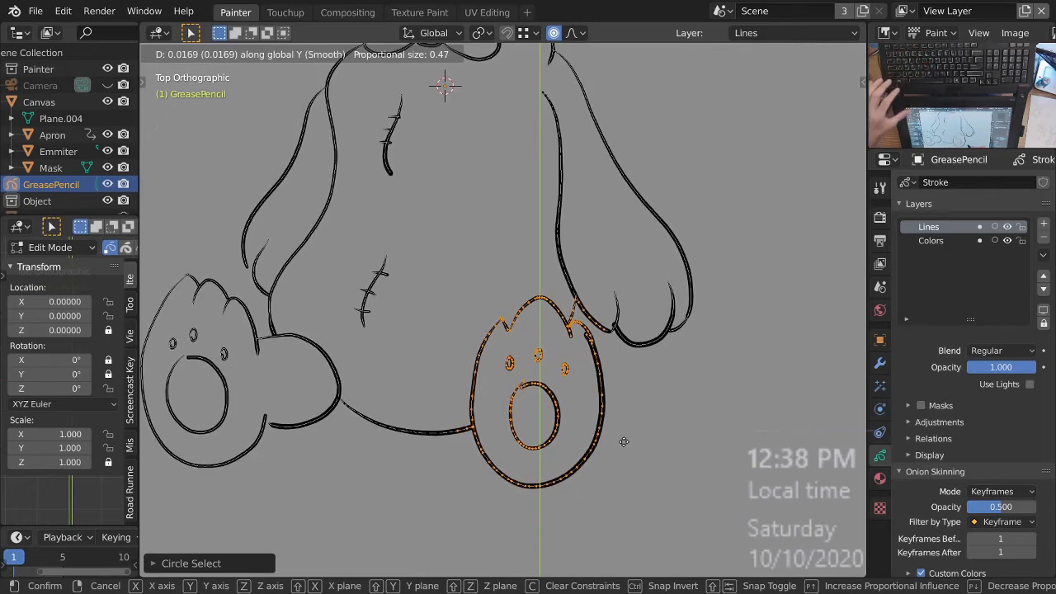
pyautogui.click(625, 442)
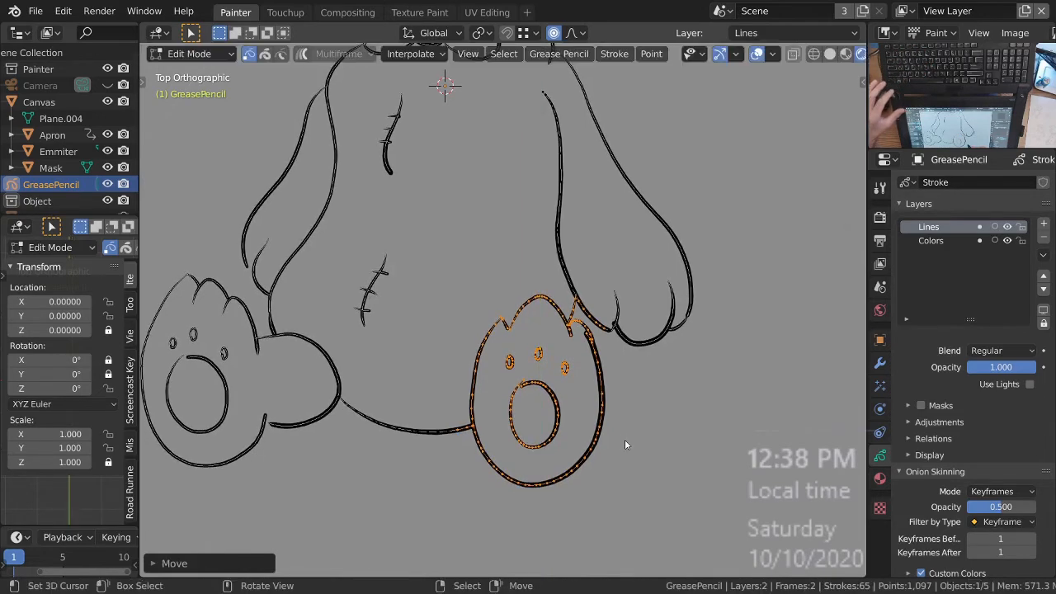
pyautogui.moveTo(625, 442)
pyautogui.keyDown('ctrl'); pyautogui.mouseDown(button='middle')
pyautogui.moveTo(554, 402)
pyautogui.moveTo(559, 475)
pyautogui.mouseUp(button='middle'); pyautogui.keyUp('ctrl')
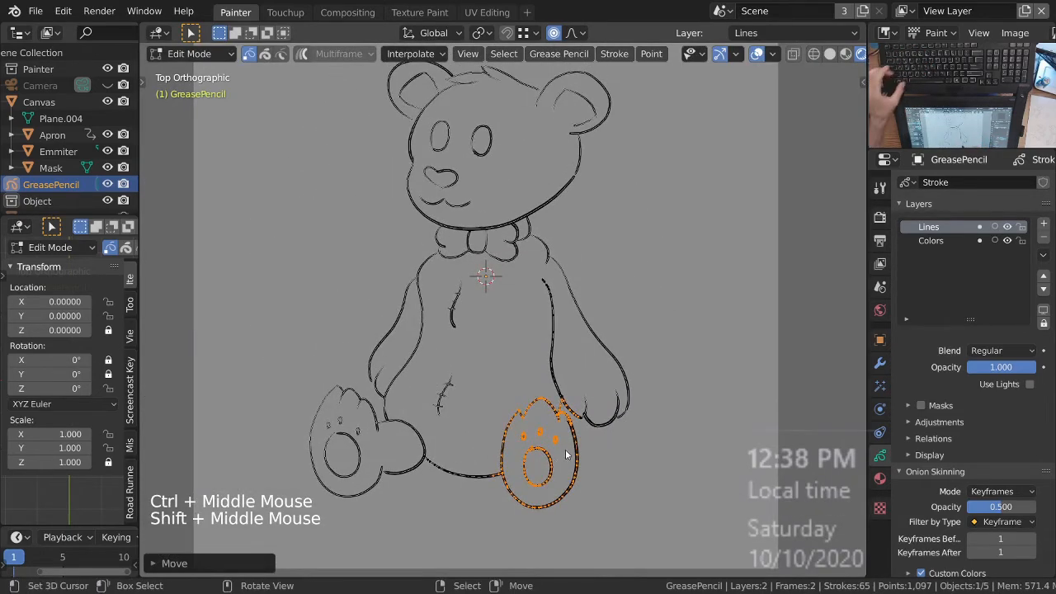
pyautogui.hotkey('alt', 'a')
# Step: Switch the grease pencil object from Edit Mode to Sculpt Mode
pyautogui.moveTo(594, 371)
pyautogui.keyDown('ctrl'); pyautogui.mouseDown(button='middle')
pyautogui.moveTo(592, 436)
pyautogui.moveTo(490, 459)
pyautogui.moveTo(512, 407)
pyautogui.moveTo(523, 438)
pyautogui.moveTo(627, 403)
pyautogui.moveTo(578, 408)
pyautogui.moveTo(584, 403)
pyautogui.mouseUp(button='middle'); pyautogui.keyUp('ctrl')
pyautogui.keyDown('shift'); pyautogui.moveTo(585, 403); pyautogui.dragTo(588, 321, button='middle'); pyautogui.keyUp('shift')
pyautogui.hotkey('ctrl', 'Tab')
pyautogui.hotkey('ctrl', 'Tab')
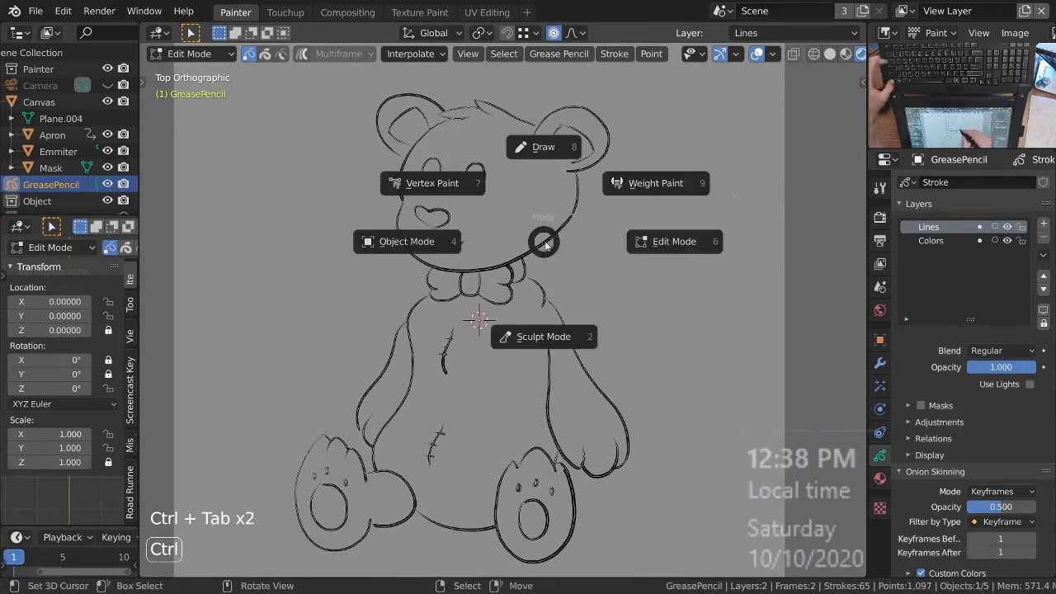
pyautogui.click(537, 335)
pyautogui.hotkey('ctrl', 'Tab')
pyautogui.click(555, 322)
# Step: Select the large curved finger stroke at the lower end of the right-hand paw through its linked points
pyautogui.moveTo(555, 322)
pyautogui.keyDown('ctrl'); pyautogui.mouseDown(button='middle')
pyautogui.moveTo(559, 269)
pyautogui.moveTo(549, 283)
pyautogui.moveTo(568, 276)
pyautogui.moveTo(568, 253)
pyautogui.moveTo(528, 320)
pyautogui.moveTo(531, 299)
pyautogui.mouseUp(button='middle'); pyautogui.keyUp('ctrl')
pyautogui.keyDown('alt'); pyautogui.rightClick(549, 282); pyautogui.keyUp('alt')
pyautogui.keyDown('alt'); pyautogui.rightClick(531, 298); pyautogui.keyUp('alt')
pyautogui.moveTo(533, 336)
pyautogui.keyDown('ctrl'); pyautogui.mouseDown(button='middle')
pyautogui.moveTo(632, 424)
pyautogui.moveTo(620, 349)
pyautogui.moveTo(633, 310)
pyautogui.moveTo(581, 415)
pyautogui.mouseUp(button='middle'); pyautogui.keyUp('ctrl')
pyautogui.keyDown('alt'); pyautogui.rightClick(580, 415); pyautogui.keyUp('alt')
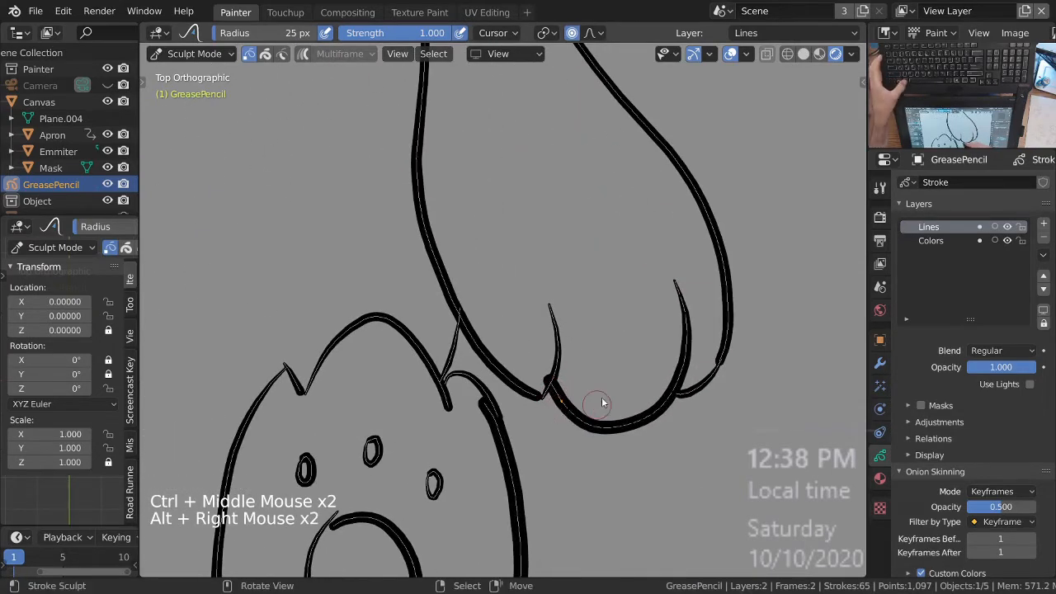
pyautogui.press('l')
pyautogui.keyDown('ctrl'); pyautogui.moveTo(580, 361); pyautogui.dragTo(599, 358, button='middle'); pyautogui.keyUp('ctrl')
# Step: Using the Grab brush at a 98 px radius, pull the inner end of the selected finger stroke slightly down toward the neighbouring line
pyautogui.press('f')
pyautogui.click(635, 346)
pyautogui.press('space')
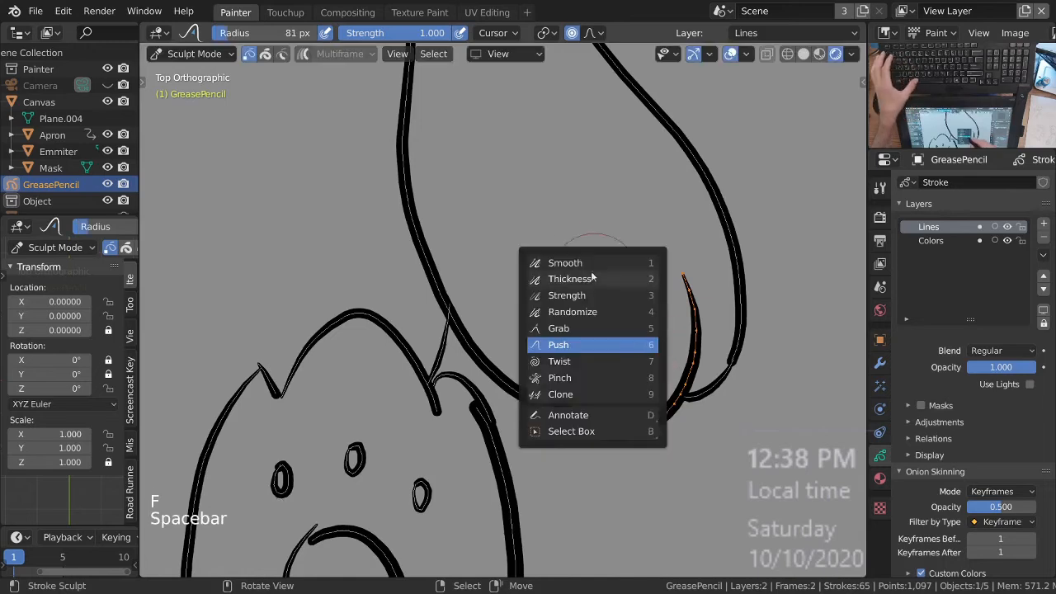
pyautogui.click(598, 329)
pyautogui.press('f')
pyautogui.click(644, 347)
pyautogui.moveTo(545, 374); pyautogui.dragTo(553, 382)
pyautogui.moveTo(551, 378); pyautogui.dragTo(559, 387)
# Step: Clear the selection, select the linked inner arm stroke, and grab its lower end so it meets the small finger line
pyautogui.rightClick(532, 407)
pyautogui.hotkey('alt', 'a')
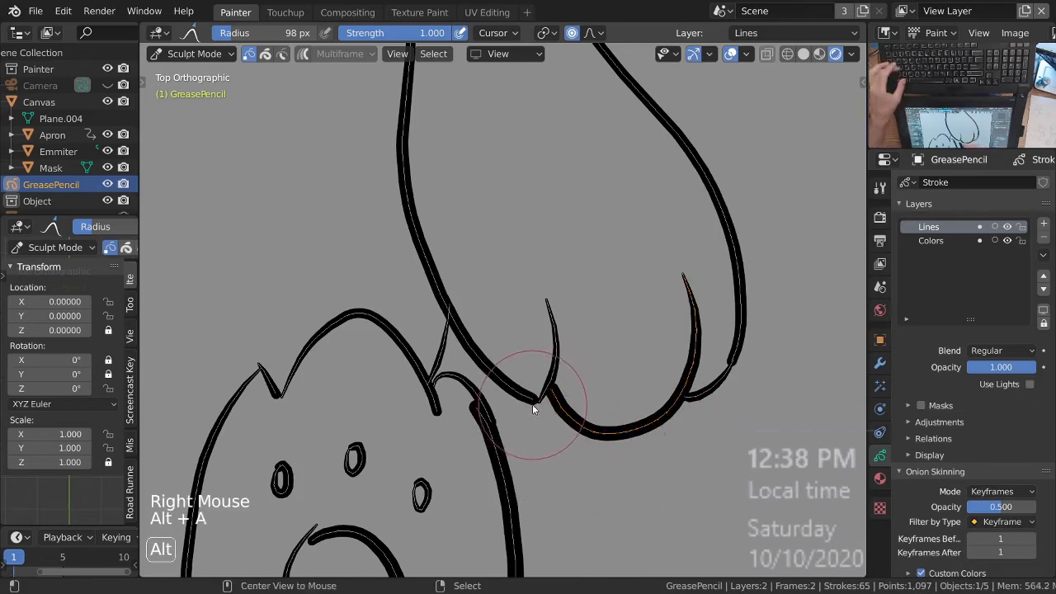
pyautogui.keyDown('alt'); pyautogui.rightClick(529, 406); pyautogui.keyUp('alt')
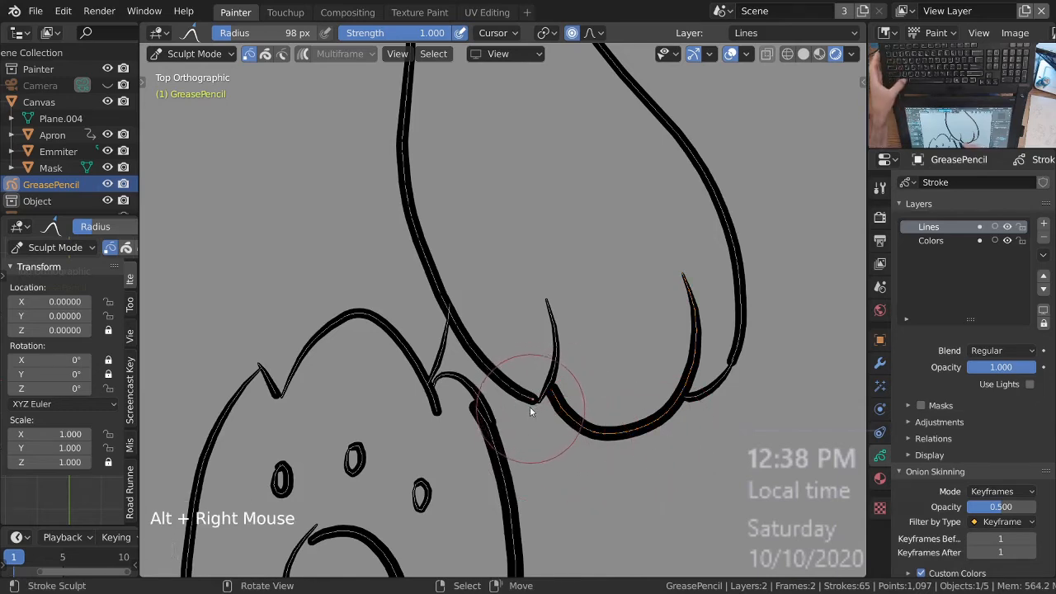
pyautogui.press('l')
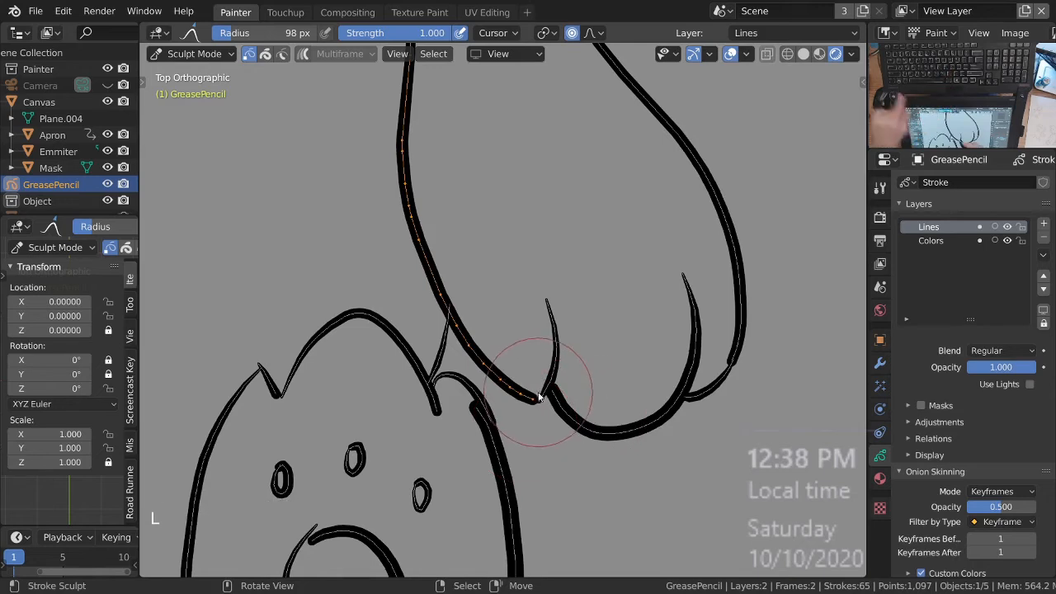
pyautogui.moveTo(558, 410)
pyautogui.mouseDown()
pyautogui.moveTo(532, 406)
pyautogui.moveTo(541, 405)
pyautogui.mouseUp()
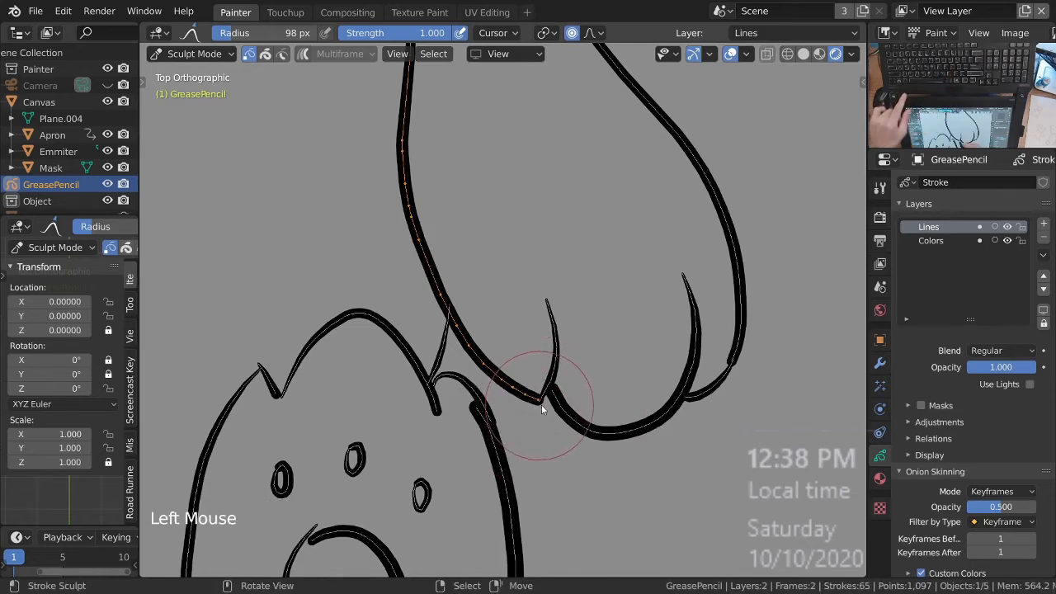
# Step: Clear the selection and select the short outer finger stroke of the right-hand paw through its linked points
pyautogui.moveTo(714, 391)
pyautogui.keyDown('shift'); pyautogui.mouseDown(button='middle')
pyautogui.moveTo(585, 415)
pyautogui.moveTo(594, 383)
pyautogui.mouseUp(button='middle'); pyautogui.keyUp('shift')
pyautogui.rightClick(576, 412)
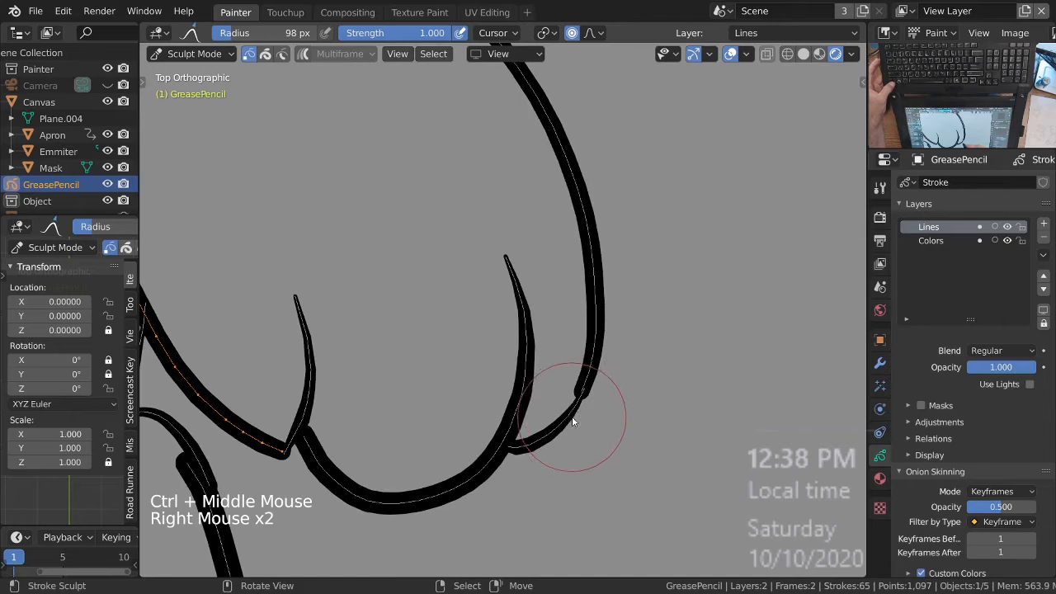
pyautogui.hotkey('alt', 'a')
pyautogui.keyDown('alt'); pyautogui.rightClick(567, 421); pyautogui.keyUp('alt')
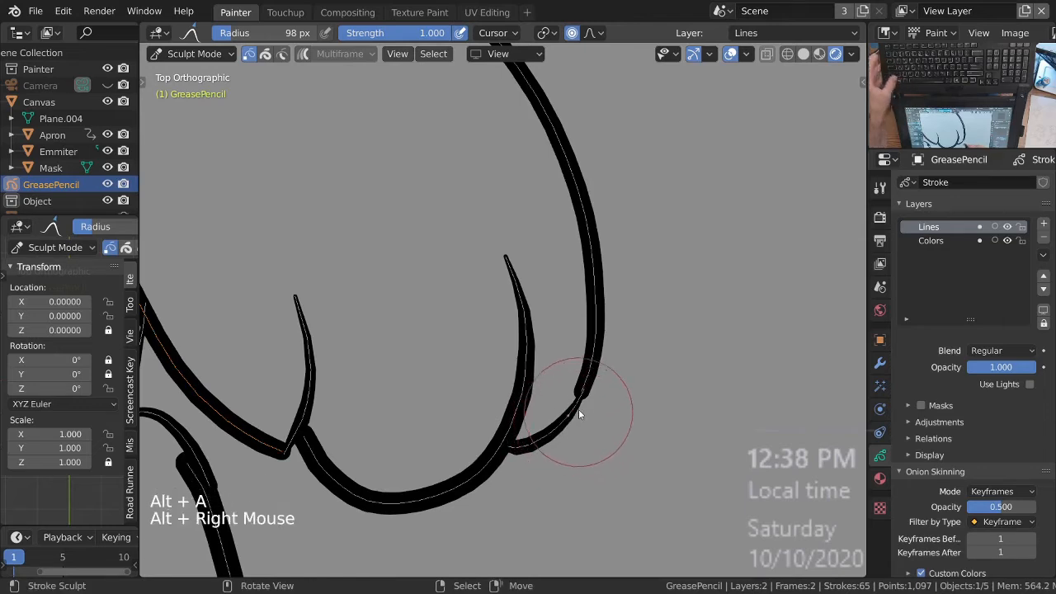
pyautogui.rightClick(510, 468)
pyautogui.hotkey('alt', 'a')
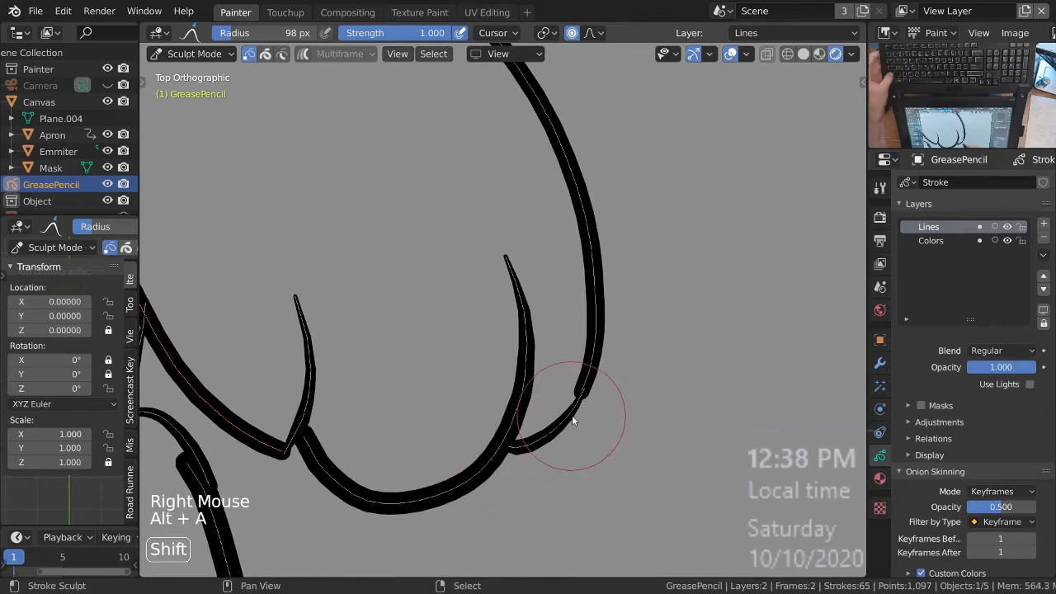
pyautogui.keyDown('shift'); pyautogui.rightClick(618, 393); pyautogui.keyUp('shift')
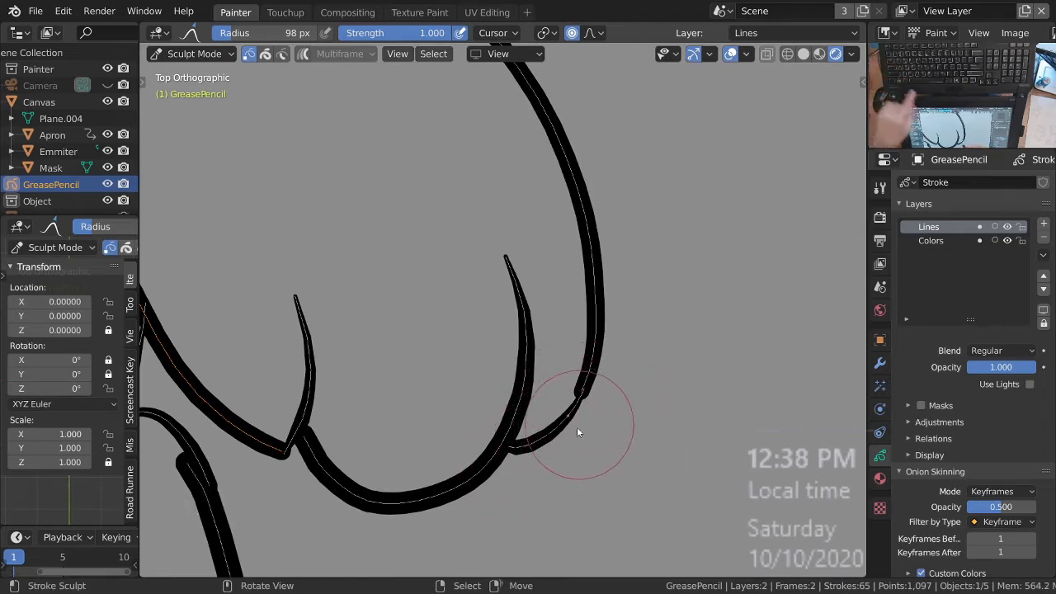
pyautogui.press('l')
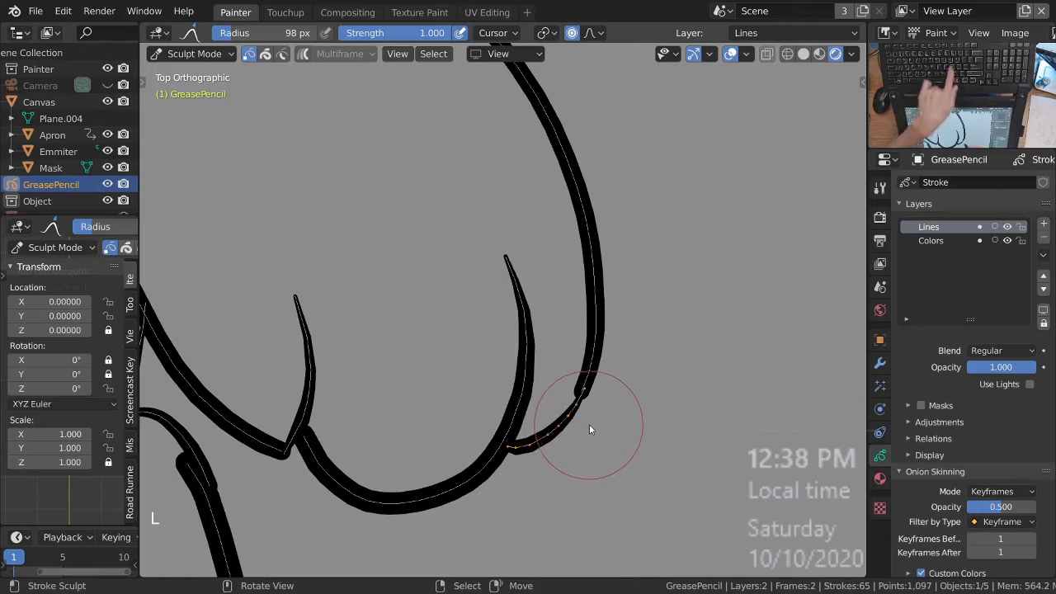
pyautogui.click(603, 363)
pyautogui.click(605, 365)
pyautogui.click(605, 369)
pyautogui.click(605, 373)
# Step: Switch to the Thickness sculpt brush and set its radius to 159 px and its strength to 0.071
pyautogui.press('space')
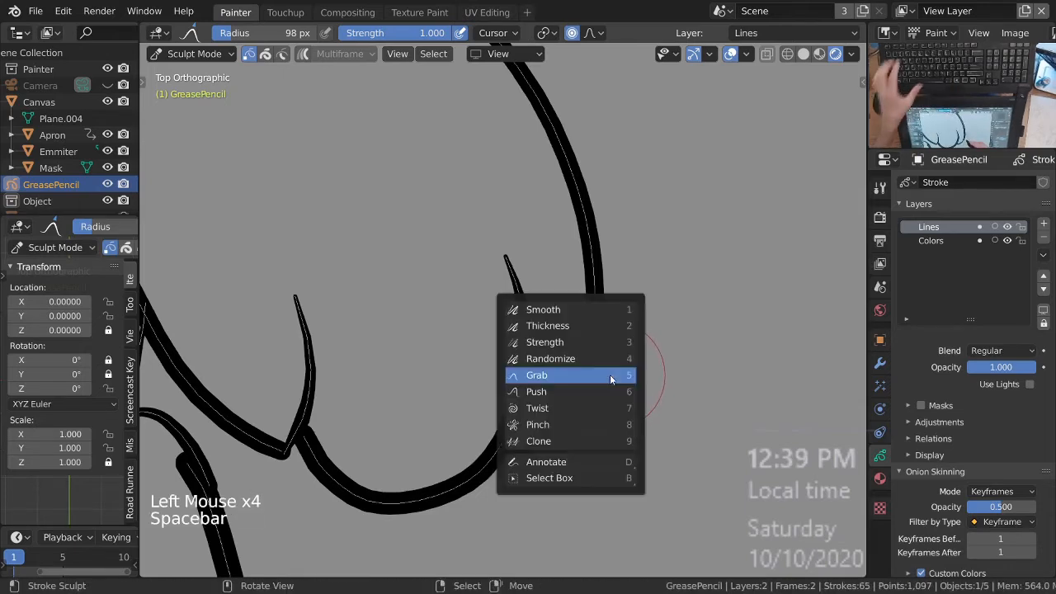
pyautogui.click(573, 325)
pyautogui.hotkey('shift', 'f')
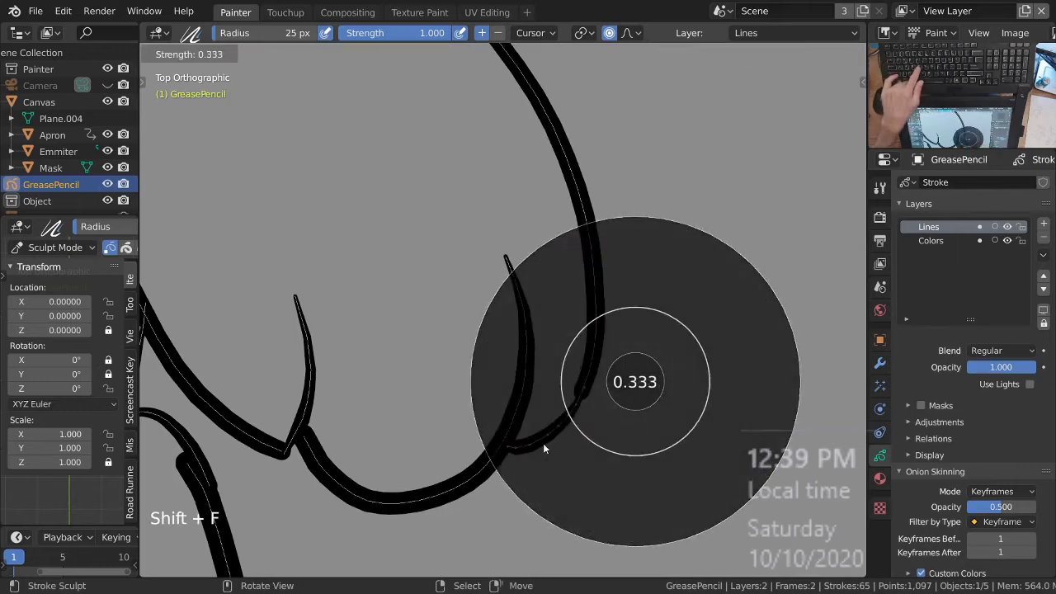
pyautogui.click(510, 464)
pyautogui.press('f')
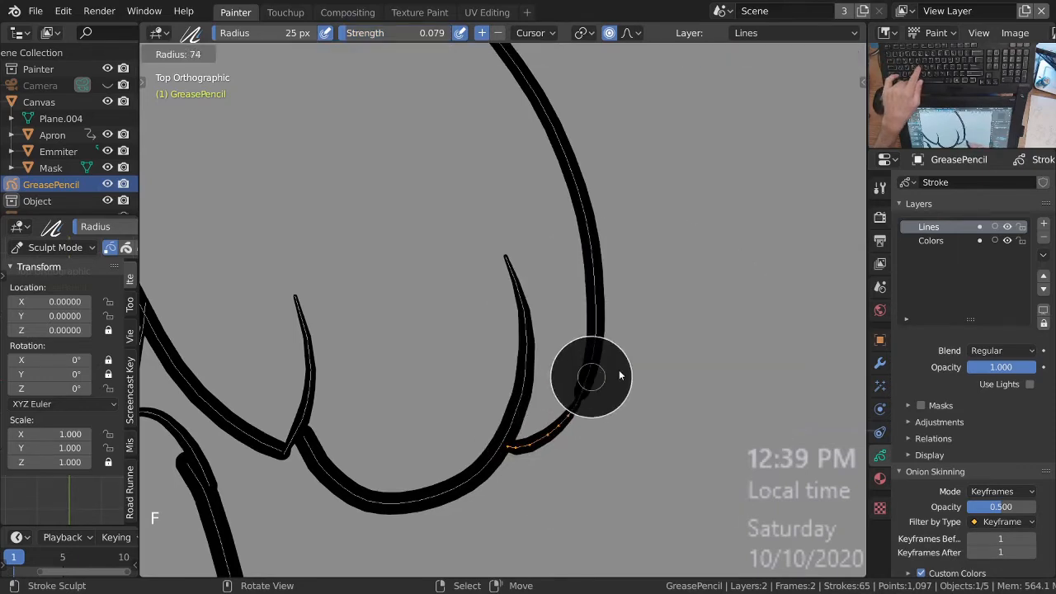
pyautogui.click(666, 360)
pyautogui.press('f')
pyautogui.click(626, 383)
pyautogui.press('f')
pyautogui.click(647, 382)
pyautogui.hotkey('shift', 'f')
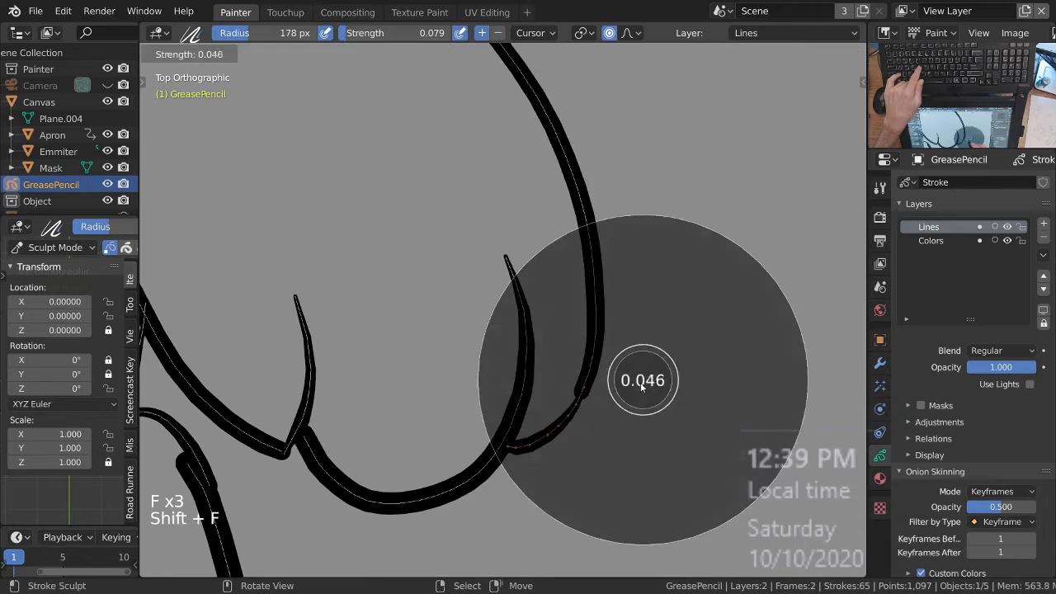
pyautogui.click(642, 383)
pyautogui.press('f')
pyautogui.click(625, 397)
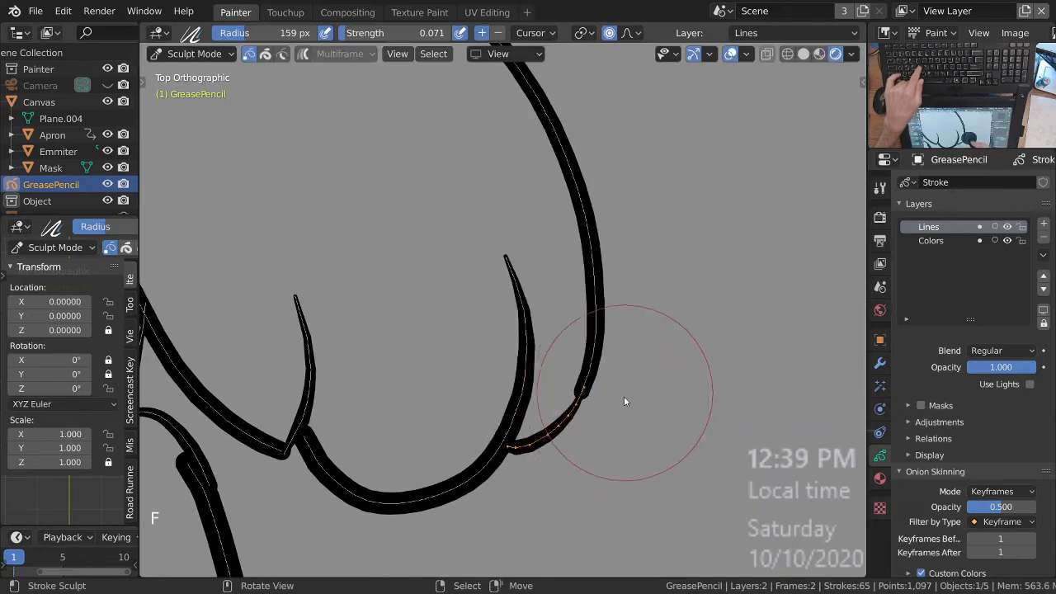
# Step: Thicken the selected short finger stroke, especially where it joins the outer arm line, with repeated Thickness brush strokes
pyautogui.moveTo(646, 373); pyautogui.dragTo(653, 358)
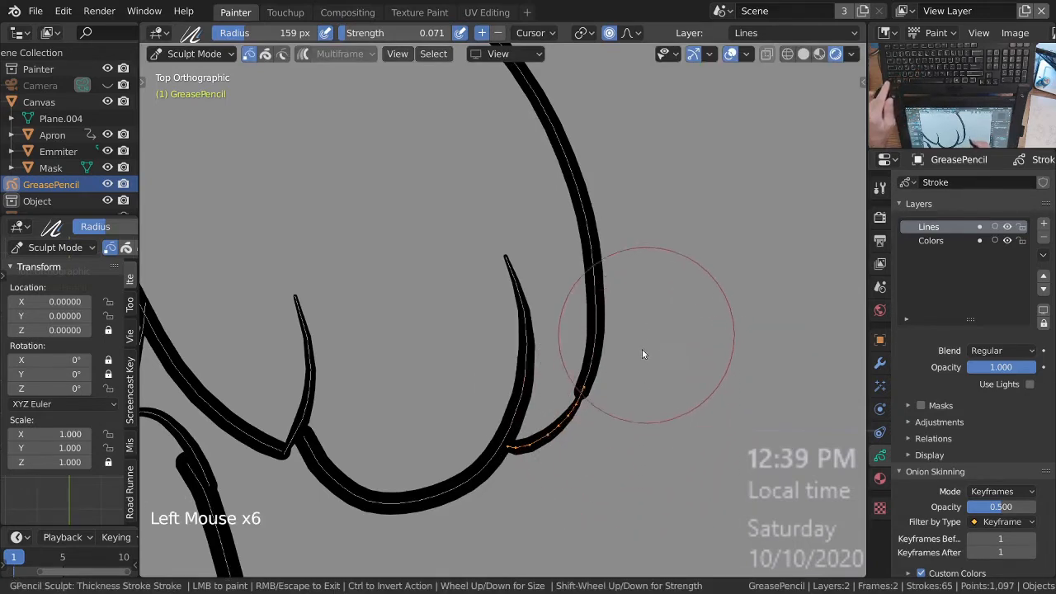
pyautogui.moveTo(616, 325)
pyautogui.mouseDown()
pyautogui.moveTo(618, 343)
pyautogui.moveTo(610, 320)
pyautogui.moveTo(616, 328)
pyautogui.mouseUp()
pyautogui.moveTo(619, 337)
pyautogui.mouseDown()
pyautogui.moveTo(640, 372)
pyautogui.moveTo(636, 415)
pyautogui.moveTo(646, 393)
pyautogui.moveTo(624, 422)
pyautogui.moveTo(621, 461)
pyautogui.moveTo(624, 450)
pyautogui.moveTo(586, 483)
pyautogui.mouseUp()
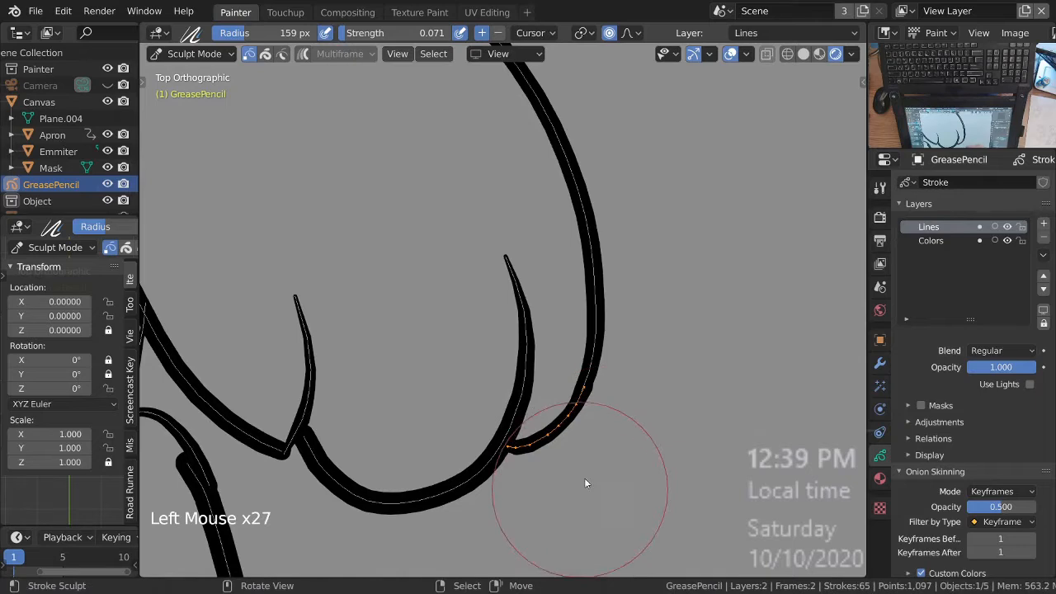
# Step: Thicken the short outer finger stroke once more and use the Grab brush to fit its upper end to the outer arm line
pyautogui.moveTo(628, 432); pyautogui.dragTo(649, 423)
pyautogui.press('space')
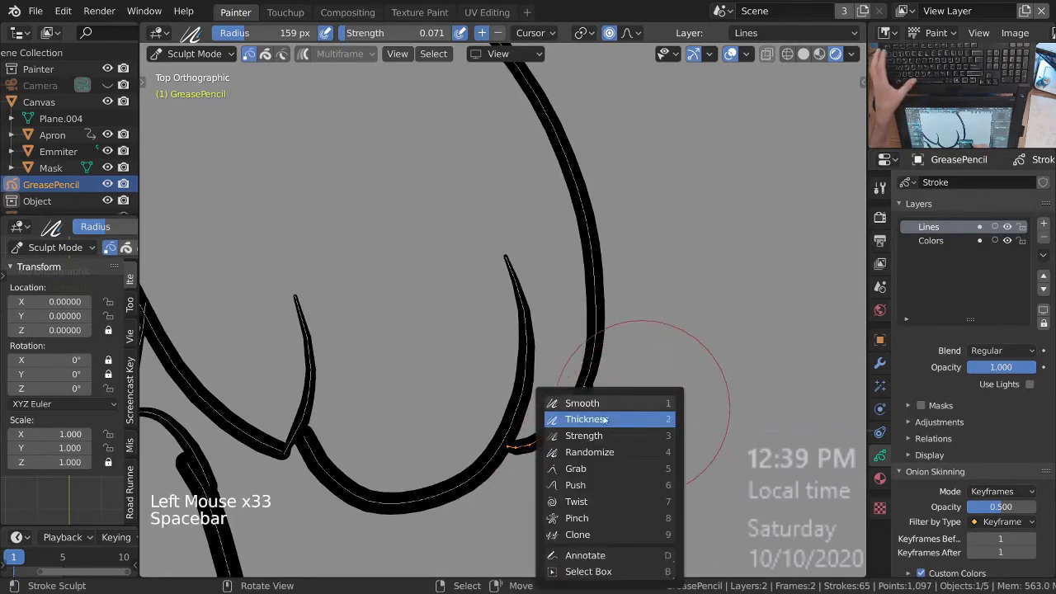
pyautogui.click(610, 469)
pyautogui.click(614, 391)
pyautogui.click(619, 389)
# Step: Thin the short outer finger stroke around its join with the arm line using inverted Thickness brush strokes
pyautogui.press('space')
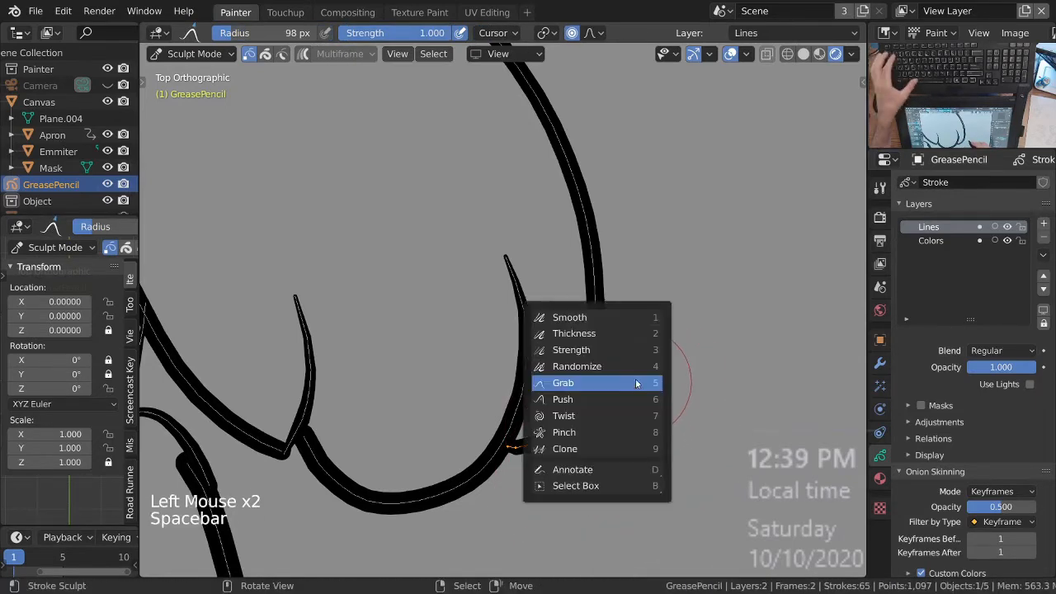
pyautogui.click(614, 331)
pyautogui.keyDown('ctrl'); pyautogui.click(637, 339); pyautogui.keyUp('ctrl')
pyautogui.keyDown('ctrl'); pyautogui.click(641, 335); pyautogui.keyUp('ctrl')
pyautogui.keyDown('ctrl'); pyautogui.click(643, 334); pyautogui.keyUp('ctrl')
pyautogui.keyDown('ctrl'); pyautogui.click(642, 337); pyautogui.keyUp('ctrl')
pyautogui.keyDown('ctrl'); pyautogui.click(641, 340); pyautogui.keyUp('ctrl')
pyautogui.keyDown('ctrl'); pyautogui.click(640, 343); pyautogui.keyUp('ctrl')
pyautogui.keyDown('ctrl'); pyautogui.click(639, 347); pyautogui.keyUp('ctrl')
pyautogui.keyDown('ctrl'); pyautogui.click(643, 347); pyautogui.keyUp('ctrl')
pyautogui.keyDown('ctrl'); pyautogui.click(643, 346); pyautogui.keyUp('ctrl')
pyautogui.keyDown('ctrl'); pyautogui.click(644, 348); pyautogui.keyUp('ctrl')
pyautogui.keyDown('ctrl'); pyautogui.click(644, 348); pyautogui.keyUp('ctrl')
pyautogui.keyDown('ctrl'); pyautogui.click(642, 359); pyautogui.keyUp('ctrl')
pyautogui.keyDown('ctrl'); pyautogui.click(640, 371); pyautogui.keyUp('ctrl')
pyautogui.keyDown('ctrl'); pyautogui.click(637, 385); pyautogui.keyUp('ctrl')
pyautogui.moveTo(637, 387)
pyautogui.keyDown('ctrl'); pyautogui.mouseDown(button='middle')
pyautogui.moveTo(611, 450)
pyautogui.moveTo(621, 447)
pyautogui.moveTo(608, 385)
pyautogui.moveTo(627, 483)
pyautogui.moveTo(571, 382)
pyautogui.moveTo(598, 376)
pyautogui.mouseUp(button='middle'); pyautogui.keyUp('ctrl')
# Step: Select the linked U-shaped knot stroke under the chin and, with a 67 px Grab brush, pull its loose end up to the chin line
pyautogui.hotkey('alt', 'a')
pyautogui.moveTo(599, 376)
pyautogui.keyDown('shift'); pyautogui.mouseDown(button='middle')
pyautogui.moveTo(625, 370)
pyautogui.moveTo(585, 382)
pyautogui.moveTo(400, 344)
pyautogui.mouseUp(button='middle'); pyautogui.keyUp('shift')
pyautogui.keyDown('shift'); pyautogui.moveTo(400, 345); pyautogui.dragTo(468, 321, button='middle'); pyautogui.keyUp('shift')
pyautogui.keyDown('alt'); pyautogui.rightClick(408, 326); pyautogui.keyUp('alt')
pyautogui.press('l')
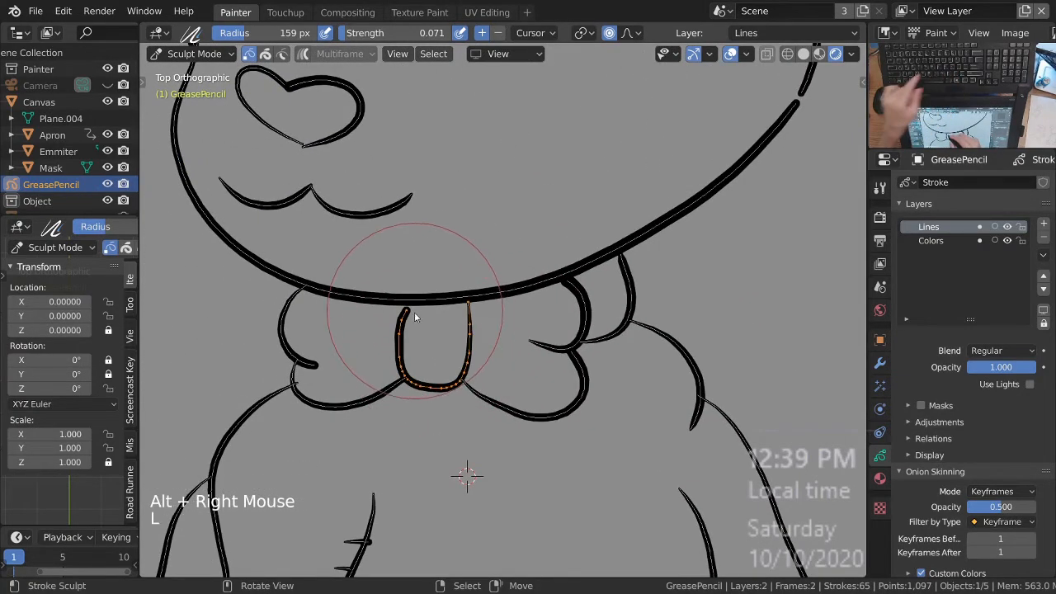
pyautogui.press('space')
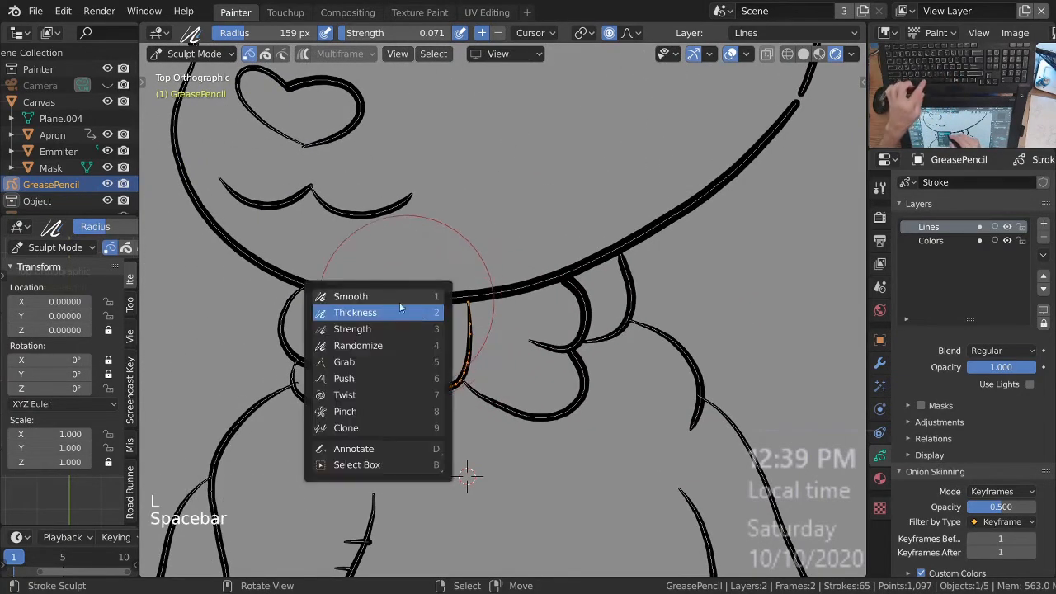
pyautogui.click(345, 361)
pyautogui.press('f')
pyautogui.click(413, 309)
pyautogui.moveTo(412, 306); pyautogui.dragTo(409, 279)
# Step: Select the linked cheek stroke below the right ear and grab its lower end onto the jaw line with a 210 px brush
pyautogui.keyDown('ctrl'); pyautogui.moveTo(493, 365); pyautogui.dragTo(488, 395, button='middle'); pyautogui.keyUp('ctrl')
pyautogui.keyDown('shift'); pyautogui.moveTo(549, 367); pyautogui.dragTo(536, 368, button='middle'); pyautogui.keyUp('shift')
pyautogui.keyDown('shift'); pyautogui.moveTo(474, 401); pyautogui.dragTo(440, 450, button='middle'); pyautogui.keyUp('shift')
pyautogui.keyDown('shift'); pyautogui.moveTo(656, 280); pyautogui.dragTo(544, 323, button='middle'); pyautogui.keyUp('shift')
pyautogui.keyDown('alt'); pyautogui.rightClick(541, 322); pyautogui.keyUp('alt')
pyautogui.press('Escape')
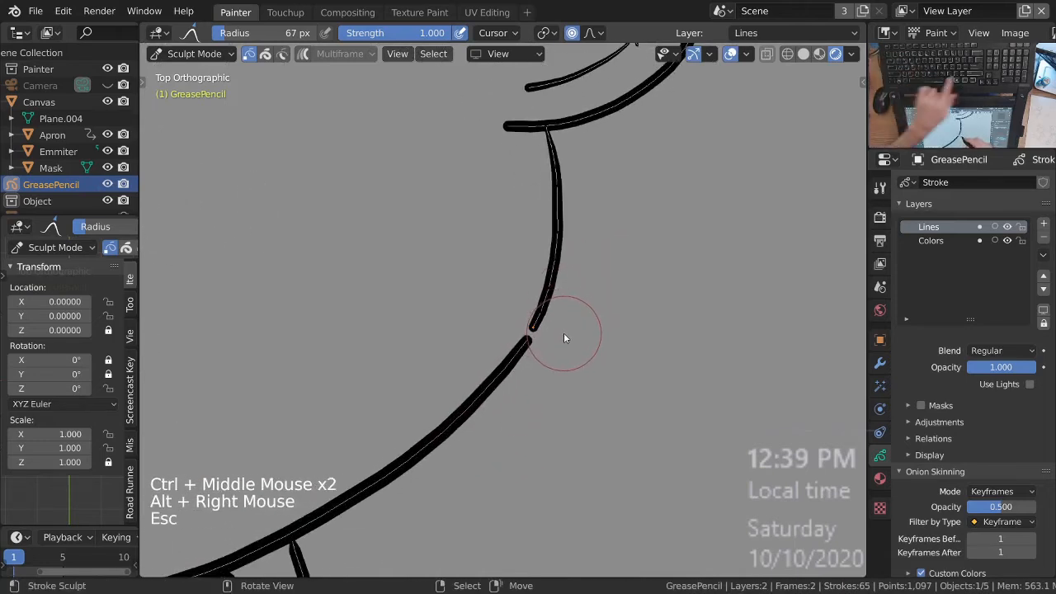
pyautogui.press('l')
pyautogui.press('f')
pyautogui.click(675, 343)
pyautogui.moveTo(556, 372); pyautogui.dragTo(559, 385)
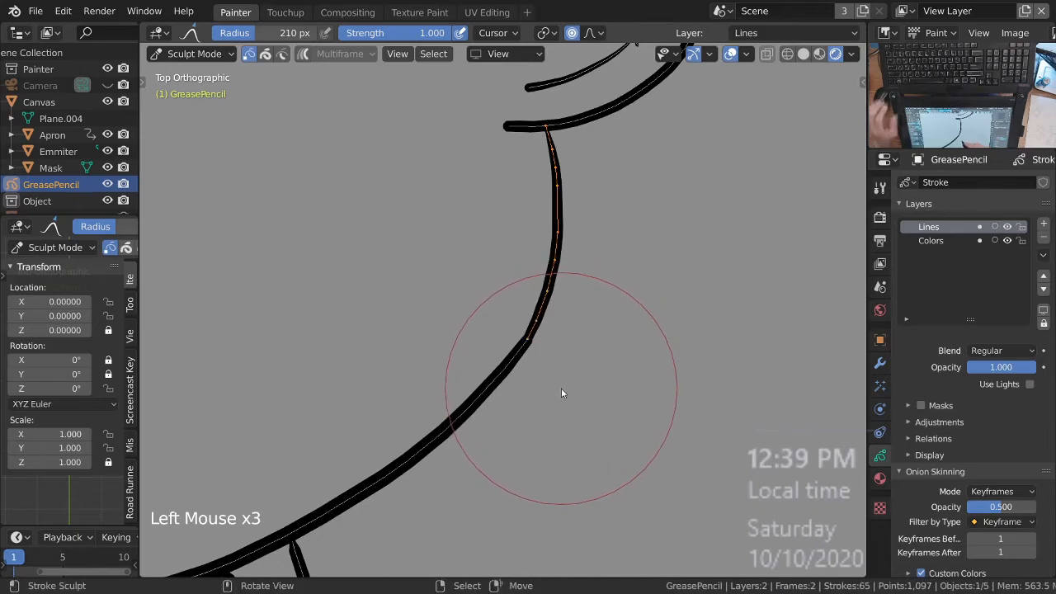
# Step: Blend the line weight where the cheek stroke meets the jaw line using the Thickness brush, and return to Grab
pyautogui.press('space')
pyautogui.click(529, 342)
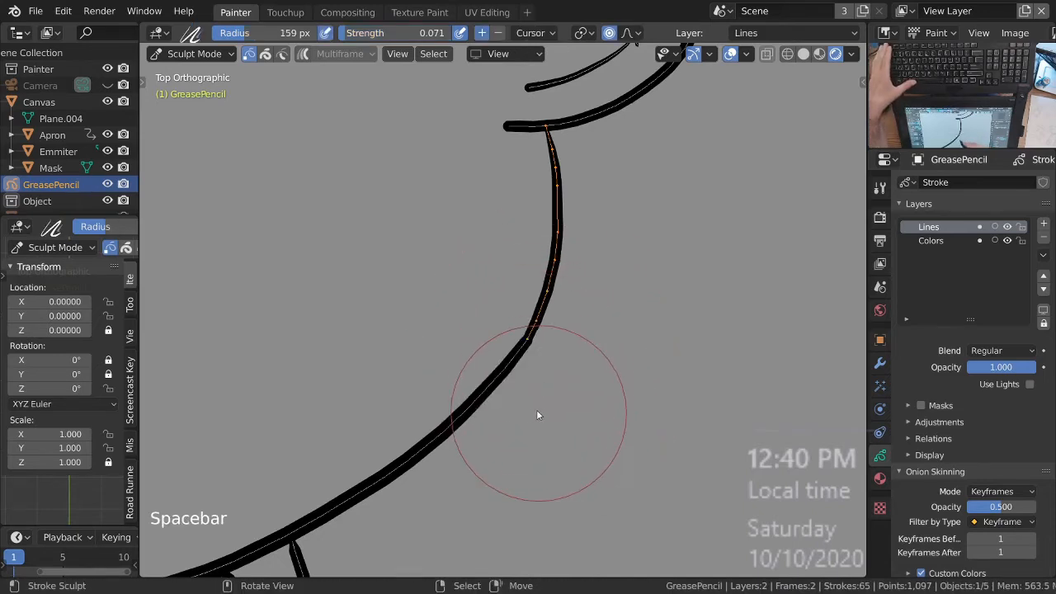
pyautogui.moveTo(538, 408)
pyautogui.mouseDown()
pyautogui.moveTo(525, 426)
pyautogui.moveTo(573, 385)
pyautogui.moveTo(564, 430)
pyautogui.moveTo(572, 383)
pyautogui.moveTo(573, 415)
pyautogui.moveTo(573, 395)
pyautogui.moveTo(603, 363)
pyautogui.mouseUp()
pyautogui.press('space')
pyautogui.click(533, 440)
# Step: Select the linked lower inner stroke of the right ear and grab its outer end to meet the upper inner stroke
pyautogui.moveTo(603, 363)
pyautogui.keyDown('ctrl'); pyautogui.mouseDown(button='middle')
pyautogui.moveTo(589, 363)
pyautogui.moveTo(669, 437)
pyautogui.moveTo(636, 422)
pyautogui.moveTo(654, 297)
pyautogui.mouseUp(button='middle'); pyautogui.keyUp('ctrl')
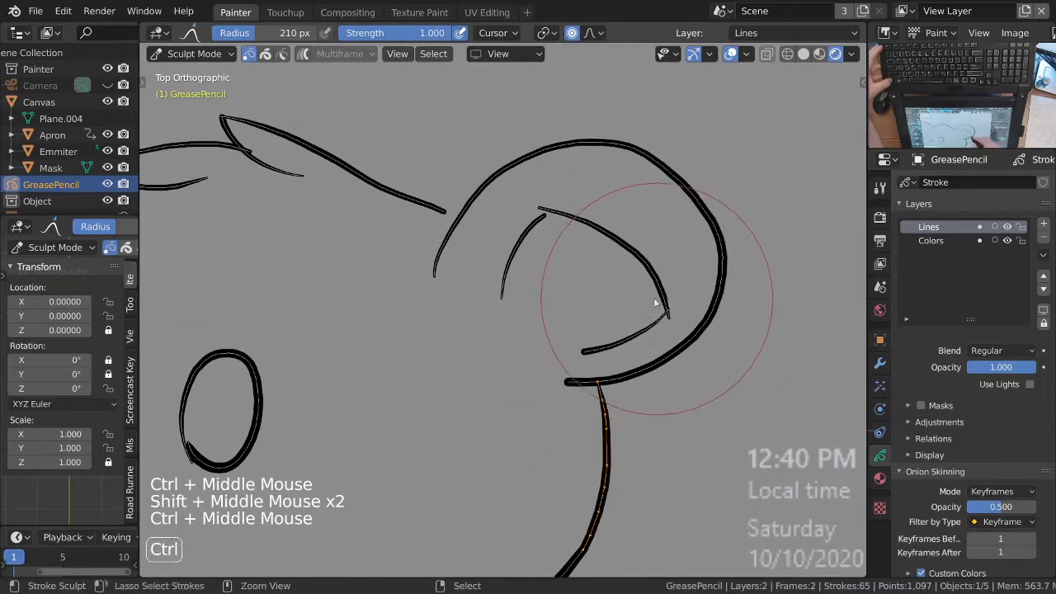
pyautogui.keyDown('alt'); pyautogui.rightClick(673, 355); pyautogui.keyUp('alt')
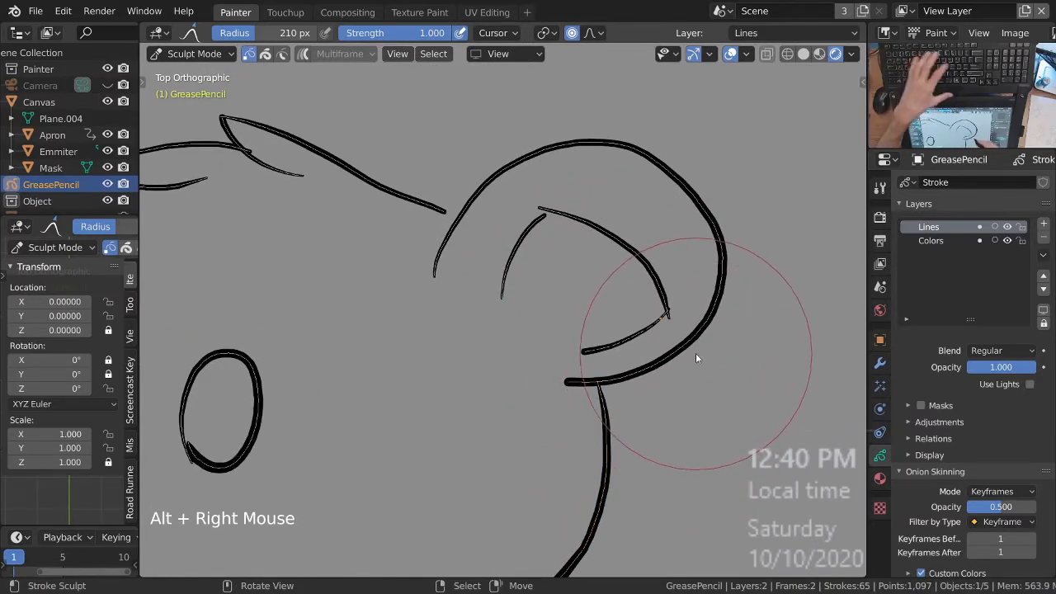
pyautogui.press('l')
pyautogui.moveTo(696, 368); pyautogui.dragTo(696, 372)
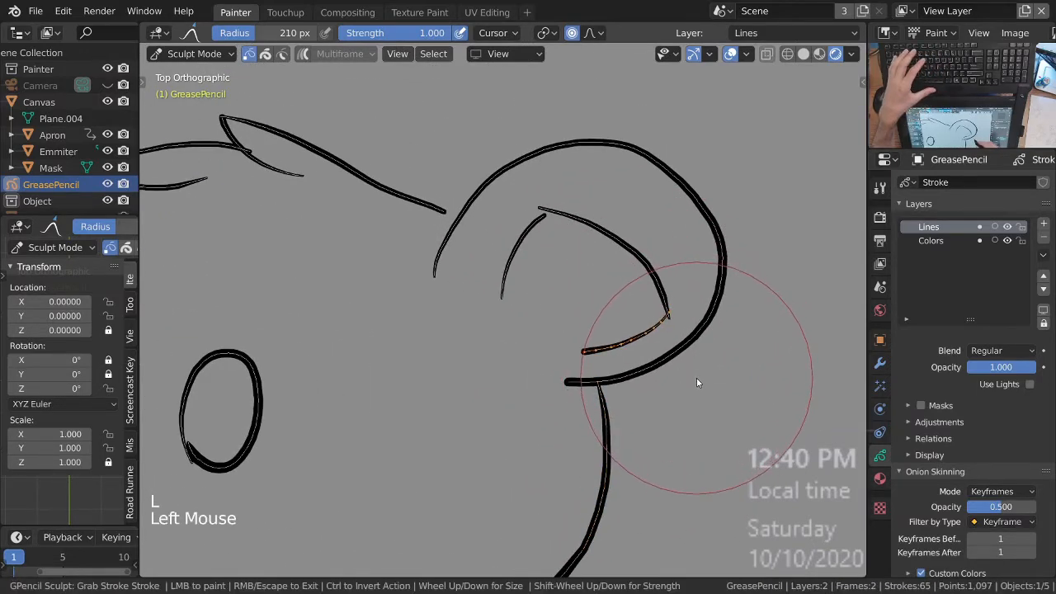
pyautogui.keyDown('ctrl'); pyautogui.moveTo(705, 347); pyautogui.dragTo(656, 292, button='middle'); pyautogui.keyUp('ctrl')
pyautogui.press('space')
pyautogui.rightClick(656, 292)
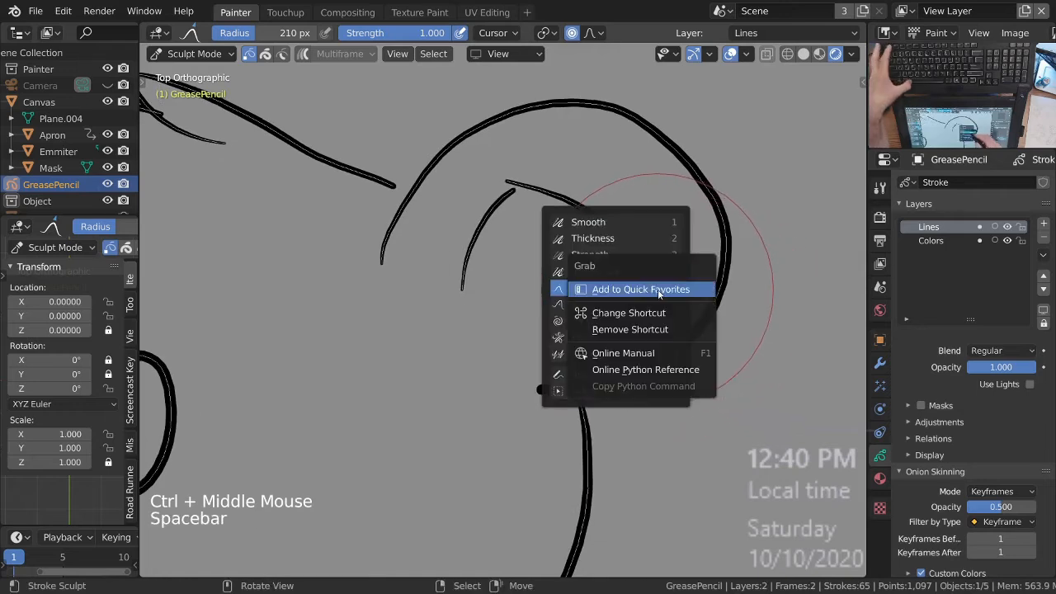
pyautogui.press('Escape')
pyautogui.press('Escape')
pyautogui.press('Escape')
# Step: Select the linked upper inner stroke of the right ear and grab both of its ends to meet the neighbouring inner strokes
pyautogui.keyDown('alt'); pyautogui.rightClick(657, 292); pyautogui.keyUp('alt')
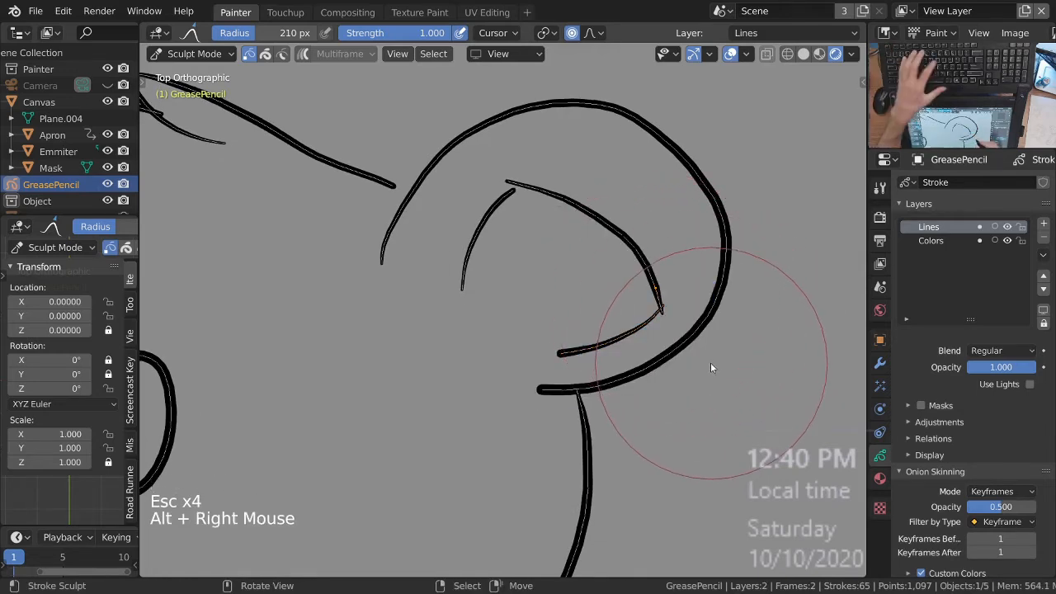
pyautogui.press('l')
pyautogui.moveTo(715, 358); pyautogui.dragTo(714, 339)
pyautogui.moveTo(533, 175); pyautogui.dragTo(539, 187)
# Step: Select the linked head-top stroke running from the hair tuft and grab its end to meet the right ear outline
pyautogui.moveTo(669, 383)
pyautogui.keyDown('ctrl'); pyautogui.mouseDown(button='middle')
pyautogui.moveTo(577, 342)
pyautogui.moveTo(670, 385)
pyautogui.moveTo(642, 287)
pyautogui.mouseUp(button='middle'); pyautogui.keyUp('ctrl')
pyautogui.press('space')
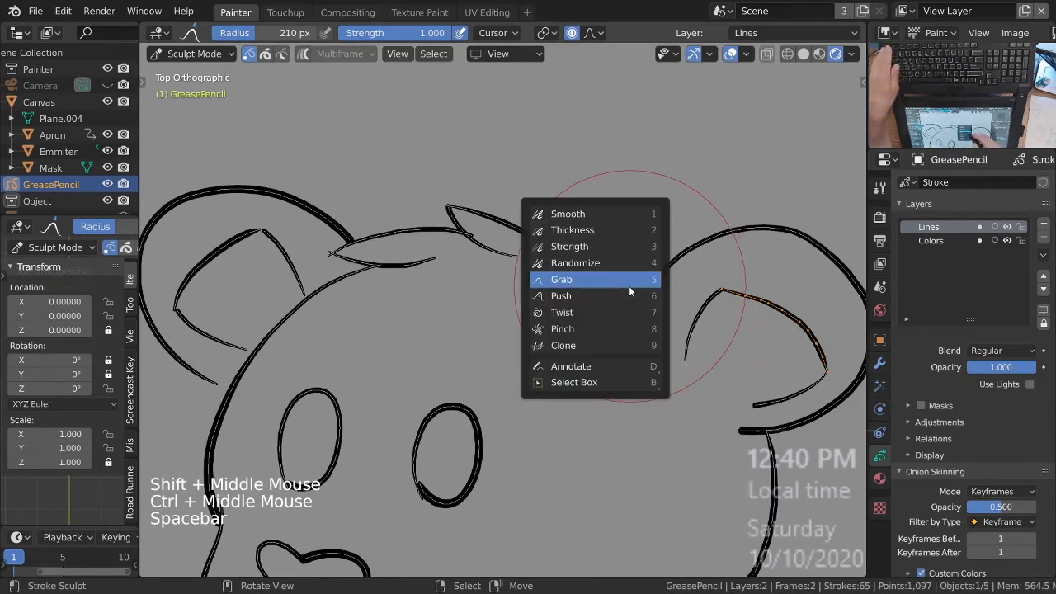
pyautogui.keyDown('alt'); pyautogui.rightClick(640, 262); pyautogui.keyUp('alt')
pyautogui.press('Escape')
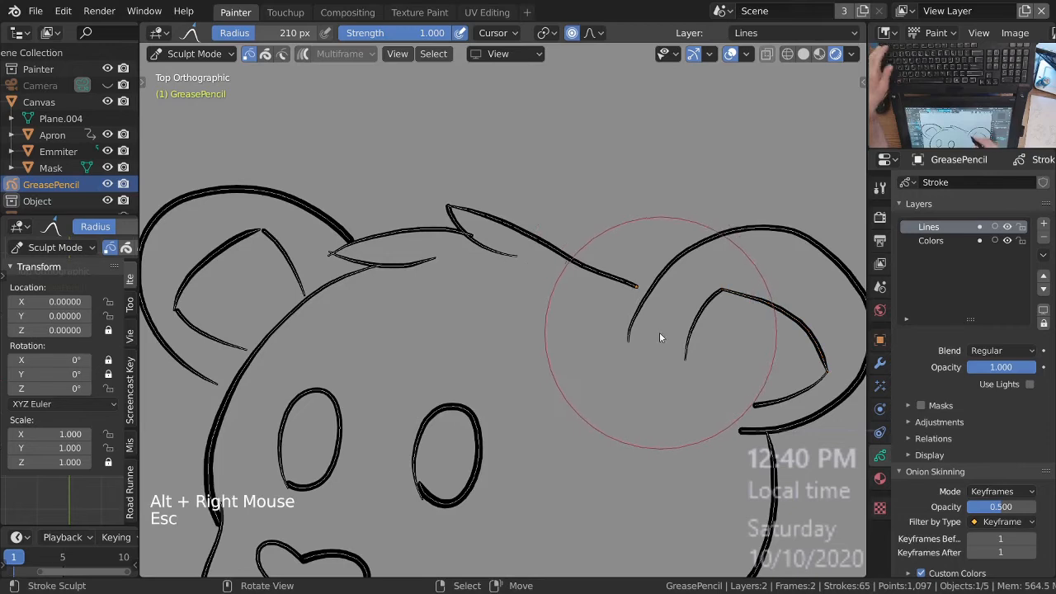
pyautogui.press('l')
pyautogui.moveTo(666, 282); pyautogui.dragTo(685, 297)
pyautogui.click(685, 302)
# Step: Select the upper stroke of the left hair tuft through its linked points and grab it so its tip meets the lower tuft stroke
pyautogui.moveTo(512, 287)
pyautogui.keyDown('shift'); pyautogui.mouseDown(button='middle')
pyautogui.moveTo(612, 305)
pyautogui.moveTo(570, 267)
pyautogui.mouseUp(button='middle'); pyautogui.keyUp('shift')
pyautogui.keyDown('alt'); pyautogui.rightClick(636, 330); pyautogui.keyUp('alt')
pyautogui.press('Escape')
pyautogui.press('l')
pyautogui.moveTo(651, 313); pyautogui.dragTo(583, 299)
pyautogui.click(577, 299)
pyautogui.keyDown('ctrl'); pyautogui.moveTo(427, 302); pyautogui.dragTo(438, 295, button='middle'); pyautogui.keyUp('ctrl')
pyautogui.moveTo(438, 295); pyautogui.dragTo(443, 246)
# Step: Select the linked left ear outline and grab its upper end to meet the hair tuft line
pyautogui.press('space')
pyautogui.press('Escape')
pyautogui.press('Escape')
pyautogui.keyDown('alt'); pyautogui.rightClick(465, 266); pyautogui.keyUp('alt')
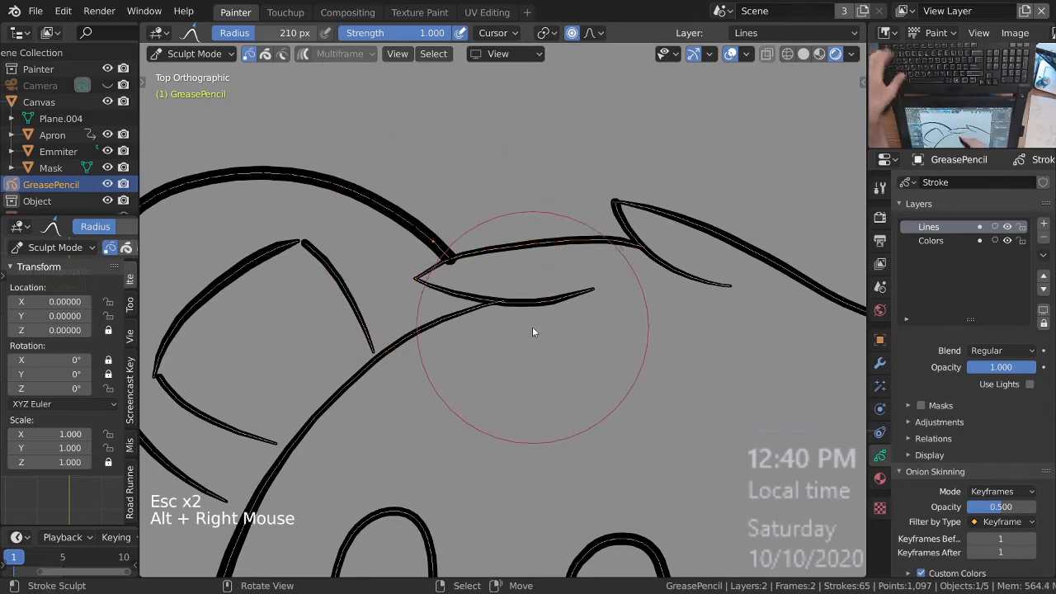
pyautogui.press('l')
pyautogui.moveTo(539, 327); pyautogui.dragTo(495, 294)
# Step: Select the linked upper inner stroke of the left ear and grab its top end to meet the adjoining inner stroke
pyautogui.moveTo(495, 294)
pyautogui.keyDown('ctrl'); pyautogui.mouseDown(button='middle')
pyautogui.moveTo(584, 250)
pyautogui.moveTo(610, 297)
pyautogui.moveTo(523, 242)
pyautogui.mouseUp(button='middle'); pyautogui.keyUp('ctrl')
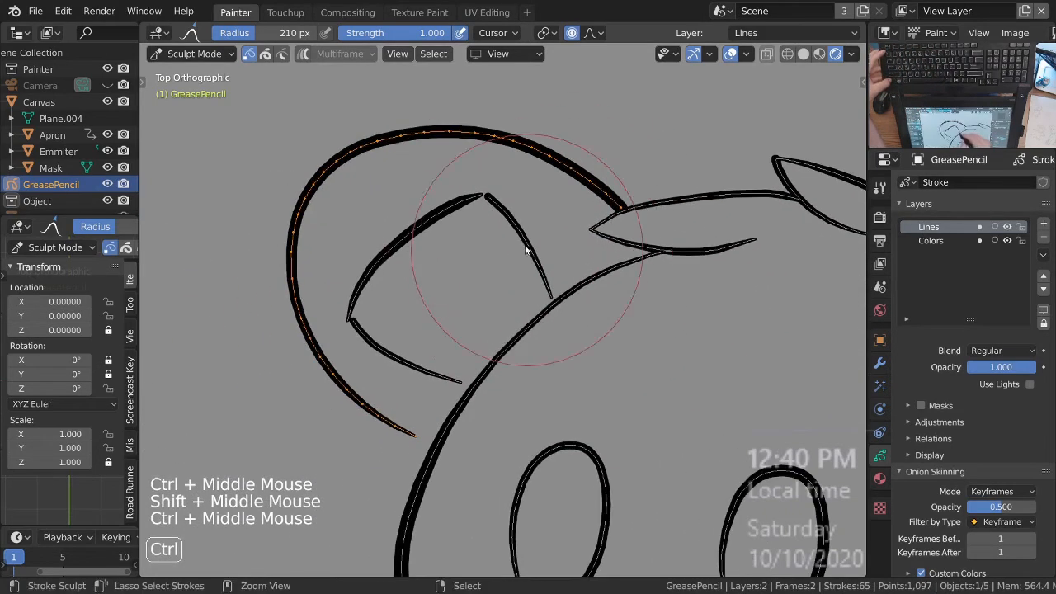
pyautogui.keyDown('alt'); pyautogui.rightClick(472, 206); pyautogui.keyUp('alt')
pyautogui.press('l')
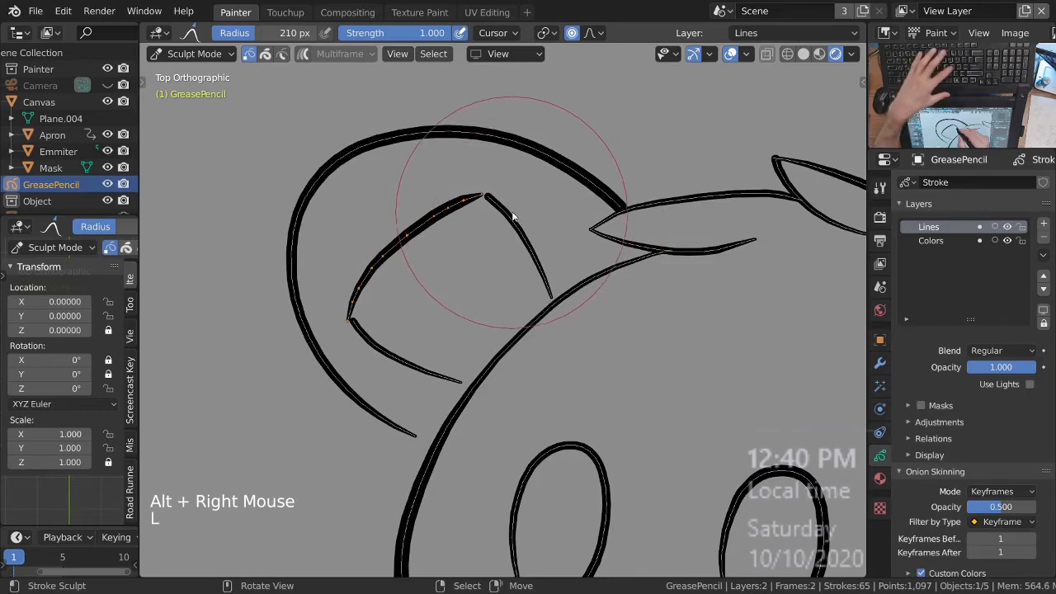
pyautogui.moveTo(519, 218); pyautogui.dragTo(518, 213)
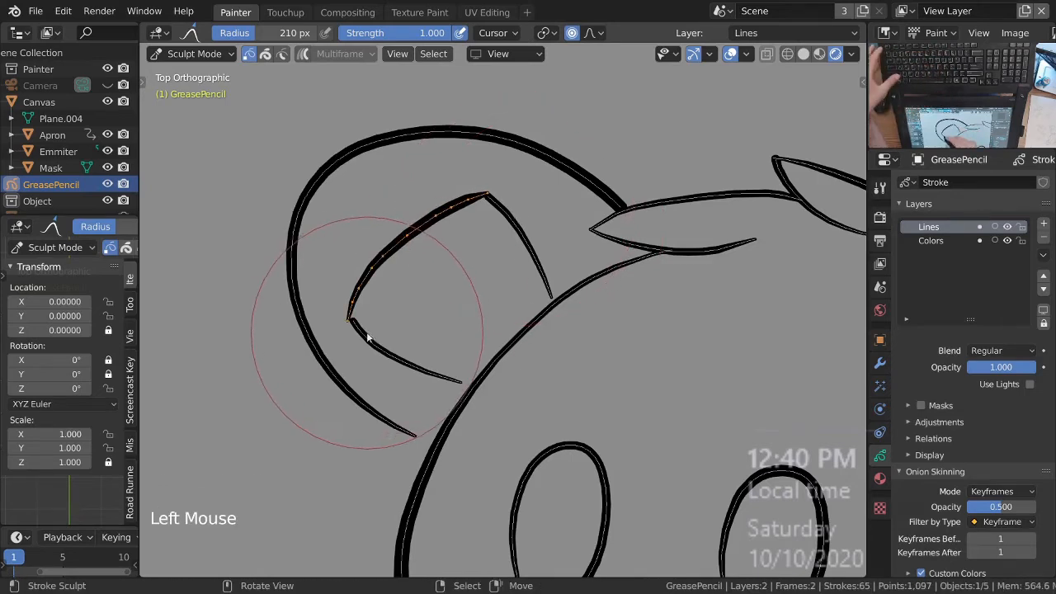
# Step: Select the two other inner strokes of the left ear one after the other and grab their loose ends onto the head outline
pyautogui.keyDown('ctrl'); pyautogui.moveTo(488, 285); pyautogui.dragTo(489, 299, button='middle'); pyautogui.keyUp('ctrl')
pyautogui.keyDown('shift'); pyautogui.moveTo(488, 299); pyautogui.dragTo(477, 339, button='middle'); pyautogui.keyUp('shift')
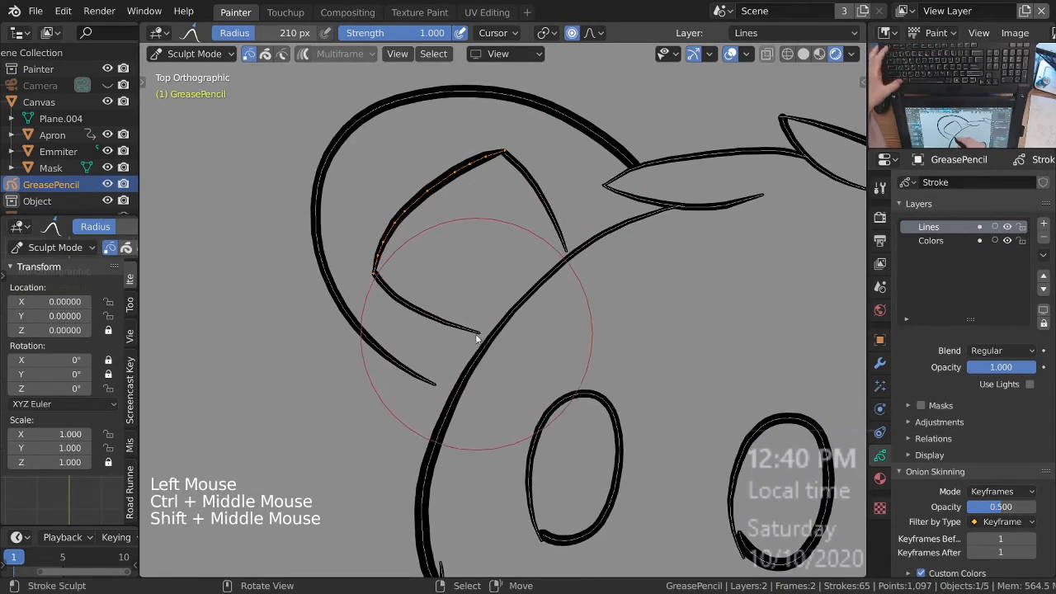
pyautogui.keyDown('alt'); pyautogui.rightClick(482, 339); pyautogui.keyUp('alt')
pyautogui.press('l')
pyautogui.moveTo(500, 351); pyautogui.dragTo(512, 352)
pyautogui.keyDown('alt'); pyautogui.rightClick(572, 249); pyautogui.keyUp('alt')
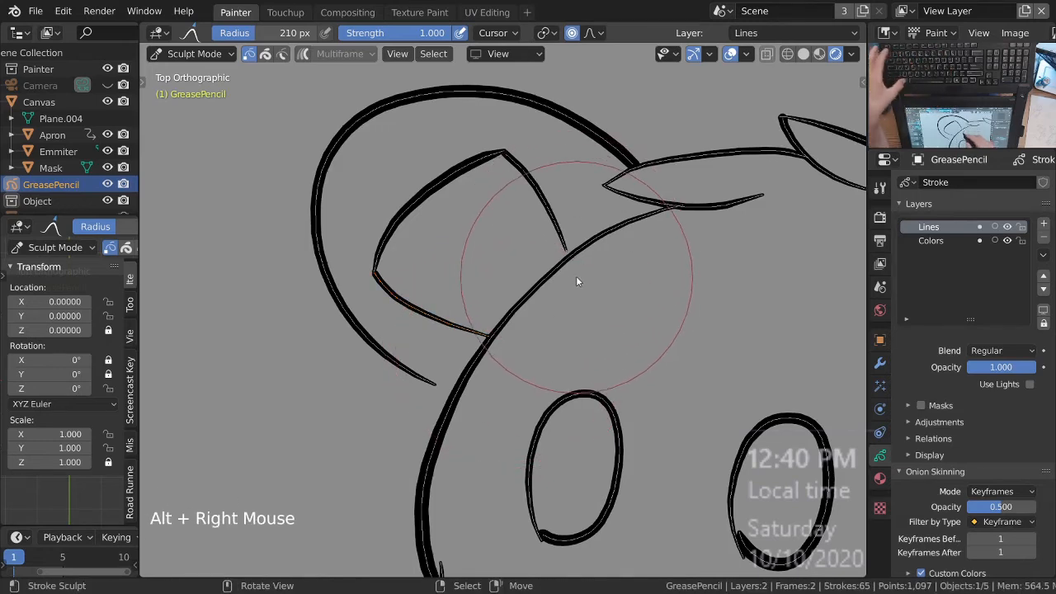
pyautogui.press('l')
pyautogui.moveTo(577, 275); pyautogui.dragTo(578, 279)
# Step: Select the linked left ear outline and grab its lower end toward the head outline
pyautogui.keyDown('alt'); pyautogui.rightClick(435, 382); pyautogui.keyUp('alt')
pyautogui.moveTo(436, 385)
pyautogui.mouseDown()
pyautogui.moveTo(446, 421)
pyautogui.moveTo(419, 401)
pyautogui.mouseUp()
pyautogui.press('l')
pyautogui.click(451, 418)
# Step: Select the thin open end of the right eye outline, grow the selection, and grab it into line with the thick end to close the oval
pyautogui.keyDown('ctrl'); pyautogui.moveTo(514, 217); pyautogui.dragTo(568, 236, button='middle'); pyautogui.keyUp('ctrl')
pyautogui.keyDown('ctrl'); pyautogui.moveTo(413, 235); pyautogui.dragTo(541, 230, button='middle'); pyautogui.keyUp('ctrl')
pyautogui.keyDown('alt'); pyautogui.rightClick(521, 258); pyautogui.keyUp('alt')
pyautogui.press('ctrl+KP_Add')
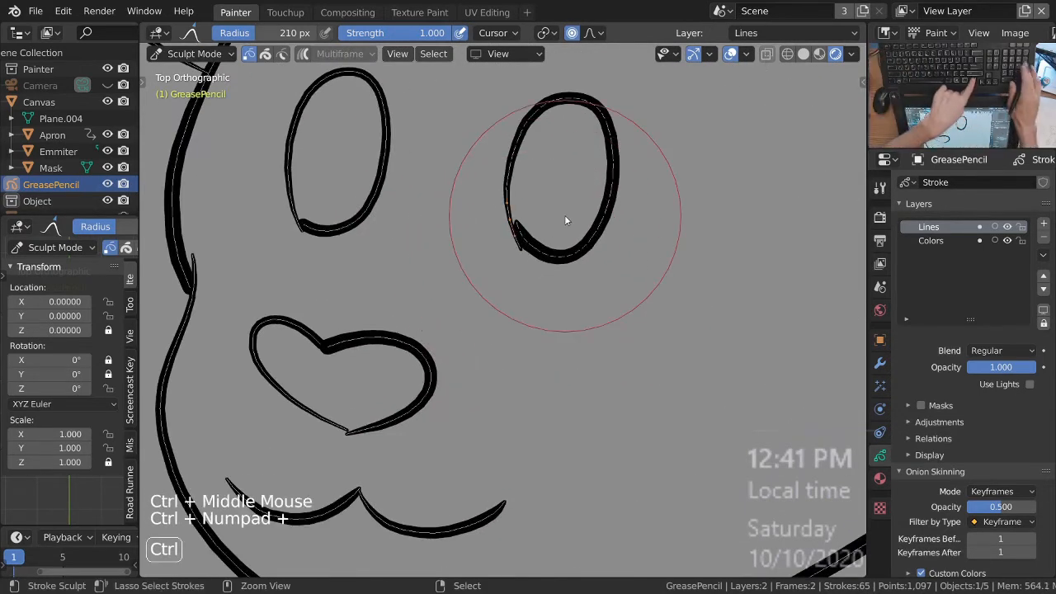
pyautogui.keyDown('ctrl'); pyautogui.moveTo(567, 222); pyautogui.dragTo(523, 332, button='middle'); pyautogui.keyUp('ctrl')
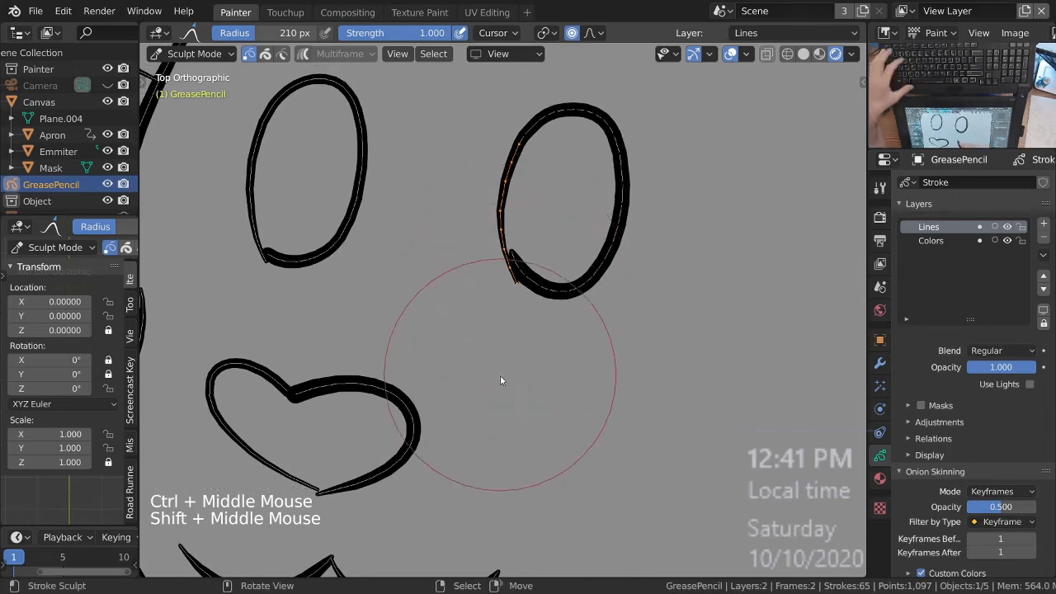
pyautogui.press('space')
pyautogui.click(471, 359)
pyautogui.moveTo(500, 315)
pyautogui.mouseDown()
pyautogui.moveTo(493, 305)
pyautogui.moveTo(554, 356)
pyautogui.mouseUp()
pyautogui.click(551, 360)
pyautogui.click(547, 360)
pyautogui.click(542, 358)
pyautogui.click(541, 356)
pyautogui.click(539, 355)
pyautogui.click(537, 354)
# Step: Thicken the selected lower-left part of the right eye outline with repeated Thickness brush strokes
pyautogui.press('space')
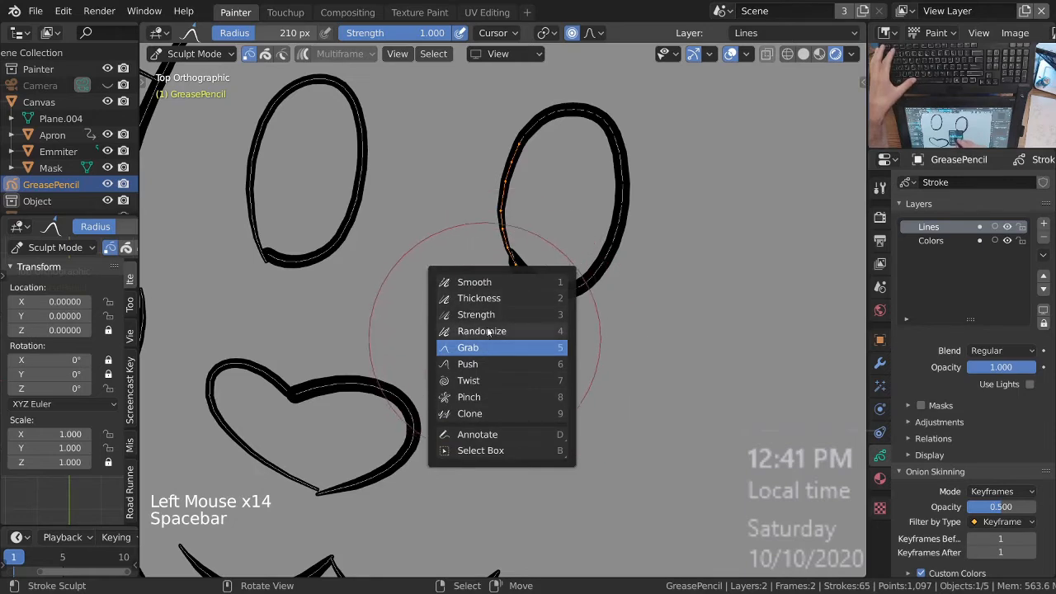
pyautogui.click(491, 301)
pyautogui.click(470, 315)
pyautogui.click(469, 314)
pyautogui.click(467, 313)
pyautogui.click(476, 320)
pyautogui.click(476, 312)
pyautogui.moveTo(481, 338)
pyautogui.mouseDown()
pyautogui.moveTo(470, 303)
pyautogui.moveTo(450, 318)
pyautogui.mouseUp()
pyautogui.click(471, 307)
pyautogui.click(468, 302)
pyautogui.click(465, 293)
pyautogui.moveTo(448, 277); pyautogui.dragTo(449, 318)
pyautogui.moveTo(446, 280); pyautogui.dragTo(450, 318)
pyautogui.moveTo(450, 289)
pyautogui.mouseDown()
pyautogui.moveTo(460, 344)
pyautogui.moveTo(463, 321)
pyautogui.mouseUp()
pyautogui.moveTo(468, 289)
pyautogui.mouseDown()
pyautogui.moveTo(474, 323)
pyautogui.moveTo(462, 288)
pyautogui.mouseUp()
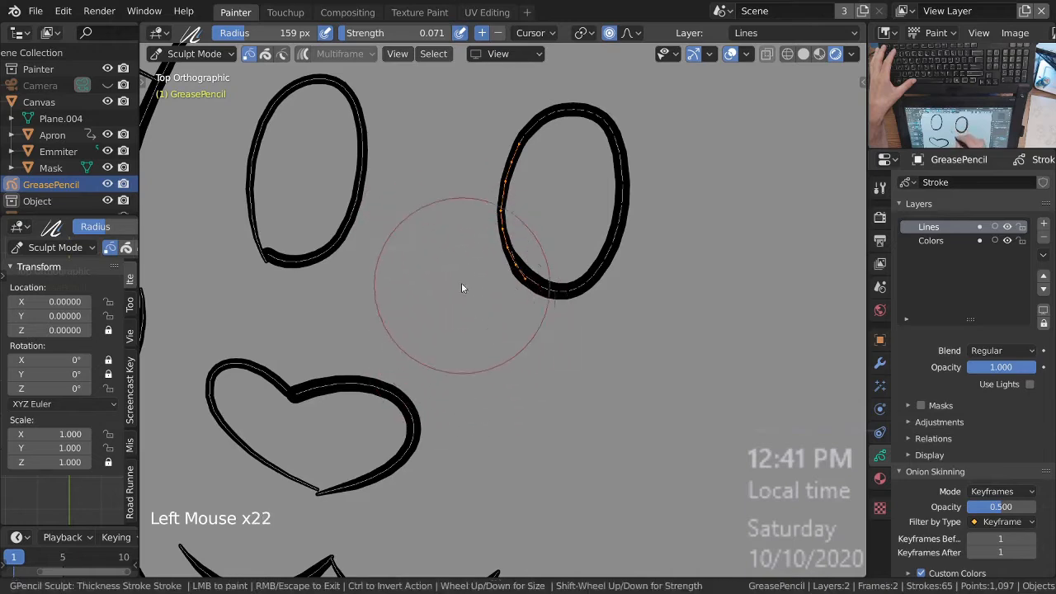
# Step: Thin the overlapping join at the bottom of the right eye outline with inverted Thickness brush strokes
pyautogui.keyDown('ctrl'); pyautogui.click(483, 339); pyautogui.keyUp('ctrl')
pyautogui.keyDown('ctrl'); pyautogui.click(482, 337); pyautogui.keyUp('ctrl')
pyautogui.keyDown('ctrl'); pyautogui.click(481, 334); pyautogui.keyUp('ctrl')
pyautogui.keyDown('ctrl'); pyautogui.moveTo(493, 348); pyautogui.dragTo(498, 355); pyautogui.keyUp('ctrl')
pyautogui.moveTo(495, 348)
pyautogui.keyDown('ctrl'); pyautogui.mouseDown()
pyautogui.moveTo(485, 330)
pyautogui.moveTo(486, 340)
pyautogui.mouseUp(); pyautogui.keyUp('ctrl')
pyautogui.keyDown('ctrl'); pyautogui.moveTo(484, 324); pyautogui.dragTo(488, 339); pyautogui.keyUp('ctrl')
pyautogui.keyDown('ctrl'); pyautogui.moveTo(486, 324); pyautogui.dragTo(492, 338); pyautogui.keyUp('ctrl')
pyautogui.keyDown('ctrl'); pyautogui.moveTo(487, 317); pyautogui.dragTo(502, 330); pyautogui.keyUp('ctrl')
pyautogui.keyDown('ctrl'); pyautogui.moveTo(498, 312); pyautogui.dragTo(502, 330); pyautogui.keyUp('ctrl')
pyautogui.moveTo(500, 328)
pyautogui.keyDown('ctrl'); pyautogui.mouseDown()
pyautogui.moveTo(508, 308)
pyautogui.moveTo(516, 322)
pyautogui.mouseUp(); pyautogui.keyUp('ctrl')
pyautogui.keyDown('ctrl'); pyautogui.moveTo(518, 310); pyautogui.dragTo(523, 323); pyautogui.keyUp('ctrl')
# Step: Build the line weight back up along the lower-left curve of the right eye outline with the Thickness brush
pyautogui.moveTo(467, 289); pyautogui.dragTo(469, 311)
pyautogui.moveTo(469, 312)
pyautogui.mouseDown()
pyautogui.moveTo(479, 297)
pyautogui.moveTo(497, 335)
pyautogui.mouseUp()
pyautogui.moveTo(491, 319); pyautogui.dragTo(497, 335)
pyautogui.moveTo(491, 319); pyautogui.dragTo(503, 340)
pyautogui.moveTo(503, 322); pyautogui.dragTo(509, 343)
pyautogui.moveTo(507, 324); pyautogui.dragTo(512, 345)
pyautogui.moveTo(511, 327)
pyautogui.mouseDown()
pyautogui.moveTo(517, 346)
pyautogui.moveTo(510, 324)
pyautogui.mouseUp()
# Step: Select a point on the right eye outline beside its lower join
pyautogui.keyDown('ctrl'); pyautogui.moveTo(546, 293); pyautogui.dragTo(540, 323, button='middle'); pyautogui.keyUp('ctrl')
pyautogui.keyDown('ctrl'); pyautogui.moveTo(540, 323); pyautogui.dragTo(539, 325, button='middle'); pyautogui.keyUp('ctrl')
pyautogui.keyDown('alt'); pyautogui.rightClick(537, 319); pyautogui.keyUp('alt')
pyautogui.press('Escape')
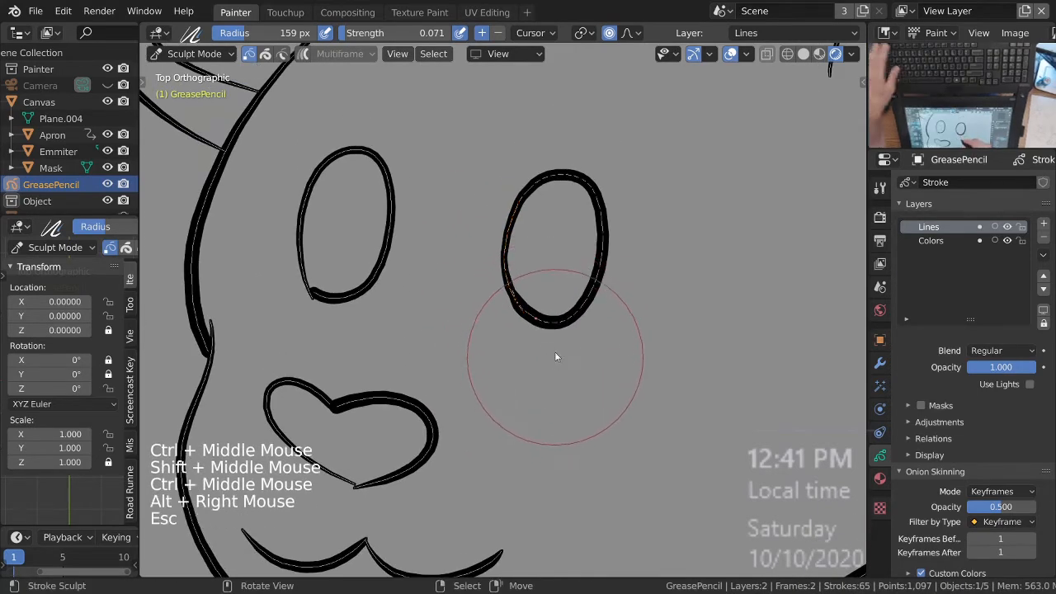
# Step: Extend the point selection around the lower-left curve of the right eye outline and thin it with the Thickness brush
pyautogui.press('ctrl+KP_Add')
pyautogui.press('ctrl+KP_Add')
pyautogui.press('ctrl+KP_Add')
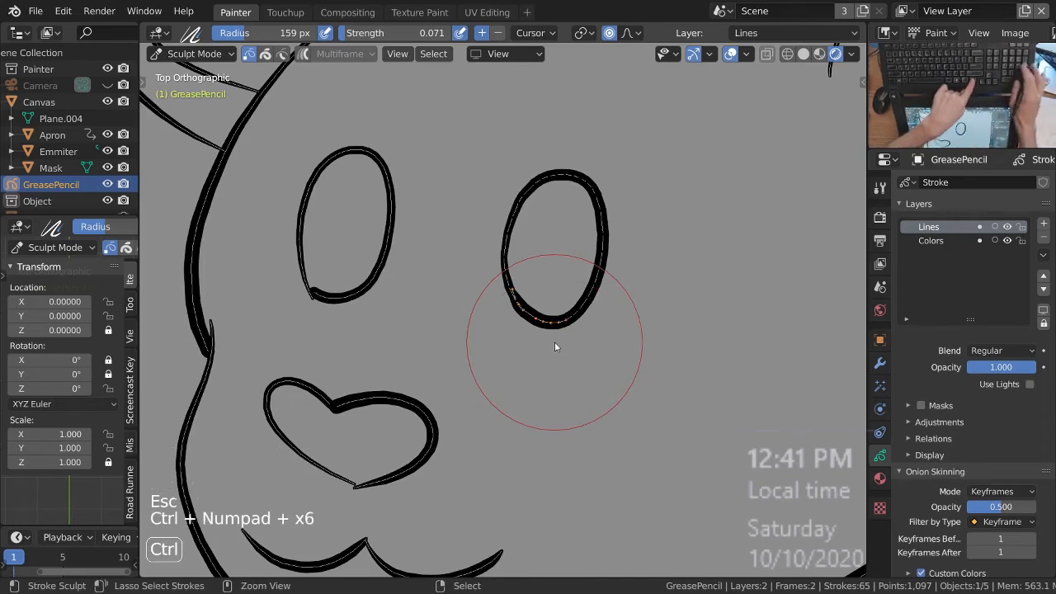
pyautogui.keyDown('ctrl'); pyautogui.moveTo(451, 318); pyautogui.dragTo(453, 327); pyautogui.keyUp('ctrl')
pyautogui.keyDown('ctrl'); pyautogui.moveTo(453, 327); pyautogui.dragTo(456, 335); pyautogui.keyUp('ctrl')
pyautogui.keyDown('ctrl'); pyautogui.moveTo(455, 336); pyautogui.dragTo(456, 346); pyautogui.keyUp('ctrl')
pyautogui.keyDown('ctrl'); pyautogui.moveTo(457, 346); pyautogui.dragTo(462, 340); pyautogui.keyUp('ctrl')
pyautogui.keyDown('ctrl'); pyautogui.moveTo(462, 340); pyautogui.dragTo(467, 334); pyautogui.keyUp('ctrl')
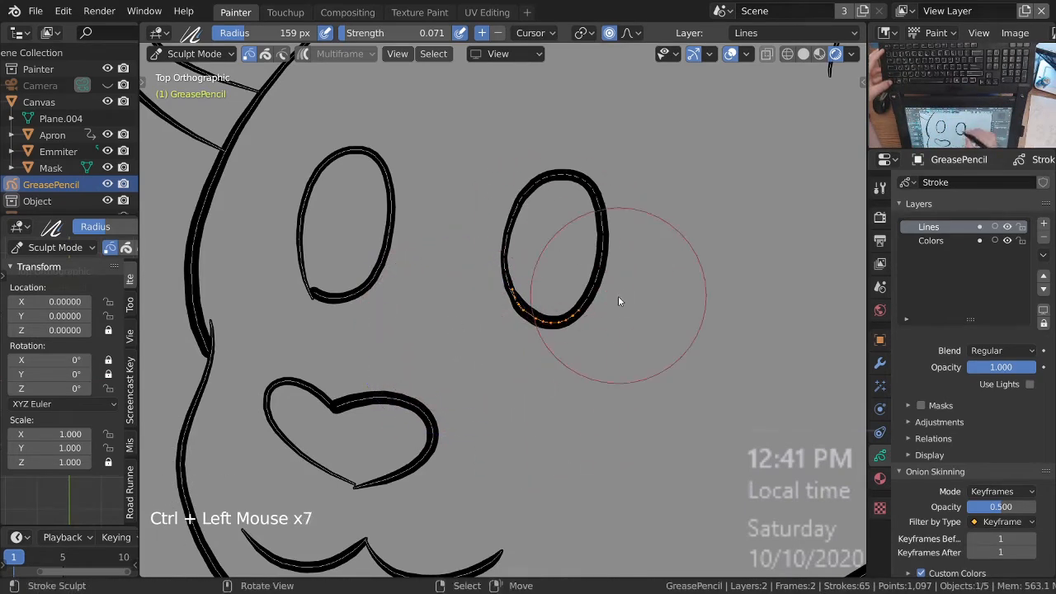
# Step: Thin the selected overlap section of the right eye outline further until its width matches the rest of the oval
pyautogui.press('KP_6')
pyautogui.press('KP_6')
pyautogui.press('KP_6')
pyautogui.press('KP_6')
pyautogui.press('KP_6')
pyautogui.press('KP_6')
pyautogui.press('KP_6')
pyautogui.press('KP_6')
pyautogui.press('KP_6')
pyautogui.press('KP_6')
pyautogui.press('KP_6')
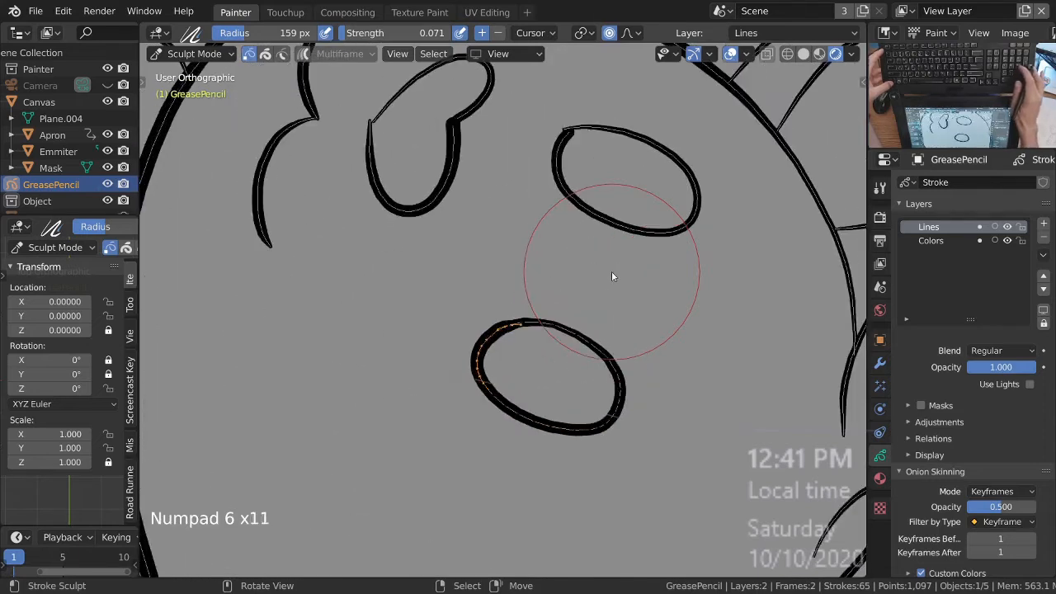
pyautogui.press('KP_6')
pyautogui.press('KP_6')
pyautogui.press('KP_6')
pyautogui.press('KP_6')
pyautogui.press('KP_6')
pyautogui.press('KP_6')
pyautogui.press('KP_6')
pyautogui.press('KP_6')
pyautogui.press('KP_6')
pyautogui.press('KP_6')
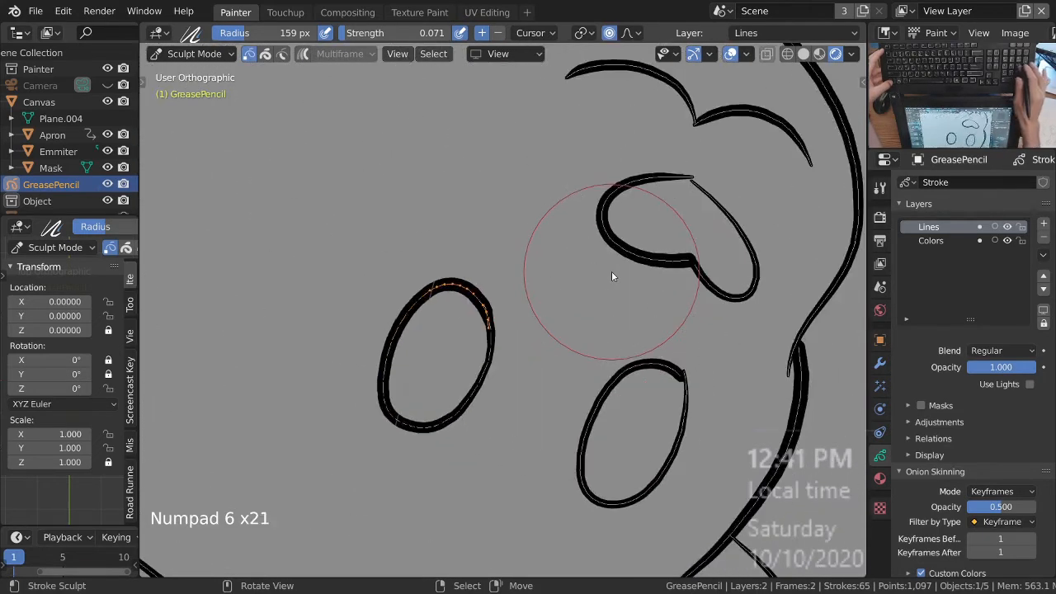
pyautogui.keyDown('ctrl'); pyautogui.moveTo(520, 336); pyautogui.dragTo(533, 302, button='middle'); pyautogui.keyUp('ctrl')
pyautogui.click(538, 298)
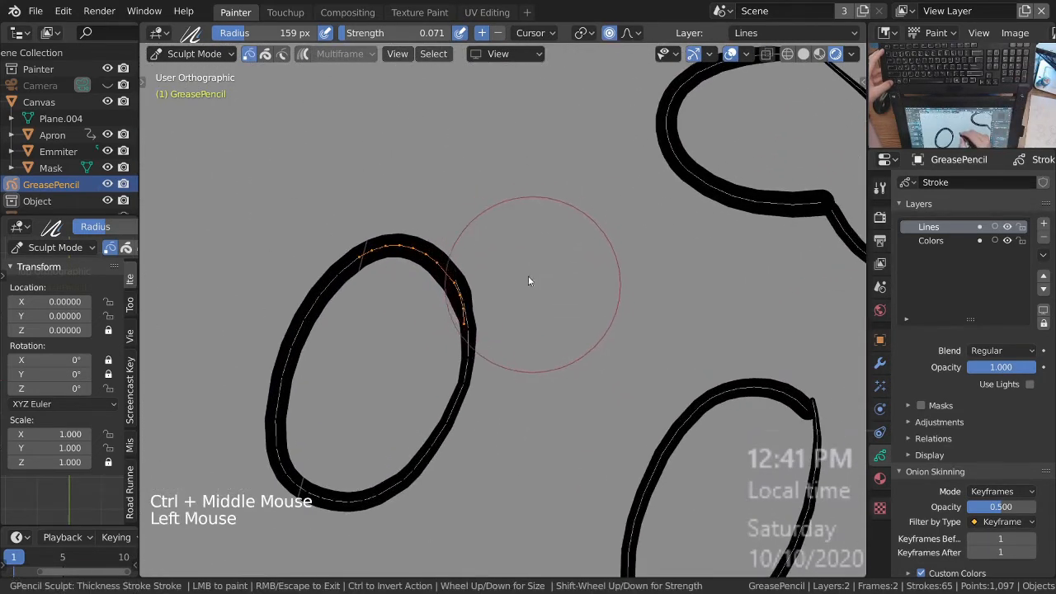
pyautogui.keyDown('ctrl'); pyautogui.click(532, 292); pyautogui.keyUp('ctrl')
pyautogui.keyDown('ctrl'); pyautogui.click(534, 294); pyautogui.keyUp('ctrl')
pyautogui.keyDown('ctrl'); pyautogui.click(526, 276); pyautogui.keyUp('ctrl')
pyautogui.keyDown('ctrl'); pyautogui.click(519, 255); pyautogui.keyUp('ctrl')
pyautogui.keyDown('ctrl'); pyautogui.click(513, 239); pyautogui.keyUp('ctrl')
pyautogui.keyDown('ctrl'); pyautogui.click(505, 219); pyautogui.keyUp('ctrl')
pyautogui.keyDown('ctrl'); pyautogui.click(515, 244); pyautogui.keyUp('ctrl')
pyautogui.keyDown('ctrl'); pyautogui.click(525, 260); pyautogui.keyUp('ctrl')
pyautogui.keyDown('ctrl'); pyautogui.click(518, 252); pyautogui.keyUp('ctrl')
pyautogui.keyDown('ctrl'); pyautogui.click(508, 239); pyautogui.keyUp('ctrl')
pyautogui.keyDown('ctrl'); pyautogui.click(510, 247); pyautogui.keyUp('ctrl')
pyautogui.keyDown('ctrl'); pyautogui.click(514, 258); pyautogui.keyUp('ctrl')
# Step: Select the points at the thin lower-left end of the left eye outline and thicken them with the Thickness brush
pyautogui.keyDown('ctrl'); pyautogui.moveTo(514, 259); pyautogui.dragTo(501, 353, button='middle'); pyautogui.keyUp('ctrl')
pyautogui.press('KP_7')
pyautogui.keyDown('alt'); pyautogui.rightClick(501, 353); pyautogui.keyUp('alt')
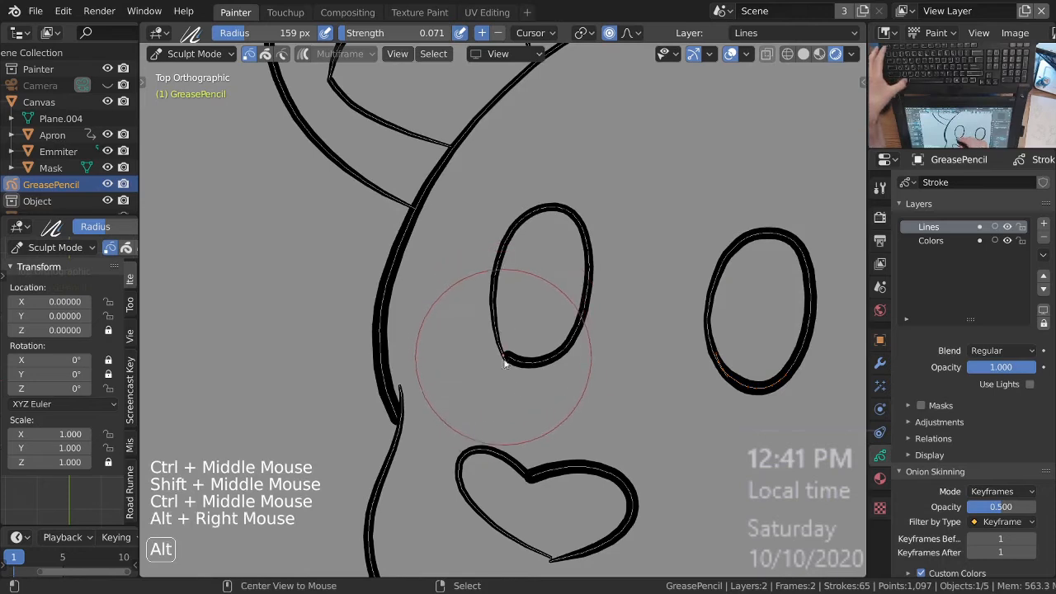
pyautogui.press('ctrl+KP_Add')
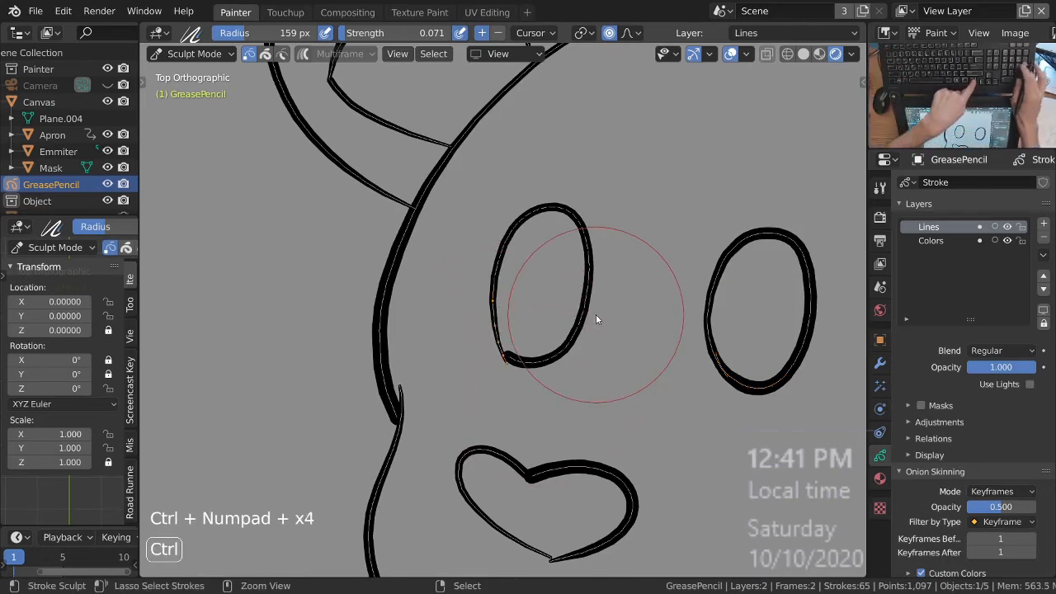
pyautogui.moveTo(461, 348); pyautogui.dragTo(449, 383)
pyautogui.moveTo(459, 350); pyautogui.dragTo(460, 384)
pyautogui.moveTo(458, 350); pyautogui.dragTo(475, 396)
pyautogui.moveTo(472, 360); pyautogui.dragTo(477, 406)
pyautogui.moveTo(474, 367)
pyautogui.mouseDown()
pyautogui.moveTo(478, 414)
pyautogui.moveTo(463, 412)
pyautogui.mouseUp()
pyautogui.moveTo(457, 370); pyautogui.dragTo(456, 410)
pyautogui.moveTo(454, 366); pyautogui.dragTo(457, 405)
pyautogui.moveTo(464, 363); pyautogui.dragTo(469, 387)
# Step: Switch the sculpt brush and even out the join at the lower-left of the left eye outline with short strokes
pyautogui.press('space')
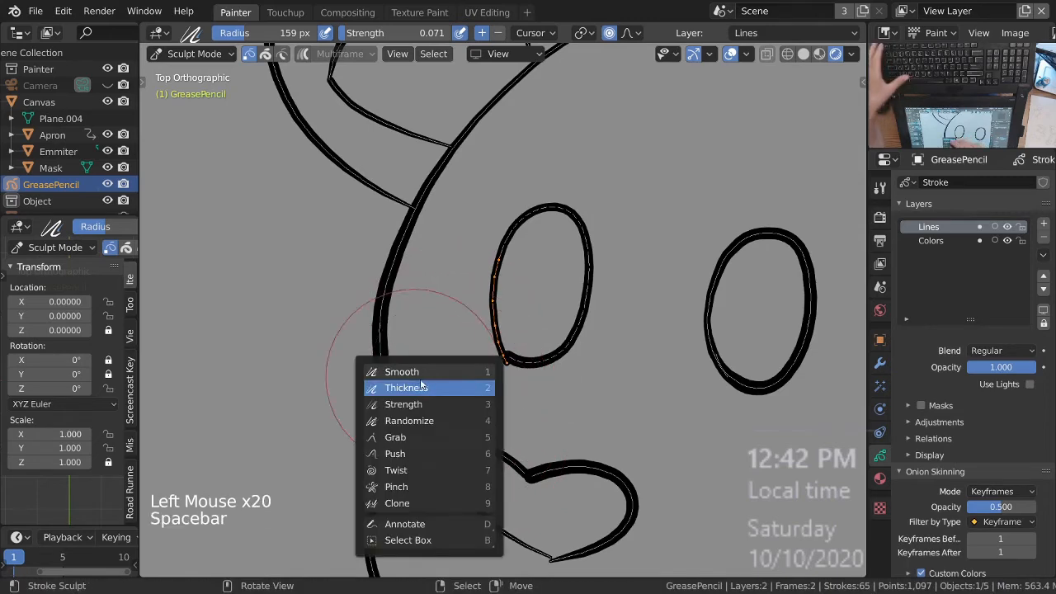
pyautogui.moveTo(488, 428); pyautogui.dragTo(539, 424)
pyautogui.moveTo(541, 429); pyautogui.dragTo(542, 422)
pyautogui.moveTo(545, 427); pyautogui.dragTo(547, 417)
pyautogui.moveTo(546, 424); pyautogui.dragTo(547, 416)
pyautogui.moveTo(547, 421); pyautogui.dragTo(548, 415)
pyautogui.moveTo(548, 420); pyautogui.dragTo(547, 414)
pyautogui.moveTo(547, 422); pyautogui.dragTo(545, 413)
pyautogui.moveTo(476, 405); pyautogui.dragTo(515, 411)
pyautogui.moveTo(518, 419); pyautogui.dragTo(522, 413)
pyautogui.moveTo(525, 421); pyautogui.dragTo(528, 419)
# Step: Resize the sculpt brush and refine the left eye outline's lower-left join with a few more strokes
pyautogui.moveTo(528, 419)
pyautogui.keyDown('ctrl'); pyautogui.mouseDown(button='middle')
pyautogui.moveTo(538, 315)
pyautogui.moveTo(541, 358)
pyautogui.mouseUp(button='middle'); pyautogui.keyUp('ctrl')
pyautogui.press('f')
pyautogui.click(503, 366)
pyautogui.moveTo(510, 354); pyautogui.dragTo(515, 335)
pyautogui.moveTo(515, 342); pyautogui.dragTo(519, 334)
pyautogui.moveTo(520, 340); pyautogui.dragTo(522, 335)
pyautogui.moveTo(523, 340); pyautogui.dragTo(519, 327)
pyautogui.moveTo(507, 327); pyautogui.dragTo(507, 317)
pyautogui.moveTo(508, 324); pyautogui.dragTo(513, 319)
# Step: Switch back to the Thickness brush and thicken the selected lower-left side of the left eye outline
pyautogui.moveTo(501, 309)
pyautogui.keyDown('ctrl'); pyautogui.mouseDown(button='middle')
pyautogui.moveTo(500, 349)
pyautogui.moveTo(431, 358)
pyautogui.mouseUp(button='middle'); pyautogui.keyUp('ctrl')
pyautogui.press('space')
pyautogui.click(427, 294)
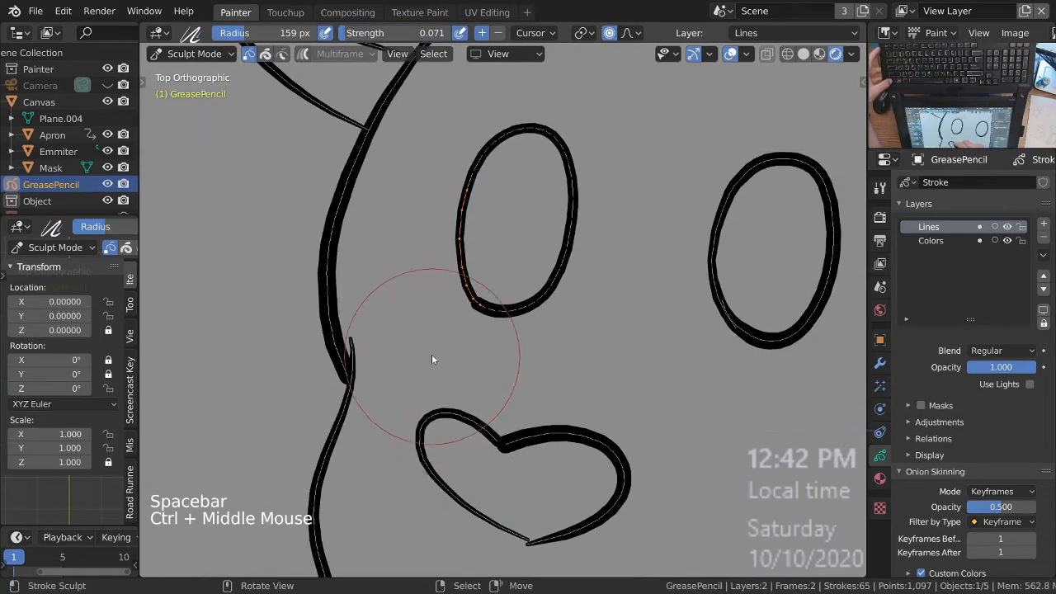
pyautogui.click(432, 356)
pyautogui.click(432, 355)
pyautogui.click(431, 354)
pyautogui.click(434, 363)
pyautogui.click(426, 350)
pyautogui.click(418, 340)
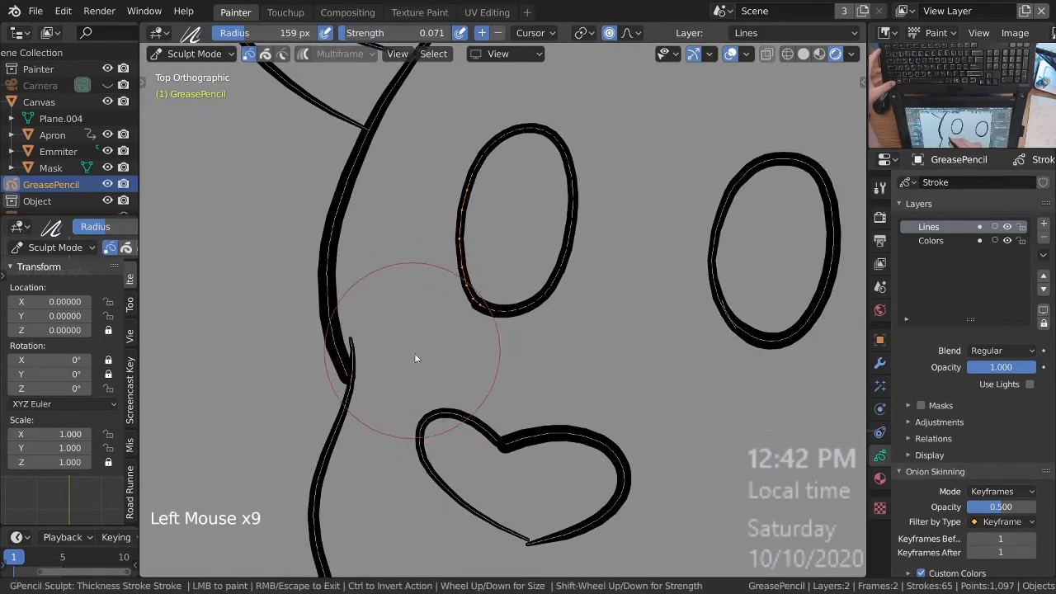
pyautogui.click(401, 272)
pyautogui.click(407, 265)
pyautogui.click(426, 345)
pyautogui.click(439, 365)
pyautogui.click(449, 378)
pyautogui.click(458, 363)
pyautogui.click(464, 348)
pyautogui.click(467, 342)
# Step: Select the points along the bottom curve of the left eye outline and thin them with the Thickness brush
pyautogui.keyDown('ctrl'); pyautogui.moveTo(467, 342); pyautogui.dragTo(498, 319, button='middle'); pyautogui.keyUp('ctrl')
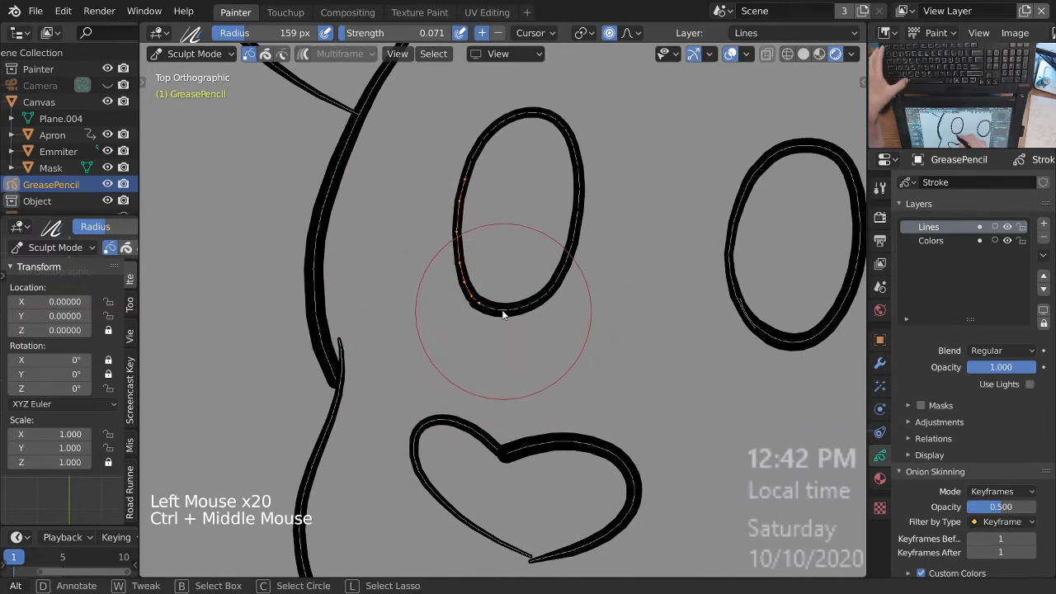
pyautogui.keyDown('alt'); pyautogui.keyDown('super'); pyautogui.rightClick(498, 309); pyautogui.keyUp('super'); pyautogui.keyUp('alt')
pyautogui.keyDown('alt'); pyautogui.rightClick(503, 316); pyautogui.keyUp('alt')
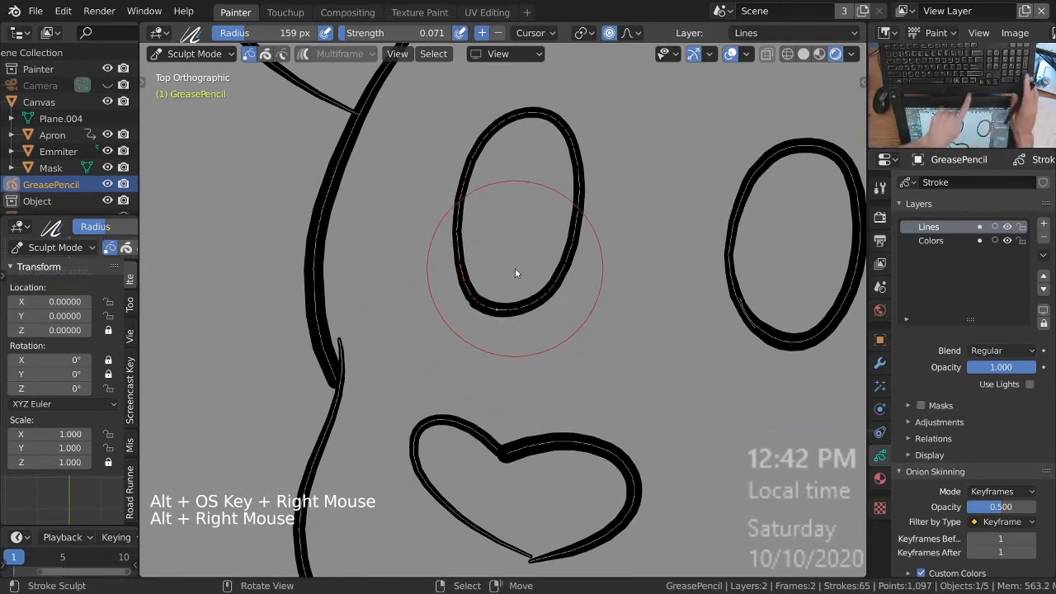
pyautogui.press('ctrl+KP_Add')
pyautogui.press('ctrl+KP_Add')
pyautogui.press('ctrl+KP_Add')
pyautogui.press('ctrl+KP_Add')
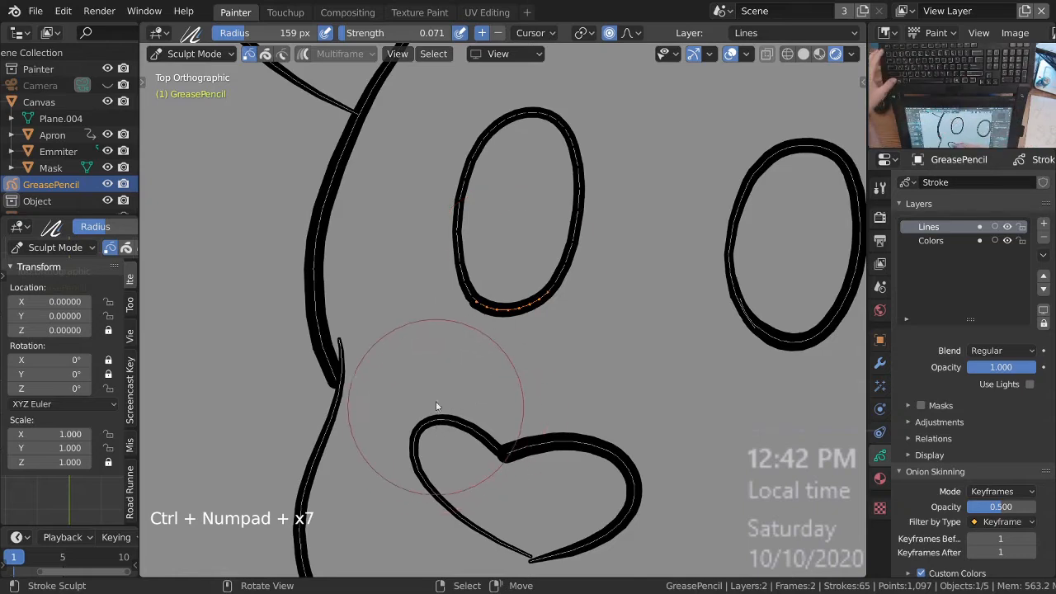
pyautogui.keyDown('ctrl'); pyautogui.moveTo(435, 410); pyautogui.dragTo(438, 368, button='middle'); pyautogui.keyUp('ctrl')
pyautogui.press('space')
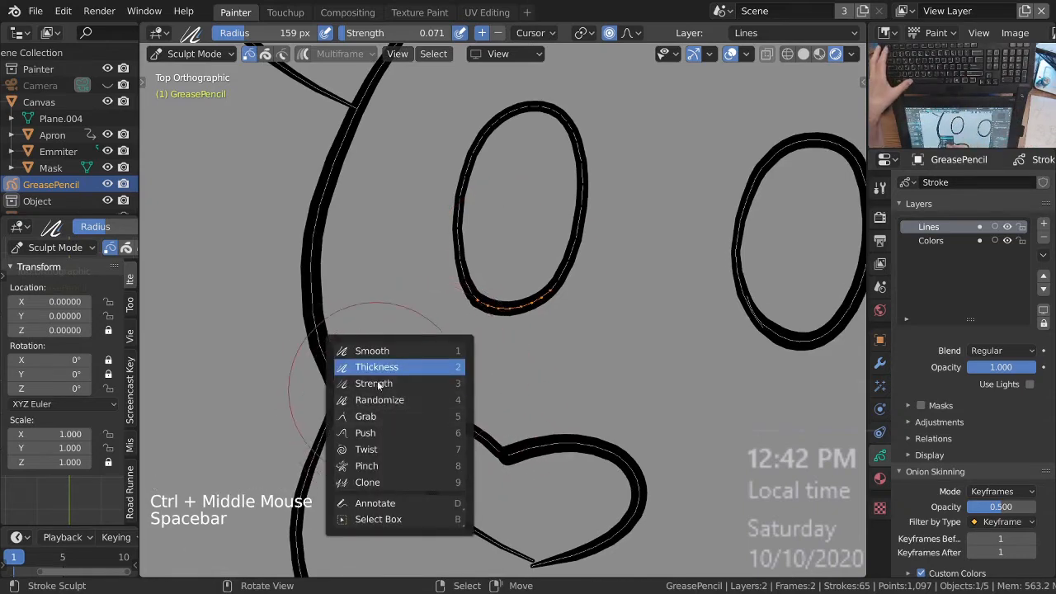
pyautogui.click(404, 369)
pyautogui.click(429, 342)
pyautogui.click(432, 342)
pyautogui.keyDown('ctrl'); pyautogui.click(435, 347); pyautogui.keyUp('ctrl')
pyautogui.keyDown('ctrl'); pyautogui.click(435, 353); pyautogui.keyUp('ctrl')
pyautogui.keyDown('ctrl'); pyautogui.click(436, 356); pyautogui.keyUp('ctrl')
pyautogui.keyDown('ctrl'); pyautogui.click(438, 361); pyautogui.keyUp('ctrl')
pyautogui.keyDown('ctrl'); pyautogui.click(419, 347); pyautogui.keyUp('ctrl')
pyautogui.keyDown('ctrl'); pyautogui.click(424, 343); pyautogui.keyUp('ctrl')
pyautogui.keyDown('ctrl'); pyautogui.click(430, 346); pyautogui.keyUp('ctrl')
pyautogui.keyDown('ctrl'); pyautogui.click(436, 356); pyautogui.keyUp('ctrl')
pyautogui.keyDown('ctrl'); pyautogui.click(443, 364); pyautogui.keyUp('ctrl')
pyautogui.keyDown('ctrl'); pyautogui.click(516, 239); pyautogui.keyUp('ctrl')
# Step: Deselect all points and save the file
pyautogui.moveTo(517, 239)
pyautogui.keyDown('ctrl'); pyautogui.mouseDown(button='middle')
pyautogui.moveTo(538, 390)
pyautogui.moveTo(526, 316)
pyautogui.moveTo(560, 302)
pyautogui.moveTo(568, 313)
pyautogui.moveTo(545, 314)
pyautogui.mouseUp(button='middle'); pyautogui.keyUp('ctrl')
pyautogui.hotkey('alt', 'a')
pyautogui.hotkey('ctrl', 's')
# Step: Select the nose's left stroke and pull its lower end to meet the right stroke using the Grab brush
pyautogui.moveTo(545, 314)
pyautogui.keyDown('ctrl'); pyautogui.mouseDown(button='middle')
pyautogui.moveTo(511, 264)
pyautogui.moveTo(520, 271)
pyautogui.moveTo(486, 264)
pyautogui.mouseUp(button='middle'); pyautogui.keyUp('ctrl')
pyautogui.keyDown('alt'); pyautogui.rightClick(495, 280); pyautogui.keyUp('alt')
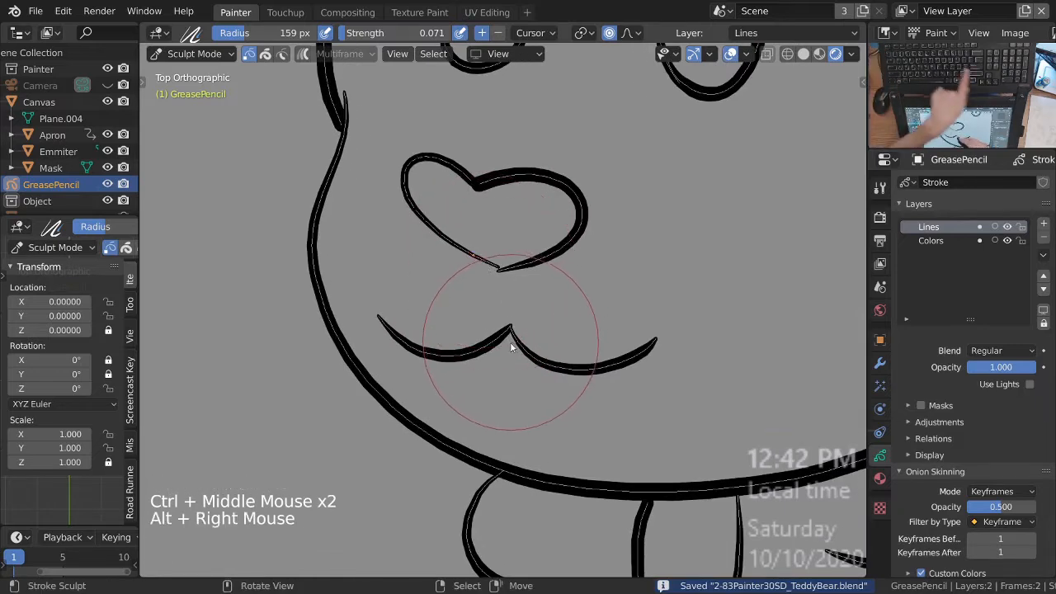
pyautogui.press('l')
pyautogui.keyDown('ctrl'); pyautogui.moveTo(500, 278); pyautogui.dragTo(477, 312, button='middle'); pyautogui.keyUp('ctrl')
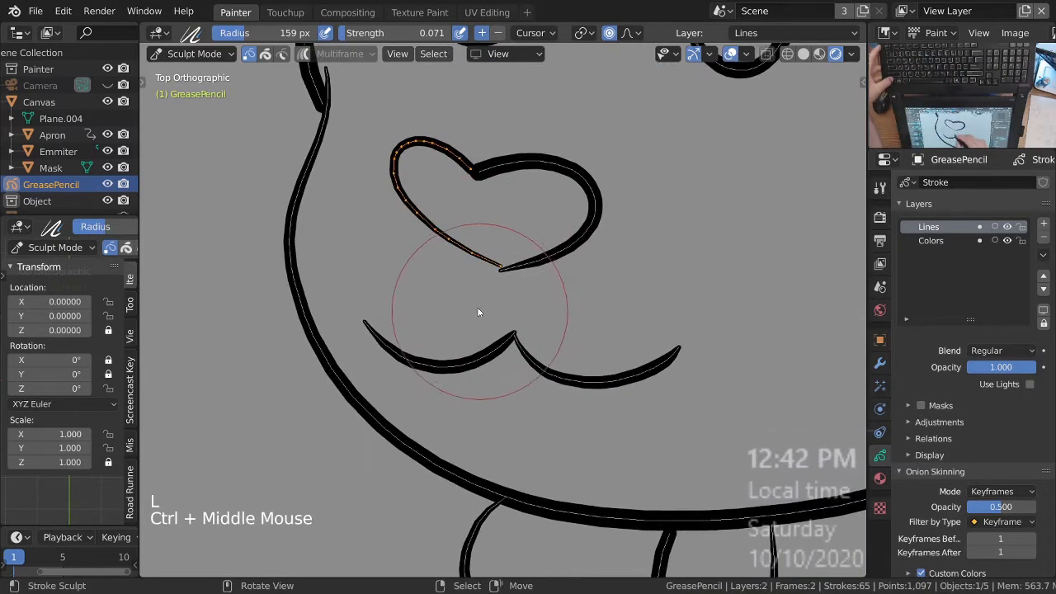
pyautogui.press('space')
pyautogui.click(421, 357)
pyautogui.moveTo(469, 308); pyautogui.dragTo(467, 289)
pyautogui.moveTo(474, 266)
pyautogui.keyDown('ctrl'); pyautogui.mouseDown(button='middle')
pyautogui.moveTo(504, 235)
pyautogui.moveTo(594, 248)
pyautogui.moveTo(501, 263)
pyautogui.mouseUp(button='middle'); pyautogui.keyUp('ctrl')
# Step: Select the stroke at the top of the left arm and adjust its upper end beneath the head with the Grab brush
pyautogui.moveTo(631, 273)
pyautogui.keyDown('ctrl'); pyautogui.mouseDown(button='middle')
pyautogui.moveTo(610, 355)
pyautogui.moveTo(592, 241)
pyautogui.moveTo(542, 214)
pyautogui.moveTo(493, 224)
pyautogui.mouseUp(button='middle'); pyautogui.keyUp('ctrl')
pyautogui.keyDown('alt'); pyautogui.rightClick(478, 228); pyautogui.keyUp('alt')
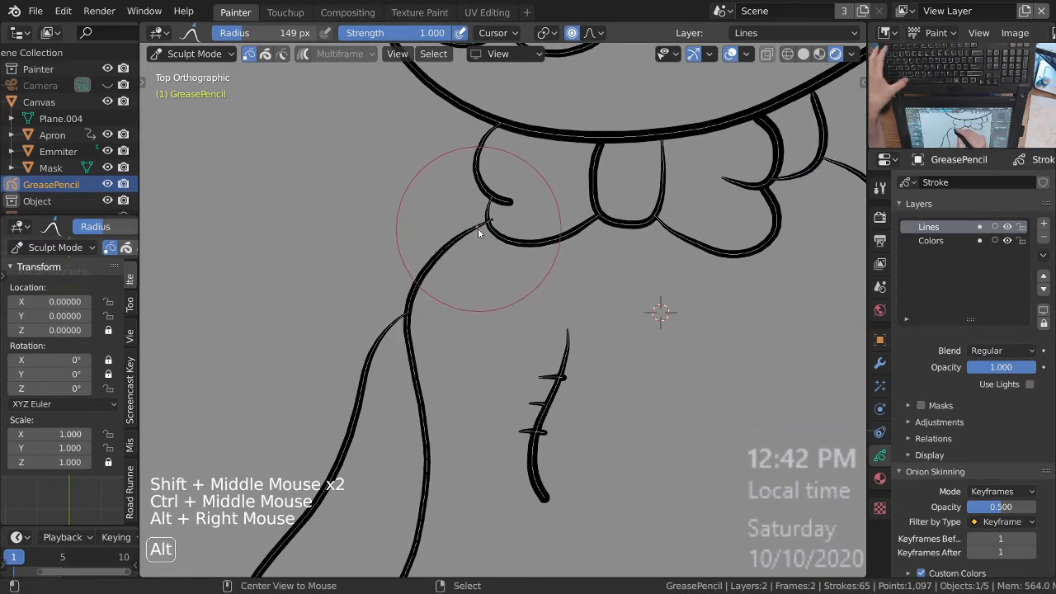
pyautogui.press('l')
pyautogui.moveTo(491, 265); pyautogui.dragTo(482, 269)
# Step: Select the whole stroke farther down the left side of the body and pull its end into place with the Grab brush
pyautogui.keyDown('ctrl'); pyautogui.moveTo(482, 269); pyautogui.dragTo(487, 233, button='middle'); pyautogui.keyUp('ctrl')
pyautogui.keyDown('shift'); pyautogui.moveTo(489, 303); pyautogui.dragTo(514, 212, button='middle'); pyautogui.keyUp('shift')
pyautogui.moveTo(633, 342)
pyautogui.keyDown('shift'); pyautogui.mouseDown(button='middle')
pyautogui.moveTo(632, 289)
pyautogui.moveTo(604, 292)
pyautogui.mouseUp(button='middle'); pyautogui.keyUp('shift')
pyautogui.keyDown('shift'); pyautogui.moveTo(537, 350); pyautogui.dragTo(621, 230, button='middle'); pyautogui.keyUp('shift')
pyautogui.keyDown('ctrl'); pyautogui.moveTo(387, 328); pyautogui.dragTo(363, 356, button='middle'); pyautogui.keyUp('ctrl')
pyautogui.keyDown('alt'); pyautogui.rightClick(362, 359); pyautogui.keyUp('alt')
pyautogui.press('l')
pyautogui.moveTo(371, 375); pyautogui.dragTo(387, 391)
pyautogui.moveTo(371, 378); pyautogui.dragTo(389, 396)
pyautogui.moveTo(373, 381); pyautogui.dragTo(393, 401)
pyautogui.moveTo(379, 391); pyautogui.dragTo(403, 413)
pyautogui.moveTo(384, 398)
pyautogui.mouseDown()
pyautogui.moveTo(398, 409)
pyautogui.moveTo(343, 378)
pyautogui.mouseUp()
pyautogui.moveTo(374, 410); pyautogui.dragTo(383, 413)
pyautogui.moveTo(378, 411); pyautogui.dragTo(390, 418)
# Step: Select the outer outline stroke of the left foot and nudge its end with the Grab brush
pyautogui.moveTo(323, 372)
pyautogui.keyDown('ctrl'); pyautogui.mouseDown(button='middle')
pyautogui.moveTo(417, 322)
pyautogui.moveTo(462, 487)
pyautogui.moveTo(497, 289)
pyautogui.moveTo(520, 237)
pyautogui.moveTo(549, 230)
pyautogui.moveTo(589, 258)
pyautogui.mouseUp(button='middle'); pyautogui.keyUp('ctrl')
pyautogui.keyDown('alt'); pyautogui.rightClick(387, 280); pyautogui.keyUp('alt')
pyautogui.press('l')
pyautogui.moveTo(424, 377)
pyautogui.keyDown('ctrl'); pyautogui.mouseDown(button='middle')
pyautogui.moveTo(425, 262)
pyautogui.moveTo(403, 198)
pyautogui.moveTo(403, 261)
pyautogui.moveTo(511, 361)
pyautogui.moveTo(512, 349)
pyautogui.moveTo(489, 393)
pyautogui.mouseUp(button='middle'); pyautogui.keyUp('ctrl')
pyautogui.click(396, 200)
pyautogui.click(394, 202)
pyautogui.click(394, 200)
pyautogui.click(393, 199)
pyautogui.click(393, 198)
# Step: Select the leg stroke beside the left foot and pull its lower end to meet the foot outline with the Grab brush
pyautogui.press('super')
pyautogui.rightClick(498, 408)
pyautogui.press('Escape')
pyautogui.press('Escape')
pyautogui.press('Escape')
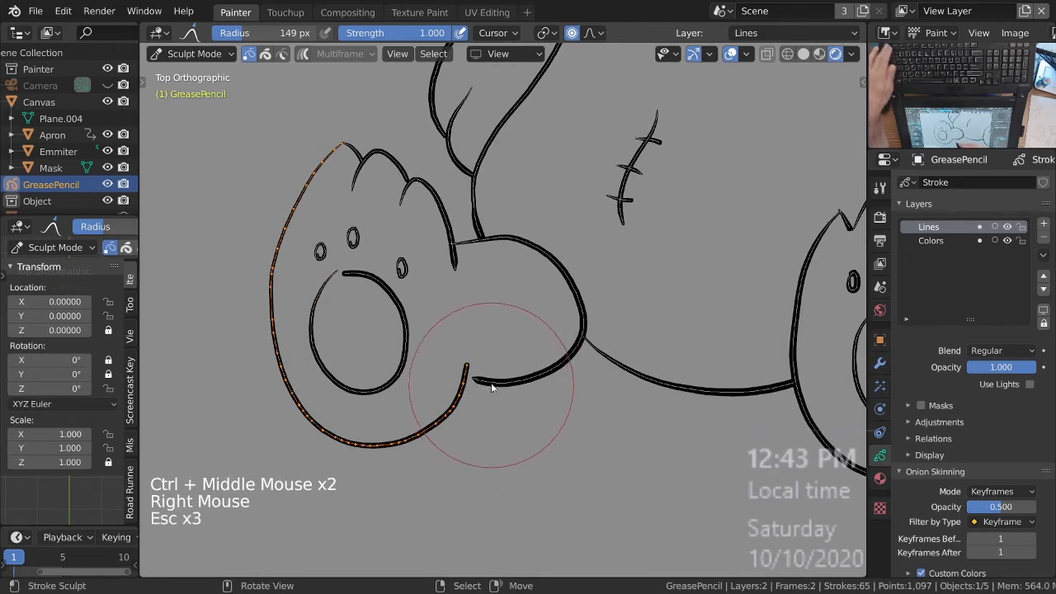
pyautogui.keyDown('alt'); pyautogui.rightClick(493, 428); pyautogui.keyUp('alt')
pyautogui.press('Escape')
pyautogui.press('l')
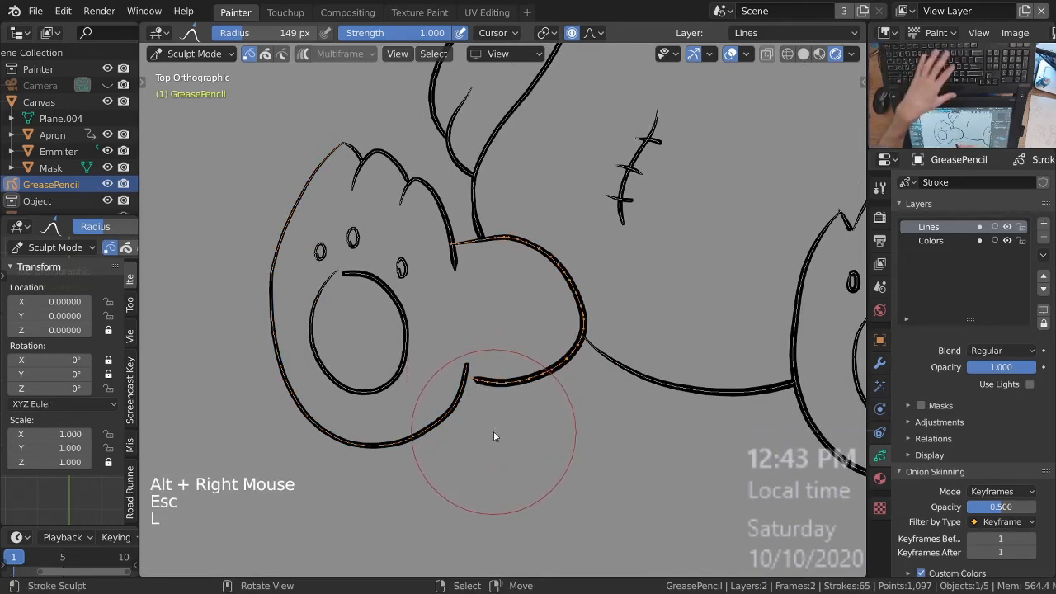
pyautogui.click(479, 431)
pyautogui.click(459, 428)
pyautogui.moveTo(452, 430); pyautogui.dragTo(442, 424)
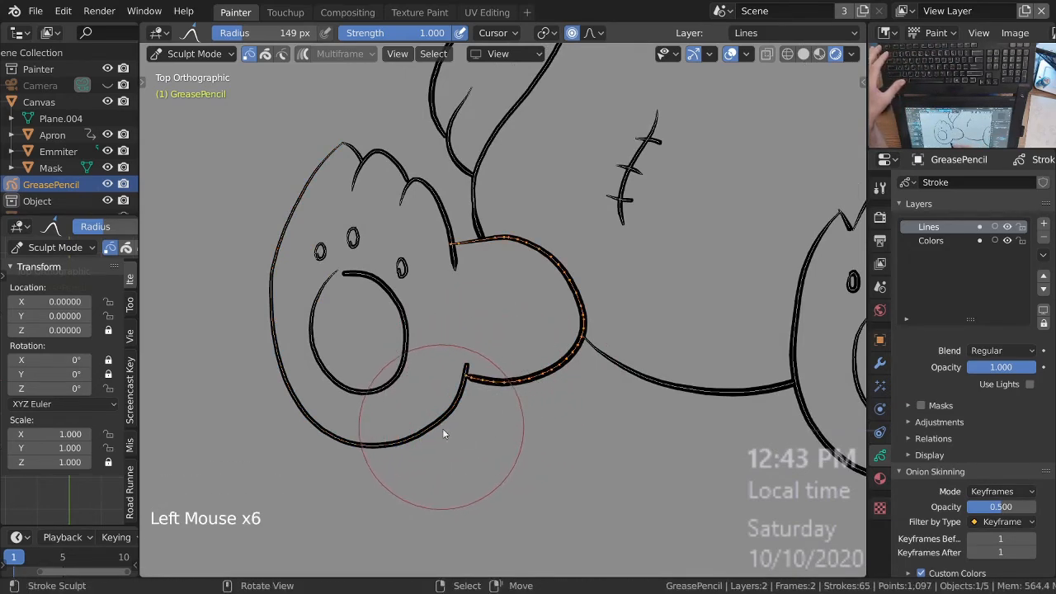
pyautogui.moveTo(447, 285); pyautogui.dragTo(452, 291)
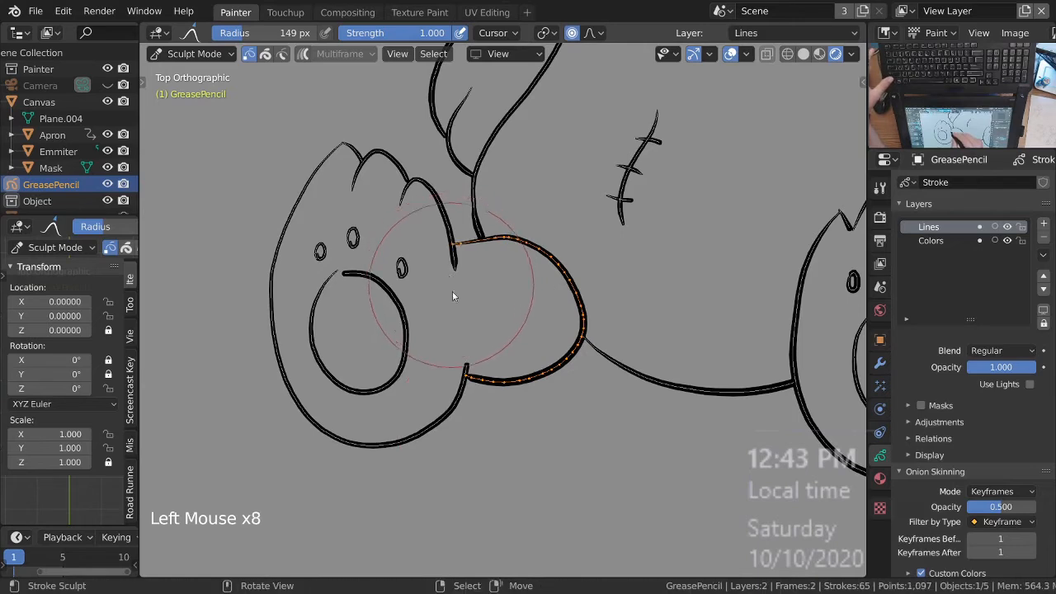
# Step: Examine the feet, arms and body line art for remaining gaps and shapes that need cleanup
pyautogui.moveTo(385, 266)
pyautogui.keyDown('ctrl'); pyautogui.mouseDown(button='middle')
pyautogui.moveTo(520, 361)
pyautogui.moveTo(514, 403)
pyautogui.moveTo(443, 396)
pyautogui.moveTo(786, 335)
pyautogui.mouseUp(button='middle'); pyautogui.keyUp('ctrl')
pyautogui.keyDown('shift'); pyautogui.moveTo(244, 295); pyautogui.dragTo(502, 302, button='middle'); pyautogui.keyUp('shift')
pyautogui.keyDown('shift'); pyautogui.moveTo(496, 305); pyautogui.dragTo(506, 383, button='middle'); pyautogui.keyUp('shift')
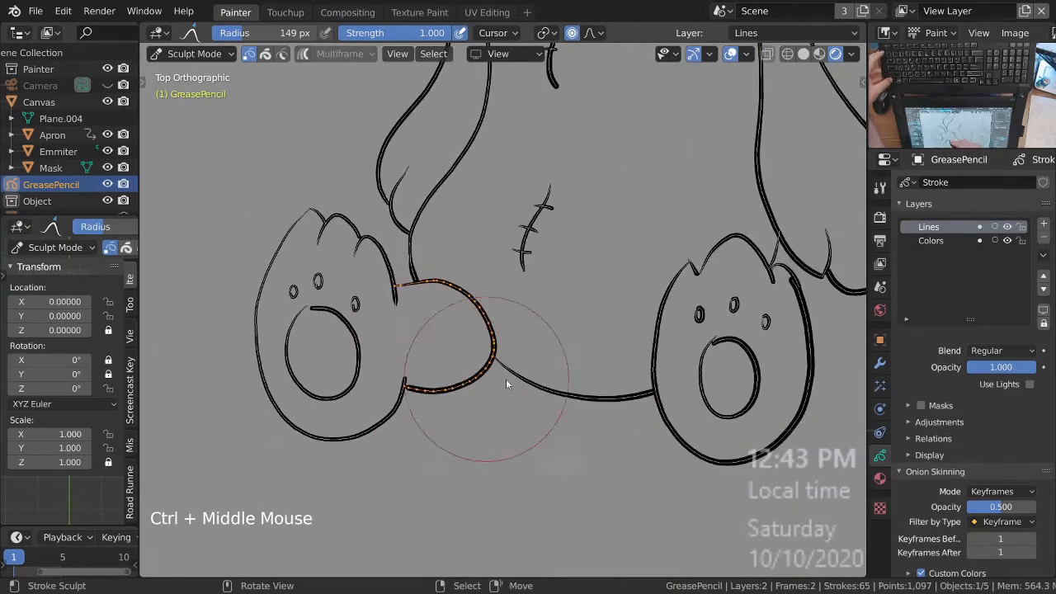
pyautogui.keyDown('ctrl'); pyautogui.moveTo(566, 314); pyautogui.dragTo(589, 453, button='middle'); pyautogui.keyUp('ctrl')
pyautogui.keyDown('shift'); pyautogui.moveTo(755, 395); pyautogui.dragTo(707, 337, button='middle'); pyautogui.keyUp('shift')
pyautogui.moveTo(438, 291)
pyautogui.keyDown('ctrl'); pyautogui.mouseDown(button='middle')
pyautogui.moveTo(407, 279)
pyautogui.moveTo(427, 247)
pyautogui.moveTo(429, 405)
pyautogui.moveTo(516, 420)
pyautogui.moveTo(558, 473)
pyautogui.moveTo(561, 496)
pyautogui.moveTo(609, 381)
pyautogui.mouseUp(button='middle'); pyautogui.keyUp('ctrl')
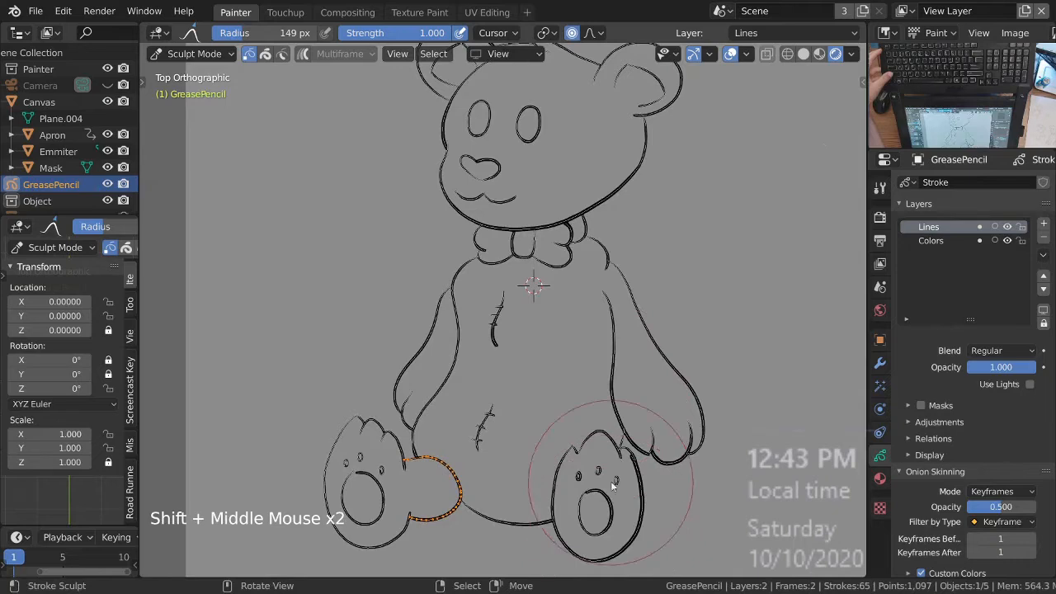
pyautogui.moveTo(488, 426)
pyautogui.keyDown('ctrl'); pyautogui.mouseDown(button='middle')
pyautogui.moveTo(372, 370)
pyautogui.moveTo(388, 378)
pyautogui.mouseUp(button='middle'); pyautogui.keyUp('ctrl')
pyautogui.moveTo(388, 378)
pyautogui.keyDown('shift'); pyautogui.mouseDown(button='middle')
pyautogui.moveTo(402, 384)
pyautogui.moveTo(462, 322)
pyautogui.mouseUp(button='middle'); pyautogui.keyUp('shift')
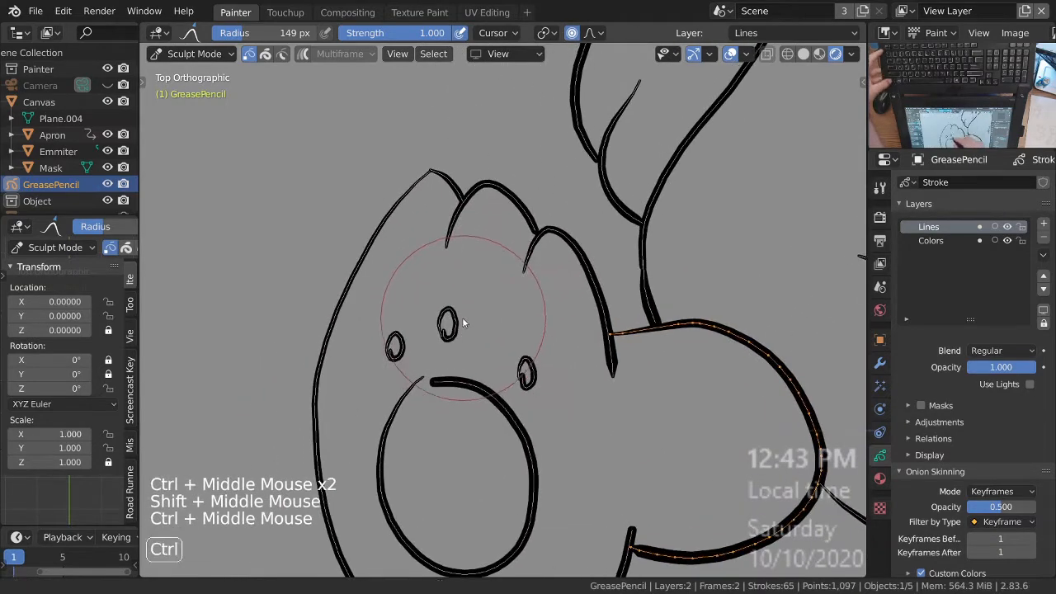
# Step: Switch to Edit Mode with stroke selection and select the left foot's leftmost toe oval
pyautogui.hotkey('ctrl', 'Tab')
pyautogui.click(363, 320)
pyautogui.keyDown('ctrl'); pyautogui.moveTo(363, 322); pyautogui.dragTo(392, 357, button='middle'); pyautogui.keyUp('ctrl')
pyautogui.hotkey('ctrl', 'Tab')
pyautogui.click(608, 338)
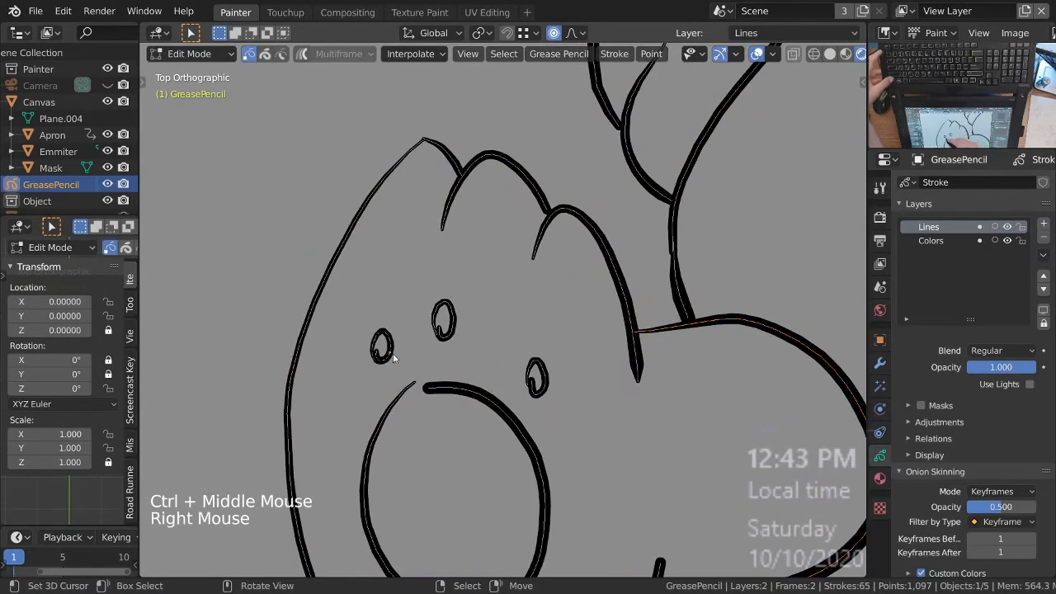
pyautogui.press('2')
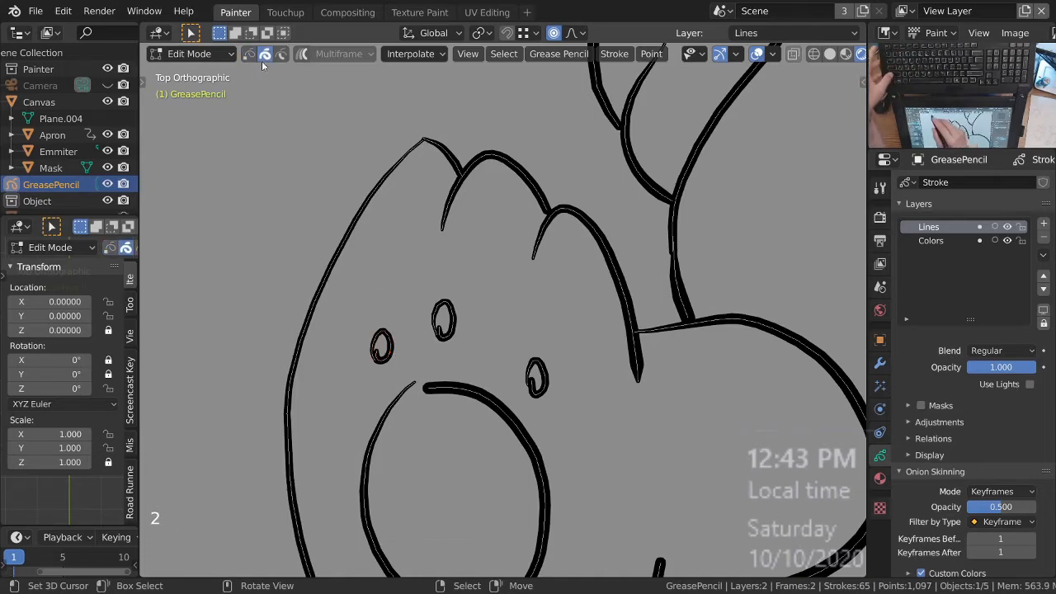
# Step: Add the remaining toe ovals on both feet to the stroke selection
pyautogui.keyDown('shift'); pyautogui.rightClick(543, 393); pyautogui.keyUp('shift')
pyautogui.keyDown('ctrl'); pyautogui.moveTo(599, 381); pyautogui.dragTo(281, 297, button='middle'); pyautogui.keyUp('ctrl')
pyautogui.keyDown('shift'); pyautogui.moveTo(667, 455); pyautogui.dragTo(430, 431, button='middle'); pyautogui.keyUp('shift')
pyautogui.keyDown('shift'); pyautogui.rightClick(590, 344); pyautogui.keyUp('shift')
pyautogui.keyDown('shift'); pyautogui.rightClick(592, 338); pyautogui.keyUp('shift')
pyautogui.keyDown('shift'); pyautogui.click(592, 334); pyautogui.keyUp('shift')
pyautogui.keyDown('shift'); pyautogui.rightClick(593, 328); pyautogui.keyUp('shift')
pyautogui.keyDown('ctrl'); pyautogui.moveTo(592, 328); pyautogui.dragTo(465, 385, button='middle'); pyautogui.keyUp('ctrl')
pyautogui.moveTo(465, 385)
pyautogui.keyDown('shift'); pyautogui.mouseDown(button='middle')
pyautogui.moveTo(514, 409)
pyautogui.moveTo(661, 433)
pyautogui.mouseUp(button='middle'); pyautogui.keyUp('shift')
# Step: Move the selected toe ovals to the Colors layer
pyautogui.press('w')
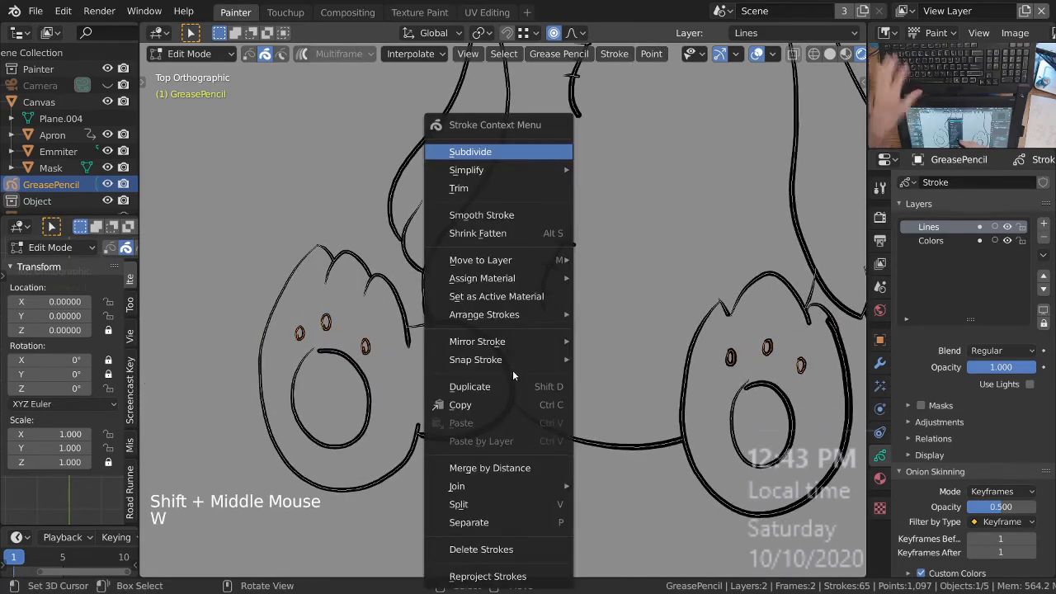
pyautogui.moveTo(507, 262)
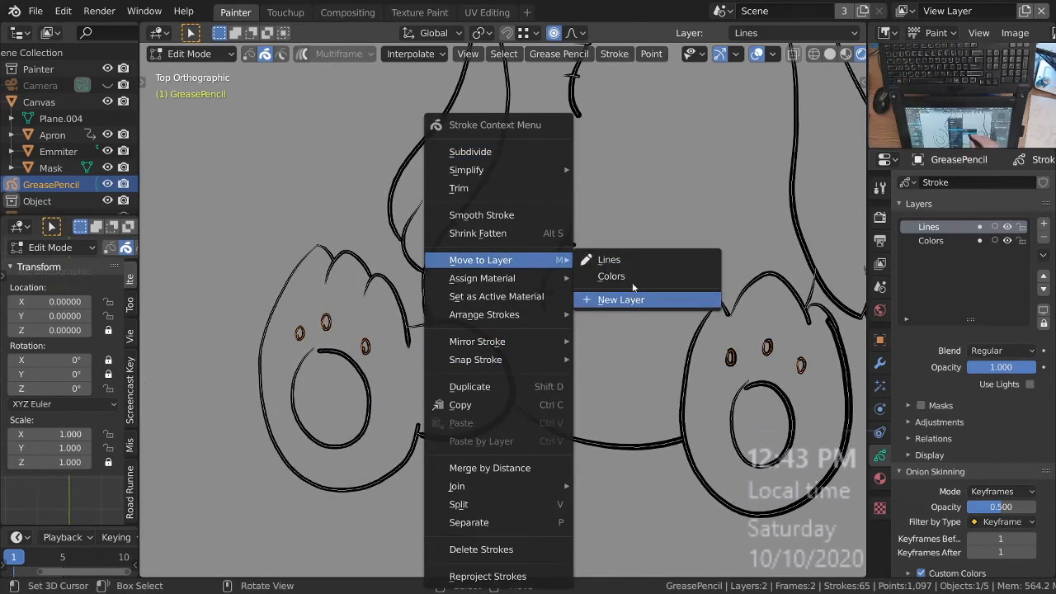
pyautogui.click(632, 278)
# Step: Assign the VertexColorFills material to the selected toe ovals on both feet
pyautogui.keyDown('ctrl'); pyautogui.moveTo(470, 386); pyautogui.dragTo(476, 351, button='middle'); pyautogui.keyUp('ctrl')
pyautogui.keyDown('shift'); pyautogui.moveTo(509, 390); pyautogui.dragTo(422, 390, button='middle'); pyautogui.keyUp('shift')
pyautogui.moveTo(631, 400)
pyautogui.keyDown('ctrl'); pyautogui.mouseDown(button='middle')
pyautogui.moveTo(576, 390)
pyautogui.moveTo(632, 385)
pyautogui.mouseUp(button='middle'); pyautogui.keyUp('ctrl')
pyautogui.moveTo(555, 432)
pyautogui.keyDown('shift'); pyautogui.mouseDown(button='middle')
pyautogui.moveTo(493, 341)
pyautogui.moveTo(485, 349)
pyautogui.mouseUp(button='middle'); pyautogui.keyUp('shift')
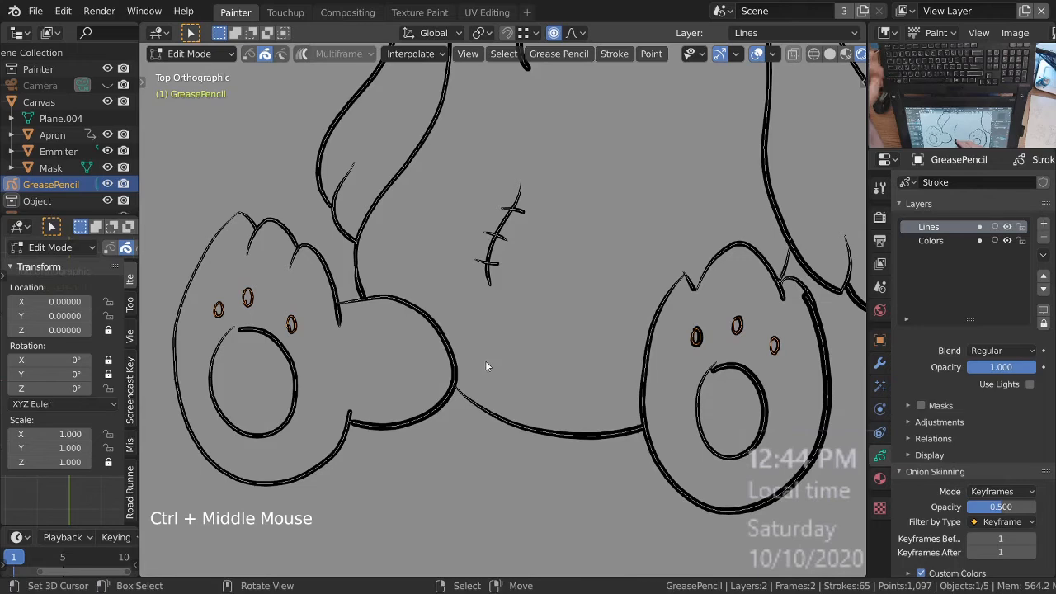
pyautogui.press('w')
pyautogui.moveTo(492, 281)
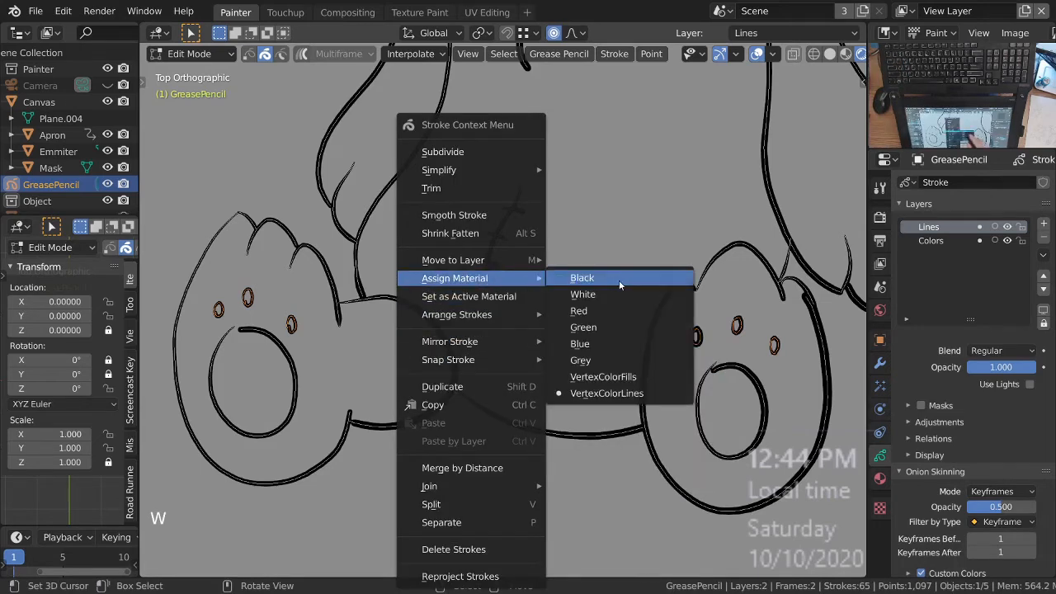
pyautogui.click(616, 378)
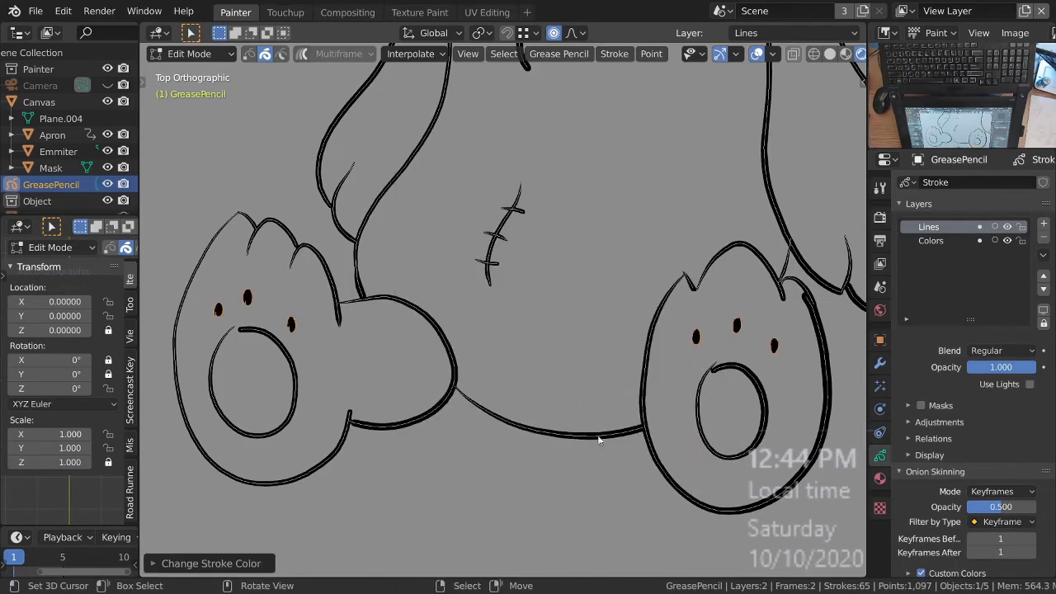
# Step: Switch to Sculpt Mode with the Grab brush for reshaping the left foot's leftmost toe
pyautogui.keyDown('ctrl'); pyautogui.moveTo(236, 324); pyautogui.dragTo(289, 314, button='middle'); pyautogui.keyUp('ctrl')
pyautogui.keyDown('shift'); pyautogui.moveTo(289, 314); pyautogui.dragTo(469, 314, button='middle'); pyautogui.keyUp('shift')
pyautogui.hotkey('ctrl', 'Tab')
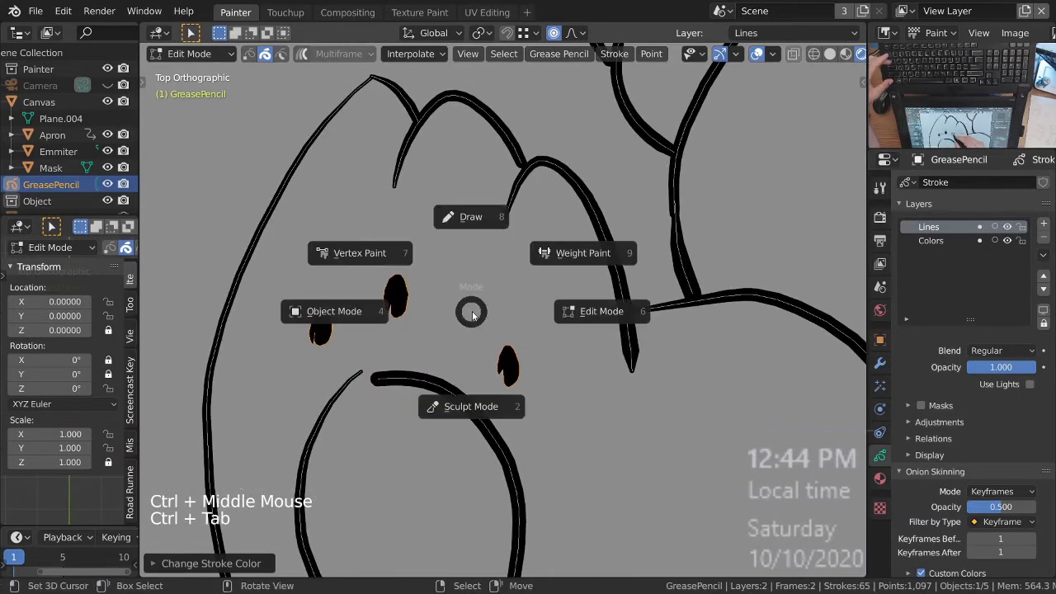
pyautogui.click(467, 401)
pyautogui.moveTo(435, 382)
pyautogui.keyDown('ctrl'); pyautogui.mouseDown(button='middle')
pyautogui.moveTo(333, 336)
pyautogui.moveTo(314, 289)
pyautogui.moveTo(322, 324)
pyautogui.mouseUp(button='middle'); pyautogui.keyUp('ctrl')
pyautogui.press('space')
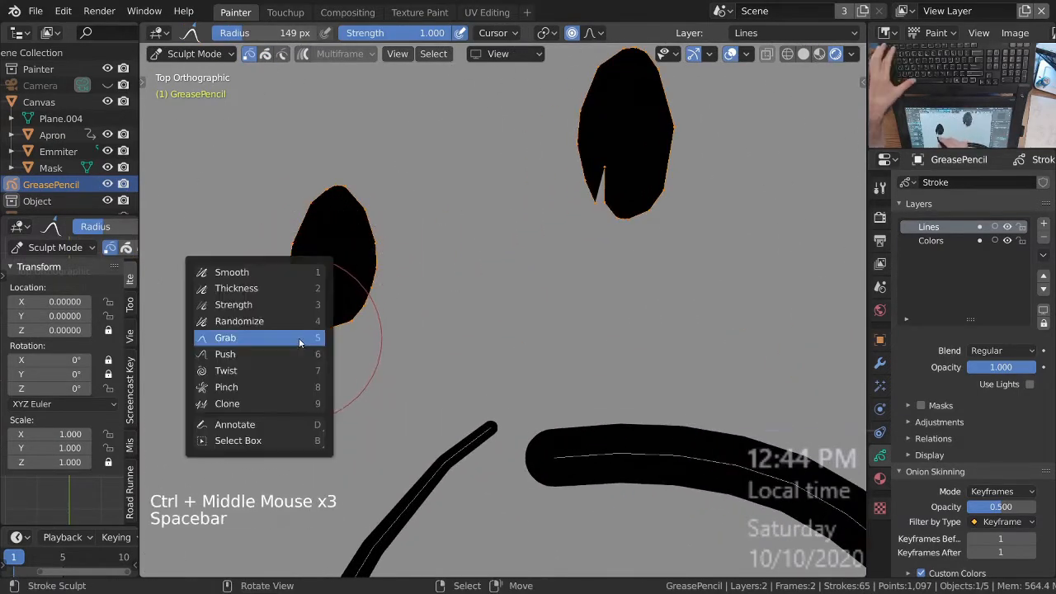
# Step: Select the leftmost toe's inner end point, grow the selection, and pull it down with the Grab brush to close the notch
pyautogui.rightClick(312, 281)
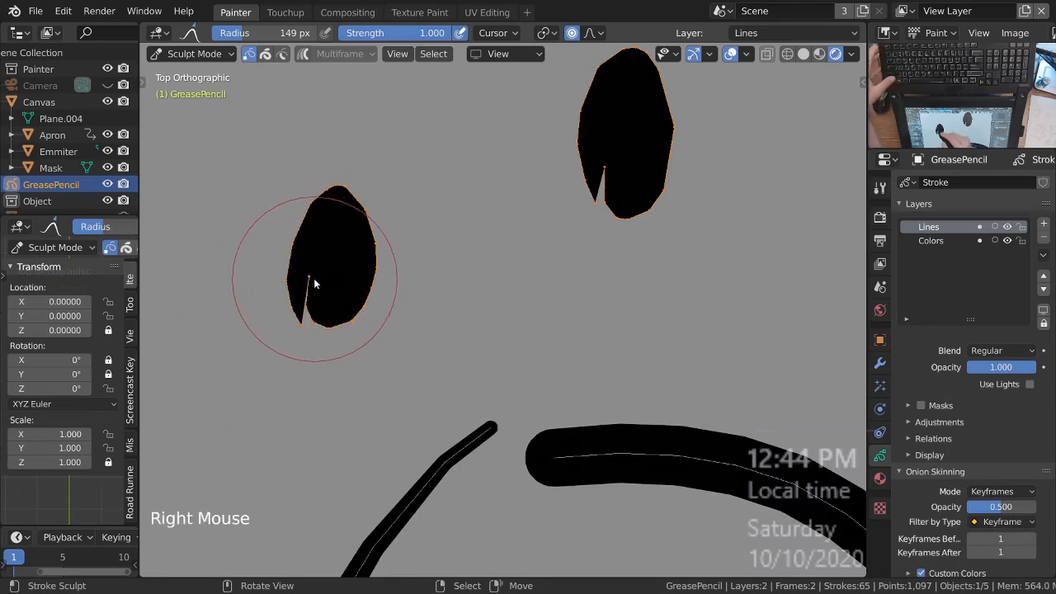
pyautogui.keyDown('alt'); pyautogui.rightClick(324, 291); pyautogui.keyUp('alt')
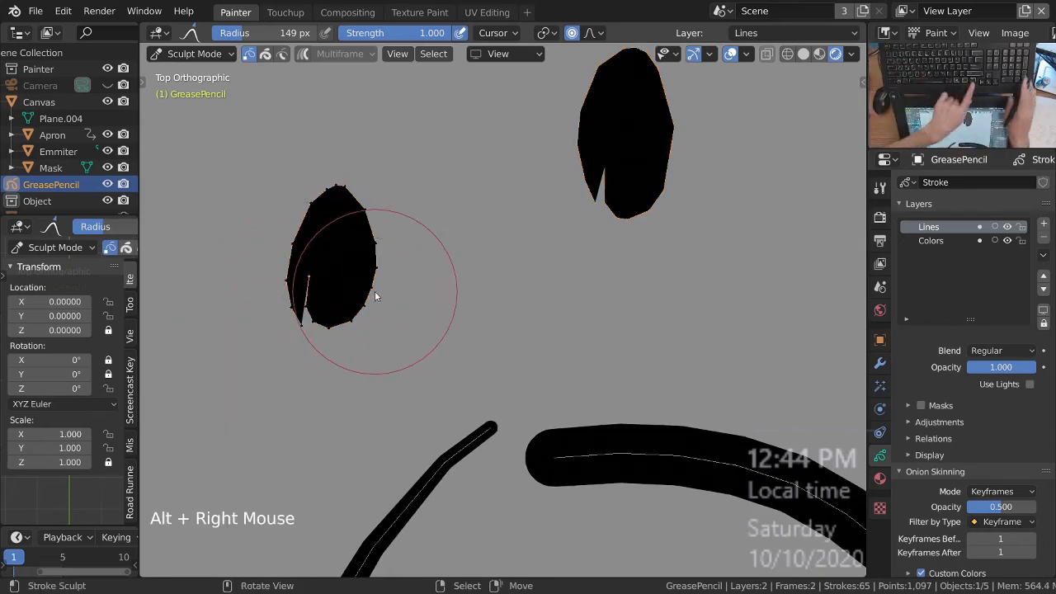
pyautogui.press('ctrl+KP_Add')
pyautogui.press('ctrl+KP_Add')
pyautogui.press('ctrl+KP_Add')
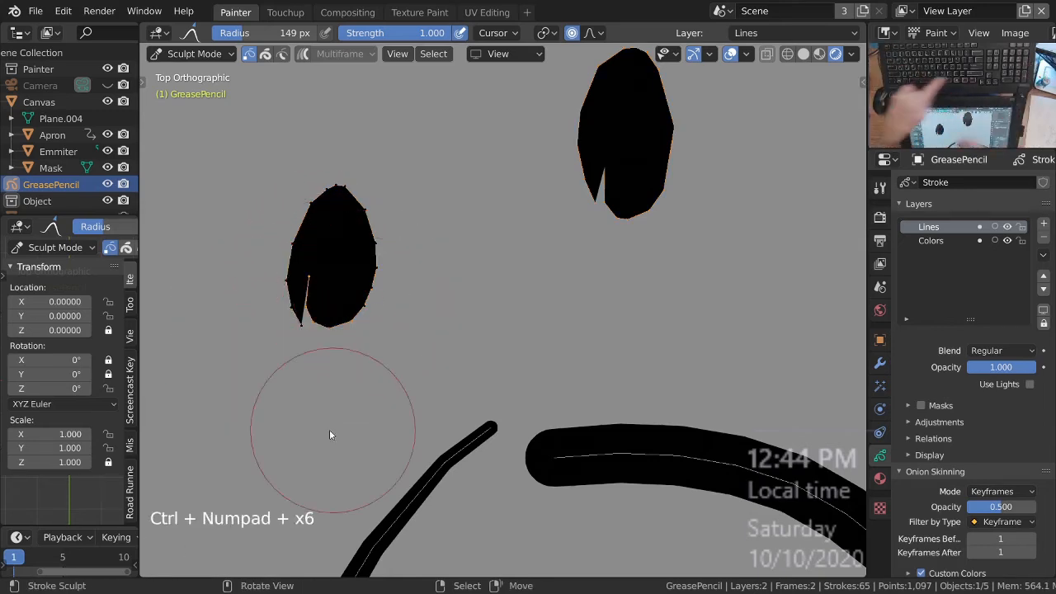
pyautogui.moveTo(271, 324)
pyautogui.mouseDown()
pyautogui.moveTo(268, 342)
pyautogui.moveTo(274, 278)
pyautogui.moveTo(295, 381)
pyautogui.moveTo(311, 361)
pyautogui.moveTo(292, 349)
pyautogui.moveTo(325, 391)
pyautogui.moveTo(344, 372)
pyautogui.moveTo(278, 358)
pyautogui.moveTo(324, 396)
pyautogui.mouseUp()
# Step: Smooth the lower edge of the left foot's leftmost toe with the Smooth brush
pyautogui.press('space')
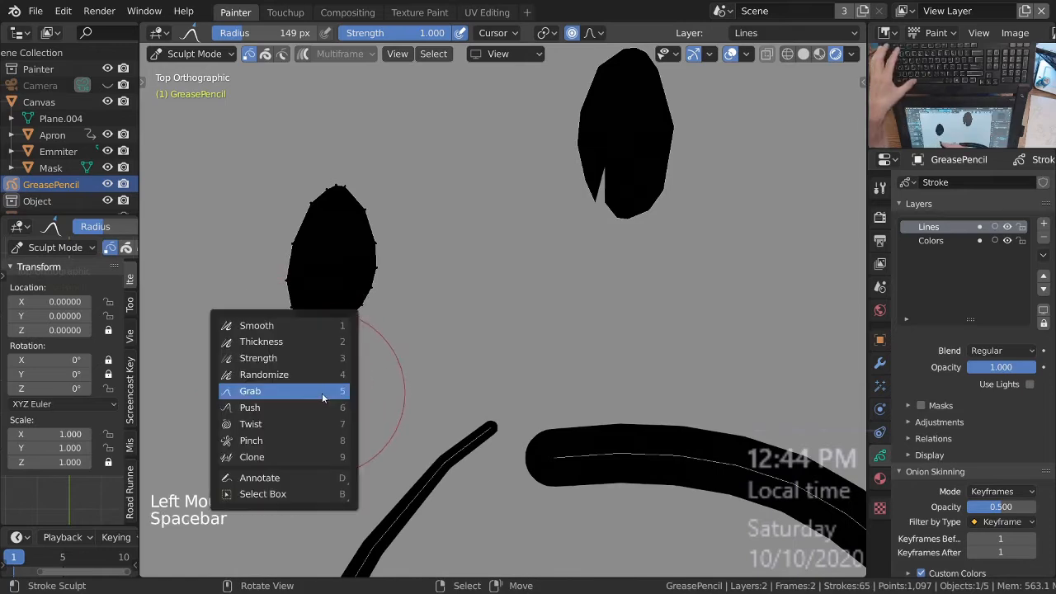
pyautogui.click(261, 326)
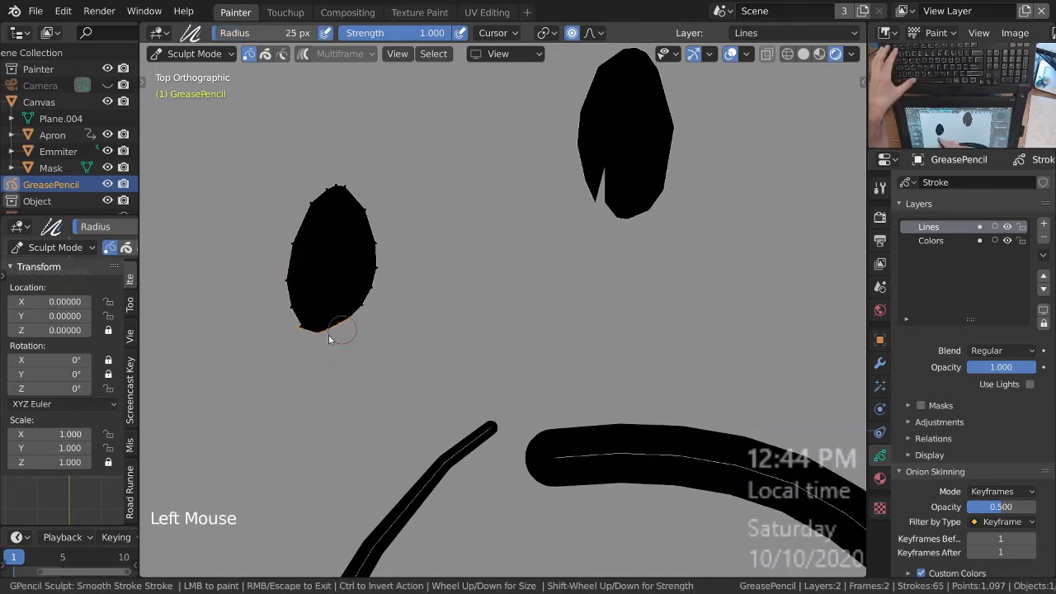
pyautogui.moveTo(347, 328); pyautogui.dragTo(306, 340)
# Step: Round out the lower edge of the left foot's leftmost toe with the Grab brush
pyautogui.press('space')
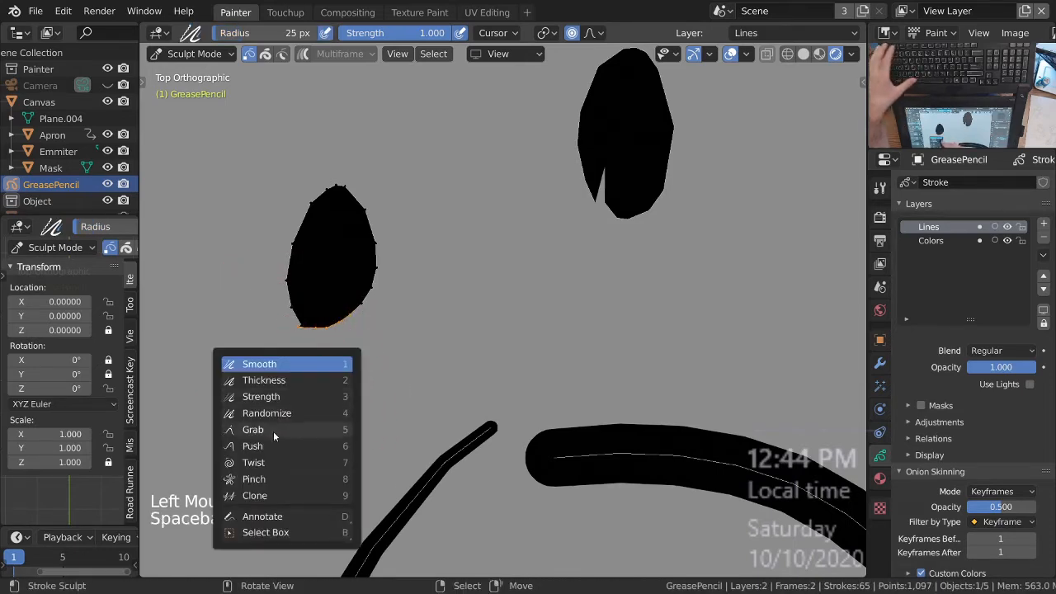
pyautogui.click(274, 431)
pyautogui.moveTo(300, 384)
pyautogui.mouseDown()
pyautogui.moveTo(309, 380)
pyautogui.moveTo(242, 373)
pyautogui.mouseUp()
pyautogui.moveTo(246, 370); pyautogui.dragTo(292, 378)
pyautogui.moveTo(374, 345); pyautogui.dragTo(367, 351)
pyautogui.moveTo(368, 350); pyautogui.dragTo(376, 336)
pyautogui.moveTo(378, 332); pyautogui.dragTo(383, 322)
# Step: Select the inner end point of the left foot's middle toe and grow the selection along its lower edge
pyautogui.keyDown('ctrl'); pyautogui.moveTo(529, 256); pyautogui.dragTo(563, 306, button='middle'); pyautogui.keyUp('ctrl')
pyautogui.moveTo(565, 306)
pyautogui.keyDown('shift'); pyautogui.mouseDown(button='middle')
pyautogui.moveTo(532, 297)
pyautogui.moveTo(421, 330)
pyautogui.mouseUp(button='middle'); pyautogui.keyUp('shift')
pyautogui.keyDown('alt'); pyautogui.rightClick(415, 328); pyautogui.keyUp('alt')
pyautogui.keyDown('alt'); pyautogui.rightClick(435, 318); pyautogui.keyUp('alt')
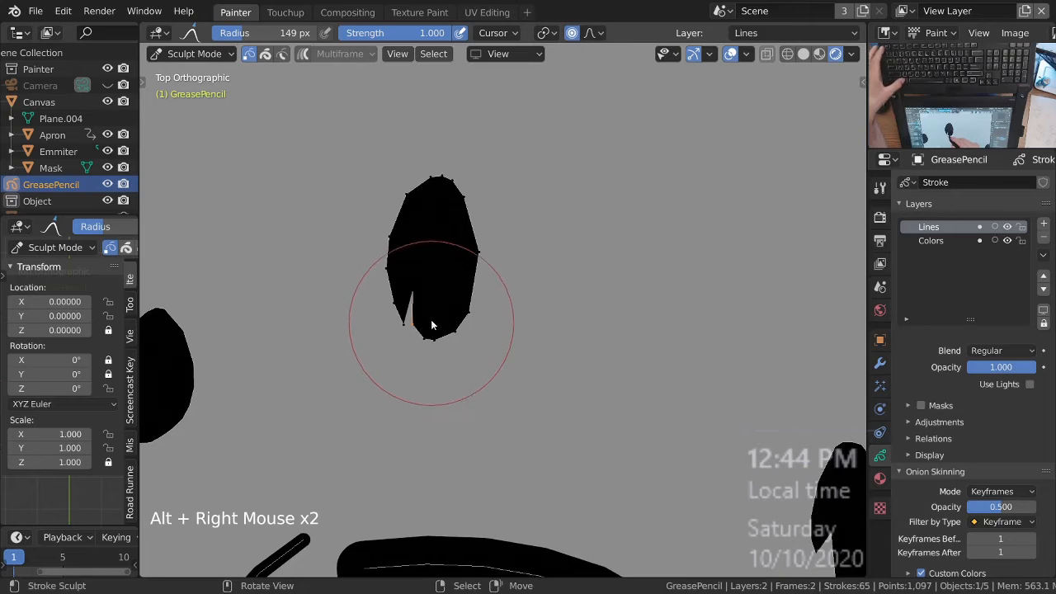
pyautogui.press('ctrl+KP_Add')
pyautogui.press('ctrl+KP_Add')
pyautogui.press('ctrl+KP_Add')
pyautogui.press('ctrl+KP_Add')
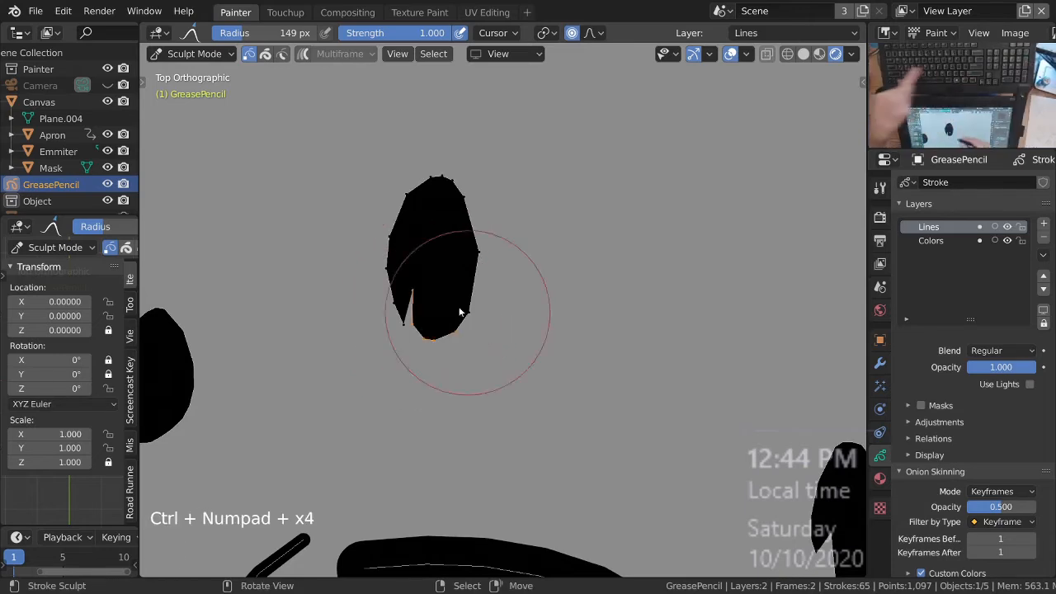
# Step: Reduce the Grab brush radius to 81 px and pull the middle toe's selected end to close its notch
pyautogui.press('f')
pyautogui.click(376, 311)
pyautogui.moveTo(411, 286); pyautogui.dragTo(409, 310)
pyautogui.moveTo(411, 292)
pyautogui.mouseDown()
pyautogui.moveTo(432, 354)
pyautogui.moveTo(481, 311)
pyautogui.mouseUp()
# Step: Select the end points of the left foot's rightmost toe and pull them down with the Grab brush to close its notch
pyautogui.moveTo(481, 311)
pyautogui.keyDown('ctrl'); pyautogui.mouseDown(button='middle')
pyautogui.moveTo(454, 247)
pyautogui.moveTo(628, 308)
pyautogui.moveTo(465, 217)
pyautogui.mouseUp(button='middle'); pyautogui.keyUp('ctrl')
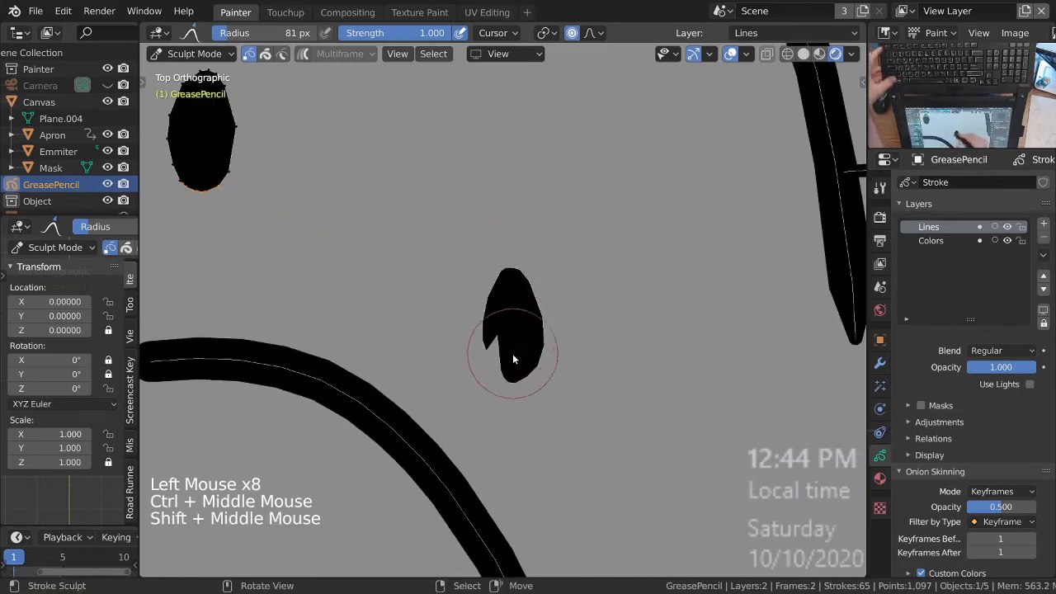
pyautogui.keyDown('alt'); pyautogui.rightClick(504, 368); pyautogui.keyUp('alt')
pyautogui.press('l')
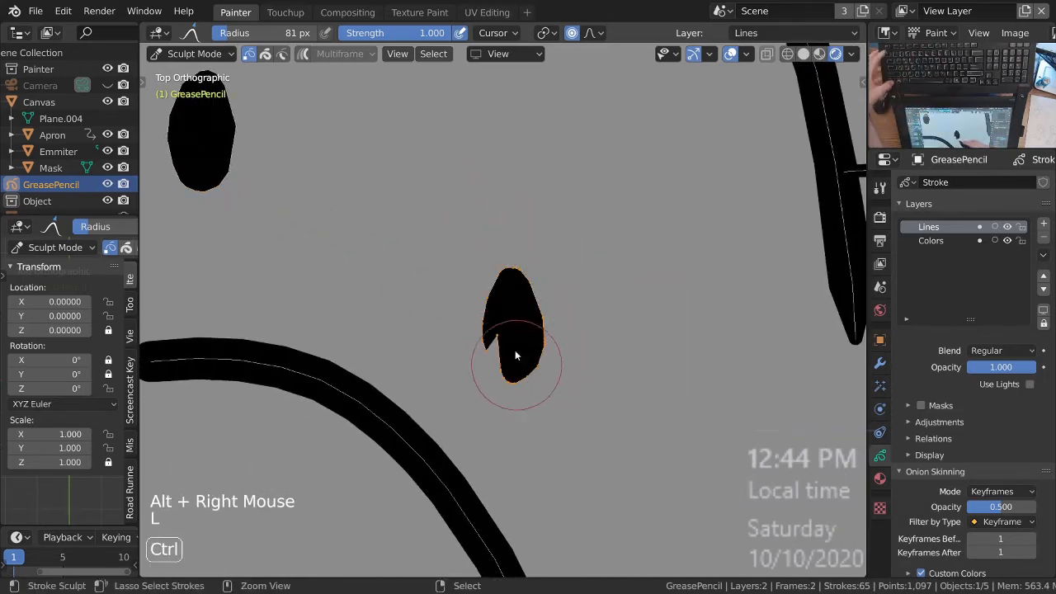
pyautogui.keyDown('ctrl'); pyautogui.moveTo(514, 353); pyautogui.dragTo(493, 320, button='middle'); pyautogui.keyUp('ctrl')
pyautogui.rightClick(498, 318)
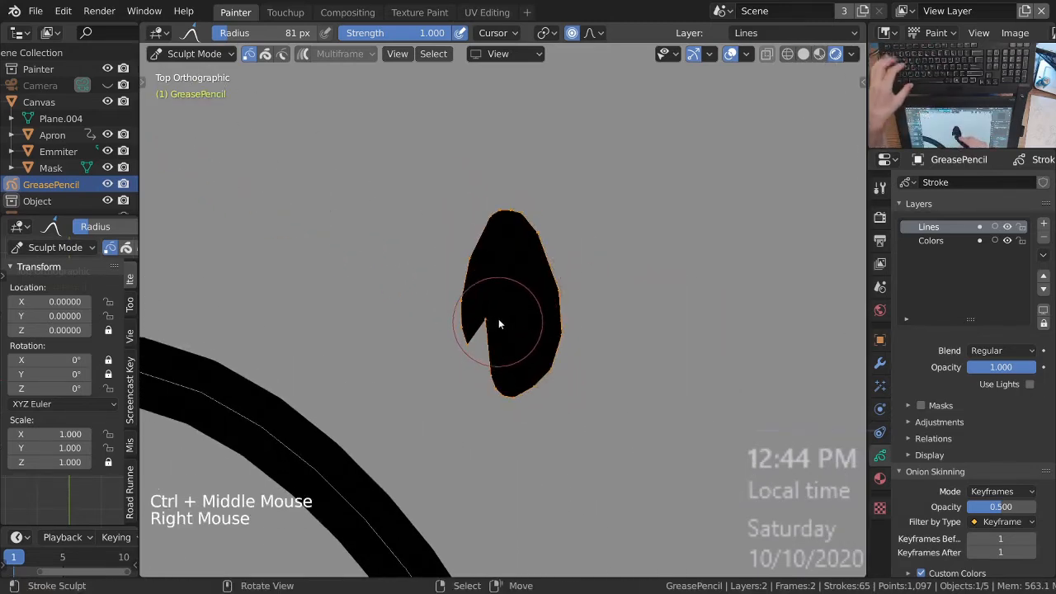
pyautogui.hotkey('alt', 'a')
pyautogui.keyDown('alt'); pyautogui.rightClick(499, 318); pyautogui.keyUp('alt')
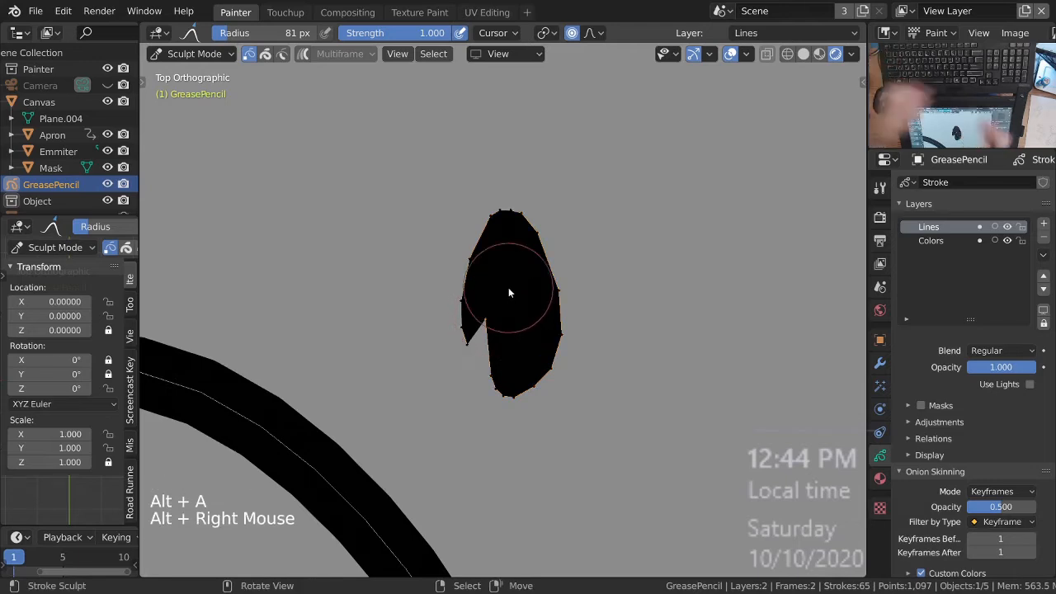
pyautogui.press('ctrl+KP_Add')
pyautogui.press('ctrl+KP_Add')
pyautogui.press('ctrl+KP_Add')
pyautogui.moveTo(490, 310)
pyautogui.mouseDown()
pyautogui.moveTo(480, 339)
pyautogui.moveTo(490, 370)
pyautogui.moveTo(481, 357)
pyautogui.mouseUp()
# Step: Select the end points of the right foot's middle toe and pull its upper edge closed with the Grab brush
pyautogui.keyDown('ctrl'); pyautogui.moveTo(520, 380); pyautogui.dragTo(504, 361, button='middle'); pyautogui.keyUp('ctrl')
pyautogui.hotkey('alt', 'a')
pyautogui.moveTo(480, 272)
pyautogui.keyDown('ctrl'); pyautogui.mouseDown(button='middle')
pyautogui.moveTo(613, 382)
pyautogui.moveTo(484, 424)
pyautogui.moveTo(582, 358)
pyautogui.moveTo(622, 418)
pyautogui.moveTo(613, 379)
pyautogui.moveTo(559, 331)
pyautogui.mouseUp(button='middle'); pyautogui.keyUp('ctrl')
pyautogui.moveTo(437, 263)
pyautogui.keyDown('shift'); pyautogui.mouseDown(button='middle')
pyautogui.moveTo(488, 318)
pyautogui.moveTo(561, 278)
pyautogui.moveTo(566, 245)
pyautogui.mouseUp(button='middle'); pyautogui.keyUp('shift')
pyautogui.keyDown('alt'); pyautogui.rightClick(565, 245); pyautogui.keyUp('alt')
pyautogui.moveTo(570, 198)
pyautogui.keyDown('ctrl'); pyautogui.mouseDown(button='middle')
pyautogui.moveTo(566, 209)
pyautogui.moveTo(588, 164)
pyautogui.mouseUp(button='middle'); pyautogui.keyUp('ctrl')
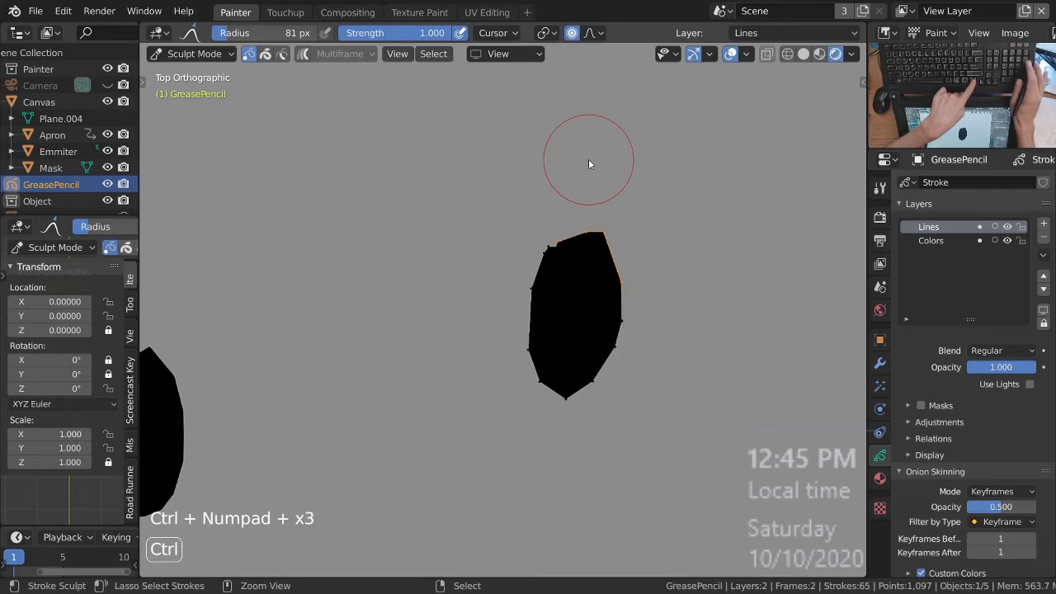
pyautogui.moveTo(575, 245); pyautogui.dragTo(569, 253)
pyautogui.moveTo(568, 252); pyautogui.dragTo(559, 264)
pyautogui.moveTo(560, 264); pyautogui.dragTo(560, 263)
pyautogui.moveTo(560, 263); pyautogui.dragTo(561, 263)
# Step: Smooth the upper edge and sides of the right foot's middle toe with the Smooth brush at 25 px
pyautogui.press('space')
pyautogui.click(530, 214)
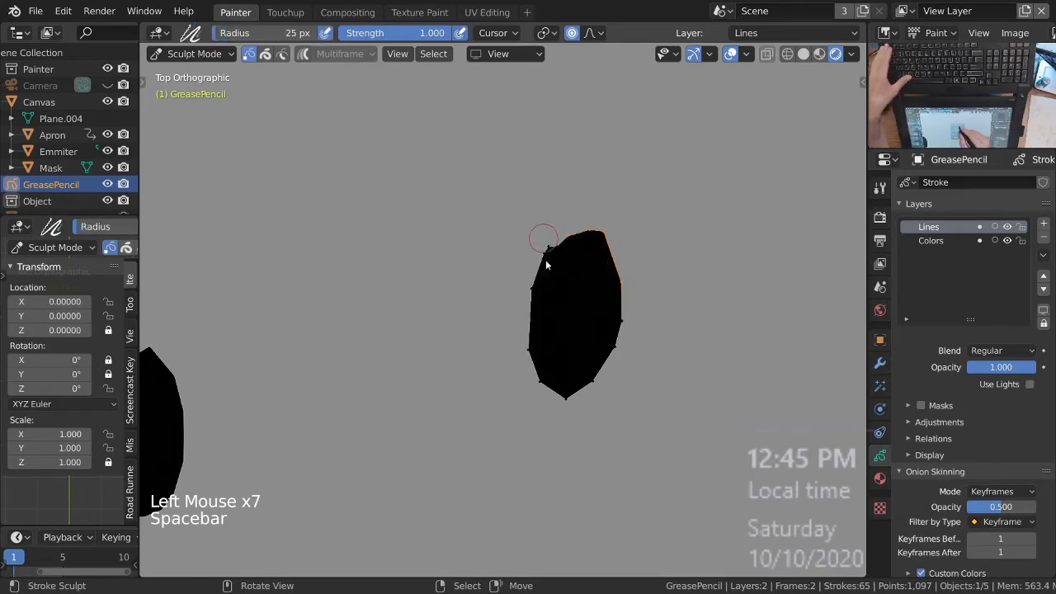
pyautogui.moveTo(559, 259)
pyautogui.mouseDown()
pyautogui.moveTo(566, 238)
pyautogui.moveTo(553, 252)
pyautogui.mouseUp()
pyautogui.moveTo(540, 268); pyautogui.dragTo(529, 341)
pyautogui.moveTo(623, 245); pyautogui.dragTo(625, 260)
pyautogui.moveTo(626, 265); pyautogui.dragTo(627, 281)
pyautogui.moveTo(629, 285); pyautogui.dragTo(630, 297)
# Step: Select the whole rightmost toe stroke on the right foot and smooth its upper edge with the Smooth brush
pyautogui.keyDown('ctrl'); pyautogui.moveTo(578, 246); pyautogui.dragTo(689, 375, button='middle'); pyautogui.keyUp('ctrl')
pyautogui.keyDown('shift'); pyautogui.moveTo(689, 375); pyautogui.dragTo(509, 375, button='middle'); pyautogui.keyUp('shift')
pyautogui.keyDown('ctrl'); pyautogui.moveTo(572, 366); pyautogui.dragTo(580, 282, button='middle'); pyautogui.keyUp('ctrl')
pyautogui.moveTo(530, 330)
pyautogui.mouseDown()
pyautogui.moveTo(527, 340)
pyautogui.moveTo(533, 322)
pyautogui.mouseUp()
pyautogui.moveTo(533, 321); pyautogui.dragTo(551, 304)
pyautogui.hotkey('alt', 'space')
pyautogui.keyDown('alt'); pyautogui.rightClick(548, 312); pyautogui.keyUp('alt')
pyautogui.press('l')
pyautogui.moveTo(537, 325); pyautogui.dragTo(543, 314)
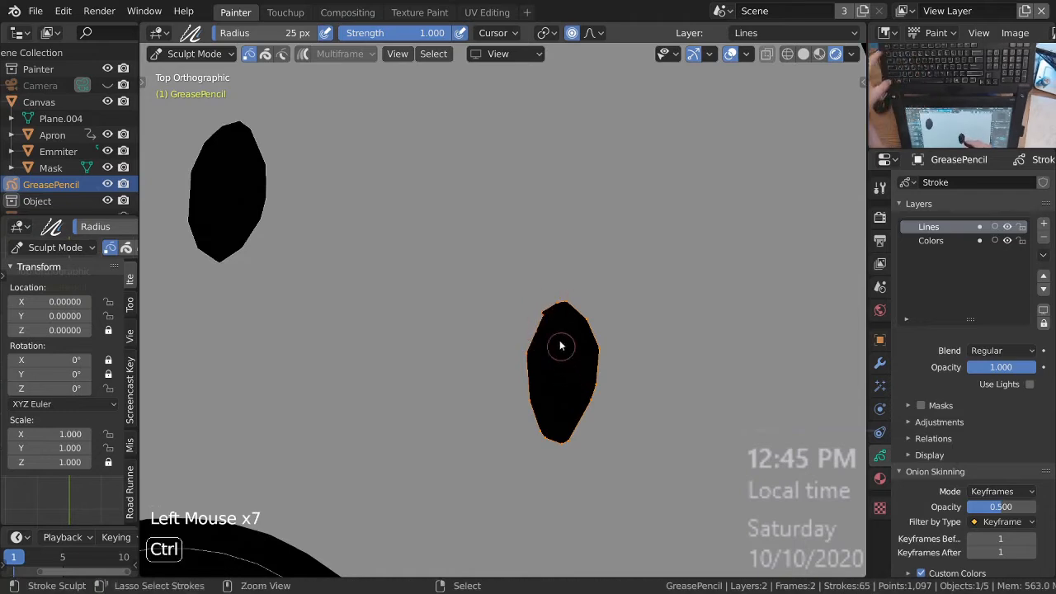
# Step: Pull the overlapping upper end of the right foot's rightmost toe into its outline with the Grab brush
pyautogui.keyDown('ctrl'); pyautogui.moveTo(560, 345); pyautogui.dragTo(559, 311, button='middle'); pyautogui.keyUp('ctrl')
pyautogui.press('space')
pyautogui.click(494, 385)
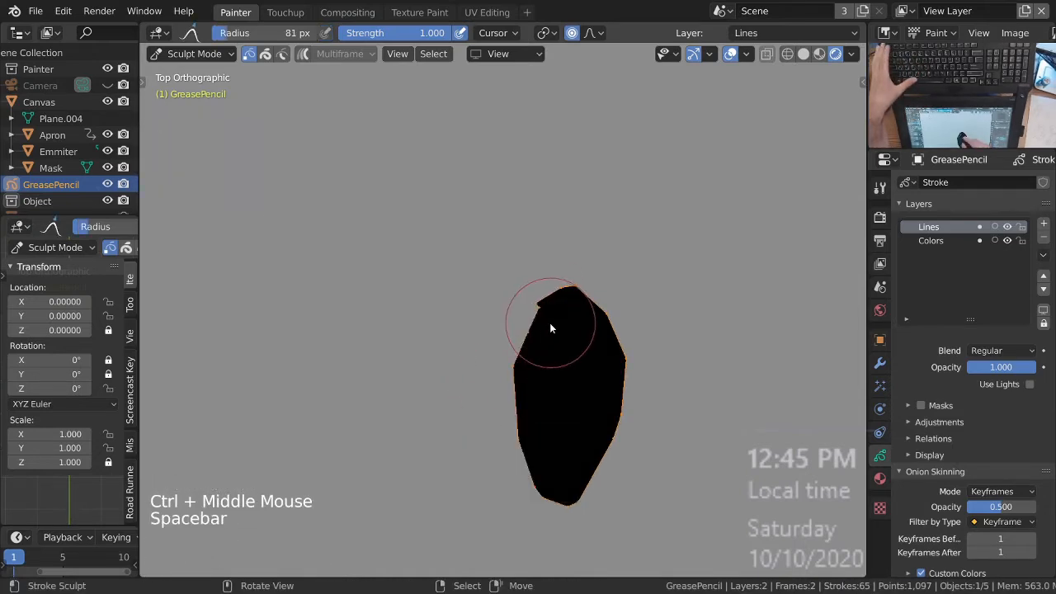
pyautogui.moveTo(549, 324); pyautogui.dragTo(530, 334)
pyautogui.moveTo(519, 282)
pyautogui.mouseDown()
pyautogui.moveTo(522, 270)
pyautogui.moveTo(534, 277)
pyautogui.mouseUp()
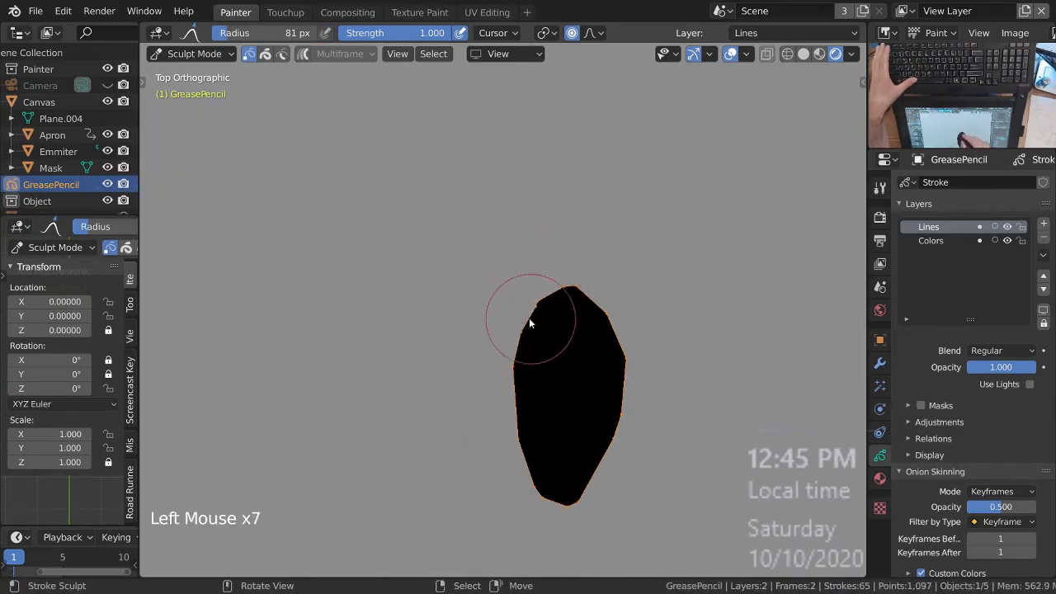
# Step: Select the right foot's leftmost toe and smooth its upper end with the Smooth brush at 25 px
pyautogui.moveTo(538, 291)
pyautogui.keyDown('ctrl'); pyautogui.mouseDown(button='middle')
pyautogui.moveTo(568, 293)
pyautogui.moveTo(530, 330)
pyautogui.moveTo(471, 247)
pyautogui.moveTo(485, 269)
pyautogui.mouseUp(button='middle'); pyautogui.keyUp('ctrl')
pyautogui.keyDown('alt'); pyautogui.rightClick(485, 272); pyautogui.keyUp('alt')
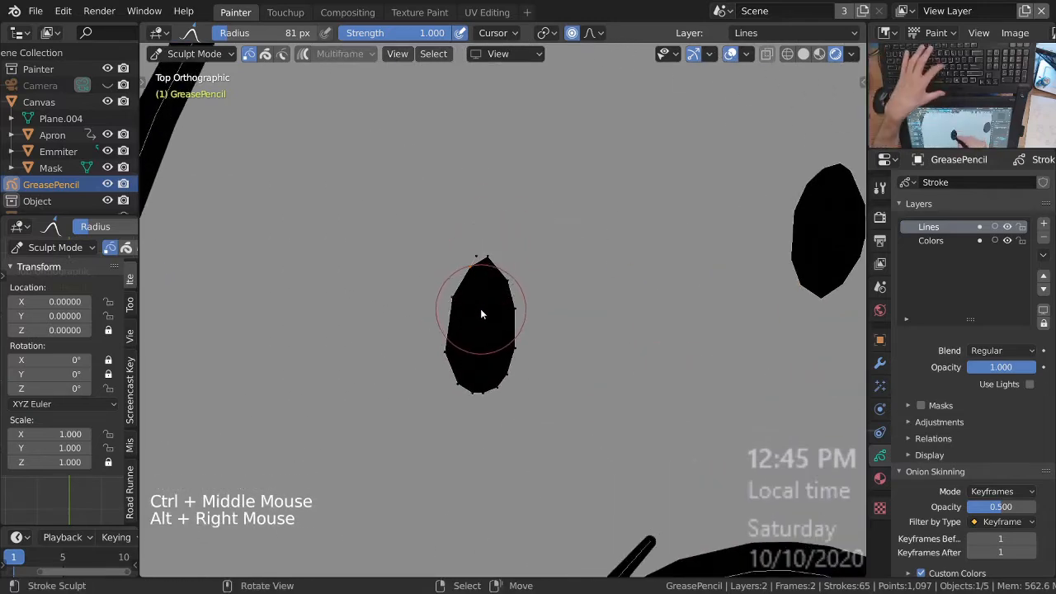
pyautogui.press('j')
pyautogui.moveTo(485, 239); pyautogui.dragTo(487, 237)
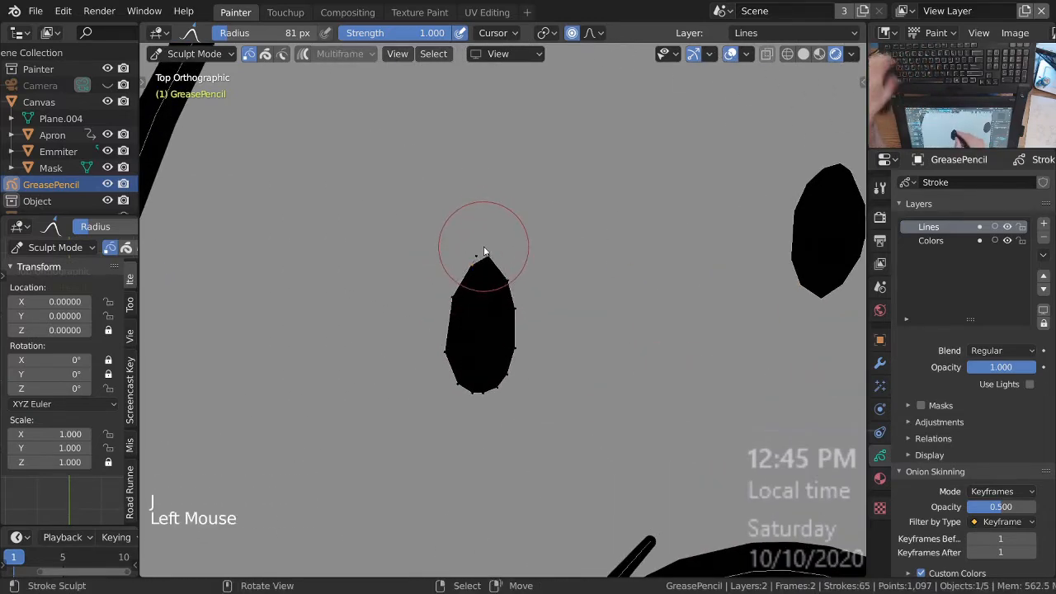
pyautogui.press('space')
pyautogui.click(485, 248)
pyautogui.moveTo(487, 247); pyautogui.dragTo(482, 276)
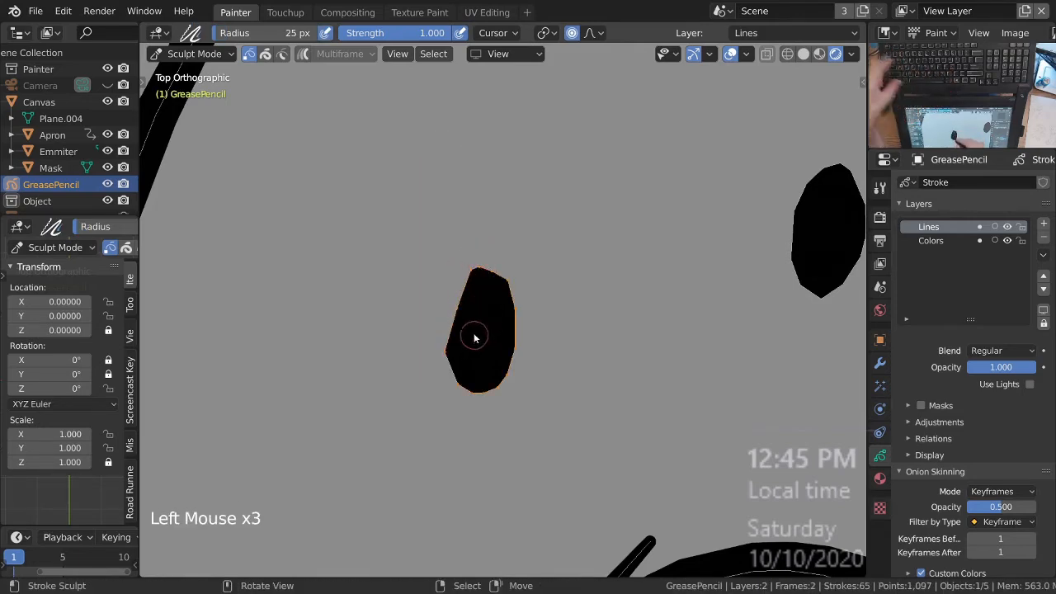
# Step: Reshape the left side and upper edge of the right foot's leftmost toe with the Grab brush
pyautogui.keyDown('ctrl'); pyautogui.moveTo(474, 337); pyautogui.dragTo(467, 308, button='middle'); pyautogui.keyUp('ctrl')
pyautogui.press('space')
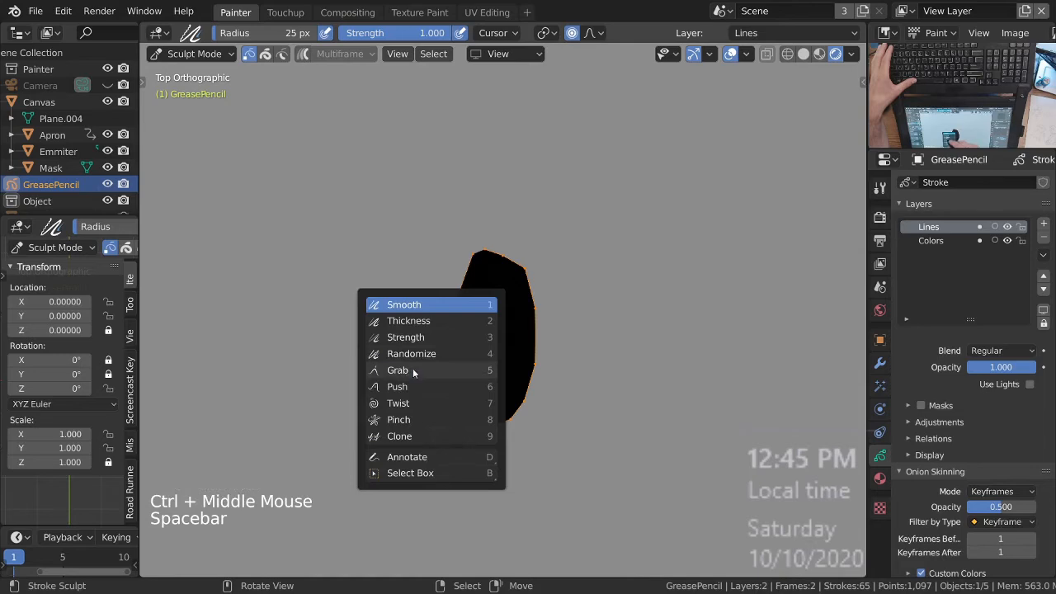
pyautogui.click(404, 369)
pyautogui.moveTo(461, 299); pyautogui.dragTo(443, 305)
pyautogui.moveTo(438, 353); pyautogui.dragTo(437, 355)
pyautogui.moveTo(469, 261); pyautogui.dragTo(464, 261)
pyautogui.moveTo(483, 250); pyautogui.dragTo(484, 255)
pyautogui.moveTo(505, 251); pyautogui.dragTo(507, 253)
# Step: Select the thin upper end of the left foot's large pad outline and grow the selection along the stroke
pyautogui.keyDown('ctrl'); pyautogui.moveTo(491, 248); pyautogui.dragTo(483, 391, button='middle'); pyautogui.keyUp('ctrl')
pyautogui.moveTo(536, 272)
pyautogui.keyDown('ctrl'); pyautogui.mouseDown(button='middle')
pyautogui.moveTo(636, 361)
pyautogui.moveTo(599, 345)
pyautogui.mouseUp(button='middle'); pyautogui.keyUp('ctrl')
pyautogui.keyDown('ctrl'); pyautogui.moveTo(561, 298); pyautogui.dragTo(580, 410, button='middle'); pyautogui.keyUp('ctrl')
pyautogui.moveTo(577, 330)
pyautogui.keyDown('shift'); pyautogui.mouseDown(button='middle')
pyautogui.moveTo(644, 431)
pyautogui.moveTo(698, 335)
pyautogui.moveTo(608, 355)
pyautogui.moveTo(579, 344)
pyautogui.mouseUp(button='middle'); pyautogui.keyUp('shift')
pyautogui.keyDown('shift'); pyautogui.moveTo(560, 384); pyautogui.dragTo(744, 289, button='middle'); pyautogui.keyUp('shift')
pyautogui.keyDown('ctrl'); pyautogui.moveTo(603, 309); pyautogui.dragTo(553, 357, button='middle'); pyautogui.keyUp('ctrl')
pyautogui.keyDown('shift'); pyautogui.moveTo(298, 348); pyautogui.dragTo(581, 401, button='middle'); pyautogui.keyUp('shift')
pyautogui.keyDown('ctrl'); pyautogui.moveTo(430, 373); pyautogui.dragTo(406, 305, button='middle'); pyautogui.keyUp('ctrl')
pyautogui.keyDown('alt'); pyautogui.rightClick(405, 305); pyautogui.keyUp('alt')
pyautogui.keyDown('ctrl'); pyautogui.moveTo(407, 350); pyautogui.dragTo(403, 312, button='middle'); pyautogui.keyUp('ctrl')
pyautogui.press('l')
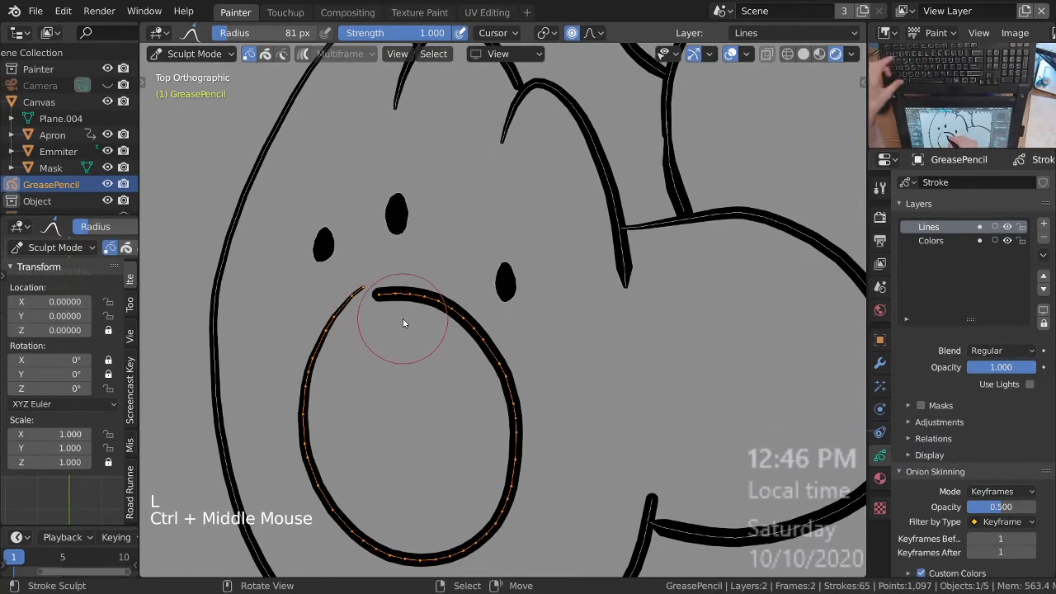
pyautogui.hotkey('alt', 'a')
pyautogui.rightClick(350, 304)
pyautogui.rightClick(339, 318)
pyautogui.keyDown('super'); pyautogui.rightClick(336, 322); pyautogui.keyUp('super')
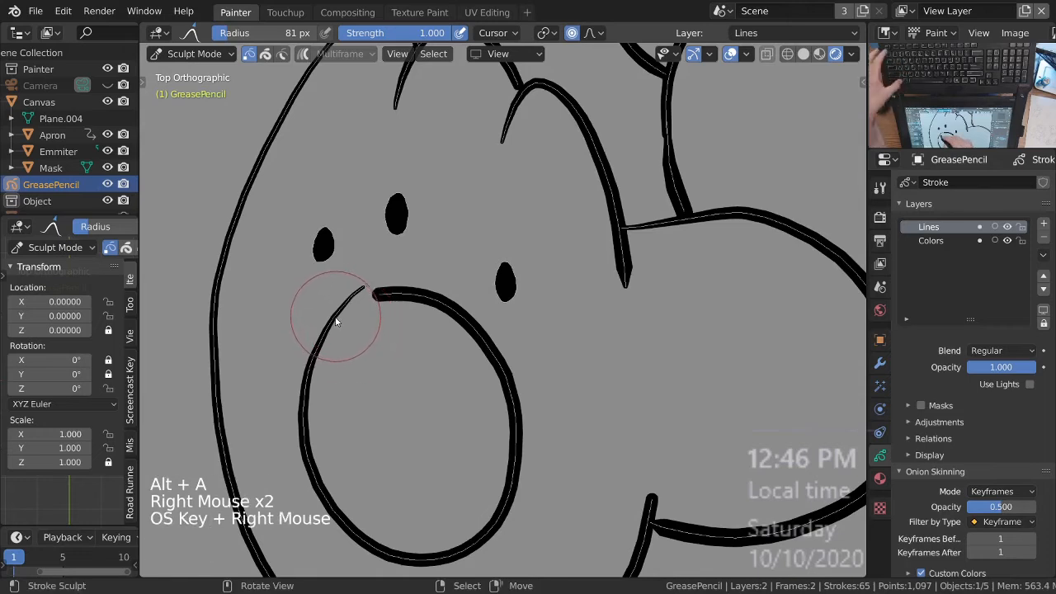
pyautogui.keyDown('alt'); pyautogui.rightClick(336, 316); pyautogui.keyUp('alt')
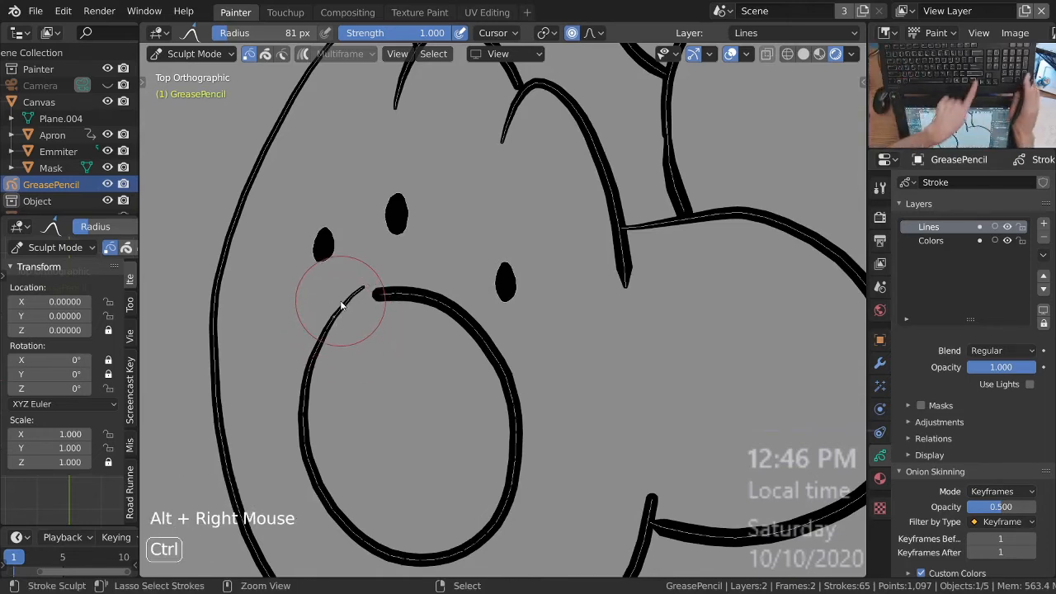
pyautogui.press('ctrl+KP_Add')
pyautogui.press('ctrl+KP_Add')
pyautogui.press('ctrl+KP_Add')
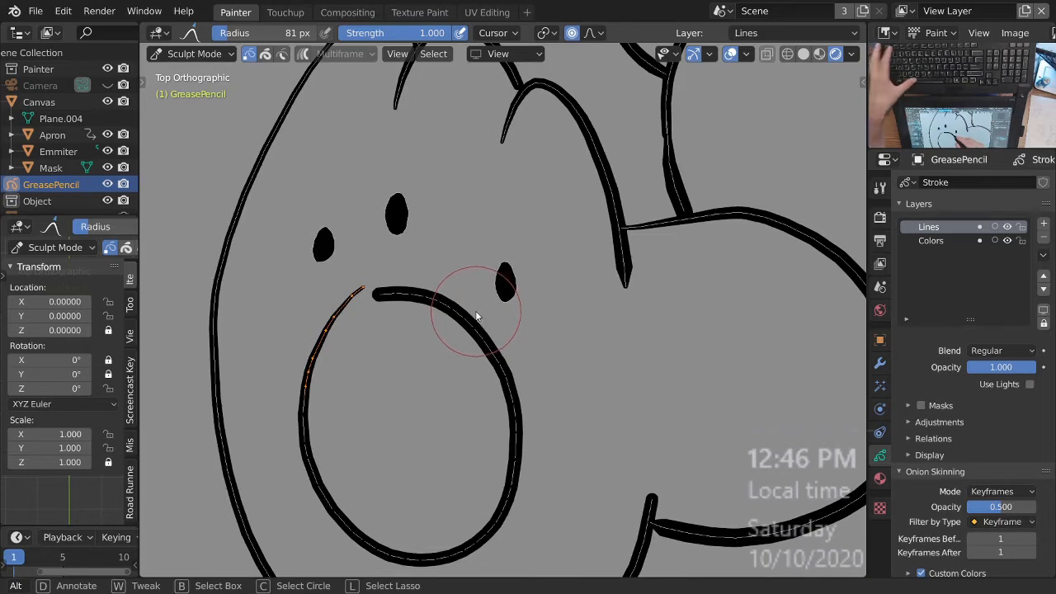
pyautogui.press('Escape')
# Step: Pull the thin end of the left foot's pad outline onto its thick start with the Grab brush at 222 px
pyautogui.press('space')
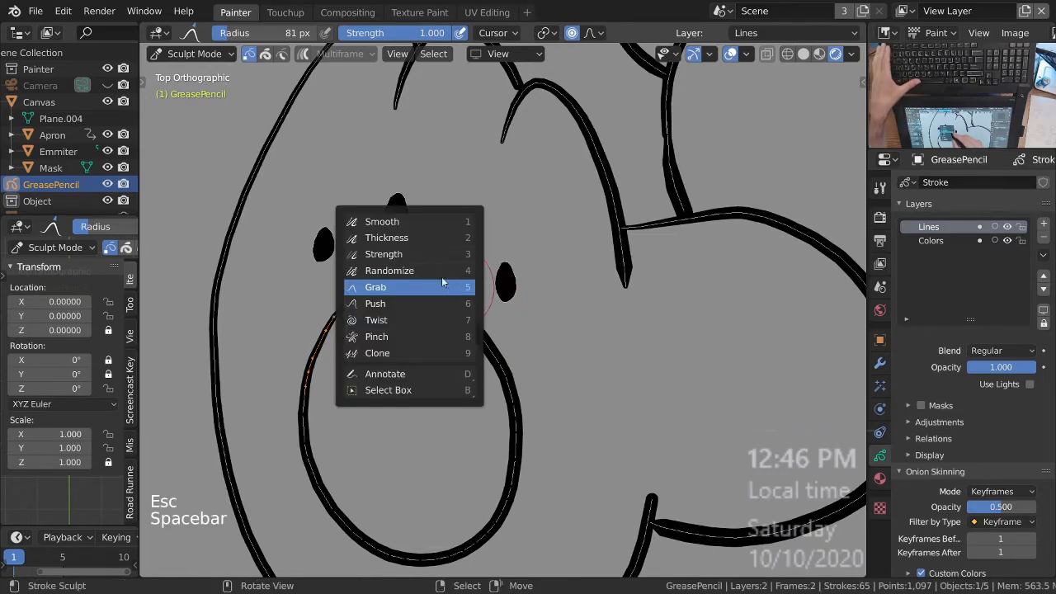
pyautogui.click(406, 288)
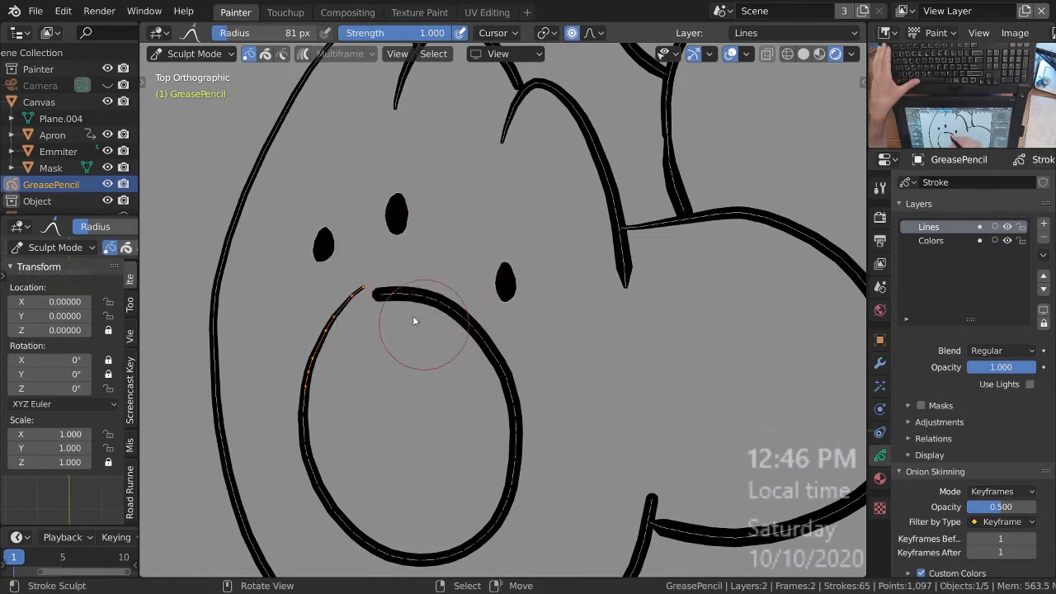
pyautogui.press('f')
pyautogui.click(540, 269)
pyautogui.moveTo(314, 267); pyautogui.dragTo(389, 241)
pyautogui.moveTo(325, 347); pyautogui.dragTo(338, 302)
pyautogui.moveTo(371, 269); pyautogui.dragTo(389, 261)
pyautogui.moveTo(346, 292); pyautogui.dragTo(353, 286)
pyautogui.moveTo(284, 291); pyautogui.dragTo(293, 351)
pyautogui.moveTo(302, 368); pyautogui.dragTo(310, 376)
pyautogui.moveTo(400, 280); pyautogui.dragTo(411, 279)
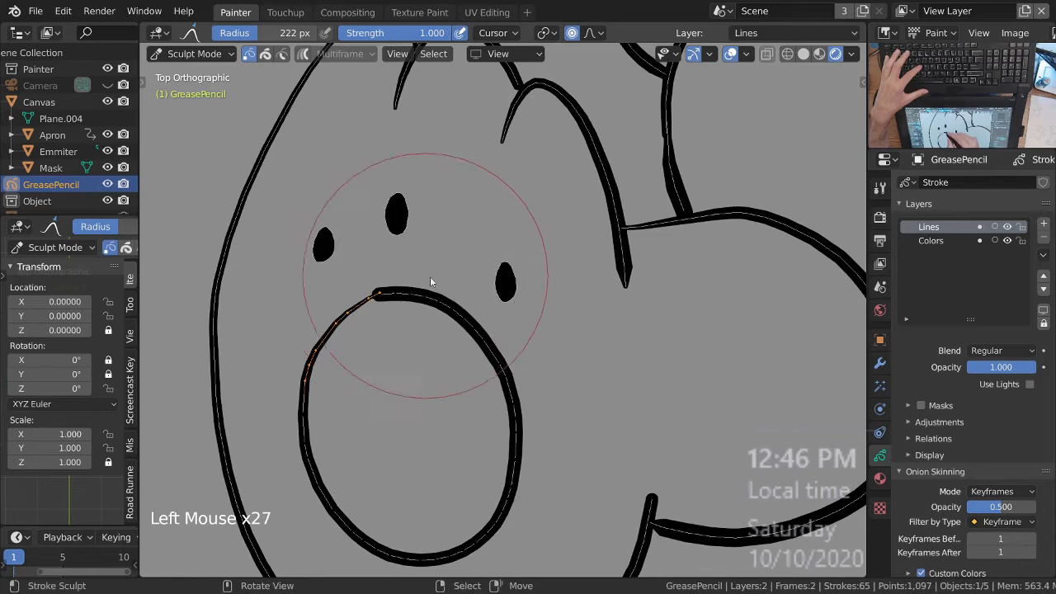
# Step: Thicken the thin end of the left foot's pad outline with the Thickness brush at 159 px, strength 0.071, and deselect the stroke
pyautogui.press('space')
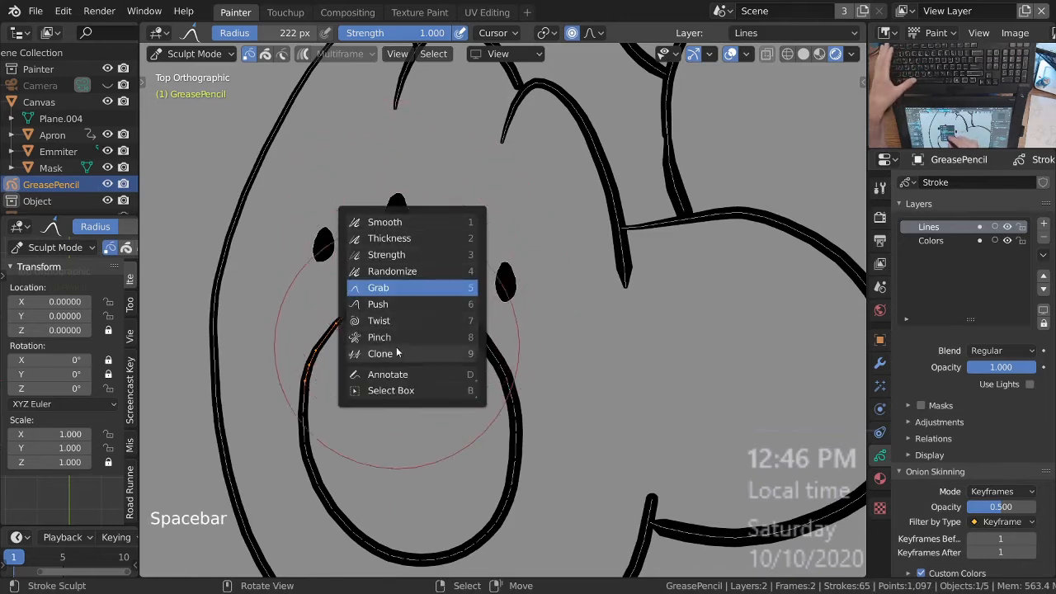
pyautogui.click(417, 238)
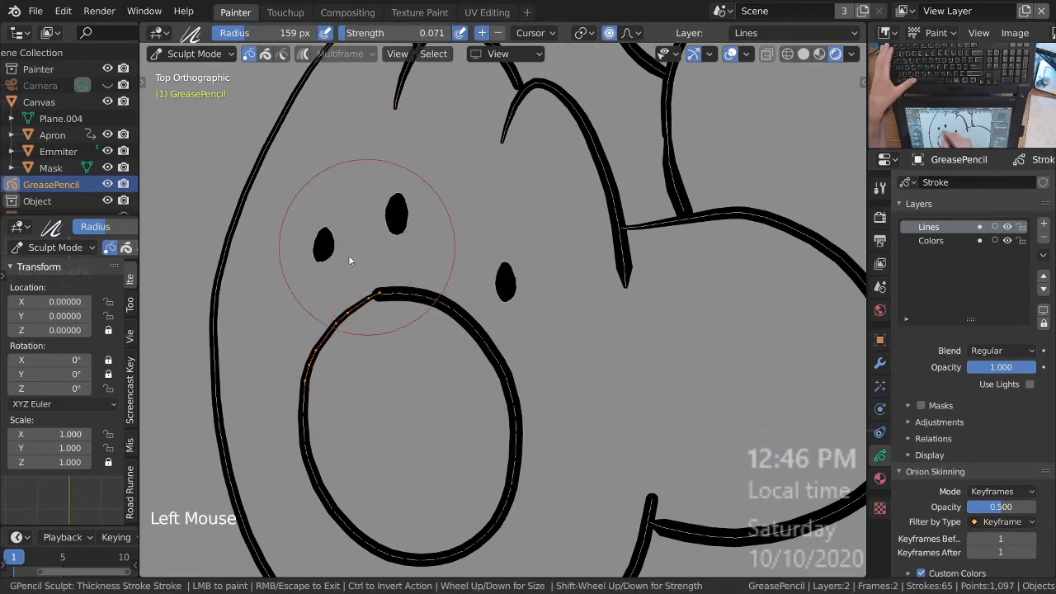
pyautogui.click(396, 235)
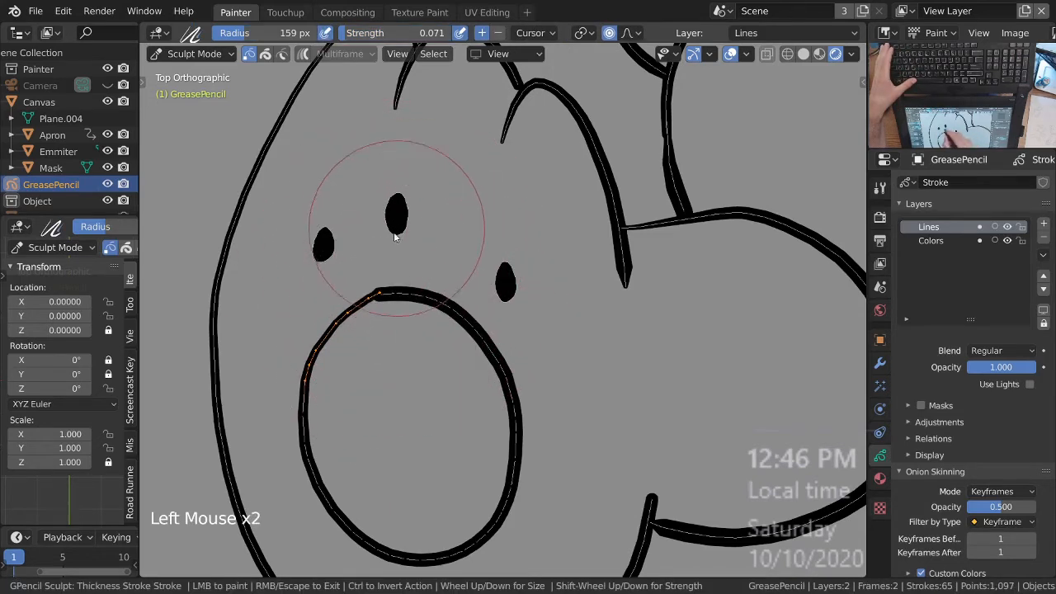
pyautogui.moveTo(277, 394); pyautogui.dragTo(274, 342)
pyautogui.click(272, 345)
pyautogui.click(295, 325)
pyautogui.moveTo(359, 275); pyautogui.dragTo(407, 227)
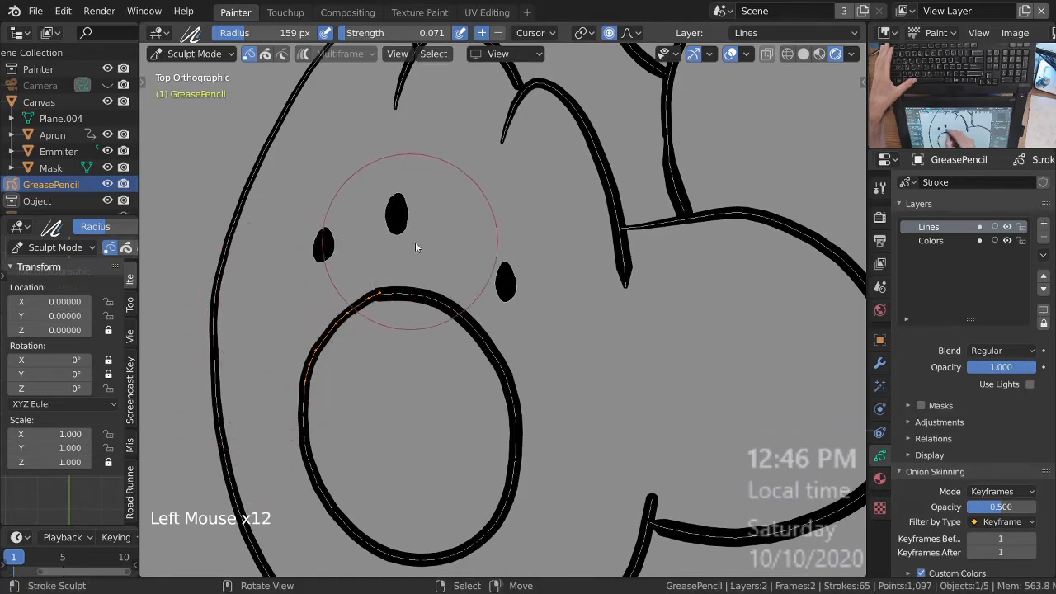
pyautogui.press('l')
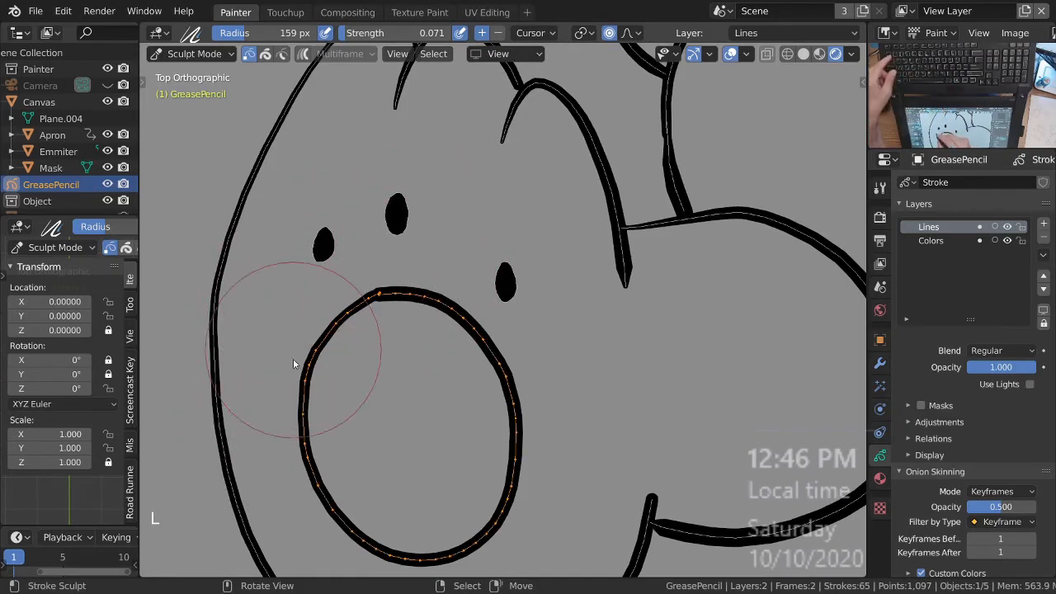
pyautogui.moveTo(460, 262)
pyautogui.keyDown('ctrl'); pyautogui.mouseDown(button='middle')
pyautogui.moveTo(606, 372)
pyautogui.moveTo(448, 349)
pyautogui.mouseUp(button='middle'); pyautogui.keyUp('ctrl')
pyautogui.hotkey('alt', 'a')
# Step: Select the thin upper end of the right foot's large pad outline and grow the selection four times
pyautogui.moveTo(672, 401)
pyautogui.keyDown('shift'); pyautogui.mouseDown(button='middle')
pyautogui.moveTo(442, 404)
pyautogui.moveTo(540, 238)
pyautogui.mouseUp(button='middle'); pyautogui.keyUp('shift')
pyautogui.keyDown('alt'); pyautogui.rightClick(448, 306); pyautogui.keyUp('alt')
pyautogui.press('Escape')
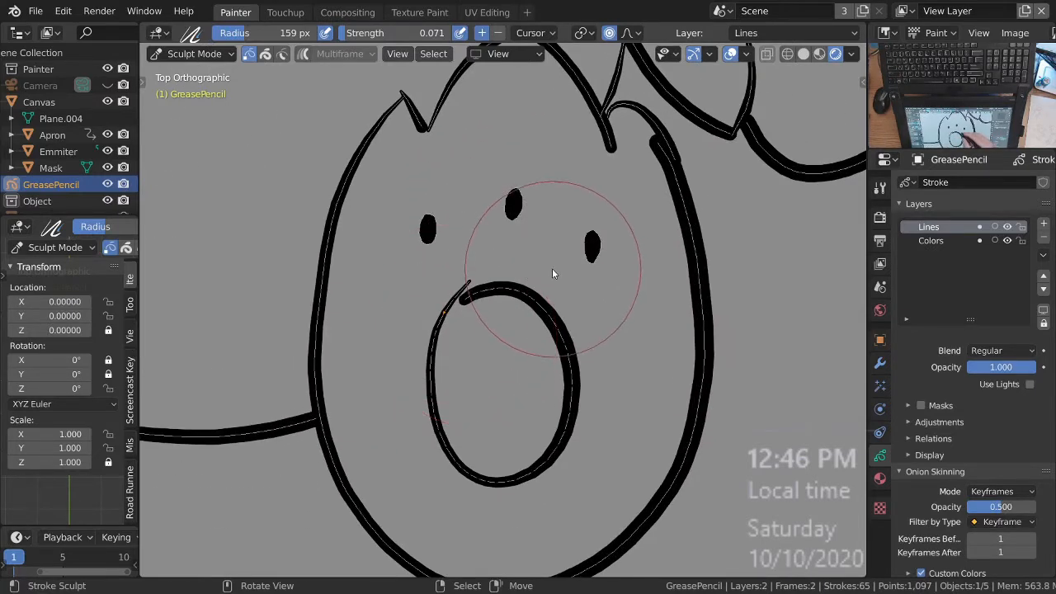
pyautogui.moveTo(507, 287)
pyautogui.keyDown('ctrl'); pyautogui.mouseDown(button='middle')
pyautogui.moveTo(505, 308)
pyautogui.moveTo(501, 288)
pyautogui.mouseUp(button='middle'); pyautogui.keyUp('ctrl')
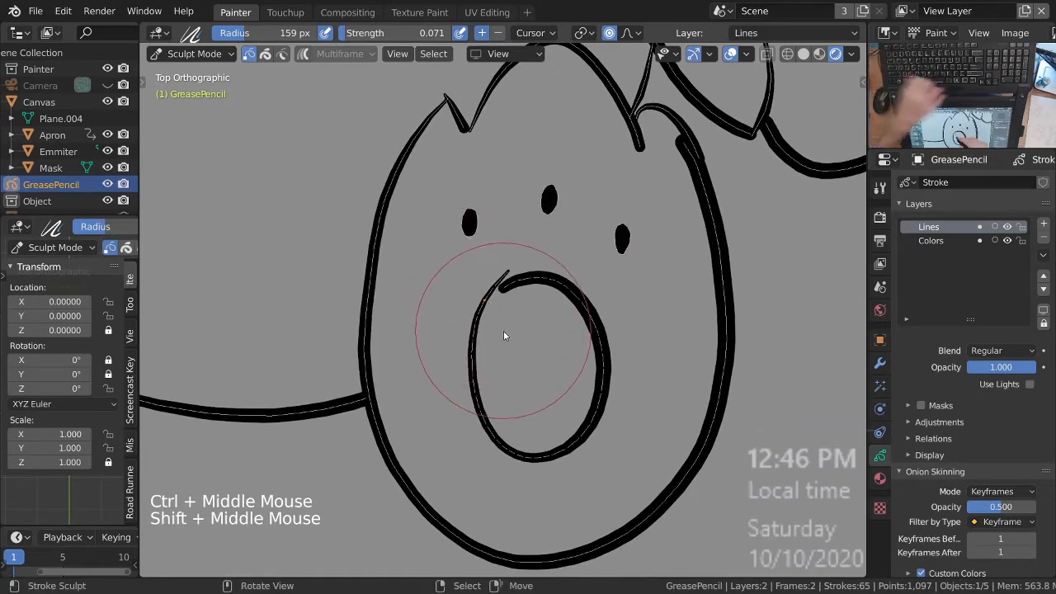
pyautogui.press('l')
pyautogui.rightClick(514, 283)
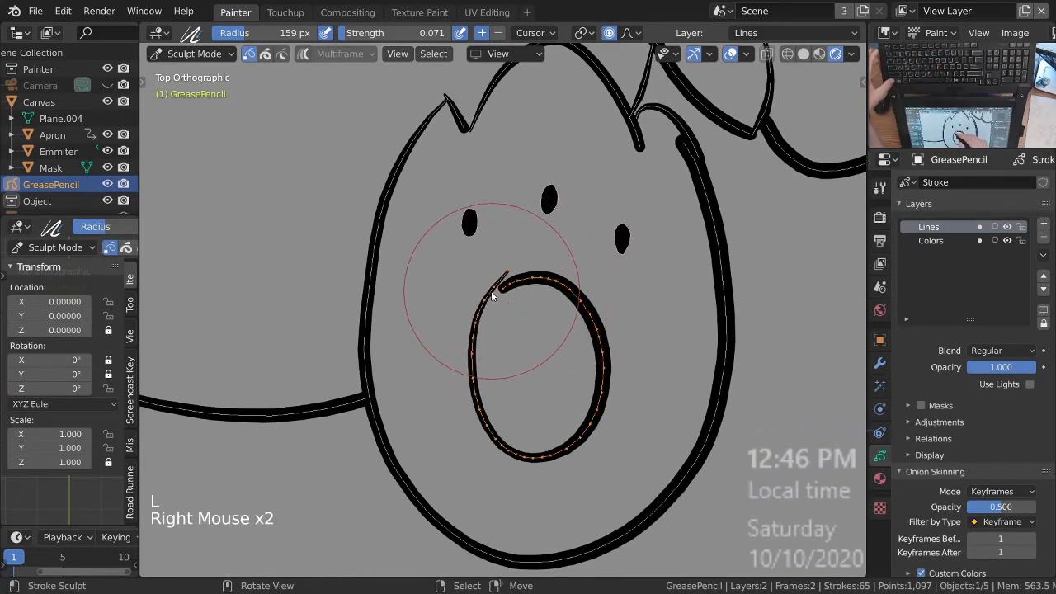
pyautogui.keyDown('alt'); pyautogui.rightClick(495, 294); pyautogui.keyUp('alt')
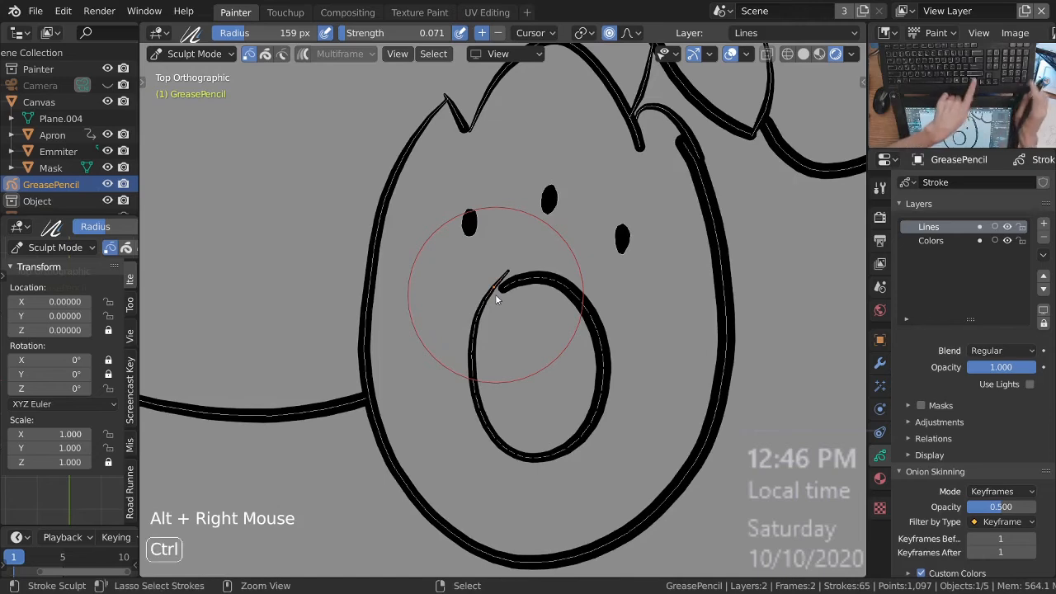
pyautogui.press('ctrl+KP_Add')
pyautogui.press('ctrl+KP_Add')
pyautogui.press('ctrl+KP_Add')
pyautogui.press('ctrl+KP_Add')
# Step: Pull the overshooting tip of the right foot's pad outline back toward its thick start with the Grab brush
pyautogui.keyDown('ctrl'); pyautogui.moveTo(547, 359); pyautogui.dragTo(535, 261, button='middle'); pyautogui.keyUp('ctrl')
pyautogui.moveTo(536, 261); pyautogui.dragTo(513, 239)
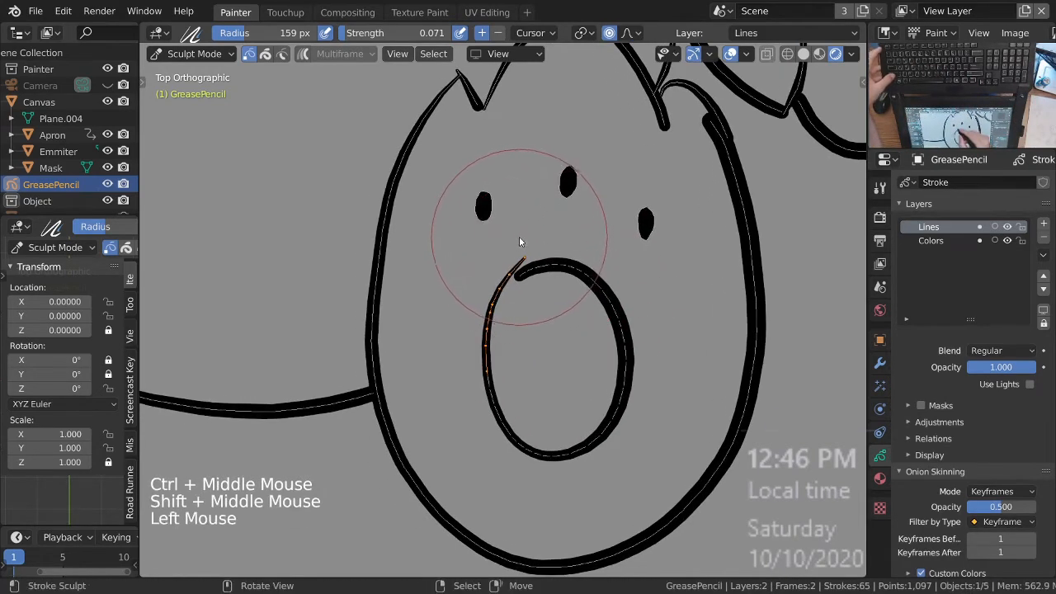
pyautogui.press('space')
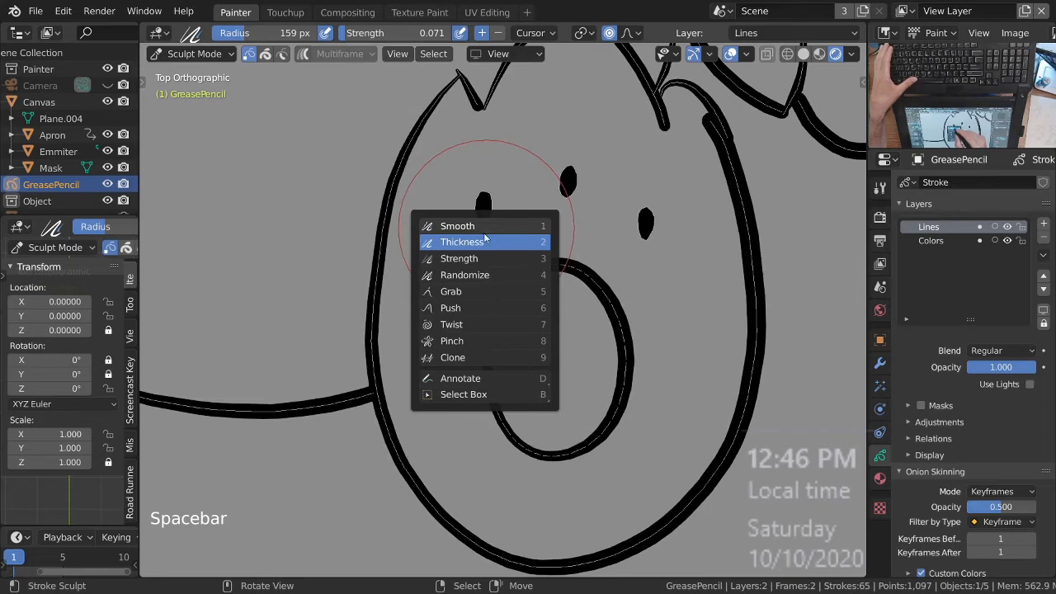
pyautogui.click(450, 291)
pyautogui.moveTo(523, 244); pyautogui.dragTo(489, 257)
pyautogui.moveTo(530, 244); pyautogui.dragTo(488, 257)
pyautogui.moveTo(534, 243); pyautogui.dragTo(484, 265)
pyautogui.moveTo(523, 248); pyautogui.dragTo(495, 257)
pyautogui.moveTo(541, 239)
pyautogui.mouseDown()
pyautogui.moveTo(503, 254)
pyautogui.moveTo(488, 277)
pyautogui.moveTo(490, 267)
pyautogui.mouseUp()
# Step: Set the Grab brush radius to 138 px and line up the pad outline's thin tip with its thick start
pyautogui.press('f')
pyautogui.click(443, 316)
pyautogui.moveTo(520, 254); pyautogui.dragTo(488, 266)
pyautogui.moveTo(518, 253); pyautogui.dragTo(489, 266)
pyautogui.moveTo(546, 244); pyautogui.dragTo(500, 259)
pyautogui.moveTo(543, 244); pyautogui.dragTo(498, 260)
pyautogui.moveTo(542, 243); pyautogui.dragTo(498, 263)
pyautogui.moveTo(545, 242)
pyautogui.mouseDown()
pyautogui.moveTo(484, 281)
pyautogui.moveTo(475, 313)
pyautogui.mouseUp()
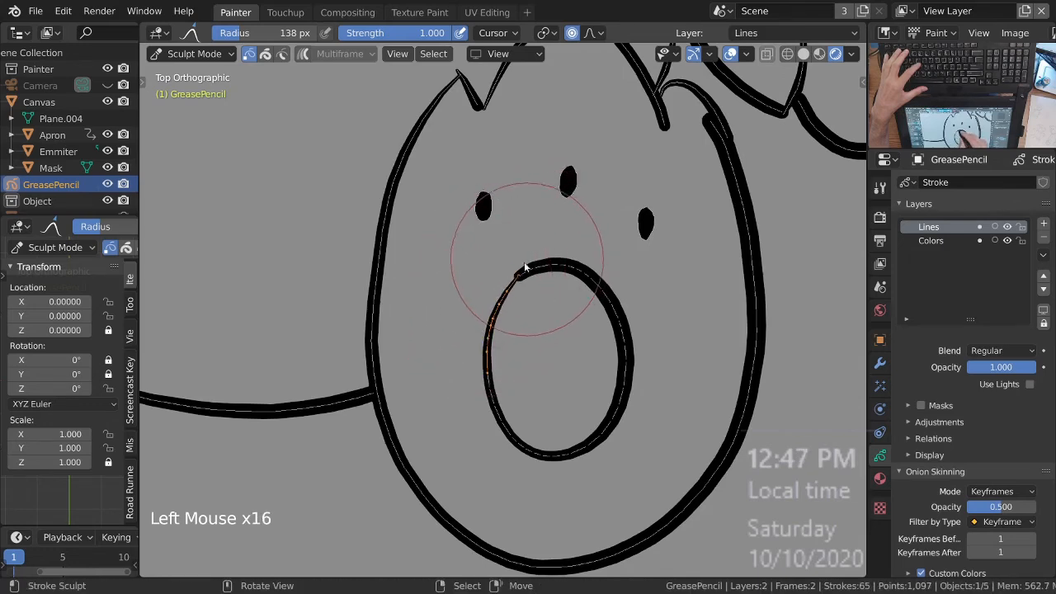
# Step: Thicken the thin end of the right foot's pad outline with the Thickness brush at 159 px, strength 0.071
pyautogui.keyDown('ctrl'); pyautogui.moveTo(531, 301); pyautogui.dragTo(534, 284, button='middle'); pyautogui.keyUp('ctrl')
pyautogui.moveTo(535, 285)
pyautogui.keyDown('shift'); pyautogui.mouseDown(button='middle')
pyautogui.moveTo(537, 272)
pyautogui.moveTo(530, 316)
pyautogui.mouseUp(button='middle'); pyautogui.keyUp('shift')
pyautogui.press('space')
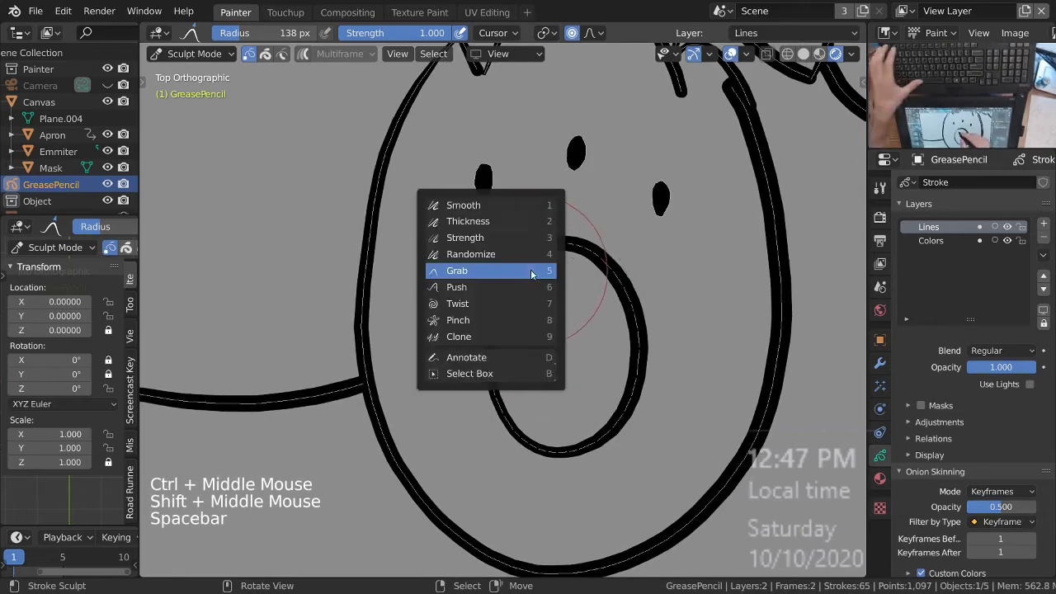
pyautogui.click(488, 222)
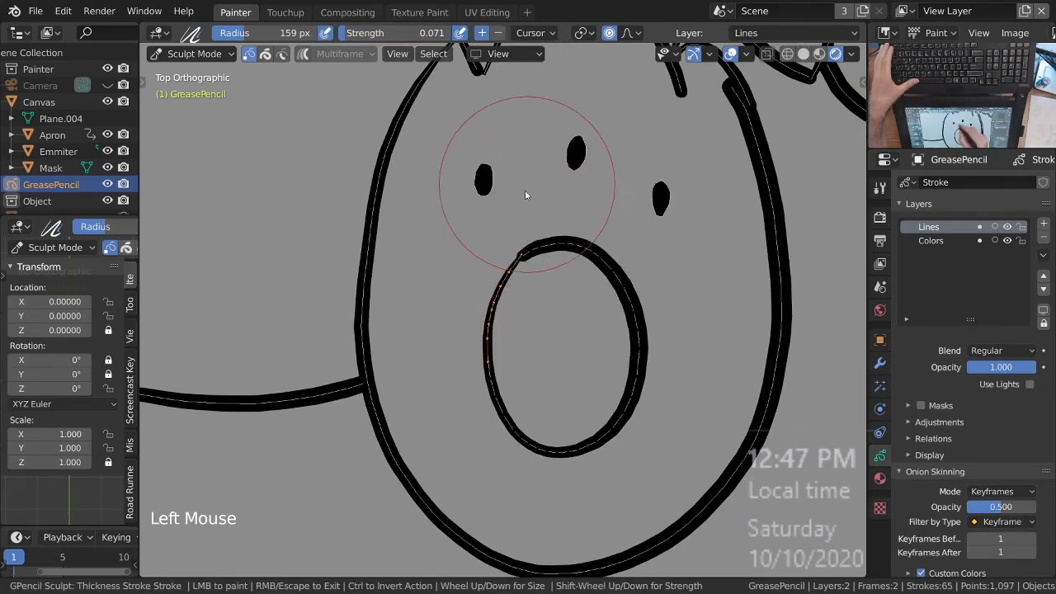
pyautogui.moveTo(534, 201)
pyautogui.mouseDown()
pyautogui.moveTo(552, 184)
pyautogui.moveTo(483, 288)
pyautogui.moveTo(509, 218)
pyautogui.moveTo(537, 196)
pyautogui.mouseUp()
# Step: Select the whole long outer outline stroke of the right foot
pyautogui.moveTo(537, 215)
pyautogui.keyDown('ctrl'); pyautogui.mouseDown(button='middle')
pyautogui.moveTo(549, 297)
pyautogui.moveTo(498, 302)
pyautogui.moveTo(569, 346)
pyautogui.mouseUp(button='middle'); pyautogui.keyUp('ctrl')
pyautogui.moveTo(569, 346)
pyautogui.keyDown('shift'); pyautogui.mouseDown(button='middle')
pyautogui.moveTo(639, 384)
pyautogui.moveTo(618, 401)
pyautogui.moveTo(618, 388)
pyautogui.moveTo(648, 372)
pyautogui.moveTo(682, 388)
pyautogui.moveTo(627, 401)
pyautogui.moveTo(636, 420)
pyautogui.moveTo(572, 411)
pyautogui.moveTo(573, 289)
pyautogui.mouseUp(button='middle'); pyautogui.keyUp('shift')
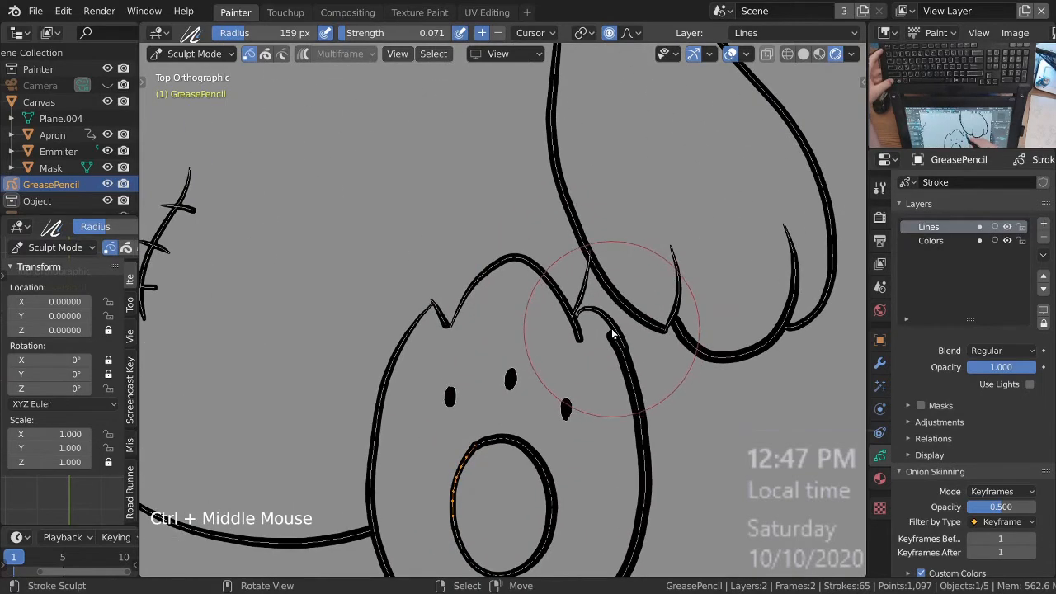
pyautogui.moveTo(612, 334)
pyautogui.keyDown('ctrl'); pyautogui.mouseDown(button='middle')
pyautogui.moveTo(580, 321)
pyautogui.moveTo(589, 292)
pyautogui.moveTo(620, 269)
pyautogui.mouseUp(button='middle'); pyautogui.keyUp('ctrl')
pyautogui.keyDown('alt'); pyautogui.rightClick(585, 304); pyautogui.keyUp('alt')
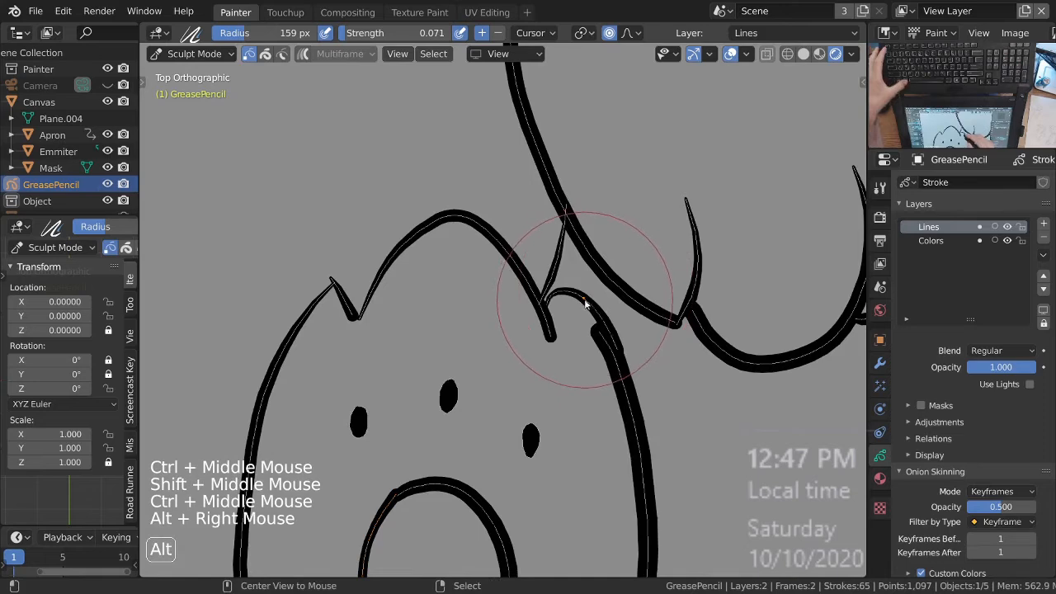
pyautogui.press('l')
pyautogui.moveTo(638, 350)
pyautogui.keyDown('ctrl'); pyautogui.mouseDown(button='middle')
pyautogui.moveTo(596, 306)
pyautogui.moveTo(561, 302)
pyautogui.mouseUp(button='middle'); pyautogui.keyUp('ctrl')
pyautogui.keyDown('alt'); pyautogui.rightClick(554, 312); pyautogui.keyUp('alt')
pyautogui.press('Escape')
pyautogui.press('l')
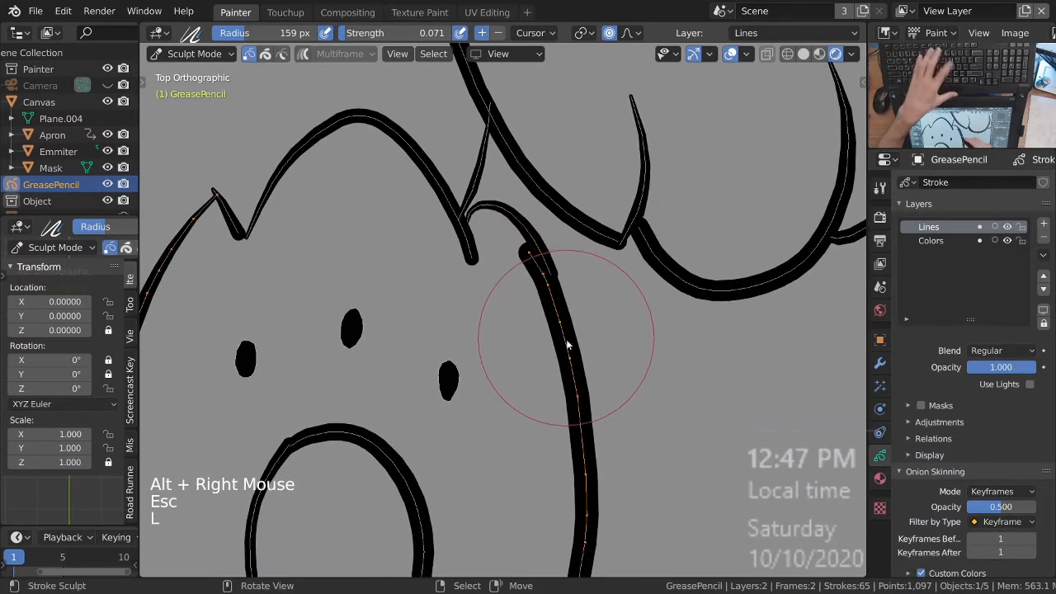
# Step: Pull the upper right end of the right foot's outer outline into the toe curve above with the Grab brush at 272 px
pyautogui.click(567, 265)
pyautogui.click(561, 258)
pyautogui.click(556, 250)
pyautogui.press('space')
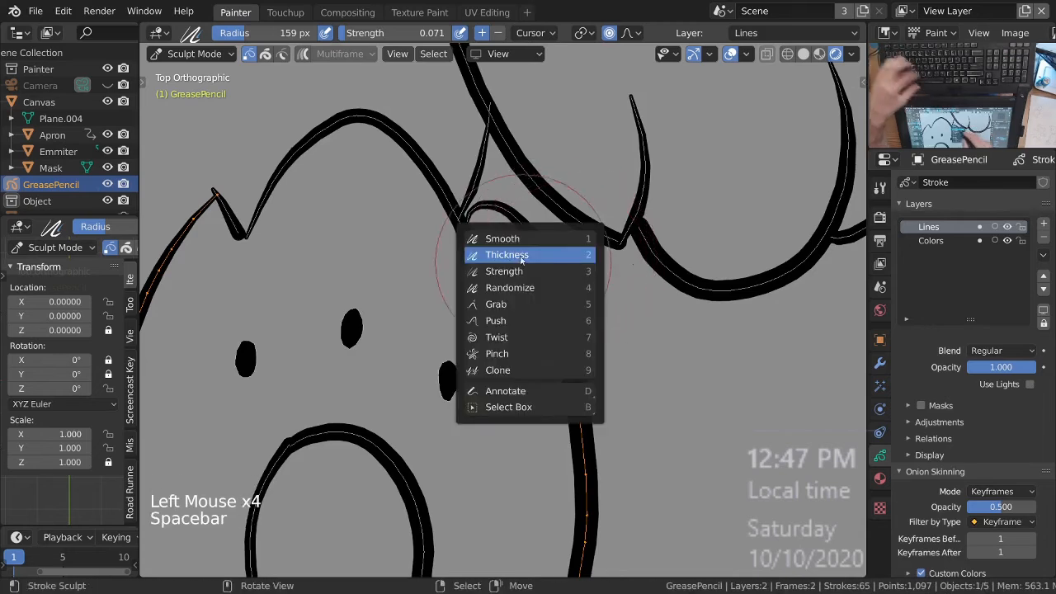
pyautogui.click(499, 304)
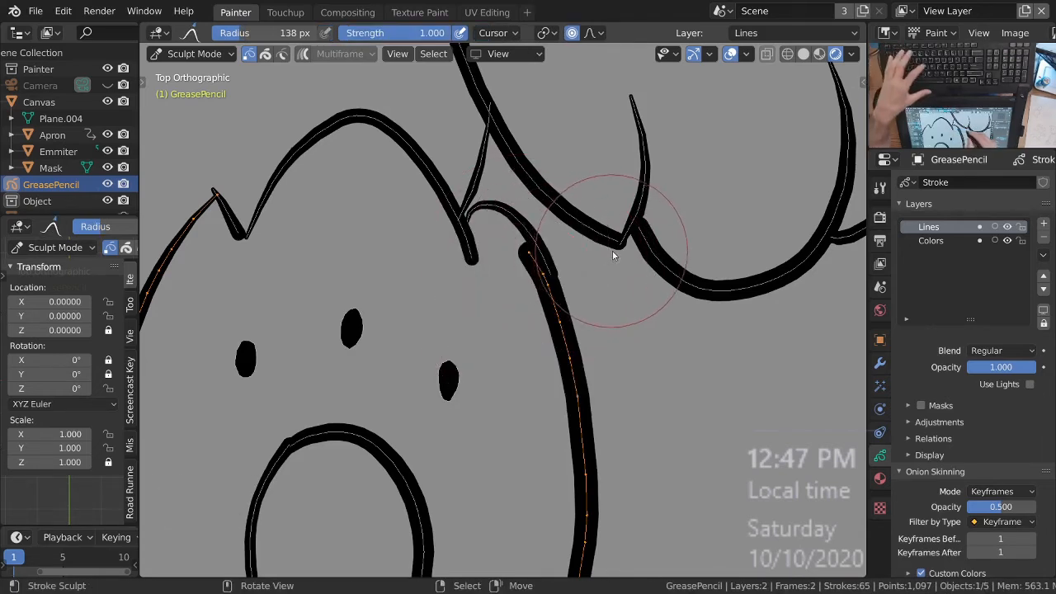
pyautogui.press('f')
pyautogui.click(718, 233)
pyautogui.click(559, 220)
pyautogui.moveTo(558, 216)
pyautogui.mouseDown()
pyautogui.moveTo(514, 142)
pyautogui.moveTo(542, 128)
pyautogui.moveTo(593, 212)
pyautogui.mouseUp()
pyautogui.moveTo(592, 235); pyautogui.dragTo(612, 279)
pyautogui.moveTo(606, 306); pyautogui.dragTo(629, 327)
pyautogui.moveTo(612, 404); pyautogui.dragTo(620, 419)
pyautogui.moveTo(620, 378); pyautogui.dragTo(621, 384)
pyautogui.moveTo(619, 342); pyautogui.dragTo(621, 348)
pyautogui.moveTo(598, 218); pyautogui.dragTo(600, 227)
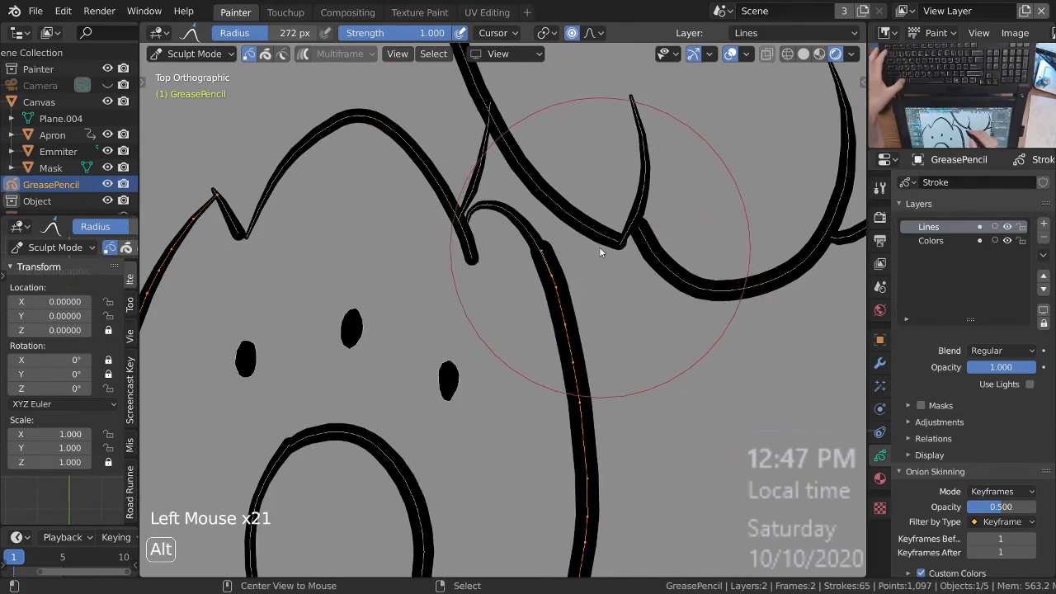
# Step: Switch to the Smooth sculpt brush and set its radius to 201 px beside the right foot
pyautogui.keyDown('ctrl'); pyautogui.moveTo(599, 247); pyautogui.dragTo(544, 239, button='middle'); pyautogui.keyUp('ctrl')
pyautogui.press('space')
pyautogui.click(528, 183)
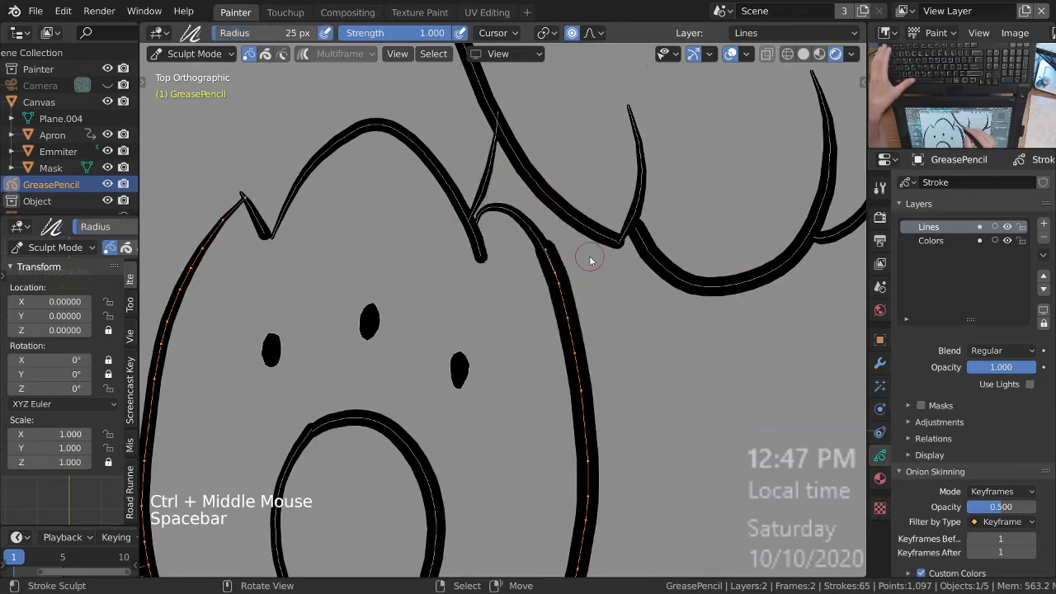
pyautogui.press('f')
pyautogui.click(677, 212)
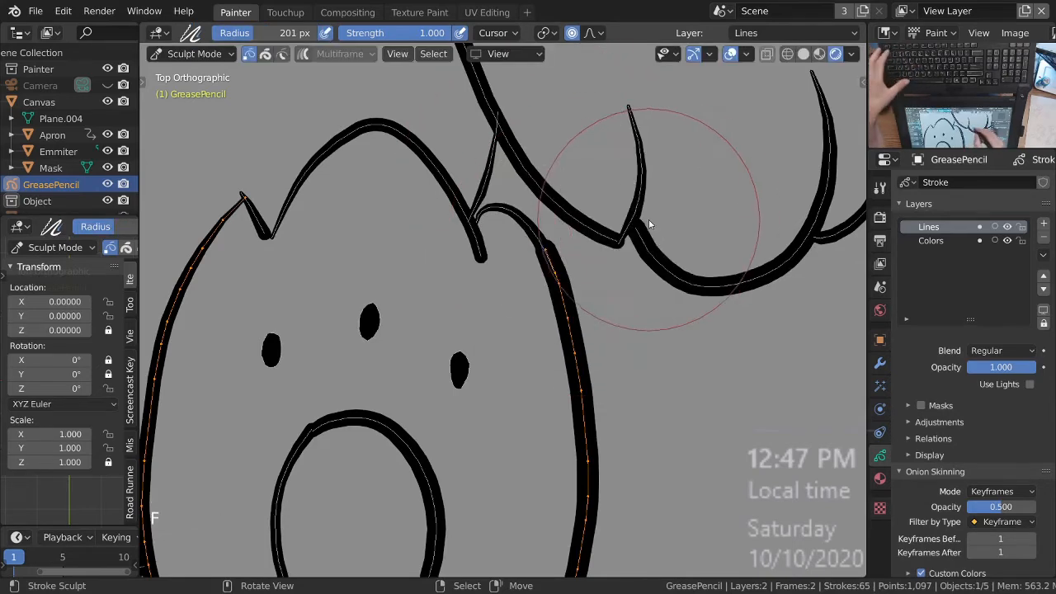
# Step: Thin the lumpy upper right part of the right foot's outer outline with the inverted Thickness brush at 159 px, strength 0.071
pyautogui.press('space')
pyautogui.press('space')
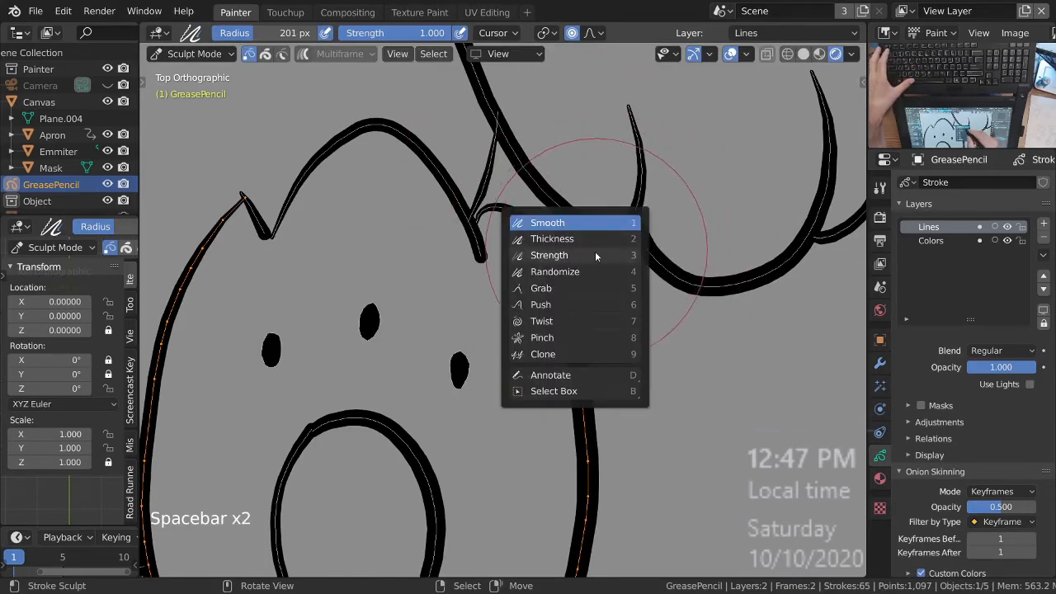
pyautogui.click(598, 241)
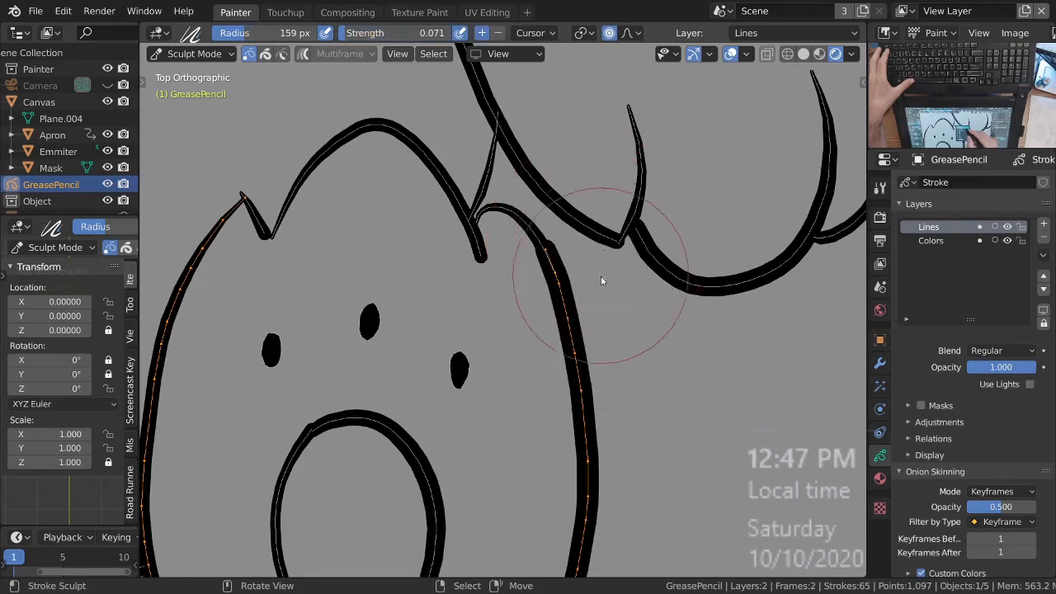
pyautogui.keyDown('ctrl'); pyautogui.moveTo(581, 200); pyautogui.dragTo(591, 244); pyautogui.keyUp('ctrl')
pyautogui.keyDown('ctrl'); pyautogui.moveTo(585, 206); pyautogui.dragTo(592, 252); pyautogui.keyUp('ctrl')
pyautogui.keyDown('ctrl'); pyautogui.moveTo(586, 208); pyautogui.dragTo(594, 256); pyautogui.keyUp('ctrl')
pyautogui.keyDown('ctrl'); pyautogui.moveTo(588, 216); pyautogui.dragTo(596, 262); pyautogui.keyUp('ctrl')
pyautogui.keyDown('ctrl'); pyautogui.moveTo(589, 218); pyautogui.dragTo(596, 263); pyautogui.keyUp('ctrl')
pyautogui.keyDown('ctrl'); pyautogui.moveTo(590, 221); pyautogui.dragTo(599, 258); pyautogui.keyUp('ctrl')
pyautogui.keyDown('ctrl'); pyautogui.moveTo(592, 214); pyautogui.dragTo(600, 256); pyautogui.keyUp('ctrl')
pyautogui.keyDown('ctrl'); pyautogui.moveTo(592, 213); pyautogui.dragTo(599, 254); pyautogui.keyUp('ctrl')
pyautogui.keyDown('ctrl'); pyautogui.moveTo(591, 210); pyautogui.dragTo(599, 252); pyautogui.keyUp('ctrl')
pyautogui.keyDown('ctrl'); pyautogui.moveTo(589, 188); pyautogui.dragTo(593, 220); pyautogui.keyUp('ctrl')
pyautogui.keyDown('ctrl'); pyautogui.moveTo(605, 269); pyautogui.dragTo(617, 338); pyautogui.keyUp('ctrl')
pyautogui.keyDown('ctrl'); pyautogui.moveTo(612, 297); pyautogui.dragTo(622, 351); pyautogui.keyUp('ctrl')
pyautogui.keyDown('ctrl'); pyautogui.moveTo(617, 318); pyautogui.dragTo(636, 408); pyautogui.keyUp('ctrl')
pyautogui.keyDown('ctrl'); pyautogui.moveTo(628, 363); pyautogui.dragTo(641, 428); pyautogui.keyUp('ctrl')
# Step: Adjust the upper left end of the right foot's outer outline with the Grab brush at 272 px
pyautogui.keyDown('shift'); pyautogui.moveTo(561, 322); pyautogui.dragTo(684, 400, button='middle'); pyautogui.keyUp('shift')
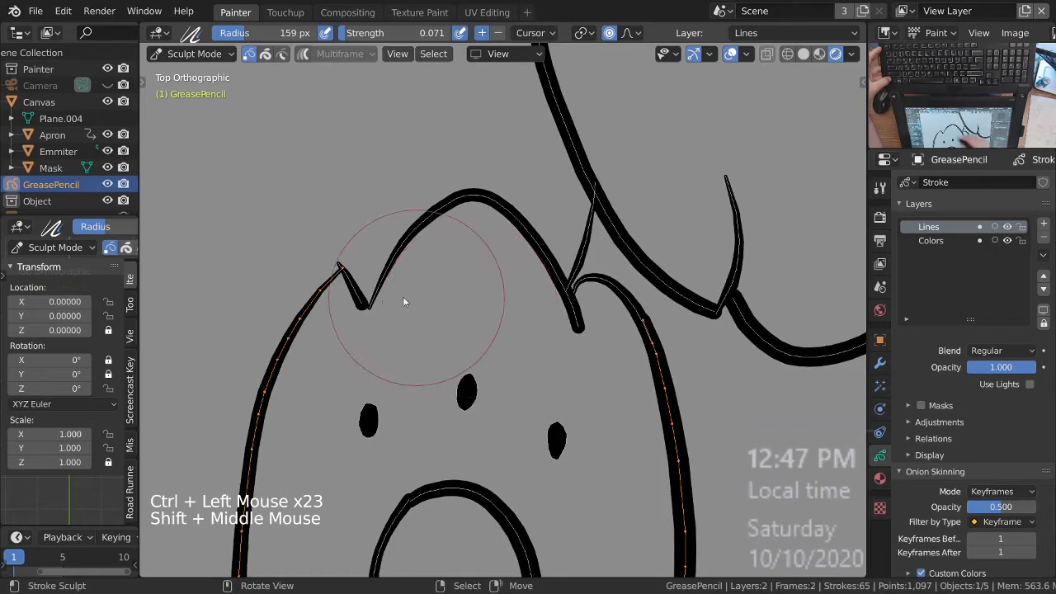
pyautogui.keyDown('shift'); pyautogui.moveTo(402, 296); pyautogui.dragTo(462, 298, button='middle'); pyautogui.keyUp('shift')
pyautogui.press('space')
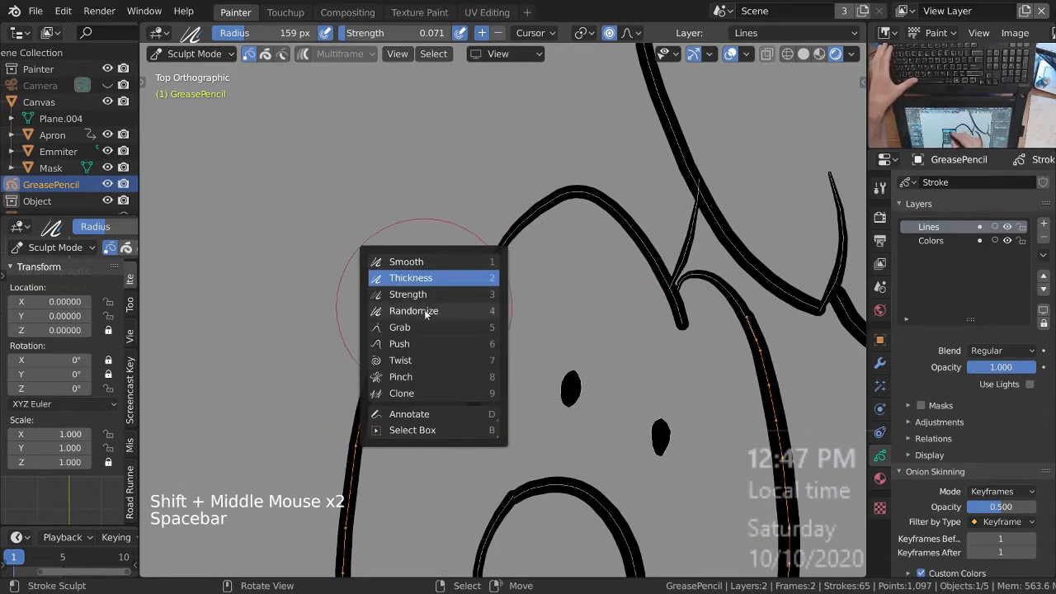
pyautogui.click(400, 343)
pyautogui.click(460, 190)
pyautogui.click(460, 185)
pyautogui.click(460, 182)
pyautogui.click(460, 179)
pyautogui.click(461, 176)
pyautogui.click(462, 173)
pyautogui.click(463, 171)
pyautogui.press('space')
pyautogui.press('Escape')
pyautogui.press('Escape')
# Step: Select the right foot's whole middle toe curve and nudge its left end with the Grab brush
pyautogui.keyDown('alt'); pyautogui.rightClick(493, 286); pyautogui.keyUp('alt')
pyautogui.press('l')
pyautogui.click(513, 326)
pyautogui.click(511, 326)
pyautogui.click(509, 328)
pyautogui.click(524, 312)
pyautogui.click(541, 293)
pyautogui.click(559, 272)
# Step: Switch the Grease Pencil drawing to Object Mode and save the teddy bear file
pyautogui.keyDown('ctrl'); pyautogui.moveTo(561, 272); pyautogui.dragTo(587, 393, button='middle'); pyautogui.keyUp('ctrl')
pyautogui.keyDown('shift'); pyautogui.moveTo(663, 339); pyautogui.dragTo(577, 428, button='middle'); pyautogui.keyUp('shift')
pyautogui.moveTo(546, 356)
pyautogui.keyDown('ctrl'); pyautogui.mouseDown(button='middle')
pyautogui.moveTo(544, 384)
pyautogui.moveTo(726, 380)
pyautogui.moveTo(782, 366)
pyautogui.moveTo(528, 353)
pyautogui.mouseUp(button='middle'); pyautogui.keyUp('ctrl')
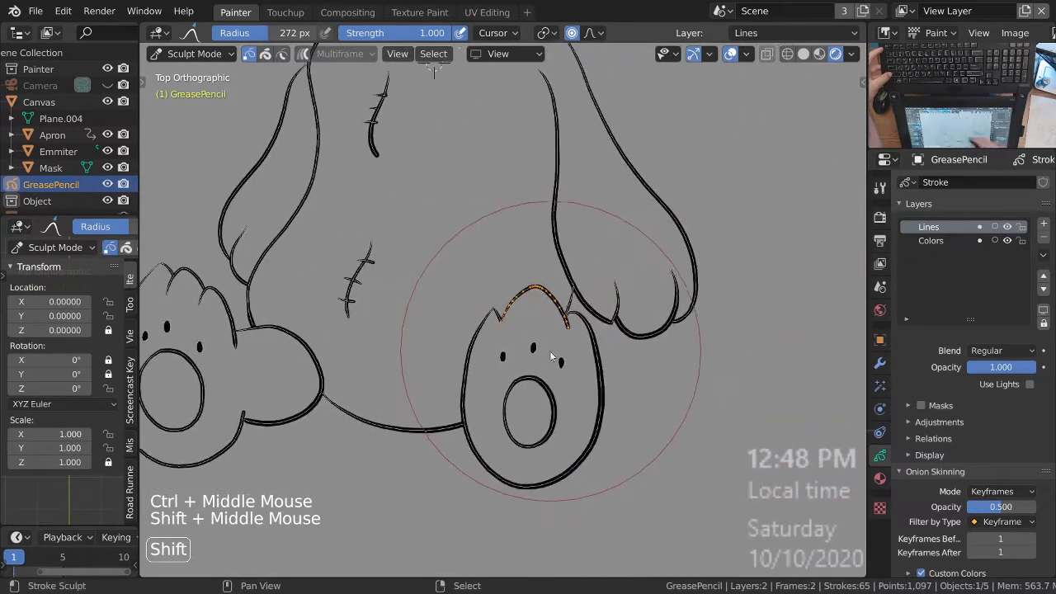
pyautogui.moveTo(632, 358)
pyautogui.keyDown('shift'); pyautogui.mouseDown(button='middle')
pyautogui.moveTo(671, 376)
pyautogui.moveTo(658, 297)
pyautogui.moveTo(625, 325)
pyautogui.moveTo(624, 360)
pyautogui.moveTo(565, 334)
pyautogui.mouseUp(button='middle'); pyautogui.keyUp('shift')
pyautogui.moveTo(545, 301)
pyautogui.keyDown('ctrl'); pyautogui.mouseDown(button='middle')
pyautogui.moveTo(540, 355)
pyautogui.moveTo(518, 302)
pyautogui.moveTo(509, 326)
pyautogui.moveTo(525, 321)
pyautogui.moveTo(494, 375)
pyautogui.mouseUp(button='middle'); pyautogui.keyUp('ctrl')
pyautogui.hotkey('ctrl', 's')
pyautogui.keyDown('ctrl'); pyautogui.moveTo(504, 334); pyautogui.dragTo(380, 310, button='middle'); pyautogui.keyUp('ctrl')
pyautogui.hotkey('ctrl', 'Tab')
pyautogui.hotkey('ctrl', 'Tab')
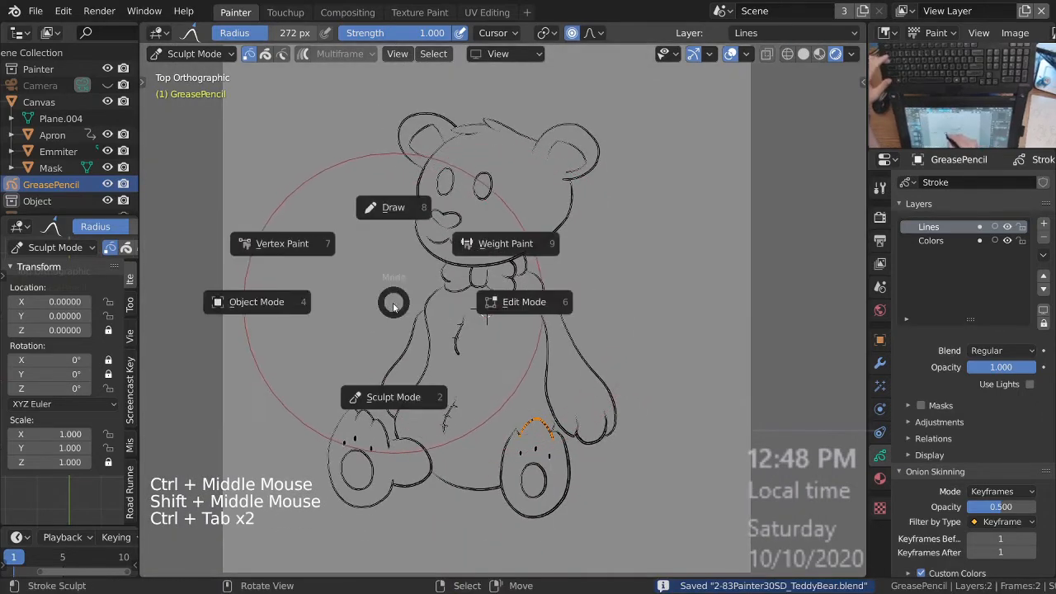
pyautogui.click(281, 301)
pyautogui.keyDown('ctrl'); pyautogui.moveTo(285, 302); pyautogui.dragTo(486, 292, button='middle'); pyautogui.keyUp('ctrl')
pyautogui.hotkey('ctrl', 's')
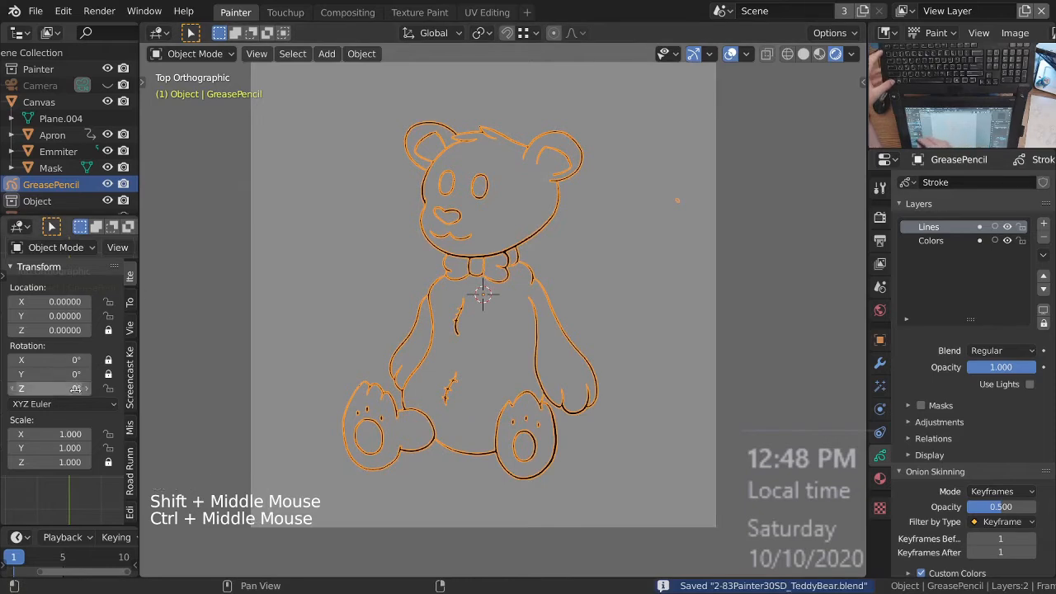
# Step: Select the Canvas plane and disable the Emmiter object in renders
pyautogui.hotkey('ctrl', 'Tab')
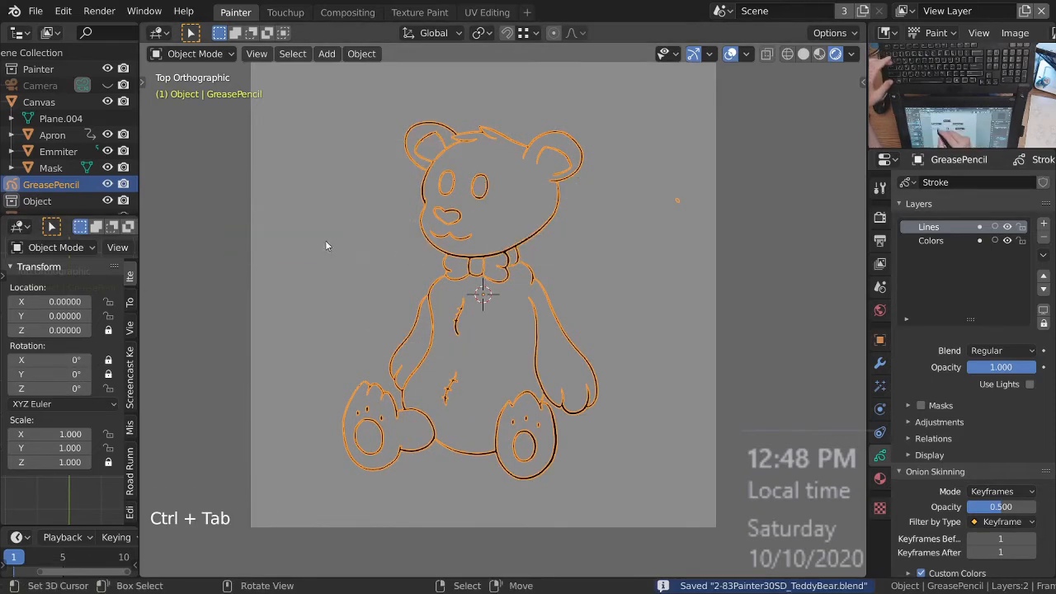
pyautogui.rightClick(345, 307)
pyautogui.hotkey('ctrl', 'Tab')
pyautogui.press('Escape')
pyautogui.moveTo(106, 350); pyautogui.dragTo(205, 349)
pyautogui.press('Escape')
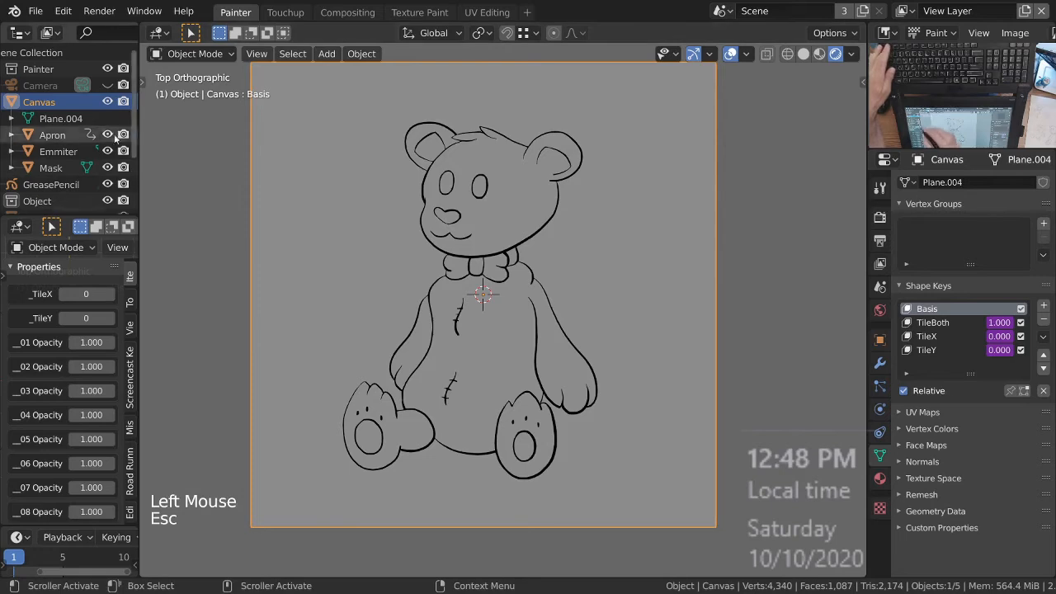
pyautogui.click(124, 151)
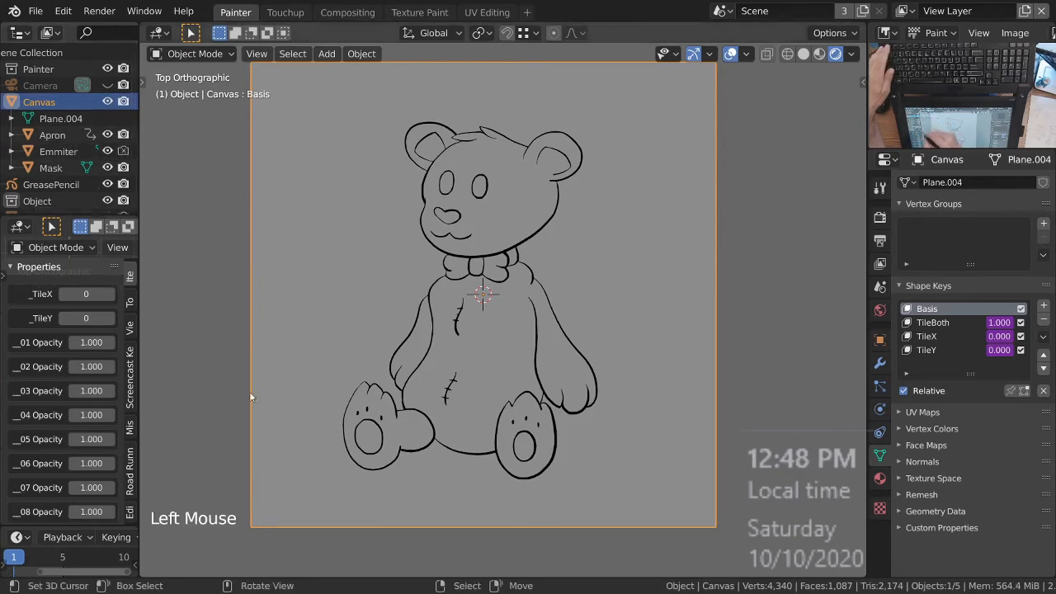
# Step: Render the image to check the teddy bear's line art
pyautogui.keyDown('ctrl'); pyautogui.moveTo(493, 302); pyautogui.dragTo(497, 305, button='middle'); pyautogui.keyUp('ctrl')
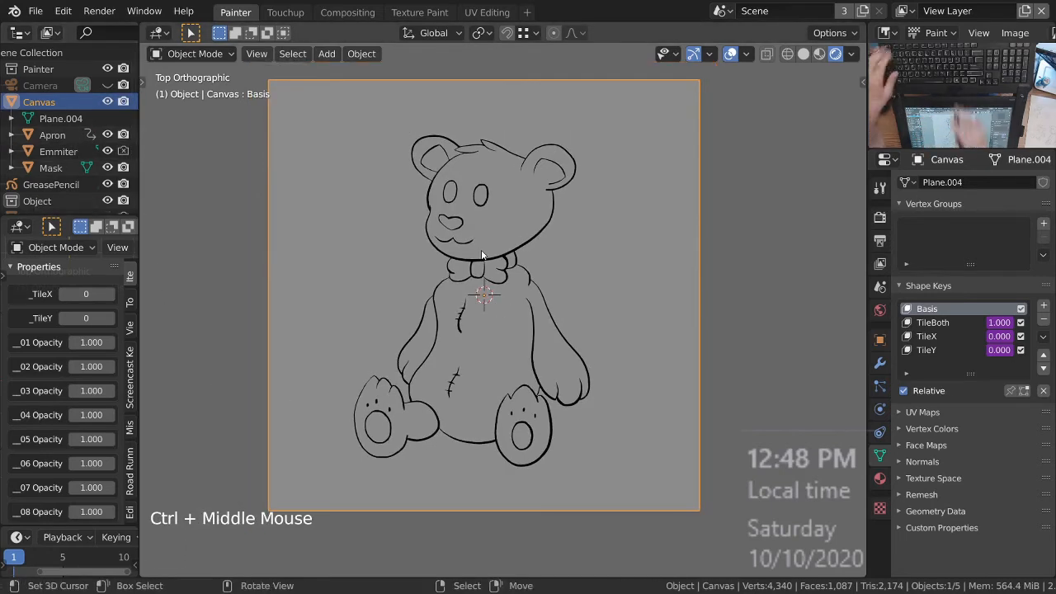
pyautogui.press('Escape')
pyautogui.press('F12')
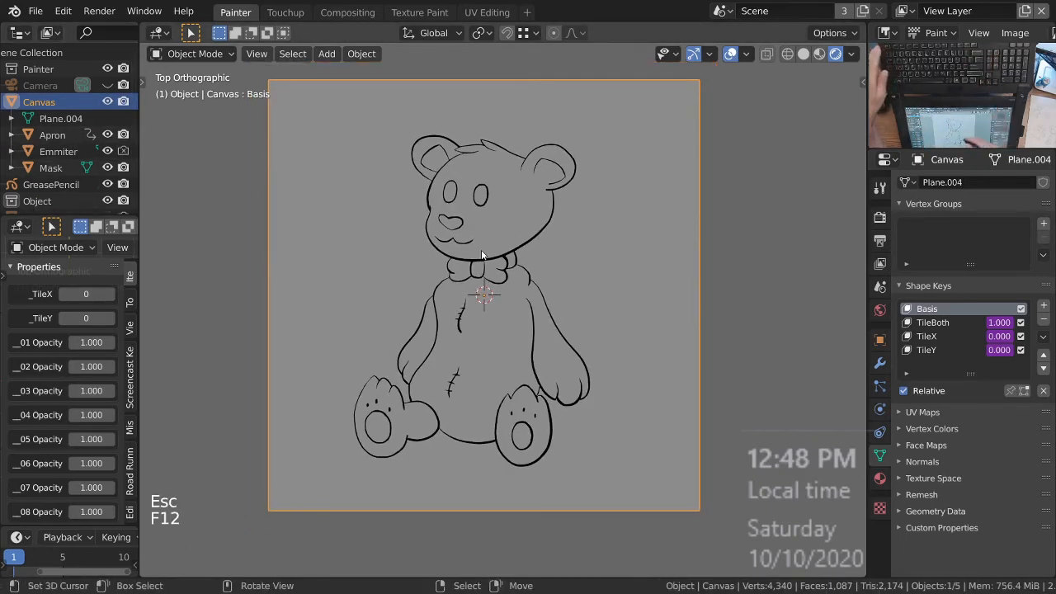
pyautogui.keyDown('ctrl'); pyautogui.moveTo(482, 304); pyautogui.dragTo(486, 318, button='middle'); pyautogui.keyUp('ctrl')
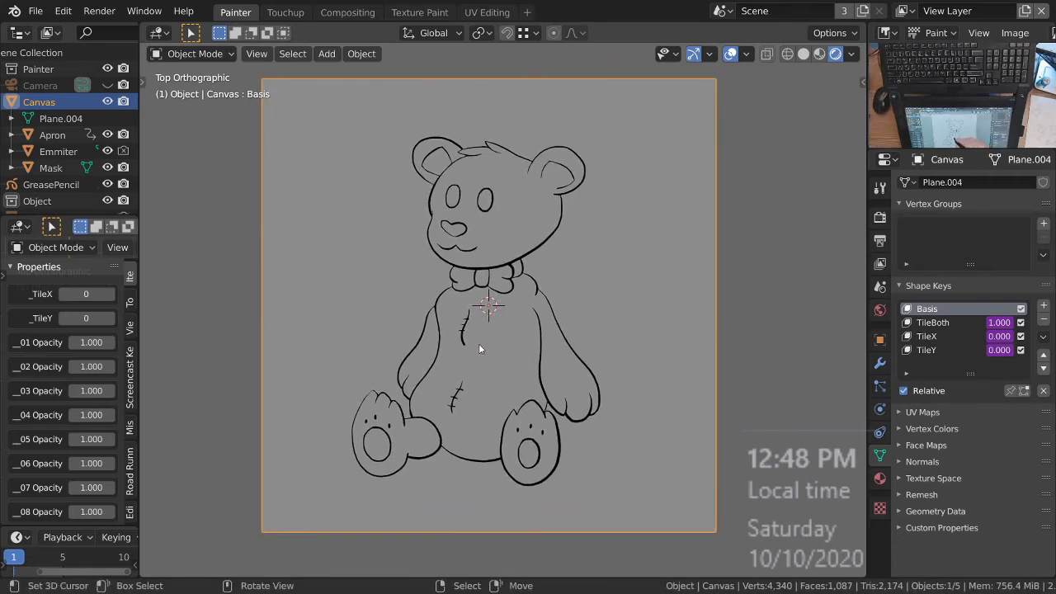
pyautogui.keyDown('ctrl'); pyautogui.moveTo(507, 308); pyautogui.dragTo(539, 299, button='middle'); pyautogui.keyUp('ctrl')
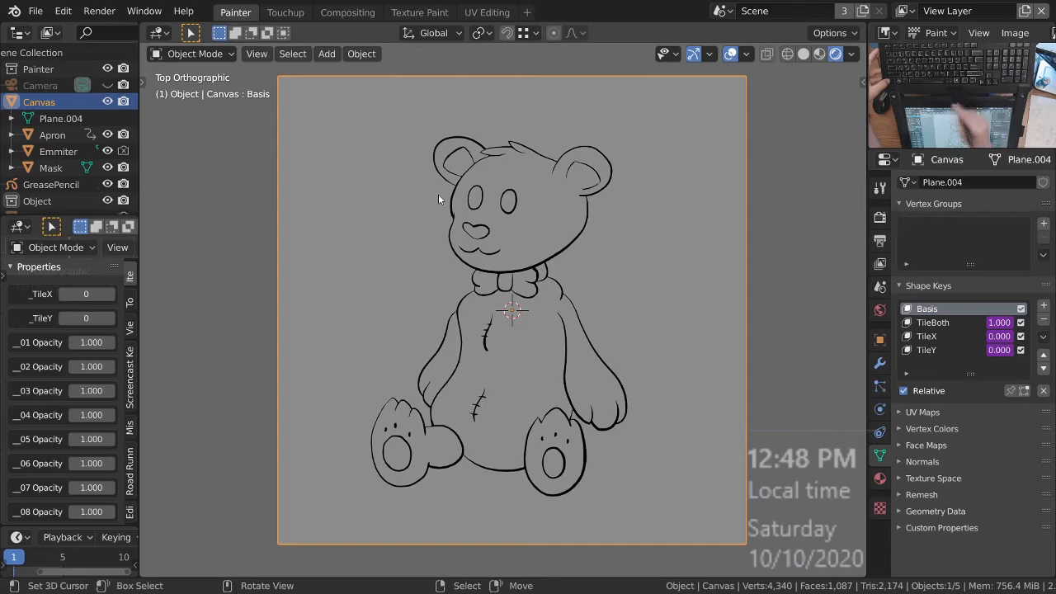
pyautogui.press('F12')
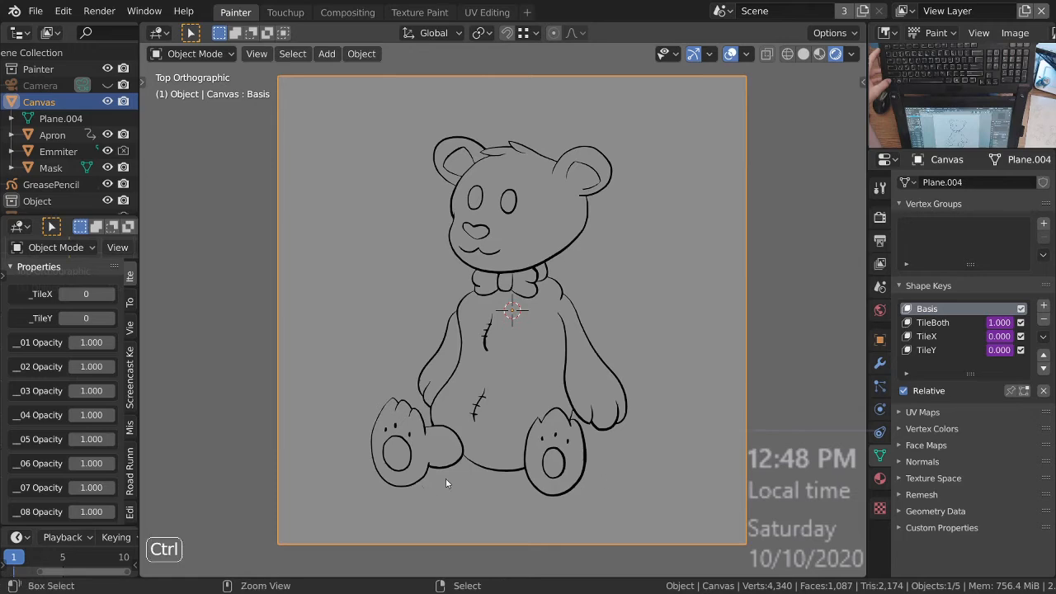
# Step: Select the GreasePencil object, return to Sculpt Mode and select the left foot's whole outer outline stroke
pyautogui.keyDown('ctrl'); pyautogui.moveTo(376, 439); pyautogui.dragTo(405, 386, button='middle'); pyautogui.keyUp('ctrl')
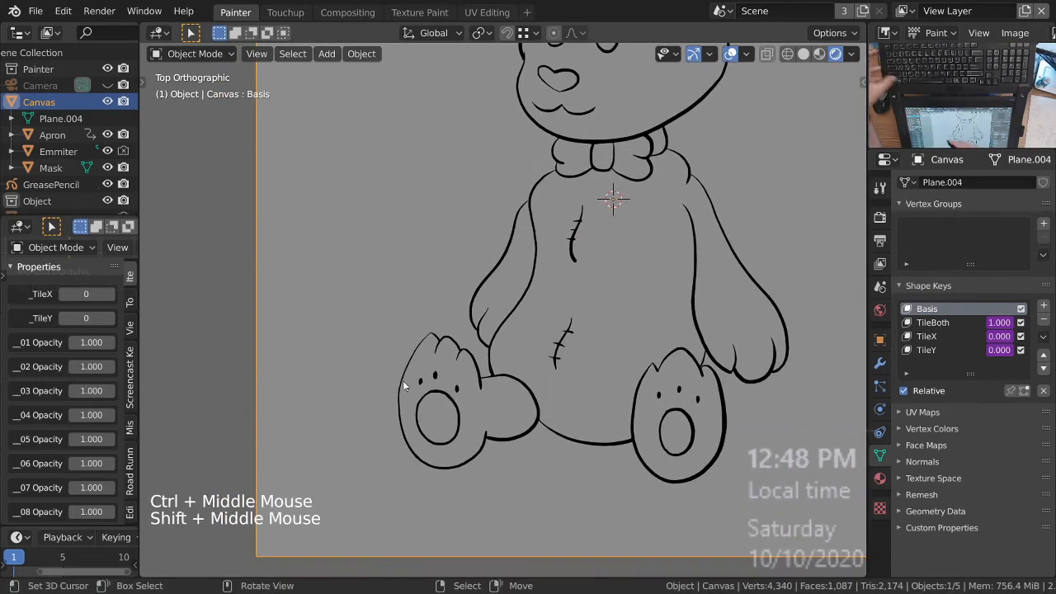
pyautogui.keyDown('alt'); pyautogui.rightClick(405, 385); pyautogui.keyUp('alt')
pyautogui.hotkey('ctrl', 'Tab')
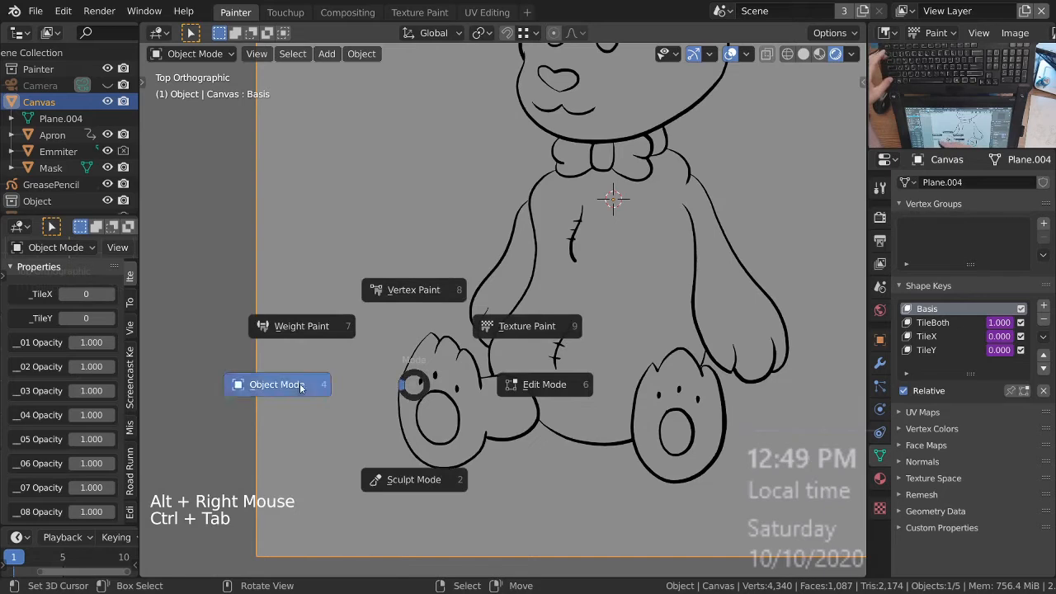
pyautogui.rightClick(406, 368)
pyautogui.rightClick(406, 376)
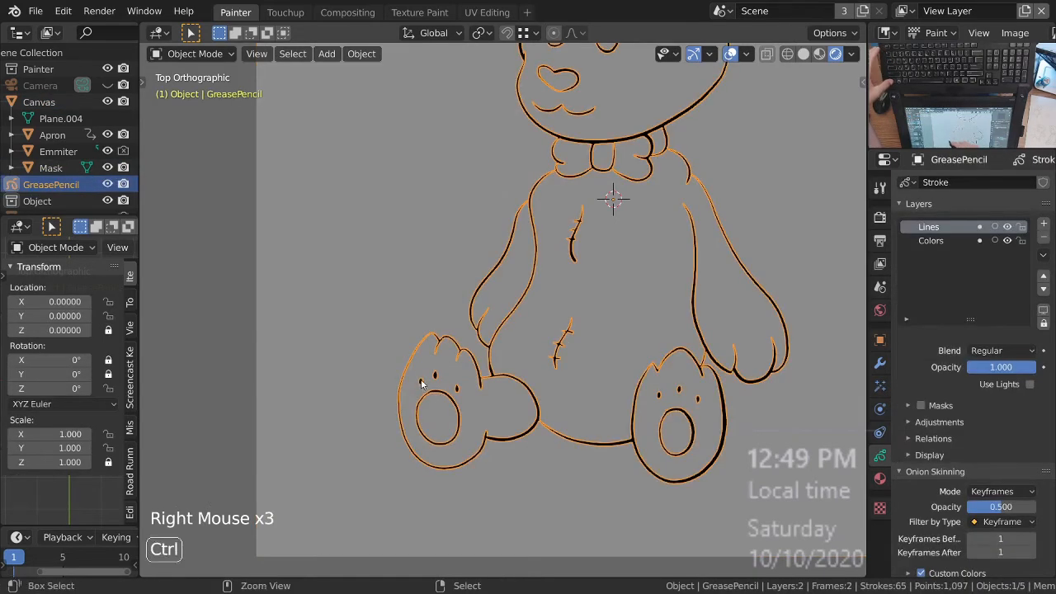
pyautogui.hotkey('ctrl', 'Tab')
pyautogui.keyDown('ctrl'); pyautogui.moveTo(417, 369); pyautogui.dragTo(421, 334, button='middle'); pyautogui.keyUp('ctrl')
pyautogui.keyDown('shift'); pyautogui.moveTo(420, 334); pyautogui.dragTo(452, 299, button='middle'); pyautogui.keyUp('shift')
pyautogui.keyDown('alt'); pyautogui.rightClick(424, 333); pyautogui.keyUp('alt')
pyautogui.press('l')
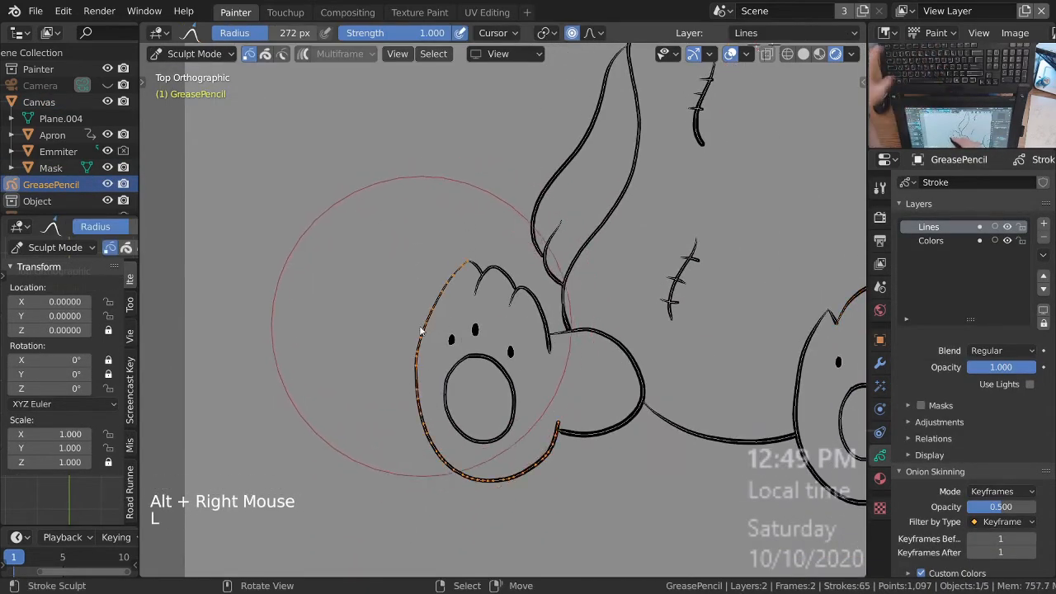
# Step: Thicken the left foot's outer outline with the Thickness brush at 159 px, strength 0.071
pyautogui.press('space')
pyautogui.click(384, 267)
pyautogui.moveTo(384, 266)
pyautogui.mouseDown()
pyautogui.moveTo(368, 358)
pyautogui.moveTo(377, 382)
pyautogui.moveTo(420, 273)
pyautogui.moveTo(387, 346)
pyautogui.moveTo(397, 318)
pyautogui.moveTo(385, 380)
pyautogui.moveTo(405, 468)
pyautogui.mouseUp()
pyautogui.moveTo(405, 468)
pyautogui.keyDown('ctrl'); pyautogui.mouseDown(button='middle')
pyautogui.moveTo(433, 341)
pyautogui.moveTo(511, 388)
pyautogui.mouseUp(button='middle'); pyautogui.keyUp('ctrl')
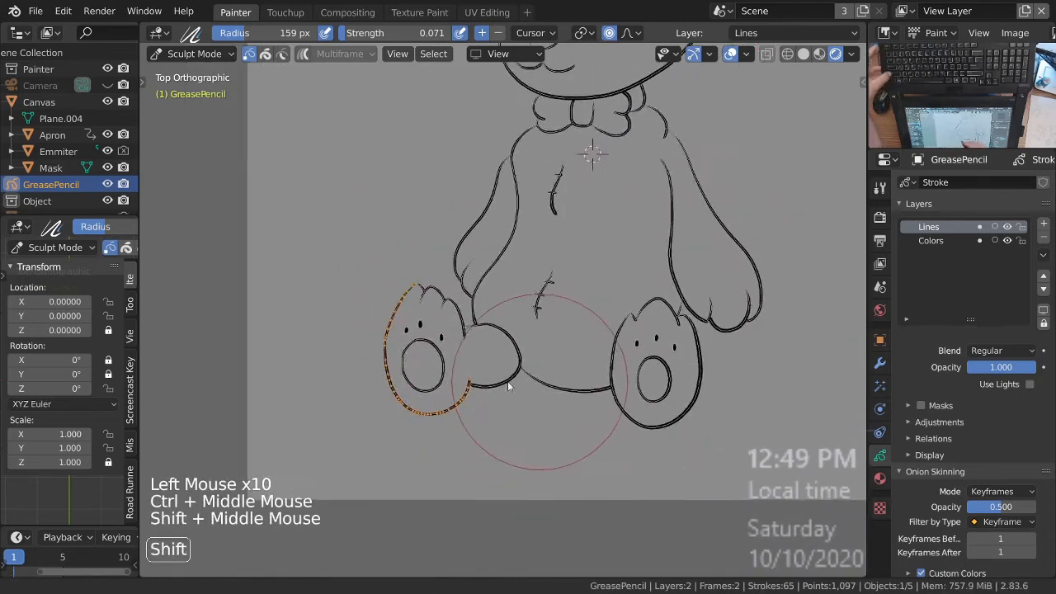
# Step: Reselect the left foot's outer outline, thicken its left side further with the Thickness brush, and clear the selection
pyautogui.hotkey('alt', 'a')
pyautogui.keyDown('ctrl'); pyautogui.moveTo(594, 425); pyautogui.dragTo(609, 357, button='middle'); pyautogui.keyUp('ctrl')
pyautogui.keyDown('shift'); pyautogui.moveTo(463, 355); pyautogui.dragTo(645, 385, button='middle'); pyautogui.keyUp('shift')
pyautogui.keyDown('alt'); pyautogui.rightClick(432, 312); pyautogui.keyUp('alt')
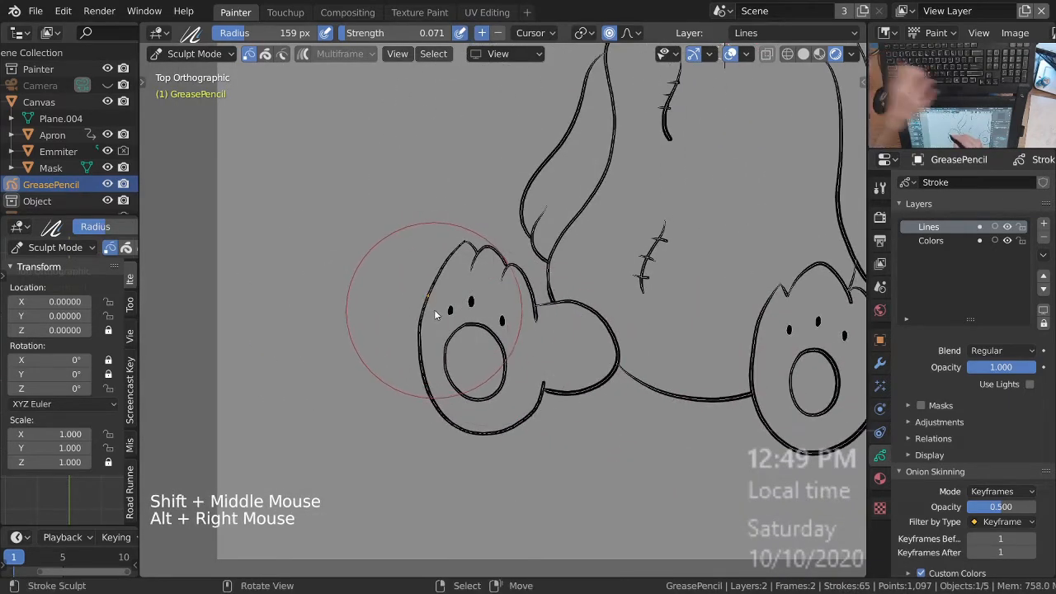
pyautogui.press('l')
pyautogui.moveTo(438, 278)
pyautogui.mouseDown()
pyautogui.moveTo(385, 363)
pyautogui.moveTo(442, 212)
pyautogui.moveTo(407, 496)
pyautogui.moveTo(397, 332)
pyautogui.mouseUp()
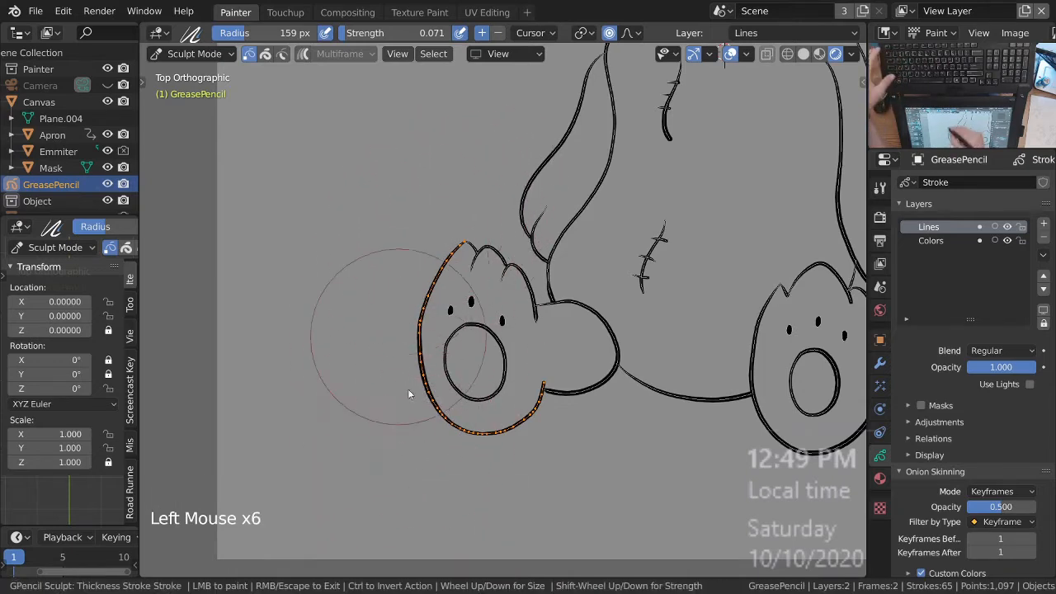
pyautogui.keyDown('ctrl'); pyautogui.moveTo(462, 335); pyautogui.dragTo(495, 379, button='middle'); pyautogui.keyUp('ctrl')
pyautogui.keyDown('shift'); pyautogui.moveTo(495, 379); pyautogui.dragTo(490, 403, button='middle'); pyautogui.keyUp('shift')
pyautogui.hotkey('alt', 'a')
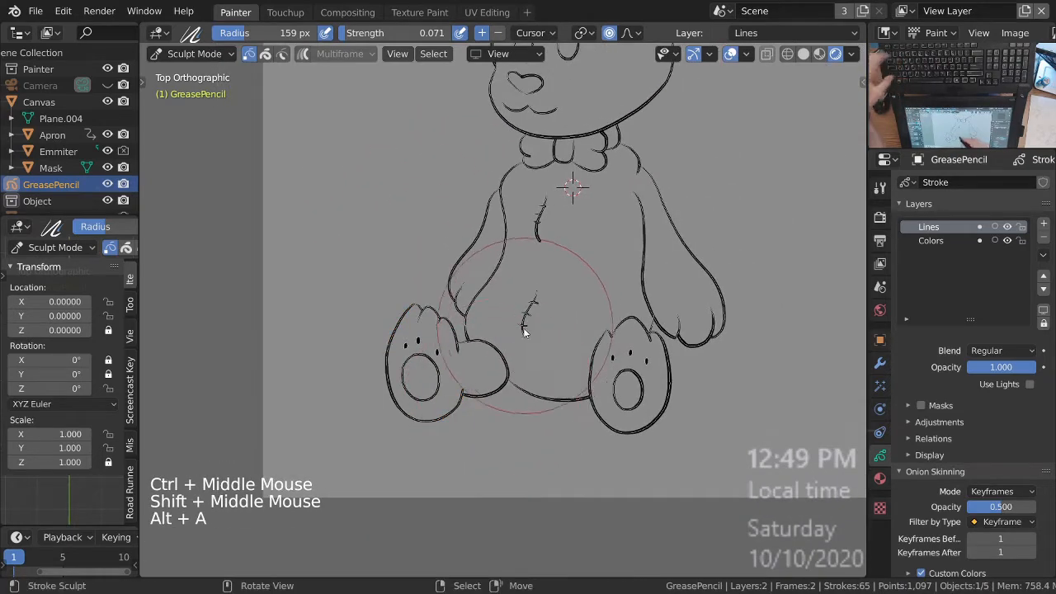
# Step: Return to Object Mode, deselect everything and render the image with the thickened foot outline
pyautogui.keyDown('ctrl'); pyautogui.moveTo(529, 329); pyautogui.dragTo(527, 348, button='middle'); pyautogui.keyUp('ctrl')
pyautogui.hotkey('ctrl', 'Tab')
pyautogui.keyDown('ctrl'); pyautogui.moveTo(413, 351); pyautogui.dragTo(510, 369, button='middle'); pyautogui.keyUp('ctrl')
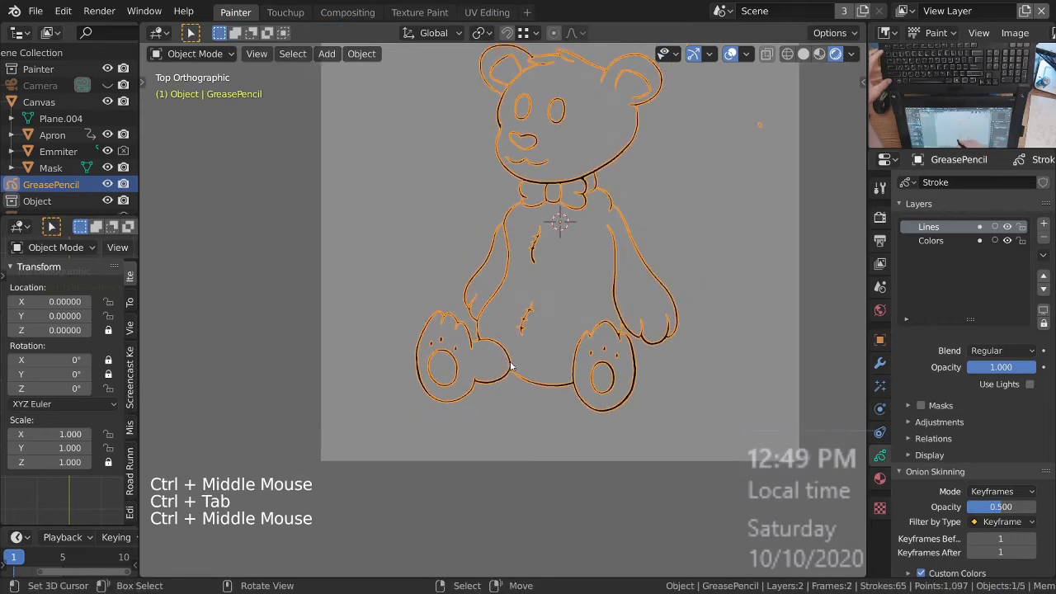
pyautogui.hotkey('alt', 'a')
pyautogui.keyDown('shift'); pyautogui.moveTo(532, 312); pyautogui.dragTo(526, 352, button='middle'); pyautogui.keyUp('shift')
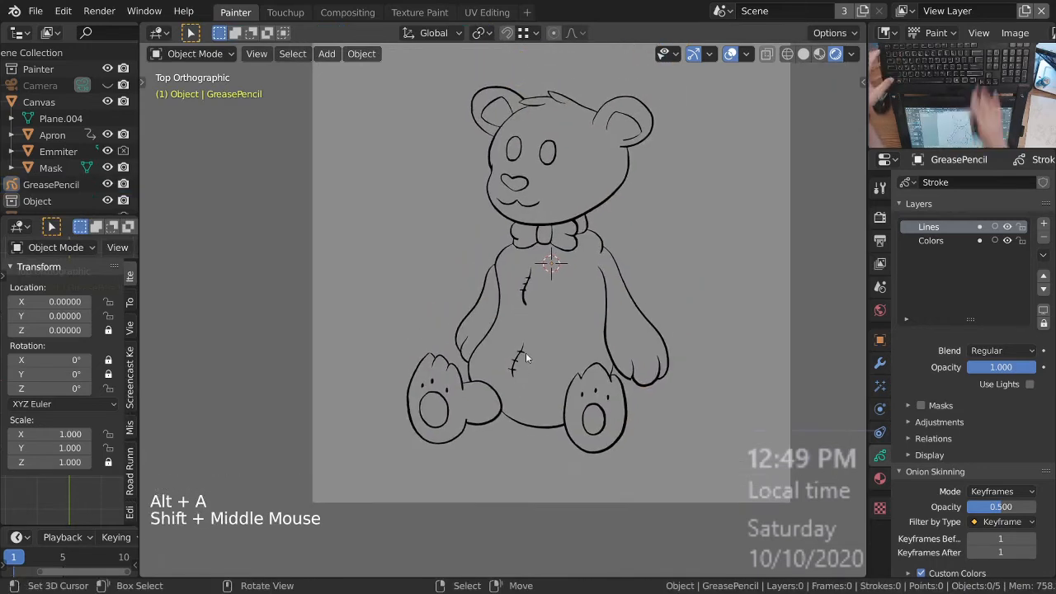
pyautogui.press('F12')
pyautogui.keyDown('shift'); pyautogui.moveTo(522, 300); pyautogui.dragTo(531, 256, button='middle'); pyautogui.keyUp('shift')
pyautogui.moveTo(81, 158); pyautogui.dragTo(73, 158, button='middle')
pyautogui.moveTo(47, 120); pyautogui.dragTo(57, 130, button='middle')
pyautogui.moveTo(77, 86); pyautogui.dragTo(57, 76, button='middle')
pyautogui.moveTo(80, 134); pyautogui.dragTo(89, 189, button='middle')
pyautogui.moveTo(61, 119); pyautogui.dragTo(58, 360, button='middle')
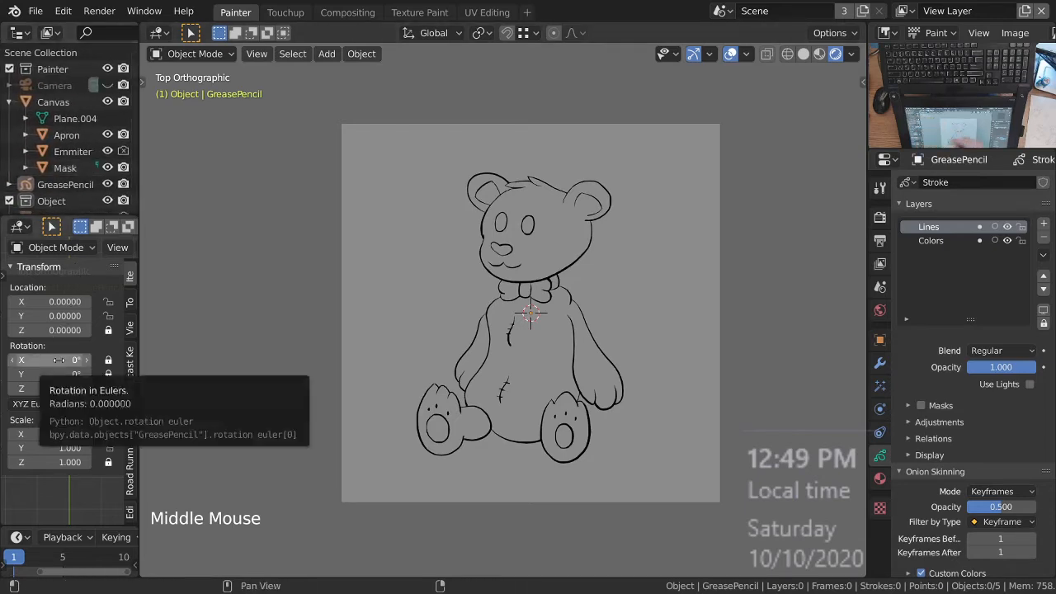
pyautogui.click(903, 11)
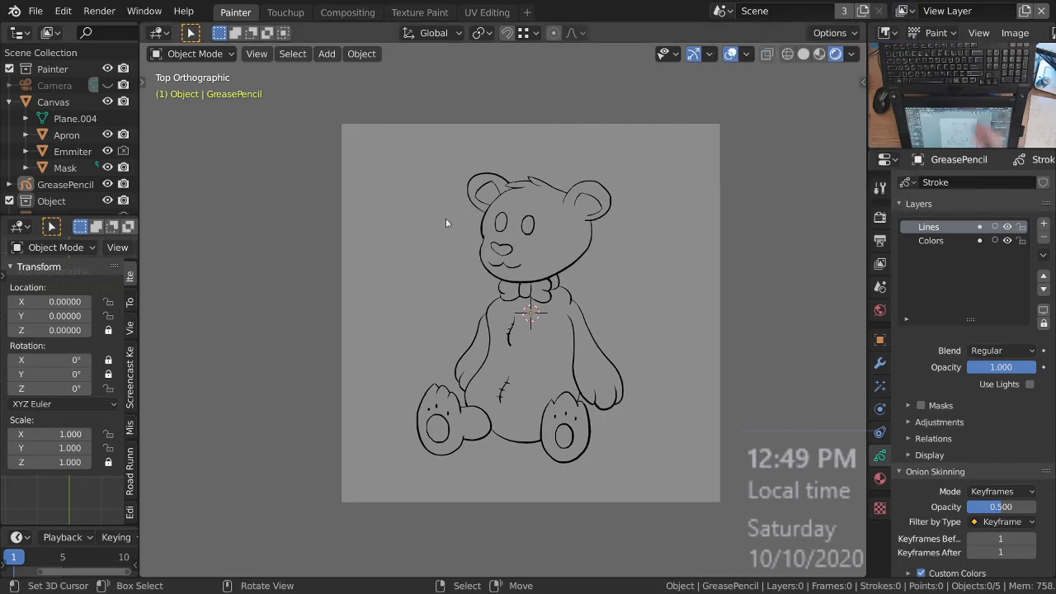
# Step: In the Compositing workspace, preview the second Render Layers node through the Viewer and expand the output's Post Processing settings
pyautogui.click(347, 11)
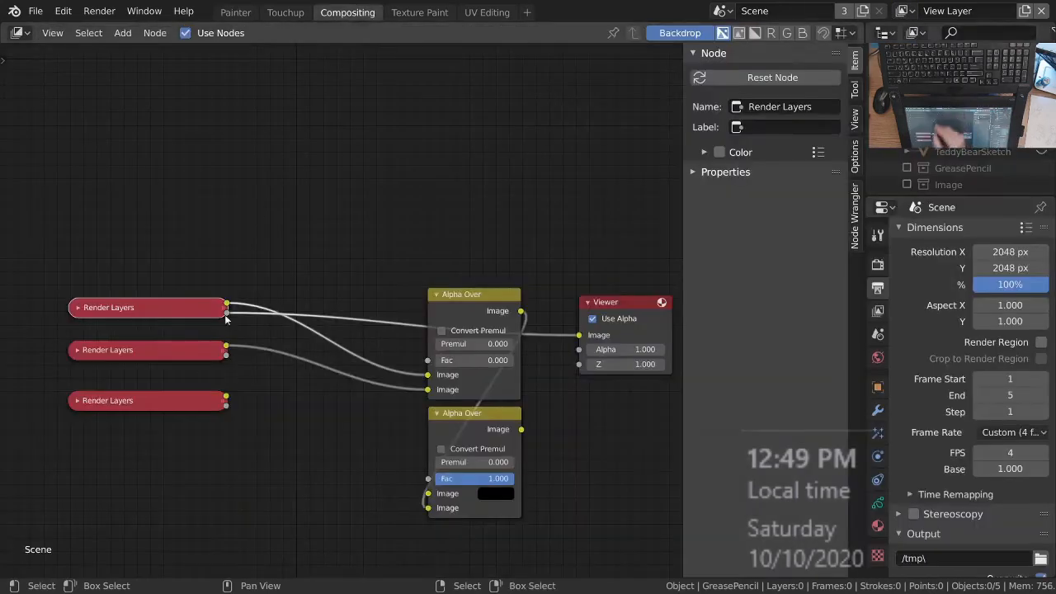
pyautogui.keyDown('ctrl'); pyautogui.keyDown('shift'); pyautogui.click(203, 354); pyautogui.keyUp('shift'); pyautogui.keyUp('ctrl')
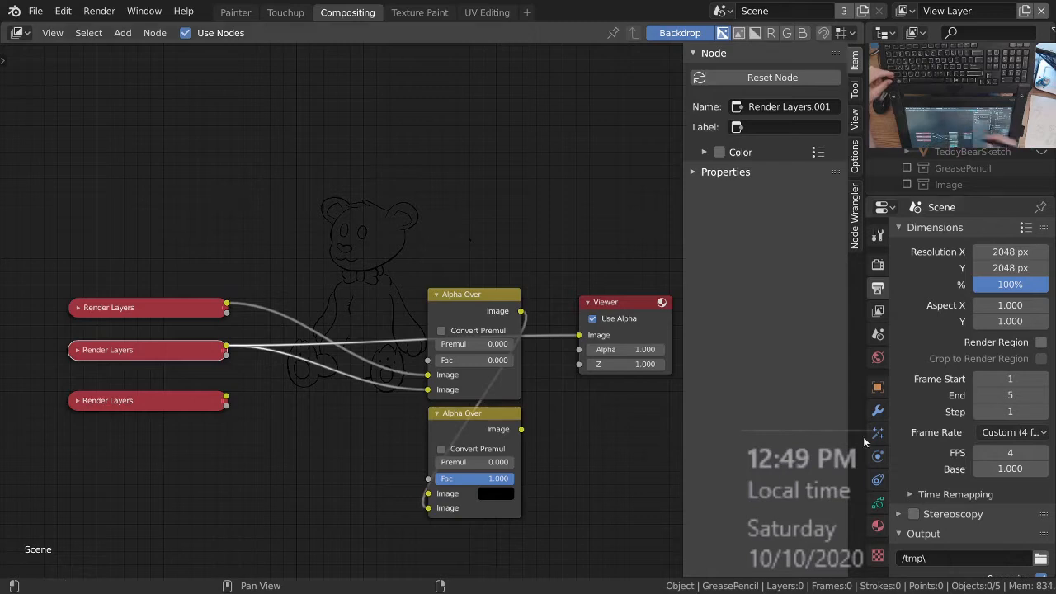
pyautogui.scroll(-5, 976, 500)
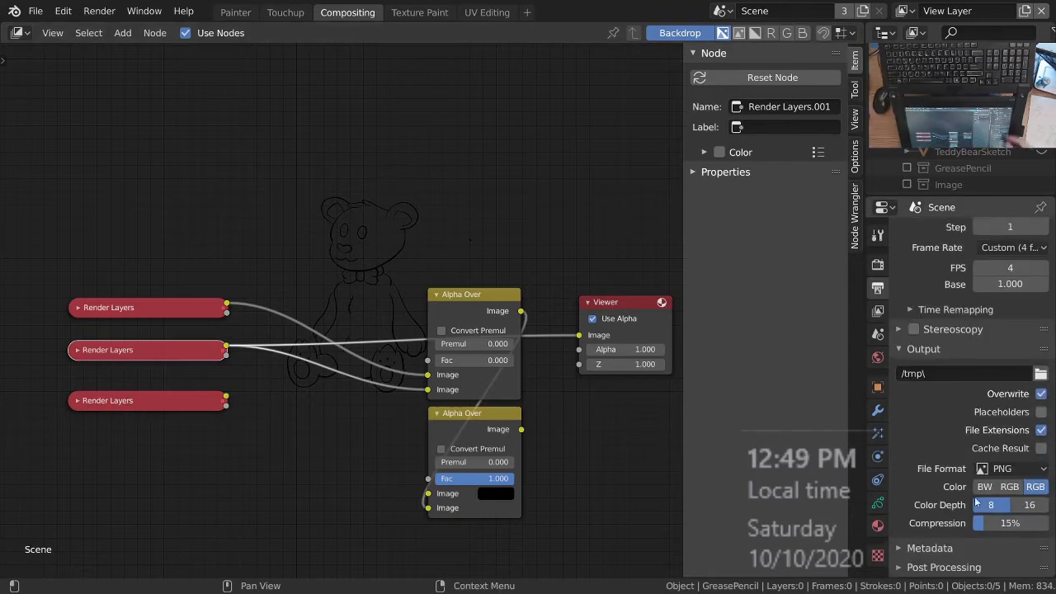
pyautogui.click(941, 568)
pyautogui.scroll(-2, 982, 413)
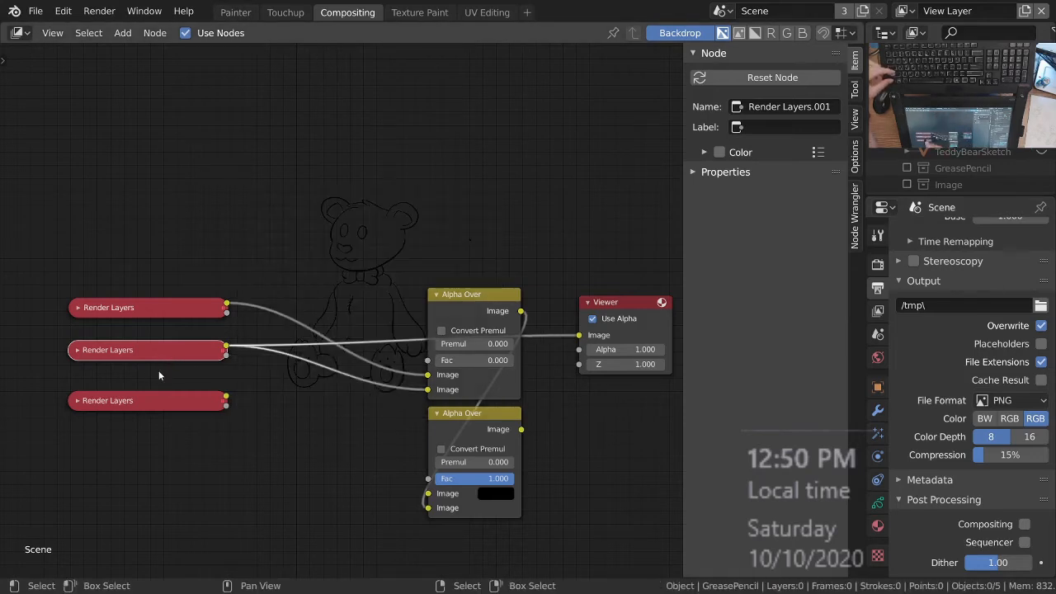
# Step: Preview the first Render Layers node in the backdrop, and switch the Viewer back to the second one
pyautogui.keyDown('ctrl'); pyautogui.keyDown('shift'); pyautogui.click(177, 307); pyautogui.keyUp('shift'); pyautogui.keyUp('ctrl')
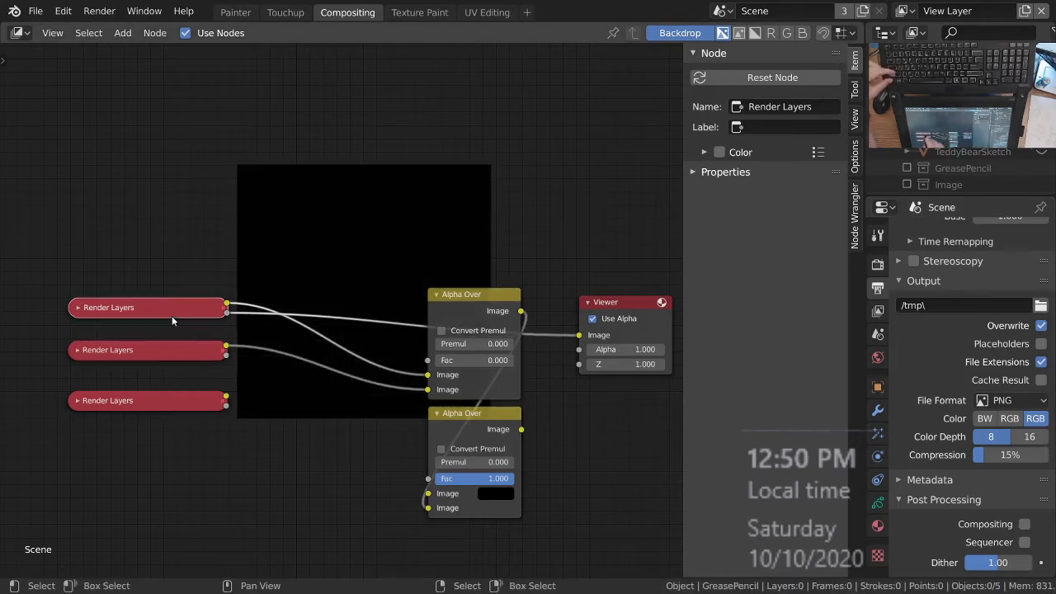
pyautogui.keyDown('ctrl'); pyautogui.keyDown('shift'); pyautogui.click(179, 350); pyautogui.keyUp('shift'); pyautogui.keyUp('ctrl')
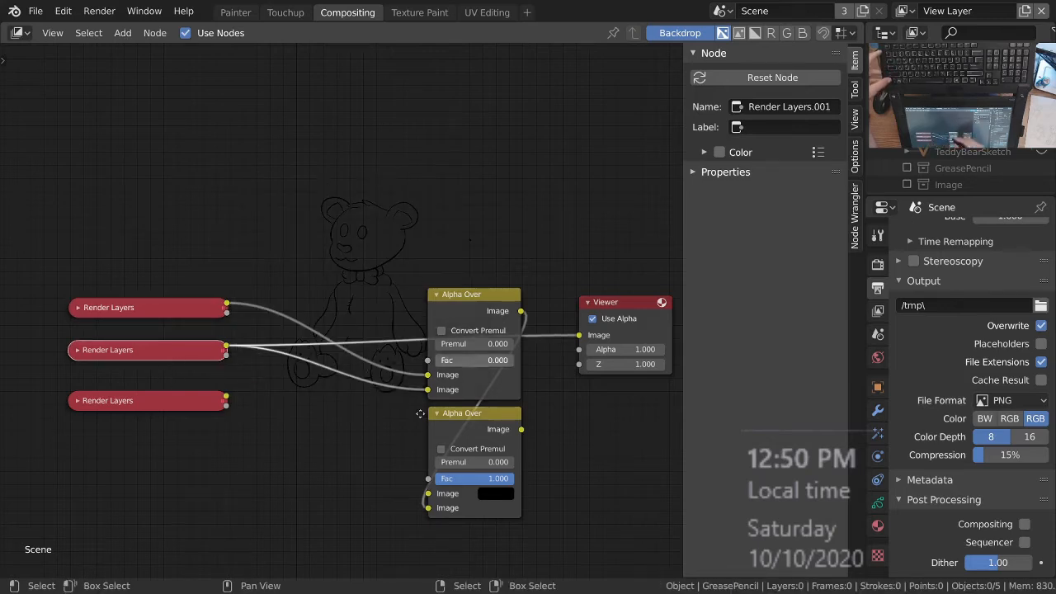
# Step: Enlarge the compositor backdrop and examine the rendered bear and the area around it for stray marks
pyautogui.moveTo(462, 305); pyautogui.dragTo(433, 434, button='middle')
pyautogui.scroll(3, 368, 311)
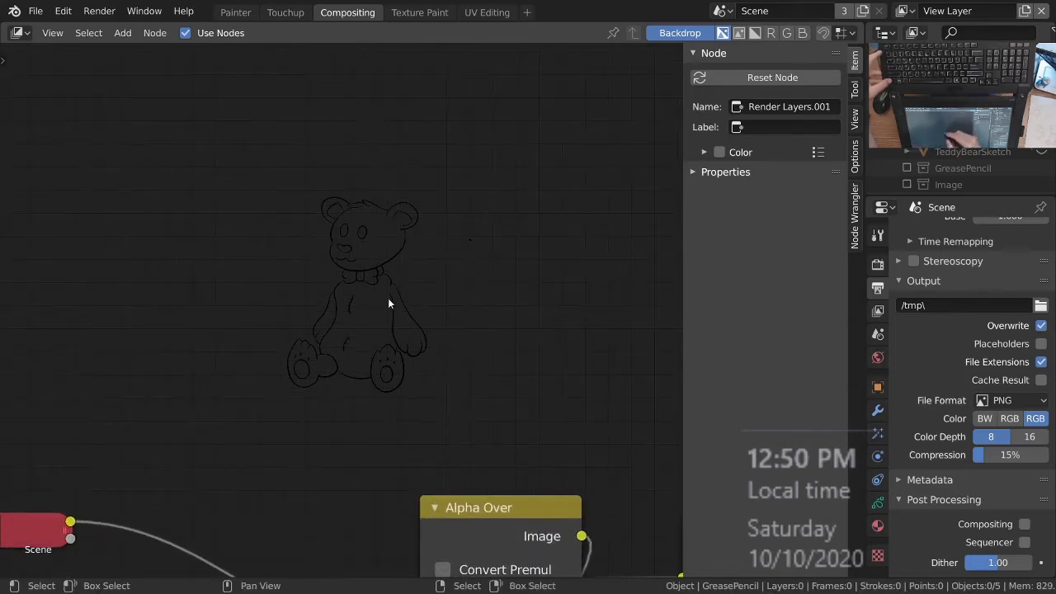
pyautogui.hotkey('alt', 'v')
pyautogui.hotkey('alt', 'v')
pyautogui.hotkey('alt', 'v')
pyautogui.hotkey('alt', 'v')
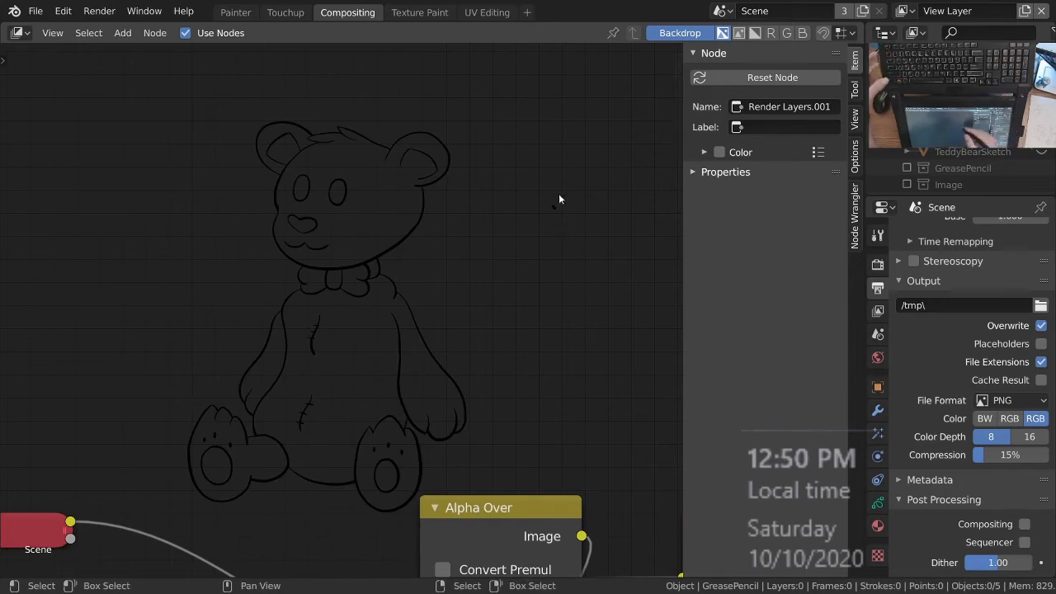
pyautogui.moveTo(565, 206)
pyautogui.keyDown('ctrl'); pyautogui.mouseDown(button='middle')
pyautogui.moveTo(575, 179)
pyautogui.moveTo(566, 221)
pyautogui.mouseUp(button='middle'); pyautogui.keyUp('ctrl')
pyautogui.keyDown('alt'); pyautogui.moveTo(507, 310); pyautogui.dragTo(448, 303, button='middle'); pyautogui.keyUp('alt')
pyautogui.keyDown('alt'); pyautogui.moveTo(449, 299); pyautogui.dragTo(478, 299, button='middle'); pyautogui.keyUp('alt')
pyautogui.press('Escape')
# Step: In the Painter workspace, select the Grease Pencil drawing in wireframe shading and enter Edit Mode
pyautogui.click(235, 11)
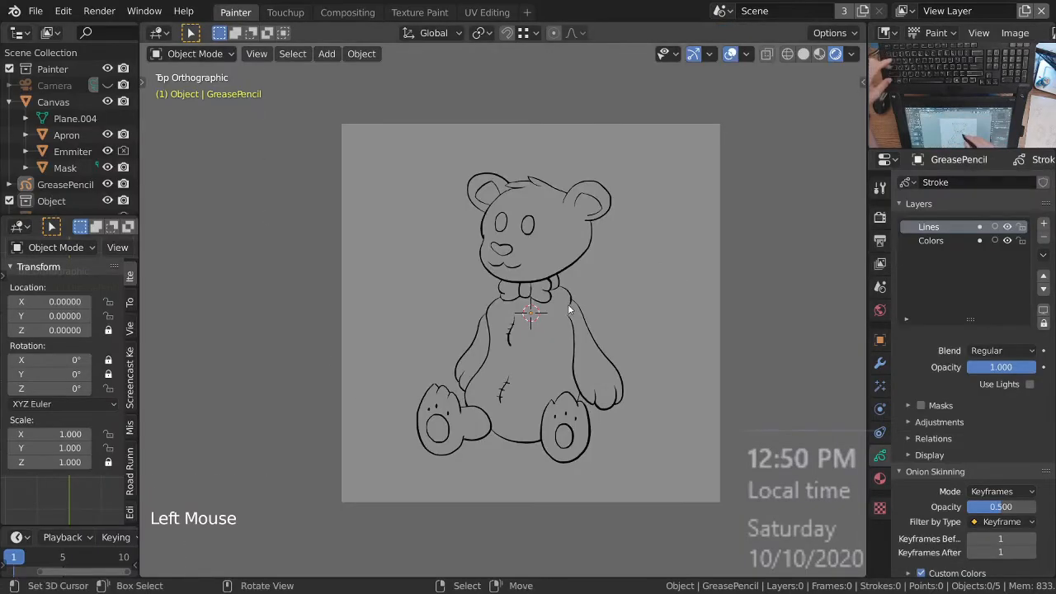
pyautogui.hotkey('ctrl', 'Tab')
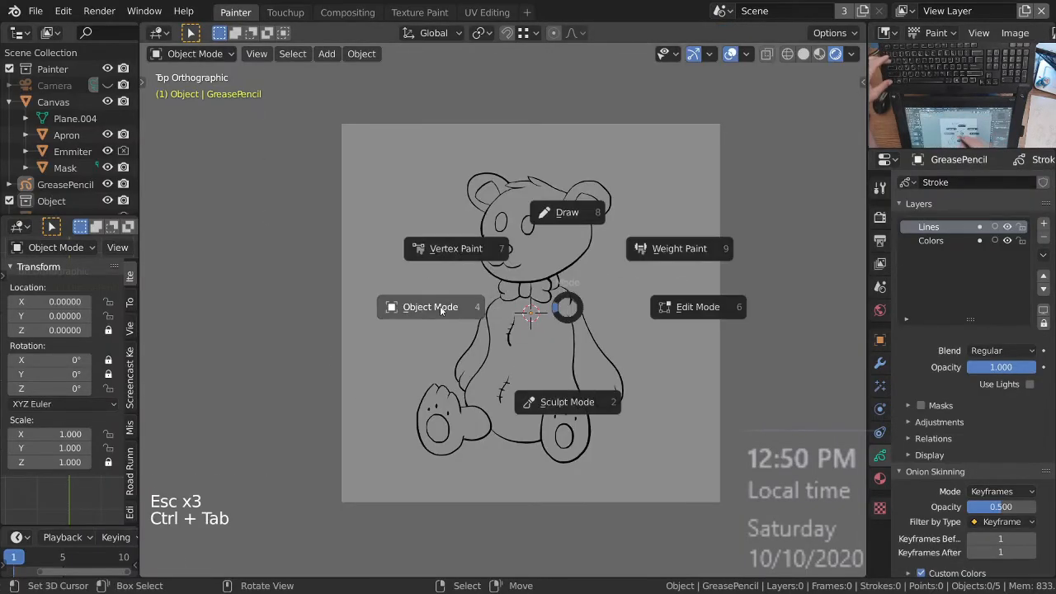
pyautogui.press('Escape')
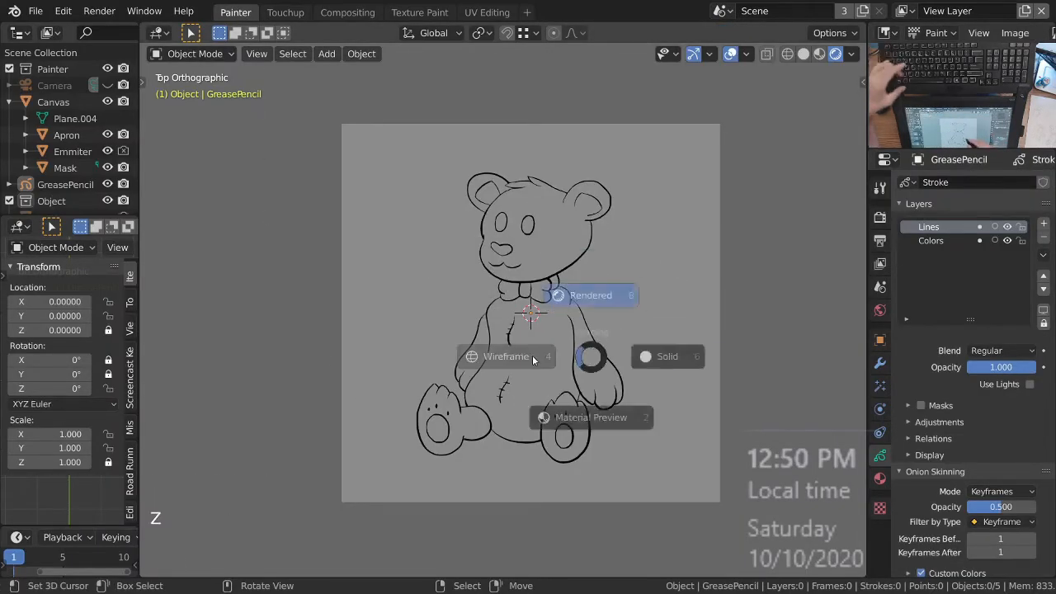
pyautogui.press('z')
pyautogui.keyDown('ctrl'); pyautogui.moveTo(630, 329); pyautogui.dragTo(629, 302, button='middle'); pyautogui.keyUp('ctrl')
pyautogui.rightClick(582, 330)
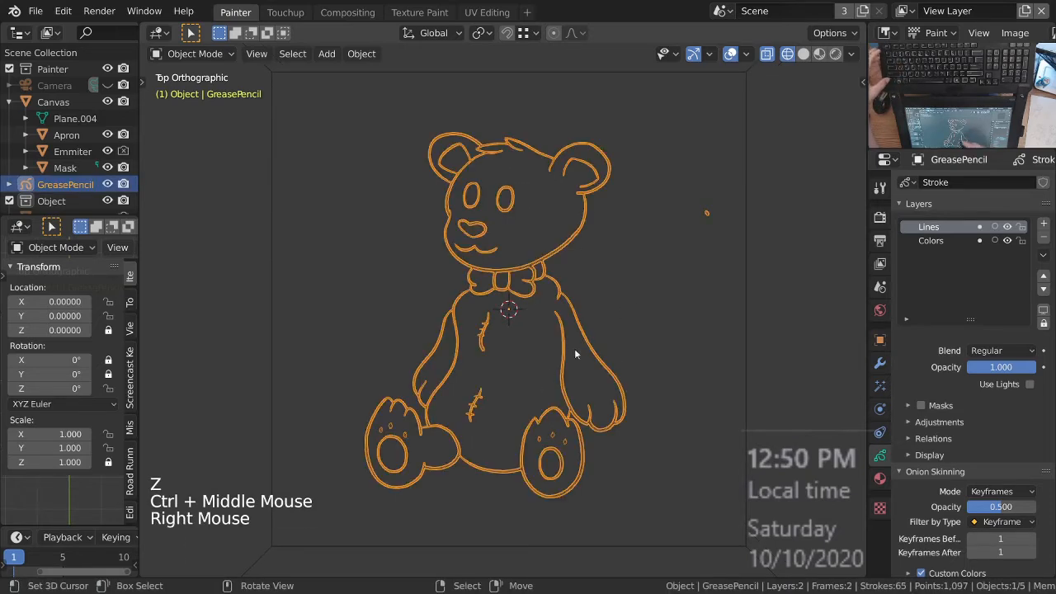
pyautogui.hotkey('ctrl', 'Tab')
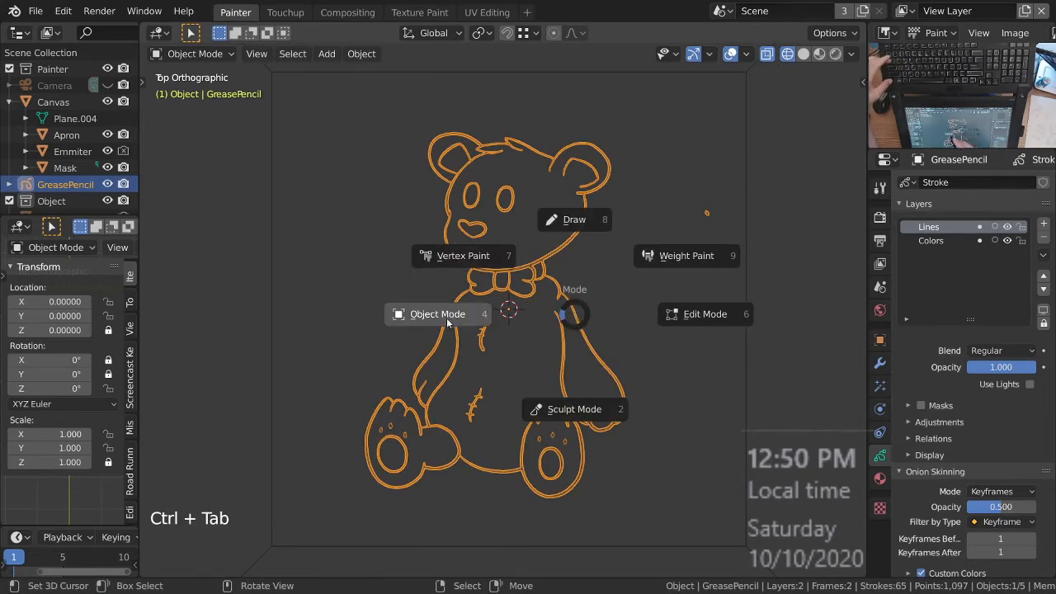
pyautogui.click(669, 318)
pyautogui.keyDown('ctrl'); pyautogui.moveTo(700, 308); pyautogui.dragTo(669, 273, button='middle'); pyautogui.keyUp('ctrl')
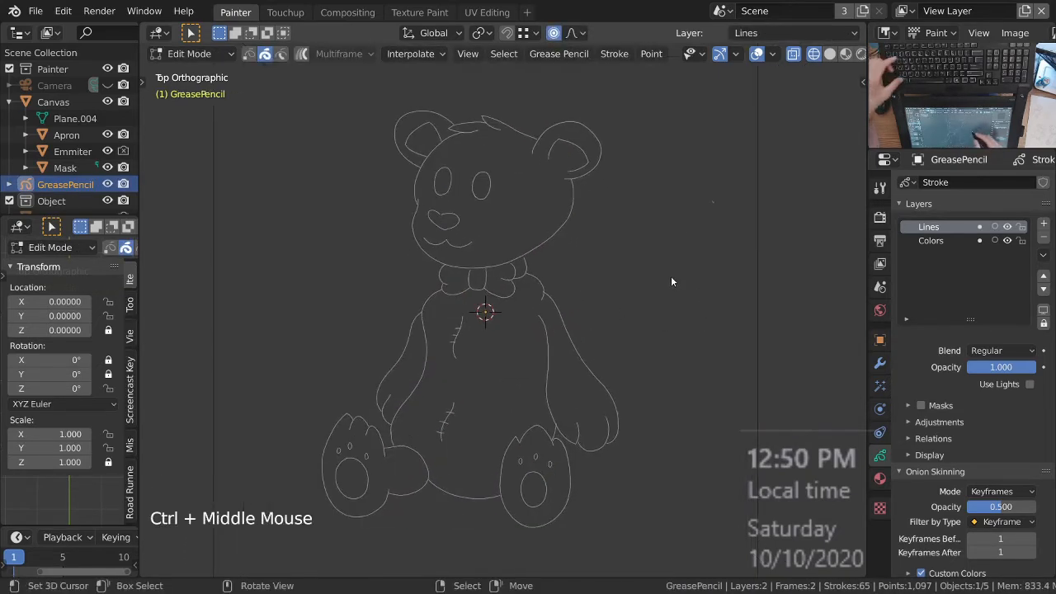
# Step: Restore rendered shading and delete the stray dot stroke in the empty canvas beside the bear's head
pyautogui.hotkey('alt', 'a')
pyautogui.press('Escape')
pyautogui.moveTo(710, 228)
pyautogui.keyDown('shift'); pyautogui.mouseDown(button='middle')
pyautogui.moveTo(608, 283)
pyautogui.moveTo(623, 202)
pyautogui.mouseUp(button='middle'); pyautogui.keyUp('shift')
pyautogui.press('z')
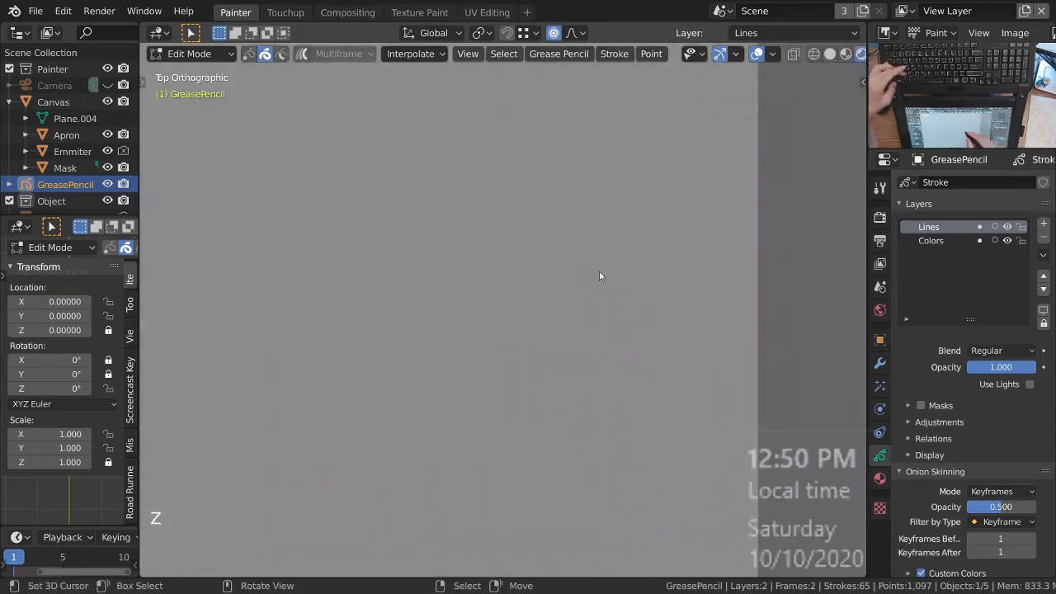
pyautogui.rightClick(561, 276)
pyautogui.moveTo(560, 276)
pyautogui.keyDown('ctrl'); pyautogui.mouseDown(button='middle')
pyautogui.moveTo(562, 351)
pyautogui.moveTo(545, 338)
pyautogui.moveTo(592, 345)
pyautogui.moveTo(594, 295)
pyautogui.moveTo(653, 269)
pyautogui.mouseUp(button='middle'); pyautogui.keyUp('ctrl')
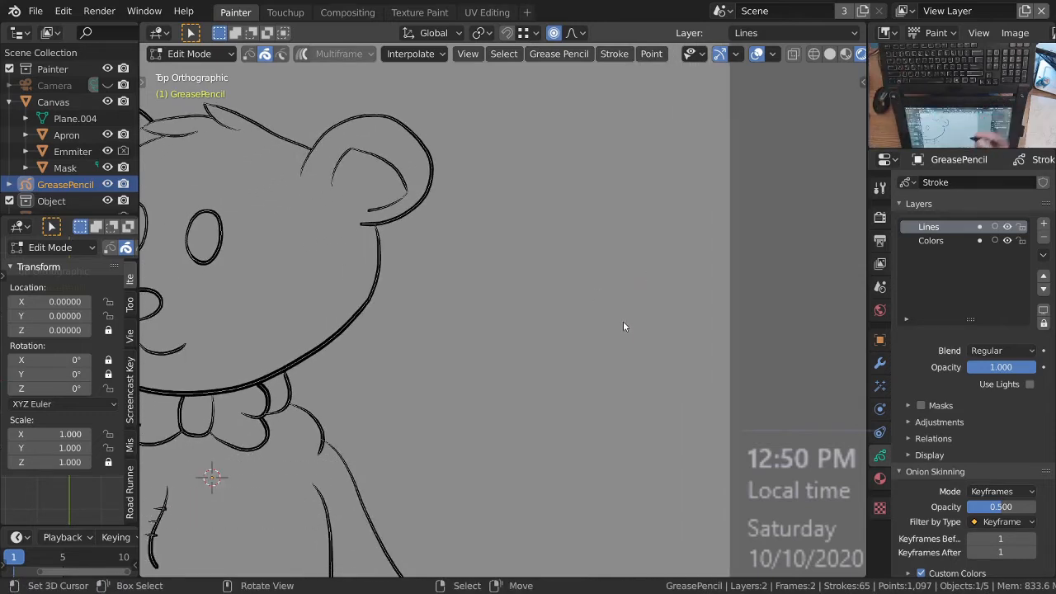
pyautogui.keyDown('ctrl'); pyautogui.moveTo(625, 286); pyautogui.dragTo(651, 269, button='middle'); pyautogui.keyUp('ctrl')
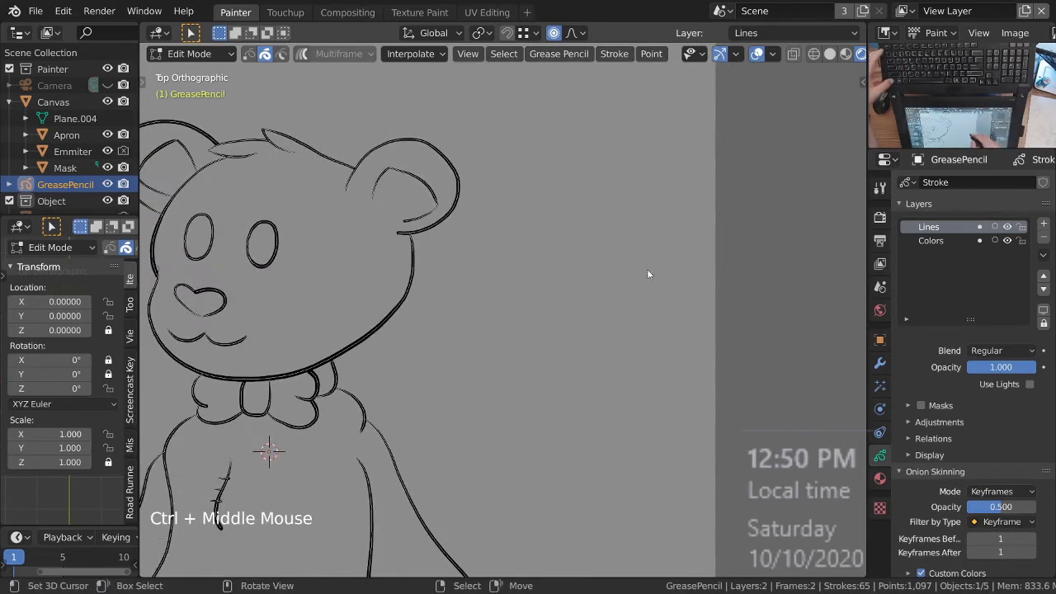
pyautogui.press('x')
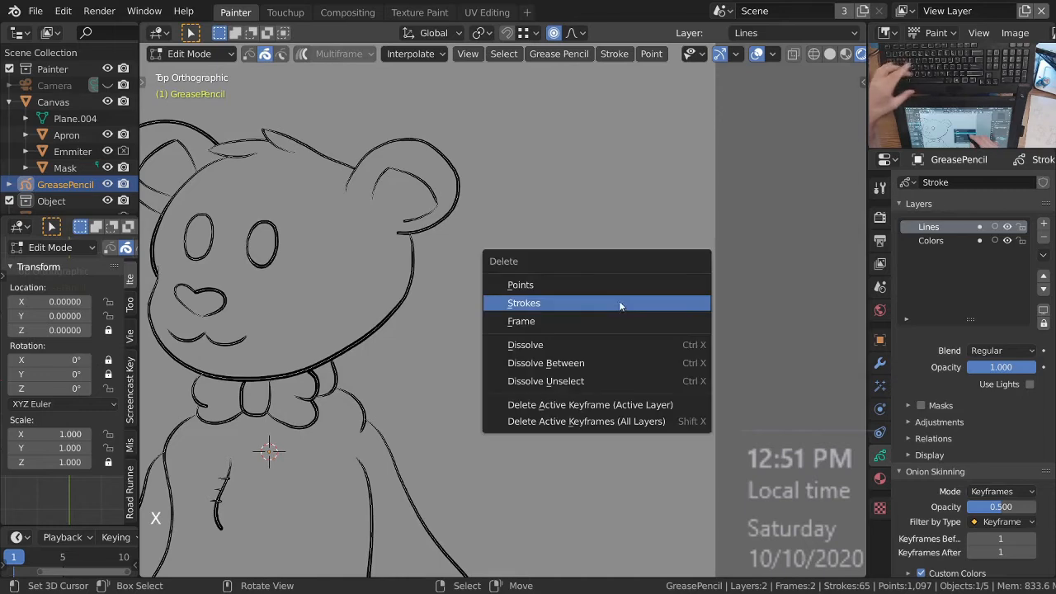
pyautogui.click(562, 305)
pyautogui.keyDown('ctrl'); pyautogui.moveTo(617, 373); pyautogui.dragTo(610, 342, button='middle'); pyautogui.keyUp('ctrl')
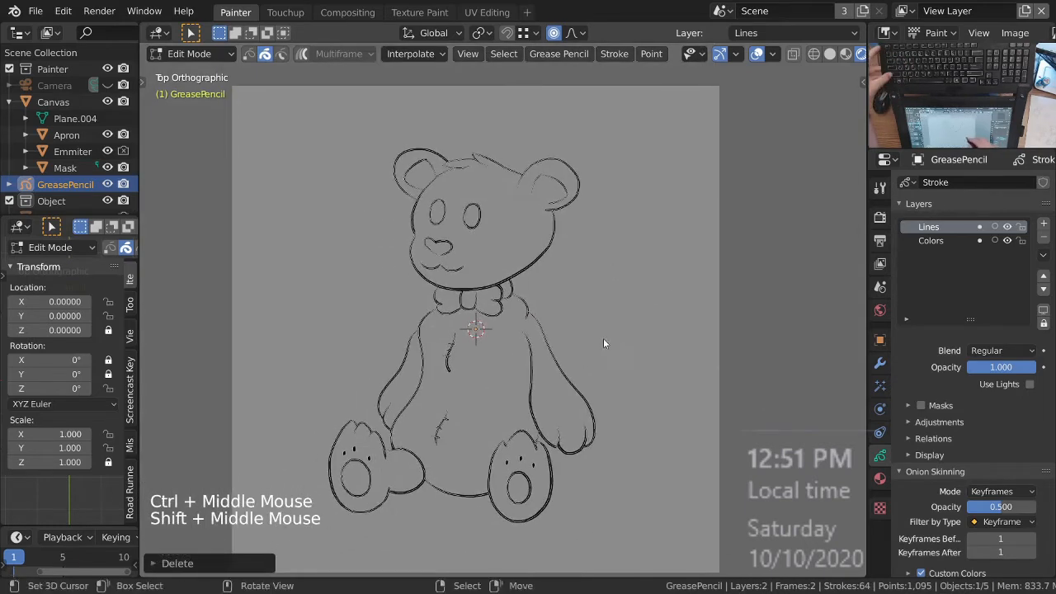
# Step: Return to Object Mode, render the cleaned line art and check it in the Compositing workspace's backdrop
pyautogui.hotkey('ctrl', 'Tab')
pyautogui.press('Escape')
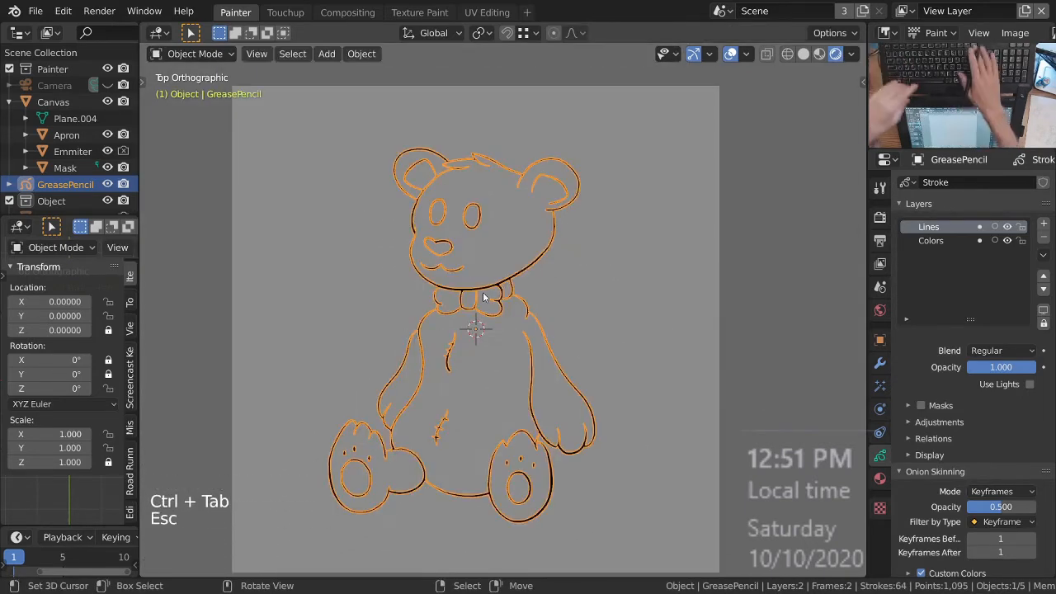
pyautogui.press('F12')
pyautogui.click(347, 13)
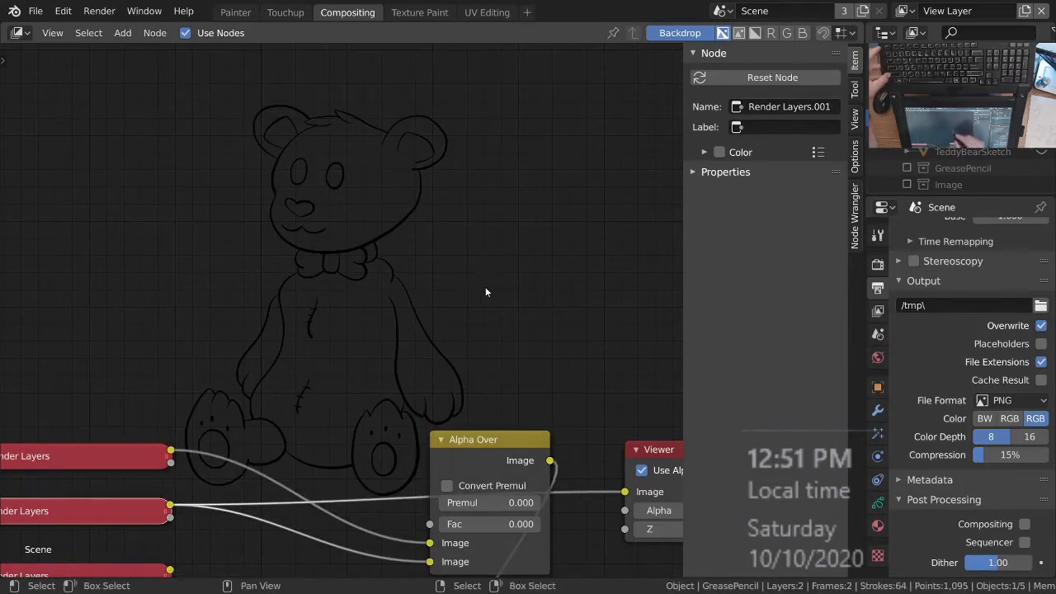
pyautogui.keyDown('alt'); pyautogui.moveTo(498, 315); pyautogui.dragTo(535, 285, button='middle'); pyautogui.keyUp('alt')
pyautogui.keyDown('alt'); pyautogui.moveTo(432, 317); pyautogui.dragTo(465, 307, button='middle'); pyautogui.keyUp('alt')
pyautogui.scroll(-3, 472, 320)
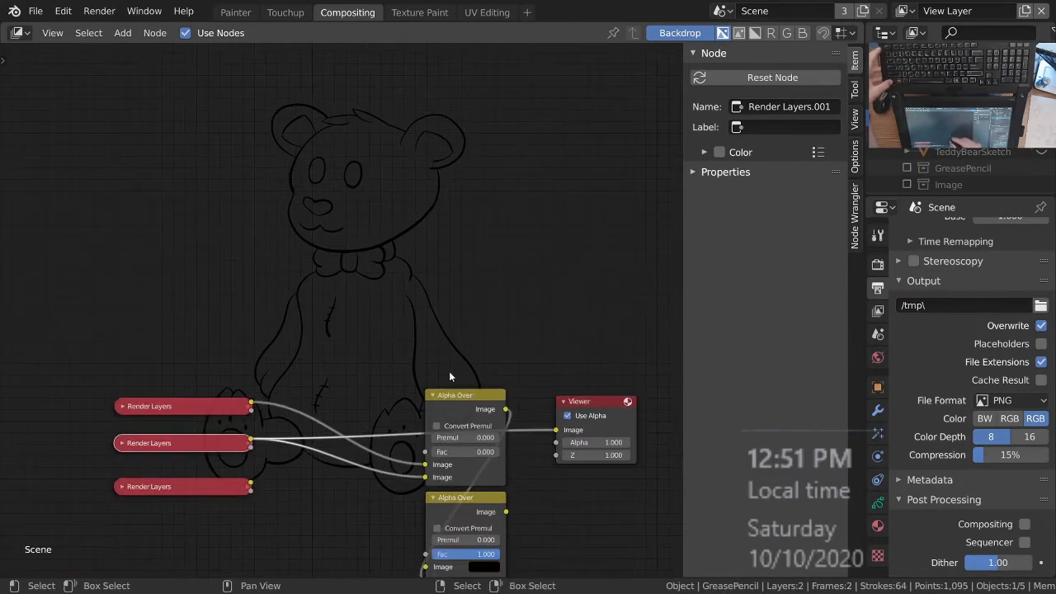
# Step: Display the Viewer Node image in the Touchup workspace's image editor
pyautogui.click(286, 11)
pyautogui.click(320, 33)
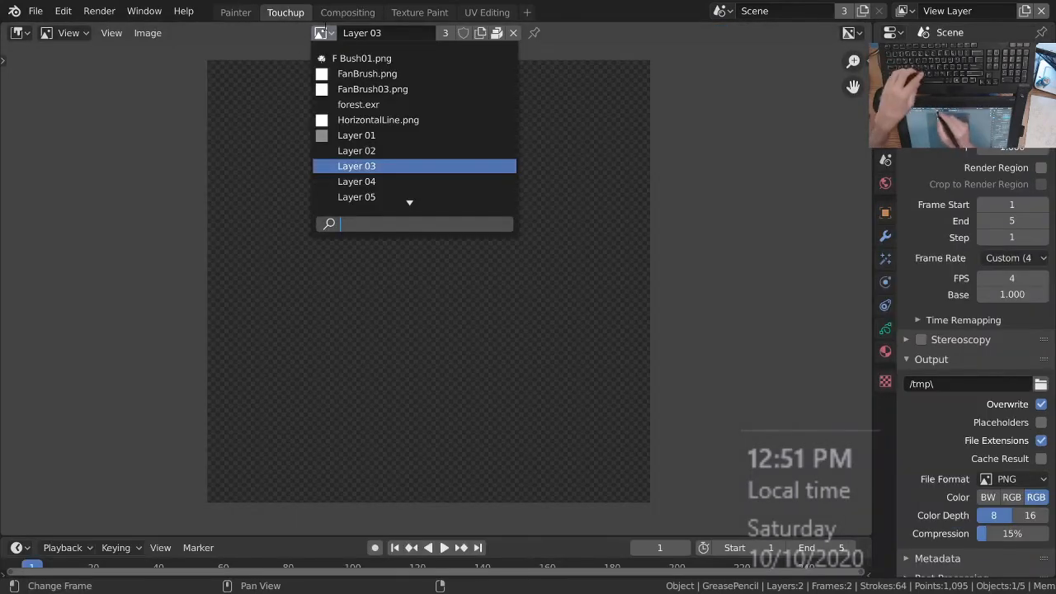
pyautogui.write('VIEW')
pyautogui.press('Return')
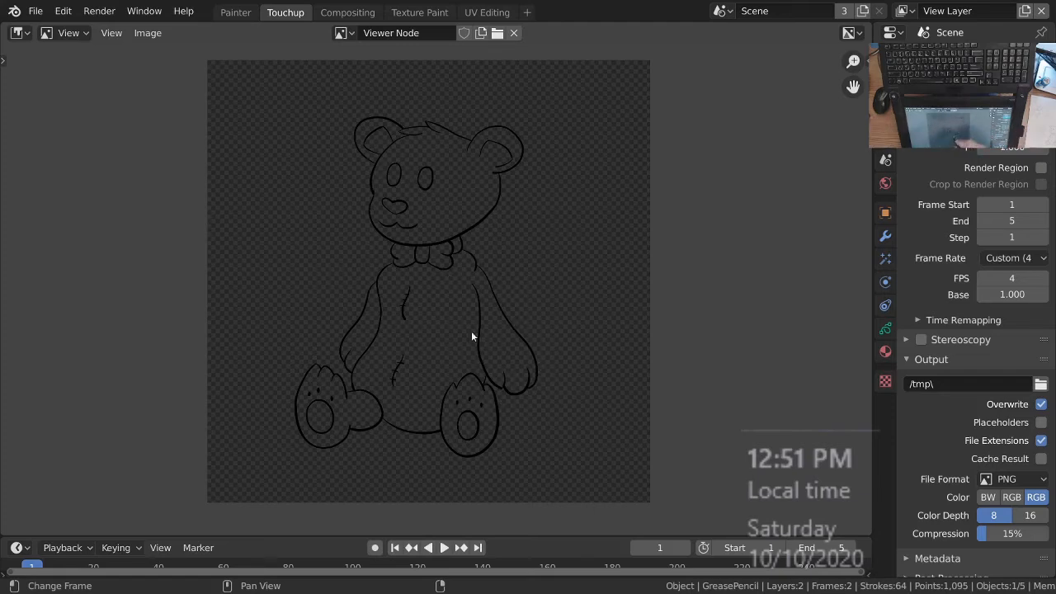
# Step: Save a copy of the Viewer Node image as MergeTemp.png in the Painter project's textures folder
pyautogui.click(147, 32)
pyautogui.click(148, 32)
pyautogui.click(163, 148)
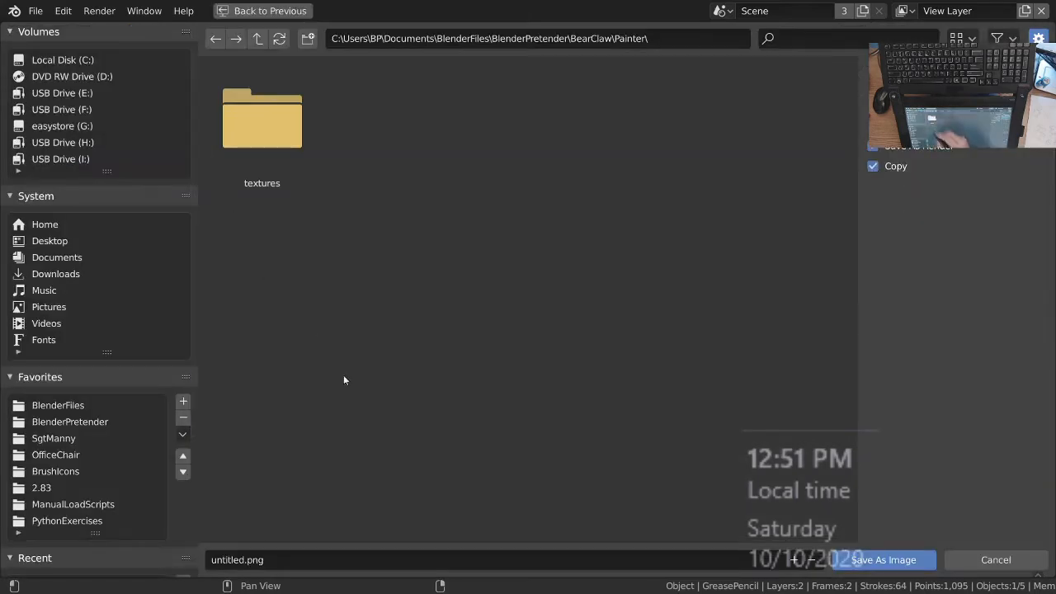
pyautogui.click(266, 126)
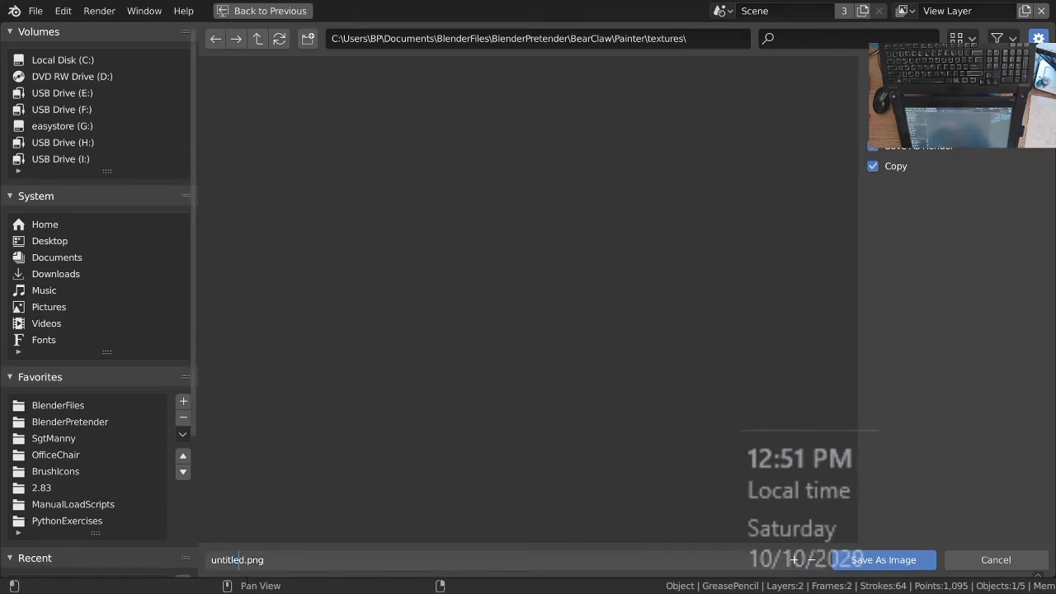
pyautogui.press('Right')
pyautogui.press('BackSpace')
pyautogui.press('BackSpace')
pyautogui.press('BackSpace')
pyautogui.press('BackSpace')
pyautogui.press('BackSpace')
pyautogui.press('BackSpace')
pyautogui.press('BackSpace')
pyautogui.press('BackSpace')
pyautogui.write('mERGE')
pyautogui.press('BackSpace')
pyautogui.press('BackSpace')
pyautogui.press('BackSpace')
pyautogui.press('BackSpace')
pyautogui.press('BackSpace')
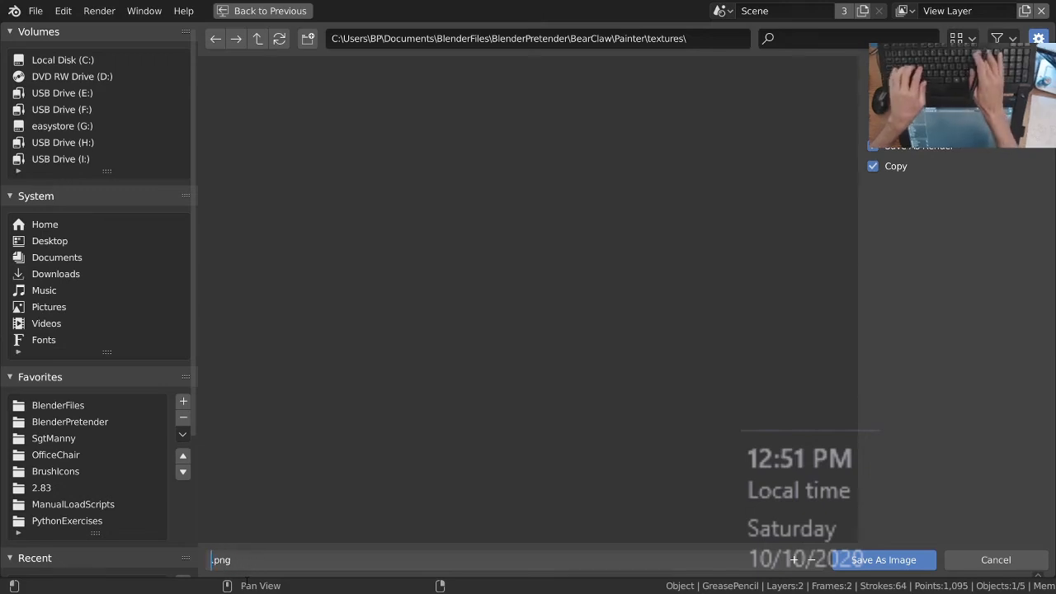
pyautogui.write('Merge')
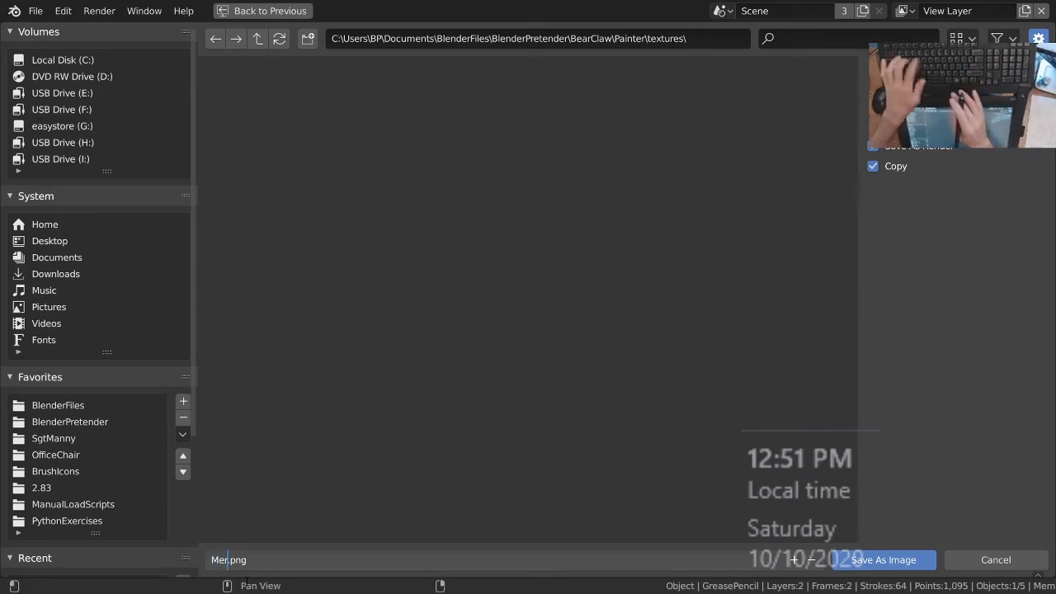
pyautogui.write('Temp')
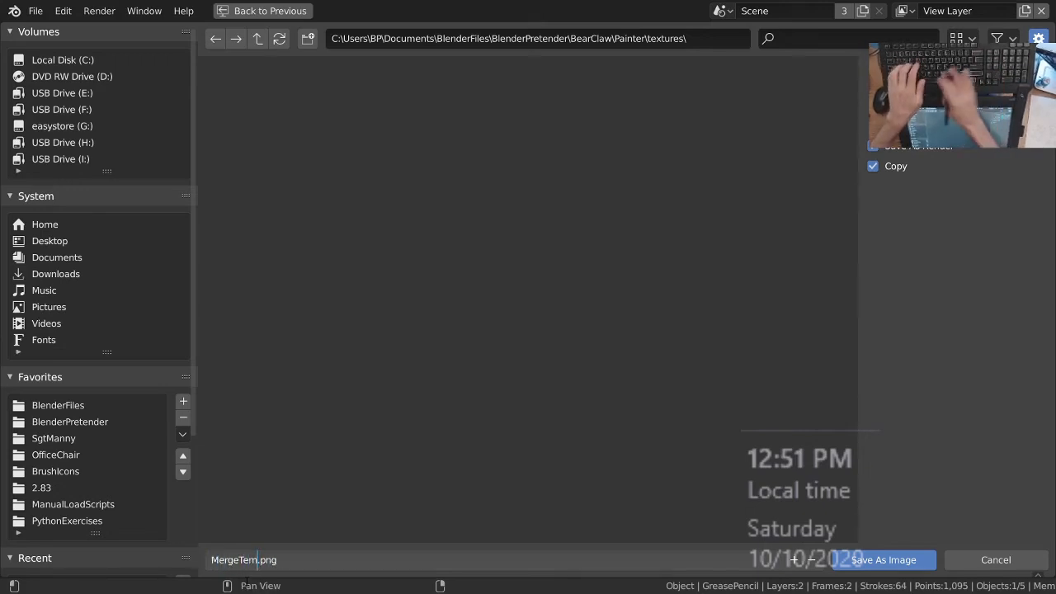
pyautogui.press('Return')
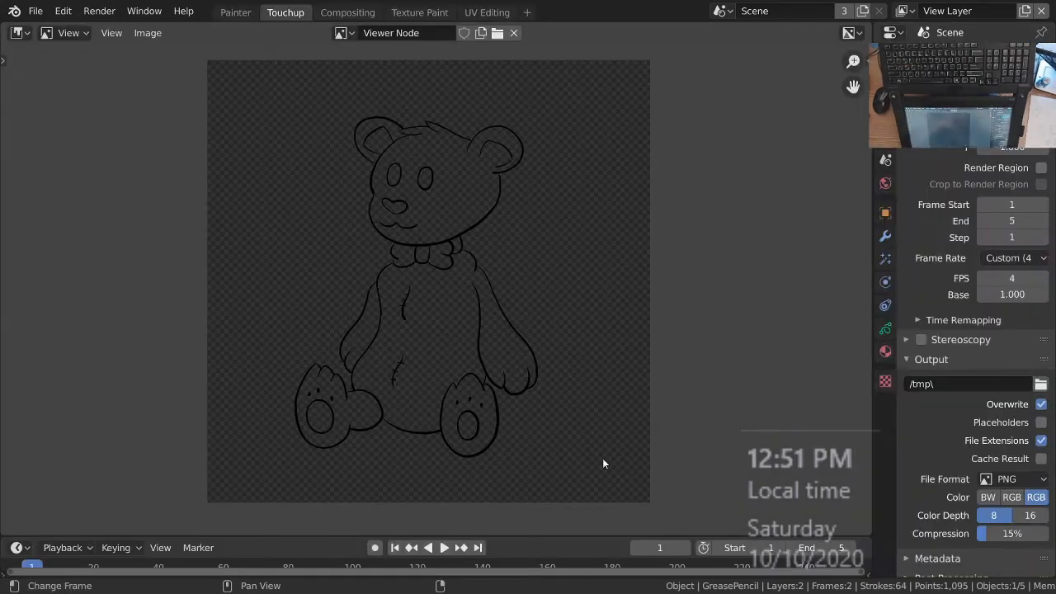
# Step: Open MergeTemp.png from the textures folder in the Touchup workspace's image editor
pyautogui.click(236, 12)
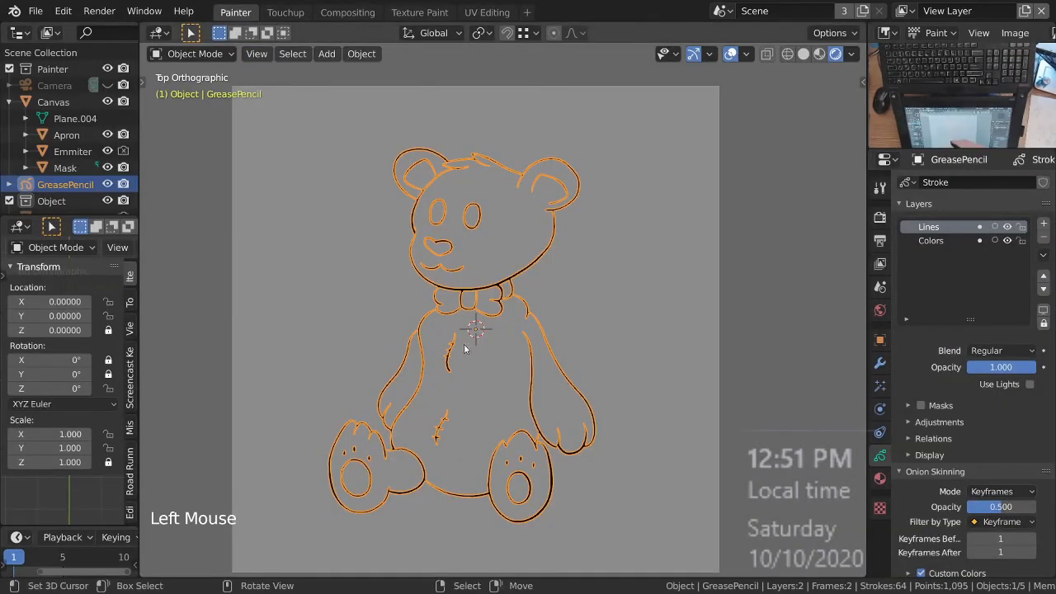
pyautogui.hotkey('ctrl', 'pagedown')
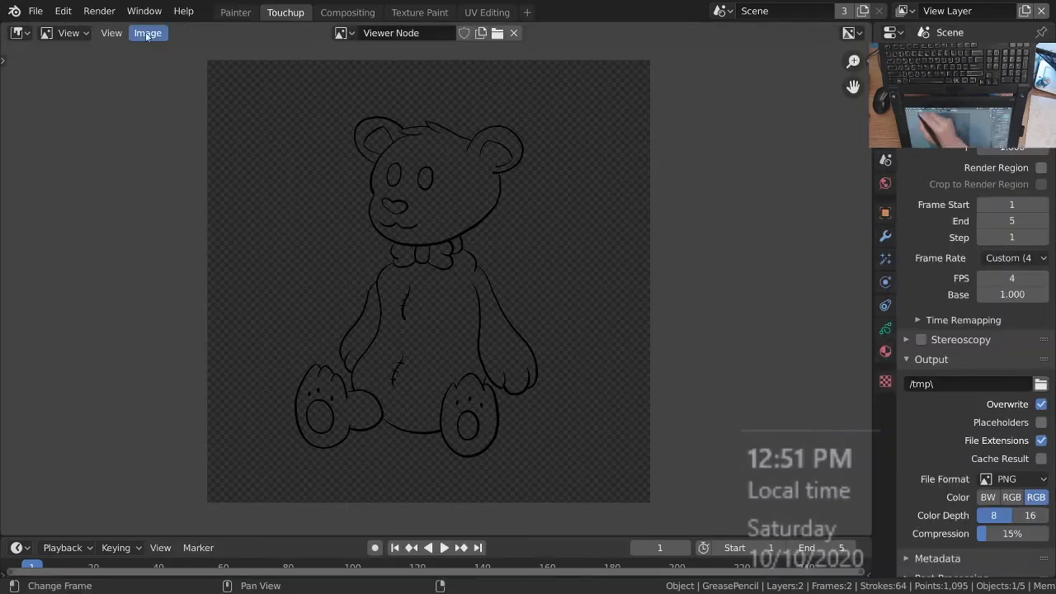
pyautogui.click(148, 33)
pyautogui.click(169, 70)
pyautogui.doubleClick(288, 152)
pyautogui.click(269, 126)
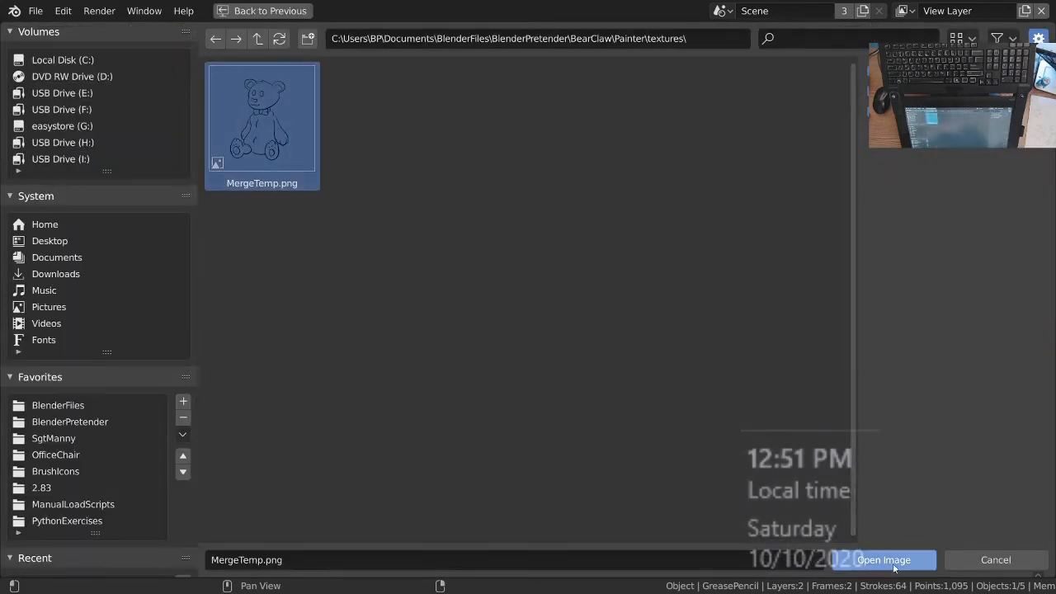
pyautogui.click(866, 560)
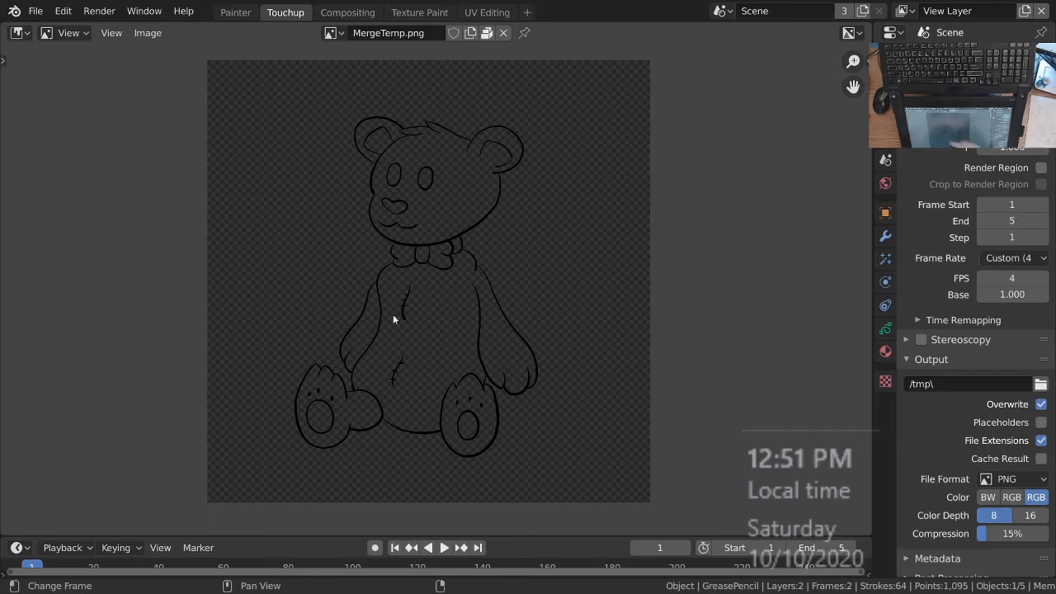
# Step: Go back to the Painter workspace and save the Blender file
pyautogui.click(235, 12)
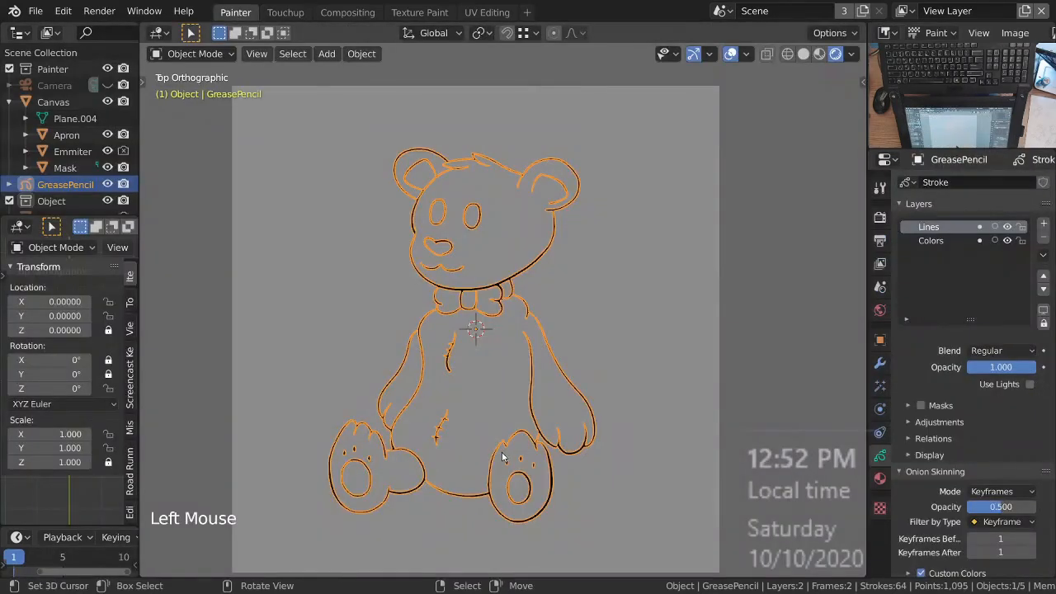
pyautogui.hotkey('ctrl', 's')
pyautogui.moveTo(542, 333)
pyautogui.keyDown('ctrl'); pyautogui.mouseDown(button='middle')
pyautogui.moveTo(535, 360)
pyautogui.moveTo(543, 339)
pyautogui.mouseUp(button='middle'); pyautogui.keyUp('ctrl')
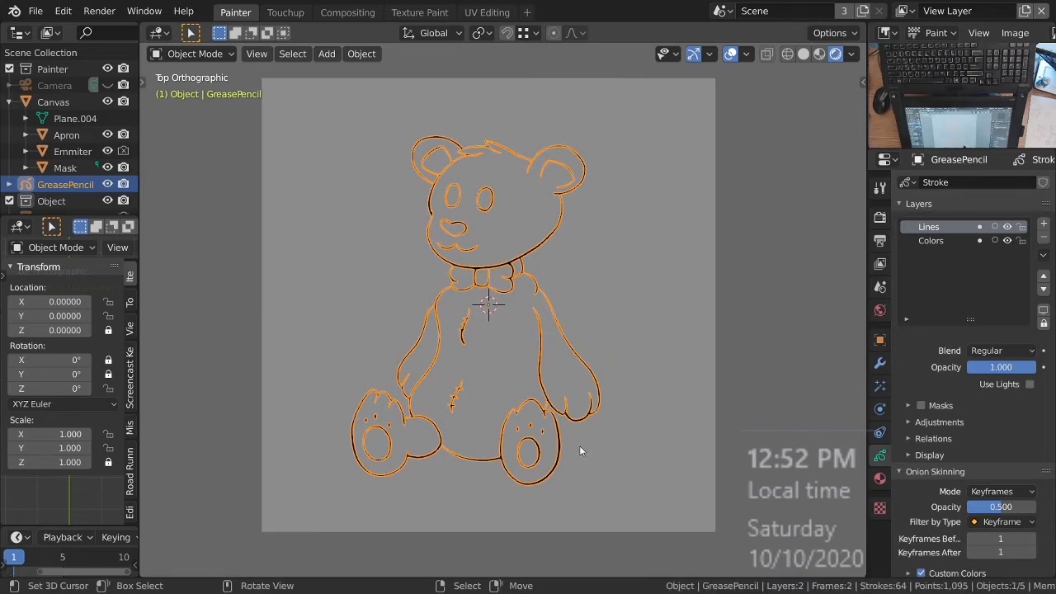
# Step: Return to the Compositing workspace and review the bear line art alongside the node setup
pyautogui.click(291, 13)
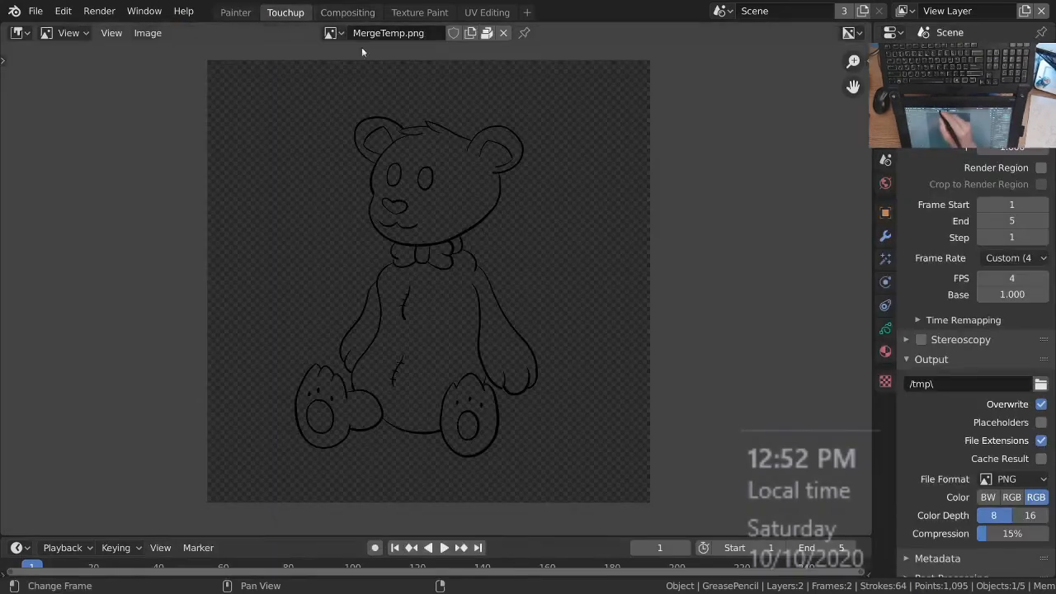
pyautogui.click(348, 12)
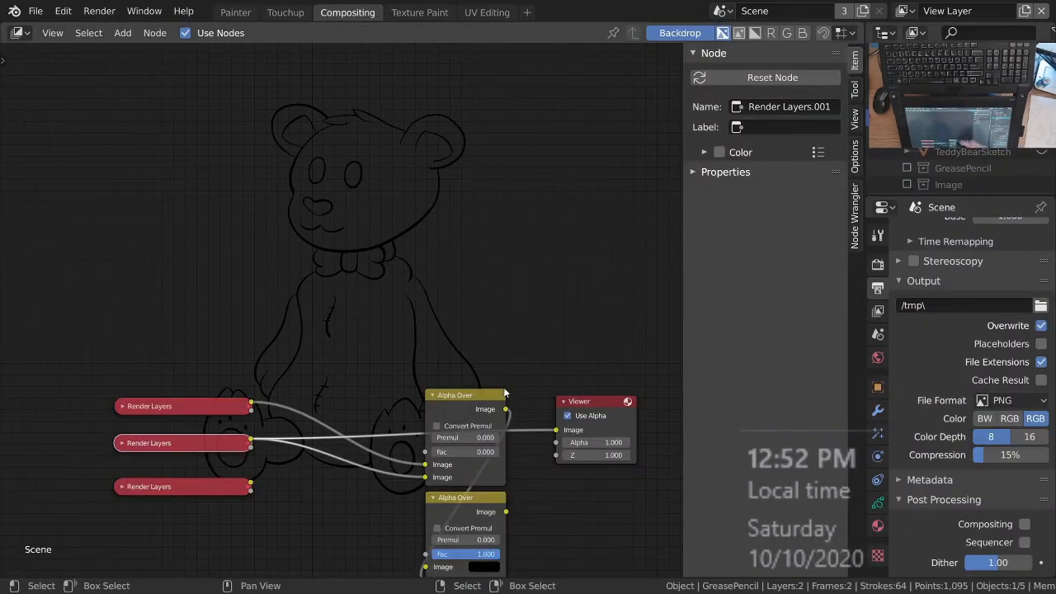
pyautogui.keyDown('ctrl'); pyautogui.moveTo(450, 300); pyautogui.dragTo(447, 296, button='middle'); pyautogui.keyUp('ctrl')
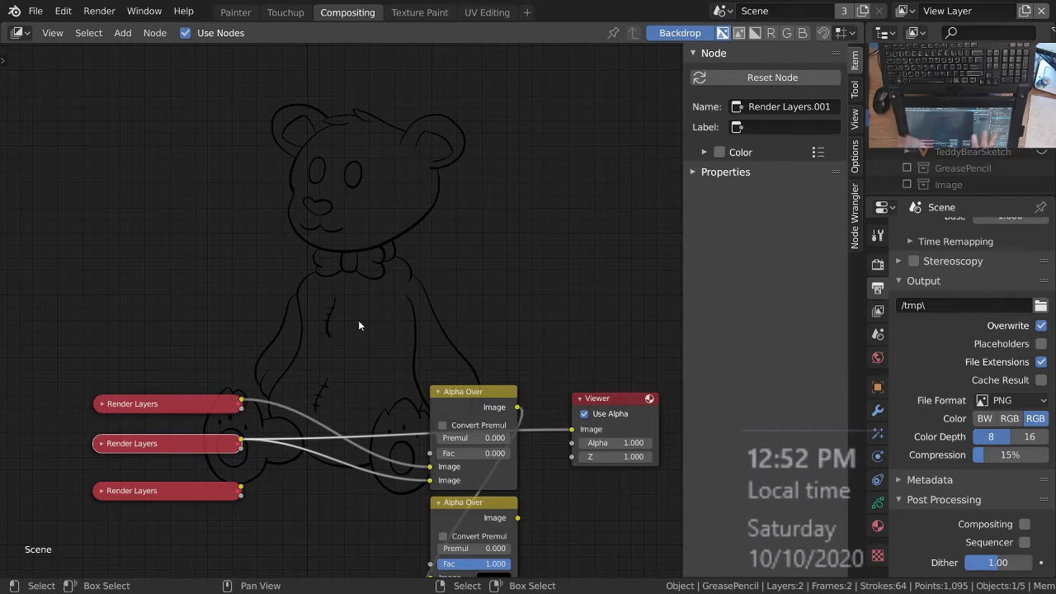
pyautogui.moveTo(511, 353); pyautogui.dragTo(482, 453, button='middle')
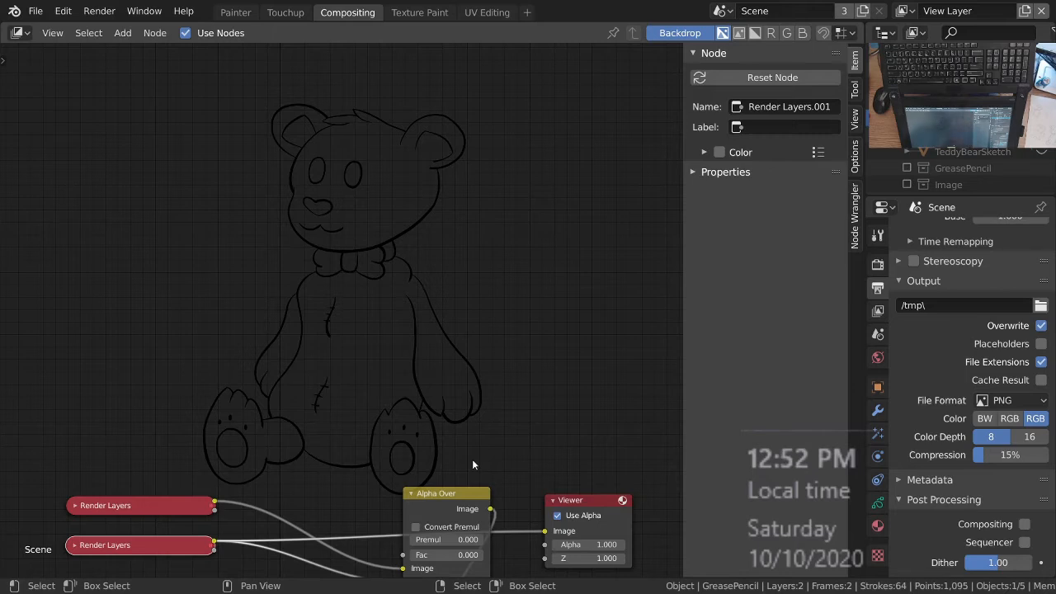
pyautogui.moveTo(498, 430); pyautogui.dragTo(507, 365, button='middle')
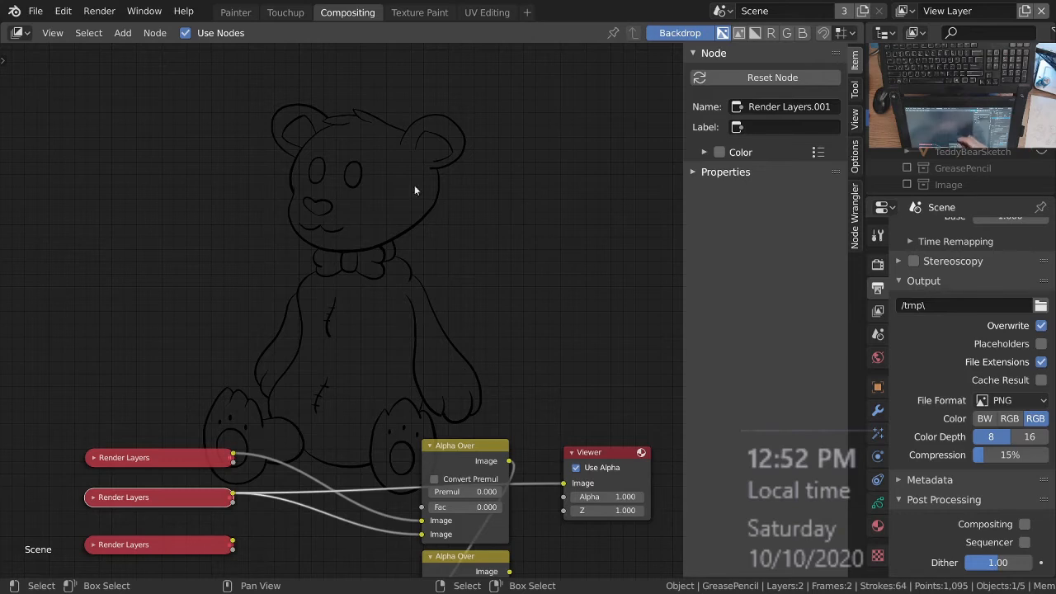
# Step: Preview the alpha output of the middle Render Layers node in the Viewer and check the node's expanded settings
pyautogui.moveTo(214, 488); pyautogui.dragTo(221, 454, button='middle')
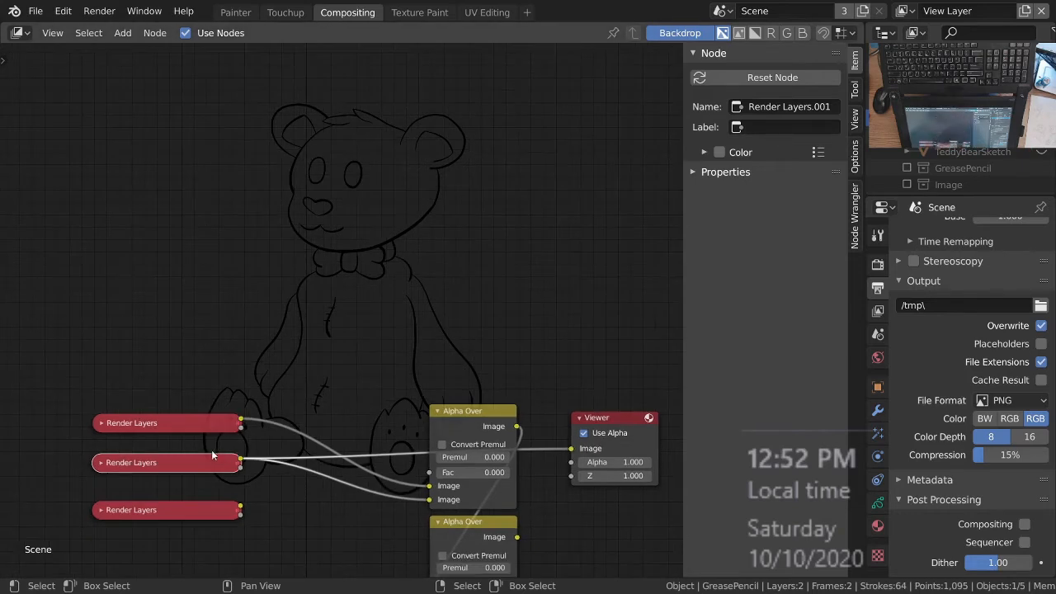
pyautogui.keyDown('ctrl'); pyautogui.keyDown('shift'); pyautogui.click(191, 465); pyautogui.keyUp('shift'); pyautogui.keyUp('ctrl')
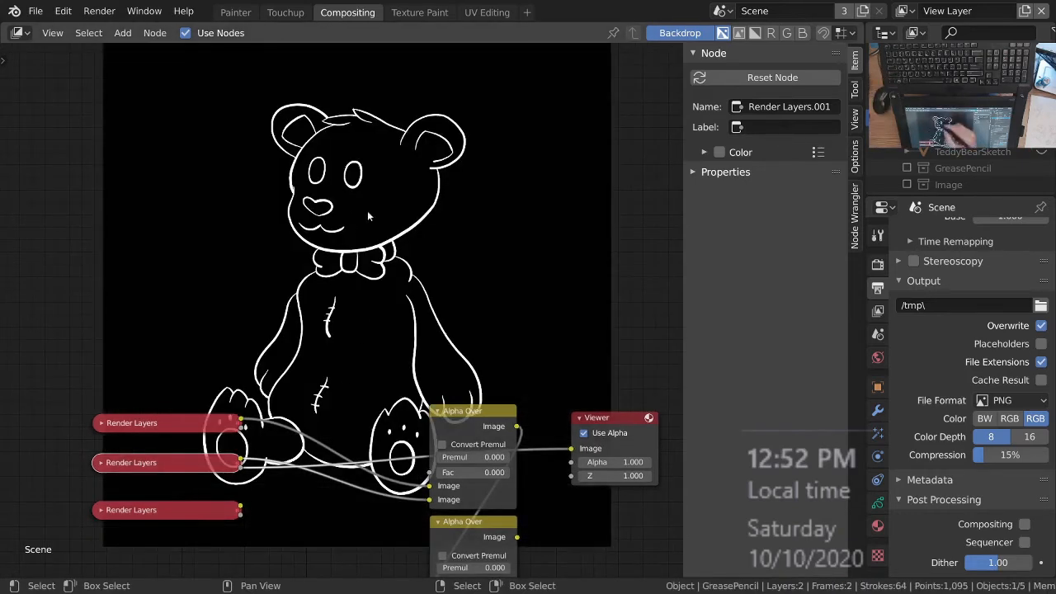
pyautogui.click(102, 462)
pyautogui.moveTo(265, 446); pyautogui.dragTo(263, 364, button='middle')
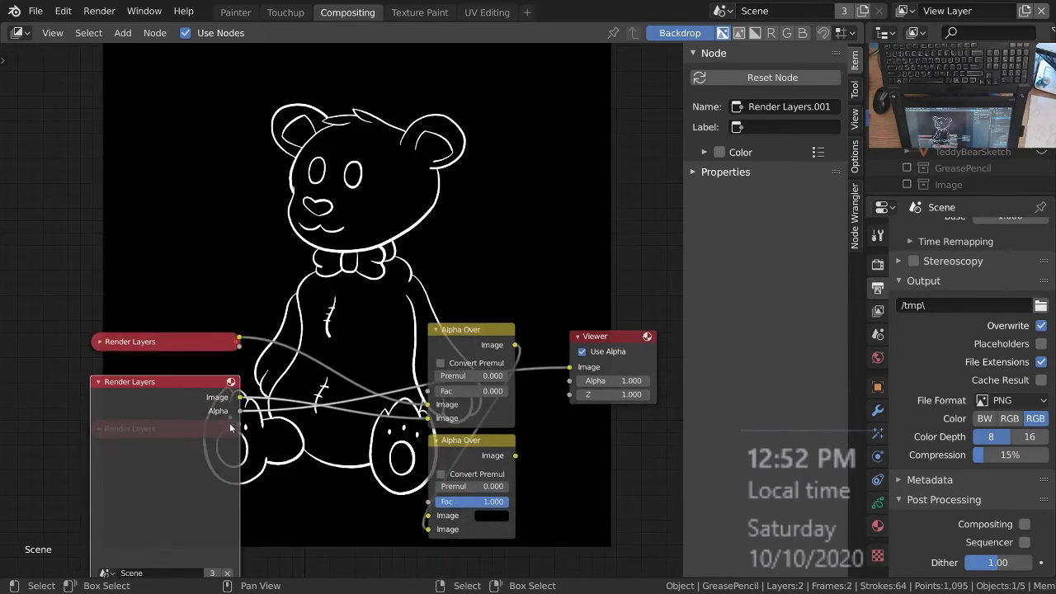
pyautogui.click(101, 383)
pyautogui.moveTo(314, 322); pyautogui.dragTo(299, 407, button='middle')
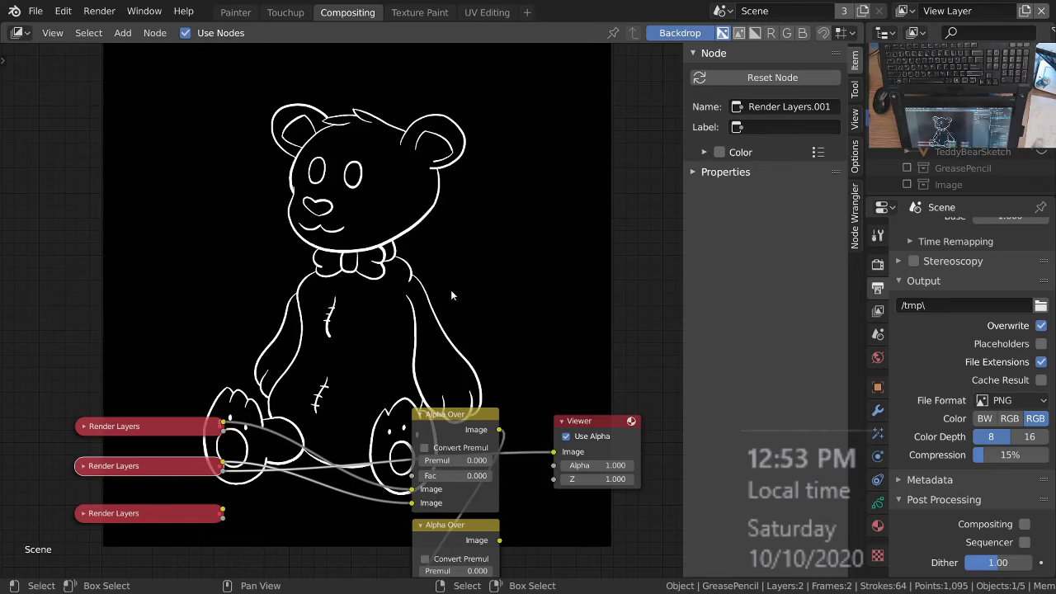
# Step: Switch to the Touchup workspace and display the Viewer Node image in its image editor
pyautogui.click(286, 11)
pyautogui.click(331, 32)
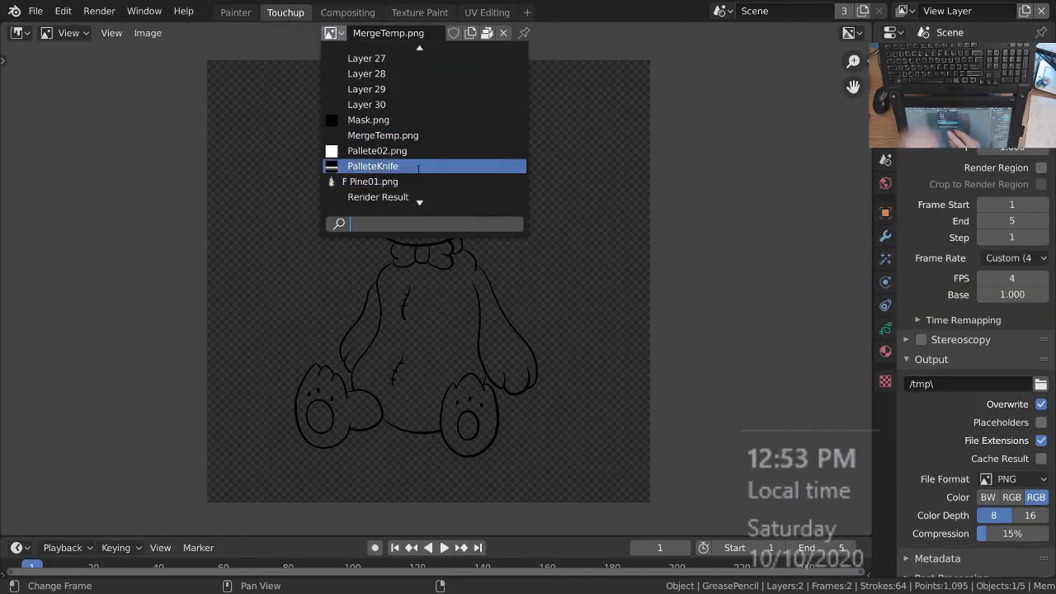
pyautogui.write('view')
pyautogui.press('Return')
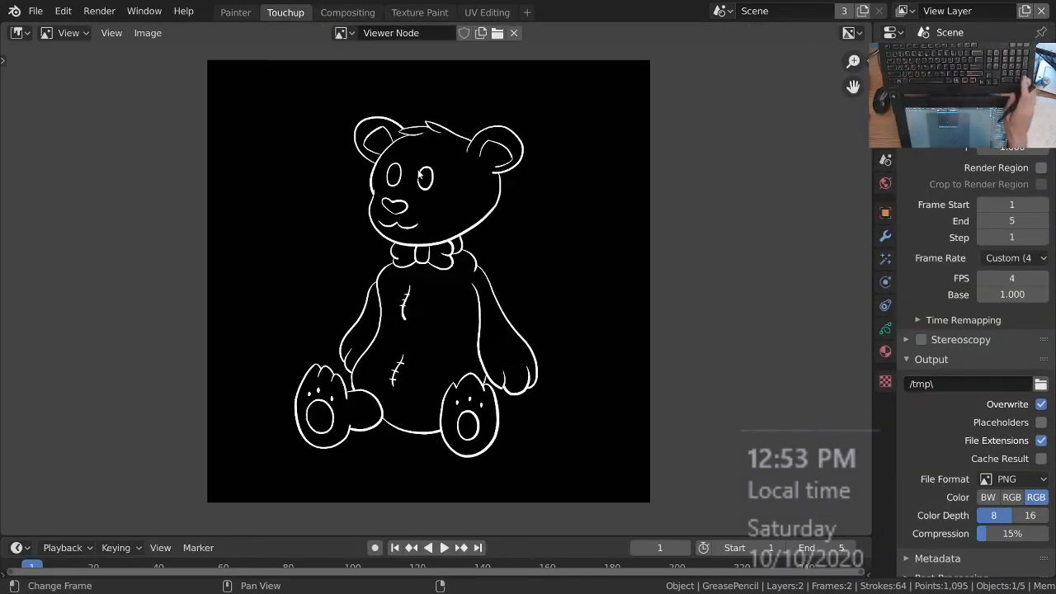
# Step: Save a copy of the Viewer Node image as Mask01.png in the Painter project's textures folder
pyautogui.click(147, 33)
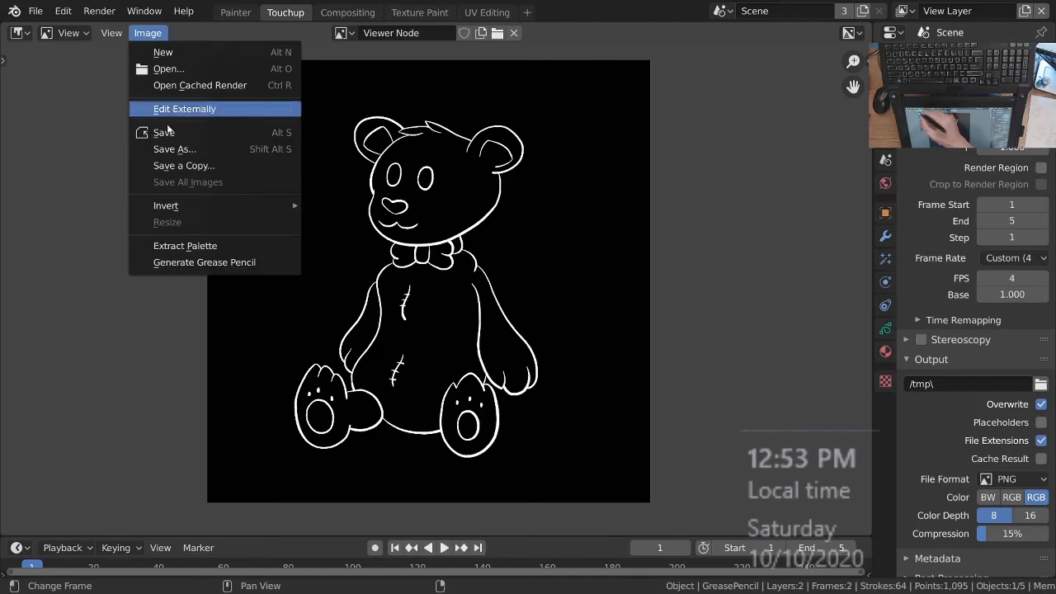
pyautogui.click(185, 146)
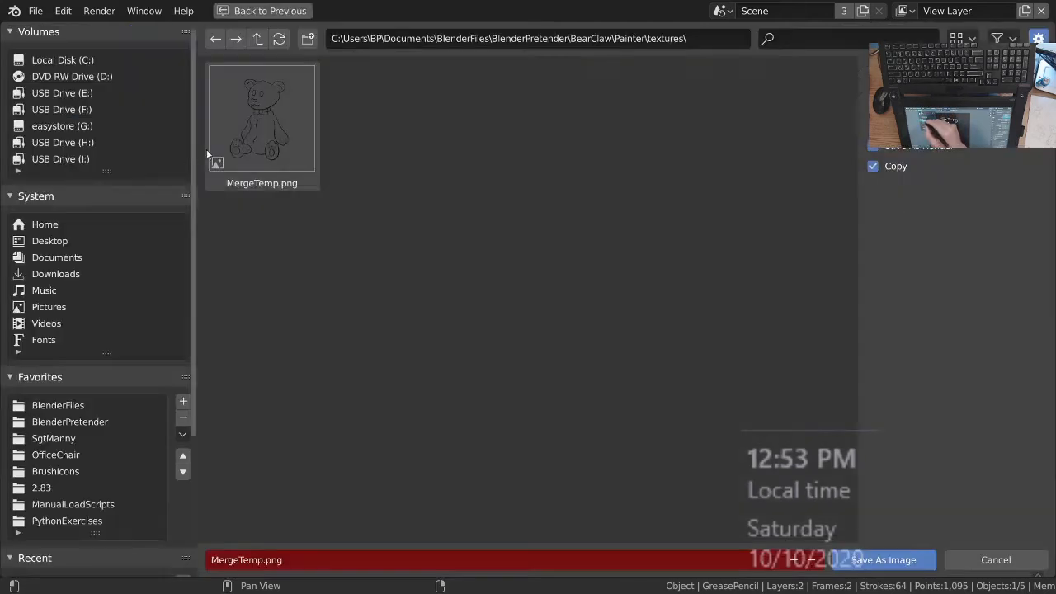
pyautogui.click(243, 565)
pyautogui.press('Home')
pyautogui.press('Delete')
pyautogui.press('Delete')
pyautogui.press('Delete')
pyautogui.press('Delete')
pyautogui.press('Delete')
pyautogui.write('mask')
pyautogui.press('BackSpace')
pyautogui.press('BackSpace')
pyautogui.press('BackSpace')
pyautogui.press('BackSpace')
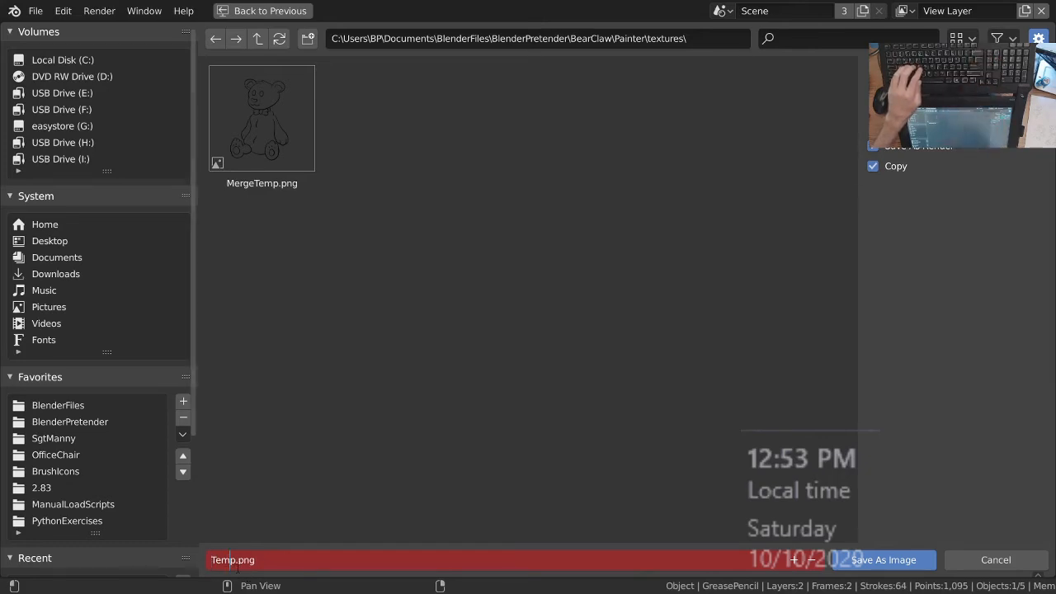
pyautogui.press('BackSpace')
pyautogui.press('BackSpace')
pyautogui.press('BackSpace')
pyautogui.press('BackSpace')
pyautogui.write('Mask0')
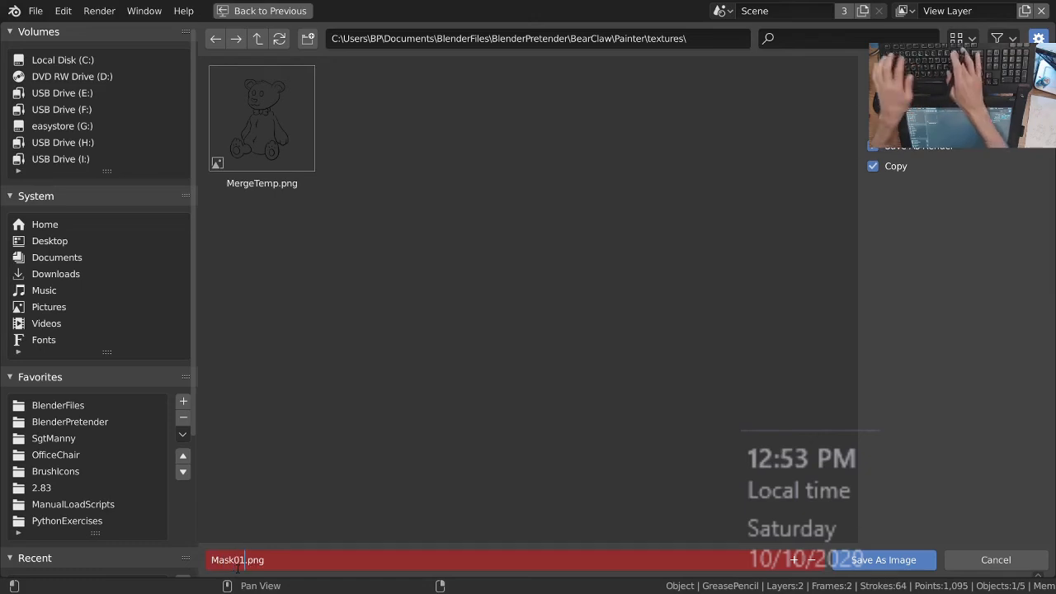
pyautogui.write('1')
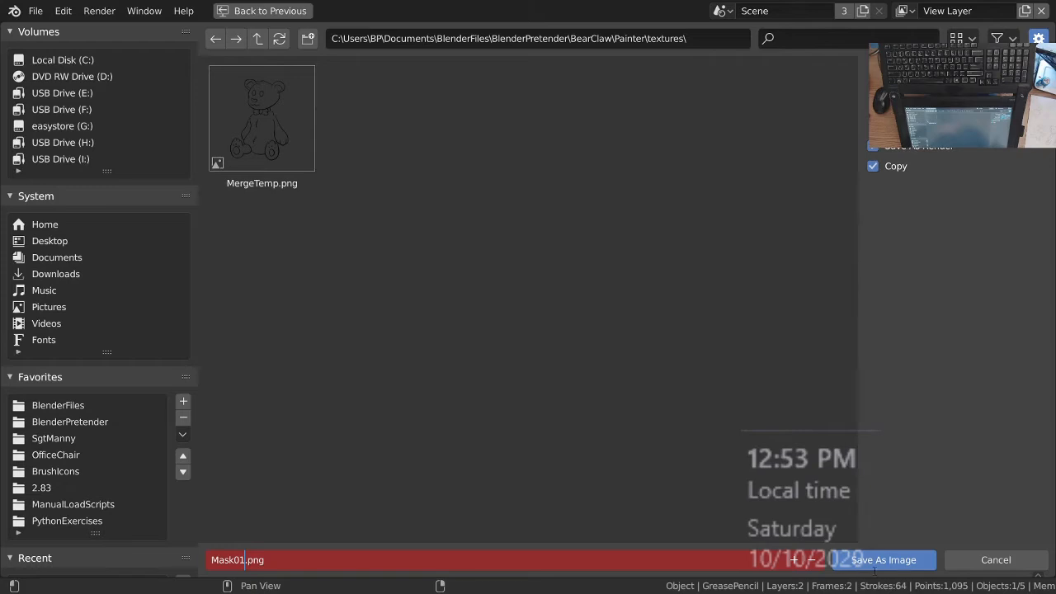
pyautogui.click(890, 564)
pyautogui.click(892, 566)
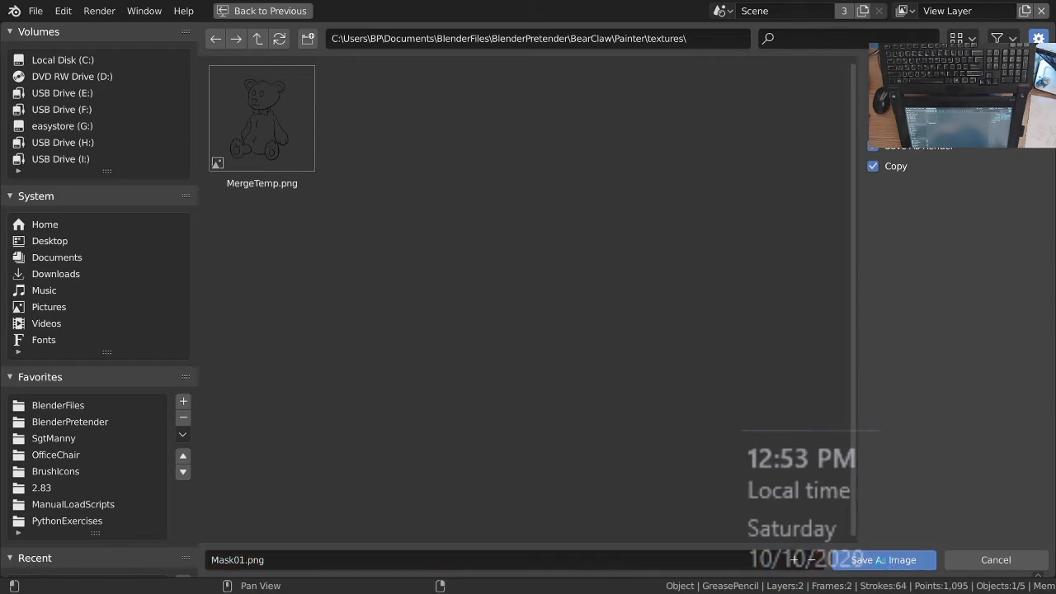
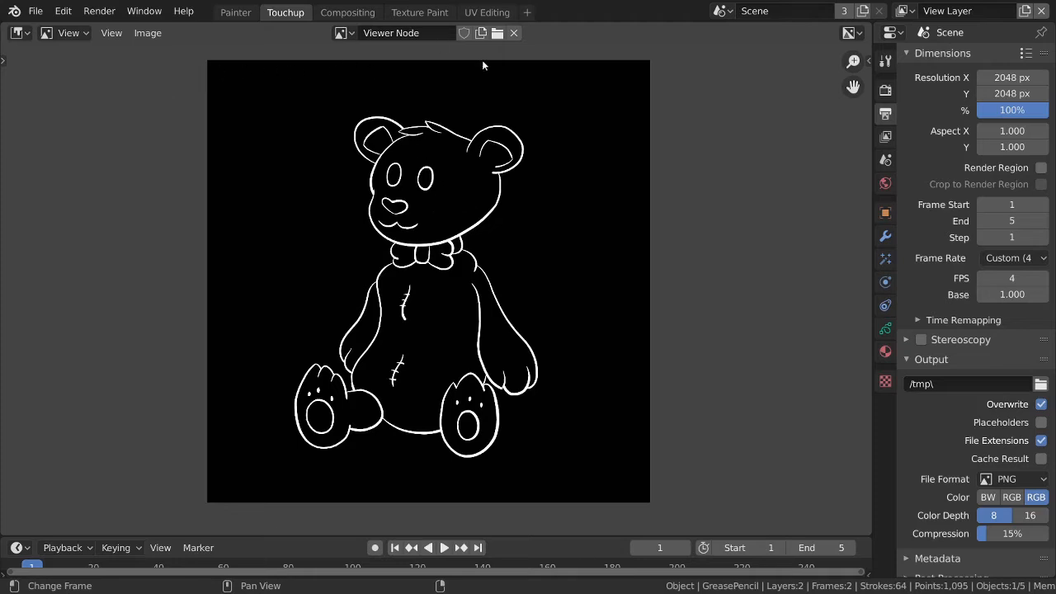
# Step: Return to the Compositing workspace and add a Dilate/Erode node beside the Render Layers nodes
pyautogui.click(345, 13)
pyautogui.moveTo(309, 430); pyautogui.dragTo(320, 404, button='middle')
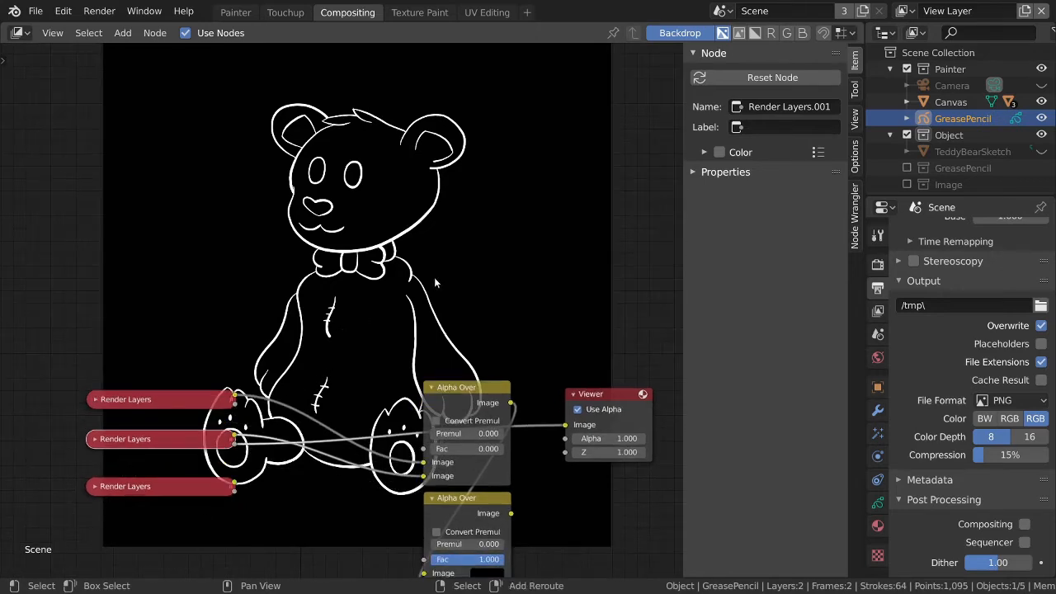
pyautogui.scroll(2, 498, 445)
pyautogui.moveTo(236, 469); pyautogui.dragTo(385, 435, button='middle')
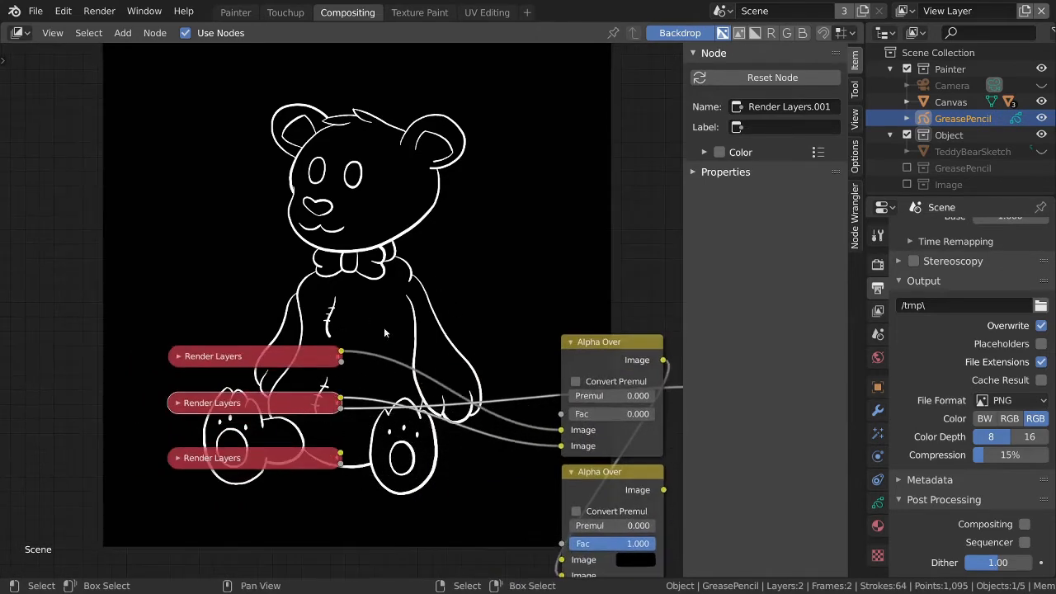
pyautogui.hotkey('shift', 'a')
pyautogui.moveTo(379, 459)
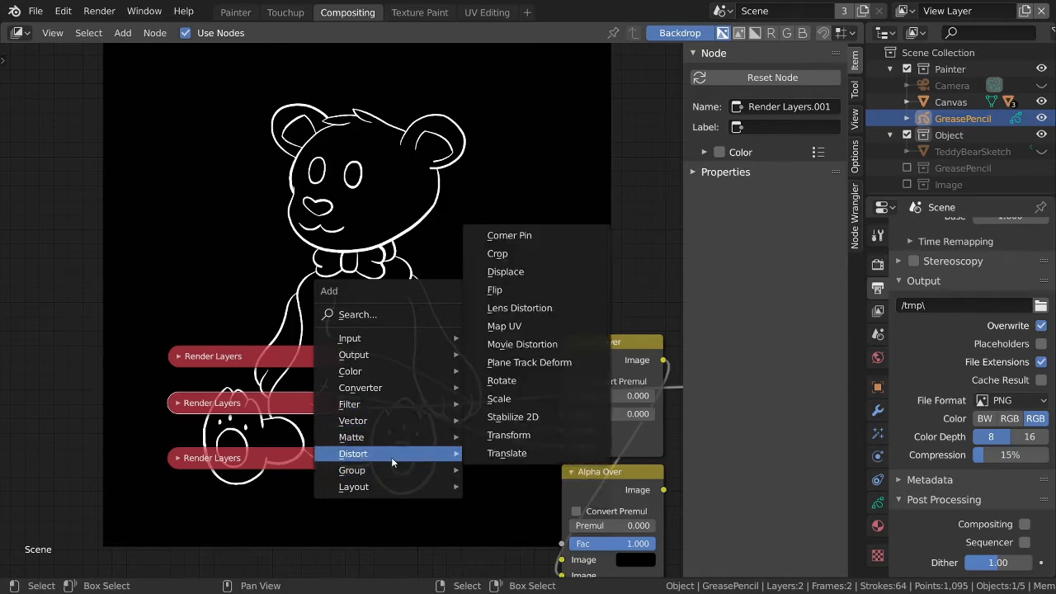
pyautogui.click(358, 314)
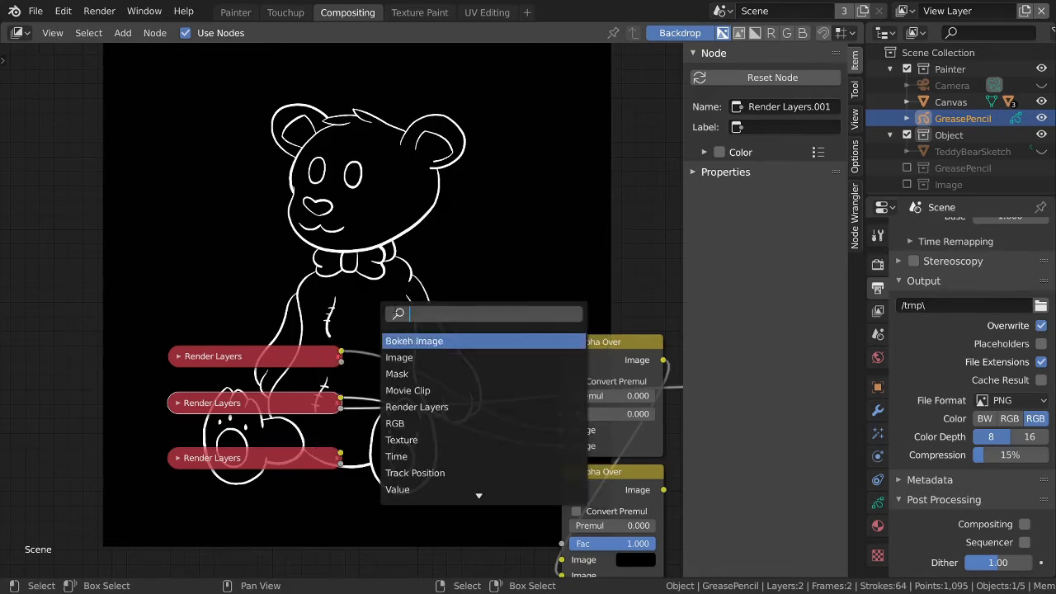
pyautogui.write('di')
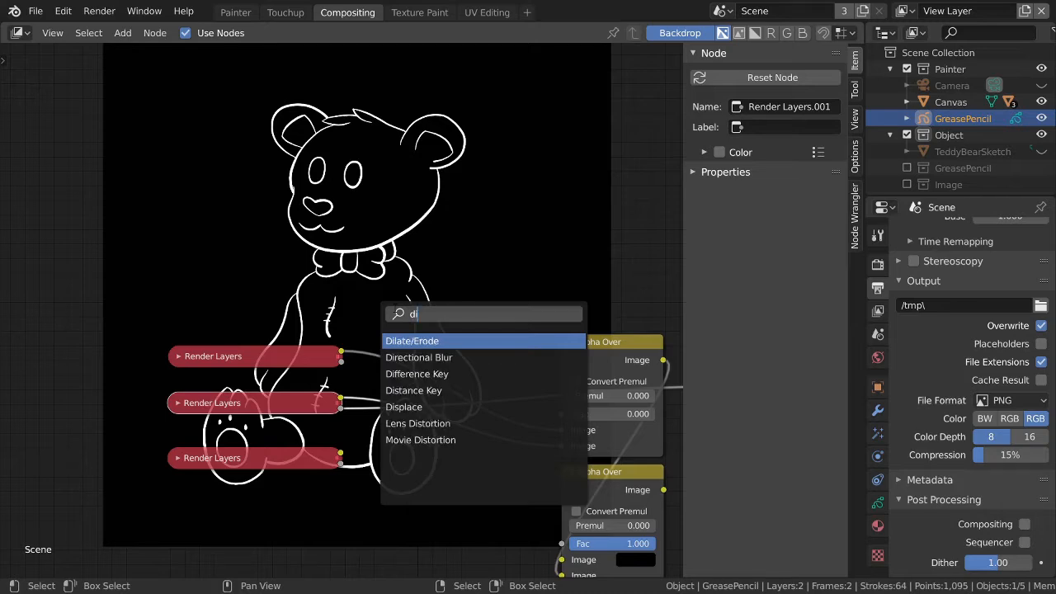
pyautogui.press('Return')
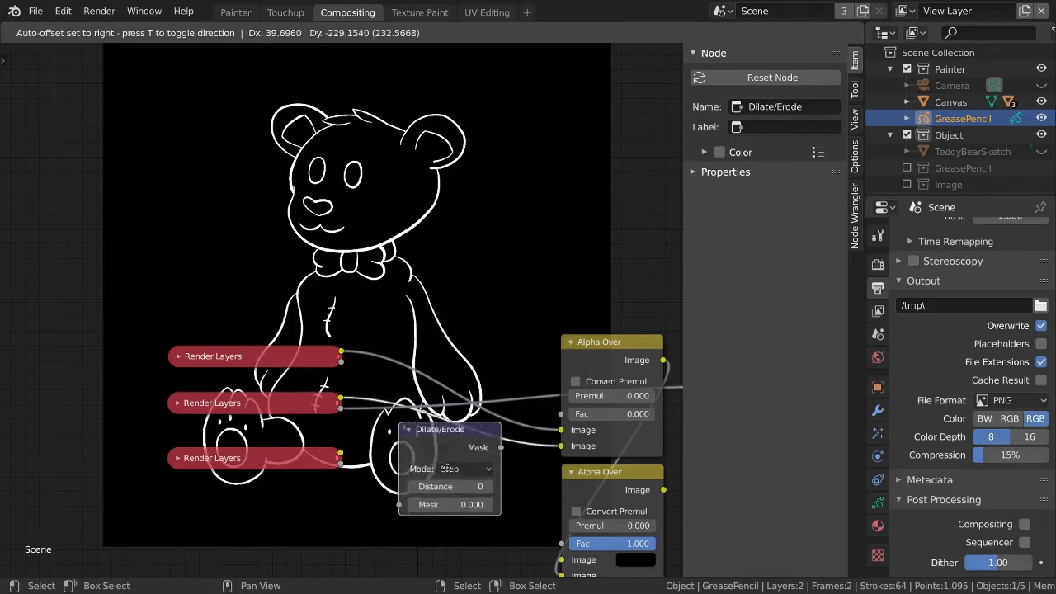
pyautogui.click(494, 349)
# Step: Set the Dilate/Erode node to Feather mode with a distance of -7
pyautogui.moveTo(460, 337)
pyautogui.mouseDown()
pyautogui.moveTo(472, 348)
pyautogui.moveTo(469, 322)
pyautogui.mouseUp()
pyautogui.click(475, 358)
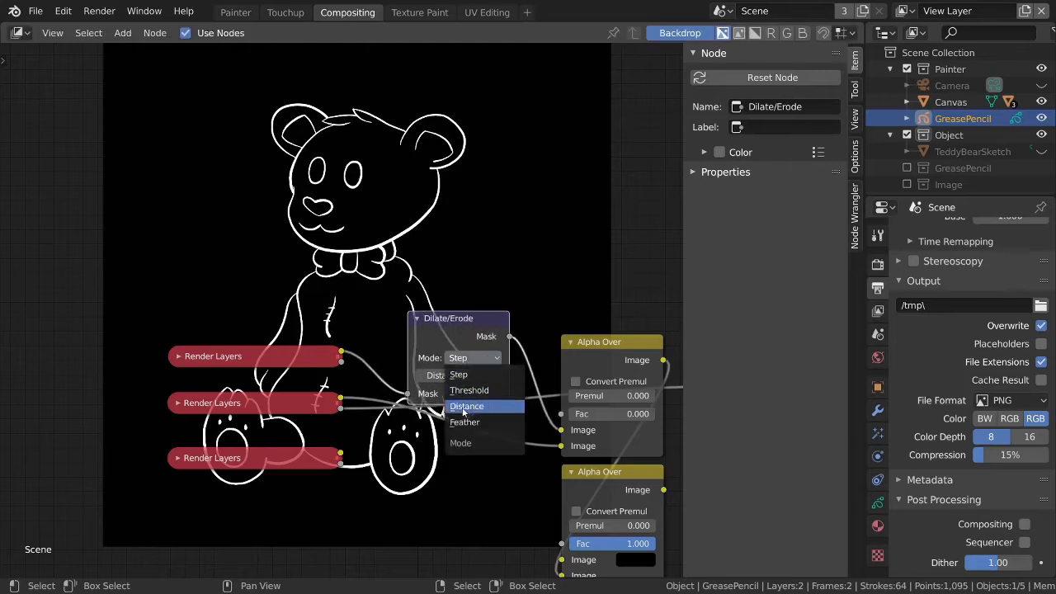
pyautogui.click(477, 423)
pyautogui.moveTo(476, 335); pyautogui.dragTo(475, 293)
pyautogui.moveTo(463, 334); pyautogui.dragTo(455, 335)
pyautogui.moveTo(544, 315)
pyautogui.mouseDown(button='middle')
pyautogui.moveTo(481, 302)
pyautogui.moveTo(388, 304)
pyautogui.moveTo(544, 318)
pyautogui.mouseUp(button='middle')
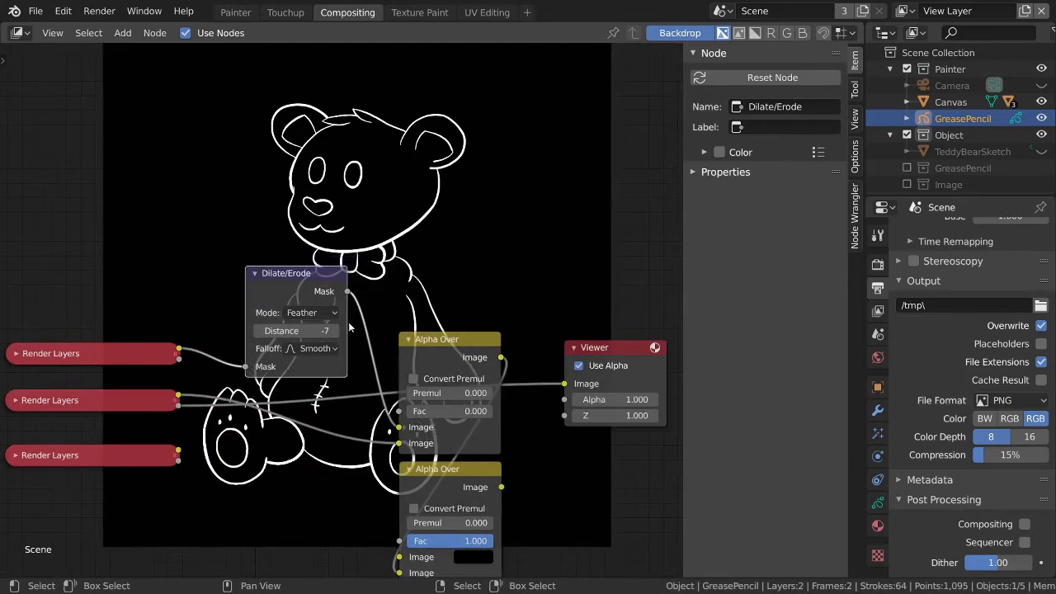
# Step: Disconnect Dilate/Erode from the upper Alpha Over node, preview it in the Viewer, and set its distance to 11
pyautogui.moveTo(400, 429); pyautogui.dragTo(397, 260)
pyautogui.keyDown('ctrl'); pyautogui.keyDown('shift'); pyautogui.click(332, 274); pyautogui.keyUp('shift'); pyautogui.keyUp('ctrl')
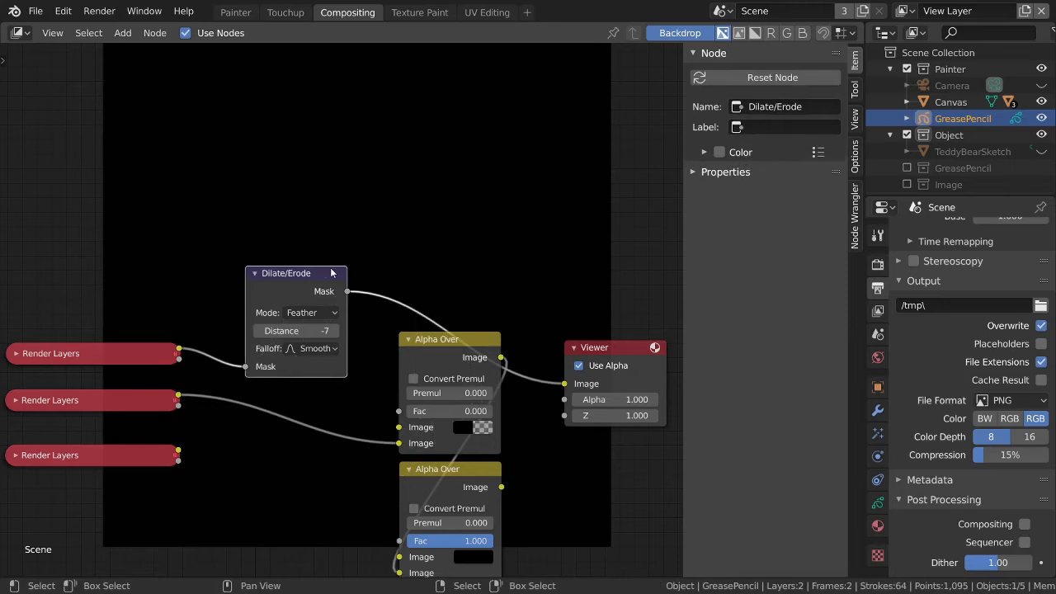
pyautogui.moveTo(298, 331); pyautogui.dragTo(326, 330)
# Step: Cut the Dilate/Erode node's links to the top Render Layers node and the Viewer
pyautogui.moveTo(302, 283); pyautogui.dragTo(317, 249)
pyautogui.keyDown('ctrl'); pyautogui.moveTo(232, 302); pyautogui.dragTo(221, 364, button='right'); pyautogui.keyUp('ctrl')
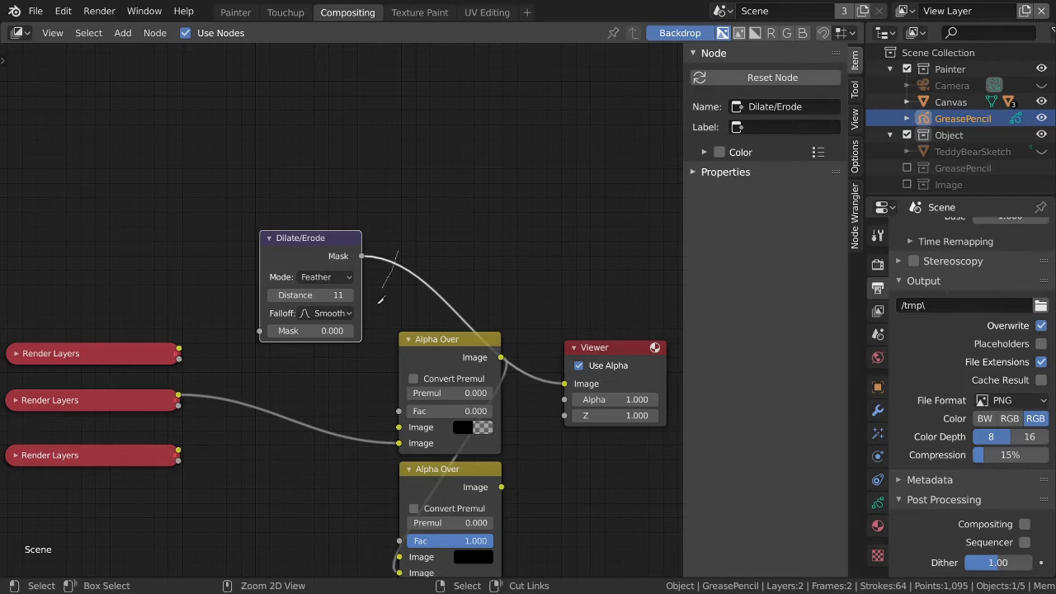
pyautogui.keyDown('ctrl'); pyautogui.moveTo(393, 272); pyautogui.dragTo(404, 246, button='right'); pyautogui.keyUp('ctrl')
# Step: Send the middle Render Layers node's alpha to the Viewer and insert the Dilate/Erode node into that link
pyautogui.moveTo(323, 248); pyautogui.dragTo(317, 262)
pyautogui.keyDown('ctrl'); pyautogui.keyDown('shift'); pyautogui.click(115, 406); pyautogui.keyUp('shift'); pyautogui.keyUp('ctrl')
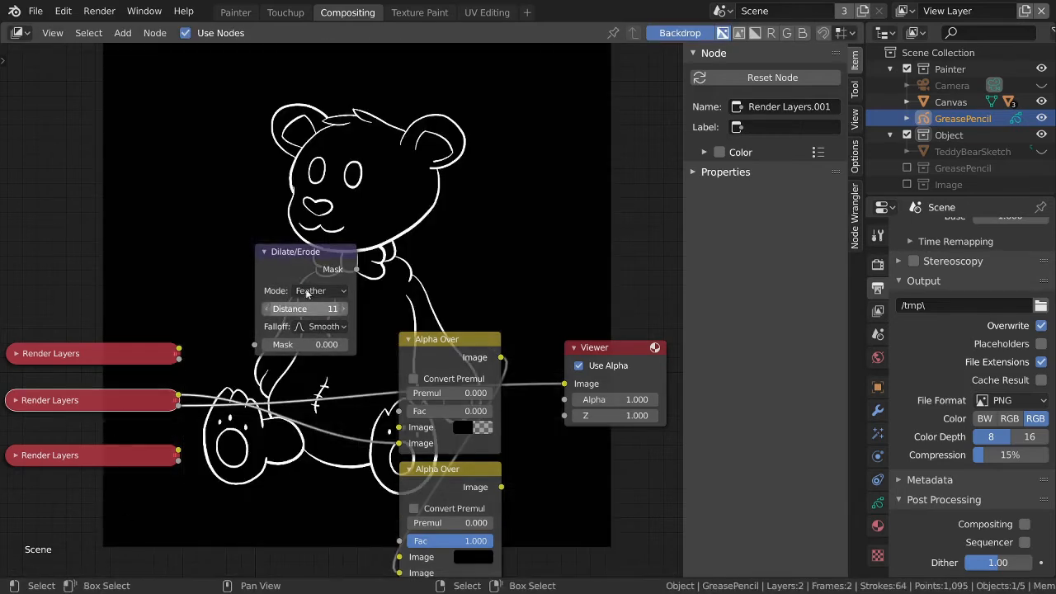
pyautogui.moveTo(307, 293); pyautogui.dragTo(326, 372)
# Step: Thin the alpha mask's lines by setting the Dilate/Erode distance to -7, checking them in an enlarged backdrop
pyautogui.keyDown('ctrl'); pyautogui.moveTo(402, 209); pyautogui.dragTo(422, 212, button='middle'); pyautogui.keyUp('ctrl')
pyautogui.keyDown('alt'); pyautogui.moveTo(434, 270); pyautogui.dragTo(443, 293, button='middle'); pyautogui.keyUp('alt')
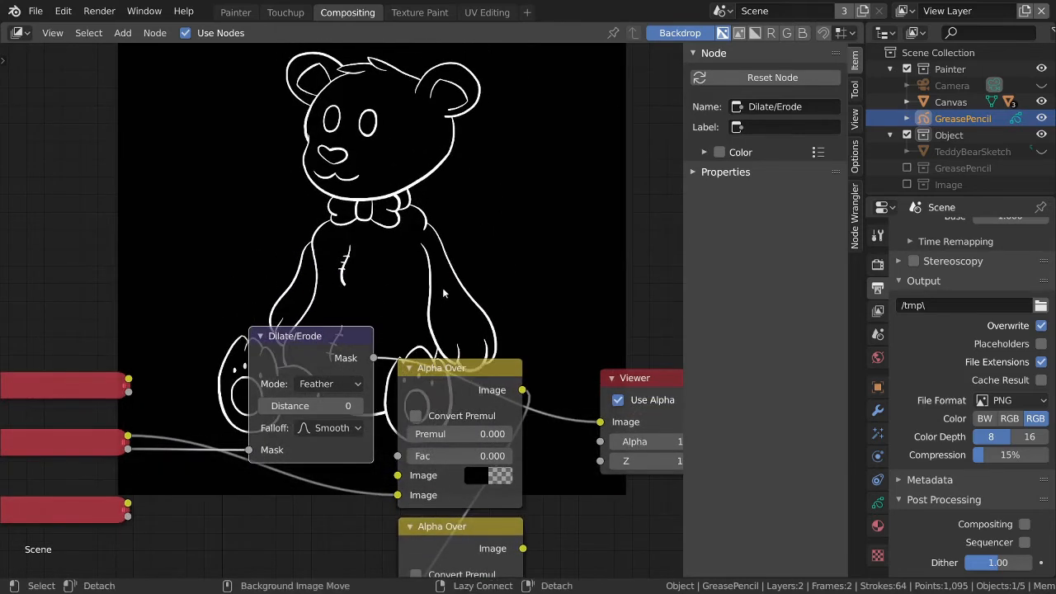
pyautogui.press('alt')
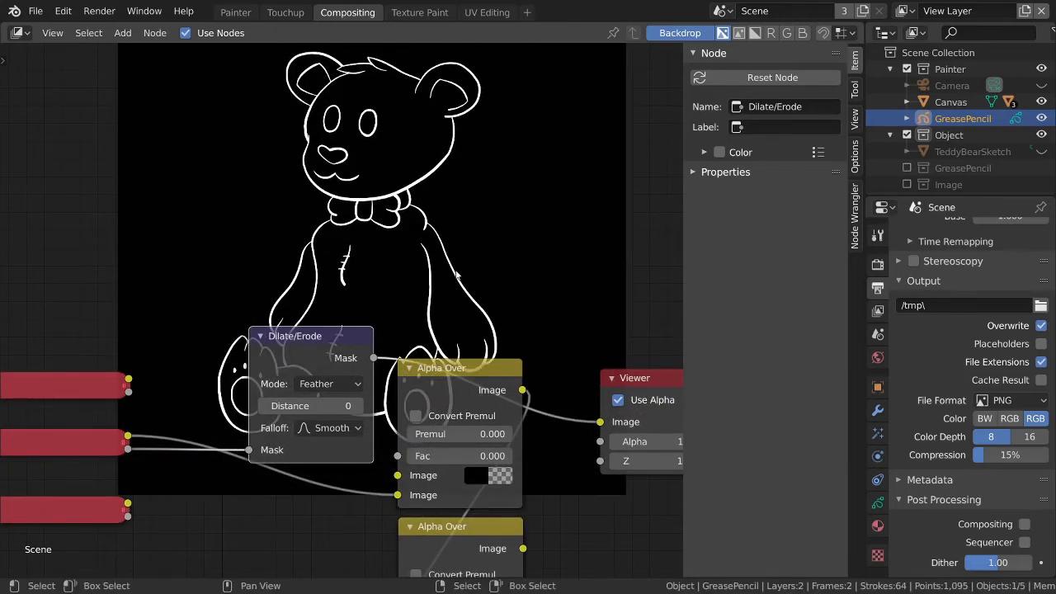
pyautogui.hotkey('alt', 'v')
pyautogui.hotkey('alt', 'v')
pyautogui.hotkey('alt', 'v')
pyautogui.hotkey('alt', 'v')
pyautogui.hotkey('alt', 'v')
pyautogui.hotkey('alt', 'v')
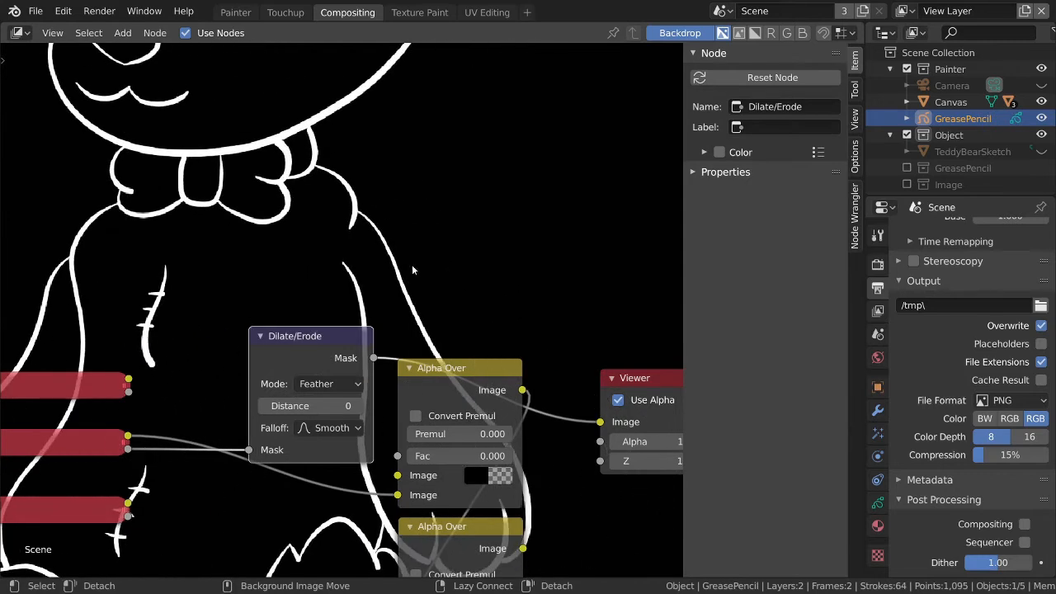
pyautogui.hotkey('alt', 'v')
pyautogui.hotkey('alt', 'v')
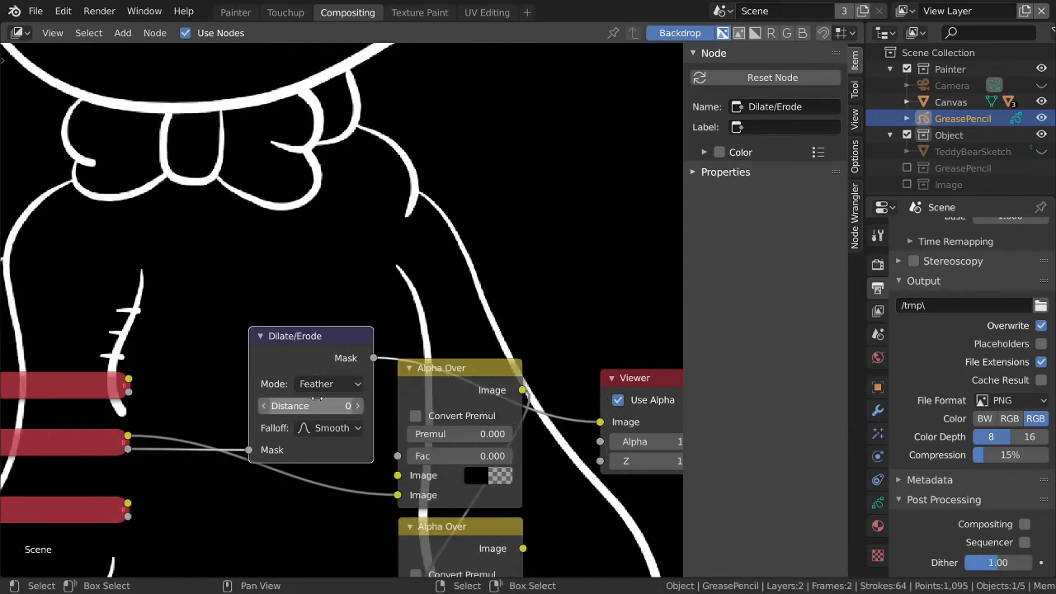
pyautogui.moveTo(336, 405); pyautogui.dragTo(262, 410)
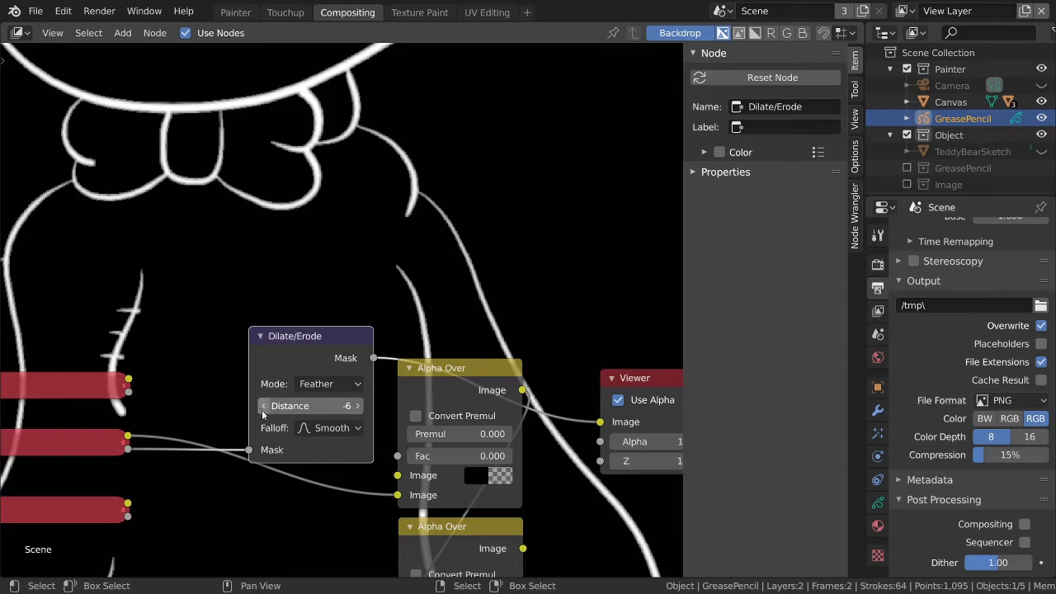
pyautogui.click(263, 410)
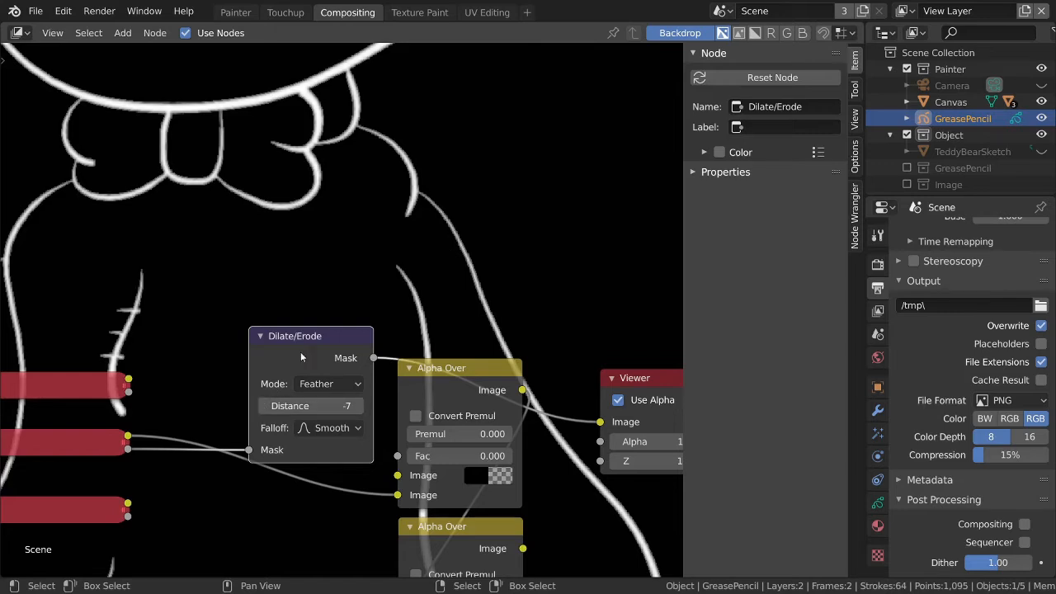
# Step: Return to the Touchup workspace to view the thinned mask in the image editor
pyautogui.scroll(-5, 416, 239)
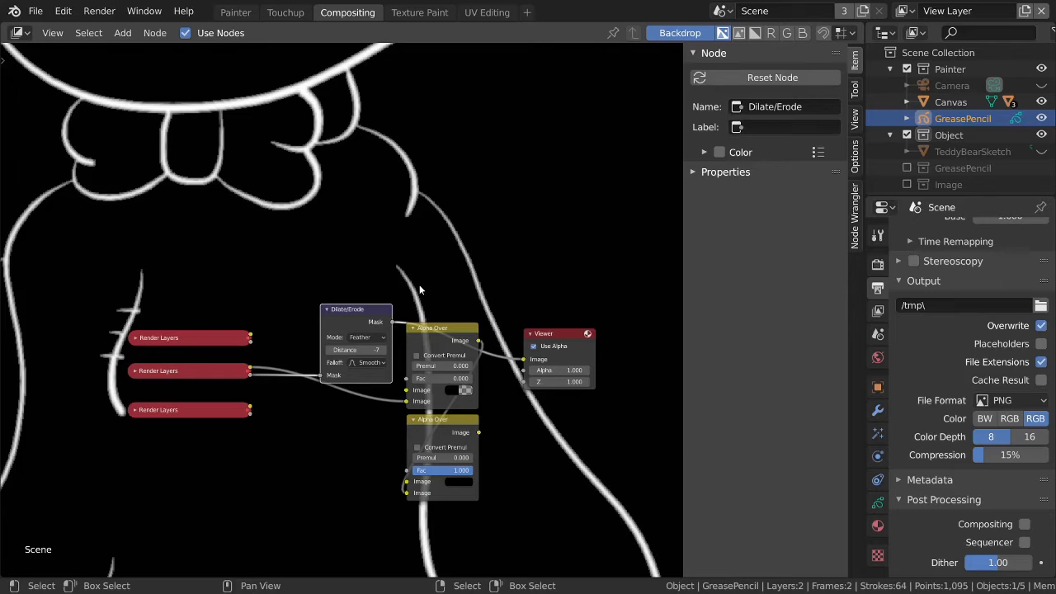
pyautogui.keyDown('ctrl'); pyautogui.moveTo(419, 285); pyautogui.dragTo(424, 324, button='middle'); pyautogui.keyUp('ctrl')
pyautogui.hotkey('ctrl', 'pageup')
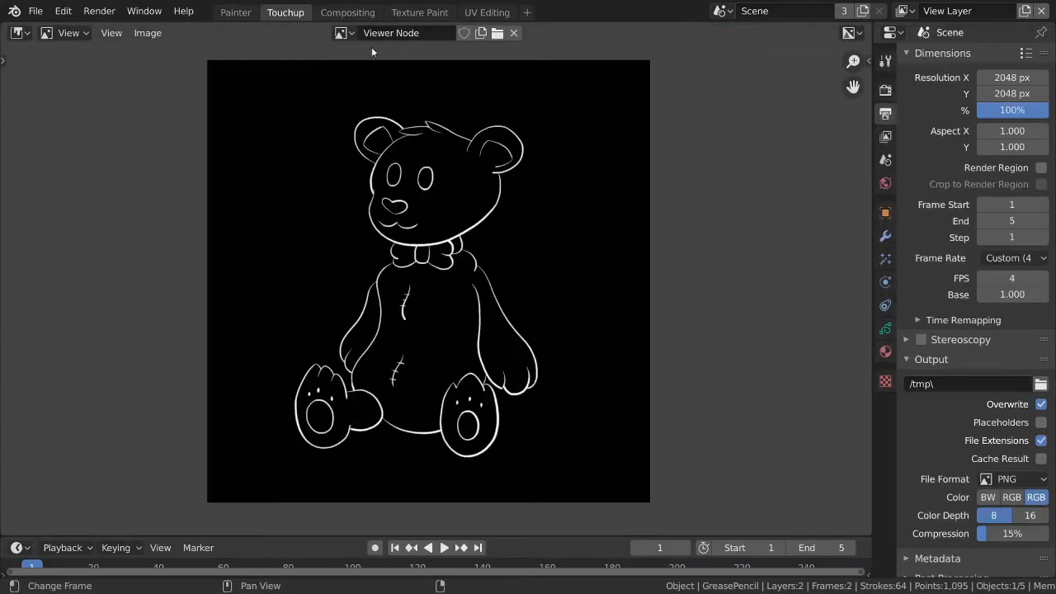
pyautogui.click(345, 33)
pyautogui.write('view')
pyautogui.press('BackSpace')
pyautogui.press('BackSpace')
pyautogui.press('BackSpace')
pyautogui.press('BackSpace')
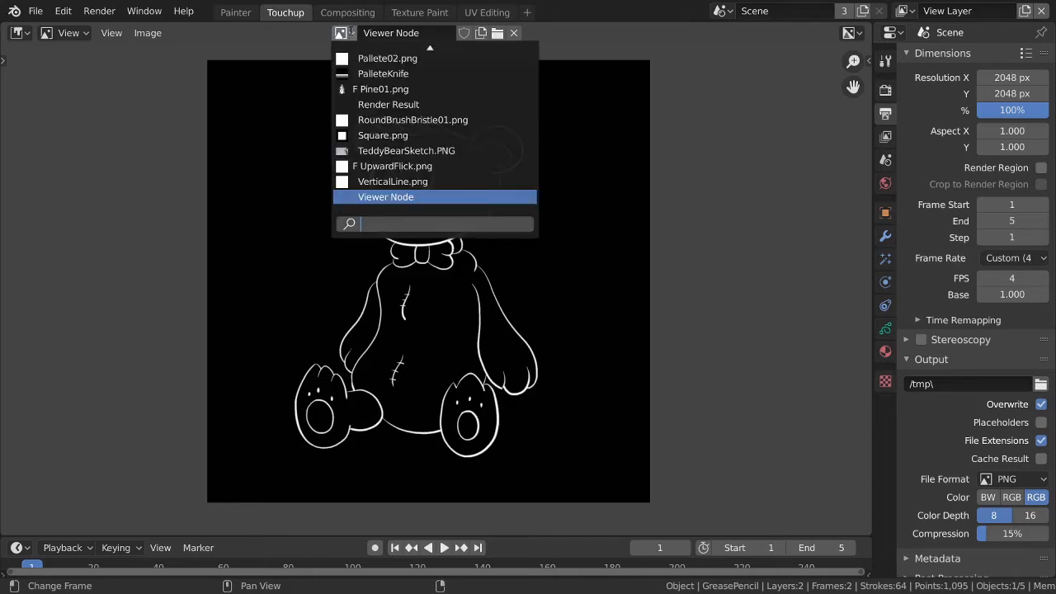
pyautogui.press('Escape')
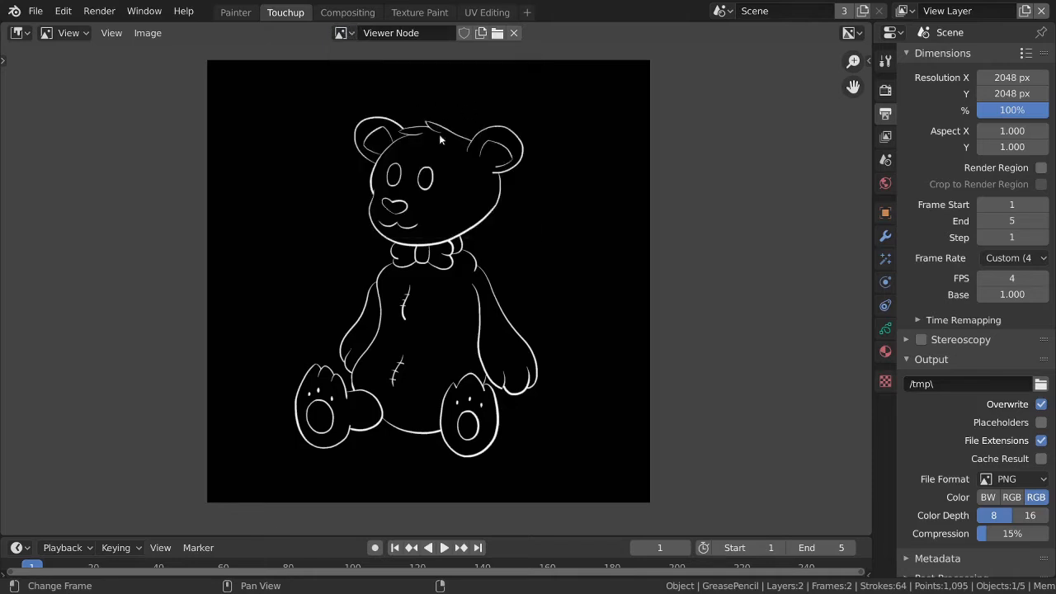
# Step: Save the thinned mask image as Mask02.png in the textures folder
pyautogui.click(147, 33)
pyautogui.click(177, 151)
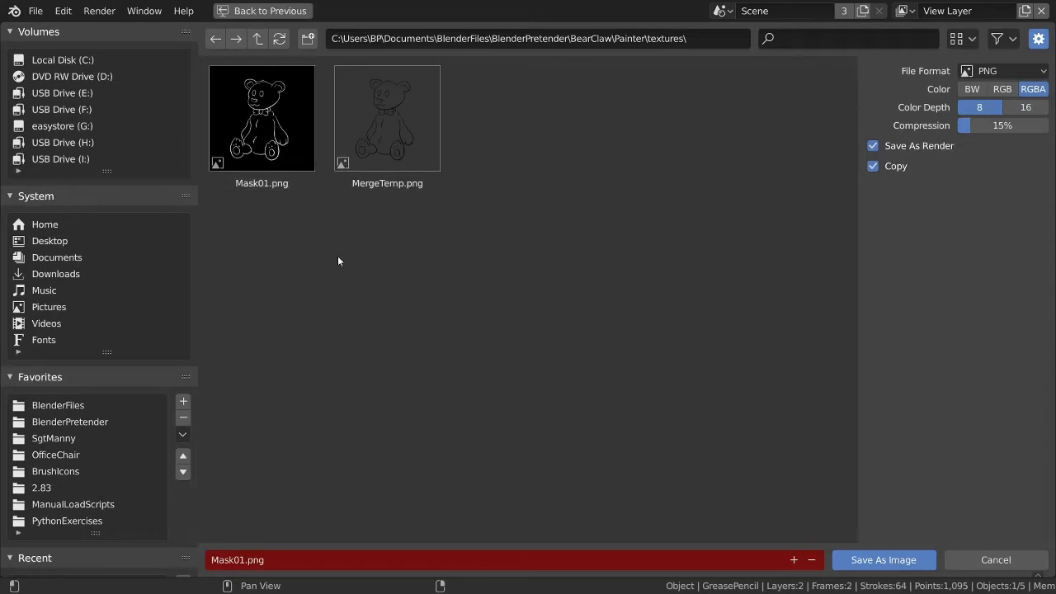
pyautogui.click(278, 157)
pyautogui.click(245, 559)
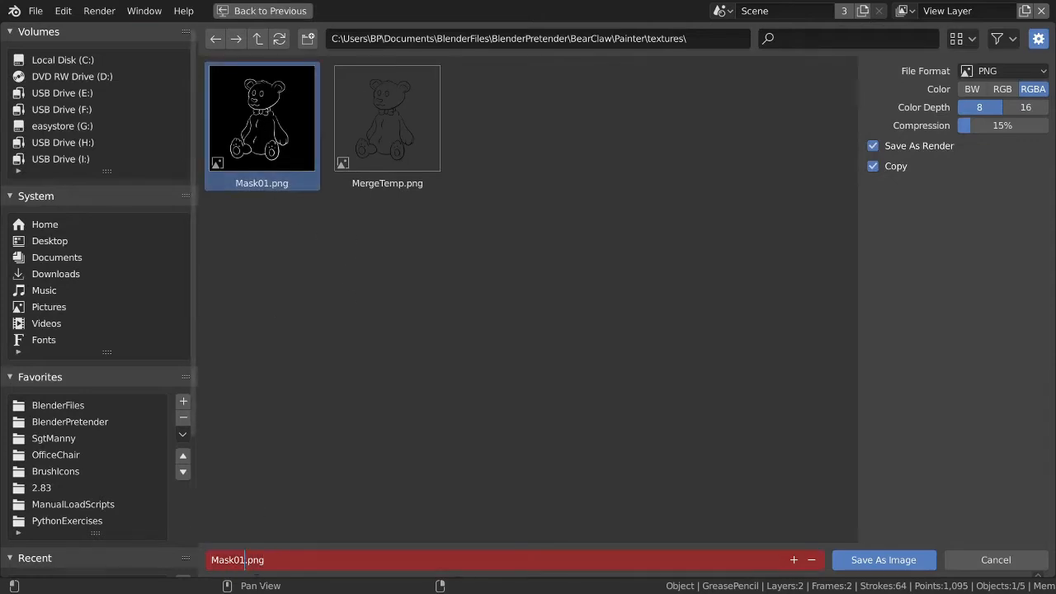
pyautogui.press('BackSpace')
pyautogui.write('2')
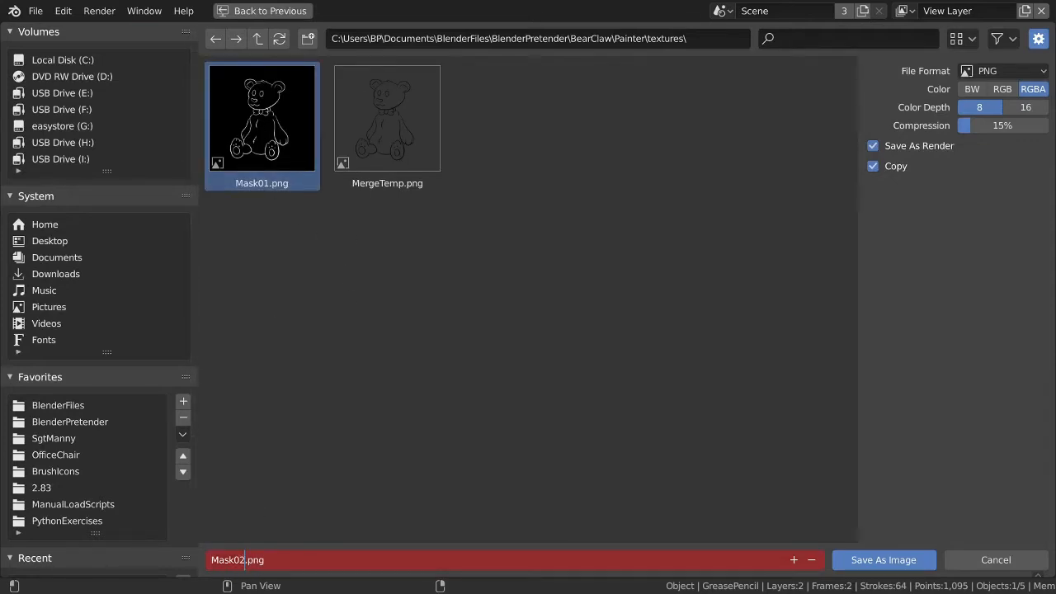
pyautogui.press('Return')
pyautogui.click(884, 560)
pyautogui.click(155, 34)
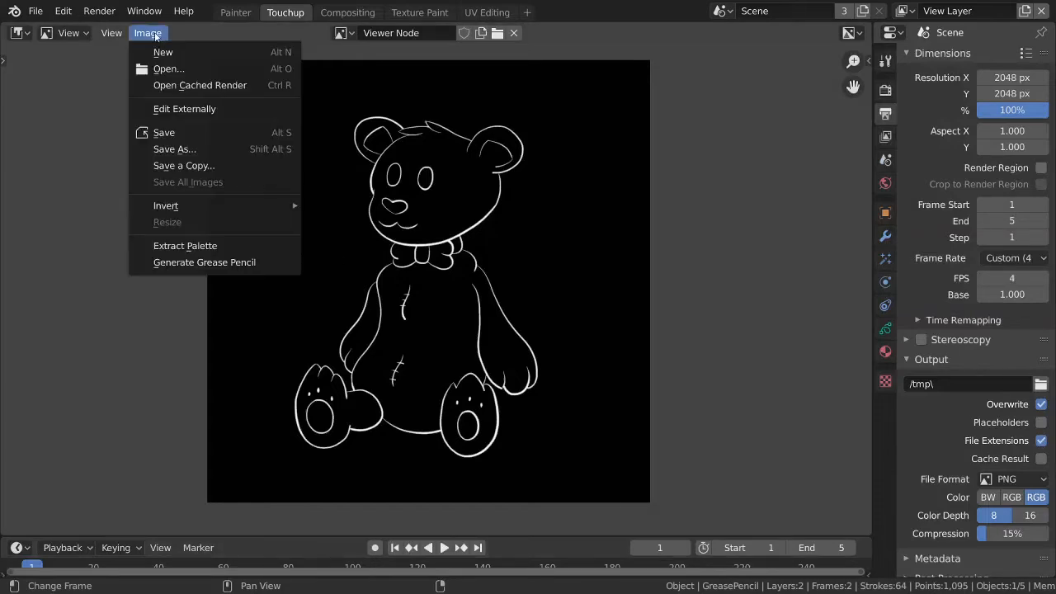
pyautogui.click(168, 69)
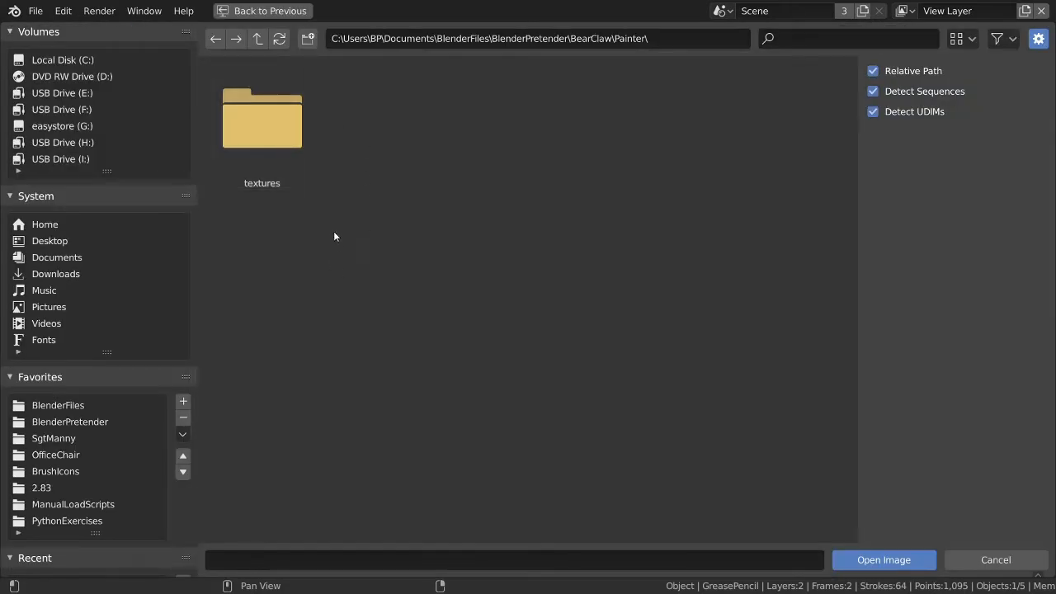
pyautogui.press('Escape')
# Step: Find the Mask.png image by name and display it in the image editor
pyautogui.click(341, 33)
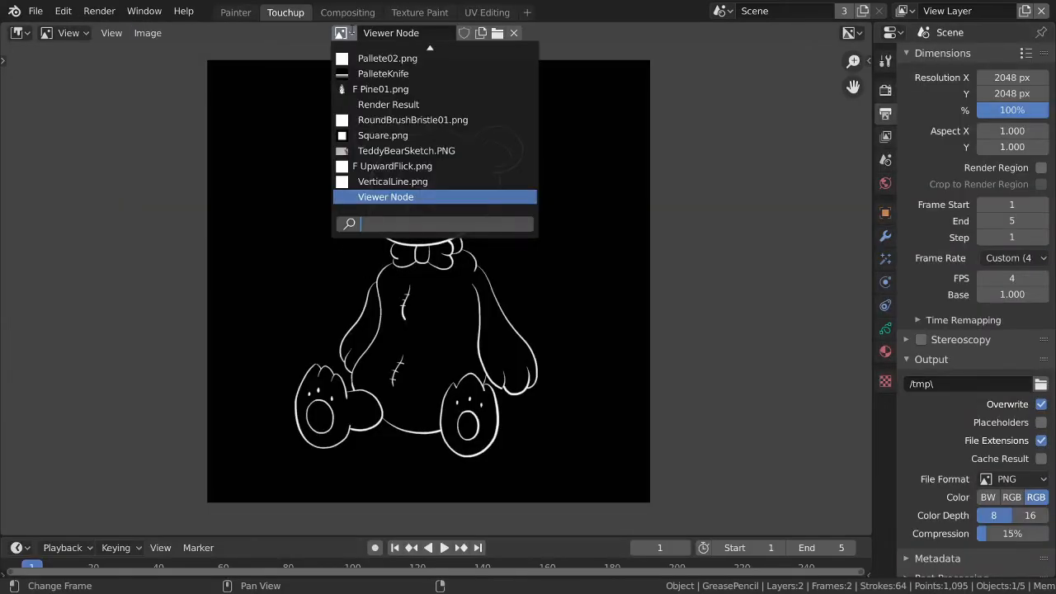
pyautogui.write('ma')
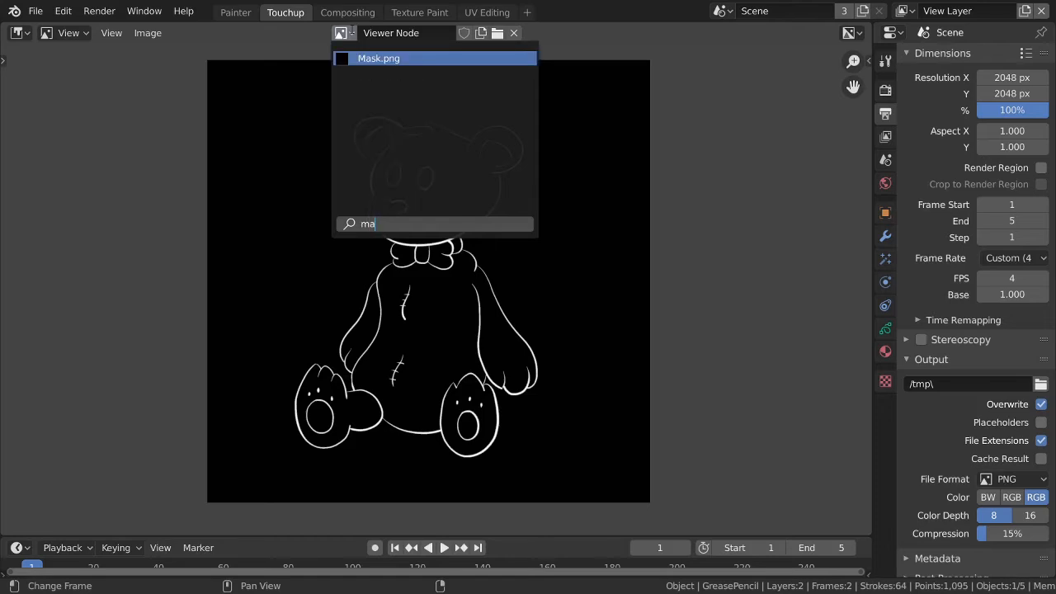
pyautogui.click(381, 60)
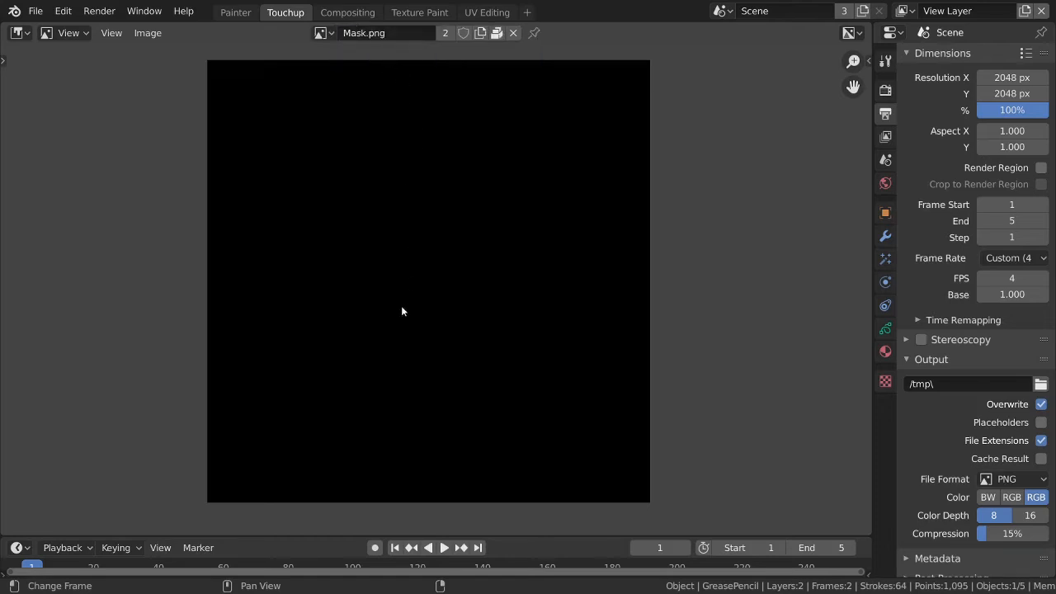
# Step: Unpack the Mask.png image and replace its source file with Mask02.png from the textures folder
pyautogui.press('n')
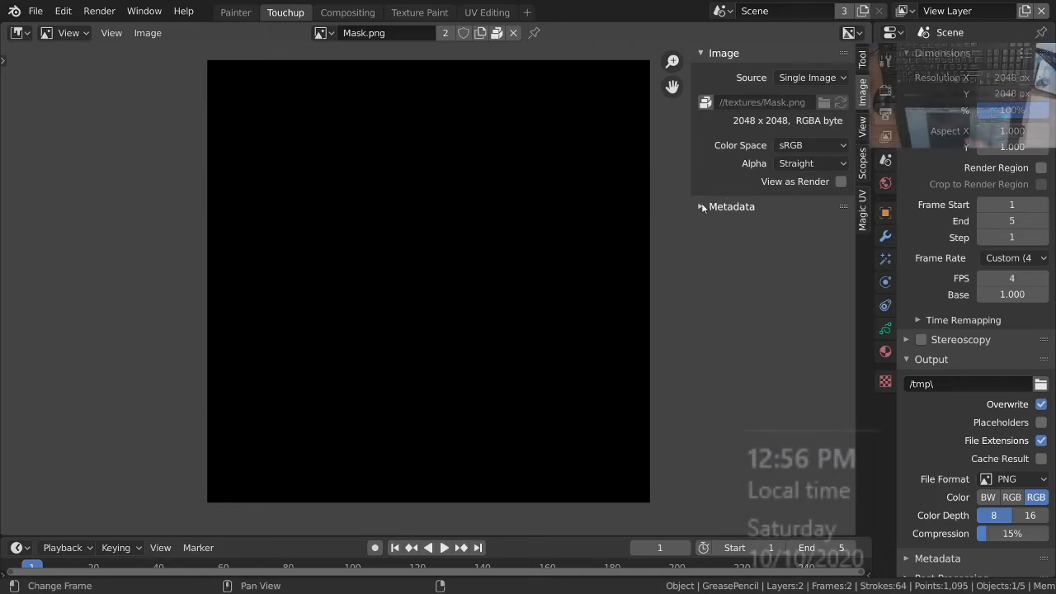
pyautogui.click(706, 104)
pyautogui.click(707, 99)
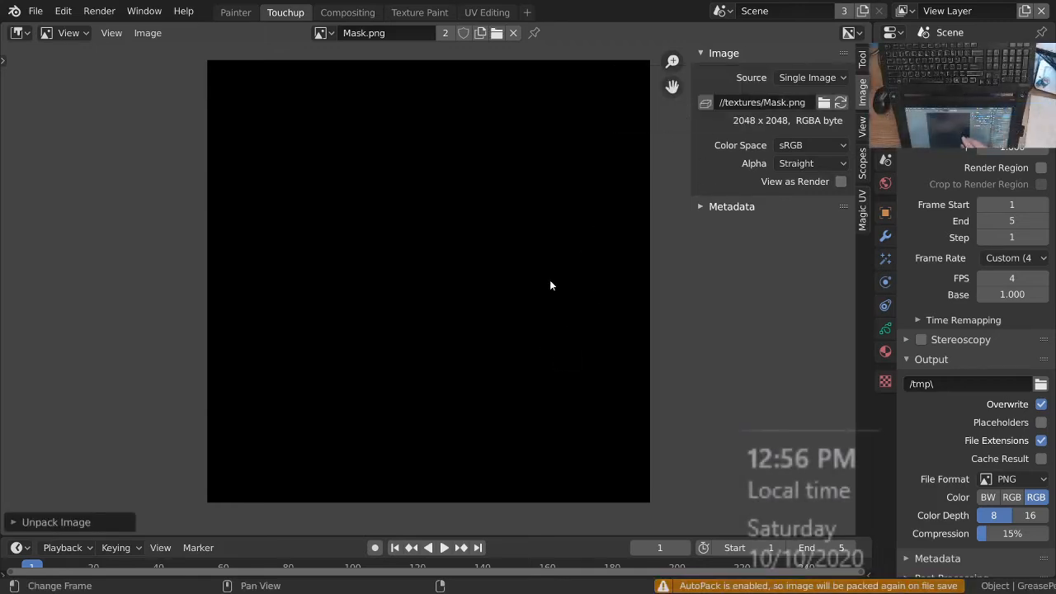
pyautogui.click(823, 102)
pyautogui.click(387, 124)
pyautogui.click(884, 559)
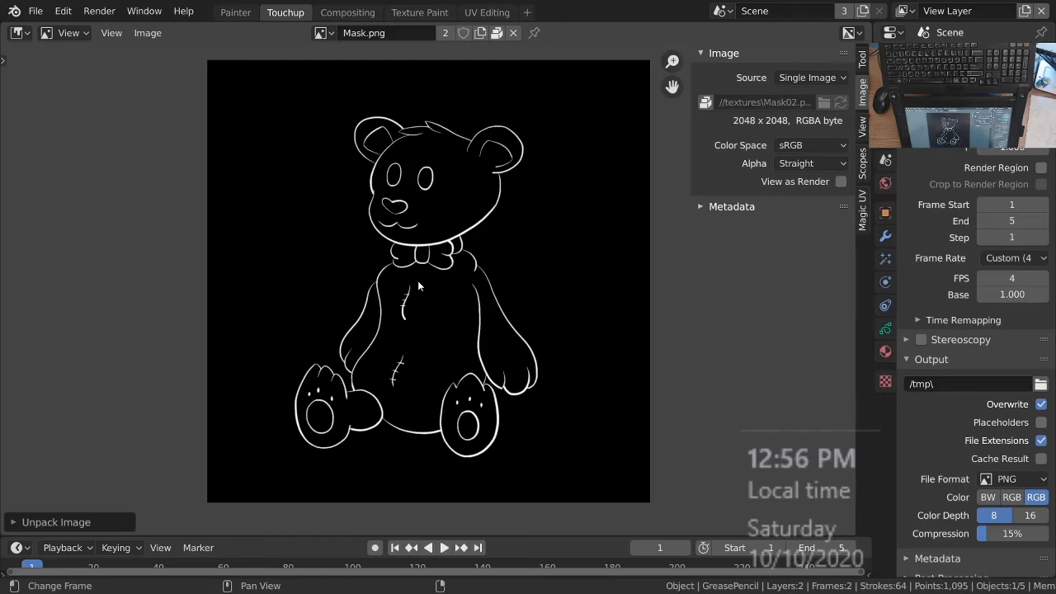
# Step: Return to the Painter workspace and hide the GreasePencil object in both the viewport and renders
pyautogui.click(236, 12)
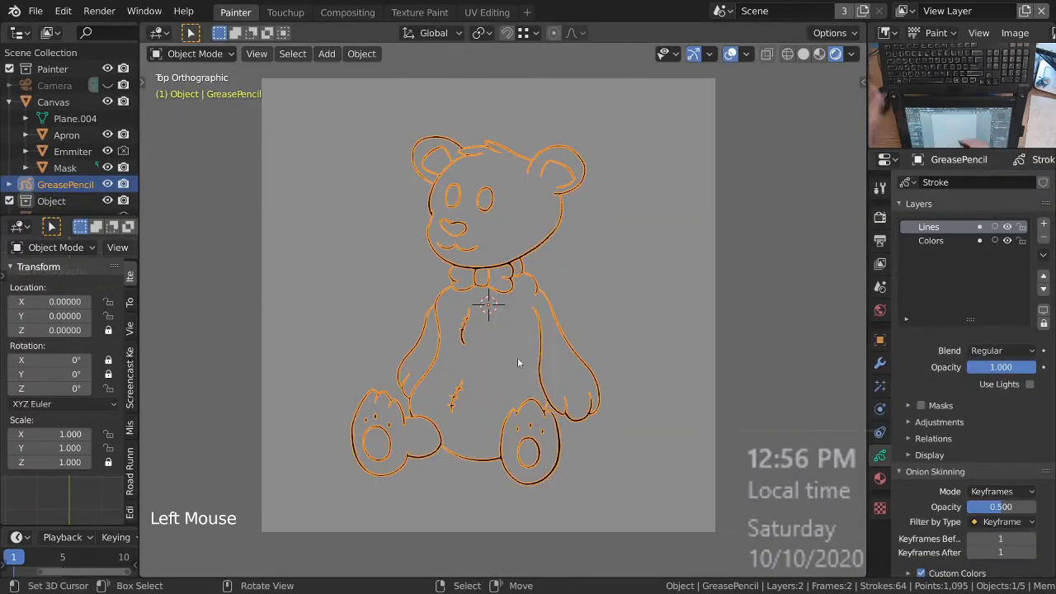
pyautogui.moveTo(528, 322)
pyautogui.keyDown('ctrl'); pyautogui.mouseDown(button='middle')
pyautogui.moveTo(573, 333)
pyautogui.moveTo(565, 328)
pyautogui.moveTo(552, 370)
pyautogui.mouseUp(button='middle'); pyautogui.keyUp('ctrl')
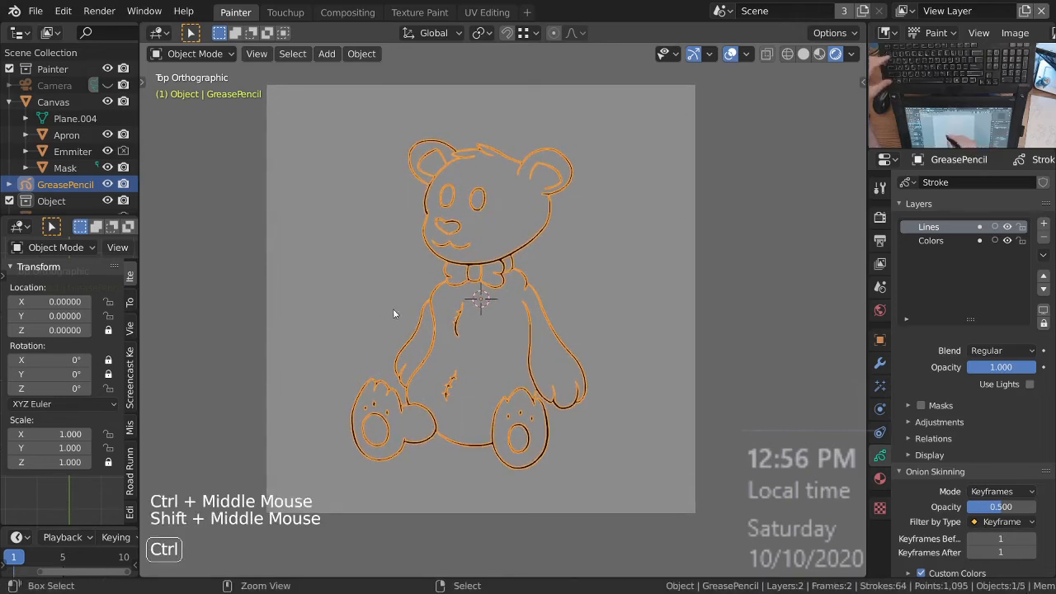
pyautogui.hotkey('ctrl', 'Tab')
pyautogui.moveTo(93, 157); pyautogui.dragTo(93, 112, button='middle')
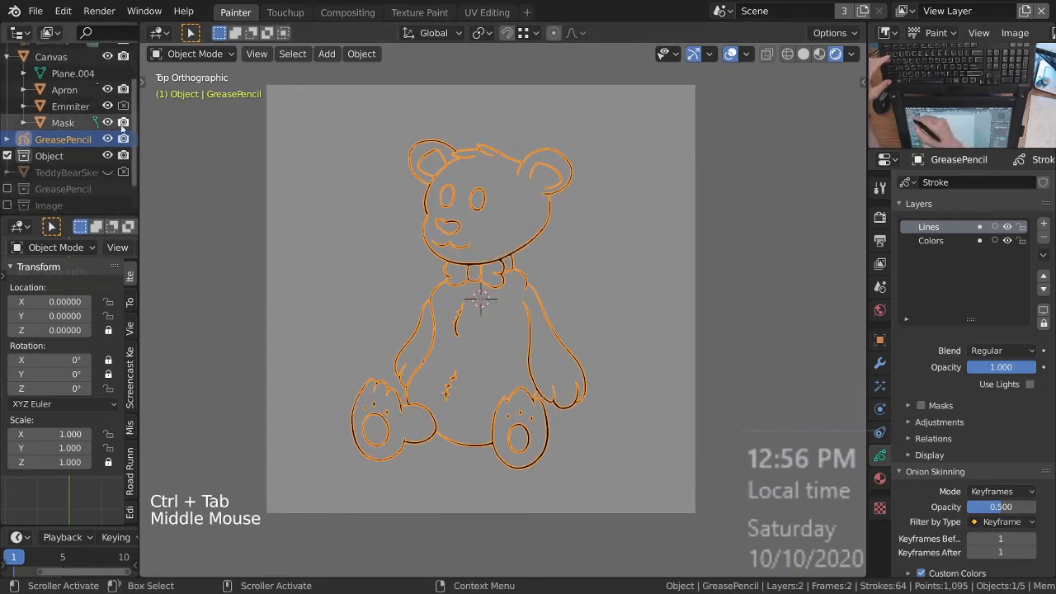
pyautogui.click(389, 283)
pyautogui.click(400, 320)
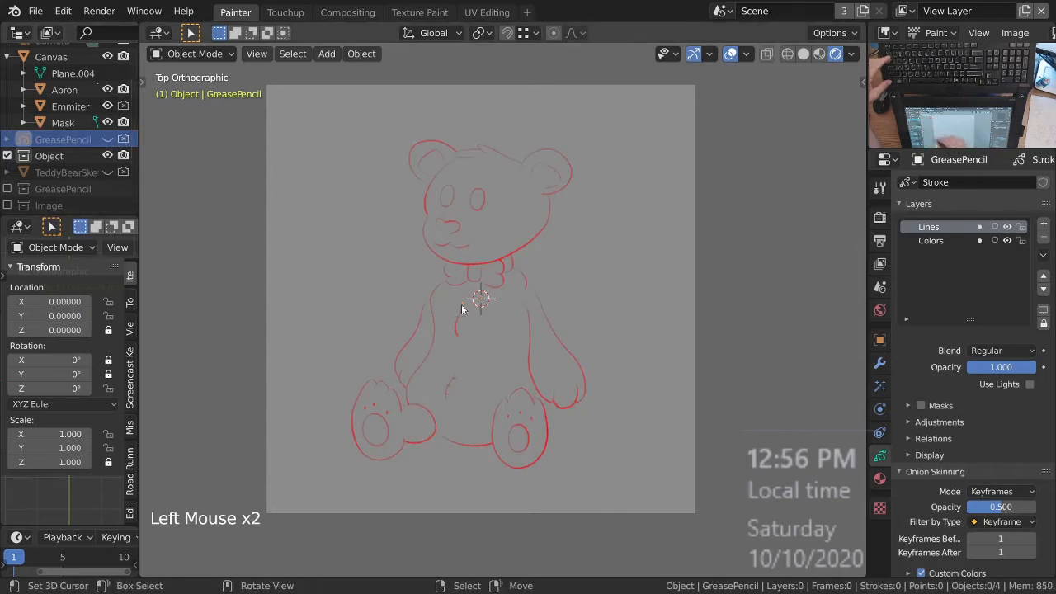
# Step: Examine the masked bear lines up close, toggling the Mask object's visibility off and on to compare
pyautogui.keyDown('ctrl'); pyautogui.moveTo(531, 337); pyautogui.dragTo(536, 331, button='middle'); pyautogui.keyUp('ctrl')
pyautogui.keyDown('shift'); pyautogui.moveTo(536, 332); pyautogui.dragTo(540, 335, button='middle'); pyautogui.keyUp('shift')
pyautogui.keyDown('ctrl'); pyautogui.moveTo(503, 438); pyautogui.dragTo(530, 294, button='middle'); pyautogui.keyUp('ctrl')
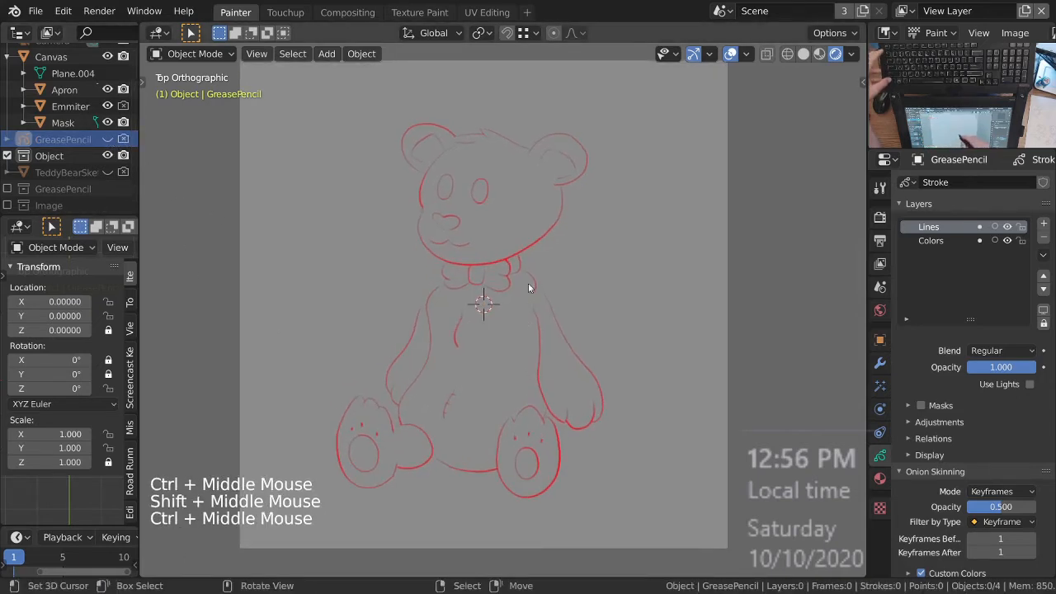
pyautogui.moveTo(524, 150)
pyautogui.keyDown('ctrl'); pyautogui.mouseDown(button='middle')
pyautogui.moveTo(533, 255)
pyautogui.moveTo(540, 220)
pyautogui.moveTo(581, 455)
pyautogui.mouseUp(button='middle'); pyautogui.keyUp('ctrl')
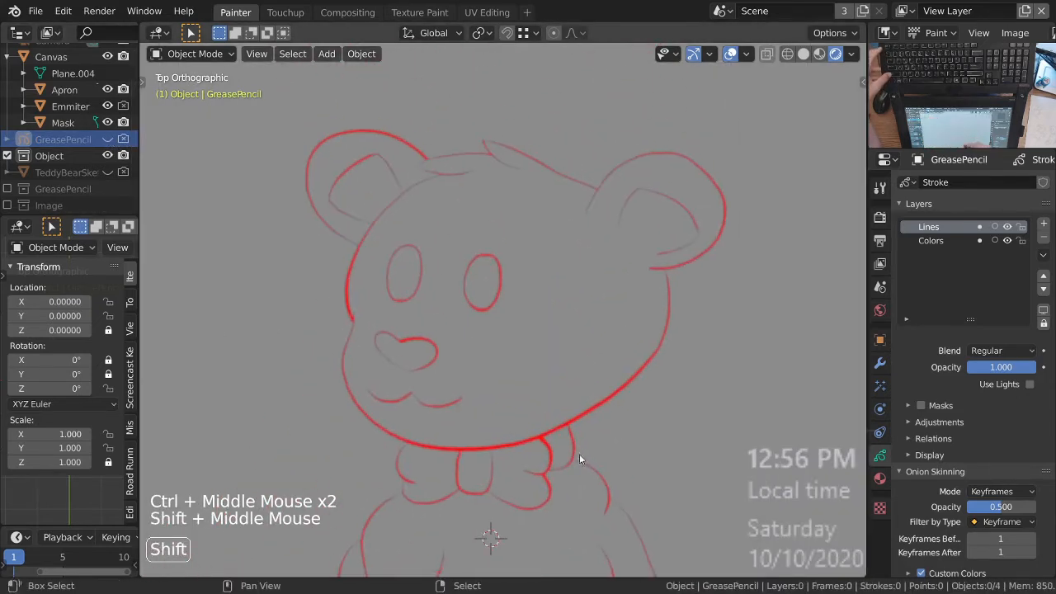
pyautogui.moveTo(83, 123); pyautogui.dragTo(83, 150, button='middle')
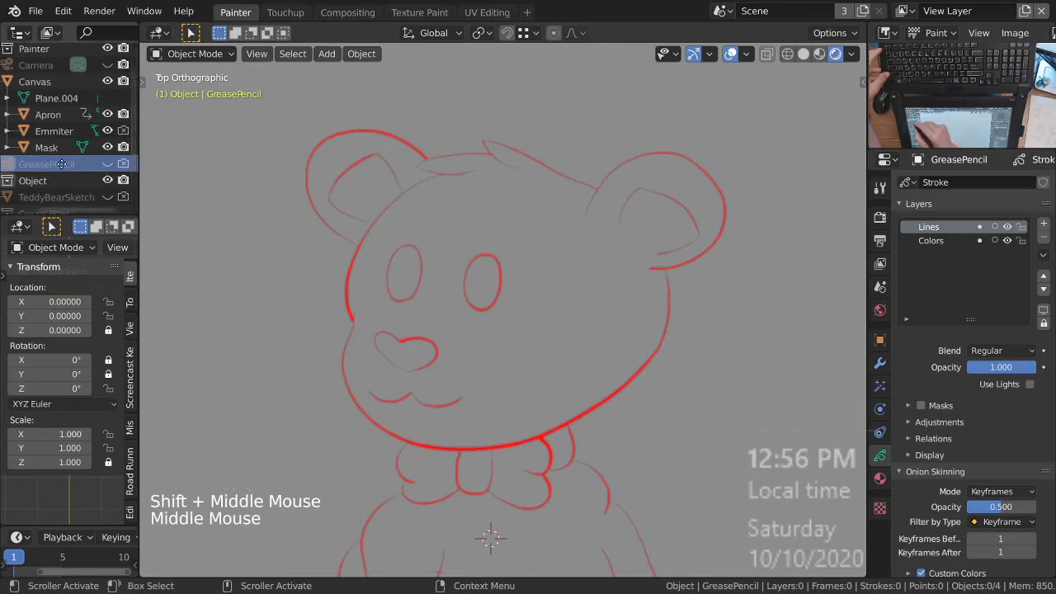
pyautogui.click(107, 148)
pyautogui.click(108, 148)
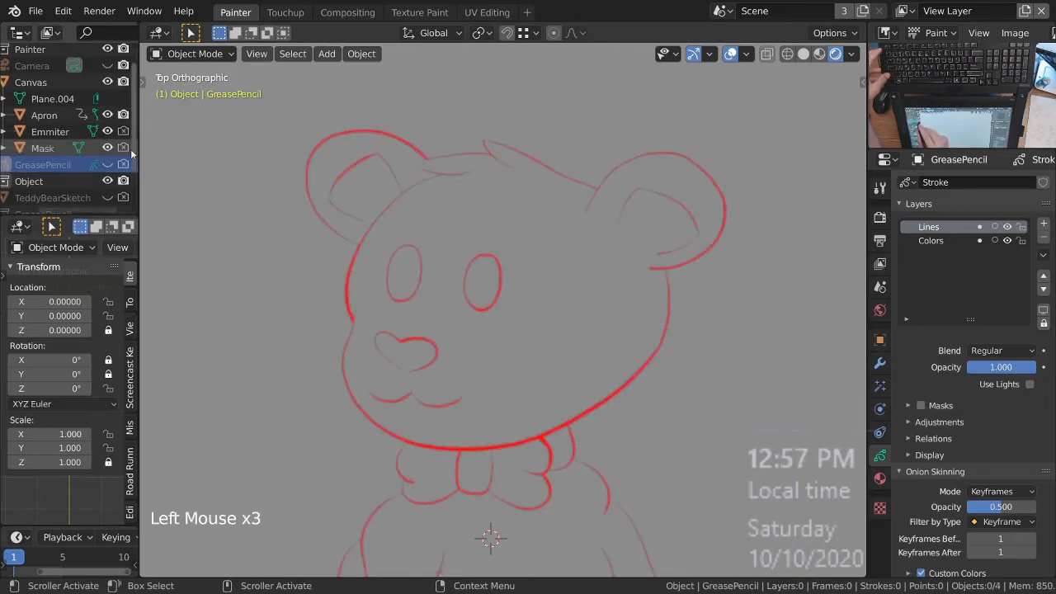
pyautogui.click(107, 148)
pyautogui.moveTo(521, 262)
pyautogui.keyDown('ctrl'); pyautogui.mouseDown(button='middle')
pyautogui.moveTo(509, 360)
pyautogui.moveTo(340, 237)
pyautogui.moveTo(541, 325)
pyautogui.mouseUp(button='middle'); pyautogui.keyUp('ctrl')
pyautogui.click(107, 147)
pyautogui.press('q')
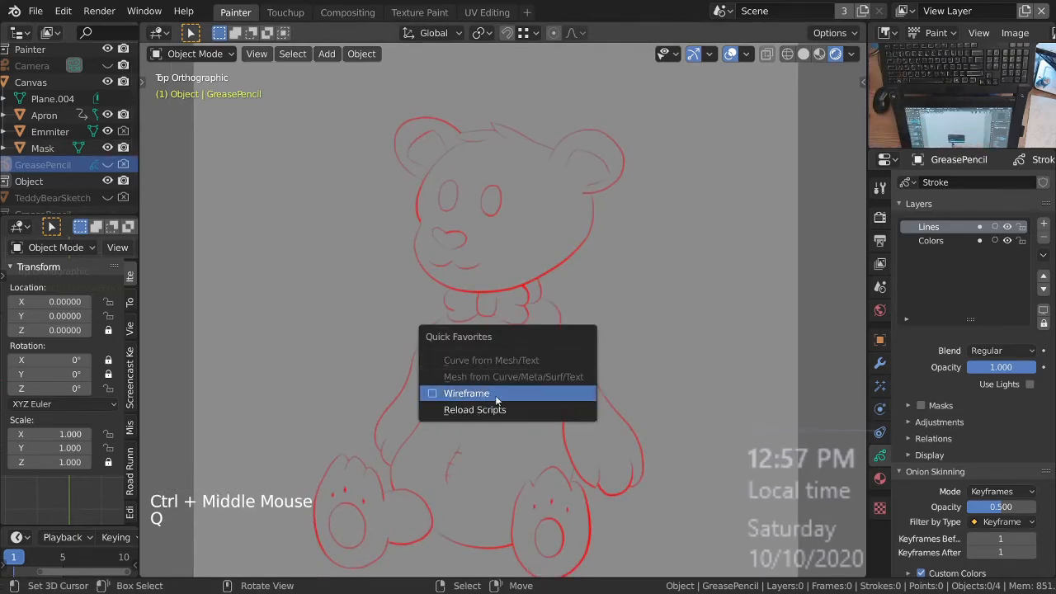
pyautogui.press('Escape')
pyautogui.press('Escape')
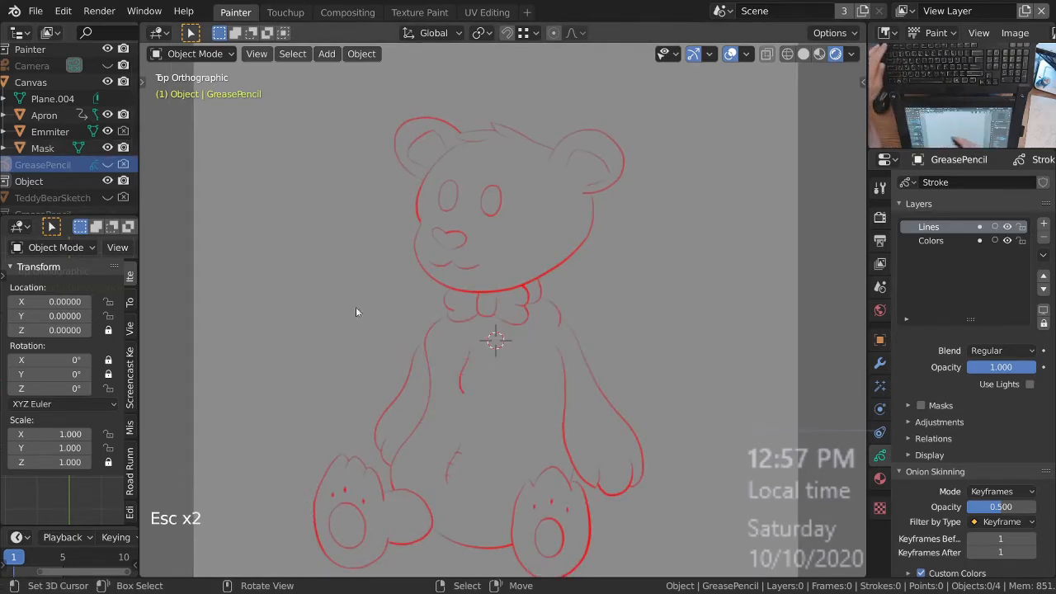
# Step: Select the Canvas plane, switch it to Texture Paint mode and check its Stencil Layer setting
pyautogui.rightClick(374, 297)
pyautogui.keyDown('ctrl'); pyautogui.moveTo(374, 297); pyautogui.dragTo(384, 347, button='middle'); pyautogui.keyUp('ctrl')
pyautogui.hotkey('ctrl', 'Tab')
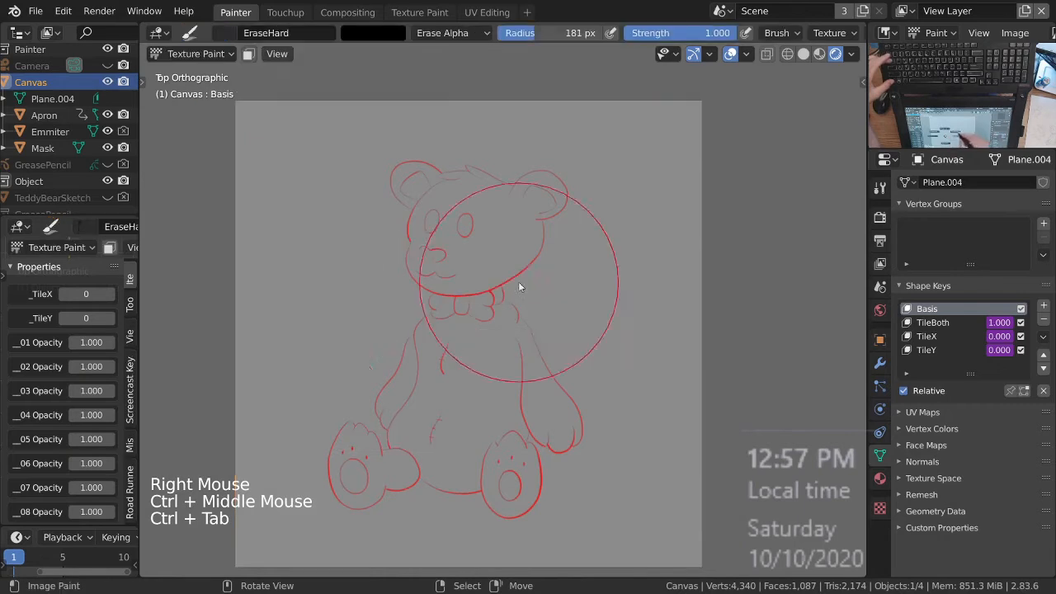
pyautogui.press('Escape')
pyautogui.press('q')
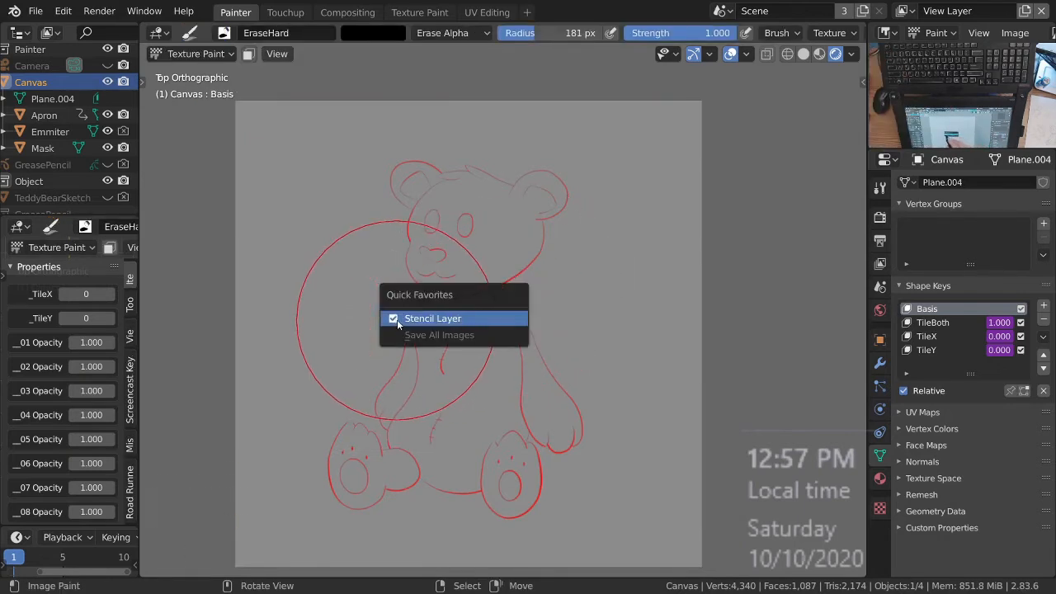
pyautogui.press('Escape')
# Step: Shrink the EraseHard brush to about a third of its radius for work on the bear
pyautogui.moveTo(593, 406)
pyautogui.keyDown('ctrl'); pyautogui.mouseDown(button='middle')
pyautogui.moveTo(578, 349)
pyautogui.moveTo(594, 358)
pyautogui.moveTo(577, 270)
pyautogui.moveTo(536, 262)
pyautogui.moveTo(545, 246)
pyautogui.mouseUp(button='middle'); pyautogui.keyUp('ctrl')
pyautogui.moveTo(539, 264)
pyautogui.keyDown('shift'); pyautogui.mouseDown(button='middle')
pyautogui.moveTo(557, 290)
pyautogui.moveTo(543, 348)
pyautogui.moveTo(537, 324)
pyautogui.mouseUp(button='middle'); pyautogui.keyUp('shift')
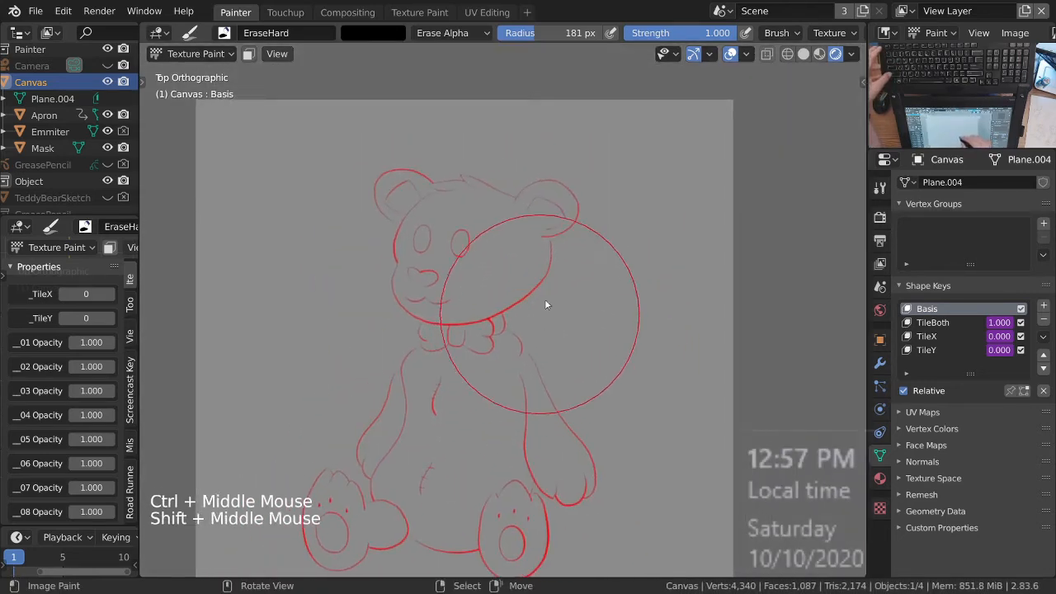
pyautogui.moveTo(627, 33); pyautogui.dragTo(122, 39, button='middle')
pyautogui.click(829, 32)
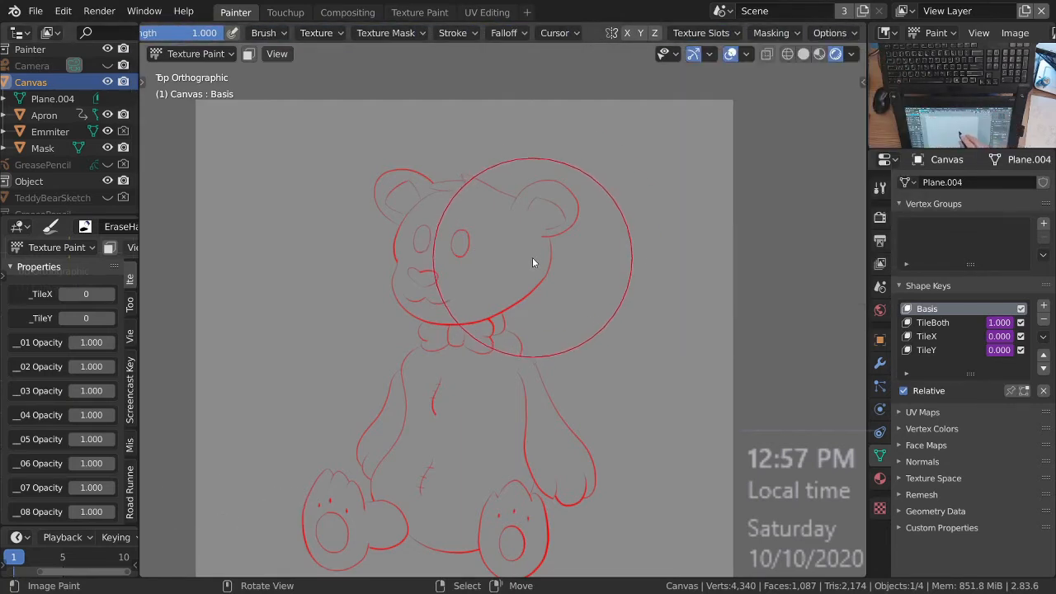
pyautogui.moveTo(534, 328)
pyautogui.keyDown('shift'); pyautogui.mouseDown(button='middle')
pyautogui.moveTo(597, 292)
pyautogui.moveTo(591, 268)
pyautogui.moveTo(570, 286)
pyautogui.mouseUp(button='middle'); pyautogui.keyUp('shift')
pyautogui.press('f')
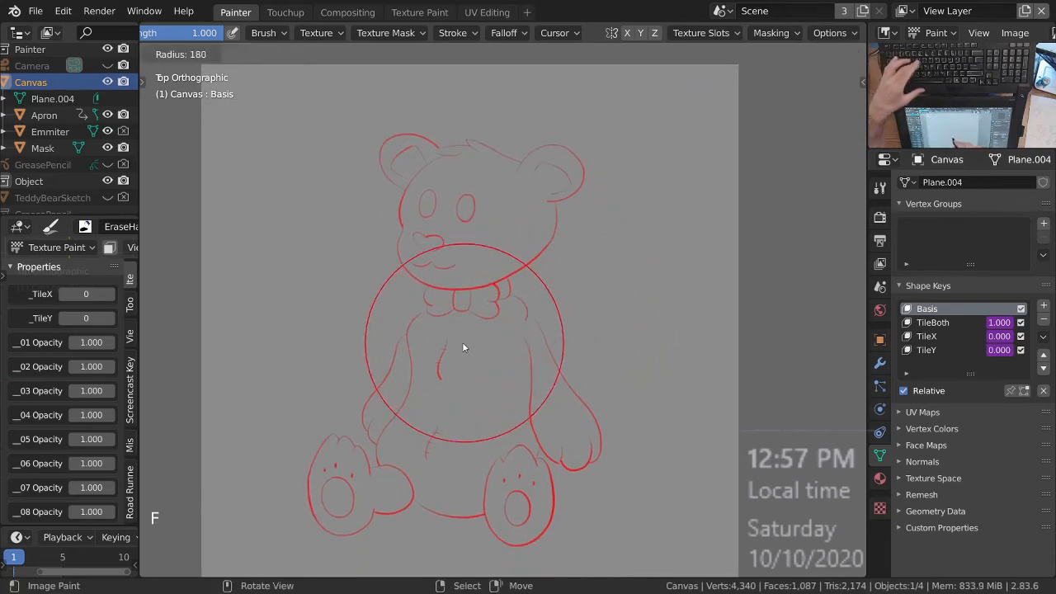
pyautogui.click(401, 387)
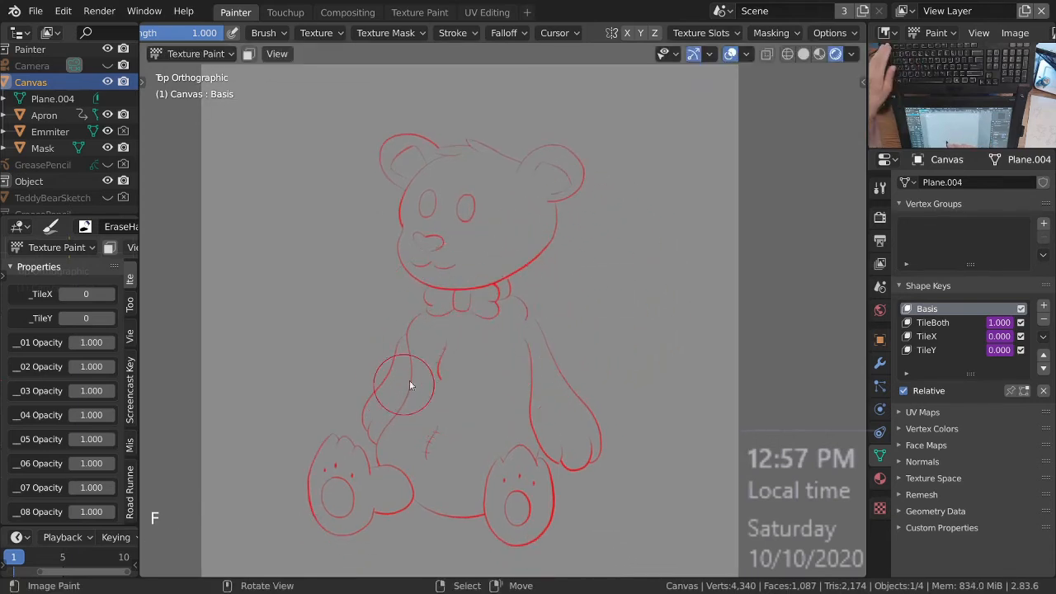
pyautogui.moveTo(493, 250)
pyautogui.keyDown('ctrl'); pyautogui.mouseDown(button='middle')
pyautogui.moveTo(441, 196)
pyautogui.moveTo(483, 207)
pyautogui.moveTo(484, 330)
pyautogui.moveTo(580, 294)
pyautogui.moveTo(564, 251)
pyautogui.moveTo(531, 283)
pyautogui.moveTo(570, 299)
pyautogui.moveTo(556, 273)
pyautogui.moveTo(565, 287)
pyautogui.moveTo(531, 266)
pyautogui.moveTo(520, 274)
pyautogui.moveTo(545, 274)
pyautogui.moveTo(542, 306)
pyautogui.moveTo(540, 249)
pyautogui.moveTo(523, 258)
pyautogui.moveTo(484, 229)
pyautogui.mouseUp(button='middle'); pyautogui.keyUp('ctrl')
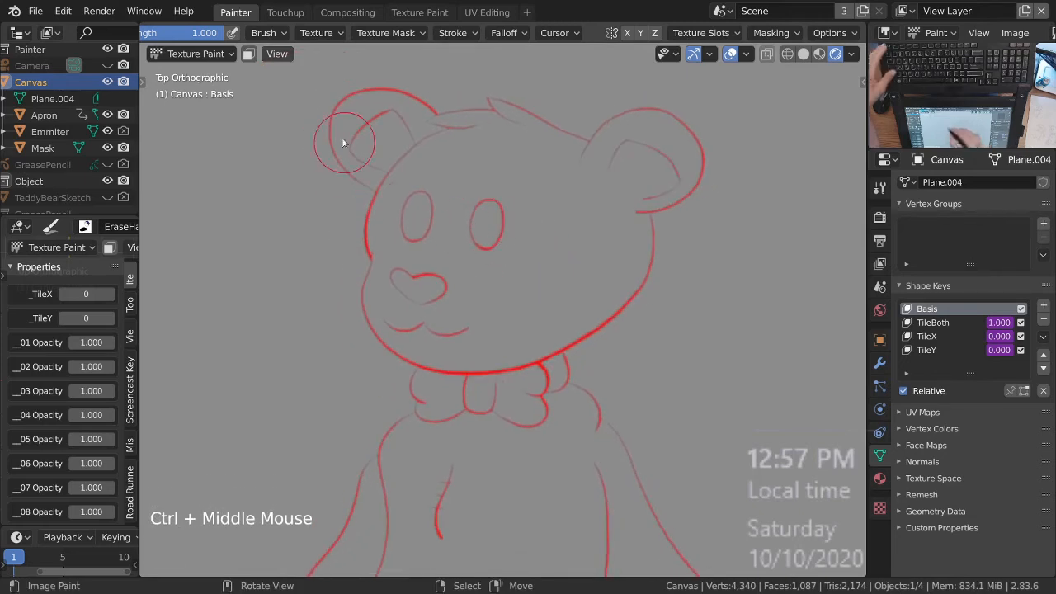
# Step: Switch the active paint brush to DrawHard and look over the other available brushes
pyautogui.click(880, 188)
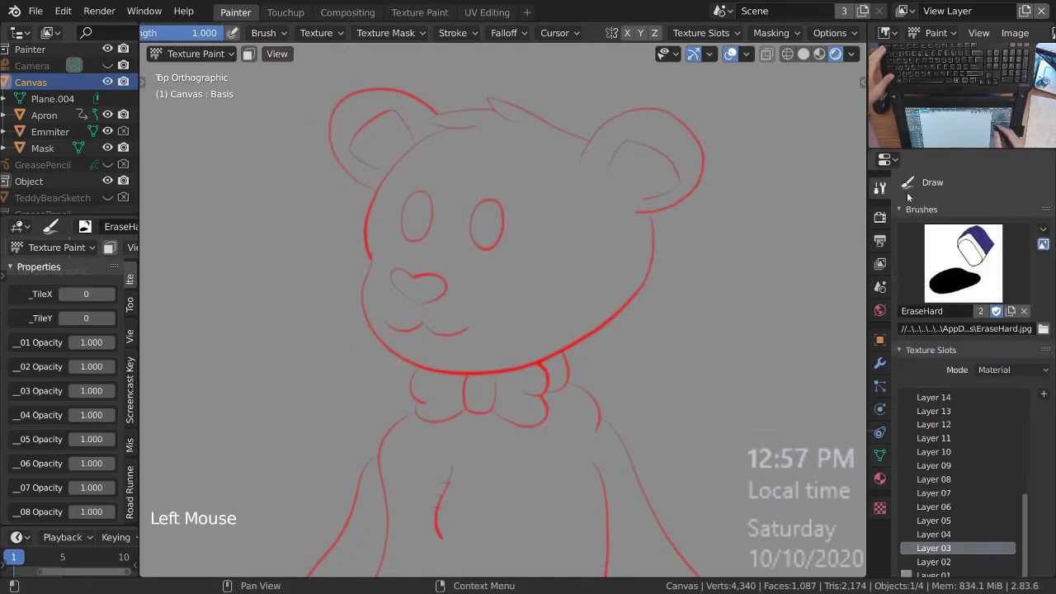
pyautogui.click(963, 263)
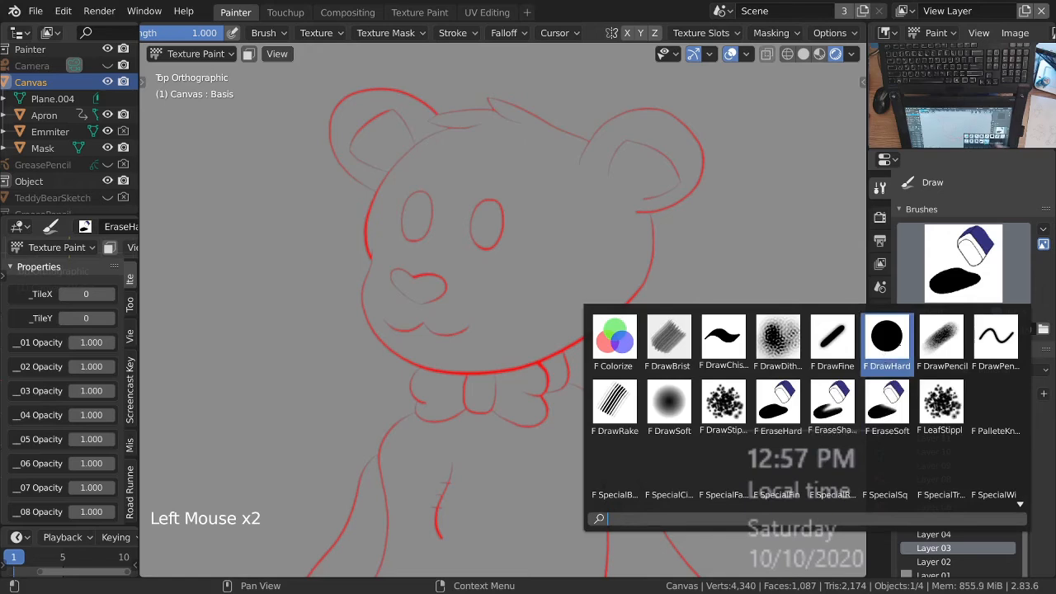
pyautogui.click(886, 339)
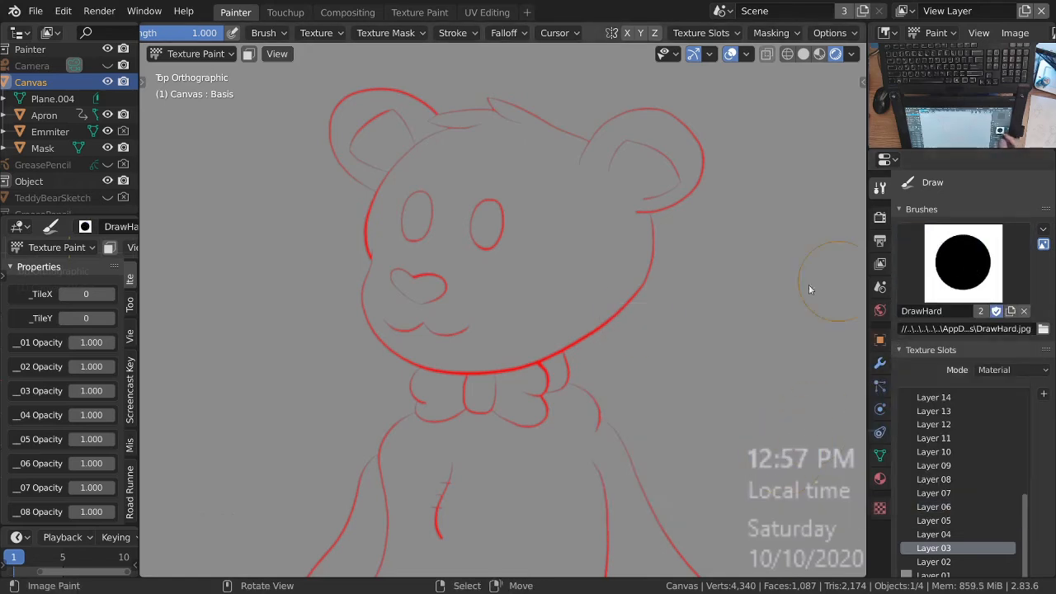
pyautogui.click(973, 266)
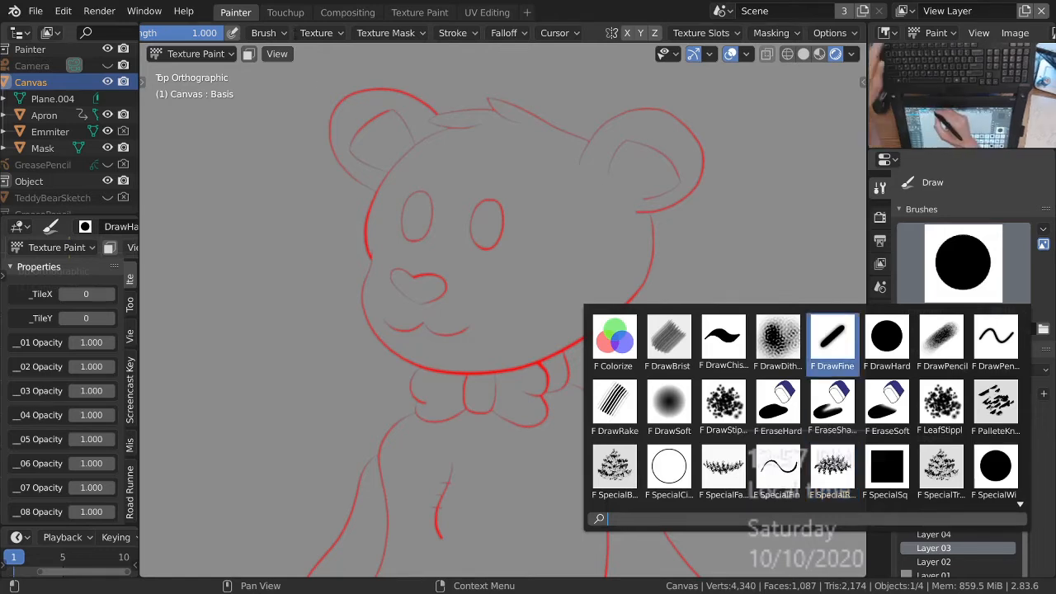
# Step: Set the DrawHard brush color to a golden tan with hue 0.114, saturation 0.596 and value 0.760
pyautogui.moveTo(257, 34); pyautogui.dragTo(769, 35, button='middle')
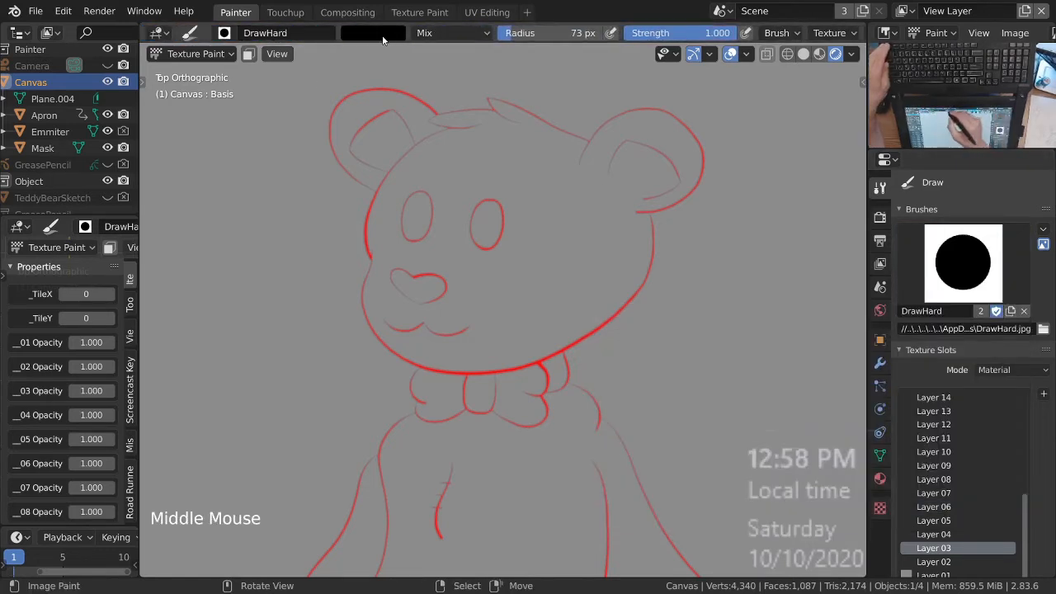
pyautogui.click(373, 33)
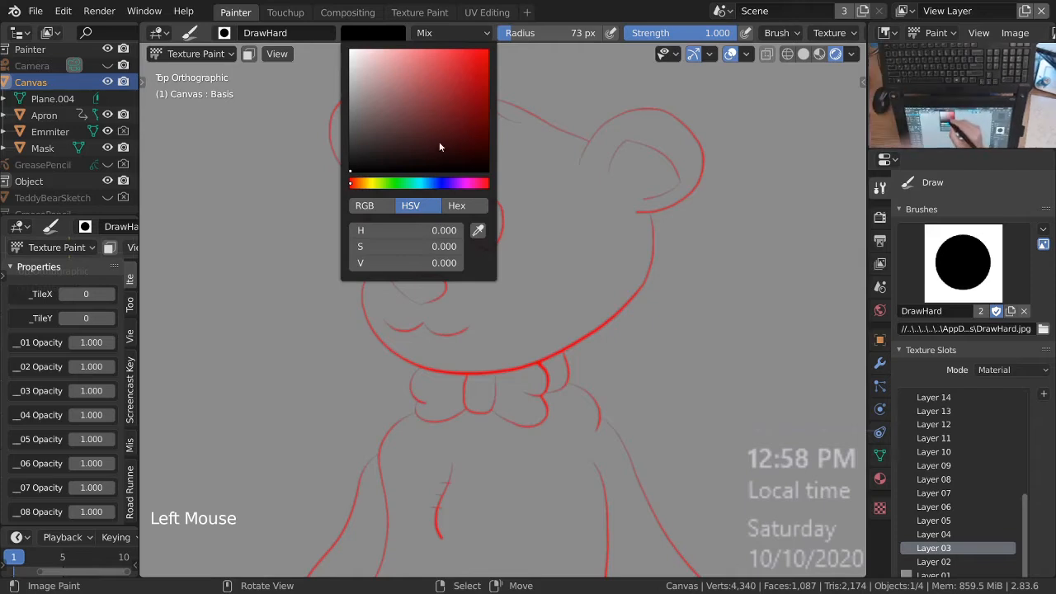
pyautogui.click(366, 184)
pyautogui.click(432, 80)
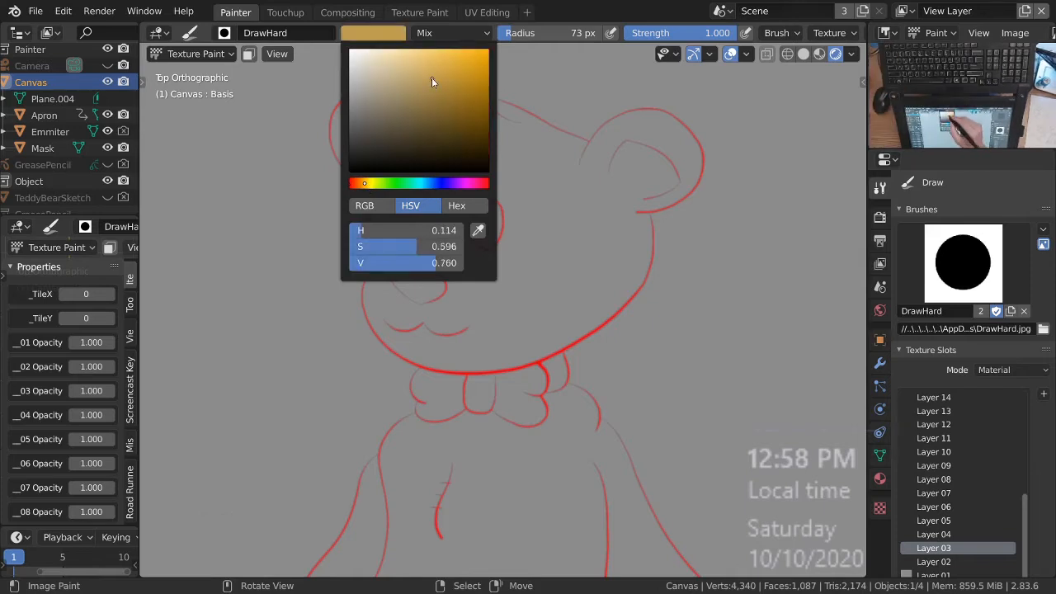
# Step: Set the DrawHard color to saturation 0.635 and value 0.813, and paint the cheek beside the bear's right-hand eye
pyautogui.moveTo(436, 79); pyautogui.dragTo(438, 72)
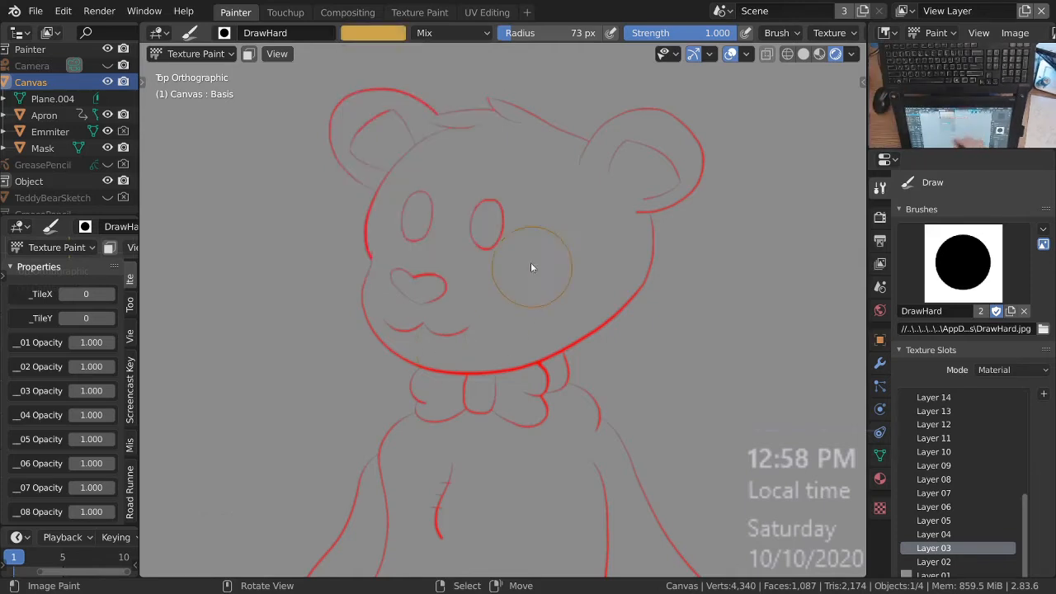
pyautogui.moveTo(559, 239); pyautogui.dragTo(565, 279)
pyautogui.moveTo(553, 266)
pyautogui.keyDown('ctrl'); pyautogui.mouseDown(button='middle')
pyautogui.moveTo(578, 203)
pyautogui.moveTo(487, 135)
pyautogui.mouseUp(button='middle'); pyautogui.keyUp('ctrl')
pyautogui.click(475, 147)
pyautogui.moveTo(475, 147)
pyautogui.mouseDown()
pyautogui.moveTo(474, 236)
pyautogui.moveTo(443, 277)
pyautogui.mouseUp()
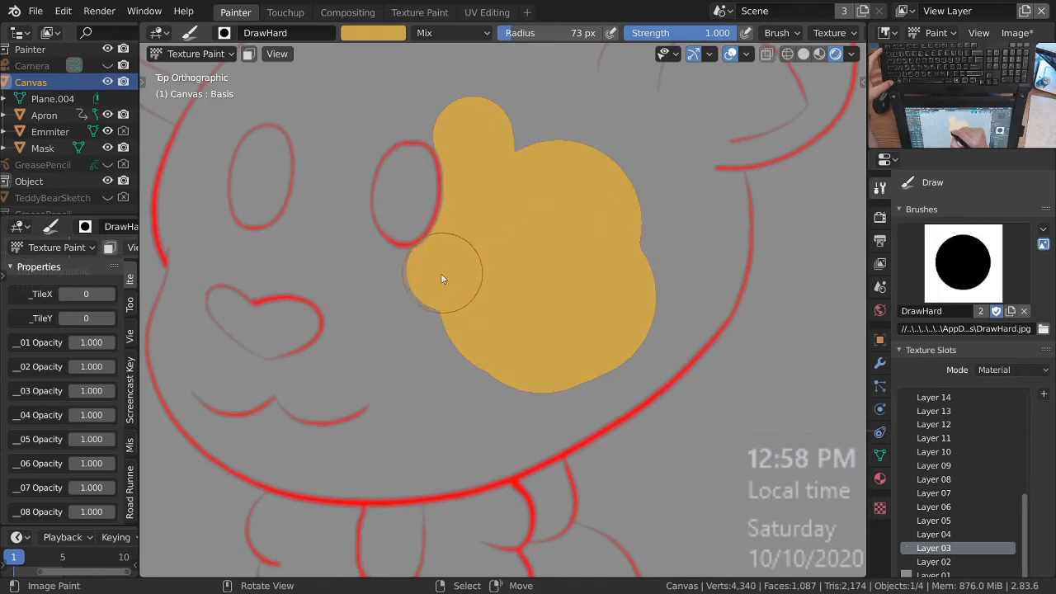
# Step: Paint around the right-hand eye and up into the forehead with the light golden tan
pyautogui.moveTo(380, 287)
pyautogui.mouseDown()
pyautogui.moveTo(345, 248)
pyautogui.moveTo(342, 200)
pyautogui.moveTo(354, 132)
pyautogui.moveTo(350, 141)
pyautogui.moveTo(367, 117)
pyautogui.moveTo(404, 104)
pyautogui.mouseUp()
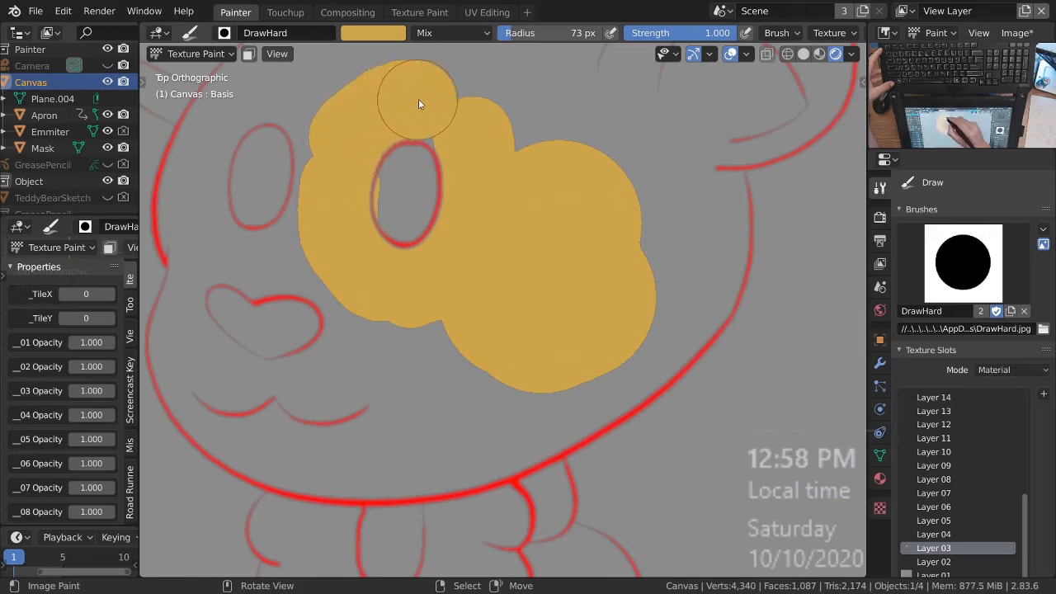
pyautogui.moveTo(471, 141)
pyautogui.mouseDown()
pyautogui.moveTo(438, 104)
pyautogui.moveTo(480, 156)
pyautogui.mouseUp()
pyautogui.moveTo(453, 101); pyautogui.dragTo(379, 112)
pyautogui.keyDown('ctrl'); pyautogui.moveTo(528, 223); pyautogui.dragTo(491, 271, button='middle'); pyautogui.keyUp('ctrl')
pyautogui.moveTo(477, 207); pyautogui.dragTo(547, 256)
pyautogui.moveTo(564, 322)
pyautogui.mouseDown()
pyautogui.moveTo(561, 285)
pyautogui.moveTo(579, 254)
pyautogui.moveTo(557, 257)
pyautogui.mouseUp()
pyautogui.moveTo(569, 258); pyautogui.dragTo(540, 256)
pyautogui.moveTo(513, 229)
pyautogui.keyDown('ctrl'); pyautogui.mouseDown(button='middle')
pyautogui.moveTo(530, 386)
pyautogui.moveTo(521, 307)
pyautogui.mouseUp(button='middle'); pyautogui.keyUp('ctrl')
# Step: Darken the brush color to saturation 0.675 and value 0.733, and repaint the forehead and cheek around the right-hand eye
pyautogui.click(372, 32)
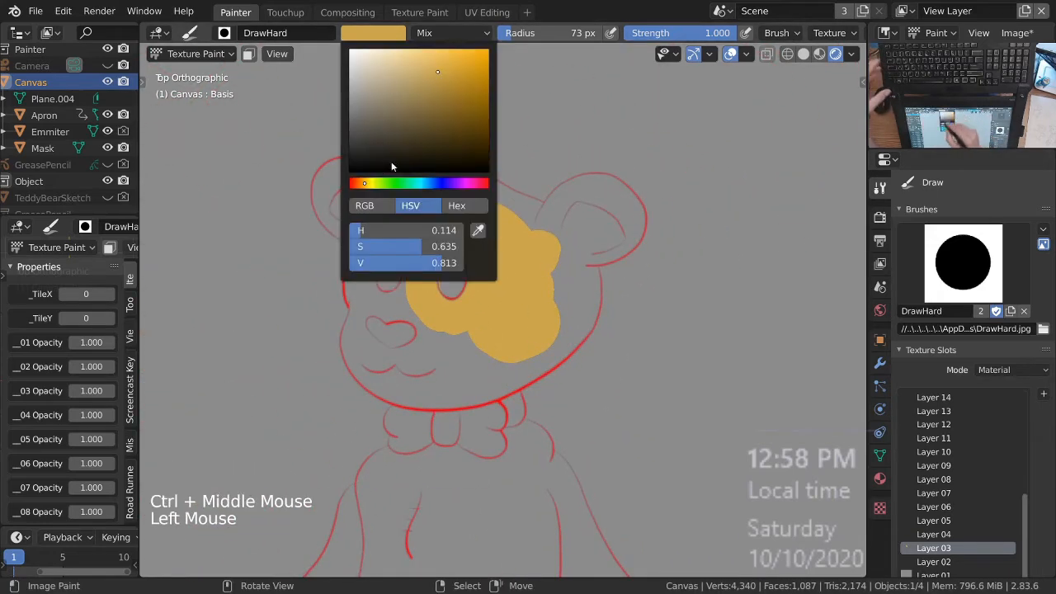
pyautogui.moveTo(434, 79); pyautogui.dragTo(444, 88)
pyautogui.keyDown('ctrl'); pyautogui.moveTo(509, 290); pyautogui.dragTo(505, 263, button='middle'); pyautogui.keyUp('ctrl')
pyautogui.moveTo(487, 322); pyautogui.dragTo(546, 271)
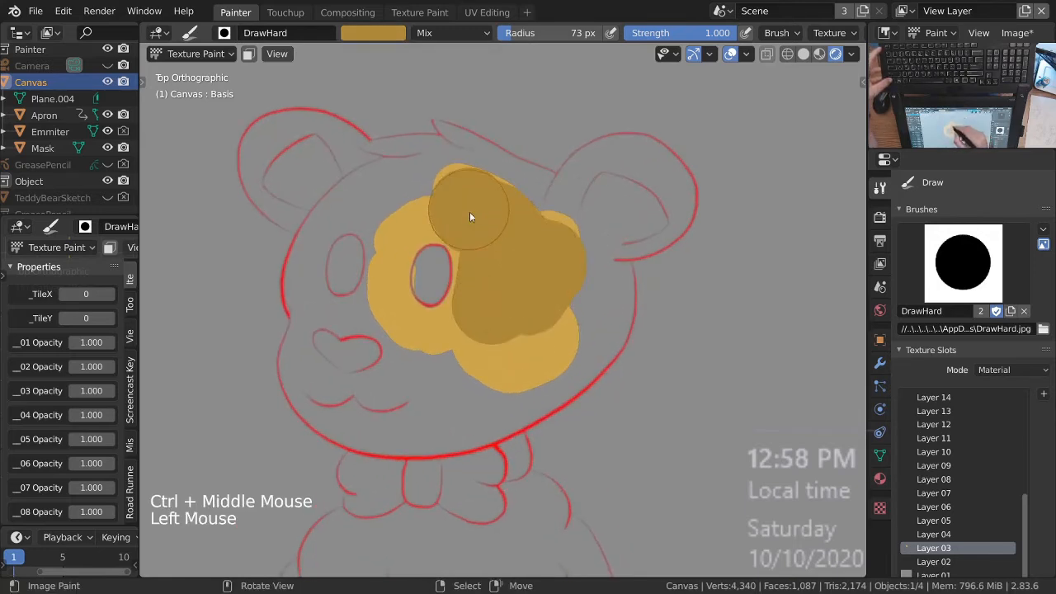
pyautogui.click(386, 36)
pyautogui.moveTo(444, 88); pyautogui.dragTo(443, 81)
pyautogui.moveTo(543, 241); pyautogui.dragTo(530, 279)
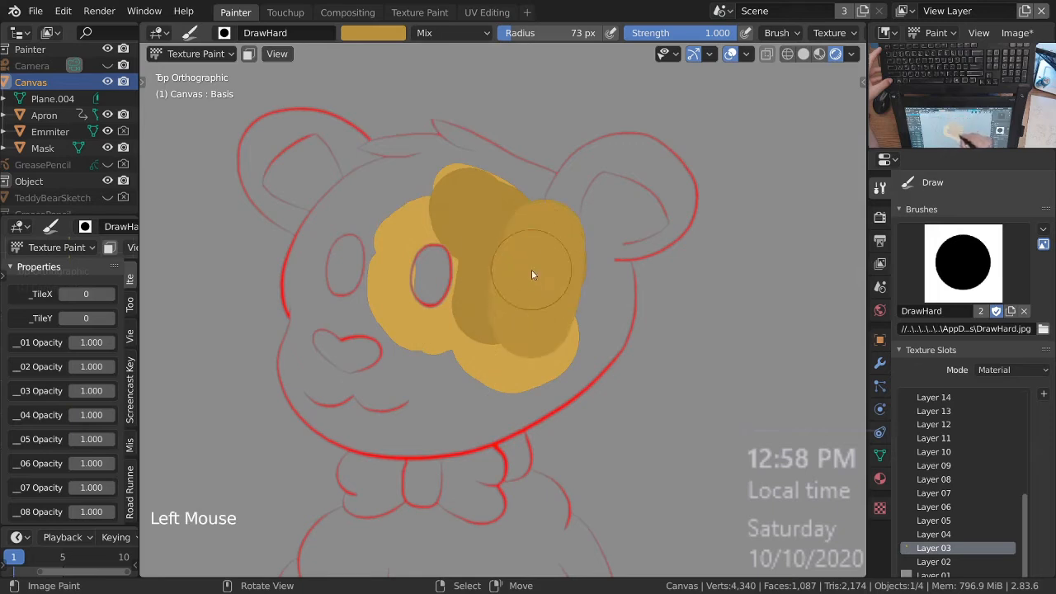
pyautogui.moveTo(456, 196); pyautogui.dragTo(442, 205)
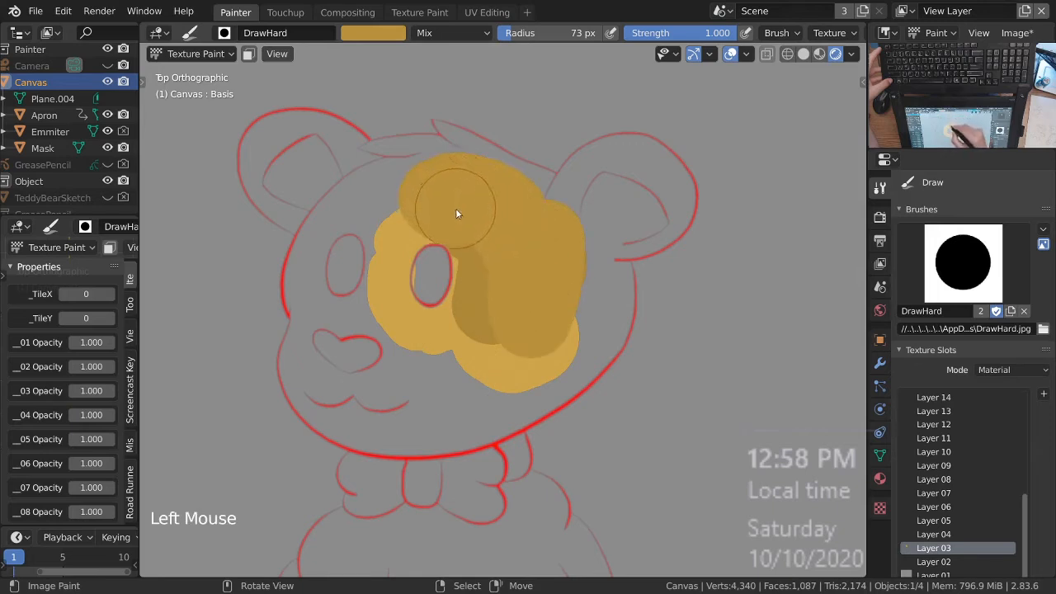
pyautogui.moveTo(484, 241); pyautogui.dragTo(490, 273)
pyautogui.moveTo(484, 317)
pyautogui.mouseDown()
pyautogui.moveTo(454, 345)
pyautogui.moveTo(448, 334)
pyautogui.mouseUp()
# Step: Reduce the DrawHard radius to 33 px and paint the area between the bear's two eyes
pyautogui.press('f')
pyautogui.click(422, 350)
pyautogui.moveTo(422, 350)
pyautogui.keyDown('ctrl'); pyautogui.mouseDown(button='middle')
pyautogui.moveTo(409, 258)
pyautogui.moveTo(440, 135)
pyautogui.mouseUp(button='middle'); pyautogui.keyUp('ctrl')
pyautogui.moveTo(440, 135)
pyautogui.mouseDown()
pyautogui.moveTo(466, 147)
pyautogui.moveTo(401, 196)
pyautogui.mouseUp()
pyautogui.moveTo(391, 241)
pyautogui.mouseDown()
pyautogui.moveTo(399, 294)
pyautogui.moveTo(424, 99)
pyautogui.moveTo(358, 160)
pyautogui.moveTo(316, 173)
pyautogui.moveTo(338, 276)
pyautogui.mouseUp()
pyautogui.moveTo(312, 183); pyautogui.dragTo(290, 127)
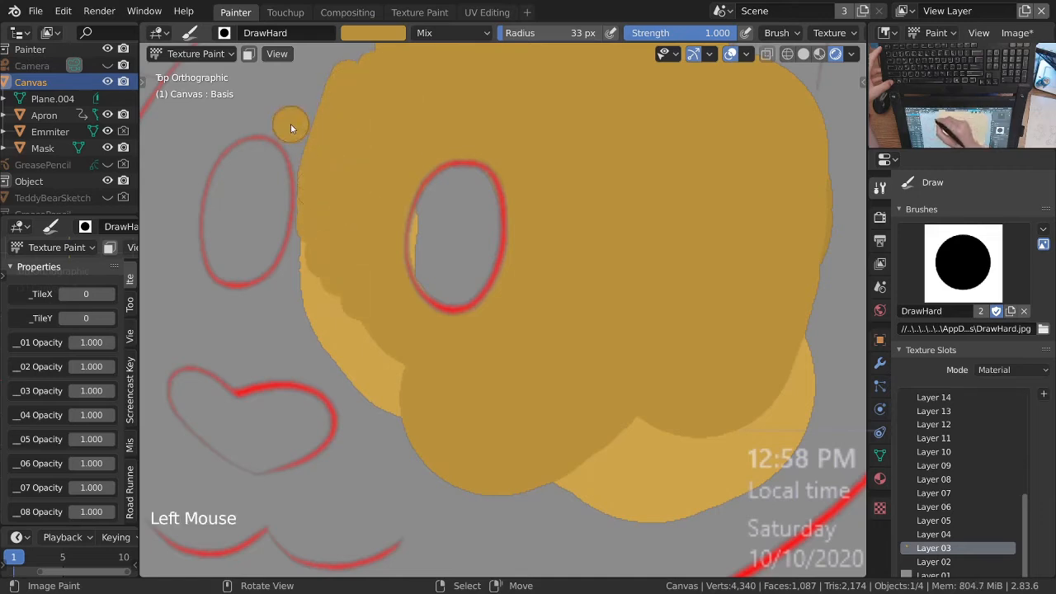
pyautogui.moveTo(310, 217); pyautogui.dragTo(298, 260)
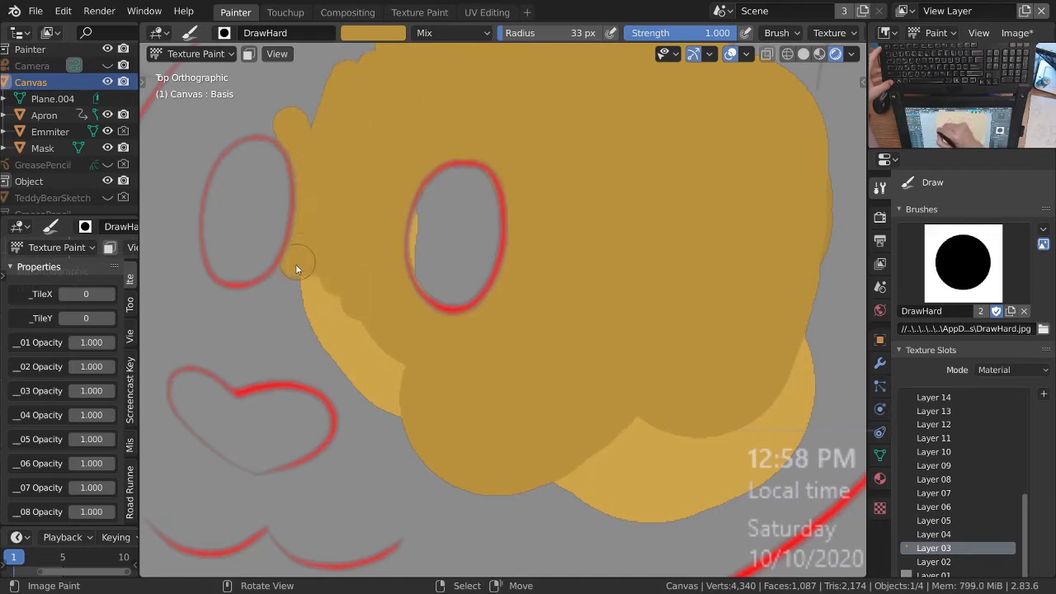
# Step: Paint around the bear's left-hand eye with the darker golden tan, leaving the eye itself unpainted
pyautogui.keyDown('ctrl'); pyautogui.moveTo(340, 229); pyautogui.dragTo(363, 256, button='middle'); pyautogui.keyUp('ctrl')
pyautogui.moveTo(363, 255)
pyautogui.keyDown('shift'); pyautogui.mouseDown(button='middle')
pyautogui.moveTo(398, 288)
pyautogui.moveTo(451, 210)
pyautogui.mouseUp(button='middle'); pyautogui.keyUp('shift')
pyautogui.click(441, 204)
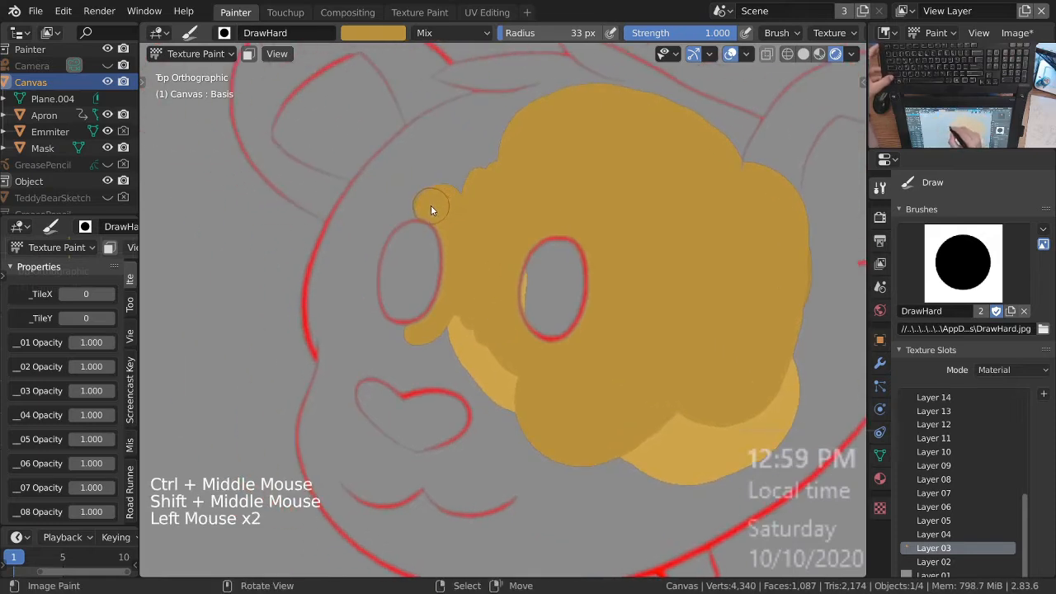
pyautogui.moveTo(368, 252); pyautogui.dragTo(361, 288)
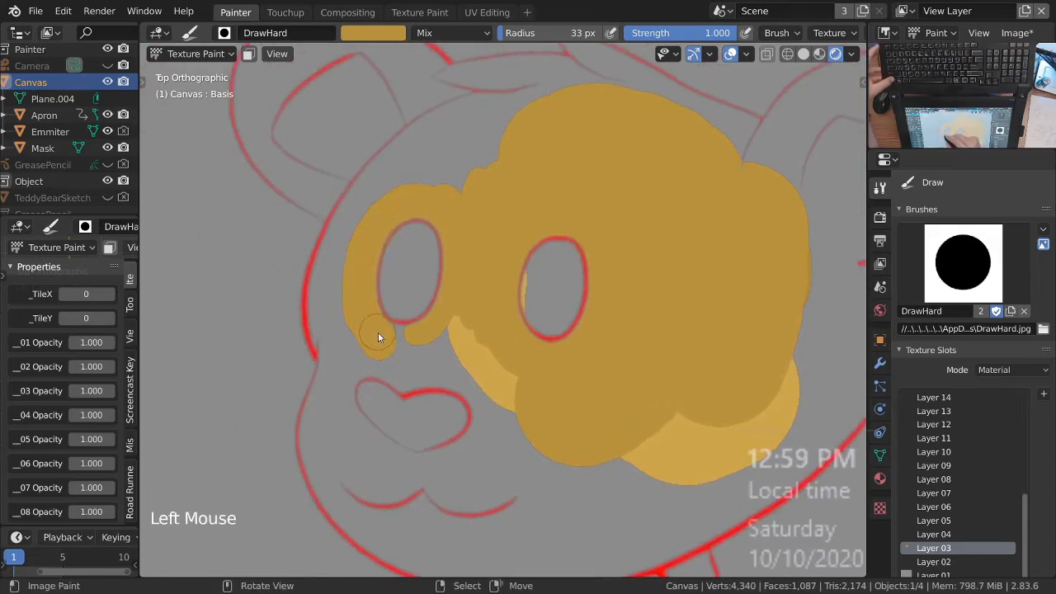
pyautogui.moveTo(472, 331)
pyautogui.keyDown('ctrl'); pyautogui.mouseDown(button='middle')
pyautogui.moveTo(530, 383)
pyautogui.moveTo(430, 321)
pyautogui.mouseUp(button='middle'); pyautogui.keyUp('ctrl')
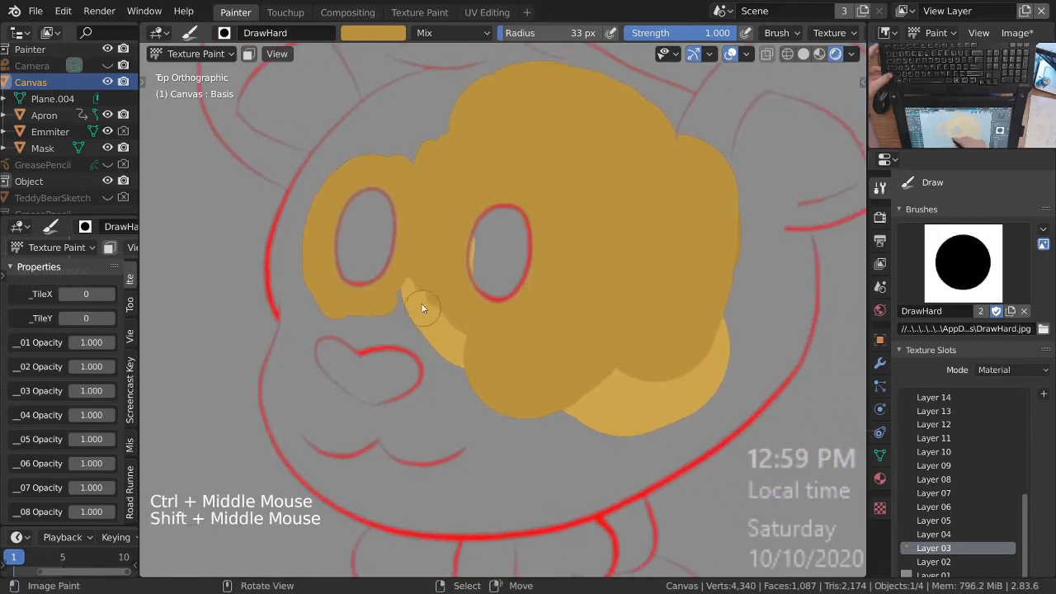
# Step: Paint around the heart-shaped nose and extend the tan to the left edge of the muzzle
pyautogui.click(426, 307)
pyautogui.moveTo(466, 386)
pyautogui.mouseDown()
pyautogui.moveTo(505, 397)
pyautogui.moveTo(429, 346)
pyautogui.moveTo(360, 323)
pyautogui.moveTo(342, 328)
pyautogui.mouseUp()
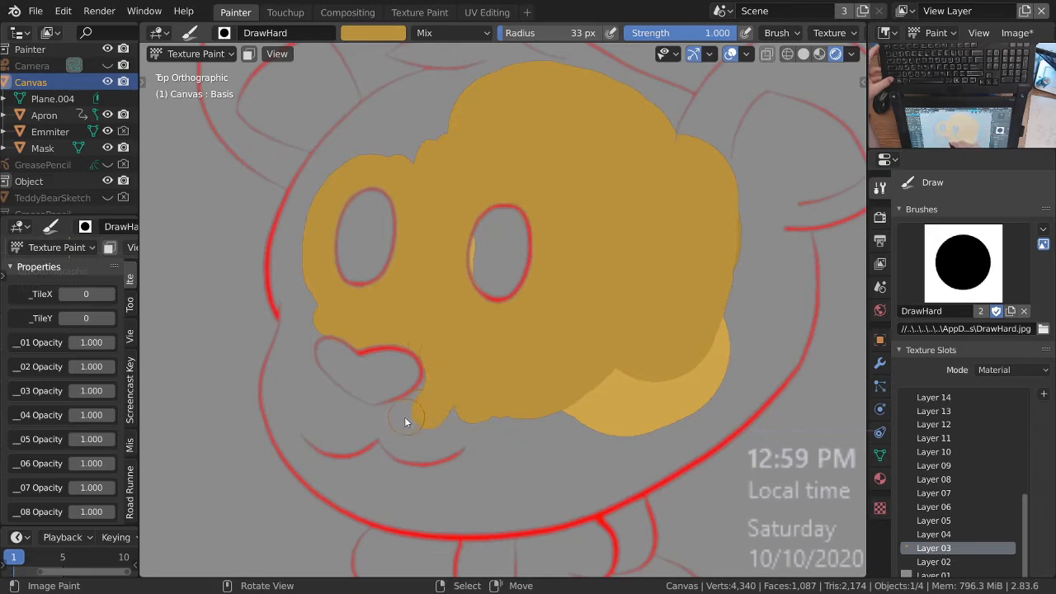
pyautogui.moveTo(392, 423); pyautogui.dragTo(422, 406)
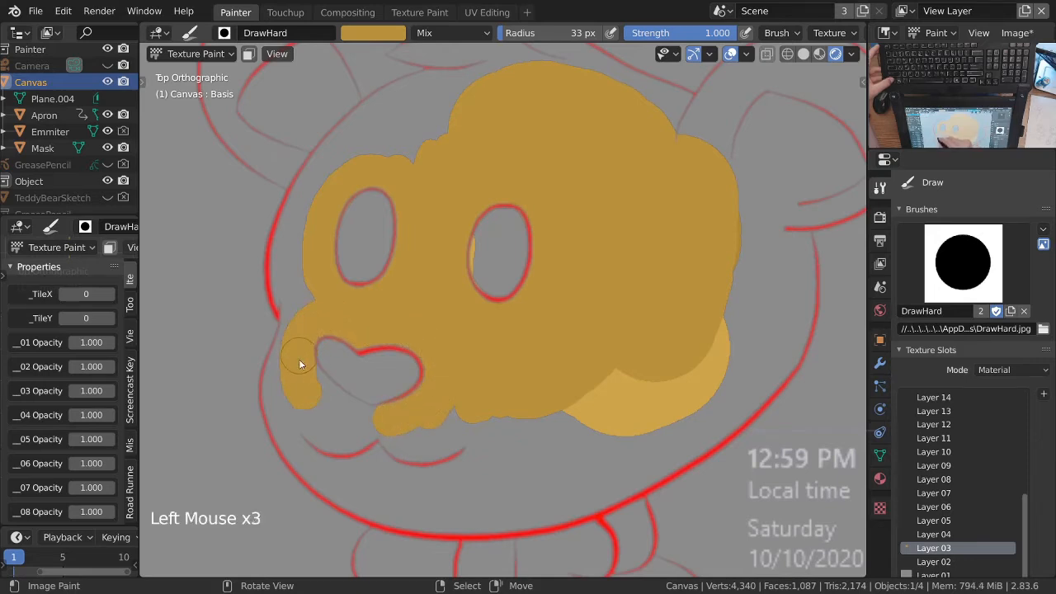
pyautogui.click(355, 422)
pyautogui.keyDown('ctrl'); pyautogui.moveTo(386, 410); pyautogui.dragTo(391, 351, button='middle'); pyautogui.keyUp('ctrl')
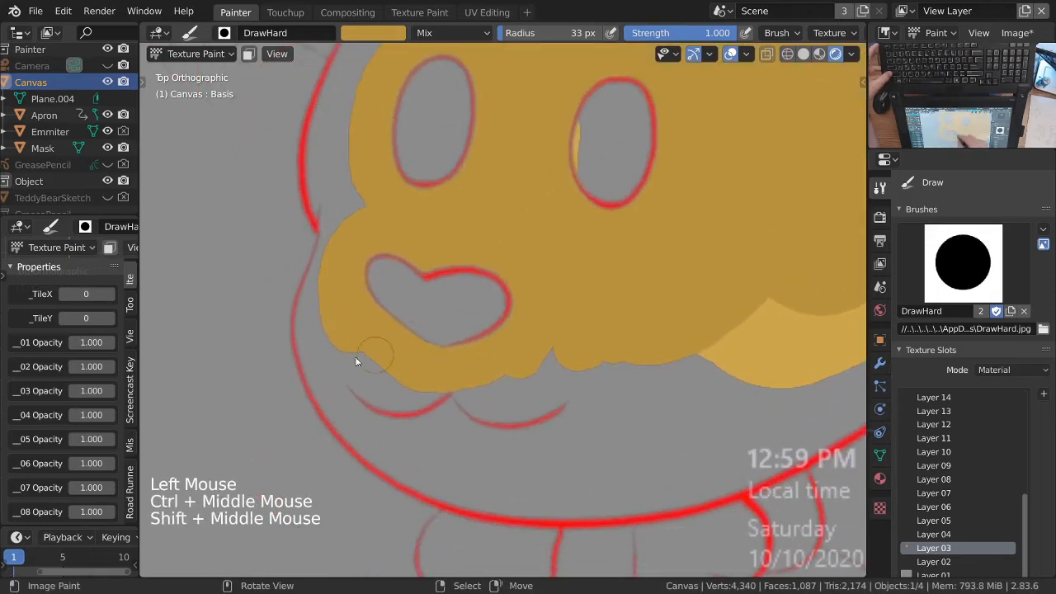
pyautogui.click(329, 298)
pyautogui.moveTo(358, 207); pyautogui.dragTo(320, 288)
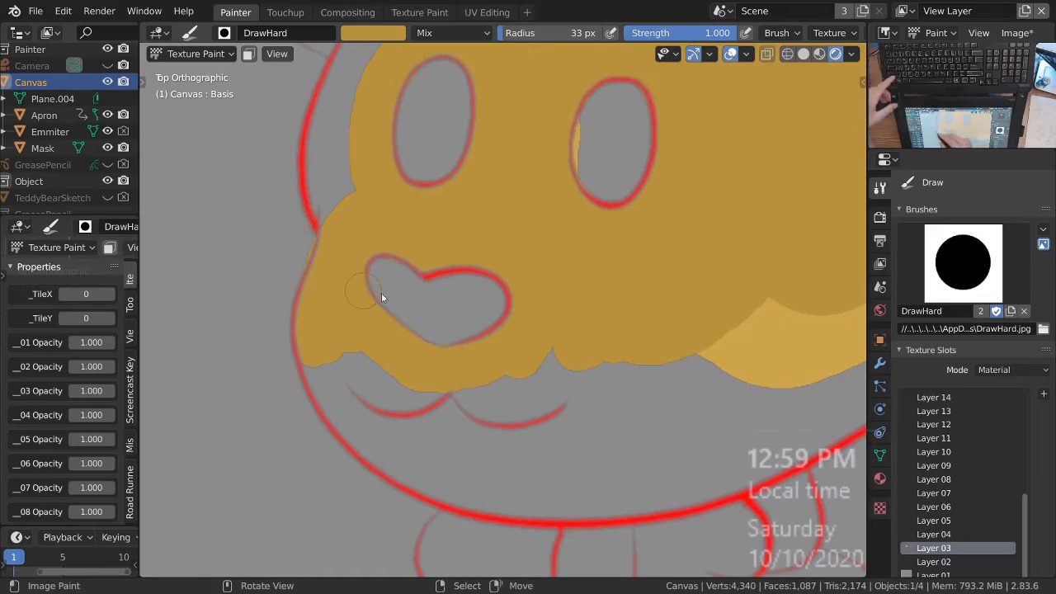
# Step: Clean up the paint along the muzzle's outer edge with the EraseHard brush, and return to DrawHard
pyautogui.click(963, 263)
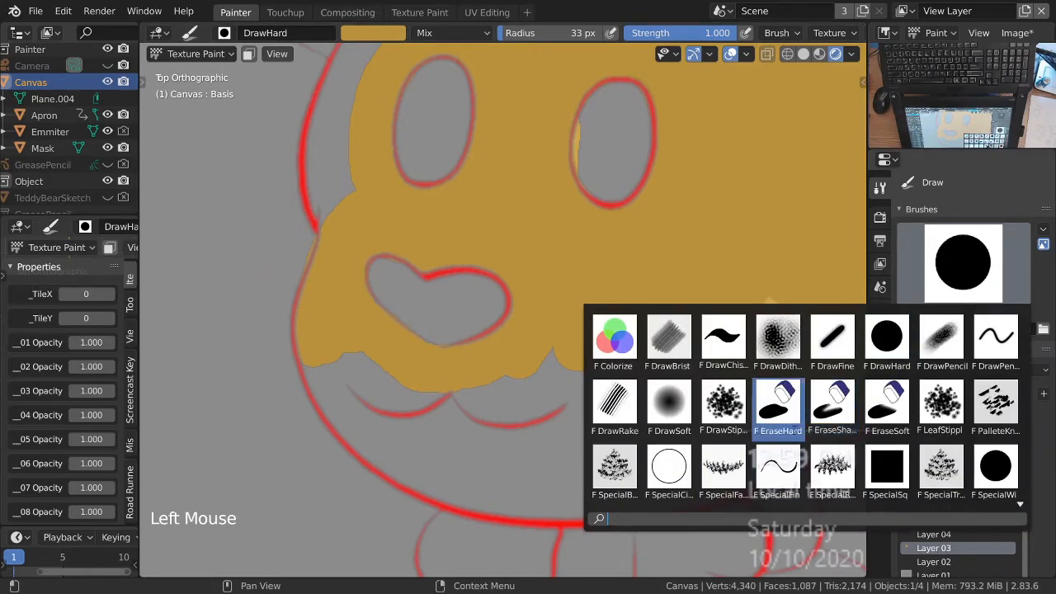
pyautogui.click(777, 404)
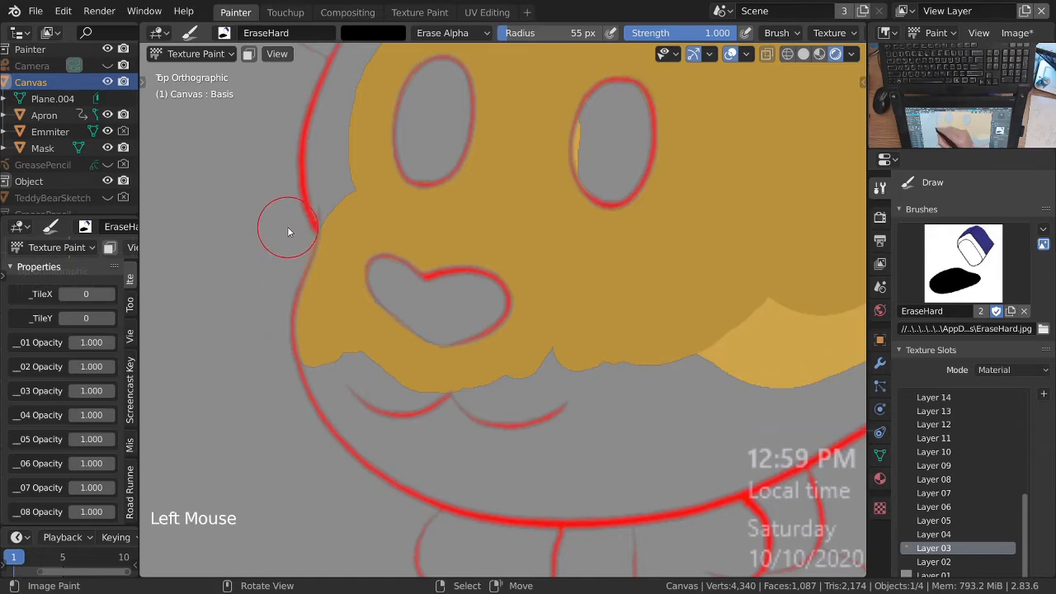
pyautogui.moveTo(530, 338)
pyautogui.keyDown('ctrl'); pyautogui.mouseDown(button='middle')
pyautogui.moveTo(570, 396)
pyautogui.moveTo(537, 419)
pyautogui.moveTo(708, 353)
pyautogui.mouseUp(button='middle'); pyautogui.keyUp('ctrl')
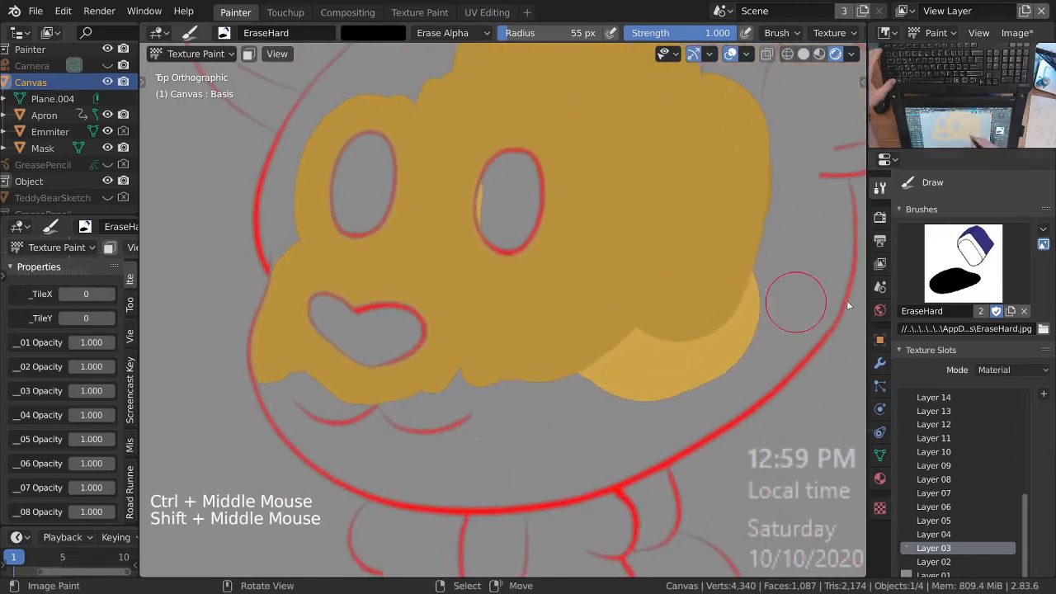
pyautogui.click(627, 389)
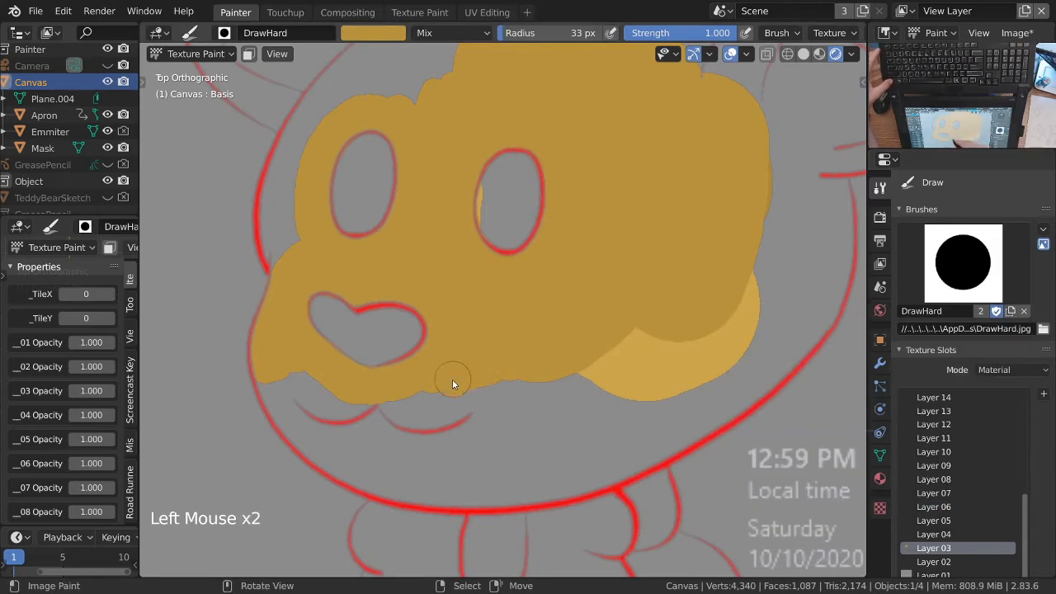
# Step: Paint the mouth area, lower cheek, jaw and chin in golden tan up to the head outline
pyautogui.keyDown('ctrl'); pyautogui.moveTo(472, 399); pyautogui.dragTo(424, 428, button='middle'); pyautogui.keyUp('ctrl')
pyautogui.moveTo(396, 412)
pyautogui.mouseDown()
pyautogui.moveTo(428, 419)
pyautogui.moveTo(531, 386)
pyautogui.moveTo(524, 372)
pyautogui.mouseUp()
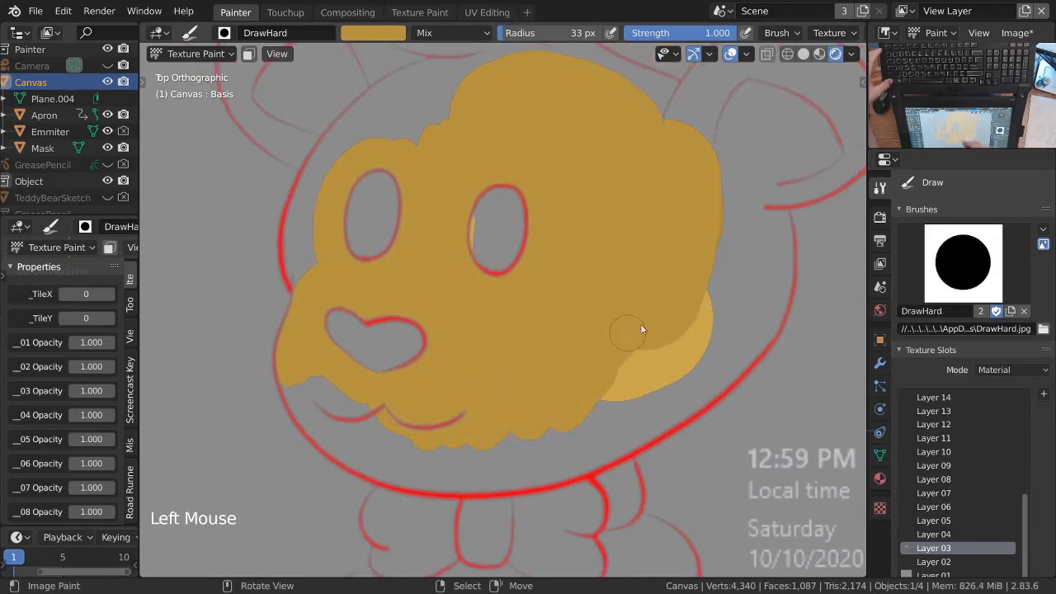
pyautogui.moveTo(612, 349); pyautogui.dragTo(695, 347)
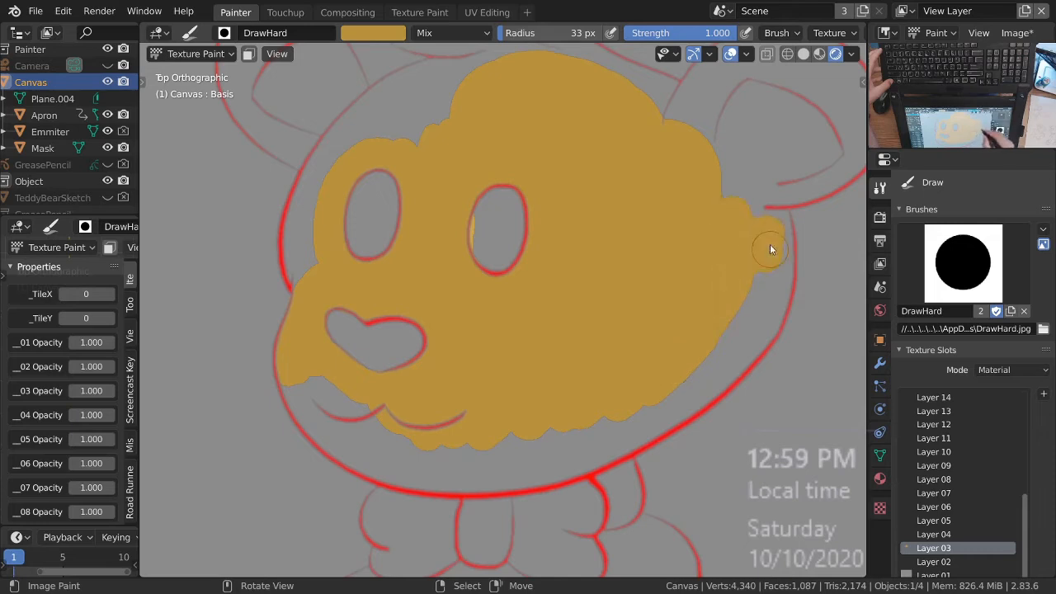
pyautogui.moveTo(772, 219); pyautogui.dragTo(774, 235)
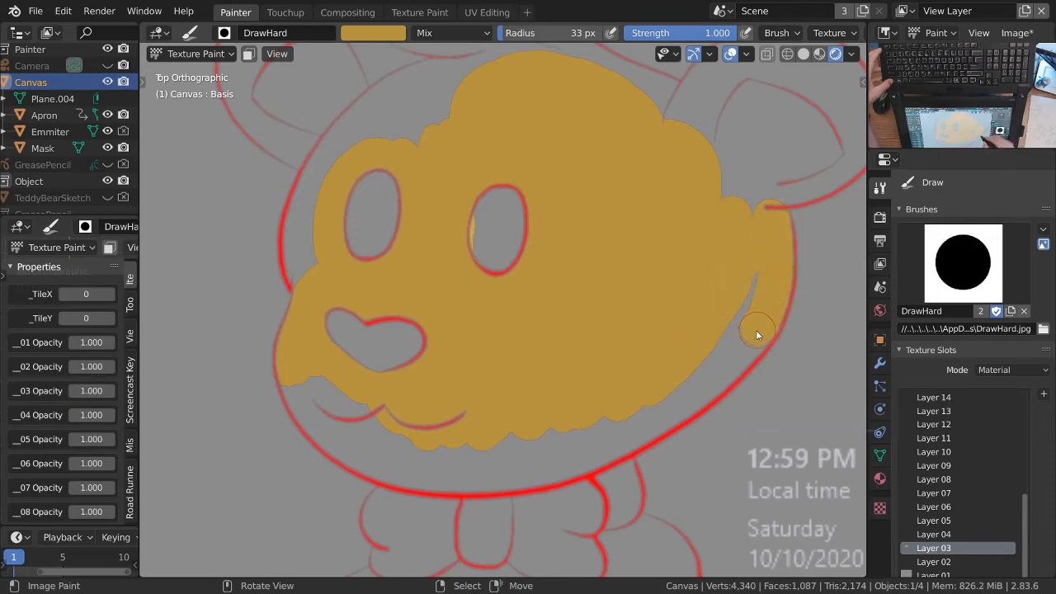
pyautogui.moveTo(764, 329); pyautogui.dragTo(750, 355)
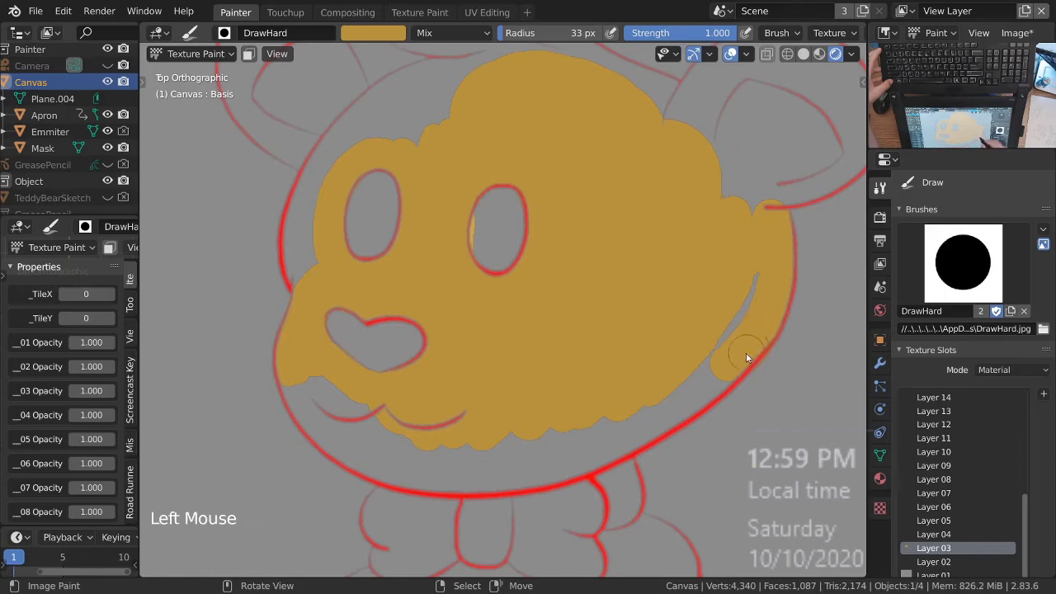
pyautogui.moveTo(661, 422); pyautogui.dragTo(609, 449)
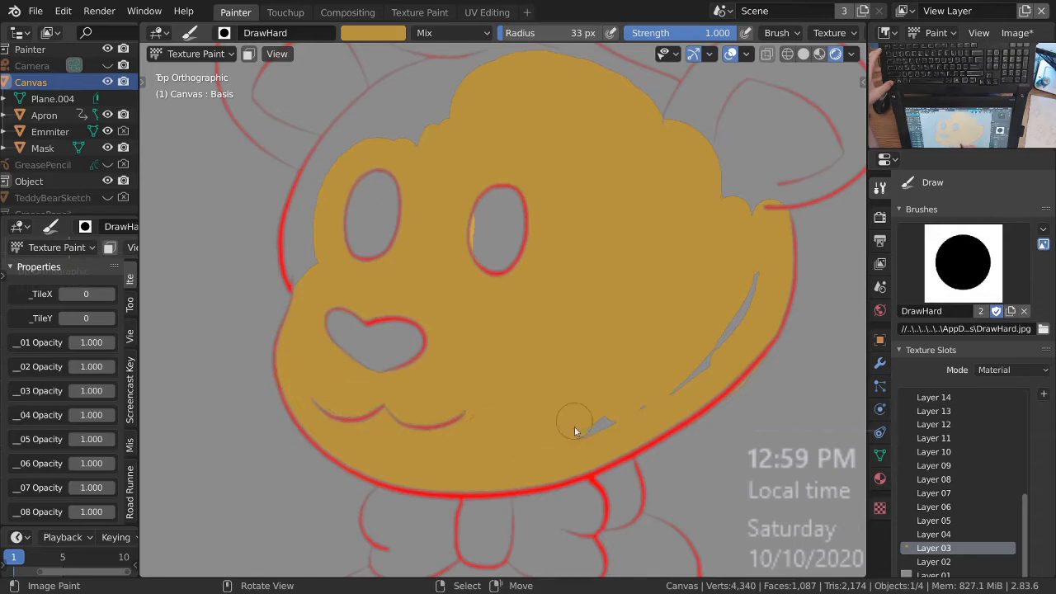
# Step: Fill the remaining gaps in the right-hand cheek, try another stroke at its outline and undo that stroke
pyautogui.keyDown('ctrl'); pyautogui.moveTo(726, 319); pyautogui.dragTo(684, 330, button='middle'); pyautogui.keyUp('ctrl')
pyautogui.keyDown('shift'); pyautogui.moveTo(685, 330); pyautogui.dragTo(614, 330, button='middle'); pyautogui.keyUp('shift')
pyautogui.keyDown('ctrl'); pyautogui.moveTo(640, 324); pyautogui.dragTo(619, 344); pyautogui.keyUp('ctrl')
pyautogui.hotkey('ctrl', 'z')
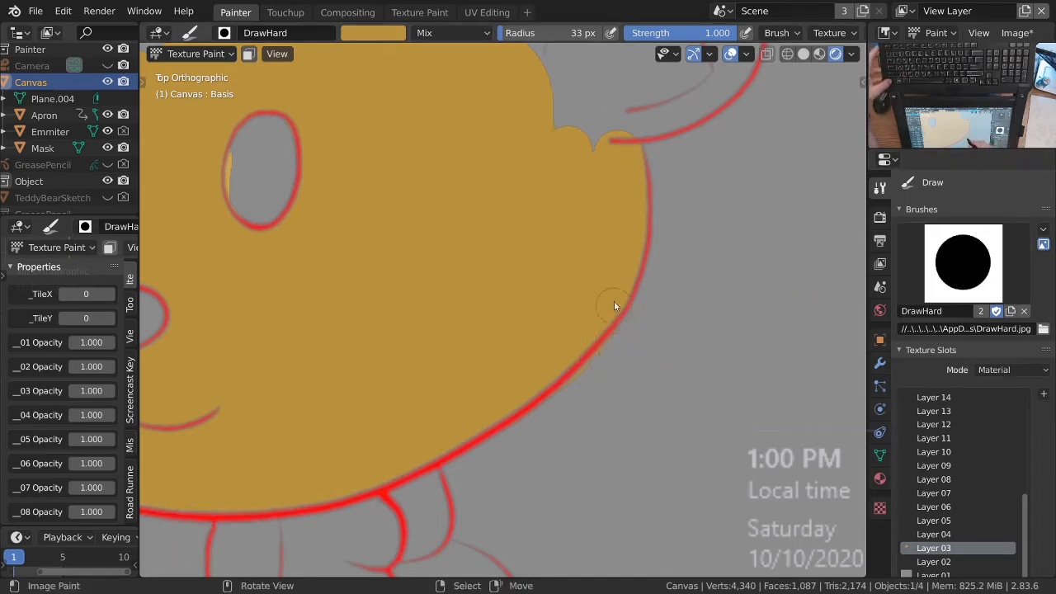
pyautogui.click(382, 35)
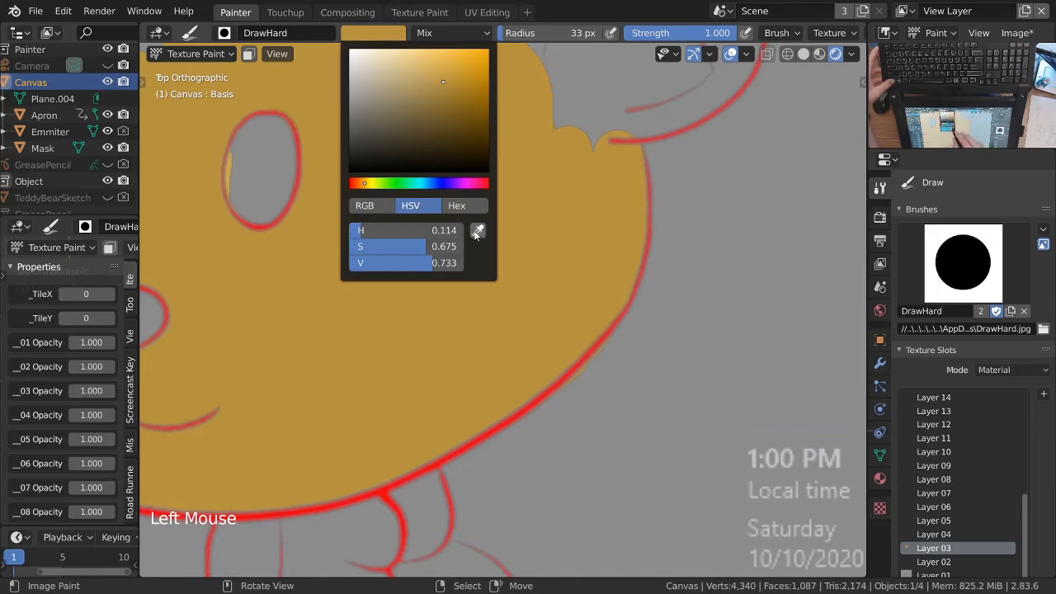
pyautogui.press('Escape')
pyautogui.press('Escape')
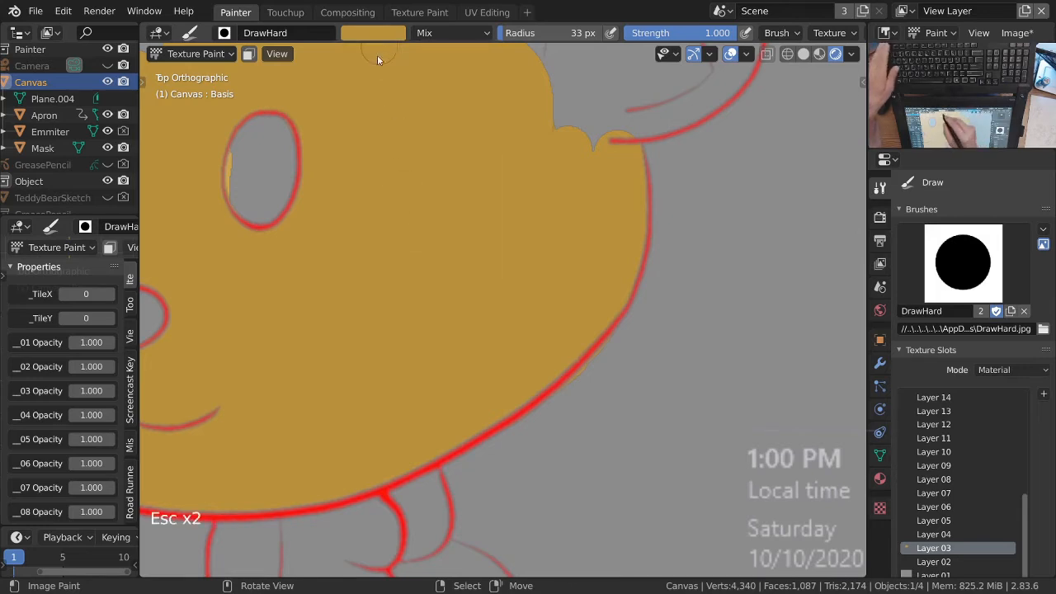
# Step: Display the DrawHard brush settings with the Color Picker and its primary and secondary color swatches
pyautogui.moveTo(669, 394)
pyautogui.keyDown('ctrl'); pyautogui.mouseDown(button='middle')
pyautogui.moveTo(627, 378)
pyautogui.moveTo(642, 382)
pyautogui.mouseUp(button='middle'); pyautogui.keyUp('ctrl')
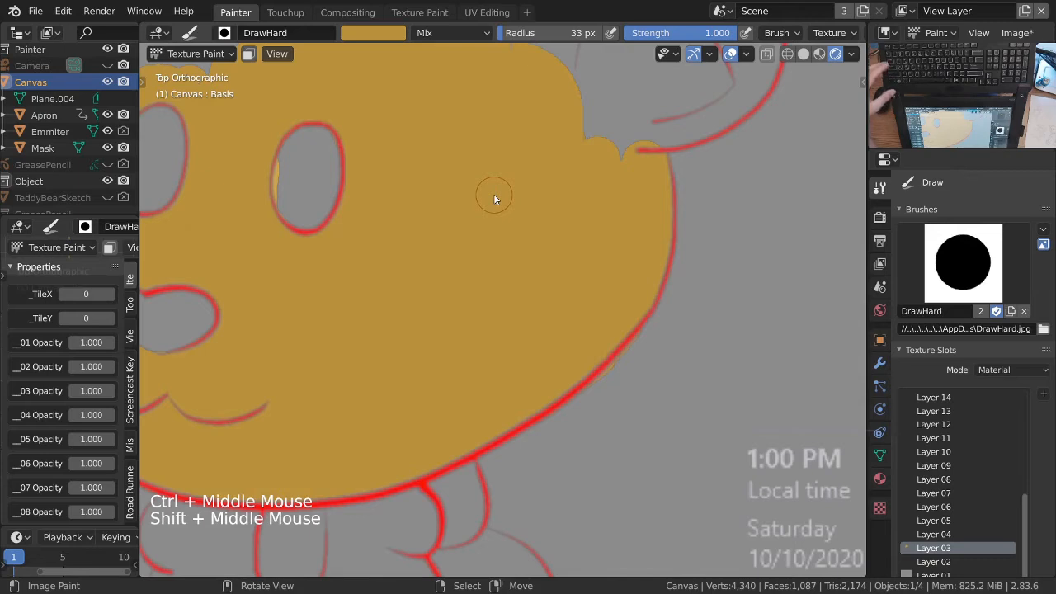
pyautogui.press('n')
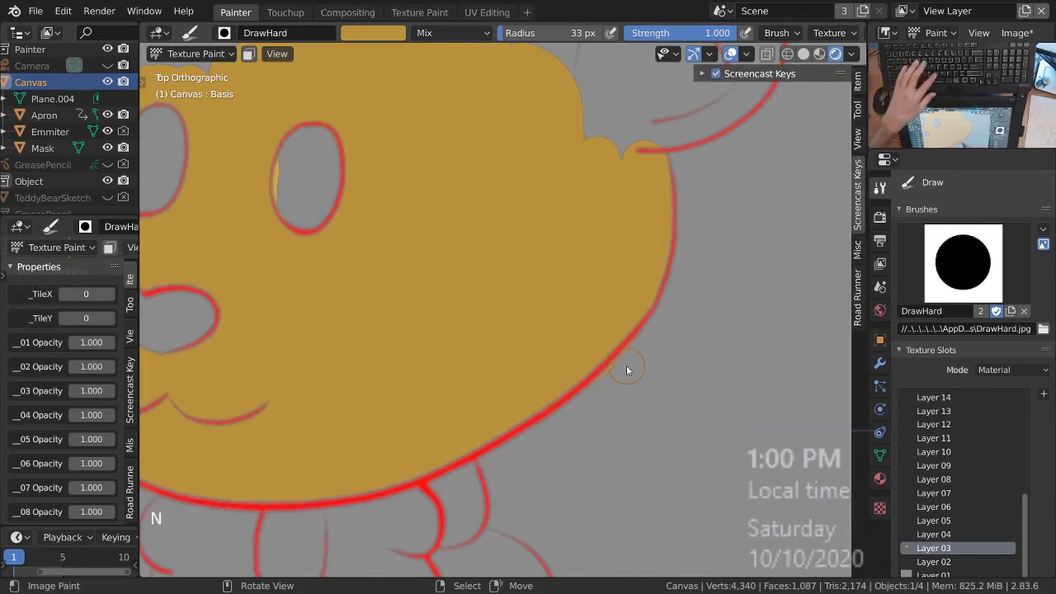
pyautogui.click(859, 111)
pyautogui.click(861, 113)
pyautogui.moveTo(789, 325); pyautogui.dragTo(797, 167, button='middle')
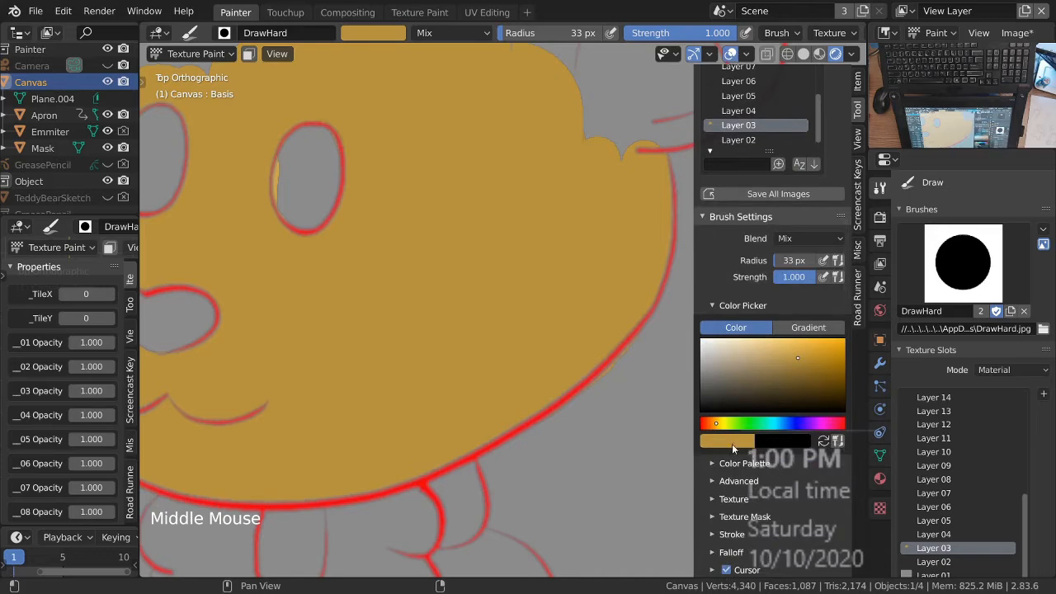
pyautogui.press('ctrl')
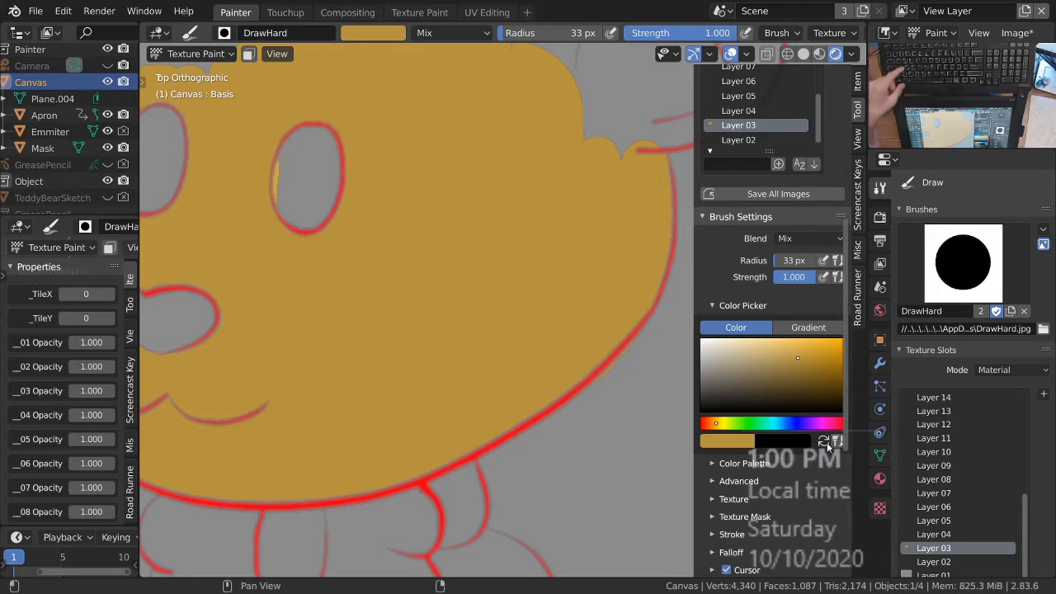
# Step: Sample the golden tan of the painted face as the brush color
pyautogui.hotkey('shift', 's')
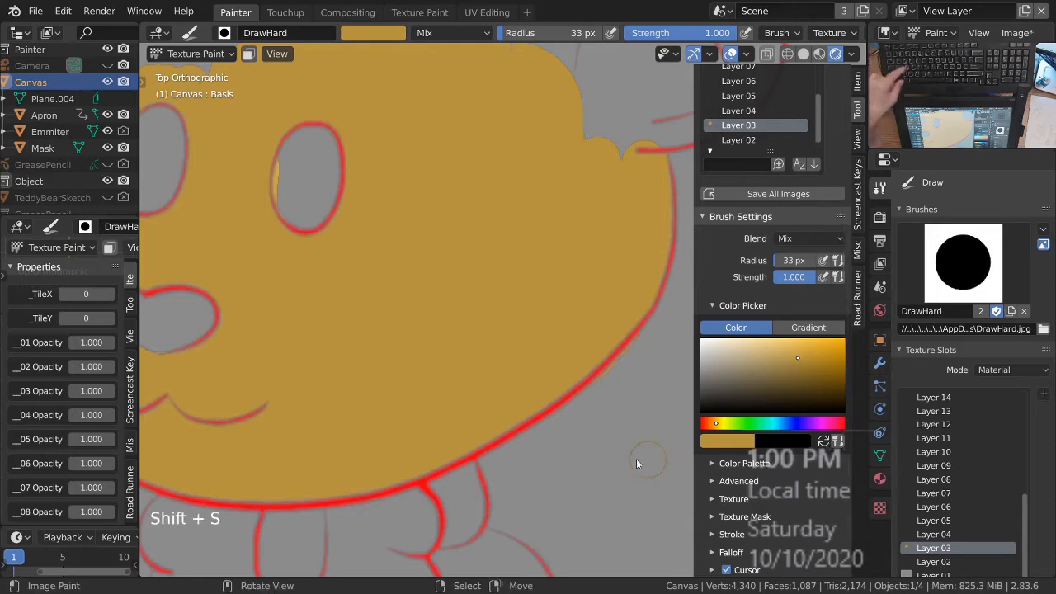
pyautogui.press('s')
pyautogui.press('s')
pyautogui.press('s')
pyautogui.hotkey('shift', 's')
pyautogui.hotkey('alt', 's')
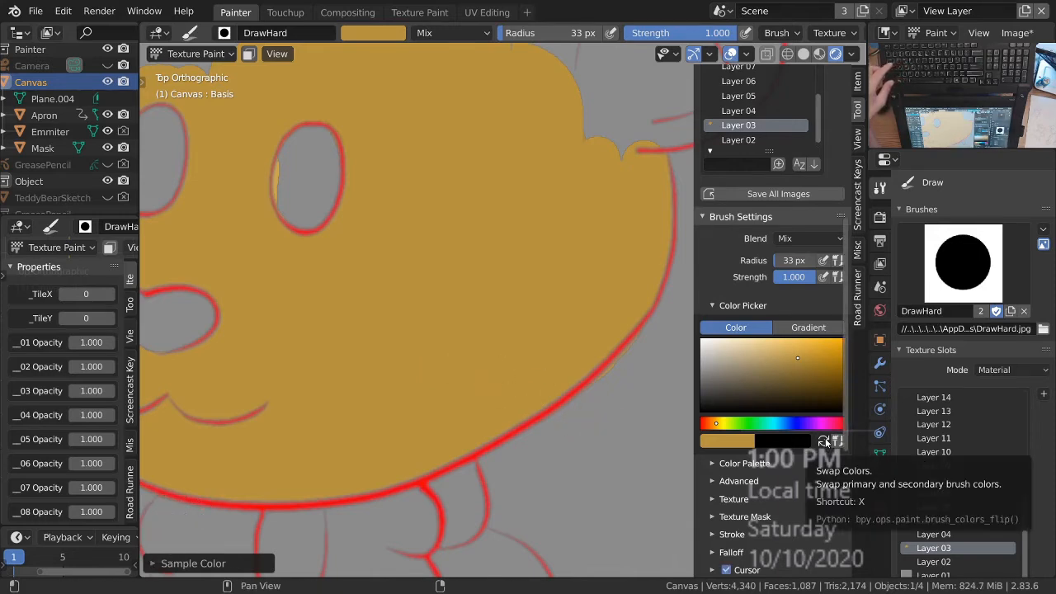
pyautogui.press('Escape')
pyautogui.press('Escape')
pyautogui.press('Escape')
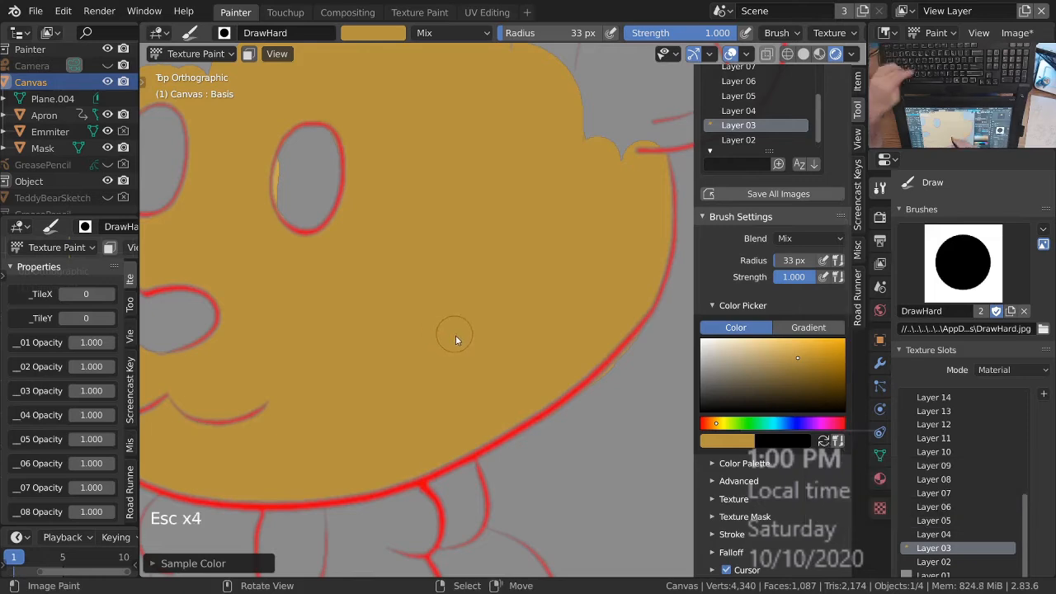
# Step: Swap the primary and secondary brush colors to black and back to golden tan, and hide the viewport sidebar
pyautogui.press('x')
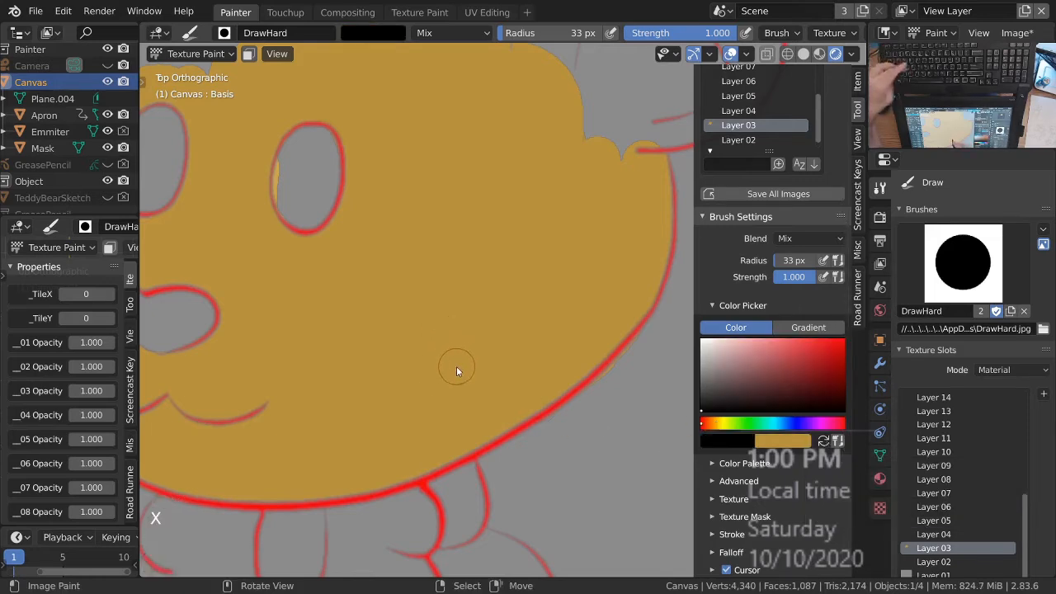
pyautogui.press('x')
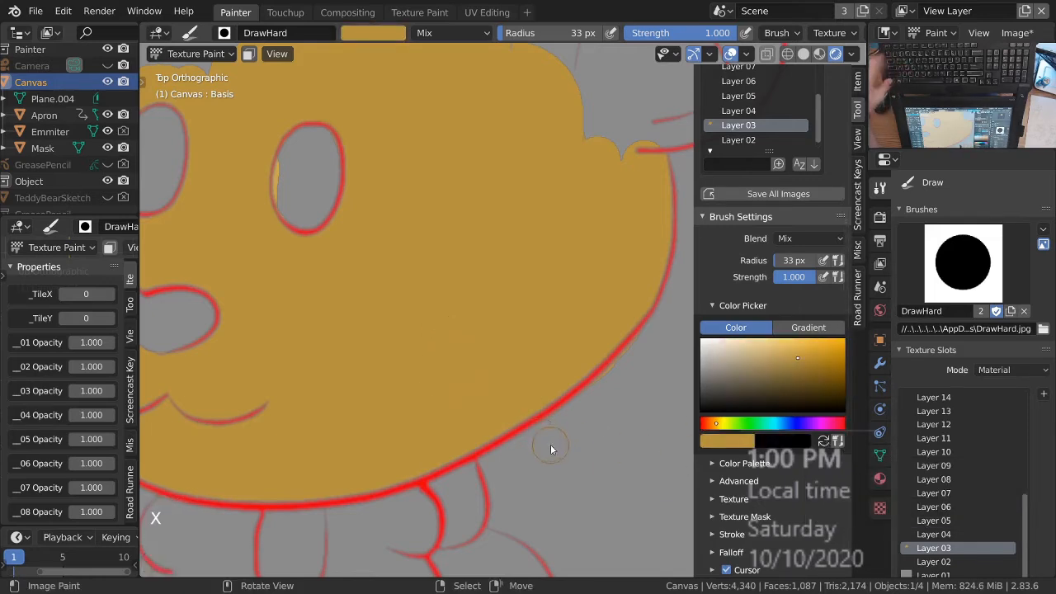
pyautogui.press('n')
# Step: Erase the paint spilling past the right-hand cheek outline with the EraseHard brush
pyautogui.keyDown('ctrl'); pyautogui.moveTo(662, 356); pyautogui.dragTo(843, 297, button='middle'); pyautogui.keyUp('ctrl')
pyautogui.click(963, 262)
pyautogui.click(780, 431)
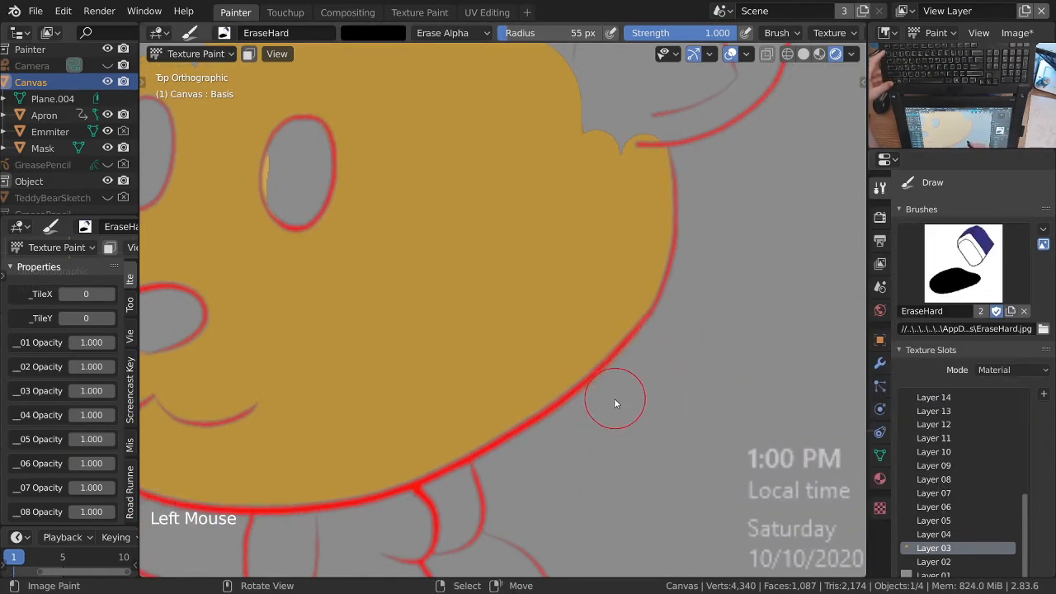
pyautogui.keyDown('ctrl'); pyautogui.moveTo(613, 302); pyautogui.dragTo(610, 396, button='middle'); pyautogui.keyUp('ctrl')
pyautogui.moveTo(611, 396)
pyautogui.keyDown('shift'); pyautogui.mouseDown(button='middle')
pyautogui.moveTo(583, 486)
pyautogui.moveTo(609, 302)
pyautogui.moveTo(516, 315)
pyautogui.mouseUp(button='middle'); pyautogui.keyUp('shift')
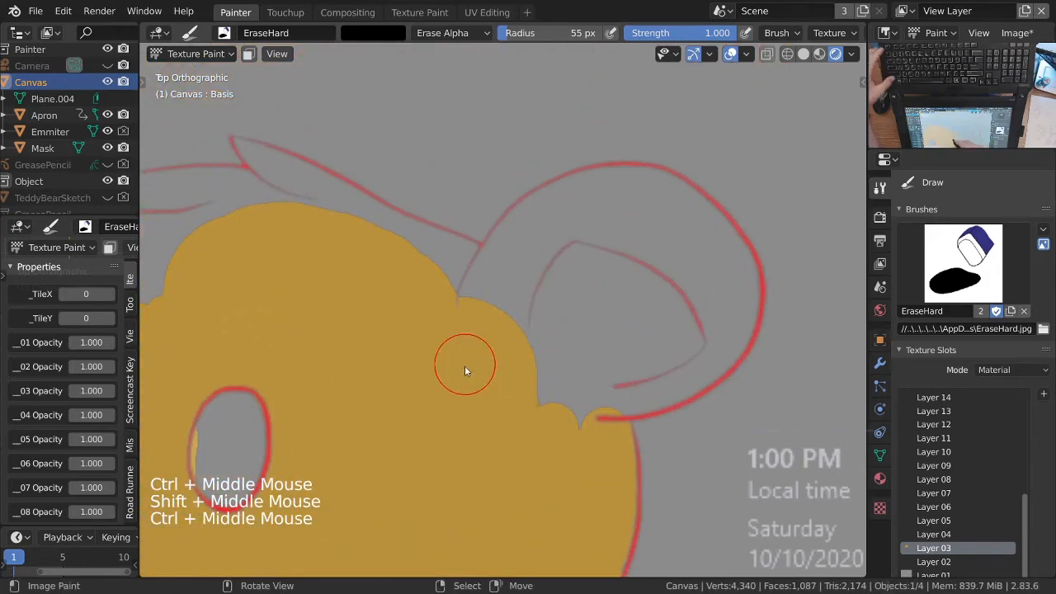
# Step: Sample the golden tan with the DrawHard brush, try strokes on the hair beside the right-hand ear and undo the last stroke
pyautogui.click(949, 271)
pyautogui.click(885, 343)
pyautogui.press('s')
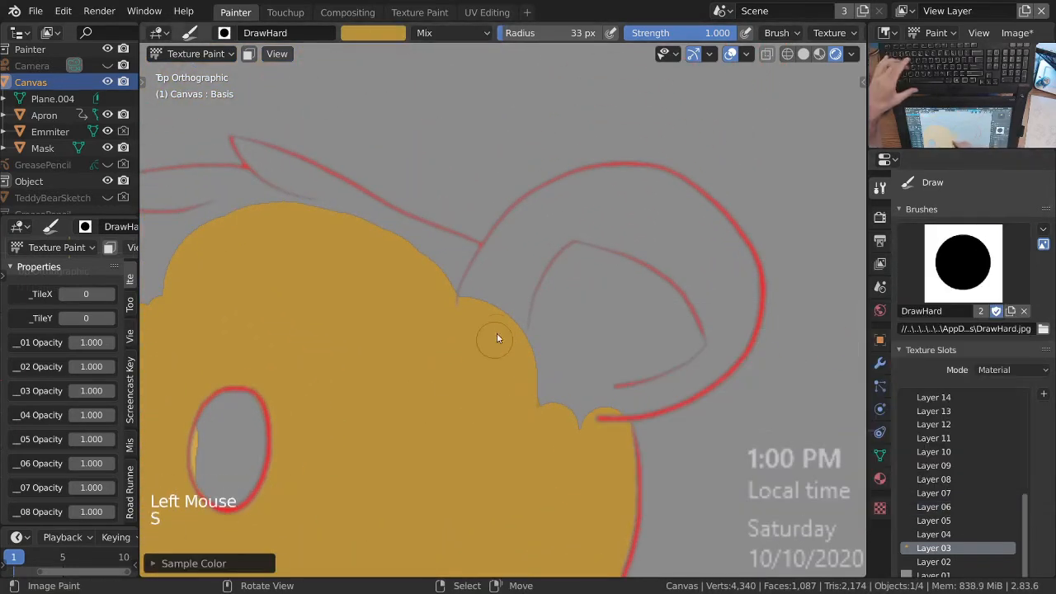
pyautogui.click(484, 279)
pyautogui.click(446, 250)
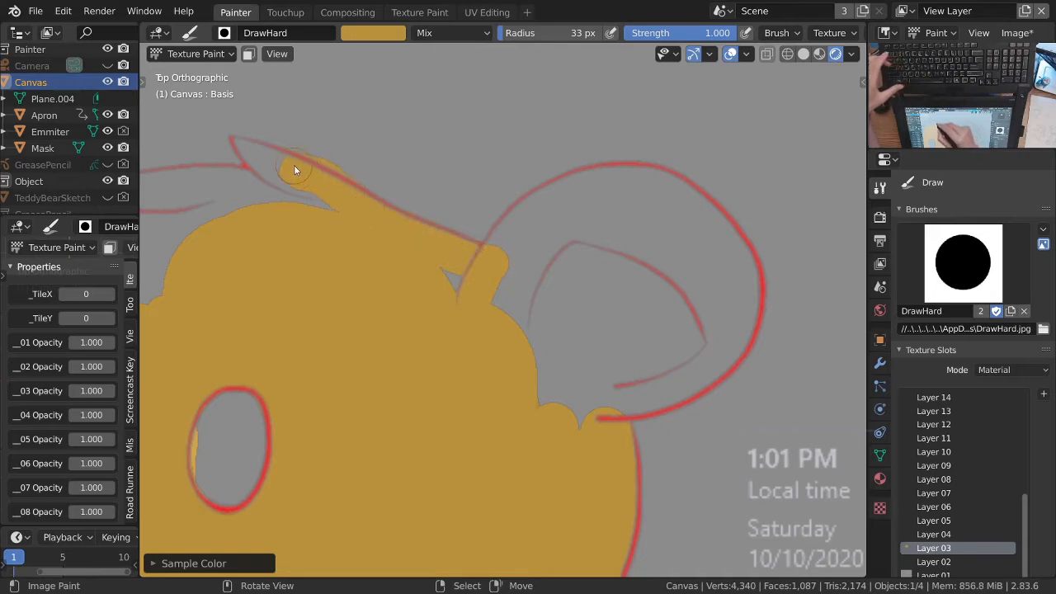
pyautogui.moveTo(424, 188)
pyautogui.keyDown('ctrl'); pyautogui.mouseDown(button='middle')
pyautogui.moveTo(419, 206)
pyautogui.moveTo(478, 228)
pyautogui.moveTo(462, 387)
pyautogui.moveTo(439, 286)
pyautogui.mouseUp(button='middle'); pyautogui.keyUp('ctrl')
pyautogui.hotkey('ctrl', 'z')
# Step: Rotate the canvas view and paint the hair between the pointed tuft and the right-hand ear golden tan up to the head outline
pyautogui.press('KP_6')
pyautogui.press('KP_6')
pyautogui.press('KP_6')
pyautogui.press('KP_6')
pyautogui.press('KP_6')
pyautogui.press('KP_6')
pyautogui.press('KP_6')
pyautogui.press('KP_6')
pyautogui.moveTo(425, 280)
pyautogui.mouseDown()
pyautogui.moveTo(438, 285)
pyautogui.moveTo(429, 343)
pyautogui.mouseUp()
pyautogui.moveTo(413, 417); pyautogui.dragTo(410, 460)
pyautogui.moveTo(431, 304); pyautogui.dragTo(436, 328)
# Step: Erase the spill outside the head outline where it meets the right-hand ear with the EraseHard brush
pyautogui.moveTo(435, 328)
pyautogui.keyDown('ctrl'); pyautogui.mouseDown(button='middle')
pyautogui.moveTo(449, 372)
pyautogui.moveTo(495, 346)
pyautogui.mouseUp(button='middle'); pyautogui.keyUp('ctrl')
pyautogui.click(963, 262)
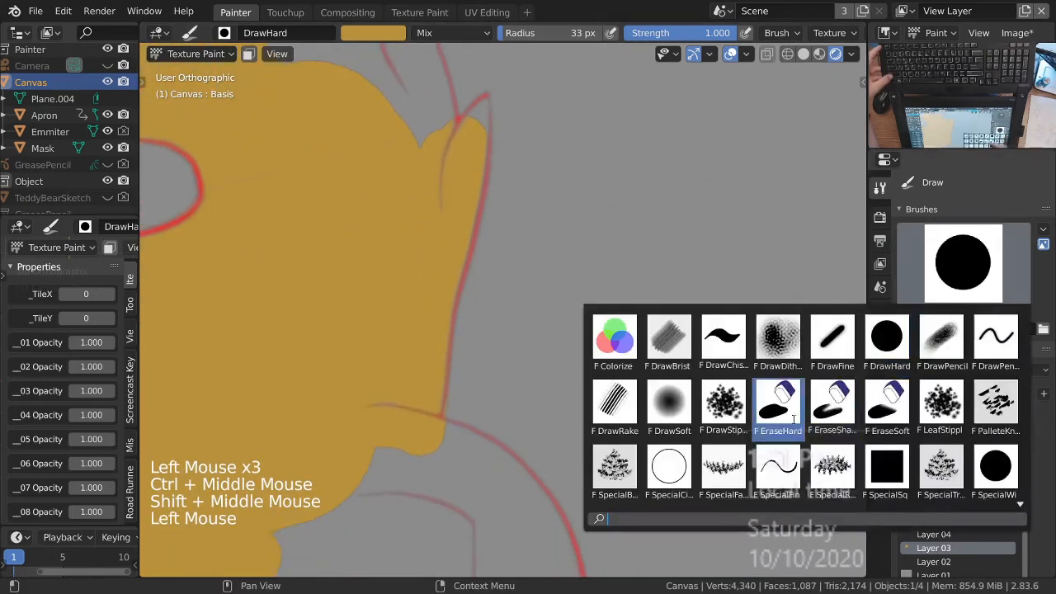
pyautogui.click(799, 418)
pyautogui.keyDown('ctrl'); pyautogui.moveTo(503, 420); pyautogui.dragTo(467, 396, button='middle'); pyautogui.keyUp('ctrl')
pyautogui.click(467, 384)
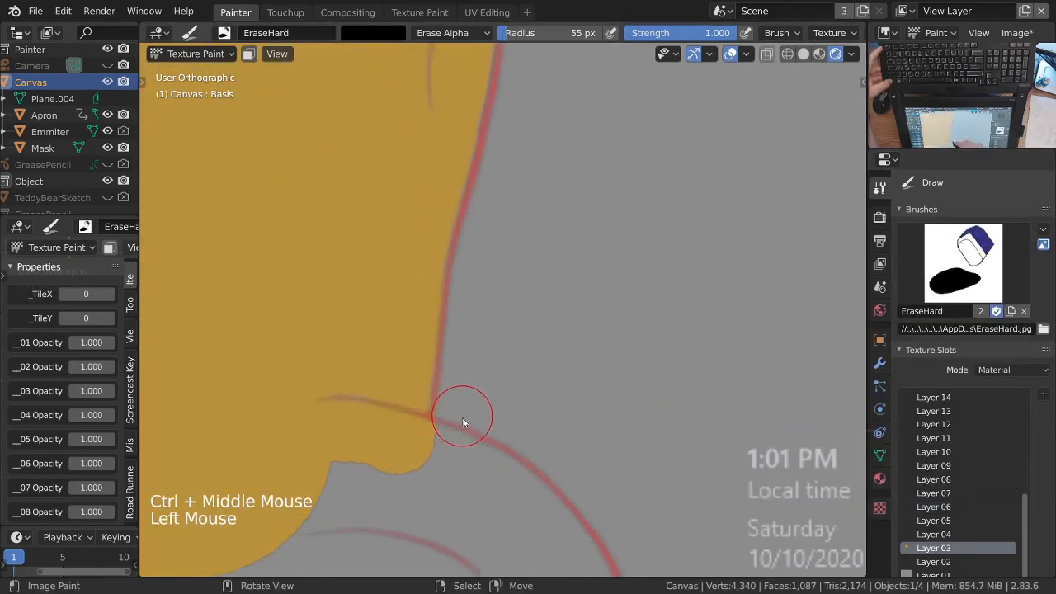
pyautogui.moveTo(473, 376); pyautogui.dragTo(472, 404)
pyautogui.moveTo(472, 403); pyautogui.dragTo(471, 425)
pyautogui.moveTo(471, 423); pyautogui.dragTo(472, 442)
pyautogui.keyDown('ctrl'); pyautogui.moveTo(478, 354); pyautogui.dragTo(470, 401, button='middle'); pyautogui.keyUp('ctrl')
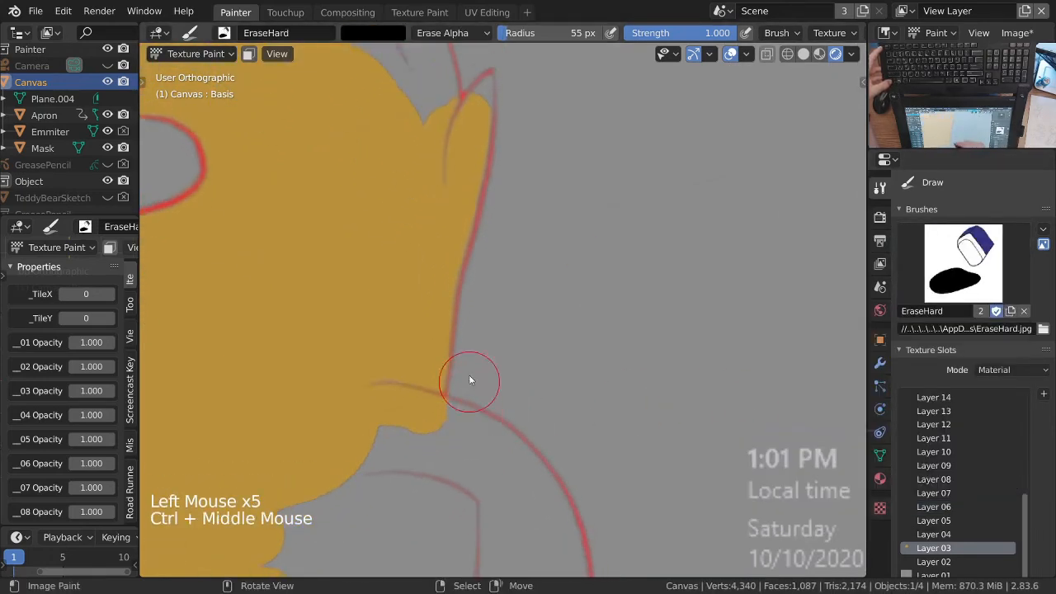
# Step: Reduce the DrawHard brush radius to 20 px and fill the pointed tip of the first hair tuft golden tan
pyautogui.keyDown('shift'); pyautogui.moveTo(525, 219); pyautogui.dragTo(531, 391, button='middle'); pyautogui.keyUp('shift')
pyautogui.click(963, 263)
pyautogui.click(773, 340)
pyautogui.keyDown('ctrl'); pyautogui.moveTo(487, 288); pyautogui.dragTo(475, 247, button='middle'); pyautogui.keyUp('ctrl')
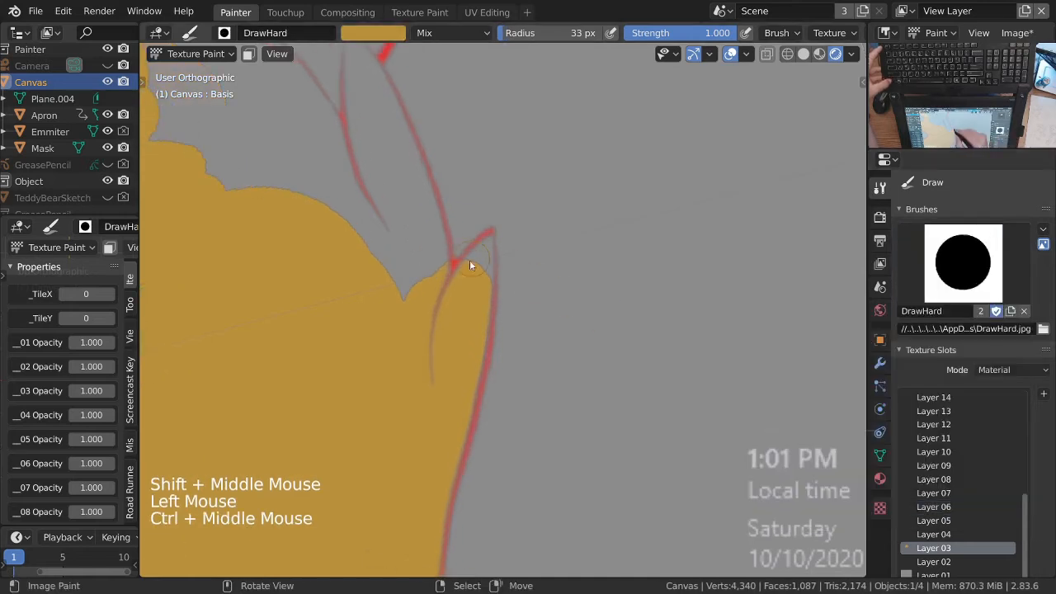
pyautogui.press('f')
pyautogui.click(471, 265)
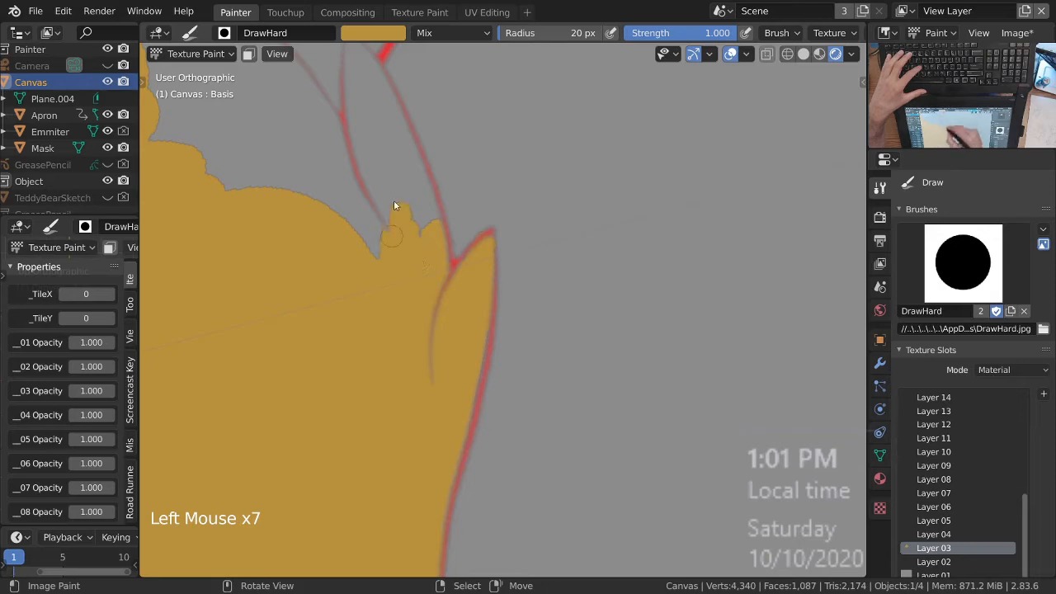
# Step: Paint the second hair tuft golden tan along its outline up to the tip near the left-hand ear
pyautogui.moveTo(411, 226)
pyautogui.keyDown('ctrl'); pyautogui.mouseDown(button='middle')
pyautogui.moveTo(427, 228)
pyautogui.moveTo(498, 376)
pyautogui.moveTo(459, 342)
pyautogui.mouseUp(button='middle'); pyautogui.keyUp('ctrl')
pyautogui.click(447, 294)
pyautogui.click(440, 231)
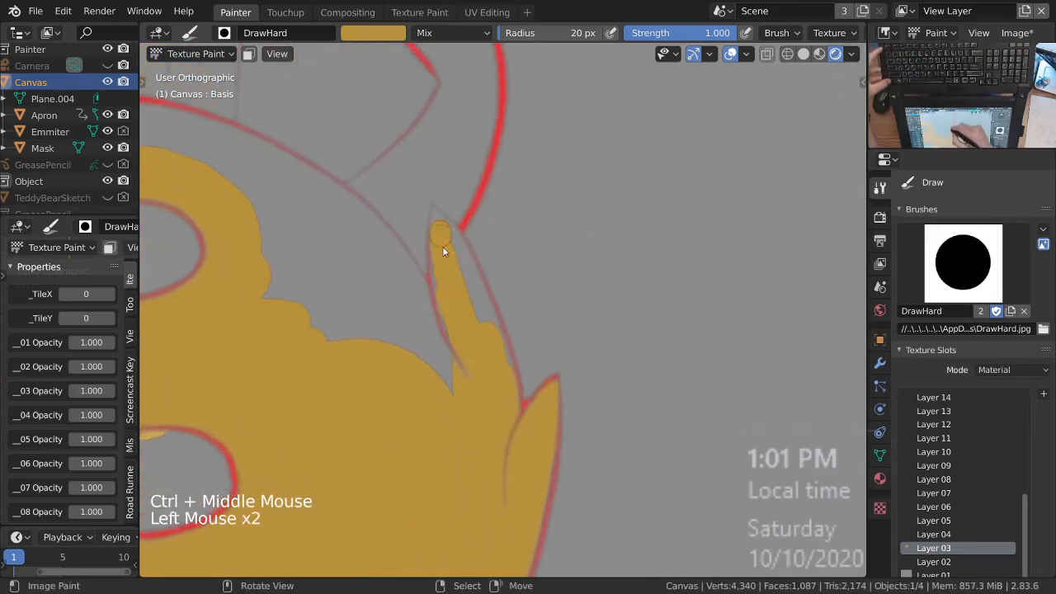
pyautogui.click(442, 241)
pyautogui.click(445, 251)
pyautogui.click(448, 259)
pyautogui.keyDown('ctrl'); pyautogui.moveTo(447, 259); pyautogui.dragTo(449, 259, button='middle'); pyautogui.keyUp('ctrl')
pyautogui.click(428, 210)
pyautogui.moveTo(445, 252); pyautogui.dragTo(473, 301)
pyautogui.click(452, 258)
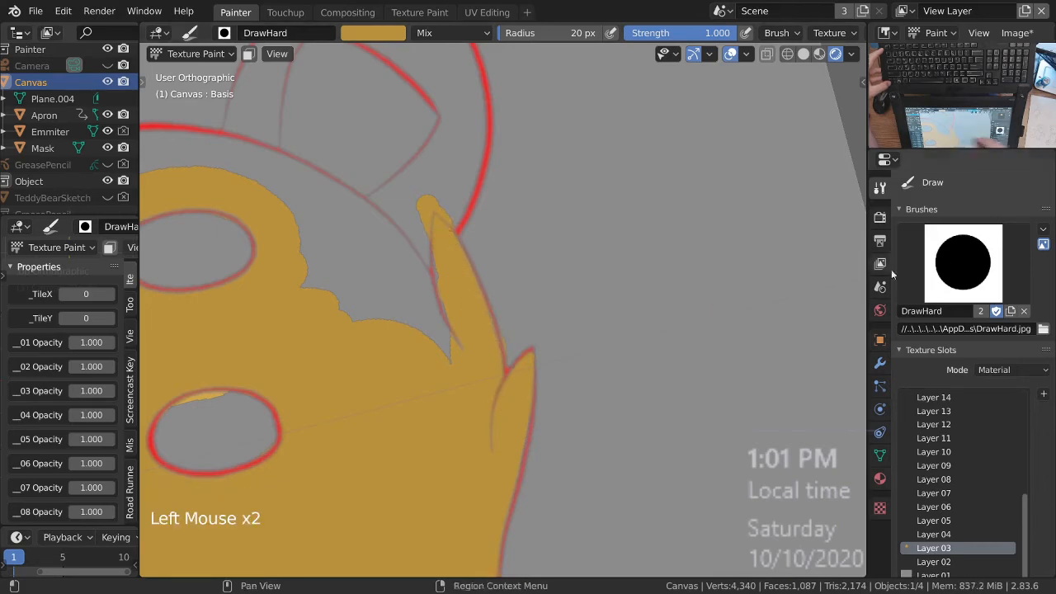
# Step: Clean the spill along the second tuft and in the notch between both tufts with EraseHard, reducing its radius to 21 px
pyautogui.click(974, 265)
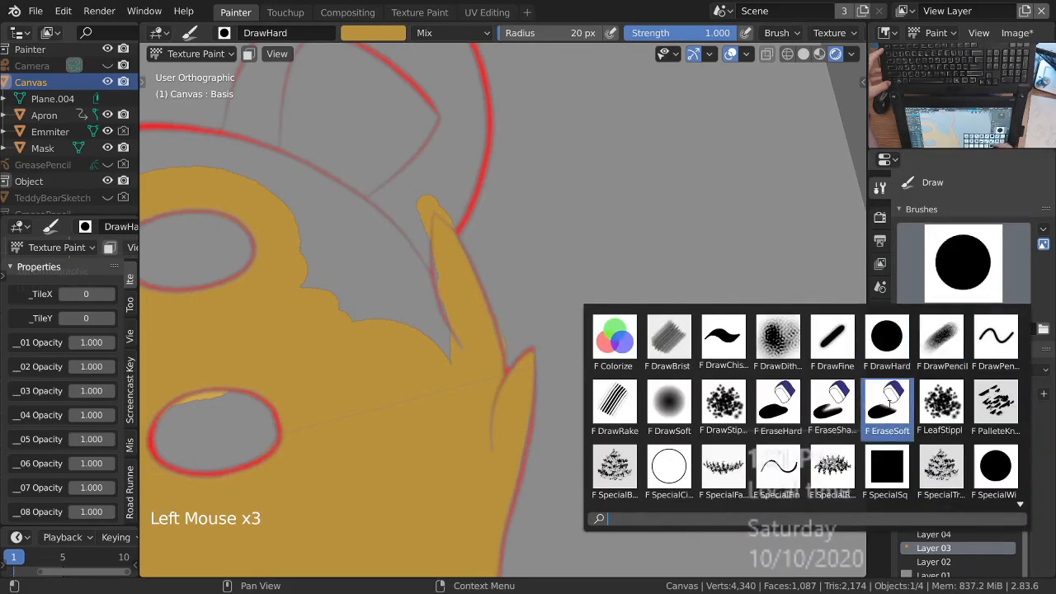
pyautogui.click(778, 404)
pyautogui.moveTo(528, 330)
pyautogui.keyDown('ctrl'); pyautogui.mouseDown(button='middle')
pyautogui.moveTo(511, 316)
pyautogui.moveTo(524, 314)
pyautogui.mouseUp(button='middle'); pyautogui.keyUp('ctrl')
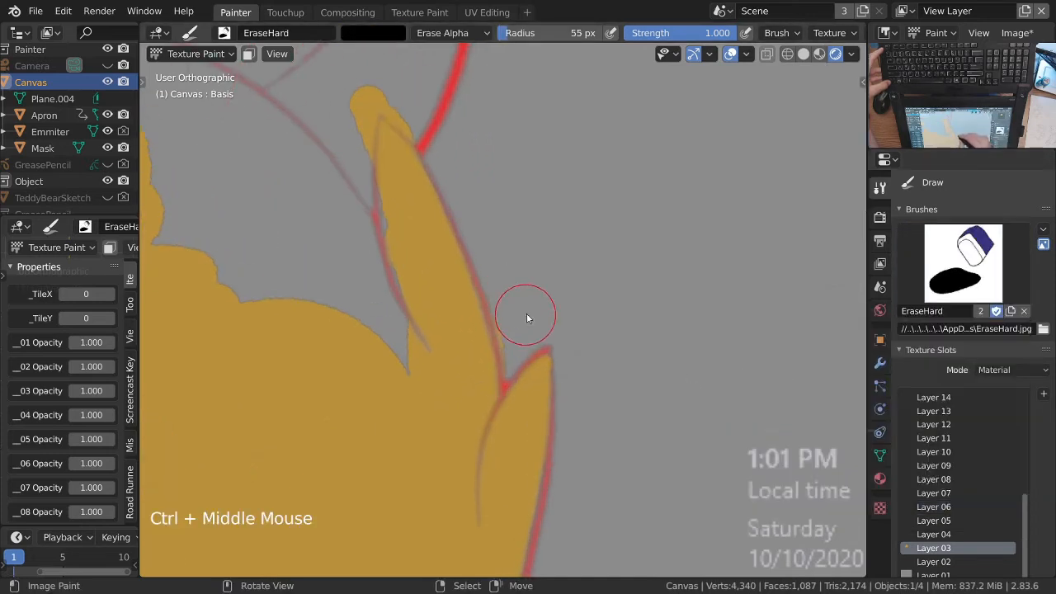
pyautogui.press('f')
pyautogui.click(507, 297)
pyautogui.moveTo(507, 295); pyautogui.dragTo(510, 311)
pyautogui.moveTo(505, 299)
pyautogui.mouseDown()
pyautogui.moveTo(500, 279)
pyautogui.moveTo(505, 297)
pyautogui.mouseUp()
pyautogui.moveTo(505, 307); pyautogui.dragTo(508, 317)
pyautogui.moveTo(509, 318); pyautogui.dragTo(512, 334)
pyautogui.click(512, 330)
pyautogui.press('f')
pyautogui.click(506, 342)
pyautogui.click(505, 345)
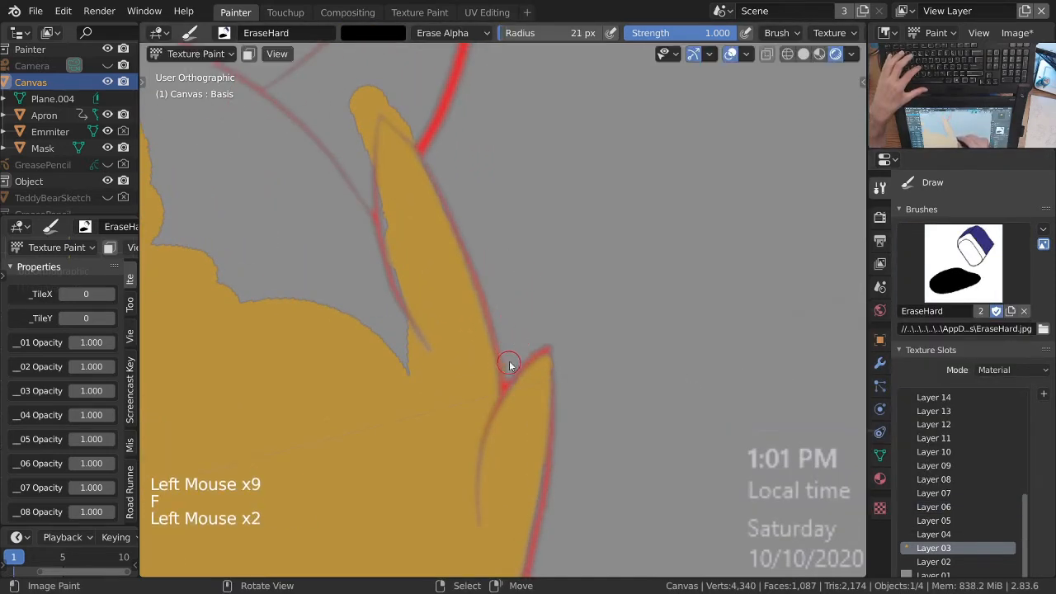
pyautogui.moveTo(465, 290)
pyautogui.keyDown('ctrl'); pyautogui.mouseDown(button='middle')
pyautogui.moveTo(497, 353)
pyautogui.moveTo(551, 390)
pyautogui.mouseUp(button='middle'); pyautogui.keyUp('ctrl')
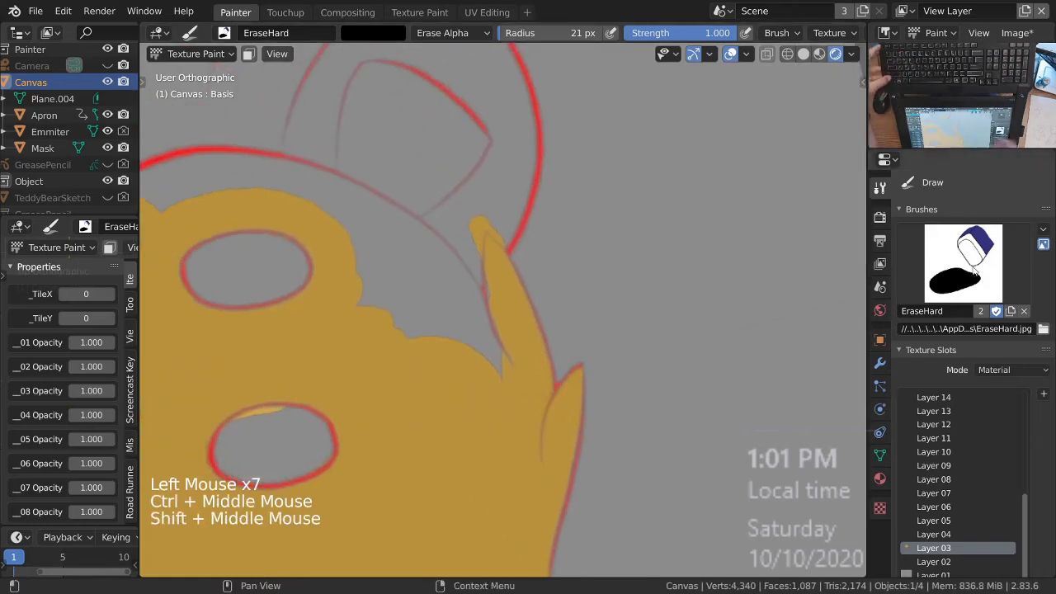
# Step: Paint the top of the head and the inner part of the left-hand ear golden tan with the DrawHard brush
pyautogui.click(931, 277)
pyautogui.click(908, 347)
pyautogui.keyDown('ctrl'); pyautogui.moveTo(473, 293); pyautogui.dragTo(471, 315, button='middle'); pyautogui.keyUp('ctrl')
pyautogui.moveTo(468, 315)
pyautogui.mouseDown()
pyautogui.moveTo(483, 344)
pyautogui.moveTo(469, 289)
pyautogui.moveTo(406, 264)
pyautogui.moveTo(383, 190)
pyautogui.mouseUp()
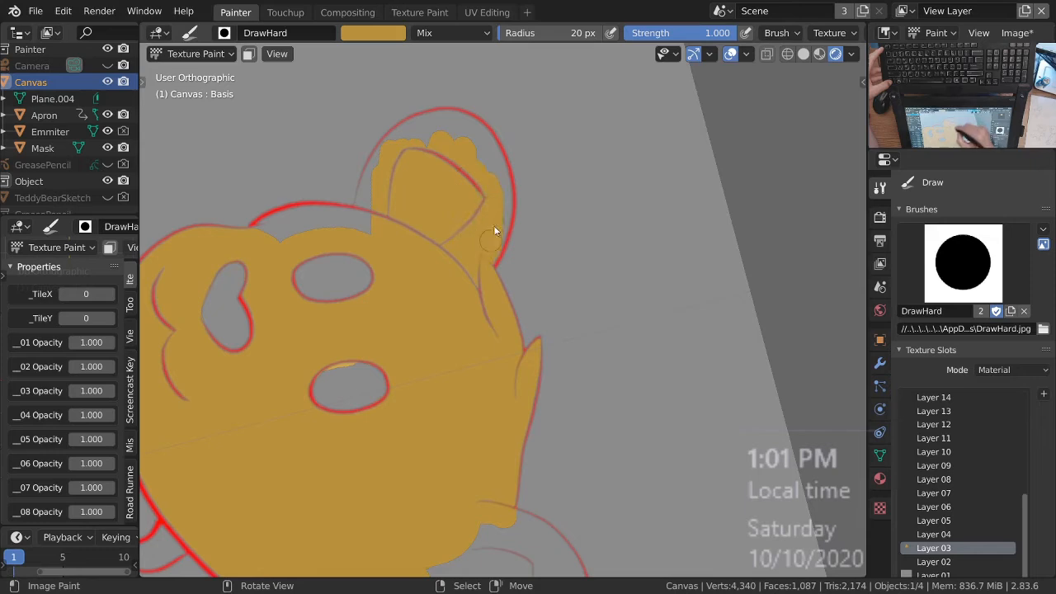
# Step: Paint the outer rim of the left-hand ear golden tan up to its outline and fill the remaining gaps
pyautogui.moveTo(497, 209)
pyautogui.keyDown('shift'); pyautogui.mouseDown(button='middle')
pyautogui.moveTo(503, 244)
pyautogui.moveTo(488, 228)
pyautogui.mouseUp(button='middle'); pyautogui.keyUp('shift')
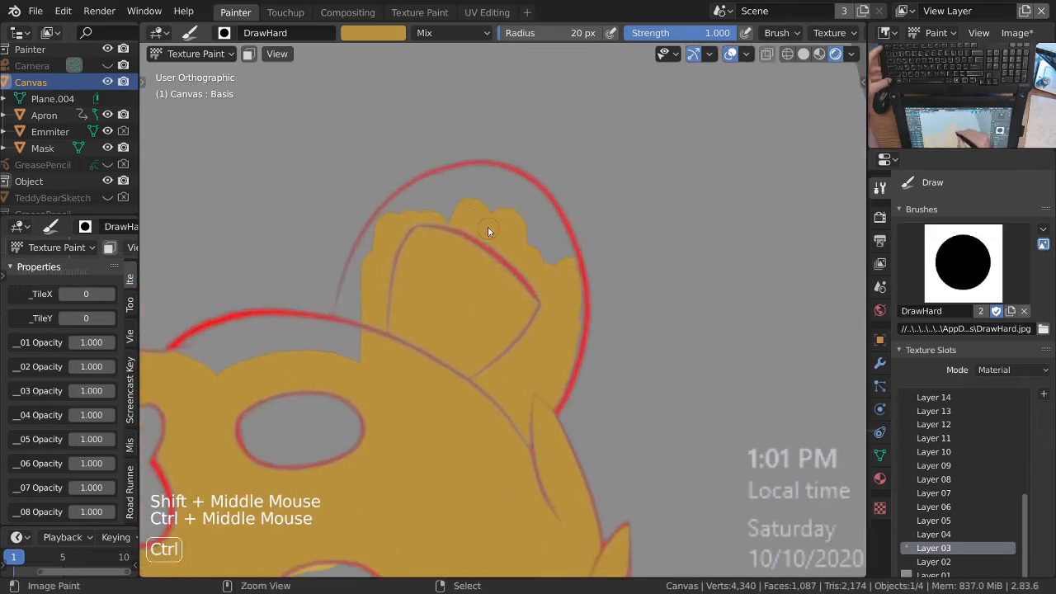
pyautogui.click(452, 177)
pyautogui.moveTo(449, 180)
pyautogui.mouseDown()
pyautogui.moveTo(408, 198)
pyautogui.moveTo(372, 240)
pyautogui.mouseUp()
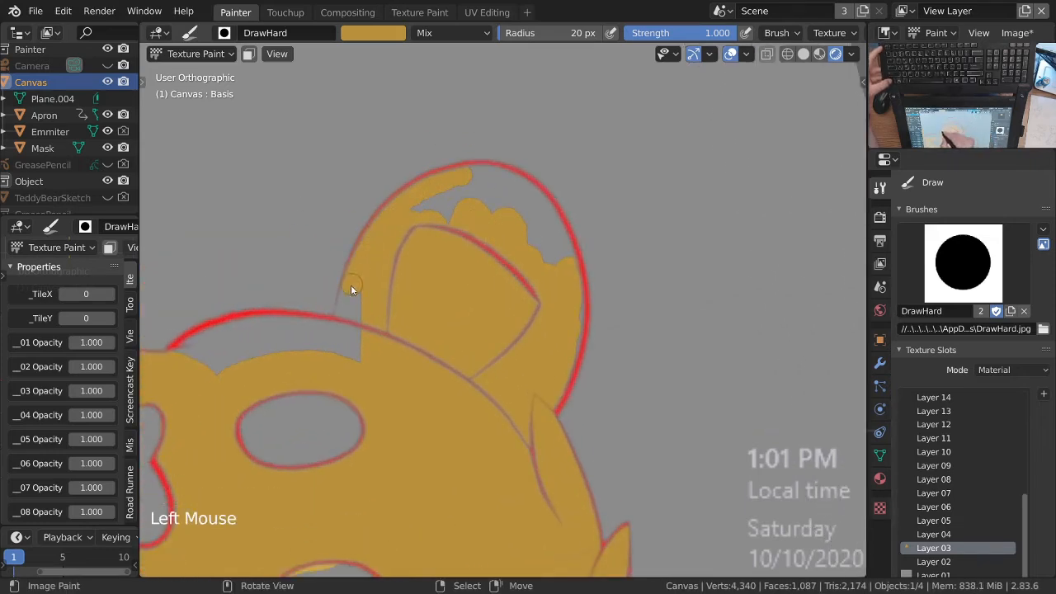
pyautogui.moveTo(352, 284); pyautogui.dragTo(356, 318)
pyautogui.click(444, 203)
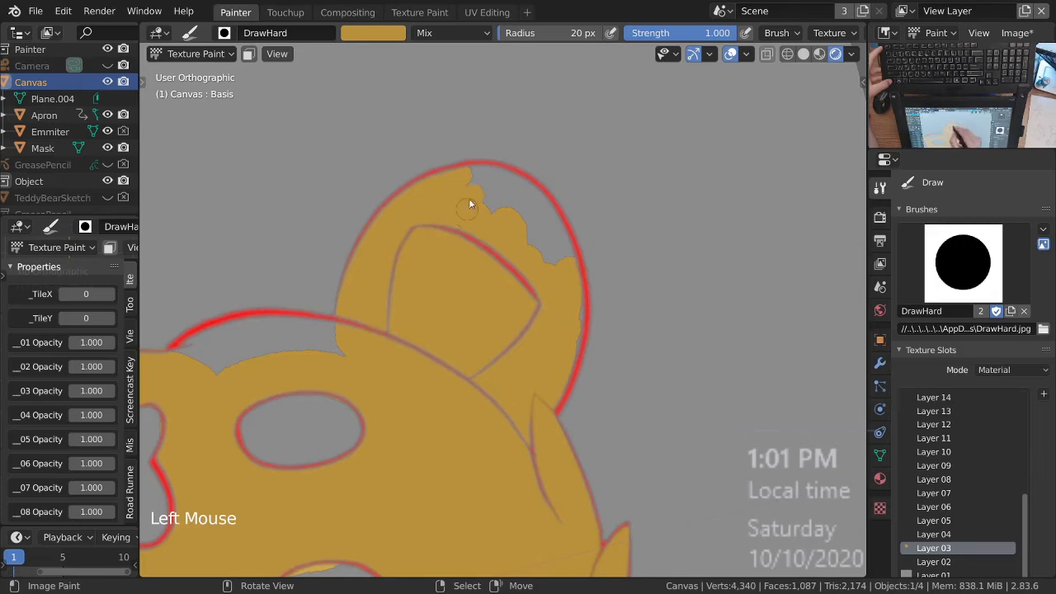
pyautogui.moveTo(520, 188); pyautogui.dragTo(565, 256)
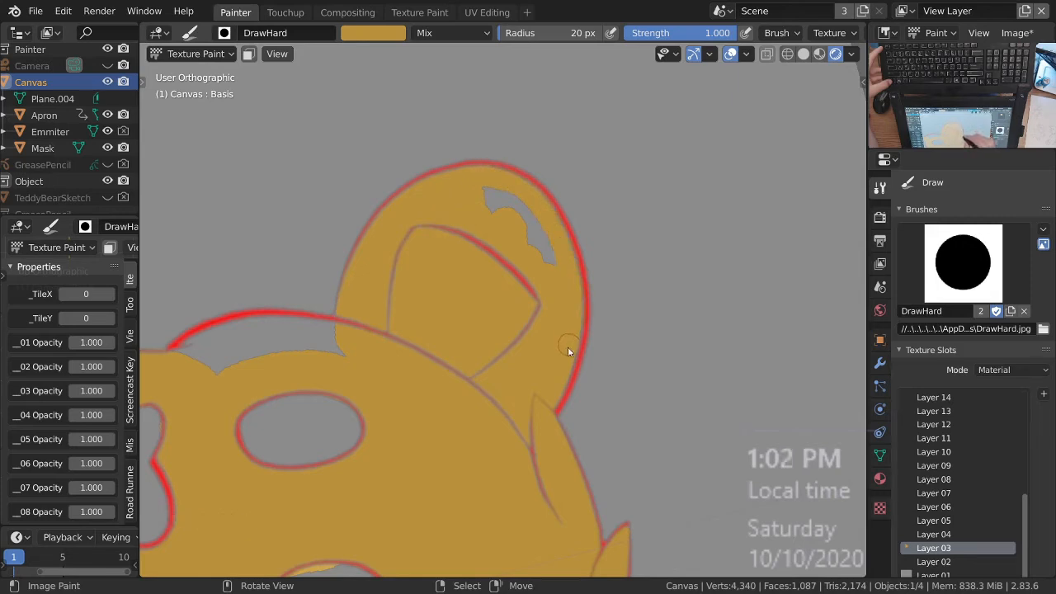
pyautogui.moveTo(536, 219); pyautogui.dragTo(550, 267)
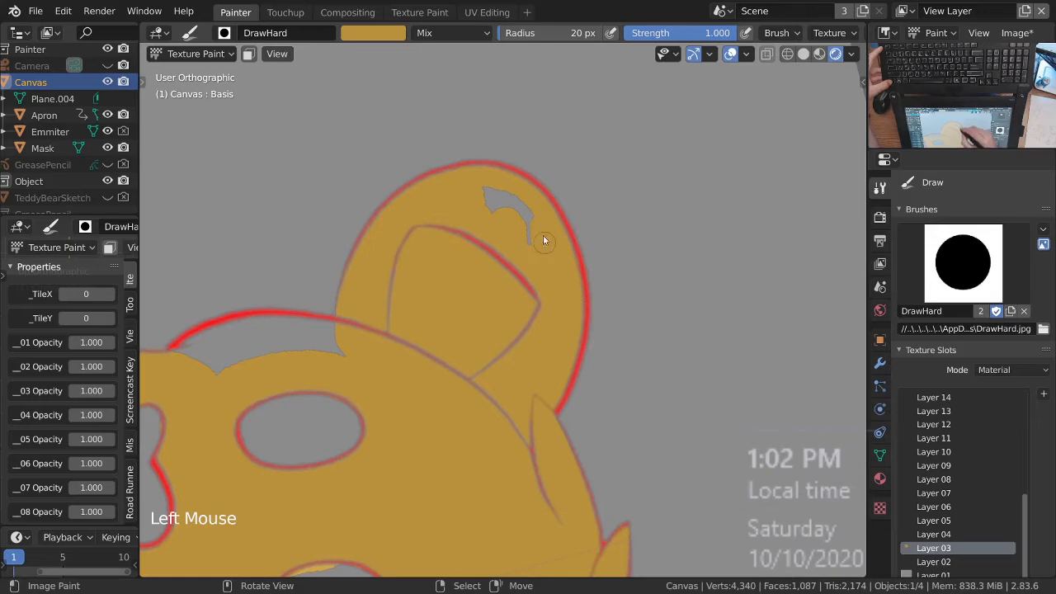
# Step: Rotate the canvas view back and paint the unpainted strip between the left-hand eye and the head outline golden tan
pyautogui.keyDown('ctrl'); pyautogui.moveTo(493, 219); pyautogui.dragTo(512, 294, button='middle'); pyautogui.keyUp('ctrl')
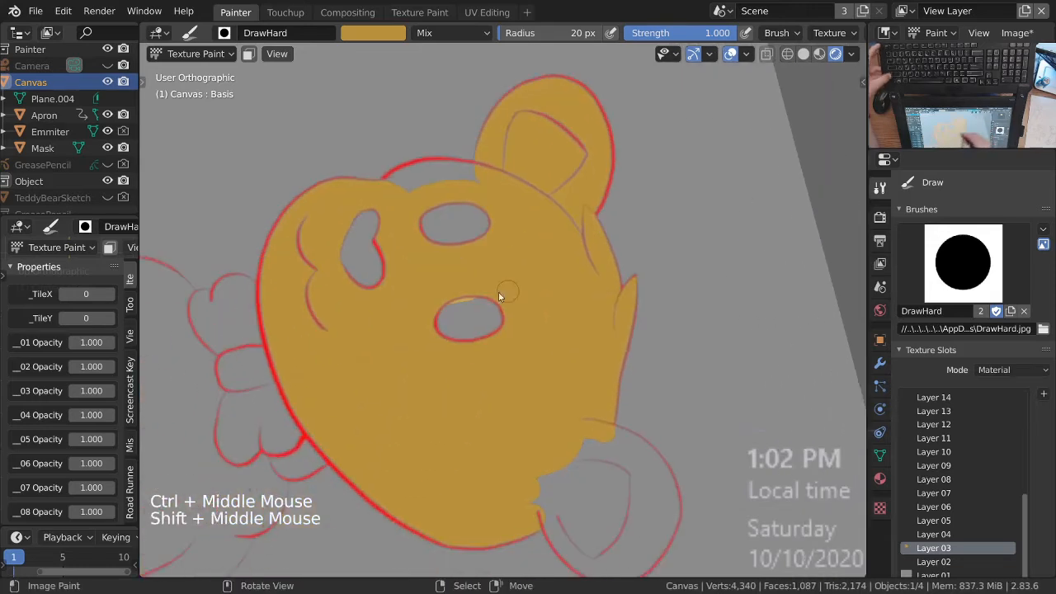
pyautogui.press('KP_4')
pyautogui.press('KP_4')
pyautogui.press('KP_4')
pyautogui.press('KP_4')
pyautogui.press('KP_4')
pyautogui.press('KP_4')
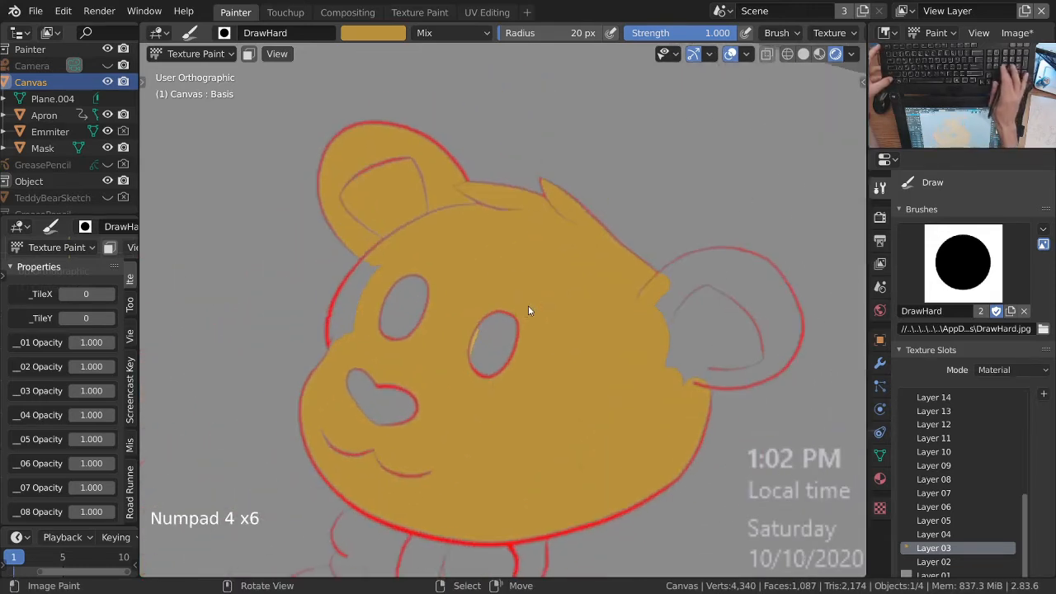
pyautogui.moveTo(528, 309)
pyautogui.keyDown('ctrl'); pyautogui.mouseDown(button='middle')
pyautogui.moveTo(385, 239)
pyautogui.moveTo(373, 283)
pyautogui.mouseUp(button='middle'); pyautogui.keyUp('ctrl')
pyautogui.click(374, 283)
pyautogui.moveTo(390, 233); pyautogui.dragTo(364, 264)
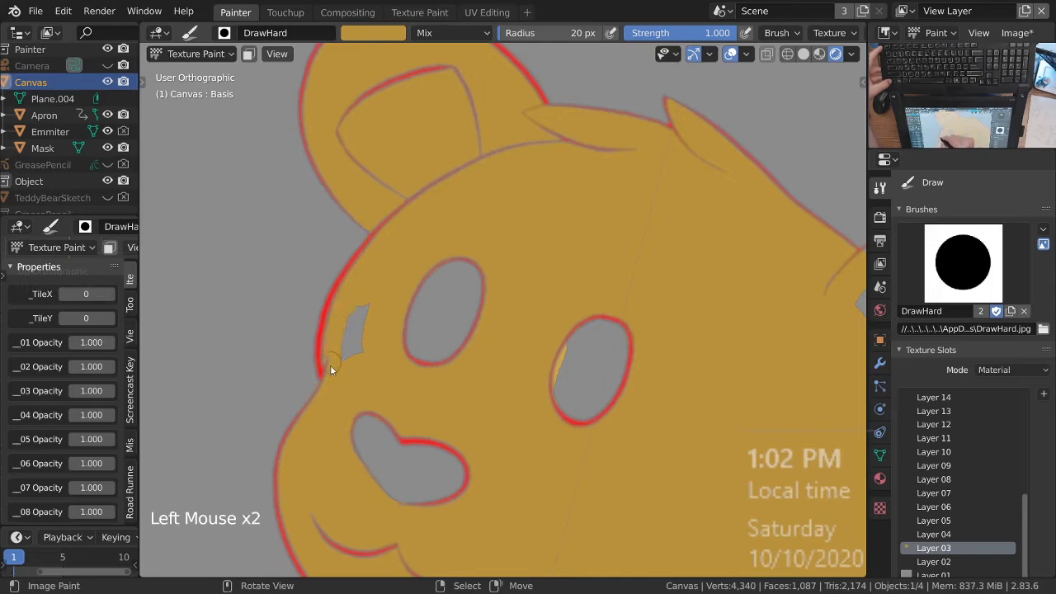
pyautogui.keyDown('ctrl'); pyautogui.moveTo(364, 352); pyautogui.dragTo(535, 347, button='middle'); pyautogui.keyUp('ctrl')
pyautogui.keyDown('shift'); pyautogui.moveTo(535, 346); pyautogui.dragTo(566, 300, button='middle'); pyautogui.keyUp('shift')
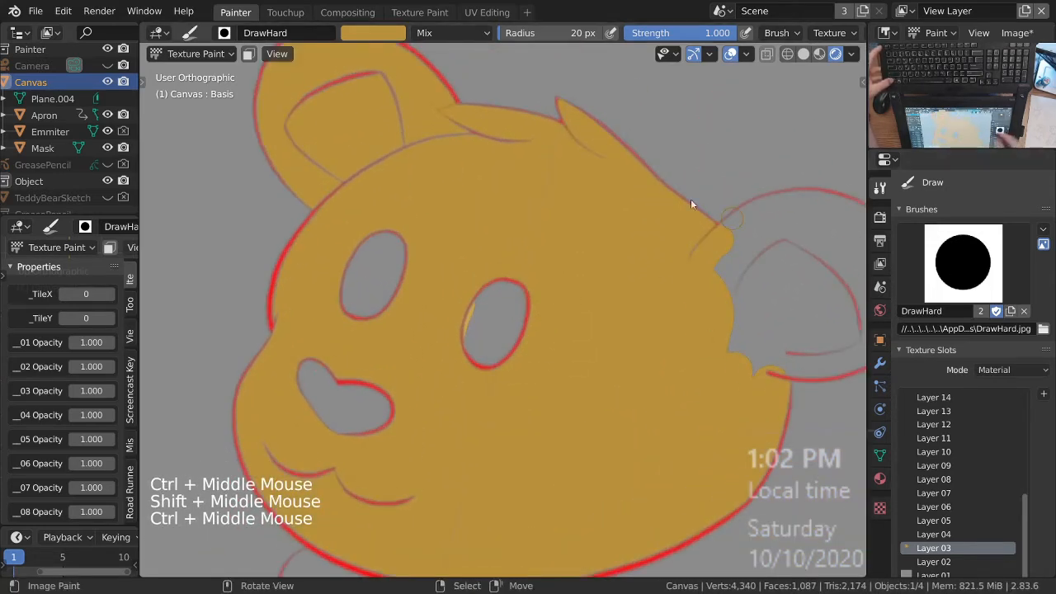
# Step: Switch the brush to the black secondary color and fill the right-hand eye
pyautogui.press('x')
pyautogui.keyDown('ctrl'); pyautogui.moveTo(492, 257); pyautogui.dragTo(529, 260, button='middle'); pyautogui.keyUp('ctrl')
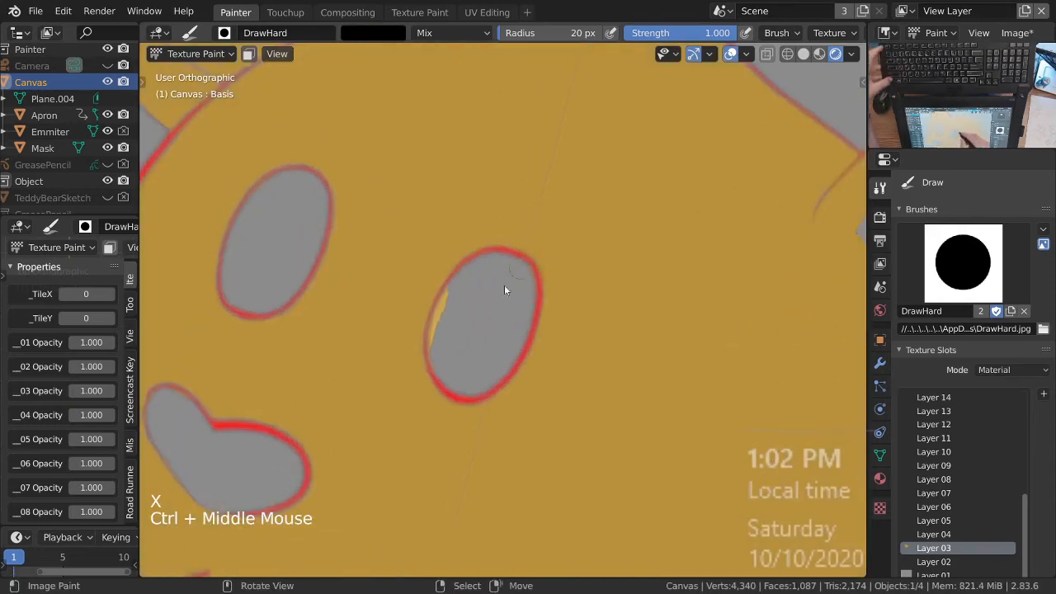
pyautogui.moveTo(488, 265)
pyautogui.mouseDown()
pyautogui.moveTo(449, 298)
pyautogui.moveTo(439, 335)
pyautogui.moveTo(450, 380)
pyautogui.moveTo(477, 390)
pyautogui.mouseUp()
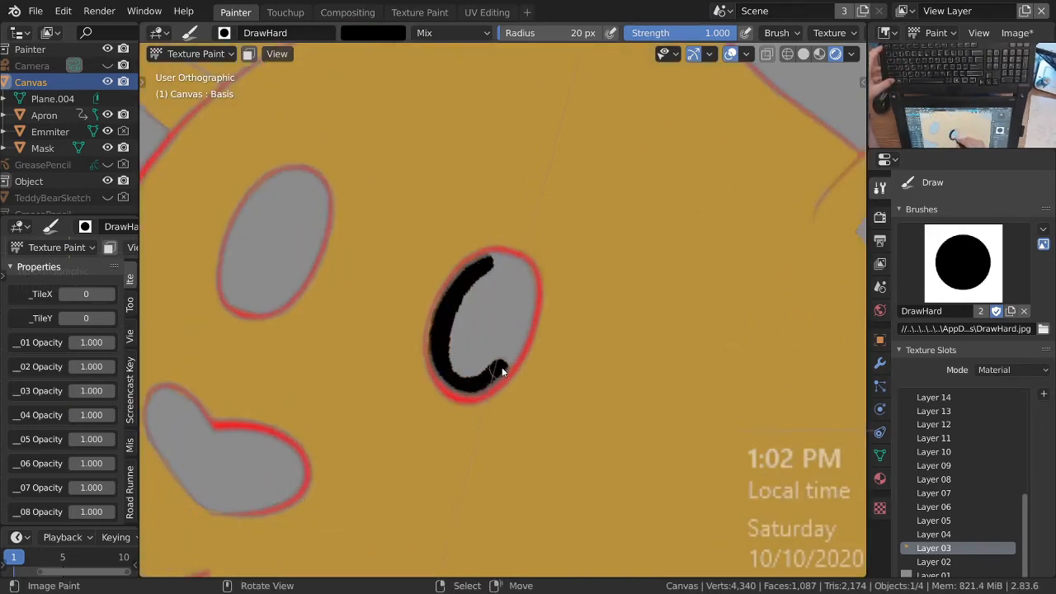
pyautogui.moveTo(532, 290)
pyautogui.mouseDown()
pyautogui.moveTo(512, 266)
pyautogui.moveTo(462, 302)
pyautogui.moveTo(495, 276)
pyautogui.moveTo(518, 301)
pyautogui.moveTo(518, 280)
pyautogui.mouseUp()
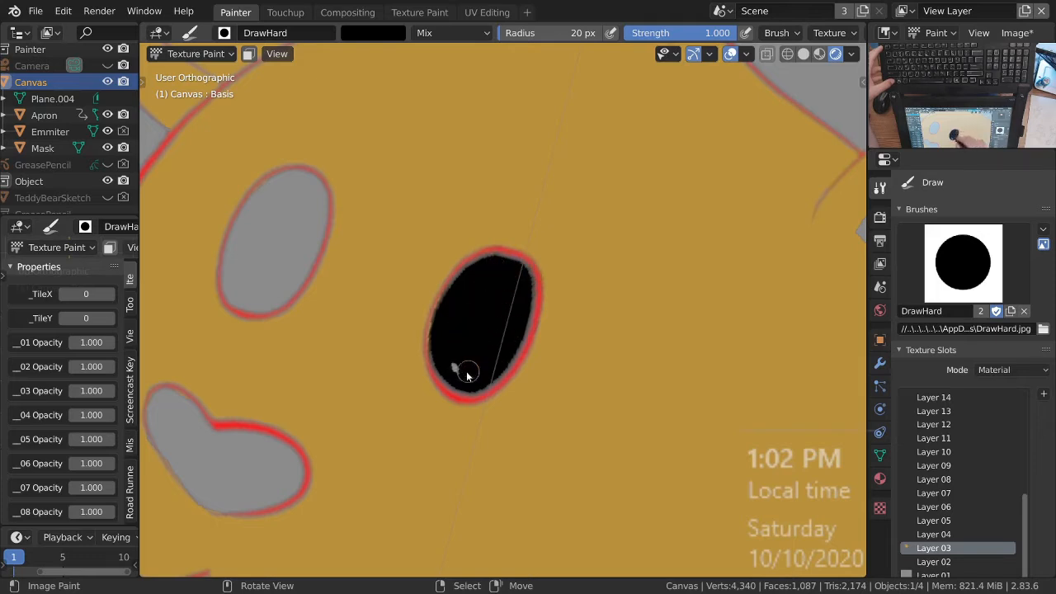
pyautogui.moveTo(453, 358); pyautogui.dragTo(450, 323)
# Step: Paint the left-hand eye black, undoing the first stroke and redrawing it along the eye outline
pyautogui.keyDown('shift'); pyautogui.moveTo(307, 224); pyautogui.dragTo(460, 237, button='middle'); pyautogui.keyUp('shift')
pyautogui.moveTo(440, 194)
pyautogui.mouseDown()
pyautogui.moveTo(417, 206)
pyautogui.moveTo(385, 259)
pyautogui.mouseUp()
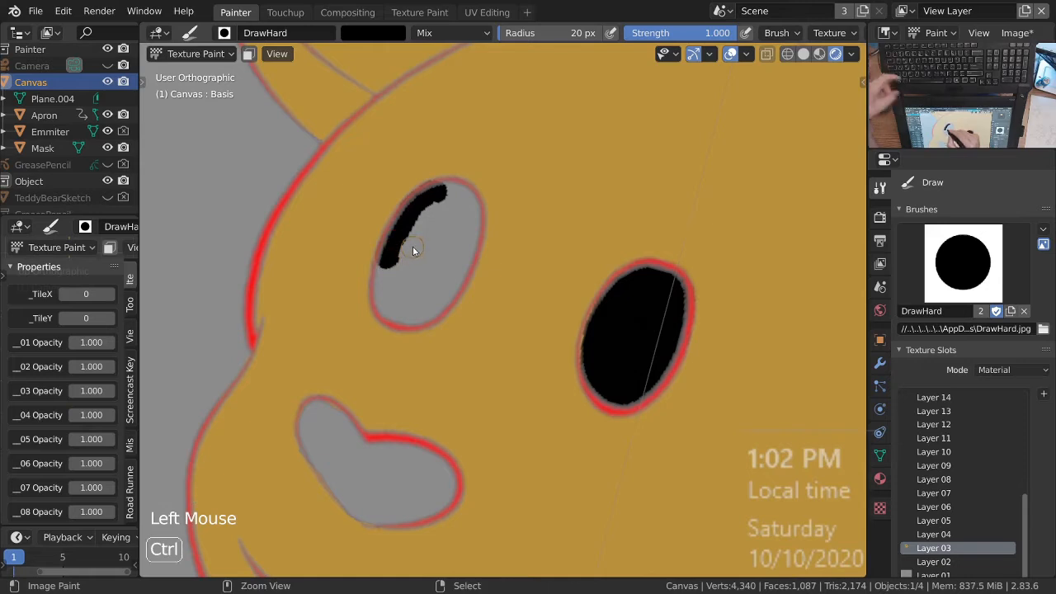
pyautogui.hotkey('ctrl', 'z')
pyautogui.moveTo(444, 191)
pyautogui.mouseDown()
pyautogui.moveTo(393, 236)
pyautogui.moveTo(386, 304)
pyautogui.moveTo(428, 312)
pyautogui.moveTo(464, 260)
pyautogui.moveTo(466, 204)
pyautogui.moveTo(437, 207)
pyautogui.moveTo(412, 301)
pyautogui.mouseUp()
pyautogui.keyDown('ctrl'); pyautogui.moveTo(454, 207); pyautogui.dragTo(519, 363, button='middle'); pyautogui.keyUp('ctrl')
pyautogui.moveTo(519, 363)
pyautogui.keyDown('ctrl'); pyautogui.mouseDown(button='middle')
pyautogui.moveTo(517, 387)
pyautogui.moveTo(455, 302)
pyautogui.moveTo(365, 283)
pyautogui.mouseUp(button='middle'); pyautogui.keyUp('ctrl')
pyautogui.moveTo(379, 297); pyautogui.dragTo(343, 253)
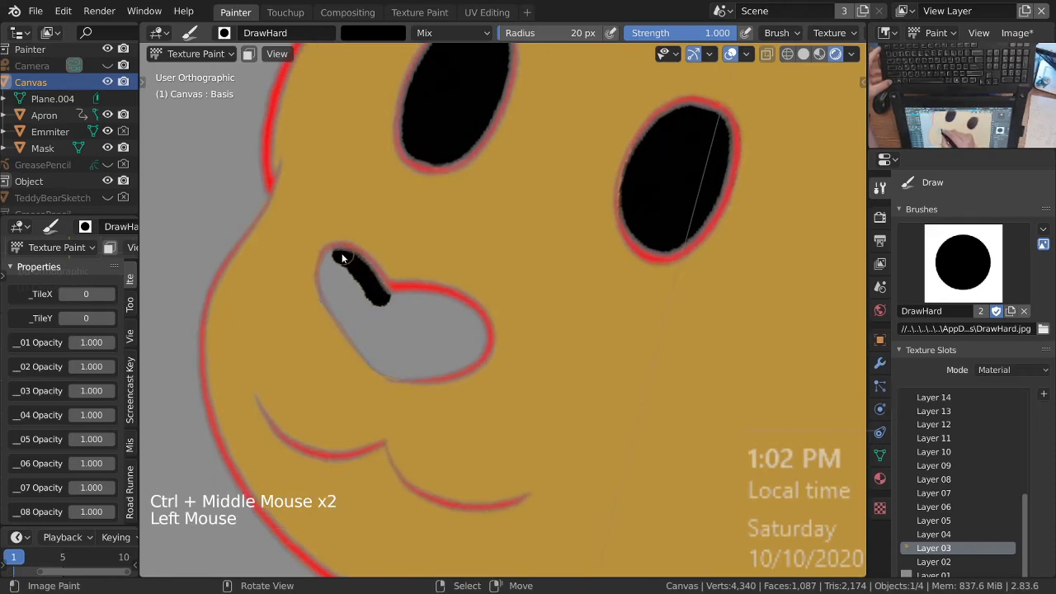
pyautogui.moveTo(334, 302)
pyautogui.mouseDown()
pyautogui.moveTo(378, 357)
pyautogui.moveTo(405, 360)
pyautogui.mouseUp()
pyautogui.hotkey('ctrl', 'z')
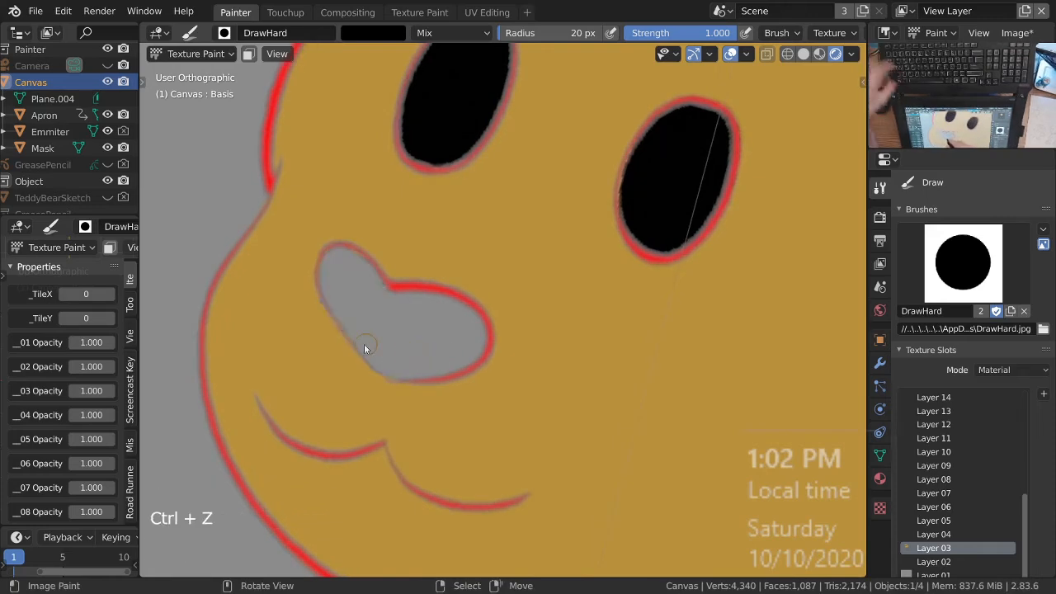
# Step: Paint the nose solid black inside its red outline
pyautogui.click(331, 261)
pyautogui.moveTo(331, 262)
pyautogui.mouseDown()
pyautogui.moveTo(345, 319)
pyautogui.moveTo(371, 353)
pyautogui.moveTo(408, 373)
pyautogui.mouseUp()
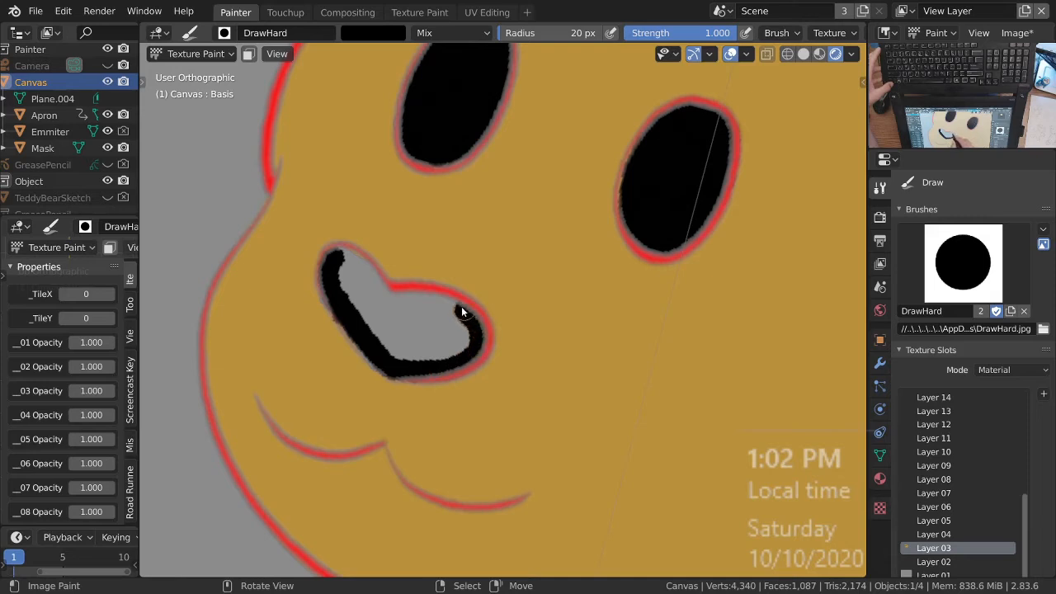
pyautogui.moveTo(338, 266); pyautogui.dragTo(342, 260)
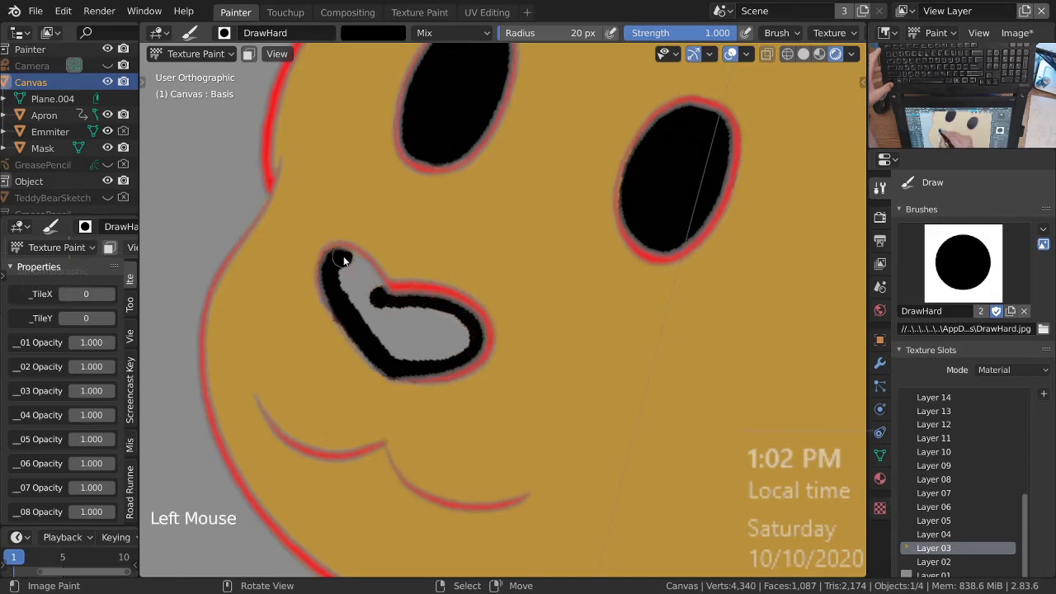
pyautogui.moveTo(368, 300)
pyautogui.mouseDown()
pyautogui.moveTo(381, 339)
pyautogui.moveTo(460, 337)
pyautogui.mouseUp()
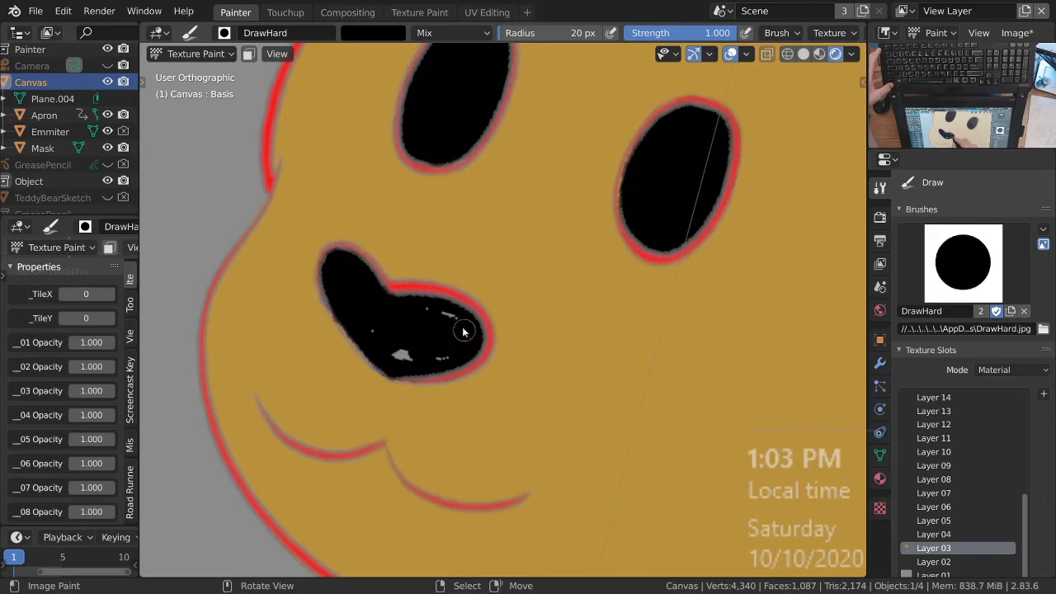
# Step: Sample the head's golden tan and paint along the inside of the right-hand ear's outline
pyautogui.keyDown('ctrl'); pyautogui.moveTo(405, 290); pyautogui.dragTo(495, 373, button='middle'); pyautogui.keyUp('ctrl')
pyautogui.keyDown('ctrl'); pyautogui.moveTo(495, 373); pyautogui.dragTo(507, 410, button='middle'); pyautogui.keyUp('ctrl')
pyautogui.keyDown('shift'); pyautogui.moveTo(589, 422); pyautogui.dragTo(564, 235, button='middle'); pyautogui.keyUp('shift')
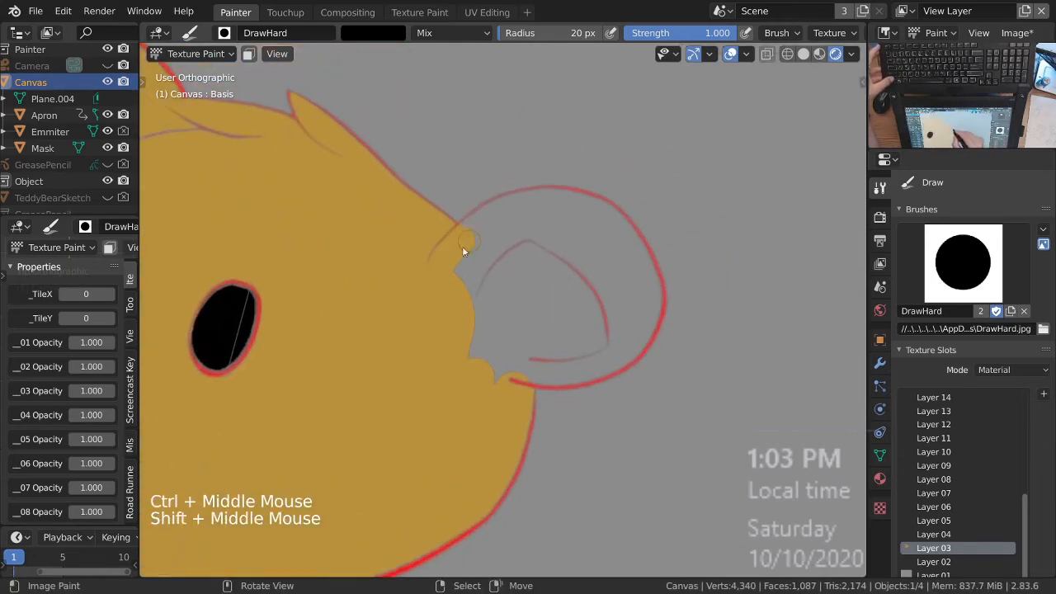
pyautogui.press('s')
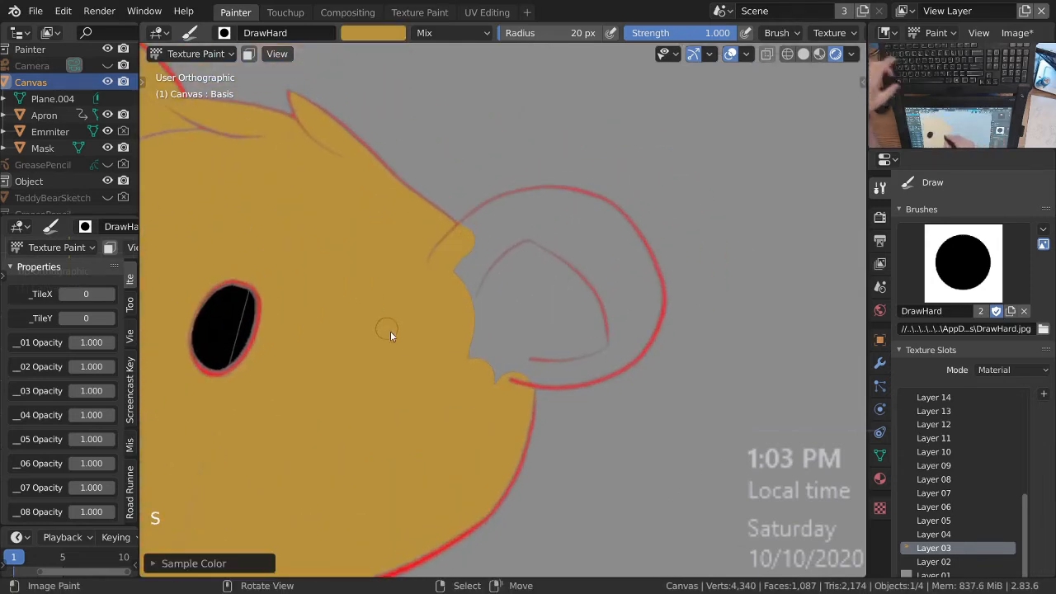
pyautogui.press('x')
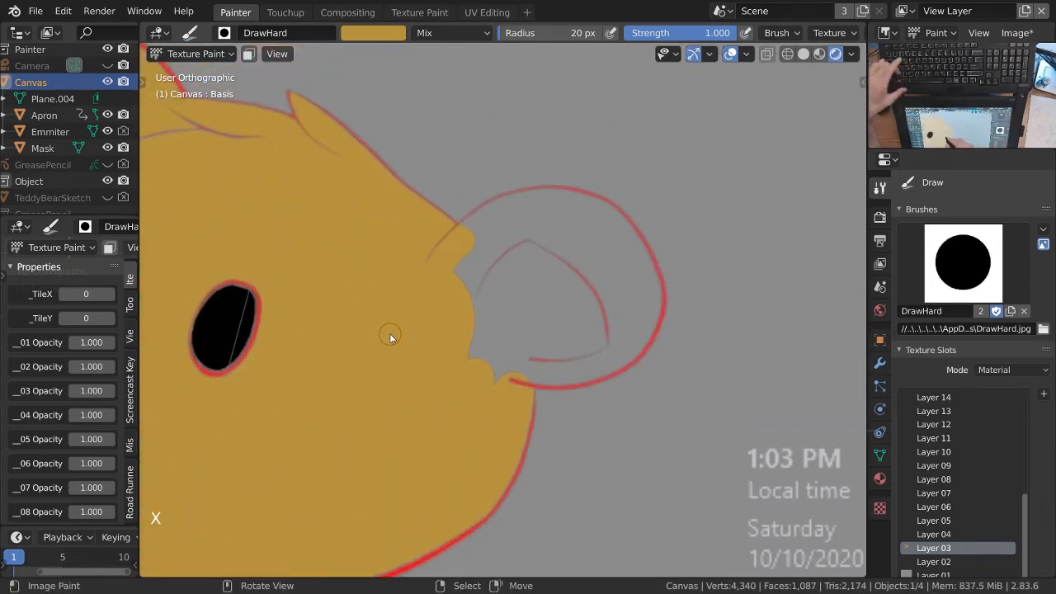
pyautogui.press('s')
pyautogui.press('x')
pyautogui.moveTo(374, 358)
pyautogui.keyDown('ctrl'); pyautogui.mouseDown(button='middle')
pyautogui.moveTo(490, 226)
pyautogui.moveTo(459, 217)
pyautogui.mouseUp(button='middle'); pyautogui.keyUp('ctrl')
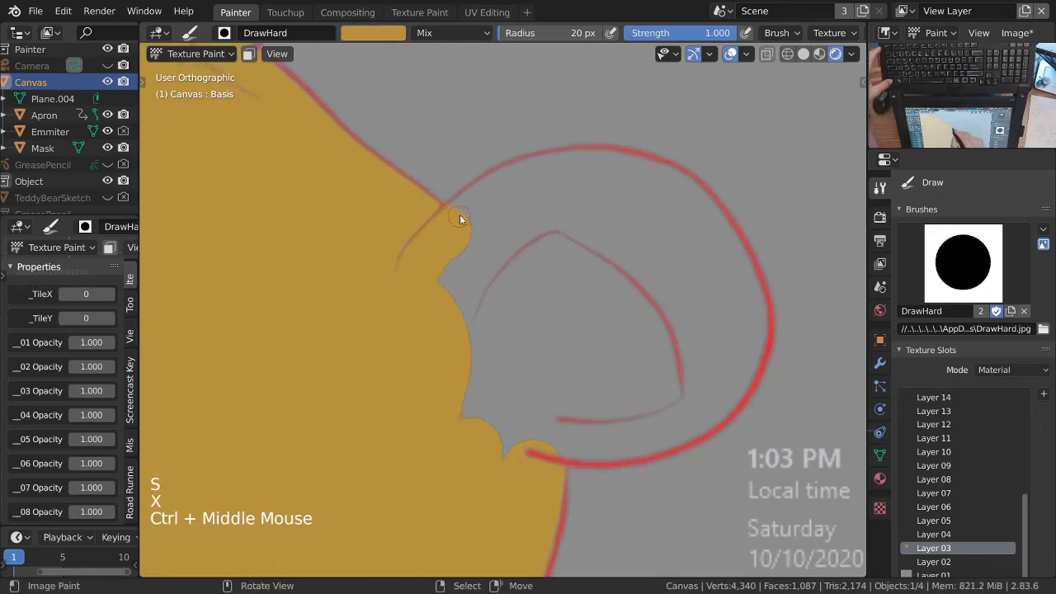
pyautogui.click(454, 211)
pyautogui.moveTo(495, 186)
pyautogui.mouseDown()
pyautogui.moveTo(552, 166)
pyautogui.moveTo(651, 173)
pyautogui.mouseUp()
pyautogui.click(624, 165)
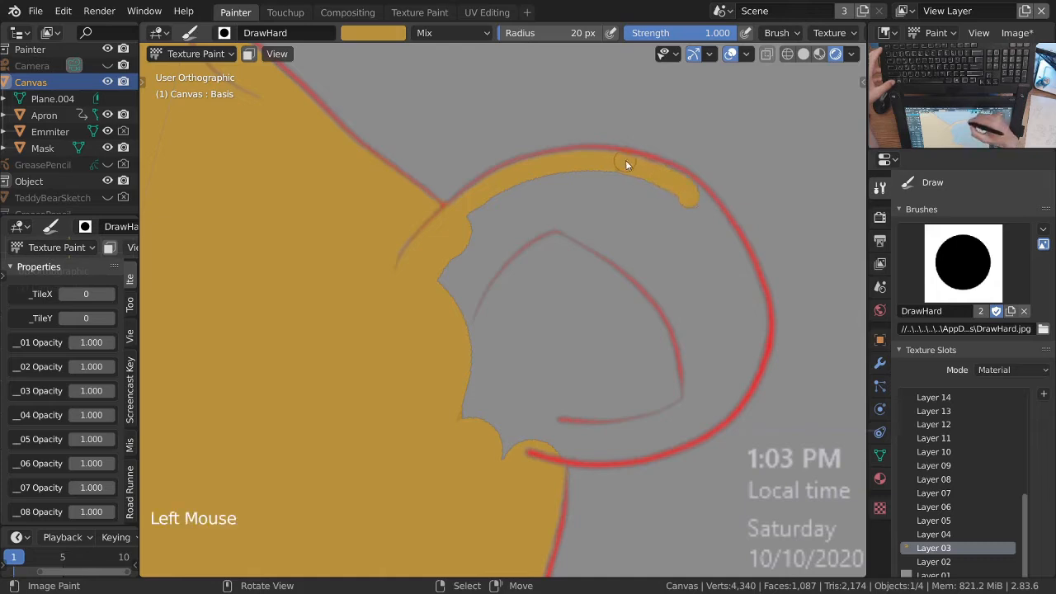
pyautogui.moveTo(726, 236); pyautogui.dragTo(748, 268)
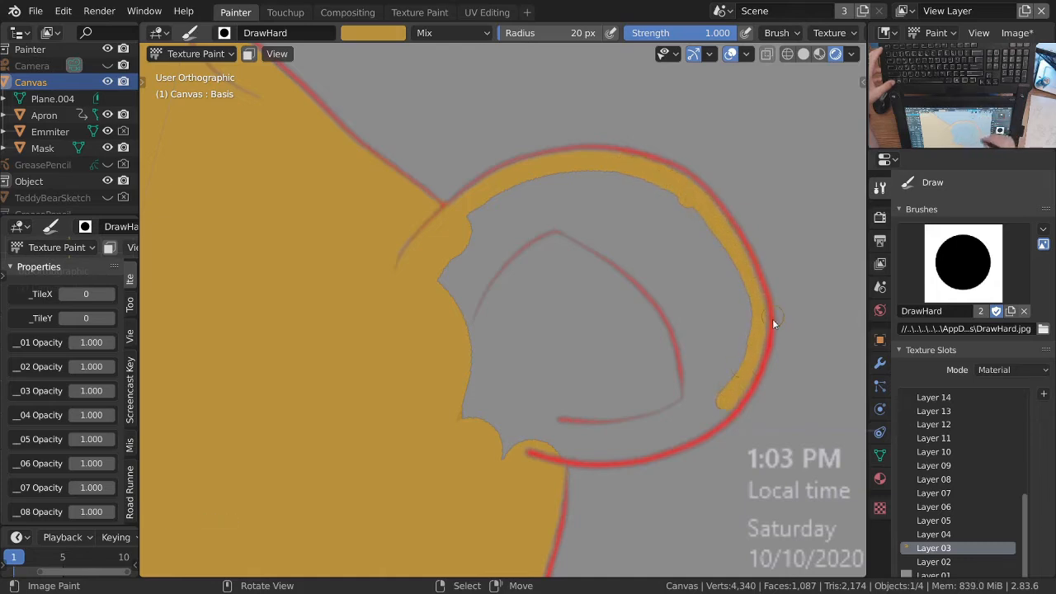
pyautogui.moveTo(772, 321); pyautogui.dragTo(763, 335)
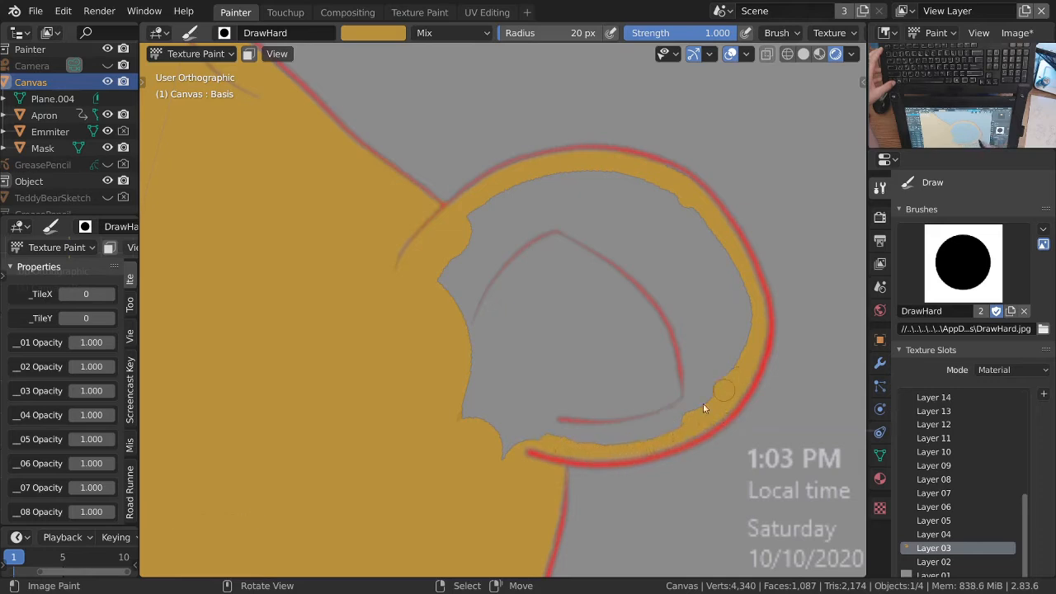
# Step: Enlarge the brush radius to 118 px and fill the right-hand ear's interior golden tan
pyautogui.press('f')
pyautogui.click(604, 303)
pyautogui.moveTo(462, 363)
pyautogui.mouseDown()
pyautogui.moveTo(457, 312)
pyautogui.moveTo(547, 235)
pyautogui.moveTo(642, 248)
pyautogui.mouseUp()
pyautogui.moveTo(681, 302)
pyautogui.mouseDown()
pyautogui.moveTo(702, 313)
pyautogui.moveTo(630, 385)
pyautogui.moveTo(652, 381)
pyautogui.moveTo(503, 385)
pyautogui.moveTo(536, 364)
pyautogui.moveTo(585, 299)
pyautogui.mouseUp()
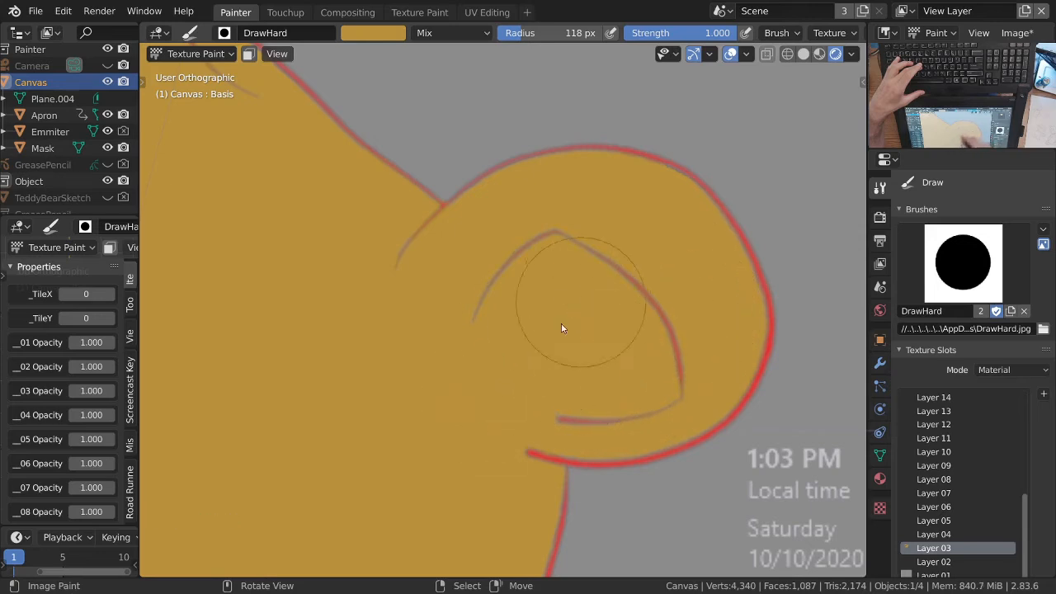
# Step: Reduce the brush radius to 27 px for painting the bow tie below the head
pyautogui.keyDown('ctrl'); pyautogui.moveTo(561, 279); pyautogui.dragTo(555, 345, button='middle'); pyautogui.keyUp('ctrl')
pyautogui.keyDown('shift'); pyautogui.moveTo(555, 345); pyautogui.dragTo(396, 288, button='middle'); pyautogui.keyUp('shift')
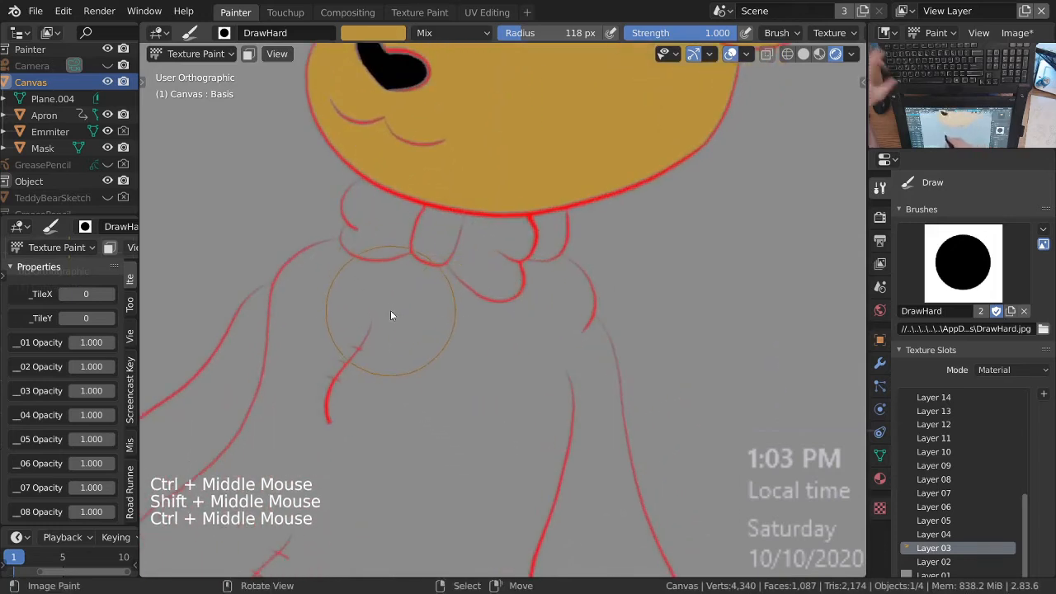
pyautogui.press('f')
pyautogui.click(341, 331)
pyautogui.moveTo(362, 247)
pyautogui.keyDown('ctrl'); pyautogui.mouseDown(button='middle')
pyautogui.moveTo(459, 457)
pyautogui.moveTo(452, 274)
pyautogui.moveTo(471, 264)
pyautogui.moveTo(471, 216)
pyautogui.moveTo(456, 259)
pyautogui.mouseUp(button='middle'); pyautogui.keyUp('ctrl')
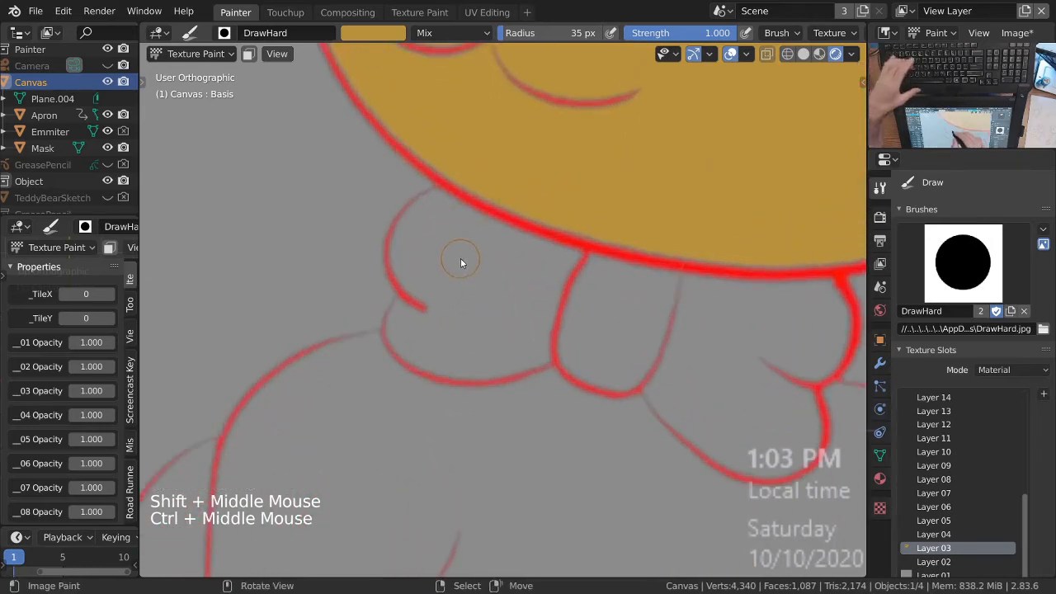
pyautogui.press('f')
pyautogui.click(442, 213)
pyautogui.keyDown('ctrl'); pyautogui.moveTo(442, 212); pyautogui.dragTo(454, 182, button='middle'); pyautogui.keyUp('ctrl')
# Step: Try golden tan along the outer edge of the bow tie's left-hand loop and check the whole bear
pyautogui.moveTo(454, 187); pyautogui.dragTo(391, 231)
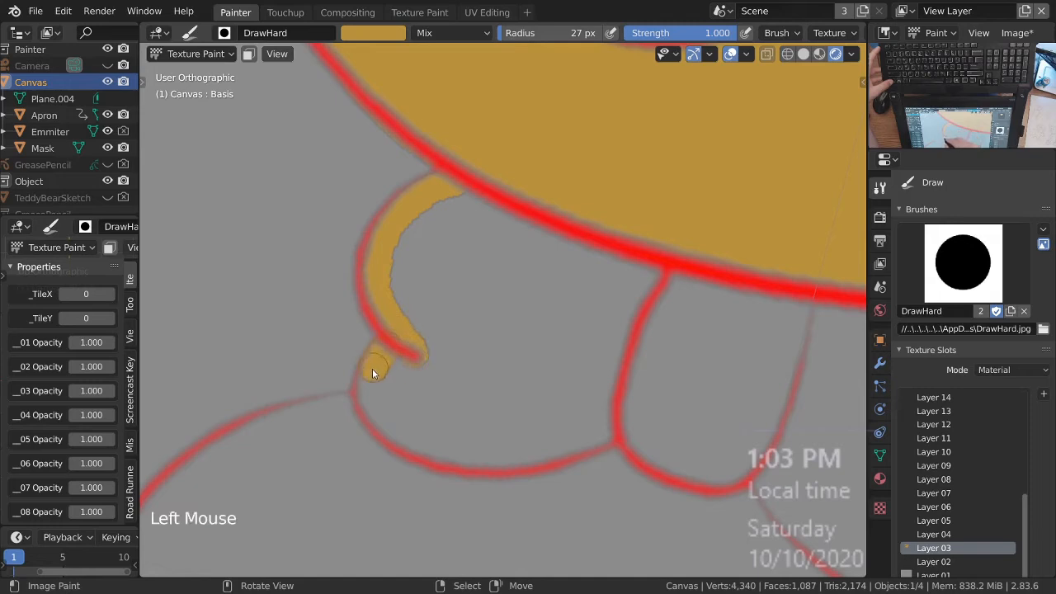
pyautogui.keyDown('ctrl'); pyautogui.moveTo(370, 408); pyautogui.dragTo(498, 512, button='middle'); pyautogui.keyUp('ctrl')
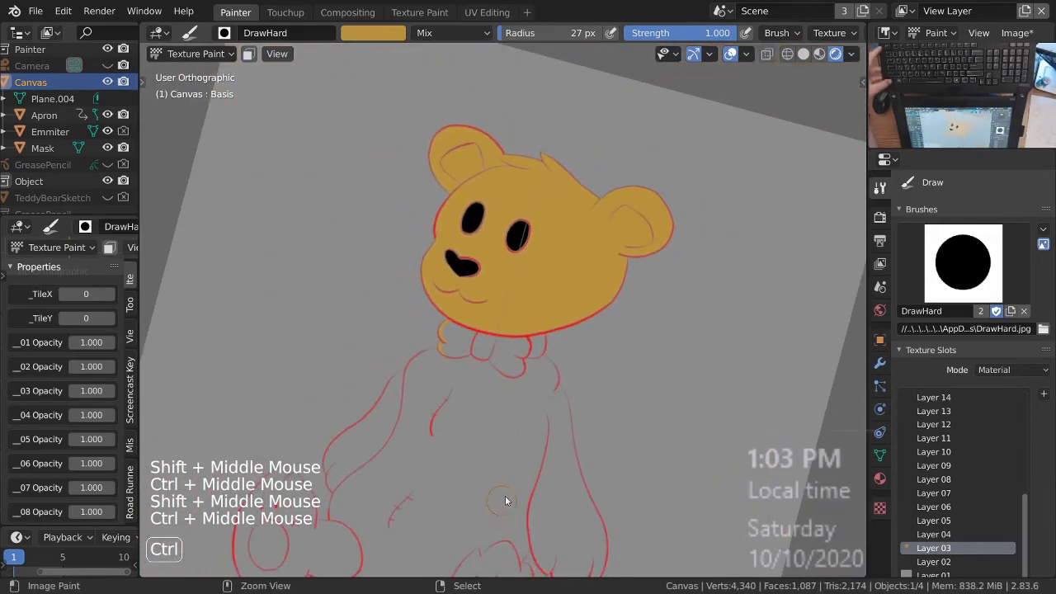
pyautogui.press('KP_4')
pyautogui.press('KP_4')
pyautogui.press('KP_4')
pyautogui.keyDown('shift'); pyautogui.moveTo(557, 330); pyautogui.dragTo(495, 266, button='middle'); pyautogui.keyUp('shift')
pyautogui.press('KP_6')
pyautogui.press('KP_6')
pyautogui.press('KP_6')
pyautogui.moveTo(507, 342)
pyautogui.keyDown('shift'); pyautogui.mouseDown(button='middle')
pyautogui.moveTo(502, 380)
pyautogui.moveTo(445, 346)
pyautogui.moveTo(684, 394)
pyautogui.mouseUp(button='middle'); pyautogui.keyUp('shift')
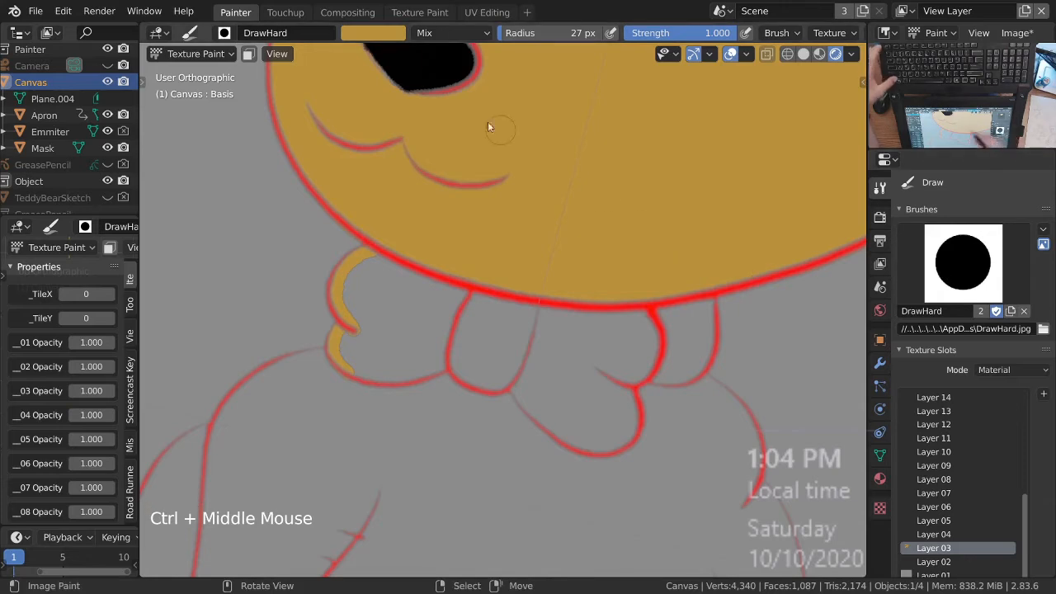
# Step: Change the brush color to bright yellow and try it over the bow tie's left-hand loop and knot
pyautogui.click(382, 37)
pyautogui.moveTo(429, 95); pyautogui.dragTo(329, 20)
pyautogui.keyDown('ctrl'); pyautogui.moveTo(413, 292); pyautogui.dragTo(373, 264, button='middle'); pyautogui.keyUp('ctrl')
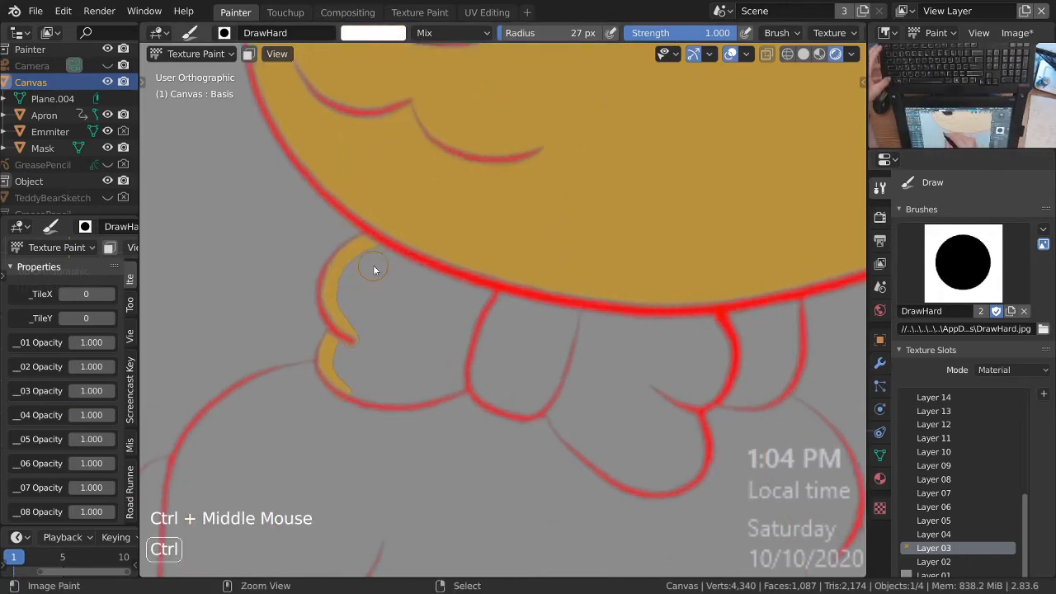
pyautogui.click(387, 37)
pyautogui.moveTo(362, 189); pyautogui.dragTo(372, 189)
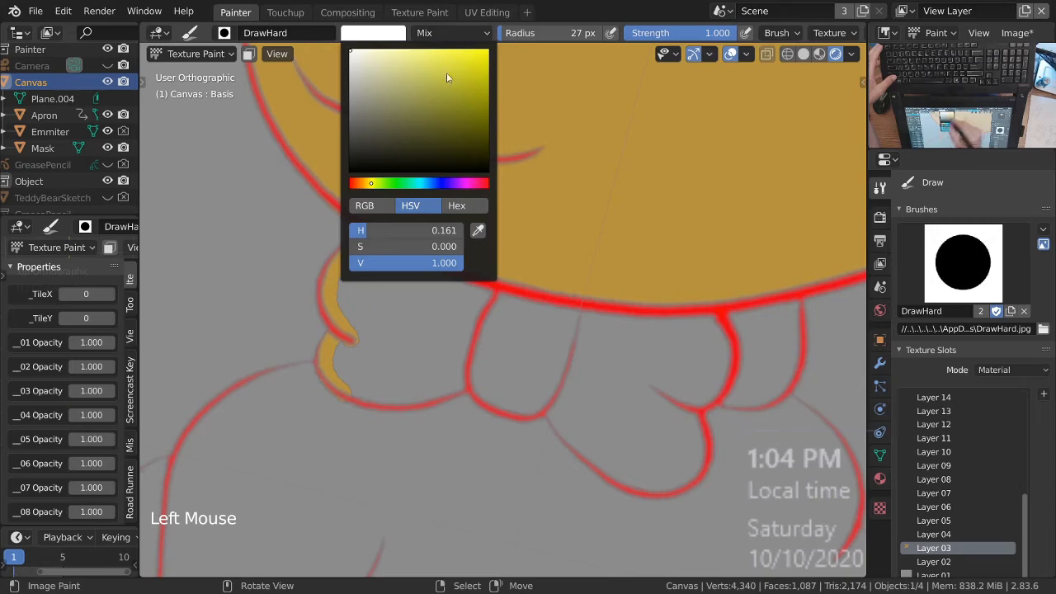
pyautogui.click(447, 51)
pyautogui.moveTo(367, 252)
pyautogui.mouseDown()
pyautogui.moveTo(337, 294)
pyautogui.moveTo(368, 341)
pyautogui.mouseUp()
pyautogui.keyDown('ctrl'); pyautogui.moveTo(368, 340); pyautogui.dragTo(436, 329, button='middle'); pyautogui.keyUp('ctrl')
pyautogui.moveTo(396, 359)
pyautogui.mouseDown()
pyautogui.moveTo(437, 408)
pyautogui.moveTo(475, 400)
pyautogui.mouseUp()
pyautogui.moveTo(475, 400)
pyautogui.keyDown('ctrl'); pyautogui.mouseDown(button='middle')
pyautogui.moveTo(487, 502)
pyautogui.moveTo(533, 466)
pyautogui.moveTo(521, 307)
pyautogui.moveTo(439, 336)
pyautogui.moveTo(455, 330)
pyautogui.moveTo(449, 297)
pyautogui.mouseUp(button='middle'); pyautogui.keyUp('ctrl')
# Step: Set the brush color to white and try it over the yellow on the bow tie's loop and knot
pyautogui.click(373, 33)
pyautogui.moveTo(405, 77)
pyautogui.mouseDown()
pyautogui.moveTo(407, 63)
pyautogui.moveTo(349, 51)
pyautogui.mouseUp()
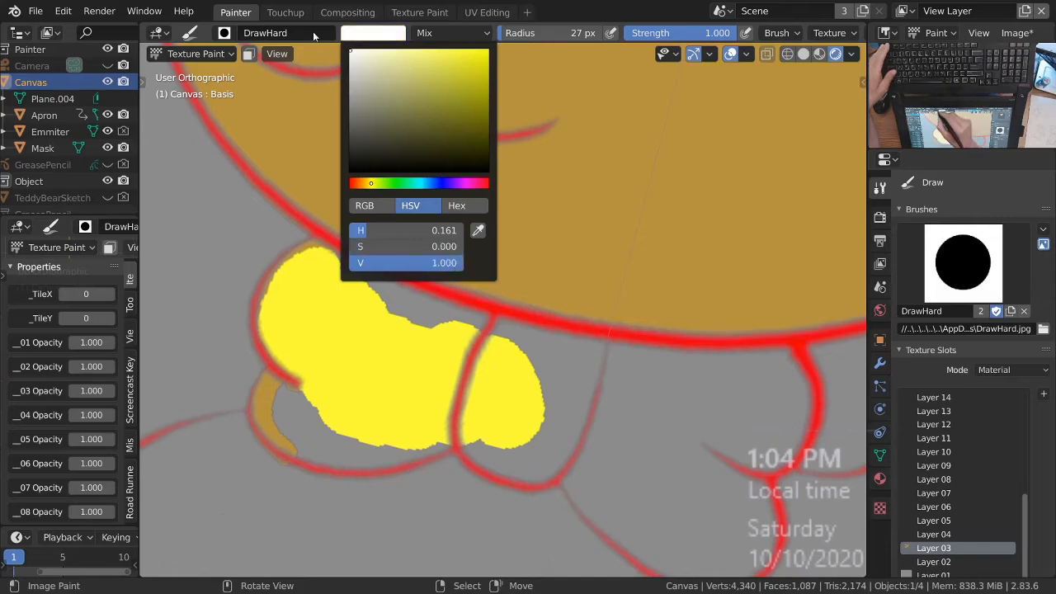
pyautogui.moveTo(306, 288); pyautogui.dragTo(299, 274)
pyautogui.moveTo(275, 317)
pyautogui.mouseDown()
pyautogui.moveTo(294, 293)
pyautogui.moveTo(349, 288)
pyautogui.moveTo(348, 276)
pyautogui.moveTo(442, 332)
pyautogui.moveTo(342, 322)
pyautogui.moveTo(487, 358)
pyautogui.moveTo(538, 417)
pyautogui.mouseUp()
pyautogui.moveTo(537, 417)
pyautogui.keyDown('ctrl'); pyautogui.mouseDown(button='middle')
pyautogui.moveTo(436, 217)
pyautogui.moveTo(462, 484)
pyautogui.moveTo(460, 448)
pyautogui.mouseUp(button='middle'); pyautogui.keyUp('ctrl')
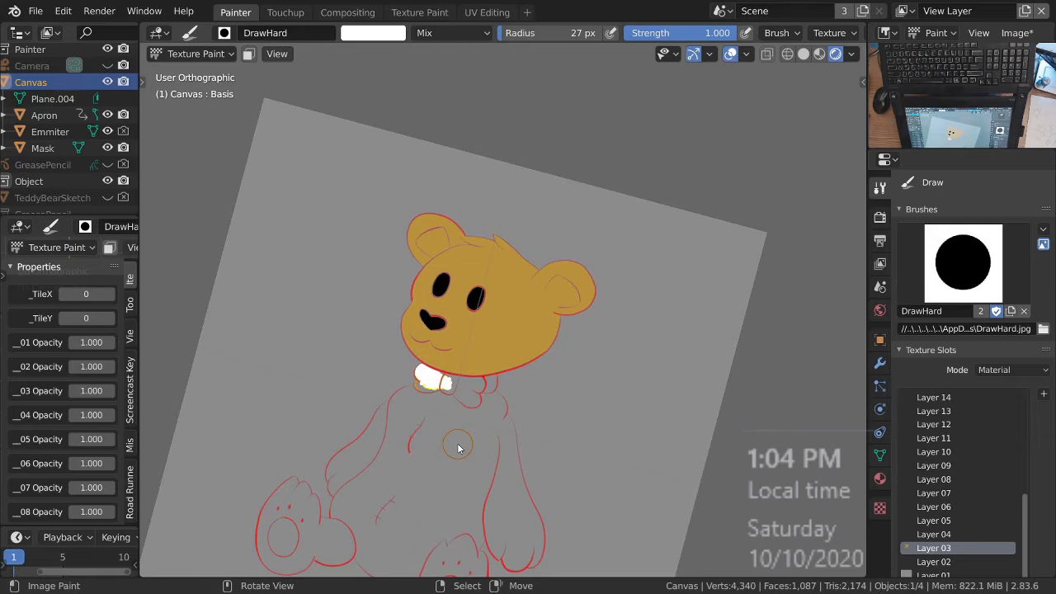
pyautogui.keyDown('ctrl'); pyautogui.moveTo(460, 448); pyautogui.dragTo(482, 306, button='middle'); pyautogui.keyUp('ctrl')
# Step: Set the brush color to brownish red (H 0.027, S 0.898, V 0.591) and try it over the bow tie's loop and knot
pyautogui.click(373, 33)
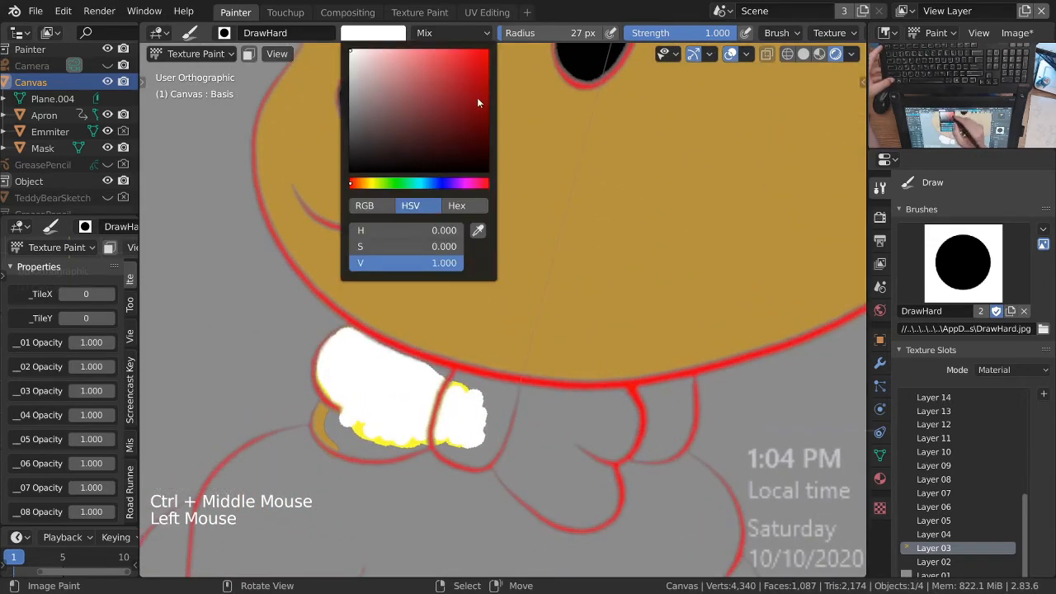
pyautogui.moveTo(364, 185); pyautogui.dragTo(352, 185)
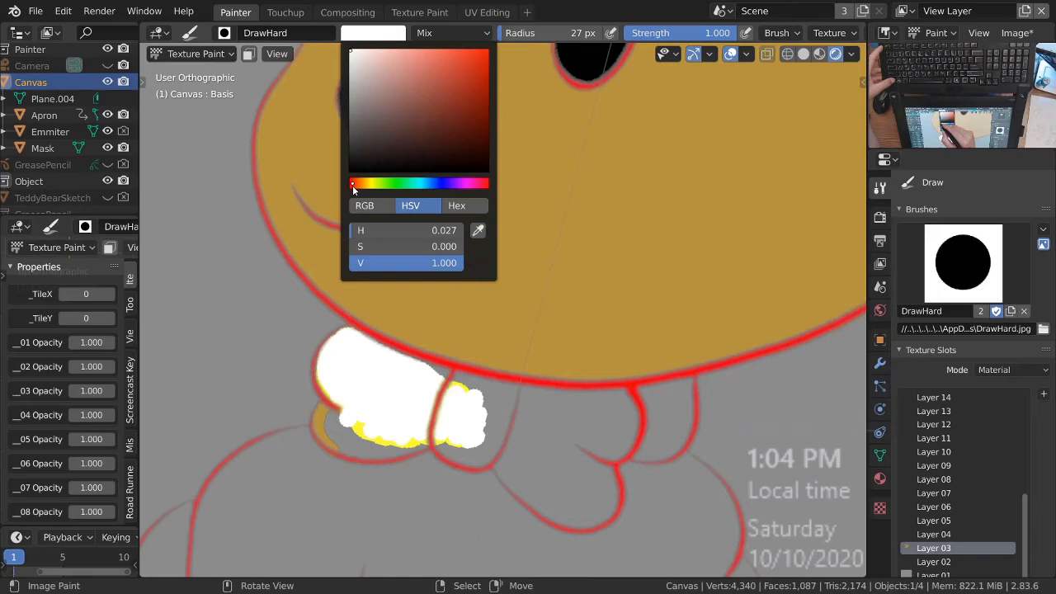
pyautogui.moveTo(472, 91); pyautogui.dragTo(475, 98)
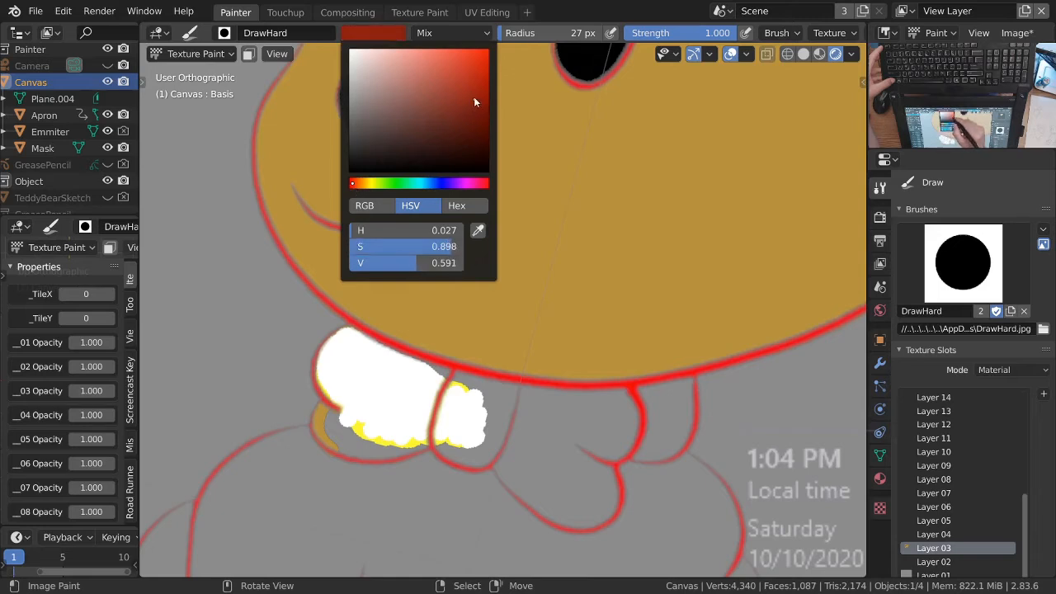
pyautogui.moveTo(358, 361)
pyautogui.mouseDown()
pyautogui.moveTo(349, 349)
pyautogui.moveTo(347, 386)
pyautogui.moveTo(388, 421)
pyautogui.moveTo(500, 428)
pyautogui.mouseUp()
pyautogui.moveTo(500, 427)
pyautogui.keyDown('ctrl'); pyautogui.mouseDown(button='middle')
pyautogui.moveTo(445, 303)
pyautogui.moveTo(482, 498)
pyautogui.moveTo(488, 463)
pyautogui.moveTo(470, 311)
pyautogui.moveTo(459, 311)
pyautogui.mouseUp(button='middle'); pyautogui.keyUp('ctrl')
pyautogui.keyDown('ctrl'); pyautogui.moveTo(459, 311); pyautogui.dragTo(403, 66, button='middle'); pyautogui.keyUp('ctrl')
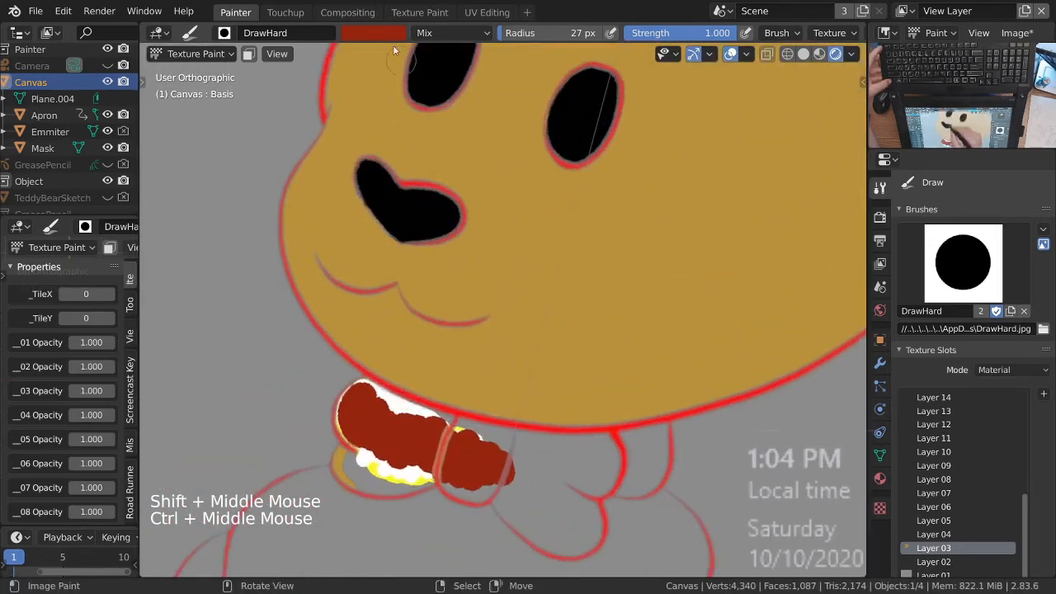
# Step: Set the brush color to deep red (H 0.000, S 0.929, V 0.640) and paint the left-hand loop's outer and upper edges
pyautogui.click(373, 32)
pyautogui.click(354, 181)
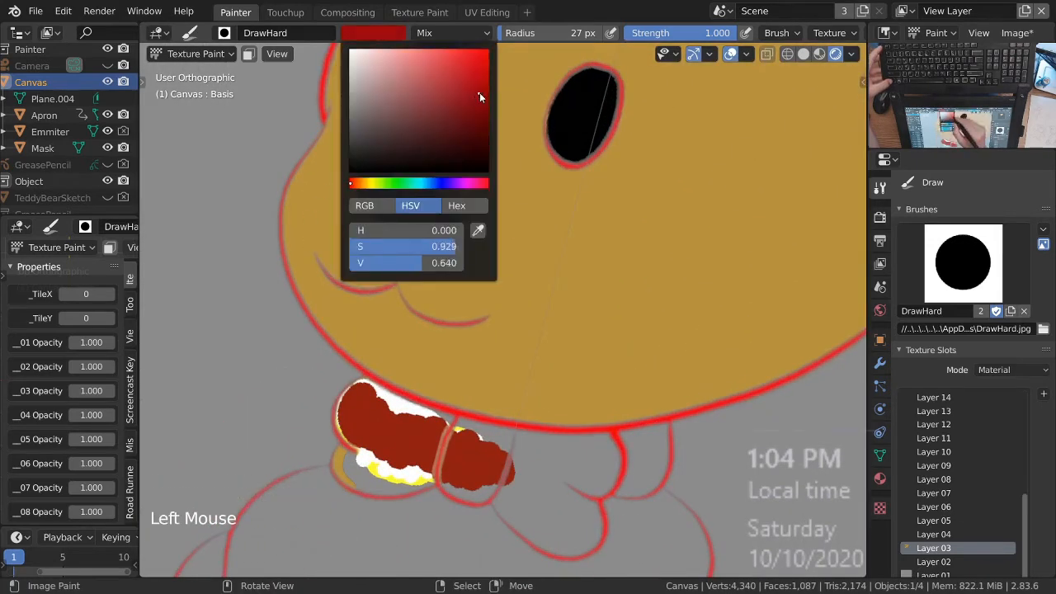
pyautogui.keyDown('ctrl'); pyautogui.moveTo(330, 444); pyautogui.dragTo(381, 380, button='middle'); pyautogui.keyUp('ctrl')
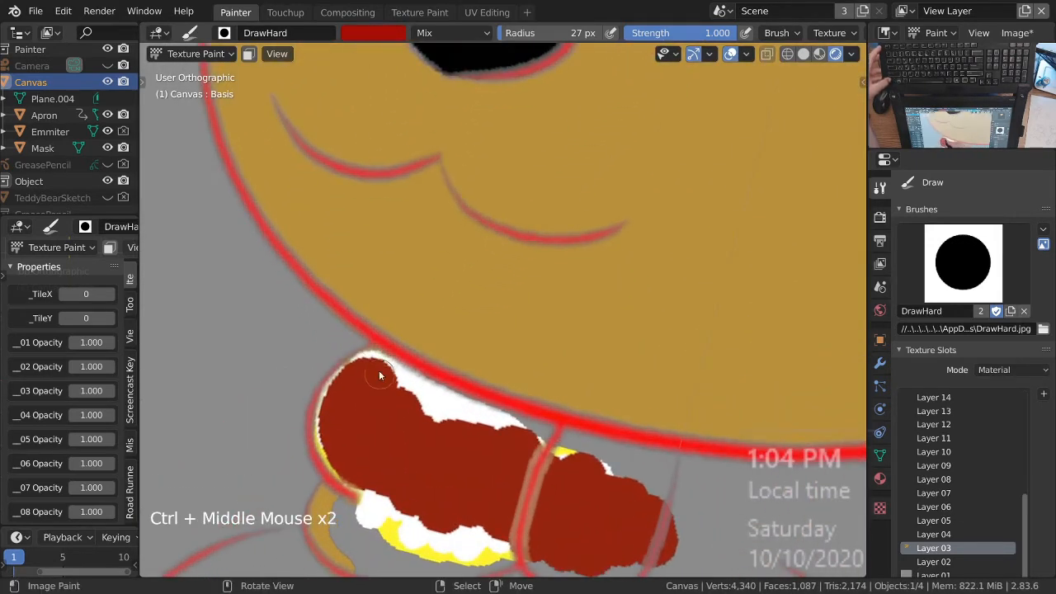
pyautogui.moveTo(380, 380); pyautogui.dragTo(375, 367)
pyautogui.moveTo(333, 412); pyautogui.dragTo(339, 458)
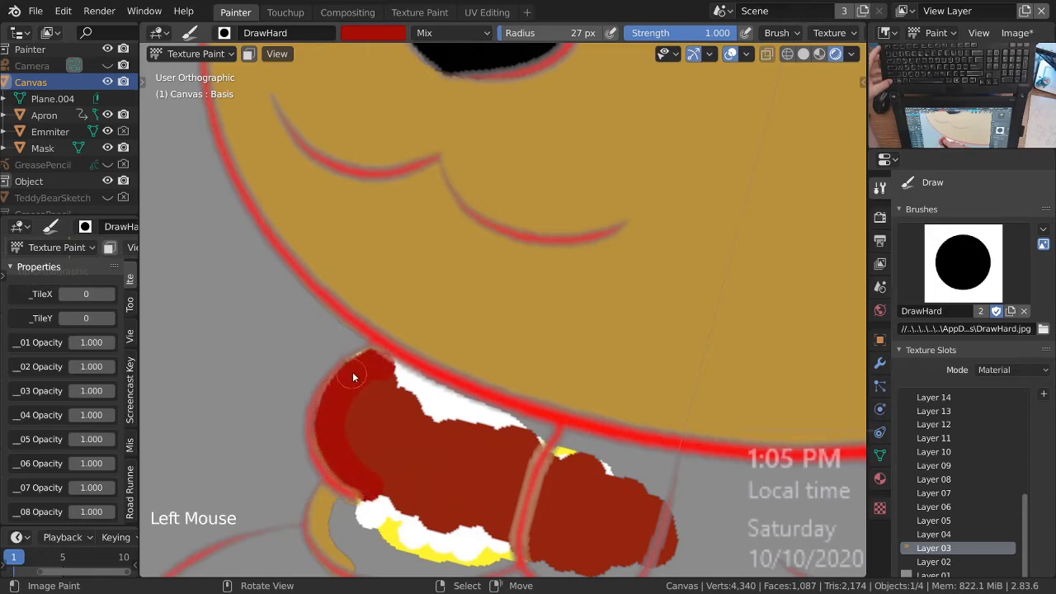
pyautogui.moveTo(376, 366); pyautogui.dragTo(428, 408)
pyautogui.moveTo(393, 371); pyautogui.dragTo(497, 442)
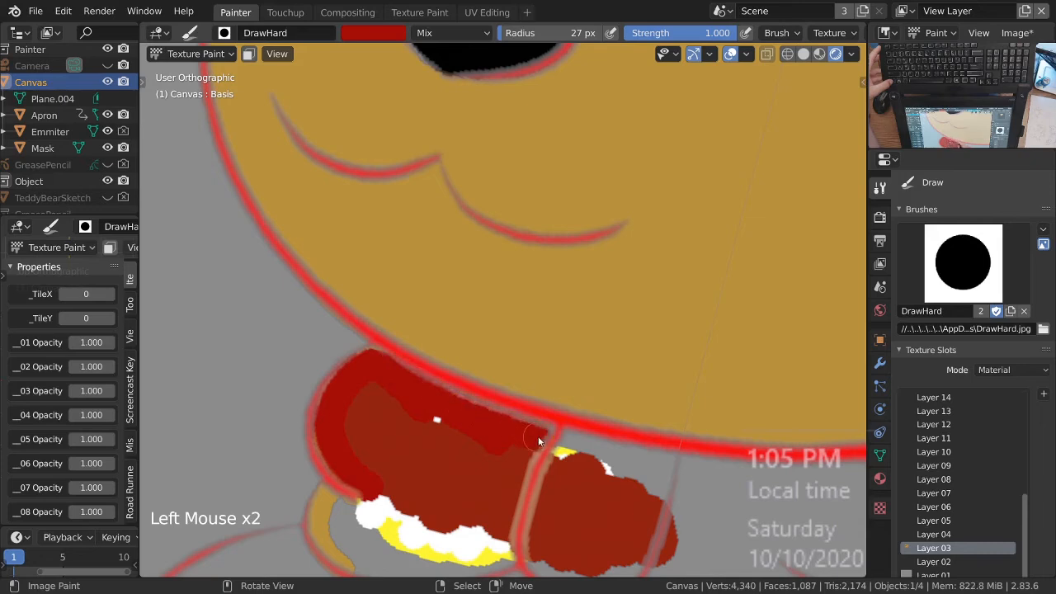
# Step: Paint the upper part of the bow tie's knot deep red, undoing the last three strokes and repainting them
pyautogui.keyDown('shift'); pyautogui.moveTo(554, 461); pyautogui.dragTo(526, 388, button='middle'); pyautogui.keyUp('shift')
pyautogui.moveTo(500, 357)
pyautogui.mouseDown()
pyautogui.moveTo(569, 372)
pyautogui.moveTo(581, 419)
pyautogui.moveTo(588, 392)
pyautogui.moveTo(632, 416)
pyautogui.moveTo(644, 468)
pyautogui.mouseUp()
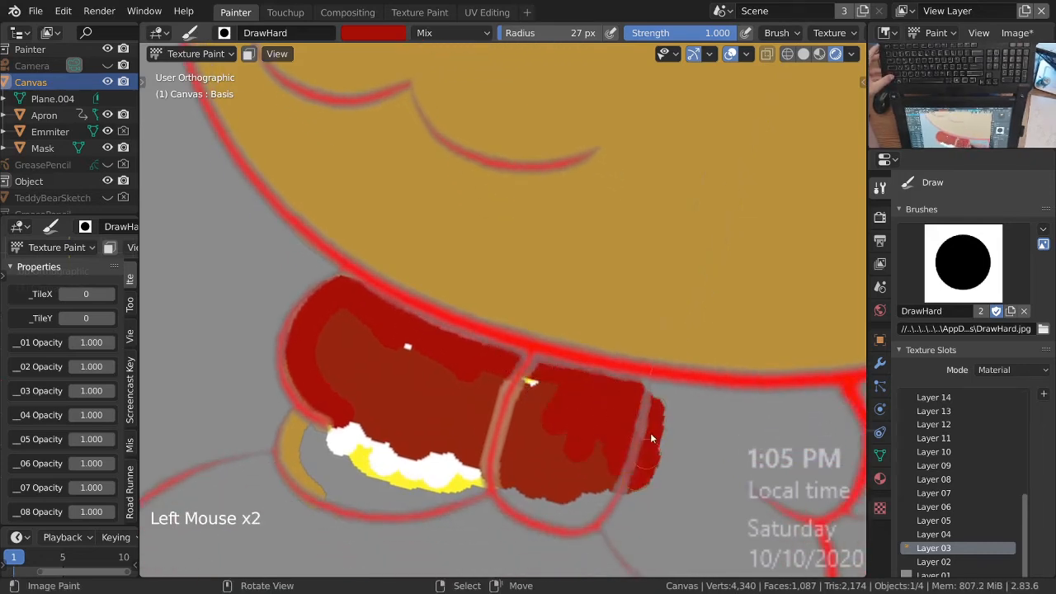
pyautogui.hotkey('ctrl', 'z')
pyautogui.hotkey('ctrl', 'z')
pyautogui.hotkey('ctrl', 'z')
pyautogui.moveTo(651, 451)
pyautogui.keyDown('ctrl'); pyautogui.mouseDown(button='middle')
pyautogui.moveTo(700, 449)
pyautogui.moveTo(557, 355)
pyautogui.mouseUp(button='middle'); pyautogui.keyUp('ctrl')
pyautogui.moveTo(498, 347); pyautogui.dragTo(495, 372)
pyautogui.moveTo(512, 310)
pyautogui.mouseDown()
pyautogui.moveTo(507, 340)
pyautogui.moveTo(389, 287)
pyautogui.mouseUp()
# Step: Fill the remaining brownish-red areas of the bow tie's loop and knot with deep red up to the knot's outline
pyautogui.keyDown('ctrl'); pyautogui.moveTo(464, 369); pyautogui.dragTo(434, 328, button='middle'); pyautogui.keyUp('ctrl')
pyautogui.press('KP_6')
pyautogui.press('KP_6')
pyautogui.press('KP_6')
pyautogui.press('KP_6')
pyautogui.press('KP_6')
pyautogui.press('KP_6')
pyautogui.press('KP_6')
pyautogui.press('KP_6')
pyautogui.press('KP_6')
pyautogui.press('KP_6')
pyautogui.click(489, 271)
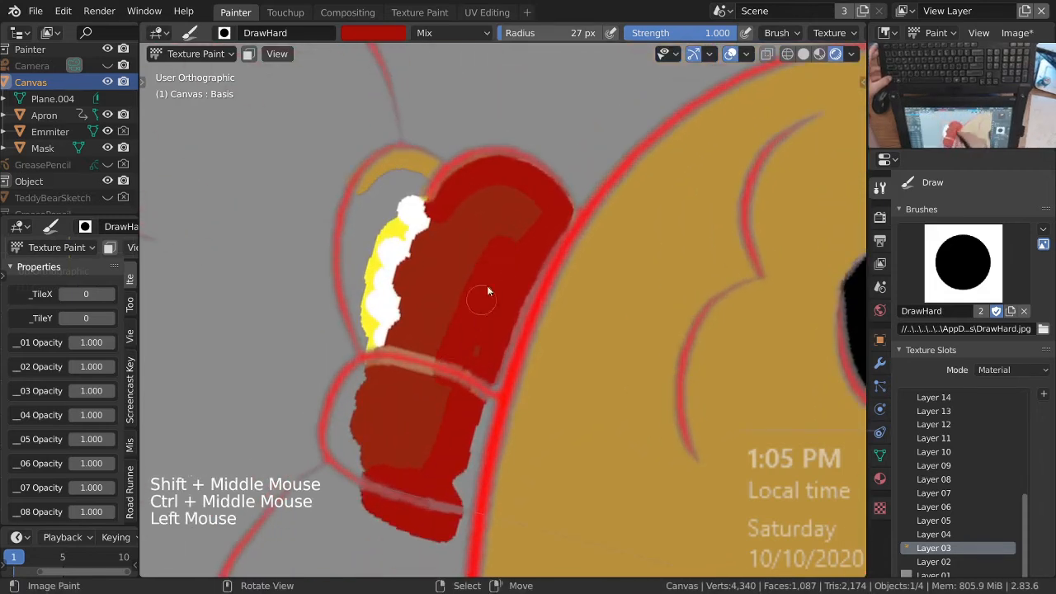
pyautogui.moveTo(510, 205); pyautogui.dragTo(430, 247)
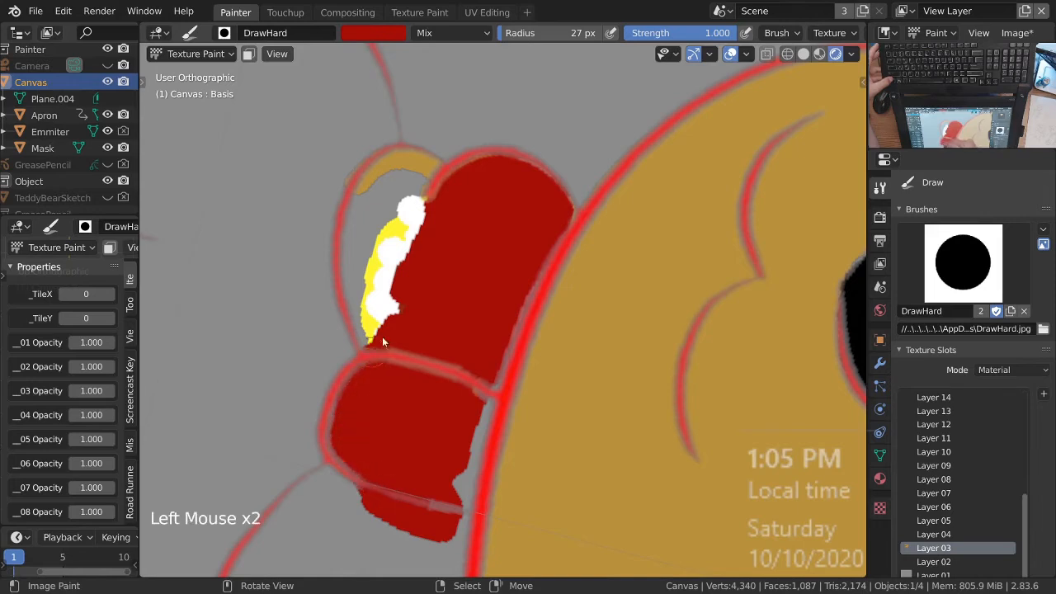
# Step: Cover the loop's white, yellow and golden tan patches with deep red and fill its lower lobe to the outline
pyautogui.moveTo(370, 363); pyautogui.dragTo(390, 285)
pyautogui.moveTo(425, 216); pyautogui.dragTo(413, 266)
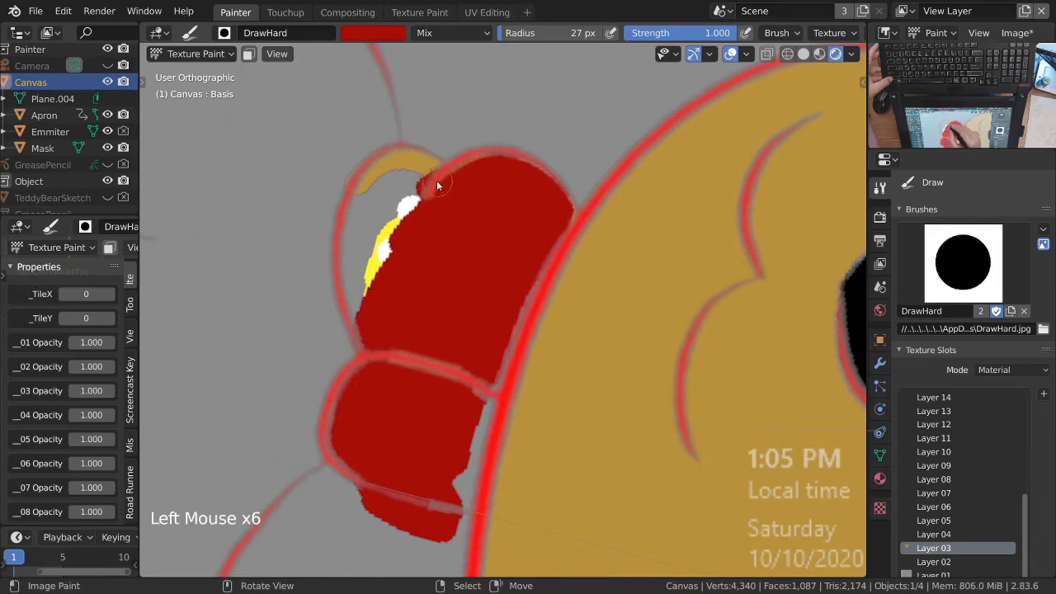
pyautogui.moveTo(369, 345); pyautogui.dragTo(379, 266)
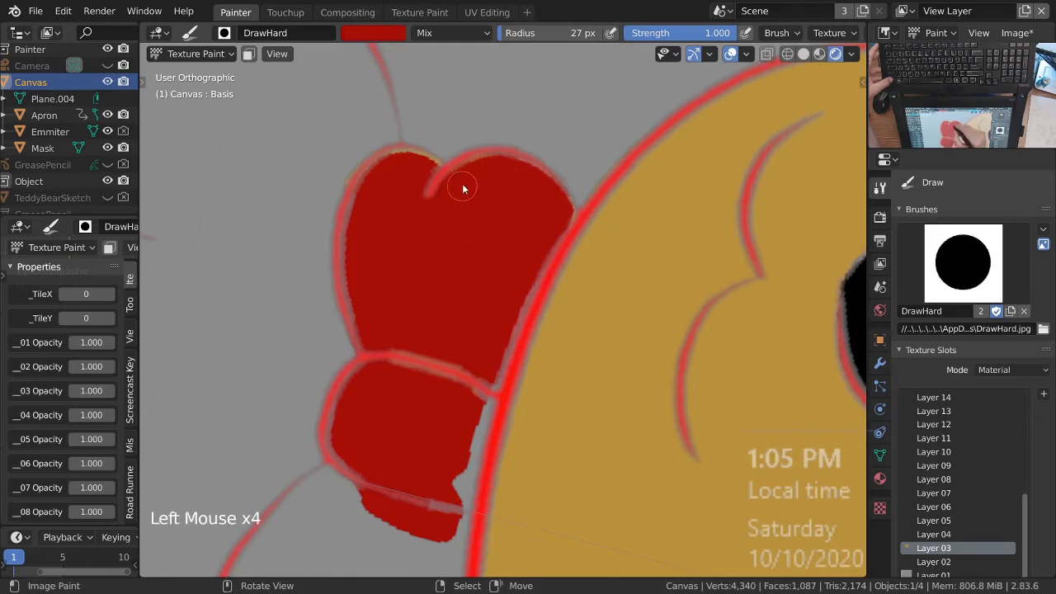
# Step: Paint the unpainted gap between the bow tie's knot and the head outline deep red
pyautogui.keyDown('ctrl'); pyautogui.moveTo(506, 239); pyautogui.dragTo(504, 264, button='middle'); pyautogui.keyUp('ctrl')
pyautogui.keyDown('shift'); pyautogui.moveTo(503, 264); pyautogui.dragTo(475, 228, button='middle'); pyautogui.keyUp('shift')
pyautogui.click(478, 232)
pyautogui.keyDown('shift'); pyautogui.moveTo(440, 340); pyautogui.dragTo(463, 250, button='middle'); pyautogui.keyUp('shift')
pyautogui.click(465, 236)
pyautogui.moveTo(459, 244); pyautogui.dragTo(419, 439)
pyautogui.click(418, 444)
# Step: Start filling the bow tie's other loop deep red, working from the knot along the head outline
pyautogui.keyDown('shift'); pyautogui.moveTo(424, 415); pyautogui.dragTo(430, 306, button='middle'); pyautogui.keyUp('shift')
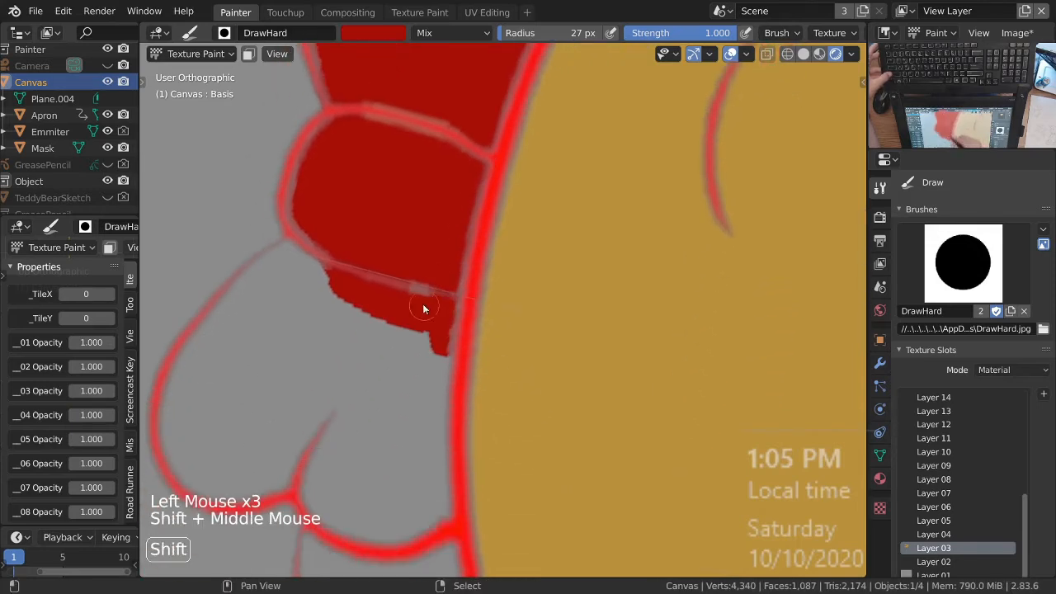
pyautogui.click(419, 352)
pyautogui.moveTo(438, 380); pyautogui.dragTo(434, 427)
pyautogui.moveTo(446, 342); pyautogui.dragTo(434, 495)
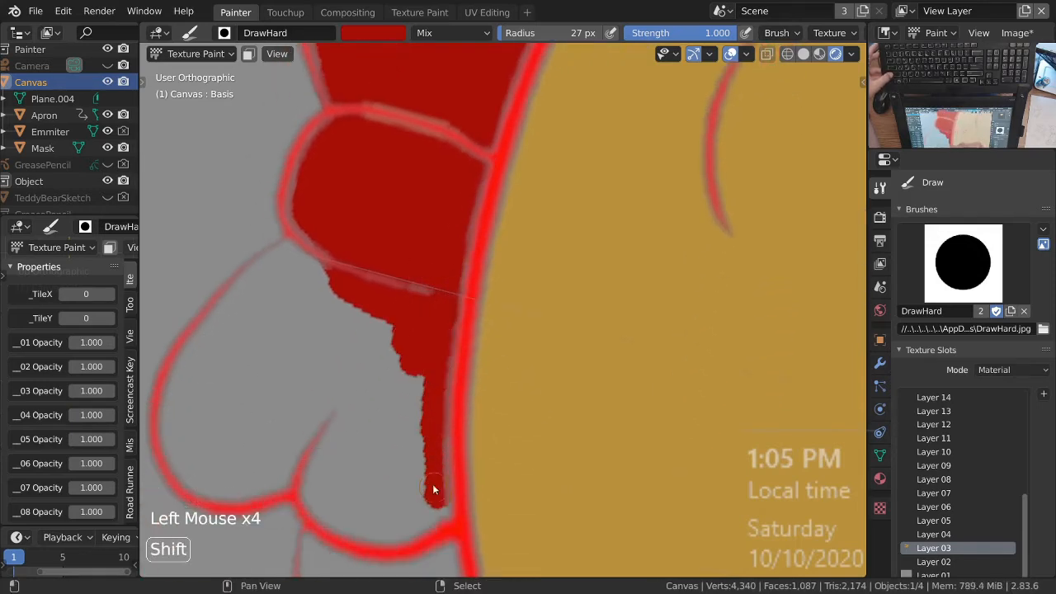
# Step: Paint the bow's large two-lobed lower section solid red, edging it at 27 px radius and filling its interior at 61 px
pyautogui.keyDown('shift'); pyautogui.moveTo(430, 466); pyautogui.dragTo(454, 368, button='middle'); pyautogui.keyUp('shift')
pyautogui.click(302, 160)
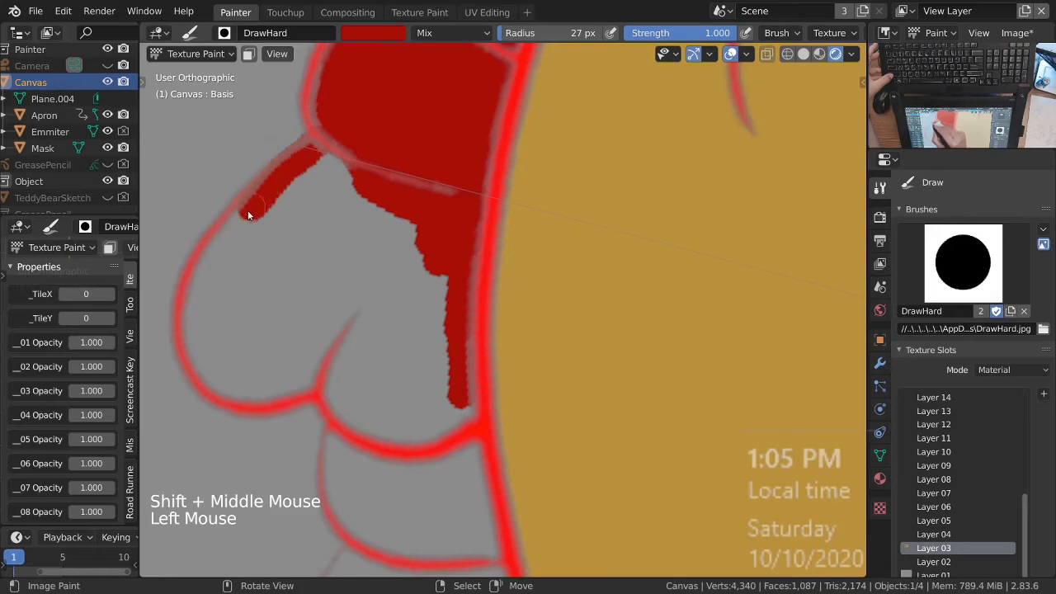
pyautogui.moveTo(253, 209); pyautogui.dragTo(207, 277)
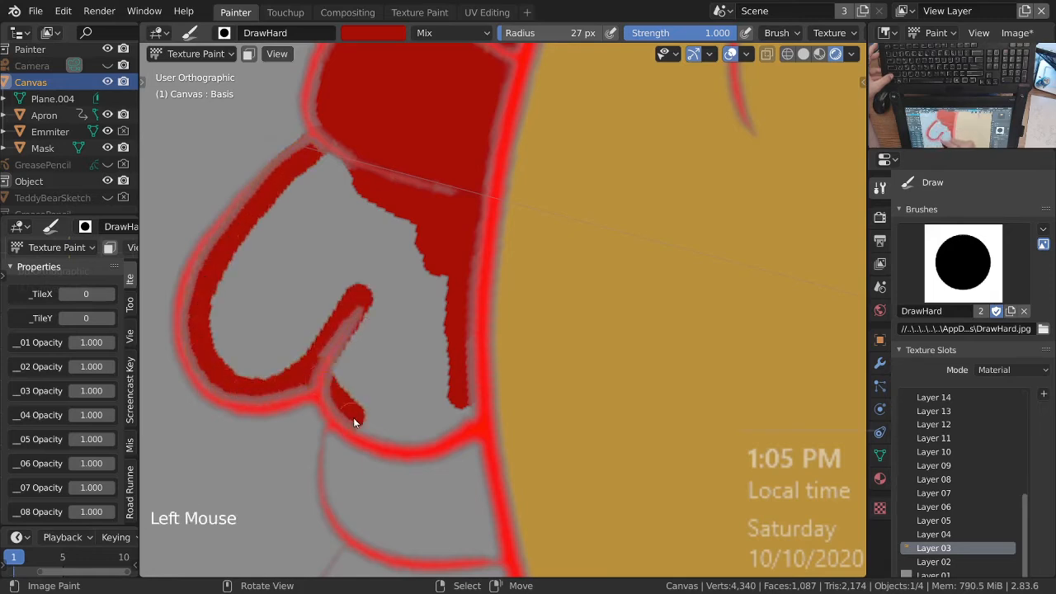
pyautogui.moveTo(468, 398)
pyautogui.keyDown('ctrl'); pyautogui.mouseDown(button='middle')
pyautogui.moveTo(406, 335)
pyautogui.moveTo(398, 305)
pyautogui.mouseUp(button='middle'); pyautogui.keyUp('ctrl')
pyautogui.press('f')
pyautogui.moveTo(372, 204); pyautogui.dragTo(305, 299)
pyautogui.moveTo(338, 232)
pyautogui.mouseDown()
pyautogui.moveTo(300, 320)
pyautogui.moveTo(361, 311)
pyautogui.mouseUp()
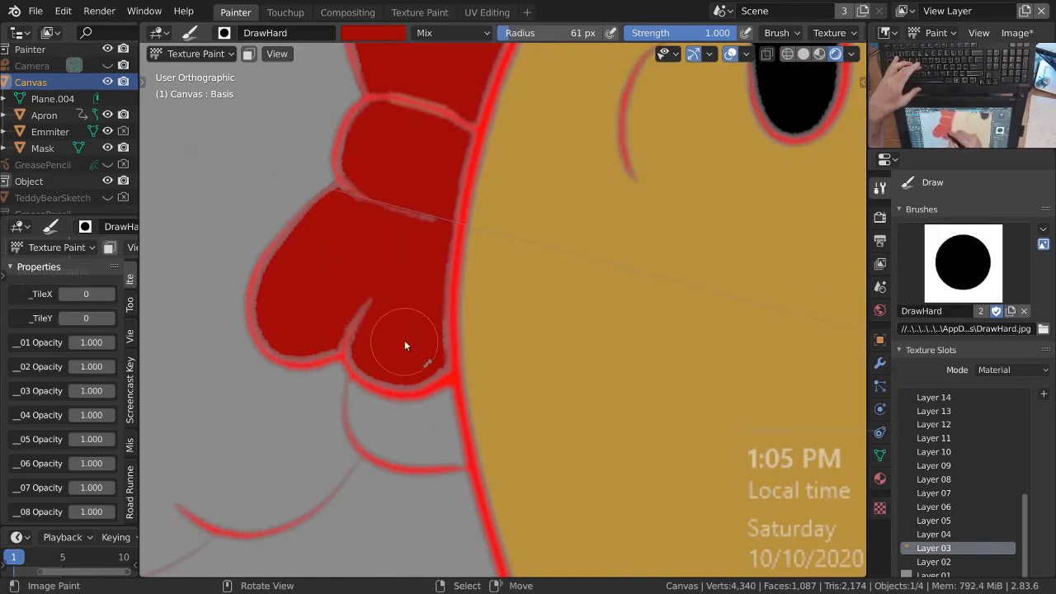
# Step: Set the brush radius to 31 px and fill the small lobe beneath the bow's large lower section with red
pyautogui.keyDown('ctrl'); pyautogui.moveTo(401, 432); pyautogui.dragTo(403, 388, button='middle'); pyautogui.keyUp('ctrl')
pyautogui.moveTo(403, 388)
pyautogui.keyDown('shift'); pyautogui.mouseDown(button='middle')
pyautogui.moveTo(405, 330)
pyautogui.moveTo(377, 352)
pyautogui.moveTo(418, 414)
pyautogui.moveTo(393, 287)
pyautogui.mouseUp(button='middle'); pyautogui.keyUp('shift')
pyautogui.press('f')
pyautogui.click(381, 331)
pyautogui.moveTo(332, 293); pyautogui.dragTo(349, 353)
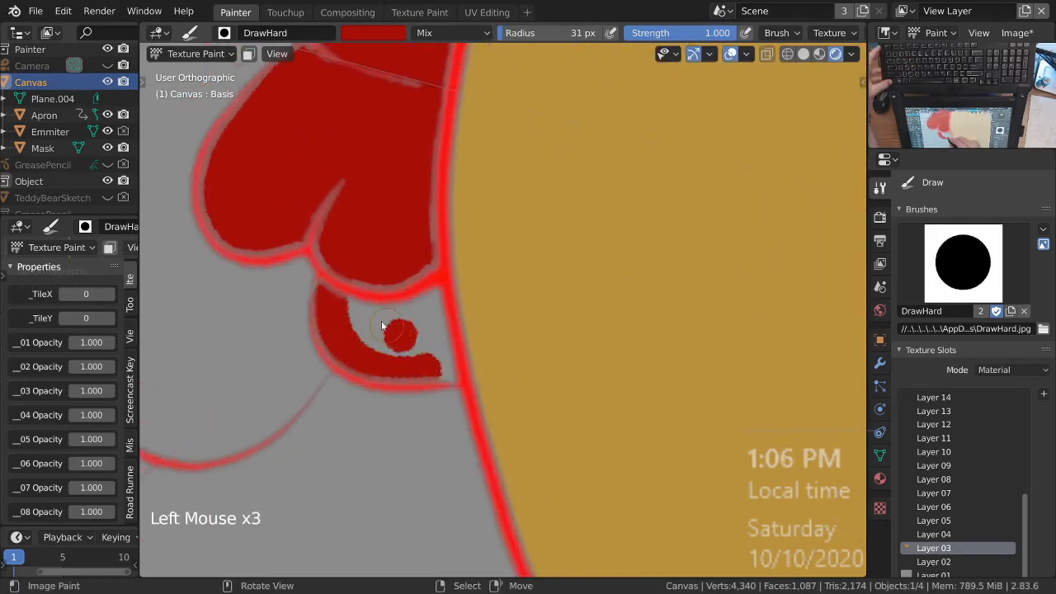
pyautogui.moveTo(423, 365); pyautogui.dragTo(427, 347)
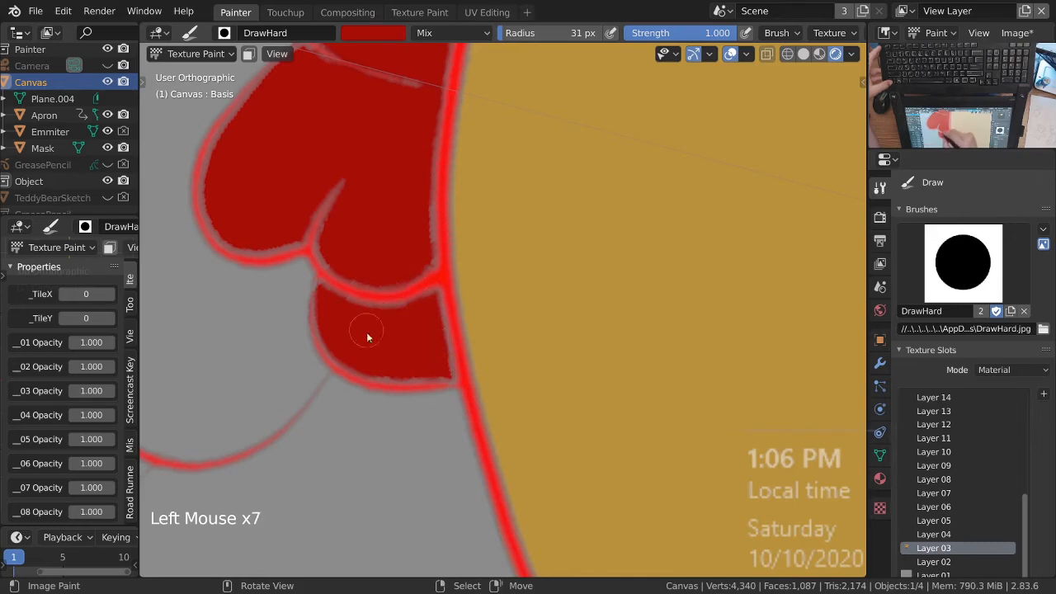
# Step: Switch to the top view, sample the head's golden colour and set the brush radius to 9 px
pyautogui.keyDown('ctrl'); pyautogui.moveTo(341, 307); pyautogui.dragTo(528, 462, button='middle'); pyautogui.keyUp('ctrl')
pyautogui.press('KP_7')
pyautogui.keyDown('shift'); pyautogui.moveTo(528, 462); pyautogui.dragTo(600, 366, button='middle'); pyautogui.keyUp('shift')
pyautogui.keyDown('shift'); pyautogui.moveTo(600, 365); pyautogui.dragTo(593, 336, button='middle'); pyautogui.keyUp('shift')
pyautogui.press('s')
pyautogui.keyDown('ctrl'); pyautogui.moveTo(540, 456); pyautogui.dragTo(554, 394, button='middle'); pyautogui.keyUp('ctrl')
pyautogui.moveTo(555, 395)
pyautogui.keyDown('shift'); pyautogui.mouseDown(button='middle')
pyautogui.moveTo(604, 263)
pyautogui.moveTo(590, 377)
pyautogui.mouseUp(button='middle'); pyautogui.keyUp('shift')
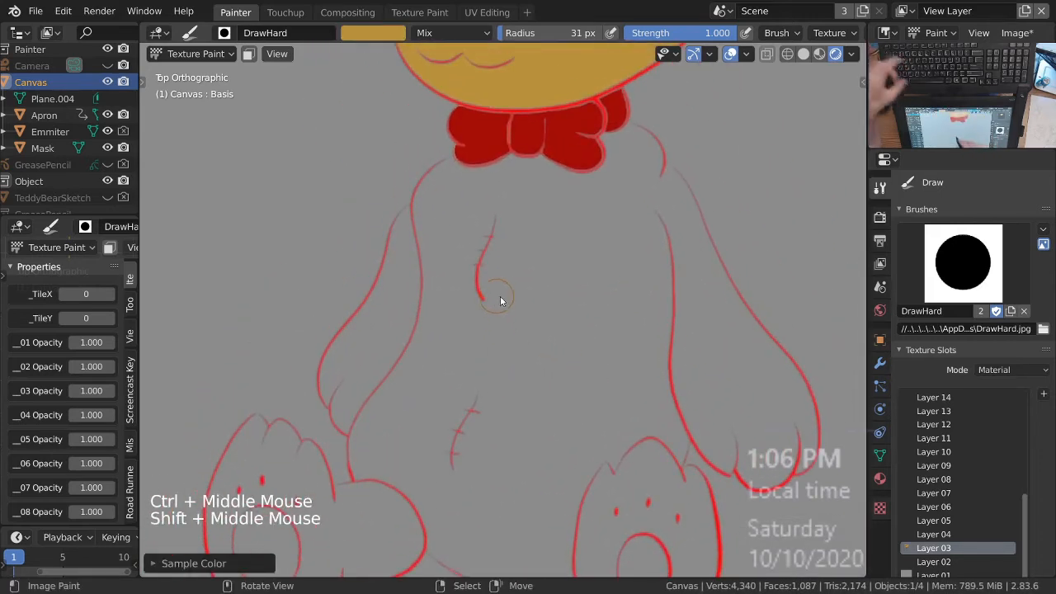
pyautogui.press('f')
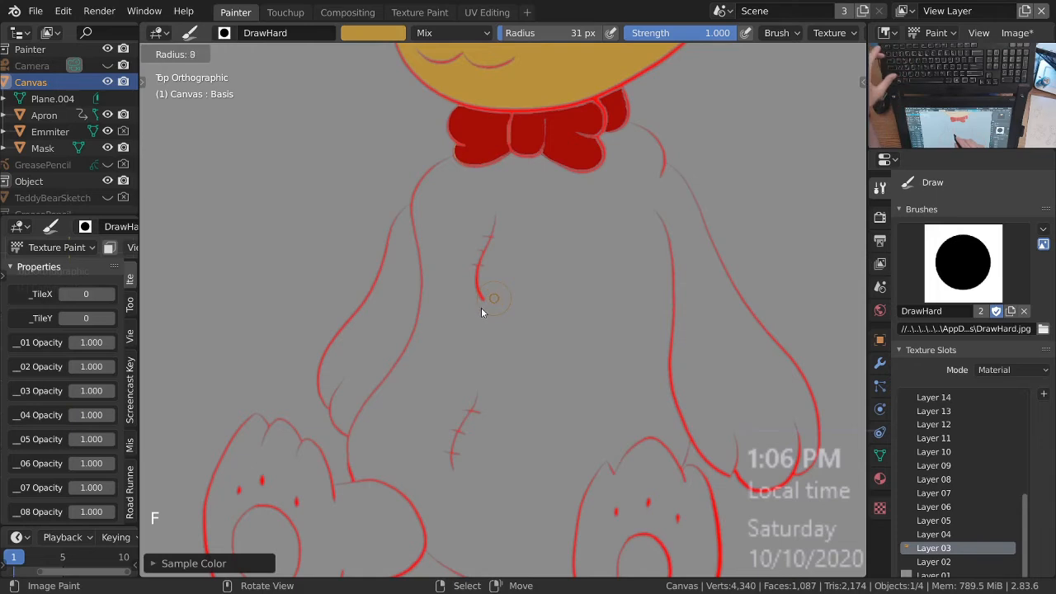
pyautogui.click(482, 308)
# Step: Sample the bow's red and touch up the golden fringe along the edge of its lower-left lobe
pyautogui.keyDown('ctrl'); pyautogui.moveTo(492, 251); pyautogui.dragTo(492, 344, button='middle'); pyautogui.keyUp('ctrl')
pyautogui.hotkey('ctrl', 's')
pyautogui.keyDown('shift'); pyautogui.moveTo(628, 342); pyautogui.dragTo(385, 309, button='middle'); pyautogui.keyUp('shift')
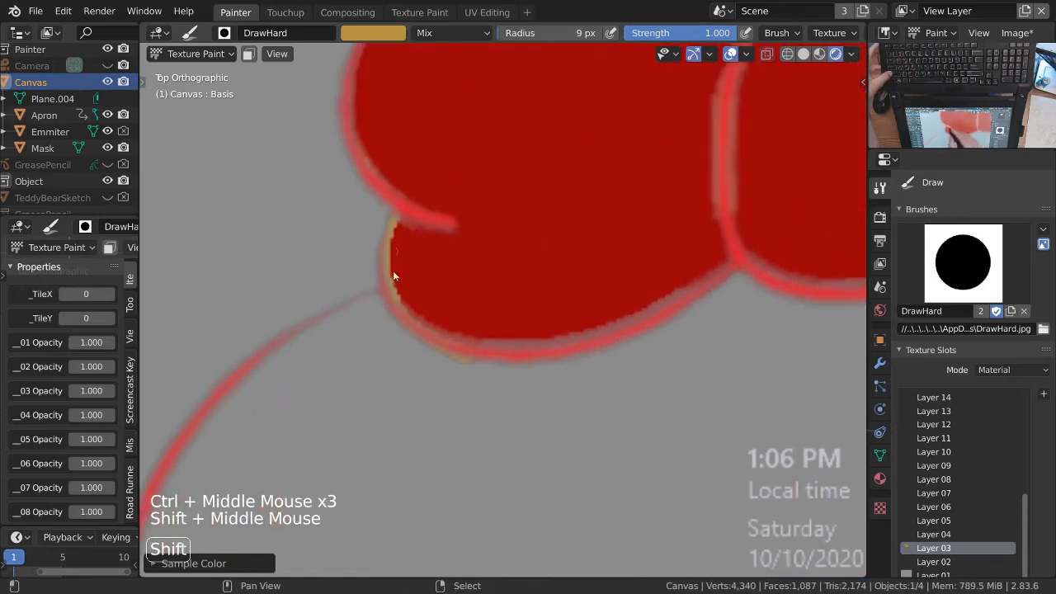
pyautogui.press('s')
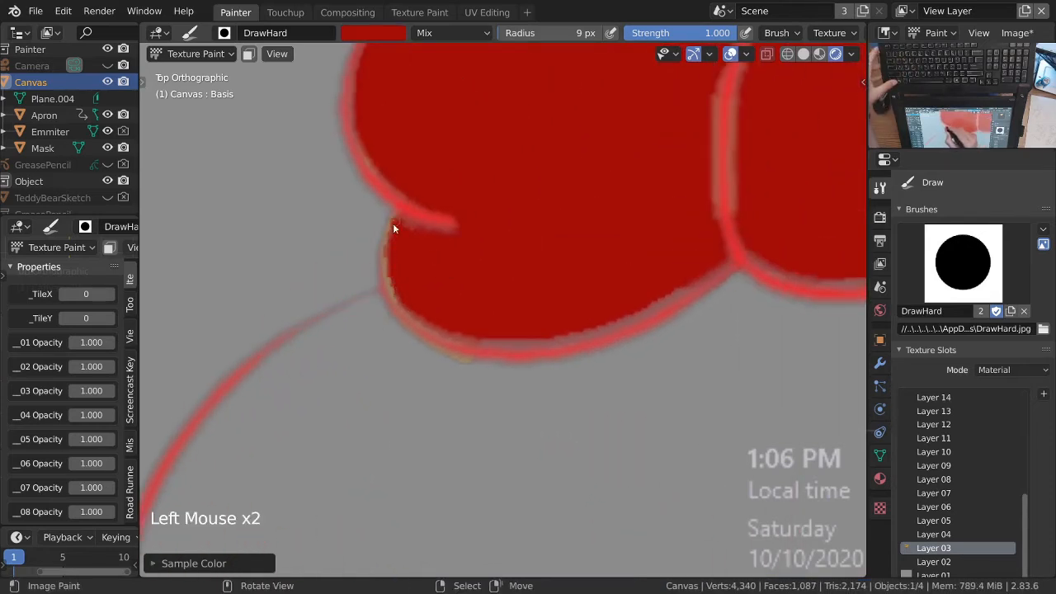
# Step: Sample the head's golden colour and paint inside the left shoulder outline below the bow, enlarging the brush radius to 23 px
pyautogui.keyDown('ctrl'); pyautogui.moveTo(445, 264); pyautogui.dragTo(498, 341, button='middle'); pyautogui.keyUp('ctrl')
pyautogui.keyDown('shift'); pyautogui.moveTo(501, 344); pyautogui.dragTo(513, 289, button='middle'); pyautogui.keyUp('shift')
pyautogui.keyDown('ctrl'); pyautogui.moveTo(459, 171); pyautogui.dragTo(464, 271, button='middle'); pyautogui.keyUp('ctrl')
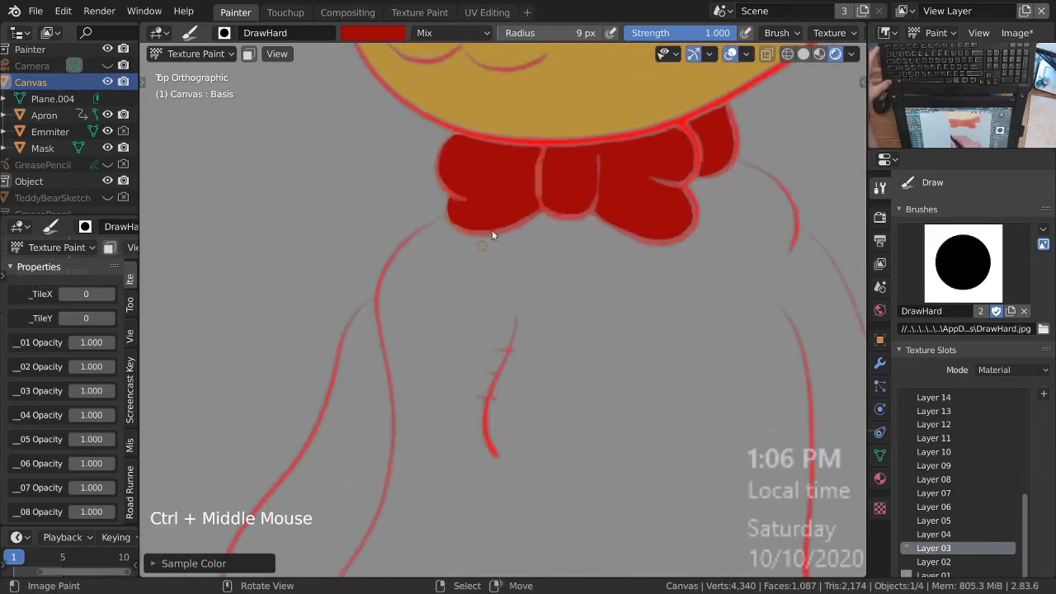
pyautogui.press('s')
pyautogui.keyDown('ctrl'); pyautogui.moveTo(569, 96); pyautogui.dragTo(454, 212, button='middle'); pyautogui.keyUp('ctrl')
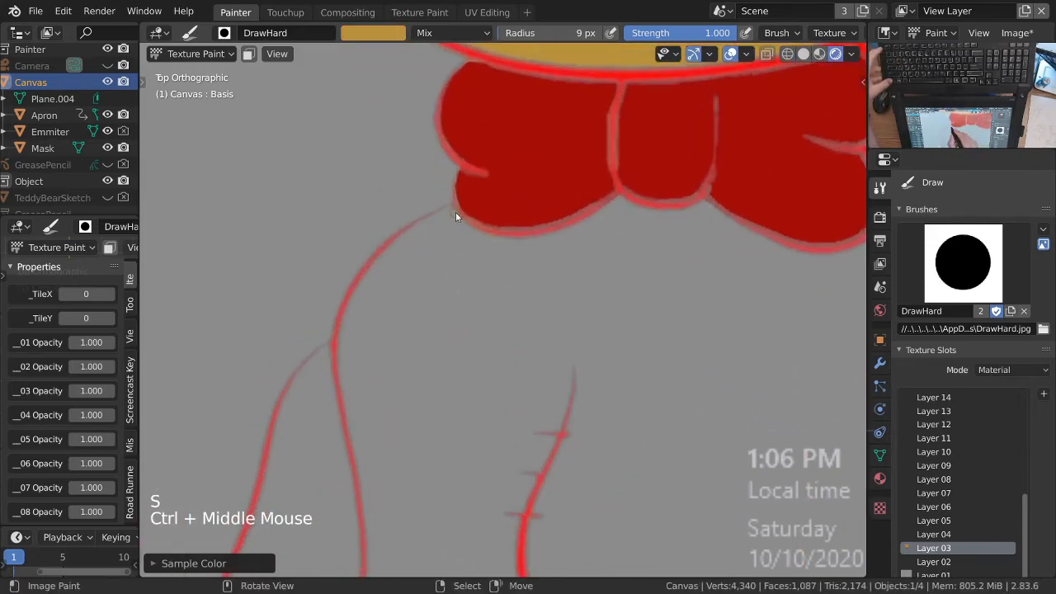
pyautogui.click(451, 212)
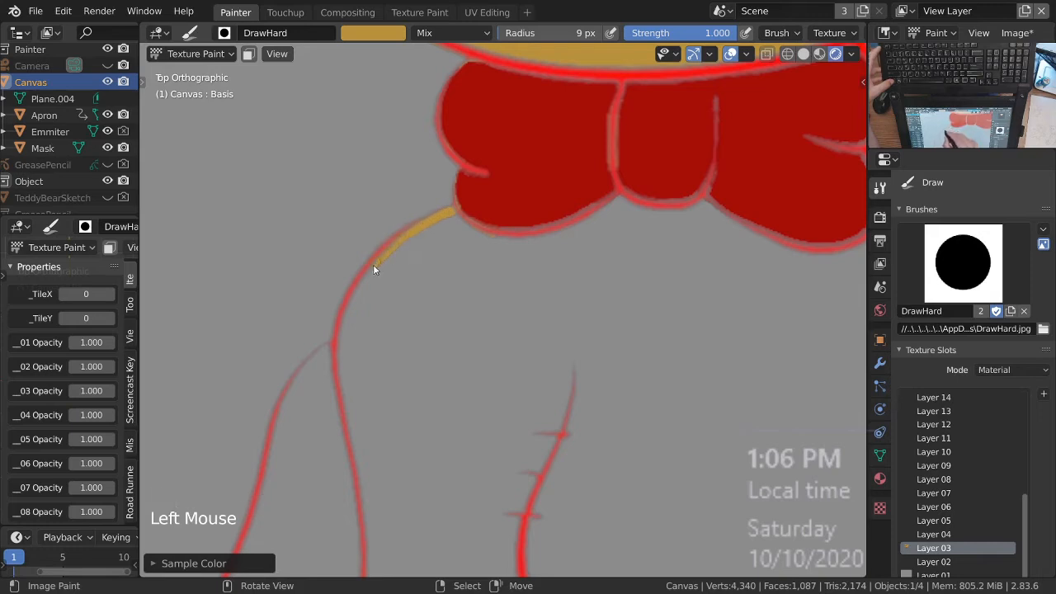
pyautogui.press('f')
pyautogui.click(455, 231)
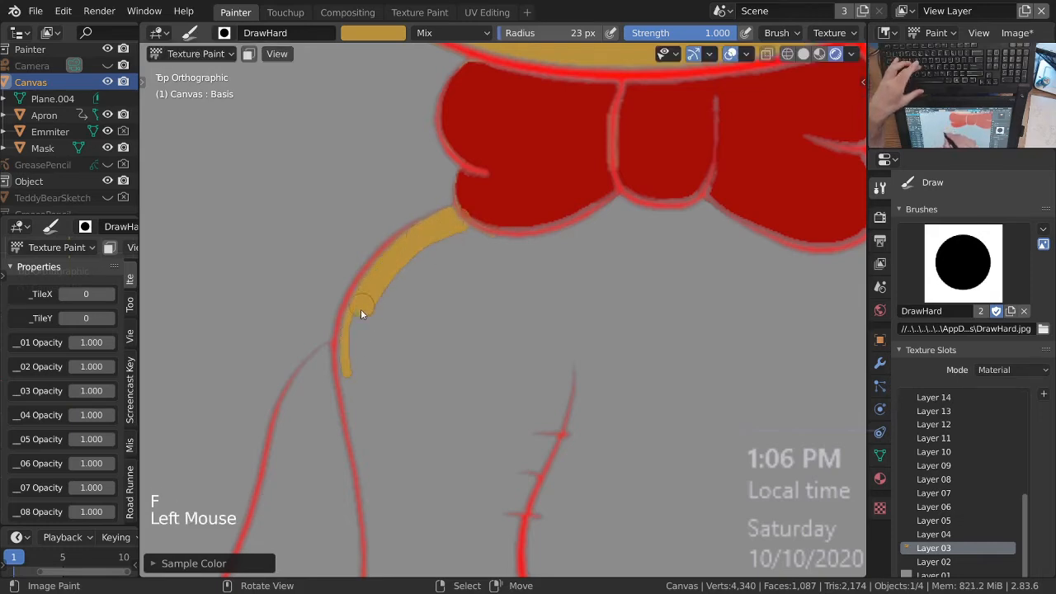
# Step: Paint a golden band inside the left arm's outer outline, from the shoulder down around the hand's fingertips
pyautogui.moveTo(361, 393)
pyautogui.keyDown('shift'); pyautogui.mouseDown(button='middle')
pyautogui.moveTo(459, 283)
pyautogui.moveTo(440, 253)
pyautogui.mouseUp(button='middle'); pyautogui.keyUp('shift')
pyautogui.click(423, 262)
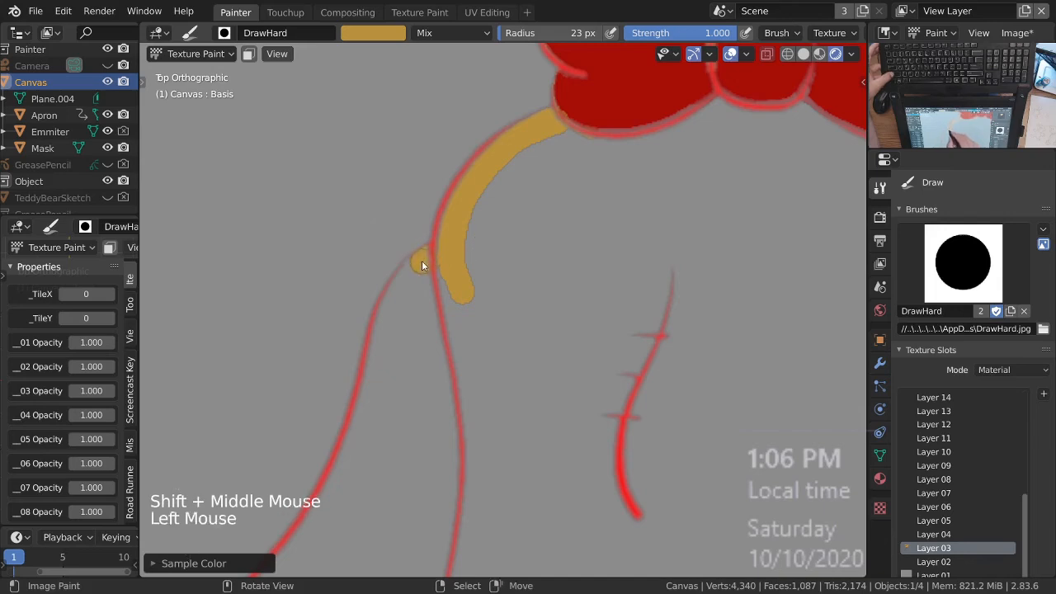
pyautogui.moveTo(397, 290); pyautogui.dragTo(380, 337)
pyautogui.moveTo(370, 391); pyautogui.dragTo(367, 425)
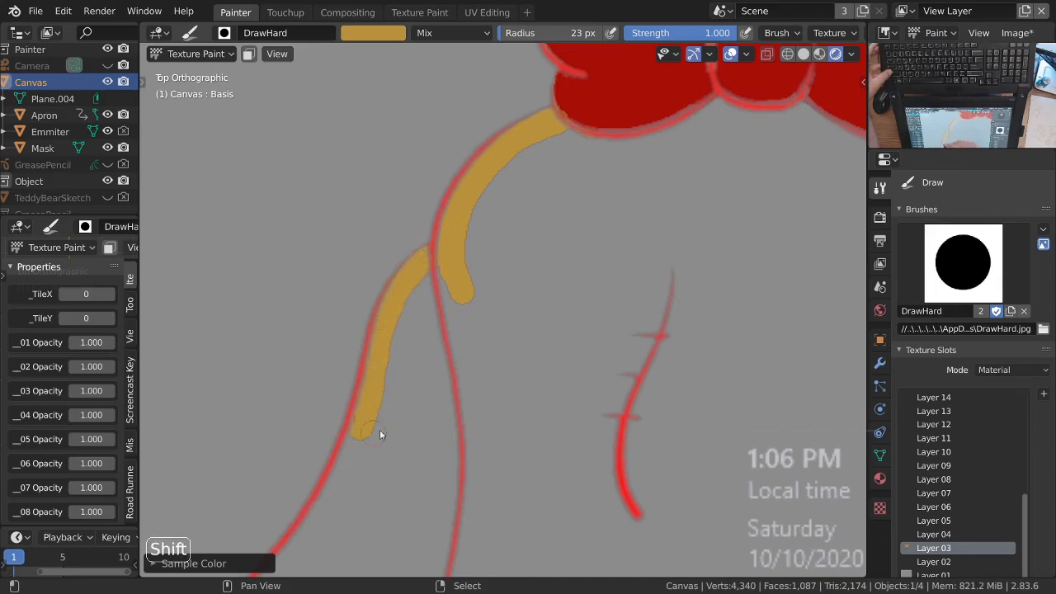
pyautogui.keyDown('shift'); pyautogui.moveTo(367, 425); pyautogui.dragTo(452, 237, button='middle'); pyautogui.keyUp('shift')
pyautogui.click(460, 223)
pyautogui.moveTo(394, 345)
pyautogui.keyDown('shift'); pyautogui.mouseDown(button='middle')
pyautogui.moveTo(486, 252)
pyautogui.moveTo(494, 219)
pyautogui.mouseUp(button='middle'); pyautogui.keyUp('shift')
pyautogui.click(495, 219)
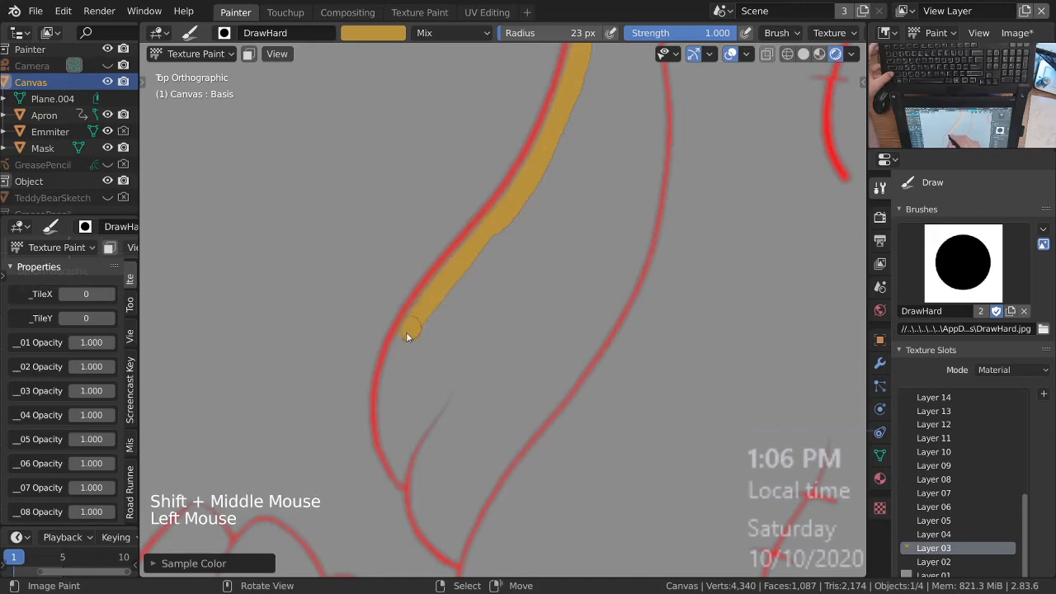
pyautogui.moveTo(410, 329); pyautogui.dragTo(391, 392)
pyautogui.keyDown('shift'); pyautogui.moveTo(408, 473); pyautogui.dragTo(383, 297, button='middle'); pyautogui.keyUp('shift')
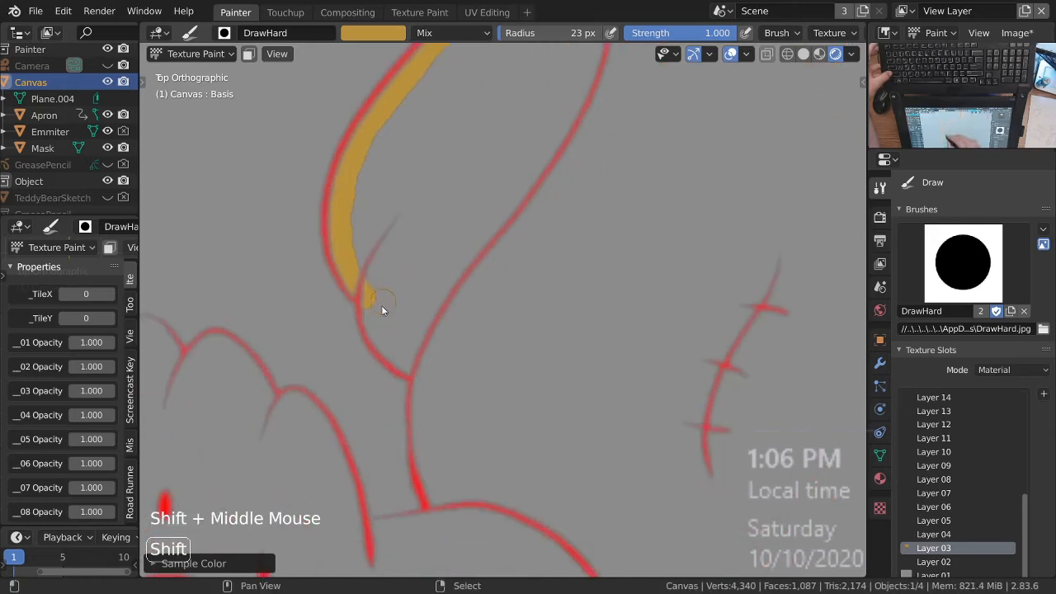
pyautogui.click(366, 295)
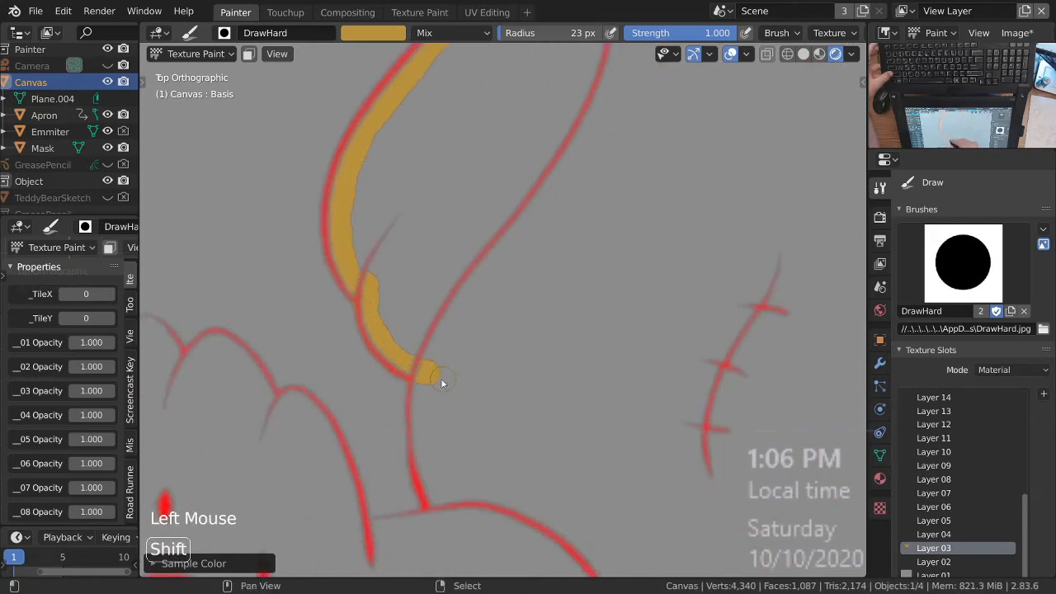
# Step: Paint golden bands inside the body outline below the left hand and along the top edge of the left leg
pyautogui.keyDown('shift'); pyautogui.moveTo(443, 372); pyautogui.dragTo(404, 269, button='middle'); pyautogui.keyUp('shift')
pyautogui.moveTo(404, 269); pyautogui.dragTo(400, 301)
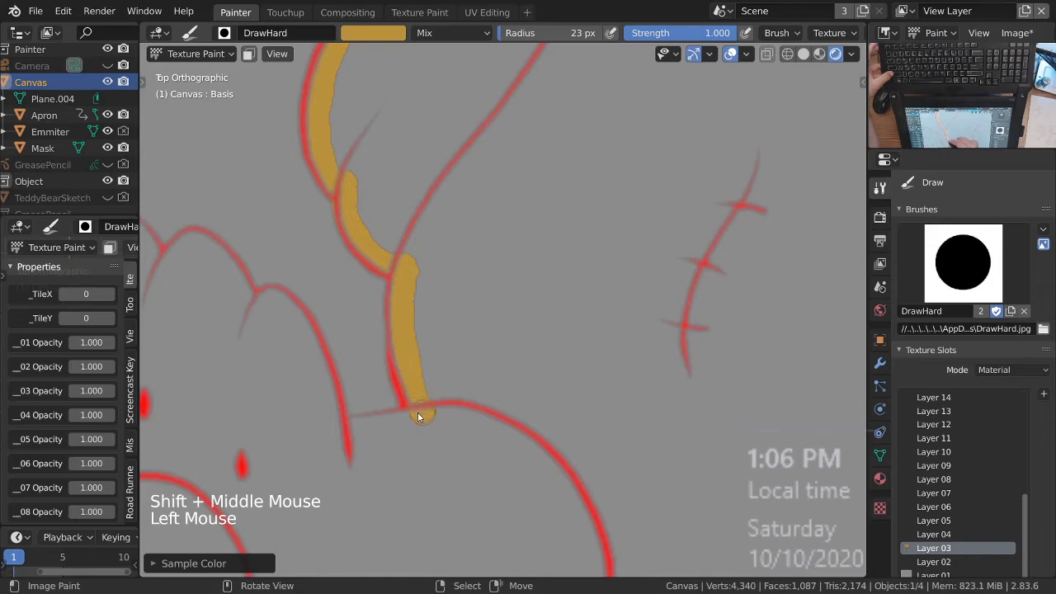
pyautogui.keyDown('shift'); pyautogui.moveTo(422, 416); pyautogui.dragTo(499, 338, button='middle'); pyautogui.keyUp('shift')
pyautogui.click(484, 267)
pyautogui.keyDown('shift'); pyautogui.moveTo(509, 364); pyautogui.dragTo(462, 350, button='middle'); pyautogui.keyUp('shift')
pyautogui.moveTo(380, 358); pyautogui.dragTo(547, 333)
# Step: Paint a golden band inside the left foot's upper outline, following its outer side, the three toes and its inner side
pyautogui.keyDown('ctrl'); pyautogui.moveTo(462, 309); pyautogui.dragTo(458, 348, button='middle'); pyautogui.keyUp('ctrl')
pyautogui.keyDown('shift'); pyautogui.moveTo(257, 307); pyautogui.dragTo(355, 336, button='middle'); pyautogui.keyUp('shift')
pyautogui.keyDown('ctrl'); pyautogui.moveTo(355, 335); pyautogui.dragTo(356, 252, button='middle'); pyautogui.keyUp('ctrl')
pyautogui.click(388, 173)
pyautogui.click(388, 170)
pyautogui.click(388, 165)
pyautogui.moveTo(388, 169)
pyautogui.mouseDown()
pyautogui.moveTo(306, 276)
pyautogui.moveTo(267, 366)
pyautogui.moveTo(258, 421)
pyautogui.moveTo(384, 174)
pyautogui.moveTo(396, 171)
pyautogui.moveTo(433, 216)
pyautogui.moveTo(451, 186)
pyautogui.moveTo(481, 189)
pyautogui.moveTo(536, 267)
pyautogui.moveTo(507, 227)
pyautogui.mouseUp()
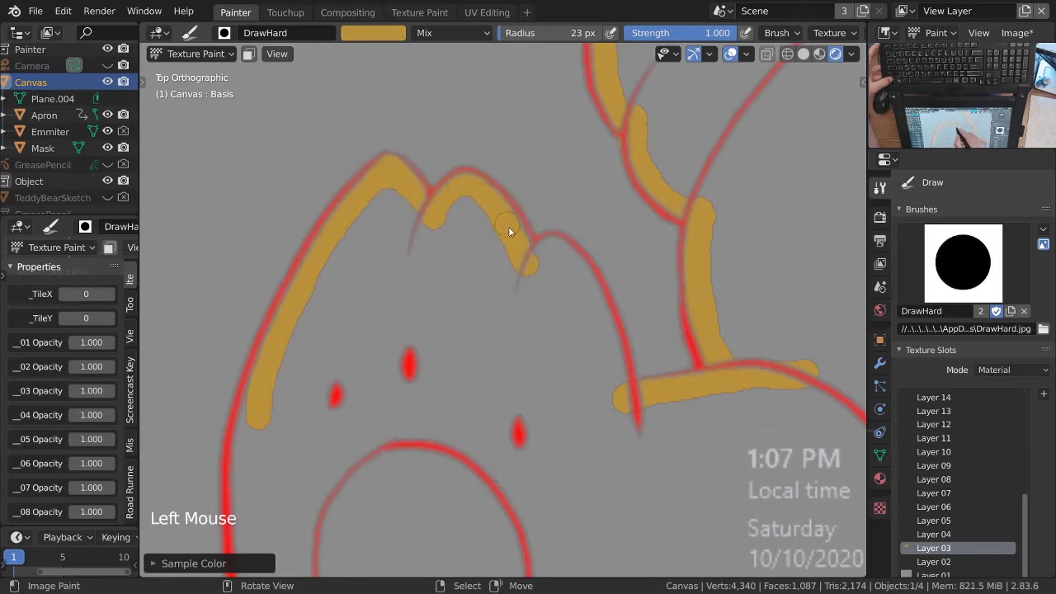
pyautogui.keyDown('shift'); pyautogui.moveTo(564, 265); pyautogui.dragTo(454, 264, button='middle'); pyautogui.keyUp('shift')
pyautogui.click(441, 249)
pyautogui.moveTo(441, 249); pyautogui.dragTo(461, 258)
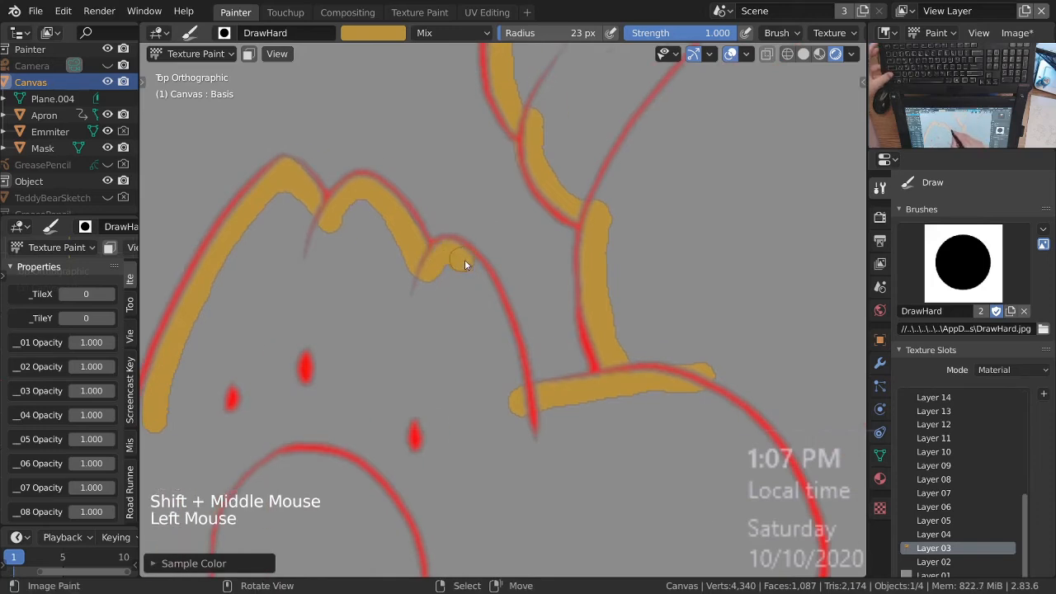
pyautogui.moveTo(489, 291); pyautogui.dragTo(513, 399)
# Step: Paint a golden ring around the outside of the oval sole pad on the left foot
pyautogui.moveTo(504, 398)
pyautogui.keyDown('ctrl'); pyautogui.mouseDown(button='middle')
pyautogui.moveTo(505, 453)
pyautogui.moveTo(495, 412)
pyautogui.mouseUp(button='middle'); pyautogui.keyUp('ctrl')
pyautogui.moveTo(495, 413)
pyautogui.keyDown('shift'); pyautogui.mouseDown(button='middle')
pyautogui.moveTo(469, 287)
pyautogui.moveTo(438, 264)
pyautogui.mouseUp(button='middle'); pyautogui.keyUp('shift')
pyautogui.moveTo(394, 222)
pyautogui.mouseDown()
pyautogui.moveTo(456, 277)
pyautogui.moveTo(473, 323)
pyautogui.moveTo(473, 383)
pyautogui.moveTo(457, 413)
pyautogui.mouseUp()
pyautogui.moveTo(423, 444); pyautogui.dragTo(402, 446)
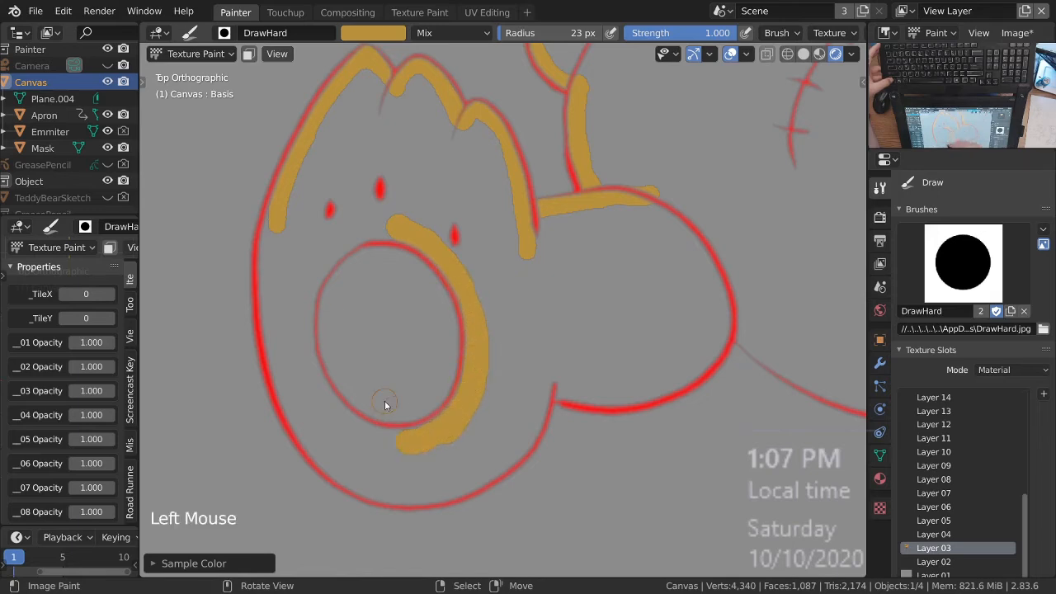
pyautogui.moveTo(338, 246)
pyautogui.mouseDown()
pyautogui.moveTo(307, 289)
pyautogui.moveTo(313, 283)
pyautogui.moveTo(304, 348)
pyautogui.moveTo(341, 419)
pyautogui.mouseUp()
pyautogui.moveTo(425, 440); pyautogui.dragTo(452, 423)
# Step: Continue the golden band inside the left foot's outer side and around its bottom to the leg
pyautogui.moveTo(284, 196)
pyautogui.mouseDown()
pyautogui.moveTo(270, 228)
pyautogui.moveTo(268, 295)
pyautogui.moveTo(269, 282)
pyautogui.moveTo(292, 403)
pyautogui.mouseUp()
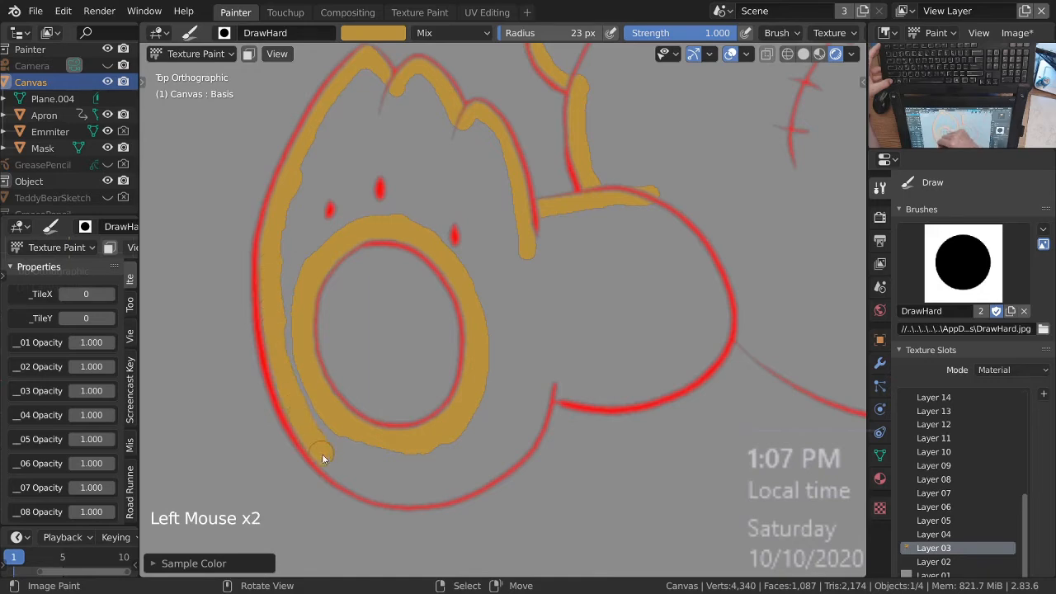
pyautogui.moveTo(319, 450); pyautogui.dragTo(360, 480)
pyautogui.moveTo(363, 482)
pyautogui.keyDown('shift'); pyautogui.mouseDown(button='middle')
pyautogui.moveTo(430, 336)
pyautogui.moveTo(342, 342)
pyautogui.mouseUp(button='middle'); pyautogui.keyUp('shift')
pyautogui.moveTo(342, 343)
pyautogui.mouseDown()
pyautogui.moveTo(344, 353)
pyautogui.moveTo(439, 349)
pyautogui.mouseUp()
pyautogui.click(475, 324)
pyautogui.moveTo(512, 289); pyautogui.dragTo(523, 229)
# Step: Paint a golden band inside the left leg's underside and around its rounded end
pyautogui.keyDown('shift'); pyautogui.moveTo(604, 231); pyautogui.dragTo(481, 313, button='middle'); pyautogui.keyUp('shift')
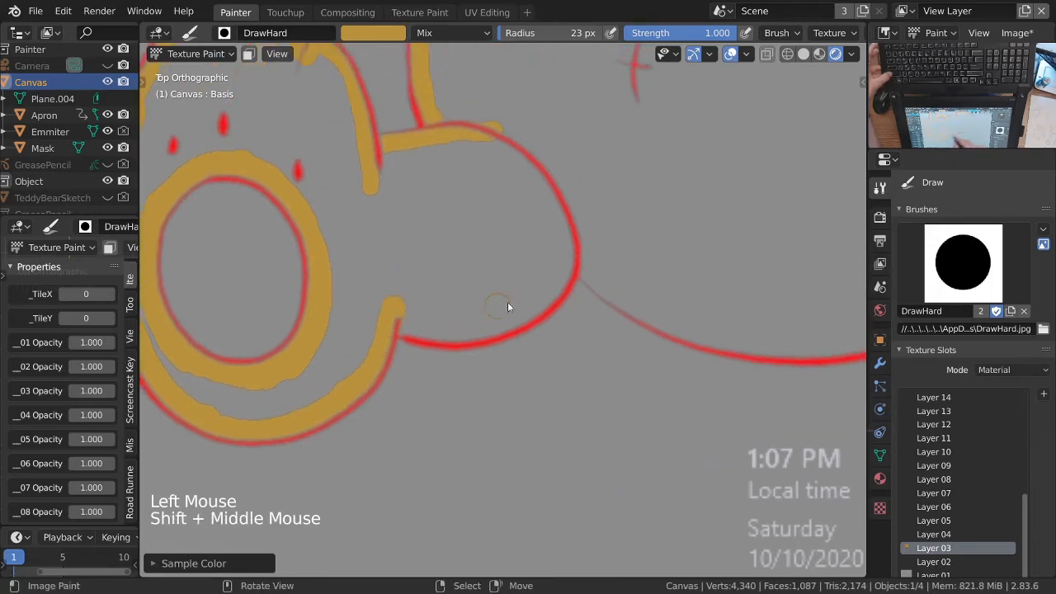
pyautogui.moveTo(398, 312)
pyautogui.mouseDown()
pyautogui.moveTo(419, 325)
pyautogui.moveTo(524, 309)
pyautogui.mouseUp()
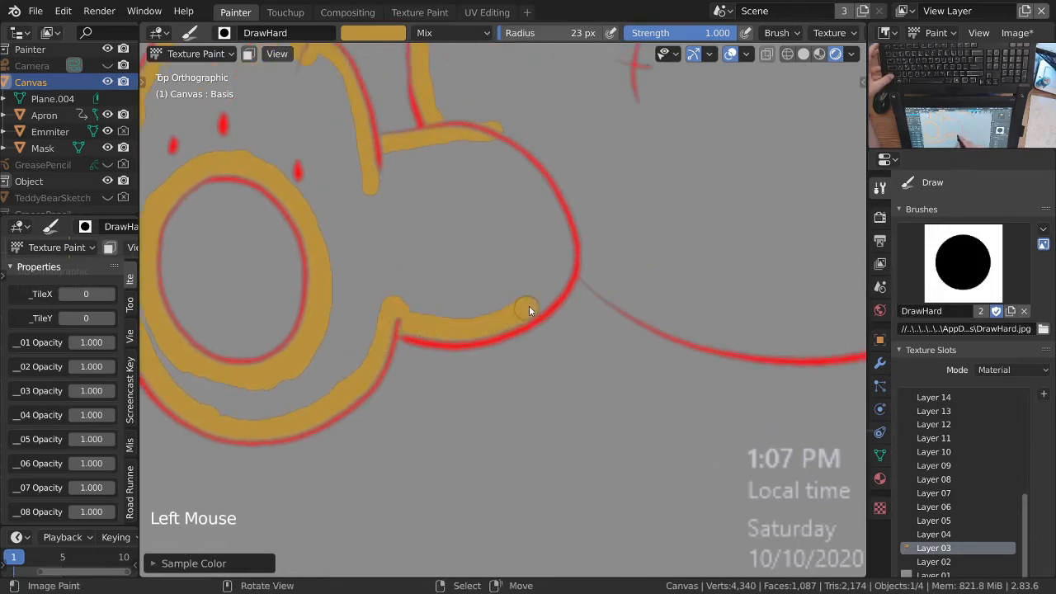
pyautogui.moveTo(565, 278); pyautogui.dragTo(582, 252)
# Step: Paint a golden band along the inside of the belly's bottom curve between the left leg and right foot
pyautogui.keyDown('shift'); pyautogui.moveTo(547, 157); pyautogui.dragTo(617, 318, button='middle'); pyautogui.keyUp('shift')
pyautogui.moveTo(617, 318)
pyautogui.keyDown('shift'); pyautogui.mouseDown(button='middle')
pyautogui.moveTo(646, 266)
pyautogui.moveTo(479, 288)
pyautogui.mouseUp(button='middle'); pyautogui.keyUp('shift')
pyautogui.keyDown('ctrl'); pyautogui.moveTo(479, 288); pyautogui.dragTo(493, 235, button='middle'); pyautogui.keyUp('ctrl')
pyautogui.moveTo(386, 241)
pyautogui.mouseDown()
pyautogui.moveTo(411, 279)
pyautogui.moveTo(483, 311)
pyautogui.mouseUp()
pyautogui.moveTo(551, 327); pyautogui.dragTo(660, 322)
# Step: Paint golden bands inside the right foot's bottom curve and along its outer side up to the outermost toe
pyautogui.keyDown('shift'); pyautogui.moveTo(678, 326); pyautogui.dragTo(540, 252, button='middle'); pyautogui.keyUp('shift')
pyautogui.keyDown('shift'); pyautogui.moveTo(540, 252); pyautogui.dragTo(512, 231, button='middle'); pyautogui.keyUp('shift')
pyautogui.moveTo(510, 229); pyautogui.dragTo(530, 312)
pyautogui.moveTo(553, 350); pyautogui.dragTo(568, 363)
pyautogui.moveTo(664, 406); pyautogui.dragTo(724, 391)
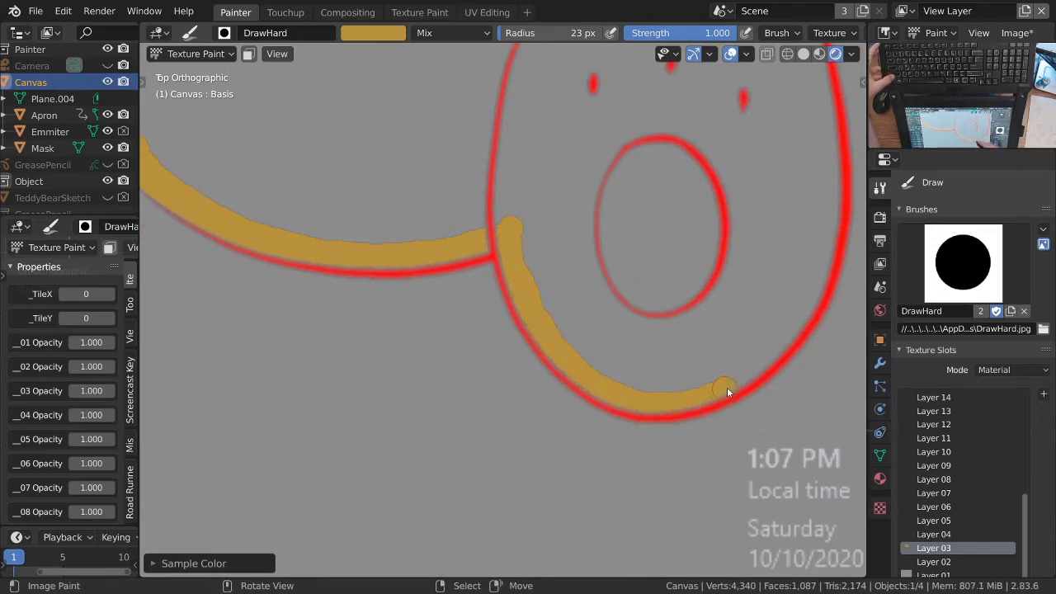
pyautogui.moveTo(803, 312)
pyautogui.keyDown('shift'); pyautogui.mouseDown(button='middle')
pyautogui.moveTo(698, 348)
pyautogui.moveTo(610, 181)
pyautogui.mouseUp(button='middle'); pyautogui.keyUp('shift')
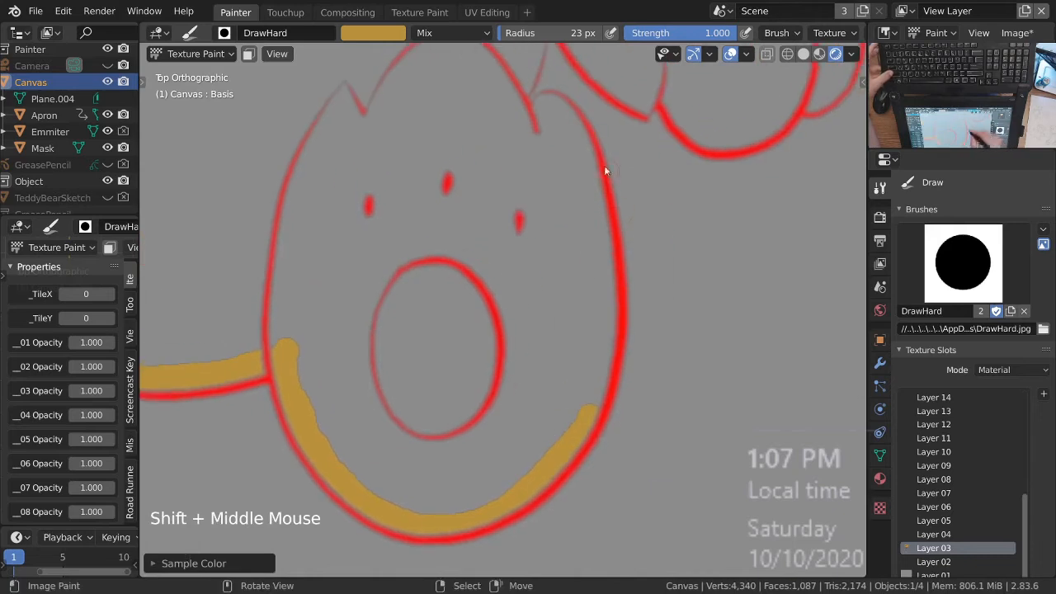
pyautogui.click(543, 105)
pyautogui.moveTo(545, 105)
pyautogui.mouseDown()
pyautogui.moveTo(565, 110)
pyautogui.moveTo(599, 206)
pyautogui.moveTo(606, 303)
pyautogui.mouseUp()
# Step: Switch to the EraseHard brush and try erasing around the small toe tip on the right foot's inner side
pyautogui.keyDown('shift'); pyautogui.moveTo(586, 419); pyautogui.dragTo(576, 224, button='middle'); pyautogui.keyUp('shift')
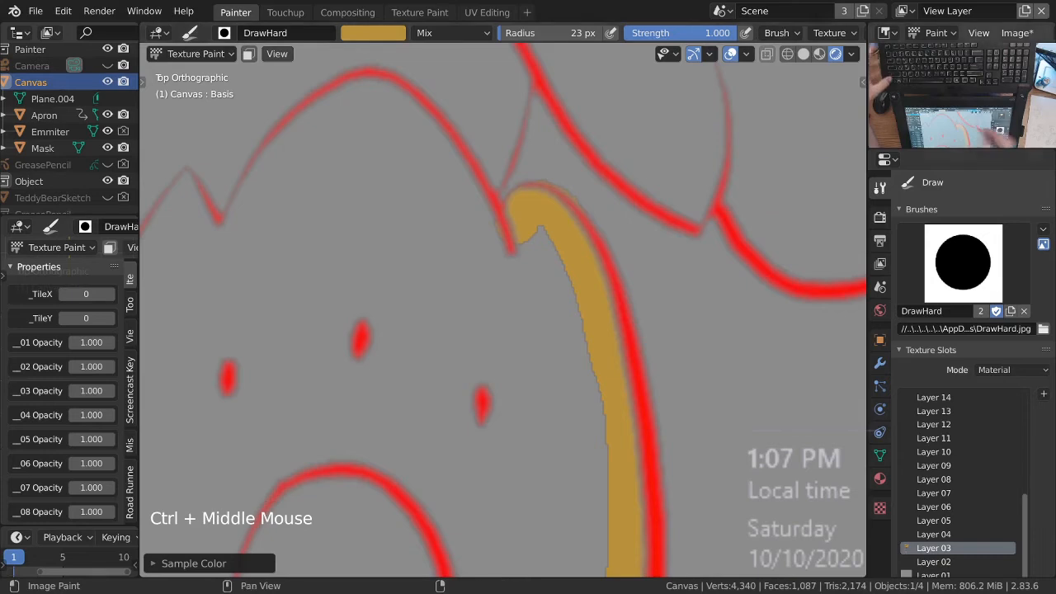
pyautogui.click(963, 262)
pyautogui.click(779, 417)
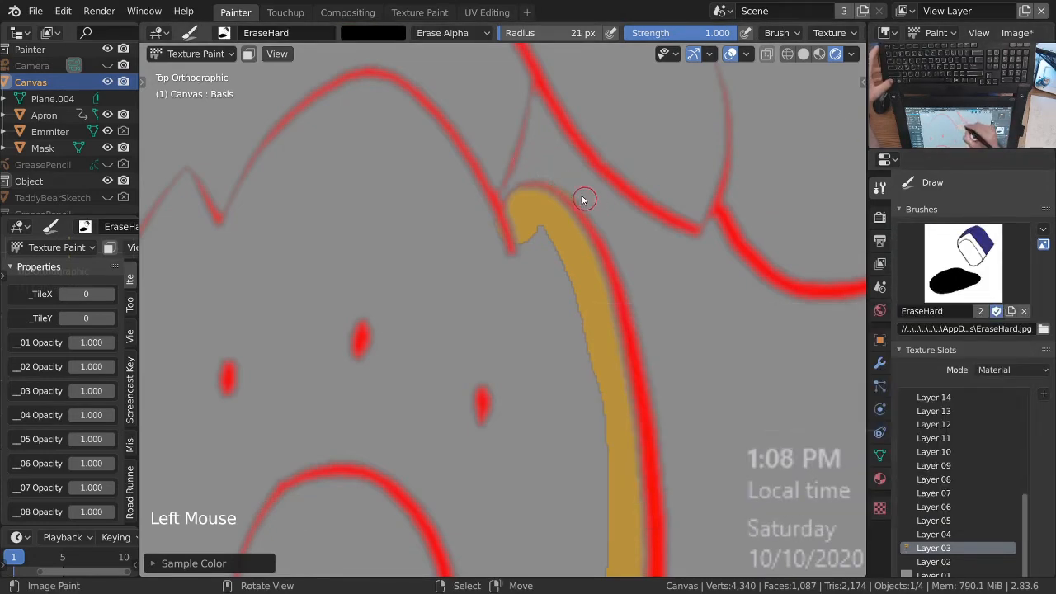
pyautogui.click(963, 262)
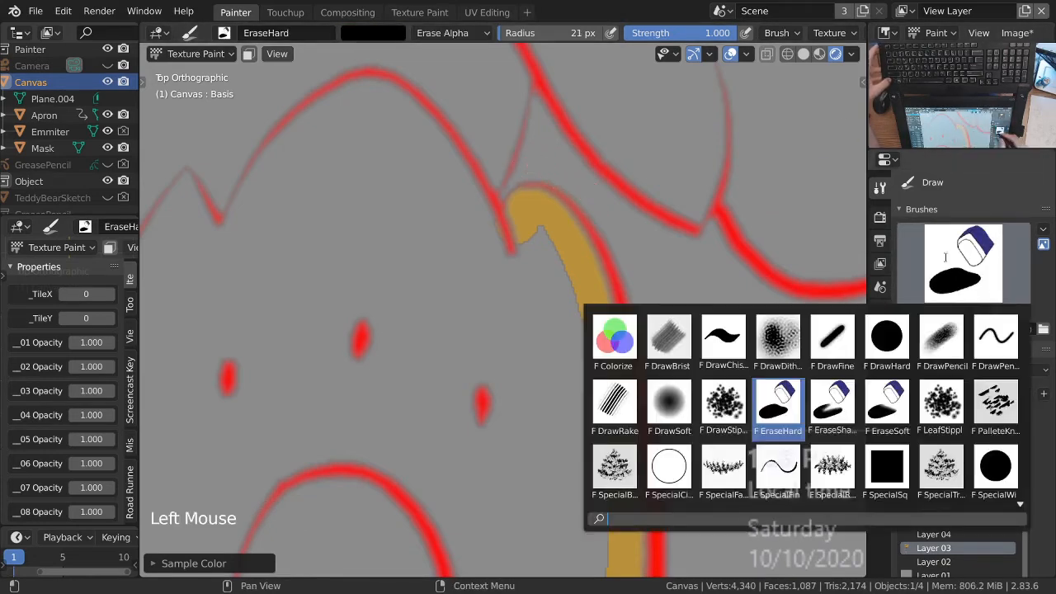
pyautogui.click(755, 408)
pyautogui.keyDown('ctrl'); pyautogui.moveTo(755, 408); pyautogui.dragTo(415, 221, button='middle'); pyautogui.keyUp('ctrl')
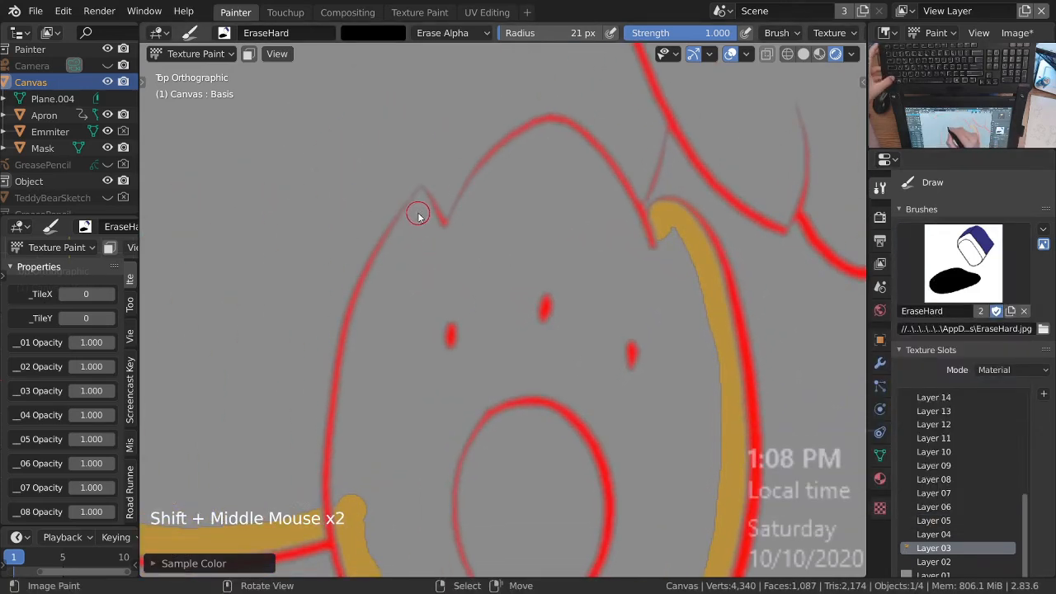
pyautogui.moveTo(419, 217); pyautogui.dragTo(396, 243)
pyautogui.keyDown('ctrl'); pyautogui.moveTo(500, 266); pyautogui.dragTo(473, 191, button='middle'); pyautogui.keyUp('ctrl')
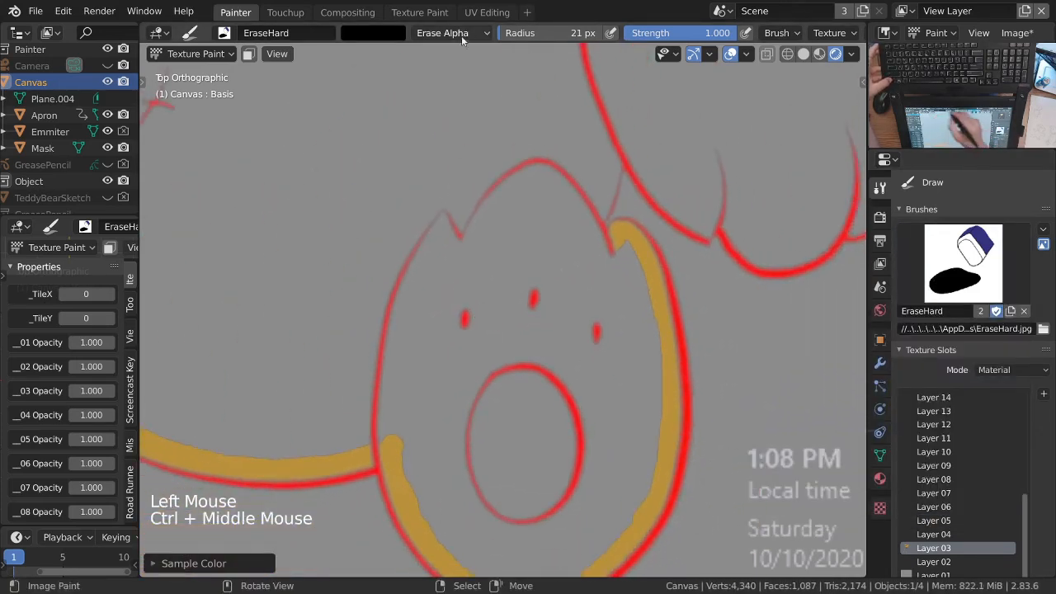
# Step: Select the DrawHard brush and paint gold in the gap between the right arm and foot and beneath the outer toe
pyautogui.click(963, 263)
pyautogui.click(886, 338)
pyautogui.moveTo(812, 373)
pyautogui.keyDown('ctrl'); pyautogui.mouseDown(button='middle')
pyautogui.moveTo(619, 242)
pyautogui.moveTo(539, 391)
pyautogui.moveTo(536, 241)
pyautogui.mouseUp(button='middle'); pyautogui.keyUp('ctrl')
pyautogui.moveTo(536, 238)
pyautogui.mouseDown()
pyautogui.moveTo(505, 355)
pyautogui.moveTo(532, 378)
pyautogui.mouseUp()
# Step: Paint a golden band inside the right hand's outline, along its inner edge, around the fingertips and up its outer side
pyautogui.keyDown('ctrl'); pyautogui.moveTo(562, 414); pyautogui.dragTo(539, 385, button='middle'); pyautogui.keyUp('ctrl')
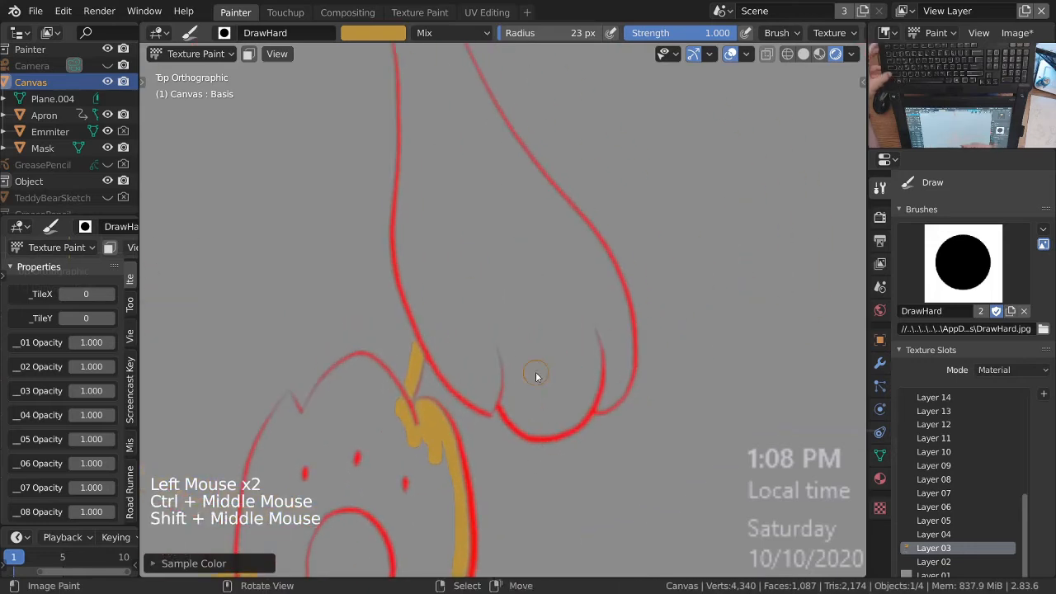
pyautogui.moveTo(561, 316)
pyautogui.keyDown('shift'); pyautogui.mouseDown(button='middle')
pyautogui.moveTo(460, 292)
pyautogui.moveTo(375, 246)
pyautogui.mouseUp(button='middle'); pyautogui.keyUp('shift')
pyautogui.moveTo(375, 246)
pyautogui.mouseDown()
pyautogui.moveTo(449, 355)
pyautogui.moveTo(499, 390)
pyautogui.moveTo(532, 378)
pyautogui.moveTo(581, 427)
pyautogui.moveTo(644, 460)
pyautogui.moveTo(723, 427)
pyautogui.moveTo(769, 354)
pyautogui.mouseUp()
pyautogui.moveTo(769, 353); pyautogui.dragTo(734, 412)
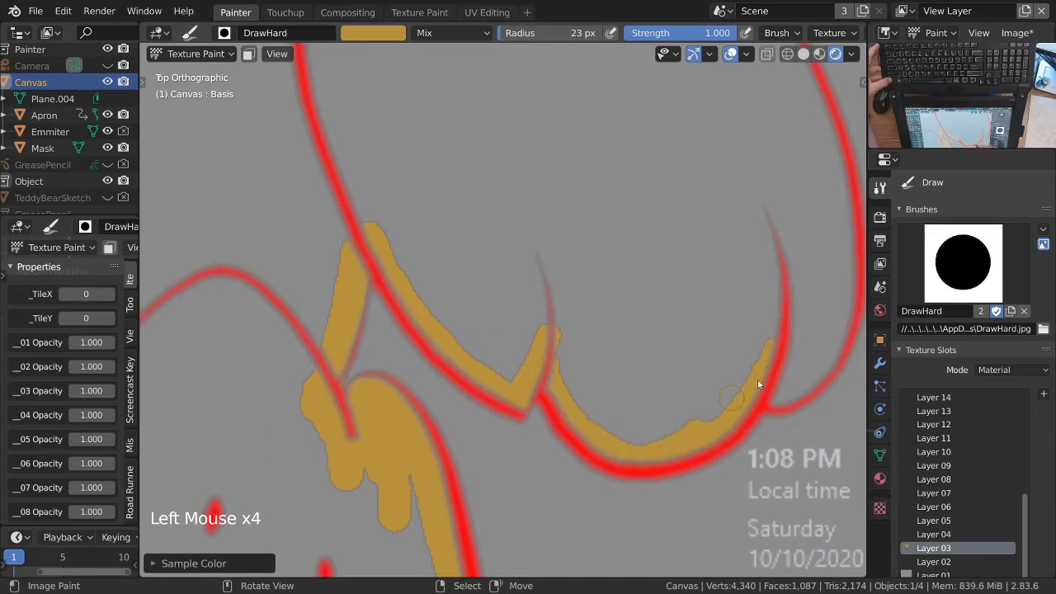
pyautogui.keyDown('shift'); pyautogui.moveTo(806, 320); pyautogui.dragTo(566, 327, button='middle'); pyautogui.keyUp('shift')
pyautogui.moveTo(578, 130)
pyautogui.mouseDown()
pyautogui.moveTo(606, 237)
pyautogui.moveTo(601, 329)
pyautogui.mouseUp()
pyautogui.moveTo(559, 384)
pyautogui.keyDown('ctrl'); pyautogui.mouseDown(button='middle')
pyautogui.moveTo(547, 405)
pyautogui.moveTo(601, 533)
pyautogui.moveTo(542, 373)
pyautogui.moveTo(679, 236)
pyautogui.moveTo(573, 377)
pyautogui.moveTo(498, 257)
pyautogui.moveTo(493, 205)
pyautogui.mouseUp(button='middle'); pyautogui.keyUp('ctrl')
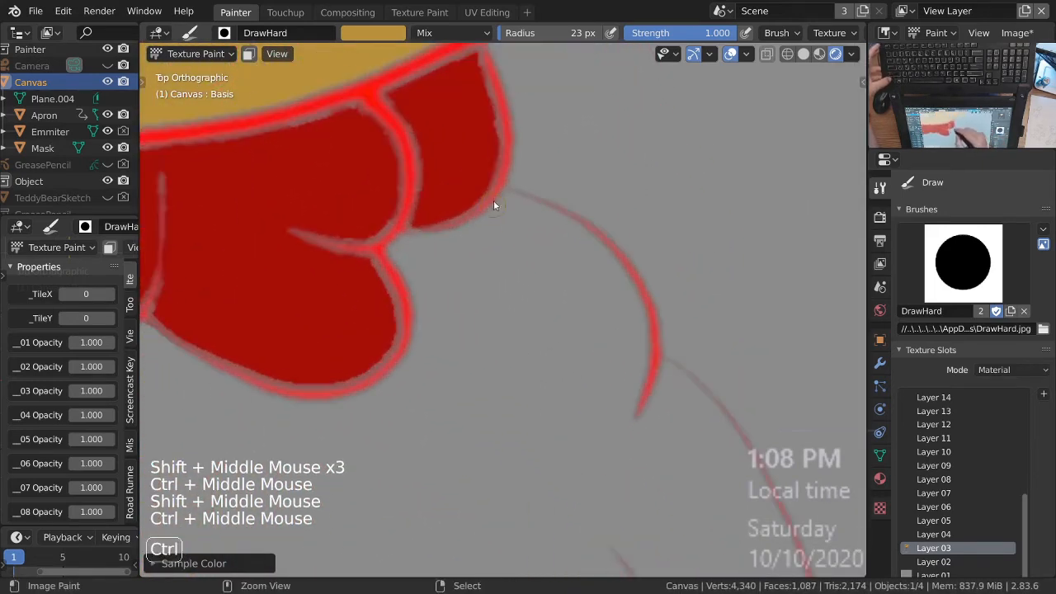
# Step: Paint golden bands beneath the bow's right end, around its lower right lobe and inside the right shoulder curve
pyautogui.moveTo(509, 207)
pyautogui.mouseDown()
pyautogui.moveTo(415, 250)
pyautogui.moveTo(430, 248)
pyautogui.moveTo(397, 250)
pyautogui.mouseUp()
pyautogui.keyDown('ctrl'); pyautogui.moveTo(394, 377); pyautogui.dragTo(487, 262, button='middle'); pyautogui.keyUp('ctrl')
pyautogui.moveTo(456, 298)
pyautogui.mouseDown()
pyautogui.moveTo(544, 336)
pyautogui.moveTo(603, 405)
pyautogui.mouseUp()
pyautogui.keyDown('shift'); pyautogui.moveTo(618, 459); pyautogui.dragTo(585, 314, button='middle'); pyautogui.keyUp('shift')
pyautogui.moveTo(471, 193)
pyautogui.mouseDown()
pyautogui.moveTo(490, 203)
pyautogui.moveTo(573, 364)
pyautogui.mouseUp()
pyautogui.moveTo(519, 210); pyautogui.dragTo(550, 413)
pyautogui.moveTo(550, 413)
pyautogui.keyDown('ctrl'); pyautogui.mouseDown(button='middle')
pyautogui.moveTo(562, 421)
pyautogui.moveTo(559, 380)
pyautogui.moveTo(690, 382)
pyautogui.mouseUp(button='middle'); pyautogui.keyUp('ctrl')
pyautogui.keyDown('shift'); pyautogui.moveTo(289, 362); pyautogui.dragTo(339, 377, button='middle'); pyautogui.keyUp('shift')
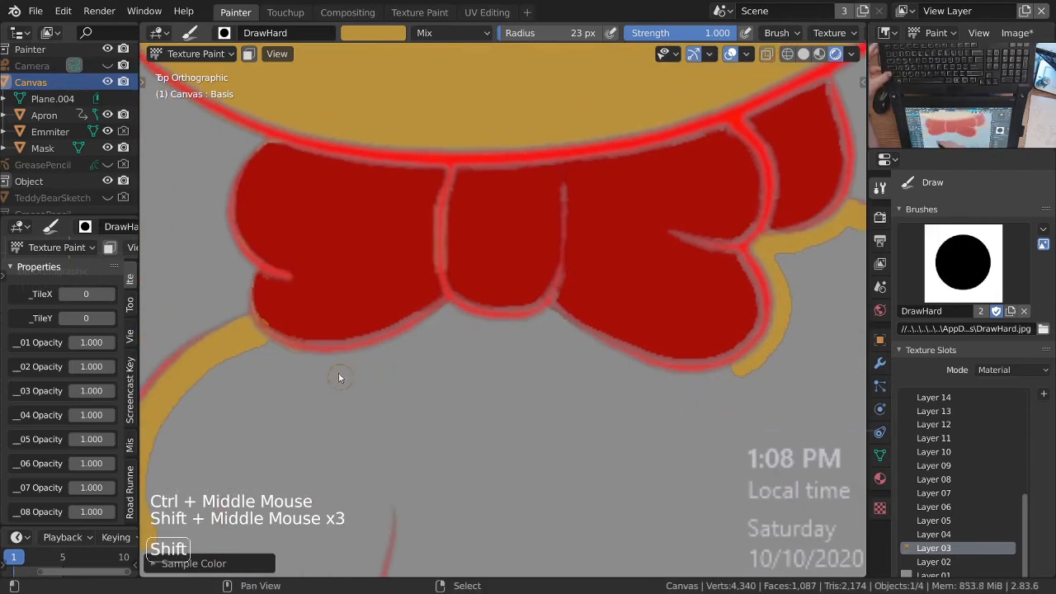
# Step: Paint a continuous golden band along the bow's lower edge, from the left lobe past the knot to the right lobe
pyautogui.moveTo(257, 348); pyautogui.dragTo(372, 357)
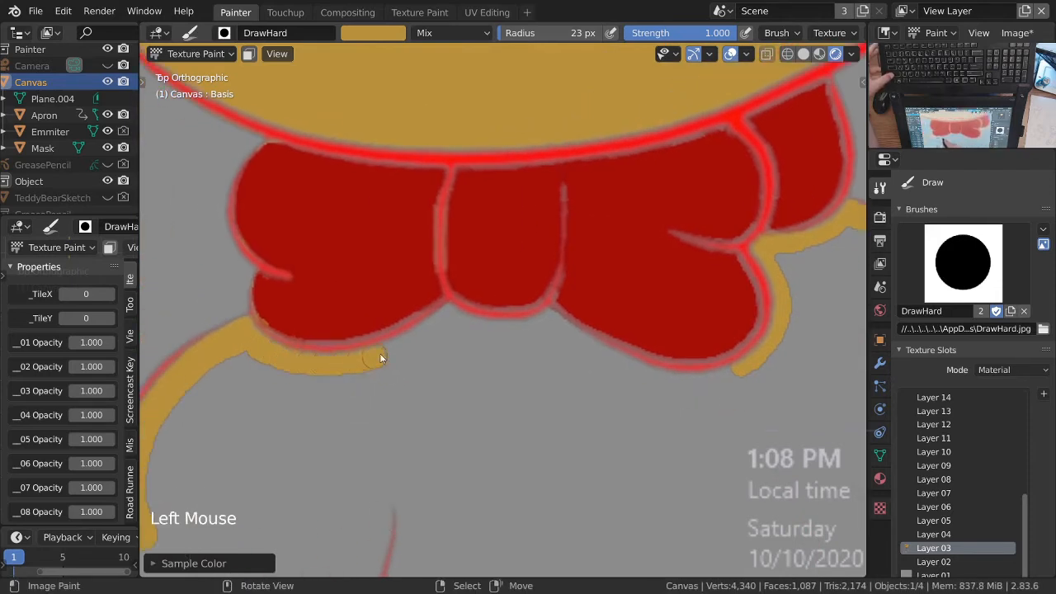
pyautogui.keyDown('shift'); pyautogui.moveTo(457, 314); pyautogui.dragTo(389, 320, button='middle'); pyautogui.keyUp('shift')
pyautogui.moveTo(389, 320); pyautogui.dragTo(414, 320)
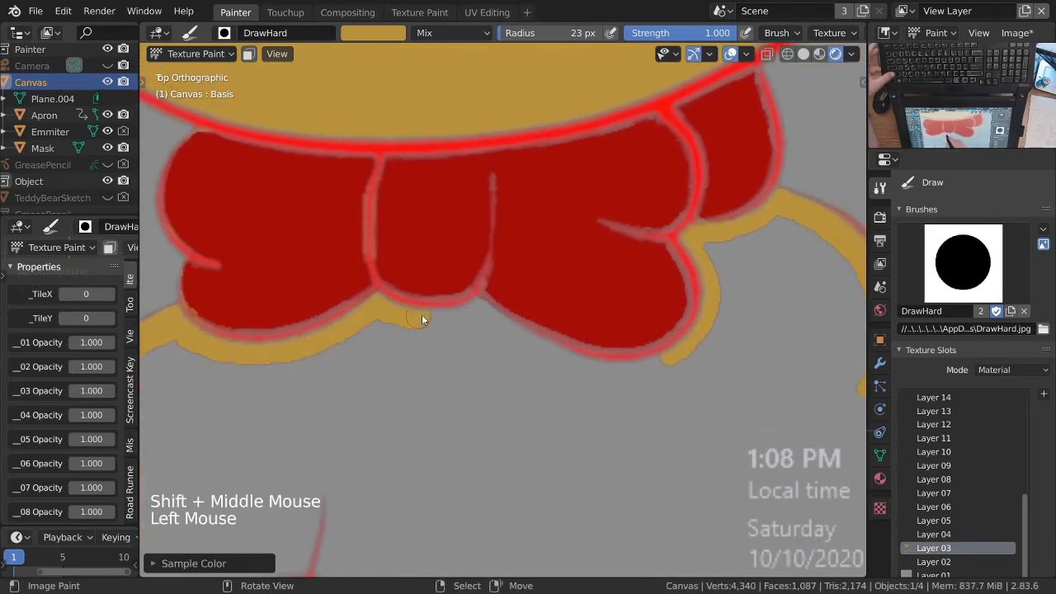
pyautogui.moveTo(474, 310)
pyautogui.keyDown('shift'); pyautogui.mouseDown(button='middle')
pyautogui.moveTo(502, 349)
pyautogui.moveTo(373, 276)
pyautogui.mouseUp(button='middle'); pyautogui.keyUp('shift')
pyautogui.moveTo(372, 275); pyautogui.dragTo(383, 282)
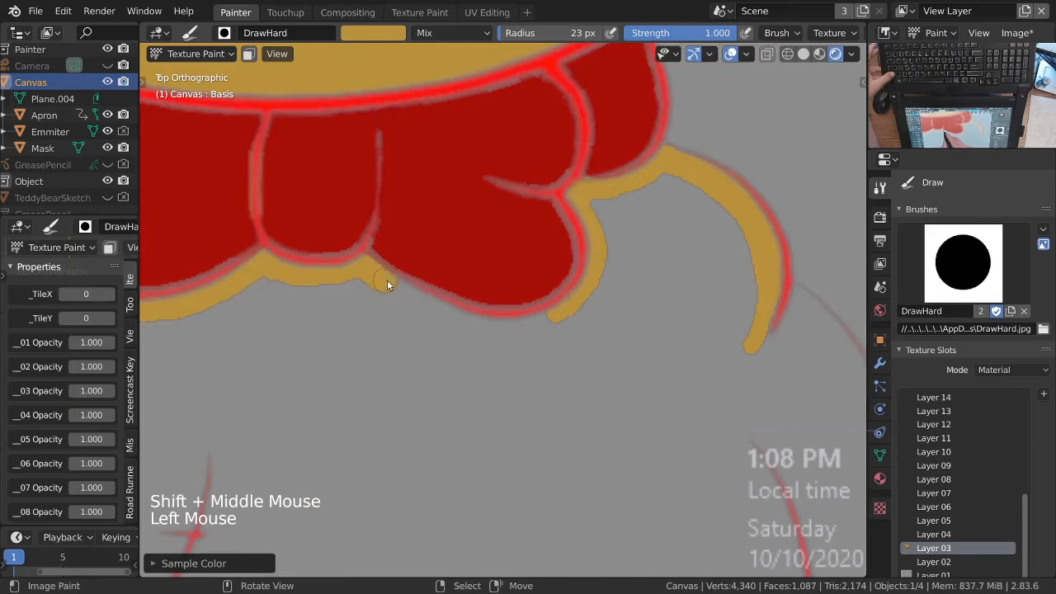
pyautogui.moveTo(440, 312); pyautogui.dragTo(500, 328)
pyautogui.keyDown('ctrl'); pyautogui.moveTo(586, 303); pyautogui.dragTo(561, 289, button='middle'); pyautogui.keyUp('ctrl')
pyautogui.keyDown('shift'); pyautogui.moveTo(561, 289); pyautogui.dragTo(409, 223, button='middle'); pyautogui.keyUp('shift')
# Step: Paint a golden band inside the right arm's outer outline, from the shoulder down to the hand
pyautogui.click(411, 226)
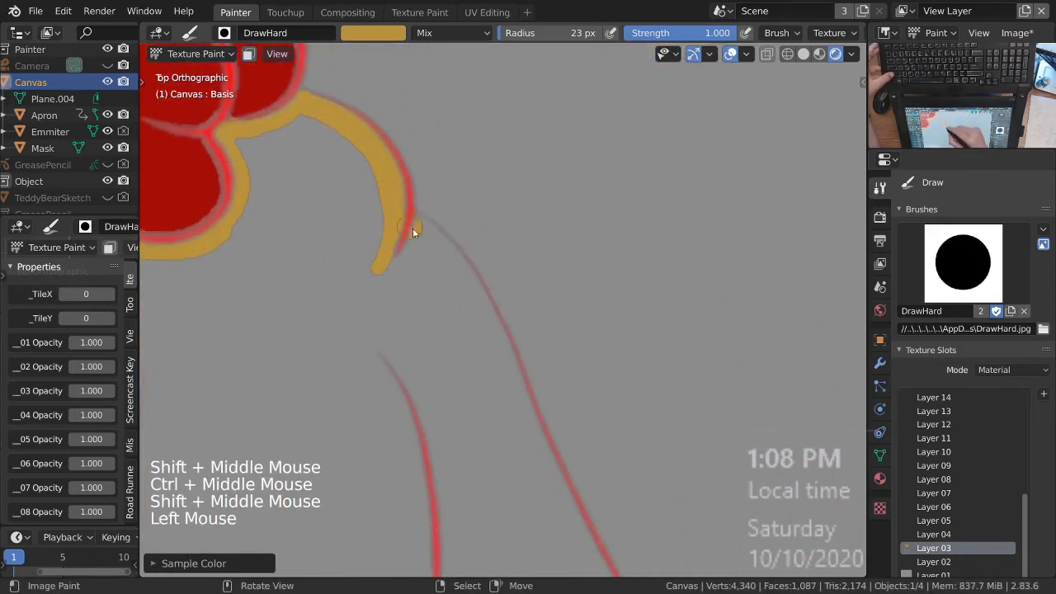
pyautogui.click(425, 232)
pyautogui.moveTo(447, 258); pyautogui.dragTo(517, 391)
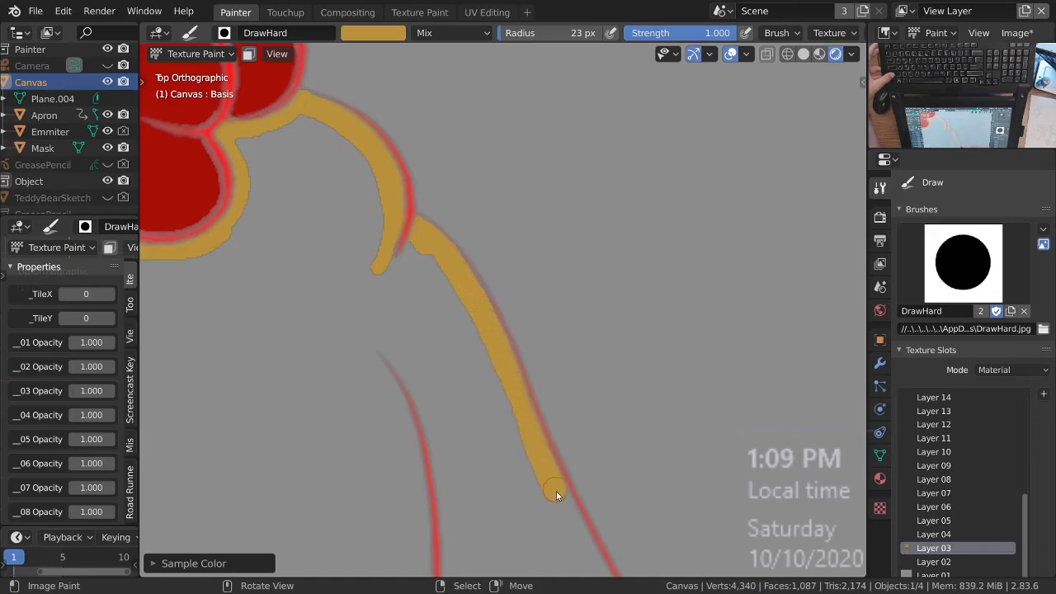
pyautogui.keyDown('shift'); pyautogui.moveTo(608, 490); pyautogui.dragTo(460, 176, button='middle'); pyautogui.keyUp('shift')
pyautogui.click(433, 212)
pyautogui.click(417, 176)
pyautogui.moveTo(418, 174)
pyautogui.mouseDown()
pyautogui.moveTo(483, 302)
pyautogui.moveTo(586, 438)
pyautogui.mouseUp()
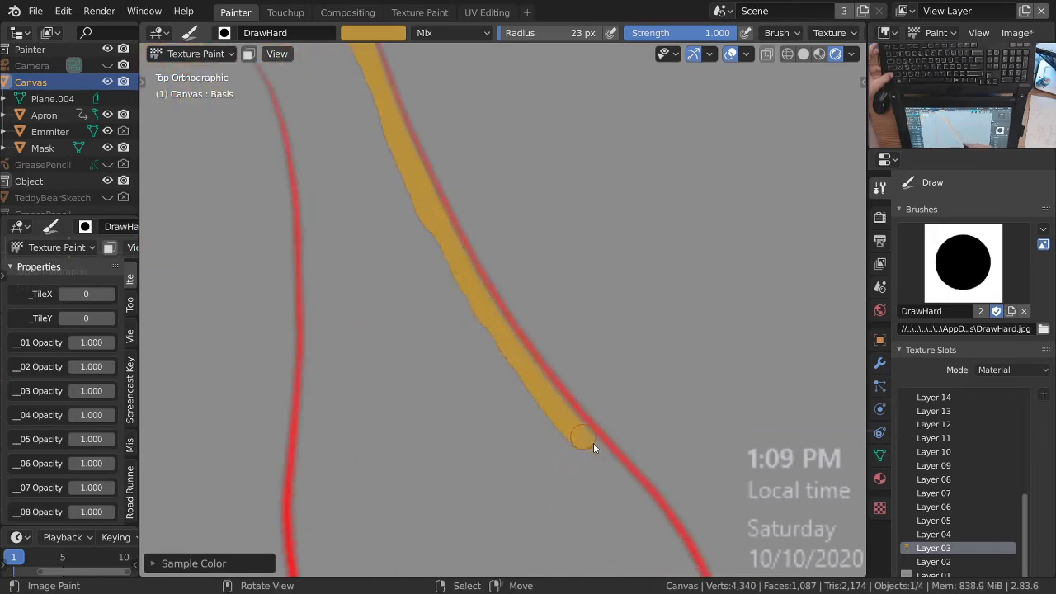
pyautogui.click(434, 218)
pyautogui.click(431, 227)
pyautogui.moveTo(432, 227)
pyautogui.keyDown('ctrl'); pyautogui.mouseDown(button='middle')
pyautogui.moveTo(462, 228)
pyautogui.moveTo(487, 248)
pyautogui.mouseUp(button='middle'); pyautogui.keyUp('ctrl')
pyautogui.moveTo(487, 247)
pyautogui.keyDown('shift'); pyautogui.mouseDown(button='middle')
pyautogui.moveTo(533, 250)
pyautogui.moveTo(515, 297)
pyautogui.mouseUp(button='middle'); pyautogui.keyUp('shift')
pyautogui.click(528, 311)
pyautogui.click(516, 275)
pyautogui.moveTo(529, 365)
pyautogui.keyDown('ctrl'); pyautogui.mouseDown(button='middle')
pyautogui.moveTo(526, 400)
pyautogui.moveTo(550, 322)
pyautogui.moveTo(512, 324)
pyautogui.mouseUp(button='middle'); pyautogui.keyUp('ctrl')
pyautogui.moveTo(512, 323)
pyautogui.keyDown('shift'); pyautogui.mouseDown(button='middle')
pyautogui.moveTo(472, 327)
pyautogui.moveTo(424, 219)
pyautogui.mouseUp(button='middle'); pyautogui.keyUp('shift')
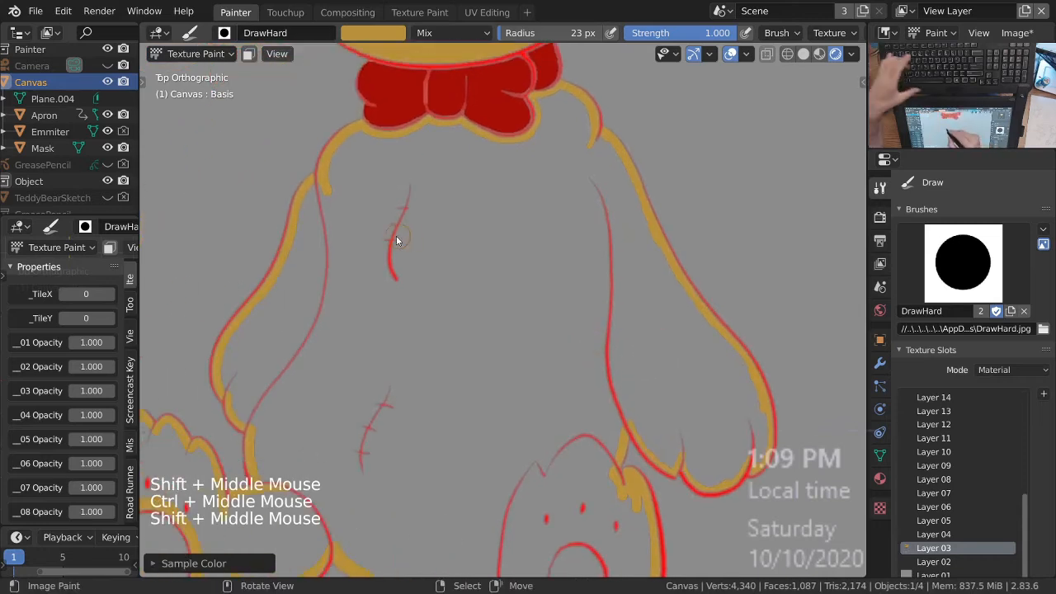
# Step: Set the brush radius to 57 px and fill the upper chest beneath the bow with gold
pyautogui.press('f')
pyautogui.click(358, 186)
pyautogui.click(356, 167)
pyautogui.click(366, 160)
pyautogui.click(359, 161)
pyautogui.click(363, 169)
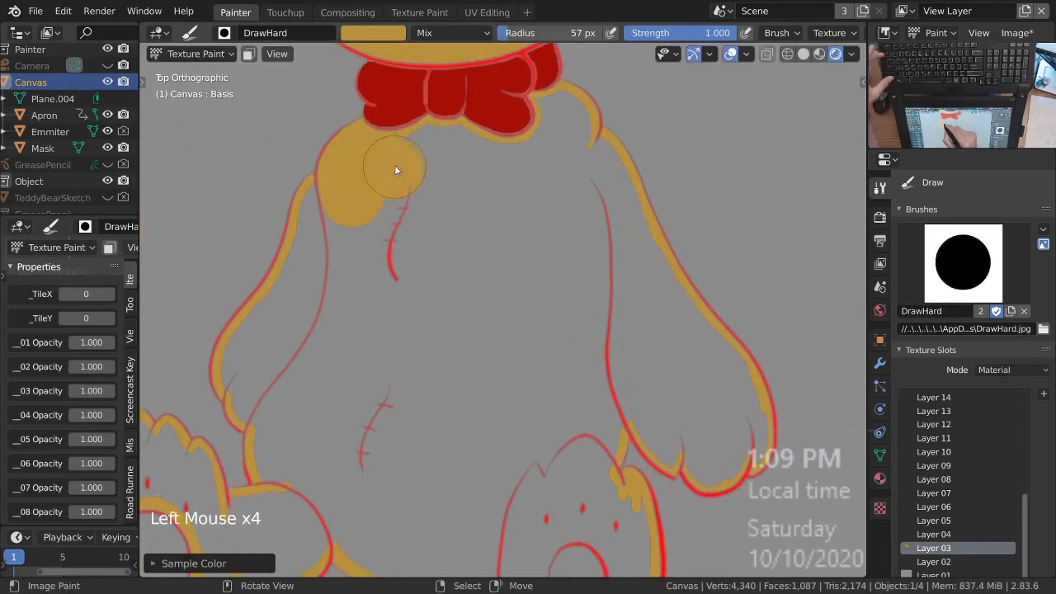
pyautogui.click(456, 157)
pyautogui.click(459, 164)
pyautogui.click(462, 172)
pyautogui.click(484, 176)
pyautogui.click(489, 174)
pyautogui.click(493, 174)
pyautogui.click(505, 179)
pyautogui.click(551, 165)
pyautogui.click(550, 172)
pyautogui.click(547, 178)
pyautogui.press('g')
pyautogui.press('Escape')
pyautogui.press('Escape')
pyautogui.press('Escape')
pyautogui.press('Escape')
pyautogui.press('Escape')
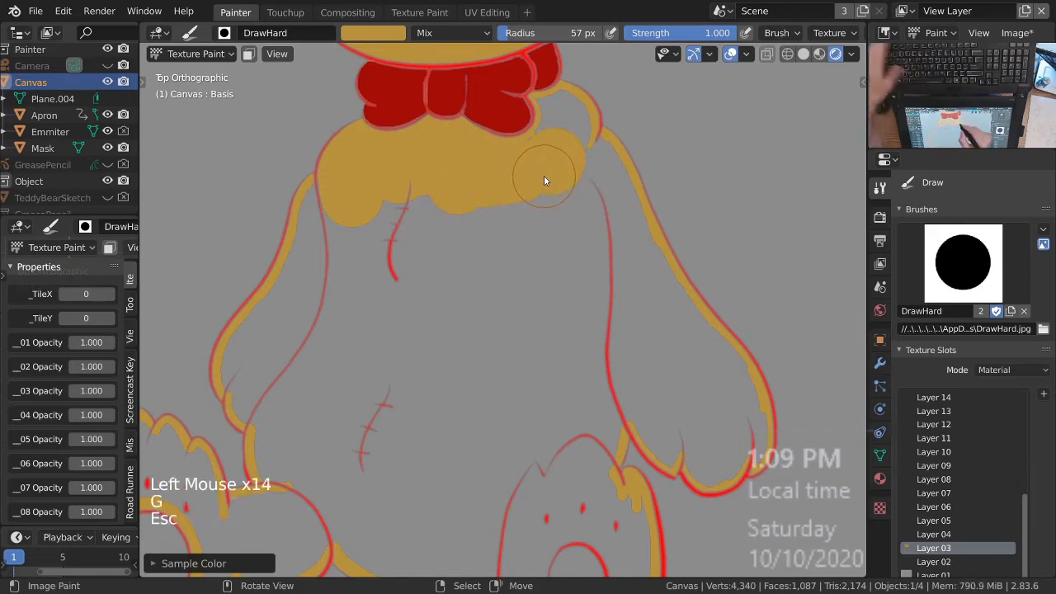
# Step: Set the brush radius to 32 px and fill the right shoulder and the top of the right arm with gold
pyautogui.press('f')
pyautogui.click(544, 150)
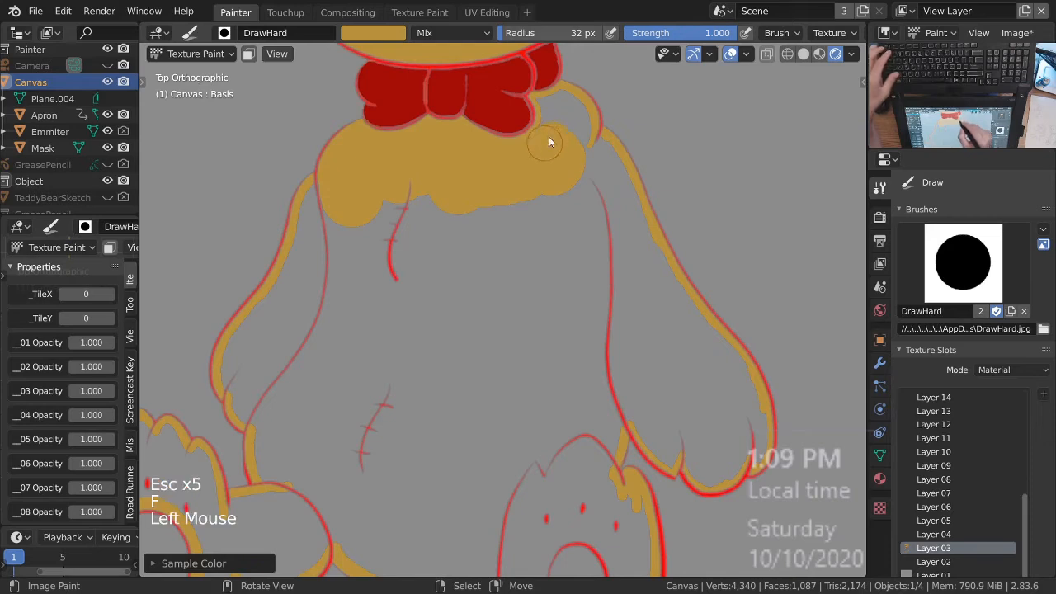
pyautogui.moveTo(576, 164)
pyautogui.mouseDown()
pyautogui.moveTo(594, 154)
pyautogui.moveTo(611, 180)
pyautogui.mouseUp()
pyautogui.click(623, 198)
pyautogui.keyDown('ctrl'); pyautogui.moveTo(563, 153); pyautogui.dragTo(553, 198, button='middle'); pyautogui.keyUp('ctrl')
pyautogui.moveTo(553, 198)
pyautogui.keyDown('shift'); pyautogui.mouseDown(button='middle')
pyautogui.moveTo(543, 236)
pyautogui.moveTo(529, 196)
pyautogui.moveTo(573, 378)
pyautogui.moveTo(601, 267)
pyautogui.mouseUp(button='middle'); pyautogui.keyUp('shift')
pyautogui.click(529, 196)
pyautogui.click(602, 267)
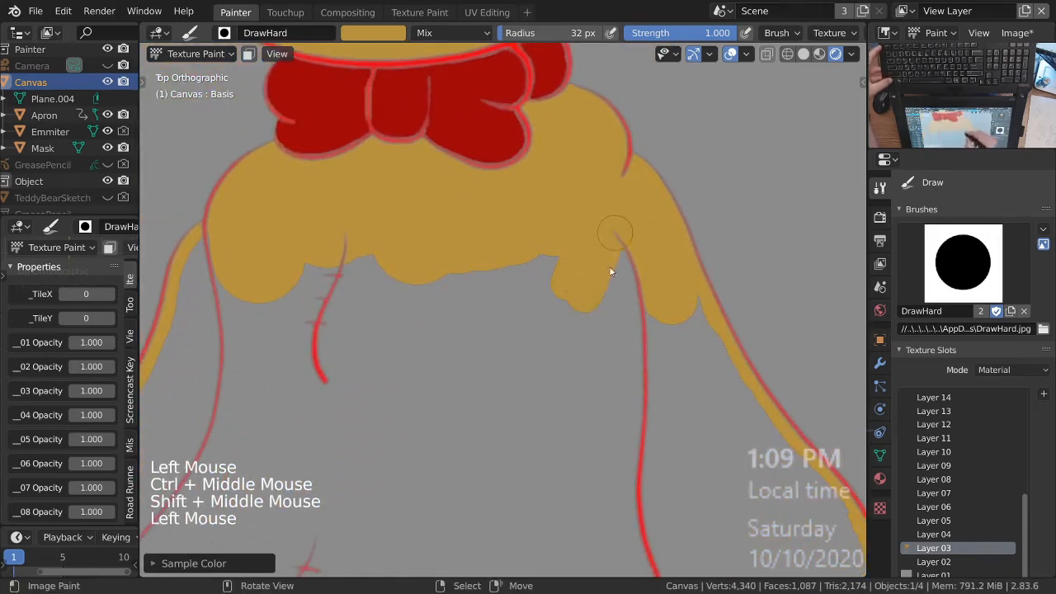
pyautogui.moveTo(657, 315)
pyautogui.mouseDown()
pyautogui.moveTo(683, 297)
pyautogui.moveTo(708, 351)
pyautogui.moveTo(577, 313)
pyautogui.mouseUp()
# Step: Set the brush radius to 74 px and fill the torso down to the mid-belly and most of both arms with gold
pyautogui.keyDown('ctrl'); pyautogui.moveTo(549, 305); pyautogui.dragTo(511, 307, button='middle'); pyautogui.keyUp('ctrl')
pyautogui.press('f')
pyautogui.click(563, 321)
pyautogui.moveTo(564, 320)
pyautogui.mouseDown()
pyautogui.moveTo(614, 377)
pyautogui.moveTo(633, 384)
pyautogui.moveTo(641, 370)
pyautogui.moveTo(661, 410)
pyautogui.moveTo(528, 330)
pyautogui.moveTo(383, 312)
pyautogui.moveTo(352, 293)
pyautogui.moveTo(337, 345)
pyautogui.moveTo(273, 443)
pyautogui.moveTo(284, 460)
pyautogui.moveTo(403, 394)
pyautogui.moveTo(508, 436)
pyautogui.mouseUp()
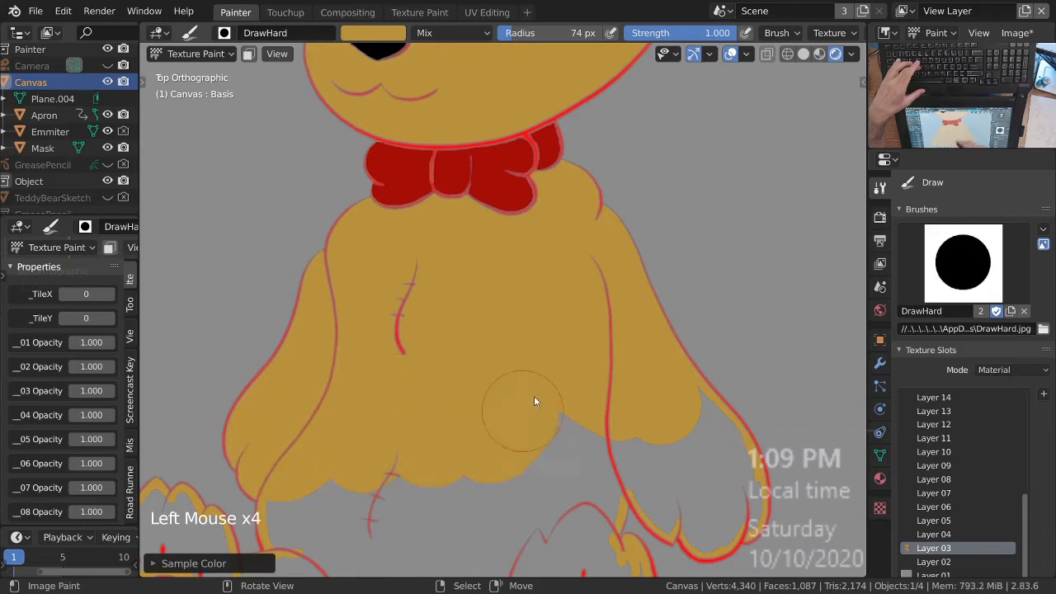
# Step: Fill the rest of the right forearm and hand with gold down to the fingertips
pyautogui.moveTo(619, 420)
pyautogui.keyDown('ctrl'); pyautogui.mouseDown(button='middle')
pyautogui.moveTo(488, 389)
pyautogui.moveTo(502, 223)
pyautogui.moveTo(615, 234)
pyautogui.moveTo(577, 224)
pyautogui.mouseUp(button='middle'); pyautogui.keyUp('ctrl')
pyautogui.moveTo(543, 154)
pyautogui.mouseDown()
pyautogui.moveTo(630, 282)
pyautogui.moveTo(611, 245)
pyautogui.moveTo(643, 353)
pyautogui.moveTo(640, 371)
pyautogui.moveTo(590, 406)
pyautogui.moveTo(565, 394)
pyautogui.moveTo(520, 247)
pyautogui.moveTo(431, 239)
pyautogui.moveTo(460, 304)
pyautogui.moveTo(509, 369)
pyautogui.mouseUp()
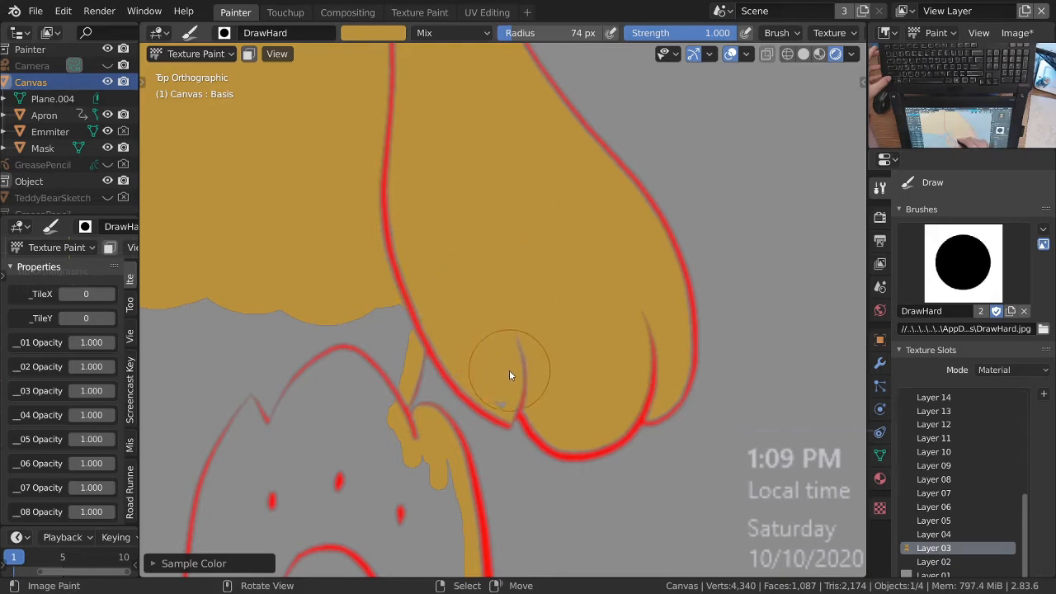
pyautogui.click(508, 364)
pyautogui.click(506, 355)
pyautogui.click(478, 289)
pyautogui.click(441, 262)
# Step: Fill the belly gap beside the right hand, the right foot's upper part and its outer side with gold
pyautogui.moveTo(433, 264)
pyautogui.mouseDown()
pyautogui.moveTo(374, 294)
pyautogui.moveTo(373, 339)
pyautogui.mouseUp()
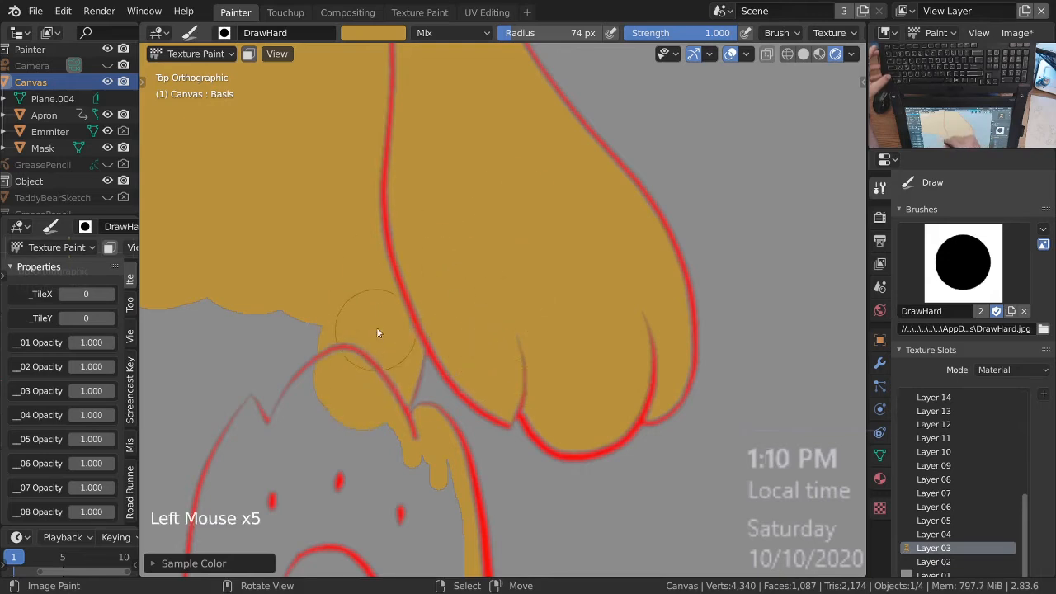
pyautogui.keyDown('shift'); pyautogui.moveTo(372, 322); pyautogui.dragTo(445, 227, button='middle'); pyautogui.keyUp('shift')
pyautogui.click(462, 341)
pyautogui.click(462, 341)
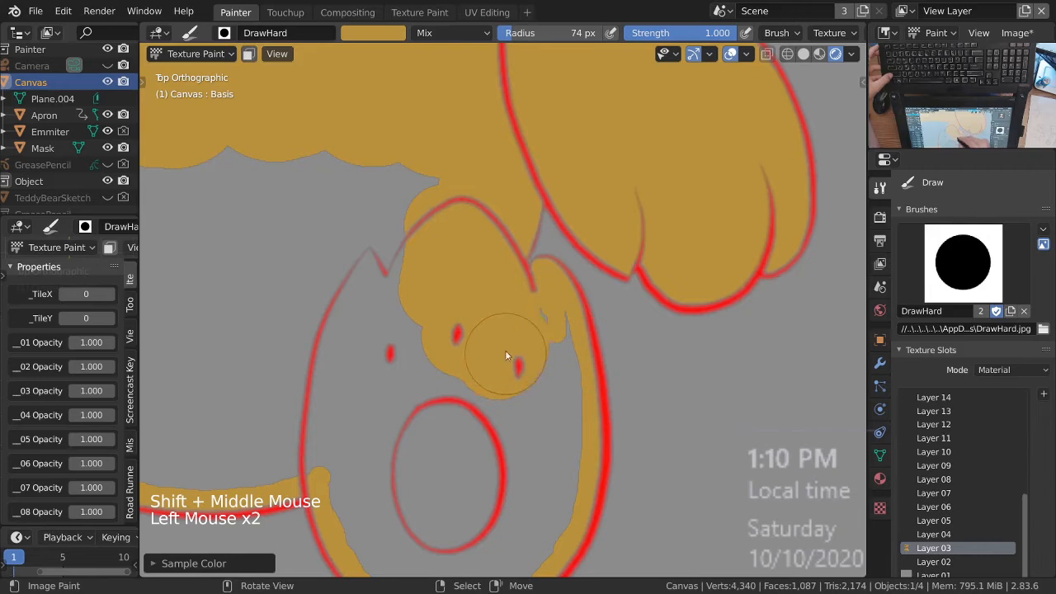
pyautogui.keyDown('ctrl'); pyautogui.moveTo(539, 374); pyautogui.dragTo(459, 307, button='middle'); pyautogui.keyUp('ctrl')
pyautogui.moveTo(459, 307)
pyautogui.mouseDown()
pyautogui.moveTo(505, 359)
pyautogui.moveTo(523, 485)
pyautogui.mouseUp()
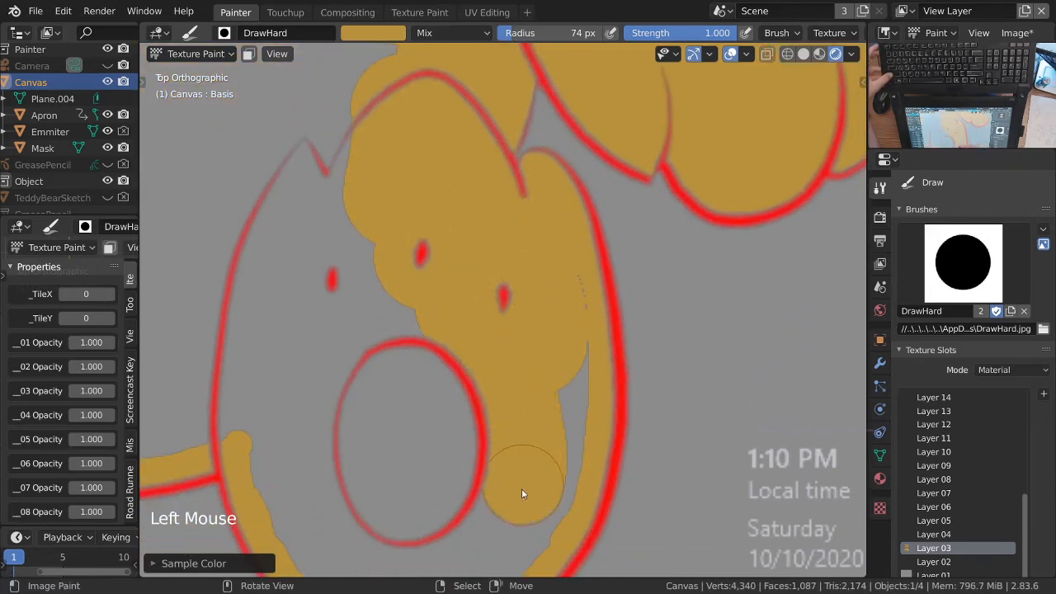
pyautogui.moveTo(563, 358); pyautogui.dragTo(550, 273)
# Step: Fill the right foot with gold all around its oval sole pad, covering the thin gaps along the outline bands
pyautogui.moveTo(550, 273)
pyautogui.keyDown('shift'); pyautogui.mouseDown(button='middle')
pyautogui.moveTo(567, 297)
pyautogui.moveTo(580, 280)
pyautogui.mouseUp(button='middle'); pyautogui.keyUp('shift')
pyautogui.click(580, 281)
pyautogui.moveTo(580, 286)
pyautogui.mouseDown()
pyautogui.moveTo(531, 384)
pyautogui.moveTo(537, 378)
pyautogui.moveTo(500, 415)
pyautogui.moveTo(400, 434)
pyautogui.mouseUp()
pyautogui.moveTo(367, 404)
pyautogui.mouseDown()
pyautogui.moveTo(319, 304)
pyautogui.moveTo(338, 217)
pyautogui.moveTo(396, 153)
pyautogui.moveTo(474, 154)
pyautogui.moveTo(428, 148)
pyautogui.moveTo(389, 163)
pyautogui.moveTo(358, 180)
pyautogui.moveTo(342, 216)
pyautogui.mouseUp()
pyautogui.click(335, 347)
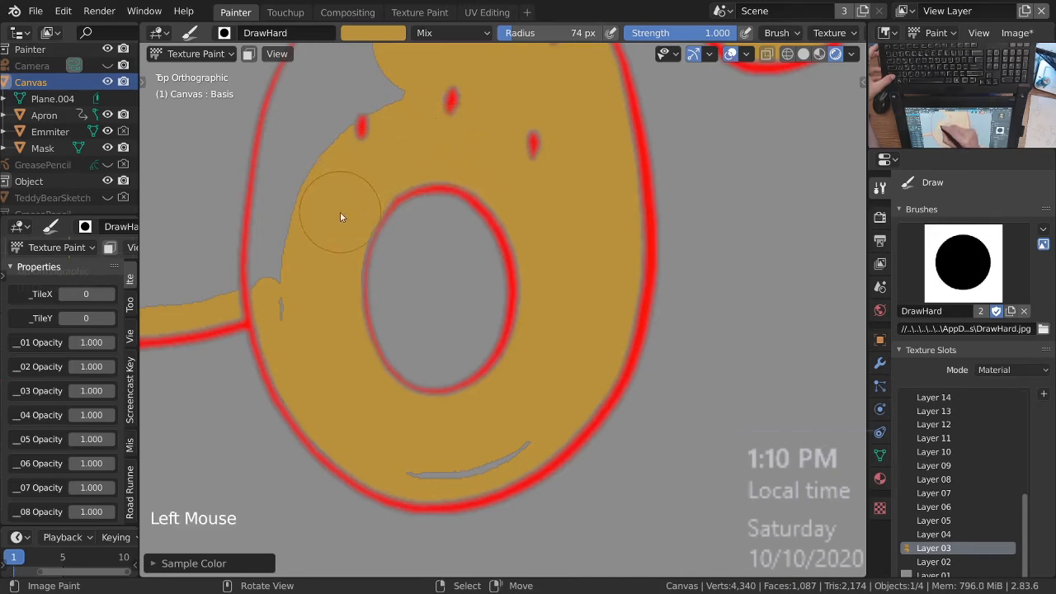
pyautogui.moveTo(325, 300); pyautogui.dragTo(335, 386)
pyautogui.moveTo(390, 155)
pyautogui.mouseDown()
pyautogui.moveTo(349, 206)
pyautogui.moveTo(289, 242)
pyautogui.moveTo(360, 324)
pyautogui.mouseUp()
pyautogui.moveTo(418, 450); pyautogui.dragTo(531, 417)
pyautogui.moveTo(532, 417)
pyautogui.keyDown('ctrl'); pyautogui.mouseDown(button='middle')
pyautogui.moveTo(523, 429)
pyautogui.moveTo(679, 427)
pyautogui.mouseUp(button='middle'); pyautogui.keyUp('ctrl')
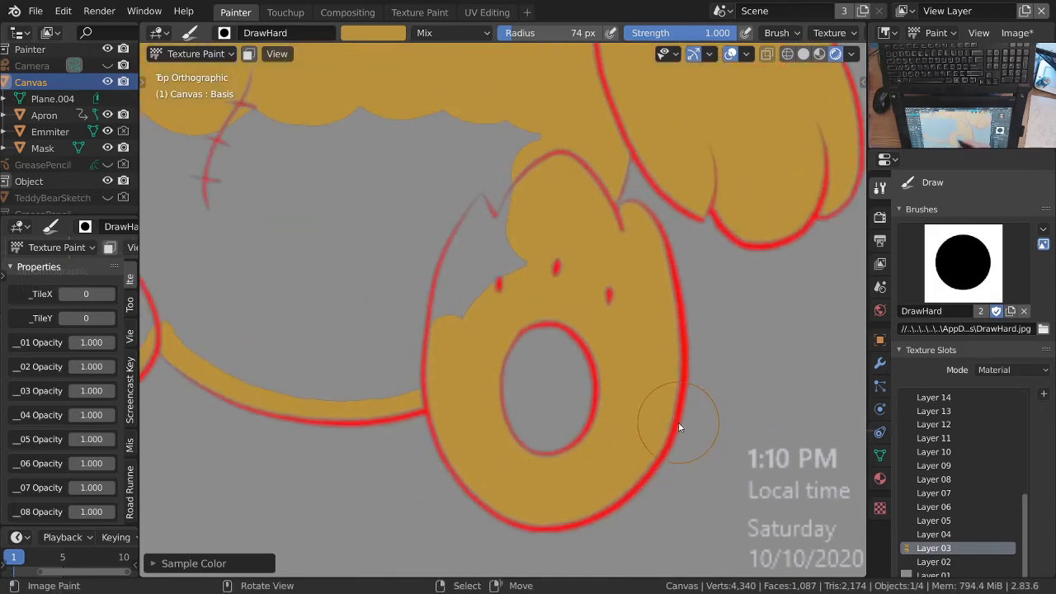
# Step: Fill the right foot's inner toes and the remaining lower belly with gold
pyautogui.moveTo(533, 236)
pyautogui.mouseDown()
pyautogui.moveTo(472, 184)
pyautogui.moveTo(414, 106)
pyautogui.moveTo(256, 120)
pyautogui.moveTo(328, 223)
pyautogui.moveTo(415, 299)
pyautogui.moveTo(412, 353)
pyautogui.mouseUp()
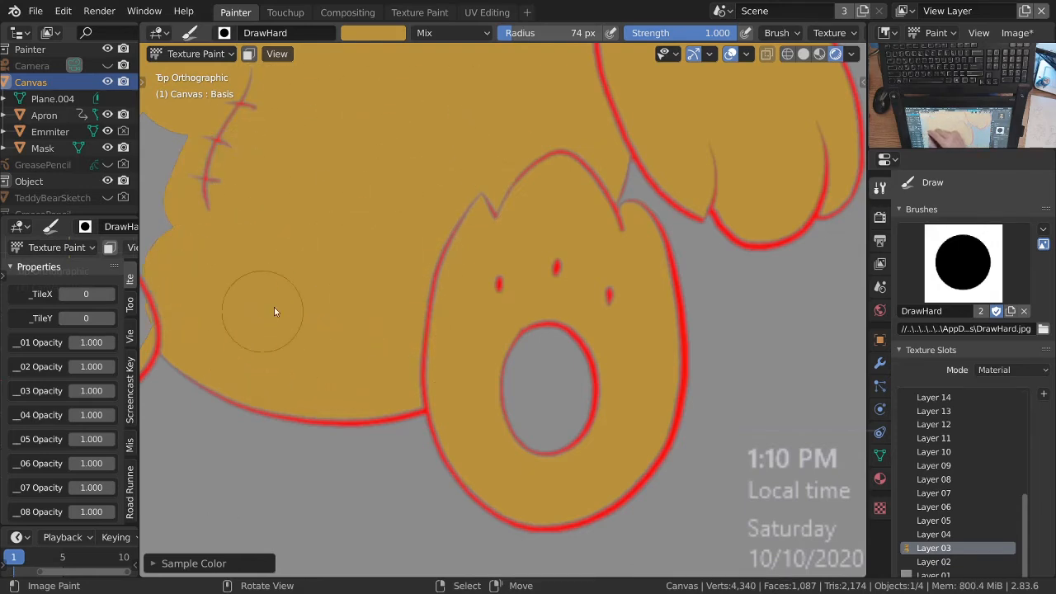
pyautogui.keyDown('ctrl'); pyautogui.moveTo(401, 259); pyautogui.dragTo(397, 281, button='middle'); pyautogui.keyUp('ctrl')
pyautogui.moveTo(397, 280)
pyautogui.keyDown('shift'); pyautogui.mouseDown(button='middle')
pyautogui.moveTo(619, 355)
pyautogui.moveTo(506, 301)
pyautogui.mouseUp(button='middle'); pyautogui.keyUp('shift')
pyautogui.click(435, 209)
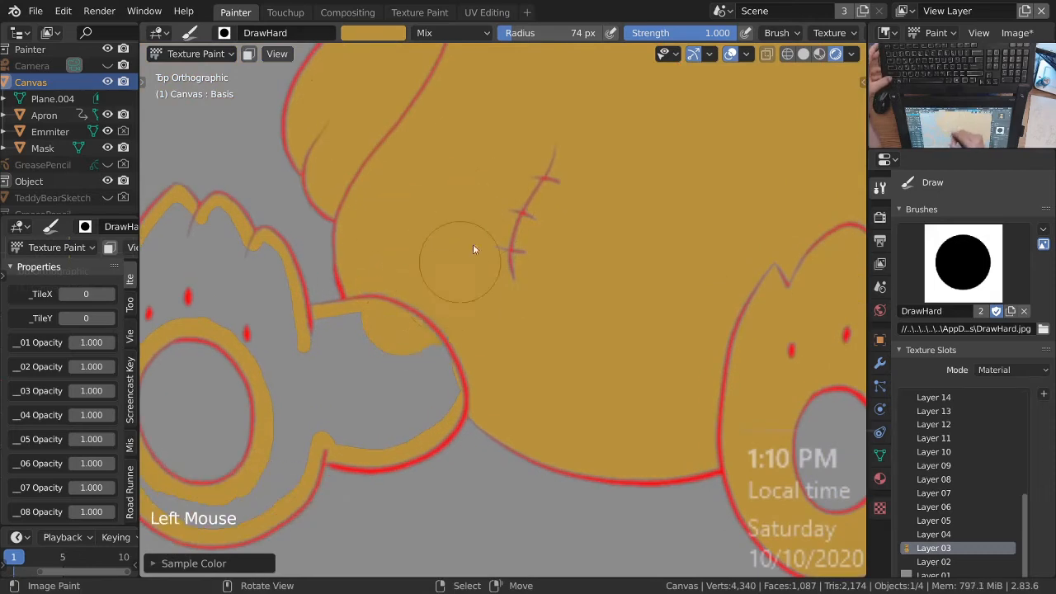
# Step: Fill the left foot's toes, the area around its toe marks and the left leg with gold
pyautogui.moveTo(440, 330)
pyautogui.keyDown('shift'); pyautogui.mouseDown(button='middle')
pyautogui.moveTo(524, 327)
pyautogui.moveTo(451, 310)
pyautogui.mouseUp(button='middle'); pyautogui.keyUp('shift')
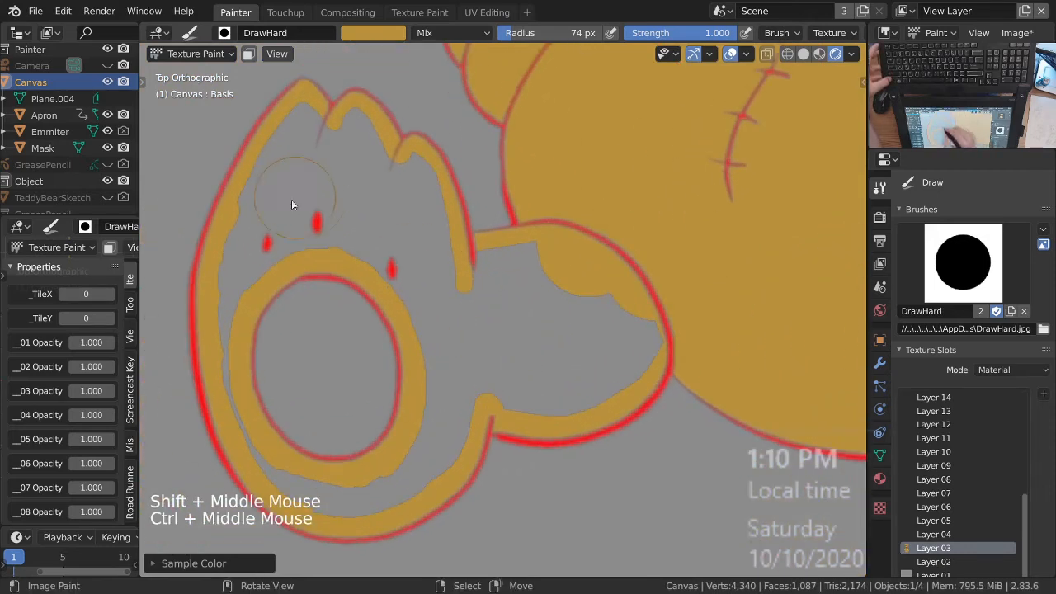
pyautogui.click(268, 231)
pyautogui.moveTo(276, 188)
pyautogui.mouseDown()
pyautogui.moveTo(302, 141)
pyautogui.moveTo(405, 189)
pyautogui.moveTo(433, 322)
pyautogui.mouseUp()
pyautogui.click(432, 318)
pyautogui.click(429, 307)
pyautogui.moveTo(417, 276)
pyautogui.mouseDown()
pyautogui.moveTo(410, 260)
pyautogui.moveTo(309, 223)
pyautogui.mouseUp()
pyautogui.moveTo(453, 343); pyautogui.dragTo(450, 360)
pyautogui.moveTo(478, 304)
pyautogui.mouseDown()
pyautogui.moveTo(472, 292)
pyautogui.moveTo(557, 292)
pyautogui.moveTo(640, 312)
pyautogui.moveTo(608, 359)
pyautogui.moveTo(523, 383)
pyautogui.mouseUp()
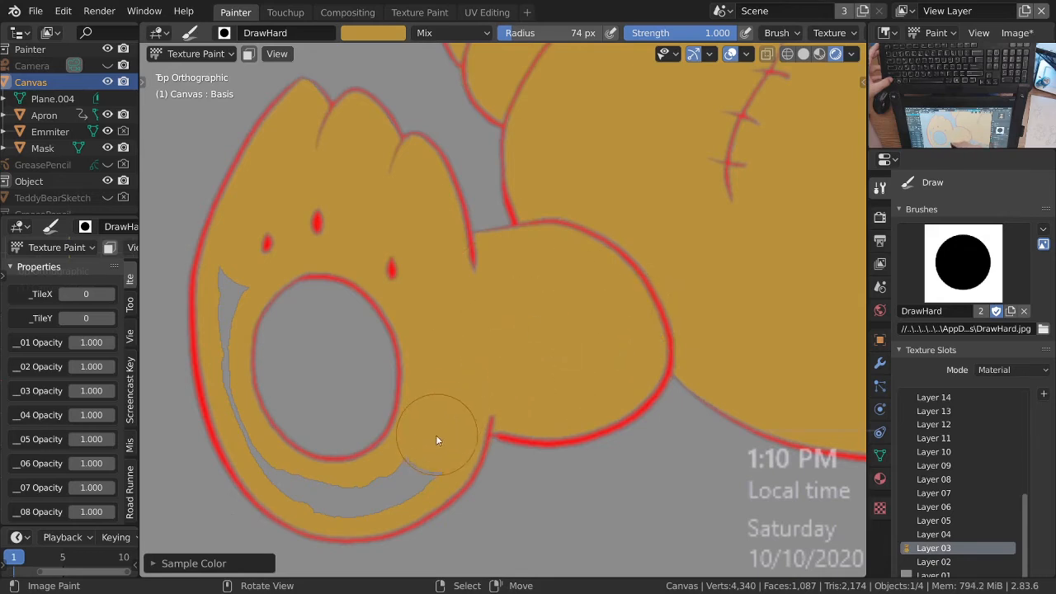
# Step: Reduce the brush radius to 42 px and fill the gaps around the left foot's sole pad with gold
pyautogui.keyDown('ctrl'); pyautogui.moveTo(419, 463); pyautogui.dragTo(478, 404, button='middle'); pyautogui.keyUp('ctrl')
pyautogui.keyDown('shift'); pyautogui.moveTo(479, 404); pyautogui.dragTo(540, 351, button='middle'); pyautogui.keyUp('shift')
pyautogui.press('f')
pyautogui.click(440, 408)
pyautogui.press('f')
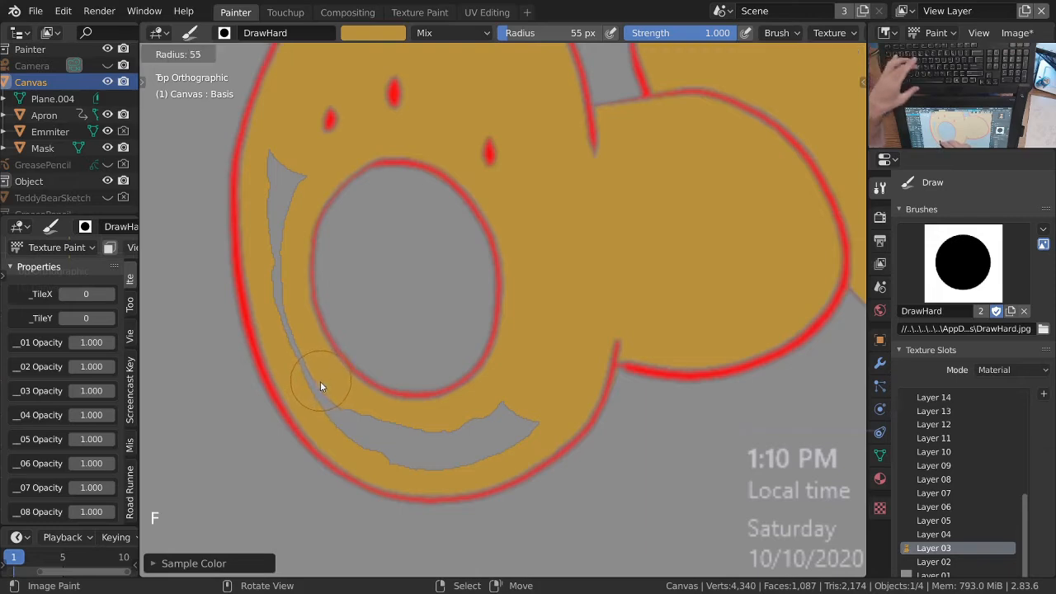
pyautogui.click(298, 353)
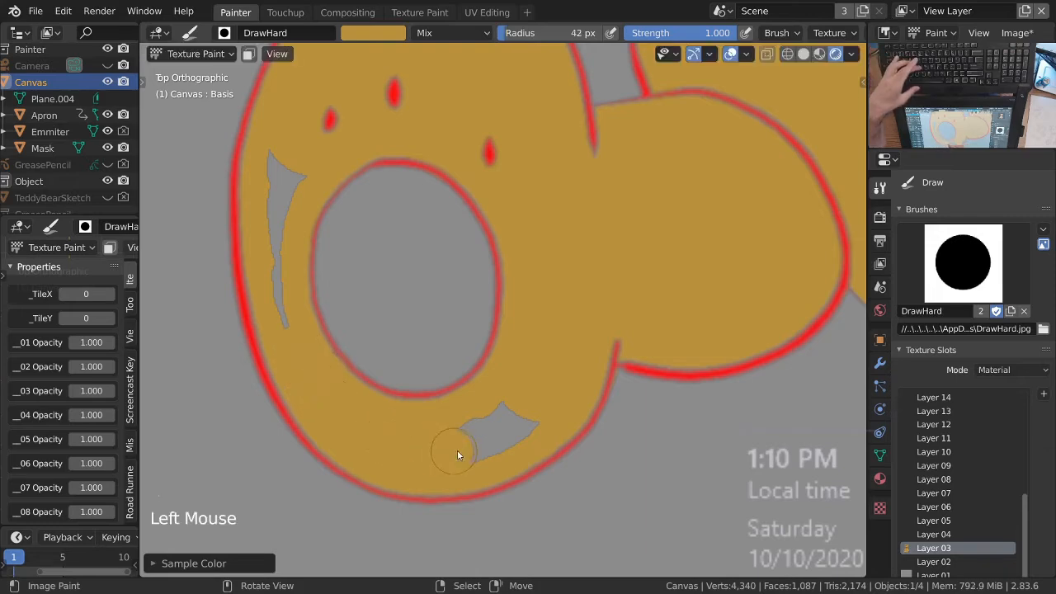
pyautogui.moveTo(301, 187)
pyautogui.mouseDown()
pyautogui.moveTo(275, 170)
pyautogui.moveTo(275, 221)
pyautogui.mouseUp()
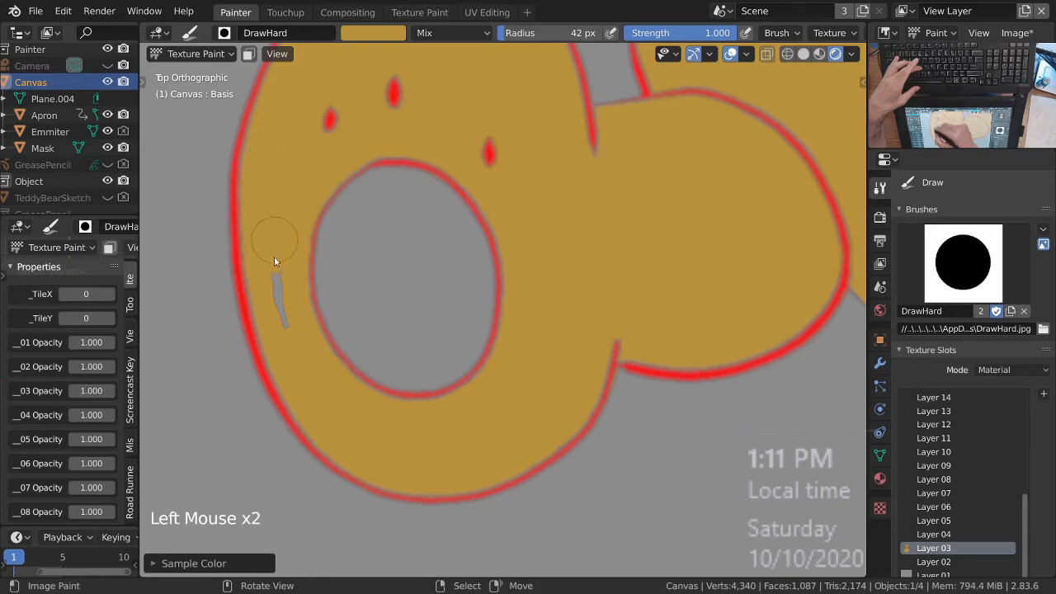
pyautogui.moveTo(294, 335); pyautogui.dragTo(309, 370)
# Step: Examine the golden fill on the left foot and across the whole bear for missed spots
pyautogui.keyDown('ctrl'); pyautogui.moveTo(511, 290); pyautogui.dragTo(561, 313, button='middle'); pyautogui.keyUp('ctrl')
pyautogui.moveTo(561, 314)
pyautogui.keyDown('shift'); pyautogui.mouseDown(button='middle')
pyautogui.moveTo(608, 341)
pyautogui.moveTo(432, 411)
pyautogui.moveTo(495, 420)
pyautogui.mouseUp(button='middle'); pyautogui.keyUp('shift')
pyautogui.keyDown('shift'); pyautogui.moveTo(495, 421); pyautogui.dragTo(549, 338, button='middle'); pyautogui.keyUp('shift')
pyautogui.keyDown('shift'); pyautogui.moveTo(548, 338); pyautogui.dragTo(495, 318, button='middle'); pyautogui.keyUp('shift')
pyautogui.keyDown('ctrl'); pyautogui.moveTo(495, 318); pyautogui.dragTo(472, 297, button='middle'); pyautogui.keyUp('ctrl')
pyautogui.keyDown('shift'); pyautogui.moveTo(472, 297); pyautogui.dragTo(405, 337, button='middle'); pyautogui.keyUp('shift')
pyautogui.moveTo(404, 337)
pyautogui.keyDown('shift'); pyautogui.mouseDown(button='middle')
pyautogui.moveTo(444, 310)
pyautogui.moveTo(385, 332)
pyautogui.mouseUp(button='middle'); pyautogui.keyUp('shift')
pyautogui.keyDown('shift'); pyautogui.moveTo(385, 333); pyautogui.dragTo(415, 323, button='middle'); pyautogui.keyUp('shift')
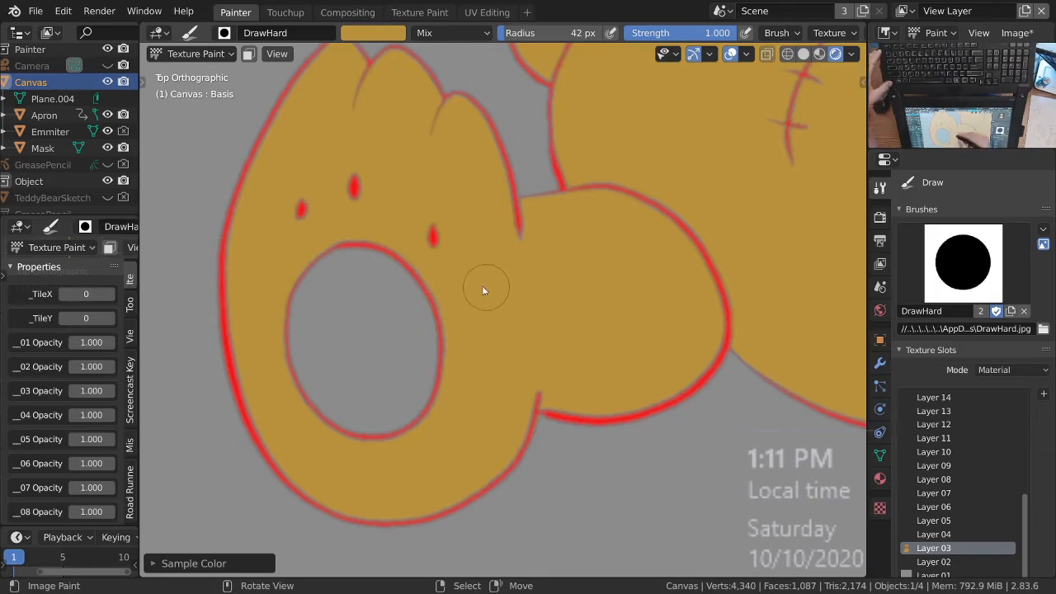
pyautogui.keyDown('ctrl'); pyautogui.moveTo(450, 276); pyautogui.dragTo(514, 424, button='middle'); pyautogui.keyUp('ctrl')
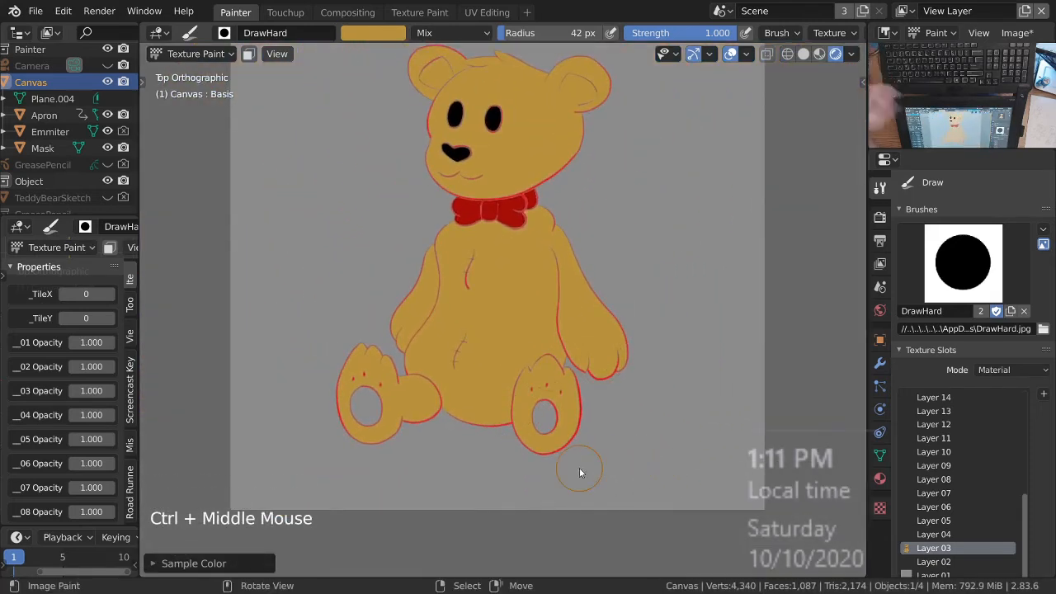
pyautogui.keyDown('ctrl'); pyautogui.moveTo(460, 353); pyautogui.dragTo(474, 334, button='middle'); pyautogui.keyUp('ctrl')
pyautogui.keyDown('shift'); pyautogui.moveTo(473, 334); pyautogui.dragTo(496, 332, button='middle'); pyautogui.keyUp('shift')
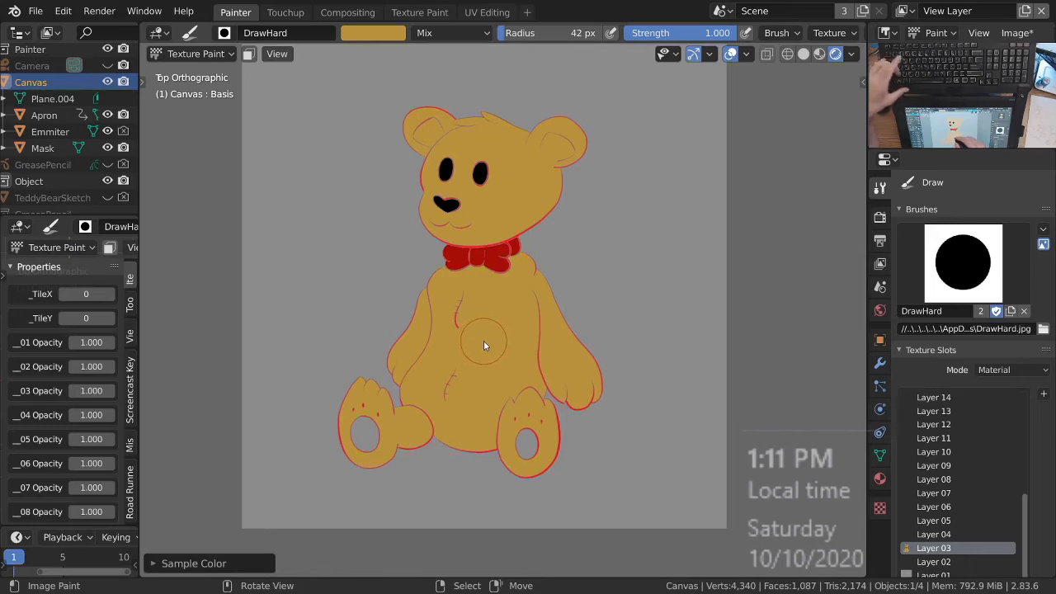
pyautogui.keyDown('ctrl'); pyautogui.moveTo(495, 333); pyautogui.dragTo(503, 340, button='middle'); pyautogui.keyUp('ctrl')
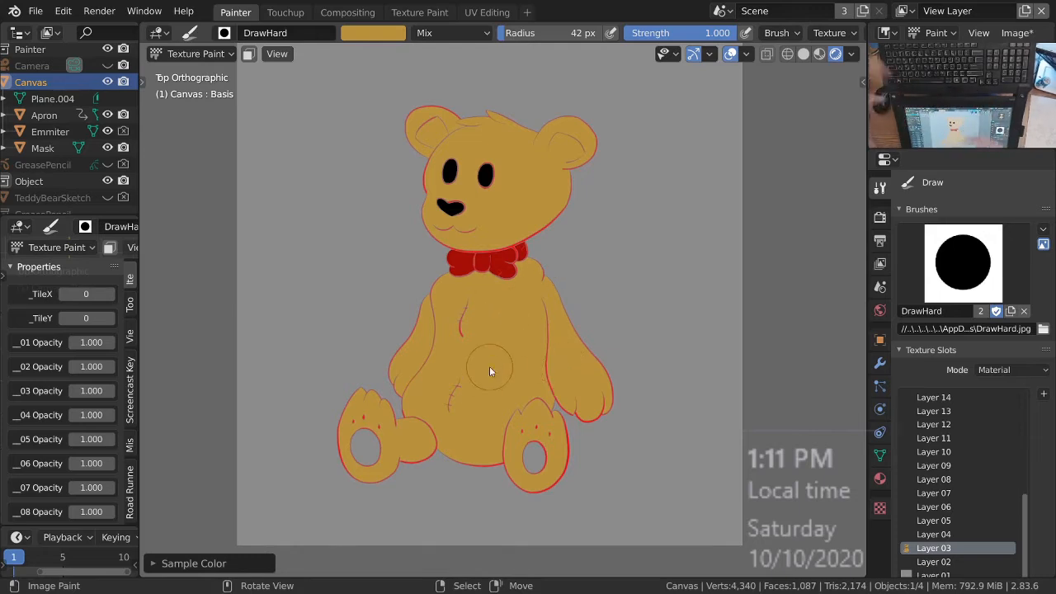
pyautogui.keyDown('ctrl'); pyautogui.moveTo(467, 362); pyautogui.dragTo(490, 353, button='middle'); pyautogui.keyUp('ctrl')
pyautogui.keyDown('shift'); pyautogui.moveTo(490, 353); pyautogui.dragTo(480, 375, button='middle'); pyautogui.keyUp('shift')
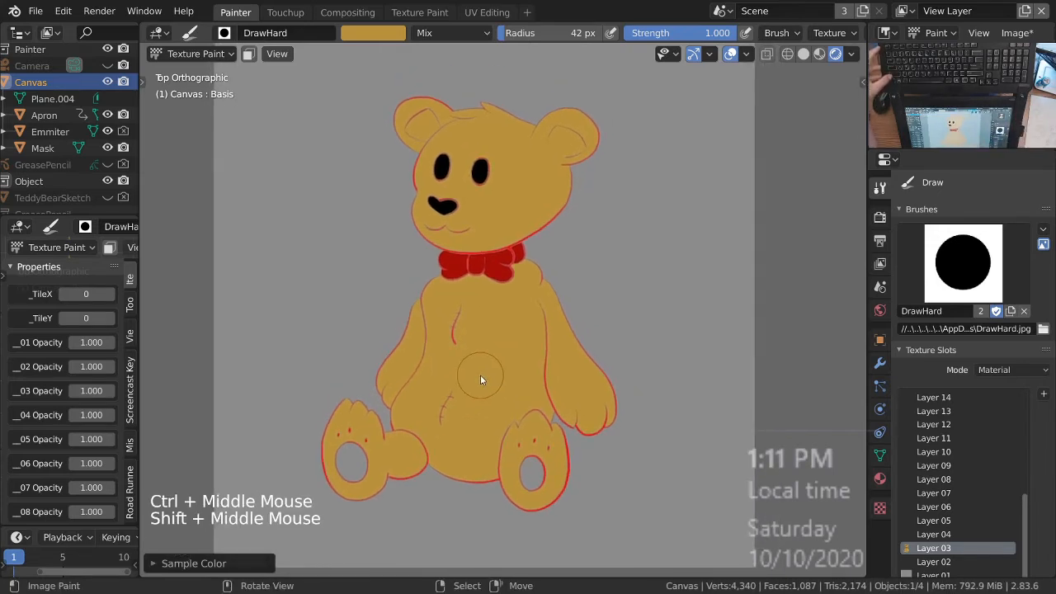
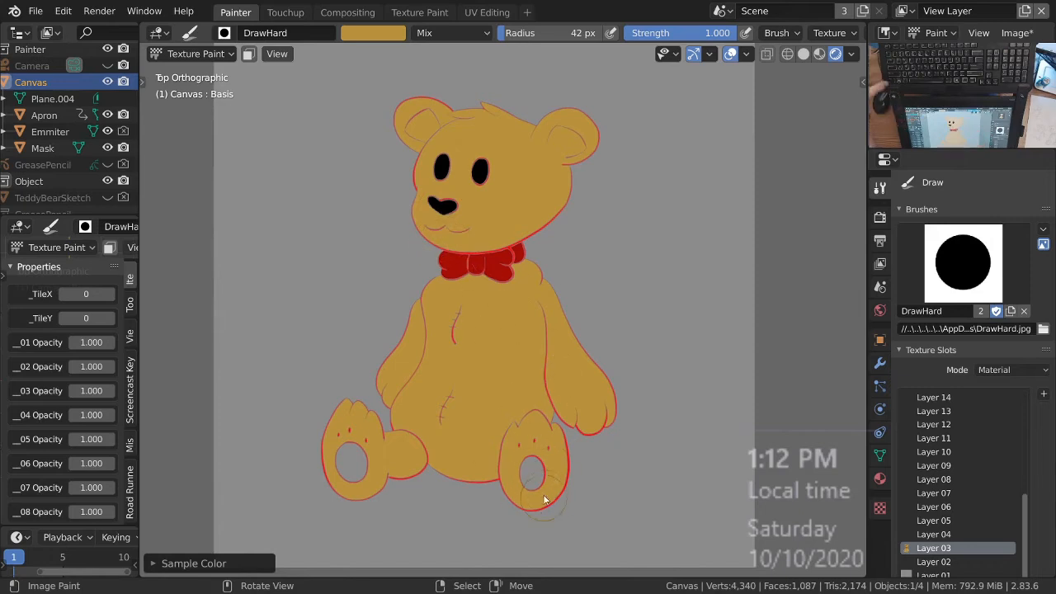
# Step: Sample the fur gold and darken the brush colour to a dark brown for the sole pads
pyautogui.keyDown('ctrl'); pyautogui.moveTo(519, 407); pyautogui.dragTo(496, 375, button='middle'); pyautogui.keyUp('ctrl')
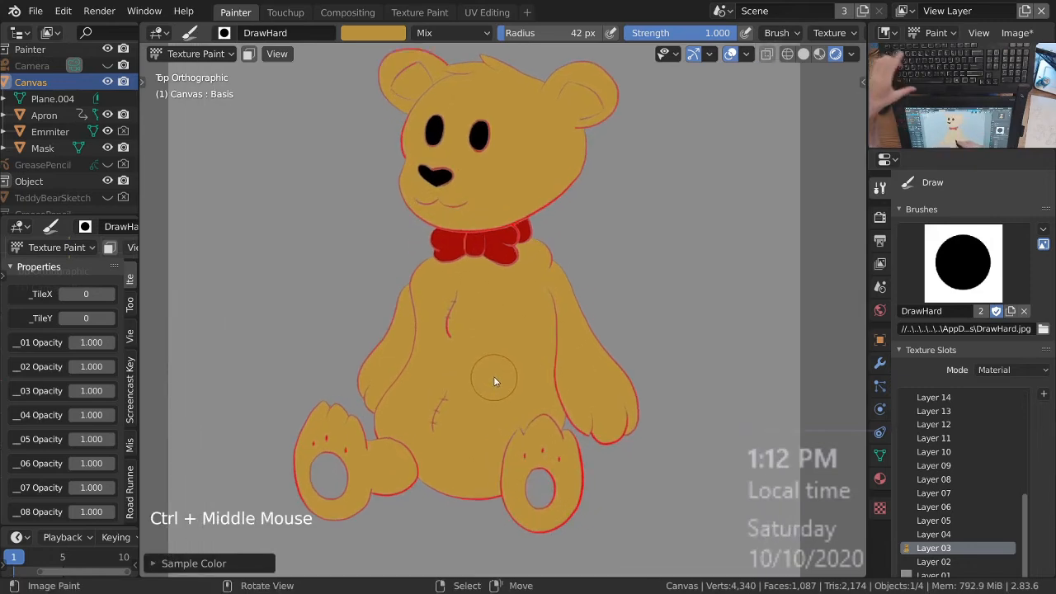
pyautogui.press('s')
pyautogui.keyDown('ctrl'); pyautogui.moveTo(545, 427); pyautogui.dragTo(540, 387, button='middle'); pyautogui.keyUp('ctrl')
pyautogui.keyDown('shift'); pyautogui.moveTo(541, 388); pyautogui.dragTo(538, 326, button='middle'); pyautogui.keyUp('shift')
pyautogui.press('s')
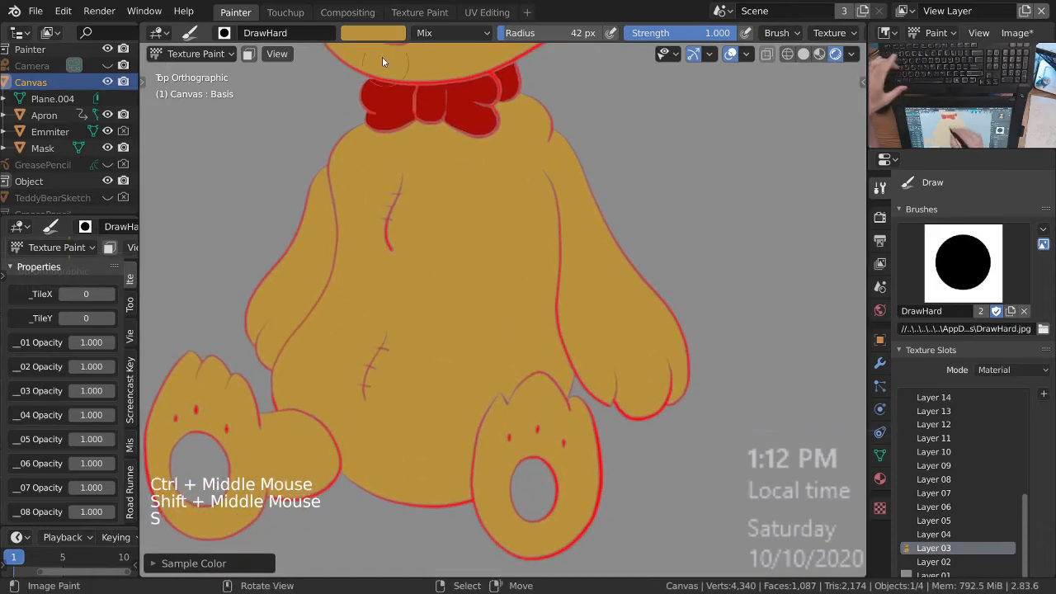
pyautogui.click(373, 33)
pyautogui.moveTo(431, 65); pyautogui.dragTo(457, 123)
# Step: Fill the right foot's sole pad with the dark brown brush colour
pyautogui.moveTo(544, 496)
pyautogui.keyDown('ctrl'); pyautogui.mouseDown(button='middle')
pyautogui.moveTo(540, 439)
pyautogui.moveTo(500, 377)
pyautogui.mouseUp(button='middle'); pyautogui.keyUp('ctrl')
pyautogui.moveTo(500, 371)
pyautogui.mouseDown()
pyautogui.moveTo(490, 394)
pyautogui.moveTo(511, 371)
pyautogui.moveTo(517, 416)
pyautogui.mouseUp()
pyautogui.moveTo(517, 416)
pyautogui.keyDown('ctrl'); pyautogui.mouseDown(button='middle')
pyautogui.moveTo(502, 348)
pyautogui.moveTo(515, 346)
pyautogui.mouseUp(button='middle'); pyautogui.keyUp('ctrl')
pyautogui.click(518, 343)
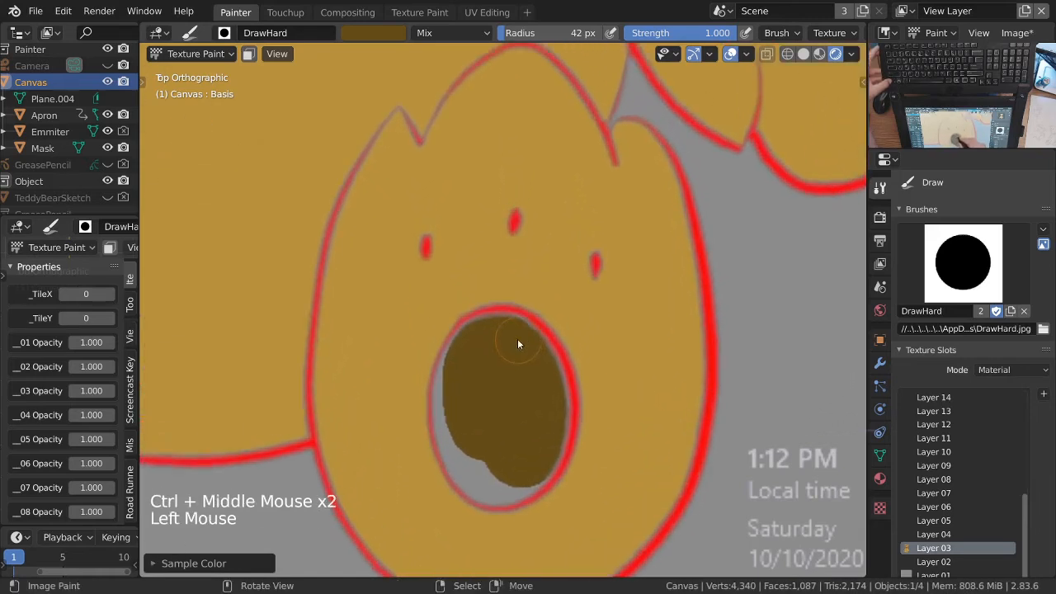
pyautogui.moveTo(467, 361); pyautogui.dragTo(459, 405)
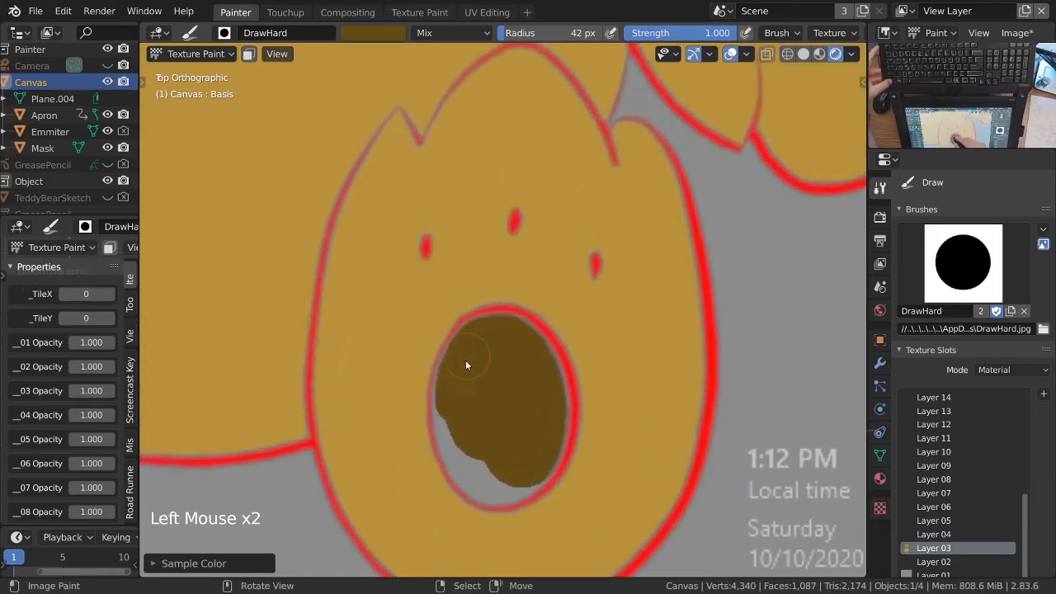
pyautogui.moveTo(495, 490); pyautogui.dragTo(522, 481)
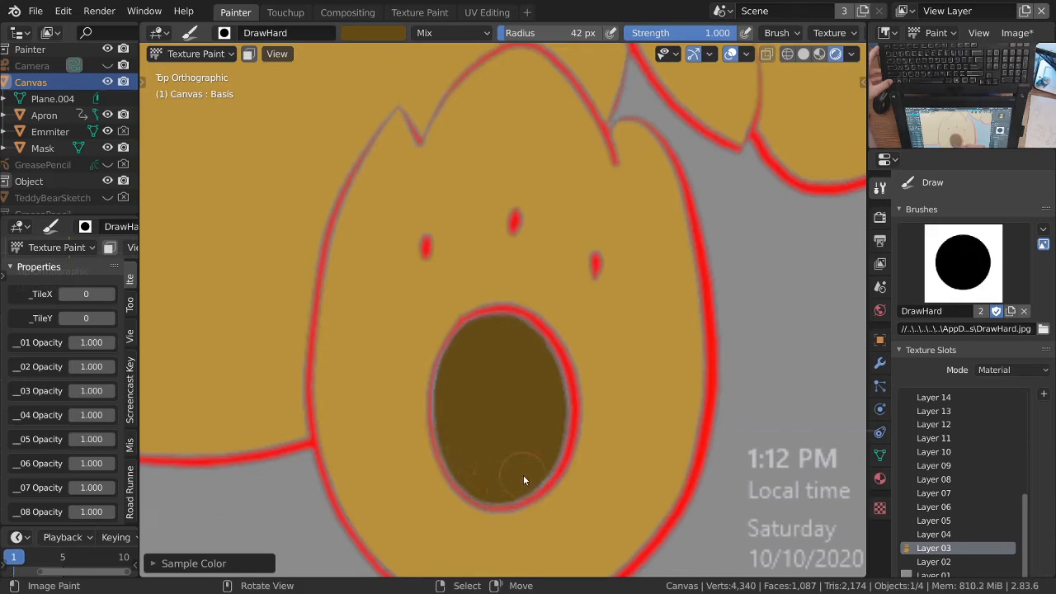
# Step: Make the brush brown more saturated and slightly brighter, about S 0.918 and V 0.489, and repaint the right foot's sole pad
pyautogui.keyDown('ctrl'); pyautogui.moveTo(538, 383); pyautogui.dragTo(555, 423, button='middle'); pyautogui.keyUp('ctrl')
pyautogui.keyDown('shift'); pyautogui.moveTo(554, 423); pyautogui.dragTo(504, 389, button='middle'); pyautogui.keyUp('shift')
pyautogui.click(374, 33)
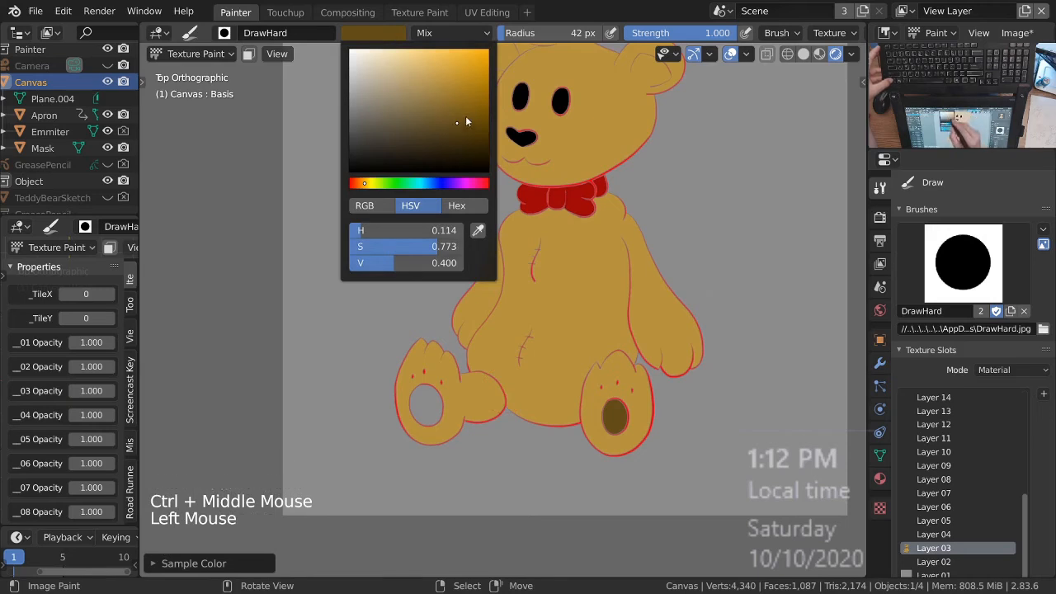
pyautogui.moveTo(462, 115); pyautogui.dragTo(469, 115)
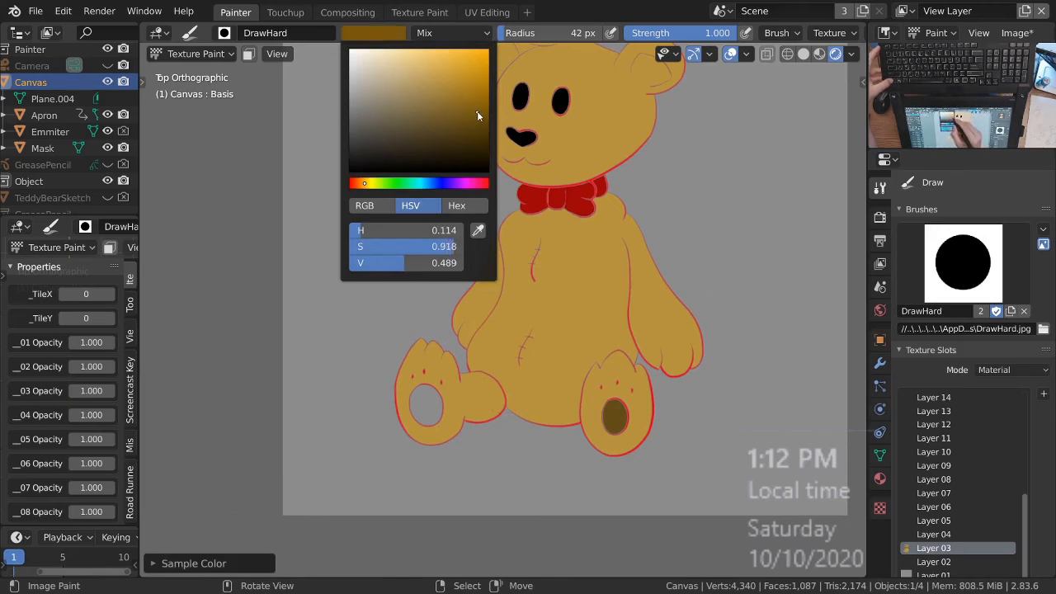
pyautogui.moveTo(621, 461)
pyautogui.keyDown('ctrl'); pyautogui.mouseDown(button='middle')
pyautogui.moveTo(627, 285)
pyautogui.moveTo(602, 276)
pyautogui.mouseUp(button='middle'); pyautogui.keyUp('ctrl')
pyautogui.moveTo(589, 264); pyautogui.dragTo(567, 274)
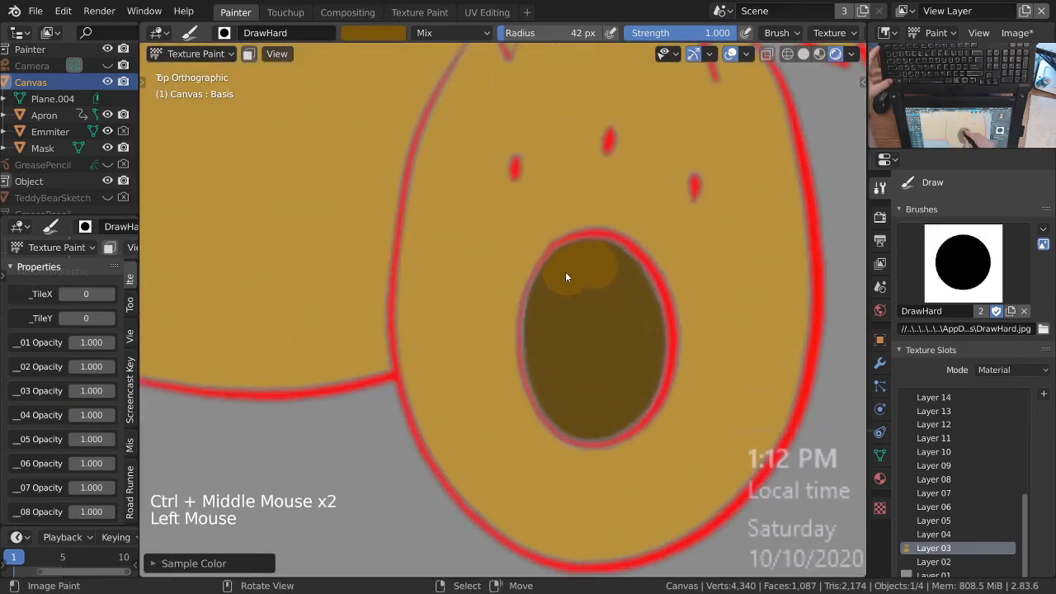
pyautogui.moveTo(545, 353)
pyautogui.mouseDown()
pyautogui.moveTo(596, 366)
pyautogui.moveTo(598, 349)
pyautogui.mouseUp()
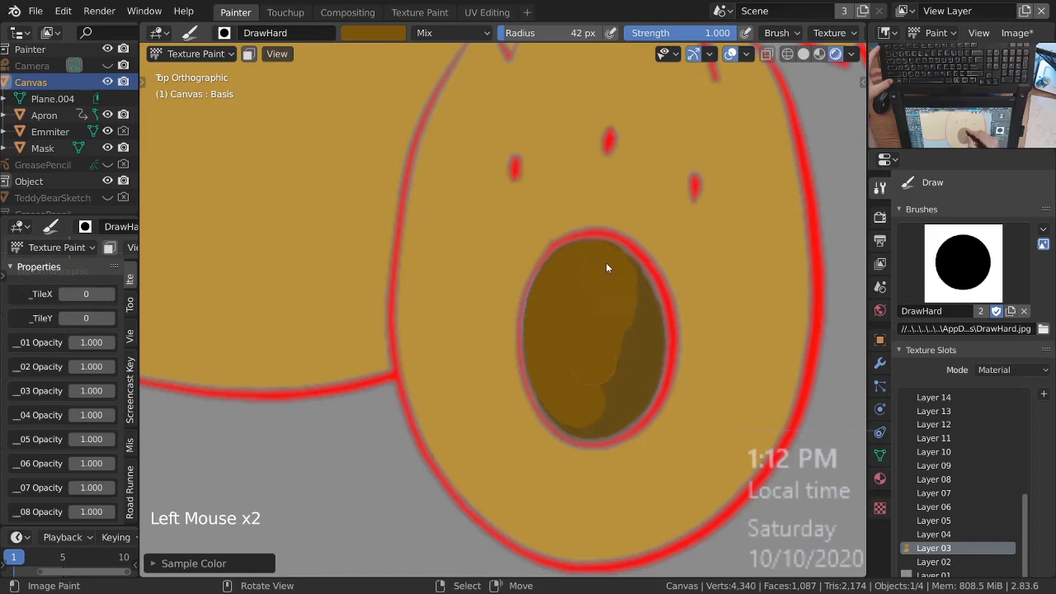
pyautogui.moveTo(646, 377)
pyautogui.mouseDown()
pyautogui.moveTo(618, 420)
pyautogui.moveTo(555, 380)
pyautogui.mouseUp()
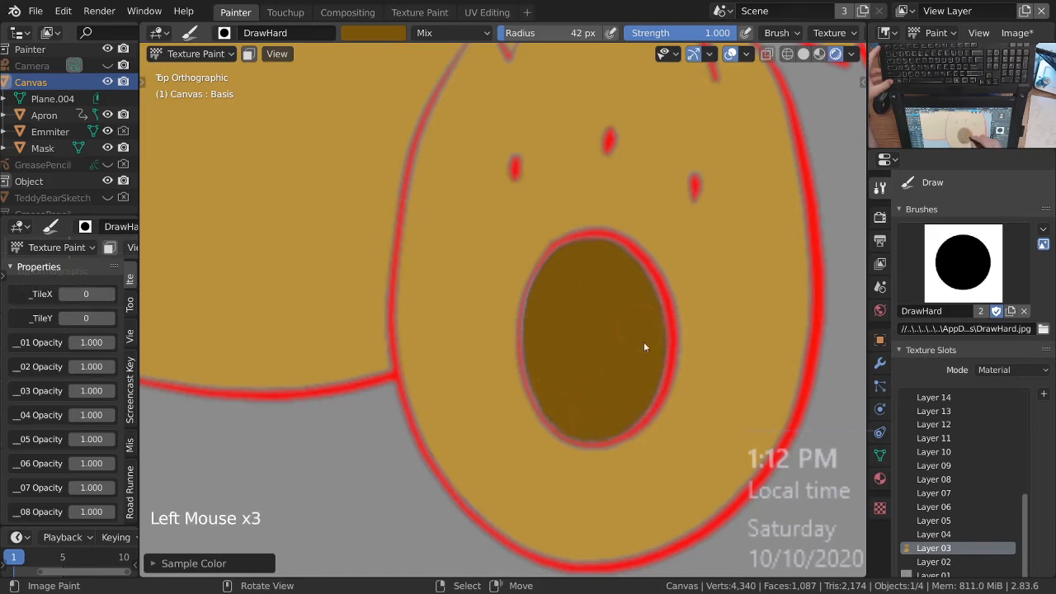
# Step: Fill the left foot's sole pad with the same brown, working from its outline inwards
pyautogui.moveTo(565, 302)
pyautogui.keyDown('ctrl'); pyautogui.mouseDown(button='middle')
pyautogui.moveTo(558, 386)
pyautogui.moveTo(773, 363)
pyautogui.moveTo(381, 291)
pyautogui.moveTo(377, 250)
pyautogui.mouseUp(button='middle'); pyautogui.keyUp('ctrl')
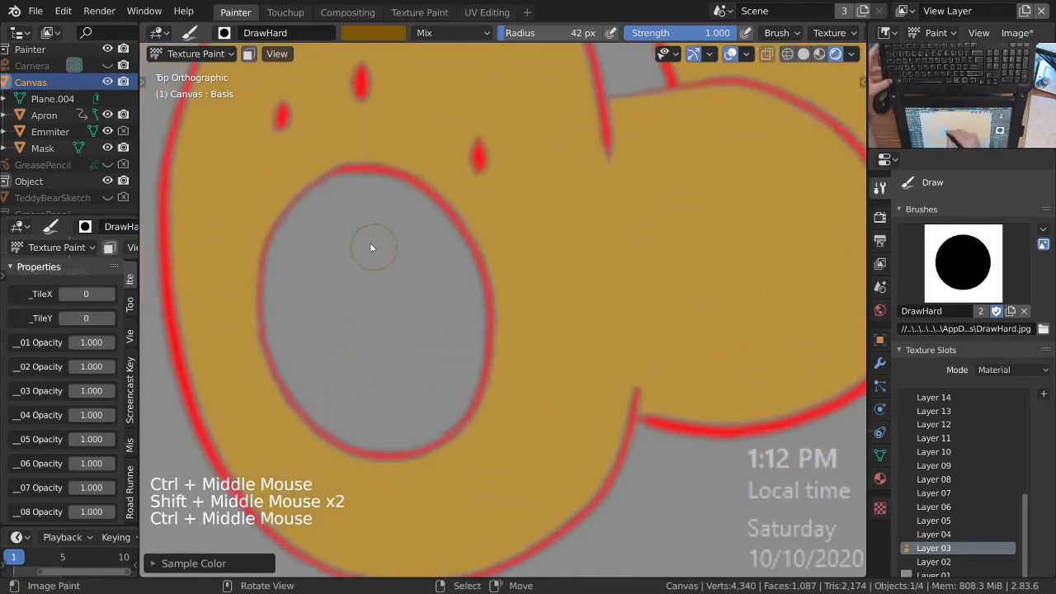
pyautogui.moveTo(353, 190)
pyautogui.mouseDown()
pyautogui.moveTo(329, 201)
pyautogui.moveTo(288, 277)
pyautogui.mouseUp()
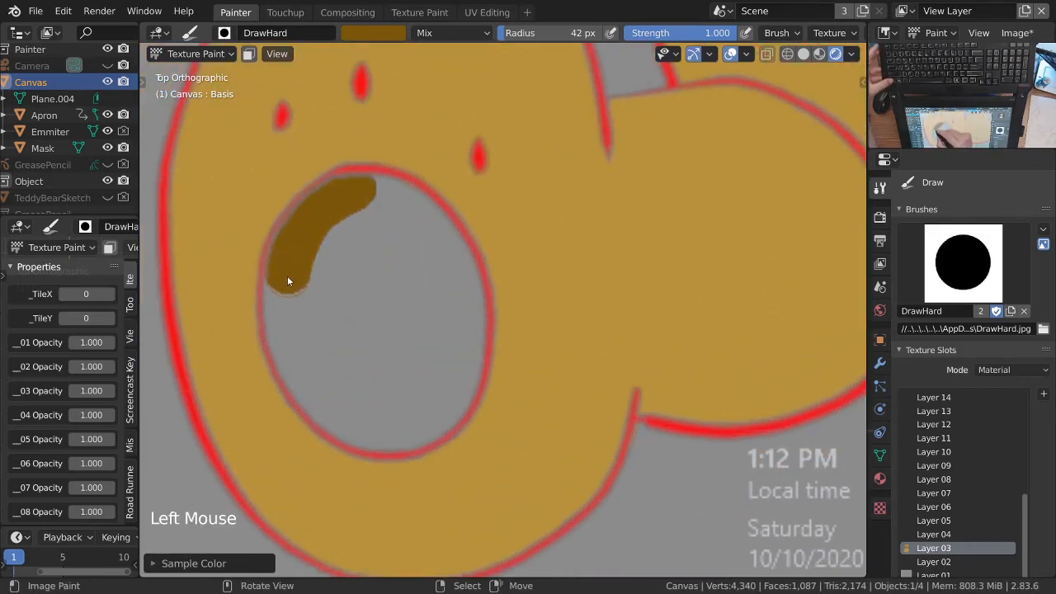
pyautogui.moveTo(289, 333); pyautogui.dragTo(287, 306)
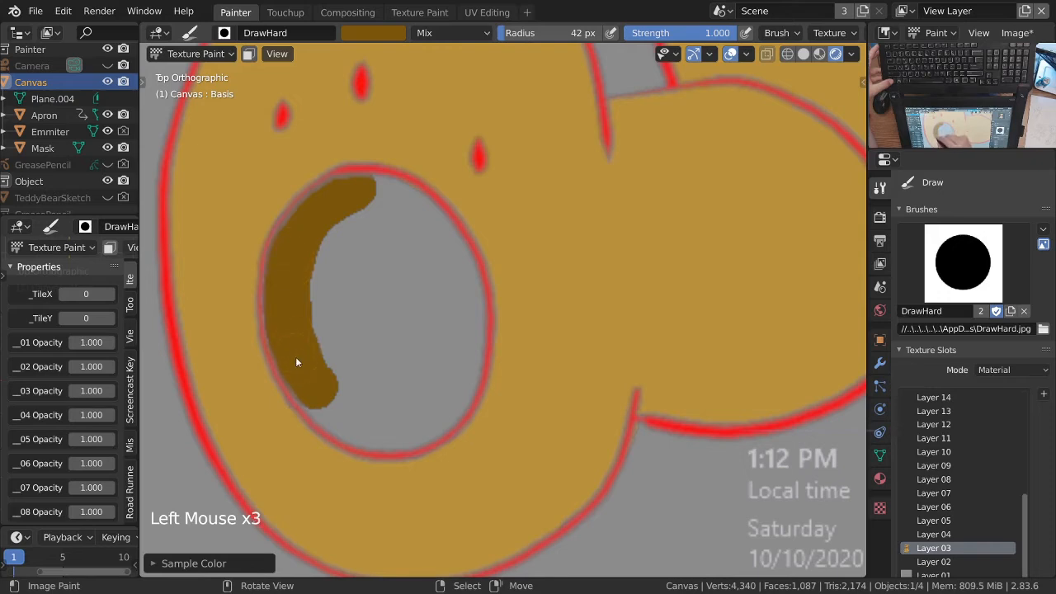
pyautogui.moveTo(430, 423); pyautogui.dragTo(472, 326)
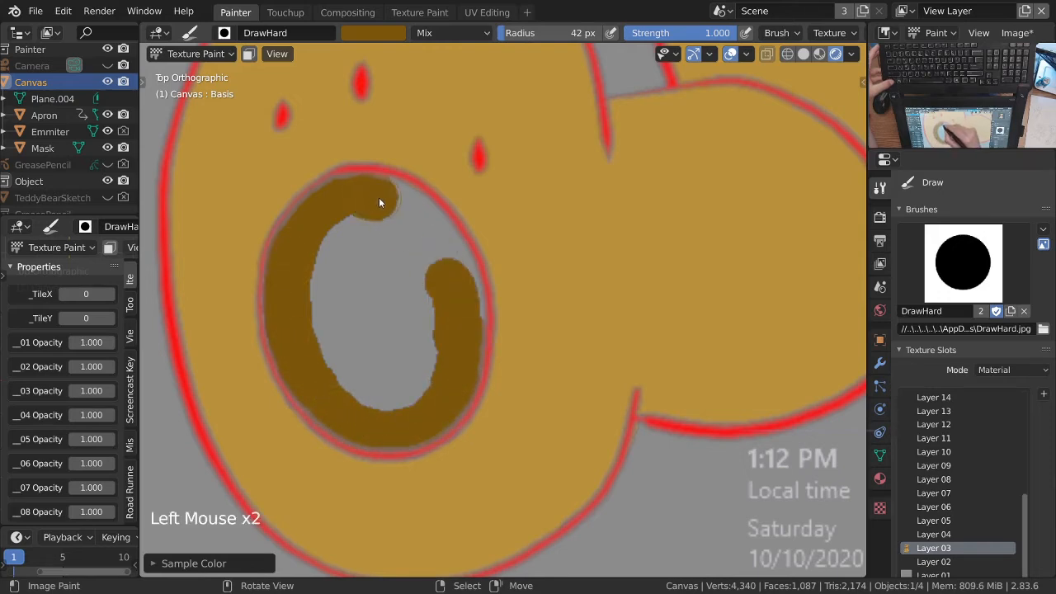
pyautogui.moveTo(453, 371)
pyautogui.mouseDown()
pyautogui.moveTo(394, 240)
pyautogui.moveTo(325, 231)
pyautogui.moveTo(338, 393)
pyautogui.moveTo(412, 319)
pyautogui.moveTo(434, 361)
pyautogui.mouseUp()
# Step: Examine the flat colours across the whole bear and its head in the top view
pyautogui.moveTo(434, 361)
pyautogui.keyDown('ctrl'); pyautogui.mouseDown(button='middle')
pyautogui.moveTo(406, 434)
pyautogui.moveTo(588, 367)
pyautogui.mouseUp(button='middle'); pyautogui.keyUp('ctrl')
pyautogui.keyDown('shift'); pyautogui.moveTo(667, 254); pyautogui.dragTo(568, 340, button='middle'); pyautogui.keyUp('shift')
pyautogui.keyDown('shift'); pyautogui.moveTo(568, 339); pyautogui.dragTo(575, 407, button='middle'); pyautogui.keyUp('shift')
pyautogui.keyDown('ctrl'); pyautogui.moveTo(567, 237); pyautogui.dragTo(571, 305, button='middle'); pyautogui.keyUp('ctrl')
pyautogui.moveTo(571, 305); pyautogui.dragTo(584, 377, button='middle')
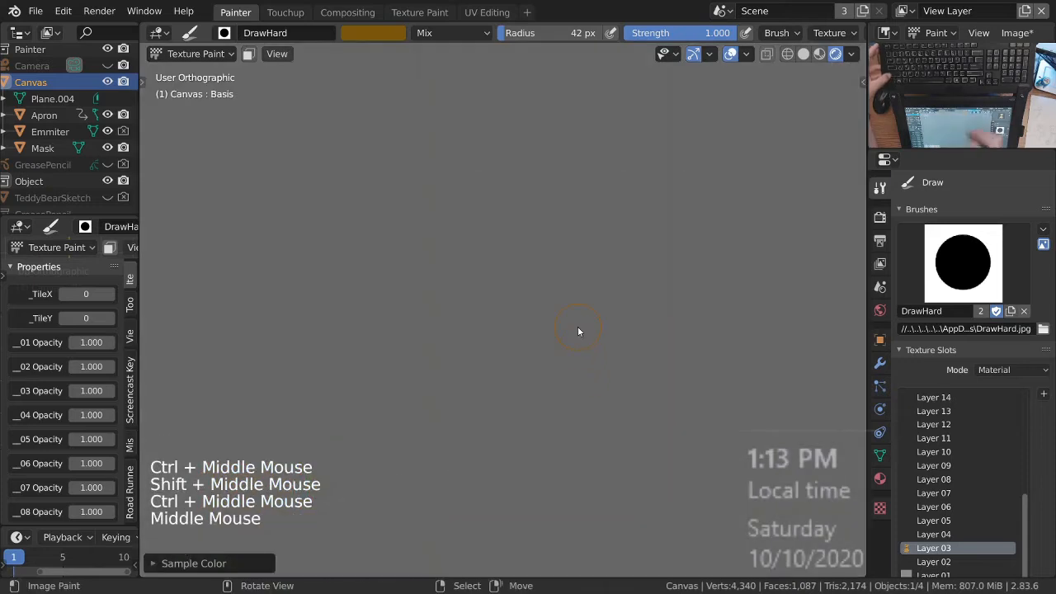
pyautogui.press('KP_7')
pyautogui.keyDown('ctrl'); pyautogui.moveTo(578, 327); pyautogui.dragTo(512, 383, button='middle'); pyautogui.keyUp('ctrl')
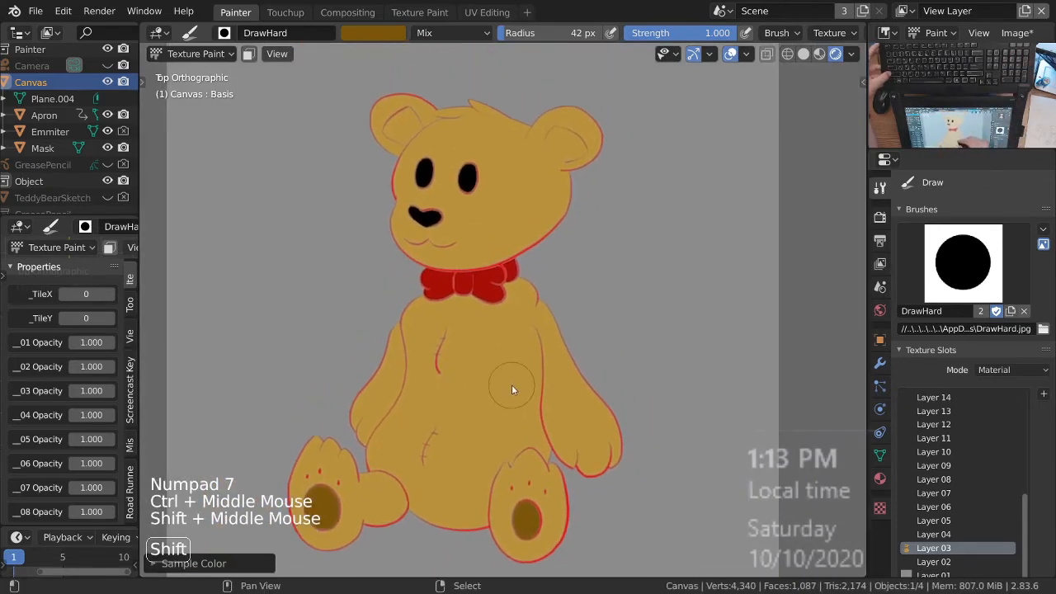
pyautogui.moveTo(546, 215)
pyautogui.keyDown('ctrl'); pyautogui.mouseDown(button='middle')
pyautogui.moveTo(580, 119)
pyautogui.moveTo(533, 162)
pyautogui.moveTo(553, 212)
pyautogui.mouseUp(button='middle'); pyautogui.keyUp('ctrl')
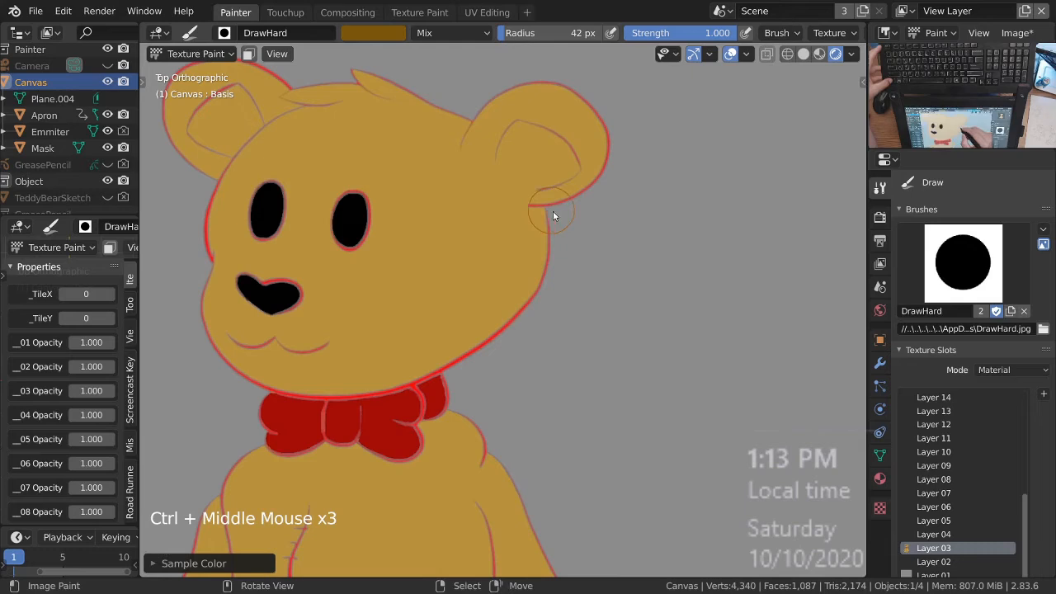
# Step: Switch to the DrawSoft brush and sample the brown of the right foot's sole pad as its colour
pyautogui.click(982, 272)
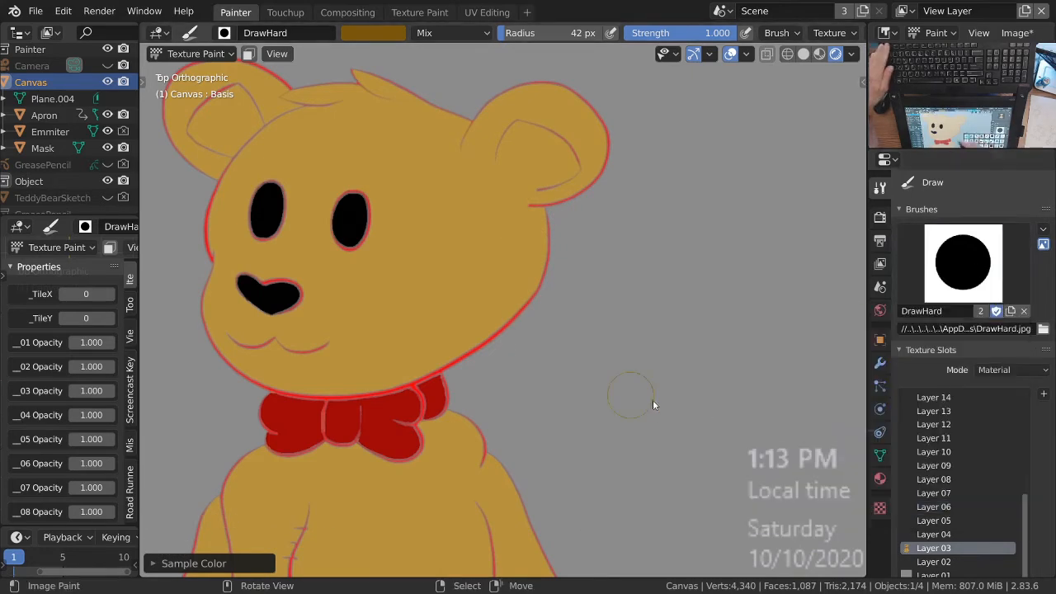
pyautogui.click(963, 264)
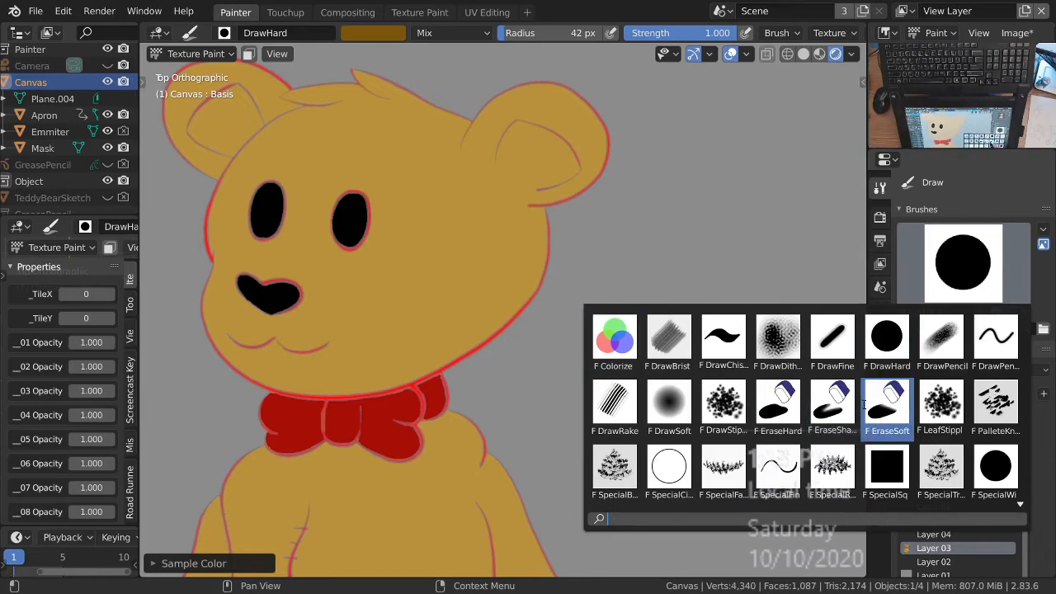
pyautogui.click(669, 403)
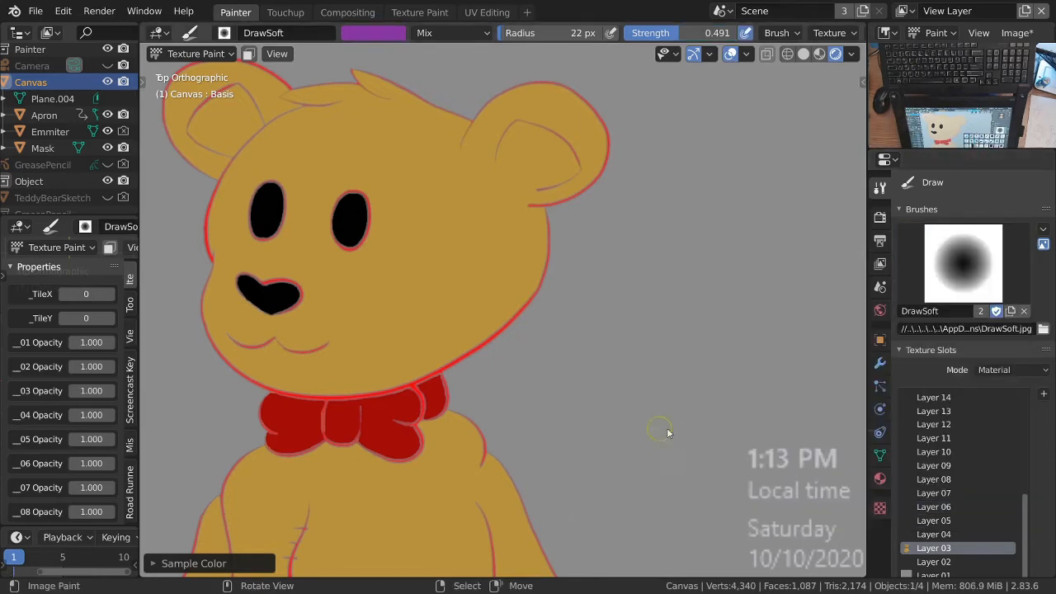
pyautogui.click(382, 33)
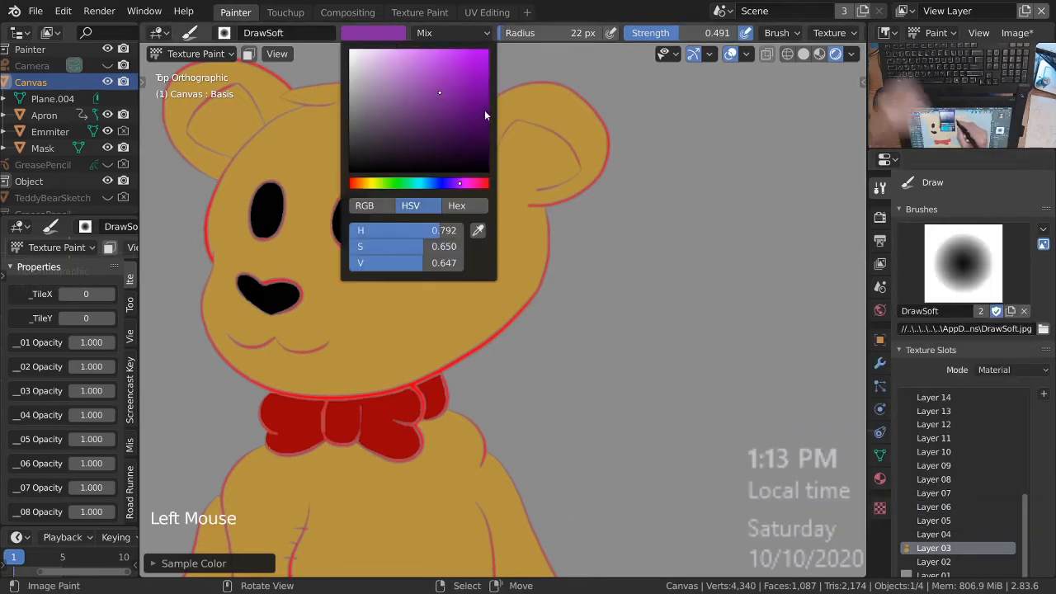
pyautogui.keyDown('ctrl'); pyautogui.moveTo(538, 187); pyautogui.dragTo(511, 297, button='middle'); pyautogui.keyUp('ctrl')
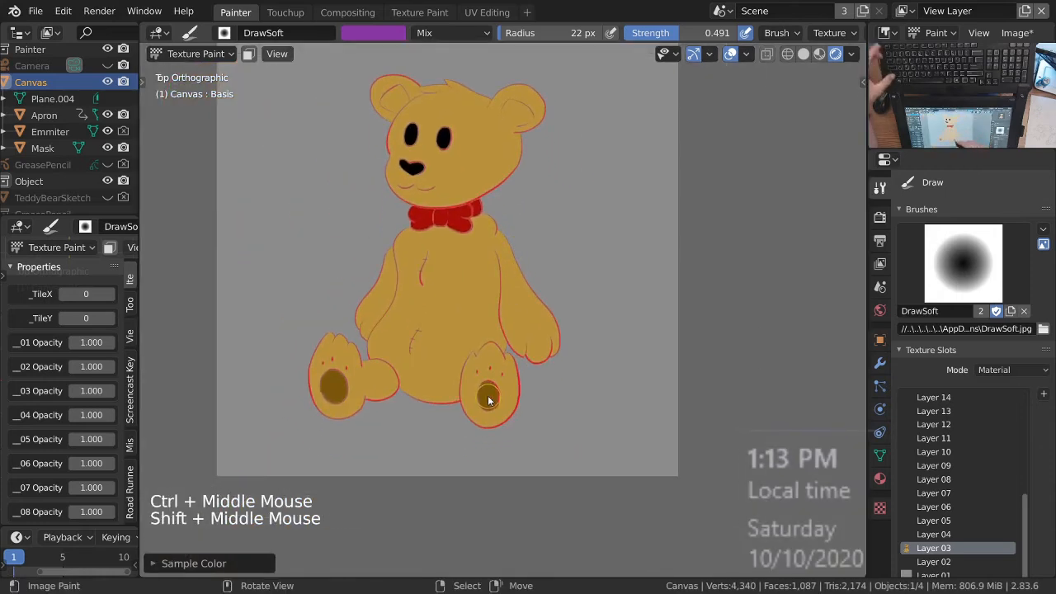
pyautogui.press('s')
# Step: Save the file and switch to the Mask tool
pyautogui.moveTo(503, 354)
pyautogui.keyDown('ctrl'); pyautogui.mouseDown(button='middle')
pyautogui.moveTo(497, 103)
pyautogui.moveTo(500, 314)
pyautogui.moveTo(540, 272)
pyautogui.moveTo(584, 289)
pyautogui.mouseUp(button='middle'); pyautogui.keyUp('ctrl')
pyautogui.hotkey('ctrl', 's')
pyautogui.keyDown('shift'); pyautogui.moveTo(584, 289); pyautogui.dragTo(591, 234, button='middle'); pyautogui.keyUp('shift')
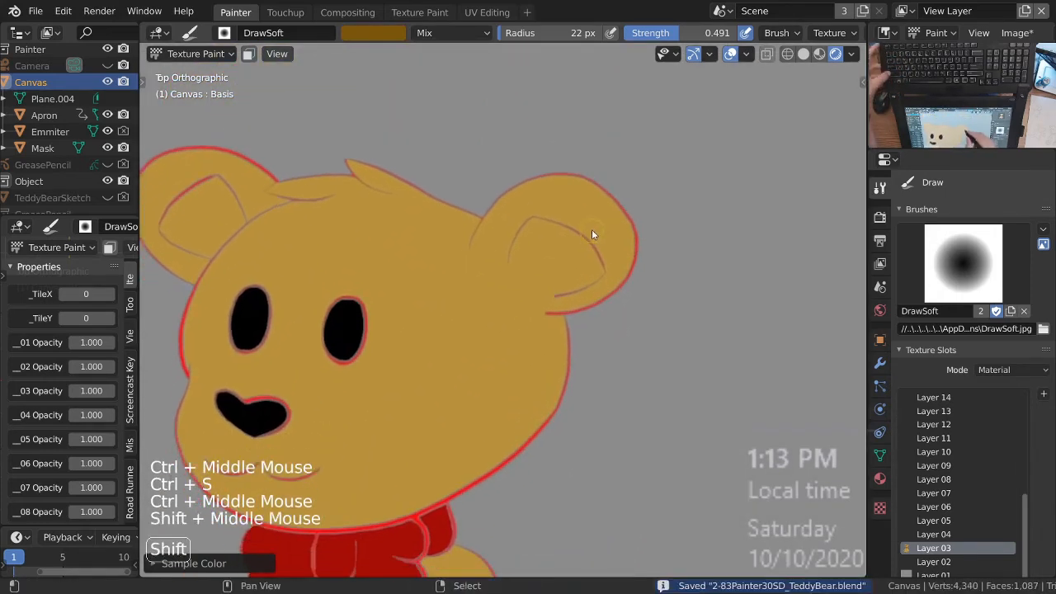
pyautogui.press('space')
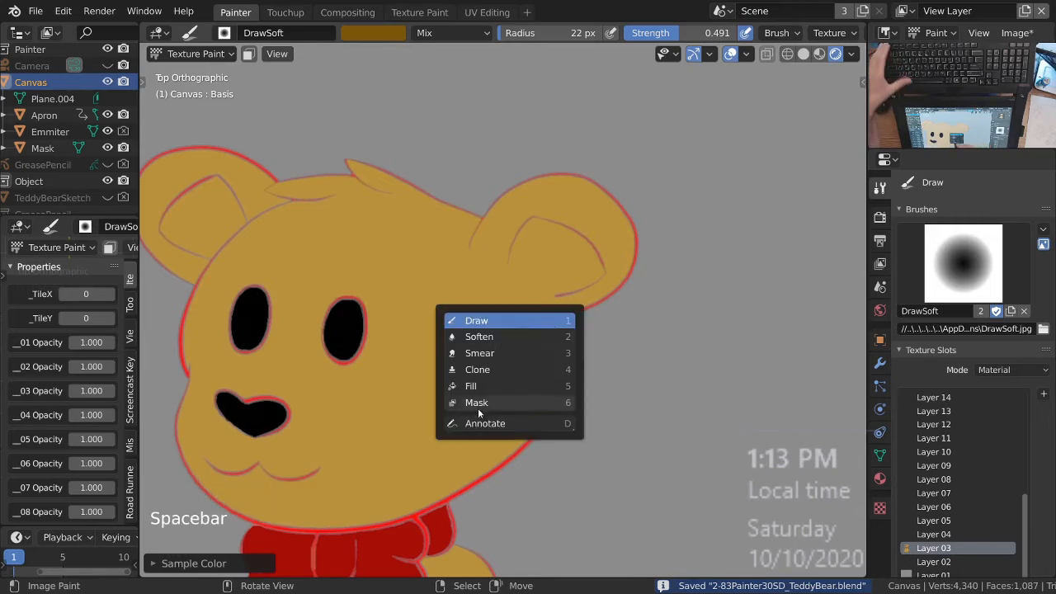
pyautogui.click(486, 403)
# Step: Mask along the outer side of the right ear's upper inner lines with the MaskHard brush at 19 px
pyautogui.keyDown('ctrl'); pyautogui.moveTo(615, 247); pyautogui.dragTo(608, 212, button='middle'); pyautogui.keyUp('ctrl')
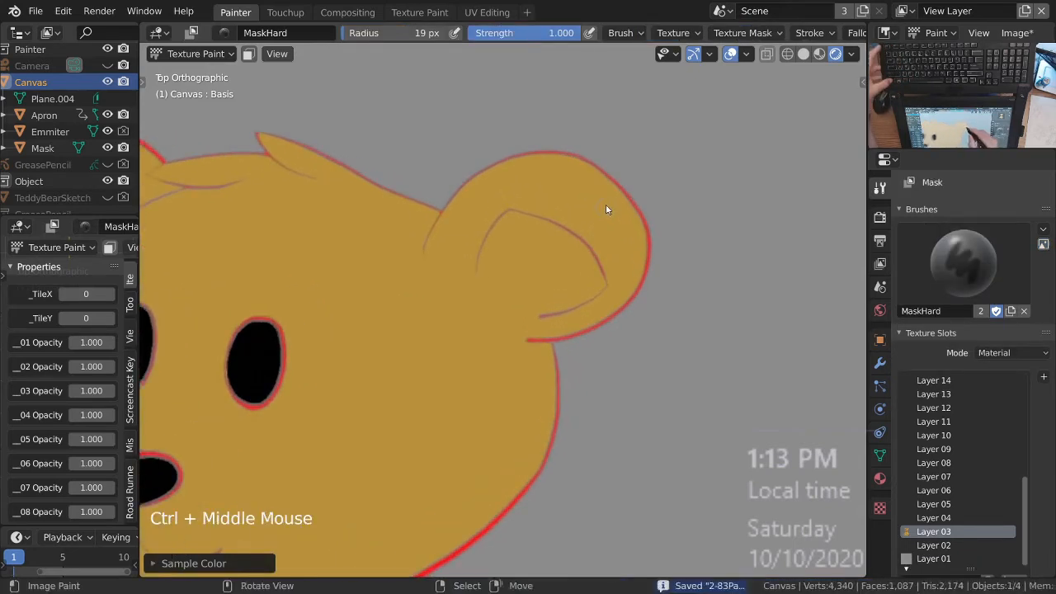
pyautogui.click(986, 264)
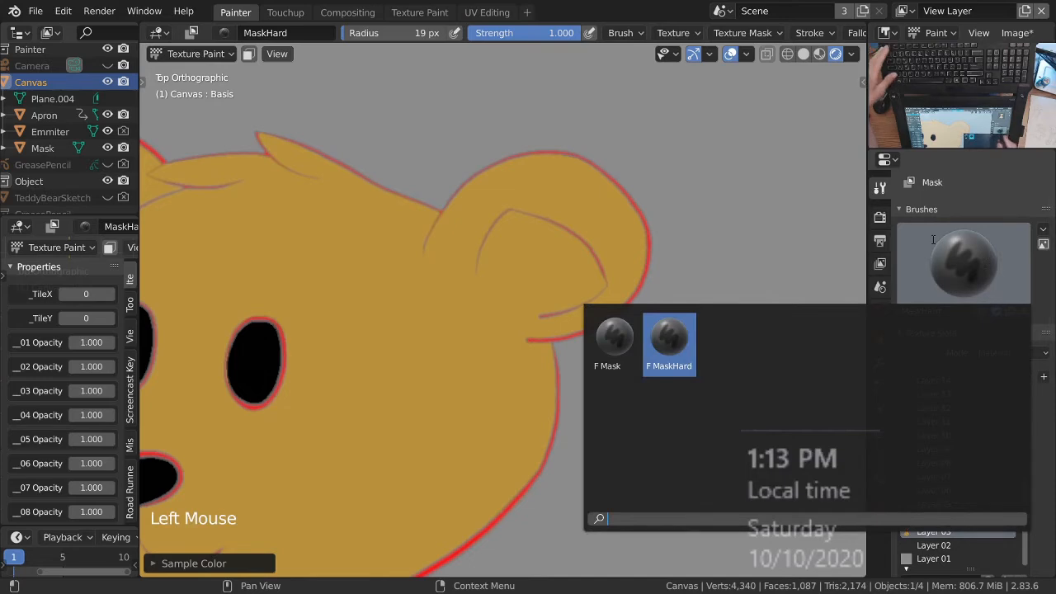
pyautogui.keyDown('ctrl'); pyautogui.moveTo(653, 291); pyautogui.dragTo(509, 188, button='middle'); pyautogui.keyUp('ctrl')
pyautogui.moveTo(425, 183)
pyautogui.mouseDown()
pyautogui.moveTo(568, 239)
pyautogui.moveTo(619, 294)
pyautogui.moveTo(640, 348)
pyautogui.mouseUp()
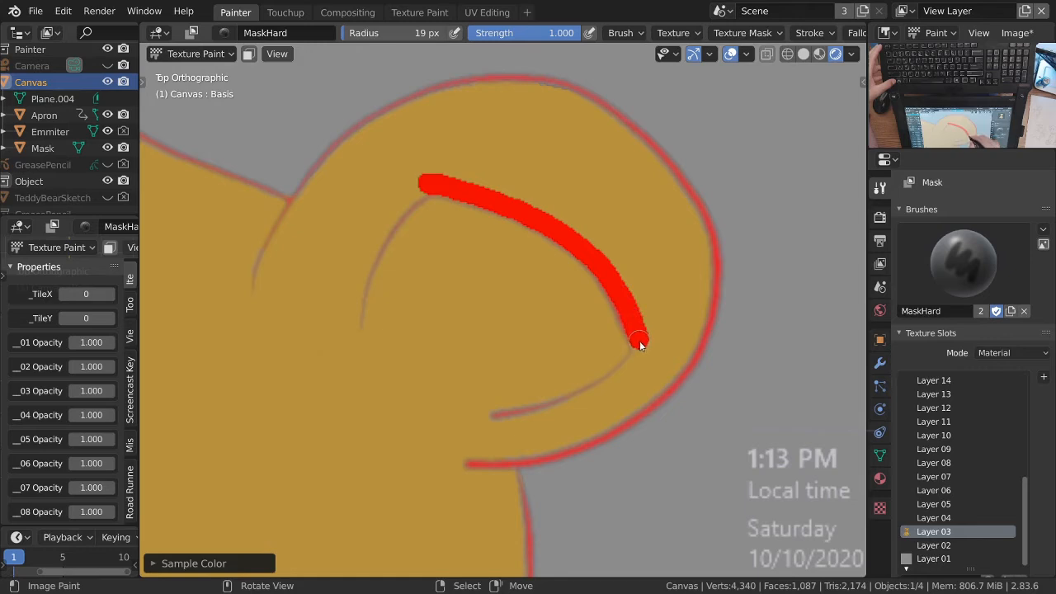
pyautogui.moveTo(424, 177)
pyautogui.mouseDown()
pyautogui.moveTo(389, 207)
pyautogui.moveTo(356, 269)
pyautogui.mouseUp()
pyautogui.moveTo(431, 175)
pyautogui.mouseDown()
pyautogui.moveTo(377, 236)
pyautogui.moveTo(354, 288)
pyautogui.mouseUp()
# Step: Switch to the soft Mask brush, turn off pressure sensitivity for its strength and set its radius to 25 px
pyautogui.click(949, 259)
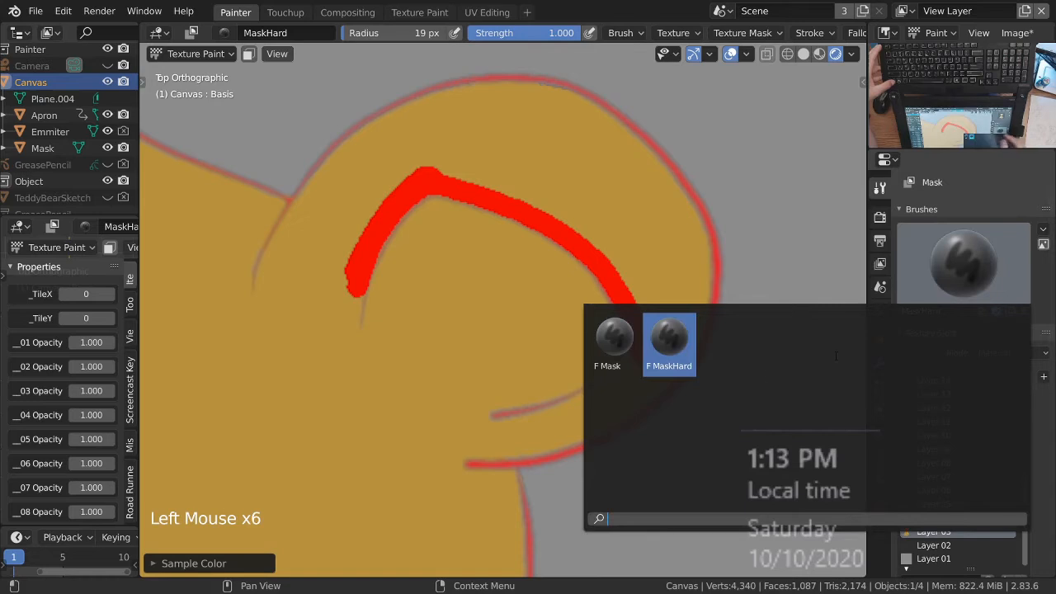
pyautogui.click(615, 342)
pyautogui.moveTo(492, 186)
pyautogui.mouseDown()
pyautogui.moveTo(623, 266)
pyautogui.moveTo(609, 235)
pyautogui.mouseUp()
pyautogui.hotkey('shift', 'f')
pyautogui.click(767, 268)
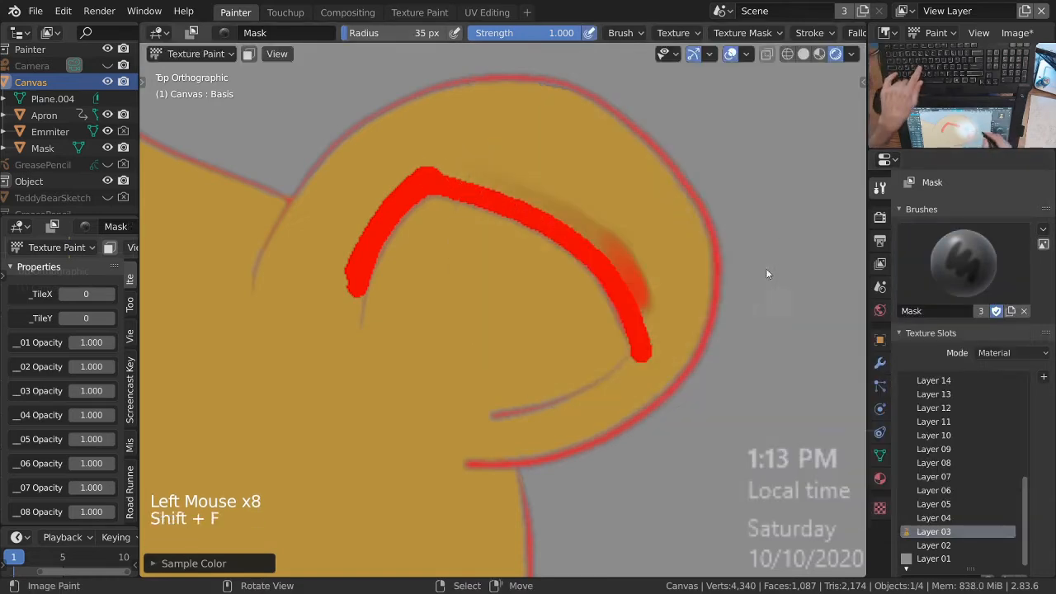
pyautogui.click(589, 34)
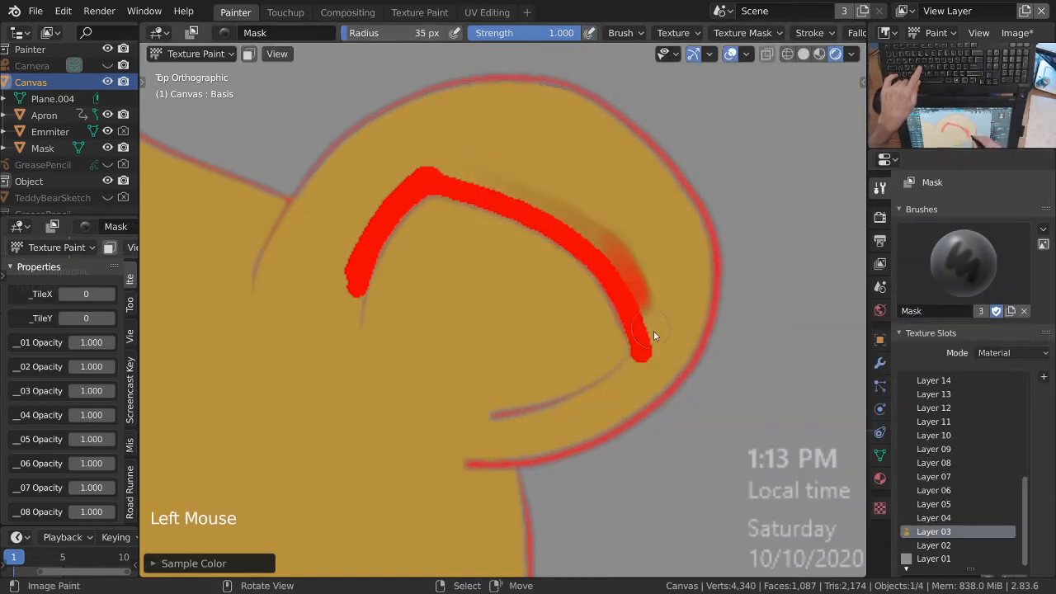
pyautogui.press('f')
pyautogui.click(626, 286)
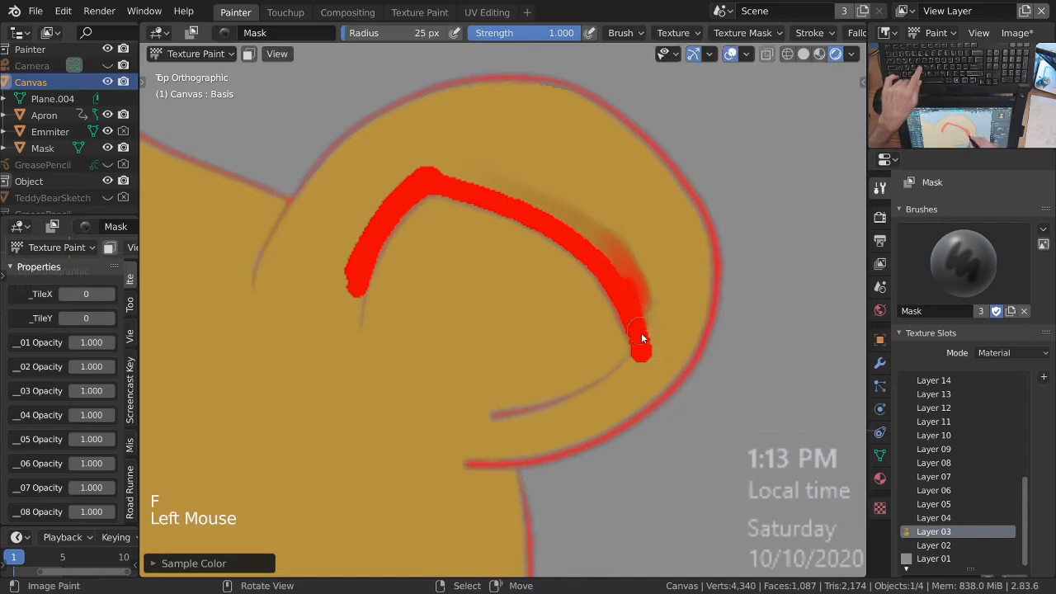
# Step: Mask along the right ear's lower inner line, extend the mask down its left inner line and widen it above the peak
pyautogui.moveTo(647, 349); pyautogui.dragTo(594, 399)
pyautogui.moveTo(511, 427); pyautogui.dragTo(585, 405)
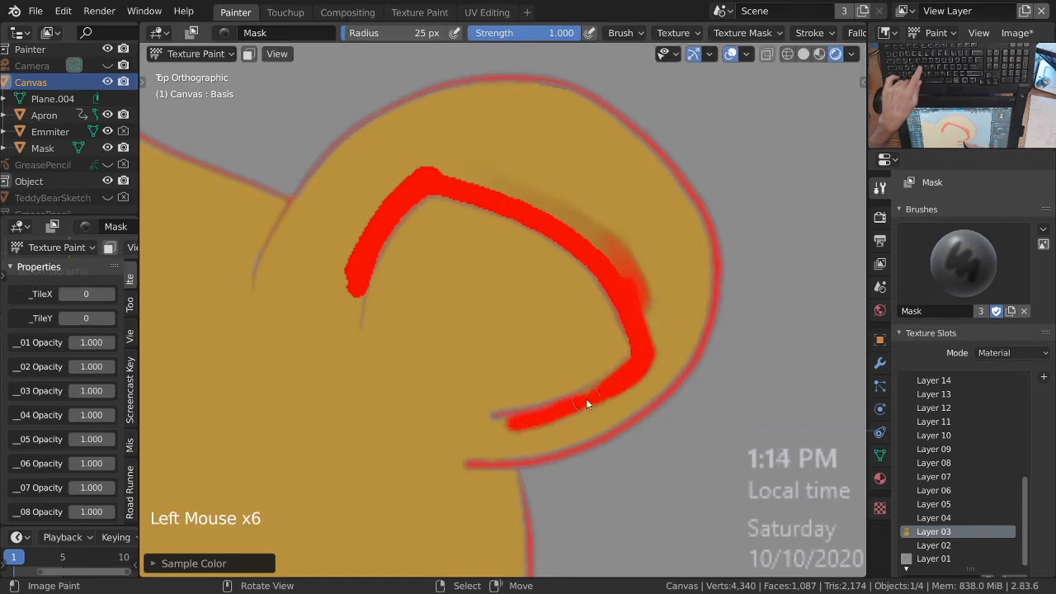
pyautogui.moveTo(356, 290); pyautogui.dragTo(362, 266)
pyautogui.moveTo(348, 310); pyautogui.dragTo(373, 245)
pyautogui.moveTo(398, 178)
pyautogui.mouseDown()
pyautogui.moveTo(466, 148)
pyautogui.moveTo(483, 180)
pyautogui.moveTo(557, 173)
pyautogui.mouseUp()
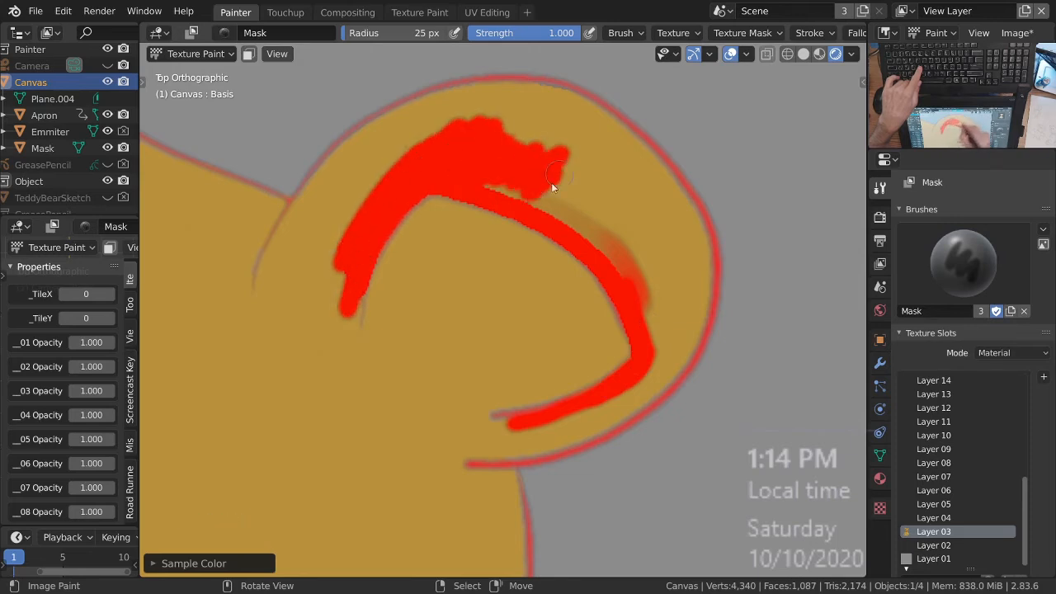
# Step: Switch back to MaskHard, enlarge its radius to 56 px and mask the right ear's outer rim and the area below it
pyautogui.click(925, 245)
pyautogui.click(666, 339)
pyautogui.moveTo(480, 154)
pyautogui.mouseDown()
pyautogui.moveTo(538, 200)
pyautogui.moveTo(580, 198)
pyautogui.moveTo(606, 181)
pyautogui.moveTo(664, 248)
pyautogui.moveTo(678, 325)
pyautogui.moveTo(661, 262)
pyautogui.mouseUp()
pyautogui.keyDown('ctrl'); pyautogui.moveTo(639, 225); pyautogui.dragTo(672, 263, button='middle'); pyautogui.keyUp('ctrl')
pyautogui.press('f')
pyautogui.moveTo(692, 257)
pyautogui.mouseDown()
pyautogui.moveTo(568, 156)
pyautogui.moveTo(518, 161)
pyautogui.moveTo(484, 180)
pyautogui.moveTo(483, 149)
pyautogui.moveTo(665, 170)
pyautogui.moveTo(682, 296)
pyautogui.moveTo(610, 356)
pyautogui.moveTo(595, 355)
pyautogui.moveTo(635, 347)
pyautogui.moveTo(593, 354)
pyautogui.moveTo(630, 443)
pyautogui.mouseUp()
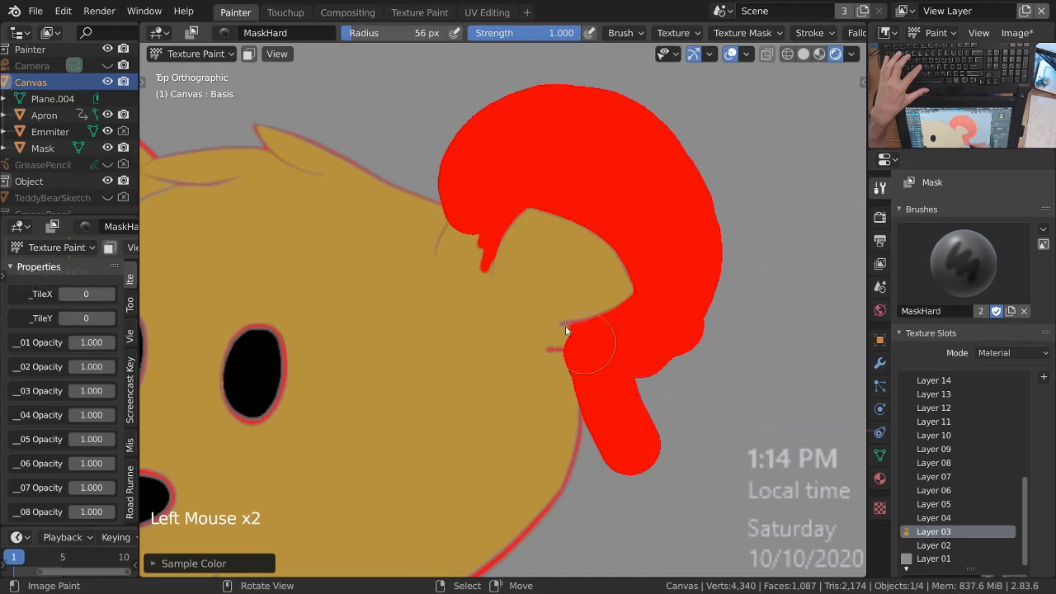
# Step: Extend the mask from the right ear onto the top of the head and around the ear's lower base
pyautogui.moveTo(468, 247)
pyautogui.mouseDown()
pyautogui.moveTo(450, 203)
pyautogui.moveTo(462, 126)
pyautogui.mouseUp()
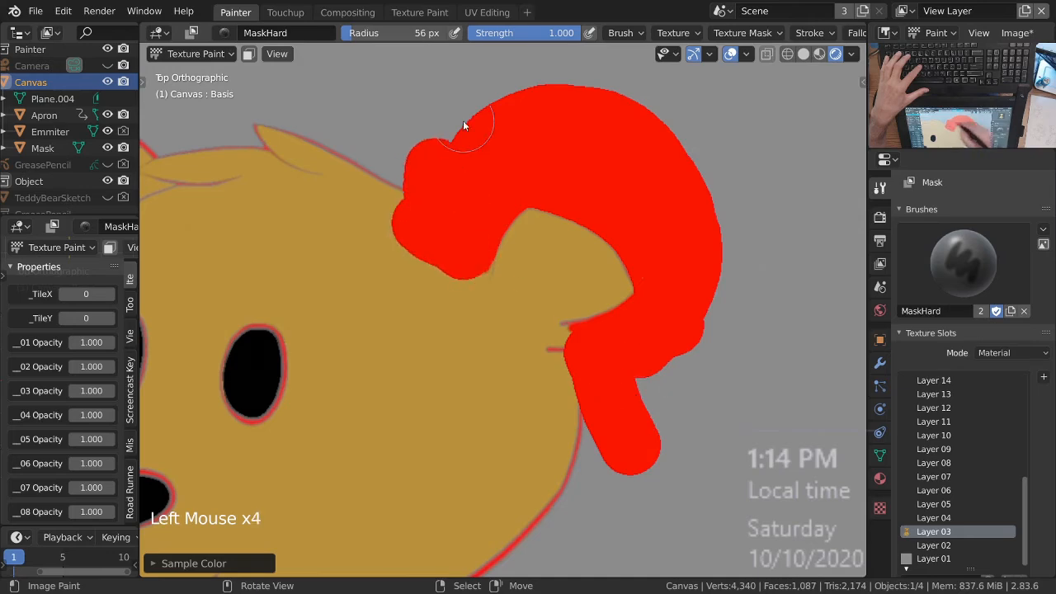
pyautogui.moveTo(578, 354)
pyautogui.mouseDown()
pyautogui.moveTo(637, 471)
pyautogui.moveTo(568, 363)
pyautogui.moveTo(603, 384)
pyautogui.moveTo(590, 375)
pyautogui.mouseUp()
pyautogui.moveTo(464, 269)
pyautogui.mouseDown()
pyautogui.moveTo(386, 233)
pyautogui.moveTo(341, 174)
pyautogui.mouseUp()
pyautogui.moveTo(635, 404)
pyautogui.mouseDown()
pyautogui.moveTo(658, 427)
pyautogui.moveTo(612, 318)
pyautogui.mouseUp()
pyautogui.moveTo(394, 177); pyautogui.dragTo(495, 104)
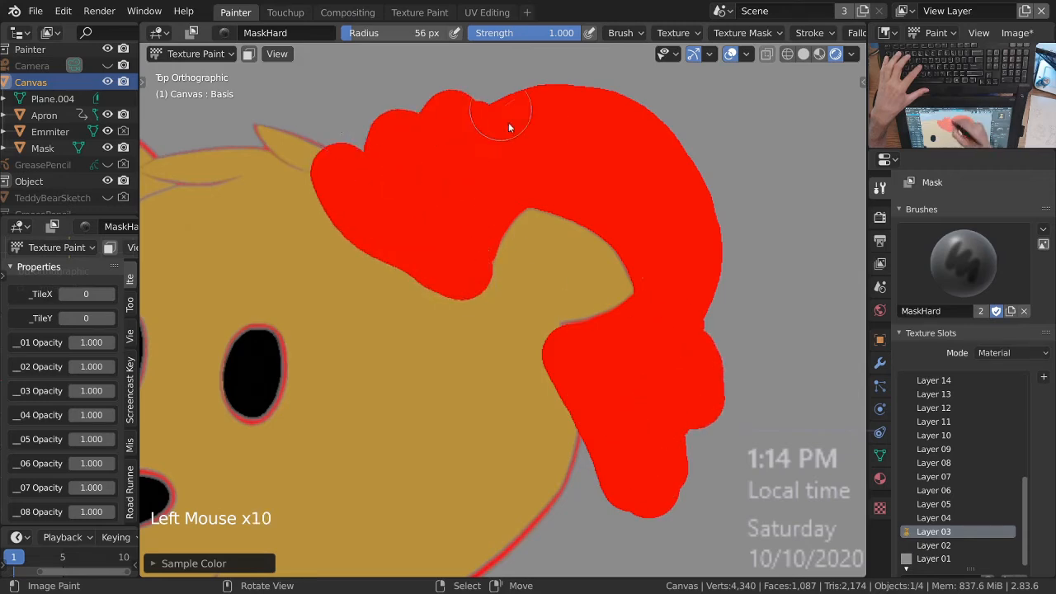
pyautogui.moveTo(698, 390); pyautogui.dragTo(720, 290)
# Step: Switch to the soft Mask brush and mask along the left ear's upper inner line
pyautogui.keyDown('ctrl'); pyautogui.moveTo(715, 290); pyautogui.dragTo(675, 371, button='middle'); pyautogui.keyUp('ctrl')
pyautogui.keyDown('shift'); pyautogui.moveTo(673, 351); pyautogui.dragTo(642, 383, button='middle'); pyautogui.keyUp('shift')
pyautogui.moveTo(446, 216)
pyautogui.mouseDown()
pyautogui.moveTo(589, 185)
pyautogui.moveTo(699, 381)
pyautogui.mouseUp()
pyautogui.keyDown('ctrl'); pyautogui.moveTo(699, 385); pyautogui.dragTo(522, 186, button='middle'); pyautogui.keyUp('ctrl')
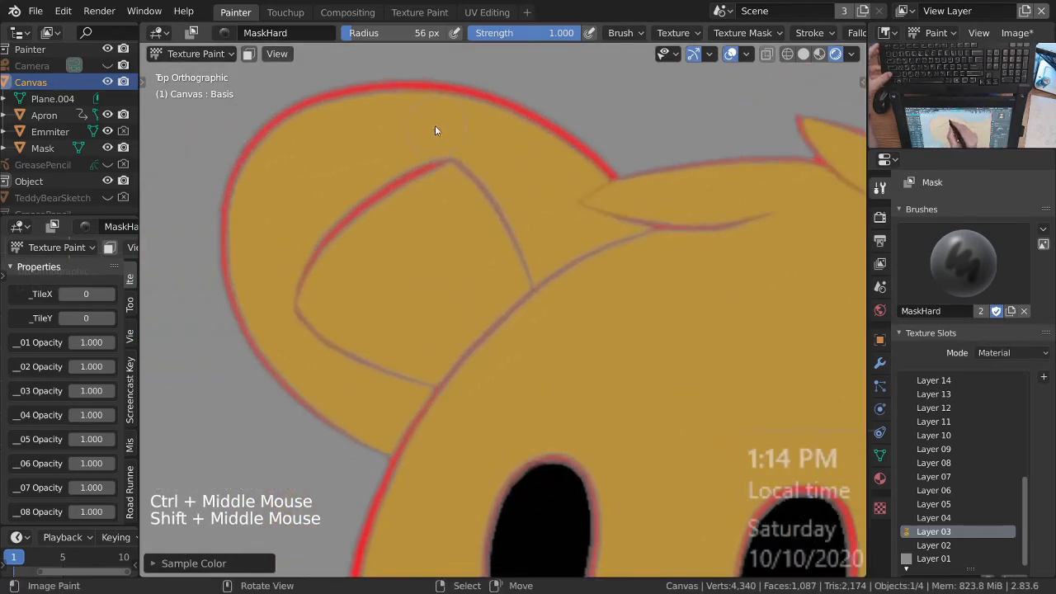
pyautogui.click(963, 264)
pyautogui.click(620, 342)
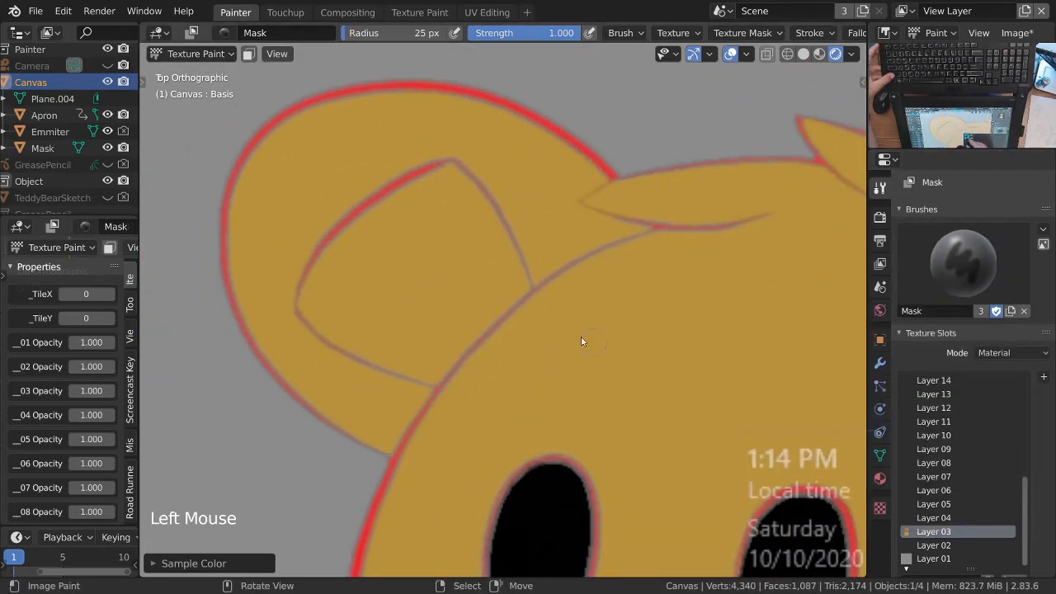
pyautogui.moveTo(446, 149)
pyautogui.mouseDown()
pyautogui.moveTo(362, 192)
pyautogui.moveTo(317, 234)
pyautogui.moveTo(280, 335)
pyautogui.mouseUp()
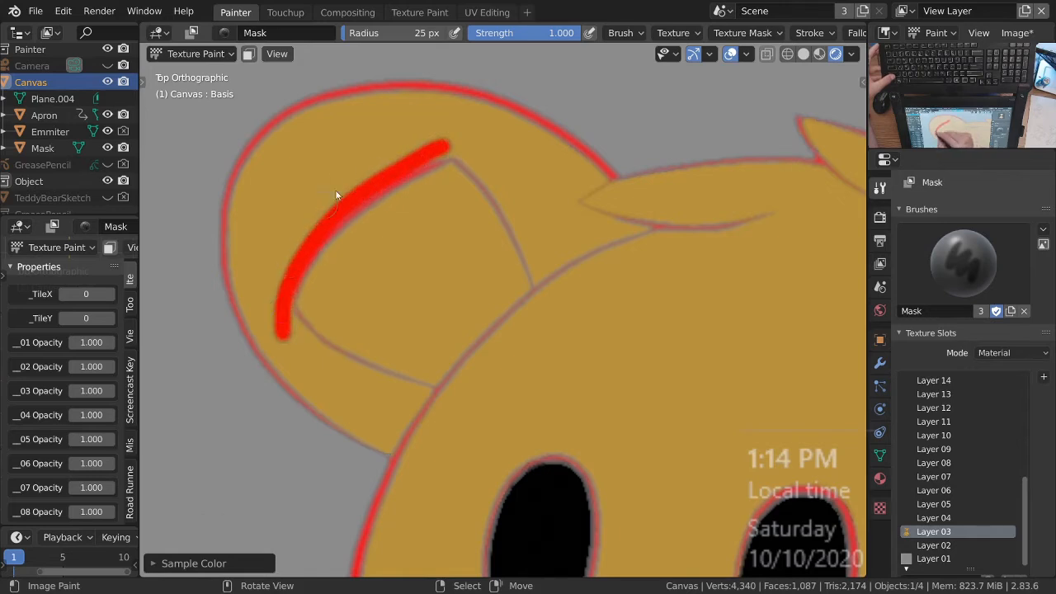
# Step: Extend the soft mask over the left inner ear's peak, down its right line and along its lower lines
pyautogui.moveTo(437, 151); pyautogui.dragTo(495, 130)
pyautogui.moveTo(439, 150)
pyautogui.mouseDown()
pyautogui.moveTo(468, 136)
pyautogui.moveTo(453, 149)
pyautogui.mouseUp()
pyautogui.moveTo(509, 202); pyautogui.dragTo(513, 209)
pyautogui.moveTo(471, 155); pyautogui.dragTo(475, 160)
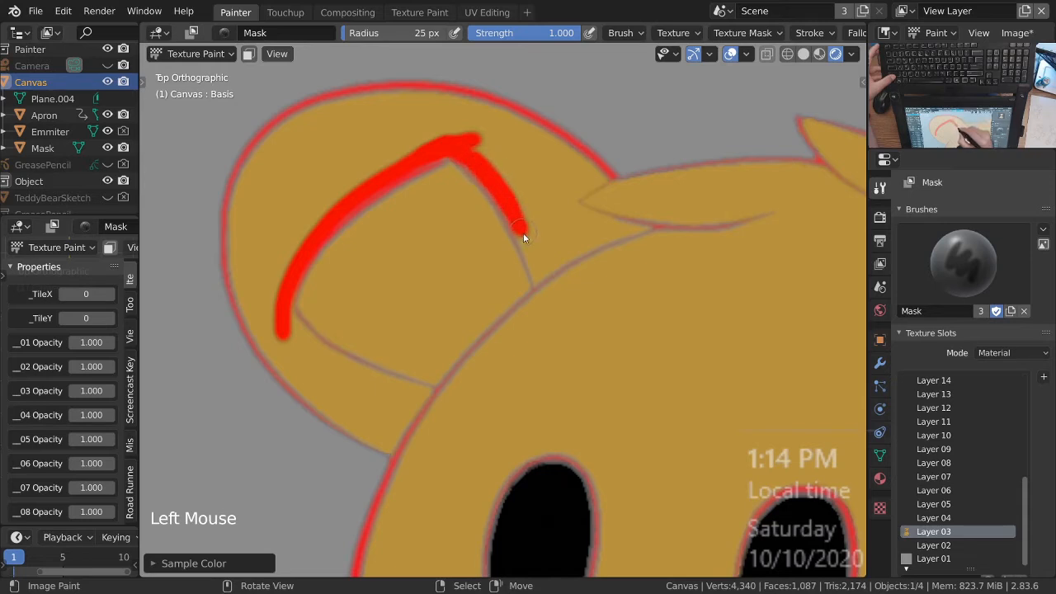
pyautogui.moveTo(521, 236); pyautogui.dragTo(532, 260)
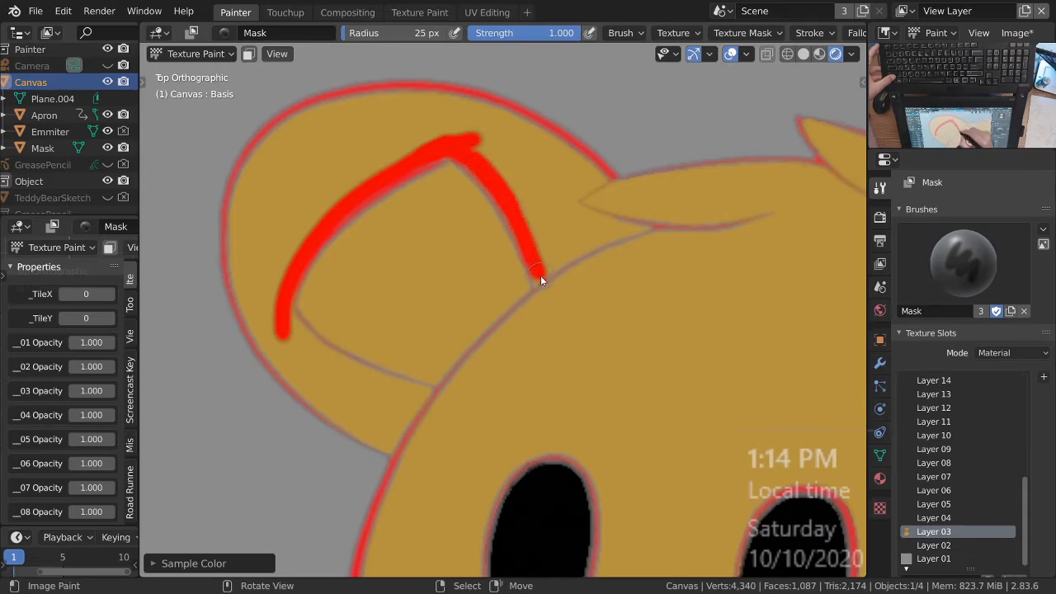
pyautogui.moveTo(446, 396); pyautogui.dragTo(535, 306)
pyautogui.moveTo(288, 315)
pyautogui.mouseDown()
pyautogui.moveTo(312, 348)
pyautogui.moveTo(455, 408)
pyautogui.moveTo(433, 446)
pyautogui.moveTo(406, 425)
pyautogui.mouseUp()
# Step: Switch to MaskHard and mask the rest of the left ear and the adjoining head area around the inner ear
pyautogui.click(963, 264)
pyautogui.click(672, 348)
pyautogui.keyDown('ctrl'); pyautogui.moveTo(594, 217); pyautogui.dragTo(596, 273, button='middle'); pyautogui.keyUp('ctrl')
pyautogui.click(583, 245)
pyautogui.hotkey('ctrl', 'z')
pyautogui.moveTo(602, 244)
pyautogui.mouseDown()
pyautogui.moveTo(535, 141)
pyautogui.moveTo(582, 220)
pyautogui.moveTo(623, 211)
pyautogui.moveTo(565, 138)
pyautogui.moveTo(521, 124)
pyautogui.moveTo(422, 195)
pyautogui.moveTo(389, 260)
pyautogui.moveTo(393, 314)
pyautogui.moveTo(443, 328)
pyautogui.mouseUp()
pyautogui.moveTo(597, 285)
pyautogui.mouseDown()
pyautogui.moveTo(552, 318)
pyautogui.moveTo(589, 297)
pyautogui.moveTo(399, 347)
pyautogui.moveTo(361, 321)
pyautogui.moveTo(442, 121)
pyautogui.moveTo(324, 249)
pyautogui.mouseUp()
pyautogui.keyDown('ctrl'); pyautogui.moveTo(575, 221); pyautogui.dragTo(574, 340, button='middle'); pyautogui.keyUp('ctrl')
pyautogui.keyDown('shift'); pyautogui.moveTo(611, 295); pyautogui.dragTo(516, 311, button='middle'); pyautogui.keyUp('shift')
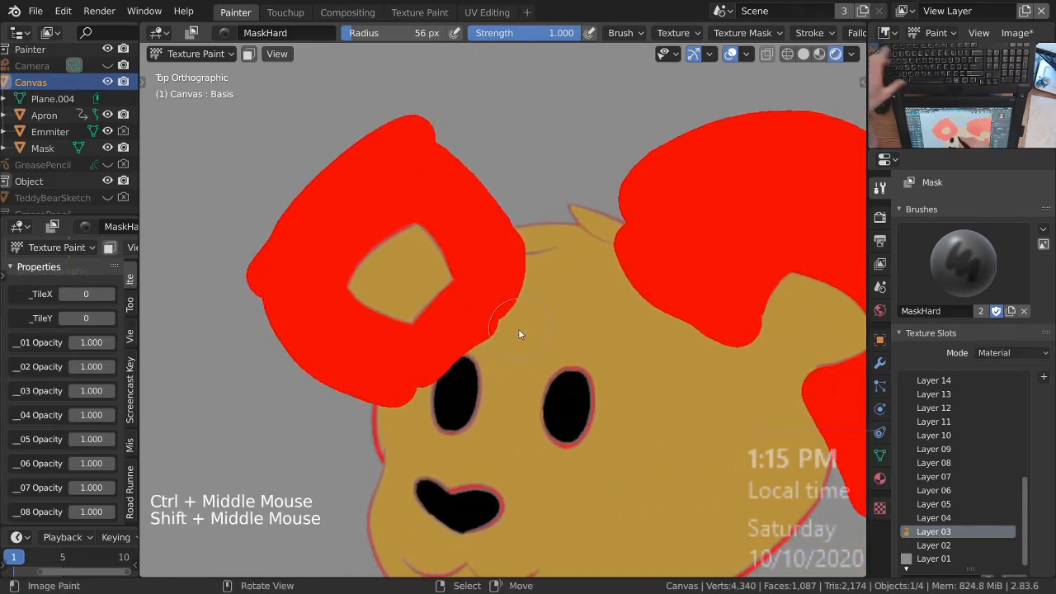
# Step: Save all images and the blend file
pyautogui.press('q')
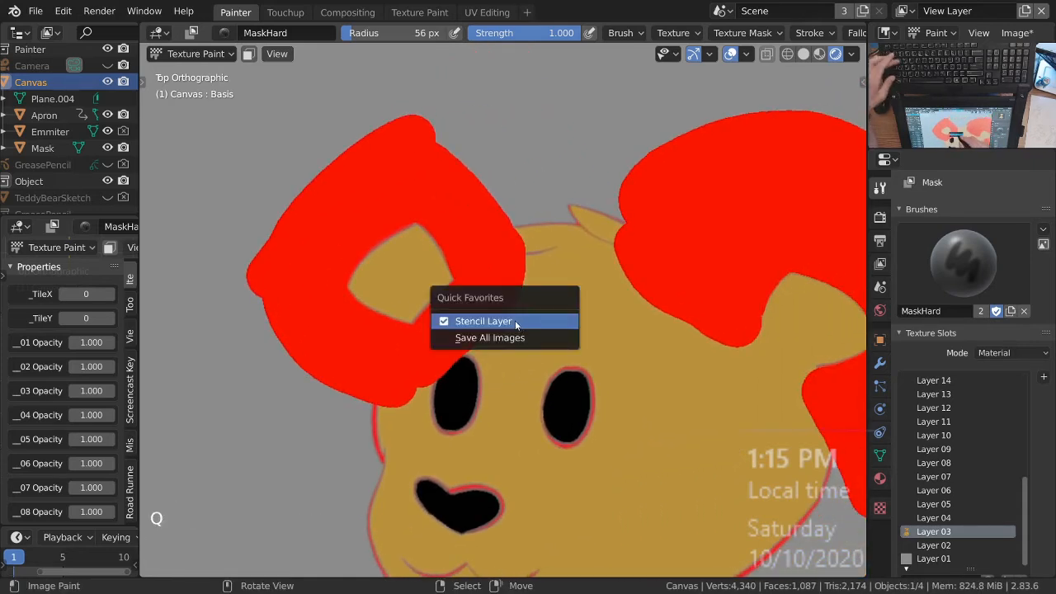
pyautogui.click(511, 336)
pyautogui.keyDown('ctrl'); pyautogui.moveTo(525, 319); pyautogui.dragTo(485, 350, button='middle'); pyautogui.keyUp('ctrl')
pyautogui.press('q')
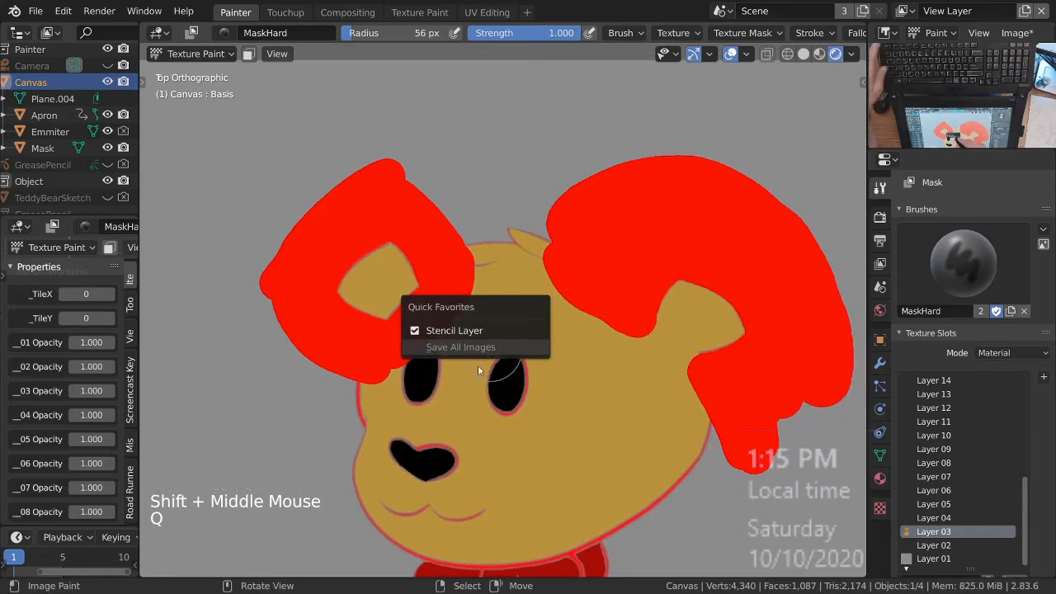
pyautogui.hotkey('ctrl', 's')
pyautogui.moveTo(981, 464)
pyautogui.mouseDown(button='middle')
pyautogui.moveTo(982, 269)
pyautogui.moveTo(975, 396)
pyautogui.moveTo(938, 289)
pyautogui.moveTo(961, 471)
pyautogui.mouseUp(button='middle')
pyautogui.moveTo(973, 272); pyautogui.dragTo(983, 407, button='middle')
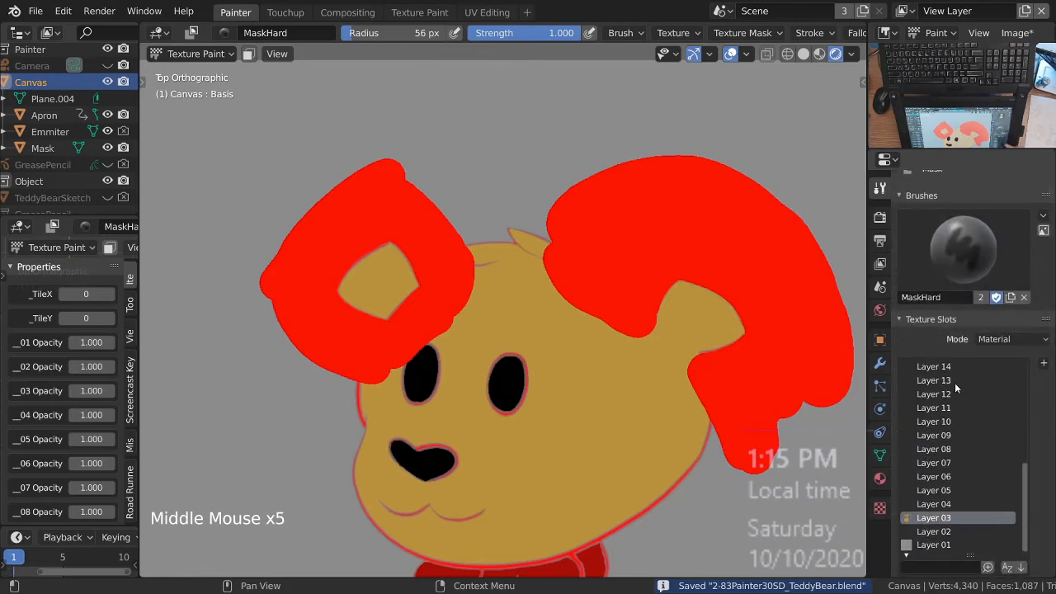
pyautogui.hotkey('ctrl', 's')
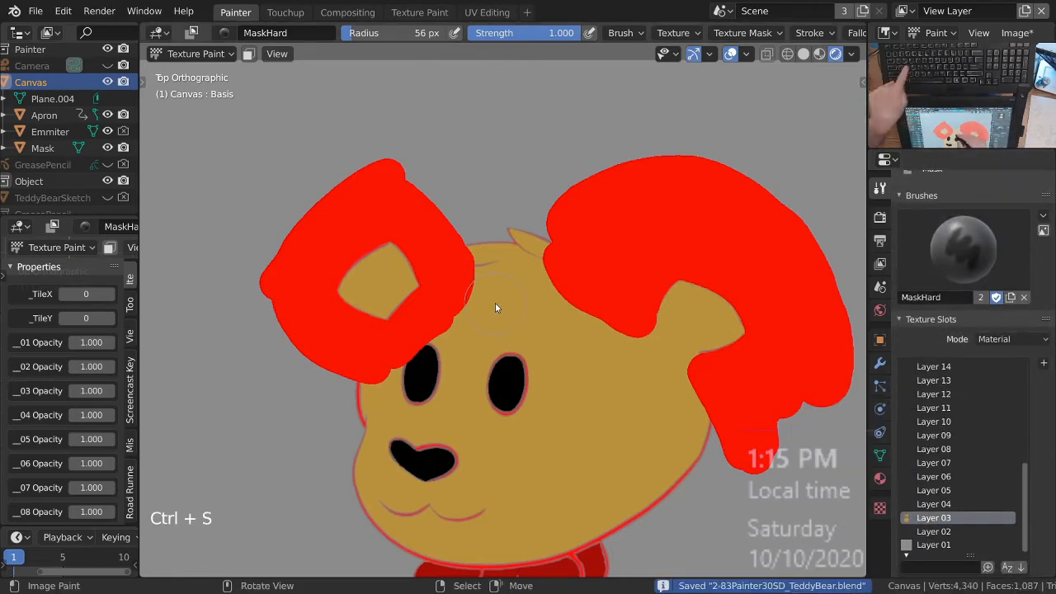
pyautogui.keyDown('ctrl'); pyautogui.moveTo(520, 295); pyautogui.dragTo(574, 327, button='middle'); pyautogui.keyUp('ctrl')
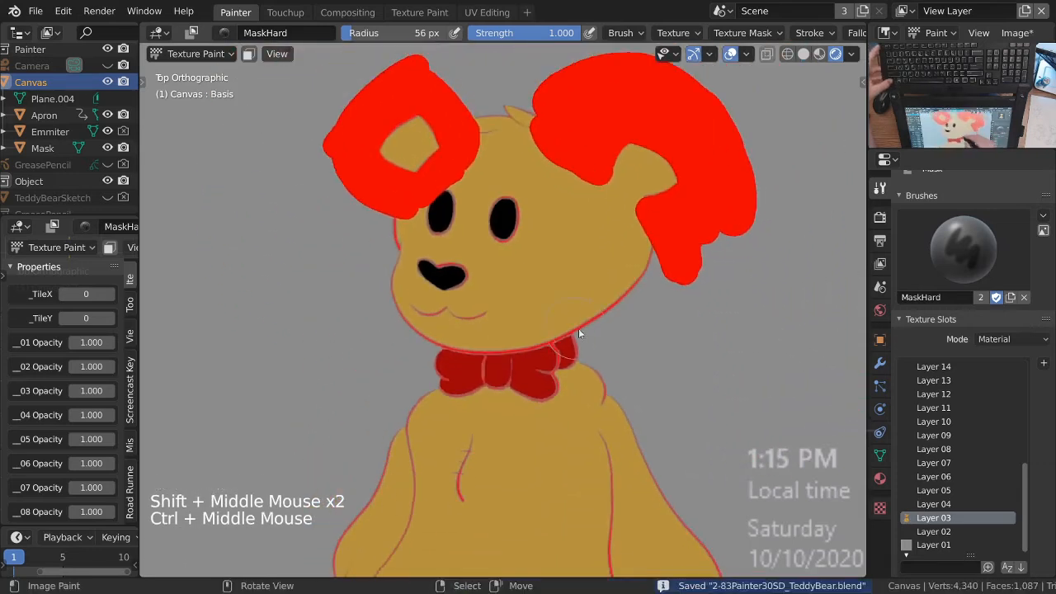
pyautogui.hotkey('ctrl', 's')
# Step: Switch to the DrawSoft brush and pick a darker, more saturated brown based on the sampled fur colour
pyautogui.keyDown('shift'); pyautogui.moveTo(530, 272); pyautogui.dragTo(609, 349, button='middle'); pyautogui.keyUp('shift')
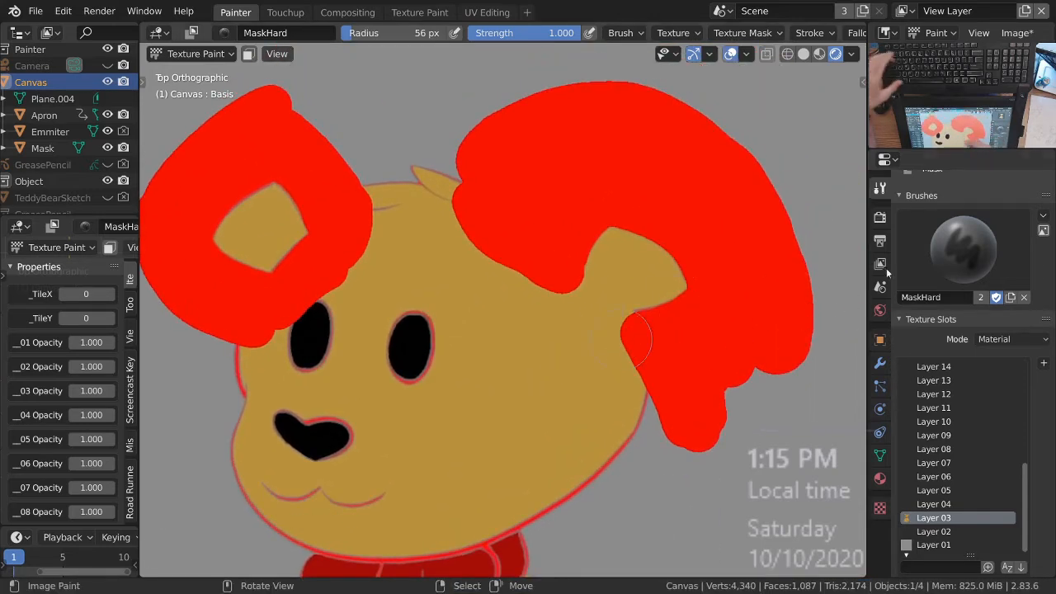
pyautogui.press('space')
pyautogui.click(490, 279)
pyautogui.click(963, 249)
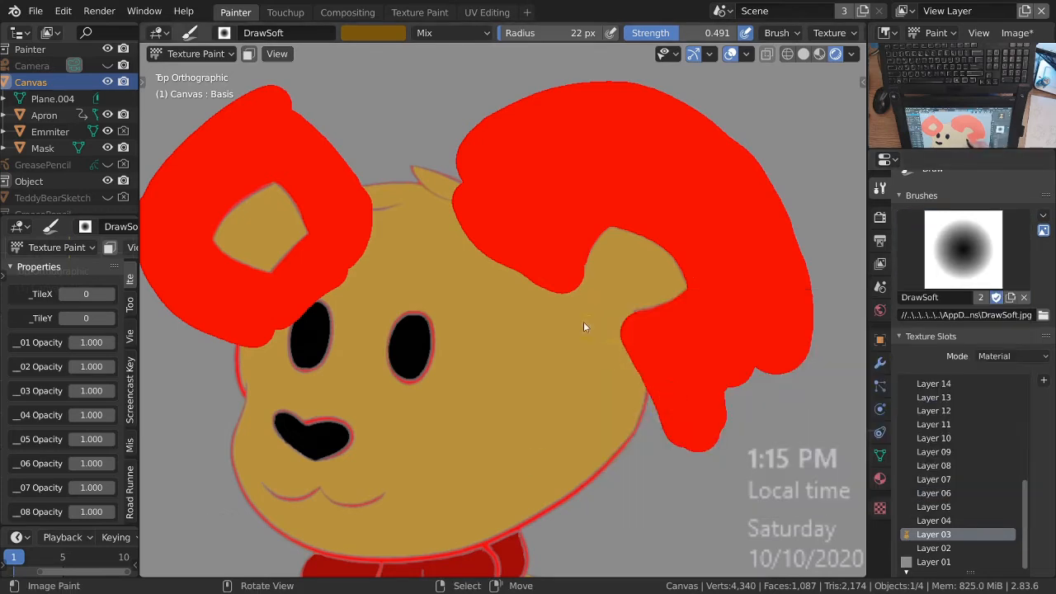
pyautogui.keyDown('ctrl'); pyautogui.moveTo(518, 292); pyautogui.dragTo(526, 318, button='middle'); pyautogui.keyUp('ctrl')
pyautogui.moveTo(526, 317)
pyautogui.keyDown('shift'); pyautogui.mouseDown(button='middle')
pyautogui.moveTo(536, 340)
pyautogui.moveTo(568, 263)
pyautogui.mouseUp(button='middle'); pyautogui.keyUp('shift')
pyautogui.press('s')
pyautogui.click(373, 33)
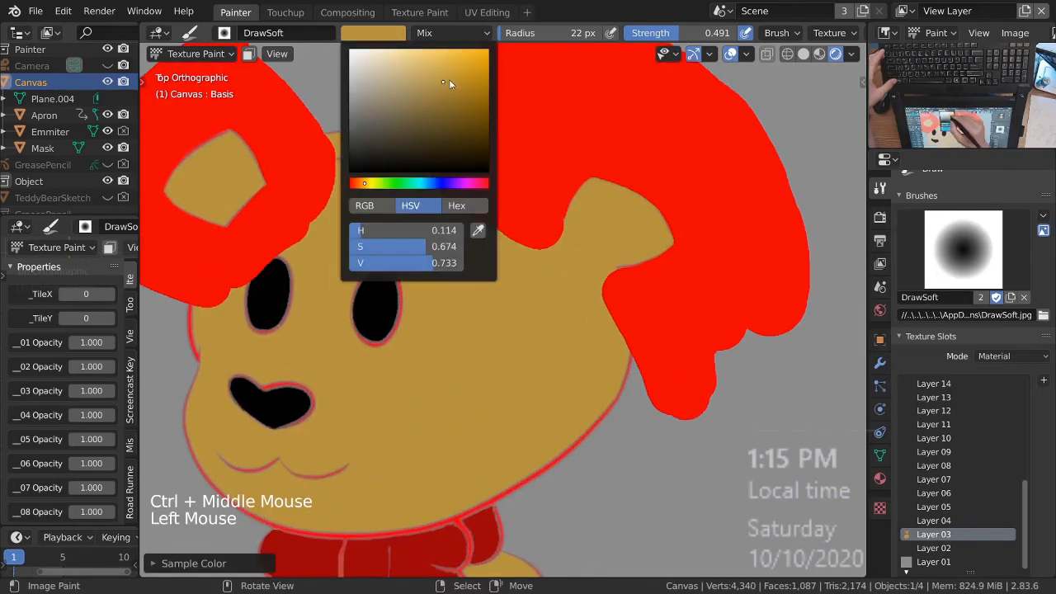
pyautogui.click(458, 84)
# Step: Adjust the brush radius and shade the right inner ear brown, working inward from its masked edges
pyautogui.moveTo(532, 183)
pyautogui.keyDown('ctrl'); pyautogui.mouseDown(button='middle')
pyautogui.moveTo(633, 204)
pyautogui.moveTo(559, 246)
pyautogui.mouseUp(button='middle'); pyautogui.keyUp('ctrl')
pyautogui.press('f')
pyautogui.click(609, 209)
pyautogui.moveTo(500, 170)
pyautogui.mouseDown()
pyautogui.moveTo(573, 185)
pyautogui.moveTo(626, 282)
pyautogui.mouseUp()
pyautogui.moveTo(472, 184)
pyautogui.mouseDown()
pyautogui.moveTo(614, 224)
pyautogui.moveTo(645, 289)
pyautogui.mouseUp()
pyautogui.moveTo(646, 289)
pyautogui.mouseDown()
pyautogui.moveTo(581, 185)
pyautogui.moveTo(485, 158)
pyautogui.mouseUp()
pyautogui.moveTo(484, 158)
pyautogui.mouseDown()
pyautogui.moveTo(668, 275)
pyautogui.moveTo(483, 170)
pyautogui.moveTo(566, 182)
pyautogui.moveTo(641, 252)
pyautogui.moveTo(538, 166)
pyautogui.moveTo(568, 276)
pyautogui.mouseUp()
# Step: Set the brush radius to 172 px and shade the left inner ear brown from its upper-left edge
pyautogui.press('f')
pyautogui.click(518, 168)
pyautogui.keyDown('ctrl'); pyautogui.moveTo(567, 281); pyautogui.dragTo(413, 200, button='middle'); pyautogui.keyUp('ctrl')
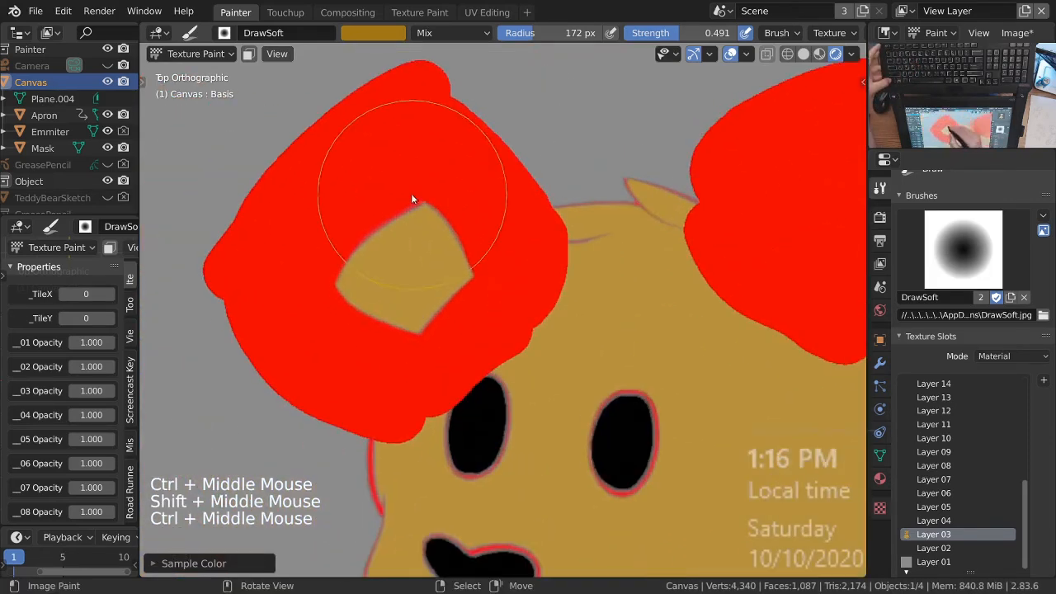
pyautogui.click(394, 201)
pyautogui.moveTo(391, 197); pyautogui.dragTo(338, 233)
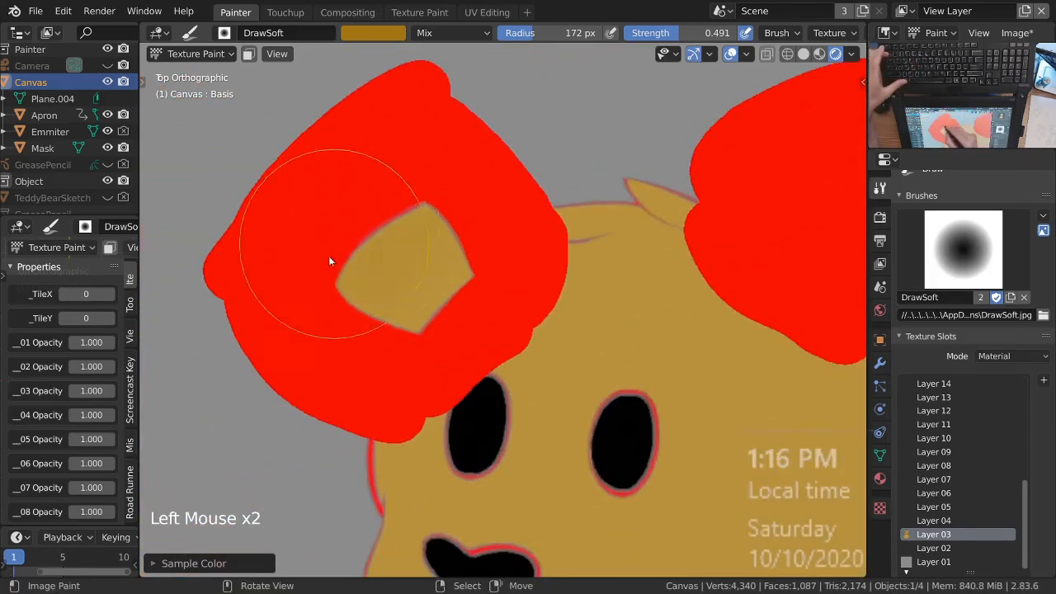
pyautogui.moveTo(381, 200); pyautogui.dragTo(322, 282)
pyautogui.moveTo(424, 175); pyautogui.dragTo(358, 227)
pyautogui.moveTo(417, 190); pyautogui.dragTo(362, 233)
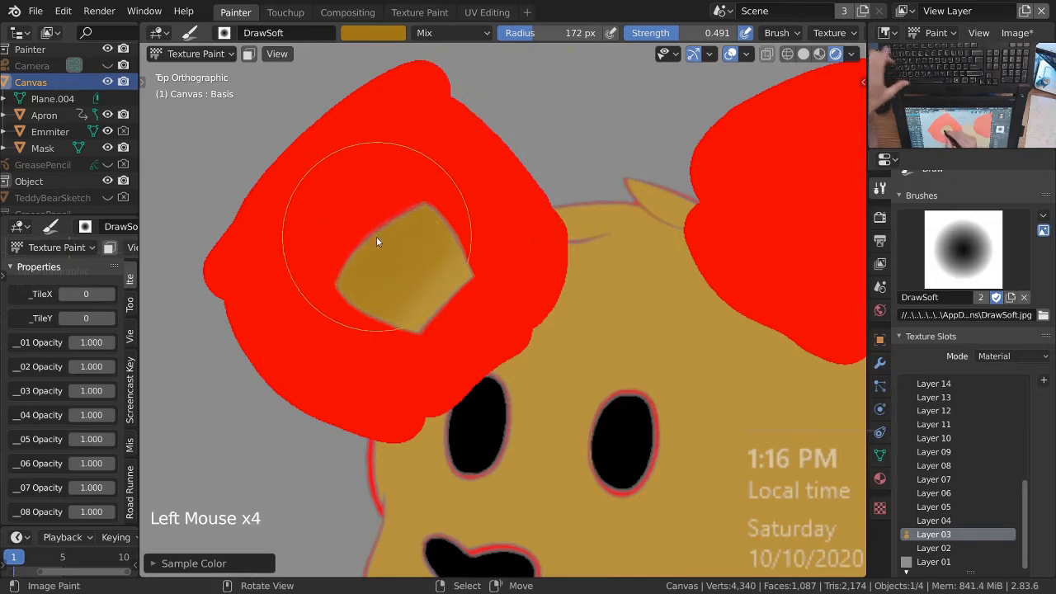
# Step: Reduce the brush radius to 113 px and deepen the brown along the left inner ear's upper edges
pyautogui.press('f')
pyautogui.click(353, 258)
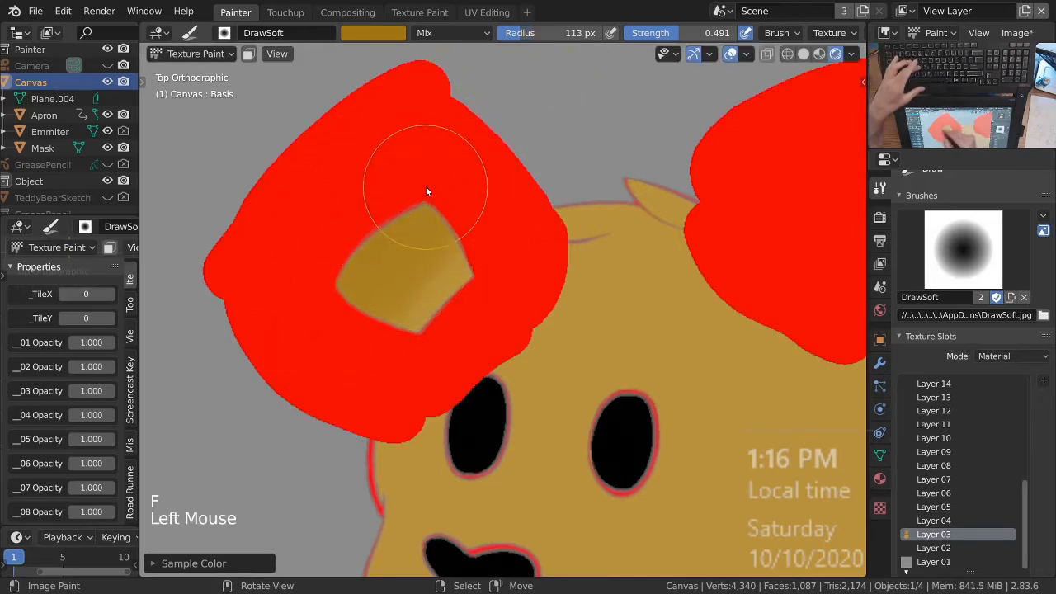
pyautogui.moveTo(440, 188)
pyautogui.mouseDown()
pyautogui.moveTo(393, 200)
pyautogui.moveTo(349, 256)
pyautogui.mouseUp()
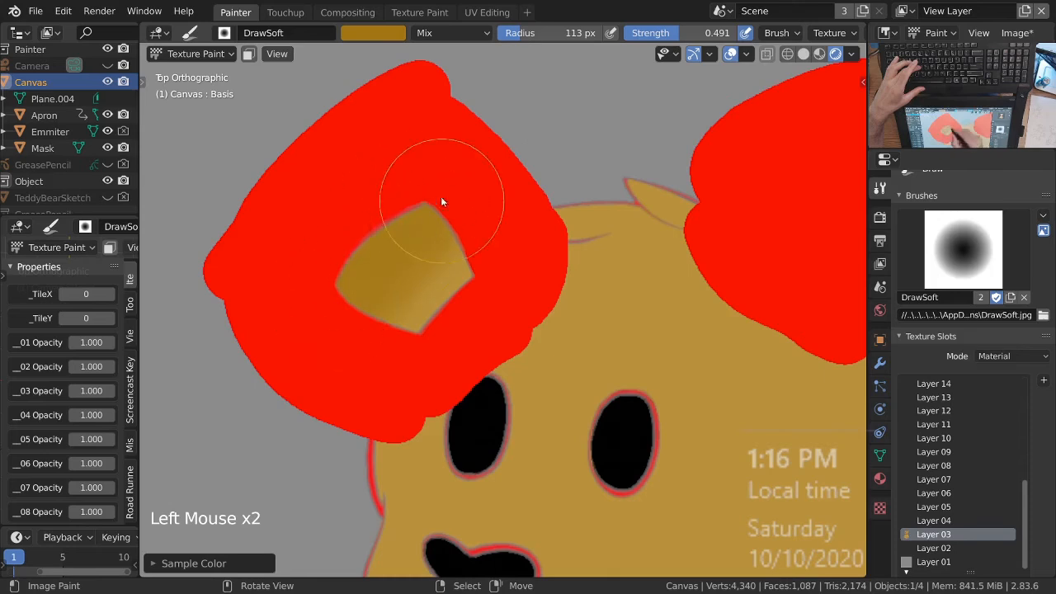
pyautogui.moveTo(447, 206); pyautogui.dragTo(403, 295)
pyautogui.keyDown('ctrl'); pyautogui.moveTo(529, 283); pyautogui.dragTo(519, 308, button='middle'); pyautogui.keyUp('ctrl')
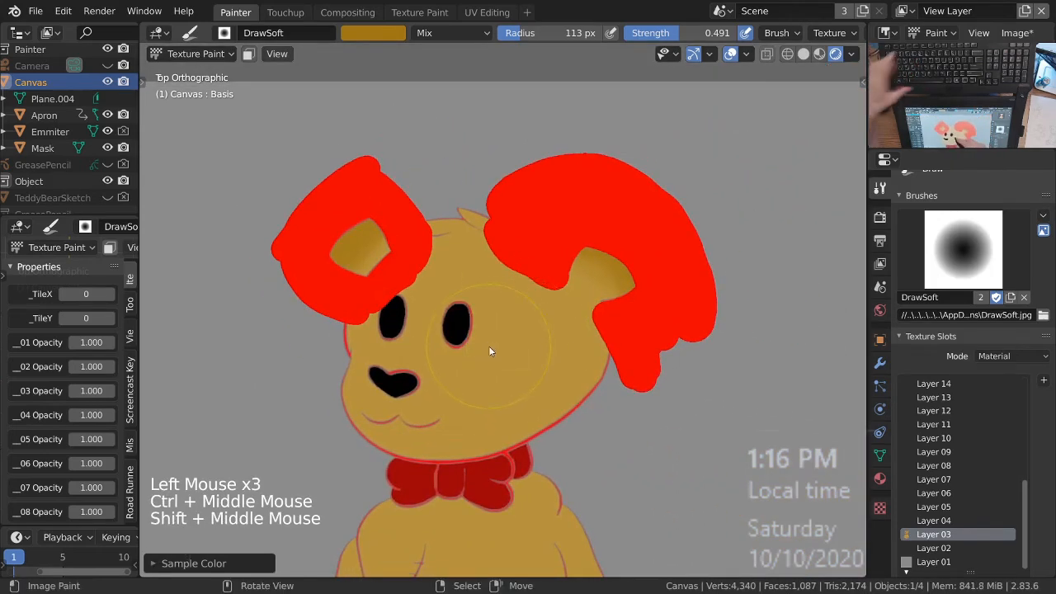
# Step: Hide the Mask object and show the GreasePencil line art over the painted bear
pyautogui.click(107, 148)
pyautogui.keyDown('ctrl'); pyautogui.moveTo(533, 314); pyautogui.dragTo(571, 320, button='middle'); pyautogui.keyUp('ctrl')
pyautogui.keyDown('shift'); pyautogui.moveTo(567, 364); pyautogui.dragTo(554, 331, button='middle'); pyautogui.keyUp('shift')
pyautogui.click(108, 165)
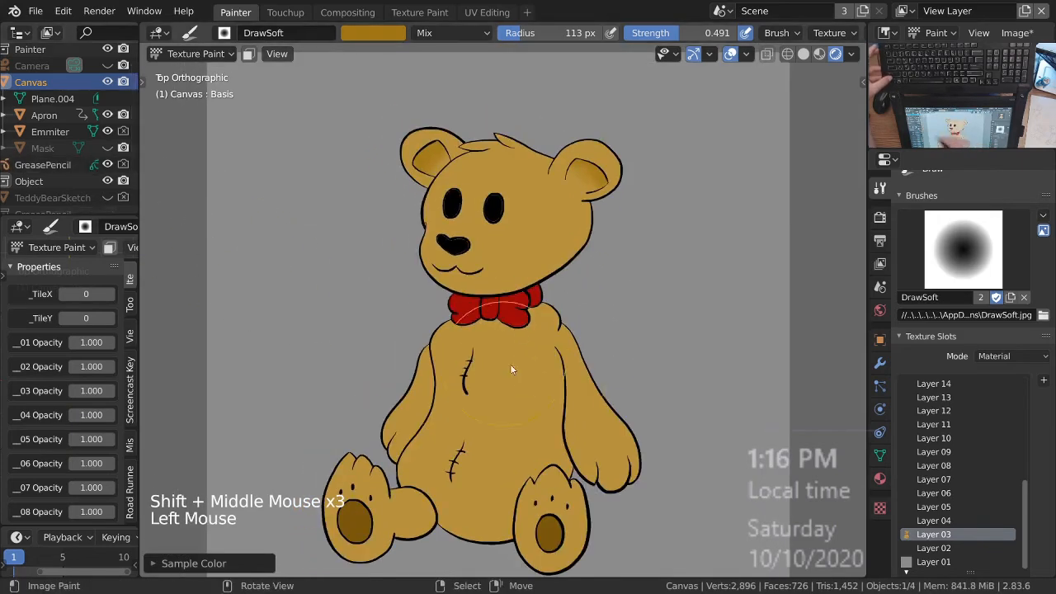
# Step: Examine the ears, eyes and nose up close for gaps between the line art and the painted fills
pyautogui.keyDown('ctrl'); pyautogui.moveTo(632, 343); pyautogui.dragTo(607, 293, button='middle'); pyautogui.keyUp('ctrl')
pyautogui.keyDown('ctrl'); pyautogui.moveTo(611, 223); pyautogui.dragTo(520, 136, button='middle'); pyautogui.keyUp('ctrl')
pyautogui.keyDown('ctrl'); pyautogui.moveTo(588, 156); pyautogui.dragTo(459, 152, button='middle'); pyautogui.keyUp('ctrl')
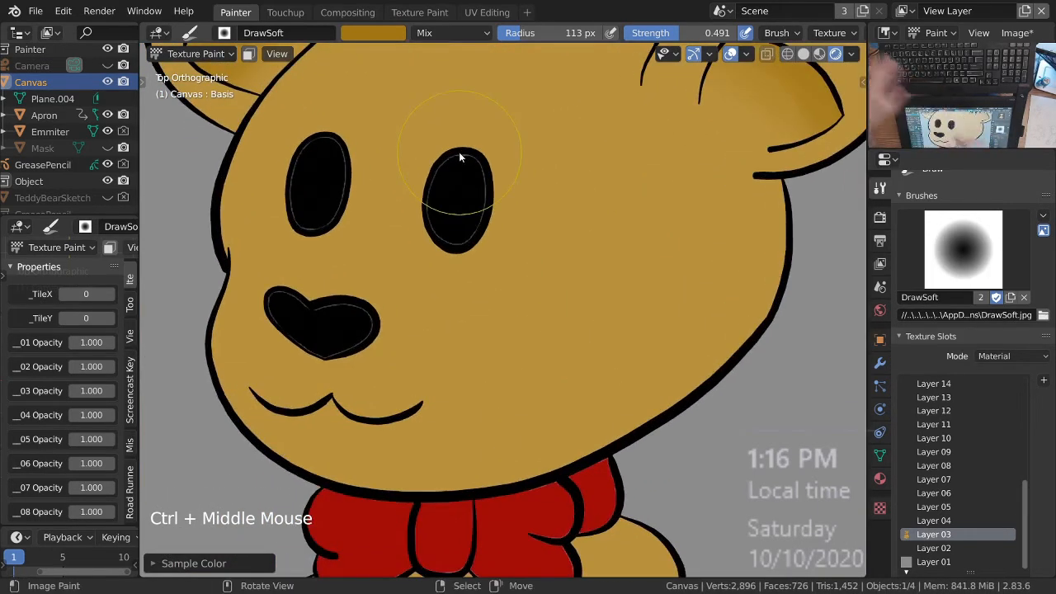
pyautogui.keyDown('ctrl'); pyautogui.moveTo(471, 207); pyautogui.dragTo(521, 277, button='middle'); pyautogui.keyUp('ctrl')
pyautogui.moveTo(479, 371)
pyautogui.keyDown('shift'); pyautogui.mouseDown(button='middle')
pyautogui.moveTo(487, 425)
pyautogui.moveTo(511, 401)
pyautogui.moveTo(535, 443)
pyautogui.mouseUp(button='middle'); pyautogui.keyUp('shift')
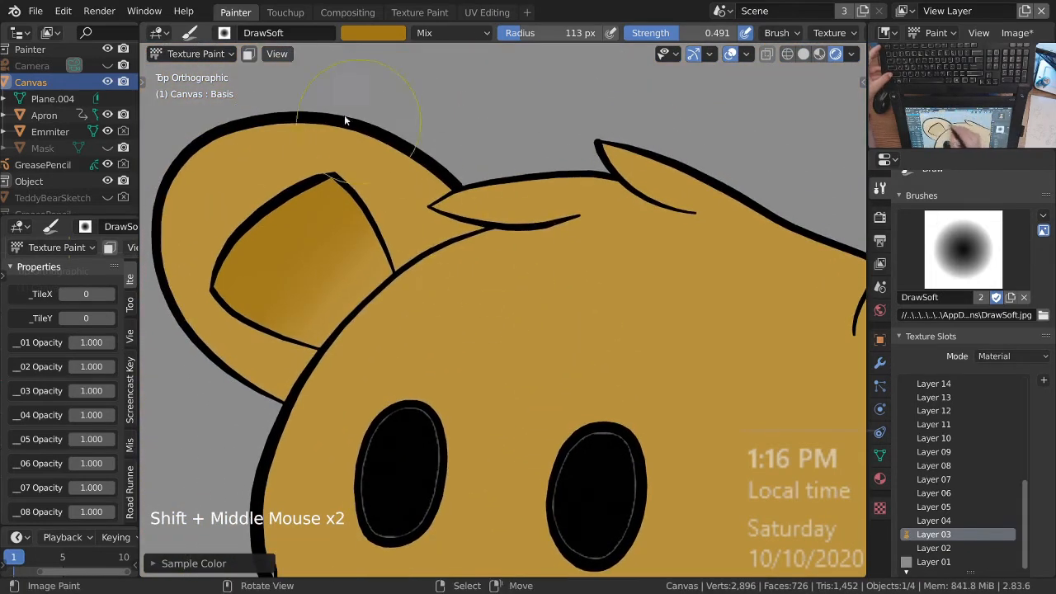
pyautogui.keyDown('shift'); pyautogui.moveTo(479, 371); pyautogui.dragTo(453, 182, button='middle'); pyautogui.keyUp('shift')
pyautogui.keyDown('ctrl'); pyautogui.moveTo(503, 296); pyautogui.dragTo(577, 387, button='middle'); pyautogui.keyUp('ctrl')
pyautogui.keyDown('shift'); pyautogui.moveTo(594, 437); pyautogui.dragTo(631, 302, button='middle'); pyautogui.keyUp('shift')
pyautogui.keyDown('shift'); pyautogui.moveTo(619, 405); pyautogui.dragTo(614, 183, button='middle'); pyautogui.keyUp('shift')
pyautogui.keyDown('shift'); pyautogui.moveTo(586, 396); pyautogui.dragTo(521, 264, button='middle'); pyautogui.keyUp('shift')
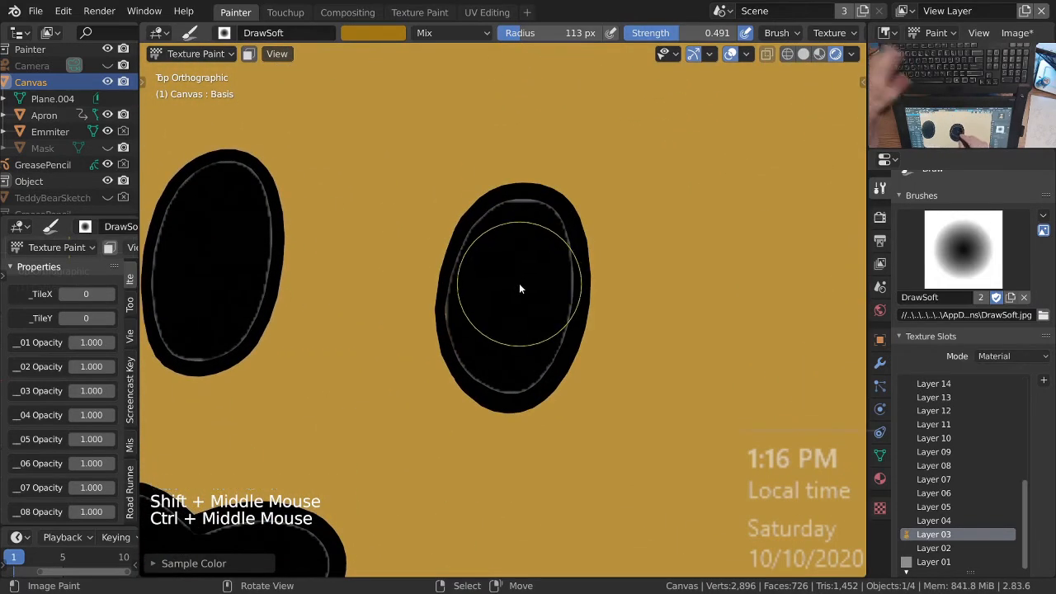
pyautogui.press('Escape')
pyautogui.hotkey('ctrl', 'Tab')
pyautogui.keyDown('ctrl'); pyautogui.moveTo(539, 289); pyautogui.dragTo(533, 313, button='middle'); pyautogui.keyUp('ctrl')
pyautogui.keyDown('shift'); pyautogui.moveTo(533, 314); pyautogui.dragTo(490, 353, button='middle'); pyautogui.keyUp('shift')
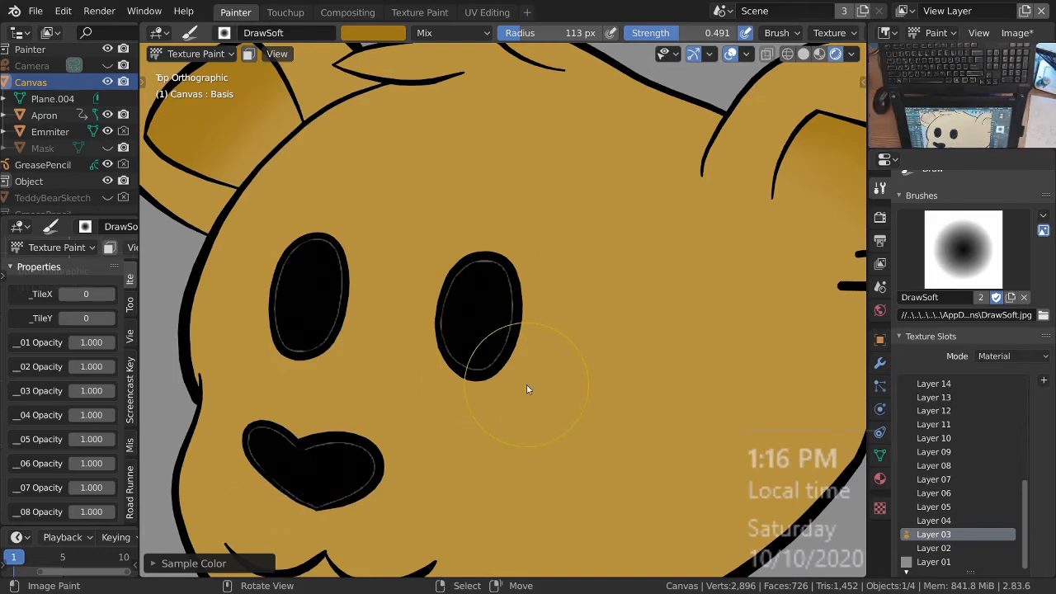
# Step: Switch to the DrawHard brush, sample black from the eye and set the radius to 22 px
pyautogui.press('q')
pyautogui.click(487, 305)
pyautogui.keyDown('ctrl'); pyautogui.moveTo(505, 332); pyautogui.dragTo(523, 332, button='middle'); pyautogui.keyUp('ctrl')
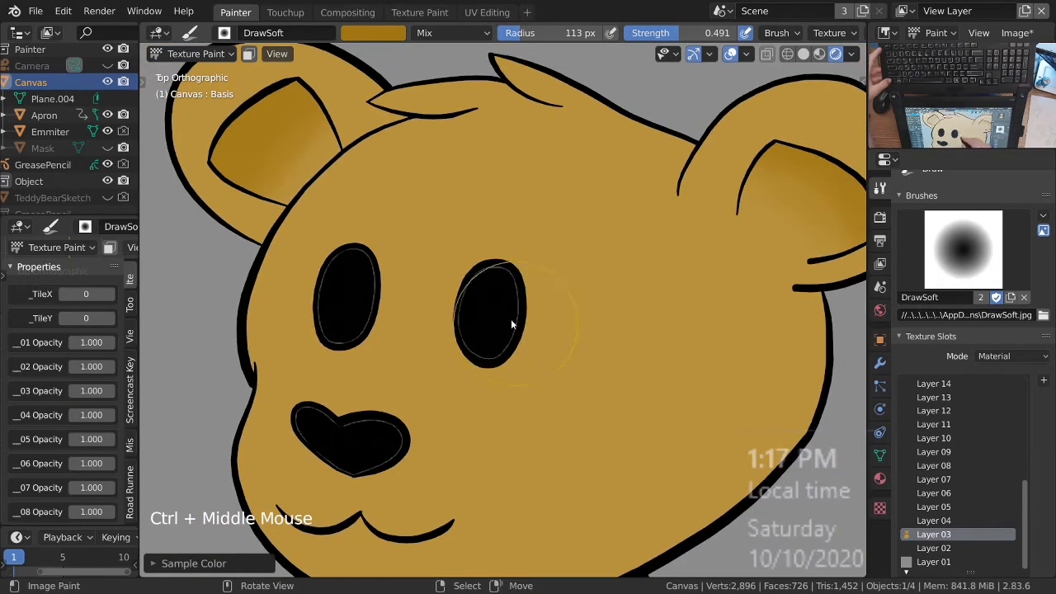
pyautogui.click(961, 252)
pyautogui.click(887, 327)
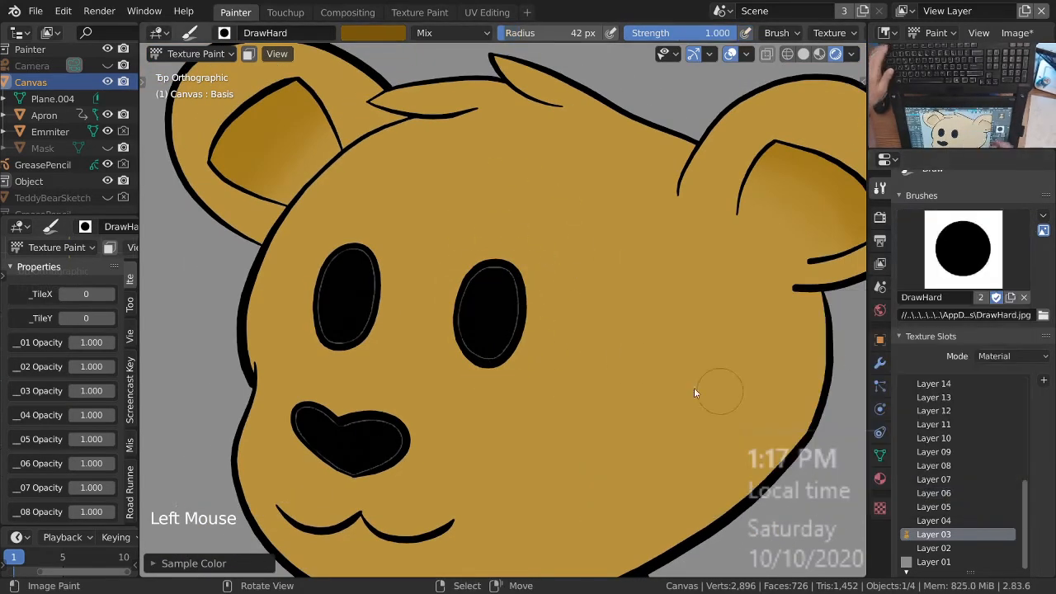
pyautogui.press('s')
pyautogui.keyDown('ctrl'); pyautogui.moveTo(487, 324); pyautogui.dragTo(505, 261, button='middle'); pyautogui.keyUp('ctrl')
pyautogui.press('f')
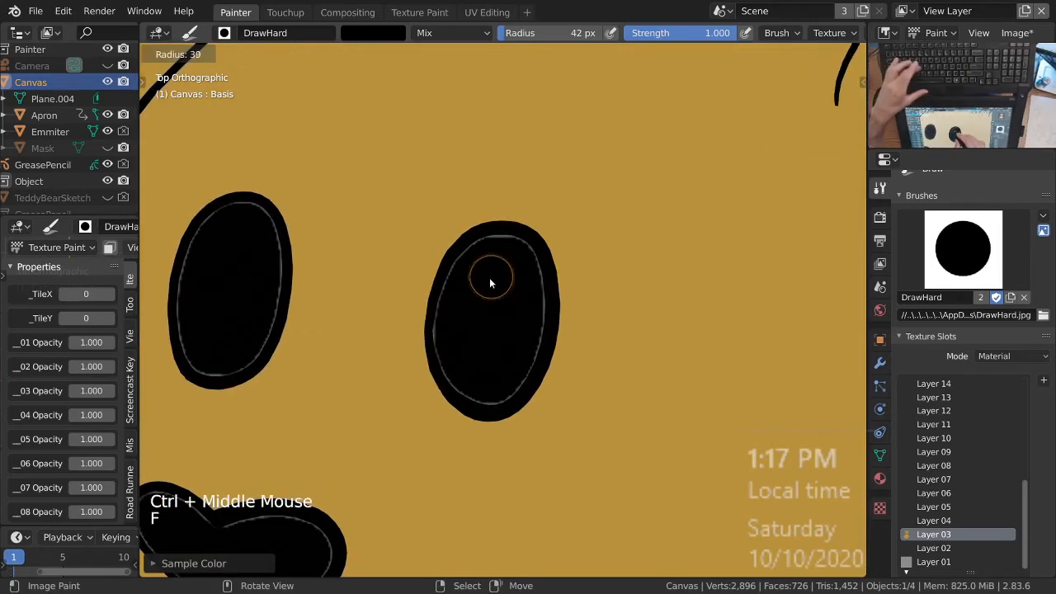
pyautogui.click(483, 284)
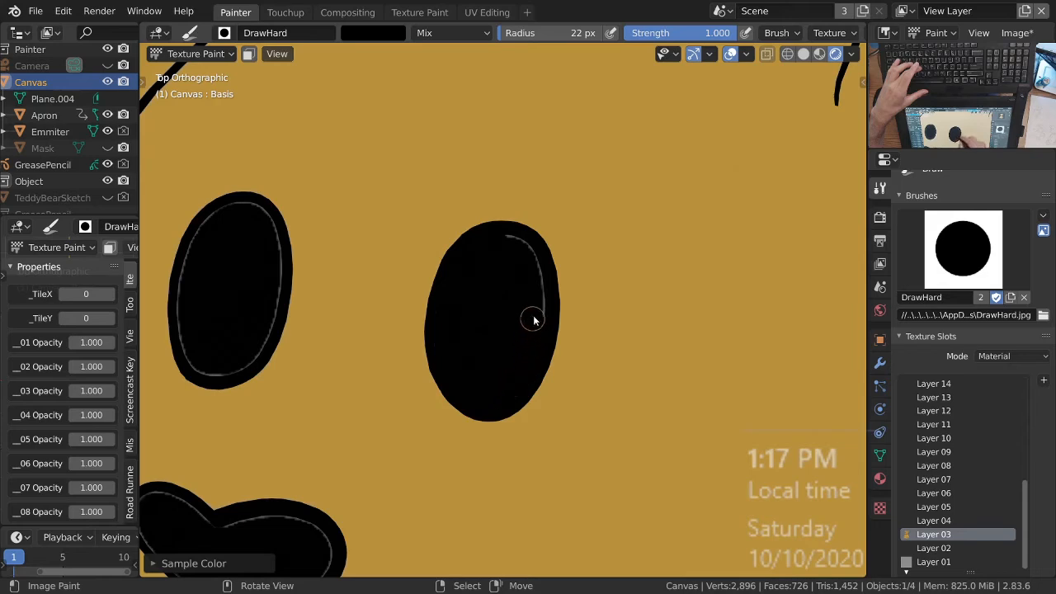
# Step: Paint over the thin gaps between fill and outline in both eyes with black
pyautogui.moveTo(513, 250); pyautogui.dragTo(511, 251)
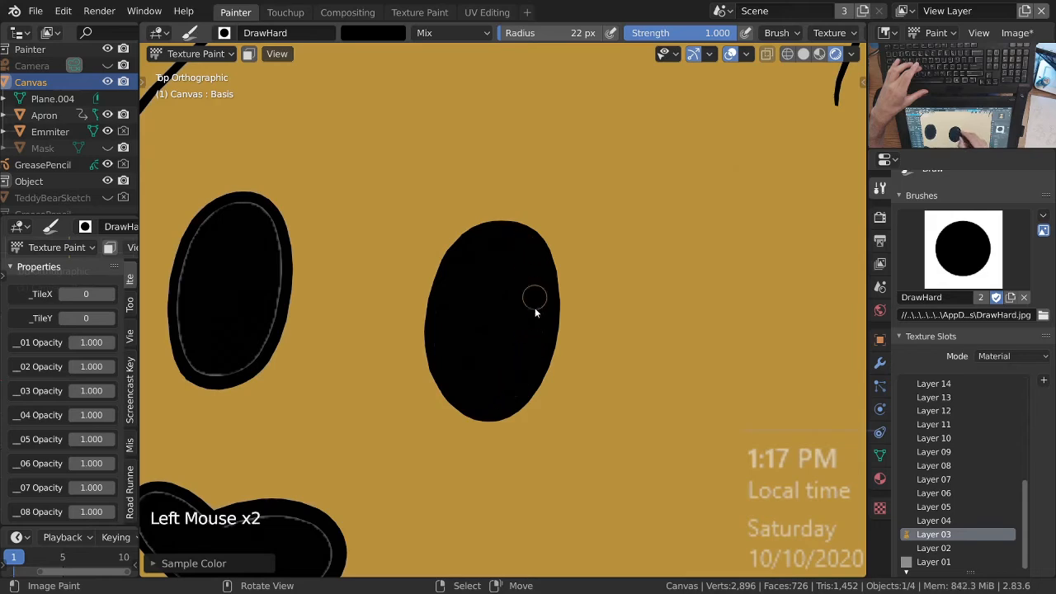
pyautogui.keyDown('shift'); pyautogui.moveTo(231, 245); pyautogui.dragTo(372, 228, button='middle'); pyautogui.keyUp('shift')
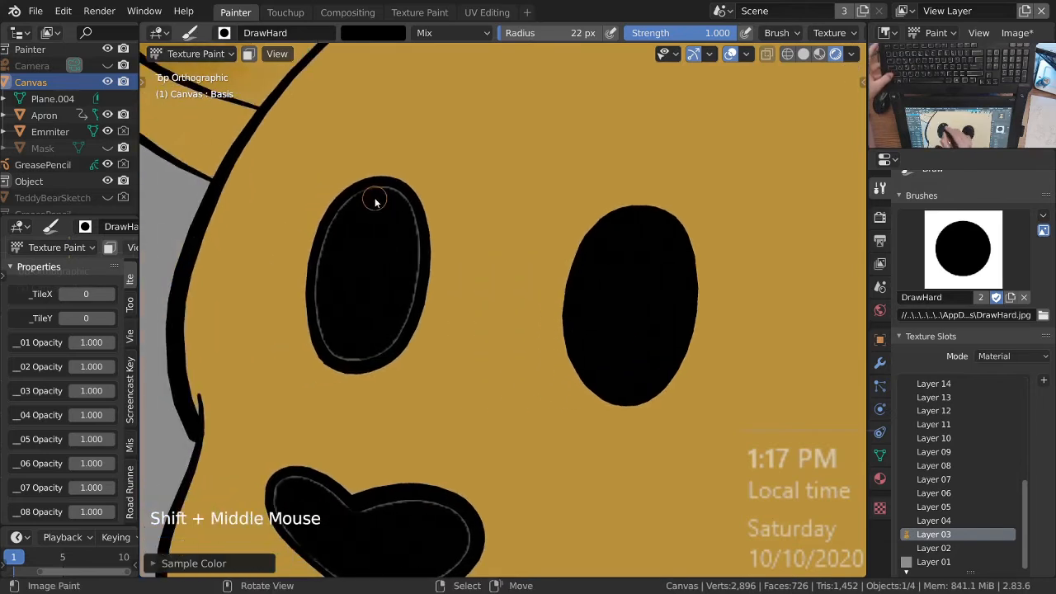
pyautogui.click(355, 209)
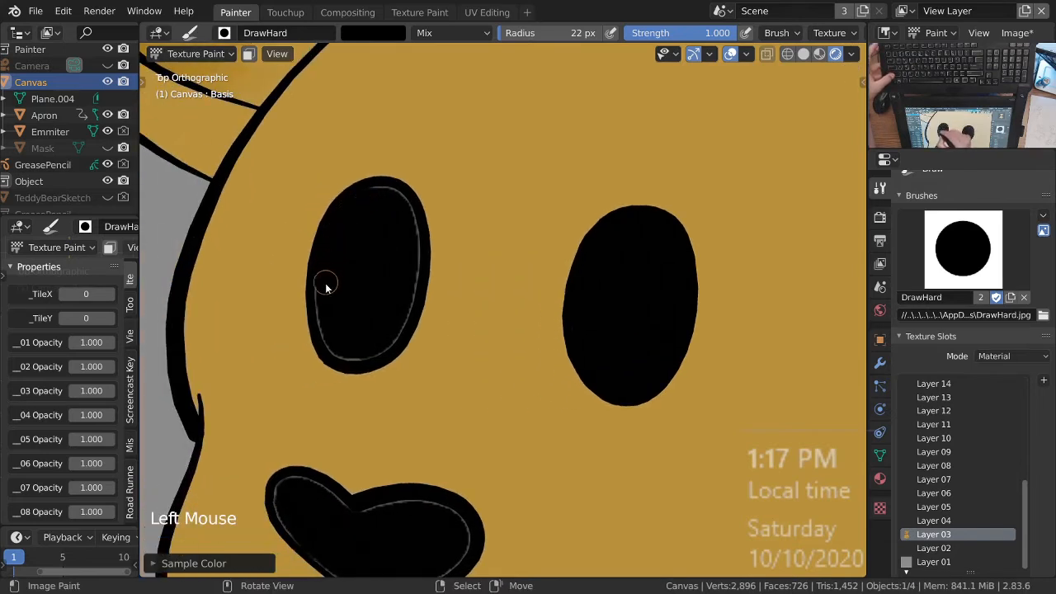
pyautogui.moveTo(334, 341); pyautogui.dragTo(323, 308)
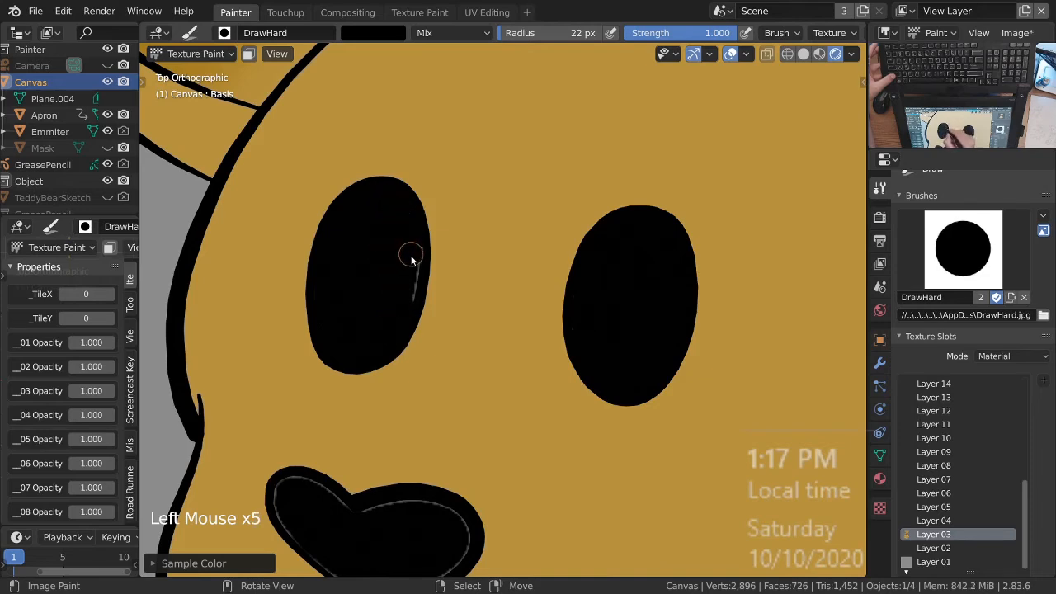
# Step: Paint over the thin gaps between the nose fill and its outline with black
pyautogui.moveTo(401, 309)
pyautogui.keyDown('ctrl'); pyautogui.mouseDown(button='middle')
pyautogui.moveTo(460, 262)
pyautogui.moveTo(547, 308)
pyautogui.moveTo(485, 304)
pyautogui.moveTo(479, 290)
pyautogui.mouseUp(button='middle'); pyautogui.keyUp('ctrl')
pyautogui.moveTo(435, 326)
pyautogui.mouseDown()
pyautogui.moveTo(491, 318)
pyautogui.moveTo(511, 330)
pyautogui.mouseUp()
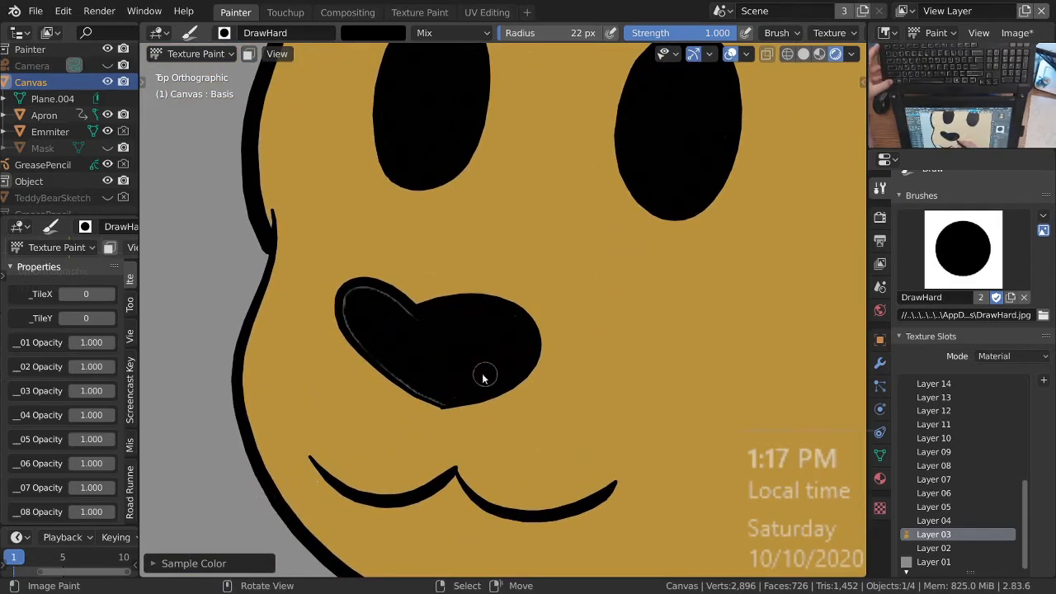
pyautogui.moveTo(416, 331); pyautogui.dragTo(399, 318)
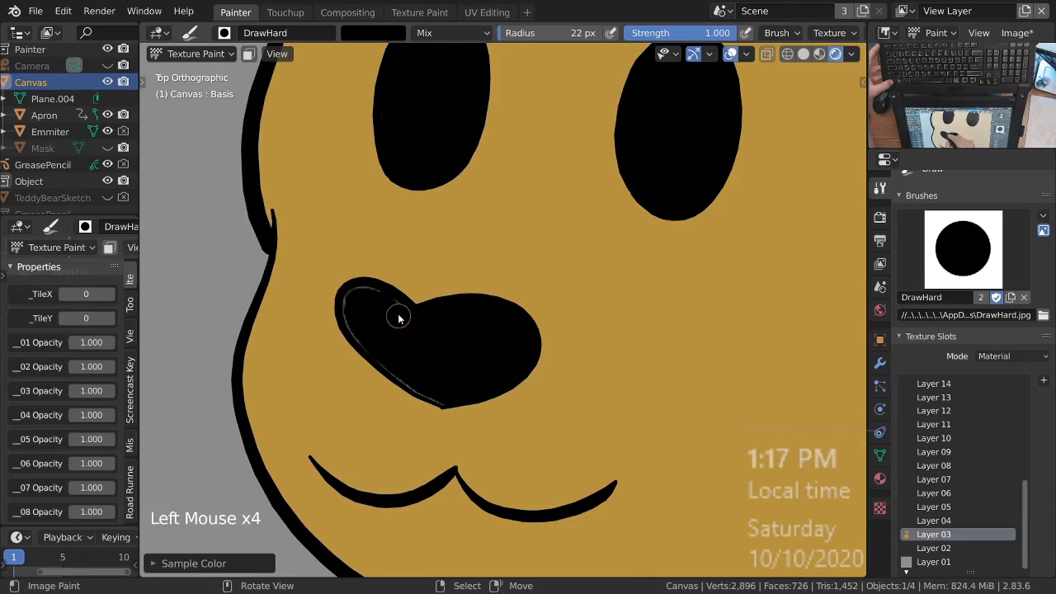
pyautogui.moveTo(352, 318); pyautogui.dragTo(367, 336)
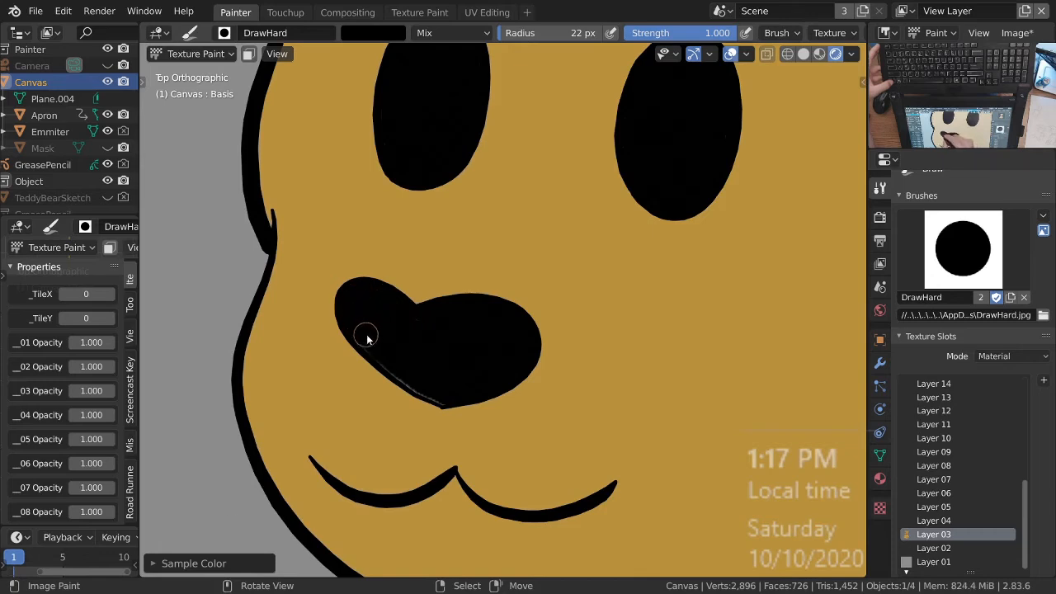
pyautogui.keyDown('shift'); pyautogui.moveTo(435, 362); pyautogui.dragTo(346, 295, button='middle'); pyautogui.keyUp('shift')
pyautogui.click(320, 289)
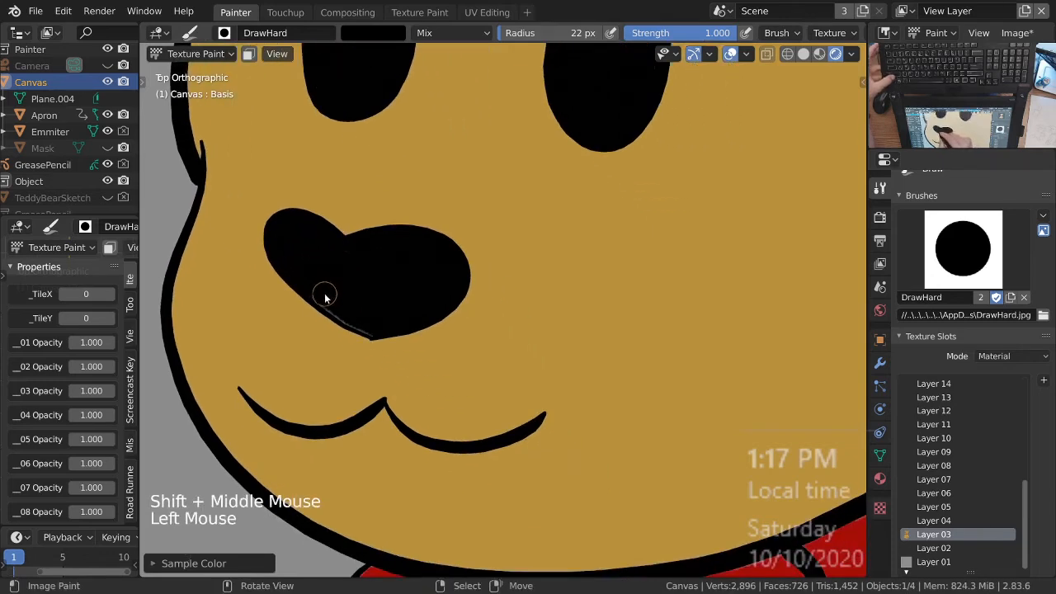
pyautogui.moveTo(338, 307)
pyautogui.mouseDown()
pyautogui.moveTo(363, 323)
pyautogui.moveTo(360, 309)
pyautogui.mouseUp()
pyautogui.click(351, 316)
pyautogui.moveTo(361, 309)
pyautogui.keyDown('ctrl'); pyautogui.mouseDown(button='middle')
pyautogui.moveTo(366, 248)
pyautogui.moveTo(391, 288)
pyautogui.moveTo(236, 228)
pyautogui.mouseUp(button='middle'); pyautogui.keyUp('ctrl')
pyautogui.moveTo(236, 228)
pyautogui.mouseDown()
pyautogui.moveTo(292, 300)
pyautogui.moveTo(403, 378)
pyautogui.moveTo(460, 402)
pyautogui.mouseUp()
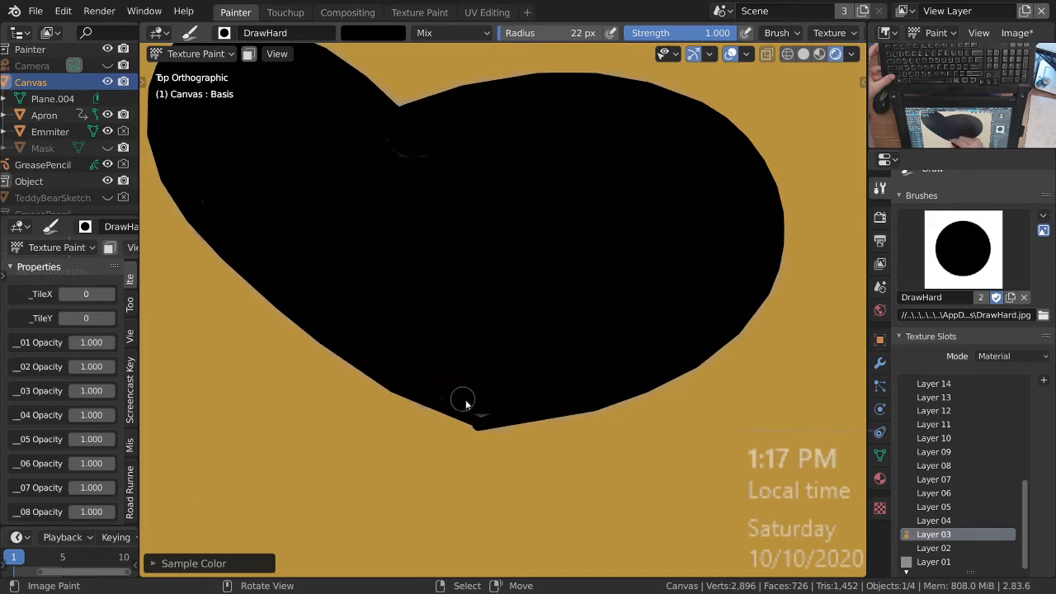
pyautogui.keyDown('ctrl'); pyautogui.moveTo(440, 353); pyautogui.dragTo(486, 358, button='middle'); pyautogui.keyUp('ctrl')
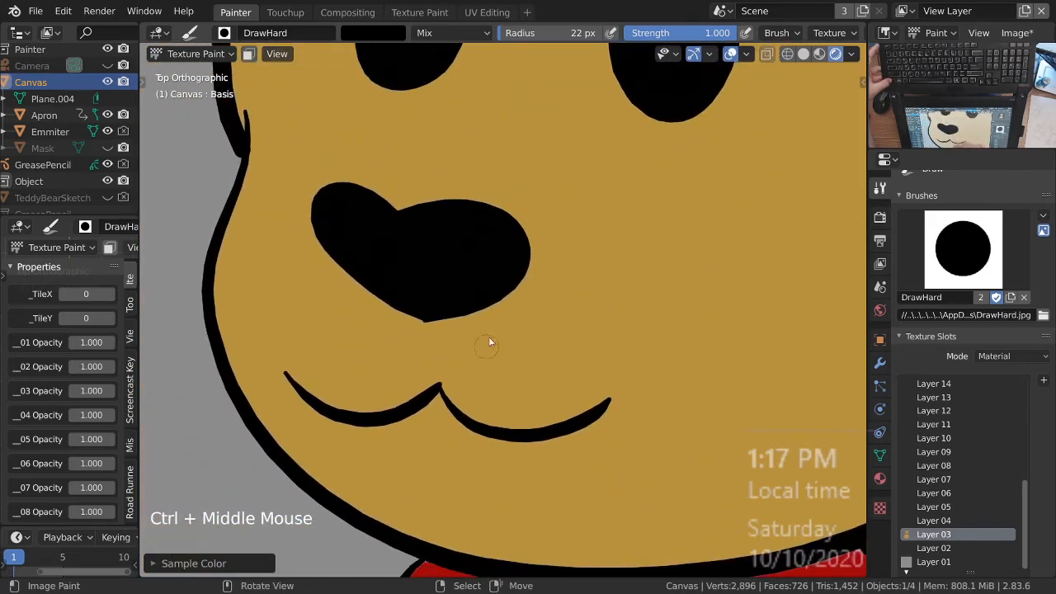
# Step: Save the file with the closed gaps in the nose
pyautogui.press('q')
pyautogui.keyDown('ctrl'); pyautogui.moveTo(492, 311); pyautogui.dragTo(510, 402, button='middle'); pyautogui.keyUp('ctrl')
pyautogui.hotkey('ctrl', 's')
# Step: Examine the whole painted bear from ears to feet for remaining gaps between line art and fills
pyautogui.keyDown('ctrl'); pyautogui.moveTo(484, 278); pyautogui.dragTo(557, 364, button='middle'); pyautogui.keyUp('ctrl')
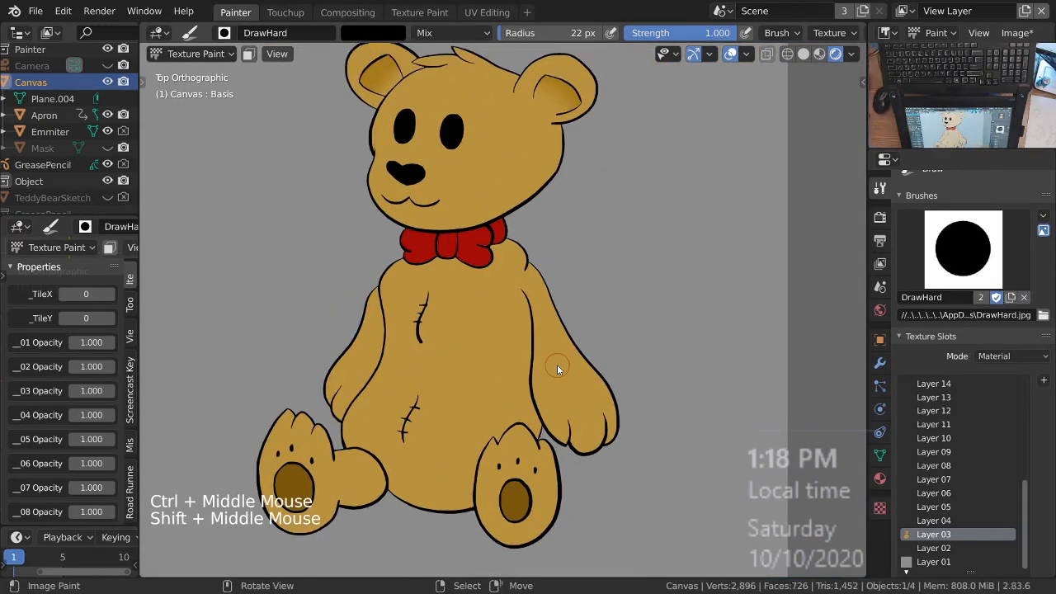
pyautogui.keyDown('ctrl'); pyautogui.moveTo(539, 321); pyautogui.dragTo(480, 330, button='middle'); pyautogui.keyUp('ctrl')
pyautogui.keyDown('shift'); pyautogui.moveTo(480, 330); pyautogui.dragTo(481, 351, button='middle'); pyautogui.keyUp('shift')
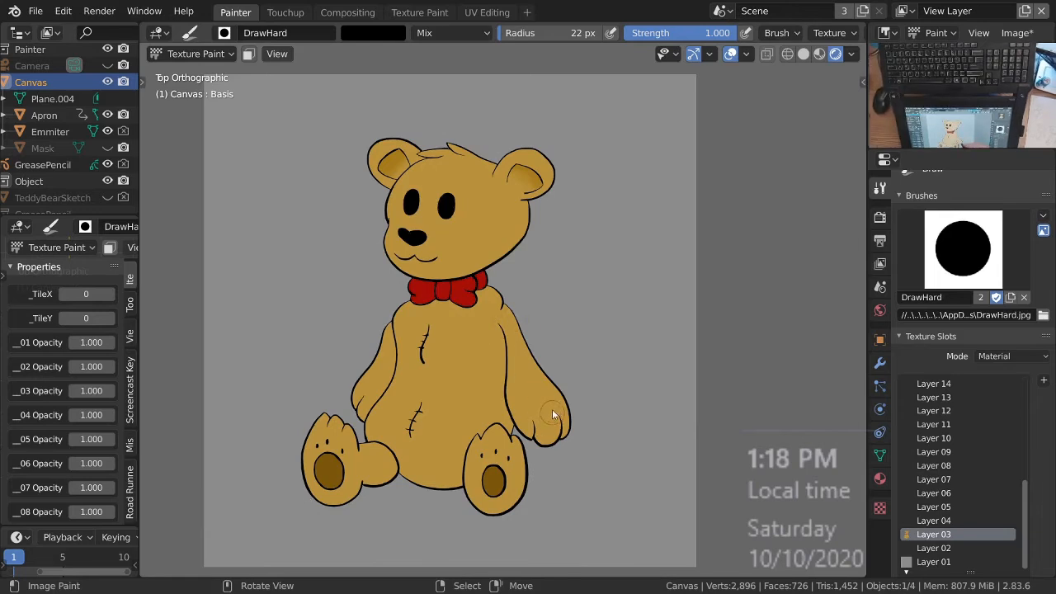
pyautogui.keyDown('ctrl'); pyautogui.moveTo(506, 323); pyautogui.dragTo(502, 304, button='middle'); pyautogui.keyUp('ctrl')
pyautogui.keyDown('shift'); pyautogui.moveTo(502, 304); pyautogui.dragTo(521, 287, button='middle'); pyautogui.keyUp('shift')
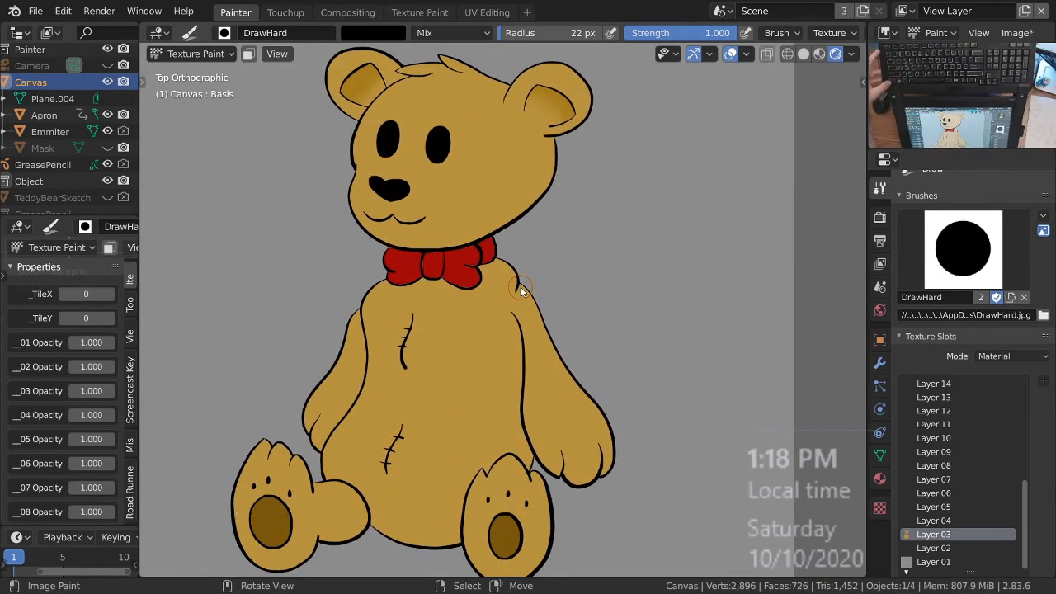
pyautogui.keyDown('ctrl'); pyautogui.moveTo(521, 289); pyautogui.dragTo(549, 326, button='middle'); pyautogui.keyUp('ctrl')
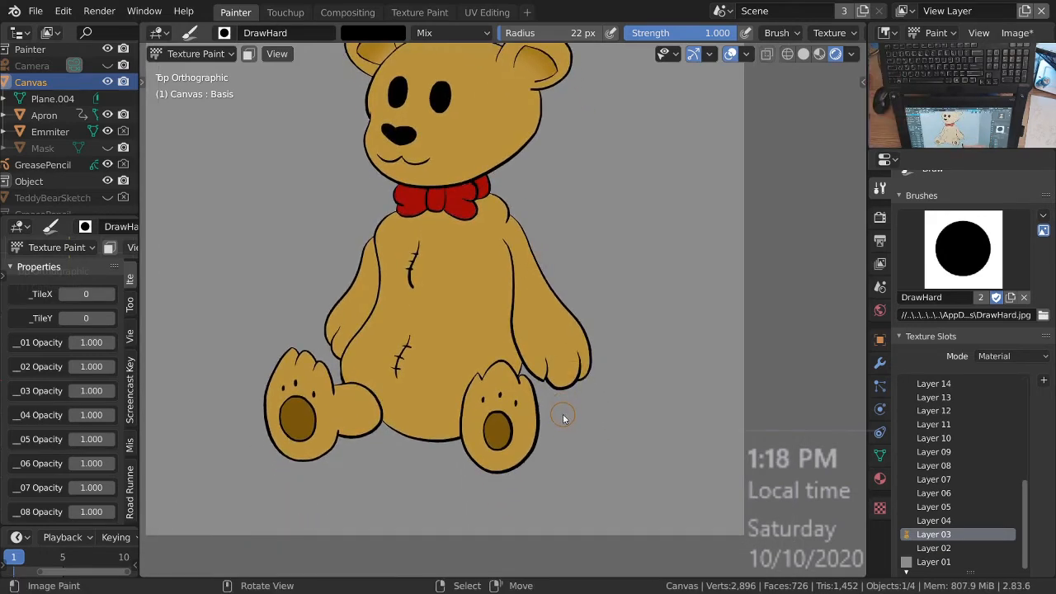
pyautogui.keyDown('ctrl'); pyautogui.moveTo(562, 421); pyautogui.dragTo(449, 218, button='middle'); pyautogui.keyUp('ctrl')
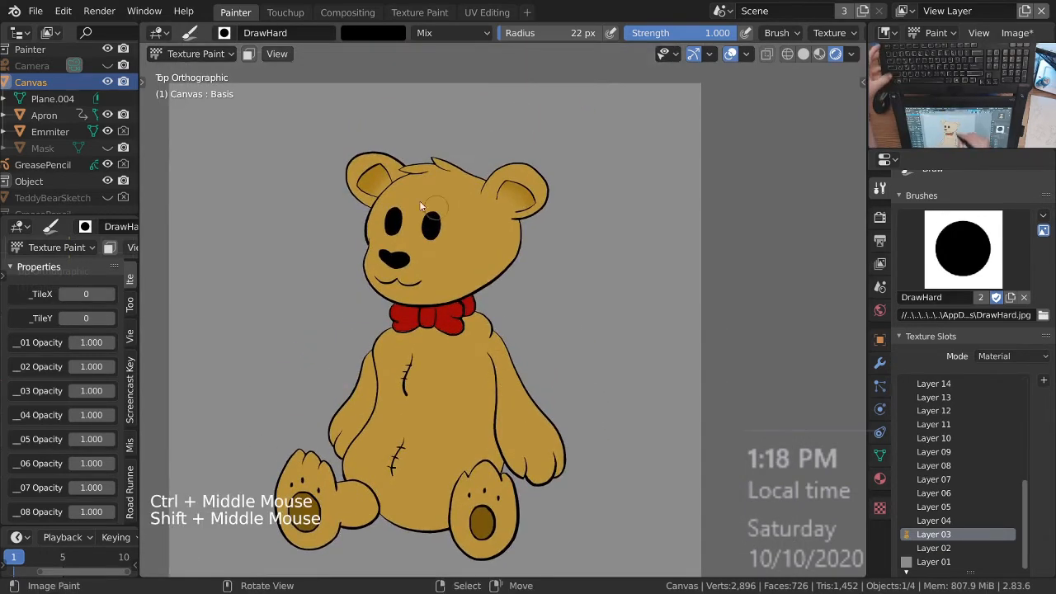
pyautogui.keyDown('ctrl'); pyautogui.moveTo(531, 203); pyautogui.dragTo(510, 243, button='middle'); pyautogui.keyUp('ctrl')
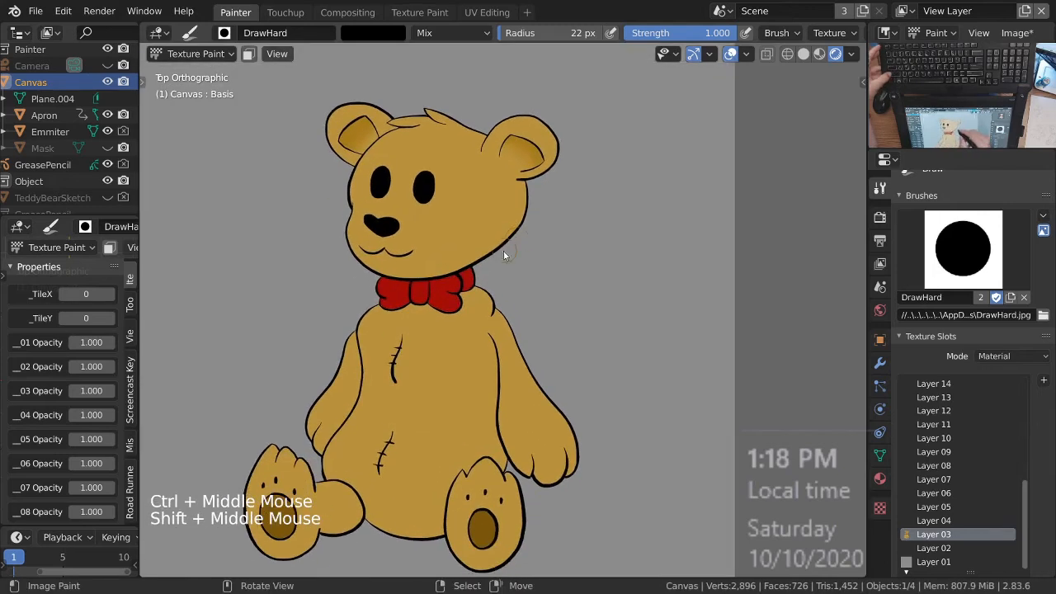
pyautogui.keyDown('shift'); pyautogui.moveTo(433, 211); pyautogui.dragTo(503, 334, button='middle'); pyautogui.keyUp('shift')
# Step: Save the teddy bear file again
pyautogui.hotkey('ctrl', 's')
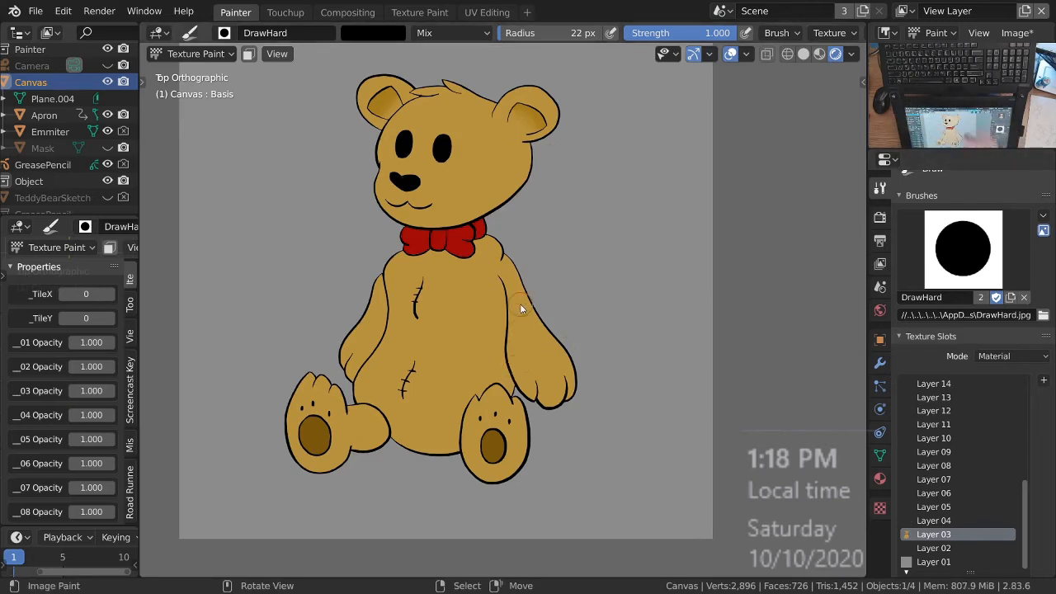
pyautogui.keyDown('ctrl'); pyautogui.moveTo(497, 222); pyautogui.dragTo(508, 229, button='middle'); pyautogui.keyUp('ctrl')
pyautogui.hotkey('ctrl', 's')
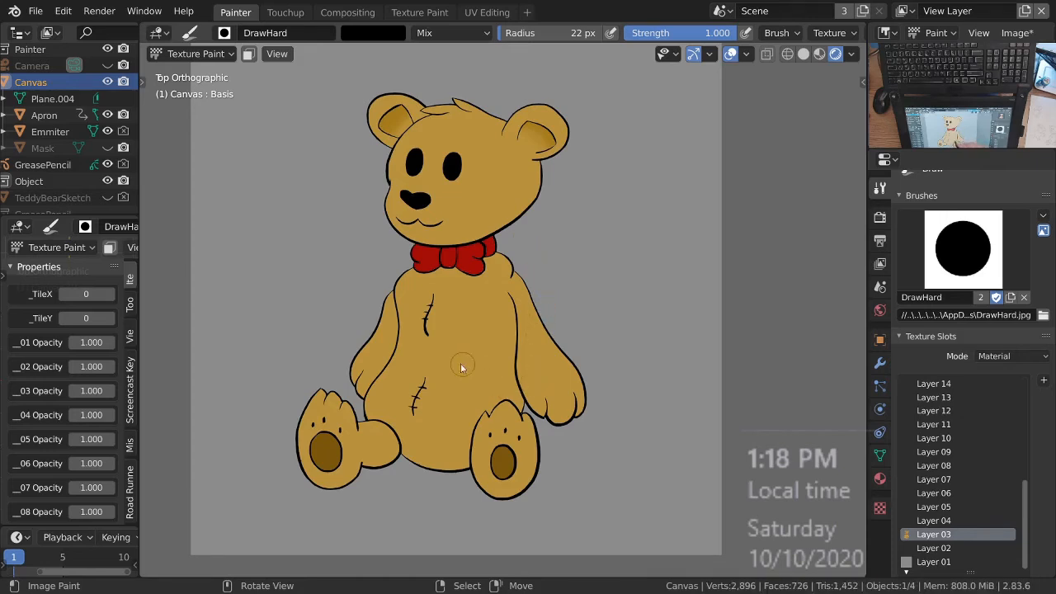
pyautogui.moveTo(345, 447); pyautogui.dragTo(488, 395)
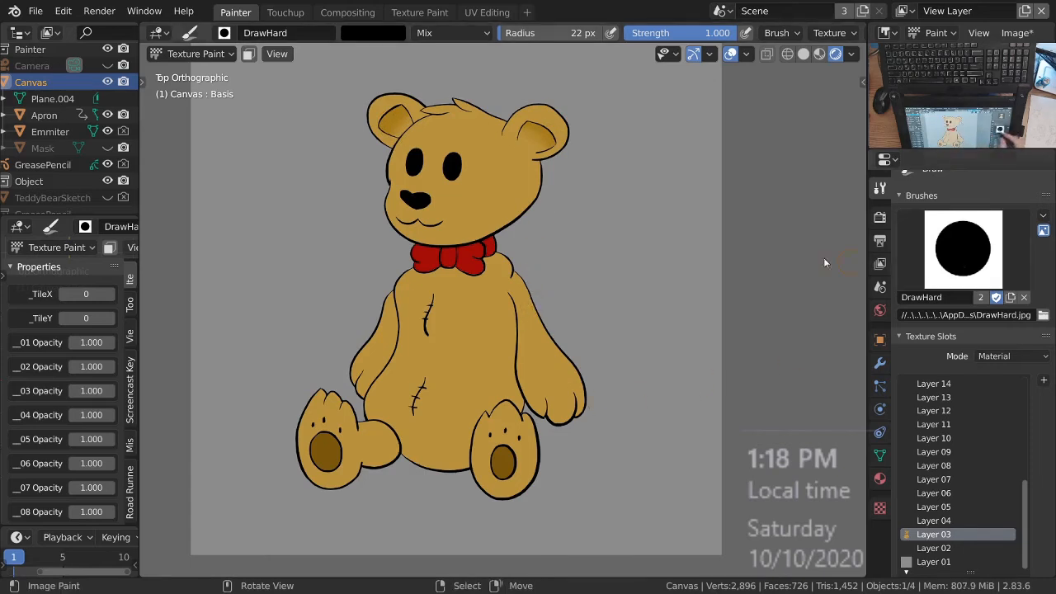
# Step: Set the DrawHard brush colour to white and dab one round highlight in the upper part of each eye
pyautogui.click(377, 33)
pyautogui.moveTo(391, 93); pyautogui.dragTo(322, 14)
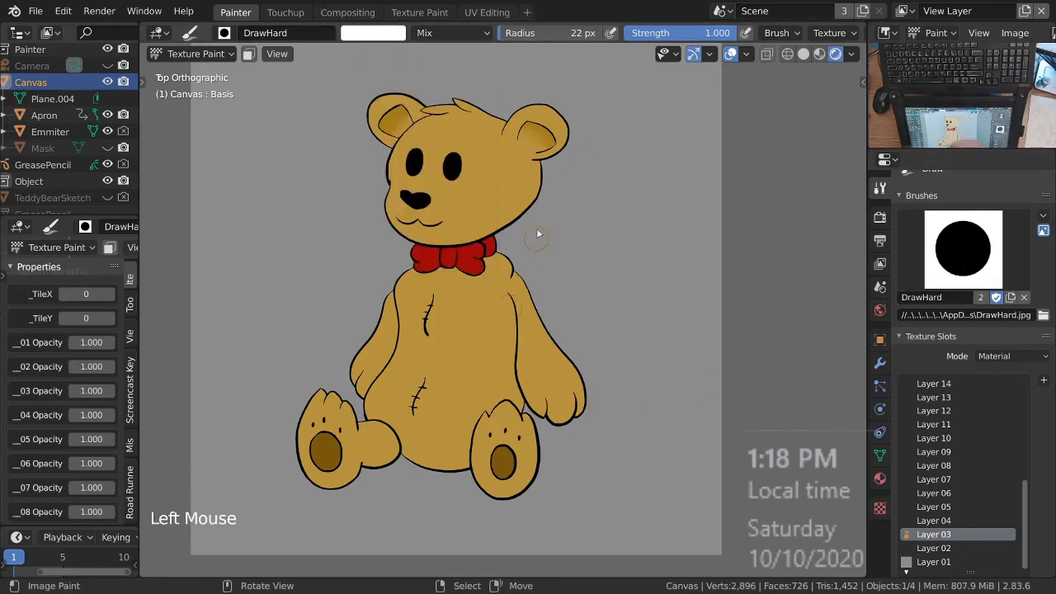
pyautogui.moveTo(452, 157)
pyautogui.keyDown('ctrl'); pyautogui.mouseDown(button='middle')
pyautogui.moveTo(463, 116)
pyautogui.moveTo(462, 179)
pyautogui.mouseUp(button='middle'); pyautogui.keyUp('ctrl')
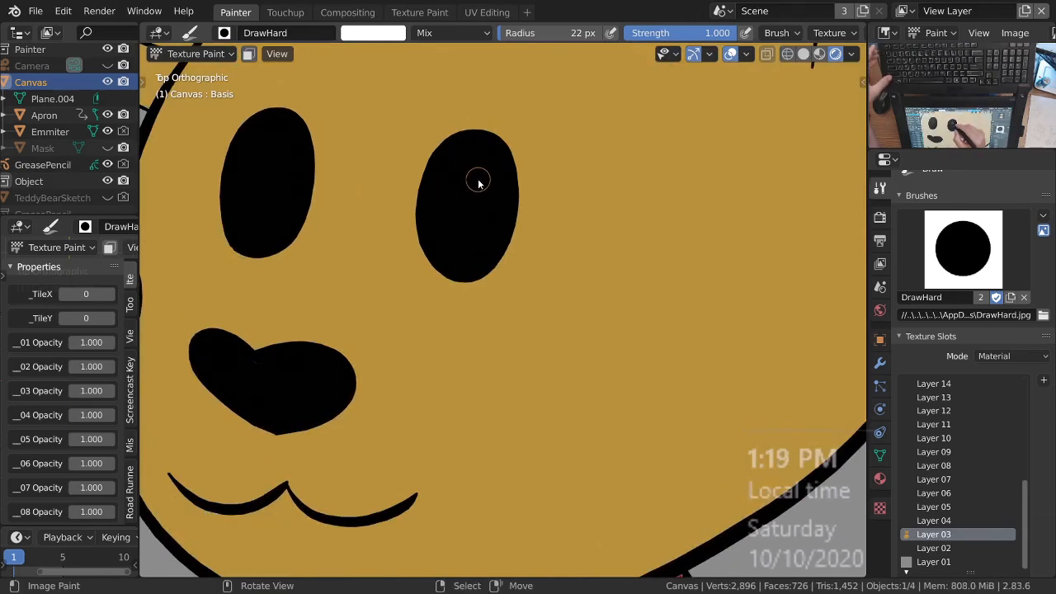
pyautogui.click(478, 180)
pyautogui.click(277, 159)
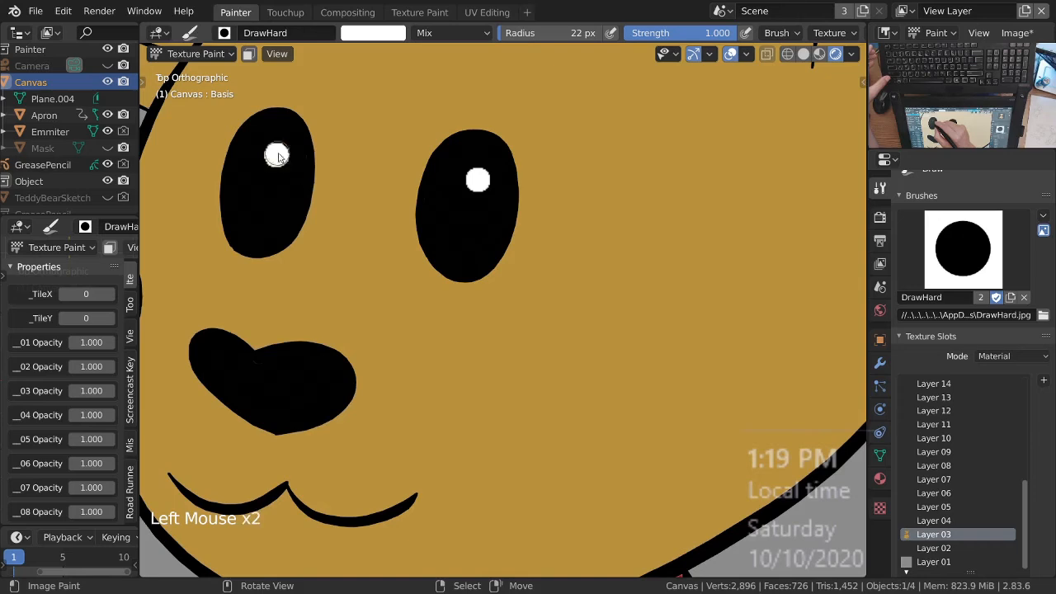
pyautogui.moveTo(507, 229)
pyautogui.keyDown('ctrl'); pyautogui.mouseDown(button='middle')
pyautogui.moveTo(514, 318)
pyautogui.moveTo(536, 373)
pyautogui.moveTo(456, 222)
pyautogui.moveTo(483, 273)
pyautogui.mouseUp(button='middle'); pyautogui.keyUp('ctrl')
pyautogui.keyDown('shift'); pyautogui.moveTo(483, 273); pyautogui.dragTo(495, 338, button='middle'); pyautogui.keyUp('shift')
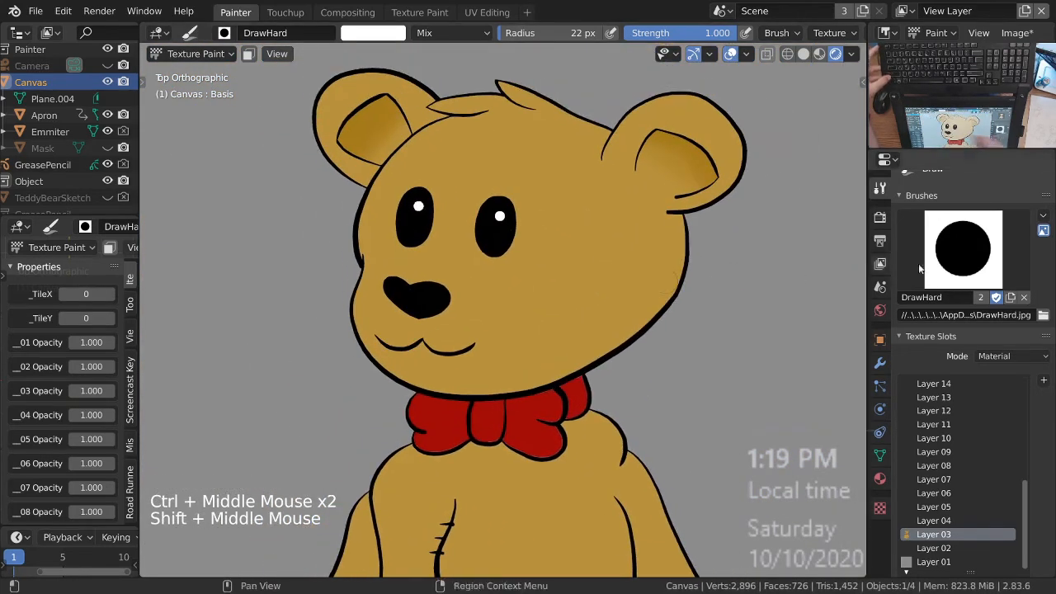
# Step: Switch to the DrawSoft brush, set its colour to white and its radius to 10 px
pyautogui.click(963, 248)
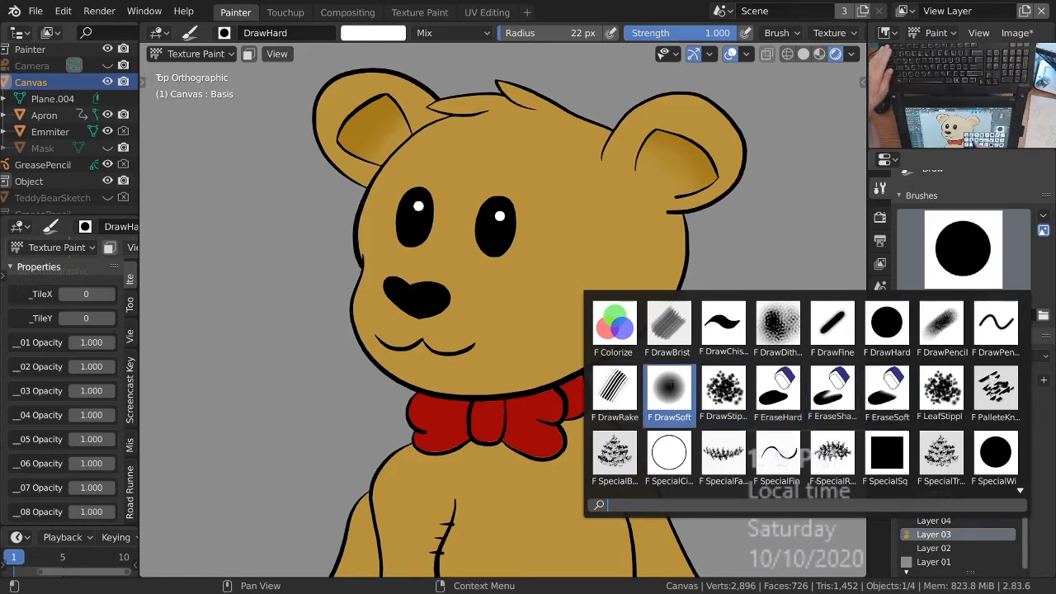
pyautogui.click(669, 389)
pyautogui.keyDown('ctrl'); pyautogui.moveTo(446, 330); pyautogui.dragTo(443, 252, button='middle'); pyautogui.keyUp('ctrl')
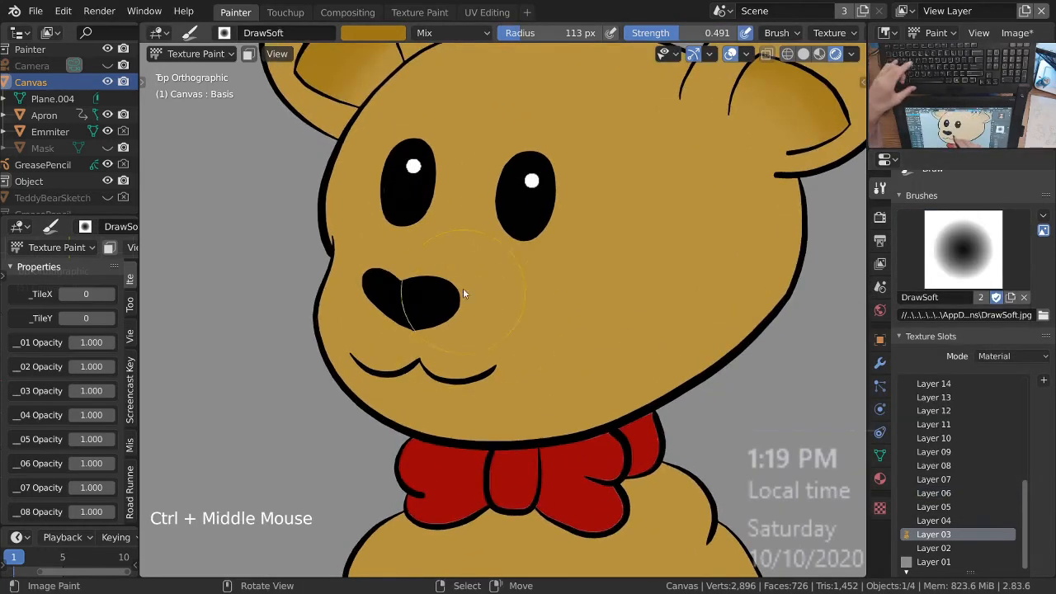
pyautogui.click(373, 33)
pyautogui.moveTo(367, 61); pyautogui.dragTo(314, 16)
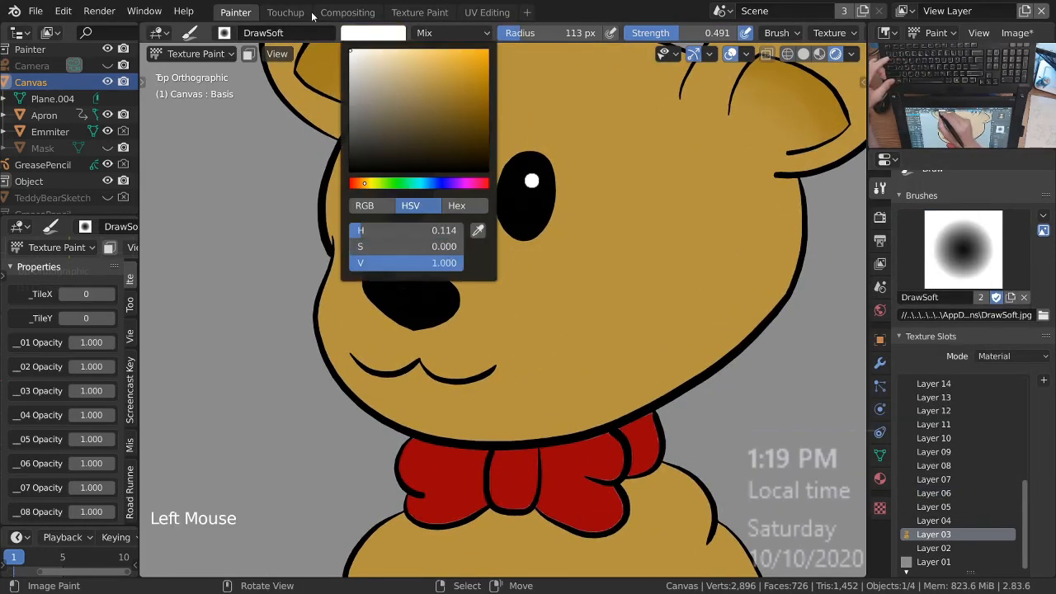
pyautogui.press('f')
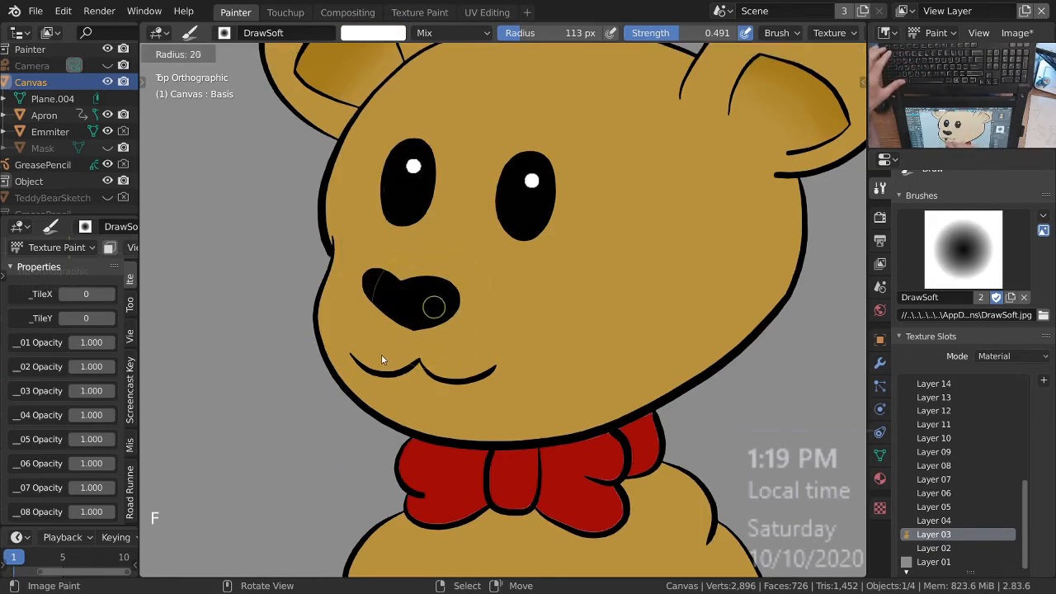
pyautogui.click(377, 357)
# Step: Set the brush's Stabilize Stroke radius to 20 px and its factor to 0.6
pyautogui.moveTo(378, 357)
pyautogui.keyDown('ctrl'); pyautogui.mouseDown(button='middle')
pyautogui.moveTo(438, 279)
pyautogui.moveTo(425, 272)
pyautogui.mouseUp(button='middle'); pyautogui.keyUp('ctrl')
pyautogui.hotkey('shift', 's')
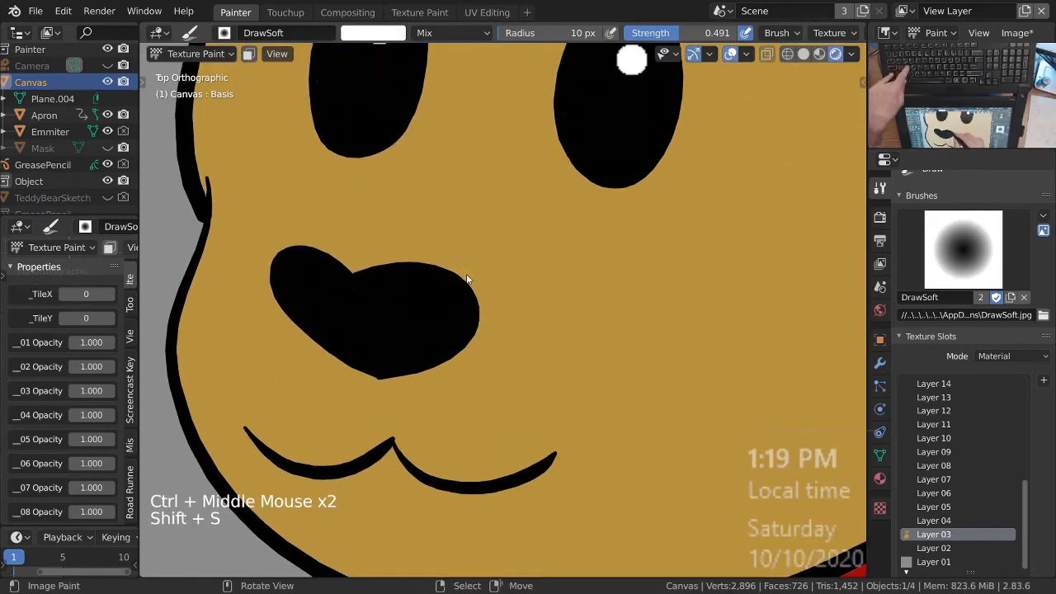
pyautogui.moveTo(776, 33)
pyautogui.mouseDown(button='middle')
pyautogui.moveTo(402, 61)
pyautogui.moveTo(430, 33)
pyautogui.mouseUp(button='middle')
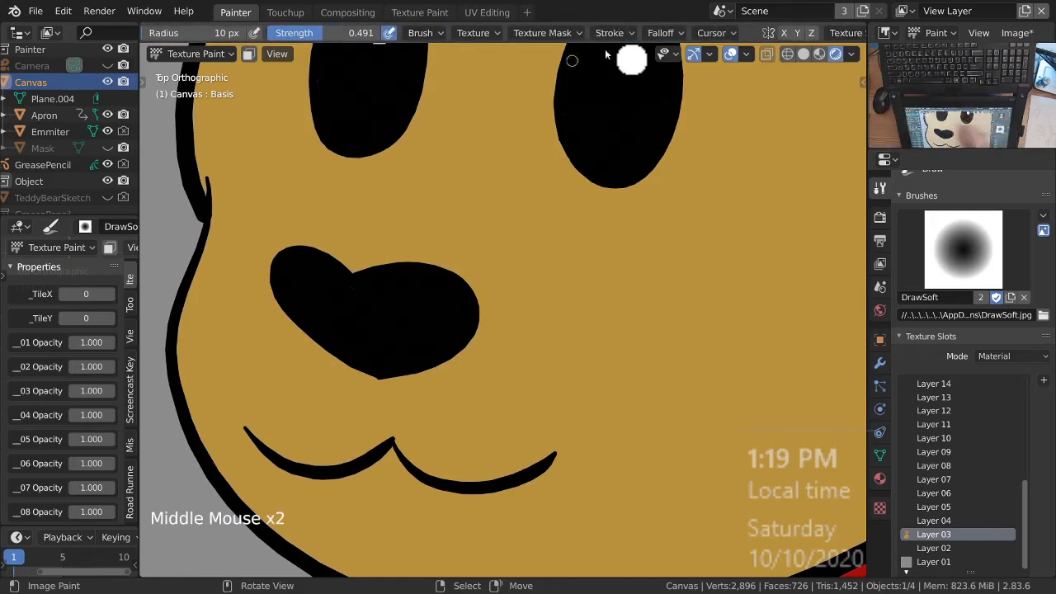
pyautogui.click(433, 32)
pyautogui.moveTo(496, 32)
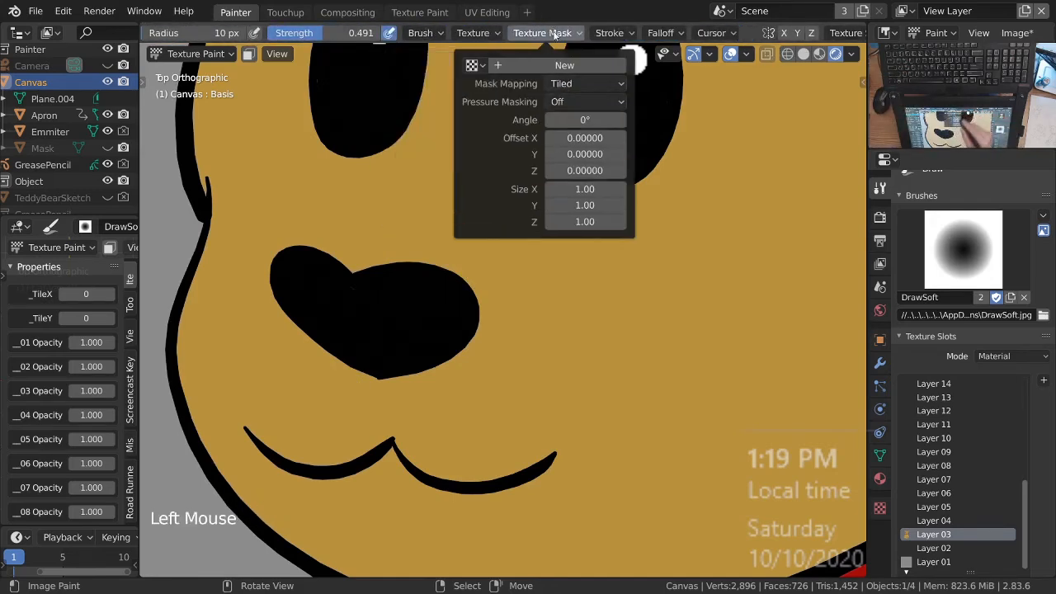
pyautogui.moveTo(609, 33)
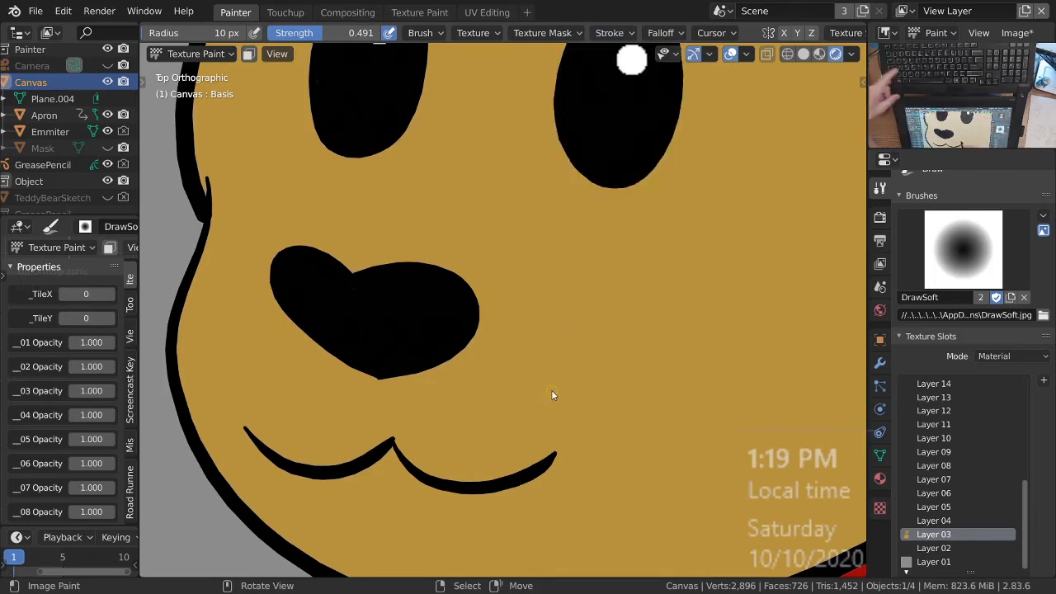
pyautogui.hotkey('shift', 's')
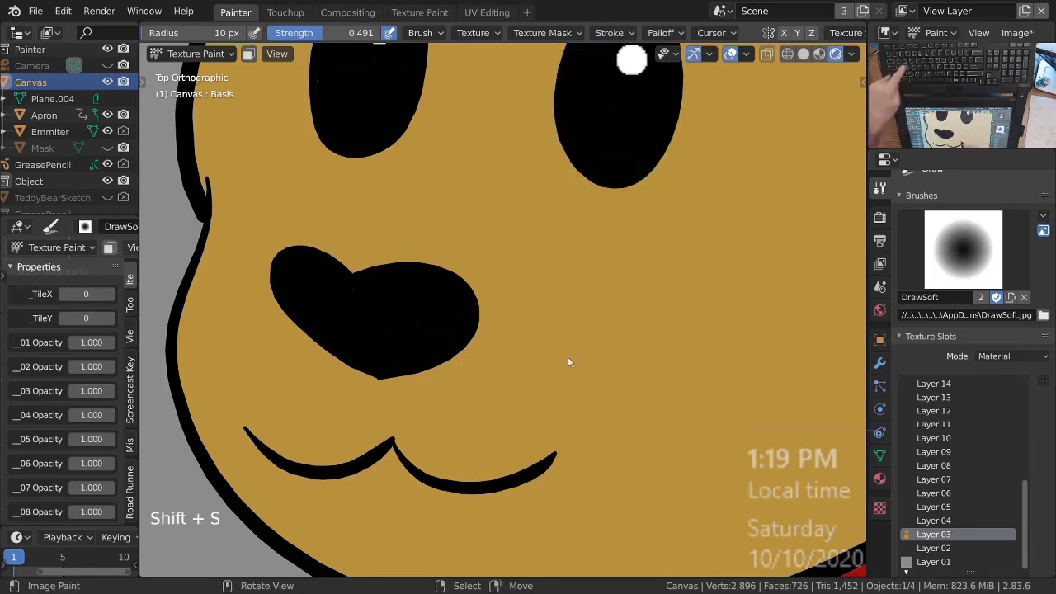
pyautogui.click(612, 33)
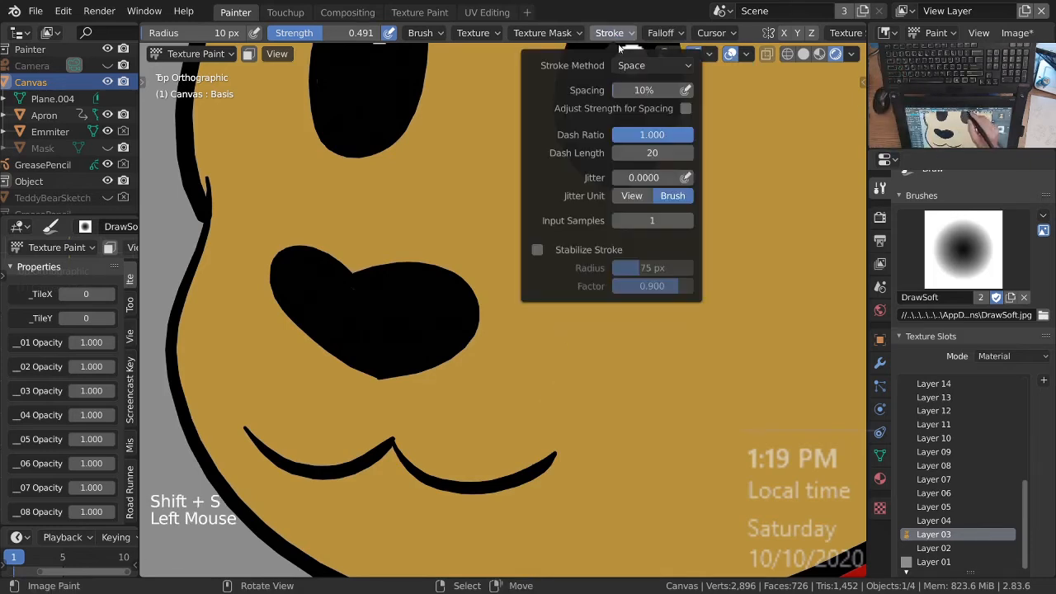
pyautogui.click(651, 269)
pyautogui.write('20')
pyautogui.press('Return')
pyautogui.click(662, 286)
pyautogui.write('.6')
pyautogui.press('Return')
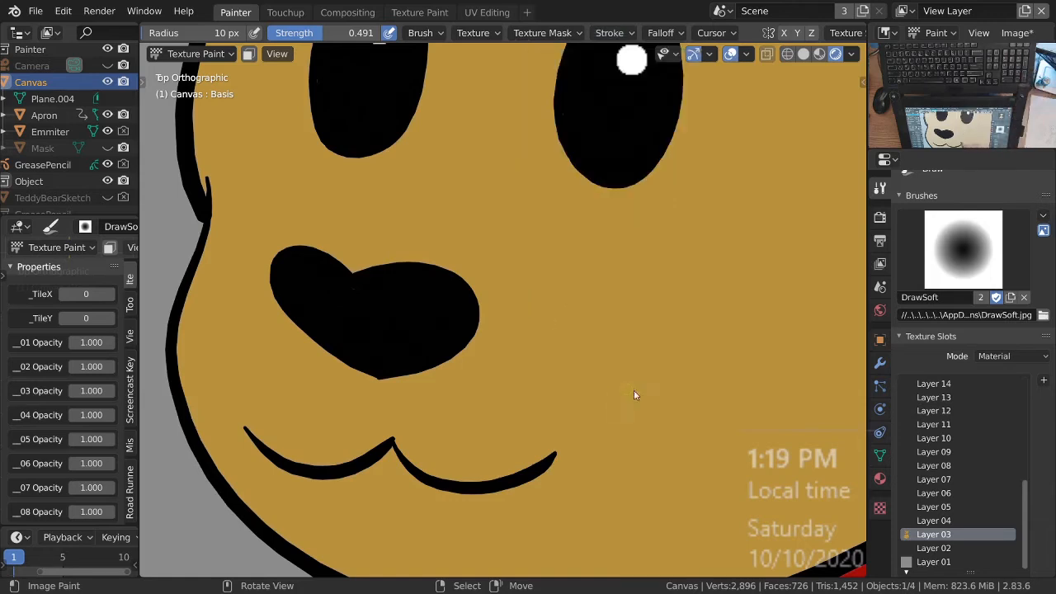
# Step: Set the brush strength to 1.000 and paint a soft, curved white highlight inside the nose's upper right edge
pyautogui.keyDown('ctrl'); pyautogui.moveTo(462, 285); pyautogui.dragTo(440, 276, button='middle'); pyautogui.keyUp('ctrl')
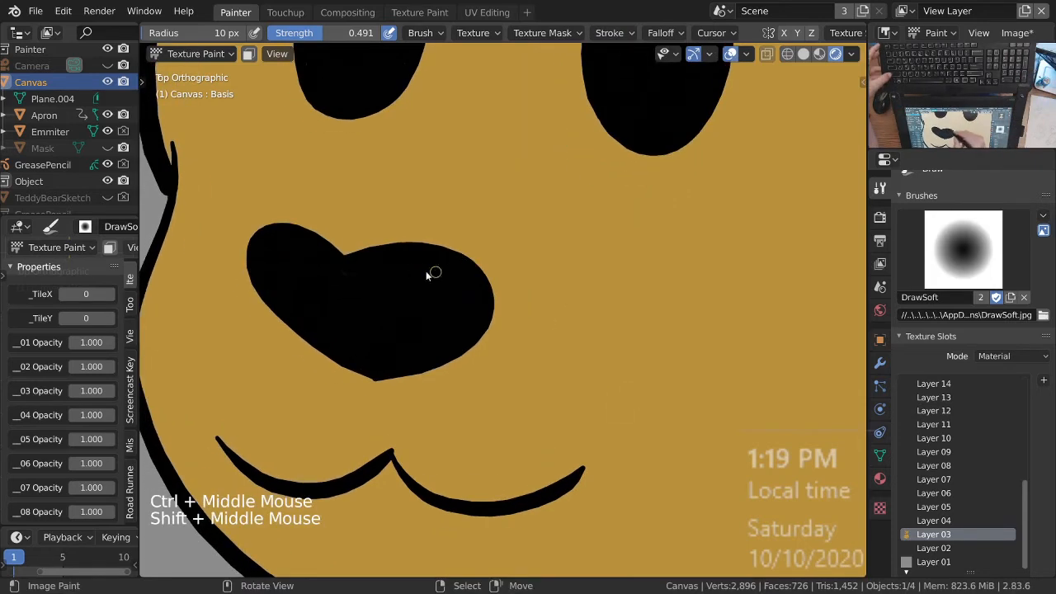
pyautogui.moveTo(364, 33); pyautogui.dragTo(720, 36, button='middle')
pyautogui.moveTo(727, 33); pyautogui.dragTo(832, 59)
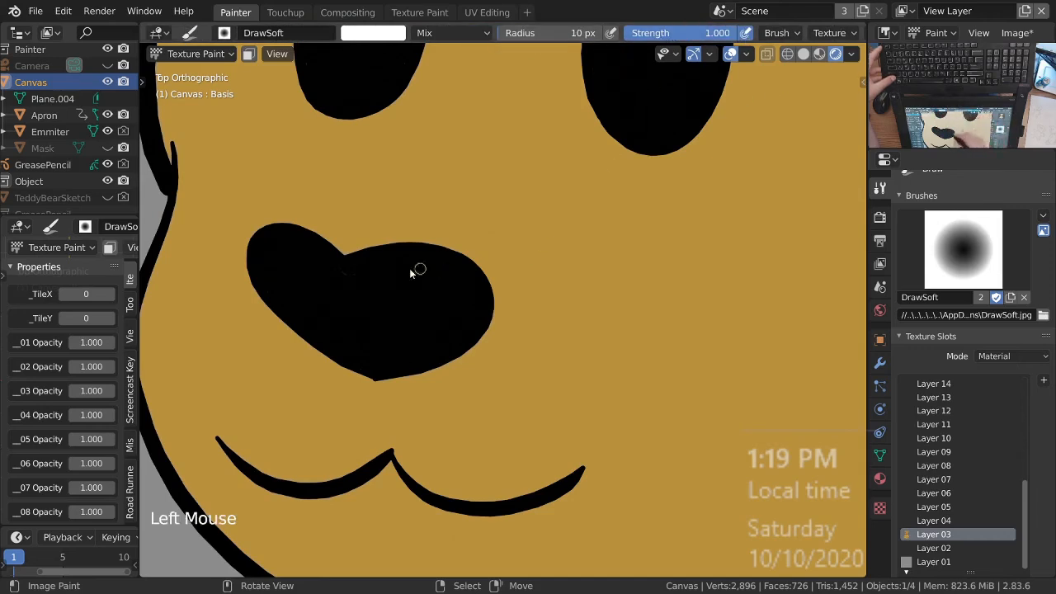
pyautogui.moveTo(373, 267); pyautogui.dragTo(459, 282)
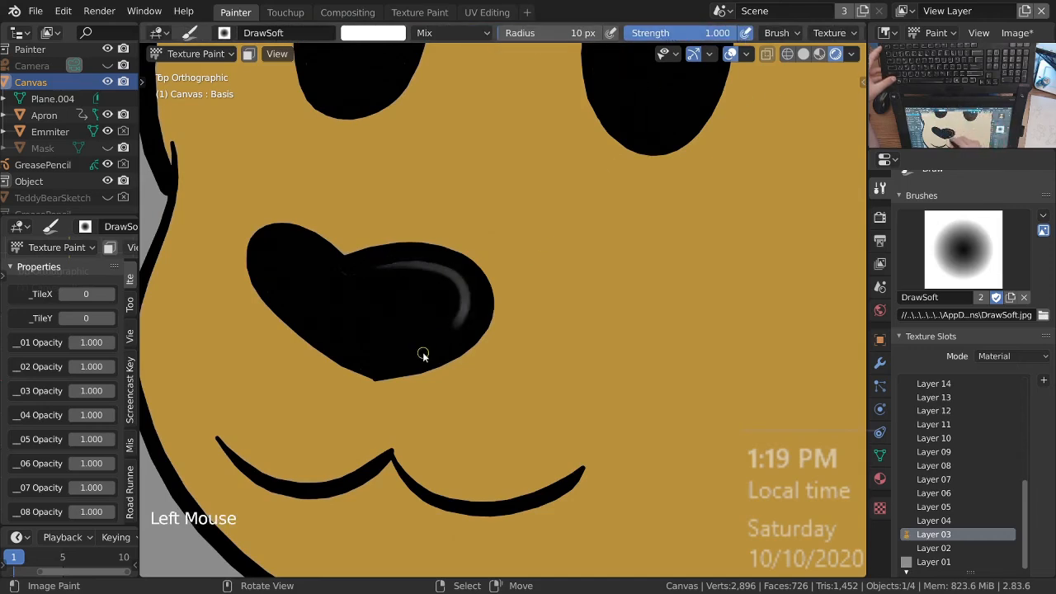
# Step: Check the nose highlight against the whole head and save the teddy bear file
pyautogui.keyDown('ctrl'); pyautogui.moveTo(366, 252); pyautogui.dragTo(476, 226, button='middle'); pyautogui.keyUp('ctrl')
pyautogui.keyDown('ctrl'); pyautogui.moveTo(476, 225); pyautogui.dragTo(528, 353, button='middle'); pyautogui.keyUp('ctrl')
pyautogui.keyDown('shift'); pyautogui.moveTo(569, 320); pyautogui.dragTo(521, 392, button='middle'); pyautogui.keyUp('shift')
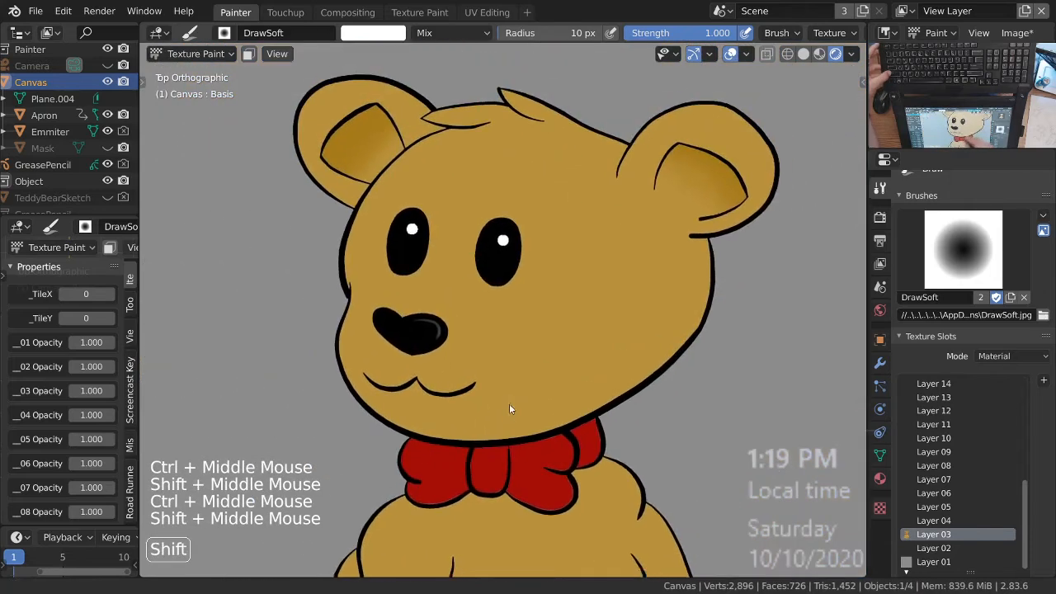
pyautogui.moveTo(540, 346)
pyautogui.keyDown('ctrl'); pyautogui.mouseDown(button='middle')
pyautogui.moveTo(537, 360)
pyautogui.moveTo(450, 281)
pyautogui.mouseUp(button='middle'); pyautogui.keyUp('ctrl')
pyautogui.hotkey('ctrl', 's')
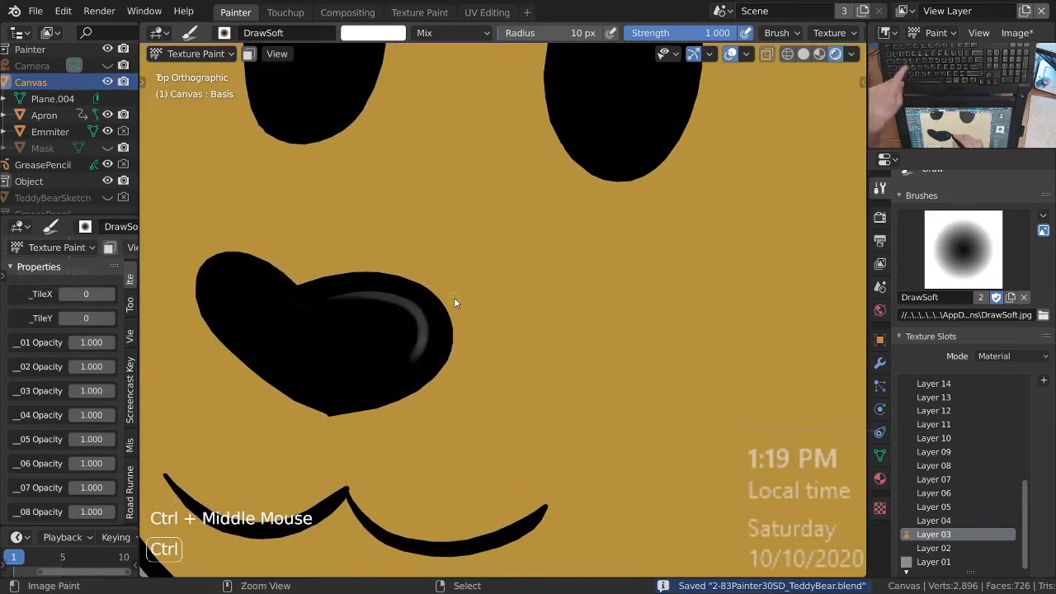
# Step: Undo the nose highlight, repaint it as a curved white stroke inside the nose's upper right edge and save the file
pyautogui.hotkey('ctrl', 'z')
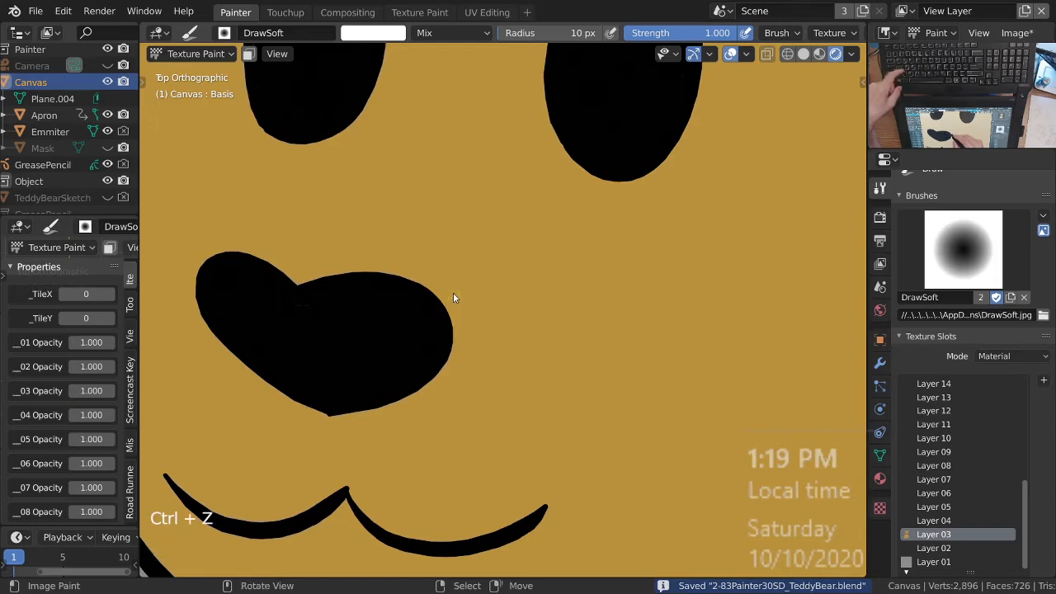
pyautogui.moveTo(319, 295)
pyautogui.mouseDown()
pyautogui.moveTo(420, 325)
pyautogui.moveTo(433, 315)
pyautogui.mouseUp()
pyautogui.moveTo(457, 311)
pyautogui.keyDown('ctrl'); pyautogui.mouseDown(button='middle')
pyautogui.moveTo(470, 351)
pyautogui.moveTo(498, 323)
pyautogui.moveTo(505, 367)
pyautogui.mouseUp(button='middle'); pyautogui.keyUp('ctrl')
pyautogui.hotkey('ctrl', 's')
pyautogui.press('q')
pyautogui.click(495, 326)
pyautogui.hotkey('ctrl', 's')
# Step: Check the repainted nose highlight against the whole teddy bear and save the file again
pyautogui.keyDown('shift'); pyautogui.moveTo(598, 385); pyautogui.dragTo(517, 380, button='middle'); pyautogui.keyUp('shift')
pyautogui.keyDown('ctrl'); pyautogui.moveTo(507, 301); pyautogui.dragTo(510, 402, button='middle'); pyautogui.keyUp('ctrl')
pyautogui.keyDown('shift'); pyautogui.moveTo(518, 334); pyautogui.dragTo(560, 352, button='middle'); pyautogui.keyUp('shift')
pyautogui.keyDown('shift'); pyautogui.moveTo(520, 262); pyautogui.dragTo(580, 274, button='middle'); pyautogui.keyUp('shift')
pyautogui.keyDown('shift'); pyautogui.moveTo(563, 429); pyautogui.dragTo(482, 321, button='middle'); pyautogui.keyUp('shift')
pyautogui.hotkey('ctrl', 's')
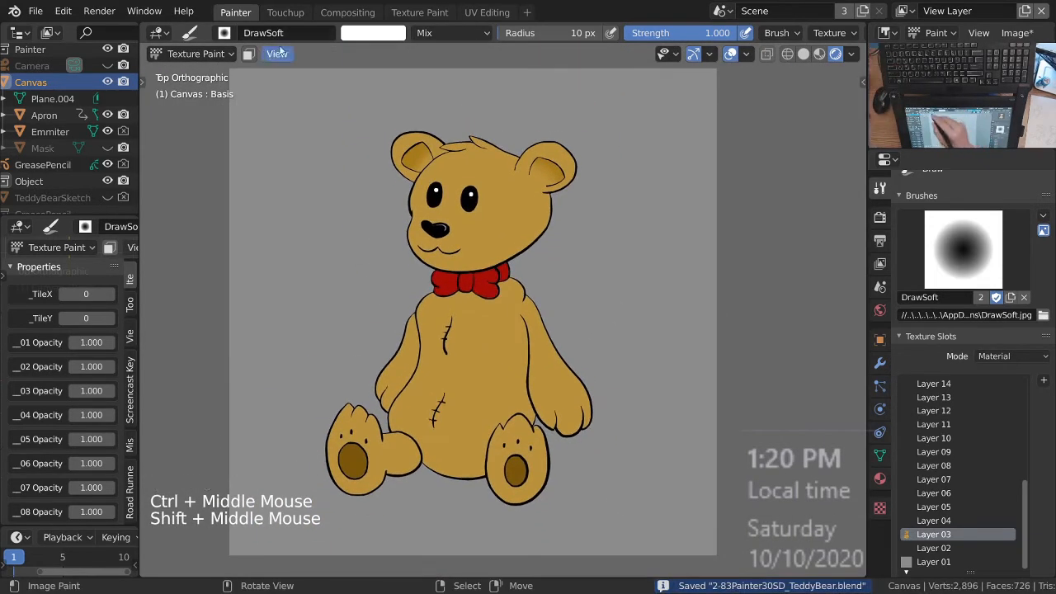
# Step: Display the Mask.png image in the Touchup workspace's image editor
pyautogui.click(286, 12)
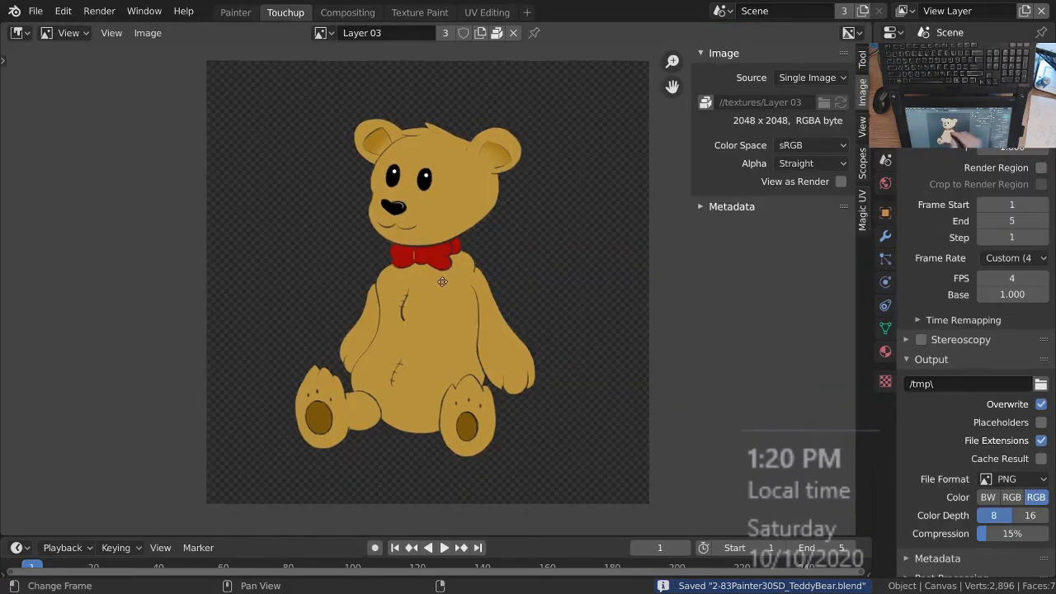
pyautogui.moveTo(448, 276); pyautogui.dragTo(433, 297, button='middle')
pyautogui.click(320, 33)
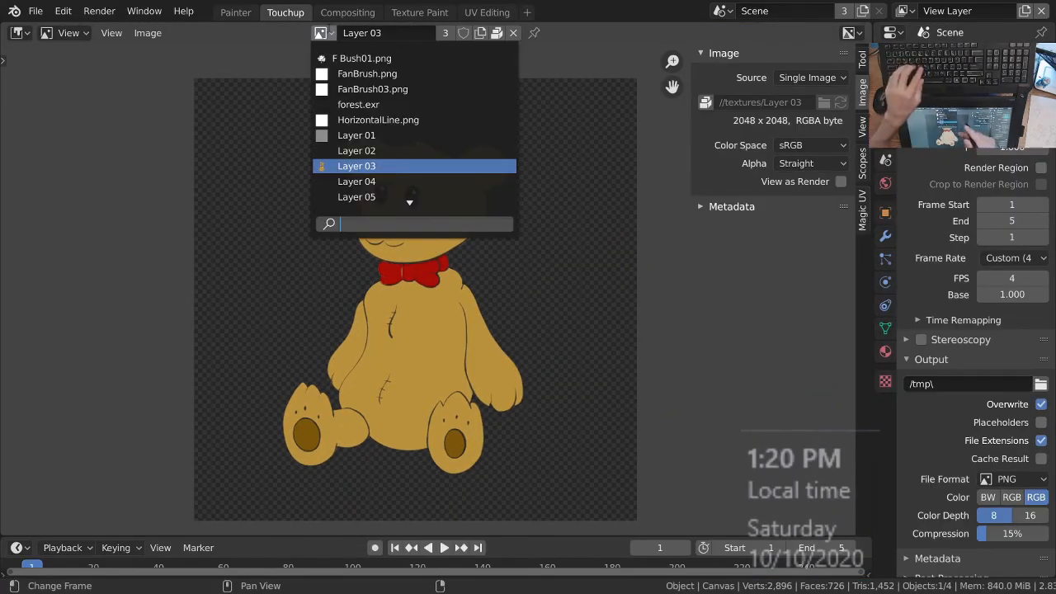
pyautogui.write('mask')
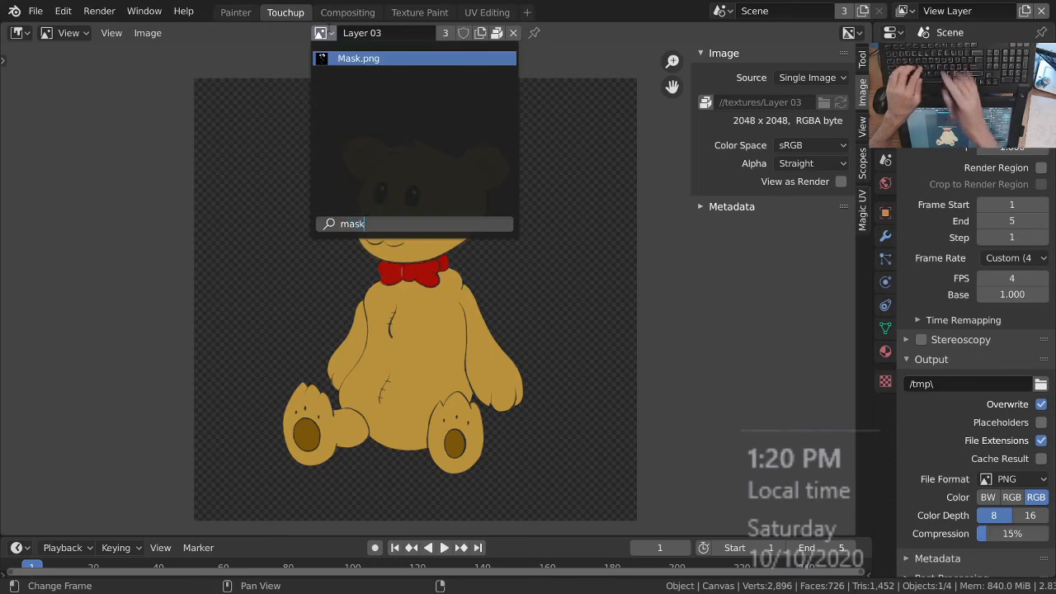
pyautogui.press('Return')
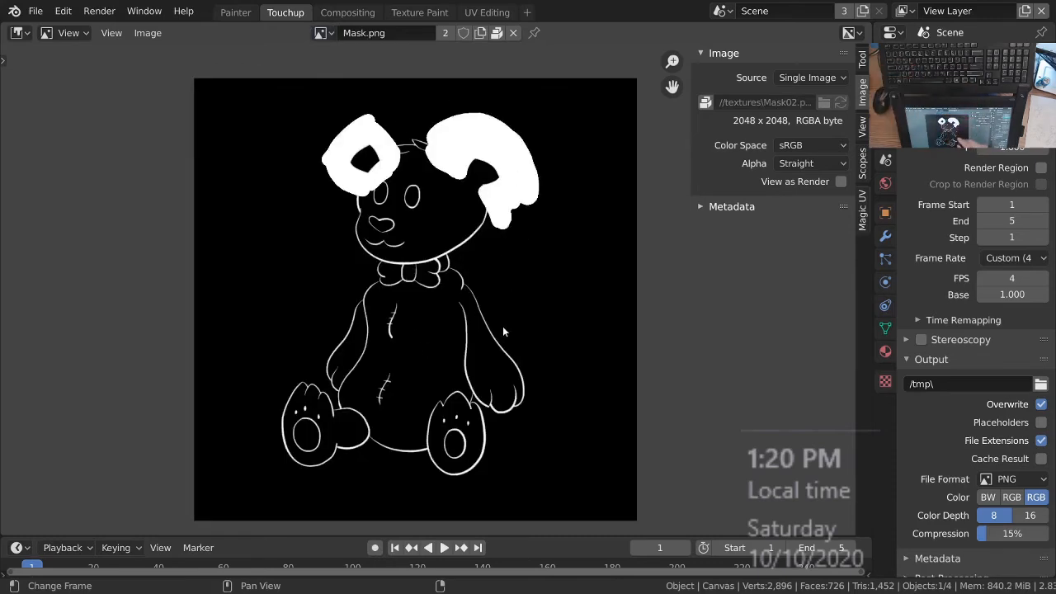
# Step: Unpack the mask image and replace its source file with Mask01.png from the textures folder
pyautogui.click(705, 102)
pyautogui.click(705, 97)
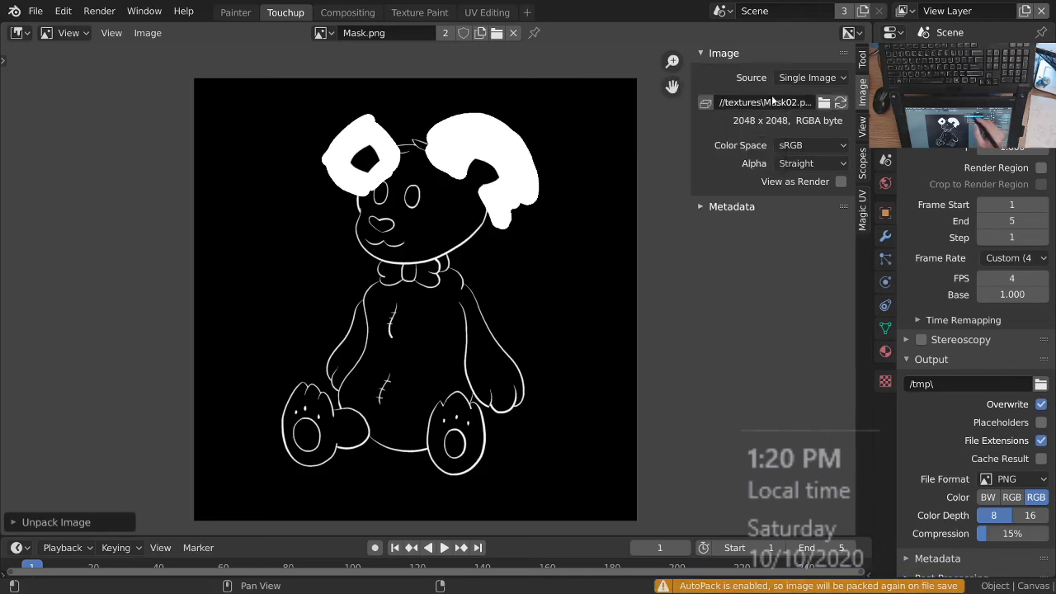
pyautogui.click(824, 102)
pyautogui.click(258, 132)
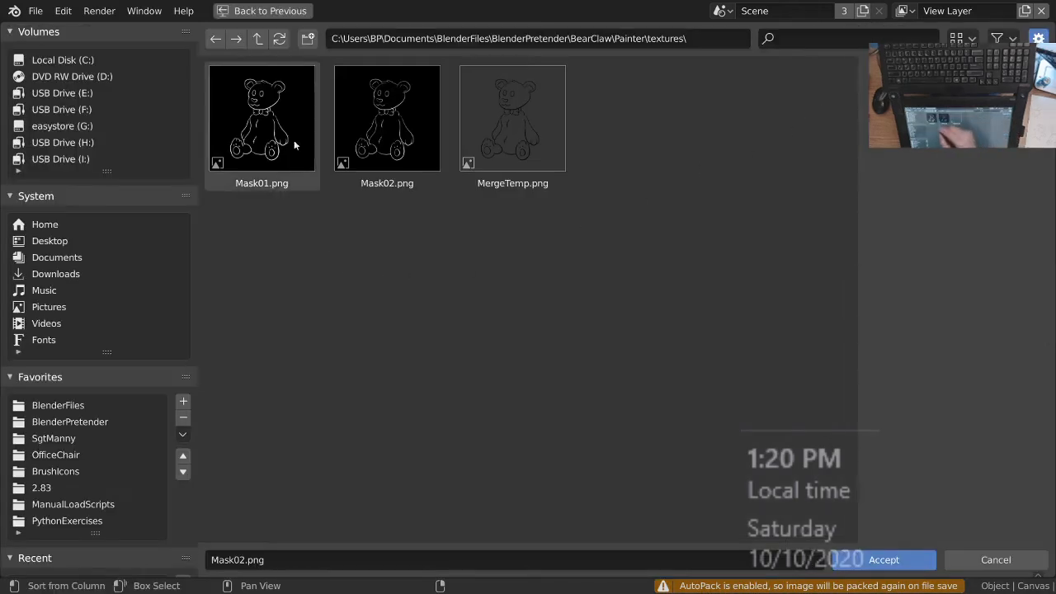
pyautogui.click(887, 564)
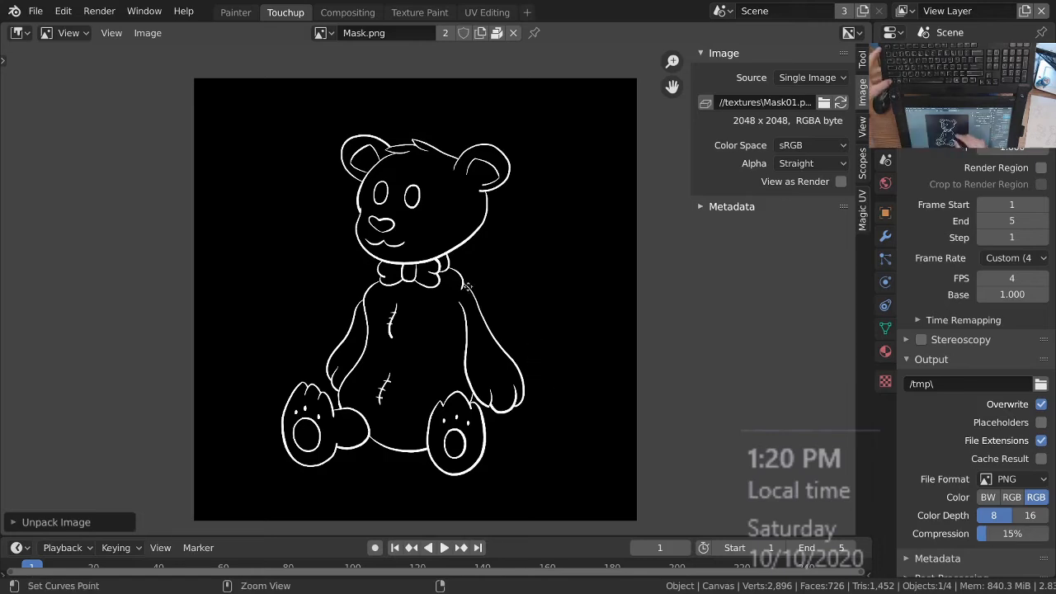
# Step: Pack the reloaded mask image into the blend file and save the file
pyautogui.keyDown('ctrl'); pyautogui.moveTo(468, 293); pyautogui.dragTo(473, 279, button='middle'); pyautogui.keyUp('ctrl')
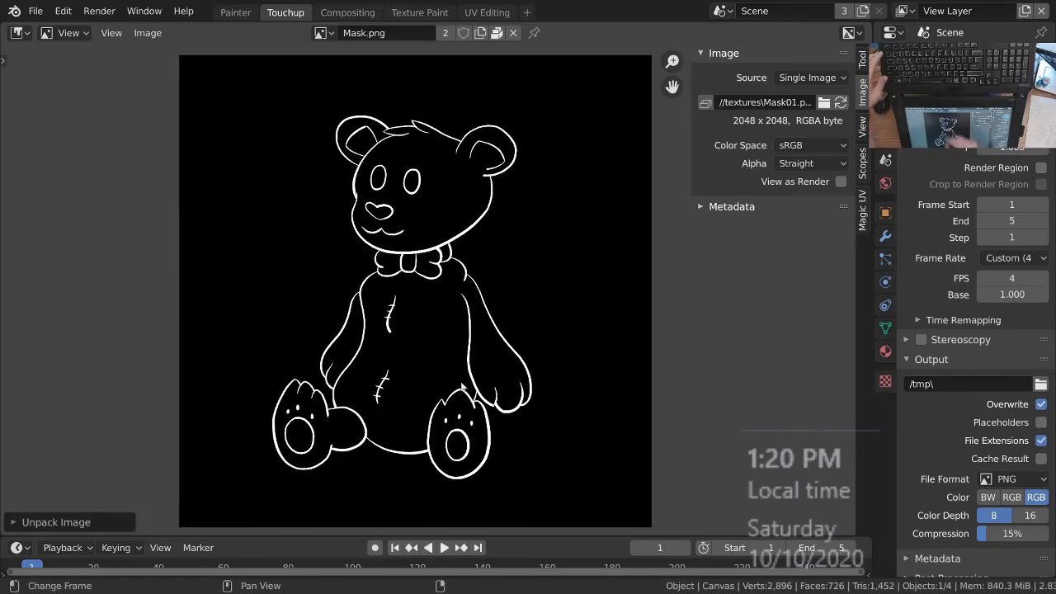
pyautogui.click(706, 102)
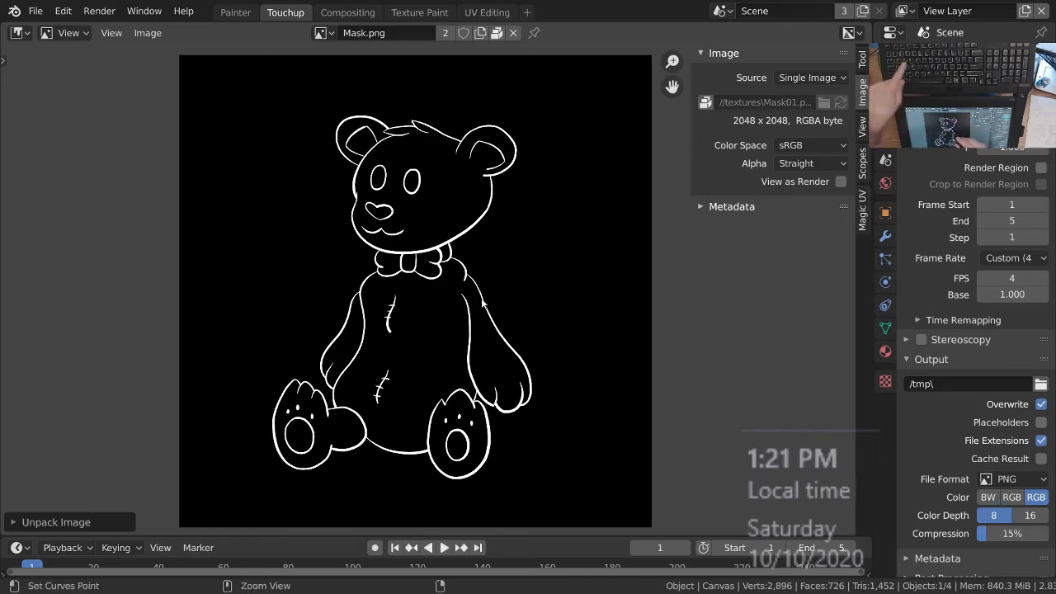
pyautogui.hotkey('ctrl', 's')
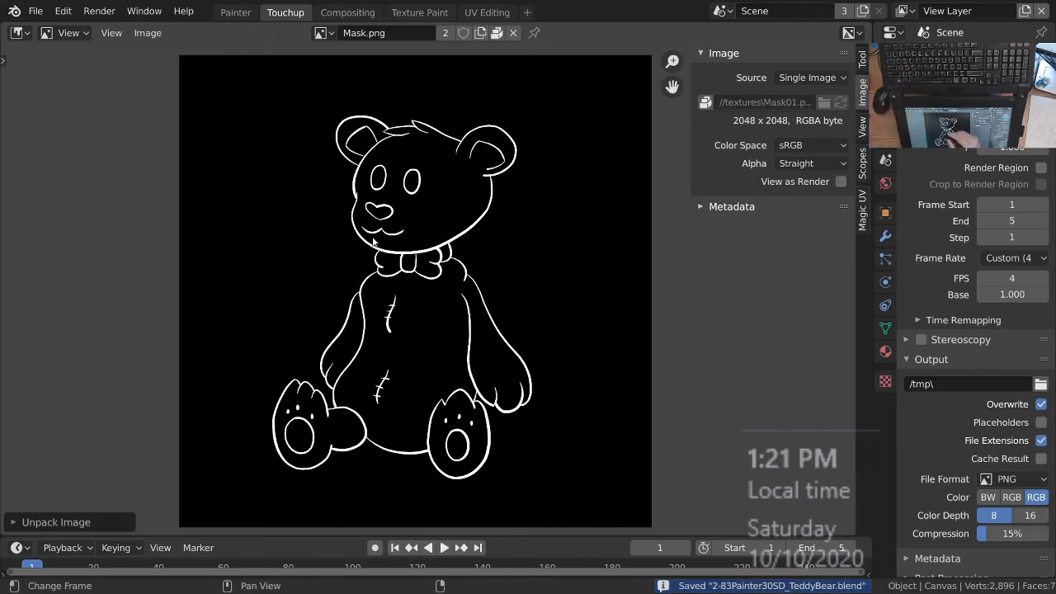
# Step: Return to the Painter workspace and save the teddy bear file
pyautogui.click(235, 12)
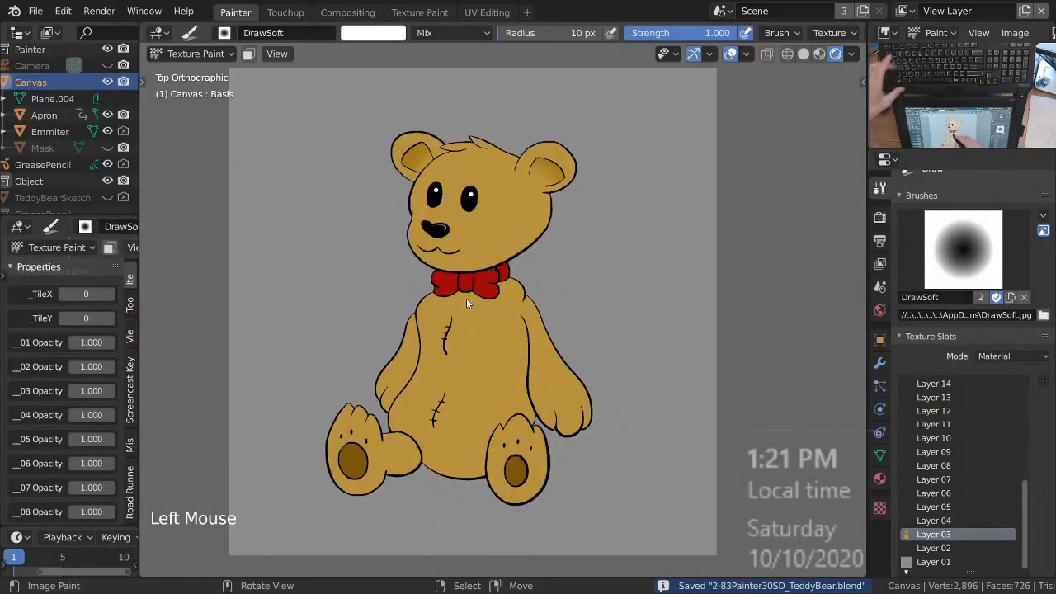
pyautogui.press('q')
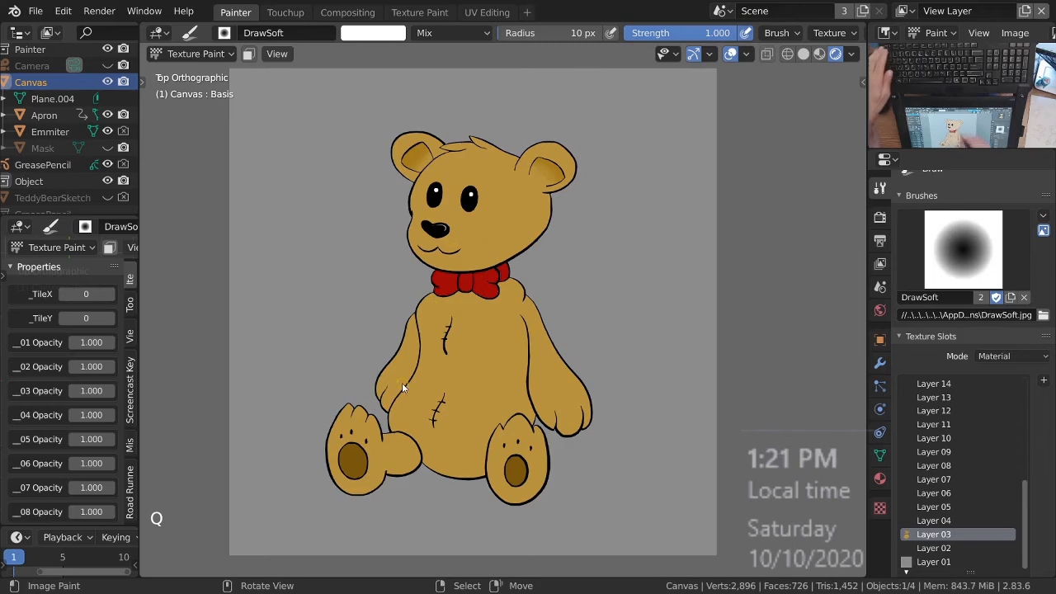
pyautogui.hotkey('ctrl', 's')
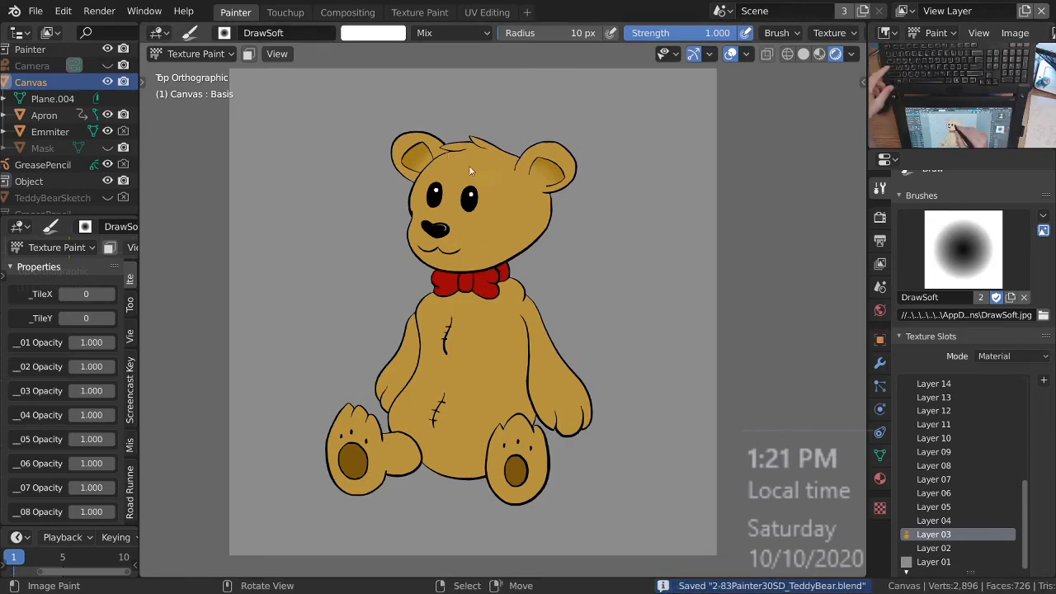
pyautogui.hotkey('ctrl', 'pagedown')
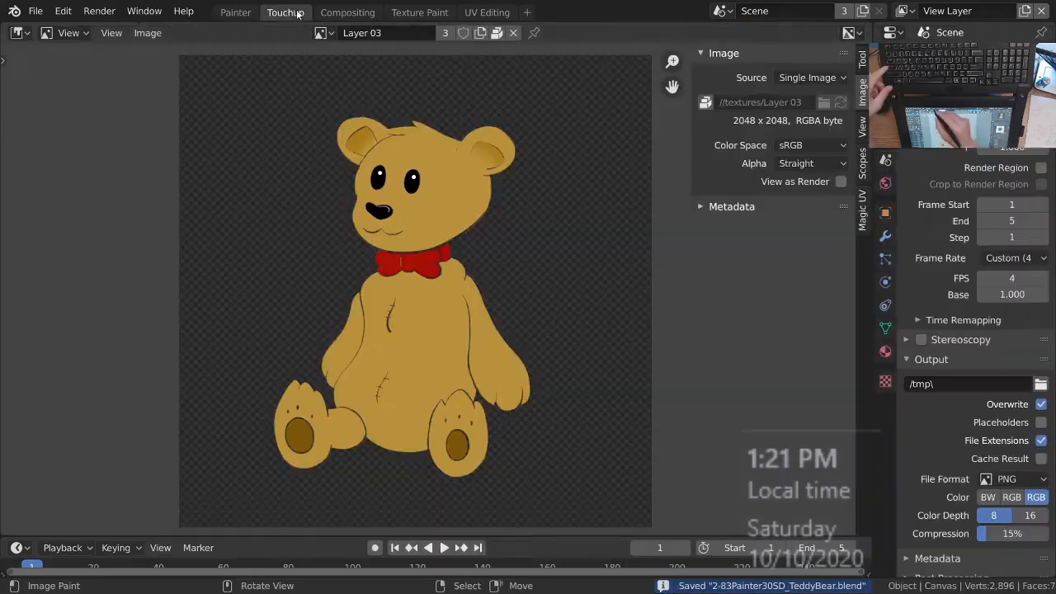
pyautogui.doubleClick(237, 15)
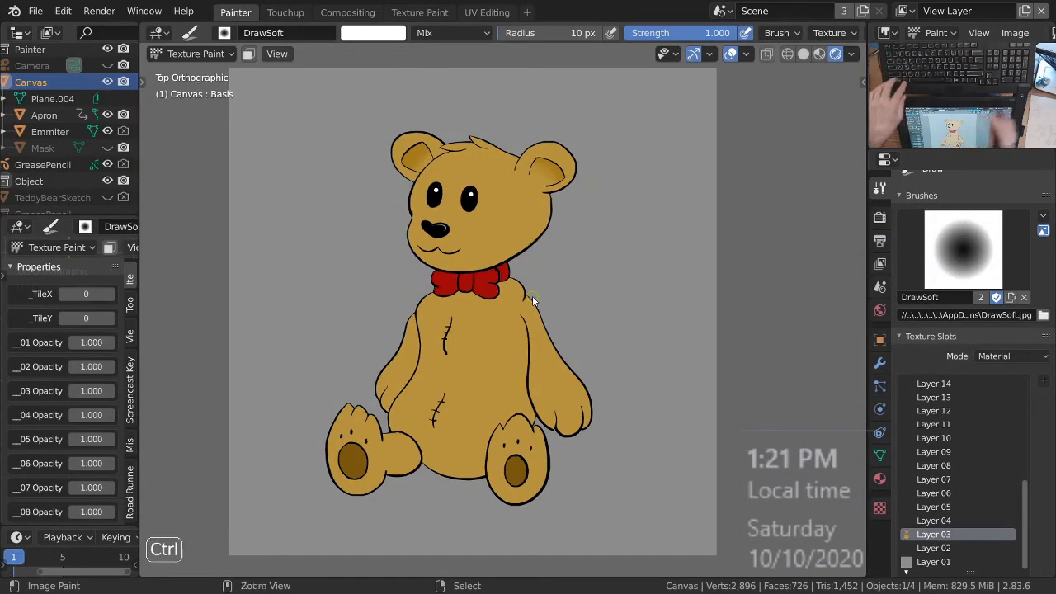
# Step: Switch the active texture slot to Layer 02 and back to Layer 03, comparing both in the small image editor
pyautogui.press('ctrl+alt+KP_1')
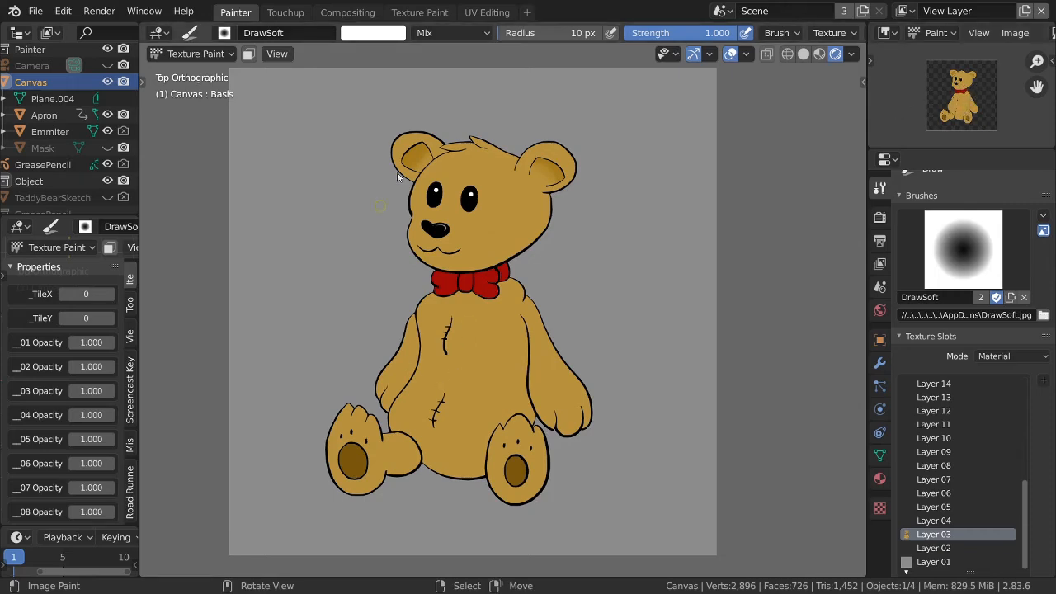
pyautogui.click(933, 549)
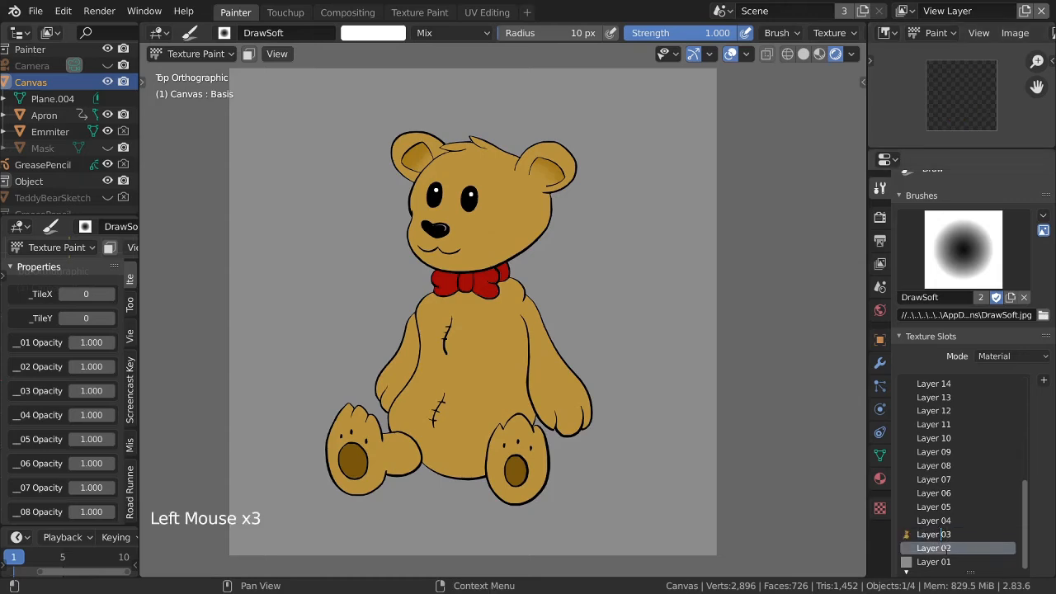
pyautogui.click(934, 534)
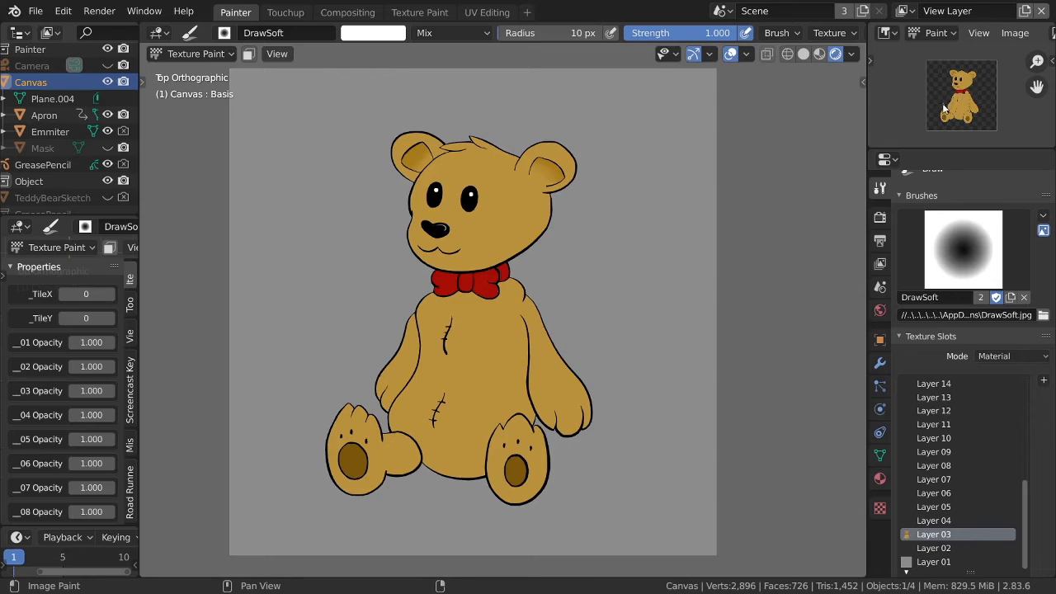
# Step: Maximize the image editor showing Layer 03, enlarge the image and show the tool settings sidebar
pyautogui.scroll(-2, 959, 96)
pyautogui.hotkey('ctrl', 'space')
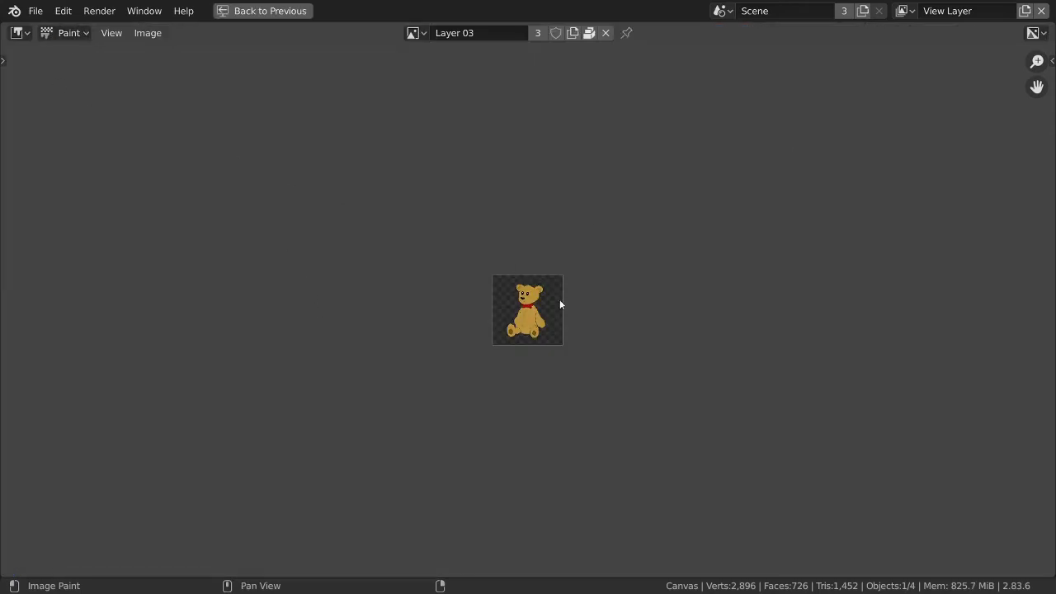
pyautogui.hotkey('ctrl', 'space')
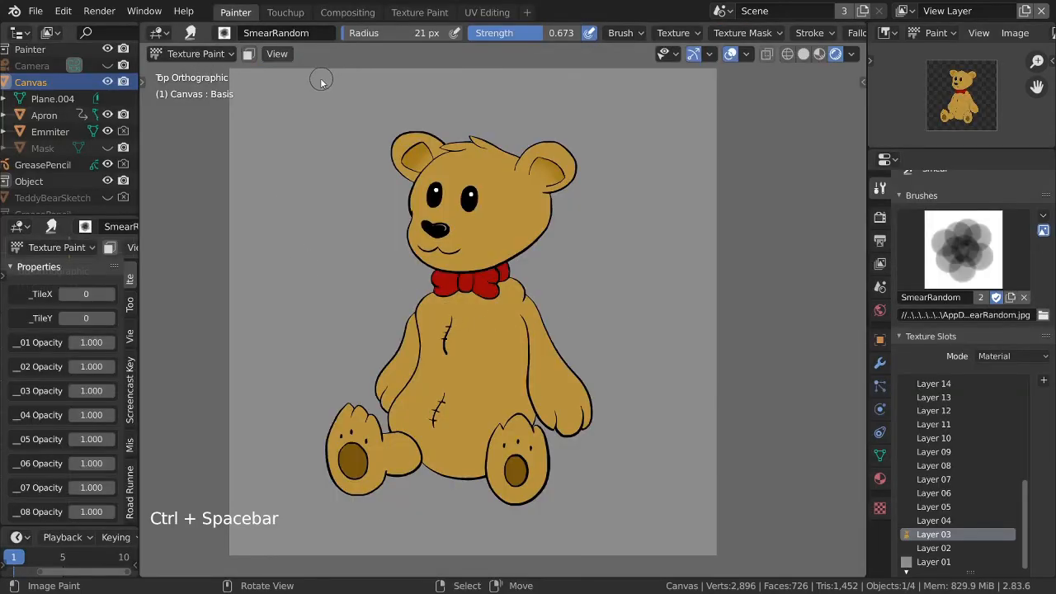
pyautogui.hotkey('ctrl', 'space')
pyautogui.moveTo(570, 344)
pyautogui.keyDown('ctrl'); pyautogui.mouseDown(button='middle')
pyautogui.moveTo(547, 215)
pyautogui.moveTo(556, 234)
pyautogui.mouseUp(button='middle'); pyautogui.keyUp('ctrl')
pyautogui.hotkey('ctrl', 'space')
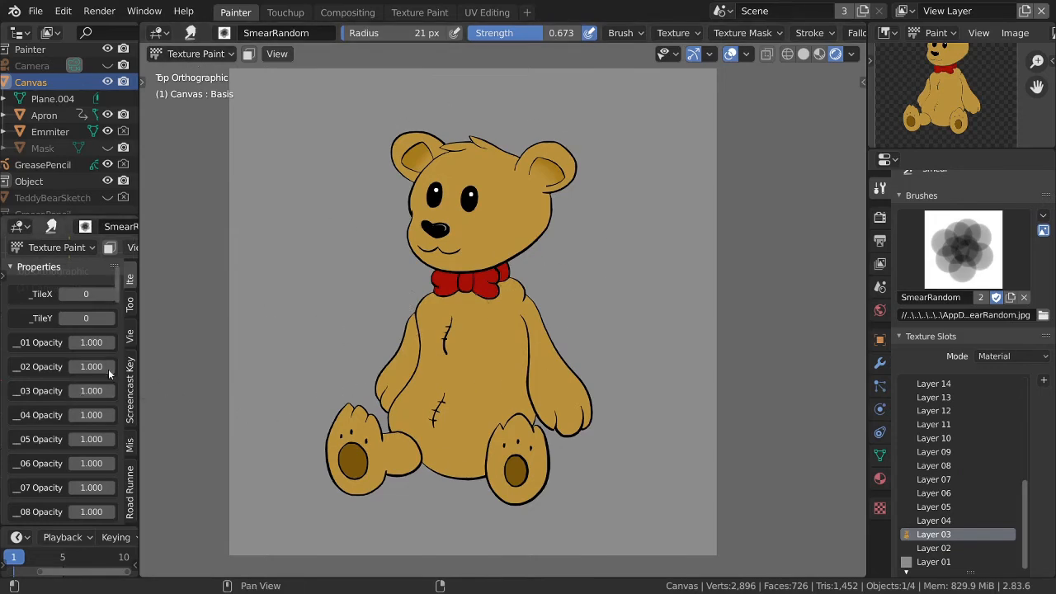
pyautogui.hotkey('ctrl', 'space')
pyautogui.keyDown('ctrl'); pyautogui.moveTo(544, 318); pyautogui.dragTo(547, 221, button='middle'); pyautogui.keyUp('ctrl')
pyautogui.press('n')
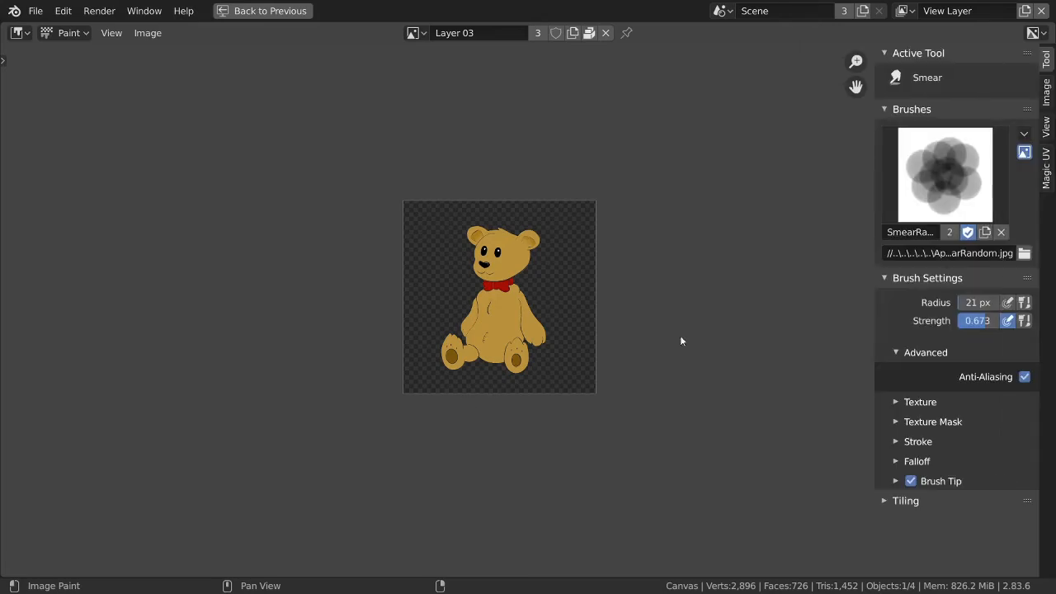
# Step: Activate the Draw tool in the maximized image editor and frame the whole Layer 03 image
pyautogui.hotkey('shift', 'space')
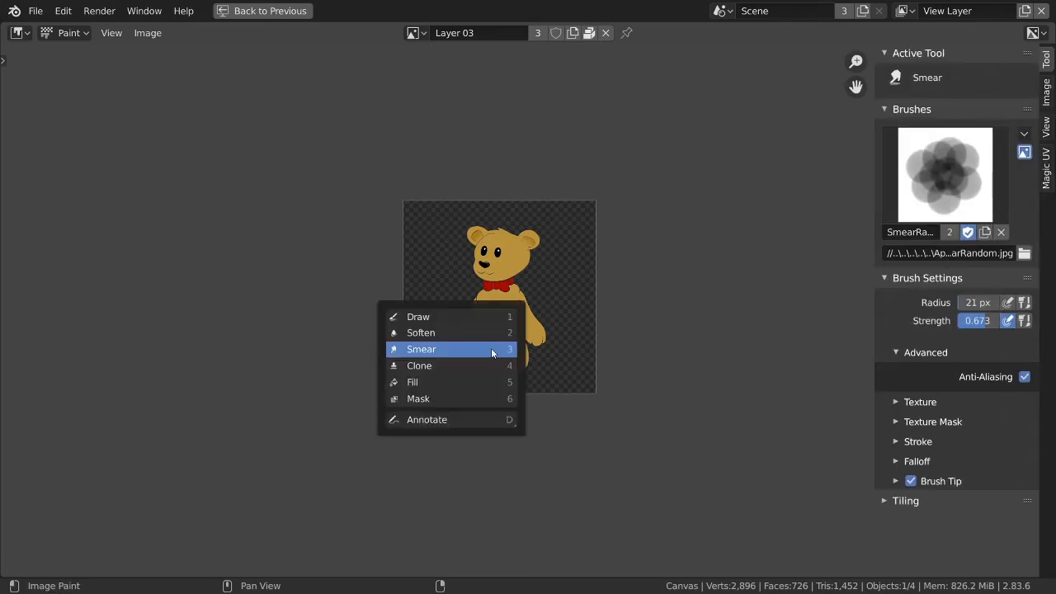
pyautogui.click(440, 314)
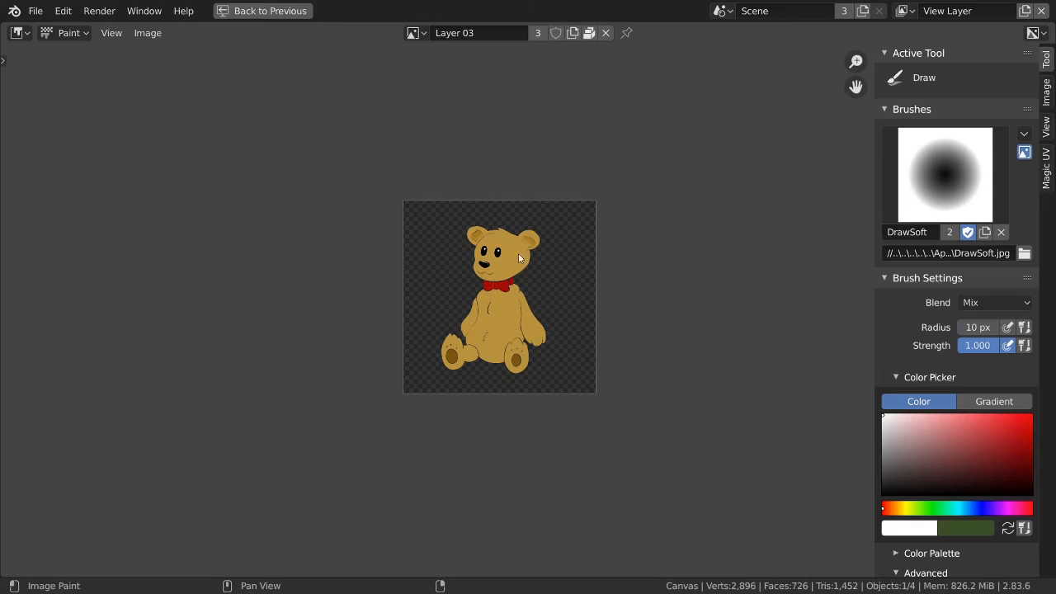
pyautogui.scroll(-1, 970, 453)
pyautogui.scroll(1, 958, 462)
pyautogui.scroll(4, 544, 289)
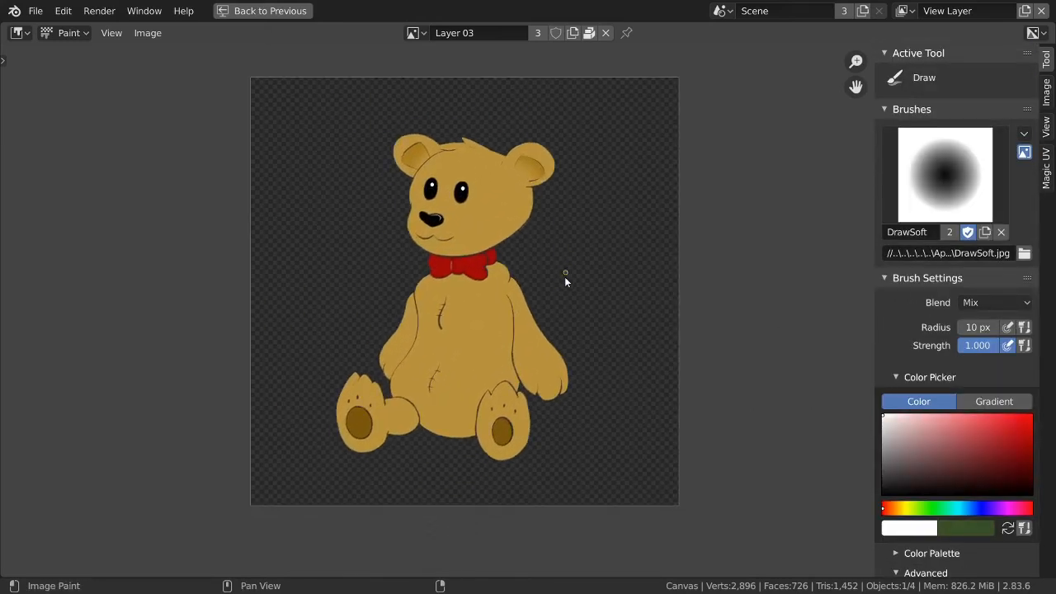
pyautogui.moveTo(565, 278); pyautogui.dragTo(566, 285, button='middle')
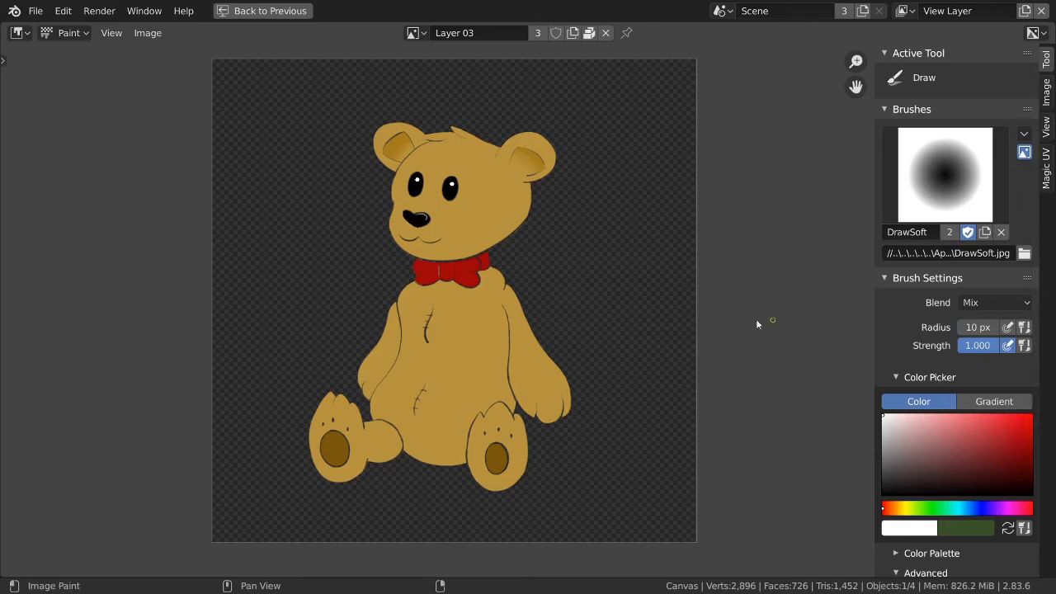
# Step: Display Mask.png in the maximized image editor and activate the Fill tool
pyautogui.click(420, 36)
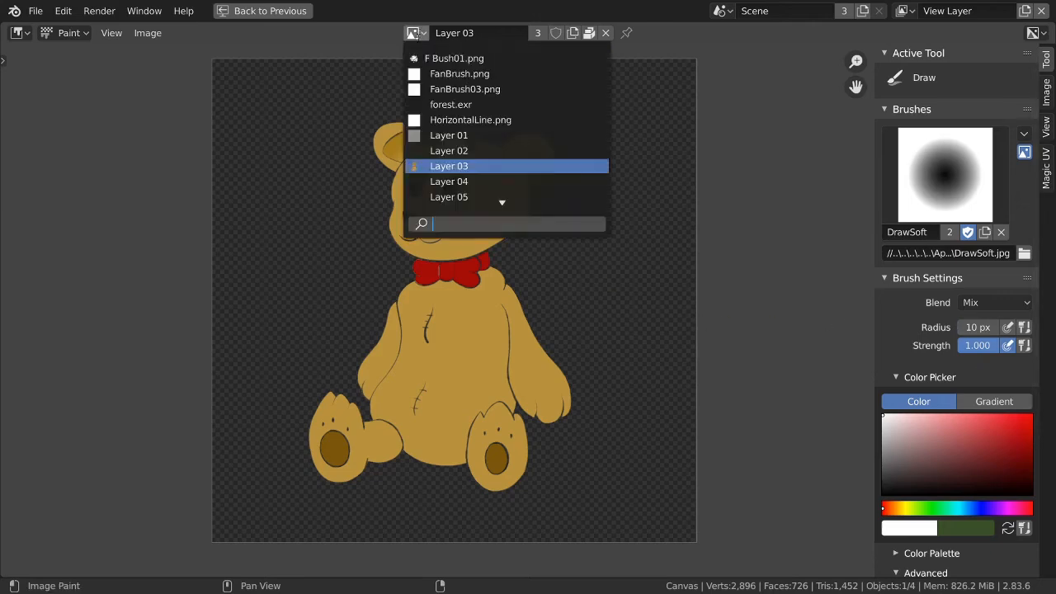
pyautogui.write('mask')
pyautogui.click(420, 59)
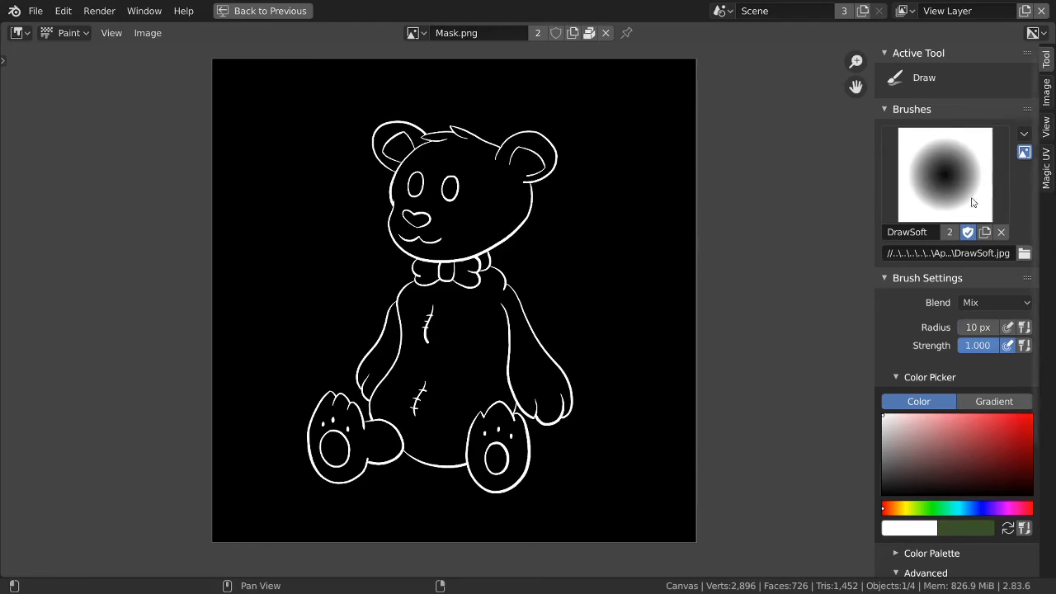
pyautogui.hotkey('shift', 'space')
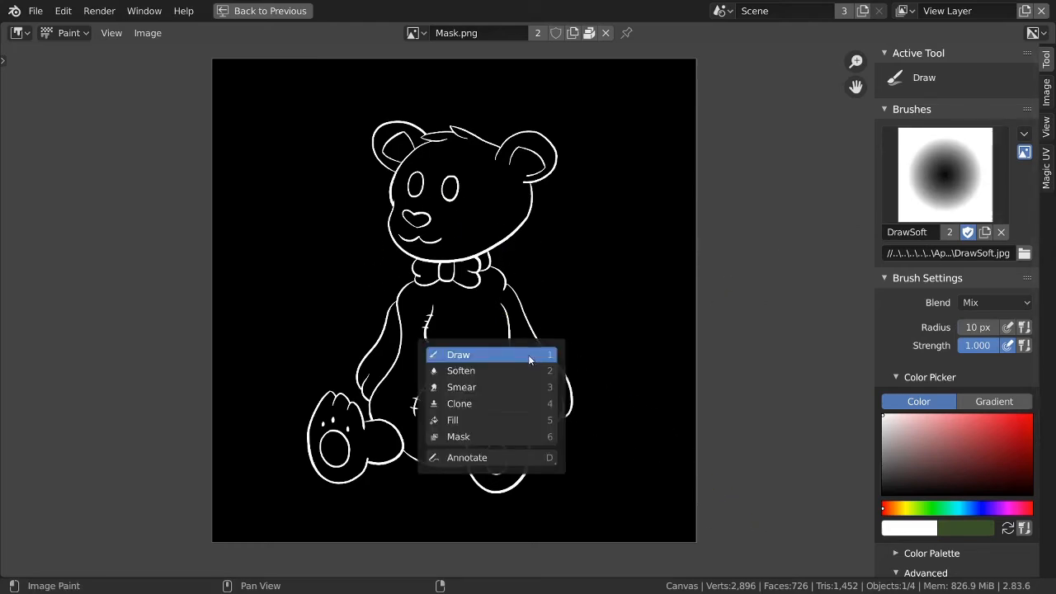
pyautogui.click(466, 420)
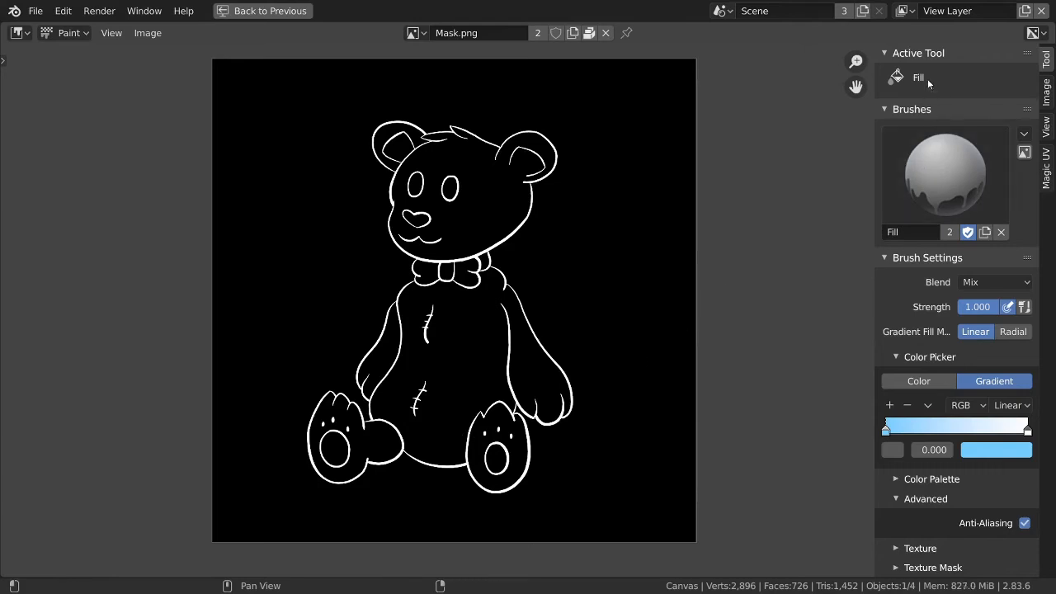
# Step: Show the image editor's tool settings header and open the Fill tool's advanced options
pyautogui.click(148, 33)
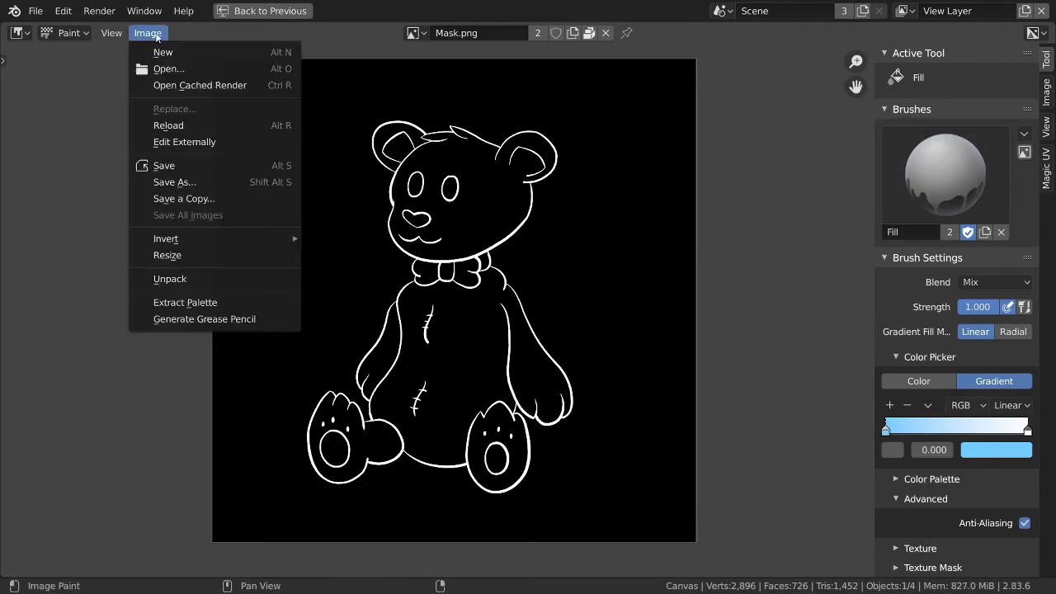
pyautogui.moveTo(111, 32)
pyautogui.click(142, 86)
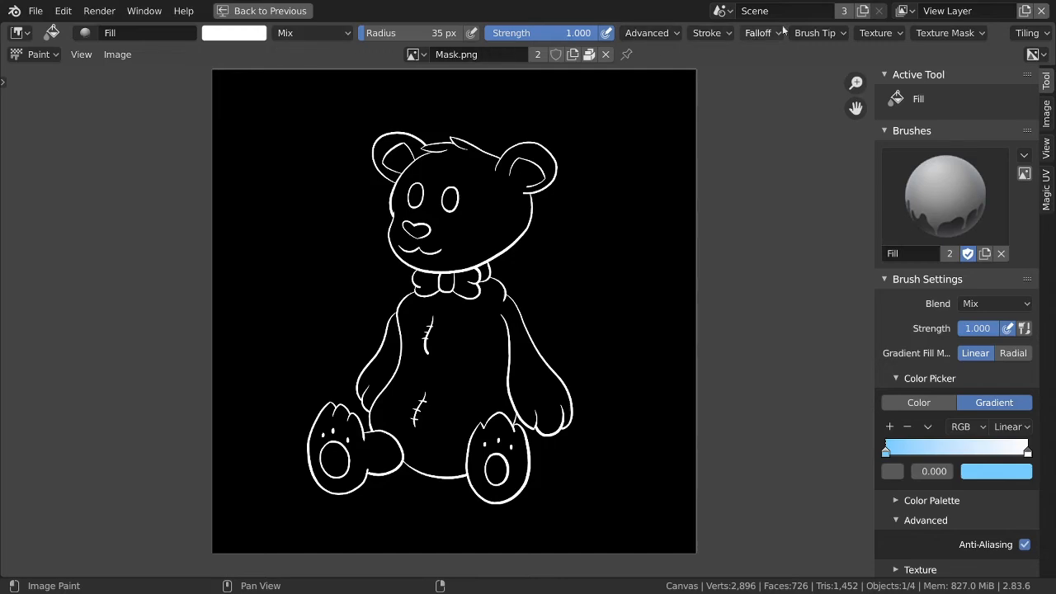
pyautogui.scroll(-1, 812, 35)
pyautogui.click(660, 37)
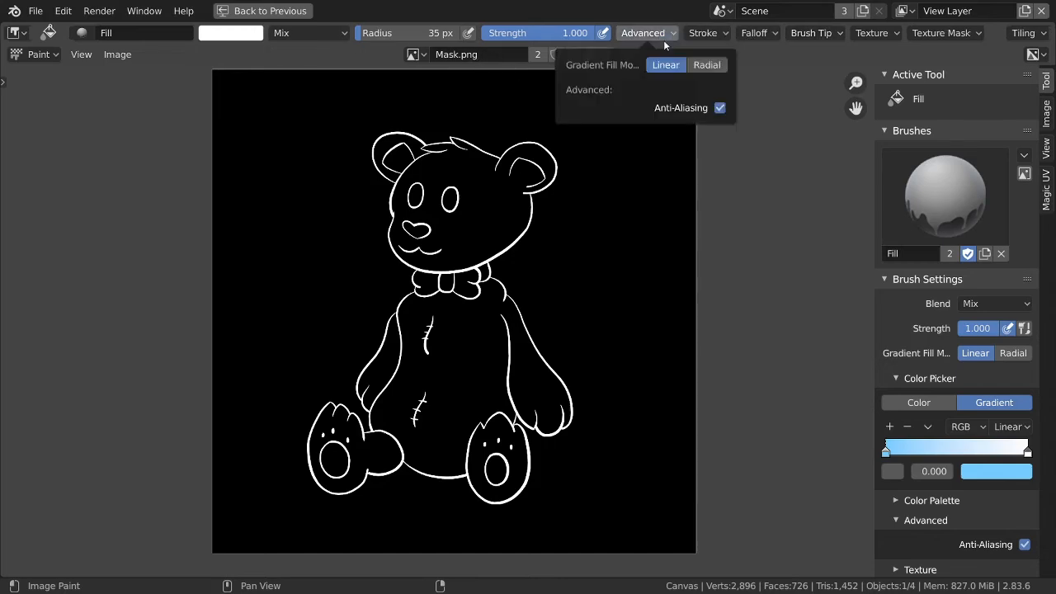
pyautogui.click(722, 38)
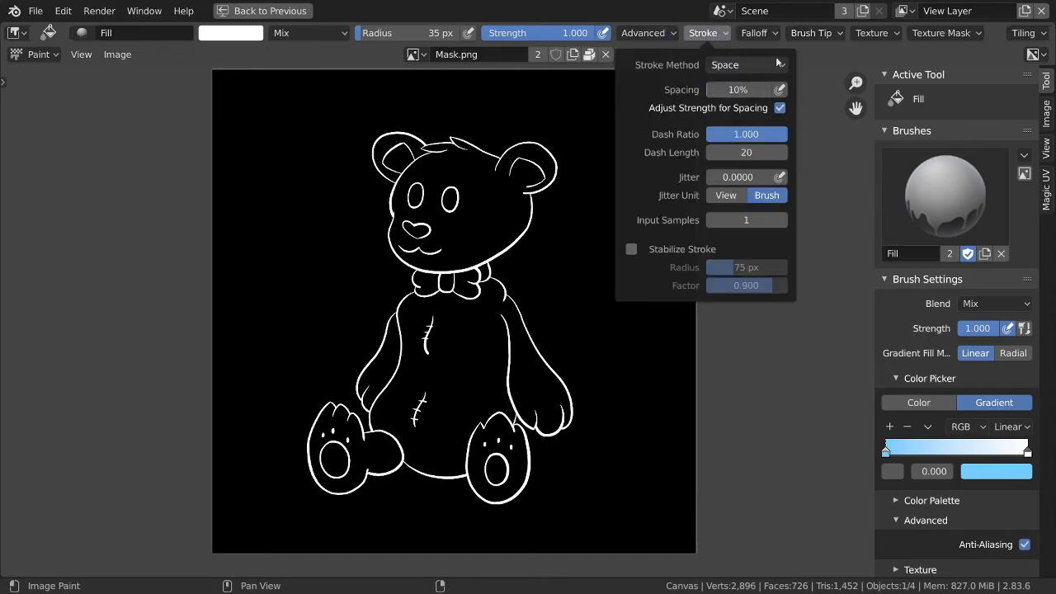
pyautogui.moveTo(794, 38)
pyautogui.moveTo(932, 34)
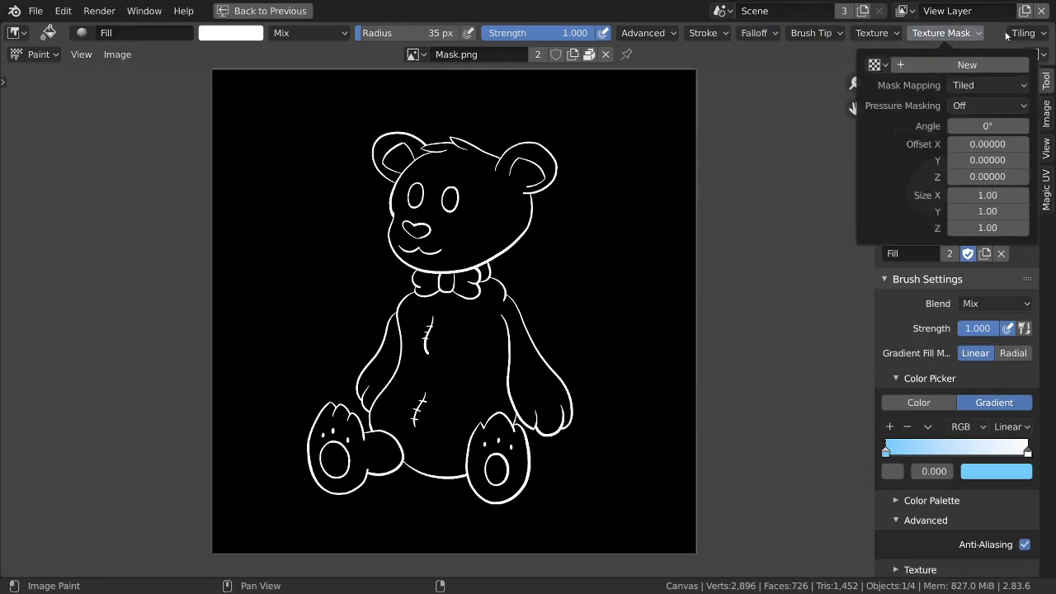
pyautogui.click(813, 36)
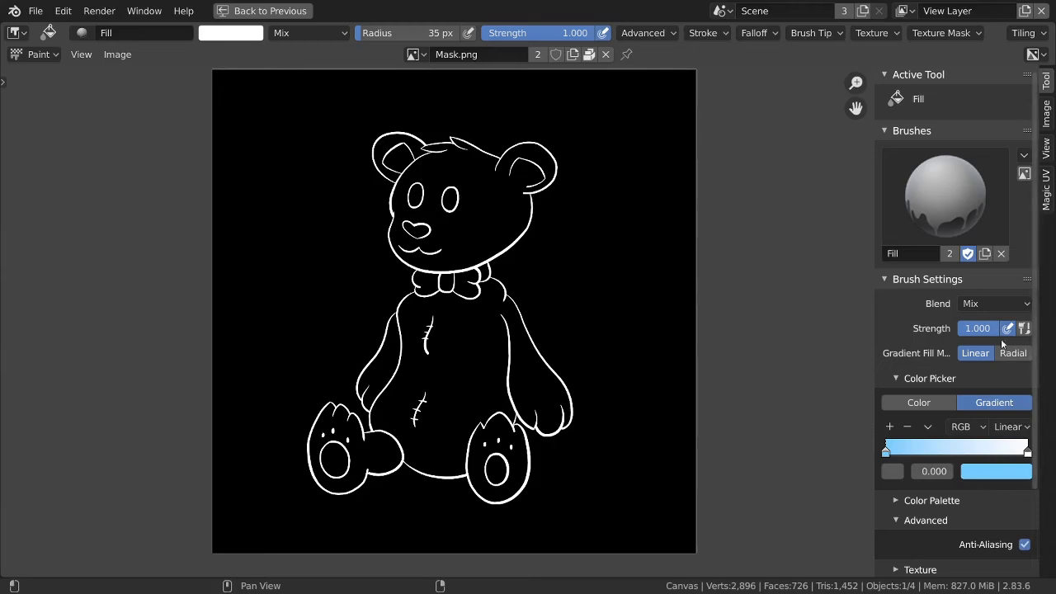
# Step: Switch the Fill brush from a gradient to a plain colour and set its fill threshold to 1
pyautogui.scroll(-2, 986, 404)
pyautogui.moveTo(984, 410); pyautogui.dragTo(983, 414, button='middle')
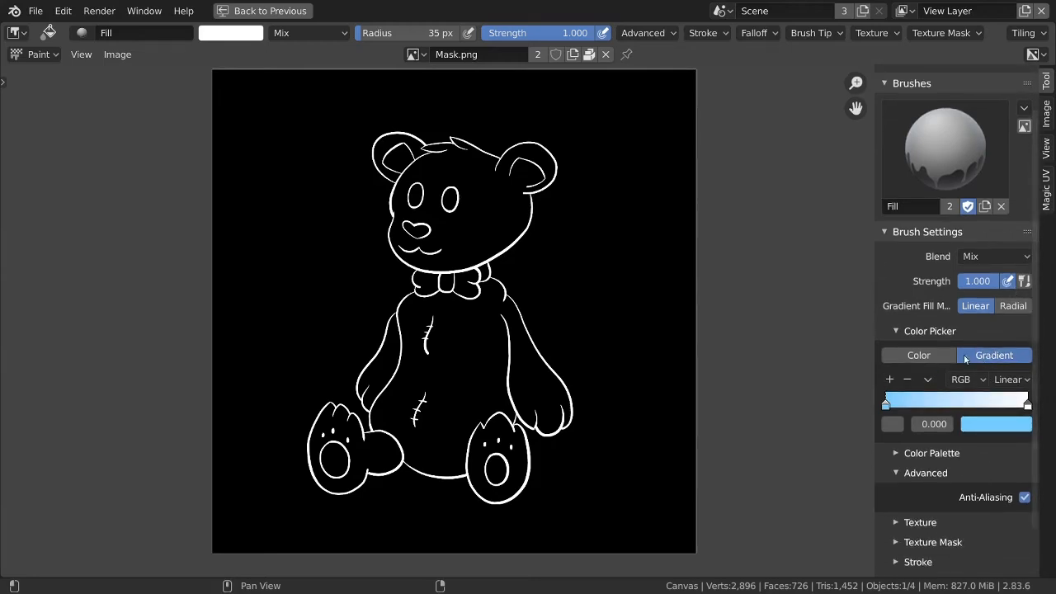
pyautogui.click(923, 357)
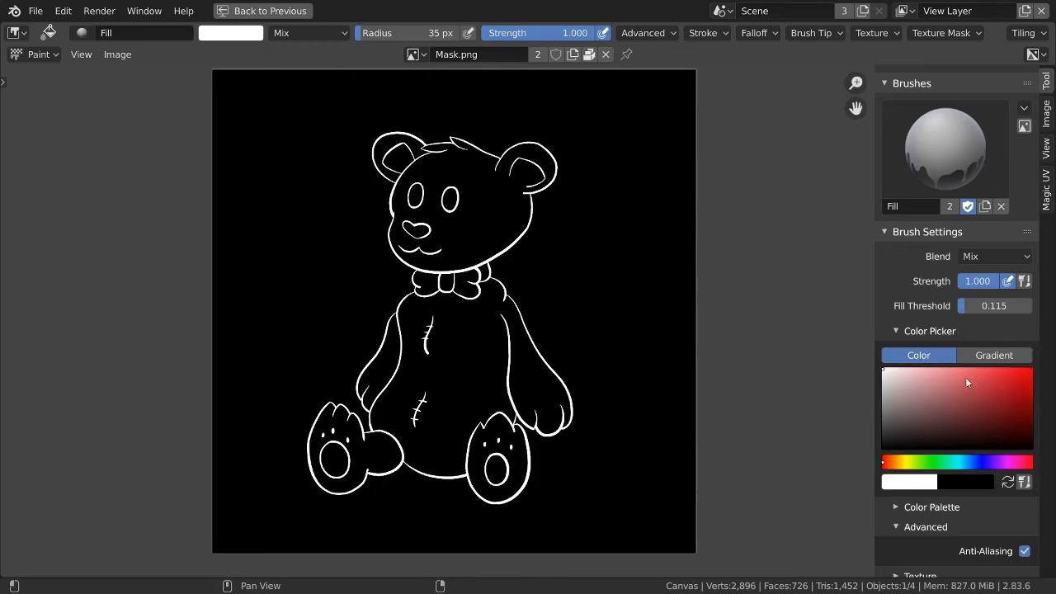
pyautogui.click(978, 307)
pyautogui.write('1')
pyautogui.press('Return')
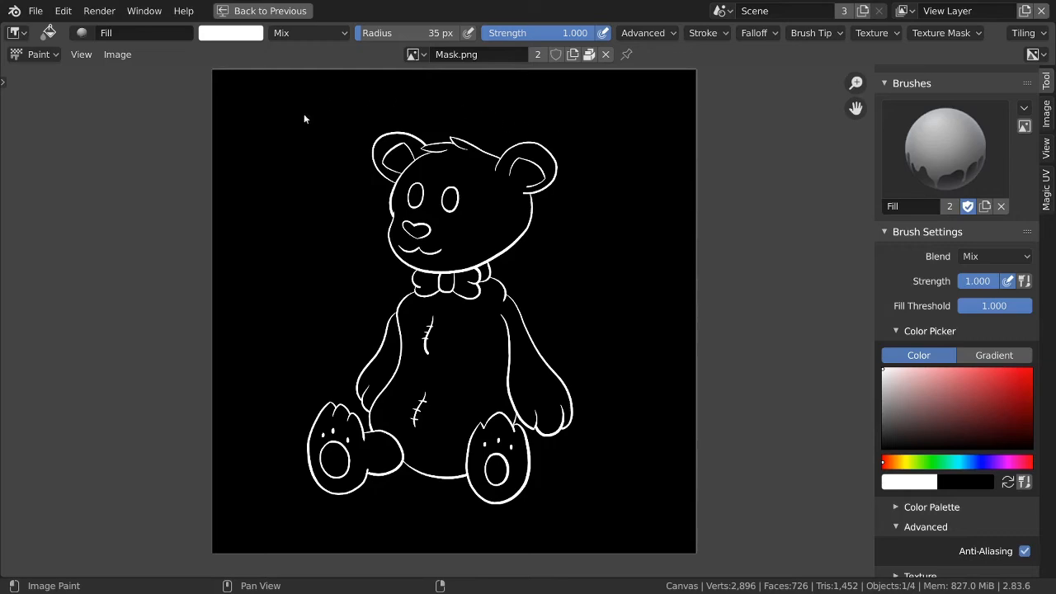
# Step: Try to fill the black background around the bear with white, and undo that fill
pyautogui.click(235, 34)
pyautogui.moveTo(228, 76); pyautogui.dragTo(203, 36)
pyautogui.click(583, 287)
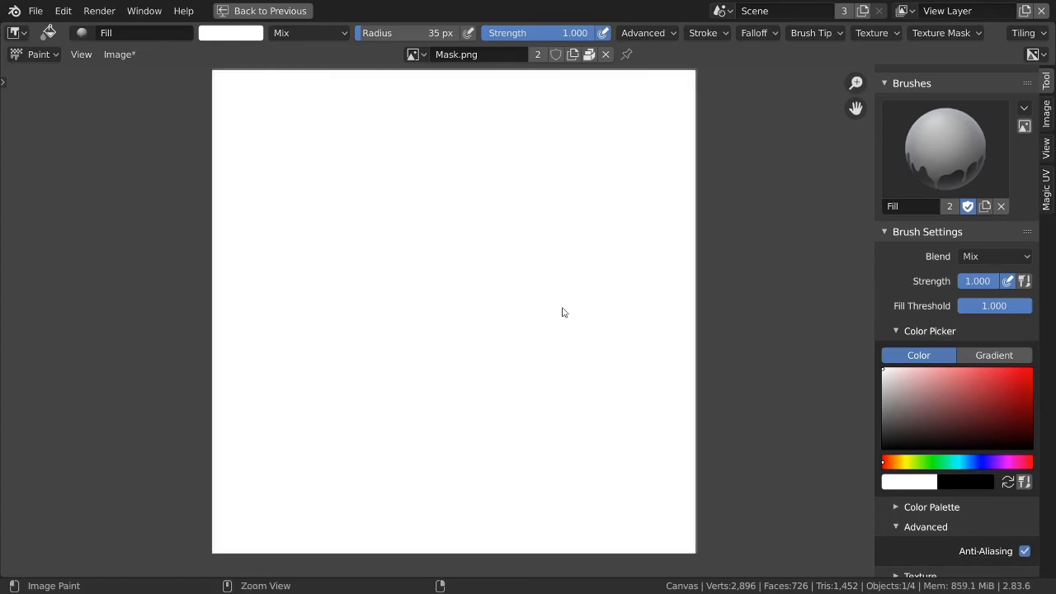
pyautogui.hotkey('ctrl', 'z')
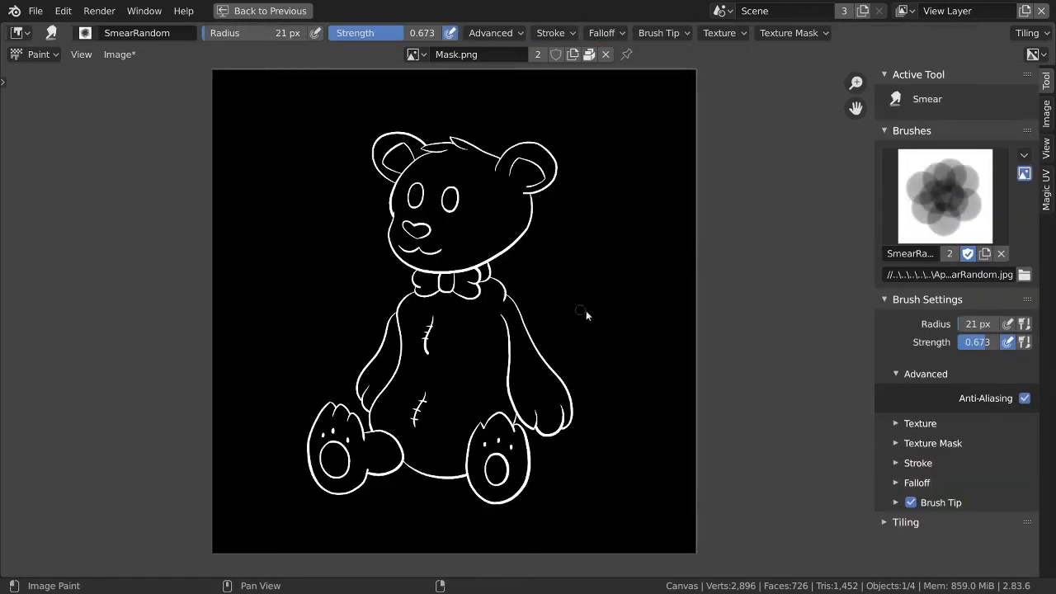
# Step: Reactivate the Fill tool and set its fill threshold to 0.2
pyautogui.hotkey('shift', 'space')
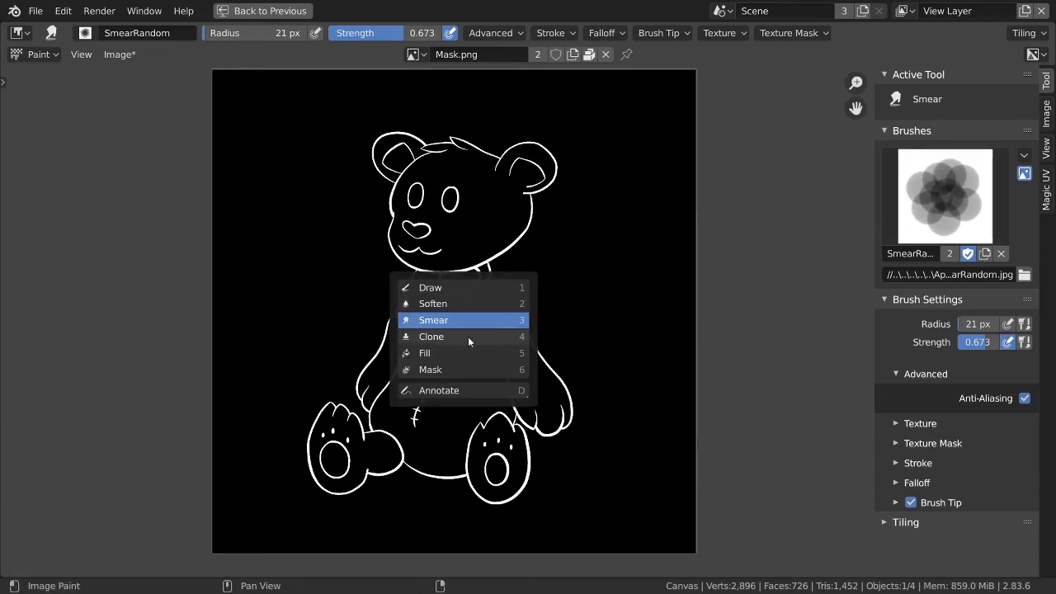
pyautogui.click(441, 355)
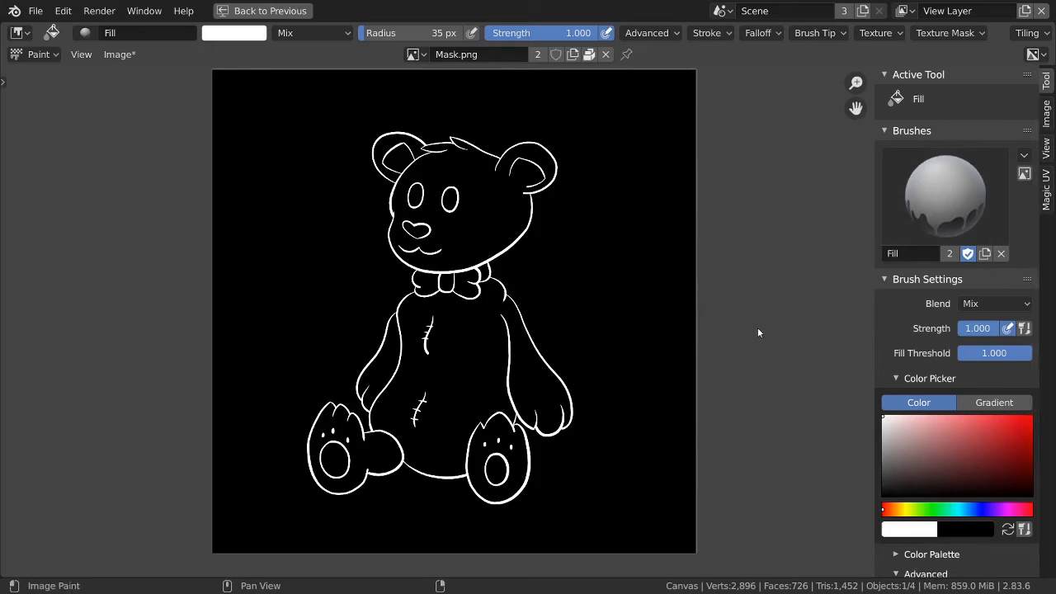
pyautogui.click(994, 353)
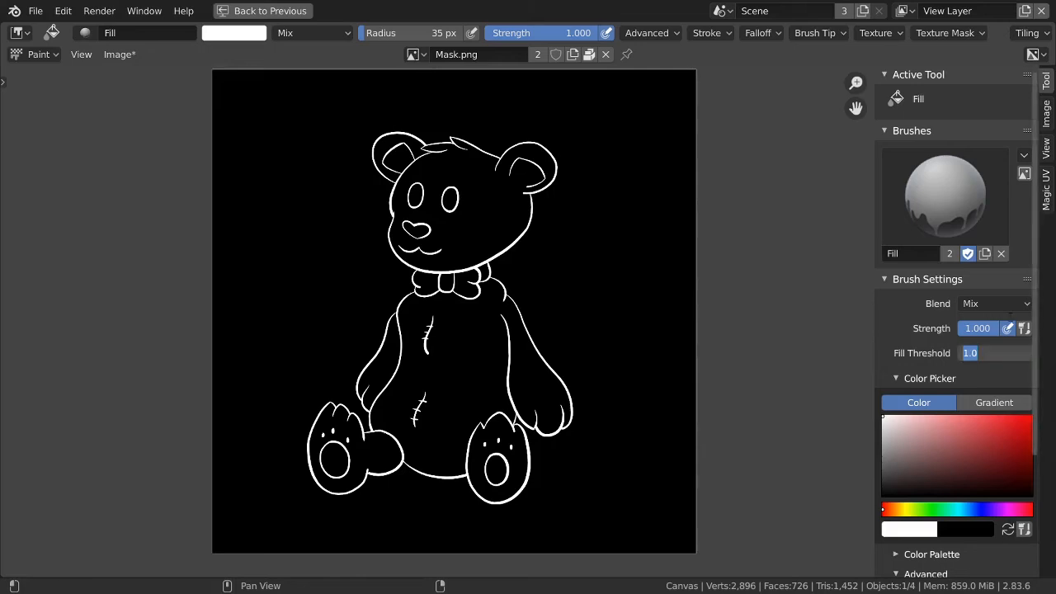
pyautogui.write('0.2')
pyautogui.press('Return')
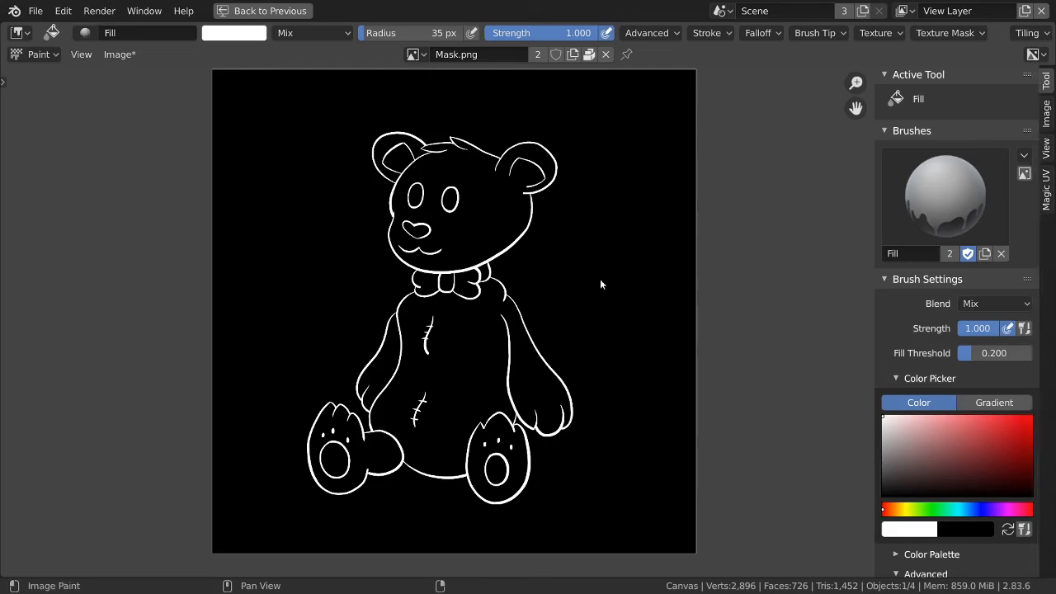
# Step: Try a white background fill at the lower threshold, inspect the edge along the bear's outline and undo the fill
pyautogui.click(587, 294)
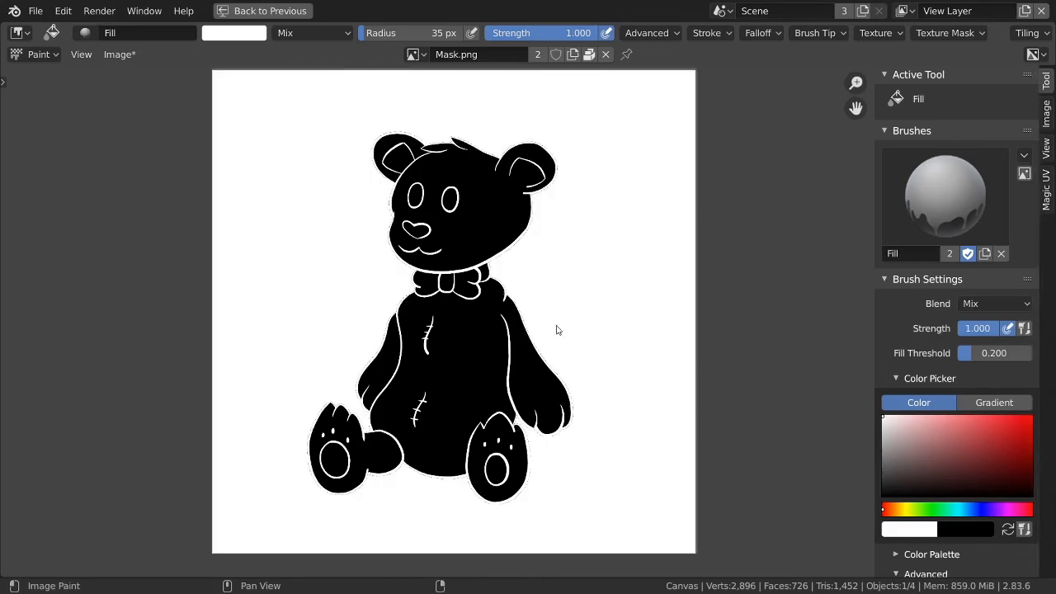
pyautogui.keyDown('ctrl'); pyautogui.moveTo(508, 293); pyautogui.dragTo(508, 217, button='middle'); pyautogui.keyUp('ctrl')
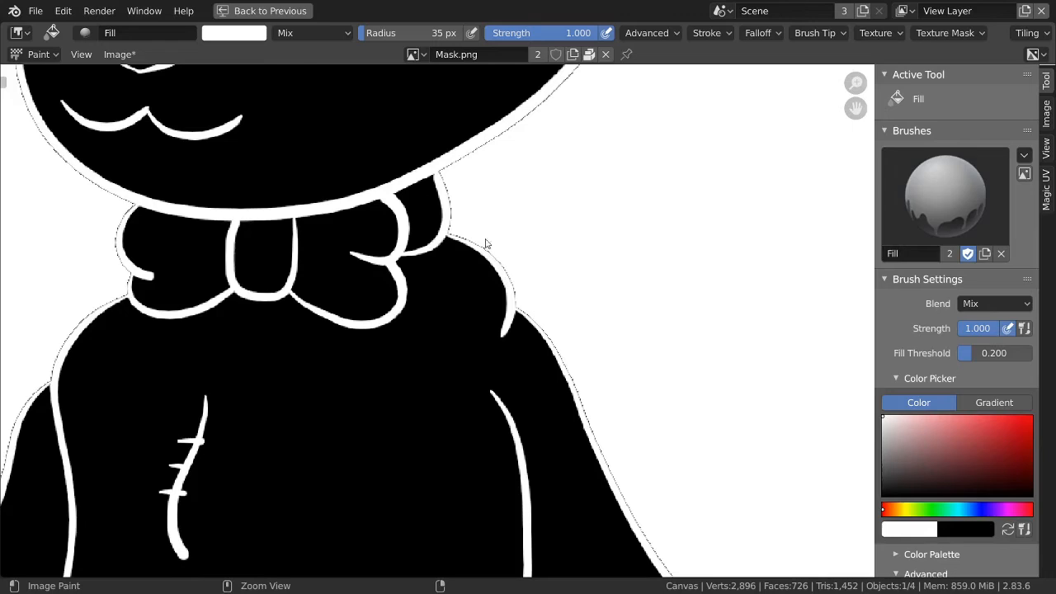
pyautogui.press('Home')
pyautogui.keyDown('ctrl'); pyautogui.moveTo(557, 321); pyautogui.dragTo(536, 286, button='middle'); pyautogui.keyUp('ctrl')
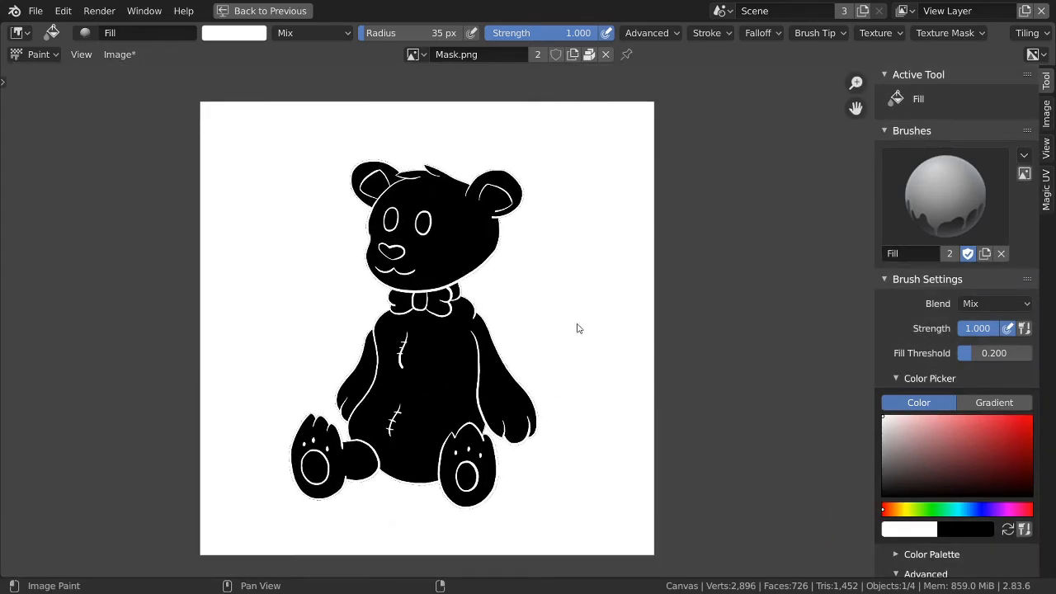
pyautogui.hotkey('ctrl', 'z')
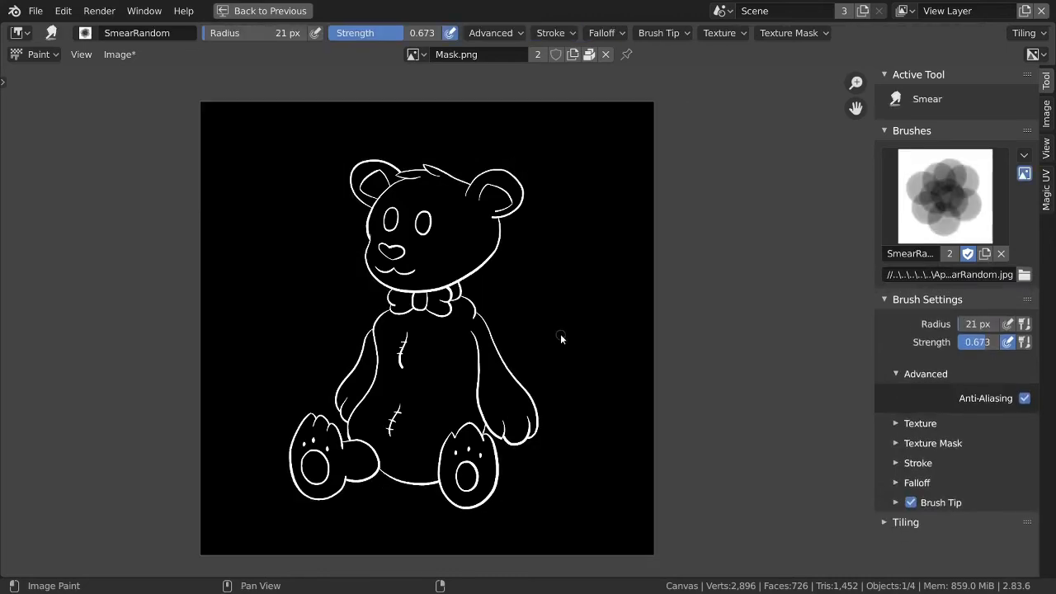
# Step: Fill the background around the bear with white, using the Fill tool with a fill threshold of 0.4
pyautogui.hotkey('shift', 'space')
pyautogui.click(512, 378)
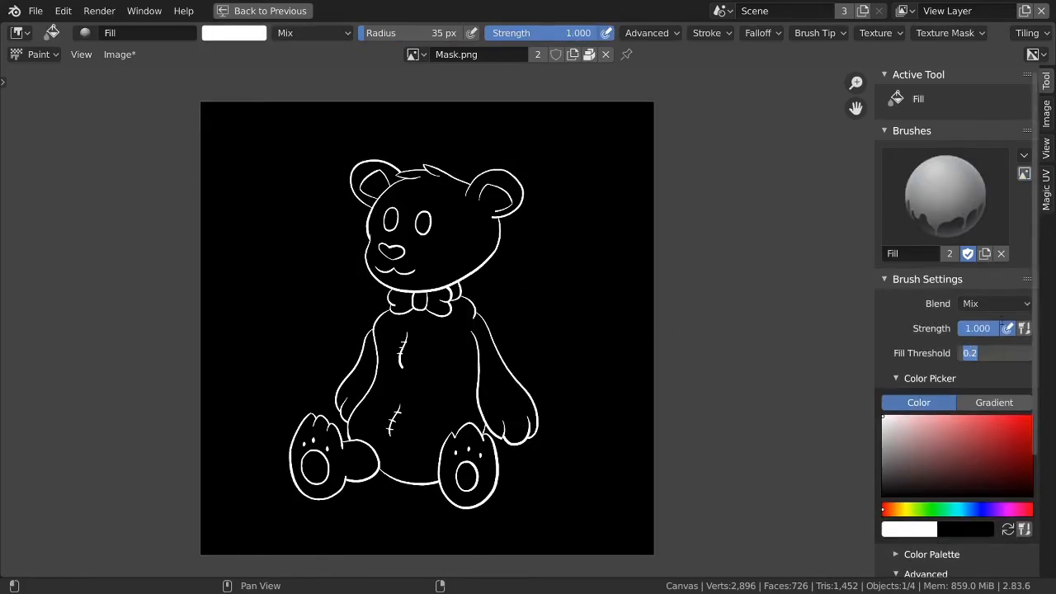
pyautogui.press('BackSpace')
pyautogui.press('Return')
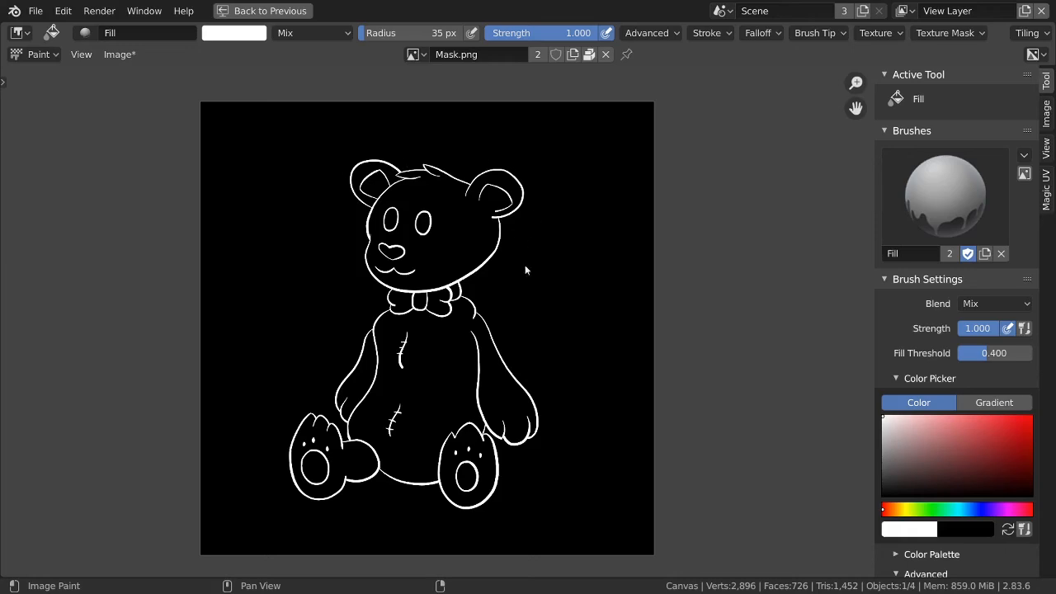
pyautogui.click(554, 327)
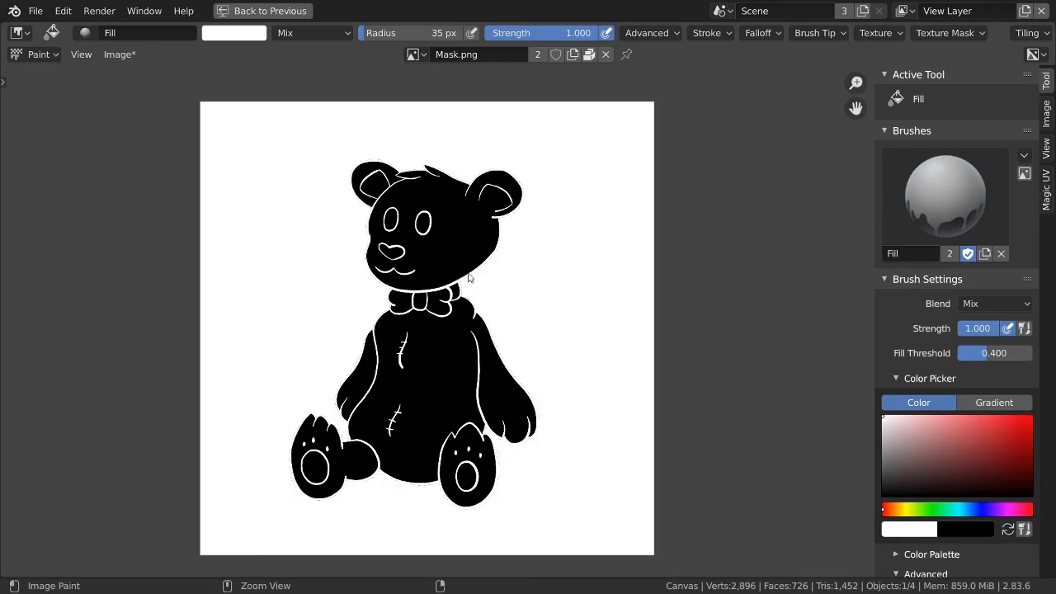
# Step: Examine the fill's edge closely along the outlines of the bear's head and ears
pyautogui.scroll(8, 468, 278)
pyautogui.scroll(-2, 526, 238)
pyautogui.moveTo(532, 248); pyautogui.dragTo(513, 371, button='middle')
pyautogui.moveTo(268, 300); pyautogui.dragTo(573, 385, button='middle')
pyautogui.moveTo(302, 394); pyautogui.dragTo(268, 358, button='middle')
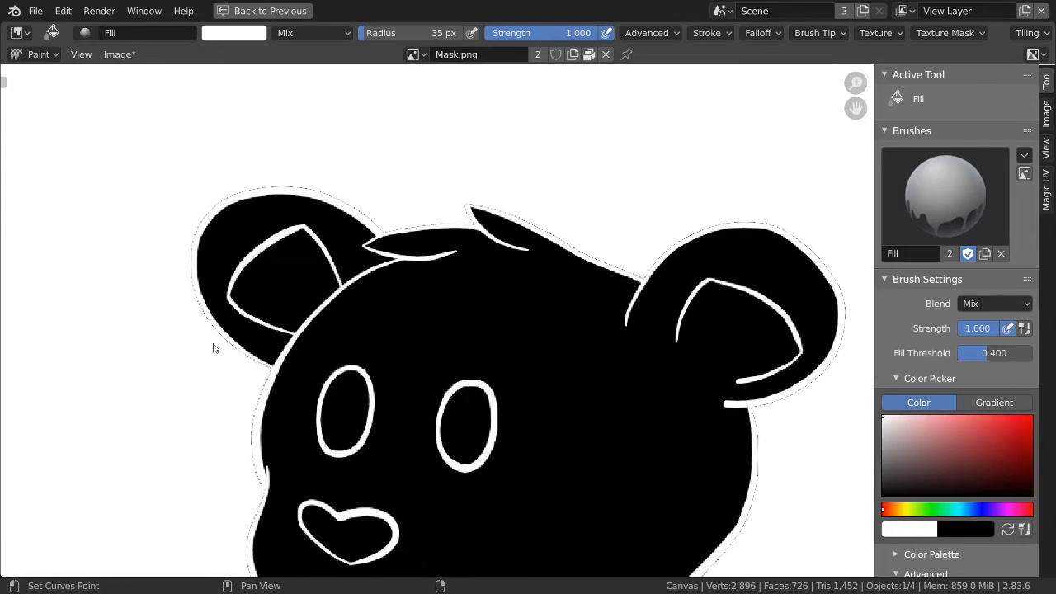
pyautogui.scroll(-5, 554, 229)
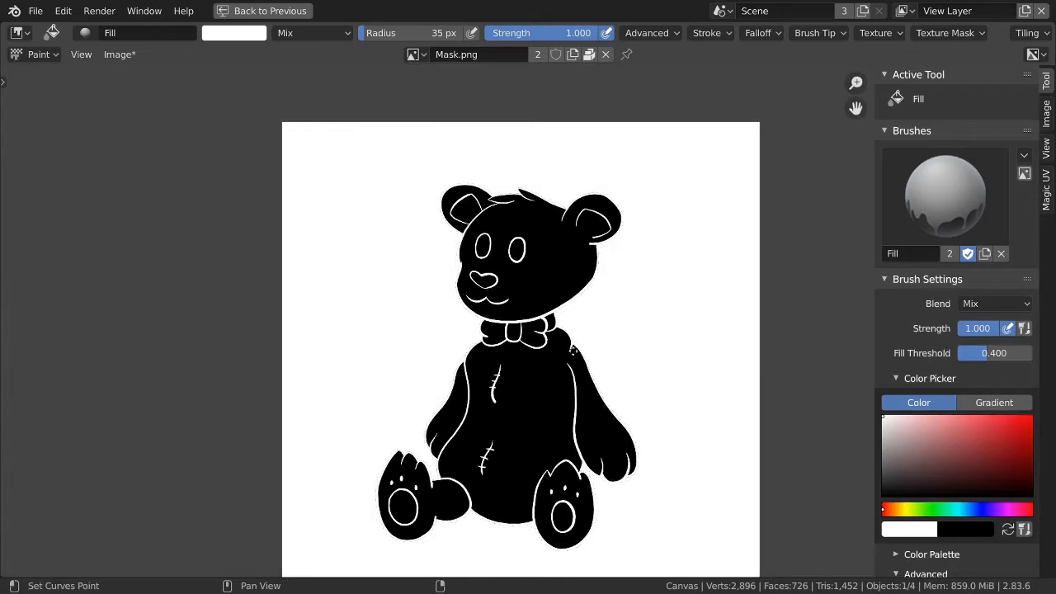
pyautogui.moveTo(547, 360); pyautogui.dragTo(520, 379, button='middle')
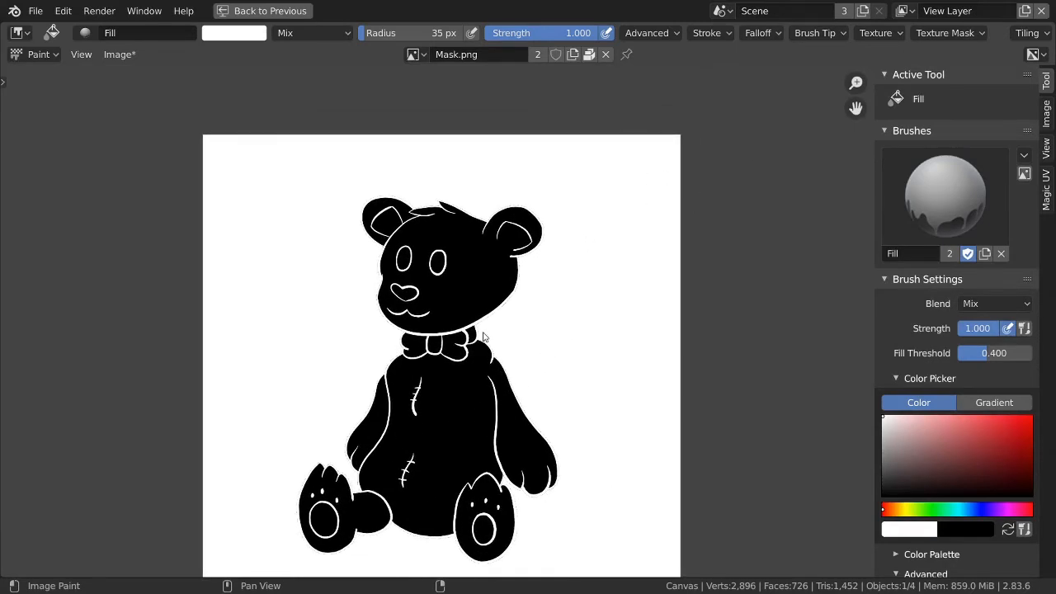
# Step: Show the image properties of Mask.png in the sidebar and bring the whole mask into view
pyautogui.press('n')
pyautogui.press('n')
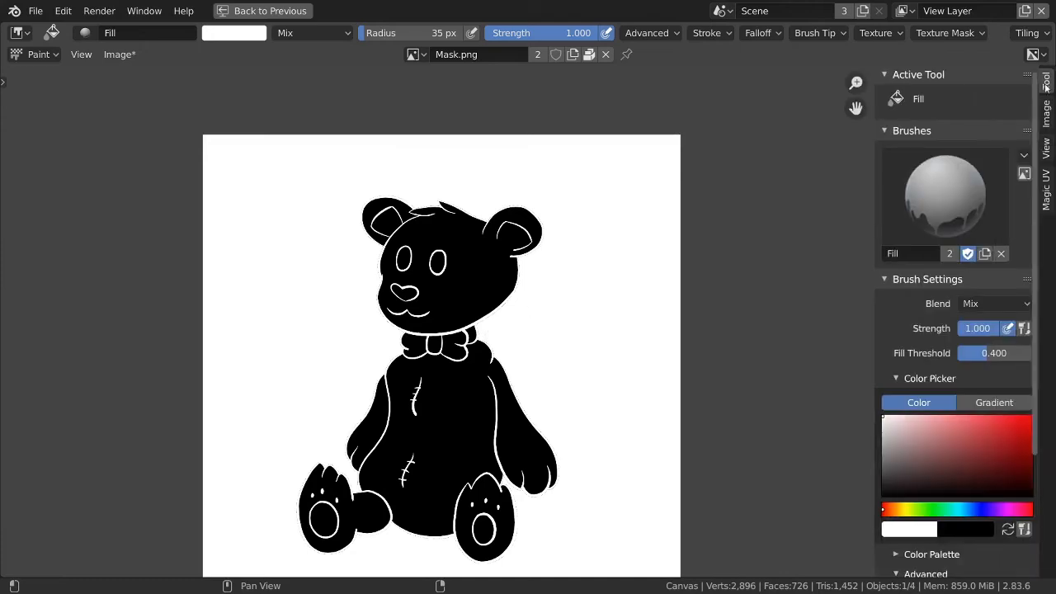
pyautogui.click(1046, 113)
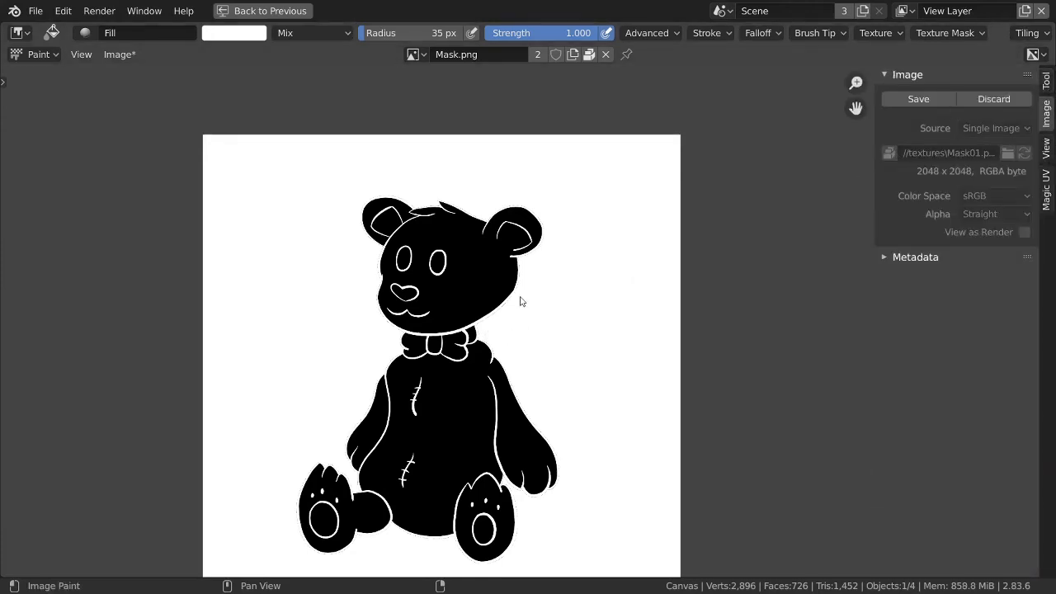
pyautogui.scroll(-1, 520, 302)
pyautogui.moveTo(587, 326); pyautogui.dragTo(632, 275, button='middle')
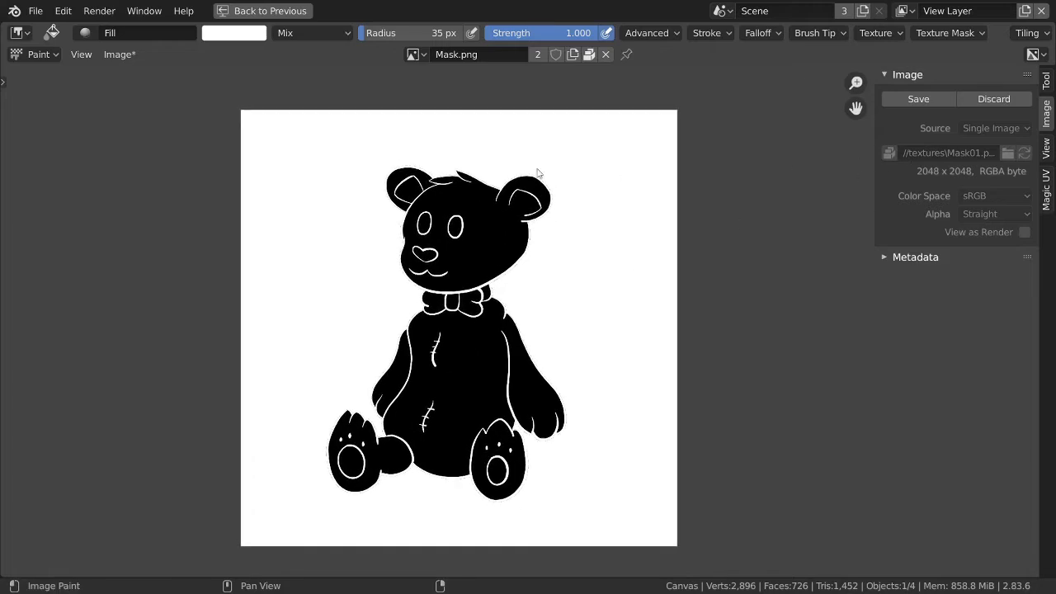
# Step: Restore the multi-editor layout, then hide the image editor's sidebar and tool settings and frame the whole mask
pyautogui.hotkey('ctrl', 'space')
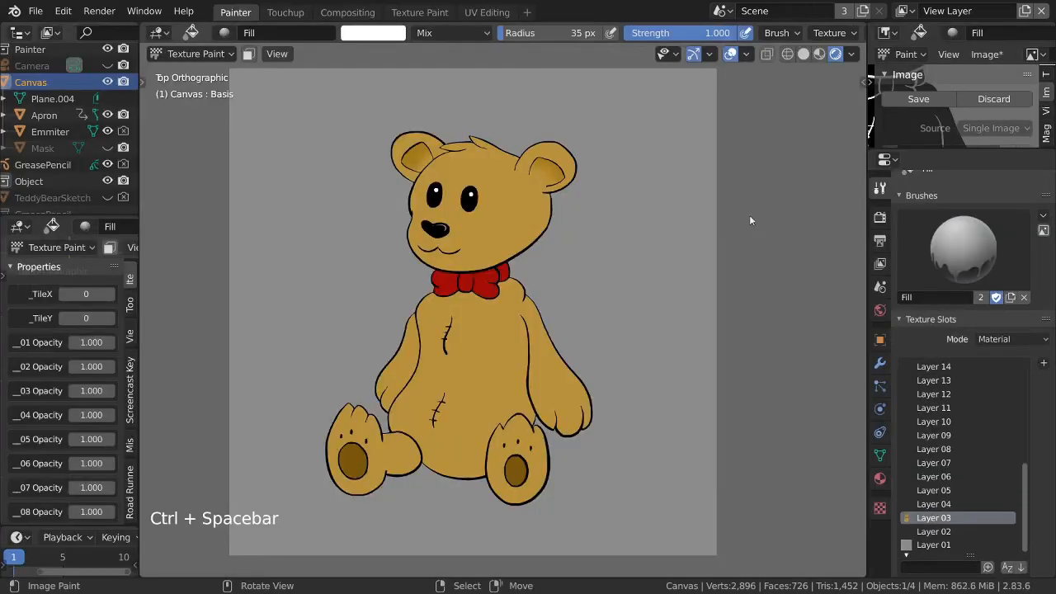
pyautogui.press('n')
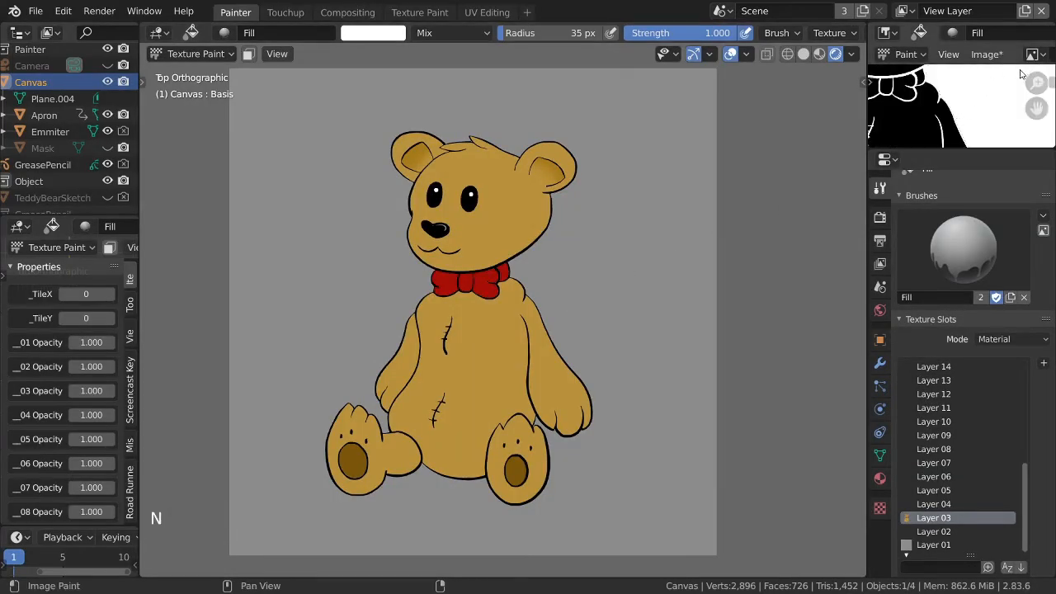
pyautogui.click(948, 56)
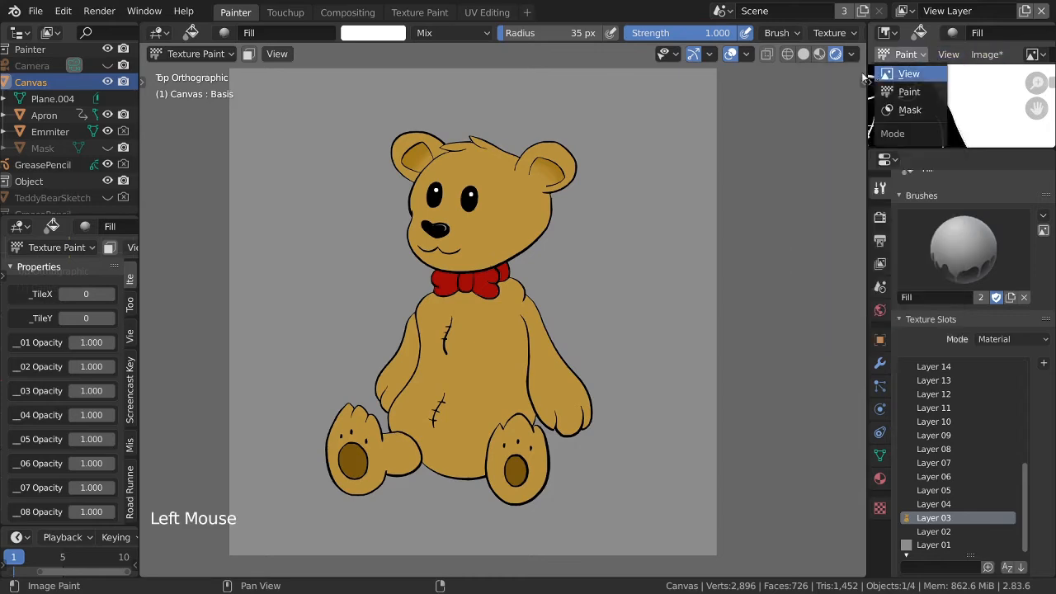
pyautogui.click(953, 56)
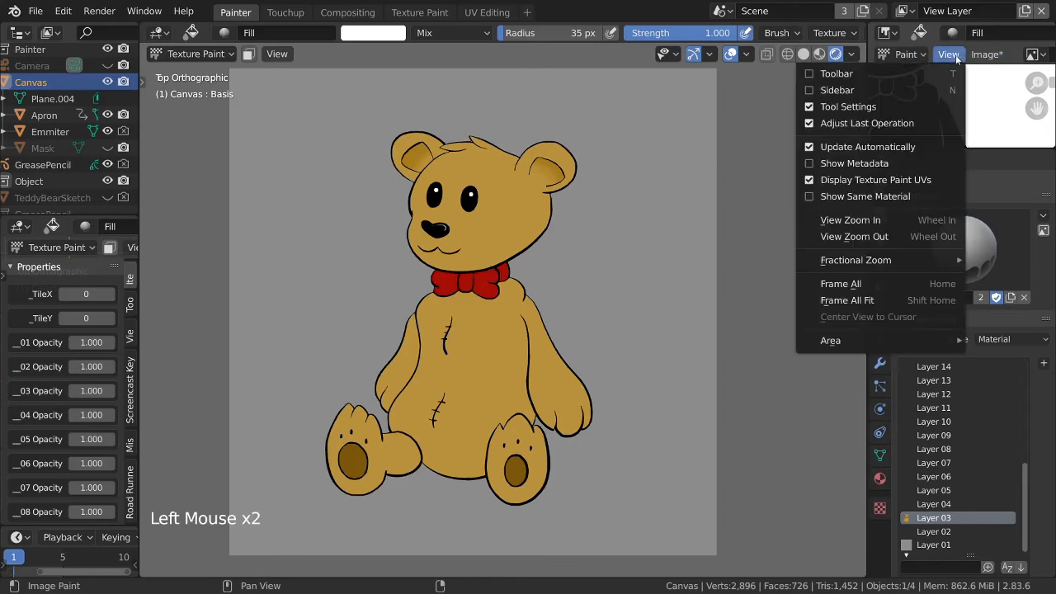
pyautogui.click(858, 106)
pyautogui.press('Home')
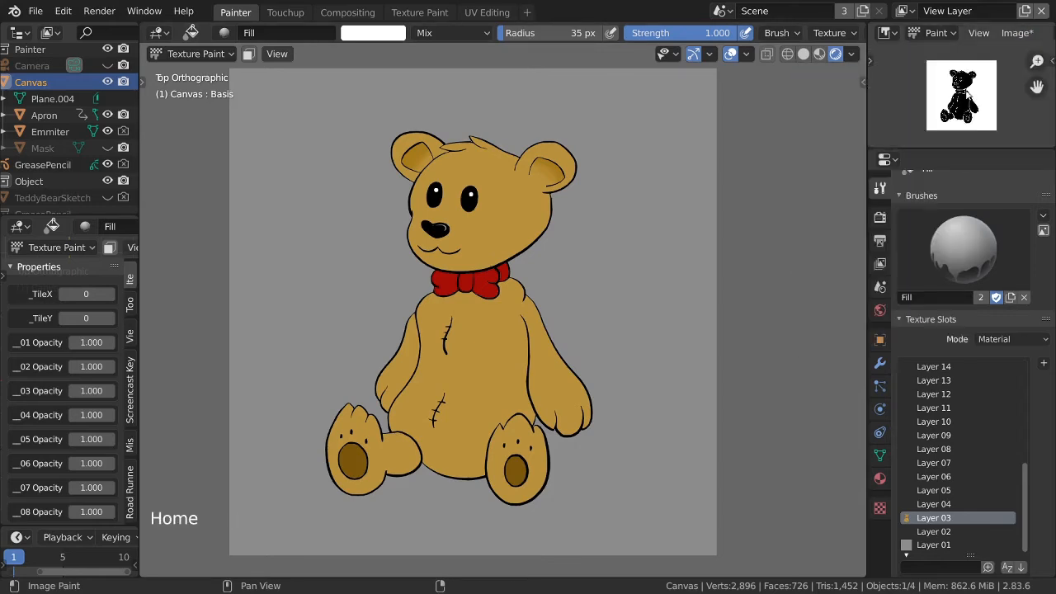
# Step: Switch to the Touchup workspace and display Mask.png in its image editor
pyautogui.click(285, 12)
pyautogui.scroll(1, 418, 269)
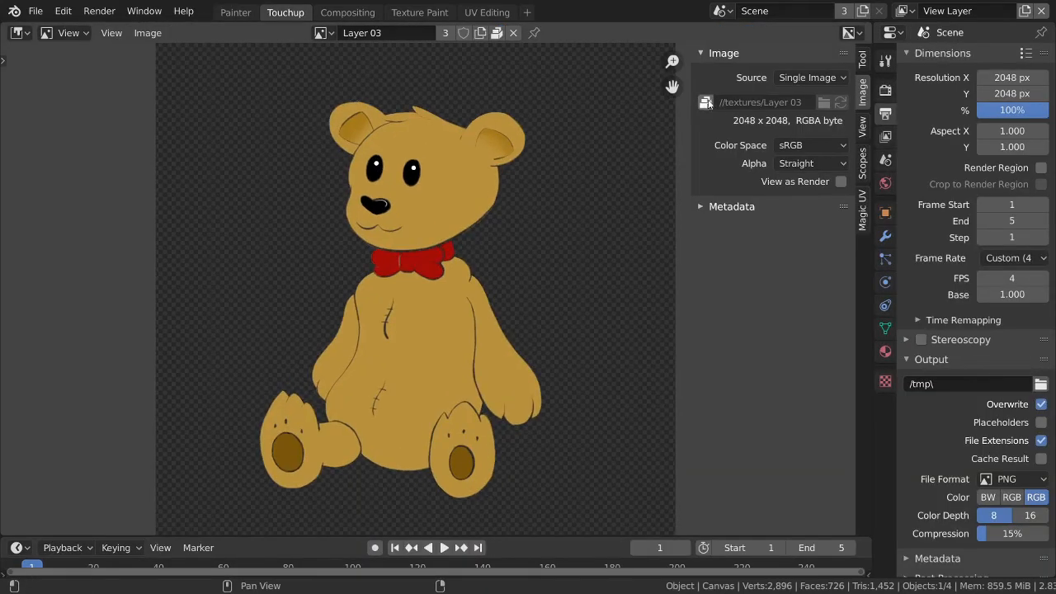
pyautogui.click(320, 33)
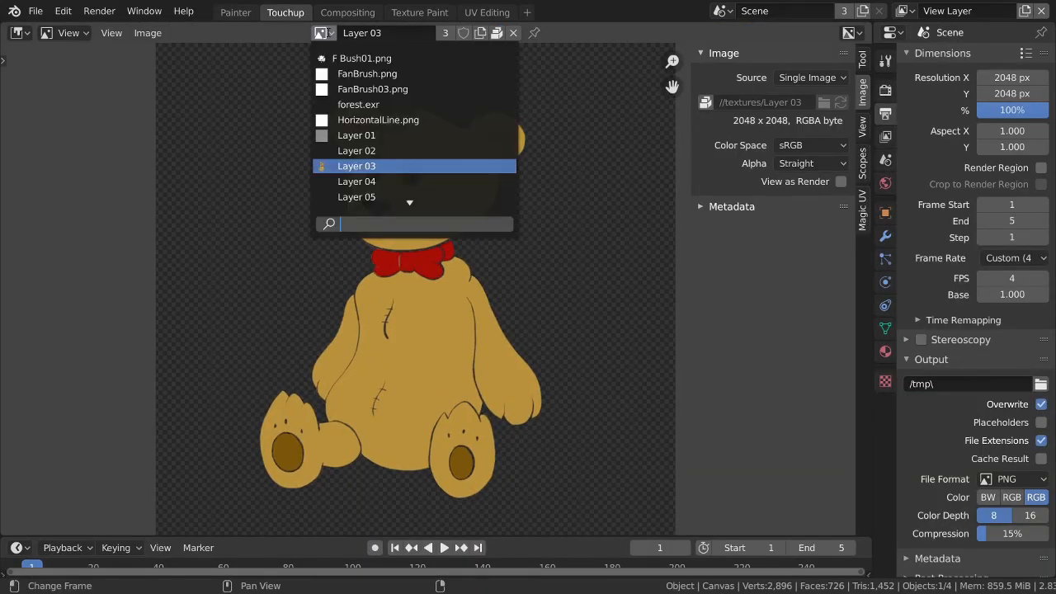
pyautogui.write('mask')
pyautogui.press('Return')
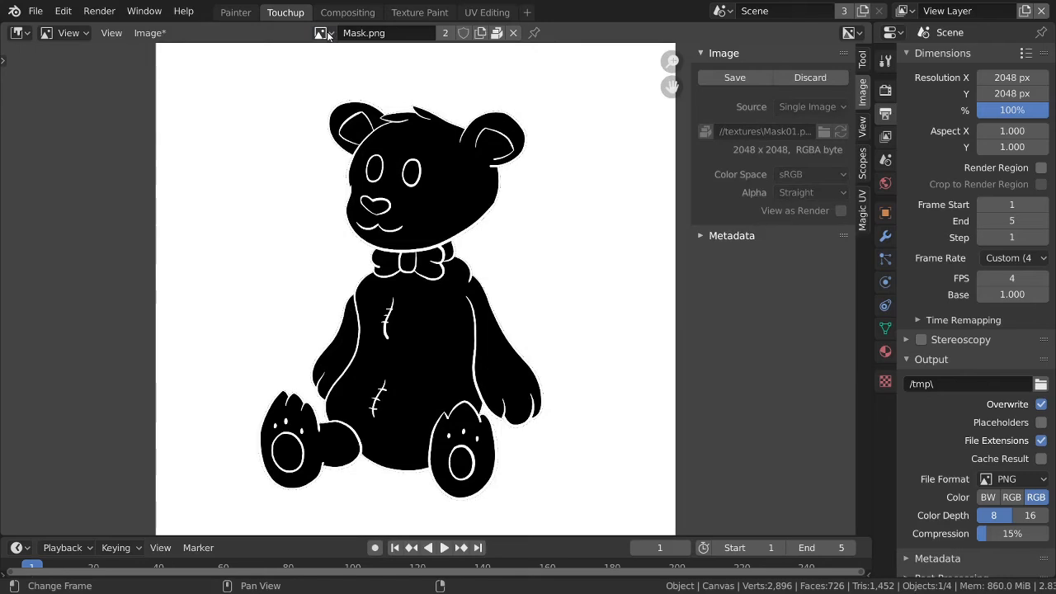
pyautogui.keyDown('ctrl'); pyautogui.moveTo(505, 362); pyautogui.dragTo(490, 337, button='middle'); pyautogui.keyUp('ctrl')
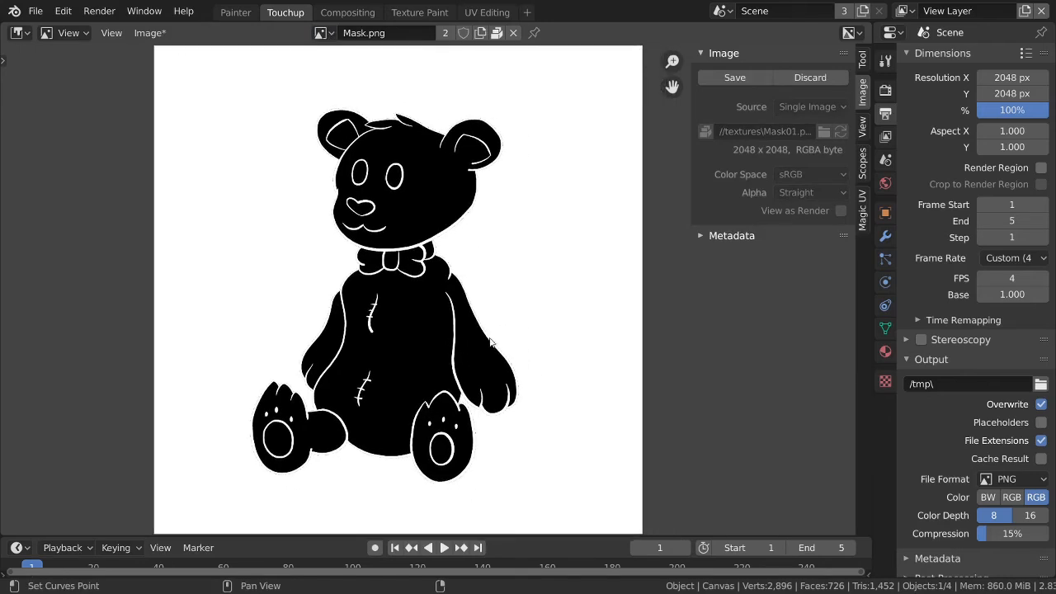
# Step: Save all modified images, then save the blend file
pyautogui.click(165, 34)
pyautogui.click(150, 35)
pyautogui.click(150, 33)
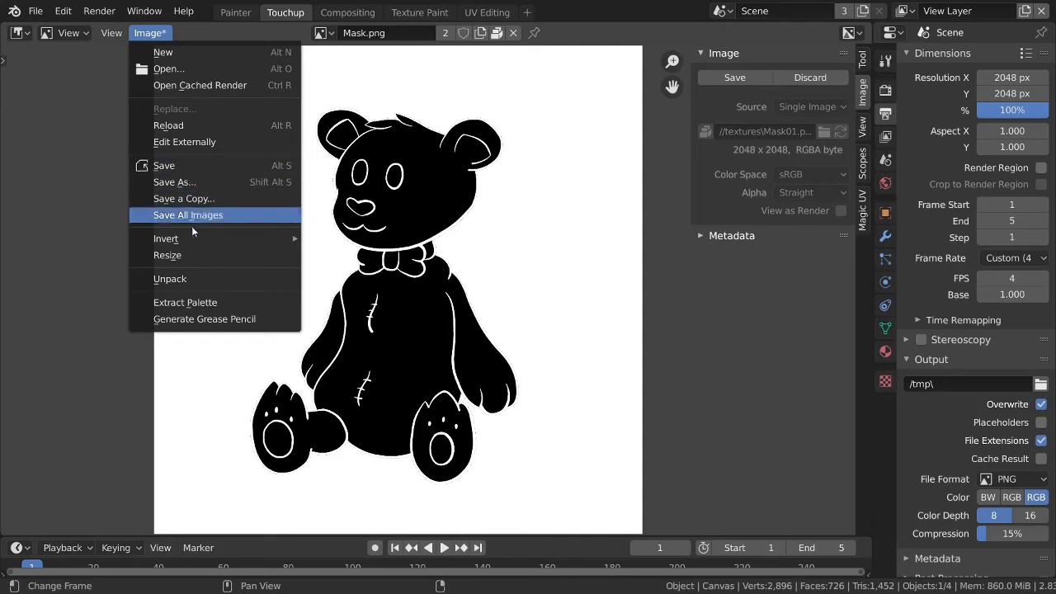
pyautogui.moveTo(198, 238)
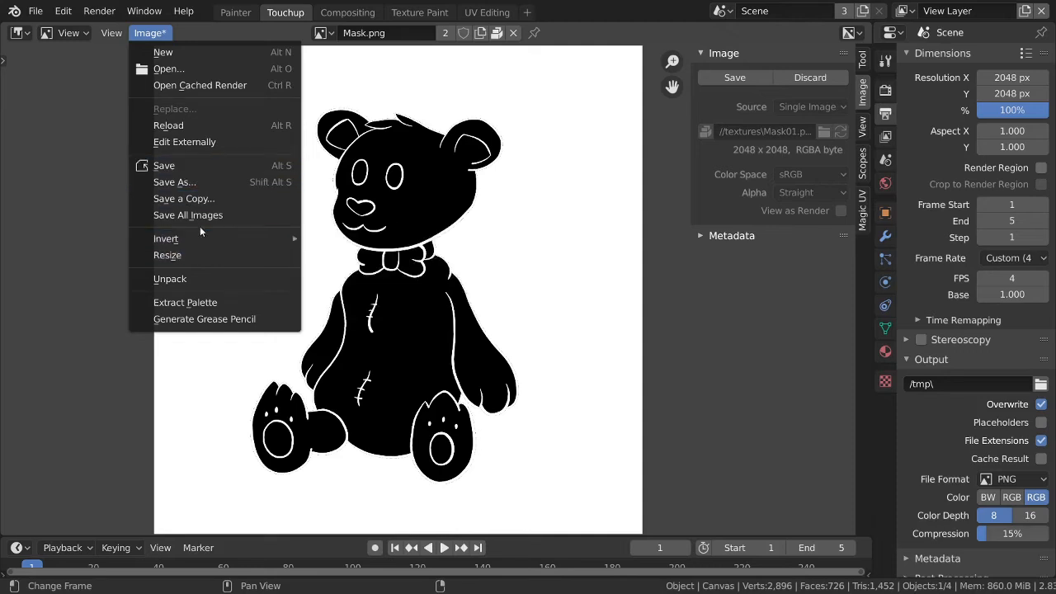
pyautogui.click(201, 215)
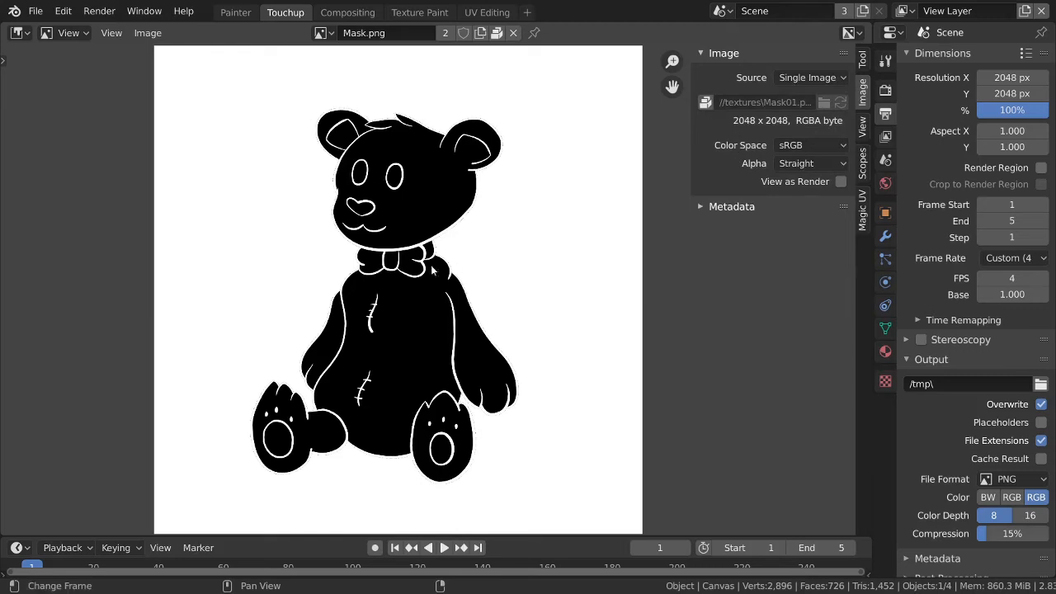
pyautogui.hotkey('ctrl', 's')
# Step: Remove the pack from Mask.png and point its source to Mask02.png in the textures folder
pyautogui.moveTo(503, 261)
pyautogui.keyDown('ctrl'); pyautogui.mouseDown(button='middle')
pyautogui.moveTo(481, 255)
pyautogui.moveTo(489, 277)
pyautogui.mouseUp(button='middle'); pyautogui.keyUp('ctrl')
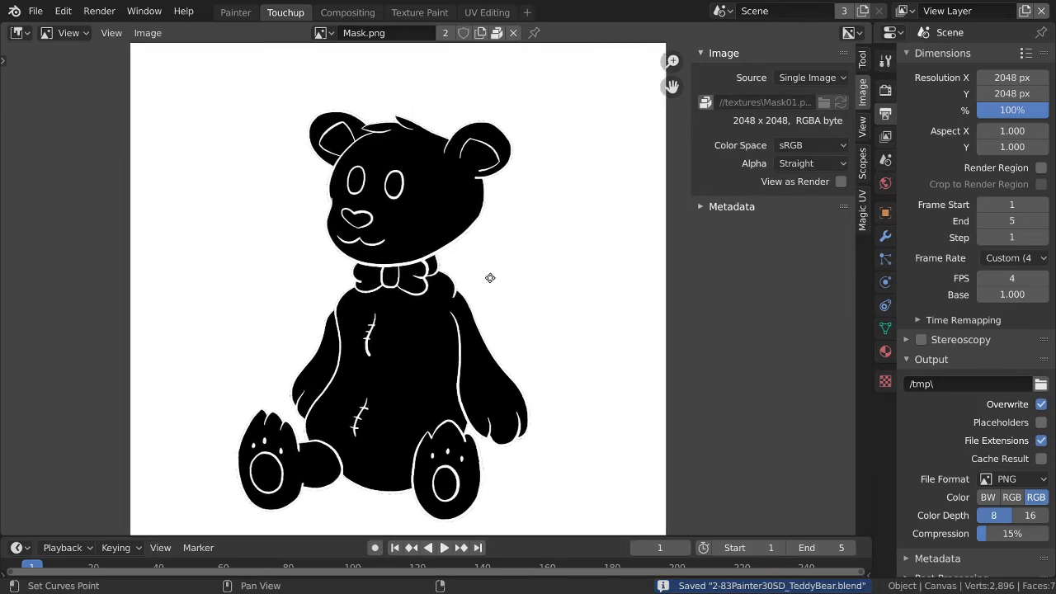
pyautogui.click(705, 102)
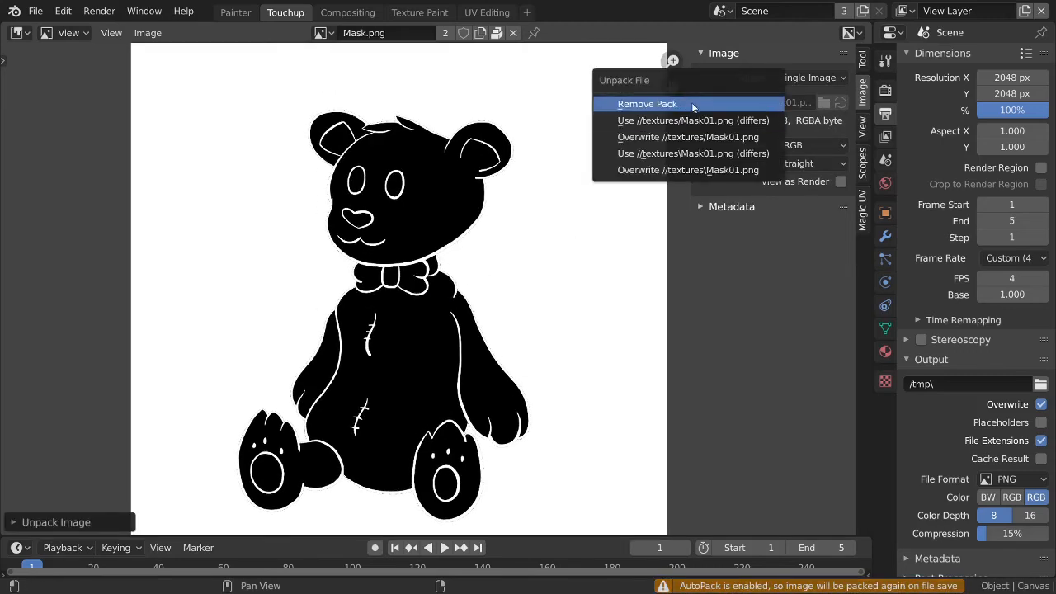
pyautogui.click(699, 103)
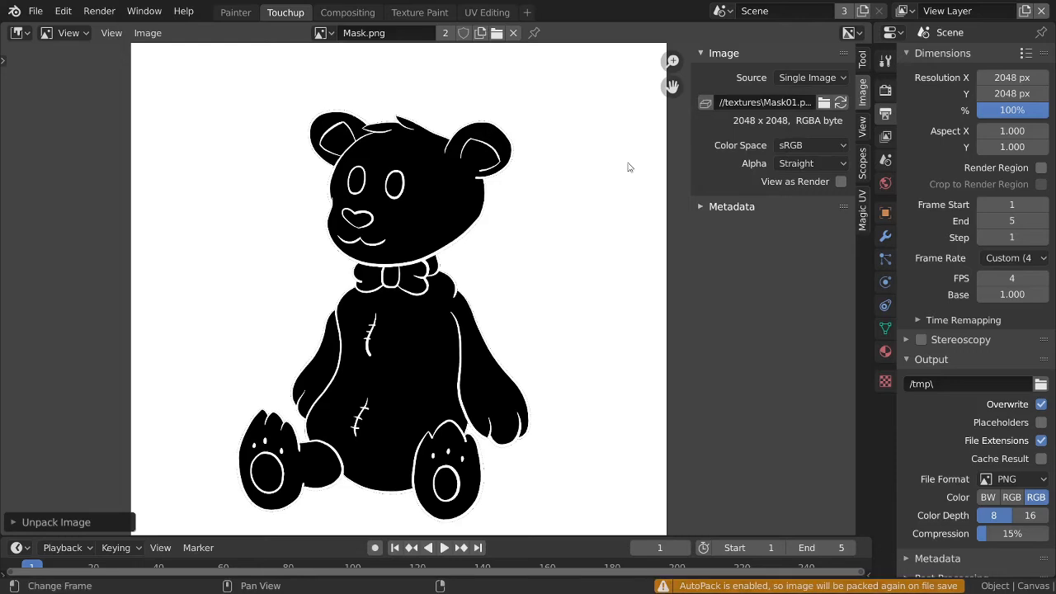
pyautogui.click(821, 103)
pyautogui.click(387, 128)
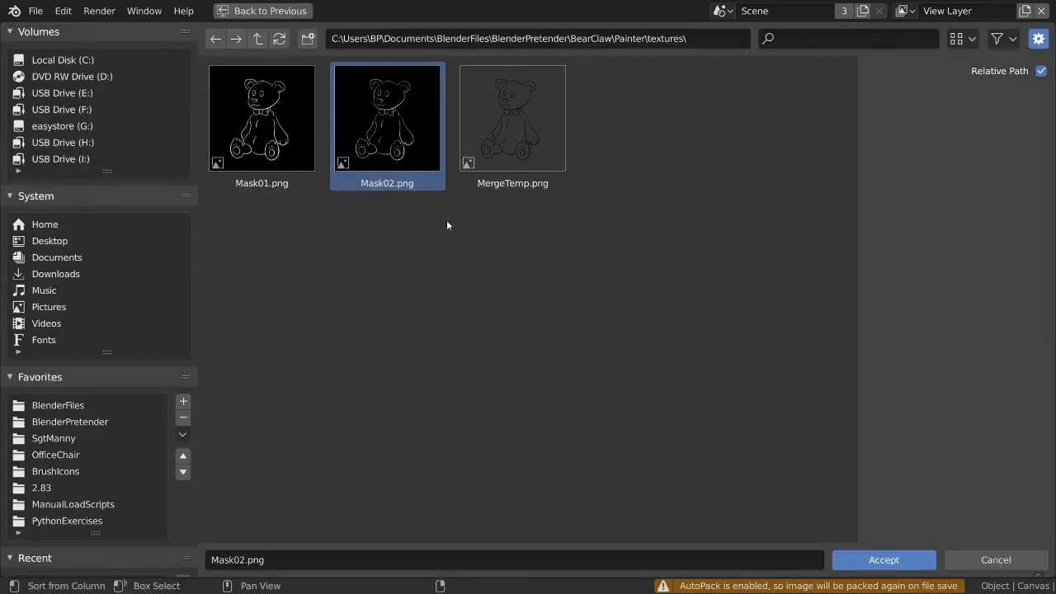
pyautogui.click(900, 561)
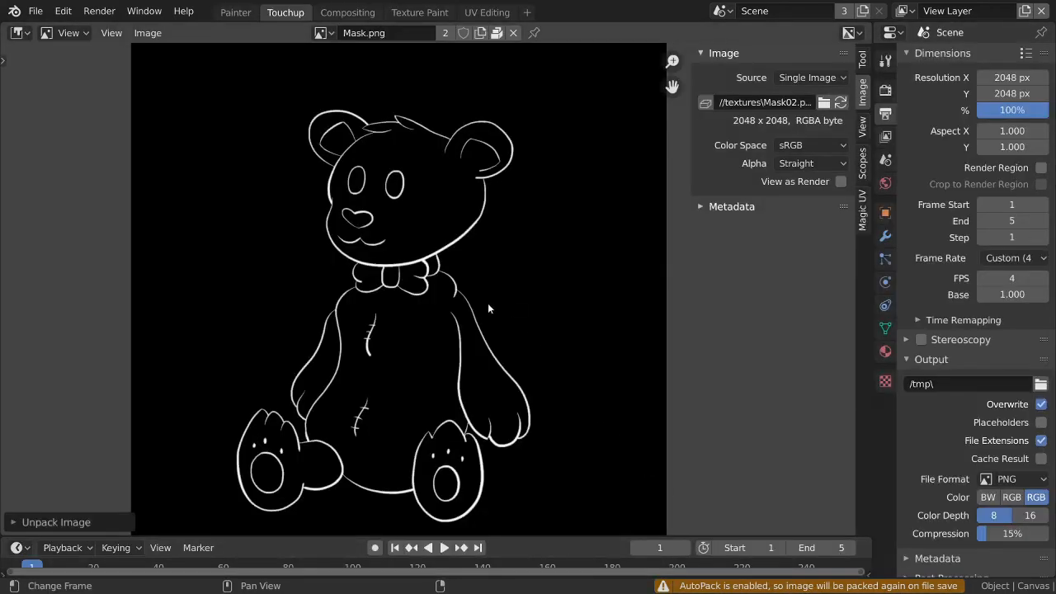
# Step: Inspect the reloaded line drawing up close and pack its Mask02.png source into the blend file
pyautogui.scroll(5, 475, 210)
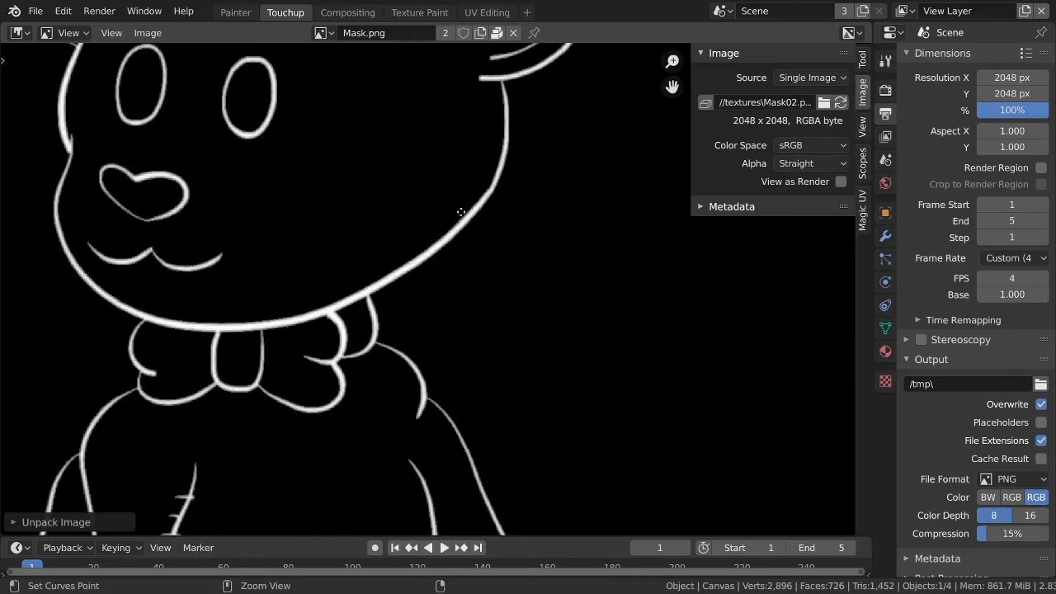
pyautogui.scroll(-5, 465, 248)
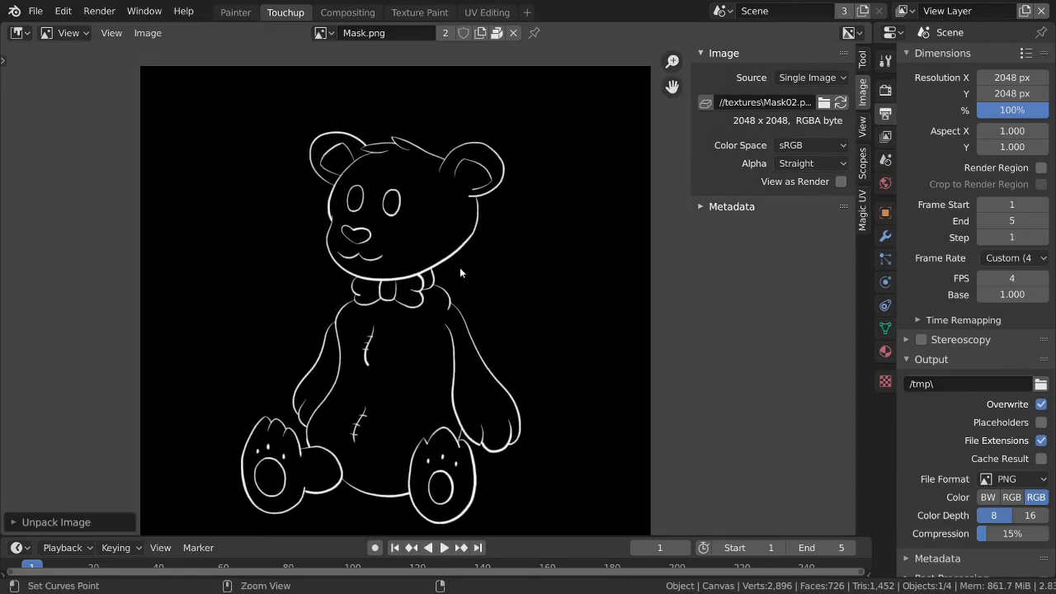
pyautogui.scroll(1, 461, 274)
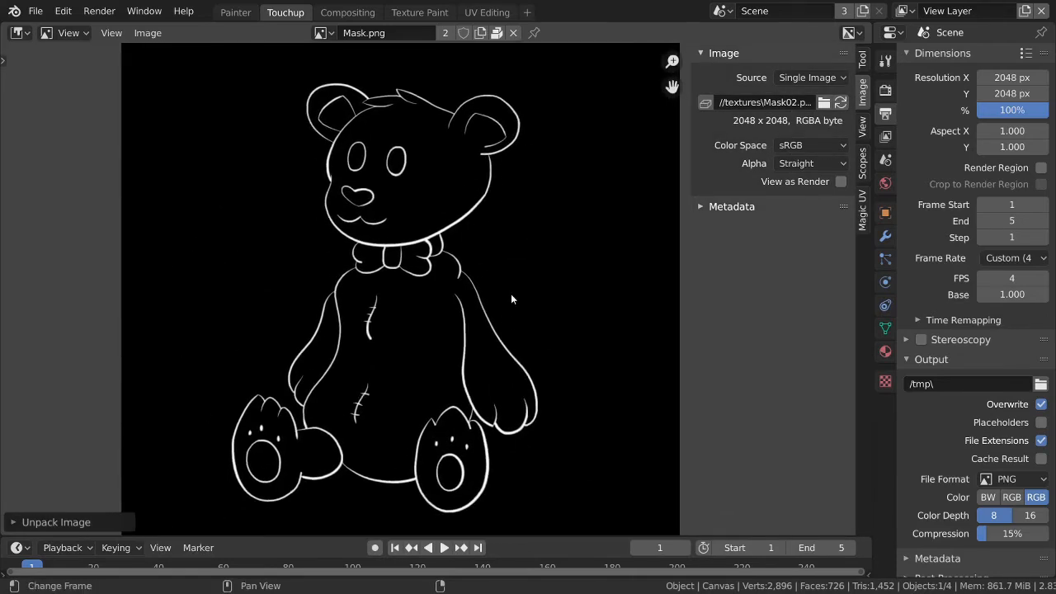
pyautogui.scroll(3, 511, 299)
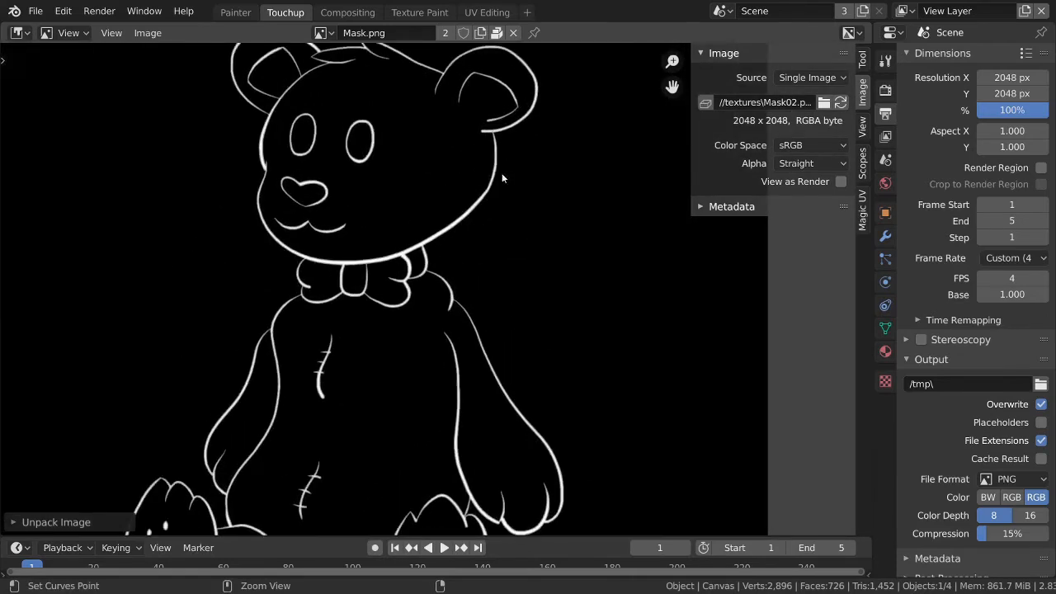
pyautogui.scroll(-4, 492, 275)
pyautogui.scroll(2, 492, 267)
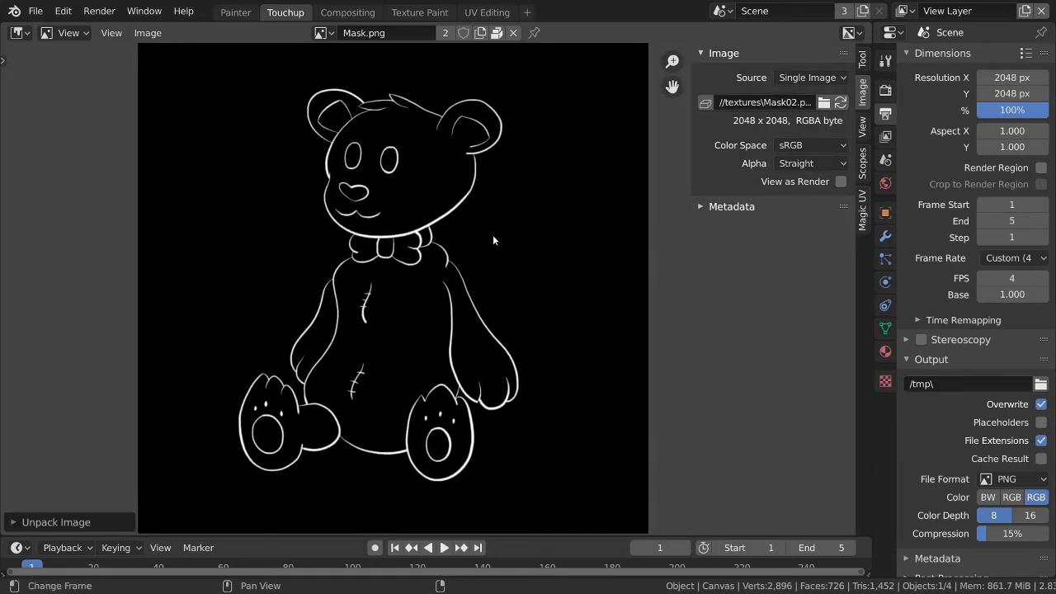
pyautogui.click(705, 102)
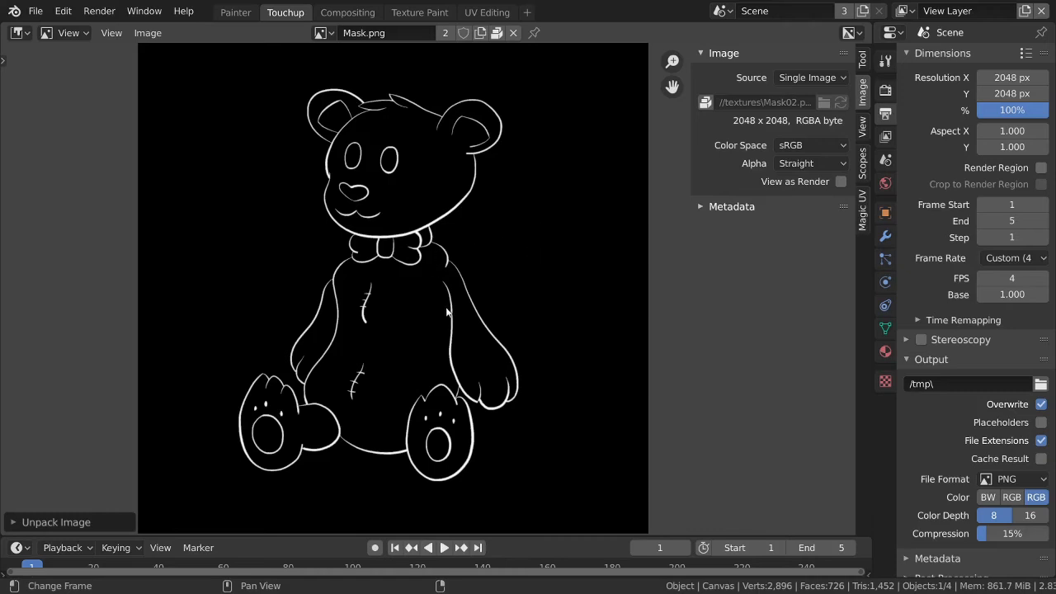
# Step: Switch to the Painter workspace and display Mask.png in its maximized image editor
pyautogui.hotkey('ctrl', 'space')
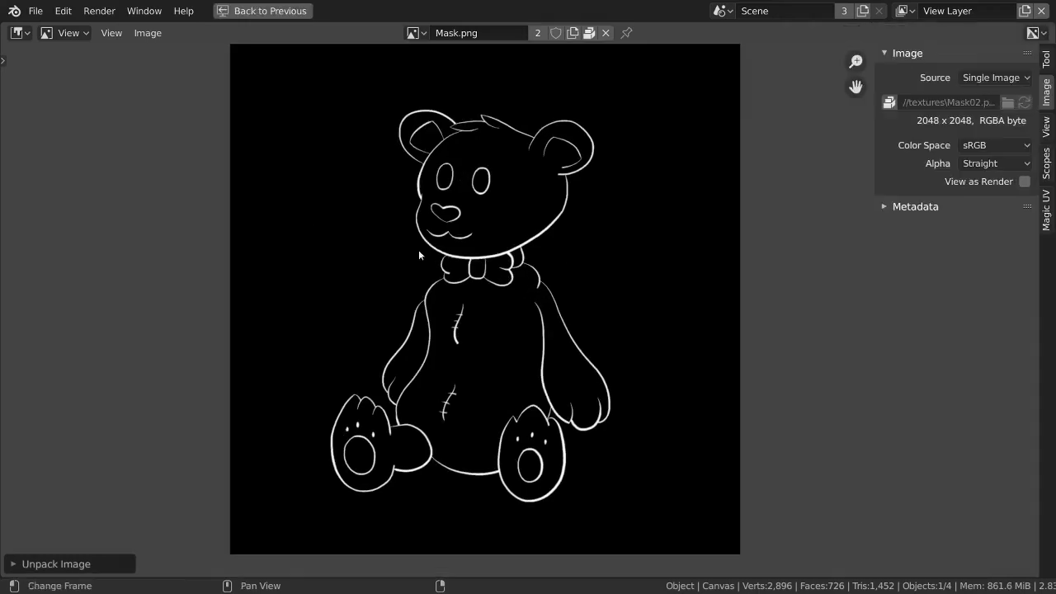
pyautogui.hotkey('ctrl', 'space')
pyautogui.click(235, 10)
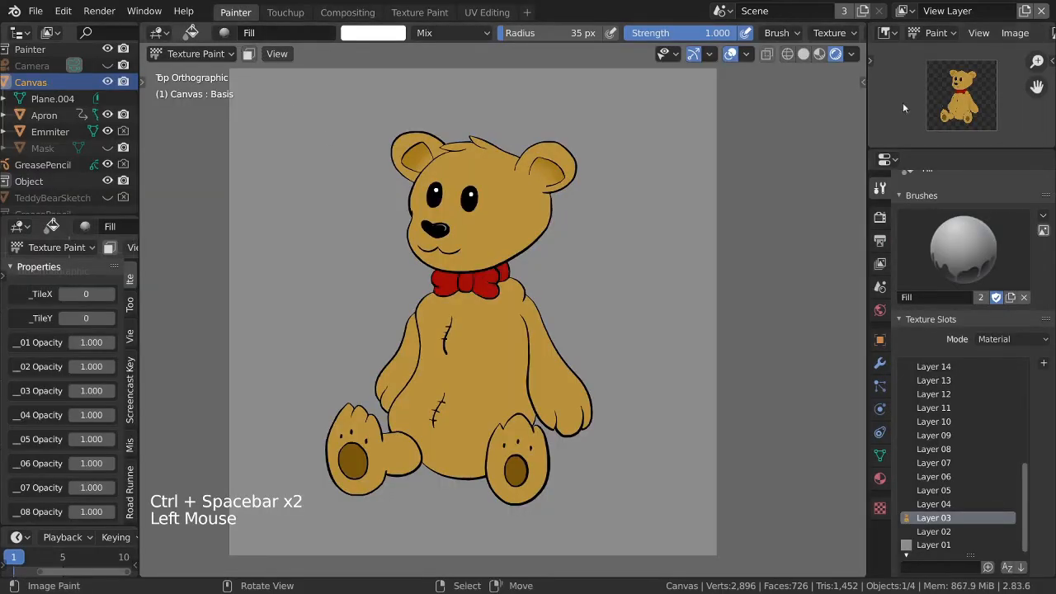
pyautogui.hotkey('ctrl', 'space')
pyautogui.click(422, 32)
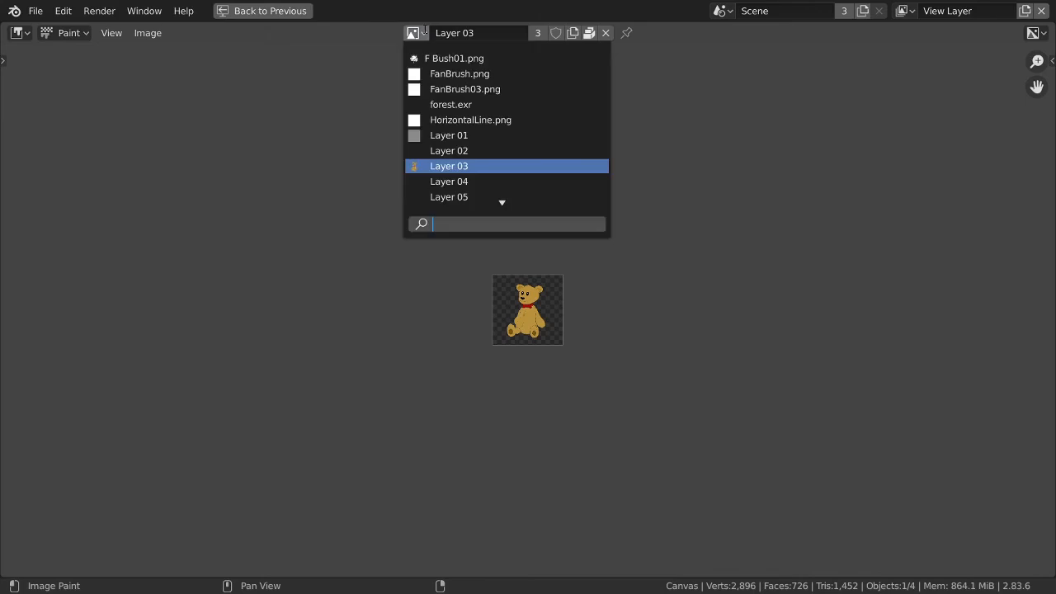
pyautogui.write('ma')
pyautogui.press('Return')
pyautogui.keyDown('ctrl'); pyautogui.moveTo(580, 302); pyautogui.dragTo(623, 53, button='middle'); pyautogui.keyUp('ctrl')
pyautogui.moveTo(546, 232); pyautogui.dragTo(581, 225, button='middle')
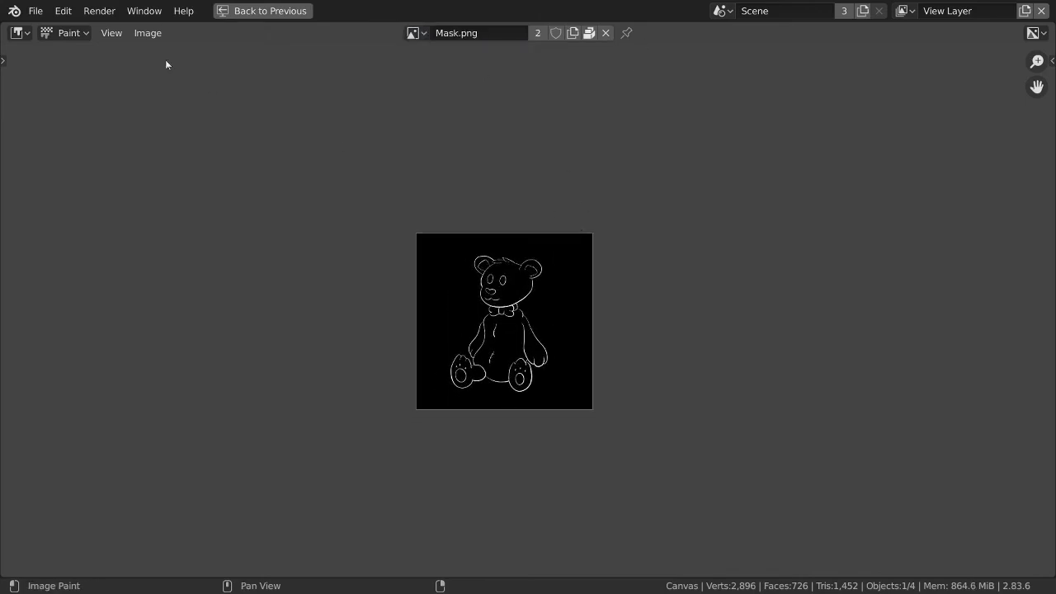
# Step: Show the image editor's tool settings and the Fill brush settings in the sidebar, and save the blend file
pyautogui.click(117, 33)
pyautogui.click(111, 33)
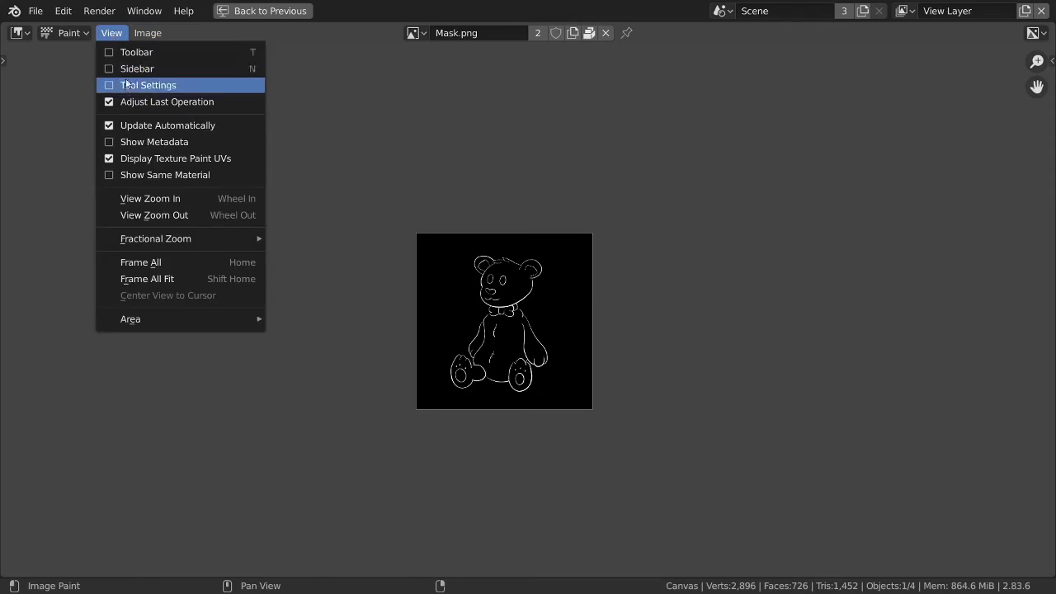
pyautogui.click(132, 85)
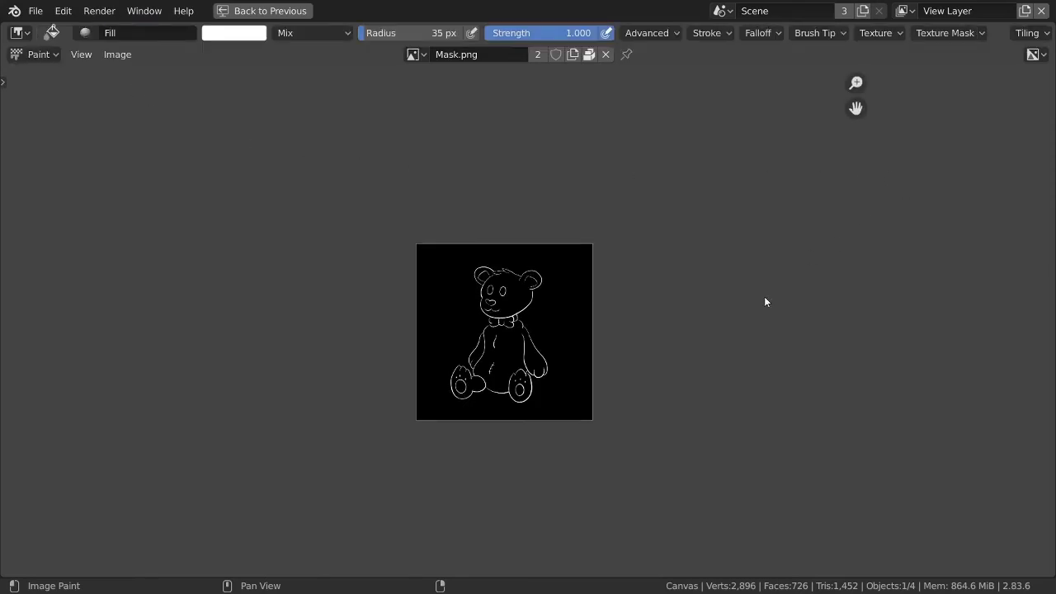
pyautogui.press('n')
pyautogui.click(1047, 80)
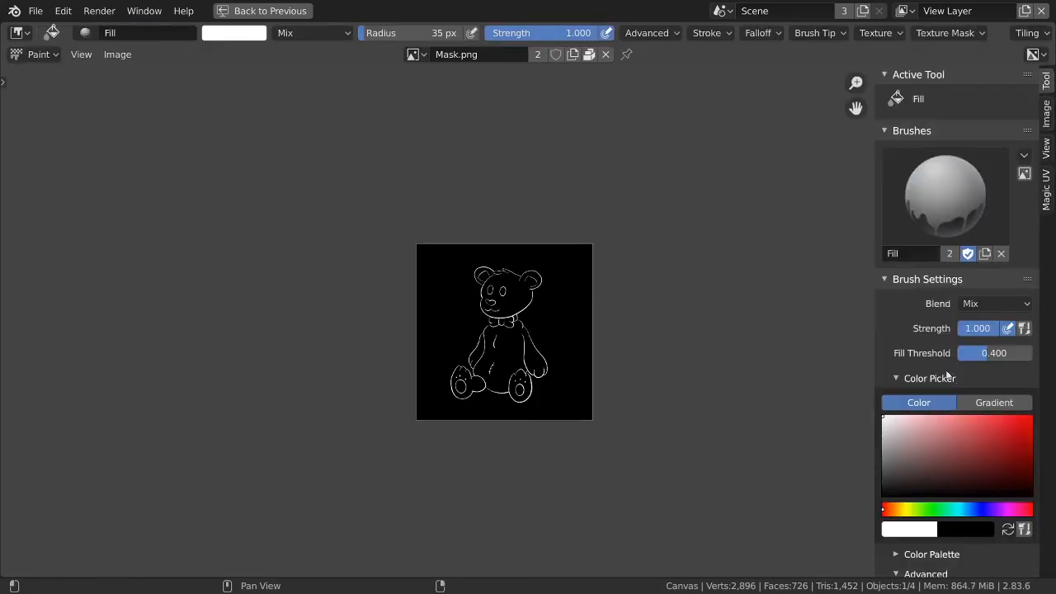
pyautogui.scroll(5, 547, 325)
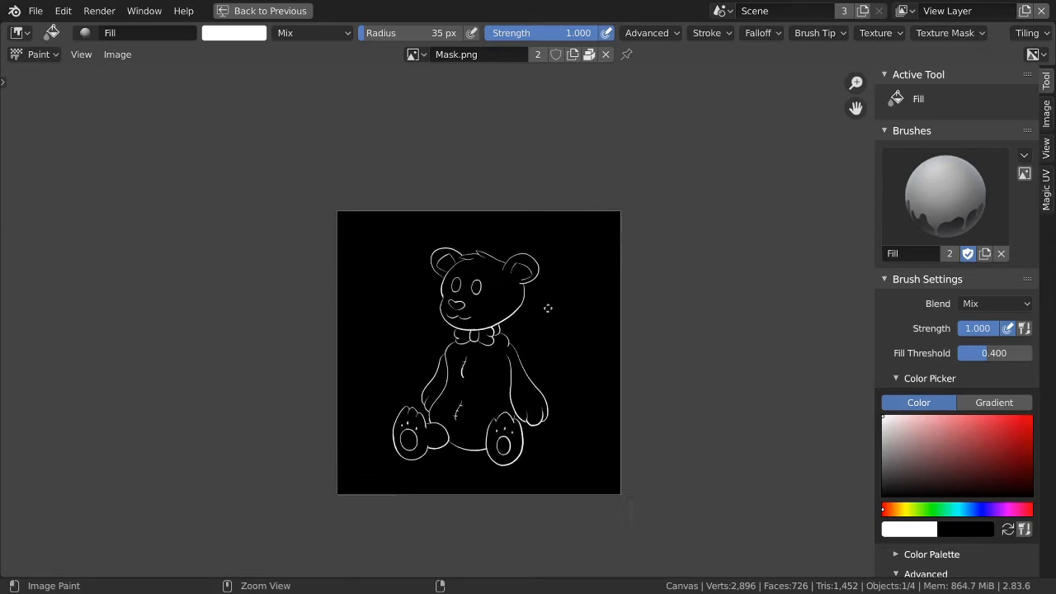
pyautogui.moveTo(556, 275); pyautogui.dragTo(560, 275, button='middle')
pyautogui.hotkey('ctrl', 's')
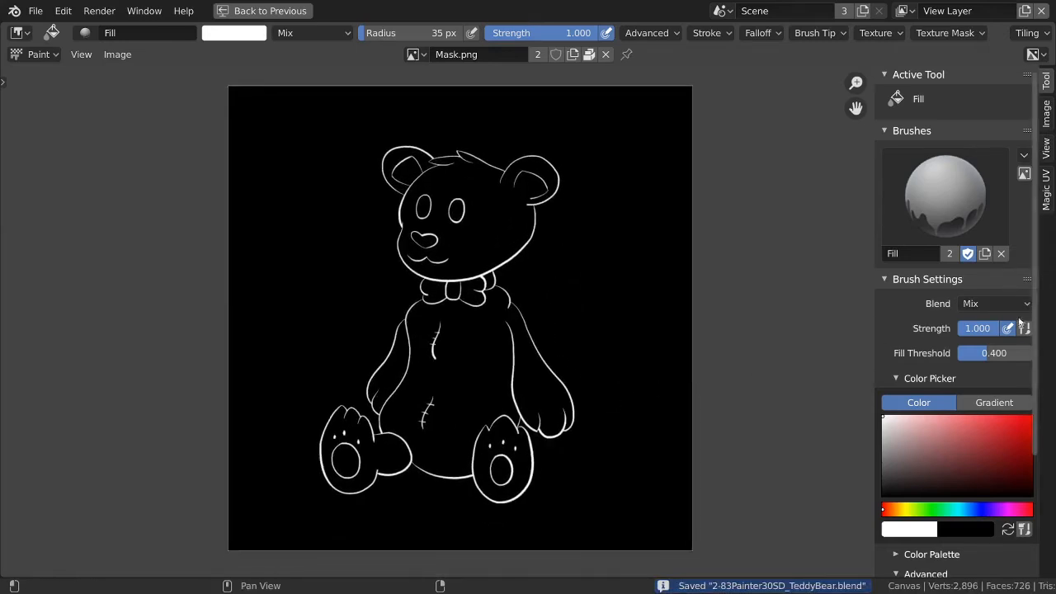
# Step: Set the fill threshold to 0.2 and fill the background around the bear with white
pyautogui.click(1001, 355)
pyautogui.write('0.2')
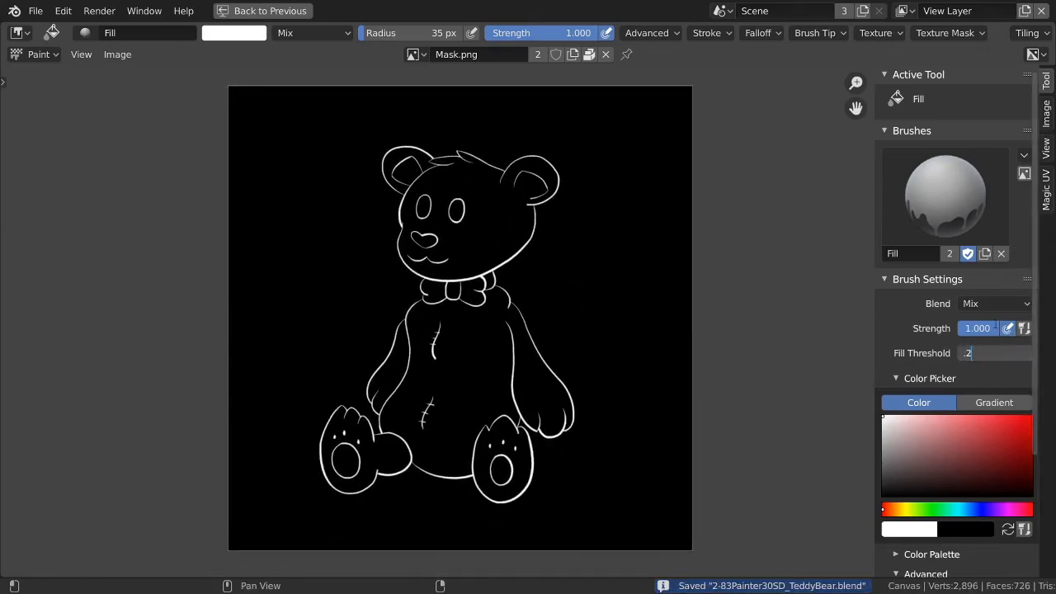
pyautogui.press('Return')
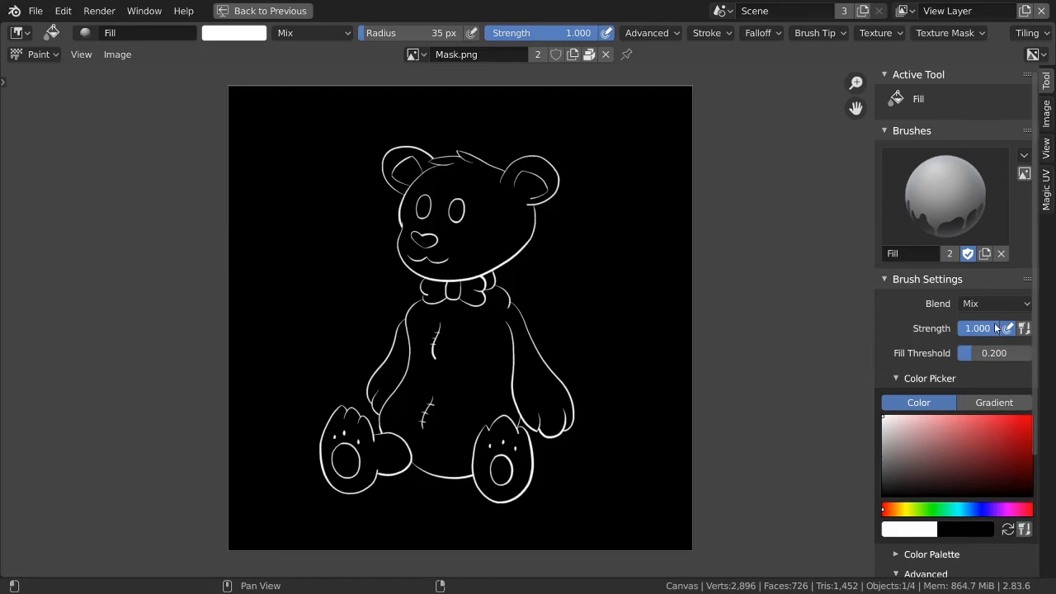
pyautogui.click(621, 299)
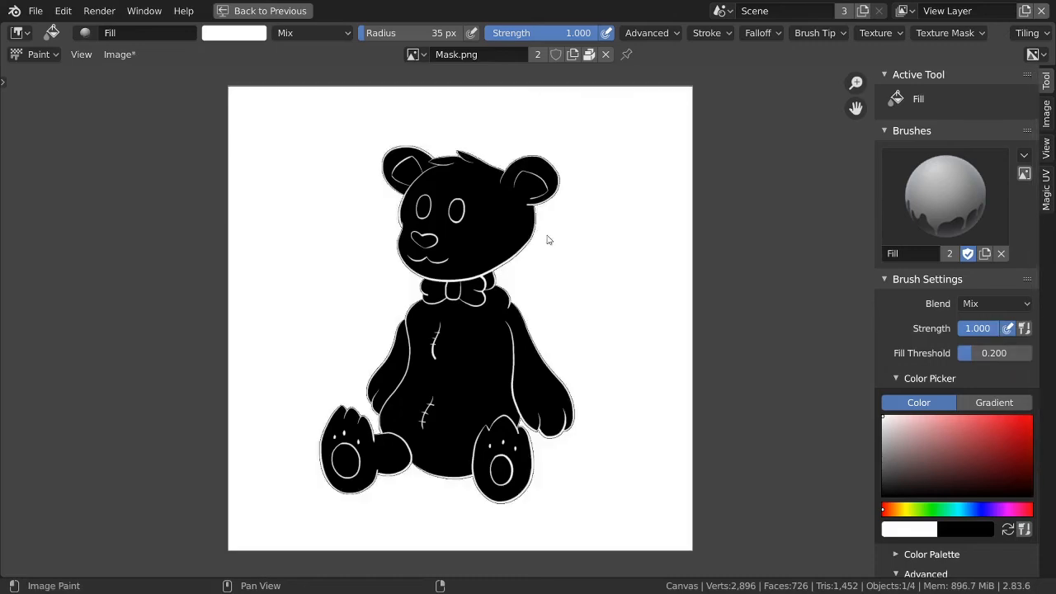
# Step: Check the fill's edge beside the bow tie closely and set the fill threshold to 0.3
pyautogui.scroll(8, 514, 289)
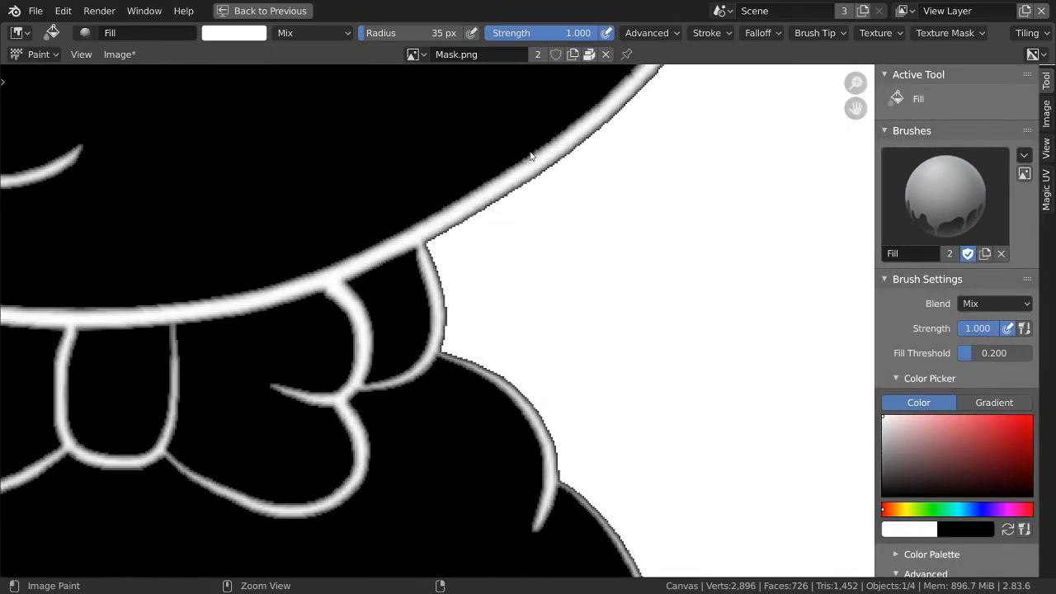
pyautogui.keyDown('ctrl'); pyautogui.moveTo(520, 184); pyautogui.dragTo(525, 212, button='middle'); pyautogui.keyUp('ctrl')
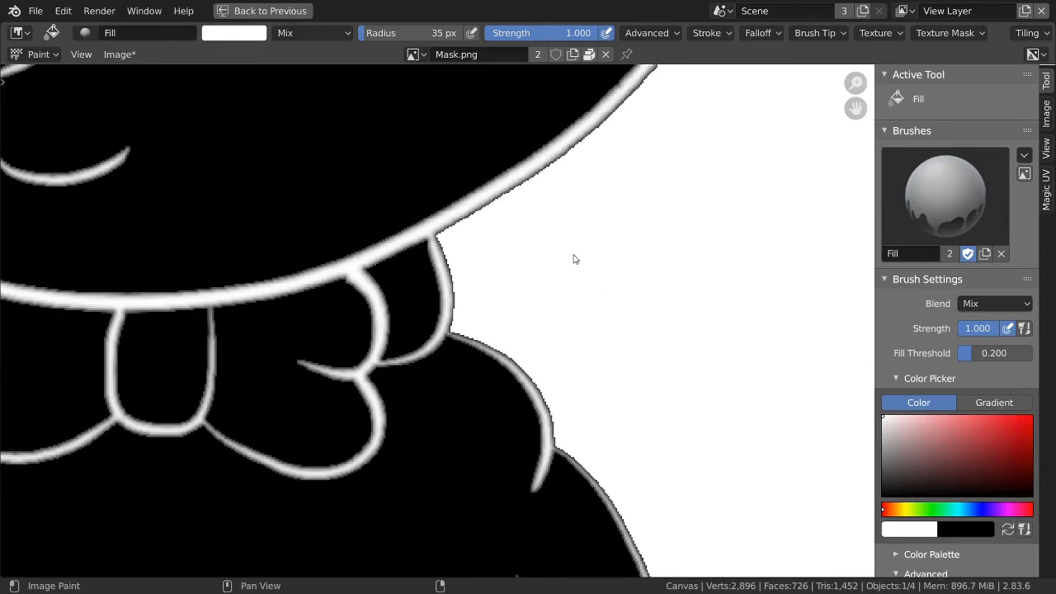
pyautogui.click(996, 355)
pyautogui.write('.3')
pyautogui.press('Return')
# Step: Set the fill threshold to 0.4
pyautogui.click(995, 353)
pyautogui.press('BackSpace')
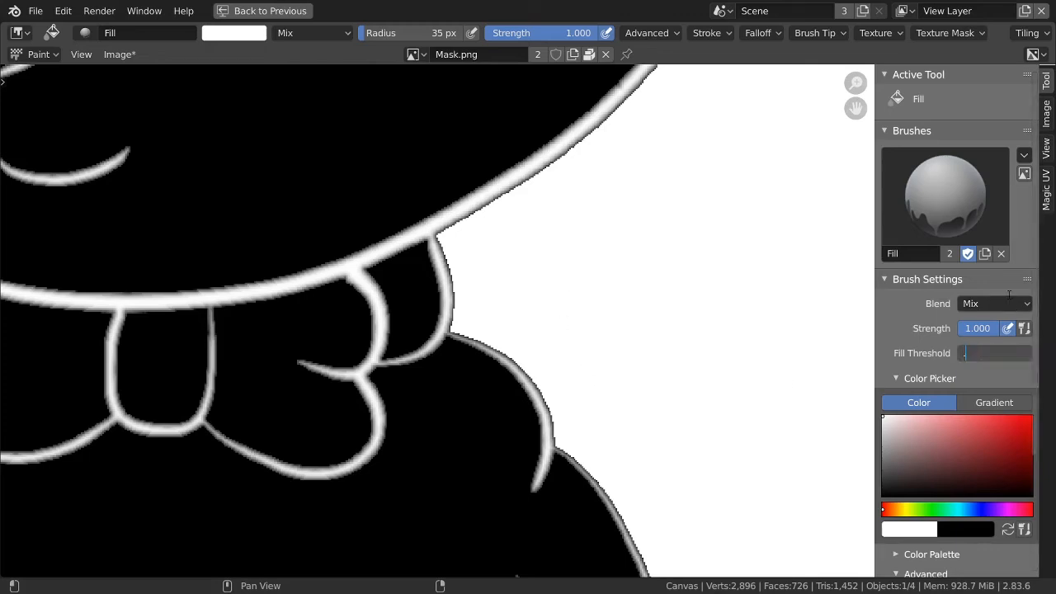
pyautogui.write('.4')
pyautogui.press('Return')
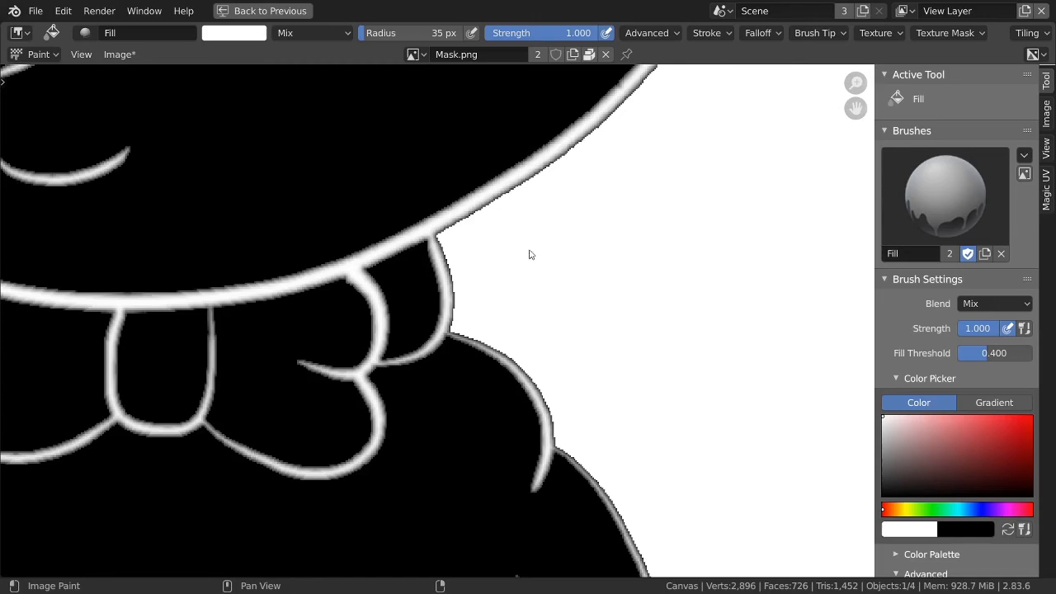
# Step: Save all modified images and restore the Painter workspace's multi-editor layout
pyautogui.keyDown('ctrl'); pyautogui.moveTo(557, 252); pyautogui.dragTo(568, 351, button='middle'); pyautogui.keyUp('ctrl')
pyautogui.scroll(-7, 568, 351)
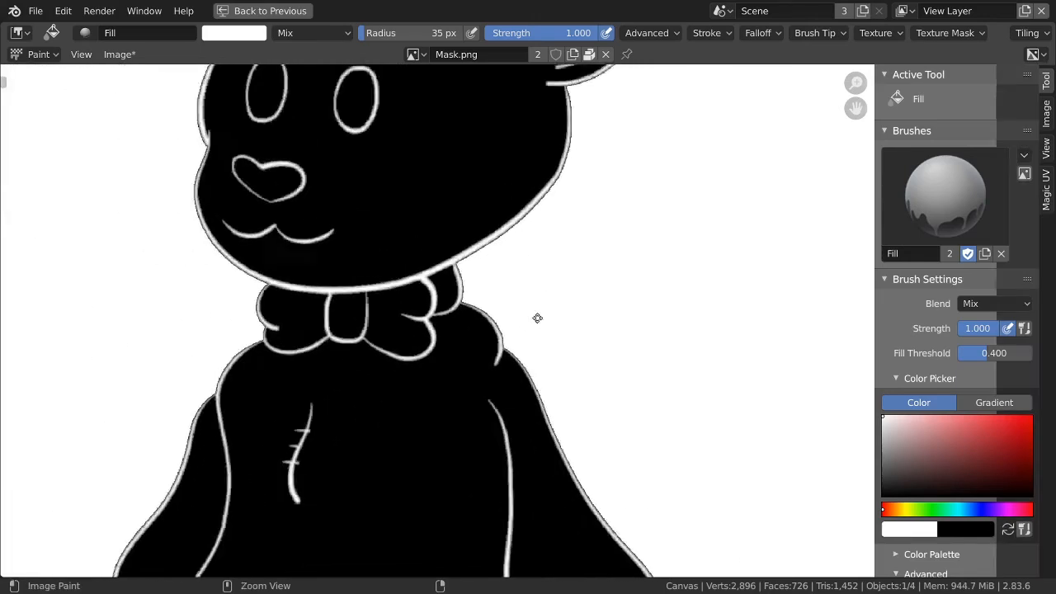
pyautogui.scroll(3, 533, 309)
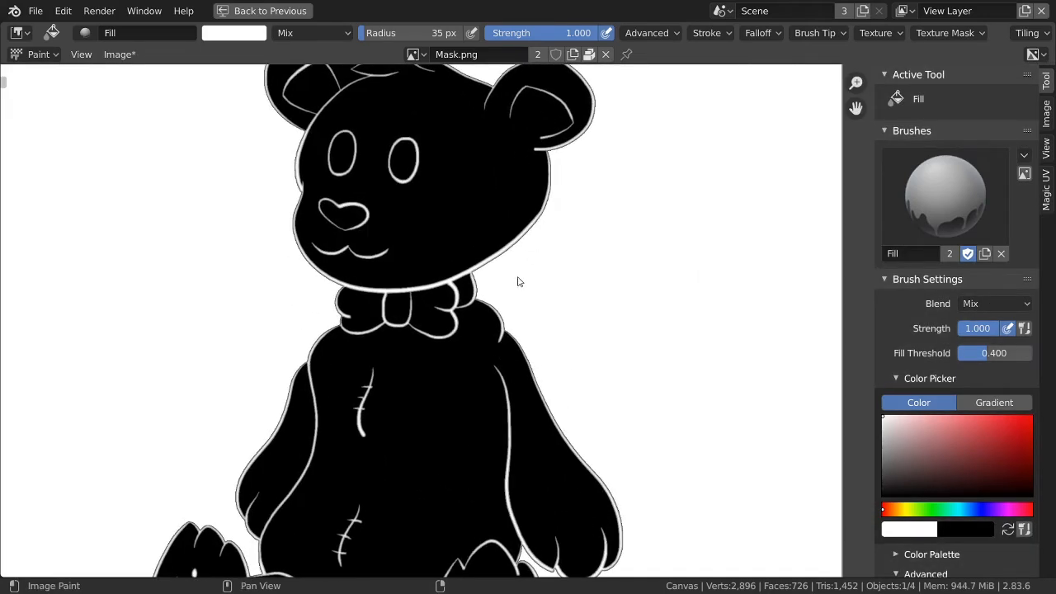
pyautogui.click(119, 53)
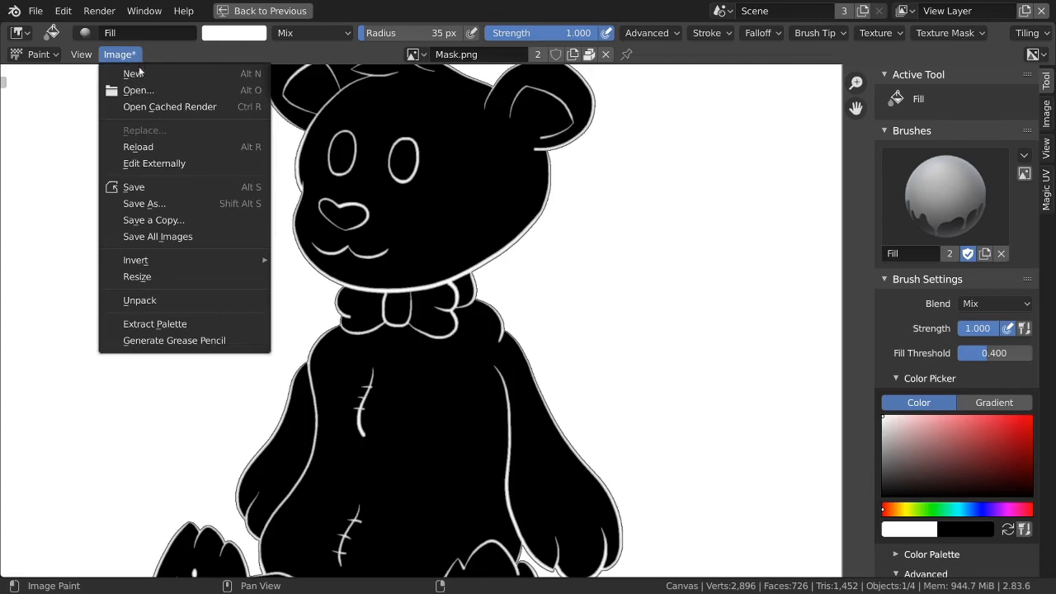
pyautogui.click(185, 238)
pyautogui.scroll(-1, 511, 260)
pyautogui.scroll(-3, 510, 261)
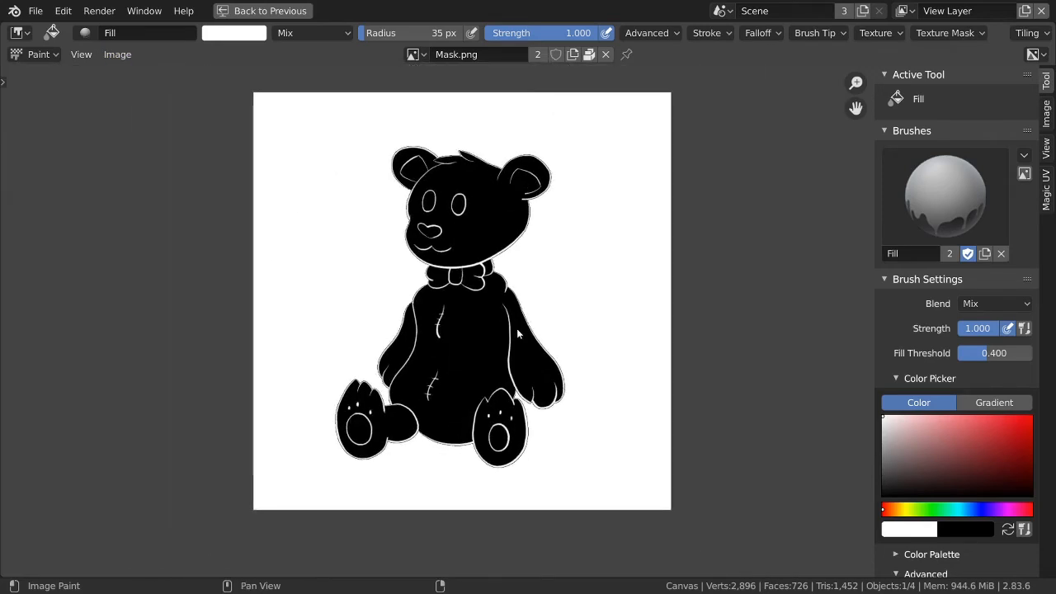
pyautogui.click(261, 11)
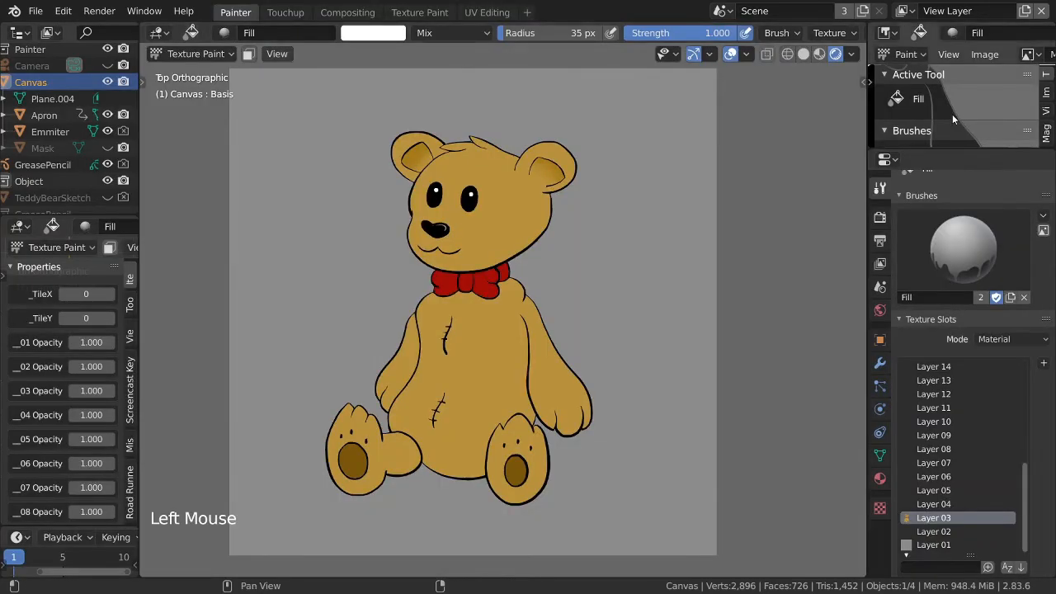
# Step: Hide the image editor's sidebar and fit the whole mask image in its view
pyautogui.press('n')
pyautogui.press('Home')
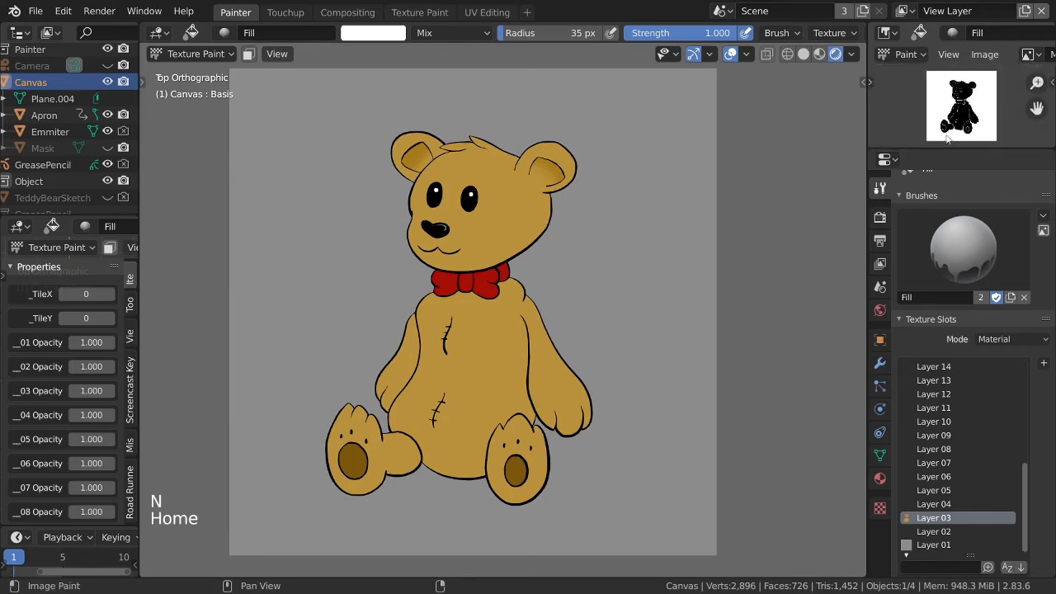
pyautogui.press('ctrl+alt+KP_2')
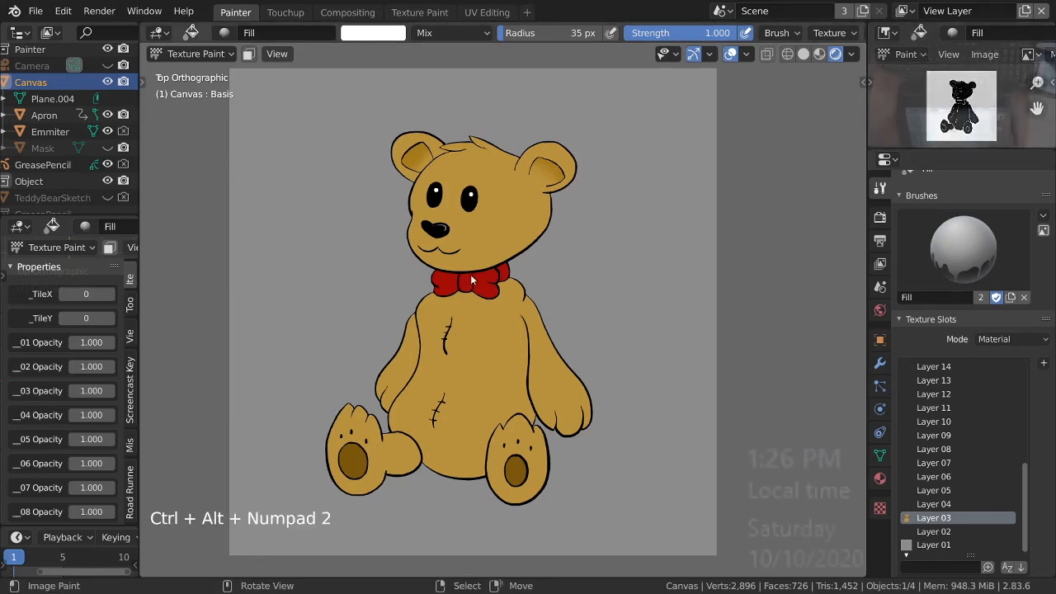
# Step: Make the Mask object visible and check the masked edge closely around the bear's head and ear
pyautogui.keyDown('ctrl'); pyautogui.moveTo(523, 286); pyautogui.dragTo(596, 170, button='middle'); pyautogui.keyUp('ctrl')
pyautogui.click(107, 148)
pyautogui.keyDown('ctrl'); pyautogui.moveTo(553, 219); pyautogui.dragTo(601, 306, button='middle'); pyautogui.keyUp('ctrl')
pyautogui.keyDown('shift'); pyautogui.moveTo(601, 306); pyautogui.dragTo(587, 308, button='middle'); pyautogui.keyUp('shift')
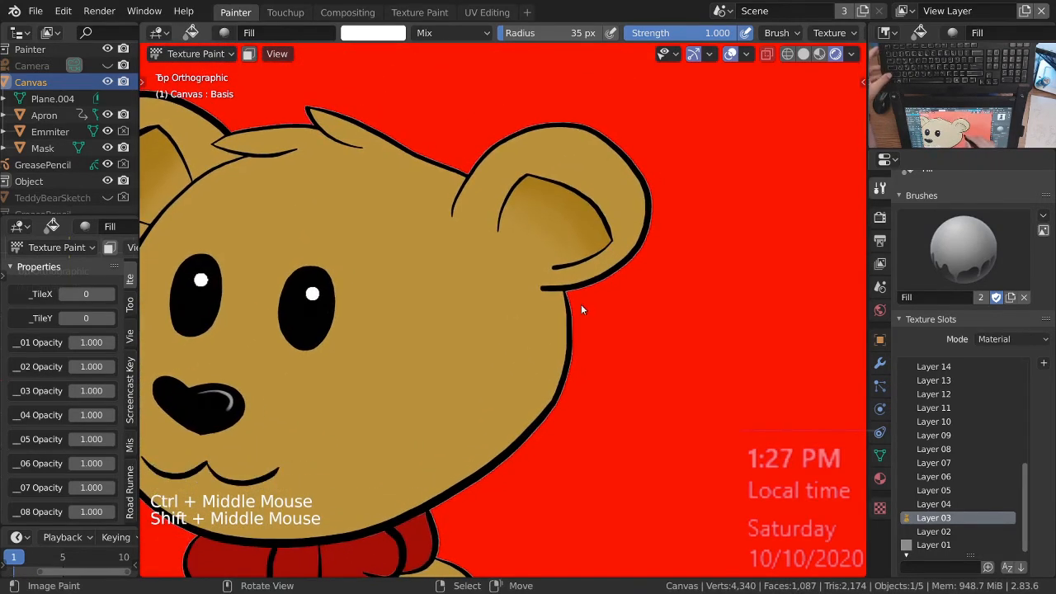
pyautogui.keyDown('shift'); pyautogui.moveTo(536, 331); pyautogui.dragTo(574, 313, button='middle'); pyautogui.keyUp('shift')
# Step: Switch to the Draw tool and choose the DrawHard brush
pyautogui.press('space')
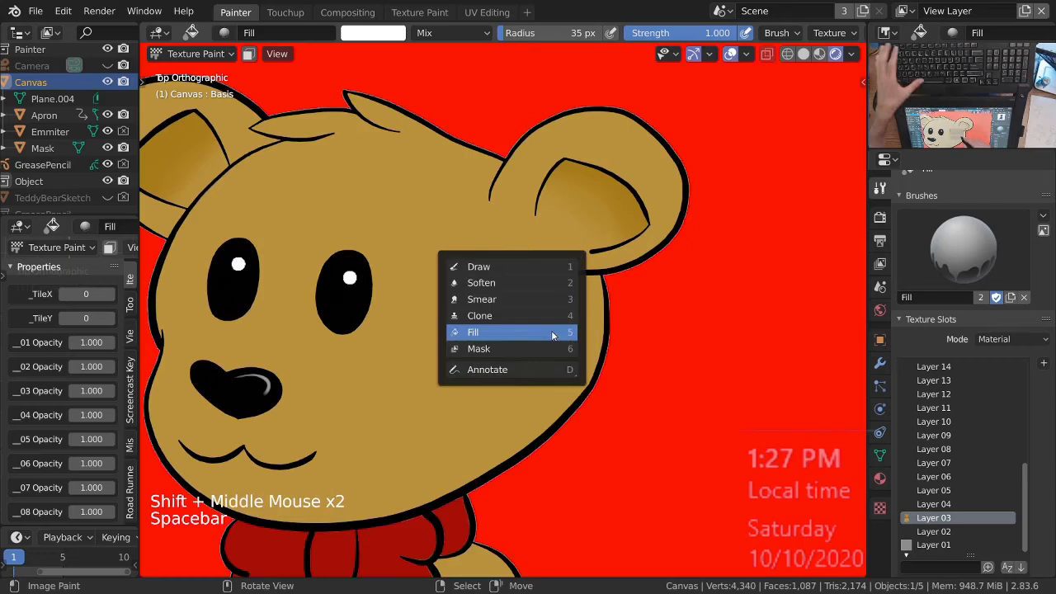
pyautogui.click(494, 265)
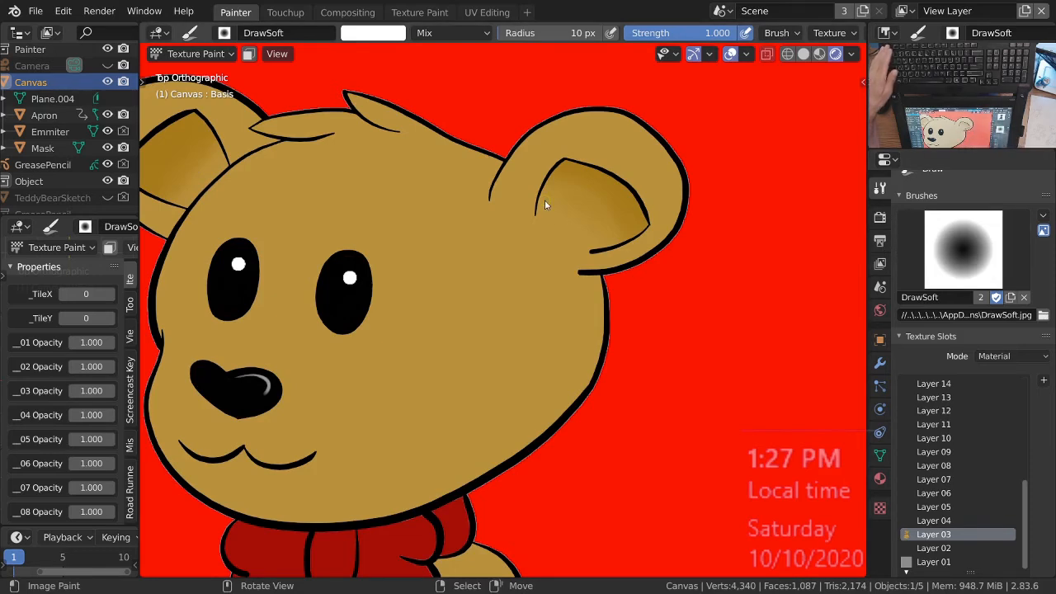
pyautogui.keyDown('ctrl'); pyautogui.moveTo(544, 204); pyautogui.dragTo(553, 258, button='middle'); pyautogui.keyUp('ctrl')
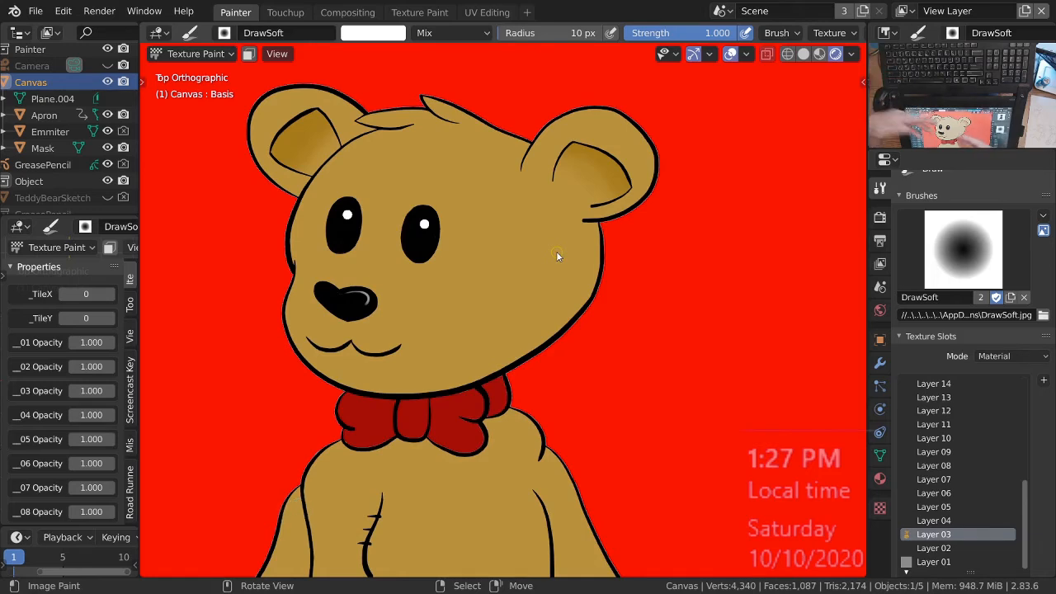
pyautogui.keyDown('ctrl'); pyautogui.moveTo(571, 344); pyautogui.dragTo(568, 348, button='middle'); pyautogui.keyUp('ctrl')
pyautogui.keyDown('shift'); pyautogui.moveTo(567, 348); pyautogui.dragTo(525, 417, button='middle'); pyautogui.keyUp('shift')
pyautogui.click(964, 247)
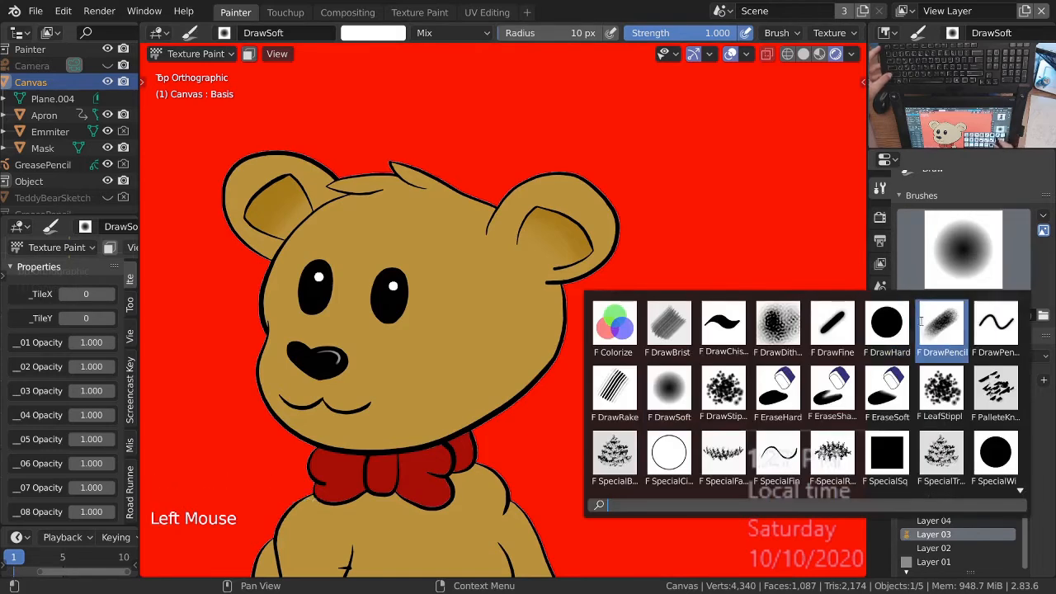
pyautogui.click(887, 326)
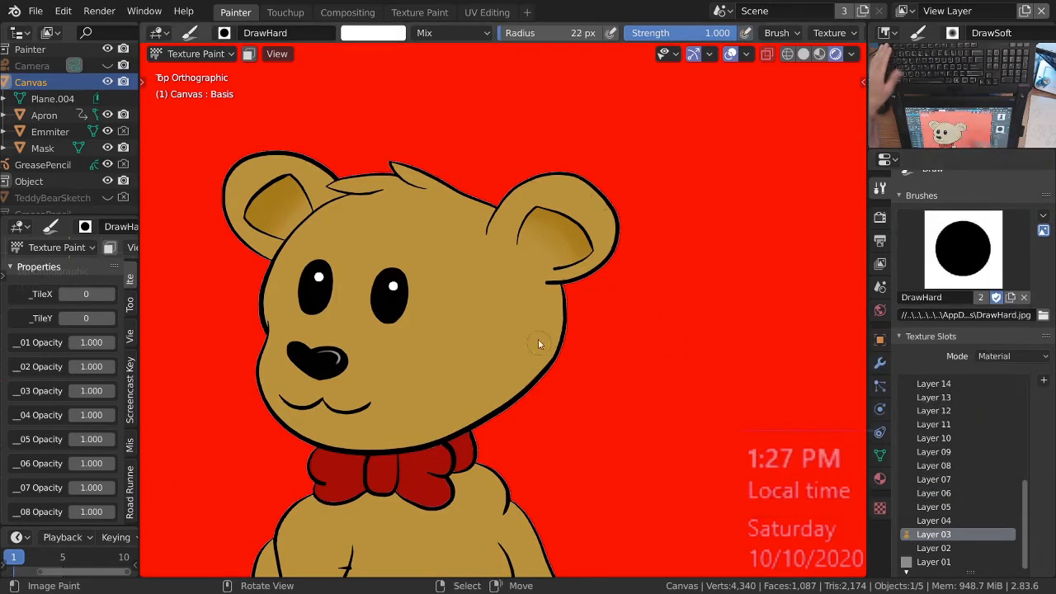
# Step: Switch to the Mask tool, choose the MaskHard brush and set its radius to 18 px
pyautogui.press('space')
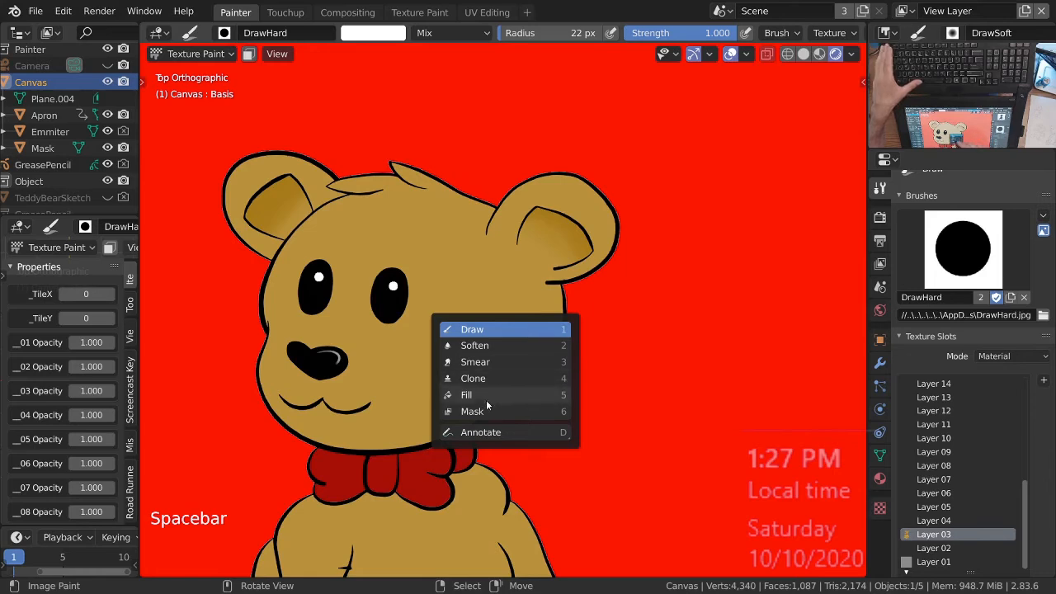
pyautogui.click(955, 266)
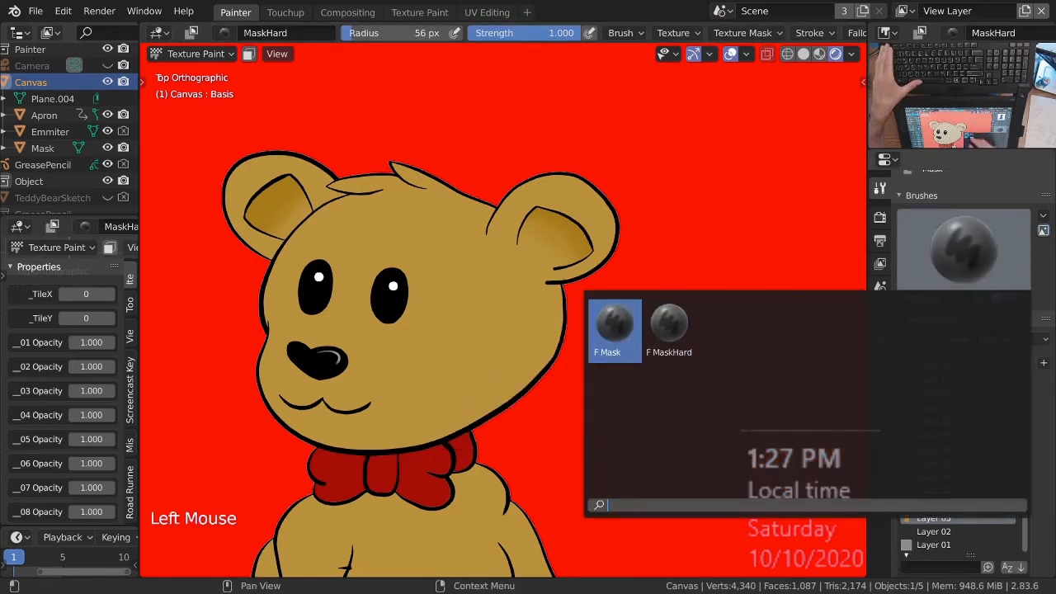
pyautogui.click(669, 327)
pyautogui.keyDown('ctrl'); pyautogui.moveTo(585, 319); pyautogui.dragTo(600, 306, button='middle'); pyautogui.keyUp('ctrl')
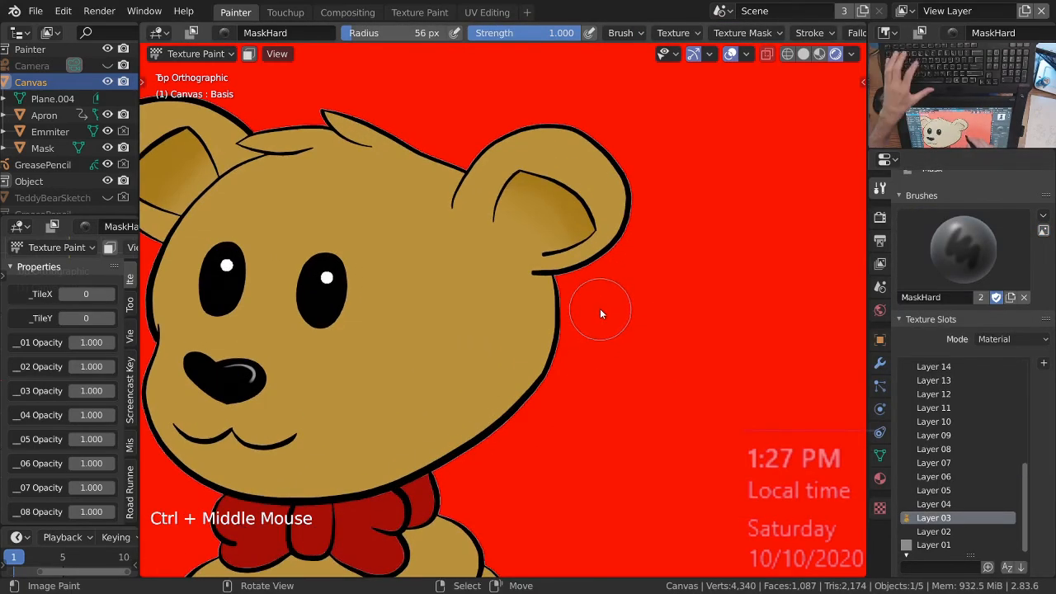
pyautogui.press('f')
pyautogui.click(569, 324)
# Step: Paint the mask over the thin fringe along the head's right edge and the underside of the right ear
pyautogui.keyDown('ctrl'); pyautogui.moveTo(570, 324); pyautogui.dragTo(556, 239, button='middle'); pyautogui.keyUp('ctrl')
pyautogui.moveTo(548, 235); pyautogui.dragTo(560, 268)
pyautogui.moveTo(557, 384); pyautogui.dragTo(538, 441)
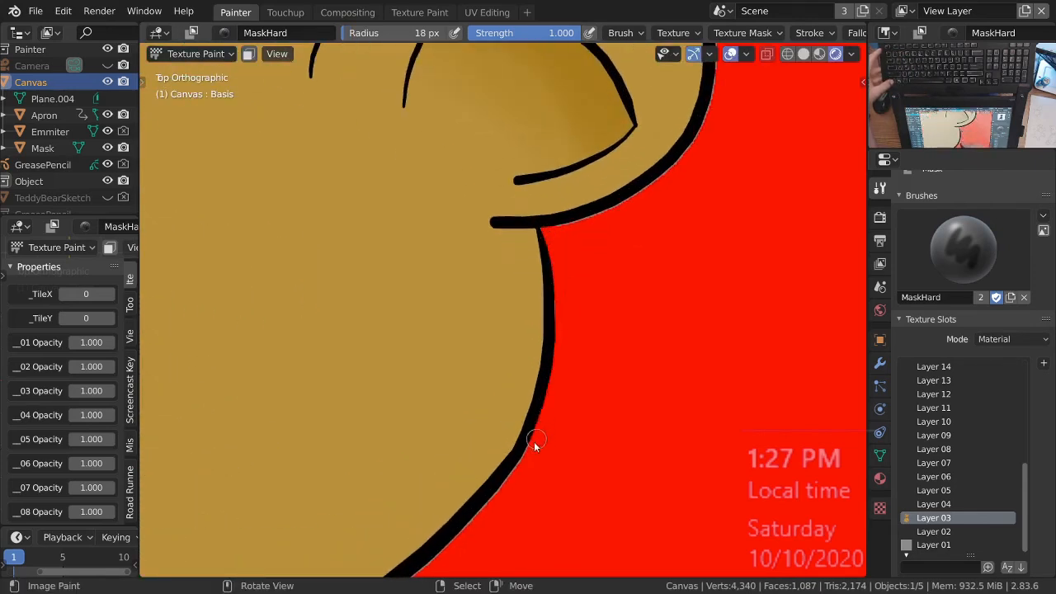
pyautogui.moveTo(552, 238); pyautogui.dragTo(611, 218)
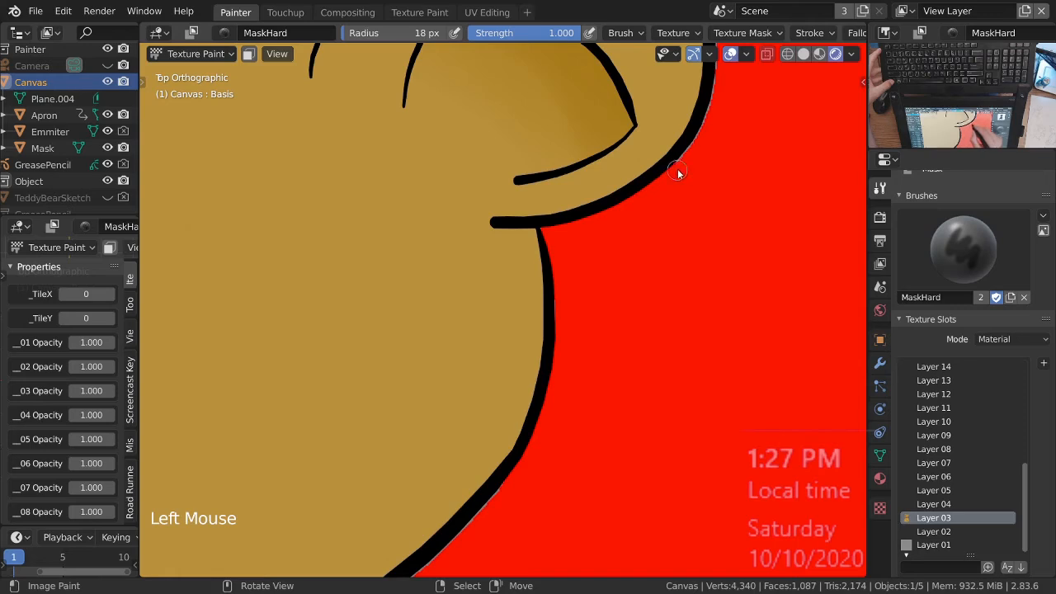
# Step: Paint the mask along the right ear's outer and upper rim, back towards the head
pyautogui.keyDown('shift'); pyautogui.moveTo(688, 189); pyautogui.dragTo(599, 217, button='middle'); pyautogui.keyUp('shift')
pyautogui.moveTo(599, 217); pyautogui.dragTo(564, 147)
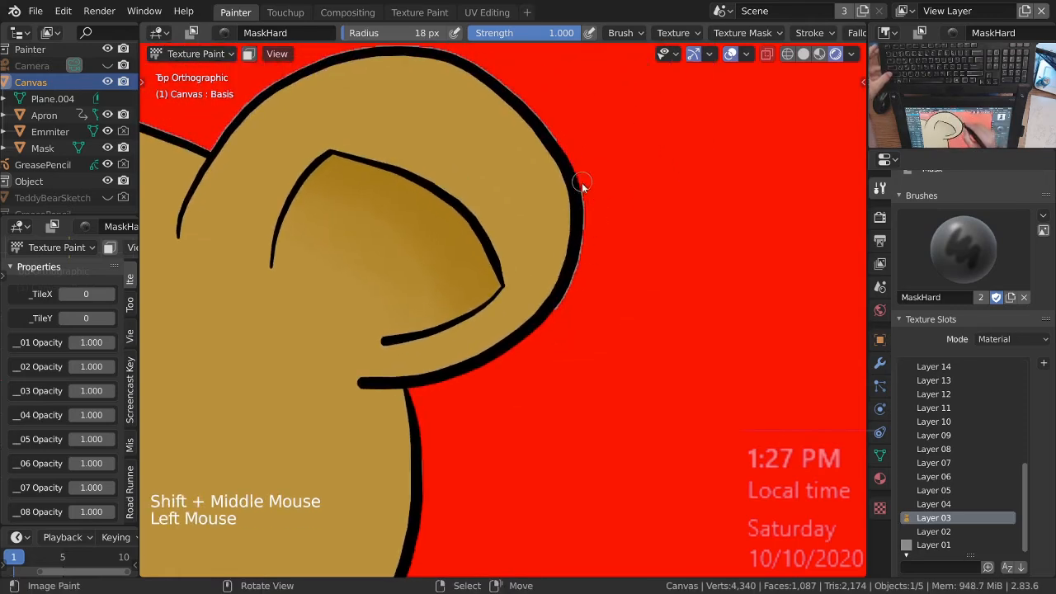
pyautogui.moveTo(584, 238); pyautogui.dragTo(568, 305)
pyautogui.keyDown('shift'); pyautogui.moveTo(588, 245); pyautogui.dragTo(611, 325, button='middle'); pyautogui.keyUp('shift')
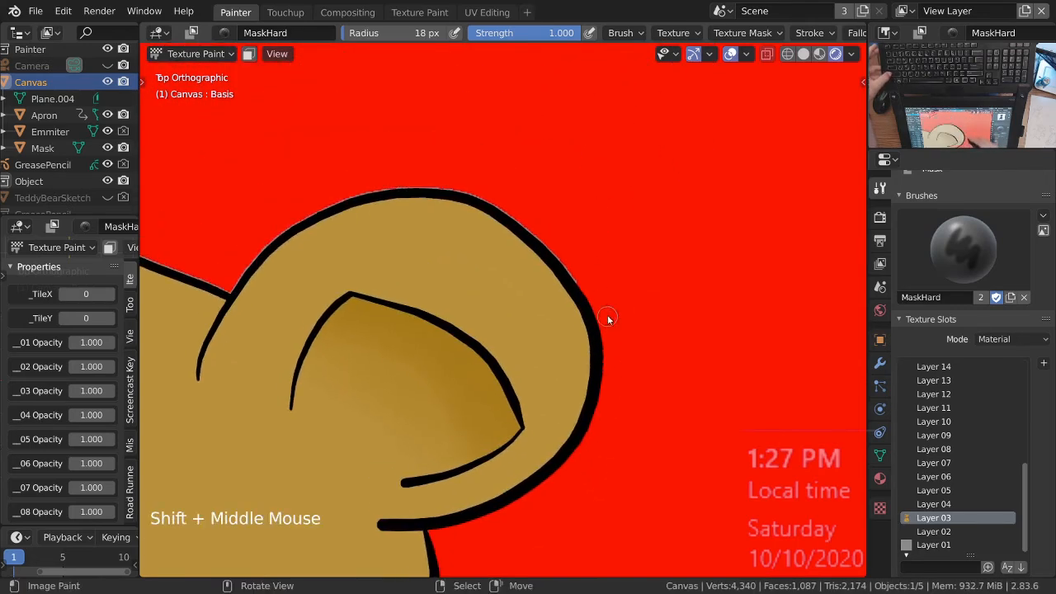
pyautogui.click(587, 296)
pyautogui.moveTo(523, 223); pyautogui.dragTo(422, 181)
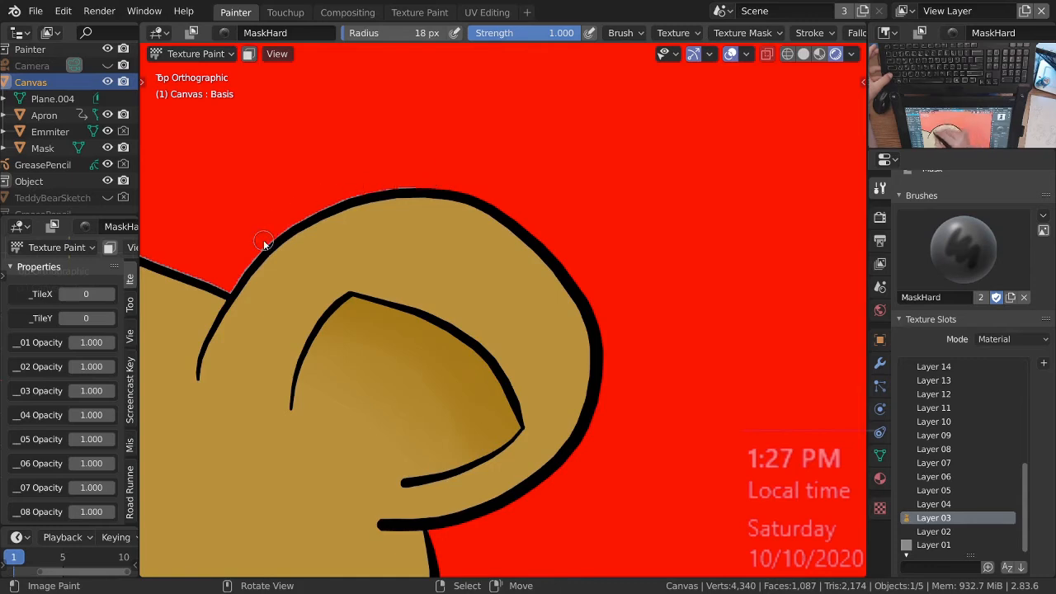
pyautogui.keyDown('shift'); pyautogui.moveTo(480, 205); pyautogui.dragTo(585, 209, button='middle'); pyautogui.keyUp('shift')
pyautogui.moveTo(522, 190); pyautogui.dragTo(488, 192)
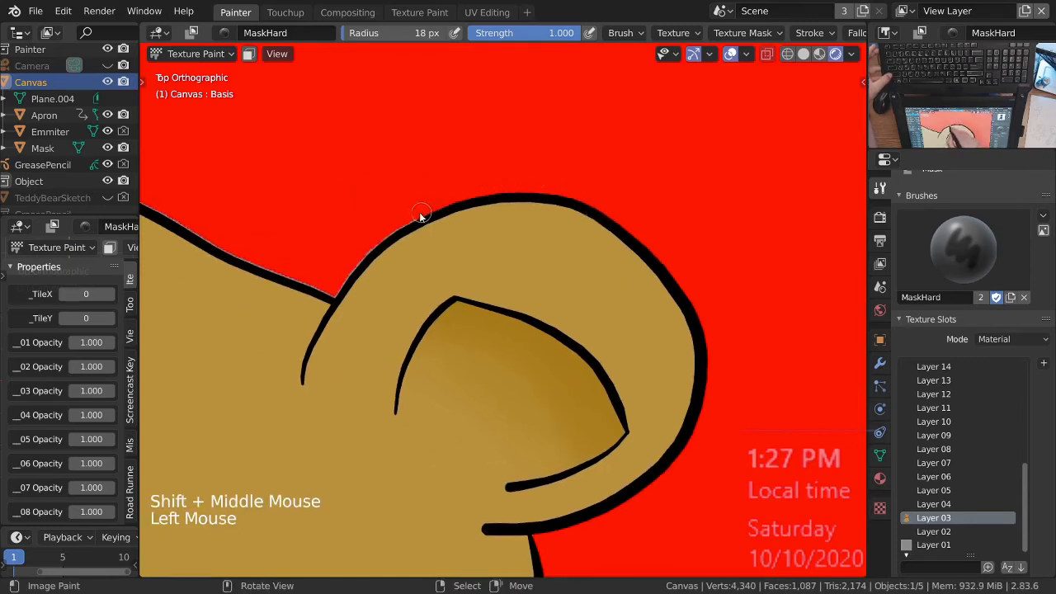
pyautogui.moveTo(427, 213); pyautogui.dragTo(368, 252)
# Step: Rotate the view and paint the mask along the top of the head between the hair tuft and the right ear
pyautogui.keyDown('shift'); pyautogui.moveTo(337, 287); pyautogui.dragTo(432, 193, button='middle'); pyautogui.keyUp('shift')
pyautogui.press('KP_6')
pyautogui.press('KP_6')
pyautogui.press('KP_6')
pyautogui.press('KP_6')
pyautogui.press('KP_6')
pyautogui.press('KP_6')
pyautogui.moveTo(394, 80); pyautogui.dragTo(410, 203)
pyautogui.moveTo(411, 277); pyautogui.dragTo(413, 334)
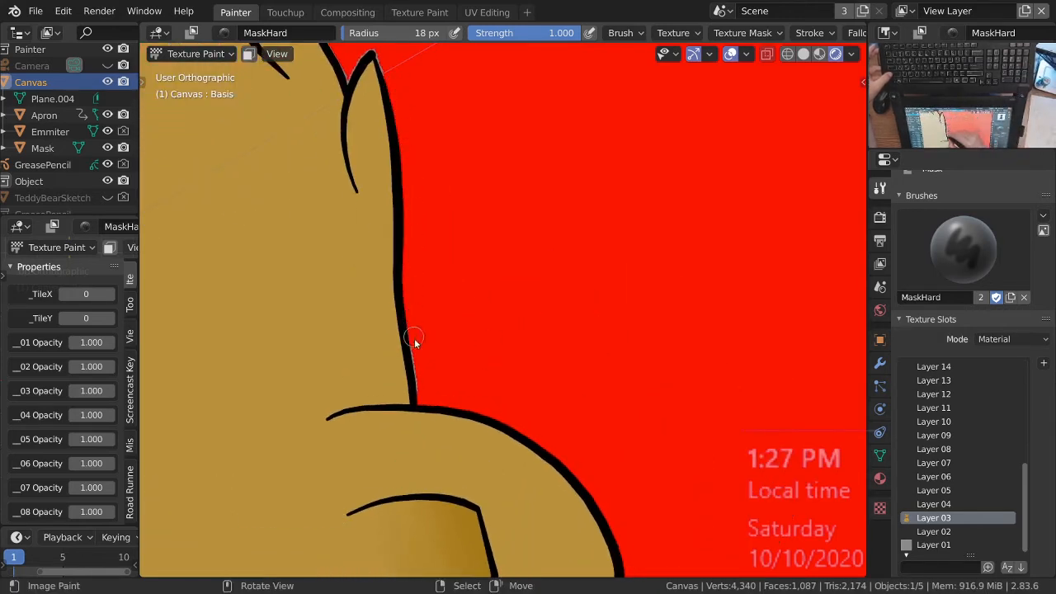
pyautogui.click(421, 401)
# Step: Paint the mask around the tip of the hair tuft and along the head outline beyond it
pyautogui.moveTo(435, 365)
pyautogui.keyDown('shift'); pyautogui.mouseDown(button='middle')
pyautogui.moveTo(471, 410)
pyautogui.moveTo(458, 221)
pyautogui.mouseUp(button='middle'); pyautogui.keyUp('shift')
pyautogui.moveTo(423, 236)
pyautogui.mouseDown()
pyautogui.moveTo(454, 316)
pyautogui.moveTo(418, 238)
pyautogui.moveTo(382, 290)
pyautogui.mouseUp()
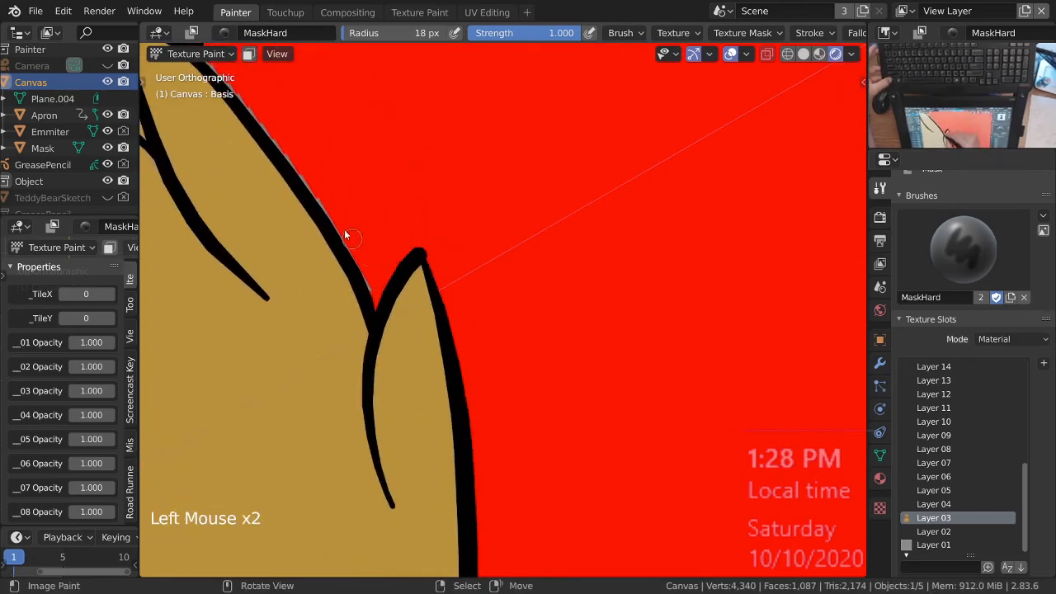
pyautogui.moveTo(252, 106); pyautogui.dragTo(370, 297)
pyautogui.moveTo(370, 297)
pyautogui.keyDown('shift'); pyautogui.mouseDown(button='middle')
pyautogui.moveTo(505, 345)
pyautogui.moveTo(457, 148)
pyautogui.mouseUp(button='middle'); pyautogui.keyUp('shift')
# Step: Paint the mask around the rim of the left ear, down to where its outer side meets the head
pyautogui.click(448, 103)
pyautogui.moveTo(447, 104); pyautogui.dragTo(429, 301)
pyautogui.moveTo(455, 336); pyautogui.dragTo(515, 404)
pyautogui.moveTo(514, 404)
pyautogui.keyDown('shift'); pyautogui.mouseDown(button='middle')
pyautogui.moveTo(521, 424)
pyautogui.moveTo(519, 234)
pyautogui.moveTo(462, 196)
pyautogui.mouseUp(button='middle'); pyautogui.keyUp('shift')
pyautogui.moveTo(462, 195)
pyautogui.mouseDown()
pyautogui.moveTo(396, 153)
pyautogui.moveTo(488, 242)
pyautogui.moveTo(547, 351)
pyautogui.mouseUp()
pyautogui.keyDown('shift'); pyautogui.moveTo(558, 396); pyautogui.dragTo(559, 196, button='middle'); pyautogui.keyUp('shift')
pyautogui.moveTo(546, 204); pyautogui.dragTo(438, 219)
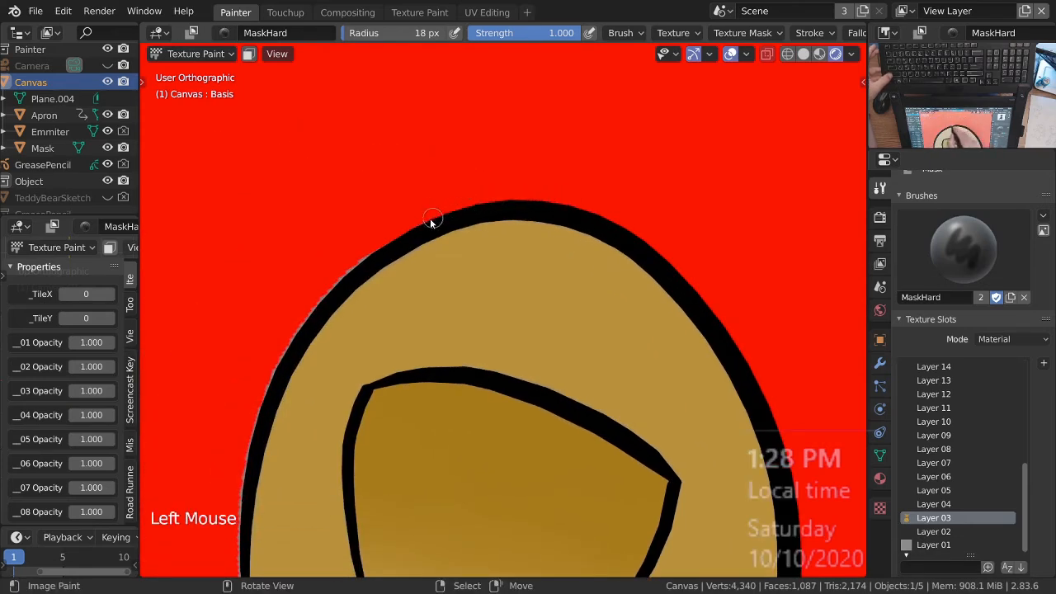
pyautogui.keyDown('shift'); pyautogui.moveTo(276, 373); pyautogui.dragTo(418, 124, button='middle'); pyautogui.keyUp('shift')
pyautogui.moveTo(403, 156); pyautogui.dragTo(385, 213)
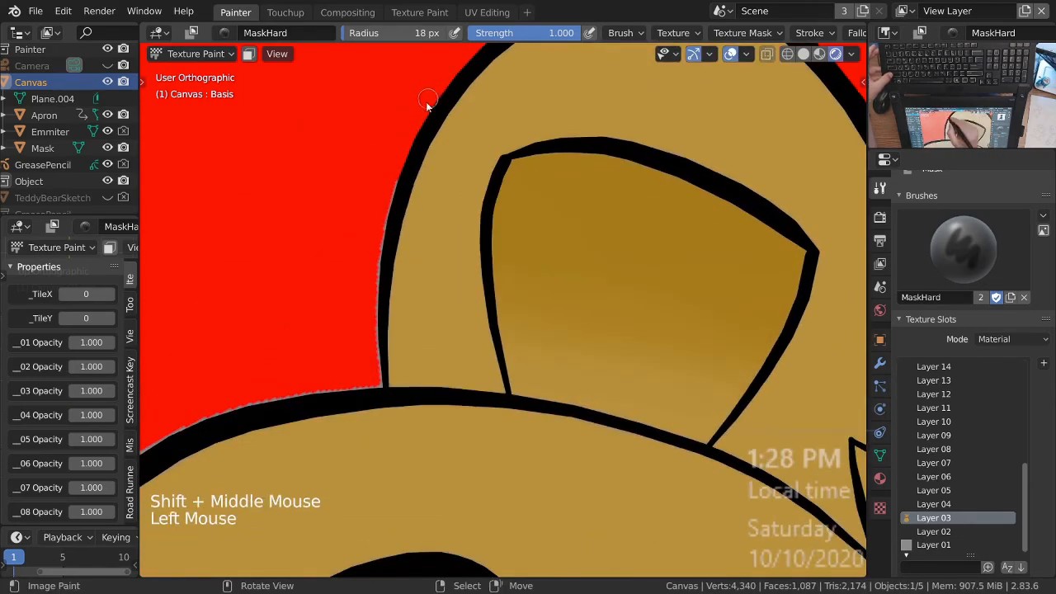
pyautogui.moveTo(371, 303); pyautogui.dragTo(372, 373)
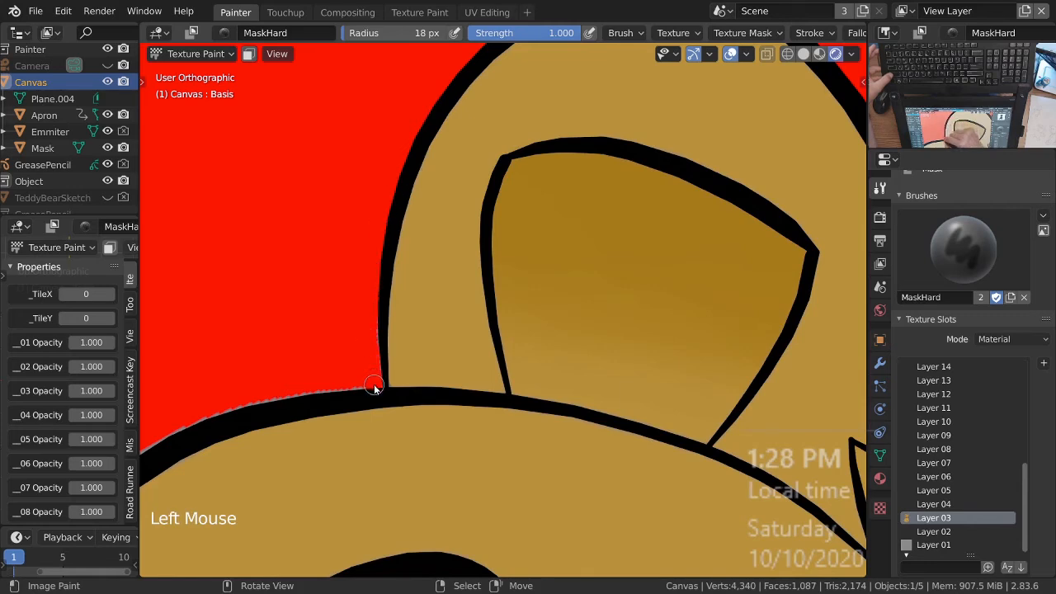
# Step: Paint the mask along the left face outline from the ear over the brow and muzzle to the bow tie
pyautogui.keyDown('shift'); pyautogui.moveTo(377, 385); pyautogui.dragTo(578, 256, button='middle'); pyautogui.keyUp('shift')
pyautogui.moveTo(575, 261); pyautogui.dragTo(384, 309)
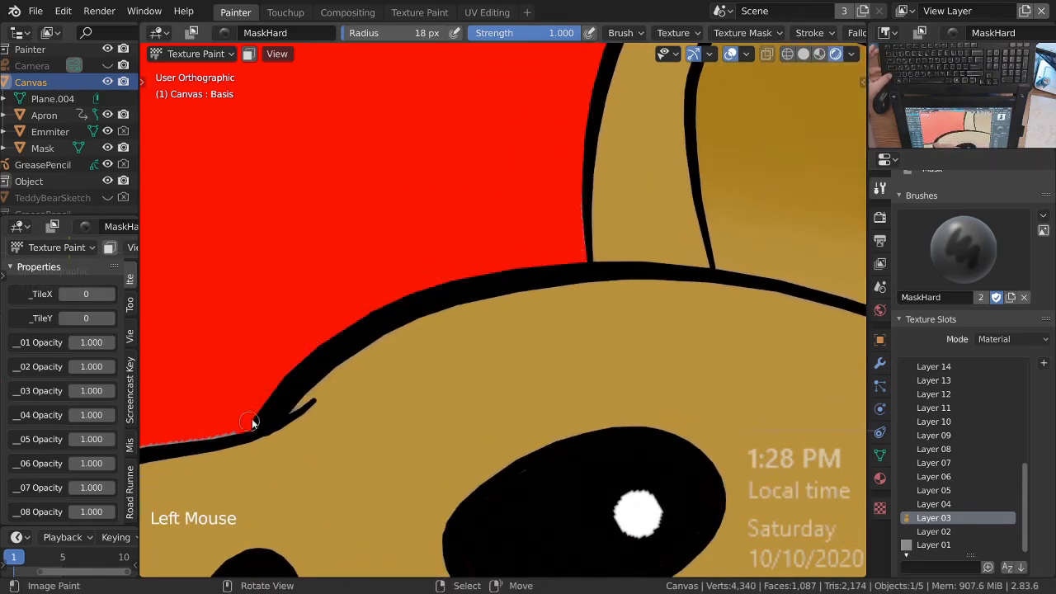
pyautogui.keyDown('shift'); pyautogui.moveTo(247, 426); pyautogui.dragTo(632, 278, button='middle'); pyautogui.keyUp('shift')
pyautogui.moveTo(578, 311); pyautogui.dragTo(396, 362)
pyautogui.keyDown('shift'); pyautogui.moveTo(299, 448); pyautogui.dragTo(457, 252, button='middle'); pyautogui.keyUp('shift')
pyautogui.click(449, 266)
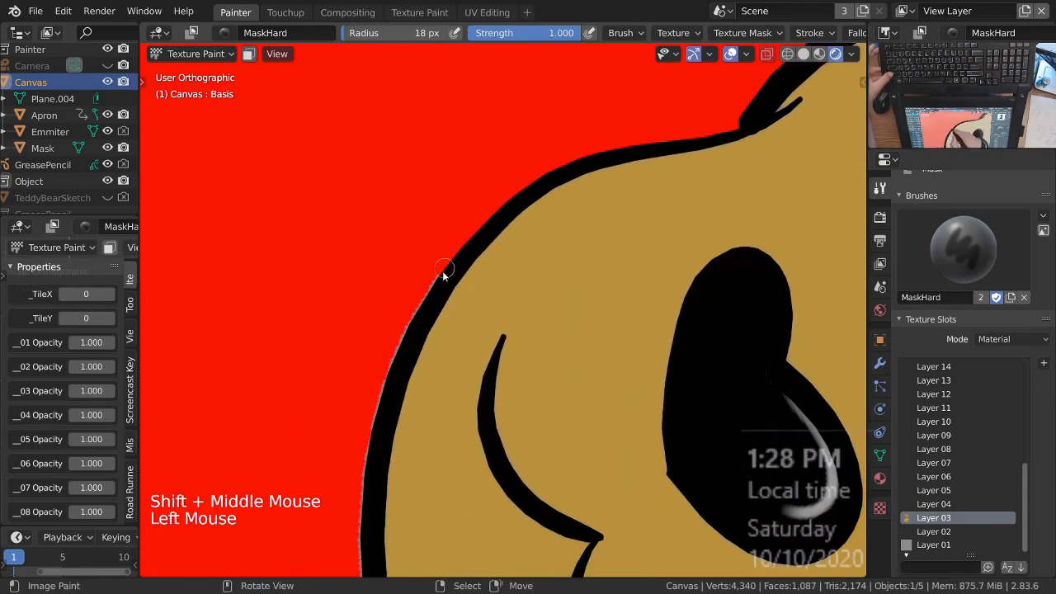
pyautogui.moveTo(390, 368); pyautogui.dragTo(363, 483)
pyautogui.keyDown('shift'); pyautogui.moveTo(363, 484); pyautogui.dragTo(427, 207, button='middle'); pyautogui.keyUp('shift')
pyautogui.moveTo(426, 207)
pyautogui.mouseDown()
pyautogui.moveTo(412, 247)
pyautogui.moveTo(405, 373)
pyautogui.mouseUp()
pyautogui.click(414, 389)
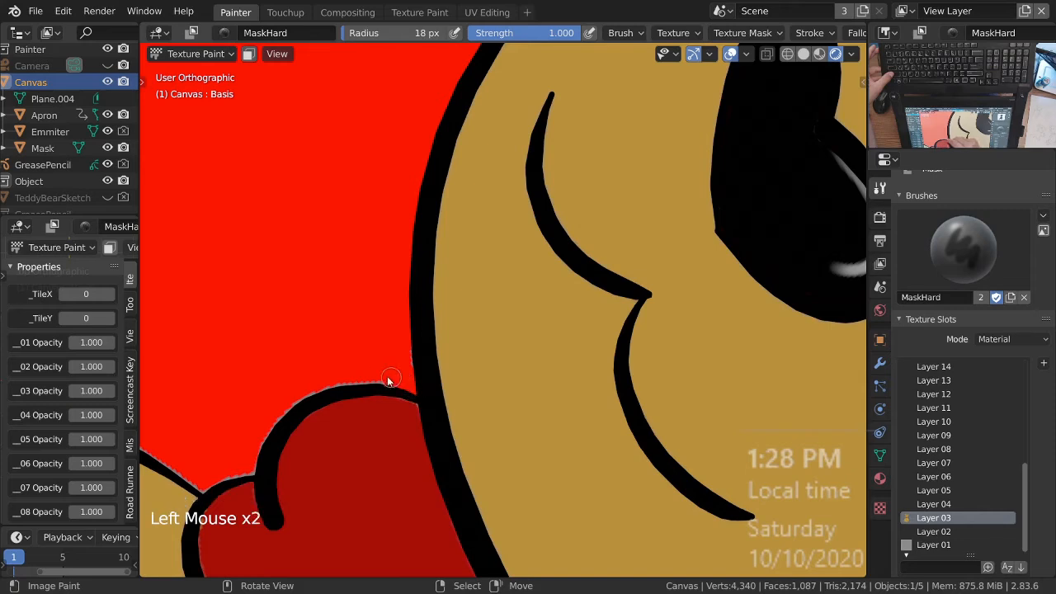
# Step: Paint the mask around the left end of the bow tie to where it meets the shoulder
pyautogui.keyDown('shift'); pyautogui.moveTo(265, 435); pyautogui.dragTo(487, 323, button='middle'); pyautogui.keyUp('shift')
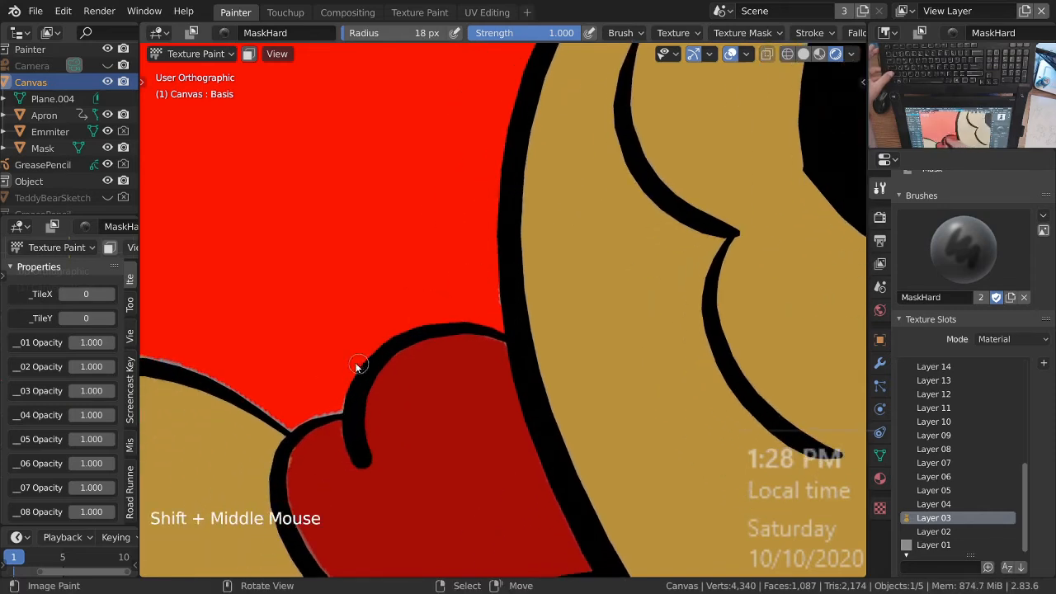
pyautogui.keyDown('shift'); pyautogui.moveTo(358, 365); pyautogui.dragTo(490, 330, button='middle'); pyautogui.keyUp('shift')
pyautogui.click(488, 345)
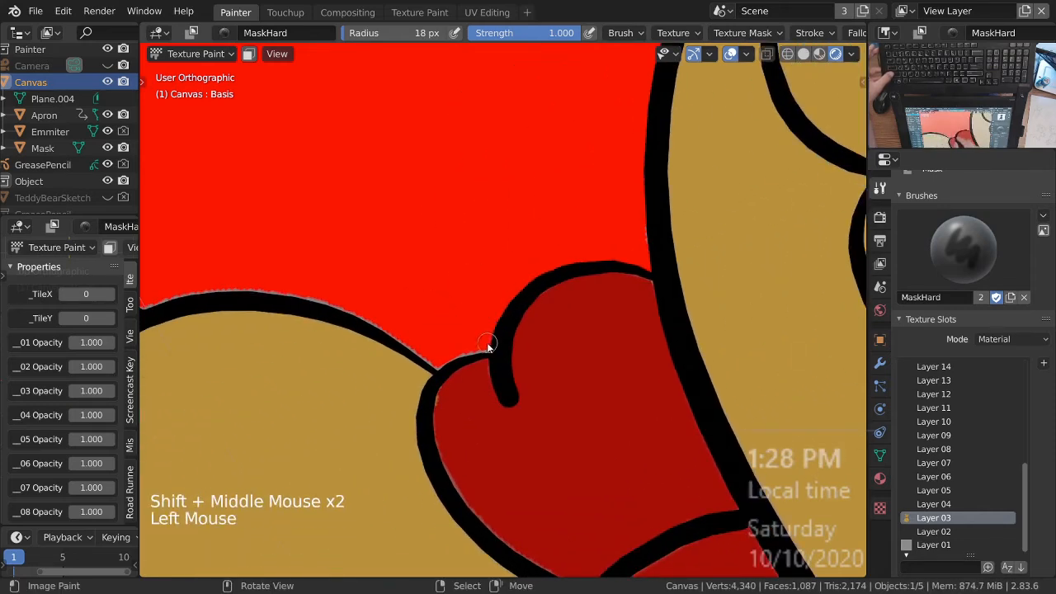
pyautogui.click(438, 364)
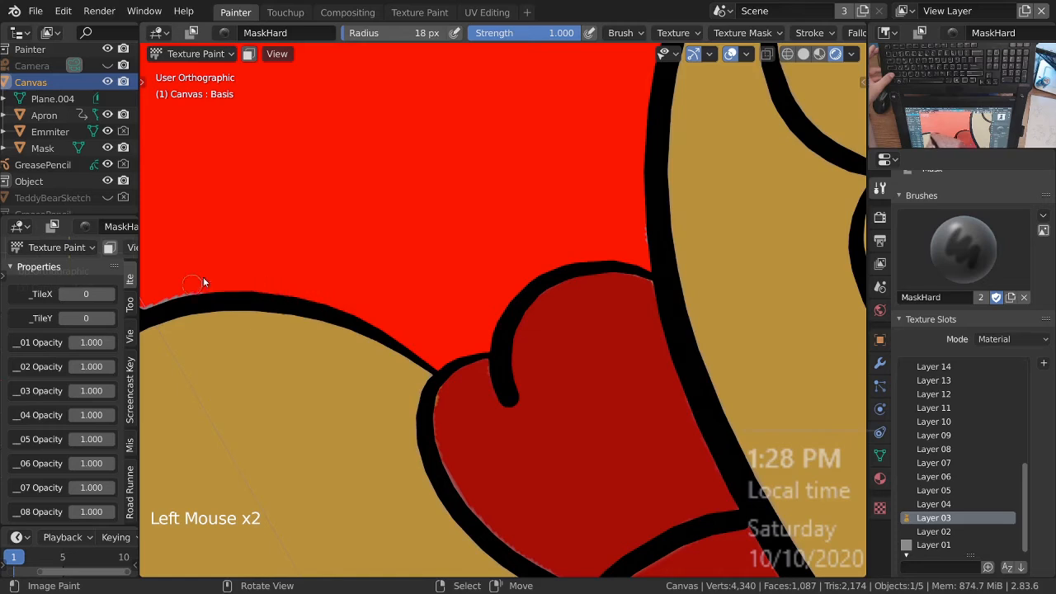
# Step: Paint the mask along the left shoulder and the upper part of the left arm
pyautogui.keyDown('shift'); pyautogui.moveTo(315, 280); pyautogui.dragTo(632, 242, button='middle'); pyautogui.keyUp('shift')
pyautogui.click(519, 257)
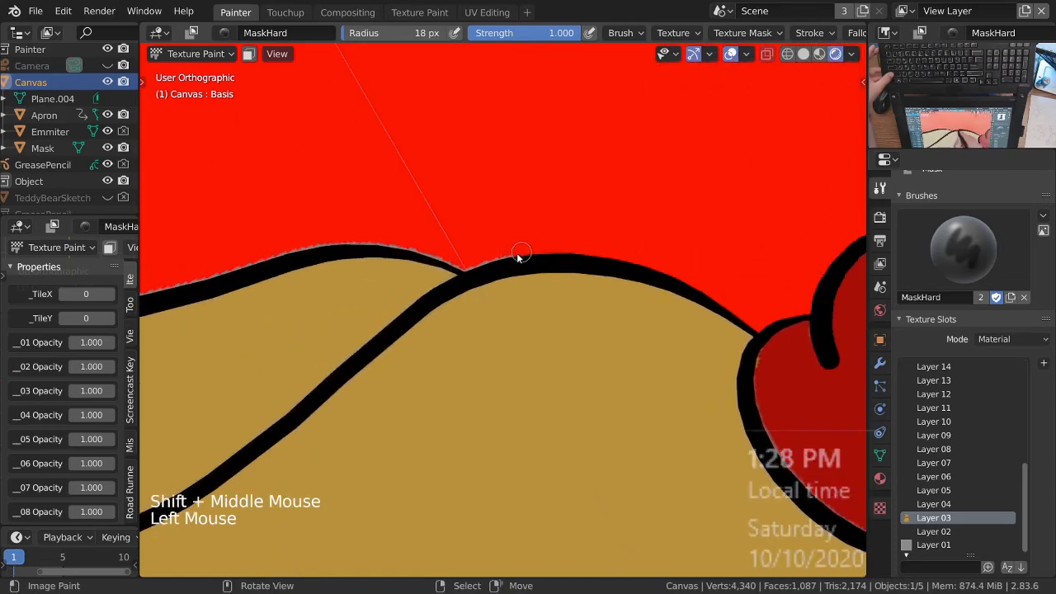
pyautogui.click(459, 262)
pyautogui.moveTo(192, 281)
pyautogui.keyDown('shift'); pyautogui.mouseDown(button='middle')
pyautogui.moveTo(648, 241)
pyautogui.moveTo(582, 264)
pyautogui.moveTo(618, 255)
pyautogui.mouseUp(button='middle'); pyautogui.keyUp('shift')
pyautogui.click(554, 275)
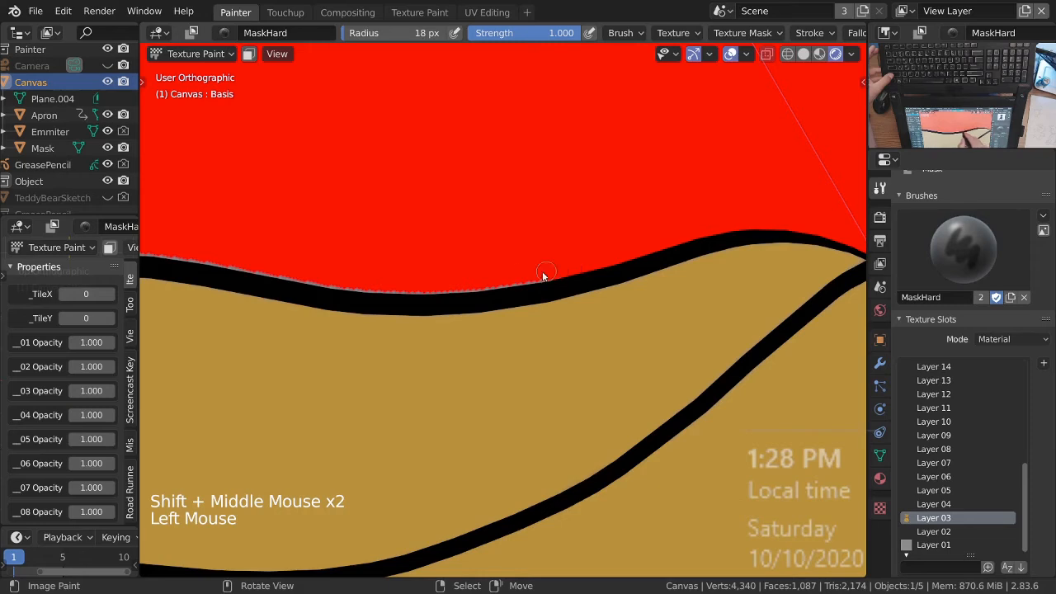
# Step: Rotate the view and paint the mask along the outer edge of the left forearm towards the hand
pyautogui.keyDown('ctrl'); pyautogui.moveTo(432, 268); pyautogui.dragTo(479, 264, button='middle'); pyautogui.keyUp('ctrl')
pyautogui.press('KP_6')
pyautogui.press('KP_6')
pyautogui.press('KP_6')
pyautogui.press('KP_6')
pyautogui.press('KP_6')
pyautogui.press('KP_6')
pyautogui.press('KP_6')
pyautogui.press('KP_6')
pyautogui.press('KP_6')
pyautogui.keyDown('shift'); pyautogui.moveTo(479, 264); pyautogui.dragTo(484, 187, button='middle'); pyautogui.keyUp('shift')
pyautogui.click(450, 137)
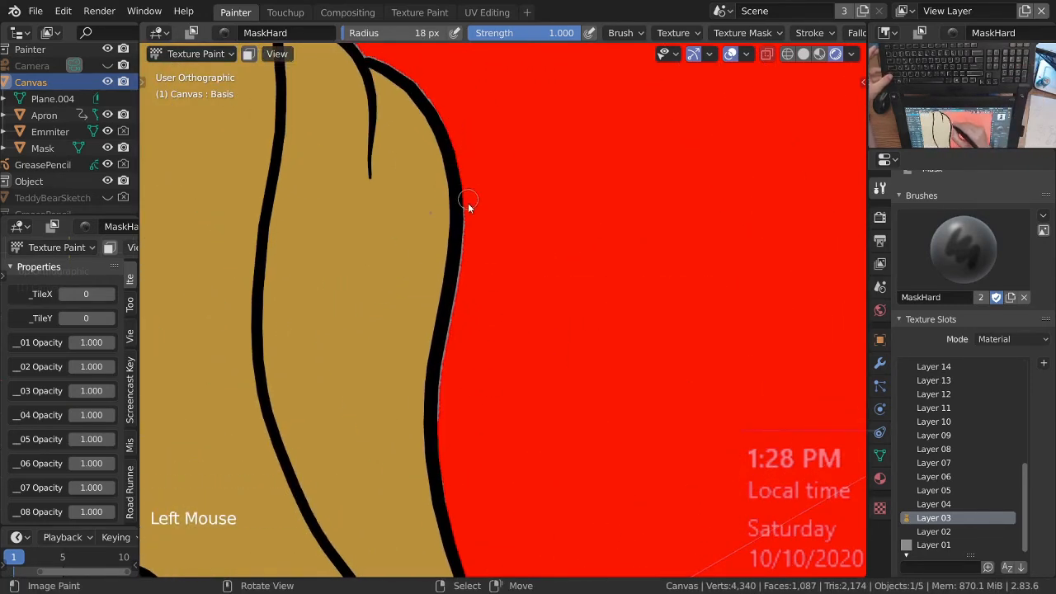
# Step: Paint the mask over the fringe around the fingers of the left hand
pyautogui.keyDown('shift'); pyautogui.moveTo(464, 267); pyautogui.dragTo(470, 285, button='middle'); pyautogui.keyUp('shift')
pyautogui.keyDown('ctrl'); pyautogui.moveTo(470, 284); pyautogui.dragTo(490, 269, button='middle'); pyautogui.keyUp('ctrl')
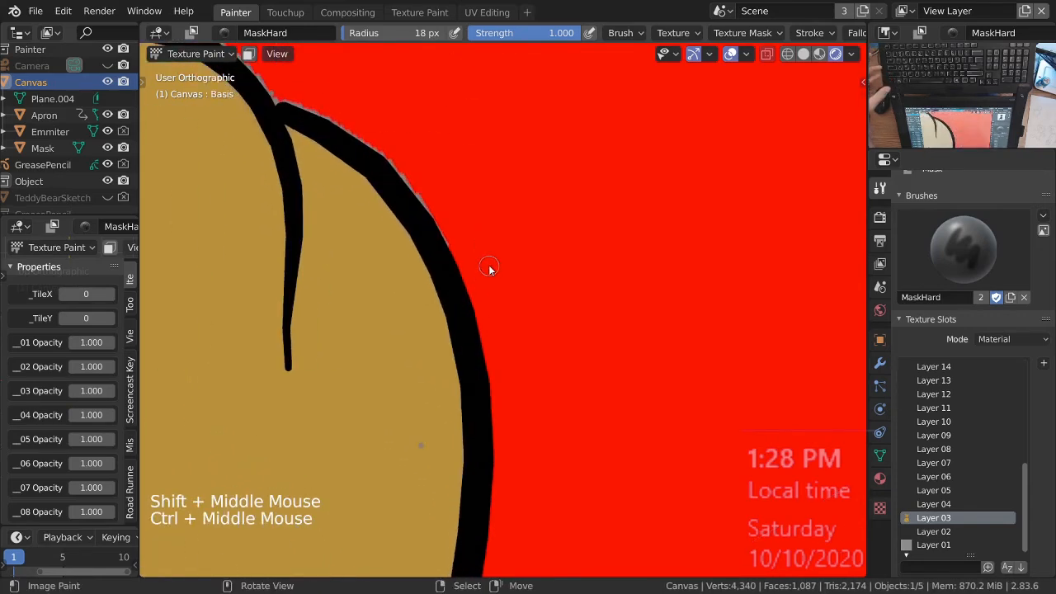
pyautogui.moveTo(277, 99)
pyautogui.mouseDown()
pyautogui.moveTo(328, 119)
pyautogui.moveTo(421, 200)
pyautogui.mouseUp()
pyautogui.moveTo(481, 307); pyautogui.dragTo(492, 380)
pyautogui.keyDown('ctrl'); pyautogui.moveTo(509, 401); pyautogui.dragTo(517, 369, button='middle'); pyautogui.keyUp('ctrl')
pyautogui.keyDown('shift'); pyautogui.moveTo(517, 369); pyautogui.dragTo(623, 533, button='middle'); pyautogui.keyUp('shift')
pyautogui.moveTo(298, 232)
pyautogui.mouseDown()
pyautogui.moveTo(404, 272)
pyautogui.moveTo(443, 302)
pyautogui.mouseUp()
# Step: Paint the mask along the gap between the left hand and leg and around the left foot's toes
pyautogui.keyDown('shift'); pyautogui.moveTo(443, 302); pyautogui.dragTo(557, 372, button='middle'); pyautogui.keyUp('shift')
pyautogui.moveTo(322, 184)
pyautogui.mouseDown()
pyautogui.moveTo(411, 295)
pyautogui.moveTo(431, 287)
pyautogui.mouseUp()
pyautogui.moveTo(312, 184); pyautogui.dragTo(361, 142)
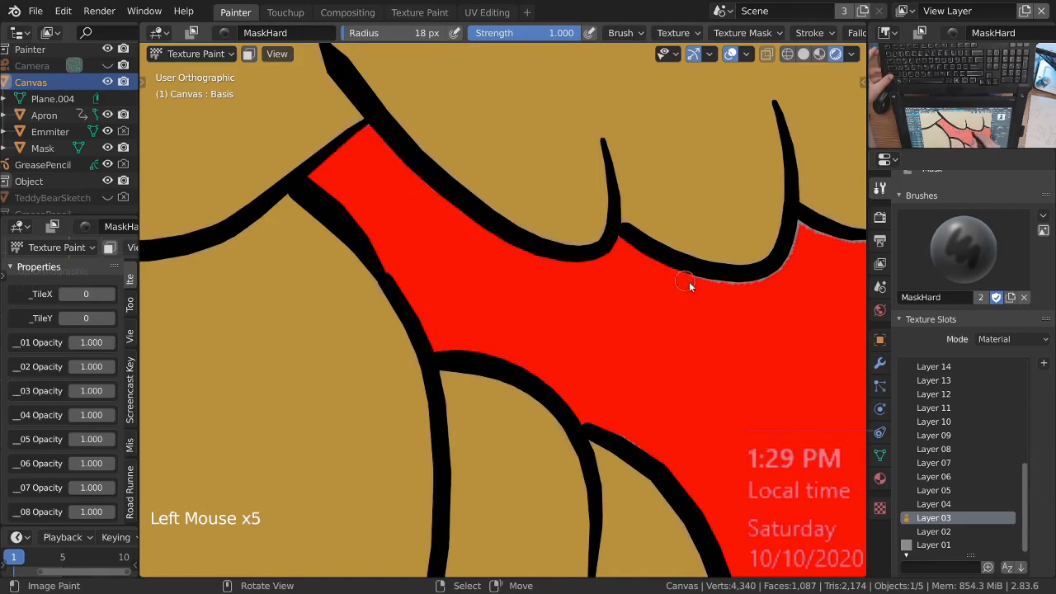
pyautogui.keyDown('shift'); pyautogui.moveTo(782, 283); pyautogui.dragTo(460, 327, button='middle'); pyautogui.keyUp('shift')
pyautogui.click(460, 328)
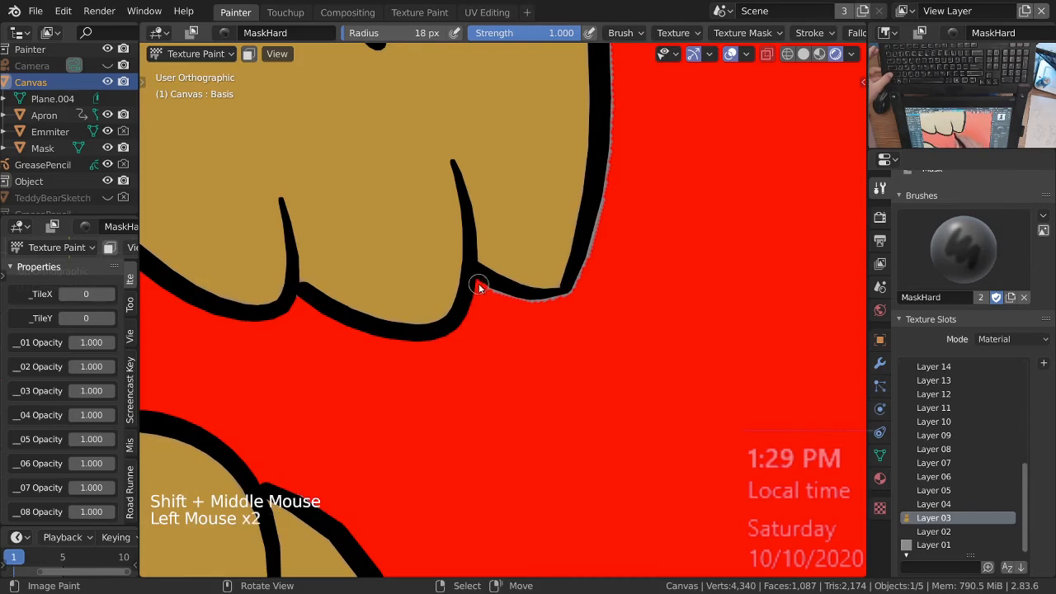
pyautogui.click(573, 294)
# Step: Paint the mask along the left foot's last toe and up the outer edge of the foot towards the heel
pyautogui.moveTo(573, 294)
pyautogui.keyDown('shift'); pyautogui.mouseDown(button='middle')
pyautogui.moveTo(569, 326)
pyautogui.moveTo(507, 205)
pyautogui.moveTo(502, 408)
pyautogui.mouseUp(button='middle'); pyautogui.keyUp('shift')
pyautogui.moveTo(414, 103)
pyautogui.mouseDown()
pyautogui.moveTo(474, 206)
pyautogui.moveTo(496, 295)
pyautogui.mouseUp()
pyautogui.moveTo(499, 371); pyautogui.dragTo(489, 430)
pyautogui.moveTo(487, 206)
pyautogui.keyDown('shift'); pyautogui.mouseDown(button='middle')
pyautogui.moveTo(523, 318)
pyautogui.moveTo(520, 349)
pyautogui.mouseUp(button='middle'); pyautogui.keyUp('shift')
pyautogui.click(506, 326)
pyautogui.moveTo(507, 326); pyautogui.dragTo(447, 276)
pyautogui.moveTo(368, 232)
pyautogui.mouseDown()
pyautogui.moveTo(271, 204)
pyautogui.moveTo(206, 220)
pyautogui.mouseUp()
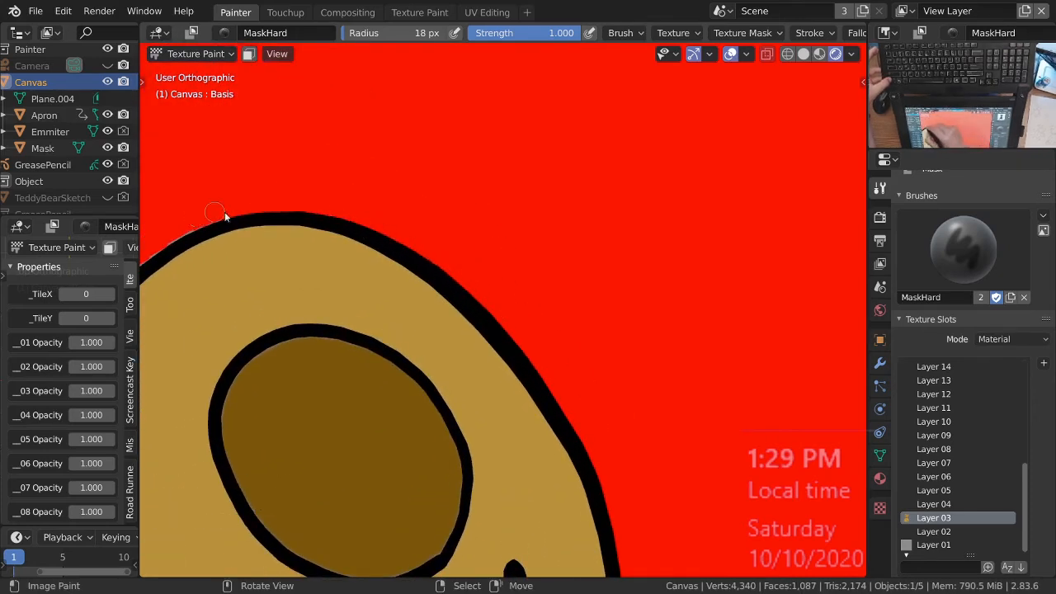
# Step: Paint the mask around the left foot's heel and along the rounded bulge next to it
pyautogui.keyDown('shift'); pyautogui.moveTo(205, 220); pyautogui.dragTo(556, 146, button='middle'); pyautogui.keyUp('shift')
pyautogui.click(487, 151)
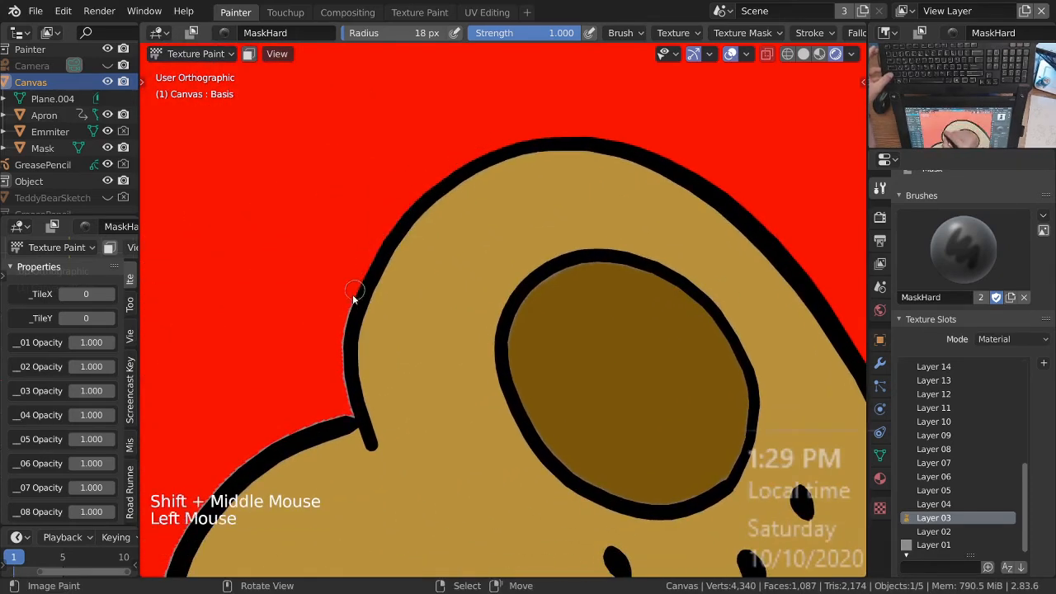
pyautogui.moveTo(356, 292); pyautogui.dragTo(336, 369)
pyautogui.keyDown('shift'); pyautogui.moveTo(349, 401); pyautogui.dragTo(618, 184, button='middle'); pyautogui.keyUp('shift')
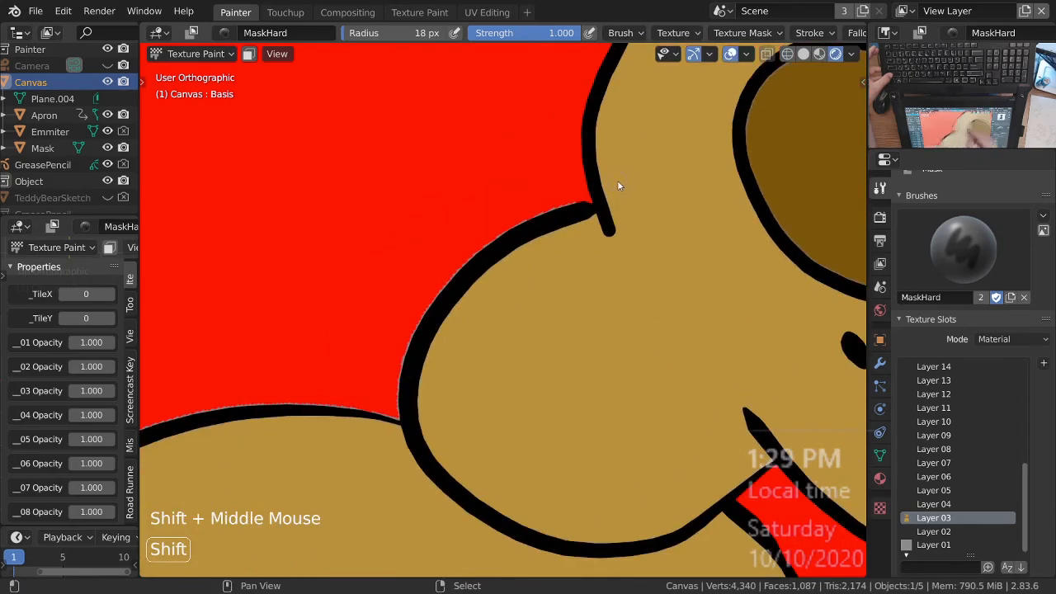
pyautogui.moveTo(589, 203)
pyautogui.mouseDown()
pyautogui.moveTo(475, 257)
pyautogui.moveTo(408, 352)
pyautogui.moveTo(393, 407)
pyautogui.mouseUp()
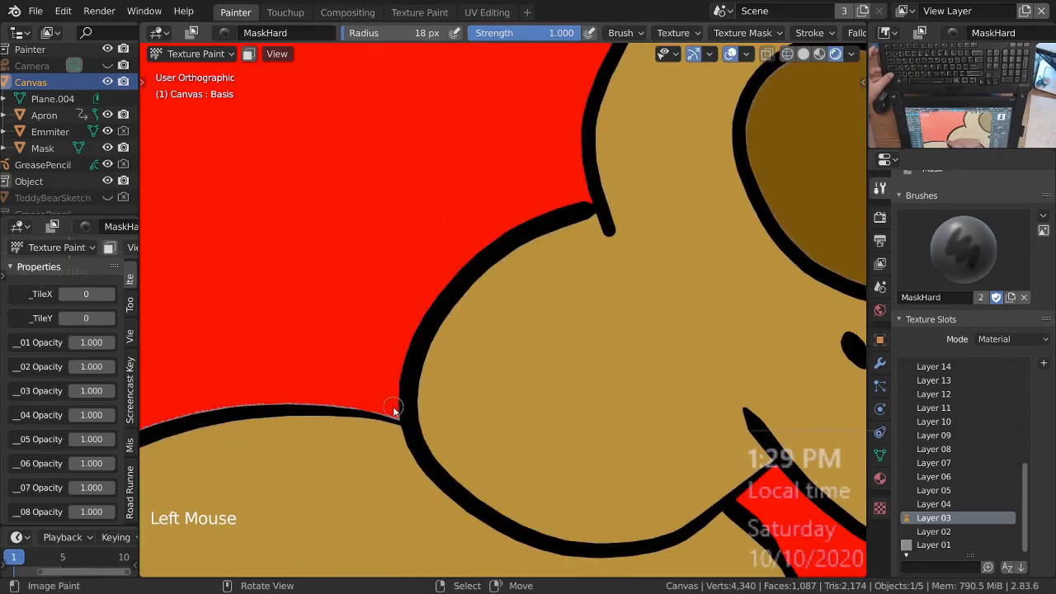
# Step: Paint the mask along the long curve of the body's underside between the left foot's bulge and the right foot
pyautogui.moveTo(396, 415)
pyautogui.keyDown('shift'); pyautogui.mouseDown(button='middle')
pyautogui.moveTo(450, 379)
pyautogui.moveTo(568, 346)
pyautogui.mouseUp(button='middle'); pyautogui.keyUp('shift')
pyautogui.click(577, 339)
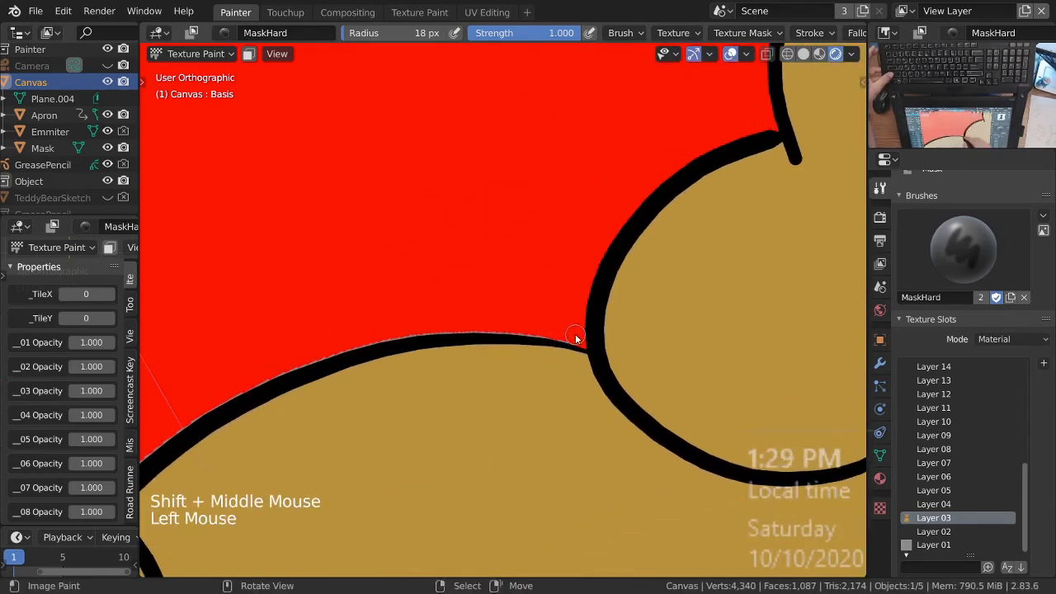
pyautogui.moveTo(551, 335); pyautogui.dragTo(507, 332)
pyautogui.moveTo(423, 334); pyautogui.dragTo(288, 375)
pyautogui.keyDown('shift'); pyautogui.moveTo(288, 376); pyautogui.dragTo(553, 278, button='middle'); pyautogui.keyUp('shift')
pyautogui.click(442, 351)
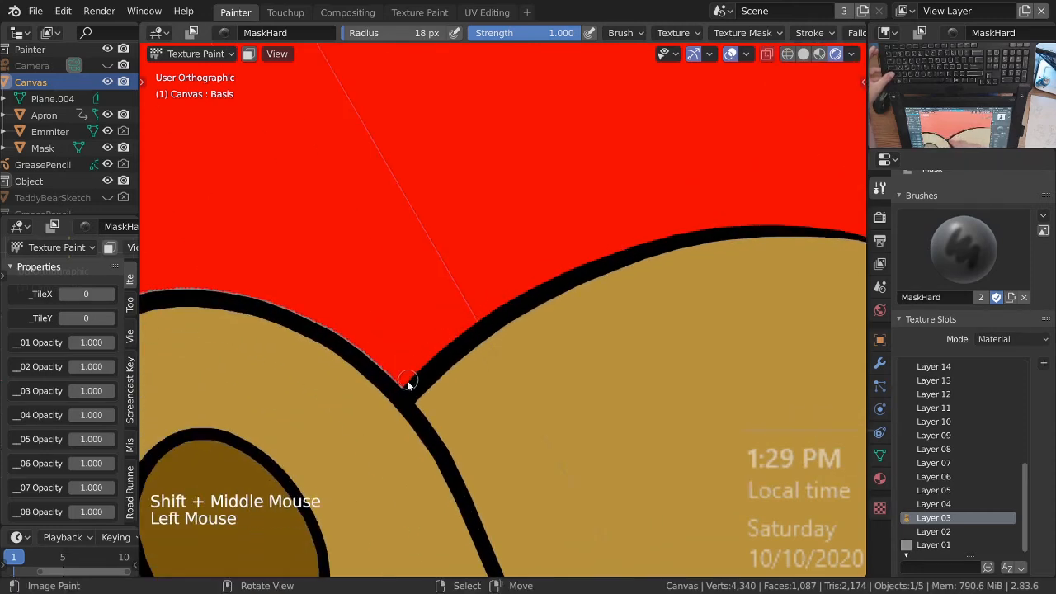
# Step: Paint the mask around the right foot's heel and along its outer edge towards the toes
pyautogui.moveTo(409, 381); pyautogui.dragTo(402, 367)
pyautogui.keyDown('shift'); pyautogui.moveTo(235, 294); pyautogui.dragTo(495, 255, button='middle'); pyautogui.keyUp('shift')
pyautogui.click(435, 272)
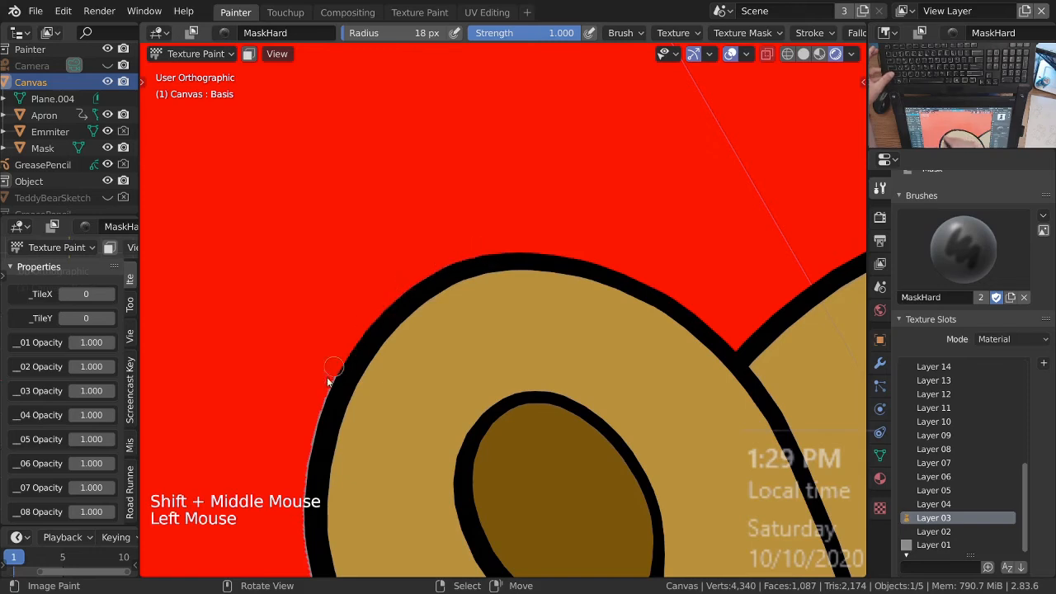
pyautogui.moveTo(337, 367); pyautogui.dragTo(306, 483)
pyautogui.keyDown('shift'); pyautogui.moveTo(306, 484); pyautogui.dragTo(349, 177, button='middle'); pyautogui.keyUp('shift')
pyautogui.click(330, 246)
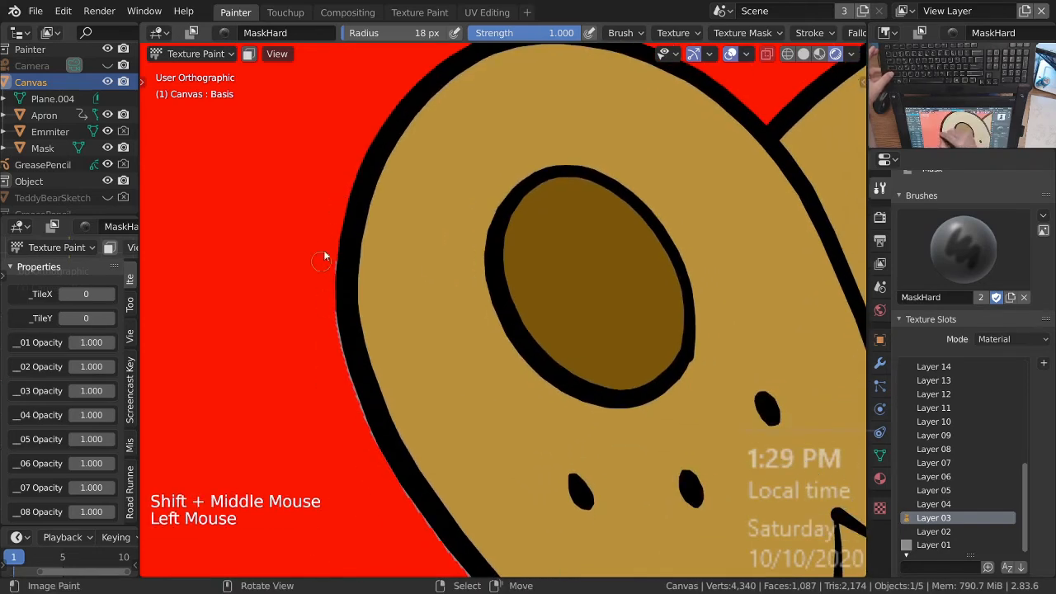
pyautogui.moveTo(335, 302); pyautogui.dragTo(351, 396)
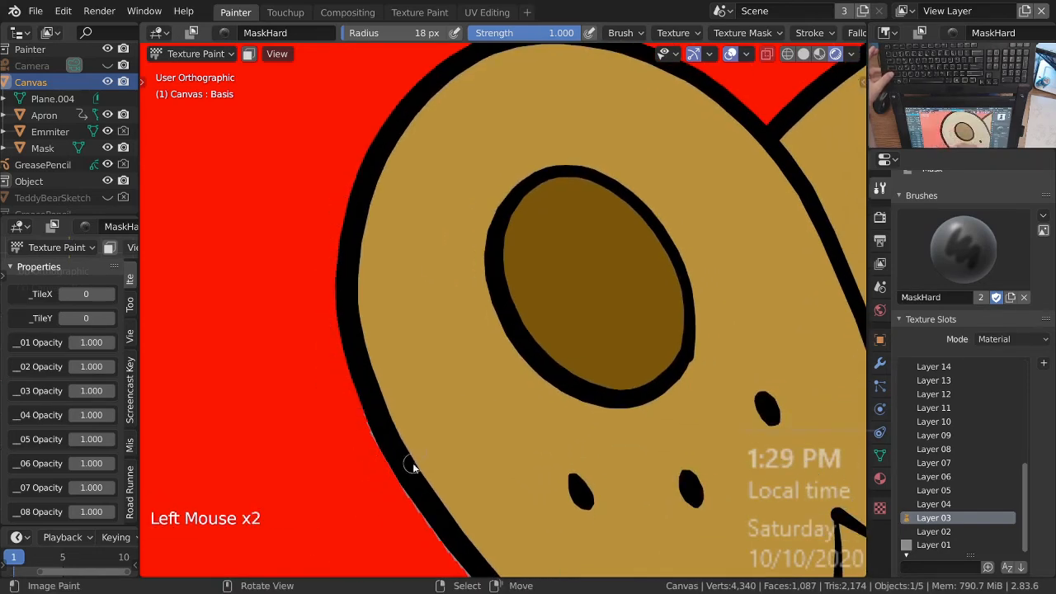
pyautogui.keyDown('shift'); pyautogui.moveTo(474, 394); pyautogui.dragTo(305, 240, button='middle'); pyautogui.keyUp('shift')
pyautogui.moveTo(304, 240)
pyautogui.mouseDown()
pyautogui.moveTo(424, 405)
pyautogui.moveTo(521, 440)
pyautogui.mouseUp()
# Step: Paint the mask along the right foot's edge facing the hand, and undo the last strokes in the narrow corner
pyautogui.keyDown('ctrl'); pyautogui.moveTo(521, 440); pyautogui.dragTo(520, 382, button='middle'); pyautogui.keyUp('ctrl')
pyautogui.keyDown('shift'); pyautogui.moveTo(520, 382); pyautogui.dragTo(476, 328, button='middle'); pyautogui.keyUp('shift')
pyautogui.moveTo(310, 324); pyautogui.dragTo(392, 369)
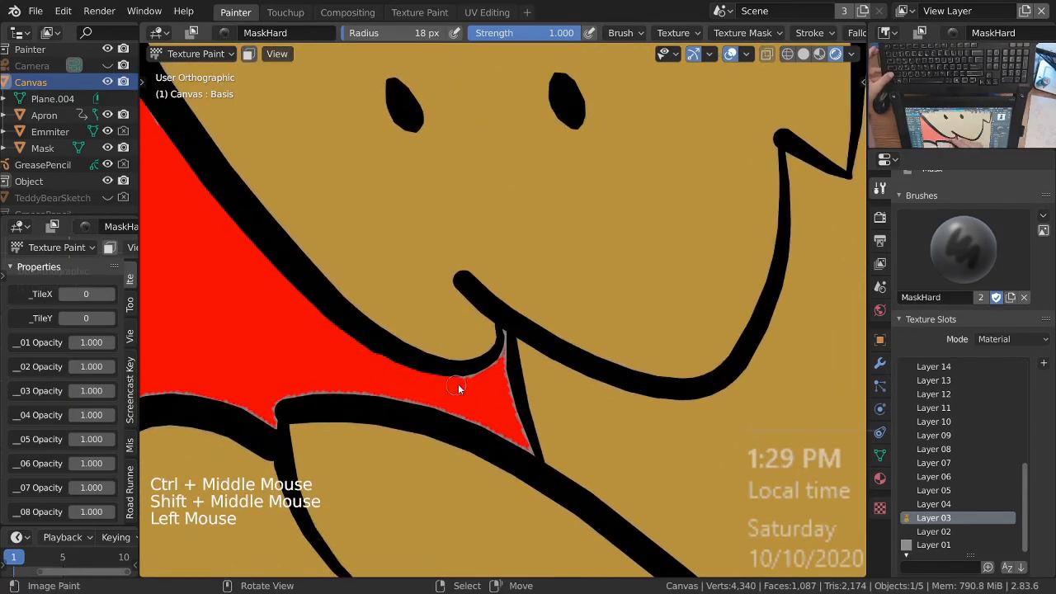
pyautogui.moveTo(453, 385); pyautogui.dragTo(486, 372)
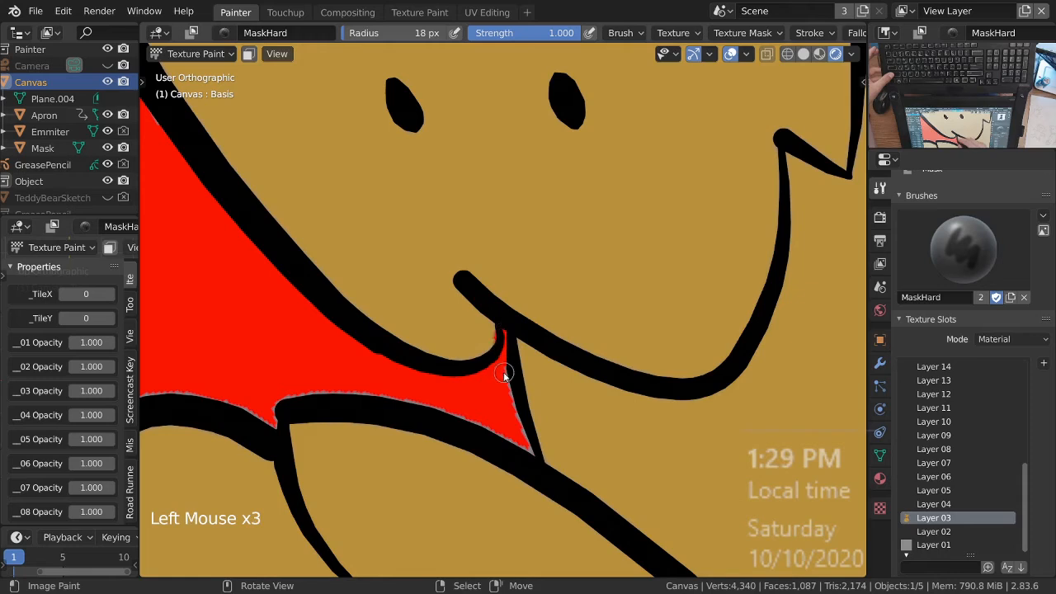
pyautogui.hotkey('ctrl', 'z')
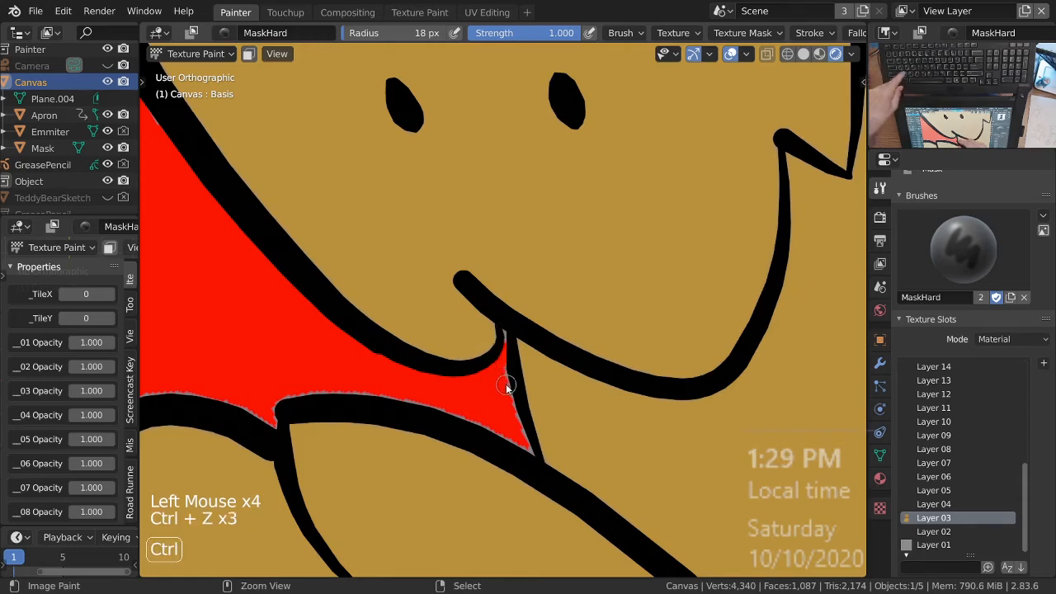
# Step: Paint the mask into the narrow corner between the right foot and hand and along the hand's adjoining edge
pyautogui.keyDown('ctrl'); pyautogui.moveTo(508, 354); pyautogui.dragTo(505, 327, button='middle'); pyautogui.keyUp('ctrl')
pyautogui.moveTo(504, 325); pyautogui.dragTo(507, 359)
pyautogui.moveTo(508, 361)
pyautogui.mouseDown()
pyautogui.moveTo(507, 347)
pyautogui.moveTo(535, 475)
pyautogui.mouseUp()
pyautogui.moveTo(475, 450)
pyautogui.mouseDown()
pyautogui.moveTo(354, 415)
pyautogui.moveTo(221, 416)
pyautogui.mouseUp()
pyautogui.keyDown('shift'); pyautogui.moveTo(229, 415); pyautogui.dragTo(449, 373, button='middle'); pyautogui.keyUp('shift')
pyautogui.moveTo(431, 380); pyautogui.dragTo(426, 389)
pyautogui.moveTo(426, 388); pyautogui.dragTo(428, 399)
pyautogui.moveTo(427, 396)
pyautogui.mouseDown()
pyautogui.moveTo(427, 405)
pyautogui.moveTo(297, 367)
pyautogui.moveTo(228, 378)
pyautogui.mouseUp()
# Step: Paint the mask around the right hand's remaining fingers and along the outer side of the last finger
pyautogui.keyDown('ctrl'); pyautogui.moveTo(345, 332); pyautogui.dragTo(455, 370, button='middle'); pyautogui.keyUp('ctrl')
pyautogui.keyDown('shift'); pyautogui.moveTo(456, 370); pyautogui.dragTo(577, 263, button='middle'); pyautogui.keyUp('shift')
pyautogui.moveTo(471, 237); pyautogui.dragTo(376, 302)
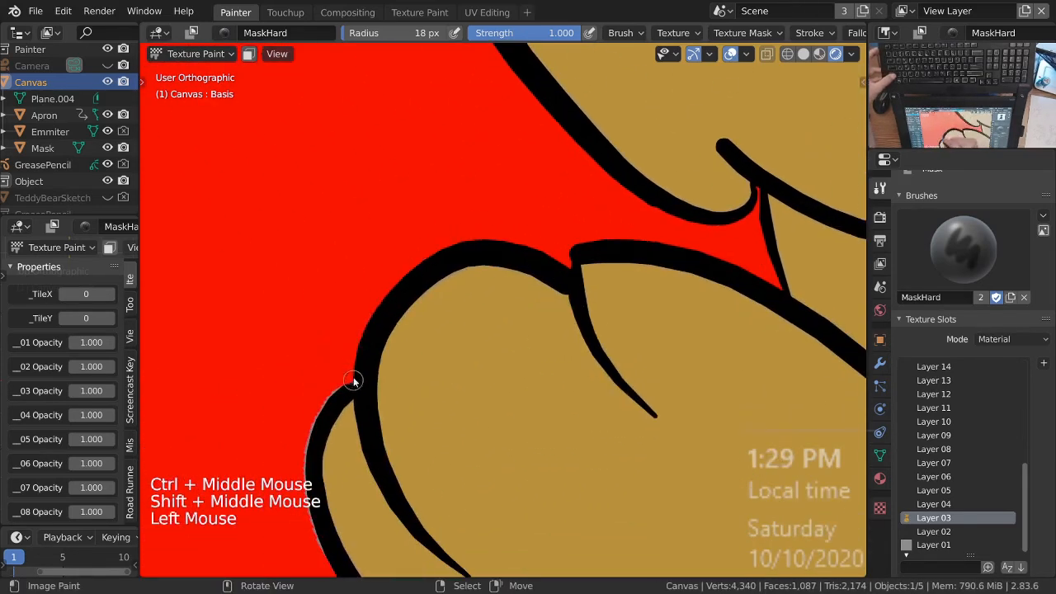
pyautogui.doubleClick(351, 380)
pyautogui.keyDown('shift'); pyautogui.moveTo(315, 432); pyautogui.dragTo(358, 229, button='middle'); pyautogui.keyUp('shift')
pyautogui.moveTo(358, 228)
pyautogui.mouseDown()
pyautogui.moveTo(346, 278)
pyautogui.moveTo(361, 347)
pyautogui.moveTo(413, 438)
pyautogui.moveTo(498, 522)
pyautogui.mouseUp()
# Step: Paint the mask along the outer edge from the right hand onto the forearm
pyautogui.moveTo(497, 523)
pyautogui.keyDown('shift'); pyautogui.mouseDown(button='middle')
pyautogui.moveTo(408, 338)
pyautogui.moveTo(332, 273)
pyautogui.mouseUp(button='middle'); pyautogui.keyUp('shift')
pyautogui.click(396, 312)
pyautogui.moveTo(506, 360); pyautogui.dragTo(702, 428)
# Step: Rotate the view and paint the mask over the next stretch of the right arm's outer edge
pyautogui.moveTo(702, 427)
pyautogui.keyDown('shift'); pyautogui.mouseDown(button='middle')
pyautogui.moveTo(479, 295)
pyautogui.moveTo(673, 366)
pyautogui.moveTo(529, 300)
pyautogui.moveTo(467, 418)
pyautogui.mouseUp(button='middle'); pyautogui.keyUp('shift')
pyautogui.press('KP_4')
pyautogui.press('KP_4')
pyautogui.press('KP_4')
pyautogui.press('KP_4')
pyautogui.press('KP_4')
pyautogui.press('KP_4')
pyautogui.press('KP_4')
pyautogui.press('KP_4')
pyautogui.press('KP_4')
pyautogui.click(609, 108)
pyautogui.moveTo(602, 140); pyautogui.dragTo(606, 124)
# Step: Paint the mask down the long slanted stretch of the right arm's outline
pyautogui.keyDown('shift'); pyautogui.moveTo(568, 200); pyautogui.dragTo(592, 177, button='middle'); pyautogui.keyUp('shift')
pyautogui.click(574, 203)
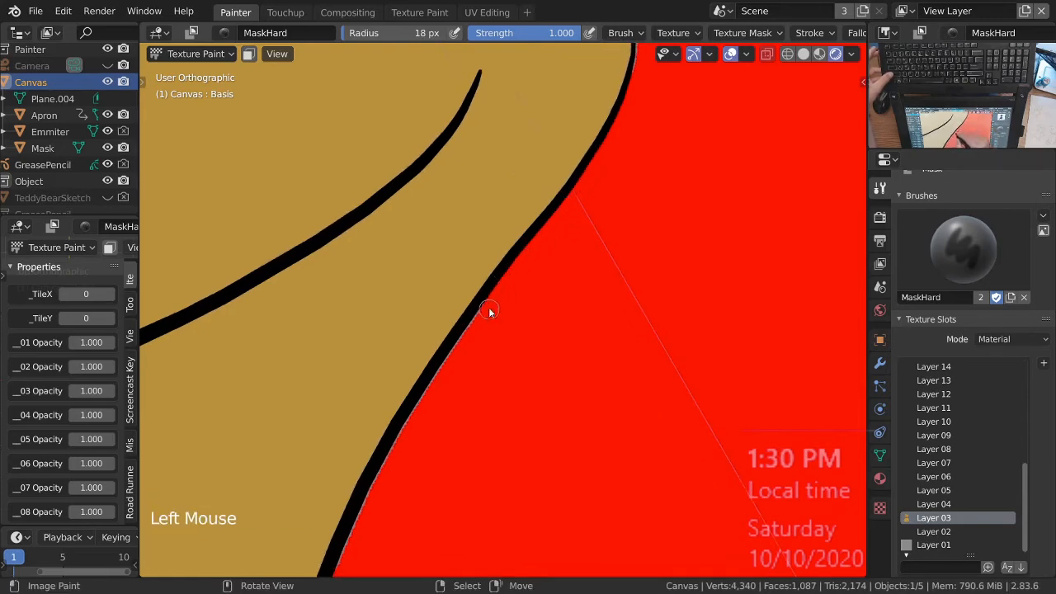
pyautogui.keyDown('shift'); pyautogui.moveTo(488, 313); pyautogui.dragTo(523, 264, button='middle'); pyautogui.keyUp('shift')
pyautogui.click(516, 256)
pyautogui.keyDown('shift'); pyautogui.moveTo(443, 407); pyautogui.dragTo(484, 276, button='middle'); pyautogui.keyUp('shift')
pyautogui.click(447, 336)
# Step: Zoom in and paint the mask over the fringe on the bulging outline just below the dark red shape
pyautogui.keyDown('ctrl'); pyautogui.moveTo(450, 382); pyautogui.dragTo(487, 367, button='middle'); pyautogui.keyUp('ctrl')
pyautogui.keyDown('shift'); pyautogui.moveTo(487, 367); pyautogui.dragTo(500, 203, button='middle'); pyautogui.keyUp('shift')
pyautogui.moveTo(484, 117); pyautogui.dragTo(482, 124)
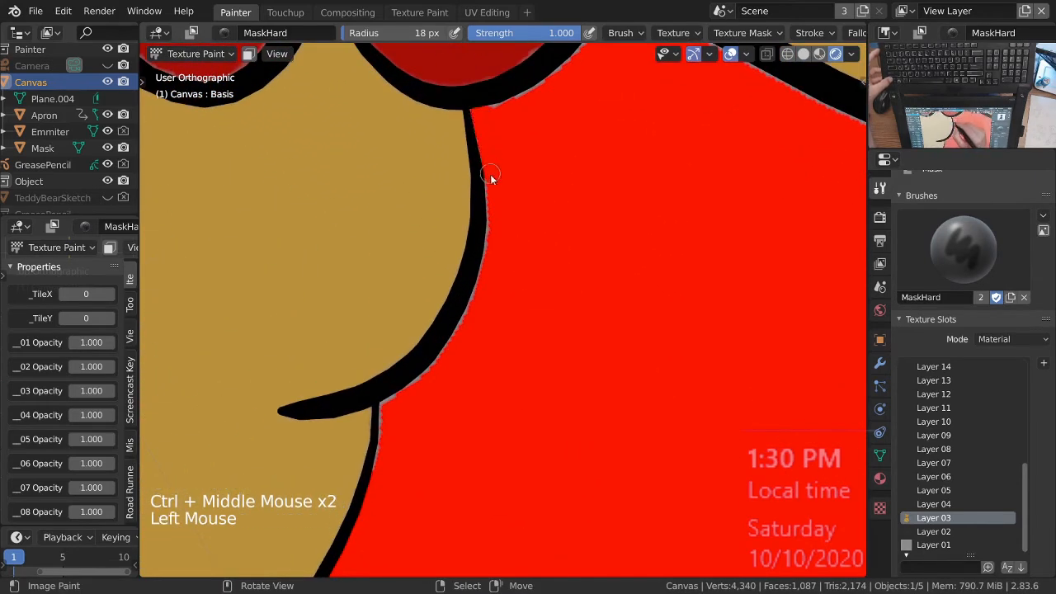
# Step: Mask out the light fringe along the outer edge of the bear's shoulder outline, just below the bow tie
pyautogui.moveTo(490, 170); pyautogui.dragTo(486, 258)
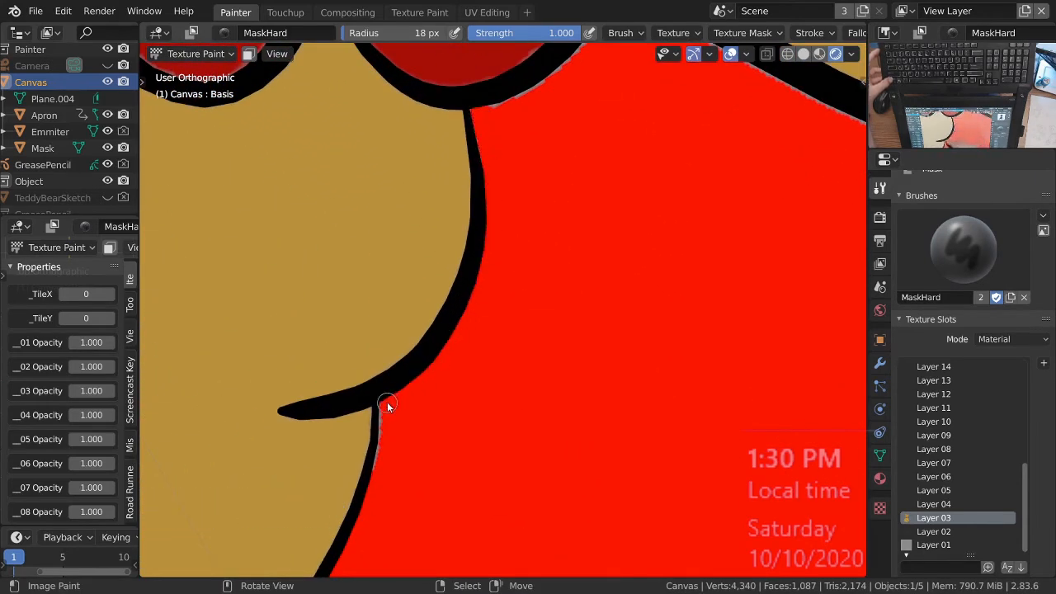
pyautogui.keyDown('ctrl'); pyautogui.moveTo(382, 466); pyautogui.dragTo(522, 244, button='middle'); pyautogui.keyUp('ctrl')
pyautogui.moveTo(521, 243); pyautogui.dragTo(401, 341)
pyautogui.moveTo(401, 341)
pyautogui.keyDown('shift'); pyautogui.mouseDown(button='middle')
pyautogui.moveTo(421, 320)
pyautogui.moveTo(484, 413)
pyautogui.moveTo(469, 370)
pyautogui.mouseUp(button='middle'); pyautogui.keyUp('shift')
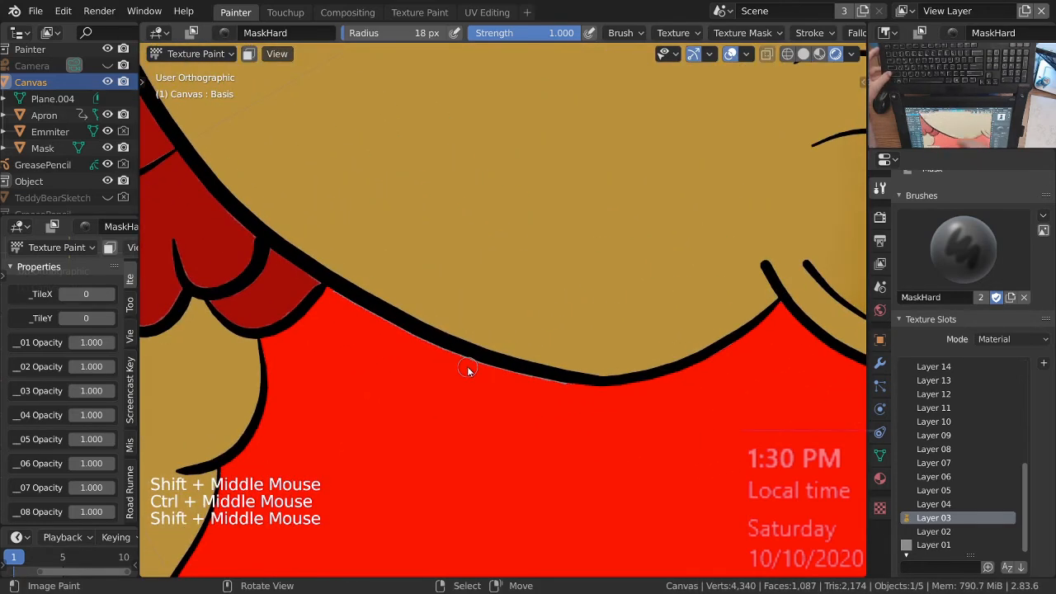
# Step: Mask out the light fringe along the outer edge of the head's jaw outline down to the bow tie
pyautogui.press('KP_4')
pyautogui.press('KP_4')
pyautogui.press('KP_4')
pyautogui.press('KP_4')
pyautogui.press('KP_4')
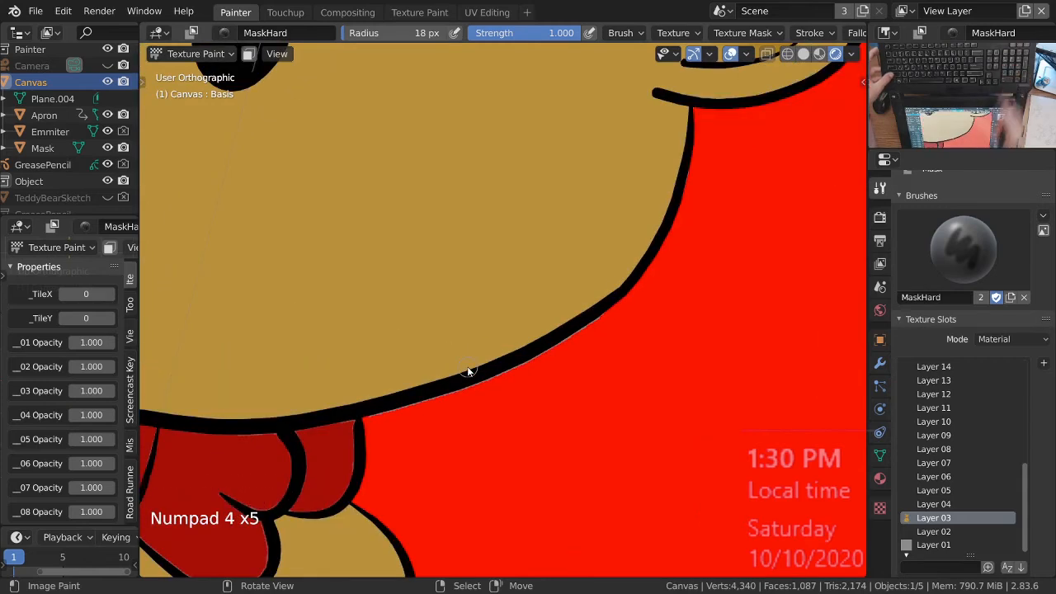
pyautogui.press('KP_4')
pyautogui.press('KP_4')
pyautogui.press('KP_4')
pyautogui.keyDown('shift'); pyautogui.moveTo(622, 294); pyautogui.dragTo(622, 213, button='middle'); pyautogui.keyUp('shift')
pyautogui.click(622, 211)
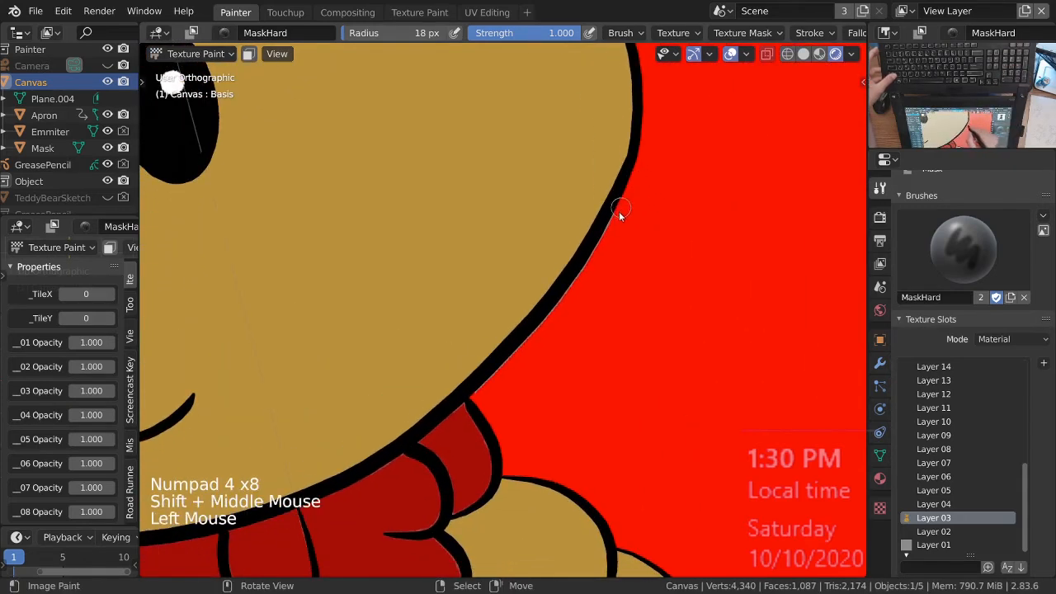
pyautogui.moveTo(539, 337); pyautogui.dragTo(493, 382)
pyautogui.click(479, 394)
# Step: Return to the top view of the whole bear and save the file
pyautogui.moveTo(502, 427)
pyautogui.keyDown('ctrl'); pyautogui.mouseDown(button='middle')
pyautogui.moveTo(549, 434)
pyautogui.moveTo(536, 401)
pyautogui.mouseUp(button='middle'); pyautogui.keyUp('ctrl')
pyautogui.keyDown('ctrl'); pyautogui.moveTo(537, 400); pyautogui.dragTo(521, 348, button='middle'); pyautogui.keyUp('ctrl')
pyautogui.press('KP_6')
pyautogui.press('KP_6')
pyautogui.press('KP_6')
pyautogui.press('KP_7')
pyautogui.keyDown('ctrl'); pyautogui.moveTo(555, 418); pyautogui.dragTo(555, 381, button='middle'); pyautogui.keyUp('ctrl')
pyautogui.moveTo(554, 381)
pyautogui.keyDown('shift'); pyautogui.mouseDown(button='middle')
pyautogui.moveTo(555, 346)
pyautogui.moveTo(549, 367)
pyautogui.mouseUp(button='middle'); pyautogui.keyUp('shift')
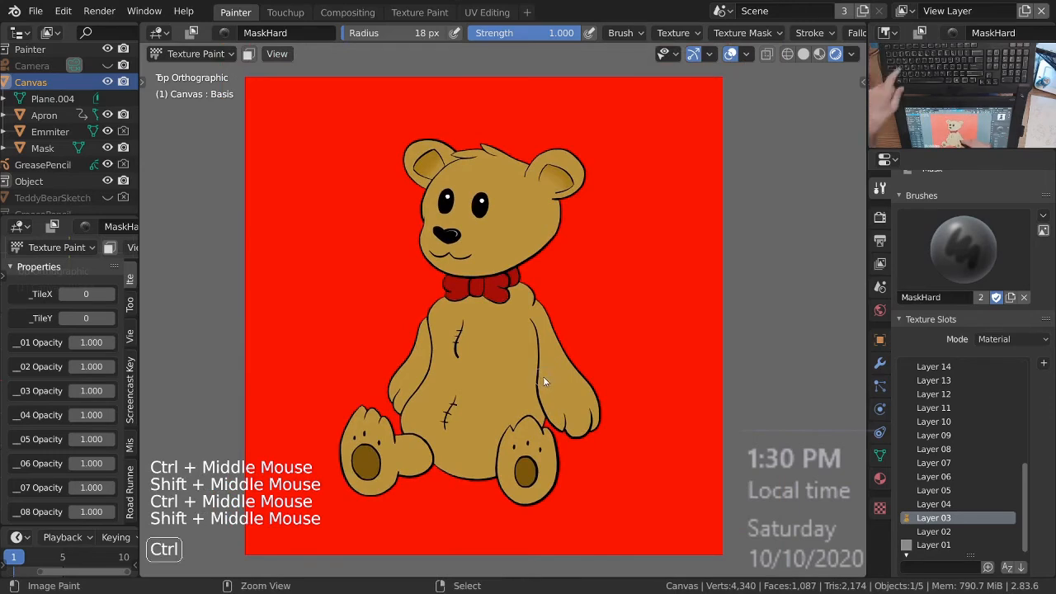
pyautogui.hotkey('ctrl', 's')
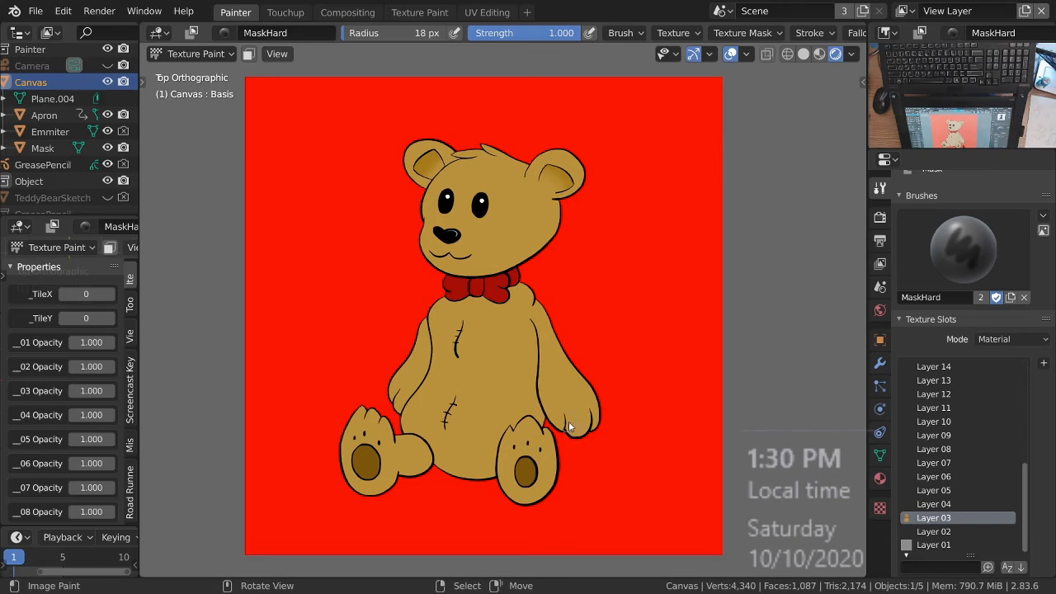
# Step: Make Layer 04 the active texture slot and switch from the mask tool to the Draw tool
pyautogui.keyDown('ctrl'); pyautogui.moveTo(564, 294); pyautogui.dragTo(471, 339, button='middle'); pyautogui.keyUp('ctrl')
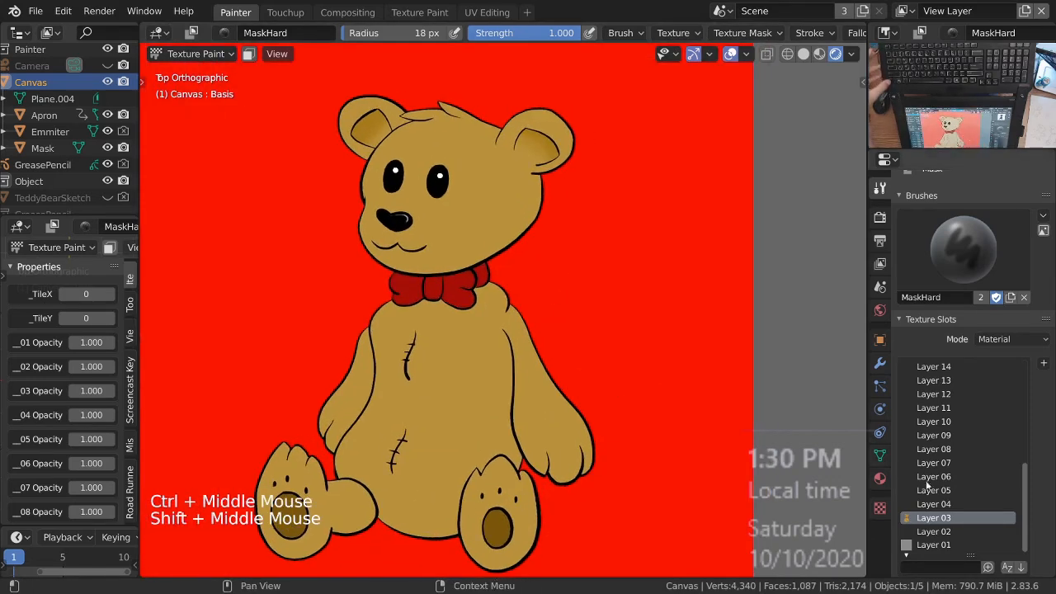
pyautogui.press('q')
pyautogui.click(446, 333)
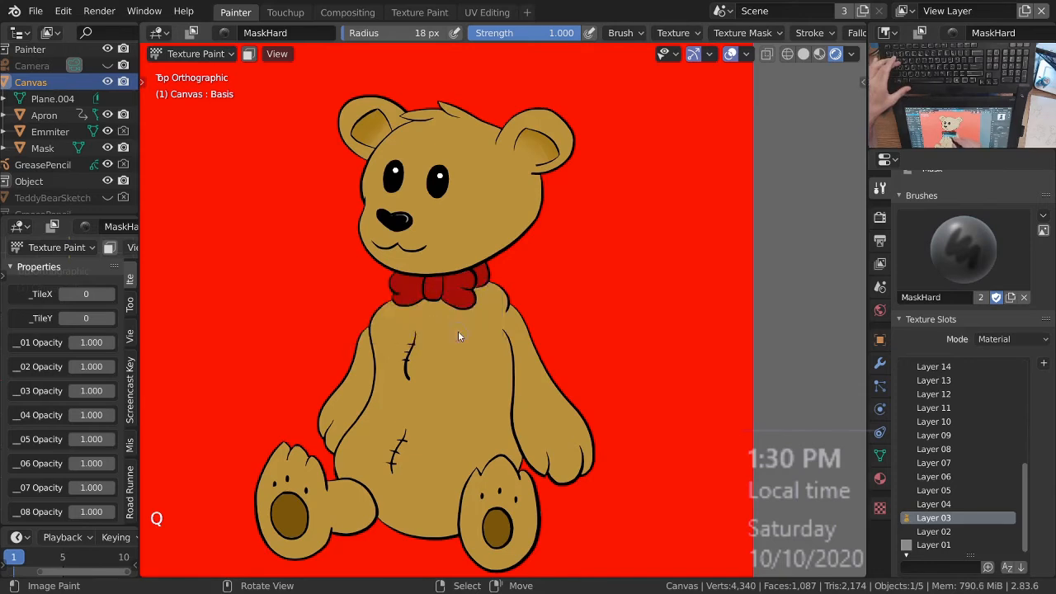
pyautogui.click(950, 506)
pyautogui.keyDown('ctrl'); pyautogui.moveTo(526, 269); pyautogui.dragTo(573, 351, button='middle'); pyautogui.keyUp('ctrl')
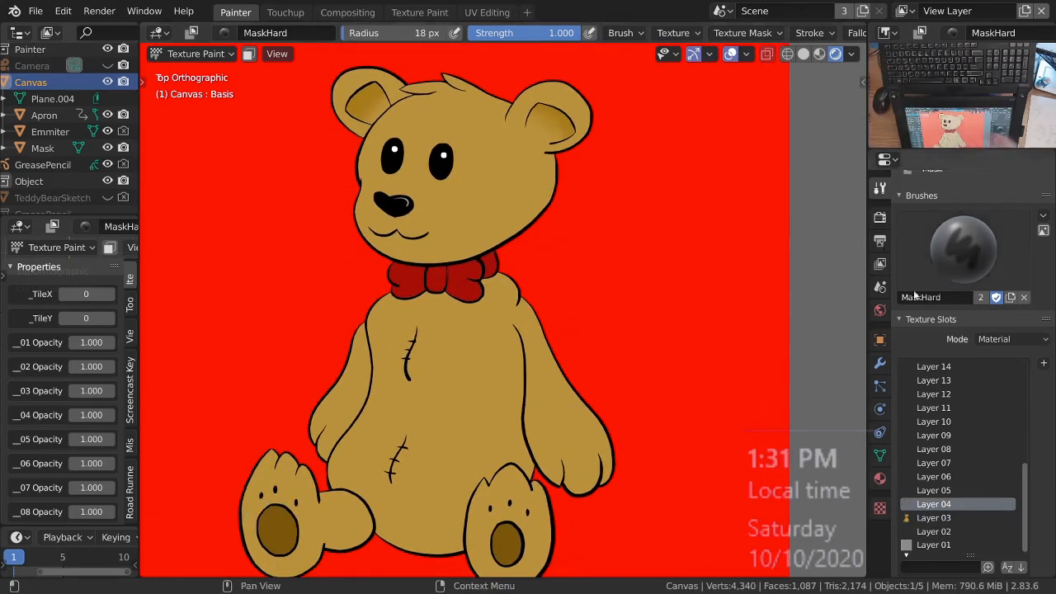
pyautogui.press('space')
pyautogui.click(461, 251)
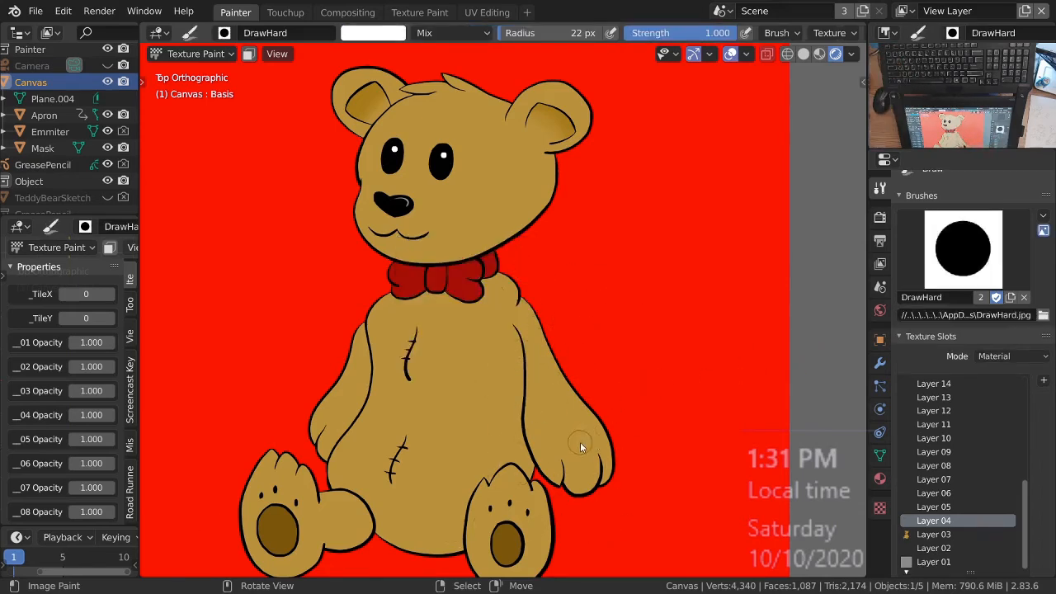
# Step: Choose the DrawSoft brush for painting on Layer 04
pyautogui.keyDown('ctrl'); pyautogui.moveTo(552, 331); pyautogui.dragTo(550, 318, button='middle'); pyautogui.keyUp('ctrl')
pyautogui.moveTo(550, 318)
pyautogui.keyDown('shift'); pyautogui.mouseDown(button='middle')
pyautogui.moveTo(547, 305)
pyautogui.moveTo(566, 318)
pyautogui.mouseUp(button='middle'); pyautogui.keyUp('shift')
pyautogui.keyDown('shift'); pyautogui.moveTo(574, 360); pyautogui.dragTo(588, 358, button='middle'); pyautogui.keyUp('shift')
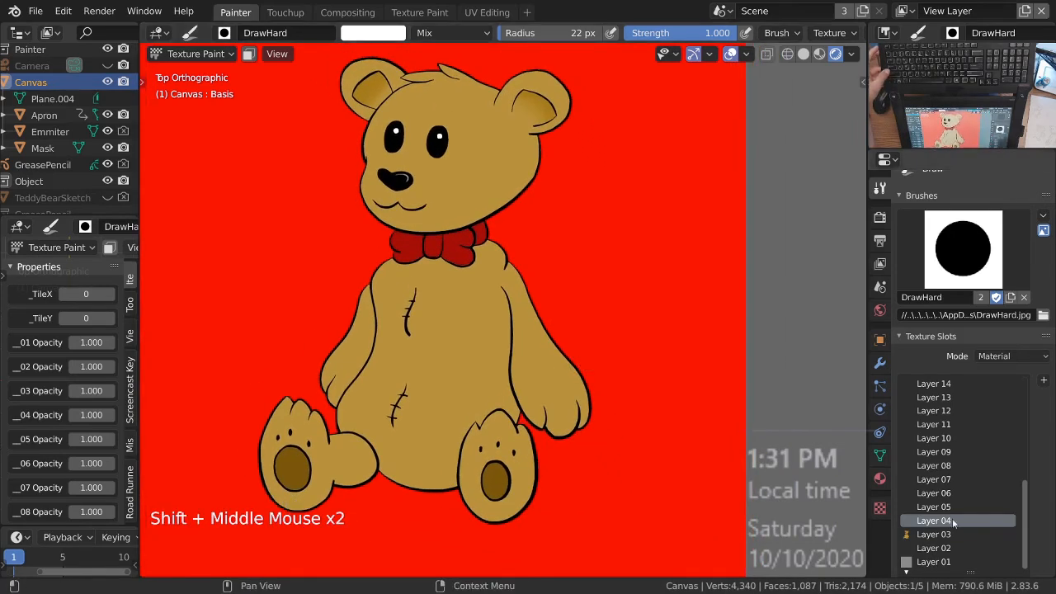
pyautogui.keyDown('ctrl'); pyautogui.moveTo(486, 269); pyautogui.dragTo(488, 294, button='middle'); pyautogui.keyUp('ctrl')
pyautogui.keyDown('shift'); pyautogui.moveTo(488, 295); pyautogui.dragTo(549, 281, button='middle'); pyautogui.keyUp('shift')
pyautogui.keyDown('ctrl'); pyautogui.moveTo(549, 280); pyautogui.dragTo(700, 223, button='middle'); pyautogui.keyUp('ctrl')
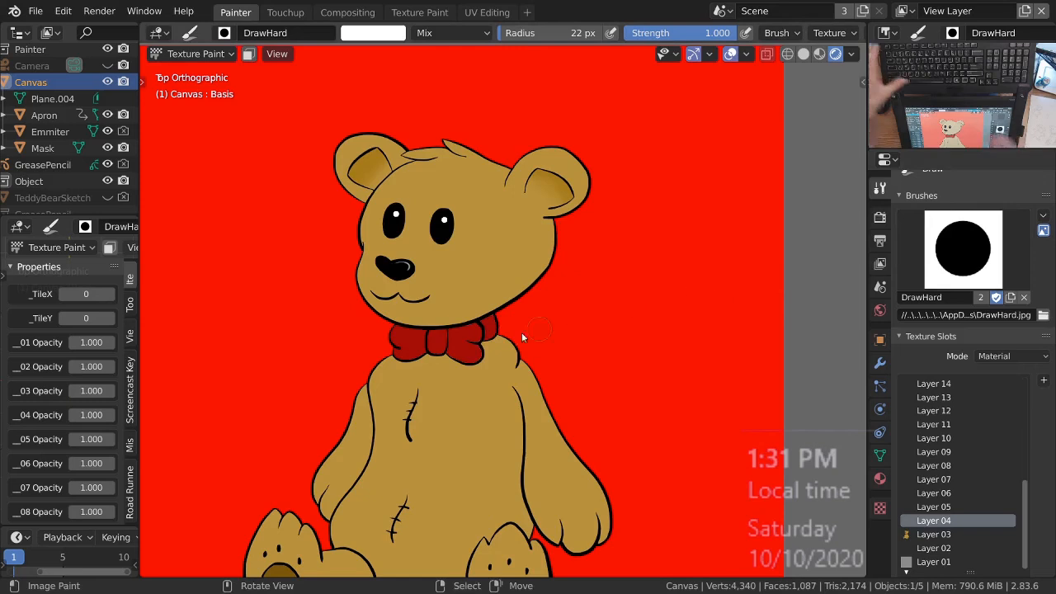
pyautogui.press('space')
pyautogui.click(455, 340)
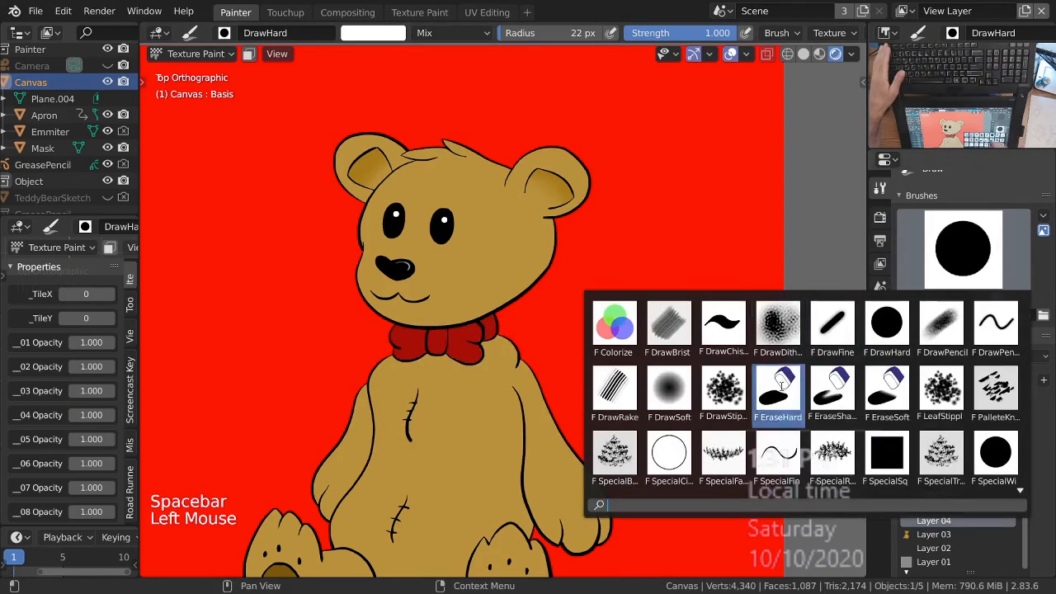
pyautogui.click(668, 395)
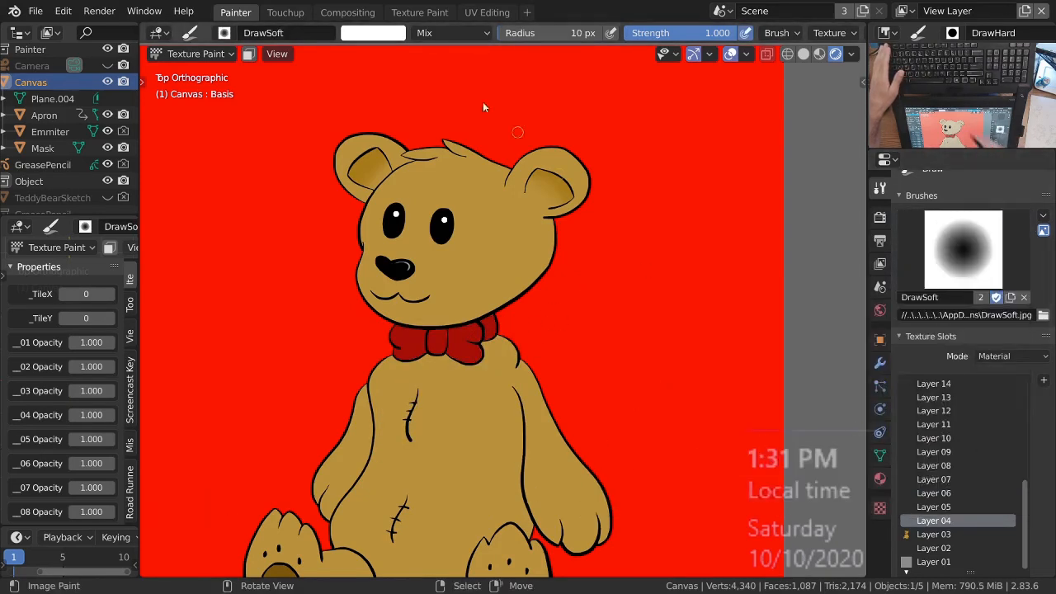
# Step: Try to sample a brush colour from the bear while Layer 04 is active
pyautogui.click(385, 37)
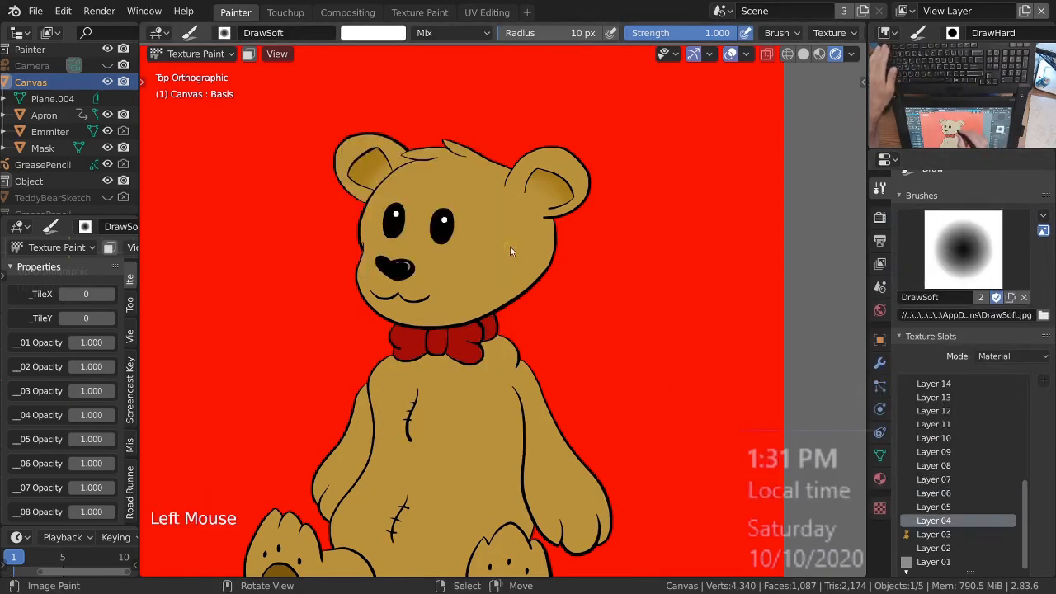
pyautogui.press('s')
pyautogui.keyDown('shift'); pyautogui.moveTo(548, 328); pyautogui.dragTo(526, 412, button='middle'); pyautogui.keyUp('shift')
pyautogui.press('s')
pyautogui.keyDown('ctrl'); pyautogui.moveTo(504, 224); pyautogui.dragTo(547, 389, button='middle'); pyautogui.keyUp('ctrl')
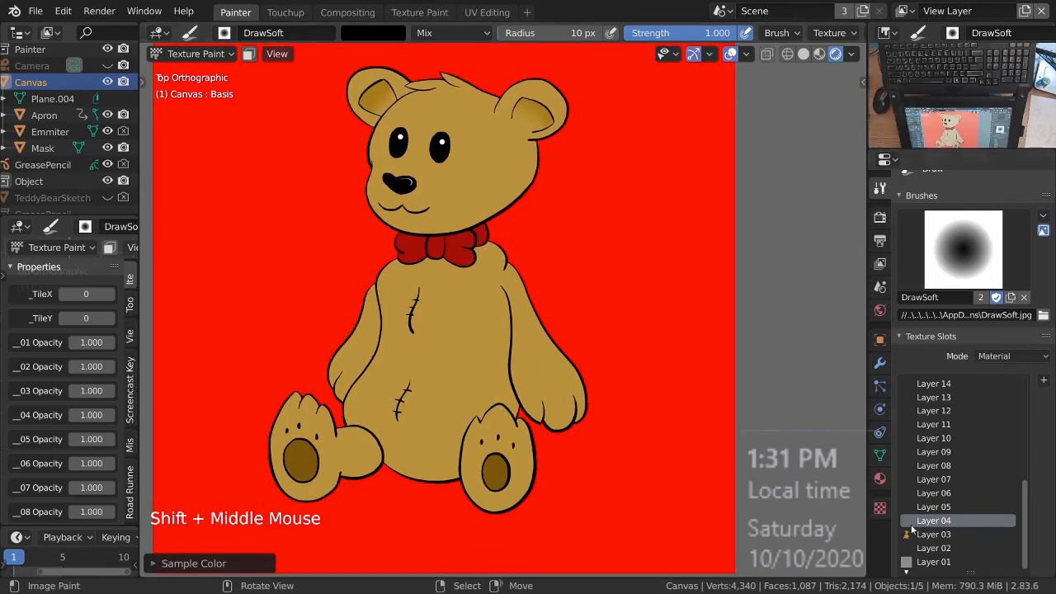
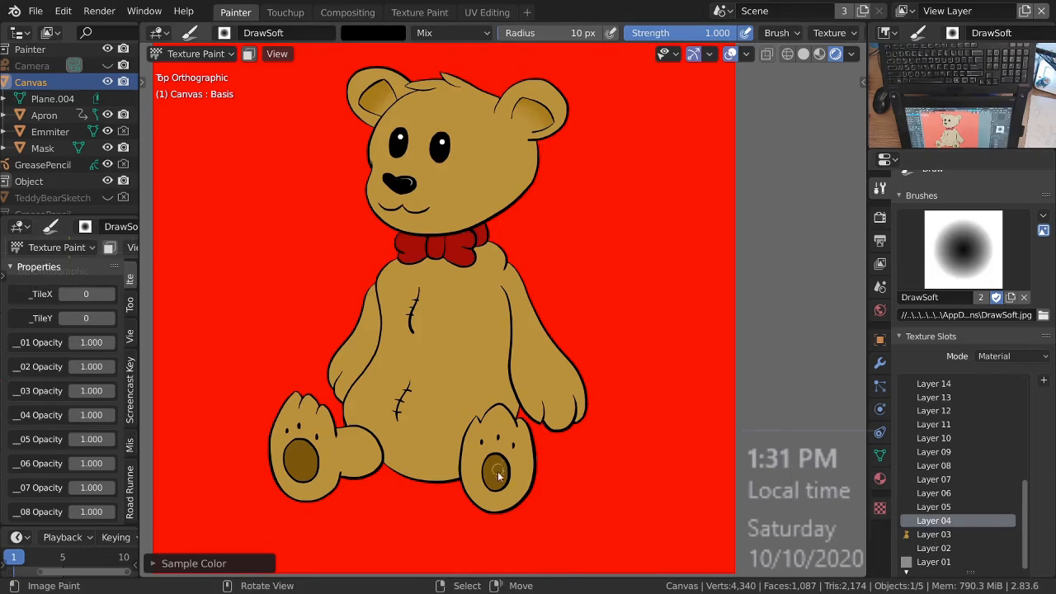
pyautogui.press('s')
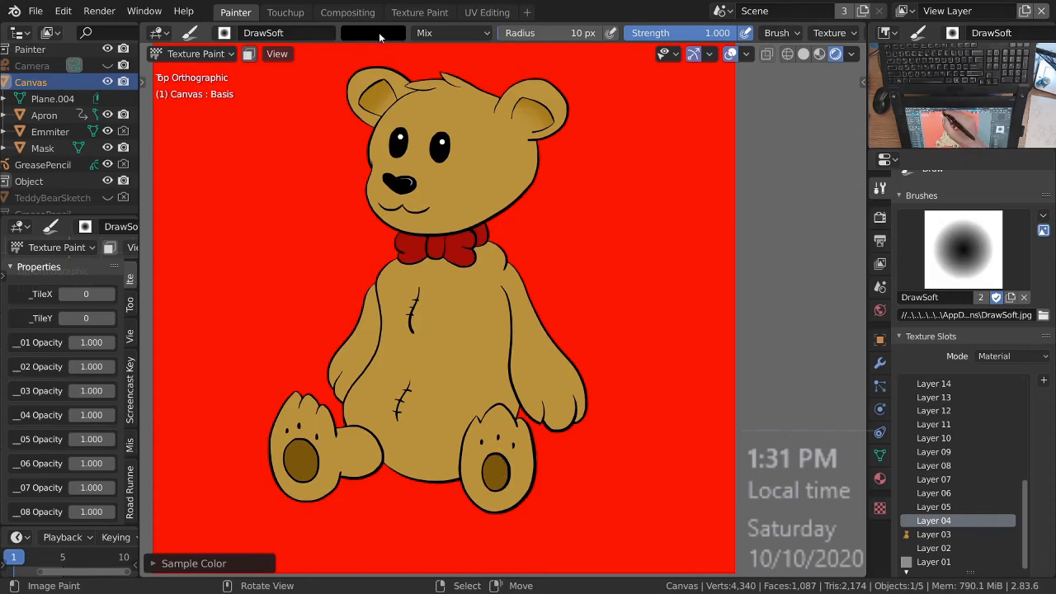
# Step: Sample the grey viewport backdrop as the brush colour with the colour picker's eyedropper
pyautogui.click(388, 33)
pyautogui.click(477, 232)
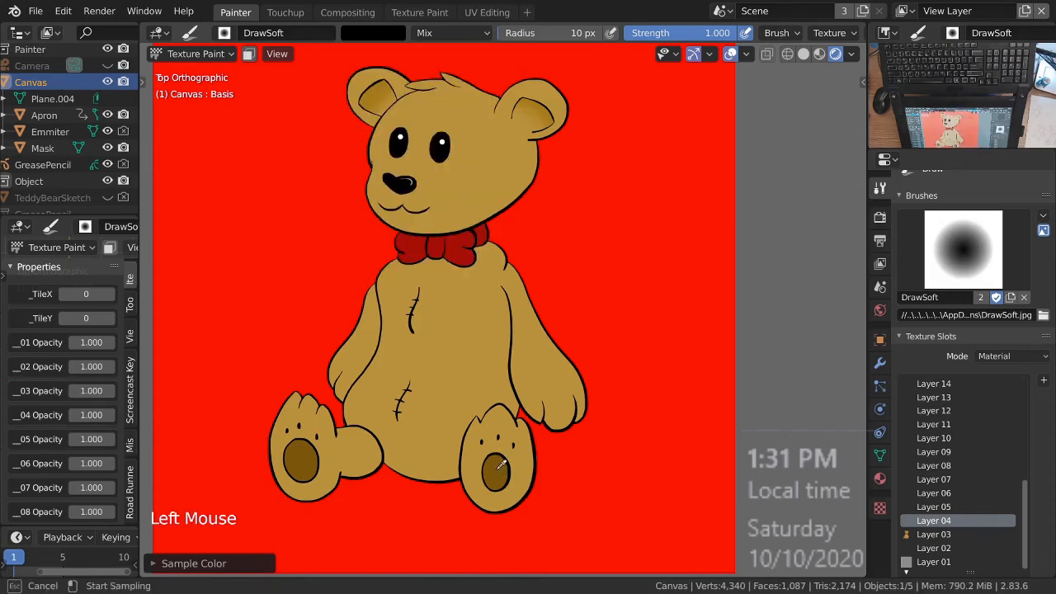
pyautogui.click(383, 27)
pyautogui.click(381, 33)
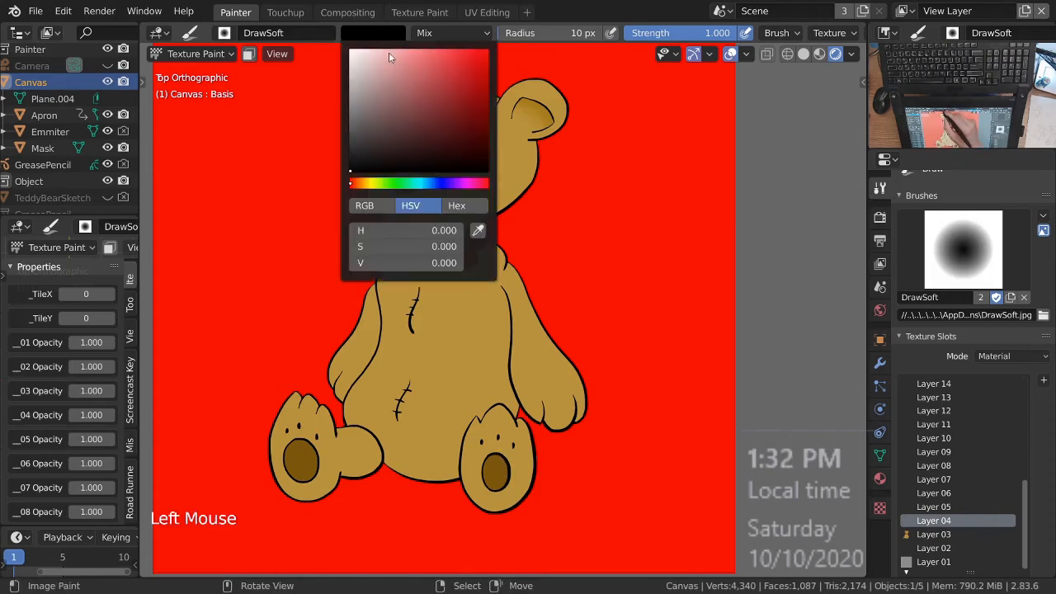
pyautogui.click(479, 232)
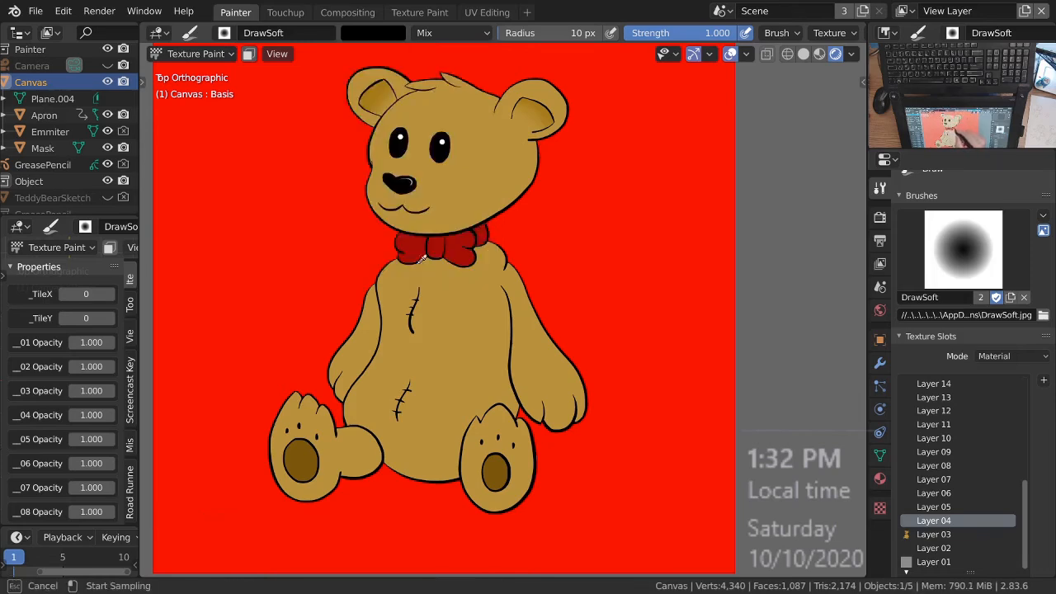
pyautogui.click(807, 236)
# Step: Sample the brush icon's light grey and the orange Emmiter object icon with the colour picker's eyedropper
pyautogui.click(398, 33)
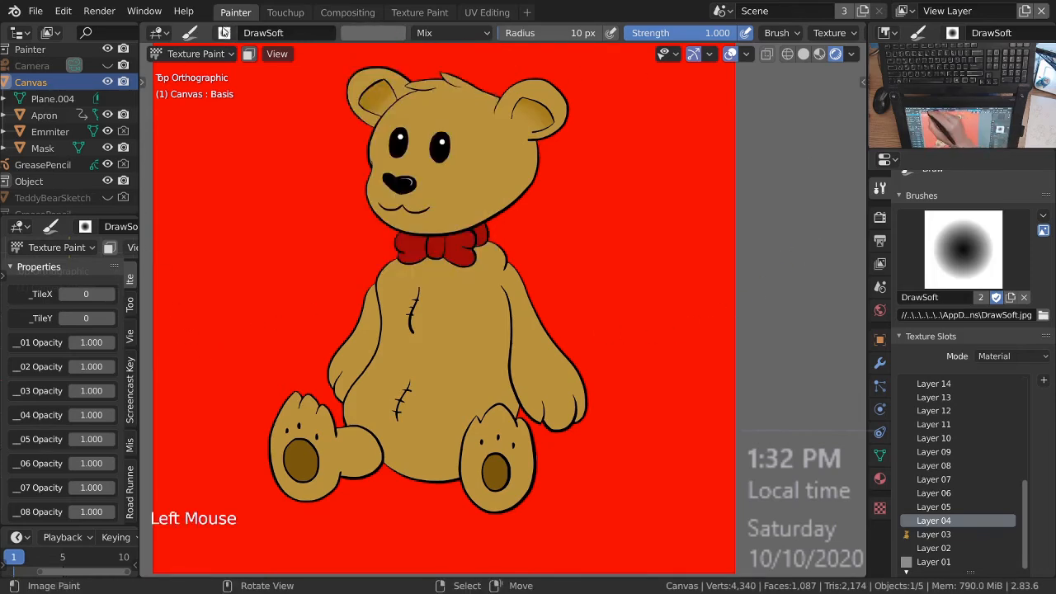
pyautogui.click(391, 36)
pyautogui.click(477, 231)
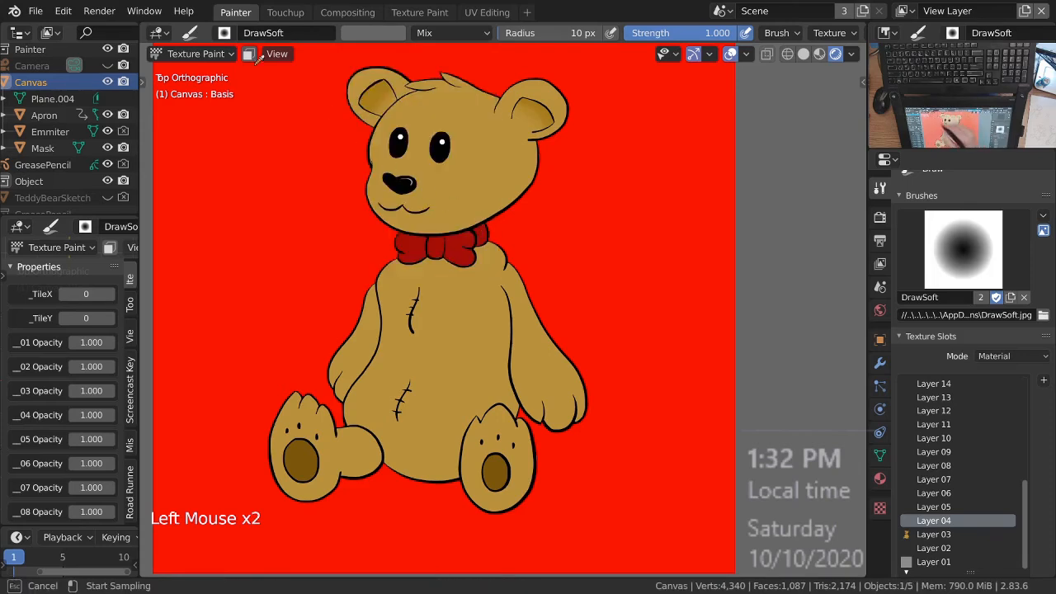
pyautogui.click(224, 30)
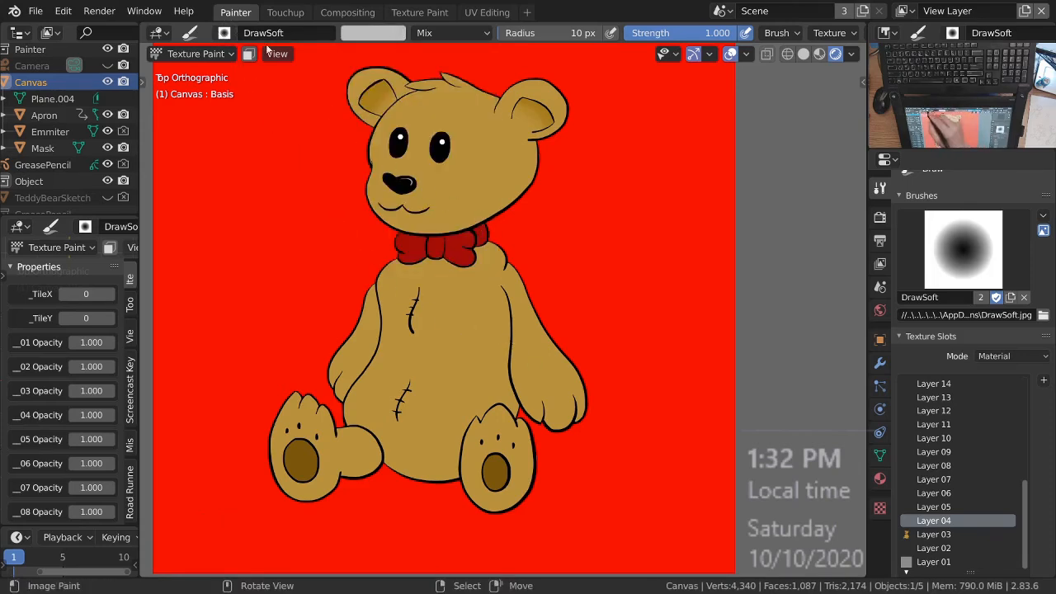
pyautogui.click(391, 36)
pyautogui.click(485, 222)
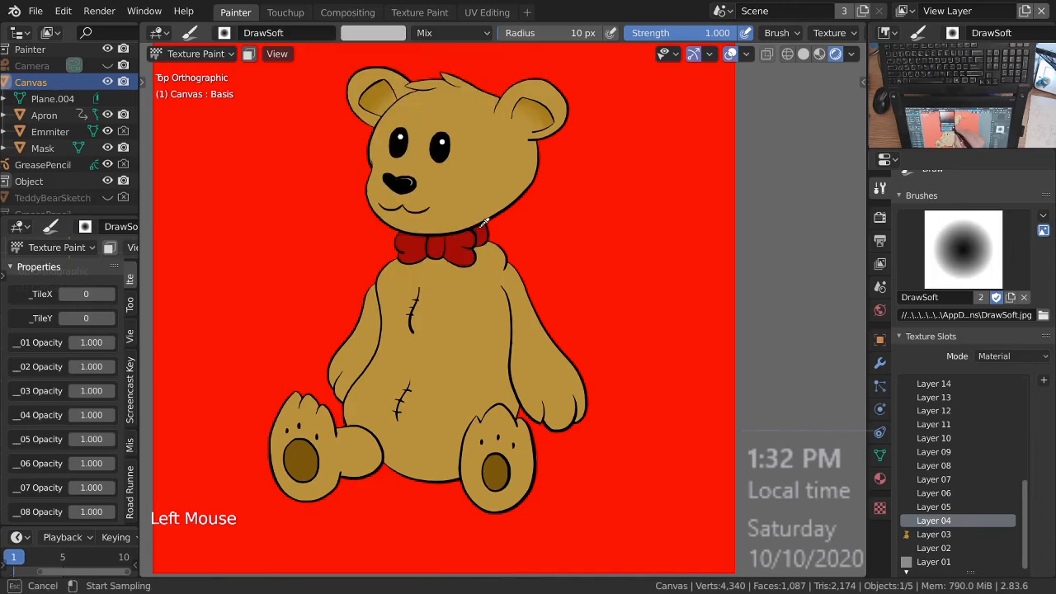
pyautogui.click(22, 135)
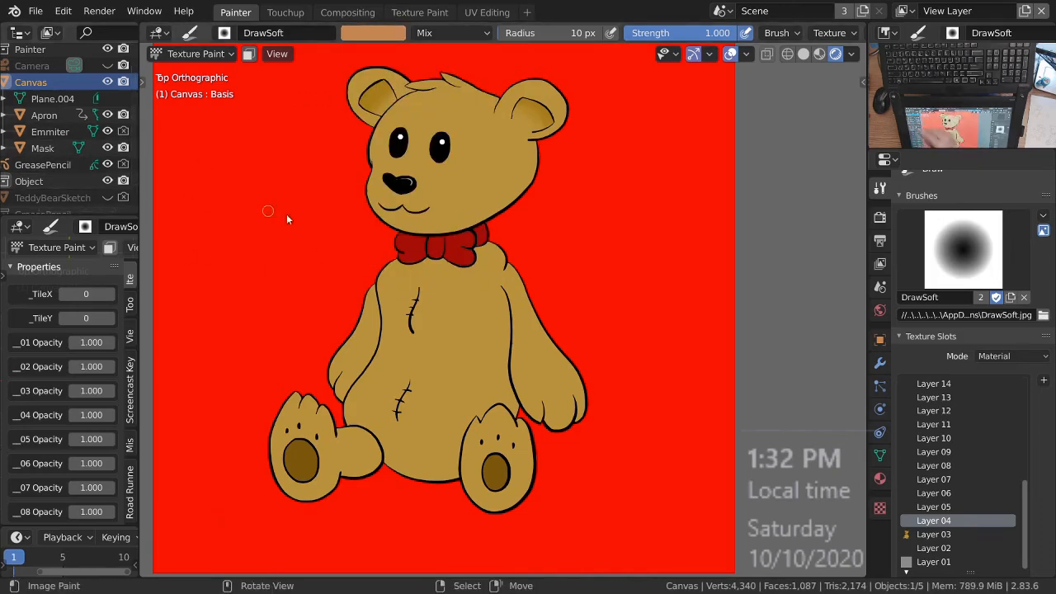
# Step: Sample the tan fur from the bear's head and body with the colour picker's eyedropper
pyautogui.click(394, 32)
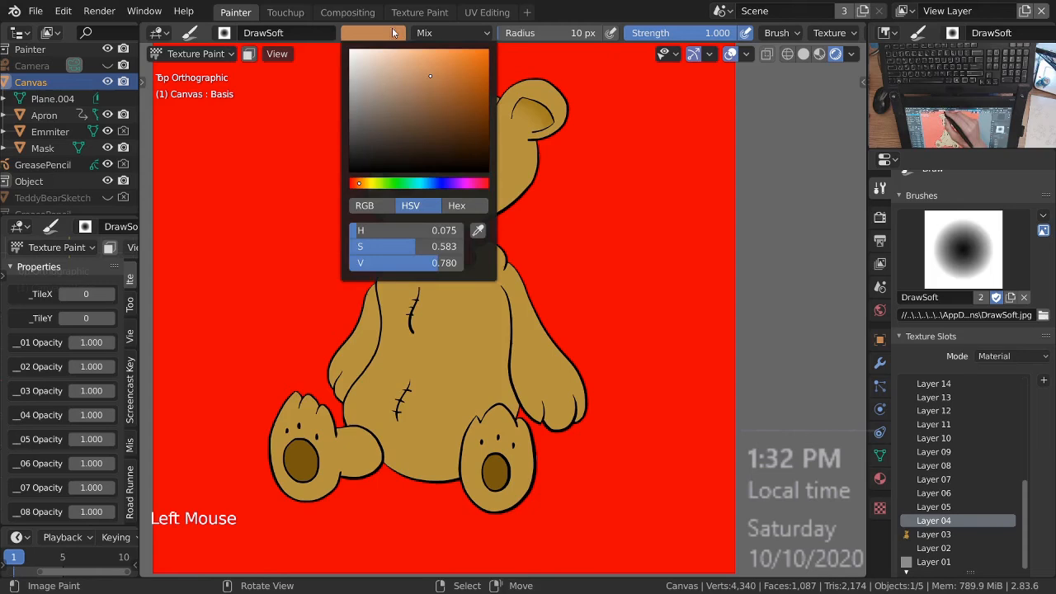
pyautogui.click(478, 231)
pyautogui.click(462, 198)
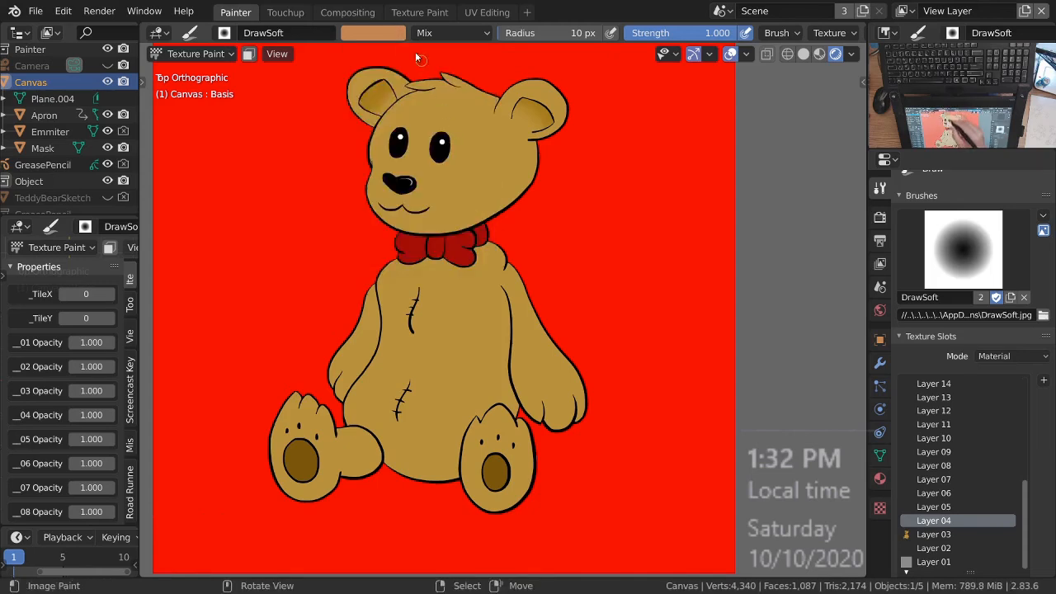
pyautogui.click(400, 35)
pyautogui.click(478, 232)
pyautogui.click(473, 382)
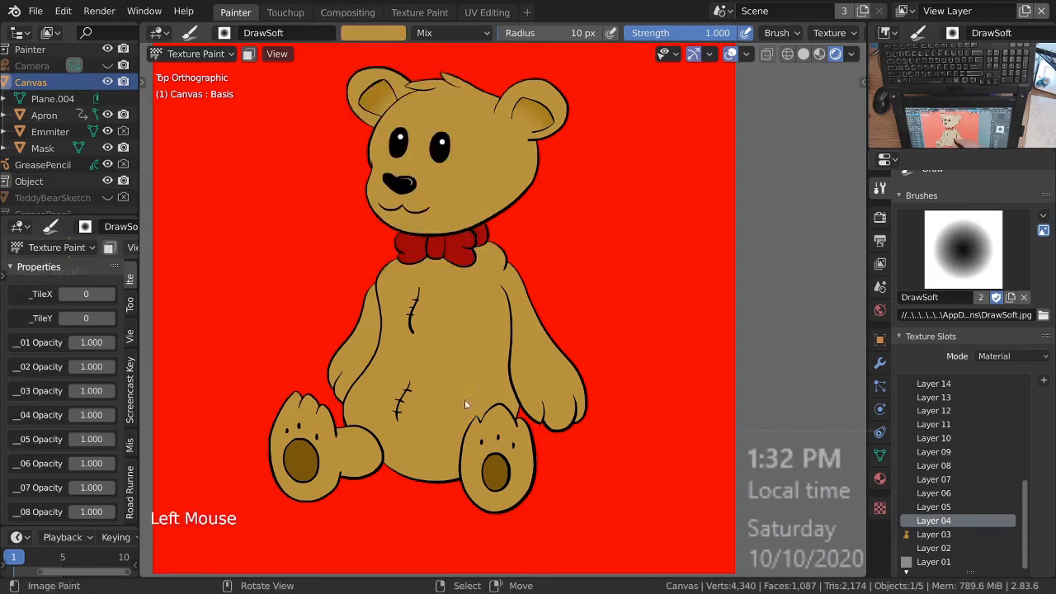
# Step: Sample the brown paw pad of the bear's foot with the colour picker's eyedropper
pyautogui.keyDown('ctrl'); pyautogui.moveTo(540, 467); pyautogui.dragTo(535, 430, button='middle'); pyautogui.keyUp('ctrl')
pyautogui.keyDown('shift'); pyautogui.moveTo(534, 429); pyautogui.dragTo(521, 403, button='middle'); pyautogui.keyUp('shift')
pyautogui.keyDown('ctrl'); pyautogui.moveTo(522, 402); pyautogui.dragTo(516, 259, button='middle'); pyautogui.keyUp('ctrl')
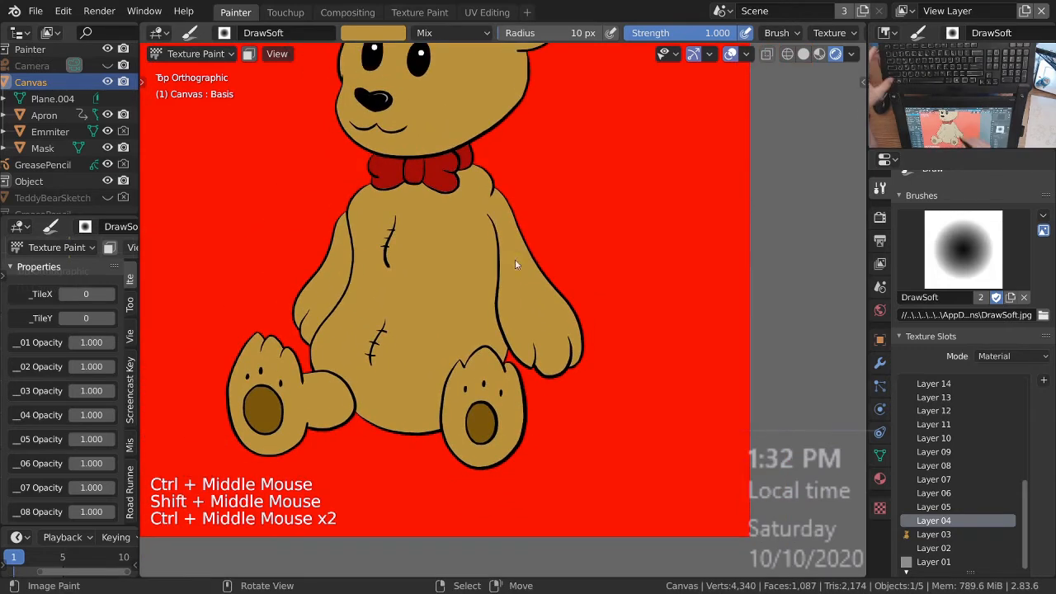
pyautogui.press('f')
pyautogui.click(555, 250)
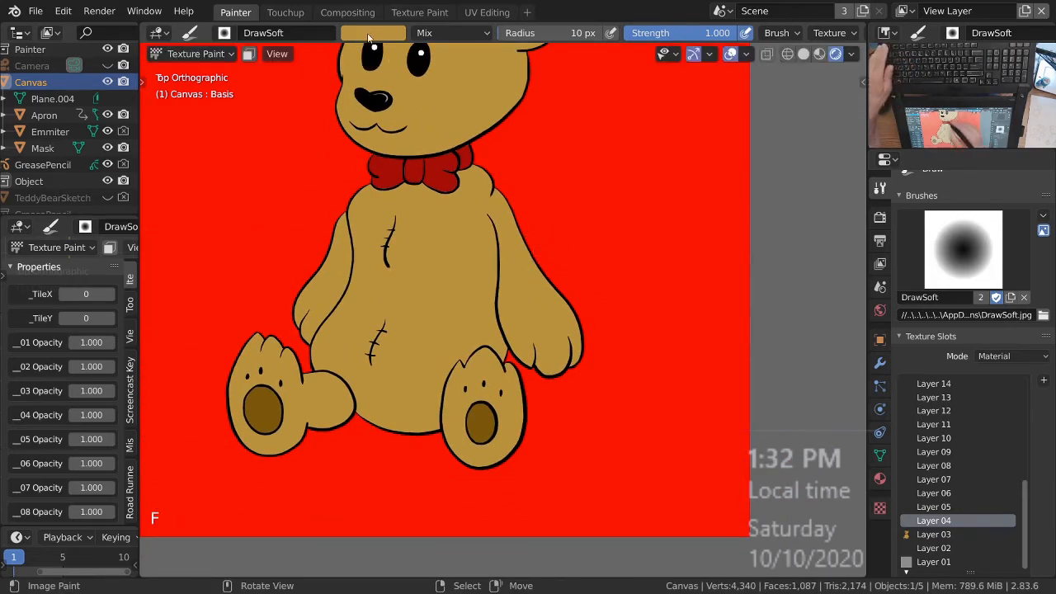
pyautogui.click(376, 33)
pyautogui.click(479, 234)
pyautogui.click(490, 413)
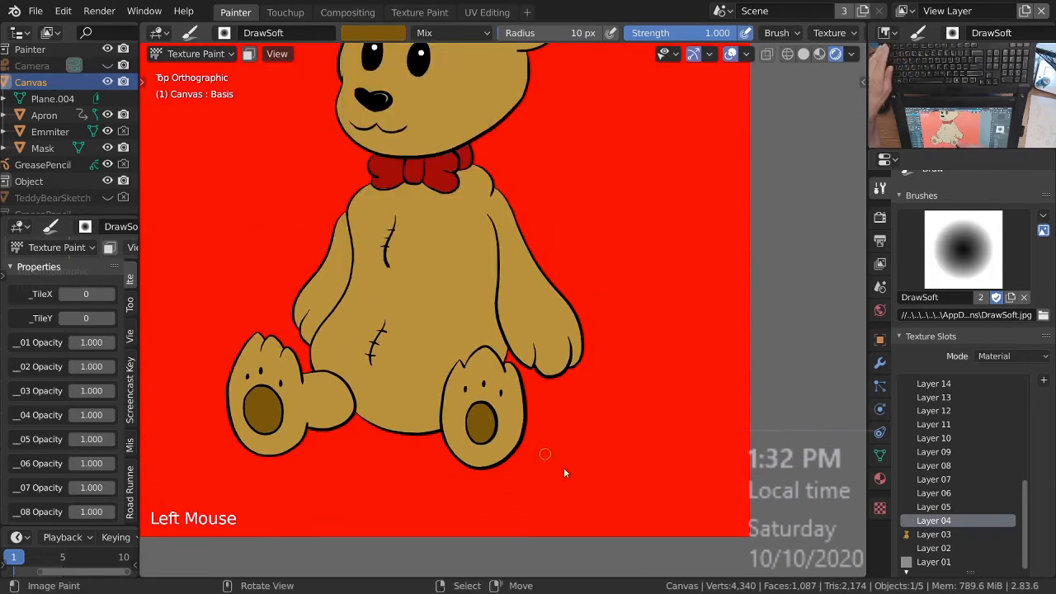
# Step: Sample the paw pad's brown as the brush colour from Layer 03 and make Layer 04 active again
pyautogui.click(949, 535)
pyautogui.press('s')
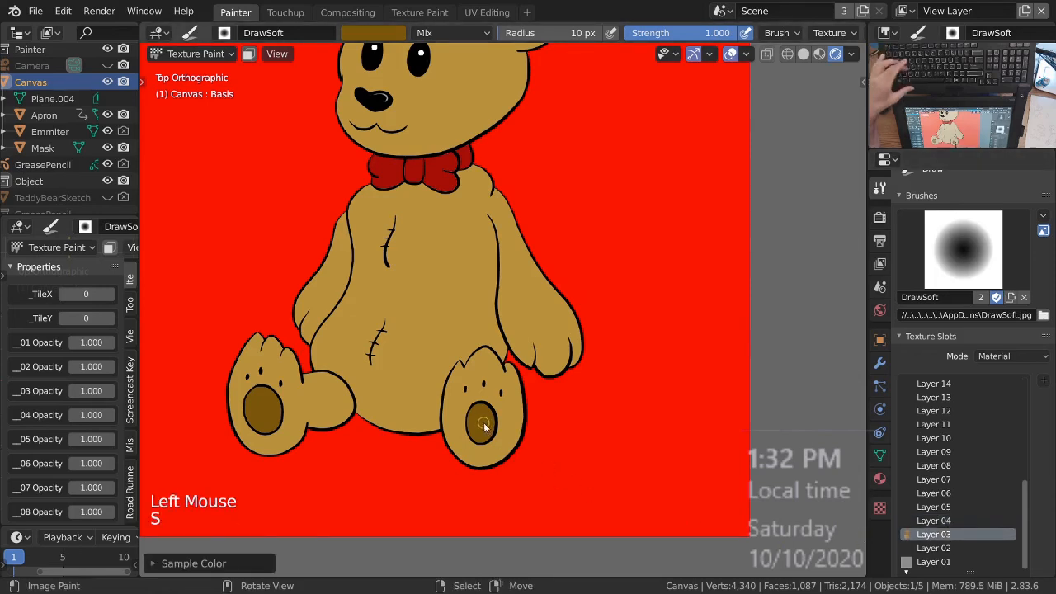
pyautogui.click(949, 521)
# Step: Enlarge the DrawSoft brush radius to 108 px
pyautogui.keyDown('ctrl'); pyautogui.moveTo(441, 190); pyautogui.dragTo(444, 239, button='middle'); pyautogui.keyUp('ctrl')
pyautogui.moveTo(444, 239)
pyautogui.keyDown('shift'); pyautogui.mouseDown(button='middle')
pyautogui.moveTo(449, 255)
pyautogui.moveTo(509, 244)
pyautogui.moveTo(503, 264)
pyautogui.moveTo(518, 309)
pyautogui.moveTo(532, 272)
pyautogui.moveTo(568, 346)
pyautogui.moveTo(566, 282)
pyautogui.mouseUp(button='middle'); pyautogui.keyUp('shift')
pyautogui.press('f')
pyautogui.click(590, 263)
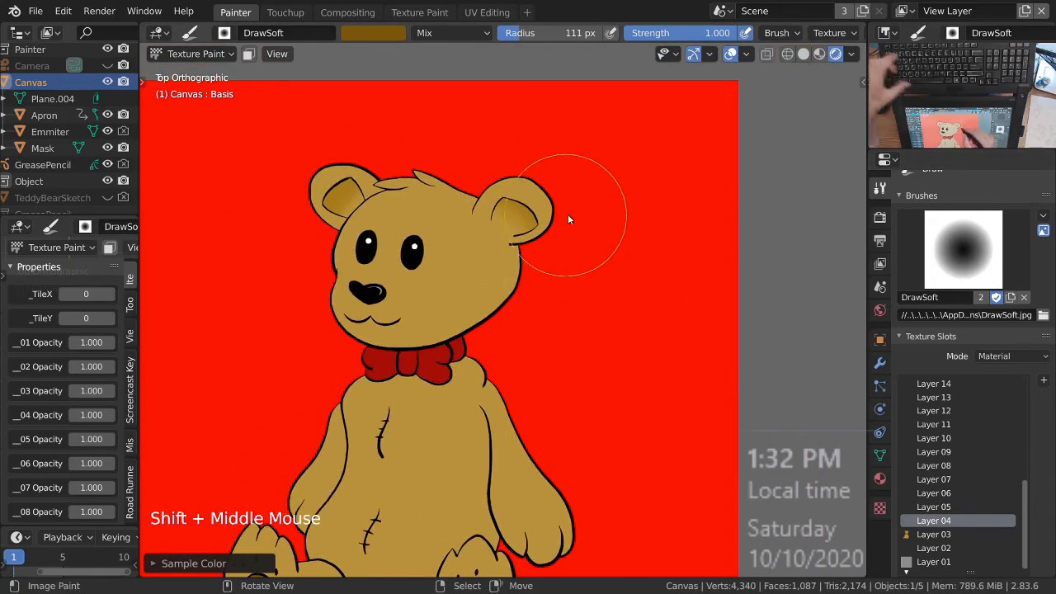
pyautogui.press('f')
pyautogui.click(591, 165)
pyautogui.press('f')
pyautogui.click(487, 137)
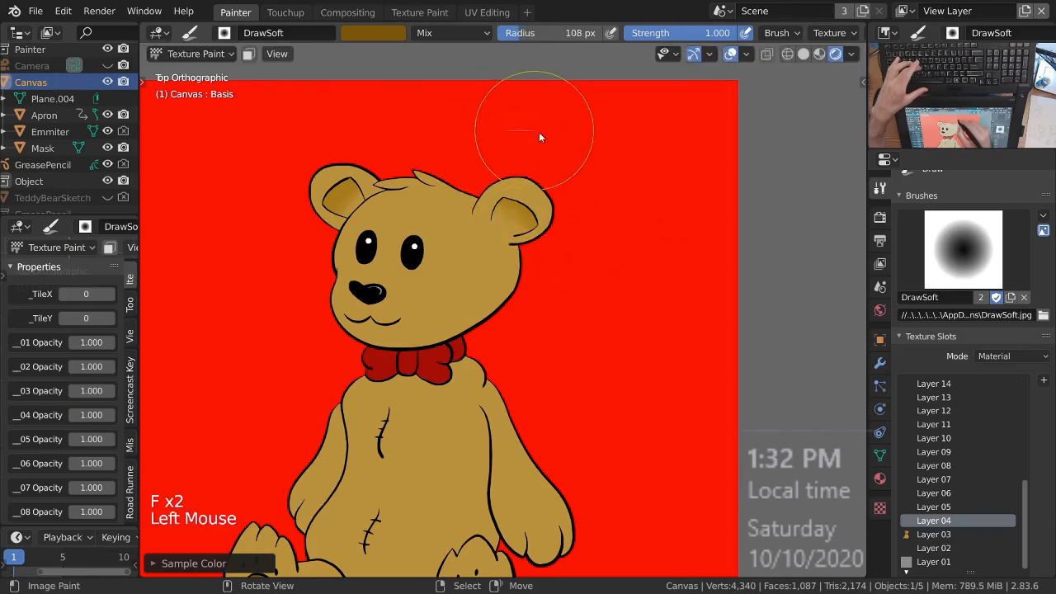
pyautogui.moveTo(541, 293); pyautogui.dragTo(470, 388)
pyautogui.hotkey('ctrl', 'z')
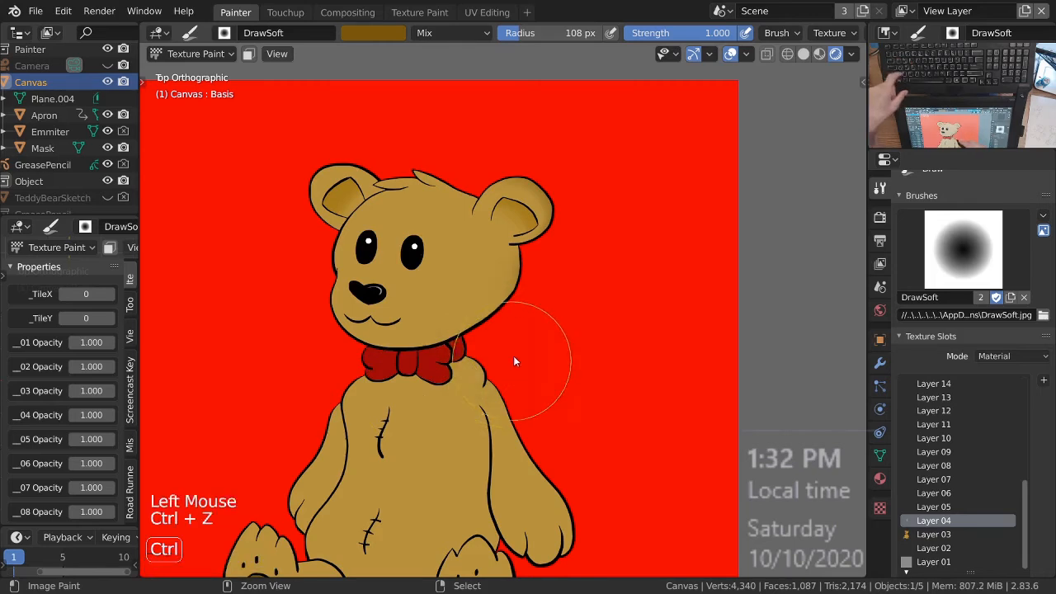
pyautogui.moveTo(552, 288)
pyautogui.mouseDown()
pyautogui.moveTo(552, 316)
pyautogui.moveTo(500, 375)
pyautogui.mouseUp()
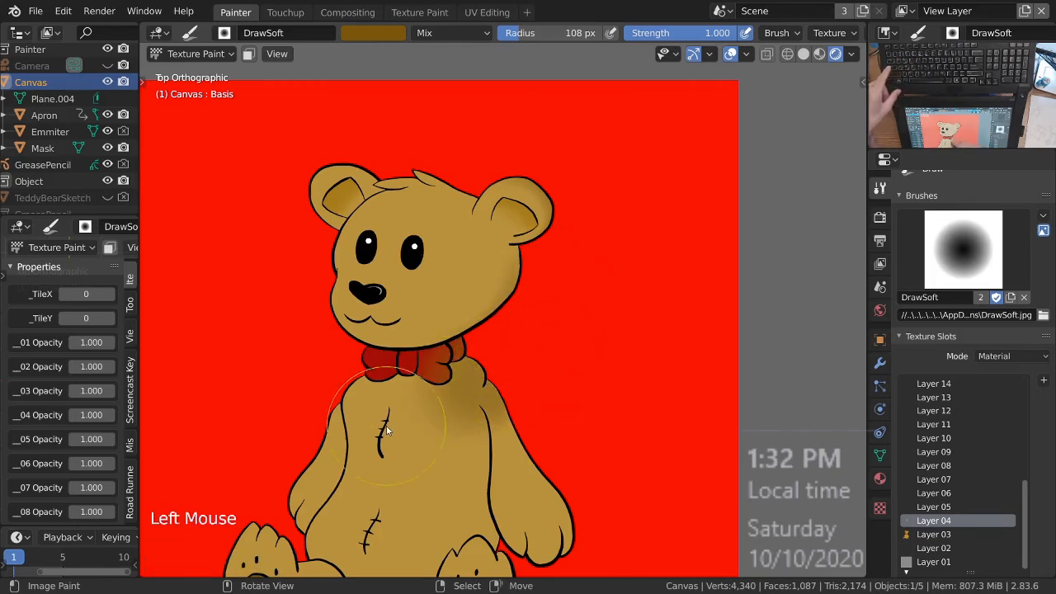
pyautogui.hotkey('ctrl', 'z')
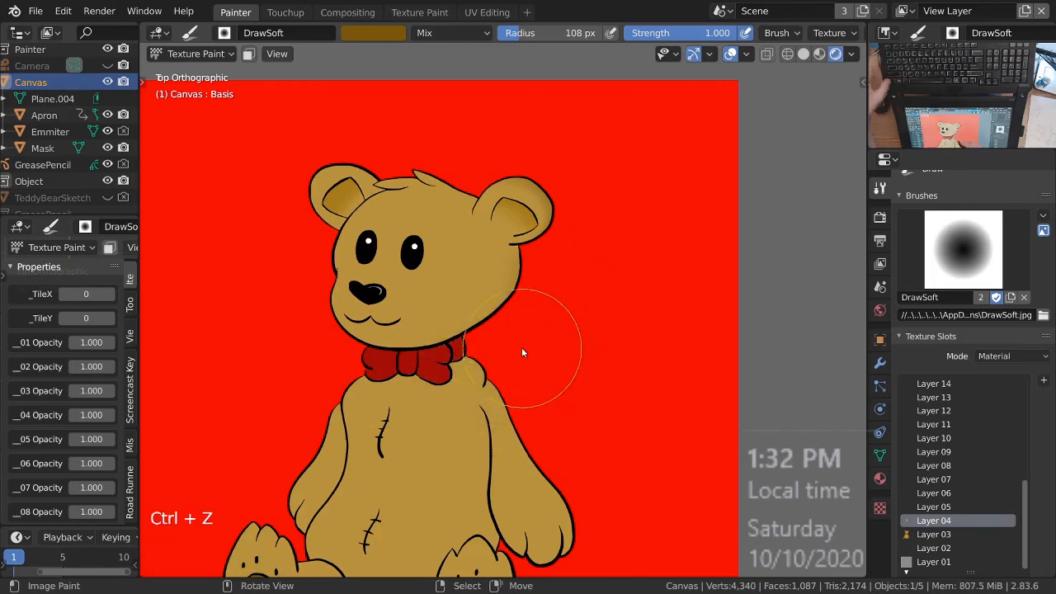
# Step: Paint soft brown shading along the right side of the bear's face and across the bow tie and upper chest
pyautogui.keyDown('ctrl'); pyautogui.moveTo(523, 349); pyautogui.dragTo(530, 319, button='middle'); pyautogui.keyUp('ctrl')
pyautogui.moveTo(543, 285)
pyautogui.mouseDown()
pyautogui.moveTo(462, 388)
pyautogui.moveTo(342, 432)
pyautogui.moveTo(322, 462)
pyautogui.mouseUp()
pyautogui.keyDown('ctrl'); pyautogui.moveTo(322, 462); pyautogui.dragTo(435, 329, button='middle'); pyautogui.keyUp('ctrl')
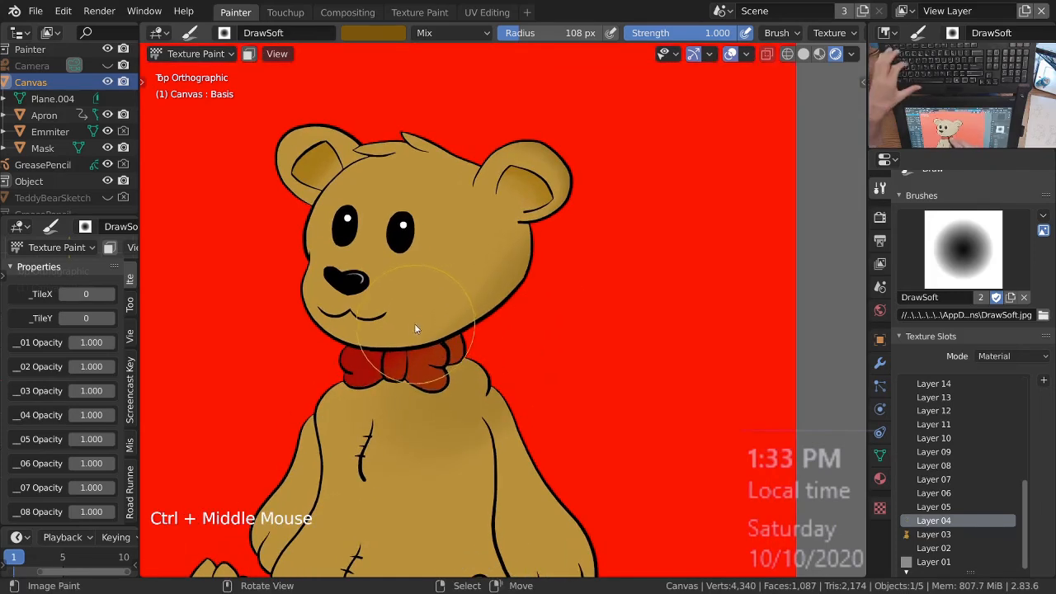
# Step: Try shading beneath the bear's mouth with a 14 px brush radius, and undo those strokes
pyautogui.press('f')
pyautogui.click(373, 356)
pyautogui.press('f')
pyautogui.click(362, 351)
pyautogui.keyDown('ctrl'); pyautogui.moveTo(361, 351); pyautogui.dragTo(357, 311, button='middle'); pyautogui.keyUp('ctrl')
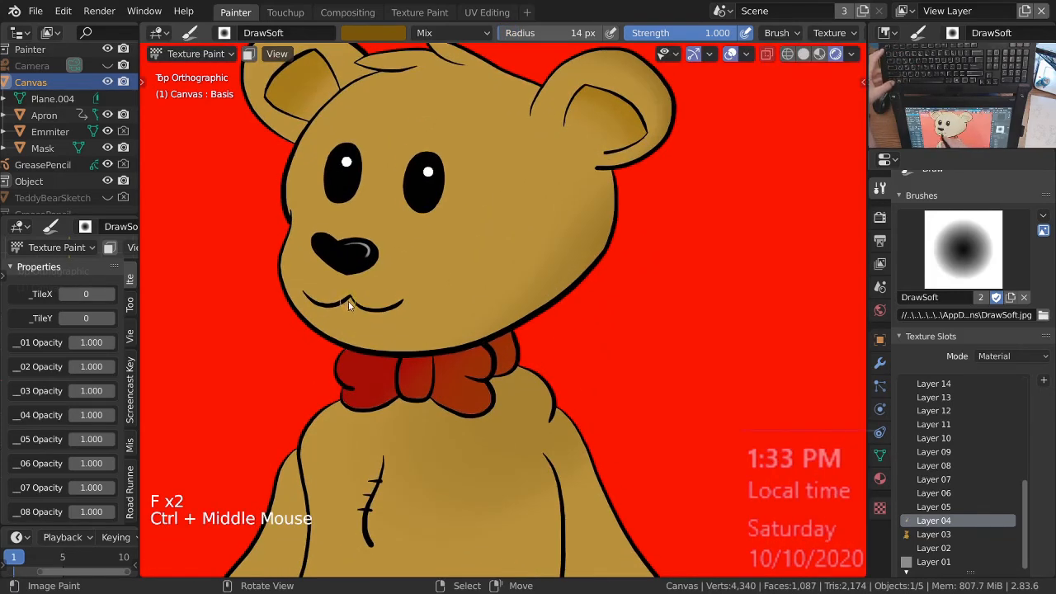
pyautogui.click(349, 304)
pyautogui.click(353, 308)
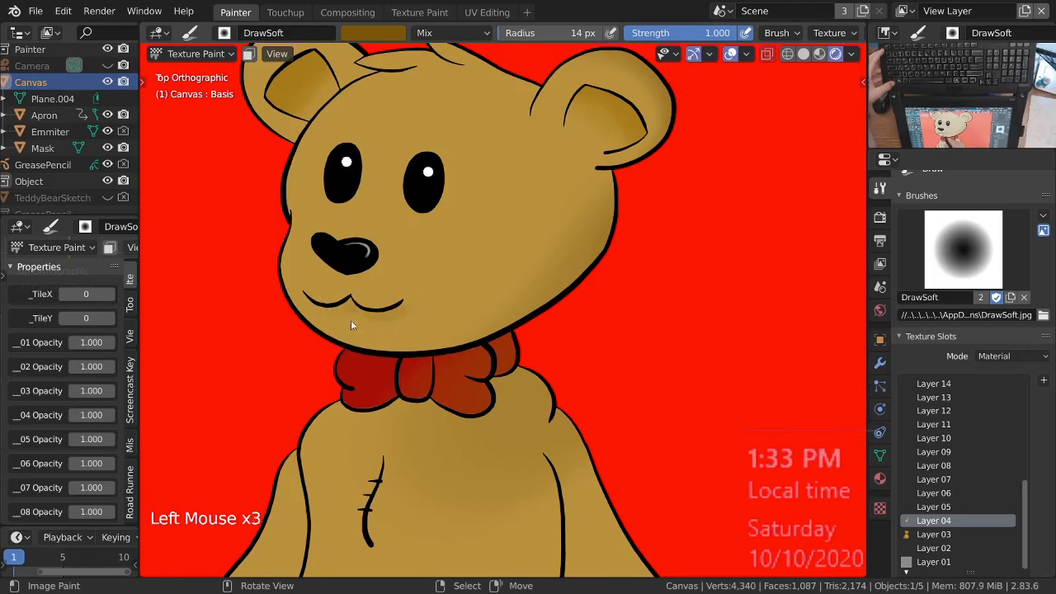
pyautogui.keyDown('ctrl'); pyautogui.moveTo(437, 288); pyautogui.dragTo(408, 394, button='middle'); pyautogui.keyUp('ctrl')
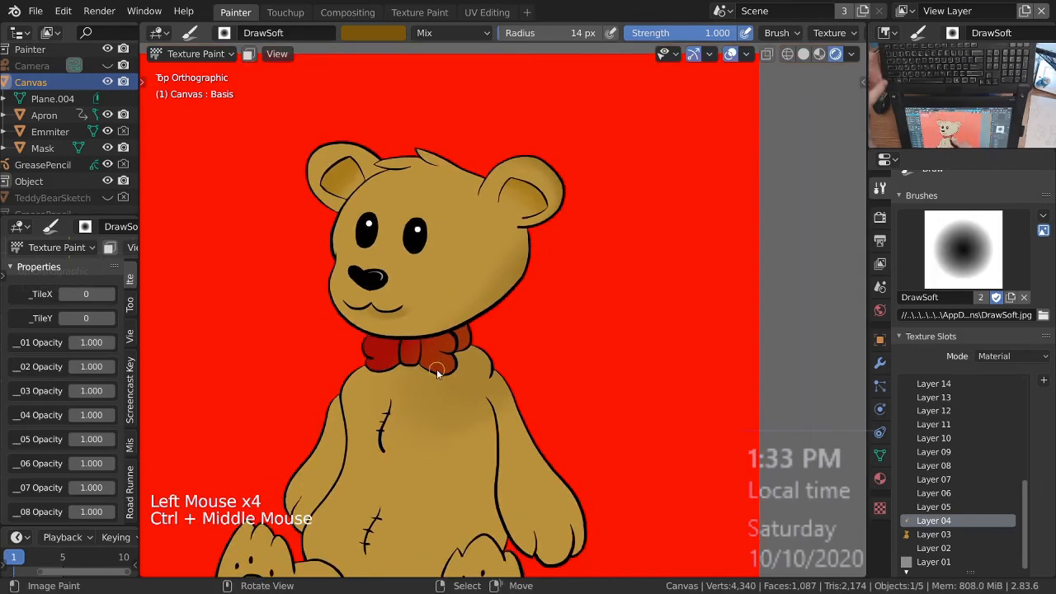
pyautogui.keyDown('ctrl'); pyautogui.moveTo(399, 333); pyautogui.dragTo(406, 342, button='middle'); pyautogui.keyUp('ctrl')
pyautogui.hotkey('ctrl', 'z')
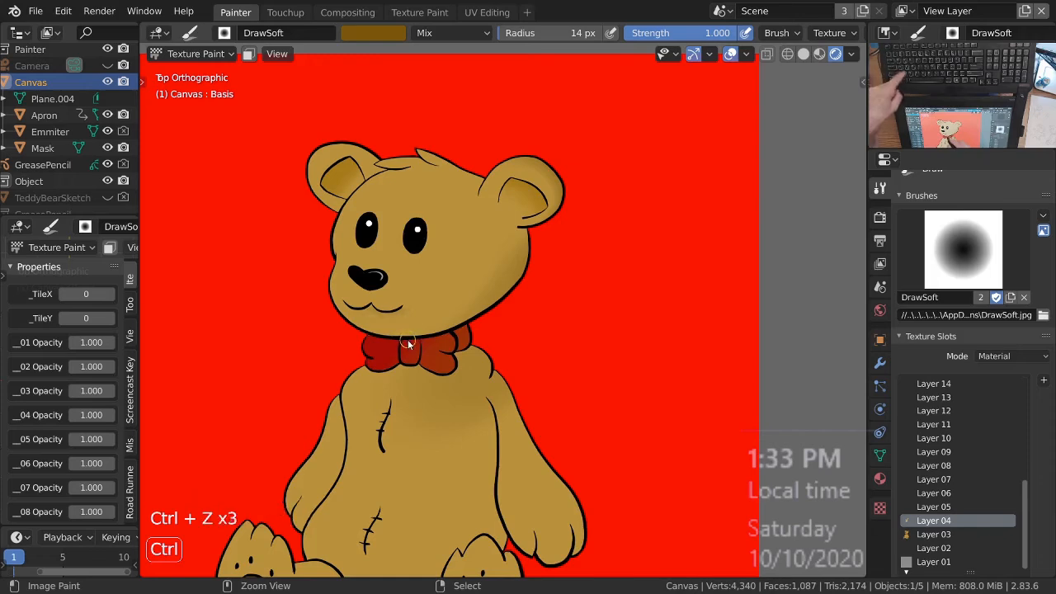
# Step: Enlarge the brush radius to 106 px and shade the underside of the chin and the left part of the bow tie and chest
pyautogui.press('f')
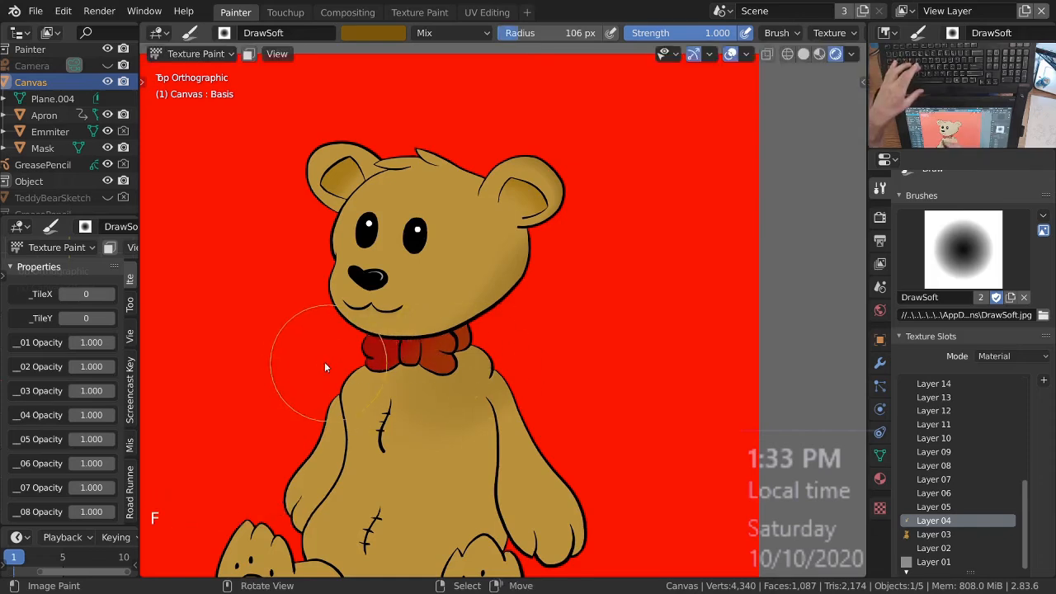
pyautogui.click(326, 362)
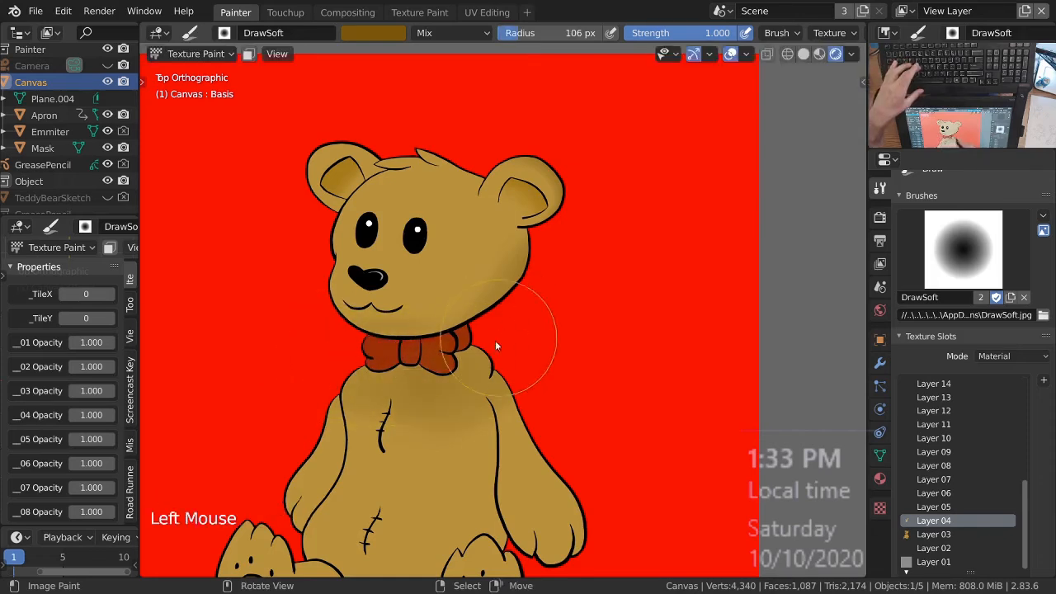
# Step: Reduce the brush radius to 33 px and on to 7 px while shading beneath the hair tufts on the bear's head
pyautogui.moveTo(459, 242)
pyautogui.keyDown('ctrl'); pyautogui.mouseDown(button='middle')
pyautogui.moveTo(488, 201)
pyautogui.moveTo(465, 132)
pyautogui.moveTo(419, 162)
pyautogui.mouseUp(button='middle'); pyautogui.keyUp('ctrl')
pyautogui.press('f')
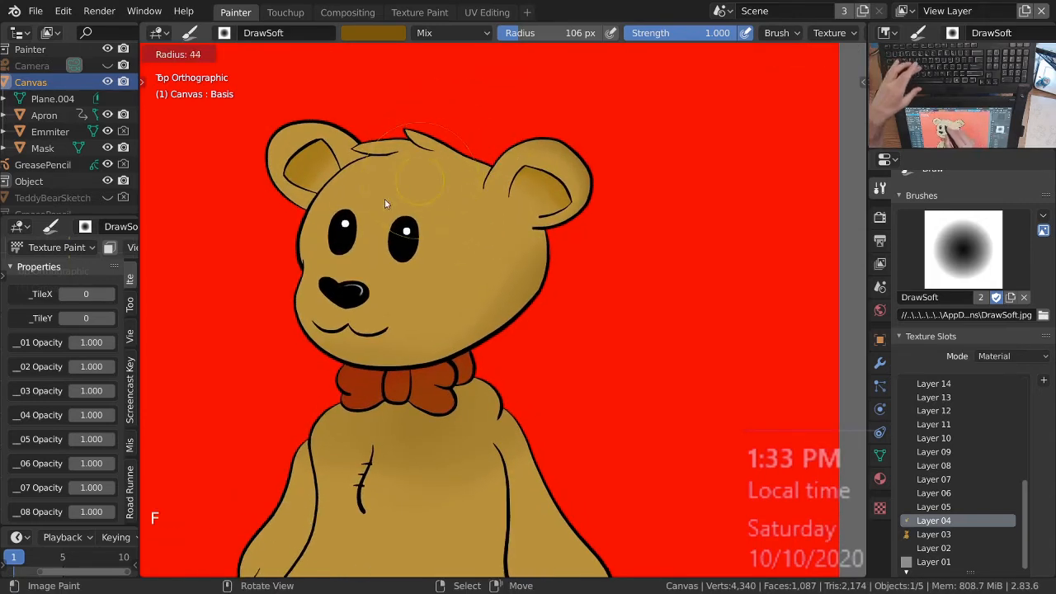
pyautogui.click(417, 179)
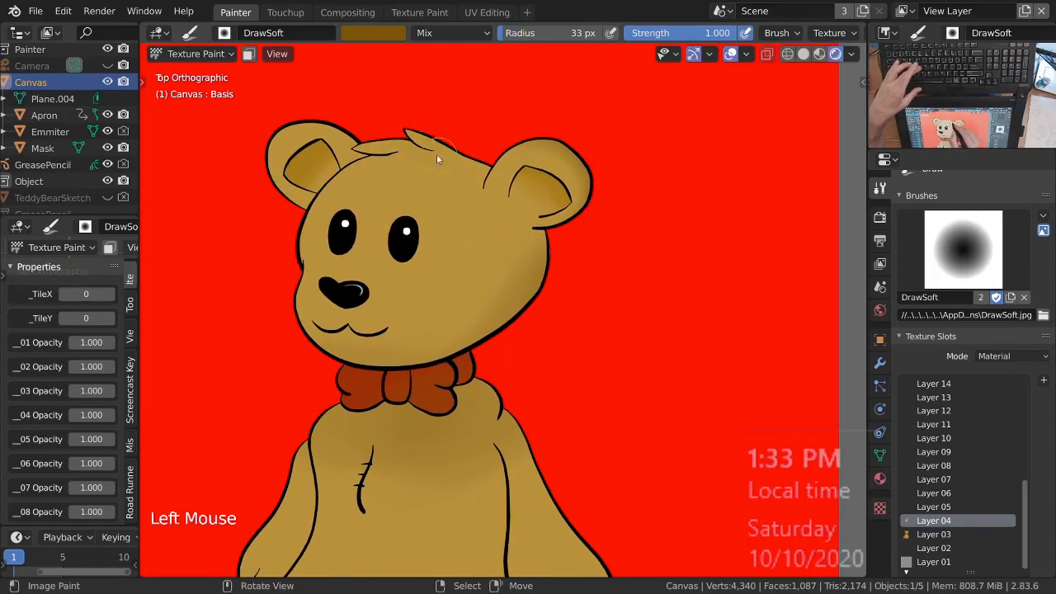
pyautogui.press('f')
pyautogui.click(401, 171)
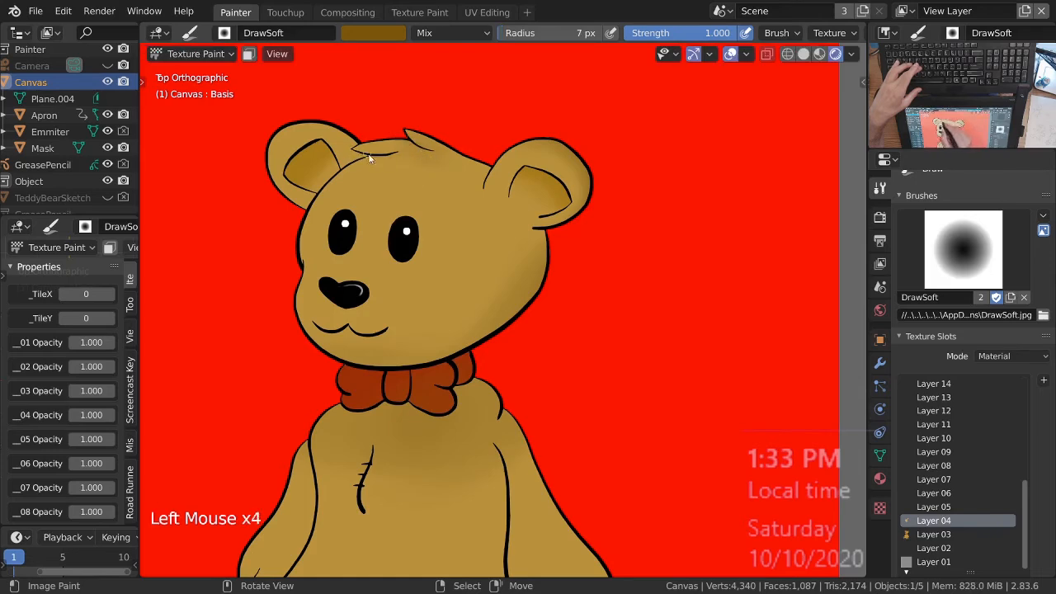
# Step: Set the brush radius to 47 px and softly shade the left ear and the left edge of the bear's face
pyautogui.keyDown('ctrl'); pyautogui.moveTo(464, 177); pyautogui.dragTo(452, 203, button='middle'); pyautogui.keyUp('ctrl')
pyautogui.keyDown('shift'); pyautogui.moveTo(453, 203); pyautogui.dragTo(402, 271, button='middle'); pyautogui.keyUp('shift')
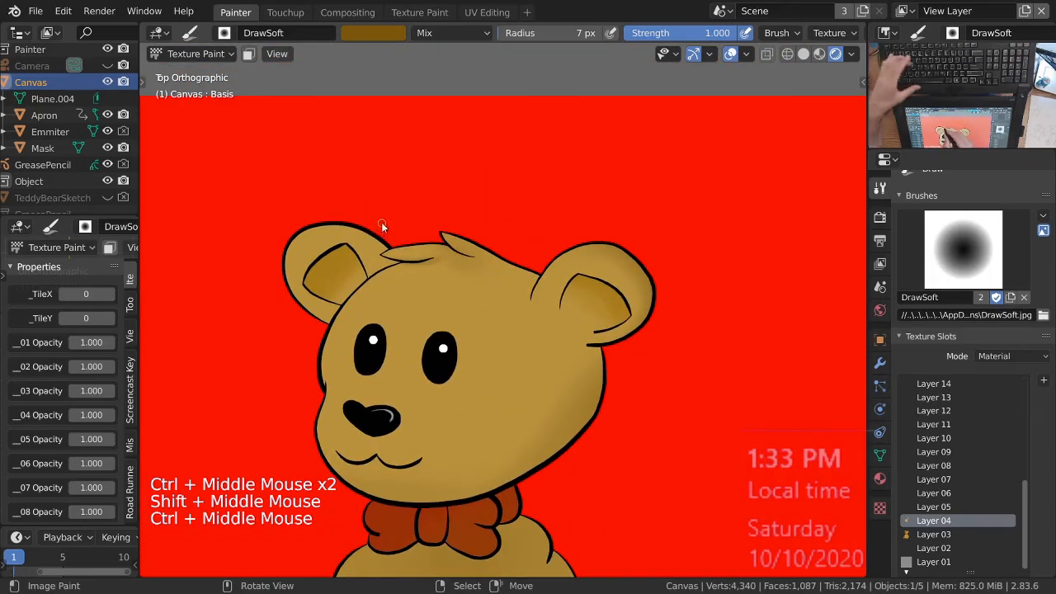
pyautogui.press('f')
pyautogui.click(265, 238)
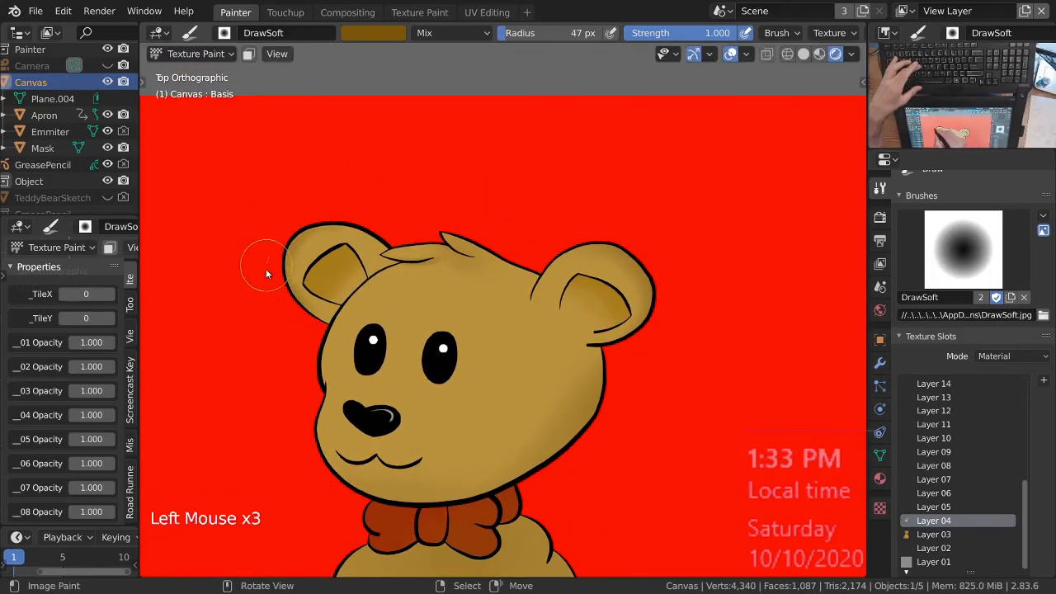
pyautogui.click(315, 344)
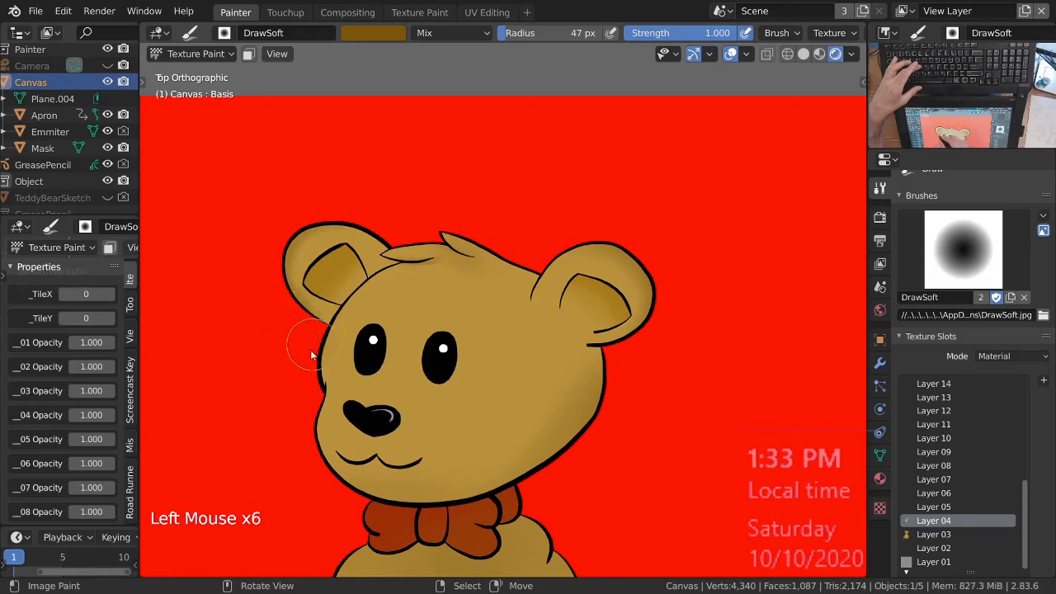
pyautogui.moveTo(300, 404)
pyautogui.mouseDown()
pyautogui.moveTo(299, 455)
pyautogui.moveTo(346, 504)
pyautogui.moveTo(329, 337)
pyautogui.moveTo(303, 394)
pyautogui.mouseUp()
# Step: Shade the right cheek and jaw, the outer rim of the left ear and the top edge of the head
pyautogui.keyDown('ctrl'); pyautogui.moveTo(508, 356); pyautogui.dragTo(587, 330, button='middle'); pyautogui.keyUp('ctrl')
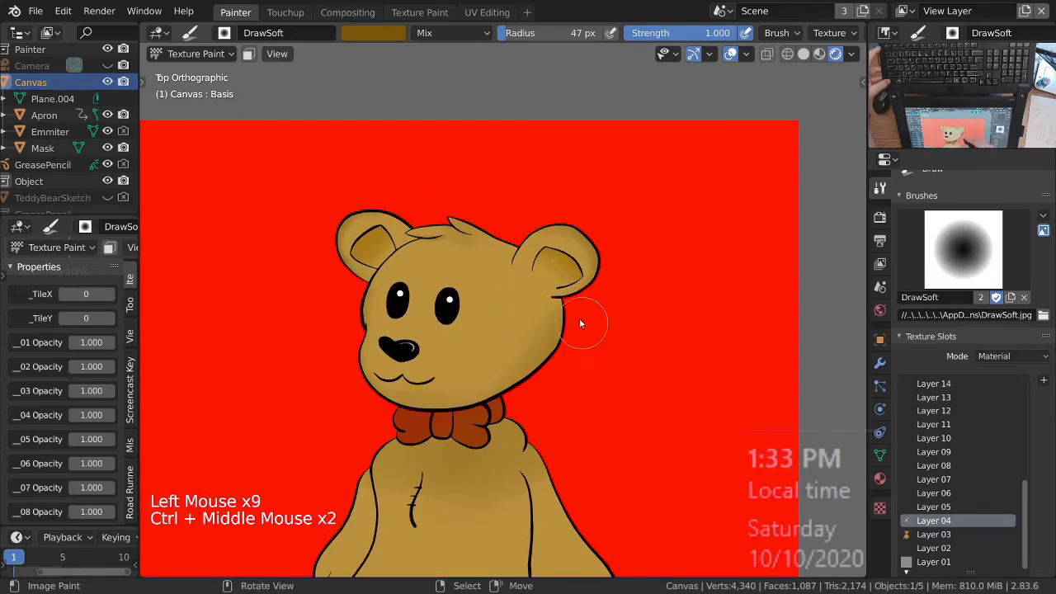
pyautogui.moveTo(558, 309)
pyautogui.mouseDown()
pyautogui.moveTo(595, 346)
pyautogui.moveTo(575, 324)
pyautogui.mouseUp()
pyautogui.moveTo(532, 410)
pyautogui.mouseDown()
pyautogui.moveTo(578, 316)
pyautogui.moveTo(491, 407)
pyautogui.mouseUp()
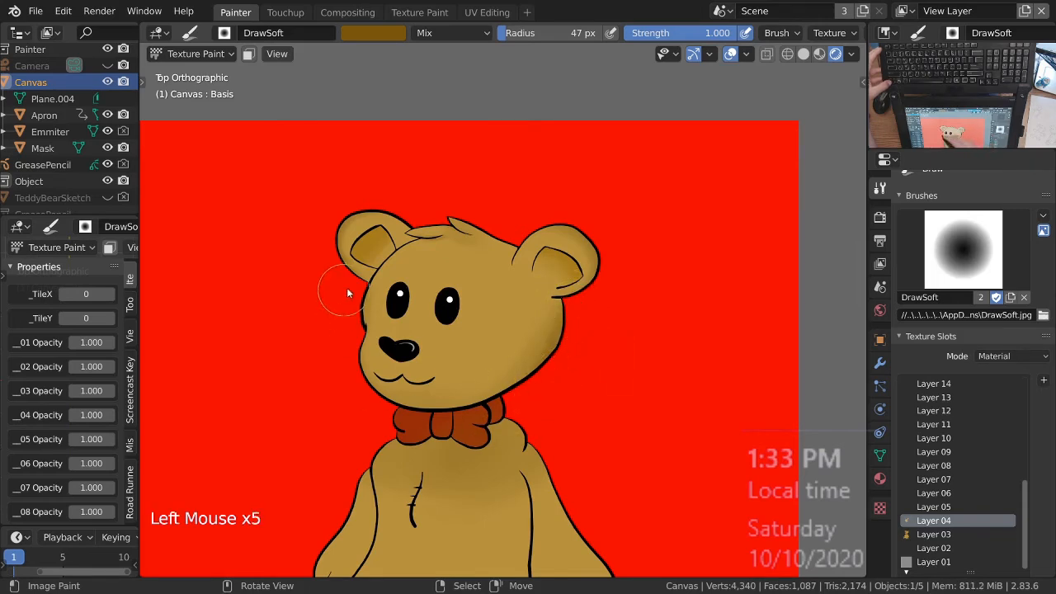
pyautogui.moveTo(330, 278)
pyautogui.mouseDown()
pyautogui.moveTo(322, 258)
pyautogui.moveTo(345, 218)
pyautogui.mouseUp()
pyautogui.moveTo(398, 201); pyautogui.dragTo(377, 214)
pyautogui.moveTo(478, 195); pyautogui.dragTo(490, 226)
# Step: Touch up the shading around the hair tufts with the brush radius reduced to 16 px and 10 px
pyautogui.press('f')
pyautogui.click(448, 223)
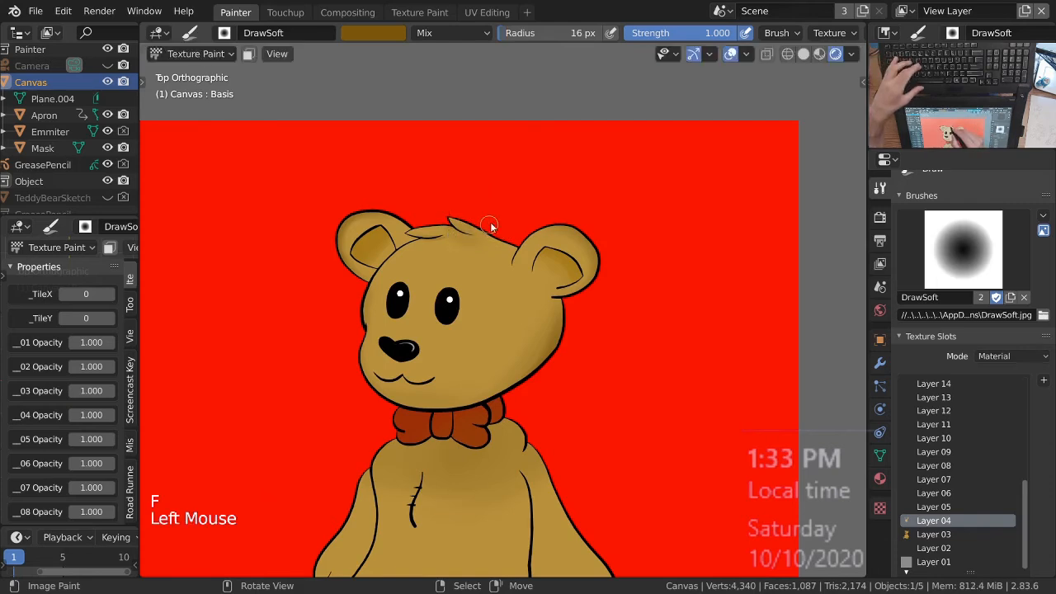
pyautogui.press('f')
pyautogui.click(443, 233)
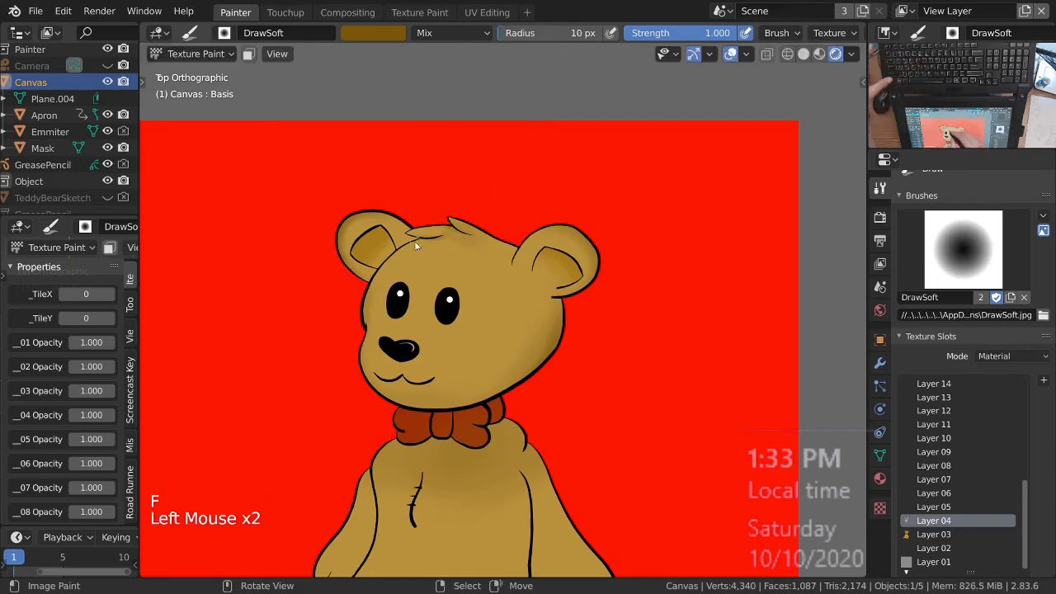
# Step: Switch to the EraseHard brush and erase the brown shading from the right shoulder and right side of the chest
pyautogui.keyDown('ctrl'); pyautogui.moveTo(420, 293); pyautogui.dragTo(504, 324, button='middle'); pyautogui.keyUp('ctrl')
pyautogui.press('space')
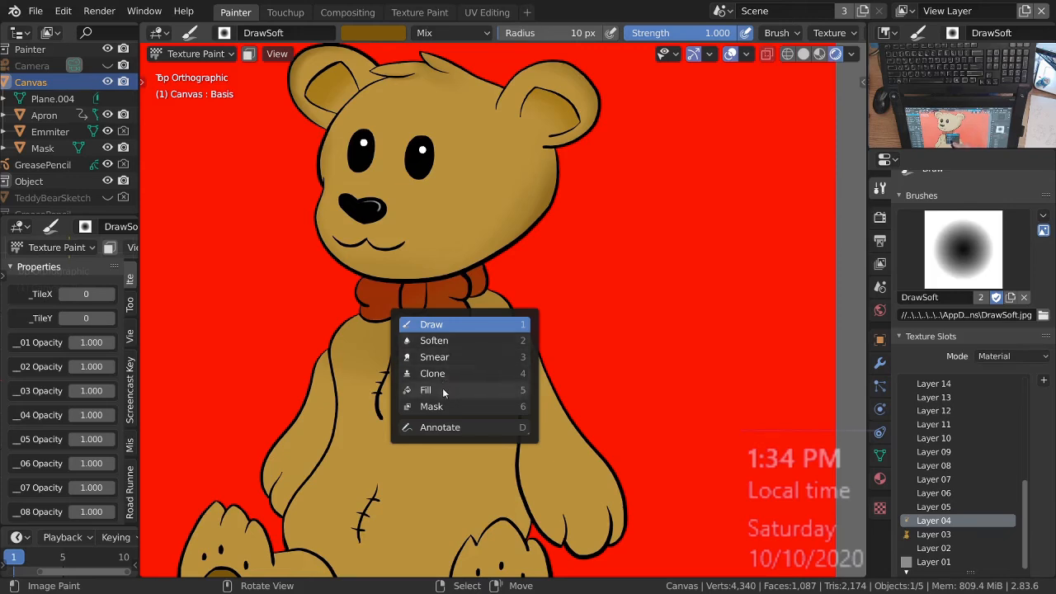
pyautogui.click(963, 247)
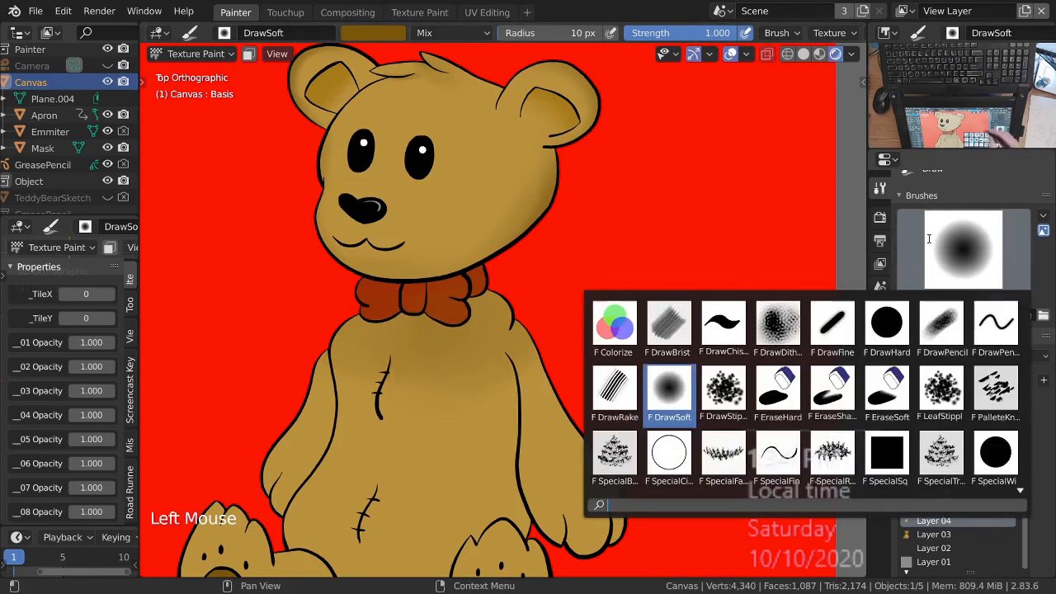
pyautogui.click(780, 393)
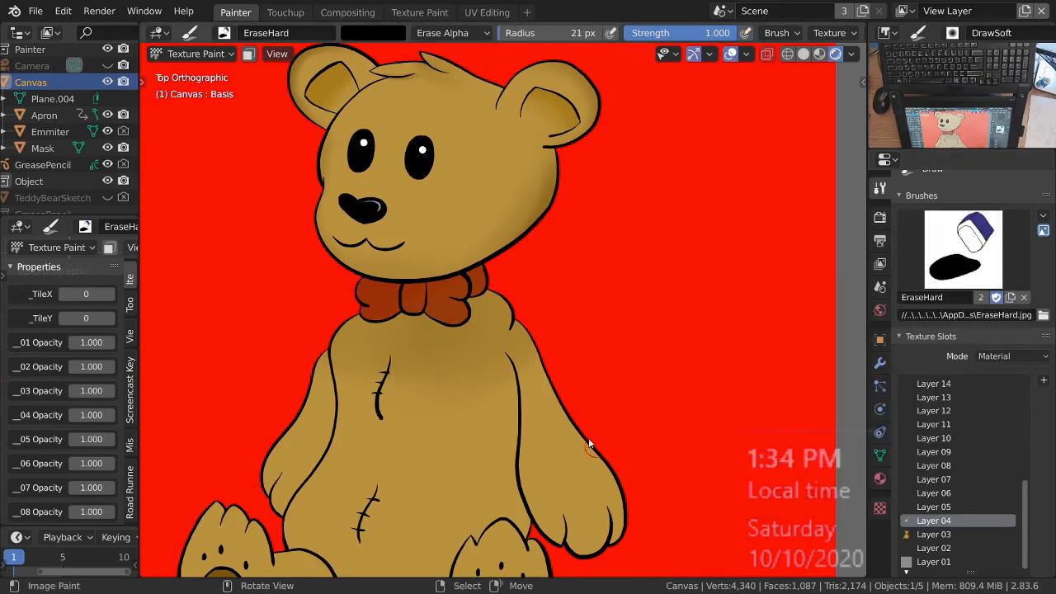
pyautogui.keyDown('ctrl'); pyautogui.moveTo(483, 330); pyautogui.dragTo(510, 278, button='middle'); pyautogui.keyUp('ctrl')
pyautogui.click(490, 296)
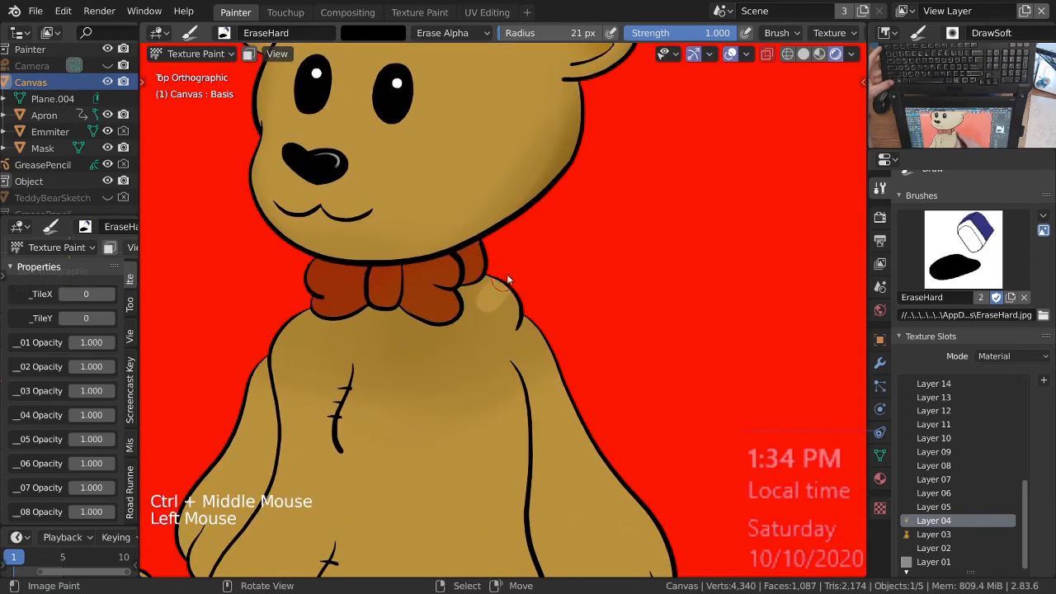
pyautogui.moveTo(545, 308); pyautogui.dragTo(531, 390)
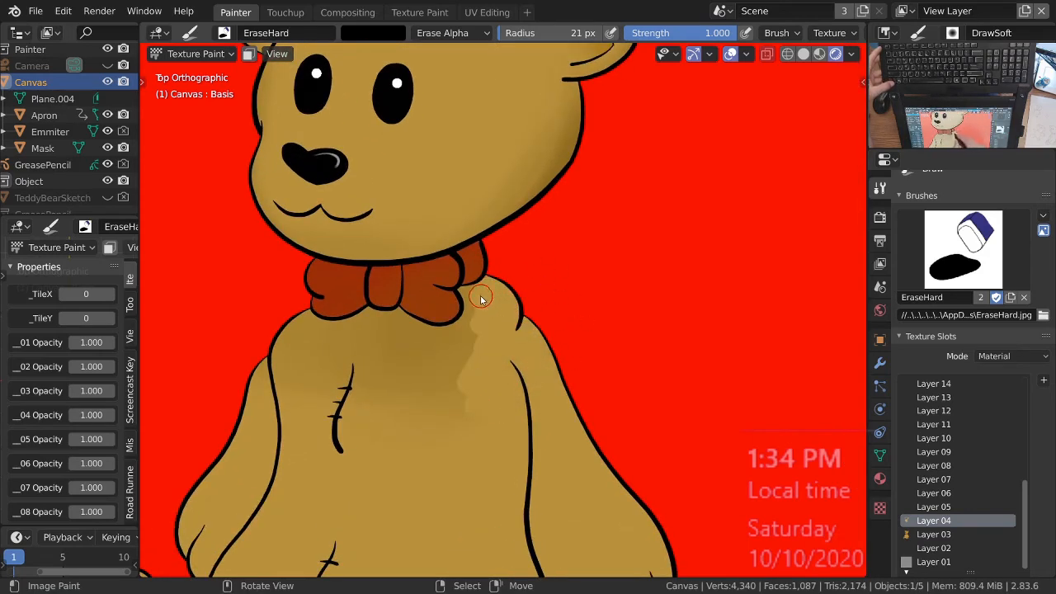
pyautogui.moveTo(474, 296); pyautogui.dragTo(448, 377)
pyautogui.moveTo(475, 320); pyautogui.dragTo(450, 337)
# Step: Erase the remaining shading below the bow tie and across the chest, using eraser radii of 6 px and 30 px
pyautogui.press('f')
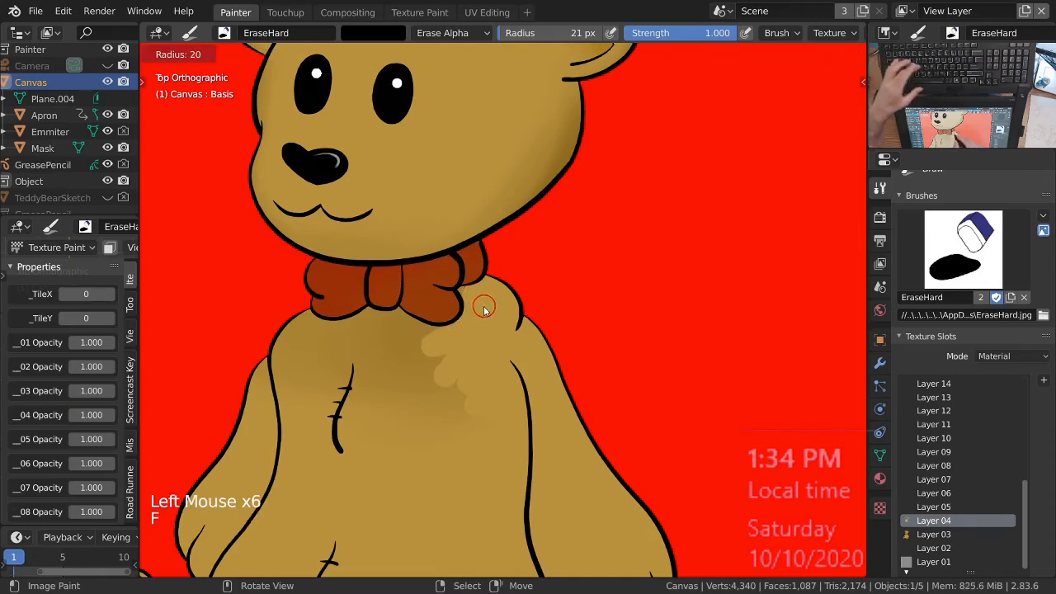
pyautogui.click(468, 302)
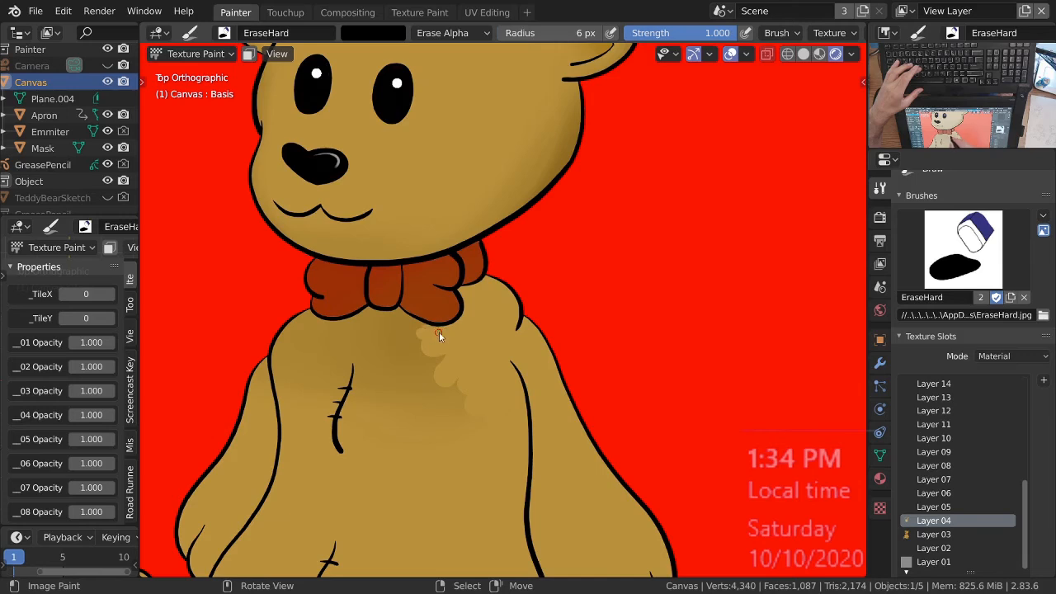
pyautogui.keyDown('ctrl'); pyautogui.moveTo(465, 299); pyautogui.dragTo(467, 365, button='middle'); pyautogui.keyUp('ctrl')
pyautogui.keyDown('shift'); pyautogui.moveTo(467, 364); pyautogui.dragTo(470, 438, button='middle'); pyautogui.keyUp('shift')
pyautogui.keyDown('ctrl'); pyautogui.moveTo(494, 354); pyautogui.dragTo(556, 326, button='middle'); pyautogui.keyUp('ctrl')
pyautogui.click(513, 338)
pyautogui.press('f')
pyautogui.click(494, 374)
pyautogui.moveTo(475, 381)
pyautogui.mouseDown()
pyautogui.moveTo(467, 368)
pyautogui.moveTo(506, 430)
pyautogui.moveTo(340, 354)
pyautogui.moveTo(414, 342)
pyautogui.moveTo(405, 372)
pyautogui.mouseUp()
pyautogui.click(412, 344)
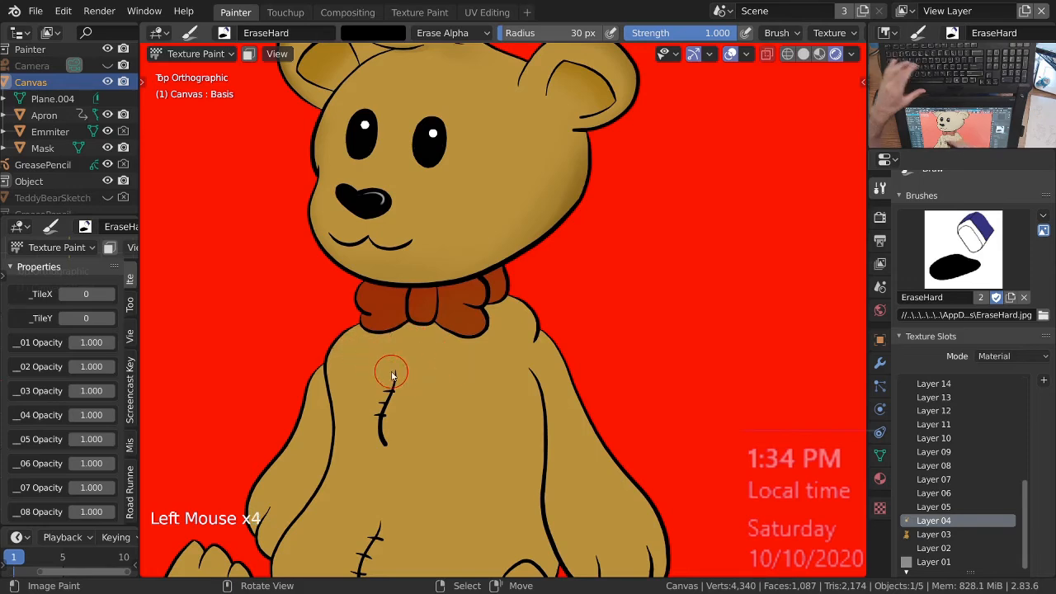
# Step: Switch to the EraseSoft brush and erase the brown tint from the left lobe of the bow tie
pyautogui.click(970, 251)
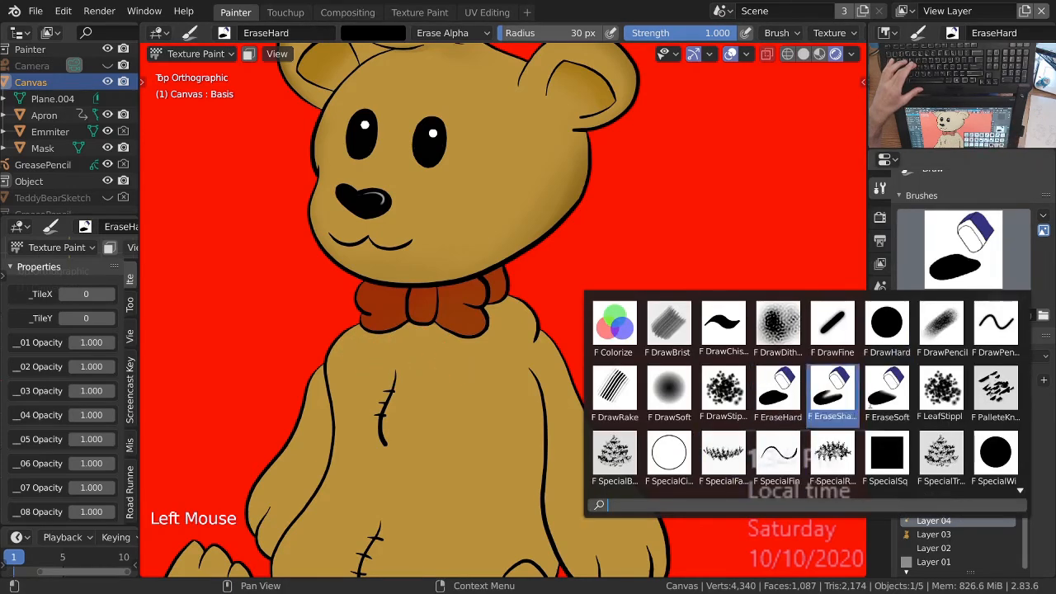
pyautogui.click(887, 392)
pyautogui.keyDown('ctrl'); pyautogui.moveTo(393, 321); pyautogui.dragTo(396, 302, button='middle'); pyautogui.keyUp('ctrl')
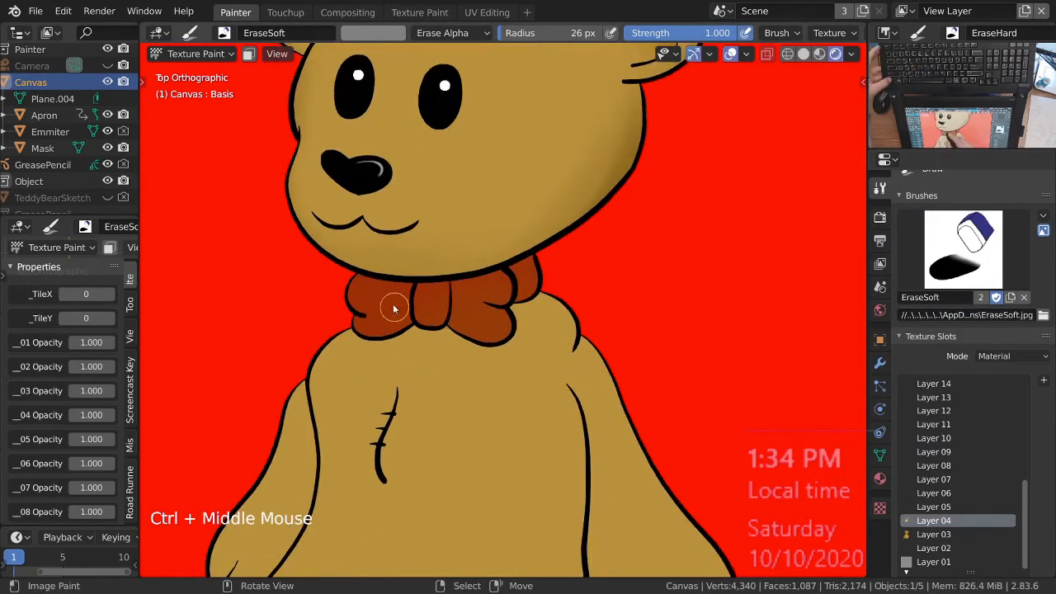
pyautogui.click(371, 289)
pyautogui.click(368, 297)
pyautogui.click(370, 299)
pyautogui.click(370, 298)
pyautogui.click(370, 299)
pyautogui.click(370, 300)
pyautogui.click(371, 300)
pyautogui.click(392, 294)
pyautogui.click(365, 288)
pyautogui.click(379, 301)
pyautogui.click(391, 308)
pyautogui.click(386, 309)
pyautogui.click(388, 309)
pyautogui.click(389, 309)
pyautogui.click(390, 308)
pyautogui.click(365, 298)
pyautogui.click(370, 314)
pyautogui.click(385, 299)
# Step: Softly erase the brown tint from the bow tie's knot and right lobes, and touch up the left lobe
pyautogui.click(424, 316)
pyautogui.moveTo(424, 312); pyautogui.dragTo(432, 306)
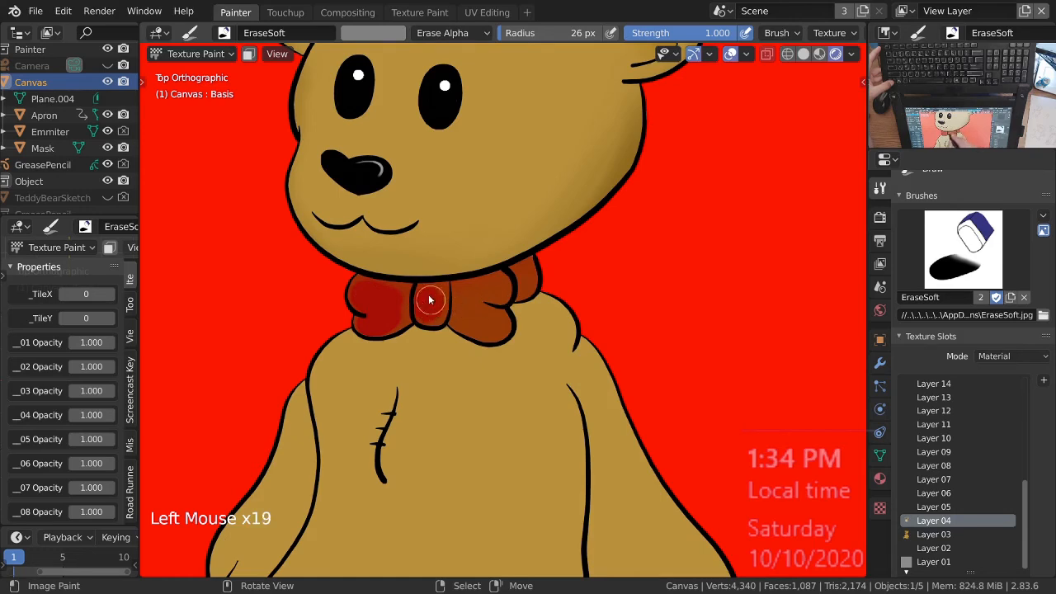
pyautogui.click(427, 302)
pyautogui.click(487, 289)
pyautogui.click(474, 323)
pyautogui.click(467, 307)
pyautogui.click(495, 306)
pyautogui.click(483, 288)
pyautogui.click(465, 308)
pyautogui.click(445, 304)
pyautogui.click(399, 312)
pyautogui.click(393, 317)
pyautogui.click(387, 322)
pyautogui.click(386, 315)
pyautogui.click(384, 320)
pyautogui.click(371, 324)
pyautogui.click(497, 311)
pyautogui.click(460, 321)
pyautogui.click(529, 281)
pyautogui.click(526, 275)
pyautogui.click(529, 272)
pyautogui.click(523, 278)
pyautogui.click(528, 285)
pyautogui.click(520, 282)
pyautogui.click(525, 281)
pyautogui.click(515, 291)
pyautogui.click(499, 297)
pyautogui.click(467, 302)
pyautogui.click(443, 304)
pyautogui.click(433, 304)
pyautogui.click(423, 307)
pyautogui.click(381, 315)
pyautogui.click(375, 318)
pyautogui.click(363, 305)
pyautogui.click(366, 294)
pyautogui.click(396, 302)
pyautogui.click(470, 306)
pyautogui.click(433, 317)
pyautogui.click(502, 321)
pyautogui.click(488, 288)
pyautogui.click(490, 289)
pyautogui.click(531, 269)
pyautogui.click(520, 285)
pyautogui.click(495, 288)
pyautogui.click(470, 288)
# Step: Make Layer 05 the active paint layer and switch to the DrawSoft brush
pyautogui.moveTo(470, 288)
pyautogui.keyDown('ctrl'); pyautogui.mouseDown(button='middle')
pyautogui.moveTo(537, 349)
pyautogui.moveTo(509, 274)
pyautogui.moveTo(541, 302)
pyautogui.moveTo(514, 293)
pyautogui.moveTo(510, 304)
pyautogui.mouseUp(button='middle'); pyautogui.keyUp('ctrl')
pyautogui.moveTo(510, 304)
pyautogui.keyDown('shift'); pyautogui.mouseDown(button='middle')
pyautogui.moveTo(506, 313)
pyautogui.moveTo(495, 301)
pyautogui.mouseUp(button='middle'); pyautogui.keyUp('shift')
pyautogui.click(959, 511)
pyautogui.keyDown('ctrl'); pyautogui.moveTo(562, 361); pyautogui.dragTo(538, 306, button='middle'); pyautogui.keyUp('ctrl')
pyautogui.keyDown('shift'); pyautogui.moveTo(538, 306); pyautogui.dragTo(536, 311, button='middle'); pyautogui.keyUp('shift')
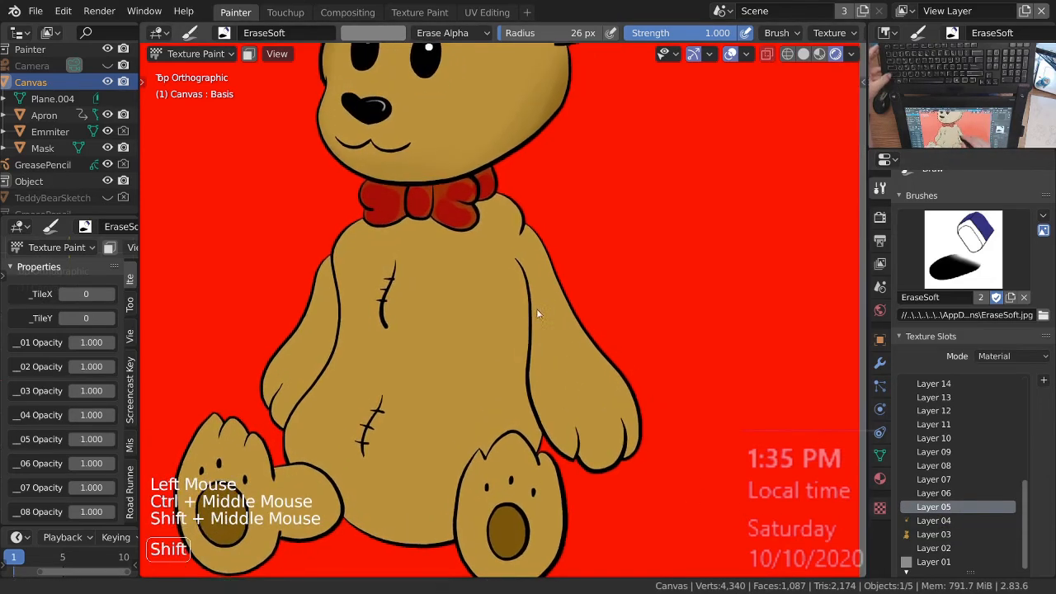
pyautogui.click(964, 250)
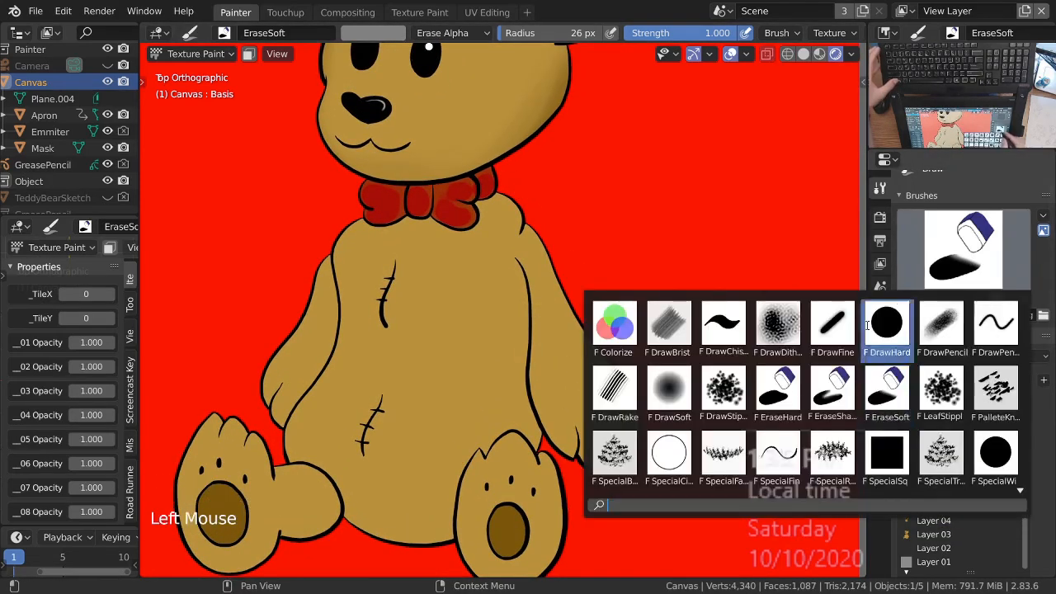
pyautogui.click(669, 390)
pyautogui.keyDown('ctrl'); pyautogui.moveTo(573, 266); pyautogui.dragTo(570, 277, button='middle'); pyautogui.keyUp('ctrl')
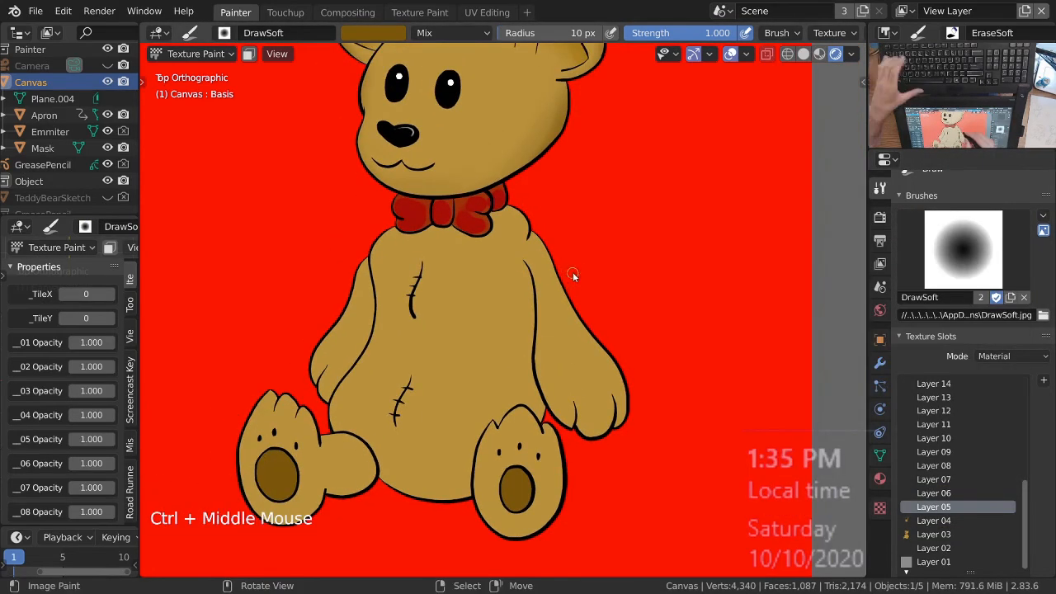
# Step: Shade the outer edge of the bear's right-hand arm at a 47 px radius, and its paw with a smaller brush
pyautogui.press('f')
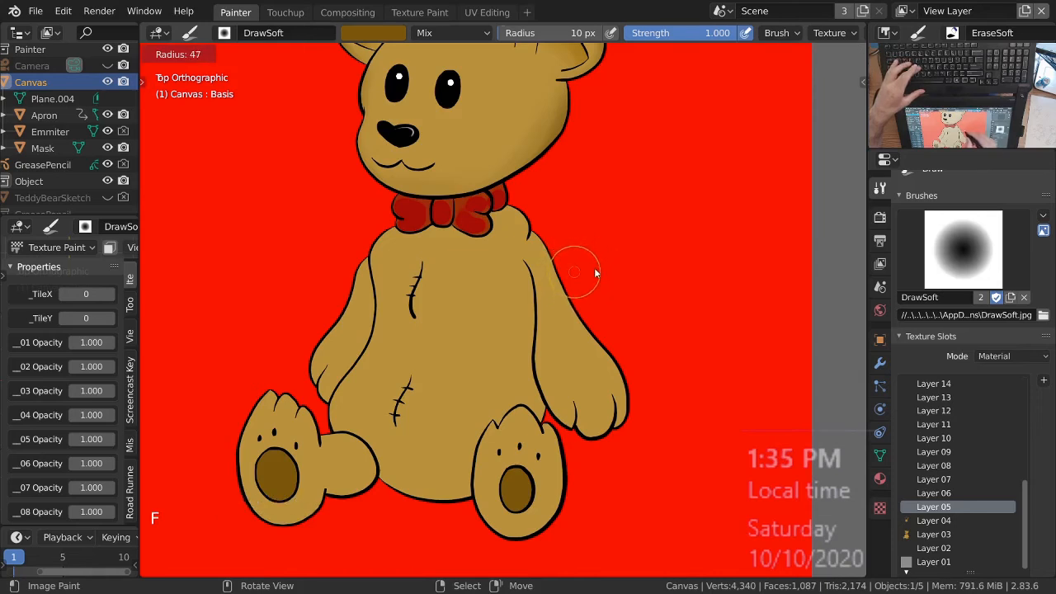
pyautogui.click(596, 271)
pyautogui.moveTo(535, 202); pyautogui.dragTo(543, 247)
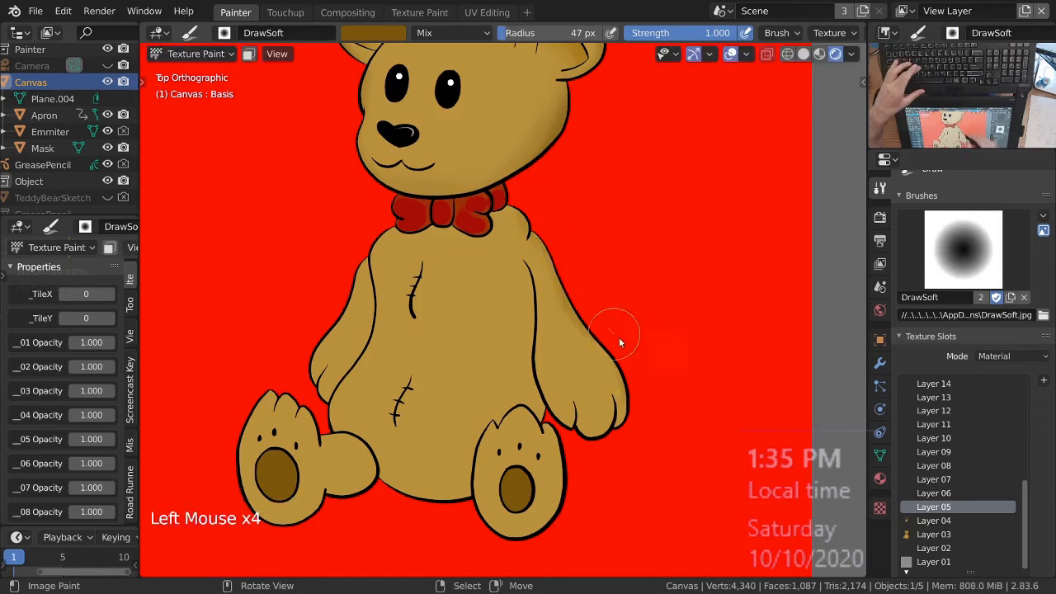
pyautogui.press('f')
pyautogui.press('f')
pyautogui.click(614, 418)
pyautogui.moveTo(574, 447); pyautogui.dragTo(574, 430)
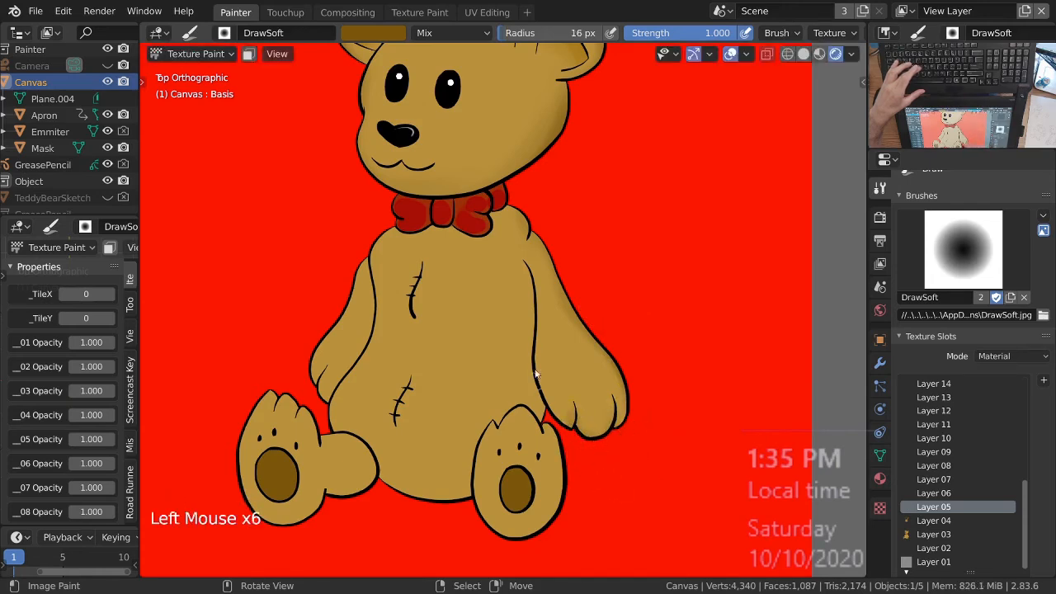
# Step: Shade the body beside both arms and the left-hand arm at a 27 px radius, and its paw at 14 px
pyautogui.press('f')
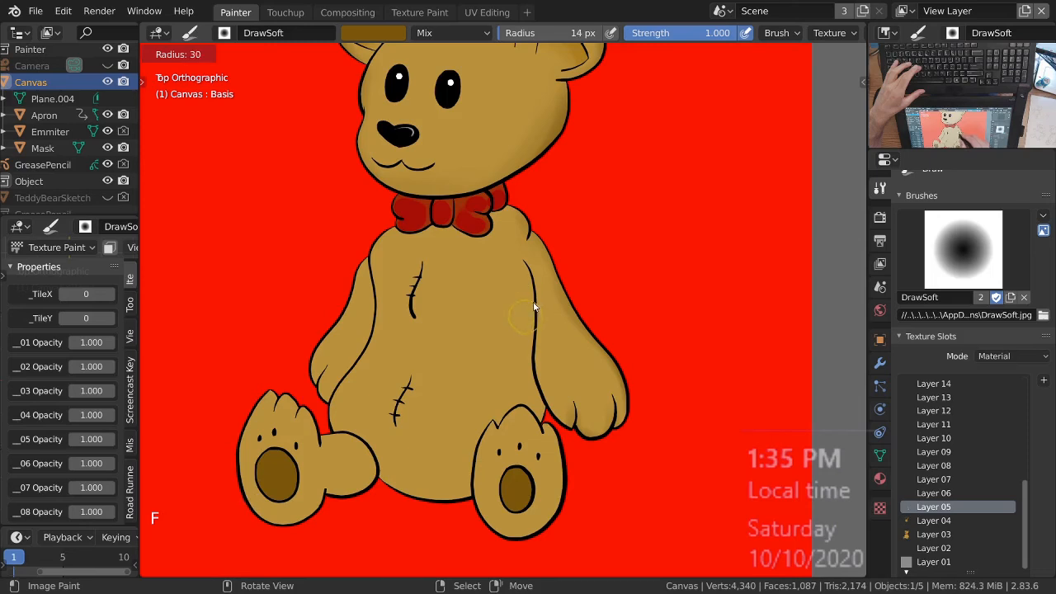
pyautogui.click(531, 309)
pyautogui.moveTo(529, 343); pyautogui.dragTo(531, 392)
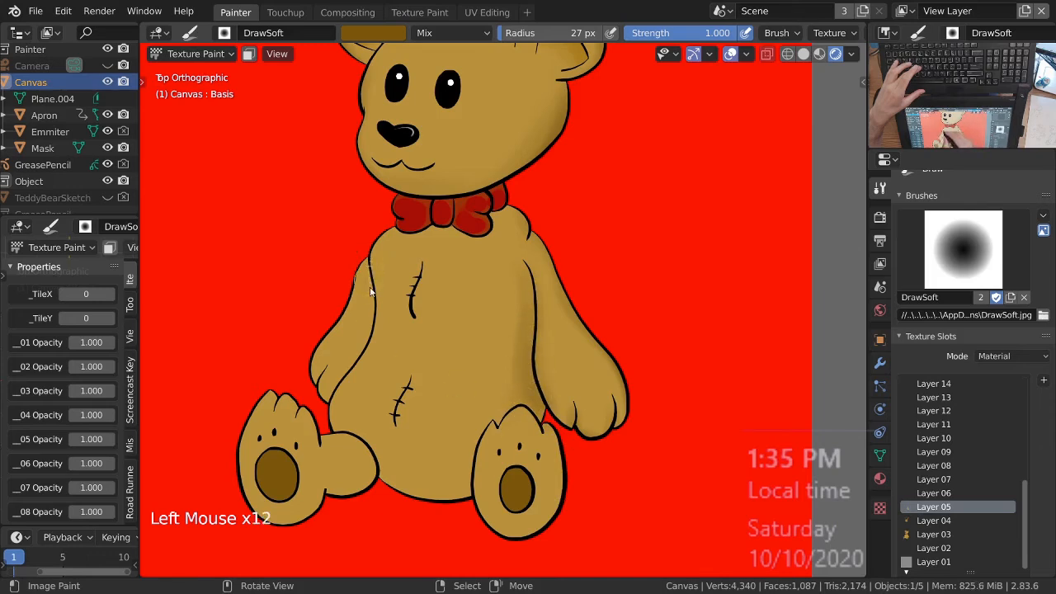
pyautogui.moveTo(334, 322)
pyautogui.mouseDown()
pyautogui.moveTo(312, 367)
pyautogui.moveTo(319, 399)
pyautogui.mouseUp()
pyautogui.press('f')
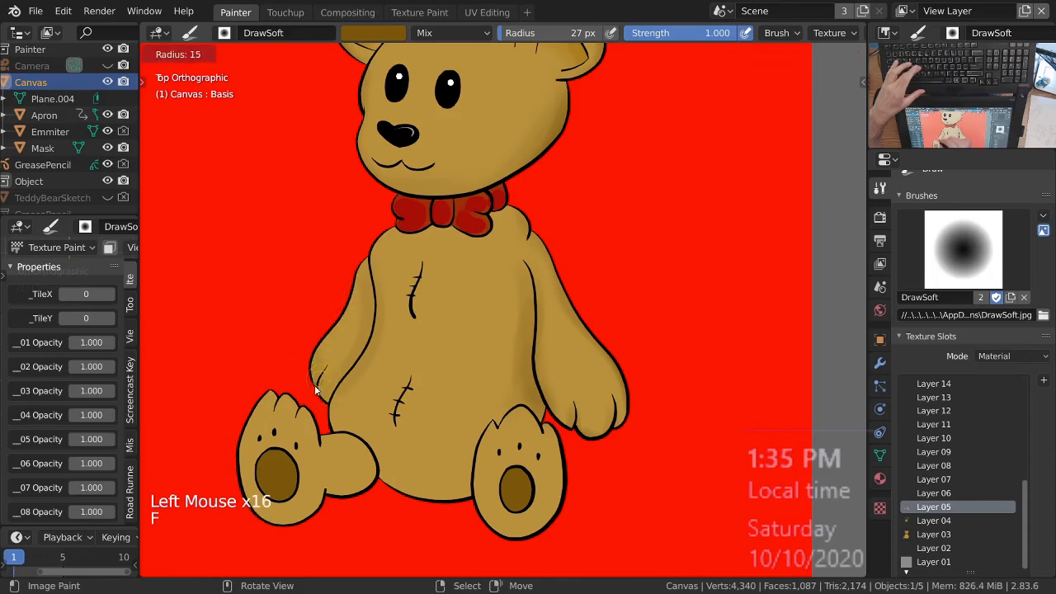
pyautogui.click(321, 379)
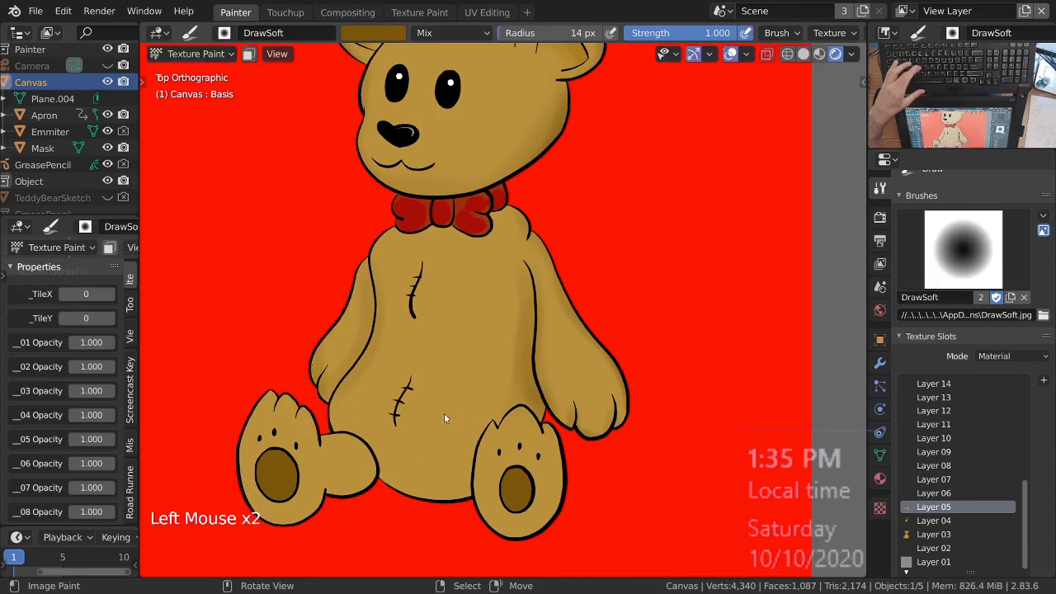
# Step: Softly shade the right side and bottom of the belly, using brush radii of 82 px, 27 px and 87 px
pyautogui.press('f')
pyautogui.click(508, 376)
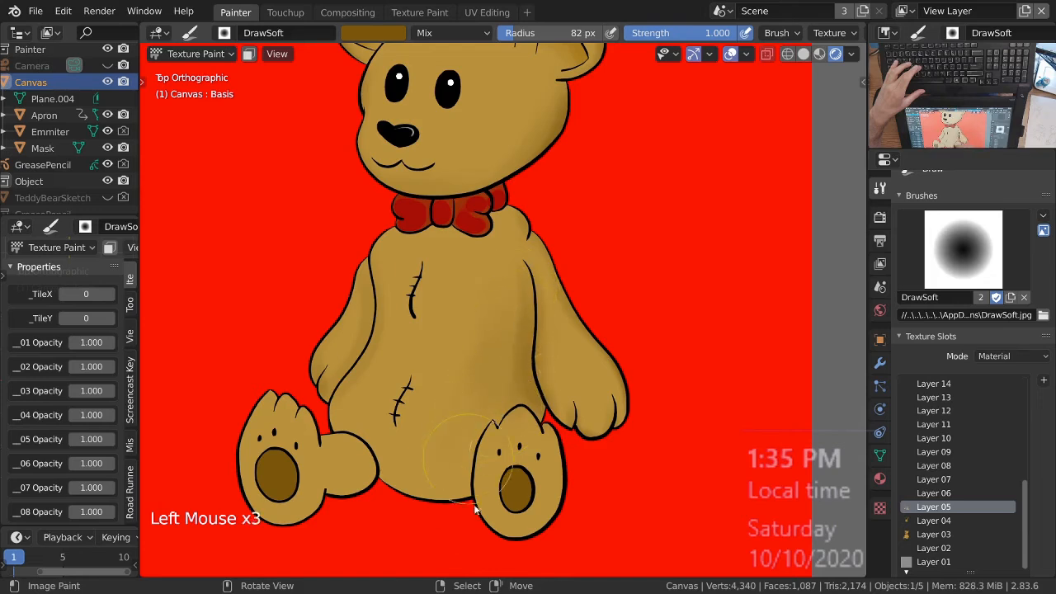
pyautogui.press('f')
pyautogui.click(400, 510)
pyautogui.click(418, 513)
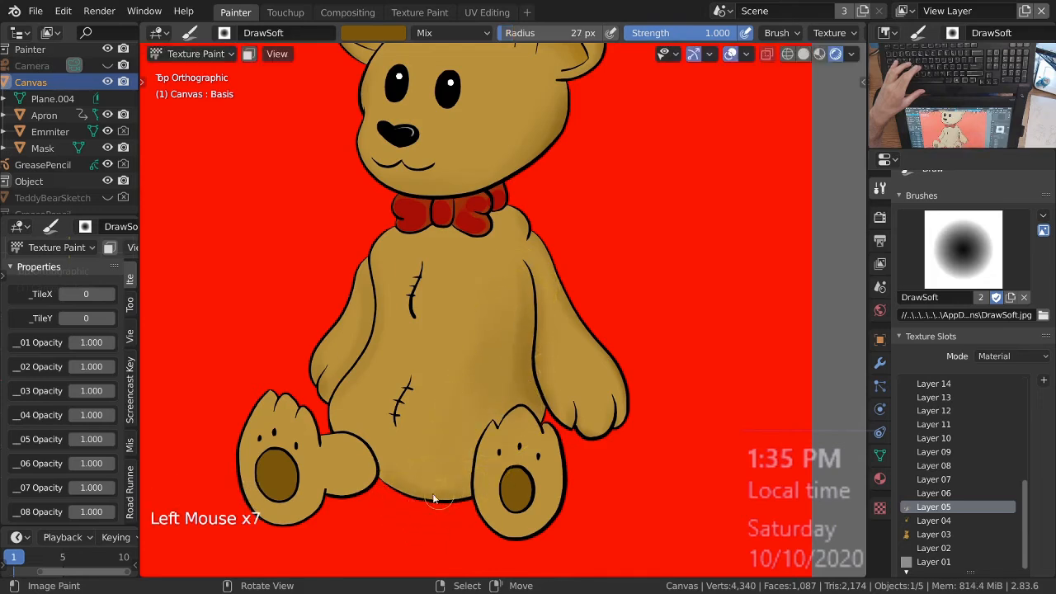
pyautogui.press('f')
pyautogui.click(424, 498)
pyautogui.click(429, 500)
pyautogui.moveTo(405, 490)
pyautogui.mouseDown()
pyautogui.moveTo(401, 519)
pyautogui.moveTo(448, 481)
pyautogui.moveTo(416, 490)
pyautogui.moveTo(451, 482)
pyautogui.mouseUp()
# Step: Reduce the DrawSoft brush to a 20 px radius and shade the edges of the legs and feet
pyautogui.moveTo(472, 355)
pyautogui.keyDown('ctrl'); pyautogui.mouseDown(button='middle')
pyautogui.moveTo(472, 505)
pyautogui.moveTo(522, 358)
pyautogui.mouseUp(button='middle'); pyautogui.keyUp('ctrl')
pyautogui.keyDown('shift'); pyautogui.moveTo(500, 406); pyautogui.dragTo(494, 357, button='middle'); pyautogui.keyUp('shift')
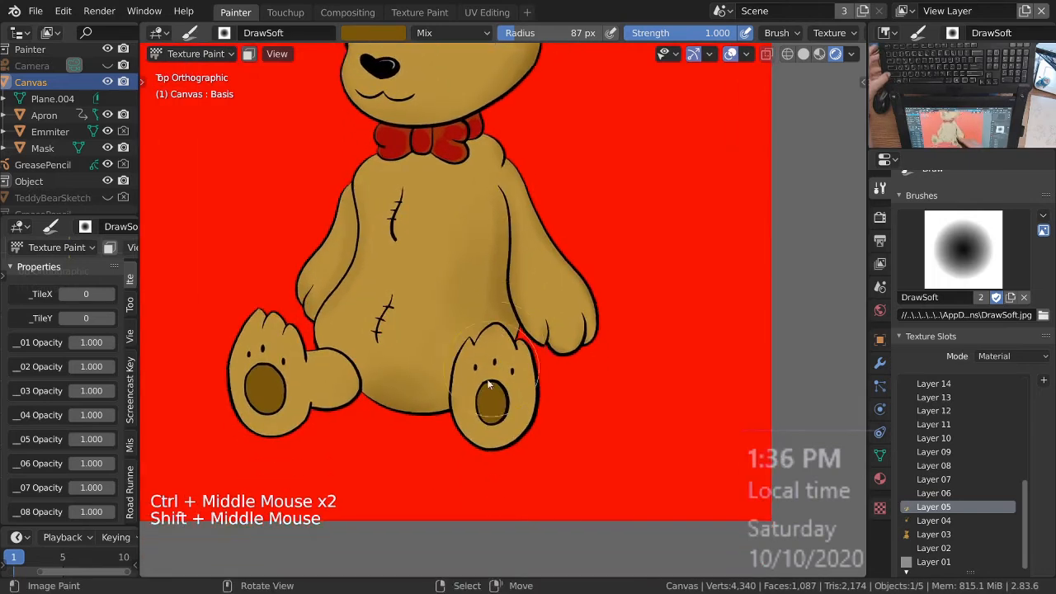
pyautogui.keyDown('ctrl'); pyautogui.moveTo(473, 444); pyautogui.dragTo(454, 409, button='middle'); pyautogui.keyUp('ctrl')
pyautogui.press('f')
pyautogui.click(415, 421)
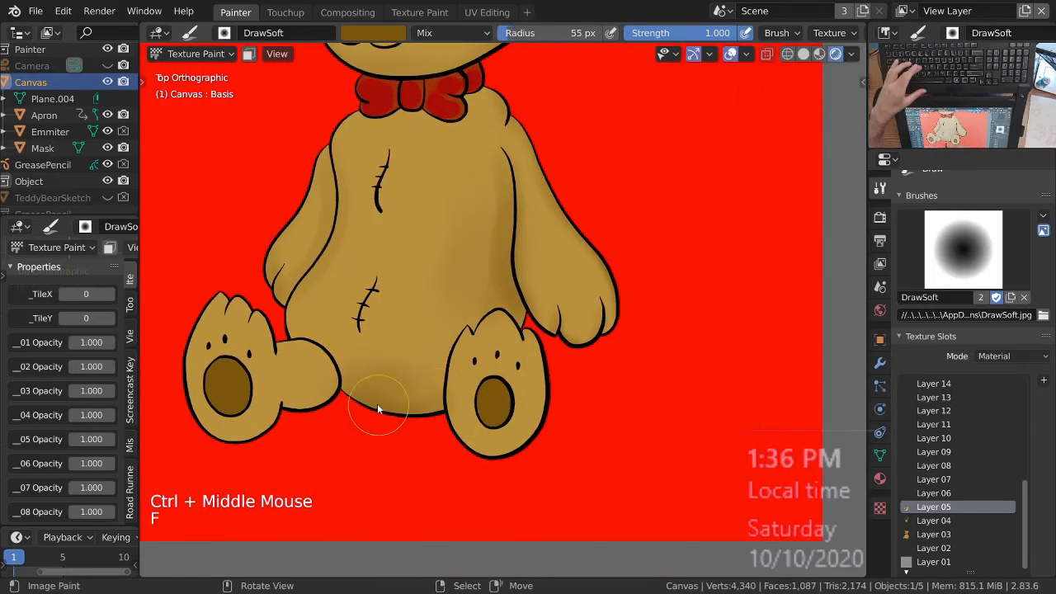
pyautogui.press('f')
pyautogui.click(438, 419)
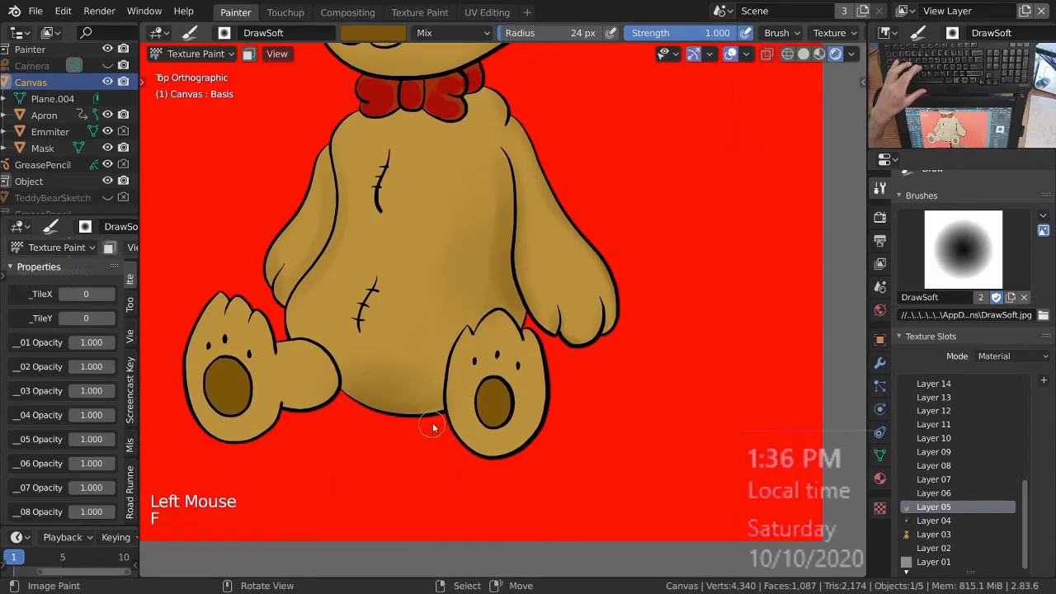
pyautogui.press('f')
pyautogui.click(452, 388)
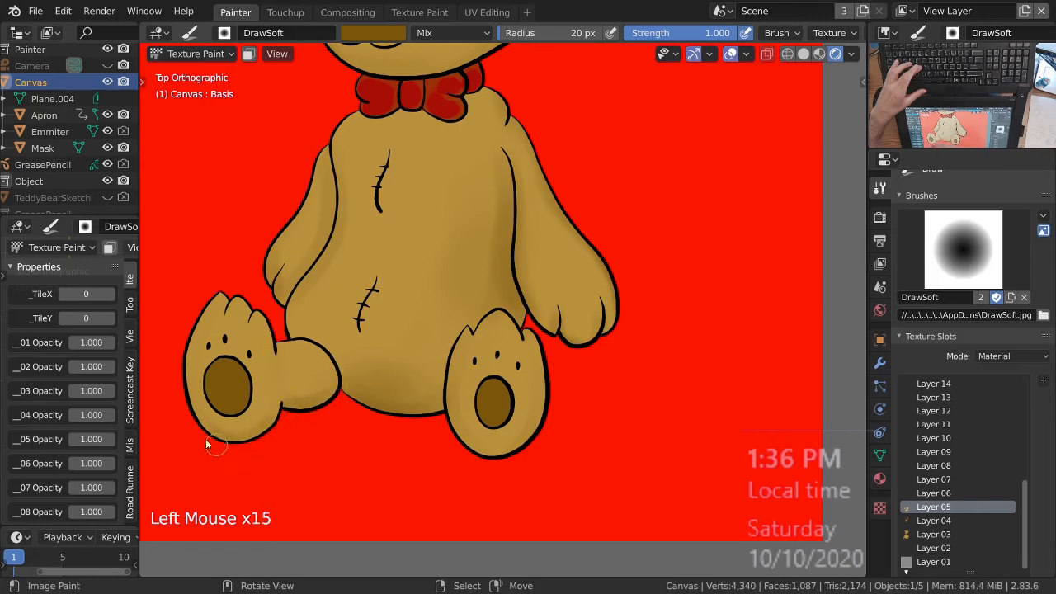
# Step: Shade between the left-hand foot's toes at a 9 px radius, undo the last two strokes and touch up the foot
pyautogui.press('f')
pyautogui.click(257, 332)
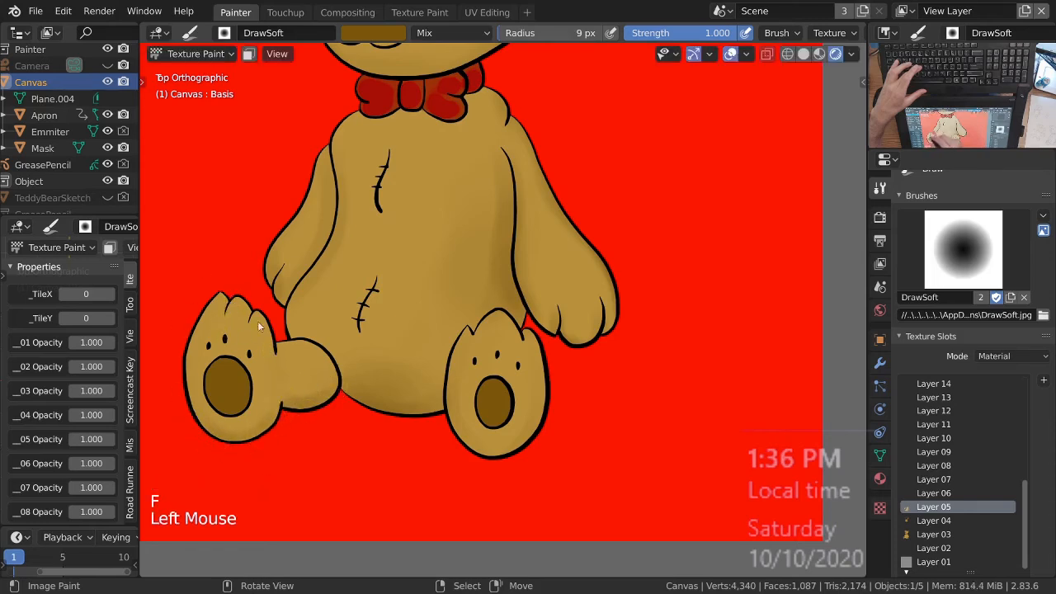
pyautogui.moveTo(252, 330); pyautogui.dragTo(252, 322)
pyautogui.moveTo(252, 331); pyautogui.dragTo(251, 322)
pyautogui.keyDown('ctrl'); pyautogui.moveTo(412, 393); pyautogui.dragTo(409, 461, button='middle'); pyautogui.keyUp('ctrl')
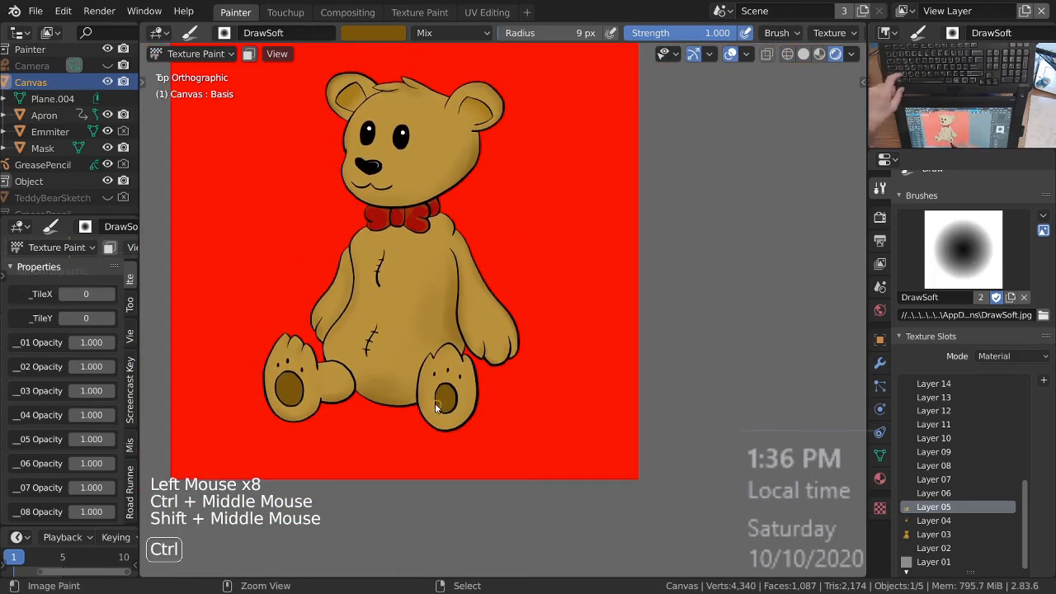
pyautogui.hotkey('ctrl', 'z')
pyautogui.hotkey('ctrl', 'z')
pyautogui.keyDown('ctrl'); pyautogui.moveTo(375, 388); pyautogui.dragTo(303, 341, button='middle'); pyautogui.keyUp('ctrl')
pyautogui.click(304, 375)
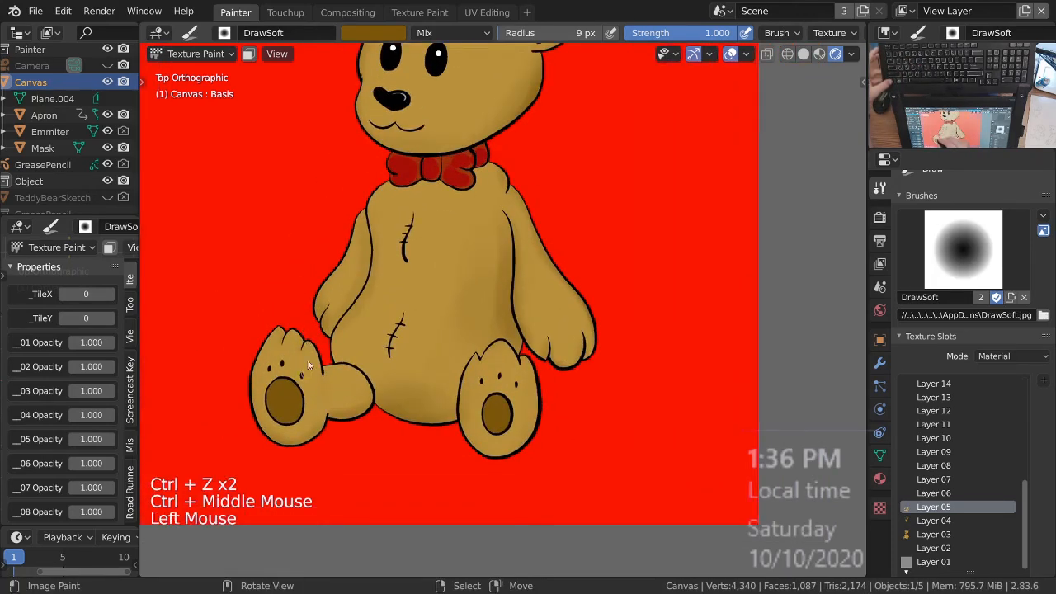
# Step: Paint a soft brown shadow on the chest and shoulder just below the bow tie with the 9 px brush
pyautogui.keyDown('ctrl'); pyautogui.moveTo(366, 405); pyautogui.dragTo(467, 363, button='middle'); pyautogui.keyUp('ctrl')
pyautogui.keyDown('shift'); pyautogui.moveTo(467, 363); pyautogui.dragTo(489, 265, button='middle'); pyautogui.keyUp('shift')
pyautogui.click(490, 261)
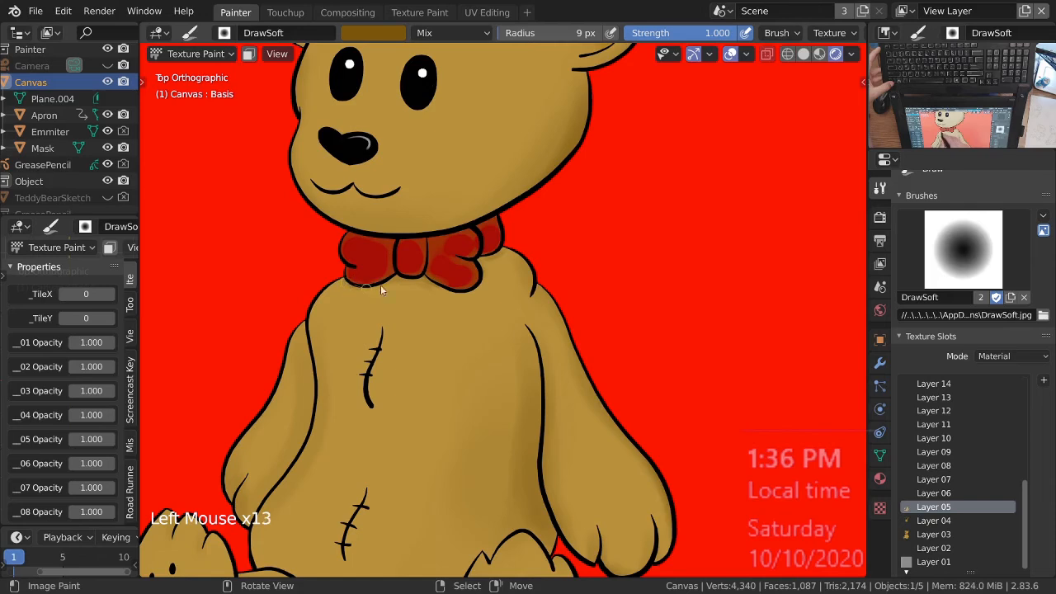
pyautogui.click(440, 279)
pyautogui.click(425, 280)
pyautogui.keyDown('ctrl'); pyautogui.moveTo(438, 276); pyautogui.dragTo(486, 235, button='middle'); pyautogui.keyUp('ctrl')
pyautogui.click(400, 276)
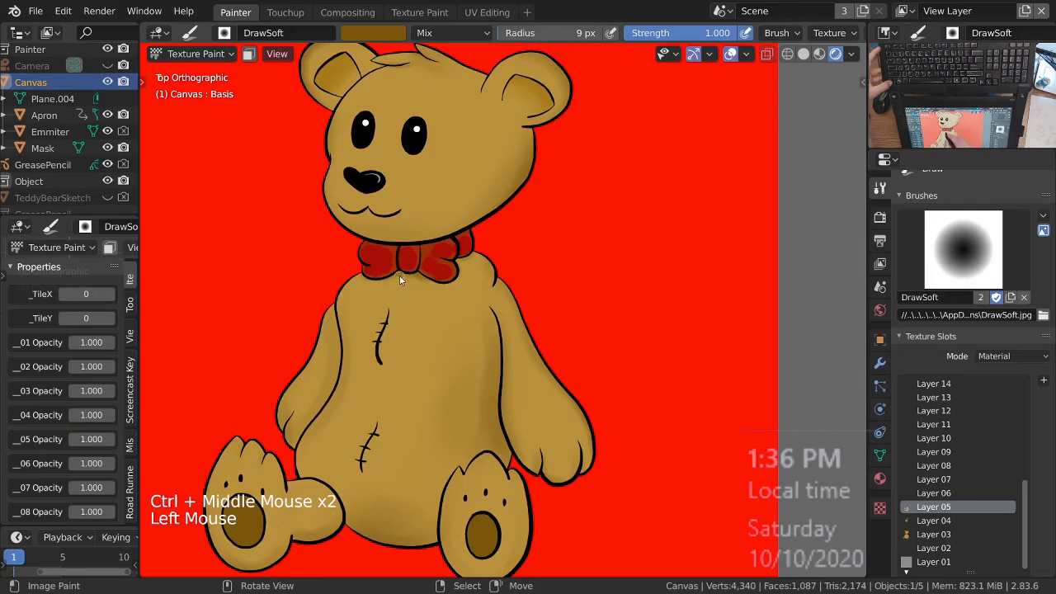
pyautogui.click(416, 279)
pyautogui.click(471, 282)
# Step: Save all painted images
pyautogui.keyDown('ctrl'); pyautogui.moveTo(471, 282); pyautogui.dragTo(495, 330, button='middle'); pyautogui.keyUp('ctrl')
pyautogui.moveTo(495, 330)
pyautogui.keyDown('shift'); pyautogui.mouseDown(button='middle')
pyautogui.moveTo(511, 345)
pyautogui.moveTo(454, 259)
pyautogui.moveTo(373, 251)
pyautogui.moveTo(418, 300)
pyautogui.moveTo(476, 306)
pyautogui.moveTo(483, 331)
pyautogui.mouseUp(button='middle'); pyautogui.keyUp('shift')
pyautogui.keyDown('ctrl'); pyautogui.moveTo(483, 330); pyautogui.dragTo(570, 439, button='middle'); pyautogui.keyUp('ctrl')
pyautogui.press('q')
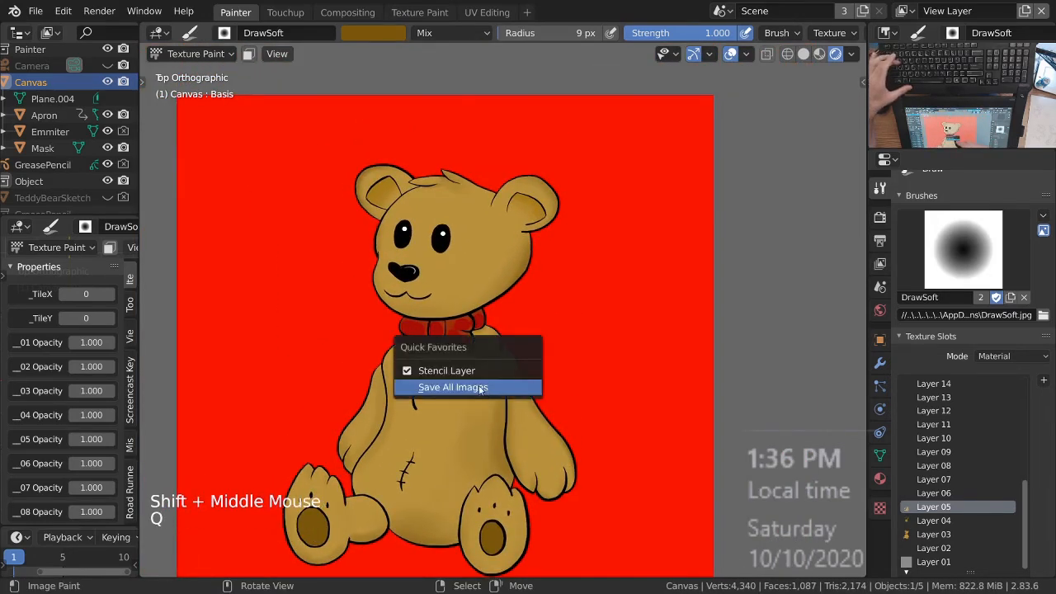
pyautogui.keyDown('ctrl'); pyautogui.moveTo(479, 377); pyautogui.dragTo(477, 359, button='middle'); pyautogui.keyUp('ctrl')
pyautogui.keyDown('shift'); pyautogui.moveTo(477, 359); pyautogui.dragTo(529, 382, button='middle'); pyautogui.keyUp('shift')
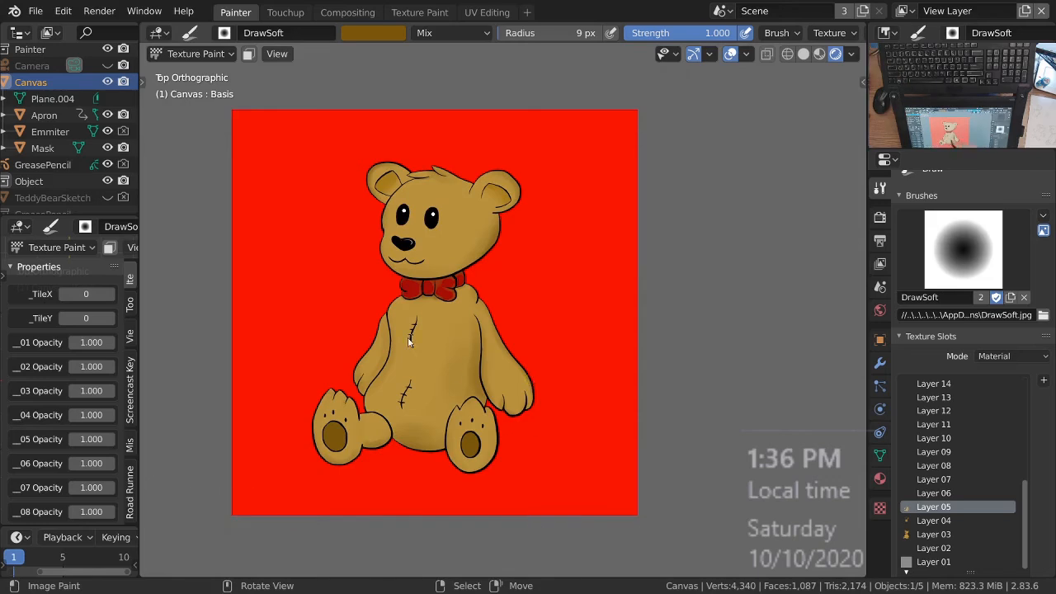
# Step: Hide the Mask object in the viewport and set the 01 Opacity to 0.000
pyautogui.click(107, 148)
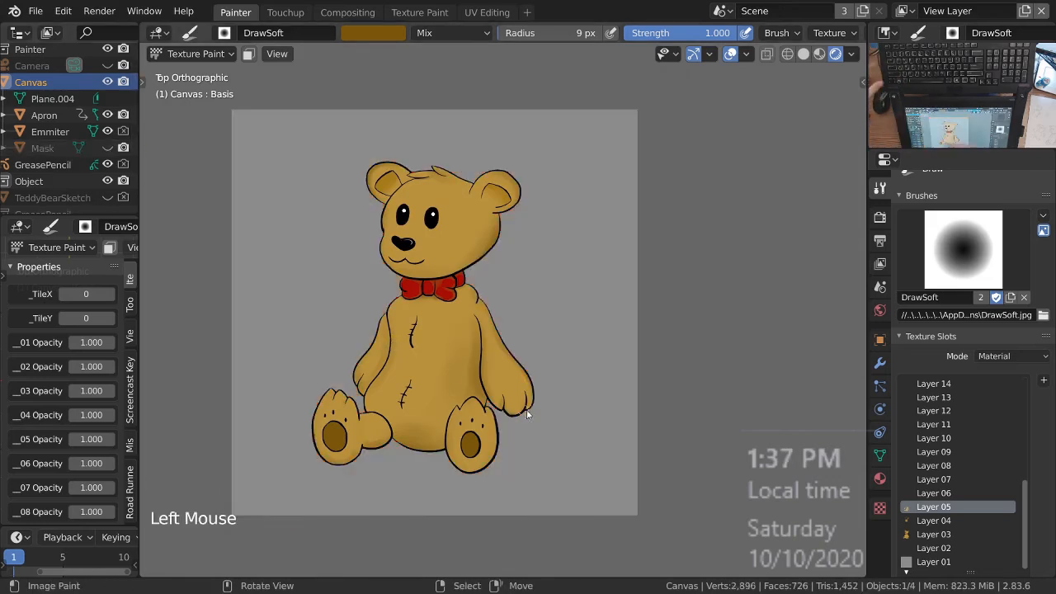
pyautogui.keyDown('ctrl'); pyautogui.moveTo(508, 417); pyautogui.dragTo(551, 359, button='middle'); pyautogui.keyUp('ctrl')
pyautogui.keyDown('shift'); pyautogui.moveTo(552, 359); pyautogui.dragTo(570, 353, button='middle'); pyautogui.keyUp('shift')
pyautogui.moveTo(96, 342); pyautogui.dragTo(51, 343)
pyautogui.keyDown('ctrl'); pyautogui.moveTo(521, 377); pyautogui.dragTo(525, 398, button='middle'); pyautogui.keyUp('ctrl')
pyautogui.keyDown('shift'); pyautogui.moveTo(525, 398); pyautogui.dragTo(513, 421, button='middle'); pyautogui.keyUp('shift')
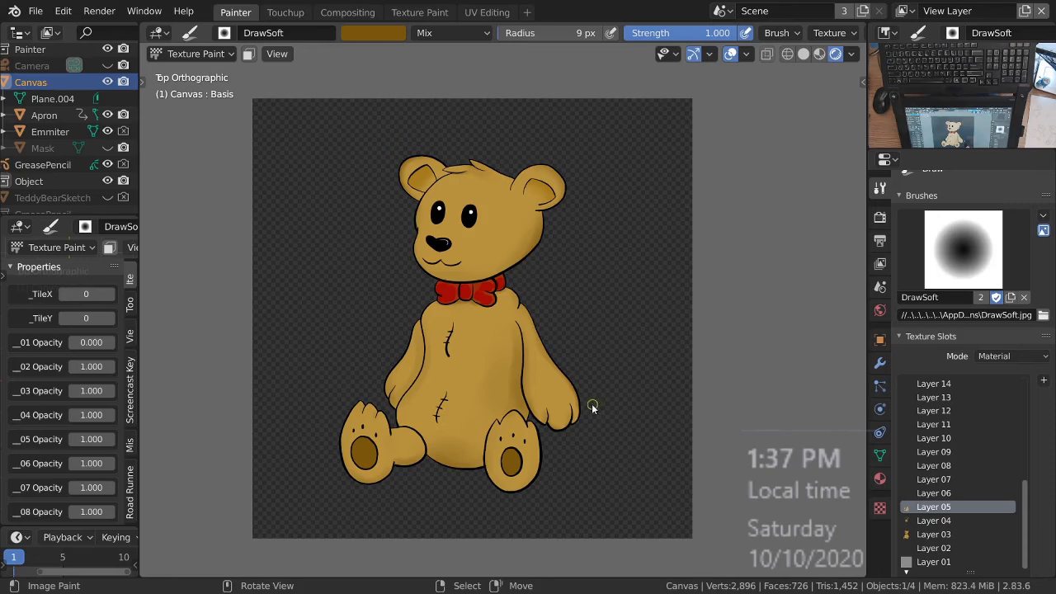
# Step: Enable the GreasePencil and Emmiter objects for rendering, and render the scene after each change
pyautogui.press('F12')
pyautogui.moveTo(92, 149); pyautogui.dragTo(73, 123, button='middle')
pyautogui.click(123, 140)
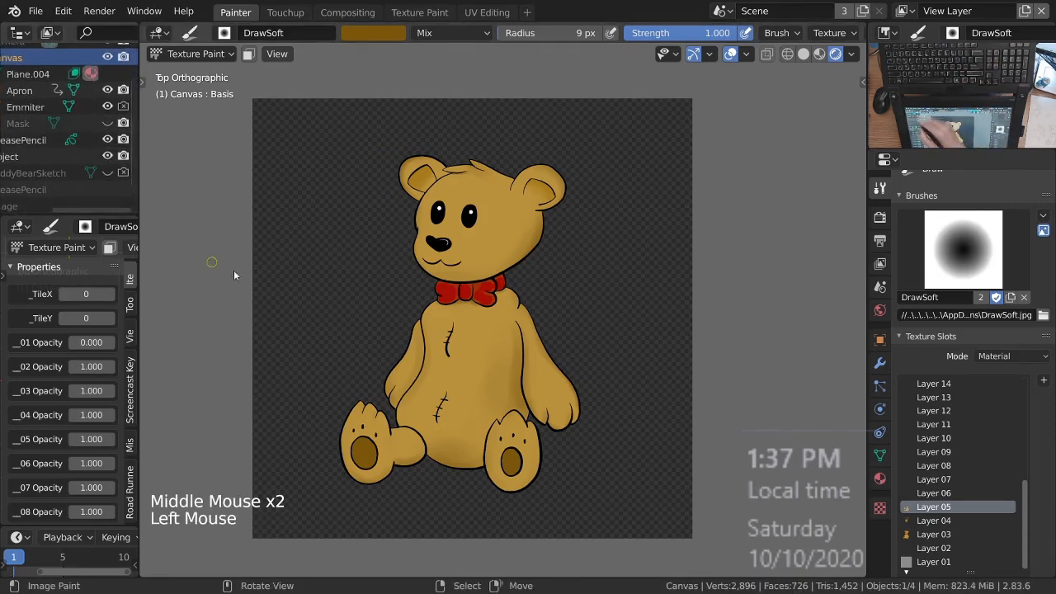
pyautogui.press('F12')
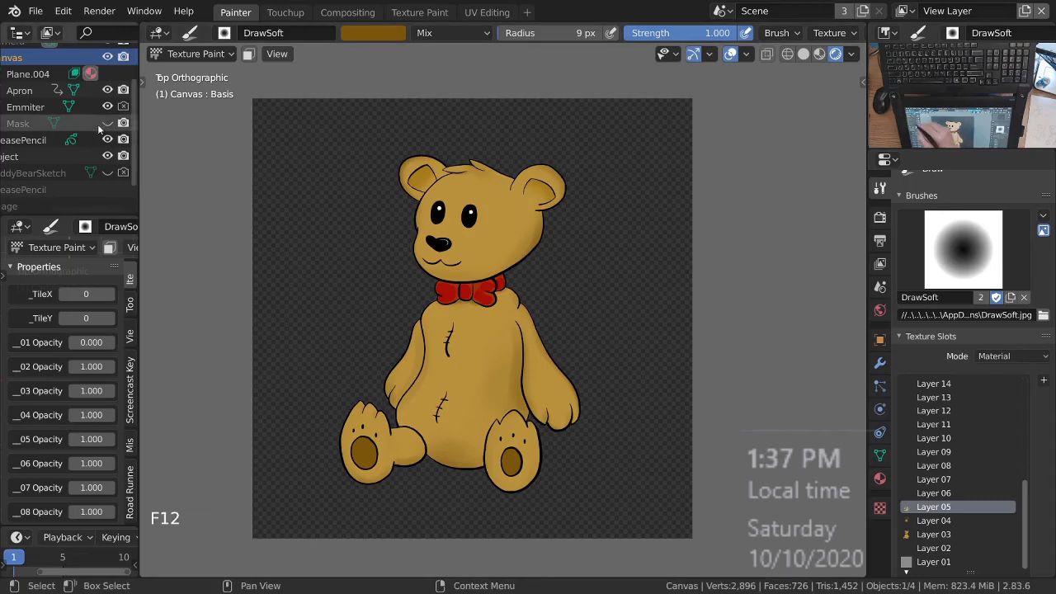
pyautogui.moveTo(102, 132); pyautogui.dragTo(105, 174, button='middle')
pyautogui.click(123, 152)
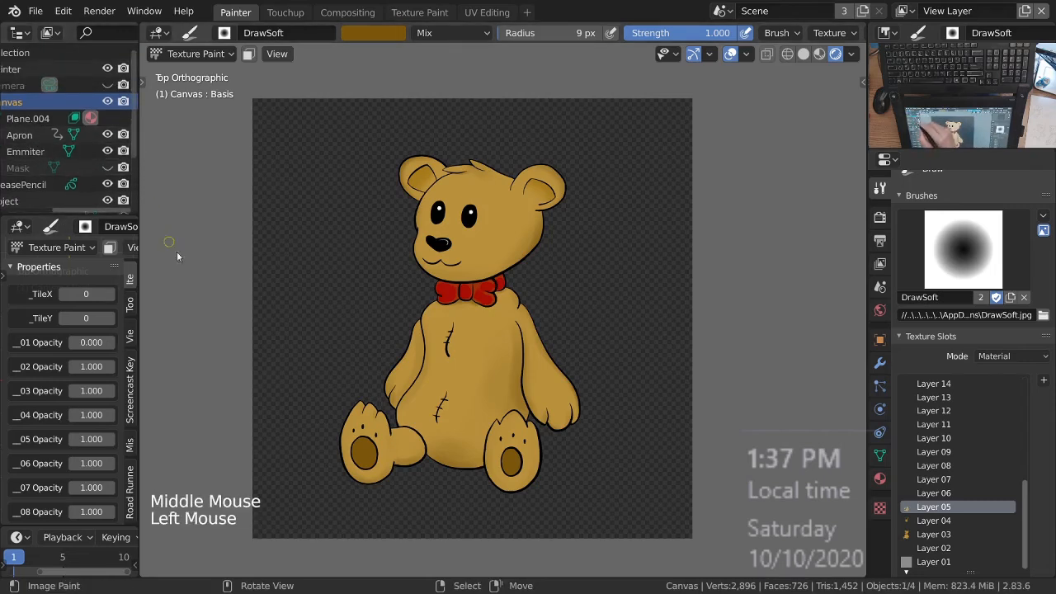
pyautogui.press('F12')
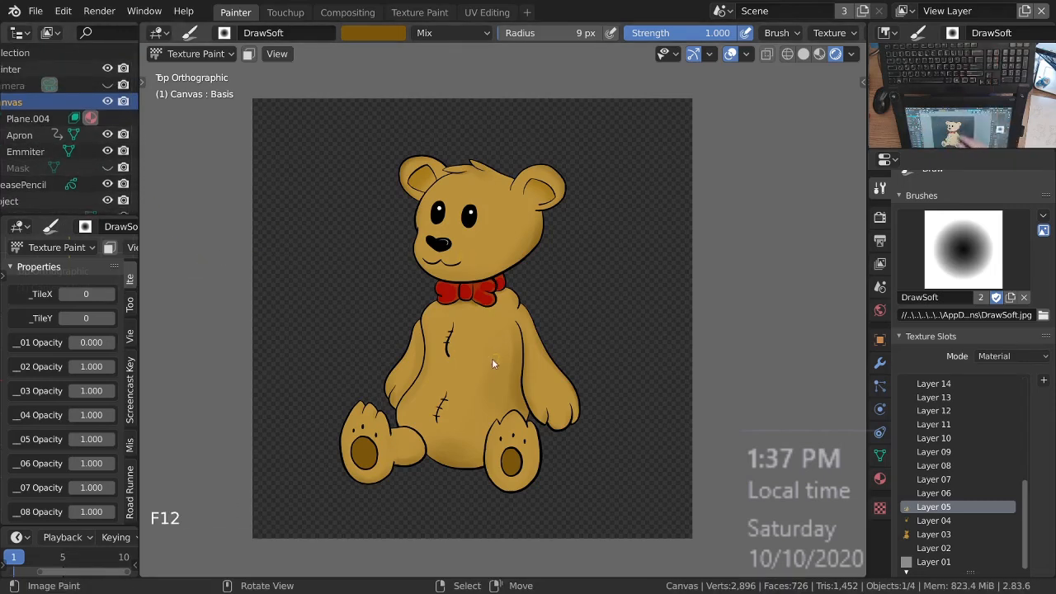
# Step: Open the Compositing workspace and send the uppermost Render Layers node to the Viewer
pyautogui.click(288, 12)
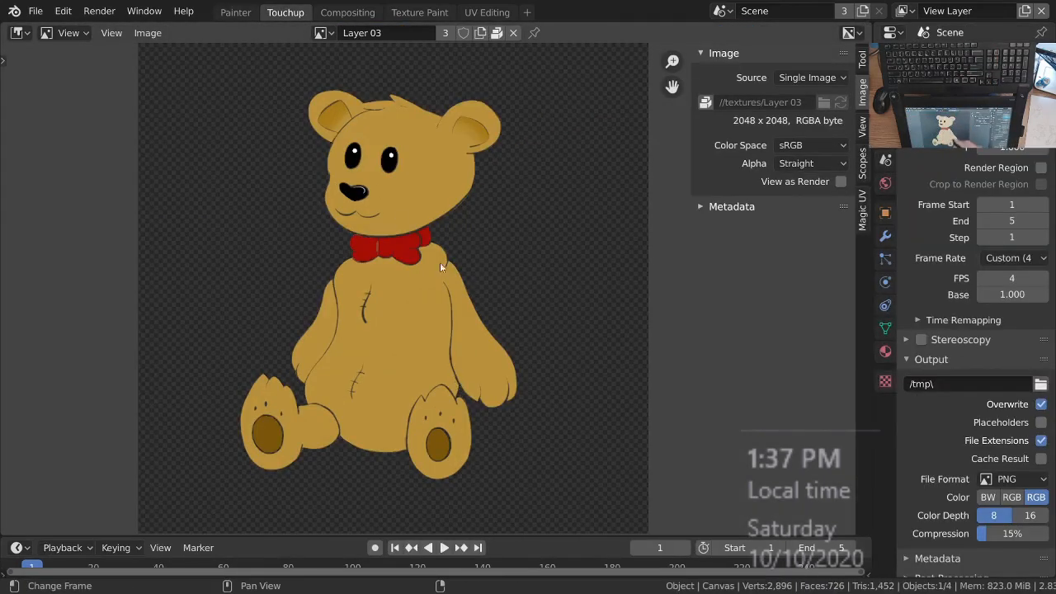
pyautogui.click(348, 12)
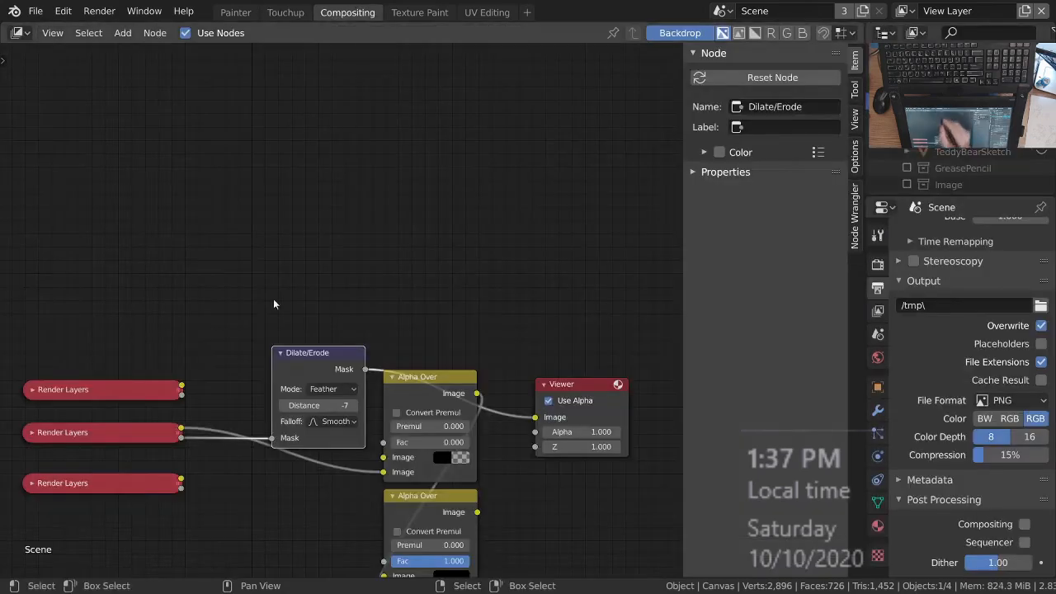
pyautogui.keyDown('ctrl'); pyautogui.keyDown('shift'); pyautogui.click(134, 390); pyautogui.keyUp('shift'); pyautogui.keyUp('ctrl')
# Step: Delete the Dilate/Erode node, preview the uppermost Render Layers node and fit the backdrop to the editor
pyautogui.click(328, 370)
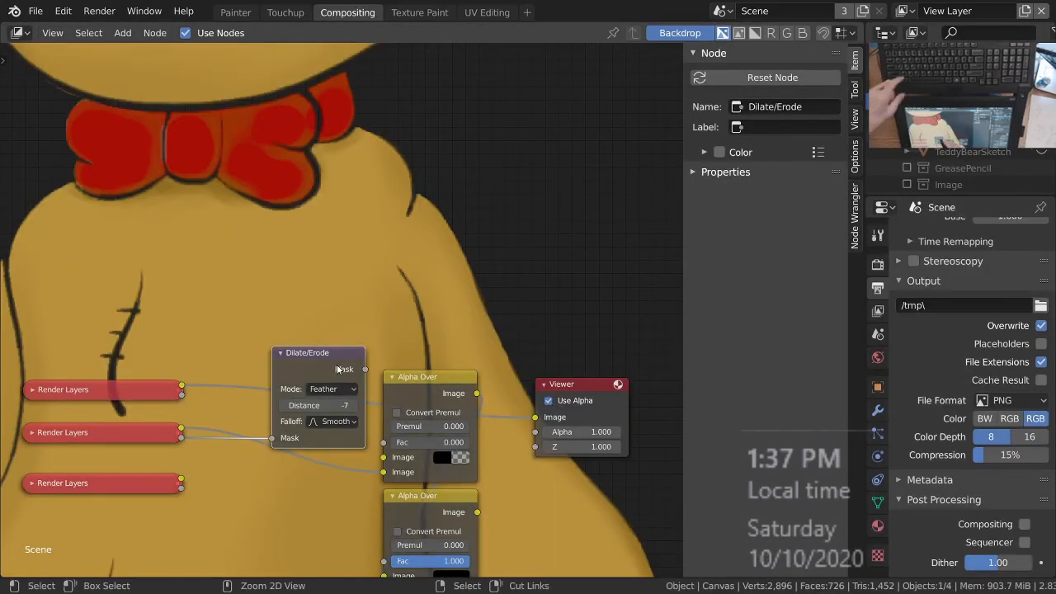
pyautogui.press('x')
pyautogui.click(148, 394)
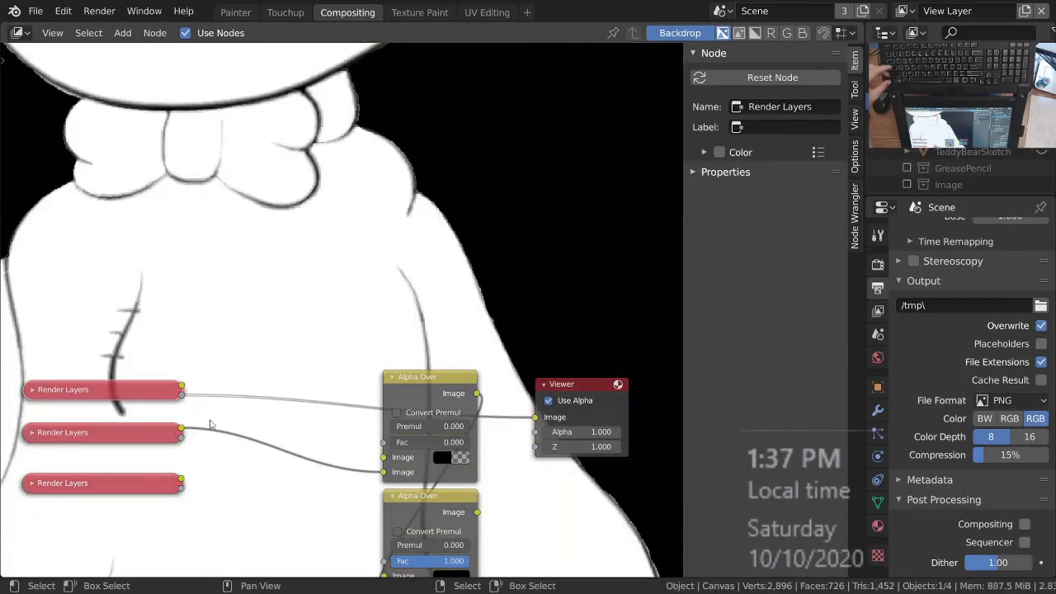
pyautogui.scroll(-2, 333, 302)
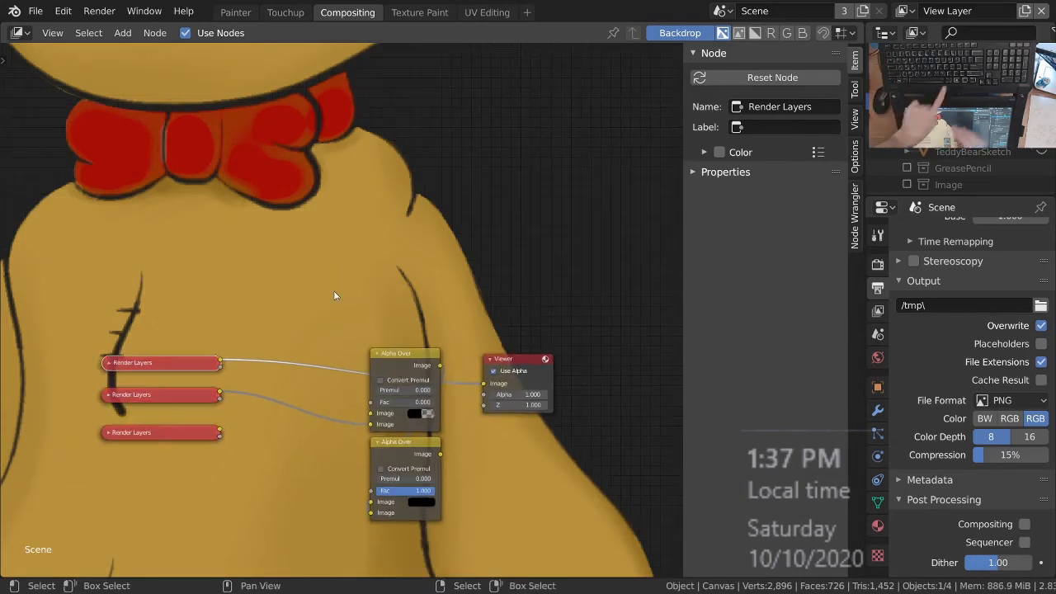
pyautogui.hotkey('alt', 'Home')
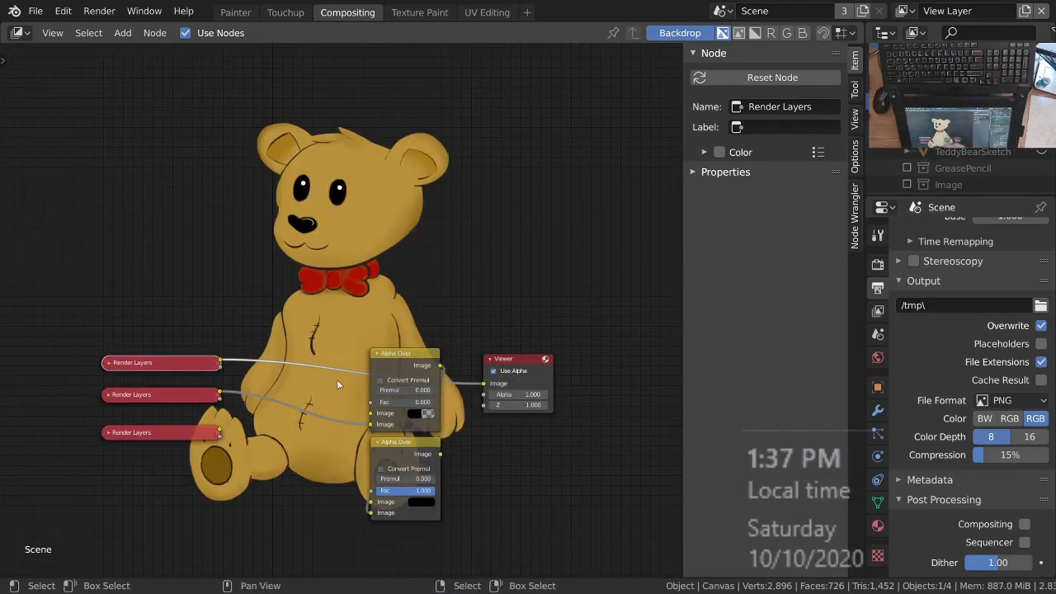
# Step: Preview the middle Render Layers node, then connect the uppermost Render Layers node to the upper Alpha Over node's first Image input
pyautogui.click(172, 396)
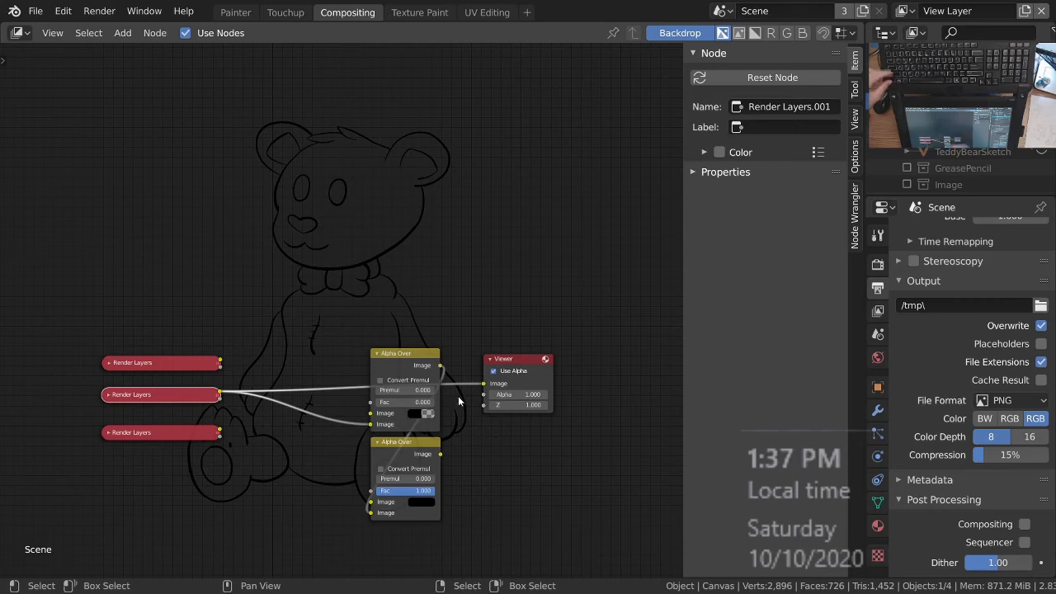
pyautogui.keyDown('ctrl'); pyautogui.moveTo(457, 398); pyautogui.dragTo(482, 293, button='middle'); pyautogui.keyUp('ctrl')
pyautogui.keyDown('shift'); pyautogui.moveTo(397, 377); pyautogui.dragTo(487, 378, button='middle'); pyautogui.keyUp('shift')
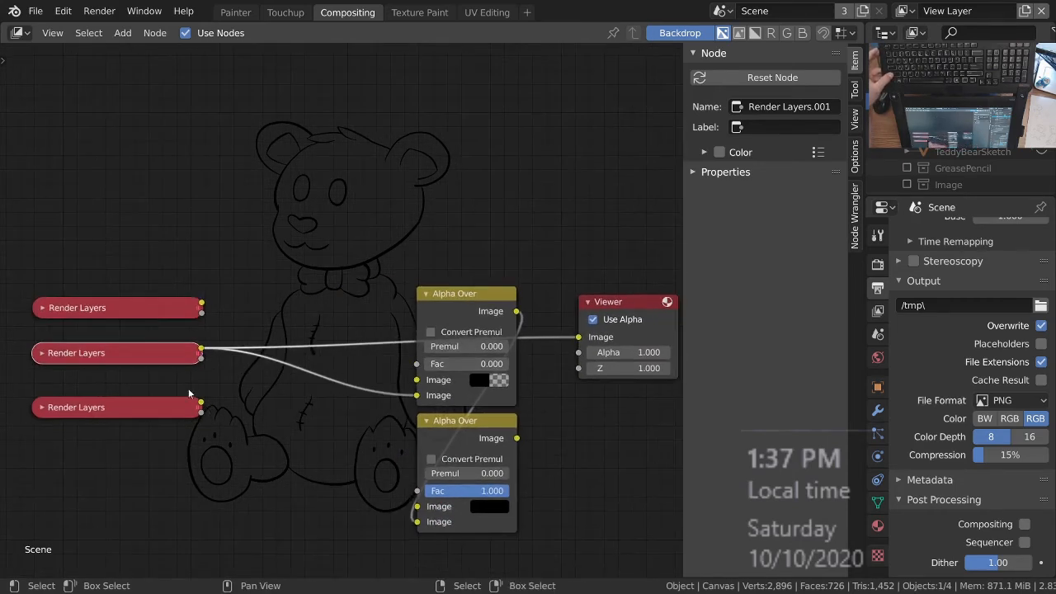
pyautogui.moveTo(203, 353); pyautogui.dragTo(417, 379)
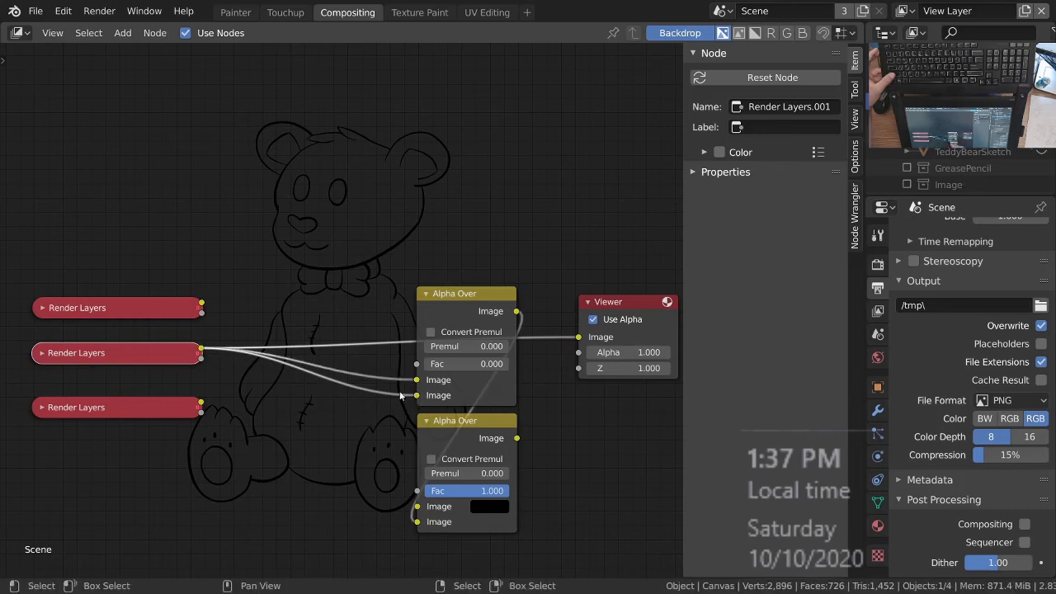
pyautogui.moveTo(201, 304); pyautogui.dragTo(417, 380)
# Step: Send the upper Alpha Over node to the Viewer with its Fac set to 1.000, and save the file
pyautogui.keyDown('shift'); pyautogui.moveTo(488, 366); pyautogui.dragTo(405, 378, button='middle'); pyautogui.keyUp('shift')
pyautogui.keyDown('ctrl'); pyautogui.keyDown('shift'); pyautogui.click(399, 316); pyautogui.keyUp('shift'); pyautogui.keyUp('ctrl')
pyautogui.moveTo(361, 377); pyautogui.dragTo(540, 377)
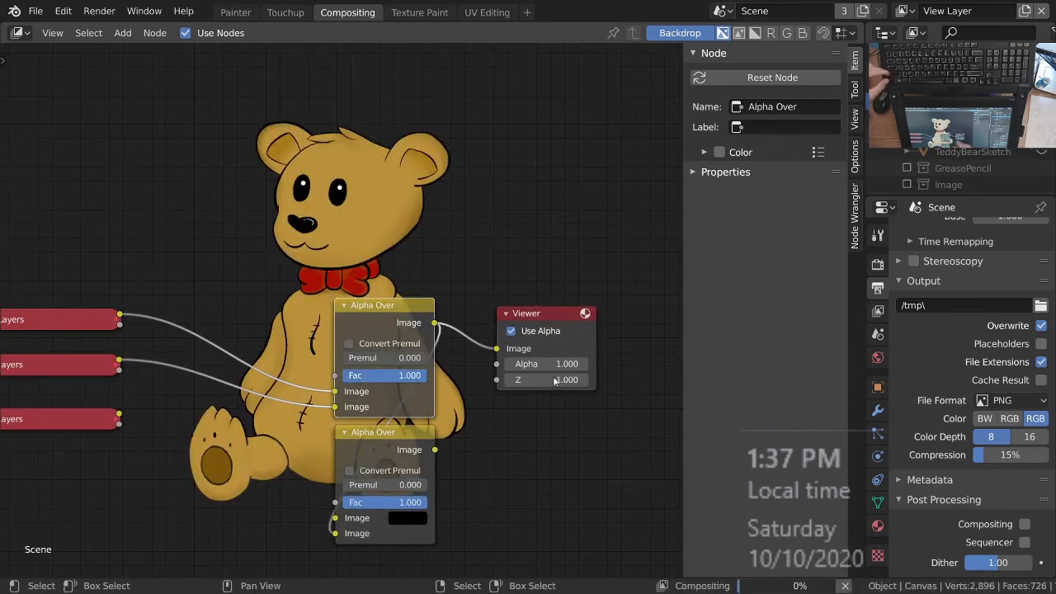
pyautogui.keyDown('ctrl'); pyautogui.moveTo(371, 283); pyautogui.dragTo(380, 302, button='middle'); pyautogui.keyUp('ctrl')
pyautogui.moveTo(397, 294)
pyautogui.keyDown('shift'); pyautogui.mouseDown(button='middle')
pyautogui.moveTo(400, 394)
pyautogui.moveTo(504, 421)
pyautogui.moveTo(396, 340)
pyautogui.moveTo(411, 309)
pyautogui.mouseUp(button='middle'); pyautogui.keyUp('shift')
pyautogui.hotkey('ctrl', 's')
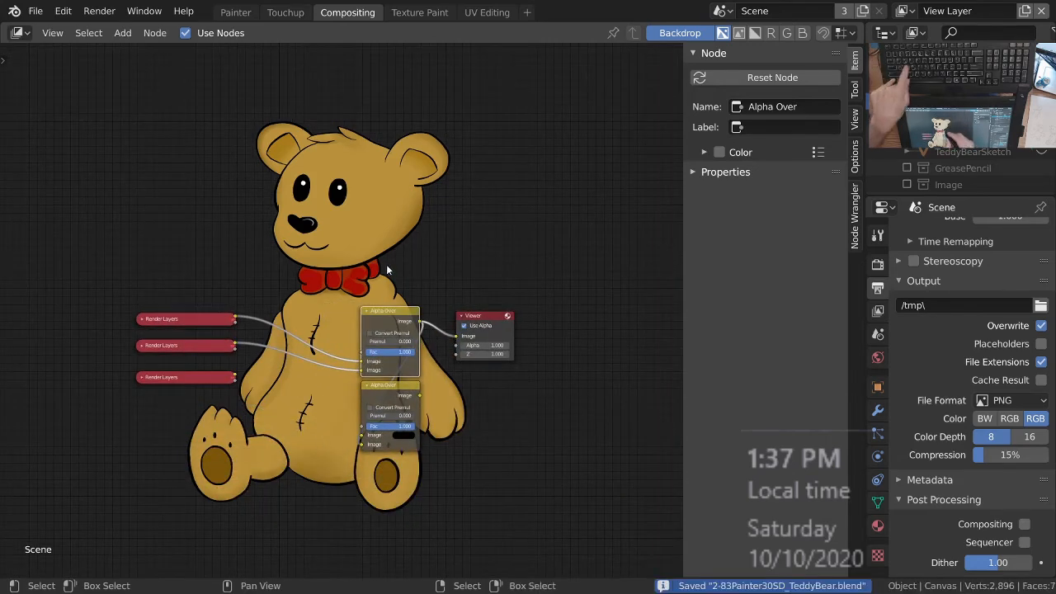
# Step: Open the Touchup workspace and display the Viewer Node image in the image editor
pyautogui.click(285, 13)
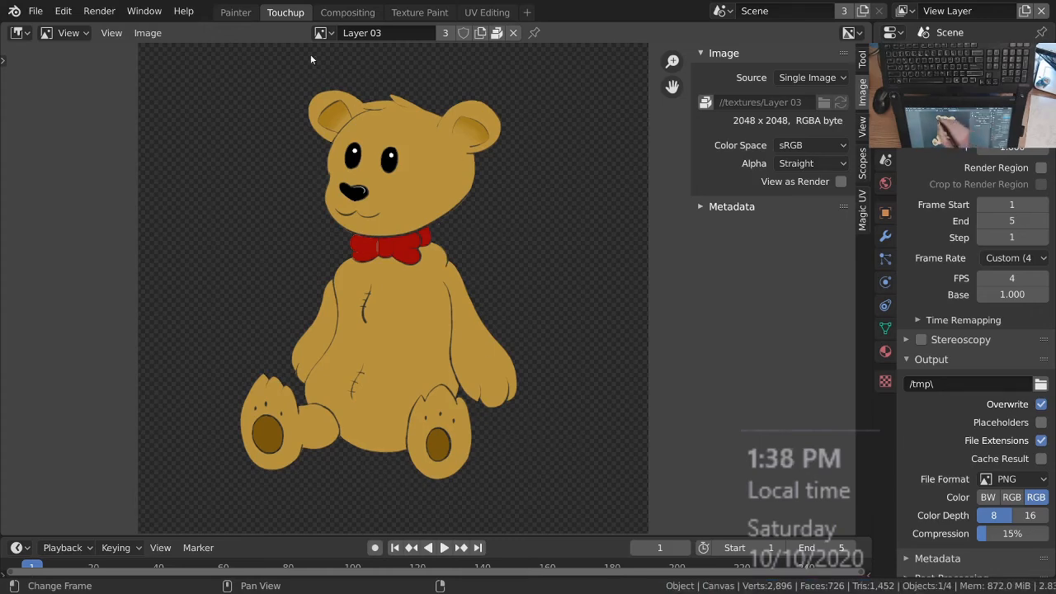
pyautogui.click(321, 32)
pyautogui.write('vie')
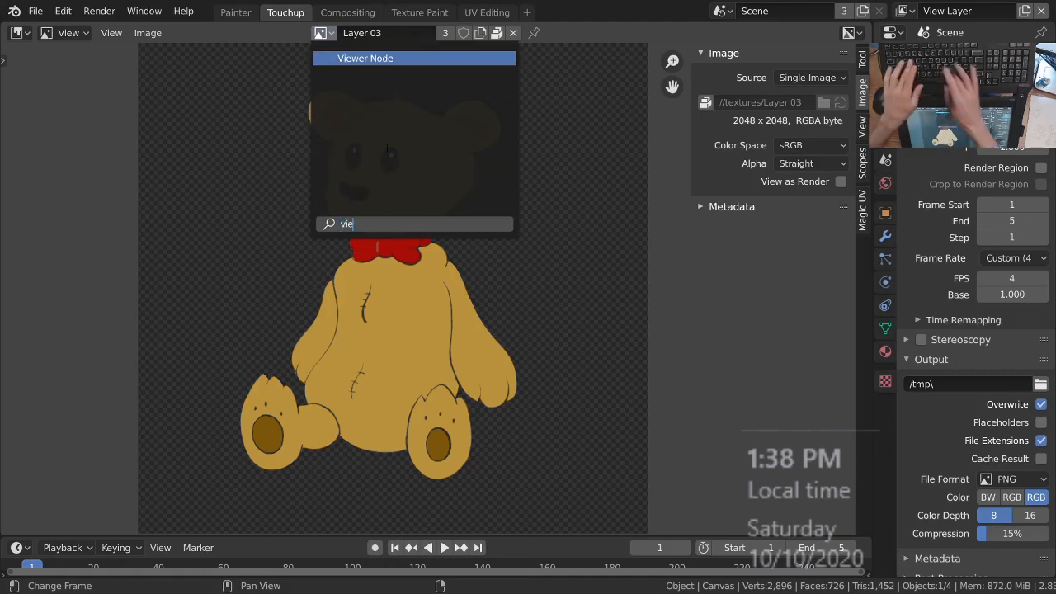
pyautogui.press('Return')
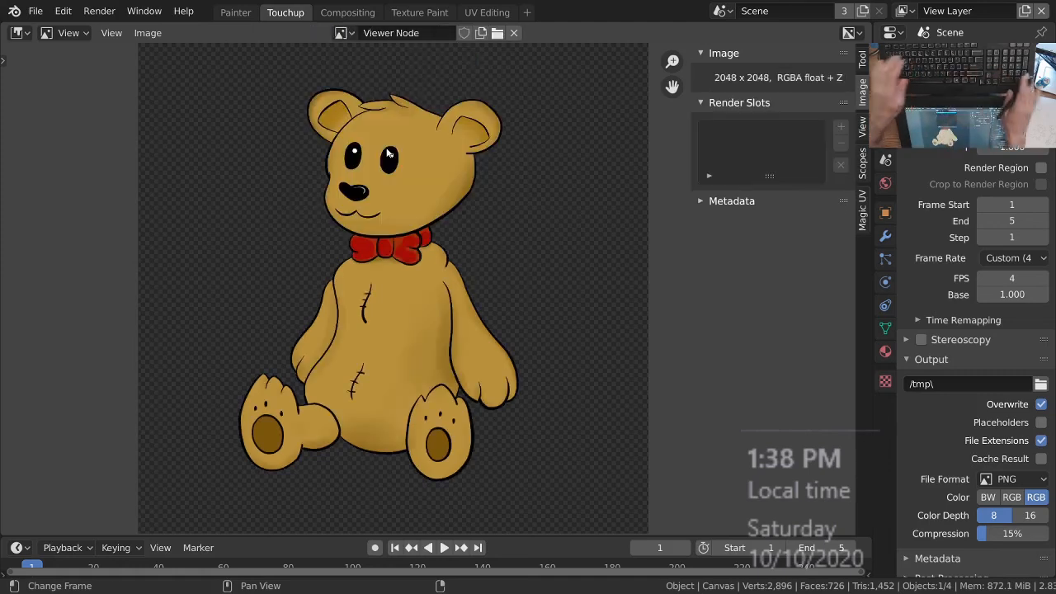
# Step: Save the Viewer Node image as TeddyBear.png in the Painter folder, one level above textures
pyautogui.click(148, 33)
pyautogui.click(183, 167)
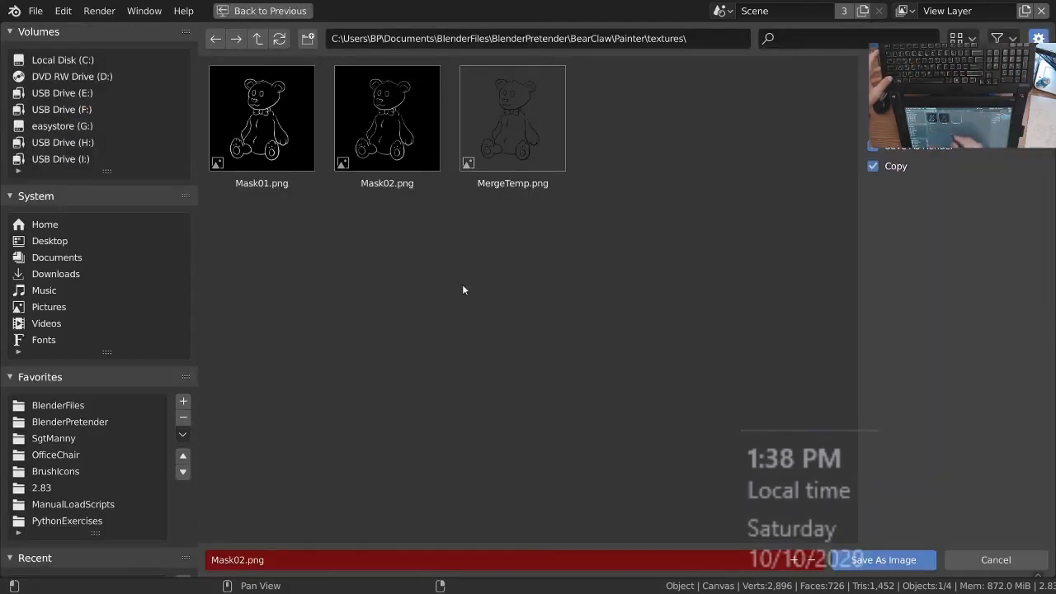
pyautogui.click(258, 40)
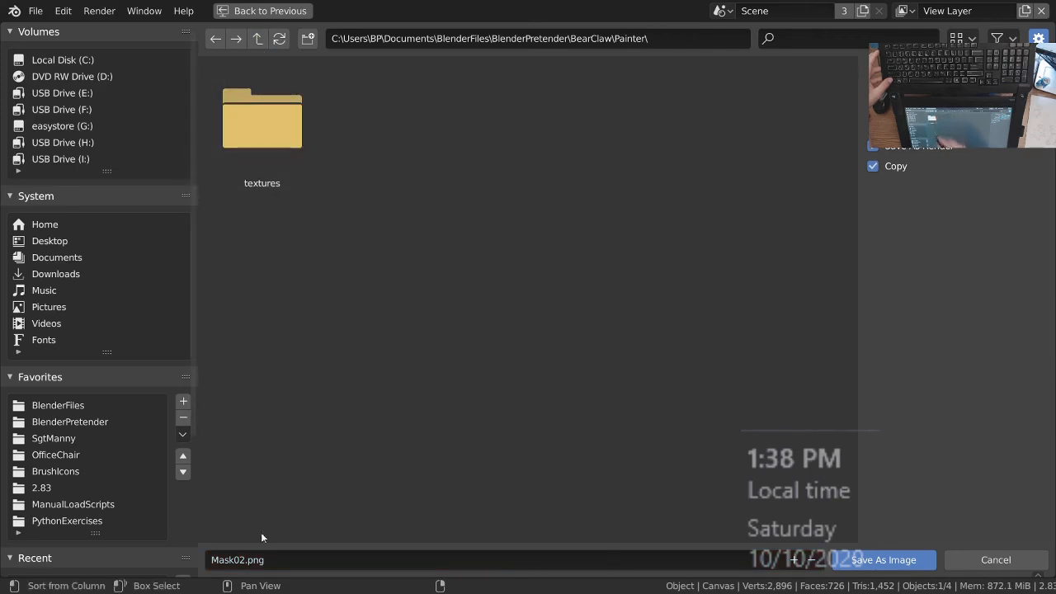
pyautogui.click(247, 559)
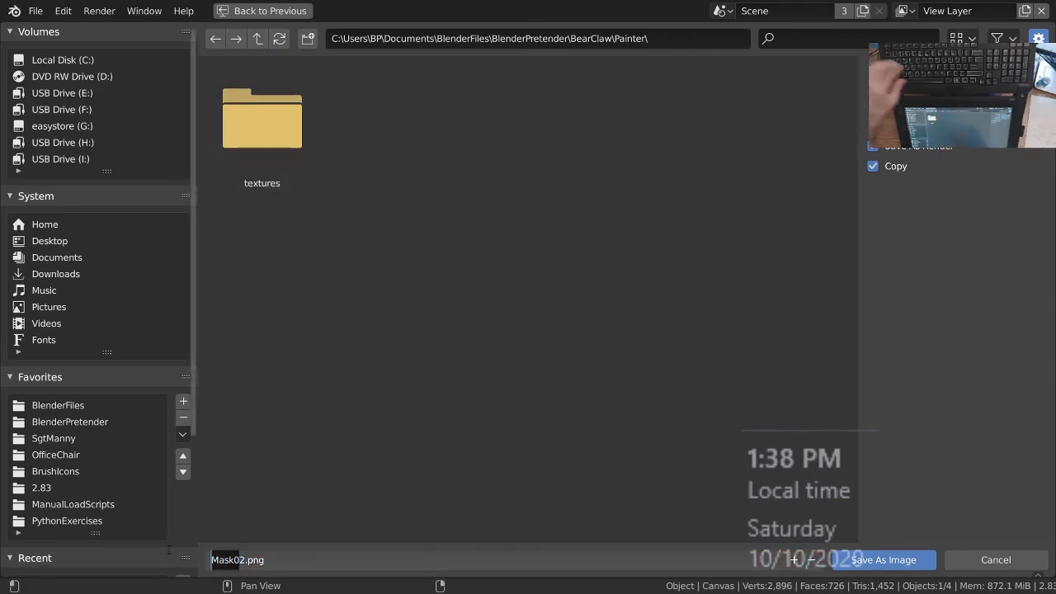
pyautogui.press('BackSpace')
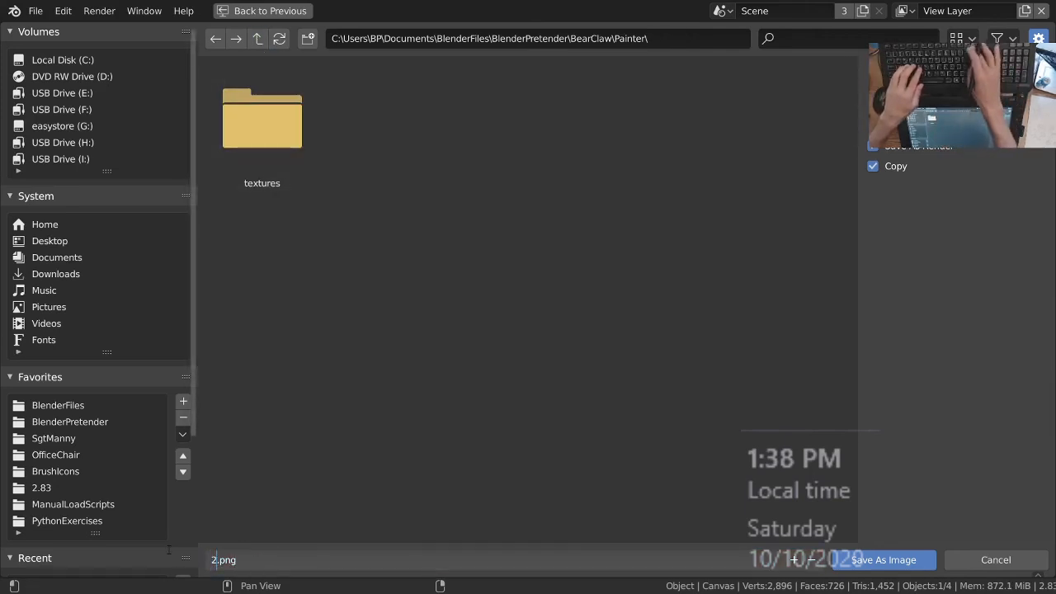
pyautogui.press('Right')
pyautogui.write('Tedd')
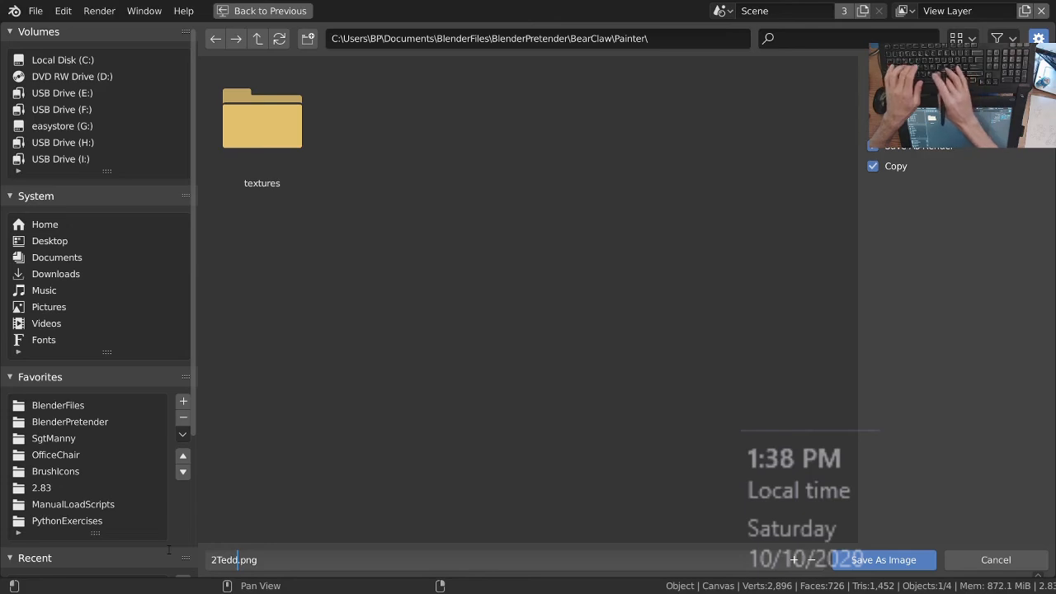
pyautogui.press('BackSpace')
pyautogui.press('BackSpace')
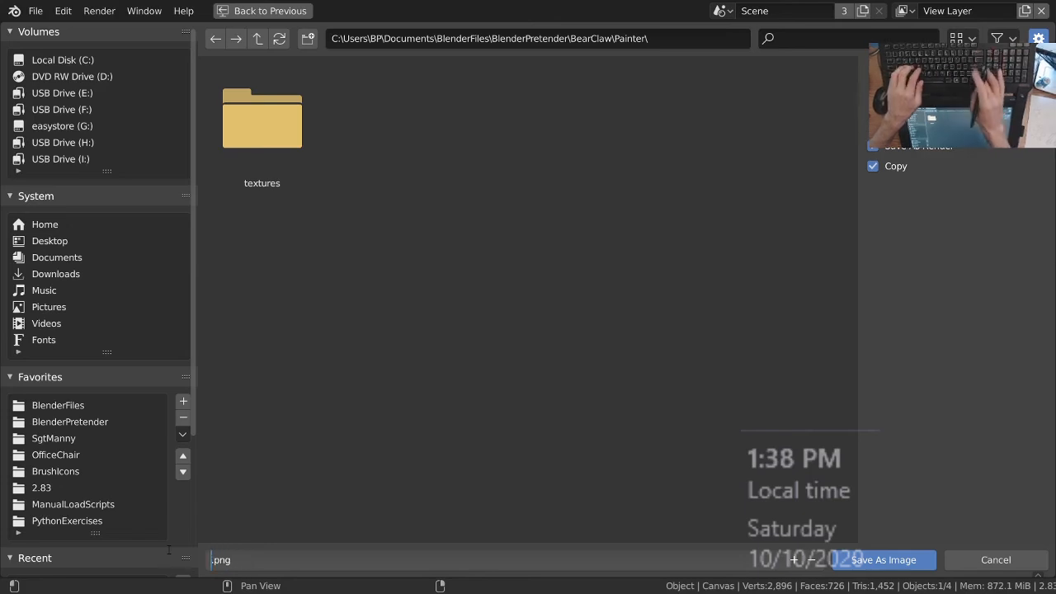
pyautogui.write('Tedd')
pyautogui.write('yBear')
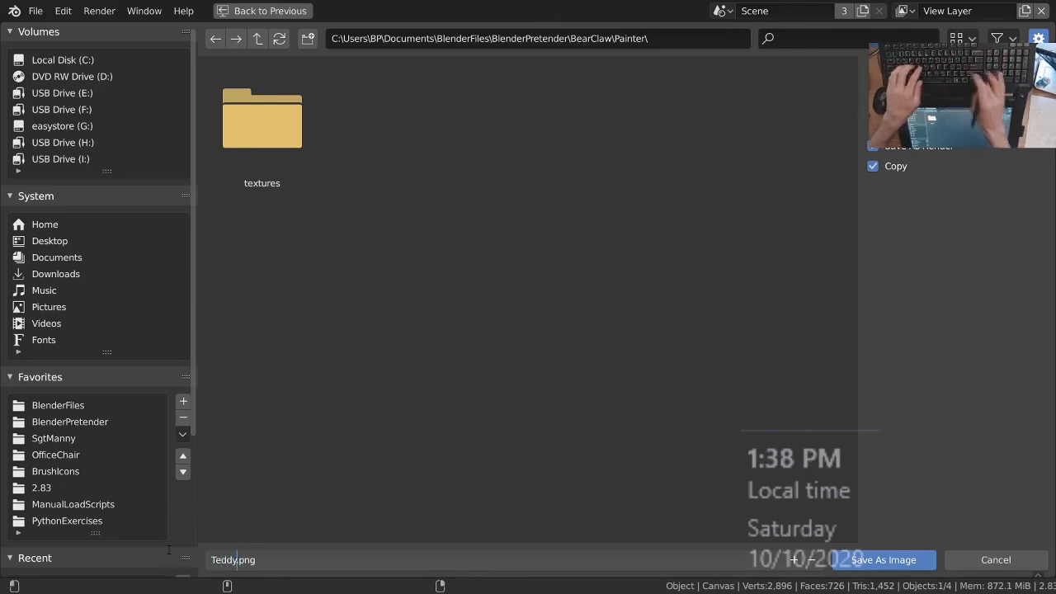
pyautogui.press('Return')
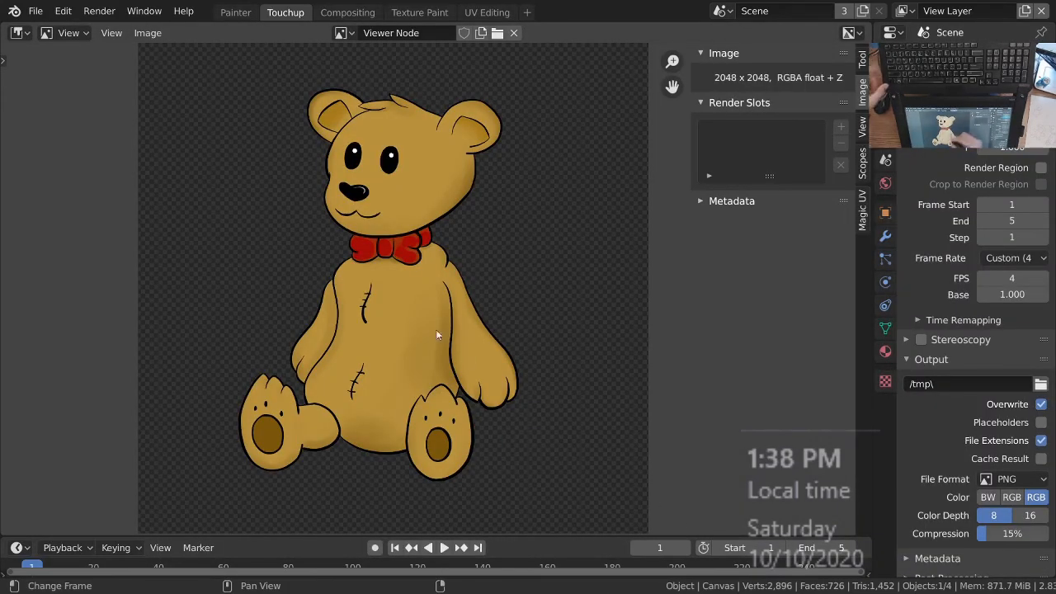
# Step: Save the teddy bear blend file and quit Blender
pyautogui.hotkey('ctrl', 's')
pyautogui.keyDown('ctrl'); pyautogui.moveTo(423, 299); pyautogui.dragTo(431, 301, button='middle'); pyautogui.keyUp('ctrl')
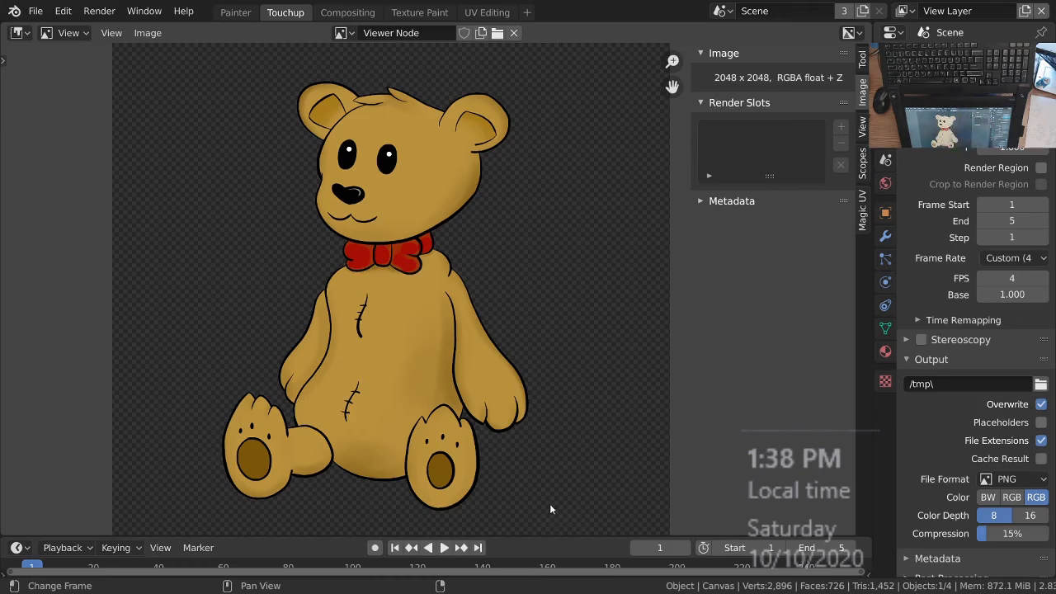
pyautogui.hotkey('ctrl', 's')
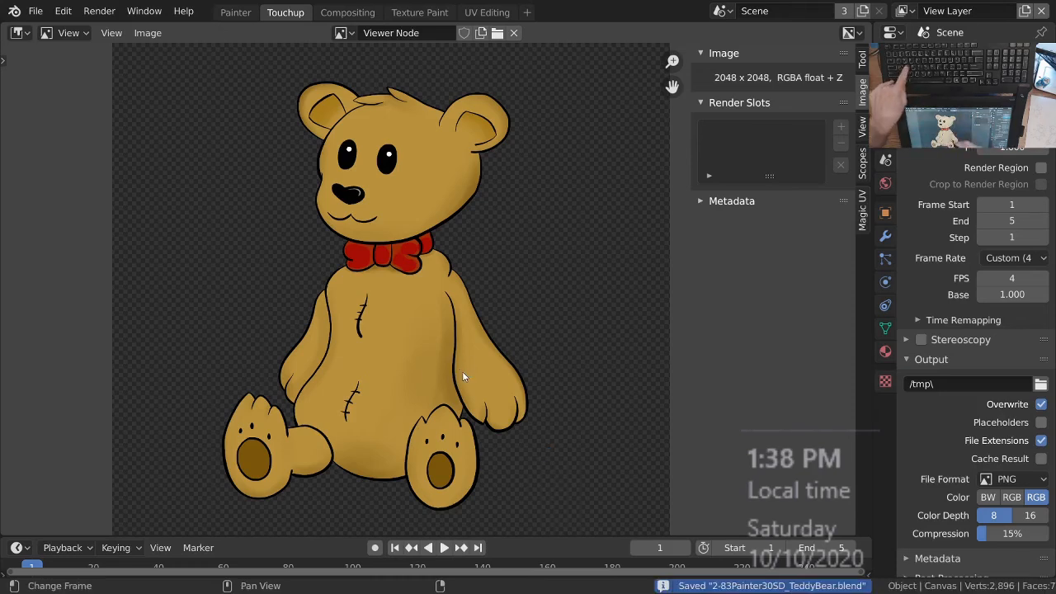
pyautogui.click(36, 12)
pyautogui.click(71, 121)
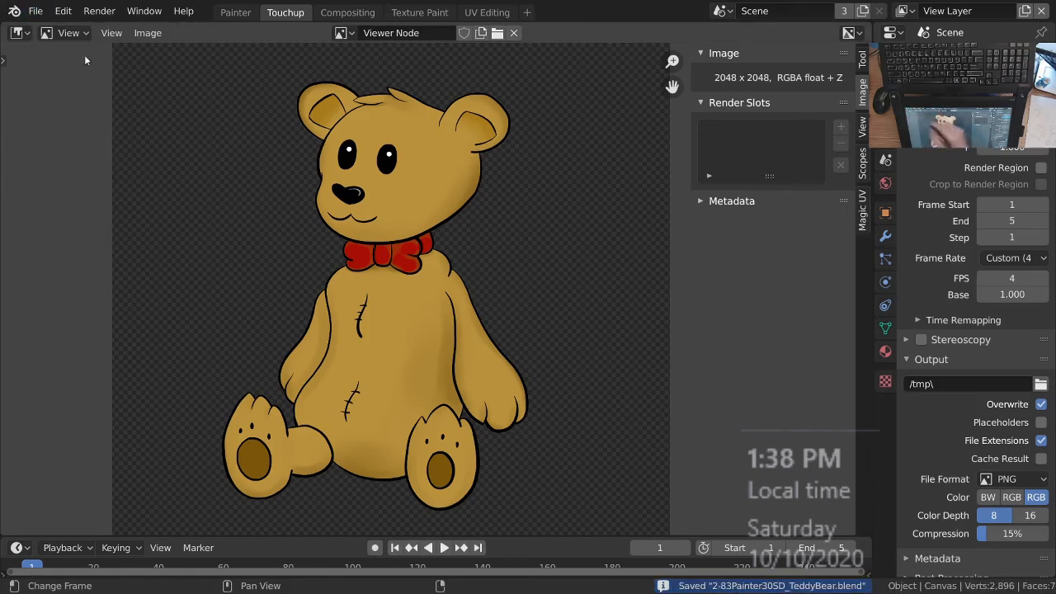
pyautogui.click(35, 11)
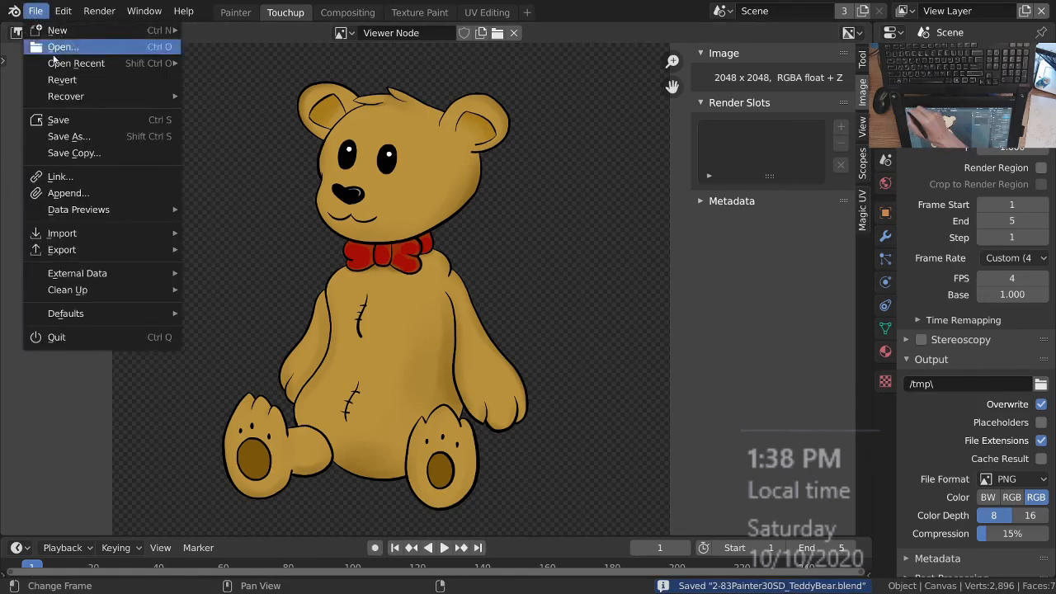
pyautogui.click(80, 337)
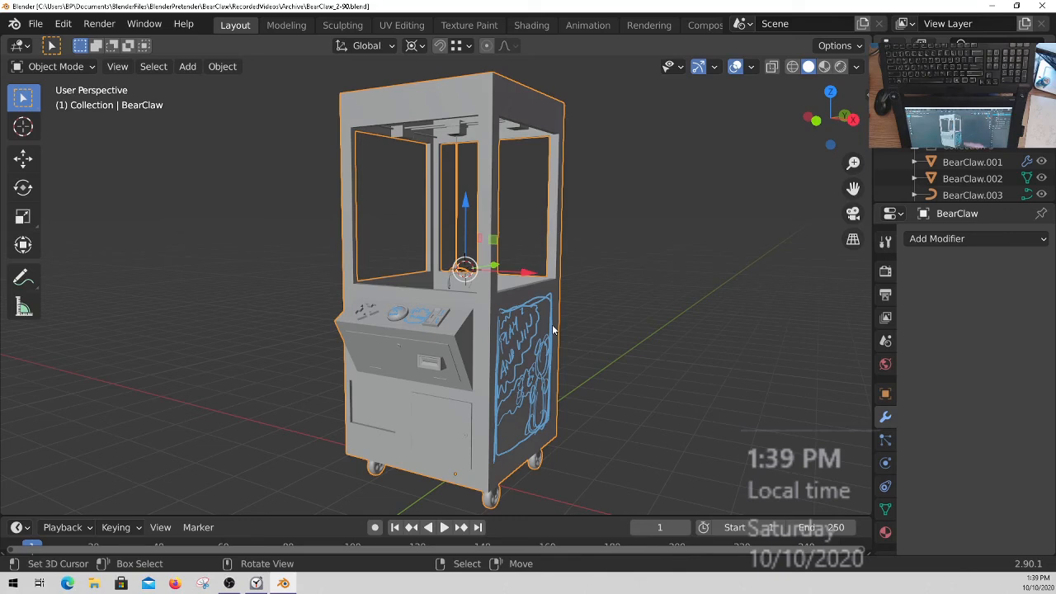
# Step: Put the BearClaw machine mesh into Edit Mode and save the BearClaw_2-90 file
pyautogui.moveTo(624, 379); pyautogui.dragTo(540, 359, button='middle')
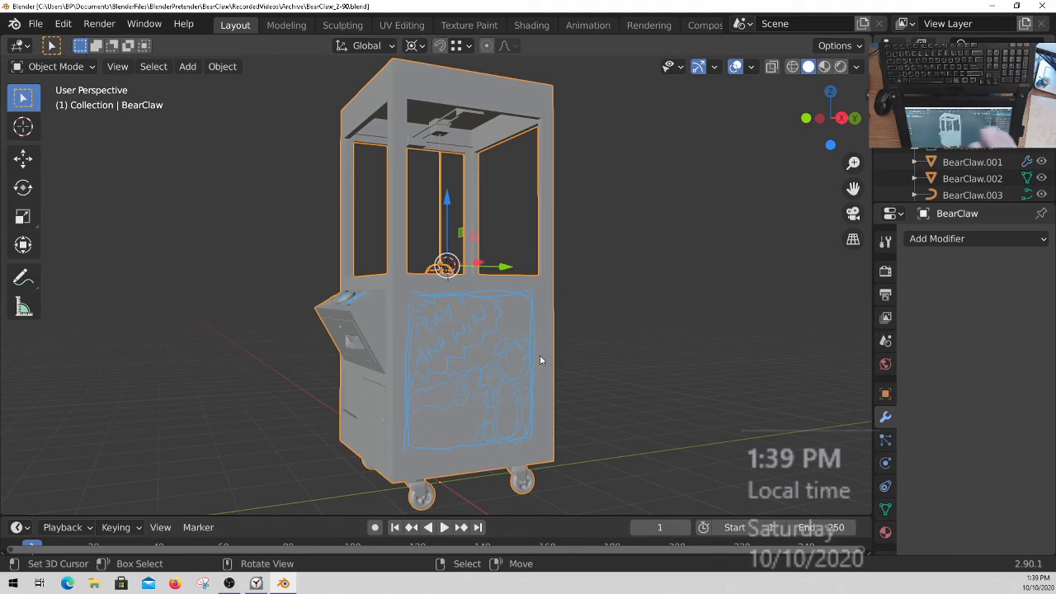
pyautogui.moveTo(549, 413); pyautogui.dragTo(476, 344, button='middle')
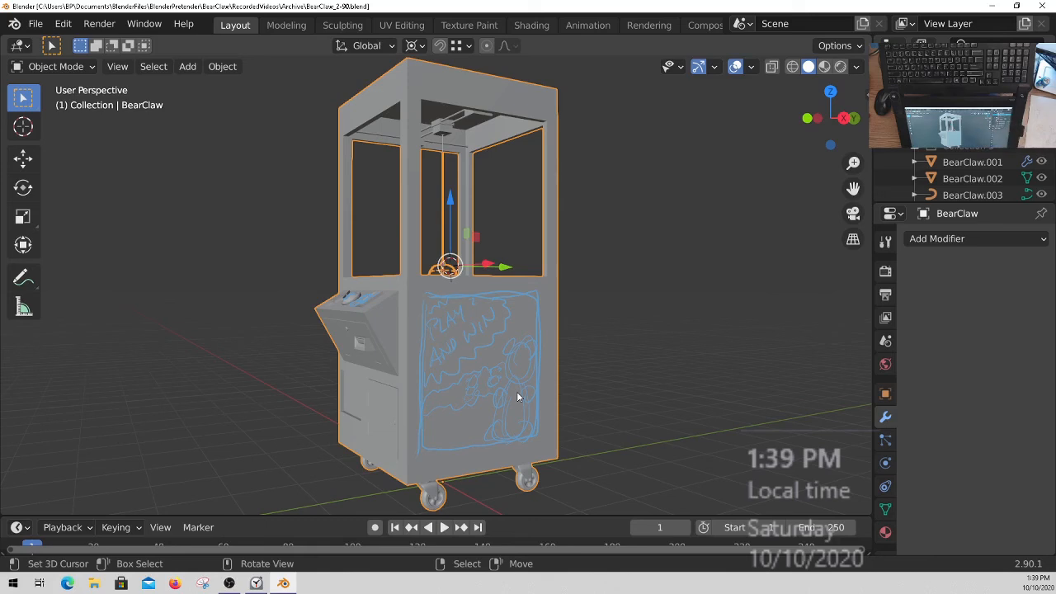
pyautogui.moveTo(518, 397)
pyautogui.mouseDown(button='middle')
pyautogui.moveTo(587, 363)
pyautogui.moveTo(561, 372)
pyautogui.moveTo(580, 375)
pyautogui.moveTo(520, 383)
pyautogui.mouseUp(button='middle')
pyautogui.press('Tab')
pyautogui.moveTo(536, 341); pyautogui.dragTo(553, 325, button='middle')
pyautogui.keyDown('ctrl'); pyautogui.moveTo(553, 310); pyautogui.dragTo(551, 330, button='middle'); pyautogui.keyUp('ctrl')
pyautogui.keyDown('shift'); pyautogui.moveTo(551, 286); pyautogui.dragTo(526, 373, button='middle'); pyautogui.keyUp('shift')
pyautogui.hotkey('ctrl', 's')
# Step: Select all faces of the cabinet's lower side that carries the "PLAY AND WIN" sketch
pyautogui.scroll(3, 530, 363)
pyautogui.click(539, 339)
pyautogui.keyDown('shift'); pyautogui.click(535, 404); pyautogui.keyUp('shift')
pyautogui.keyDown('shift'); pyautogui.click(477, 419); pyautogui.keyUp('shift')
pyautogui.keyDown('shift'); pyautogui.click(459, 296); pyautogui.keyUp('shift')
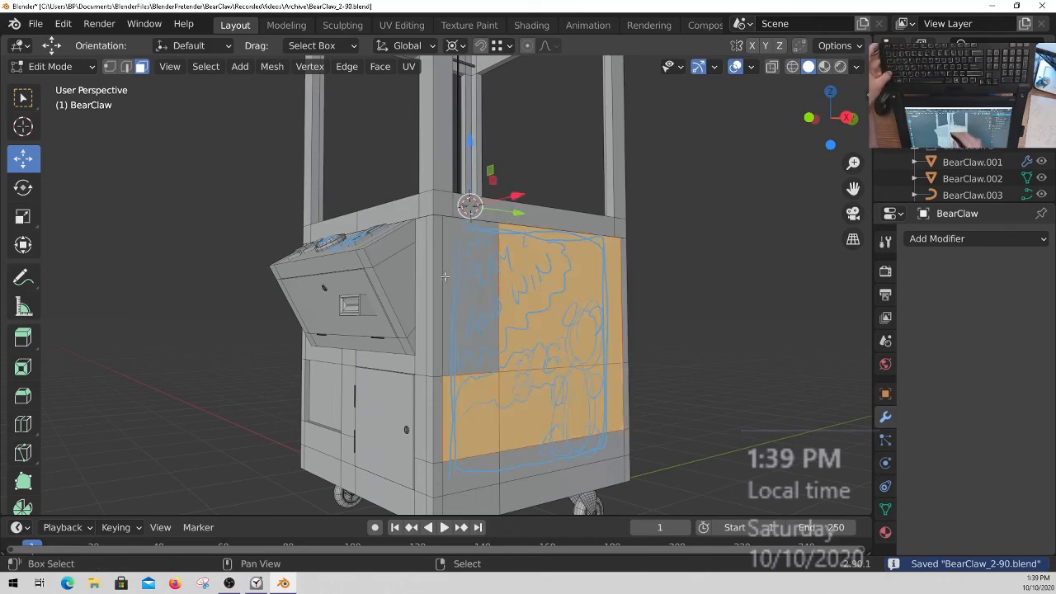
pyautogui.keyDown('shift'); pyautogui.moveTo(438, 275); pyautogui.dragTo(460, 326, button='middle'); pyautogui.keyUp('shift')
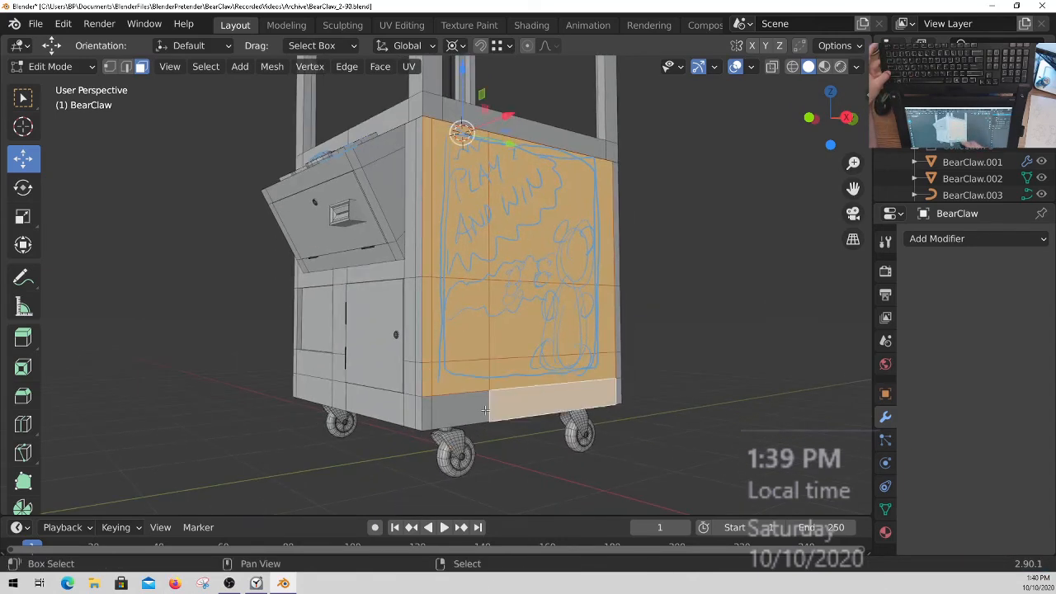
pyautogui.moveTo(631, 382); pyautogui.dragTo(558, 237, button='middle')
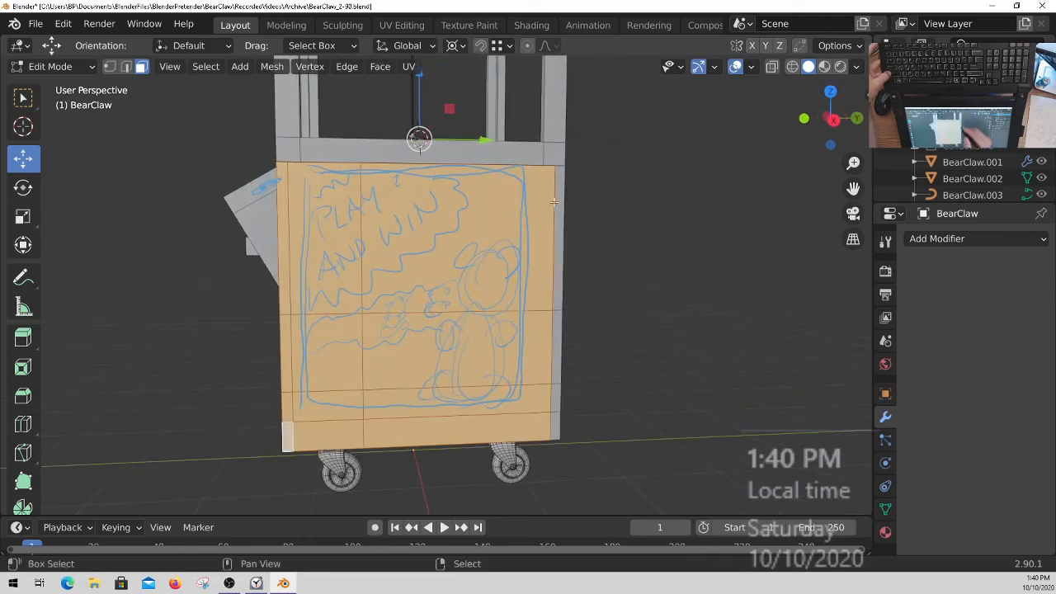
pyautogui.keyDown('shift'); pyautogui.click(555, 351); pyautogui.keyUp('shift')
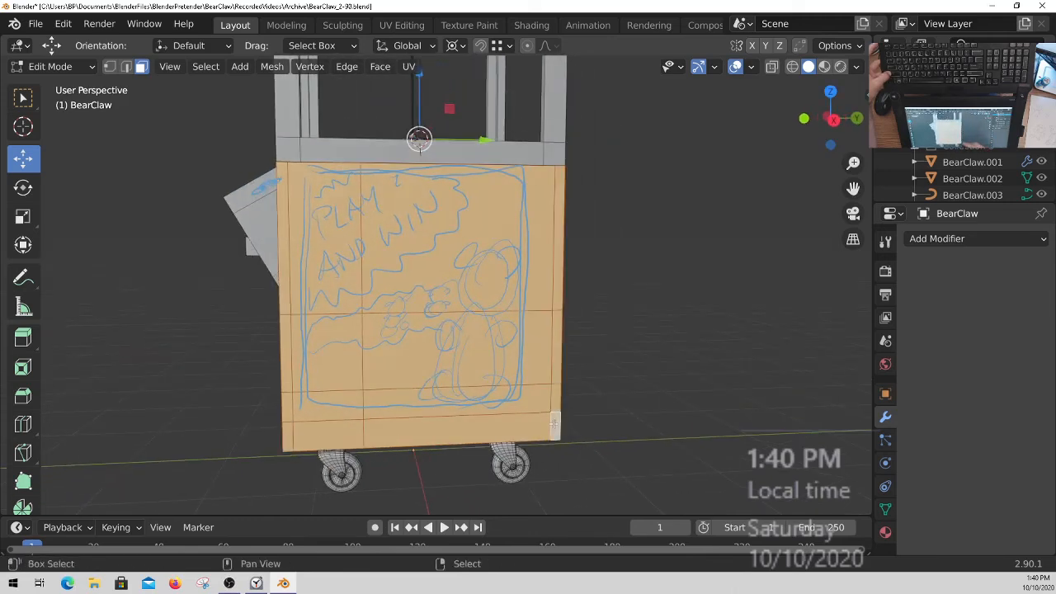
# Step: Add all faces of the cabinet's opposite lower side to the selection with circle select
pyautogui.scroll(-3, 555, 423)
pyautogui.moveTo(555, 423); pyautogui.dragTo(533, 316, button='middle')
pyautogui.scroll(3, 571, 292)
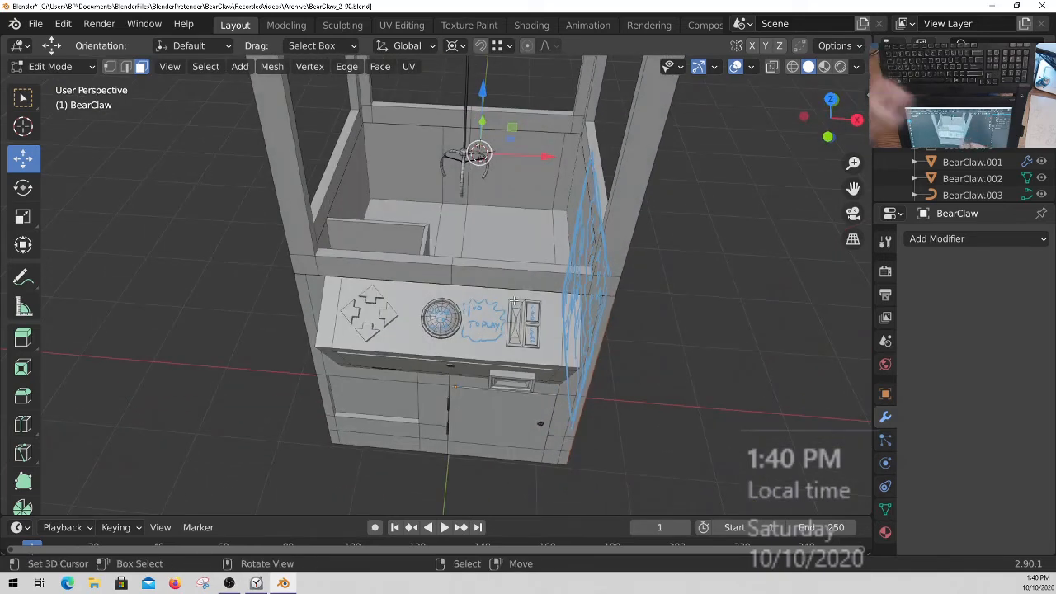
pyautogui.moveTo(565, 337); pyautogui.dragTo(602, 307, button='middle')
pyautogui.moveTo(567, 287); pyautogui.dragTo(486, 211, button='middle')
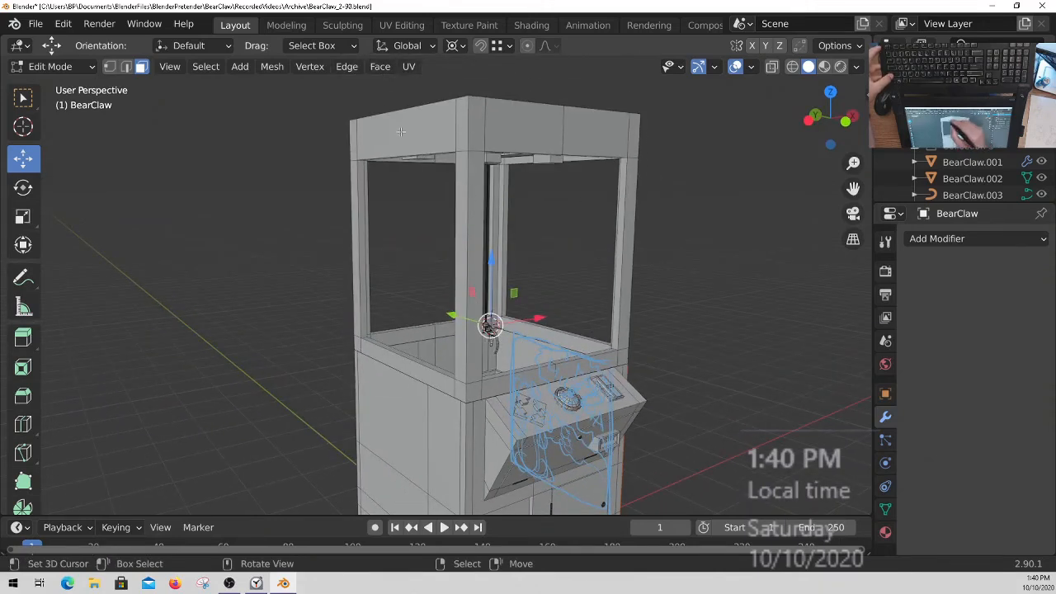
pyautogui.moveTo(651, 175); pyautogui.dragTo(486, 274, button='middle')
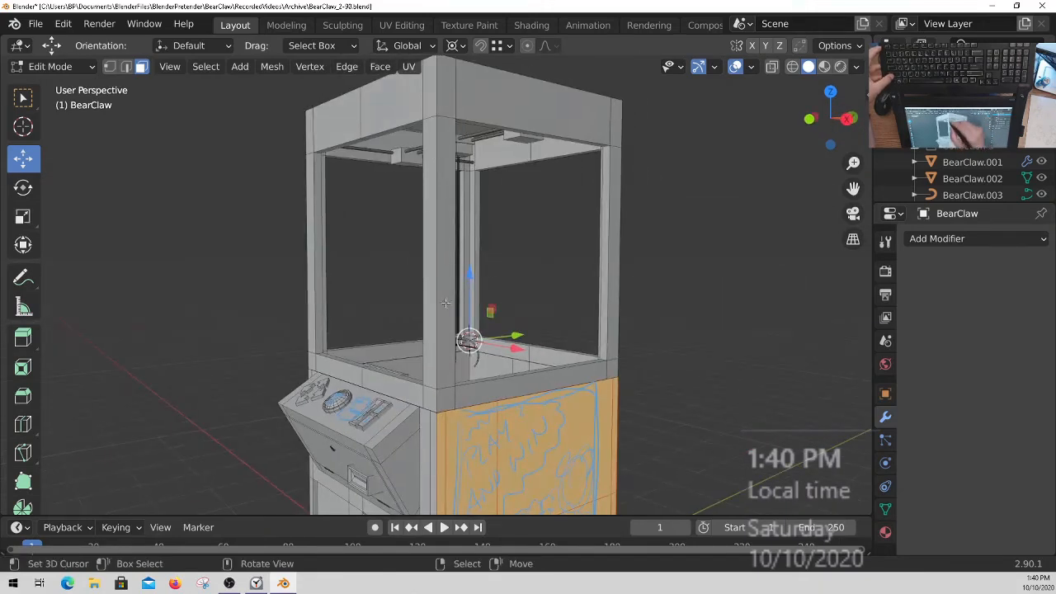
pyautogui.moveTo(608, 141)
pyautogui.mouseDown(button='middle')
pyautogui.moveTo(607, 373)
pyautogui.moveTo(580, 300)
pyautogui.moveTo(463, 376)
pyautogui.moveTo(722, 365)
pyautogui.moveTo(549, 323)
pyautogui.moveTo(449, 330)
pyautogui.mouseUp(button='middle')
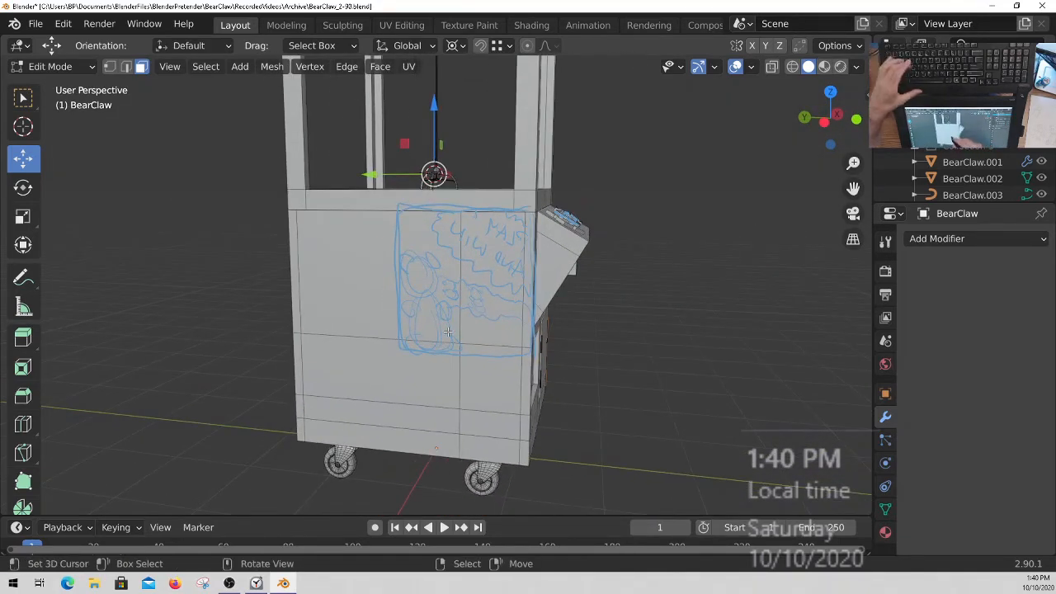
pyautogui.press('c')
pyautogui.moveTo(448, 330); pyautogui.dragTo(425, 424)
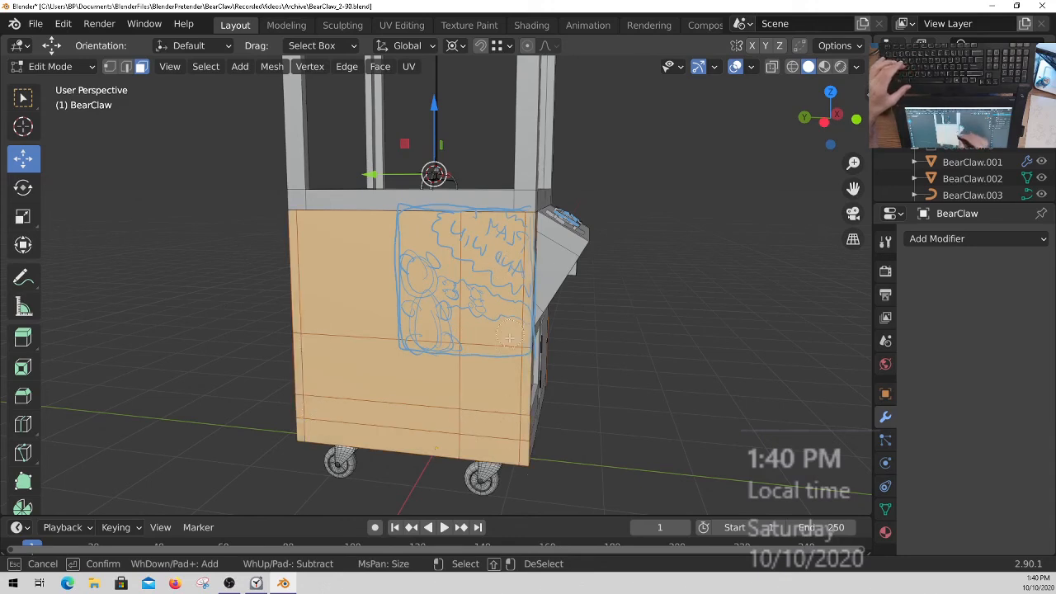
pyautogui.press('Escape')
# Step: Add the control panel's sloped top faces, including both end strips, to the selection
pyautogui.moveTo(580, 295); pyautogui.dragTo(538, 314, button='middle')
pyautogui.keyDown('shift'); pyautogui.rightClick(561, 312); pyautogui.keyUp('shift')
pyautogui.keyDown('shift'); pyautogui.rightClick(637, 324); pyautogui.keyUp('shift')
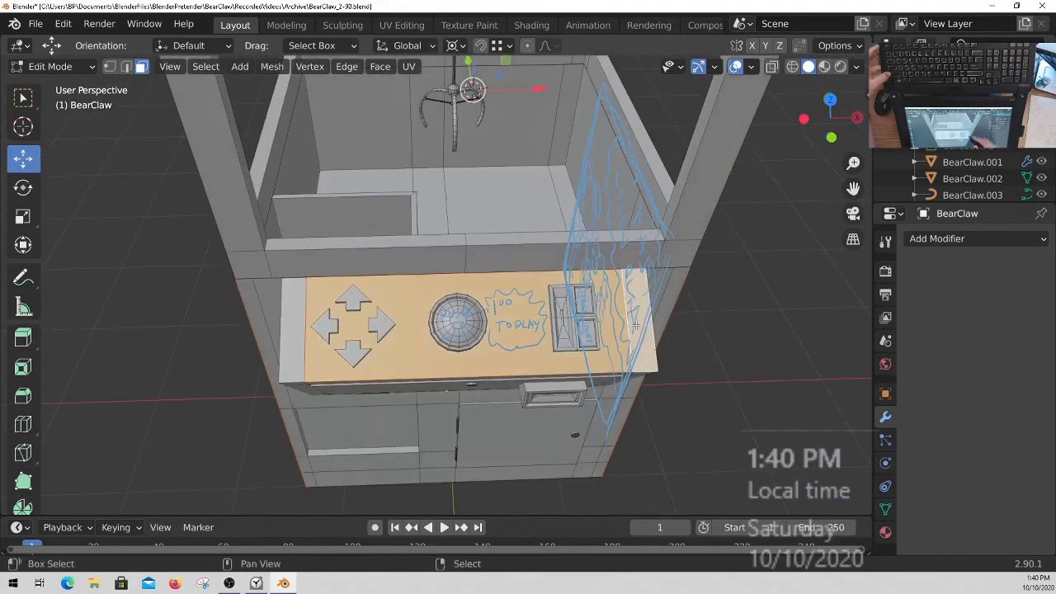
pyautogui.keyDown('shift'); pyautogui.rightClick(293, 332); pyautogui.keyUp('shift')
# Step: Save the file and open the UV Editing workspace
pyautogui.keyDown('ctrl'); pyautogui.moveTo(387, 324); pyautogui.dragTo(503, 373, button='middle'); pyautogui.keyUp('ctrl')
pyautogui.moveTo(503, 372); pyautogui.dragTo(537, 365, button='middle')
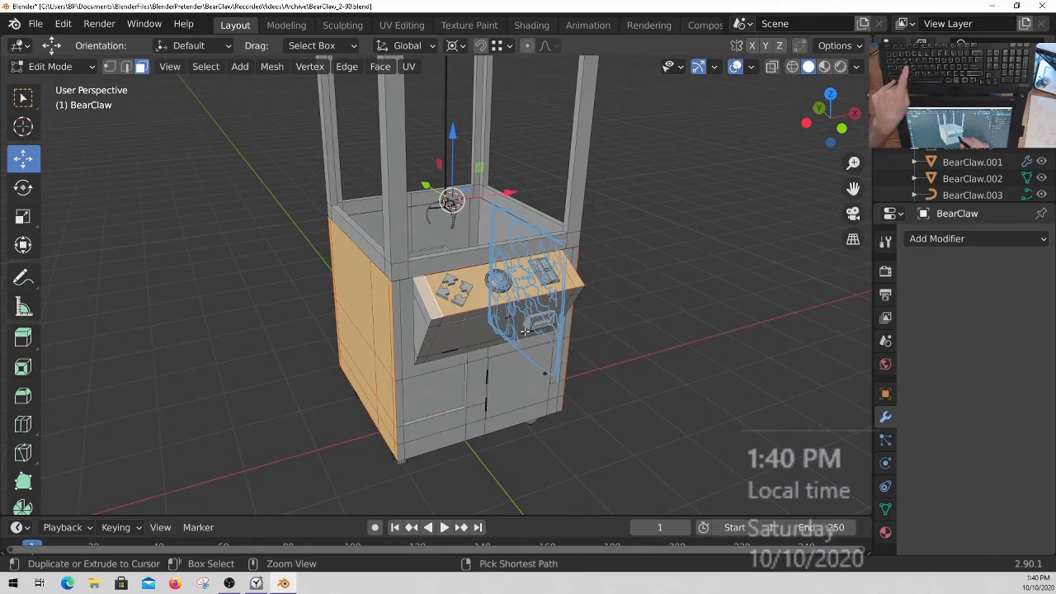
pyautogui.hotkey('ctrl', 's')
pyautogui.click(402, 25)
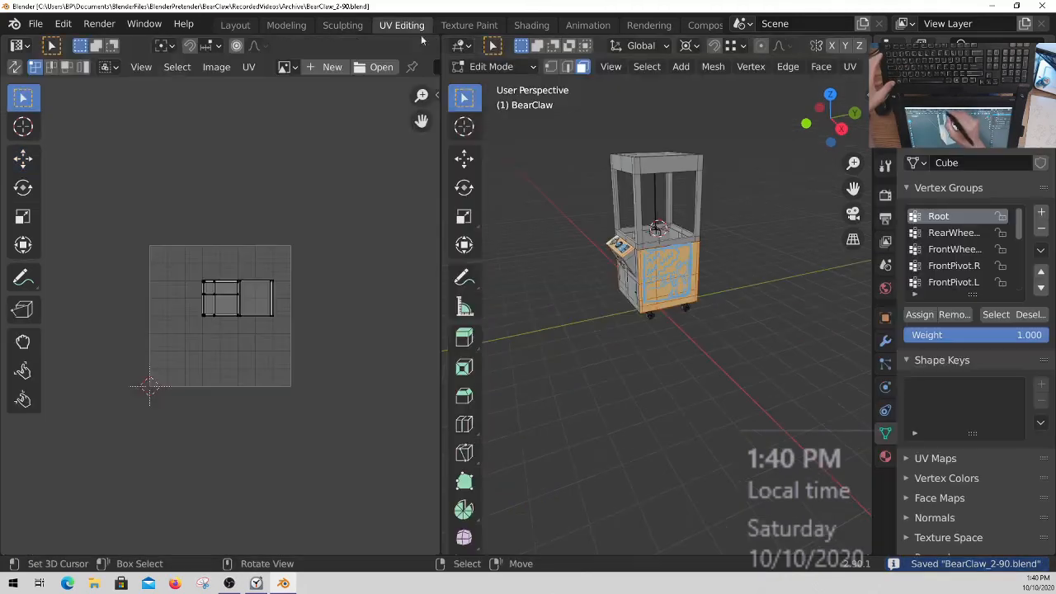
# Step: Unwrap the selected cabinet side and control panel faces
pyautogui.moveTo(685, 272); pyautogui.dragTo(649, 289, button='middle')
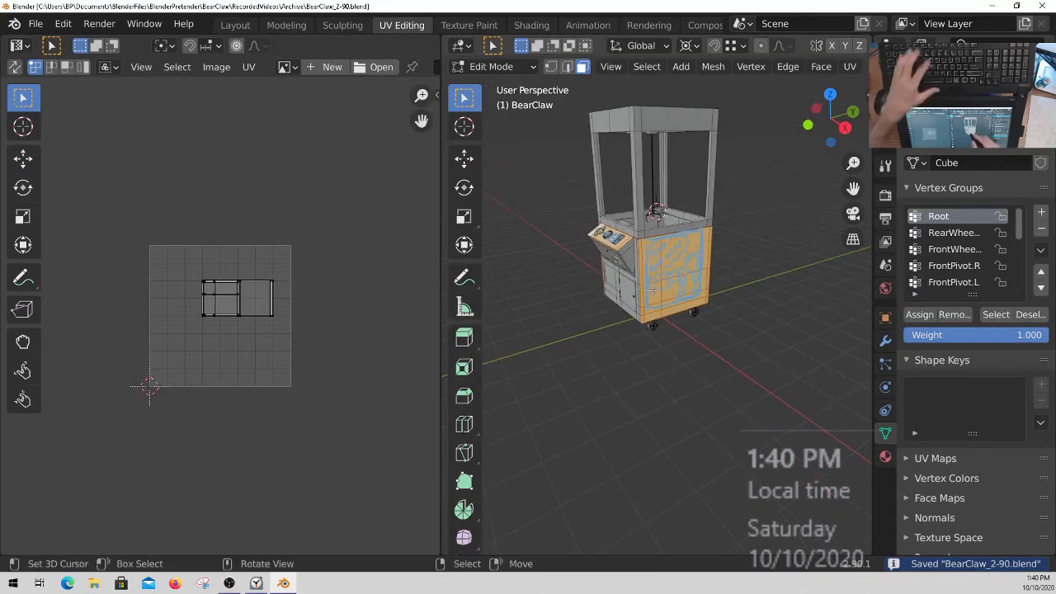
pyautogui.press('u')
pyautogui.click(602, 52)
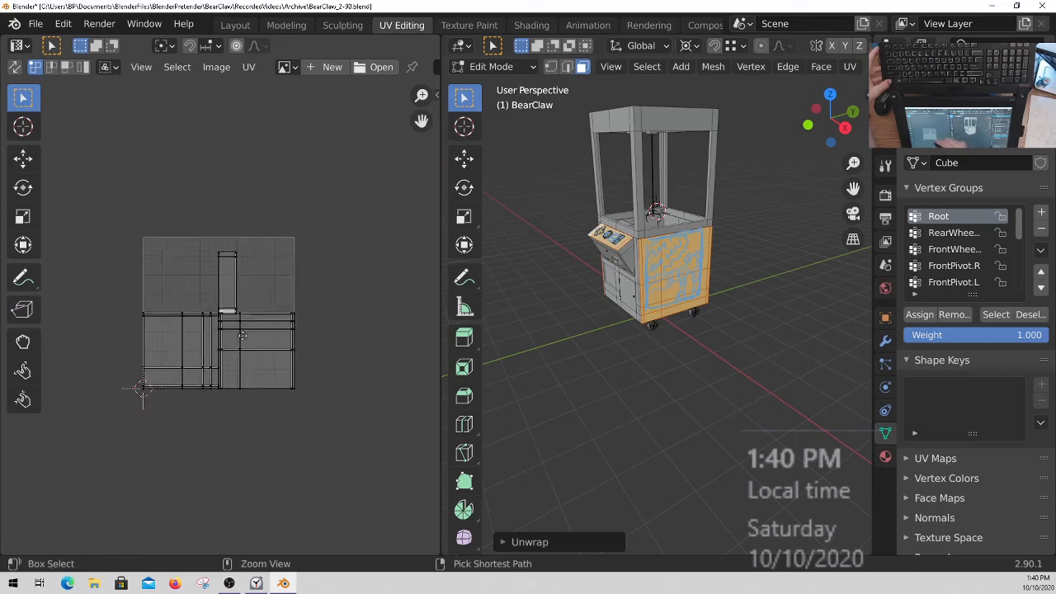
pyautogui.scroll(4, 376, 334)
pyautogui.moveTo(376, 334); pyautogui.dragTo(315, 299, button='middle')
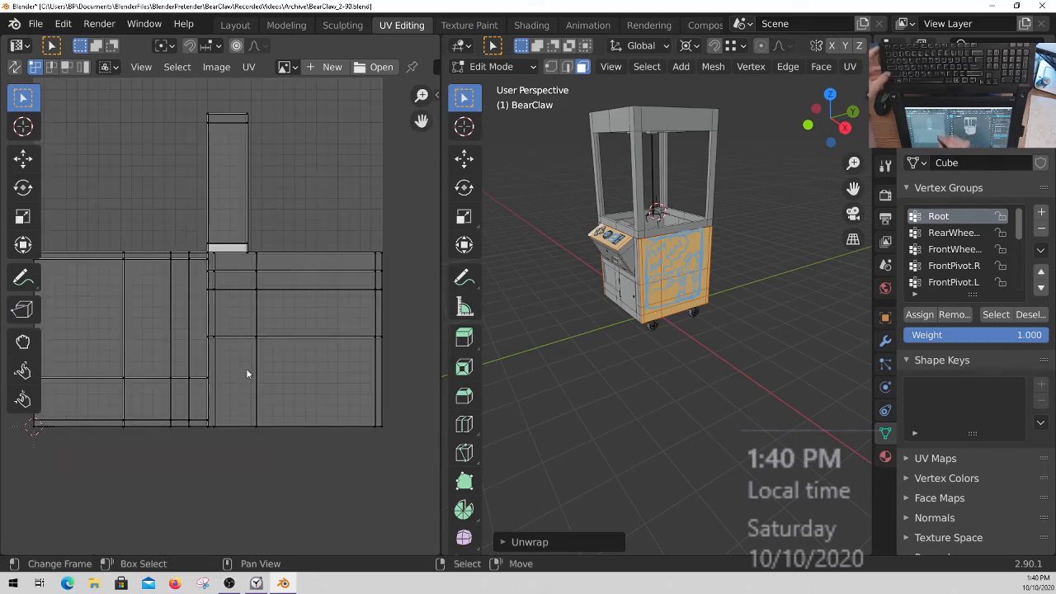
pyautogui.moveTo(234, 390); pyautogui.dragTo(270, 385, button='middle')
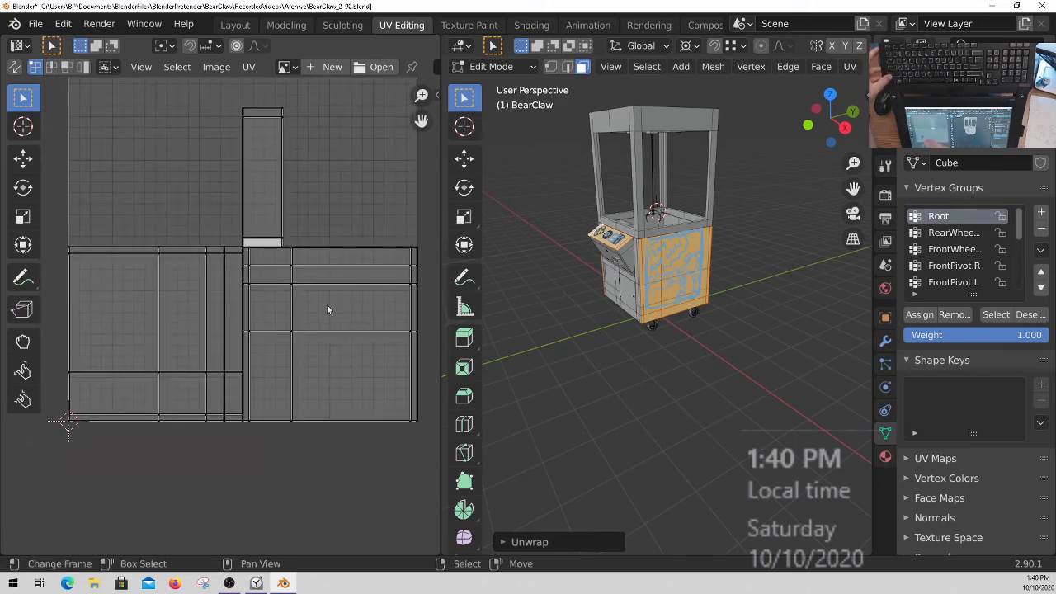
# Step: Remove the control panel's sloped top faces from the selection, keeping both cabinet sides selected
pyautogui.moveTo(627, 272); pyautogui.dragTo(573, 272, button='middle')
pyautogui.moveTo(725, 258); pyautogui.dragTo(698, 290, button='middle')
pyautogui.scroll(3, 680, 282)
pyautogui.keyDown('shift'); pyautogui.click(704, 299); pyautogui.keyUp('shift')
pyautogui.keyDown('shift'); pyautogui.click(645, 296); pyautogui.keyUp('shift')
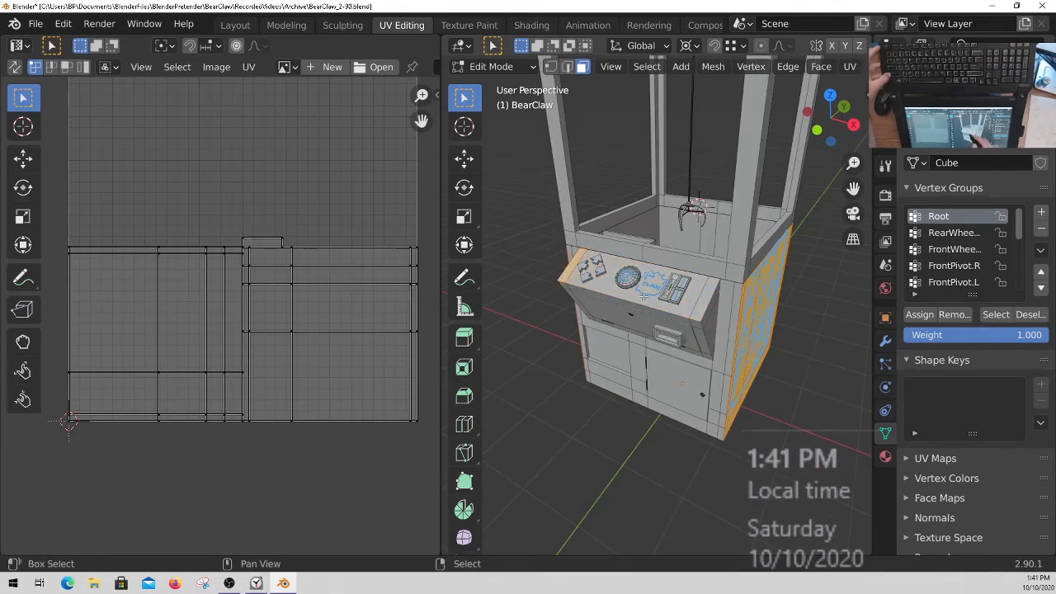
# Step: Project both cabinet sides' UVs from the right orthographic view using Project From View
pyautogui.moveTo(751, 274); pyautogui.dragTo(652, 260, button='middle')
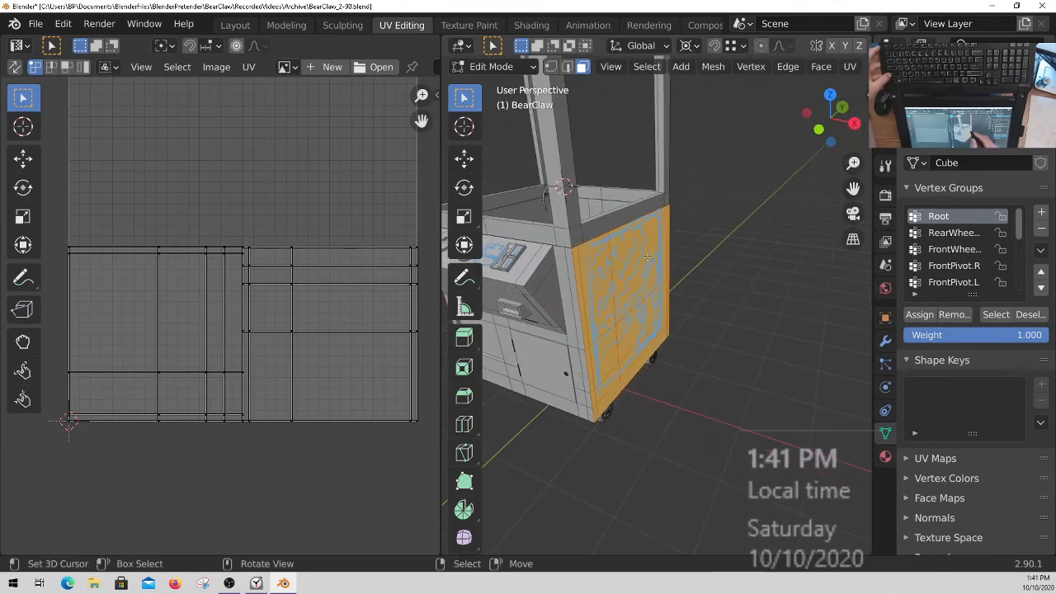
pyautogui.press('KP_3')
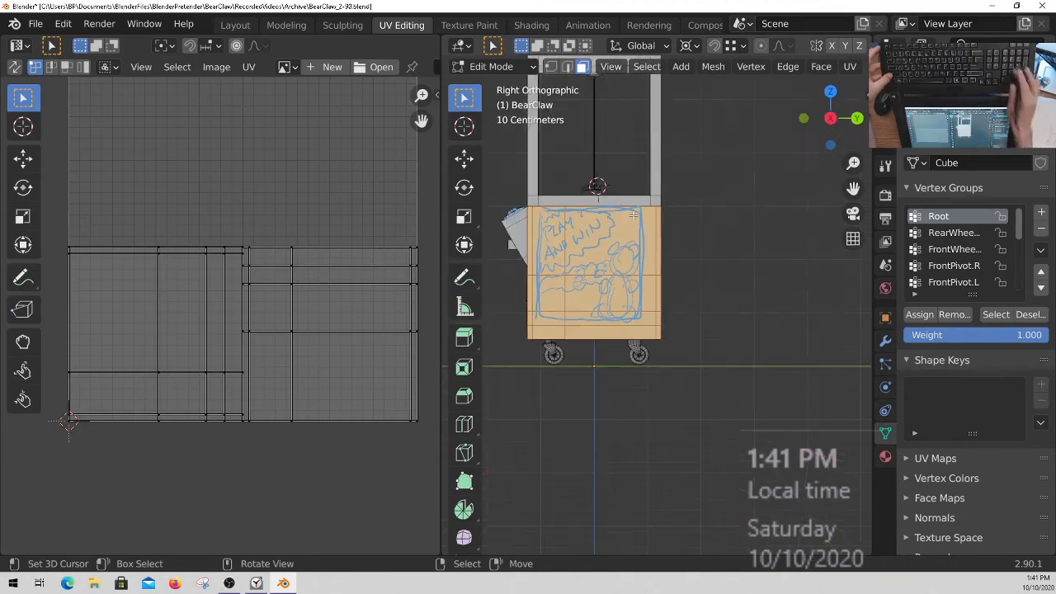
pyautogui.keyDown('ctrl'); pyautogui.moveTo(613, 283); pyautogui.dragTo(557, 234, button='middle'); pyautogui.keyUp('ctrl')
pyautogui.keyDown('shift'); pyautogui.moveTo(557, 234); pyautogui.dragTo(674, 303, button='middle'); pyautogui.keyUp('shift')
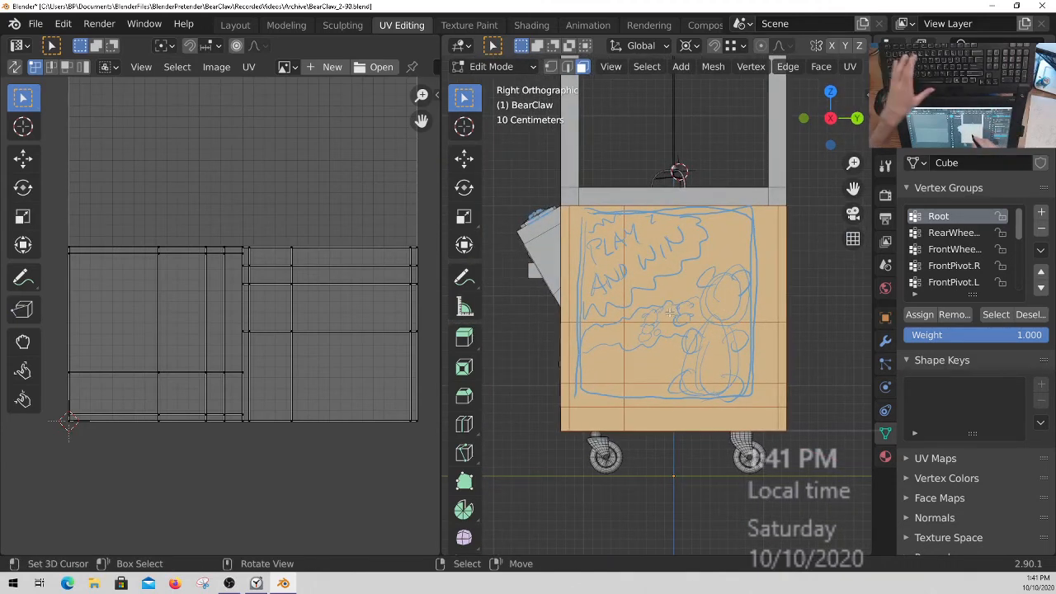
pyautogui.press('u')
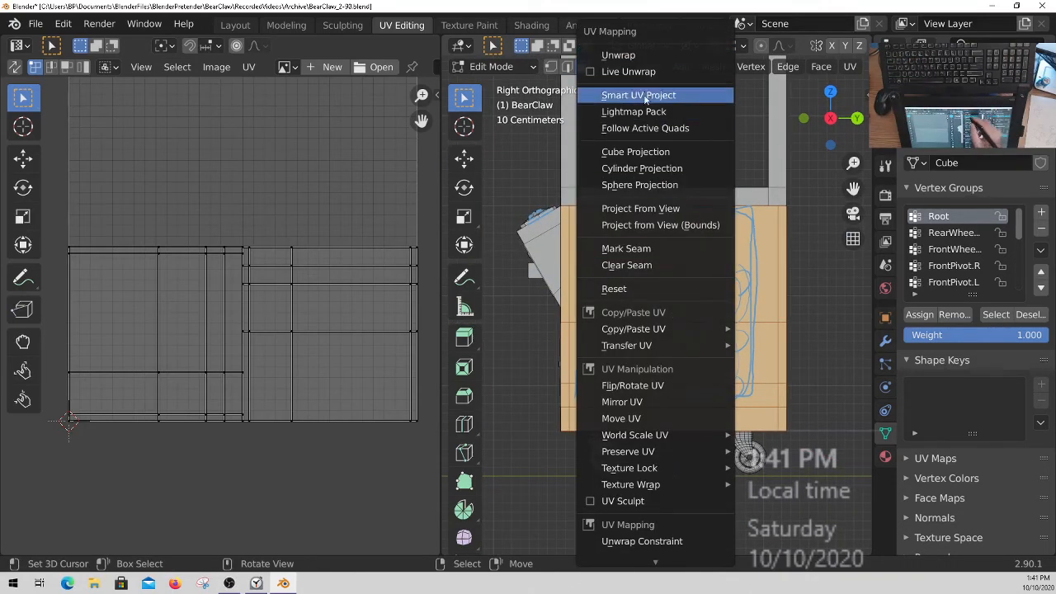
pyautogui.click(670, 209)
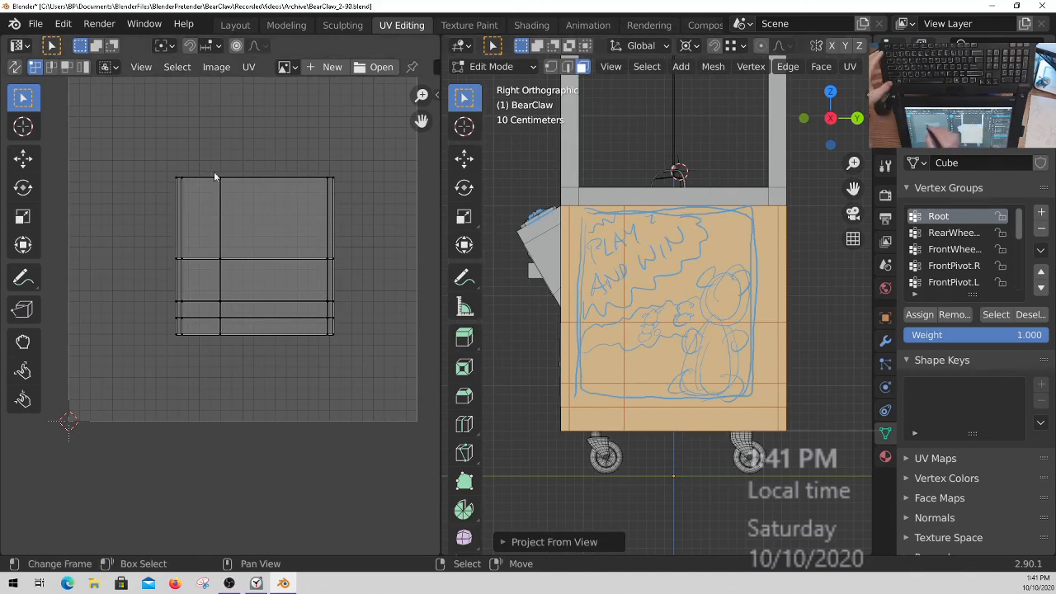
# Step: Scale the cabinet side UVs up about 1.5 times and move them down to the lower edge of the UV square
pyautogui.scroll(-1, 278, 301)
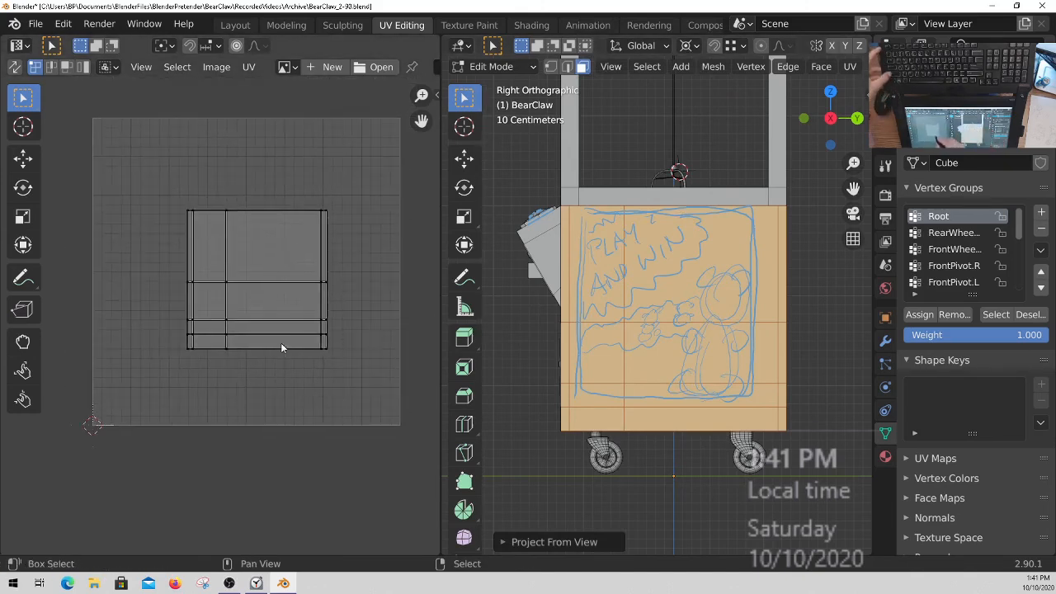
pyautogui.press('a')
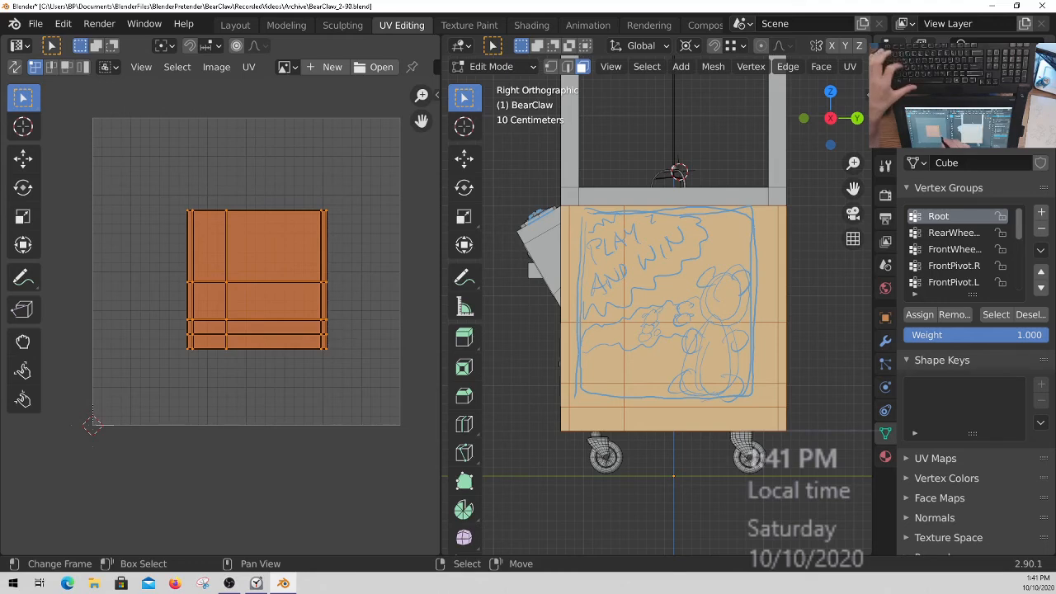
pyautogui.press('s')
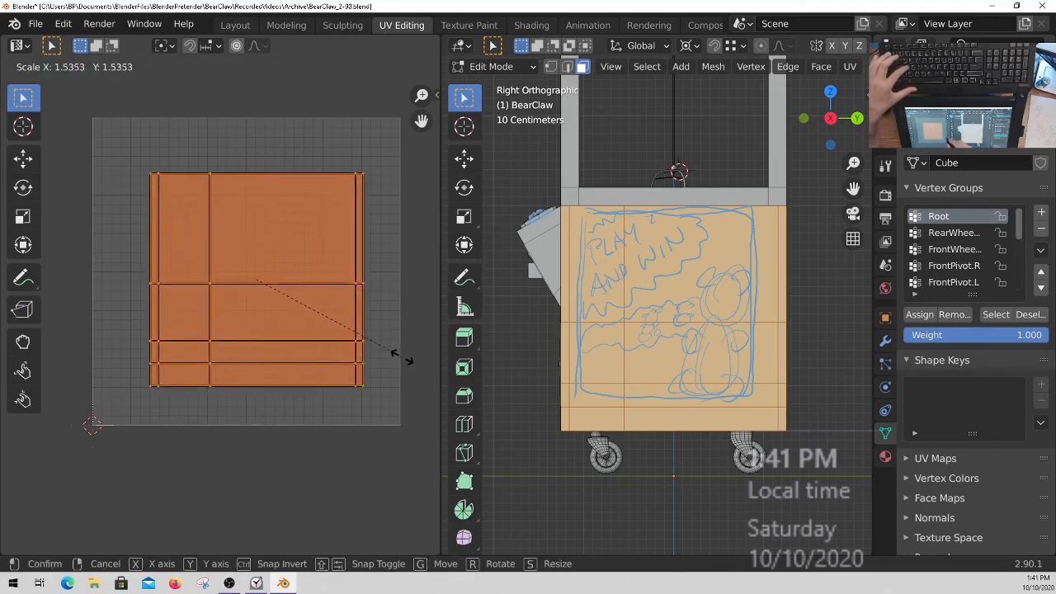
pyautogui.click(394, 353)
pyautogui.press('g')
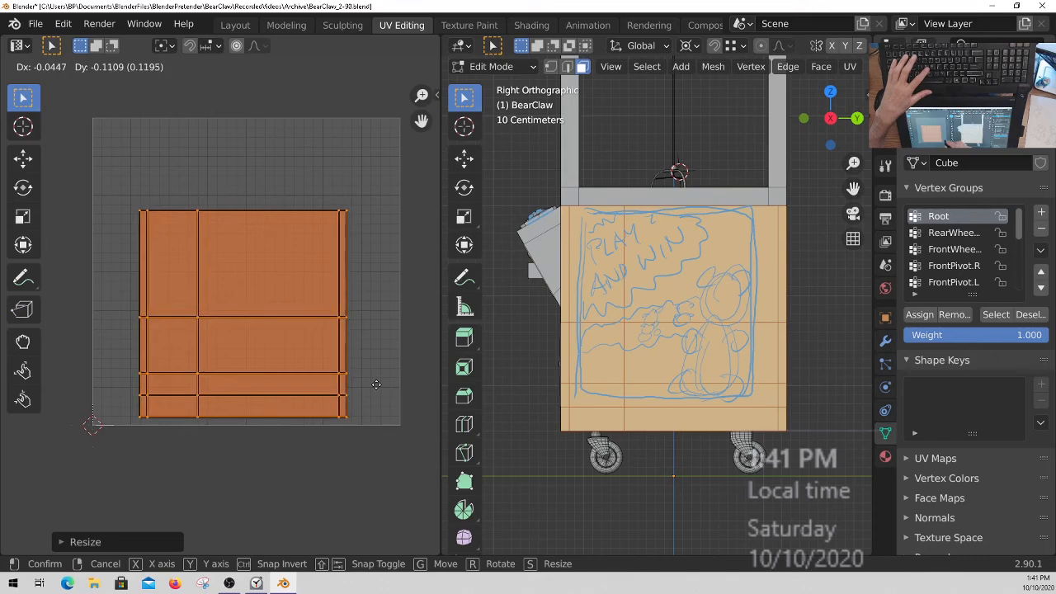
pyautogui.press('Escape')
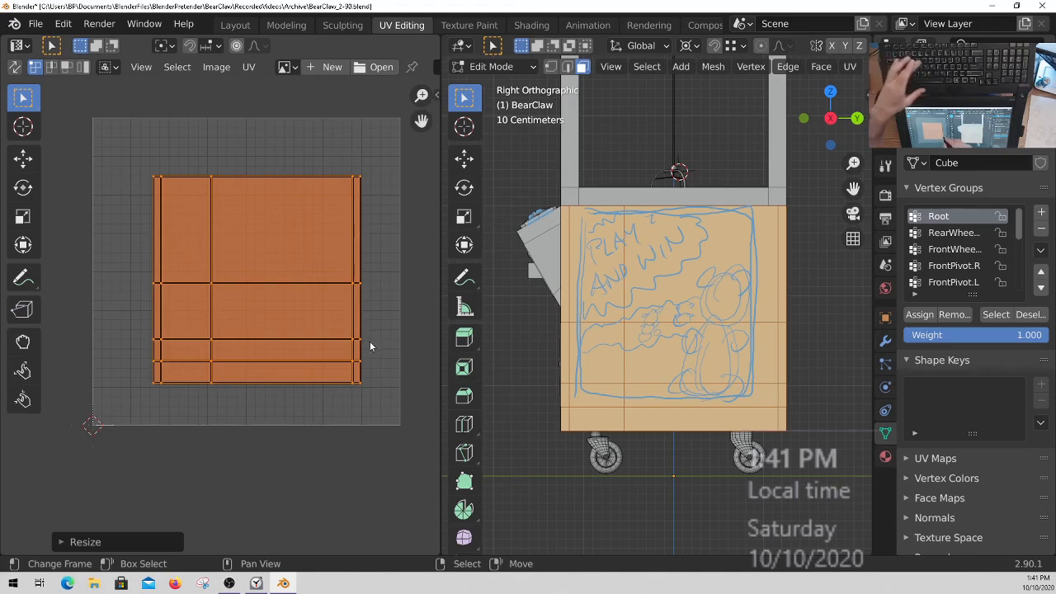
pyautogui.press('g')
pyautogui.click(359, 376)
# Step: Select only the control panel's sloped top faces, including both end strips
pyautogui.moveTo(554, 307); pyautogui.dragTo(639, 350, button='middle')
pyautogui.keyDown('shift'); pyautogui.moveTo(577, 334); pyautogui.dragTo(663, 351, button='middle'); pyautogui.keyUp('shift')
pyautogui.moveTo(662, 350); pyautogui.dragTo(683, 361, button='middle')
pyautogui.keyDown('ctrl'); pyautogui.moveTo(683, 362); pyautogui.dragTo(680, 297, button='middle'); pyautogui.keyUp('ctrl')
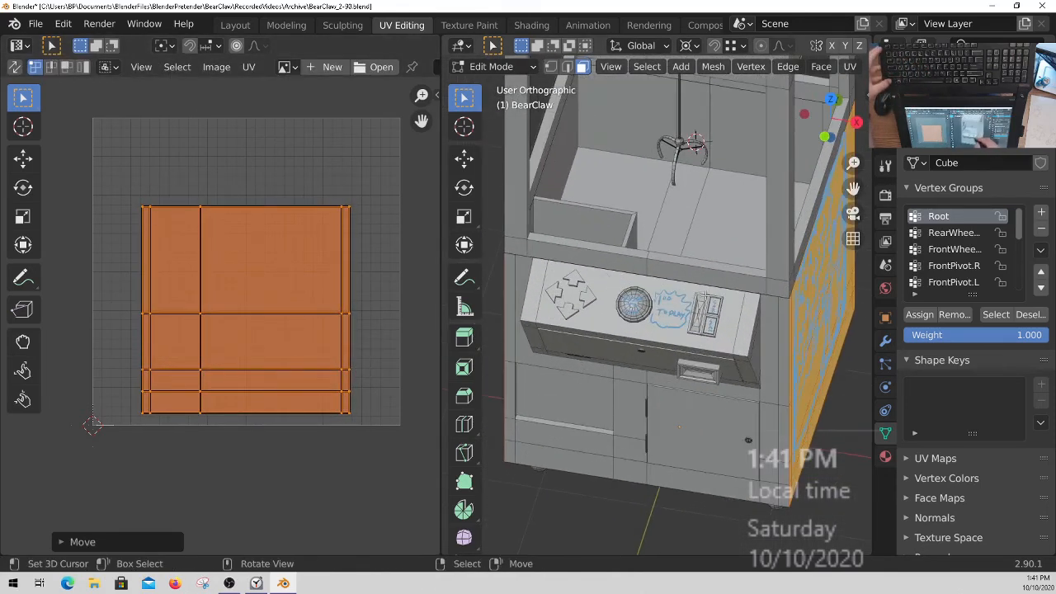
pyautogui.rightClick(533, 291)
pyautogui.keyDown('shift'); pyautogui.rightClick(659, 296); pyautogui.keyUp('shift')
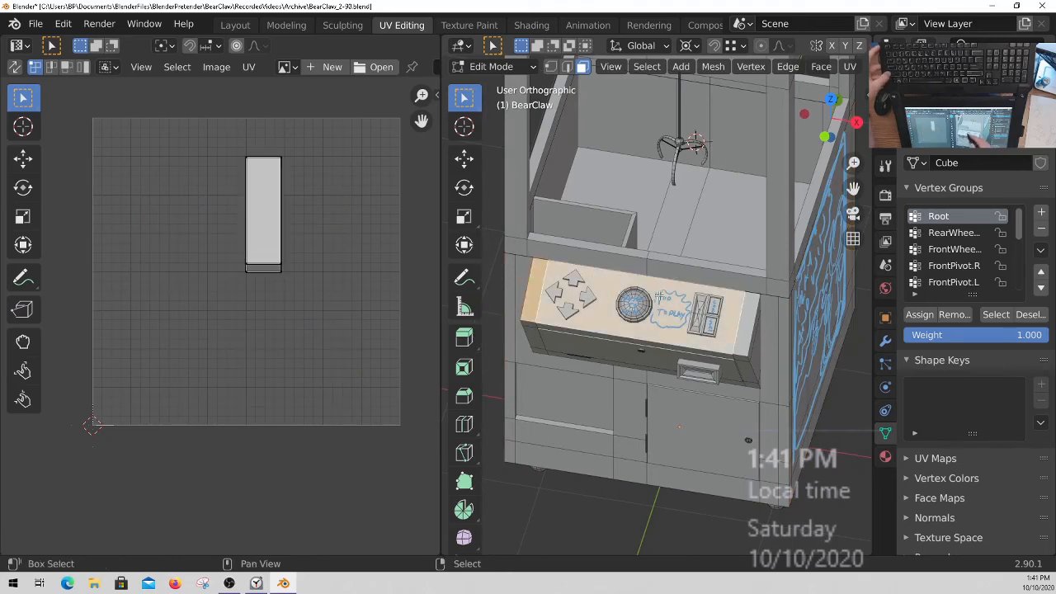
pyautogui.keyDown('shift'); pyautogui.rightClick(743, 312); pyautogui.keyUp('shift')
pyautogui.keyDown('shift'); pyautogui.moveTo(743, 312); pyautogui.dragTo(708, 310, button='middle'); pyautogui.keyUp('shift')
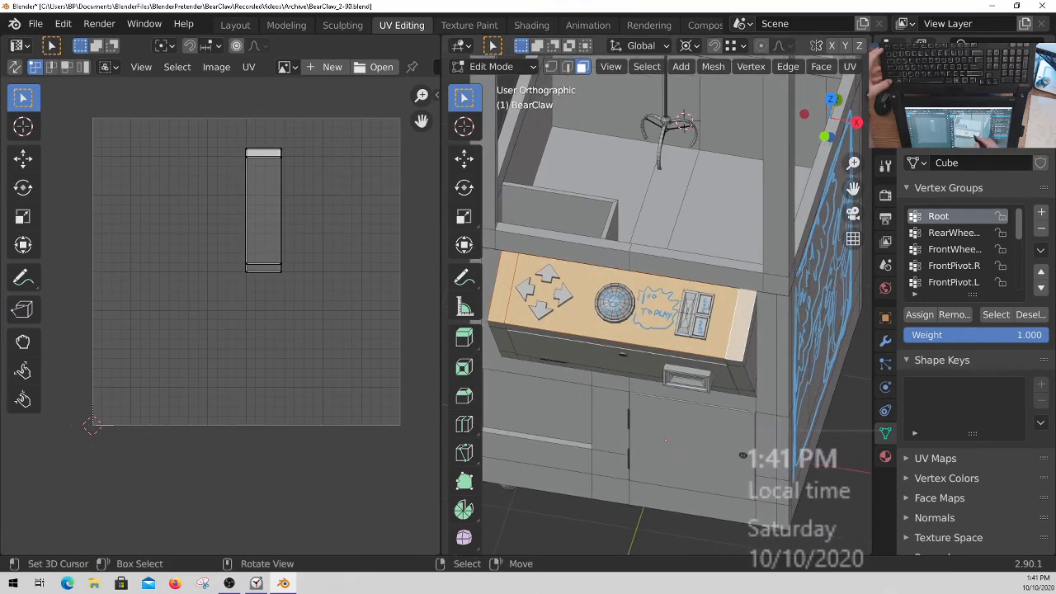
# Step: Check individual control panel faces against their UV positions, and reselect all three sloped top faces
pyautogui.rightClick(739, 320)
pyautogui.rightClick(656, 334)
pyautogui.rightClick(504, 295)
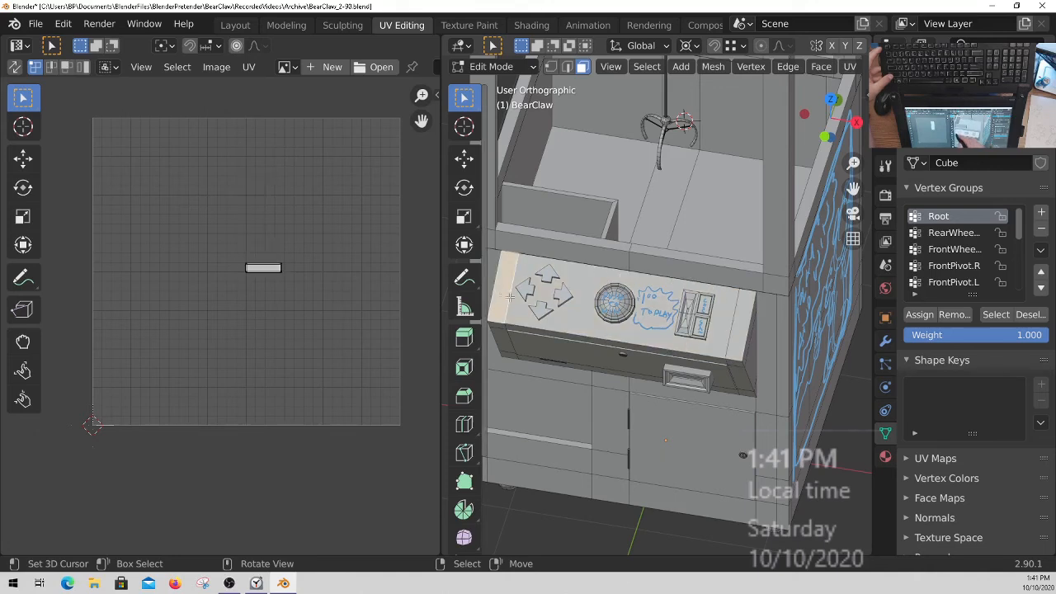
pyautogui.rightClick(744, 328)
pyautogui.keyDown('shift'); pyautogui.rightClick(584, 297); pyautogui.keyUp('shift')
pyautogui.keyDown('shift'); pyautogui.rightClick(511, 278); pyautogui.keyUp('shift')
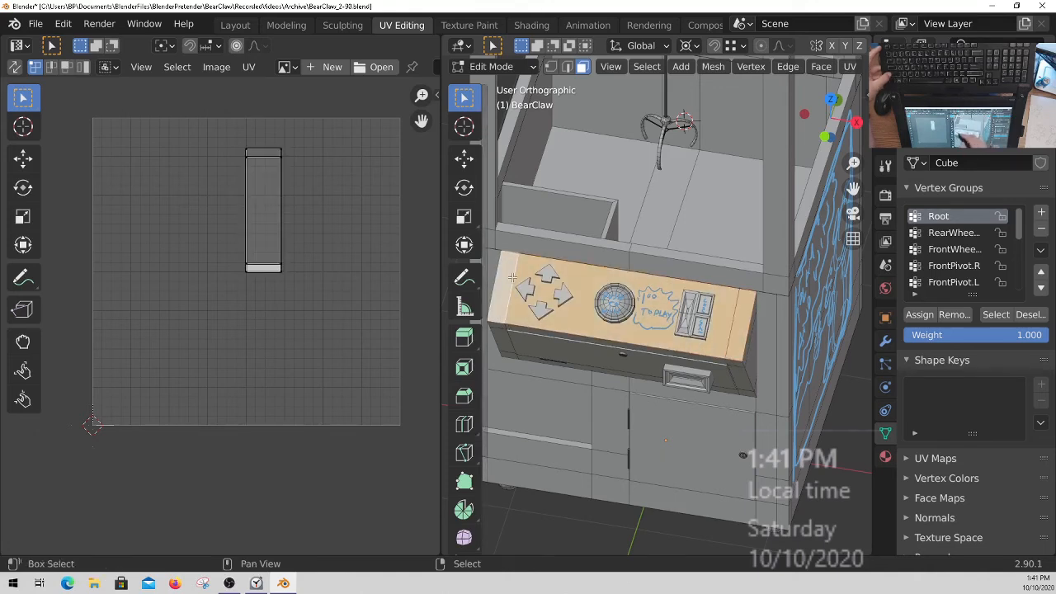
# Step: Rotate all of the control panel's UVs by 90 degrees
pyautogui.scroll(1, 282, 237)
pyautogui.press('a')
pyautogui.press('r')
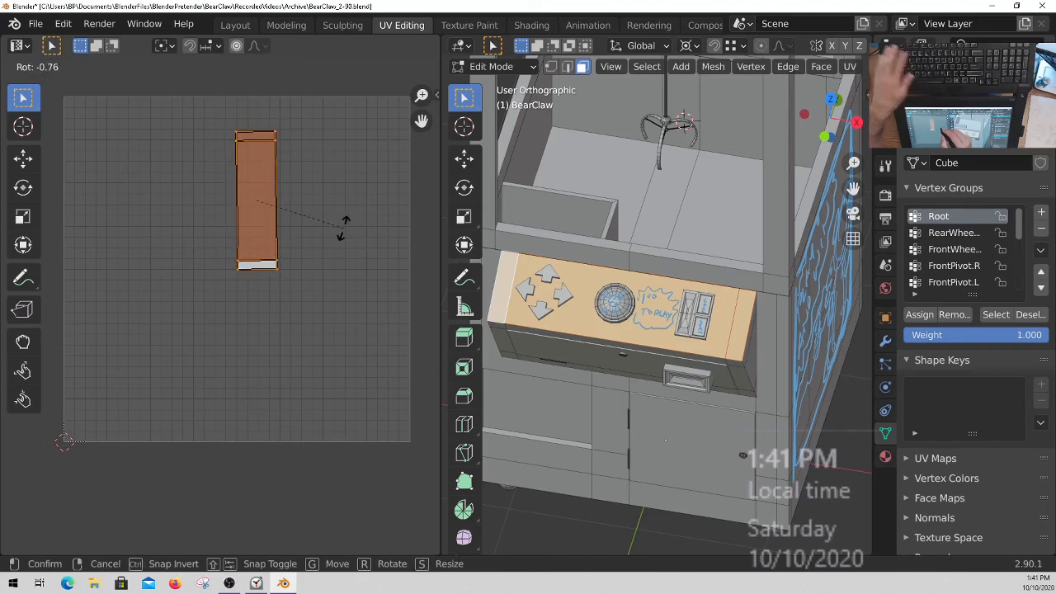
pyautogui.write('90')
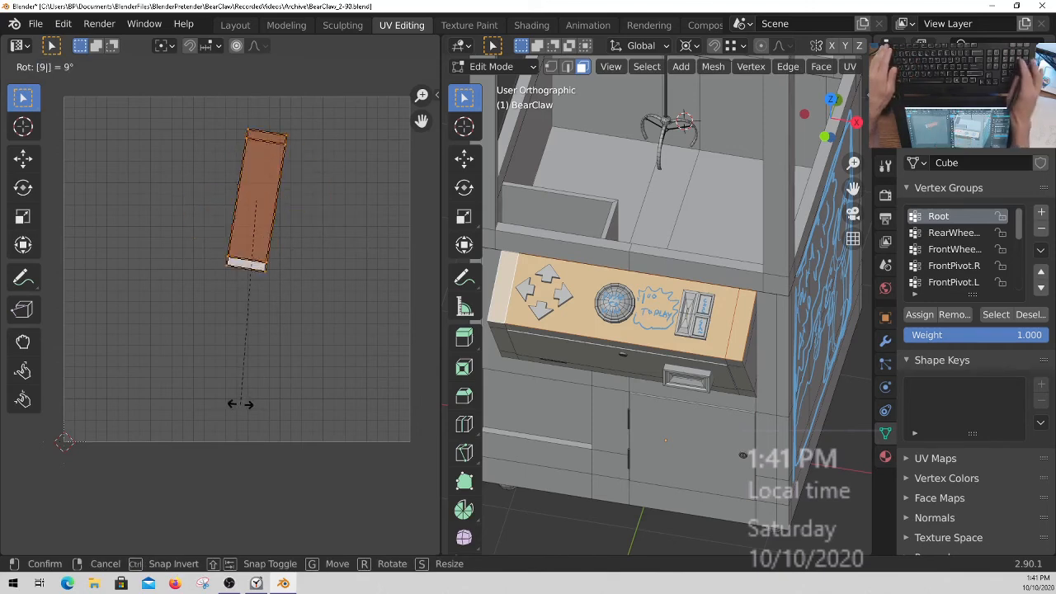
pyautogui.press('Return')
# Step: Check the rotated UV orientation using the panel's end strips, and reselect the whole row of top faces
pyautogui.rightClick(743, 328)
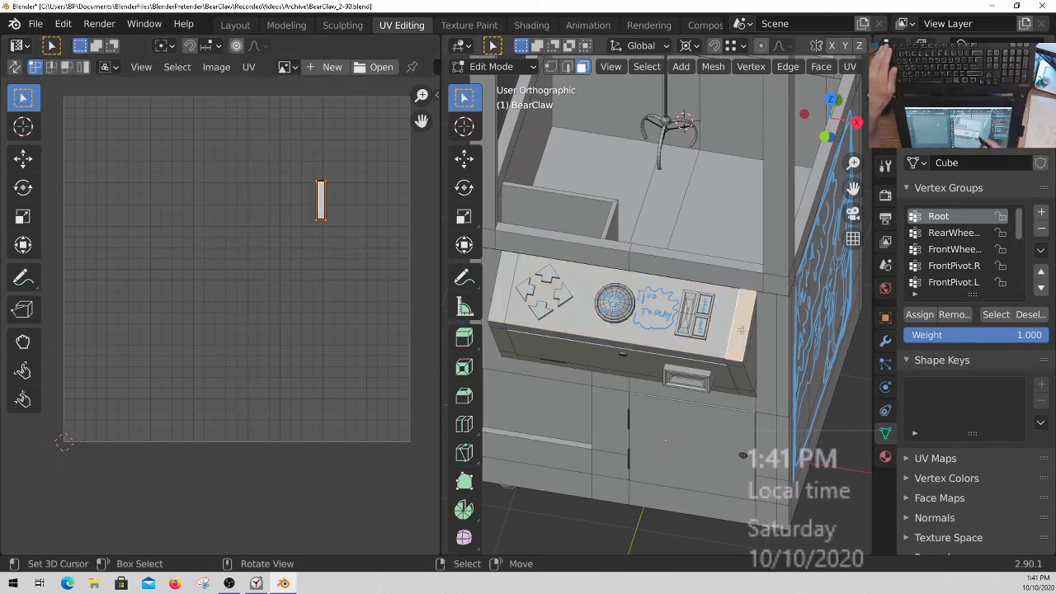
pyautogui.rightClick(715, 331)
pyautogui.rightClick(505, 294)
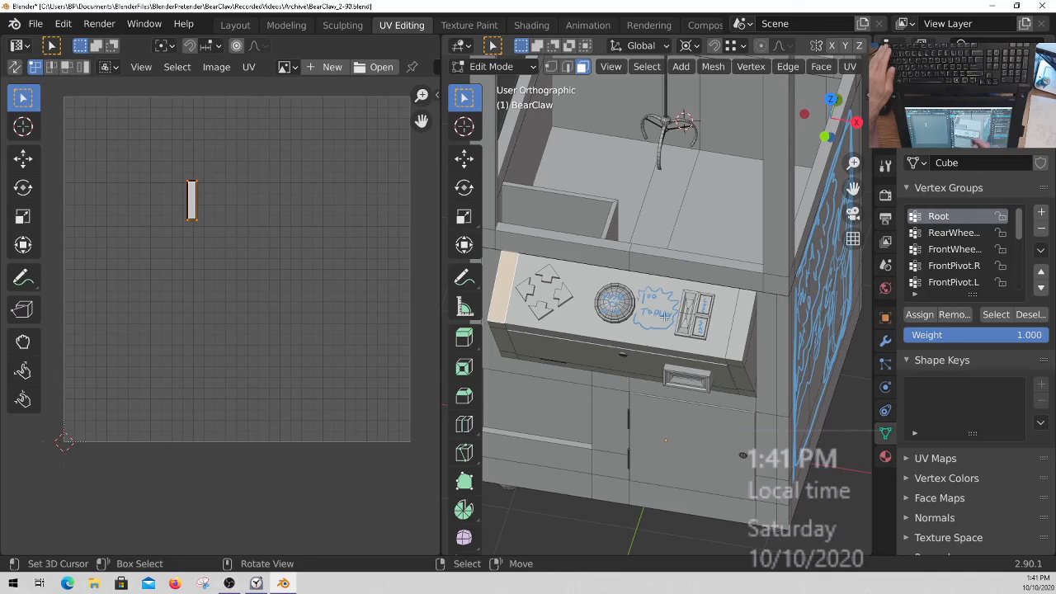
pyautogui.keyDown('ctrl'); pyautogui.rightClick(728, 323); pyautogui.keyUp('ctrl')
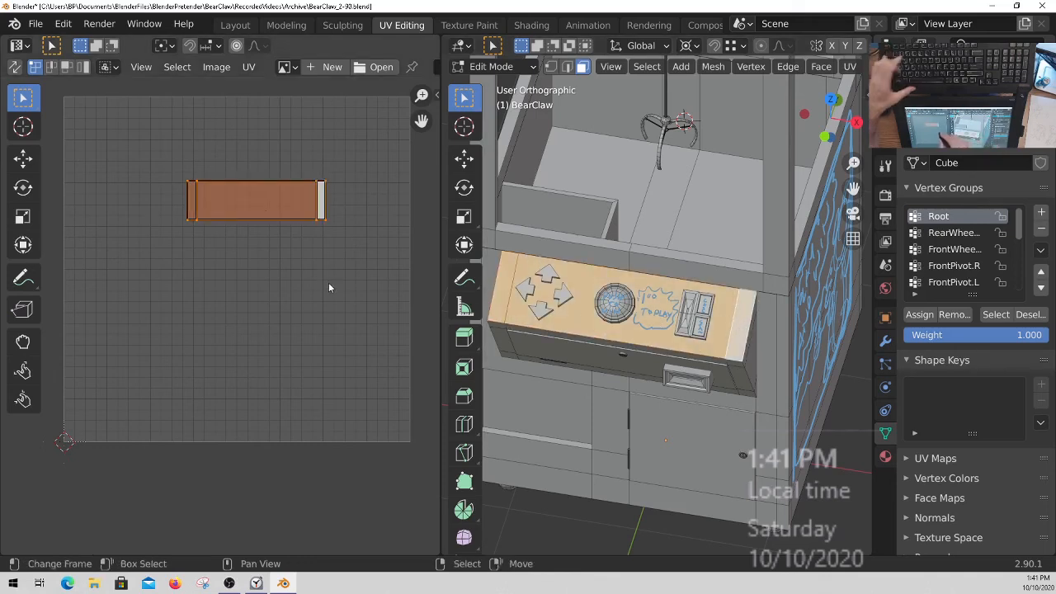
# Step: Scale the control panel UVs up about 1.5 times and place them near the upper edge, above the side island
pyautogui.press('s')
pyautogui.click(370, 331)
pyautogui.press('g')
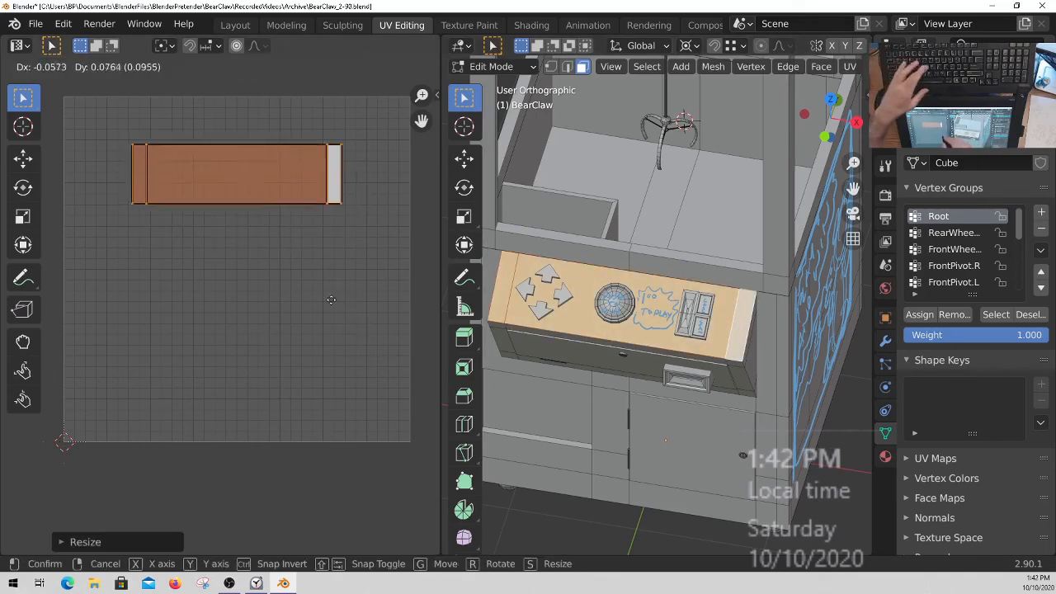
pyautogui.click(332, 259)
# Step: Add all faces of the cabinet side with the "PLAY AND WIN" sketch to the selection using circle select
pyautogui.scroll(-2, 578, 244)
pyautogui.moveTo(690, 305); pyautogui.dragTo(619, 290, button='middle')
pyautogui.keyDown('shift'); pyautogui.moveTo(619, 290); pyautogui.dragTo(622, 318, button='middle'); pyautogui.keyUp('shift')
pyautogui.moveTo(689, 318); pyautogui.dragTo(687, 274, button='middle')
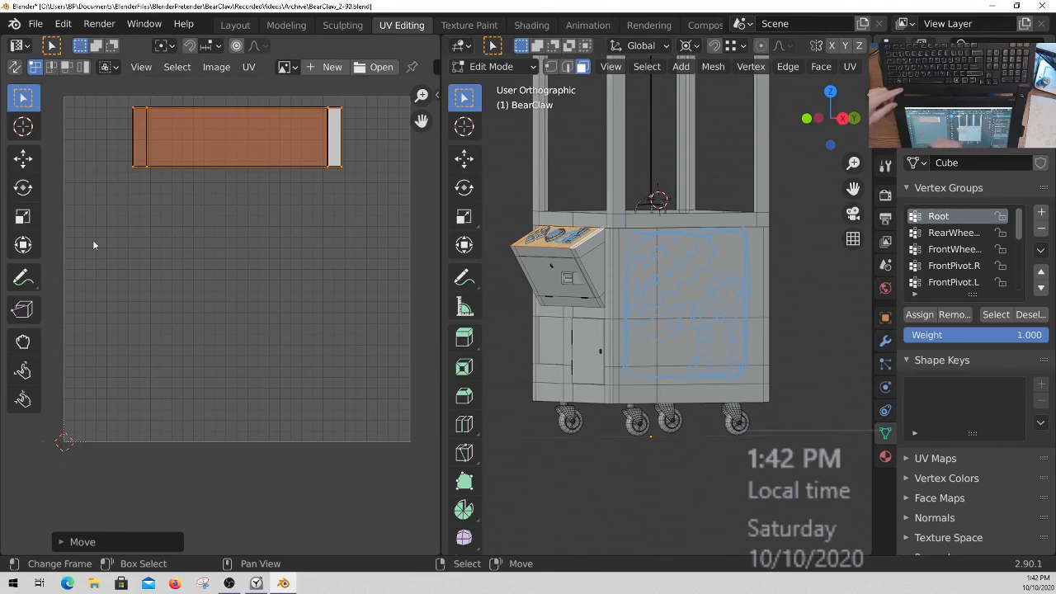
pyautogui.moveTo(669, 321); pyautogui.dragTo(654, 314, button='middle')
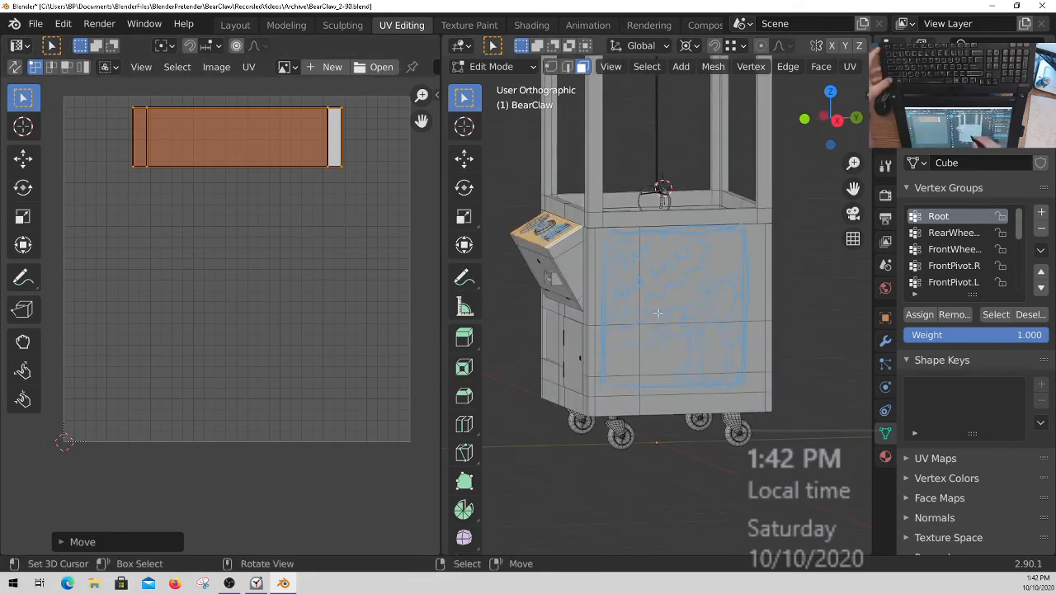
pyautogui.press('c')
pyautogui.moveTo(655, 280)
pyautogui.mouseDown()
pyautogui.moveTo(621, 286)
pyautogui.moveTo(607, 329)
pyautogui.mouseUp()
pyautogui.moveTo(609, 370)
pyautogui.mouseDown()
pyautogui.moveTo(607, 396)
pyautogui.moveTo(684, 381)
pyautogui.mouseUp()
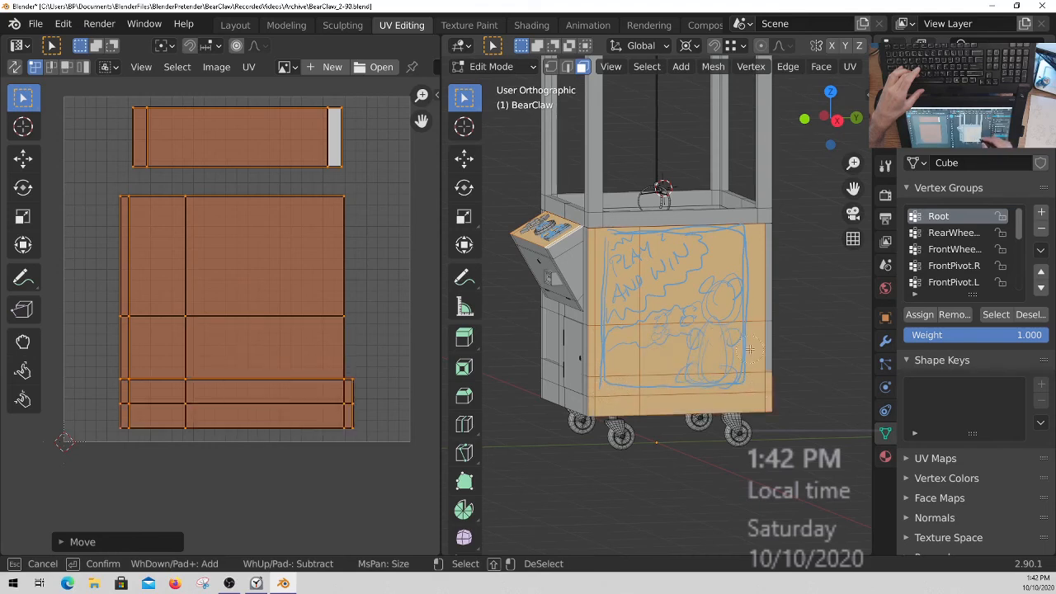
pyautogui.rightClick(692, 299)
# Step: Add all faces of the opposite cabinet side to the selection using circle select, and save the file
pyautogui.moveTo(692, 300)
pyautogui.mouseDown(button='middle')
pyautogui.moveTo(692, 342)
pyautogui.moveTo(691, 316)
pyautogui.mouseUp(button='middle')
pyautogui.moveTo(692, 315); pyautogui.dragTo(683, 348, button='middle')
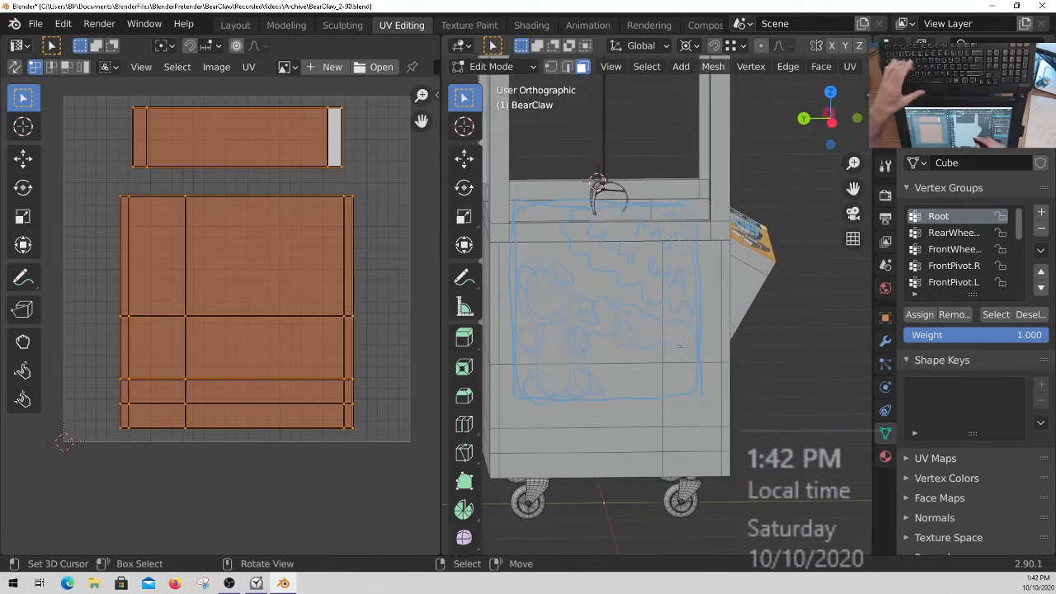
pyautogui.press('c')
pyautogui.moveTo(698, 320)
pyautogui.mouseDown()
pyautogui.moveTo(706, 365)
pyautogui.moveTo(697, 458)
pyautogui.moveTo(569, 454)
pyautogui.moveTo(532, 396)
pyautogui.moveTo(522, 333)
pyautogui.moveTo(512, 371)
pyautogui.mouseUp()
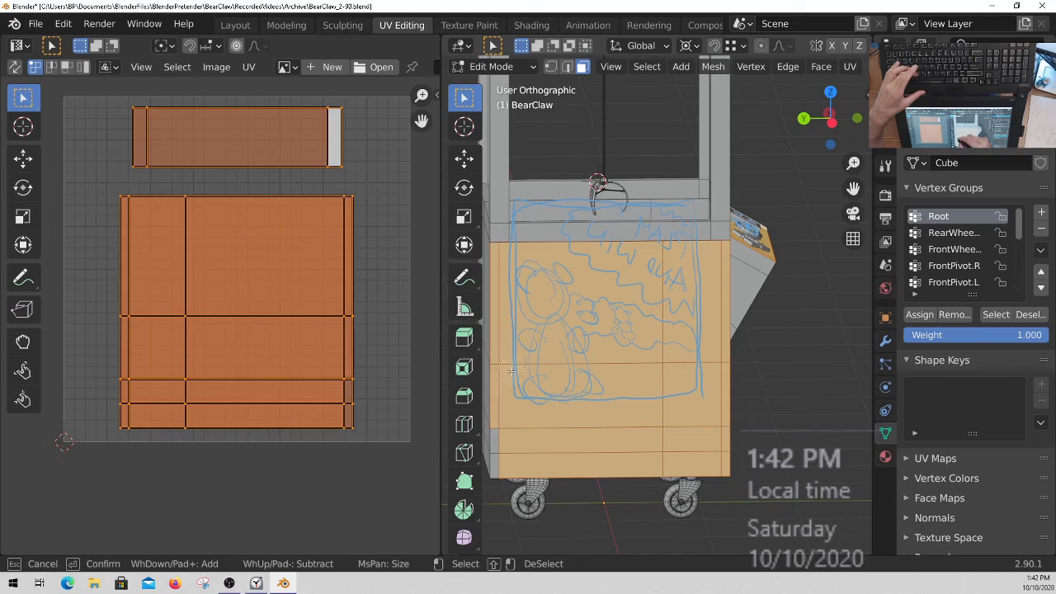
pyautogui.rightClick(508, 450)
pyautogui.moveTo(509, 450); pyautogui.dragTo(692, 300, button='middle')
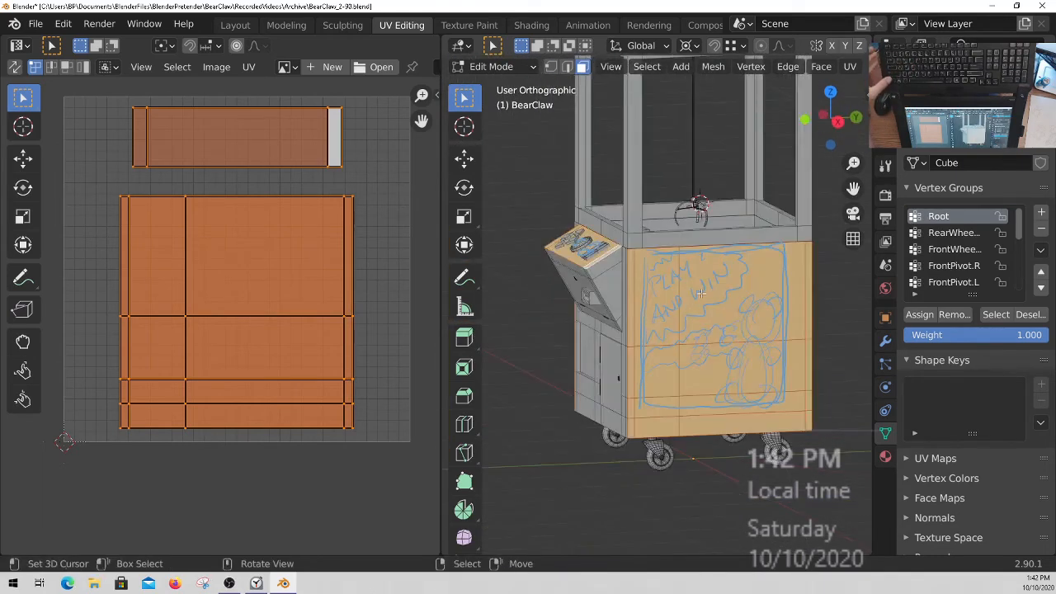
pyautogui.hotkey('ctrl', 's')
pyautogui.moveTo(658, 366); pyautogui.dragTo(747, 401, button='middle')
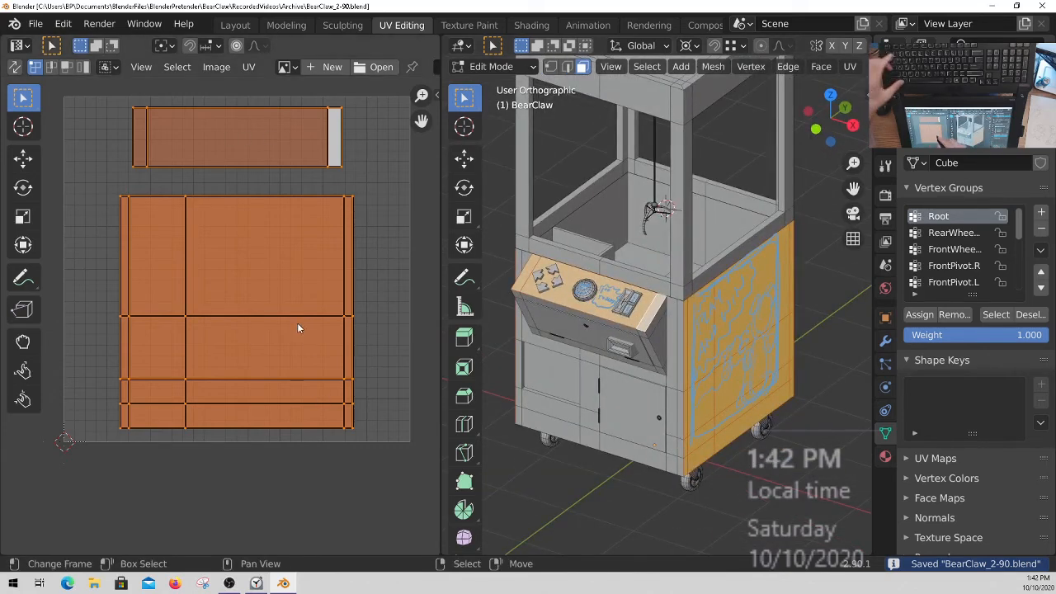
# Step: Clear the UV selection, and select the entire linked cabinet side island in UV face select mode
pyautogui.hotkey('alt', 'a')
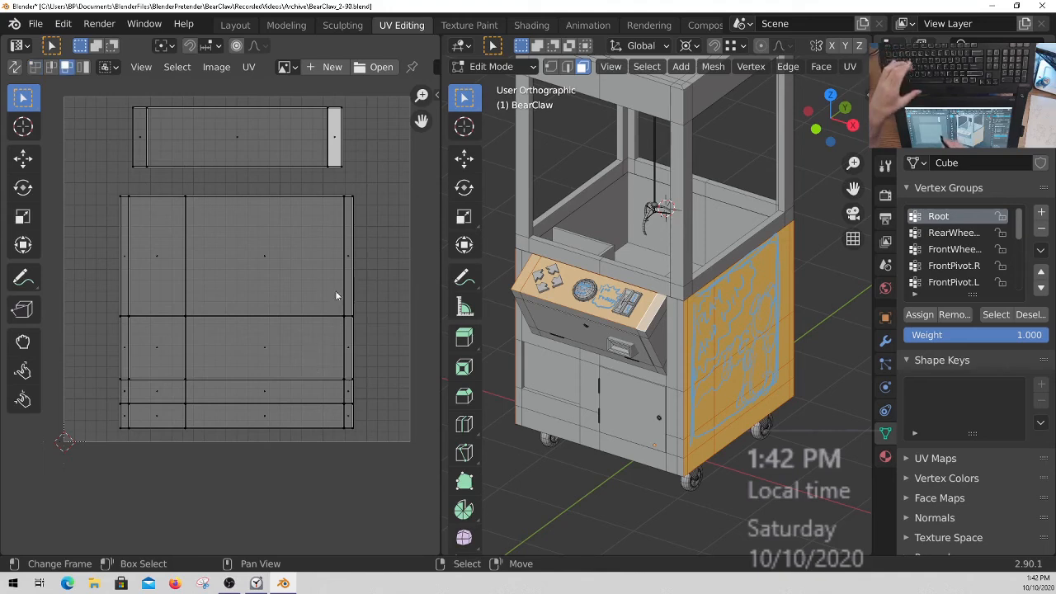
pyautogui.click(350, 252)
pyautogui.hotkey('ctrl', 'l')
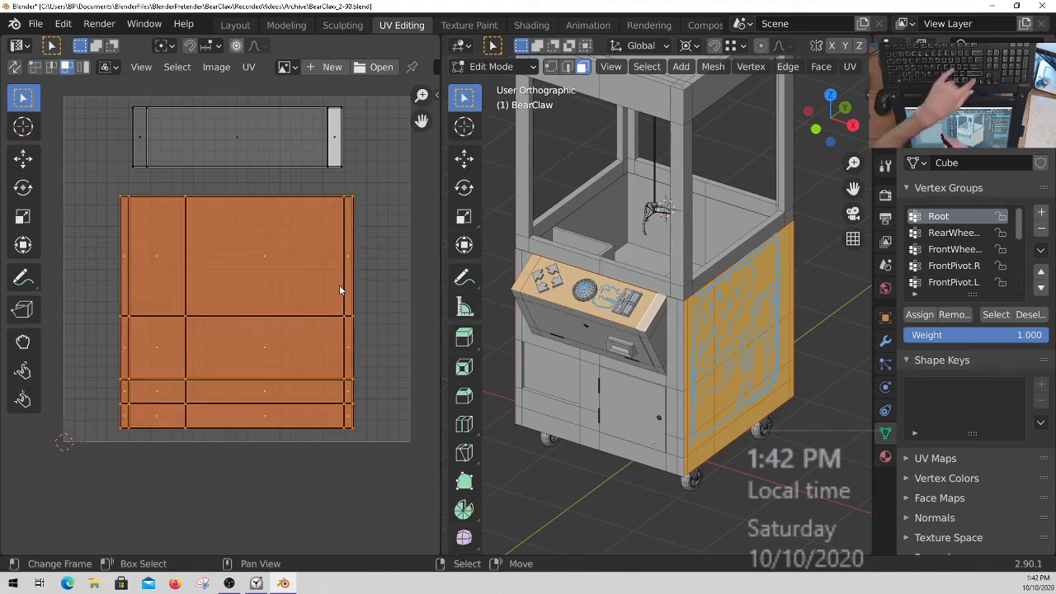
# Step: Scale the cabinet side island up about 1.06 times and move it up along Y to just below the control panel island
pyautogui.press('s')
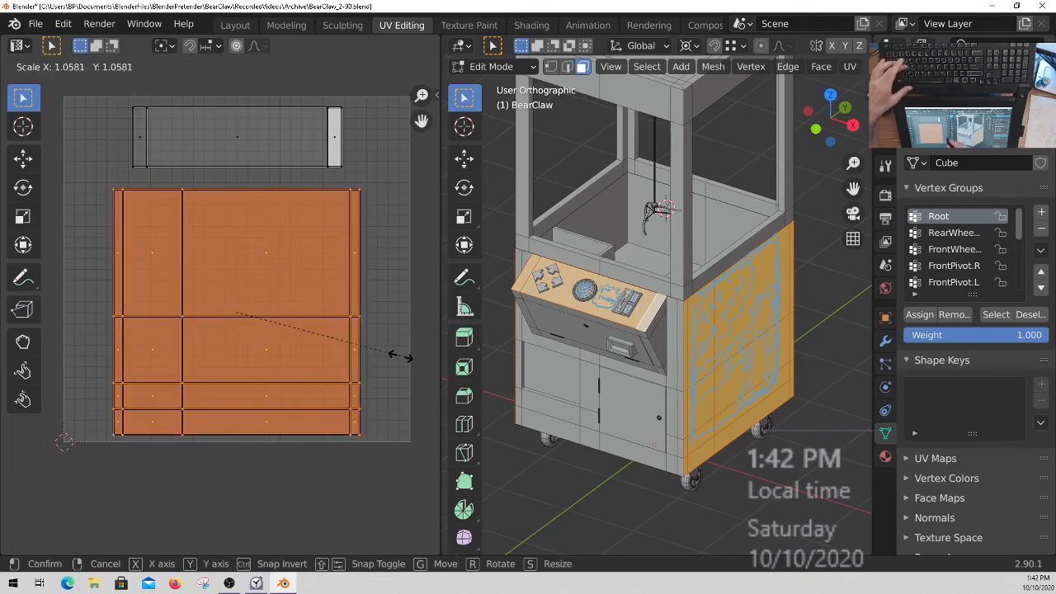
pyautogui.click(401, 356)
pyautogui.moveTo(754, 371); pyautogui.dragTo(732, 331, button='middle')
pyautogui.keyDown('ctrl'); pyautogui.moveTo(303, 234); pyautogui.dragTo(310, 225, button='middle'); pyautogui.keyUp('ctrl')
pyautogui.moveTo(312, 201); pyautogui.dragTo(322, 218, button='middle')
pyautogui.keyDown('ctrl'); pyautogui.moveTo(301, 177); pyautogui.dragTo(288, 200, button='middle'); pyautogui.keyUp('ctrl')
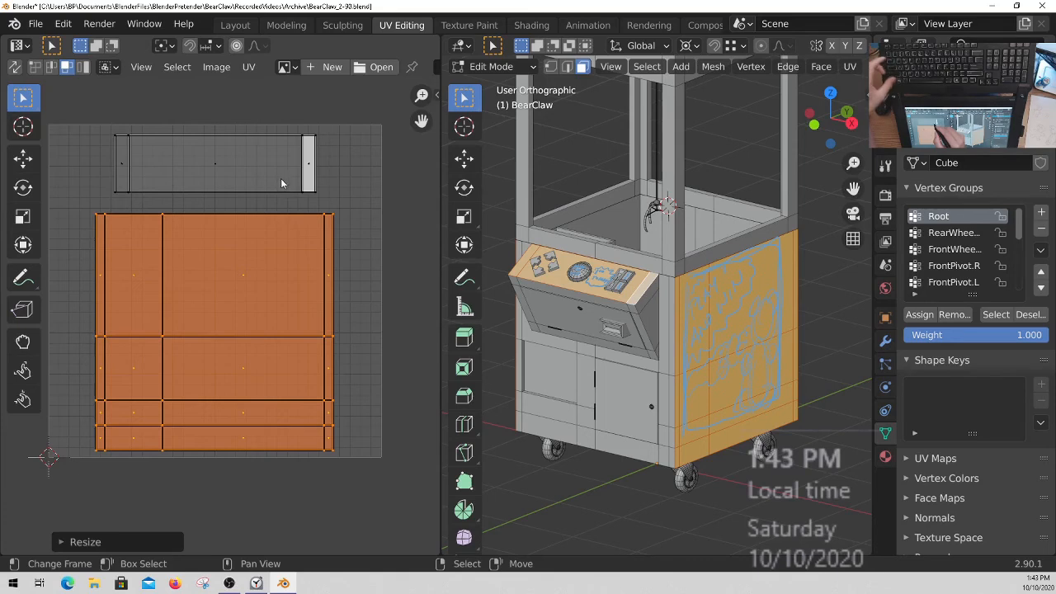
pyautogui.press('g')
pyautogui.press('y')
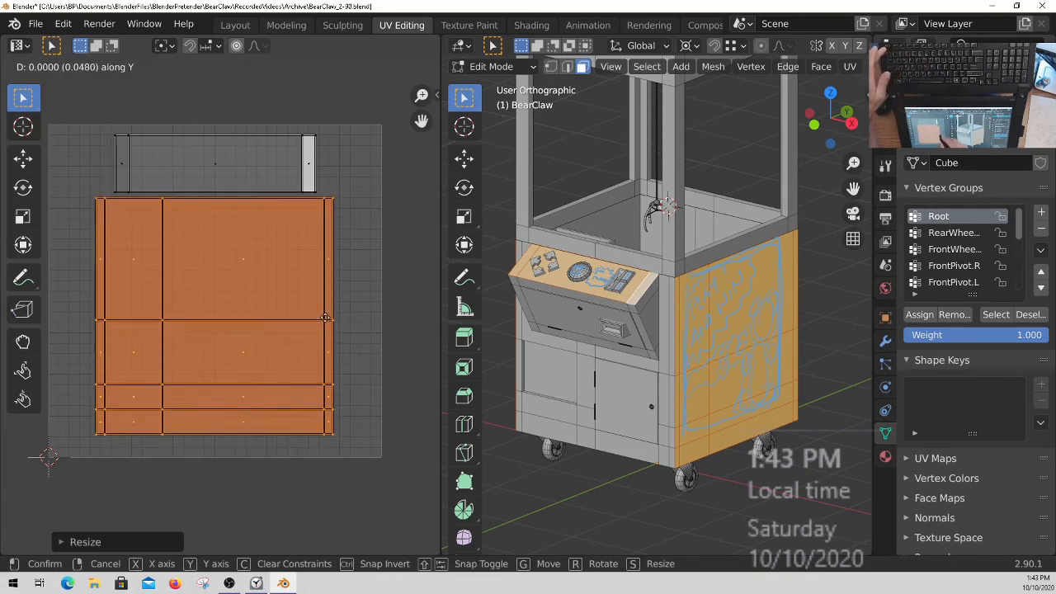
pyautogui.click(326, 321)
pyautogui.moveTo(315, 288); pyautogui.dragTo(357, 295, button='middle')
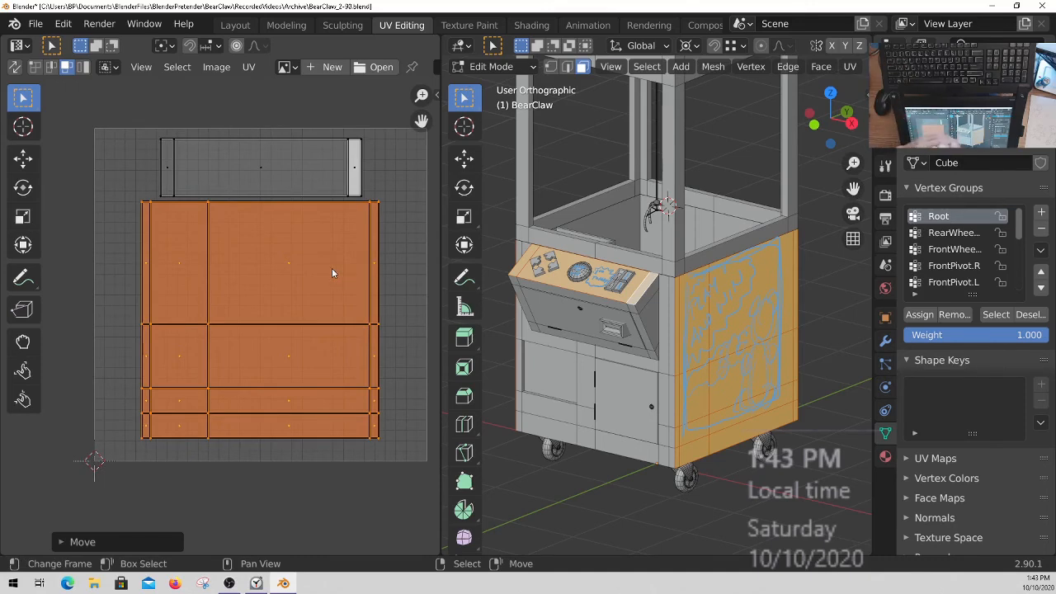
# Step: Scale all displayed UV islands up together about 1.1 times, reposition them within the UV bounds, and save the file
pyautogui.keyDown('ctrl'); pyautogui.moveTo(332, 268); pyautogui.dragTo(307, 255, button='middle'); pyautogui.keyUp('ctrl')
pyautogui.press('a')
pyautogui.press('s')
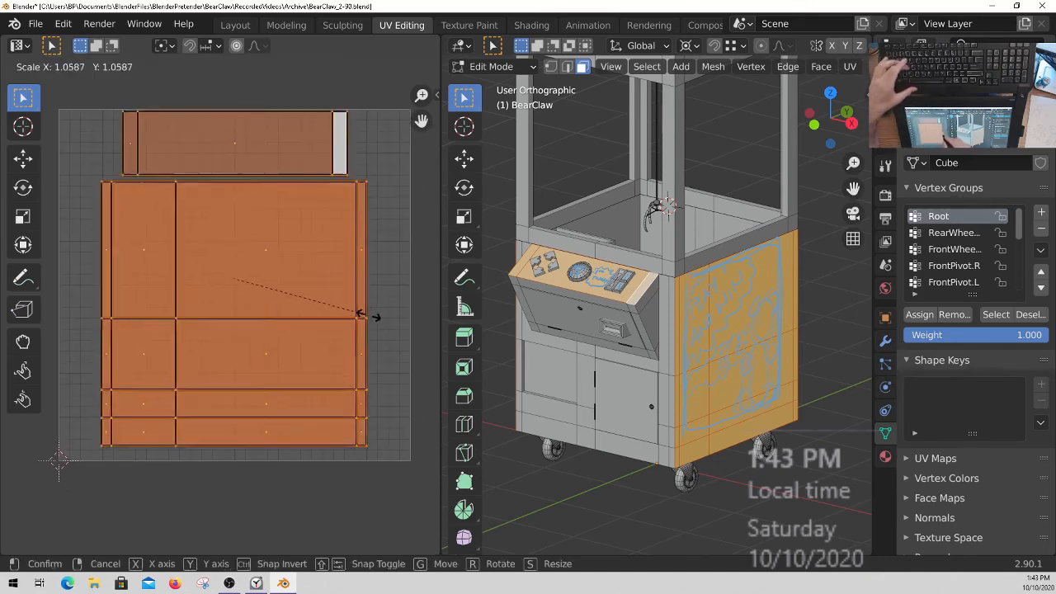
pyautogui.click(371, 321)
pyautogui.press('g')
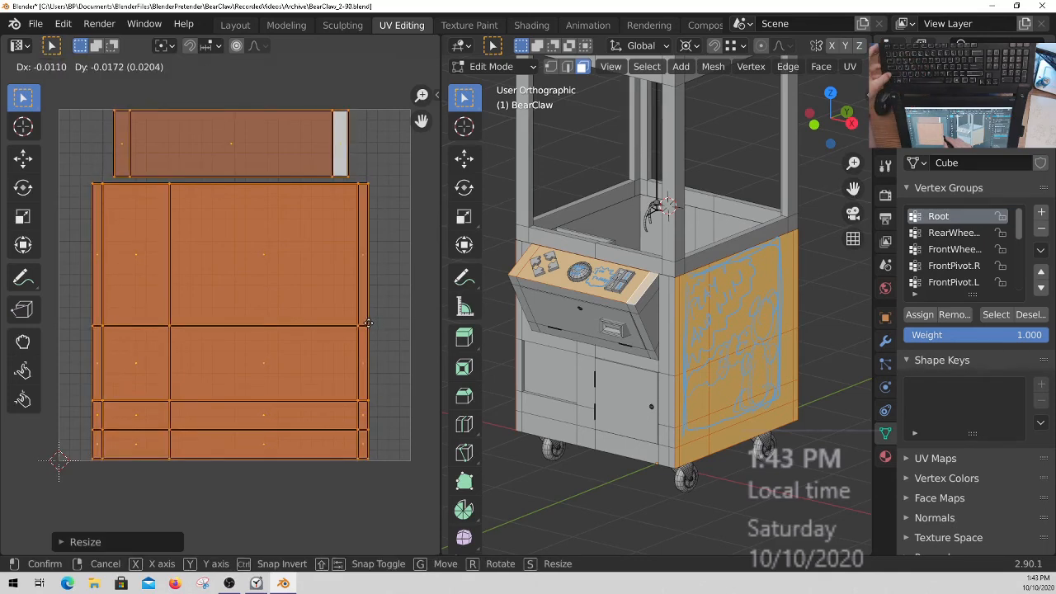
pyautogui.click(369, 323)
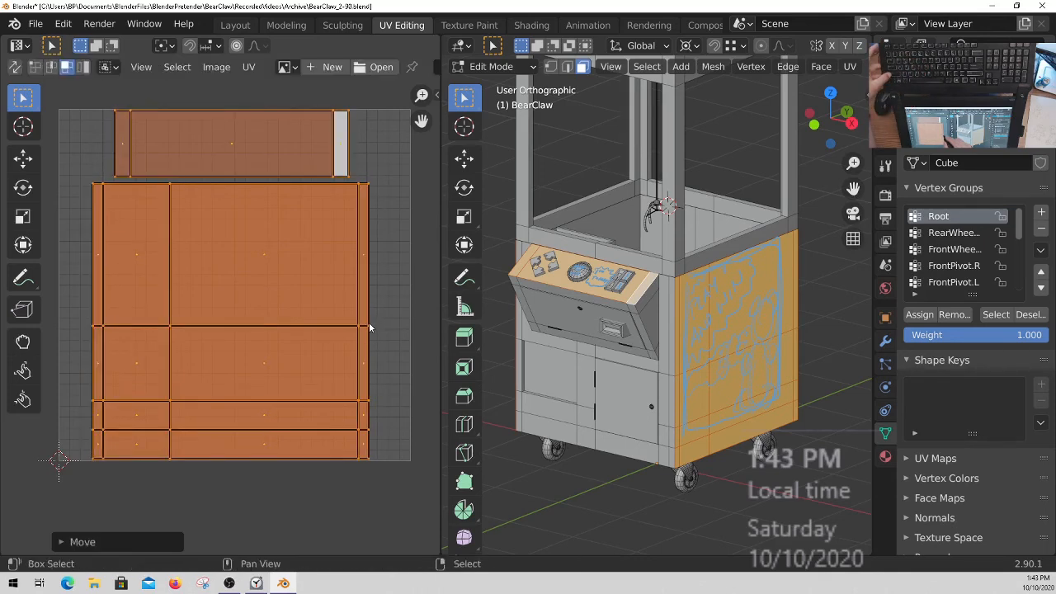
pyautogui.keyDown('ctrl'); pyautogui.moveTo(355, 173); pyautogui.dragTo(385, 213, button='middle'); pyautogui.keyUp('ctrl')
pyautogui.hotkey('ctrl', 's')
pyautogui.keyDown('ctrl'); pyautogui.moveTo(356, 298); pyautogui.dragTo(318, 297, button='middle'); pyautogui.keyUp('ctrl')
# Step: Invert the face selection and examine the UV layout of the machine's remaining faces in UV vertex select mode
pyautogui.moveTo(696, 331); pyautogui.dragTo(694, 385, button='middle')
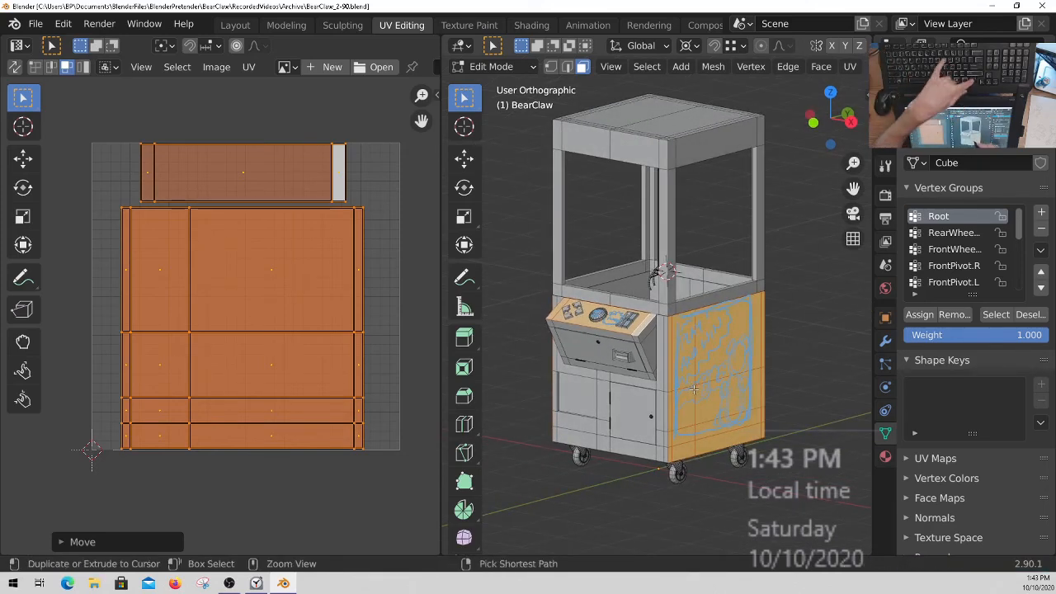
pyautogui.press('a')
pyautogui.moveTo(704, 360); pyautogui.dragTo(798, 276, button='middle')
pyautogui.moveTo(810, 208); pyautogui.dragTo(635, 380, button='middle')
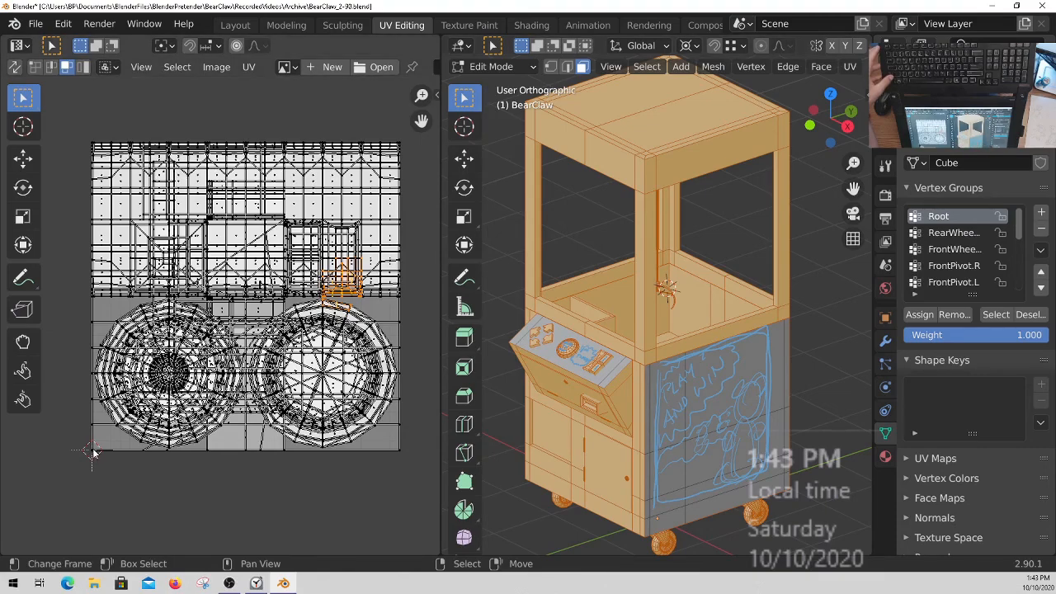
pyautogui.keyDown('ctrl'); pyautogui.moveTo(95, 468); pyautogui.dragTo(103, 377, button='middle'); pyautogui.keyUp('ctrl')
pyautogui.keyDown('ctrl'); pyautogui.moveTo(99, 431); pyautogui.dragTo(105, 502, button='middle'); pyautogui.keyUp('ctrl')
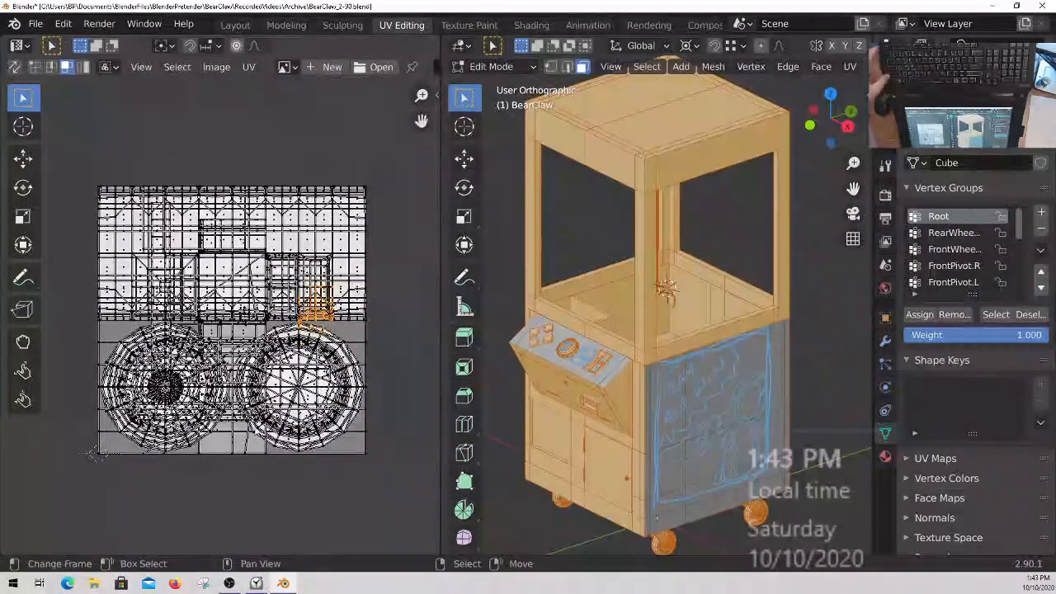
pyautogui.press('1')
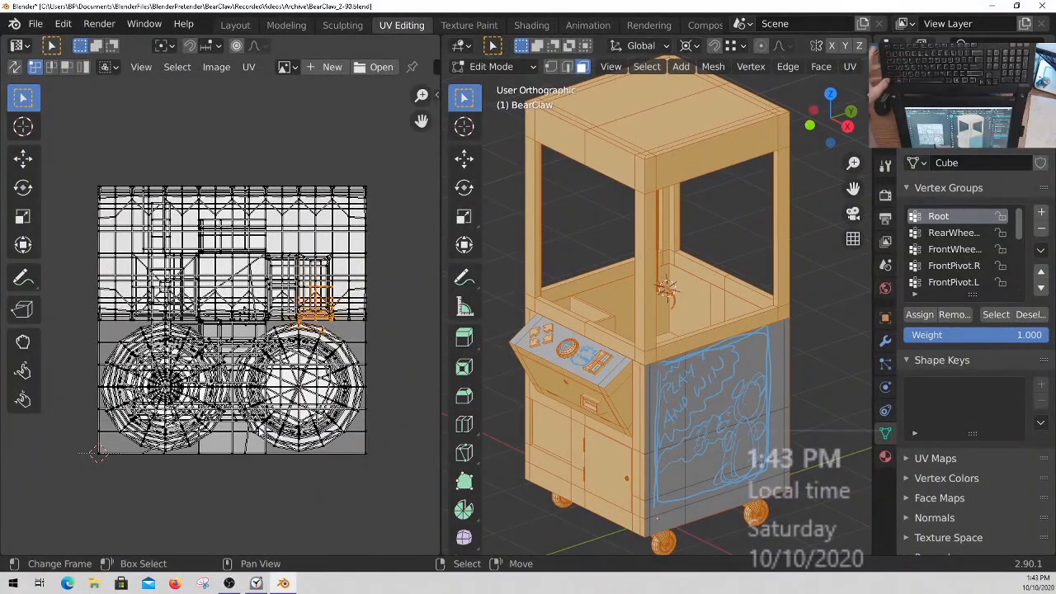
pyautogui.scroll(2, 97, 453)
pyautogui.scroll(1, 244, 298)
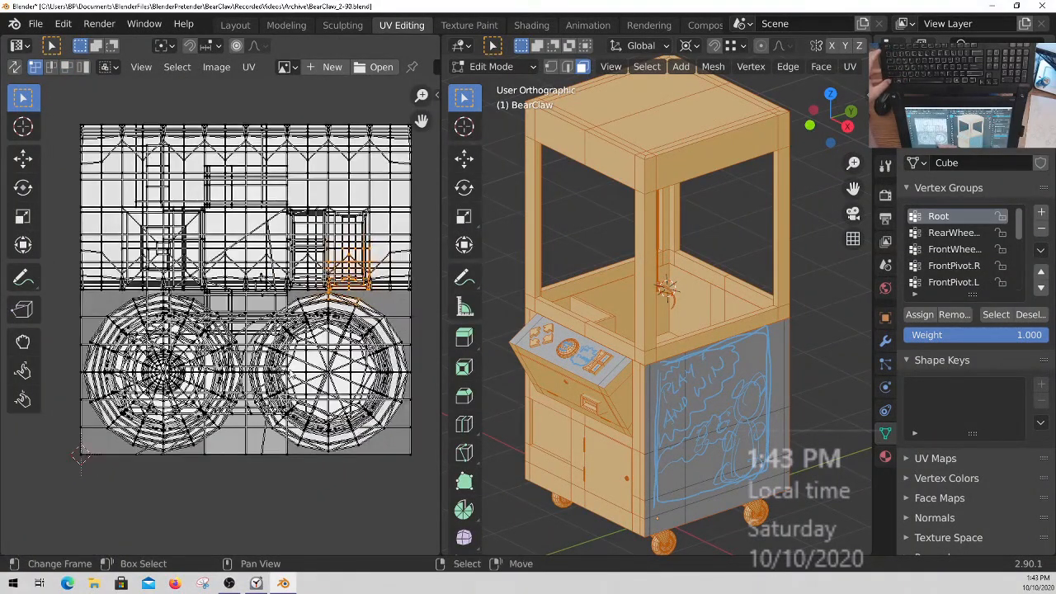
pyautogui.moveTo(367, 289)
pyautogui.keyDown('ctrl'); pyautogui.mouseDown(button='middle')
pyautogui.moveTo(372, 203)
pyautogui.moveTo(363, 299)
pyautogui.mouseUp(button='middle'); pyautogui.keyUp('ctrl')
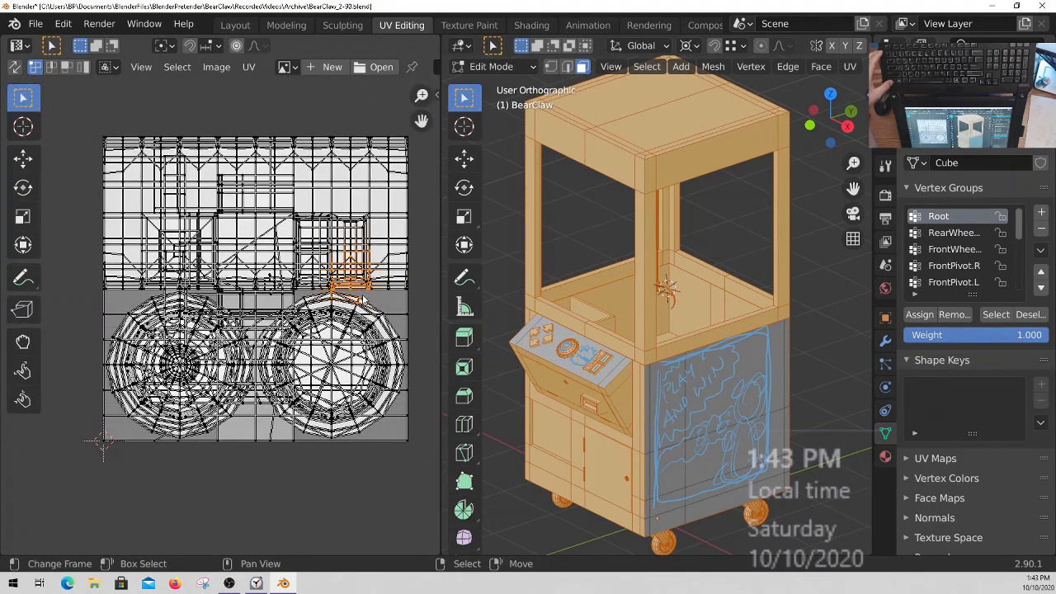
# Step: Maximize the 3D viewport and, in edge select mode, isolate the linked control panel box by hiding everything else
pyautogui.moveTo(711, 433); pyautogui.dragTo(636, 334, button='middle')
pyautogui.hotkey('ctrl', 'space')
pyautogui.keyDown('ctrl'); pyautogui.moveTo(513, 248); pyautogui.dragTo(604, 323, button='middle'); pyautogui.keyUp('ctrl')
pyautogui.press('1')
pyautogui.press('2')
pyautogui.hotkey('alt', 'a')
pyautogui.keyDown('alt'); pyautogui.click(583, 401); pyautogui.keyUp('alt')
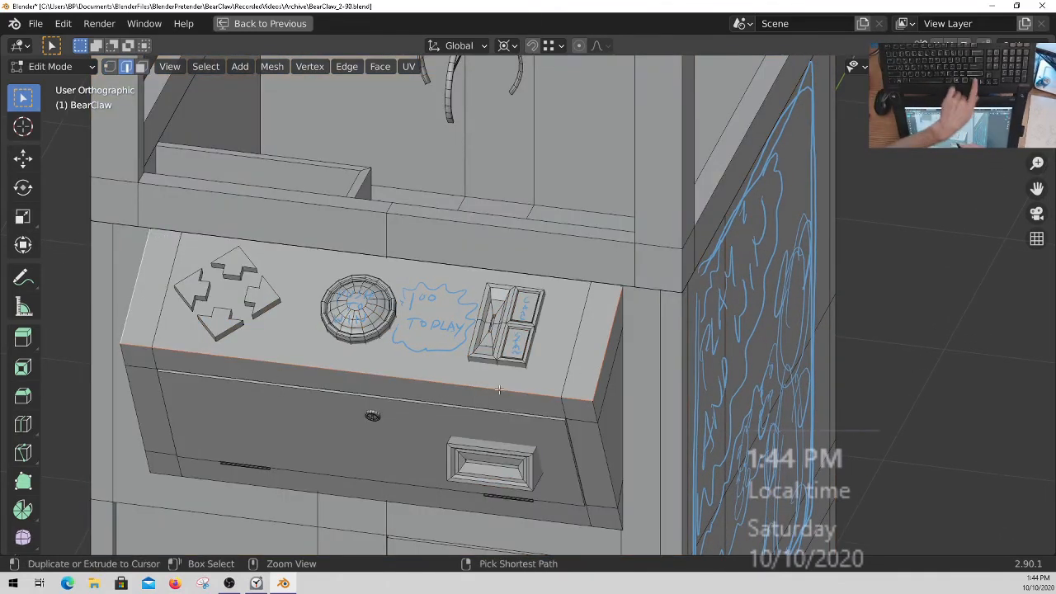
pyautogui.hotkey('ctrl', 'l')
pyautogui.hotkey('shift', 'h')
pyautogui.moveTo(522, 376); pyautogui.dragTo(626, 315, button='middle')
# Step: Mark the perimeter edges of the control panel's top surface as a seam, then reveal the hidden geometry and clear the selection
pyautogui.rightClick(604, 367)
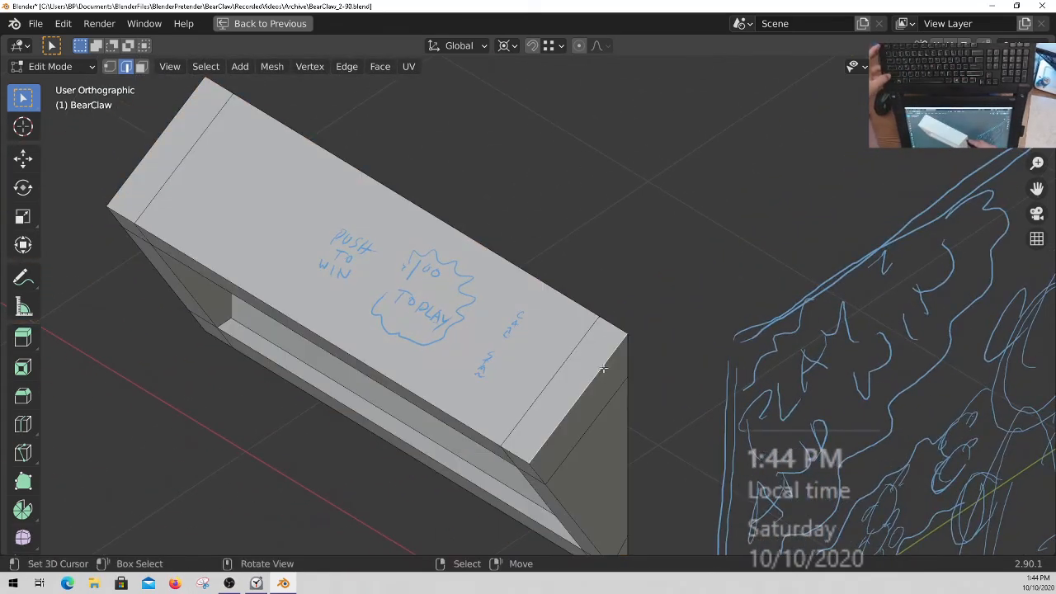
pyautogui.keyDown('ctrl'); pyautogui.rightClick(205, 215); pyautogui.keyUp('ctrl')
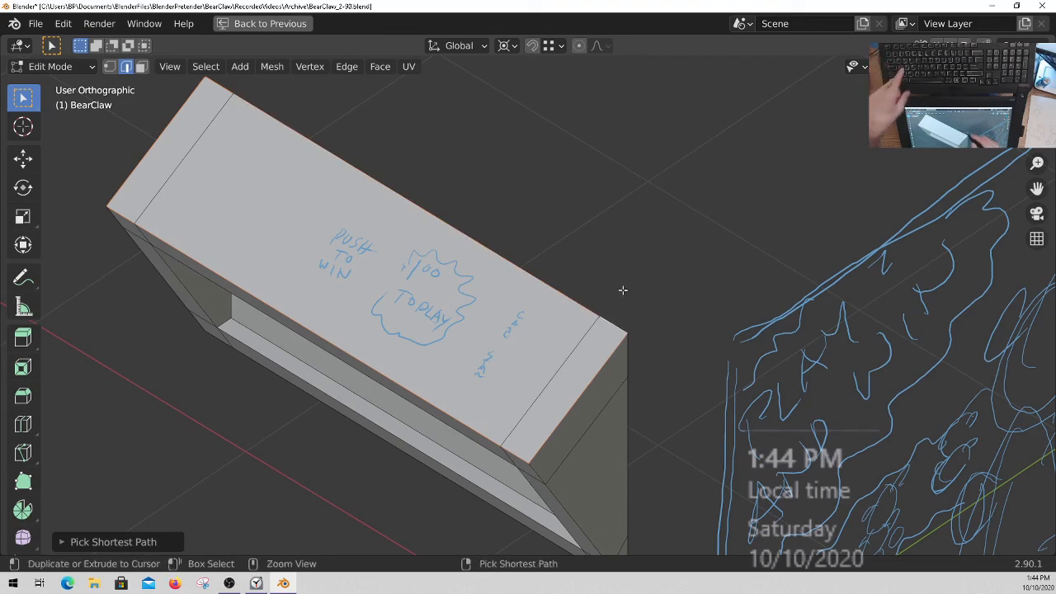
pyautogui.hotkey('ctrl', 'e')
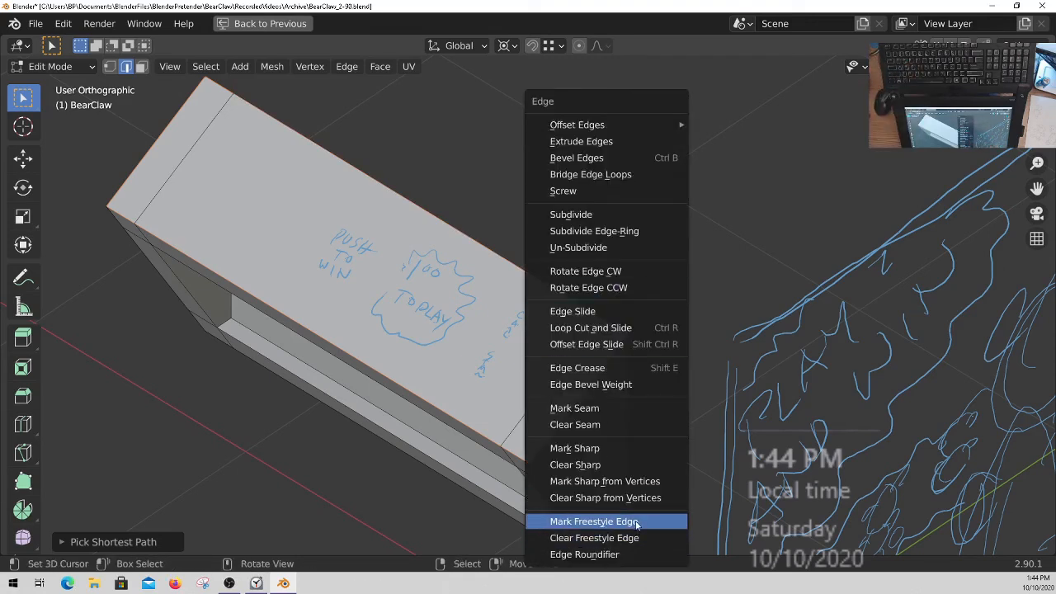
pyautogui.click(614, 410)
pyautogui.hotkey('alt', 'a')
pyautogui.moveTo(522, 306)
pyautogui.keyDown('ctrl'); pyautogui.mouseDown(button='middle')
pyautogui.moveTo(523, 370)
pyautogui.moveTo(529, 356)
pyautogui.moveTo(489, 342)
pyautogui.moveTo(528, 306)
pyautogui.mouseUp(button='middle'); pyautogui.keyUp('ctrl')
pyautogui.hotkey('alt', 'h')
pyautogui.hotkey('alt', 'a')
# Step: Select the linked lower cabinet body from an edge on its side and hide all unselected geometry
pyautogui.keyDown('shift'); pyautogui.moveTo(612, 314); pyautogui.dragTo(589, 274, button='middle'); pyautogui.keyUp('shift')
pyautogui.rightClick(446, 272)
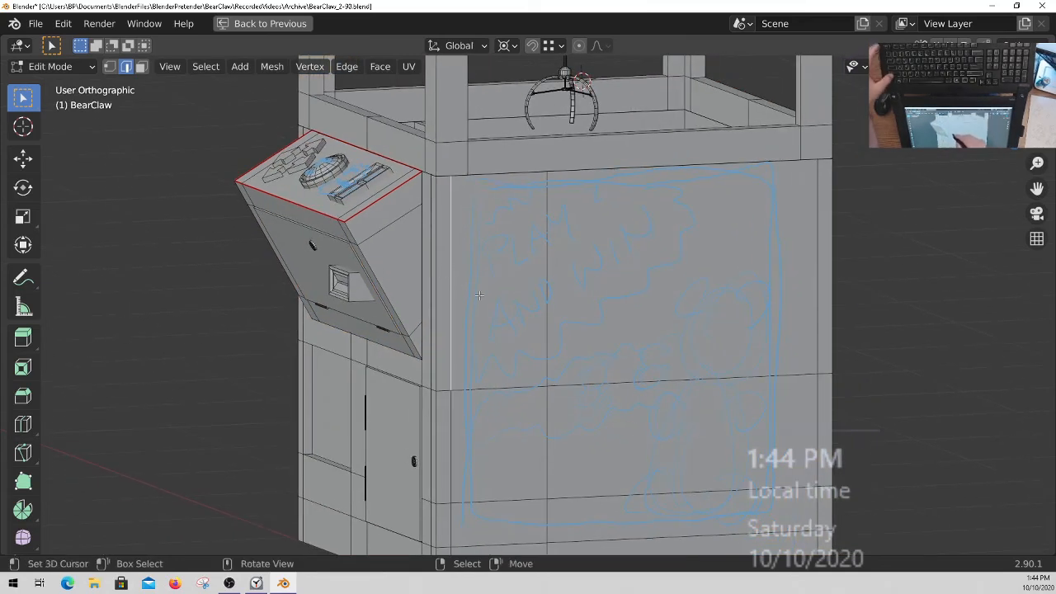
pyautogui.hotkey('ctrl', 'l')
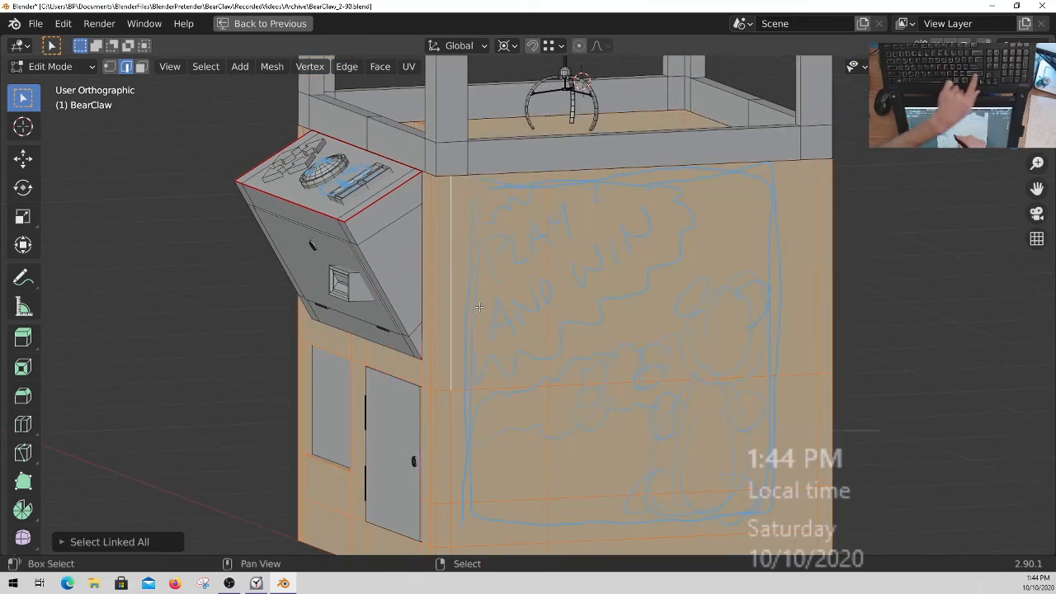
pyautogui.hotkey('shift', 'h')
pyautogui.moveTo(465, 254); pyautogui.dragTo(460, 272, button='middle')
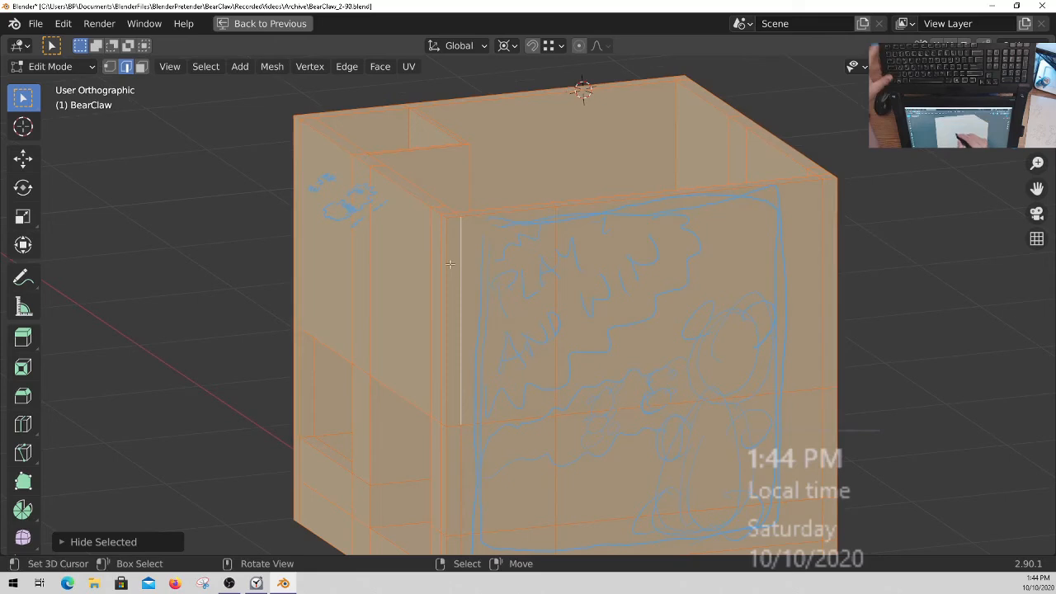
# Step: Select the perimeter edges of the cabinet side with the "PLAY AND WIN" sketch using shortest-path selection
pyautogui.rightClick(451, 260)
pyautogui.rightClick(451, 237)
pyautogui.keyDown('ctrl'); pyautogui.rightClick(512, 215); pyautogui.keyUp('ctrl')
pyautogui.keyDown('shift'); pyautogui.moveTo(724, 245); pyautogui.dragTo(611, 221, button='middle'); pyautogui.keyUp('shift')
pyautogui.moveTo(740, 332); pyautogui.dragTo(738, 405, button='middle')
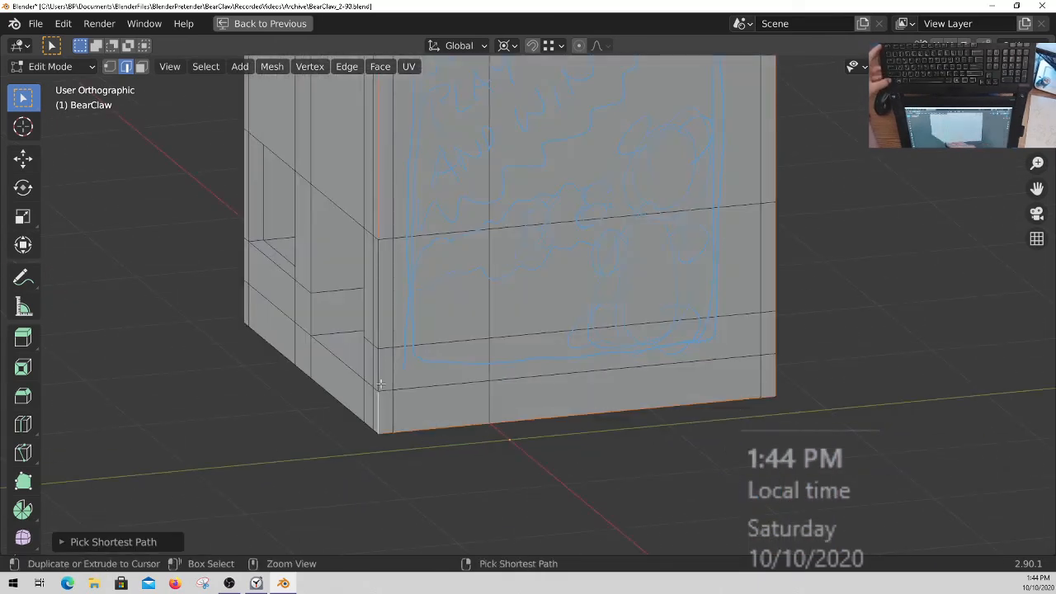
pyautogui.keyDown('ctrl'); pyautogui.rightClick(379, 276); pyautogui.keyUp('ctrl')
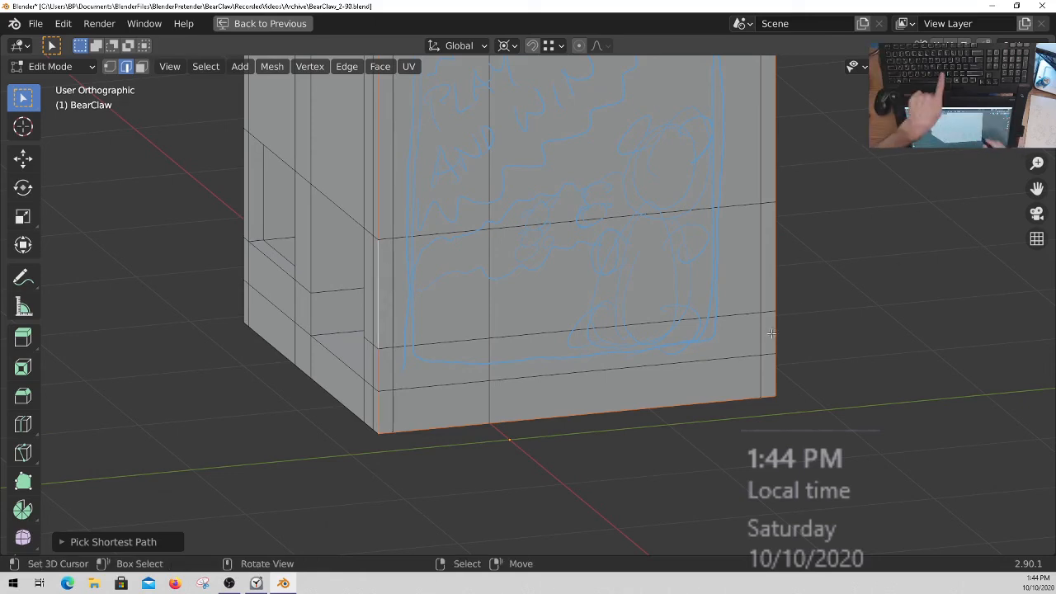
# Step: Turn on the Screencast Keys display for the 3D viewport
pyautogui.press('n')
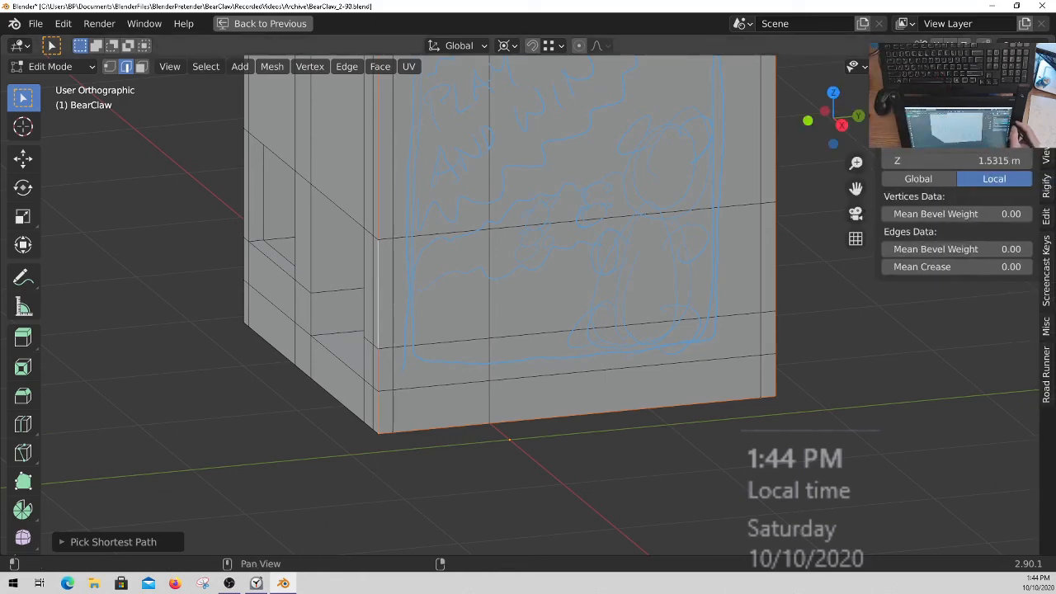
pyautogui.click(1046, 270)
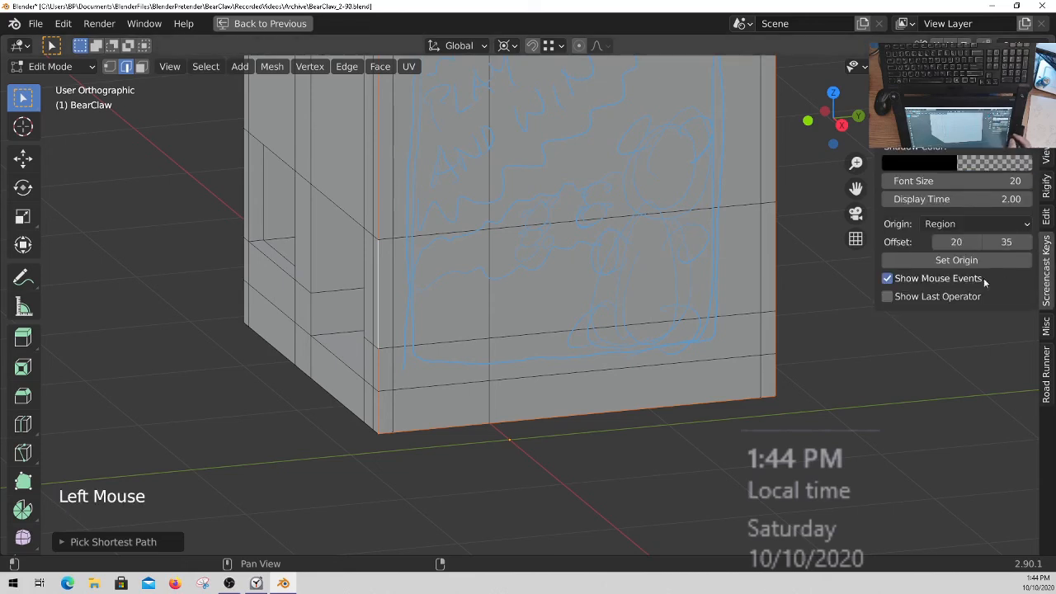
pyautogui.press('n')
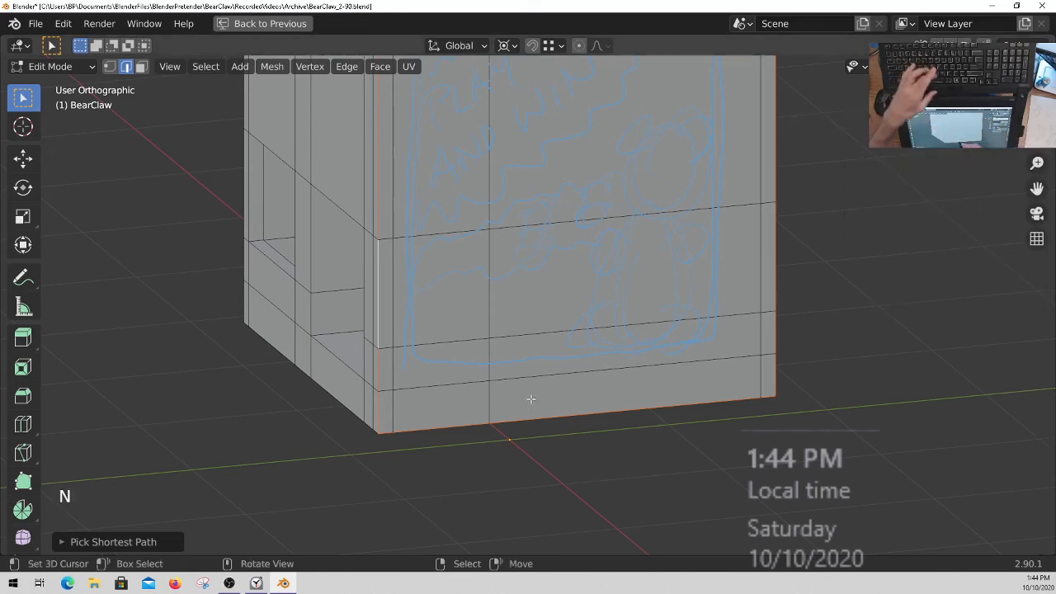
# Step: Mark the selected perimeter edges of the "PLAY AND WIN" cabinet side as a seam
pyautogui.keyDown('shift'); pyautogui.moveTo(588, 423); pyautogui.dragTo(726, 401, button='middle'); pyautogui.keyUp('shift')
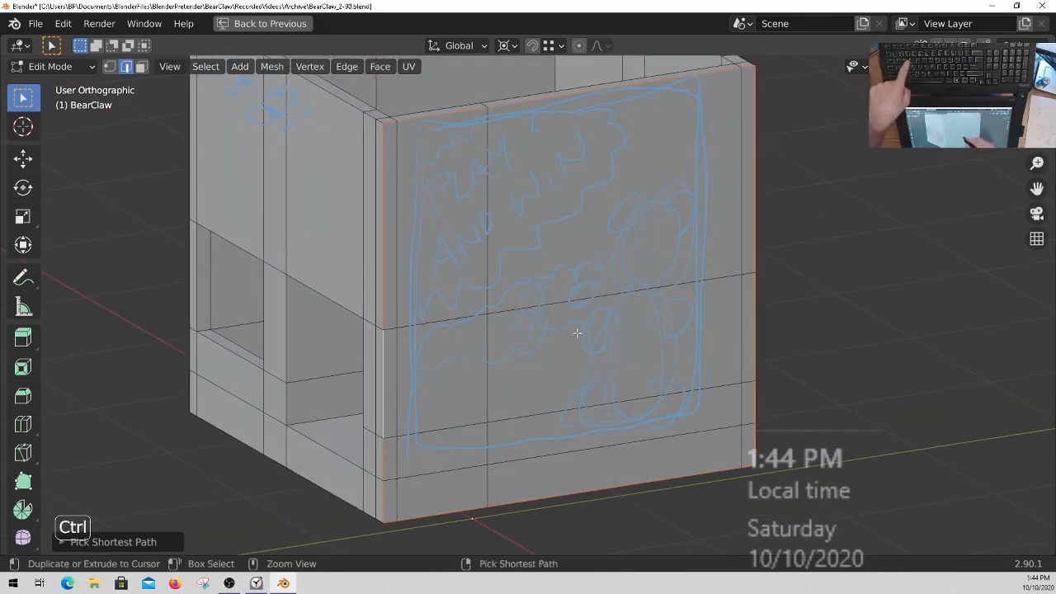
pyautogui.hotkey('ctrl', 'e')
pyautogui.click(551, 378)
# Step: Select the perimeter edges of the opposite cabinet side with shortest-path selection and mark them as a seam
pyautogui.moveTo(550, 347); pyautogui.dragTo(518, 266, button='middle')
pyautogui.rightClick(322, 165)
pyautogui.keyDown('ctrl'); pyautogui.rightClick(472, 141); pyautogui.keyUp('ctrl')
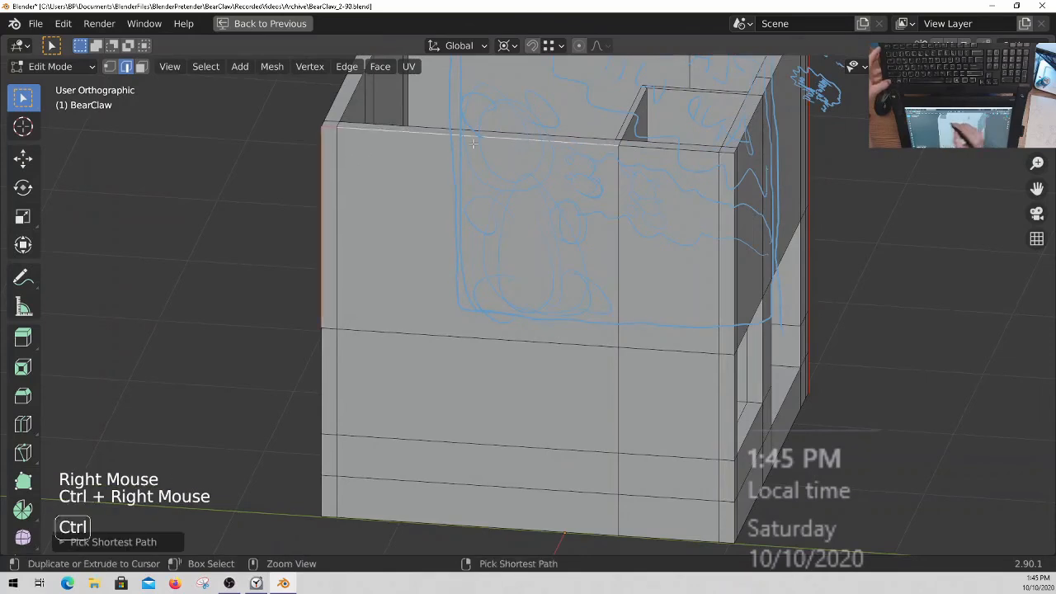
pyautogui.moveTo(732, 235); pyautogui.dragTo(702, 495, button='middle')
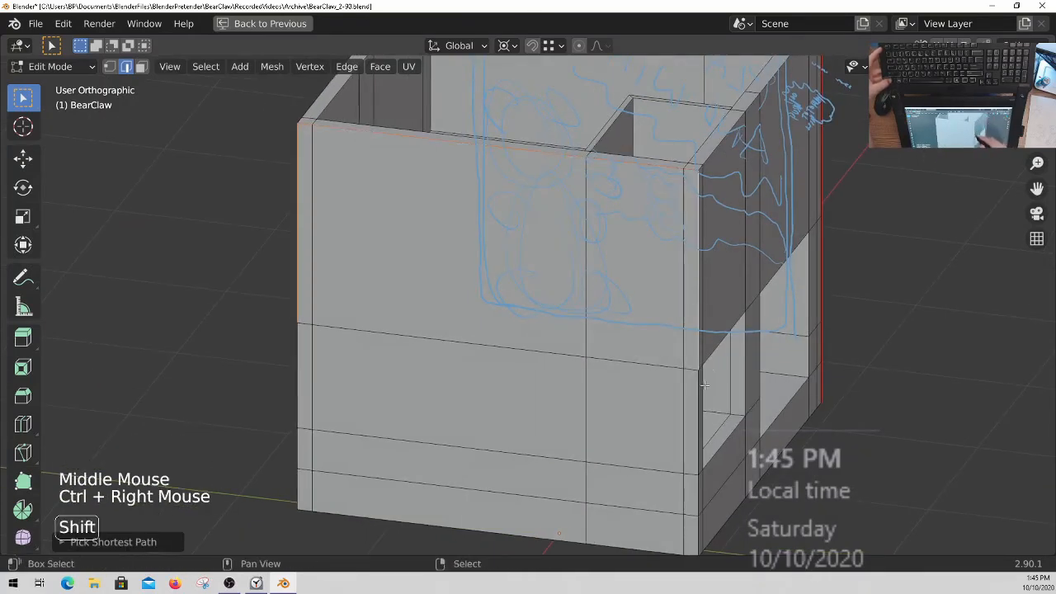
pyautogui.keyDown('shift'); pyautogui.moveTo(701, 537); pyautogui.dragTo(661, 417, button='middle'); pyautogui.keyUp('shift')
pyautogui.keyDown('ctrl'); pyautogui.rightClick(661, 417); pyautogui.keyUp('ctrl')
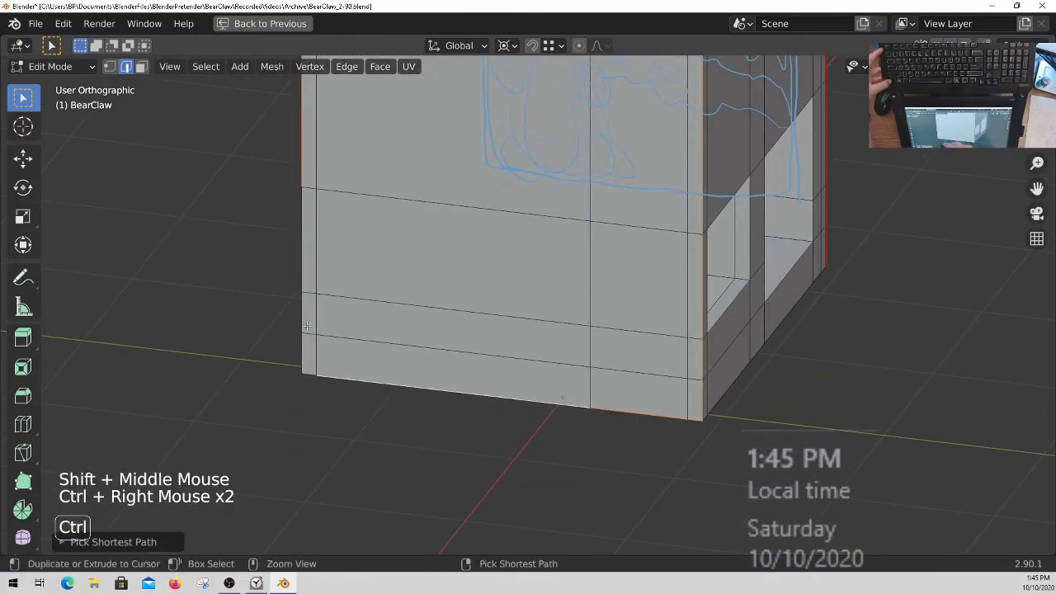
pyautogui.keyDown('shift'); pyautogui.moveTo(313, 240); pyautogui.dragTo(371, 272, button='middle'); pyautogui.keyUp('shift')
pyautogui.moveTo(371, 272); pyautogui.dragTo(528, 313, button='middle')
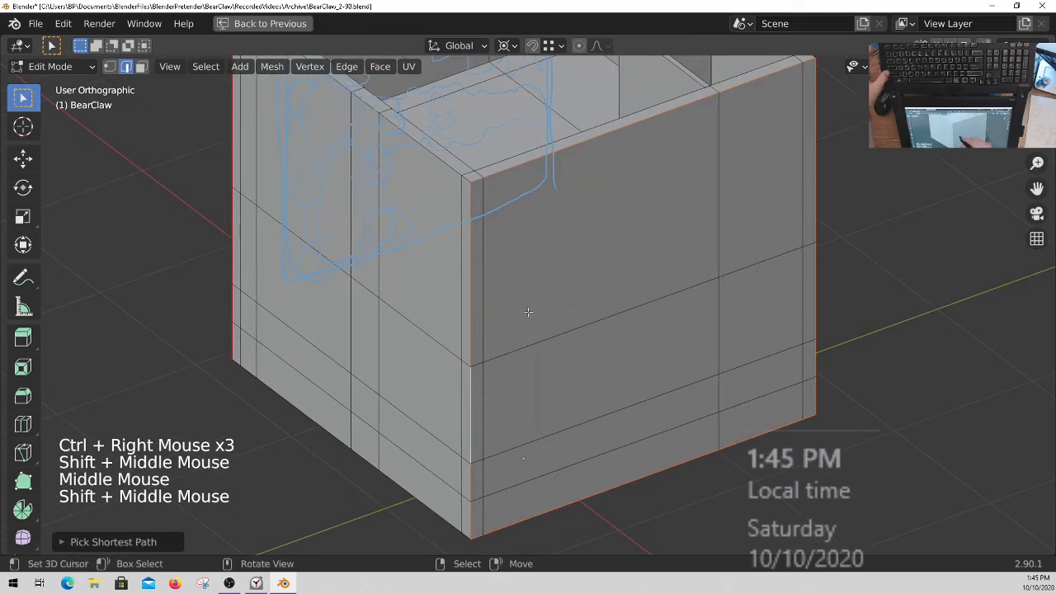
pyautogui.hotkey('ctrl', 'e')
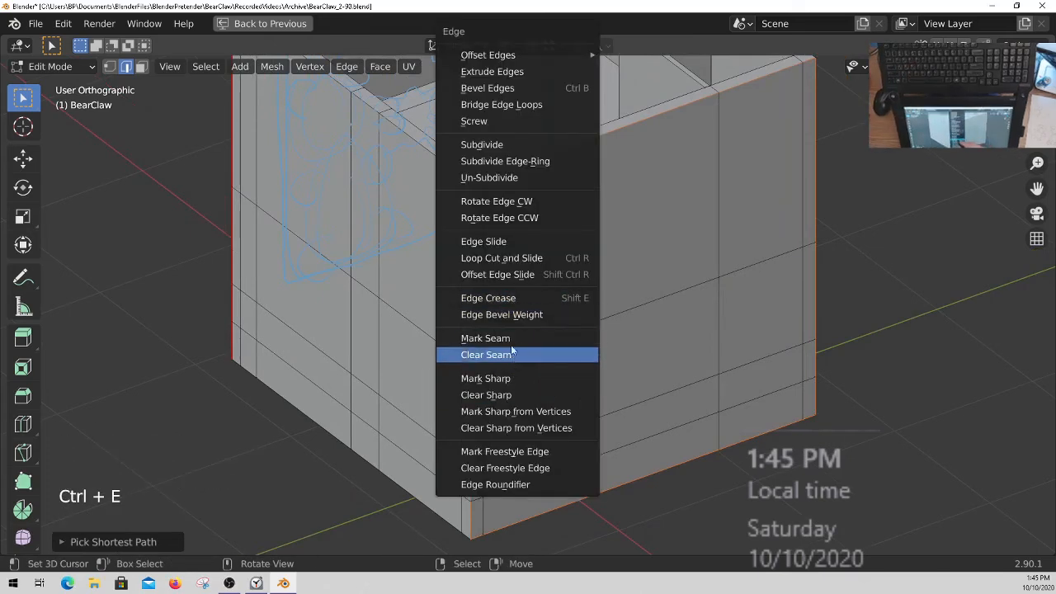
pyautogui.click(514, 341)
# Step: Clear the edge selection and restore the UV Editing layout from the maximized 3D viewport
pyautogui.keyDown('ctrl'); pyautogui.moveTo(556, 327); pyautogui.dragTo(577, 333, button='middle'); pyautogui.keyUp('ctrl')
pyautogui.moveTo(578, 333); pyautogui.dragTo(522, 291, button='middle')
pyautogui.hotkey('alt', 'a')
pyautogui.keyDown('shift'); pyautogui.moveTo(521, 291); pyautogui.dragTo(552, 321, button='middle'); pyautogui.keyUp('shift')
pyautogui.keyDown('shift'); pyautogui.moveTo(552, 322); pyautogui.dragTo(565, 334, button='middle'); pyautogui.keyUp('shift')
pyautogui.hotkey('ctrl', 'space')
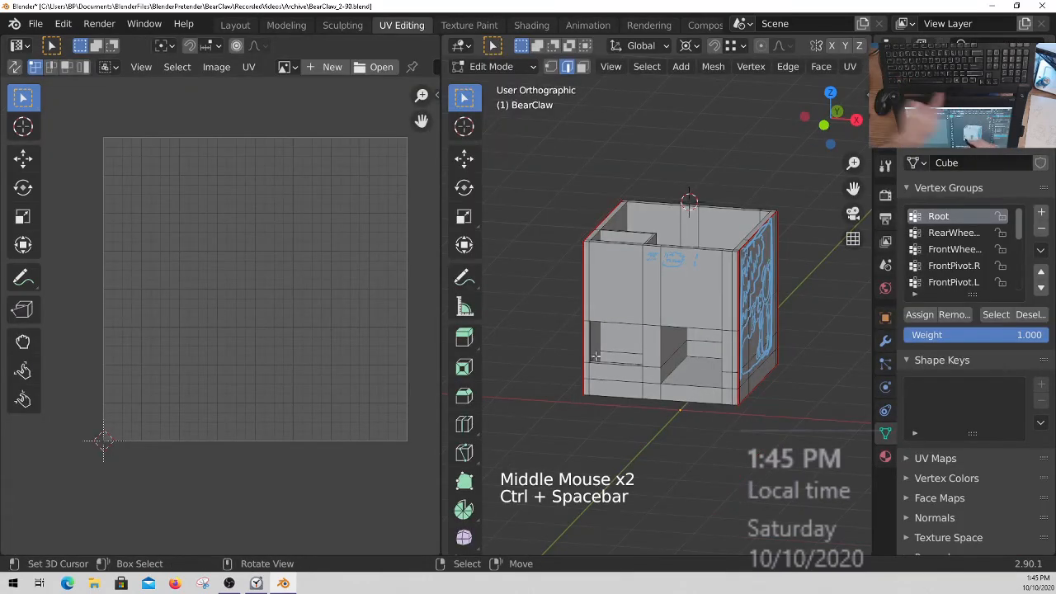
# Step: Reveal all hidden geometry and select the entire claw machine mesh
pyautogui.hotkey('alt', 'h')
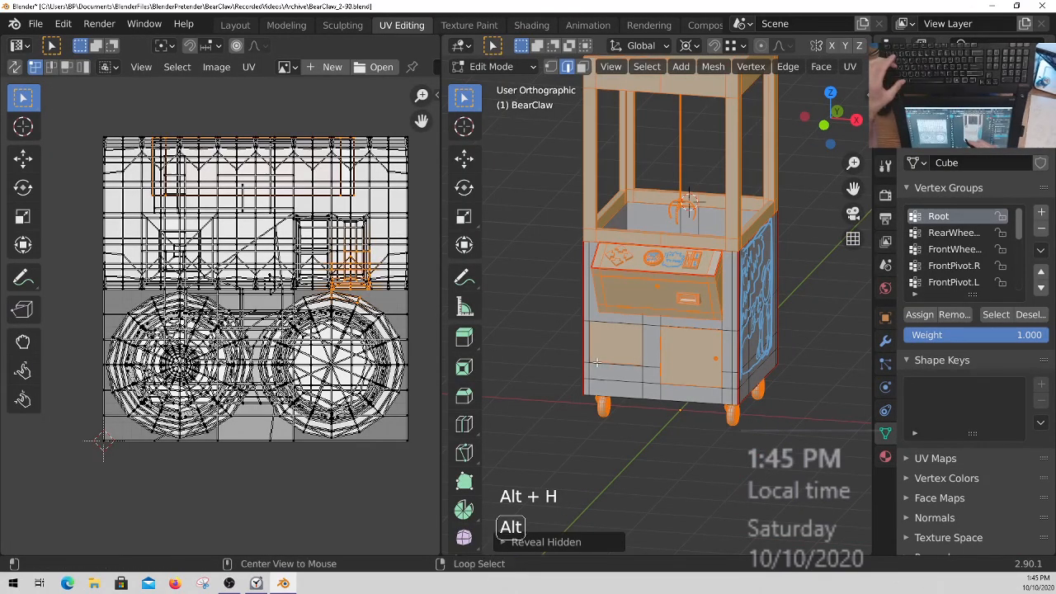
pyautogui.hotkey('alt', 'a')
pyautogui.keyDown('shift'); pyautogui.moveTo(330, 363); pyautogui.dragTo(301, 375, button='middle'); pyautogui.keyUp('shift')
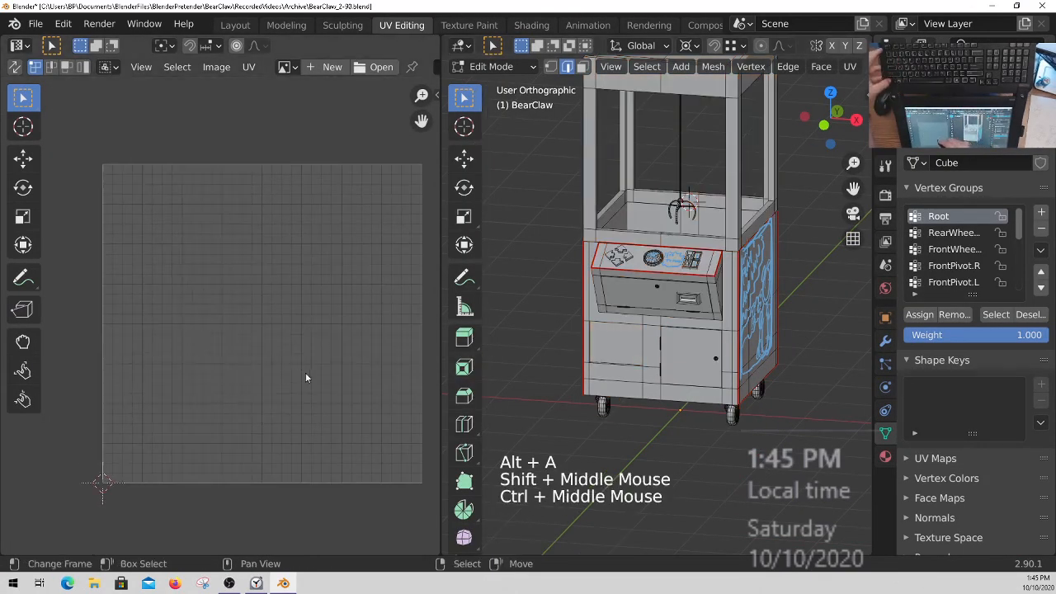
pyautogui.press('a')
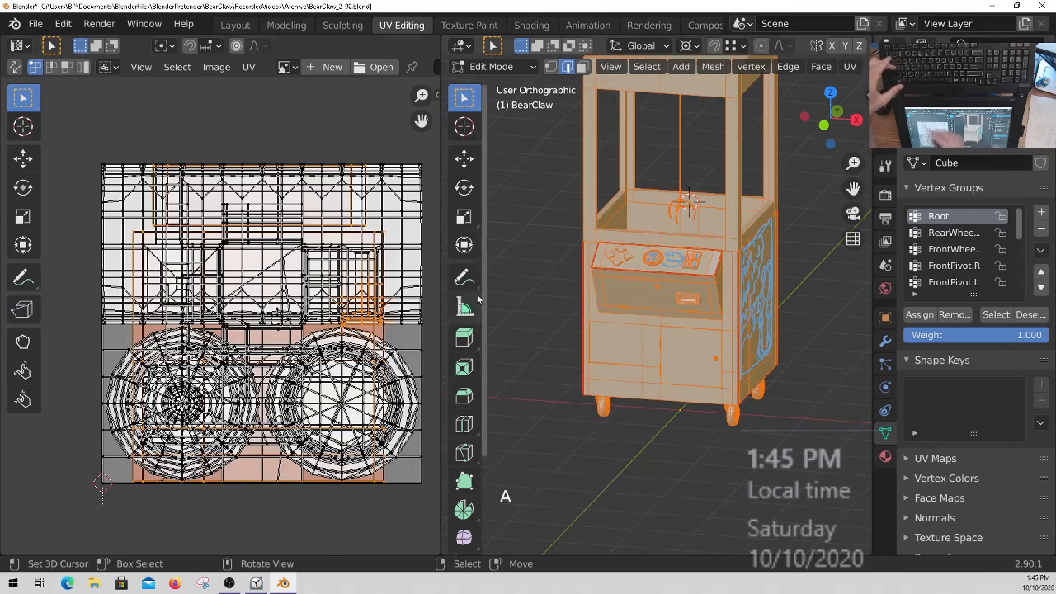
# Step: Enable UV sync selection, clear the mesh selection, and examine the full UV layout beside the claw machine's cabinet side
pyautogui.click(14, 67)
pyautogui.hotkey('alt', 'a')
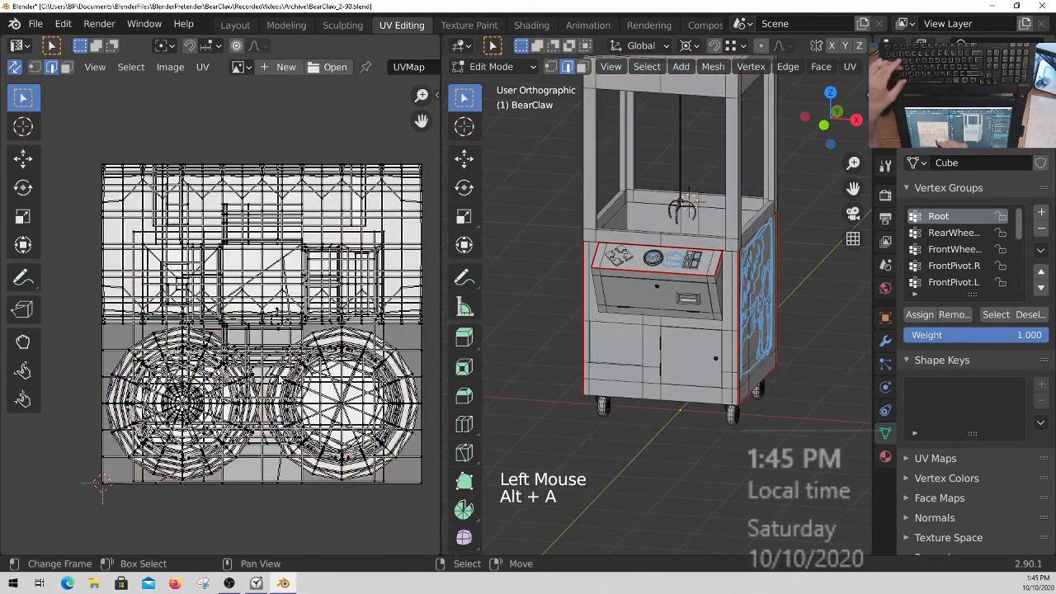
pyautogui.keyDown('shift'); pyautogui.moveTo(677, 330); pyautogui.dragTo(627, 338, button='middle'); pyautogui.keyUp('shift')
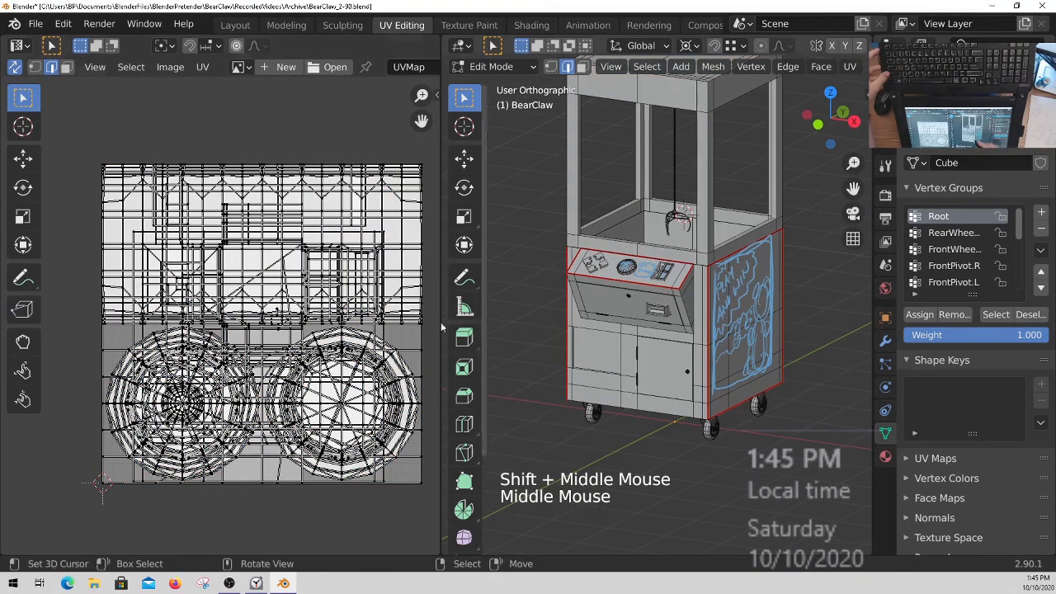
pyautogui.moveTo(695, 353); pyautogui.dragTo(646, 364, button='middle')
pyautogui.moveTo(238, 256)
pyautogui.keyDown('shift'); pyautogui.mouseDown(button='middle')
pyautogui.moveTo(194, 251)
pyautogui.moveTo(233, 254)
pyautogui.mouseUp(button='middle'); pyautogui.keyUp('shift')
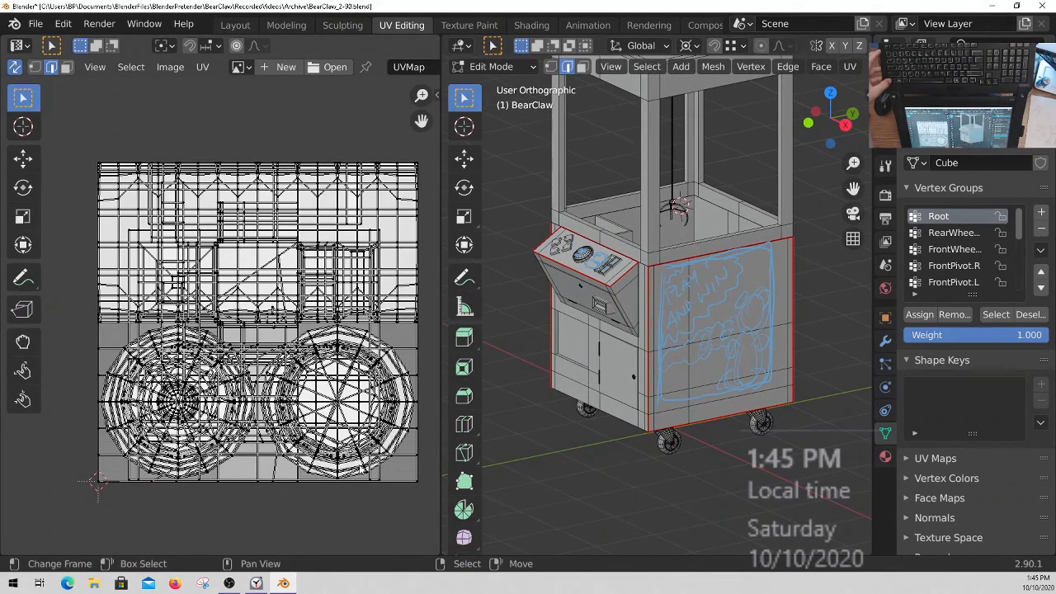
pyautogui.keyDown('ctrl'); pyautogui.moveTo(358, 479); pyautogui.dragTo(354, 462, button='middle'); pyautogui.keyUp('ctrl')
pyautogui.moveTo(742, 347); pyautogui.dragTo(650, 312, button='middle')
# Step: Disable UV sync selection and select the "PLAY AND WIN" cabinet side as linked geometry delimited by Seam
pyautogui.click(15, 67)
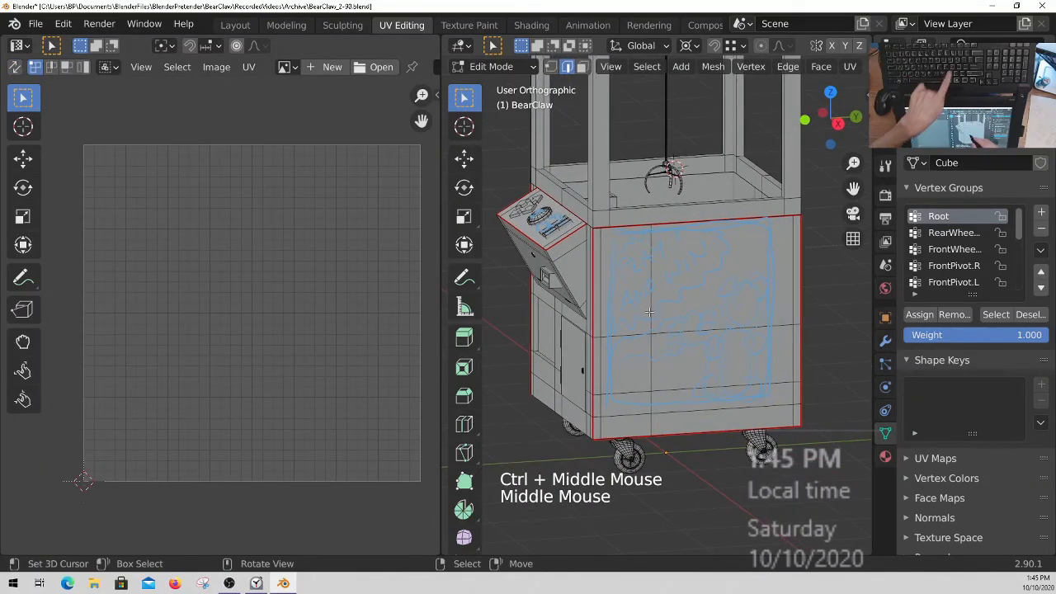
pyautogui.press('l')
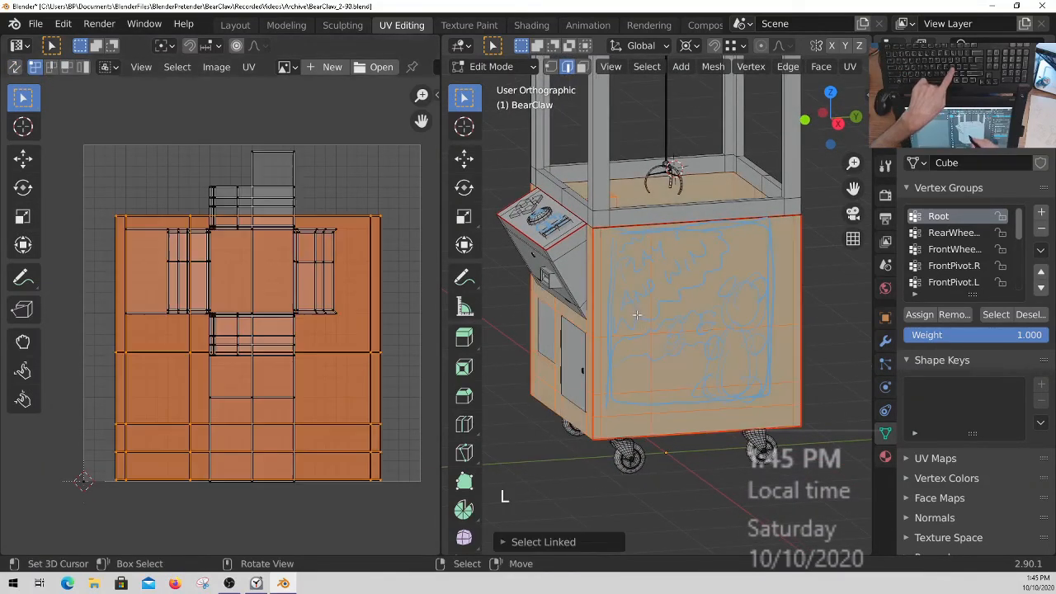
pyautogui.click(552, 544)
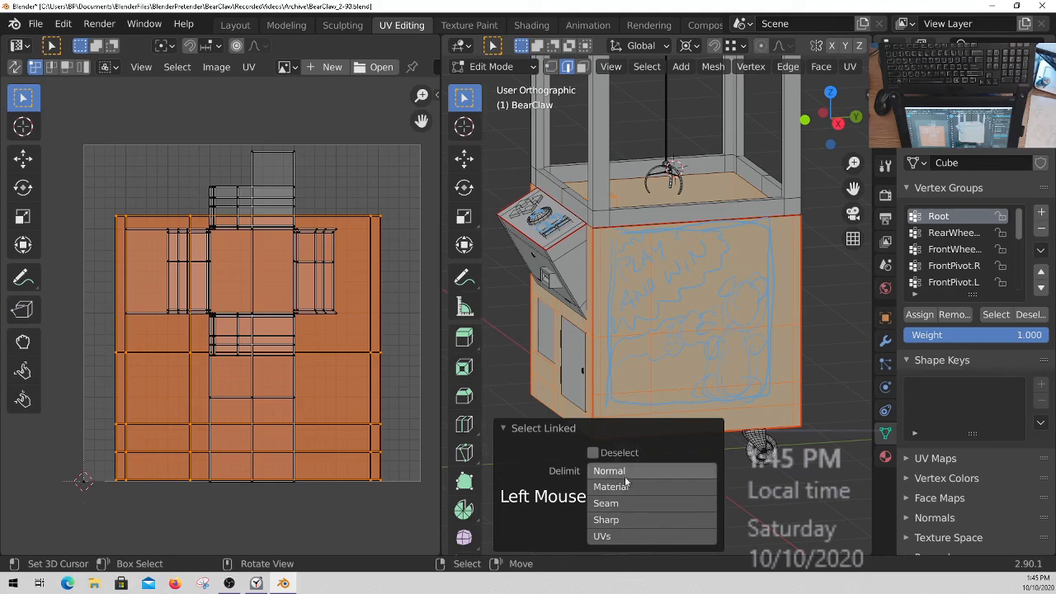
pyautogui.click(626, 505)
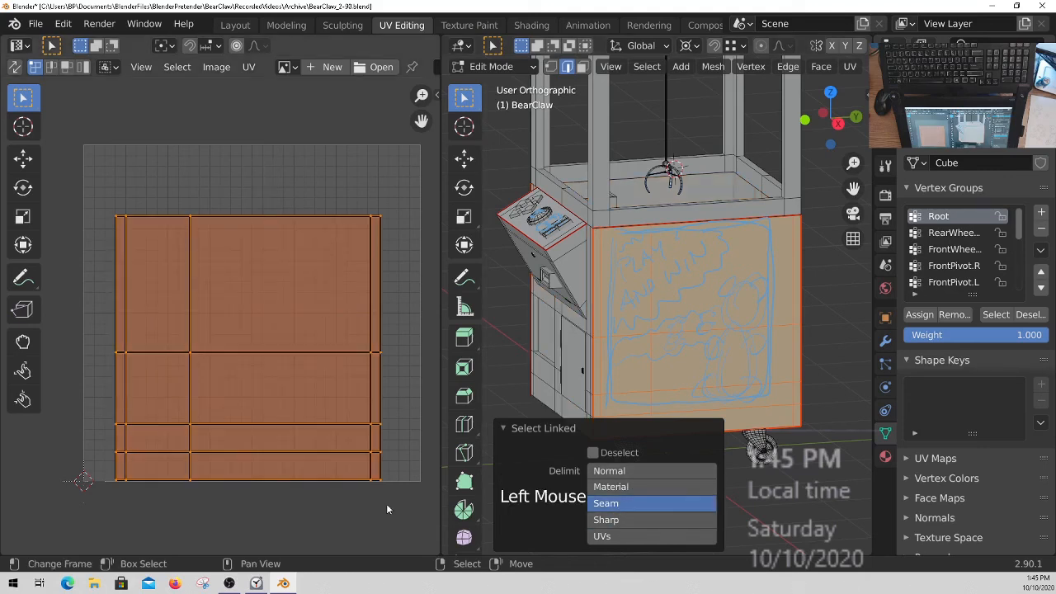
pyautogui.click(548, 428)
# Step: Add the opposite cabinet side and the control panel's top surface to the selection as linked geometry
pyautogui.moveTo(605, 323); pyautogui.dragTo(672, 302, button='middle')
pyautogui.press('l')
pyautogui.press('l')
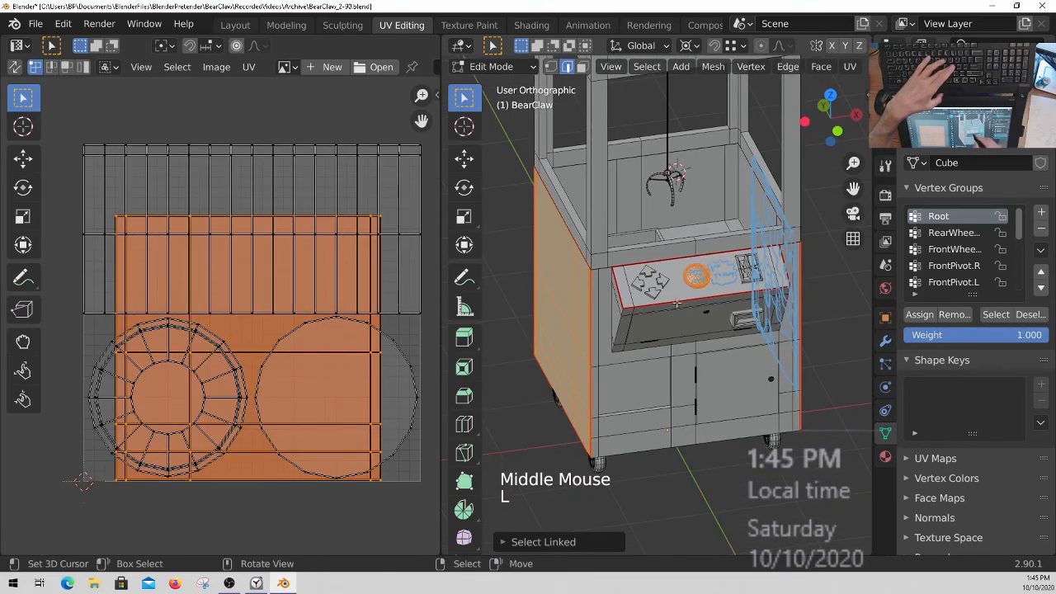
pyautogui.hotkey('ctrl', 'z')
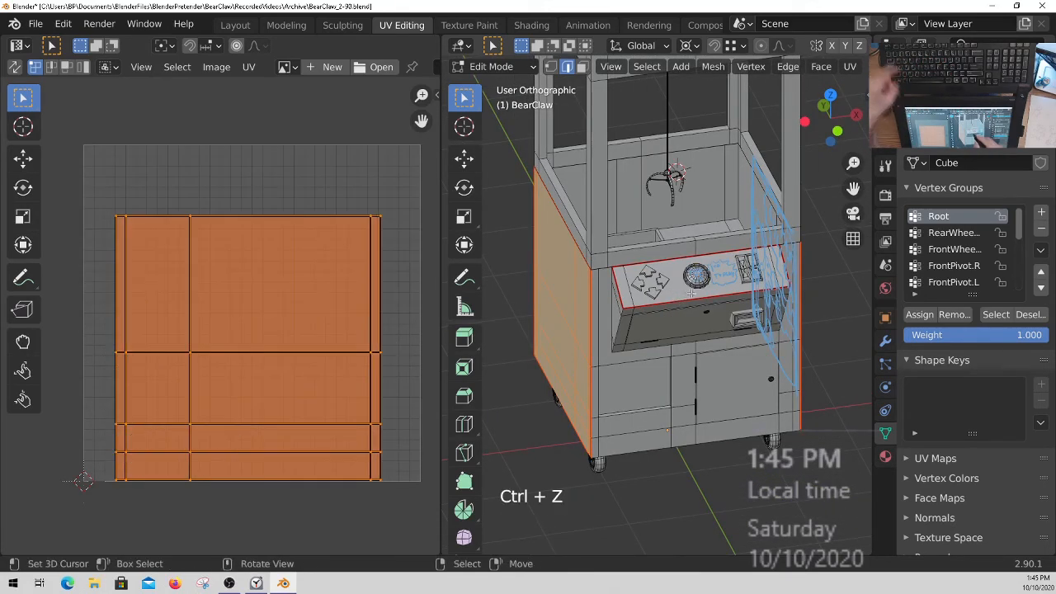
pyautogui.keyDown('ctrl'); pyautogui.moveTo(692, 291); pyautogui.dragTo(605, 305, button='middle'); pyautogui.keyUp('ctrl')
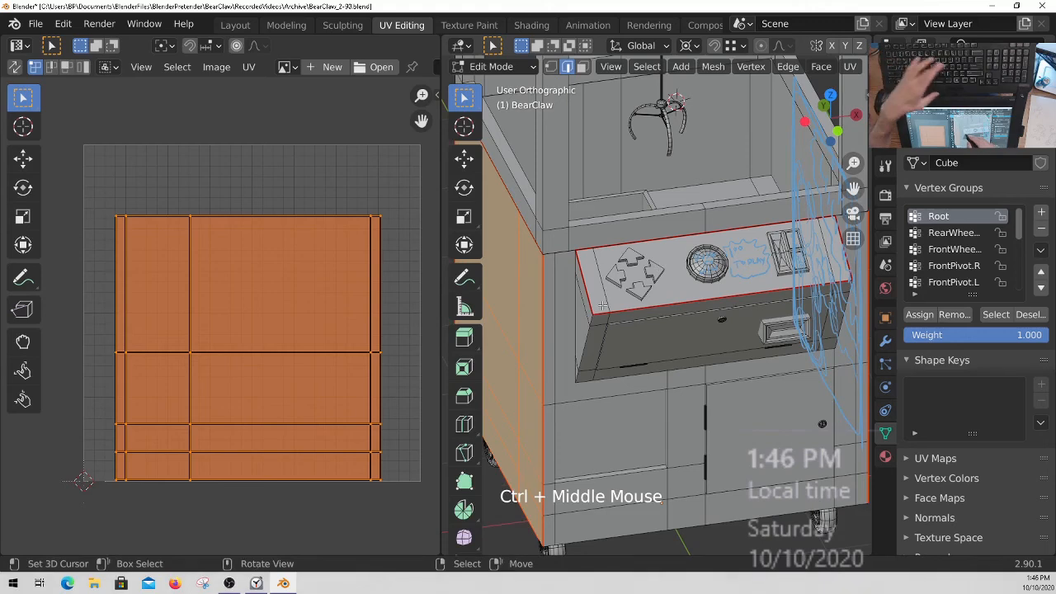
pyautogui.press('l')
pyautogui.keyDown('ctrl'); pyautogui.moveTo(680, 308); pyautogui.dragTo(727, 371, button='middle'); pyautogui.keyUp('ctrl')
pyautogui.moveTo(737, 371); pyautogui.dragTo(686, 367, button='middle')
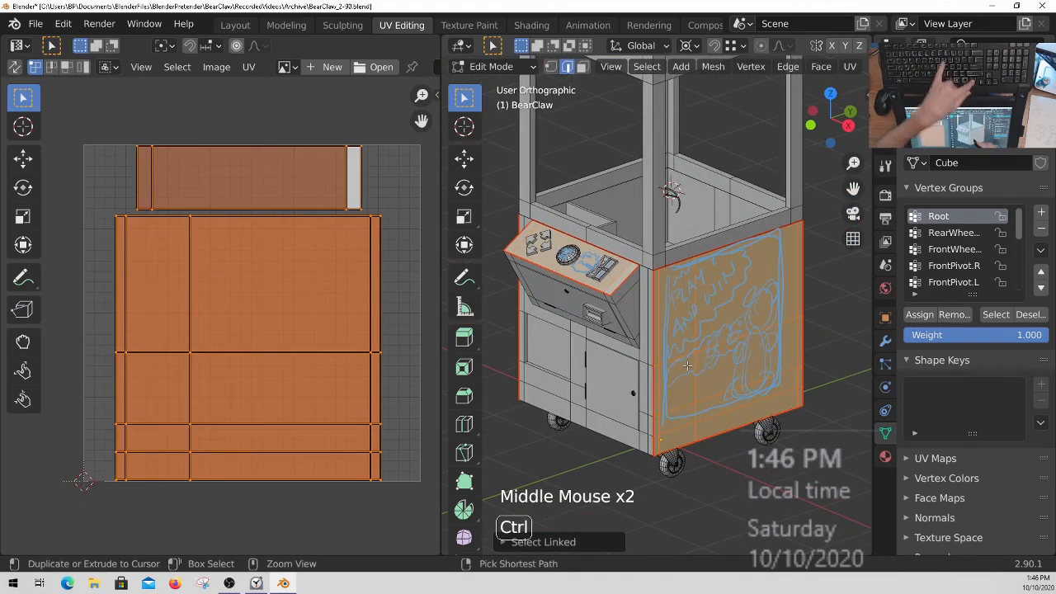
# Step: Invert the mesh selection to cover the rest of the machine and select all of its UVs
pyautogui.hotkey('ctrl', 'i')
pyautogui.keyDown('ctrl'); pyautogui.moveTo(376, 284); pyautogui.dragTo(388, 315, button='middle'); pyautogui.keyUp('ctrl')
pyautogui.keyDown('ctrl'); pyautogui.moveTo(389, 315); pyautogui.dragTo(352, 378, button='middle'); pyautogui.keyUp('ctrl')
pyautogui.hotkey('alt', 'a')
pyautogui.keyDown('shift'); pyautogui.moveTo(352, 378); pyautogui.dragTo(360, 455, button='middle'); pyautogui.keyUp('shift')
pyautogui.keyDown('ctrl'); pyautogui.moveTo(360, 455); pyautogui.dragTo(350, 295, button='middle'); pyautogui.keyUp('ctrl')
pyautogui.keyDown('shift'); pyautogui.moveTo(289, 416); pyautogui.dragTo(257, 400, button='middle'); pyautogui.keyUp('shift')
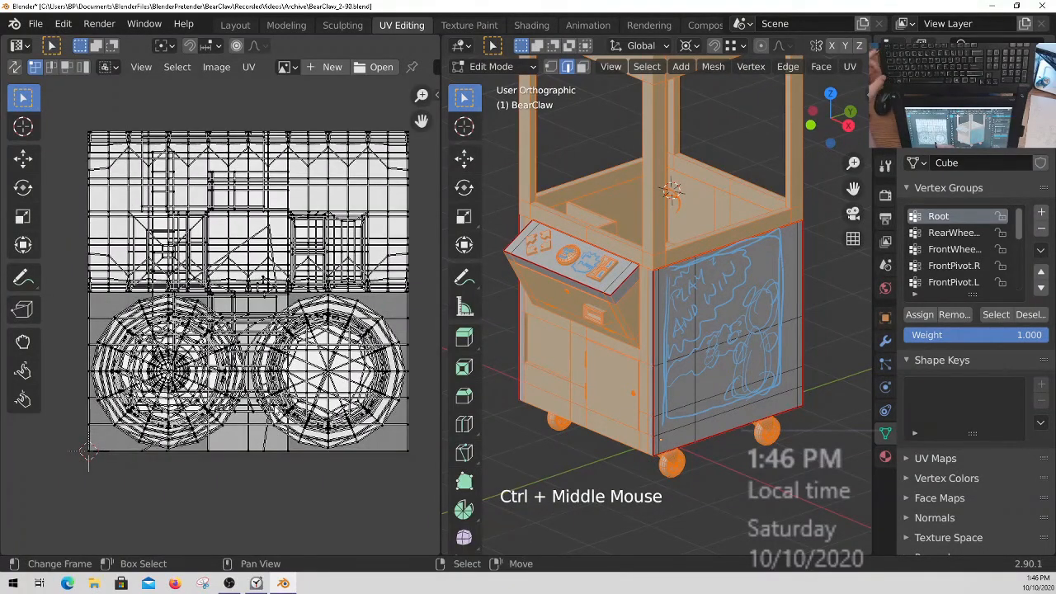
pyautogui.press('a')
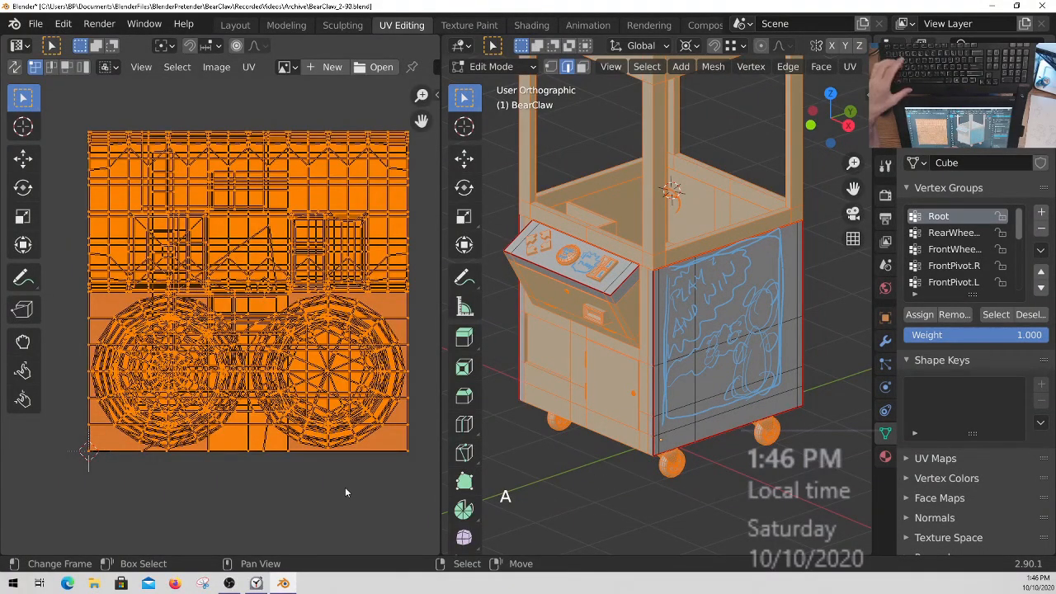
# Step: Set the UV pivot point to 2D Cursor and scale the selected UVs to 0
pyautogui.press('s')
pyautogui.rightClick(314, 445)
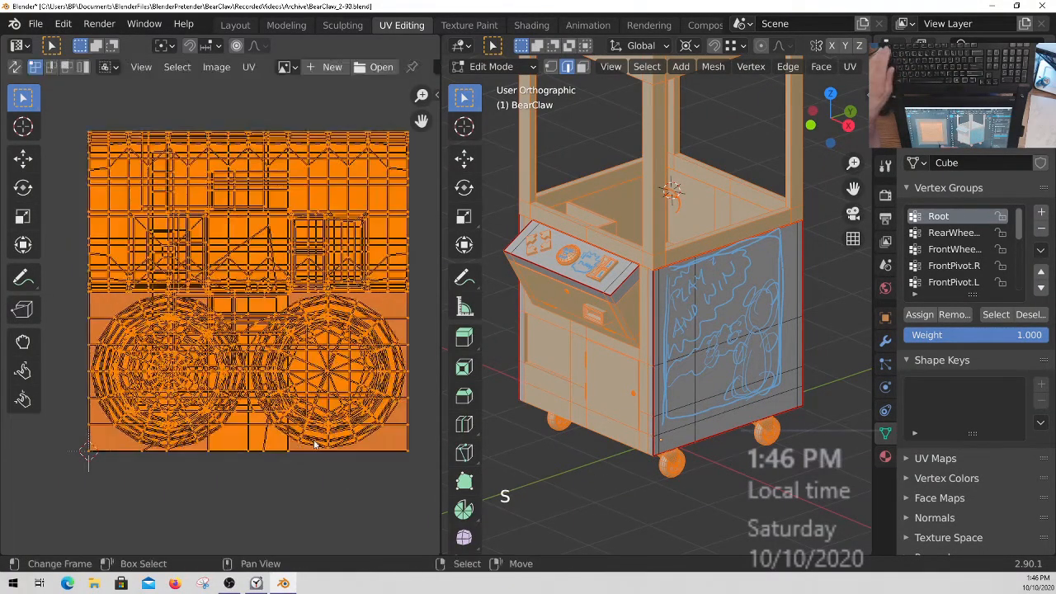
pyautogui.press('.')
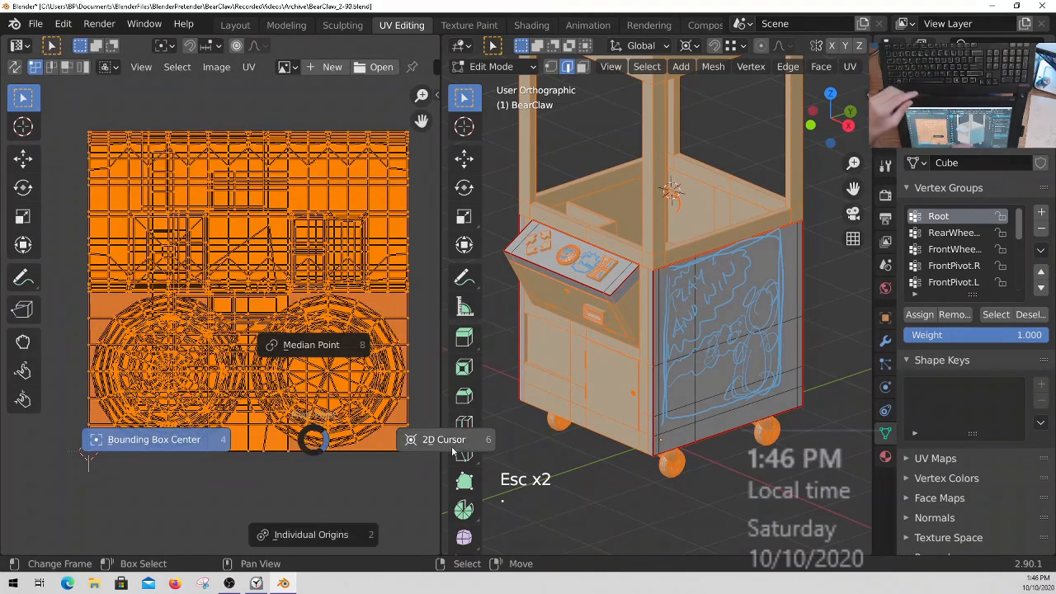
pyautogui.click(442, 442)
pyautogui.press('s')
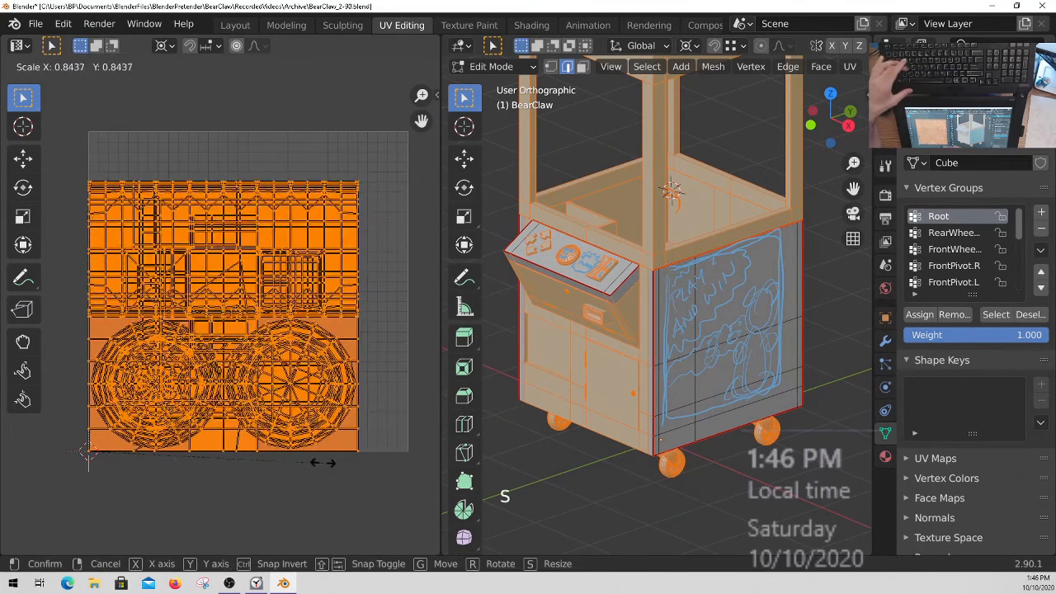
pyautogui.press('0')
pyautogui.press('Return')
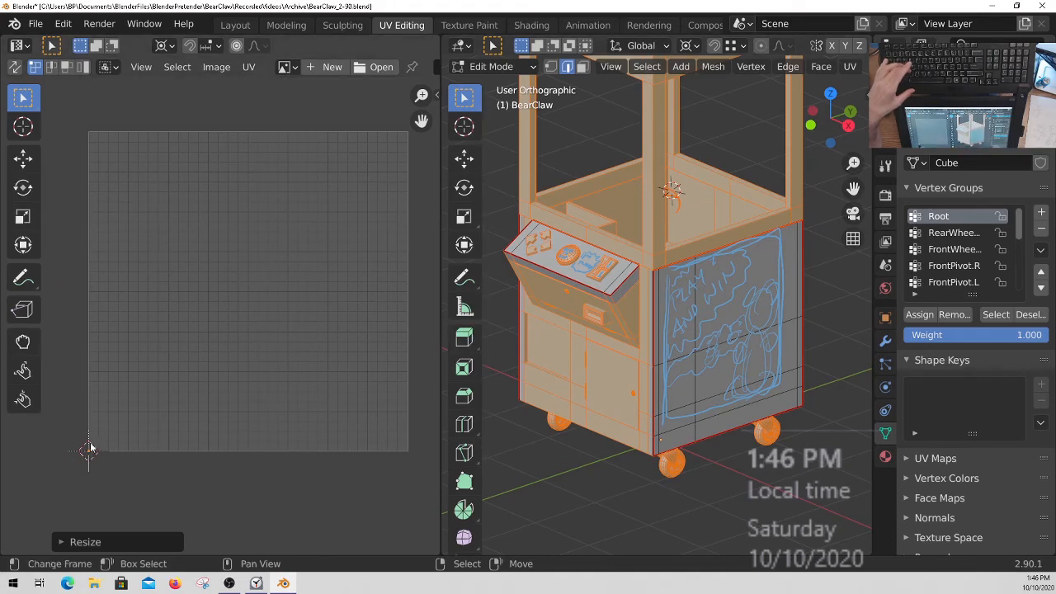
pyautogui.moveTo(213, 412)
pyautogui.keyDown('ctrl'); pyautogui.mouseDown(button='middle')
pyautogui.moveTo(200, 384)
pyautogui.moveTo(190, 391)
pyautogui.moveTo(227, 402)
pyautogui.mouseUp(button='middle'); pyautogui.keyUp('ctrl')
pyautogui.keyDown('shift'); pyautogui.moveTo(227, 401); pyautogui.dragTo(227, 403, button='middle'); pyautogui.keyUp('shift')
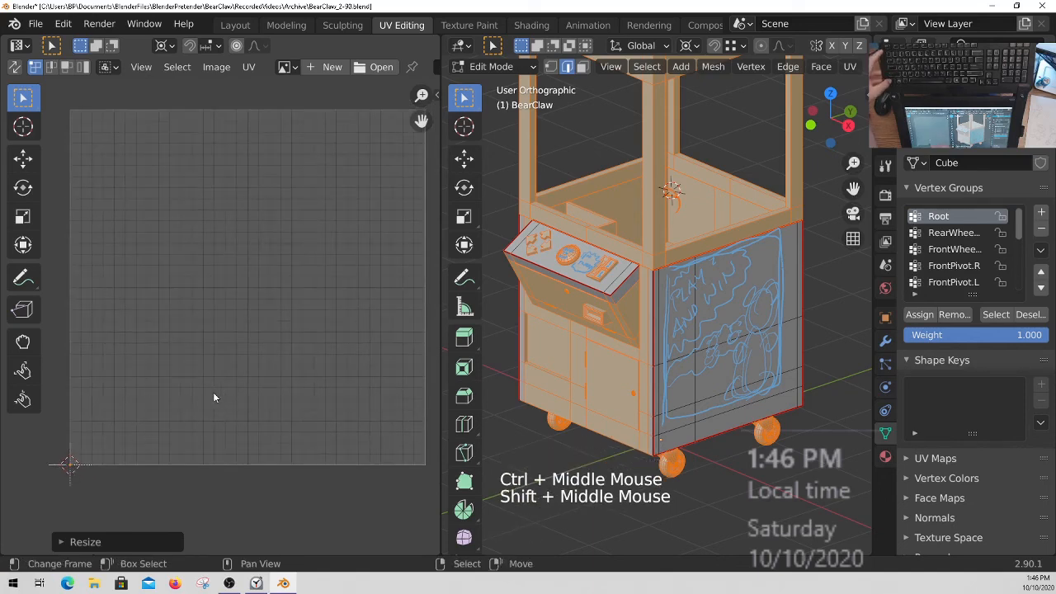
pyautogui.keyDown('shift'); pyautogui.moveTo(231, 300); pyautogui.dragTo(193, 287, button='middle'); pyautogui.keyUp('shift')
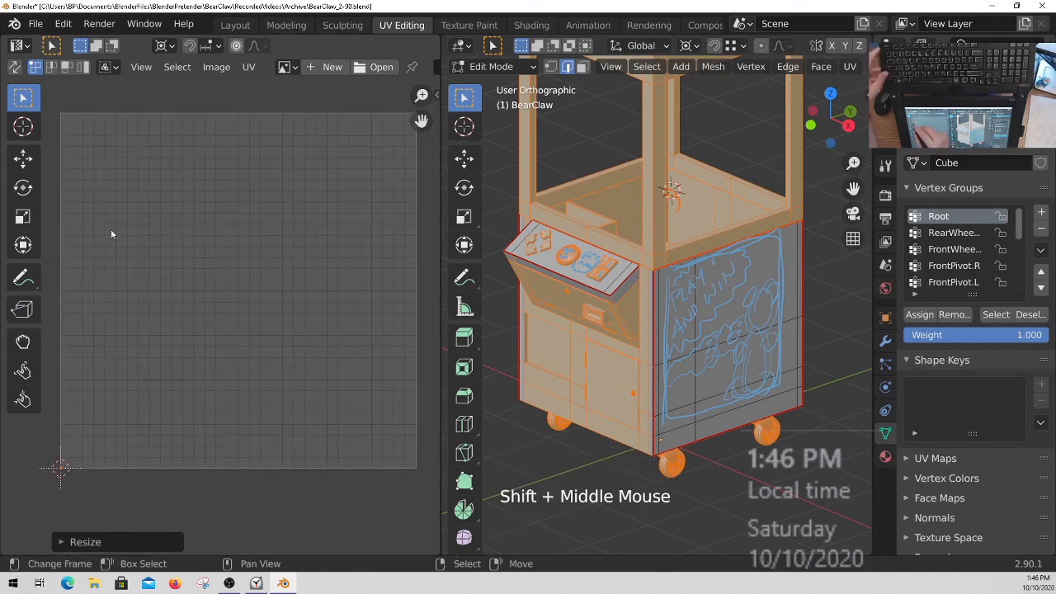
# Step: Select the entire claw machine mesh to bring up all its UVs, and clear the UV selection
pyautogui.hotkey('alt', 'a')
pyautogui.press('Escape')
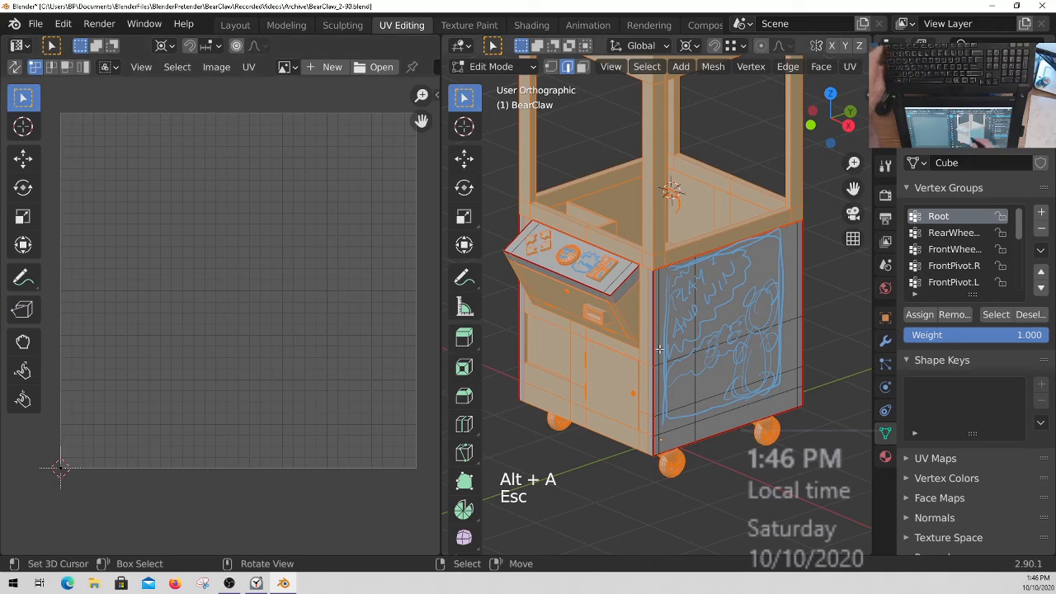
pyautogui.press('a')
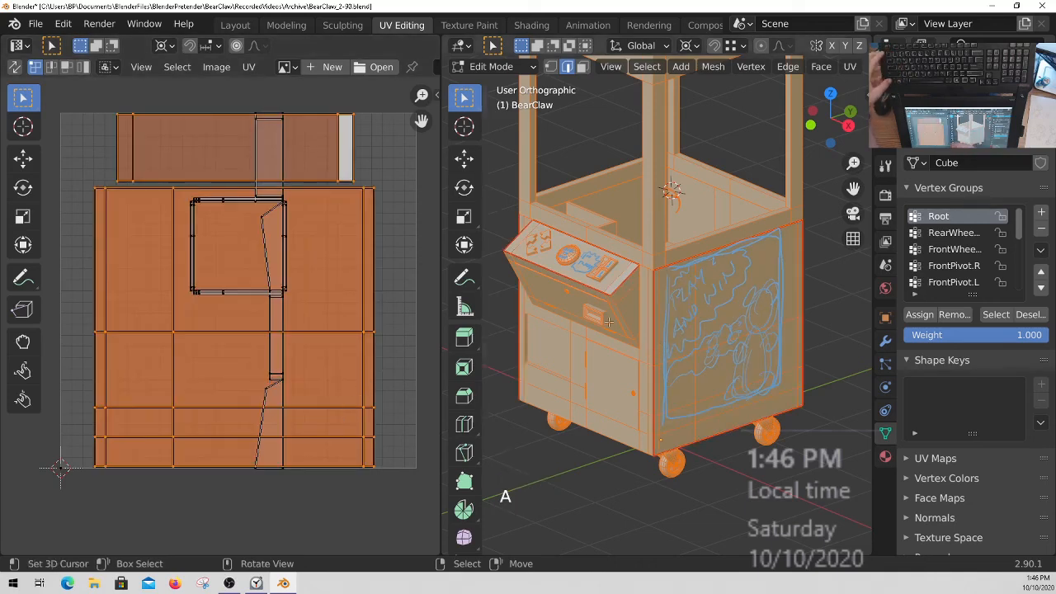
pyautogui.keyDown('ctrl'); pyautogui.moveTo(576, 318); pyautogui.dragTo(698, 327, button='middle'); pyautogui.keyUp('ctrl')
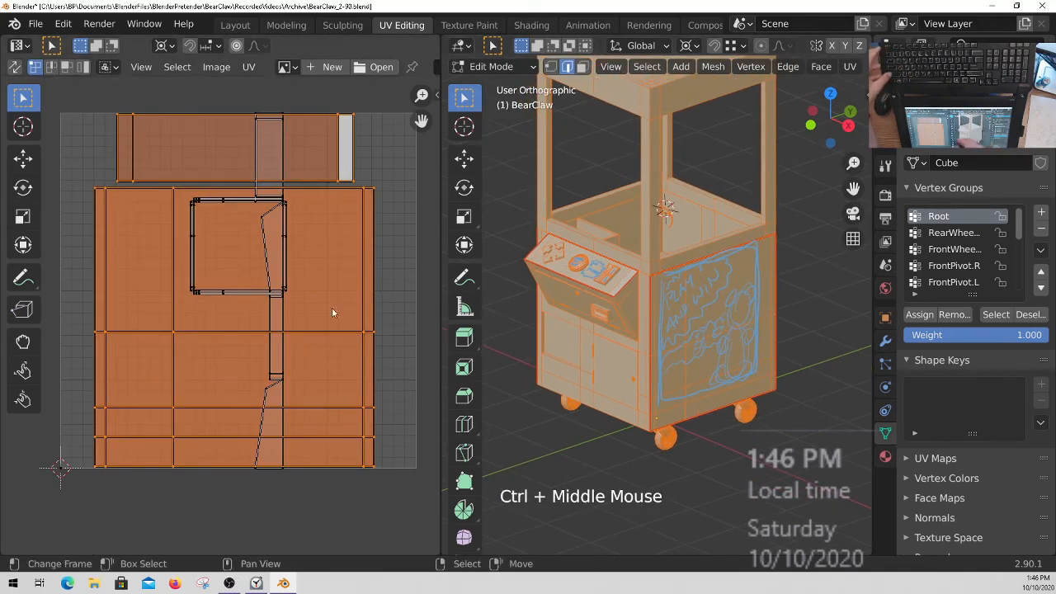
pyautogui.keyDown('ctrl'); pyautogui.moveTo(298, 282); pyautogui.dragTo(297, 274, button='middle'); pyautogui.keyUp('ctrl')
pyautogui.hotkey('alt', 'a')
pyautogui.press('a')
pyautogui.hotkey('alt', 'a')
# Step: Select the stray narrow UV islands overlapping the cabinet side with their linked UVs and scale them to 0
pyautogui.keyDown('ctrl'); pyautogui.moveTo(298, 274); pyautogui.dragTo(290, 239, button='middle'); pyautogui.keyUp('ctrl')
pyautogui.rightClick(289, 237)
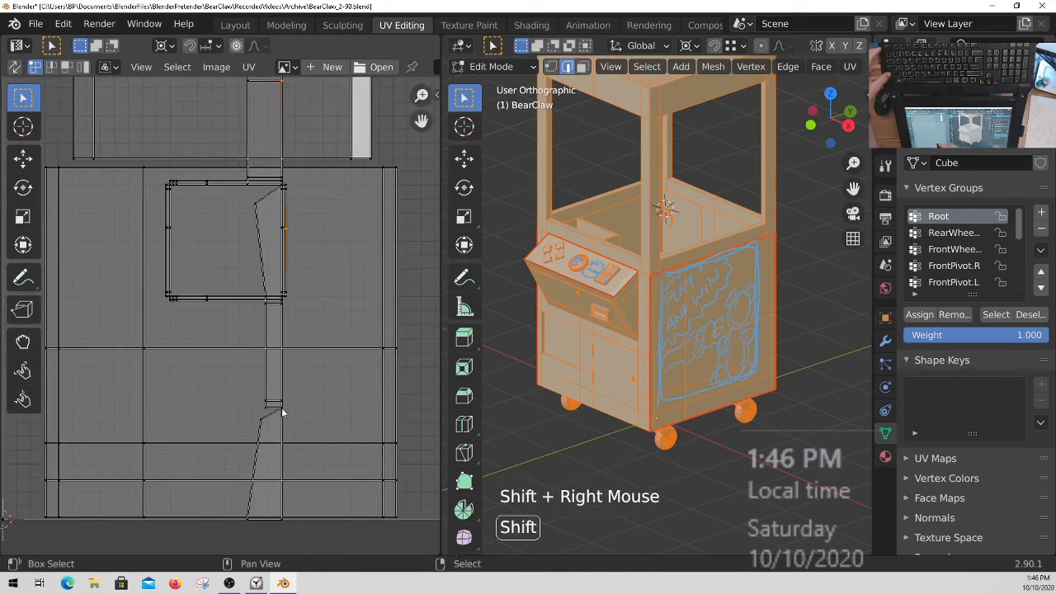
pyautogui.hotkey('ctrl', 'l')
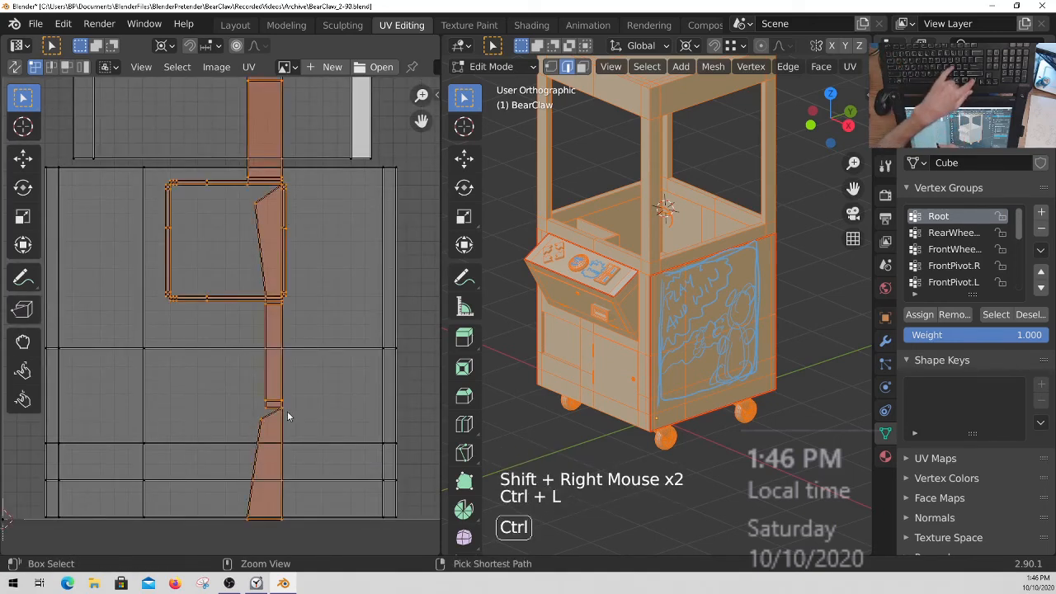
pyautogui.keyDown('ctrl'); pyautogui.moveTo(306, 368); pyautogui.dragTo(361, 335, button='middle'); pyautogui.keyUp('ctrl')
pyautogui.press('s')
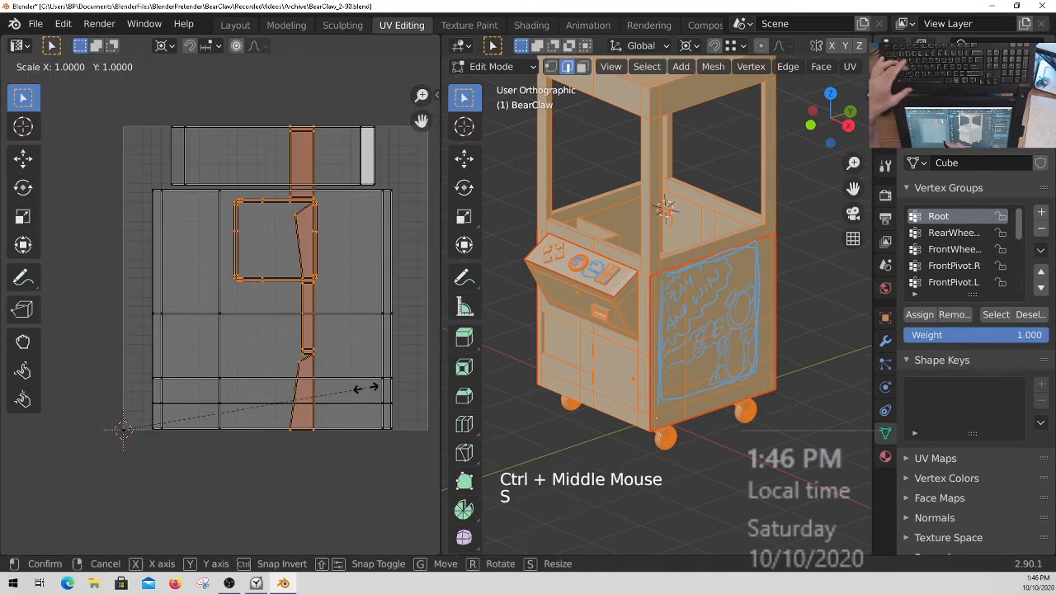
pyautogui.press('0')
pyautogui.press('Return')
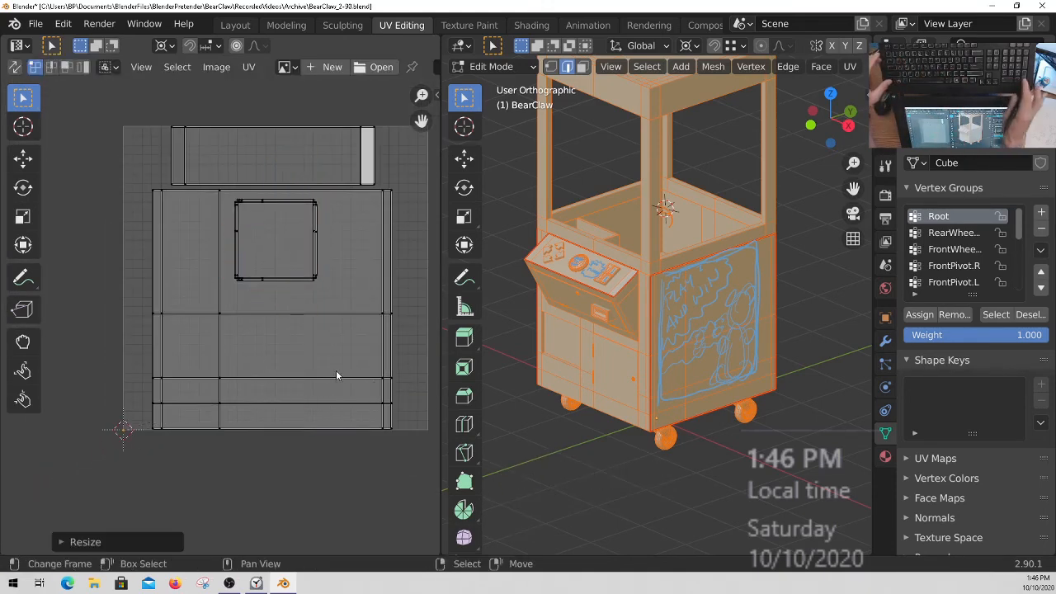
# Step: Reveal hidden geometry, select the leftover square frame UV island with its linked UVs, and scale it to 0
pyautogui.keyDown('ctrl'); pyautogui.moveTo(330, 363); pyautogui.dragTo(311, 272, button='middle'); pyautogui.keyUp('ctrl')
pyautogui.keyDown('shift'); pyautogui.moveTo(677, 215); pyautogui.dragTo(708, 357, button='middle'); pyautogui.keyUp('shift')
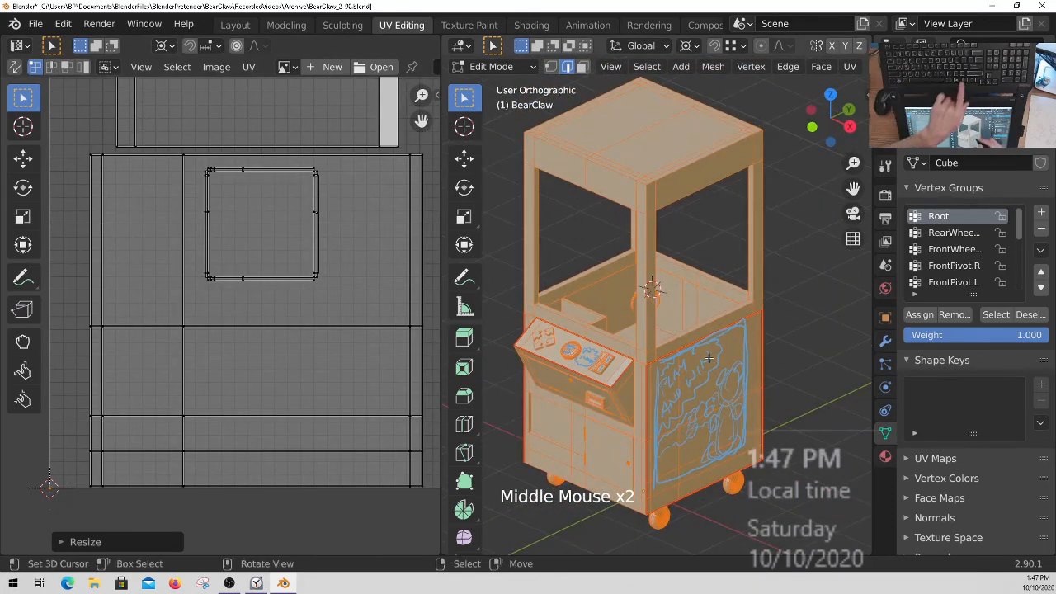
pyautogui.hotkey('alt', 'h')
pyautogui.keyDown('ctrl'); pyautogui.moveTo(312, 262); pyautogui.dragTo(313, 276, button='middle'); pyautogui.keyUp('ctrl')
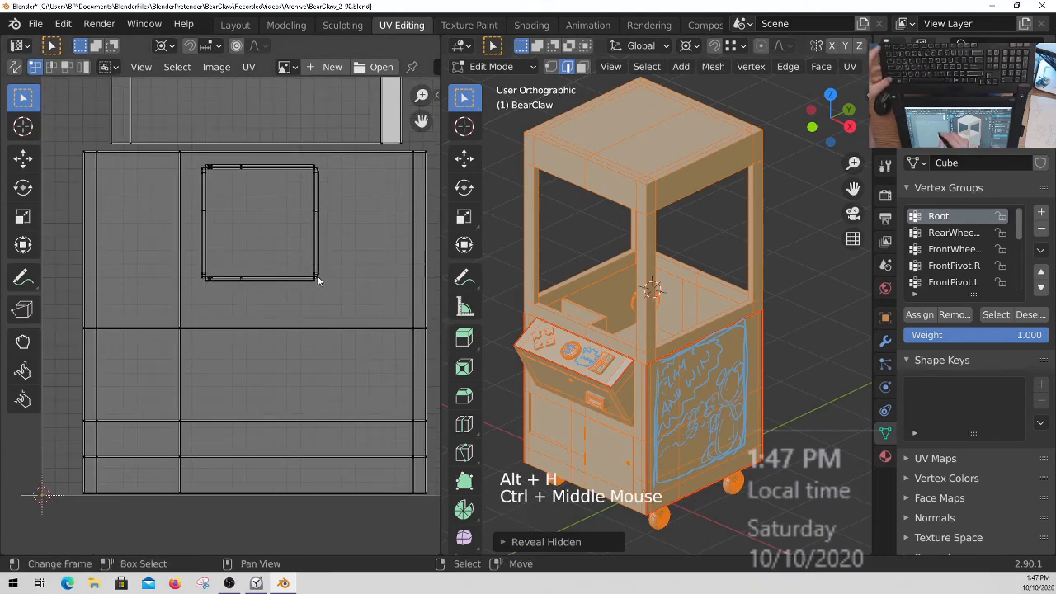
pyautogui.rightClick(315, 298)
pyautogui.hotkey('ctrl', 'l')
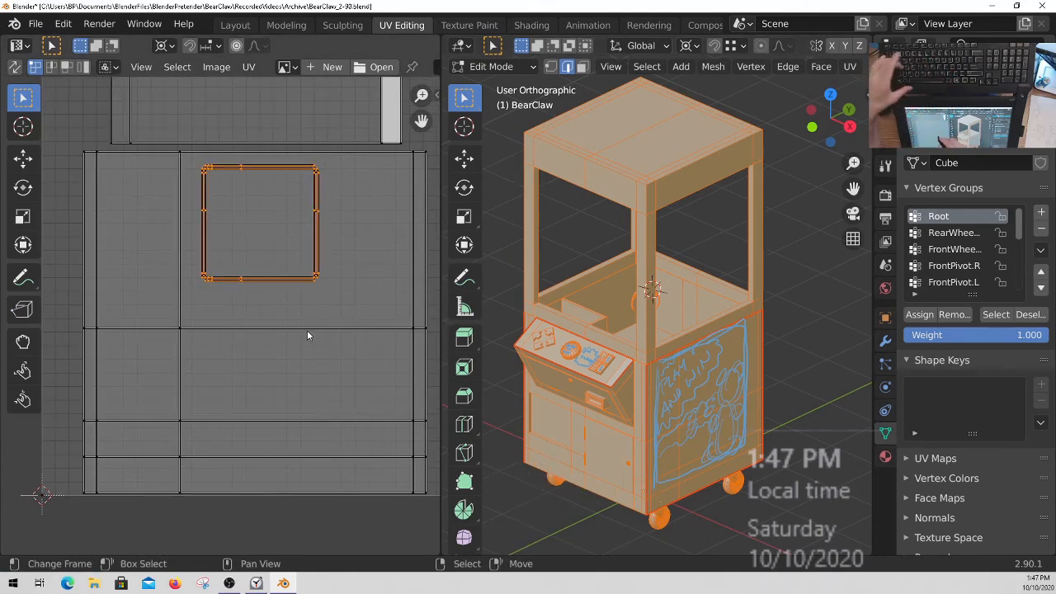
pyautogui.press('s')
pyautogui.press('Return')
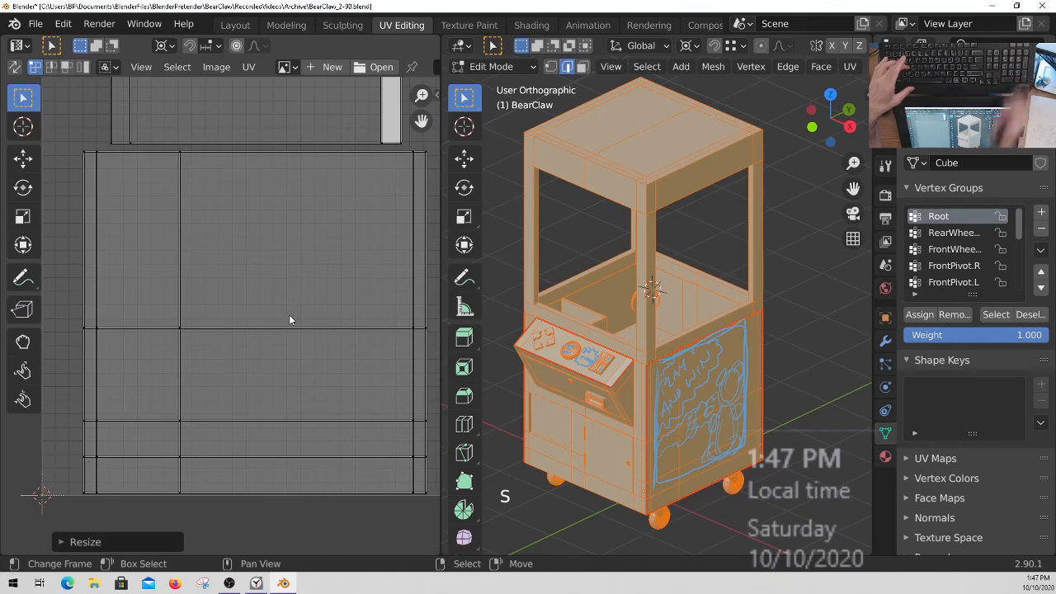
pyautogui.keyDown('ctrl'); pyautogui.moveTo(291, 288); pyautogui.dragTo(289, 362, button='middle'); pyautogui.keyUp('ctrl')
pyautogui.keyDown('shift'); pyautogui.moveTo(288, 362); pyautogui.dragTo(277, 373, button='middle'); pyautogui.keyUp('shift')
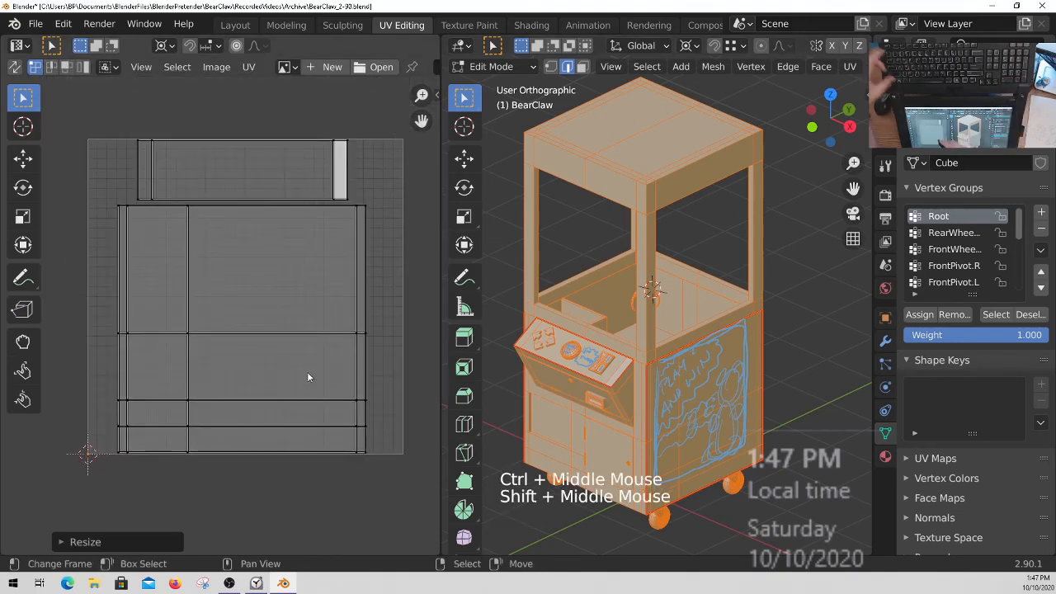
# Step: Toggle the selection of the remaining UVs to check the islands, and deselect the entire mesh
pyautogui.press('a')
pyautogui.hotkey('alt', 'a')
pyautogui.press('a')
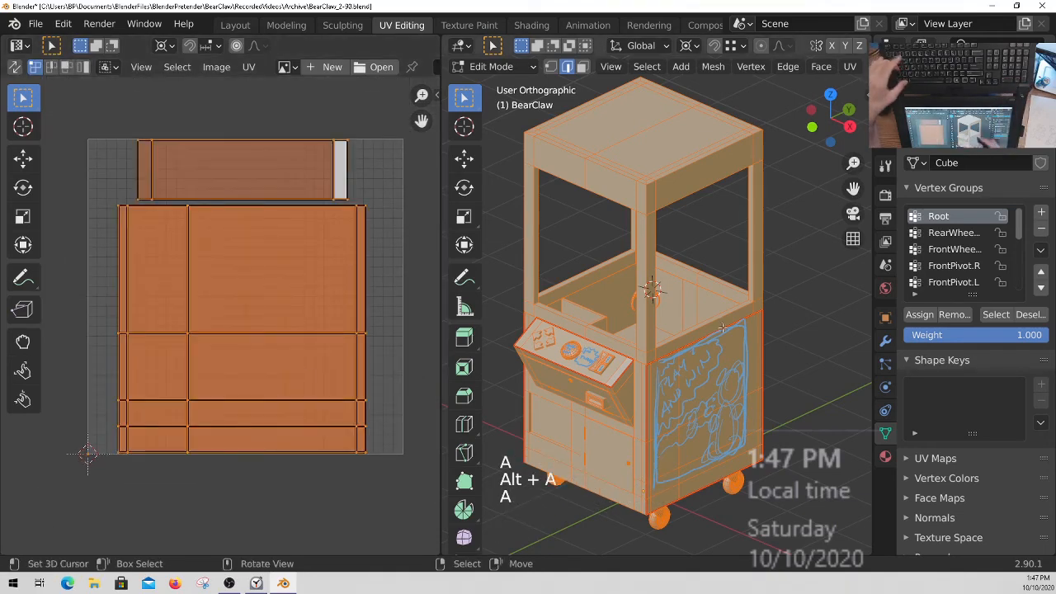
pyautogui.hotkey('alt', 'a')
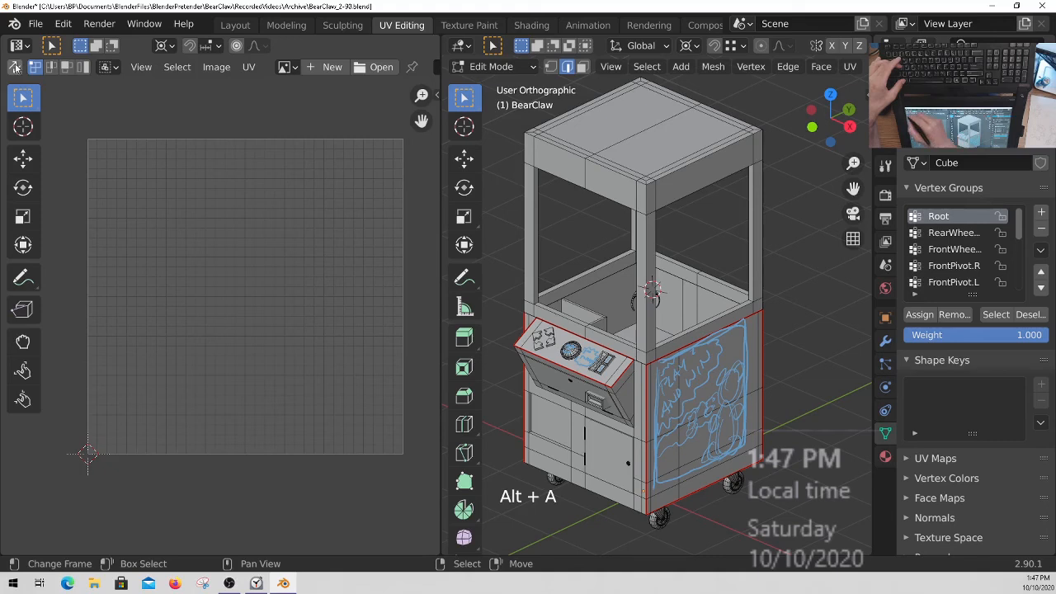
# Step: Enable UV sync selection with face selection and select the linked cabinet side and control panel UV islands
pyautogui.click(15, 68)
pyautogui.keyDown('ctrl'); pyautogui.moveTo(260, 375); pyautogui.dragTo(260, 378, button='middle'); pyautogui.keyUp('ctrl')
pyautogui.press('3')
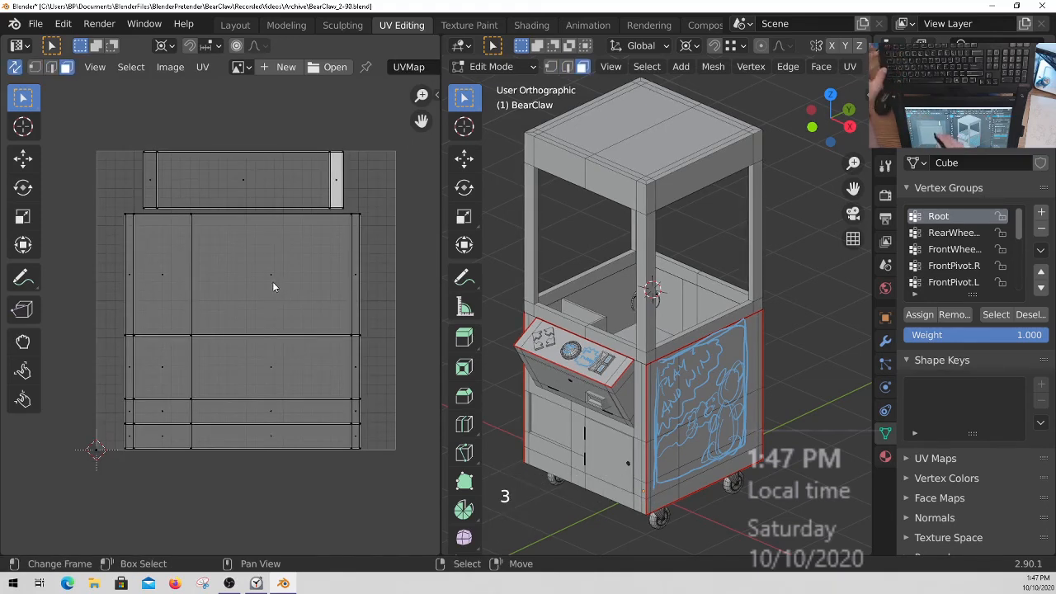
pyautogui.press('l')
pyautogui.press('l')
pyautogui.press('l')
pyautogui.moveTo(561, 285); pyautogui.dragTo(689, 276, button='middle')
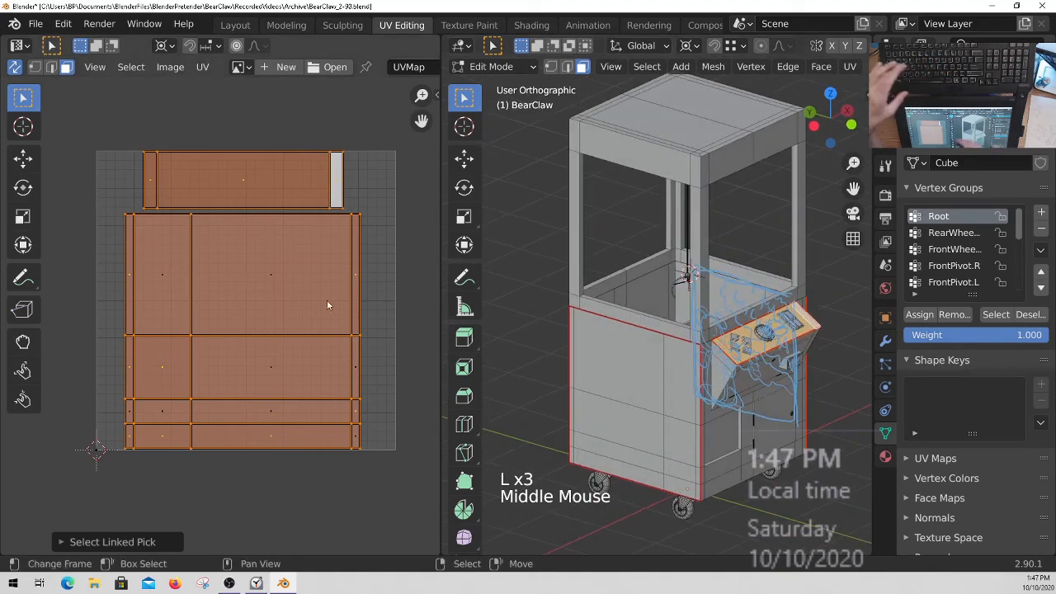
# Step: Select the cabinet side's large upper face in the UV editor and extend the selection to all its linked faces
pyautogui.rightClick(275, 281)
pyautogui.moveTo(270, 286); pyautogui.dragTo(346, 337, button='middle')
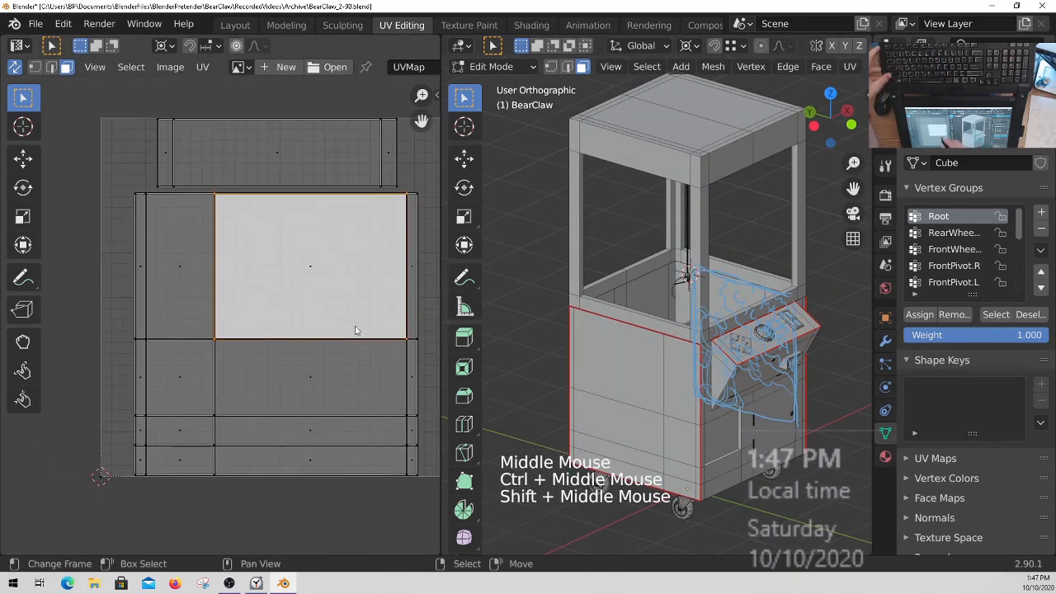
pyautogui.moveTo(318, 288)
pyautogui.keyDown('ctrl'); pyautogui.mouseDown(button='middle')
pyautogui.moveTo(323, 346)
pyautogui.moveTo(327, 295)
pyautogui.mouseUp(button='middle'); pyautogui.keyUp('ctrl')
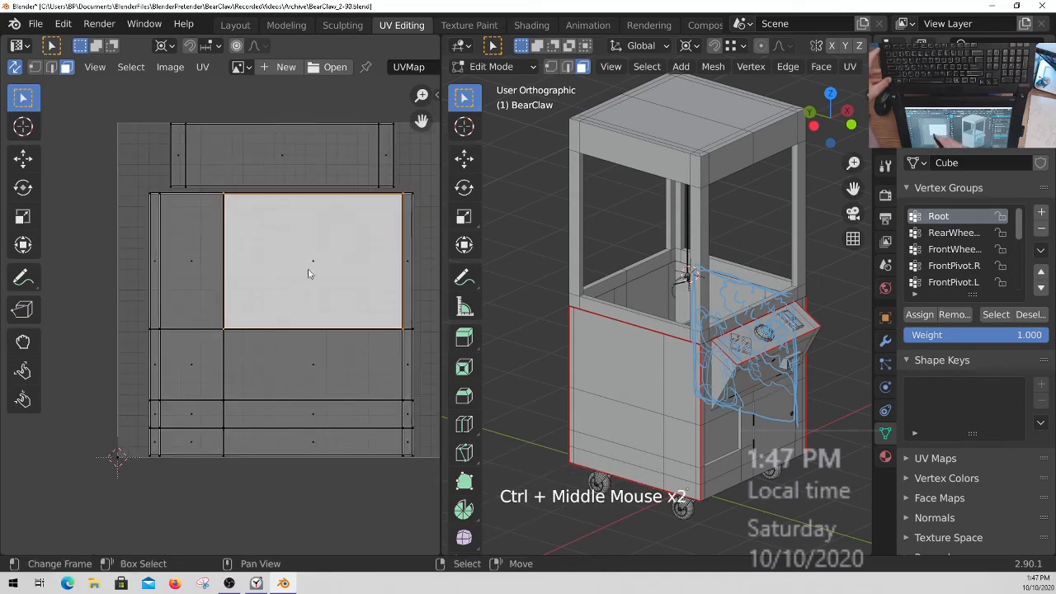
pyautogui.rightClick(284, 305)
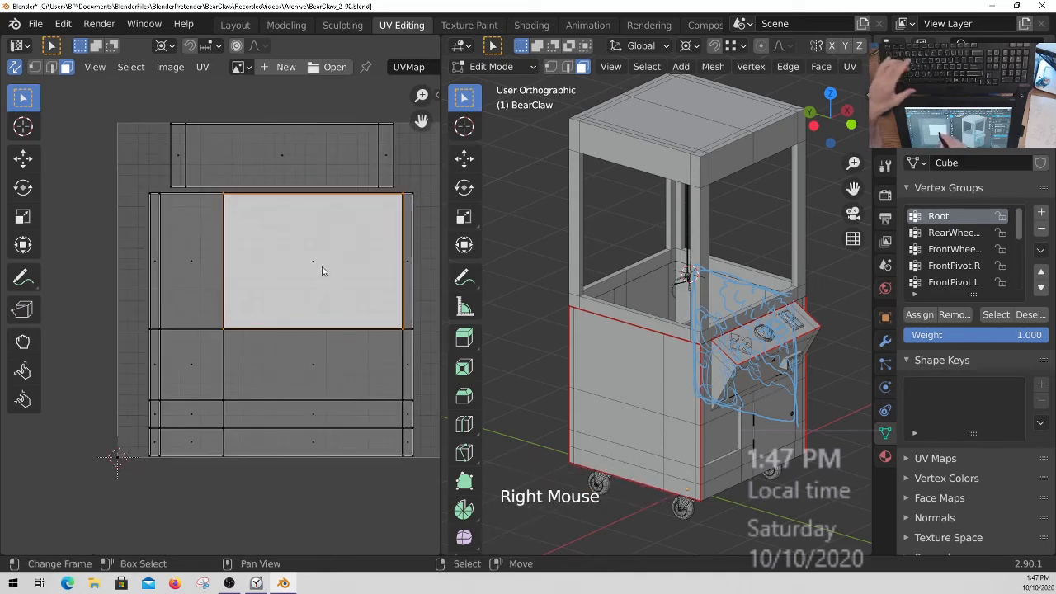
pyautogui.press('c')
pyautogui.click(312, 267)
pyautogui.rightClick(306, 282)
pyautogui.moveTo(759, 340); pyautogui.dragTo(730, 330, button='middle')
pyautogui.press('l')
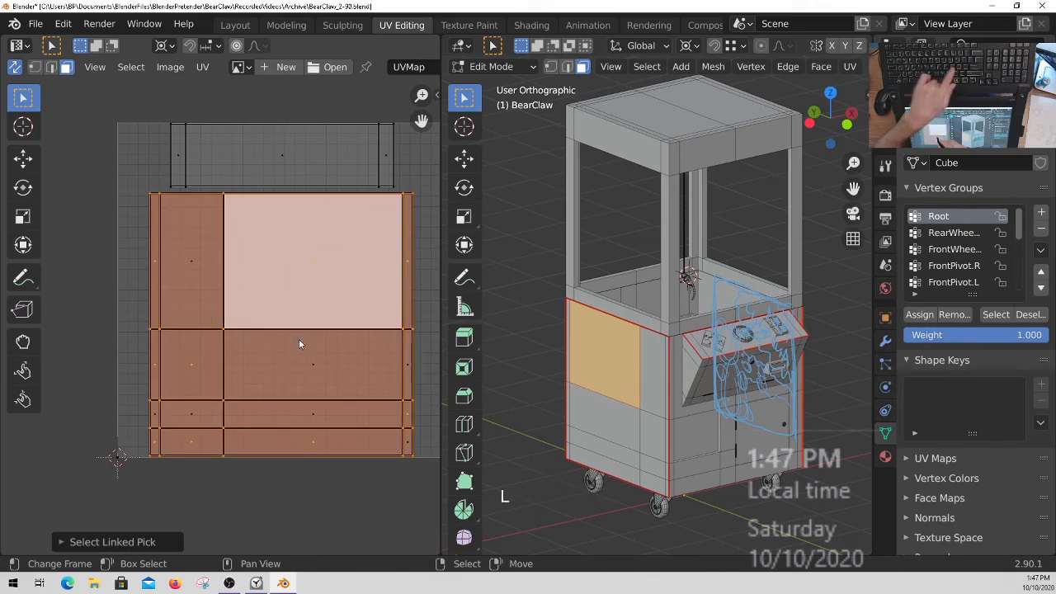
pyautogui.keyDown('ctrl'); pyautogui.moveTo(295, 342); pyautogui.dragTo(305, 355, button='middle'); pyautogui.keyUp('ctrl')
pyautogui.keyDown('shift'); pyautogui.moveTo(305, 355); pyautogui.dragTo(315, 366, button='middle'); pyautogui.keyUp('shift')
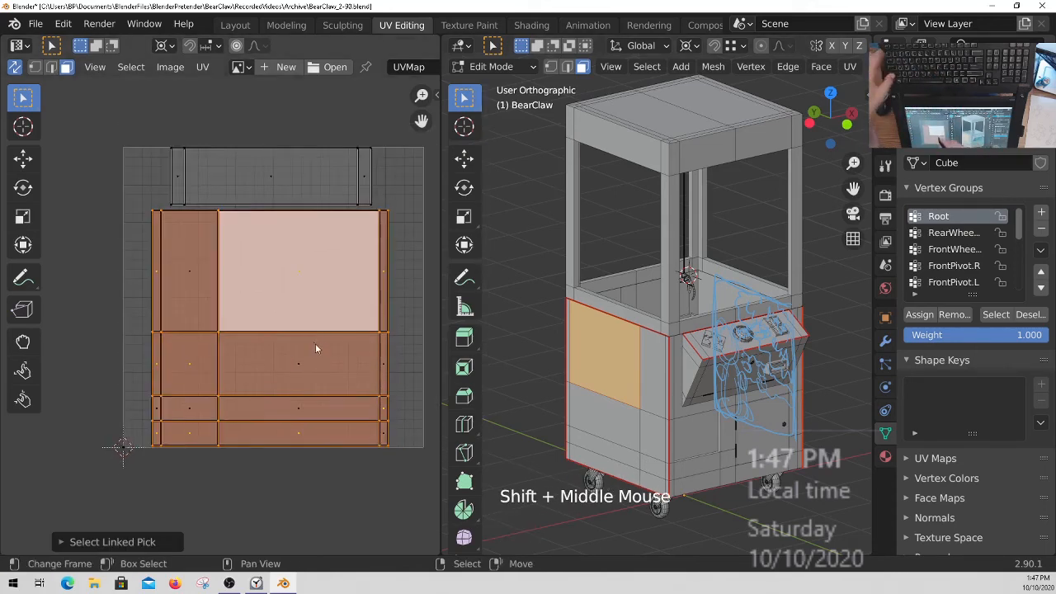
pyautogui.hotkey('ctrl', 'l')
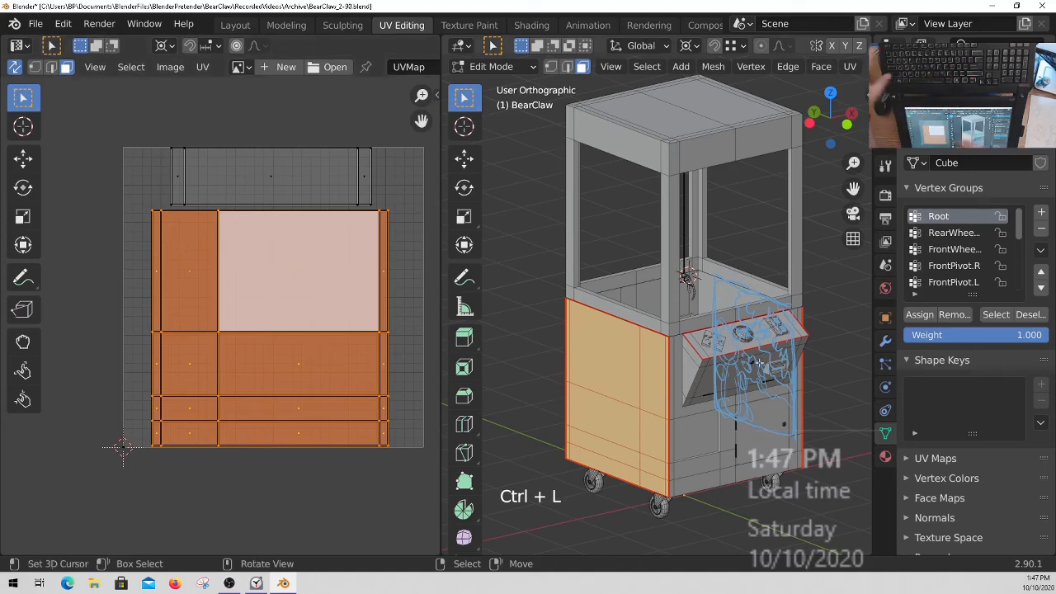
# Step: Add the control panel's linked UV island to the selection and save the file
pyautogui.moveTo(723, 478); pyautogui.dragTo(556, 481, button='middle')
pyautogui.moveTo(758, 489)
pyautogui.mouseDown(button='middle')
pyautogui.moveTo(717, 493)
pyautogui.moveTo(759, 488)
pyautogui.mouseUp(button='middle')
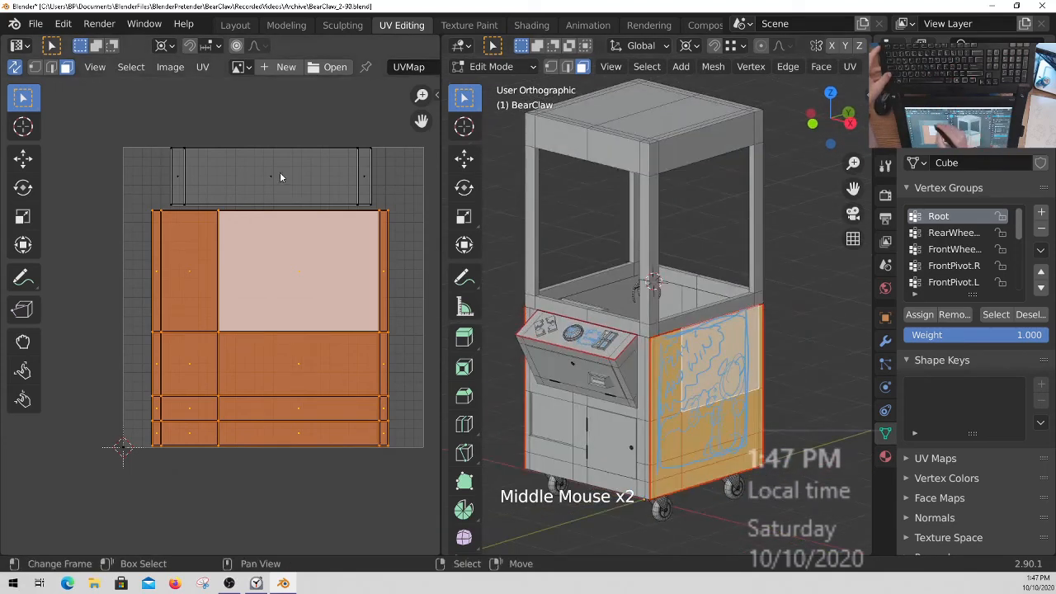
pyautogui.press('l')
pyautogui.moveTo(722, 350); pyautogui.dragTo(628, 437, button='middle')
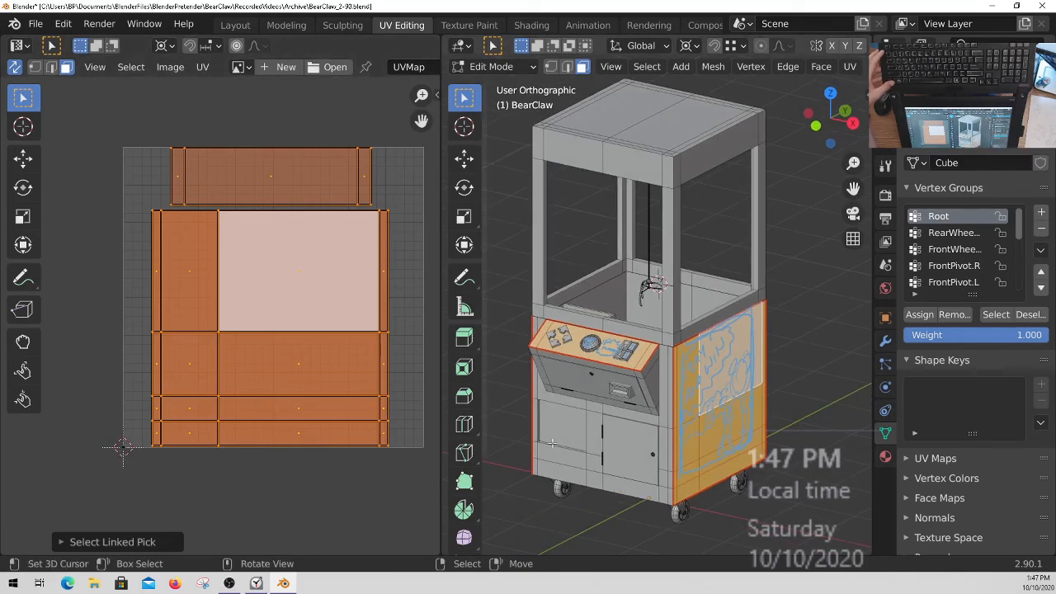
pyautogui.keyDown('ctrl'); pyautogui.moveTo(273, 350); pyautogui.dragTo(252, 349, button='middle'); pyautogui.keyUp('ctrl')
pyautogui.hotkey('ctrl', 's')
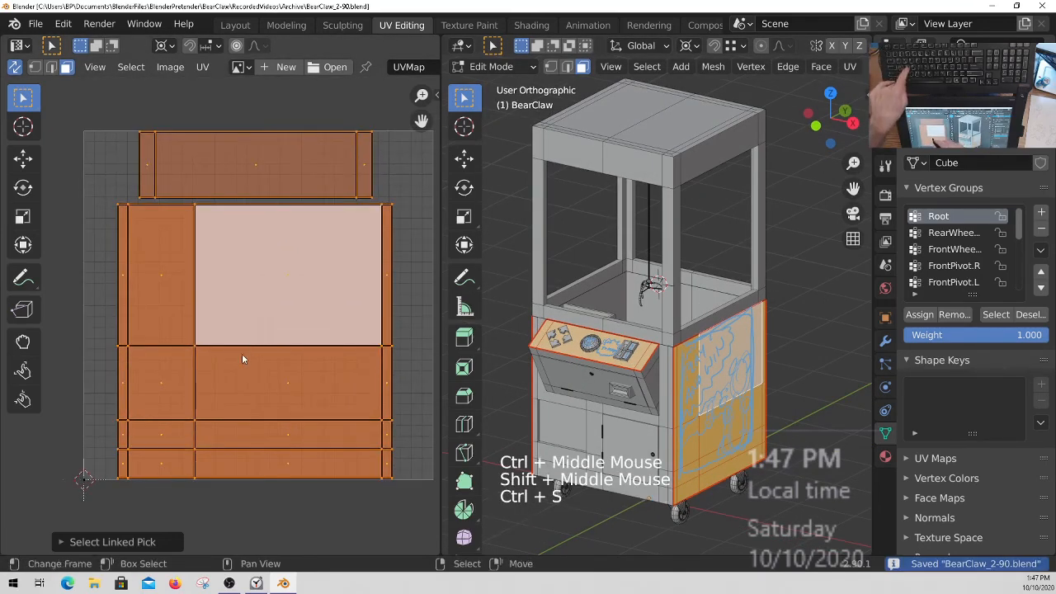
# Step: Examine the selected cabinet side and control panel faces on the claw machine from several angles and save the file
pyautogui.moveTo(695, 394); pyautogui.dragTo(642, 399, button='middle')
pyautogui.moveTo(681, 394); pyautogui.dragTo(640, 398, button='middle')
pyautogui.moveTo(660, 398)
pyautogui.mouseDown(button='middle')
pyautogui.moveTo(646, 405)
pyautogui.moveTo(725, 375)
pyautogui.moveTo(685, 379)
pyautogui.moveTo(710, 375)
pyautogui.mouseUp(button='middle')
pyautogui.moveTo(611, 376); pyautogui.dragTo(652, 377, button='middle')
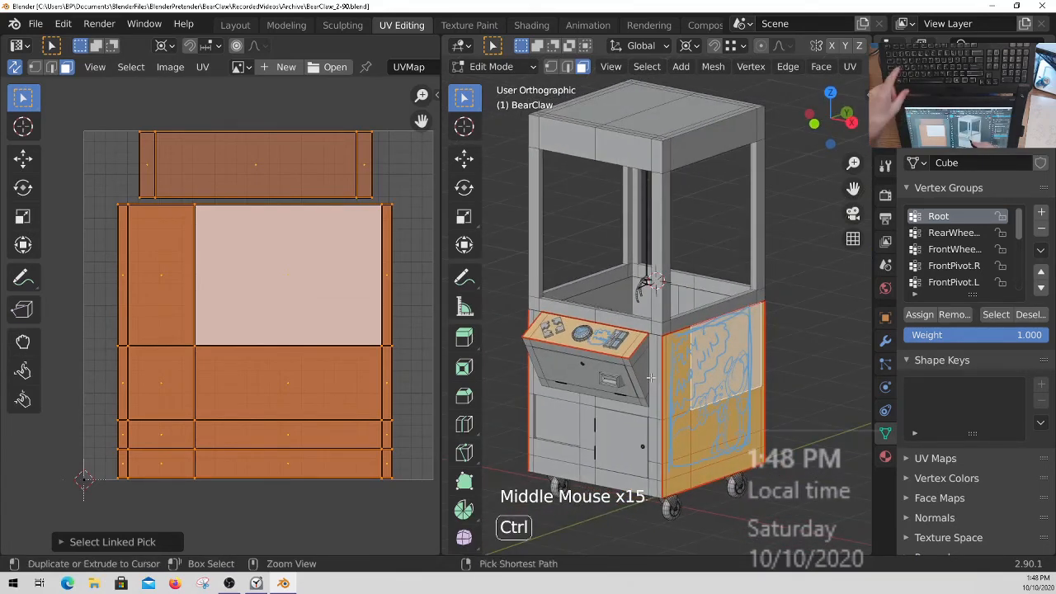
pyautogui.hotkey('ctrl', 's')
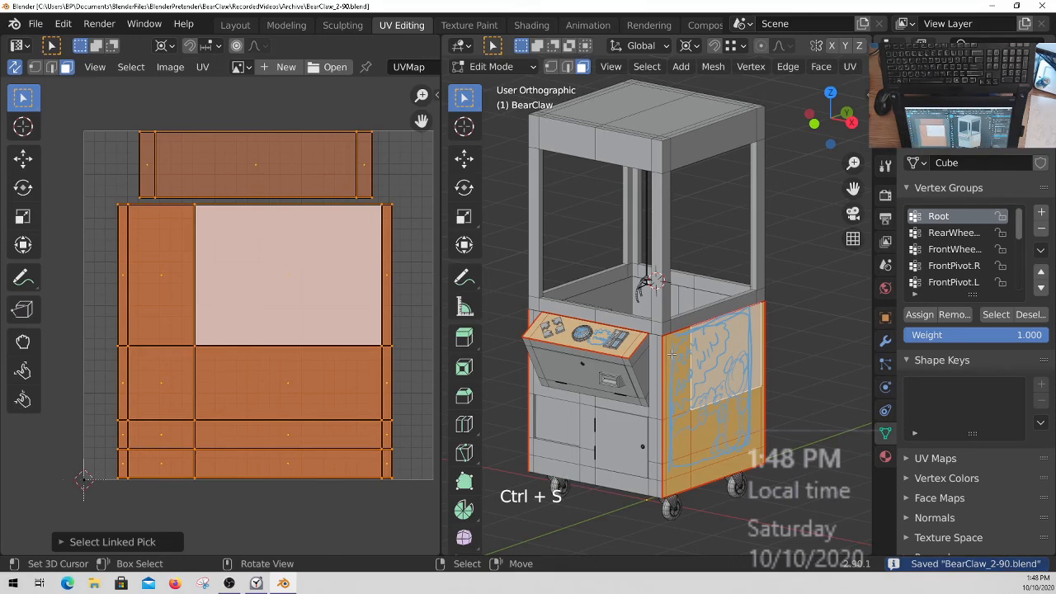
pyautogui.keyDown('ctrl'); pyautogui.moveTo(672, 353); pyautogui.dragTo(701, 400, button='middle'); pyautogui.keyUp('ctrl')
pyautogui.hotkey('ctrl', 's')
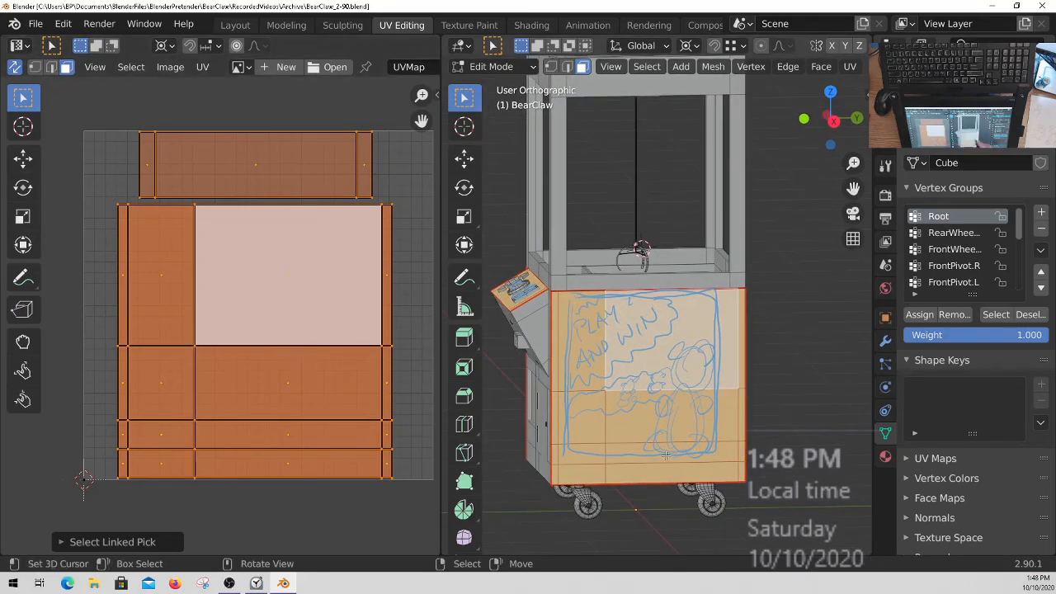
pyautogui.moveTo(674, 422); pyautogui.dragTo(726, 421, button='middle')
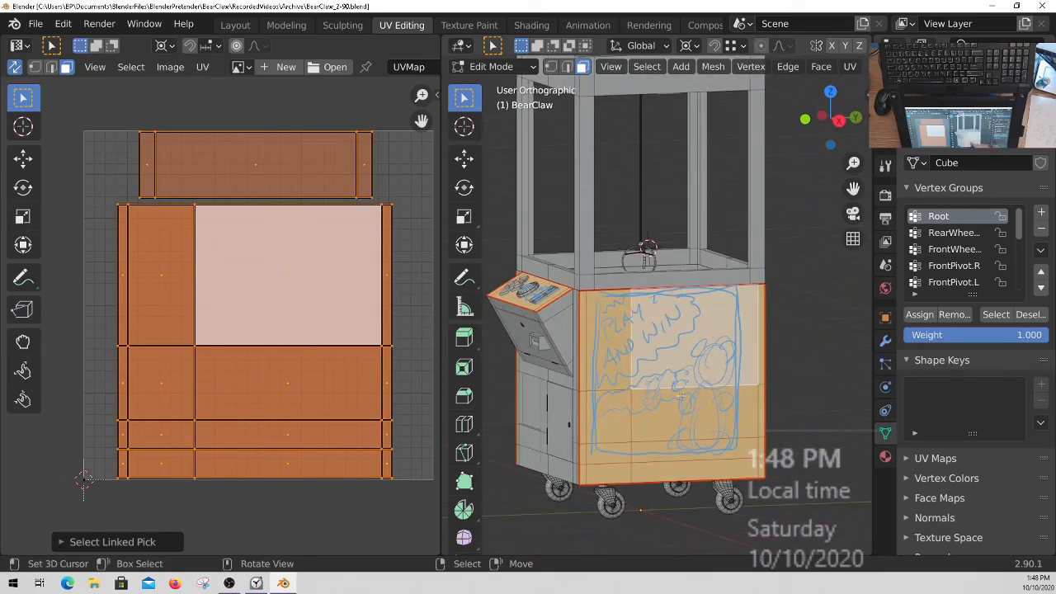
pyautogui.moveTo(658, 397); pyautogui.dragTo(648, 392, button='middle')
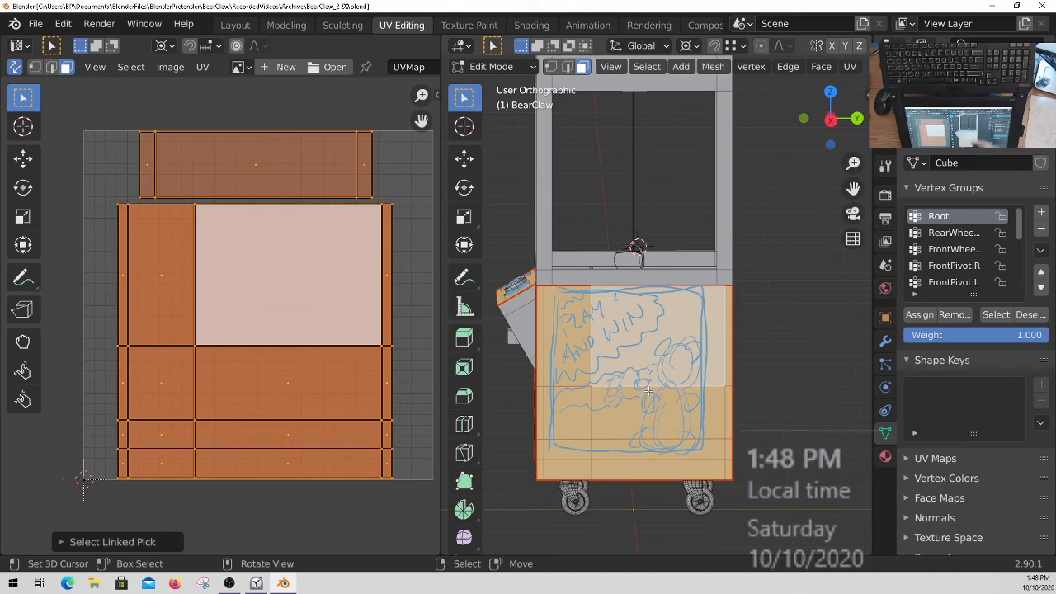
pyautogui.moveTo(652, 402); pyautogui.dragTo(700, 410, button='middle')
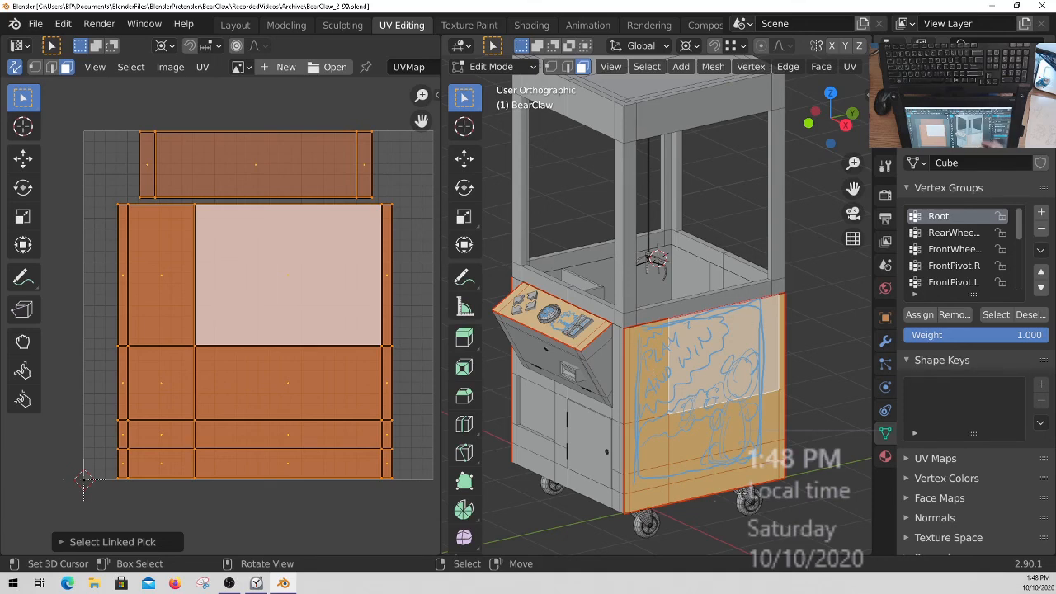
pyautogui.moveTo(726, 438); pyautogui.dragTo(649, 394, button='middle')
pyautogui.moveTo(673, 439); pyautogui.dragTo(738, 398, button='middle')
# Step: In the Shading workspace, show the claw machine's material settings and space the Principled BSDF node apart from the Material Output node
pyautogui.keyDown('shift'); pyautogui.moveTo(739, 397); pyautogui.dragTo(726, 384, button='middle'); pyautogui.keyUp('shift')
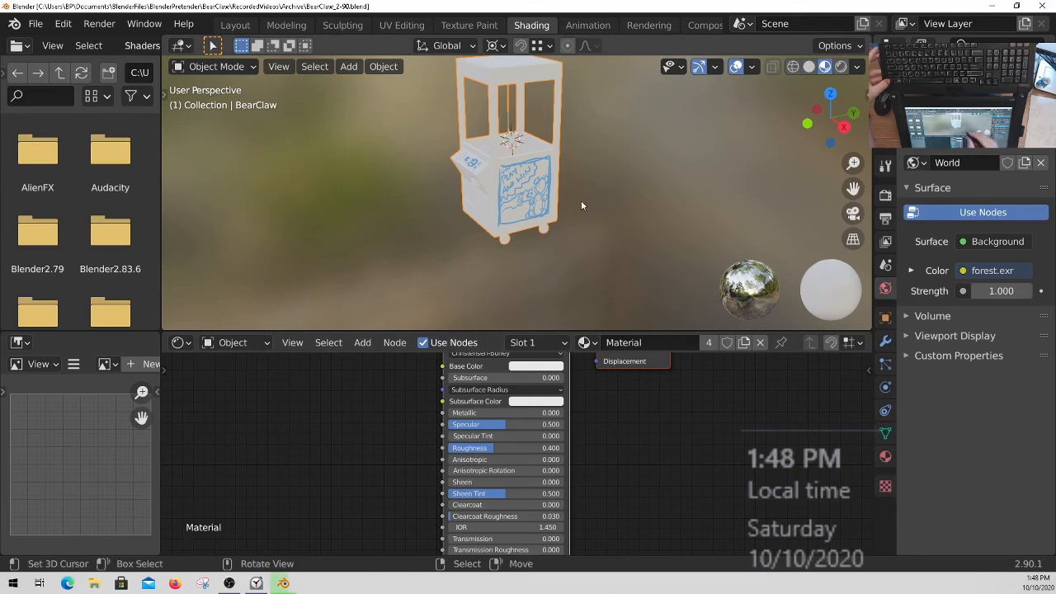
pyautogui.moveTo(581, 204)
pyautogui.keyDown('ctrl'); pyautogui.mouseDown(button='middle')
pyautogui.moveTo(559, 175)
pyautogui.moveTo(587, 223)
pyautogui.moveTo(592, 180)
pyautogui.mouseUp(button='middle'); pyautogui.keyUp('ctrl')
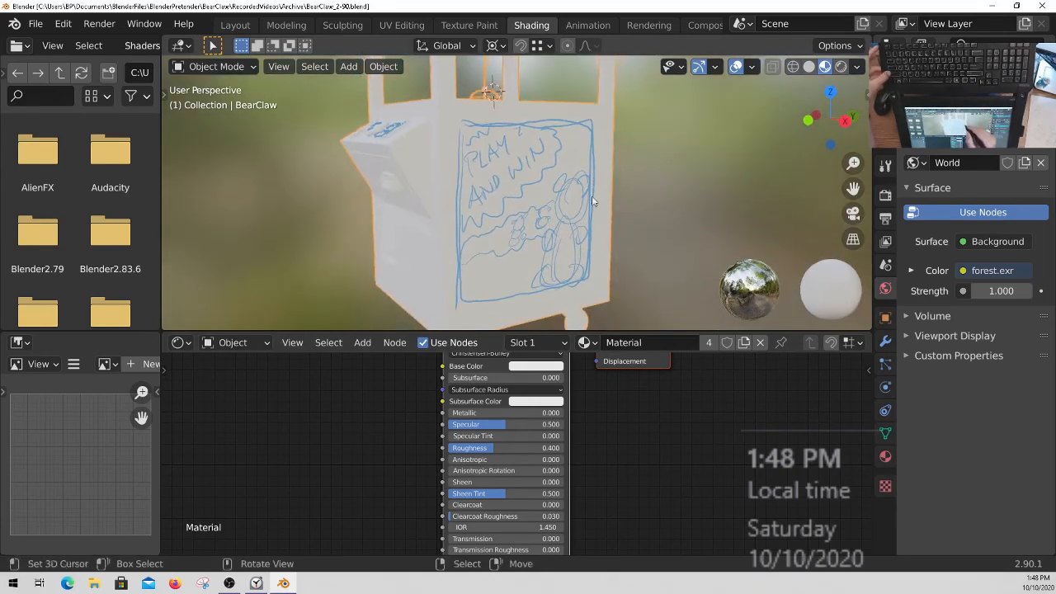
pyautogui.moveTo(632, 361); pyautogui.dragTo(628, 453, button='middle')
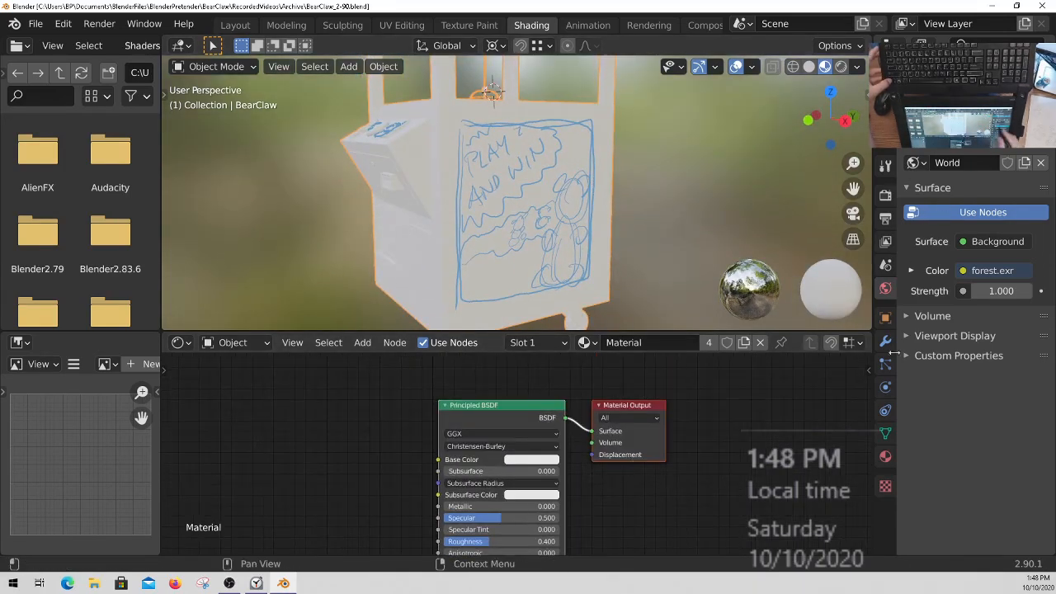
pyautogui.click(886, 456)
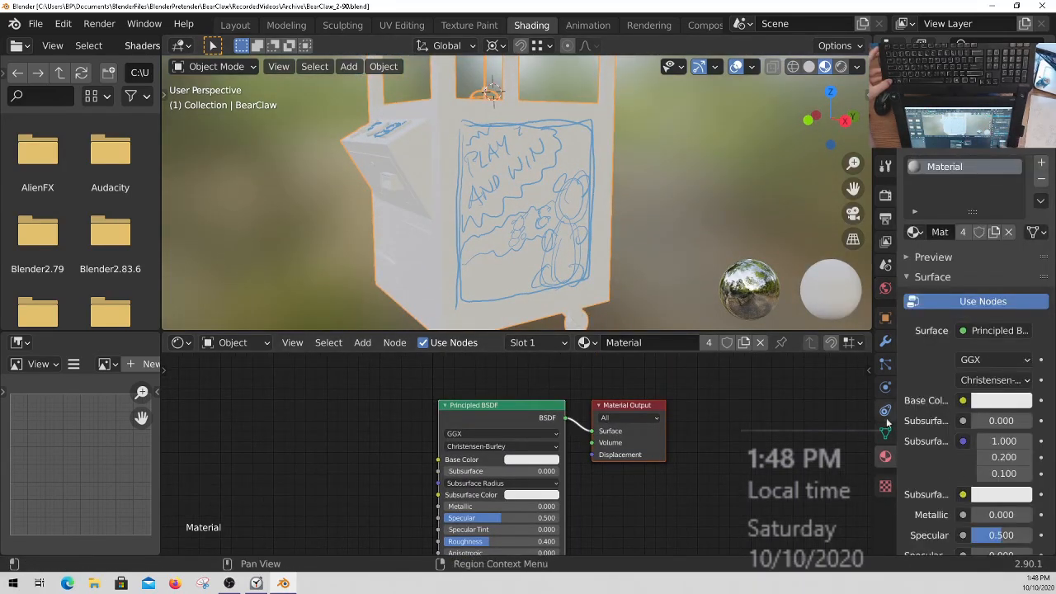
pyautogui.keyDown('ctrl'); pyautogui.moveTo(528, 443); pyautogui.dragTo(664, 471, button='middle'); pyautogui.keyUp('ctrl')
pyautogui.keyDown('ctrl'); pyautogui.moveTo(566, 422); pyautogui.dragTo(576, 448, button='middle'); pyautogui.keyUp('ctrl')
pyautogui.keyDown('shift'); pyautogui.moveTo(577, 449); pyautogui.dragTo(591, 453, button='middle'); pyautogui.keyUp('shift')
pyautogui.moveTo(617, 420); pyautogui.dragTo(571, 432)
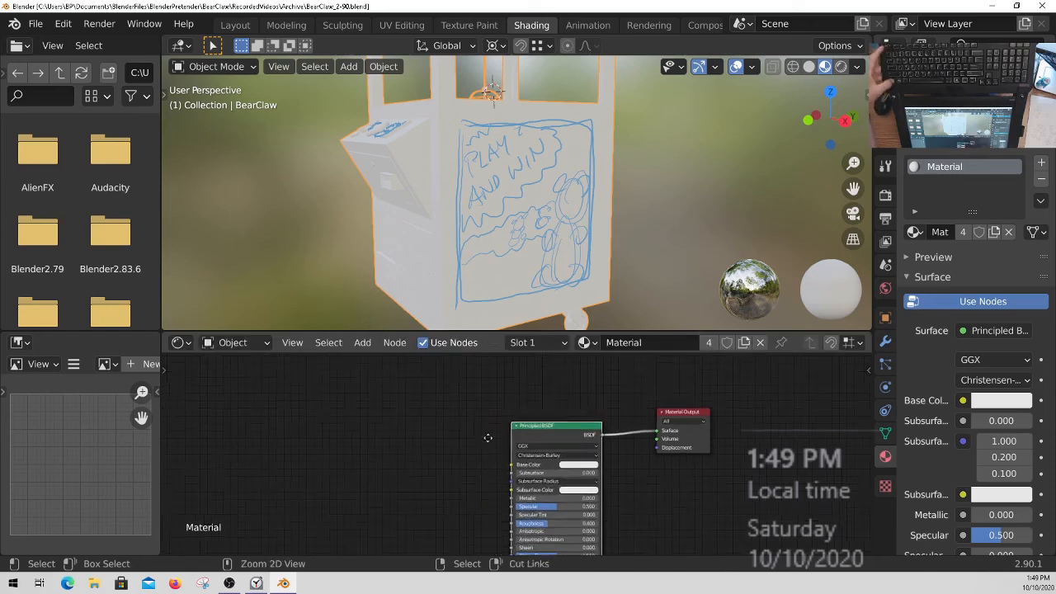
# Step: Maximize the shader node editor and add an Image Texture node beside the Principled BSDF node
pyautogui.keyDown('ctrl'); pyautogui.moveTo(493, 454); pyautogui.dragTo(493, 439, button='middle'); pyautogui.keyUp('ctrl')
pyautogui.keyDown('shift'); pyautogui.moveTo(493, 439); pyautogui.dragTo(567, 441, button='middle'); pyautogui.keyUp('shift')
pyautogui.hotkey('ctrl', 'space')
pyautogui.hotkey('shift', 'a')
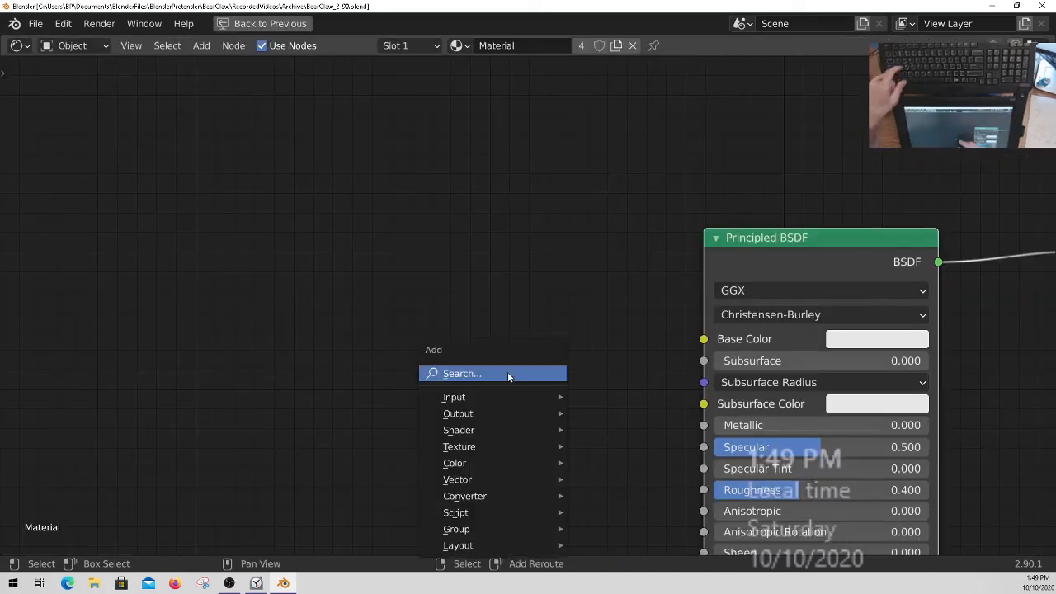
pyautogui.moveTo(493, 447)
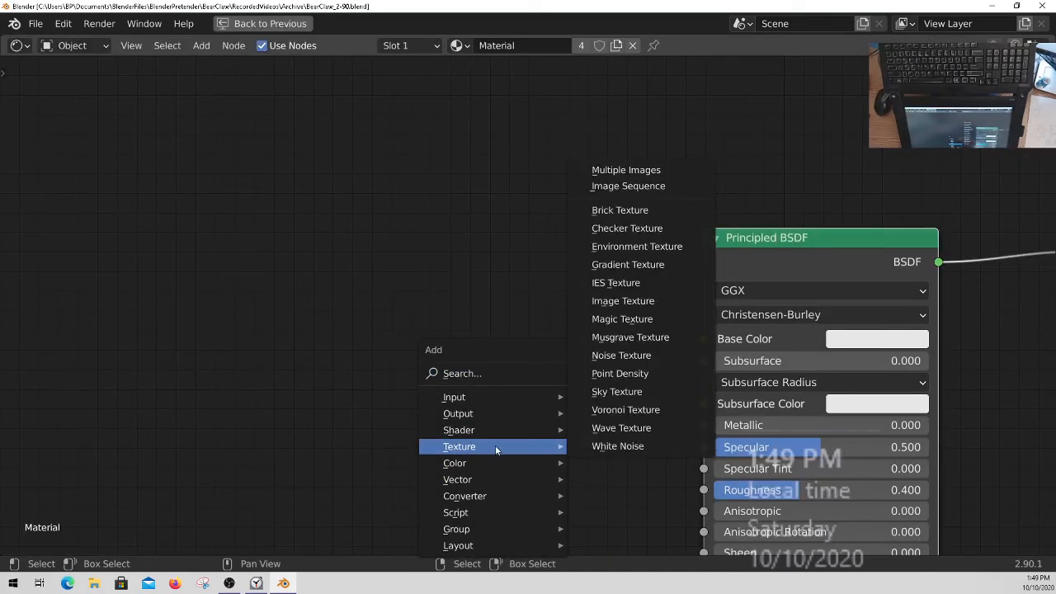
pyautogui.click(623, 301)
pyautogui.click(540, 336)
pyautogui.click(586, 288)
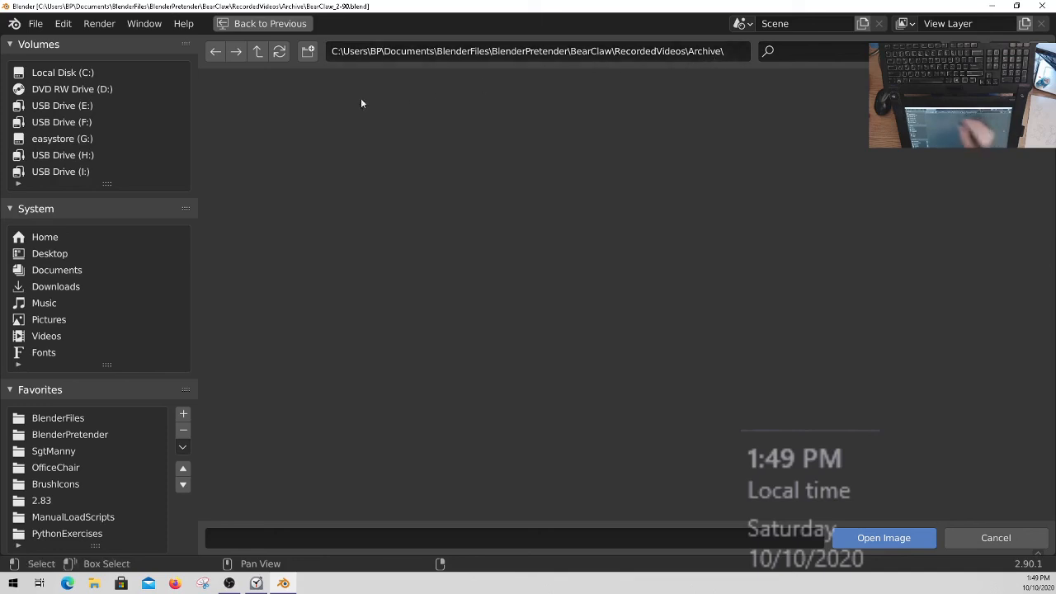
pyautogui.click(259, 51)
pyautogui.click(258, 51)
pyautogui.click(260, 51)
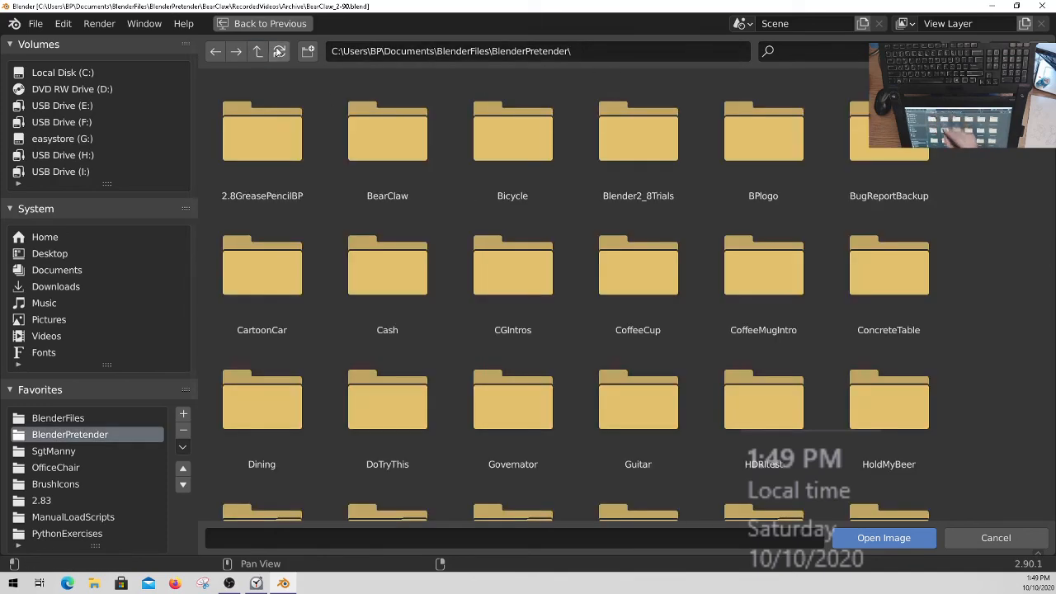
pyautogui.doubleClick(379, 136)
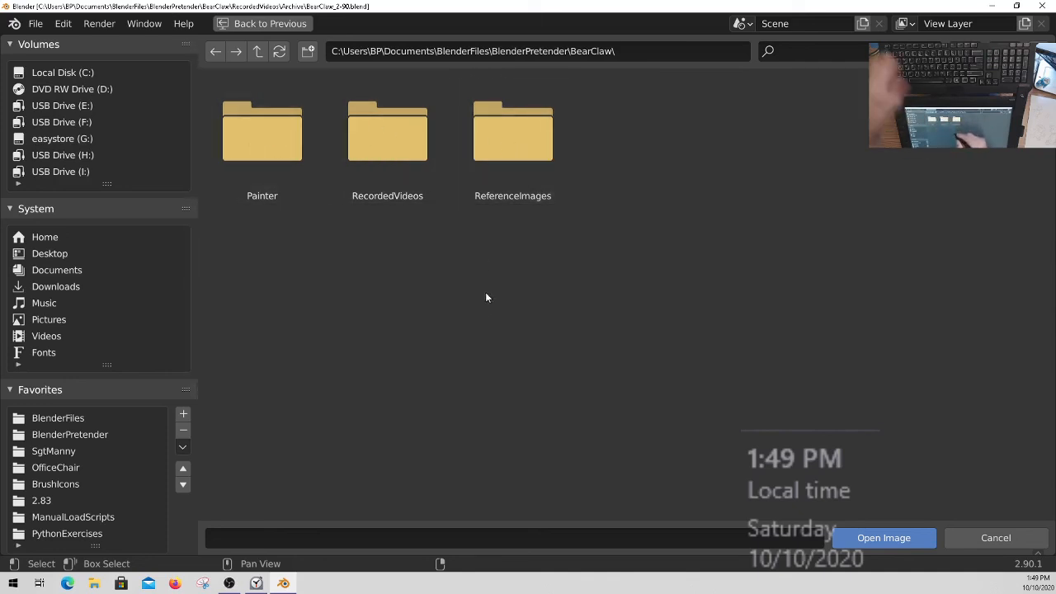
pyautogui.press('Escape')
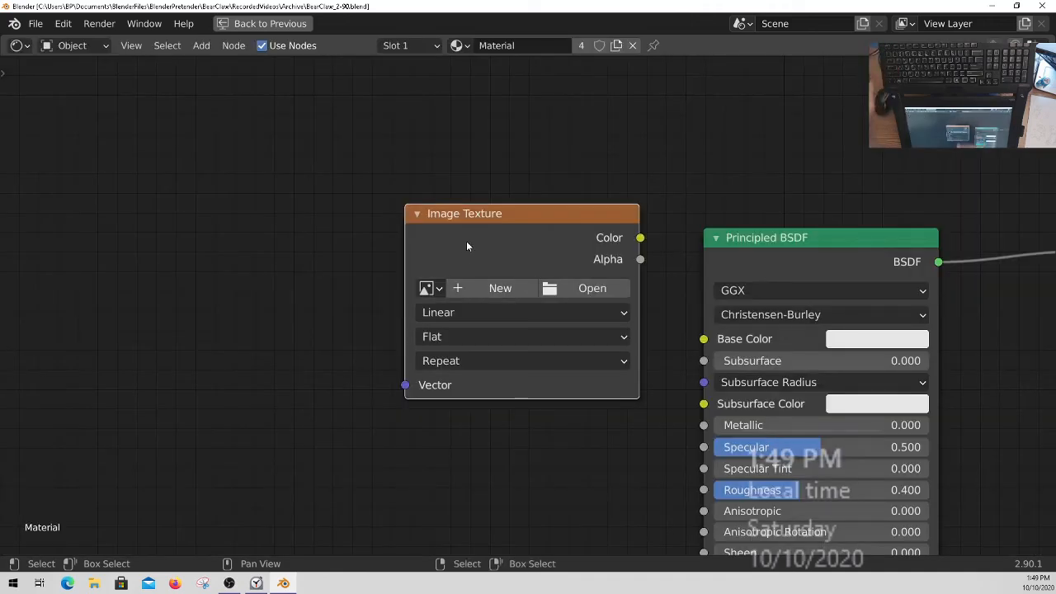
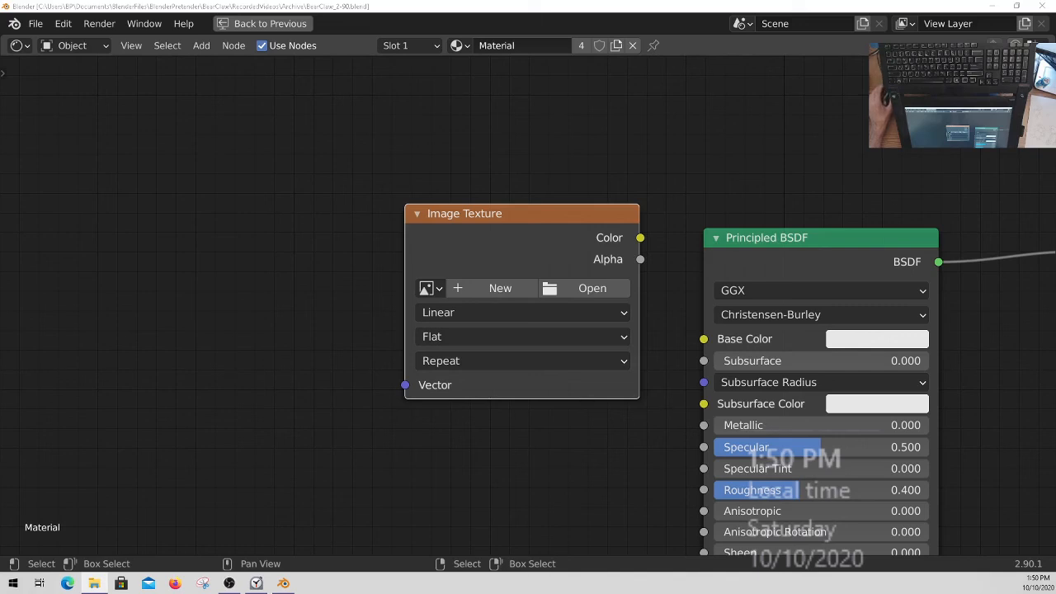
# Step: Load TeddyBear.png from the BearClaw\Textures folder into the Image Texture node
pyautogui.click(594, 290)
pyautogui.press('BackSpace')
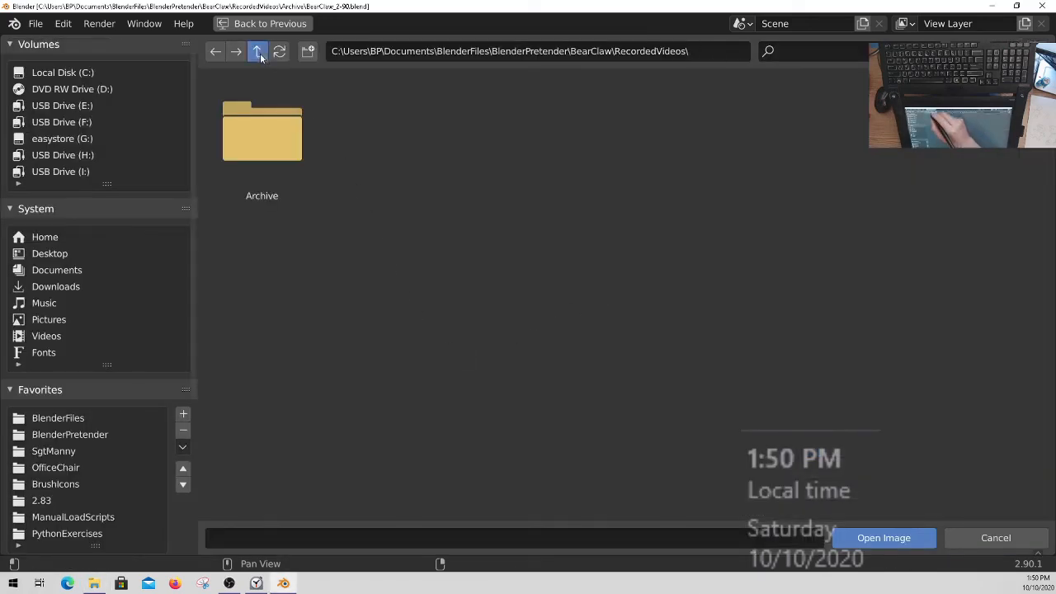
pyautogui.press('BackSpace')
pyautogui.press('BackSpace')
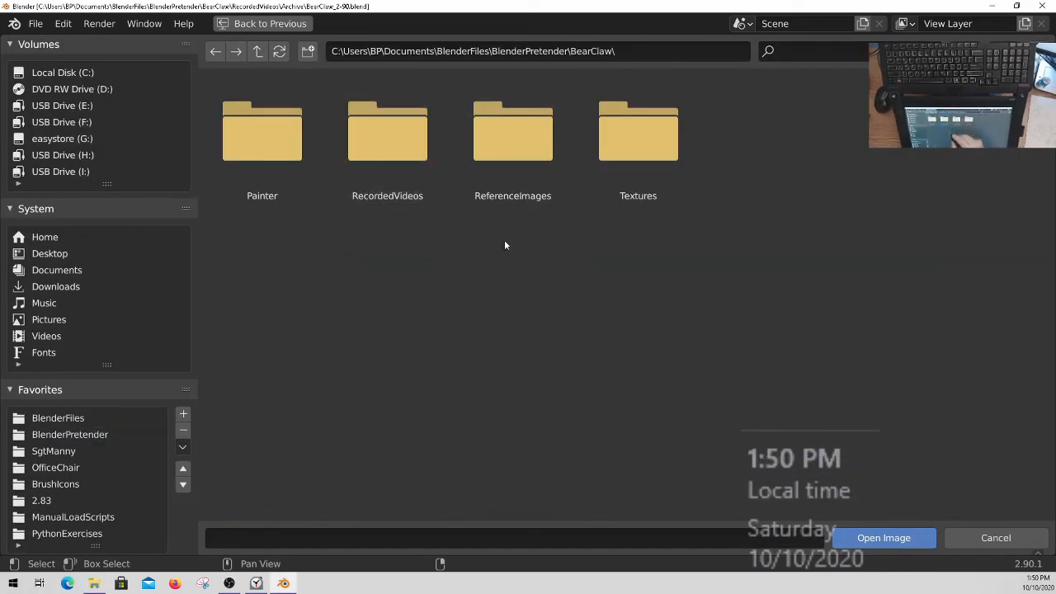
pyautogui.doubleClick(647, 141)
pyautogui.click(262, 132)
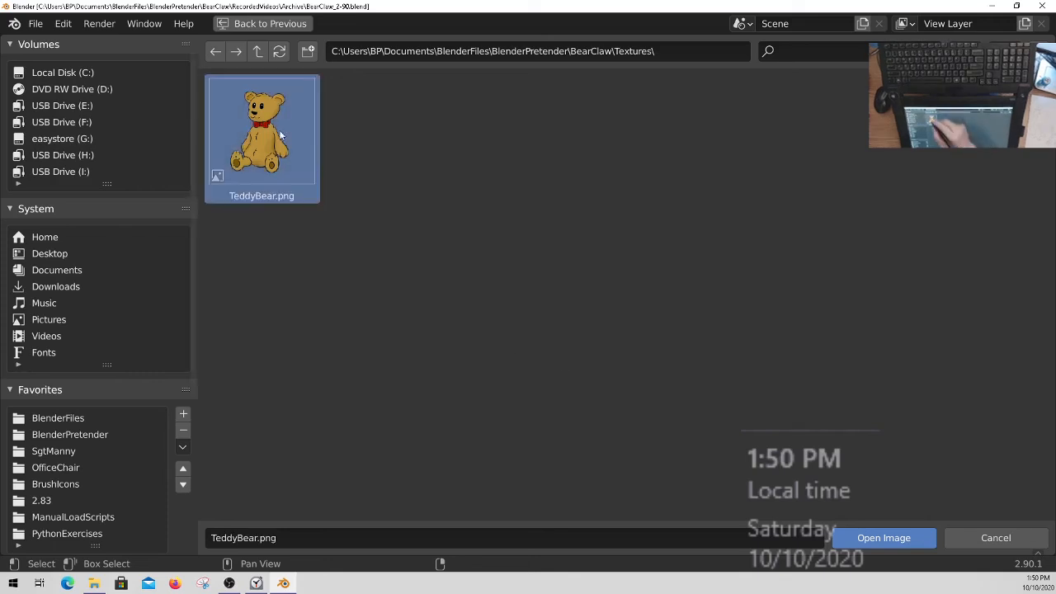
pyautogui.click(884, 538)
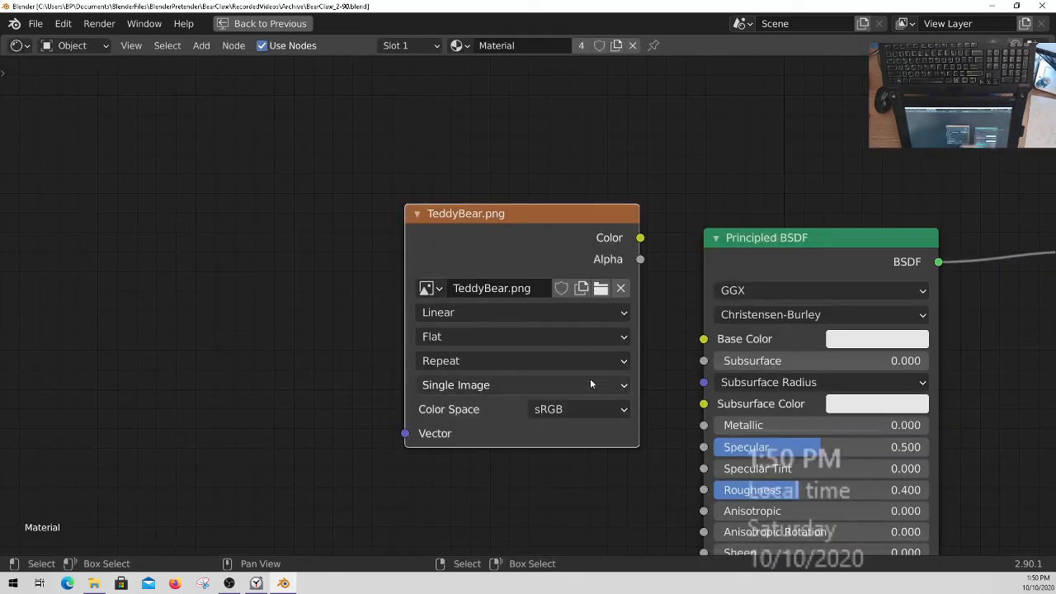
# Step: Restore the split layout and preview the TeddyBear.png node's output directly on the cabinet side
pyautogui.keyDown('ctrl'); pyautogui.moveTo(587, 409); pyautogui.dragTo(528, 343, button='middle'); pyautogui.keyUp('ctrl')
pyautogui.hotkey('ctrl', 'space')
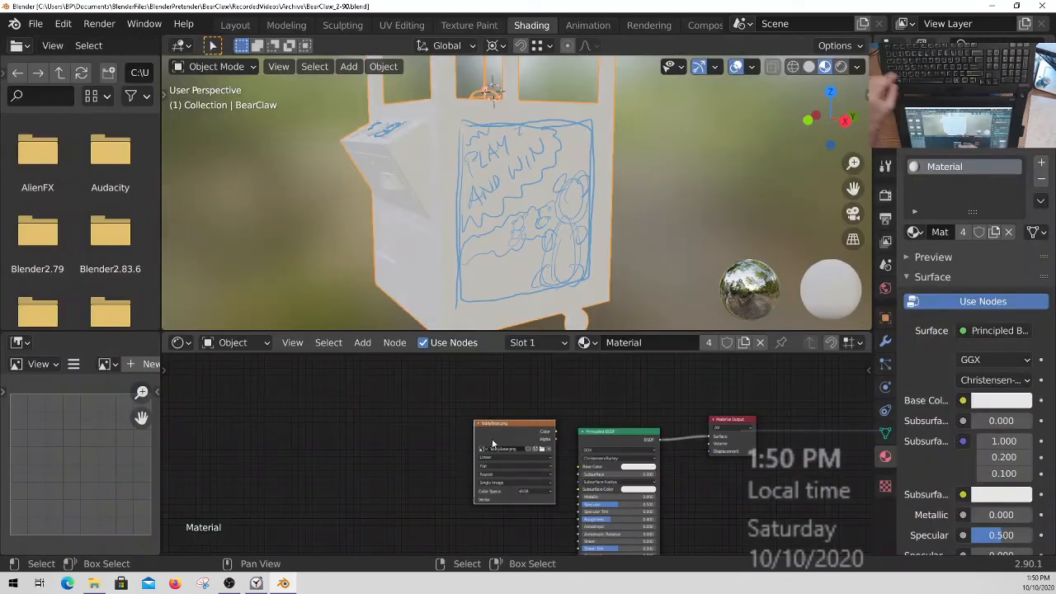
pyautogui.keyDown('ctrl'); pyautogui.keyDown('shift'); pyautogui.click(523, 423); pyautogui.keyUp('shift'); pyautogui.keyUp('ctrl')
pyautogui.moveTo(694, 495); pyautogui.dragTo(638, 506, button='middle')
pyautogui.moveTo(462, 215); pyautogui.dragTo(535, 209, button='middle')
pyautogui.moveTo(535, 210)
pyautogui.keyDown('ctrl'); pyautogui.mouseDown(button='middle')
pyautogui.moveTo(539, 179)
pyautogui.moveTo(538, 202)
pyautogui.moveTo(507, 216)
pyautogui.moveTo(521, 219)
pyautogui.mouseUp(button='middle'); pyautogui.keyUp('ctrl')
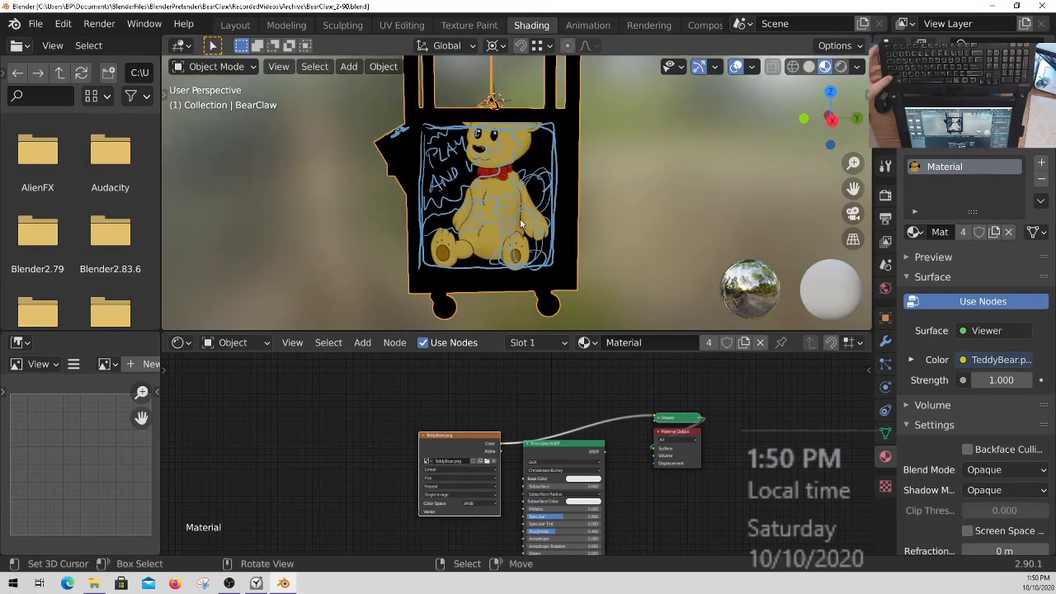
# Step: Return the preview to the Principled BSDF, move the TeddyBear.png node away from it, and link its Color output to Base Color
pyautogui.scroll(1, 517, 457)
pyautogui.moveTo(517, 457); pyautogui.dragTo(558, 455, button='middle')
pyautogui.keyDown('ctrl'); pyautogui.keyDown('shift'); pyautogui.click(618, 442); pyautogui.keyUp('shift'); pyautogui.keyUp('ctrl')
pyautogui.moveTo(496, 466); pyautogui.dragTo(425, 468)
pyautogui.scroll(2, 446, 404)
pyautogui.moveTo(446, 401); pyautogui.dragTo(575, 458)
pyautogui.moveTo(443, 403); pyautogui.dragTo(561, 440)
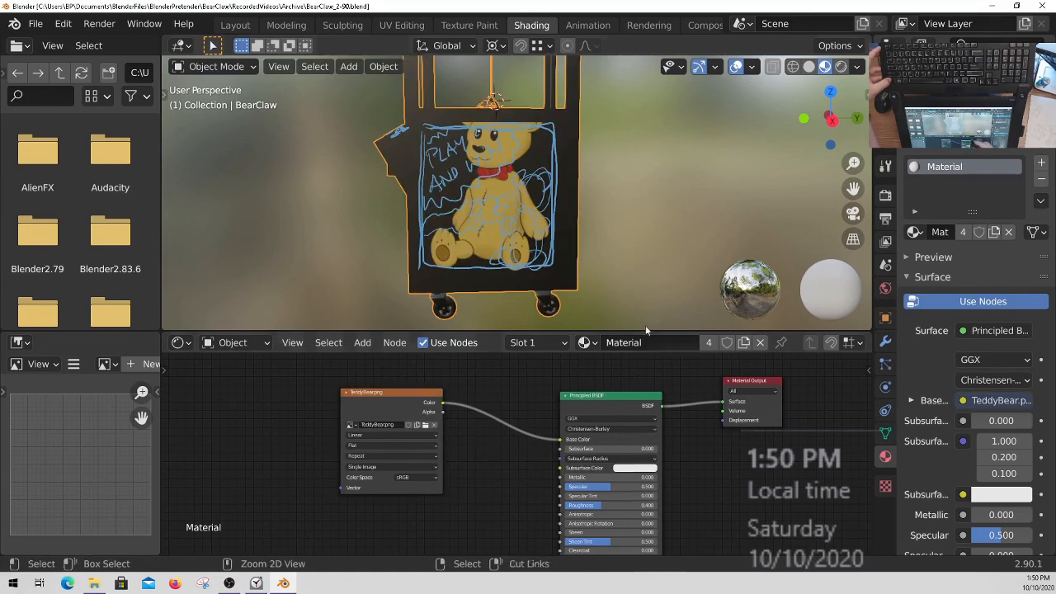
# Step: Move the TeddyBear.png node aside and insert a MixRGB node on its link to the Principled BSDF's Base Color
pyautogui.moveTo(582, 188); pyautogui.dragTo(582, 227, button='middle')
pyautogui.scroll(1, 528, 462)
pyautogui.moveTo(511, 439); pyautogui.dragTo(620, 472, button='middle')
pyautogui.moveTo(547, 451); pyautogui.dragTo(437, 460)
pyautogui.hotkey('shift', 'a')
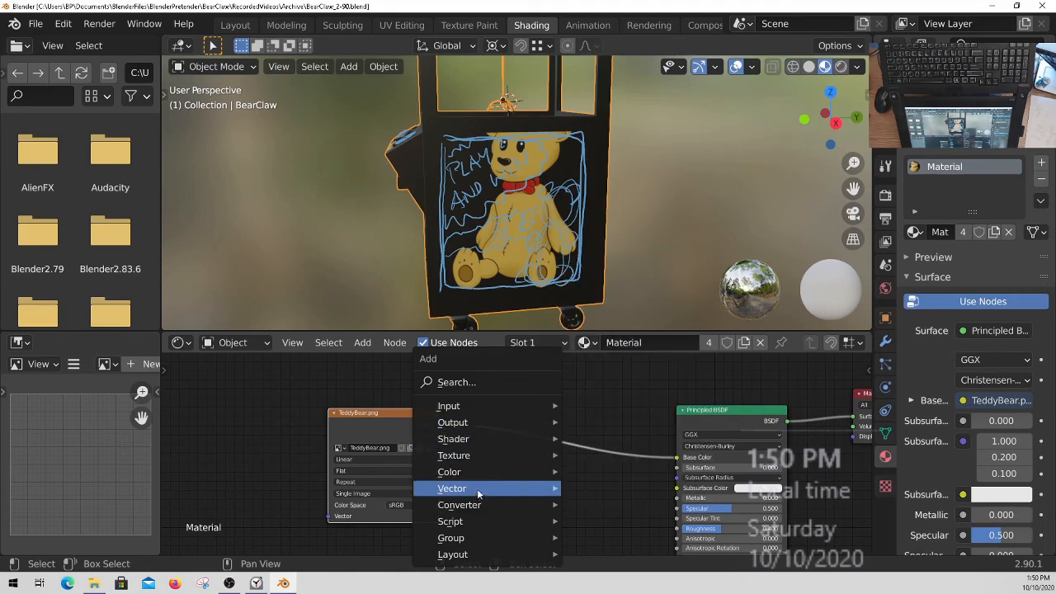
pyautogui.moveTo(478, 475)
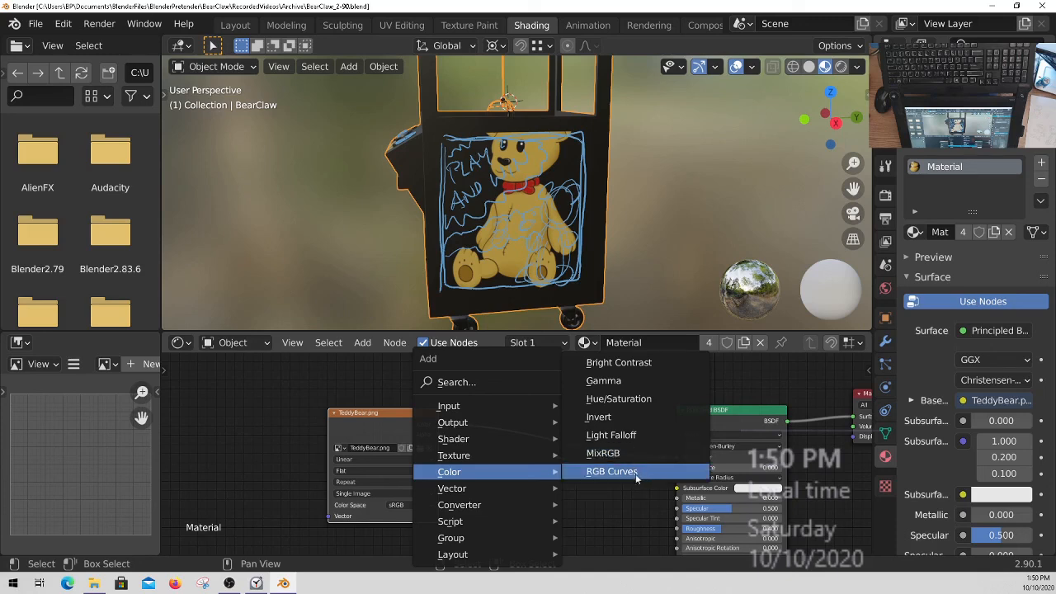
pyautogui.click(602, 453)
pyautogui.click(545, 407)
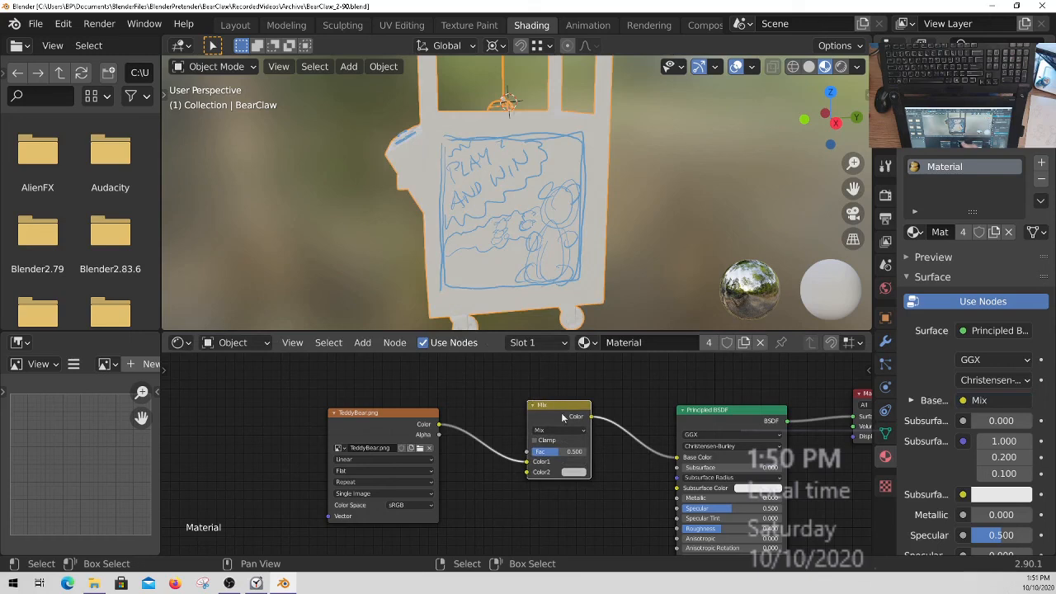
# Step: Link the TeddyBear.png node's Alpha to the Mix node's Fac and move its Color link to Color2
pyautogui.scroll(2, 563, 443)
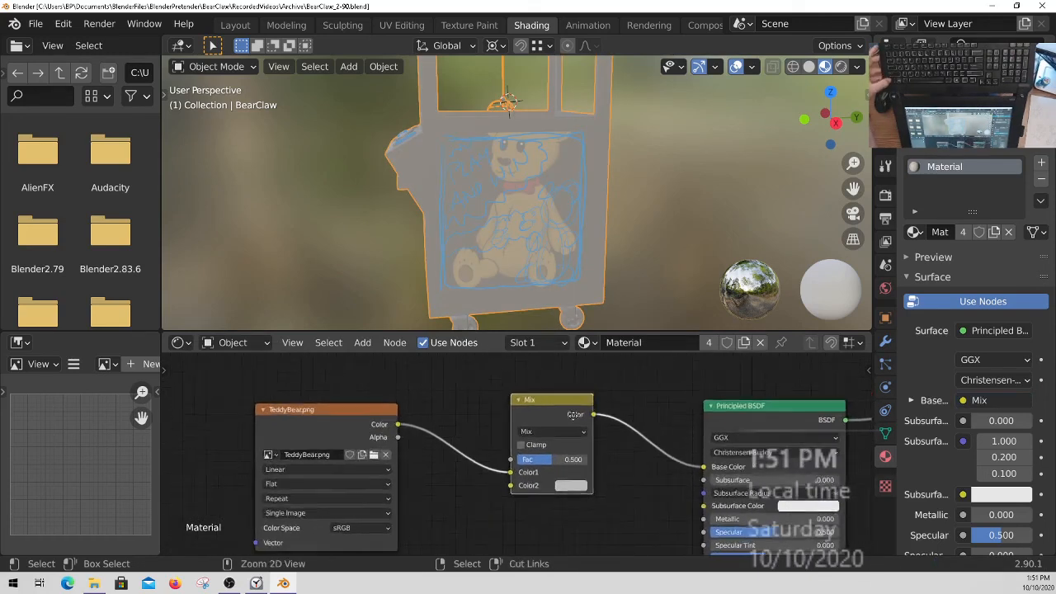
pyautogui.moveTo(564, 442); pyautogui.dragTo(540, 419, button='middle')
pyautogui.scroll(1, 539, 422)
pyautogui.moveTo(336, 405); pyautogui.dragTo(392, 435)
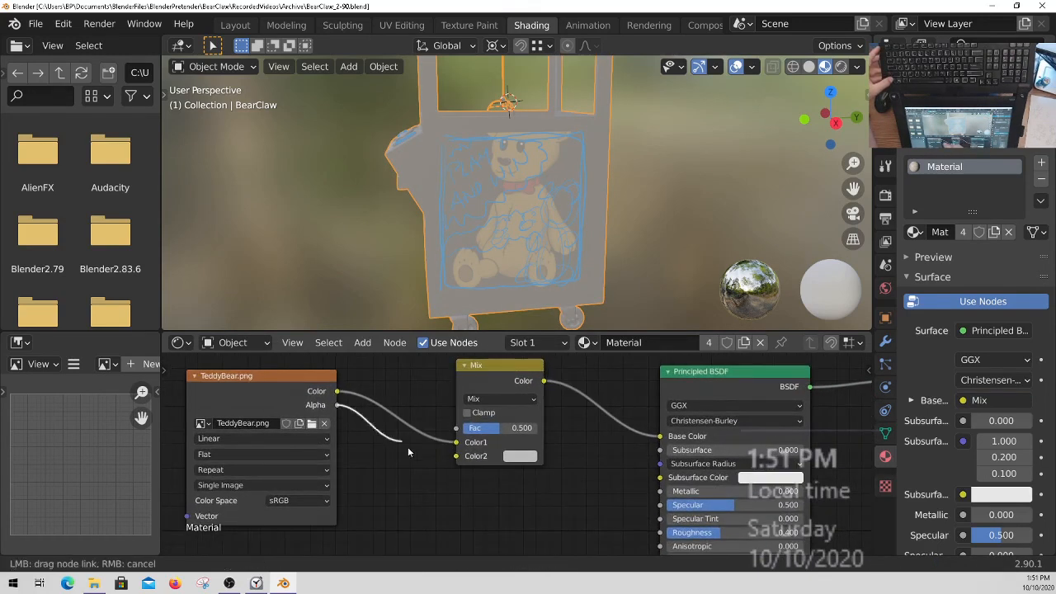
pyautogui.moveTo(457, 429); pyautogui.dragTo(457, 455)
# Step: Set the Mix node's Color1 to white and inspect the bear's background on the cabinet side
pyautogui.click(522, 443)
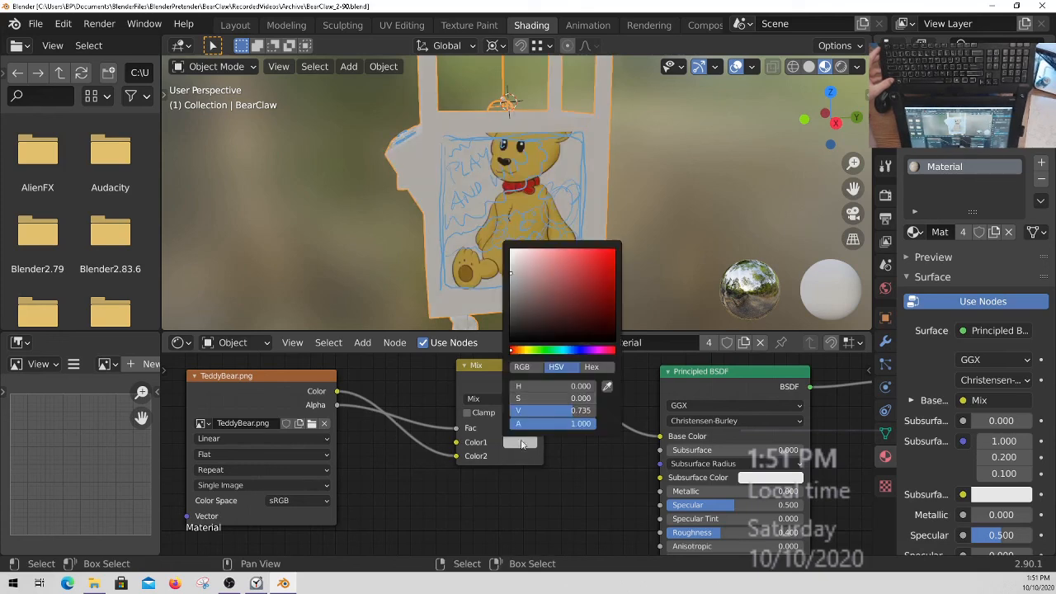
pyautogui.moveTo(517, 295); pyautogui.dragTo(511, 249)
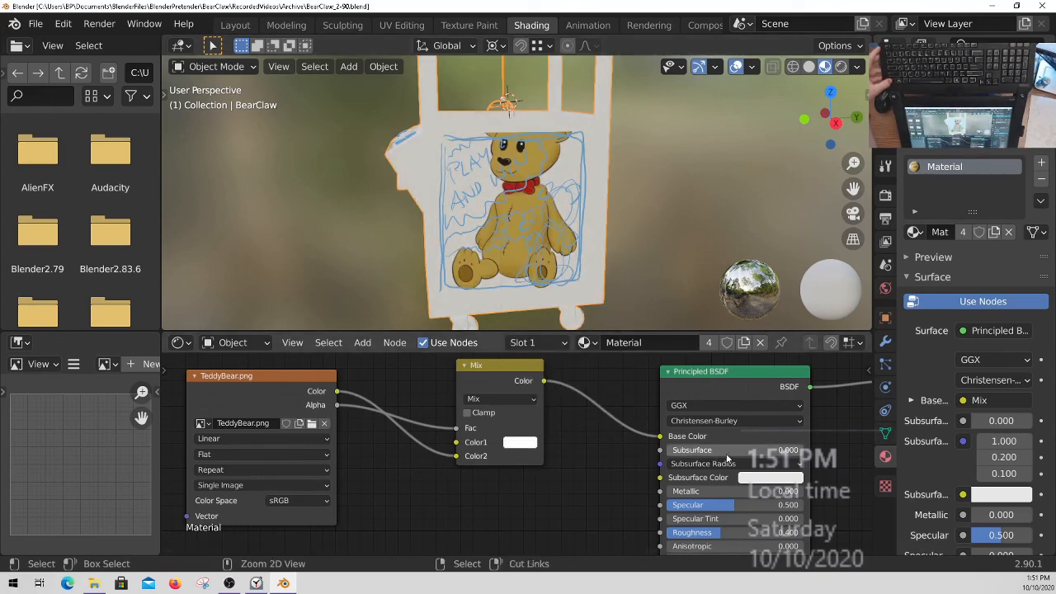
pyautogui.scroll(1, 728, 447)
pyautogui.keyDown('shift'); pyautogui.moveTo(571, 172); pyautogui.dragTo(602, 195, button='middle'); pyautogui.keyUp('shift')
pyautogui.moveTo(762, 482); pyautogui.dragTo(652, 503, button='middle')
pyautogui.scroll(4, 558, 183)
pyautogui.moveTo(557, 184); pyautogui.dragTo(655, 254, button='middle')
pyautogui.scroll(-3, 536, 248)
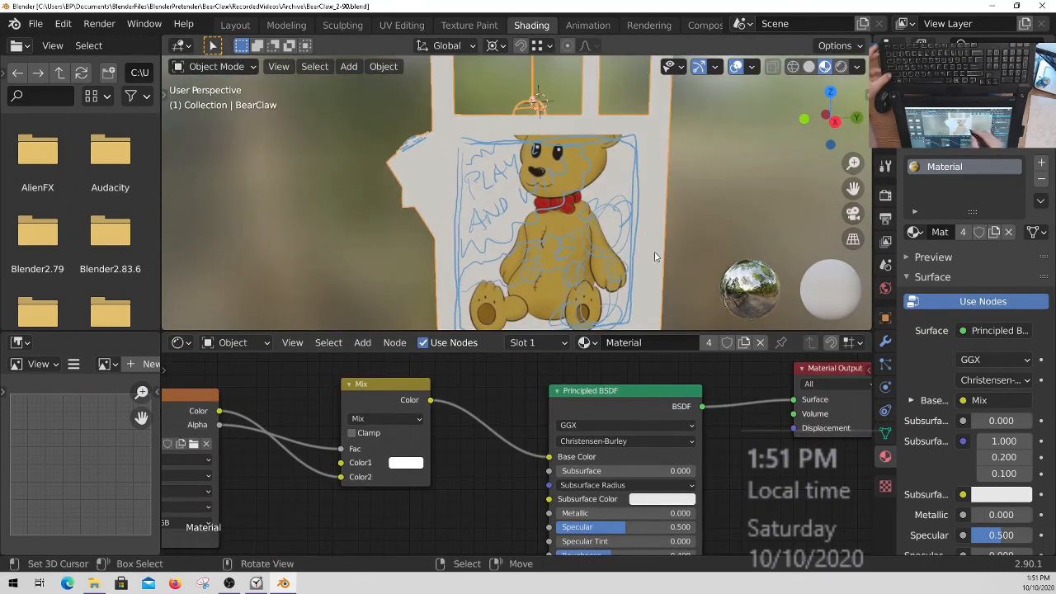
# Step: Maximize the image editor and display TeddyBear.png fitted to the view
pyautogui.moveTo(304, 485); pyautogui.dragTo(425, 466, button='middle')
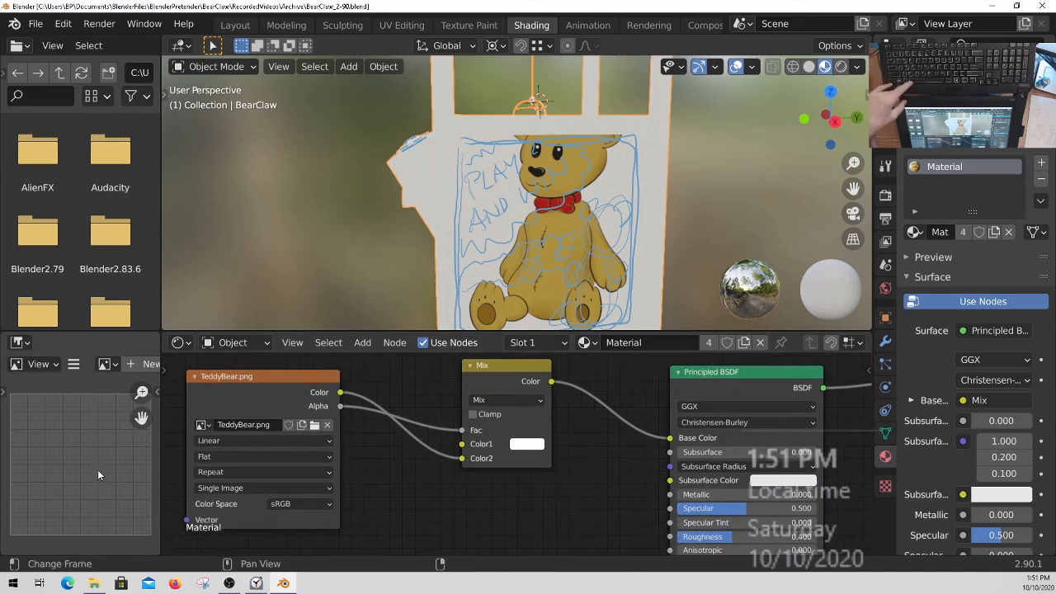
pyautogui.hotkey('ctrl', 'space')
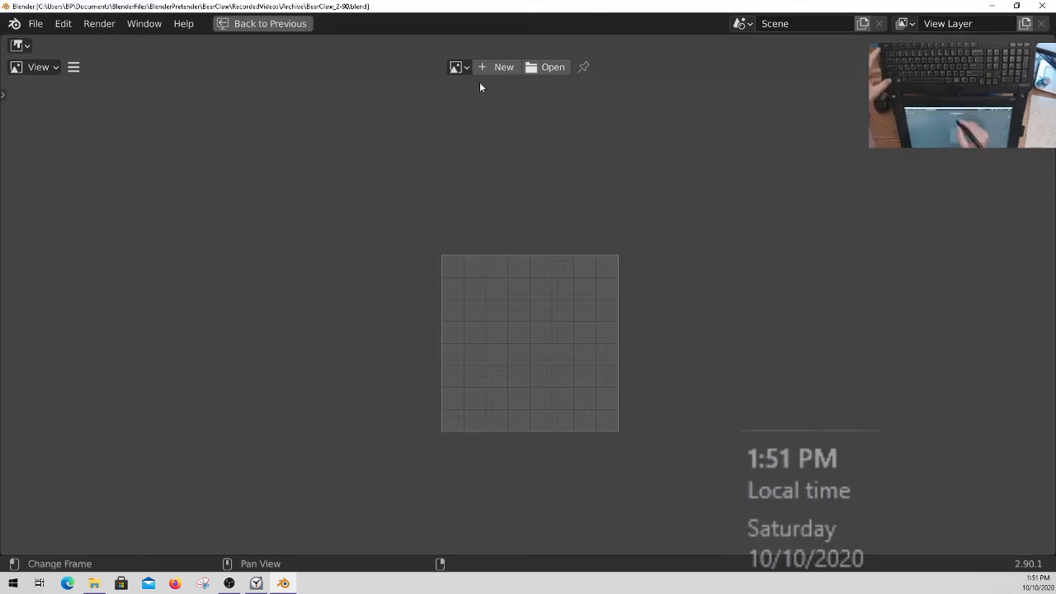
pyautogui.click(458, 67)
pyautogui.click(500, 123)
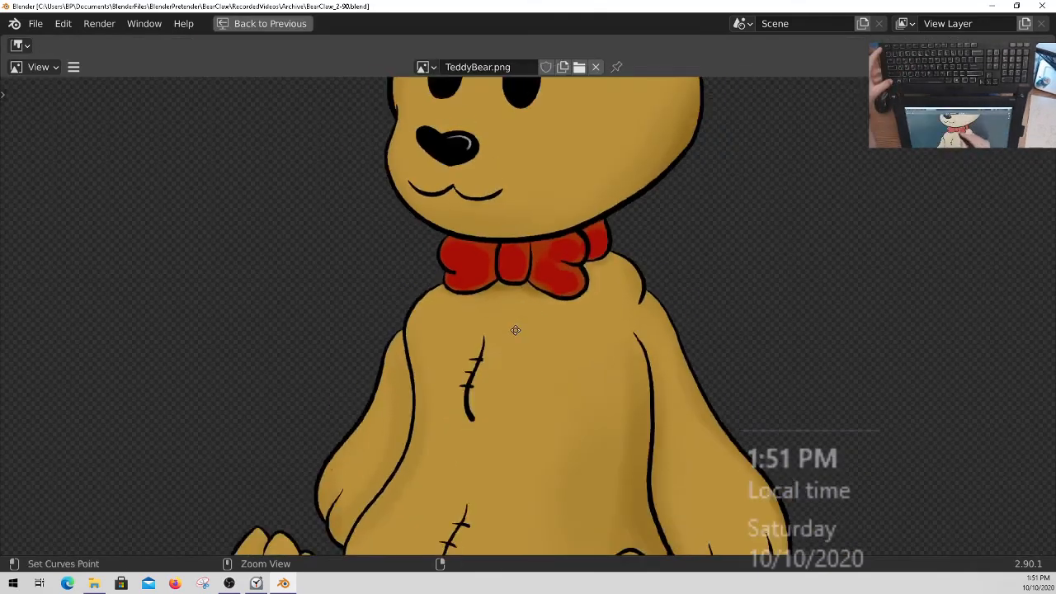
pyautogui.press('Home')
# Step: Expand the image editor's collapsed header menus so they are listed individually
pyautogui.click(73, 67)
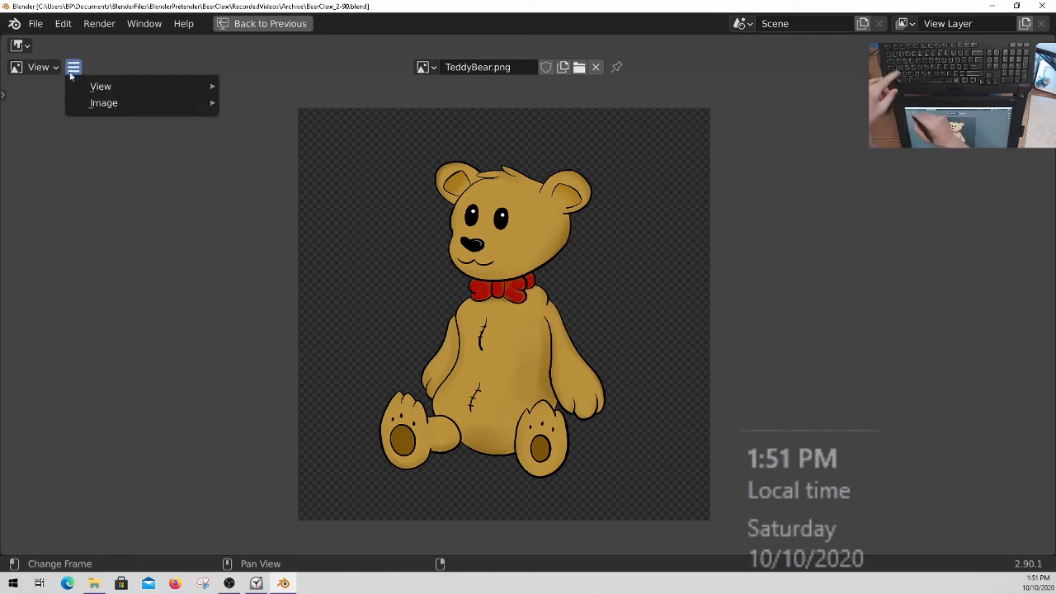
pyautogui.moveTo(136, 89)
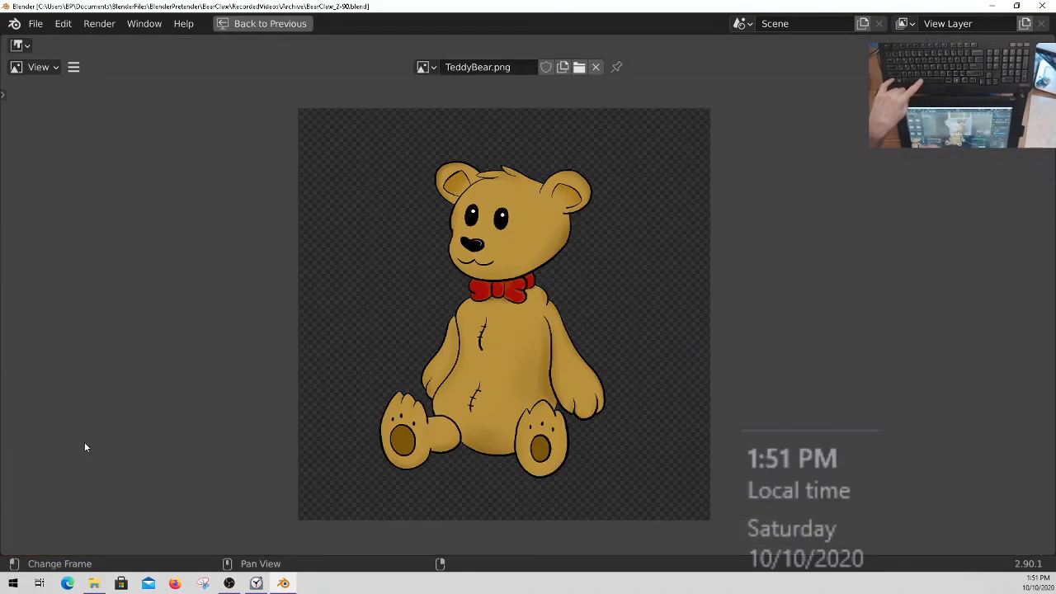
pyautogui.click(73, 67)
pyautogui.click(74, 66)
pyautogui.rightClick(79, 67)
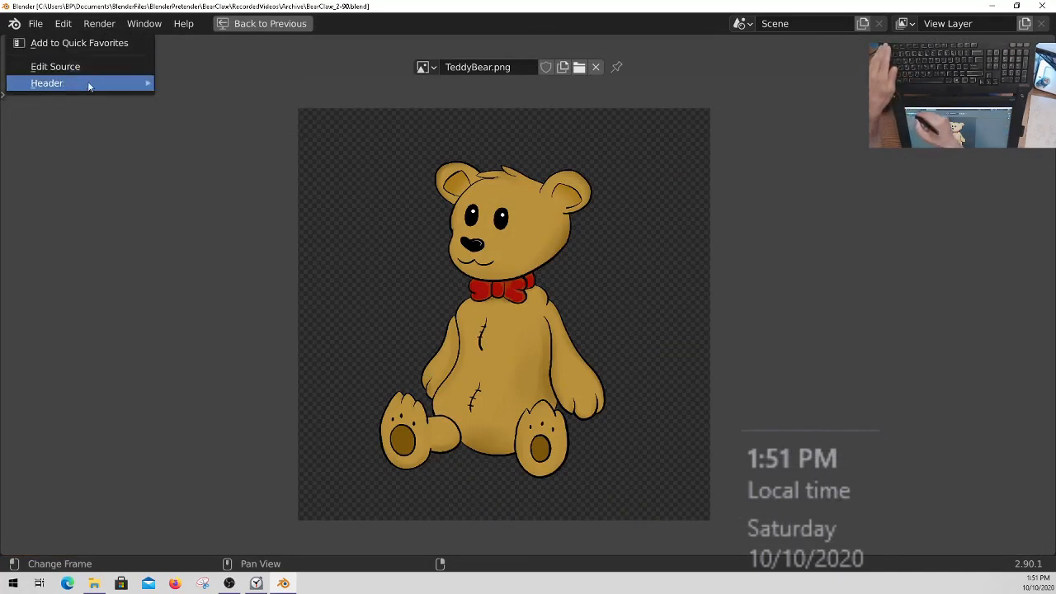
pyautogui.moveTo(89, 86)
pyautogui.click(210, 117)
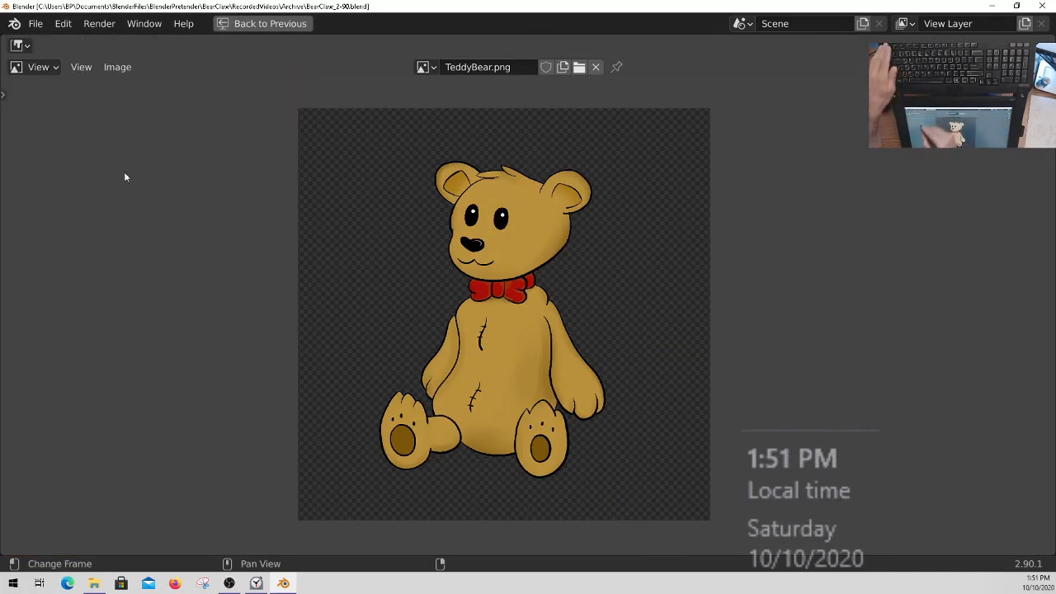
# Step: Show the image editor's sidebar tabs and change the editor type to UV Editor
pyautogui.click(76, 68)
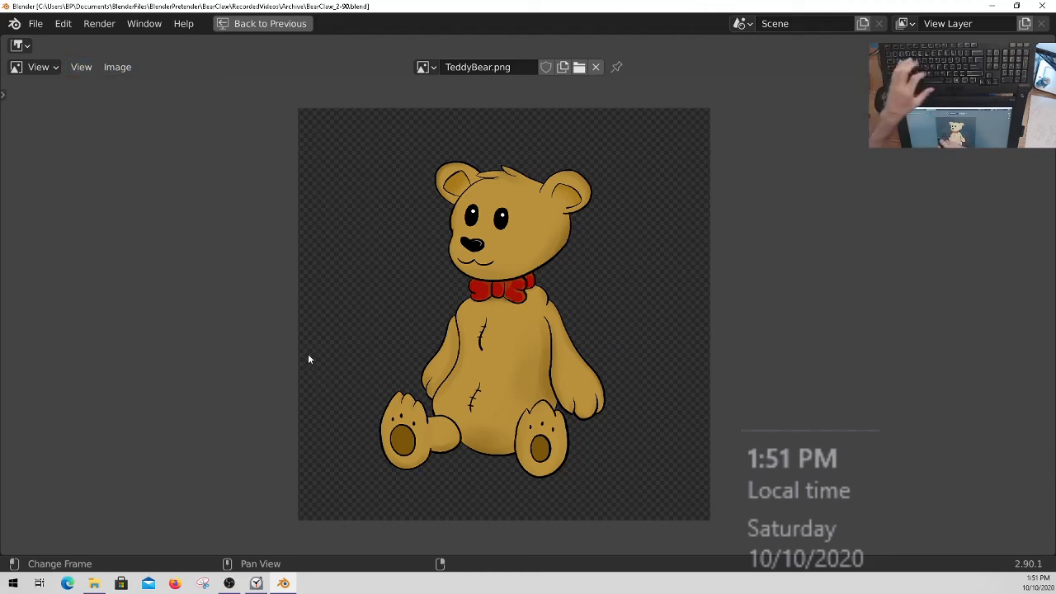
pyautogui.press('n')
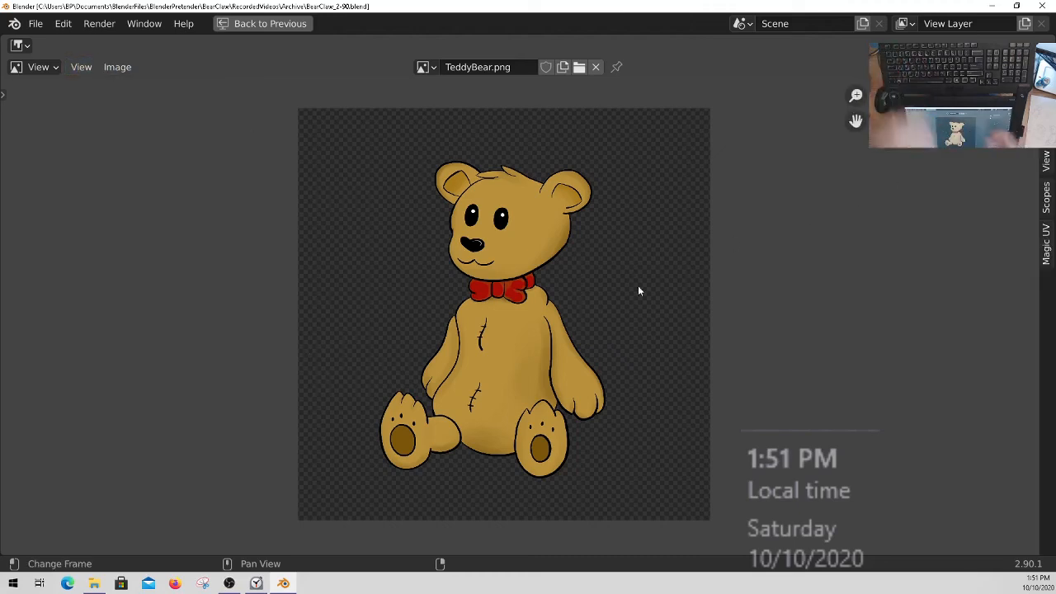
pyautogui.click(38, 67)
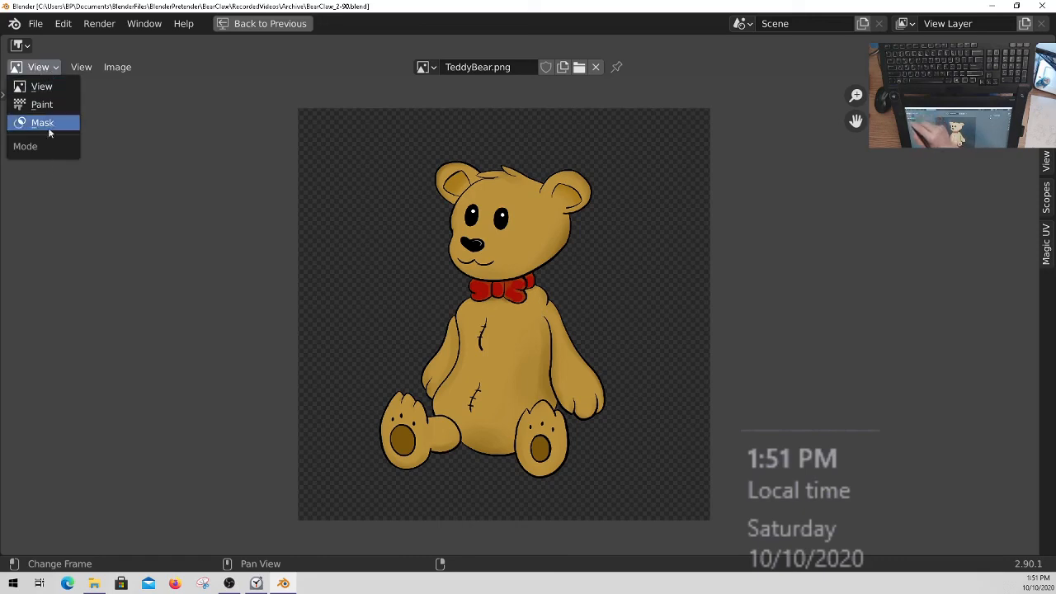
pyautogui.click(41, 86)
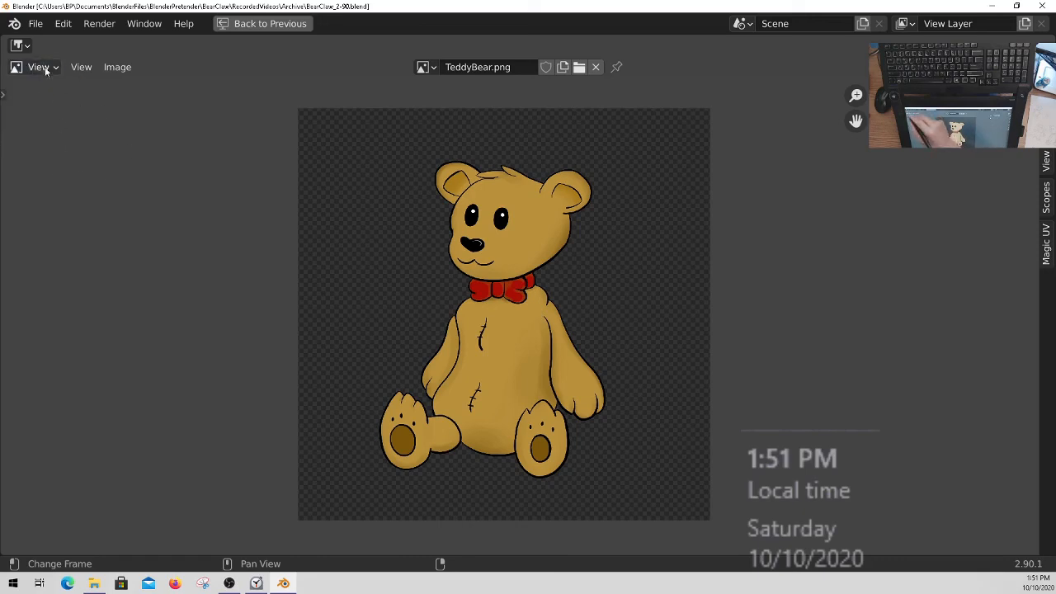
pyautogui.click(47, 71)
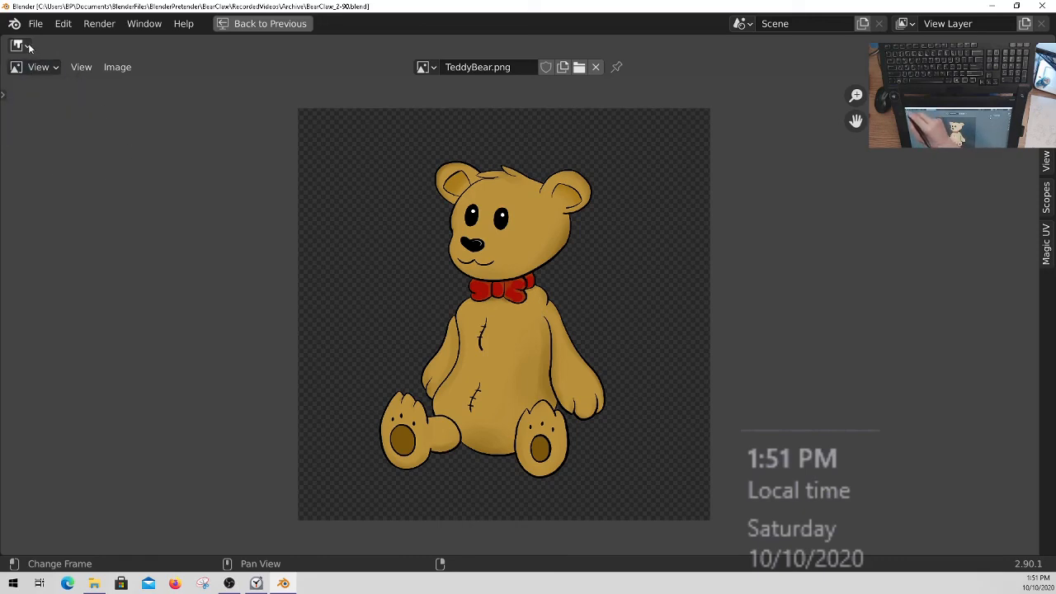
pyautogui.click(28, 47)
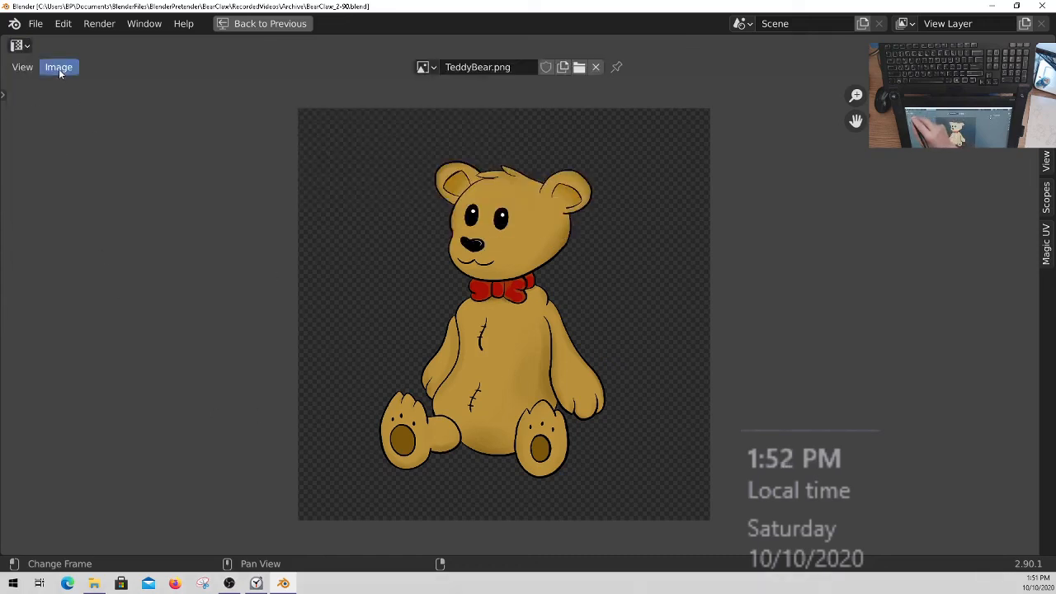
pyautogui.click(58, 67)
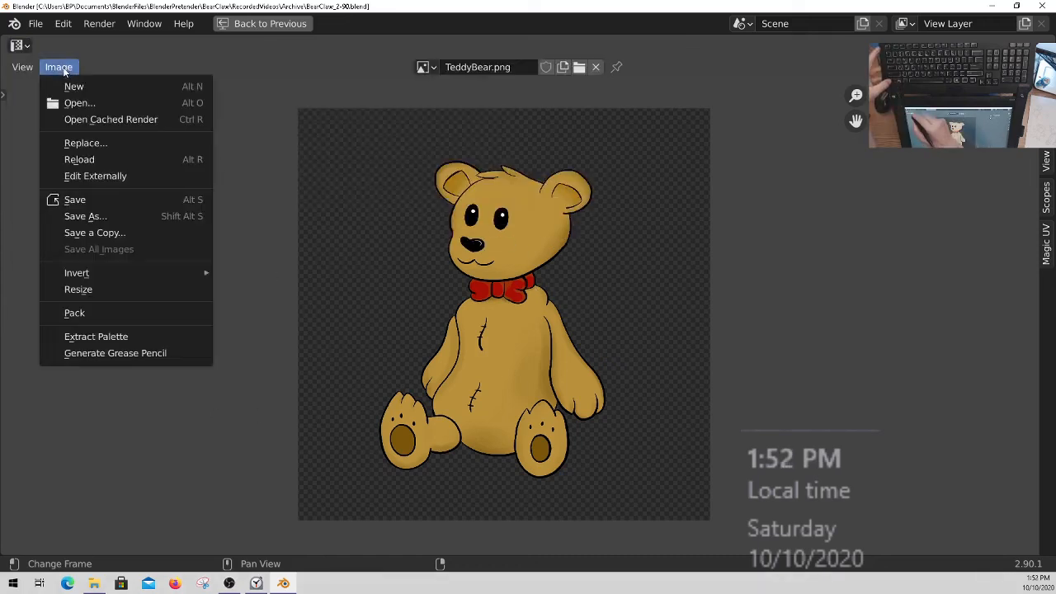
# Step: Put the BearClaw object in Edit Mode and maximize the UV editor over its selected islands
pyautogui.hotkey('ctrl', 'space')
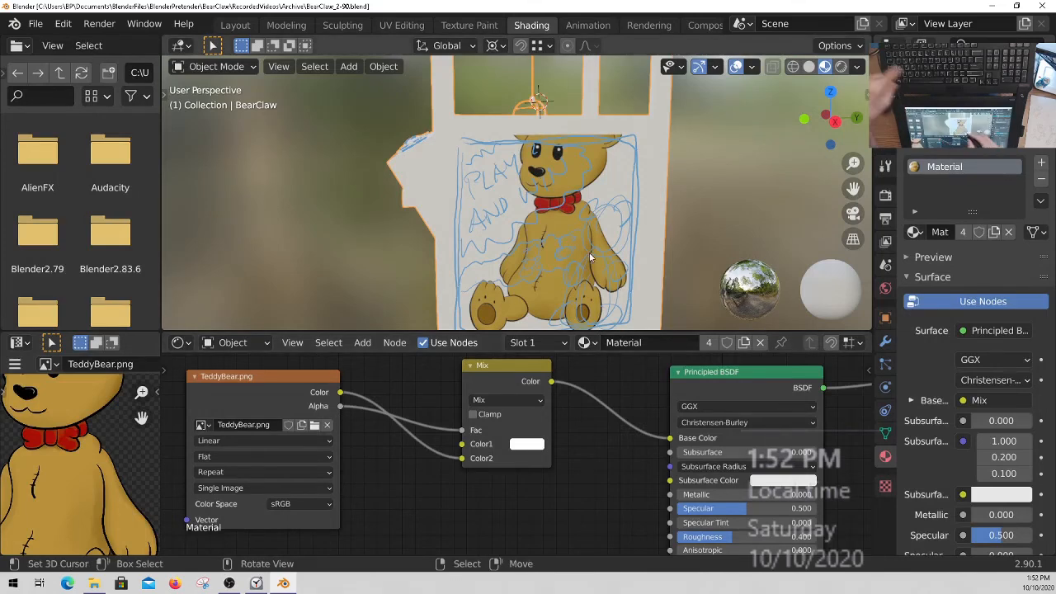
pyautogui.press('Tab')
pyautogui.hotkey('ctrl', 'space')
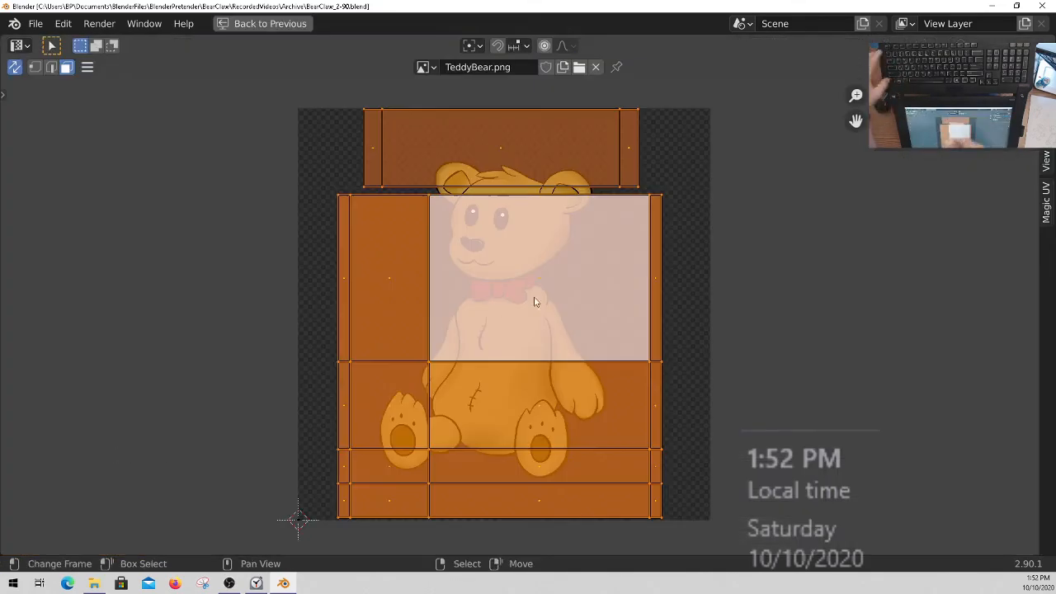
pyautogui.keyDown('shift'); pyautogui.moveTo(587, 278); pyautogui.dragTo(564, 312, button='middle'); pyautogui.keyUp('shift')
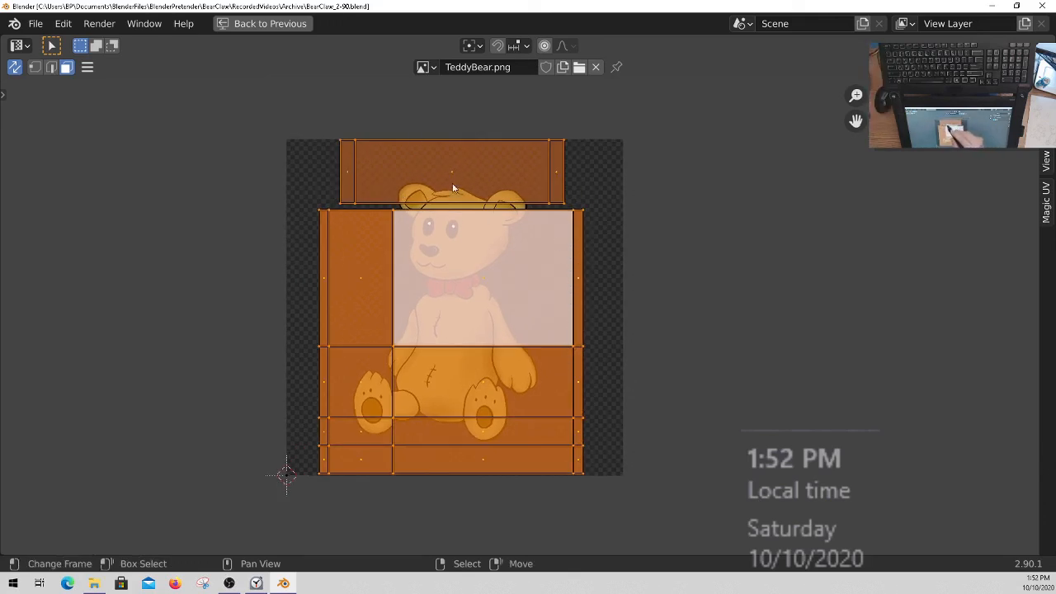
# Step: Compare the cabinet side and control panel in the 3D viewport with their UV islands
pyautogui.hotkey('ctrl', 'space')
pyautogui.moveTo(476, 209); pyautogui.dragTo(599, 268, button='middle')
pyautogui.moveTo(683, 276); pyautogui.dragTo(583, 204, button='middle')
# Step: Move the selected UV islands about 0.09 along Y and about -0.05 along X over the maximized teddy bear image
pyautogui.hotkey('ctrl', 'space')
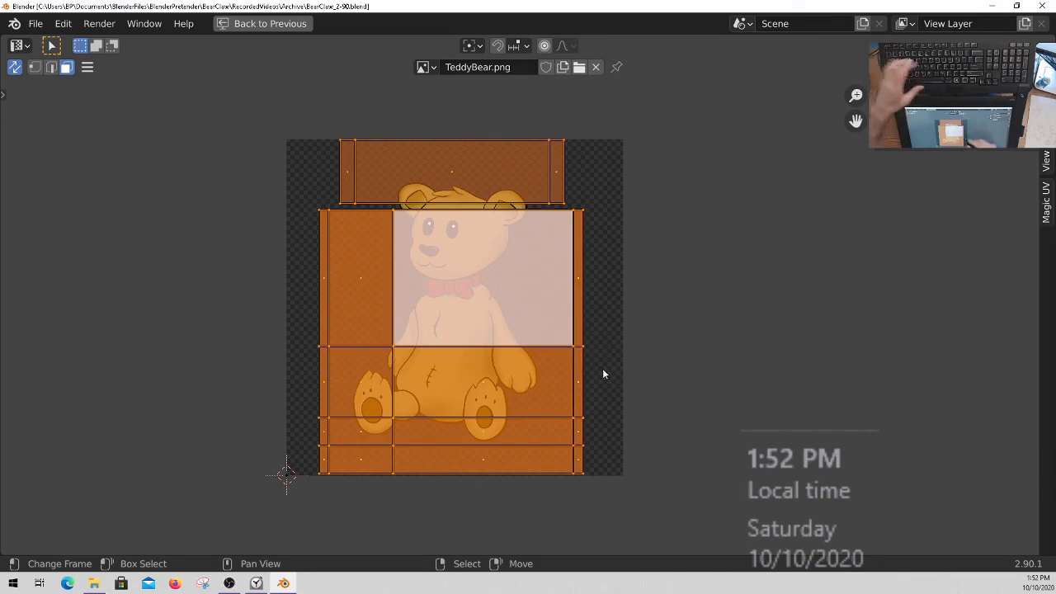
pyautogui.press('g')
pyautogui.press('y')
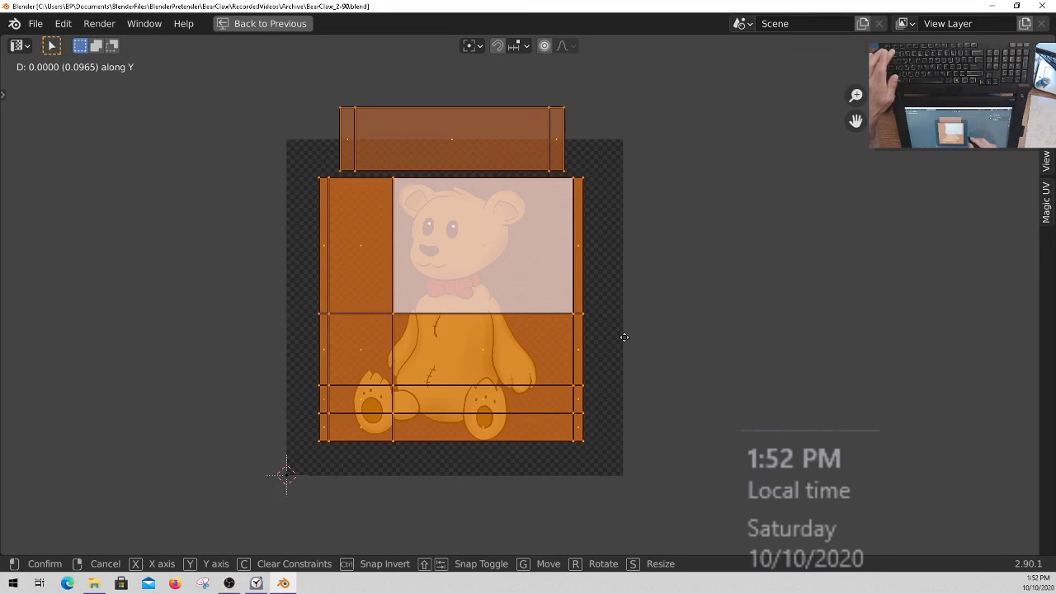
pyautogui.click(624, 337)
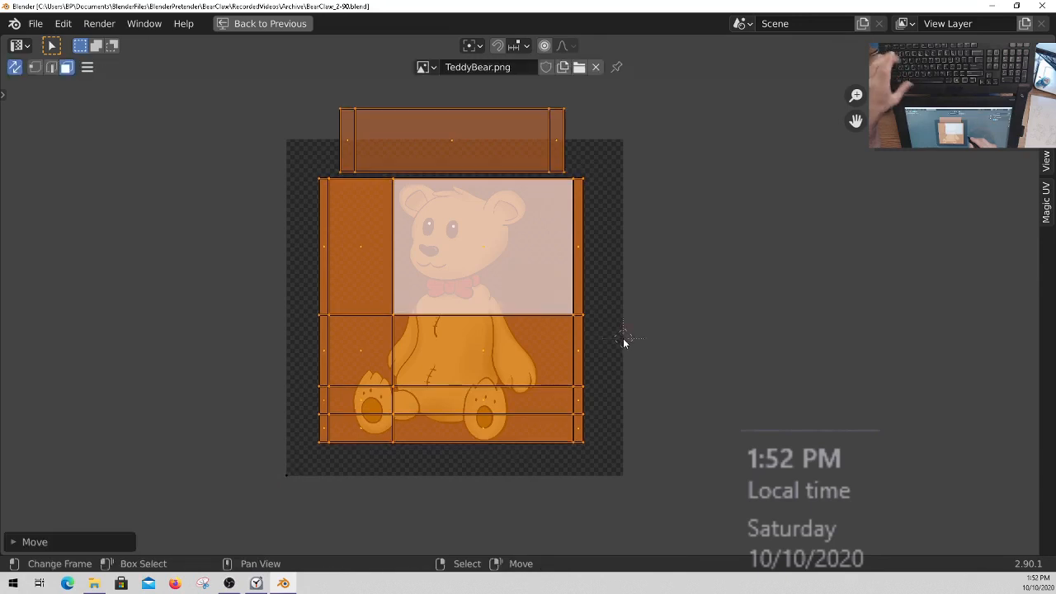
pyautogui.press('g')
pyautogui.press('x')
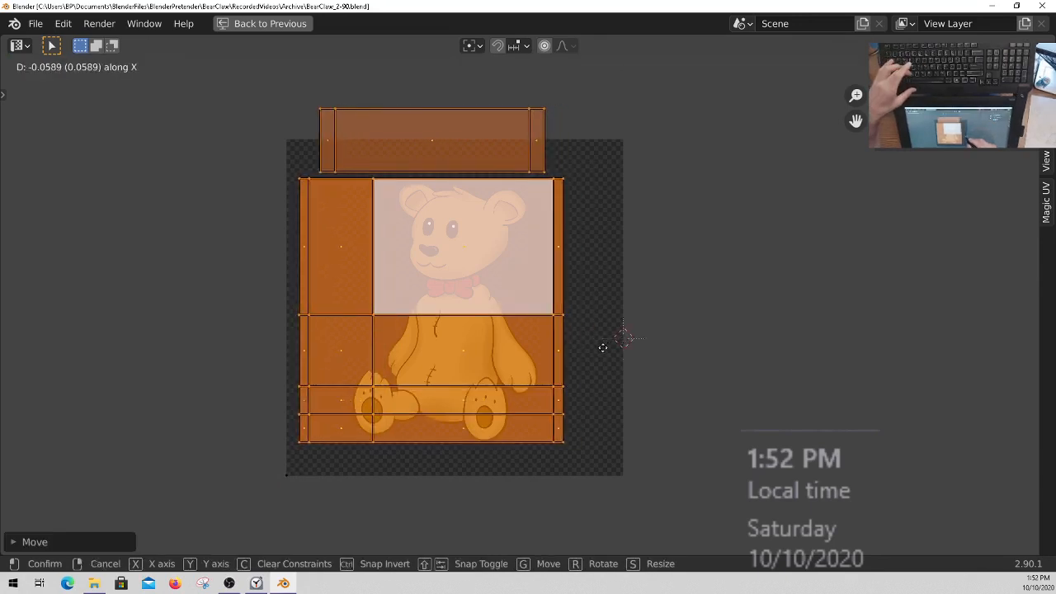
pyautogui.click(602, 346)
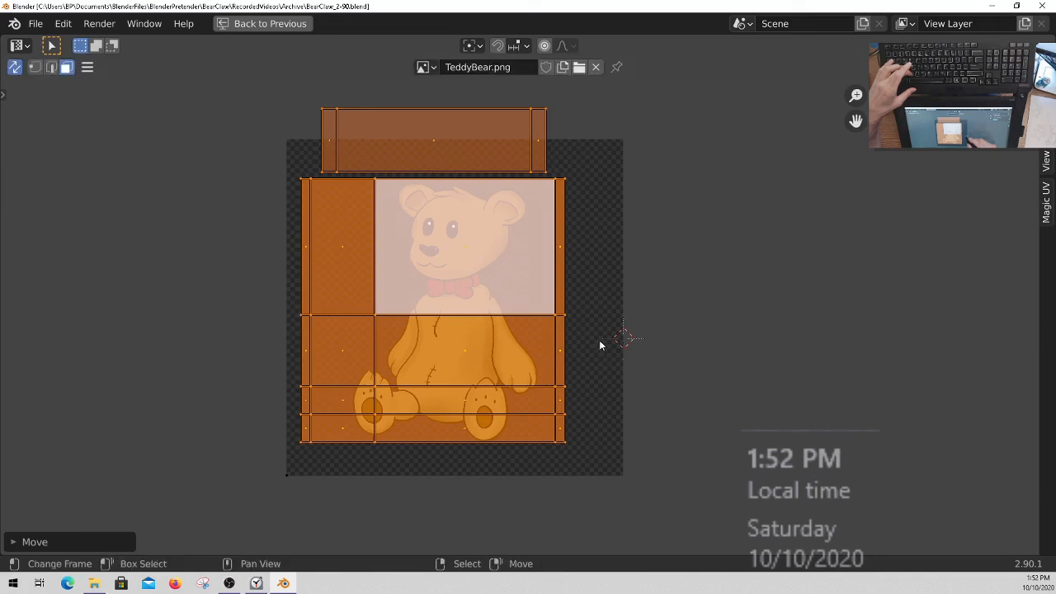
# Step: Turn on Repeat Image in the UV editor and examine the tiled bears around the control panel island
pyautogui.click(1048, 179)
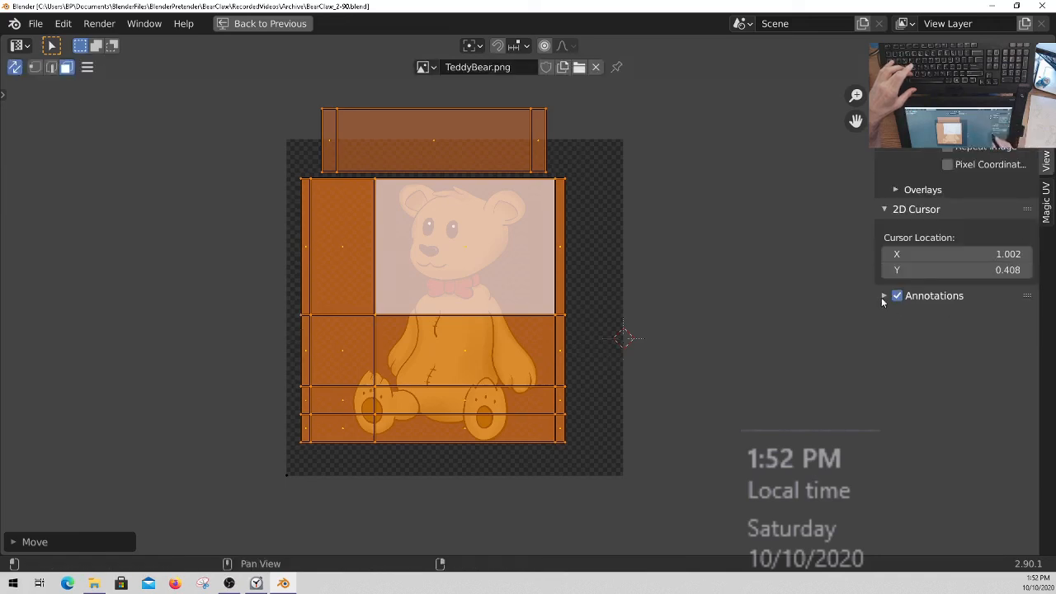
pyautogui.click(959, 148)
pyautogui.moveTo(521, 172); pyautogui.dragTo(529, 339, button='middle')
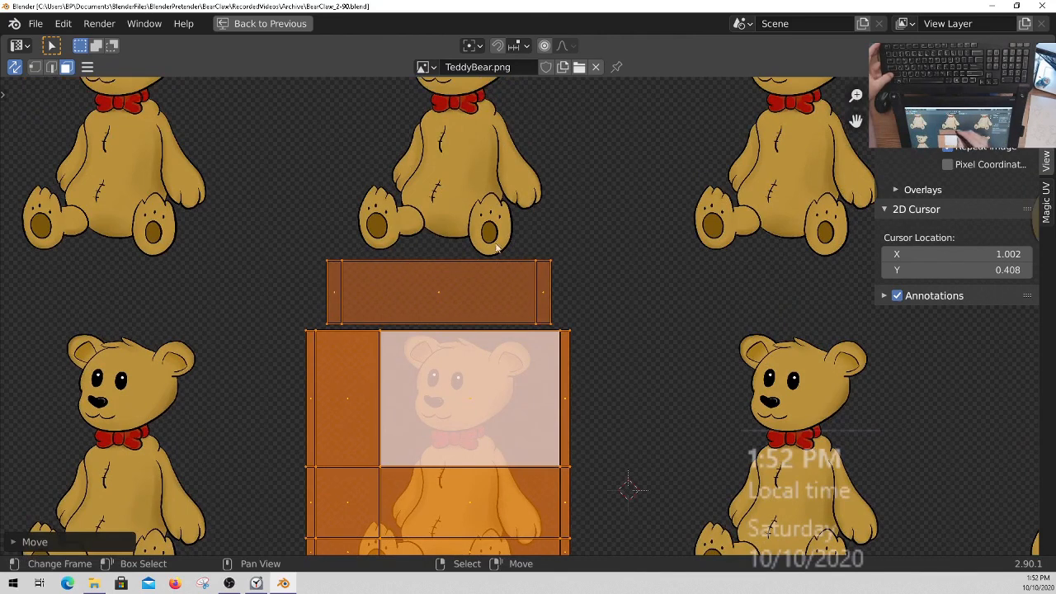
pyautogui.moveTo(575, 350); pyautogui.dragTo(556, 238, button='middle')
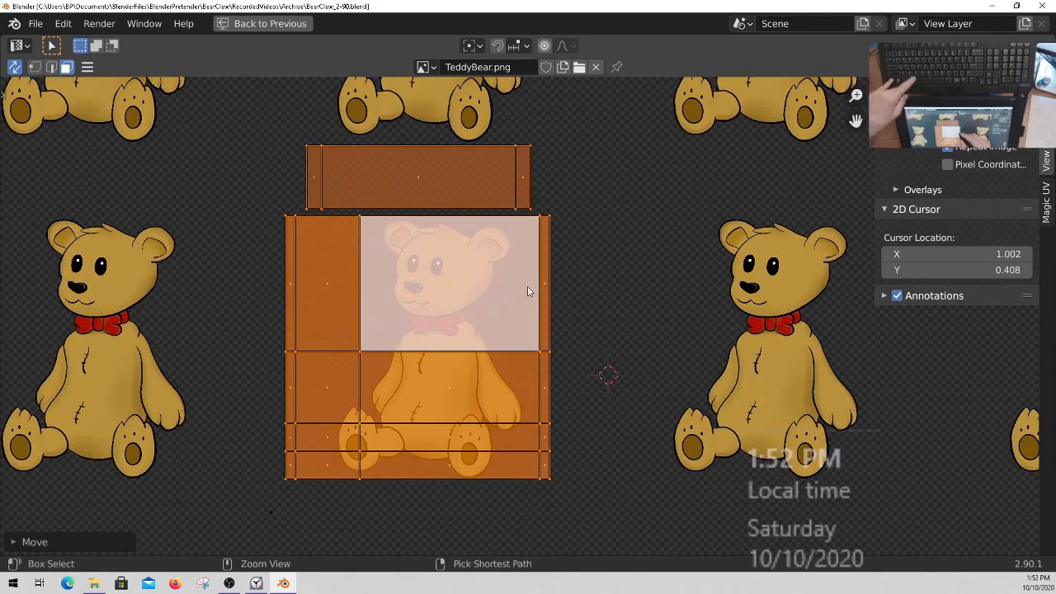
# Step: Check the control panel's texture in the 3D viewport and return to the maximized UV editor
pyautogui.hotkey('ctrl', 'space')
pyautogui.moveTo(474, 196); pyautogui.dragTo(571, 261, button='middle')
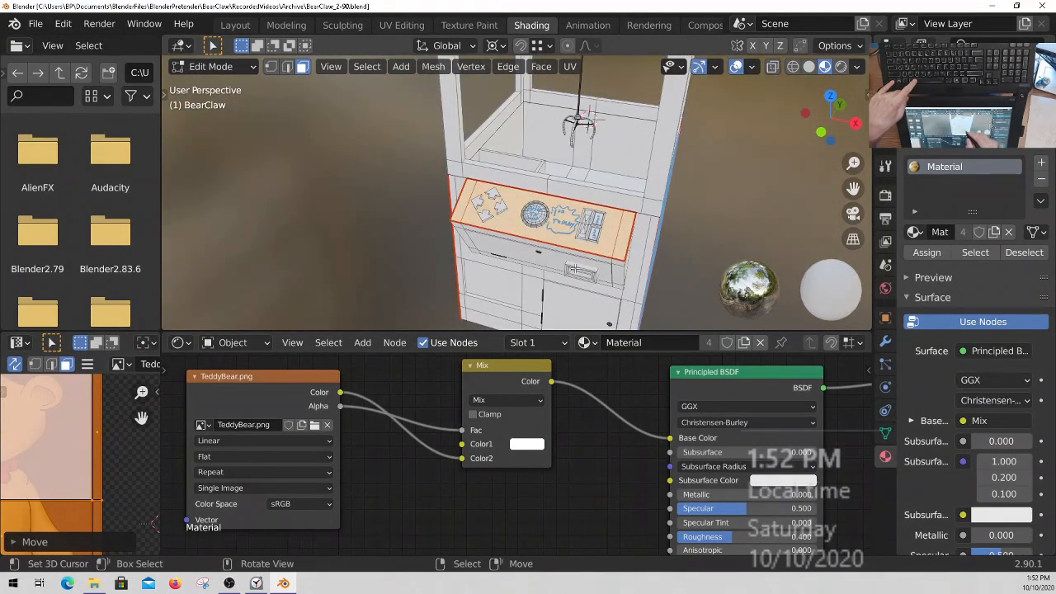
pyautogui.hotkey('ctrl', 'space')
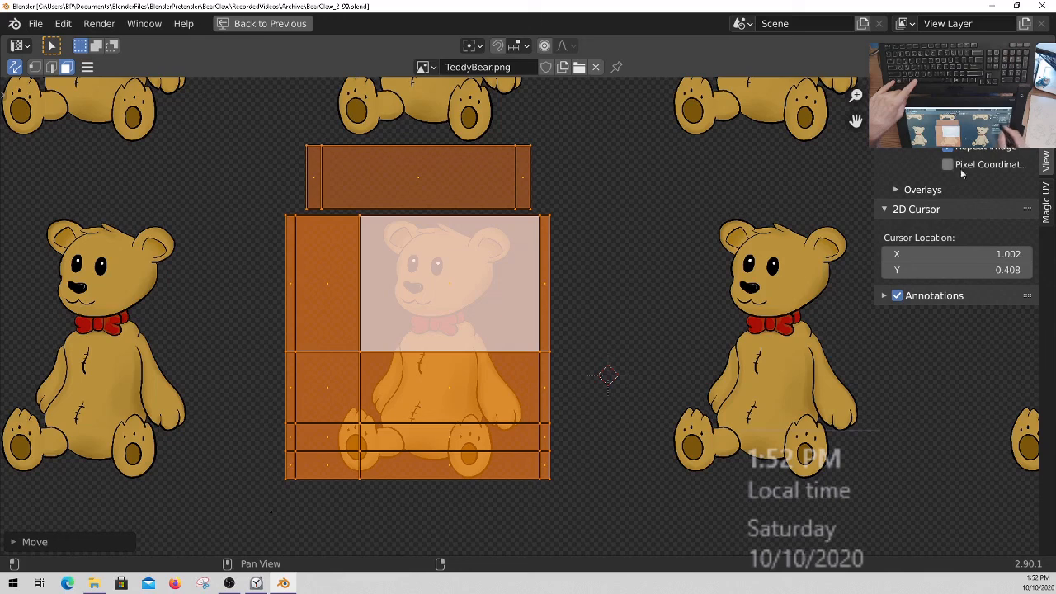
# Step: Turn off Repeat Image in the UV editor and restore the full Shading workspace layout
pyautogui.click(947, 149)
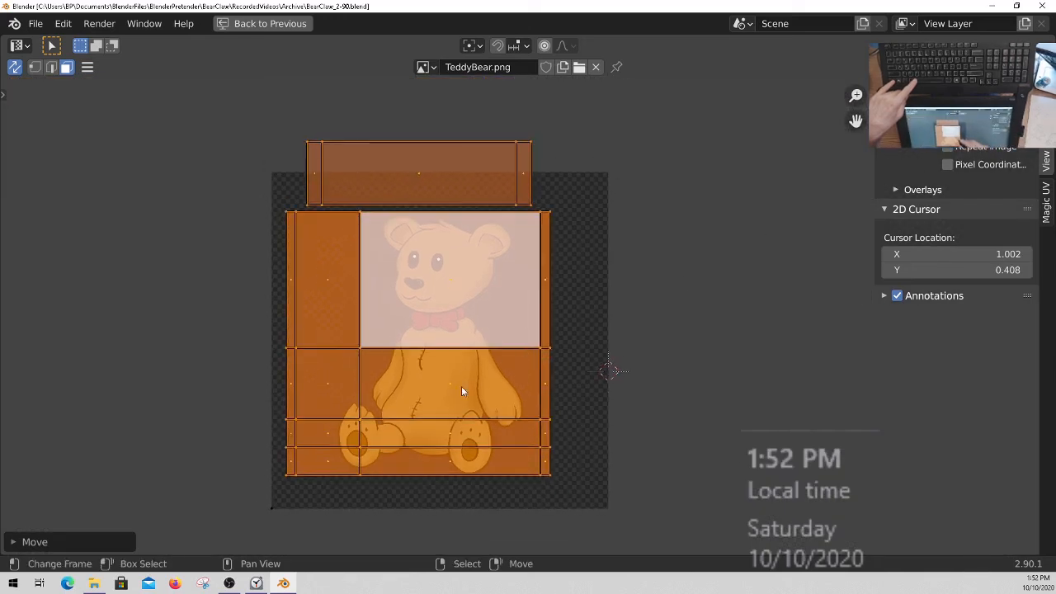
pyautogui.hotkey('ctrl', 'space')
# Step: Add Texture Coordinate and Mapping nodes to the TeddyBear.png image texture, feeding its Vector input from the UV output
pyautogui.moveTo(352, 456); pyautogui.dragTo(499, 454, button='middle')
pyautogui.scroll(-2, 520, 425)
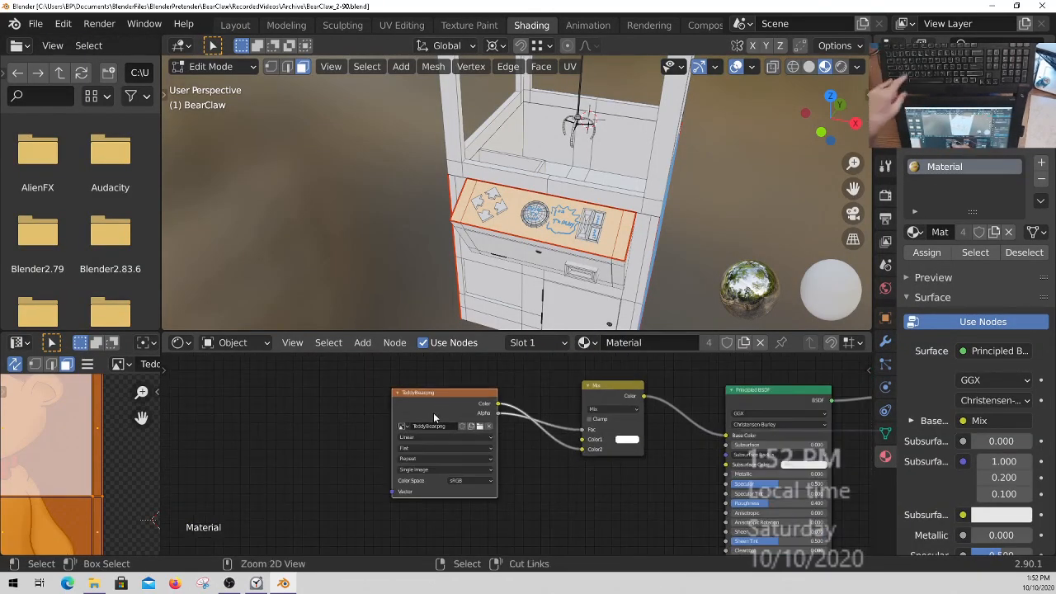
pyautogui.hotkey('ctrl', 't')
pyautogui.moveTo(385, 388); pyautogui.dragTo(493, 373, button='middle')
pyautogui.scroll(1, 493, 370)
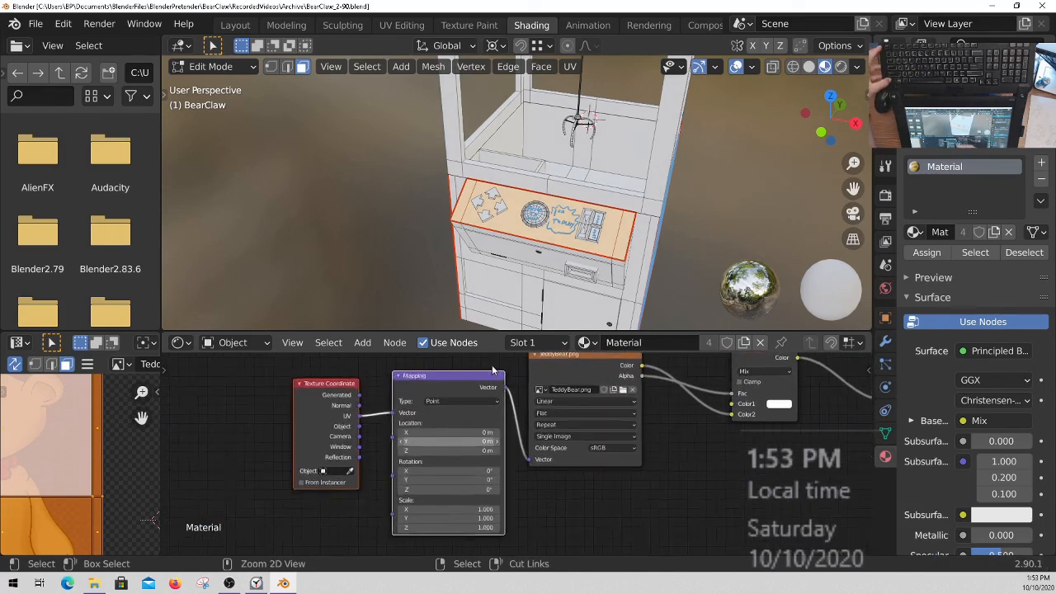
pyautogui.scroll(1, 455, 478)
pyautogui.moveTo(458, 431); pyautogui.dragTo(435, 446, button='middle')
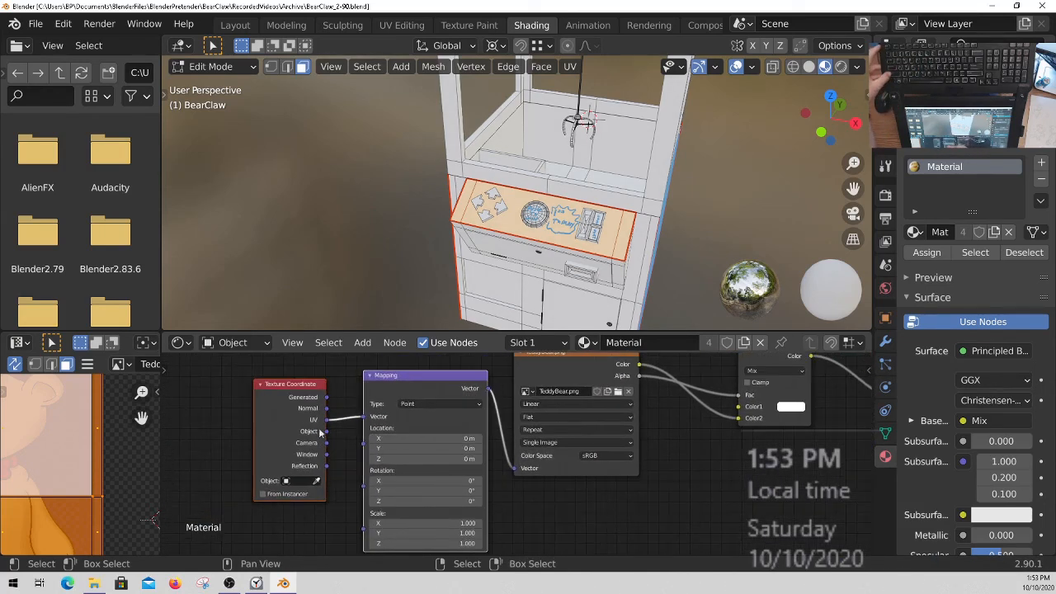
pyautogui.moveTo(469, 522); pyautogui.dragTo(462, 507, button='middle')
pyautogui.scroll(1, 462, 507)
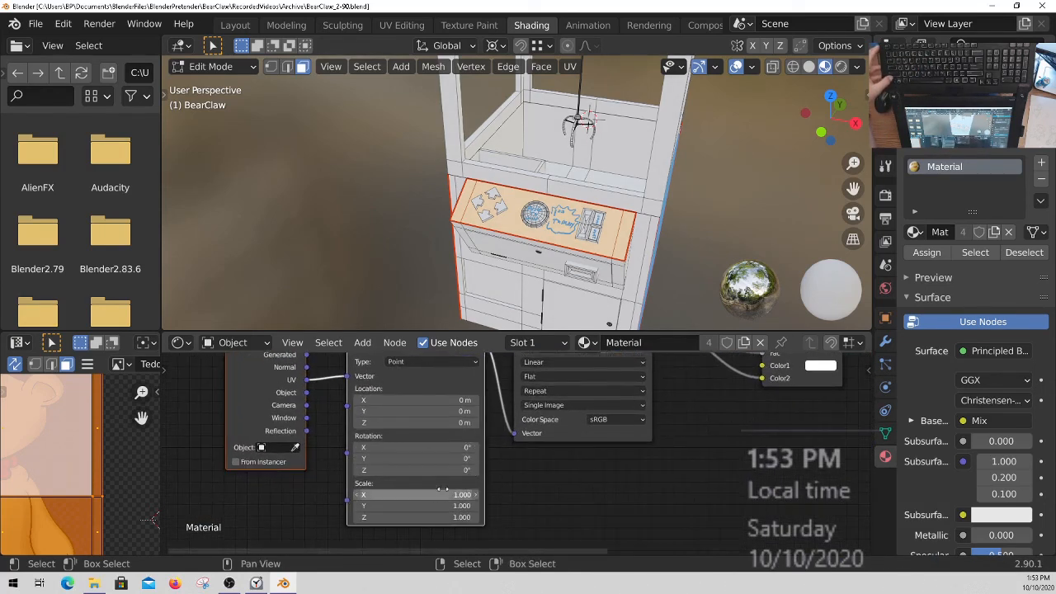
# Step: Check the bear on the cabinet side and control panel, return to Object Mode and save the file
pyautogui.moveTo(672, 252); pyautogui.dragTo(580, 224, button='middle')
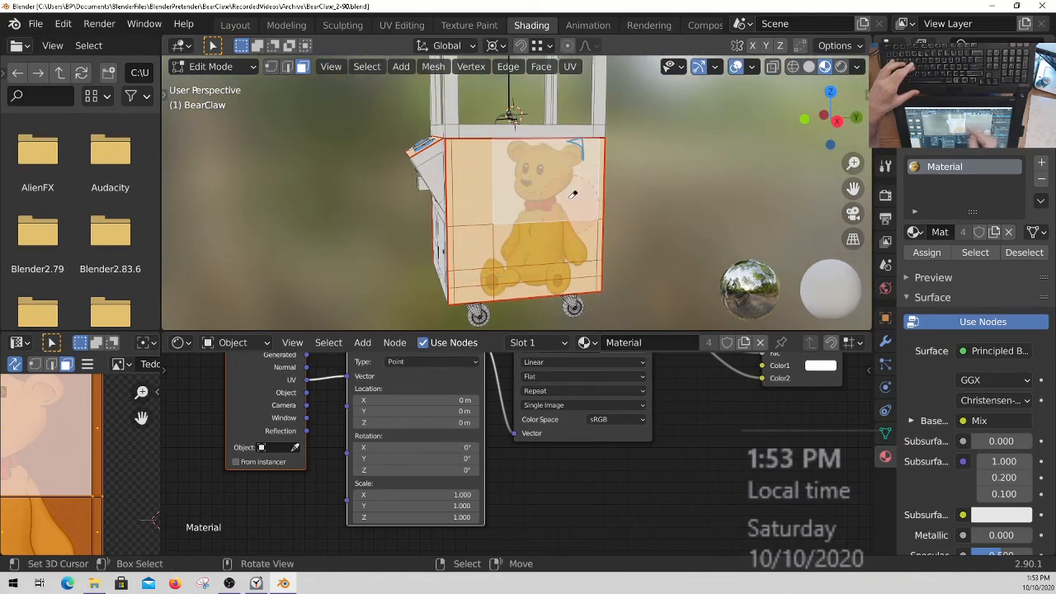
pyautogui.moveTo(529, 225); pyautogui.dragTo(609, 249, button='middle')
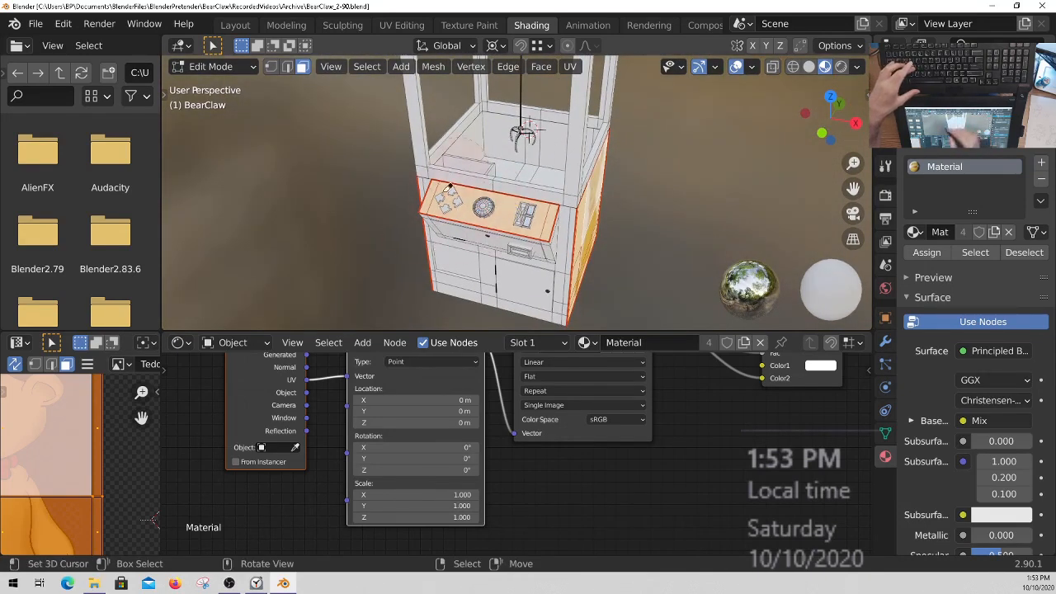
pyautogui.moveTo(576, 216); pyautogui.dragTo(594, 311, button='middle')
pyautogui.press('Tab')
pyautogui.hotkey('ctrl', 's')
# Step: Examine the teddy bear's placement on the cabinet side from several angles in the maximized 3D viewport
pyautogui.hotkey('ctrl', 'space')
pyautogui.moveTo(594, 310); pyautogui.dragTo(494, 294, button='middle')
pyautogui.moveTo(525, 287); pyautogui.dragTo(591, 307, button='middle')
pyautogui.moveTo(590, 307); pyautogui.dragTo(502, 303, button='middle')
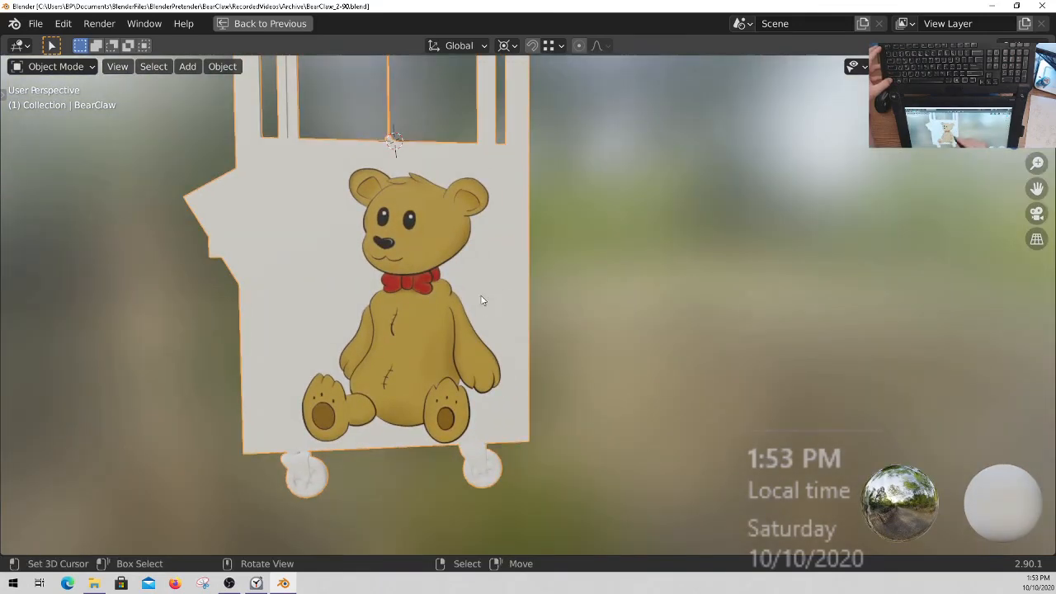
pyautogui.keyDown('ctrl'); pyautogui.moveTo(366, 173); pyautogui.dragTo(596, 395, button='middle'); pyautogui.keyUp('ctrl')
pyautogui.moveTo(573, 431); pyautogui.dragTo(508, 401, button='middle')
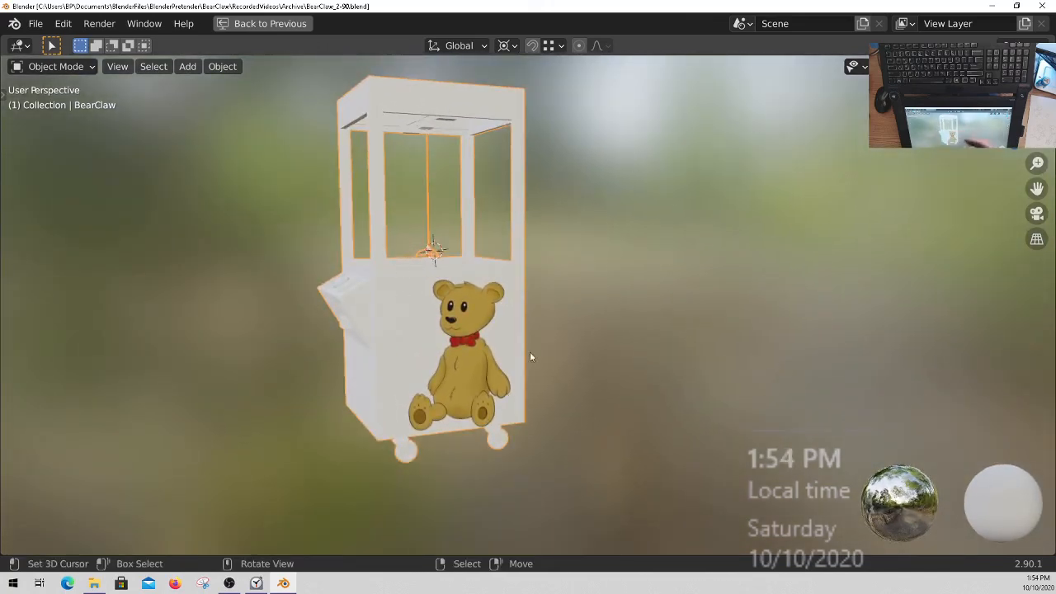
pyautogui.moveTo(531, 357)
pyautogui.mouseDown(button='middle')
pyautogui.moveTo(532, 374)
pyautogui.moveTo(540, 365)
pyautogui.moveTo(522, 371)
pyautogui.mouseUp(button='middle')
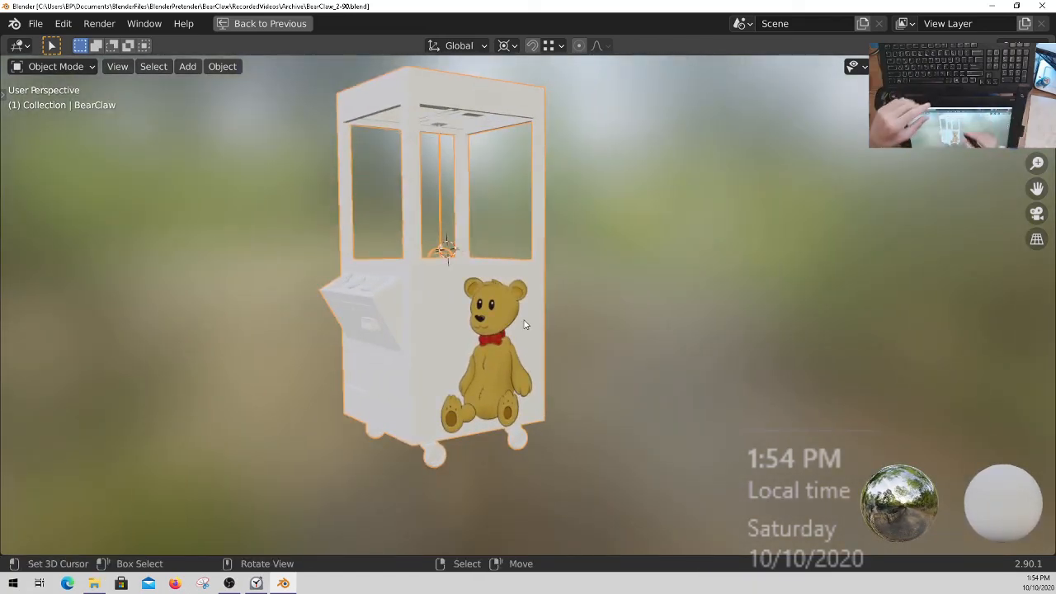
pyautogui.moveTo(519, 392); pyautogui.dragTo(513, 365, button='middle')
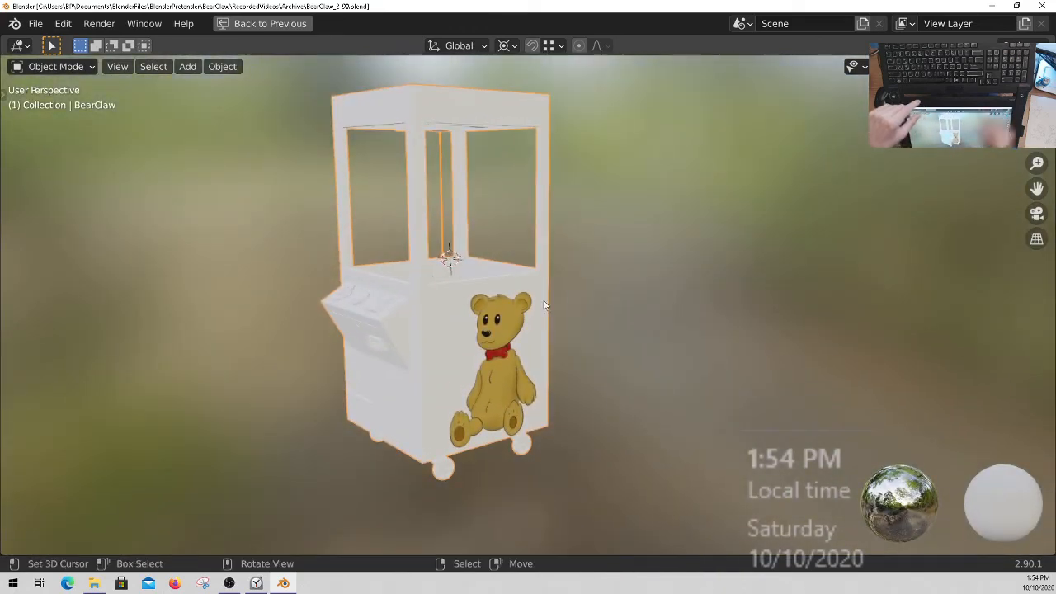
# Step: Frame the whole claw machine in perspective view and save BearClaw_2-90.blend
pyautogui.press('KP_5')
pyautogui.press('KP_5')
pyautogui.keyDown('ctrl'); pyautogui.moveTo(538, 371); pyautogui.dragTo(582, 400, button='middle'); pyautogui.keyUp('ctrl')
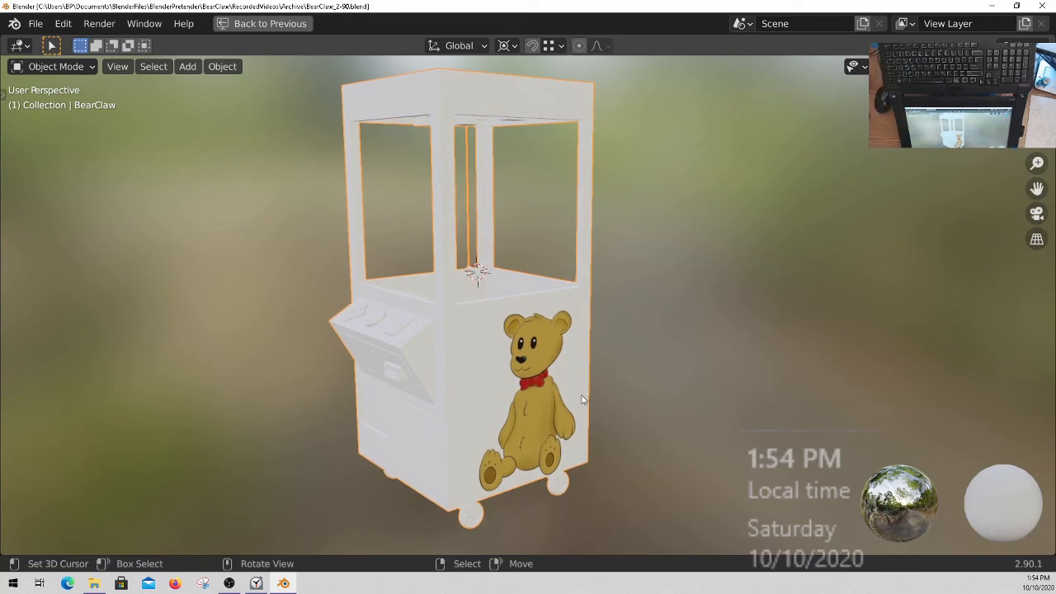
pyautogui.hotkey('ctrl', 's')
pyautogui.hotkey('ctrl', 's')
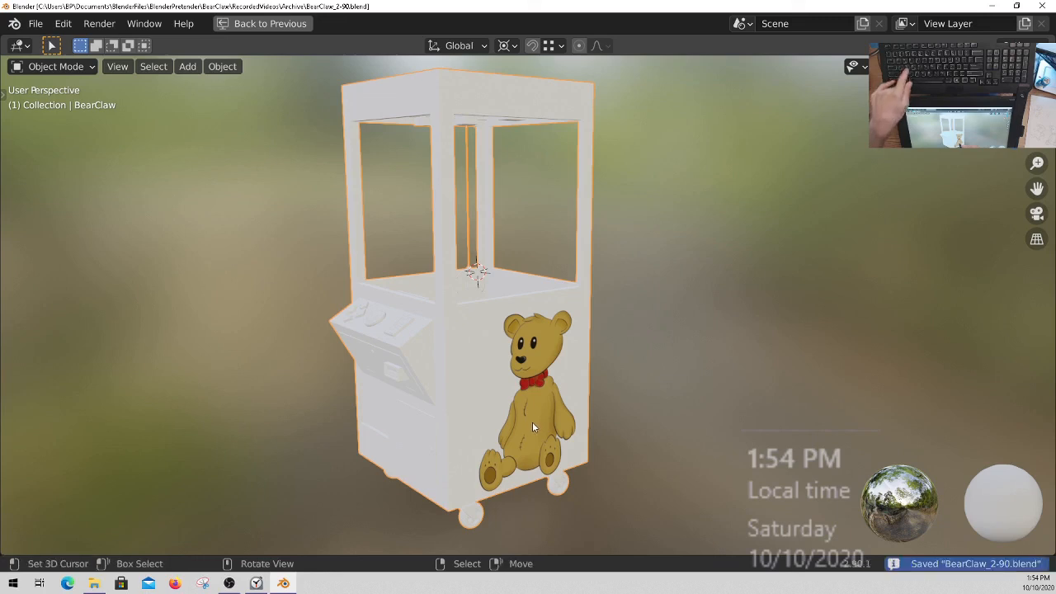